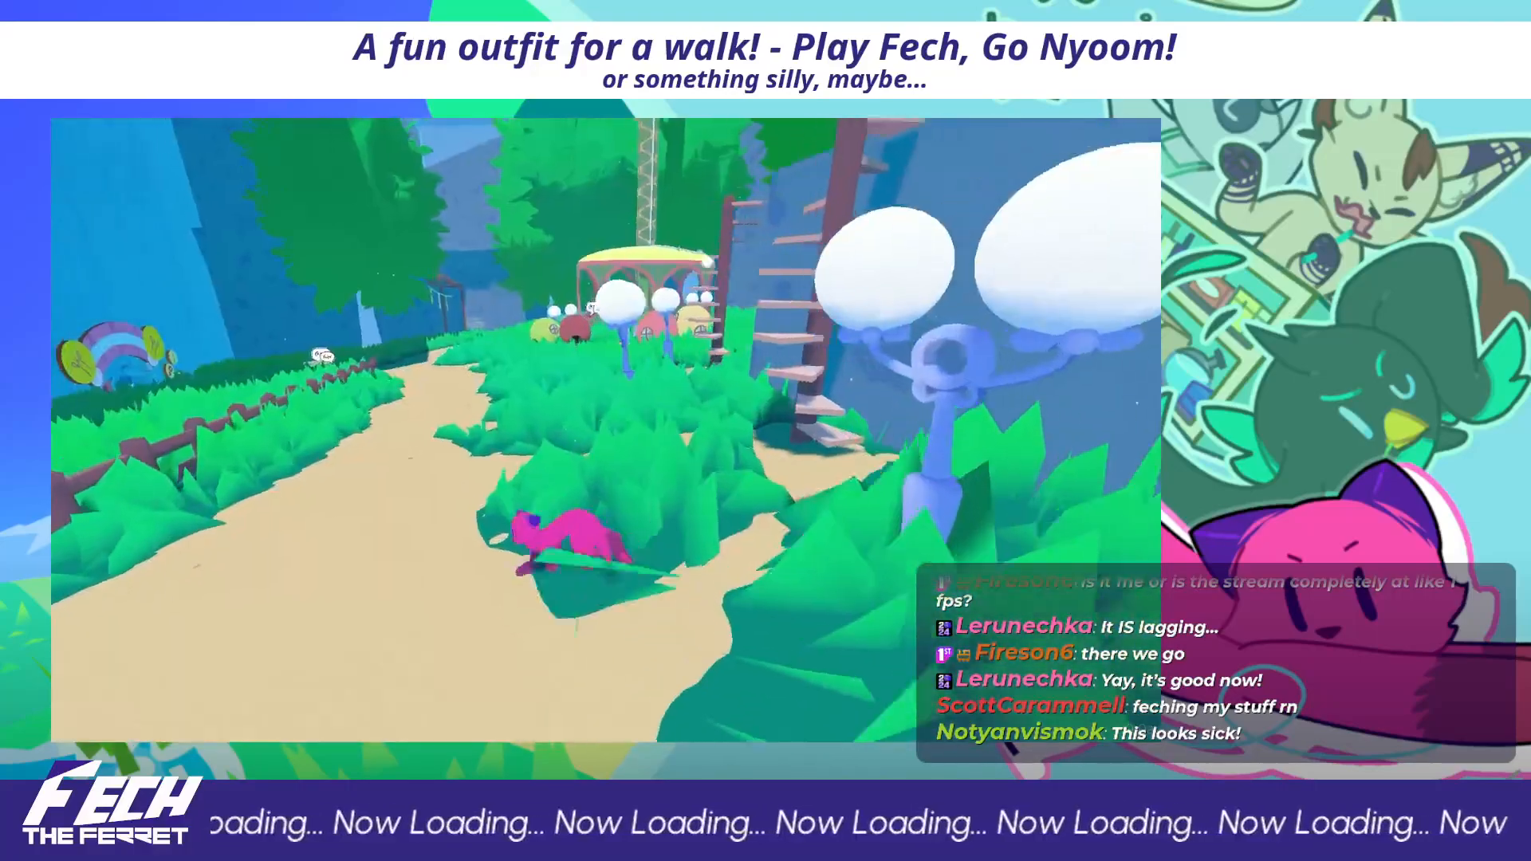
Equip the ferret with the Comfy Yellow Socks and the Fashion Beret from the found items
key(Tab)
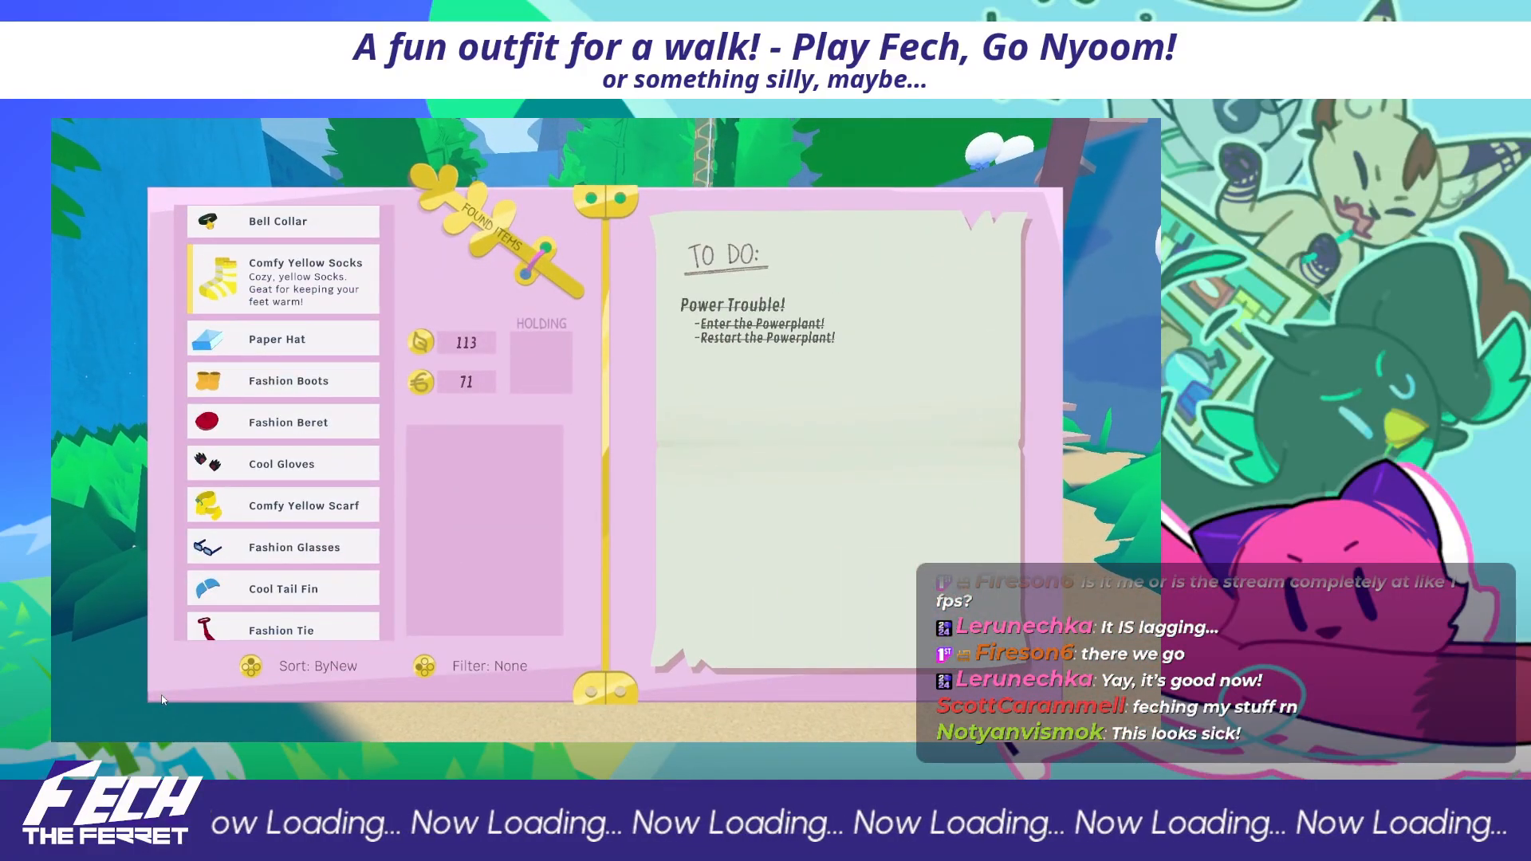
key(Tab)
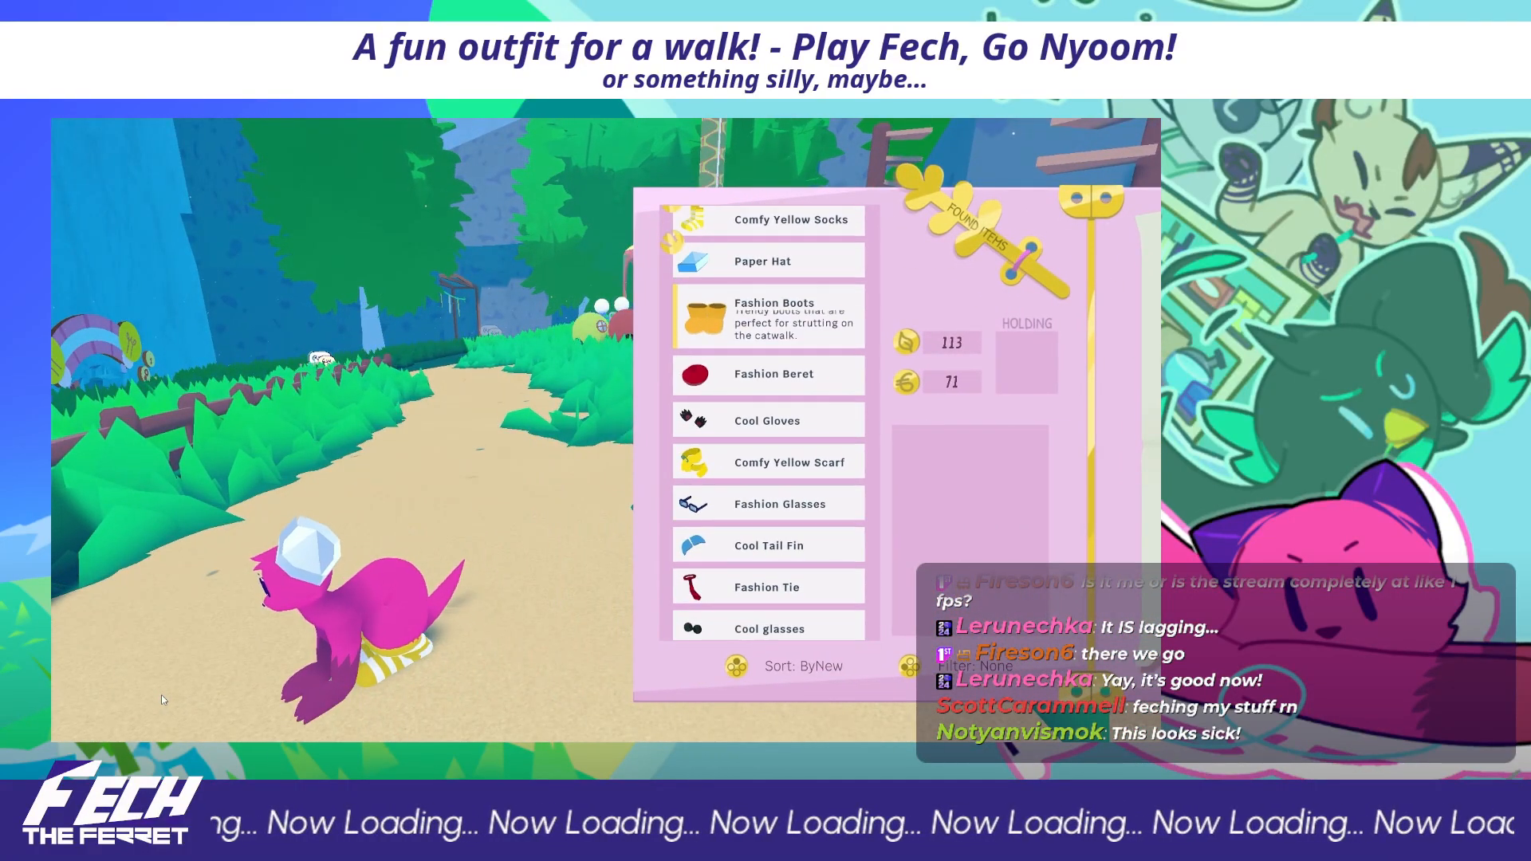
key(Down)
key(Down)
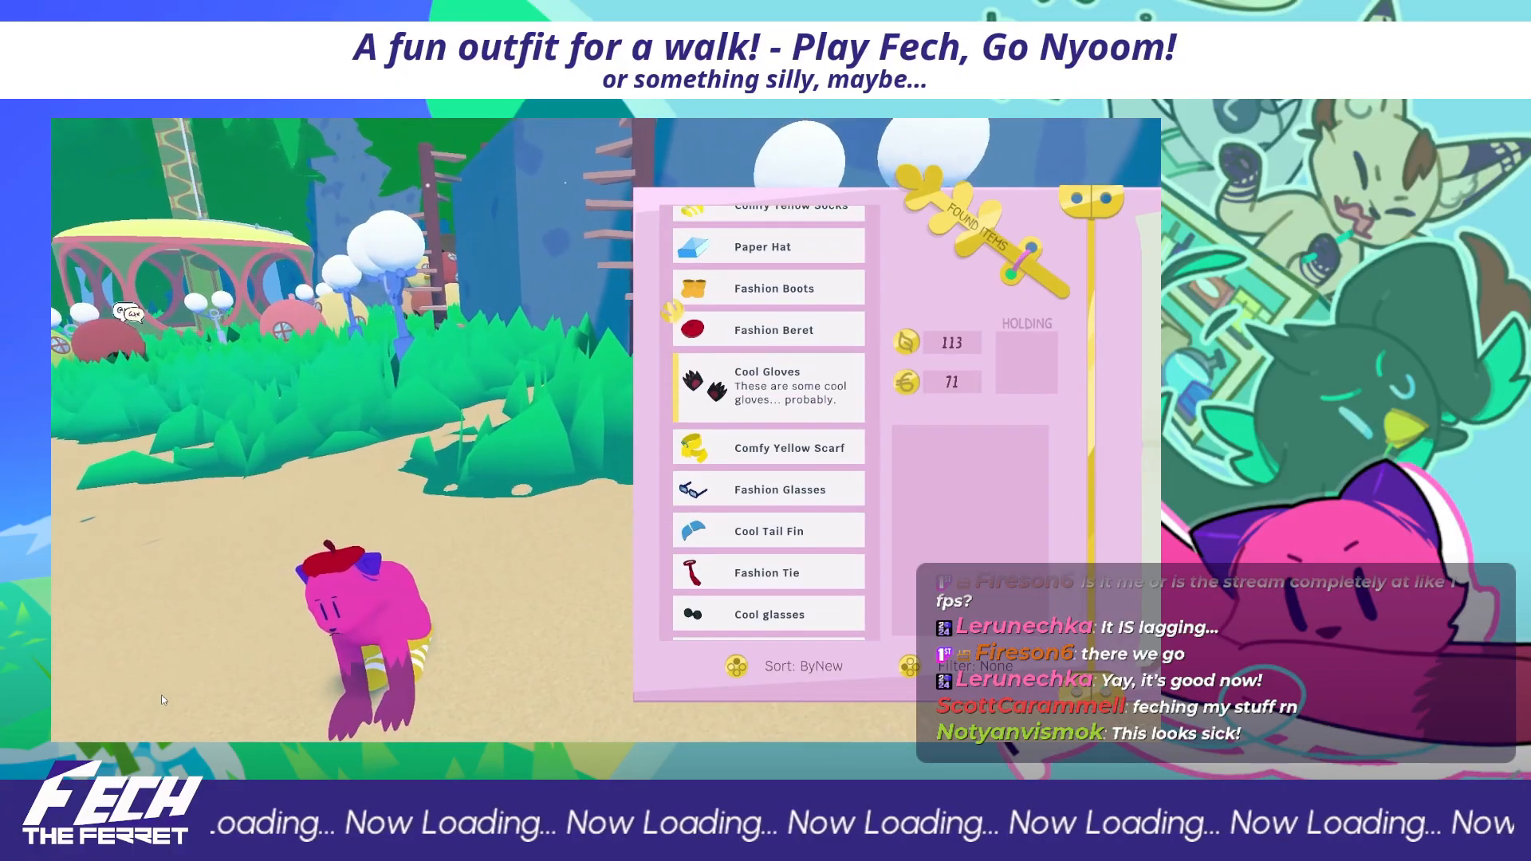
key(Return)
key(Down)
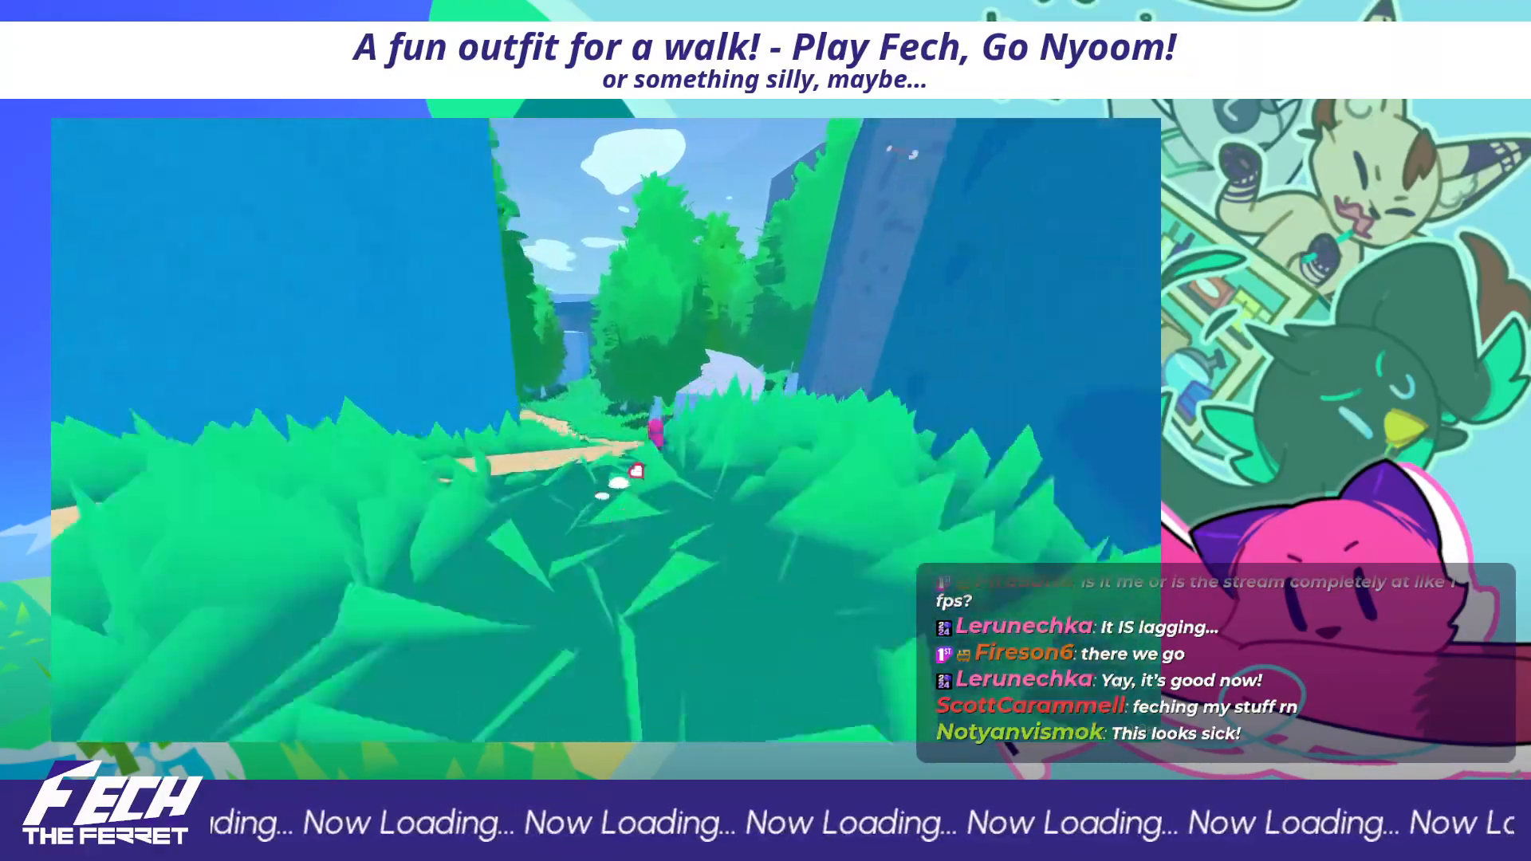
Dress the ferret in the Comfy Yellow Socks, Fashion Beret, Comfy Yellow Scarf and Fashion Glasses, and close the inventory
key(Tab)
key(Down)
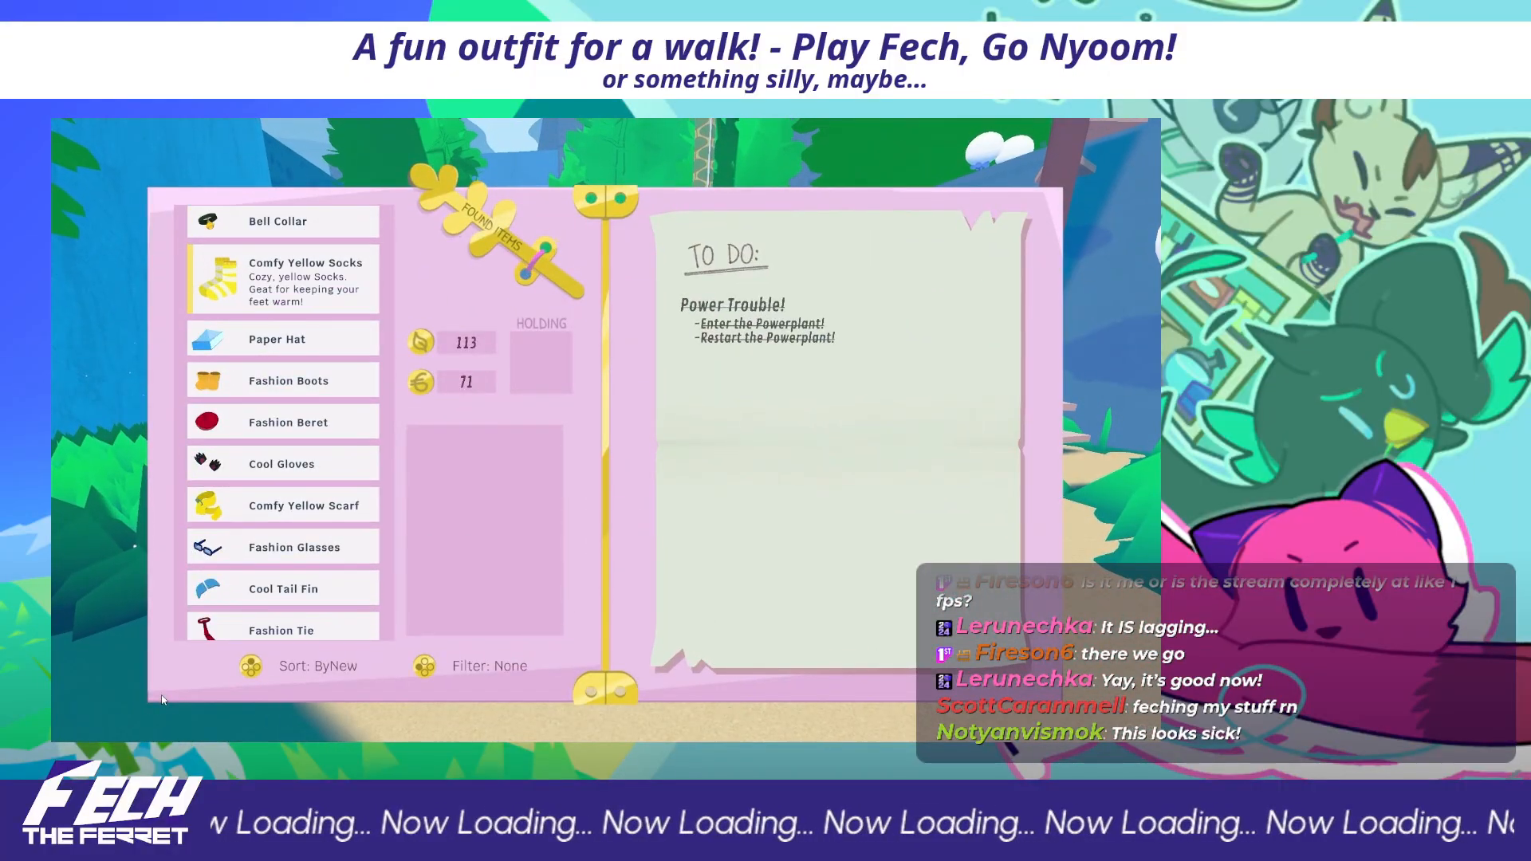
key(Down)
key(Down)
key(Down)
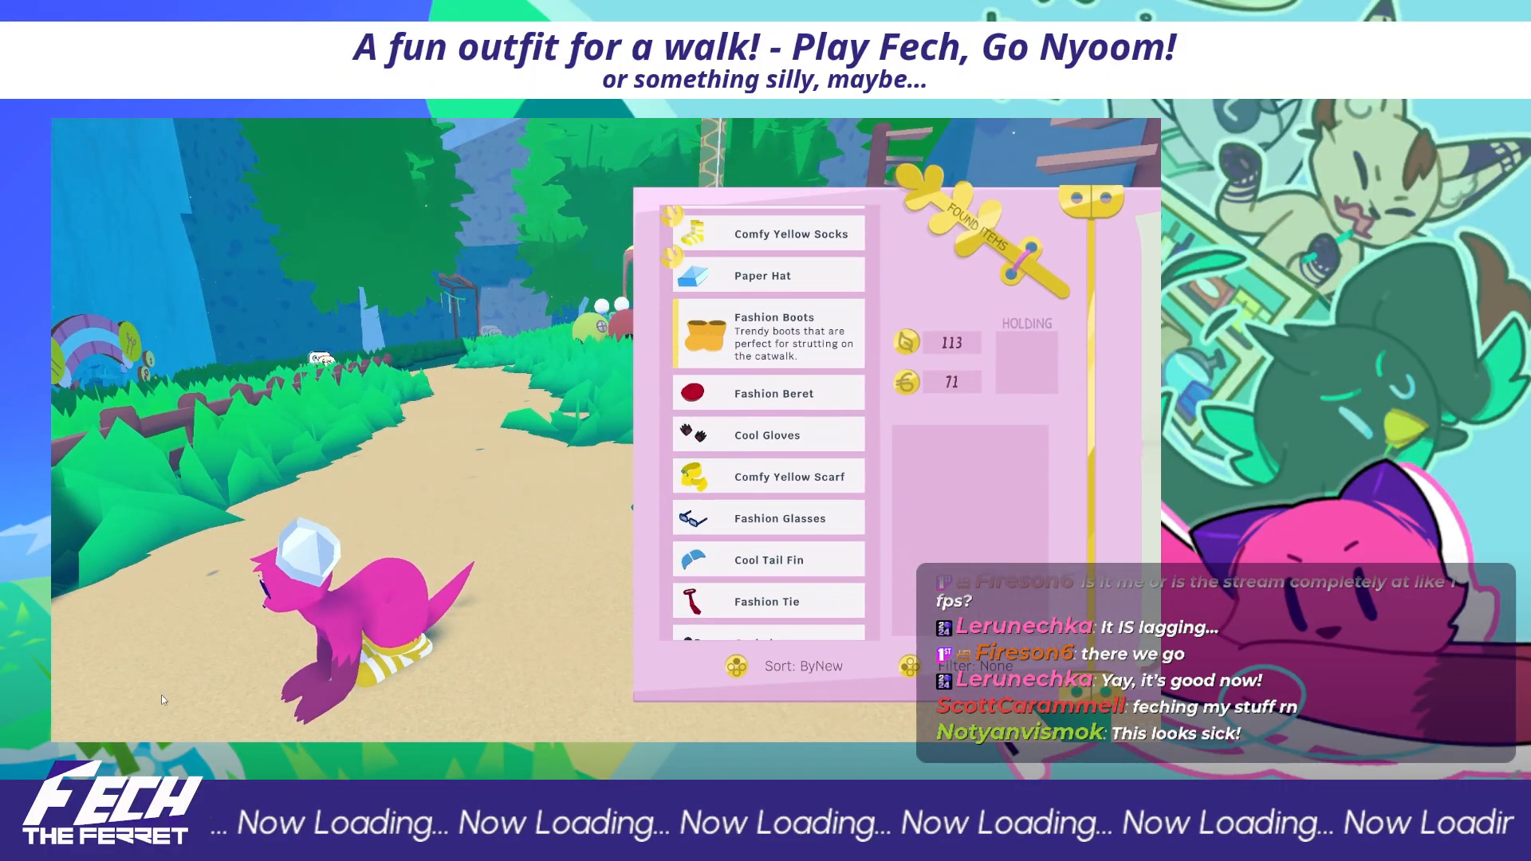
key(Down)
key(Down)
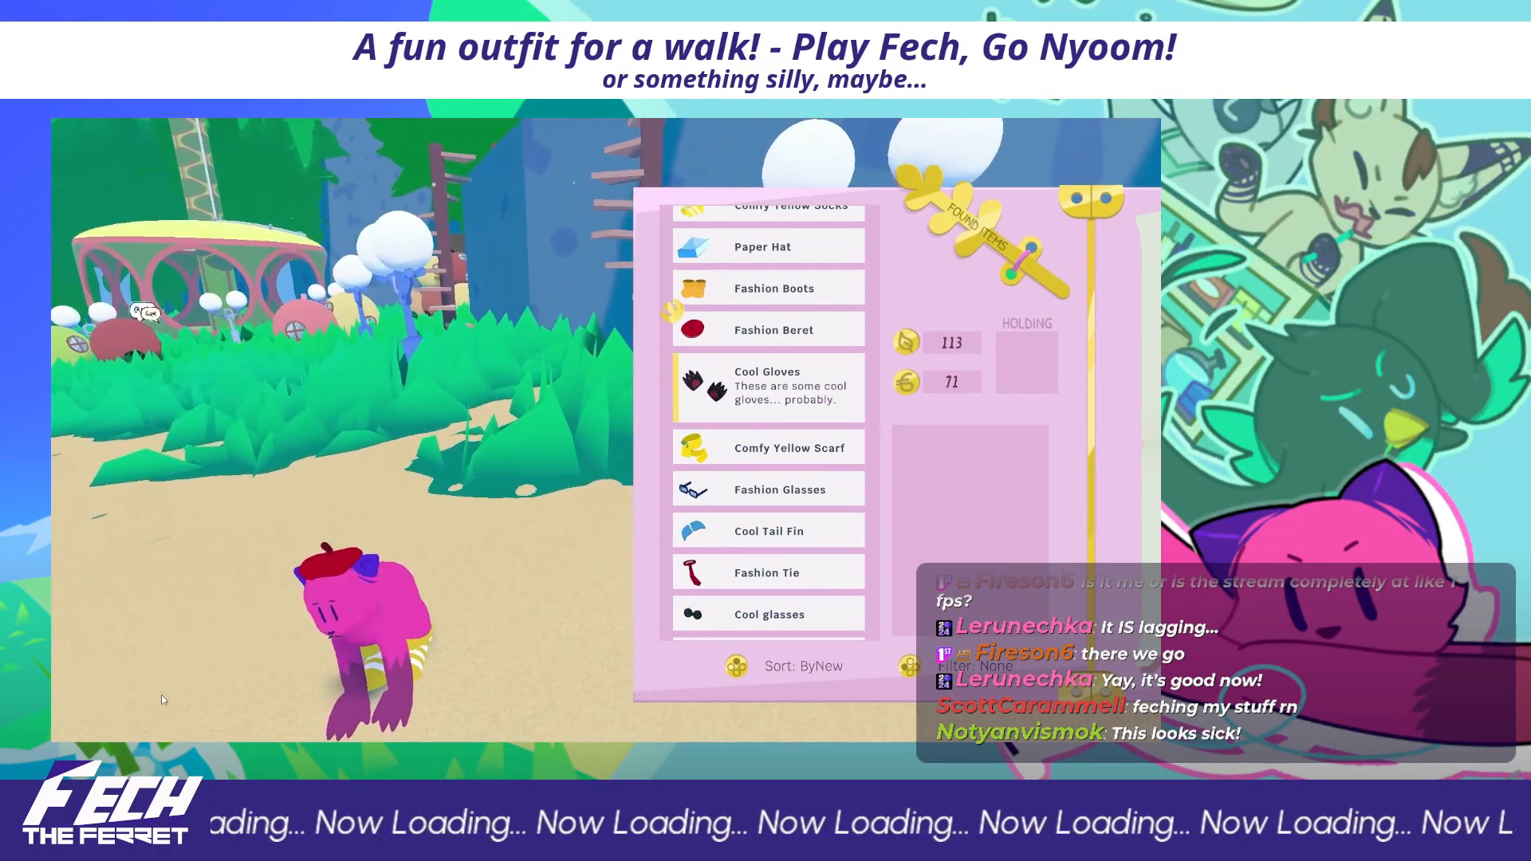
key(Down)
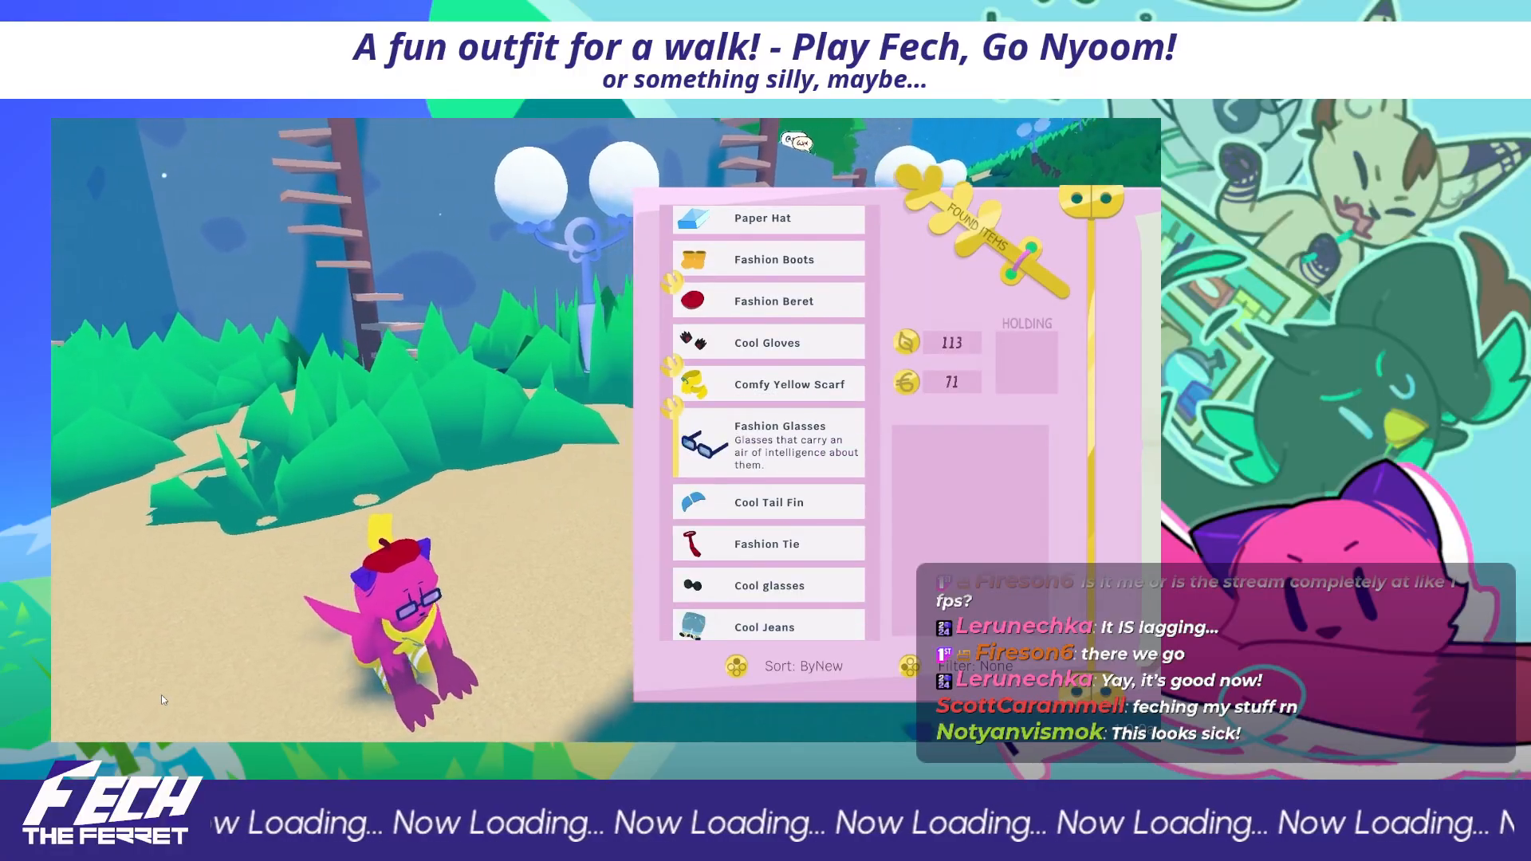
key(Escape)
key(w)
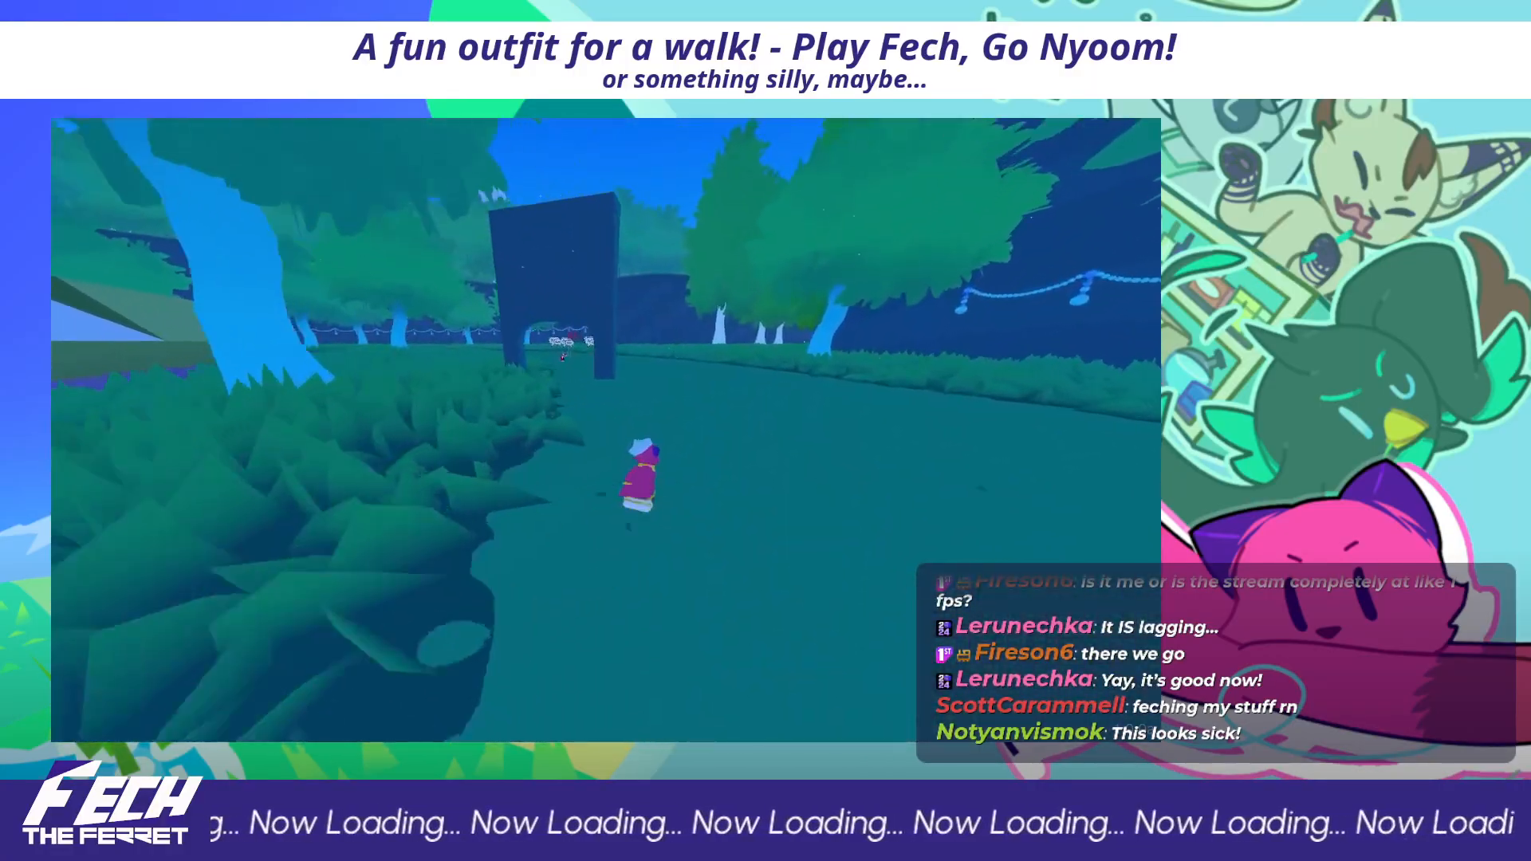
key(w)
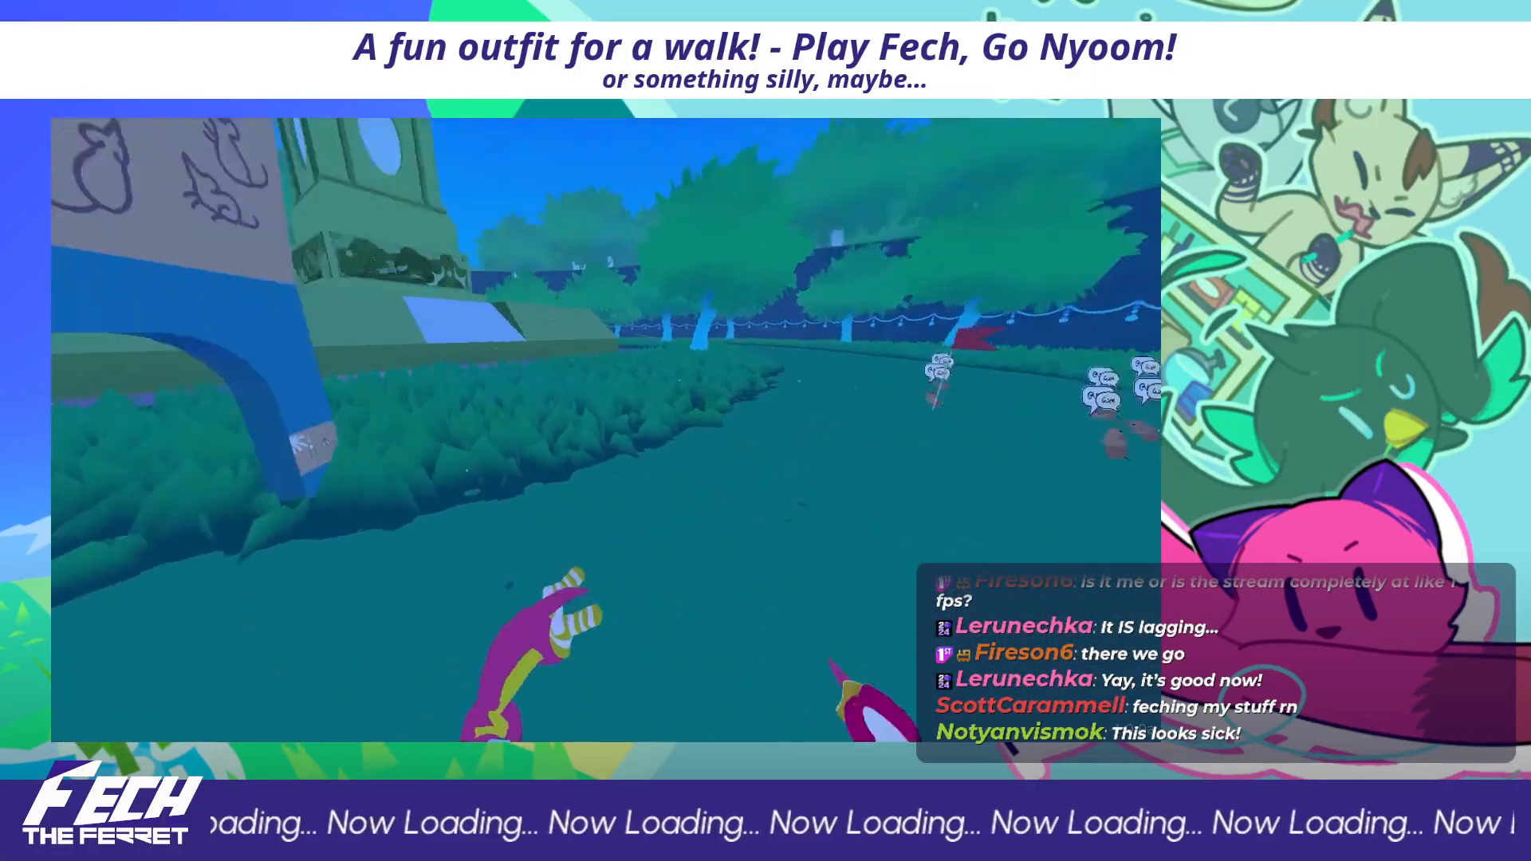
key(space)
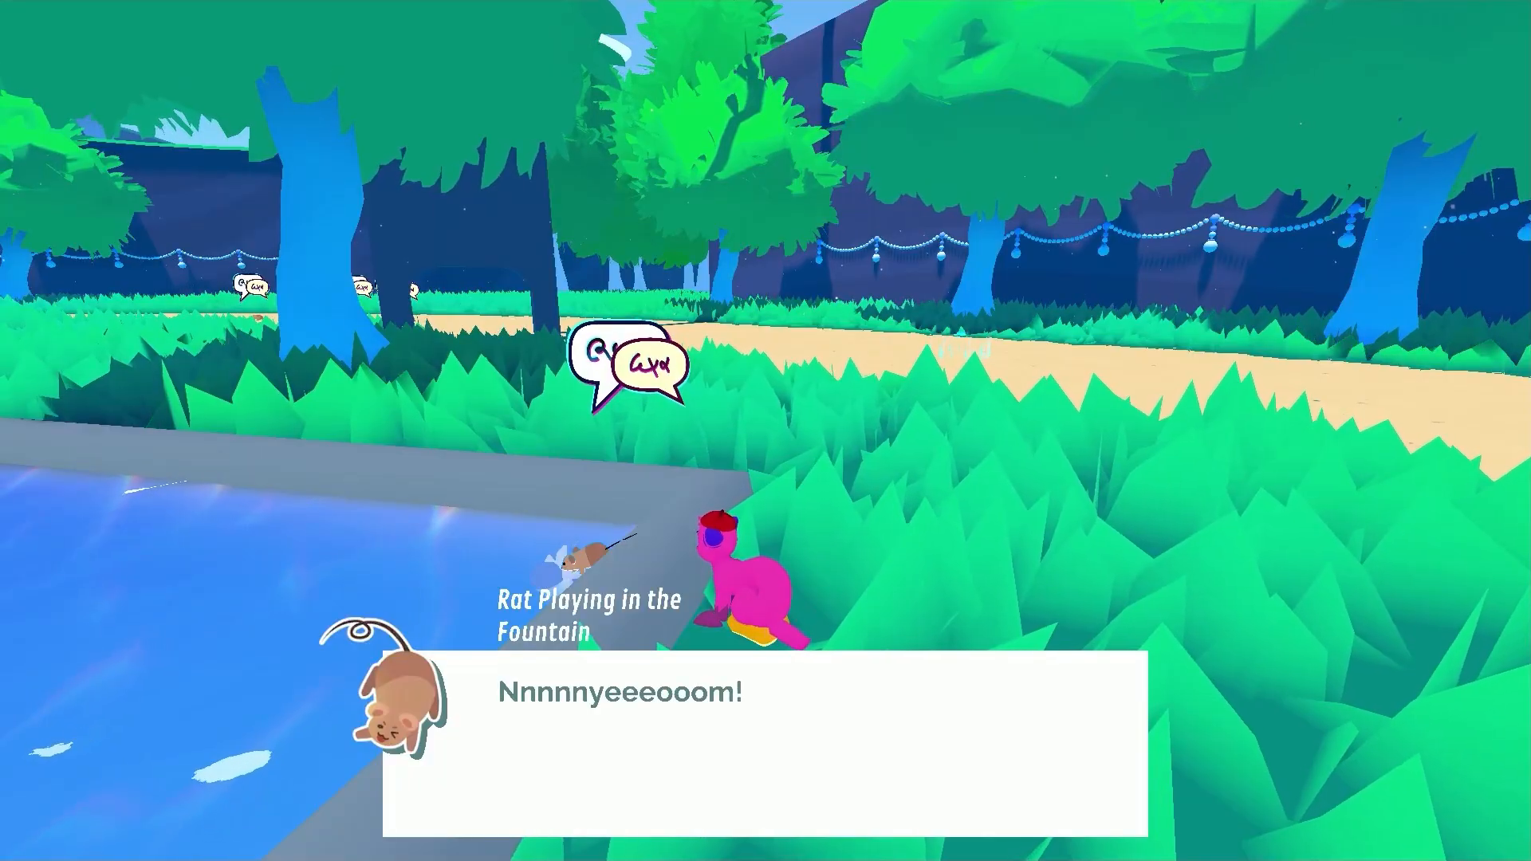
key(space)
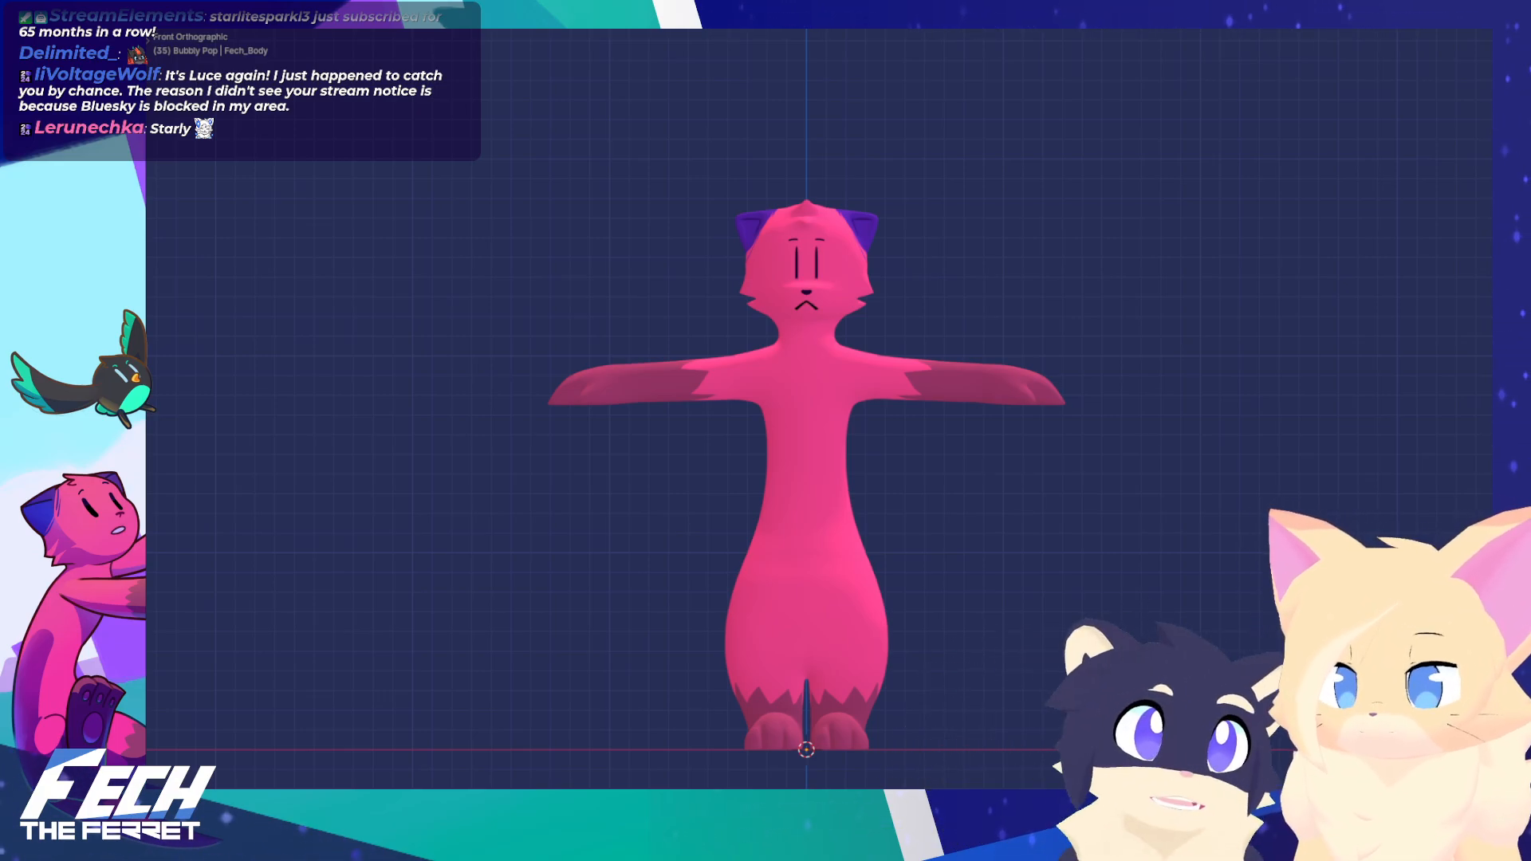
Split the 3D viewport into two side-by-side areas and show the outfit reference sheet in an Image Editor beside the model
click(856, 68)
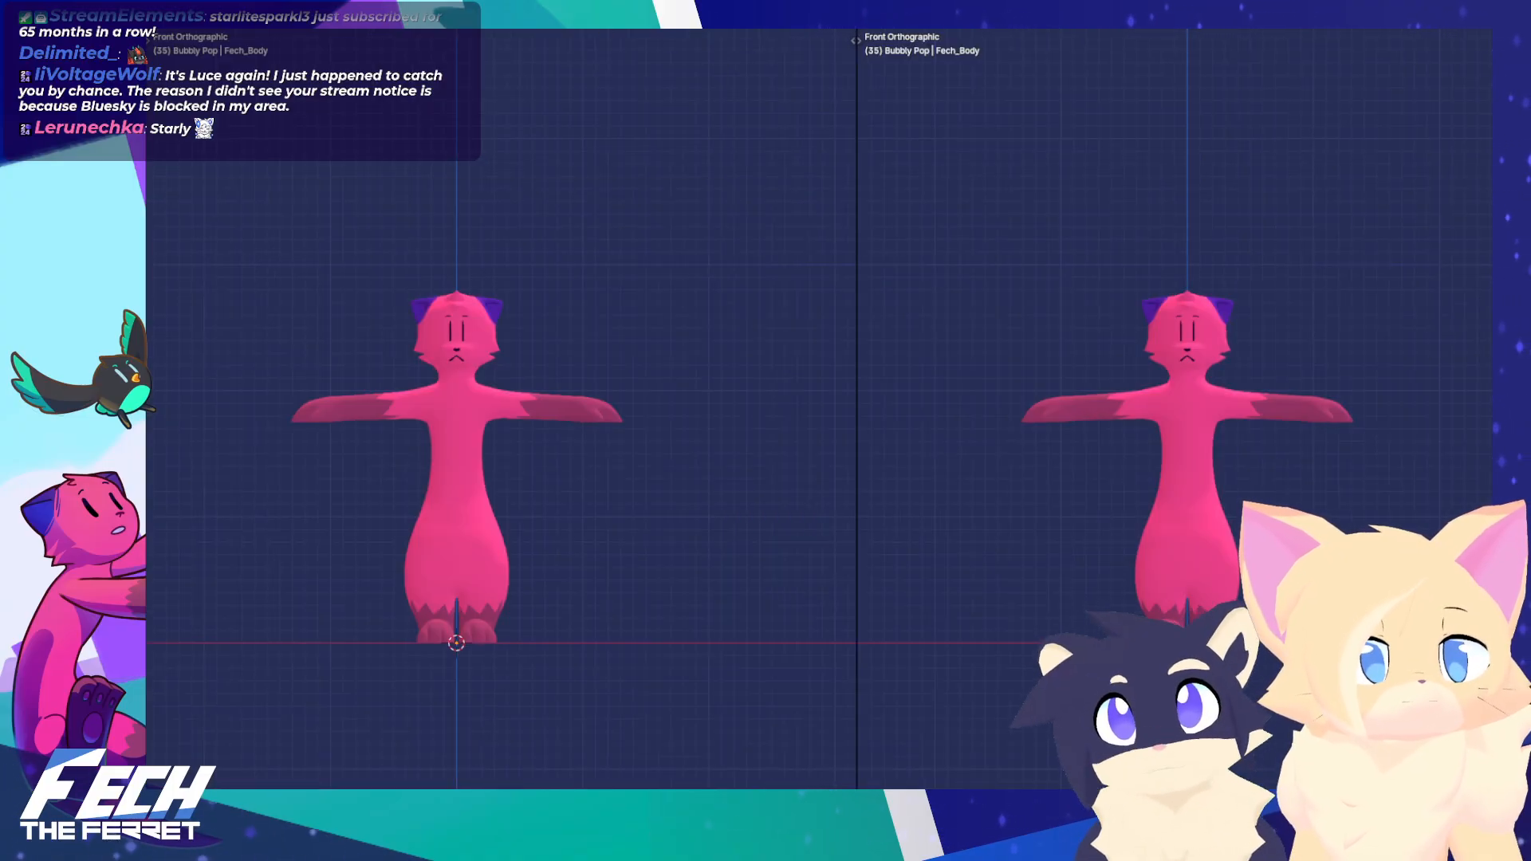
click(163, 19)
click(204, 58)
click(444, 19)
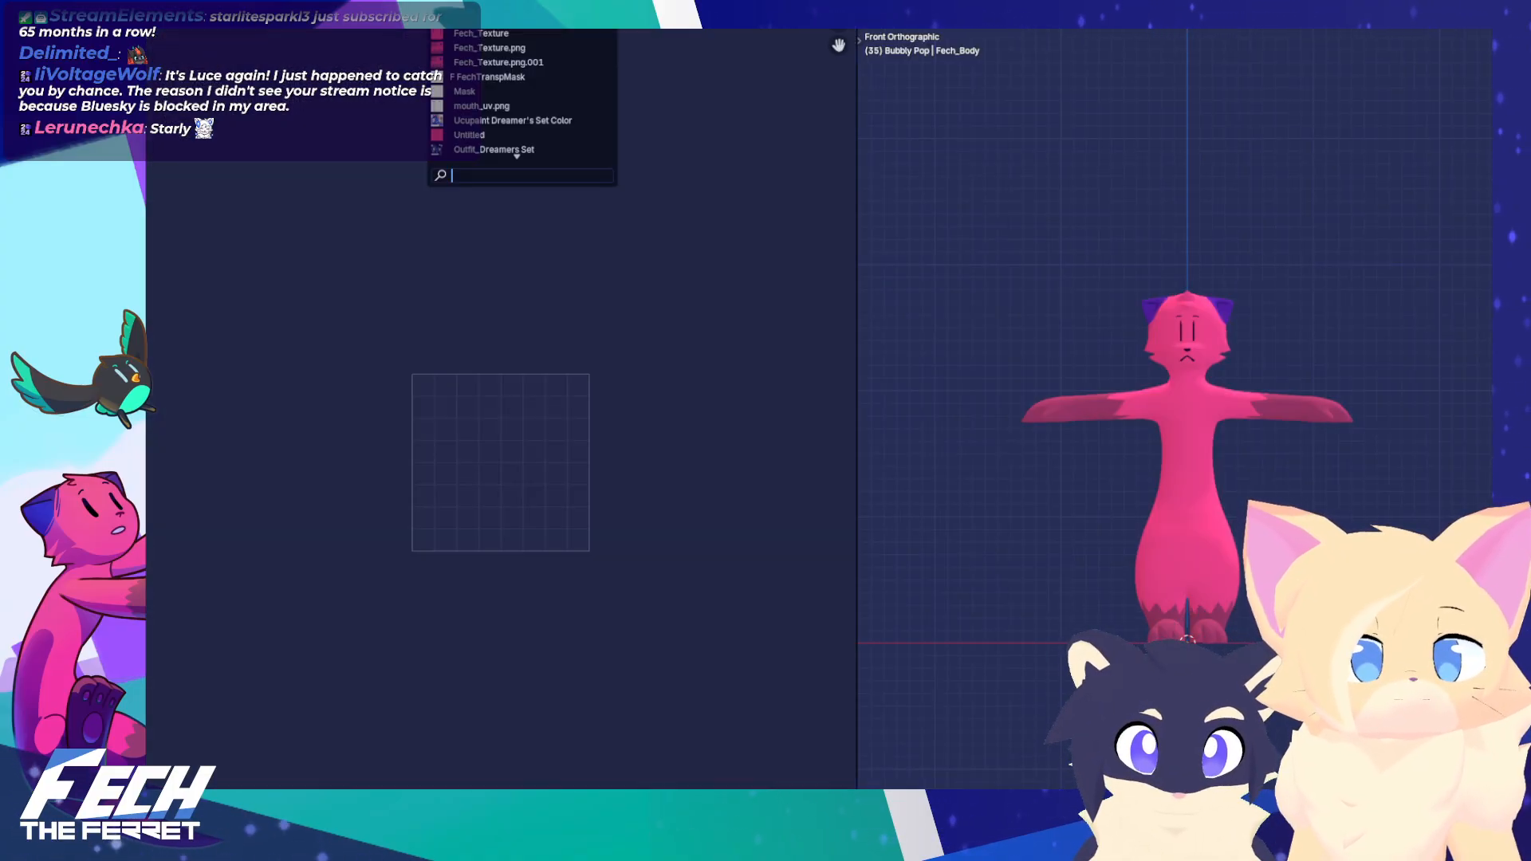
key(Escape)
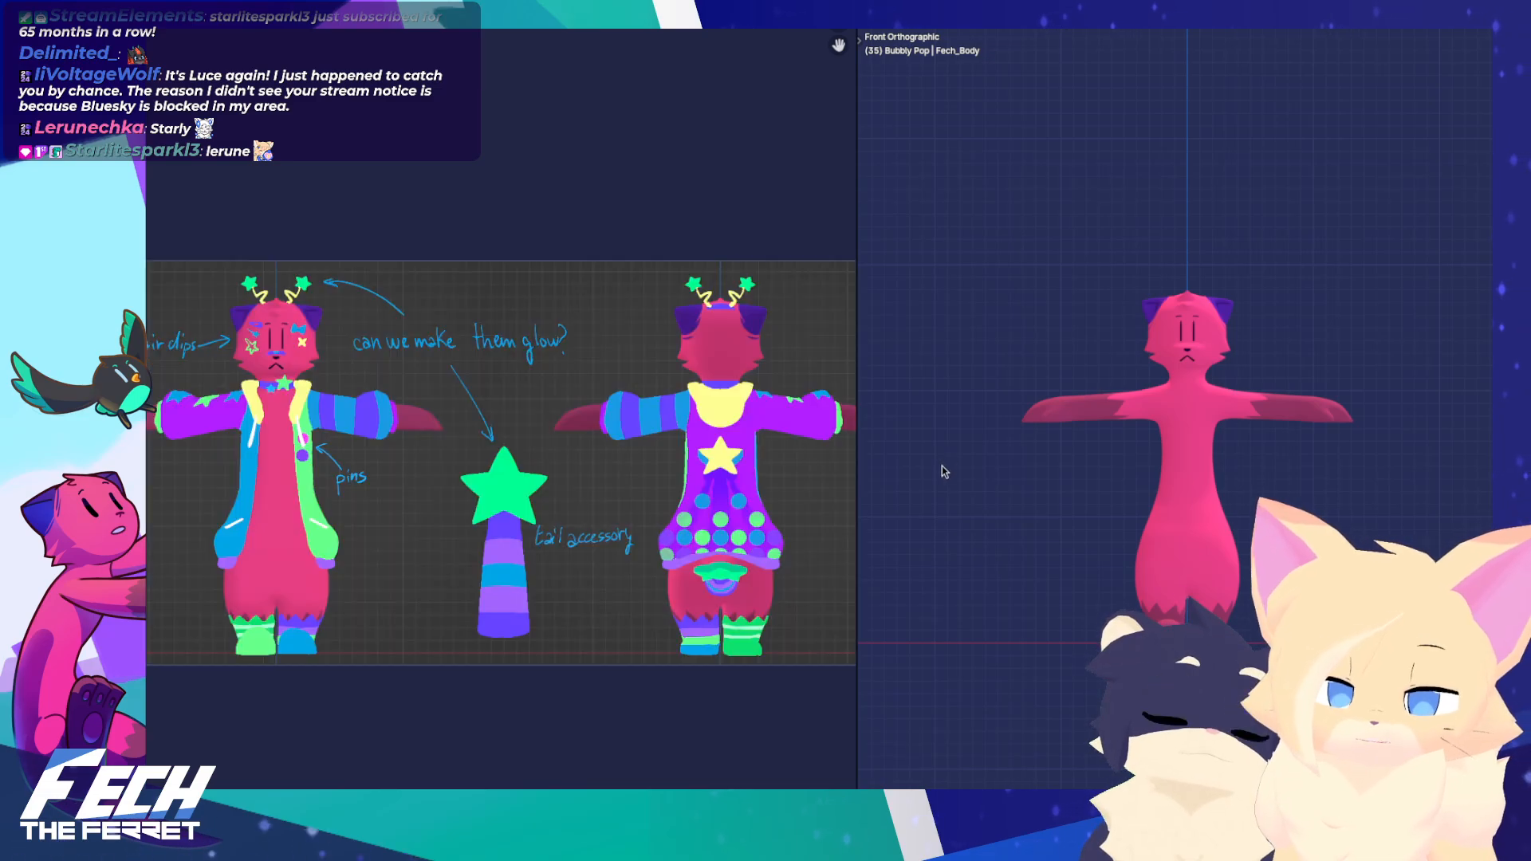
Examine the tail accessory, front jacket design, hair clips and pins on the outfit reference sheet
middle_drag(708, 477, 667, 489)
scroll(638, 486, up, 2)
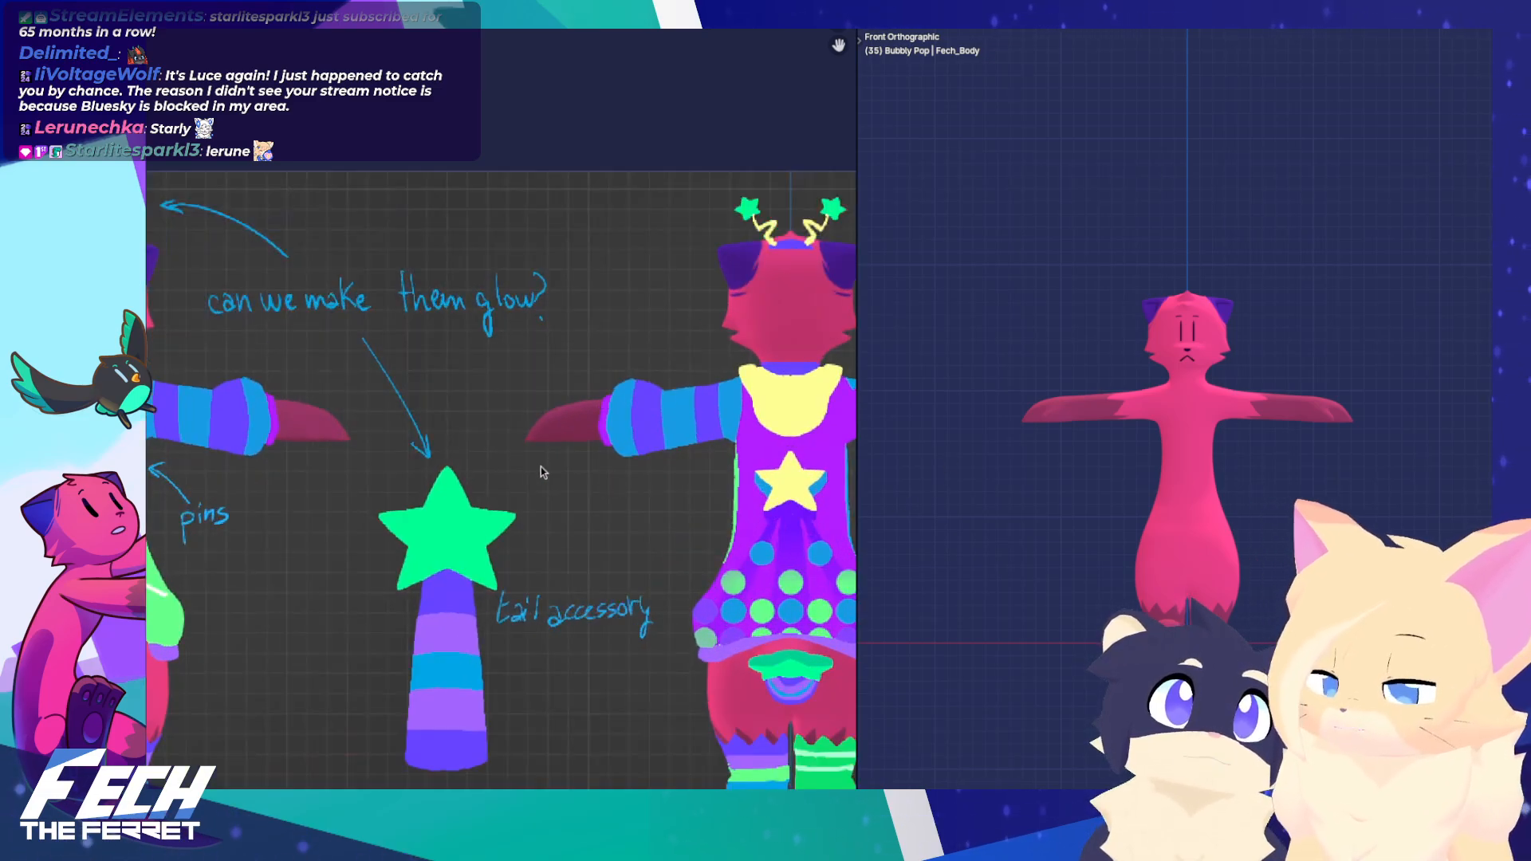
middle_drag(431, 478, 796, 486)
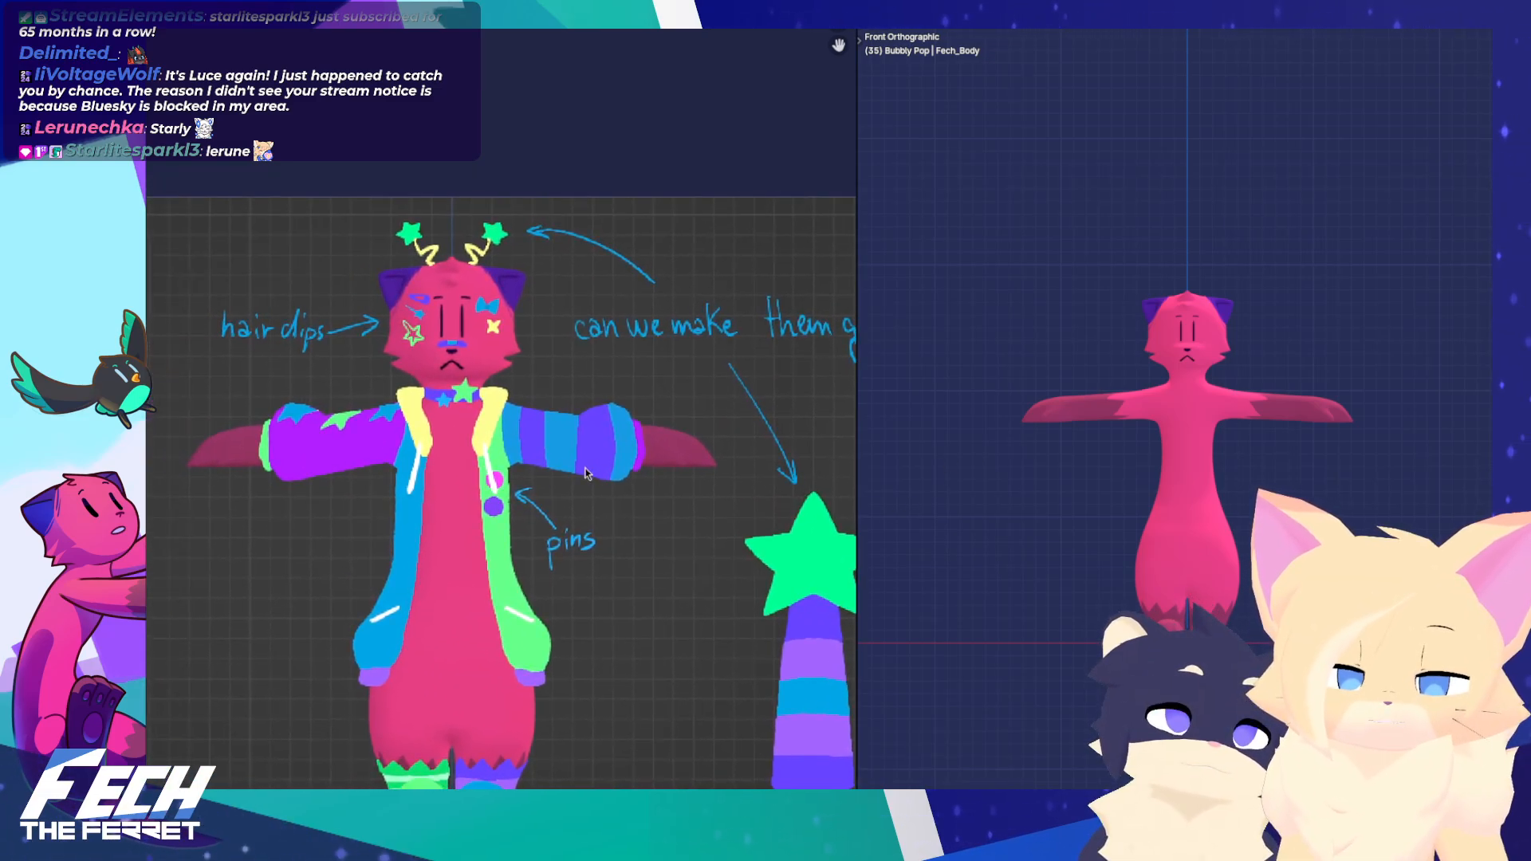
middle_drag(536, 474, 639, 399)
scroll(680, 469, up, 1)
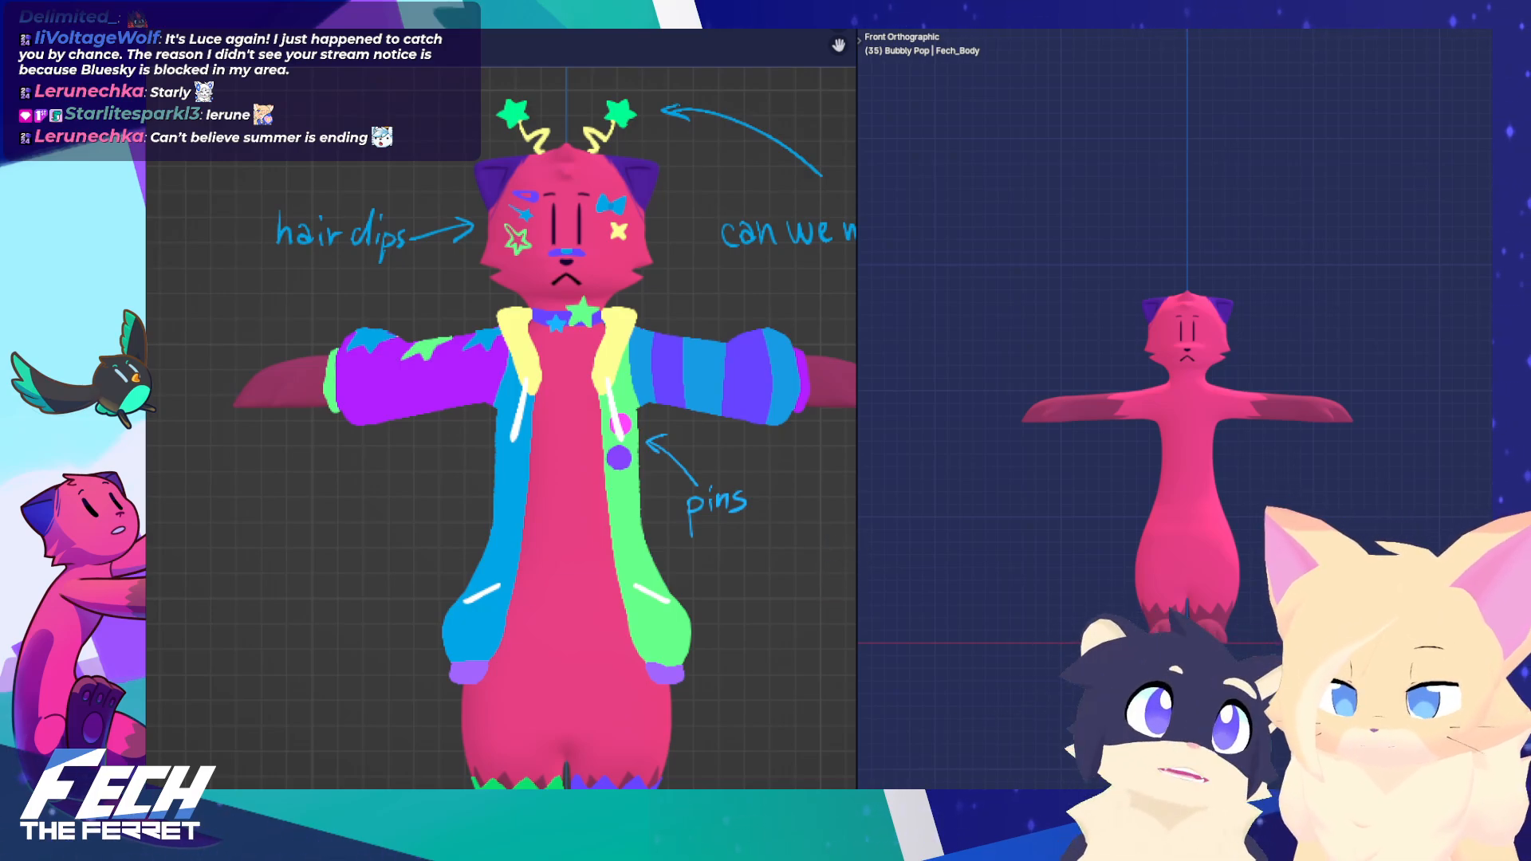
scroll(1102, 314, up, 3)
scroll(1256, 358, down, 2)
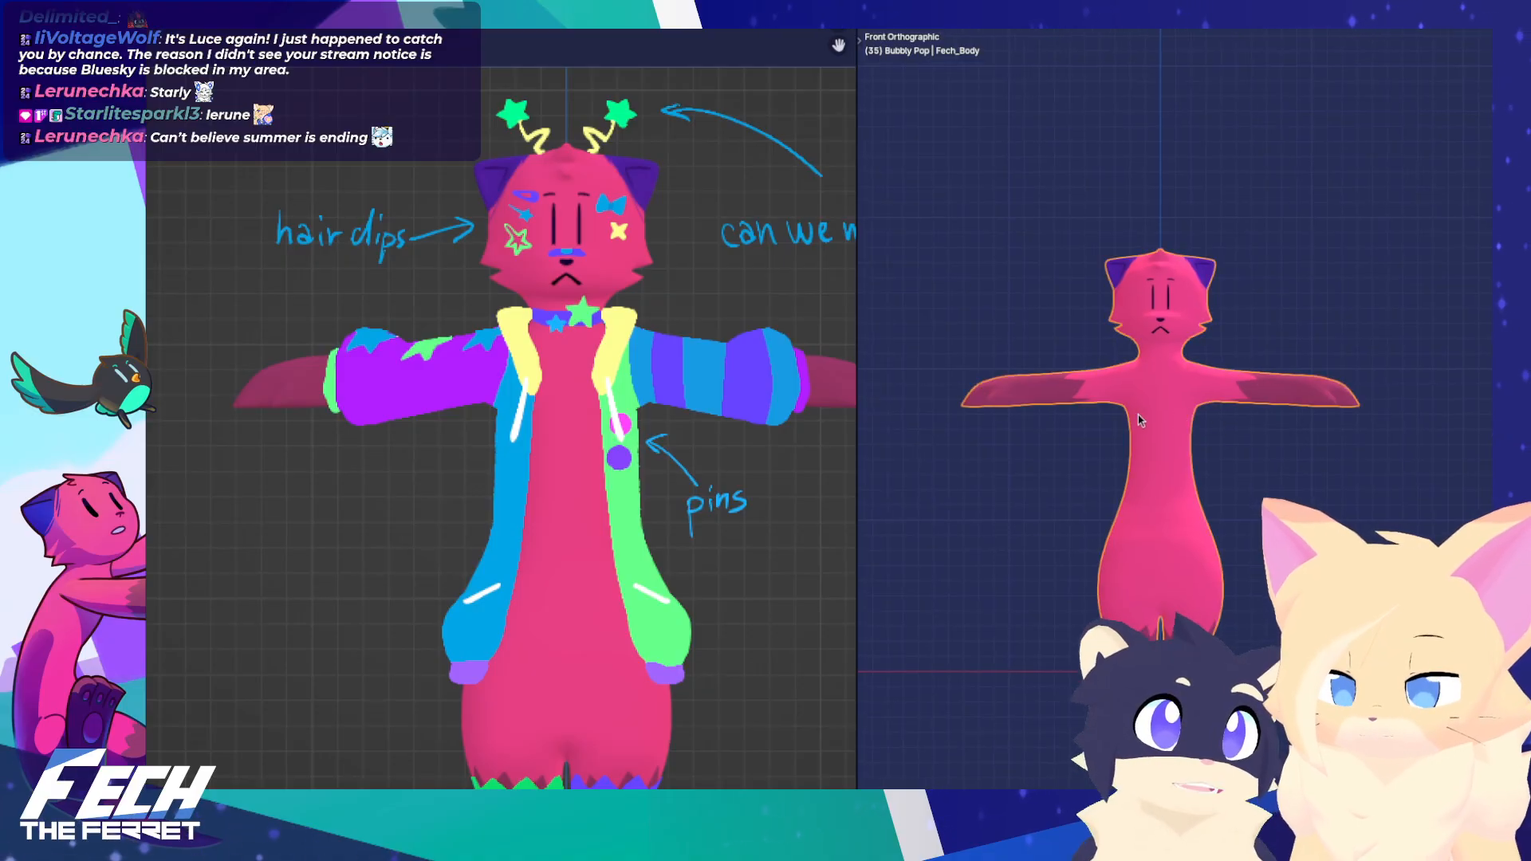
key(ctrl+Tab)
click(1362, 433)
shift+middle_drag(1233, 405, 1256, 420)
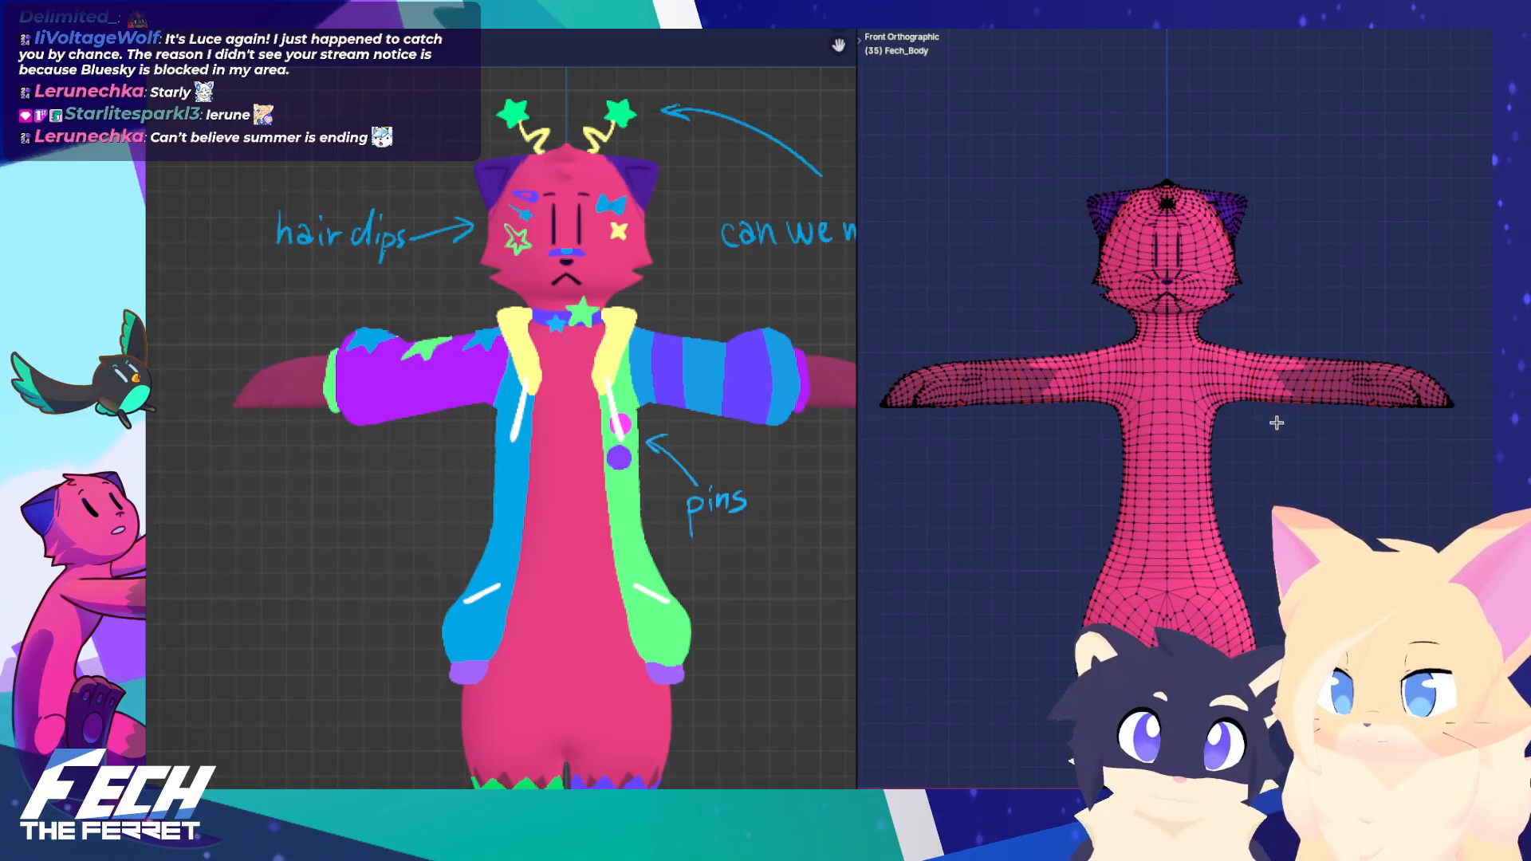
key(Tab)
scroll(1276, 406, up, 2)
key(ctrl+Tab)
click(1330, 409)
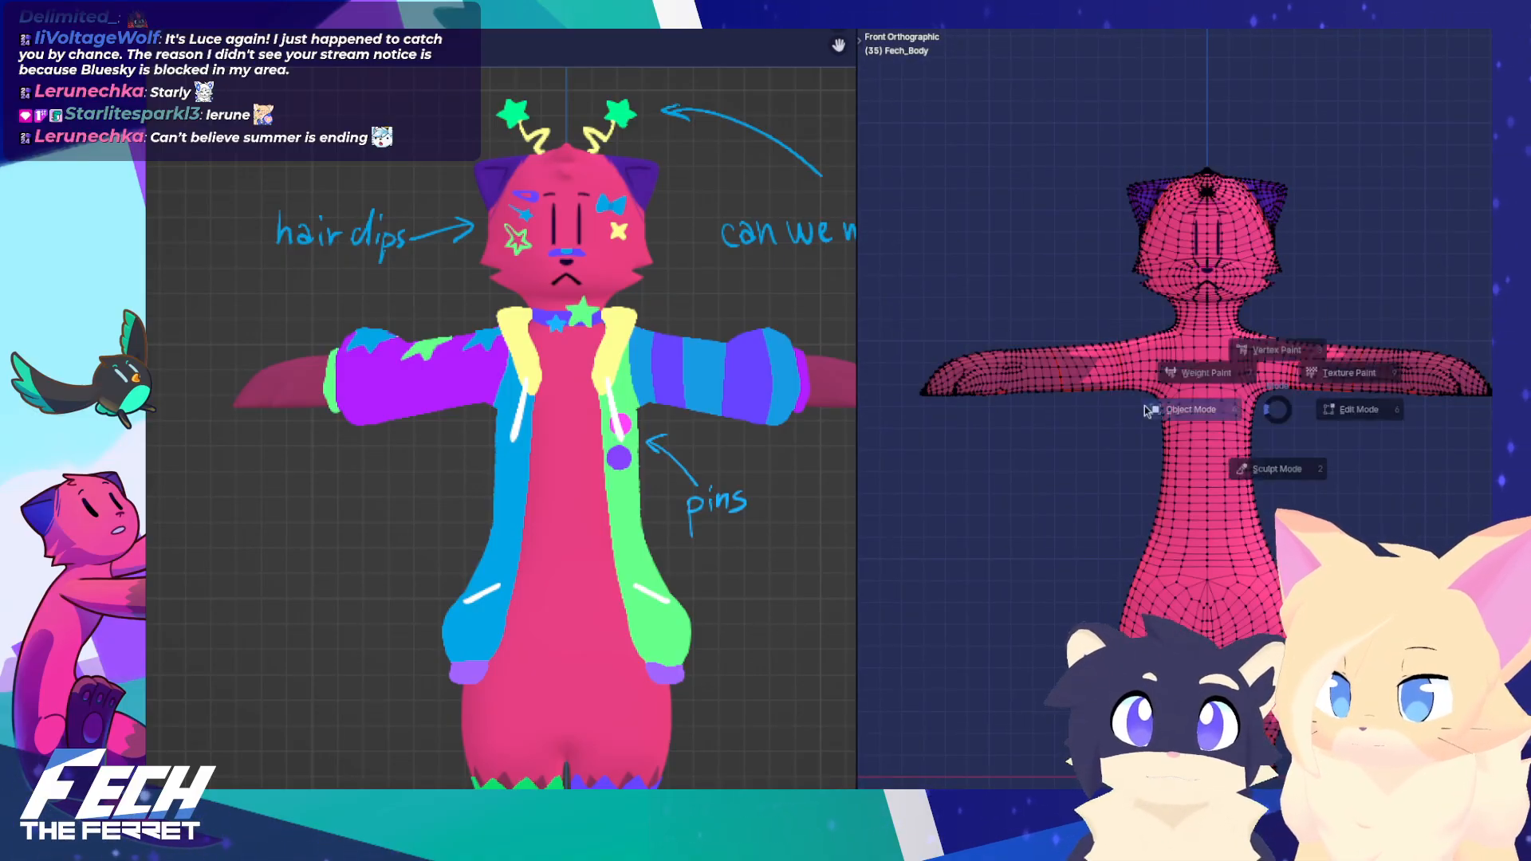
key(Tab)
Add a mesh circle with 24 vertices and a radius of 1 at the character's feet
scroll(1248, 430, down, 1)
key(shift+a)
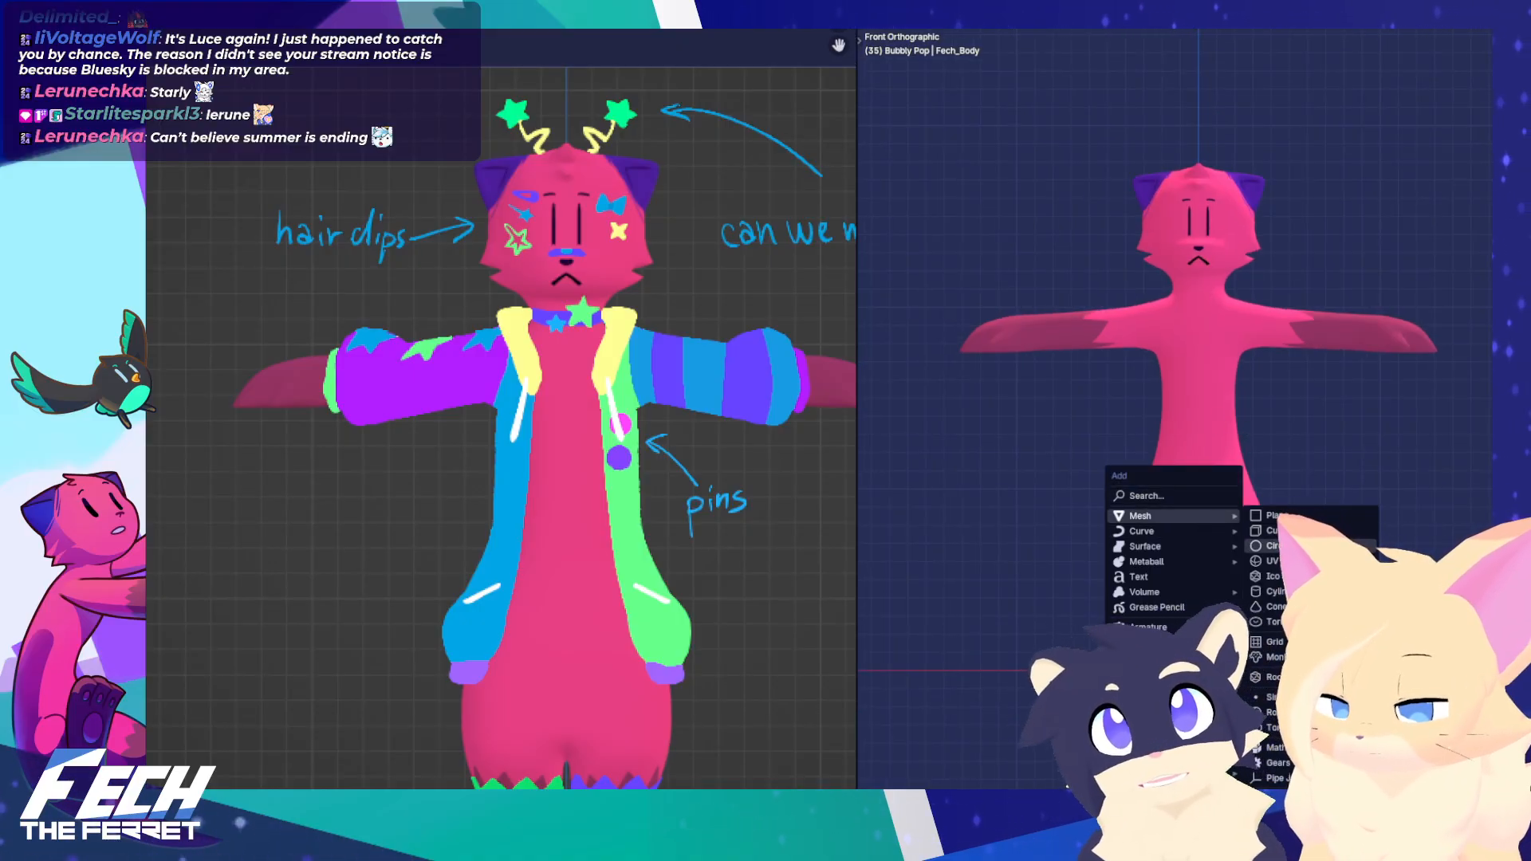
click(1292, 545)
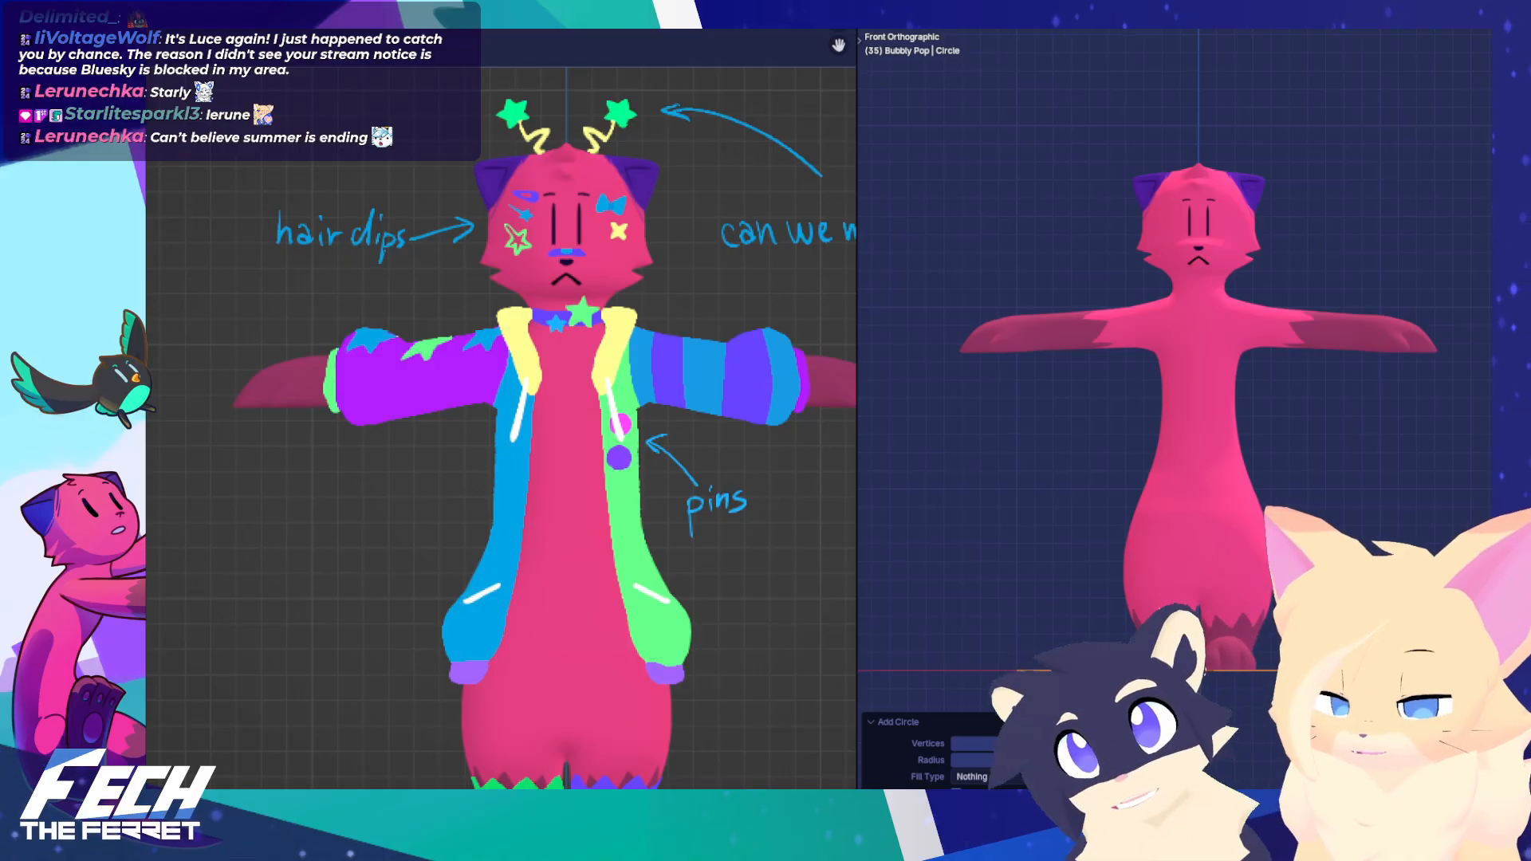
scroll(1196, 359, down, 2)
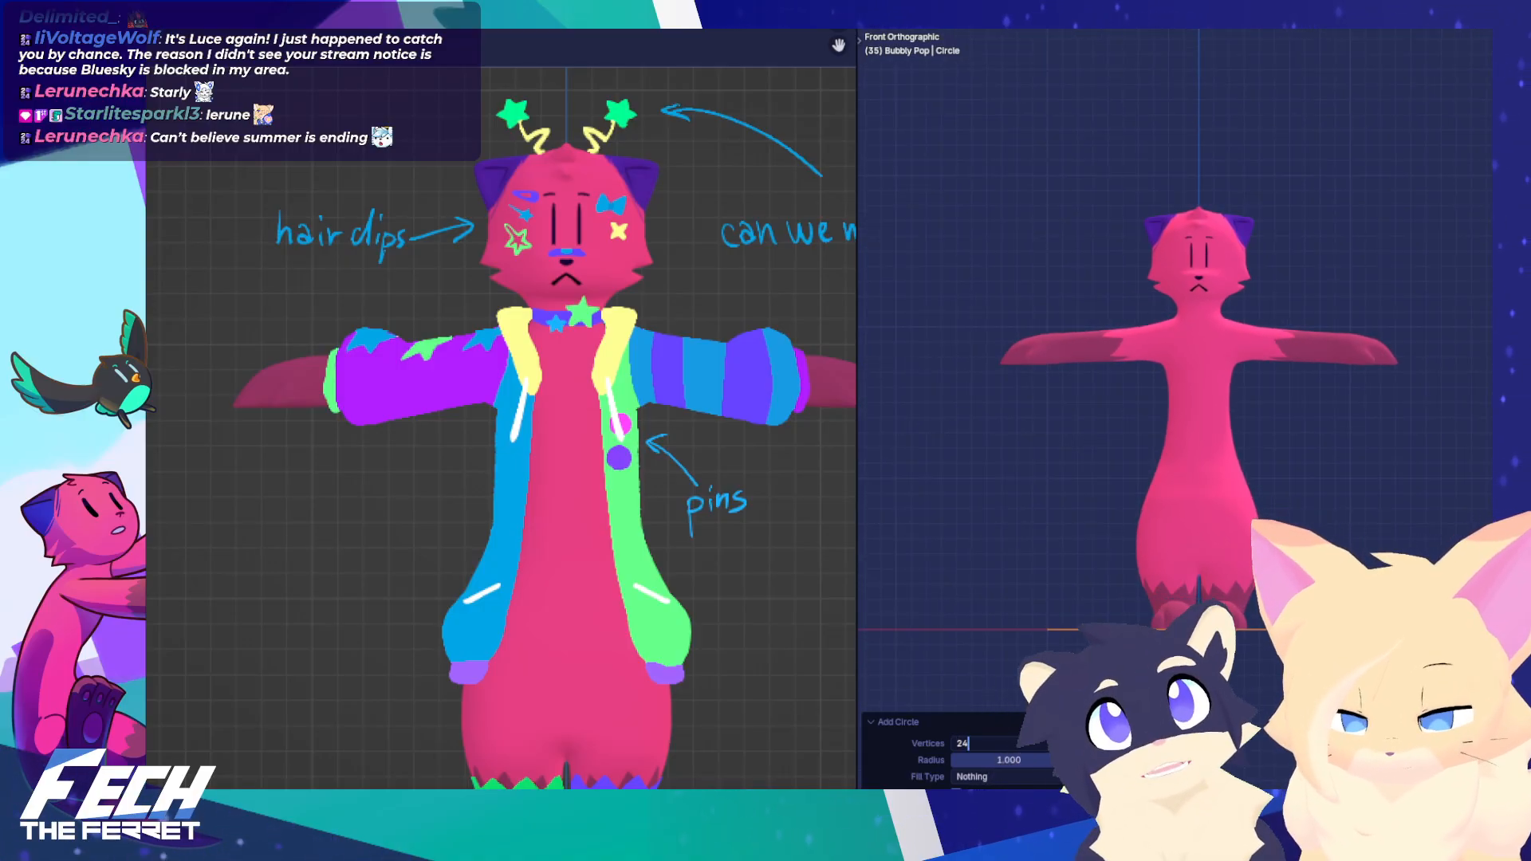
middle_drag(1206, 620, 1209, 654)
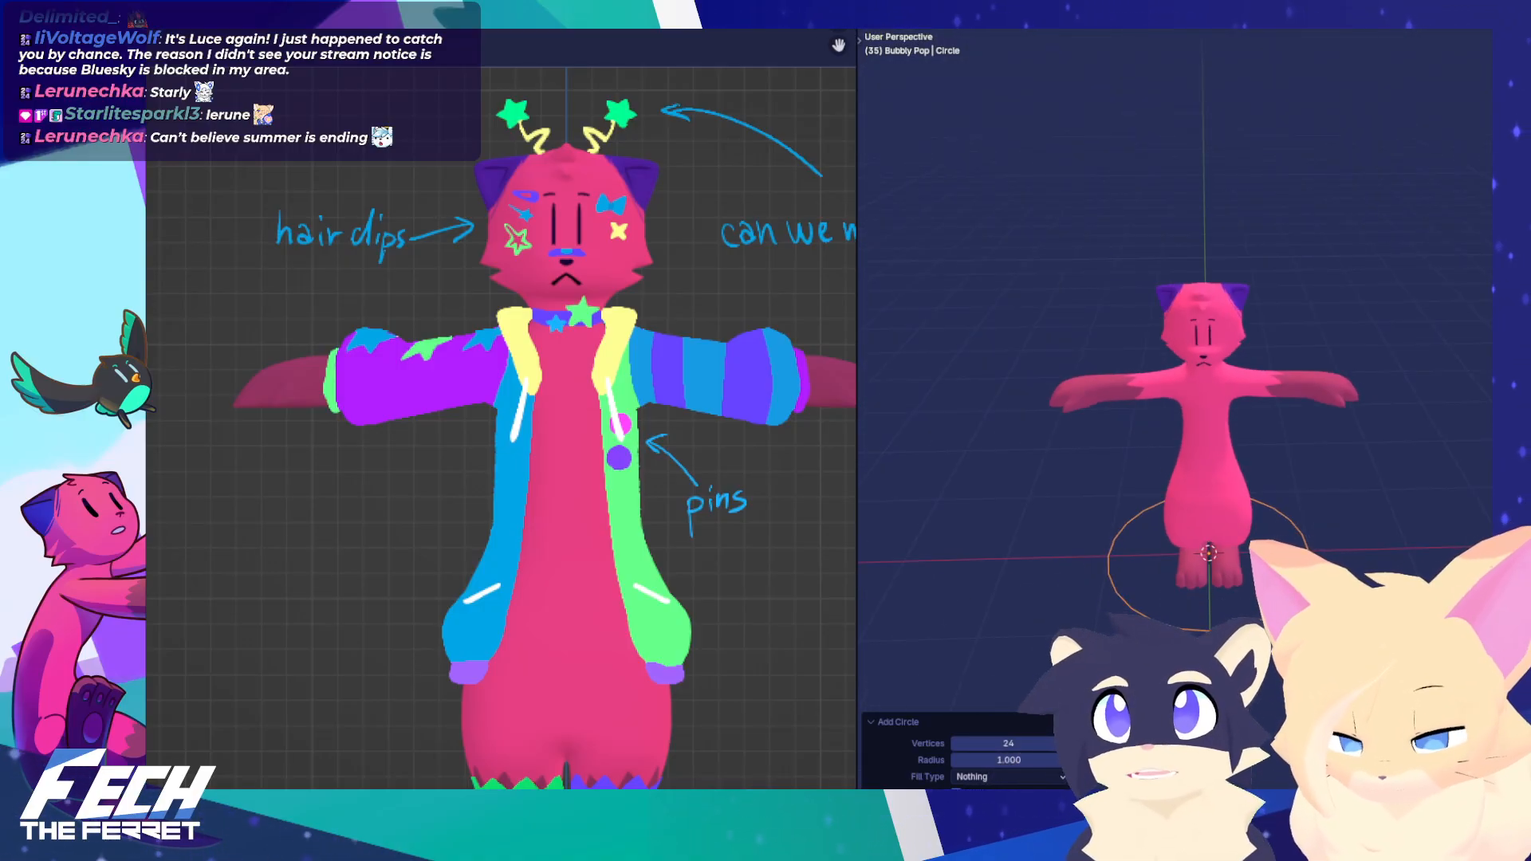
In Edit Mode, delete the circle's front edge beside the centre line to open the ring
key(KP_7)
key(Tab)
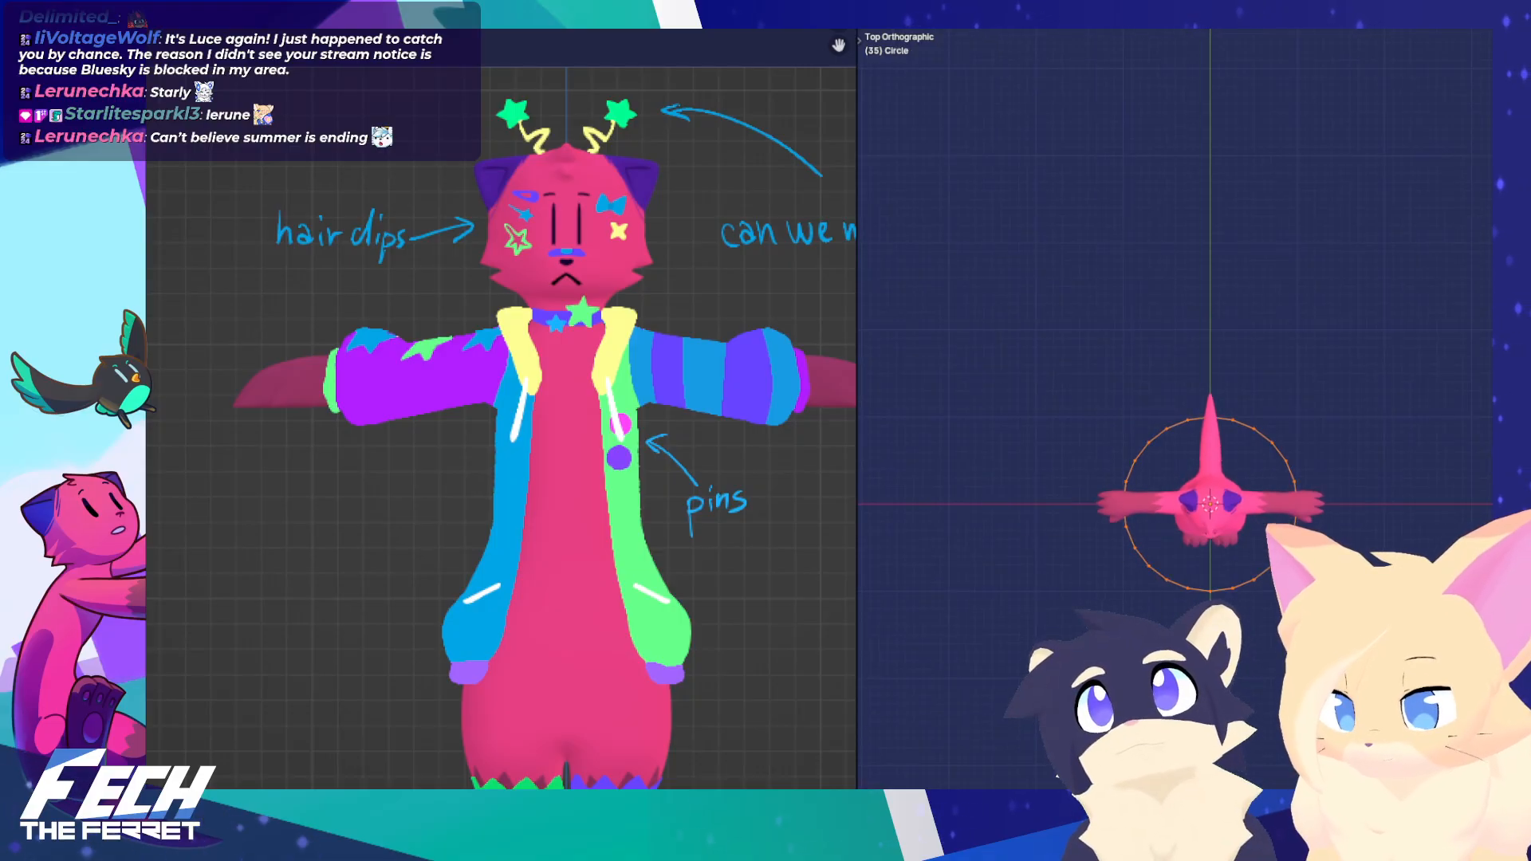
scroll(1246, 600, up, 3)
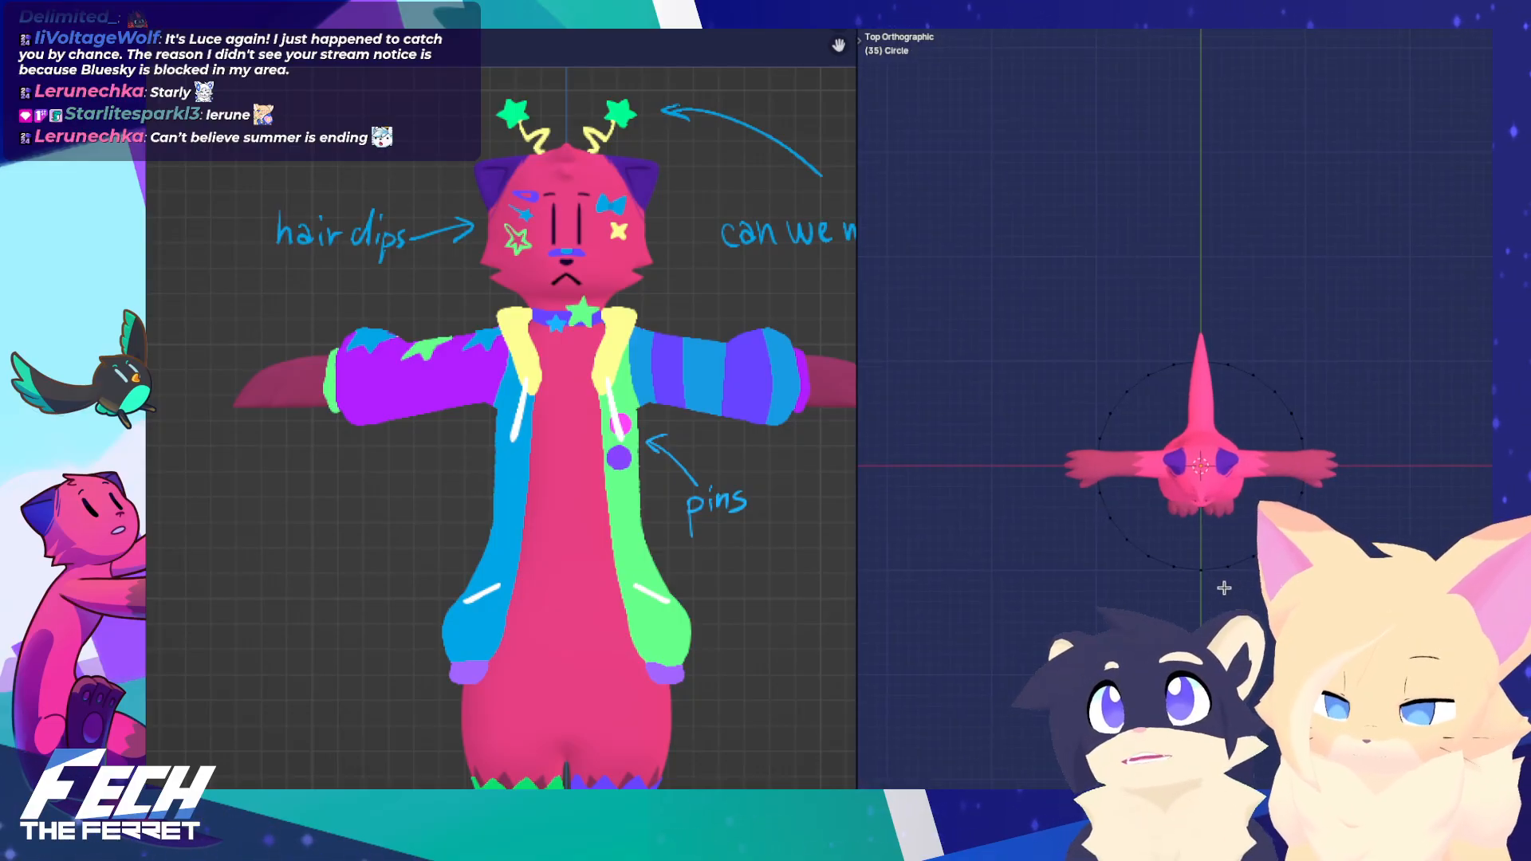
key(b)
drag(1140, 578, 1213, 643)
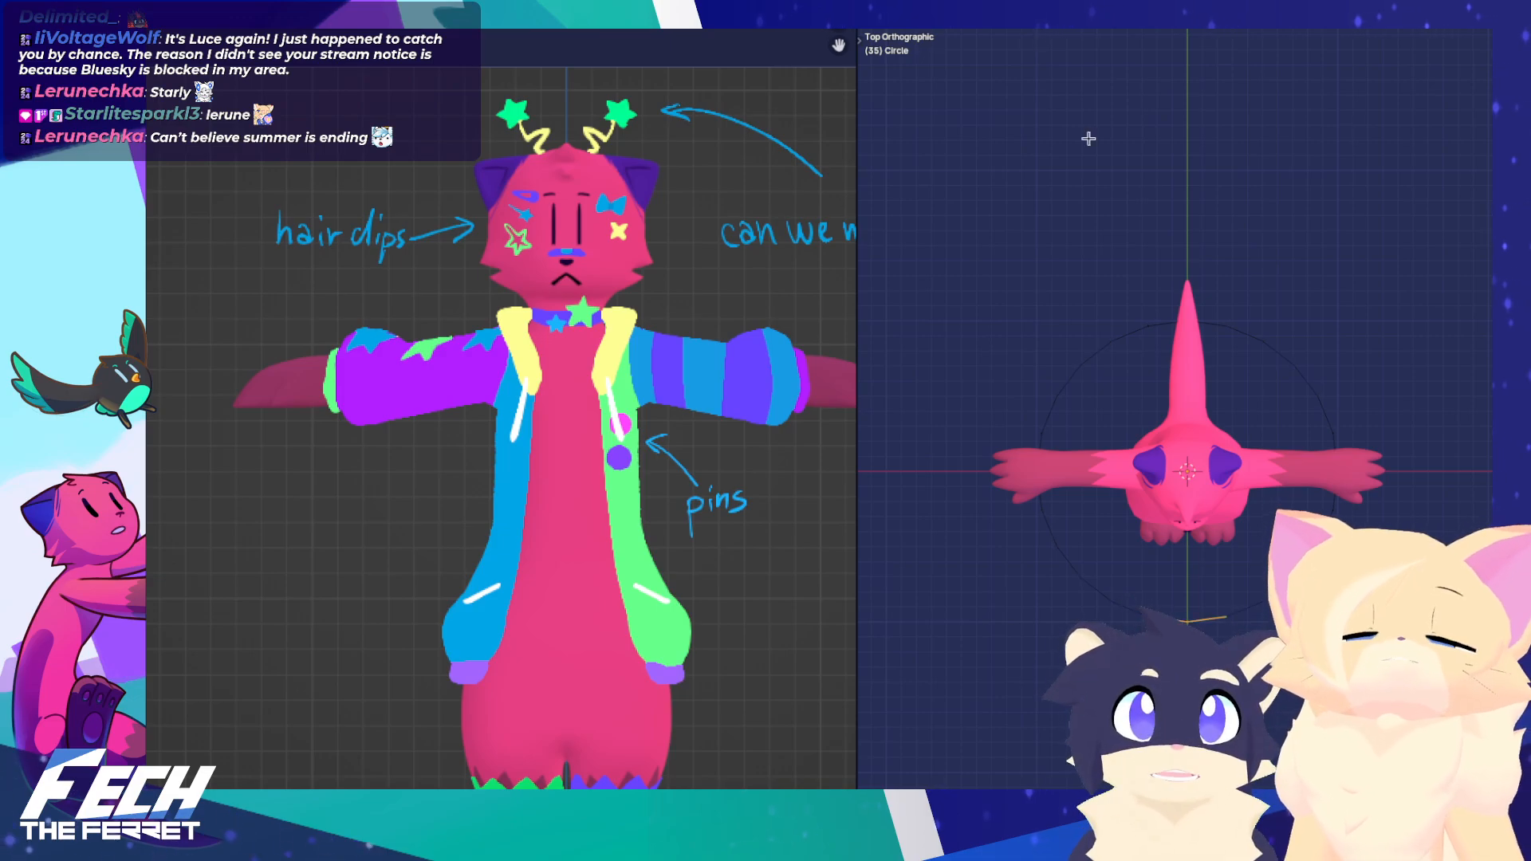
key(x)
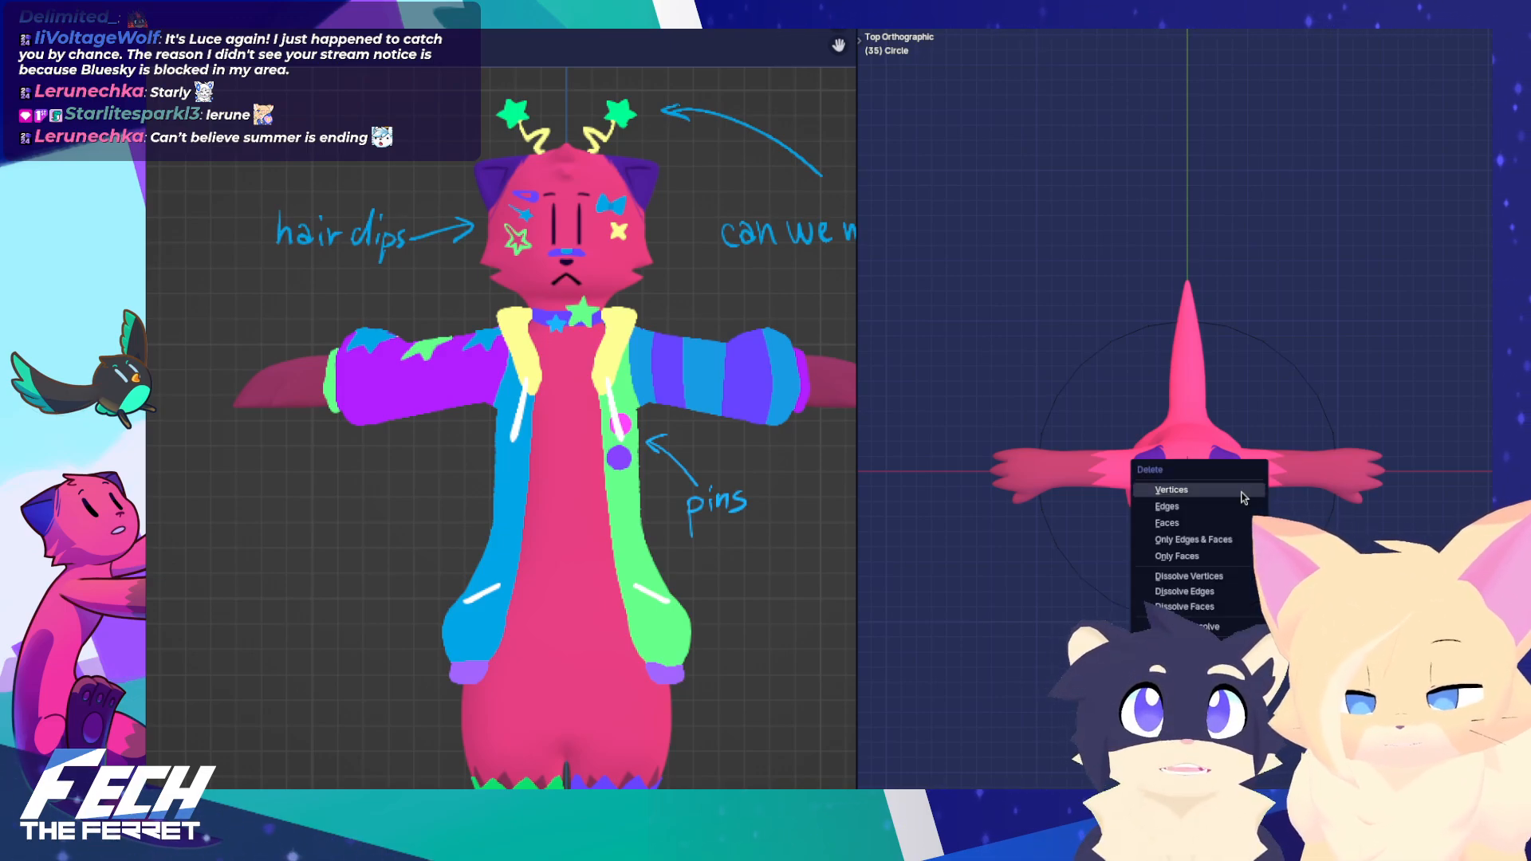
click(1241, 506)
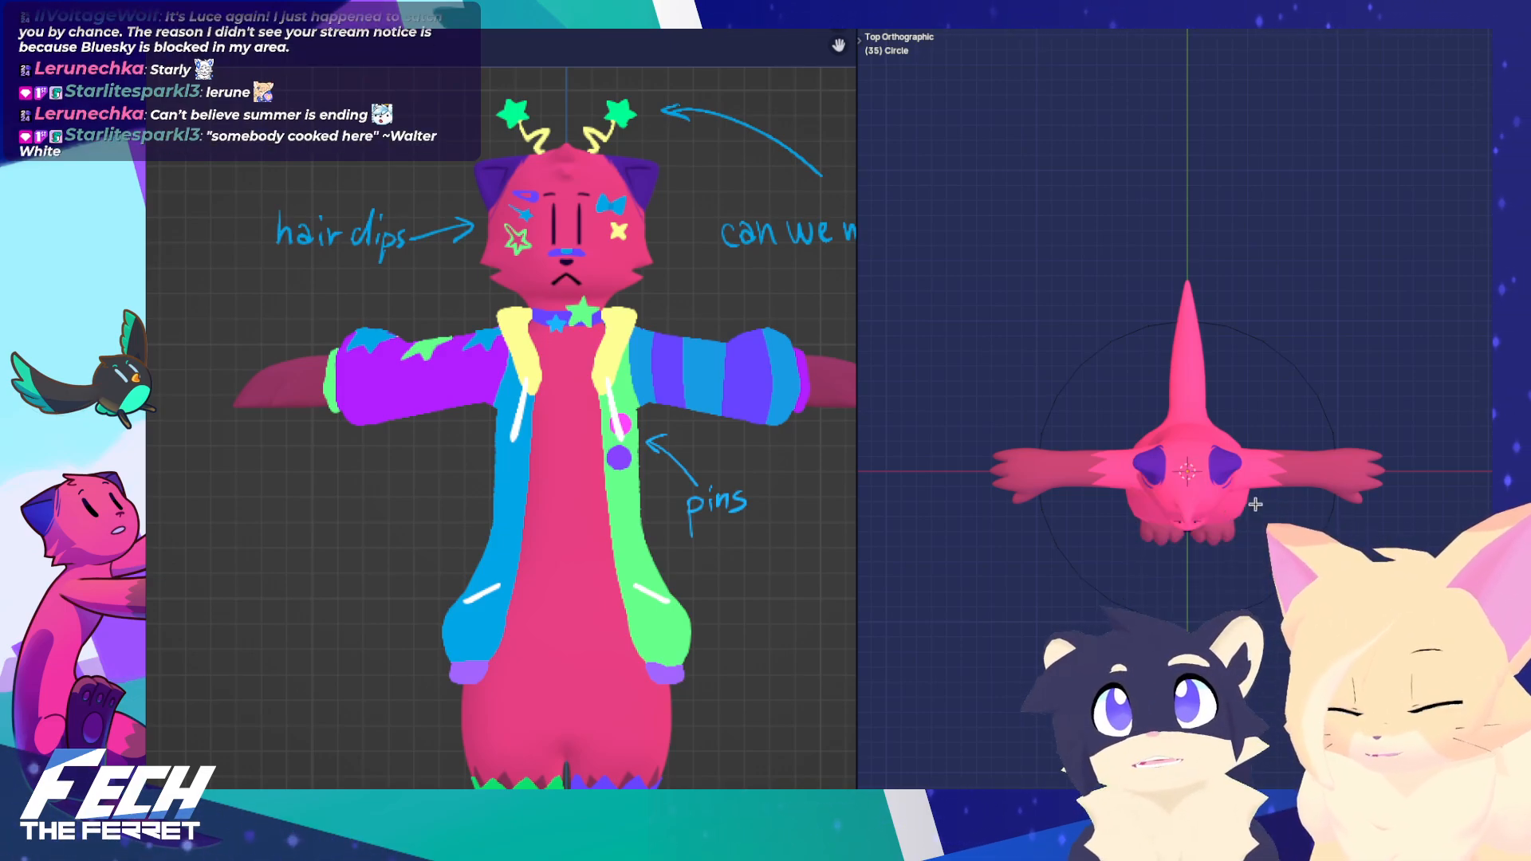
Scale the open circle to about 0.5 and raise it about 0.89 units to the character's waist
key(s)
click(1288, 481)
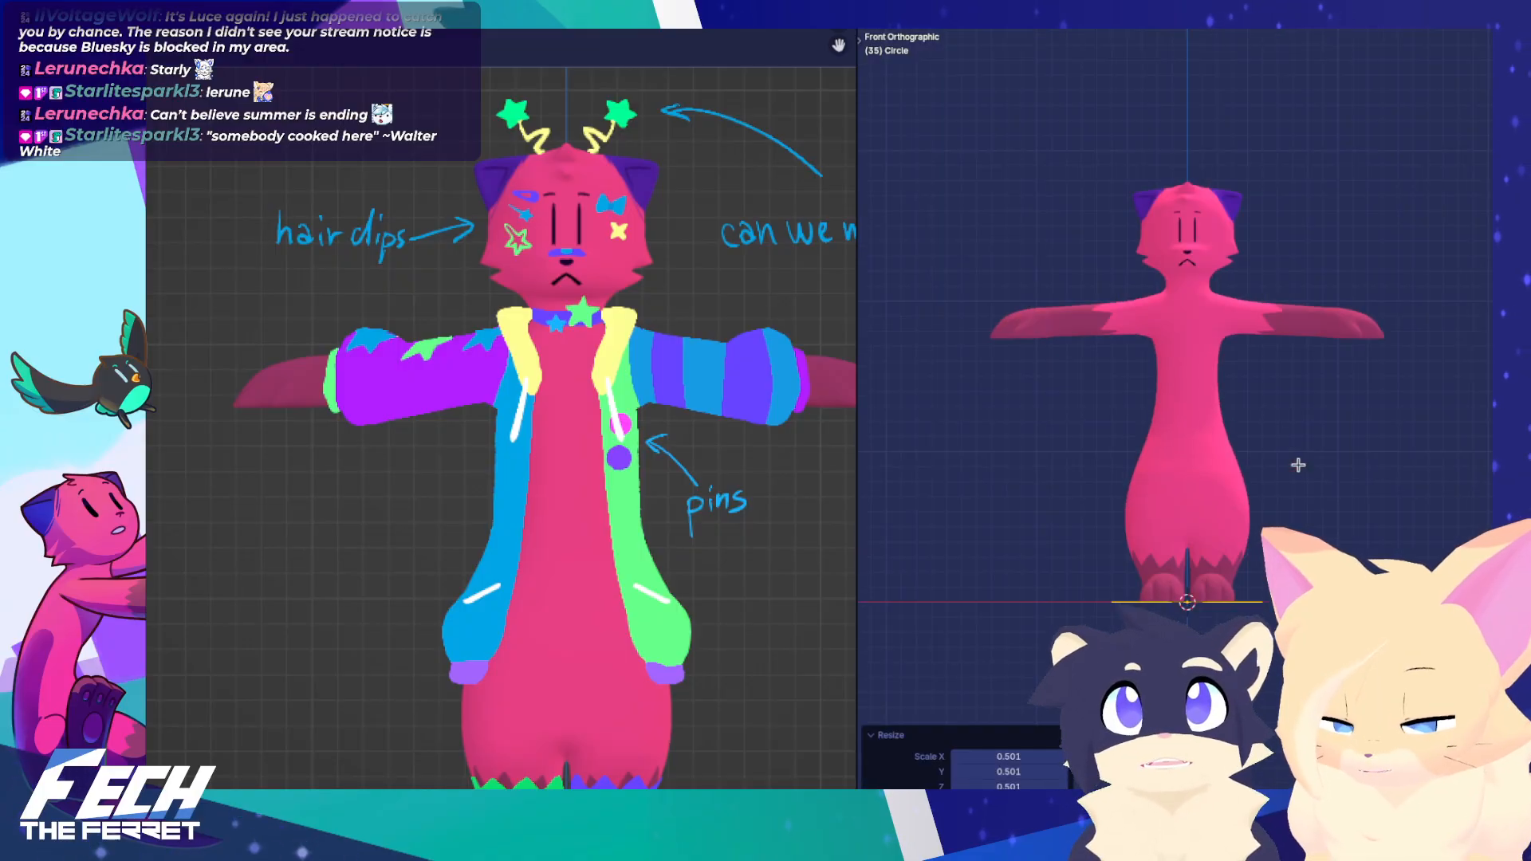
key(KP_3)
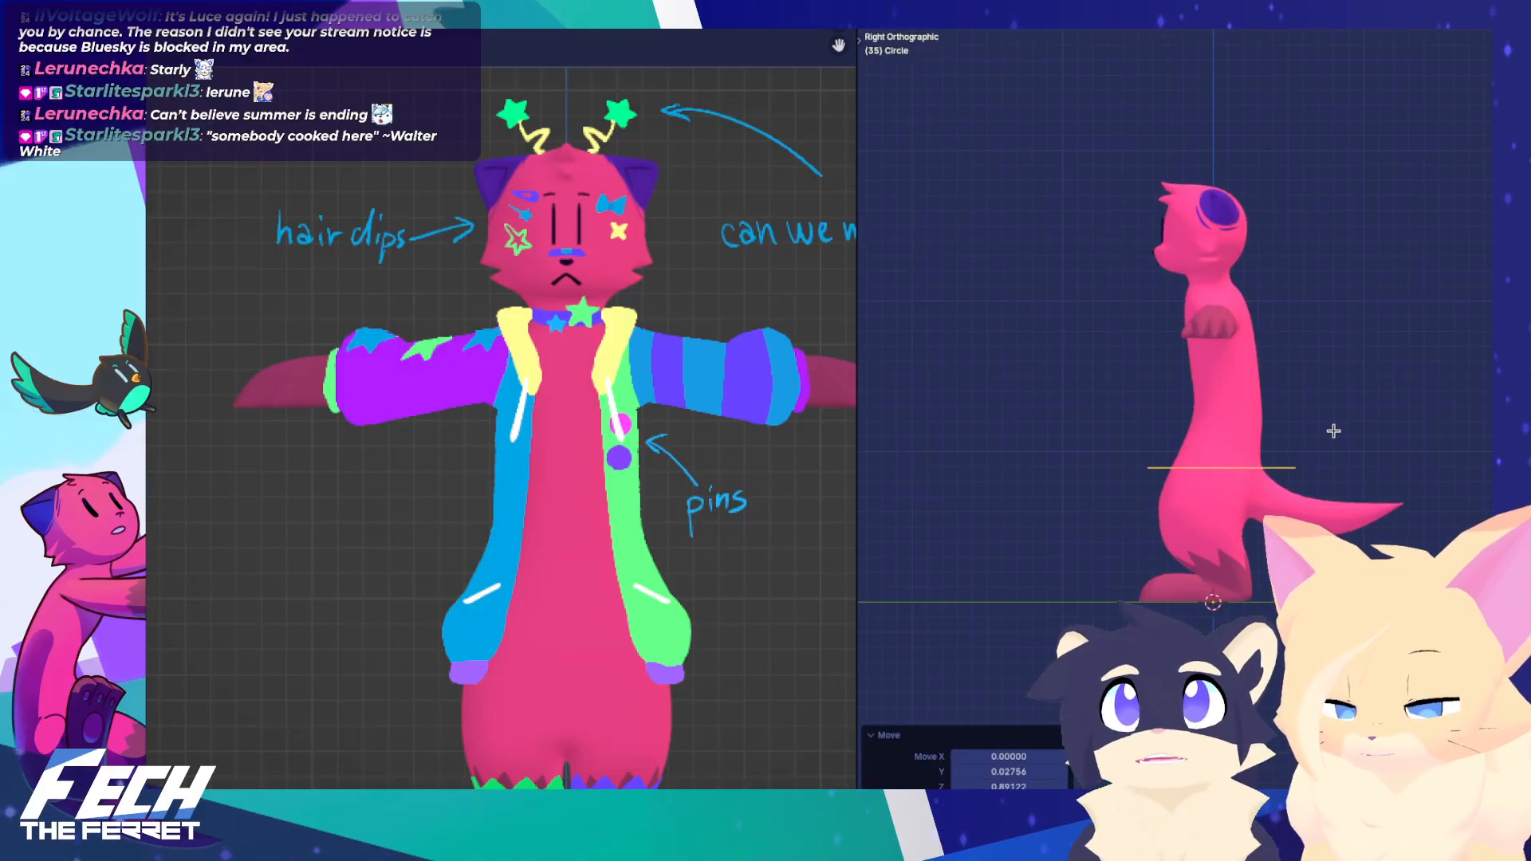
Lower the open circle about 0.2 units around the hips and tilt it so its front sits lower than its back
key(KP_1)
shift+middle_drag(1144, 429, 1182, 476)
key(KP_3)
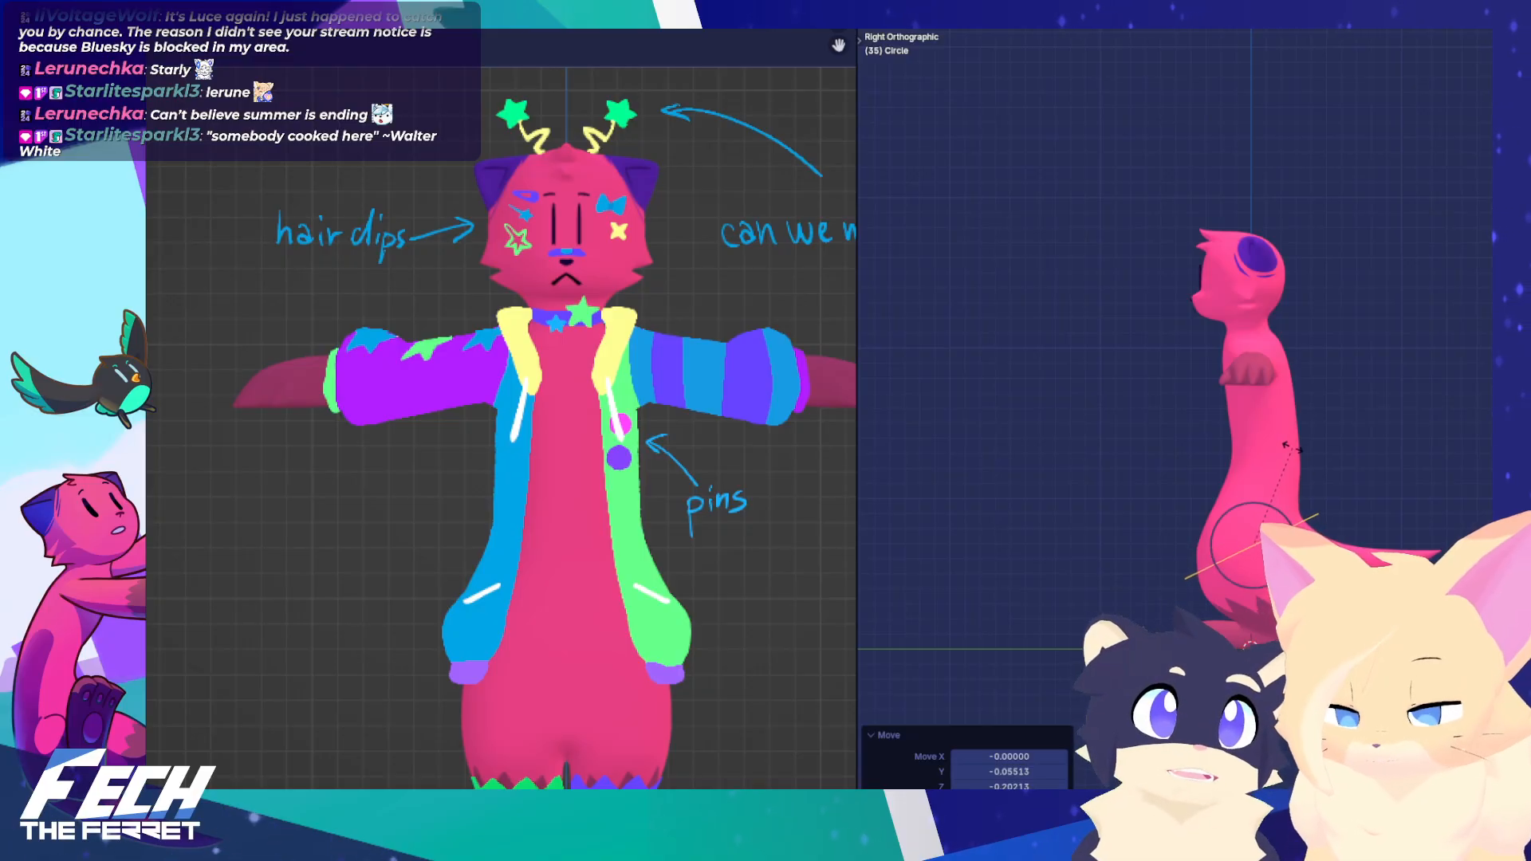
click(1286, 455)
click(1286, 460)
key(KP_1)
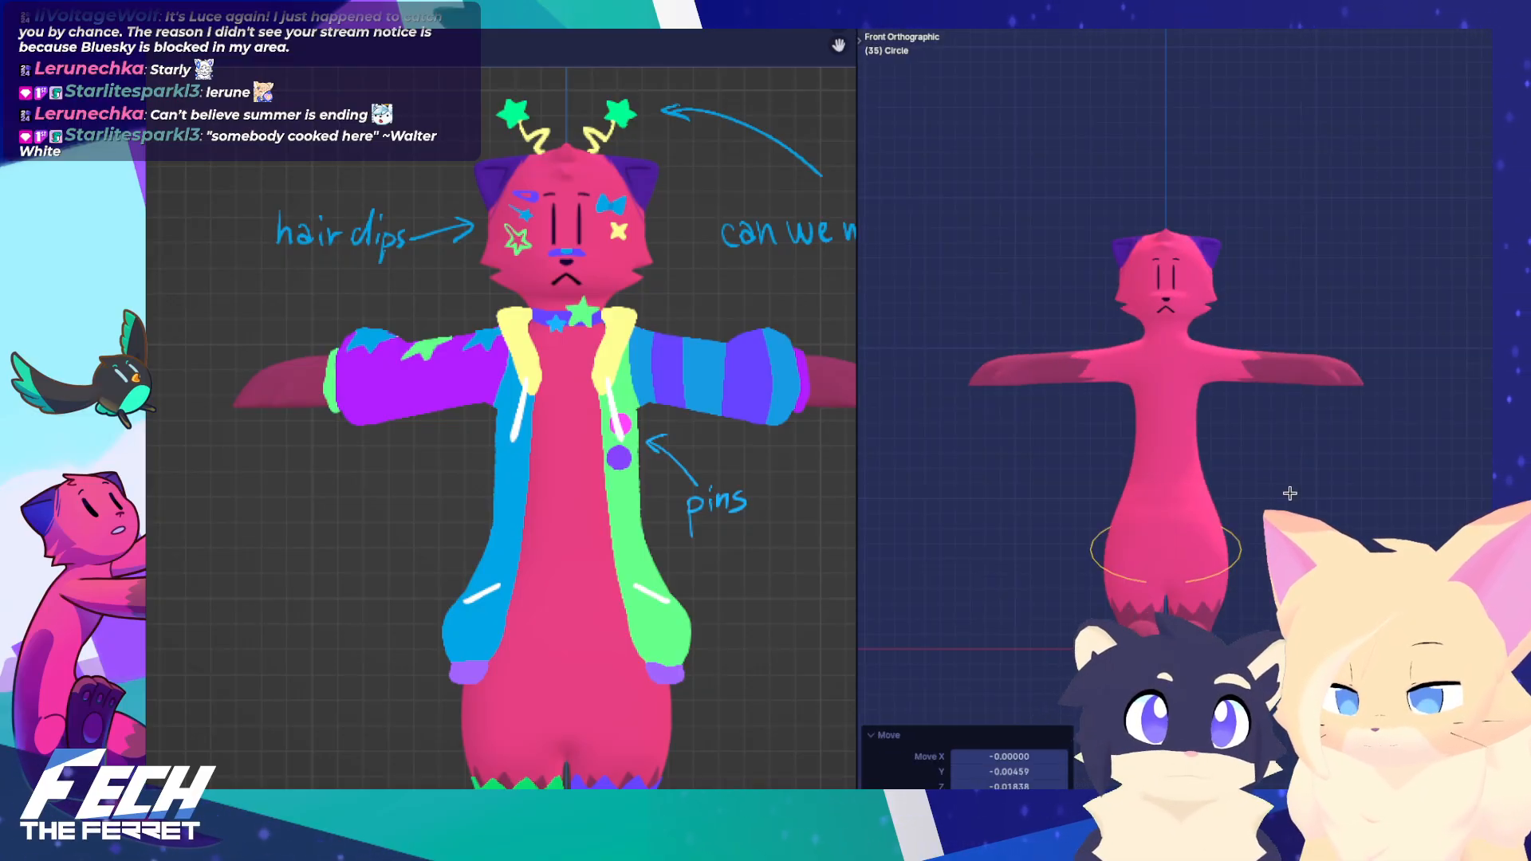
key(KP_3)
key(ctrl+Tab)
click(1359, 505)
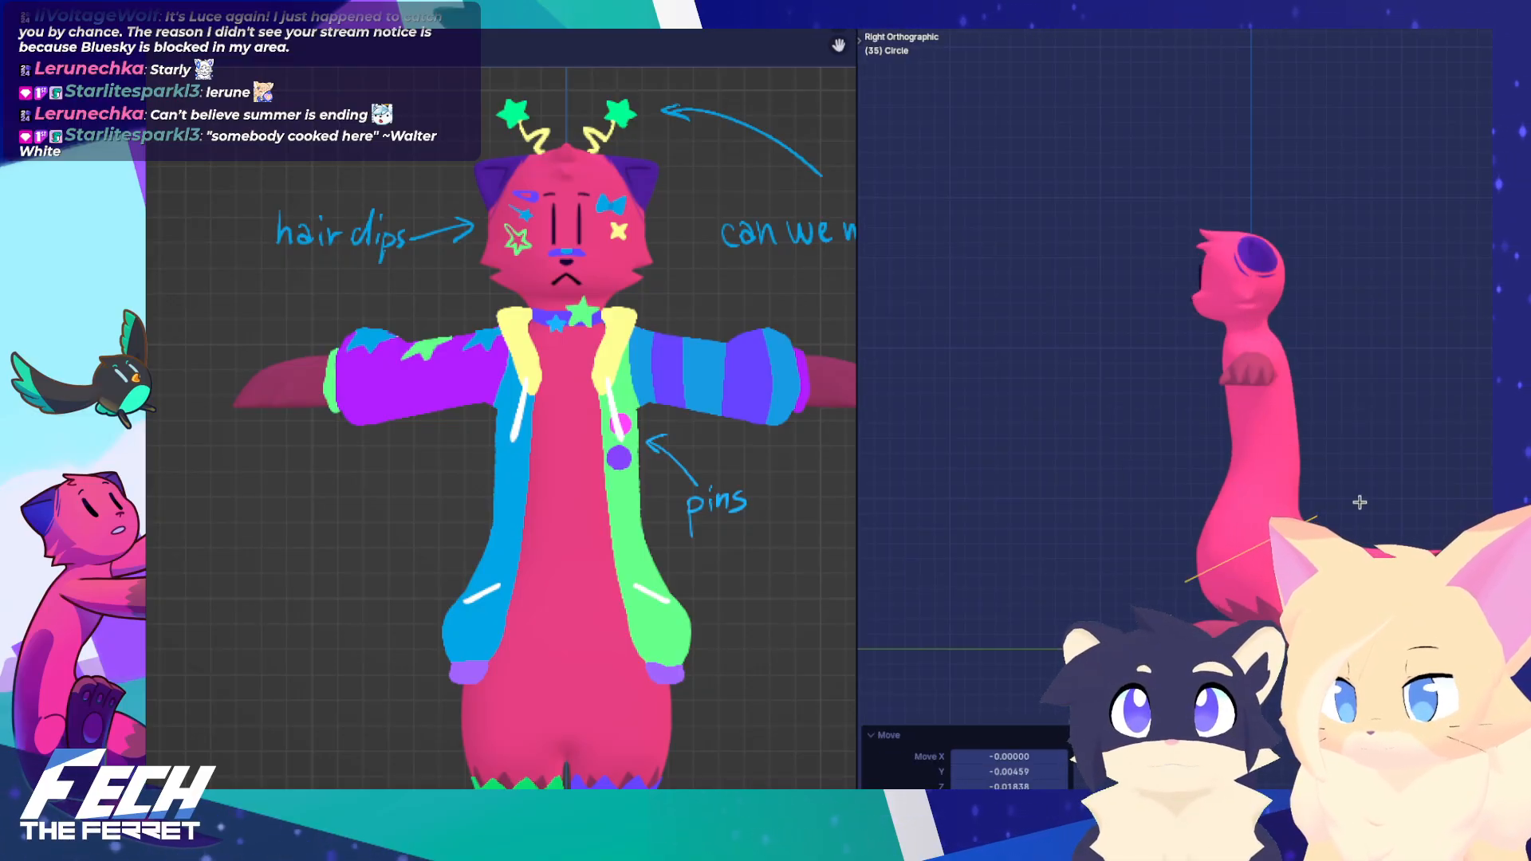
Extrude the open hip circle up the torso to just below the arms and scale its top edge to about 0.64
shift+middle_drag(1293, 502, 1225, 530)
key(e)
click(1280, 383)
key(KP_1)
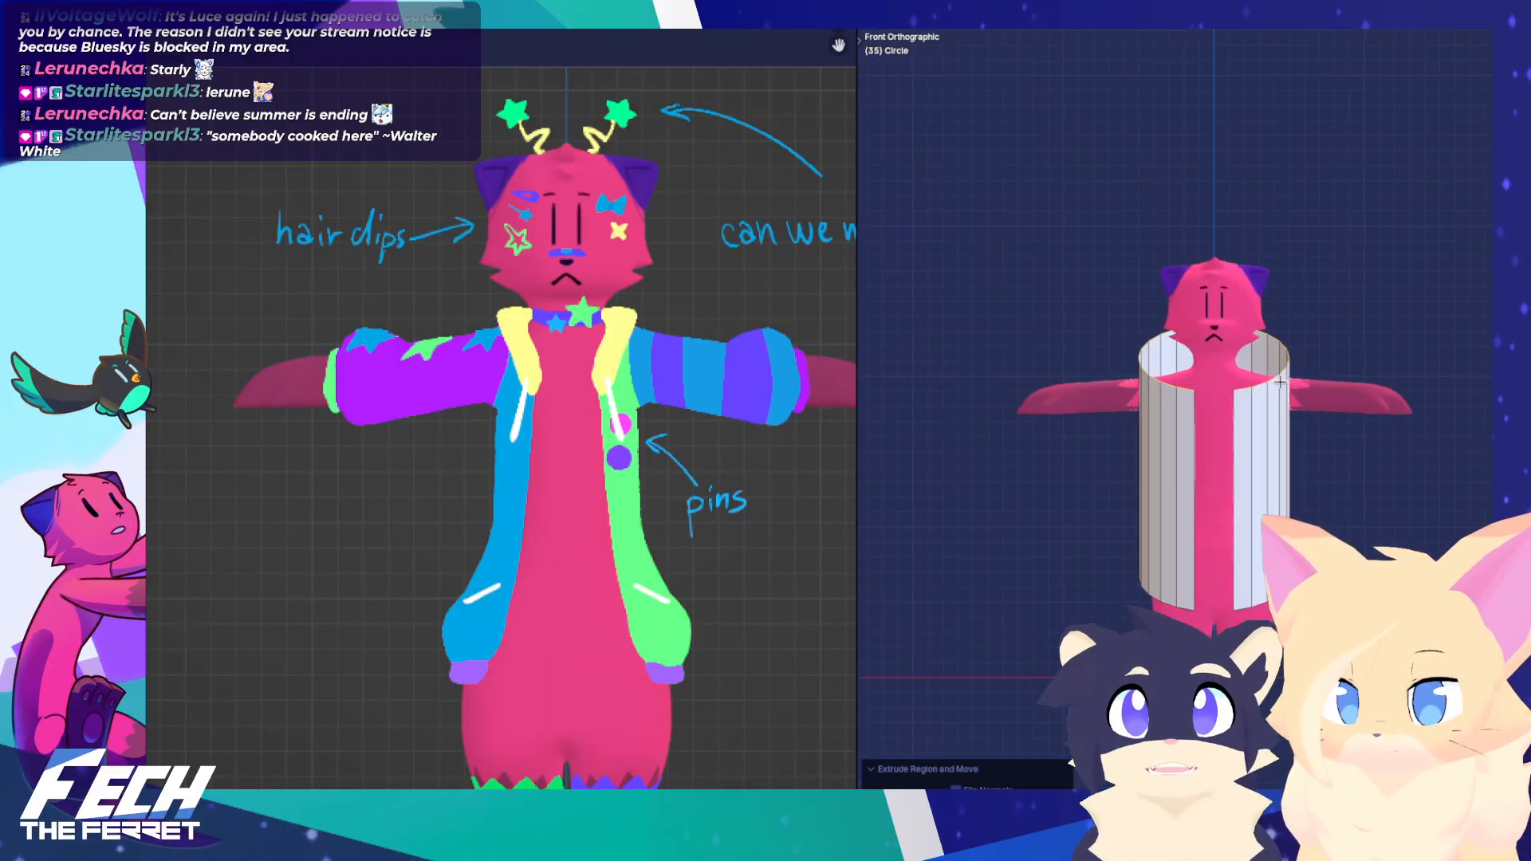
click(1300, 391)
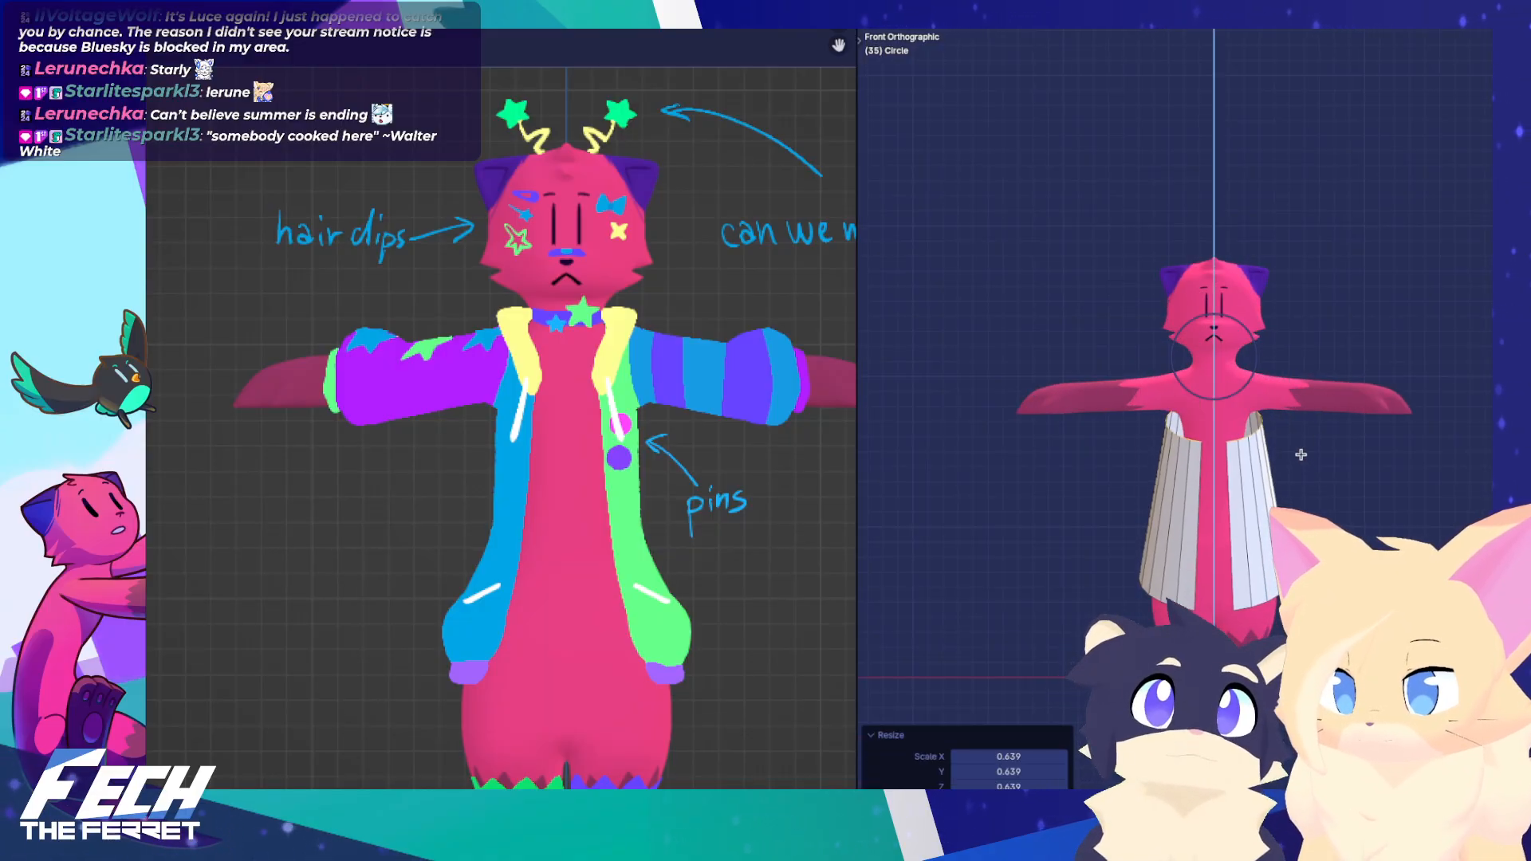
Wrap the open tube closely around the character's body with a Shrinkwrap modifier, offset so it sits outside the skin
key(Tab)
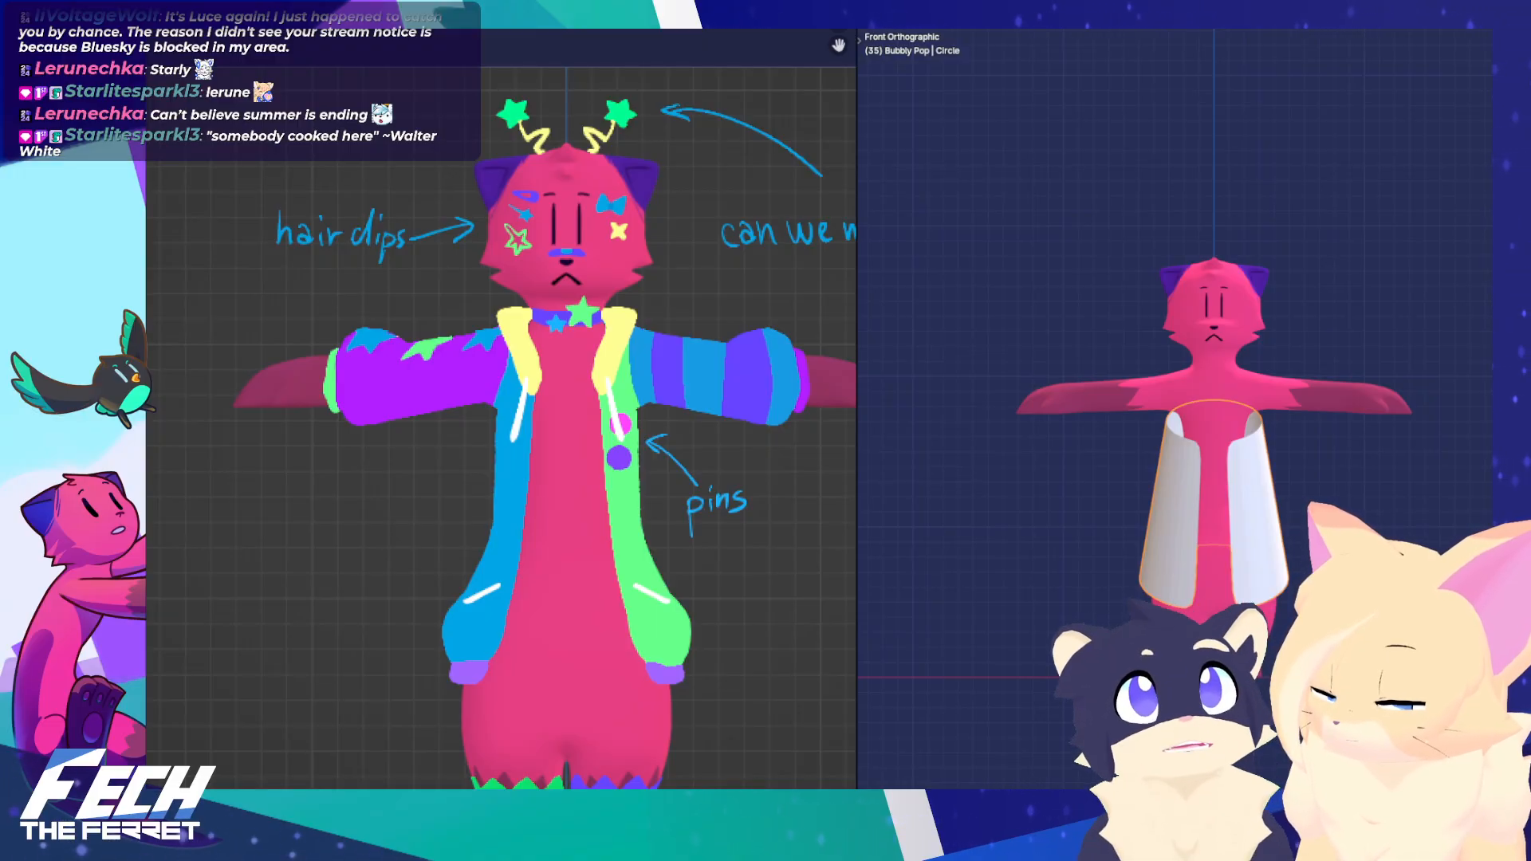
click(1305, 385)
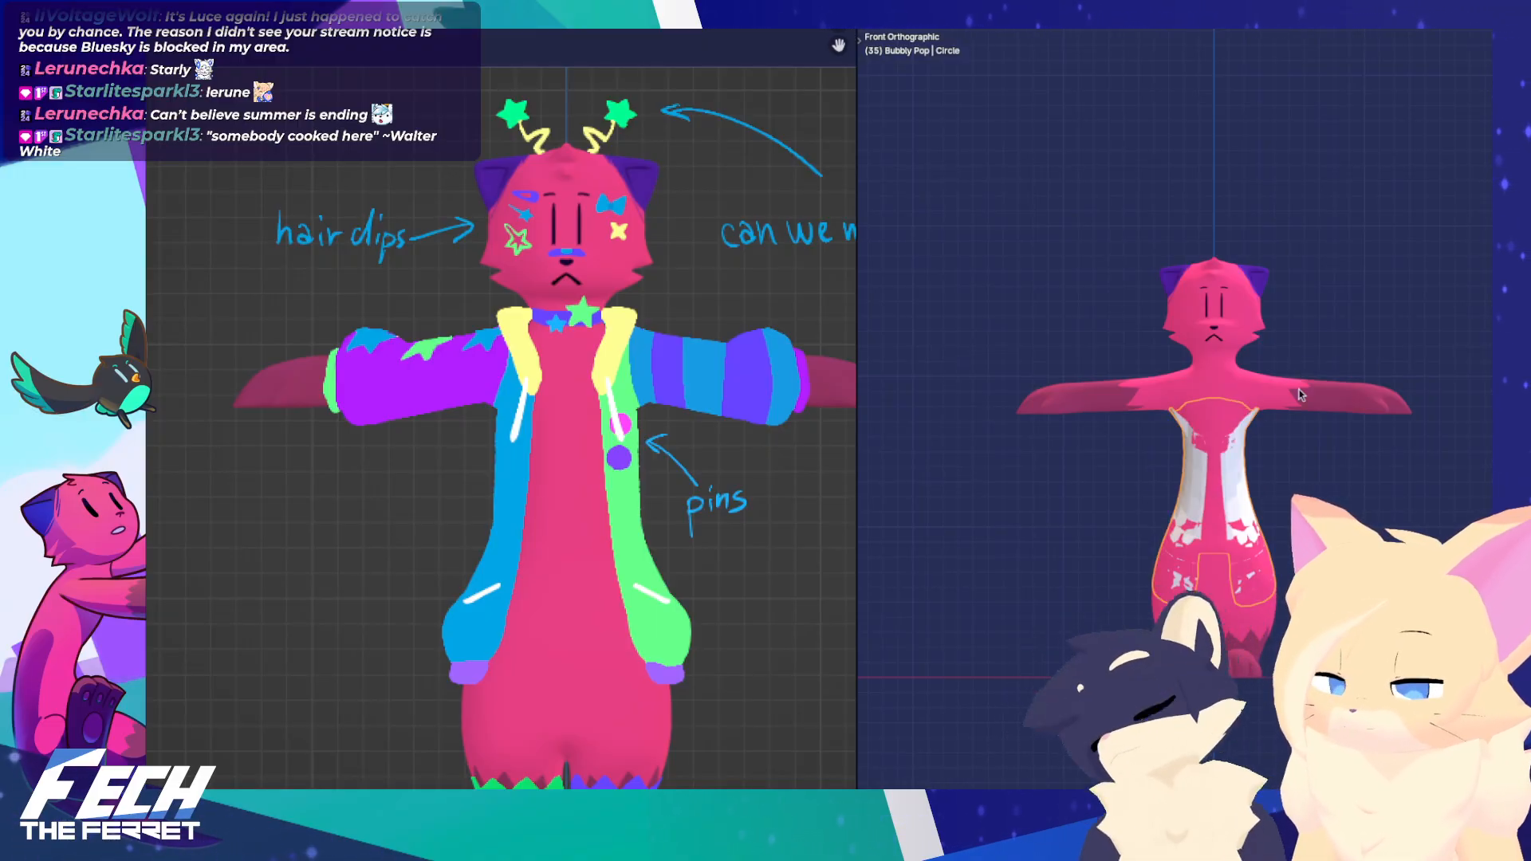
scroll(1242, 441, up, 3)
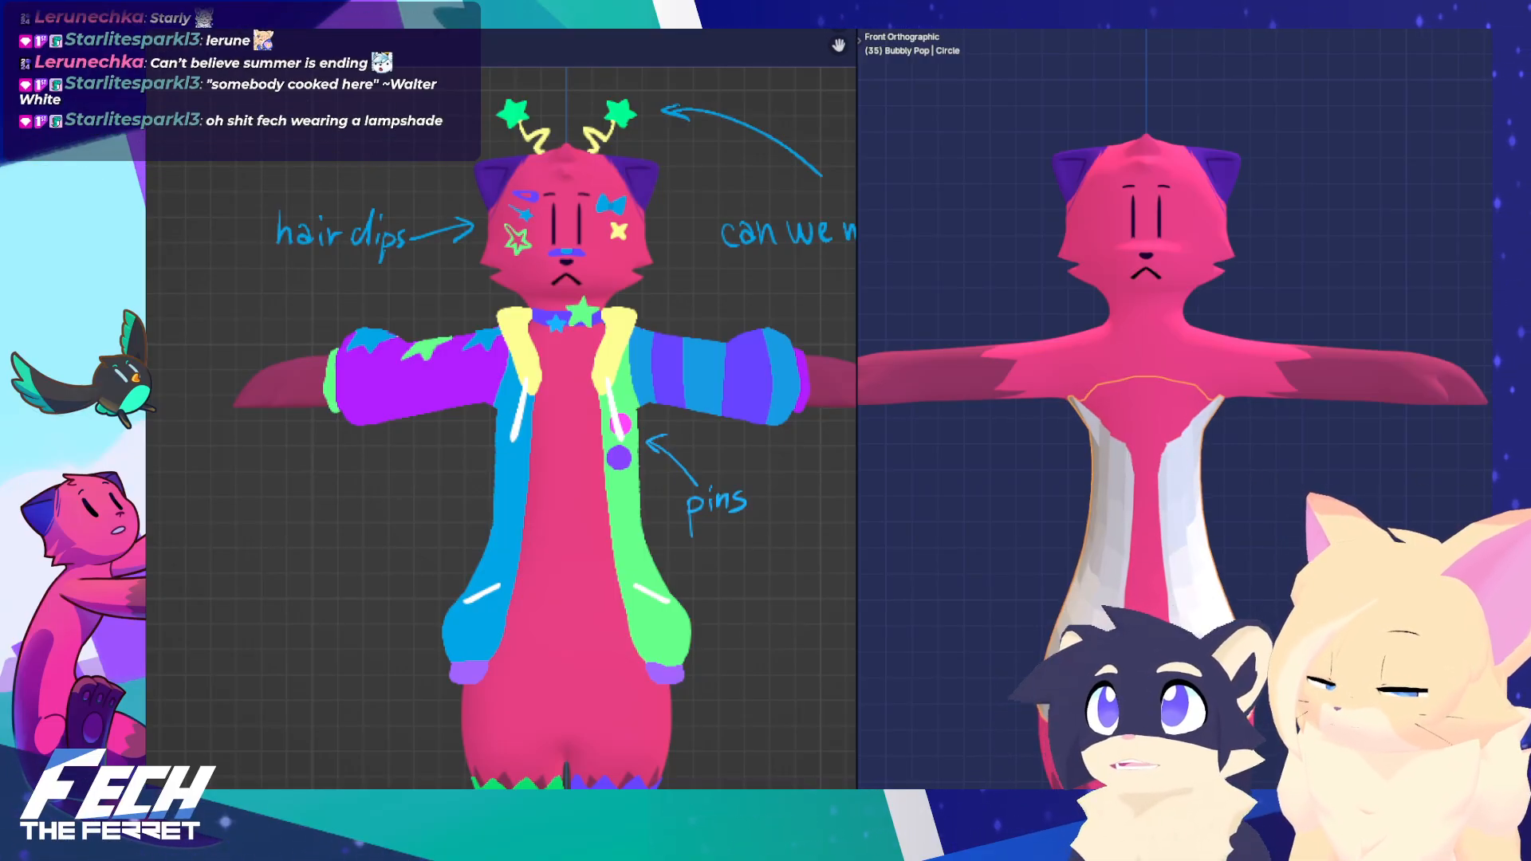
alt+middle_drag(1155, 468, 1051, 442)
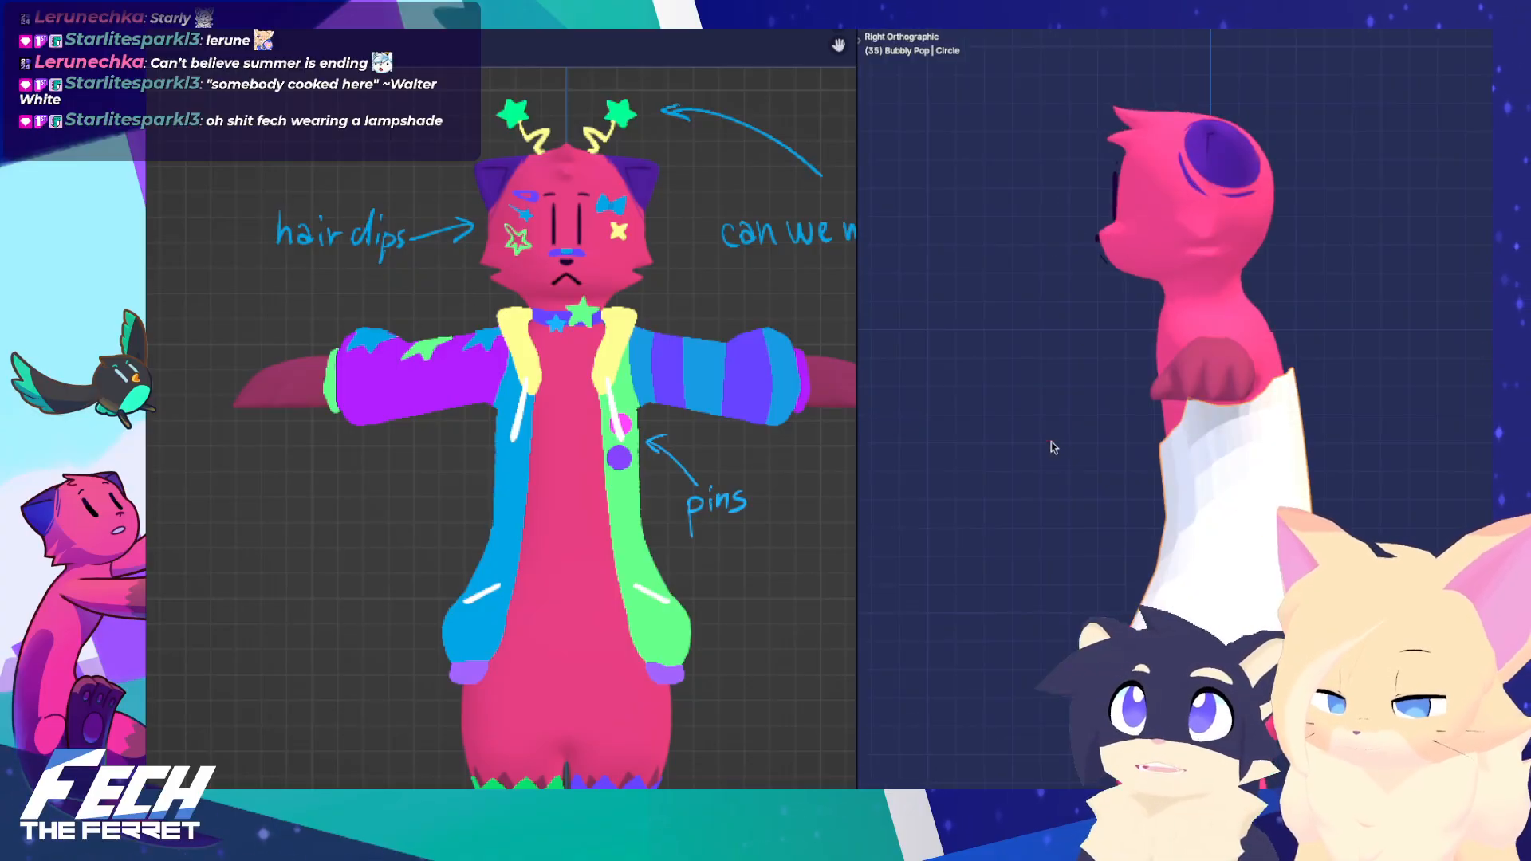
In Edit Mode, lower the tube's top edge loop about 0.073 units along Z
key(ctrl+Tab)
click(1388, 429)
mouse_move(1222, 381)
alt+middle_down()
mouse_move(1270, 386)
mouse_move(1231, 397)
alt+middle_up()
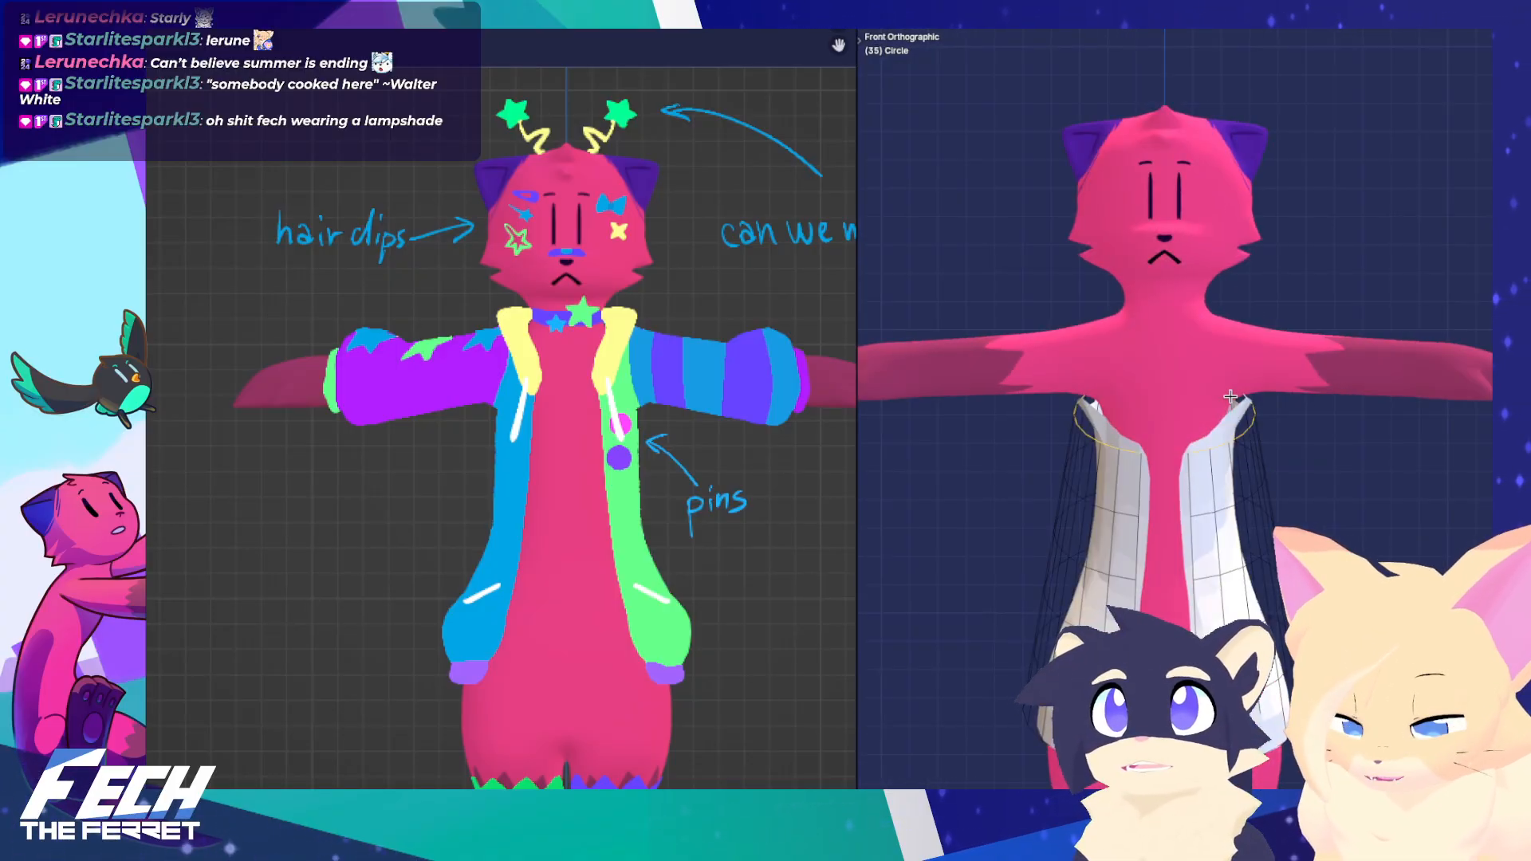
key(g)
key(z)
click(1231, 419)
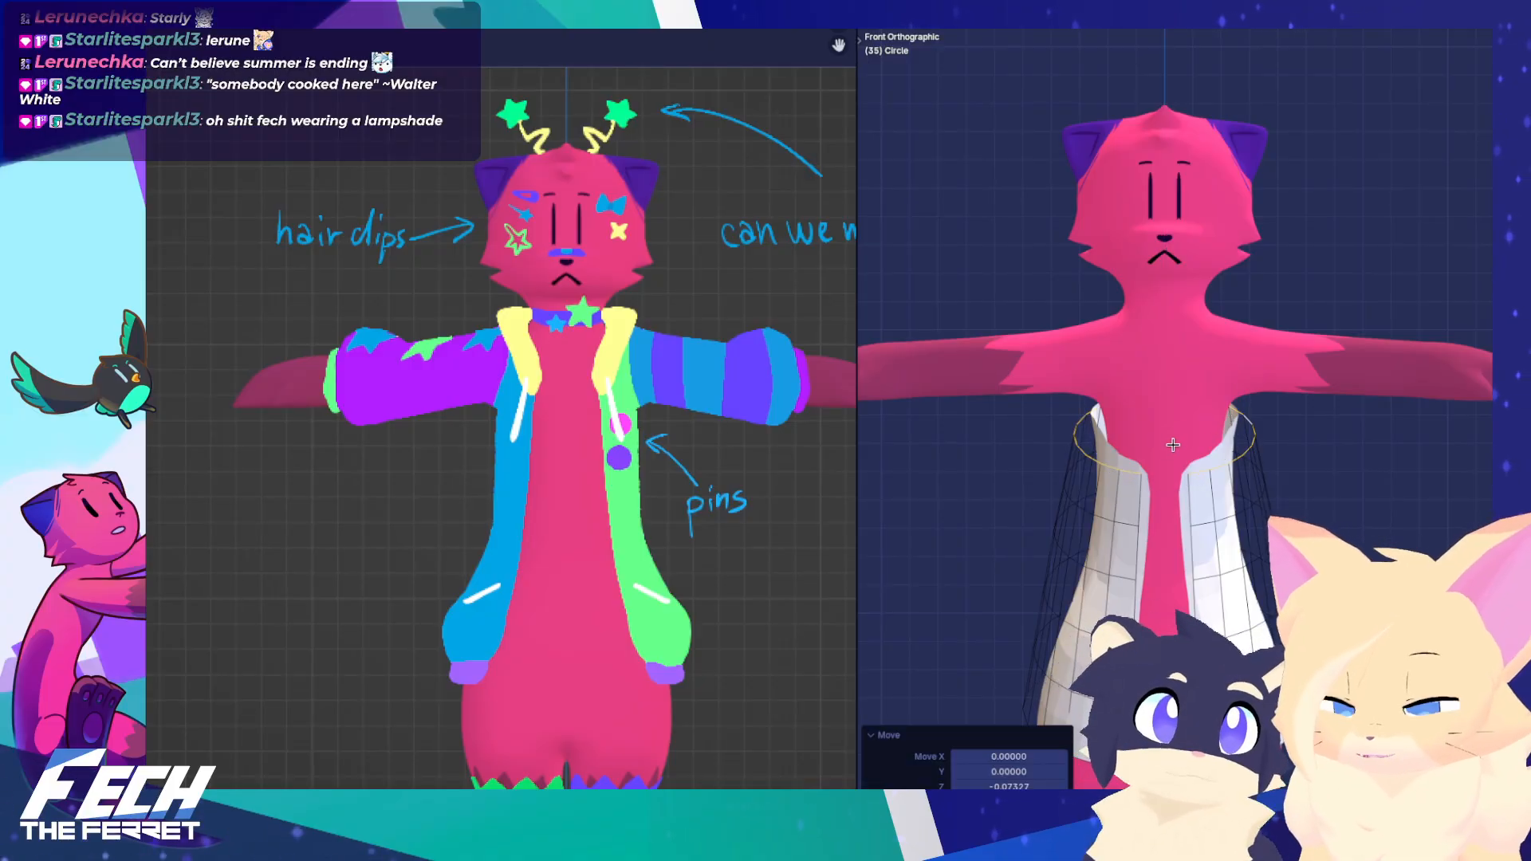
Select the tube's vertical front edges and widen the front opening by scaling them along X
scroll(1164, 401, up, 2)
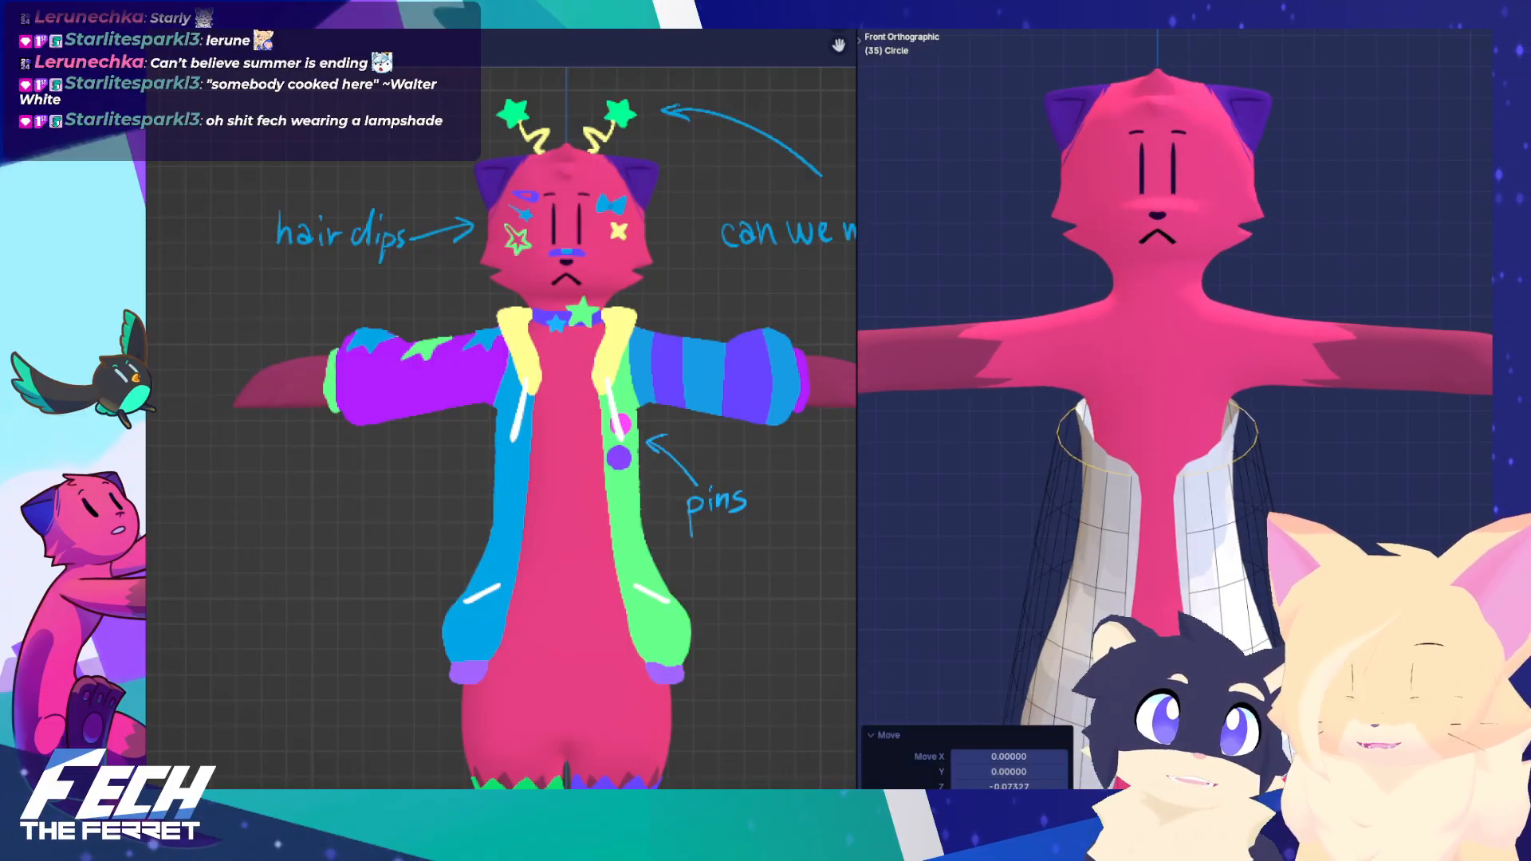
click(1183, 521)
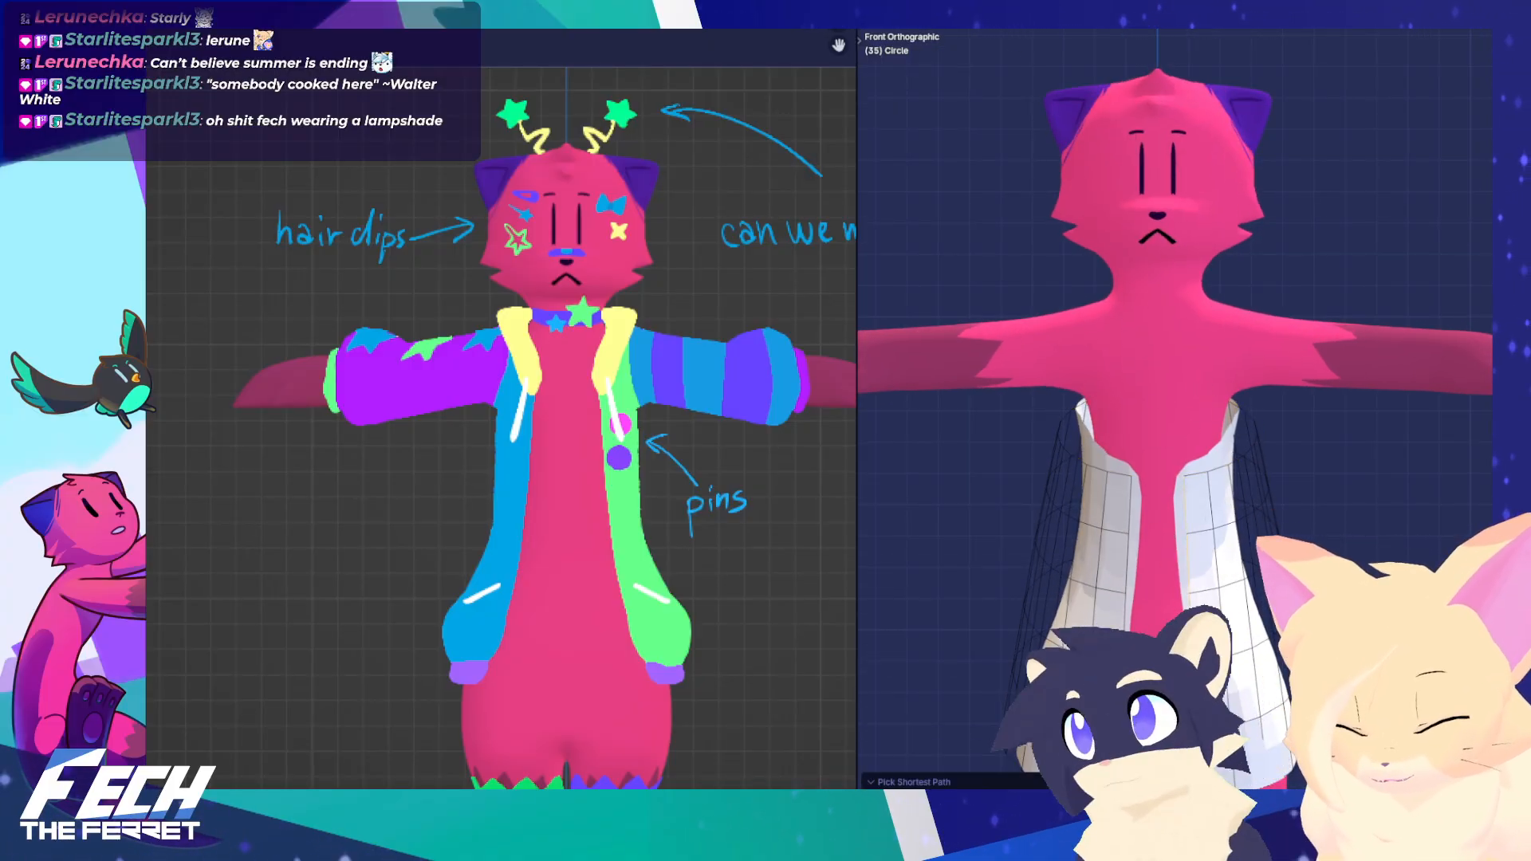
right_click(1278, 624)
click(1344, 386)
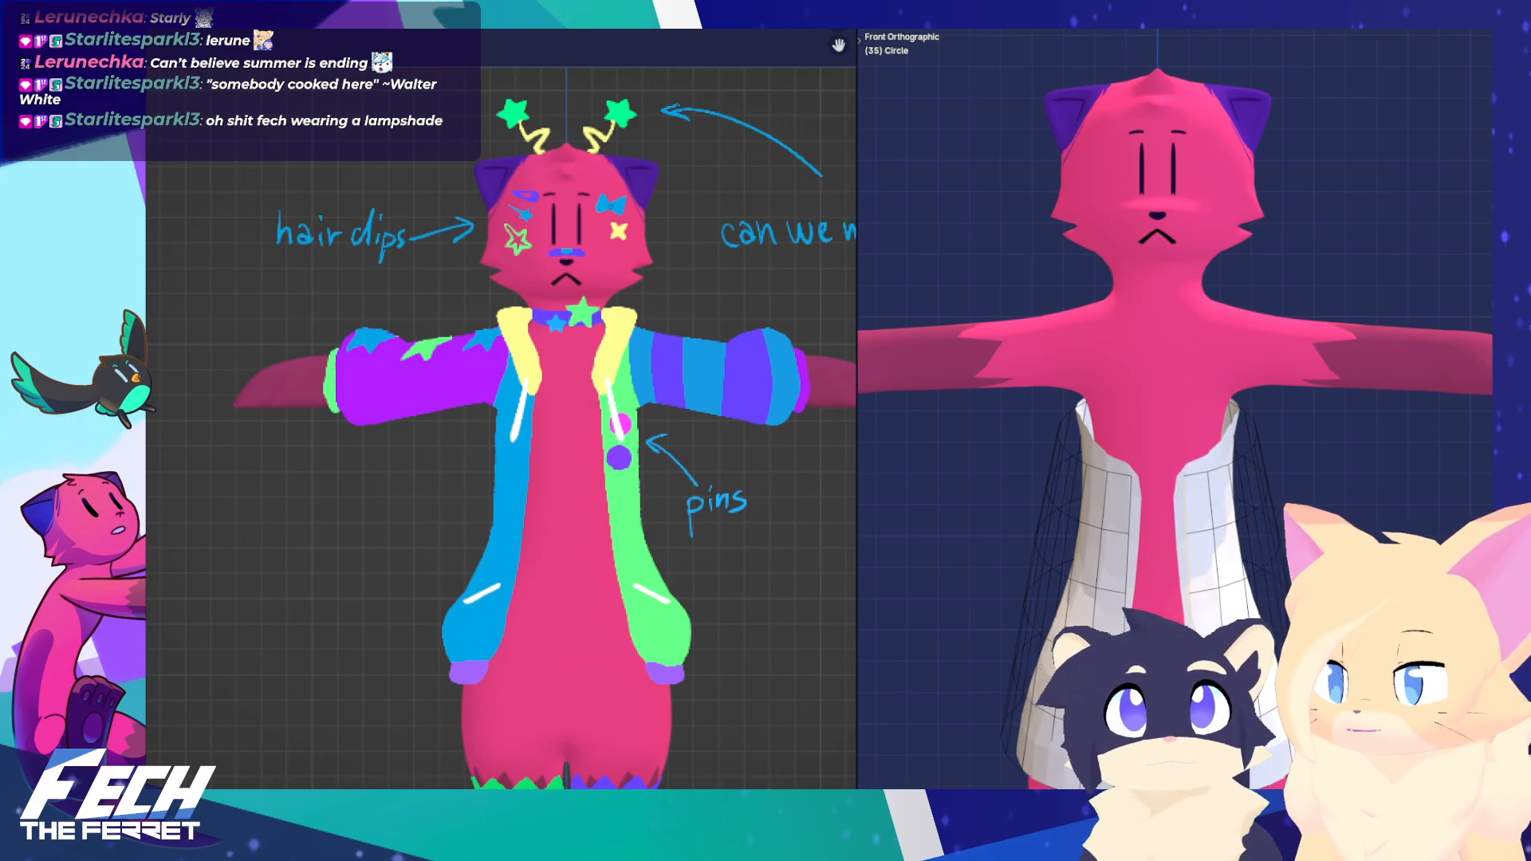
key(x)
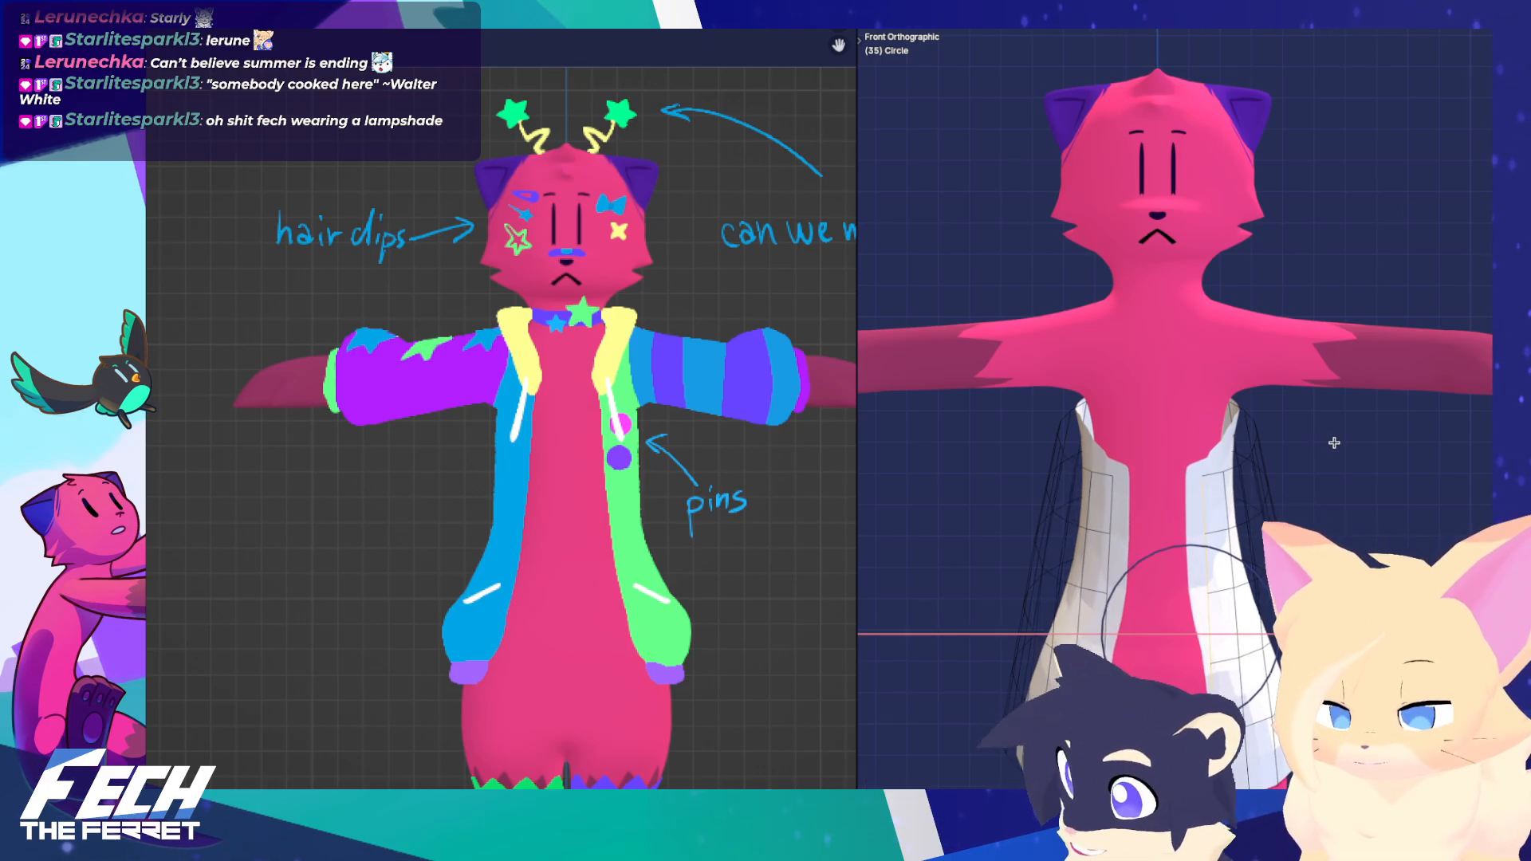
click(1337, 444)
Lower the top edge loop about 0.026 units, and from the side shift it about 0.018 back and 0.035 up
scroll(1215, 458, up, 1)
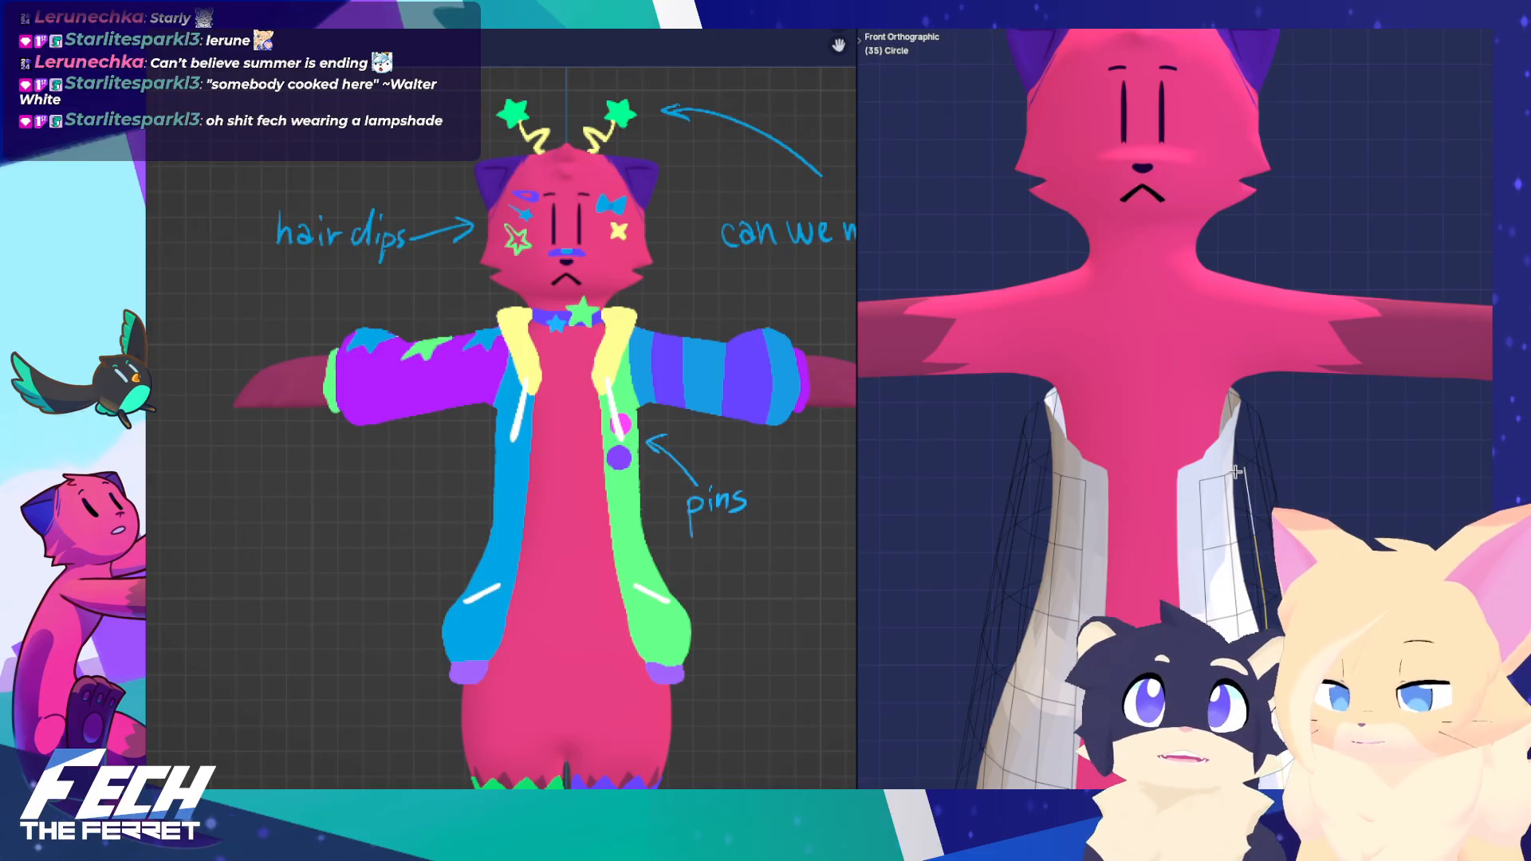
key(g)
key(z)
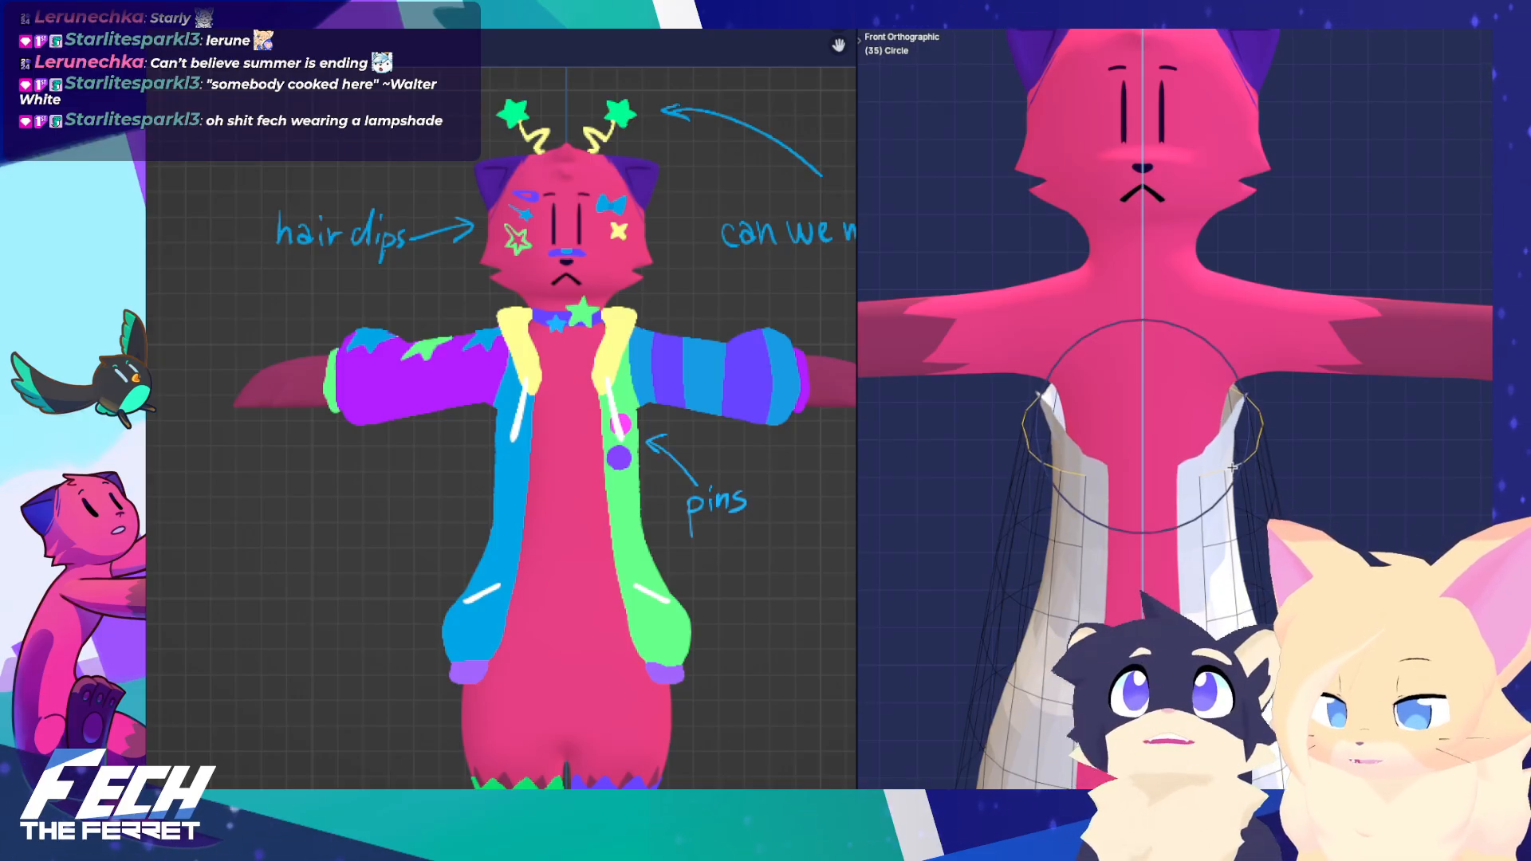
click(1231, 484)
key(KP_3)
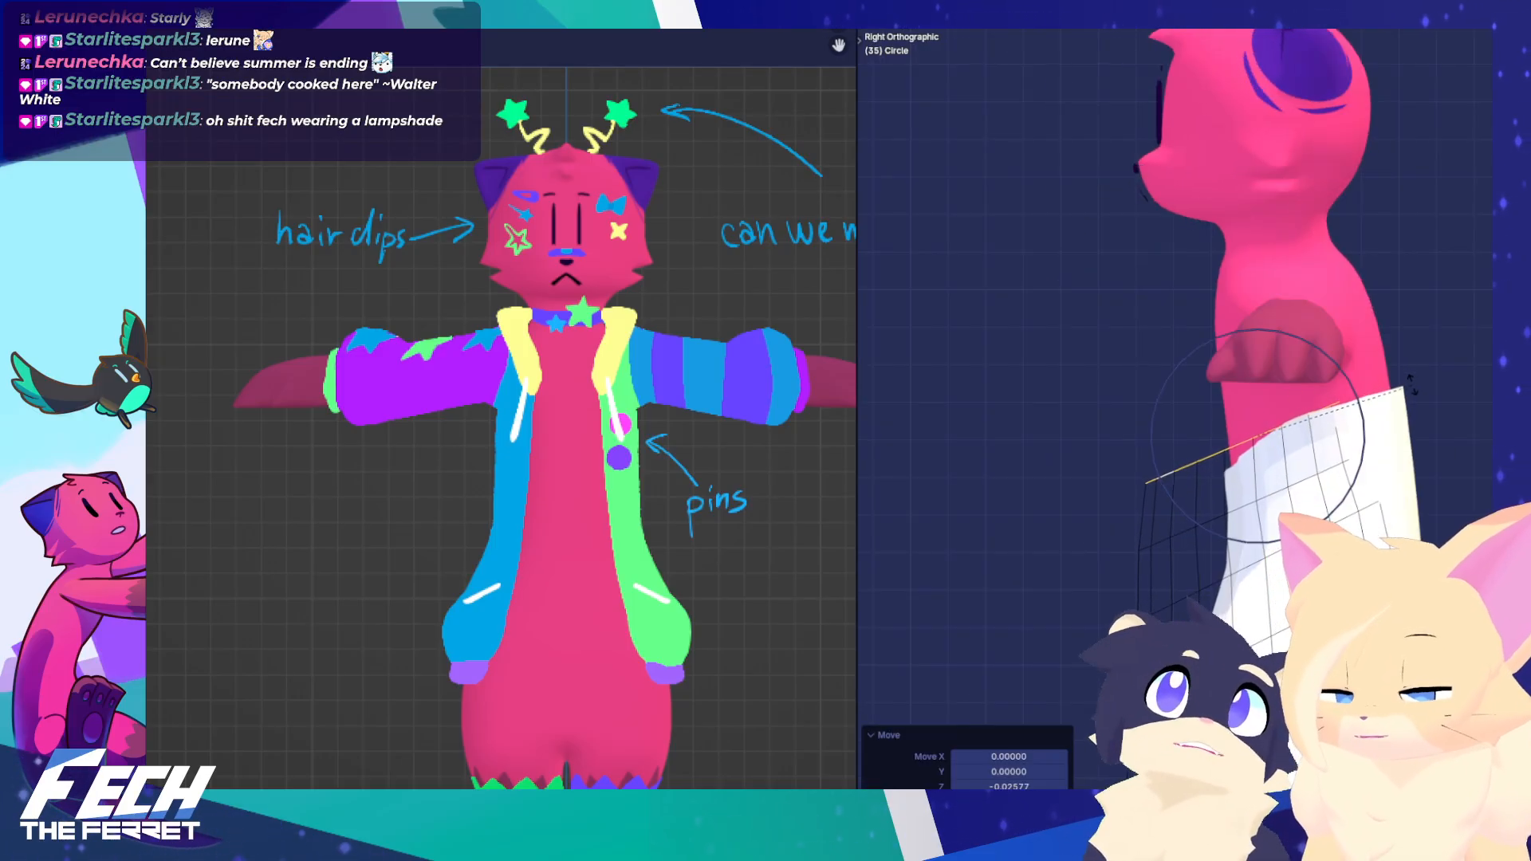
click(1341, 404)
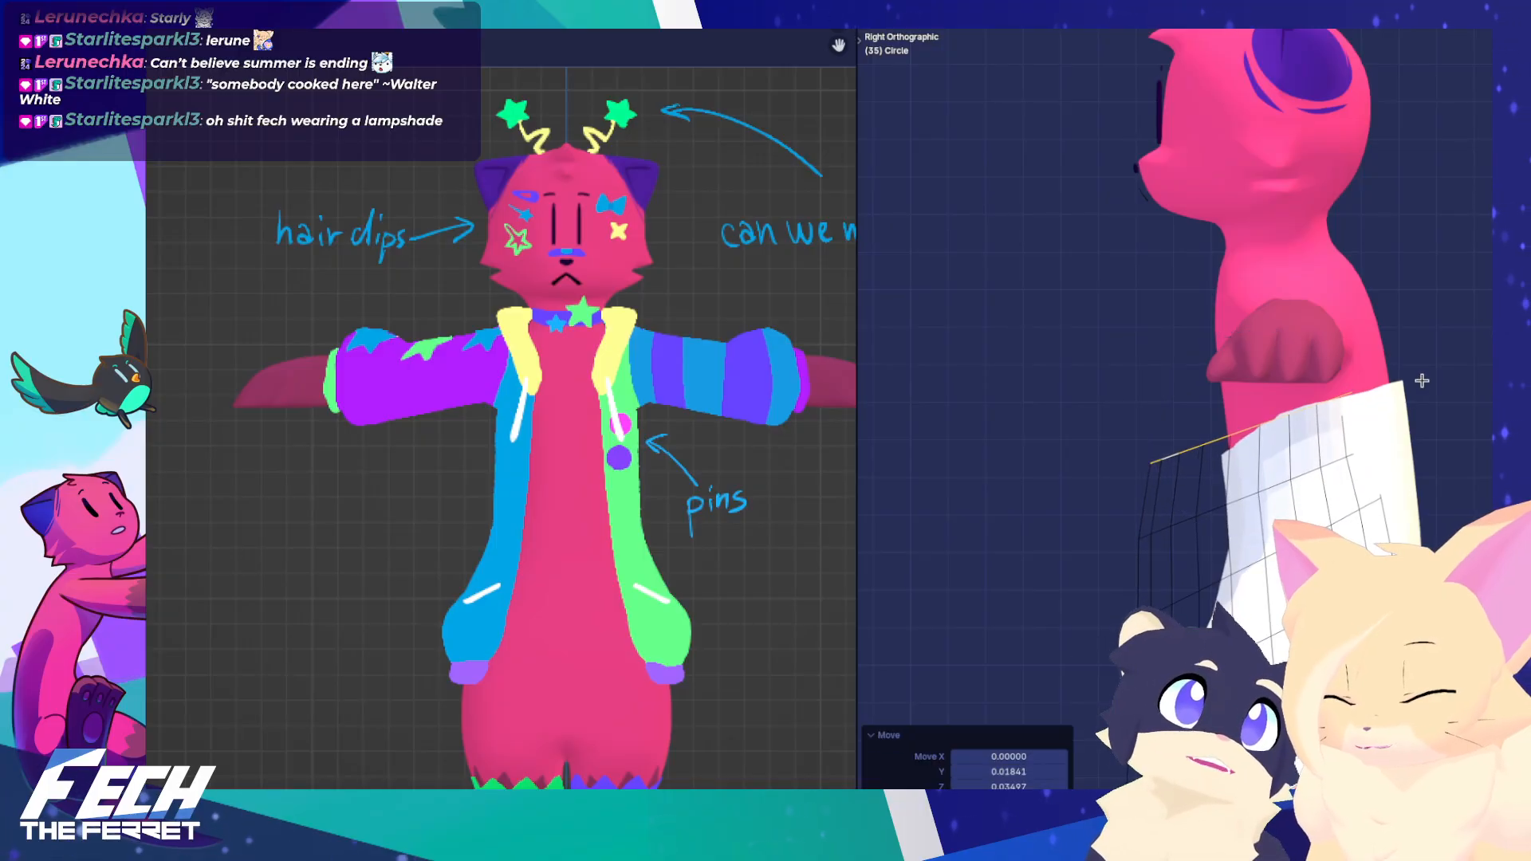
Reduce the tilt of the top edge loop by scaling it to about 0.6 along Z
key(KP_1)
key(s)
key(z)
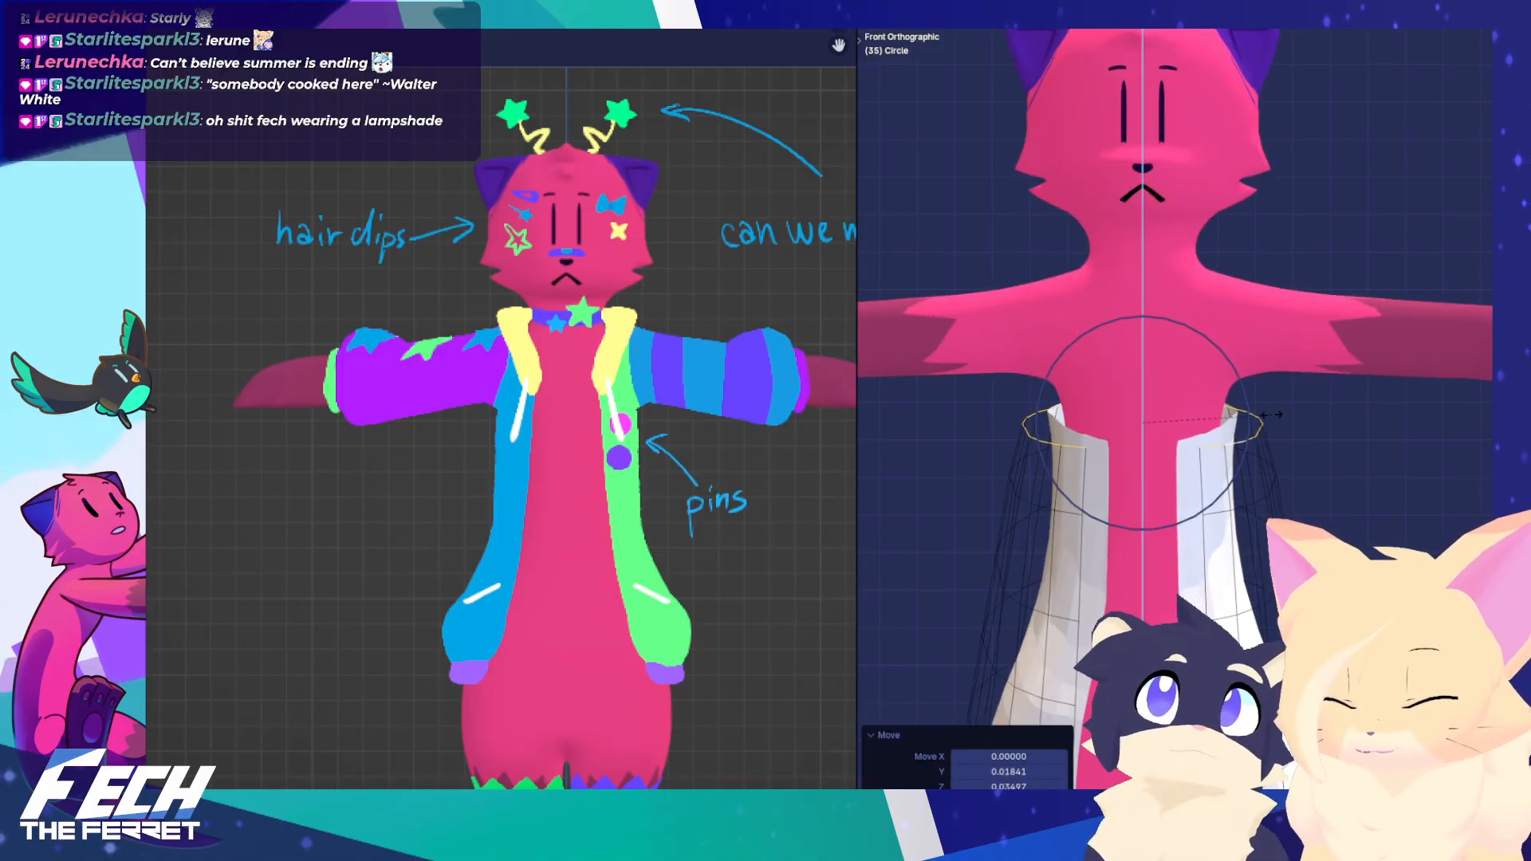
click(1253, 412)
Extrude the top edge loop up past the shoulders to the neck and scale it to about 0.59
shift+middle_drag(1191, 392, 1196, 400)
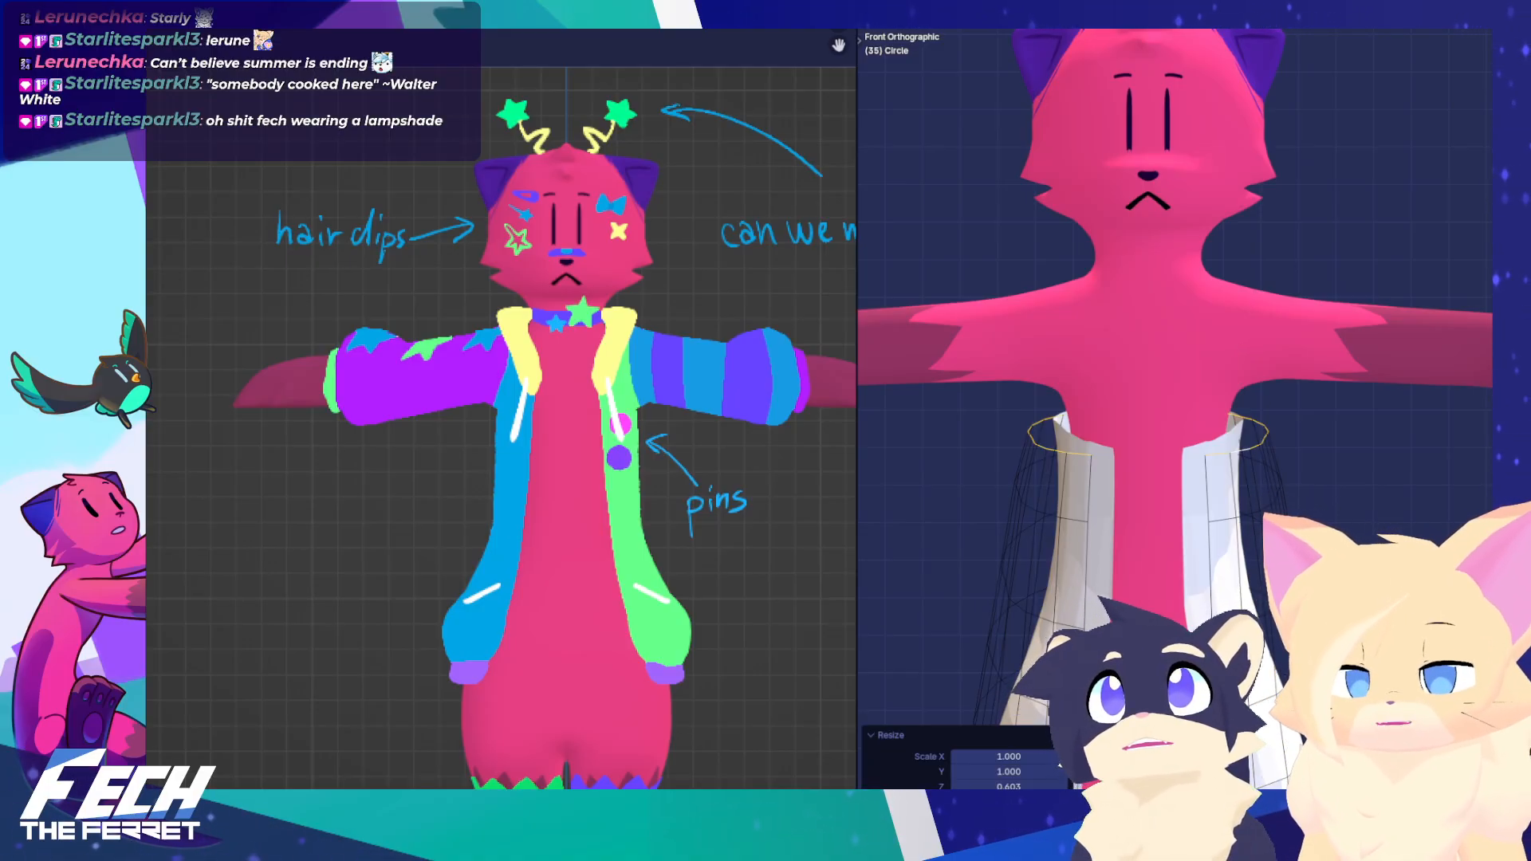
shift+middle_drag(1186, 349, 1186, 391)
key(e)
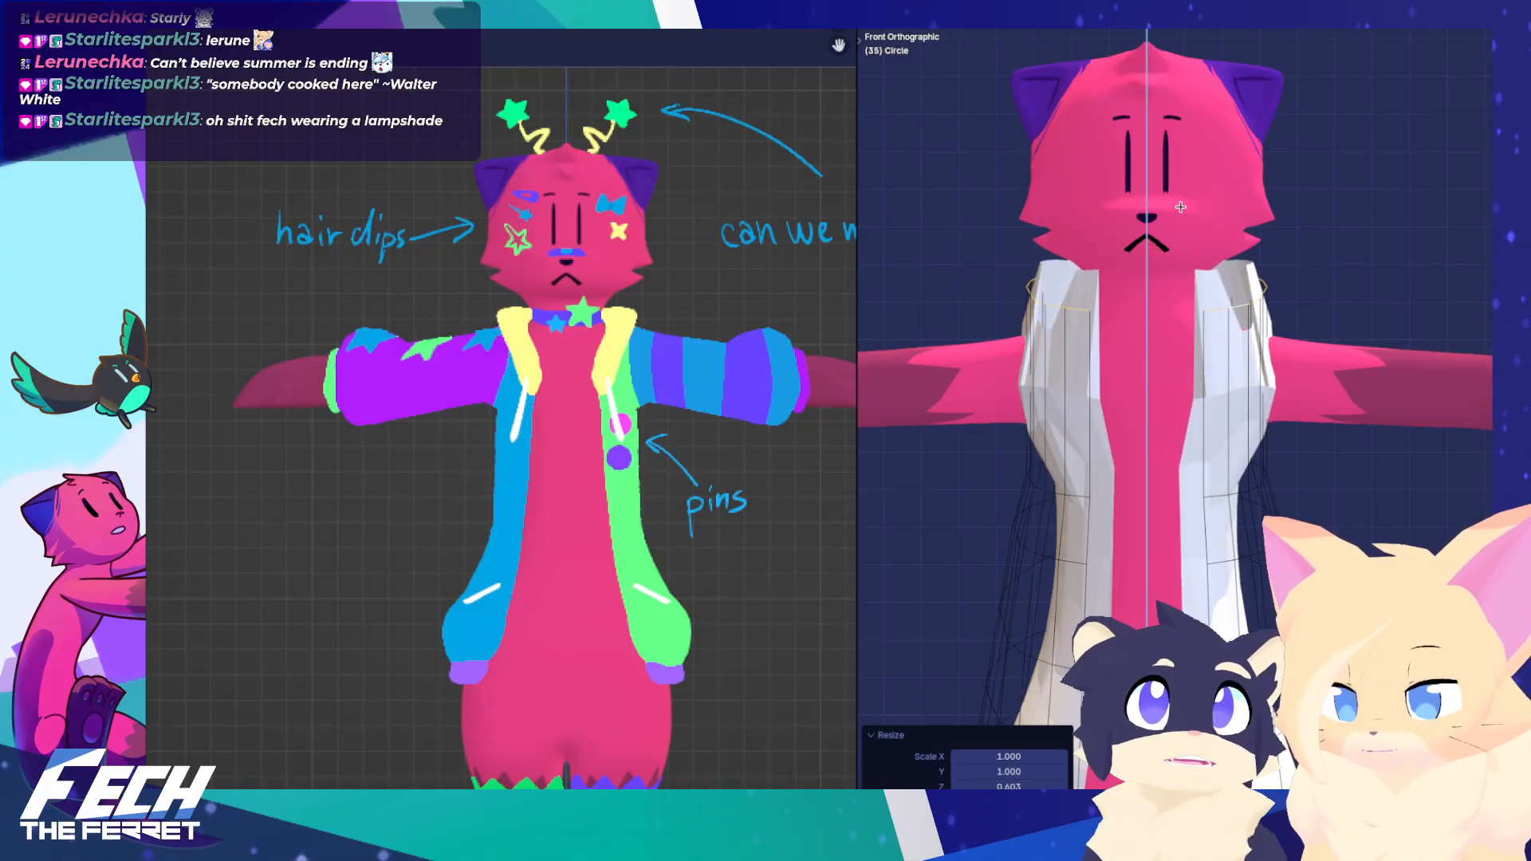
click(1181, 206)
key(s)
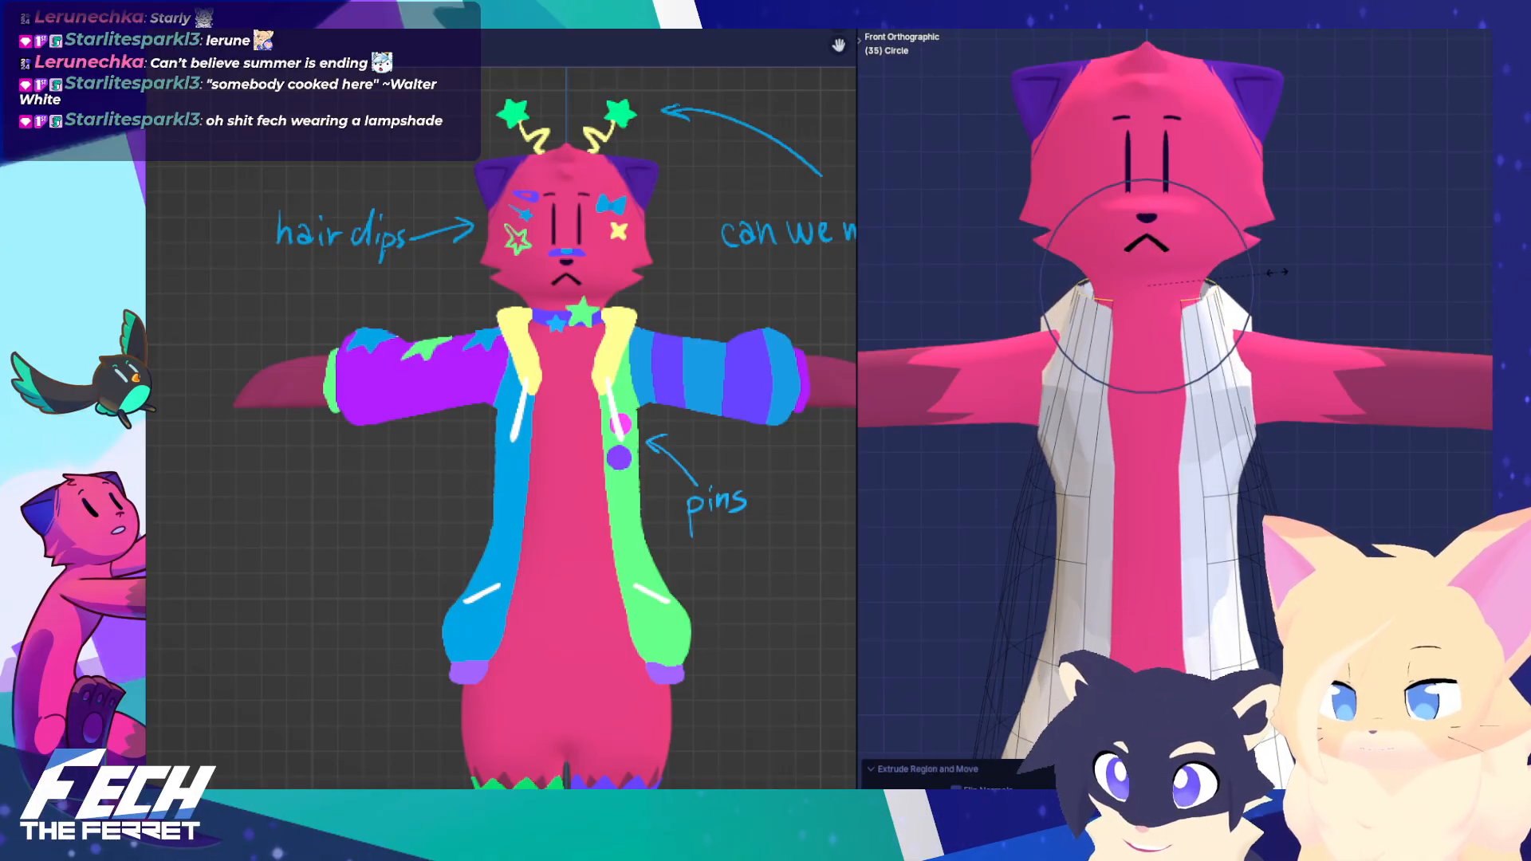
click(1045, 361)
Add four horizontal loop cuts across the new chest and shoulder section of the jacket
key(a)
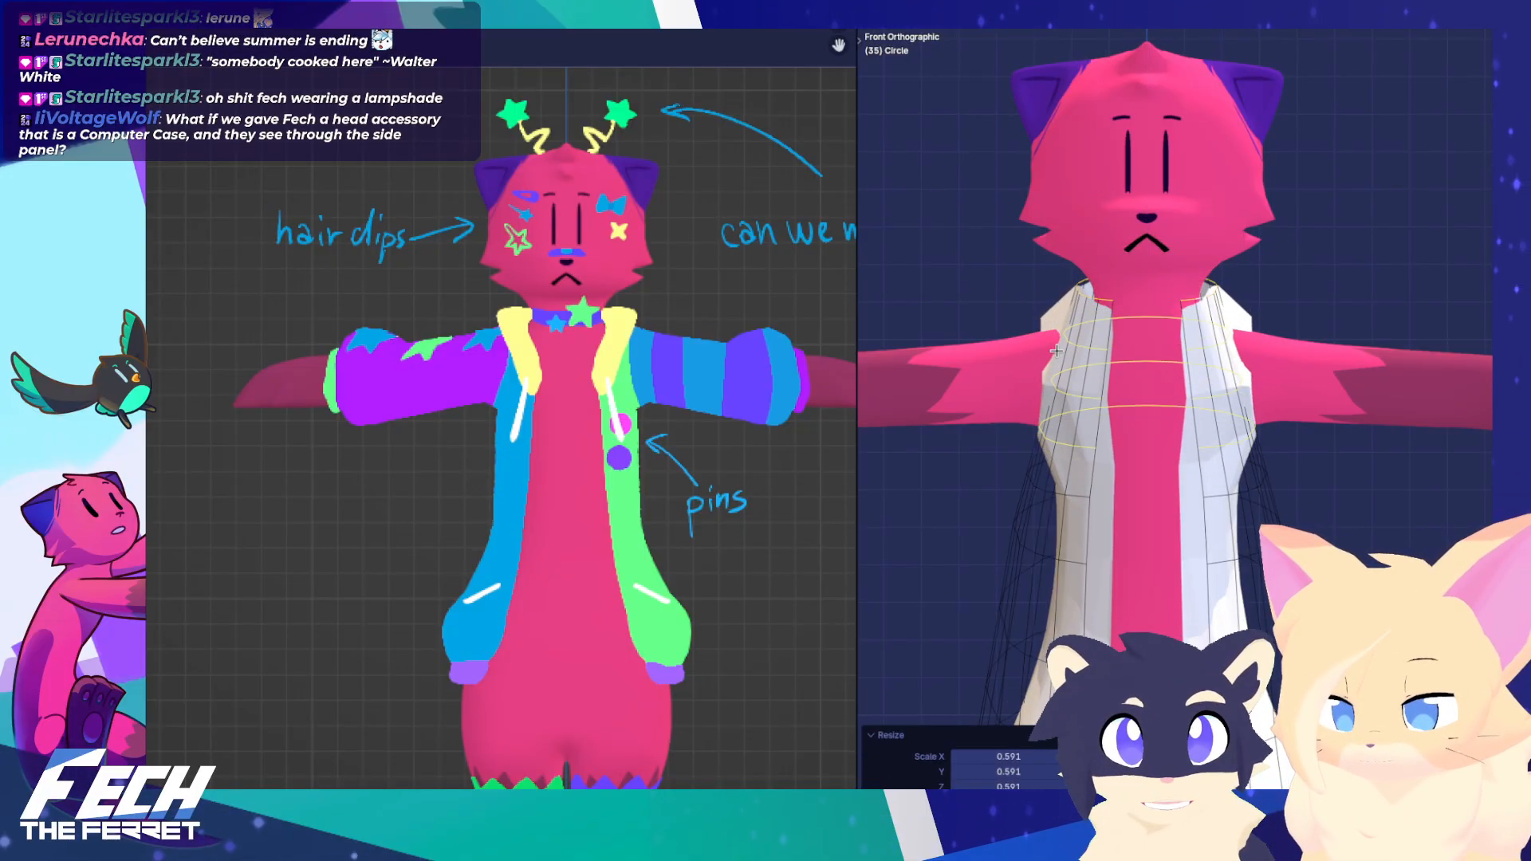
click(1215, 351)
right_click(1215, 352)
middle_drag(1215, 352, 945, 393)
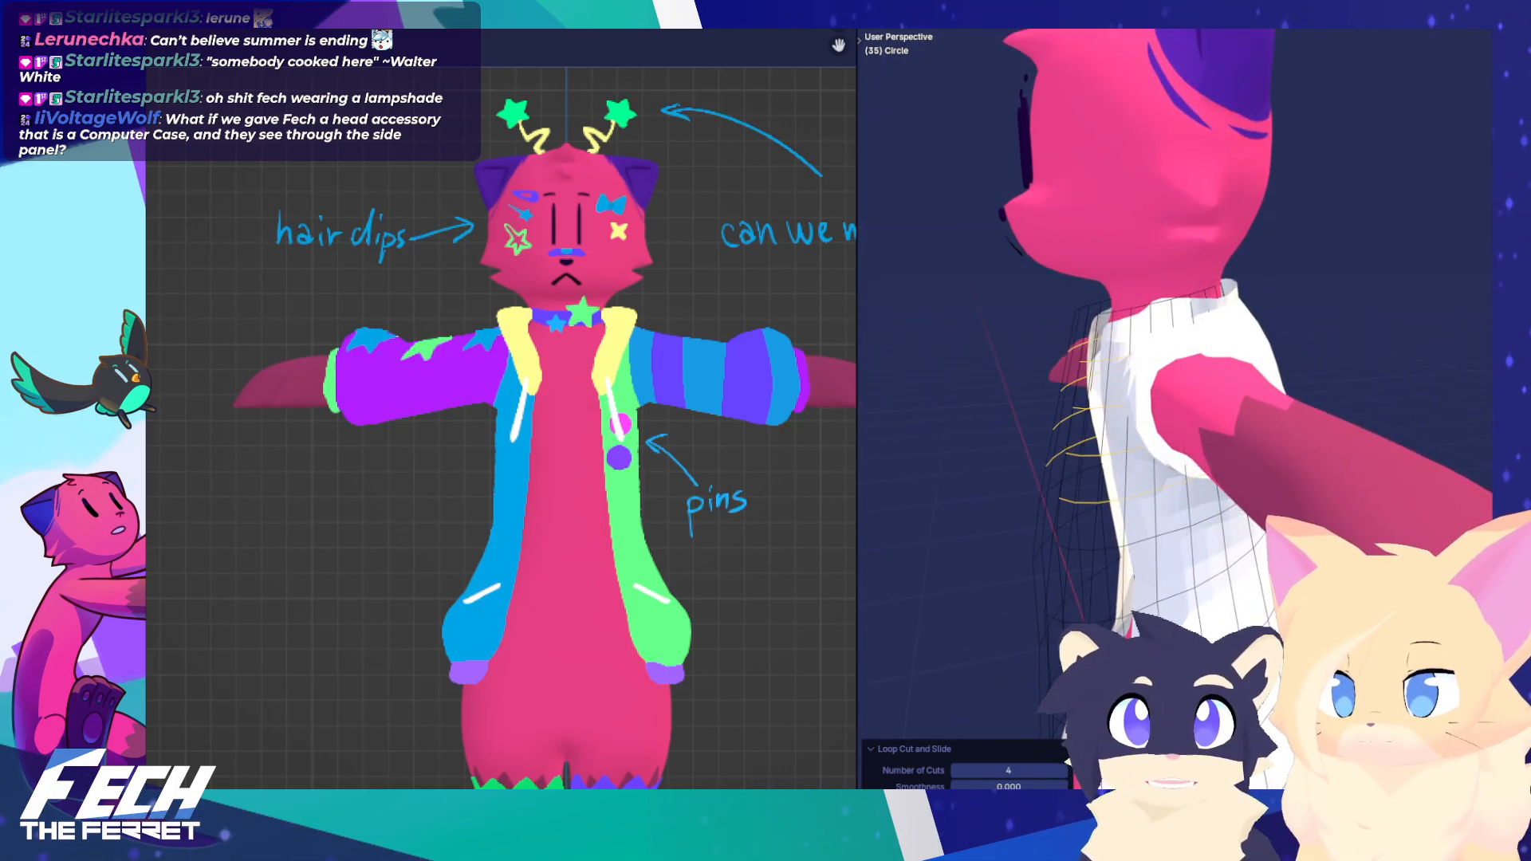
Delete the jacket faces around the character's left arm to open an armhole
key(Tab)
key(KP_1)
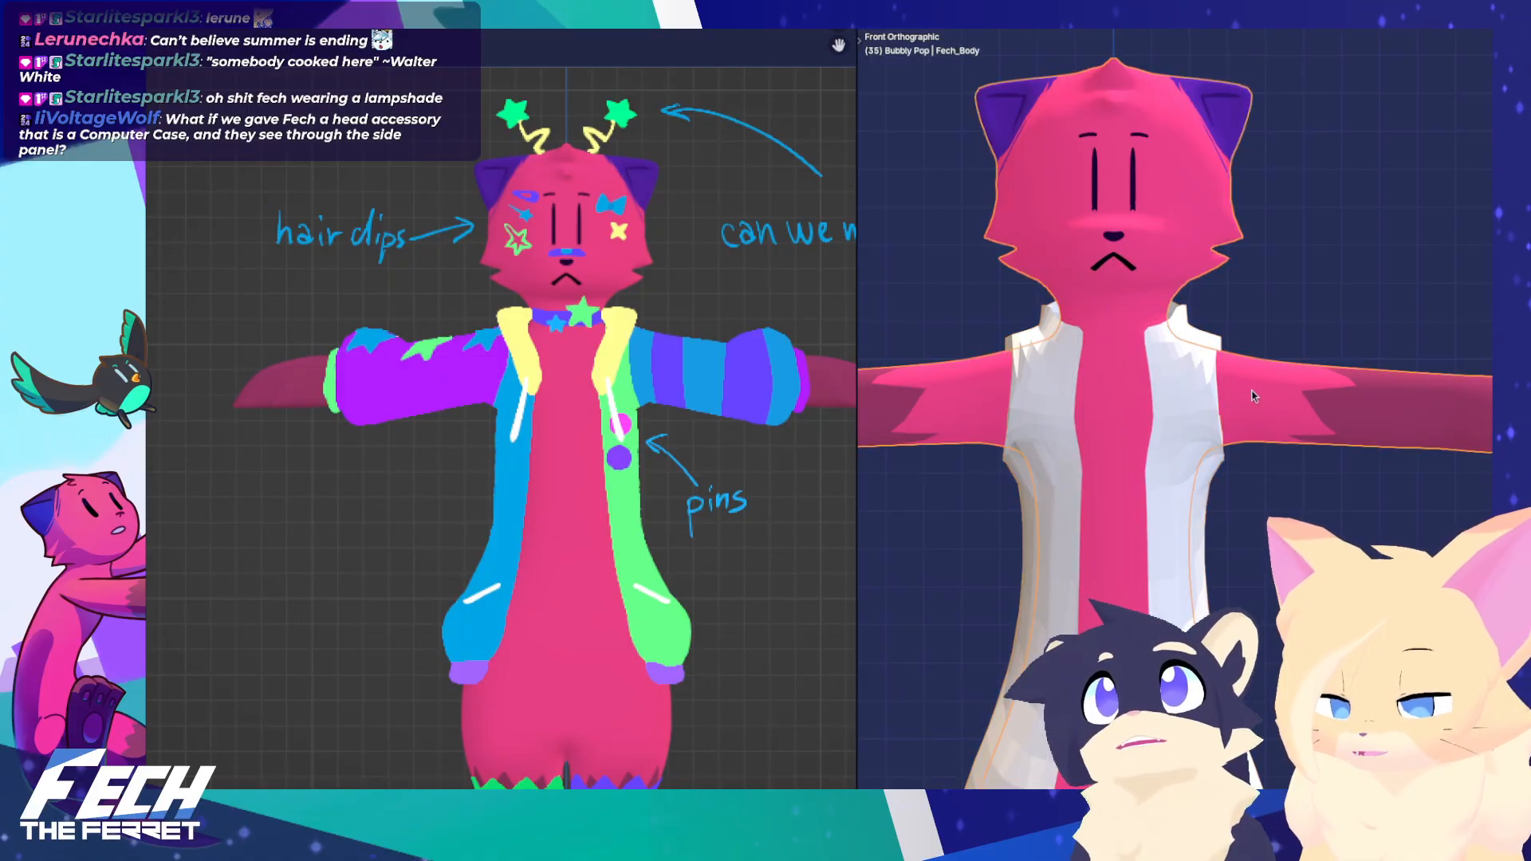
key(Tab)
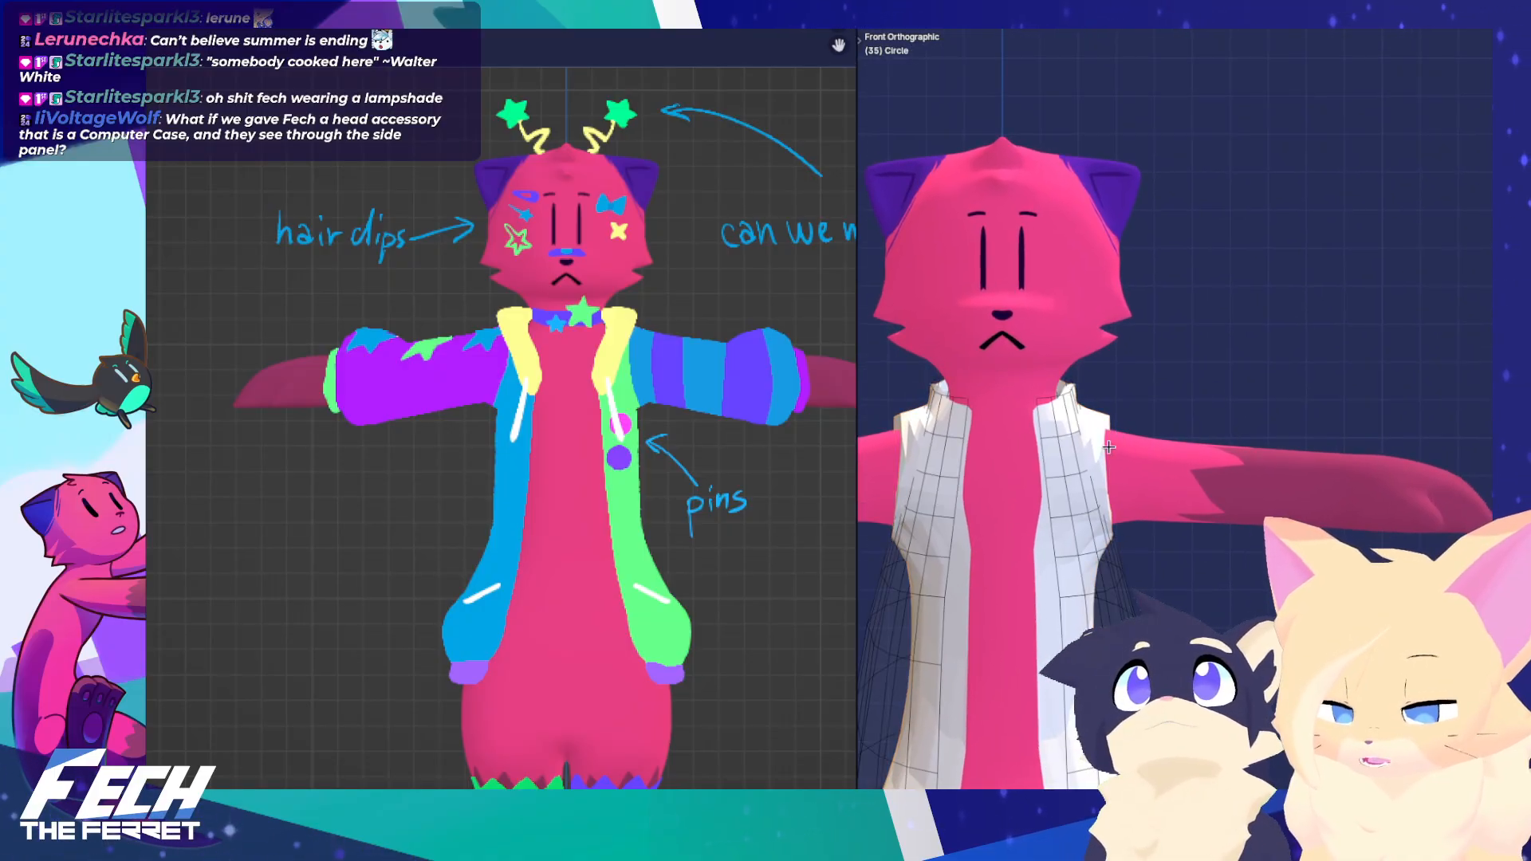
middle_drag(1157, 378, 1093, 457)
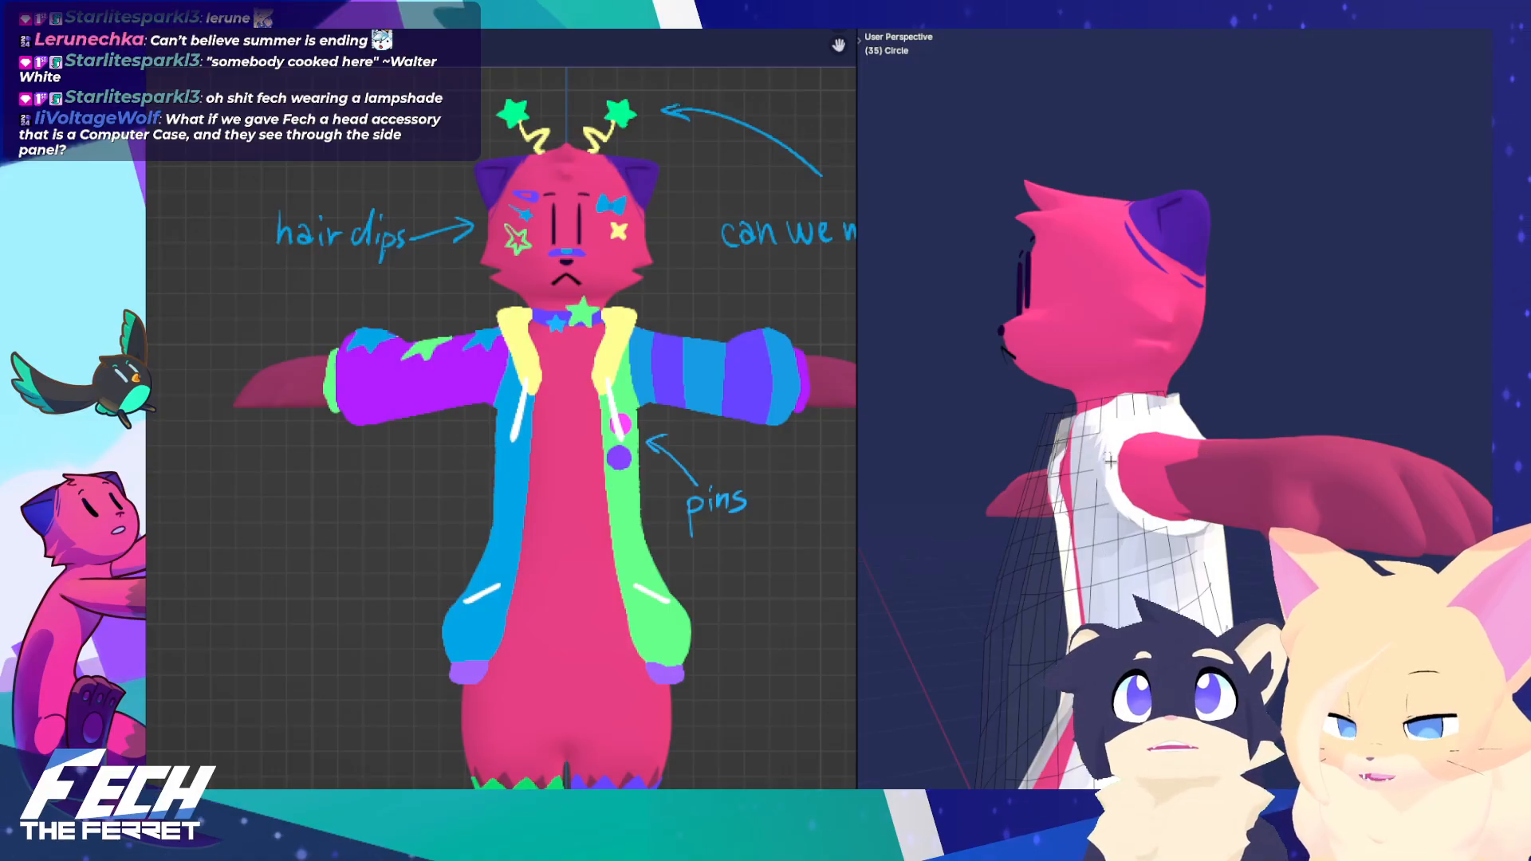
middle_drag(1184, 516, 1246, 488)
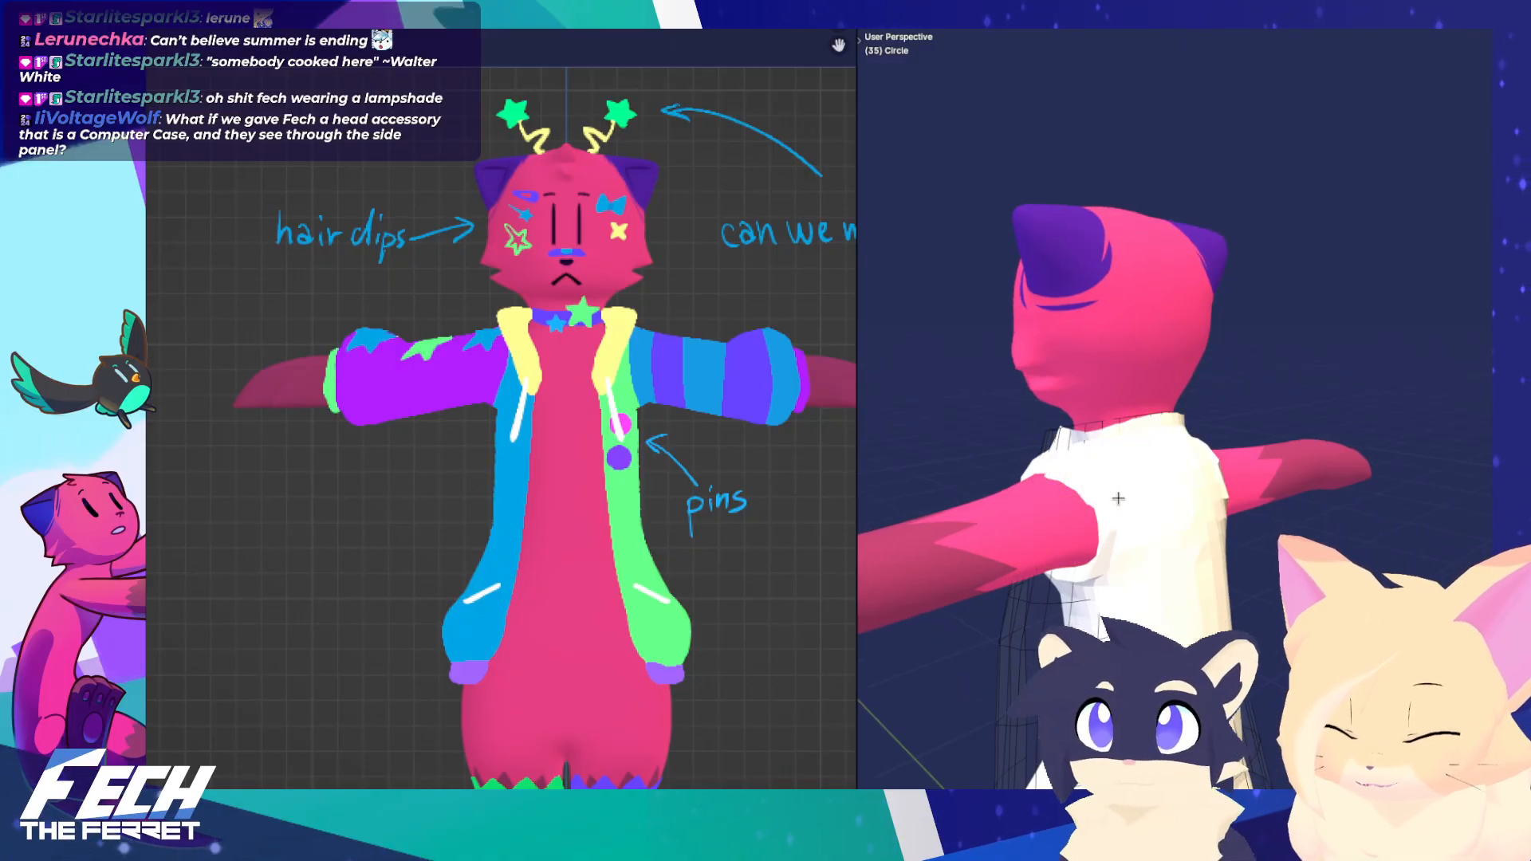
key(KP_1)
key(x)
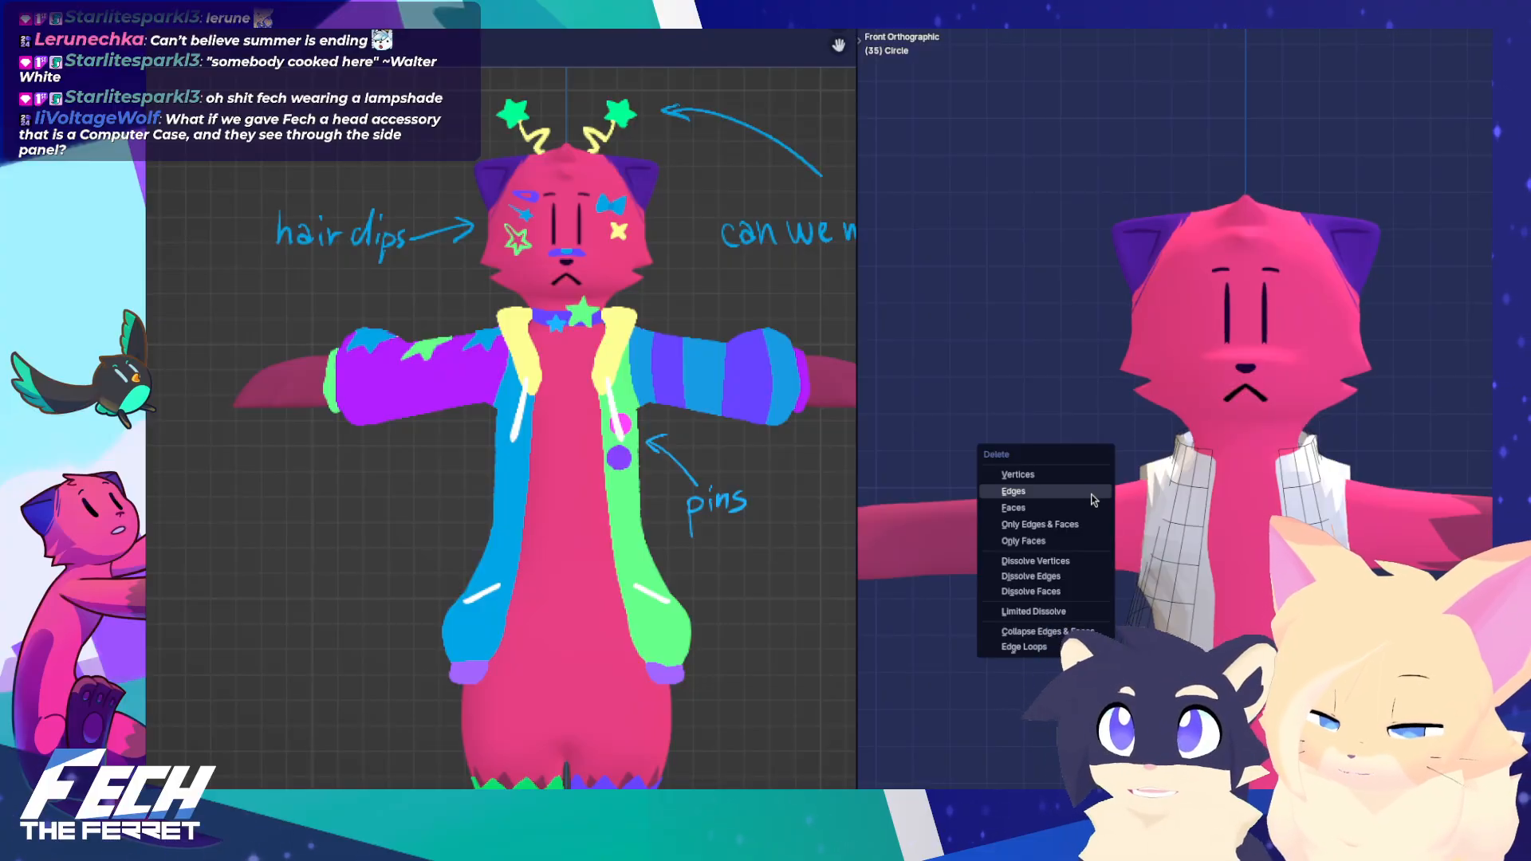
click(1071, 508)
middle_drag(1072, 507, 1172, 498)
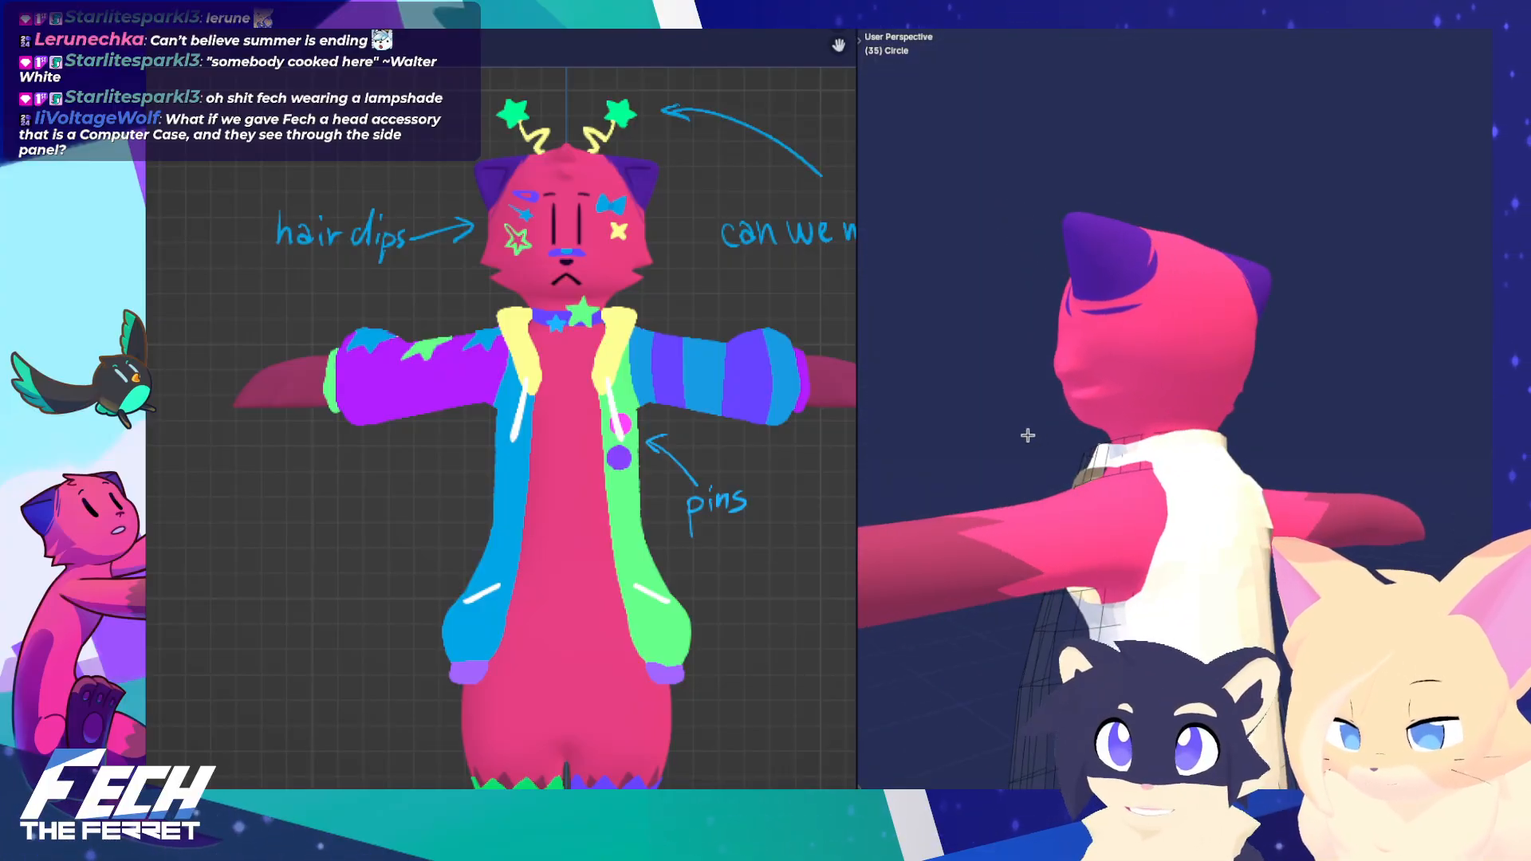
Delete the vertices of the jacket half on the character's right side and mirror the remaining half across the centre
key(KP_3)
key(KP_1)
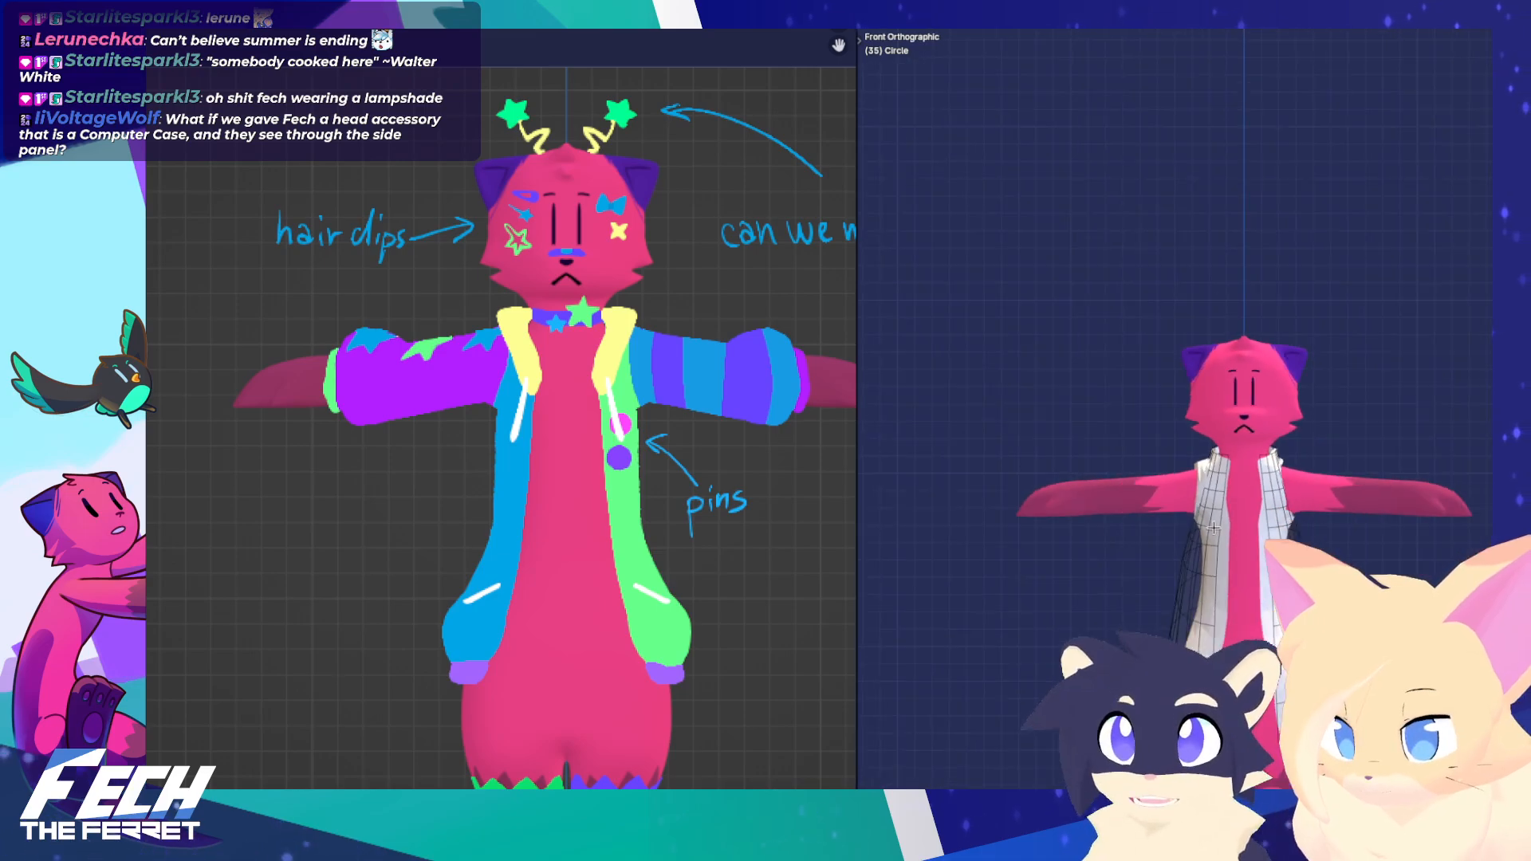
key(Tab)
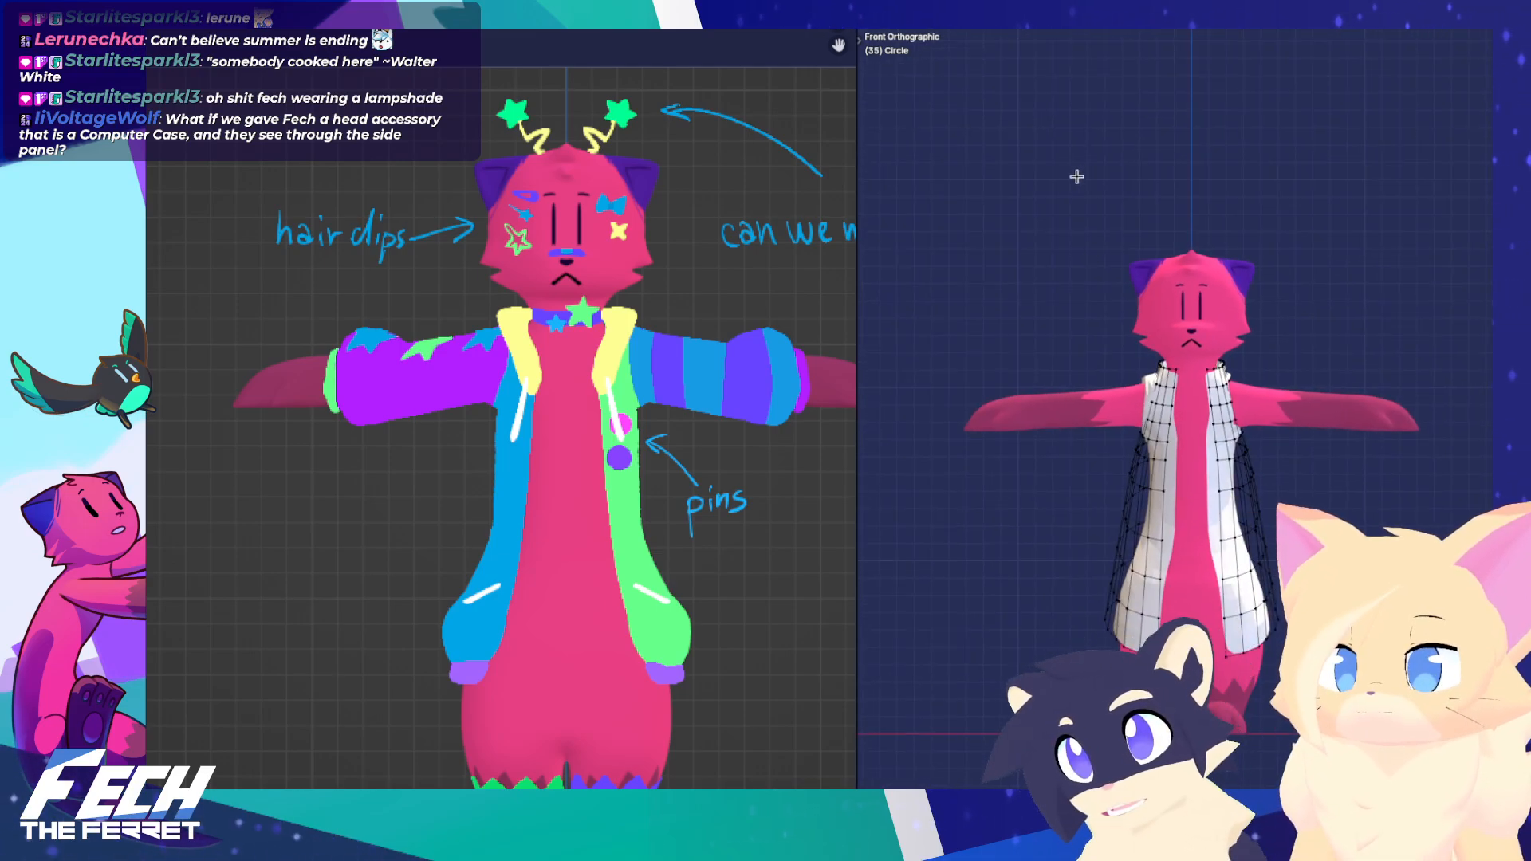
drag(952, 191, 1182, 754)
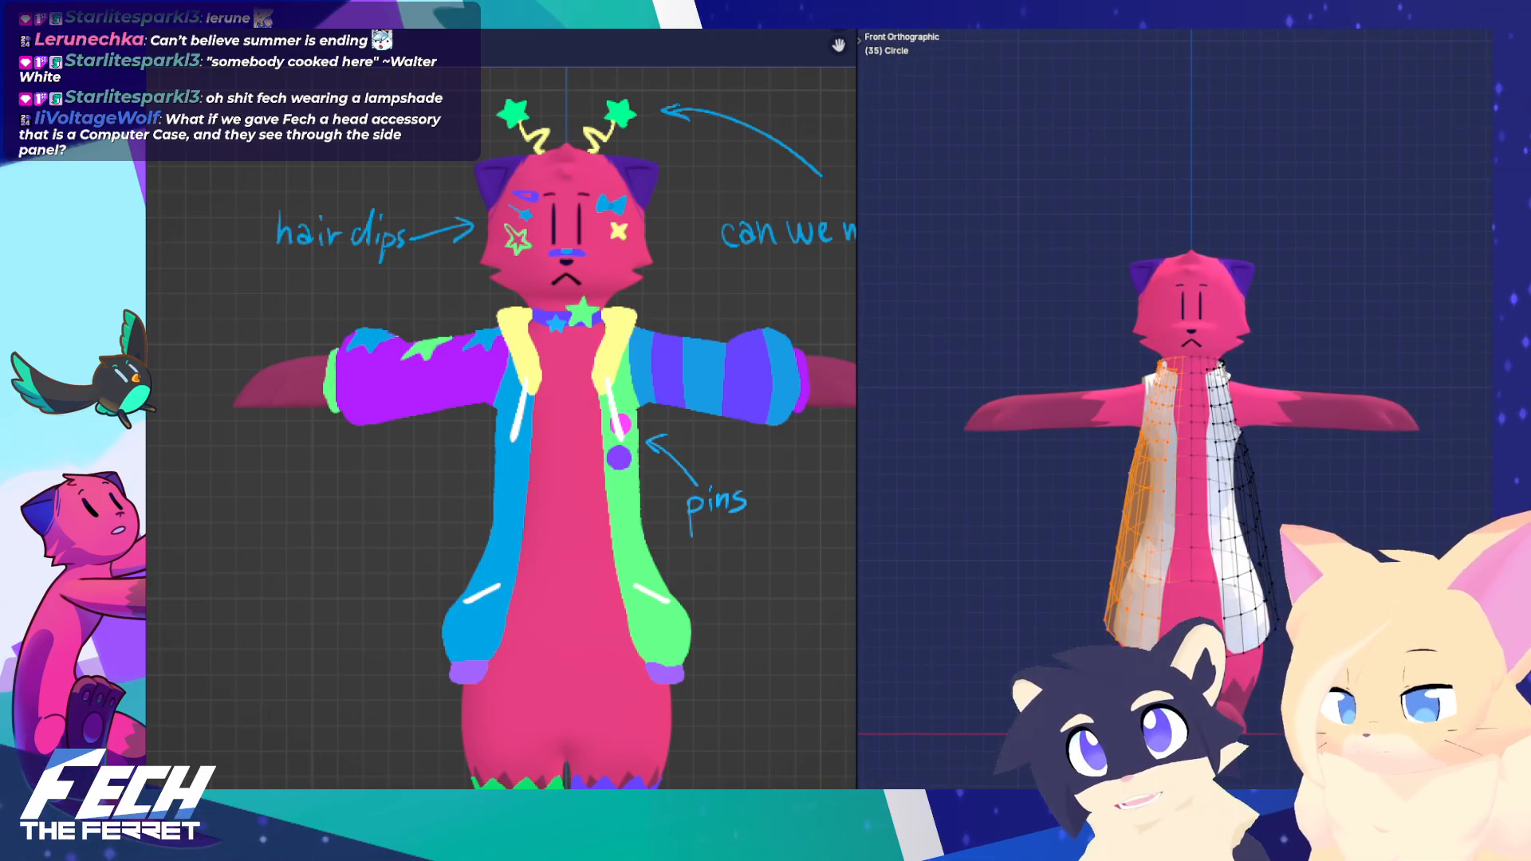
key(x)
click(1131, 598)
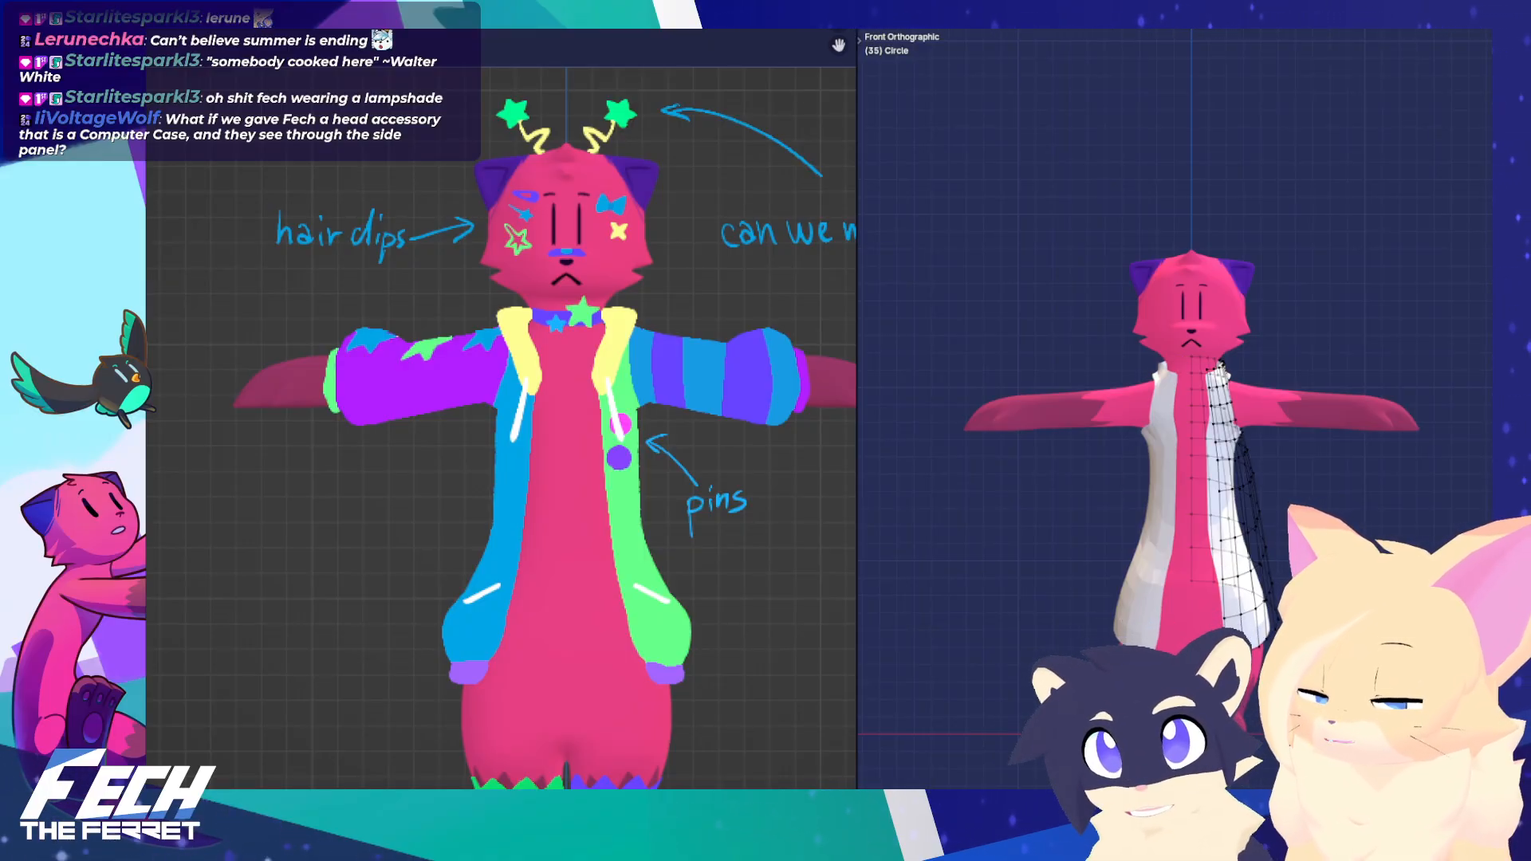
Switch the jacket to Sculpt Mode, widen the 3D viewport beside the reference image and show the sculpting tools
middle_drag(1132, 478, 1221, 409)
scroll(1029, 454, up, 4)
right_click(1409, 406)
key(Escape)
key(ctrl+Tab)
click(1281, 417)
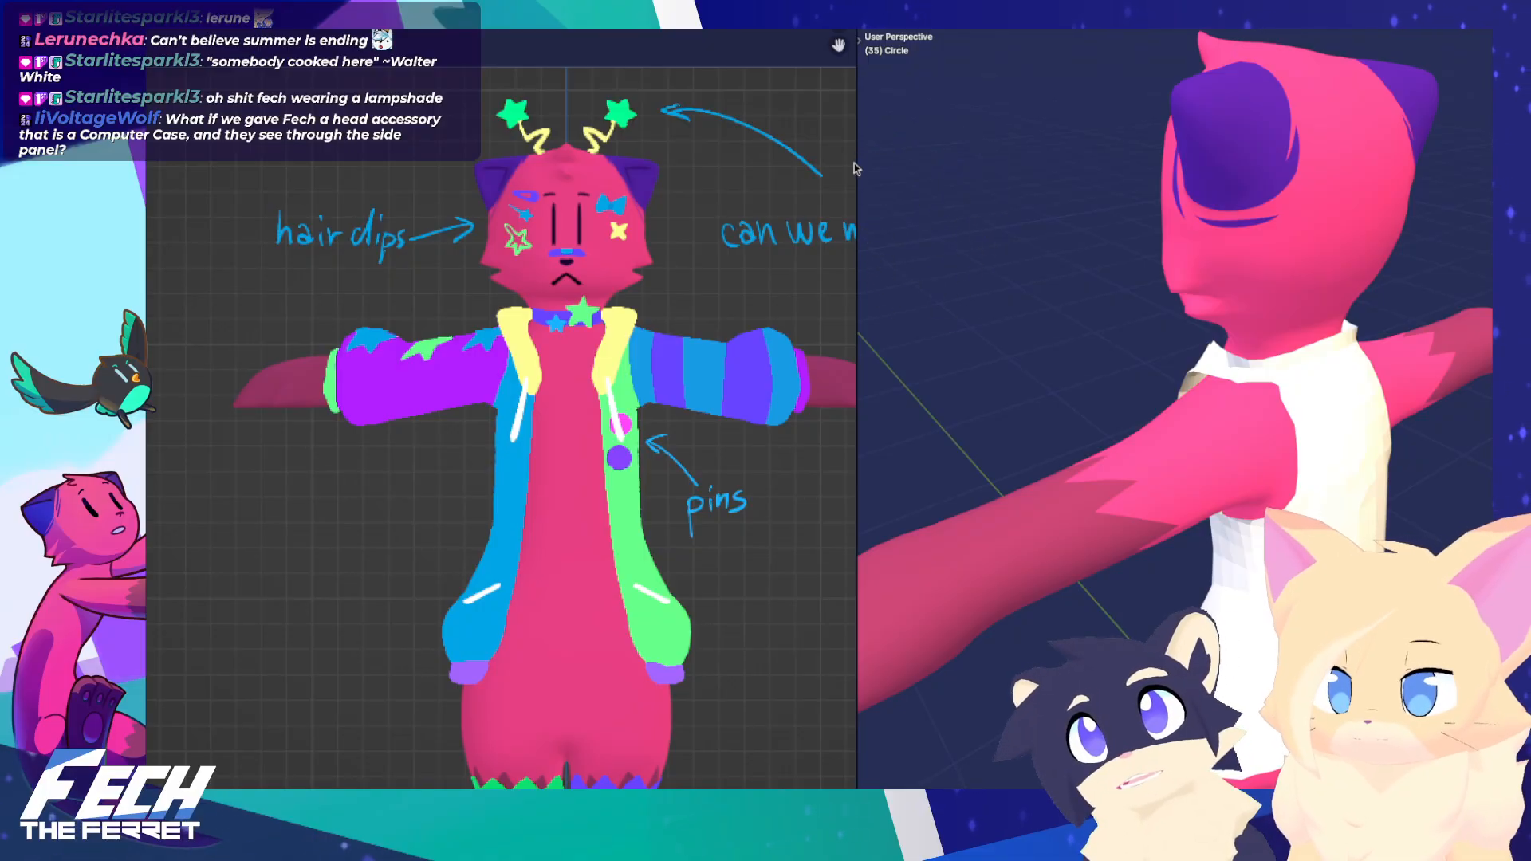
drag(857, 167, 701, 168)
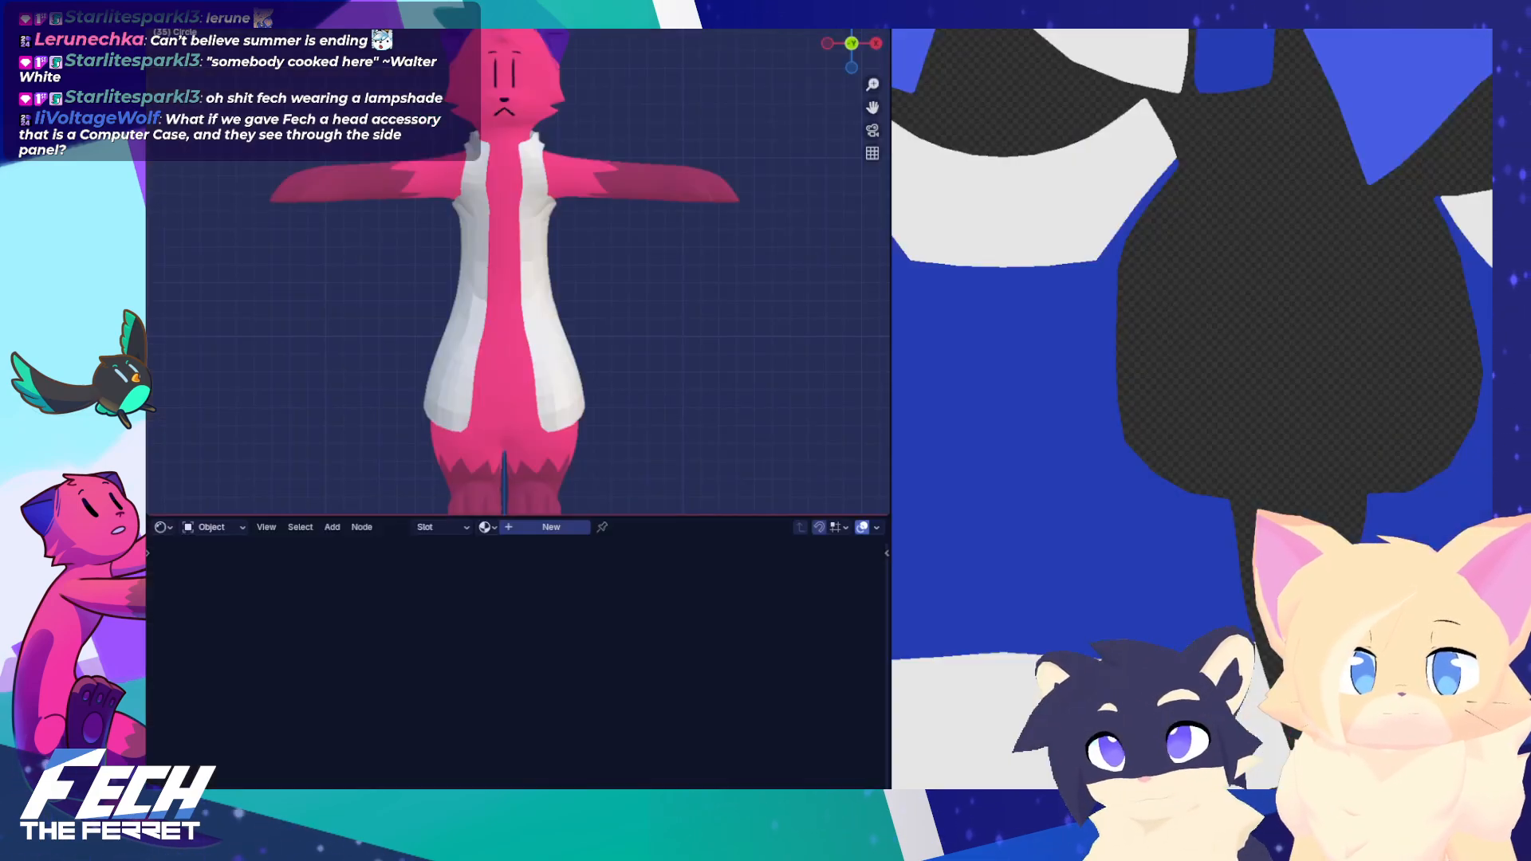
key(t)
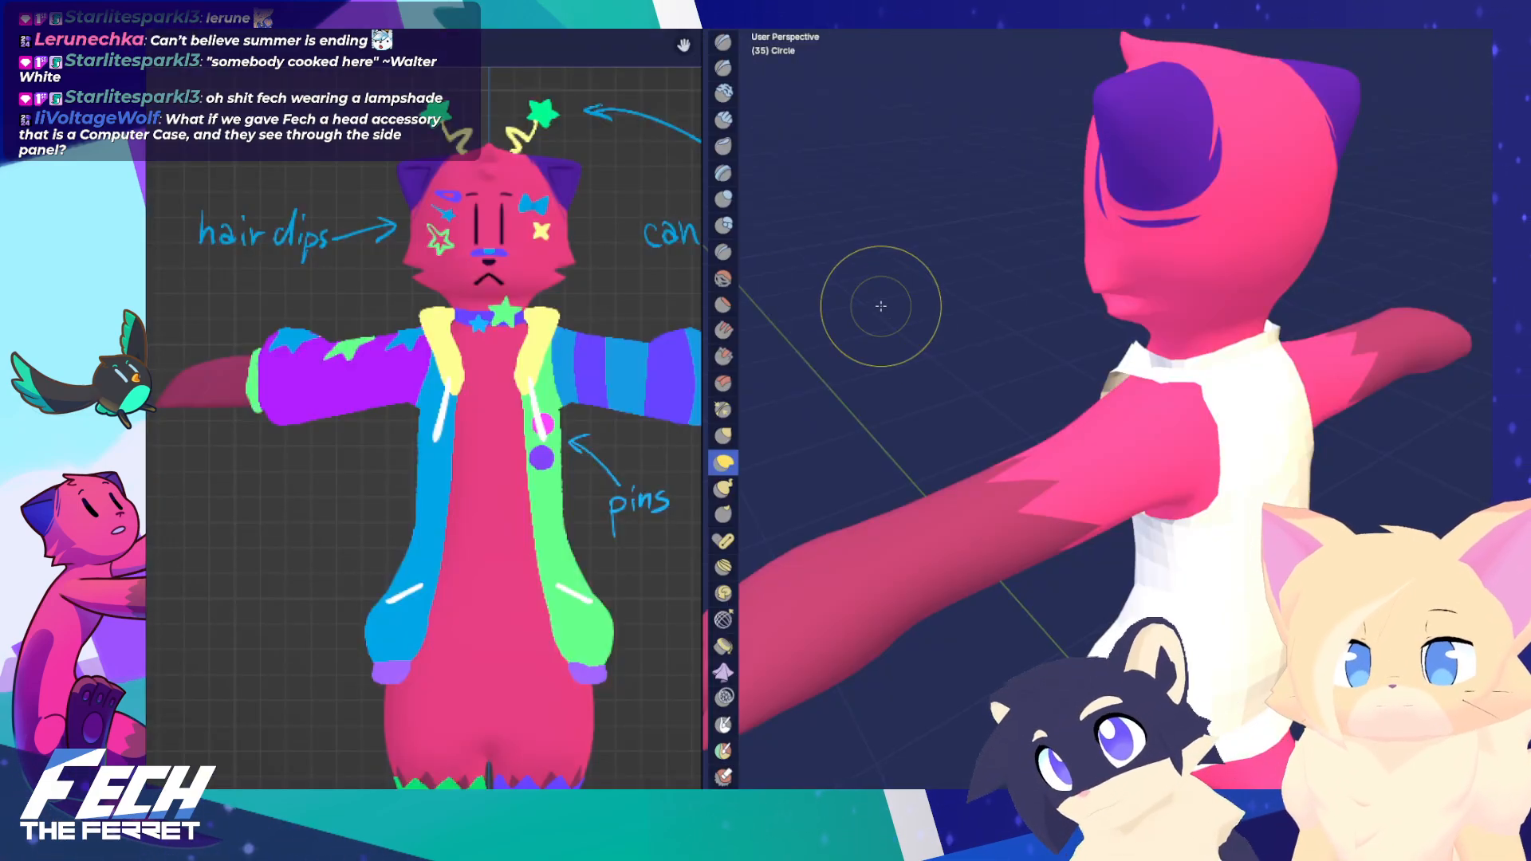
Try to pull the jacket's back edge beside the character's left armhole with a sculpt stroke and undo it
middle_drag(988, 415, 947, 417)
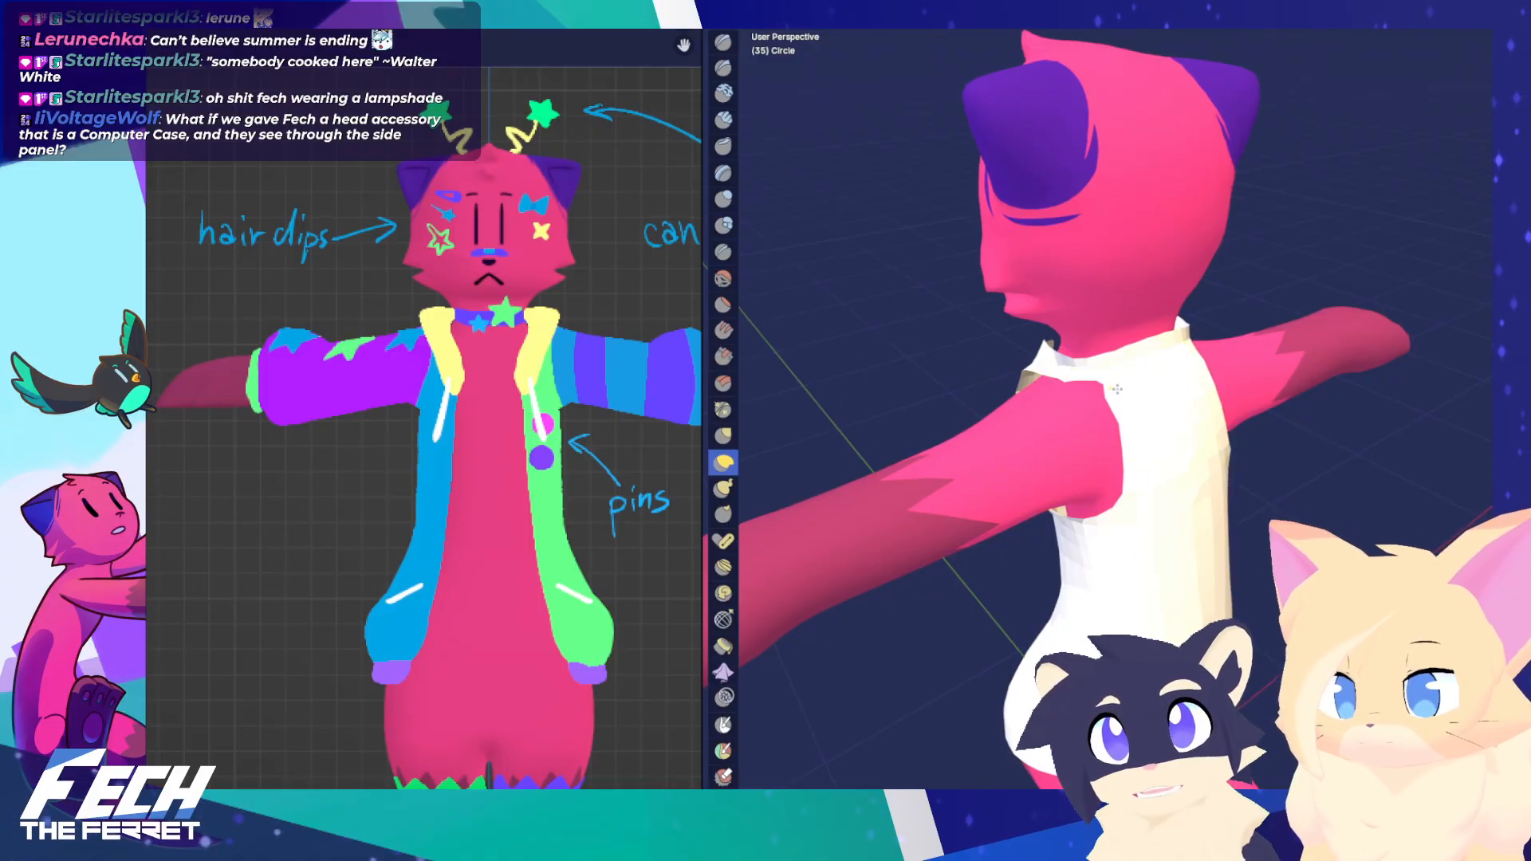
drag(1115, 394, 1133, 410)
key(ctrl+z)
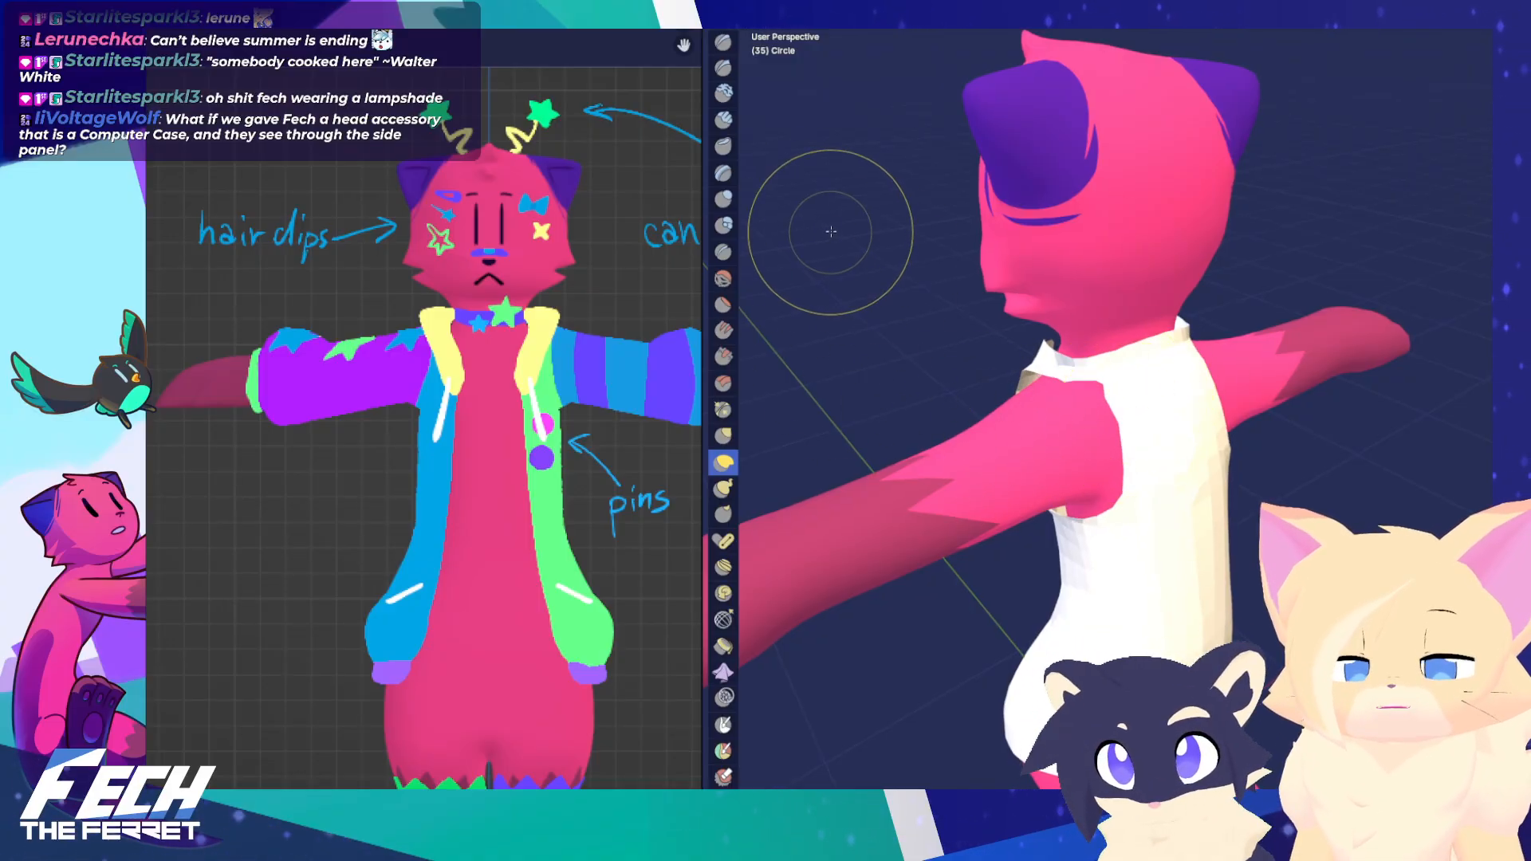
Switch to the Draw brush and rework the jacket edge around the character's left armhole in Sculpt Mode
click(723, 42)
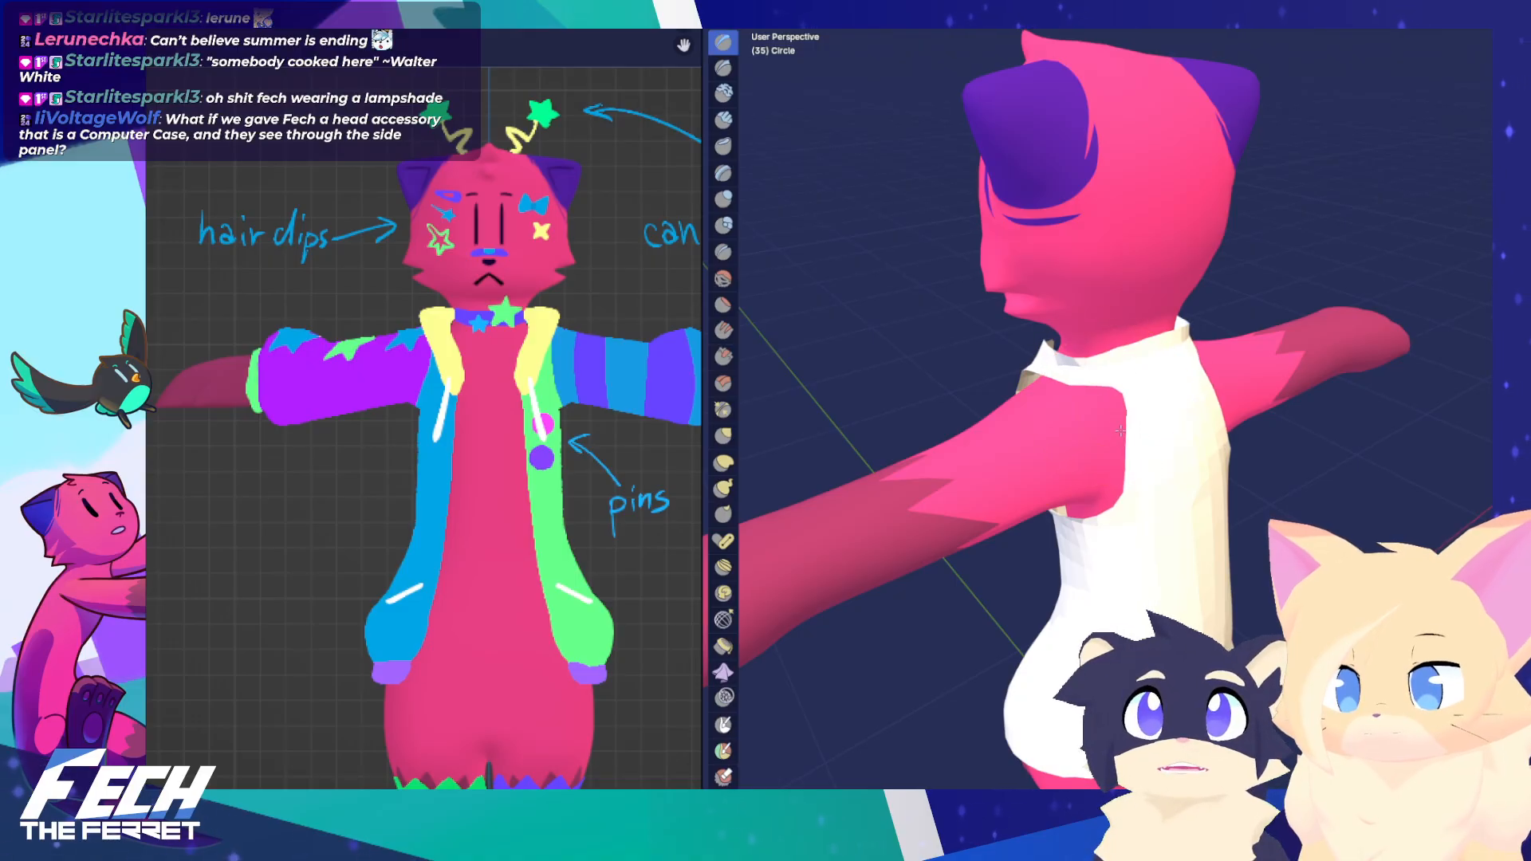
middle_drag(1110, 446, 1200, 401)
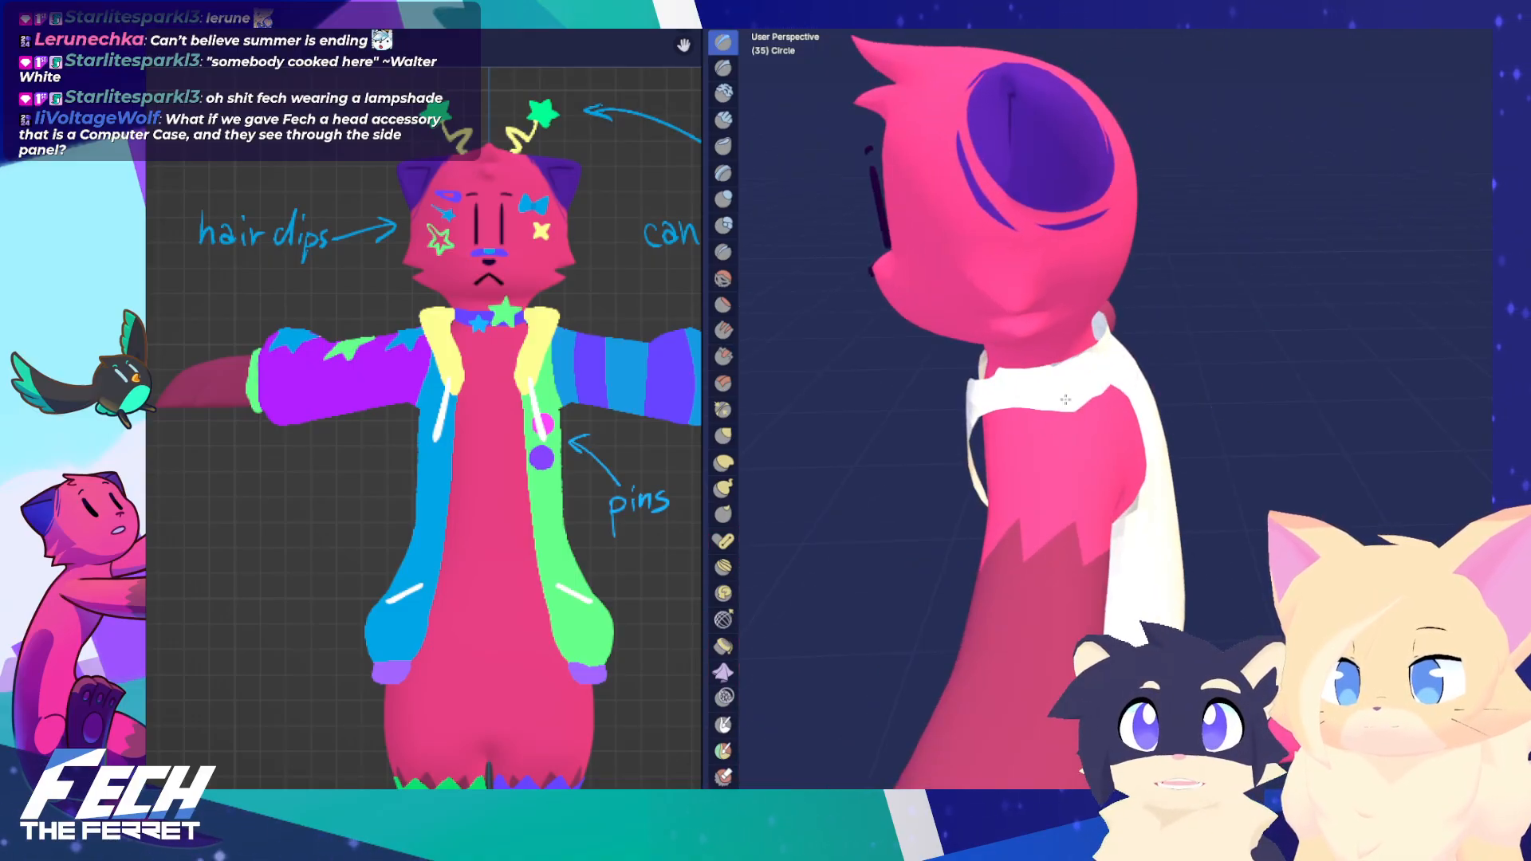
mouse_move(1023, 393)
middle_down()
mouse_move(1009, 410)
mouse_move(1103, 427)
mouse_move(1081, 415)
mouse_move(965, 462)
mouse_move(776, 489)
middle_up()
key(Tab)
key(ctrl+Tab)
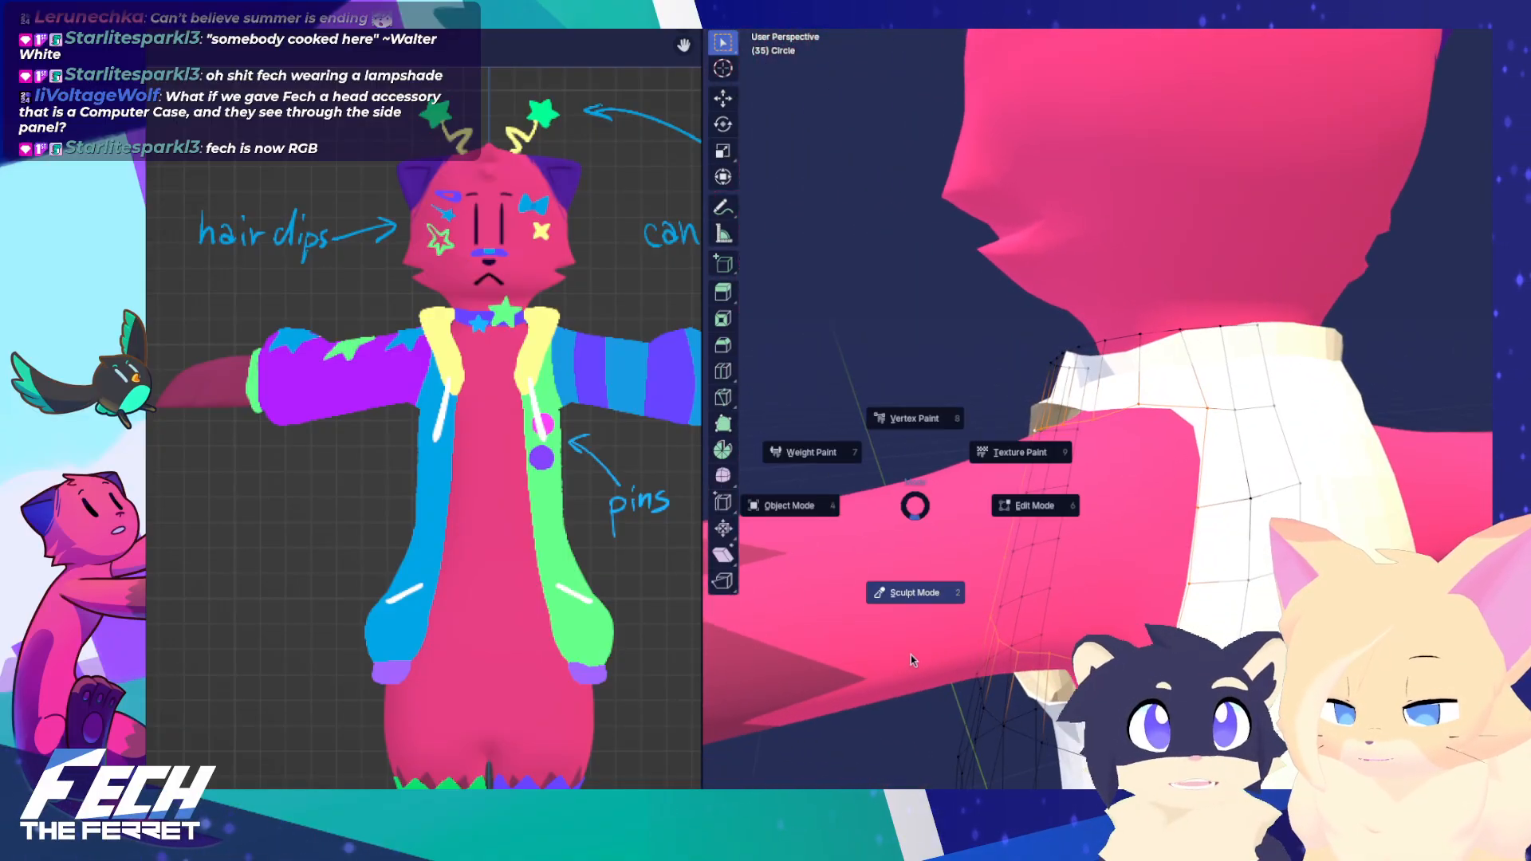
click(917, 593)
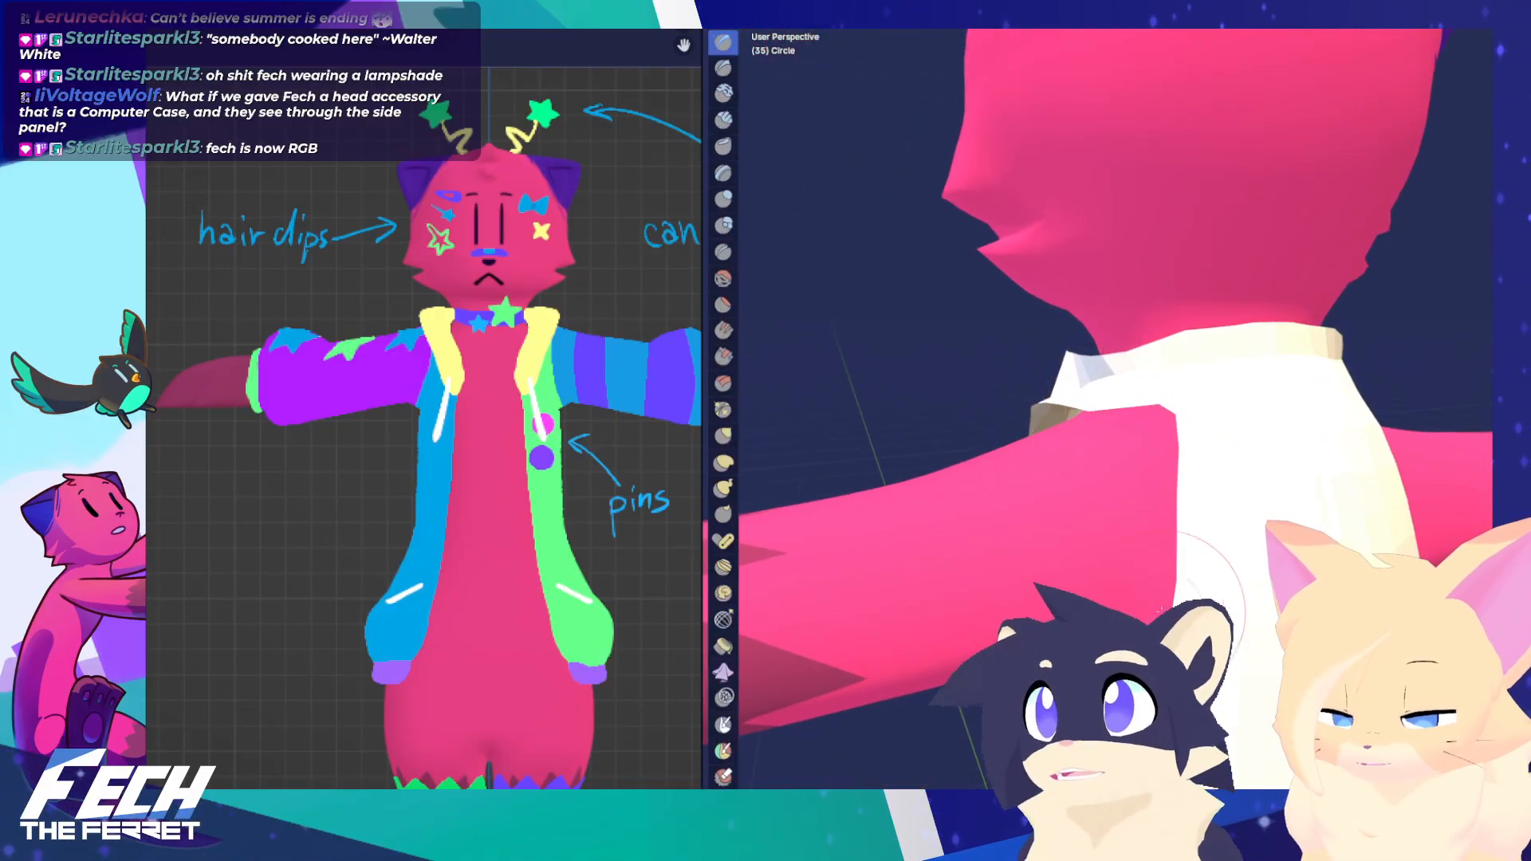
In Edit Mode, extrude the left armhole loop outward into a short sleeve stub, then rotate it 13.3° and scale its open end
key(Tab)
key(KP_1)
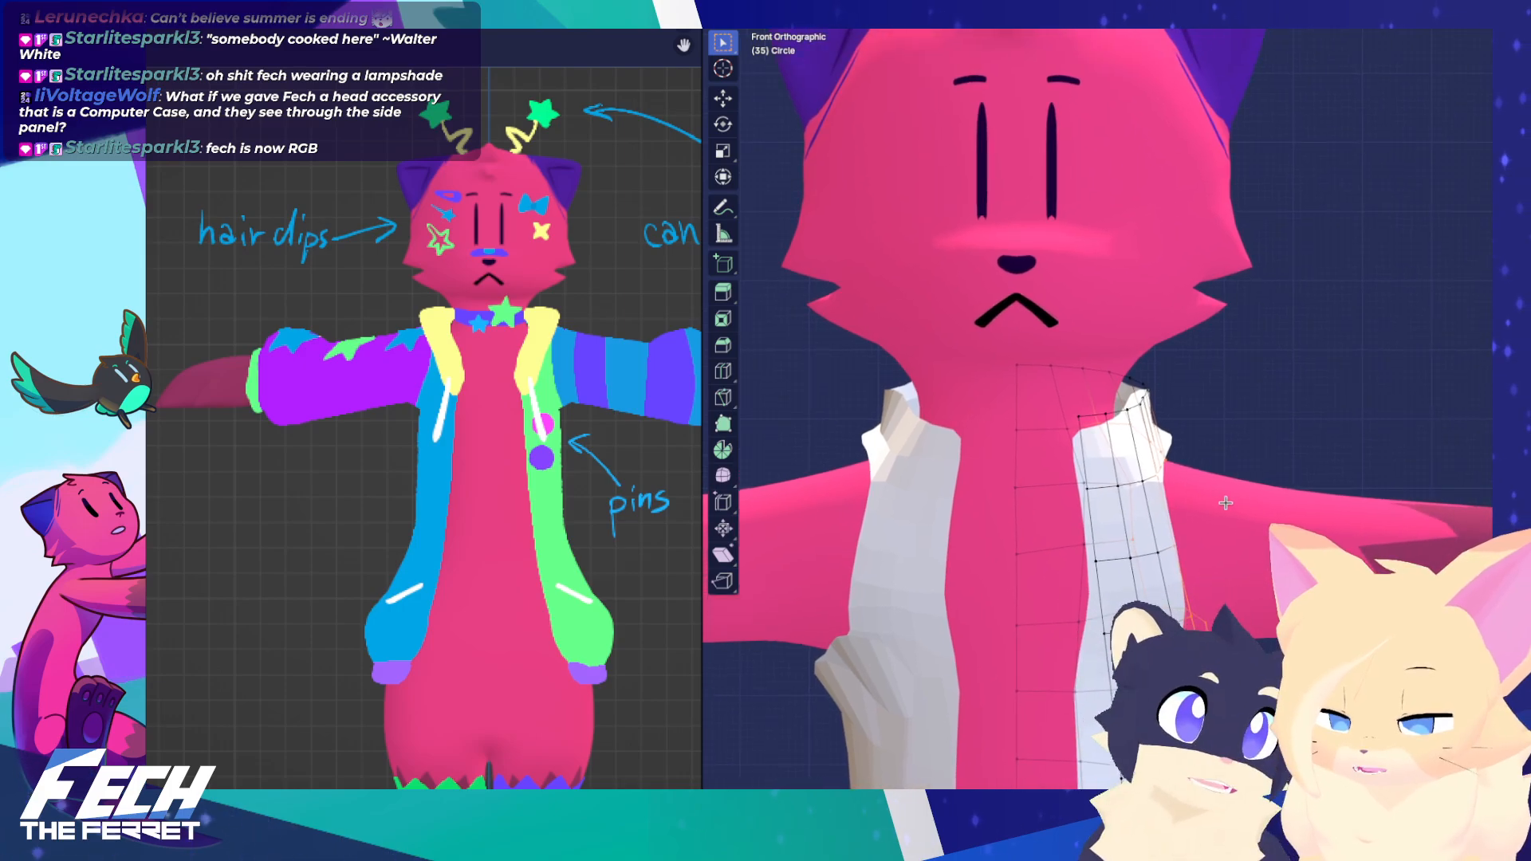
scroll(1225, 503, down, 5)
key(e)
click(1148, 465)
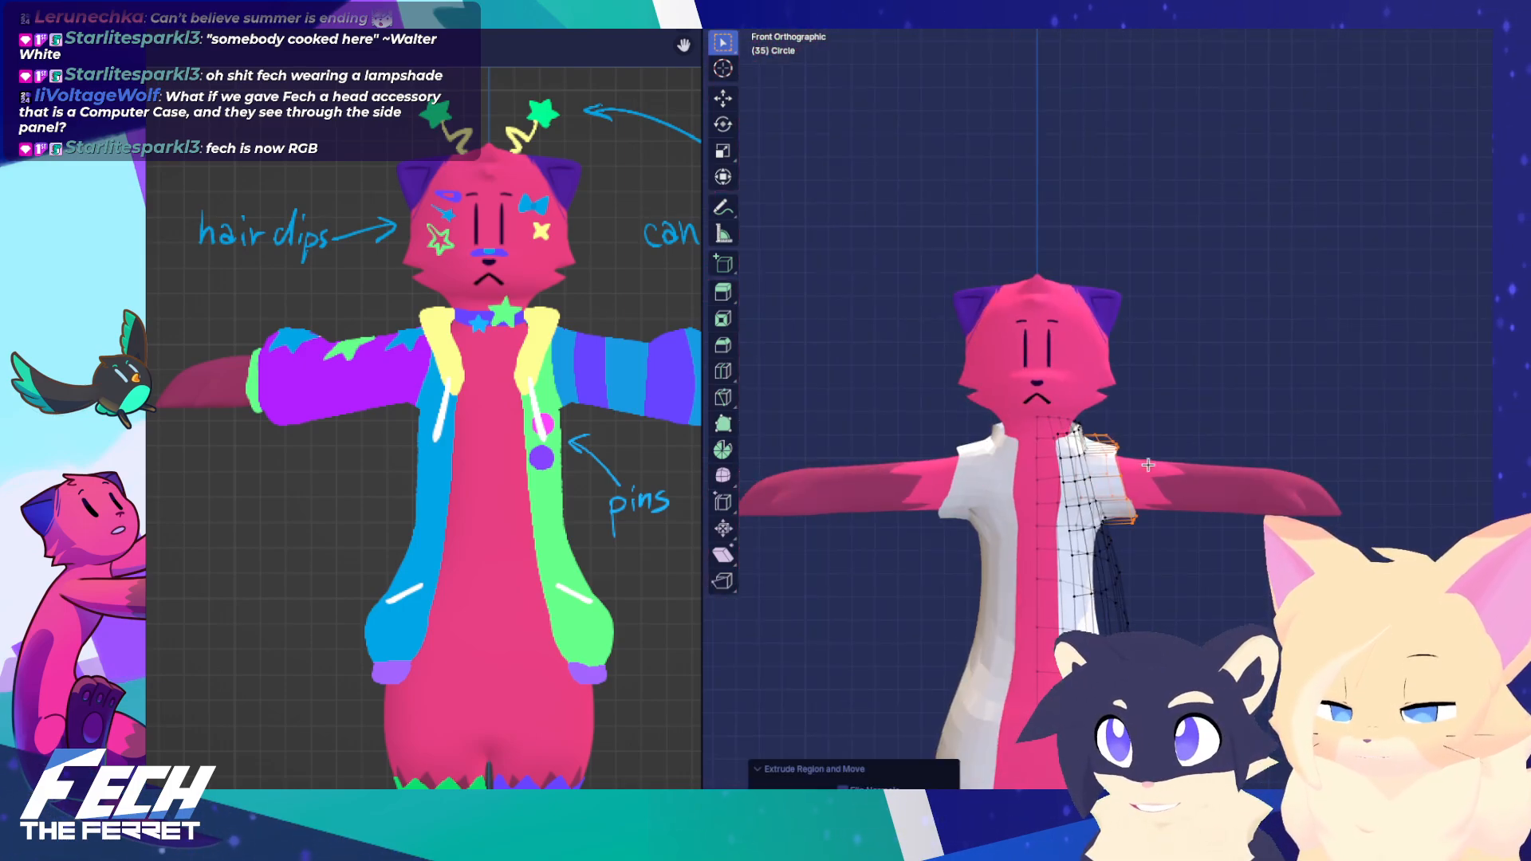
key(s)
click(1230, 456)
scroll(1212, 453, up, 4)
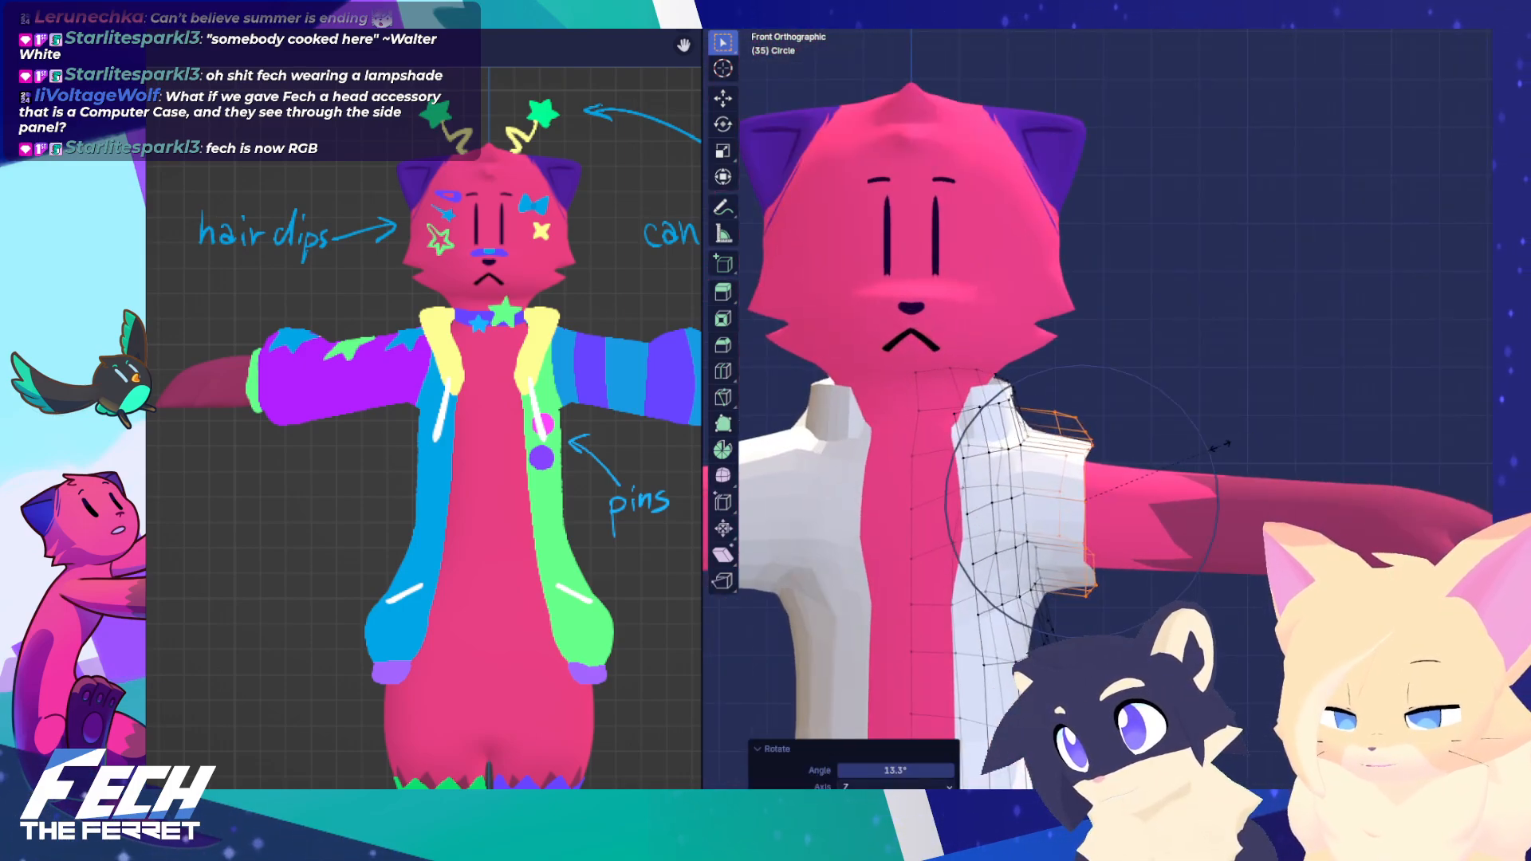
key(s)
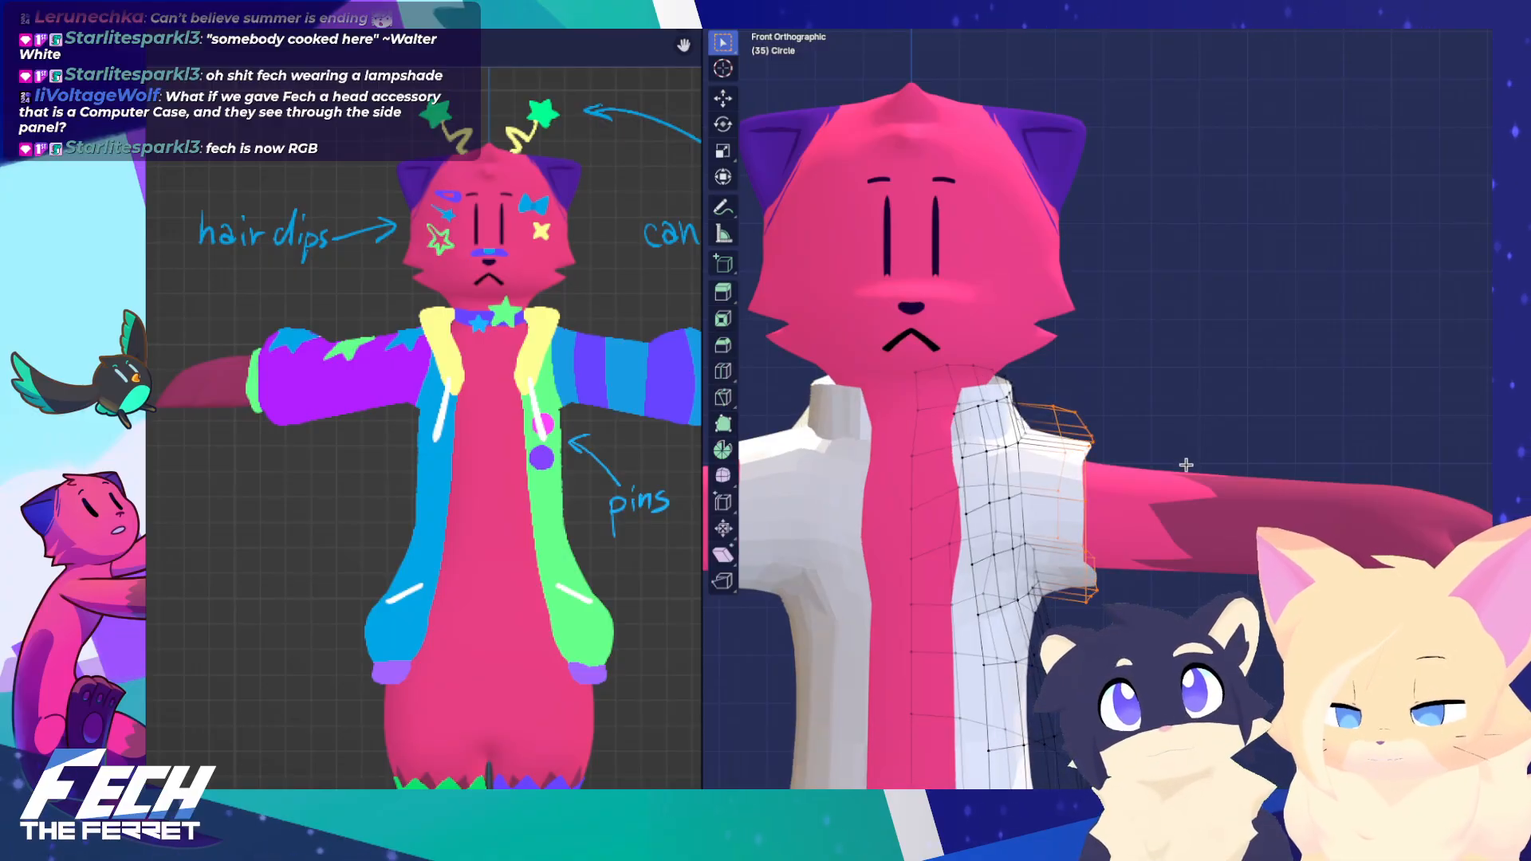
middle_drag(1097, 442, 1031, 449)
key(s)
click(1189, 431)
Add two single loop cuts across the shoulder and upper back of the jacket near the collar
key(ctrl+r)
click(1083, 431)
right_click(1084, 430)
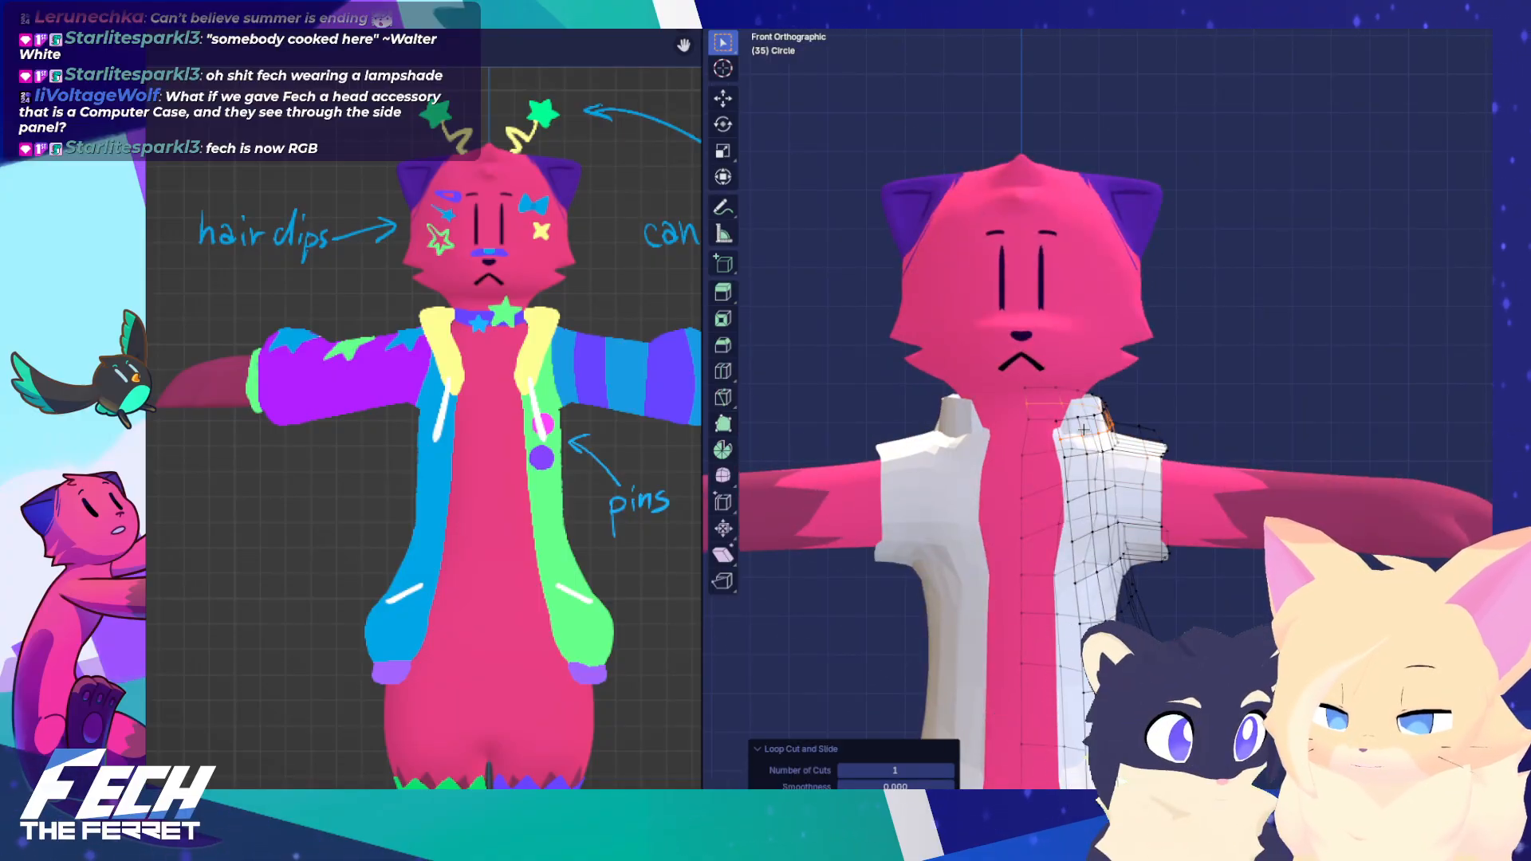
key(ctrl+r)
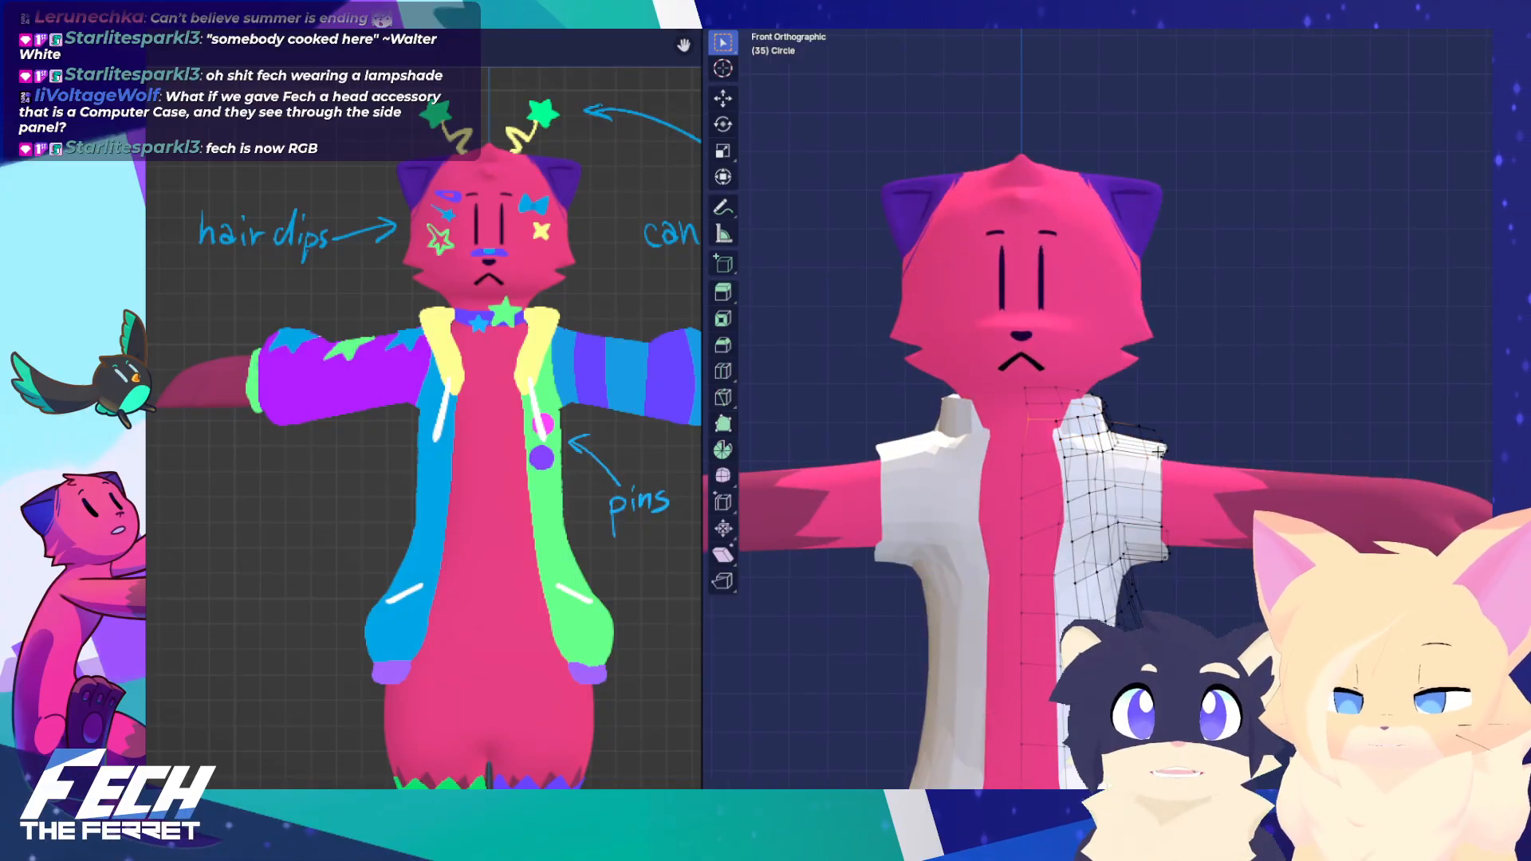
Extrude the sleeve's open edge loop along the arm to just before the paw and scale the end by 1.094
alt+click(1170, 477)
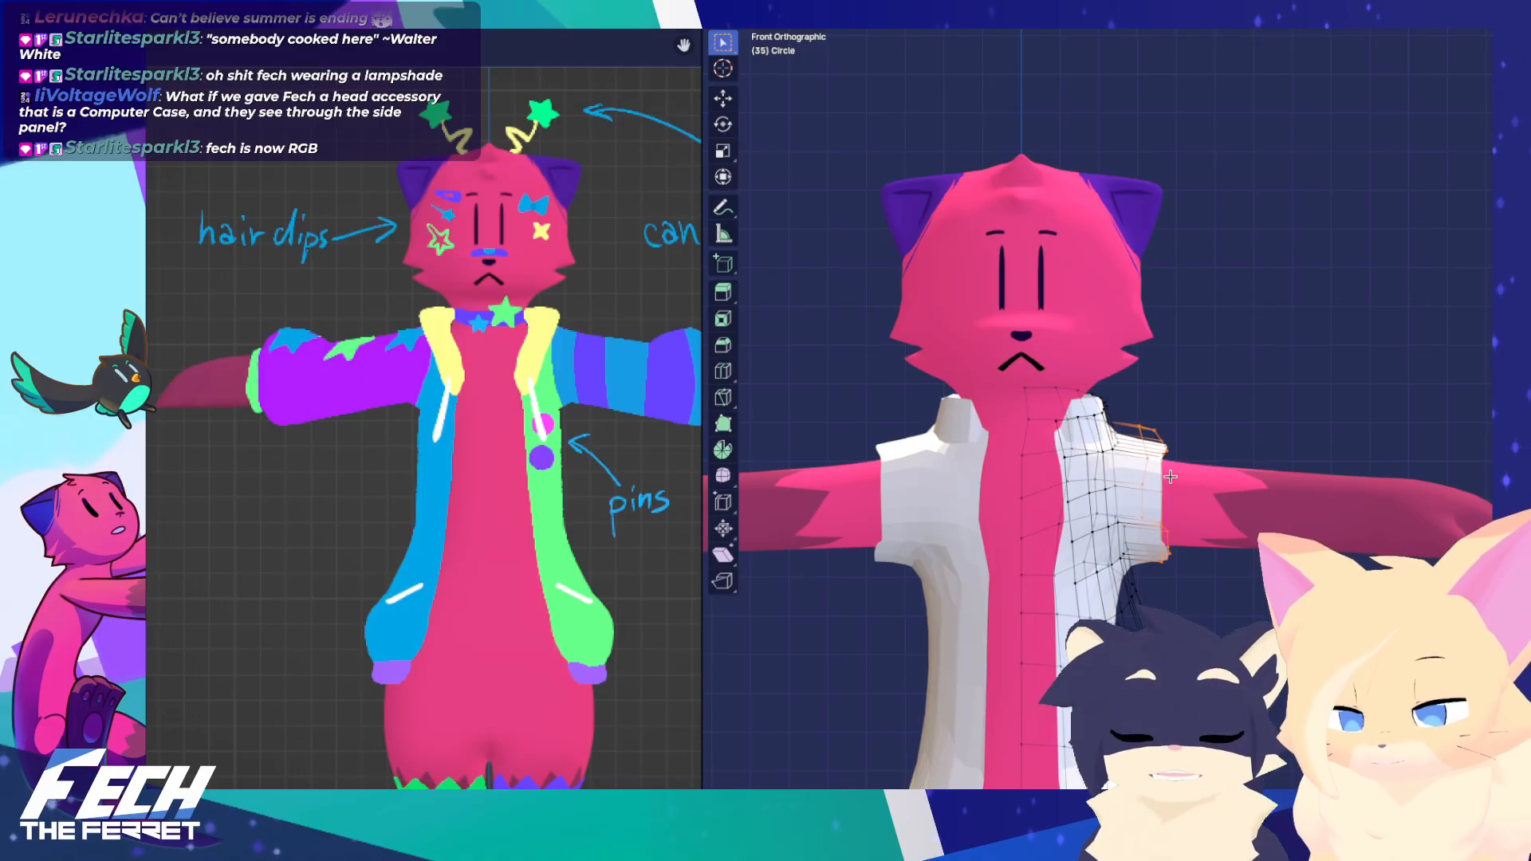
scroll(1169, 477, down, 2)
key(e)
click(1196, 450)
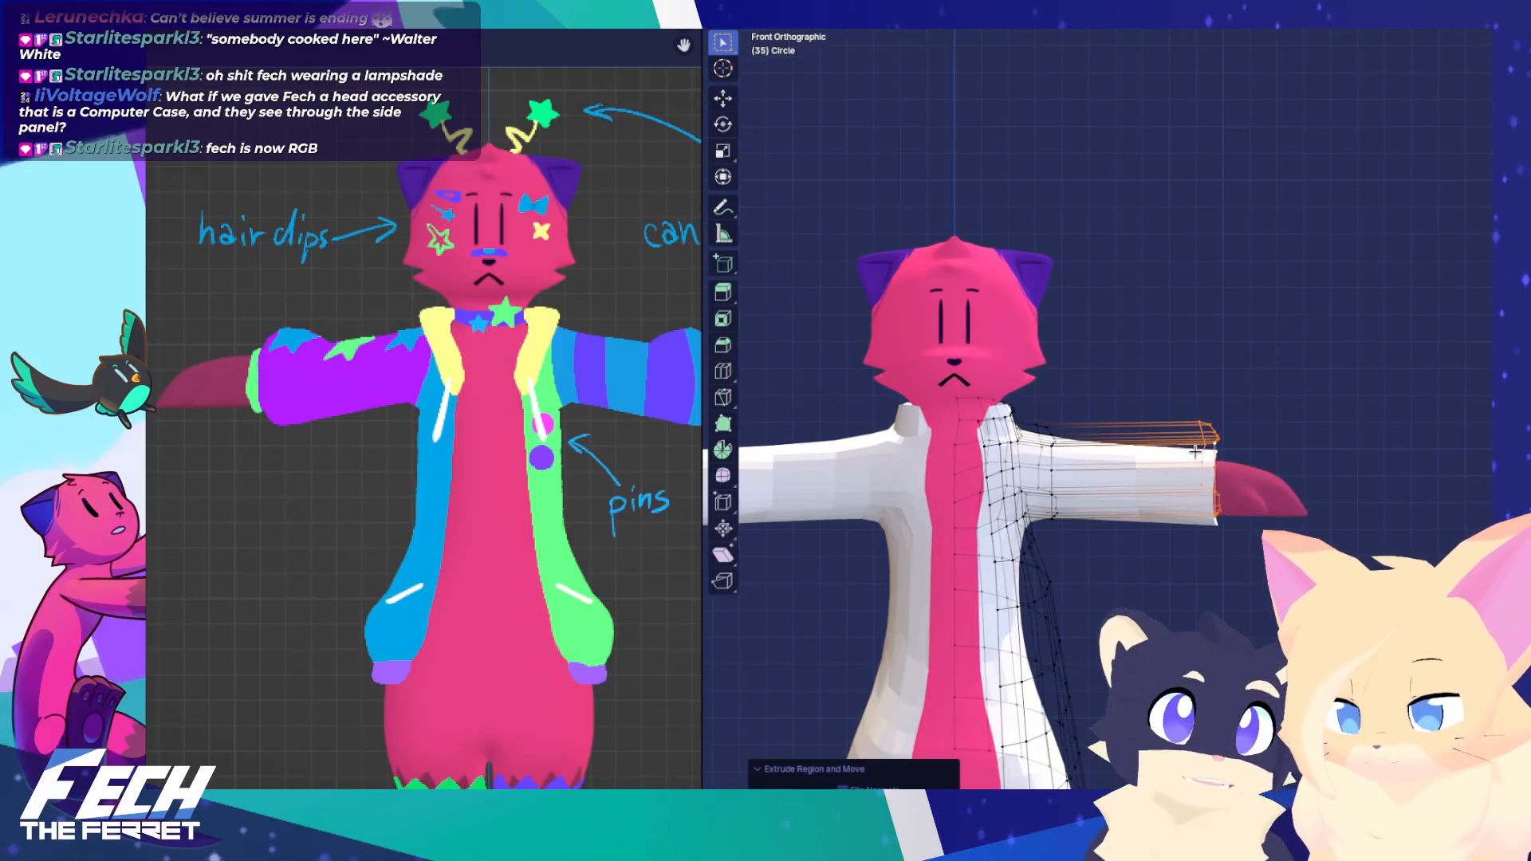
middle_drag(1195, 450, 1048, 441)
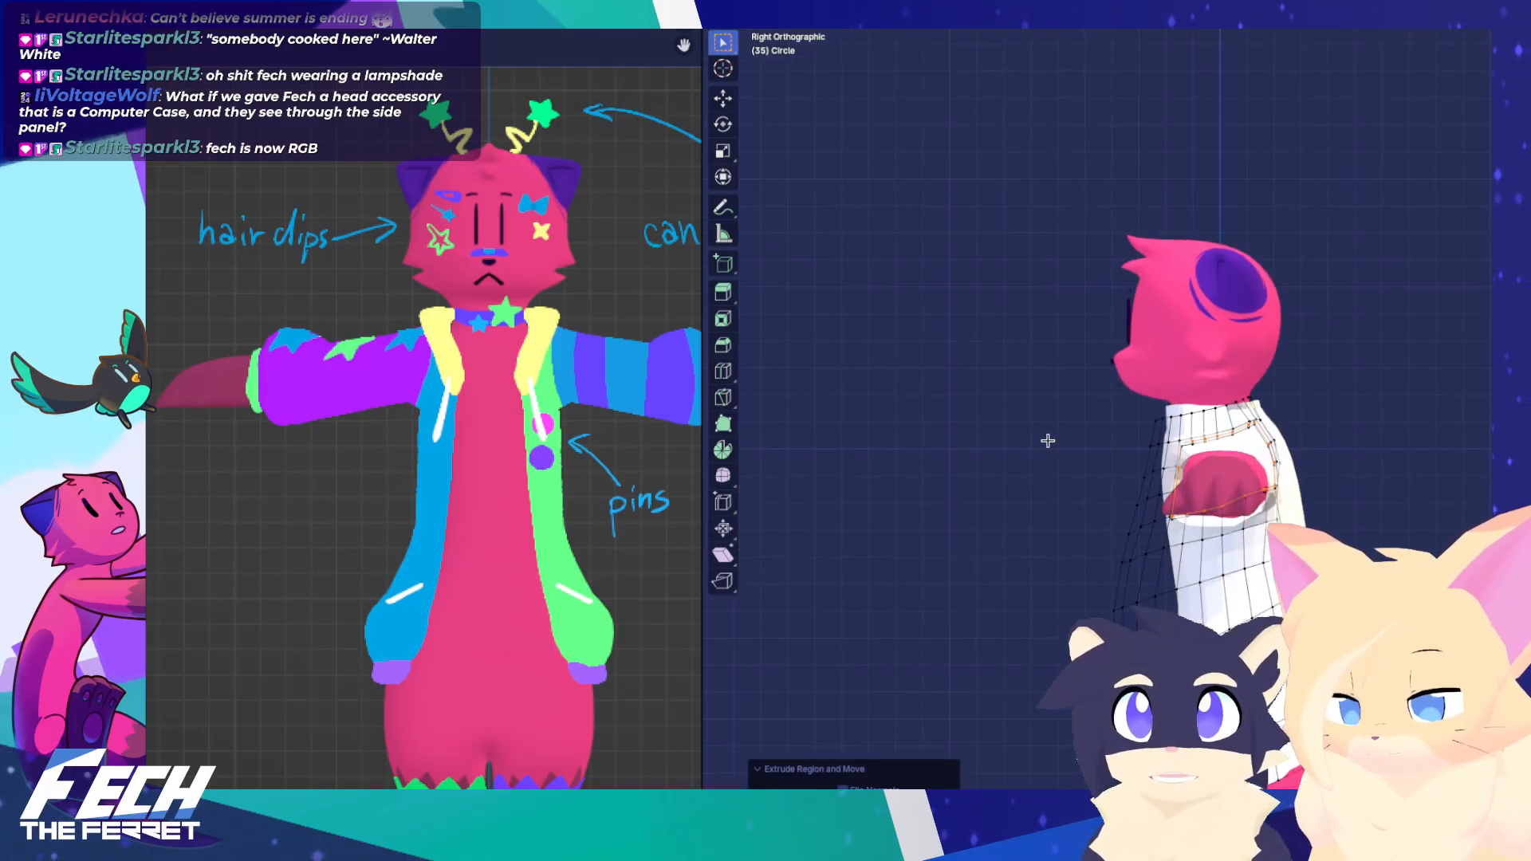
key(KP_1)
key(s)
click(1316, 405)
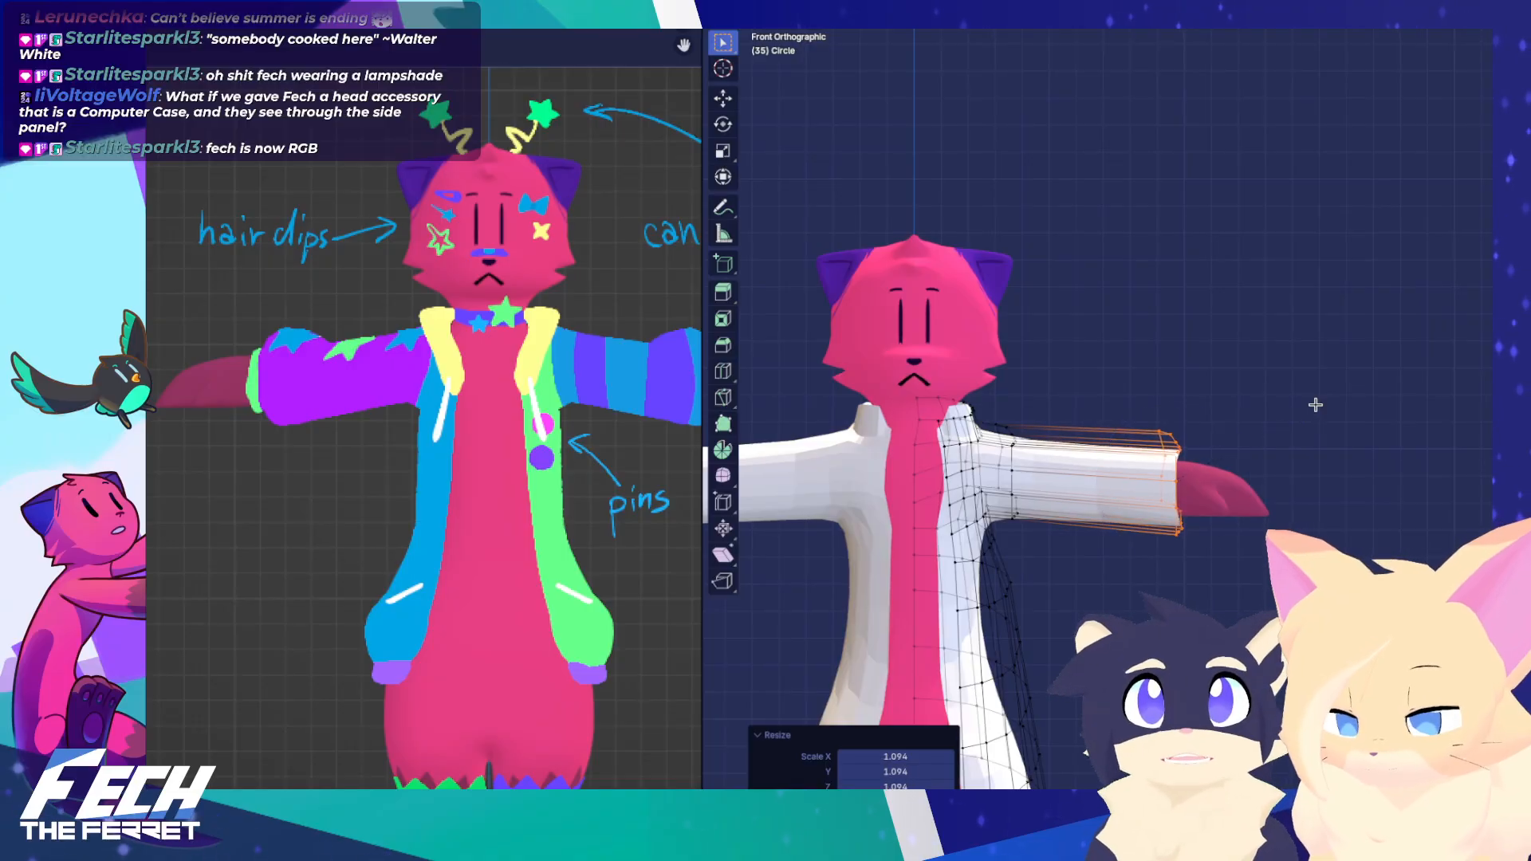
Add four evenly spaced loop cuts along the long sleeve section
click(1079, 429)
right_click(1078, 429)
scroll(1078, 429, down, 3)
shift+middle_drag(1456, 395, 750, 429)
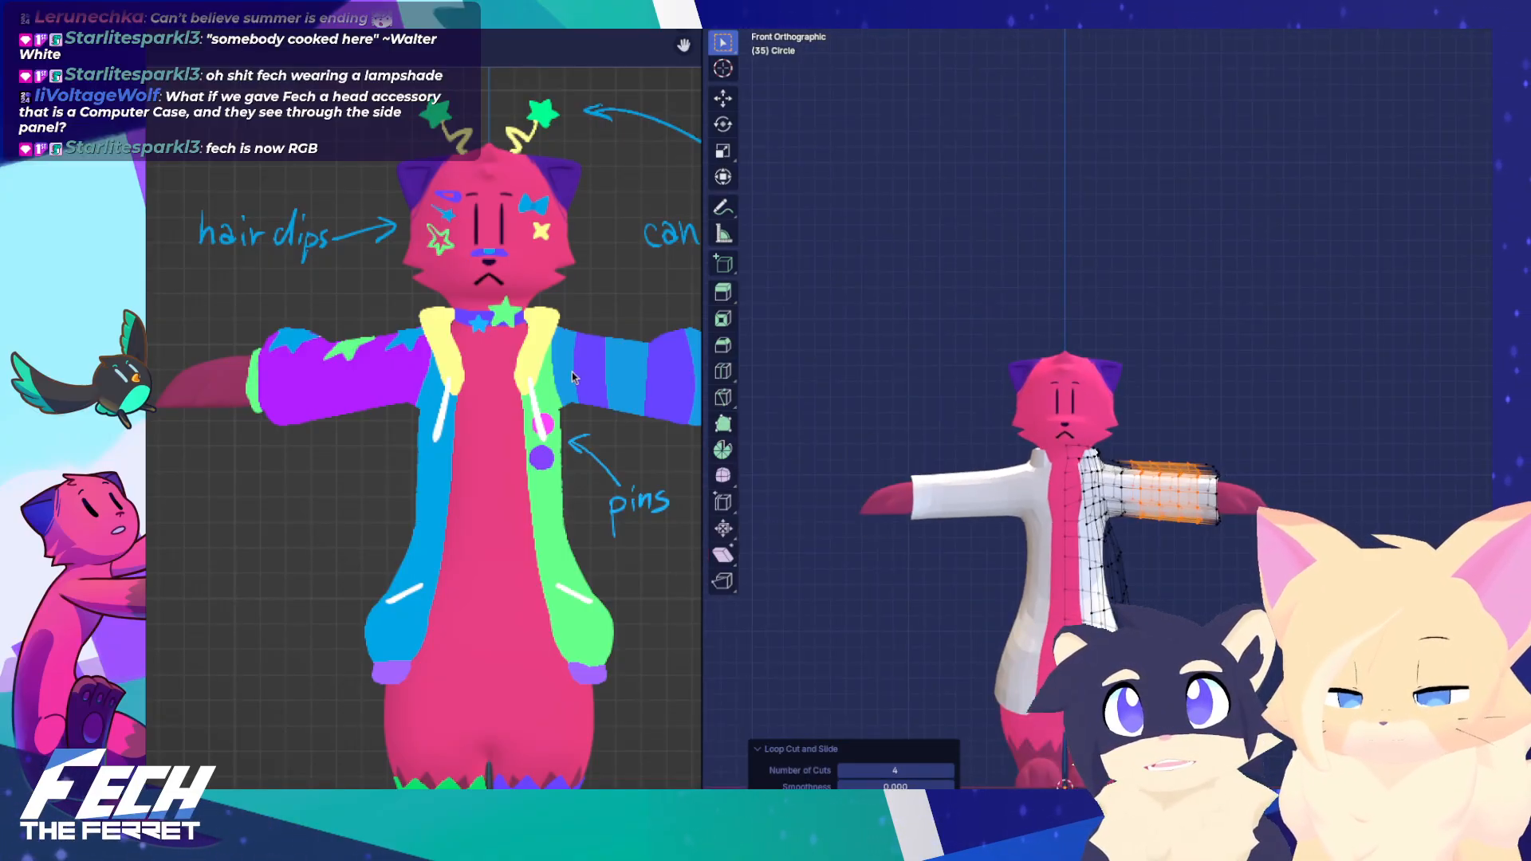
middle_drag(572, 376, 468, 358)
scroll(1163, 449, up, 5)
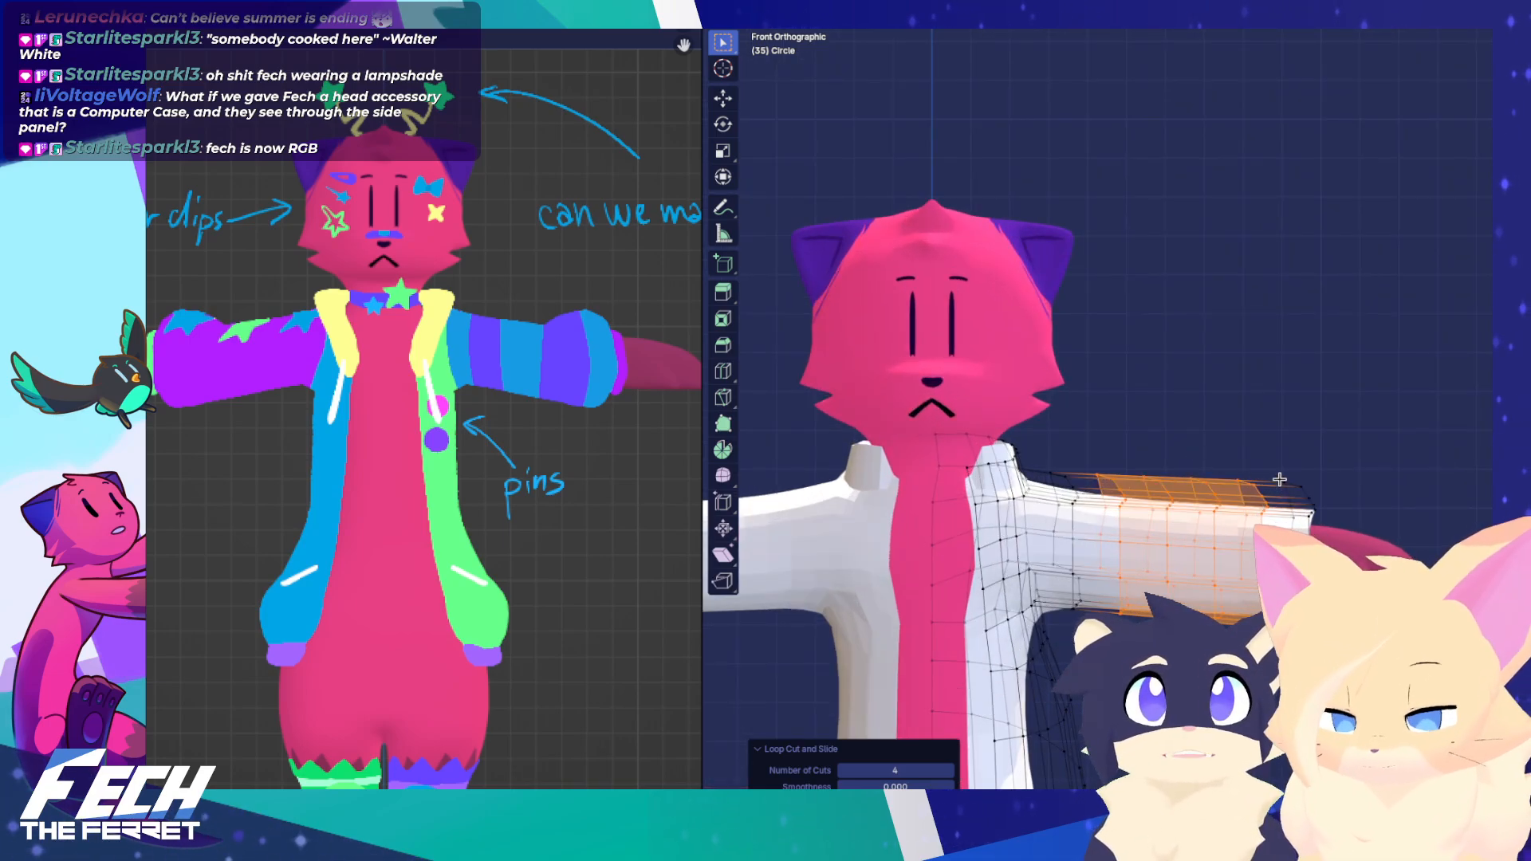
Reopen the jacket in Edit Mode in the back view at the neckline and clear the selection
key(Tab)
shift+middle_drag(1112, 538, 885, 417)
shift+middle_drag(1109, 393, 1043, 410)
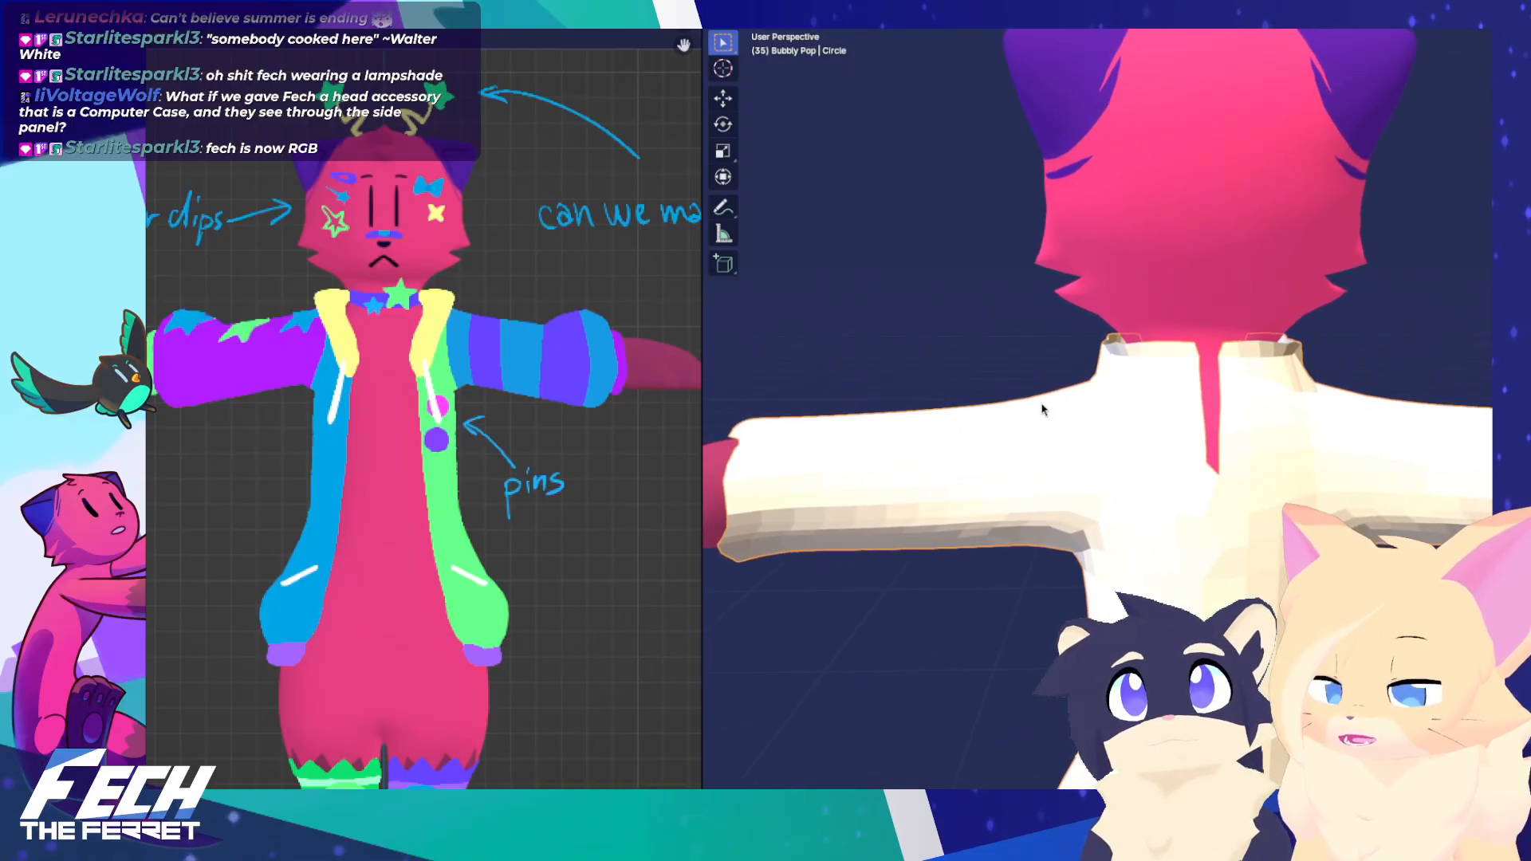
key(ctrl+KP_1)
key(ctrl+Tab)
shift+middle_drag(1180, 374, 1000, 414)
key(alt+a)
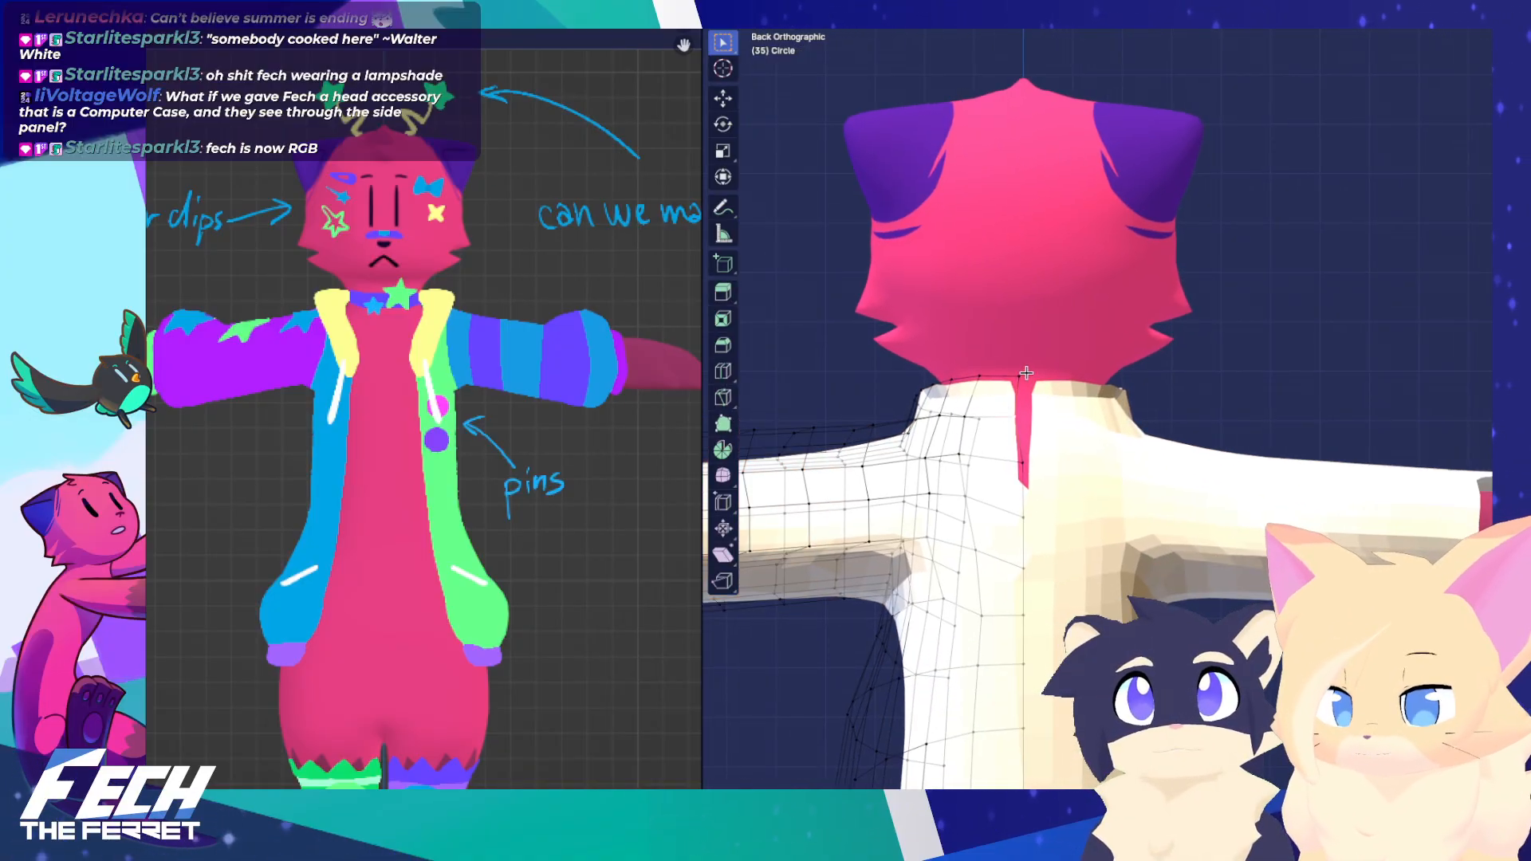
Try to delete the neckline vertex beside the gap in the middle of the back and undo the deletion
key(x)
click(1055, 385)
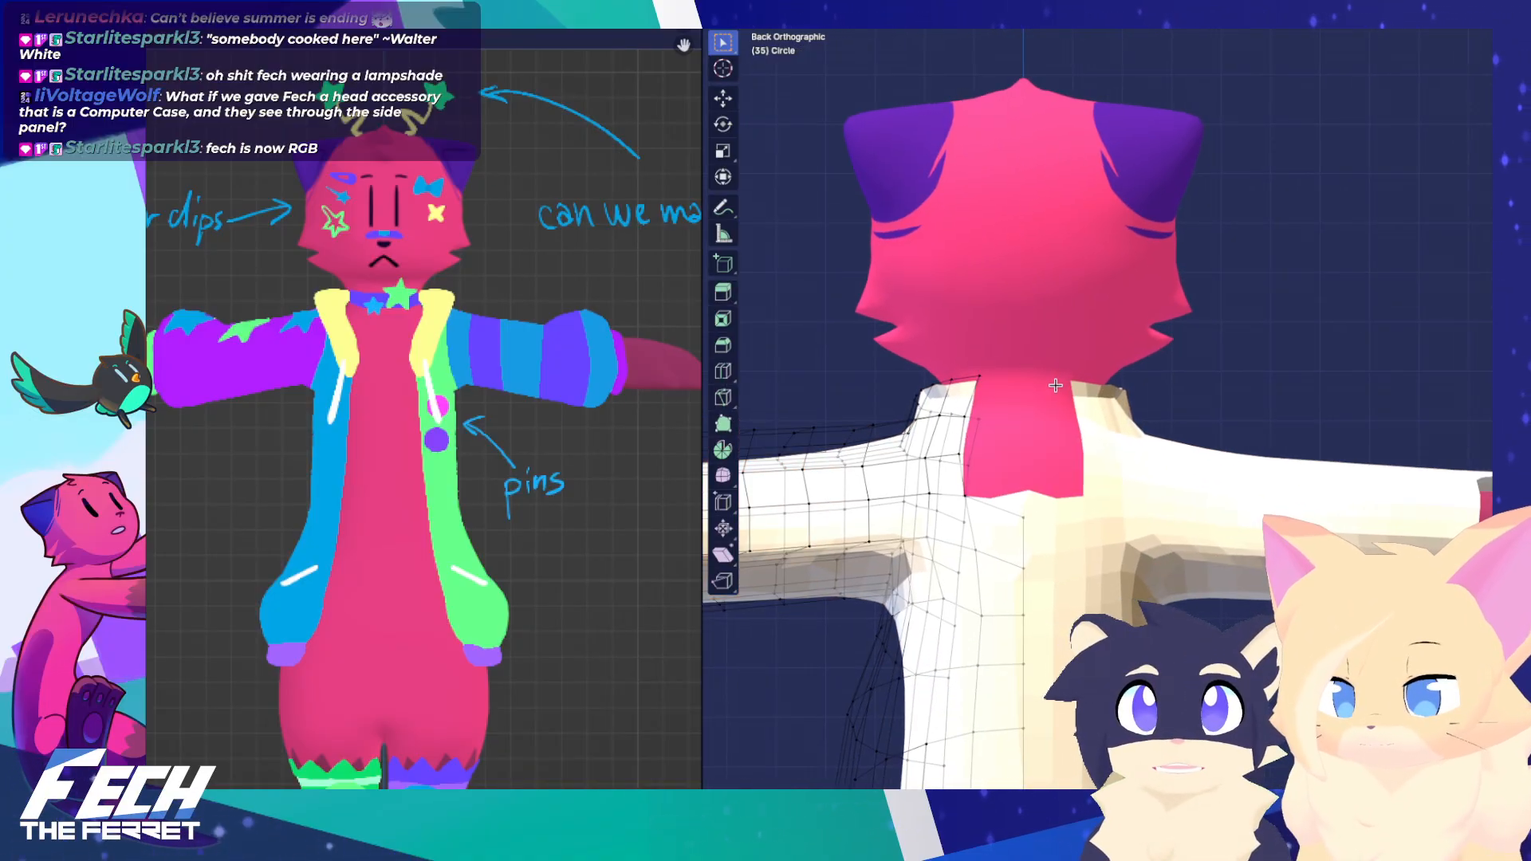
key(ctrl+z)
key(g)
right_click(1107, 379)
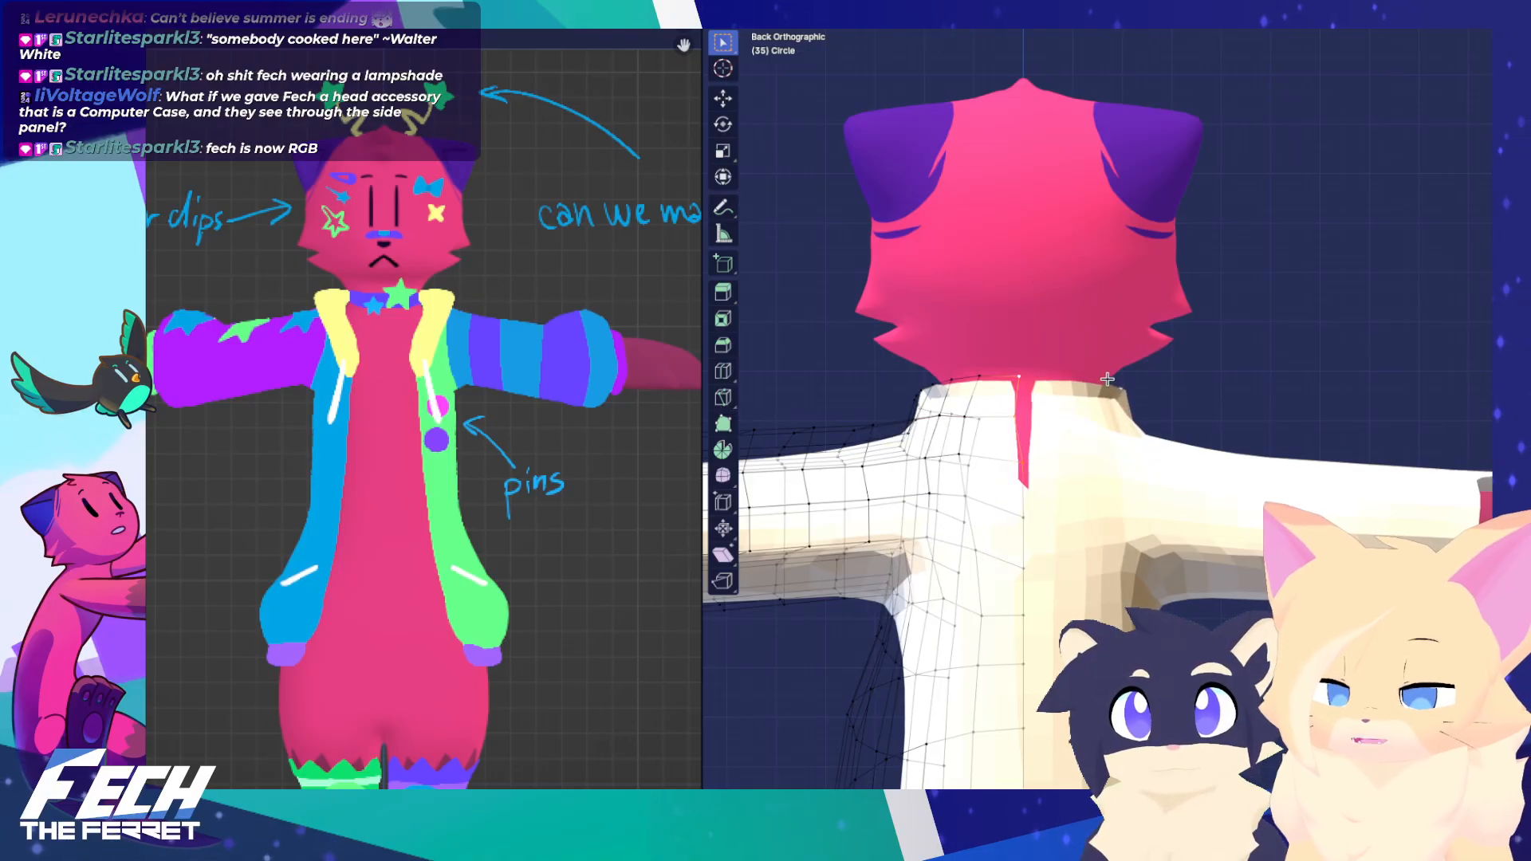
Move the neckline's centre-back vertex -0.02658 along X with proportional editing to close the gap in the back
key(g)
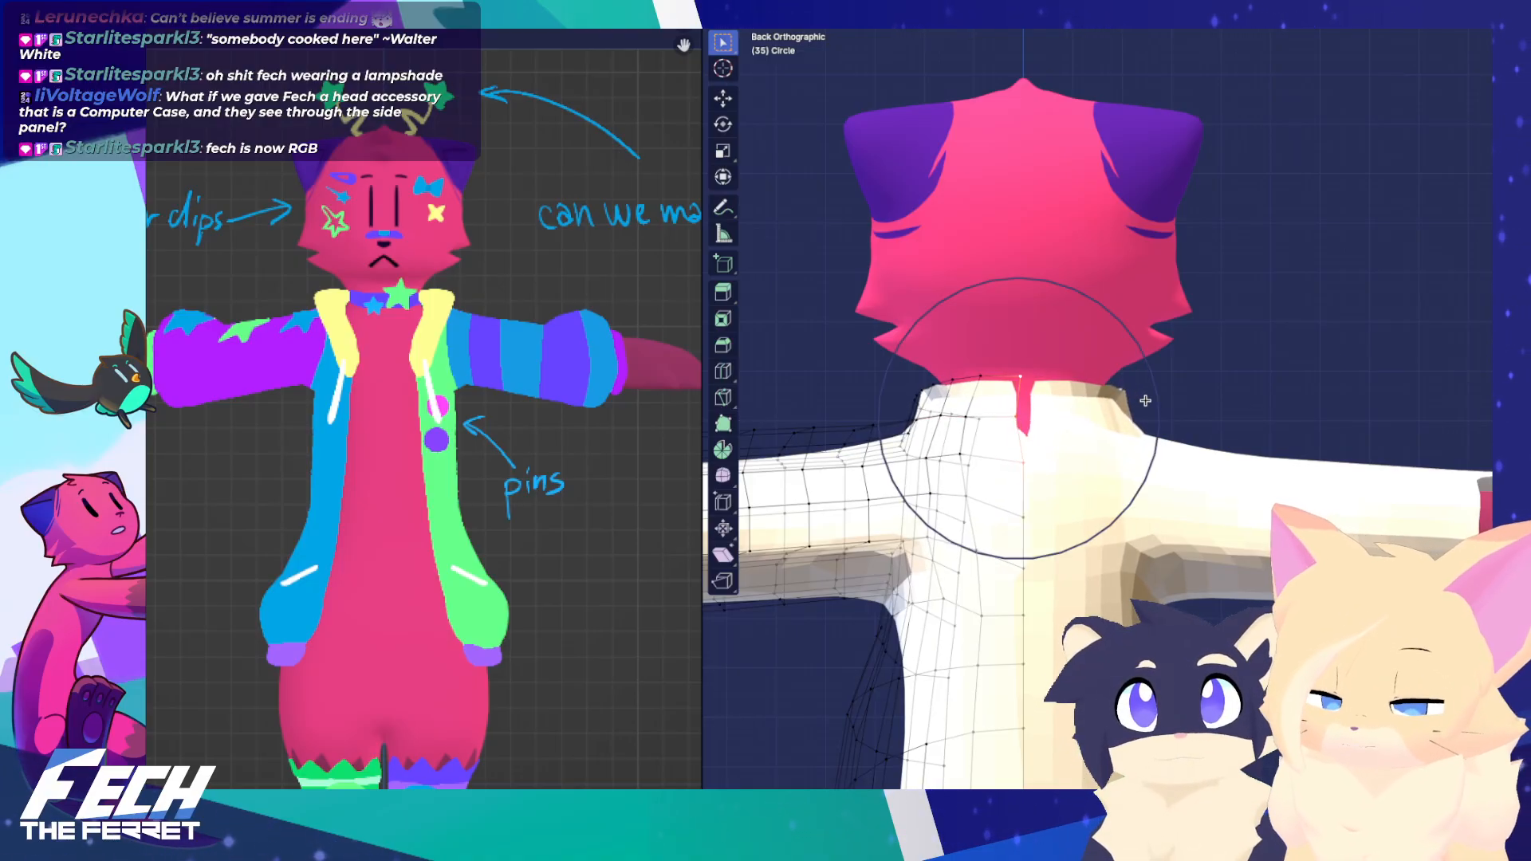
key(x)
click(1135, 407)
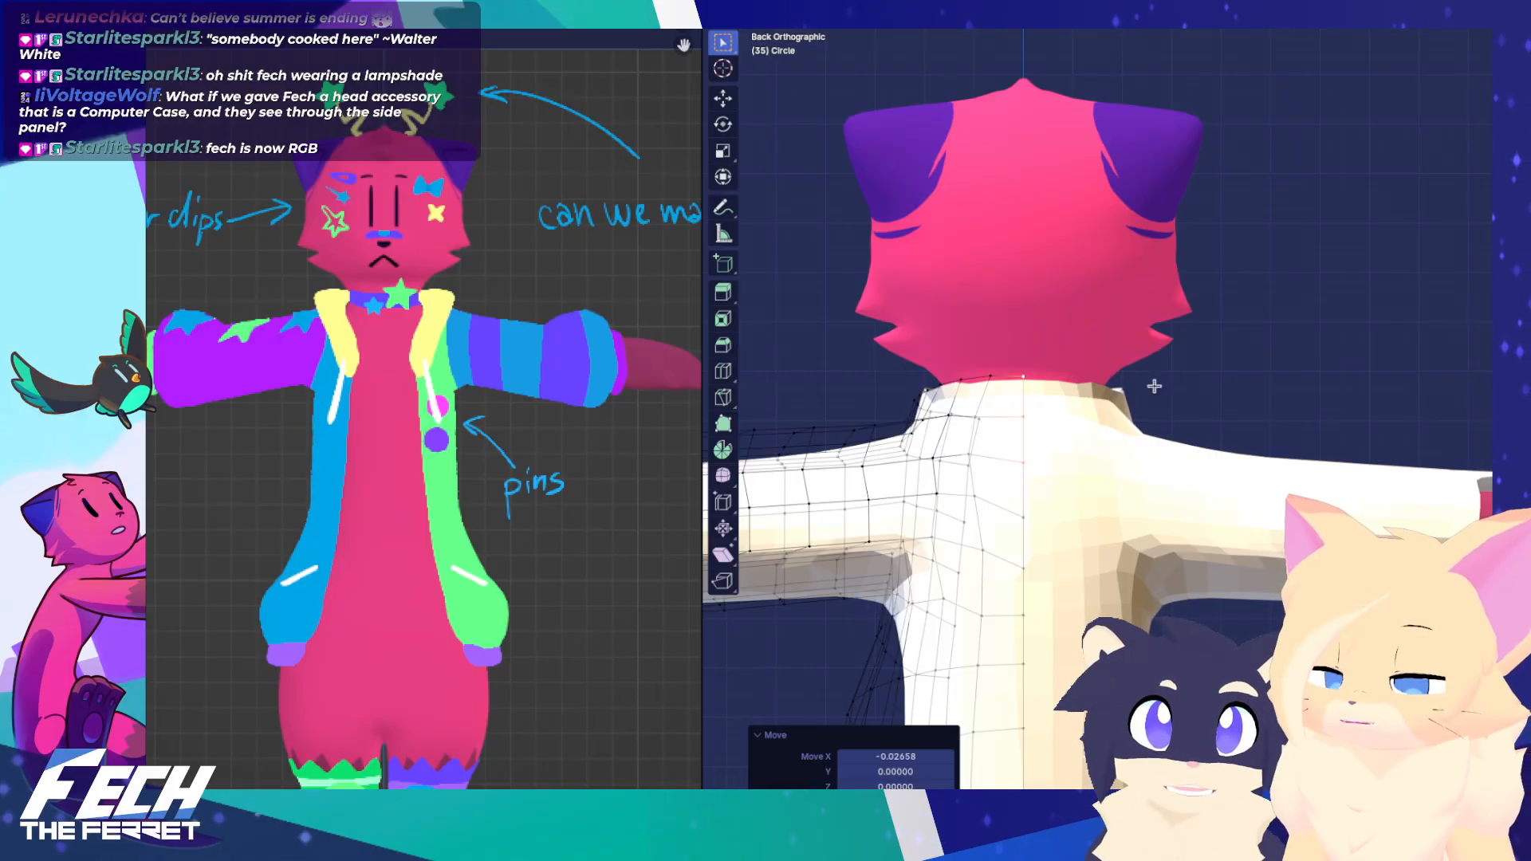
Switch the jacket to Sculpt Mode in the front view and smooth the collar and front edges around the neck
key(ctrl+Tab)
click(933, 384)
key(KP_1)
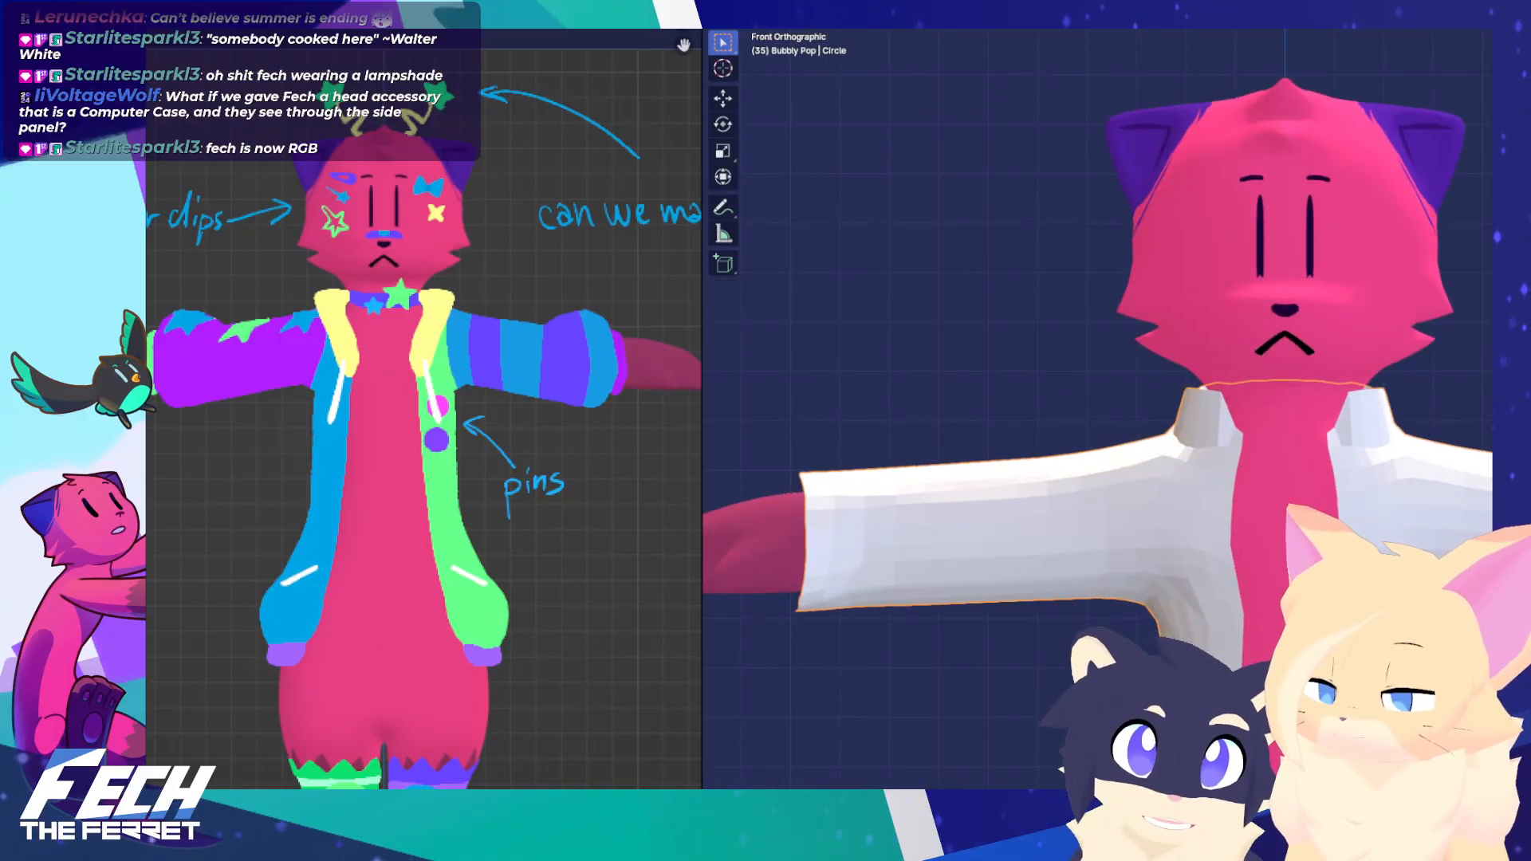
shift+middle_drag(1331, 381, 1098, 373)
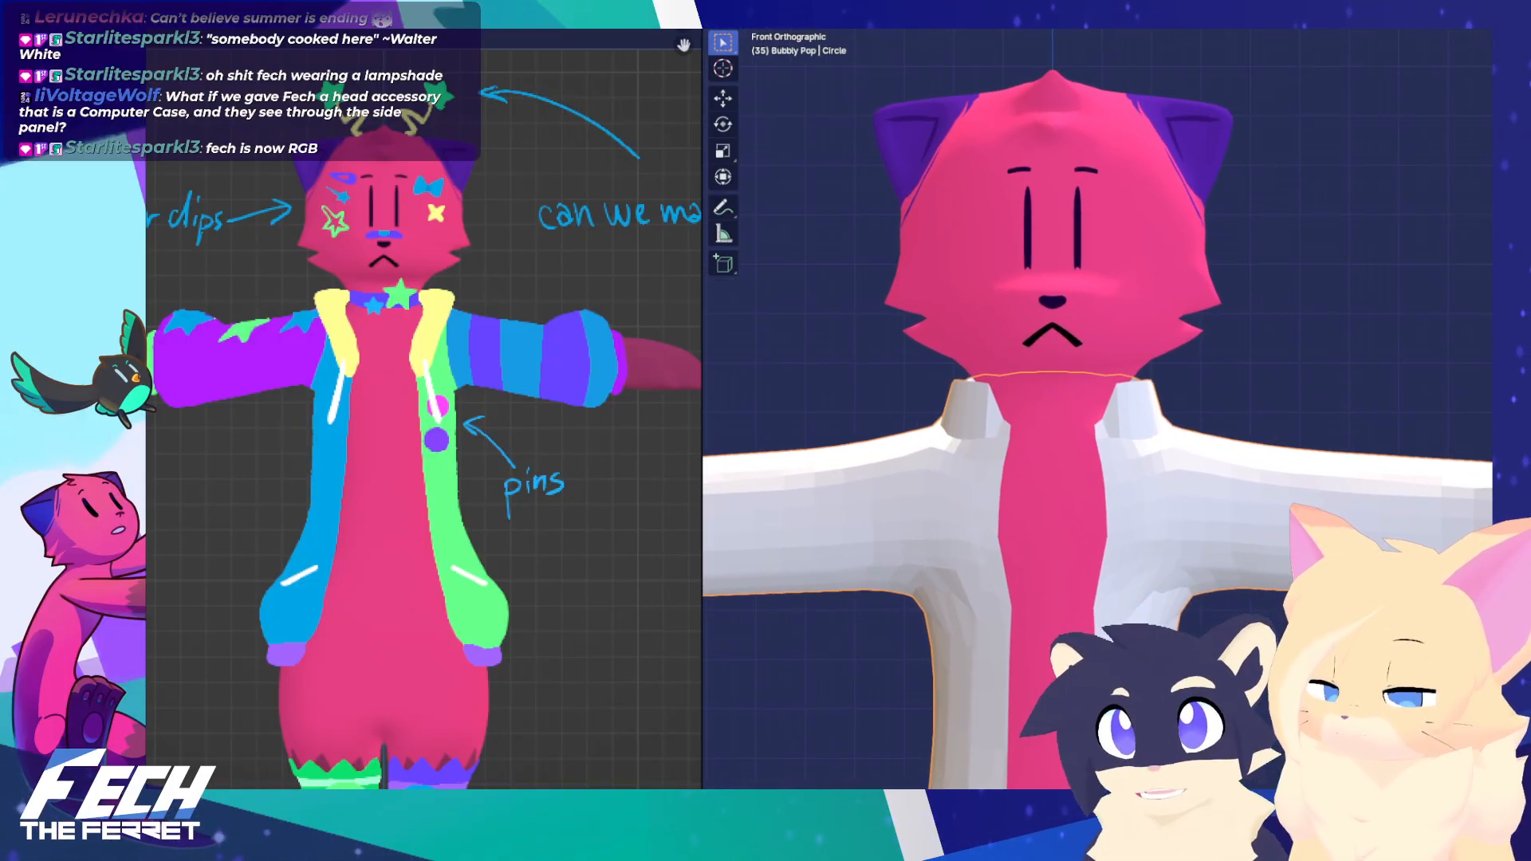
shift+middle_drag(1211, 416, 1218, 339)
key(ctrl+Tab)
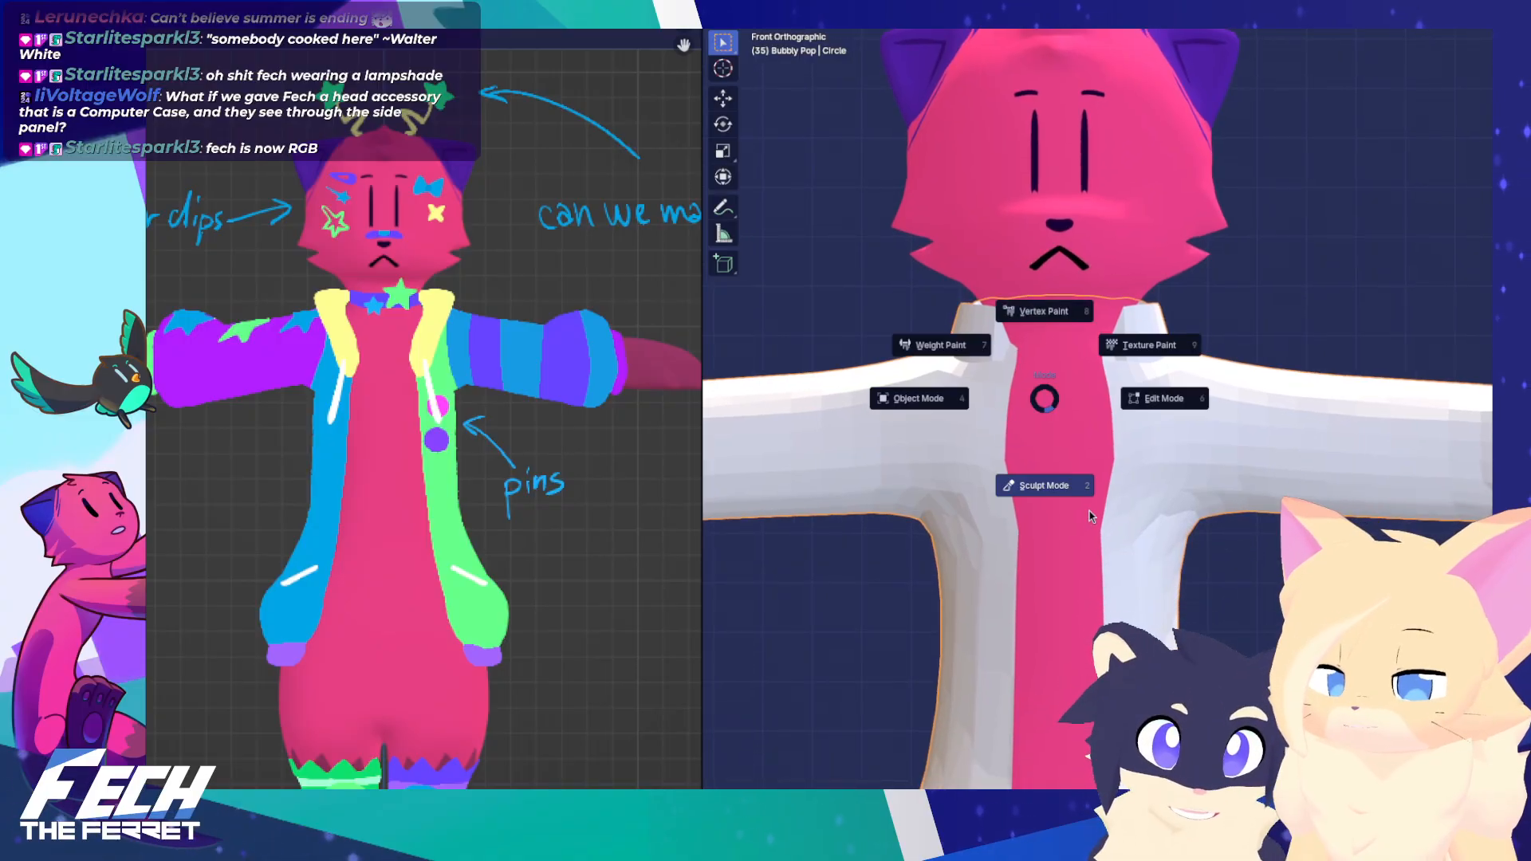
click(1090, 514)
shift+drag(1109, 357, 1112, 492)
shift+drag(1120, 350, 1142, 327)
middle_drag(1142, 327, 906, 342)
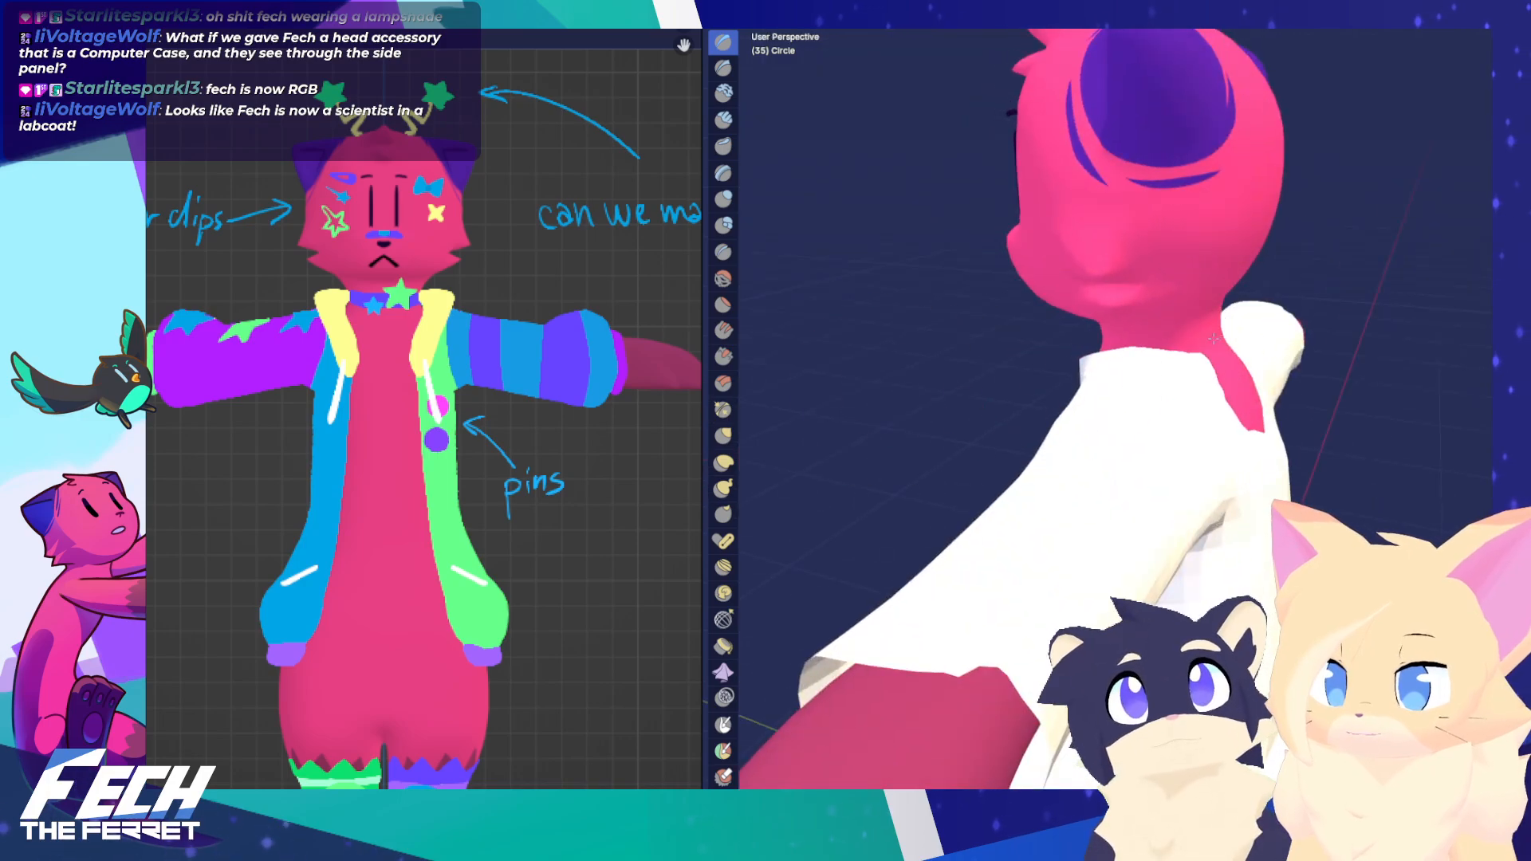
Build up the jacket's upper back with the Draw brush to cover the body poking through between the shoulders
middle_drag(1159, 367, 1018, 366)
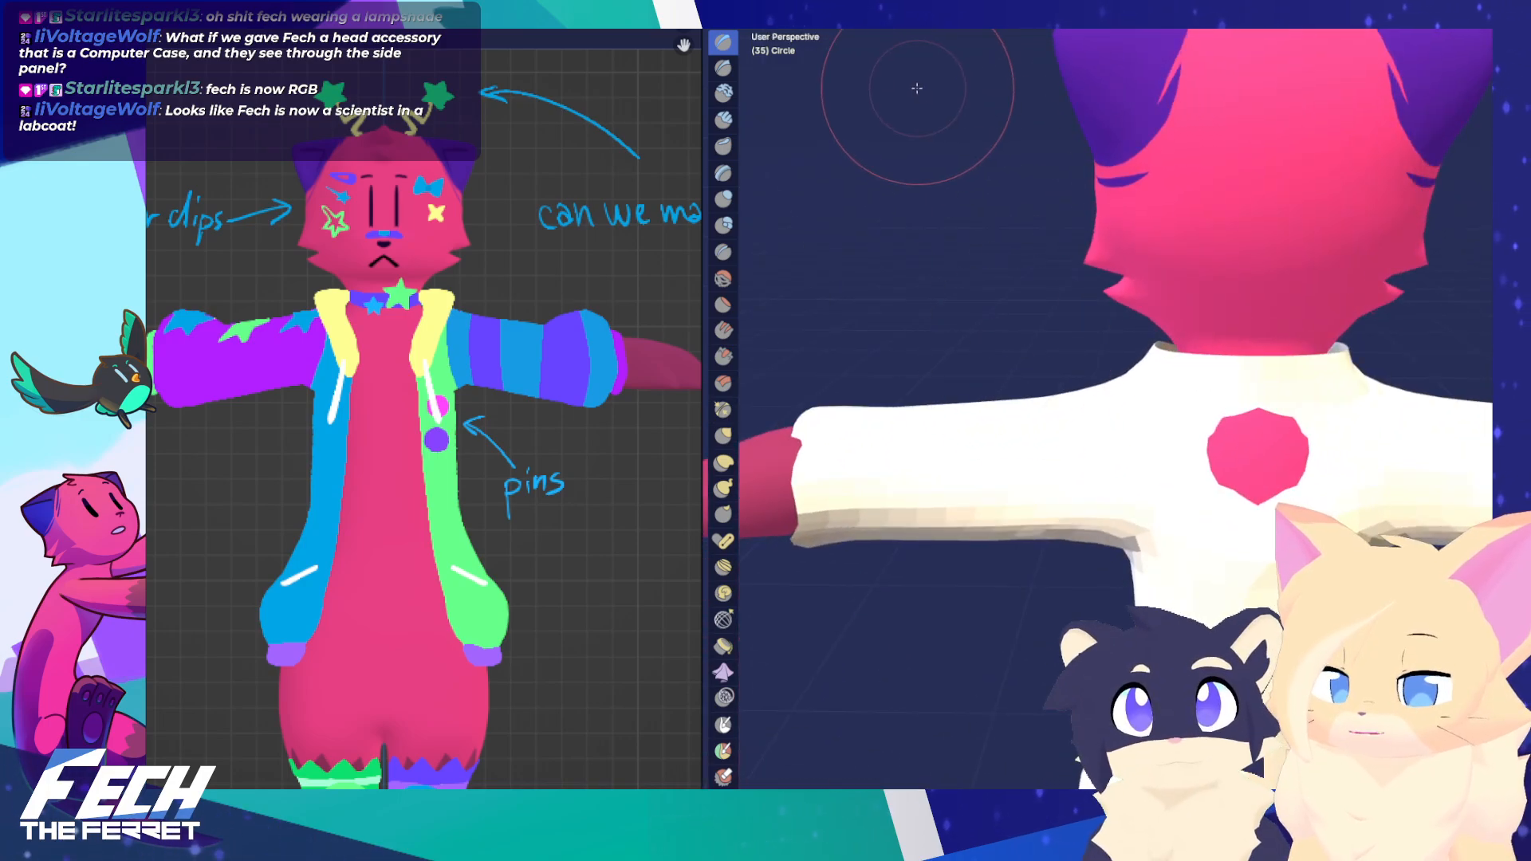
middle_drag(842, 109, 1127, 325)
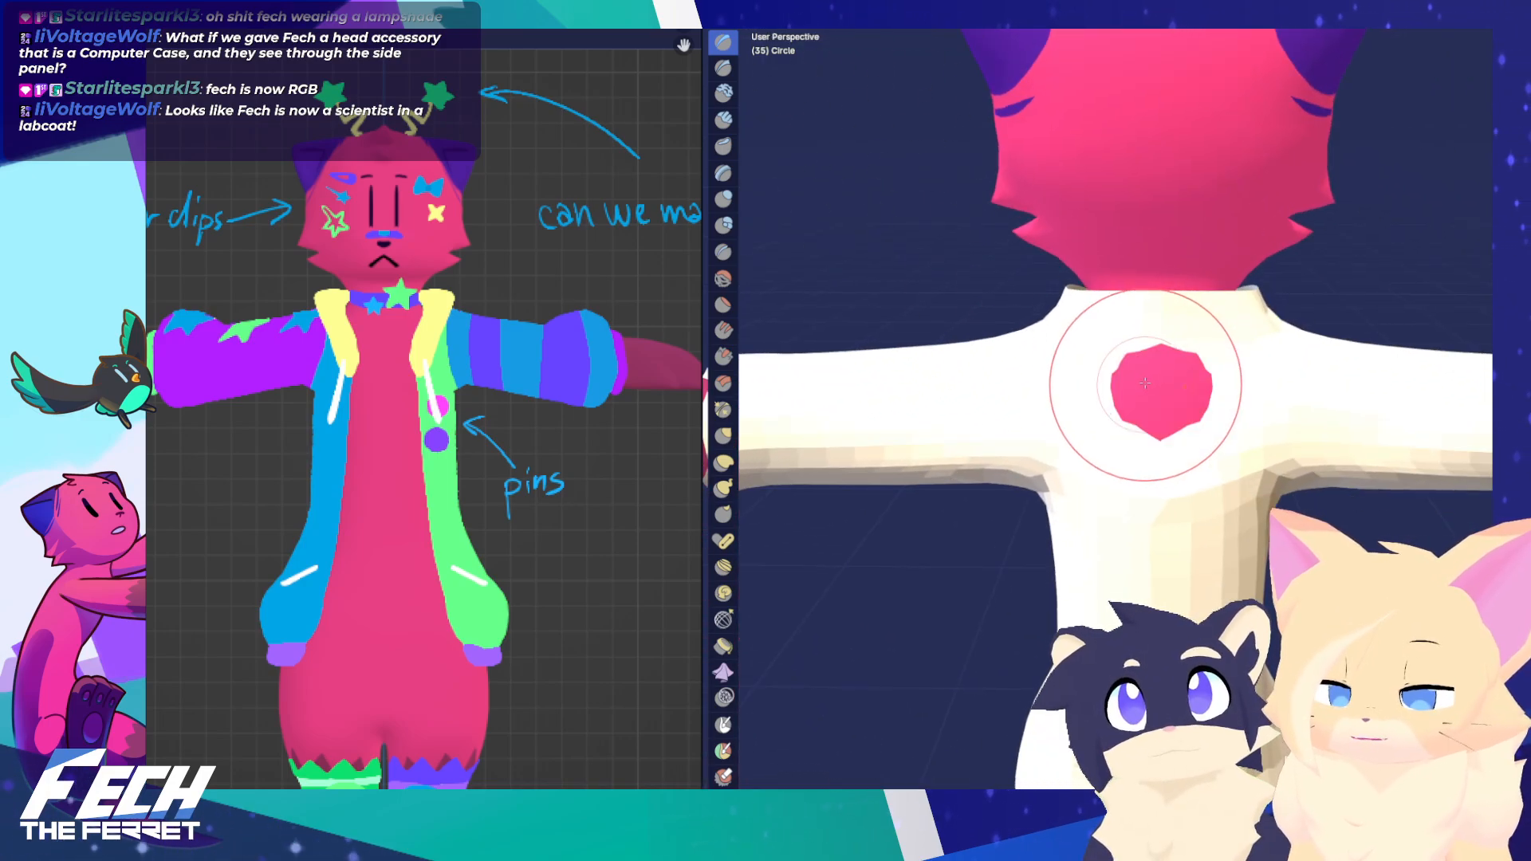
middle_drag(1151, 390, 1331, 335)
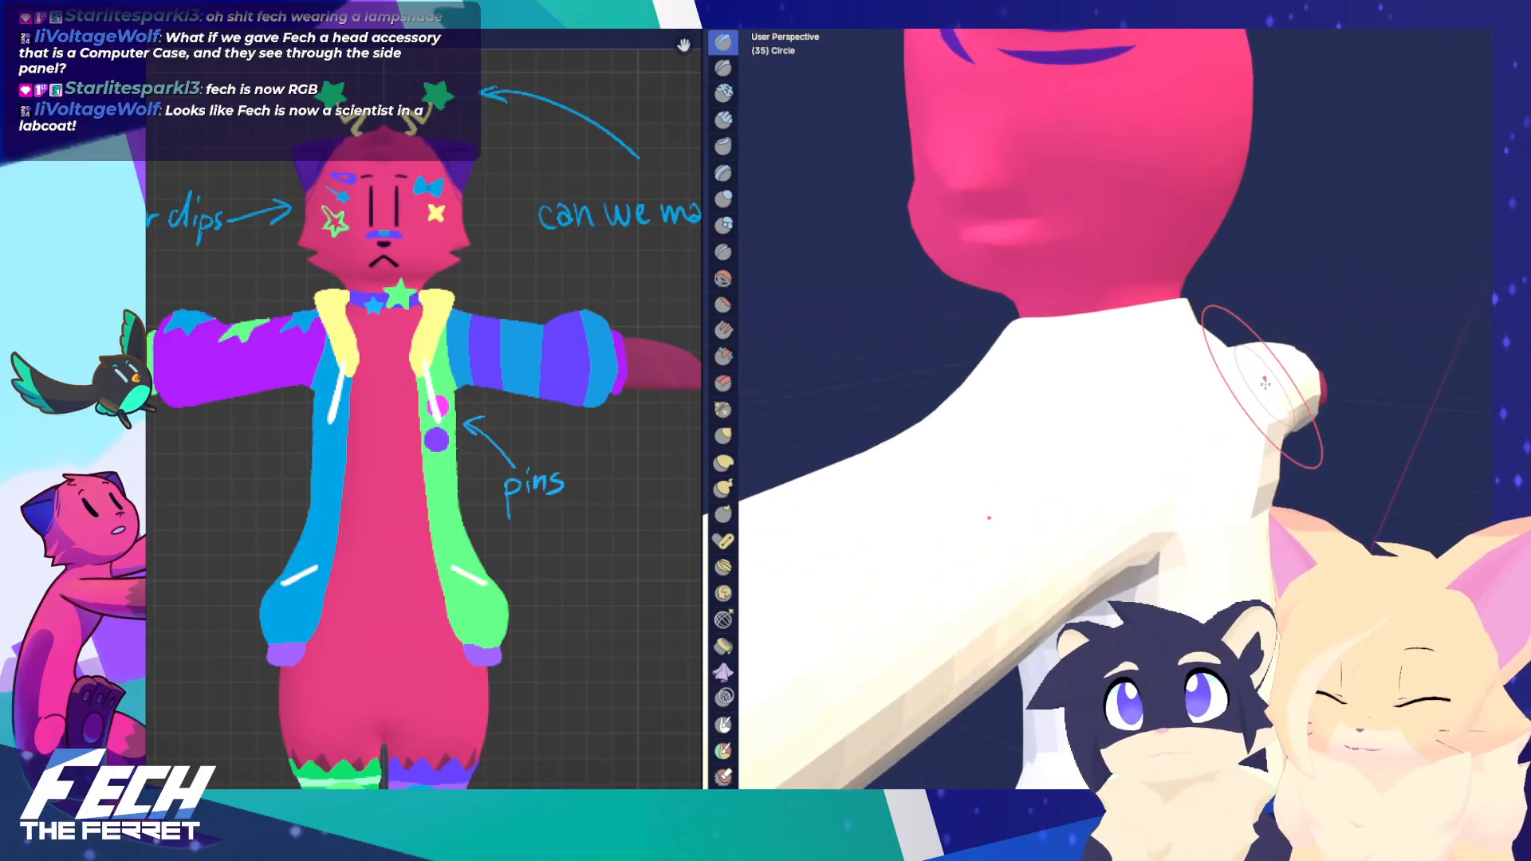
middle_drag(1239, 308, 1069, 319)
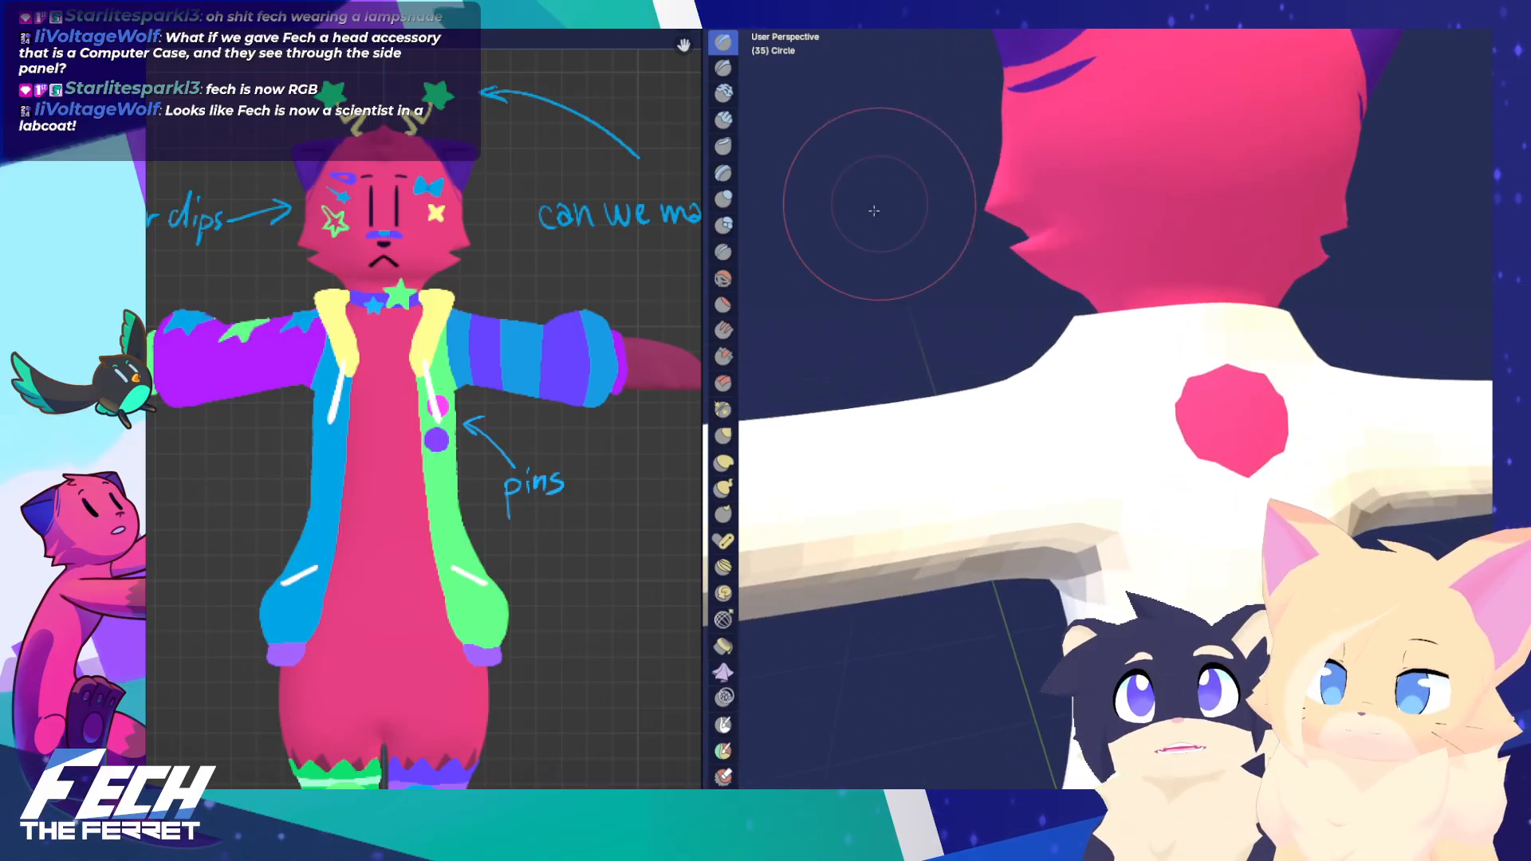
click(724, 462)
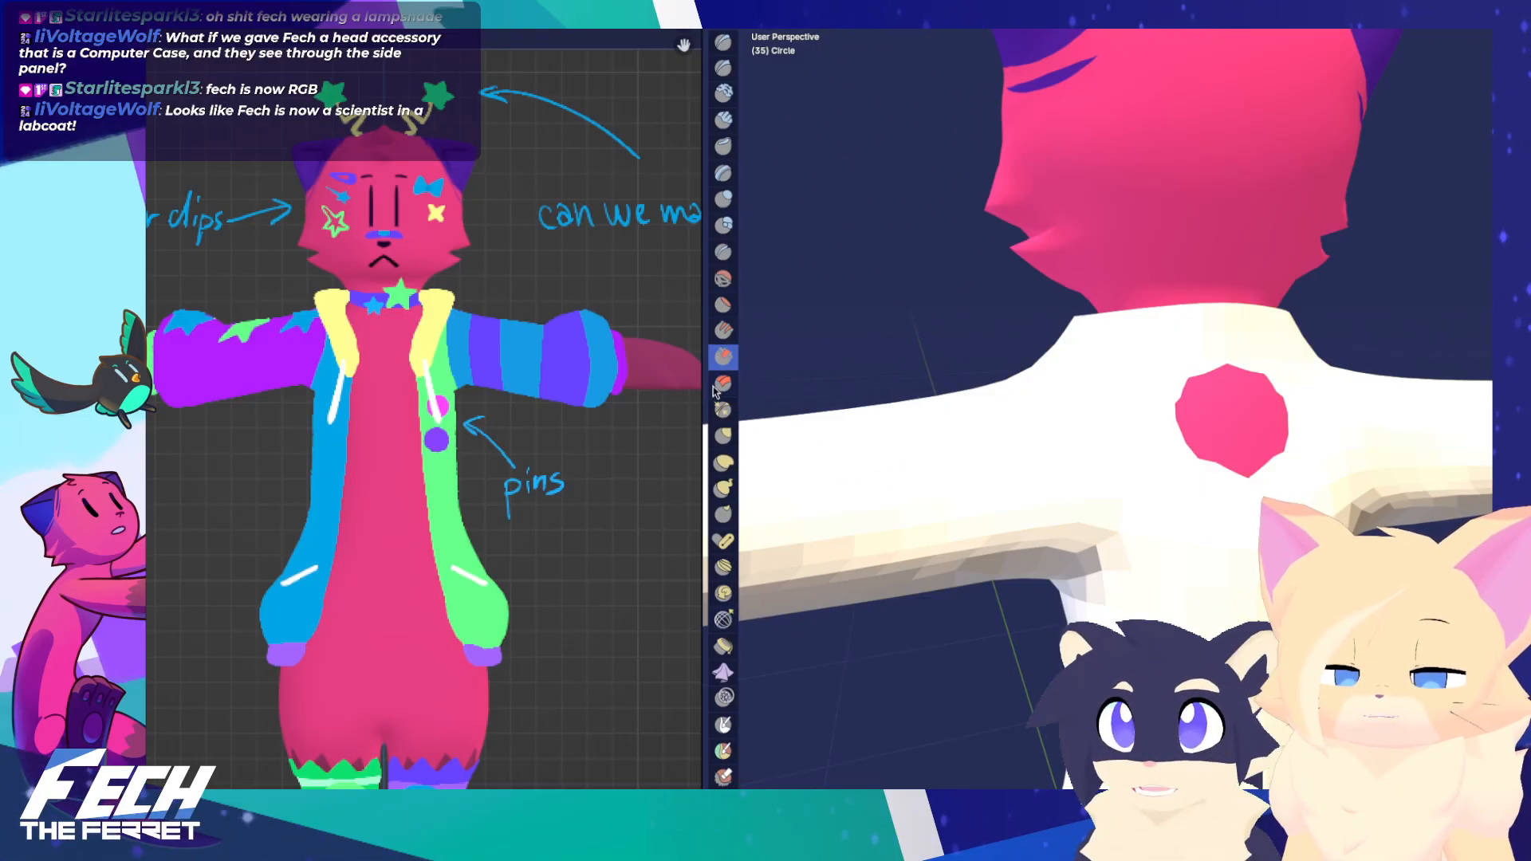
click(721, 280)
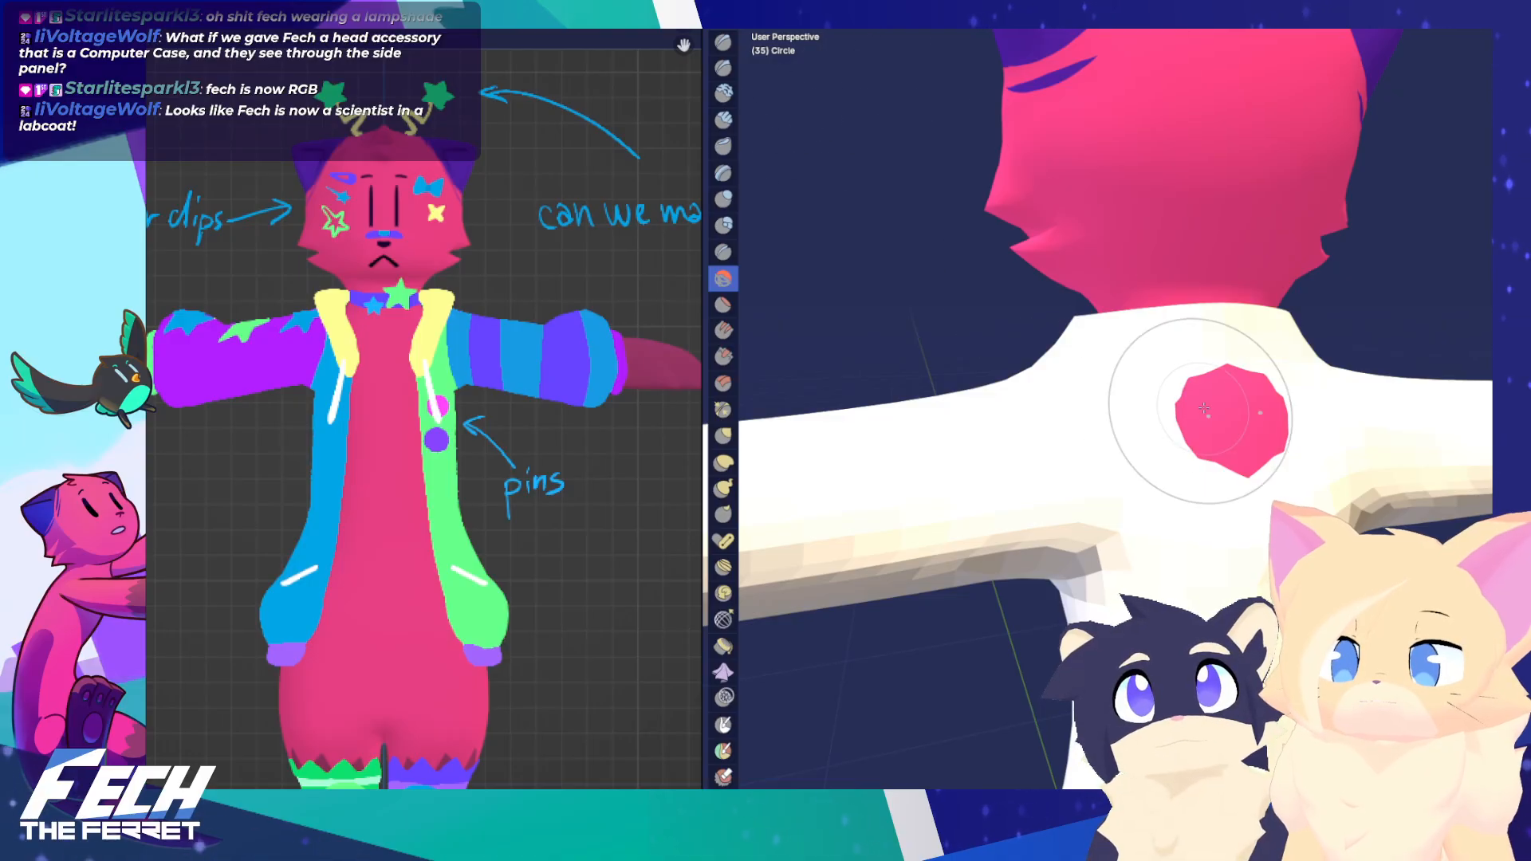
click(723, 43)
drag(1217, 397, 1228, 412)
mouse_move(1179, 408)
middle_down()
mouse_move(1264, 479)
mouse_move(1238, 493)
middle_up()
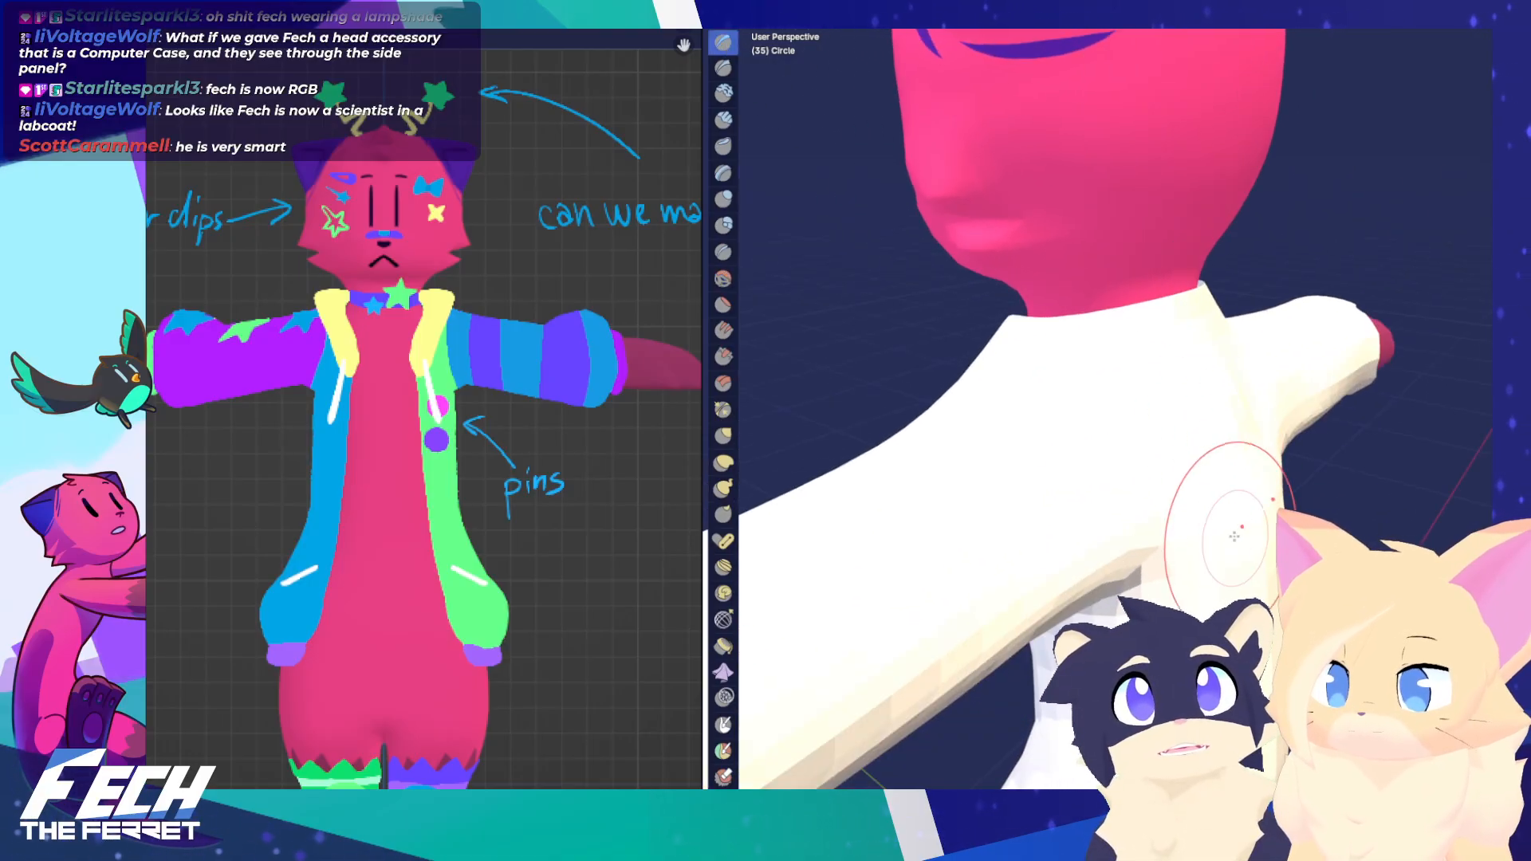
Smooth the jacket's shoulders, underarms and sleeves with the Smooth brush to even out the faceted surface
key(KP_1)
shift+middle_drag(1303, 438, 1034, 359)
drag(1034, 359, 1173, 405)
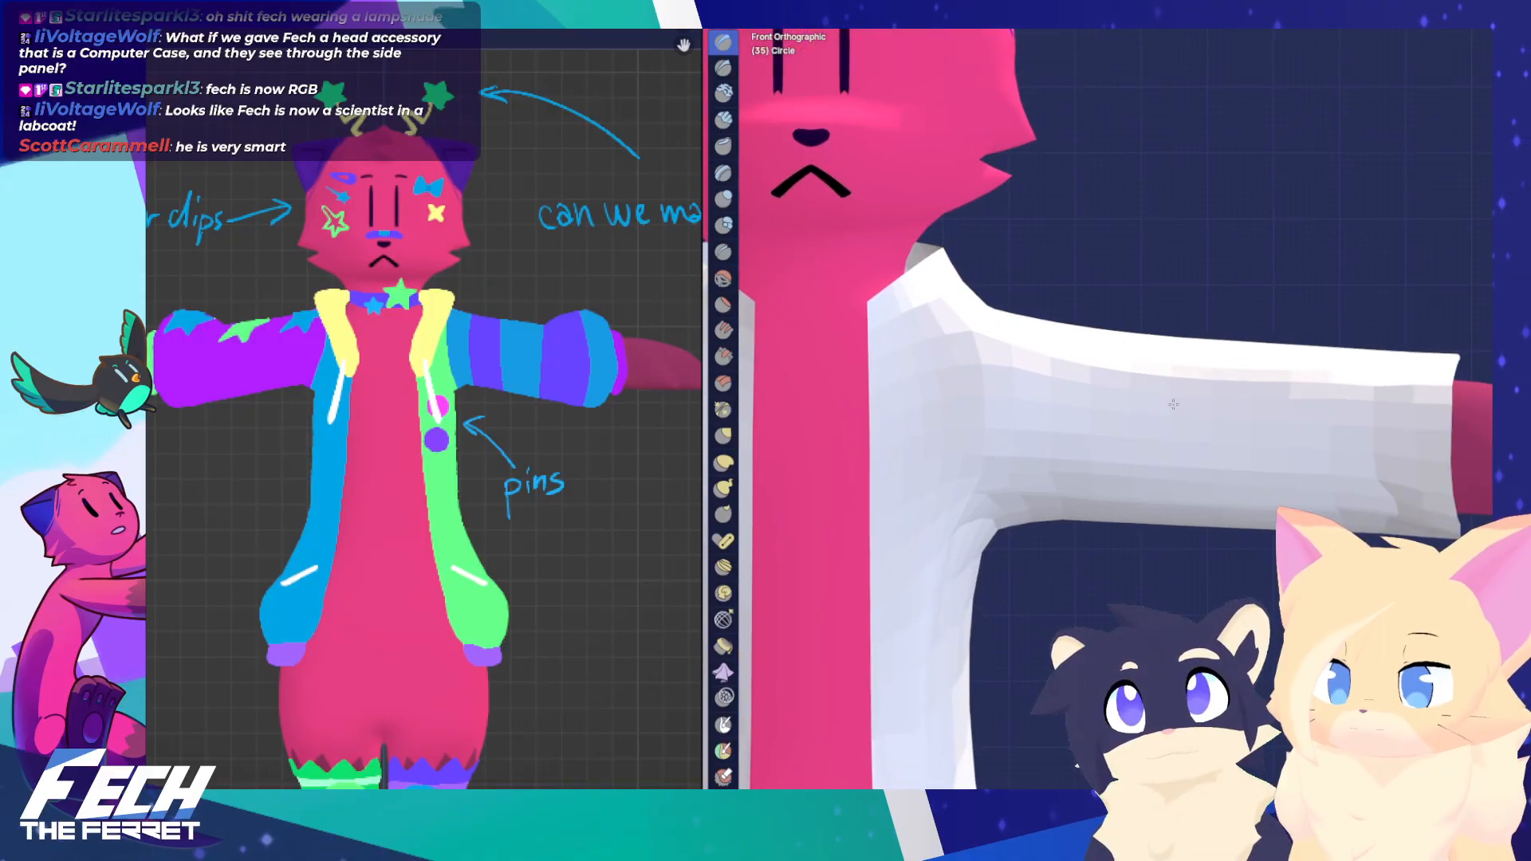
middle_drag(1173, 405, 1280, 403)
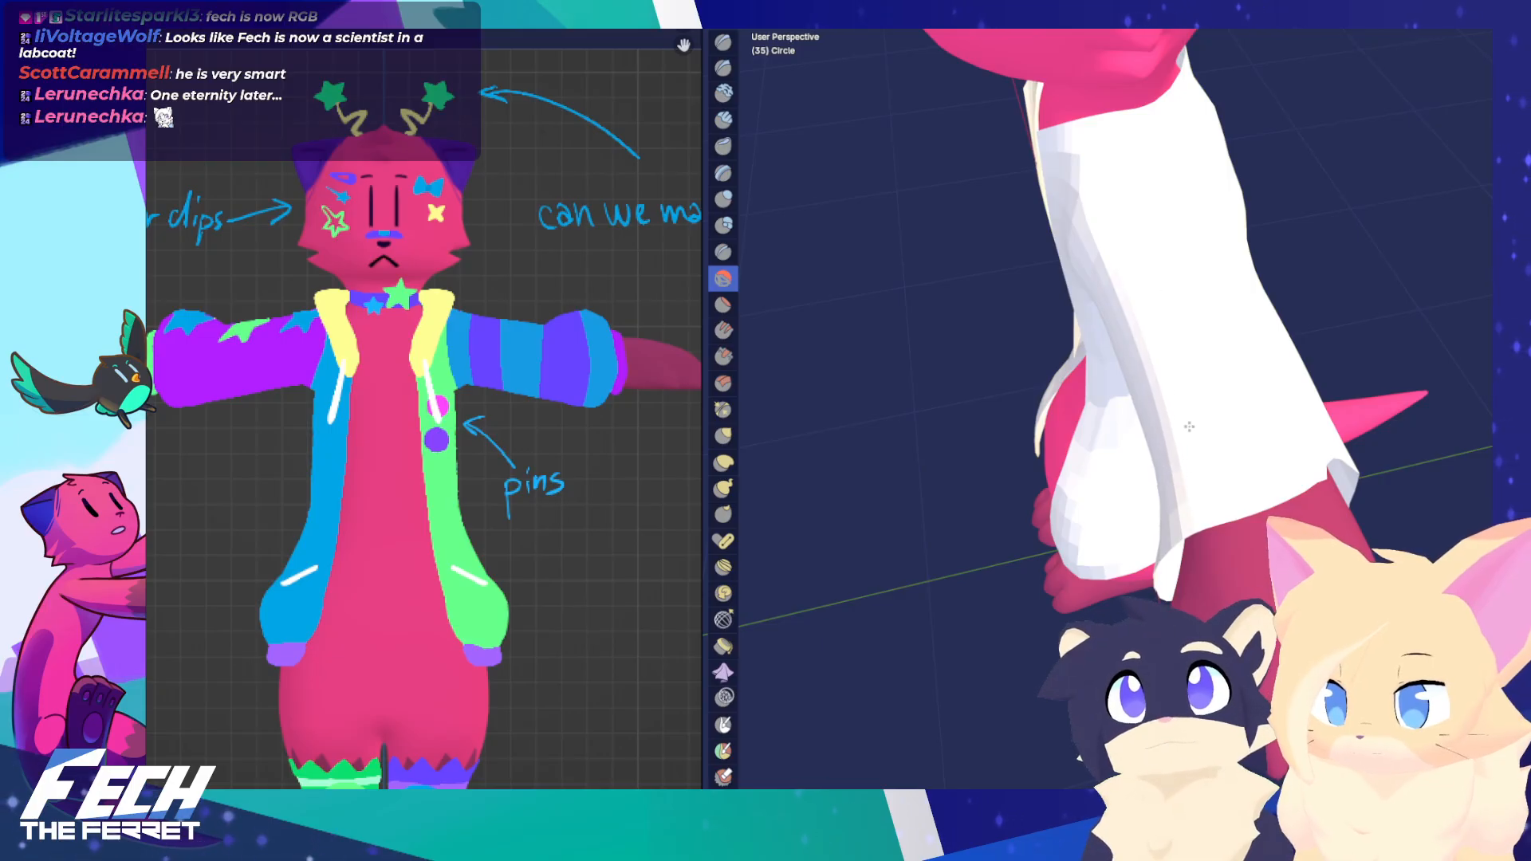
middle_drag(1189, 427, 1324, 399)
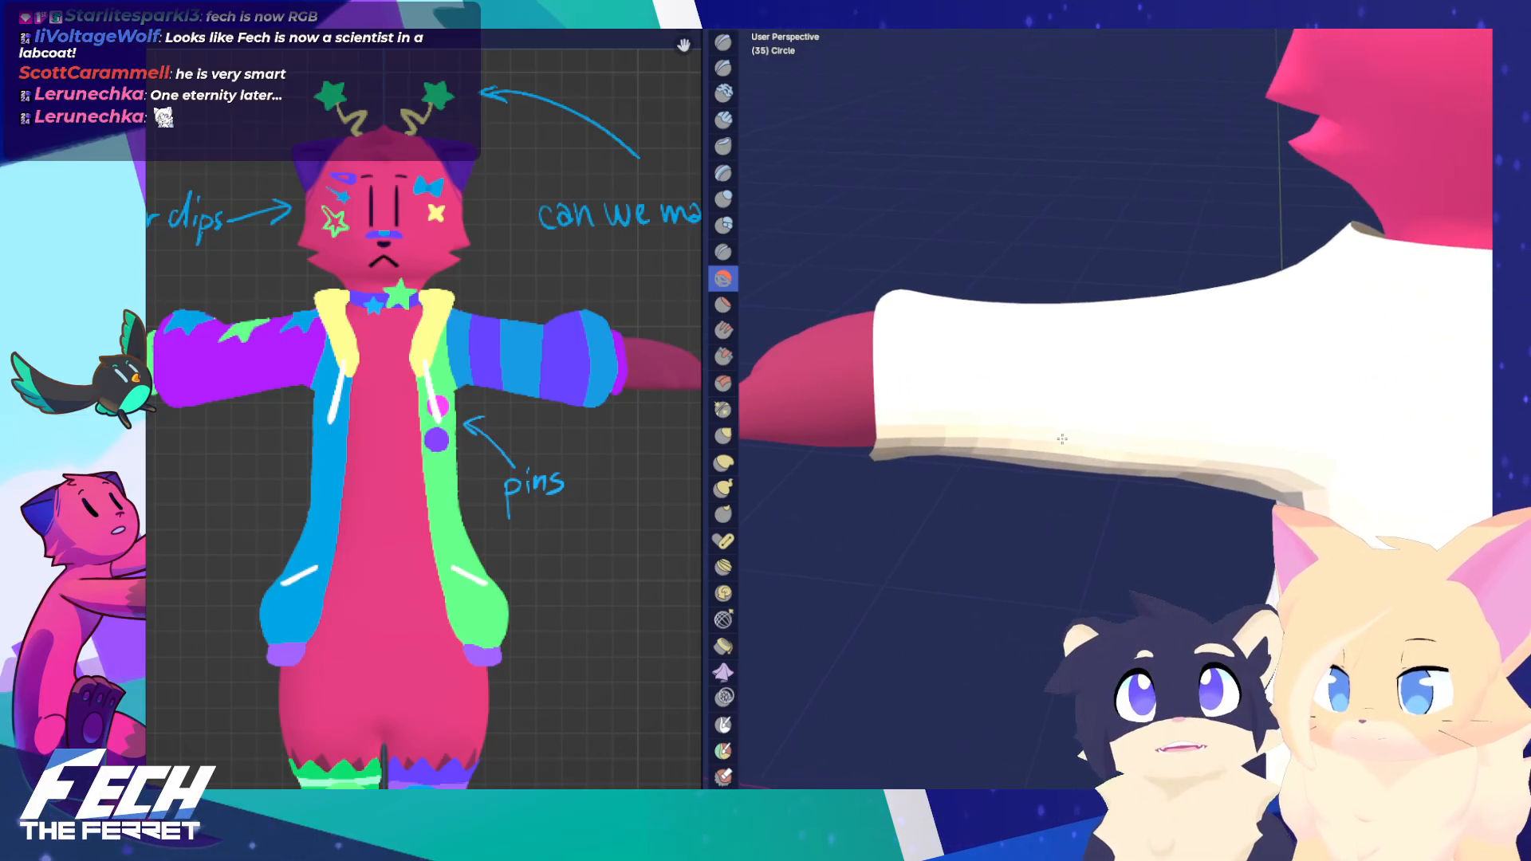
scroll(1135, 384, down, 3)
key(KP_1)
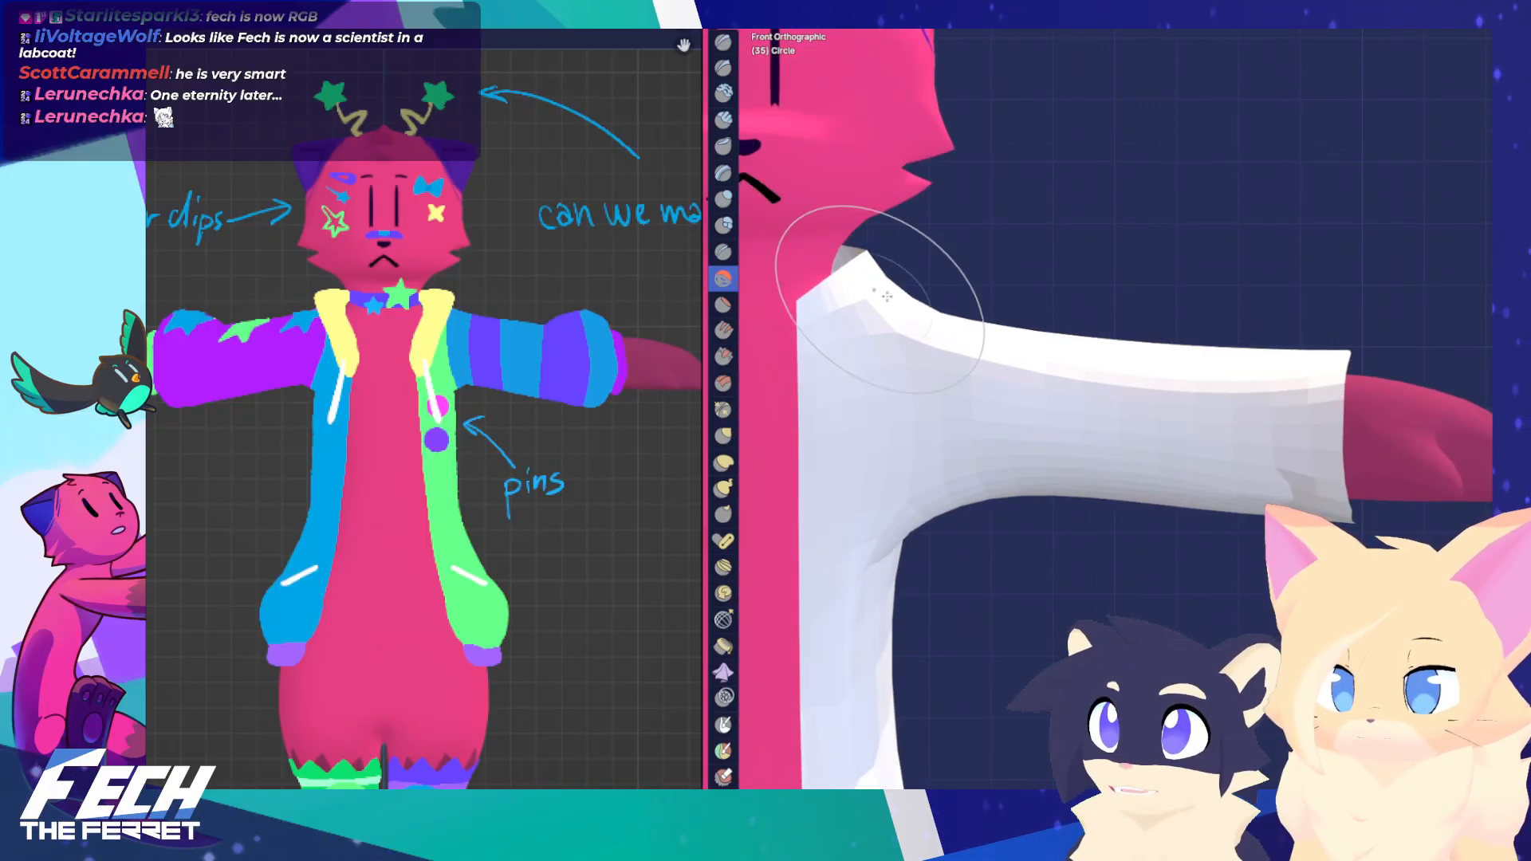
Smooth the sleeve near its cuff and check the jacket's shoulders and arms from the back, underside and front
middle_drag(877, 303, 1128, 342)
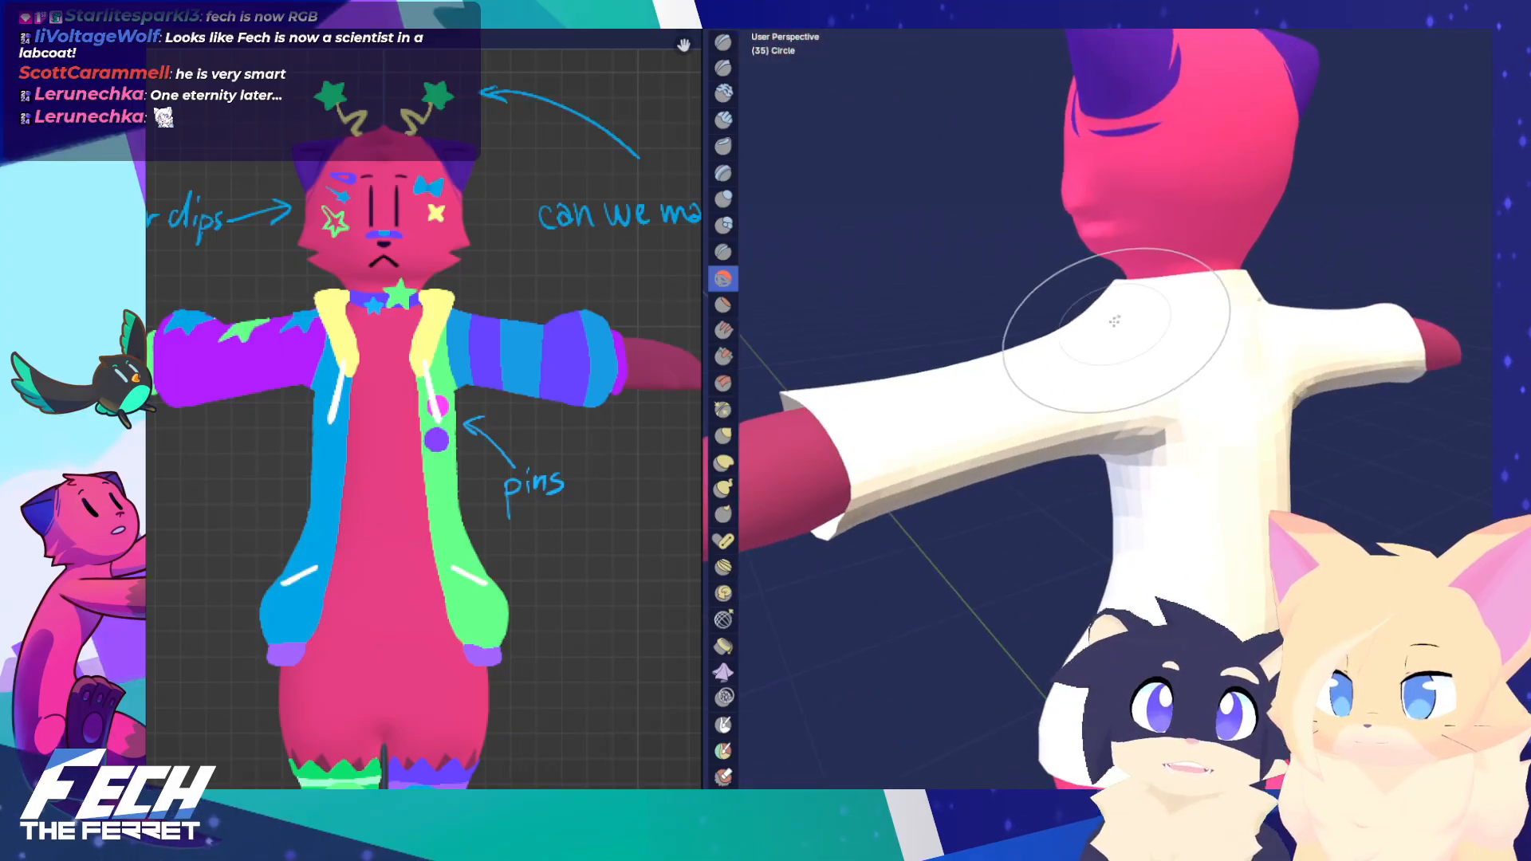
middle_drag(1132, 573, 1149, 540)
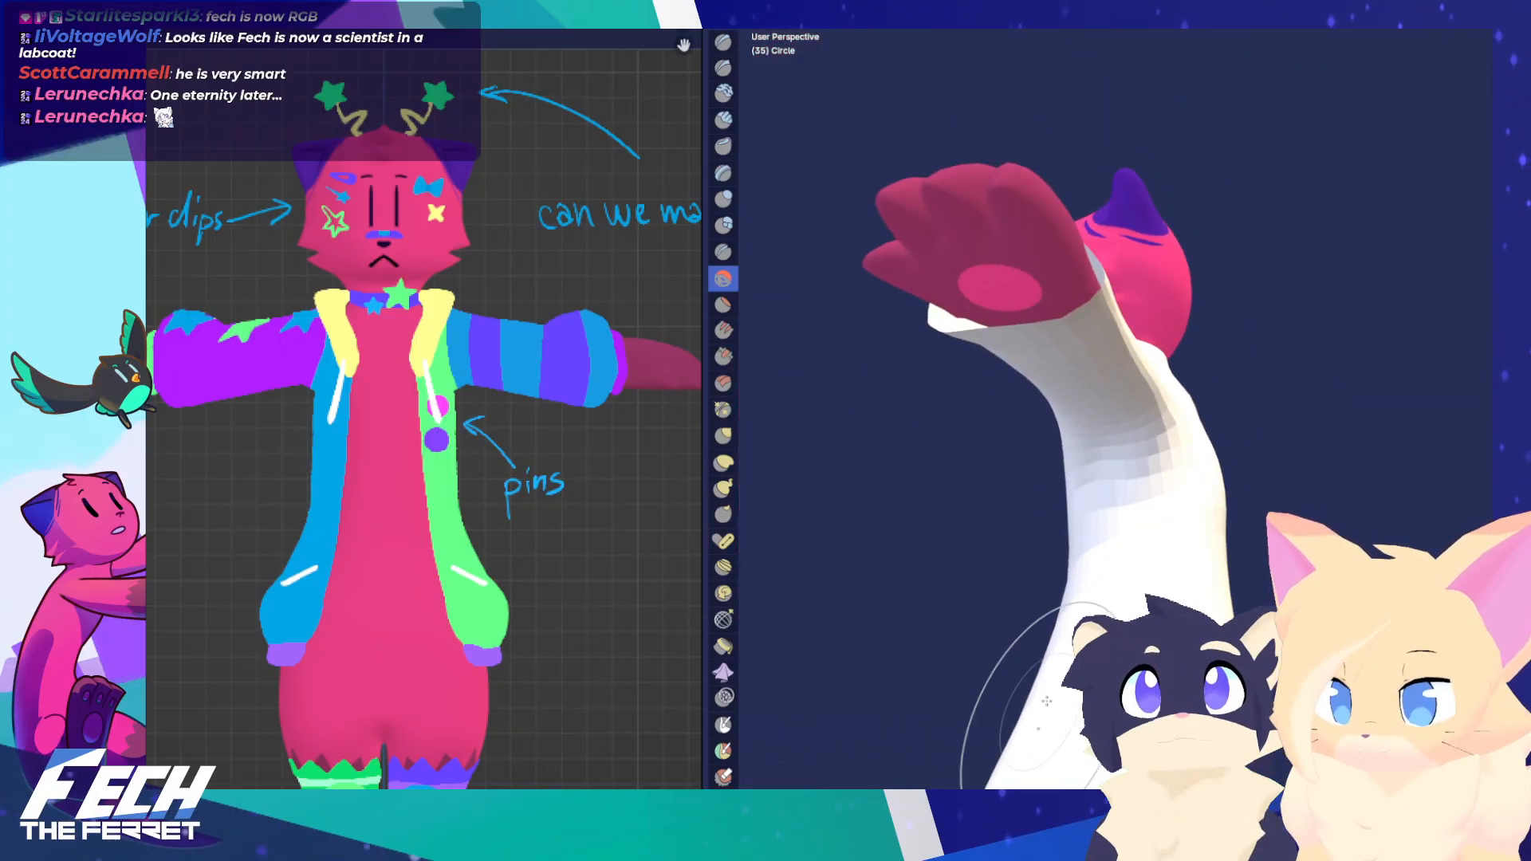
key(KP_1)
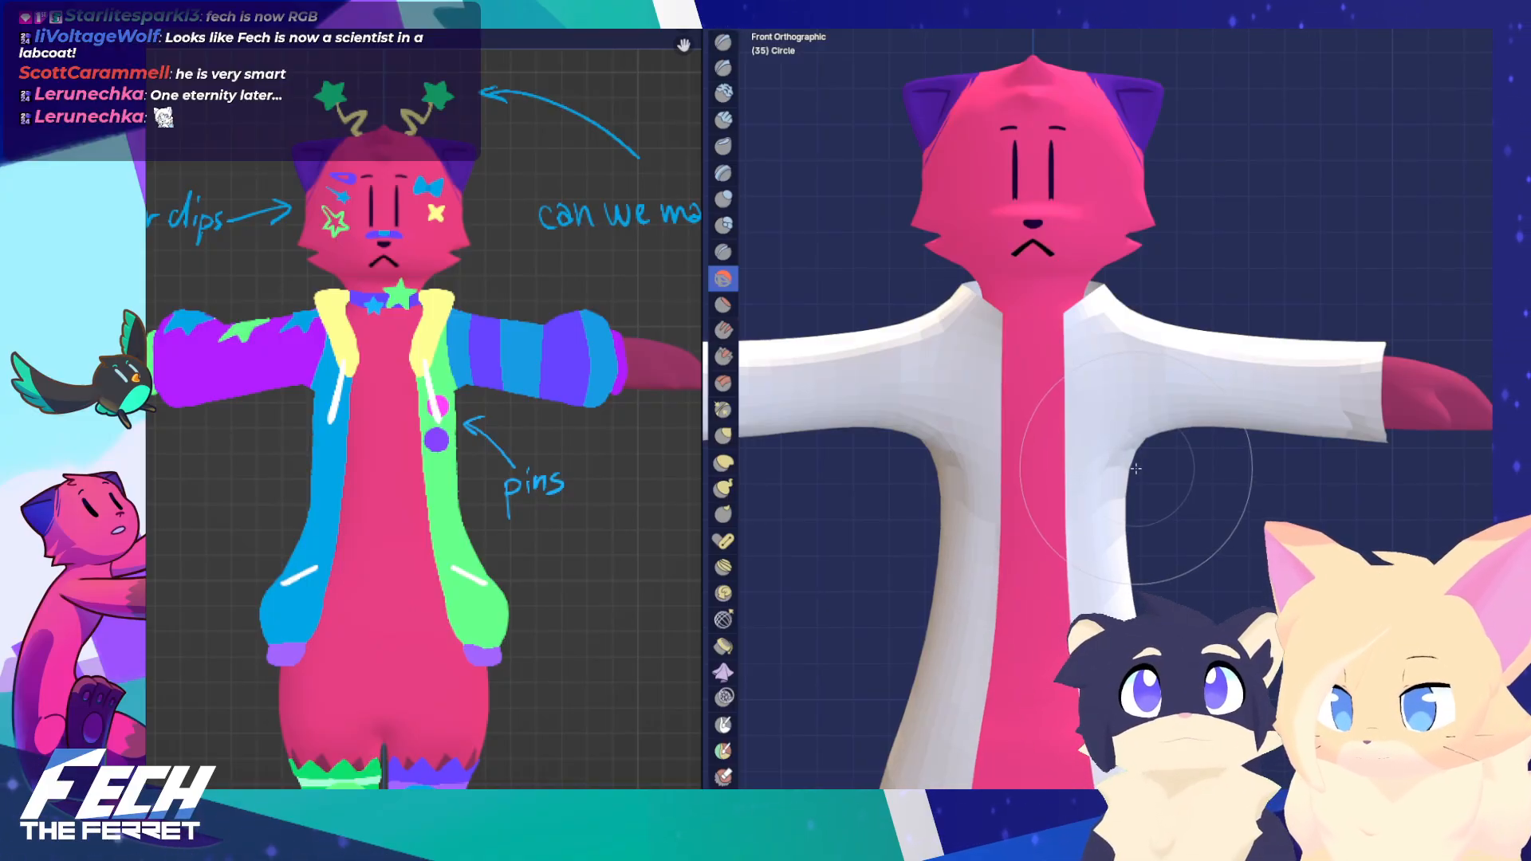
shift+middle_drag(1135, 469, 1092, 644)
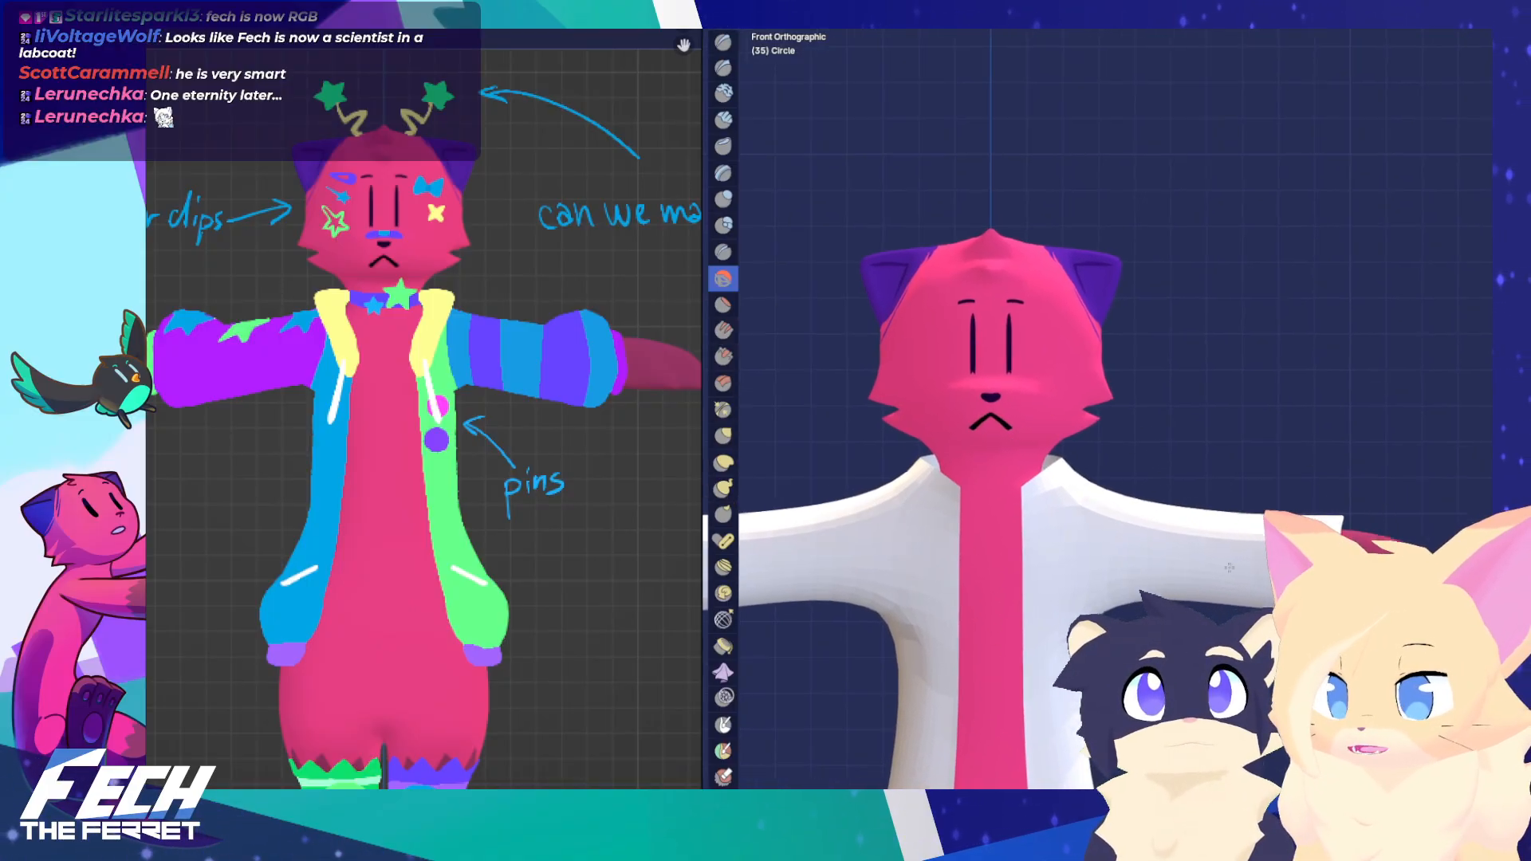
shift+middle_drag(1229, 568, 1224, 548)
drag(1202, 499, 1201, 507)
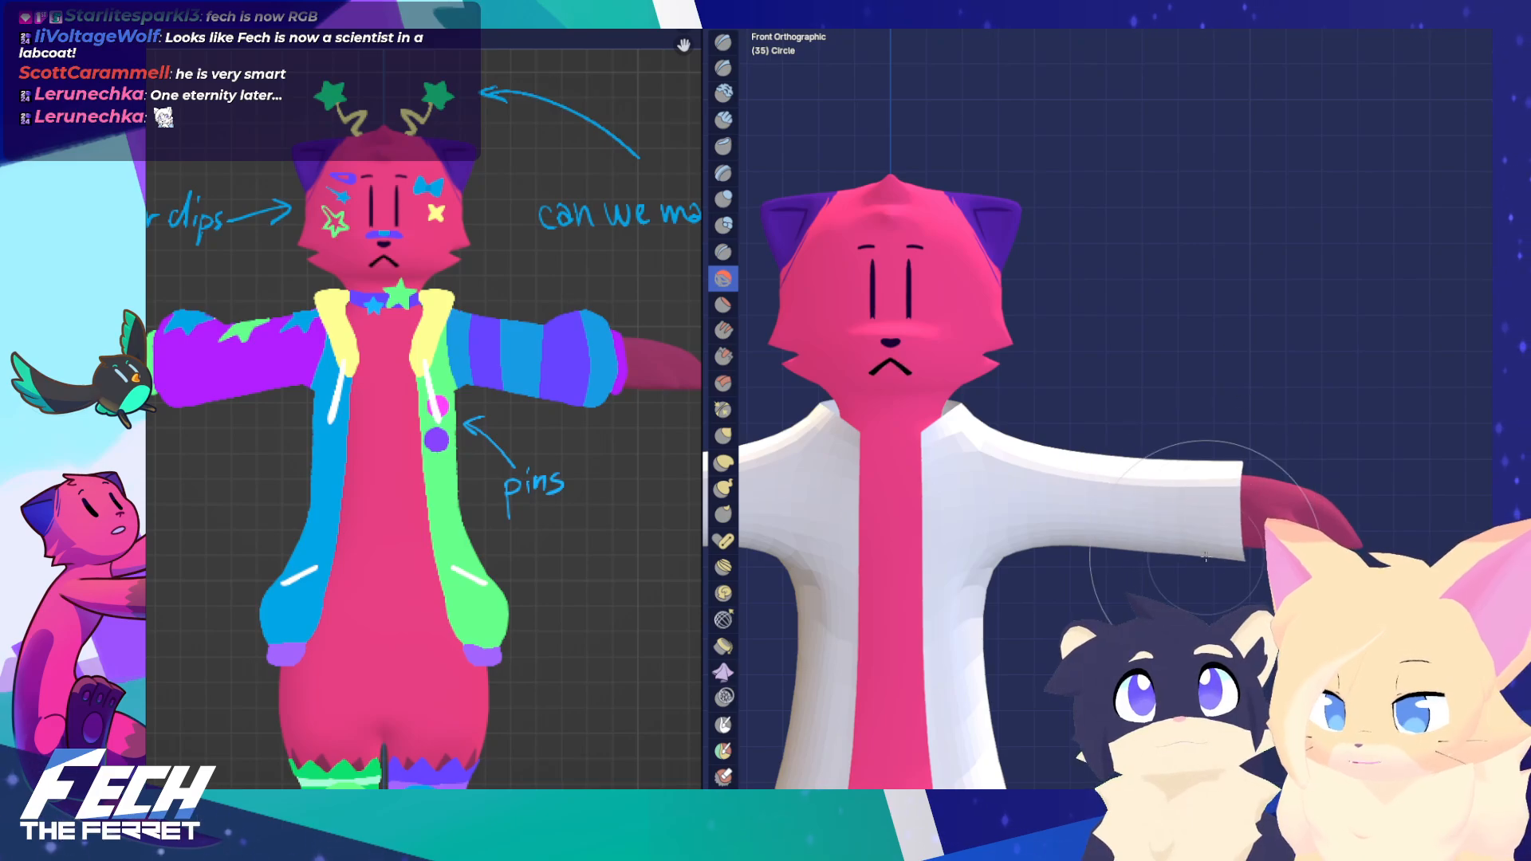
middle_drag(1205, 556, 1085, 520)
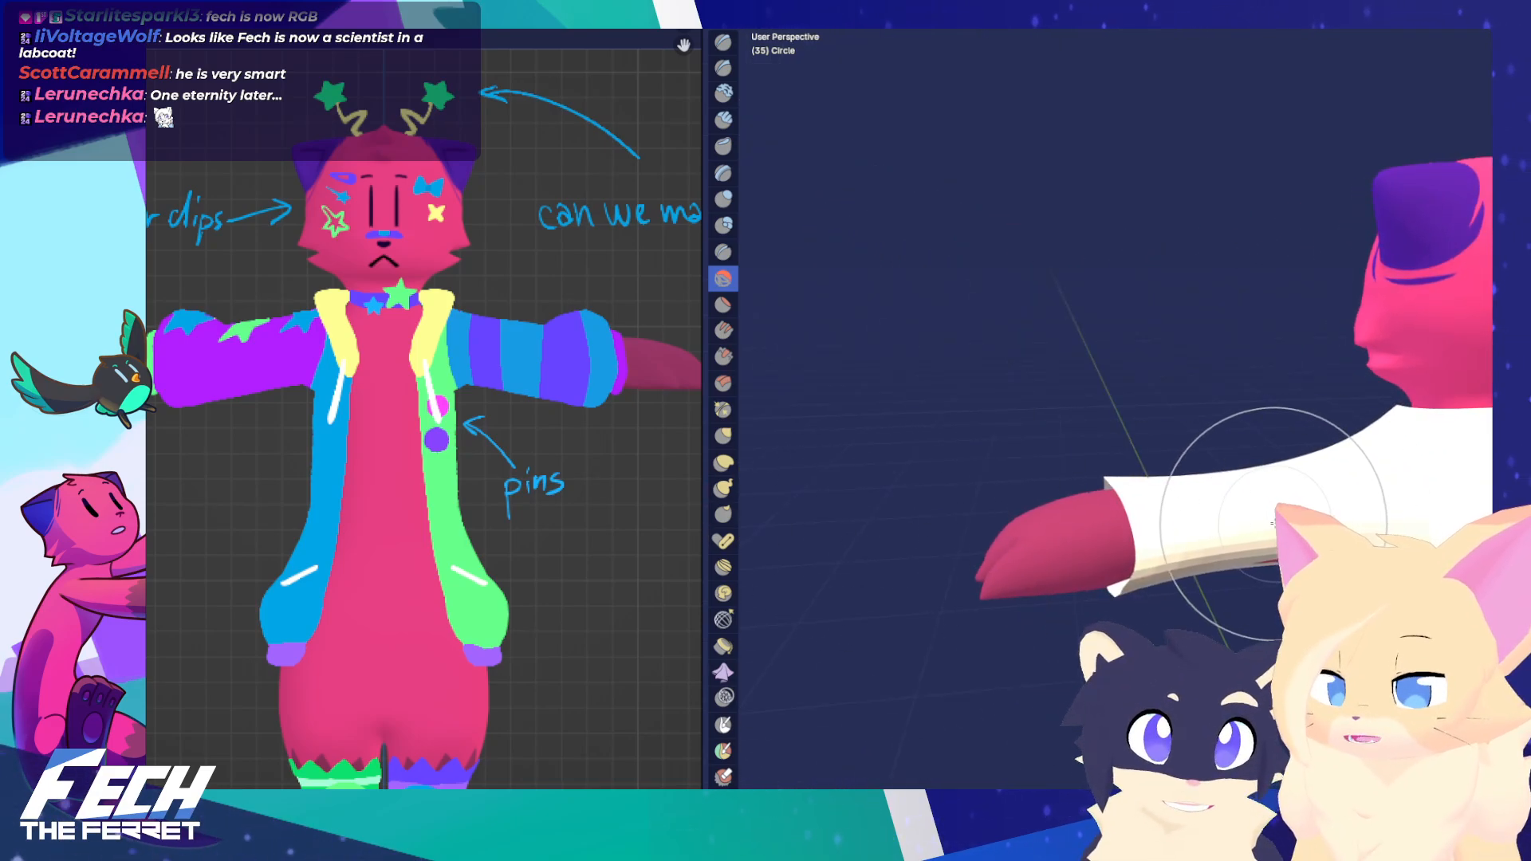
alt+middle_drag(1284, 514, 1198, 374)
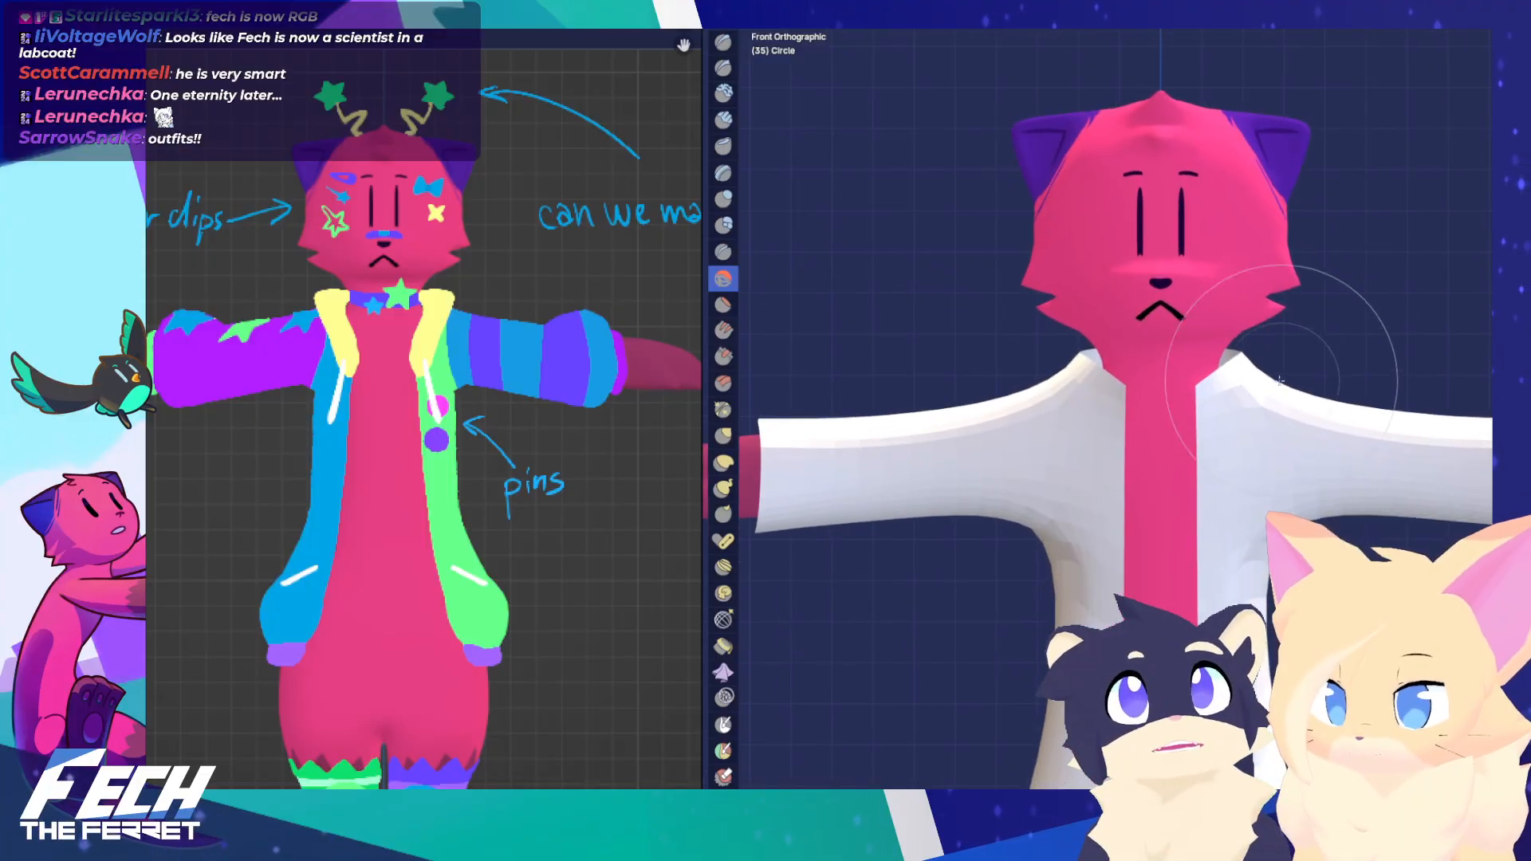
Pull the jacket's front edges outward below the neck with the Grab brush to widen the opening at the chest
scroll(1199, 374, up, 4)
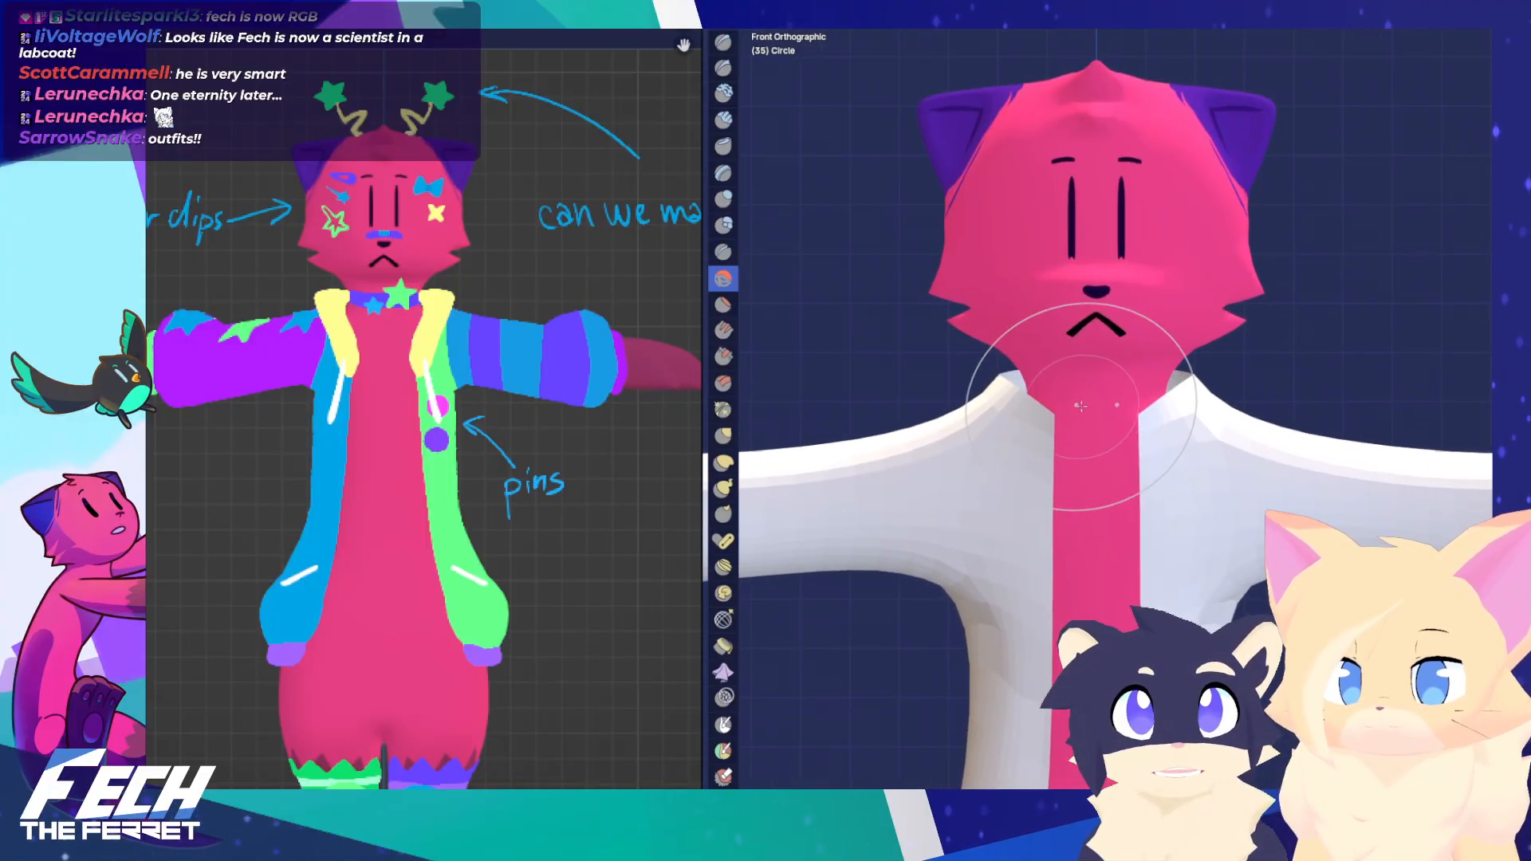
click(723, 462)
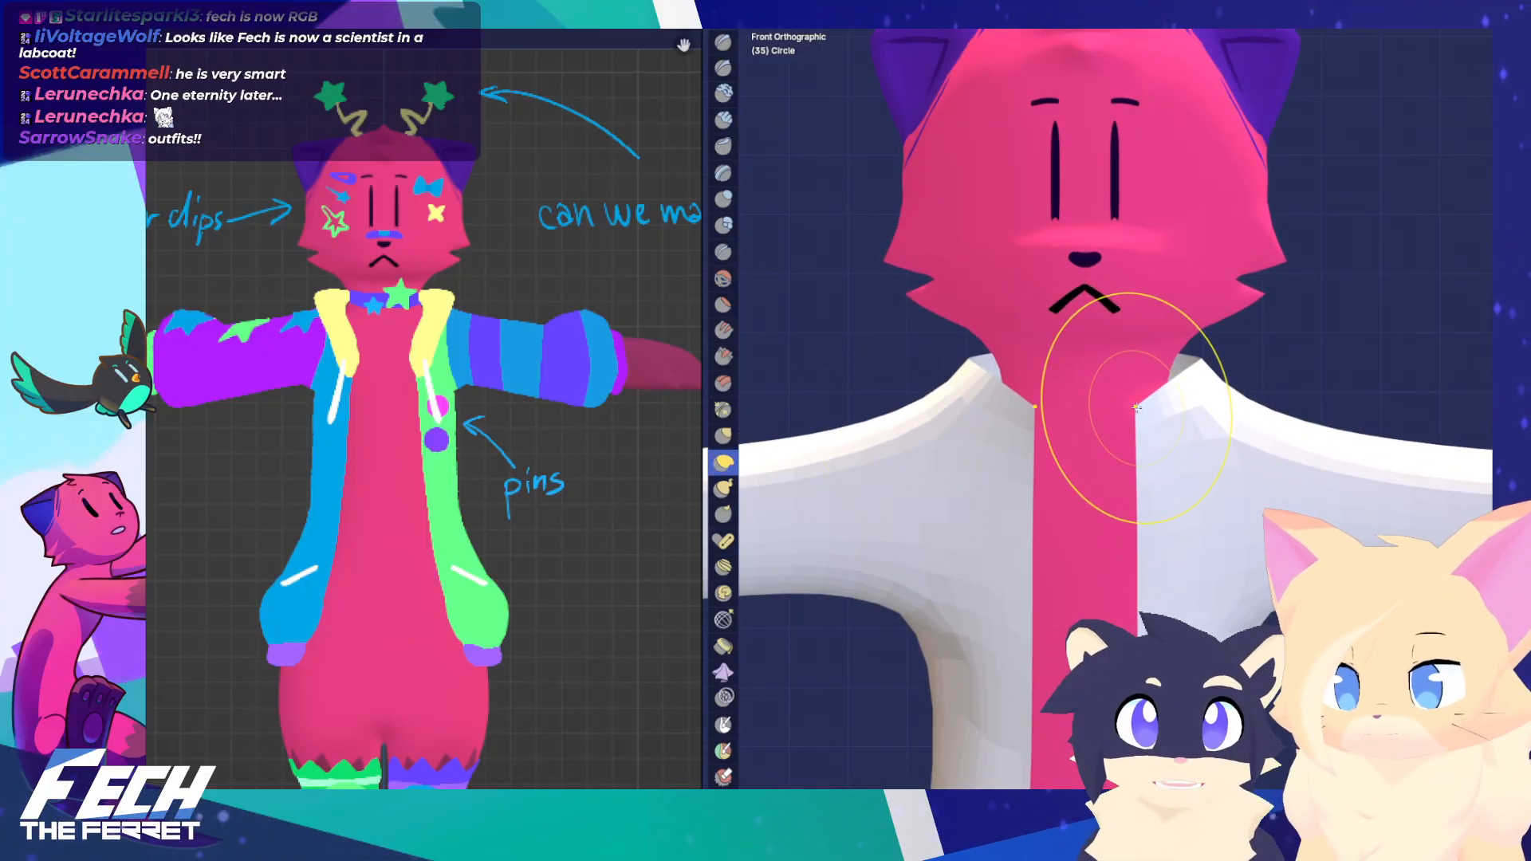
mouse_move(1095, 478)
mouse_down()
mouse_move(1311, 447)
mouse_move(1144, 472)
mouse_up()
shift+middle_drag(1143, 472, 1147, 413)
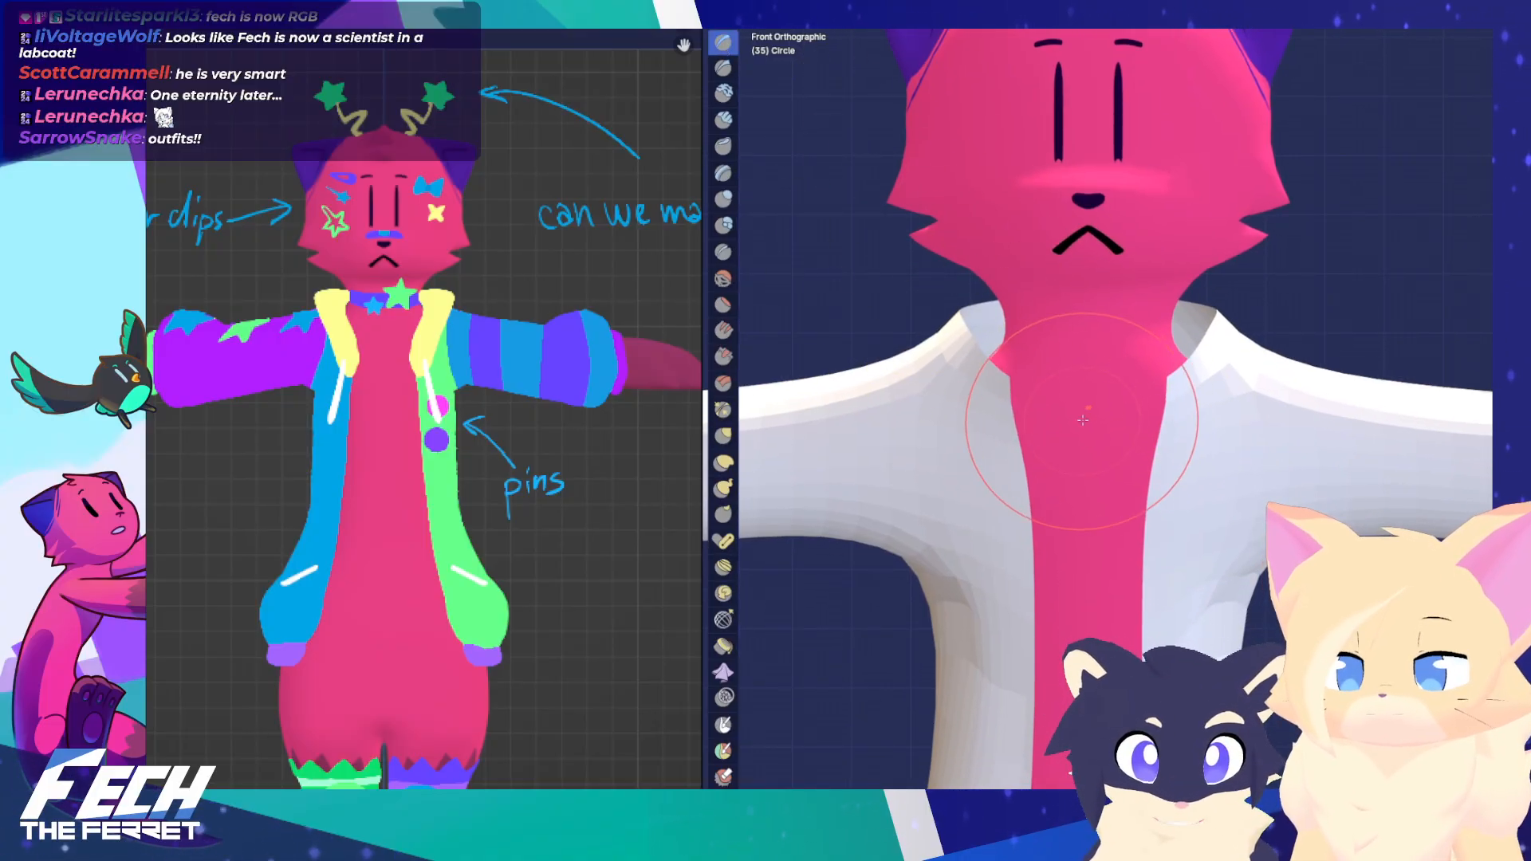
Select the entire jacket mesh in Edit Mode and apply Un-Subdivide to reduce its density
key(Tab)
scroll(1196, 415, down, 6)
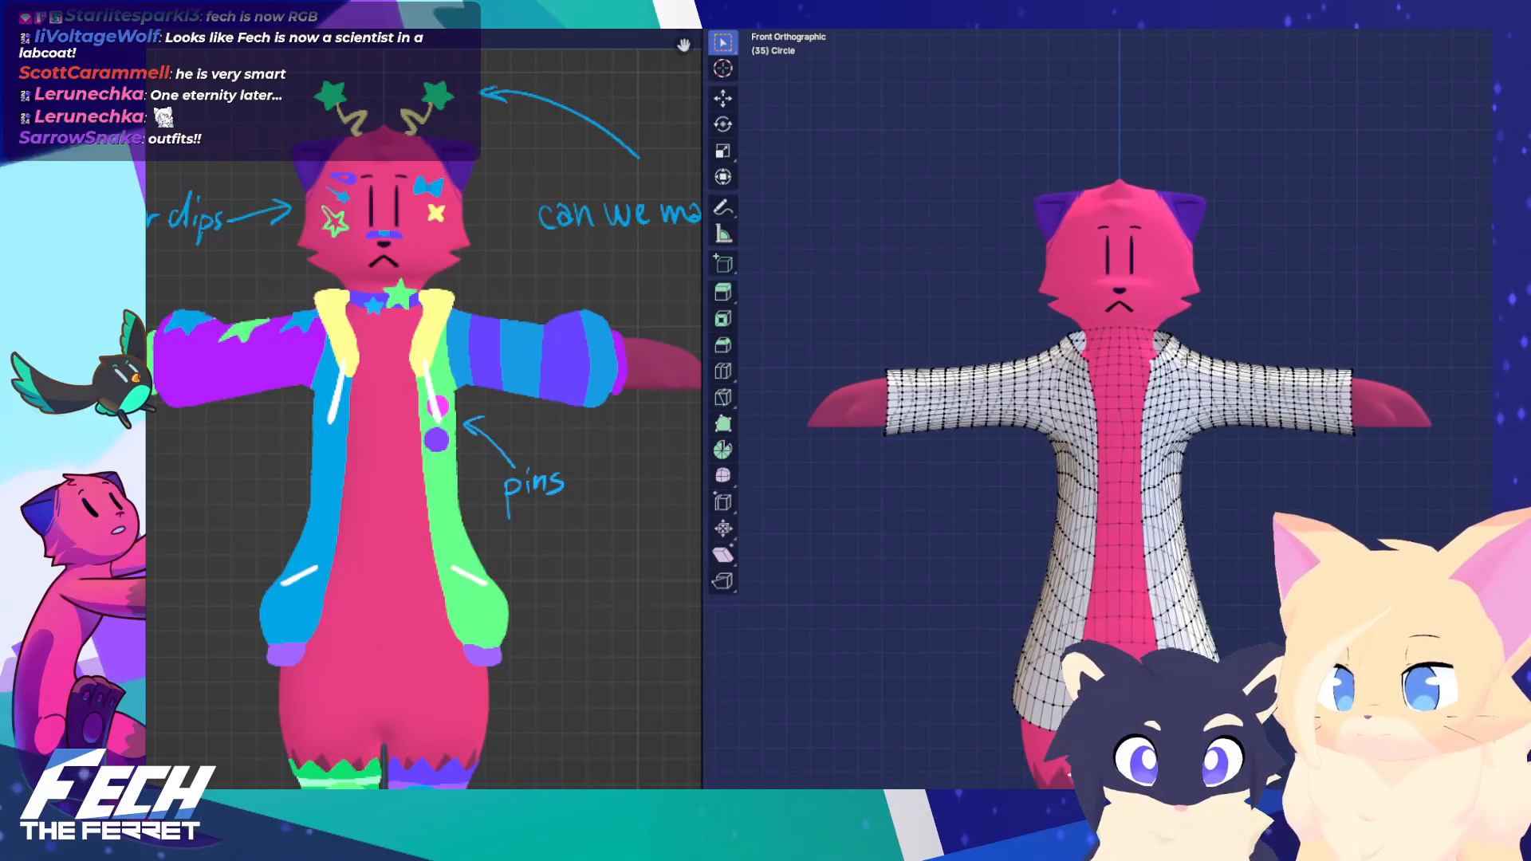
middle_drag(1188, 423, 1148, 423)
key(a)
right_click(1125, 415)
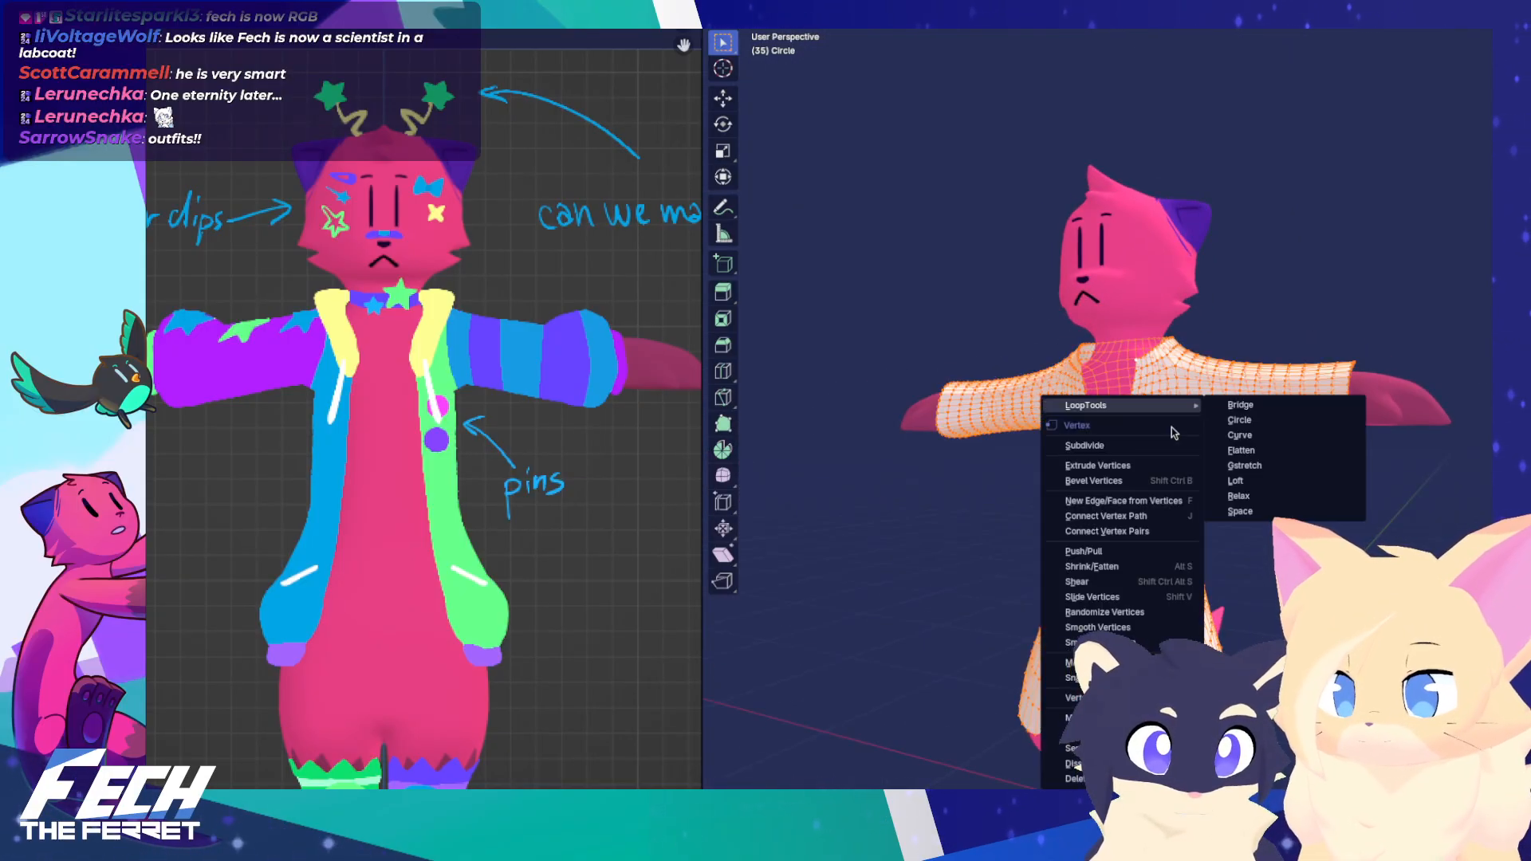
key(Escape)
key(ctrl+e)
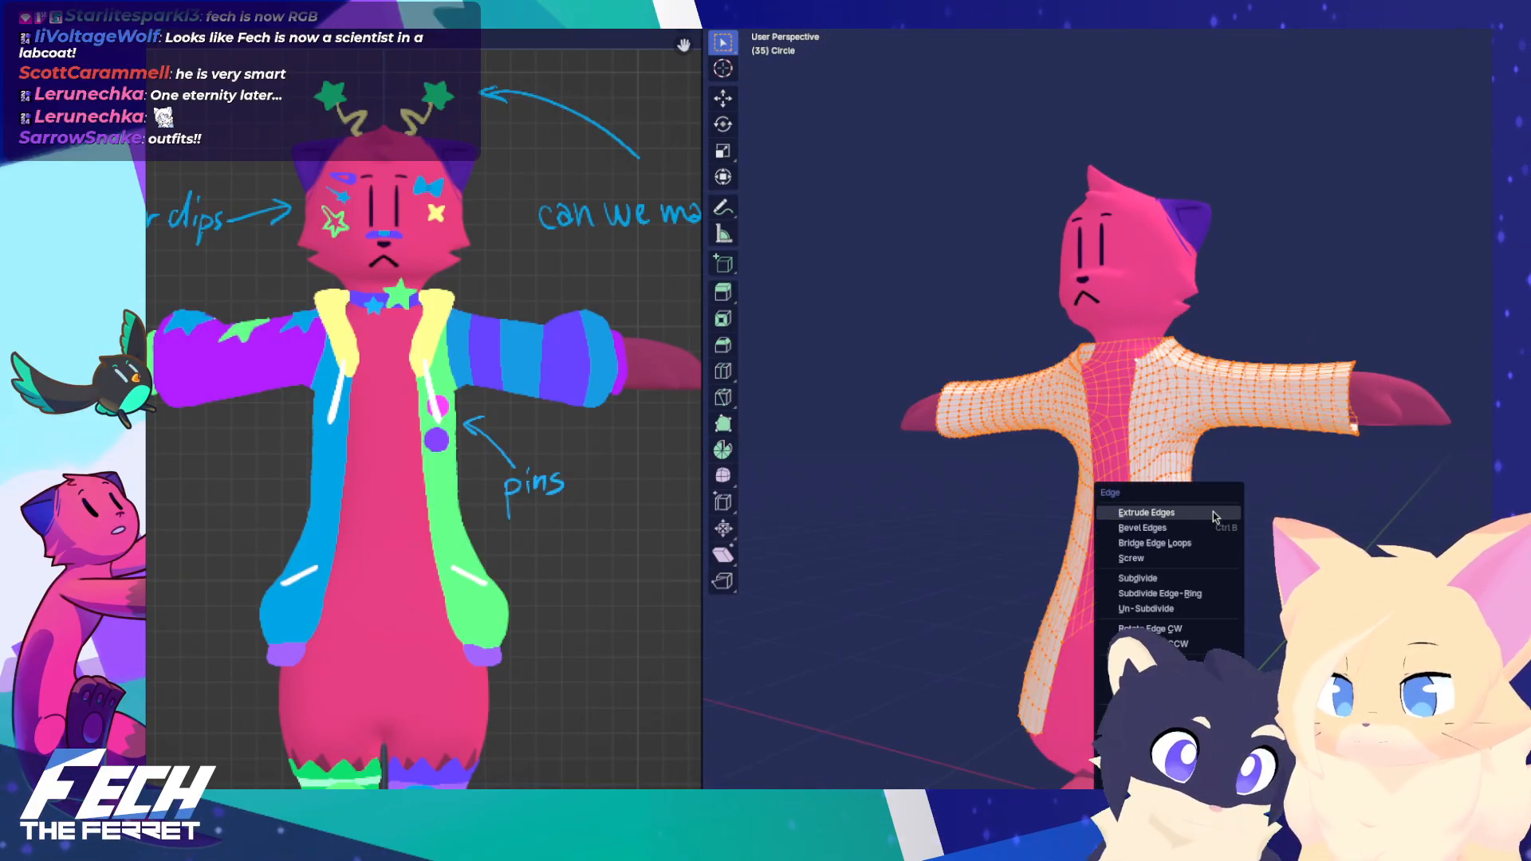
click(1193, 614)
Return the jacket to Sculpt Mode and build up the upper back with the Draw brush to cover the body poking through
mouse_move(1139, 594)
middle_down()
mouse_move(871, 590)
mouse_move(951, 586)
mouse_move(879, 546)
mouse_move(869, 519)
middle_up()
key(Tab)
key(ctrl+Tab)
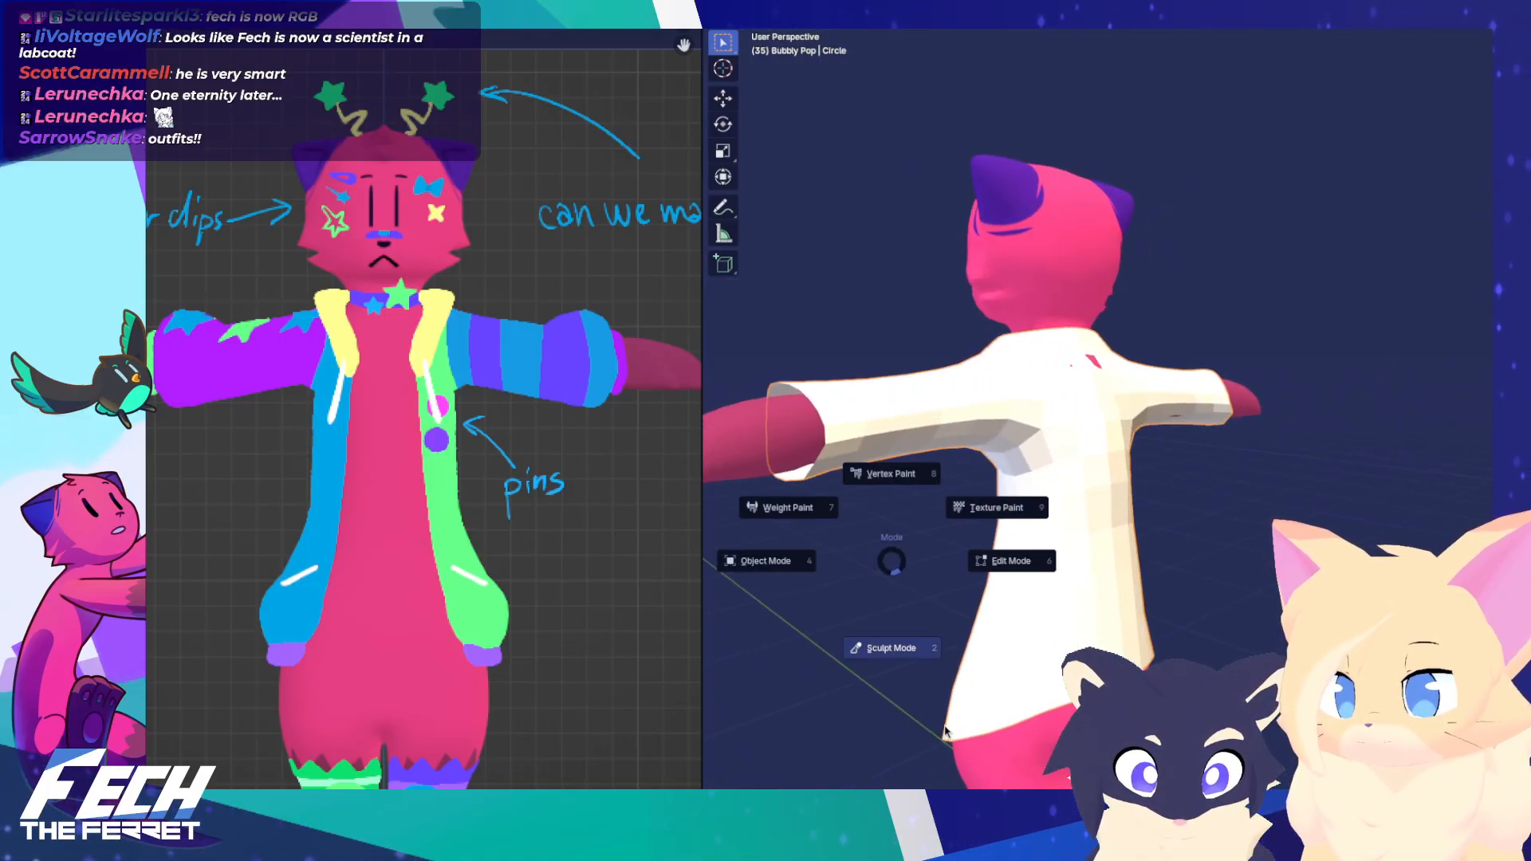
click(1013, 376)
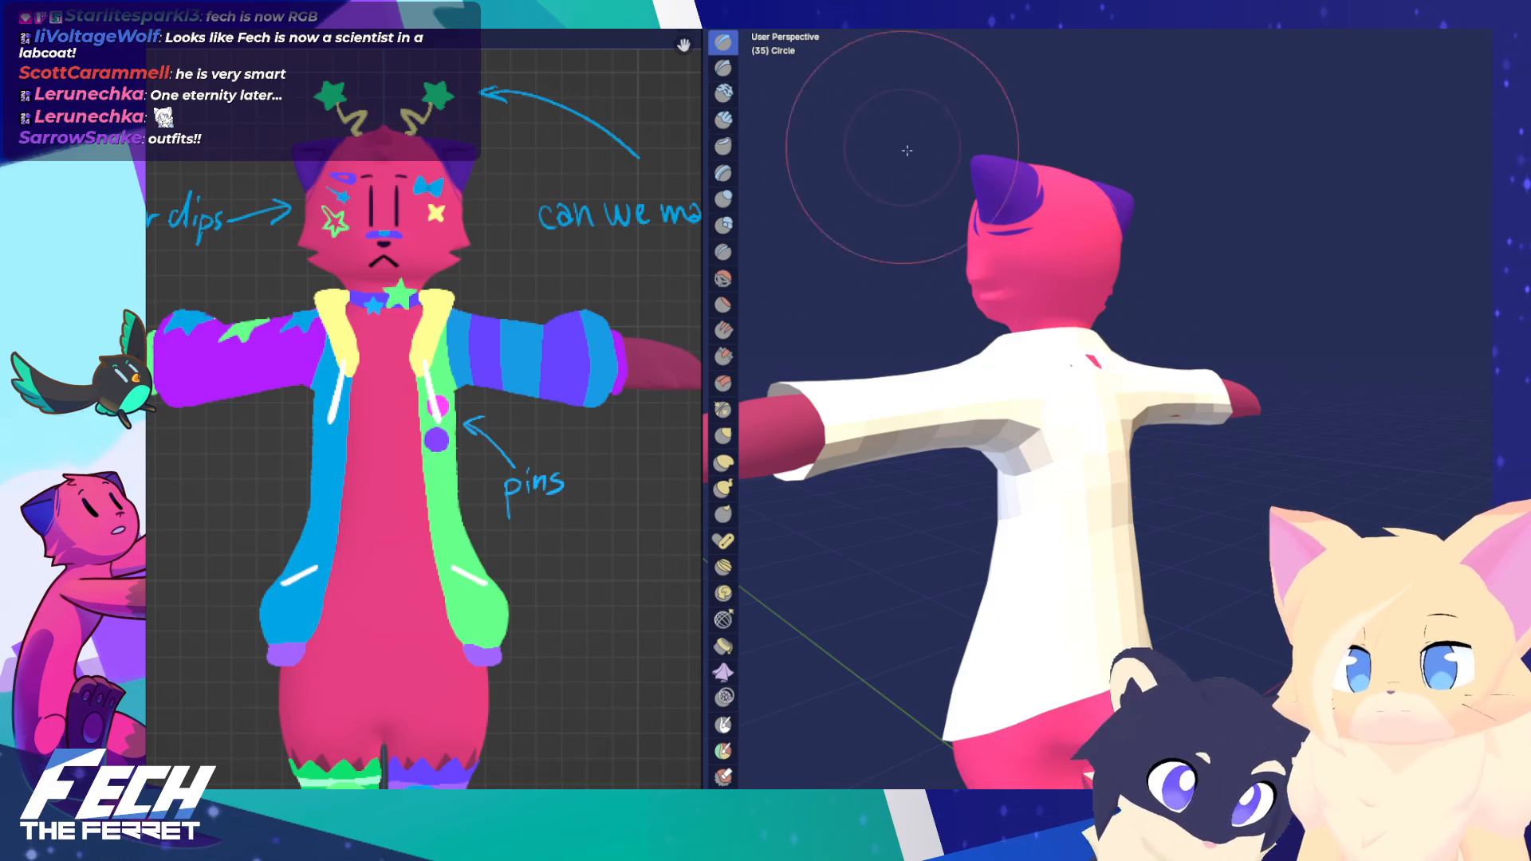
scroll(1013, 237, up, 5)
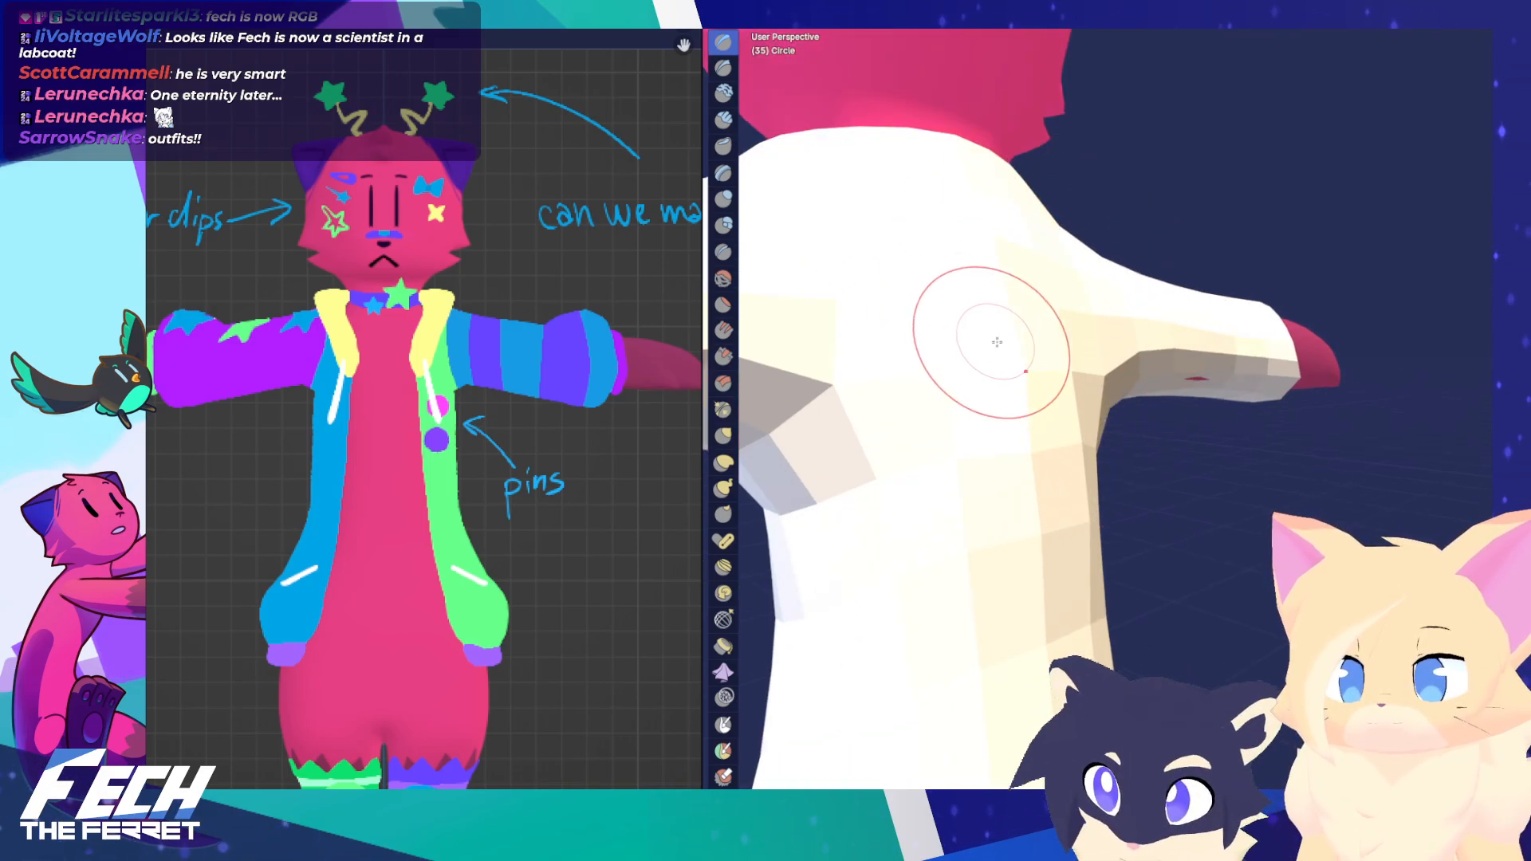
middle_drag(992, 342, 1186, 341)
scroll(1025, 343, down, 5)
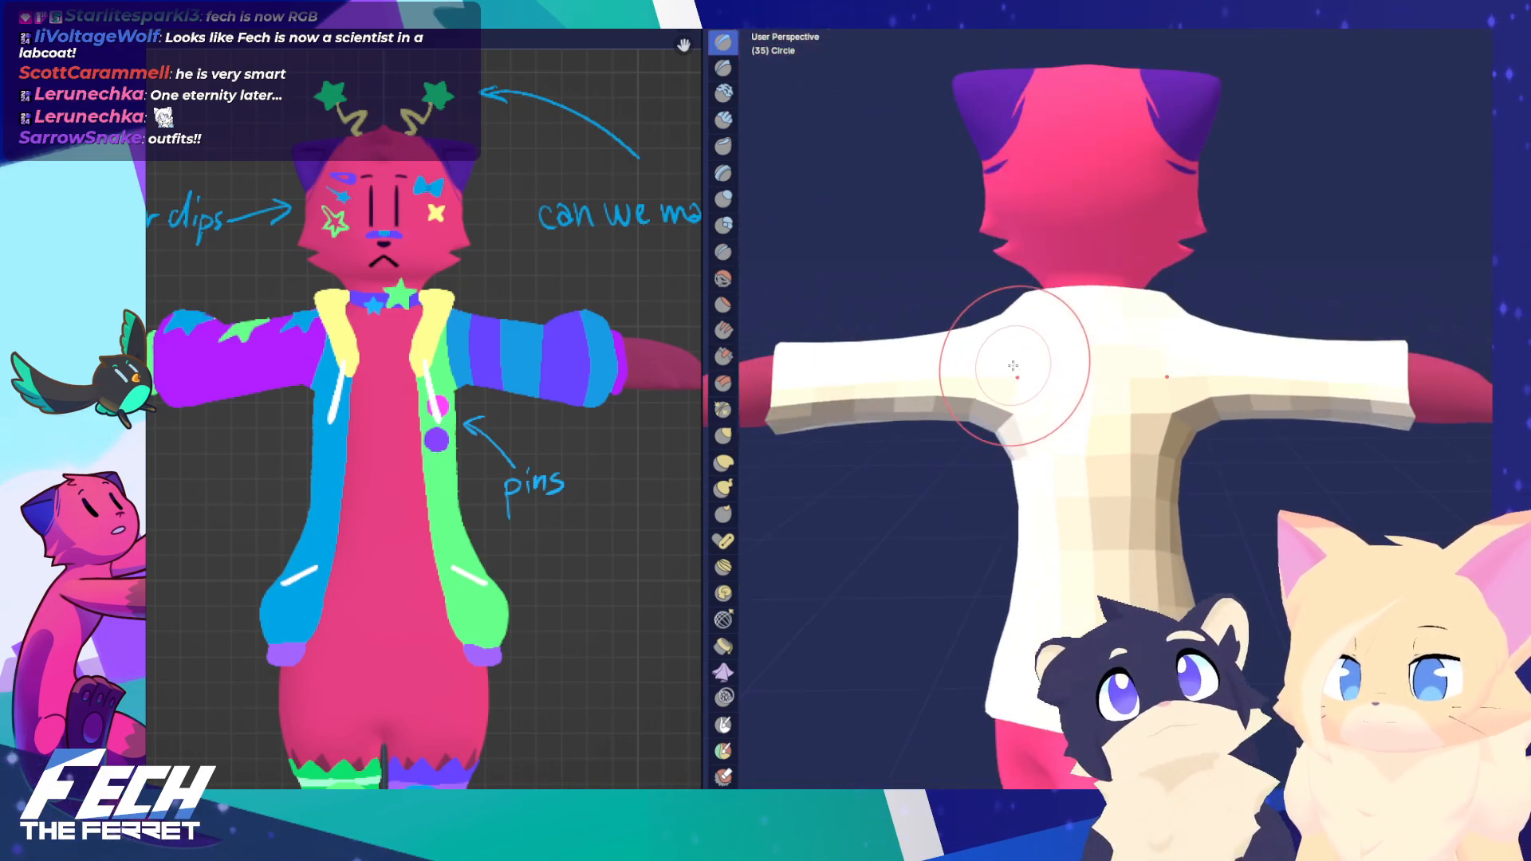
Build up the sleeve's cuff with the Draw brush to cover the arm poking through above the paw
key(KP_1)
mouse_move(1274, 370)
middle_down()
mouse_move(1197, 399)
mouse_move(1026, 359)
mouse_move(1128, 497)
mouse_move(1087, 444)
mouse_move(1070, 359)
middle_up()
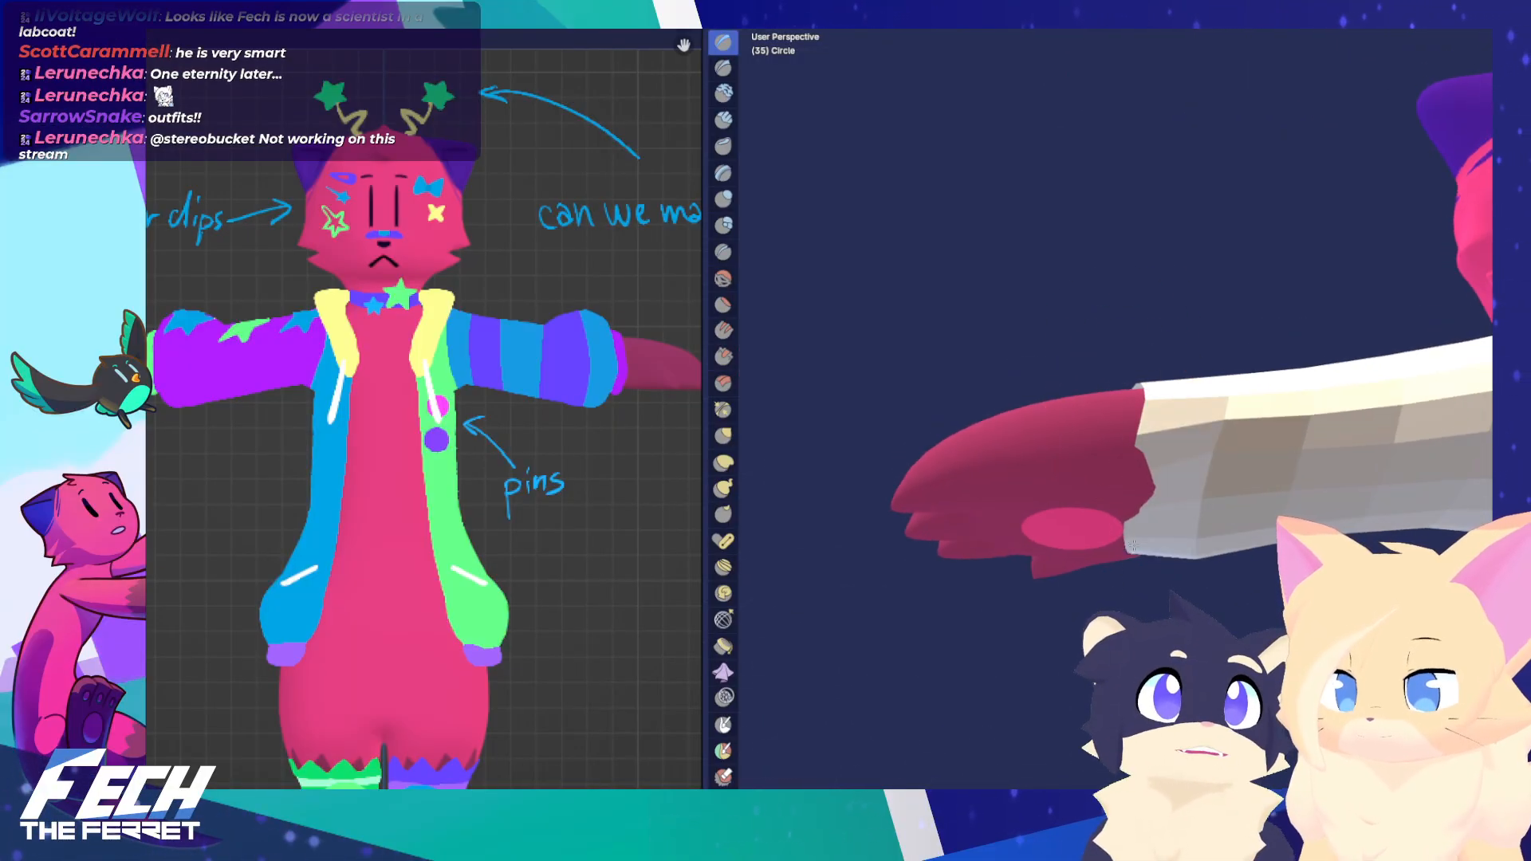
drag(1132, 545, 1149, 508)
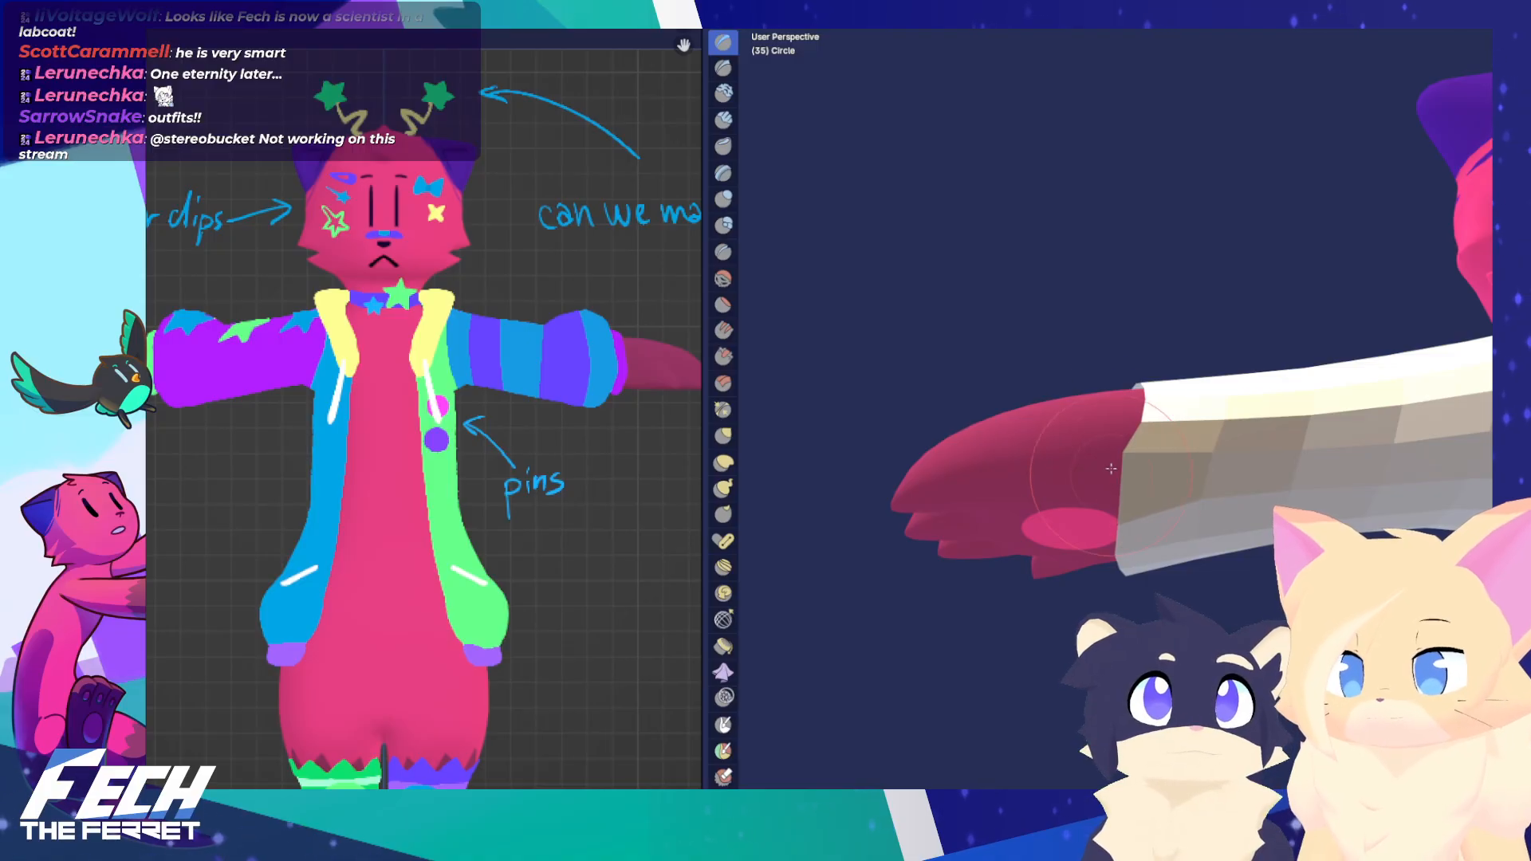
drag(1110, 567, 1127, 536)
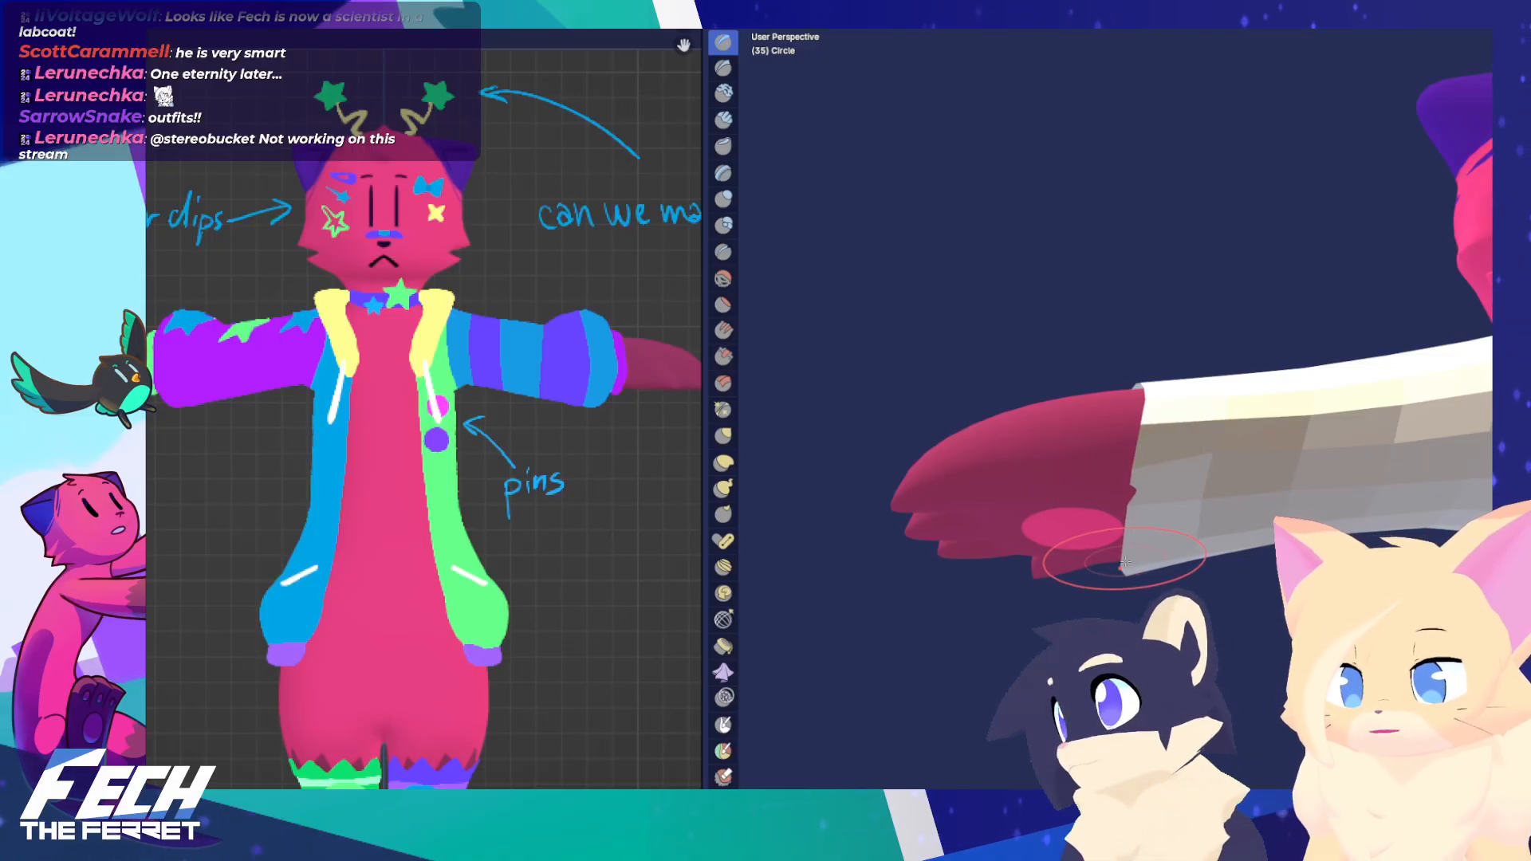
middle_drag(1146, 488, 1162, 427)
key(KP_1)
scroll(1169, 418, down, 5)
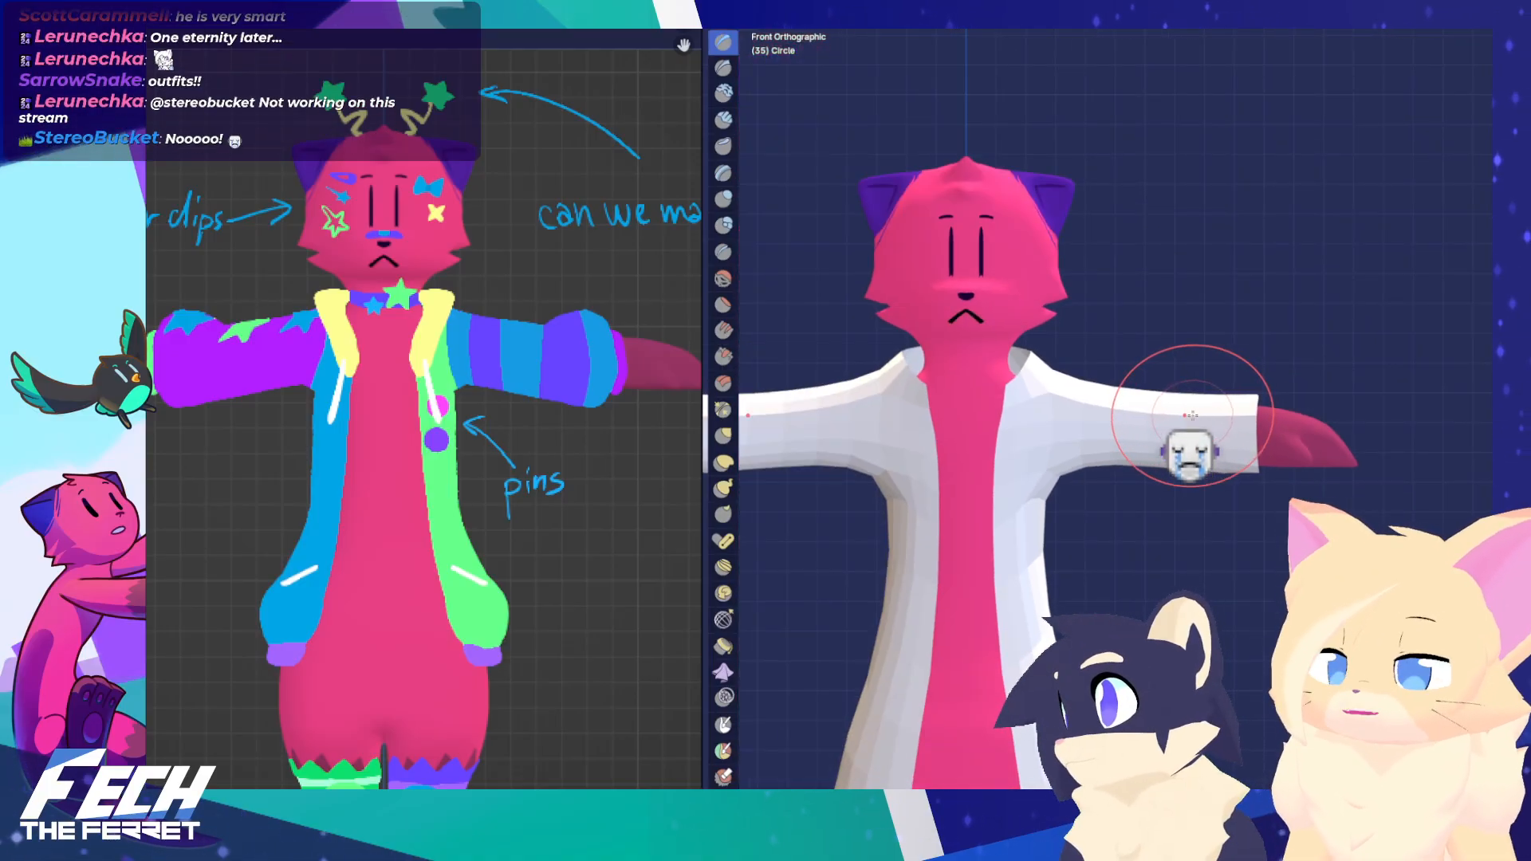
Switch the jacket to Edit Mode and select only the edge along the neckline behind the neck
scroll(1200, 435, up, 5)
shift+middle_drag(1205, 446, 1215, 439)
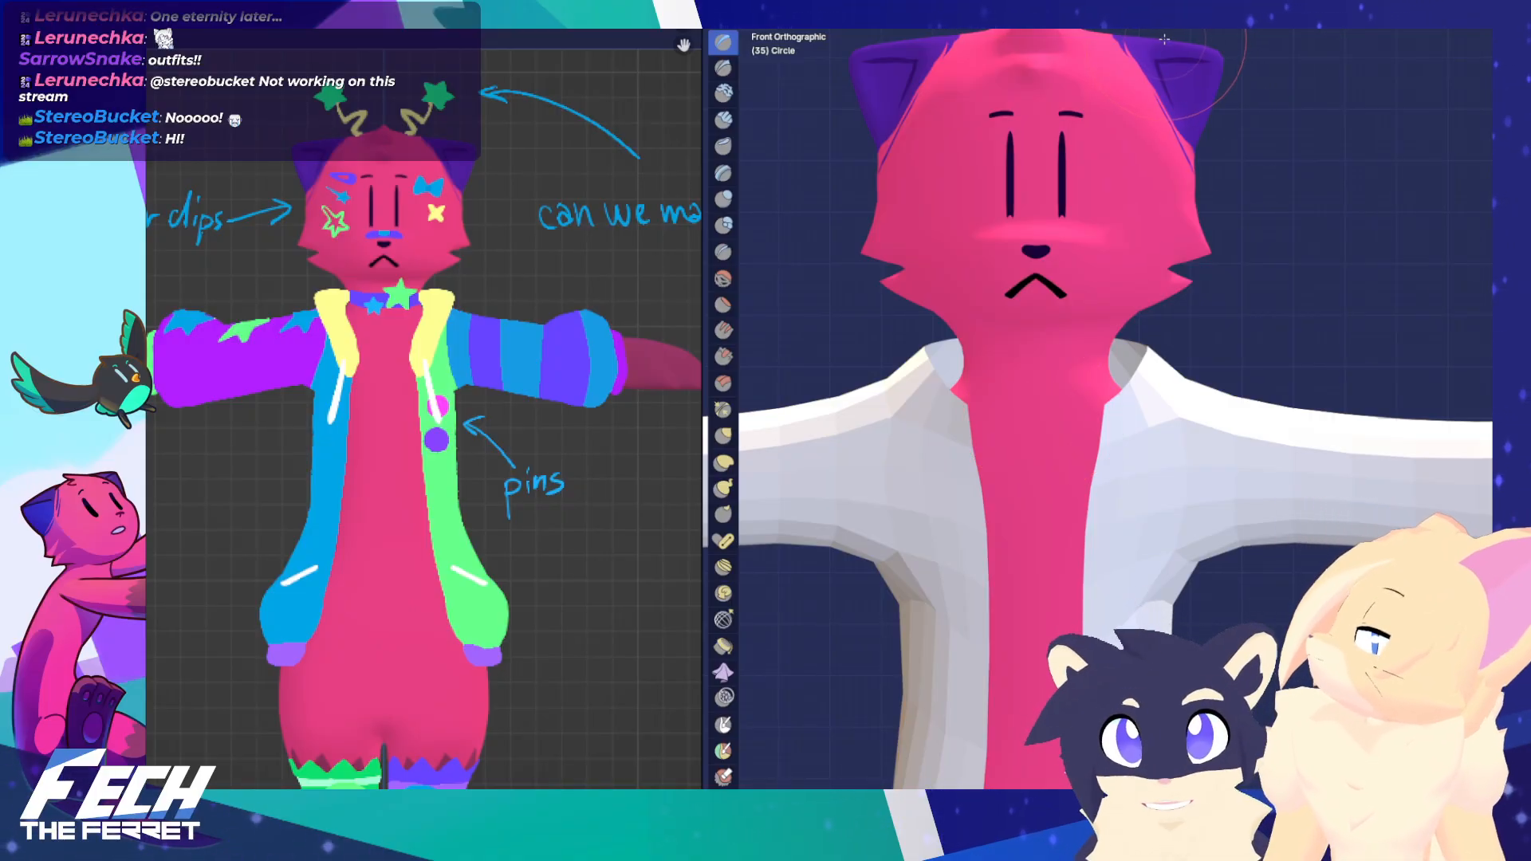
shift+middle_drag(1018, 375, 1096, 297)
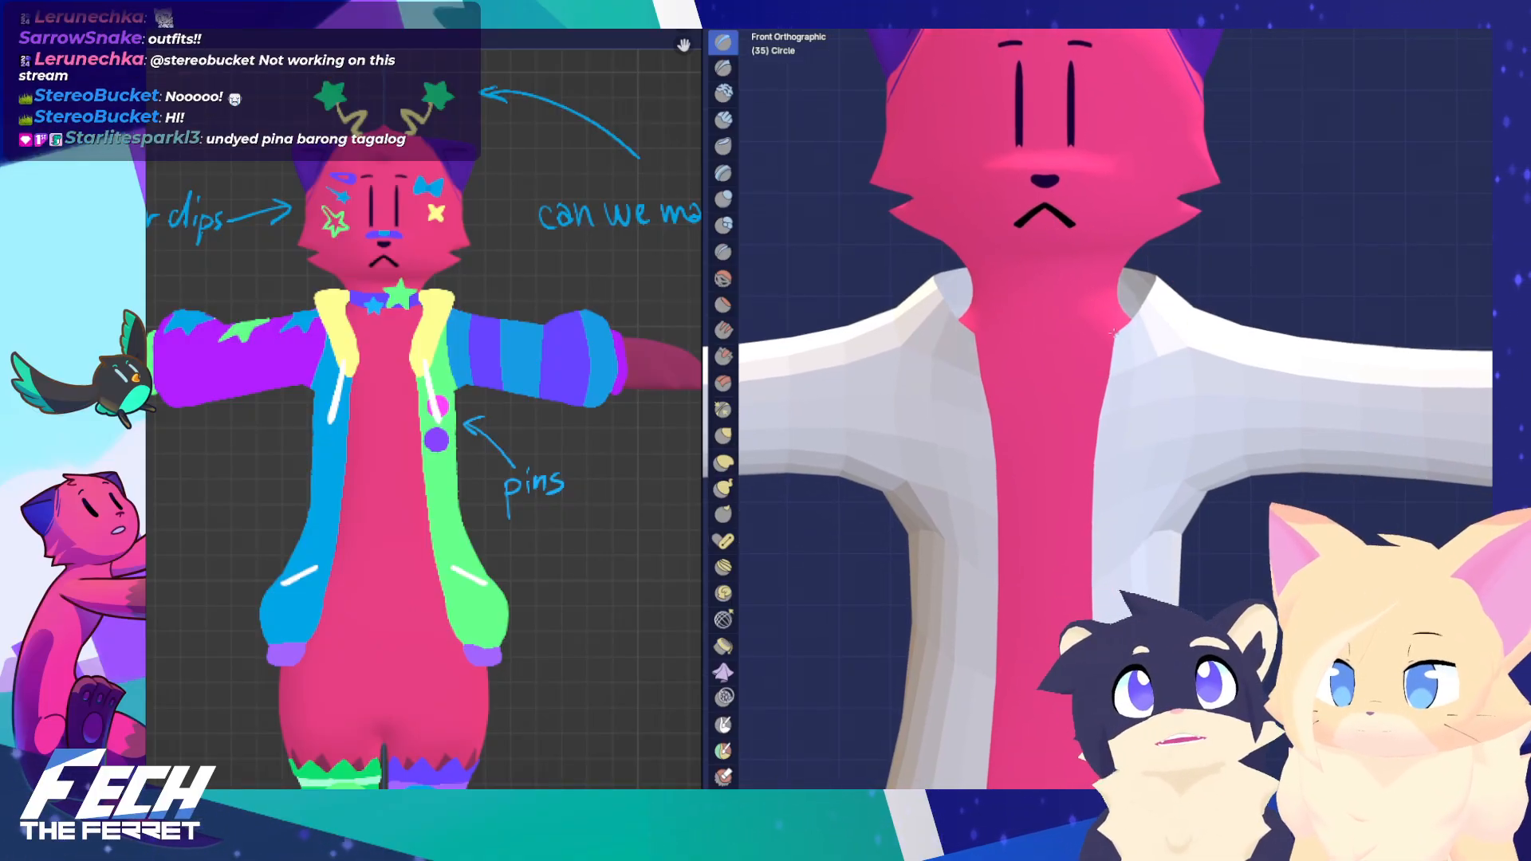
key(Tab)
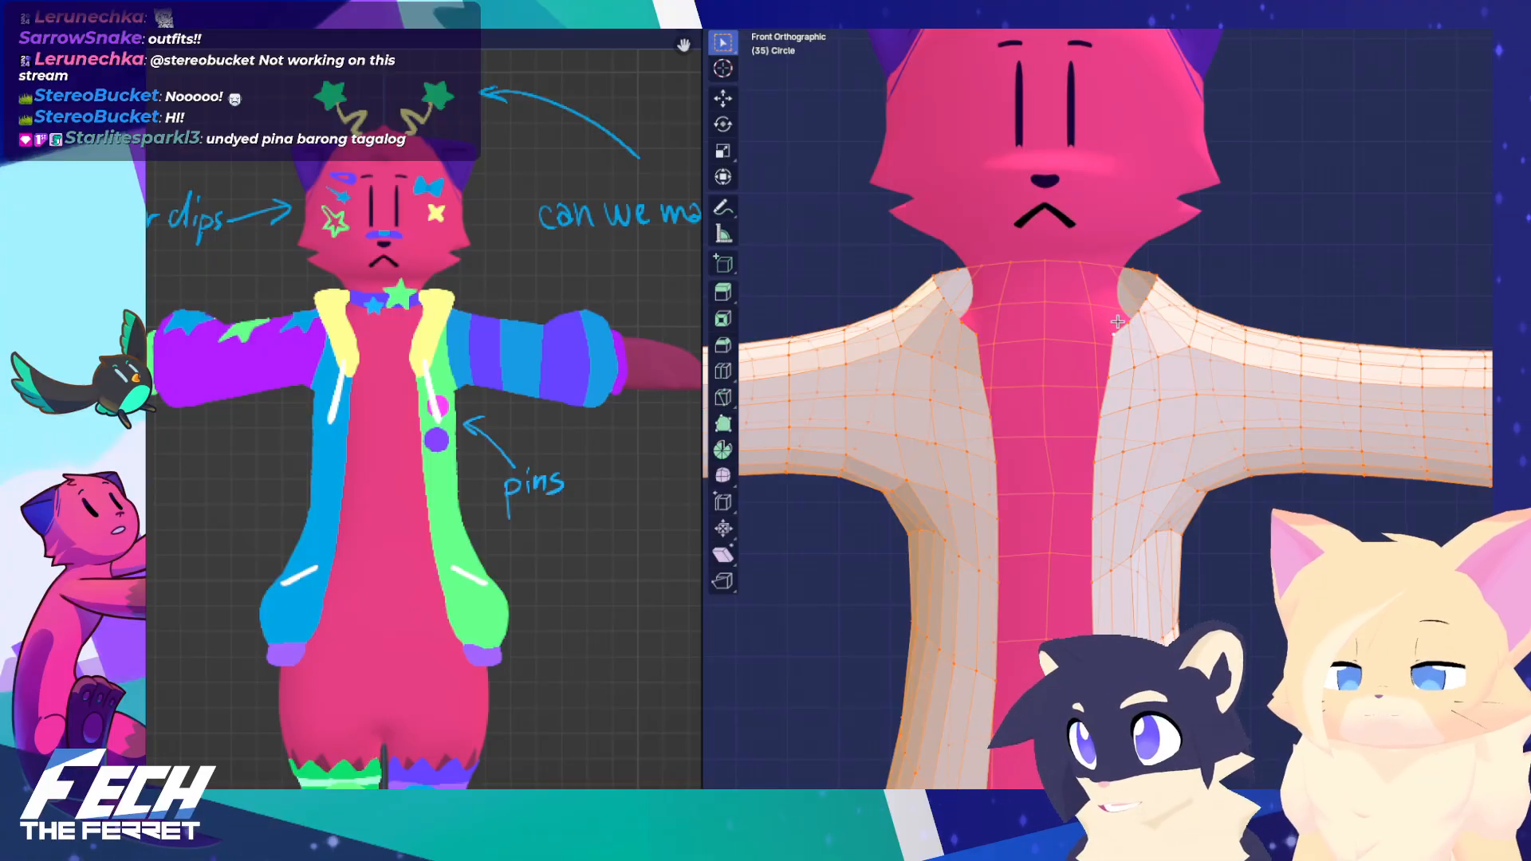
key(alt+a)
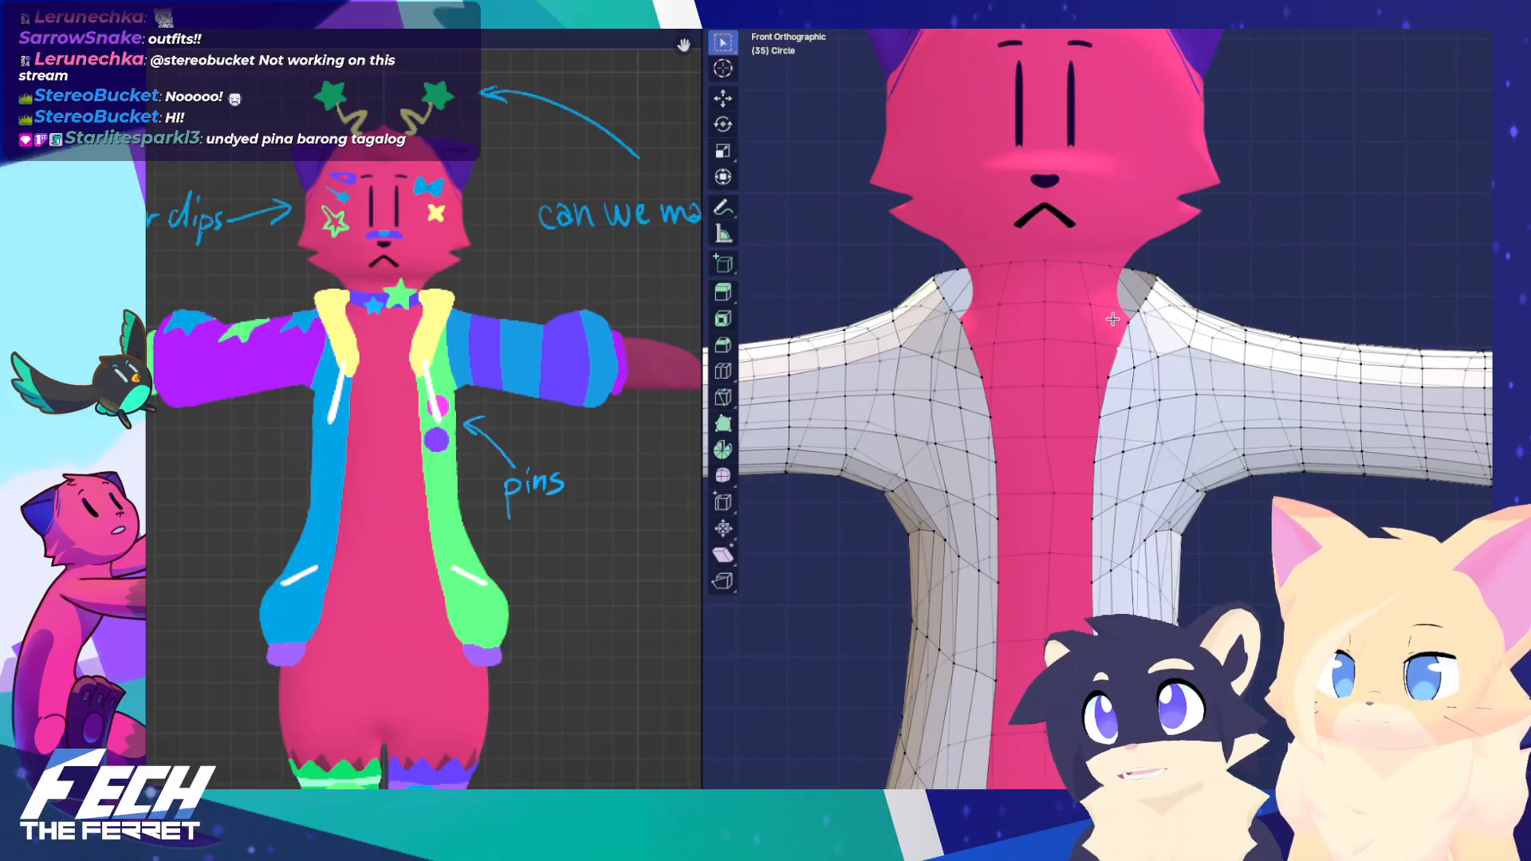
mouse_move(1063, 313)
shift+middle_down()
mouse_move(1044, 353)
mouse_move(1079, 288)
shift+middle_up()
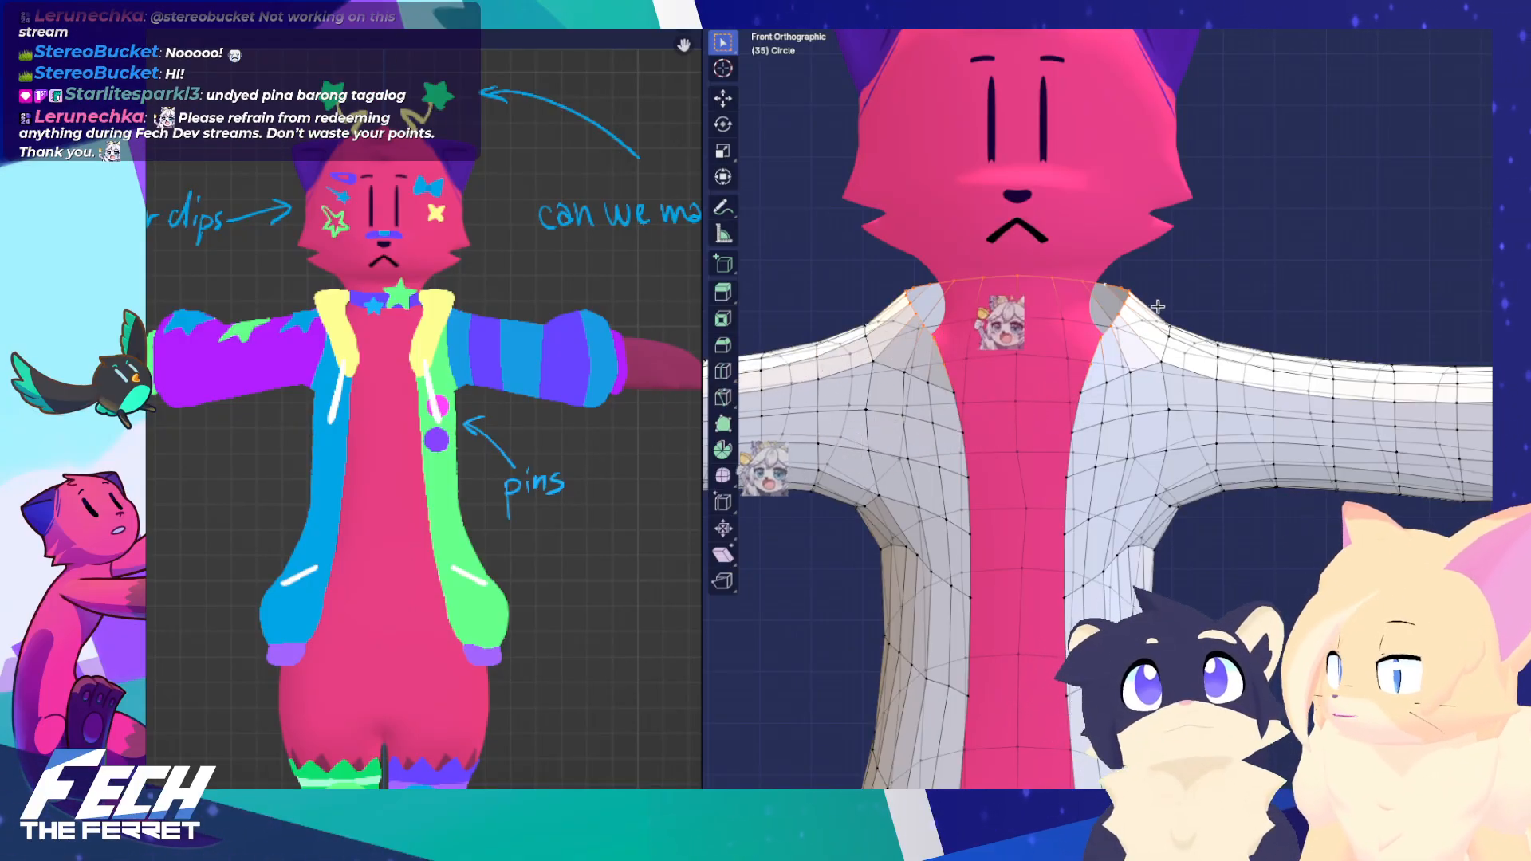
Try to lower the neckline edge by -0.05908 along Z with a wide proportional editing radius
key(g)
key(z)
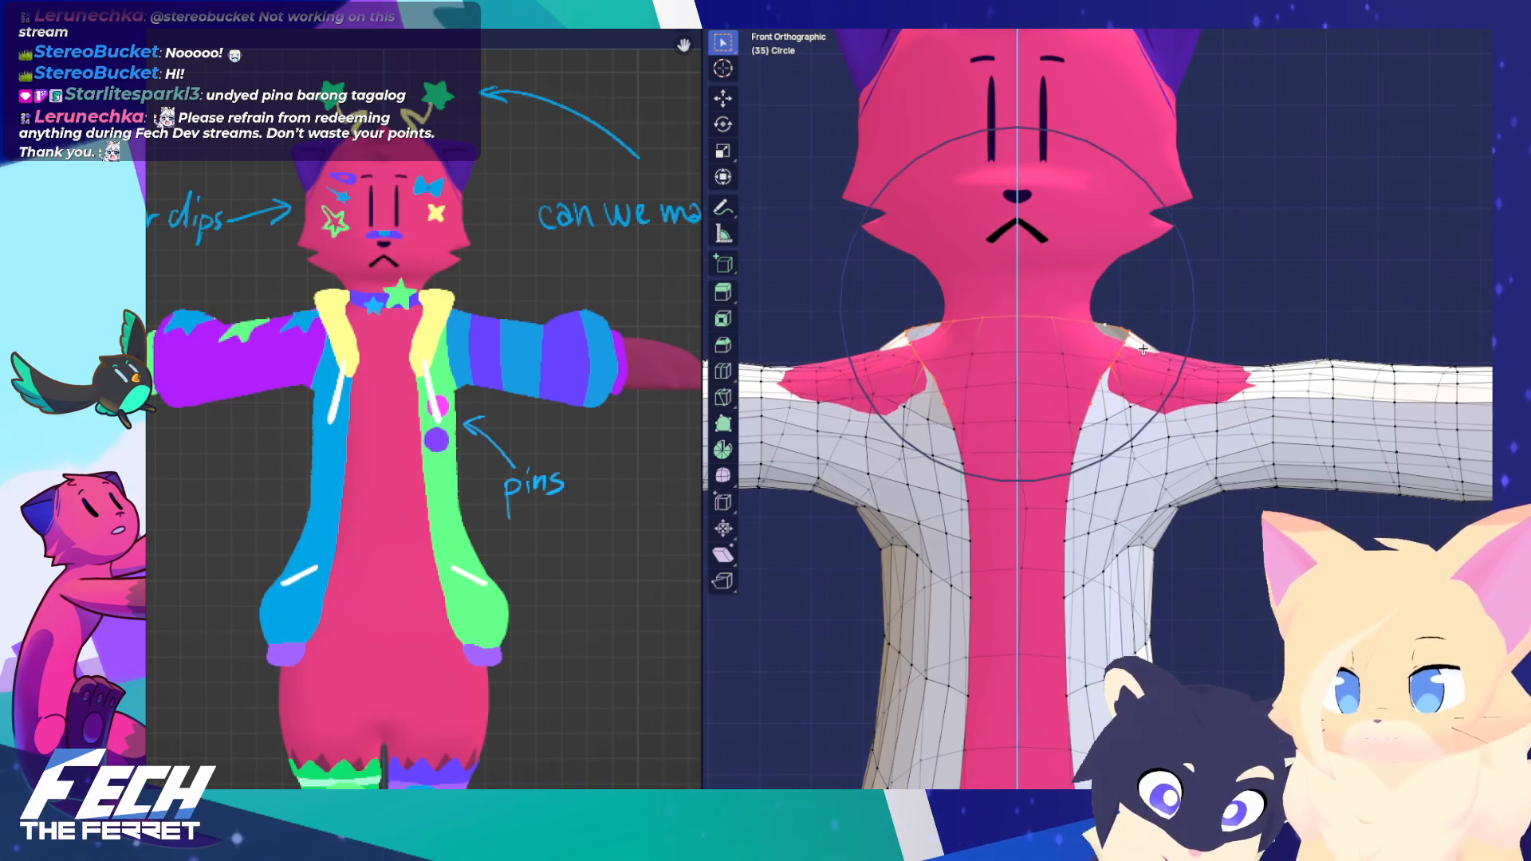
scroll(1140, 343, up, 2)
key(Escape)
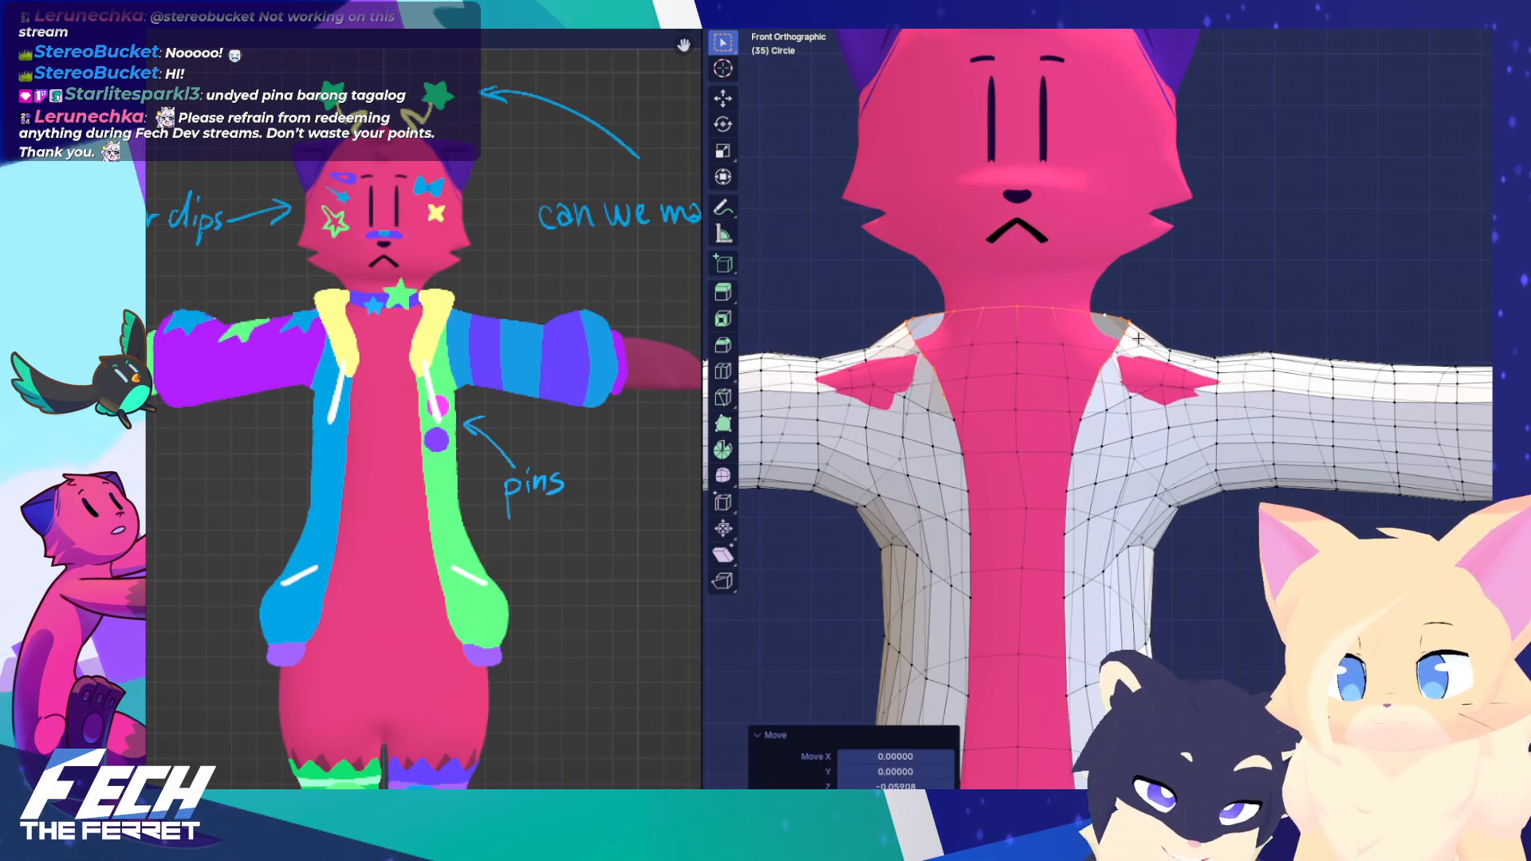
Move the neckline edge -0.05107 along Z with a small proportional editing radius
key(g)
key(z)
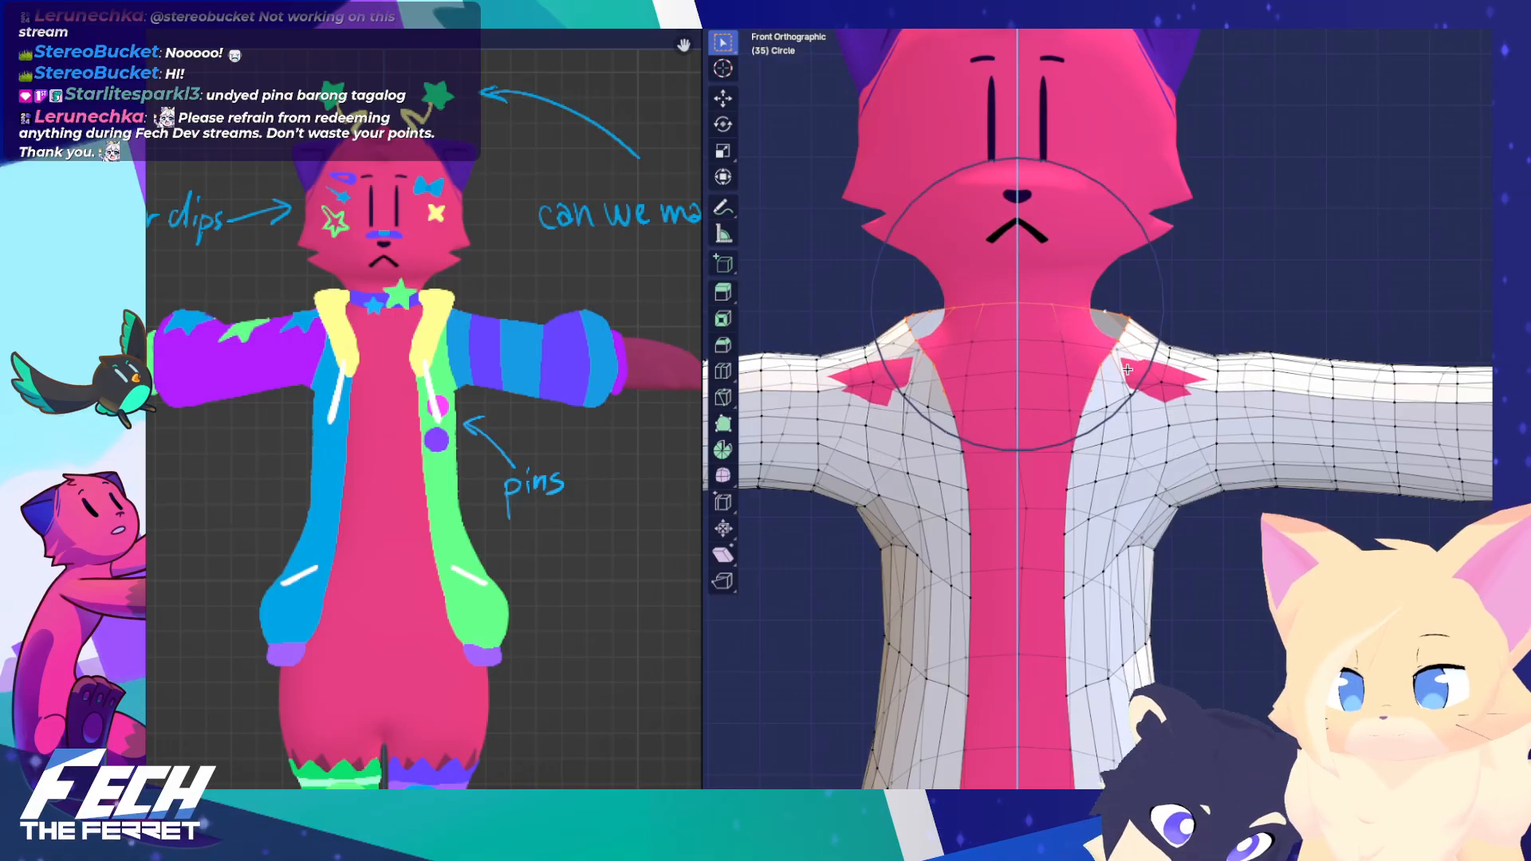
scroll(1123, 376, up, 3)
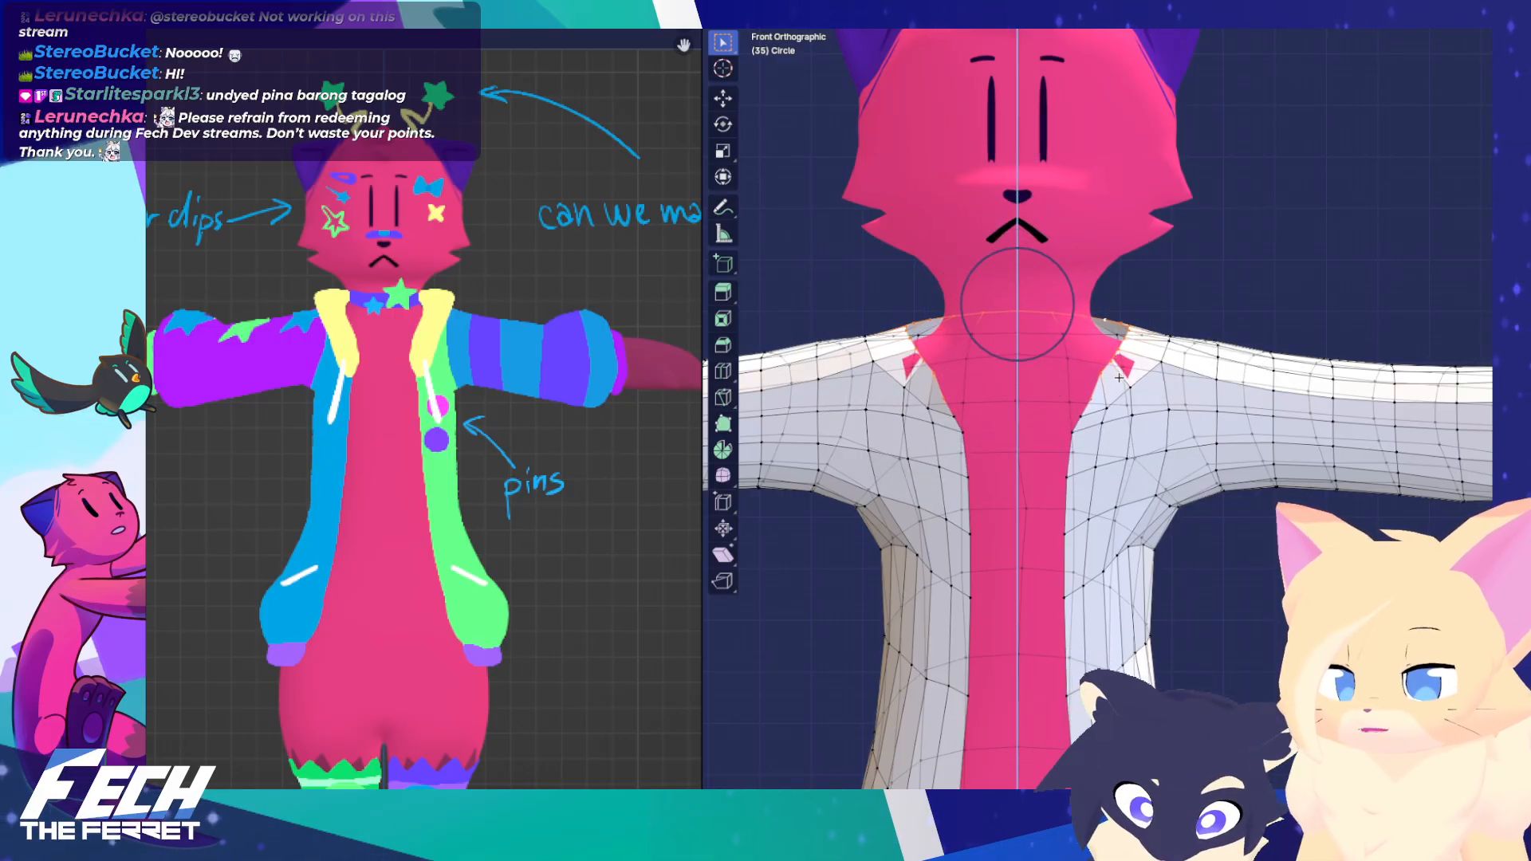
click(1119, 368)
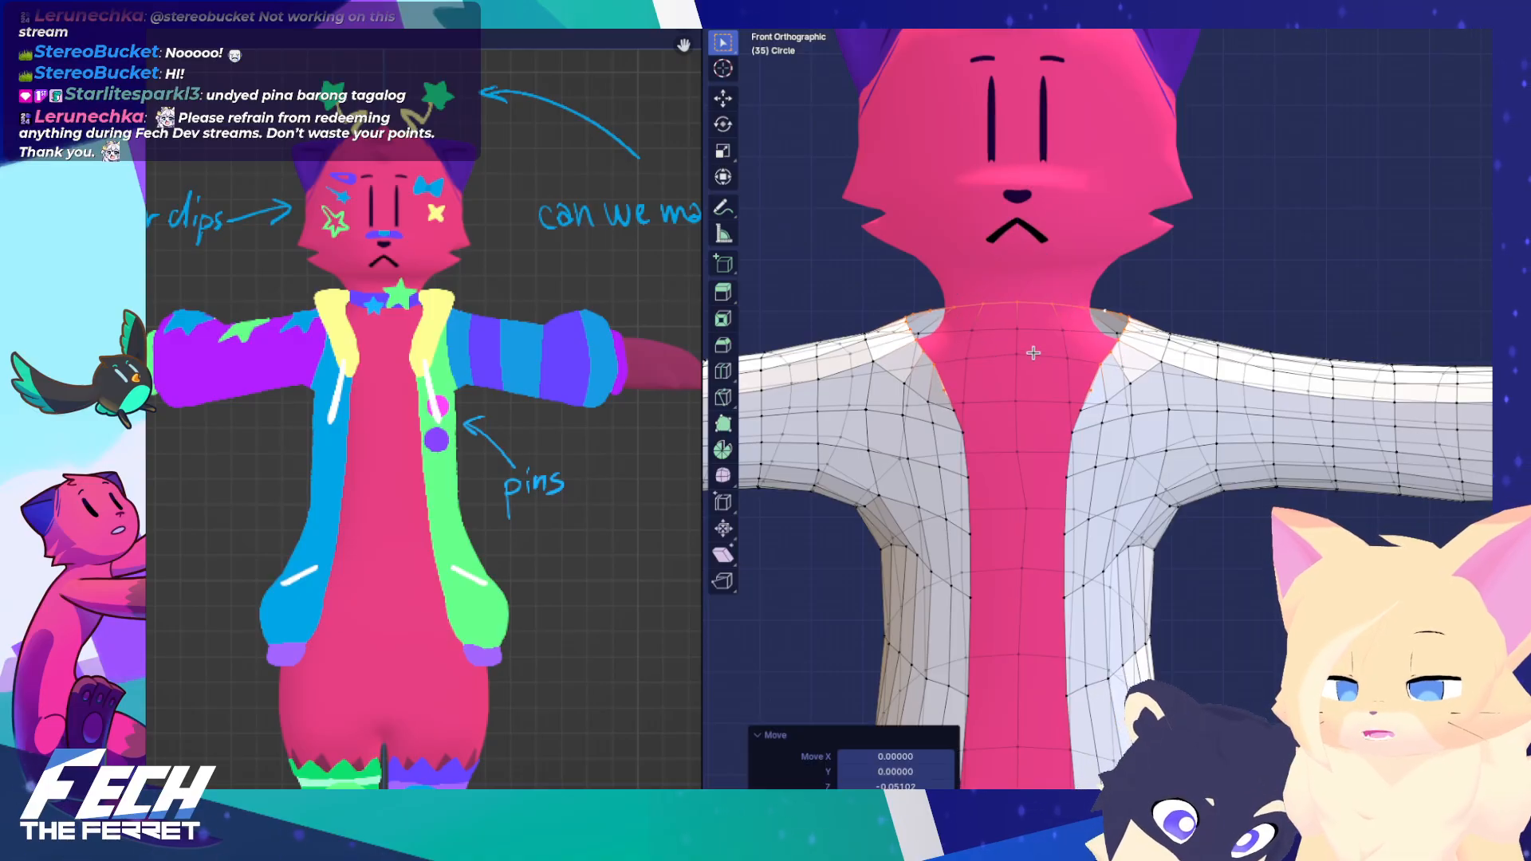
Touch up the jacket's upper back in Sculpt Mode to cover the body poking through, checking the fit from all around
middle_drag(1027, 351, 752, 387)
key(ctrl+Tab)
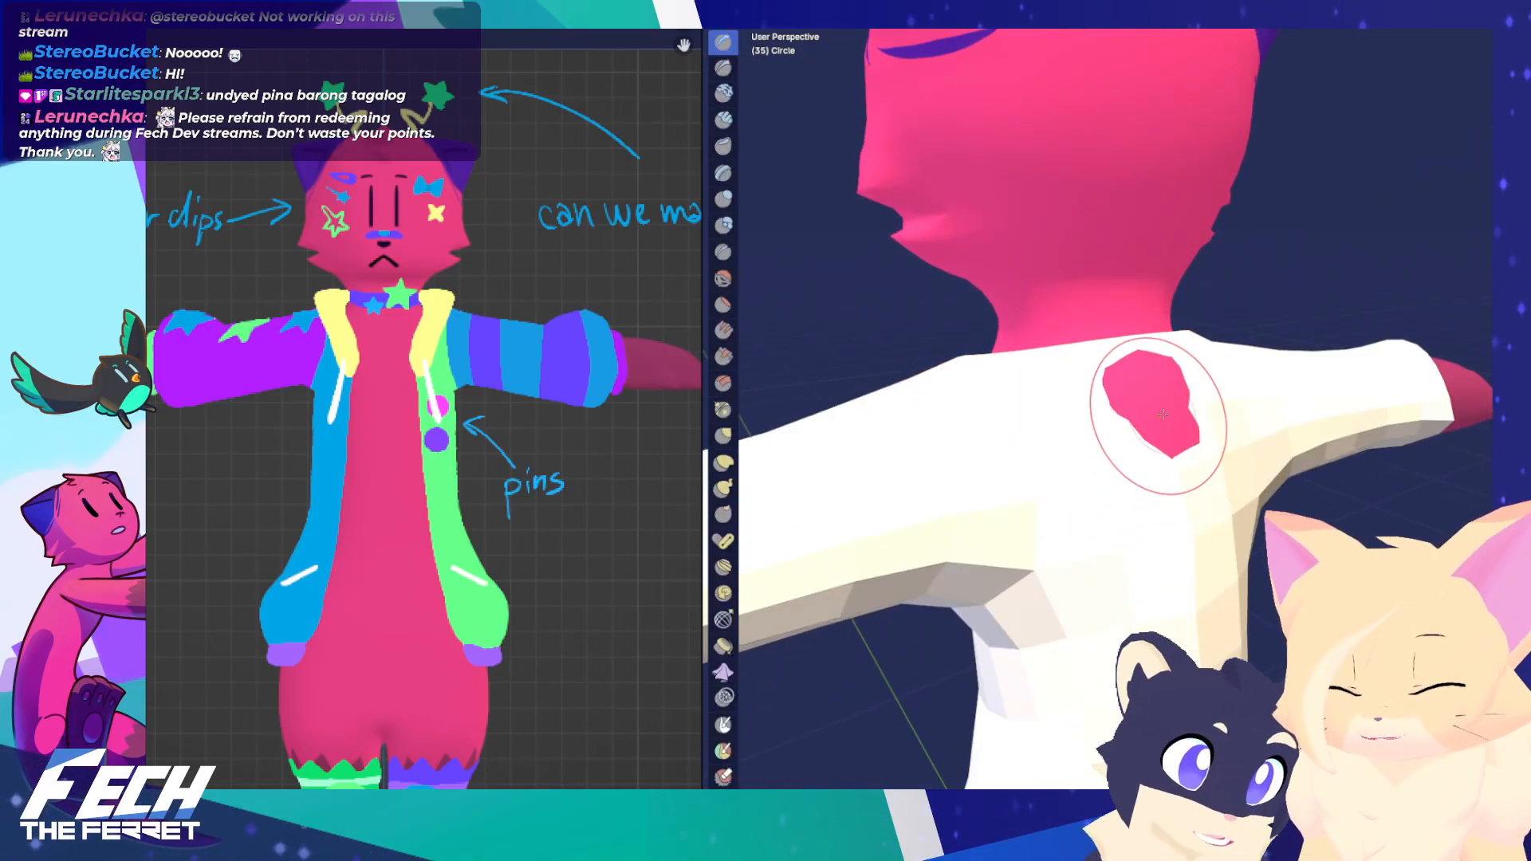
middle_drag(1143, 455, 1083, 593)
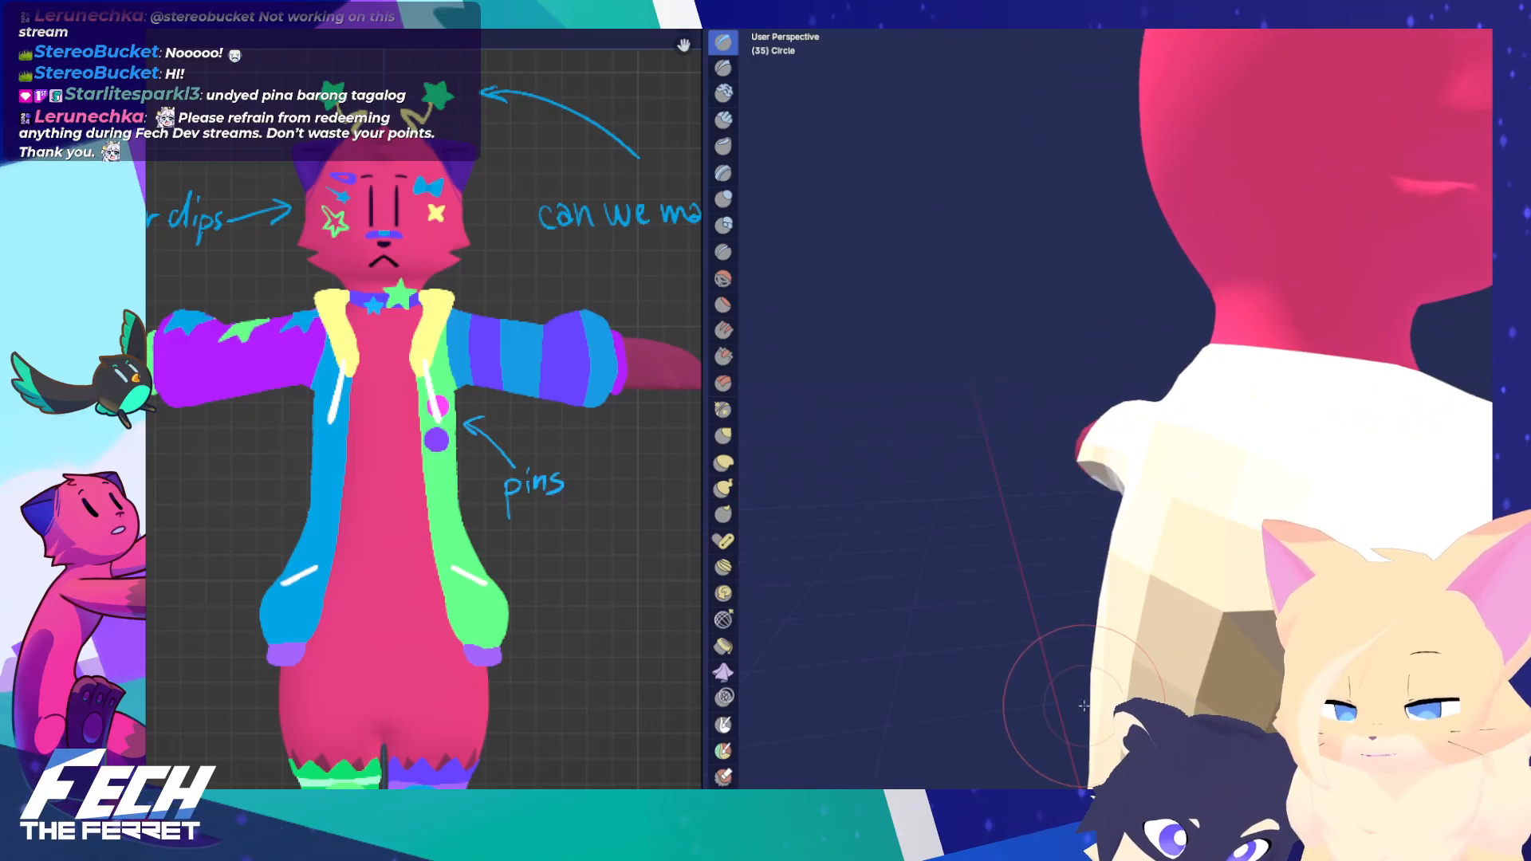
middle_drag(1083, 706, 1139, 355)
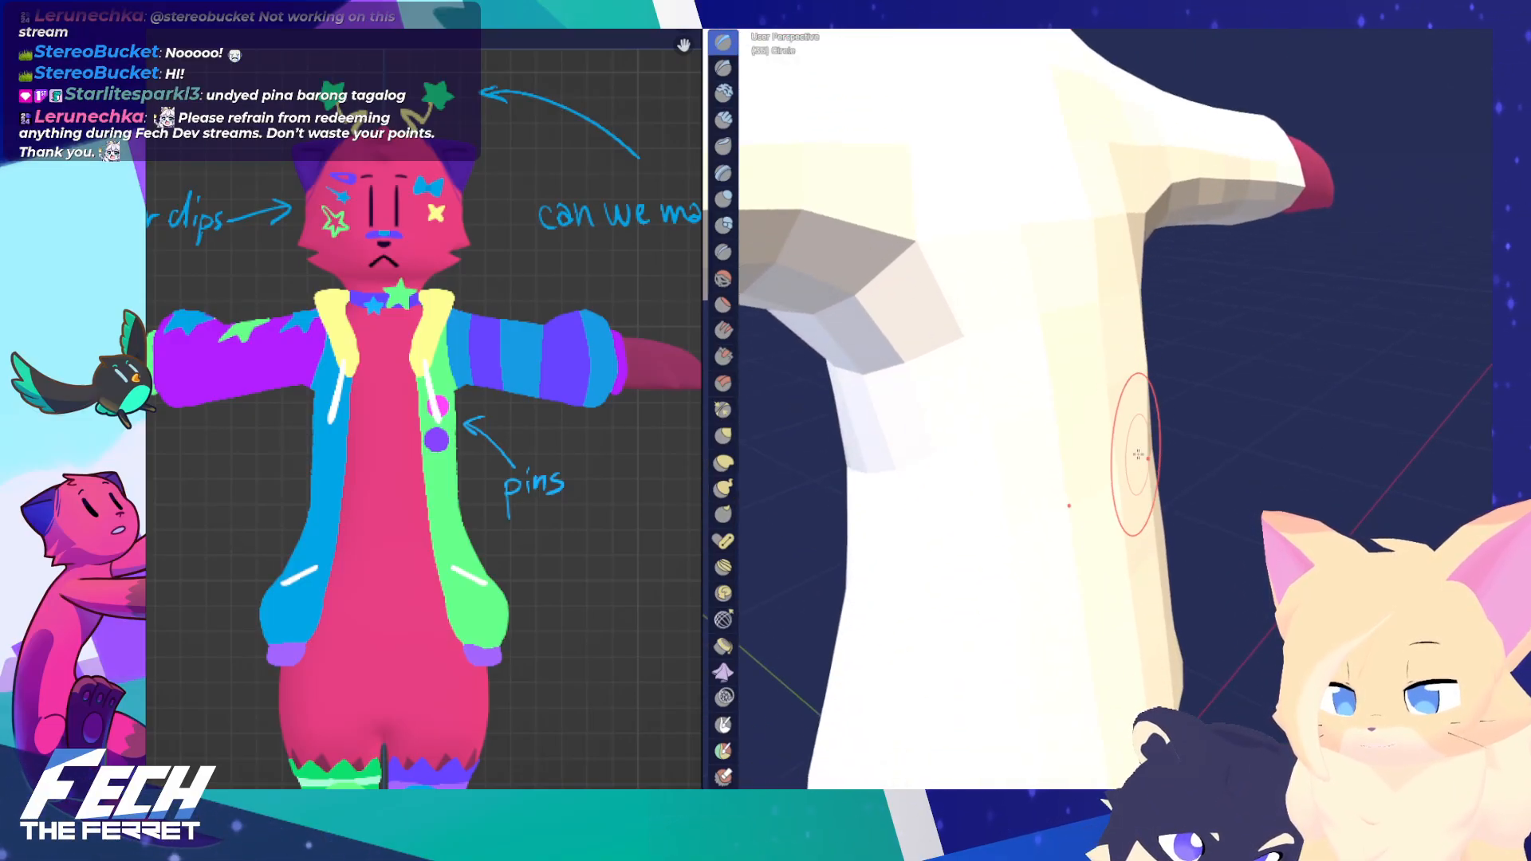
key(KP_3)
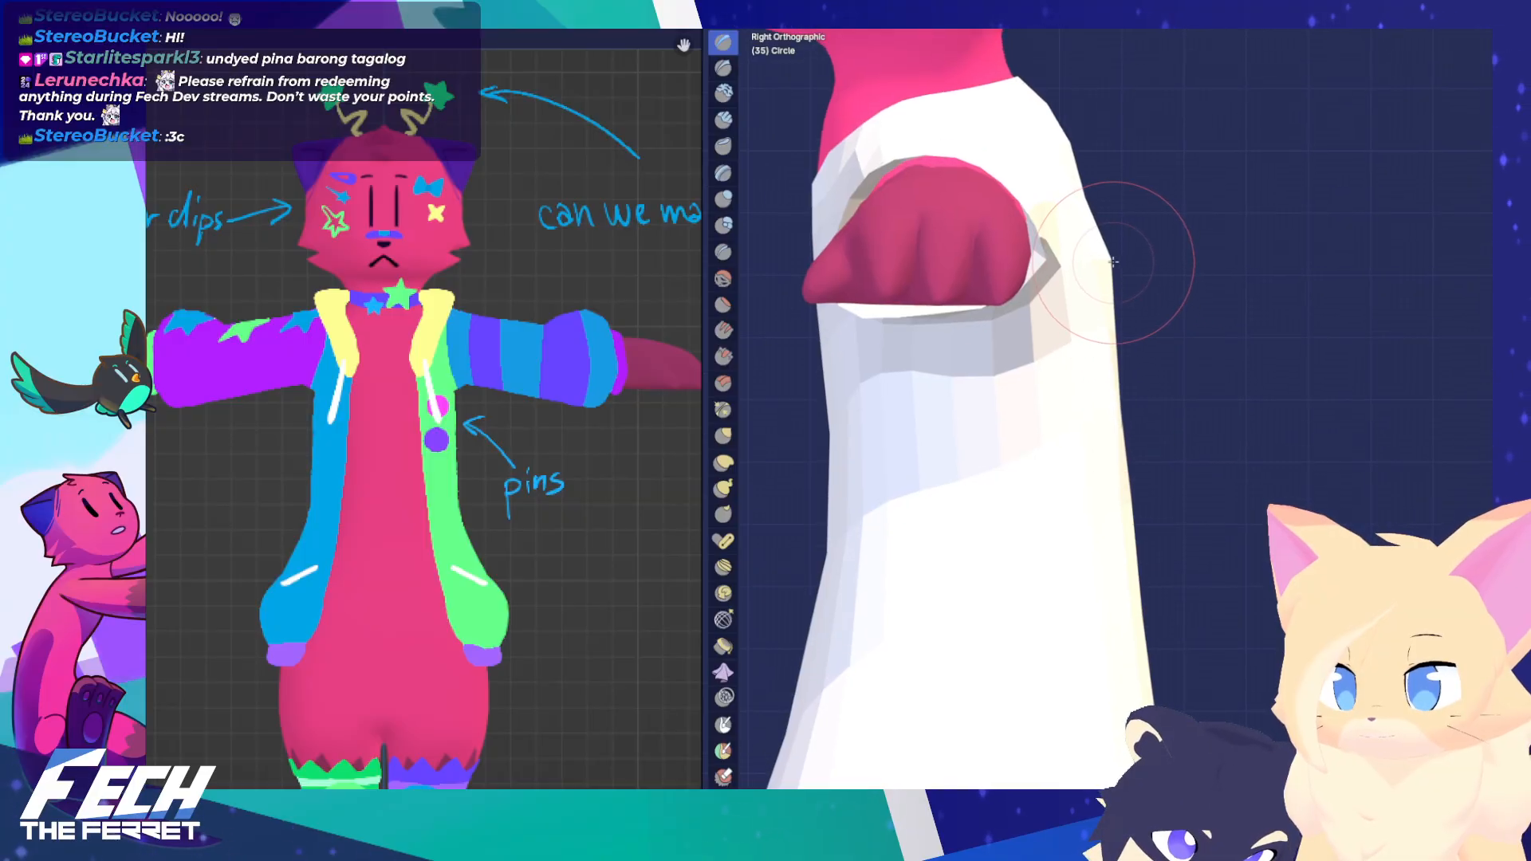
mouse_move(1105, 257)
middle_down()
mouse_move(1127, 256)
mouse_move(1089, 418)
middle_up()
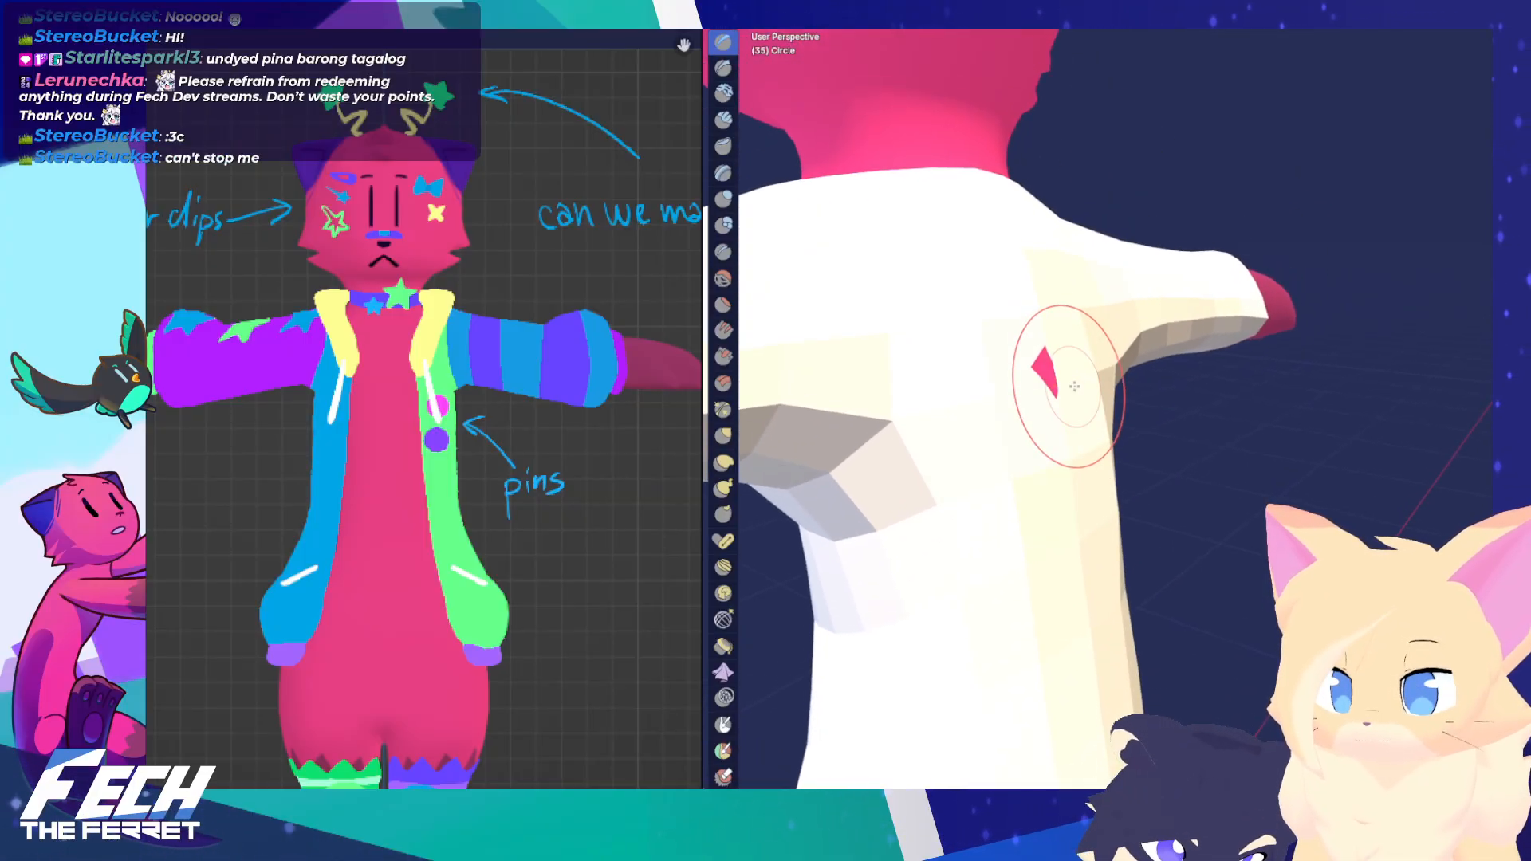
mouse_move(1079, 434)
middle_down()
mouse_move(832, 369)
mouse_move(854, 399)
mouse_move(955, 436)
mouse_move(1108, 449)
mouse_move(1087, 365)
mouse_move(995, 318)
middle_up()
key(KP_1)
scroll(1117, 447, down, 4)
scroll(1076, 362, down, 2)
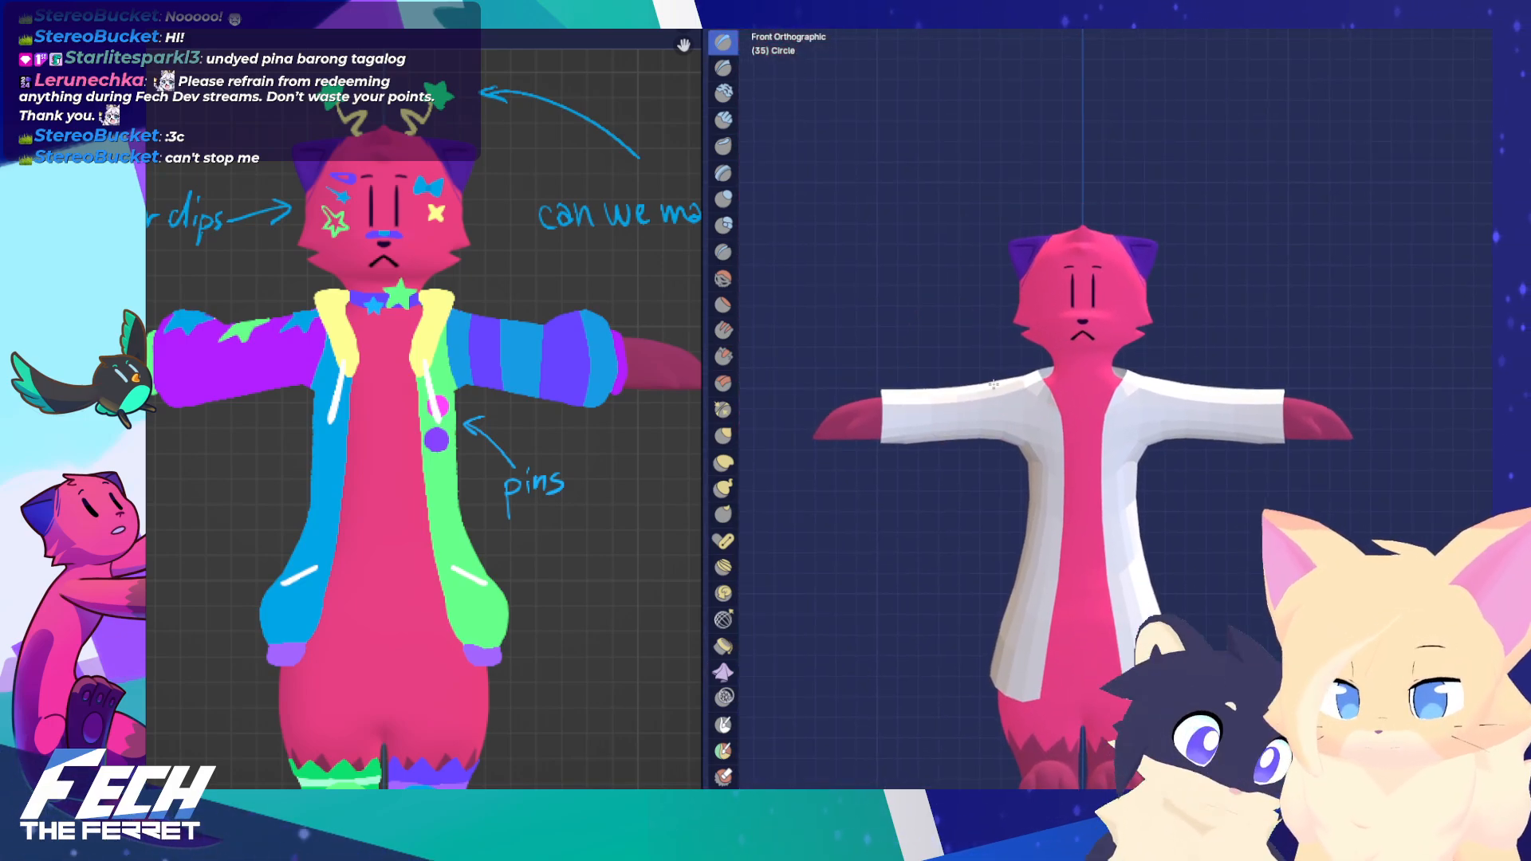
Select only the jacket's hem loop in Edit Mode and raise it 0.22529 along Z with a wide proportional editing radius
key(Tab)
shift+middle_drag(1143, 556, 1125, 464)
key(alt+a)
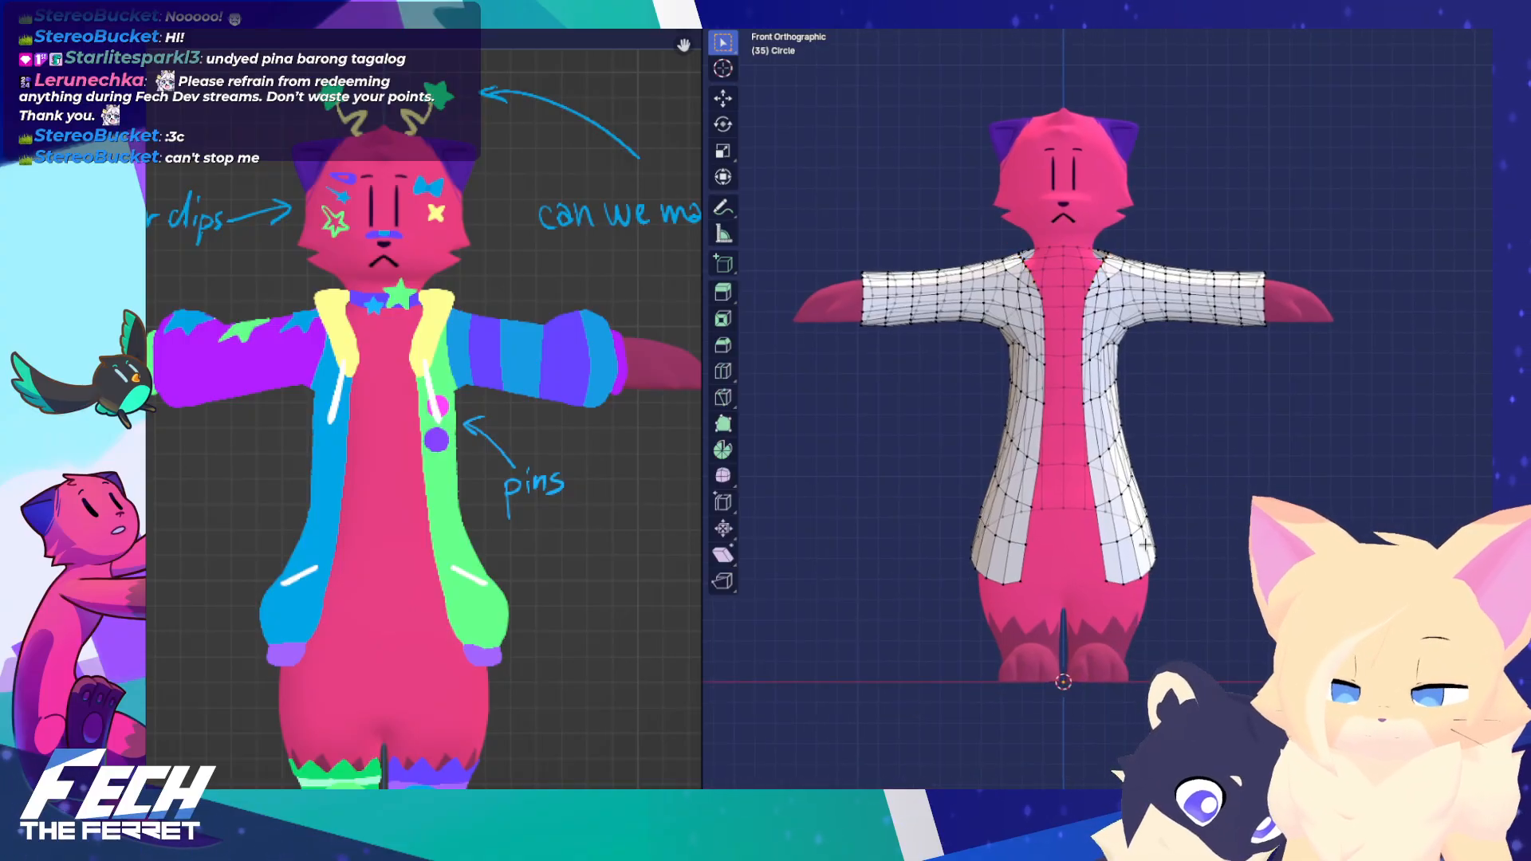
key(z)
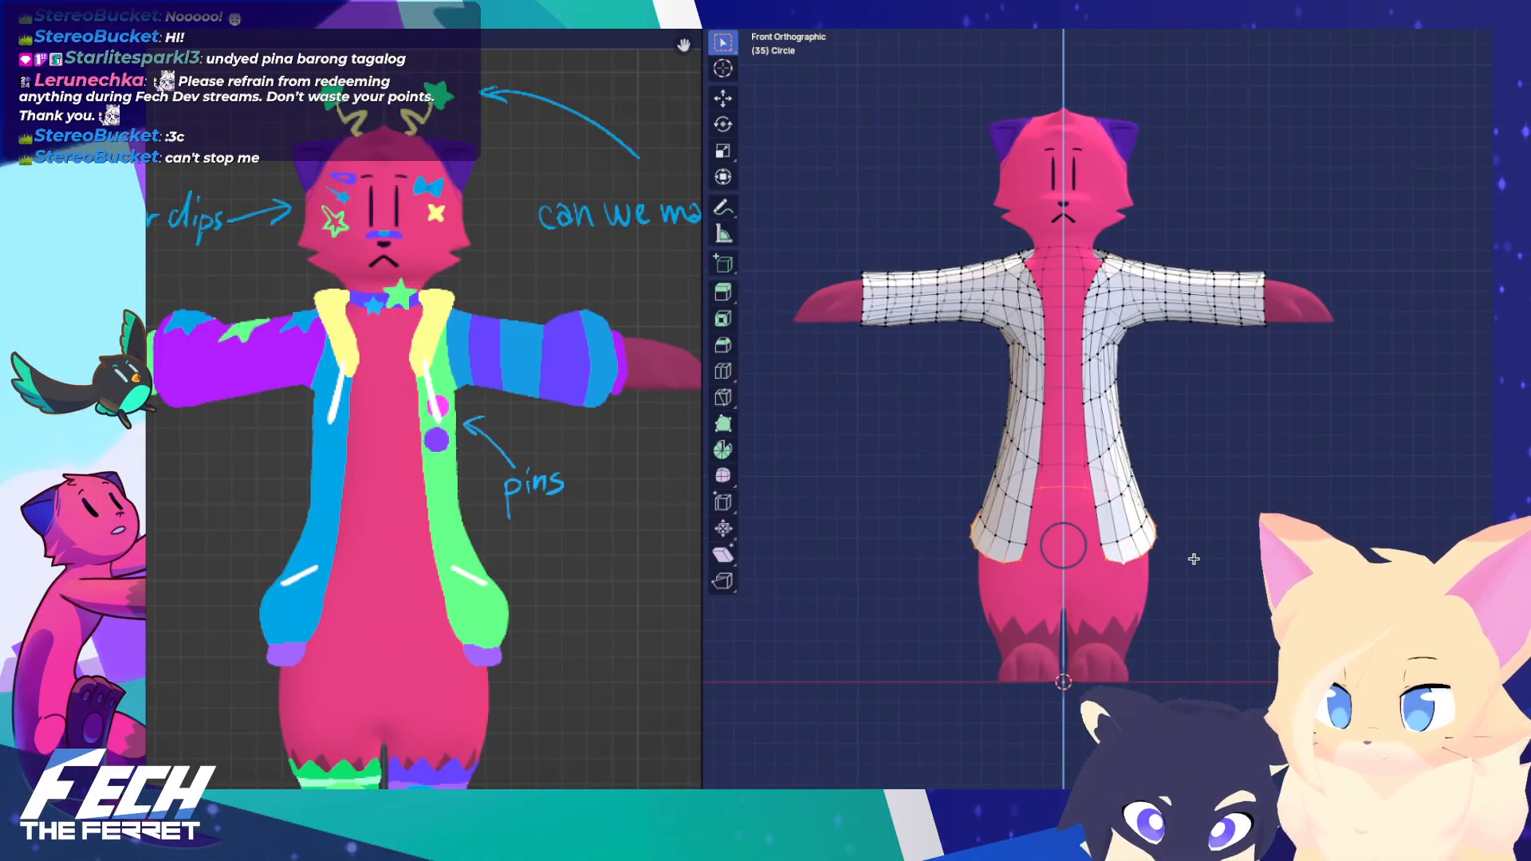
scroll(1190, 570, up, 8)
scroll(1180, 534, down, 3)
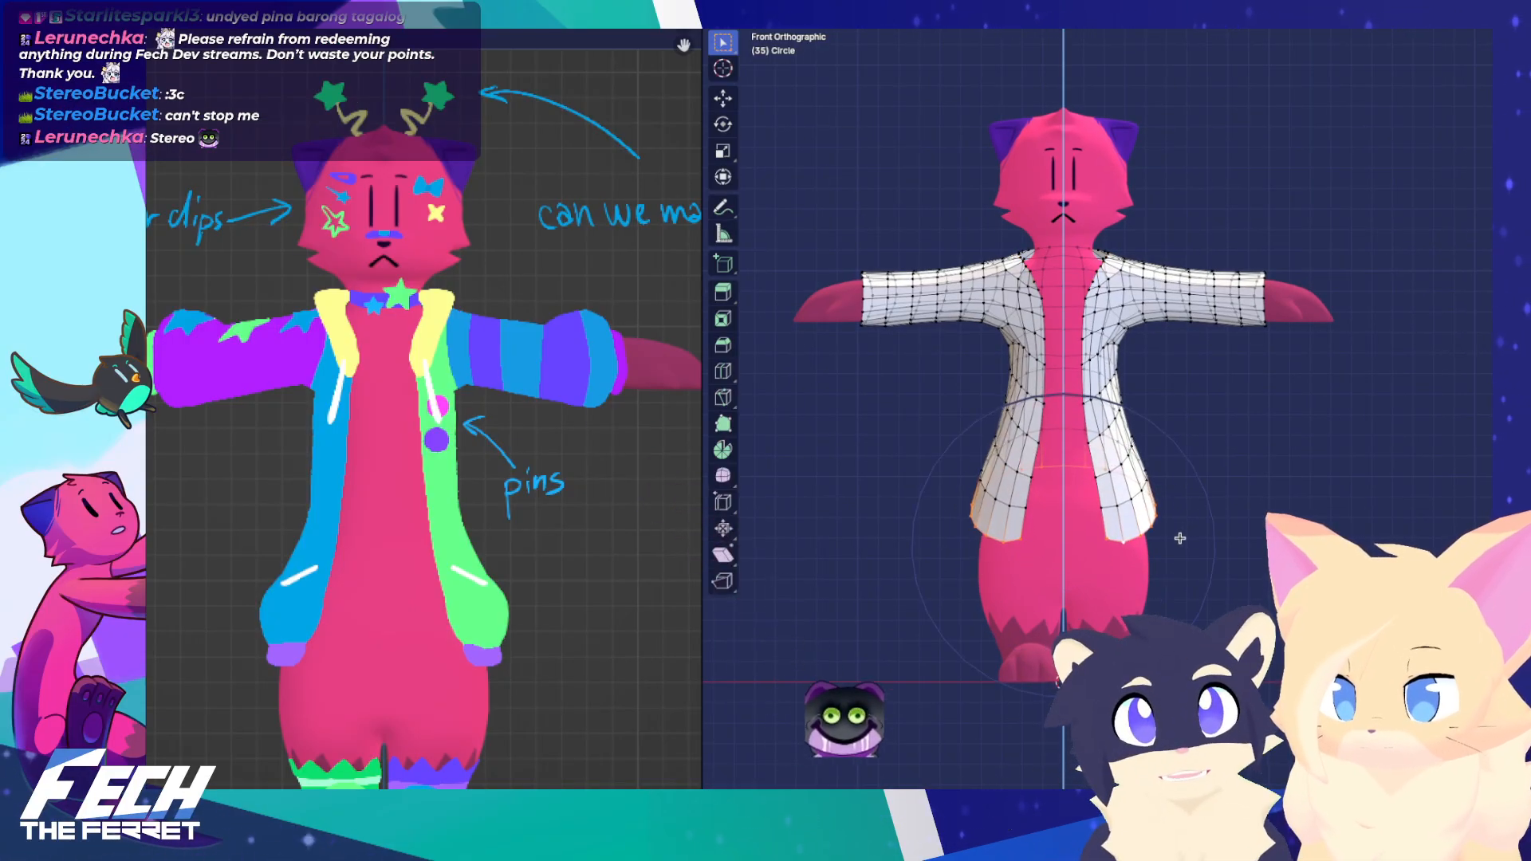
click(1180, 534)
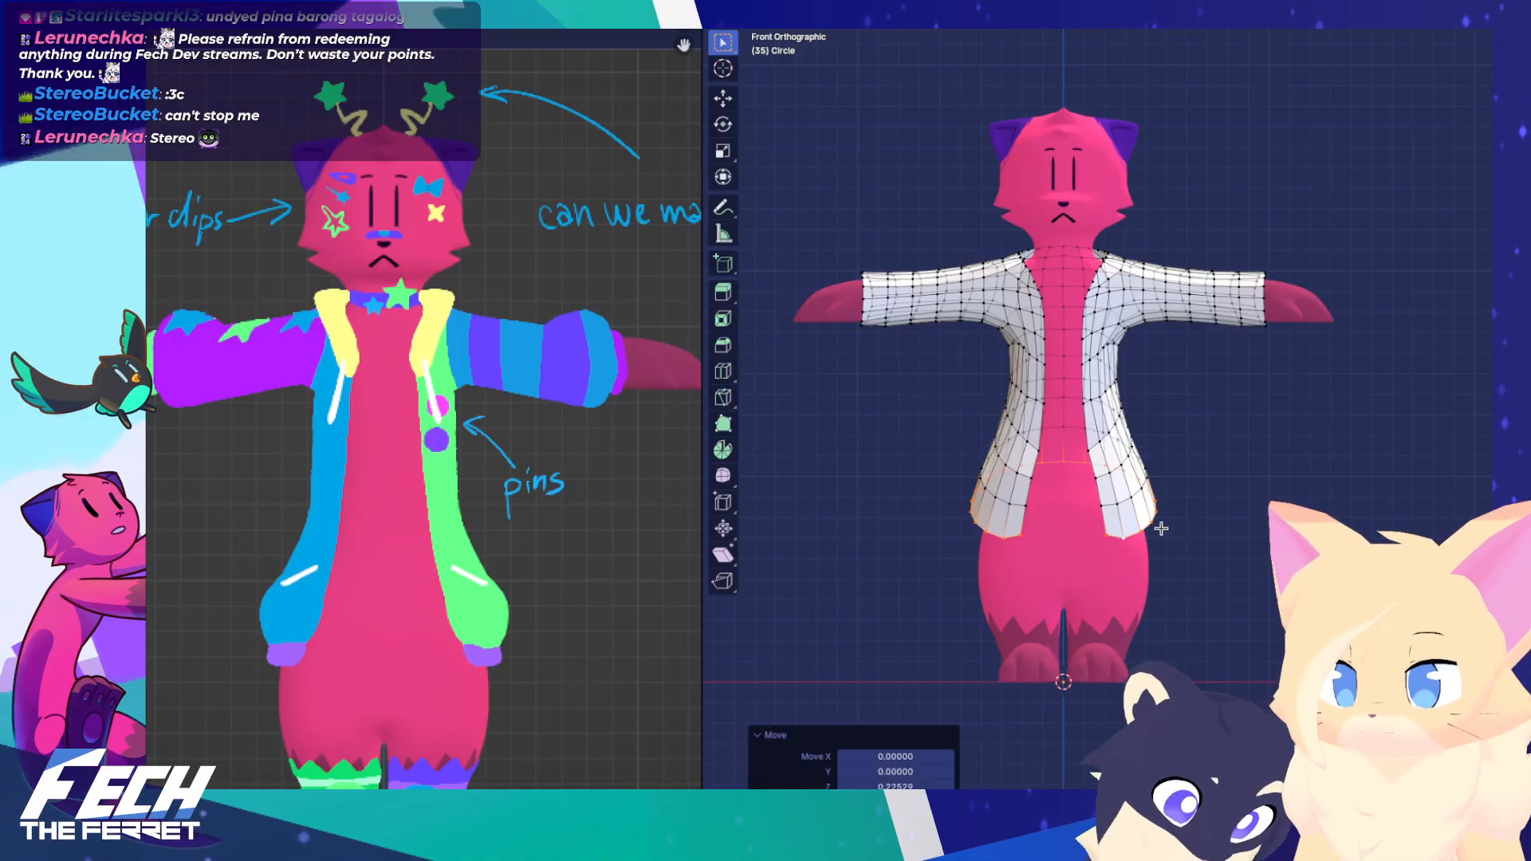
Scale the jacket's hem by 0.807 along Z with proportional editing to make its slope flatter in side view
middle_drag(1181, 534, 1250, 493)
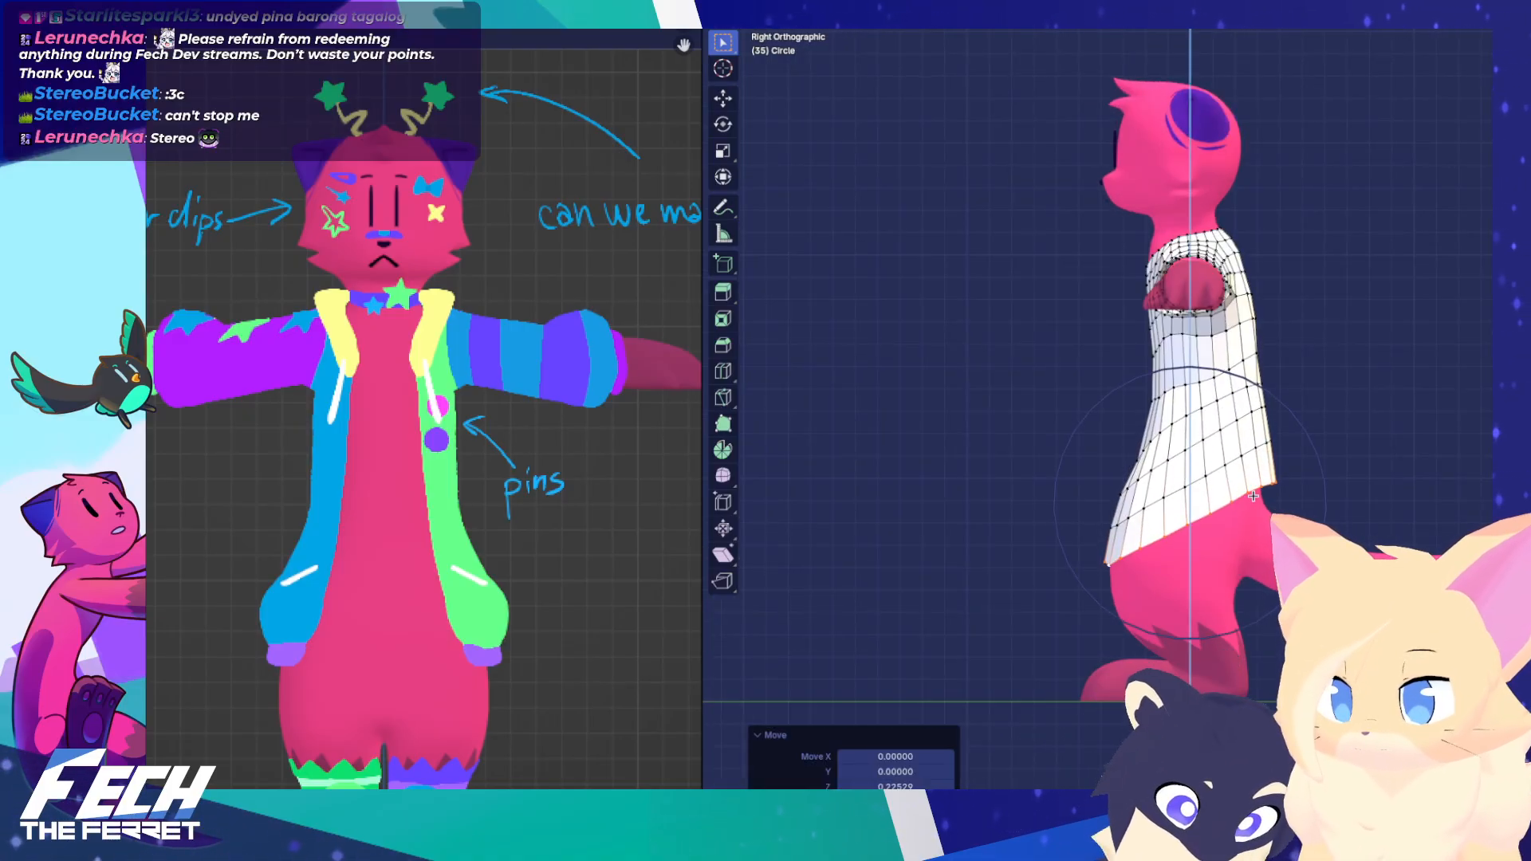
key(g)
key(z)
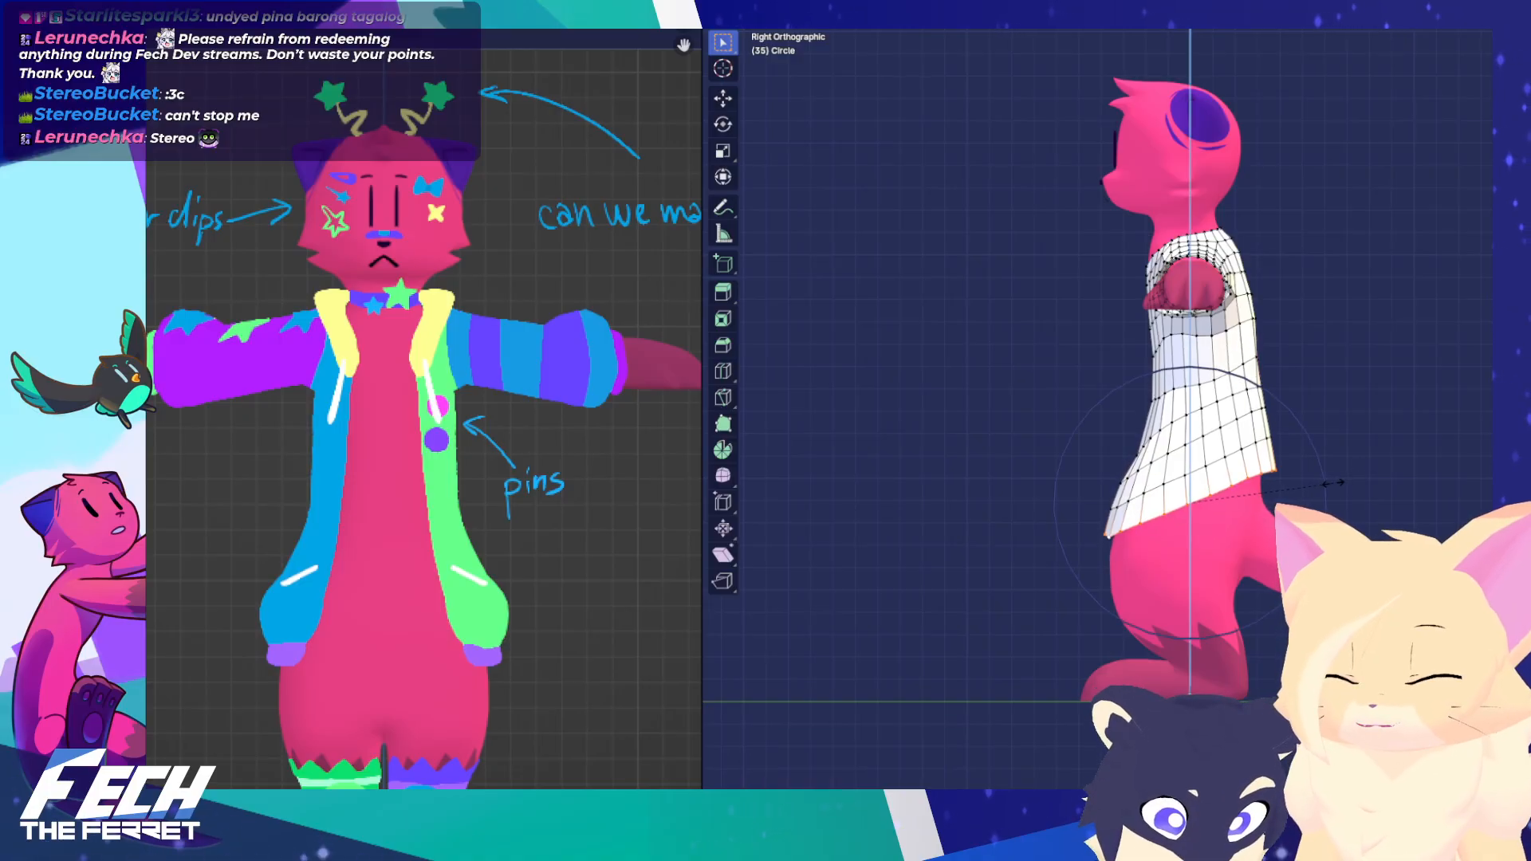
click(1328, 482)
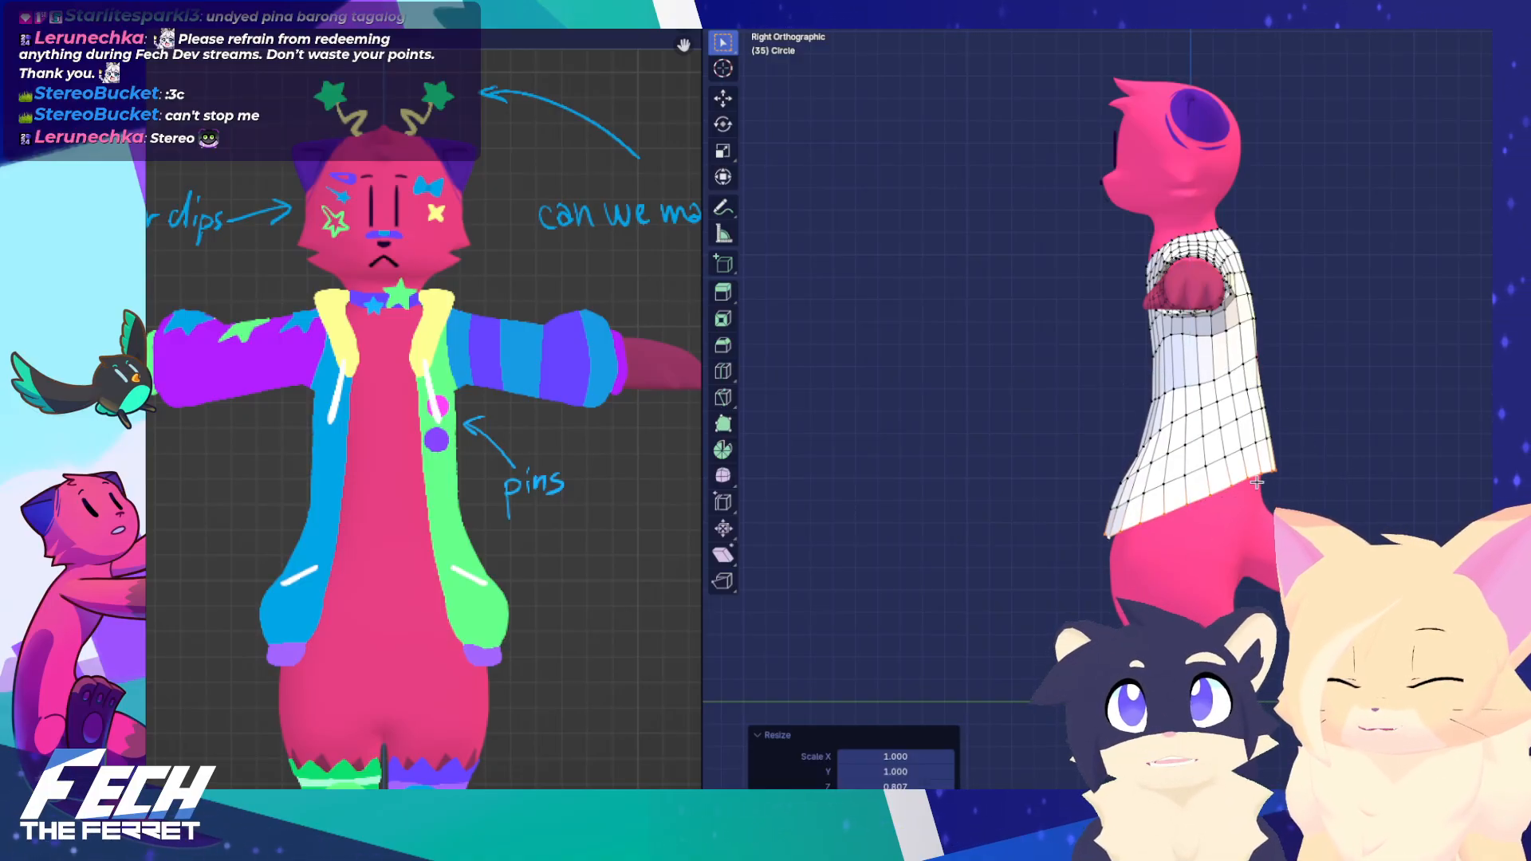
key(ctrl+z)
Even out the middle of the jacket's back in Sculpt Mode so the body is covered, and check the silhouette
key(Tab)
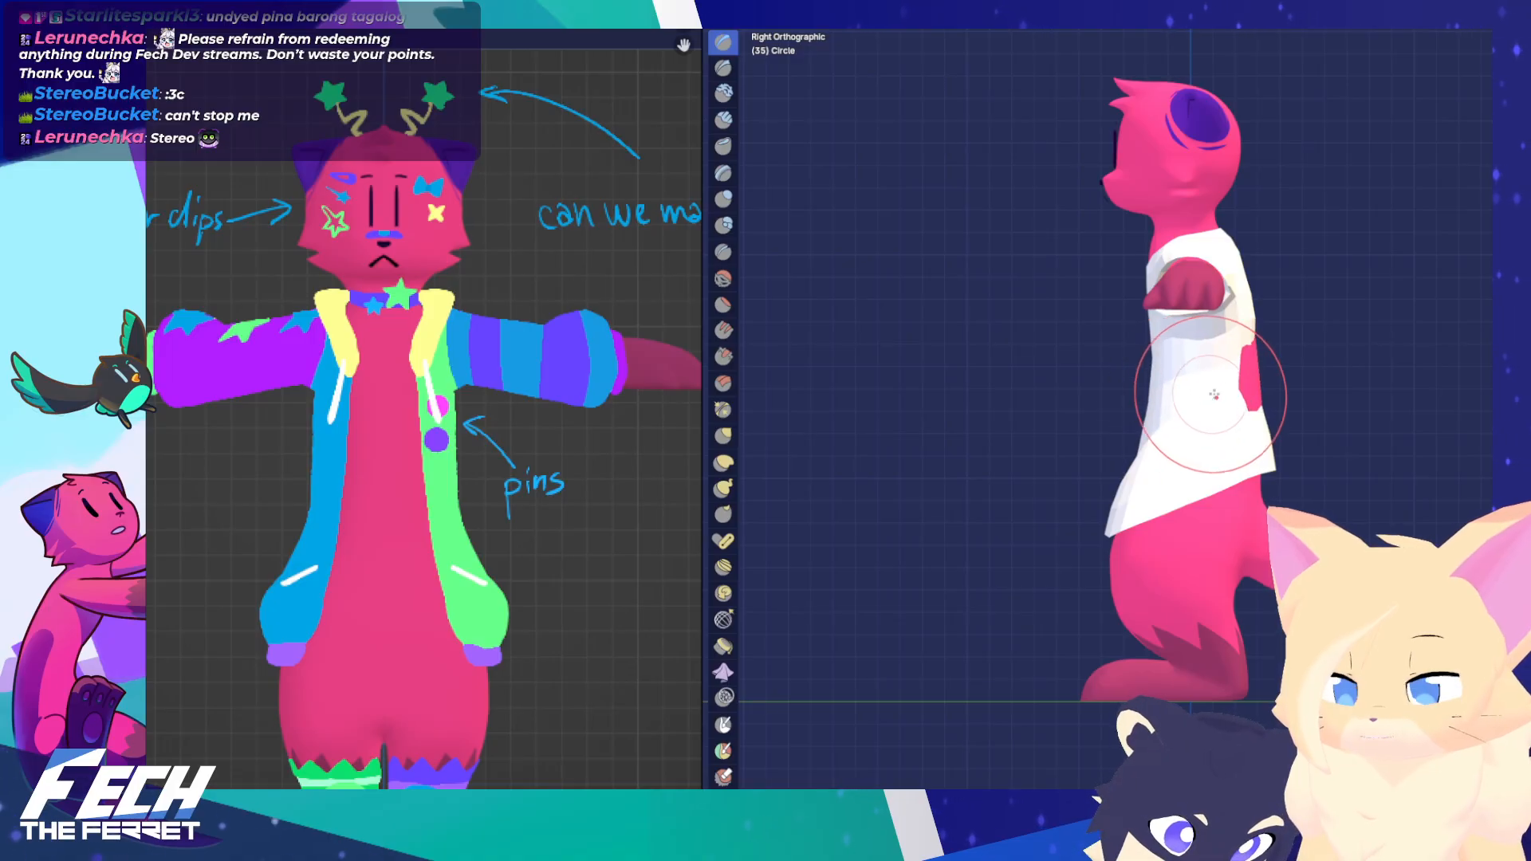
scroll(1220, 406, up, 4)
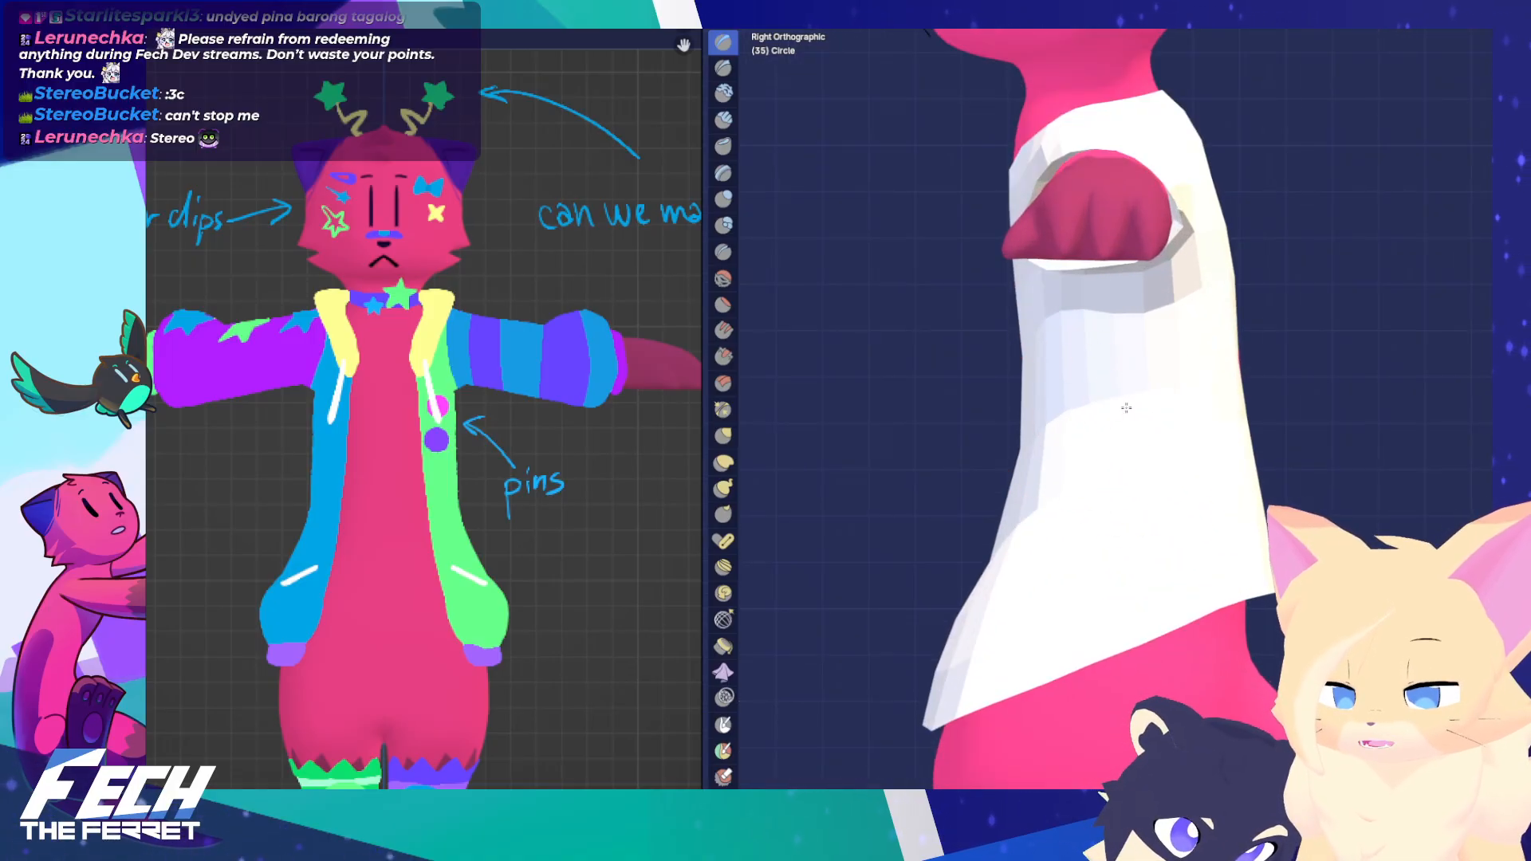
middle_drag(1197, 391, 1130, 394)
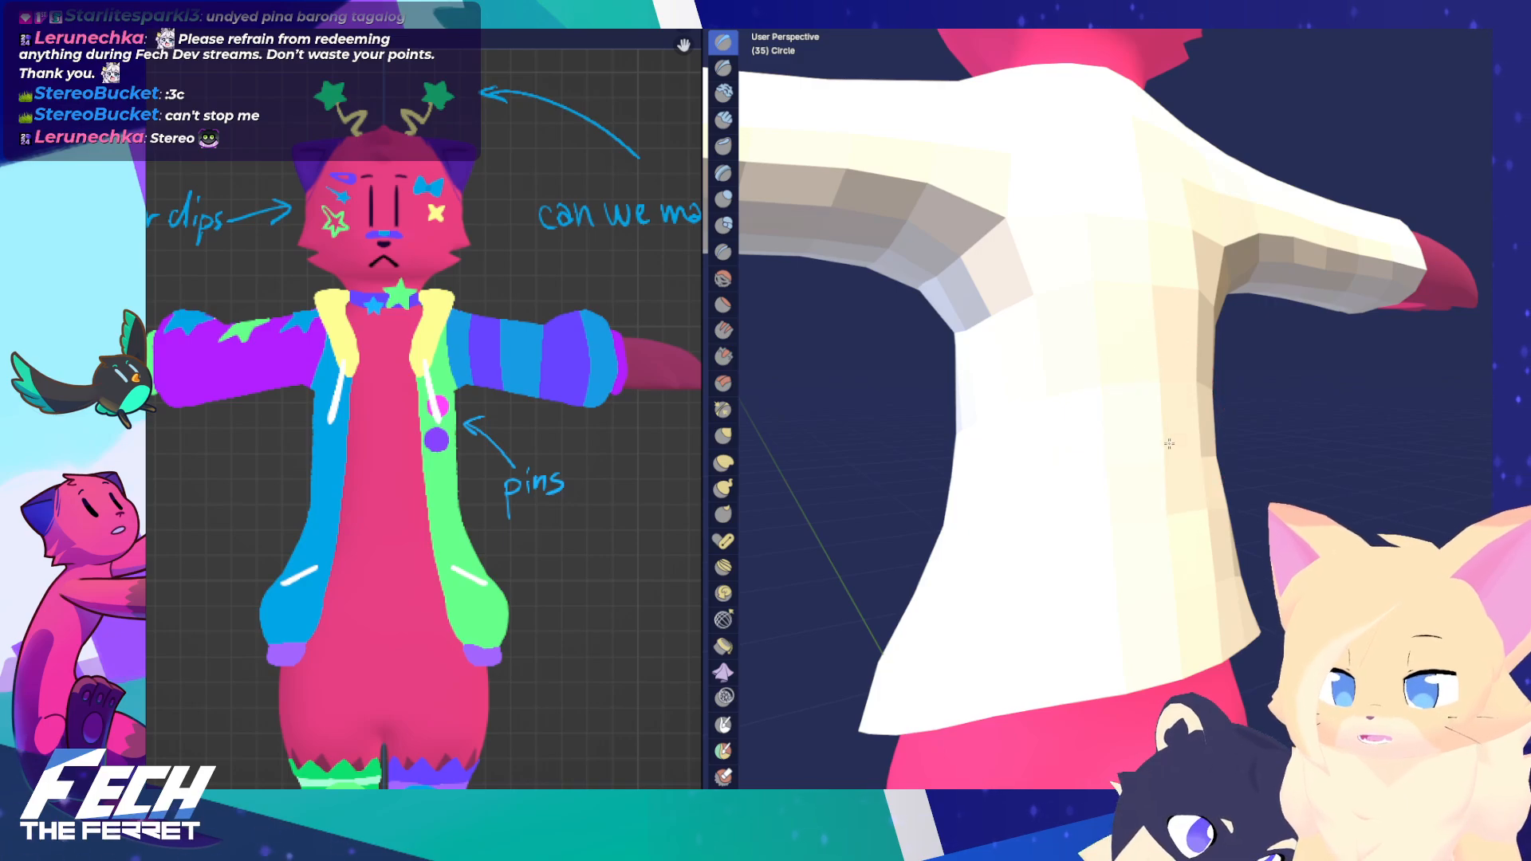
middle_drag(1120, 536, 969, 509)
key(KP_1)
scroll(1152, 503, down, 2)
shift+middle_drag(1100, 507, 993, 539)
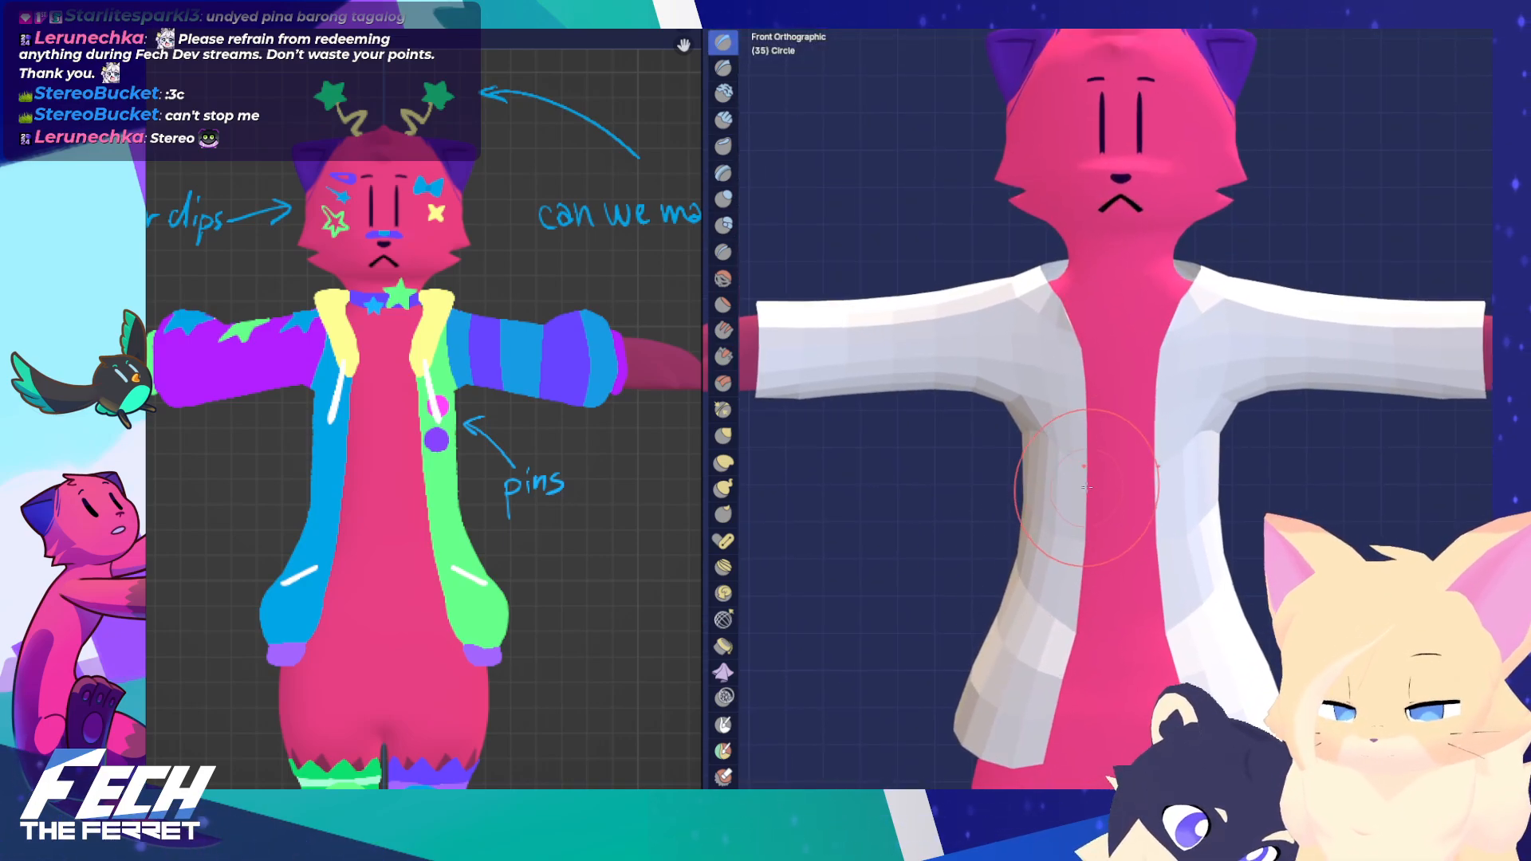
scroll(1036, 526, down, 3)
Add single horizontal loop cuts around the jacket's lower flare above the hem, leaving them centred between the existing edges
key(Tab)
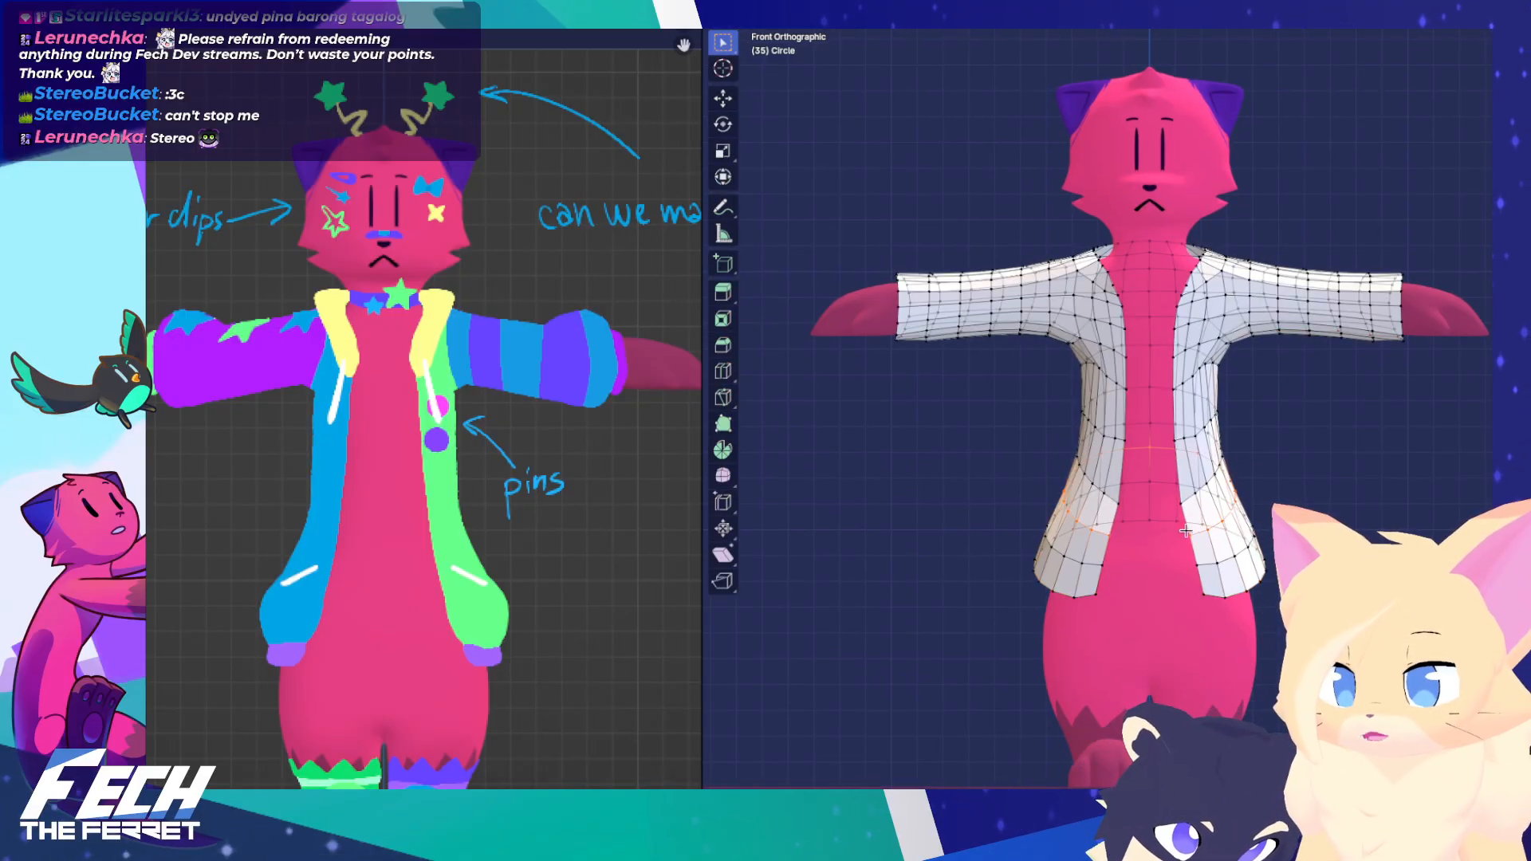
click(1049, 523)
right_click(1050, 523)
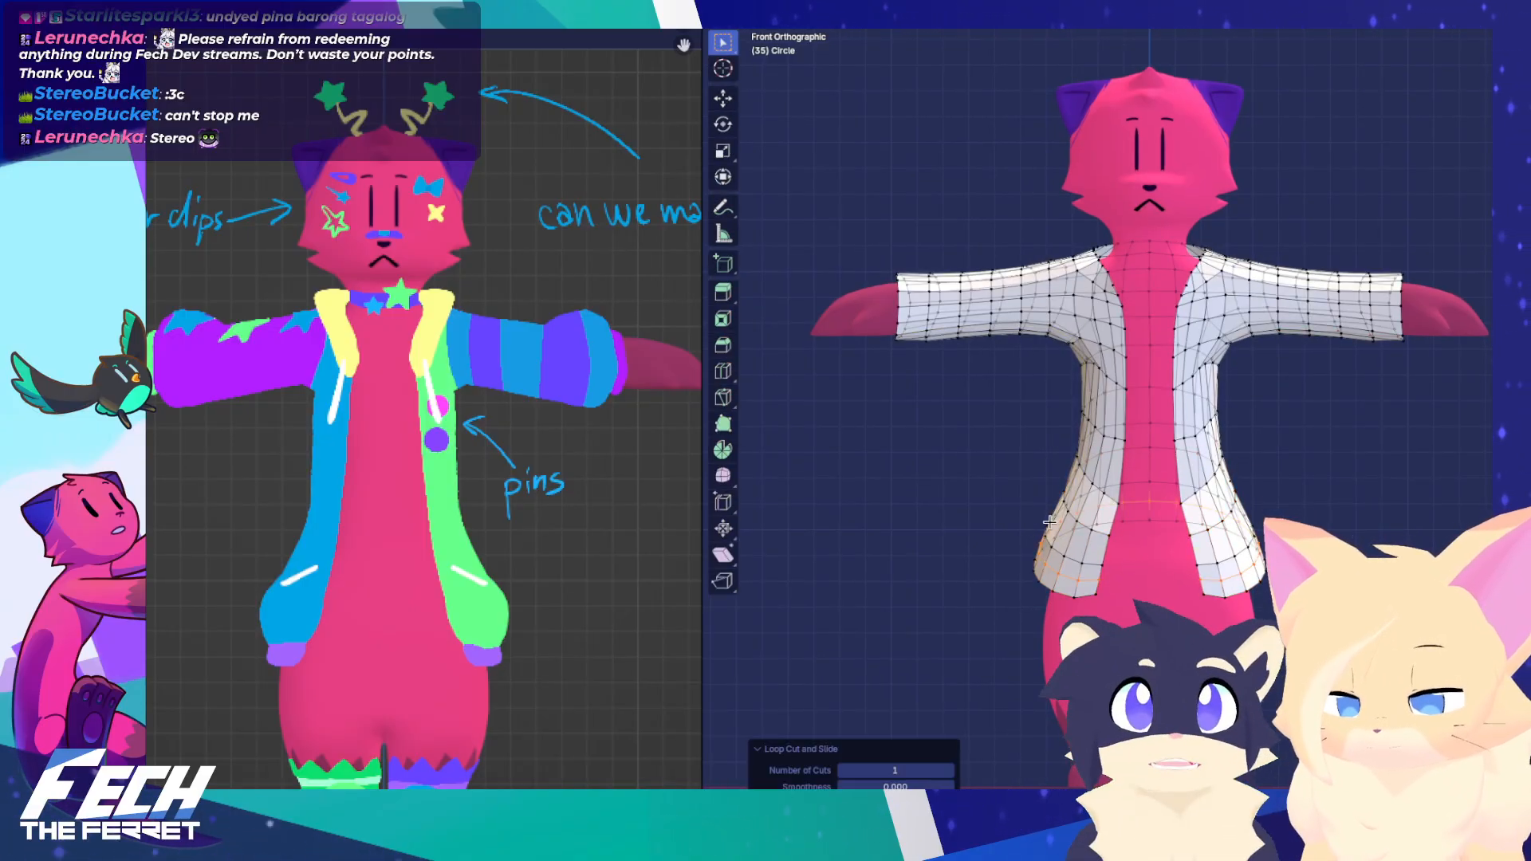
key(ctrl+r)
click(1053, 514)
right_click(1052, 514)
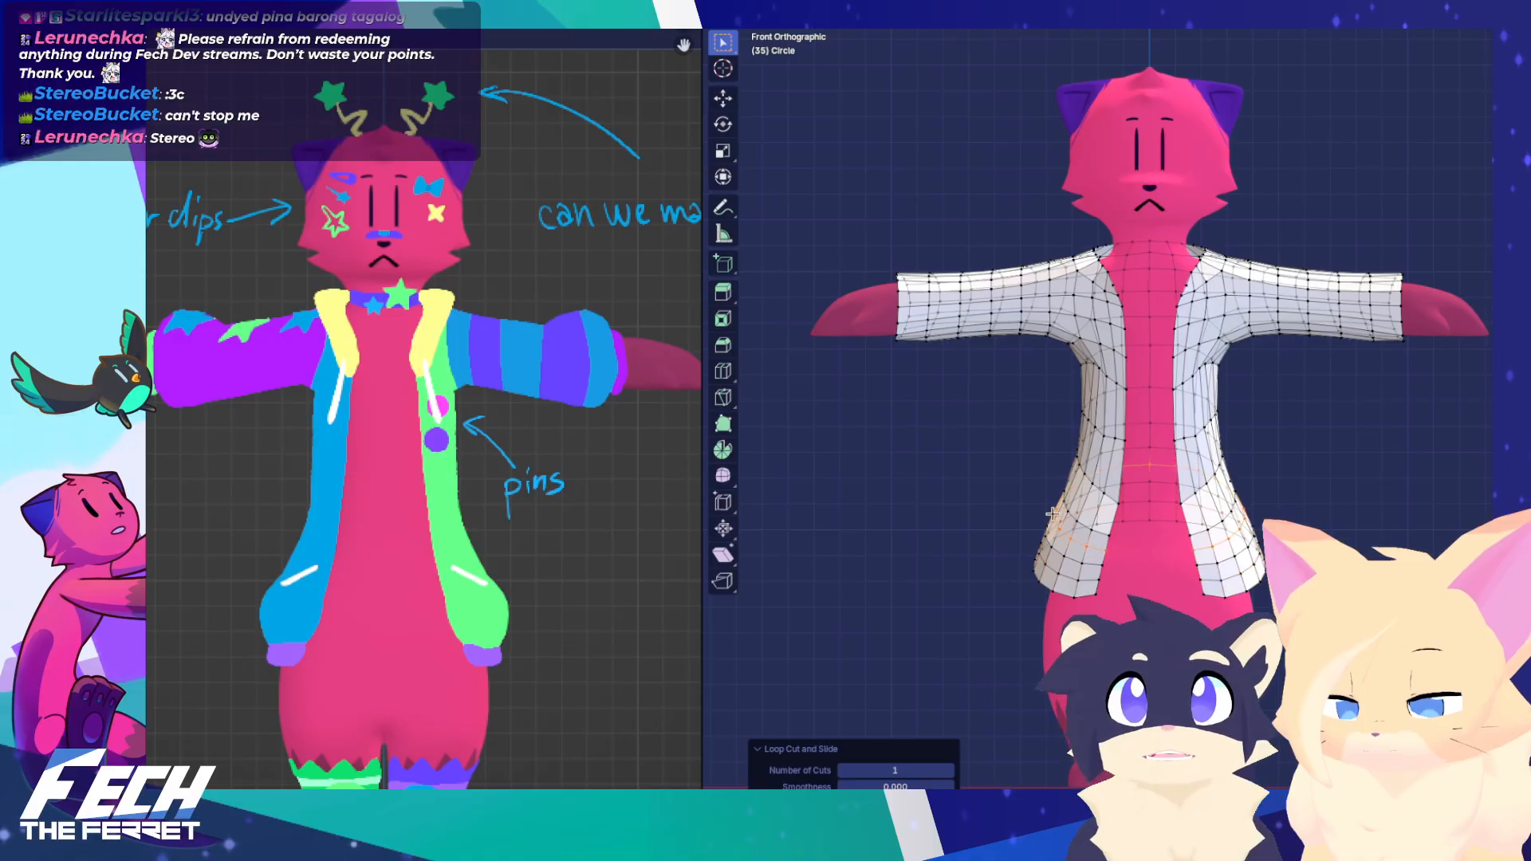
key(ctrl+r)
Select the edge loop just above the hem and scale it slightly outward with a small proportional editing radius
alt+click(1241, 556)
key(s)
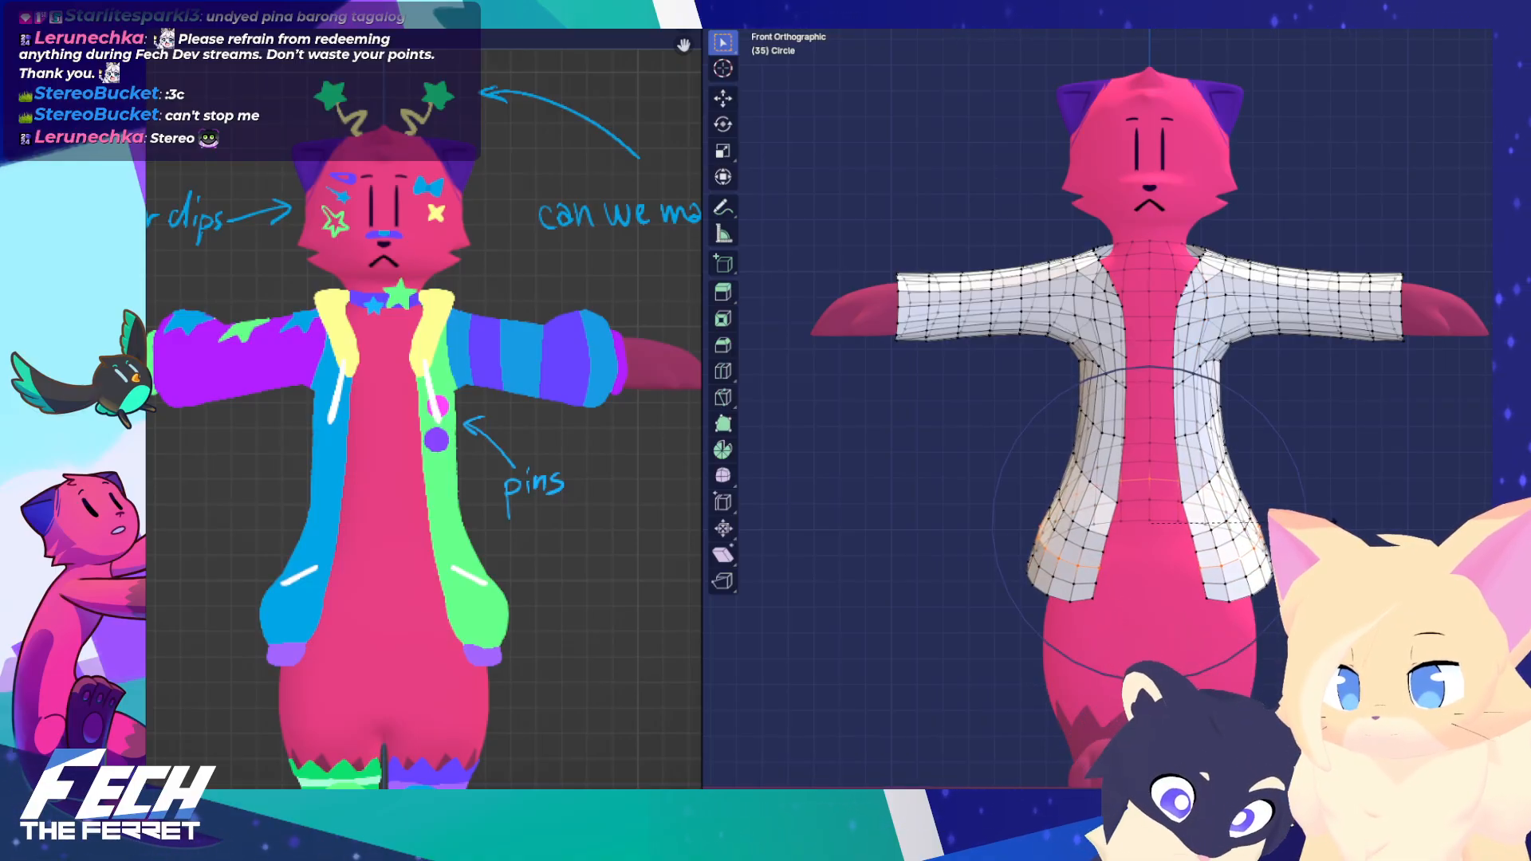
scroll(1308, 530, up, 7)
scroll(1340, 528, up, 4)
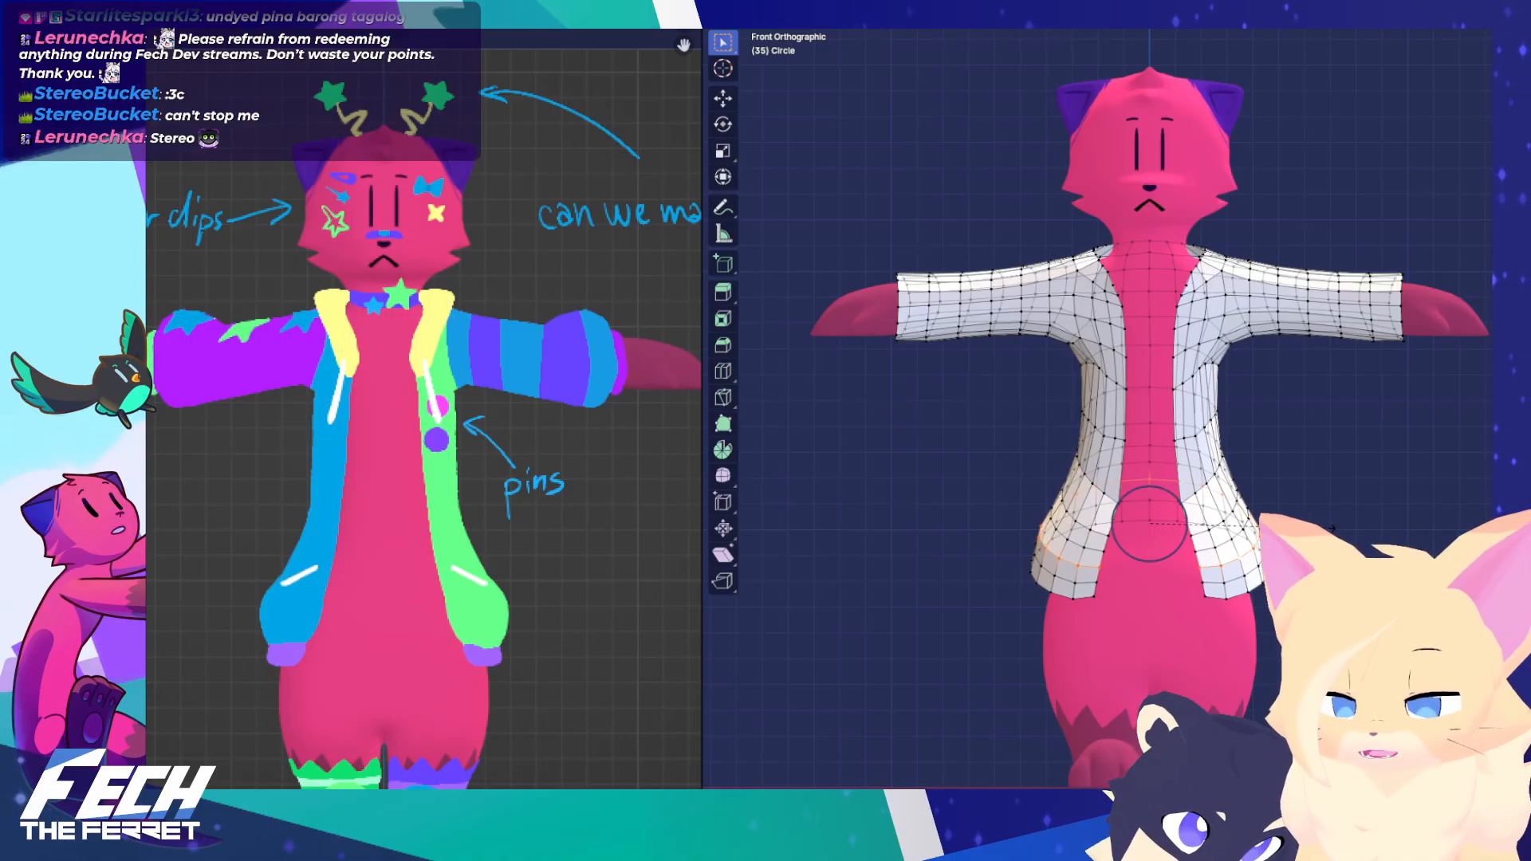
click(1332, 528)
Select a higher edge loop on the lower flare and scale it to 0.975 with proportional editing turned off
alt+click(1221, 523)
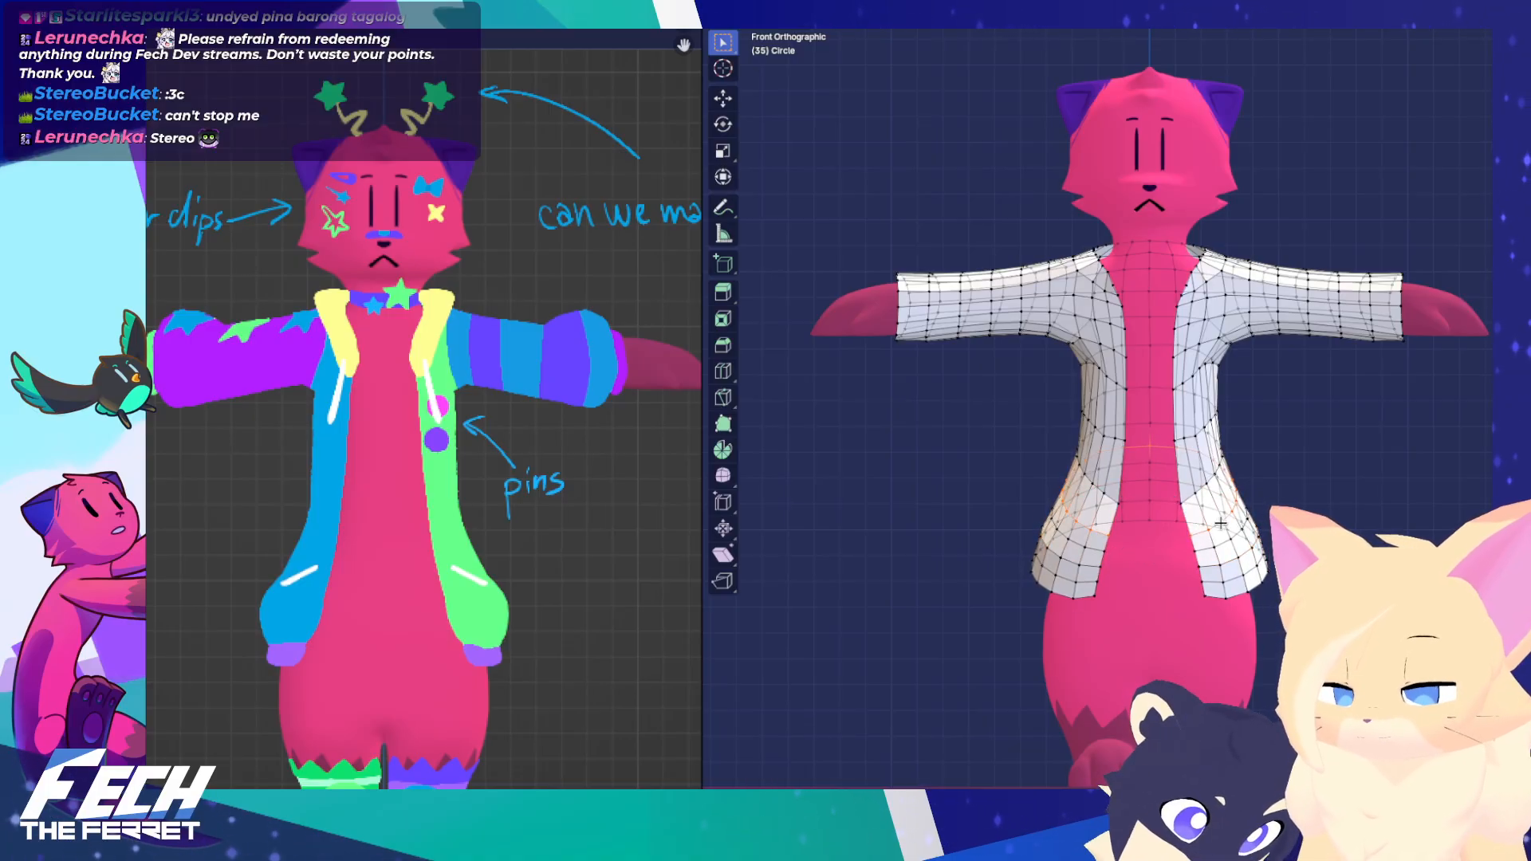
key(o)
click(1287, 501)
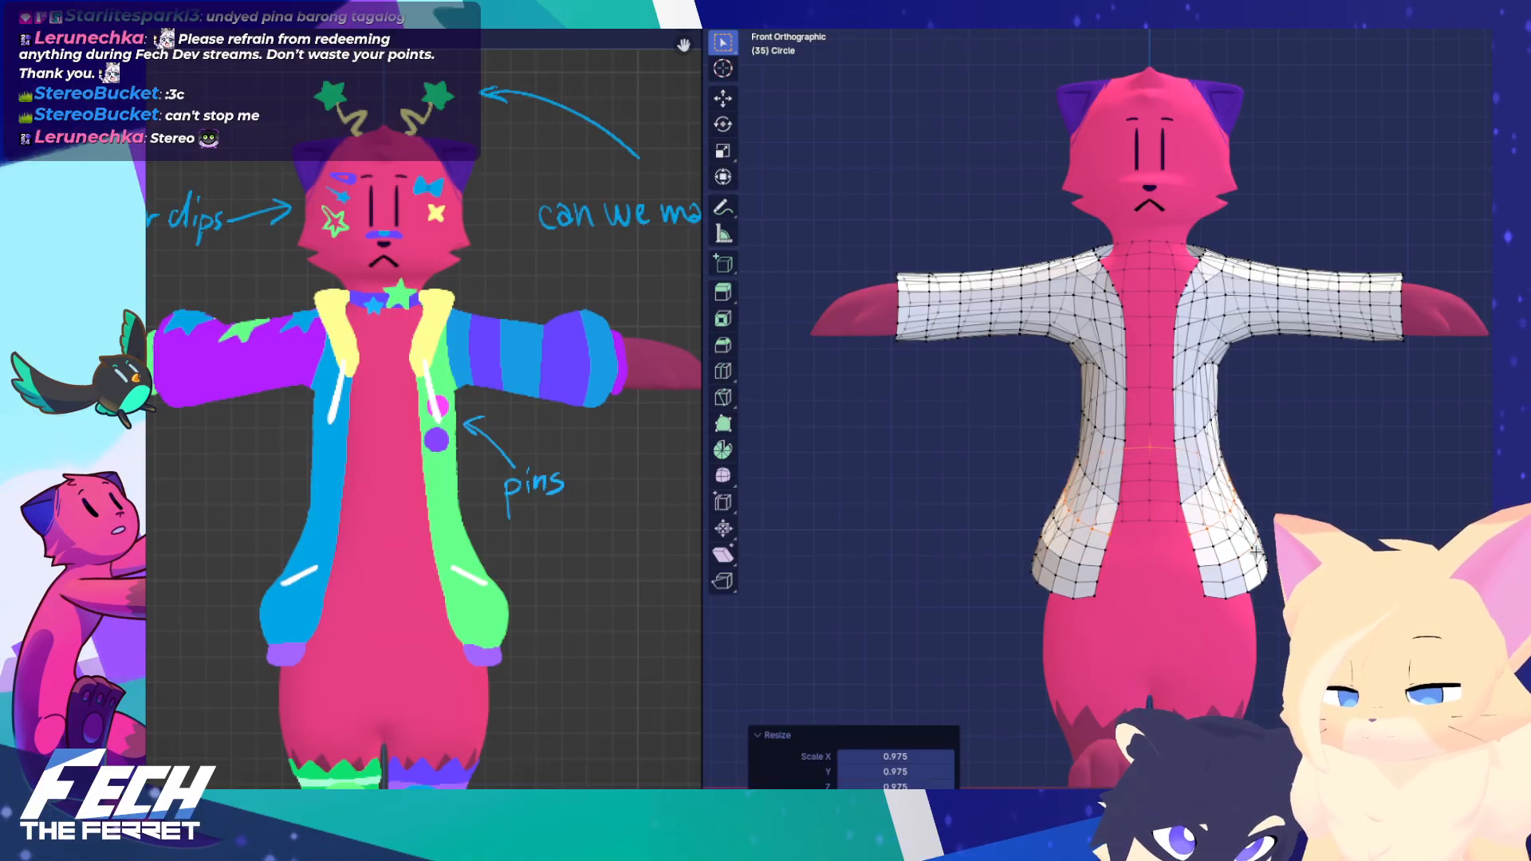
Extrude the jacket's hem edge downward to form a short bottom band, and check it from the side
click(1237, 607)
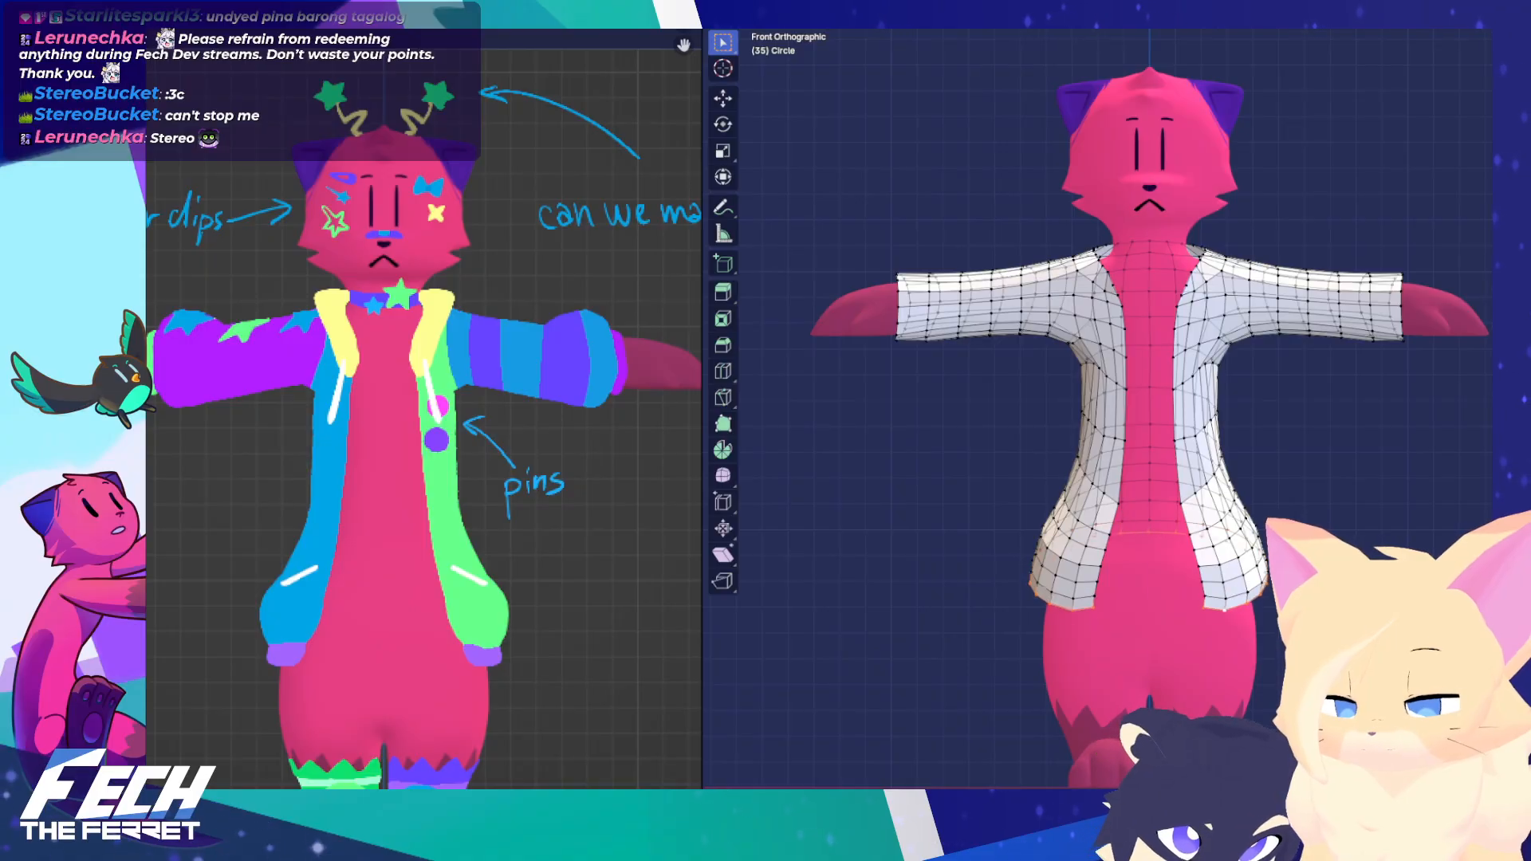
key(Return)
middle_drag(1117, 566, 979, 563)
key(KP_1)
middle_drag(1176, 561, 1134, 505)
key(KP_3)
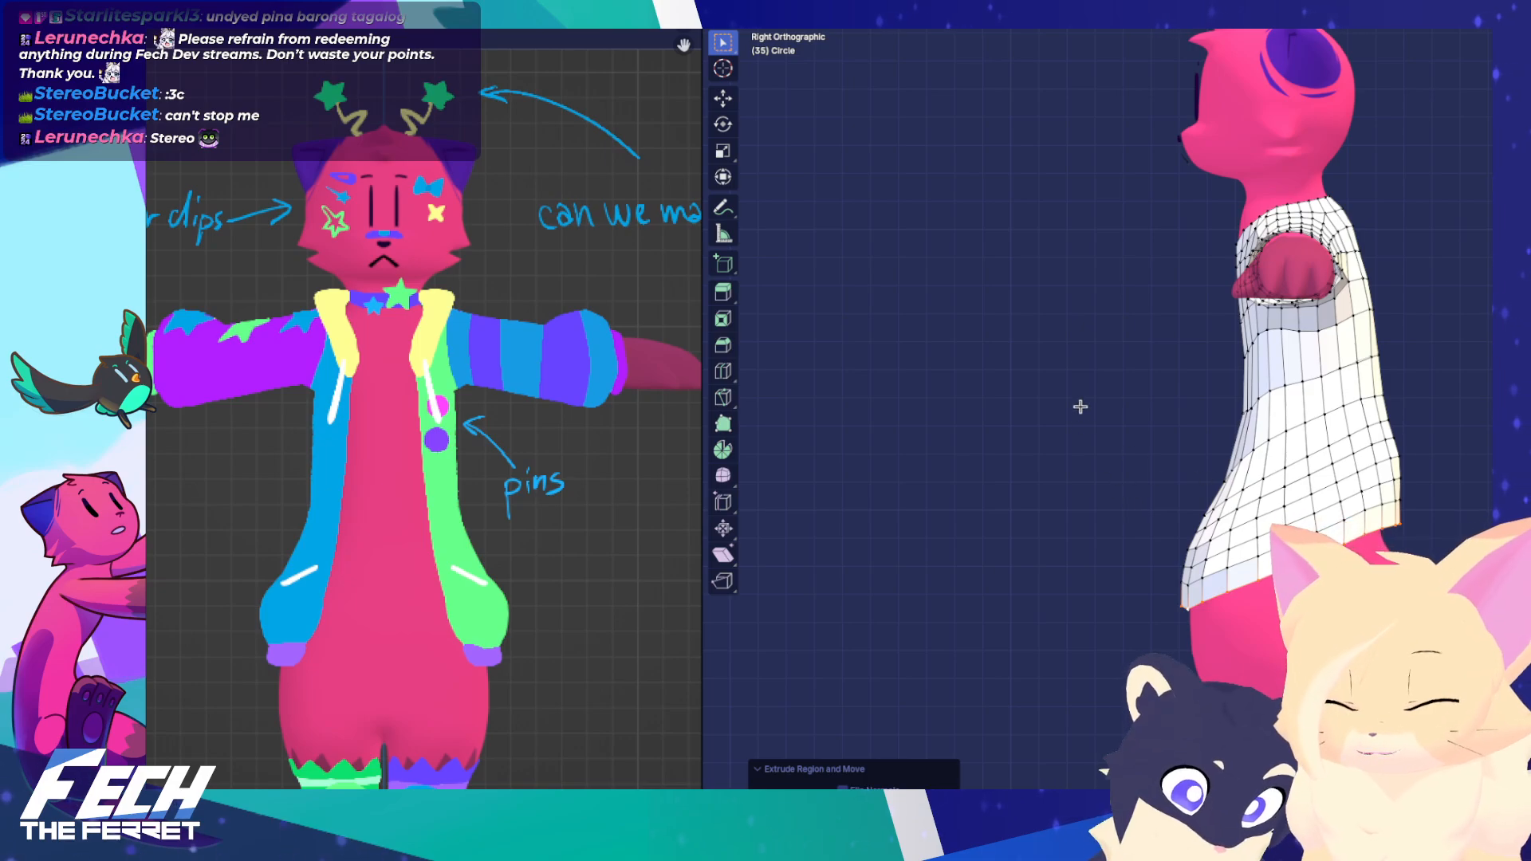
Add one loop cut around the jacket near the hem band and scale it to shape the puffed hem
click(1093, 355)
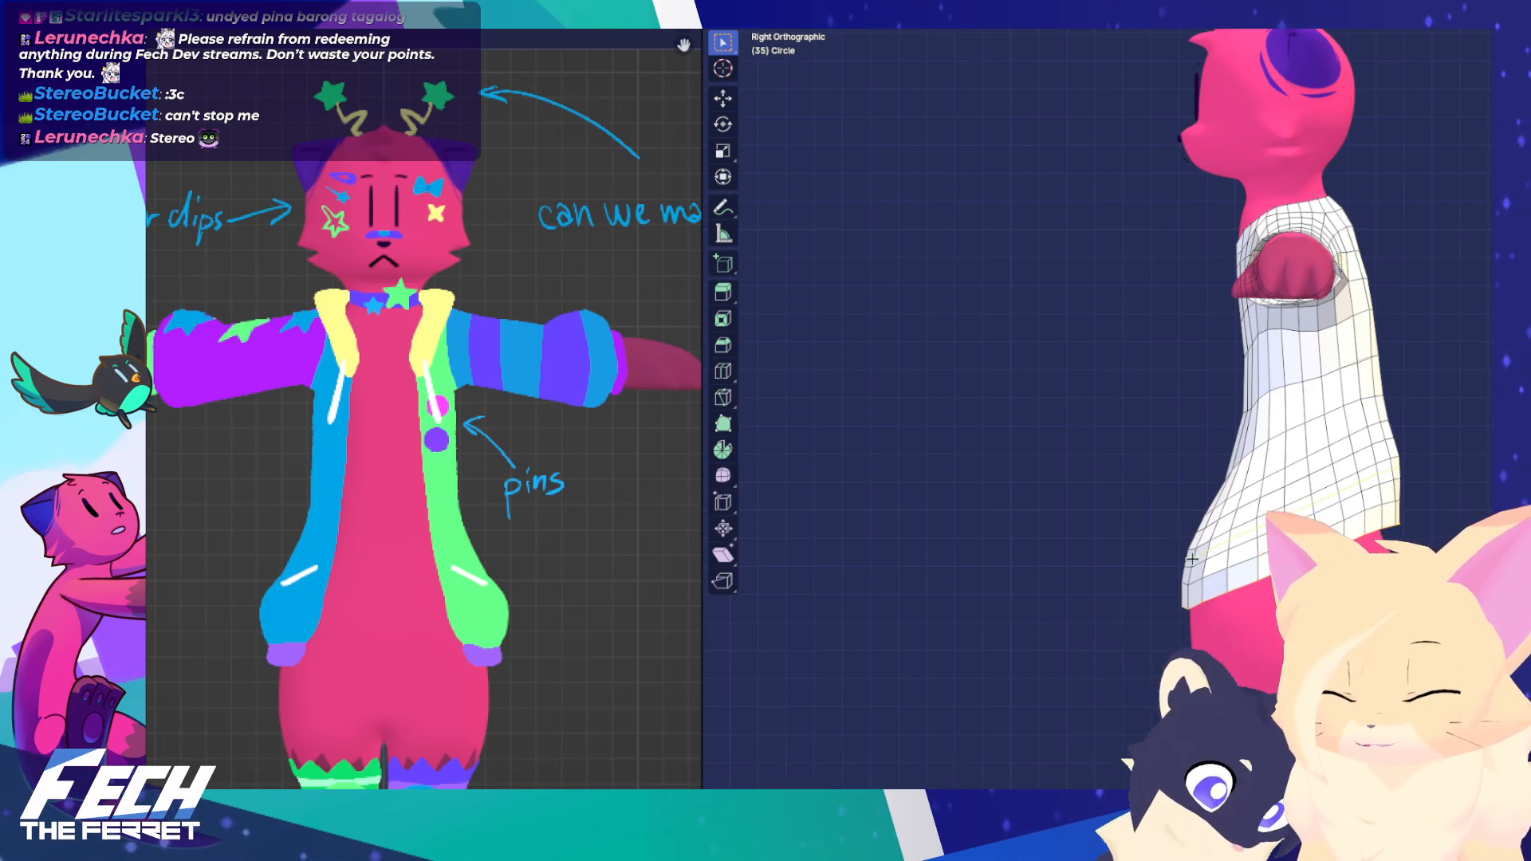
click(1226, 557)
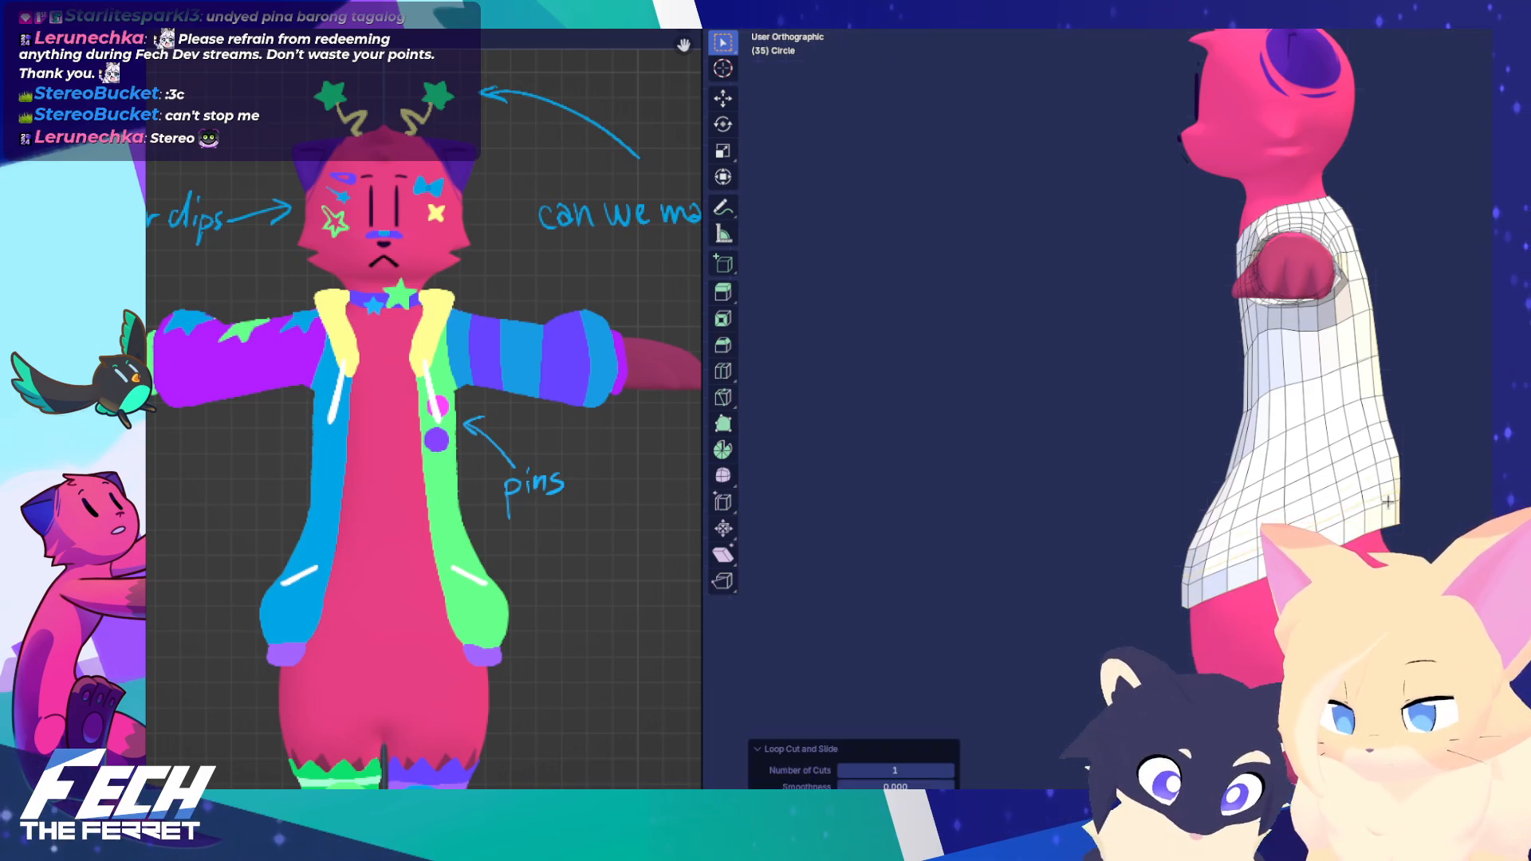
key(KP_1)
key(s)
click(1436, 463)
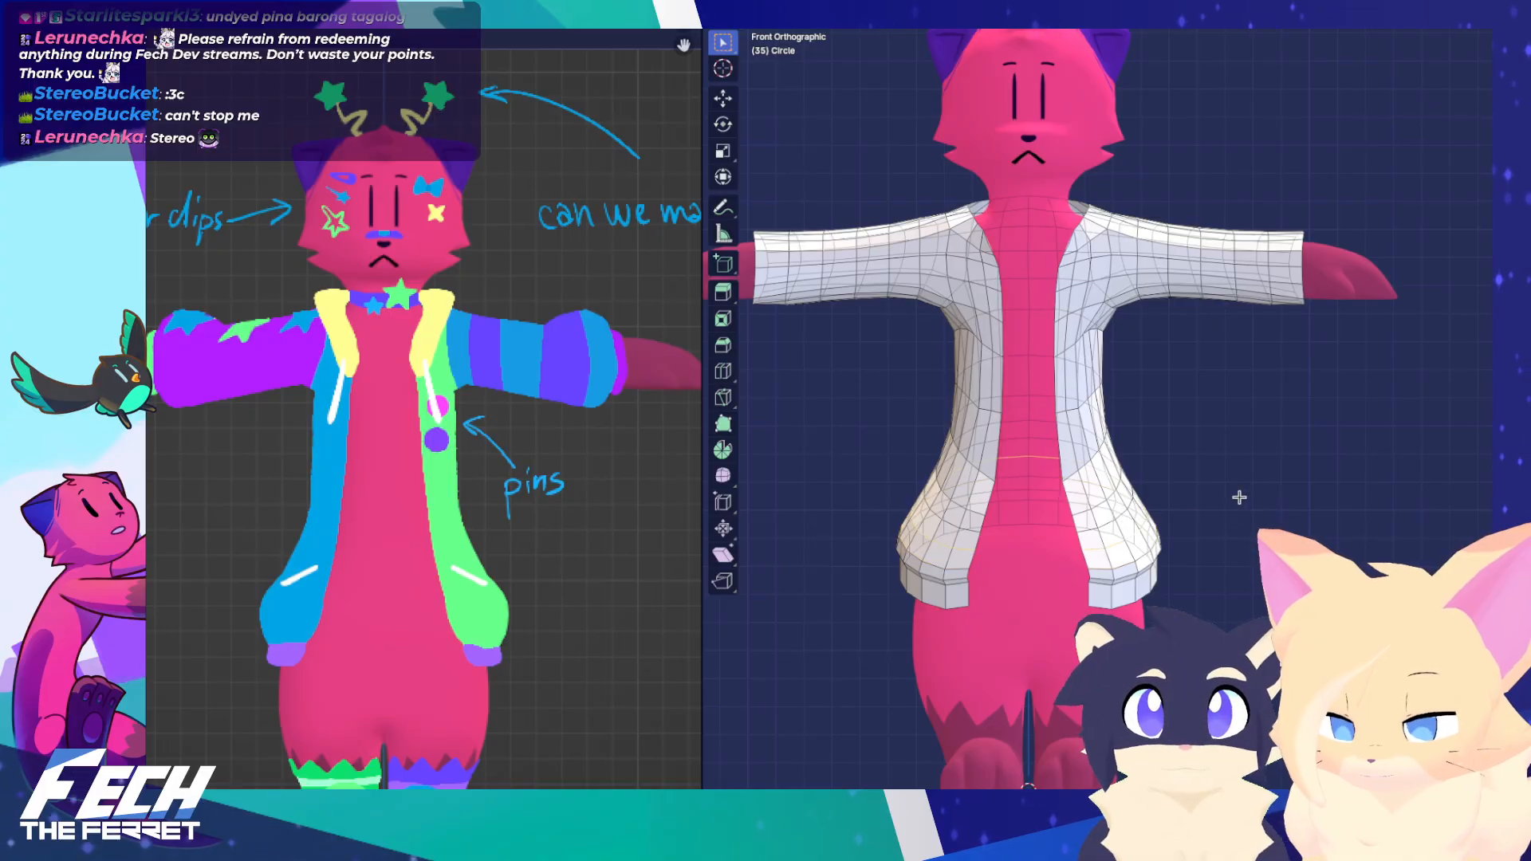
Examine the jacket's flare and hem band from the front and side, in both Edit Mode and Sculpt Mode
shift+middle_drag(1178, 481, 1184, 531)
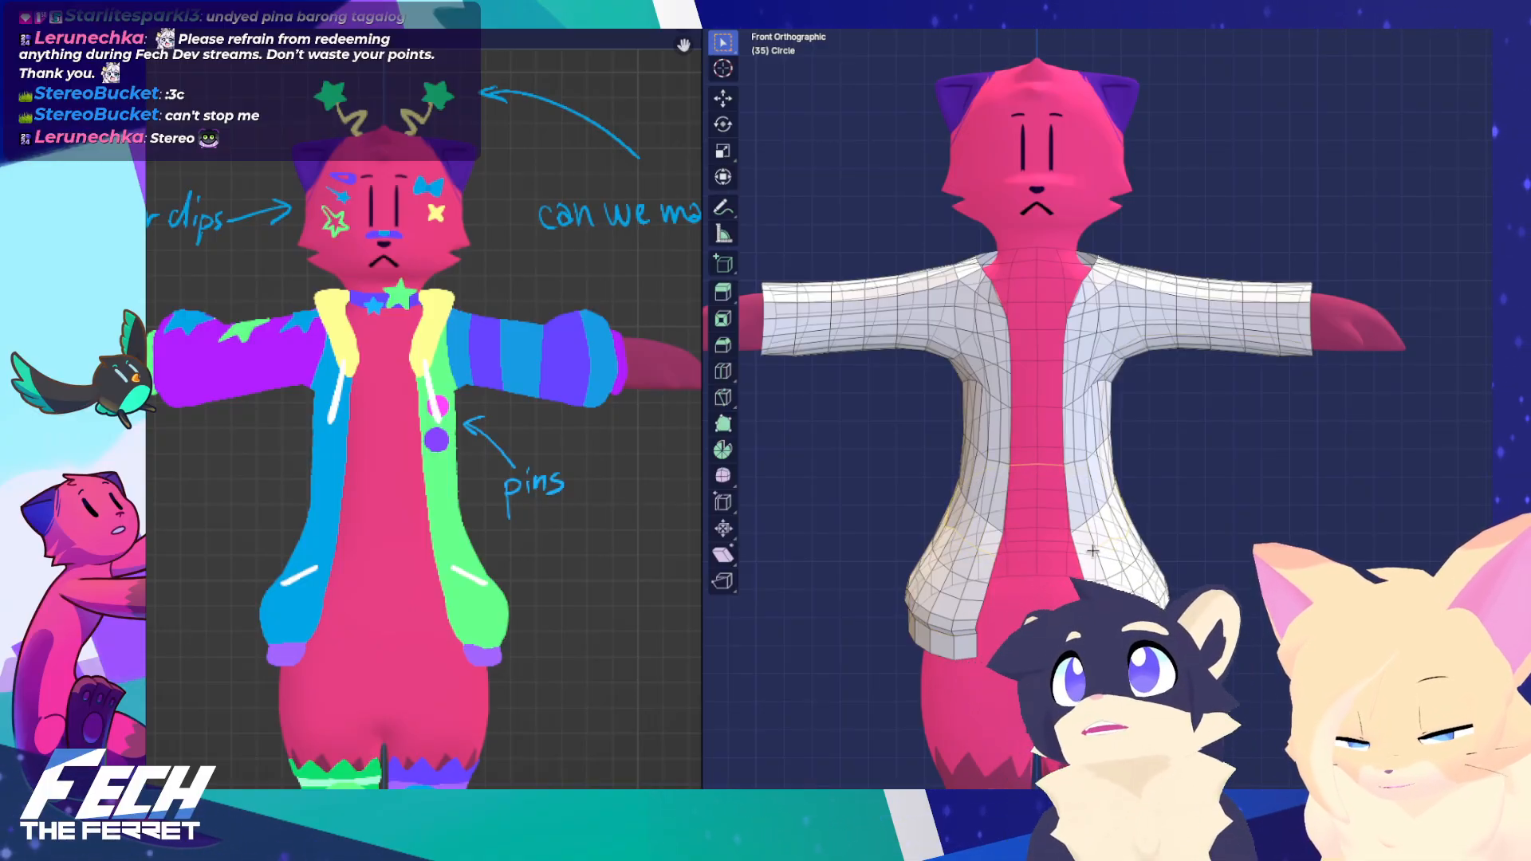
middle_drag(1115, 561, 1115, 452)
scroll(1115, 452, up, 5)
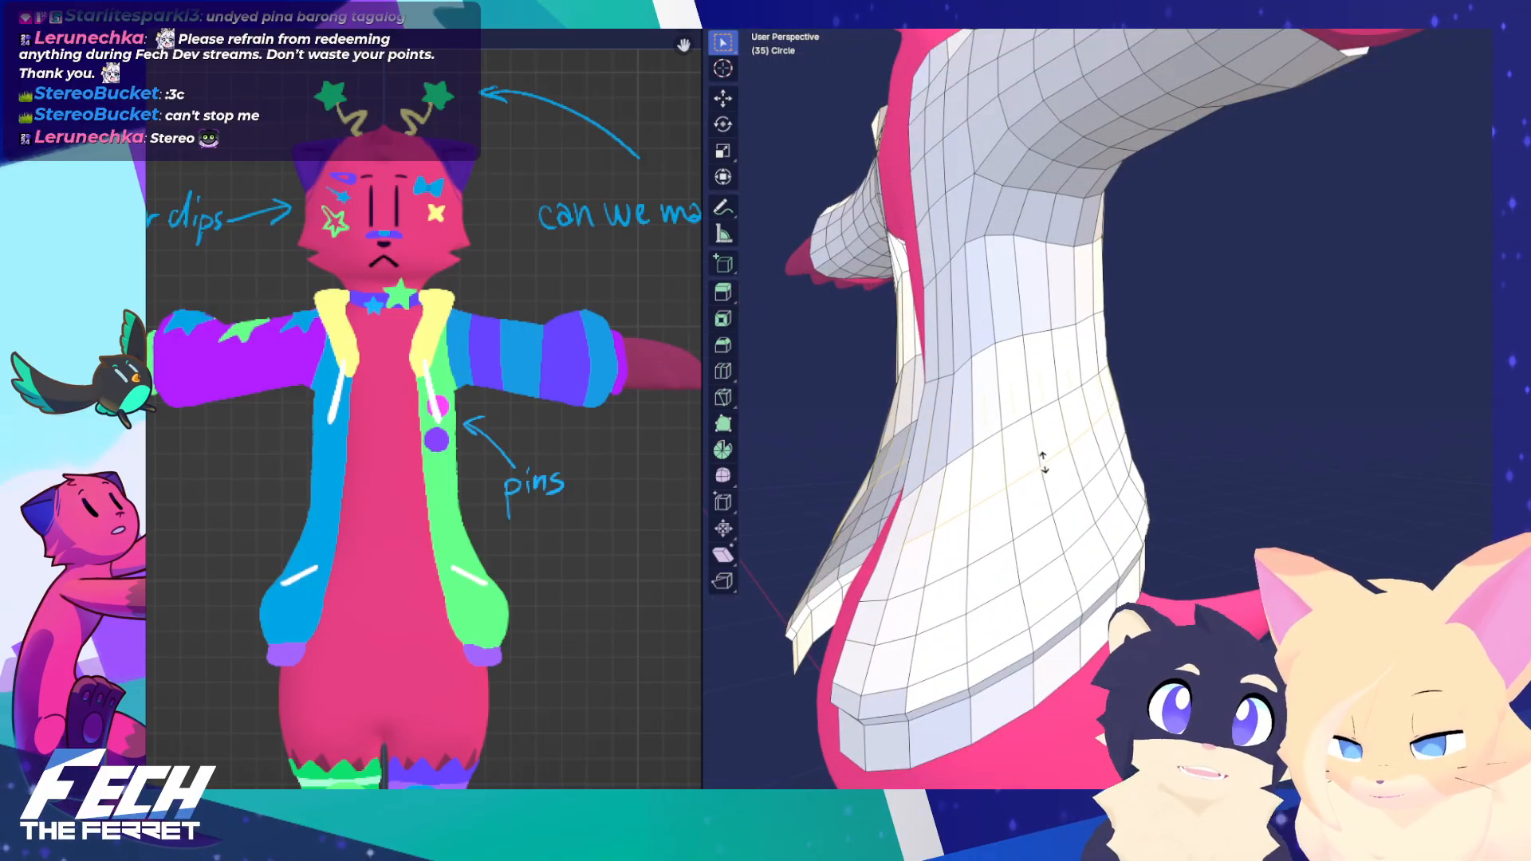
key(KP_1)
scroll(1103, 434, down, 3)
scroll(1086, 440, up, 3)
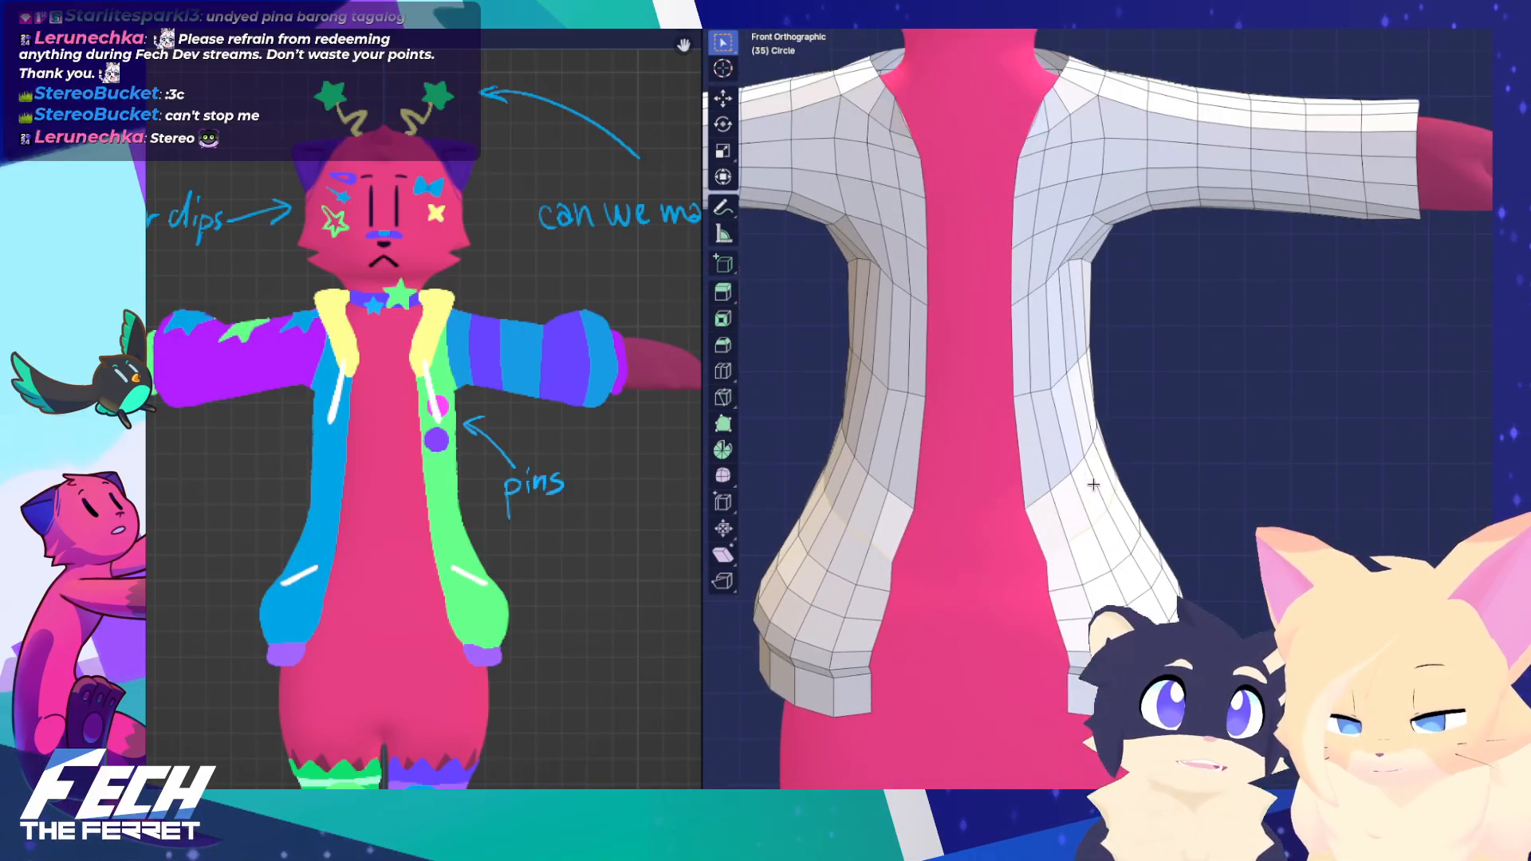
key(ctrl+Tab)
click(1051, 562)
scroll(1060, 581, down, 10)
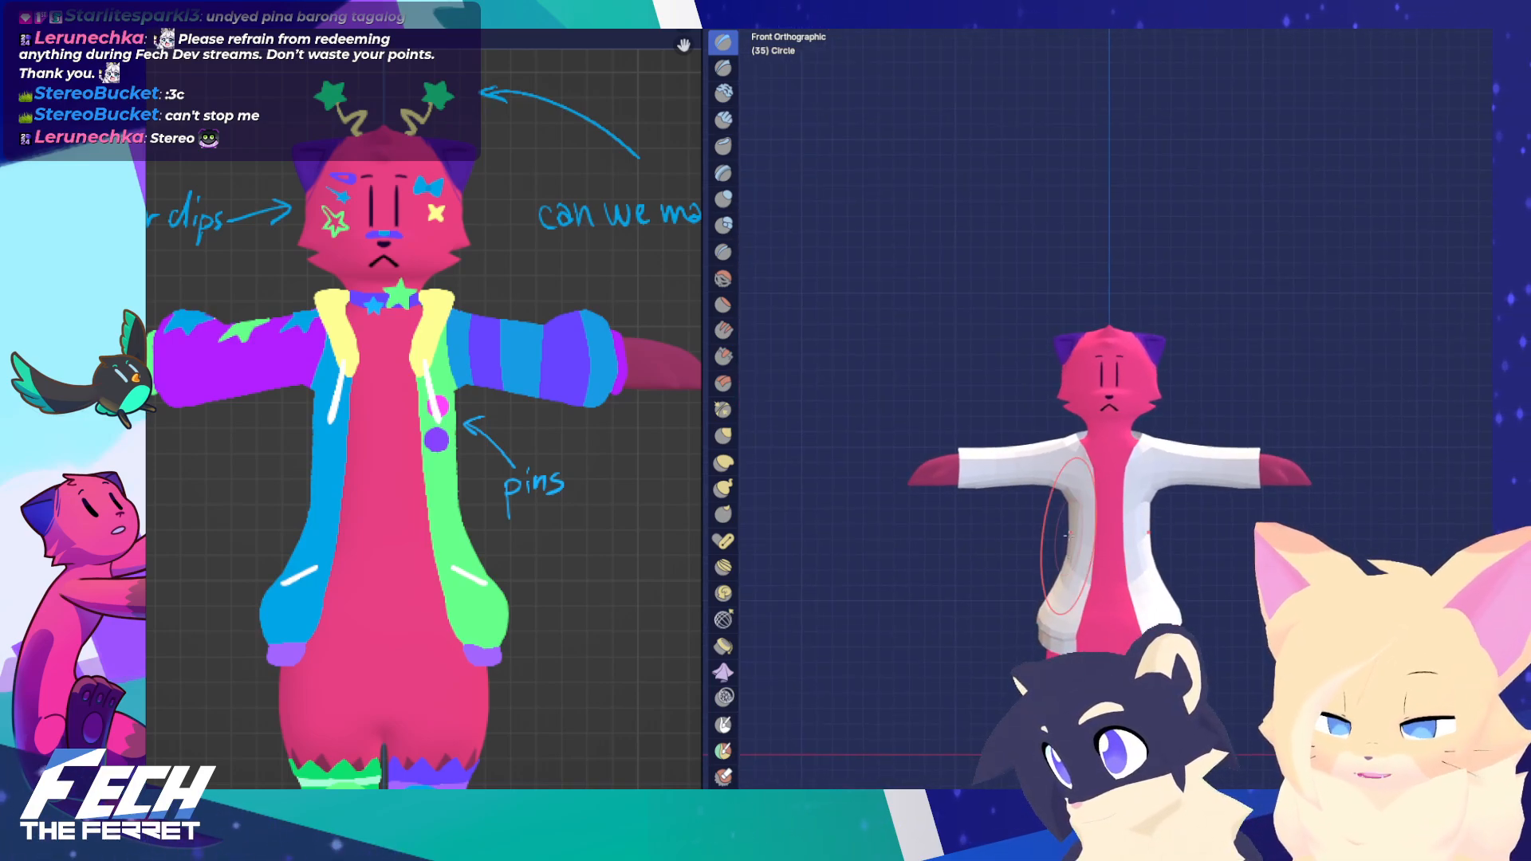
scroll(1183, 410, up, 3)
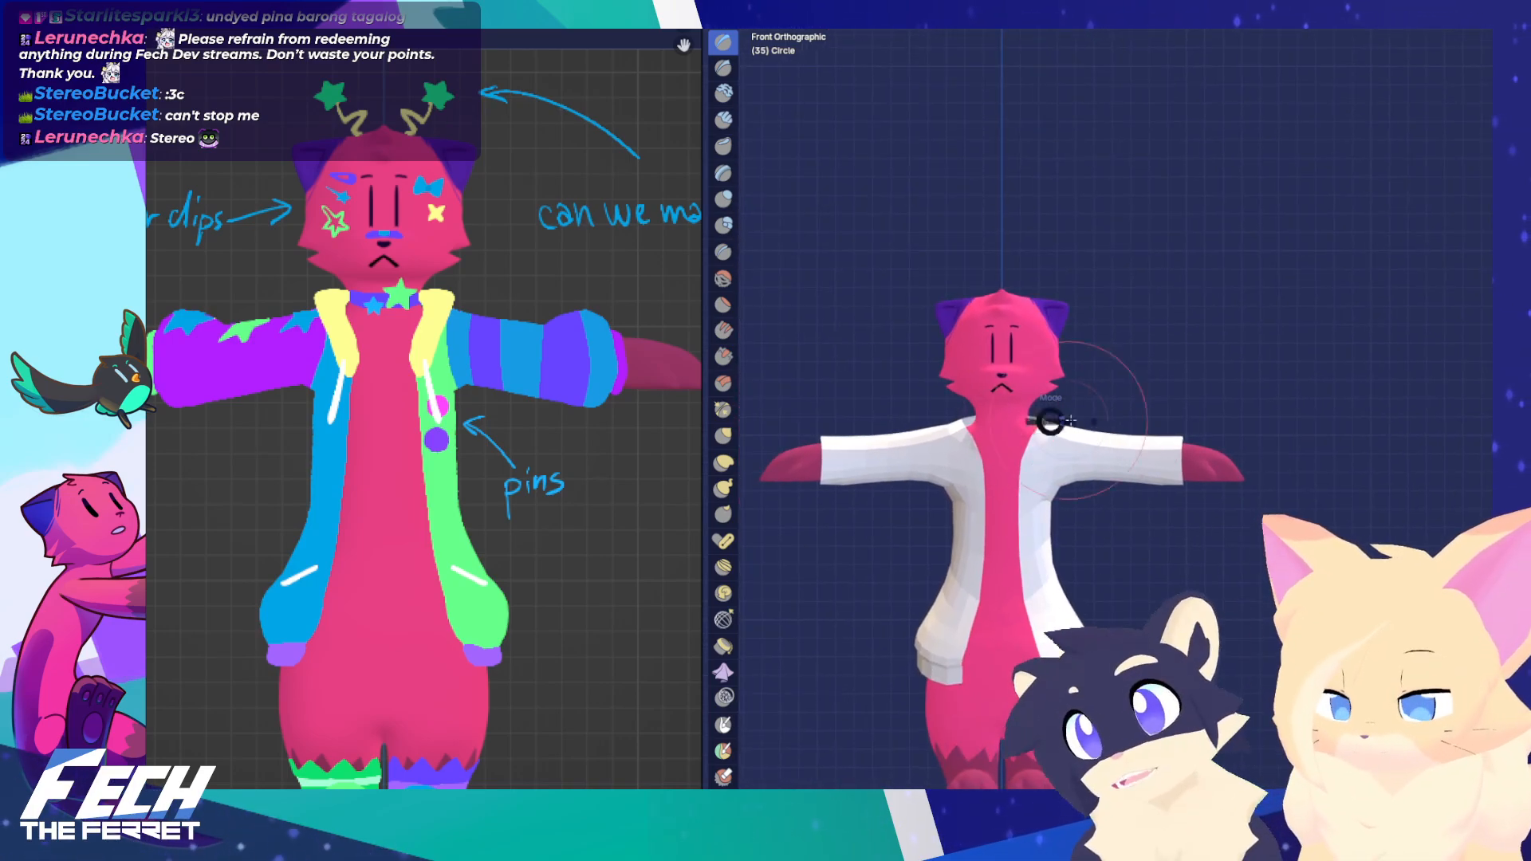
Return the jacket to Edit Mode and add a single loop cut around the sleeve near the cuff
key(Tab)
scroll(1182, 410, up, 5)
key(ctrl+r)
drag(1206, 401, 1140, 415)
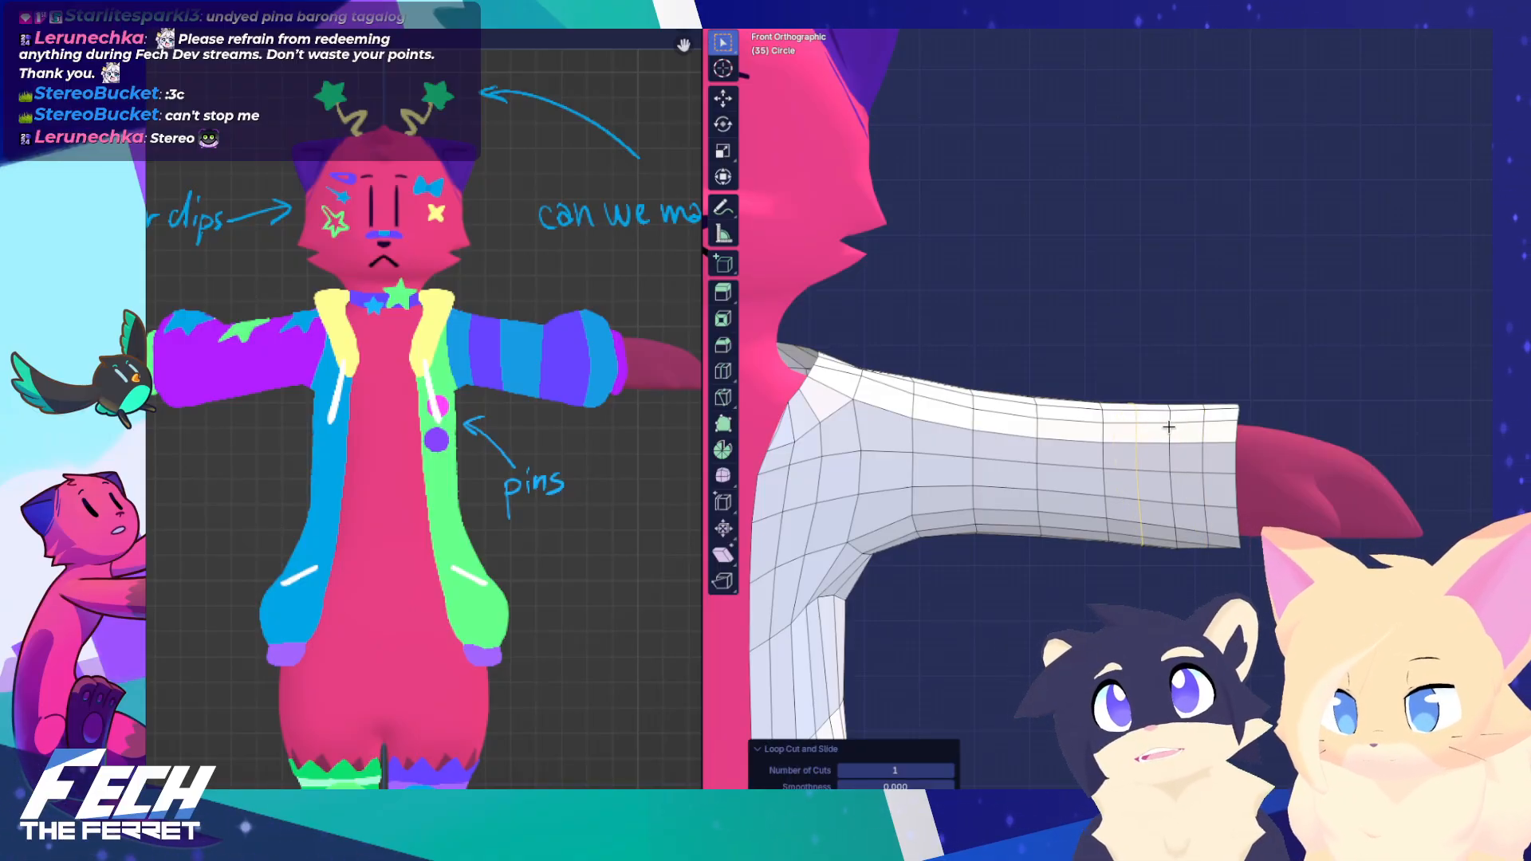
Scale the edge loops near the sleeve's cuff outward to puff the sleeve above the cuff
key(s)
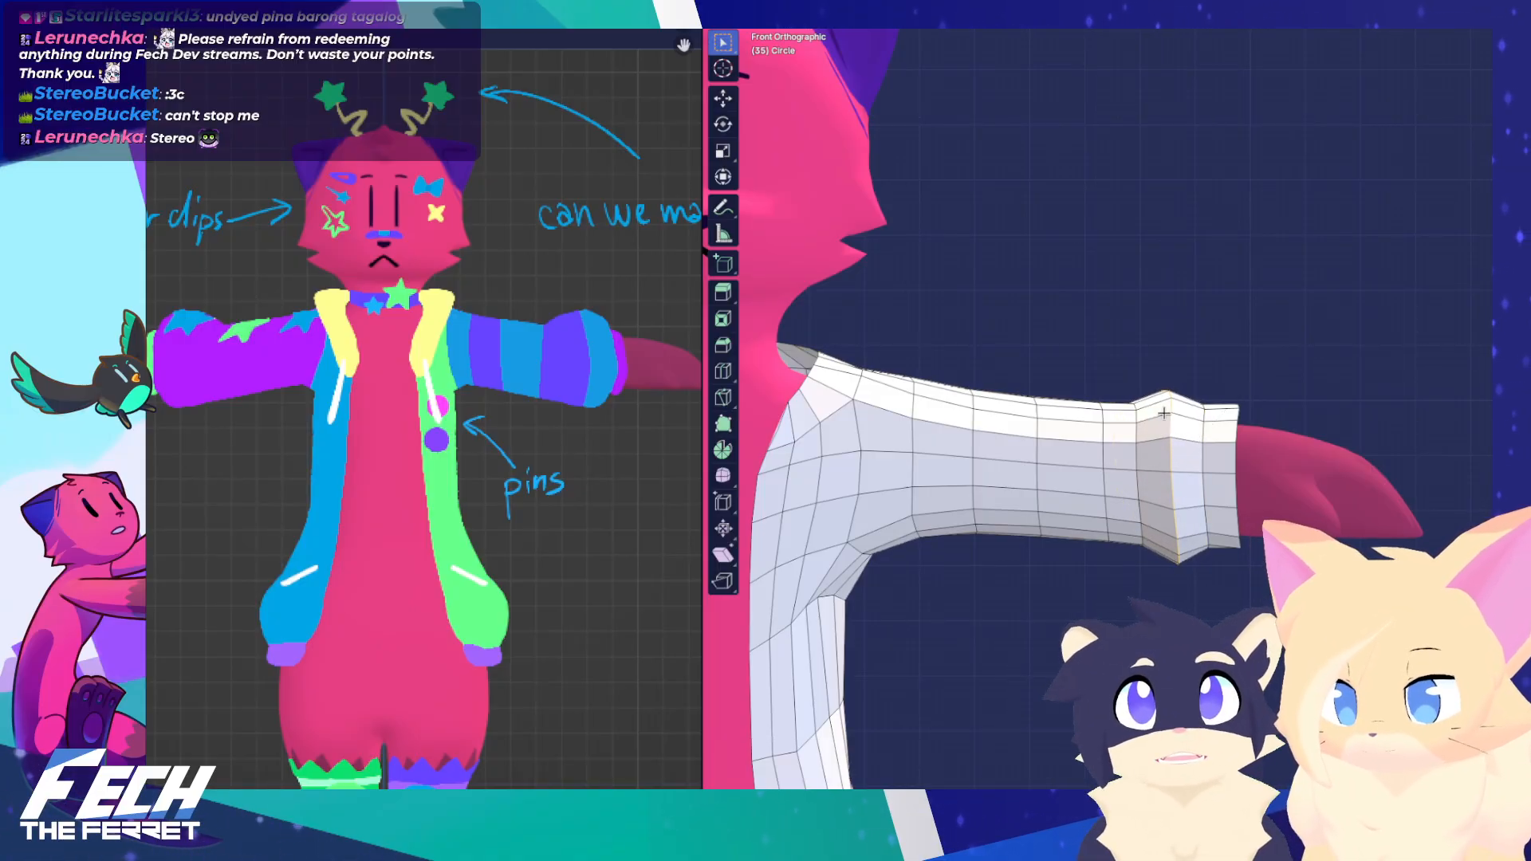
click(1236, 382)
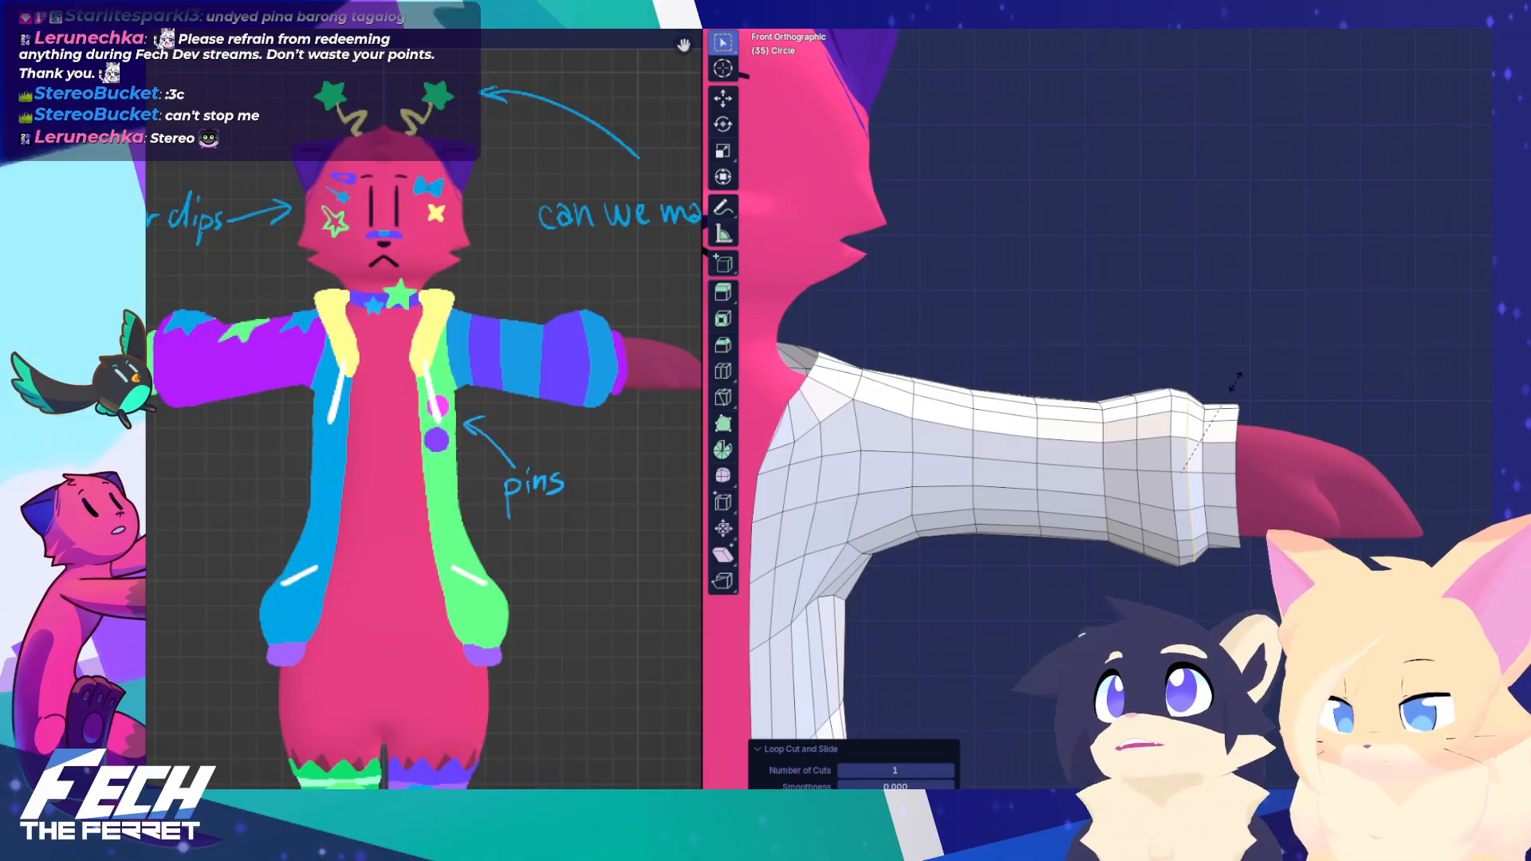
key(s)
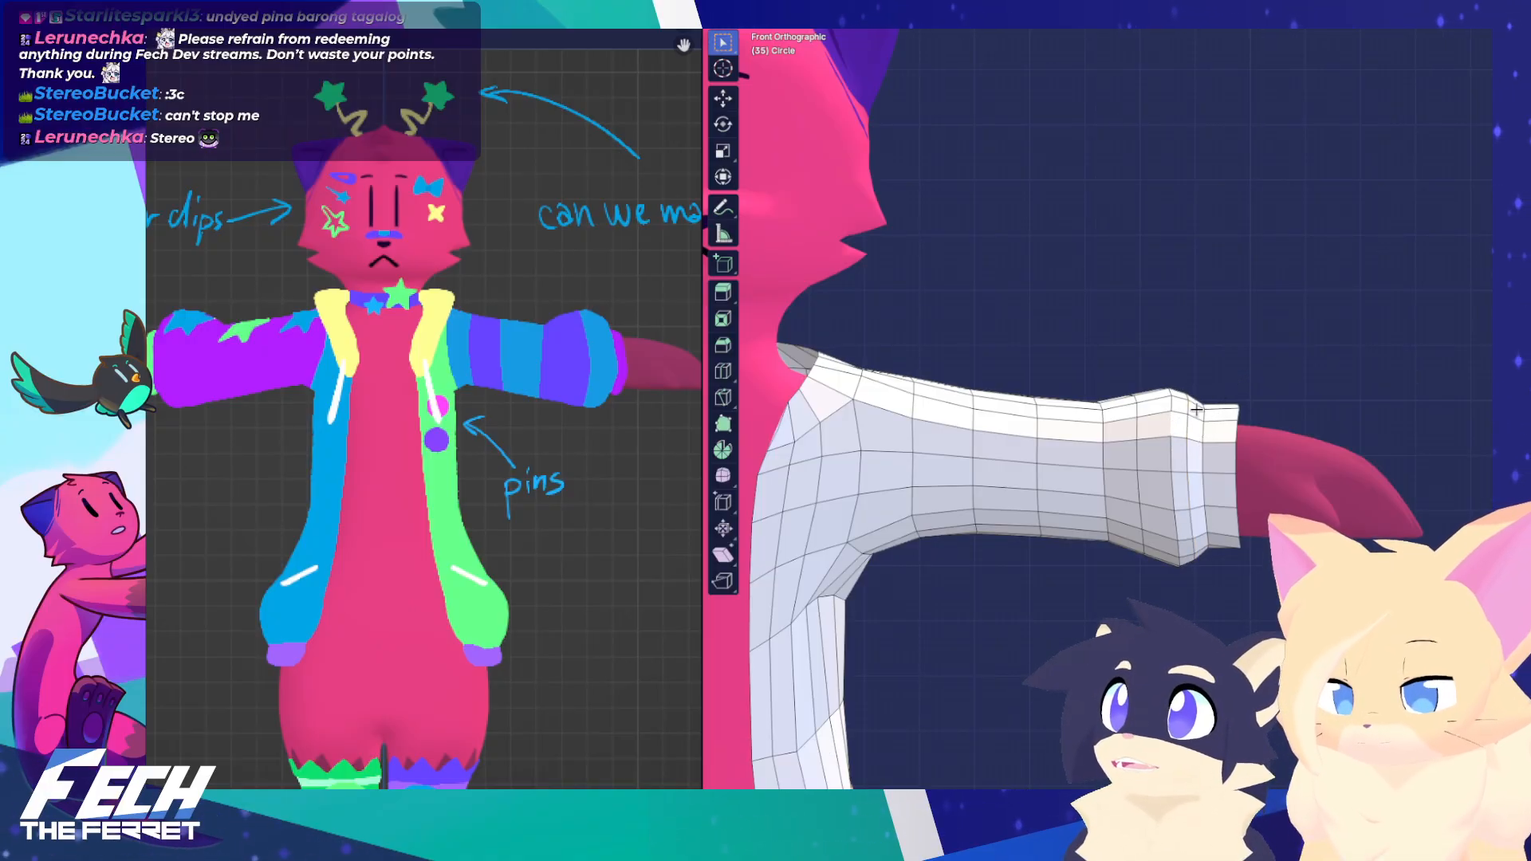
Delete the half of the jacket opposite the reshaped sleeve and mirror the remaining half across the body
key(Home)
drag(804, 292, 1029, 694)
key(x)
click(1067, 477)
key(Tab)
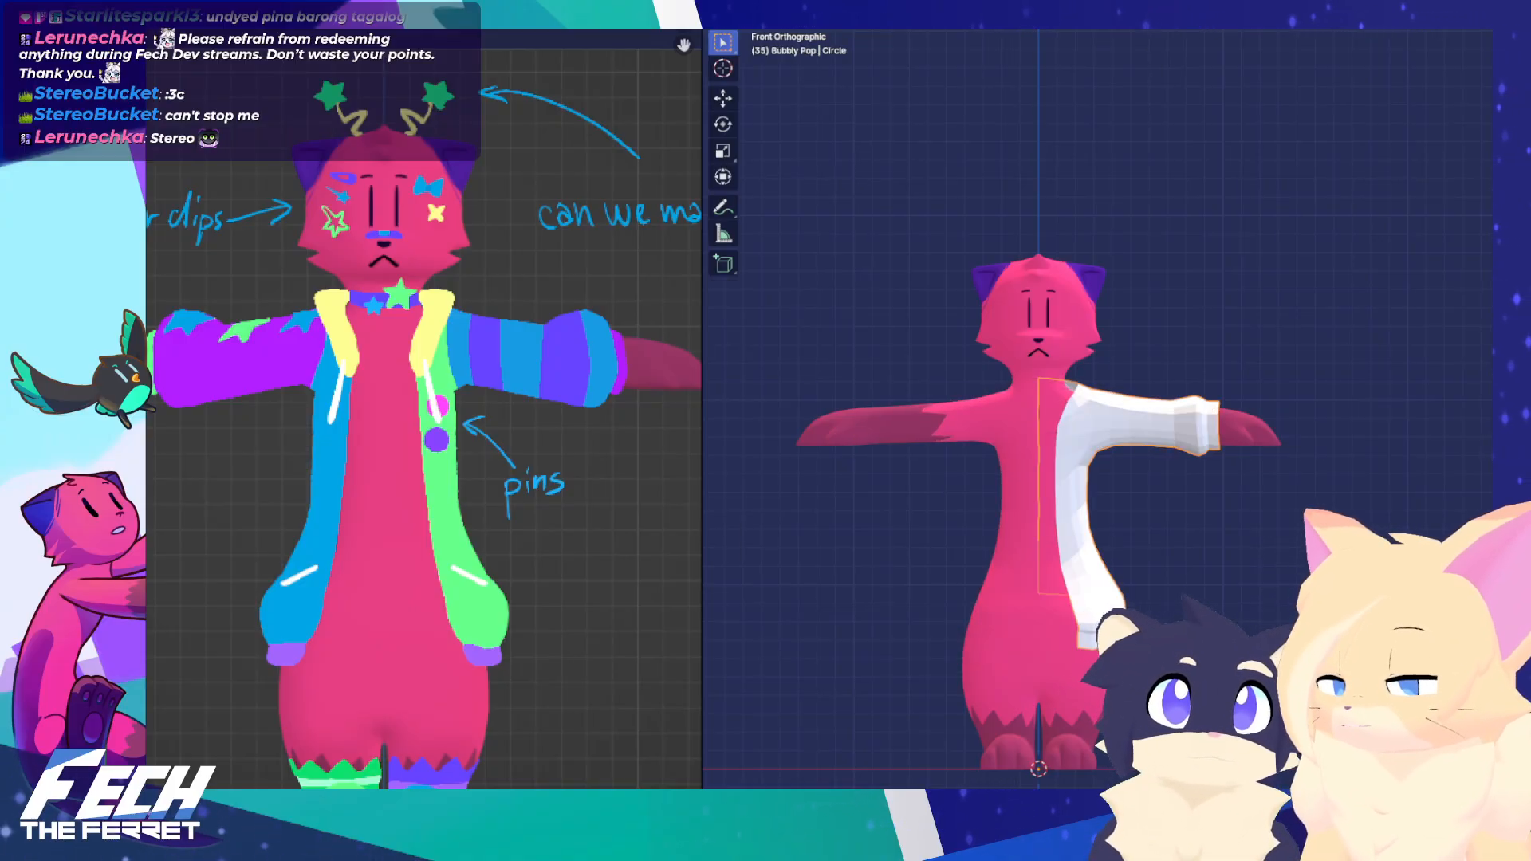
shift+middle_drag(1280, 371, 1277, 387)
key(ctrl+KP_1)
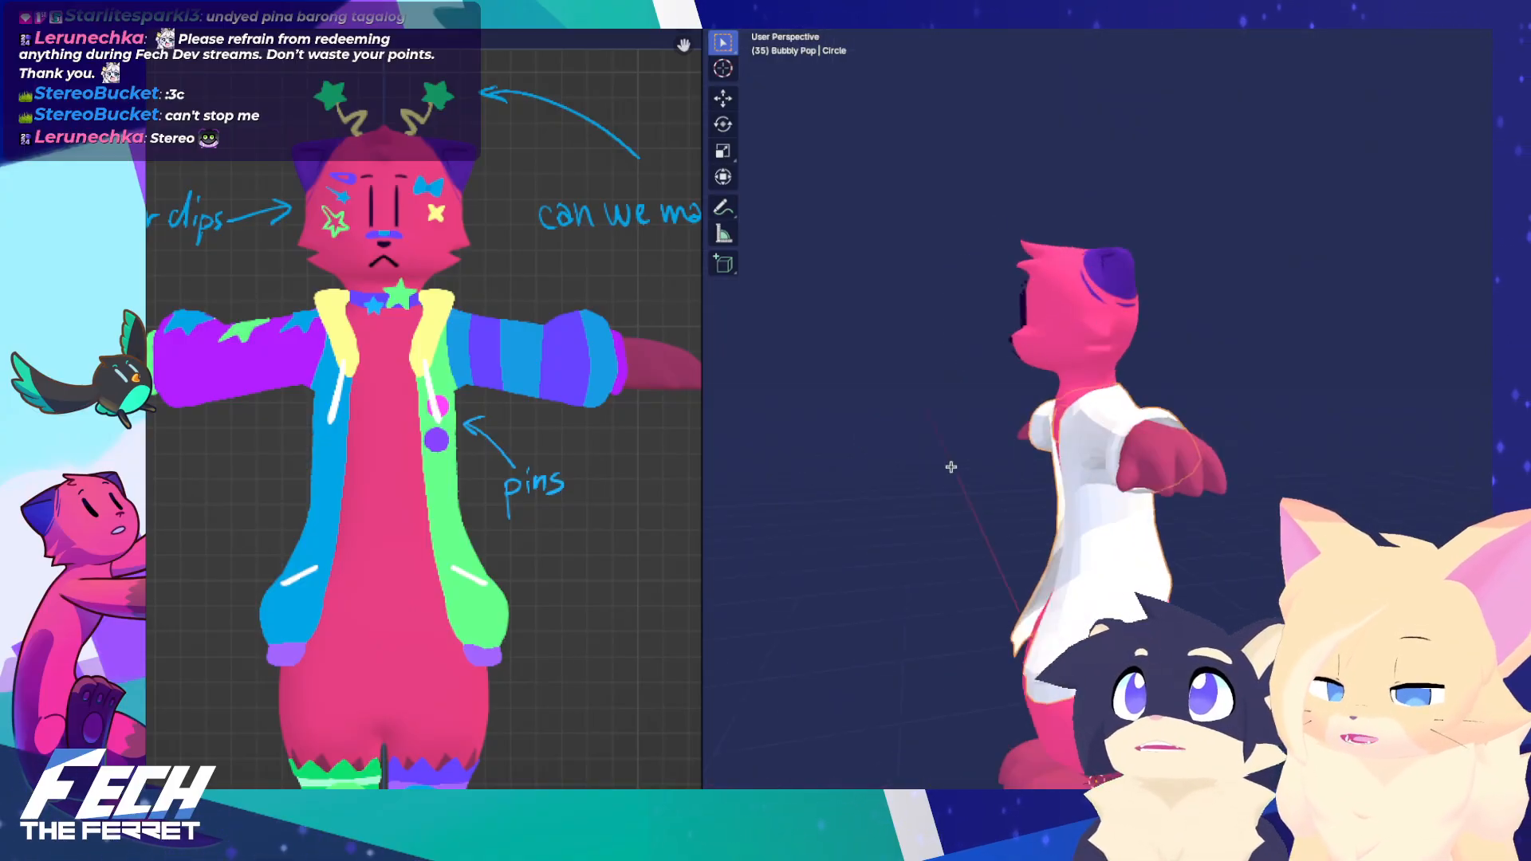
Move two vertices on the jacket's centre-back seam along the X axis in Edit Mode
scroll(1146, 473, up, 6)
key(ctrl+Tab)
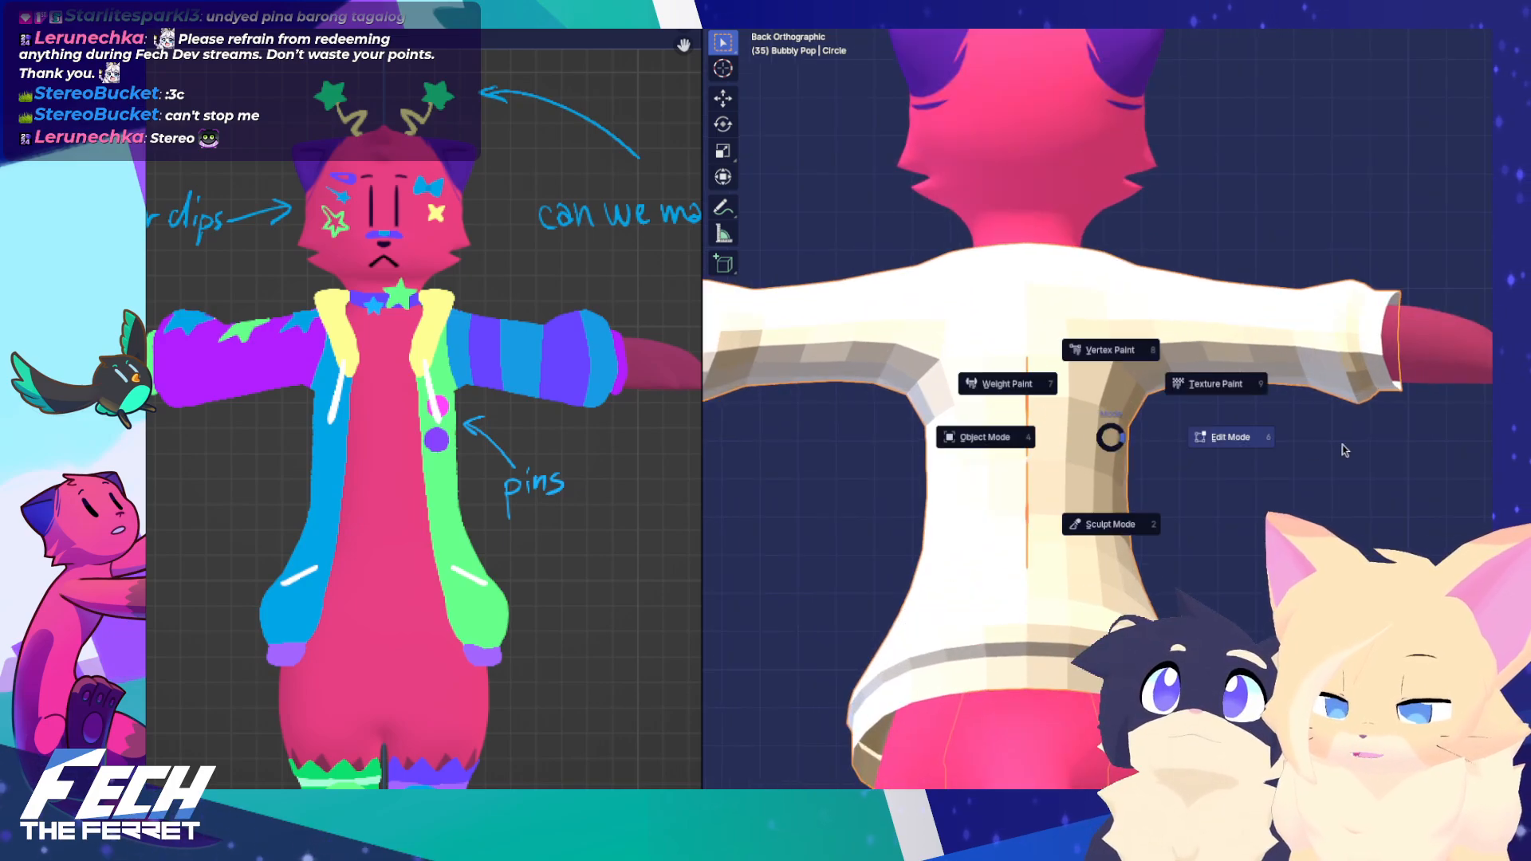
click(1343, 449)
shift+middle_drag(1055, 408, 1093, 436)
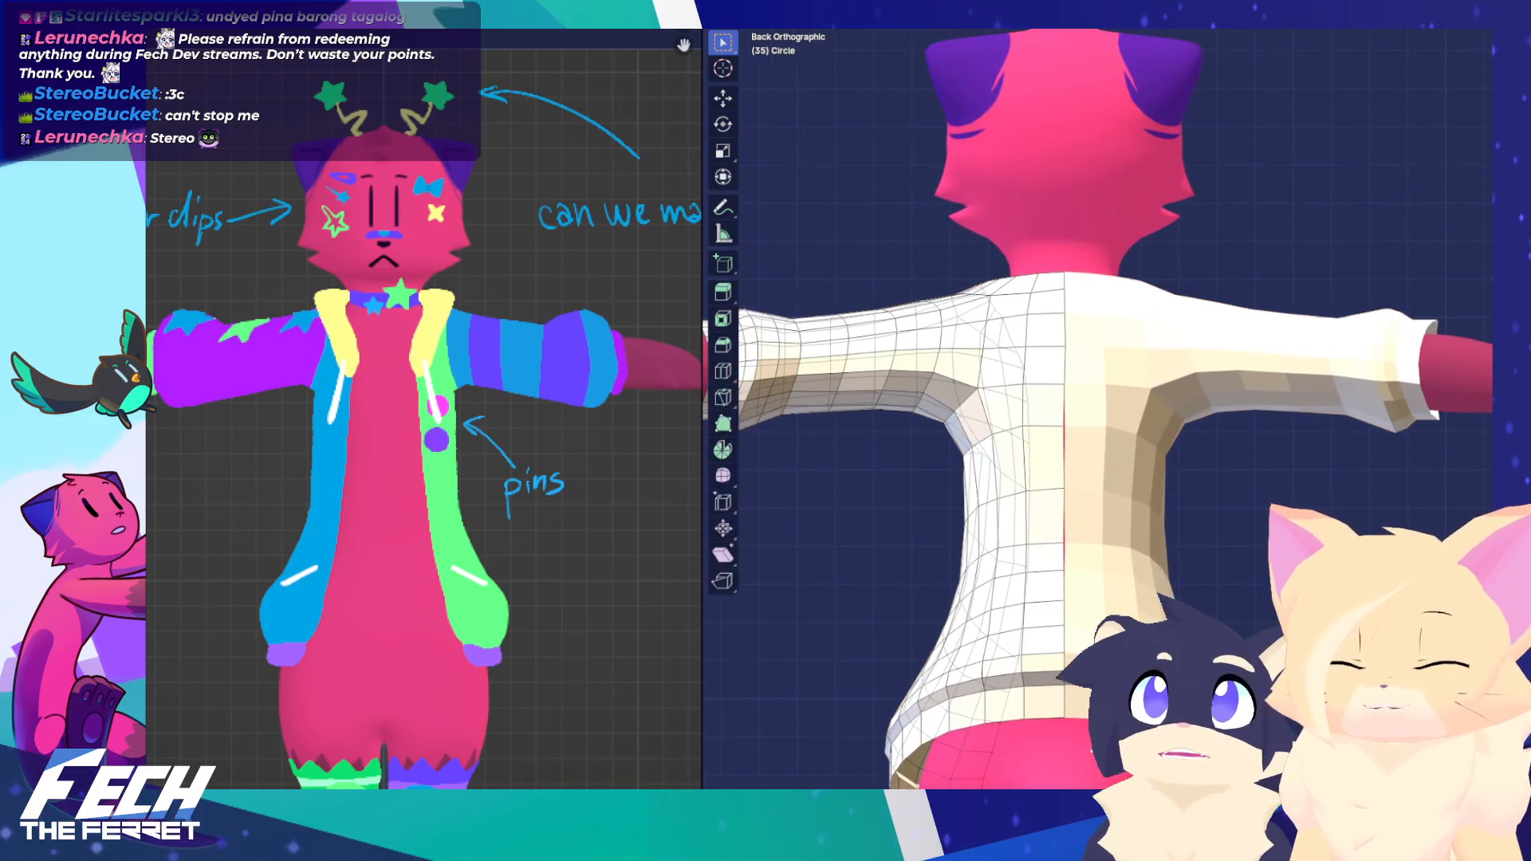
key(1)
click(1081, 431)
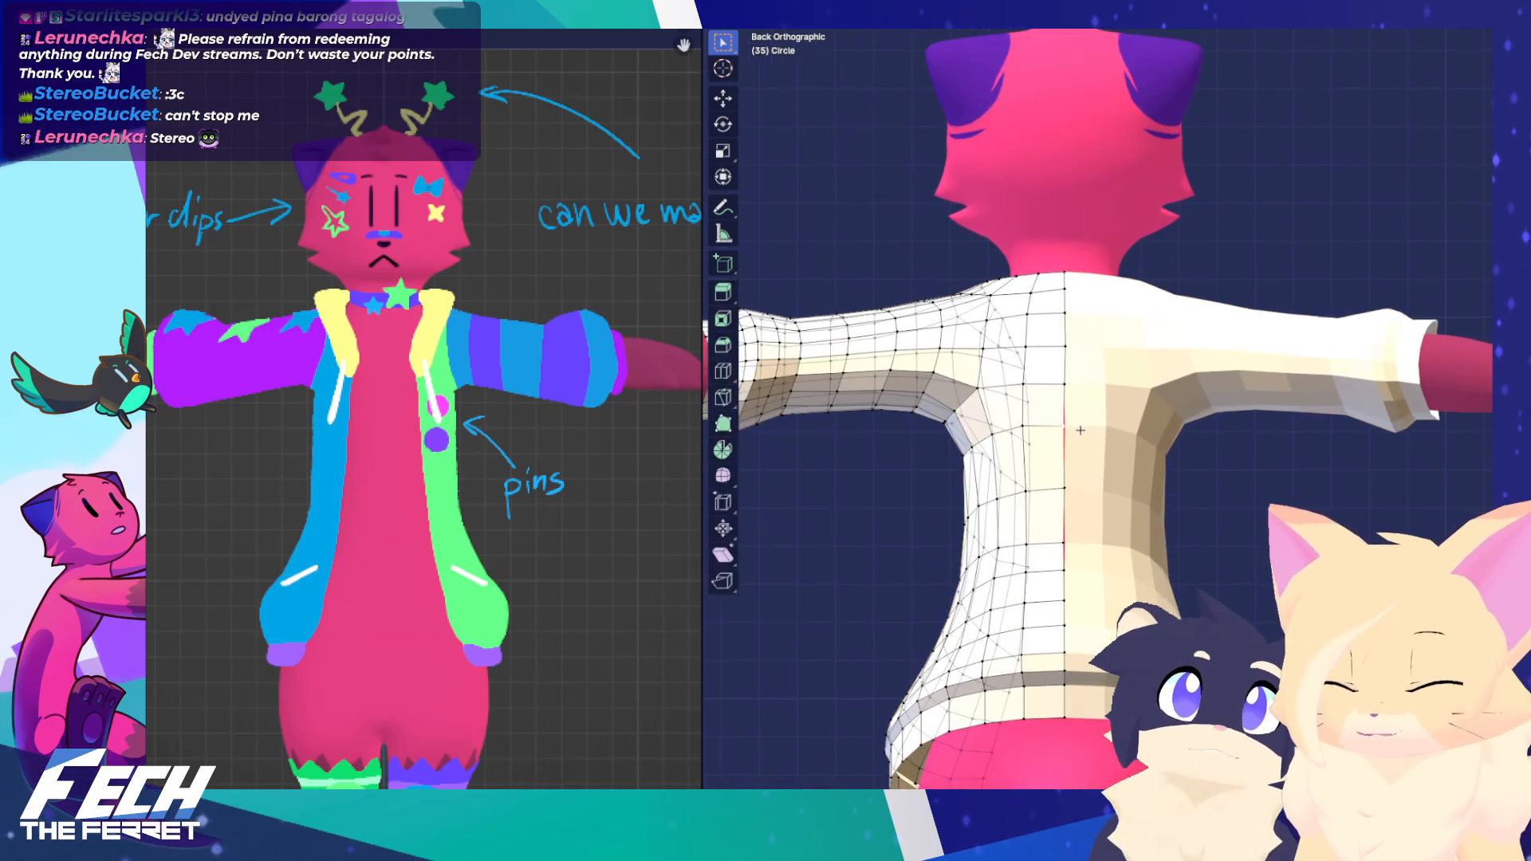
key(g)
key(x)
click(1104, 430)
click(1079, 536)
key(g)
key(x)
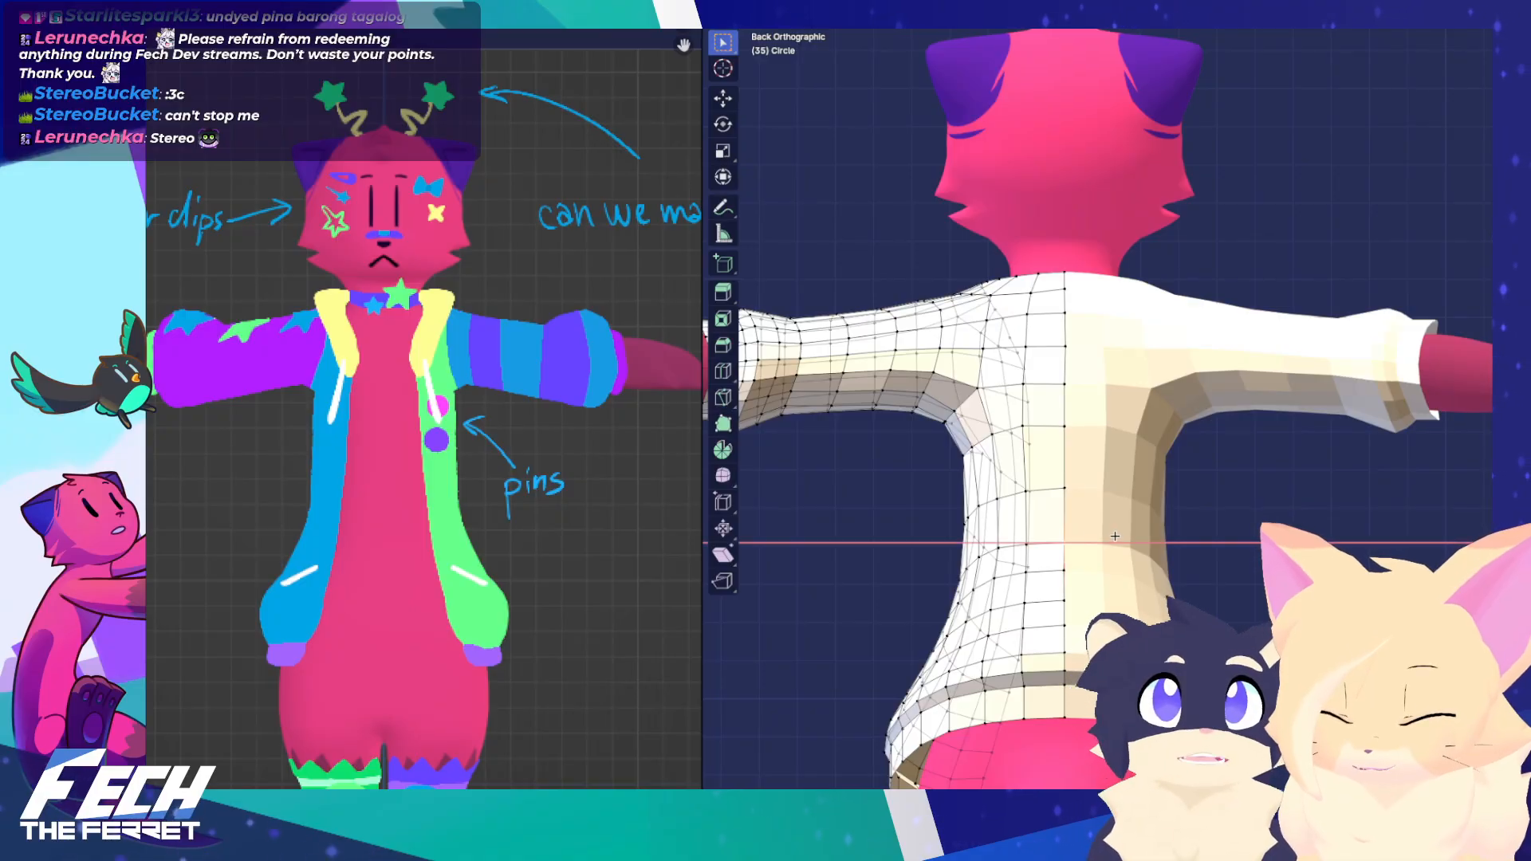
click(1115, 536)
Examine the mirrored jacket and its centre-back seam from the front and back
key(KP_1)
scroll(1115, 536, down, 4)
key(Tab)
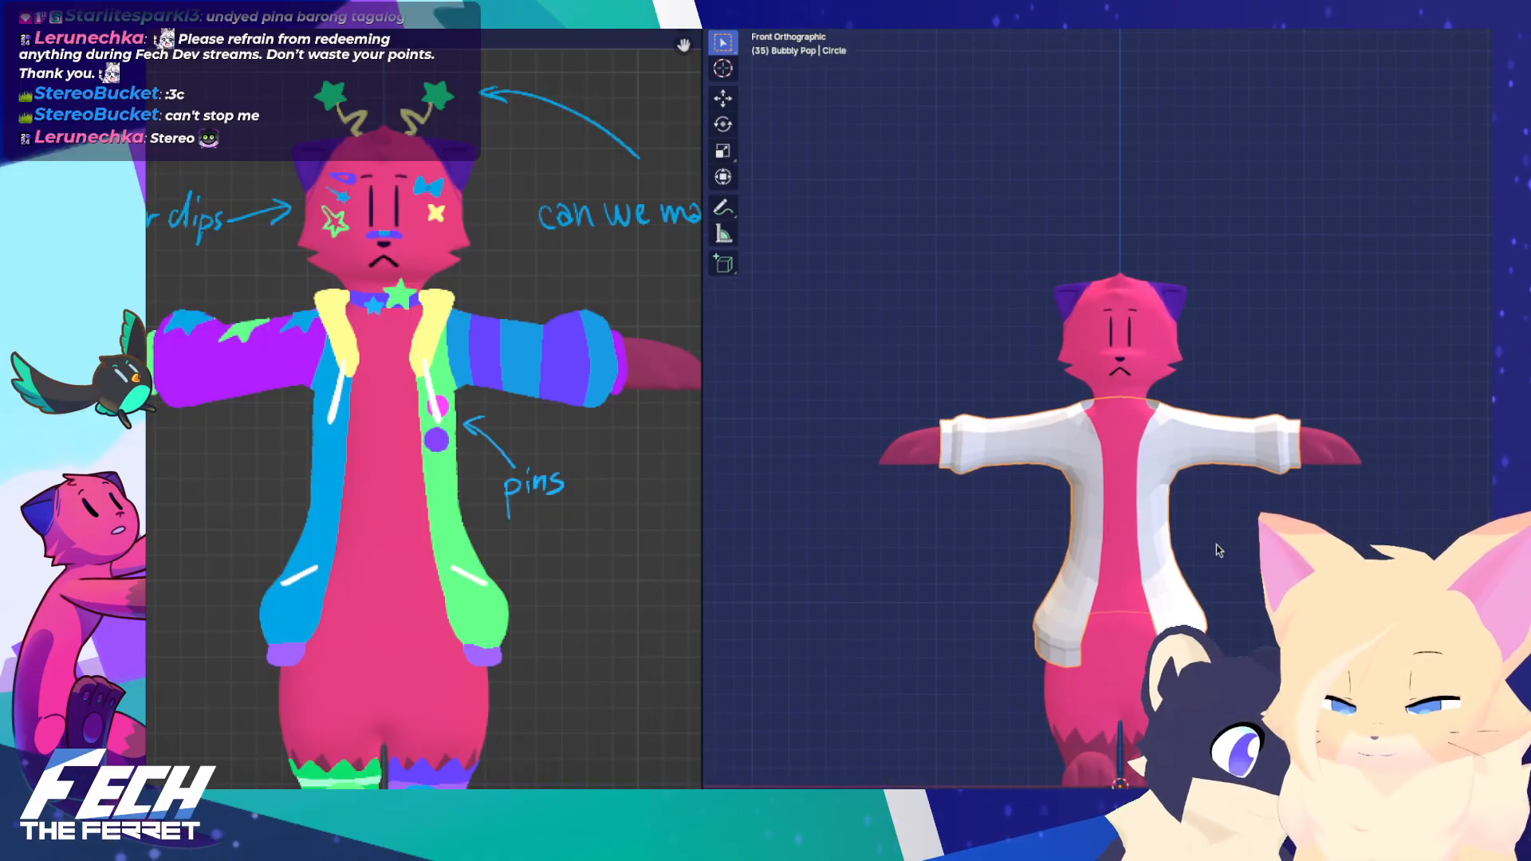
scroll(1148, 491, up, 5)
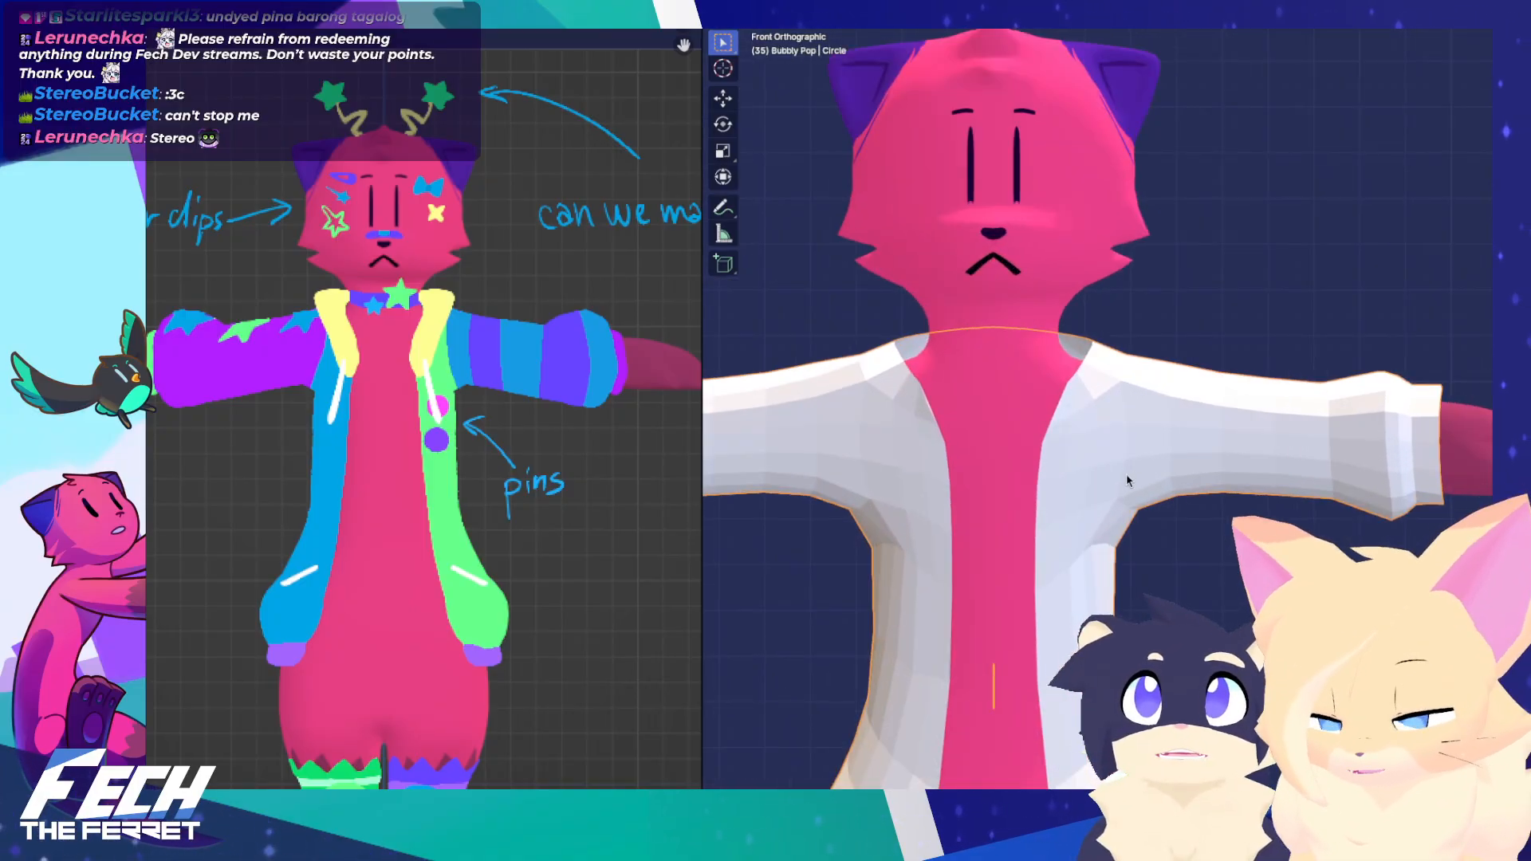
shift+middle_drag(1127, 481, 1122, 339)
middle_drag(1039, 523, 1130, 536)
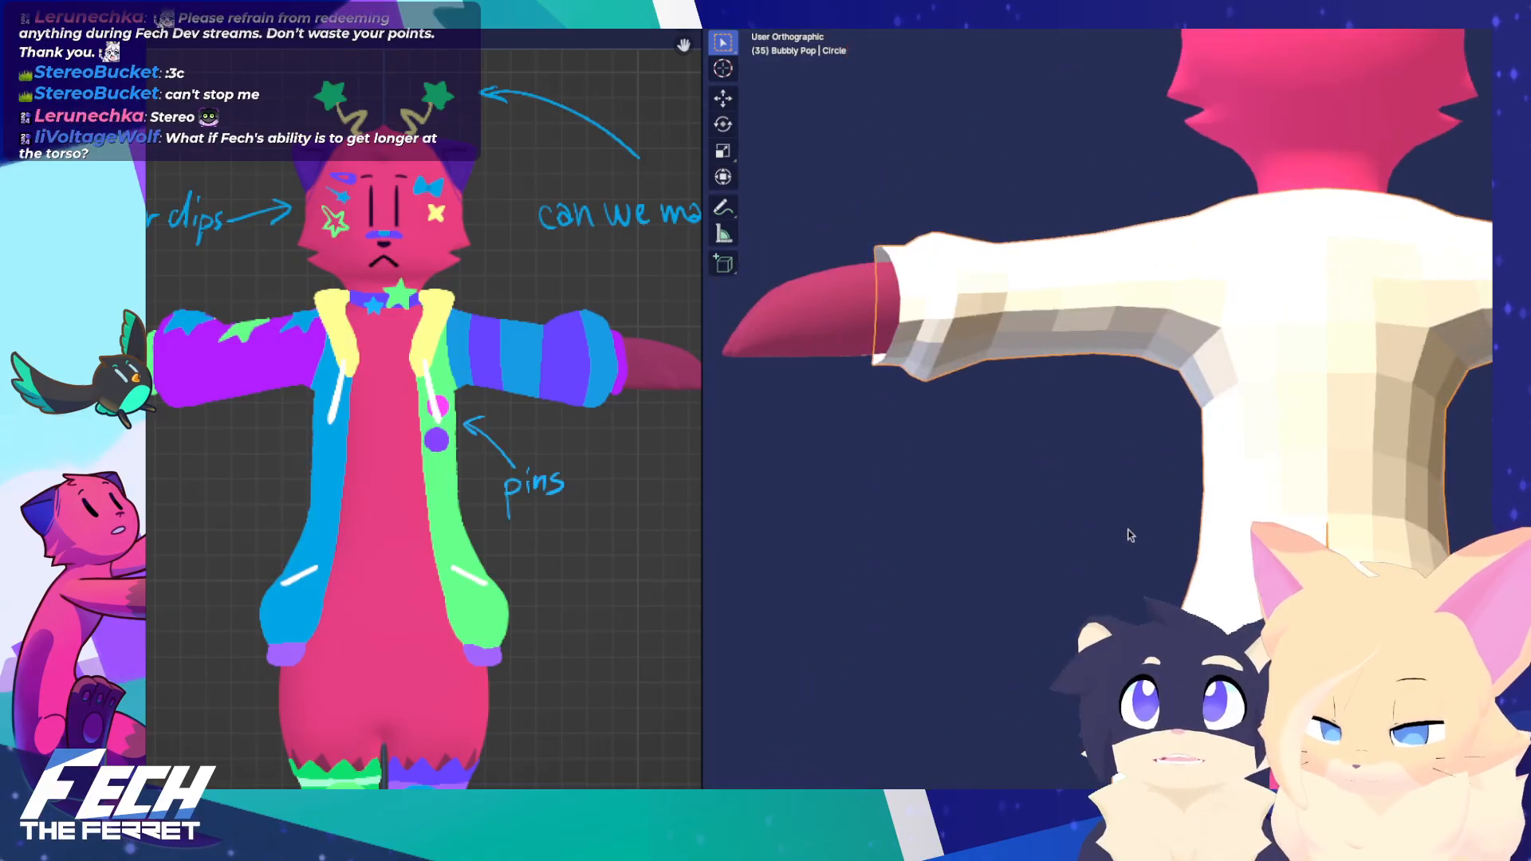
key(ctrl+KP_1)
key(Tab)
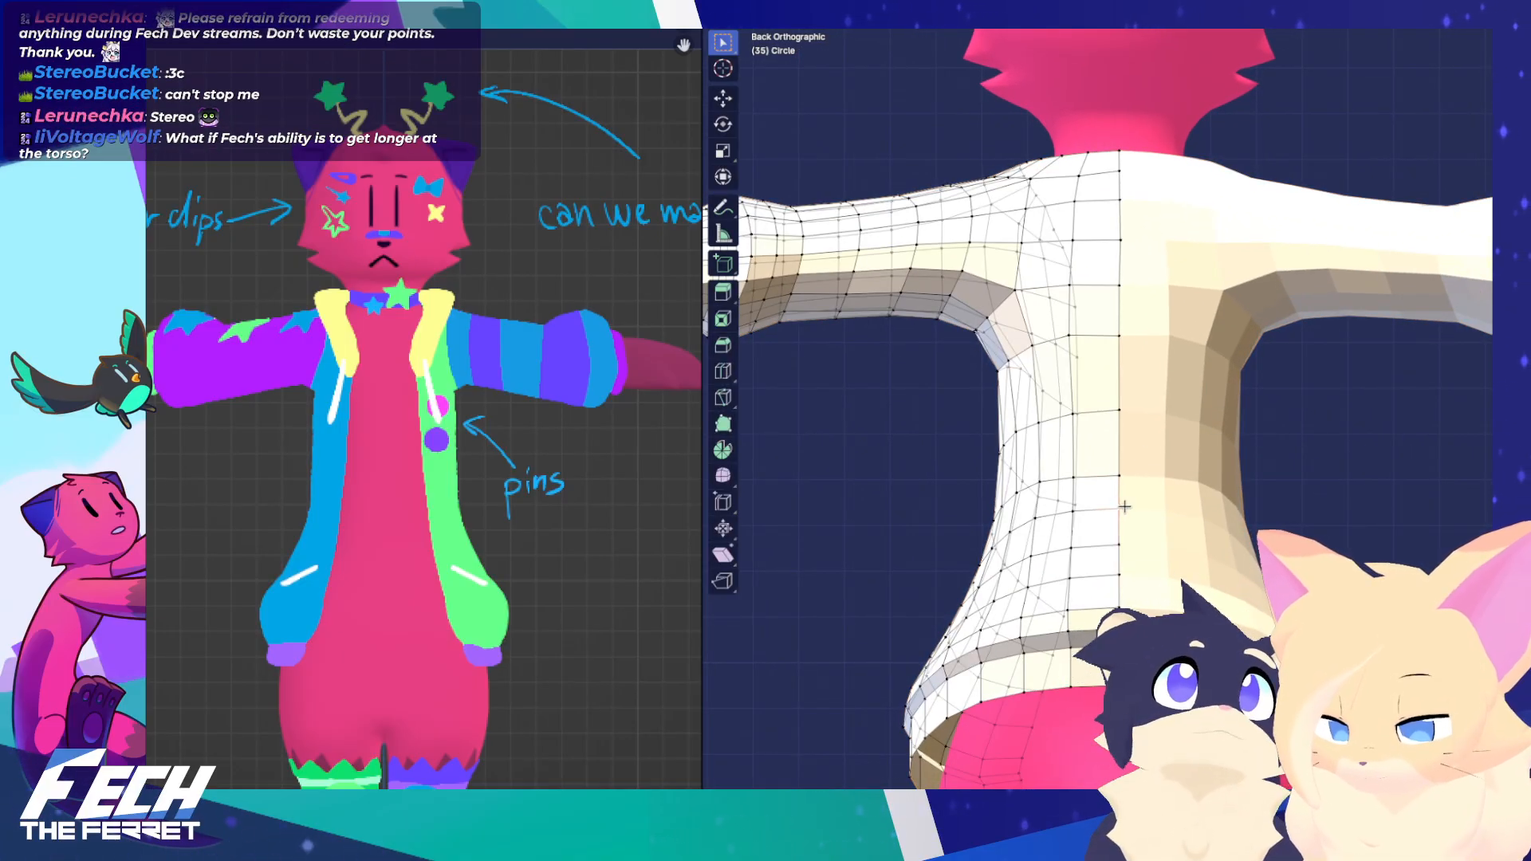
key(Tab)
key(KP_1)
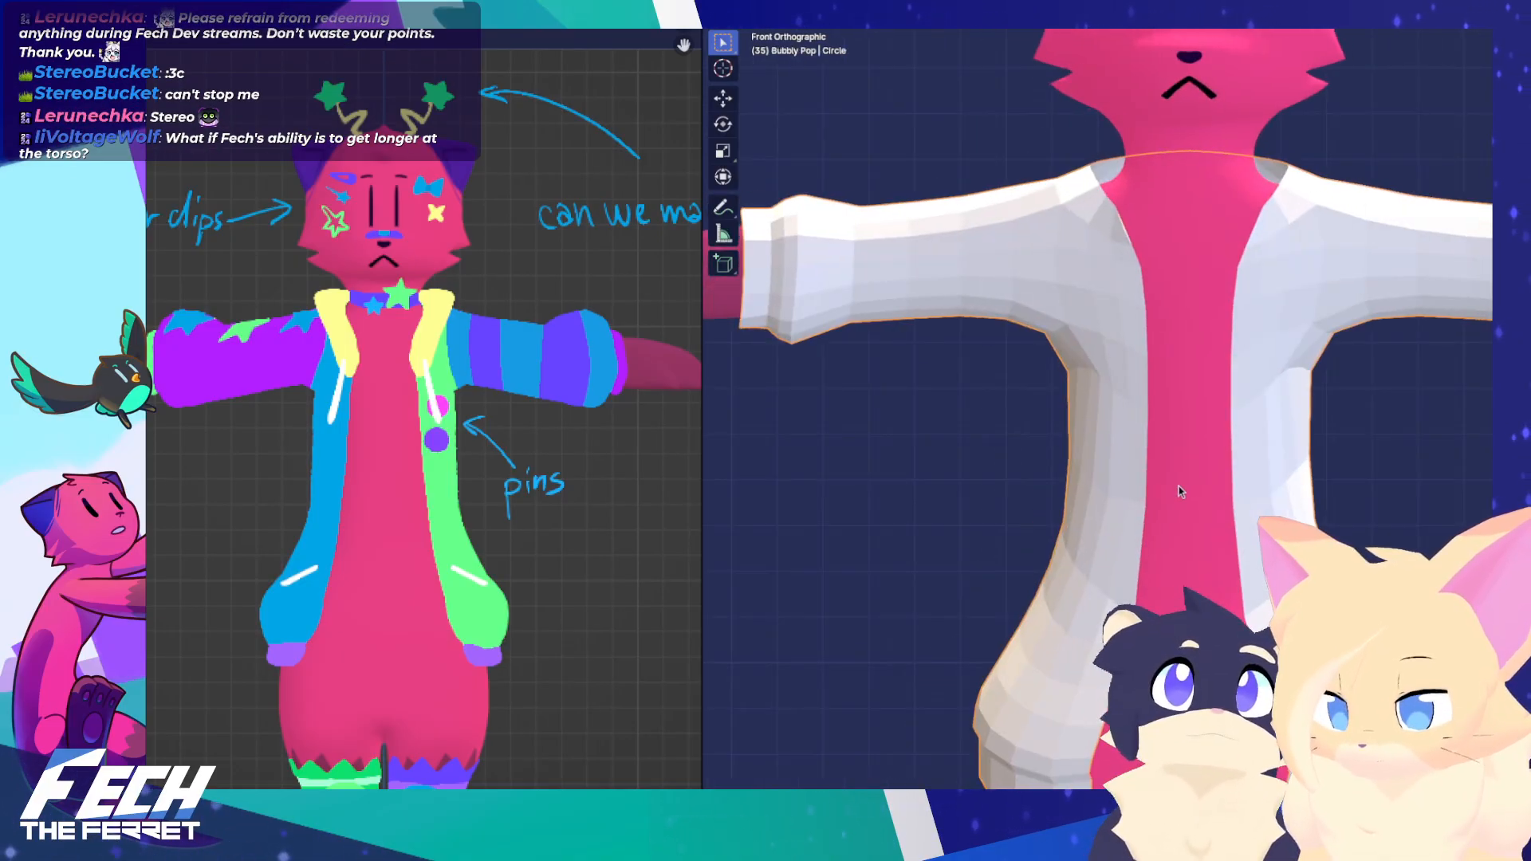
Switch the jacket to Sculpt Mode and inspect its fit, sleeves and cuffs from the front, side and back
scroll(1181, 492, down, 5)
key(ctrl+Tab)
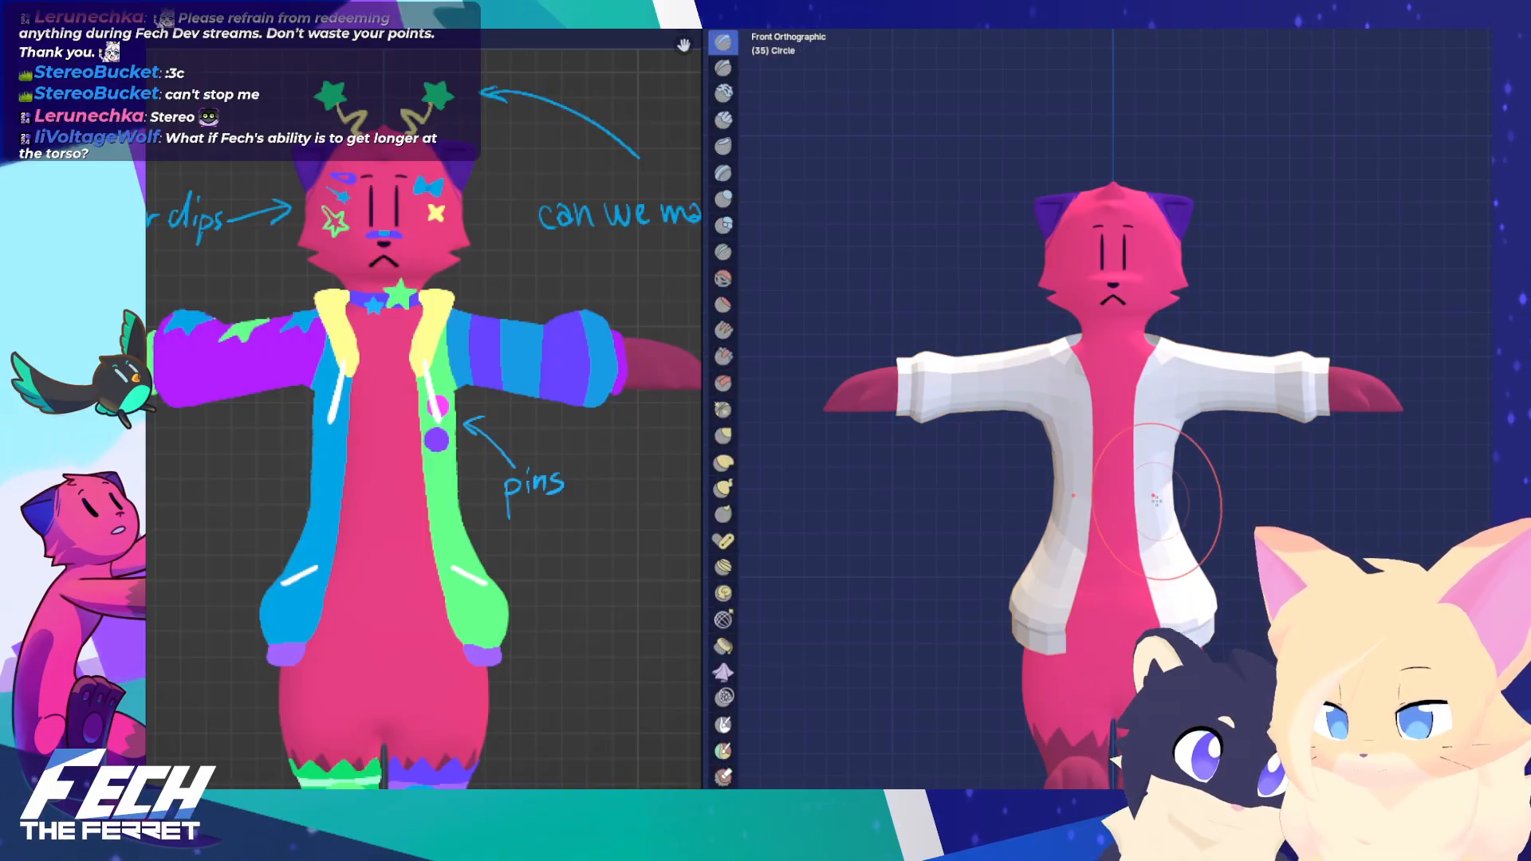
middle_drag(1156, 500, 983, 522)
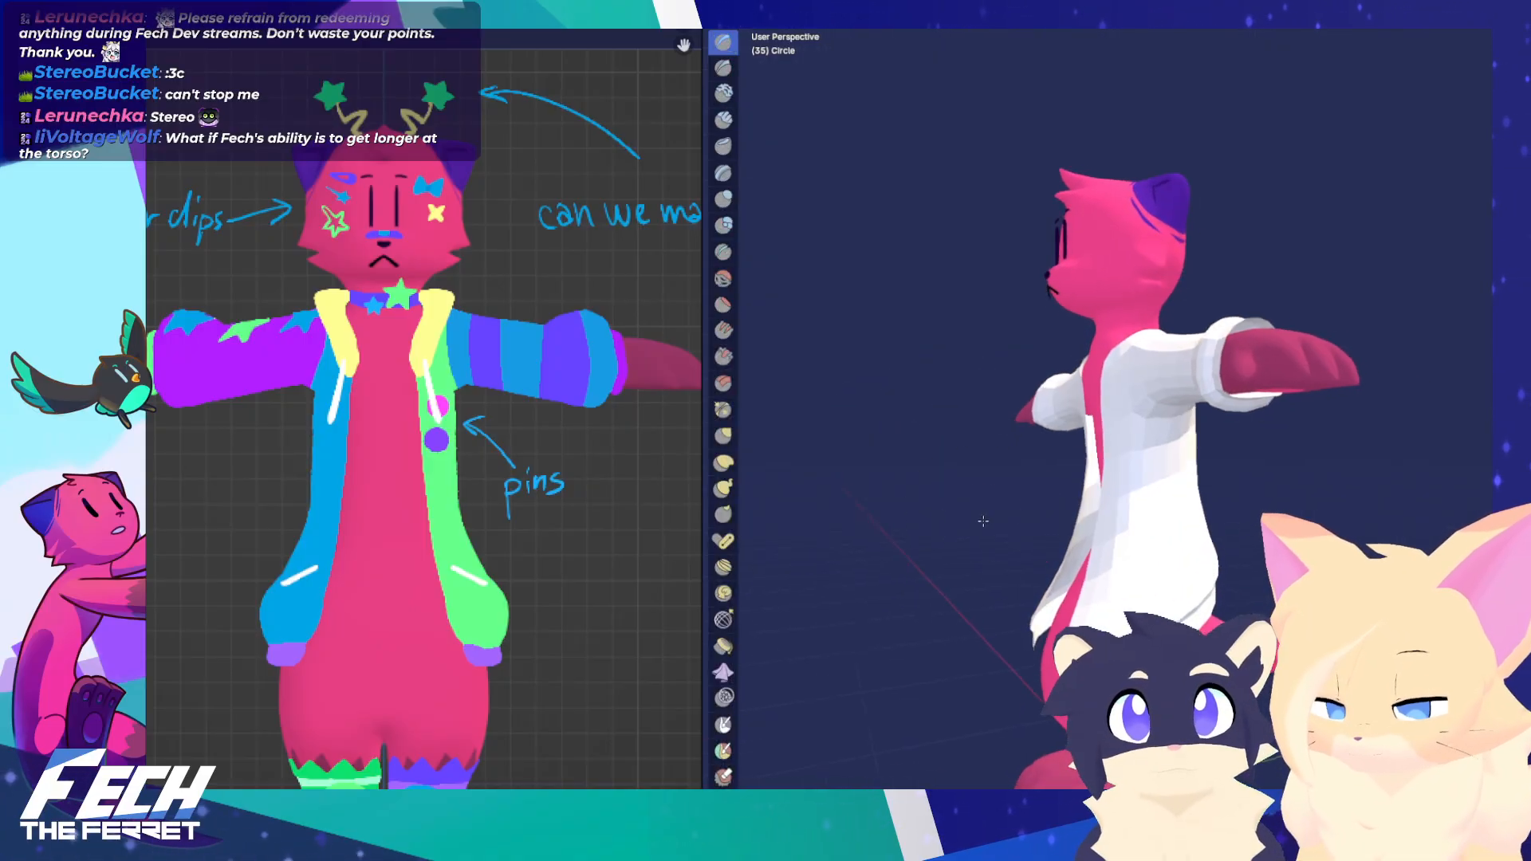
key(KP_1)
scroll(1195, 463, up, 6)
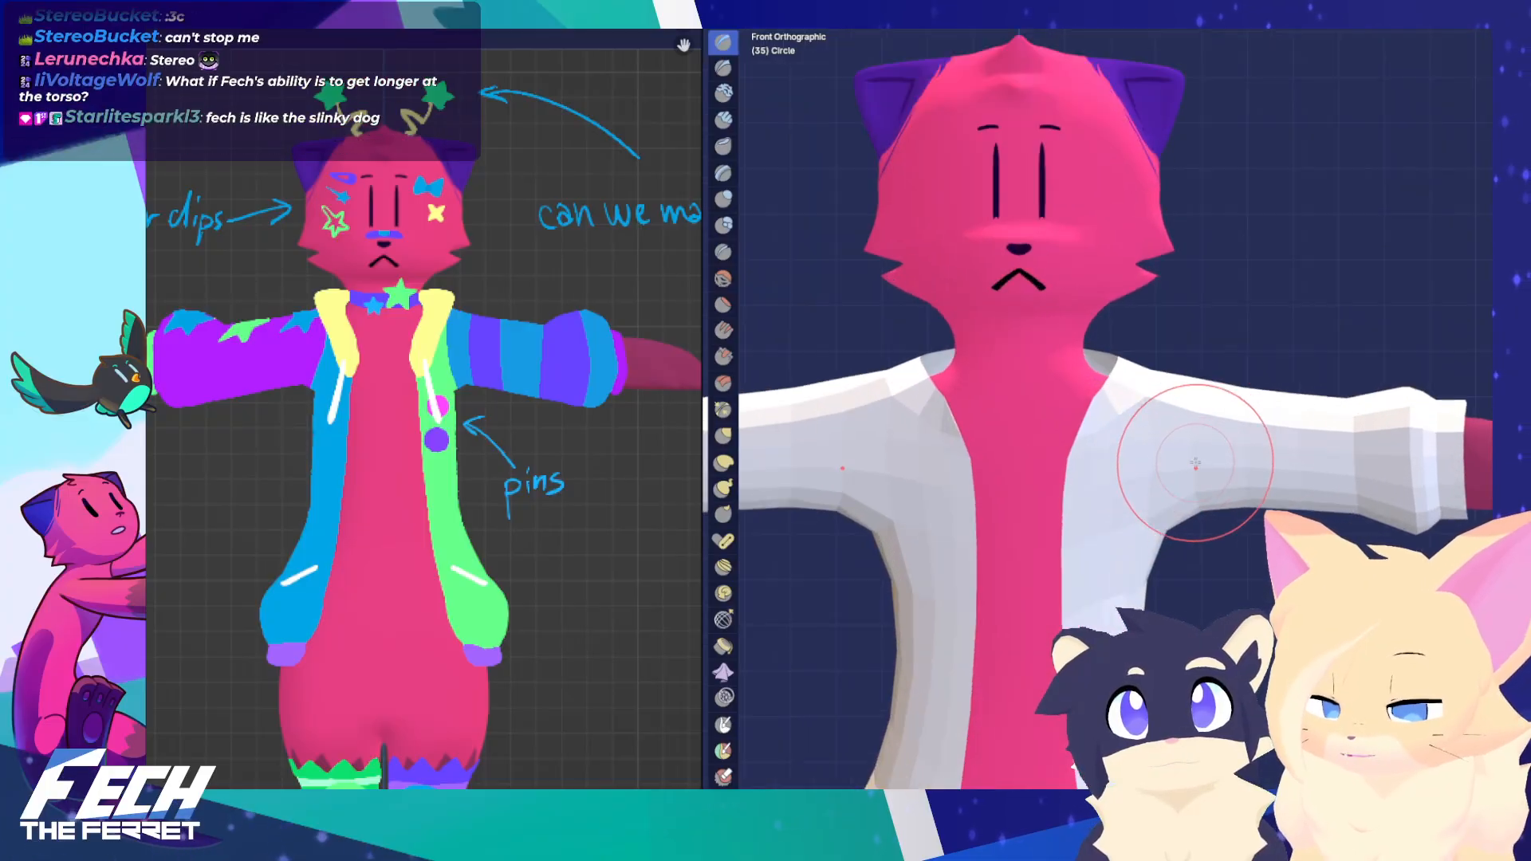
scroll(1180, 470, down, 2)
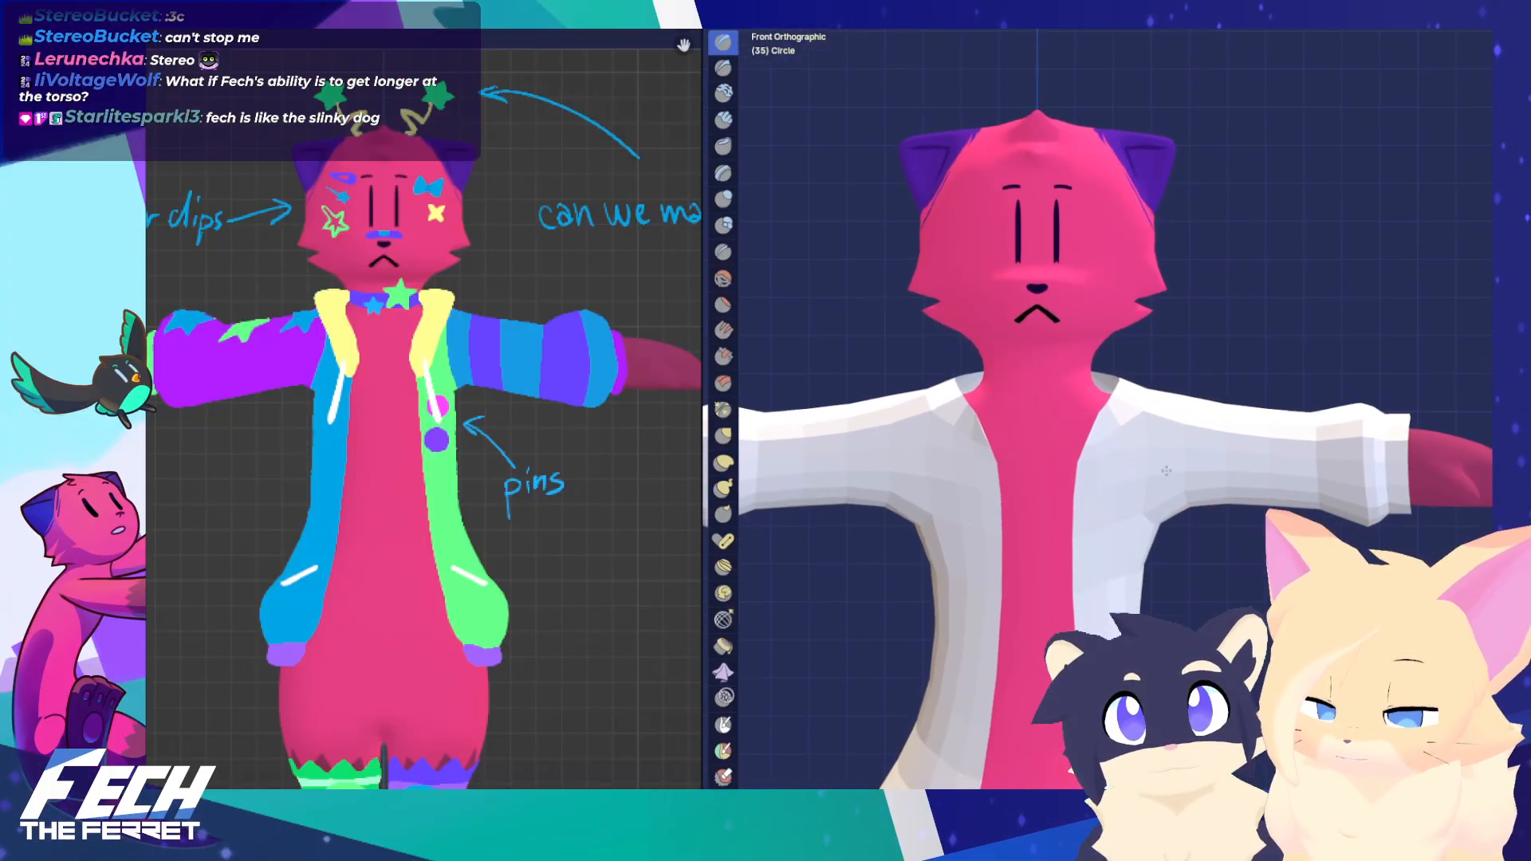
shift+middle_drag(1166, 472, 1182, 427)
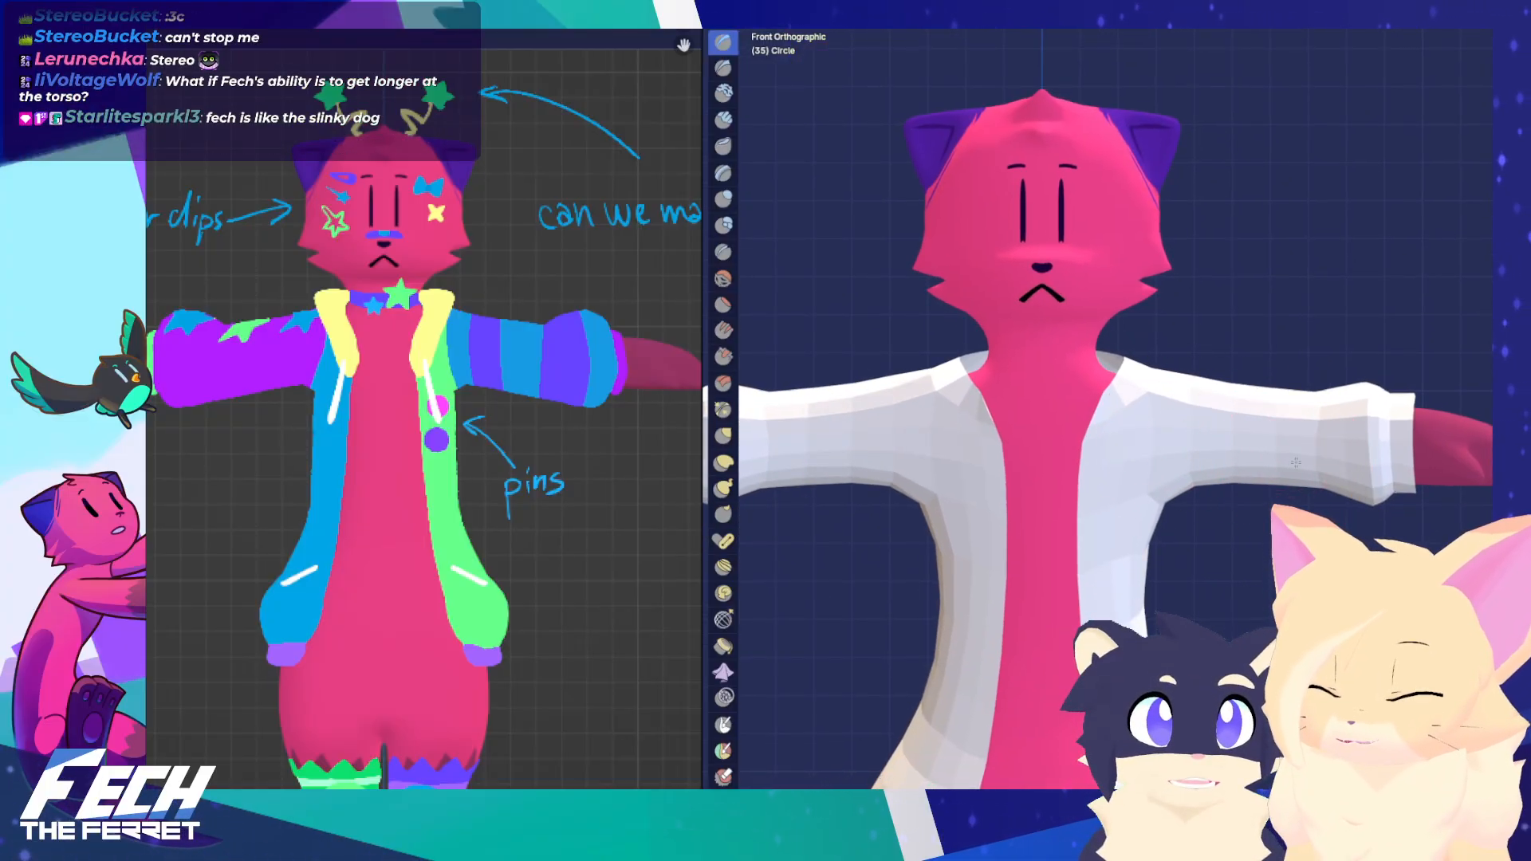
middle_drag(1305, 389, 1195, 432)
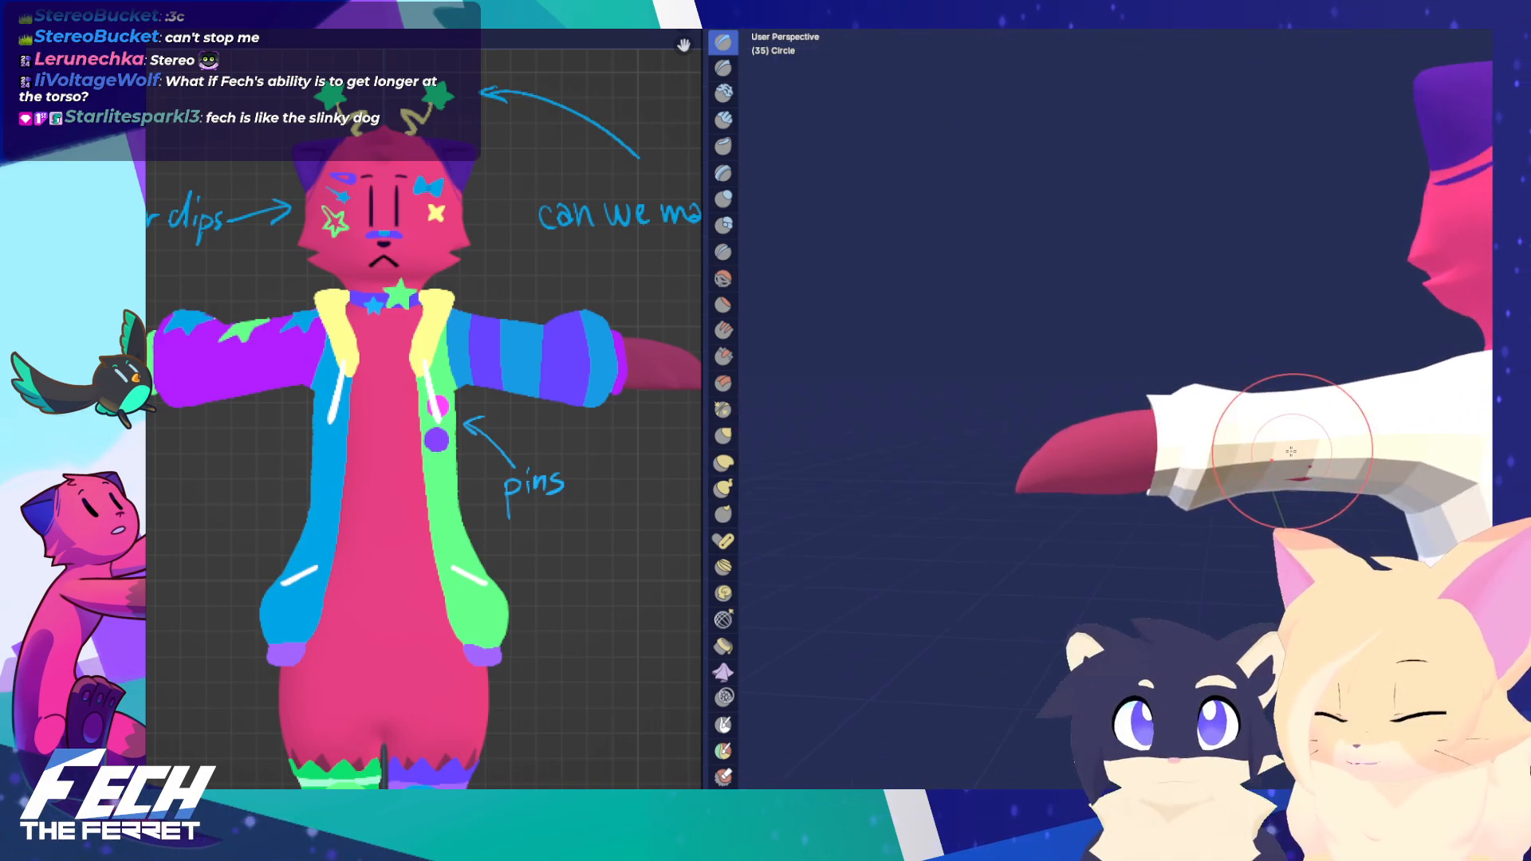
Even out the jacket's mesh with the Slide Relax brush, working from the front and back views
click(724, 620)
middle_drag(1053, 559, 1088, 564)
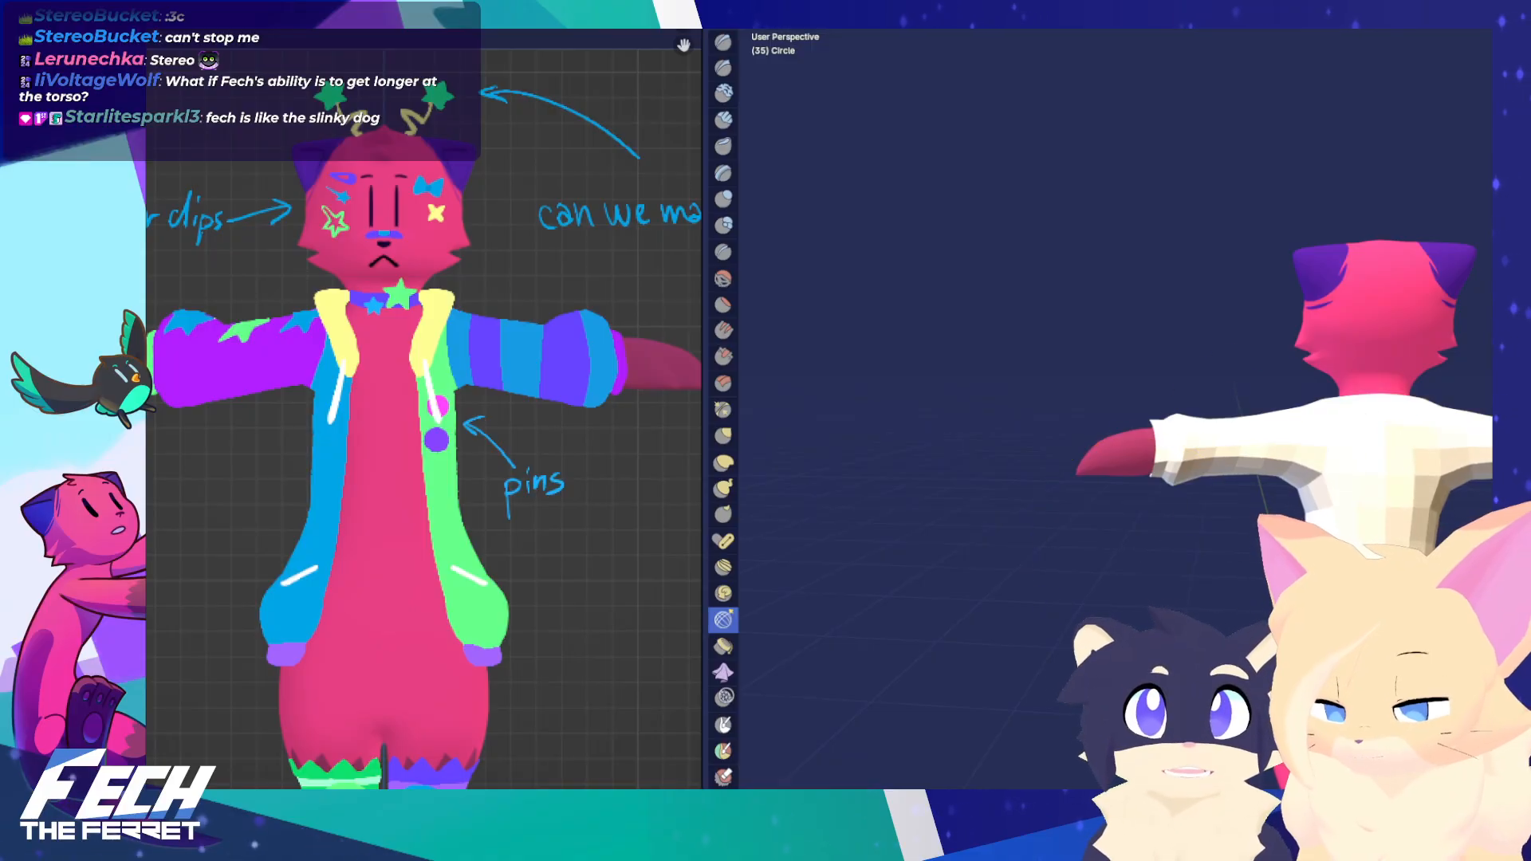
key(KP_1)
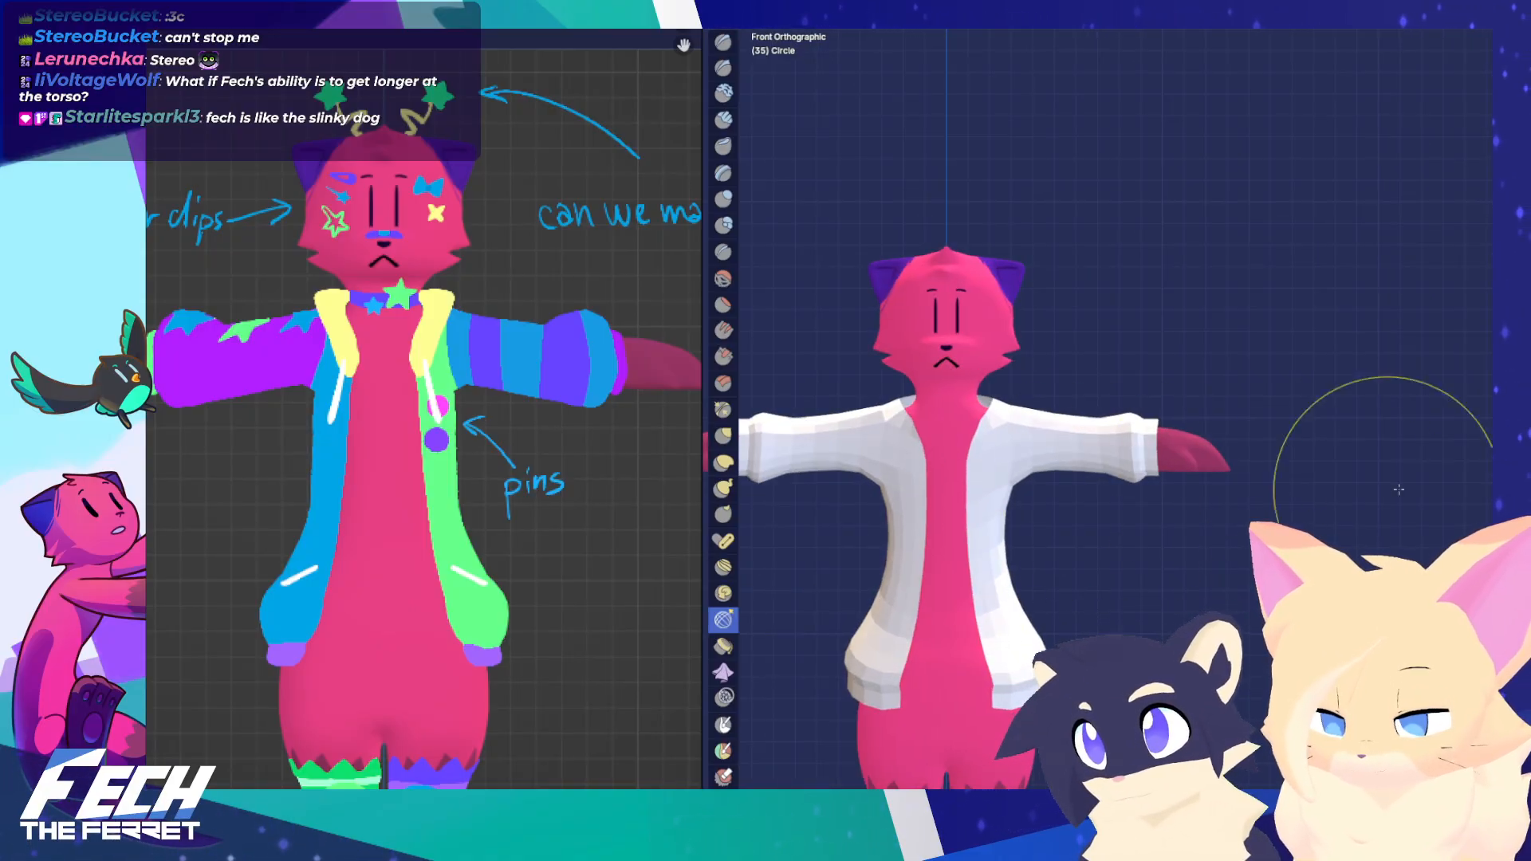
key(ctrl+KP_1)
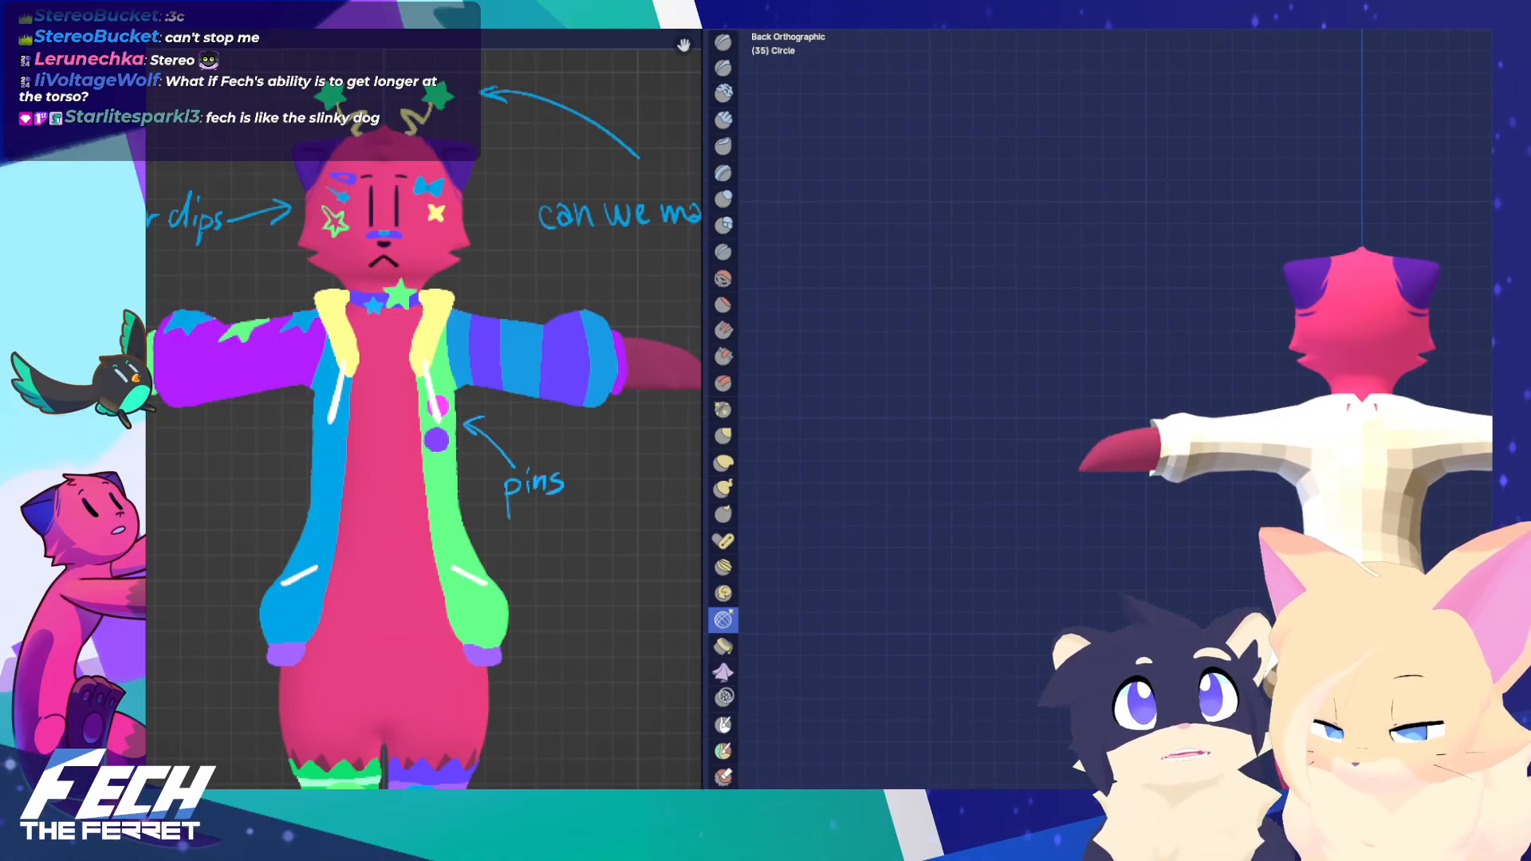
key(KP_1)
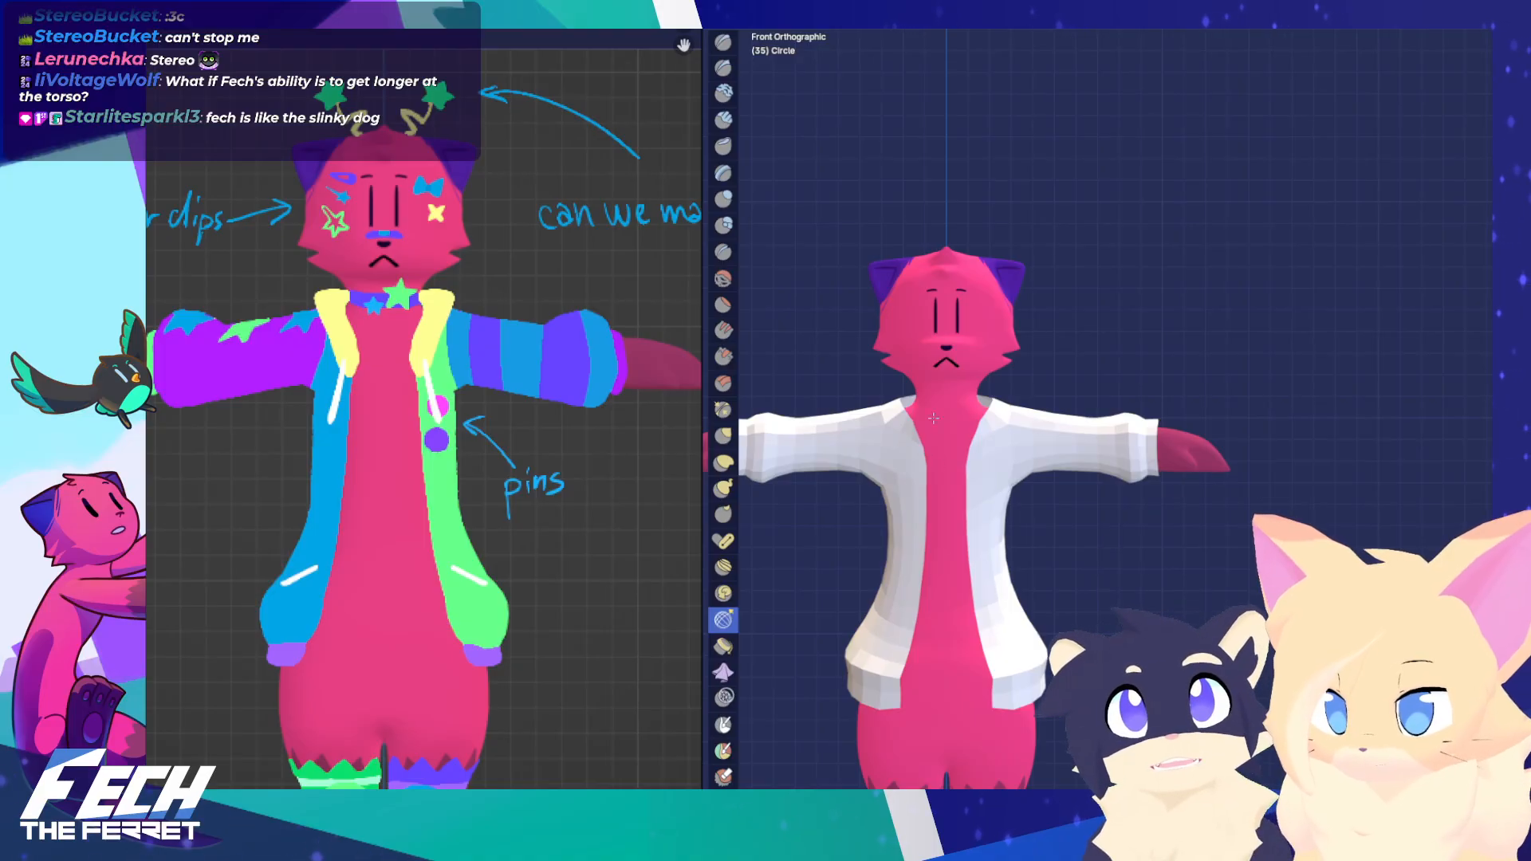
key(ctrl+KP_1)
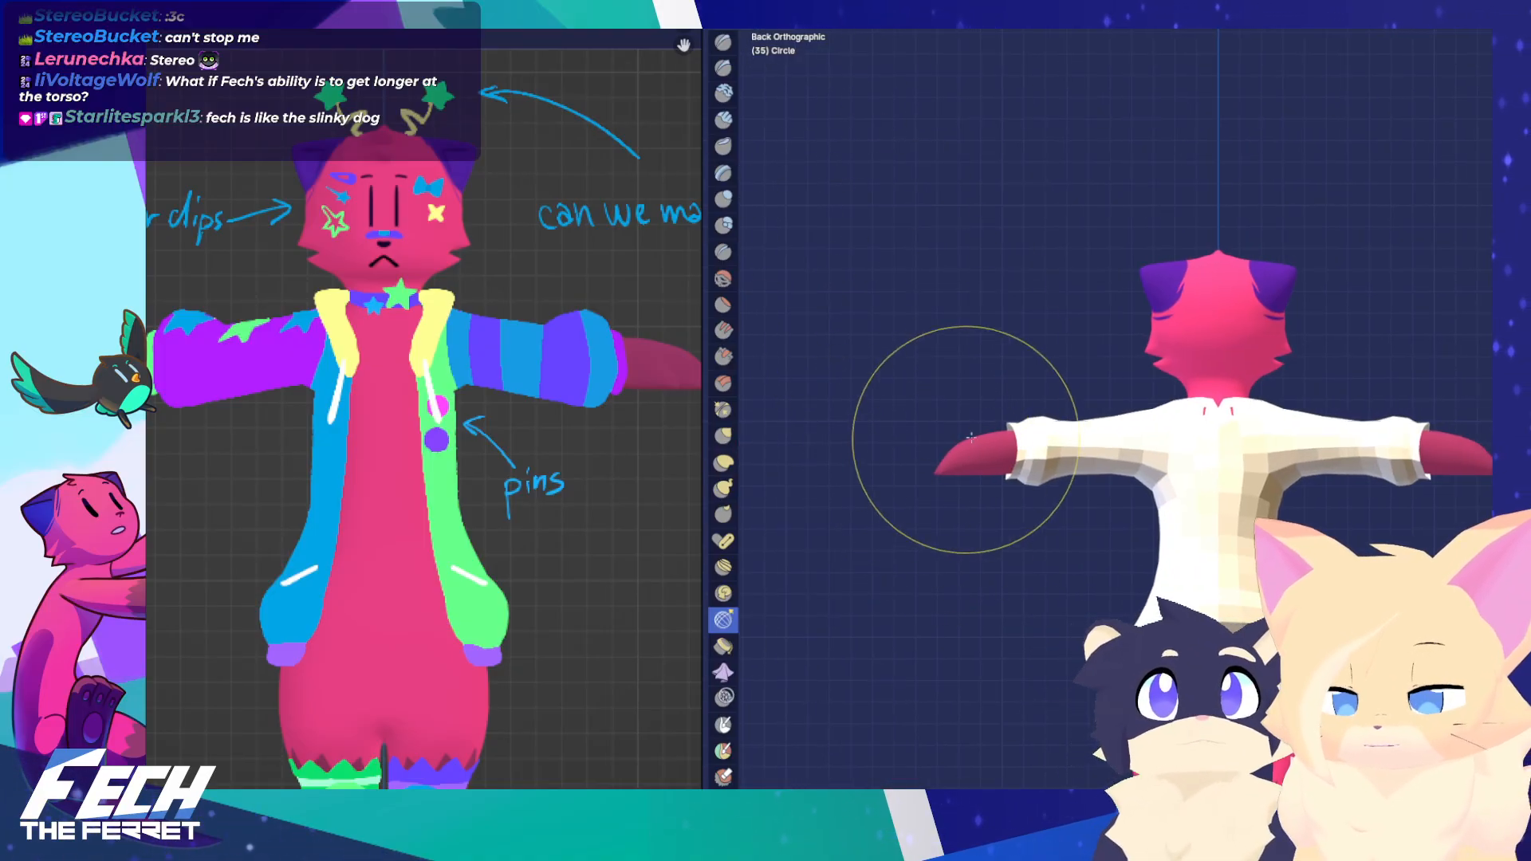
Raise the centre vertex of the back neckline along Z in Edit Mode to reduce the notch
key(Tab)
scroll(1056, 423, up, 3)
scroll(1056, 423, up, 2)
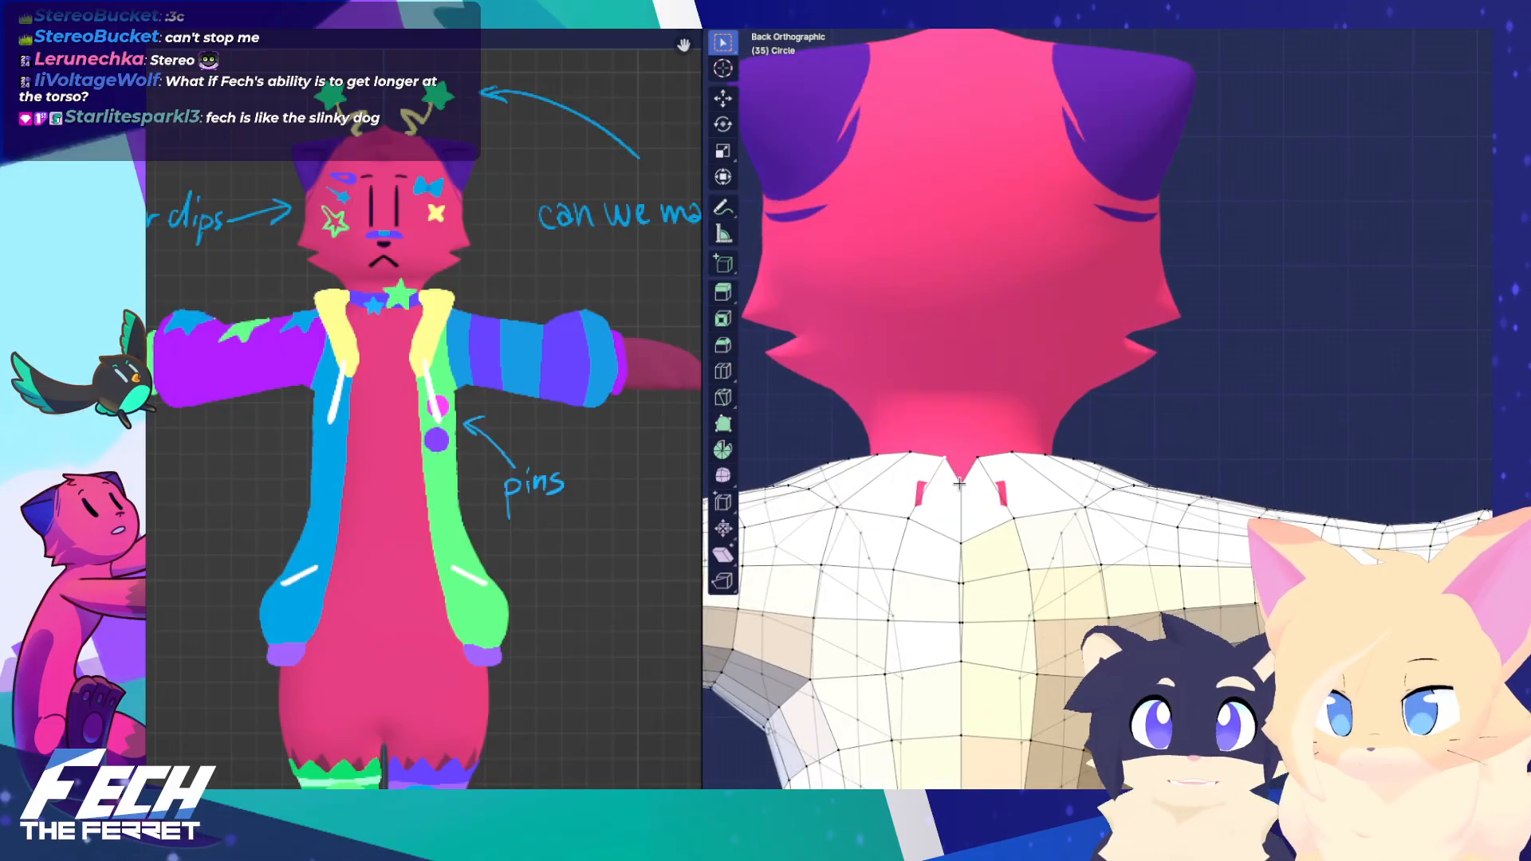
key(z)
click(965, 488)
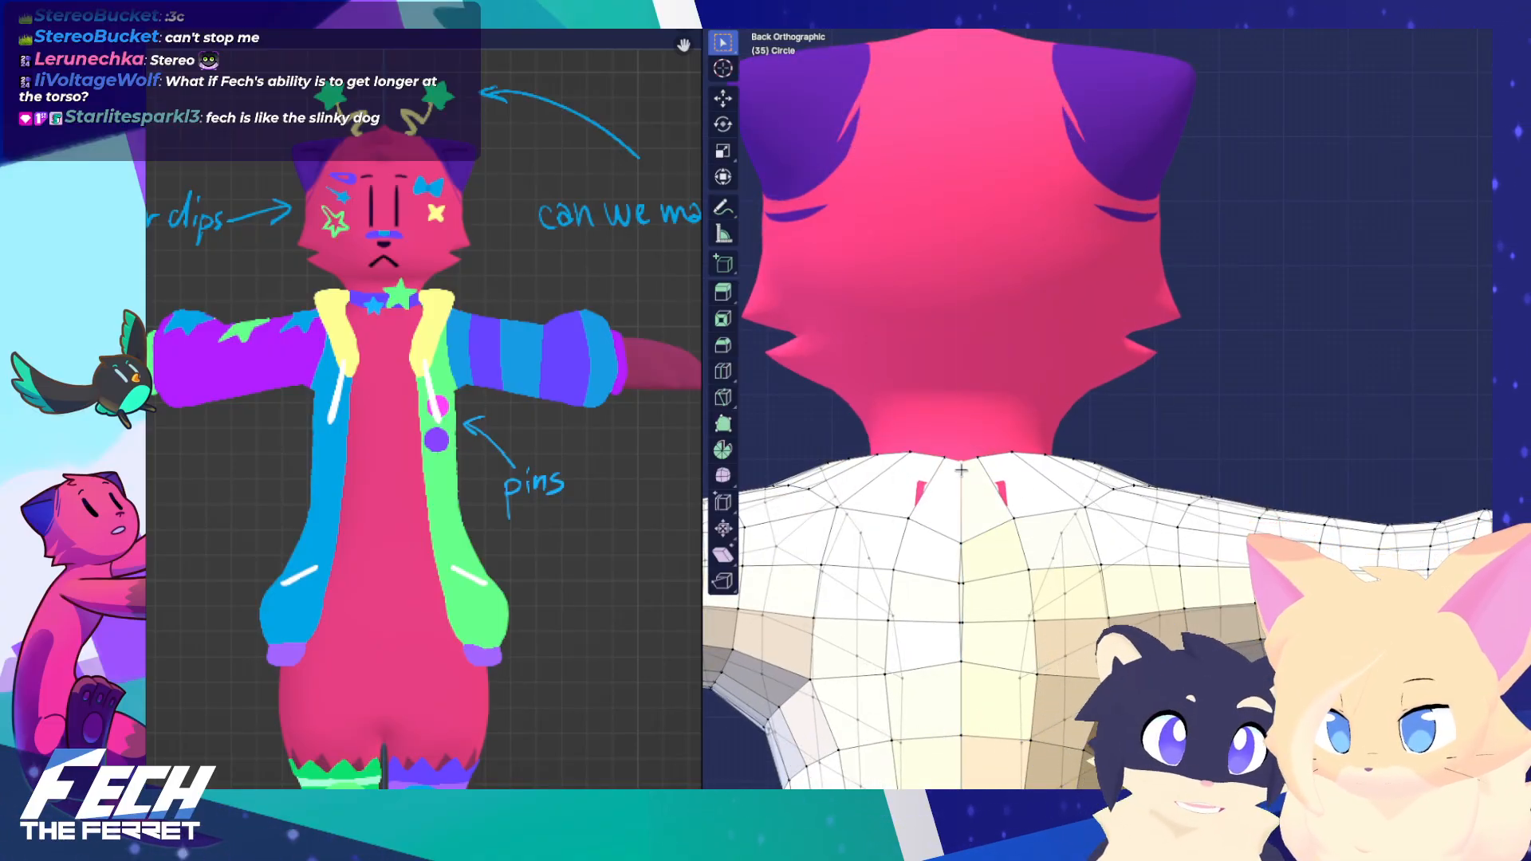
Select the run of vertices down the jacket's upper centre back and scale it along the X axis
scroll(961, 478, down, 2)
shift+middle_drag(992, 518, 985, 430)
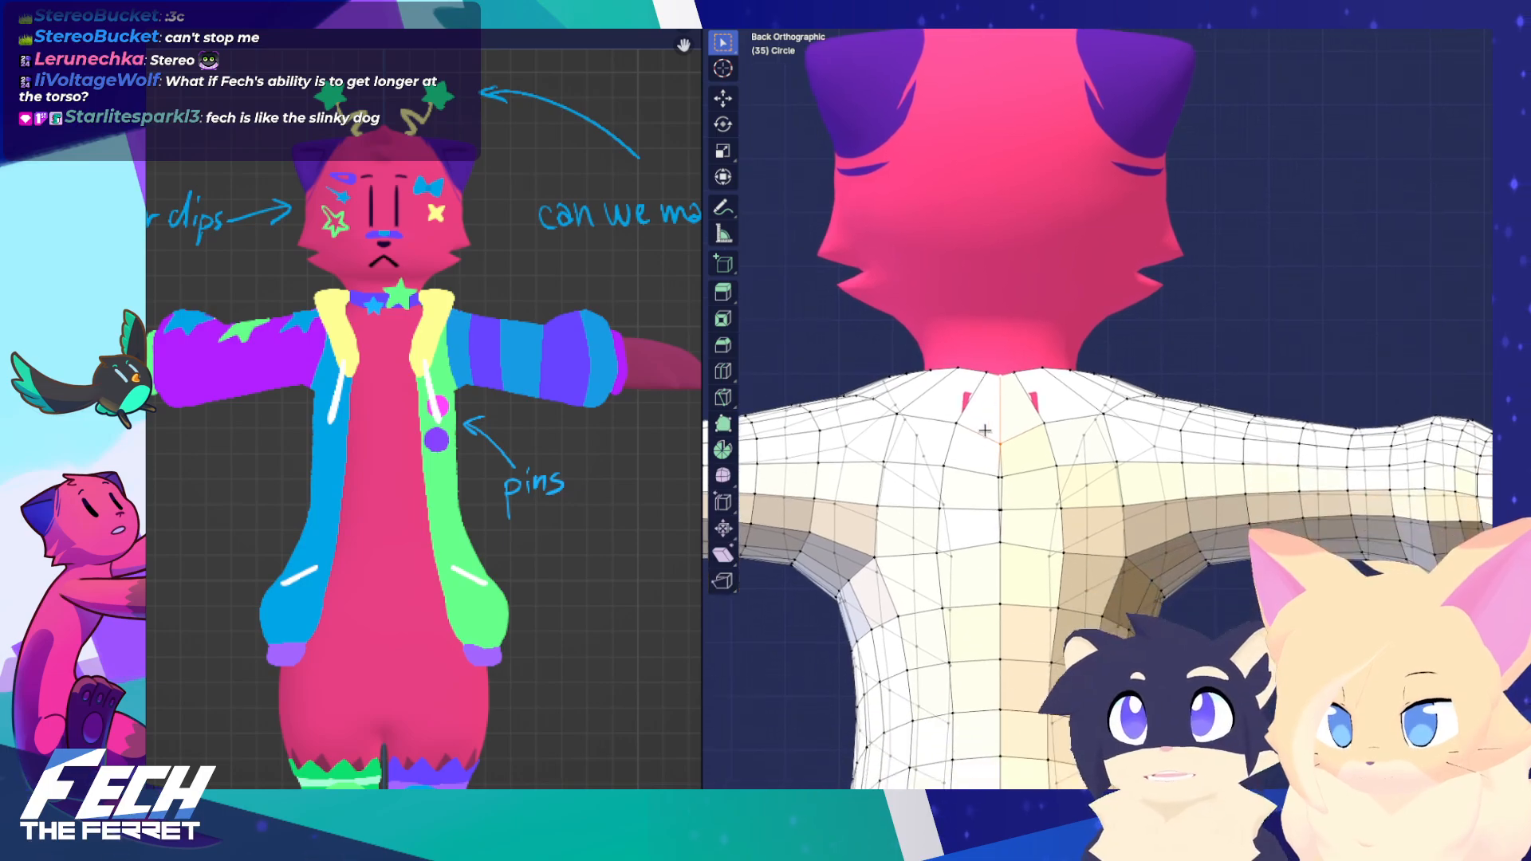
ctrl+click(1017, 582)
shift+middle_drag(1031, 674, 1045, 498)
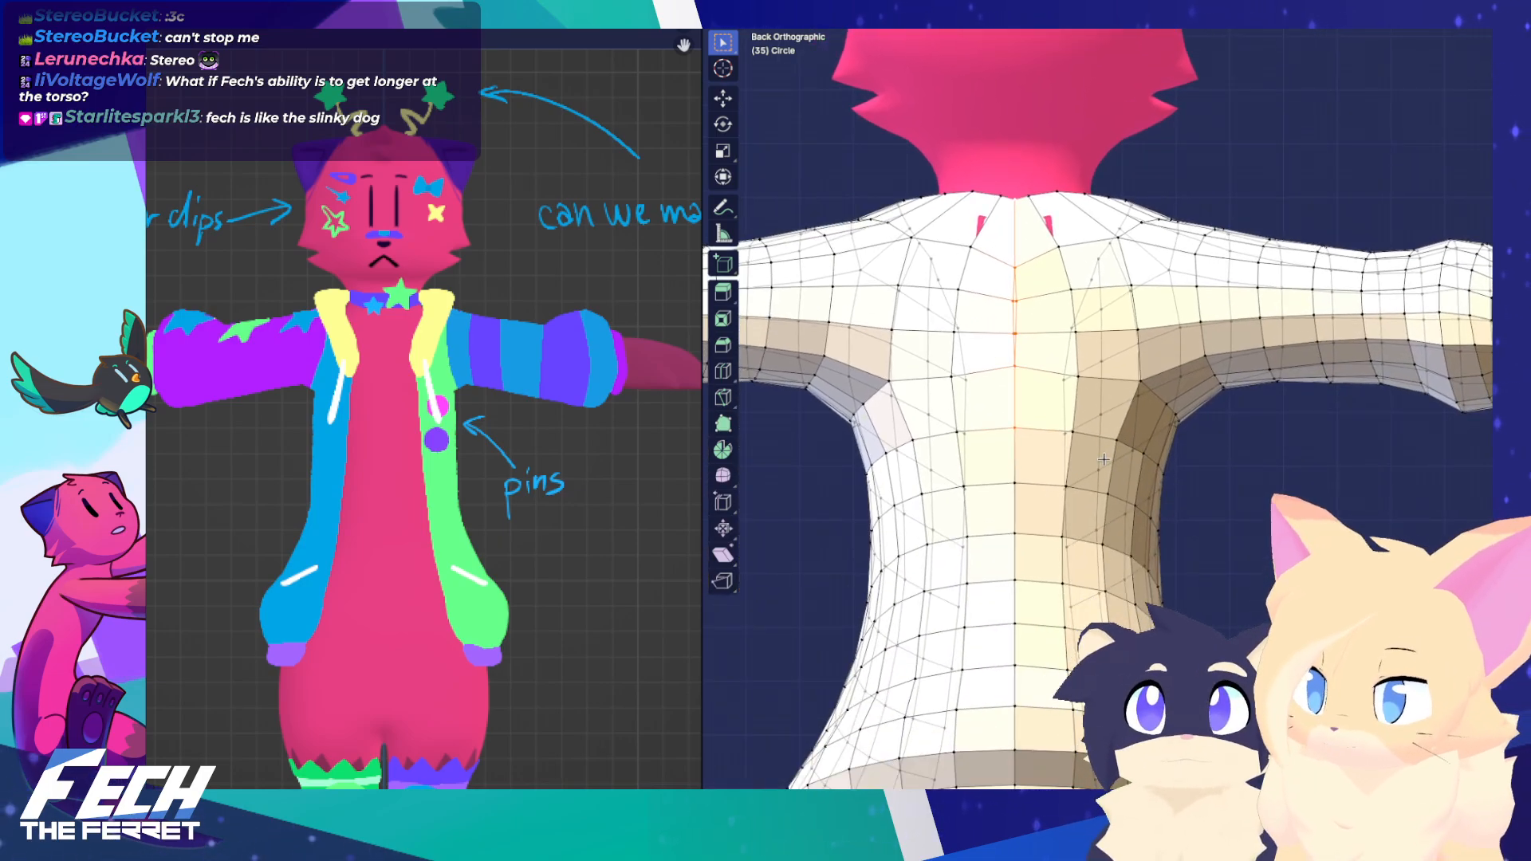
key(s)
key(x)
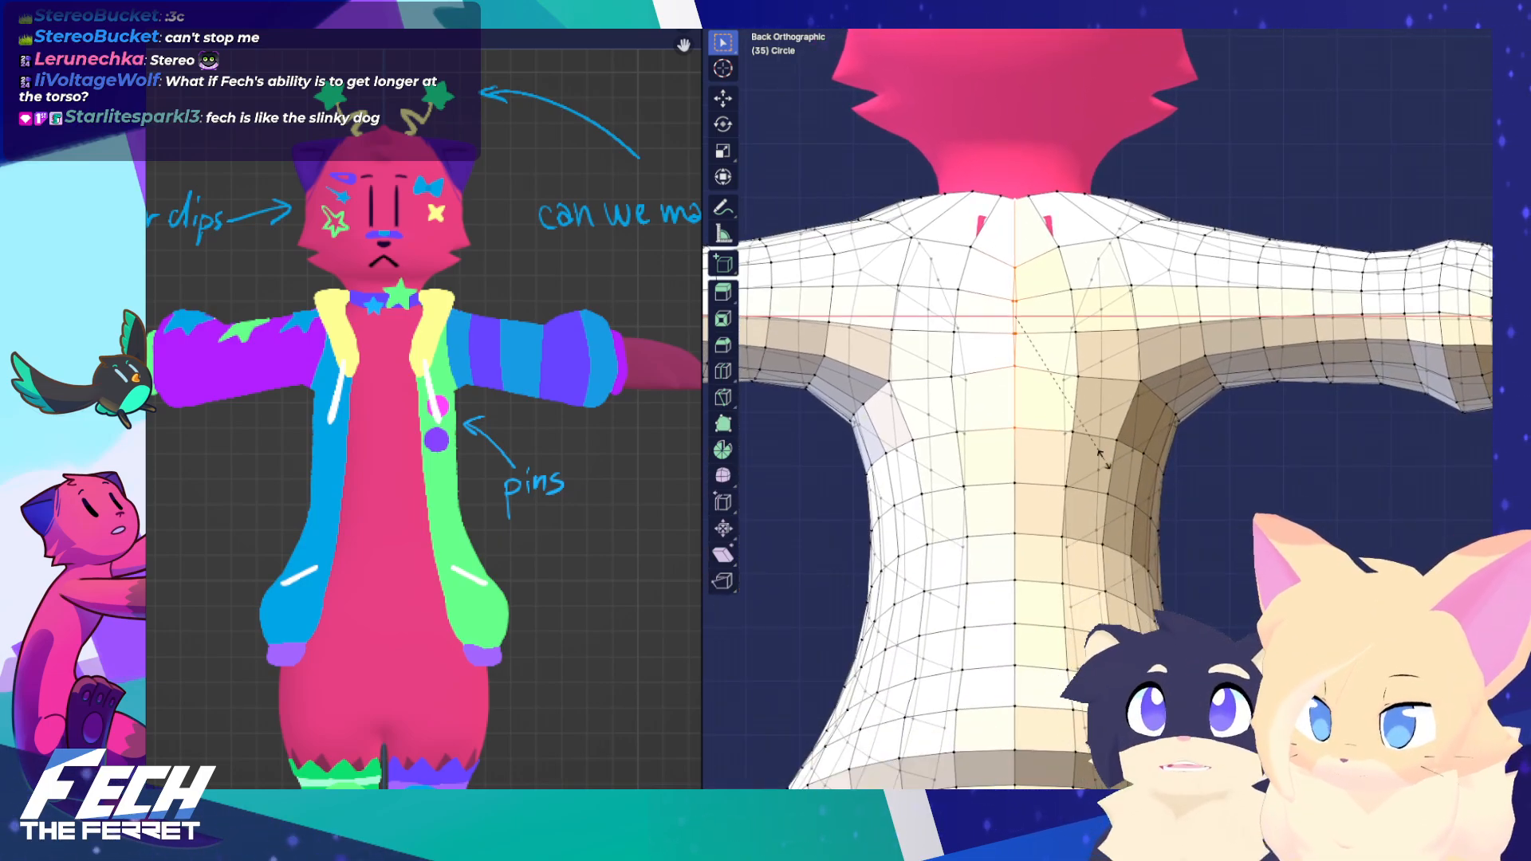
click(1103, 457)
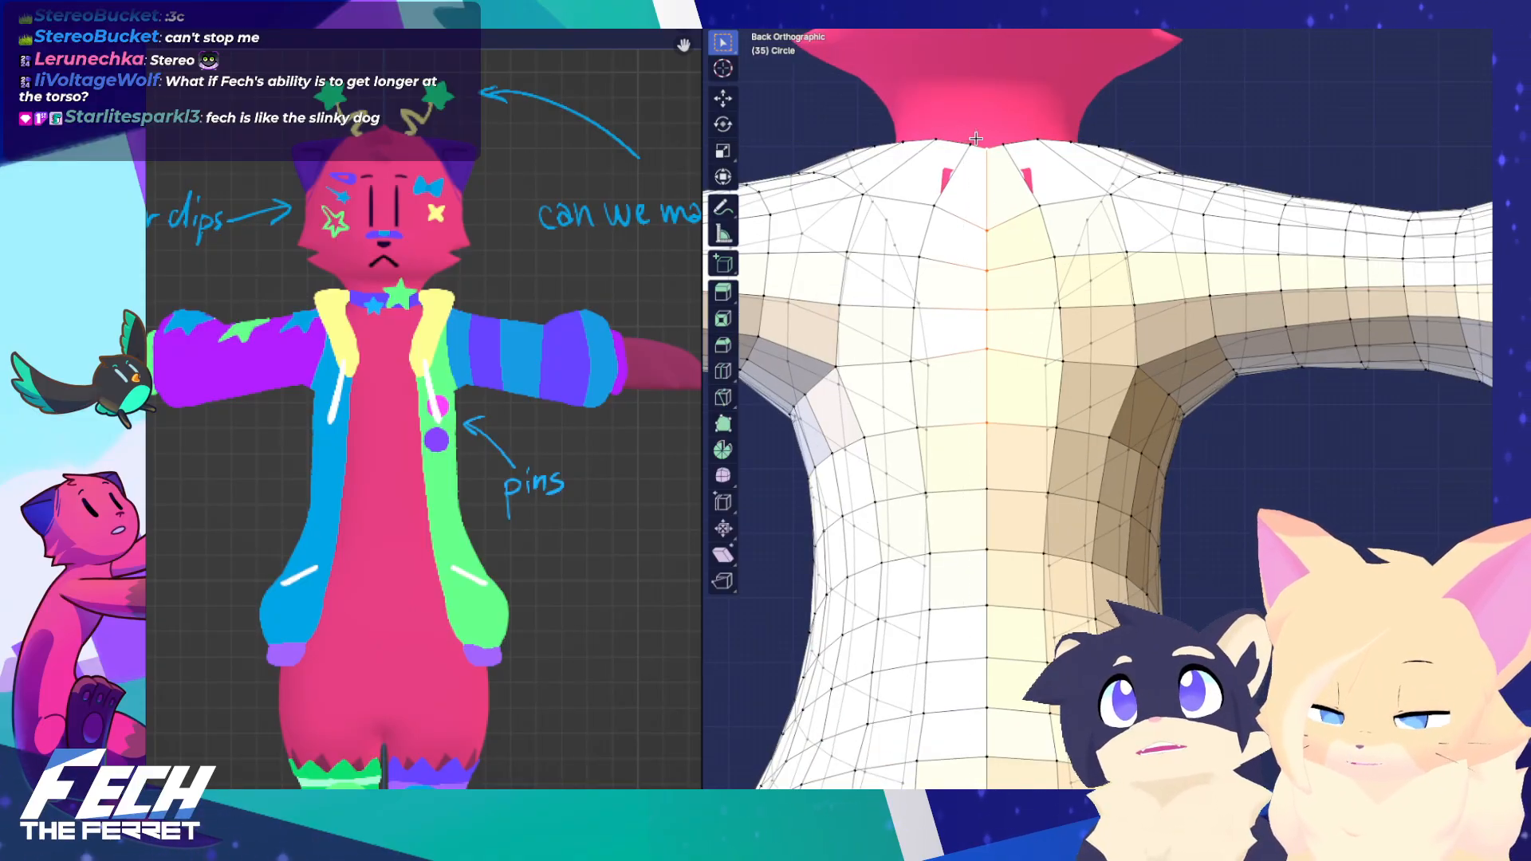
Select the column of vertices along the whole centre-back seam, merge them by distance, and clear the selection
scroll(988, 181, down, 2)
shift+middle_drag(988, 181, 1005, 150)
key(b)
drag(1069, 218, 1076, 560)
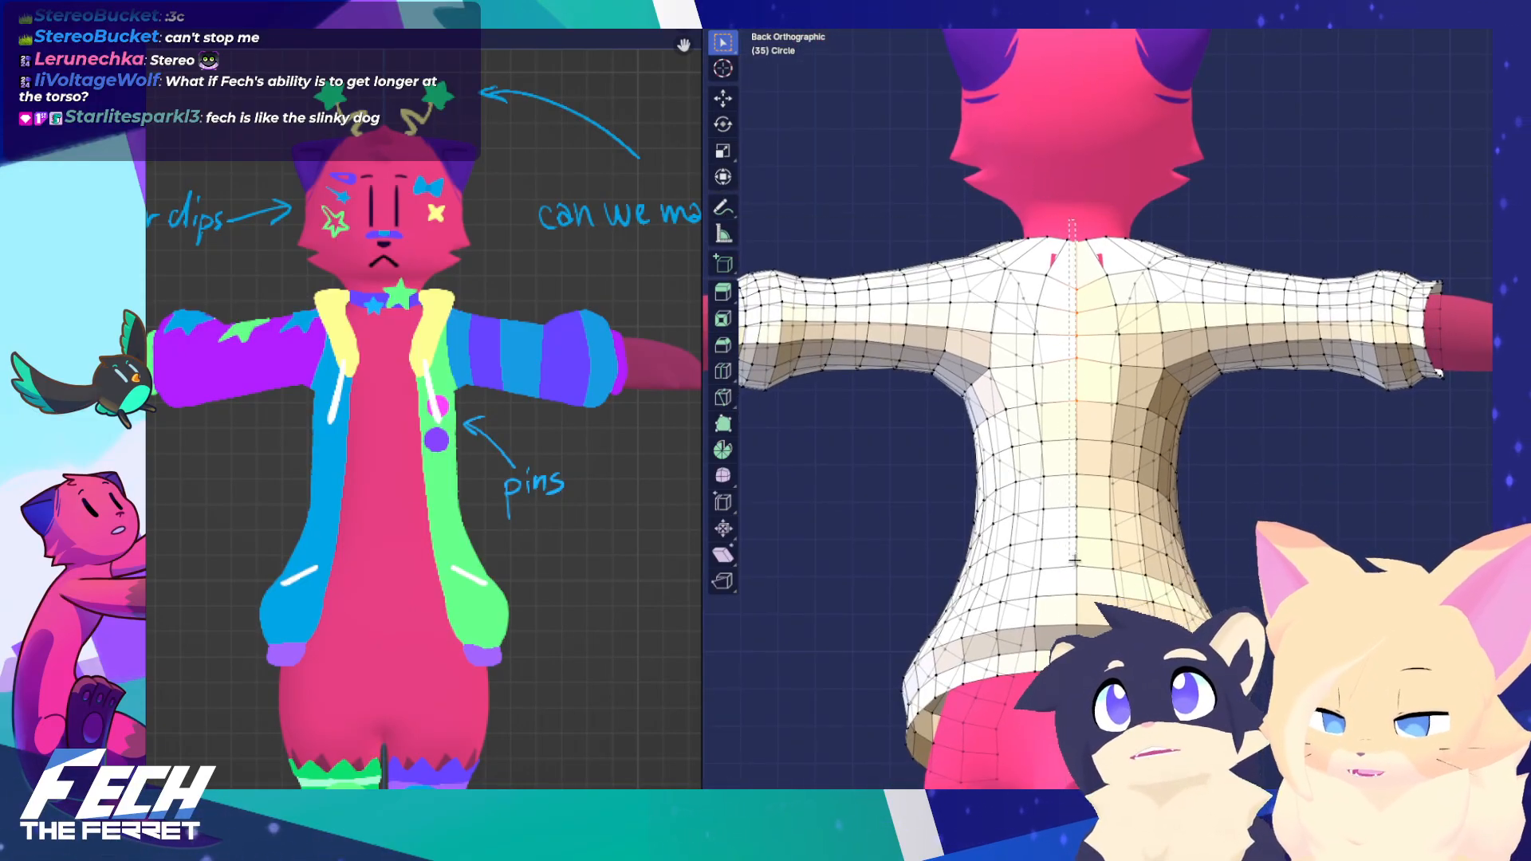
drag(1087, 630, 1087, 638)
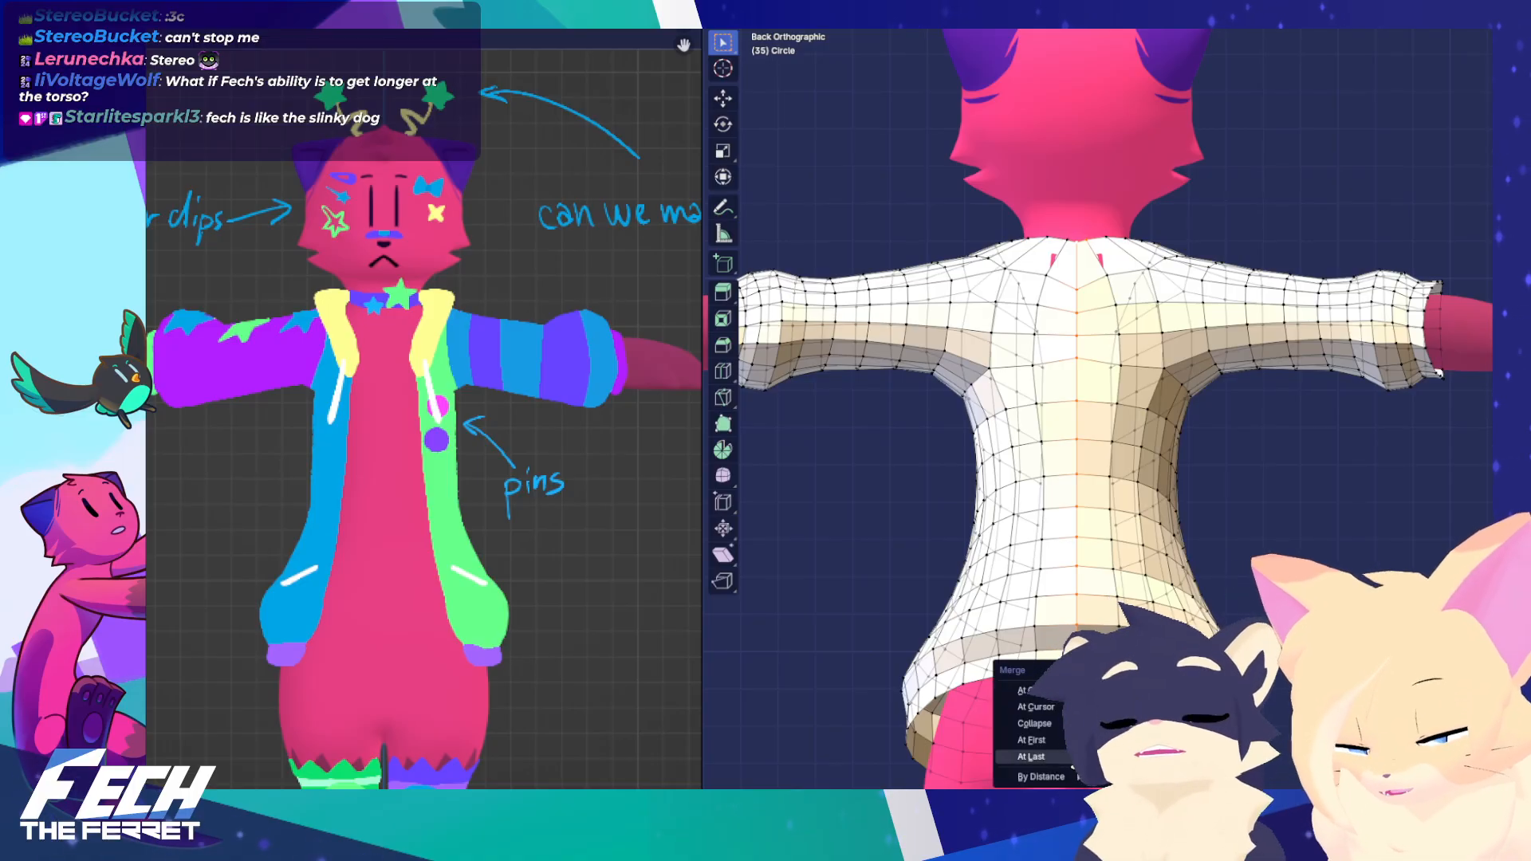
shift+middle_drag(1129, 328, 1121, 523)
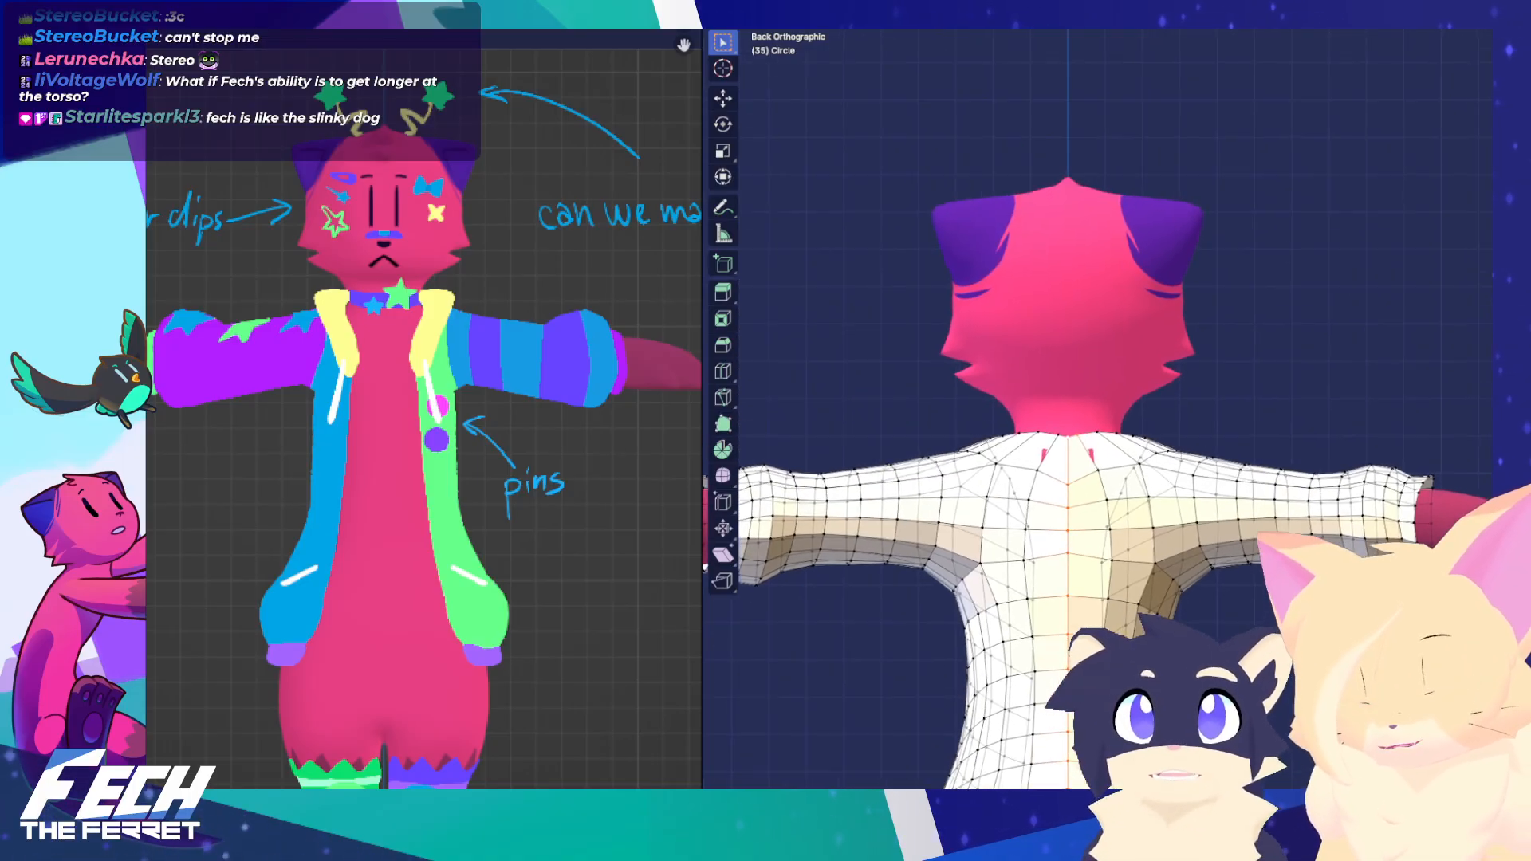
key(alt+a)
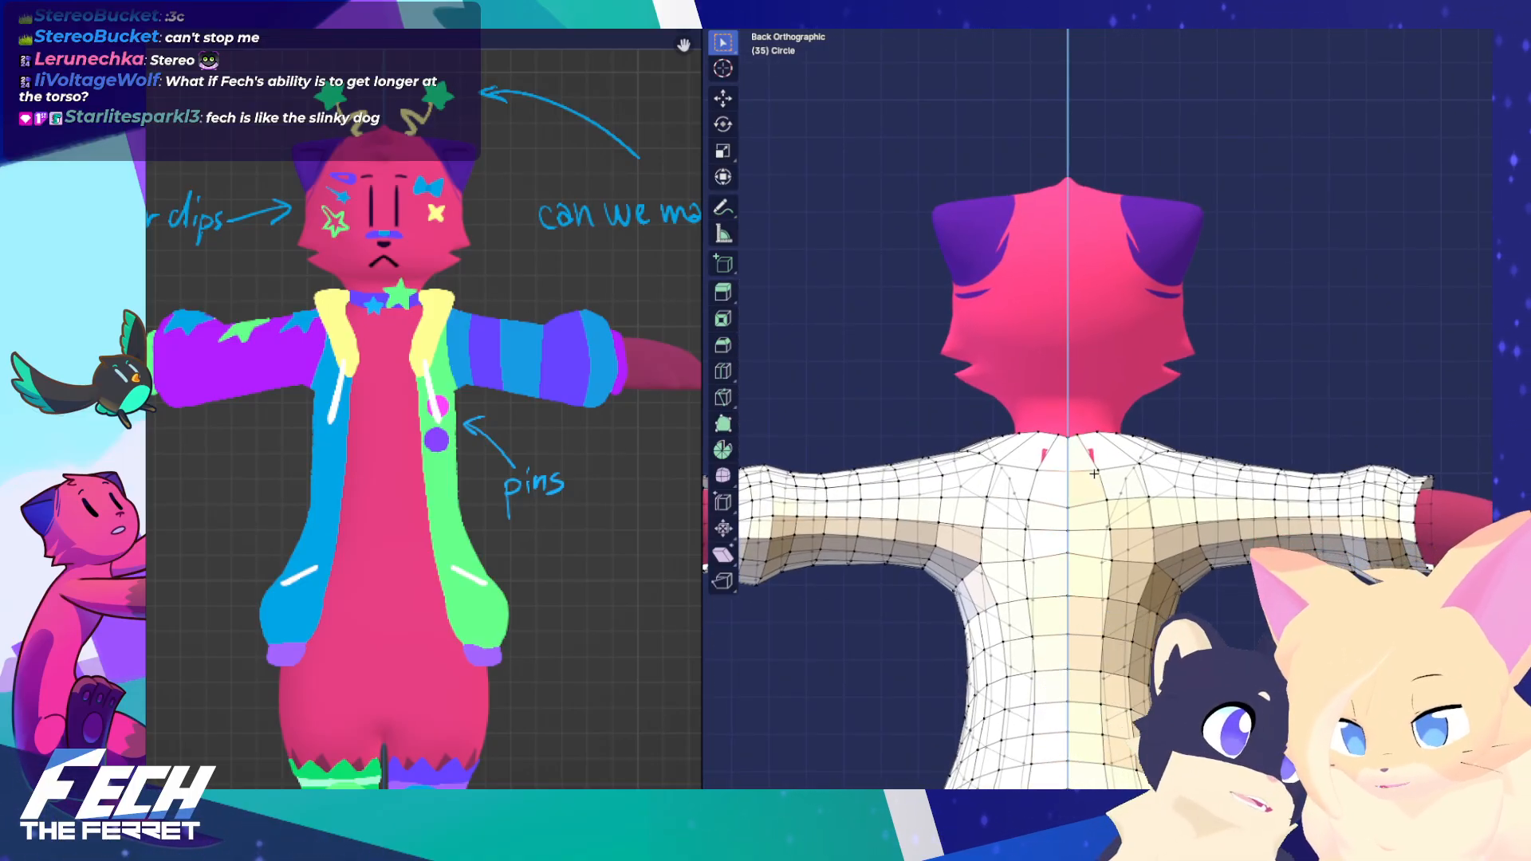
key(ctrl+Tab)
click(1055, 579)
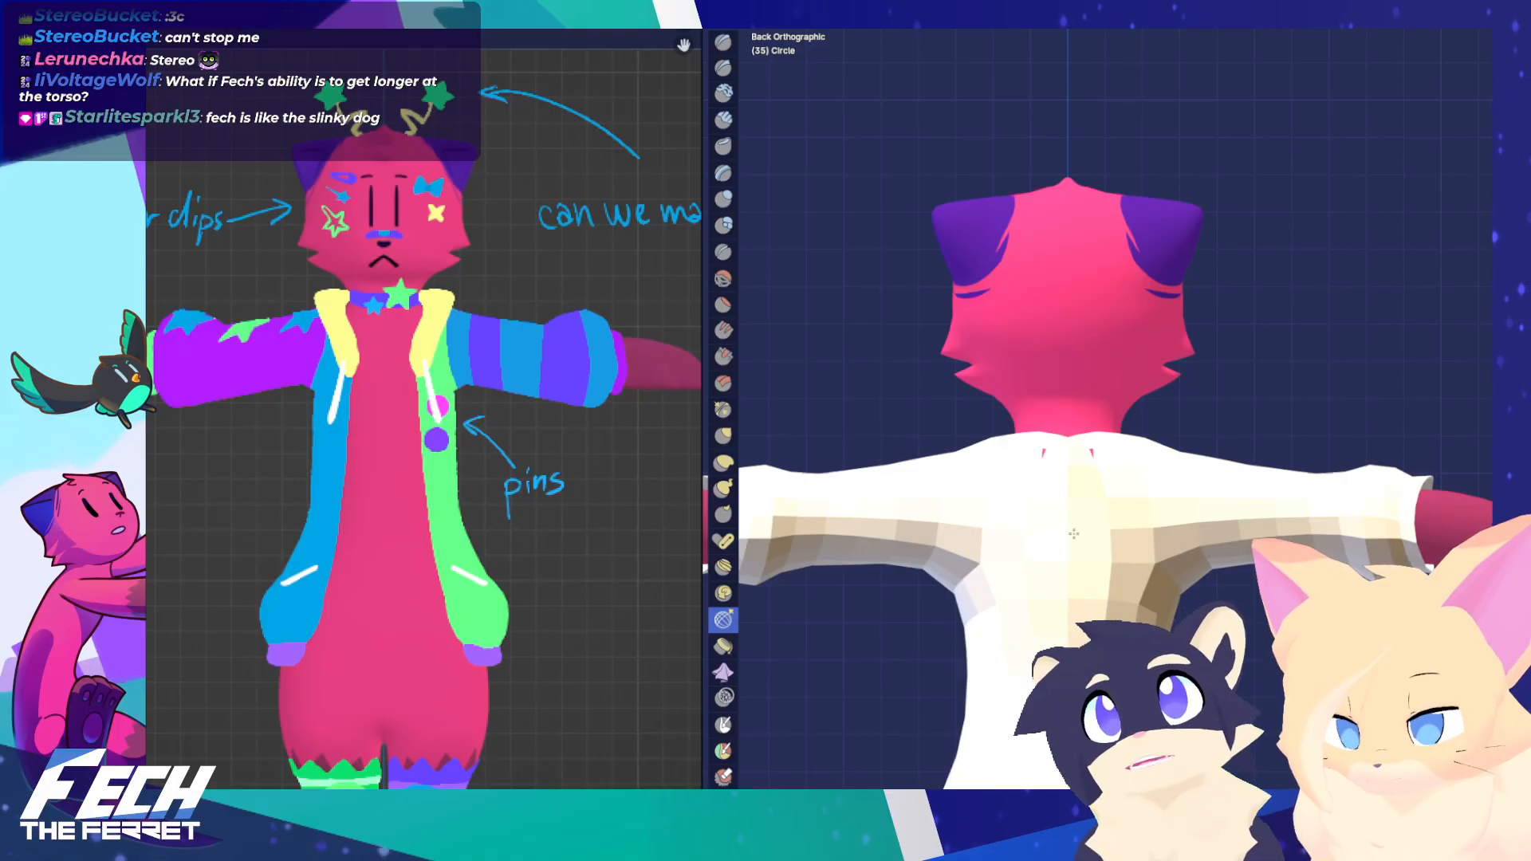
key(Tab)
key(ctrl+Tab)
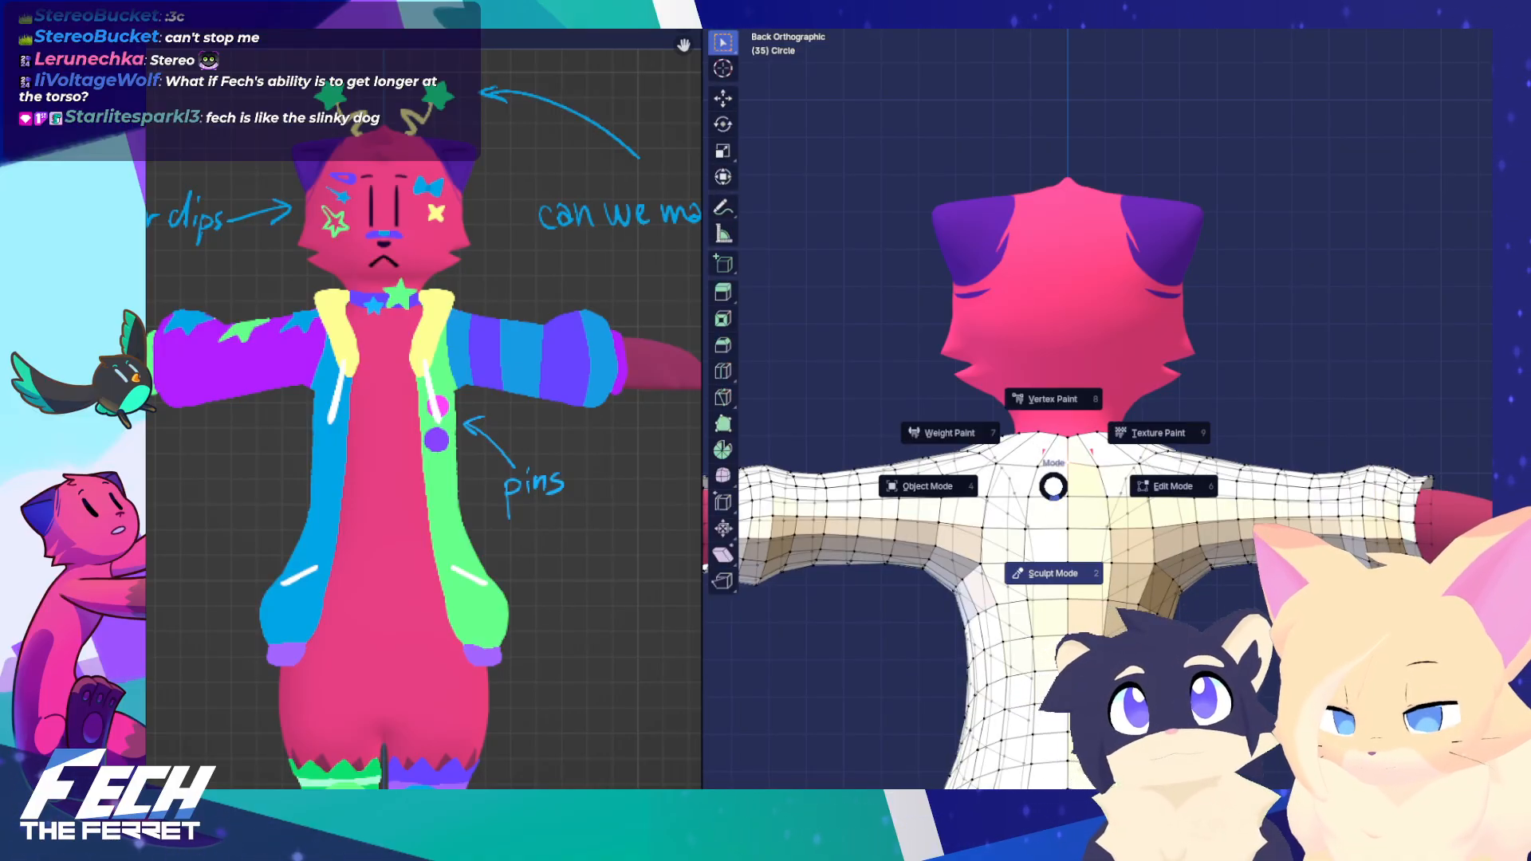
click(1052, 579)
key(Tab)
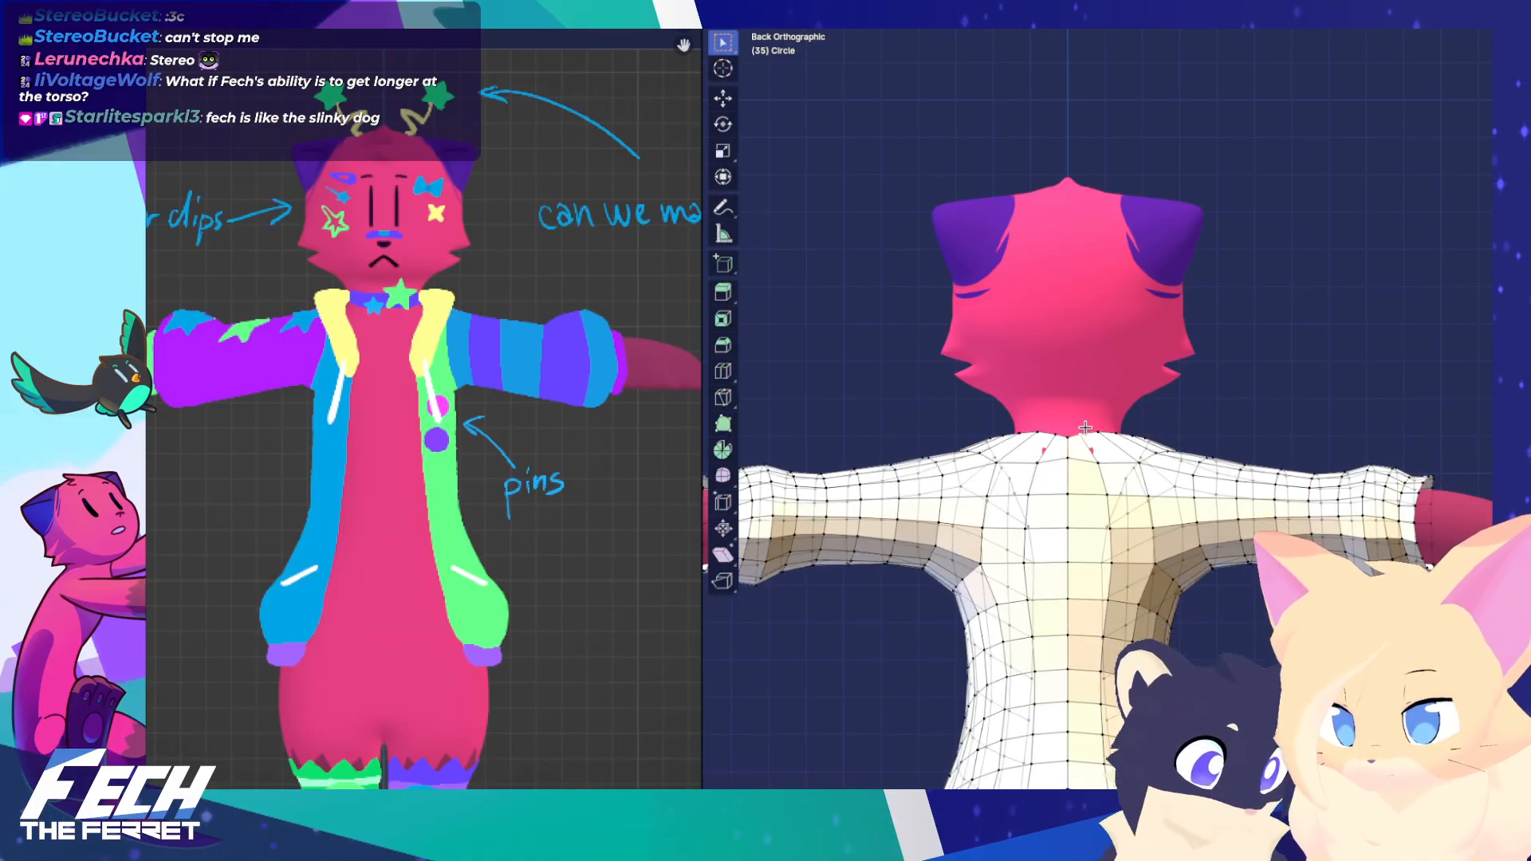
Select the whole jacket mesh, symmetrize it, and clear the selection
scroll(1081, 426, up, 3)
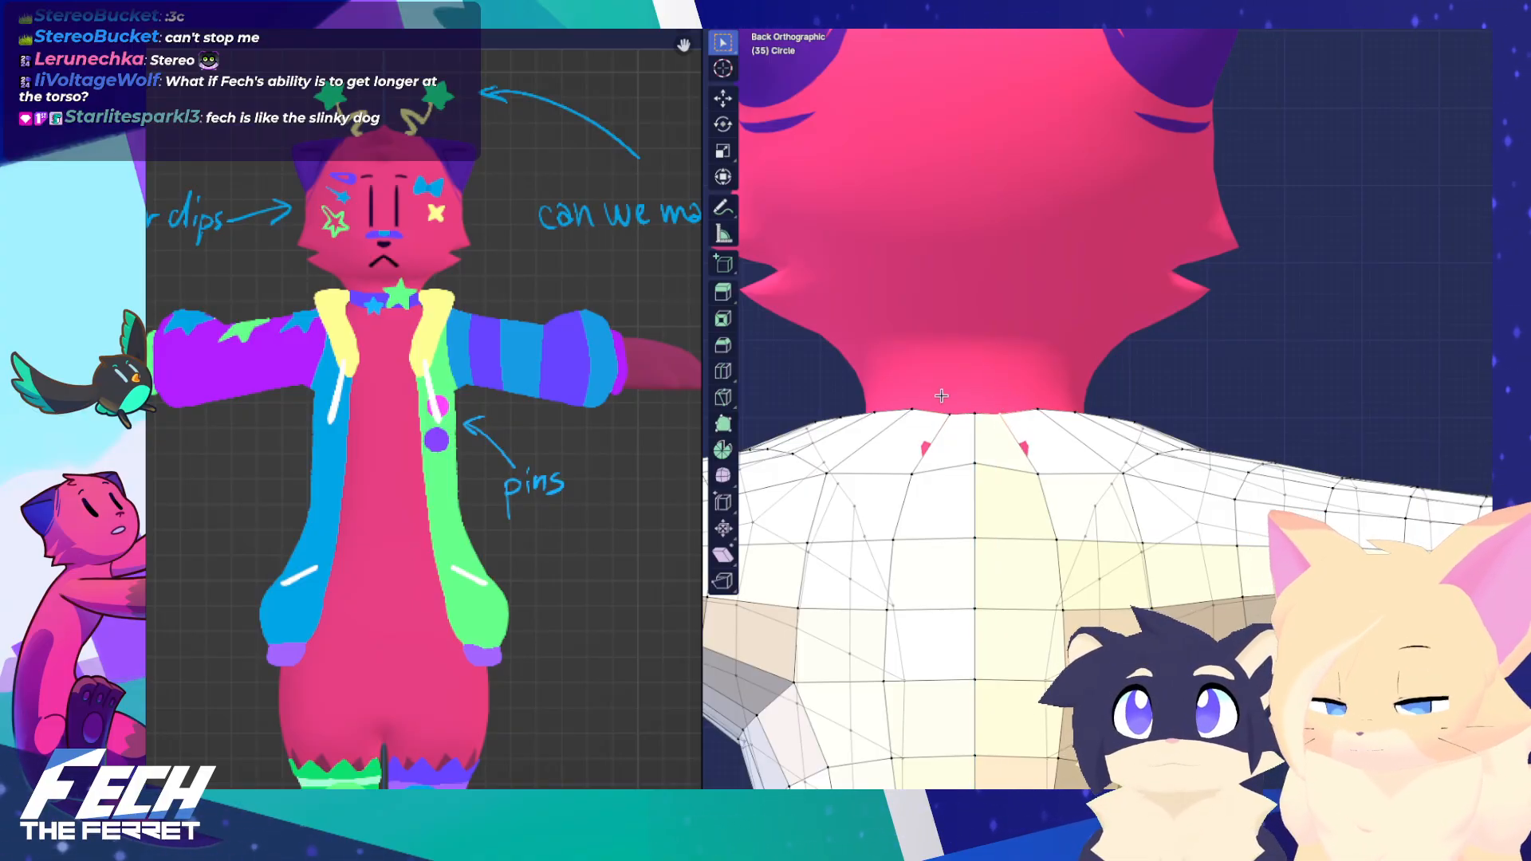
key(a)
click(996, 16)
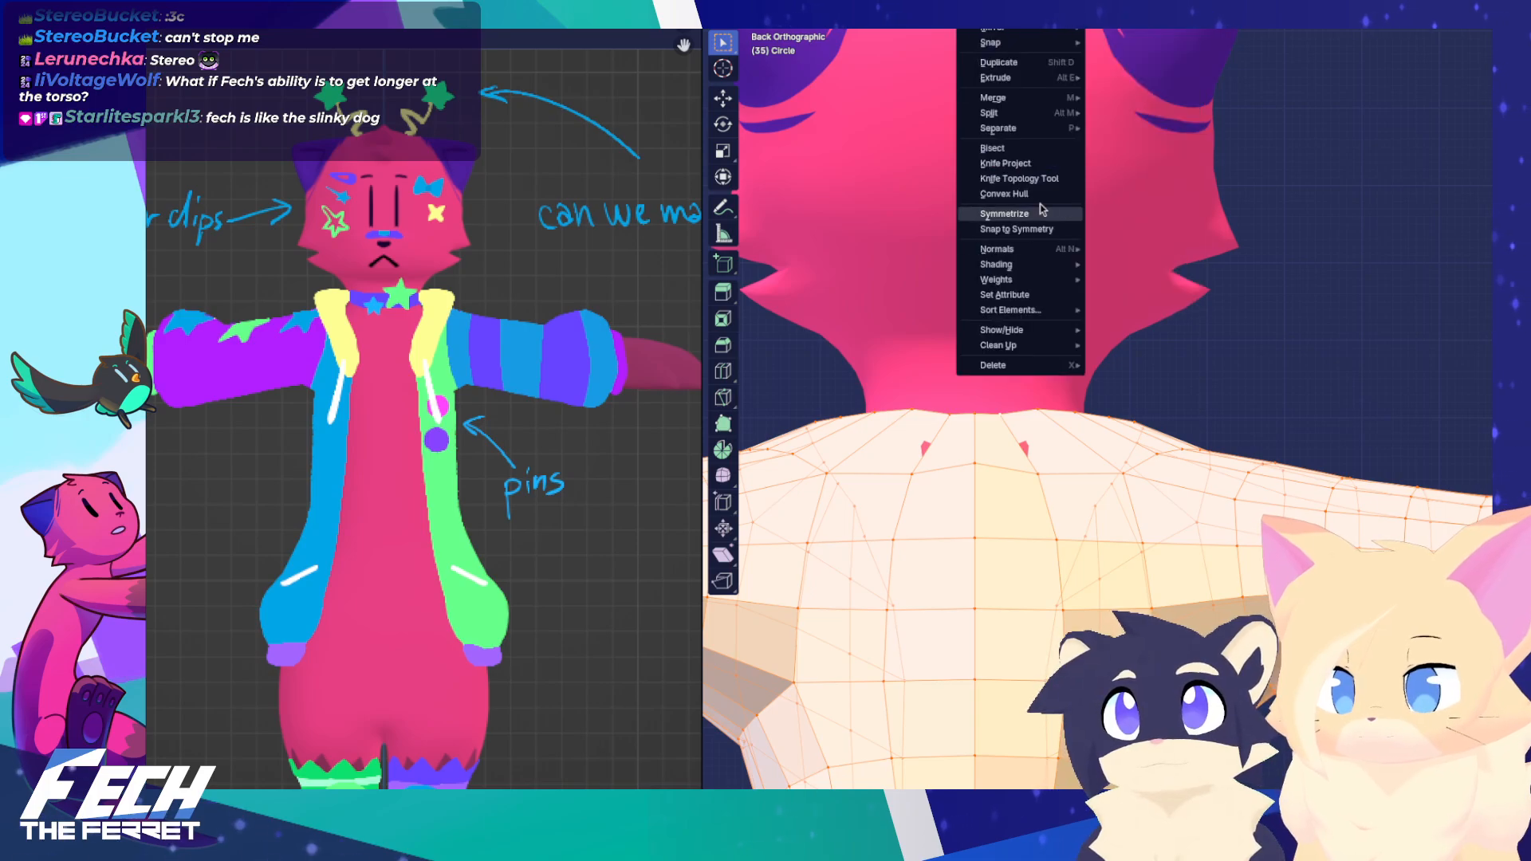
shift+middle_drag(1357, 339, 1402, 349)
key(alt+a)
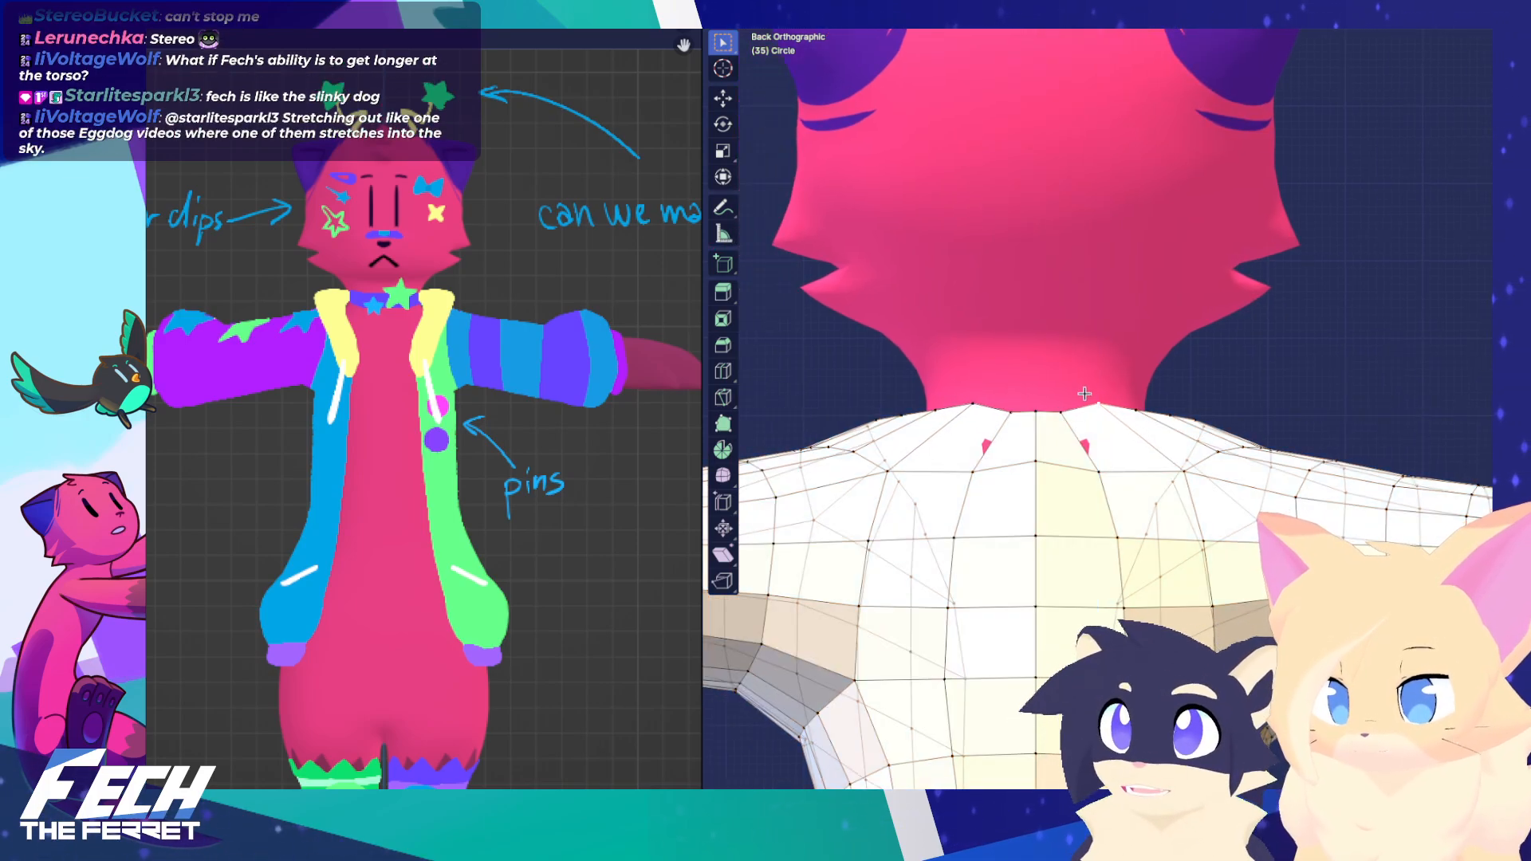
Move the vertices at and beside the centre of the jacket's back neckline to level out its upper edge
key(g)
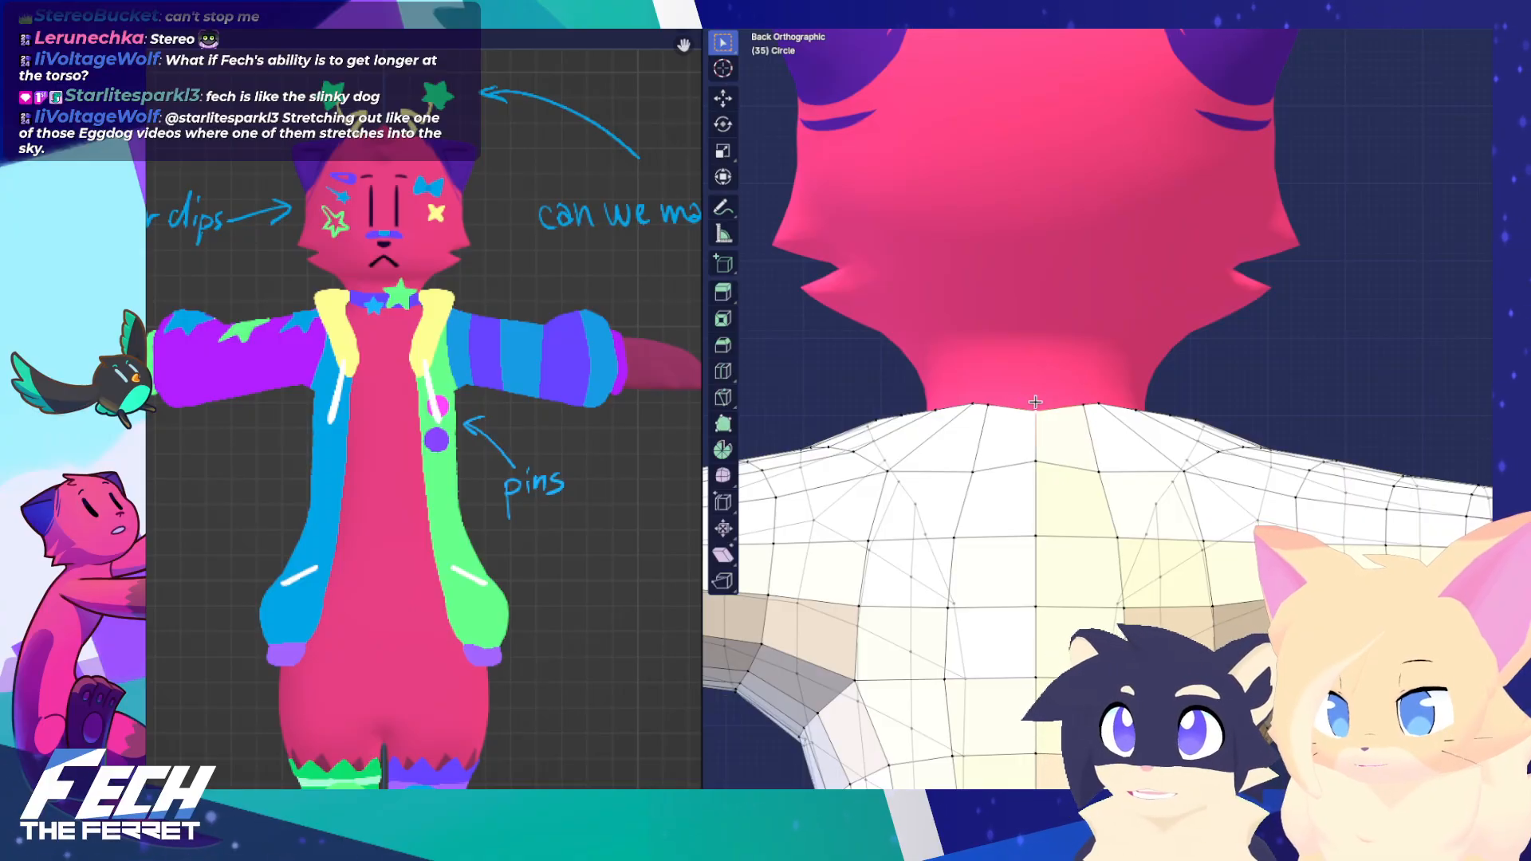
click(1041, 394)
key(g)
click(1049, 384)
click(1101, 389)
key(g)
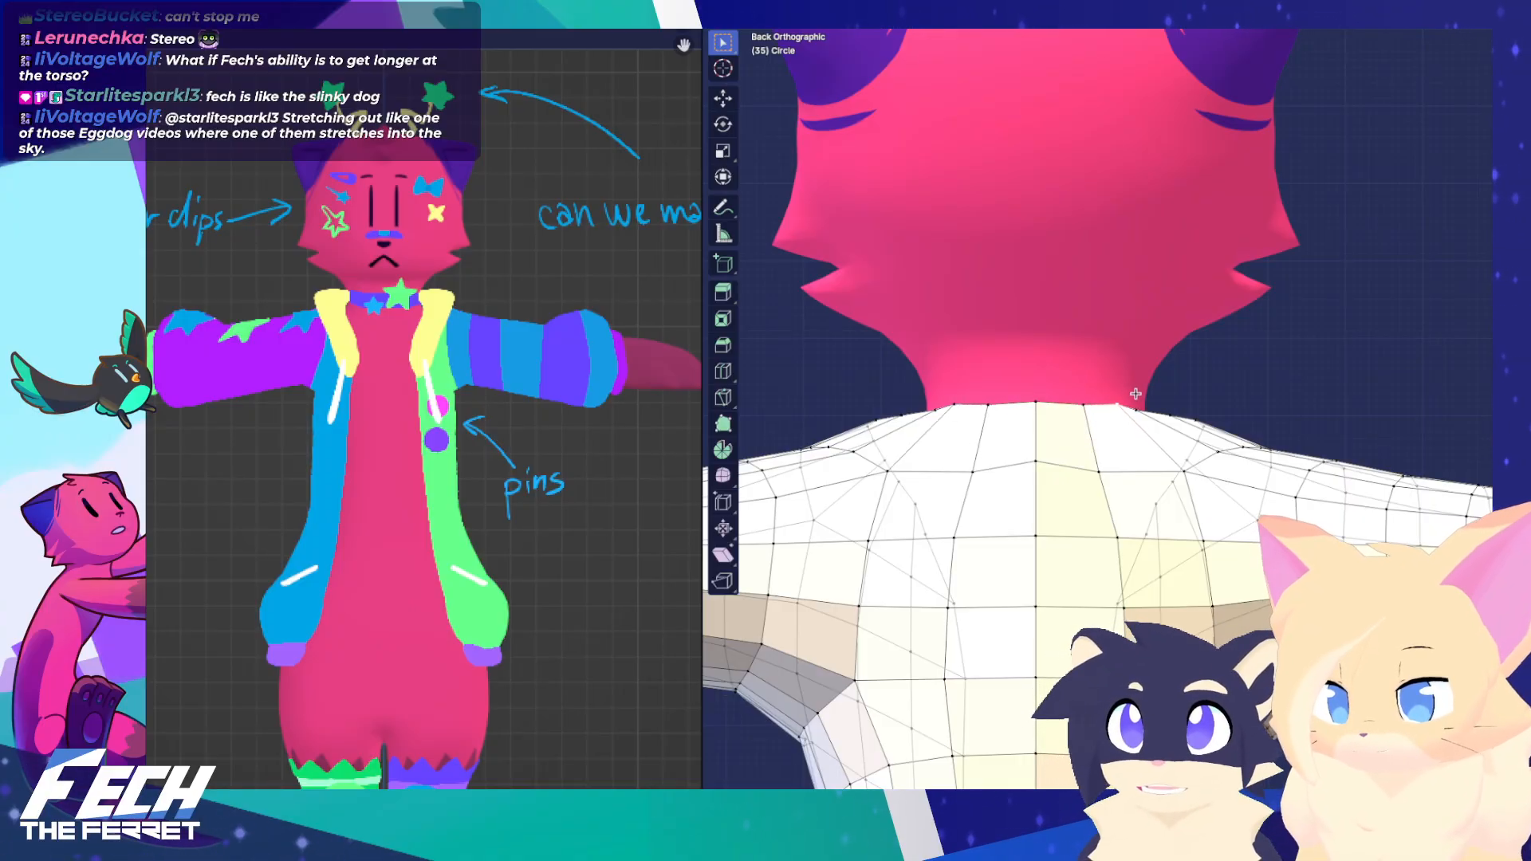
Move the back neckline vertices forward along the Y axis, closer to the neck, working from the right side view
middle_drag(1088, 411, 965, 416)
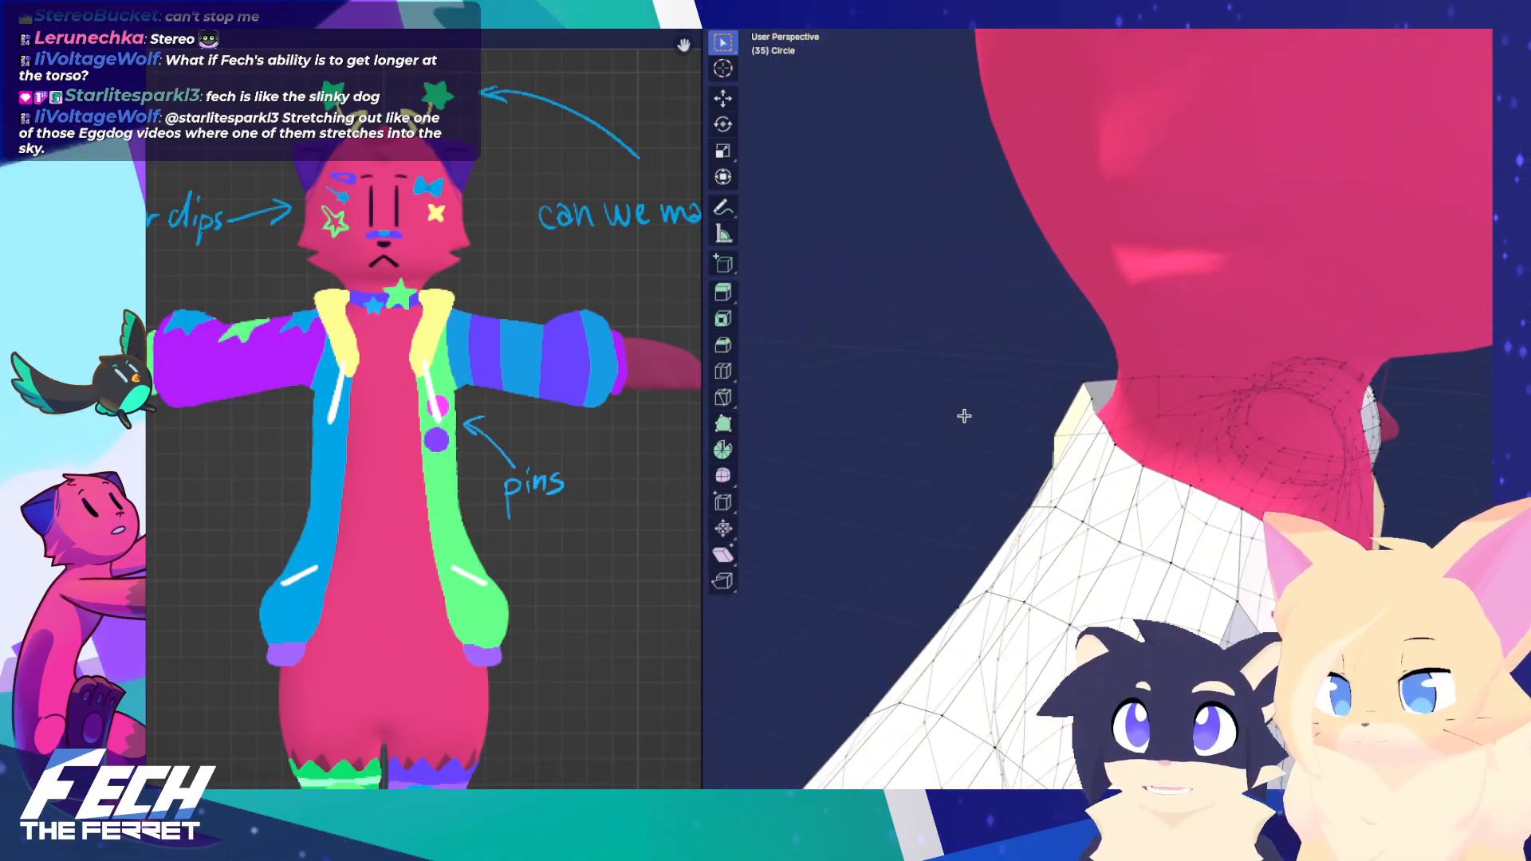
key(KP_3)
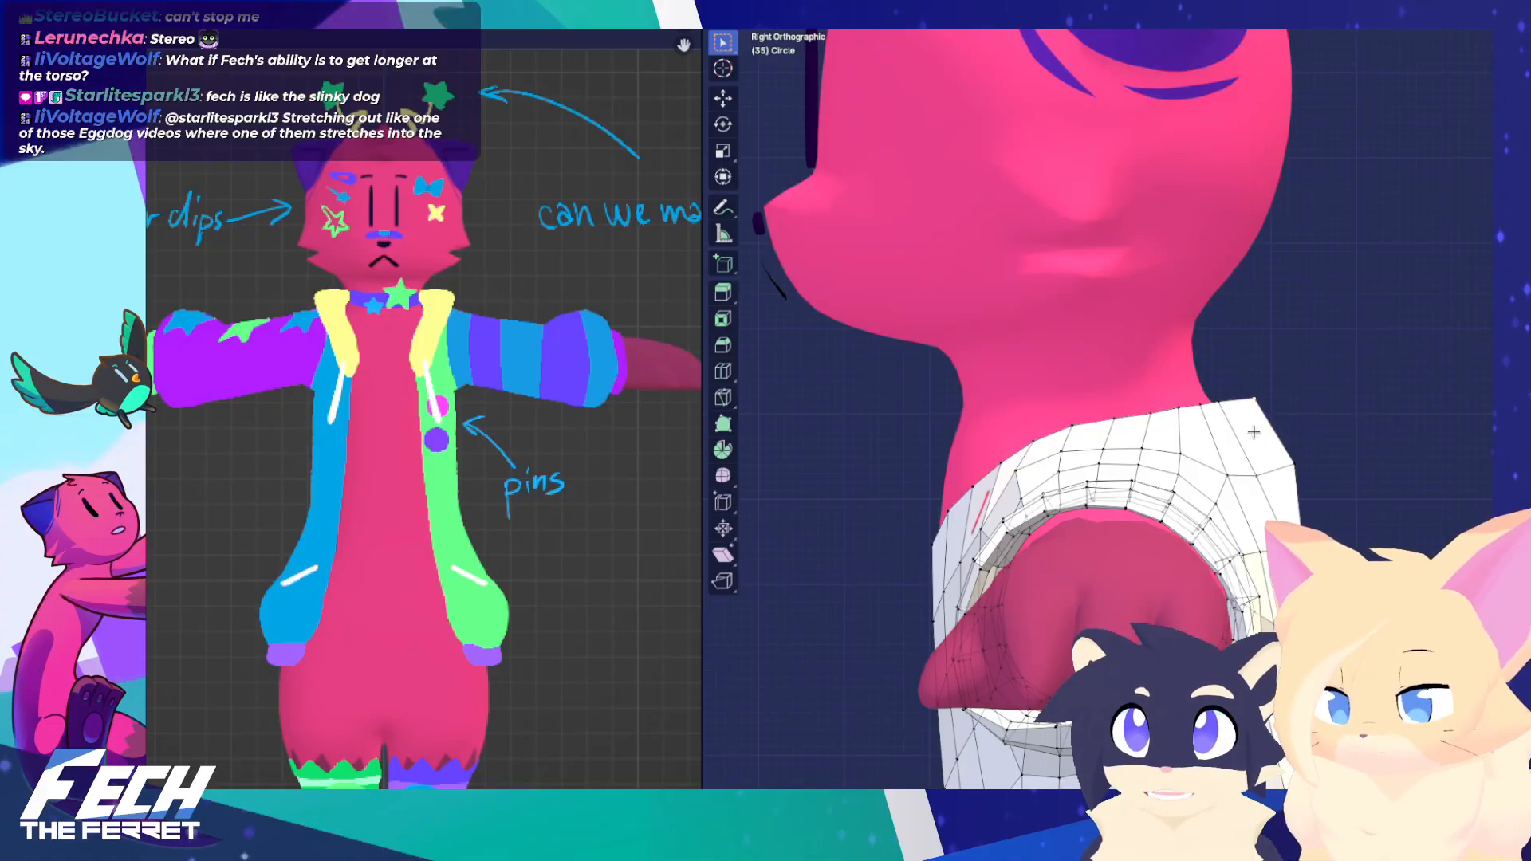
key(g)
key(y)
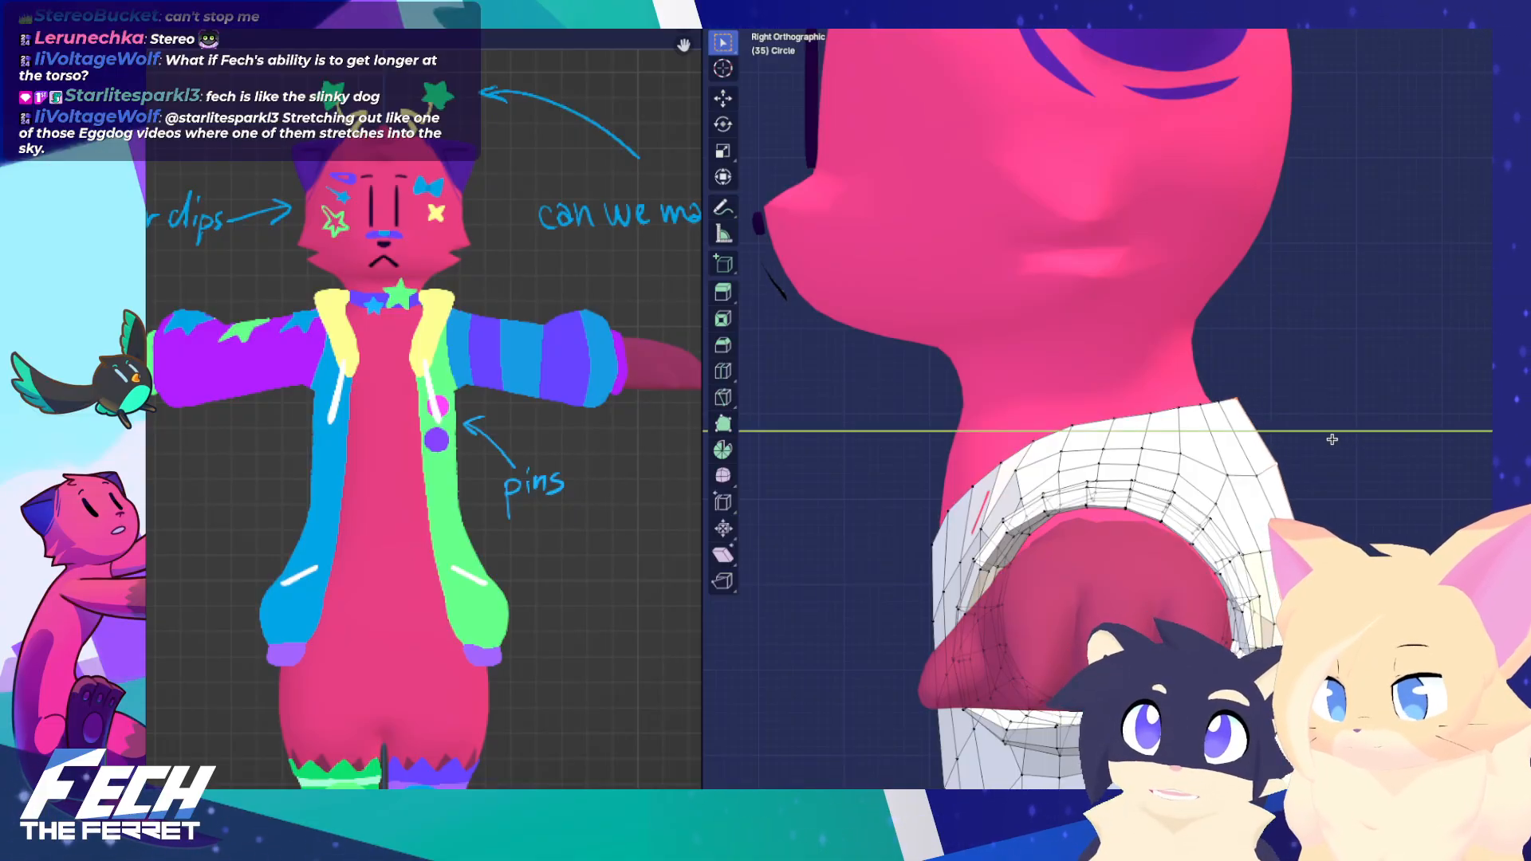
click(1330, 439)
middle_drag(1328, 439, 1109, 468)
scroll(1108, 467, down, 5)
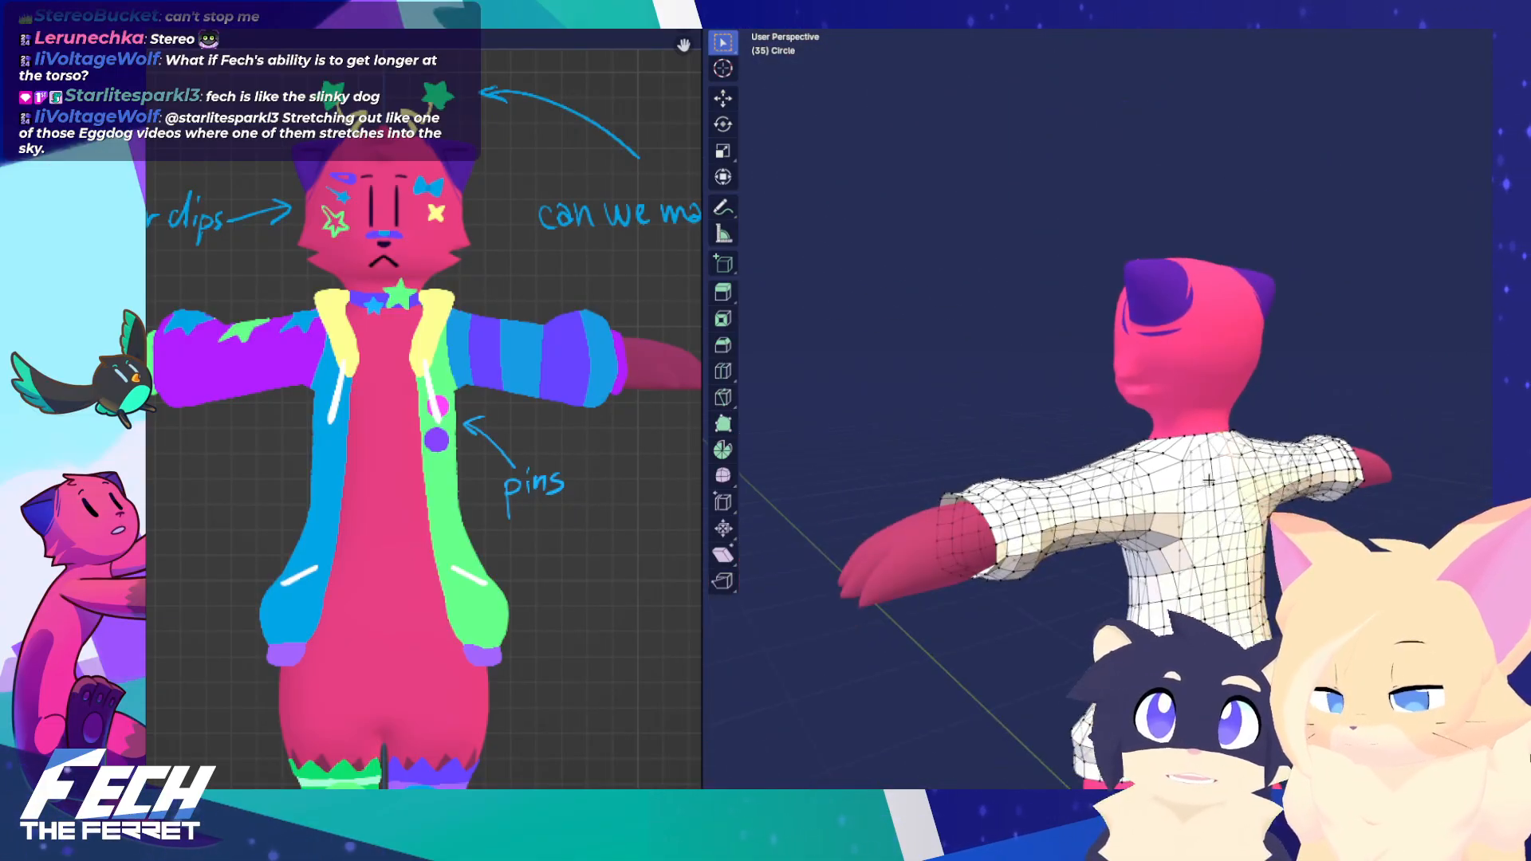
In Sculpt Mode, make a short Draw brush stroke on the jacket front near the collar where the body pokes through
key(KP_1)
key(Tab)
shift+middle_drag(1179, 544, 1203, 474)
key(ctrl+Tab)
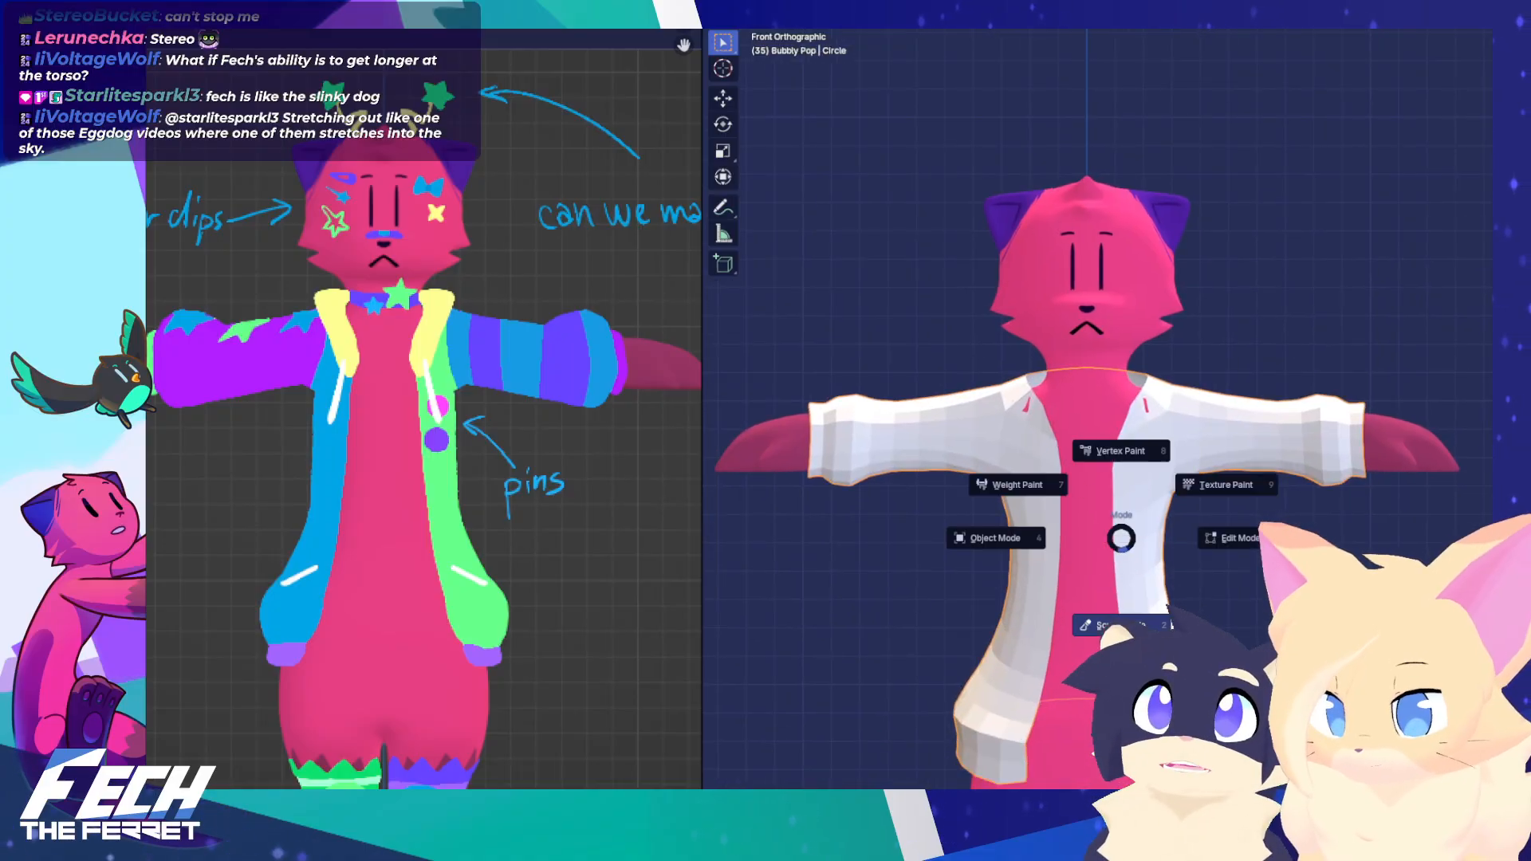
click(1116, 619)
click(723, 42)
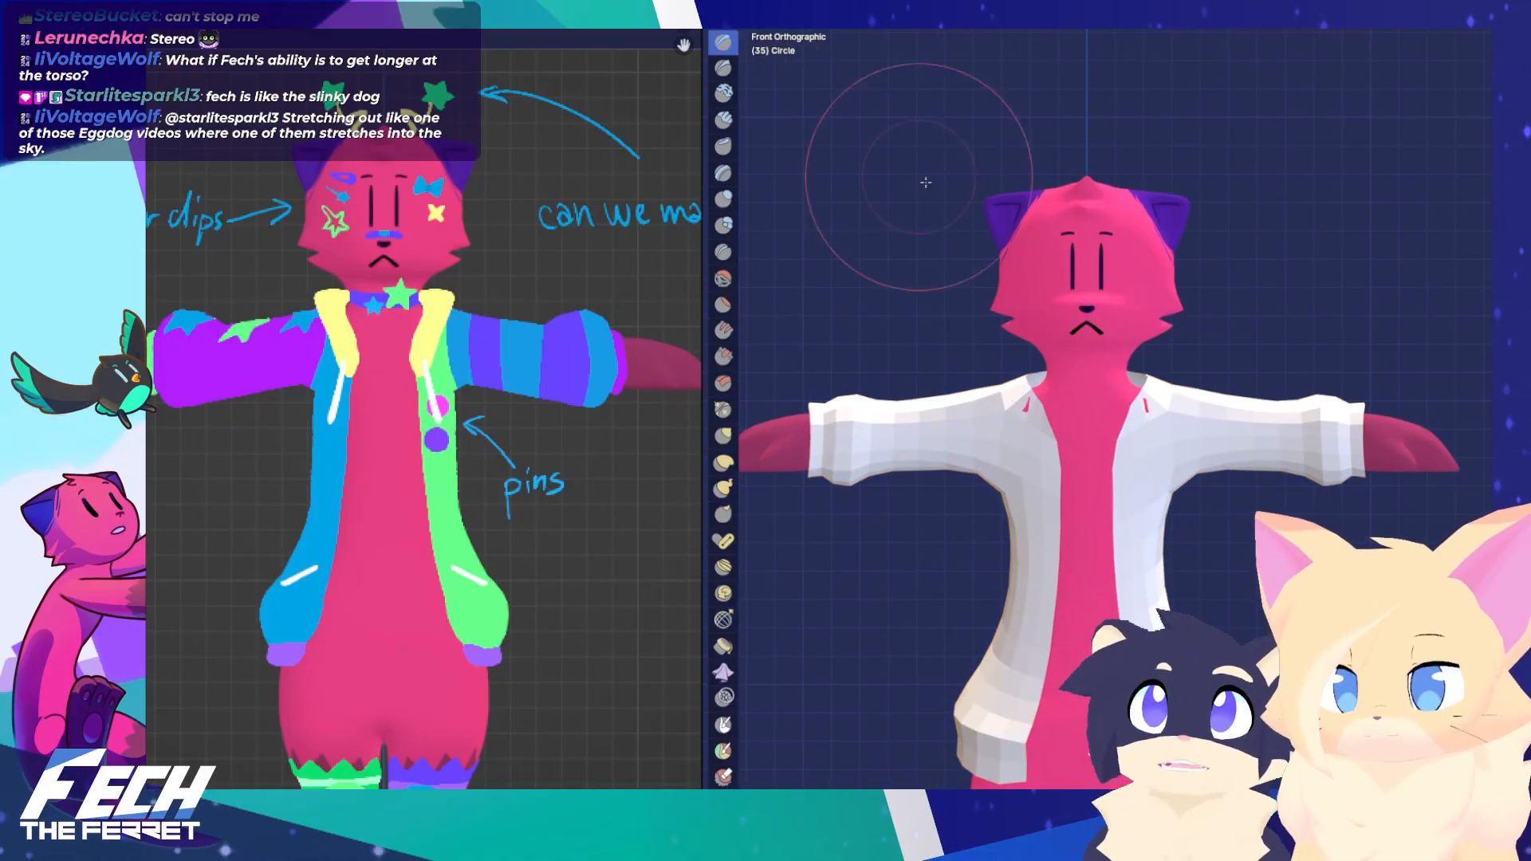
scroll(1136, 359, up, 6)
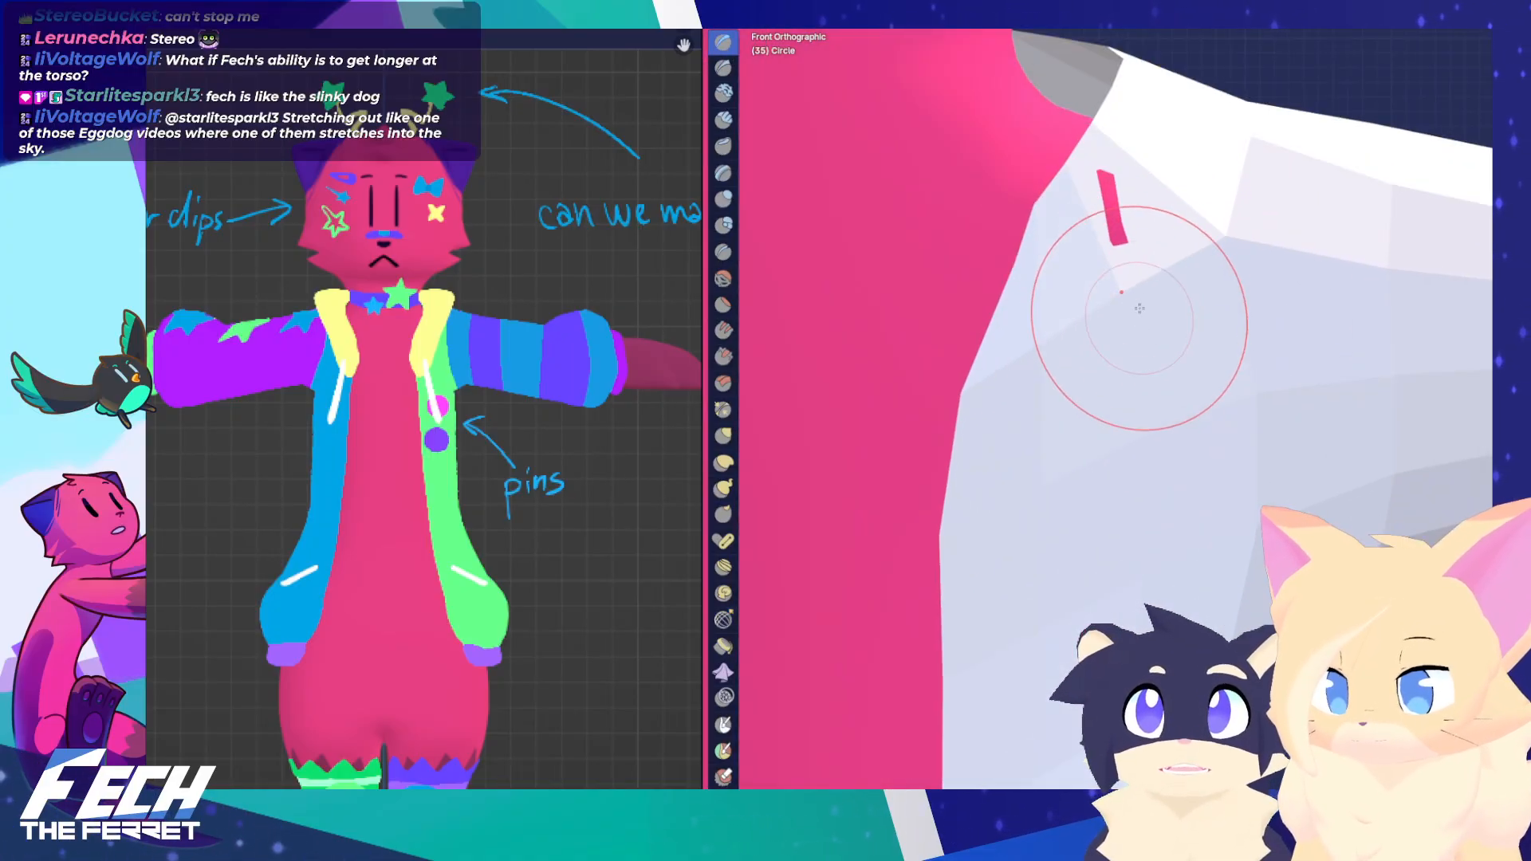
drag(1144, 242, 1133, 240)
Add a single loop cut around the jacket's collar opening in Edit Mode and return to Sculpt Mode
key(ctrl+Tab)
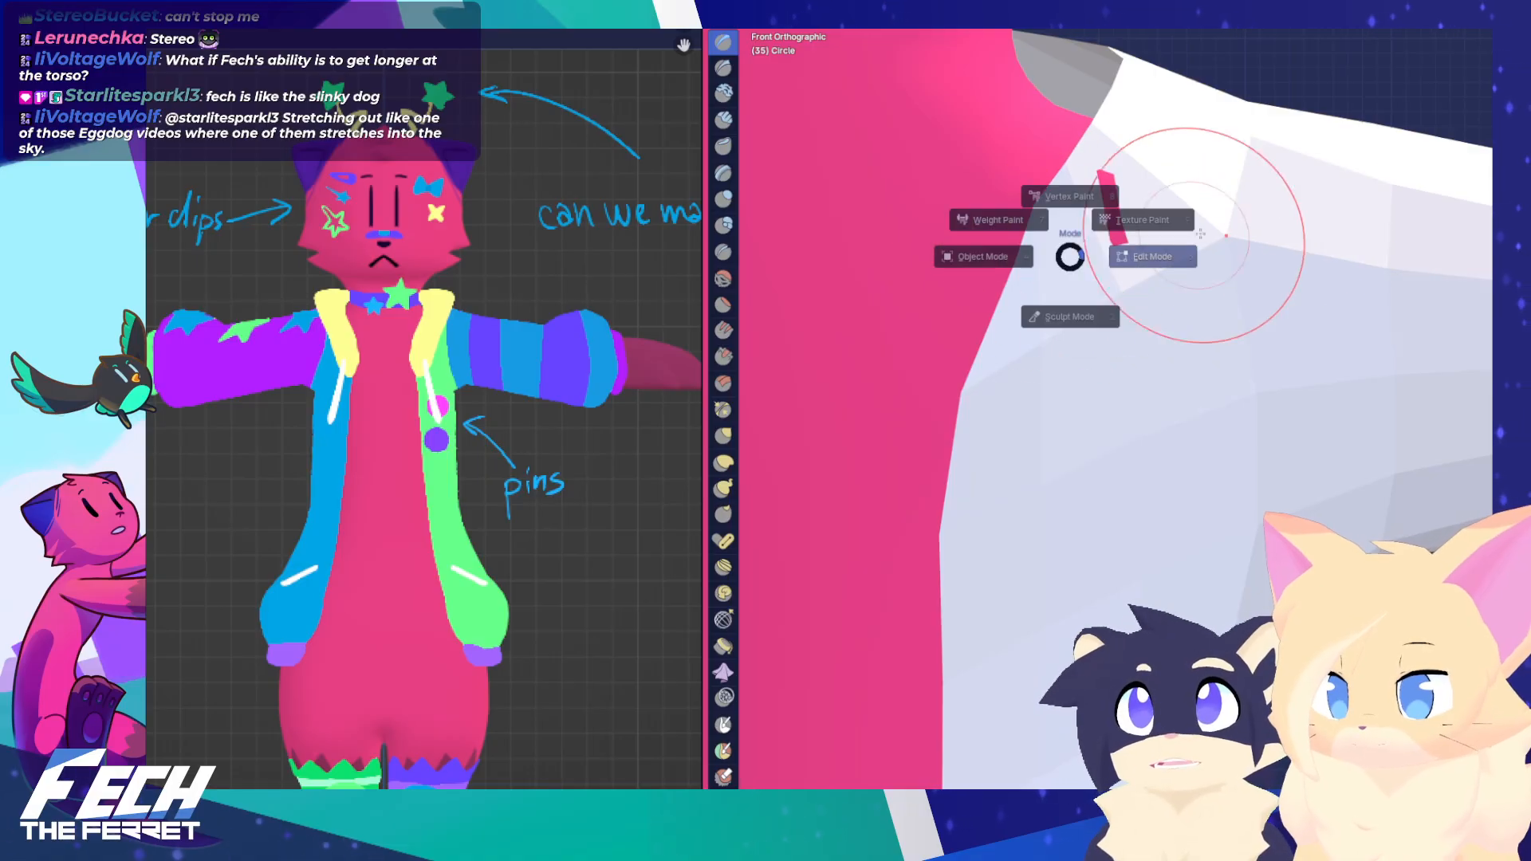
click(1174, 254)
key(ctrl+r)
click(1052, 242)
click(1053, 242)
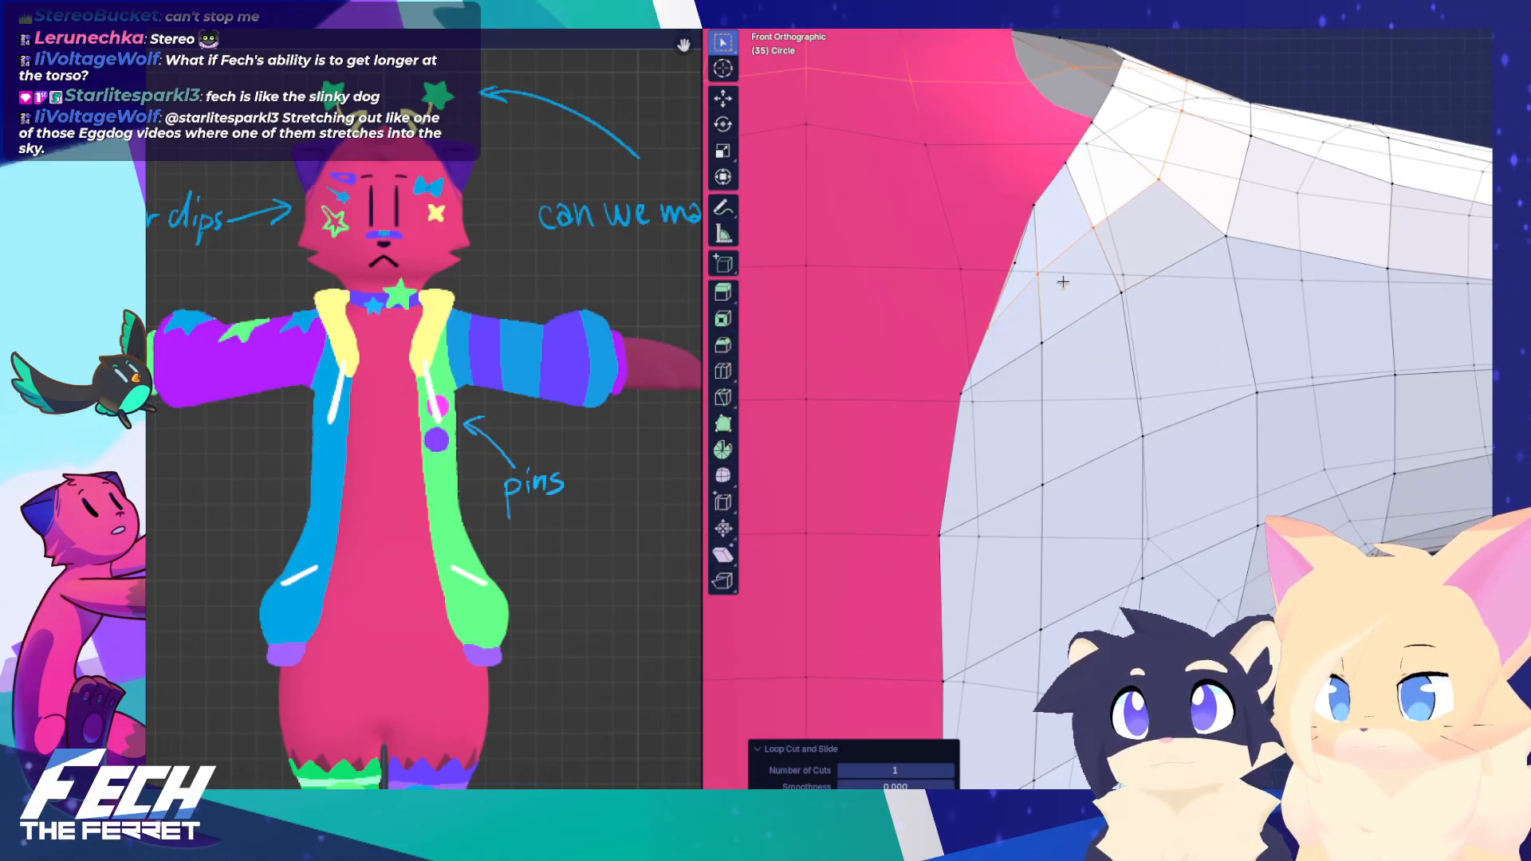
key(ctrl+Tab)
click(1073, 319)
scroll(1162, 287, down, 5)
shift+middle_drag(992, 310, 1126, 221)
scroll(1126, 221, down, 5)
scroll(1163, 308, up, 1)
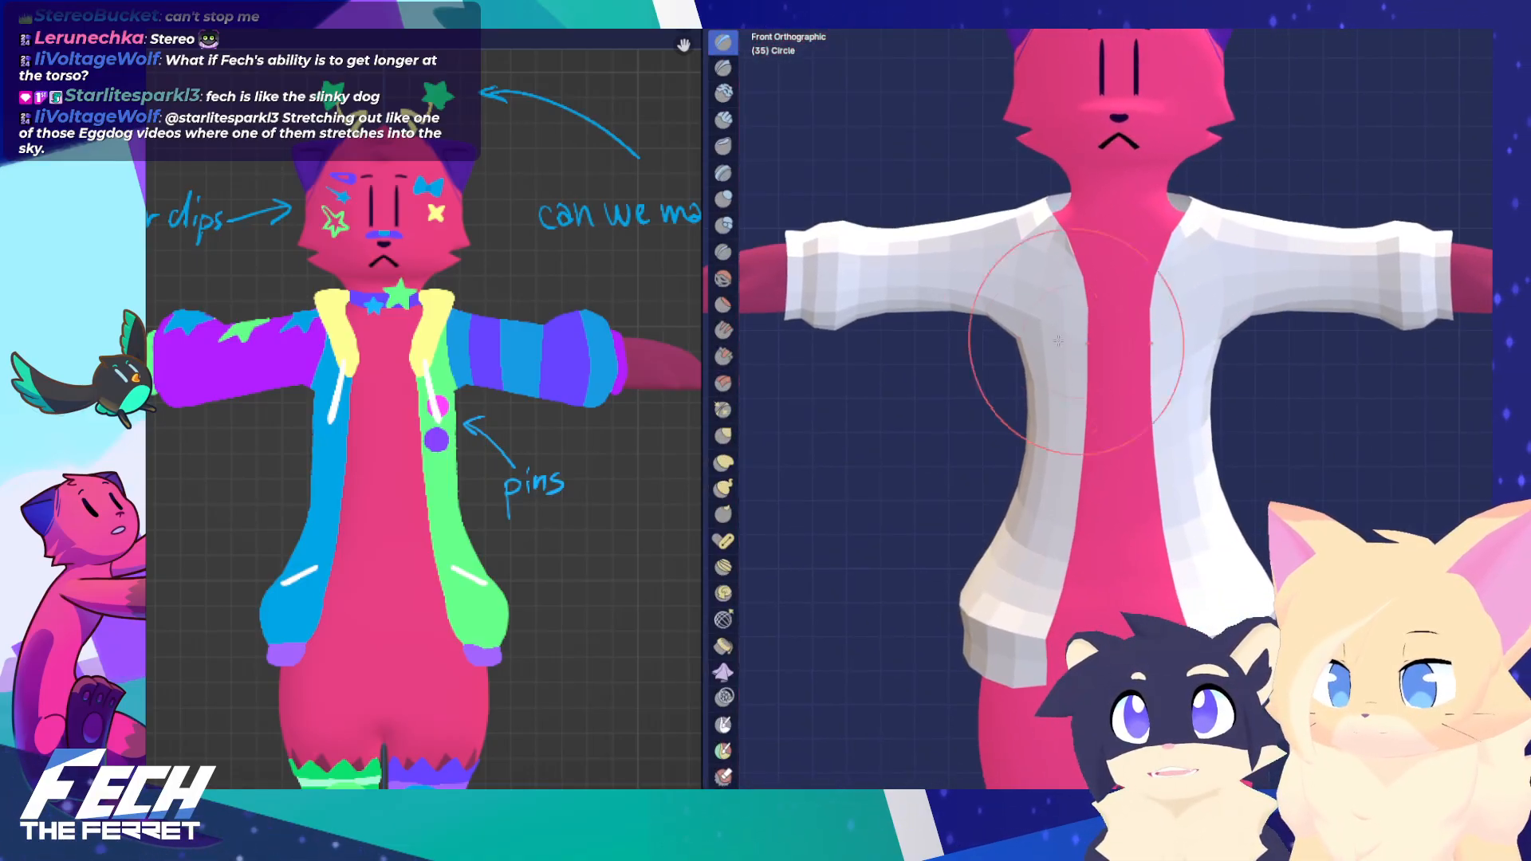
In Edit Mode, select the edge loop at the sleeve cuff, mirror the selection to the other sleeve, and merge by distance
key(Tab)
shift+middle_drag(1386, 308, 1312, 334)
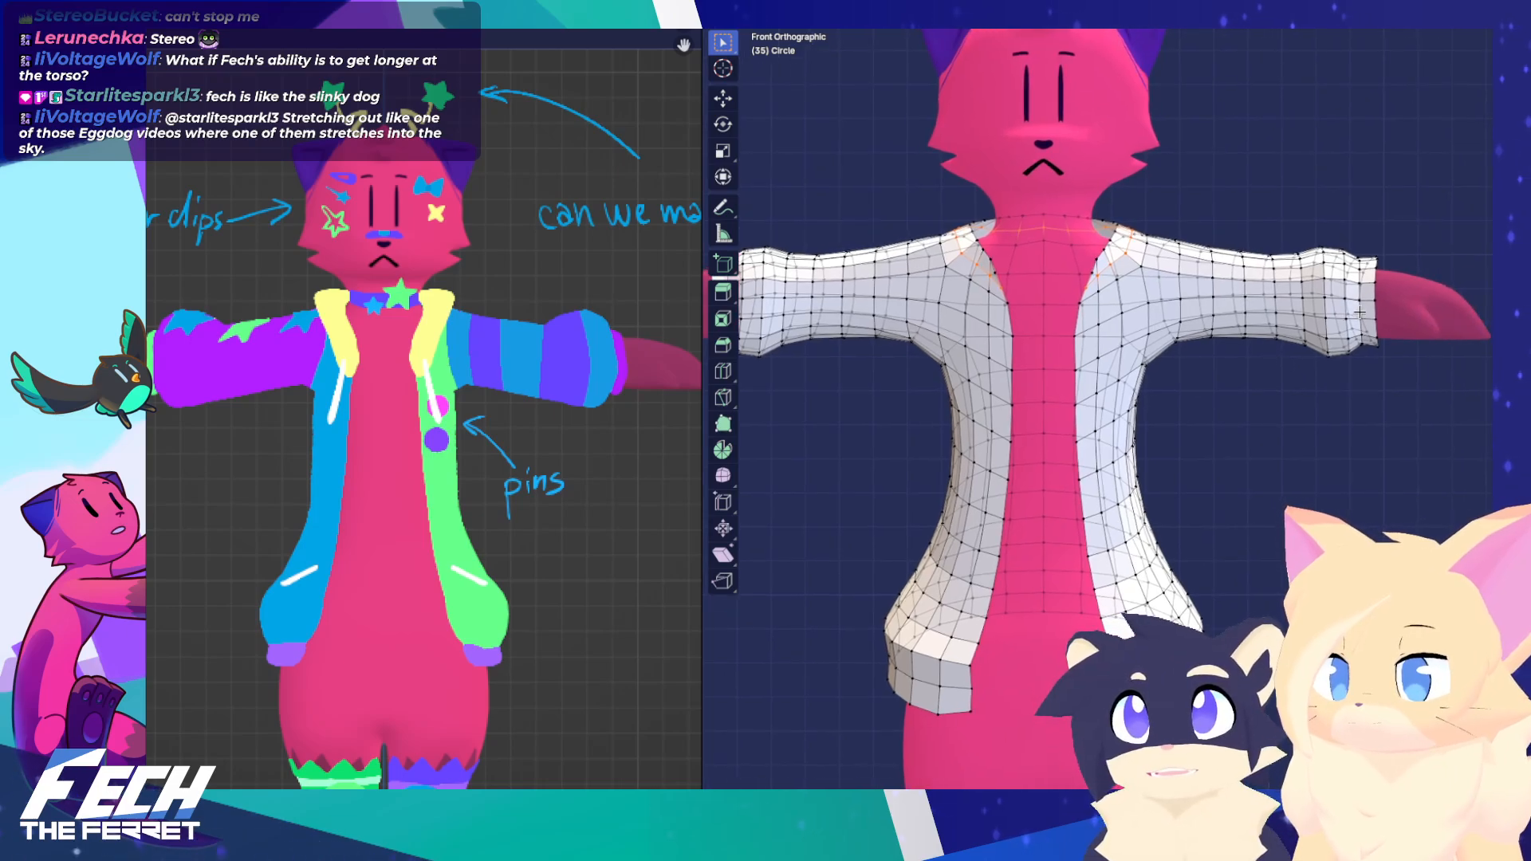
alt+click(1360, 313)
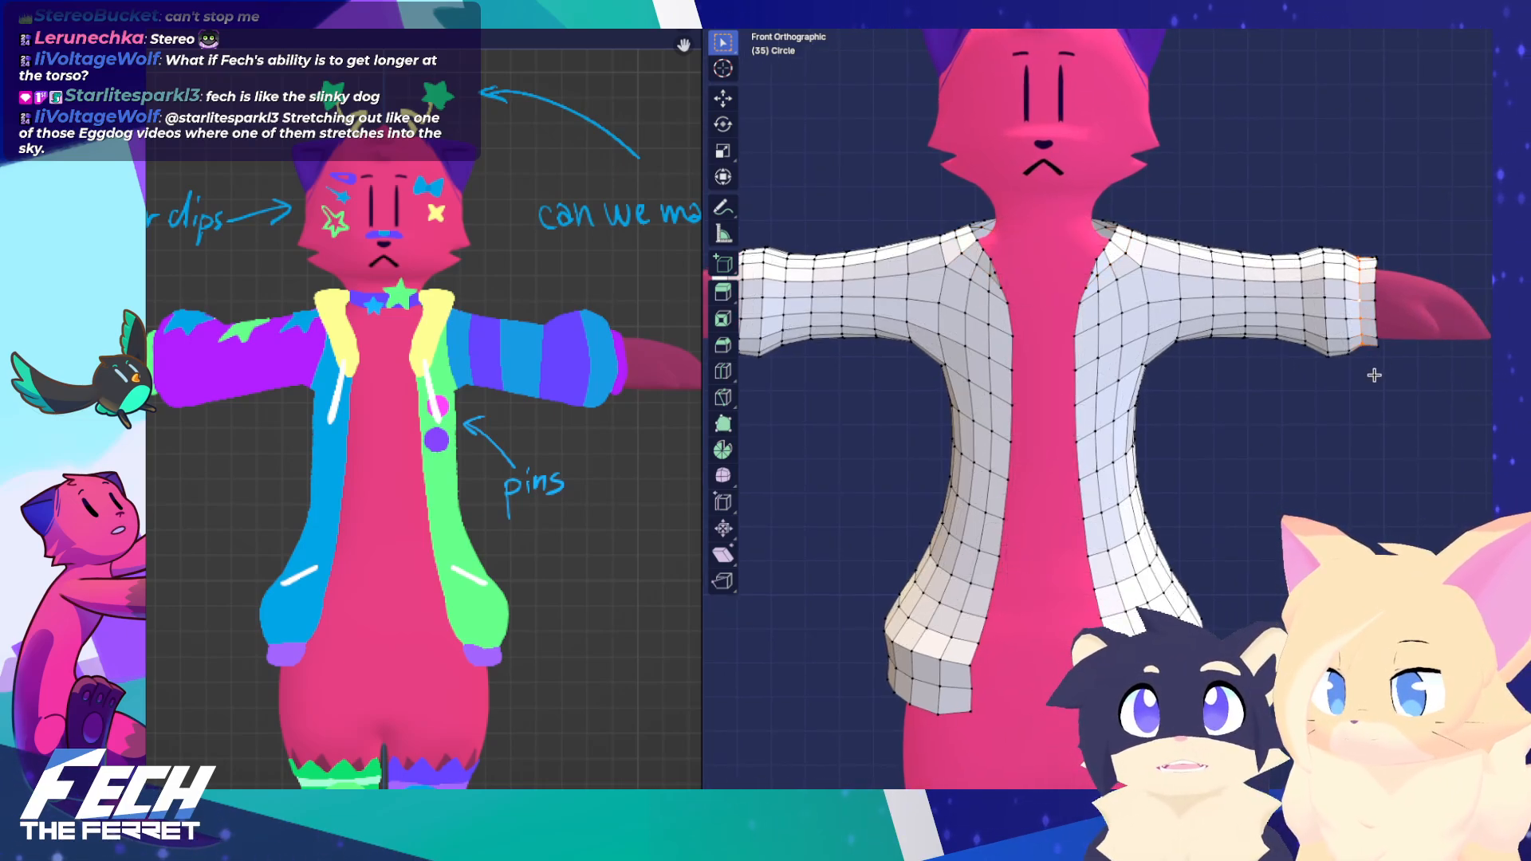
key(ctrl+shift+m)
key(m)
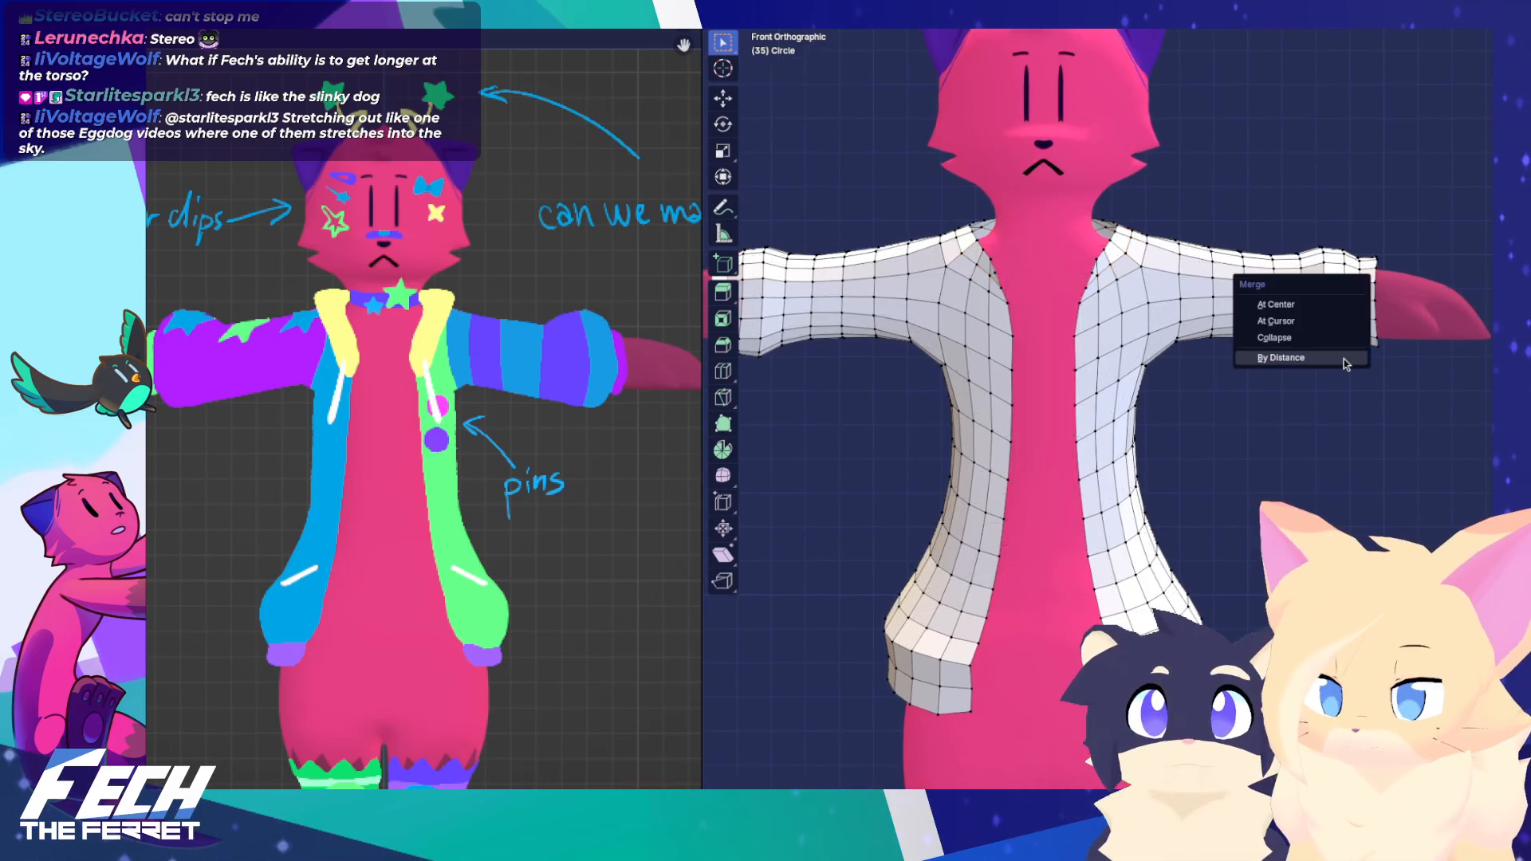
shift+middle_drag(1176, 433, 1224, 431)
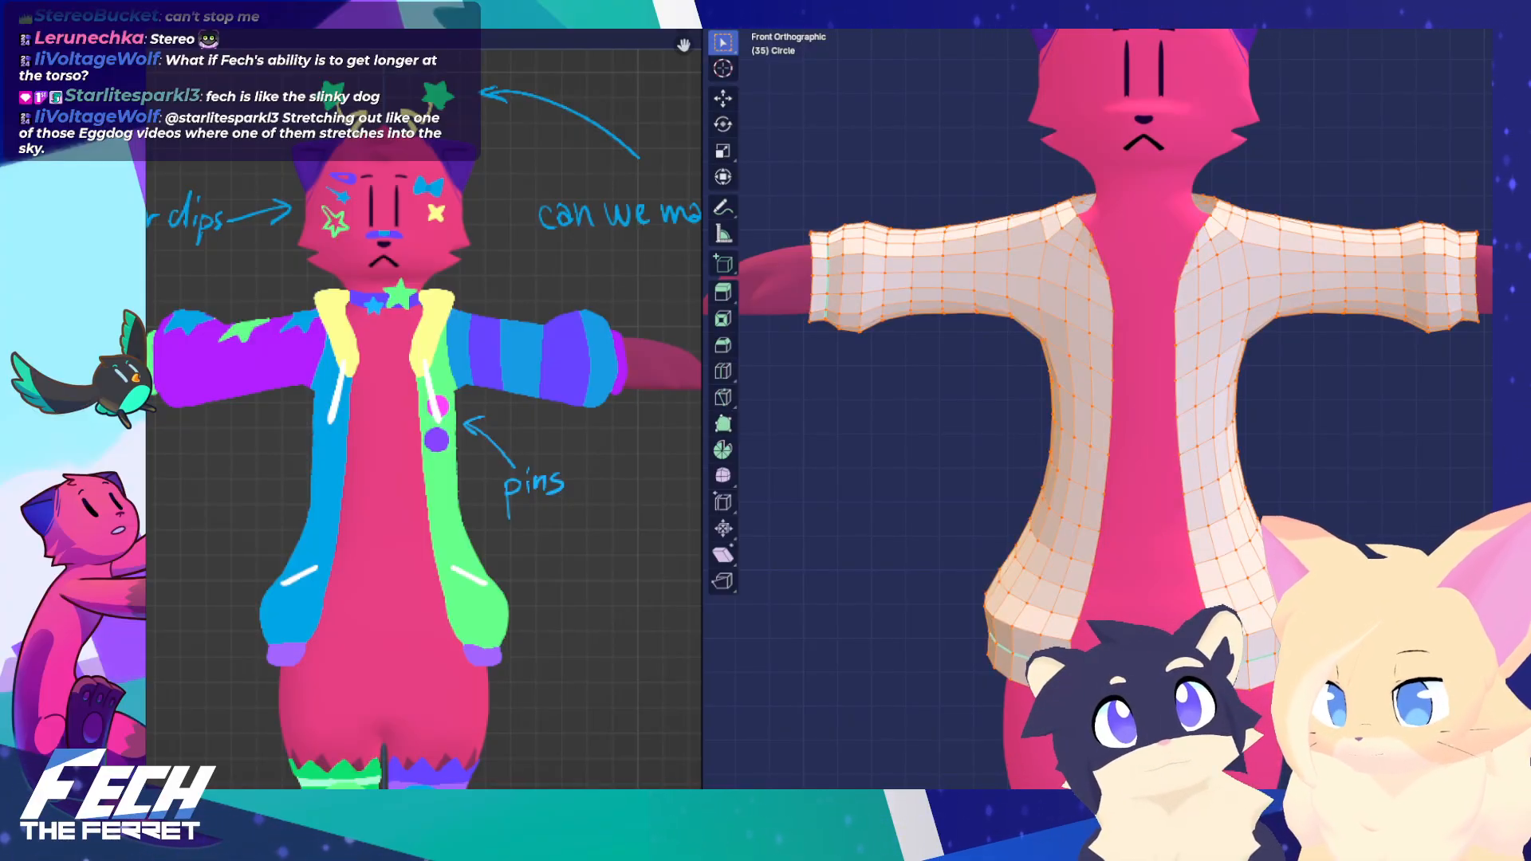
Apply smooth shading to the jacket in Object Mode and return to Edit Mode with nothing selected
key(Tab)
right_click(1078, 467)
click(1078, 467)
key(Tab)
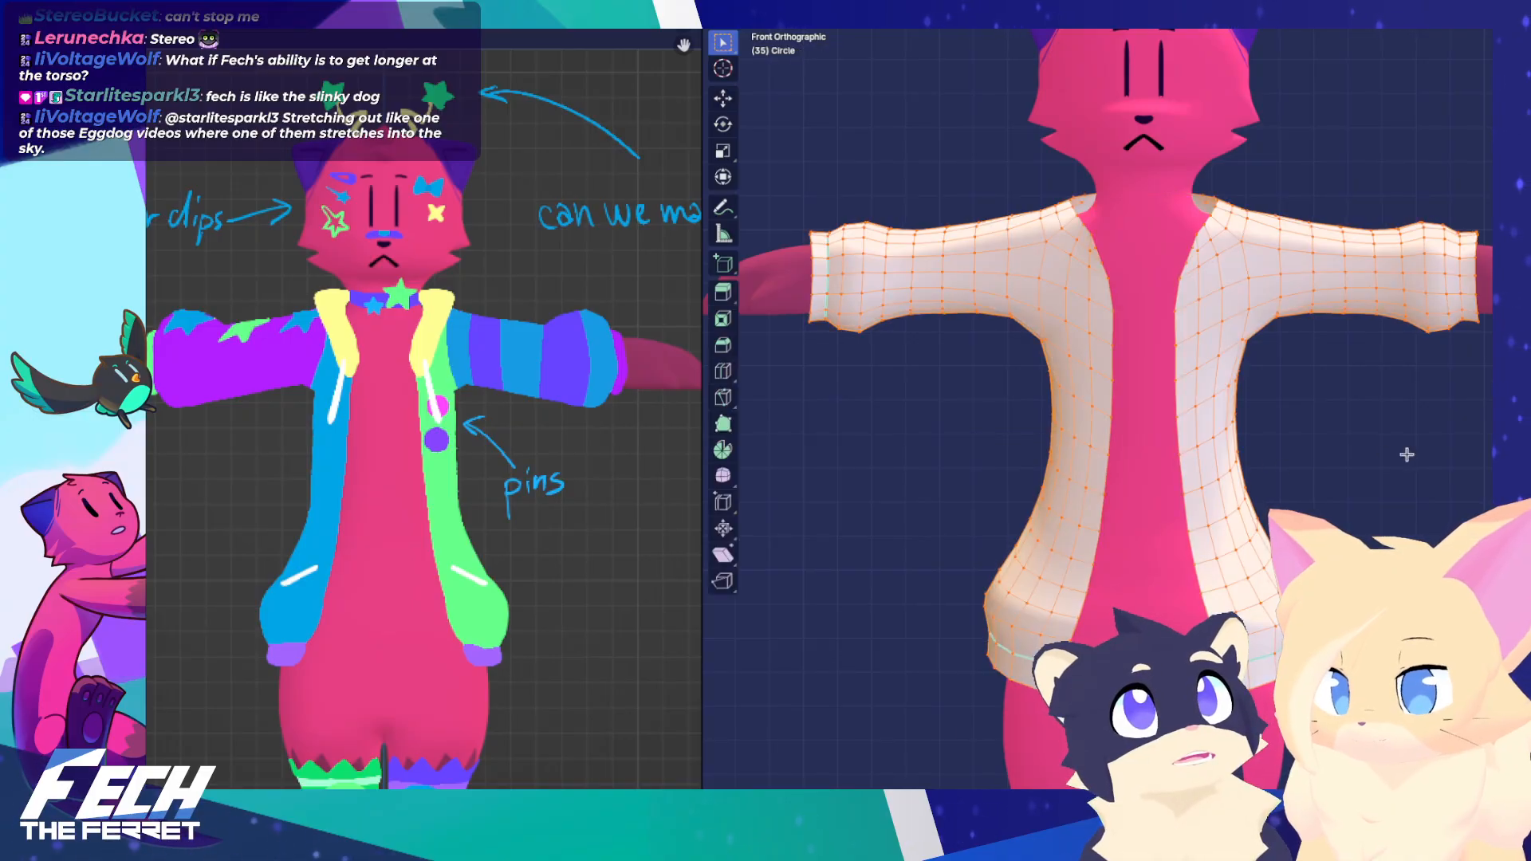
shift+middle_drag(1300, 436, 1169, 581)
key(alt+a)
middle_drag(1207, 489, 1174, 525)
key(KP_1)
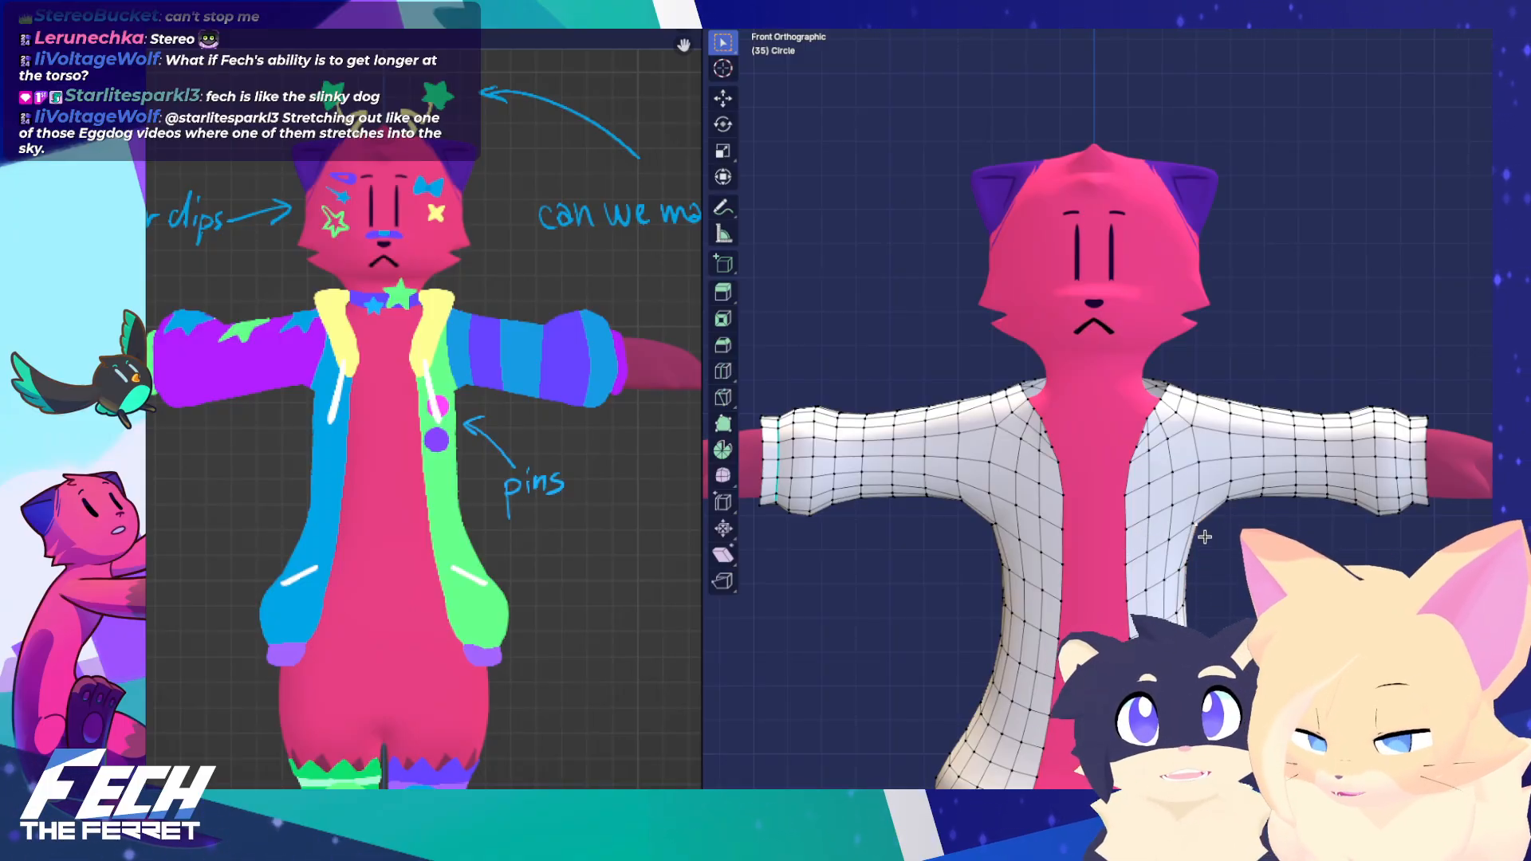
Reshape the jacket's armpit by moving its underarm vertices with proportional editing, checking it from the front and side
key(alt+z)
shift+middle_drag(1208, 529, 1174, 511)
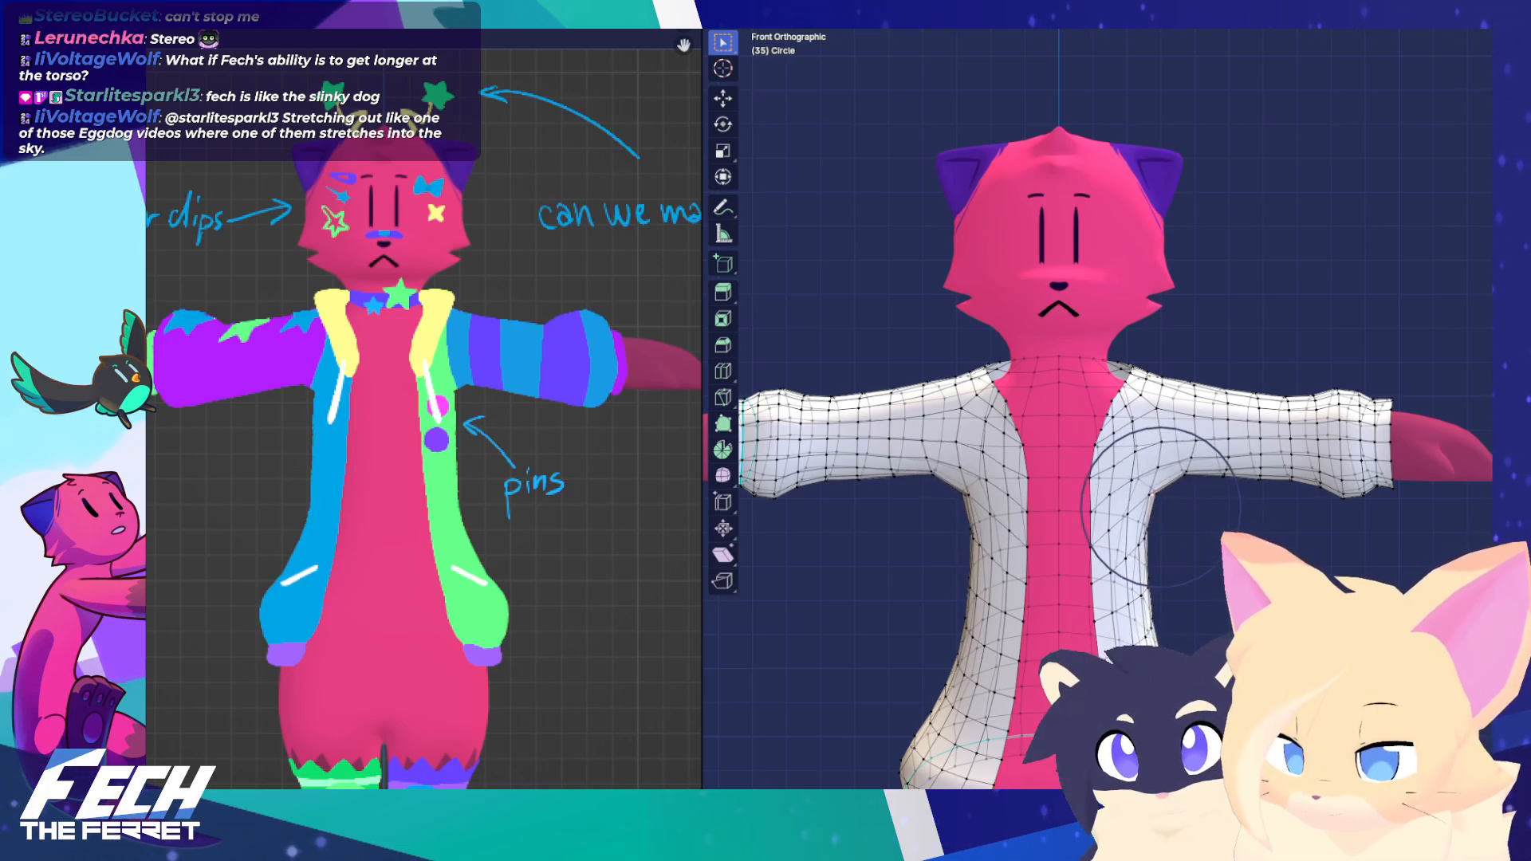
drag(1160, 506, 1229, 540)
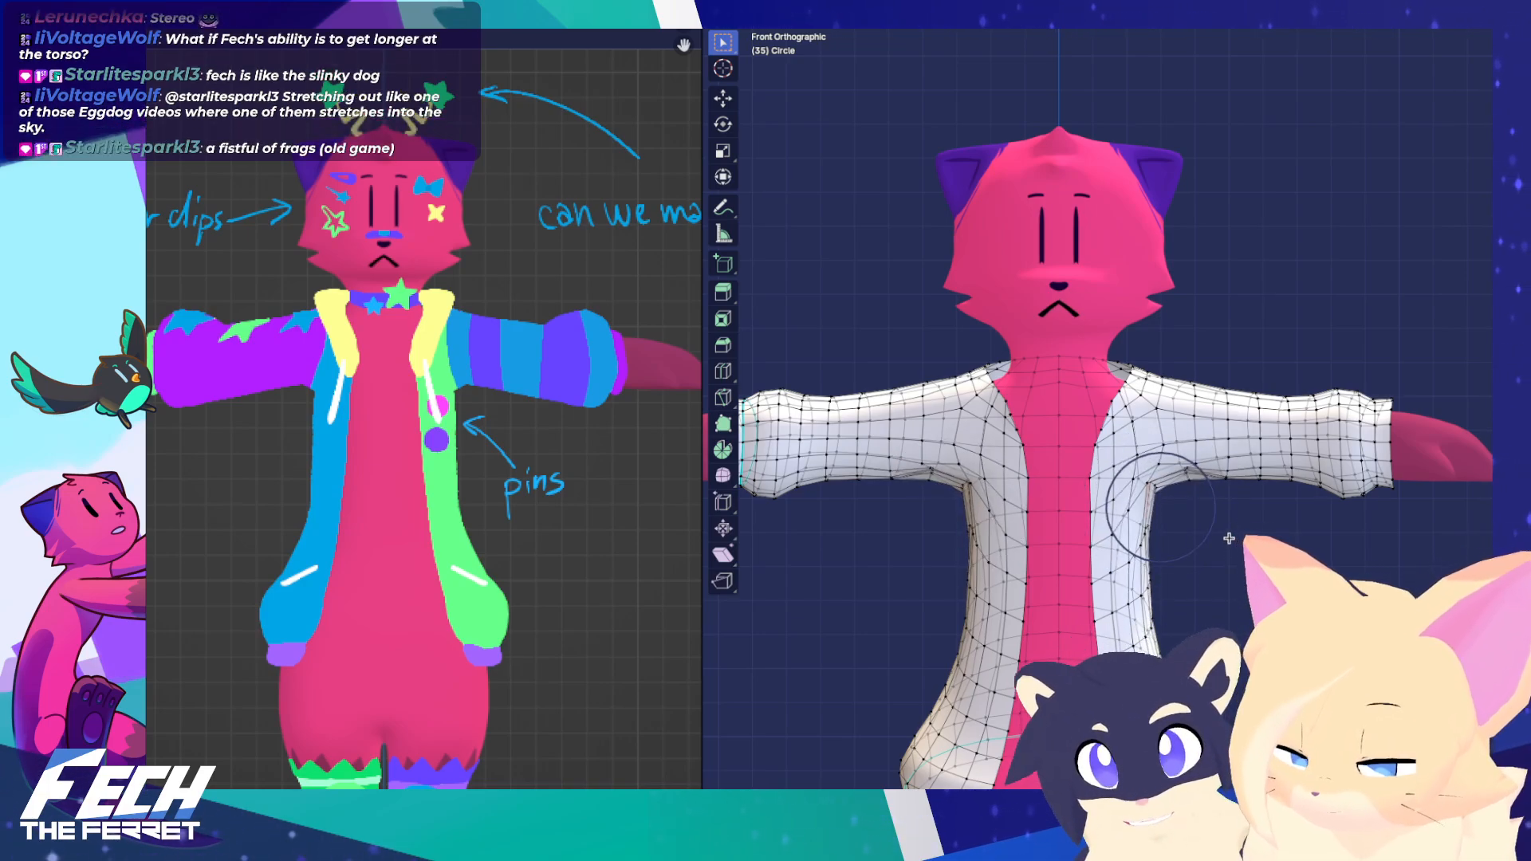
middle_drag(1392, 540, 1170, 504)
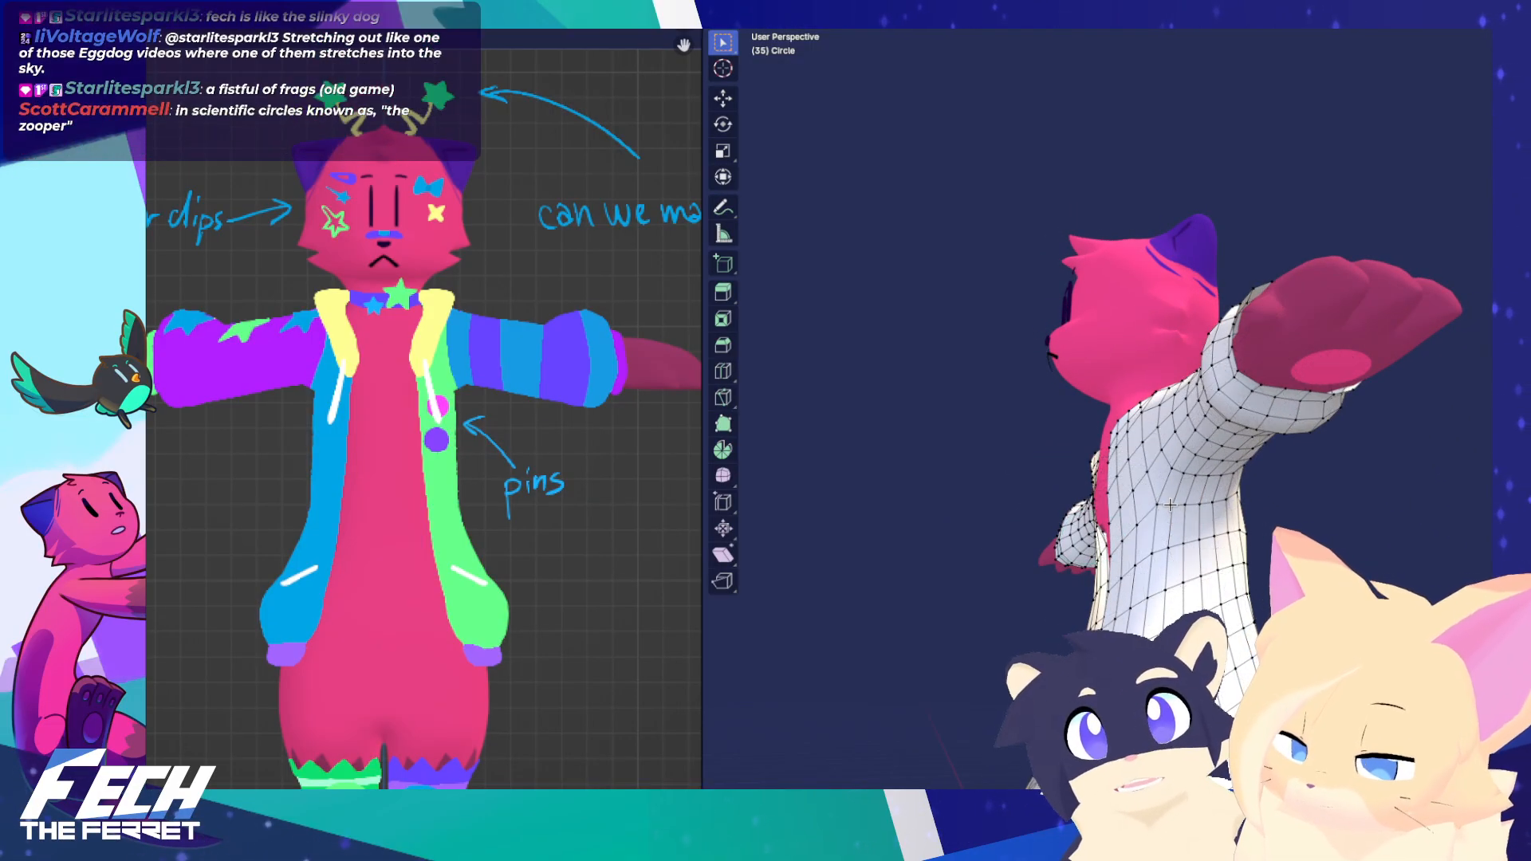
key(KP_1)
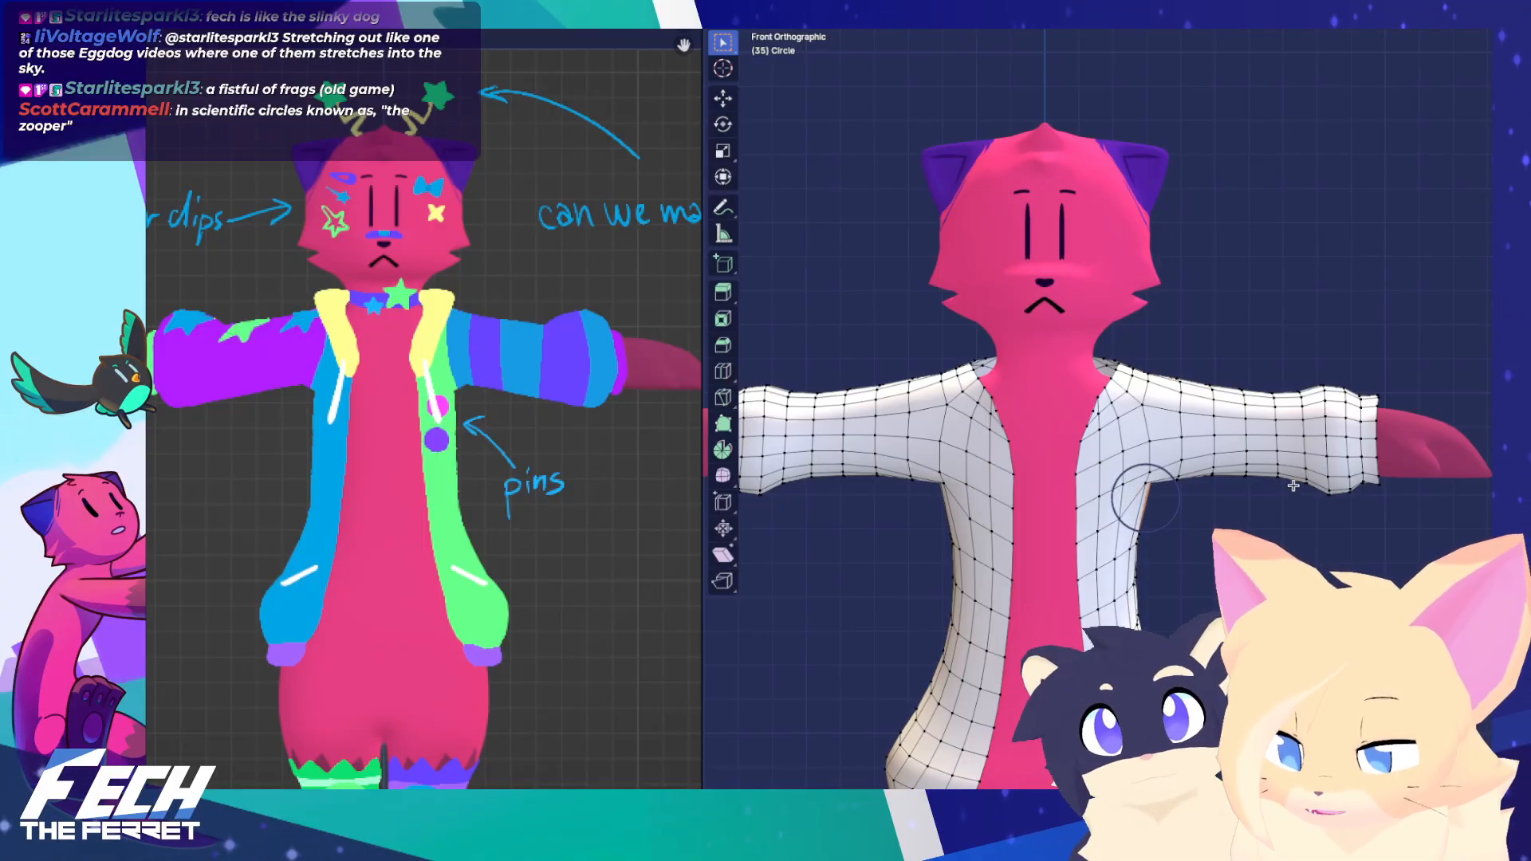
click(1292, 485)
Raise the vertices on the sleeve's underside near the armpit along the Z axis with proportional editing
scroll(1080, 519, up, 5)
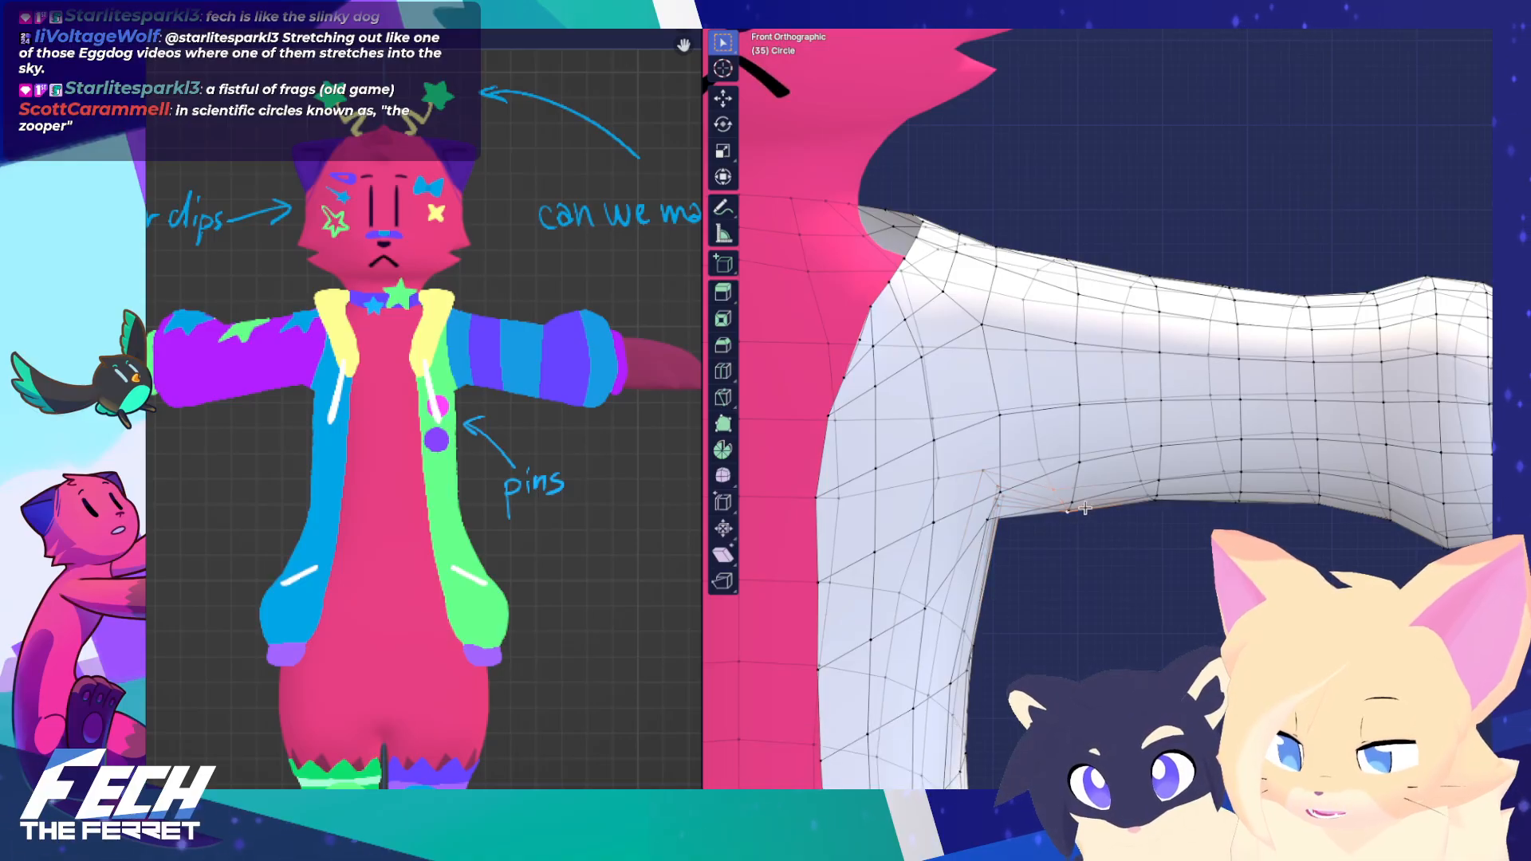
key(g)
key(z)
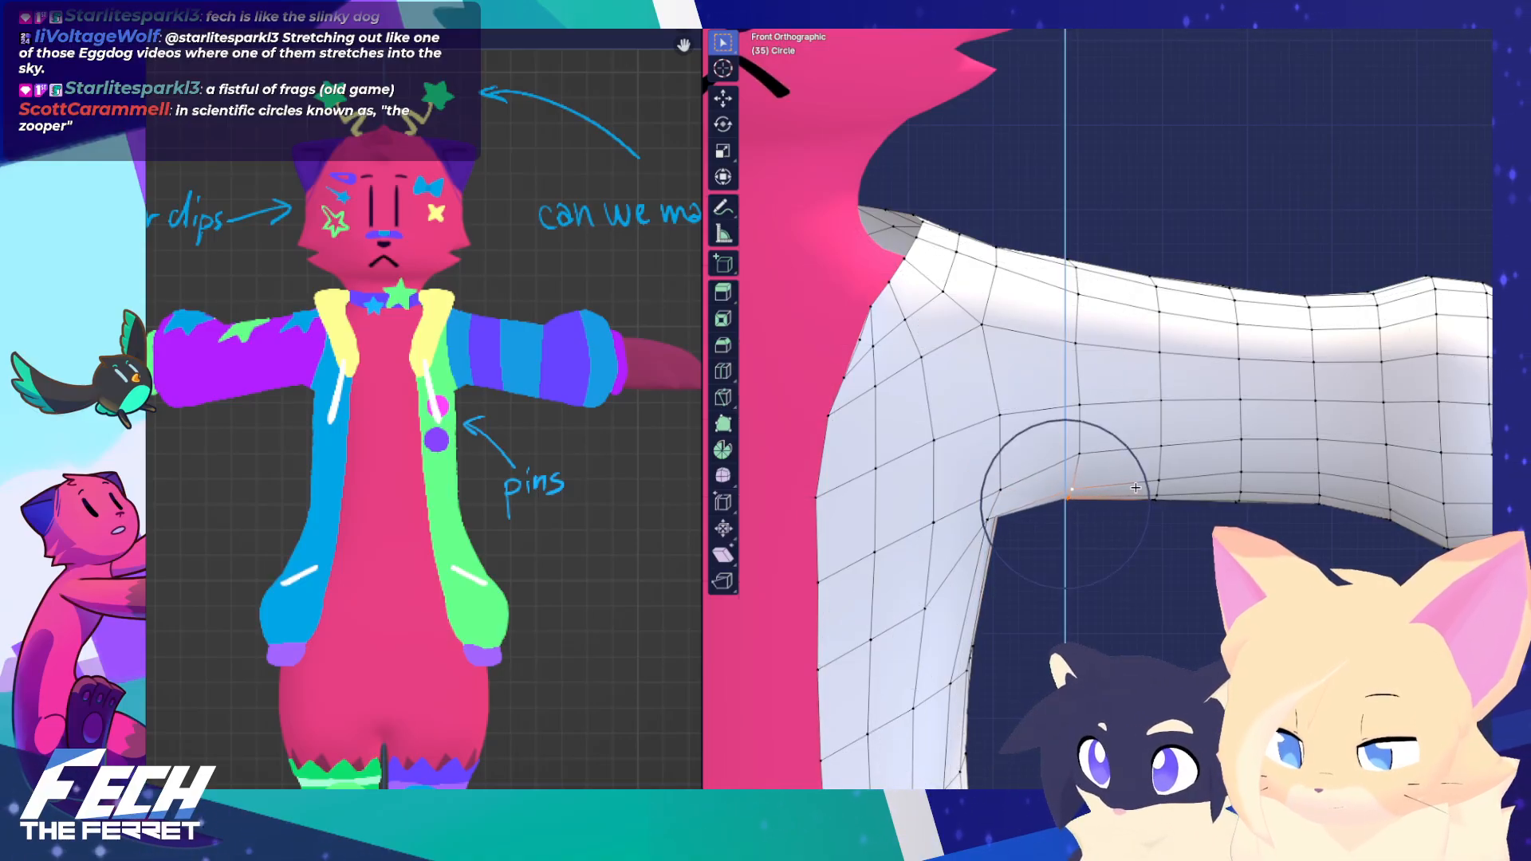
click(1137, 485)
Touch up the jacket's underarm with a short brush stroke in Sculpt Mode, viewing it from the side
middle_drag(1137, 484, 1041, 513)
key(ctrl+Tab)
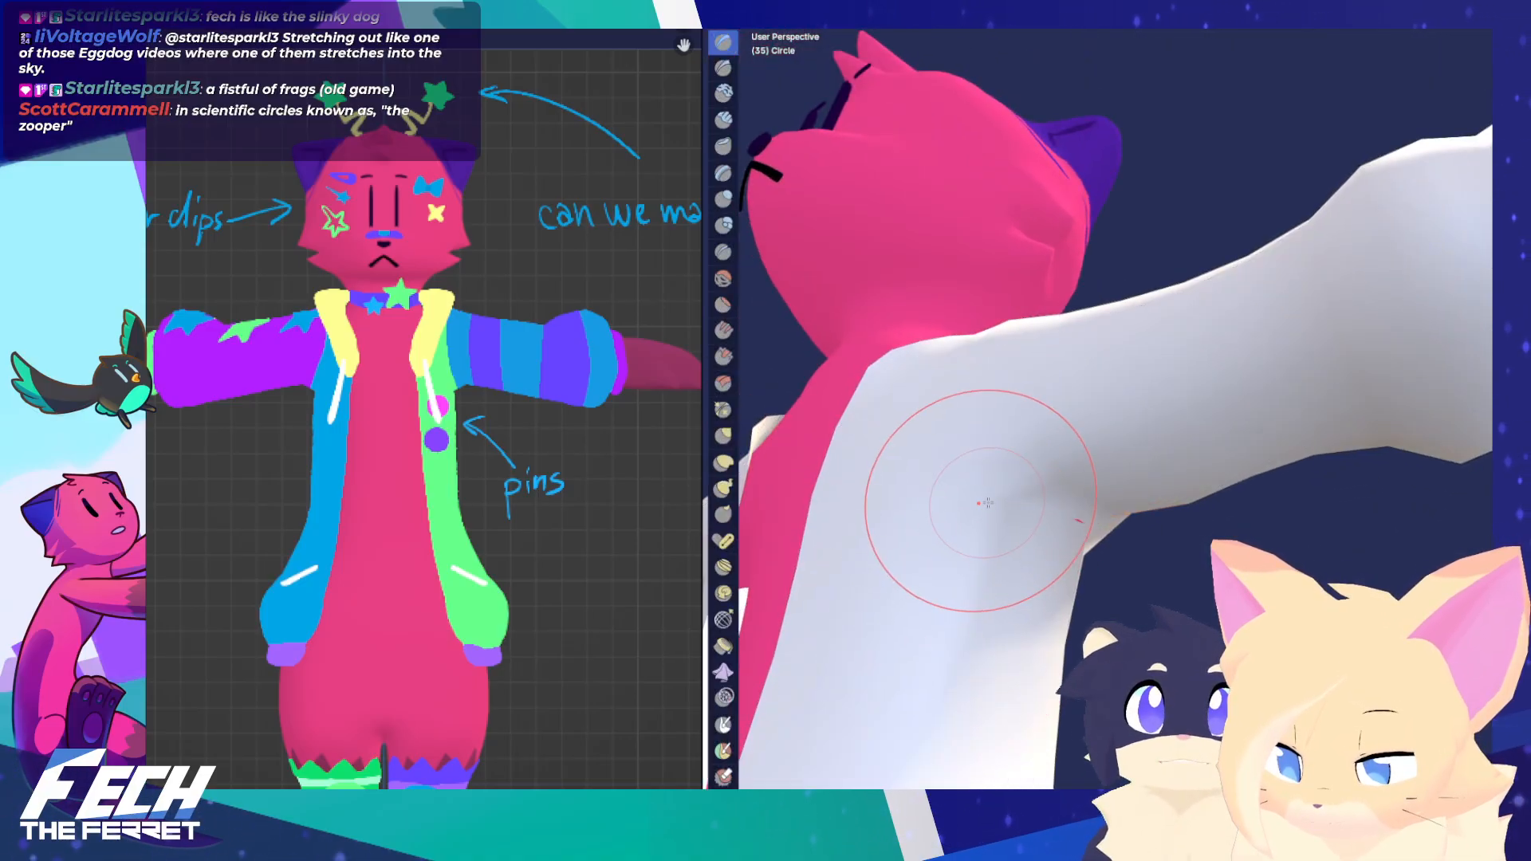
drag(1040, 512, 1037, 536)
mouse_move(1041, 539)
middle_down()
mouse_move(993, 526)
mouse_move(855, 540)
middle_up()
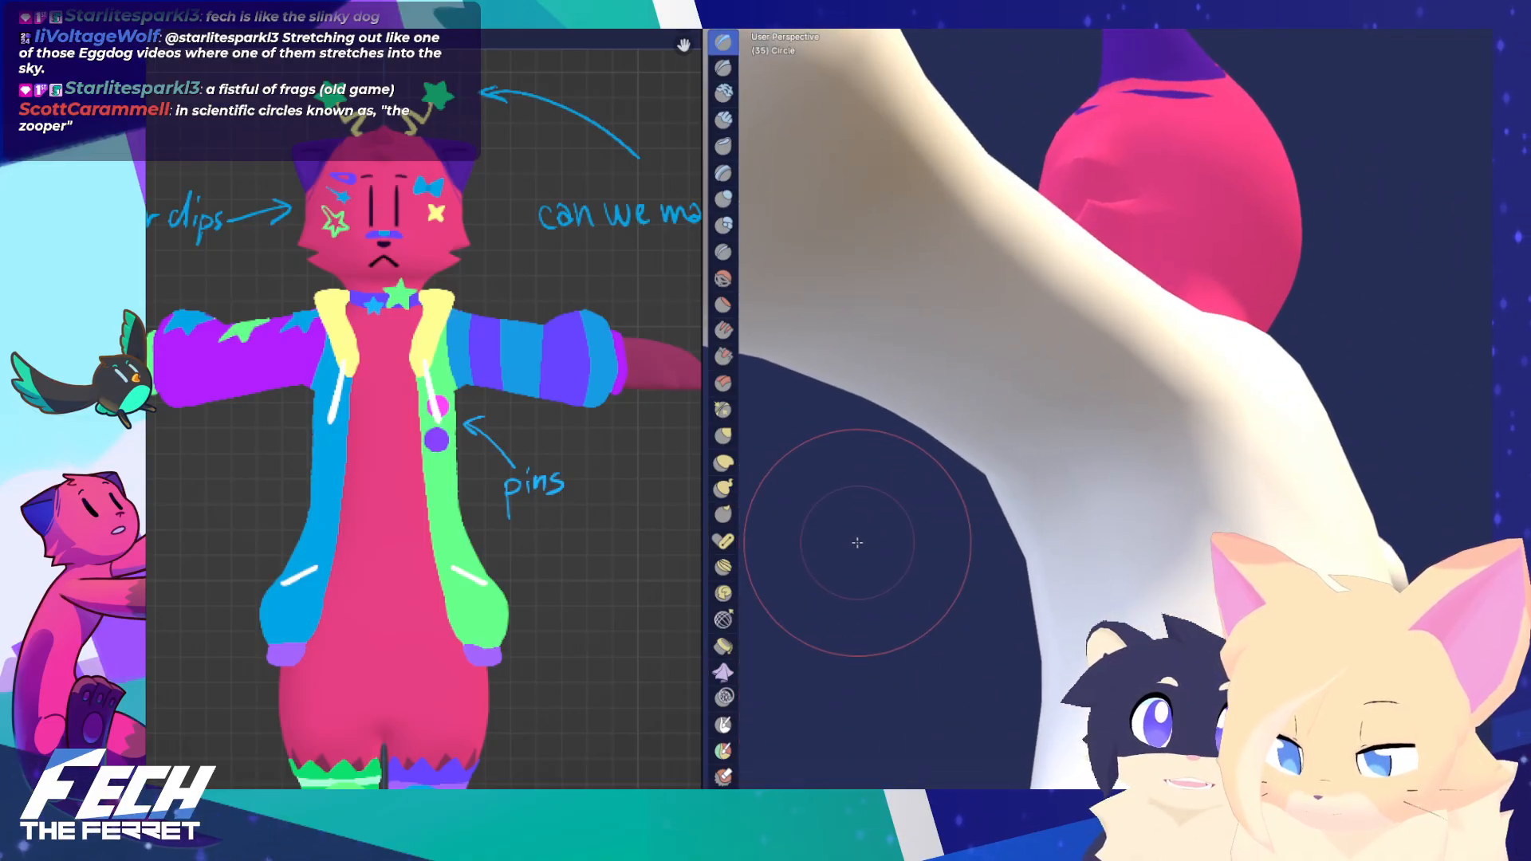
Examine the jacket's underarm, shoulder and overall silhouette from the front and from angled views in Sculpt Mode
key(KP_1)
key(KP_1)
scroll(1157, 546, down, 6)
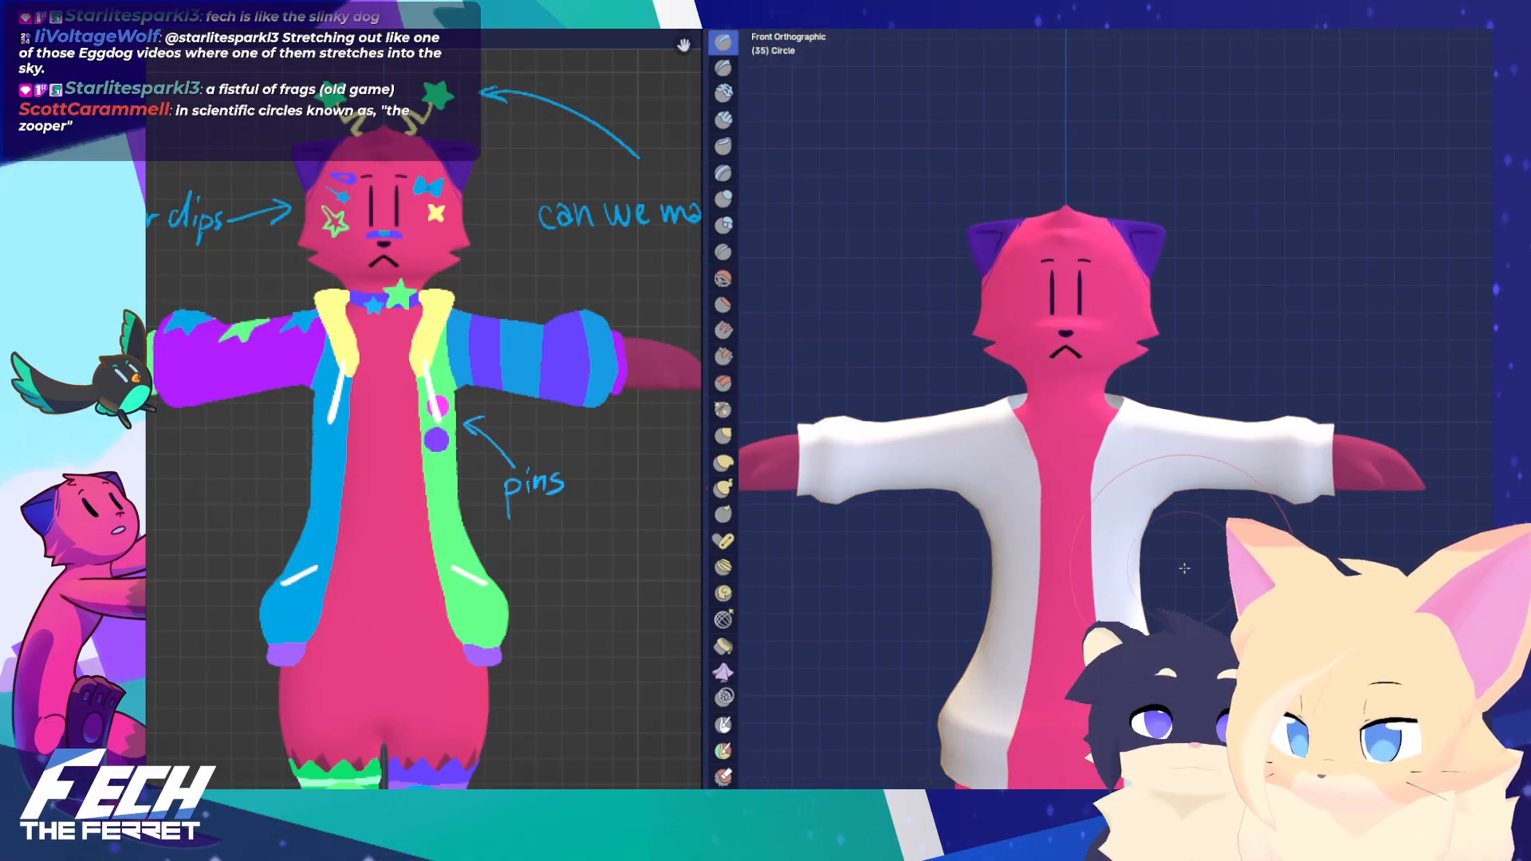
middle_drag(1191, 557, 963, 373)
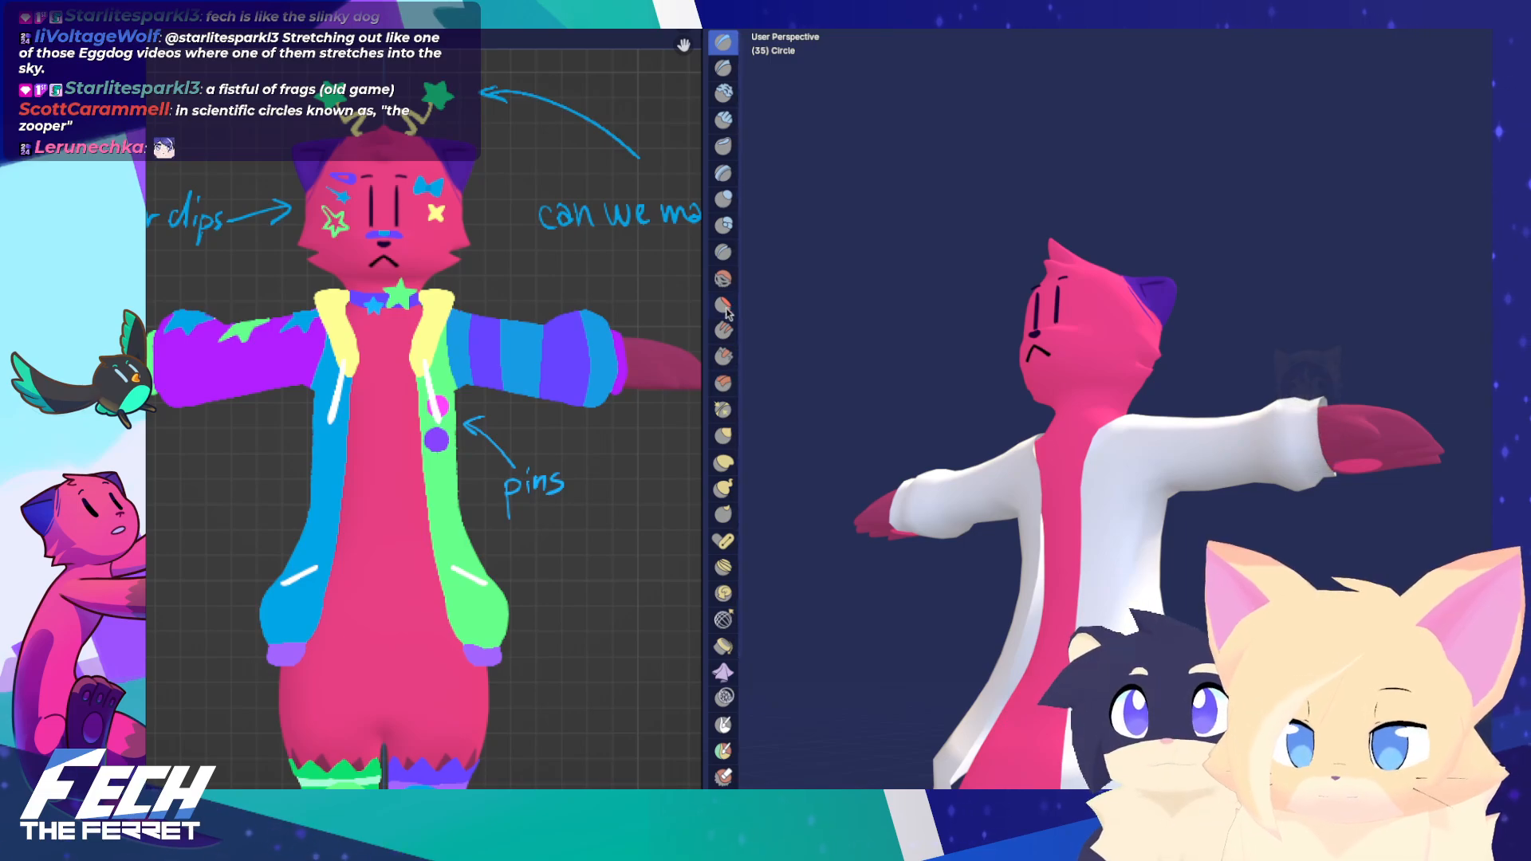
click(724, 279)
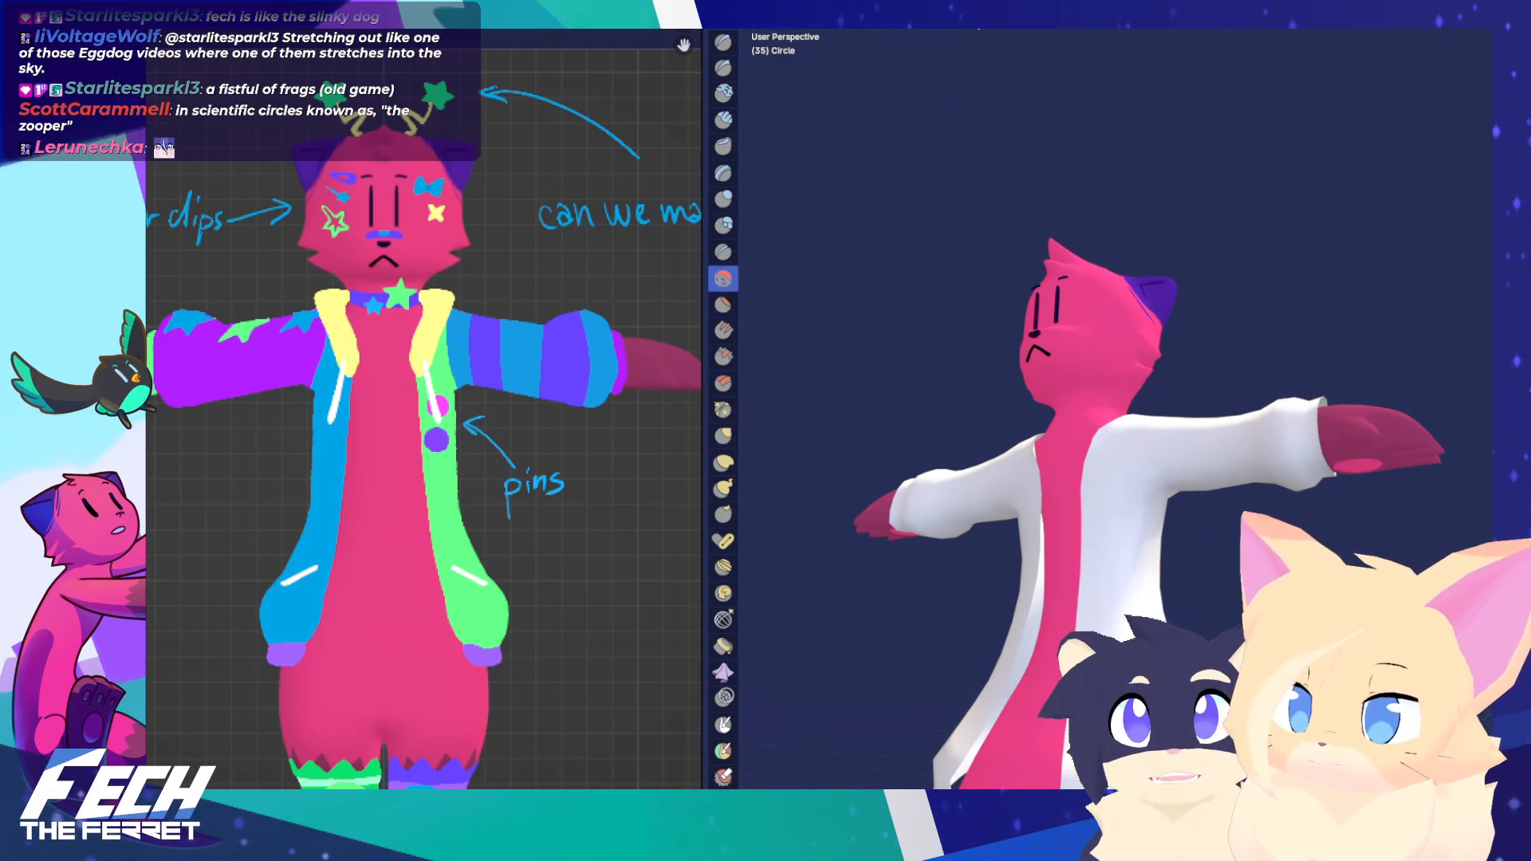
scroll(1107, 458, up, 6)
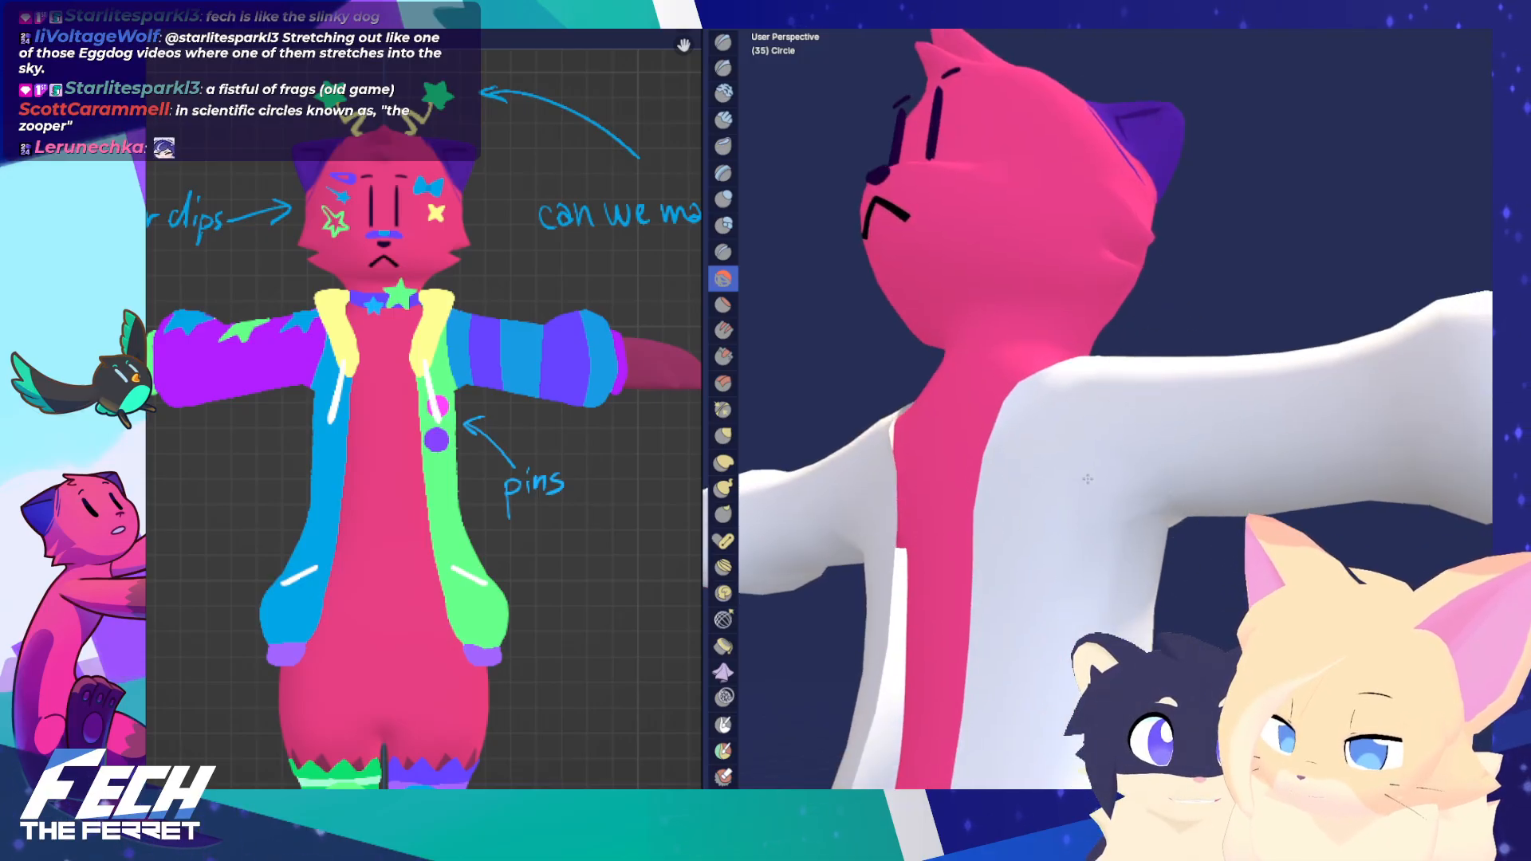
mouse_move(1164, 467)
middle_down()
mouse_move(1133, 519)
mouse_move(1100, 510)
middle_up()
mouse_move(1211, 451)
middle_down()
mouse_move(1118, 461)
mouse_move(1165, 447)
middle_up()
key(KP_1)
scroll(1184, 468, down, 3)
Return to Edit Mode, clear the selection and try moving vertices on the jacket's front neckline edge with proportional editing
key(ctrl+Tab)
key(Tab)
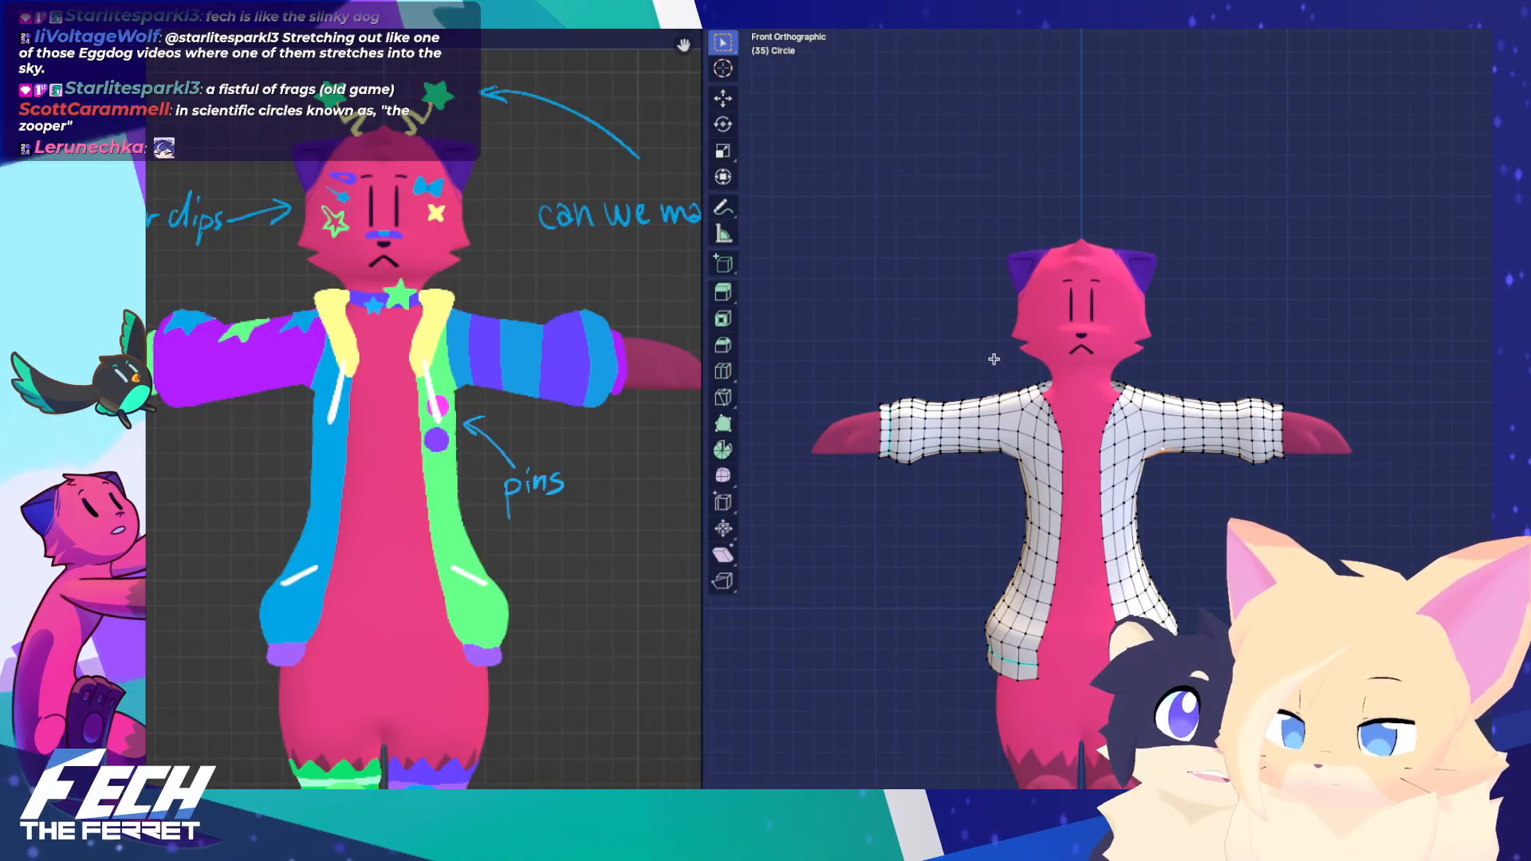
scroll(1133, 389, up, 5)
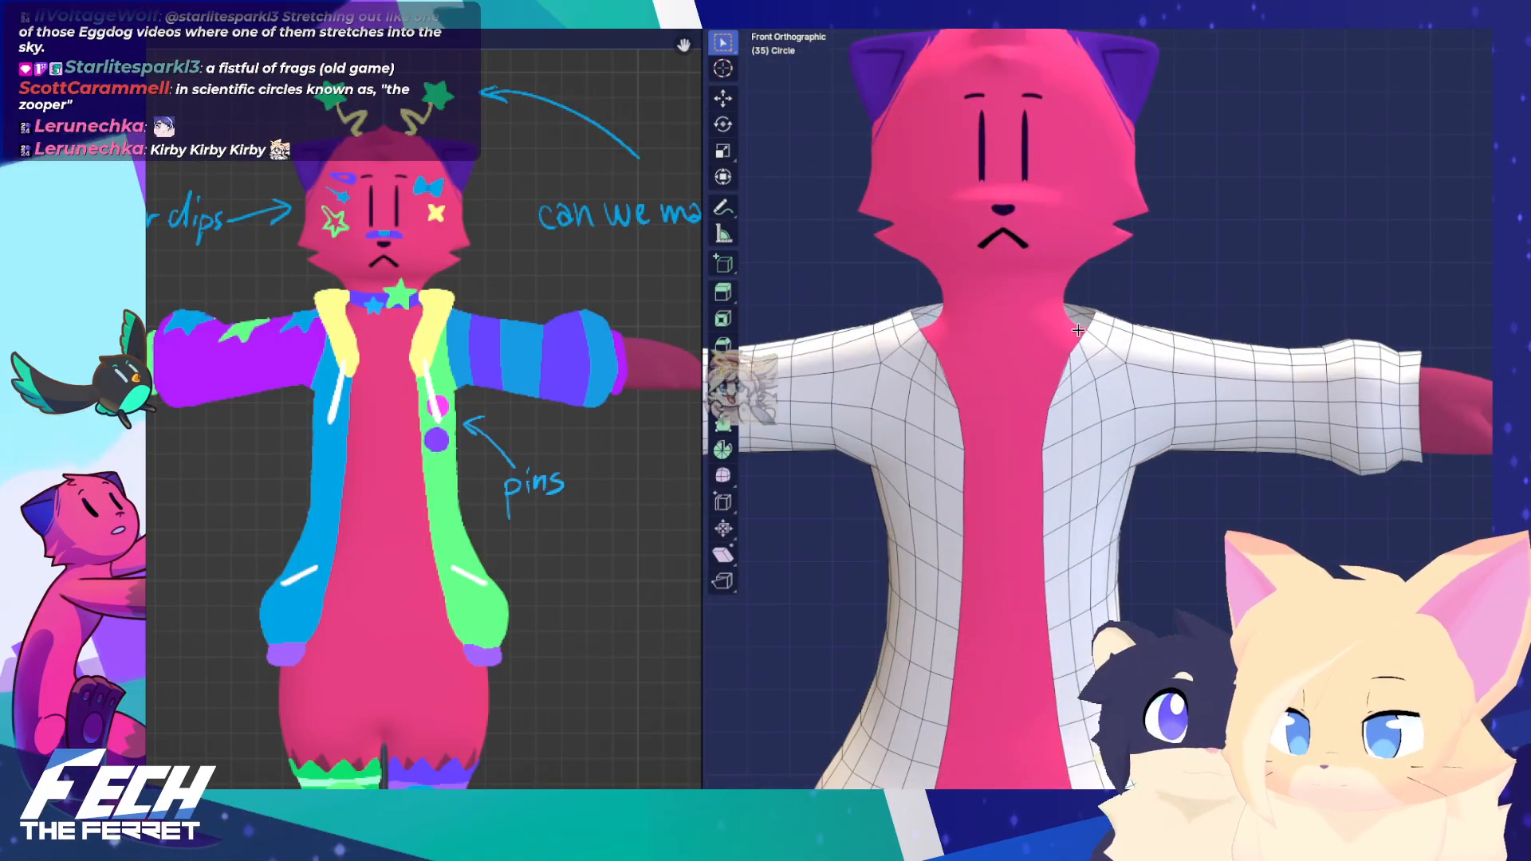
scroll(1061, 354, up, 4)
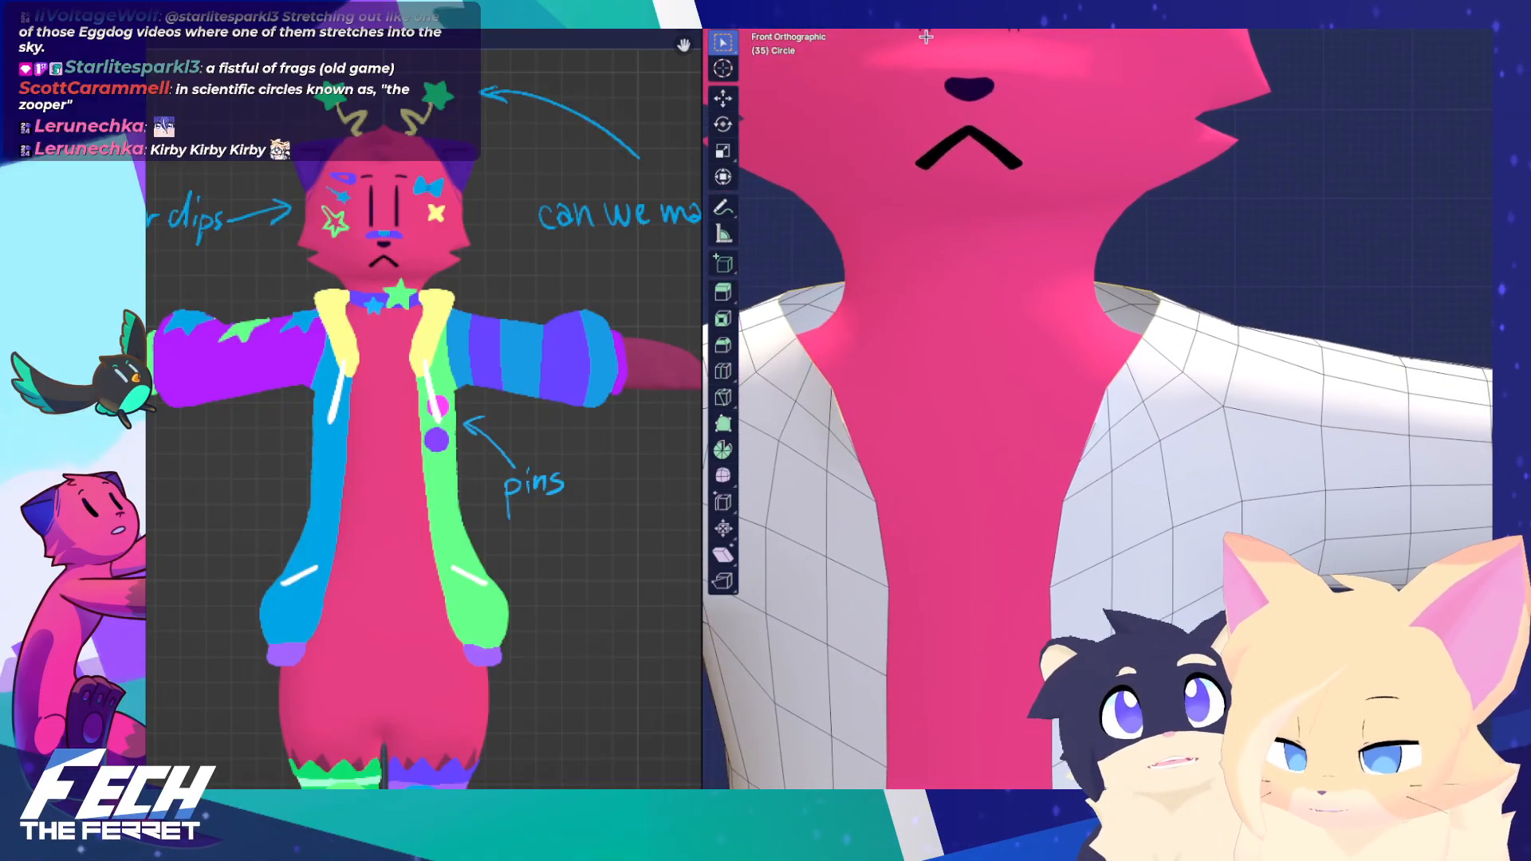
key(Tab)
key(alt+a)
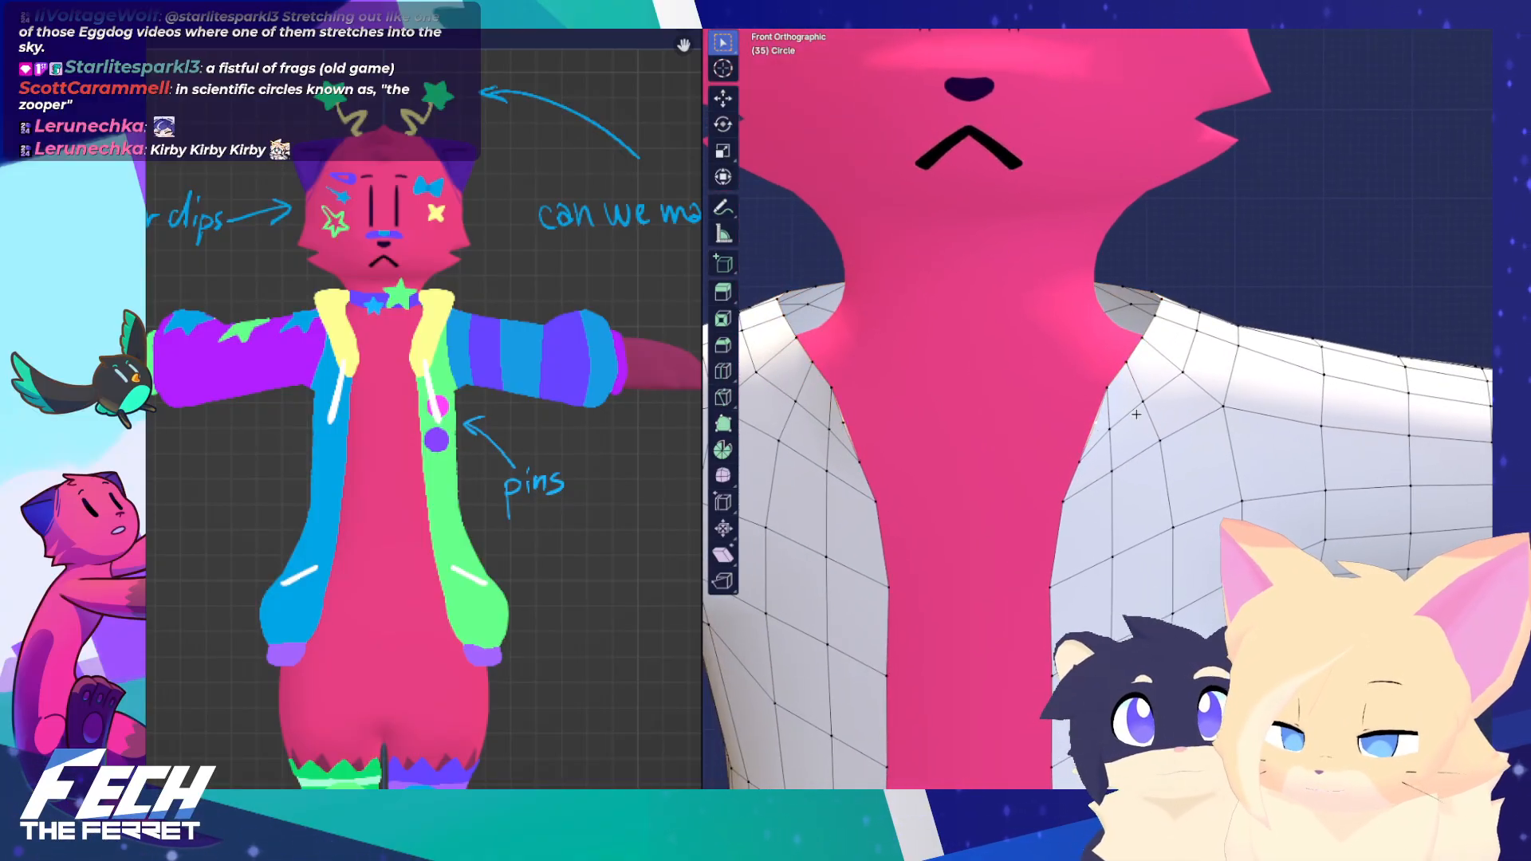
key(c)
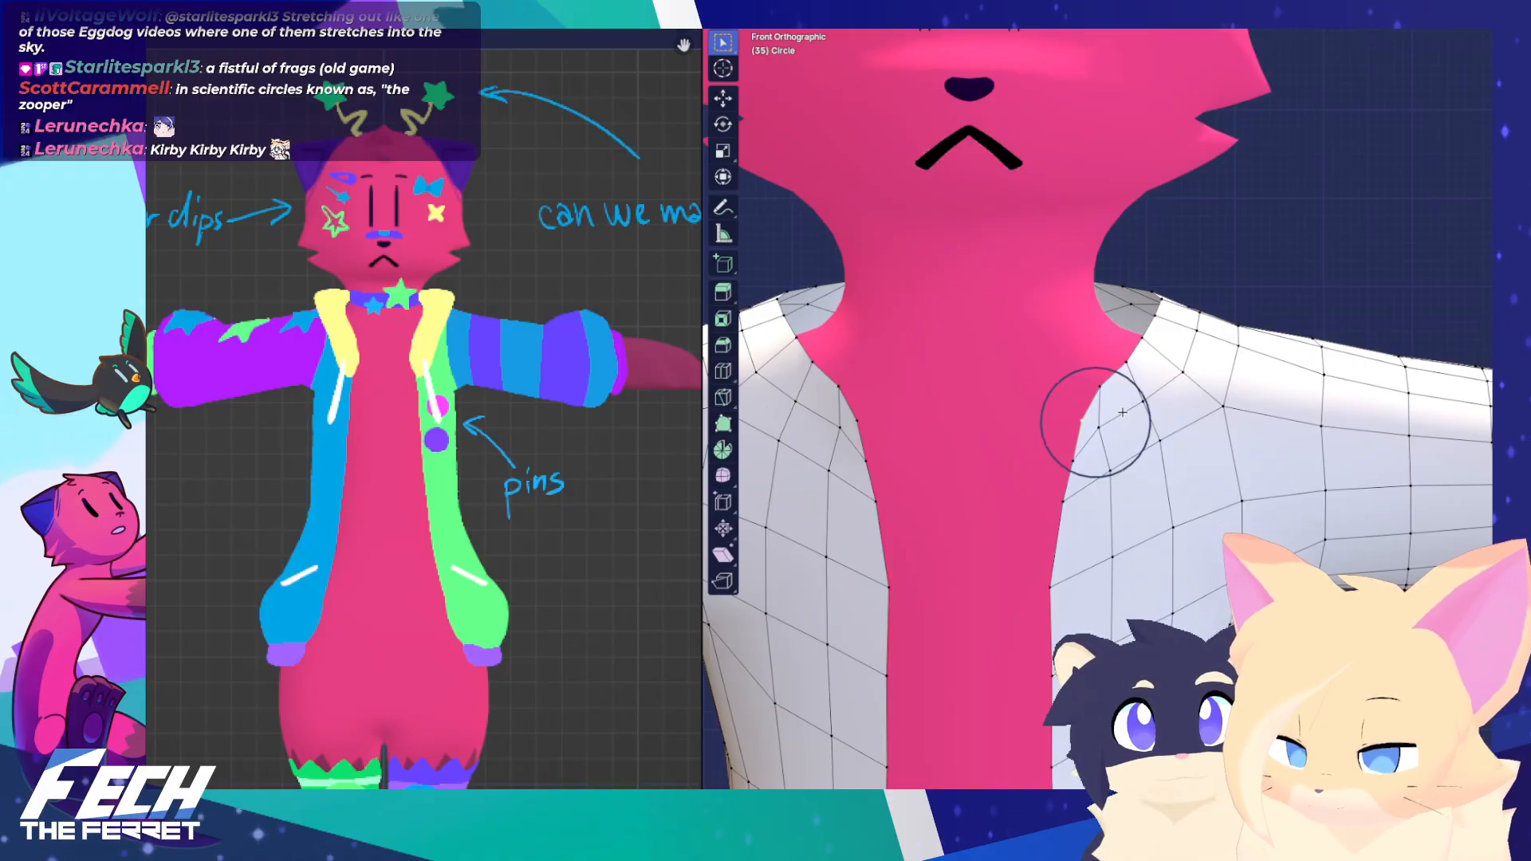
click(1123, 412)
key(ctrl+z)
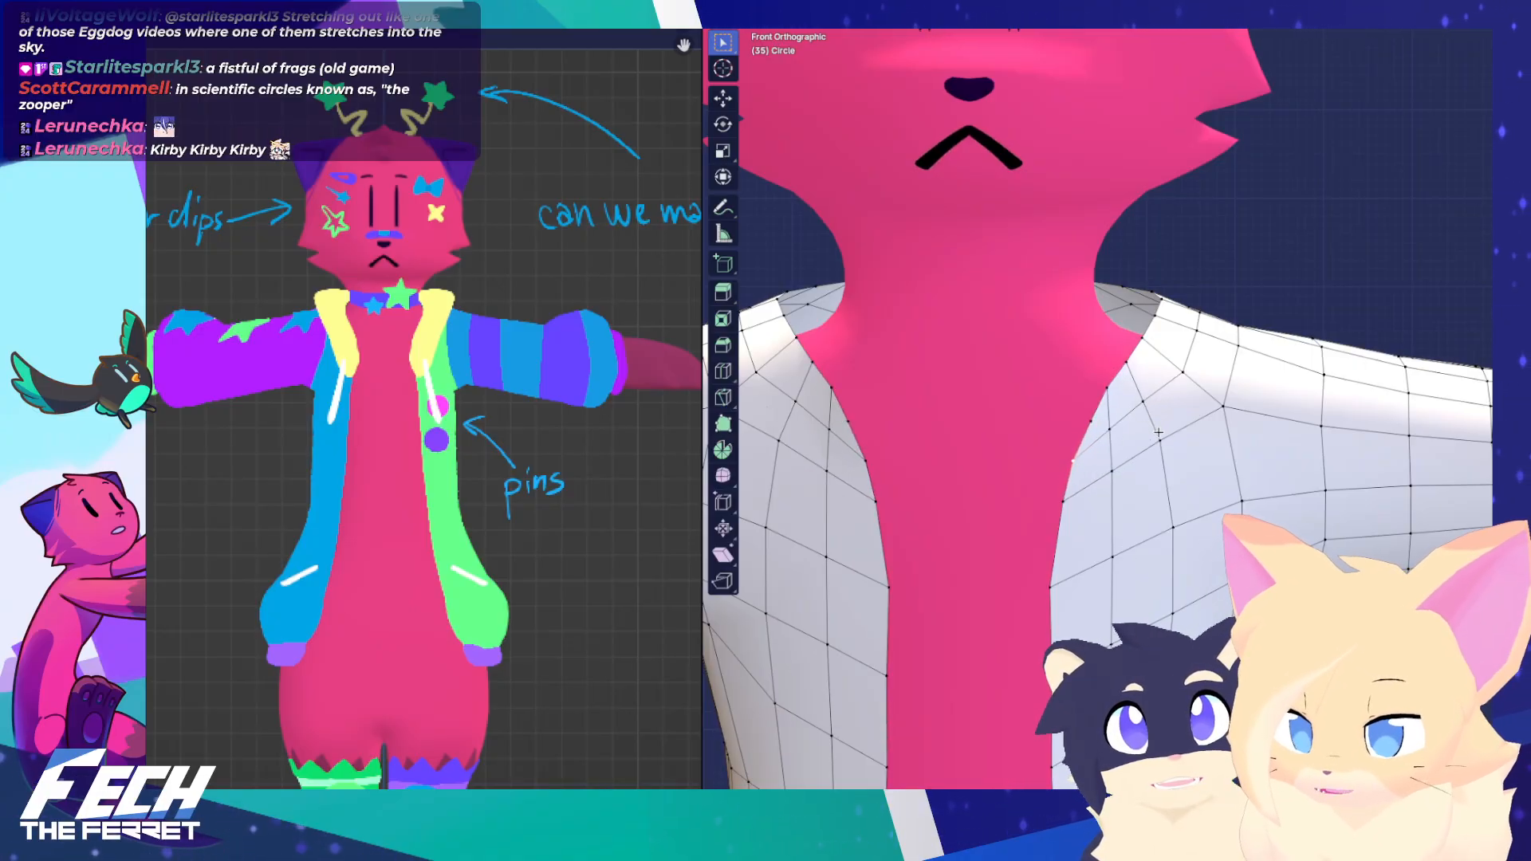
Extrude the jacket's neckline edge loop upward into a standing collar and scale its top edge outward
scroll(1093, 407, down, 2)
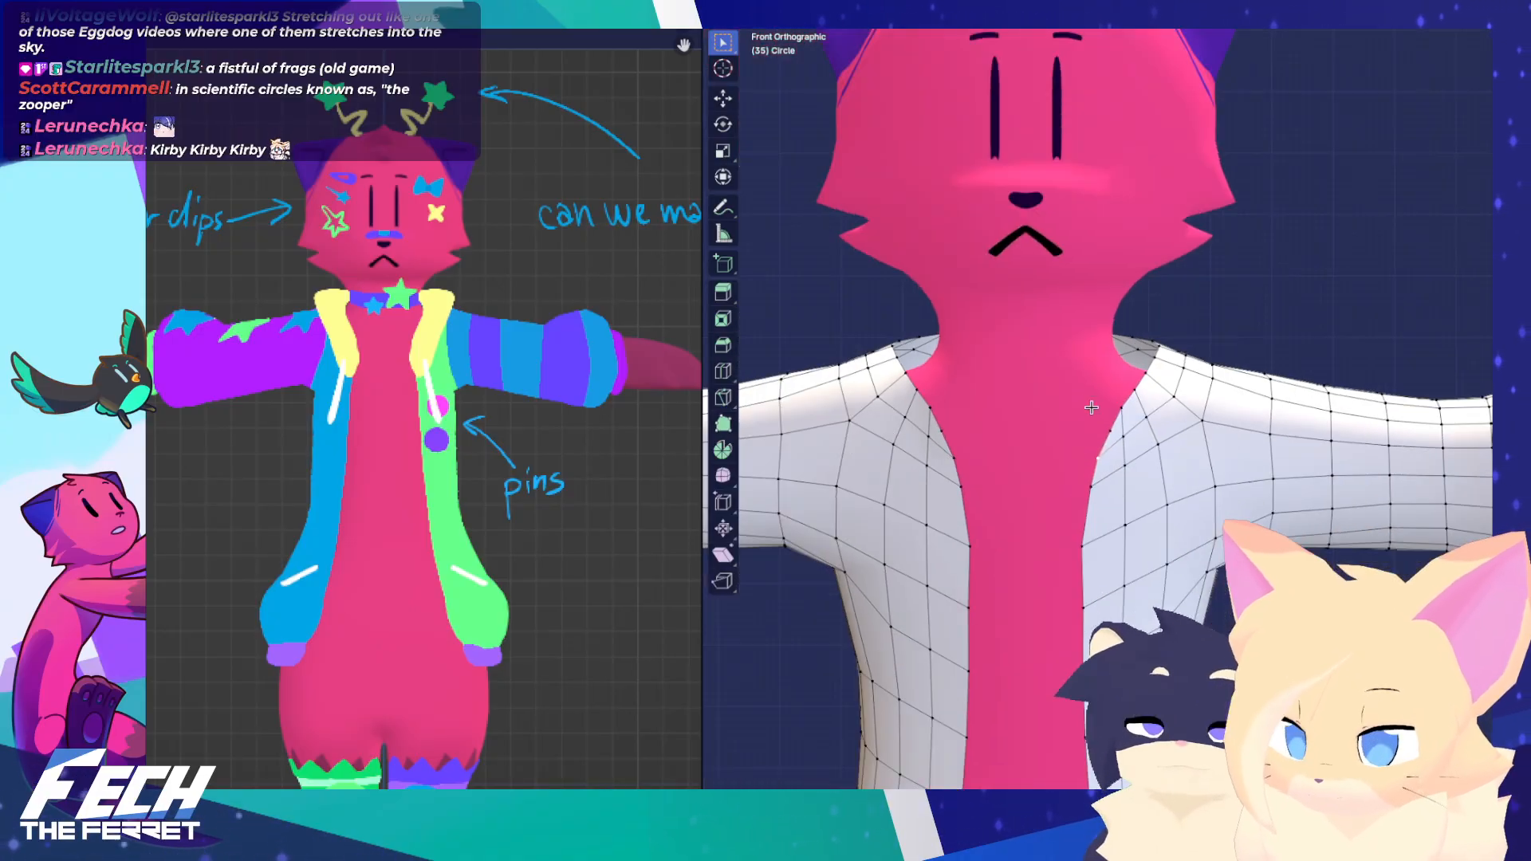
alt+click(1131, 393)
shift+middle_drag(1035, 380, 997, 381)
key(KP_3)
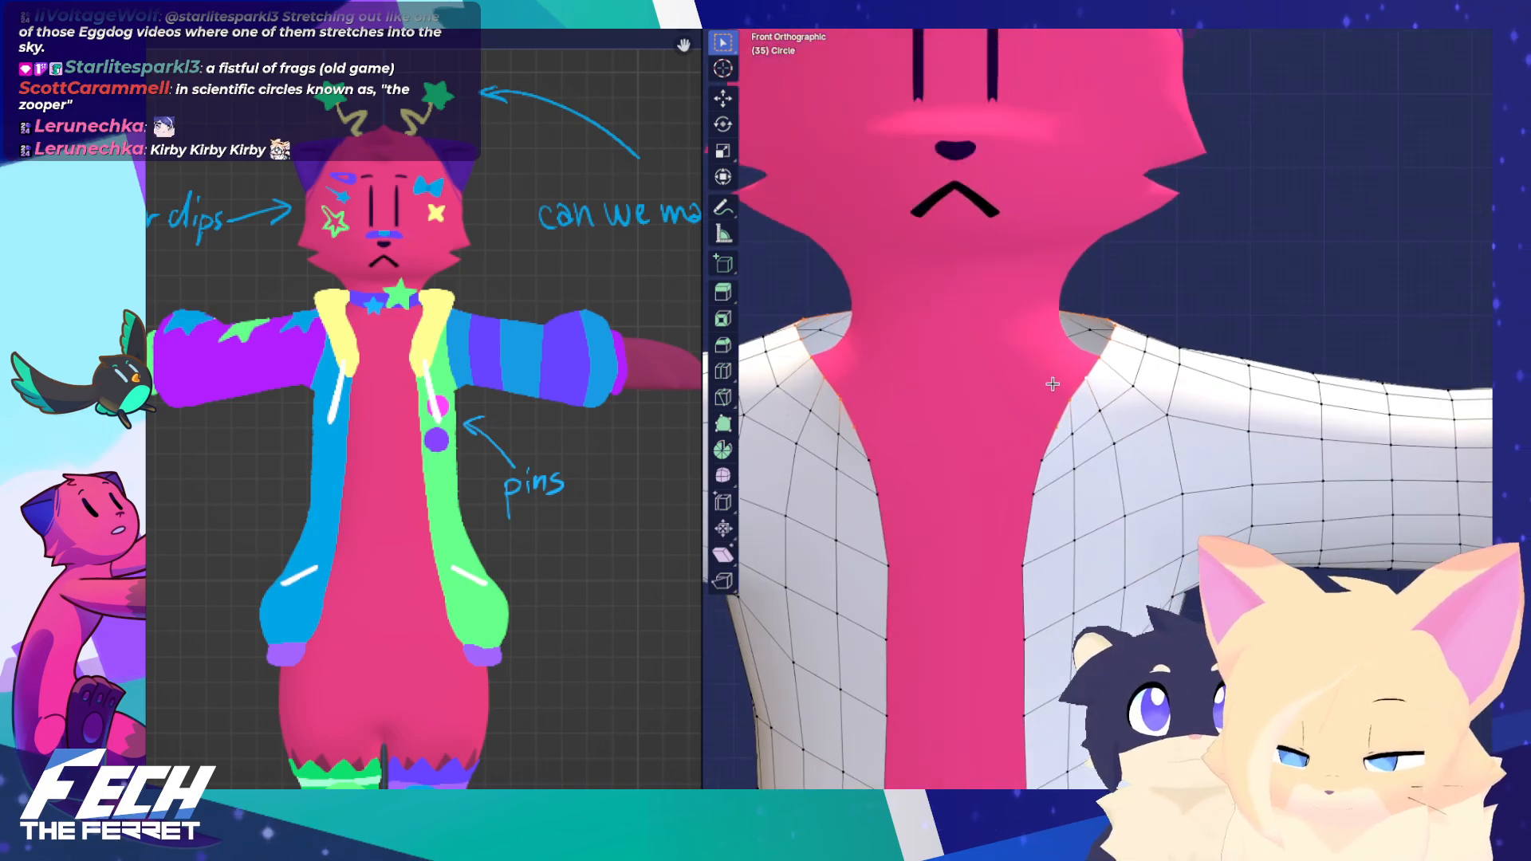
key(e)
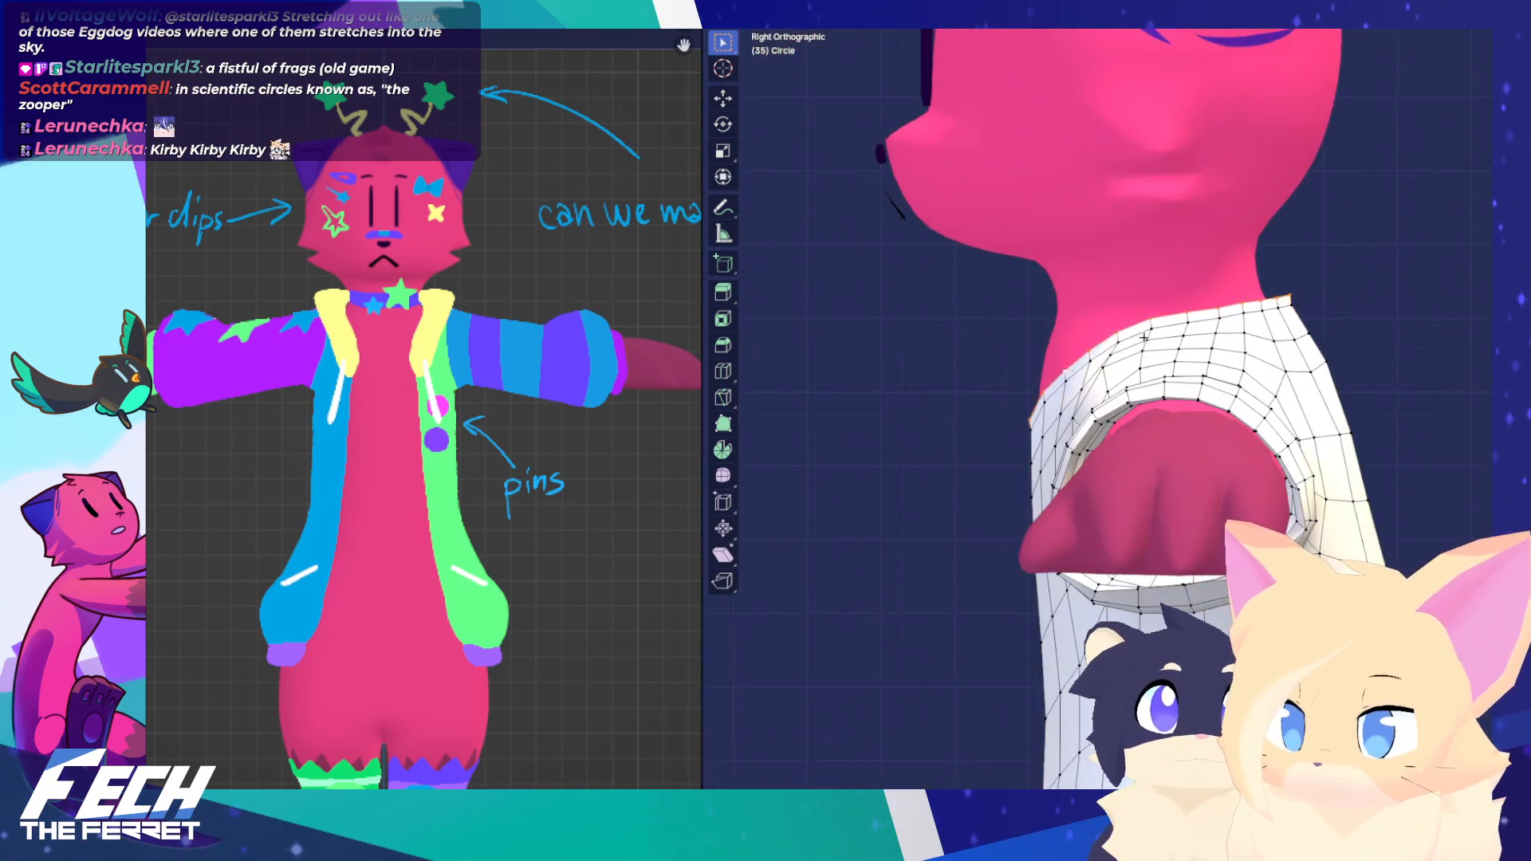
click(1144, 323)
key(KP_1)
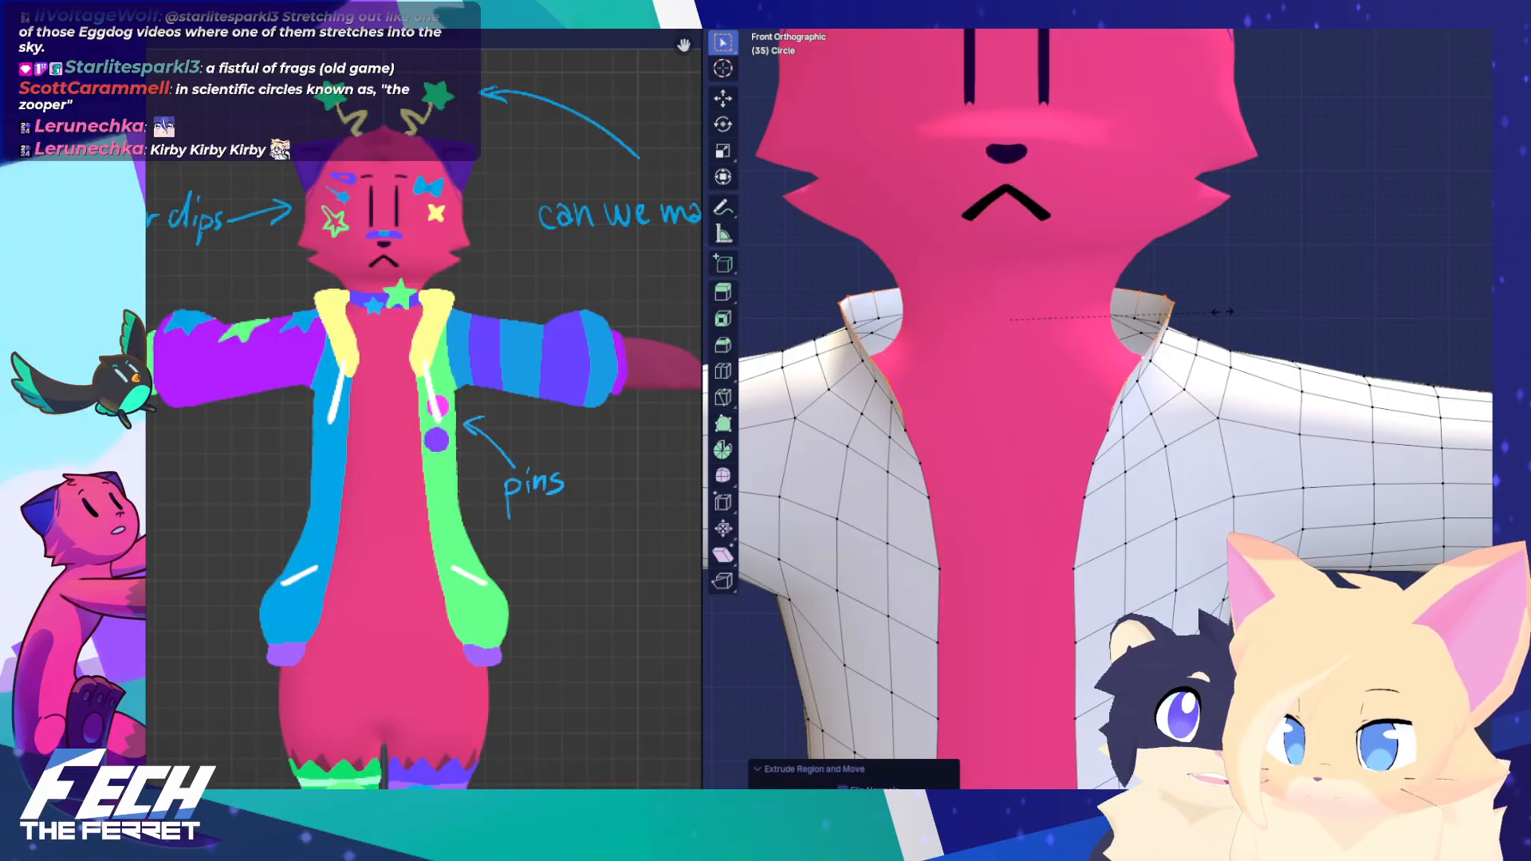
click(1222, 312)
key(e)
right_click(1220, 301)
key(s)
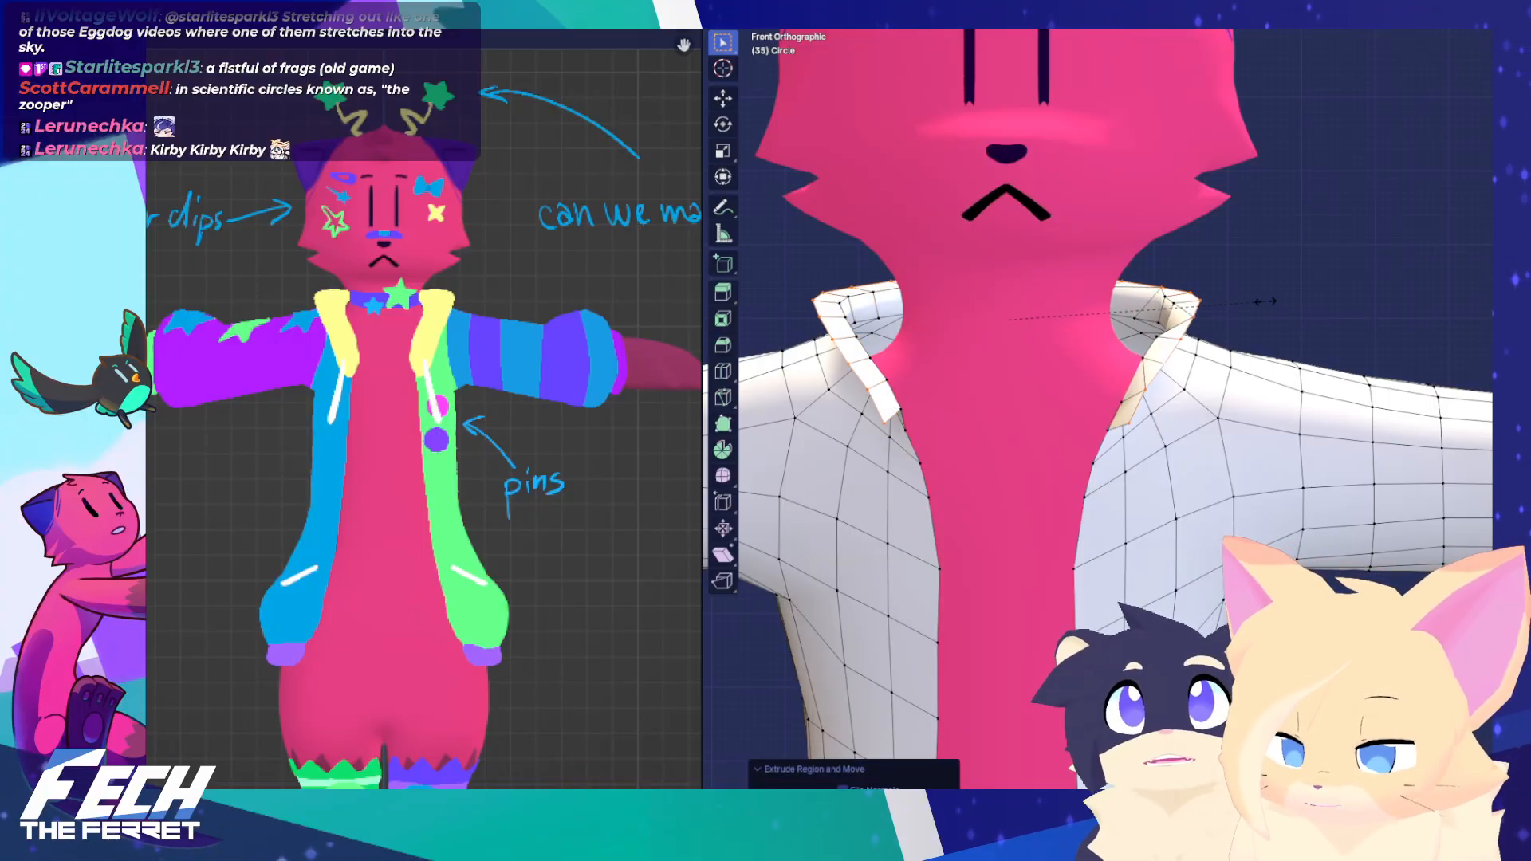
click(1275, 309)
key(ctrl+z)
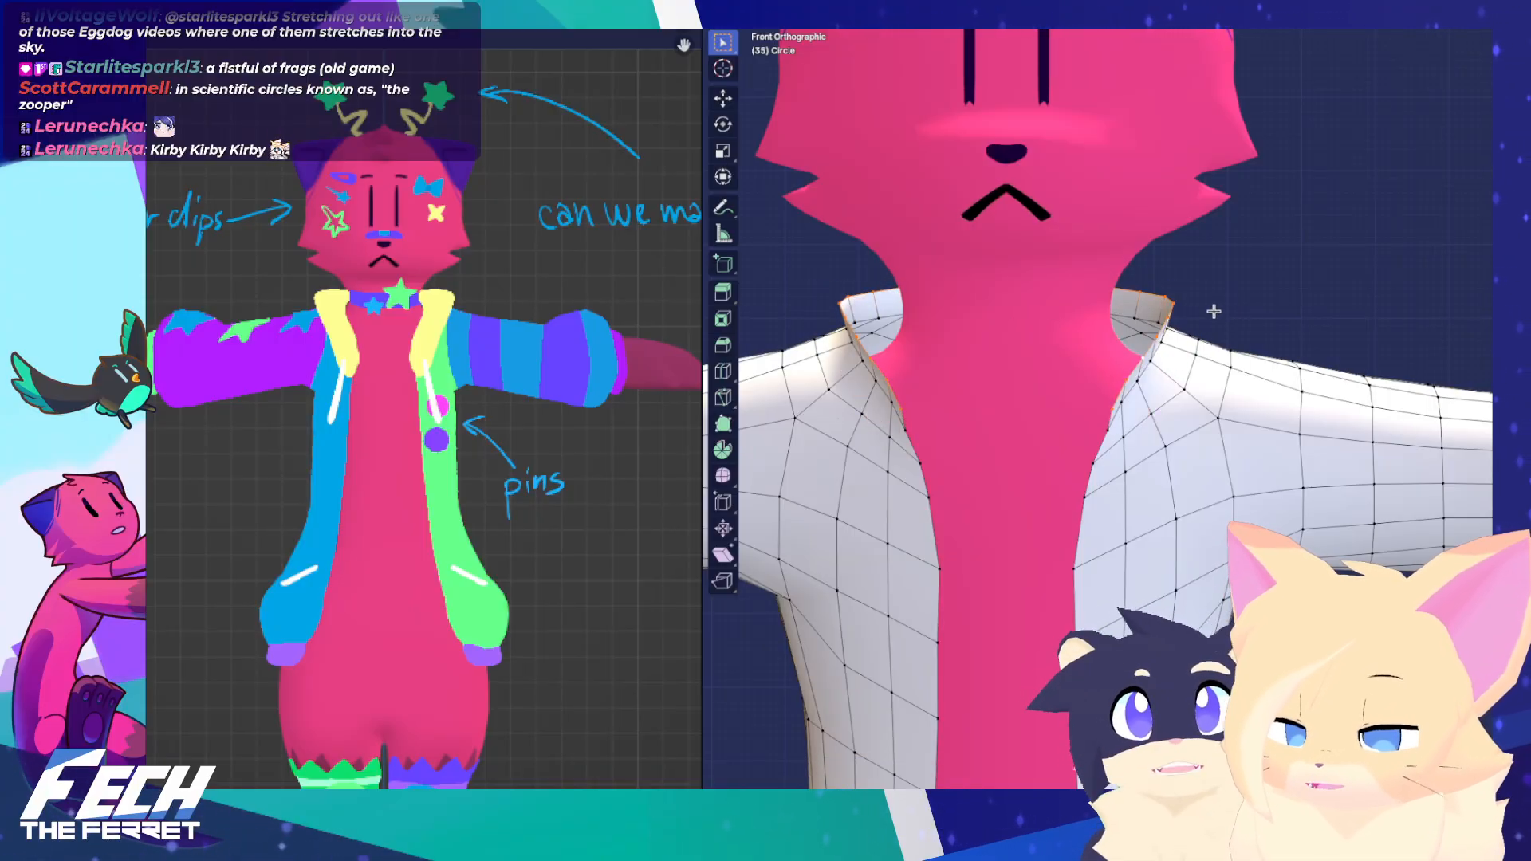
Narrow the collar's top edge, extrude it again, and scale and lower the new edge outward into a folded flap
key(s)
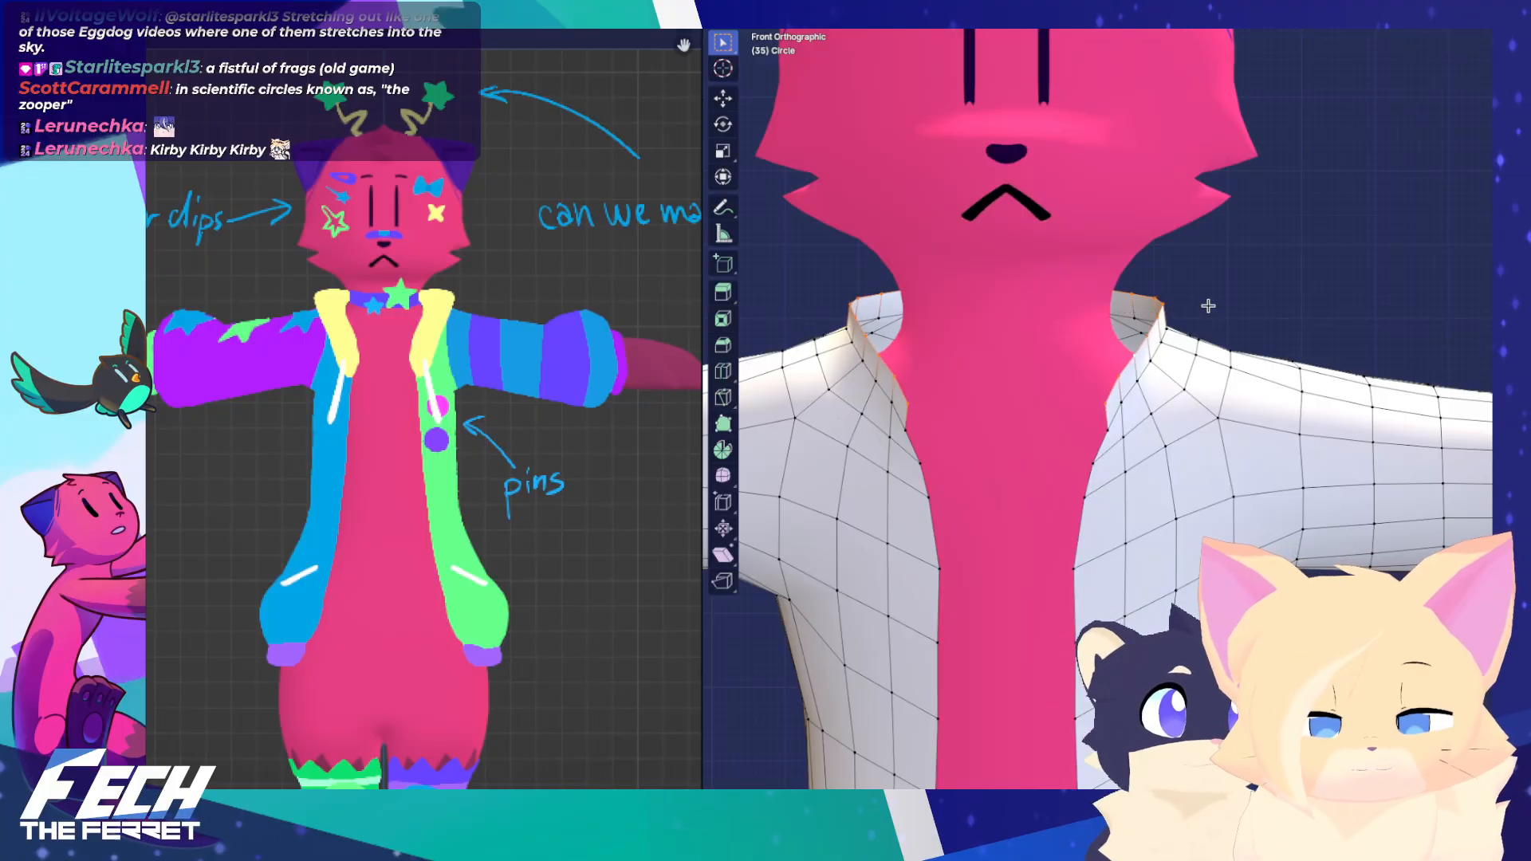
key(e)
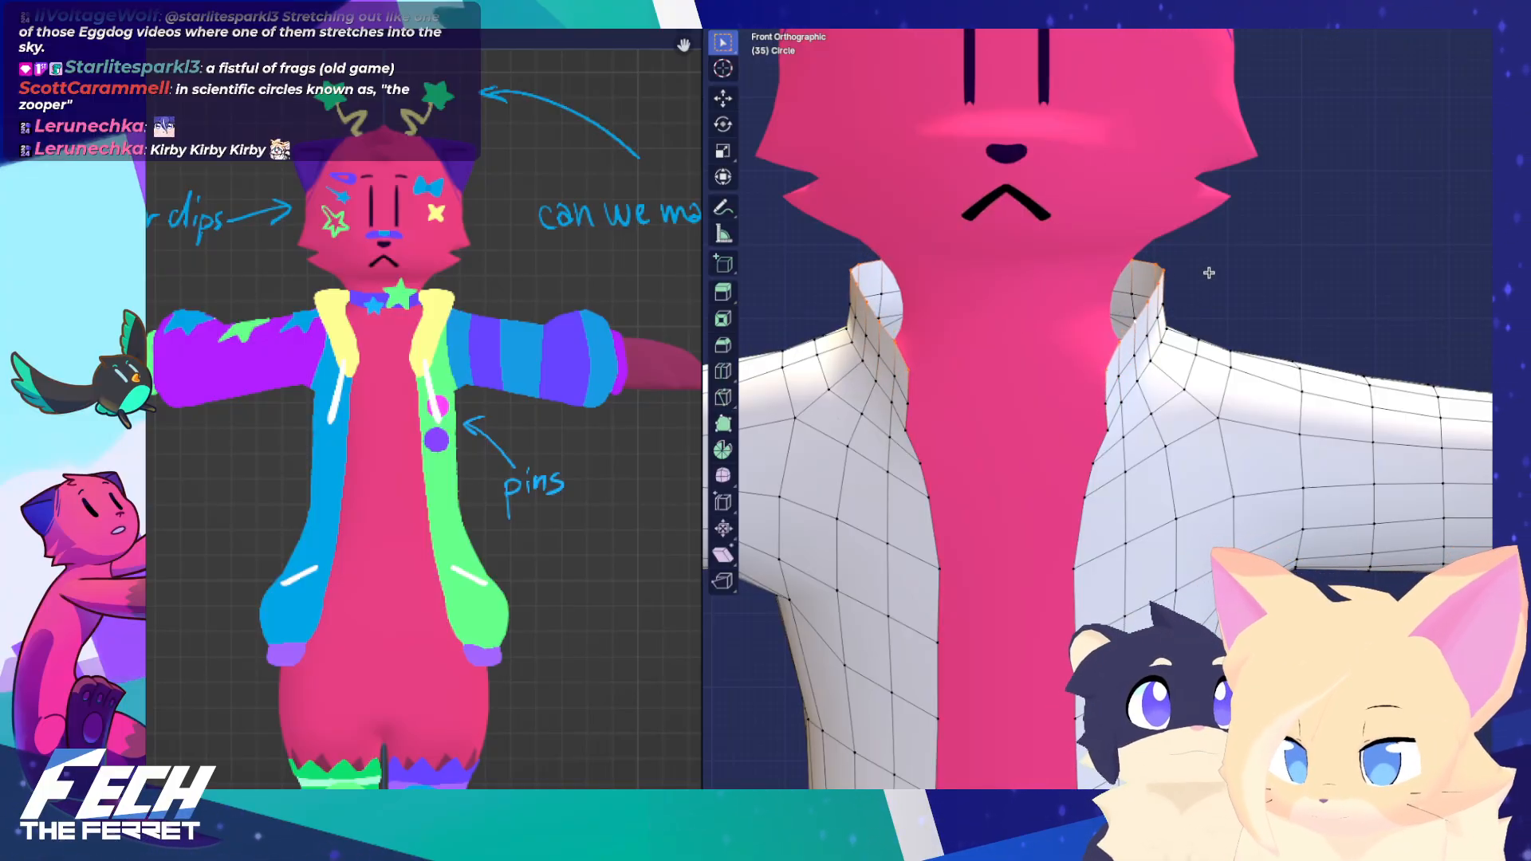
key(z)
key(s)
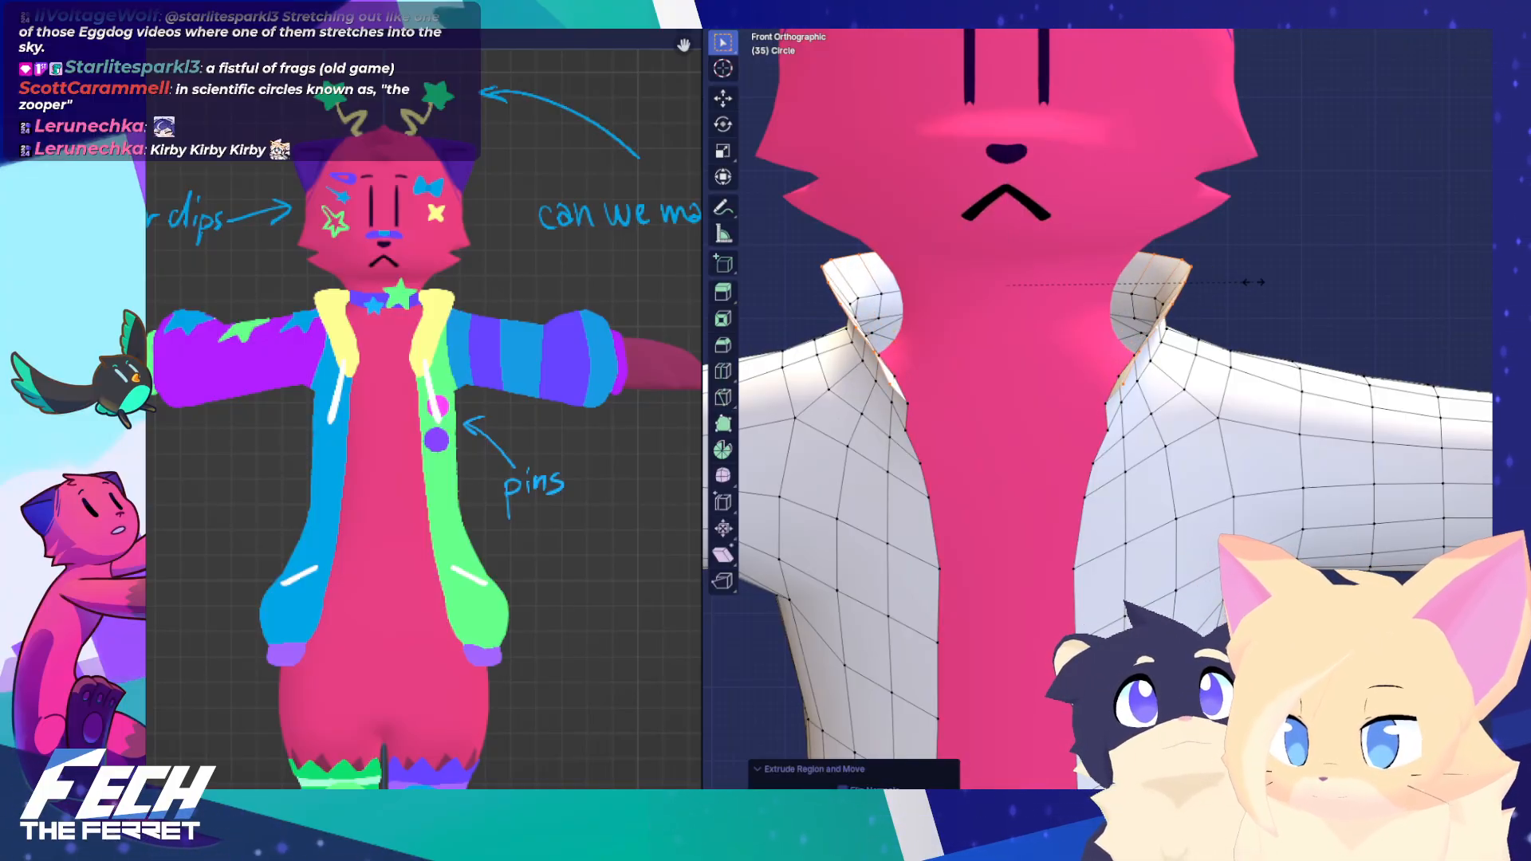
click(1258, 324)
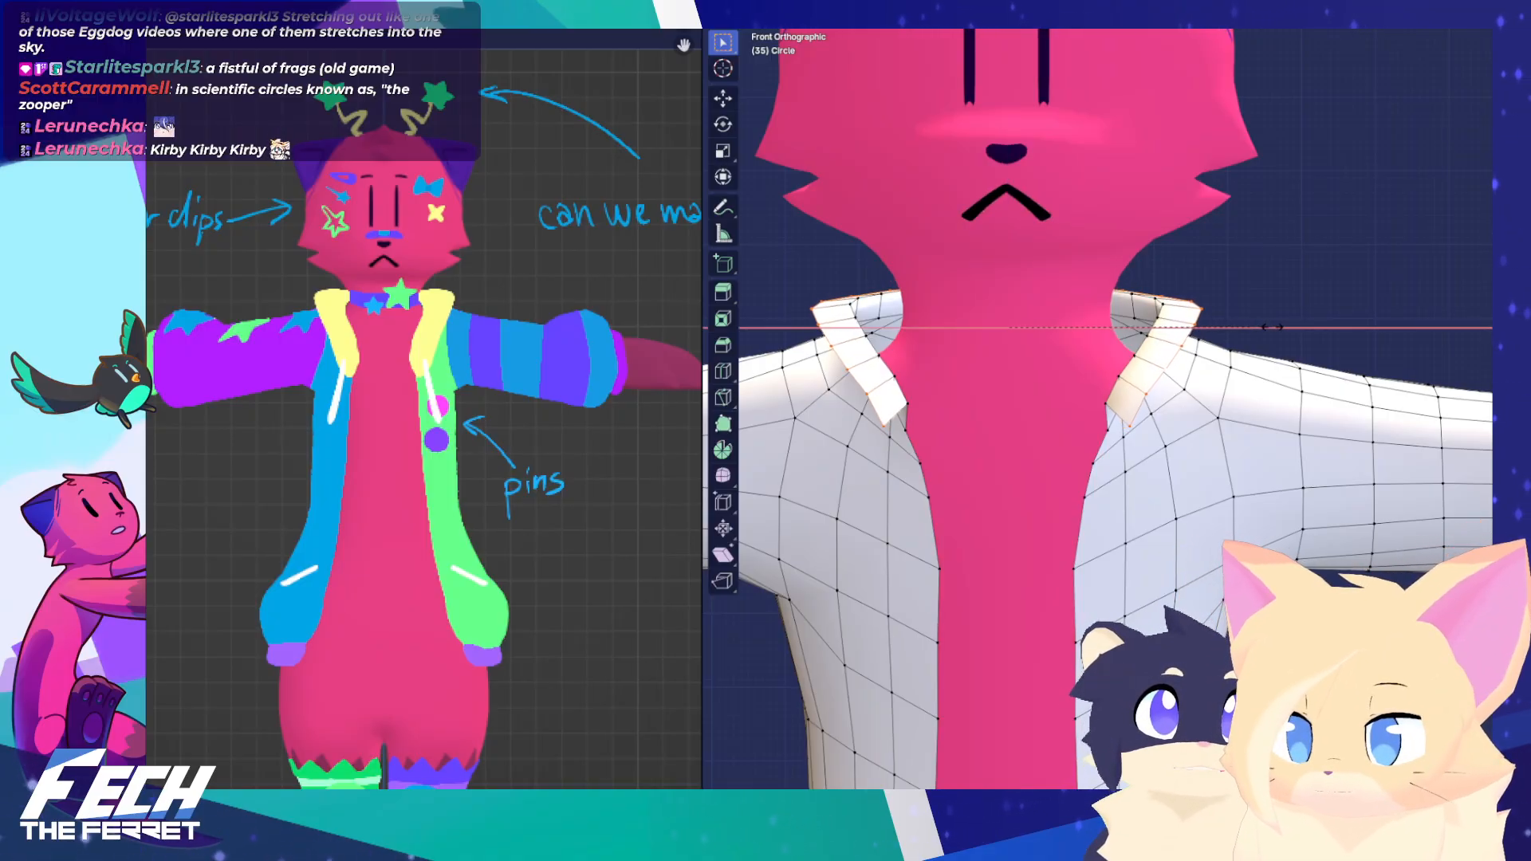
Scale the collar flap's outer edge along the Y axis from the side and lower it along Z
key(KP_3)
key(s)
key(y)
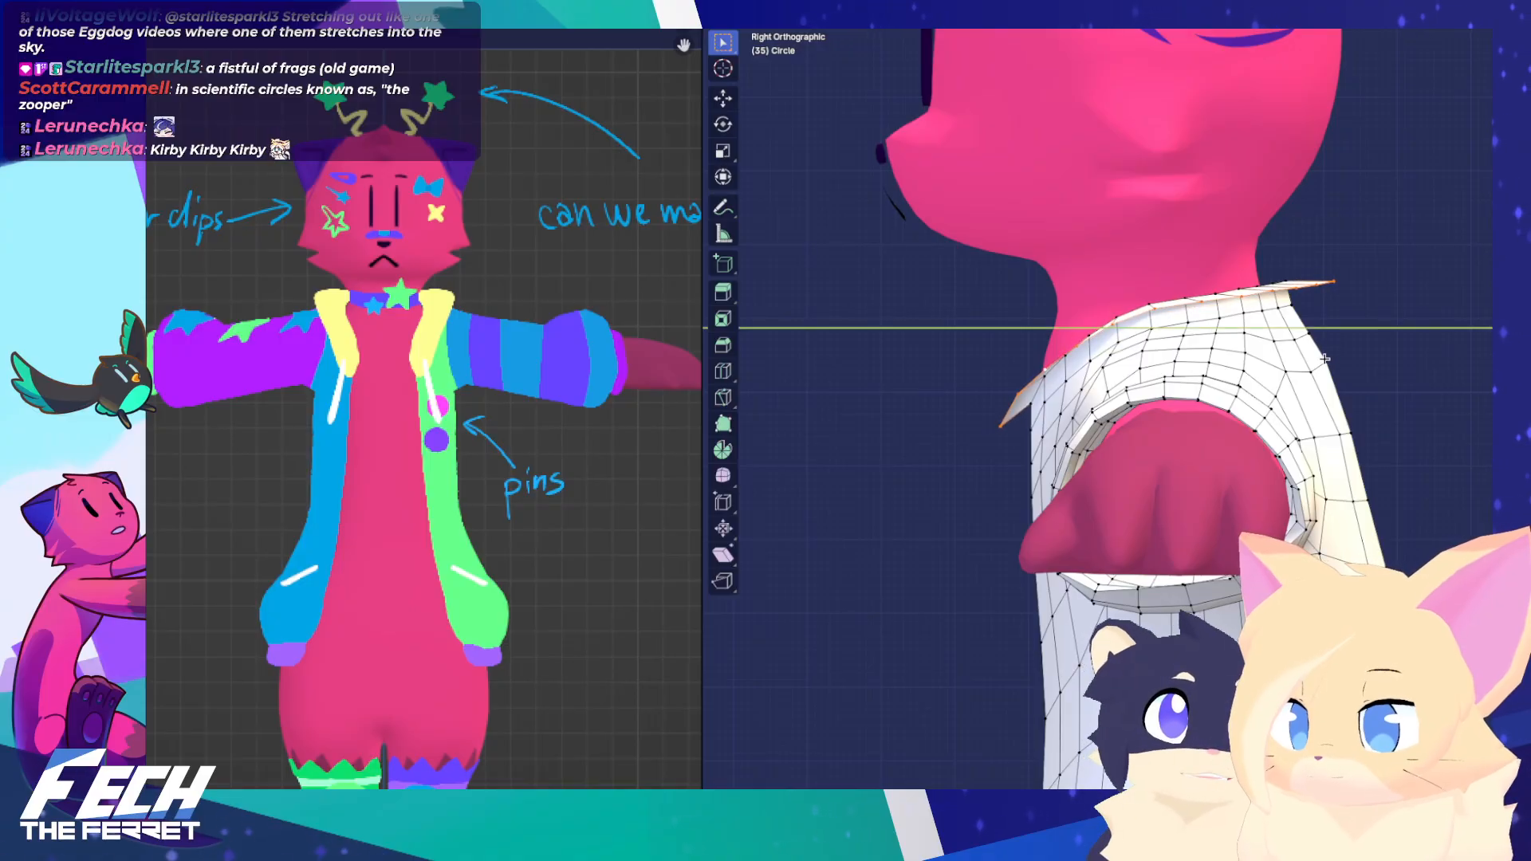
key(z)
shift+middle_drag(1236, 343, 1167, 369)
Lower the collar flap along Z with a wider proportional editing radius, and raise it back by about 0.013
scroll(1215, 303, down, 1)
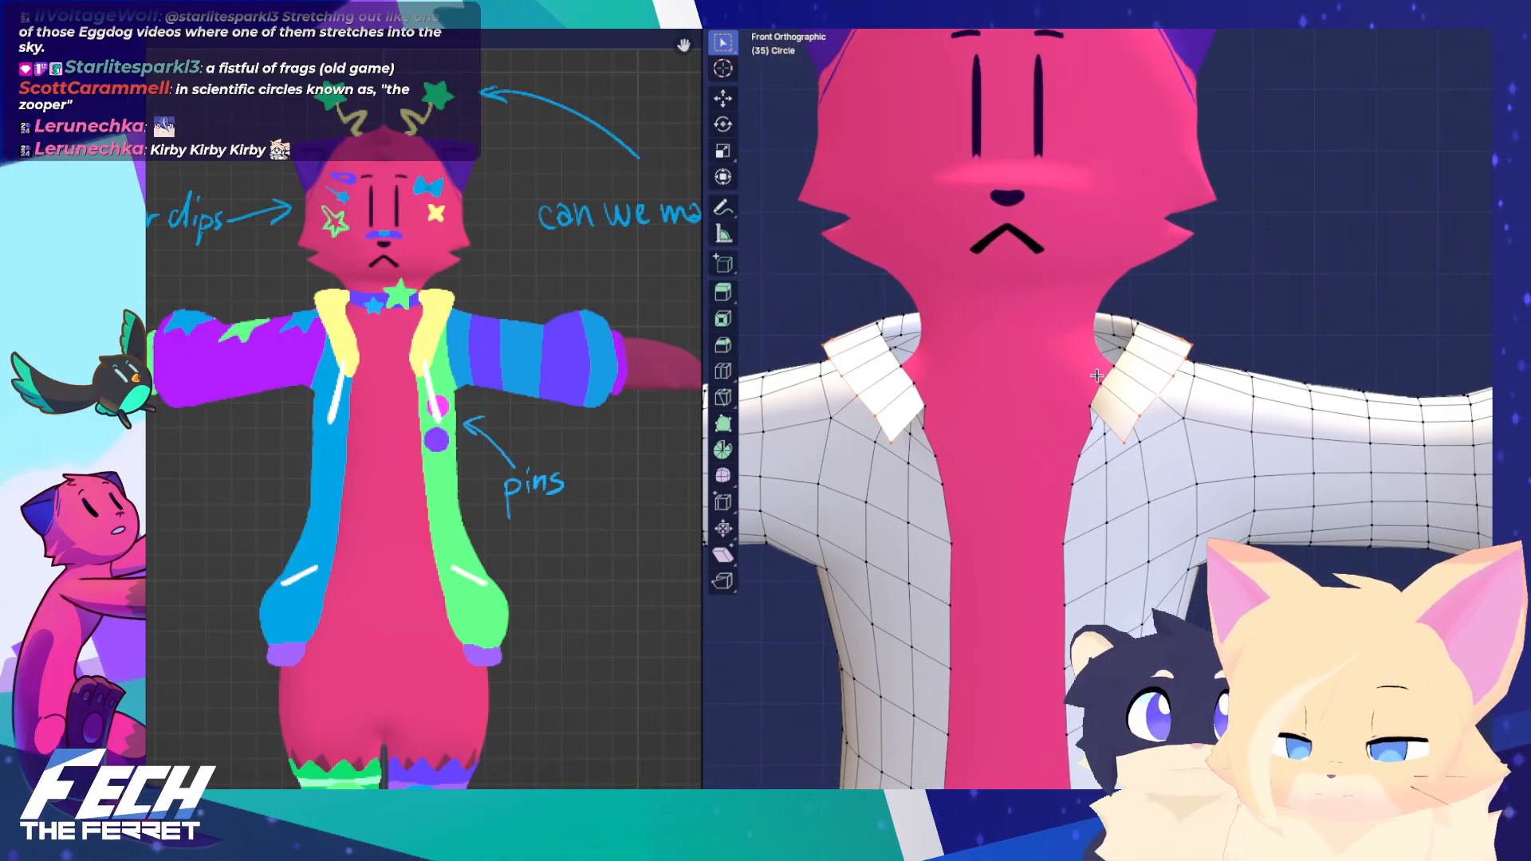
scroll(1136, 407, down, 2)
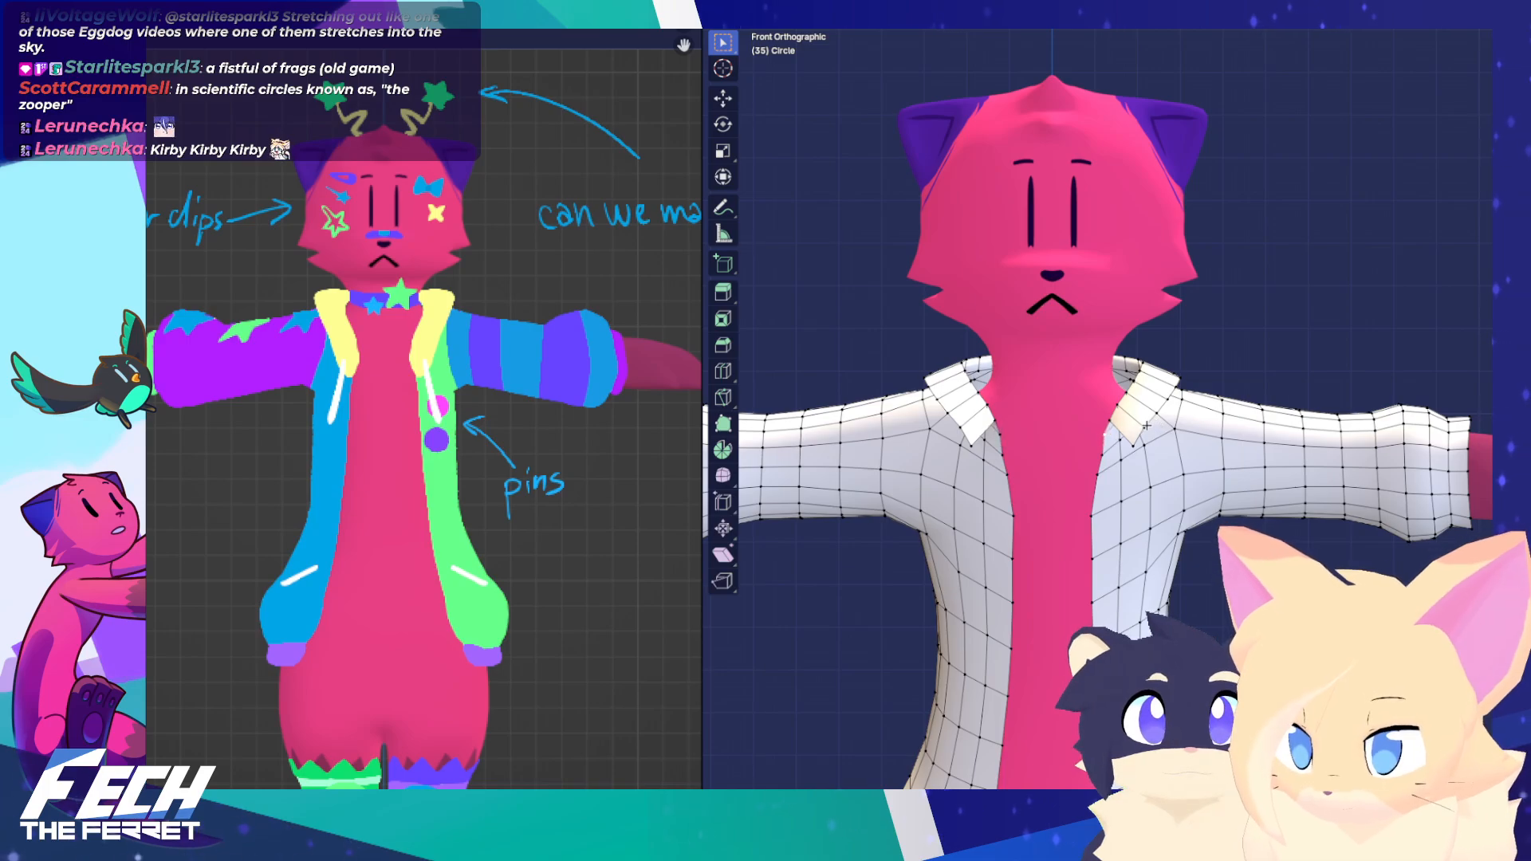
shift+middle_drag(1166, 405, 1154, 396)
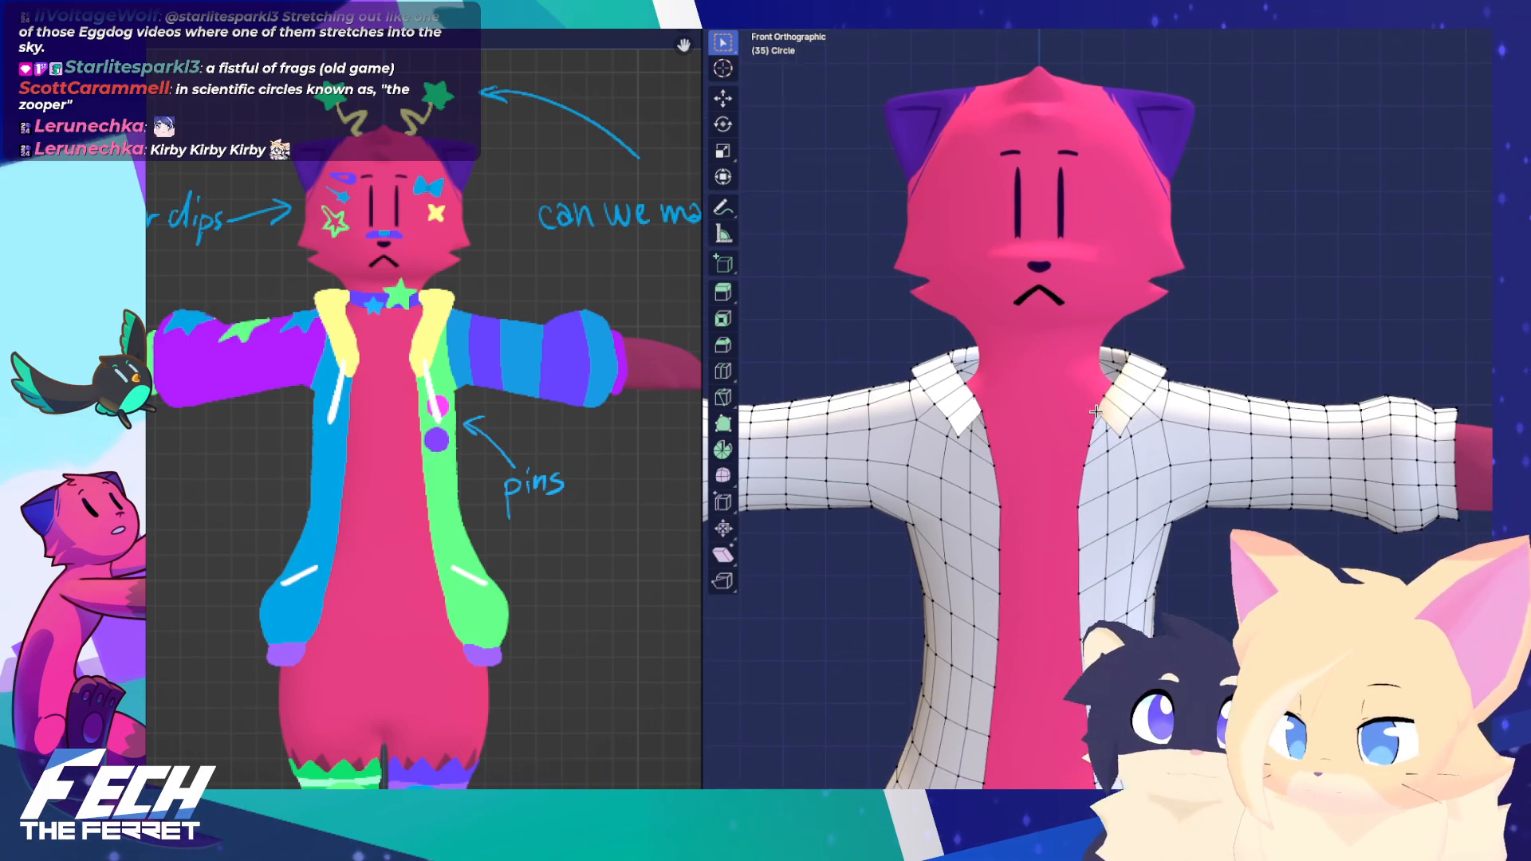
key(z)
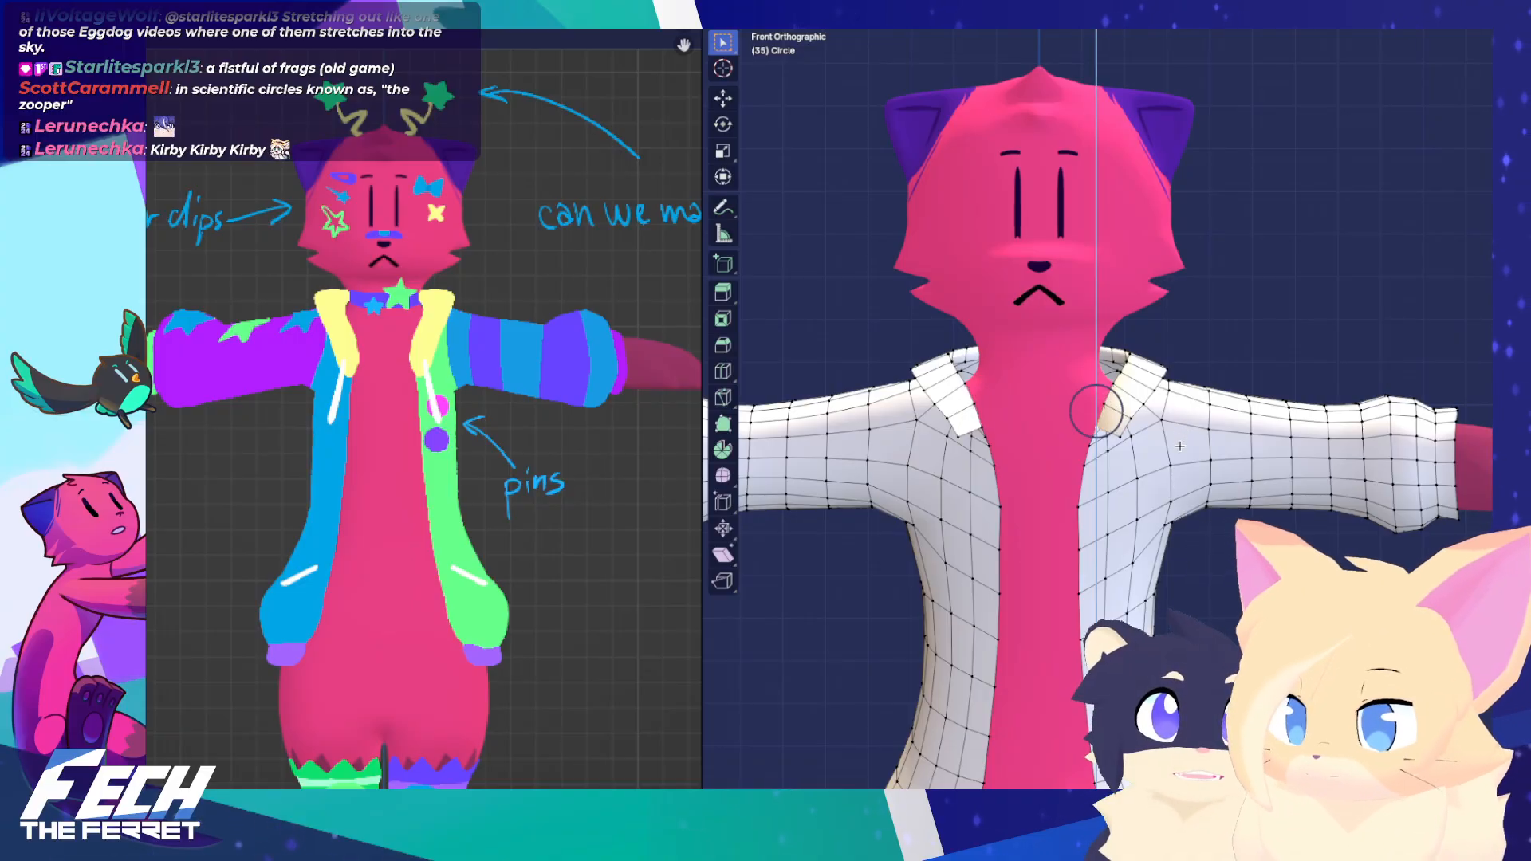
scroll(1174, 446, down, 12)
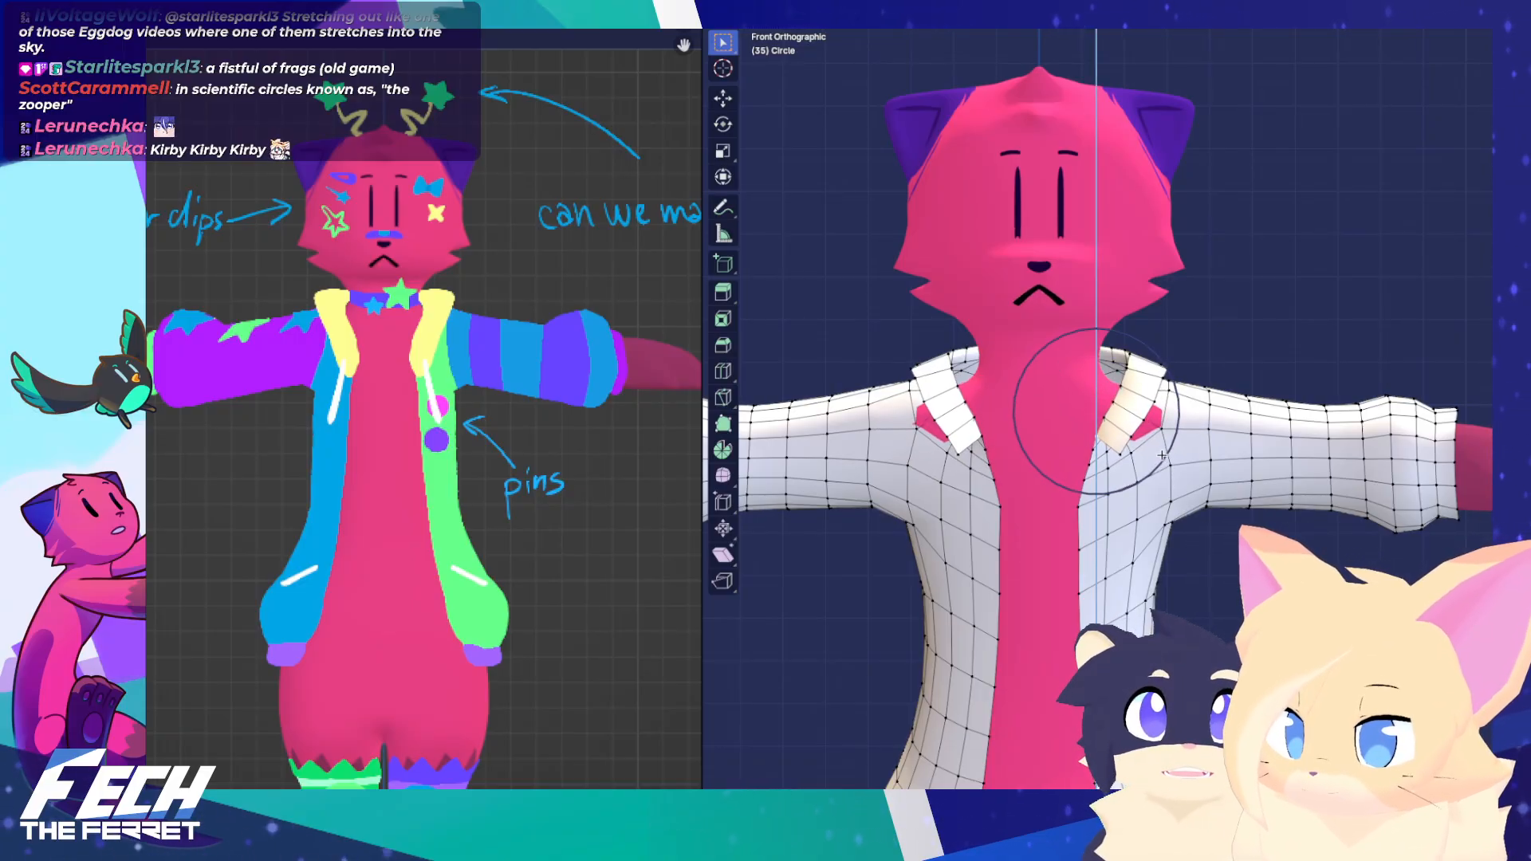
click(1162, 456)
key(g)
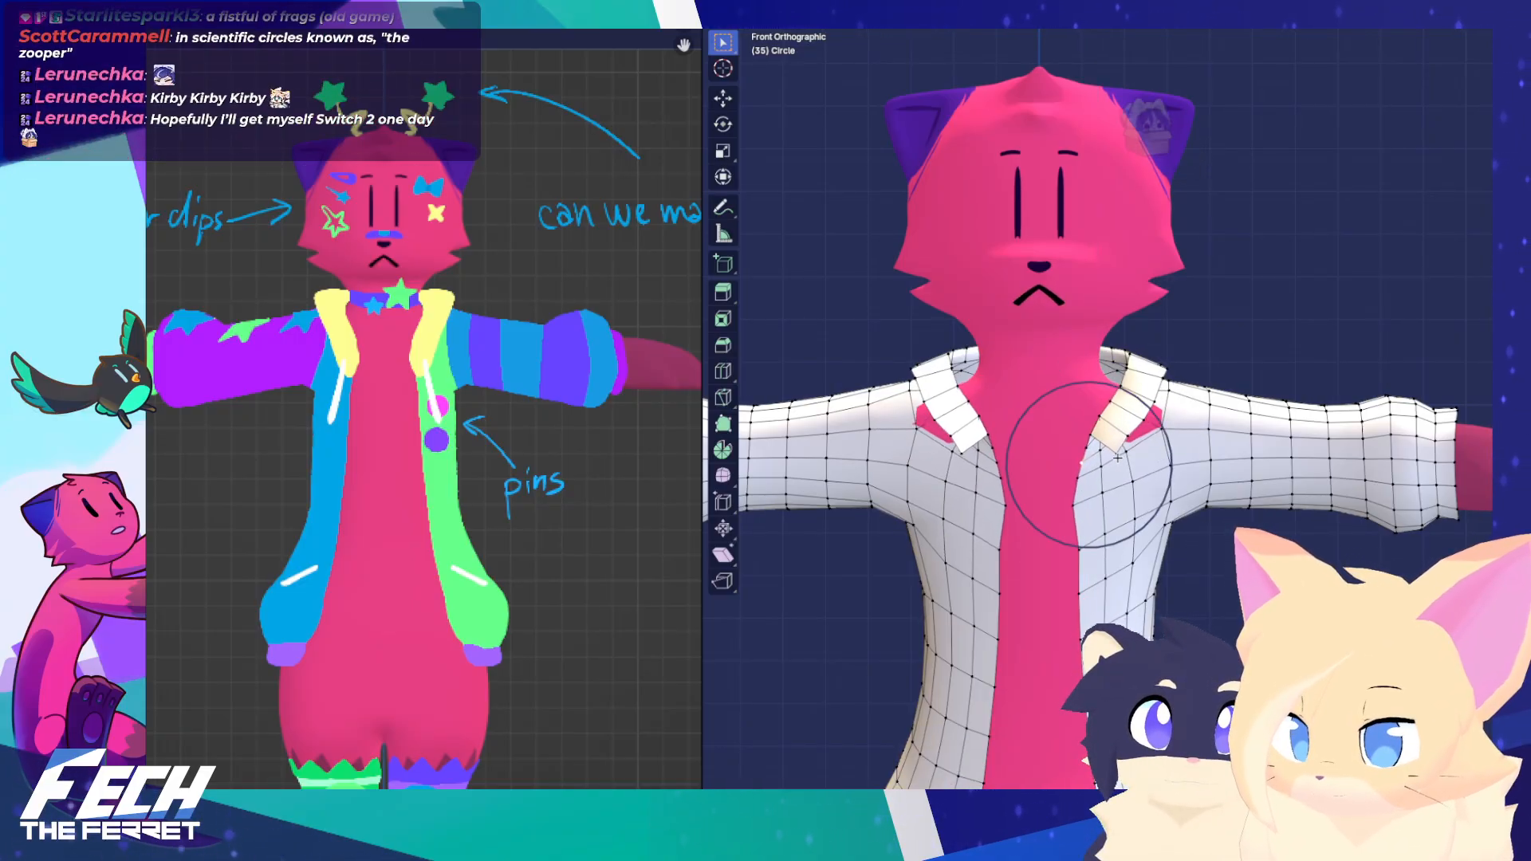
click(1124, 453)
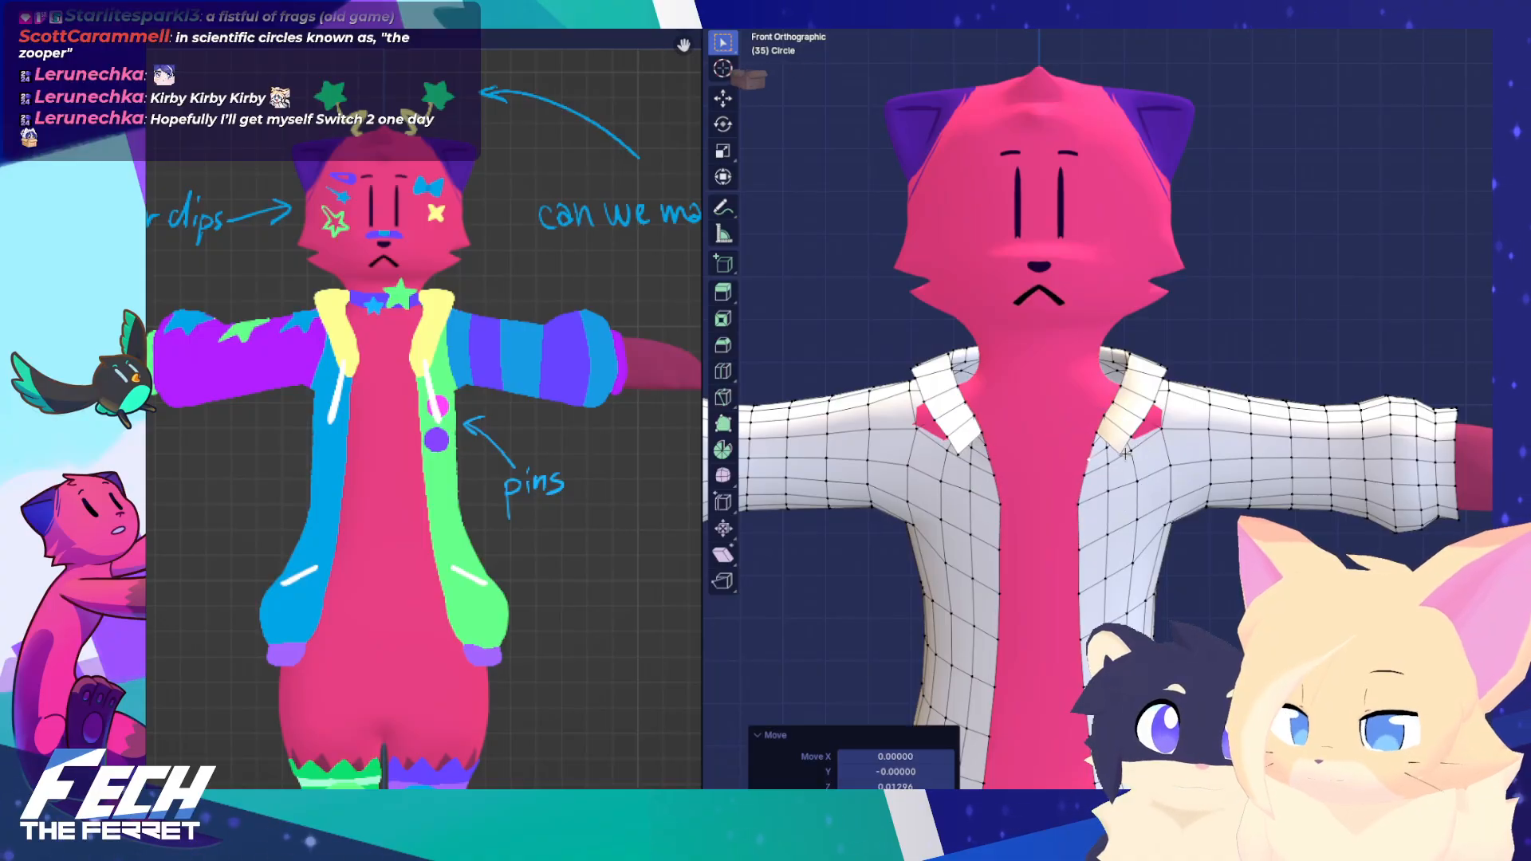
Hide the folded collar flap and switch the jacket to Sculpt Mode
middle_drag(1124, 453, 1037, 426)
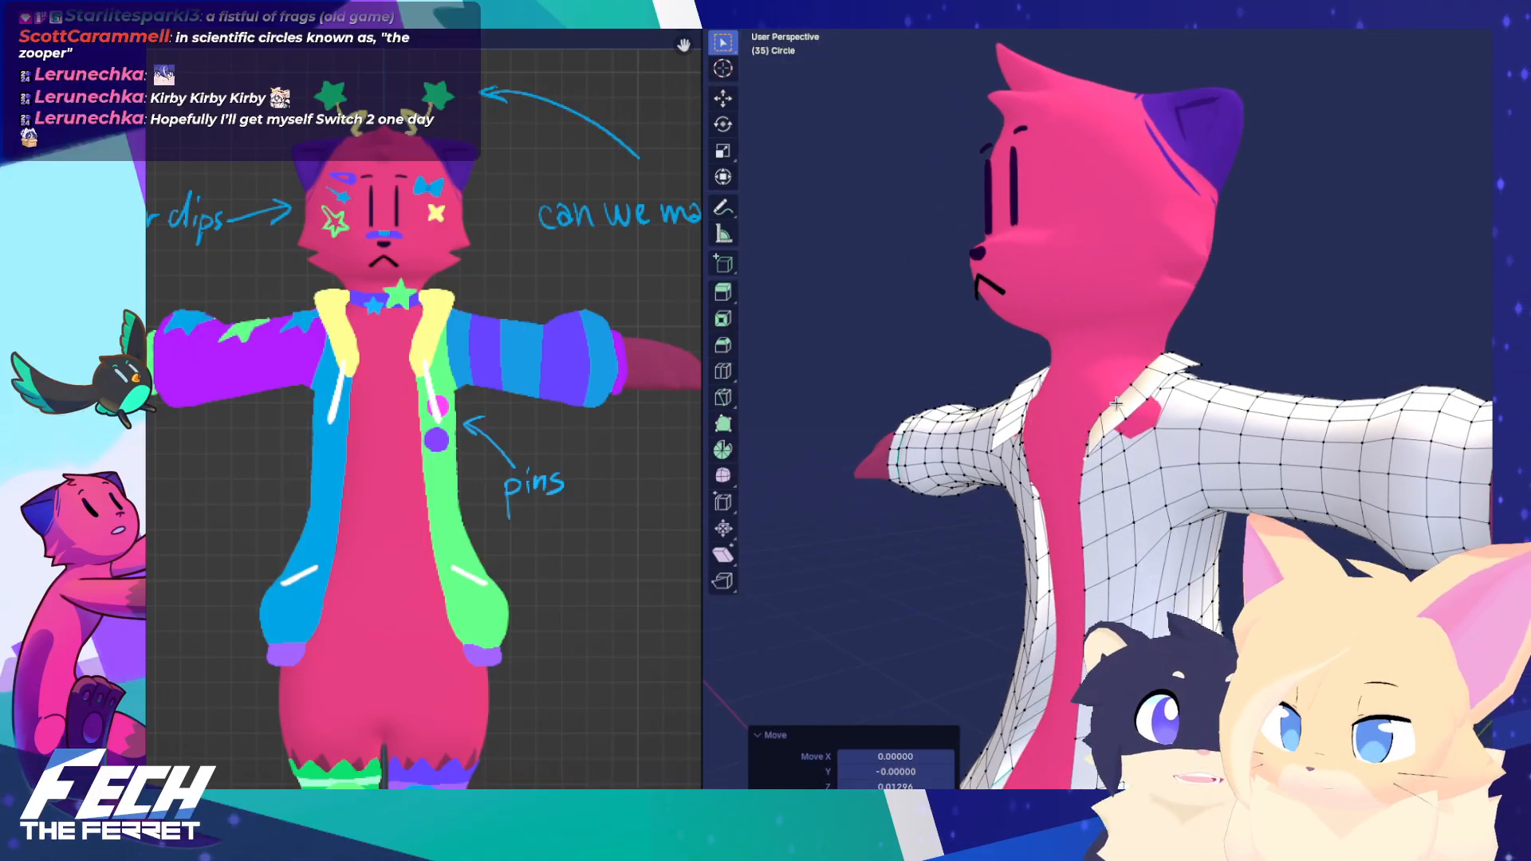
key(2)
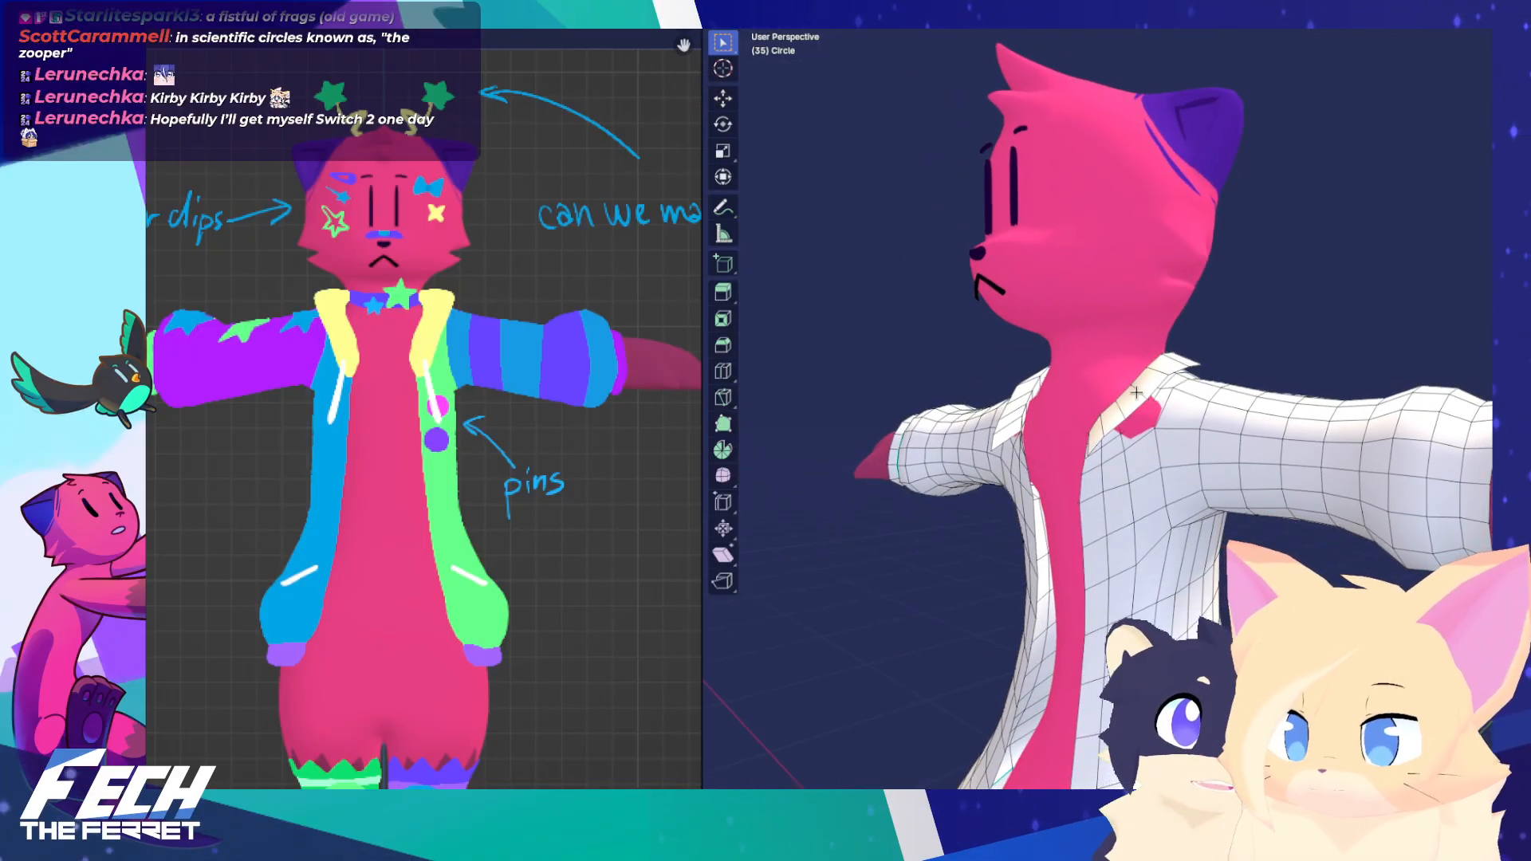
key(ctrl+z)
key(ctrl+Tab)
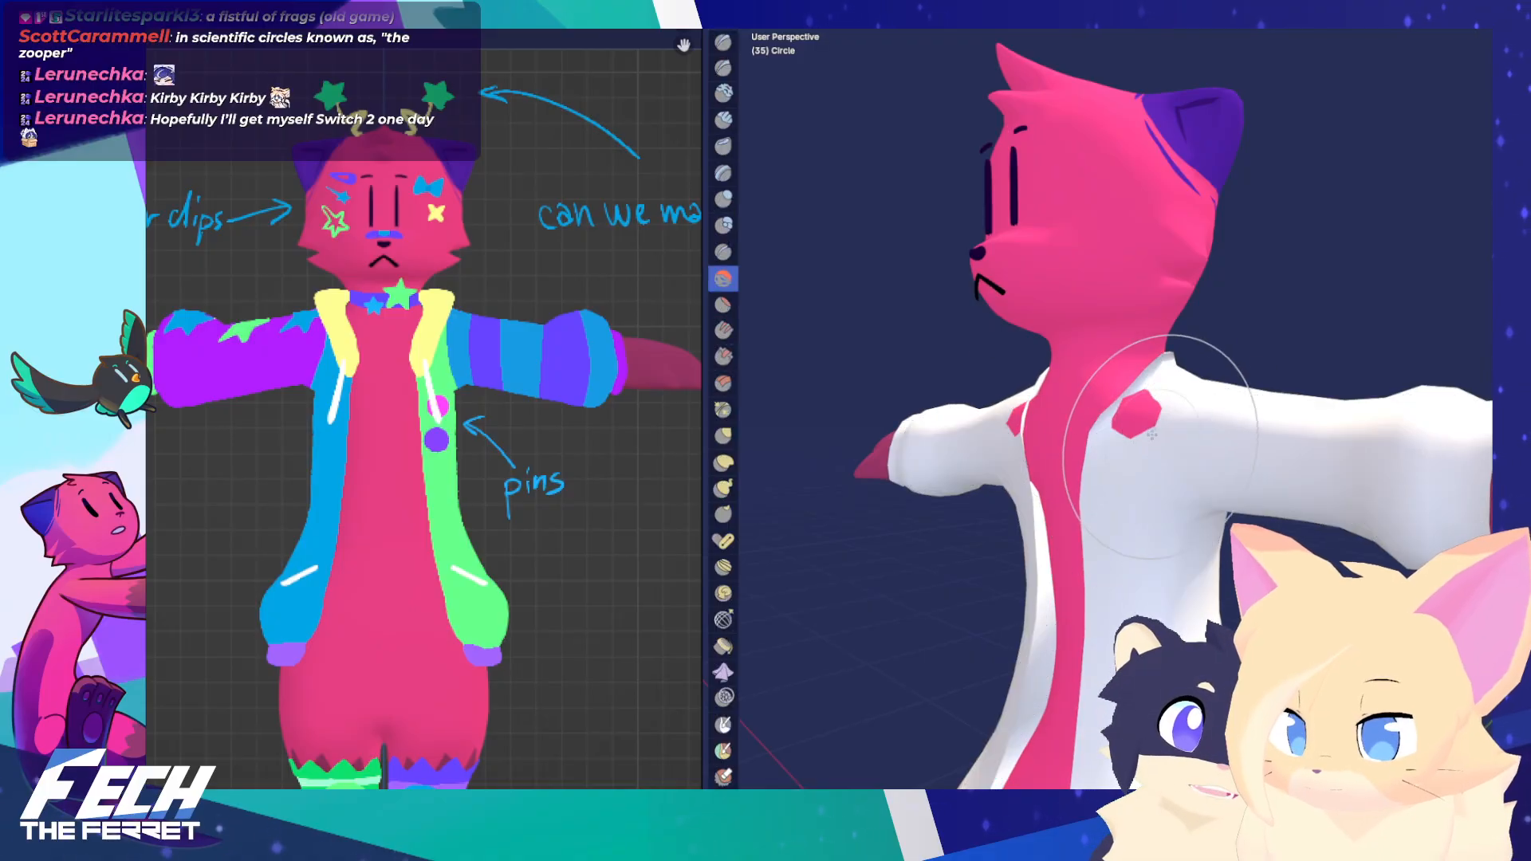
Raise the sunken patch beside the jacket's collar with the Draw brush to cover the body, checking from behind and front
key(x)
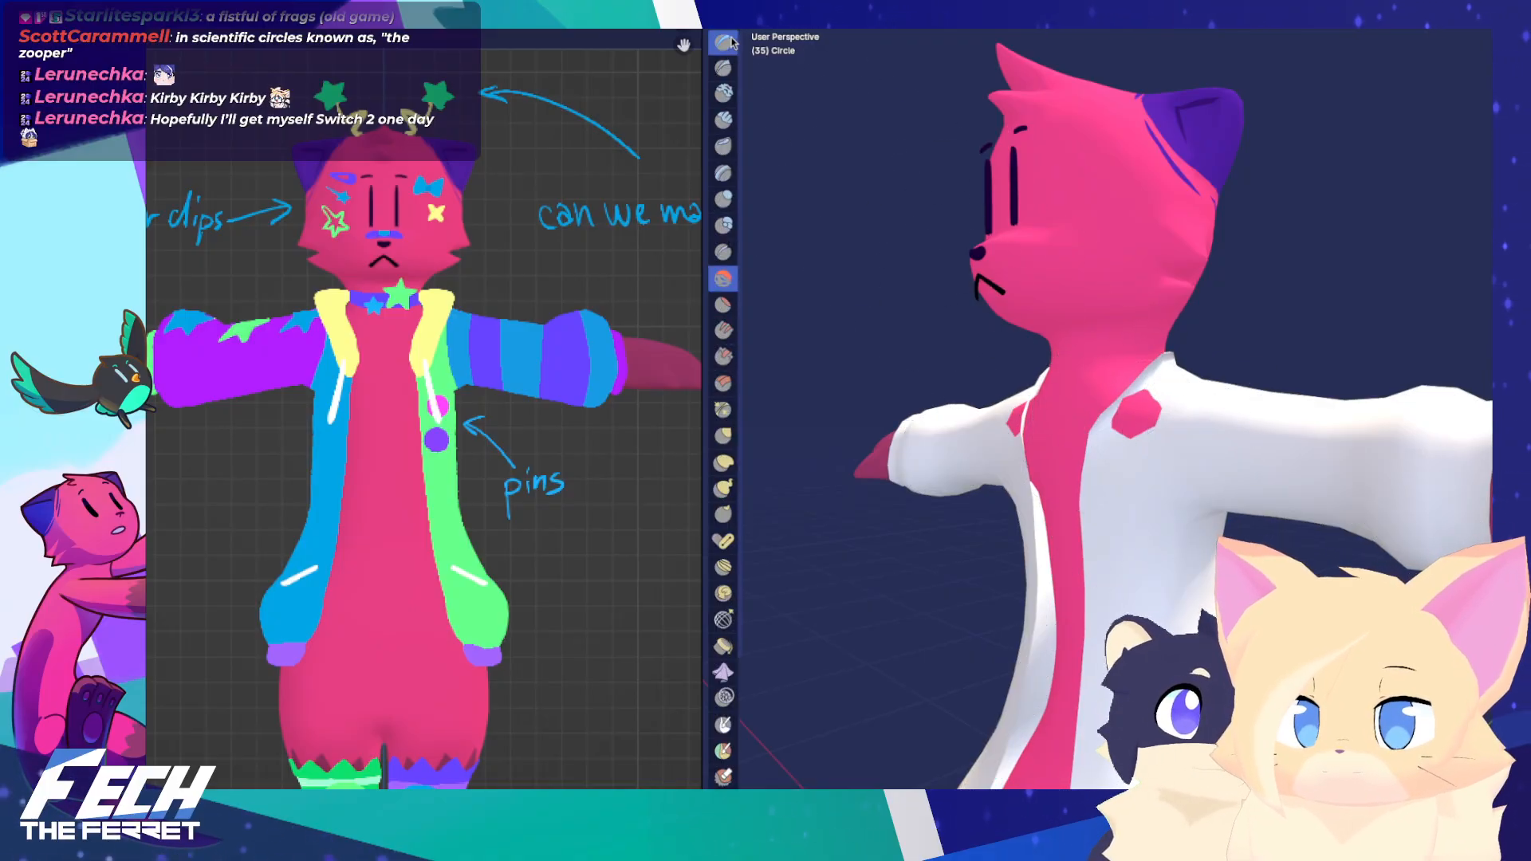
drag(1142, 409, 1139, 415)
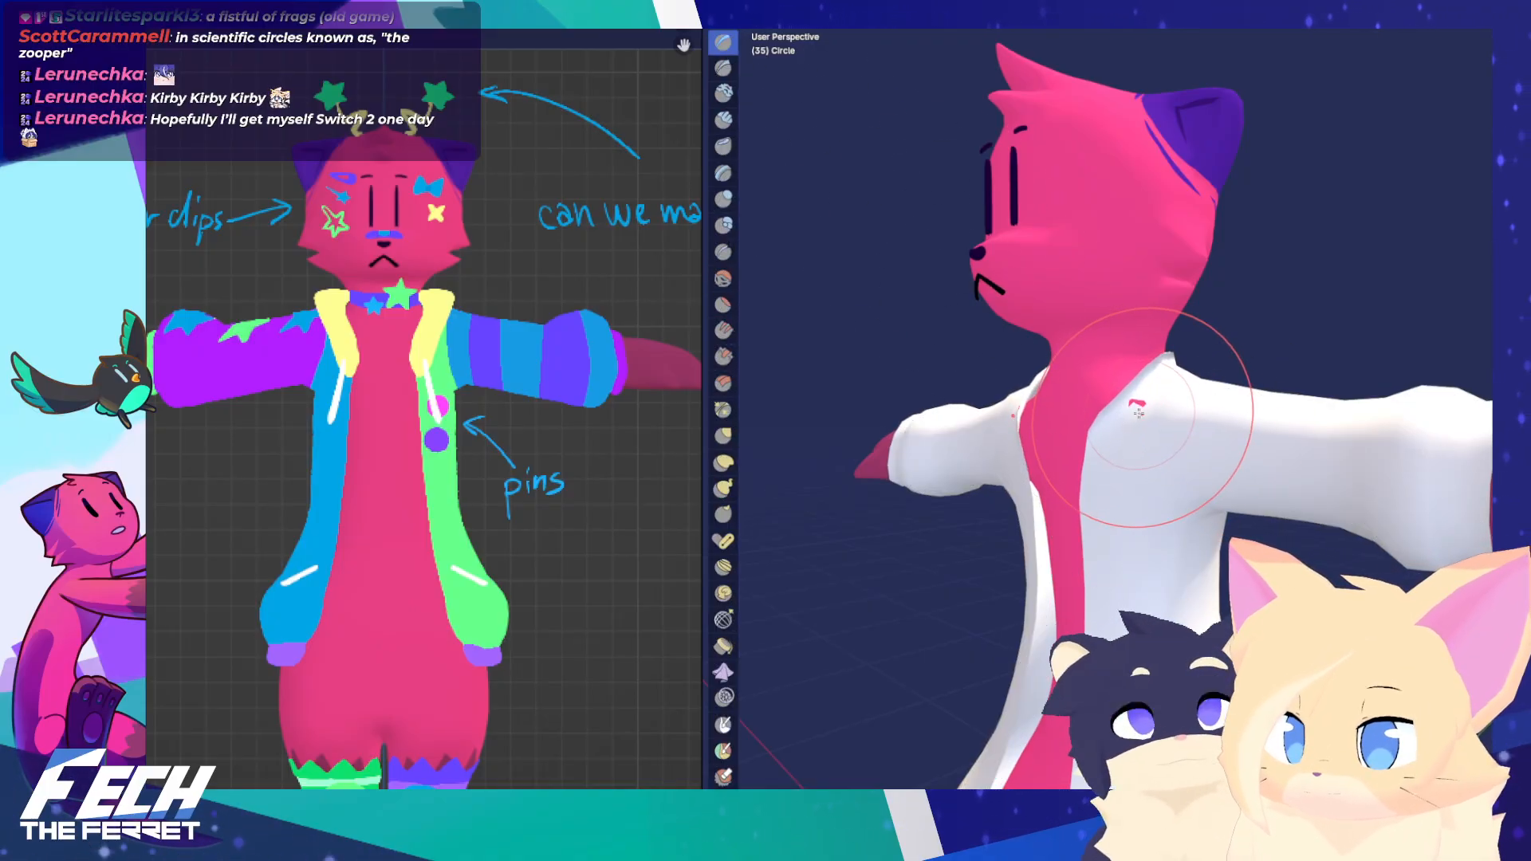
mouse_move(1138, 415)
middle_down()
mouse_move(955, 460)
mouse_move(1097, 446)
middle_up()
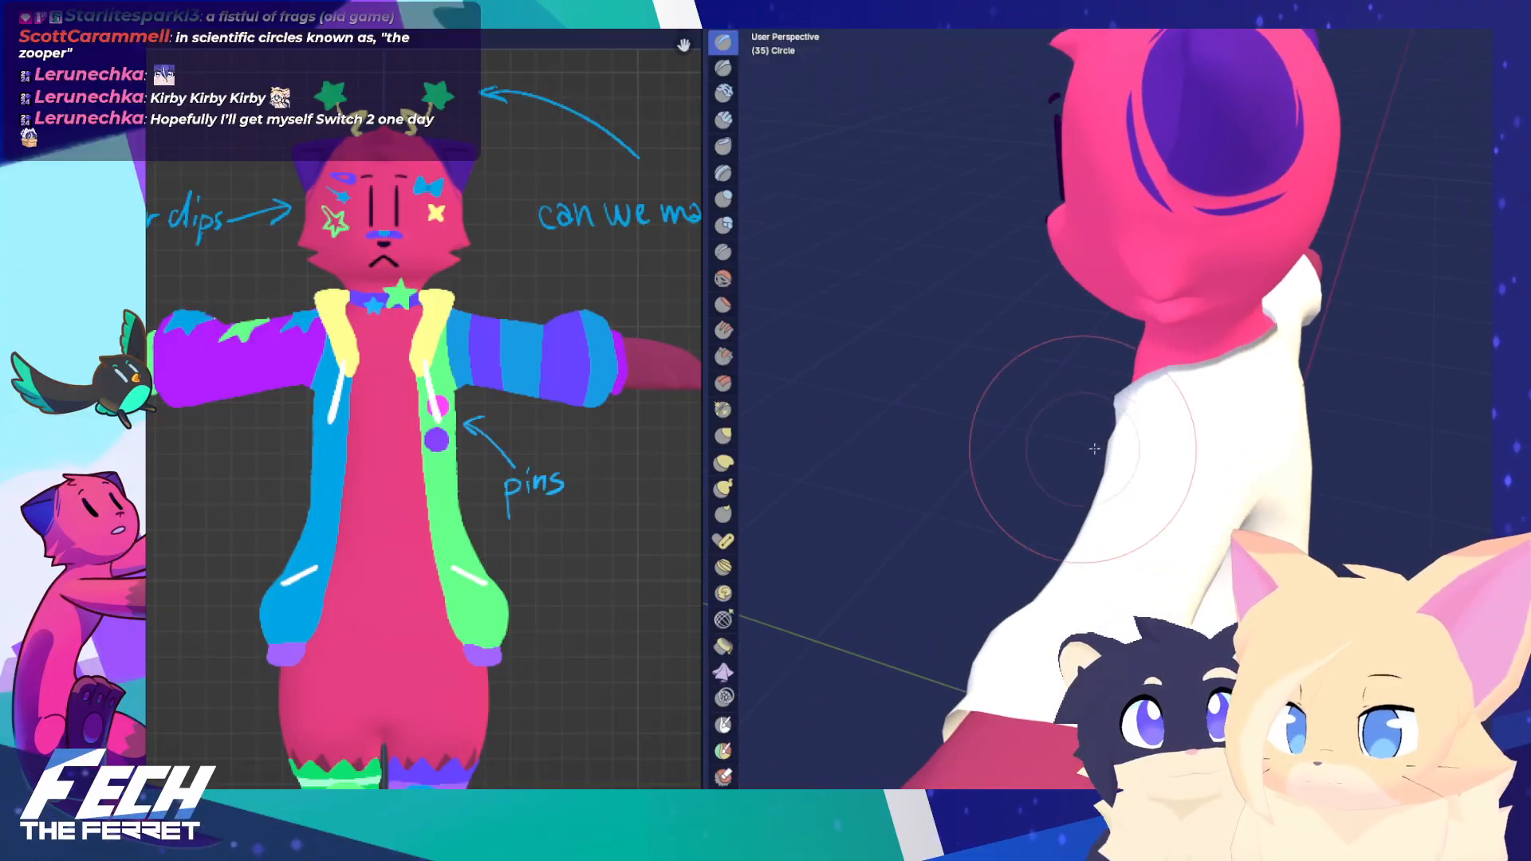
key(KP_1)
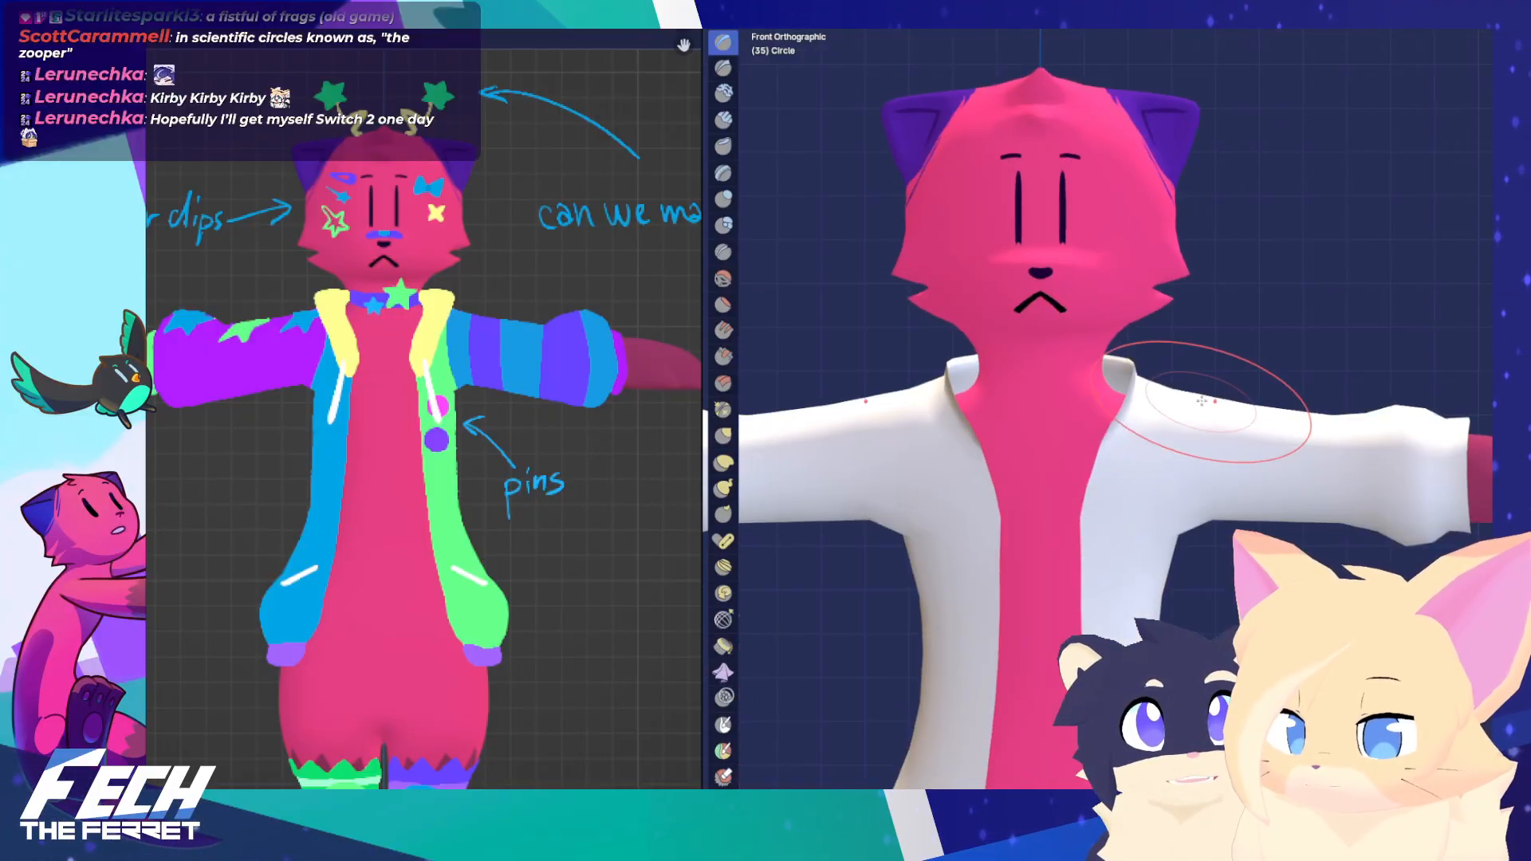
Return to Edit Mode and delete the vertices of the folded collar flap from the jacket
key(Tab)
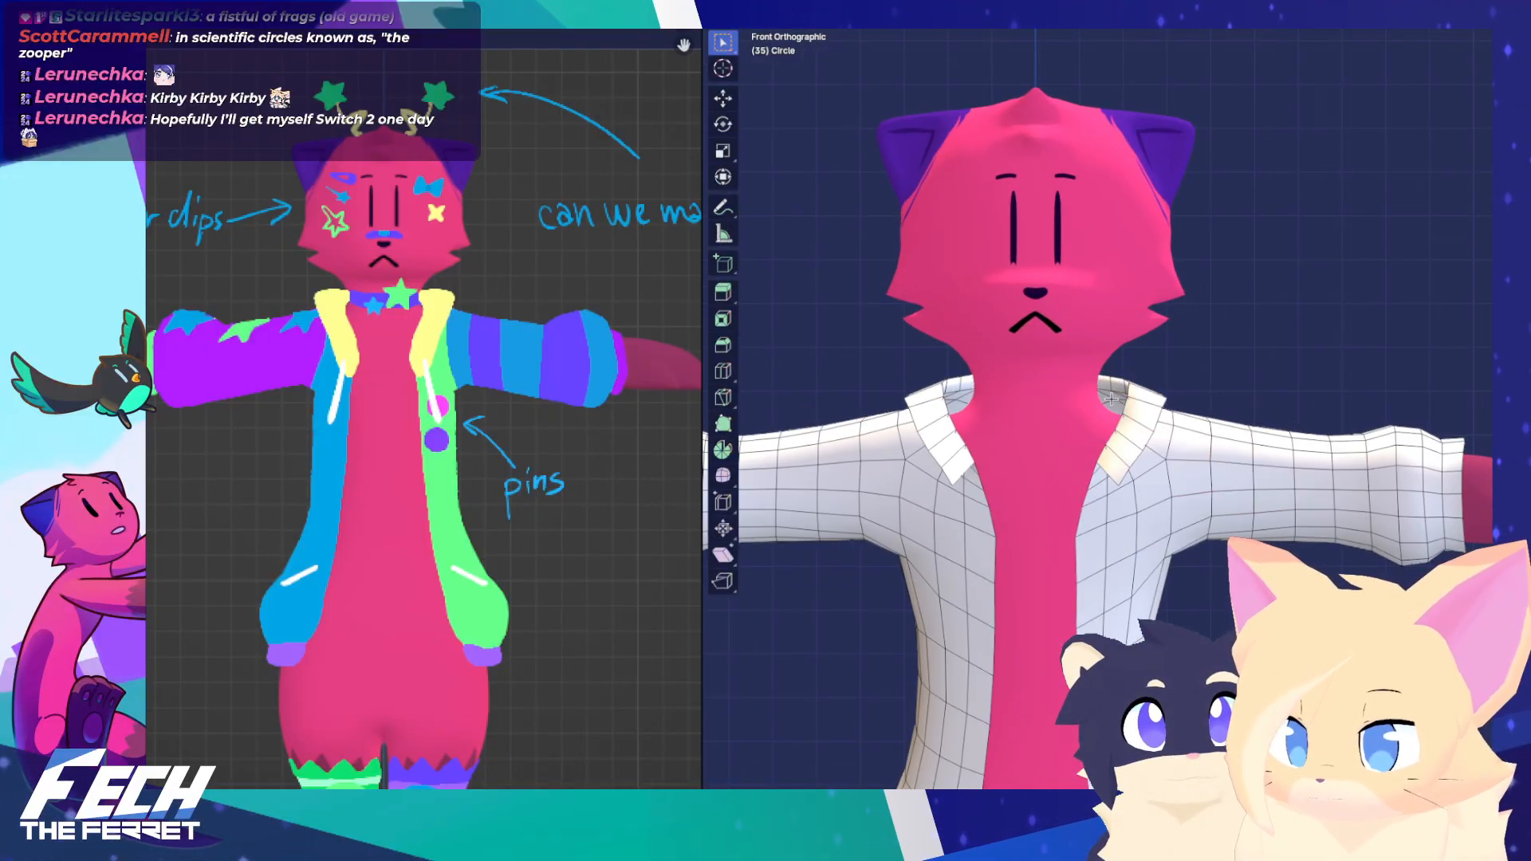
shift+middle_drag(1117, 381, 1103, 302)
scroll(1051, 147, down, 2)
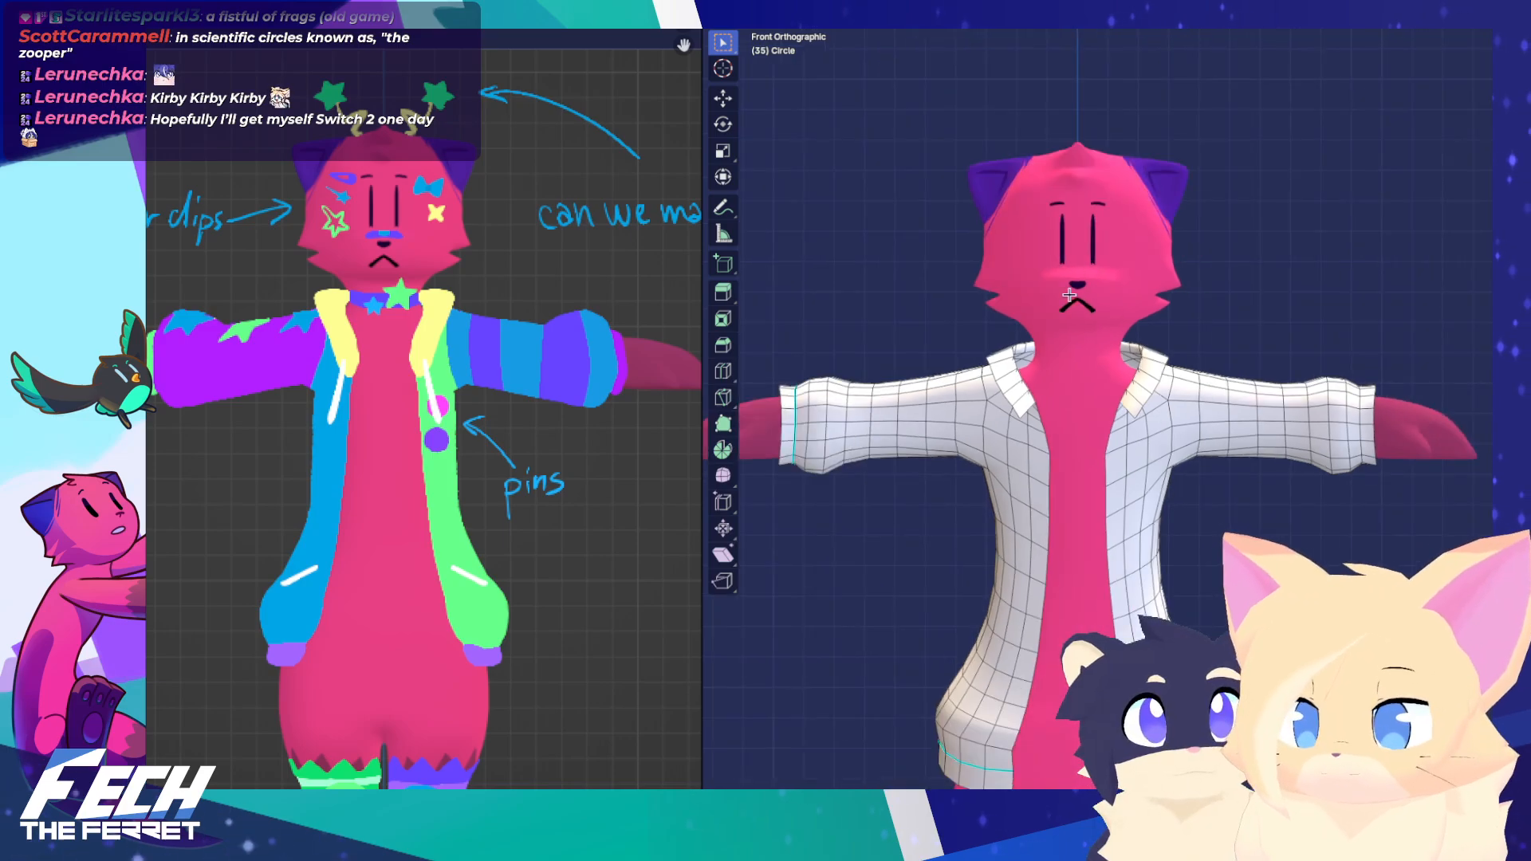
scroll(1034, 285, up, 2)
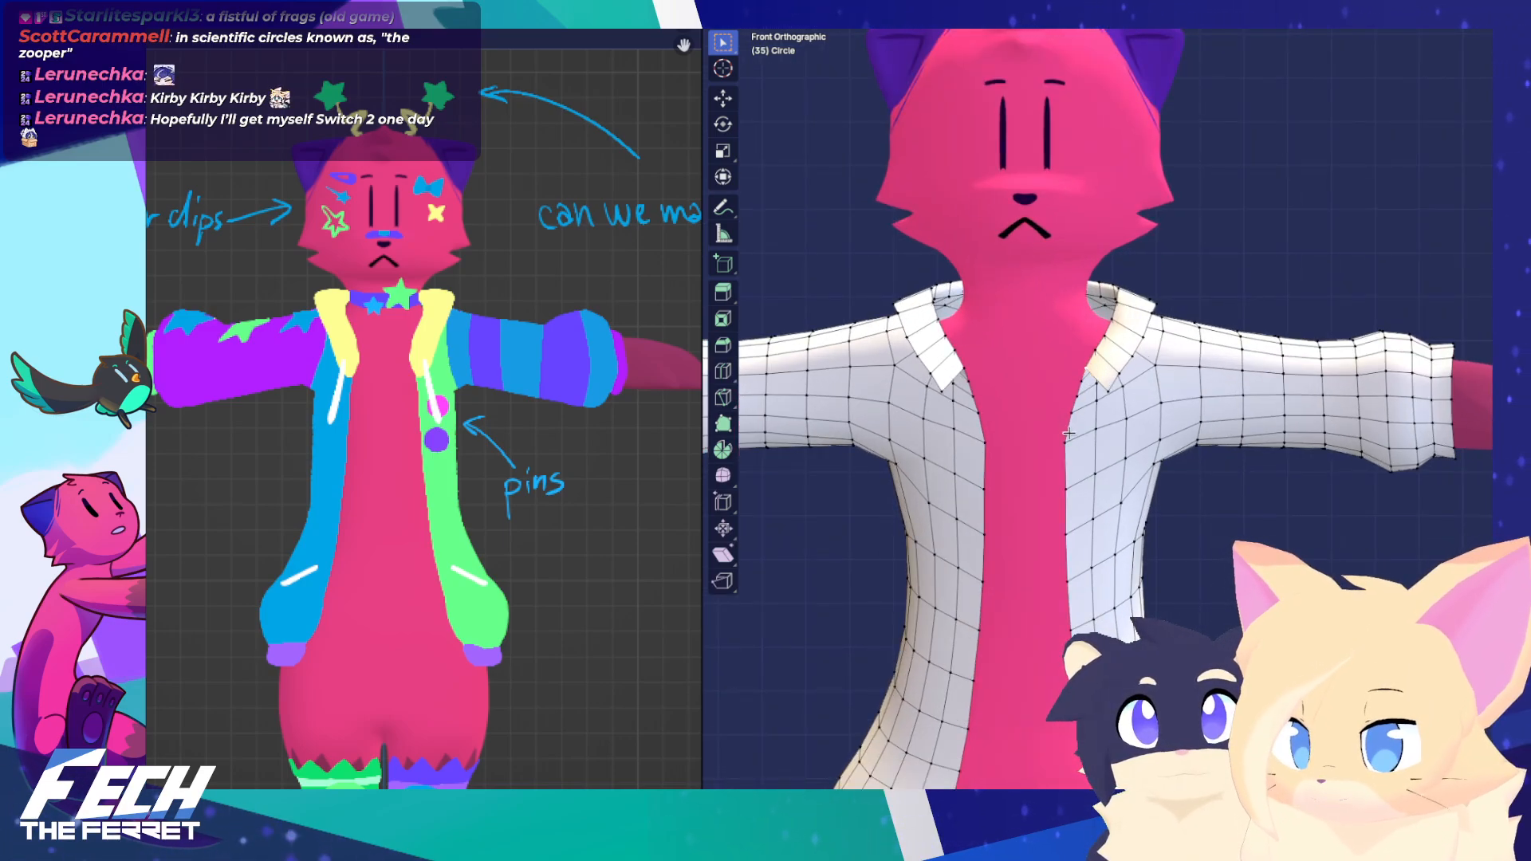
alt+click(1120, 371)
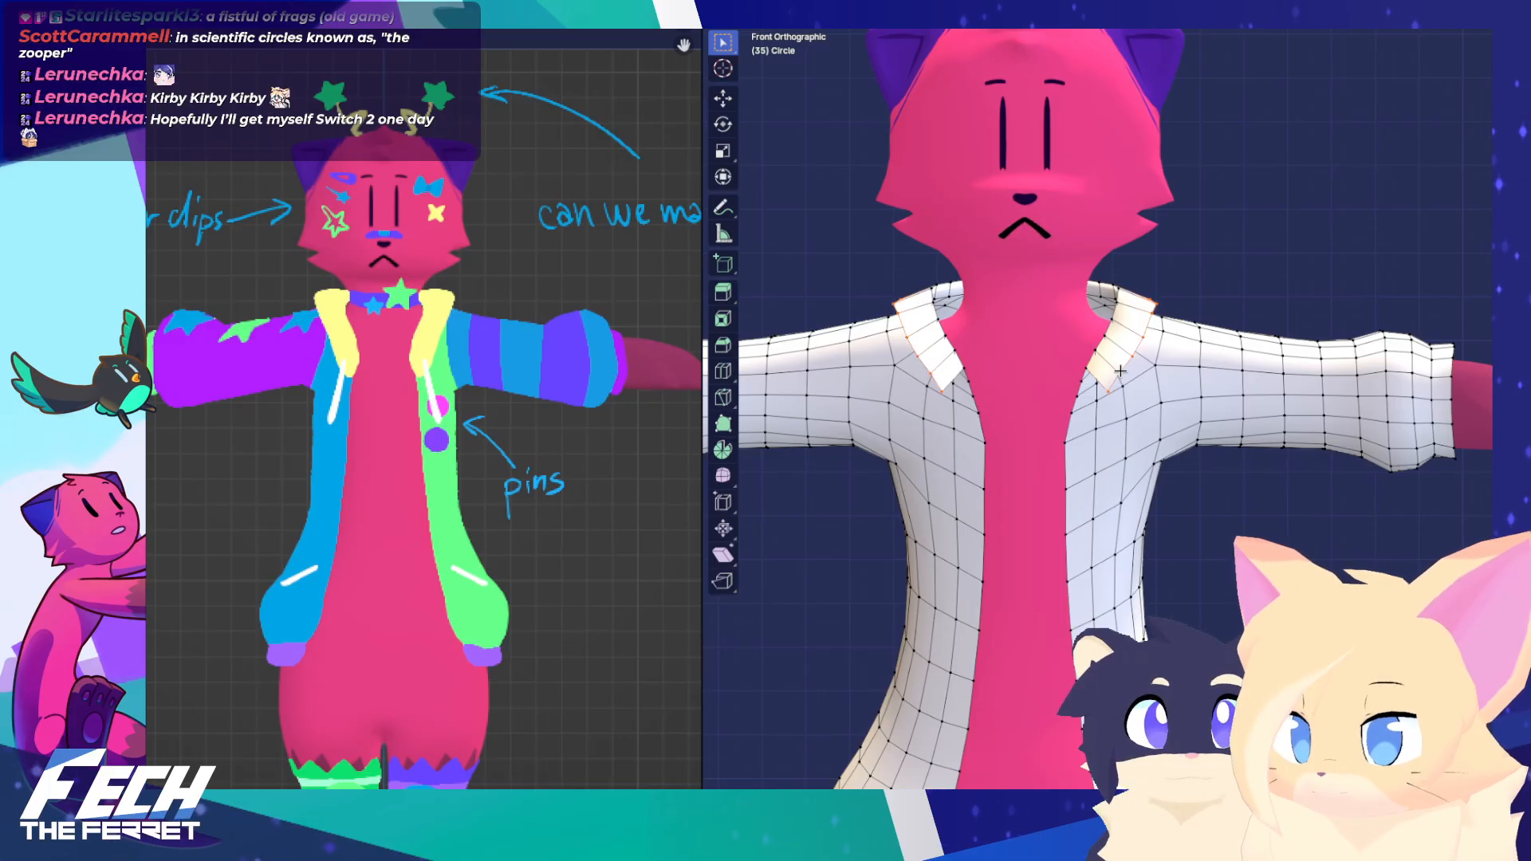
key(x)
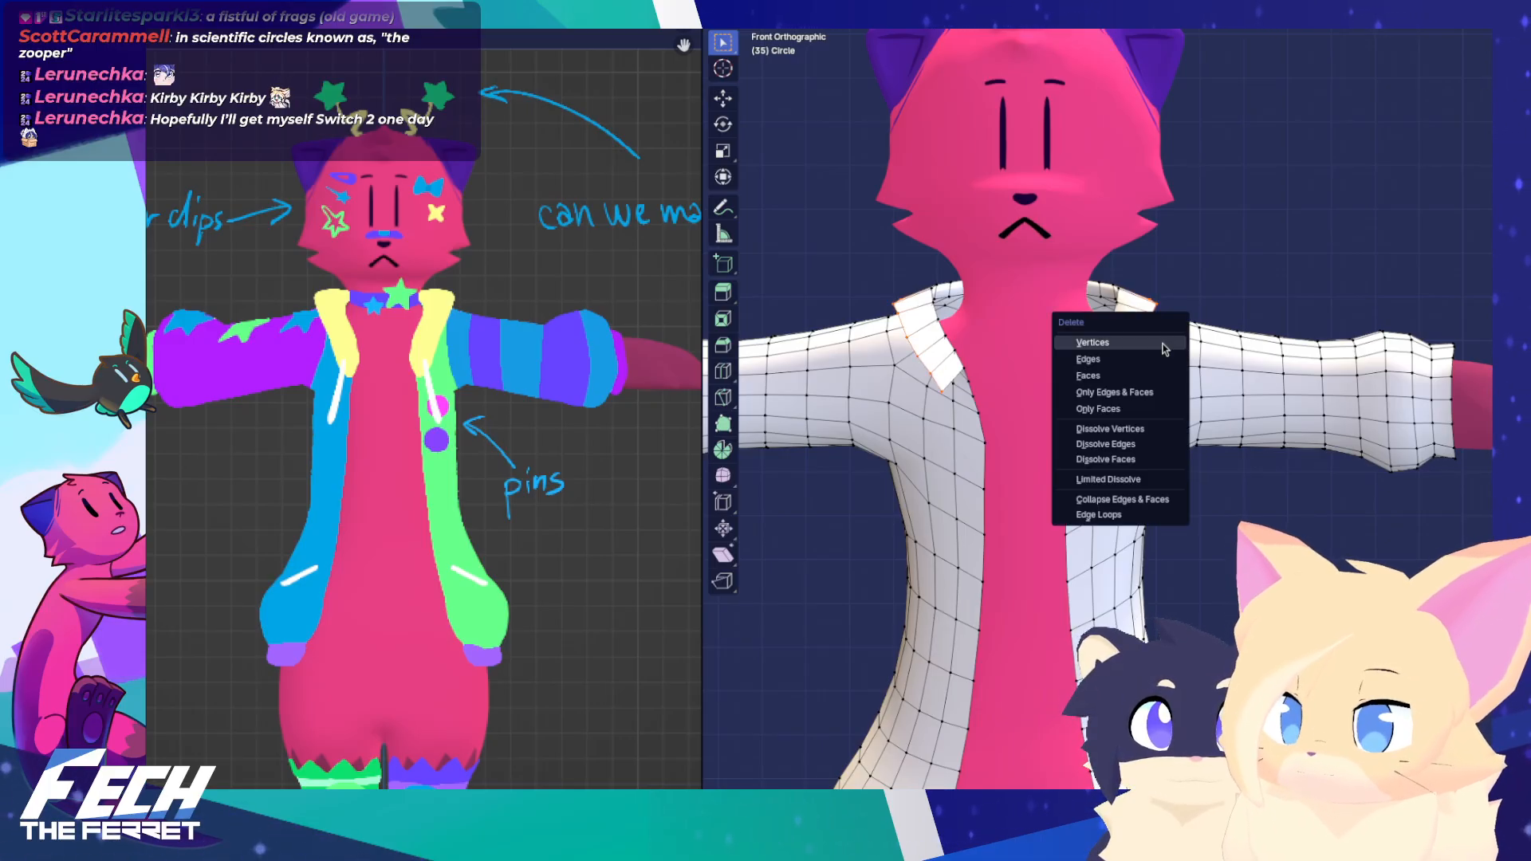
click(1163, 346)
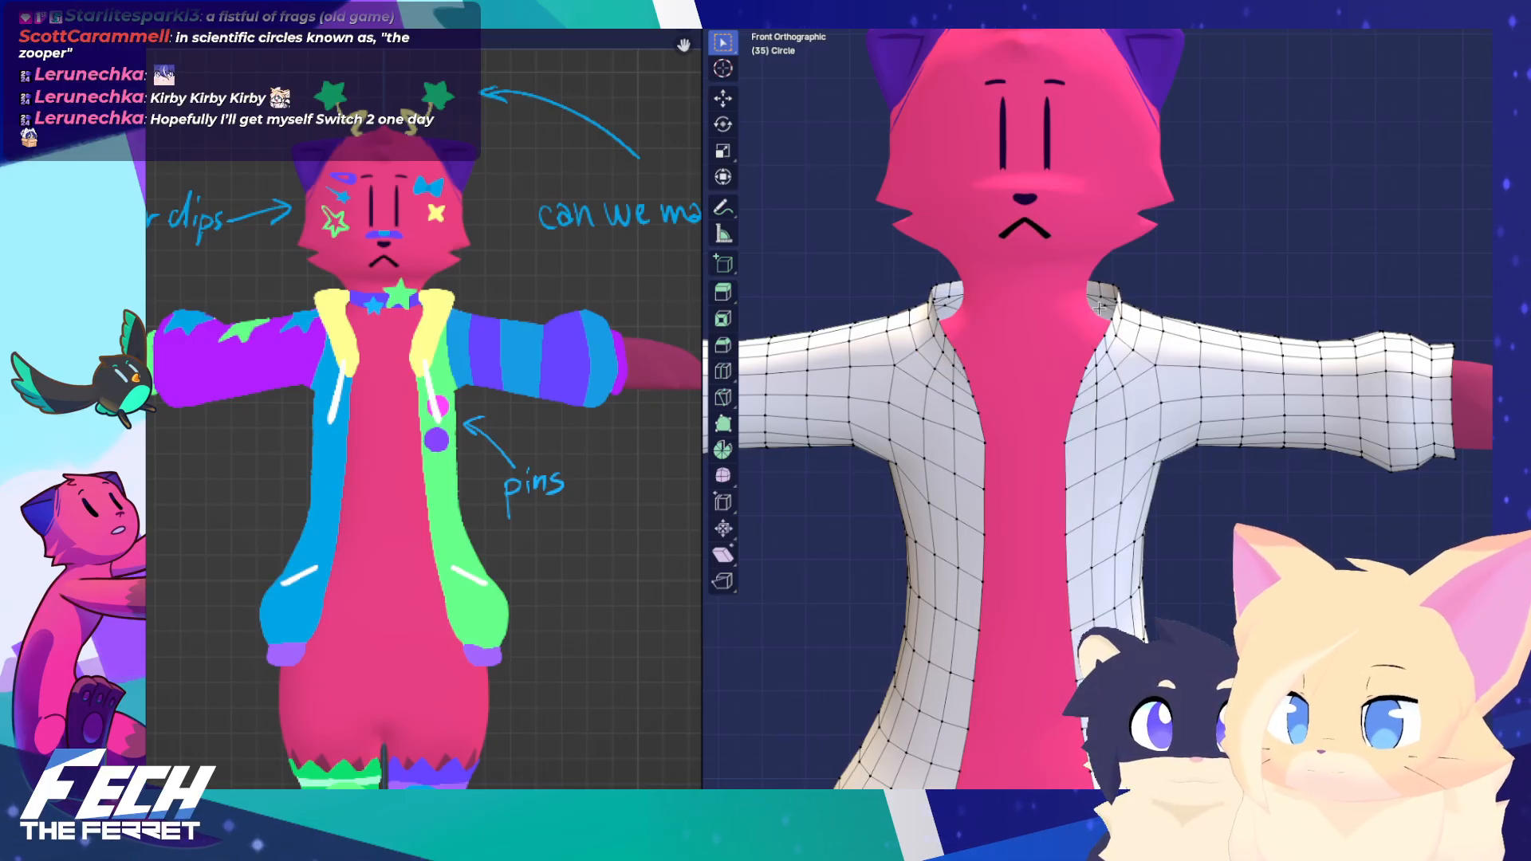
Extrude the jacket's neckline edge loop upward along Z into a standing collar and scale it
click(1067, 437)
shift+middle_drag(1097, 339, 1057, 385)
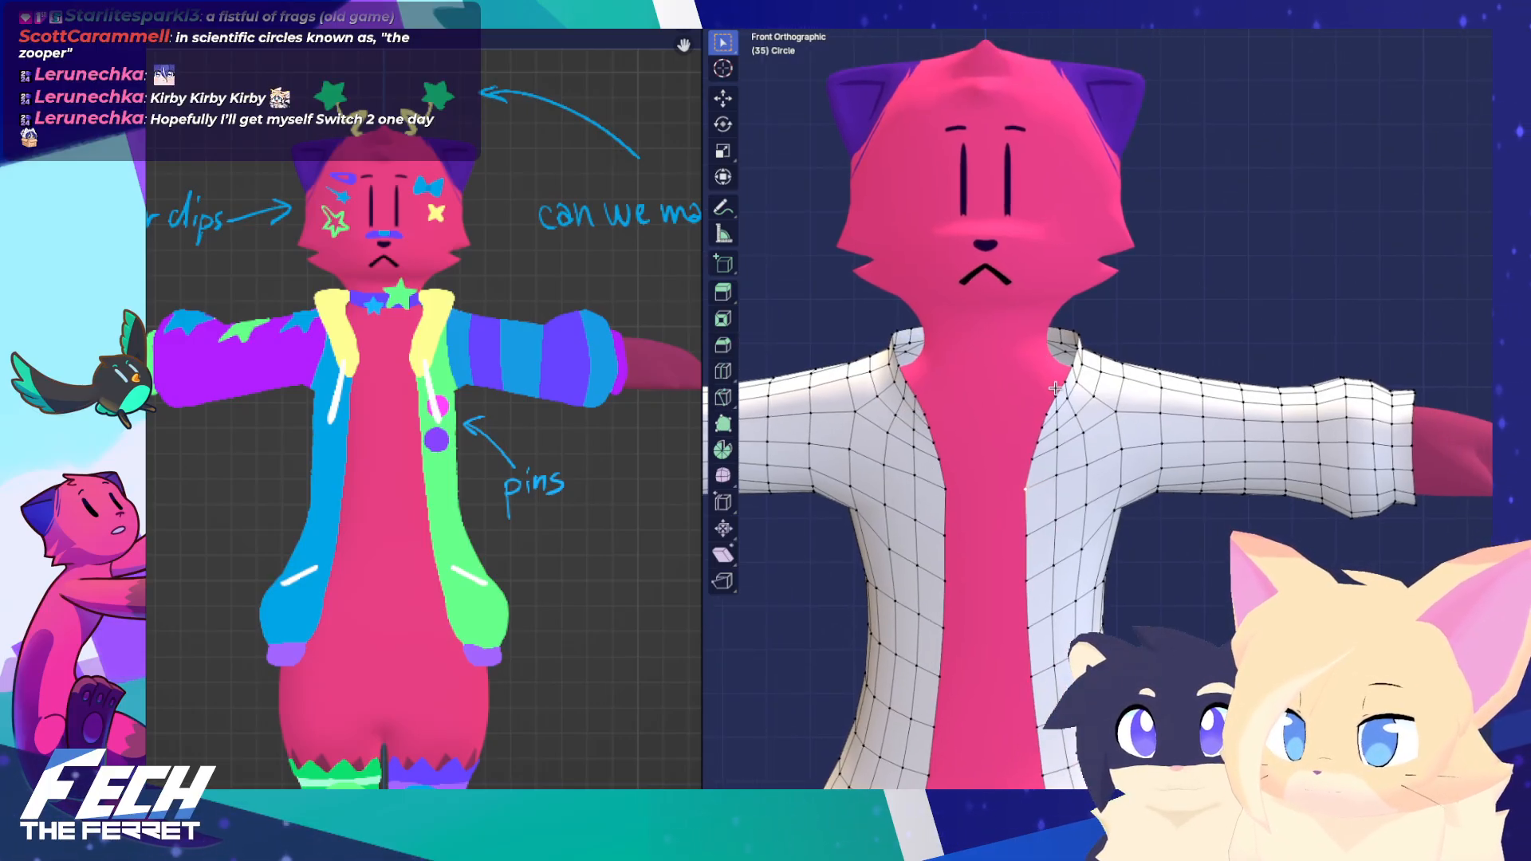
alt+click(1059, 389)
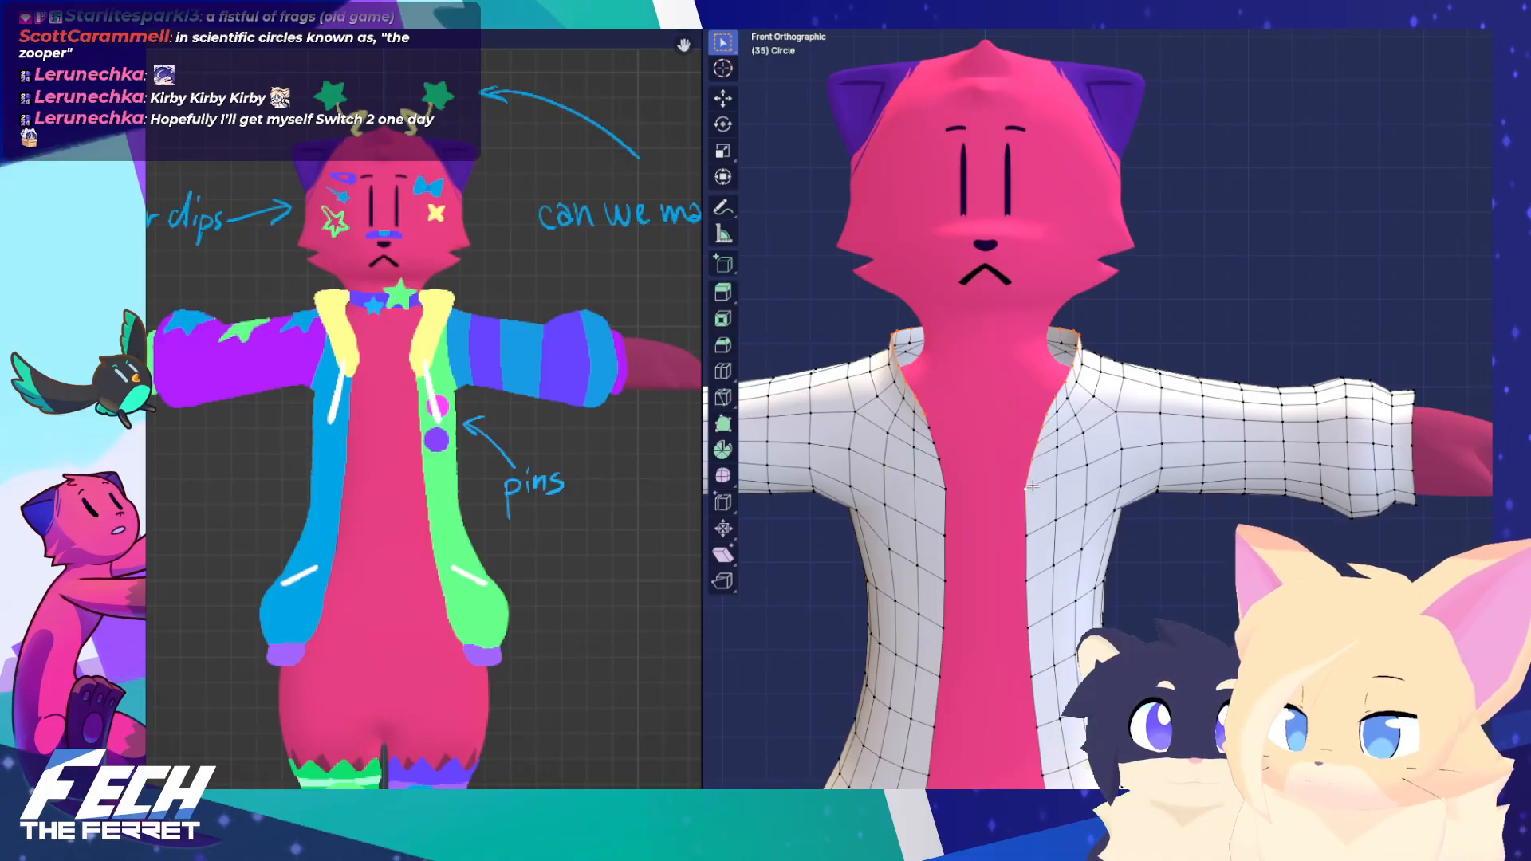
key(e)
key(z)
click(1105, 359)
key(s)
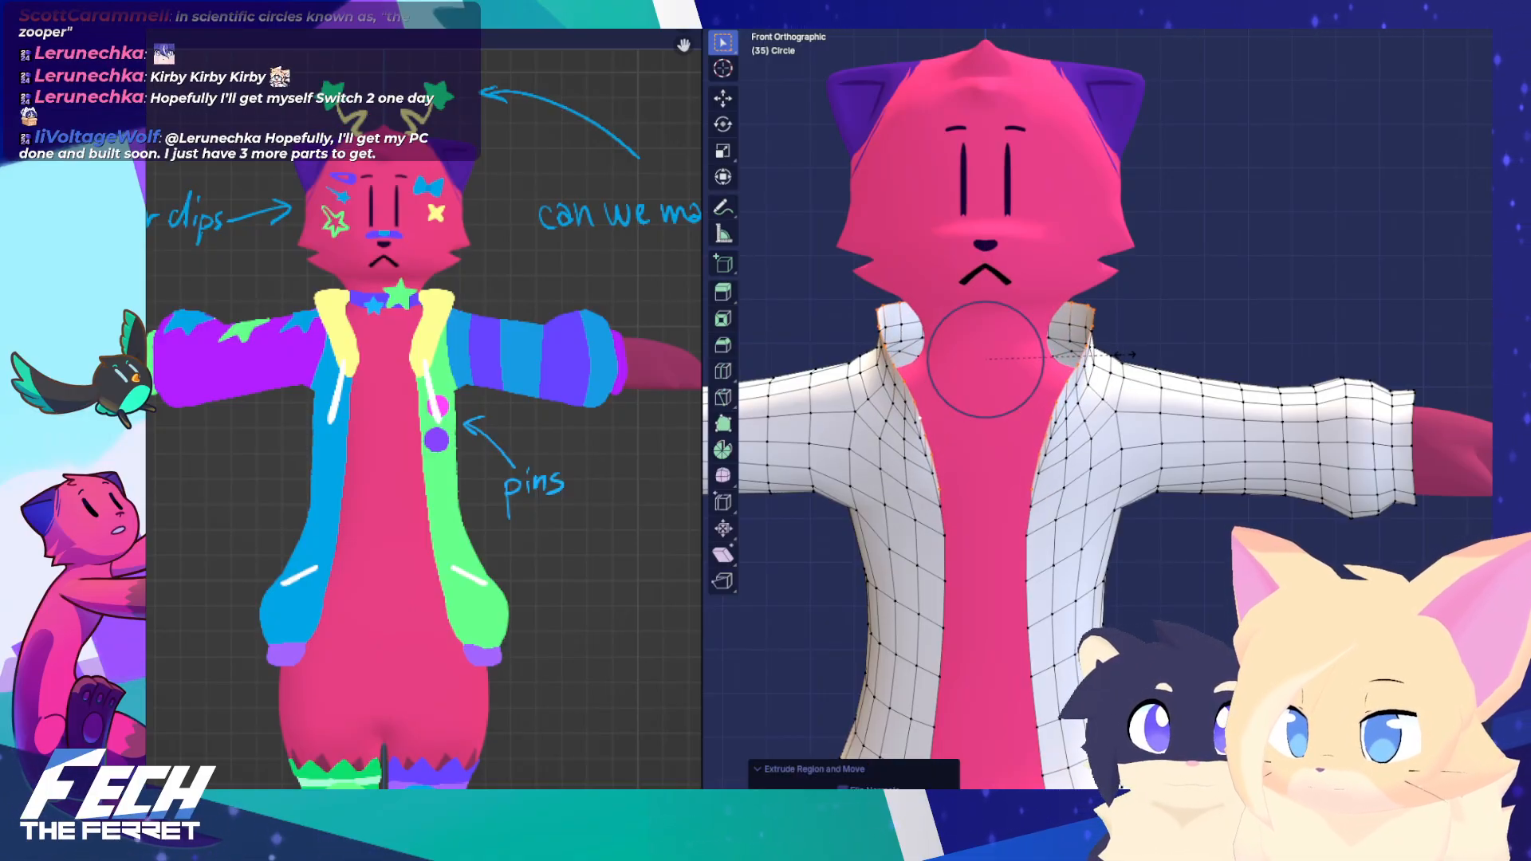
click(1118, 354)
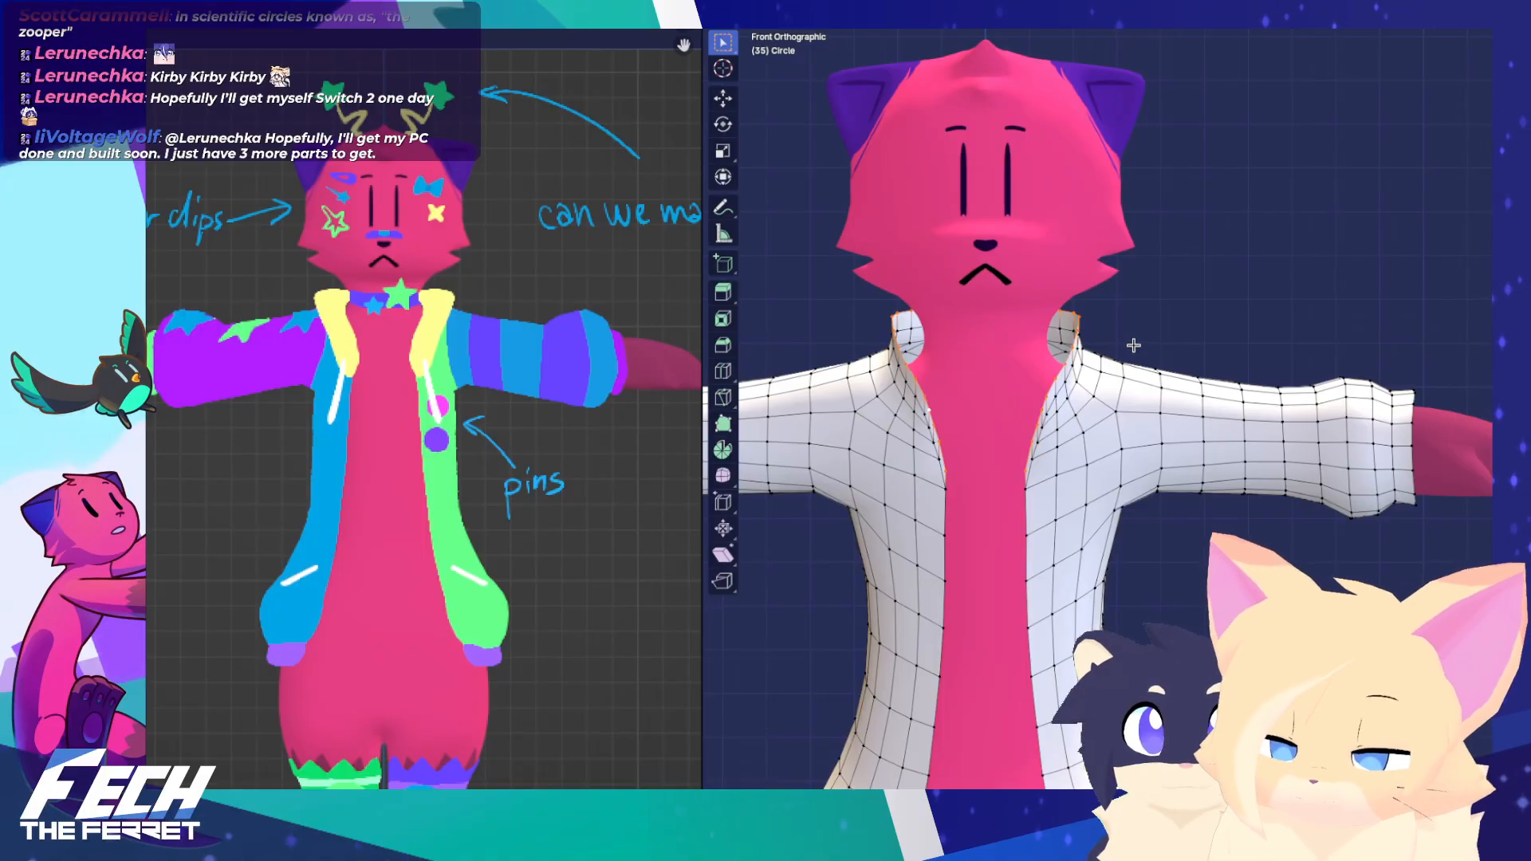
Extrude the standing collar's top edge, lower it along Z and scale it outward into a folded flap
key(s)
key(z)
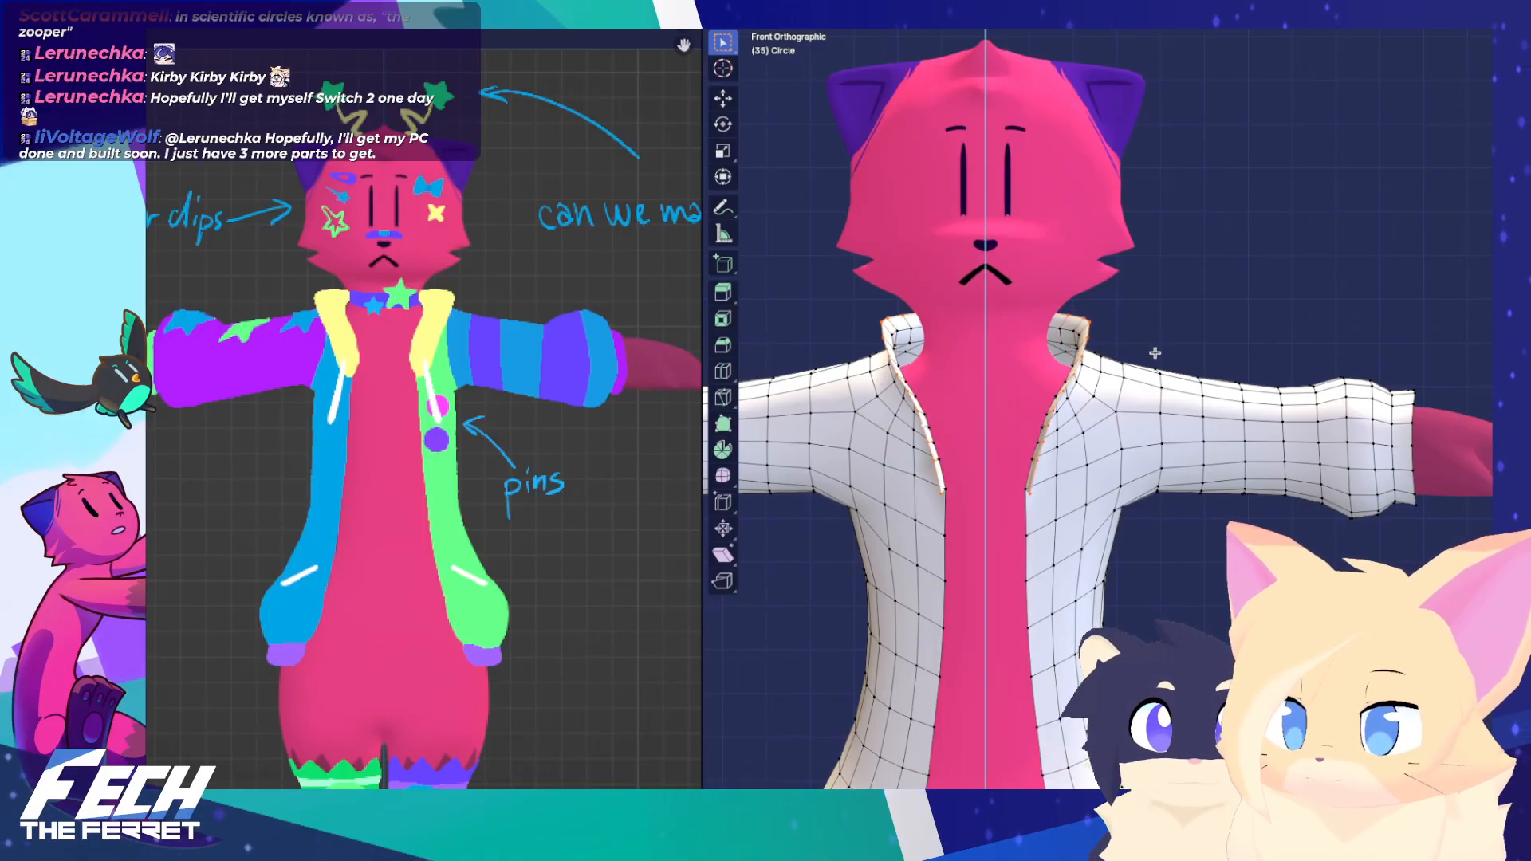
click(1150, 378)
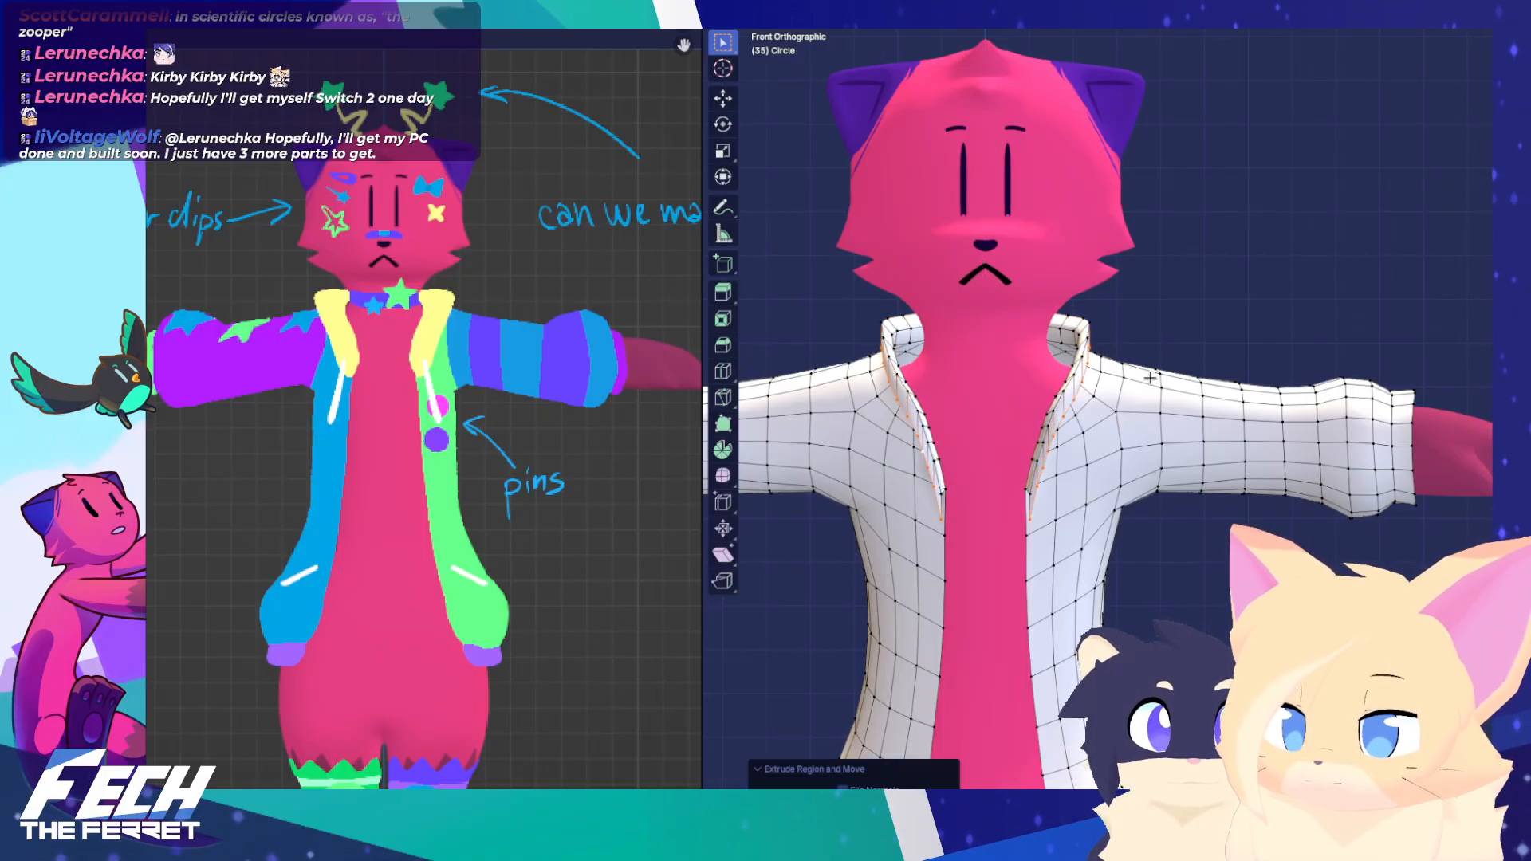
key(s)
click(1190, 369)
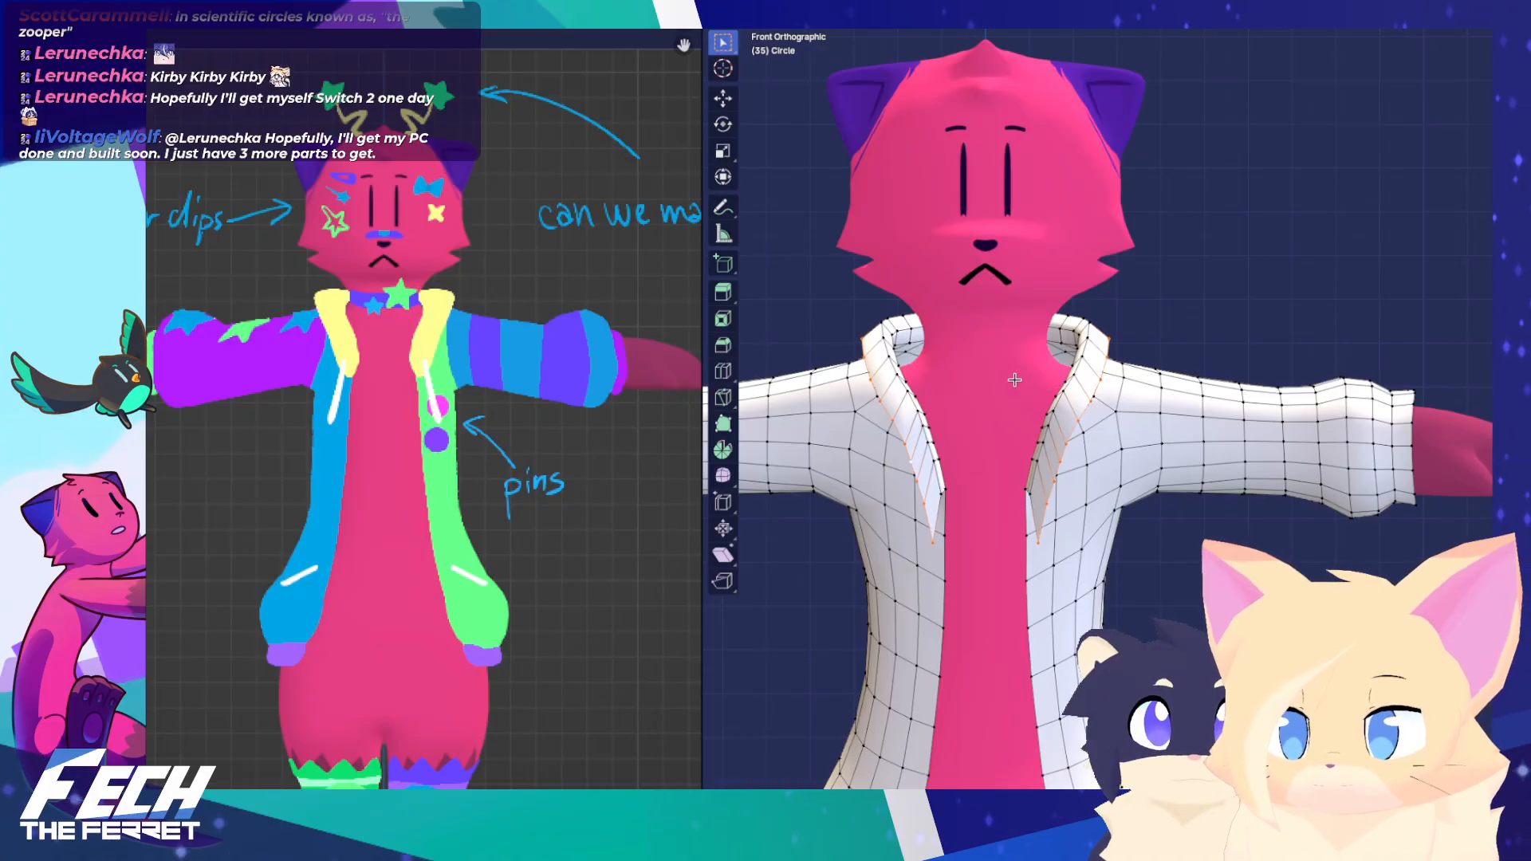
Widen the collar flap's outer edge along the X axis and lower it along Z in front view
middle_drag(1015, 380, 803, 448)
key(KP_1)
key(s)
key(x)
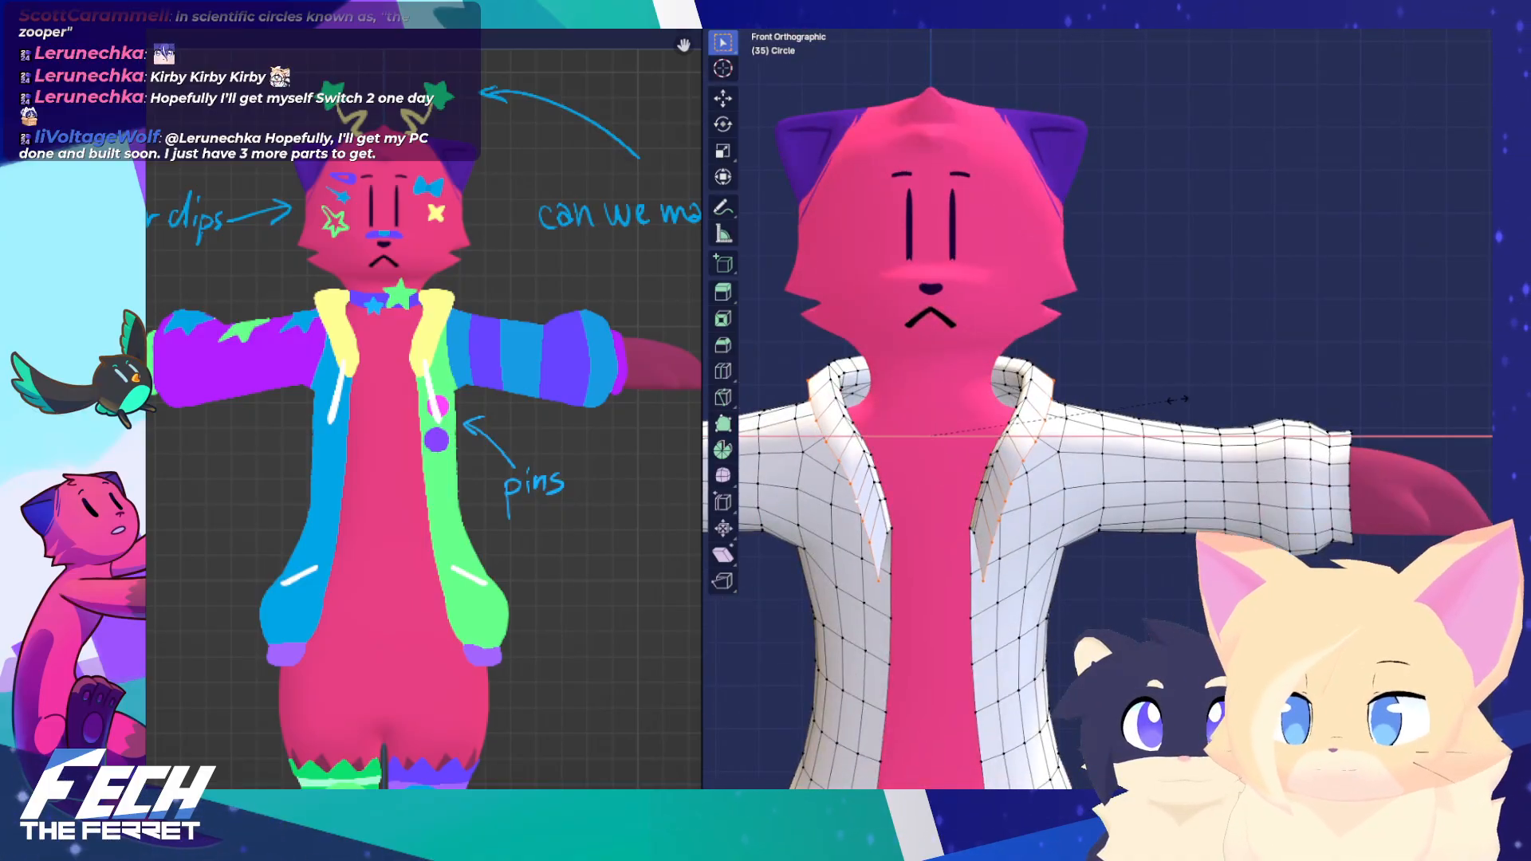
click(1223, 405)
key(g)
key(z)
click(1187, 426)
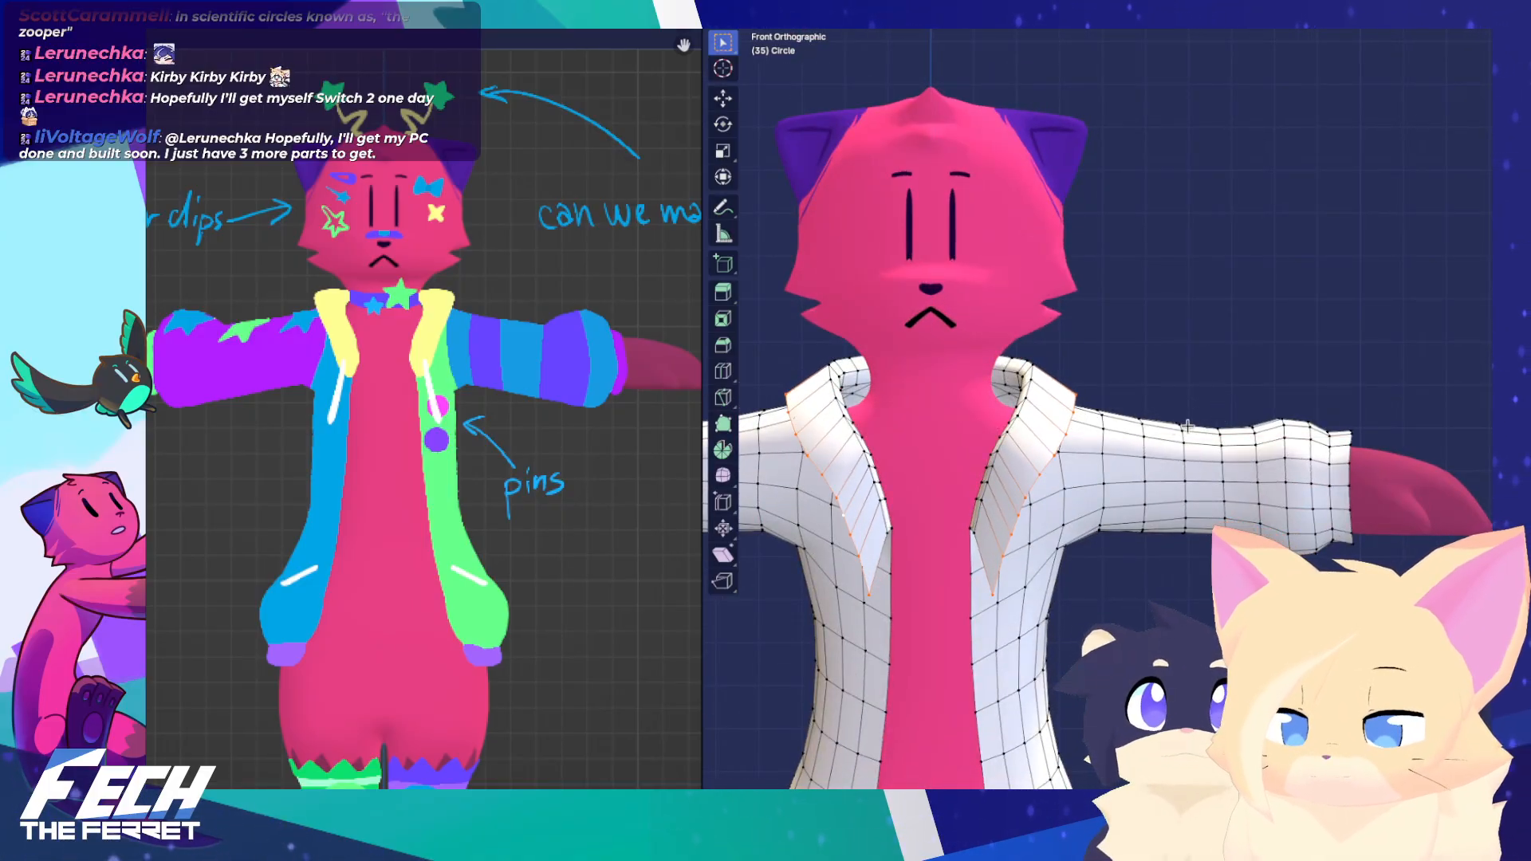
Raise the collar flap's middle edge loop along Z and scale the loop near the fold along X
click(1040, 427)
right_click(1041, 428)
key(g)
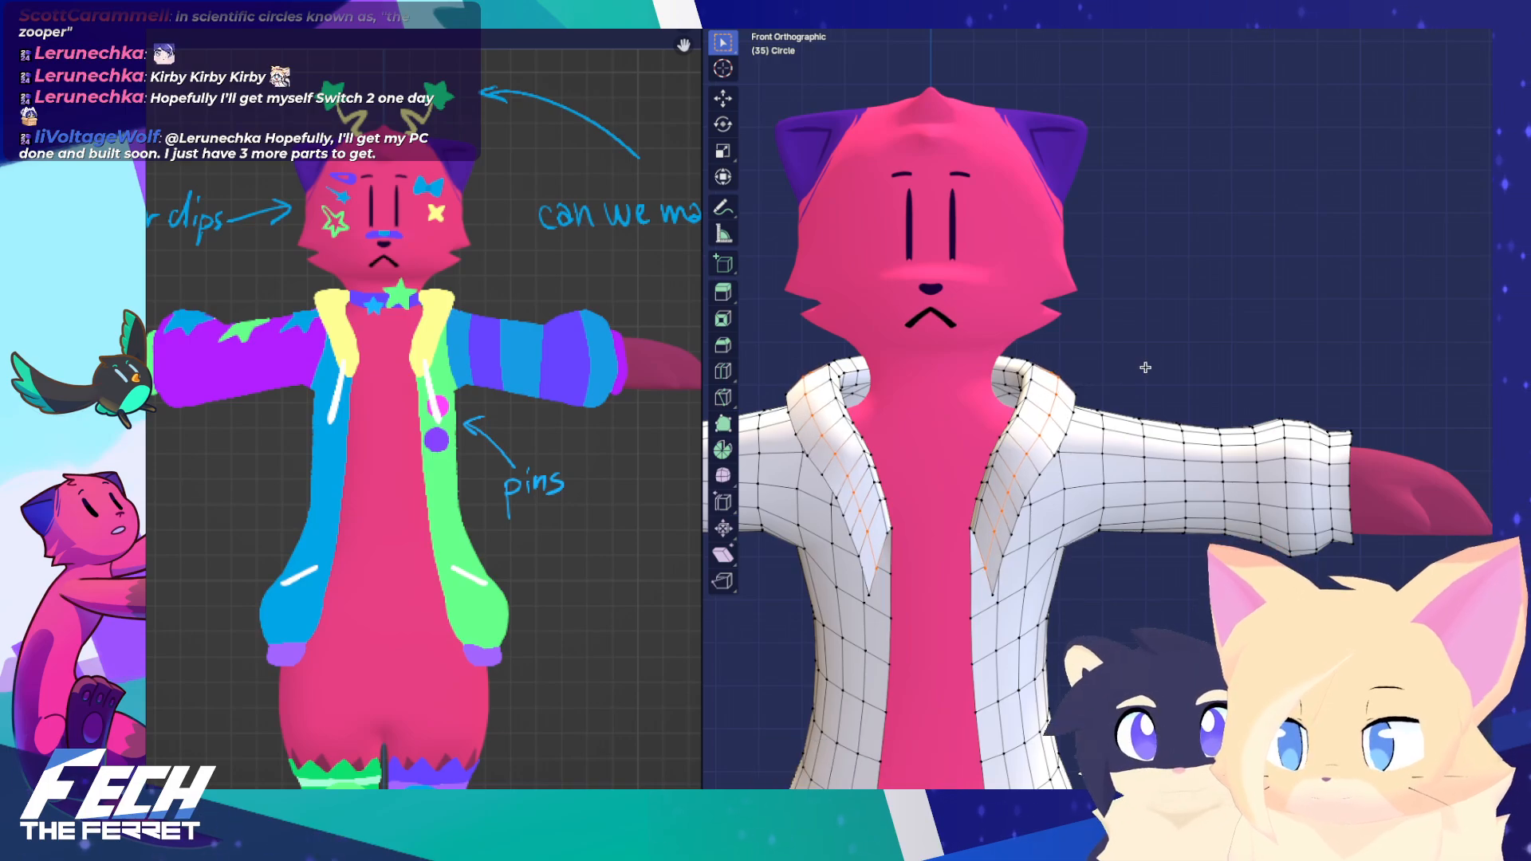
key(z)
click(1144, 362)
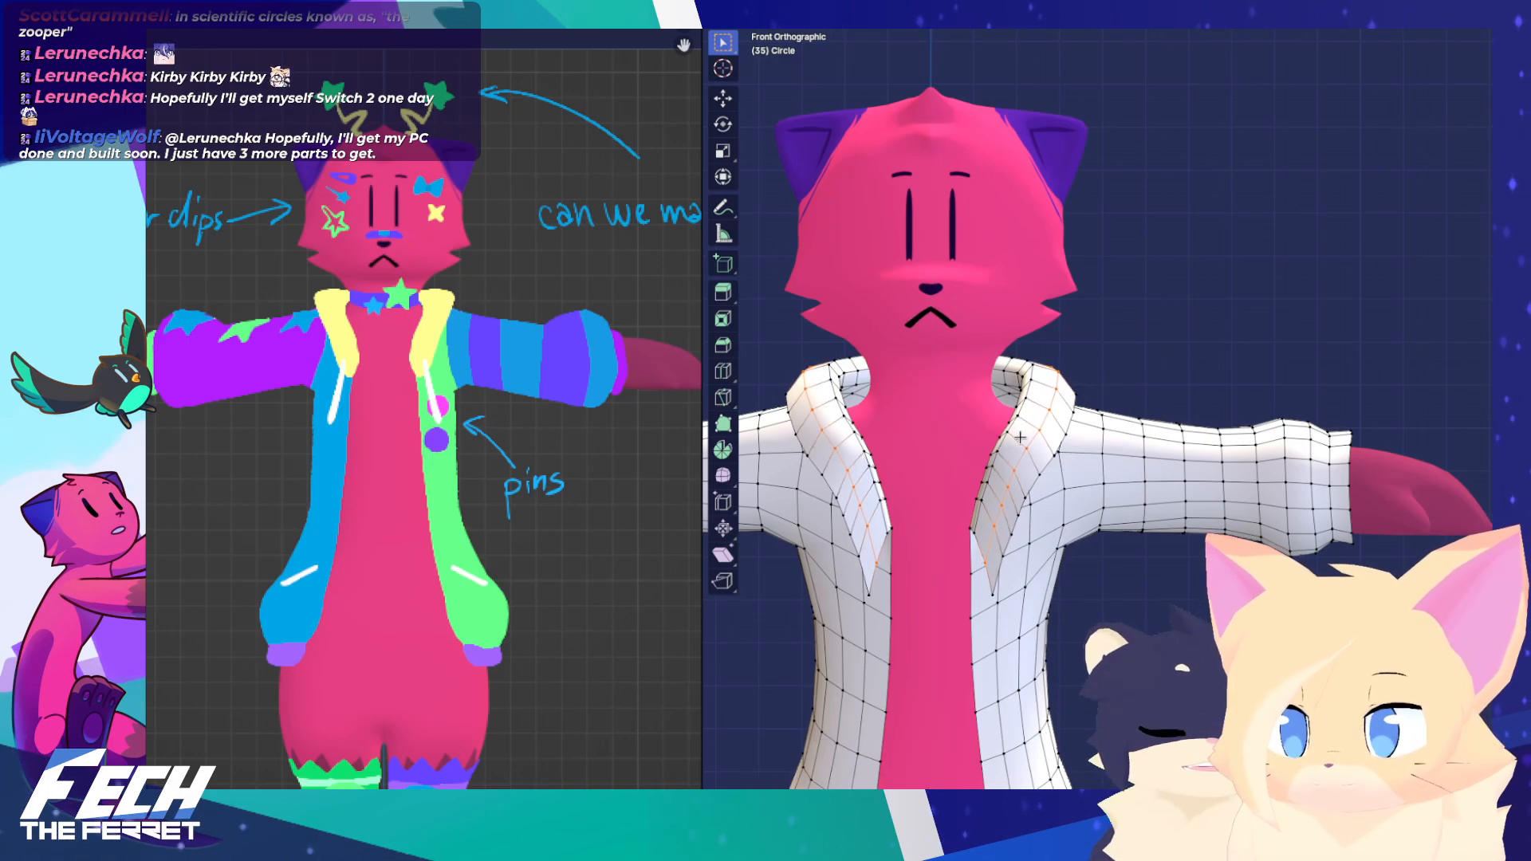
alt+click(1002, 441)
key(s)
key(x)
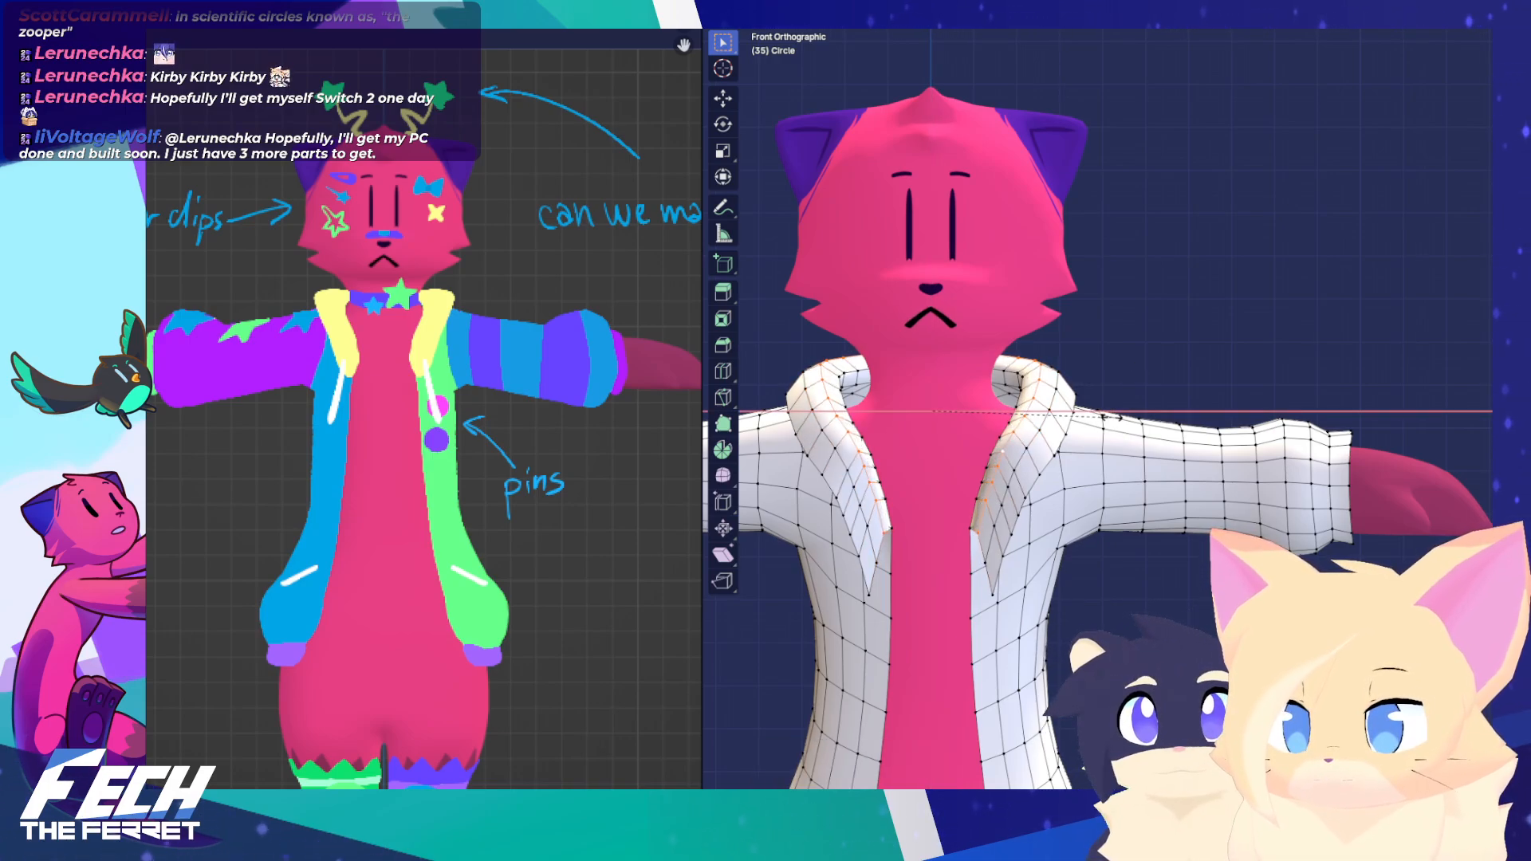
click(1110, 416)
Switch to Sculpt Mode and smooth the collar flap from its pointed tip up to the shoulder
shift+middle_drag(996, 440, 991, 348)
key(ctrl+Tab)
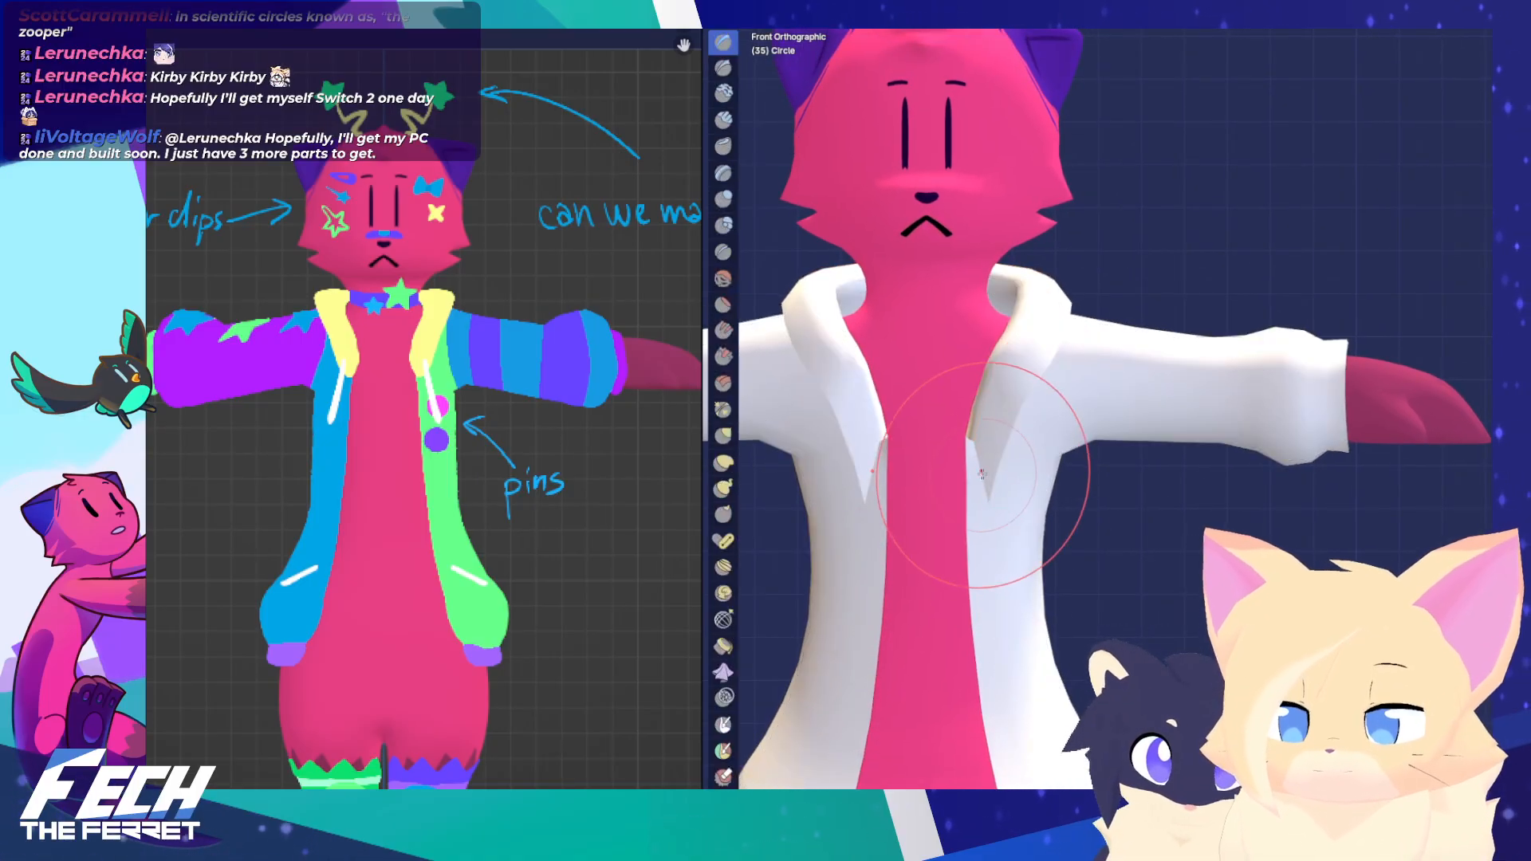
mouse_move(990, 461)
shift+mouse_down()
mouse_move(1000, 358)
mouse_move(1002, 380)
mouse_move(1019, 348)
shift+mouse_up()
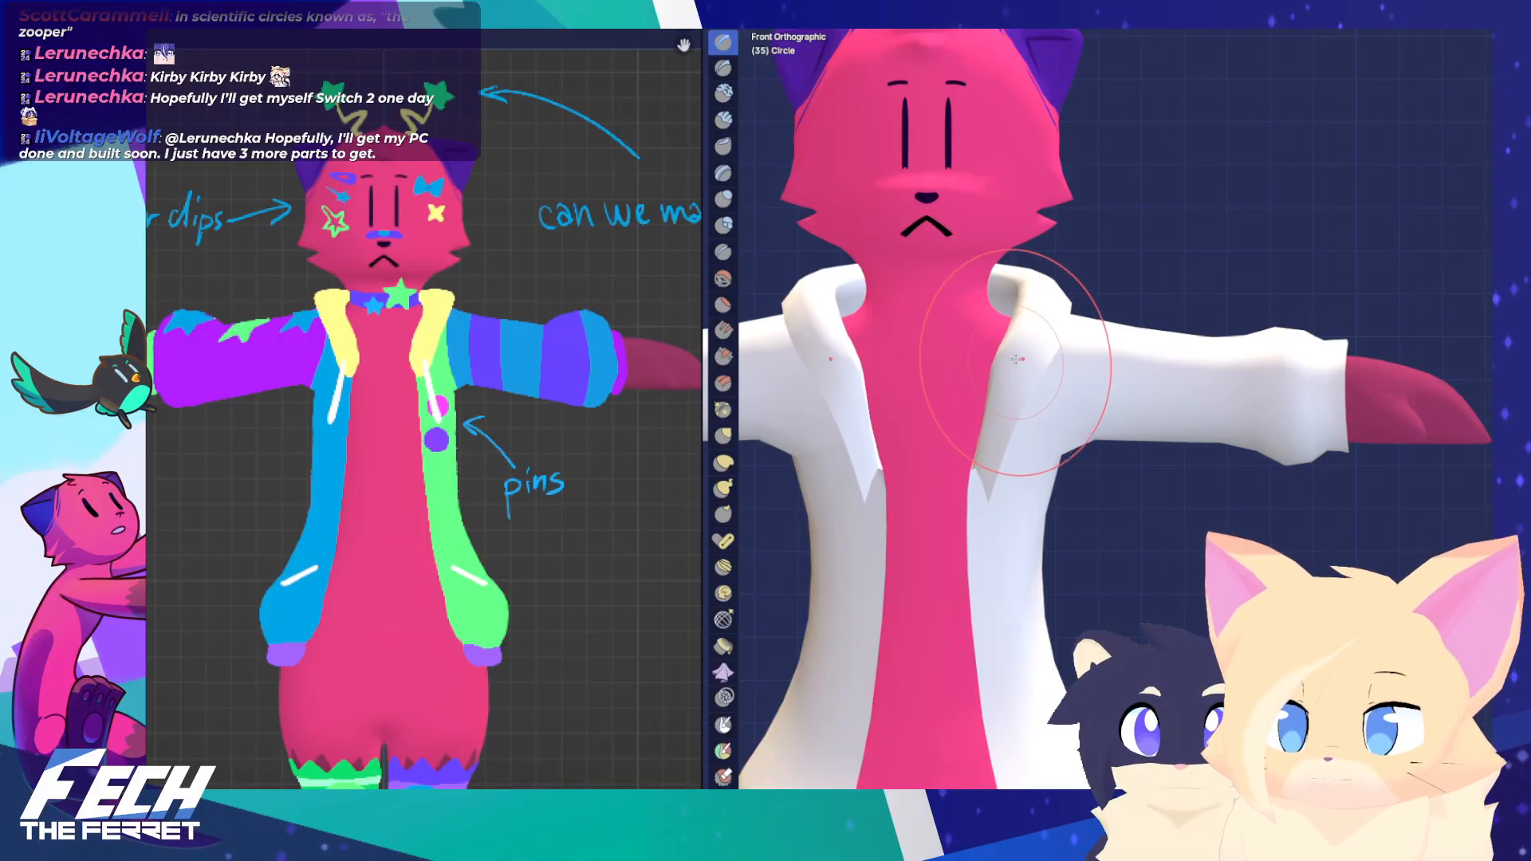
scroll(991, 341, up, 3)
shift+middle_drag(887, 282, 960, 306)
shift+middle_drag(912, 410, 1021, 359)
scroll(1026, 367, down, 3)
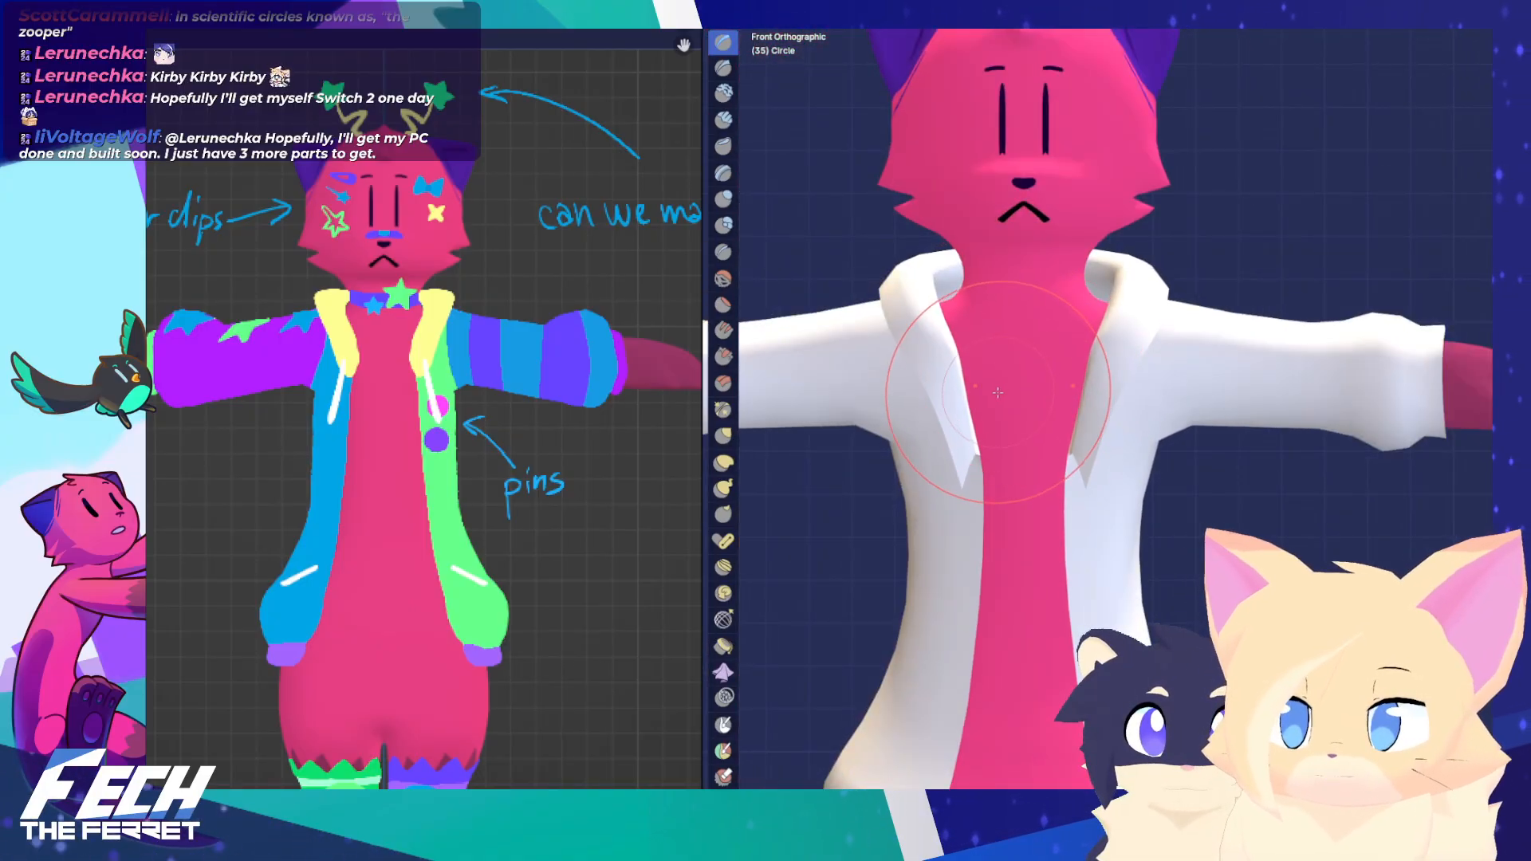
shift+drag(997, 399, 971, 402)
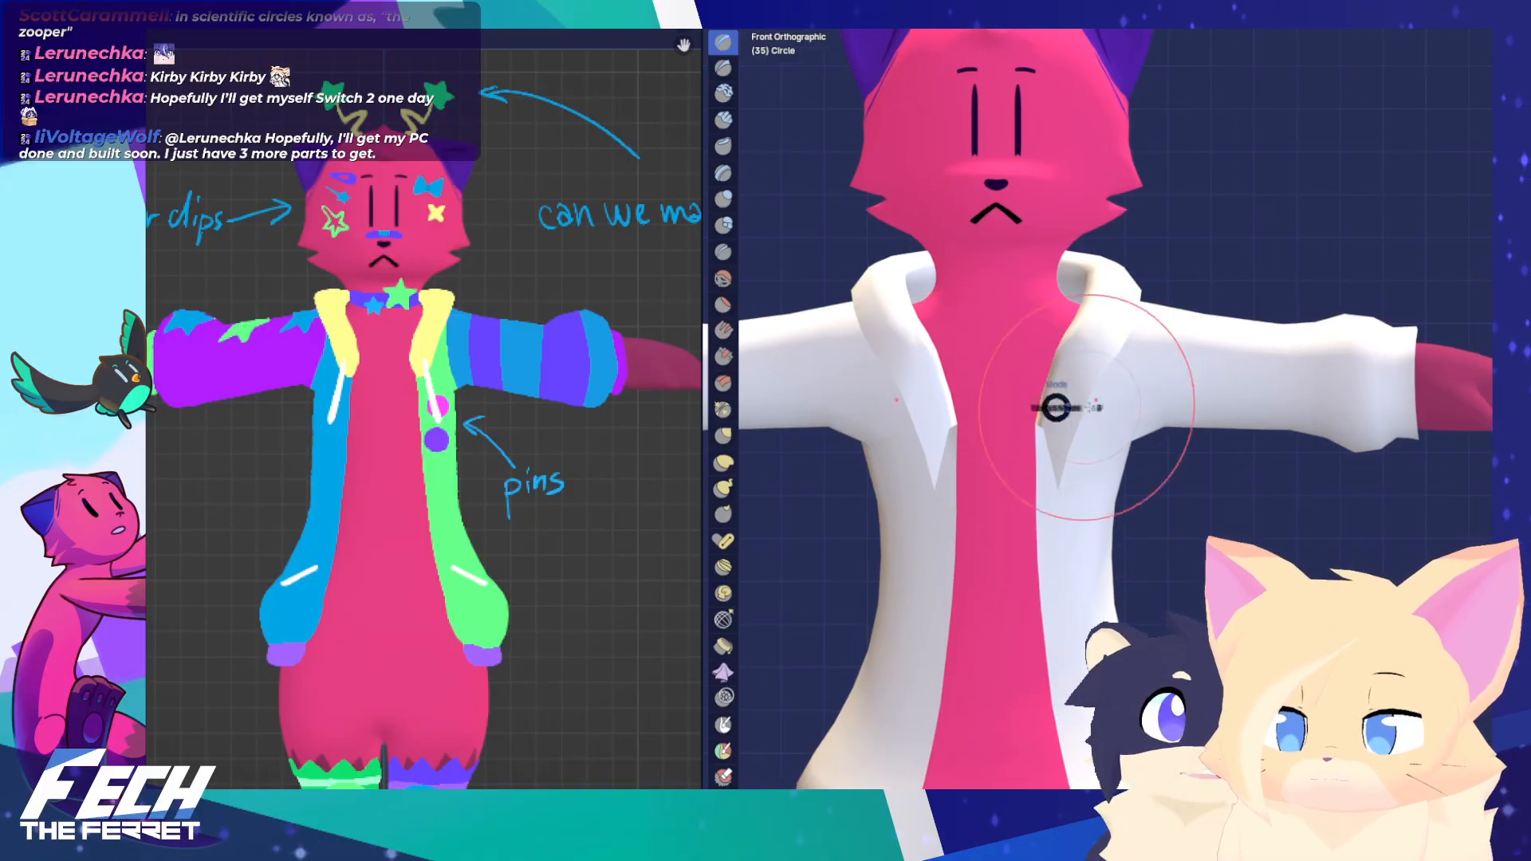
Return to Edit Mode and round off the pointed lower tips of the collar flaps
key(Tab)
shift+middle_drag(1113, 433, 1066, 407)
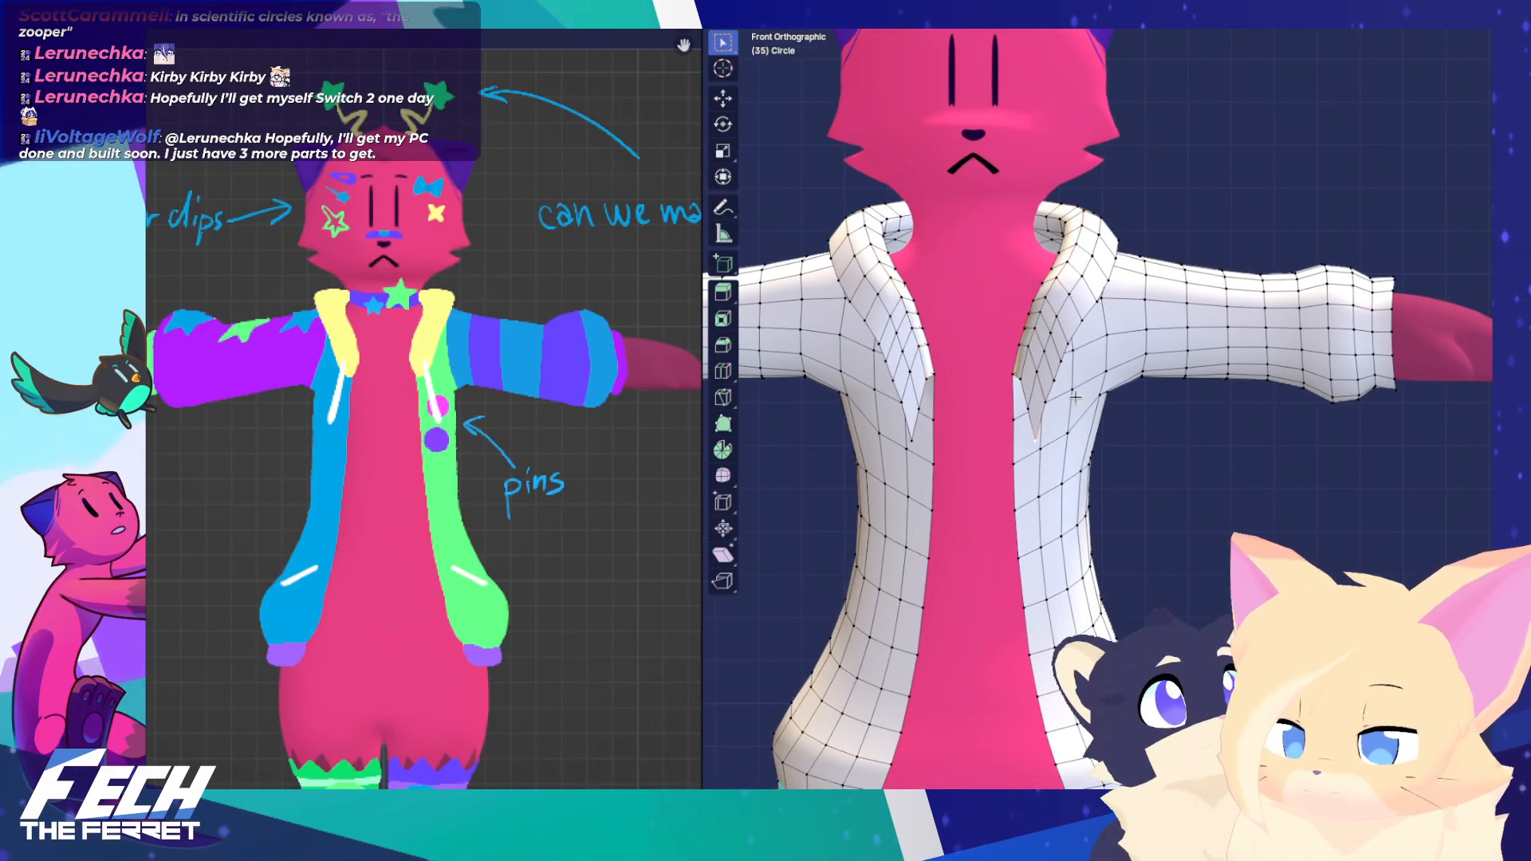
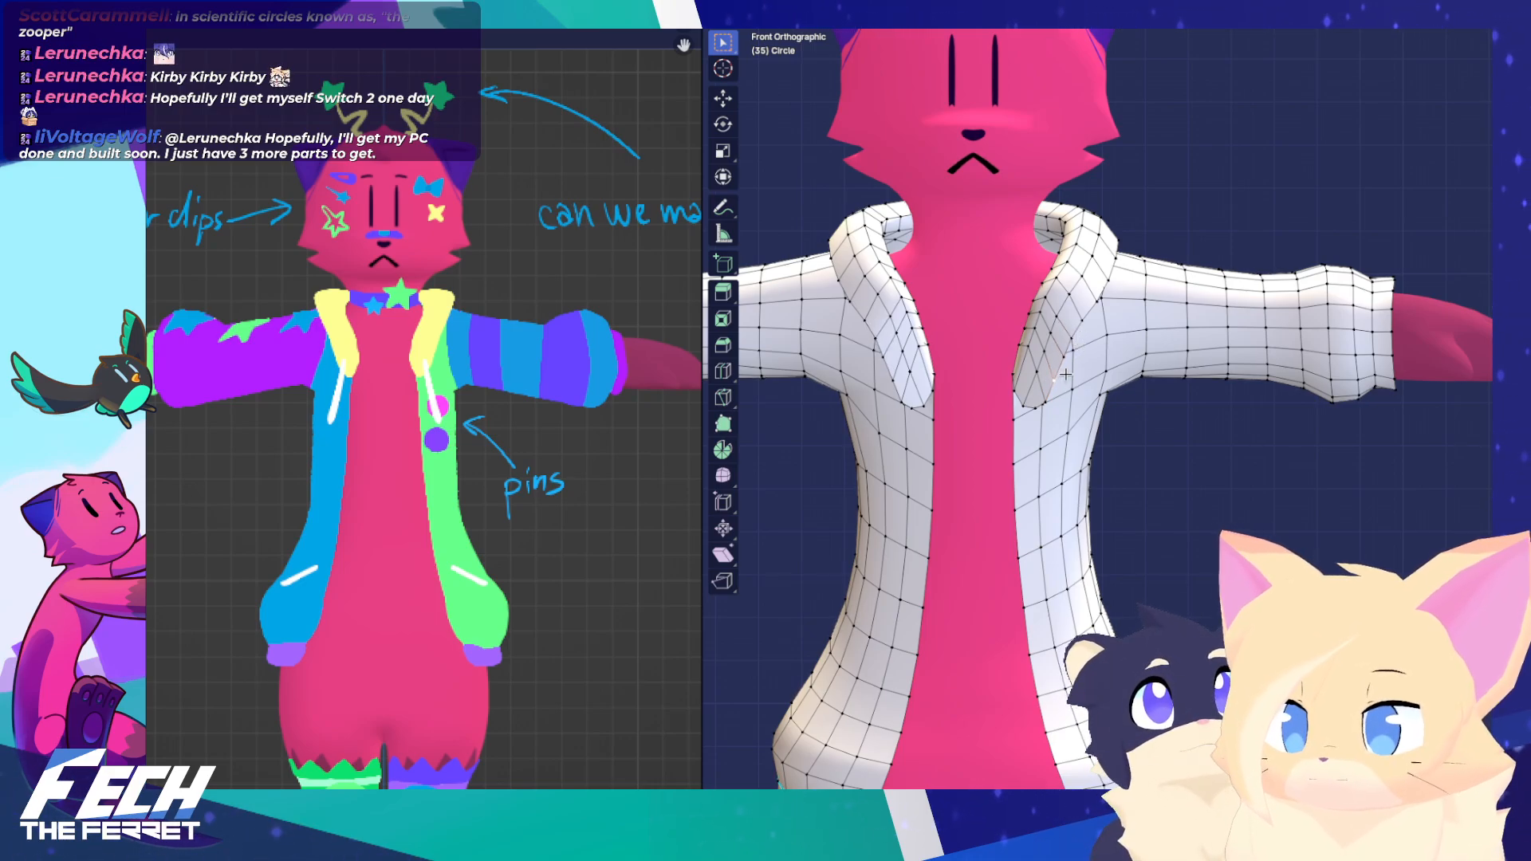
Examine the collar's shape in Sculpt Mode from the front, close up, and from the side
scroll(1070, 367, down, 2)
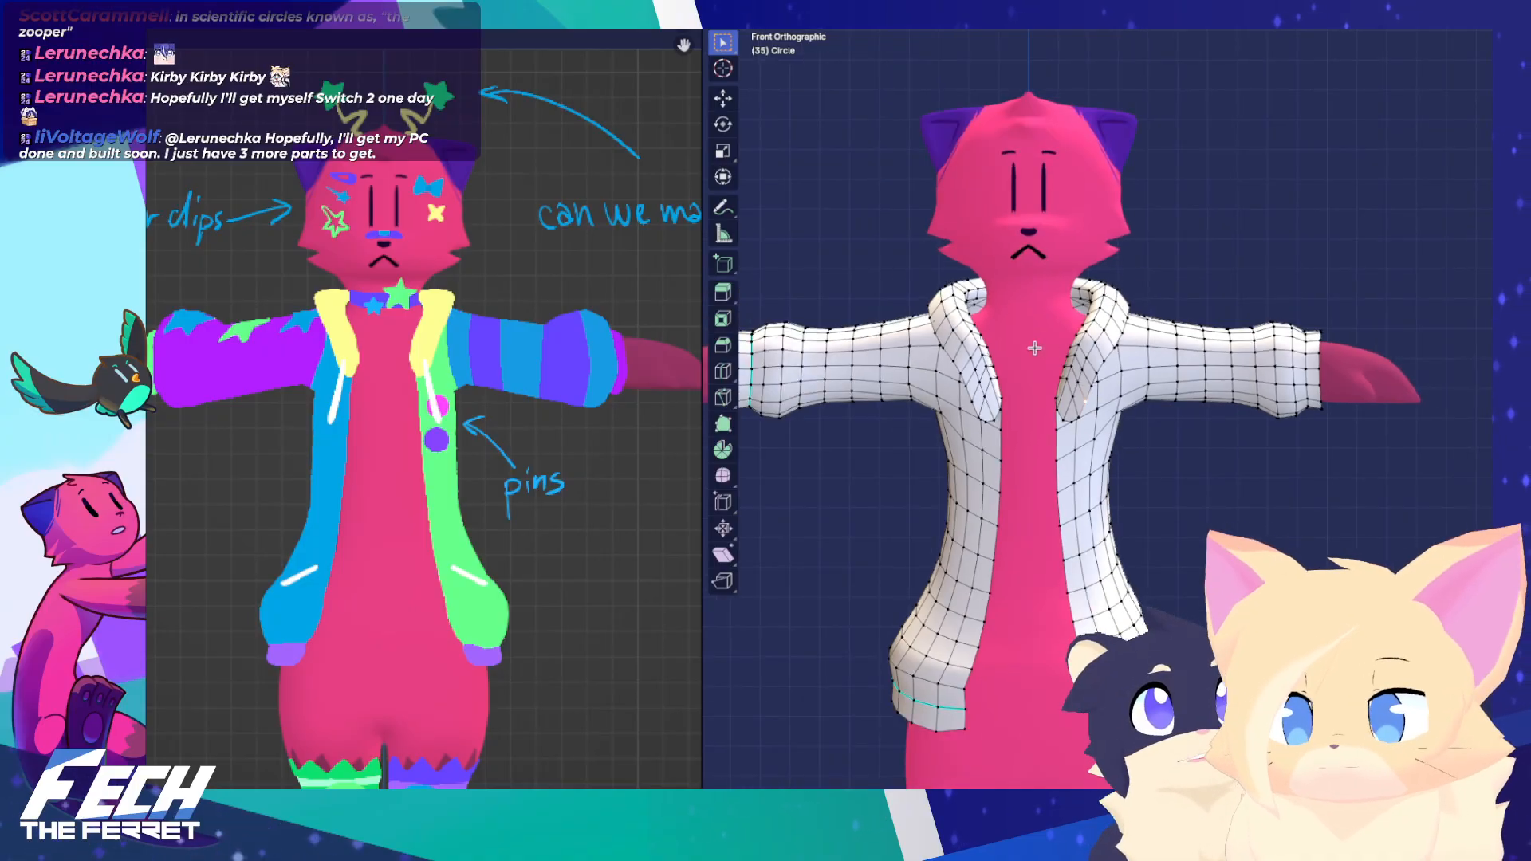
mouse_move(1037, 348)
middle_down()
mouse_move(945, 351)
mouse_move(1049, 386)
middle_up()
key(ctrl+Tab)
click(1017, 466)
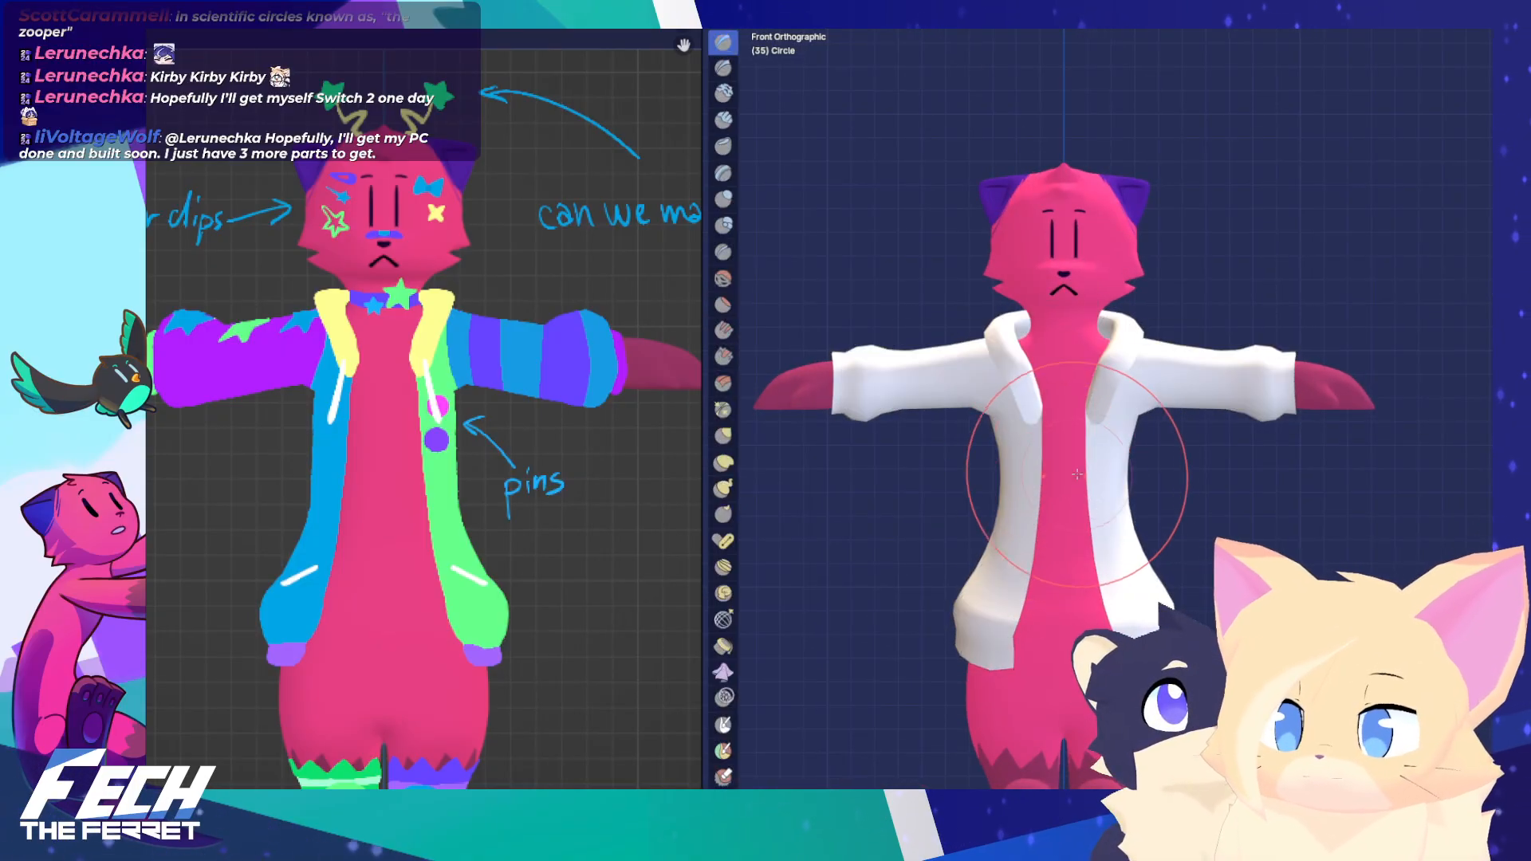
scroll(940, 429, up, 5)
shift+middle_drag(939, 428, 1029, 463)
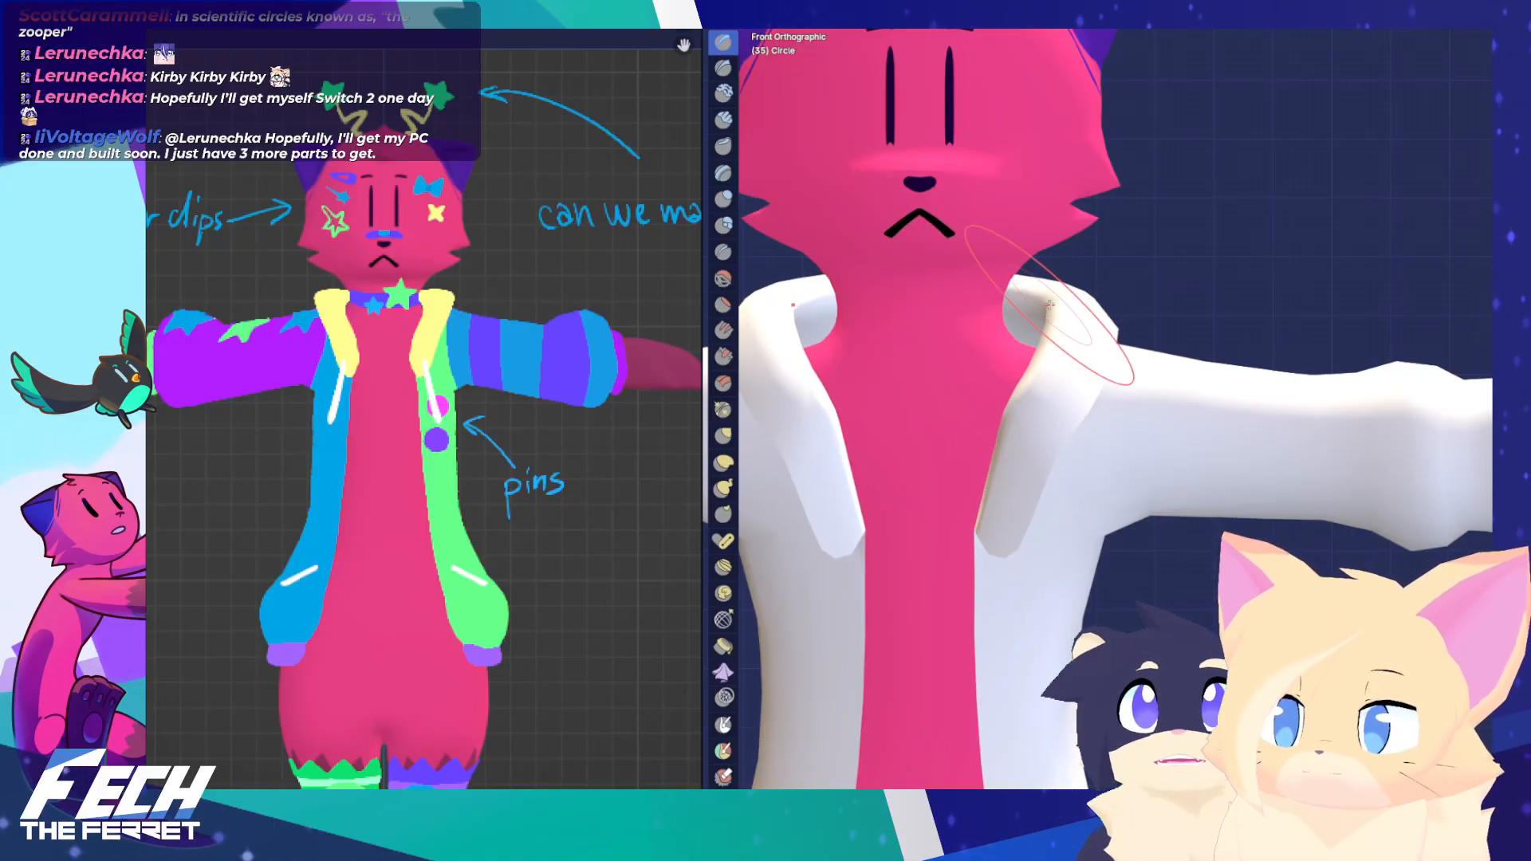
scroll(1037, 359, down, 3)
key(KP_3)
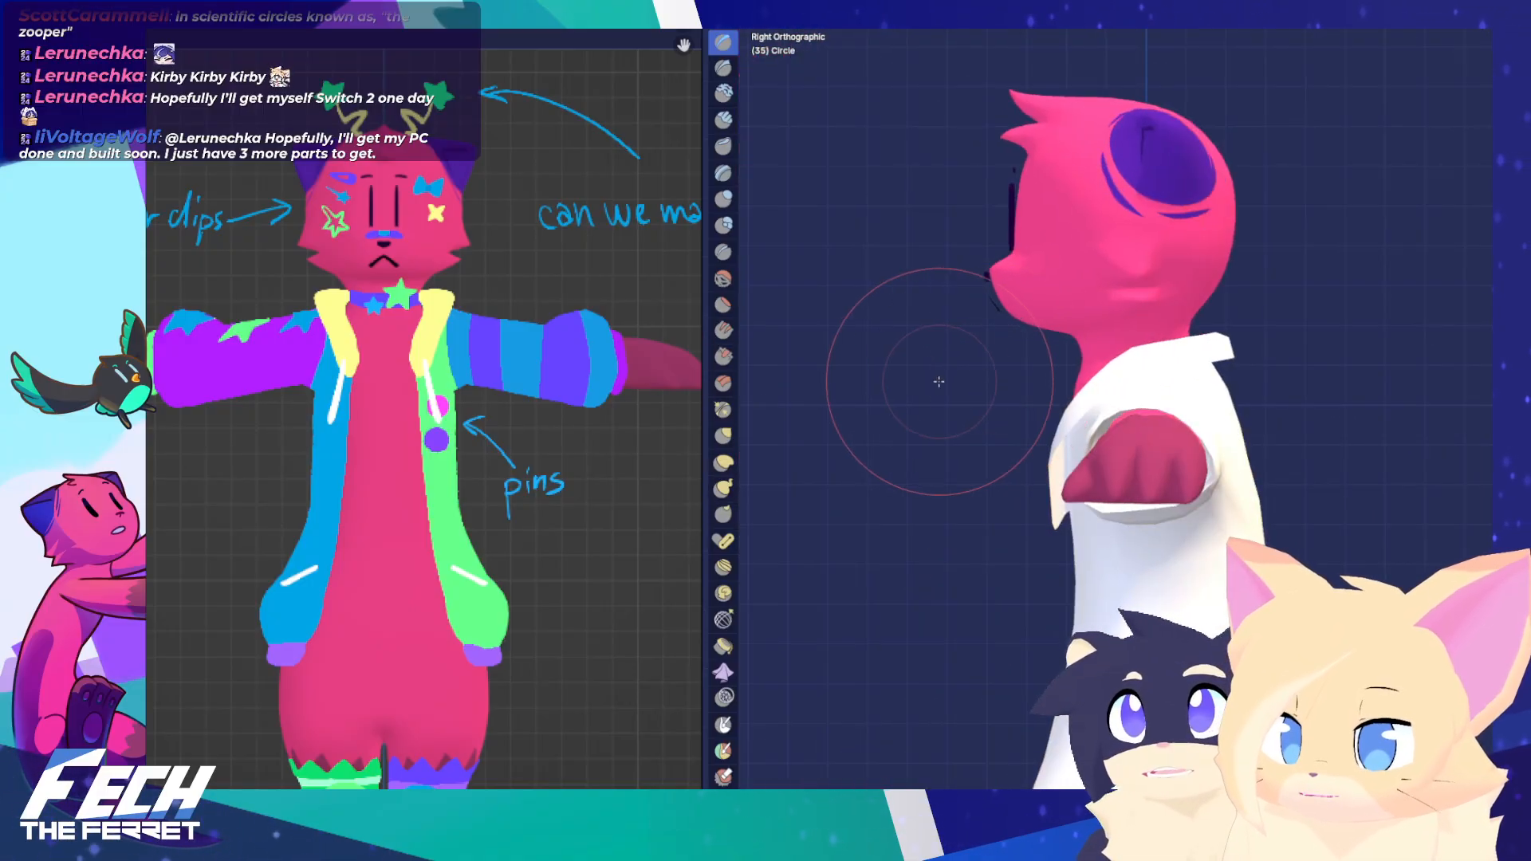
In Edit Mode, select the collar's upper edge loop from behind and move it slightly down
key(Tab)
scroll(975, 431, up, 5)
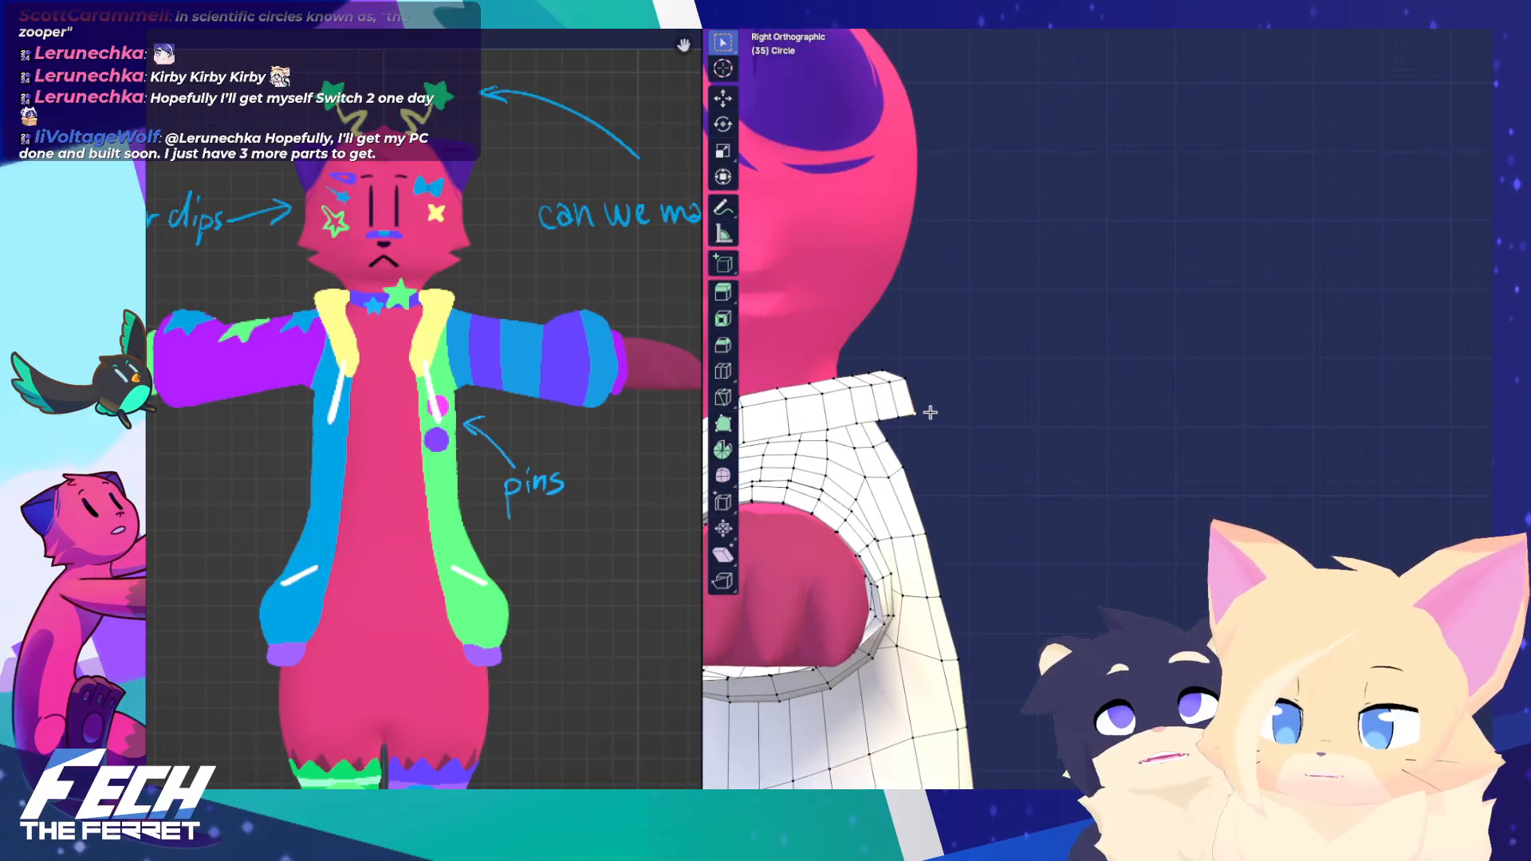
middle_drag(944, 440, 963, 459)
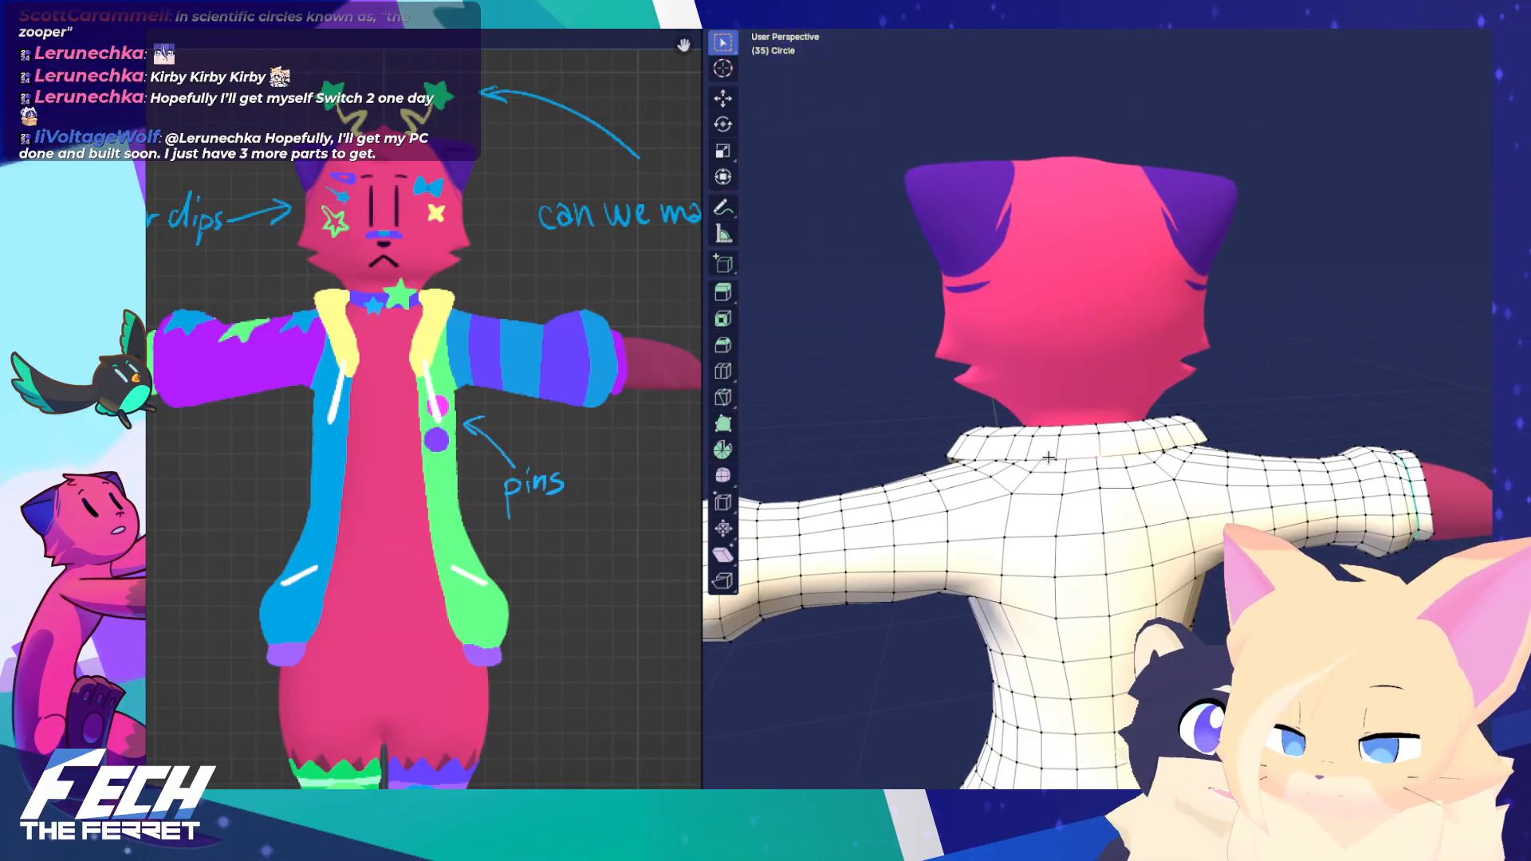
key(ctrl+KP_1)
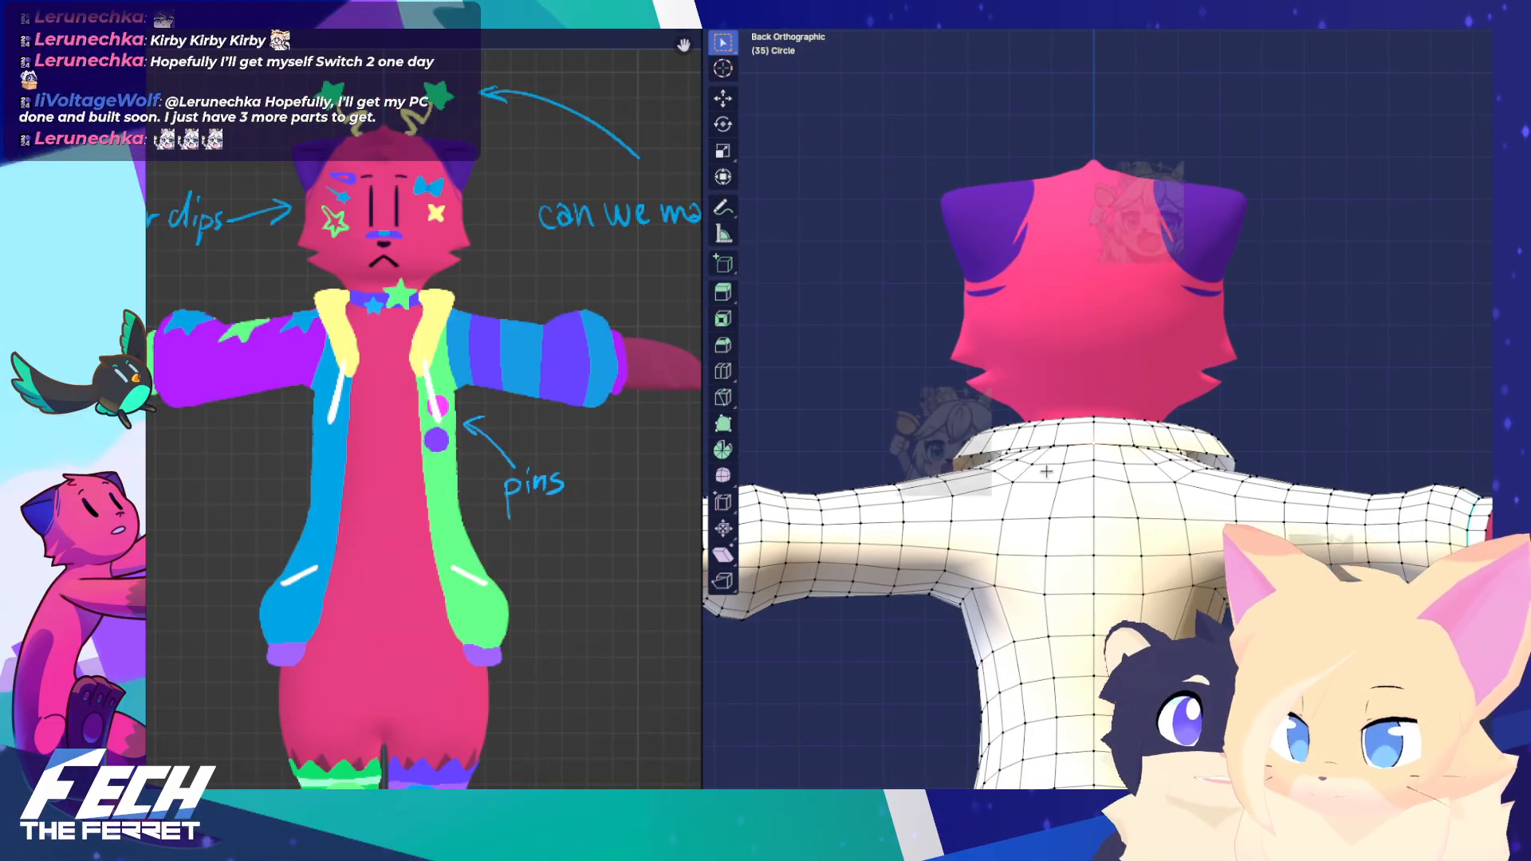
alt+click(1072, 424)
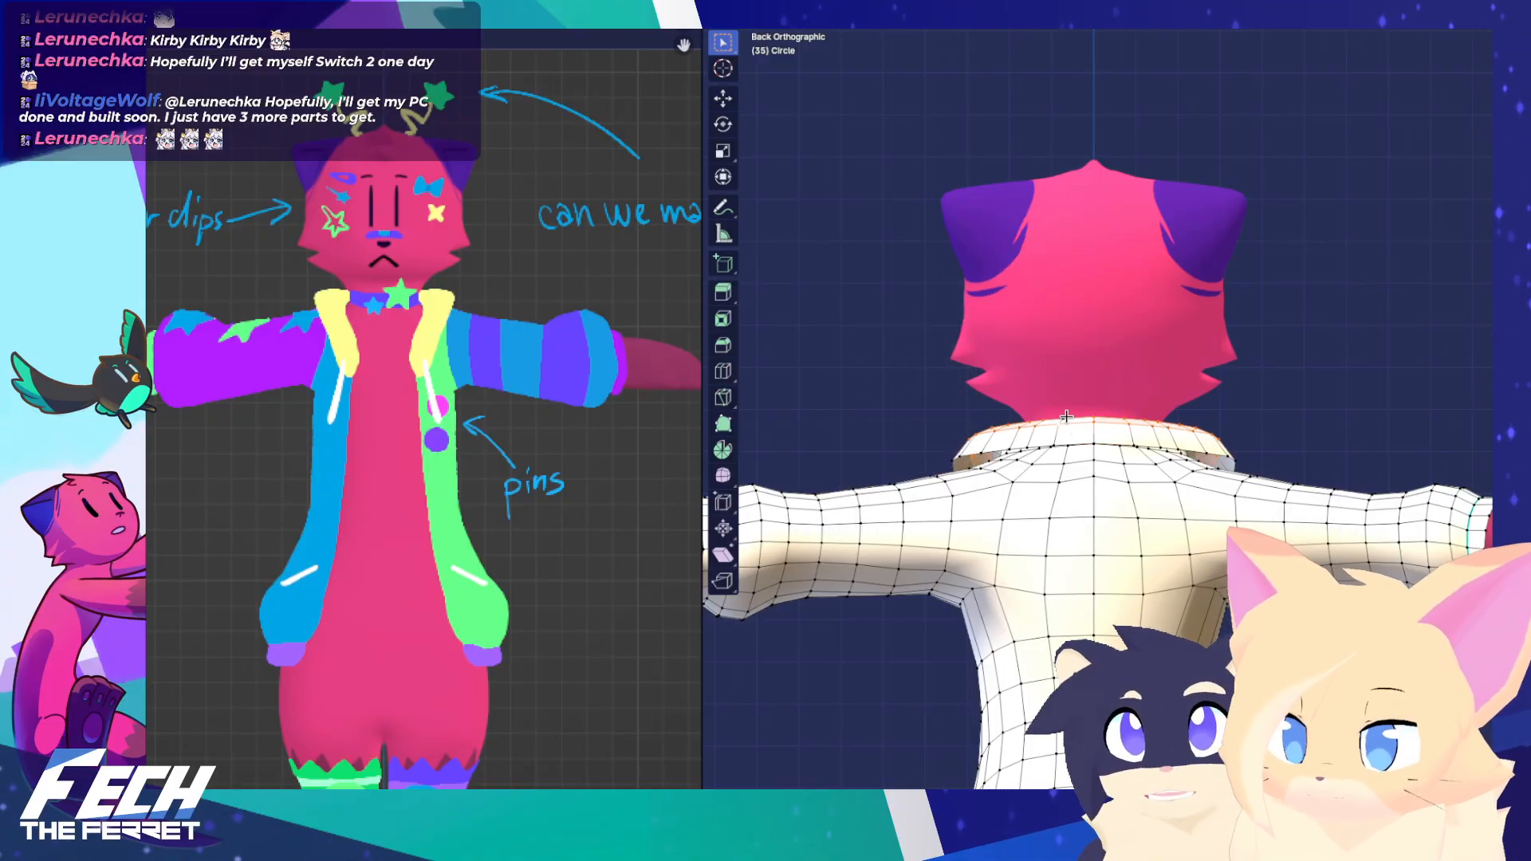
key(g)
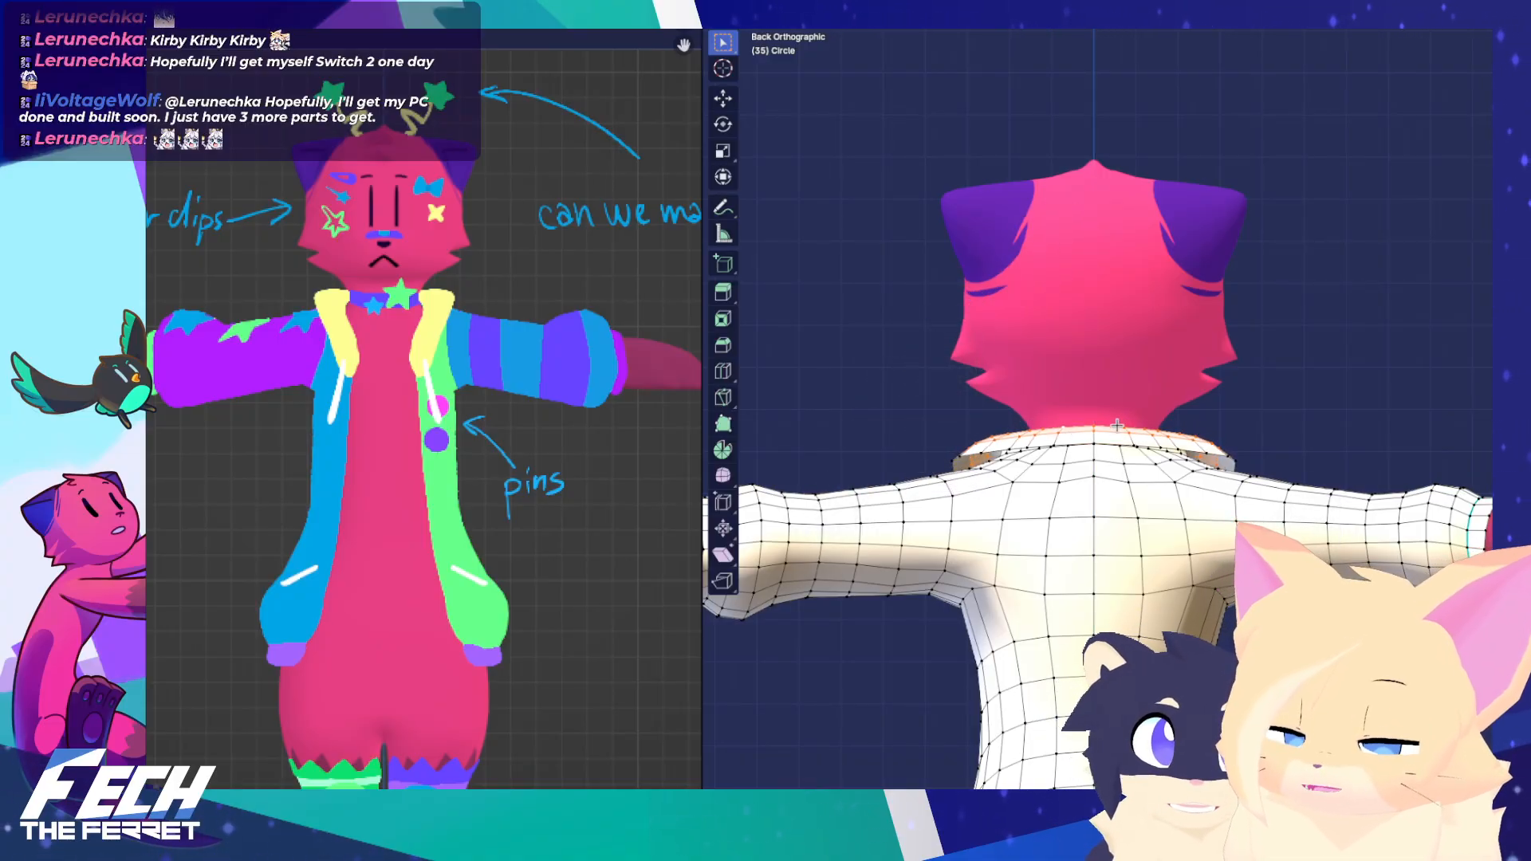
click(1086, 438)
From the side, move the collar's selected outer edge loop slightly down, and lower the collar's rear tip vertically with proportional editing
key(KP_1)
key(KP_3)
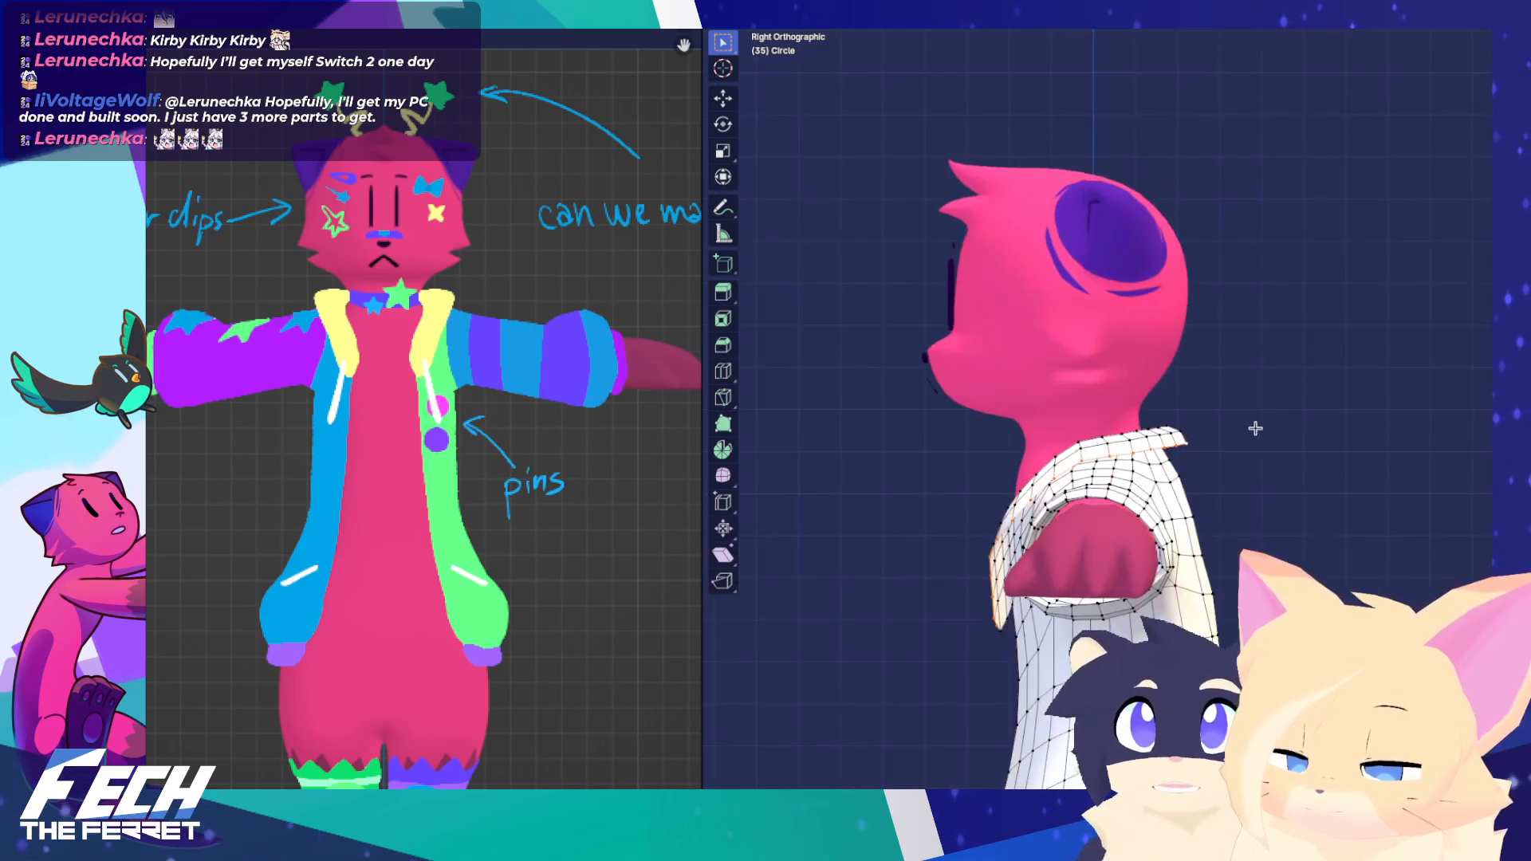
key(g)
key(z)
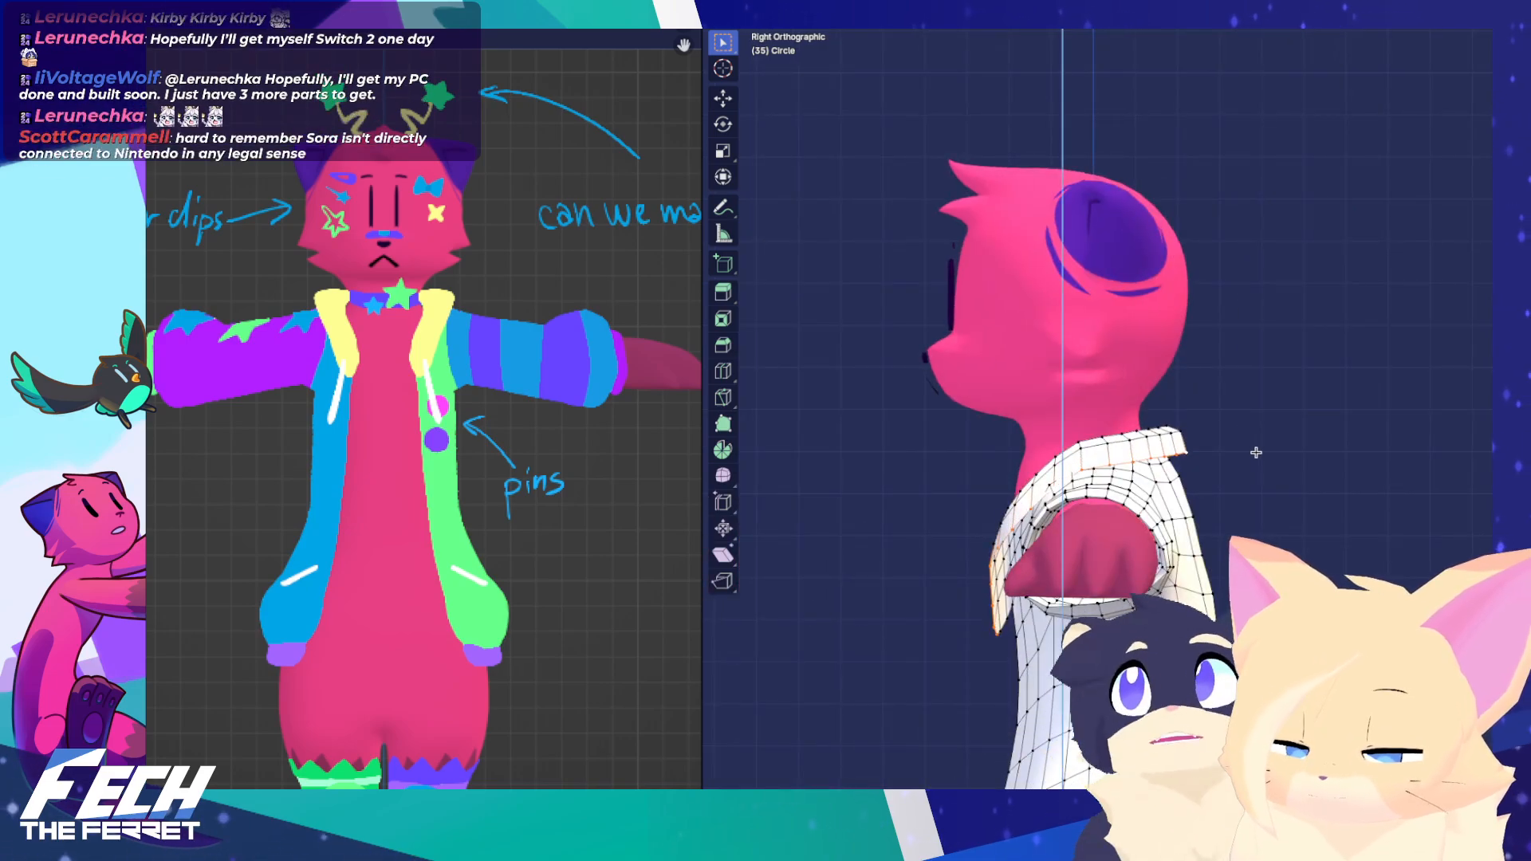
click(1208, 438)
scroll(1156, 446, up, 4)
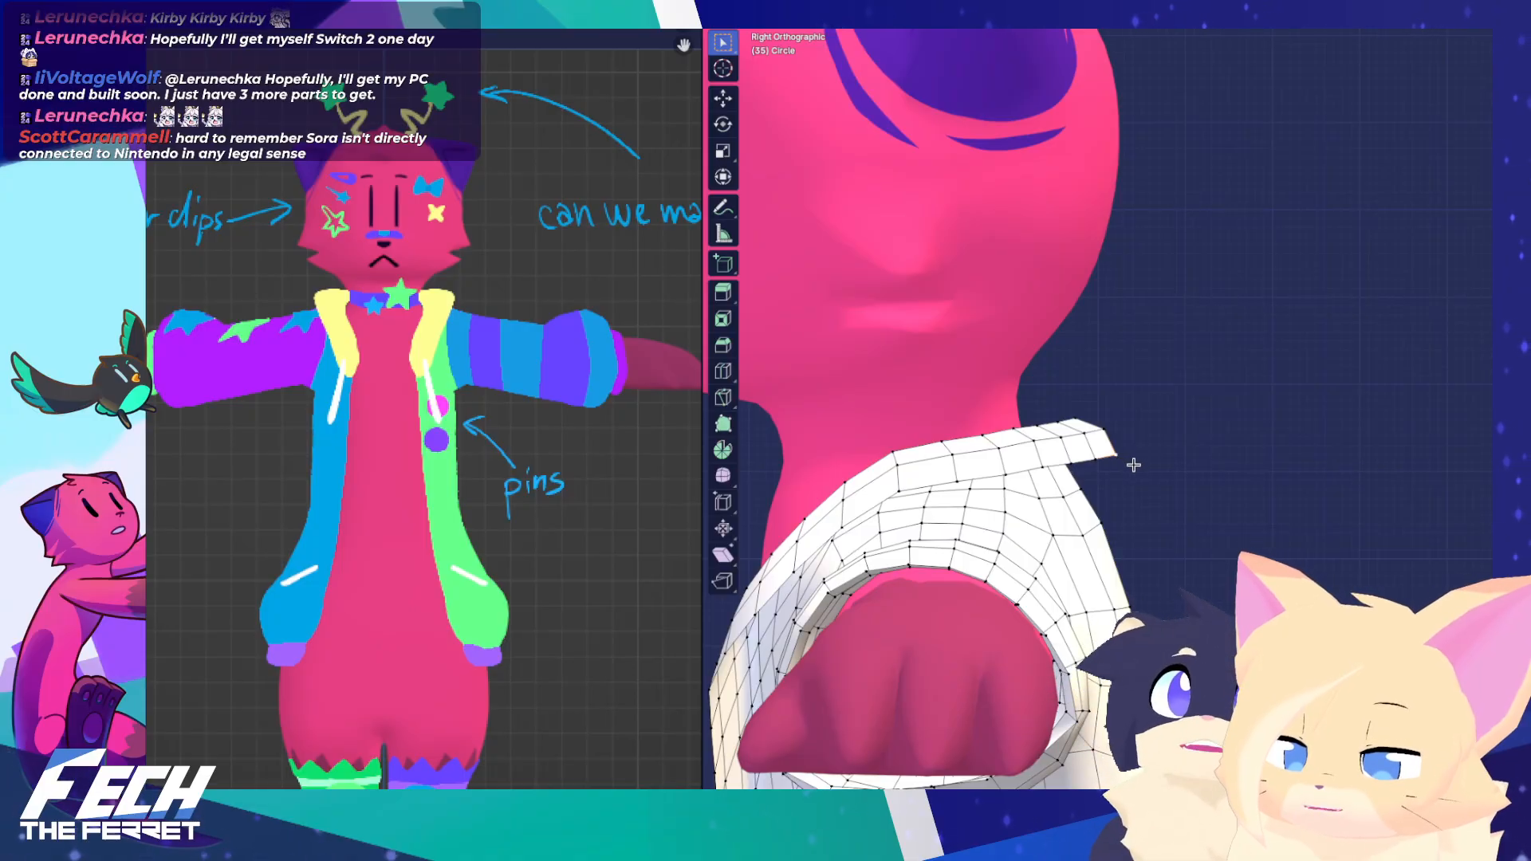
key(g)
key(z)
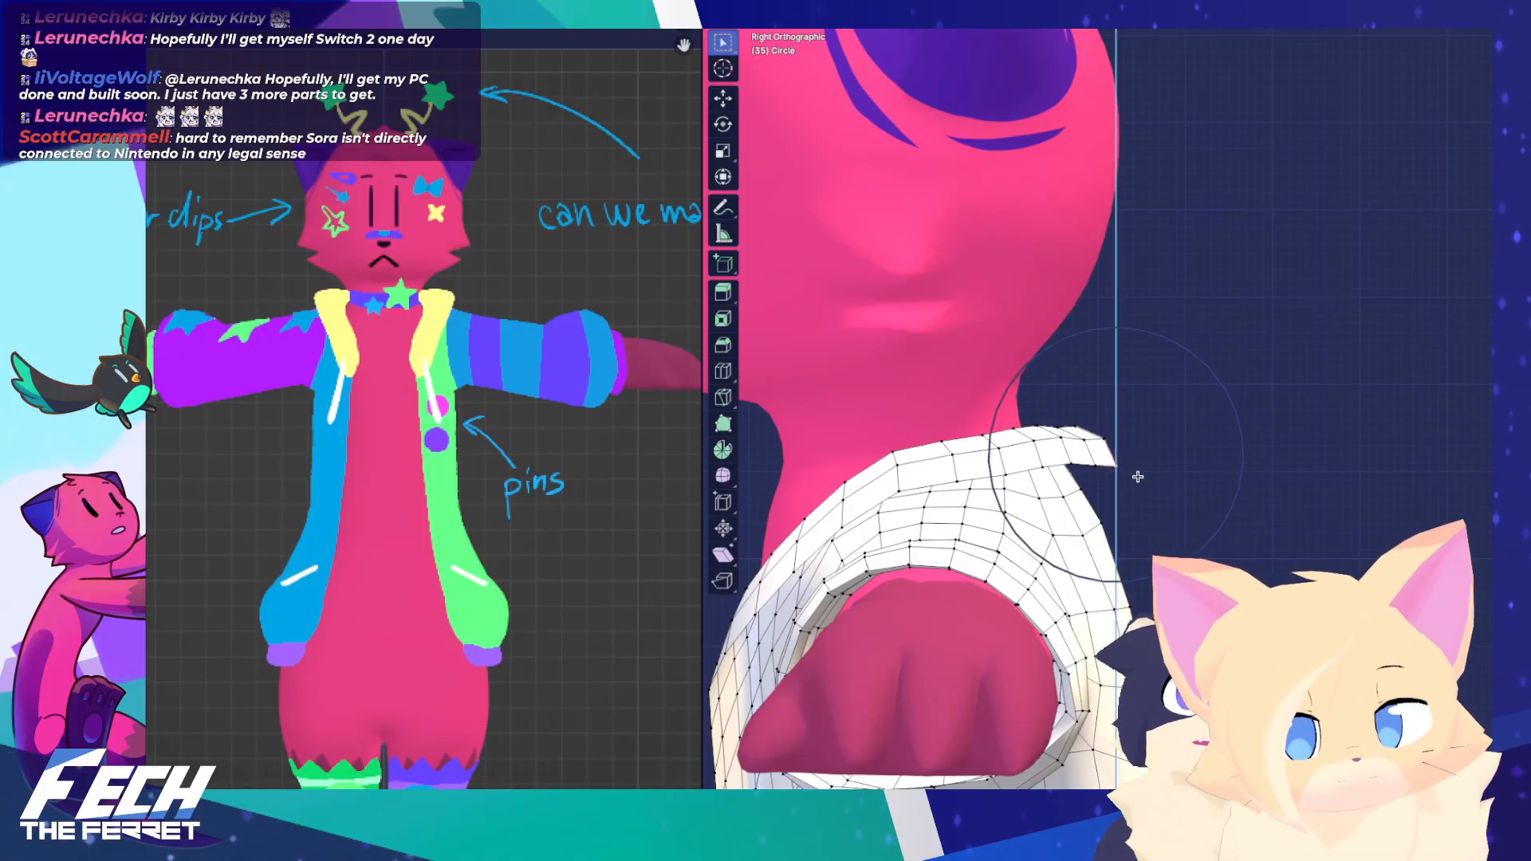
click(1133, 474)
Select the collar's lower edge across the back of the neck for extruding in side view
middle_drag(1132, 474, 897, 499)
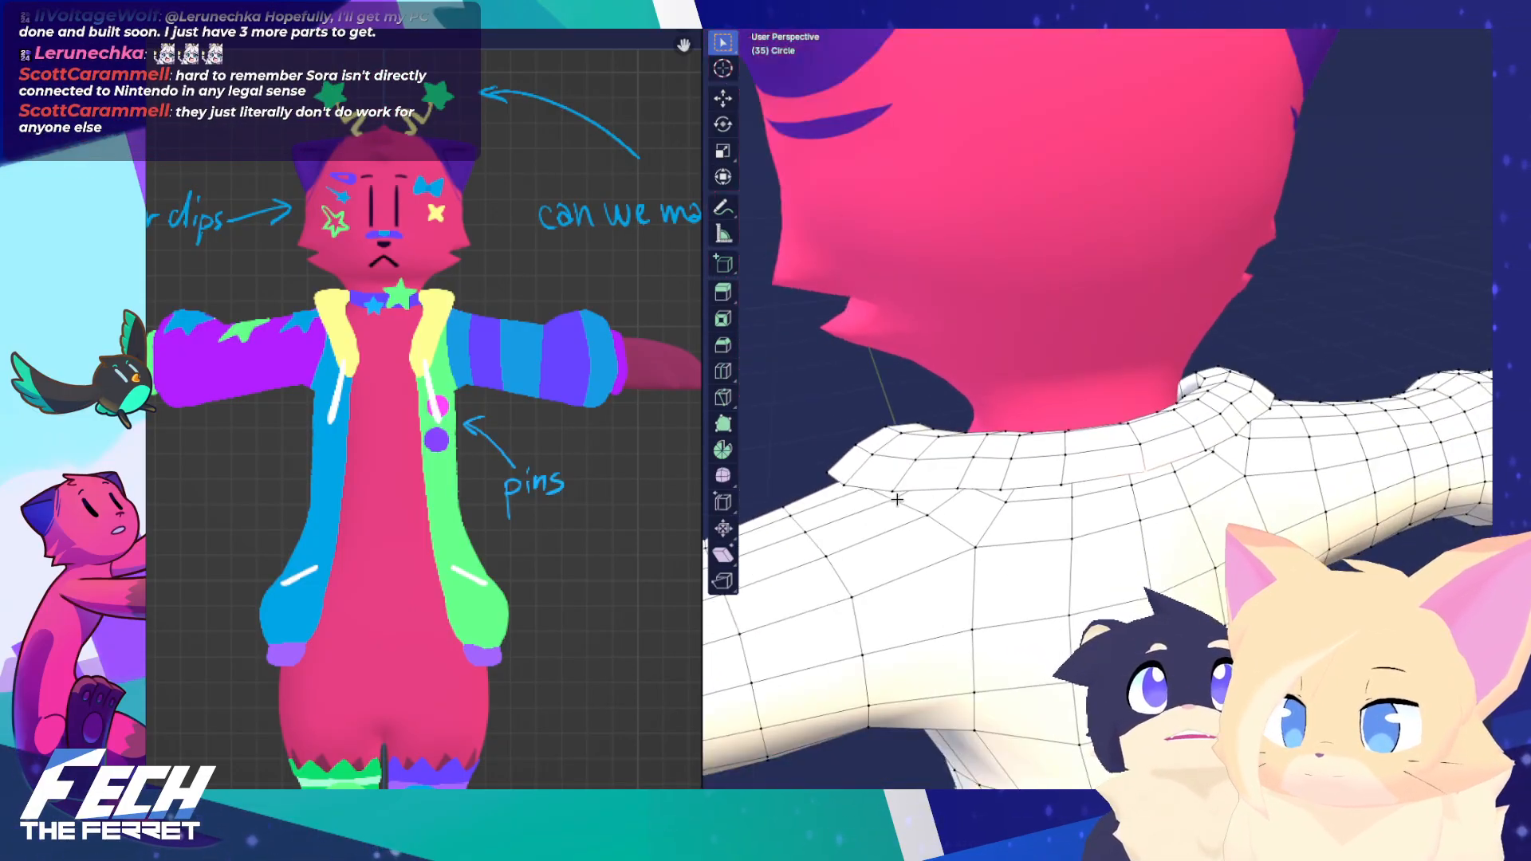
scroll(901, 494, down, 3)
key(ctrl+KP_1)
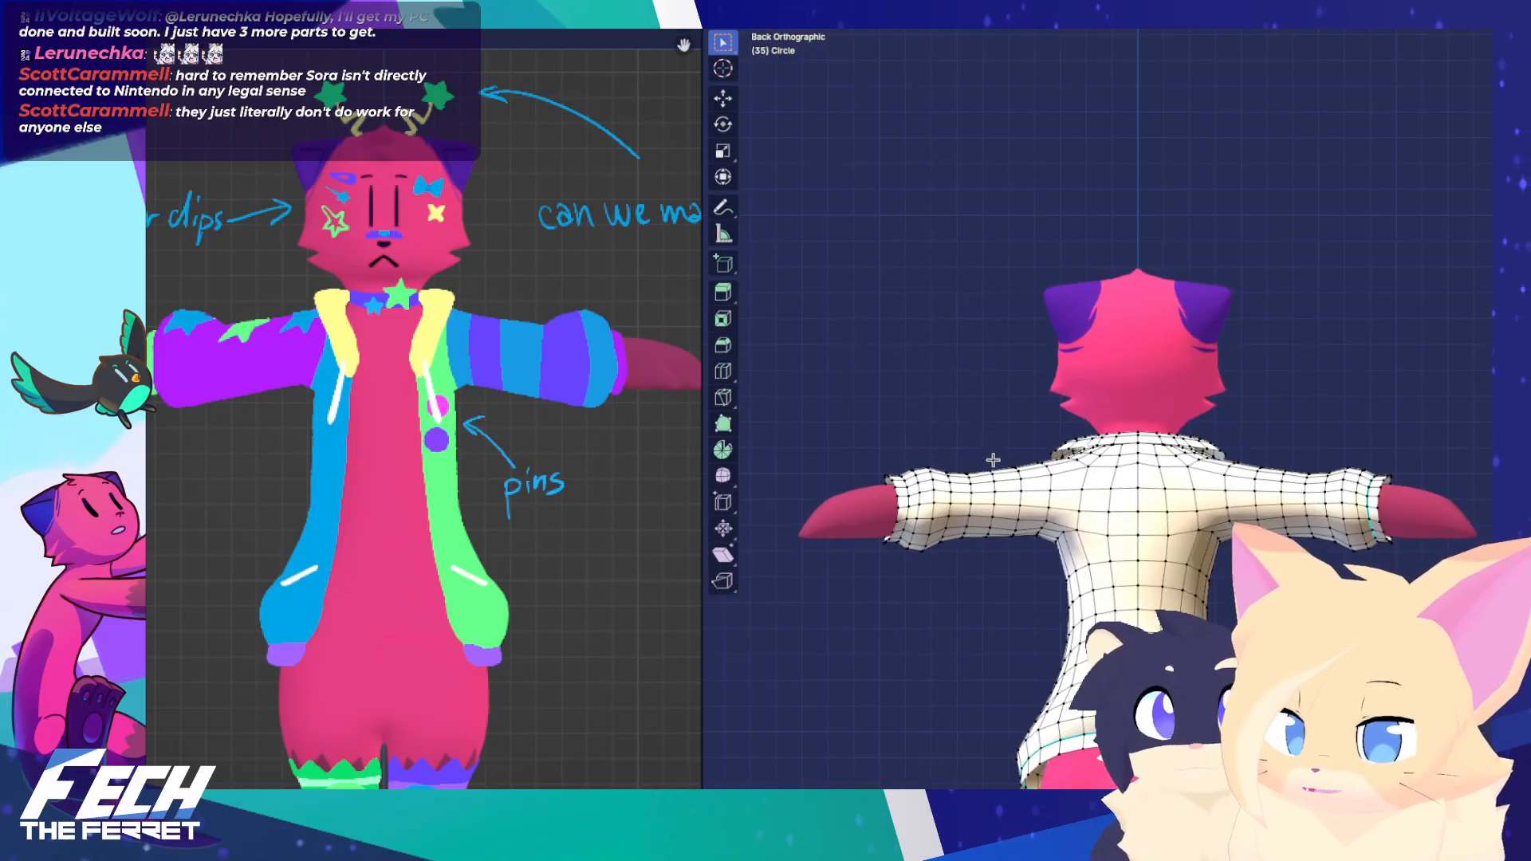
scroll(993, 460, up, 1)
scroll(1049, 424, up, 3)
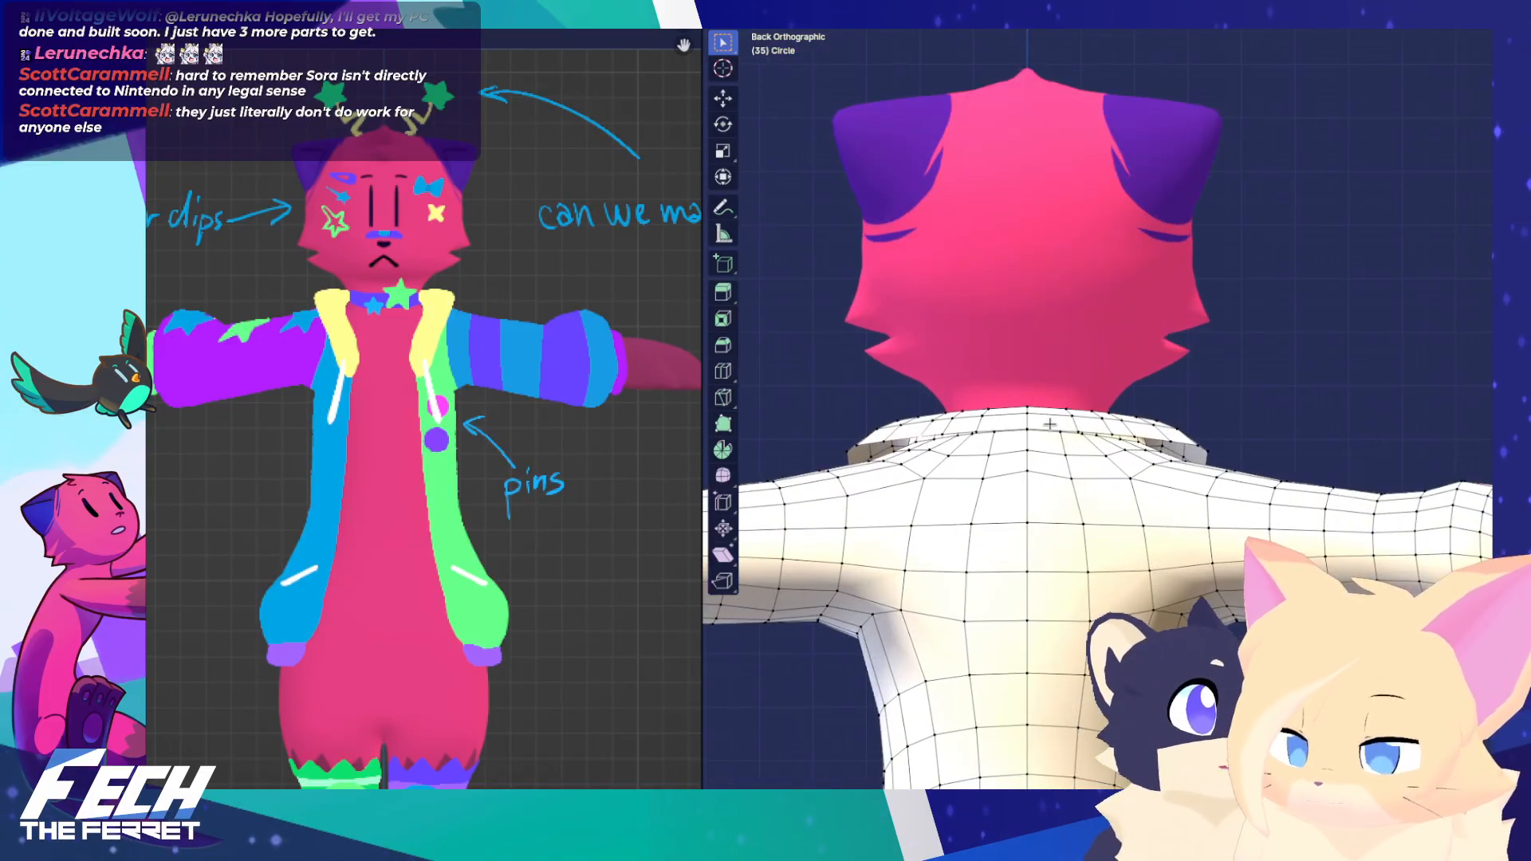
shift+middle_drag(899, 427, 906, 433)
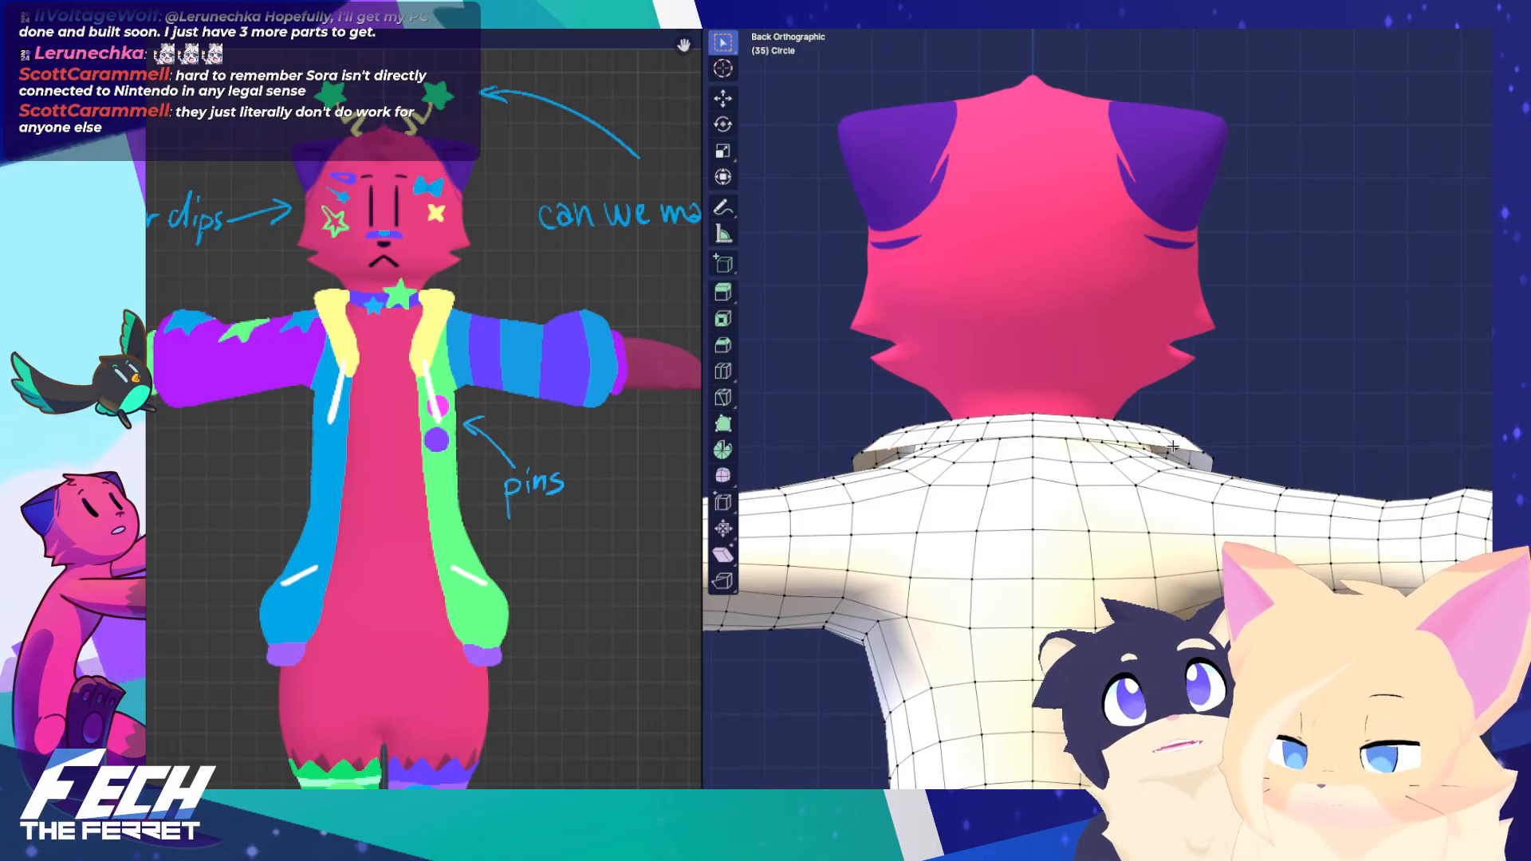
key(KP_3)
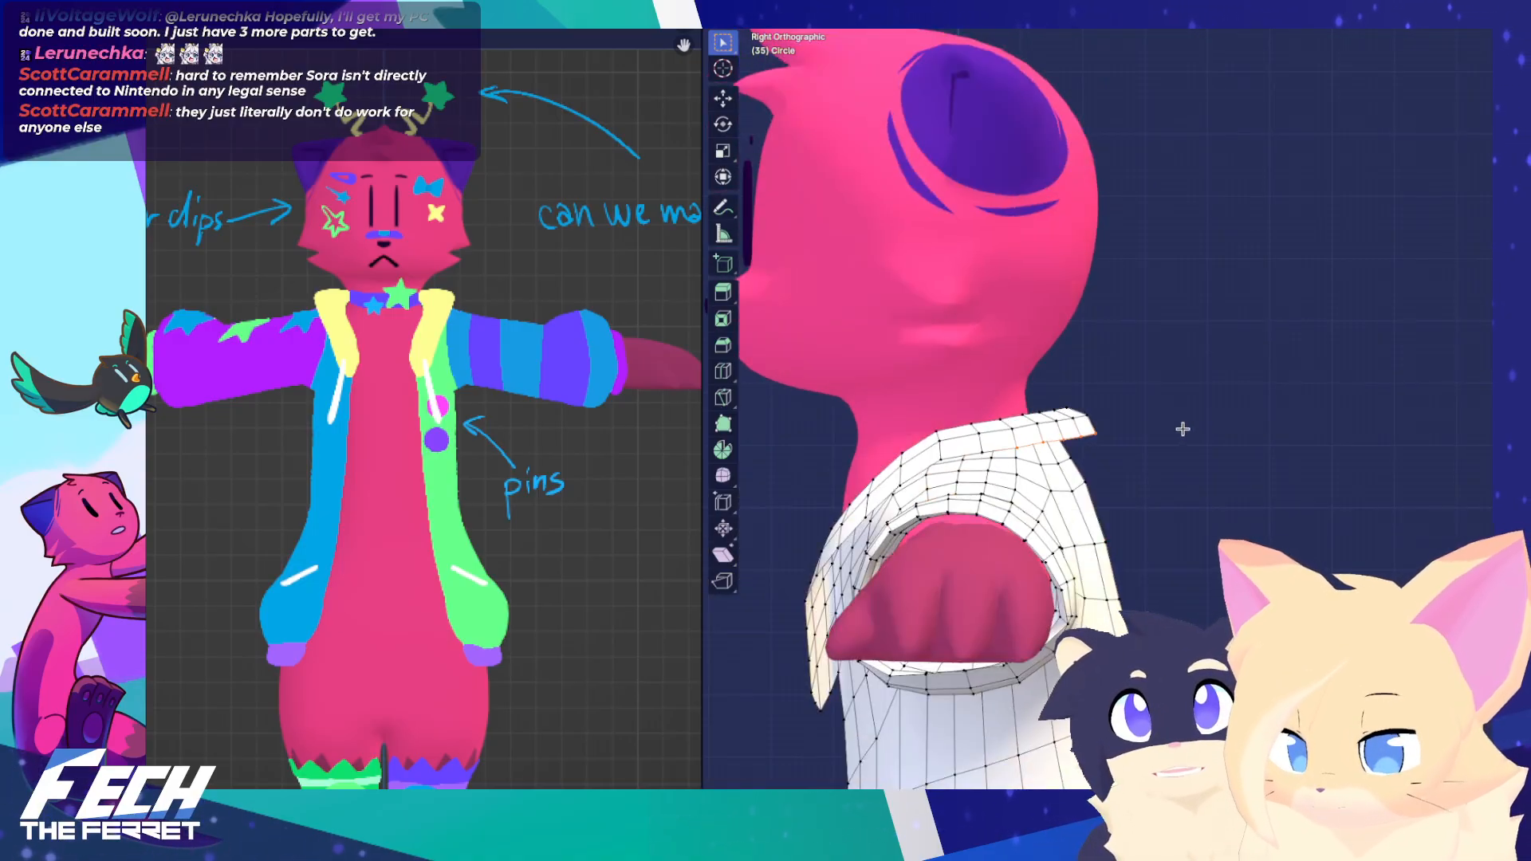
Try extruding the selected rear collar edge a short distance downward
key(e)
click(1128, 453)
key(ctrl+KP_1)
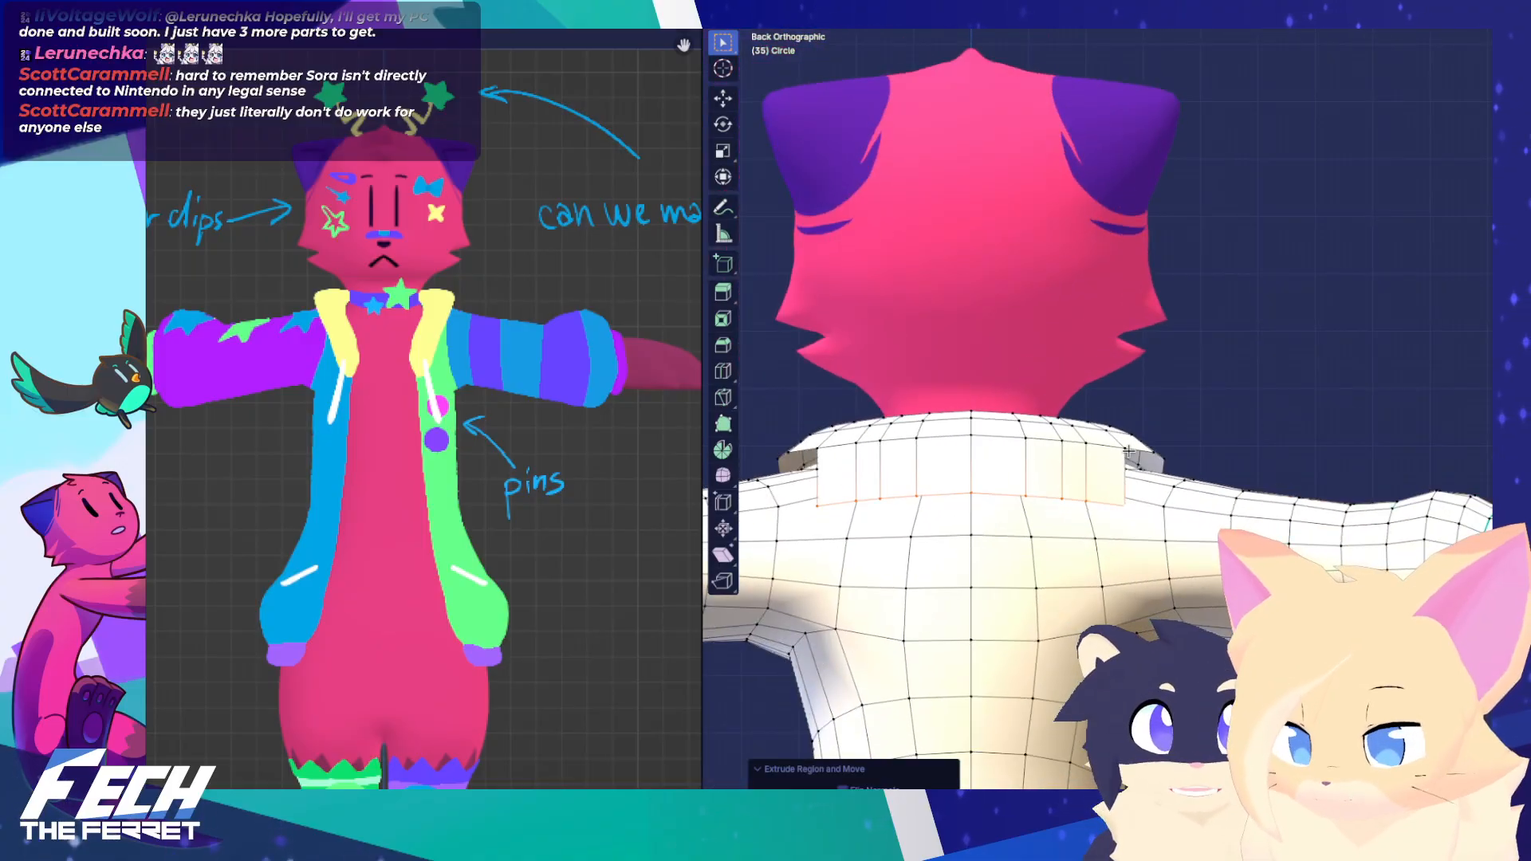
middle_drag(1075, 448, 945, 386)
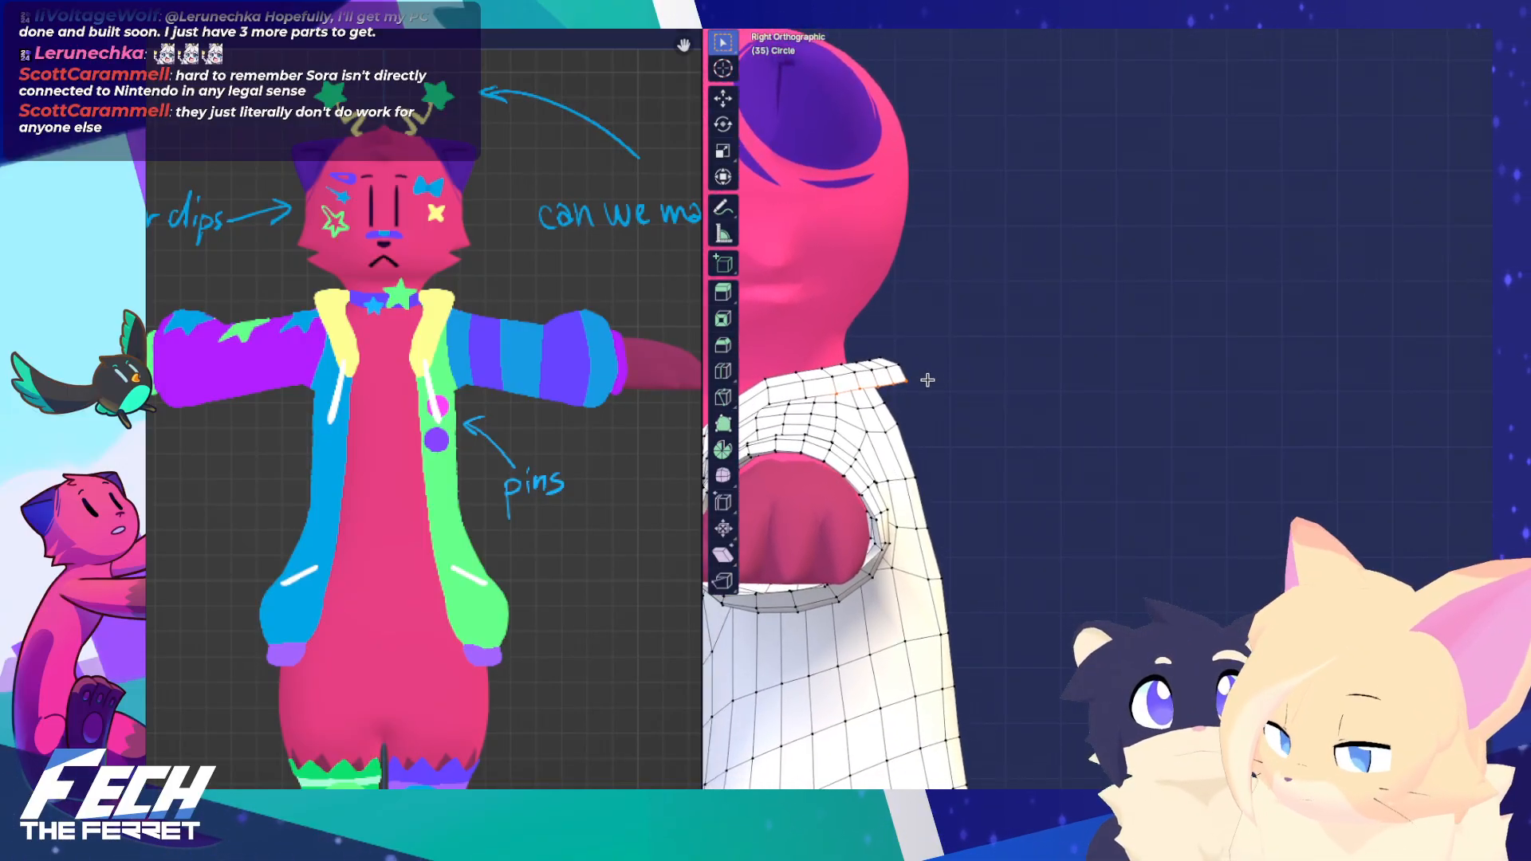
Extrude the collar's rear edge diagonally down and away from the back into a long flap, and divide it with horizontal loop cuts
key(e)
click(1061, 583)
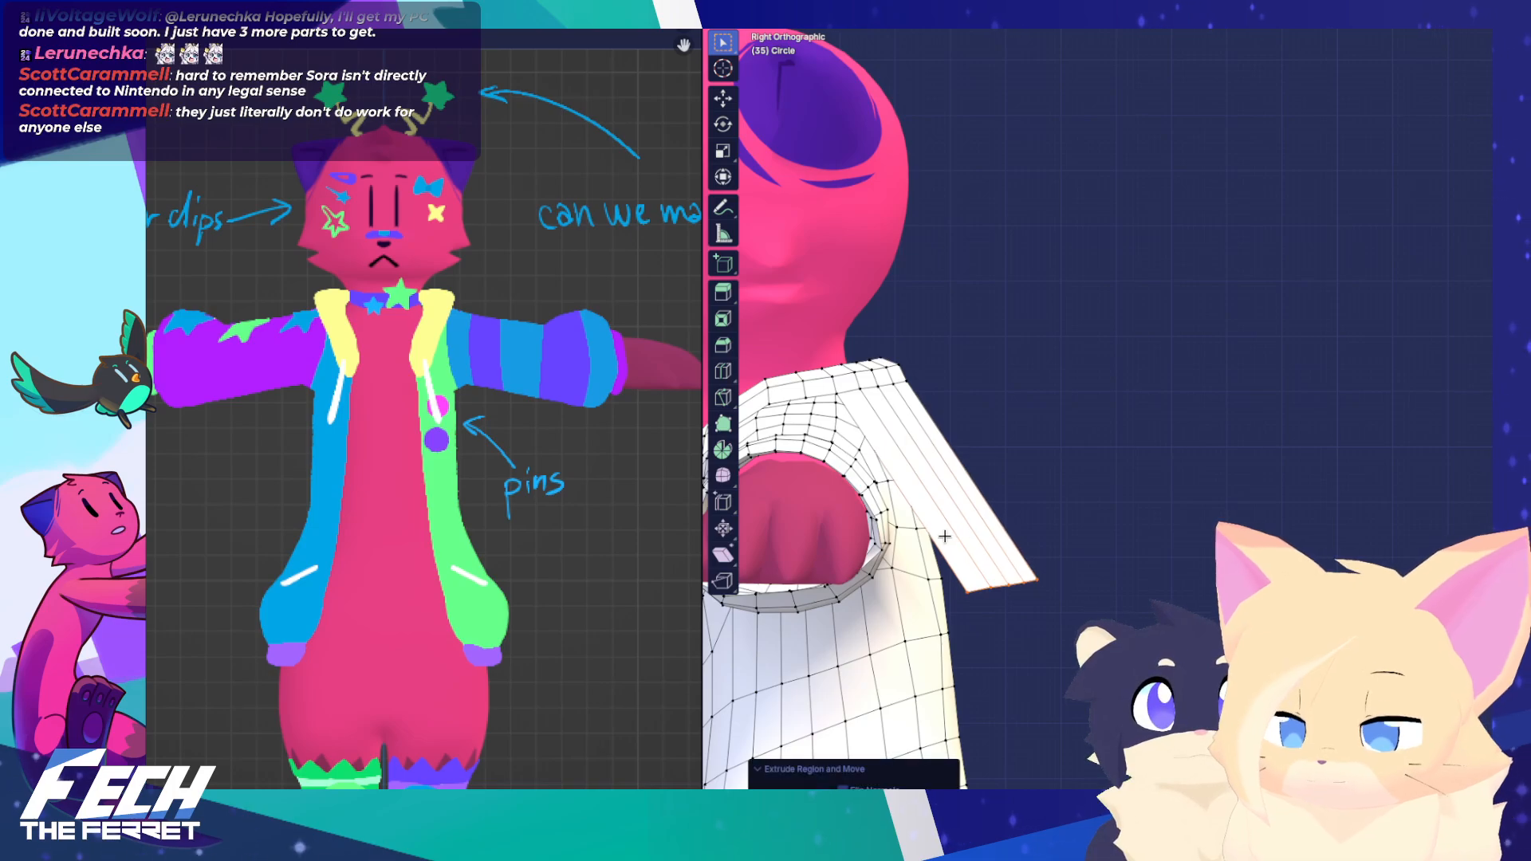
middle_drag(962, 527, 1045, 480)
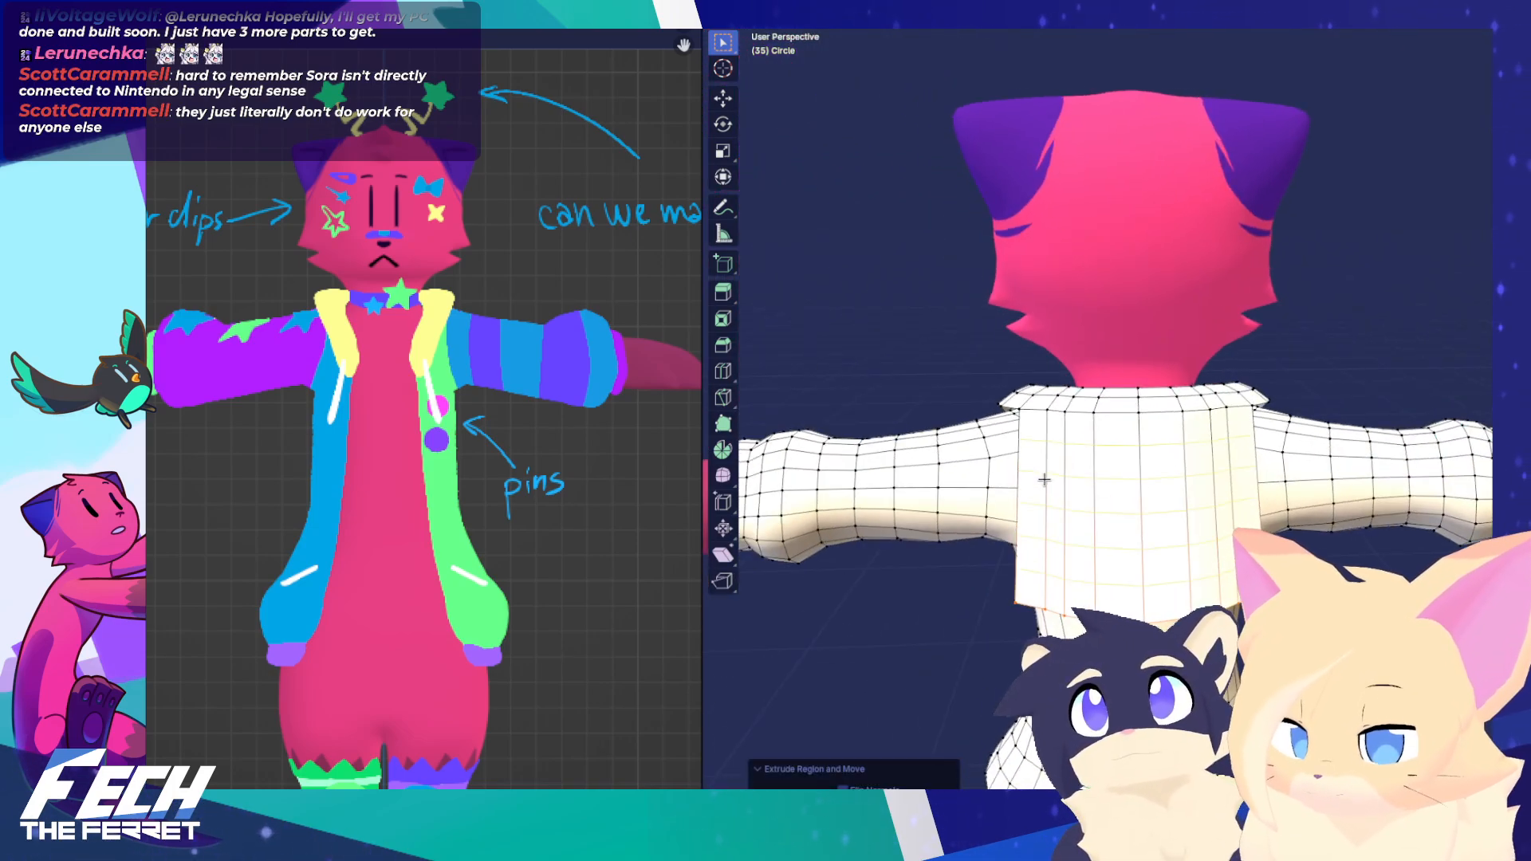
click(1044, 479)
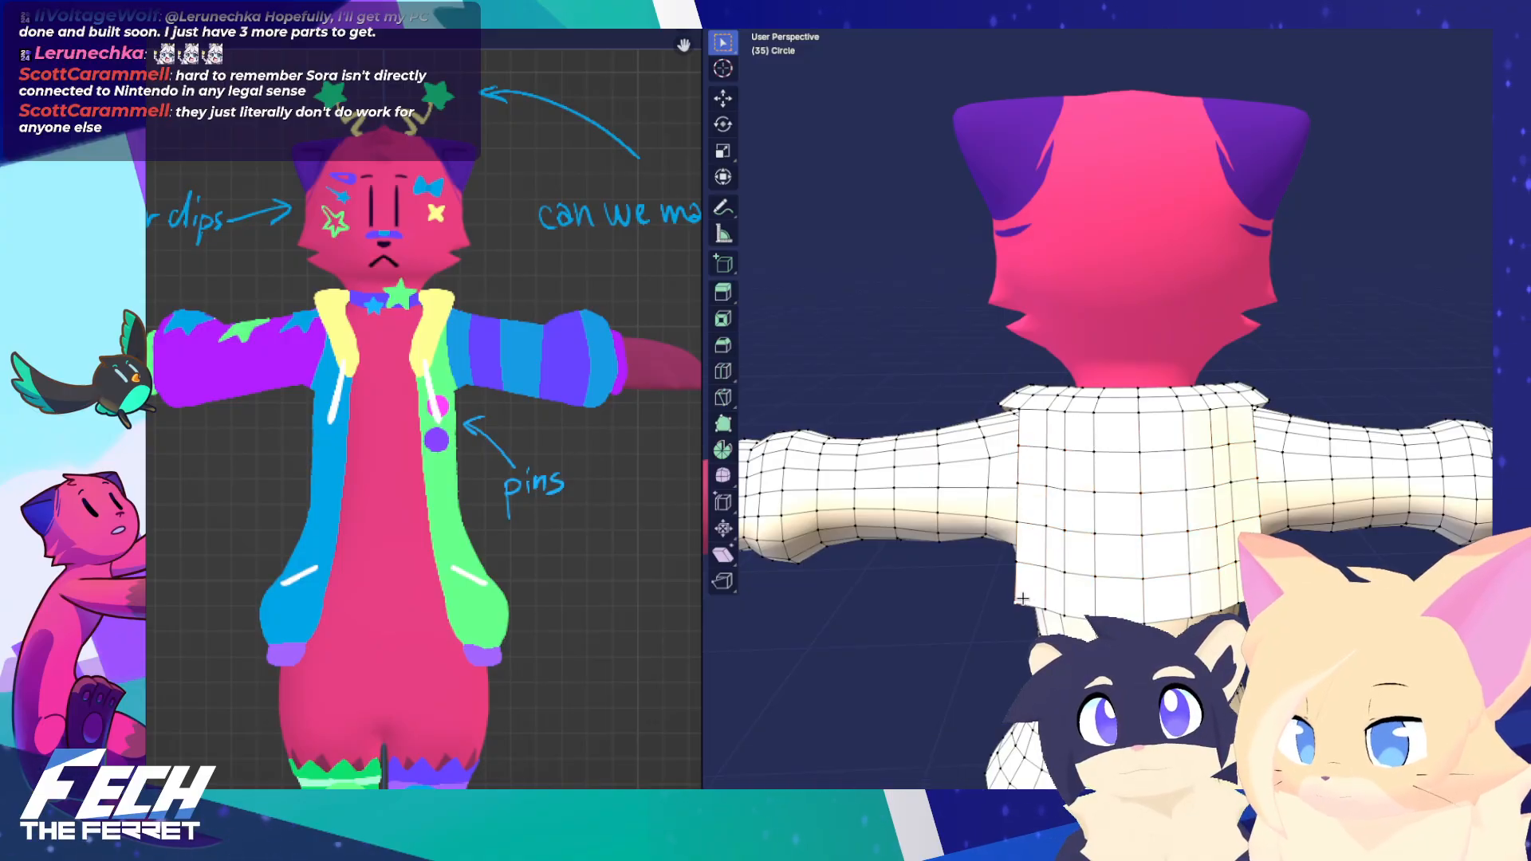
Isolate the new rear flap by selecting its linked faces and hiding the rest of the jacket
key(ctrl+Tab)
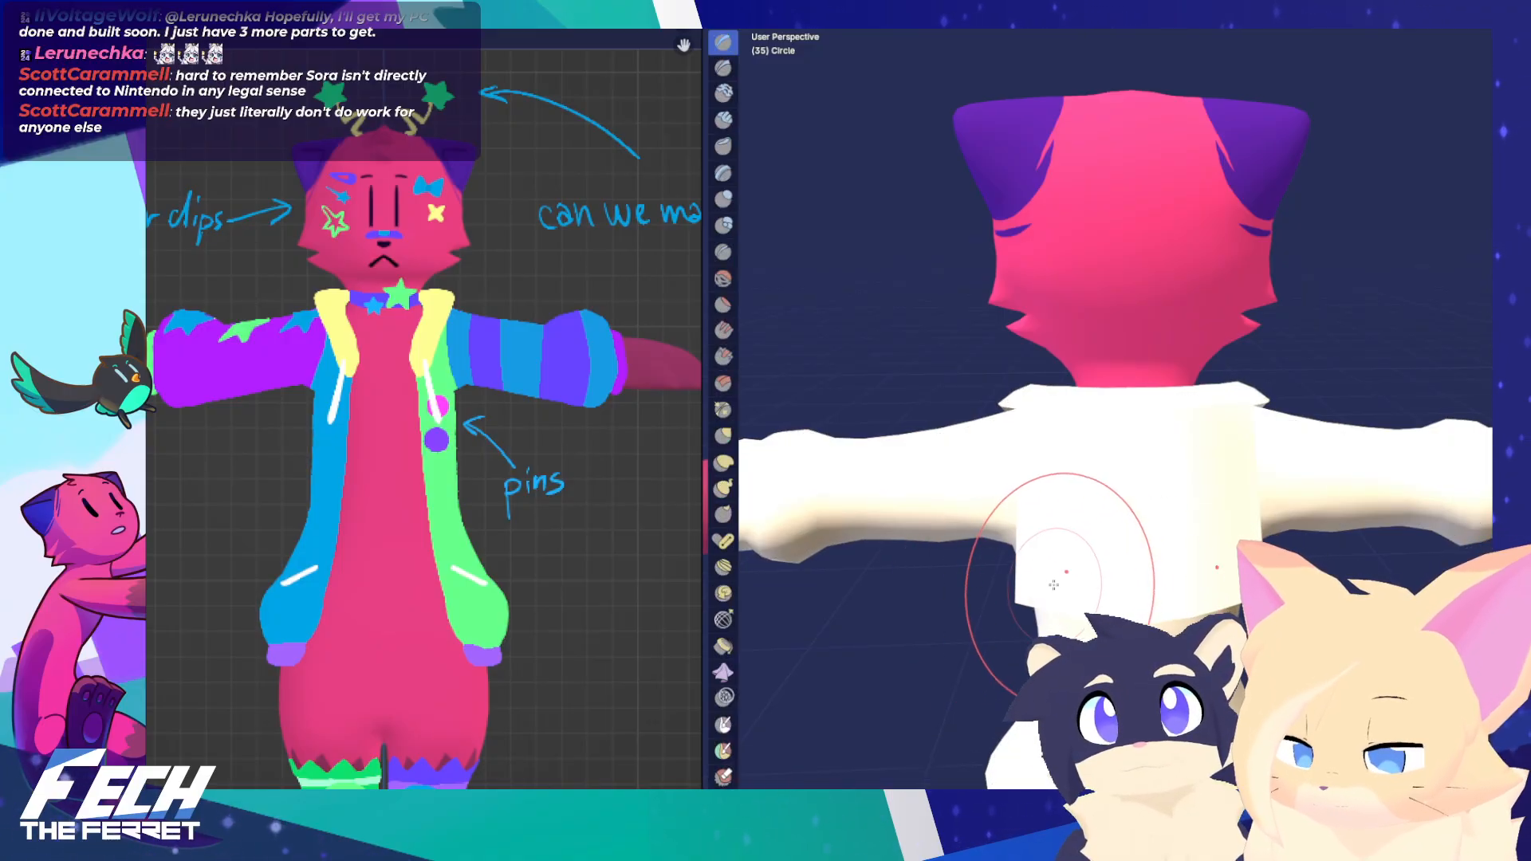
key(Tab)
middle_drag(1011, 573, 1177, 563)
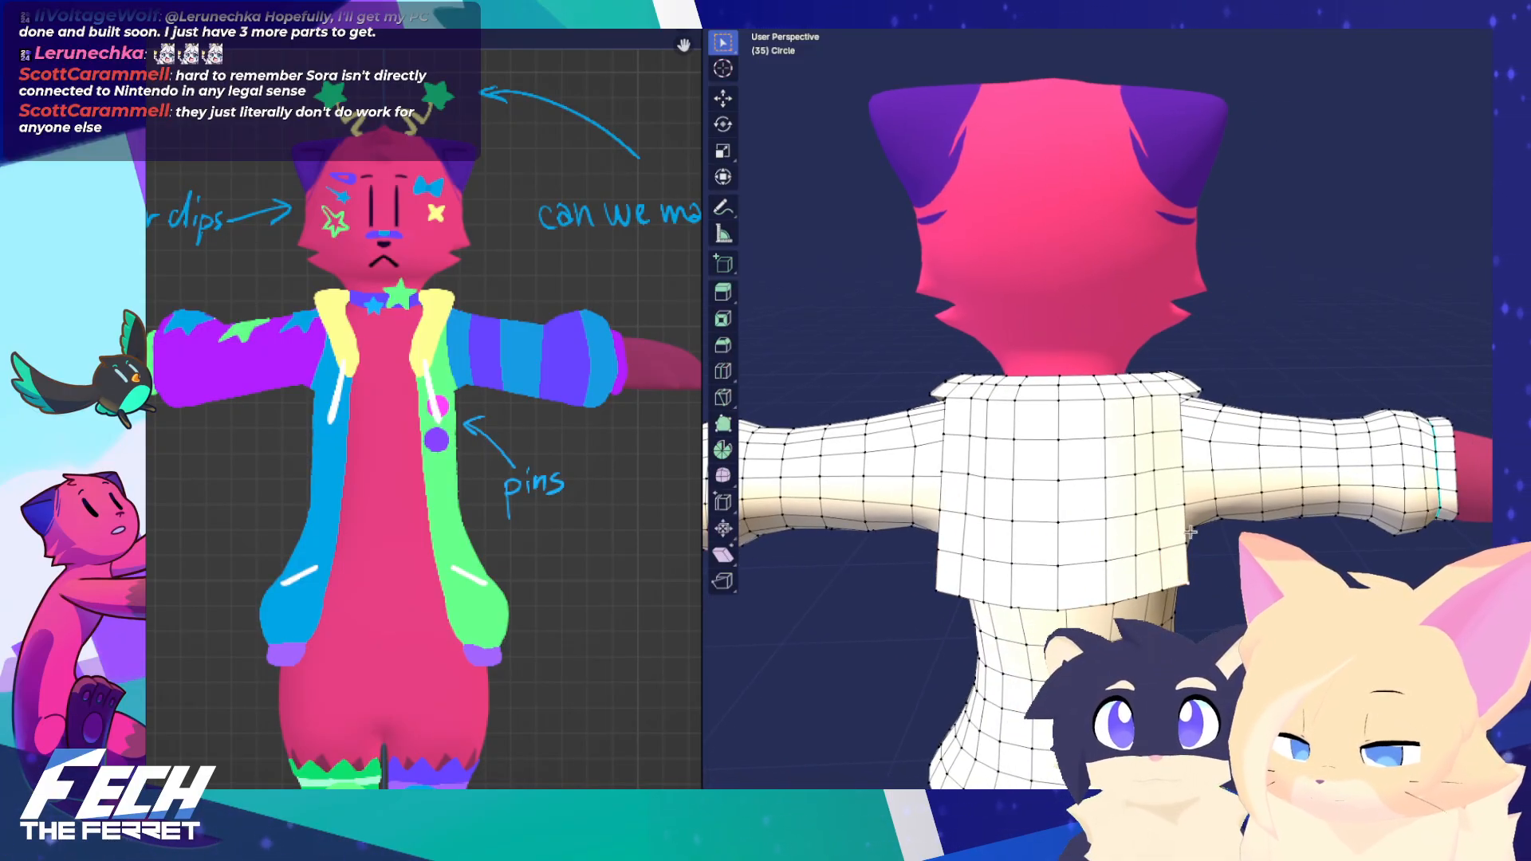
key(2)
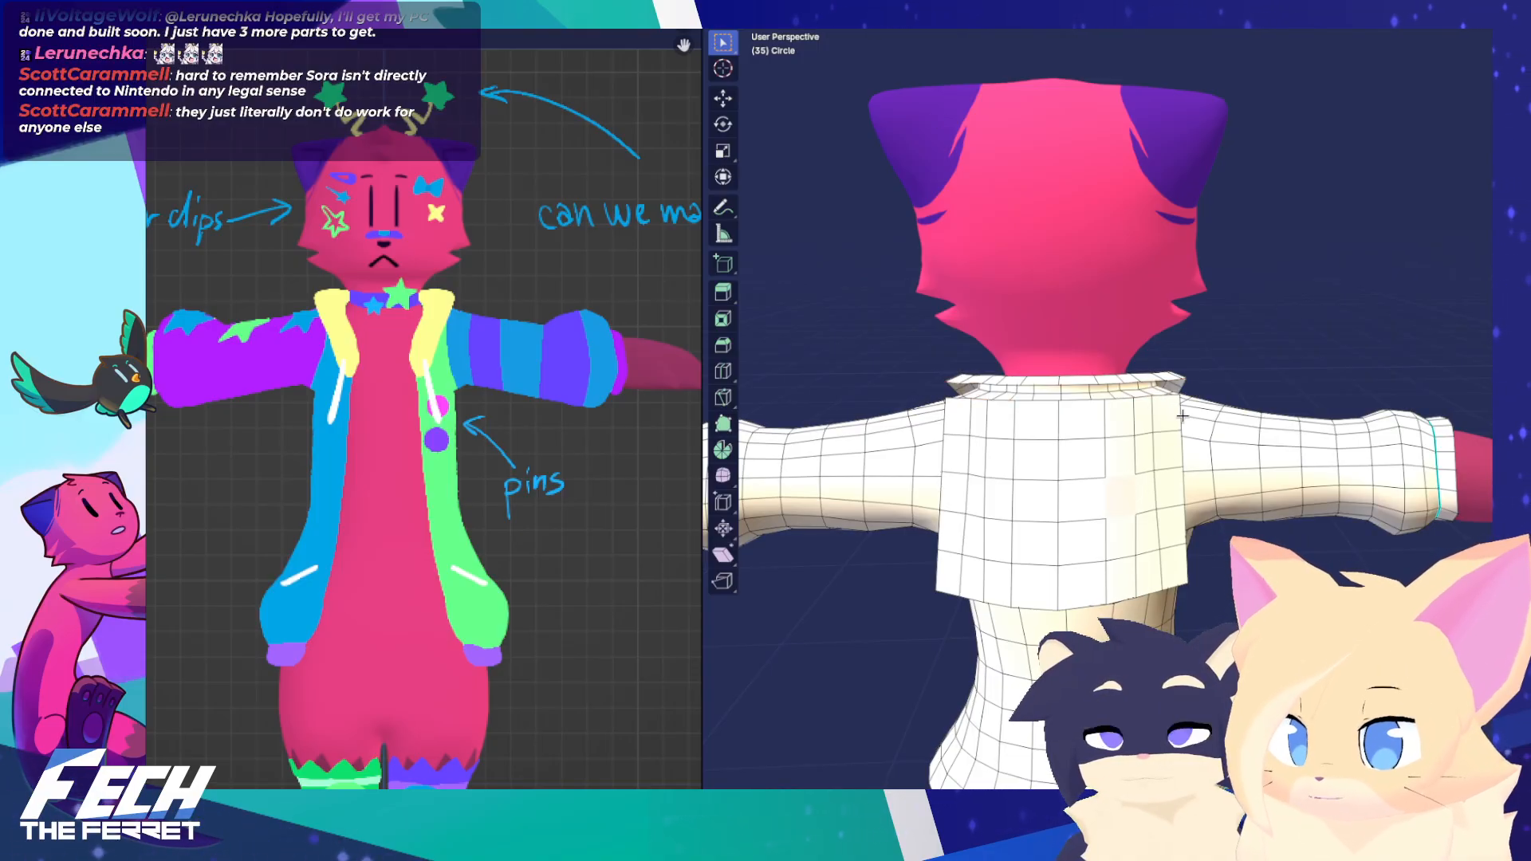
key(l)
key(shift+h)
Try rounding the rear flap's lower corners in Sculpt Mode and with a proportional move in Edit Mode
key(ctrl+Tab)
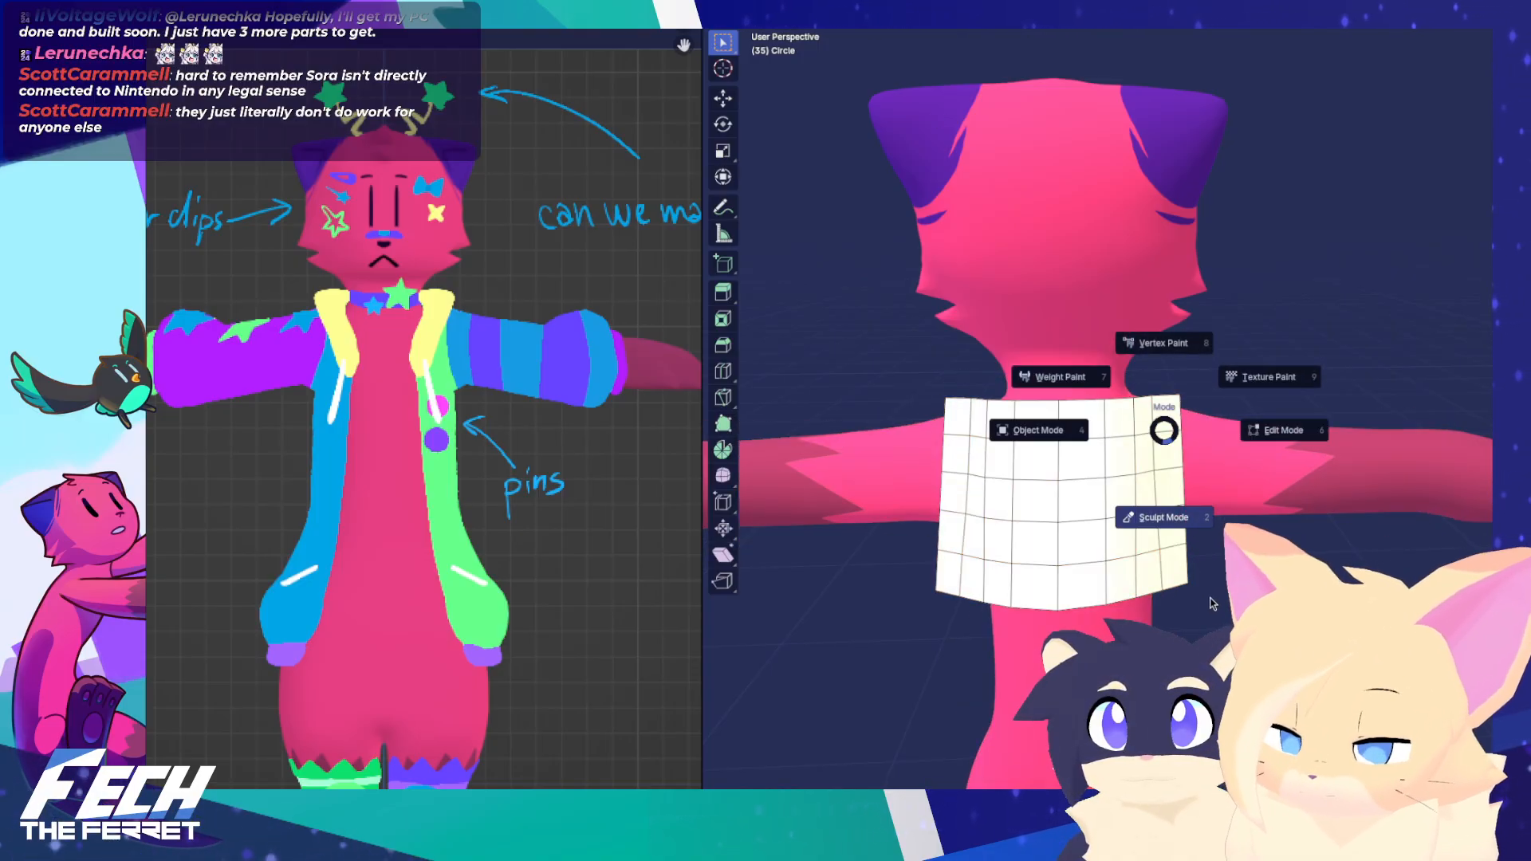
click(1130, 568)
mouse_move(1130, 568)
shift+mouse_down()
mouse_move(1160, 592)
mouse_move(1140, 584)
shift+mouse_up()
key(ctrl+Tab)
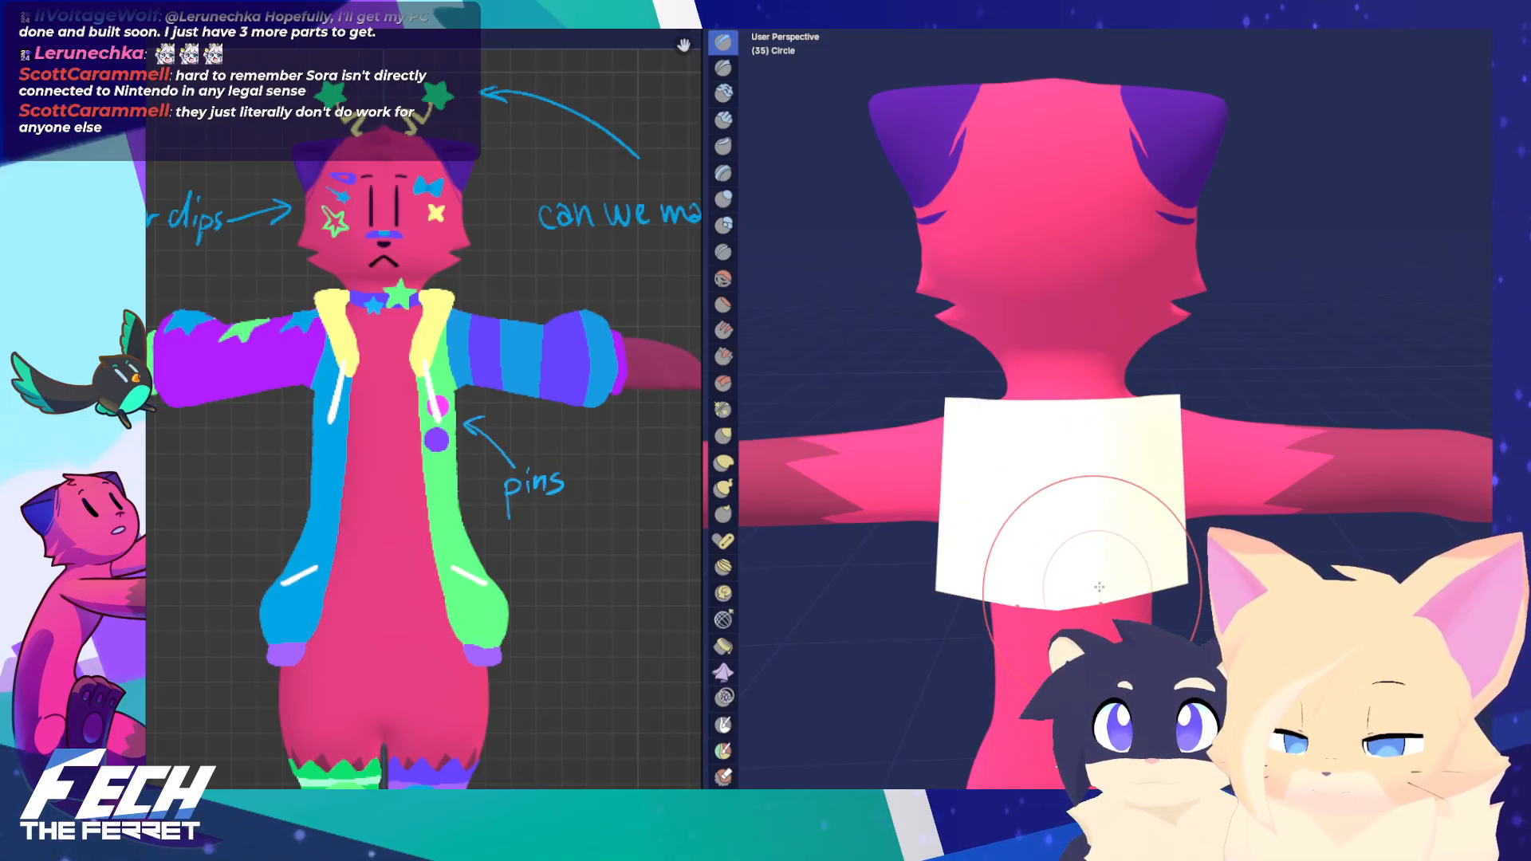
click(1188, 587)
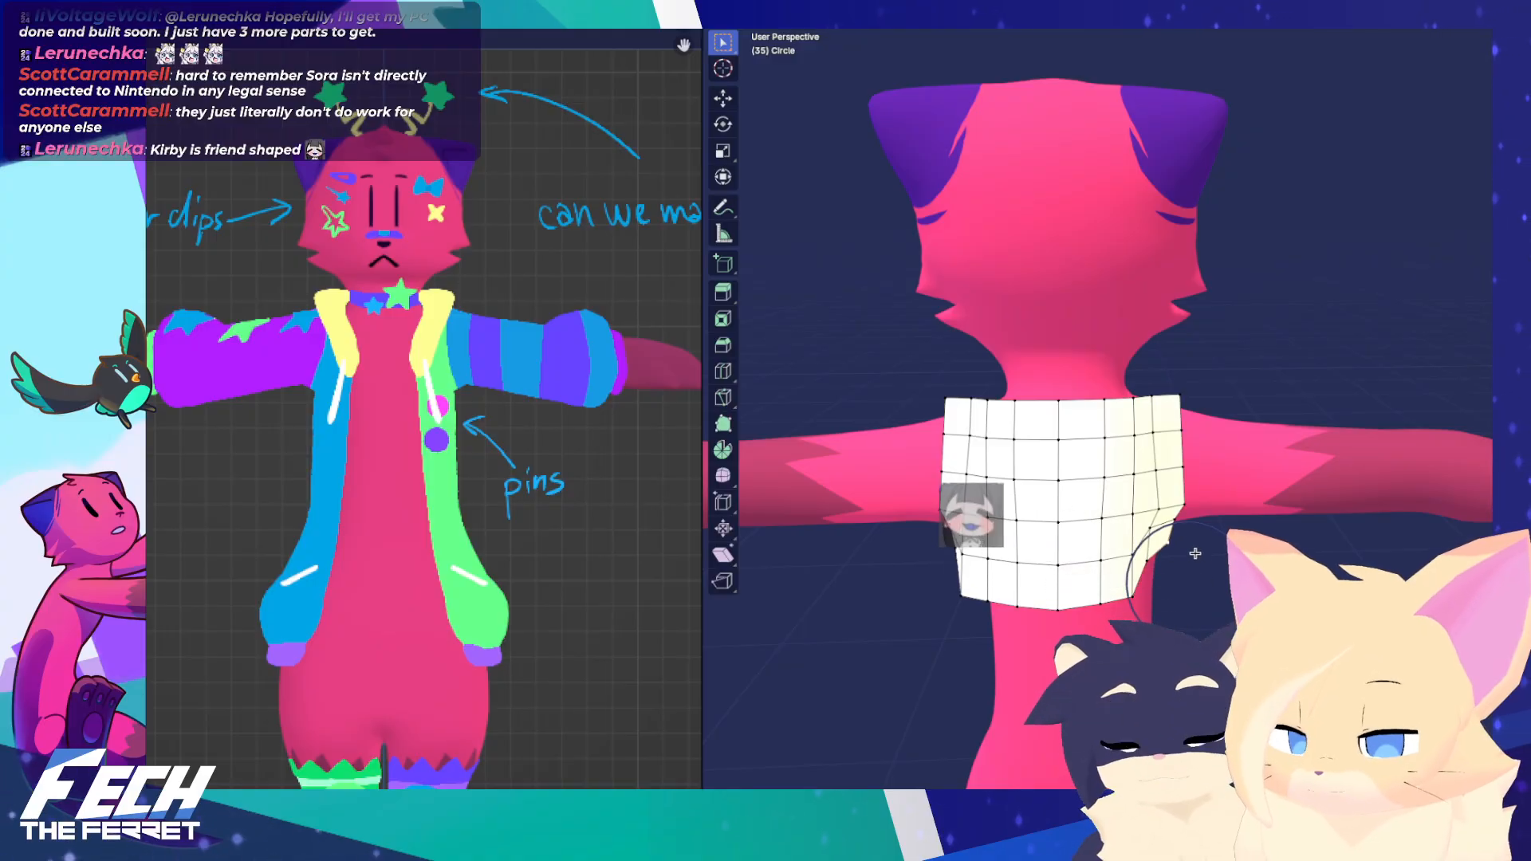
Select the whole rear flap in back view and make its mesh symmetrical across the centre line
key(a)
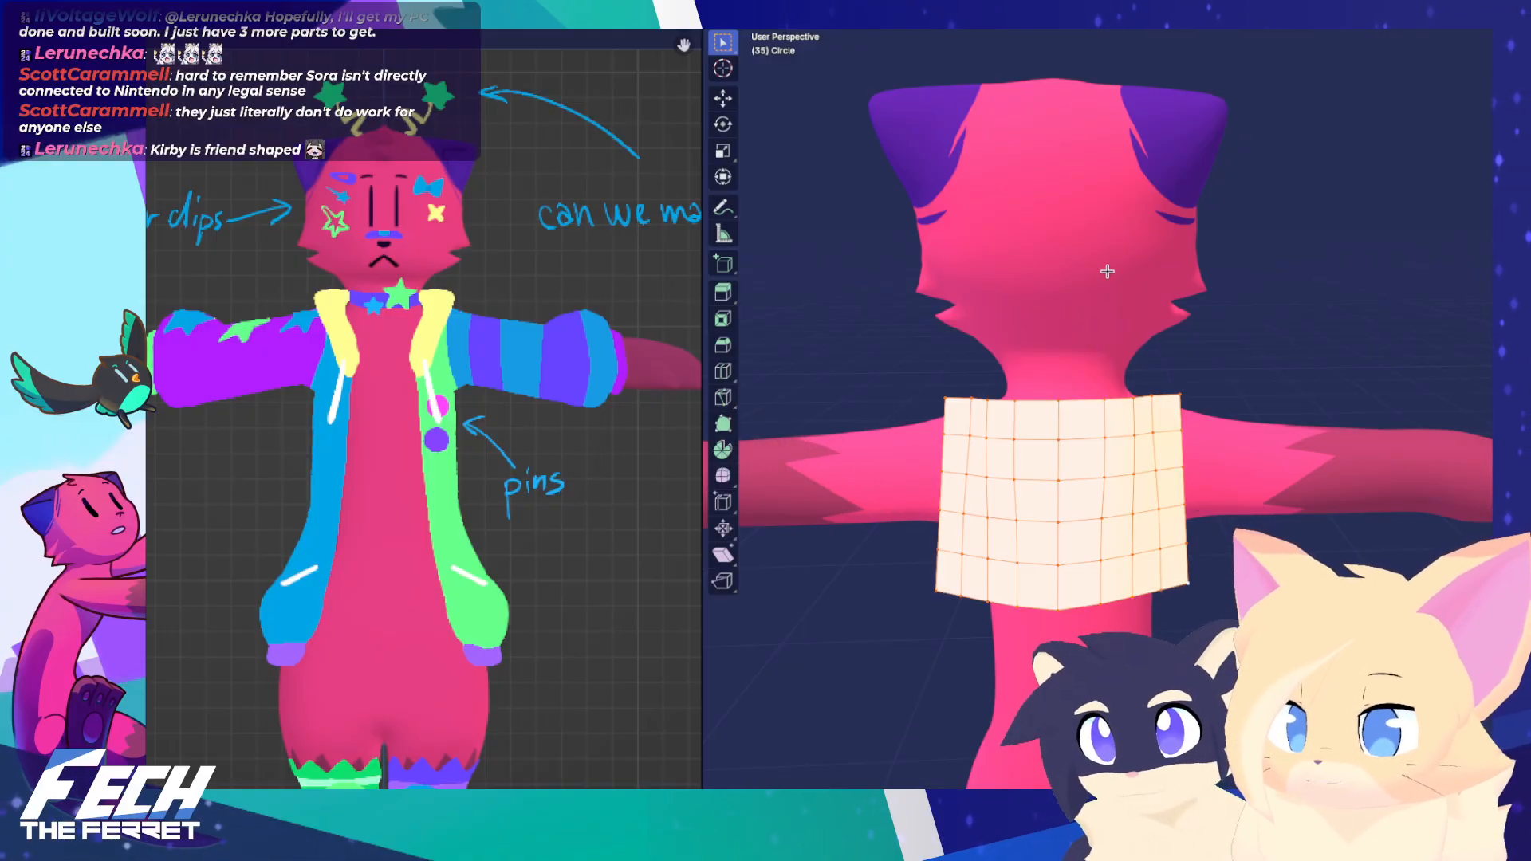
key(ctrl+KP_1)
key(ctrl+e)
key(ctrl+v)
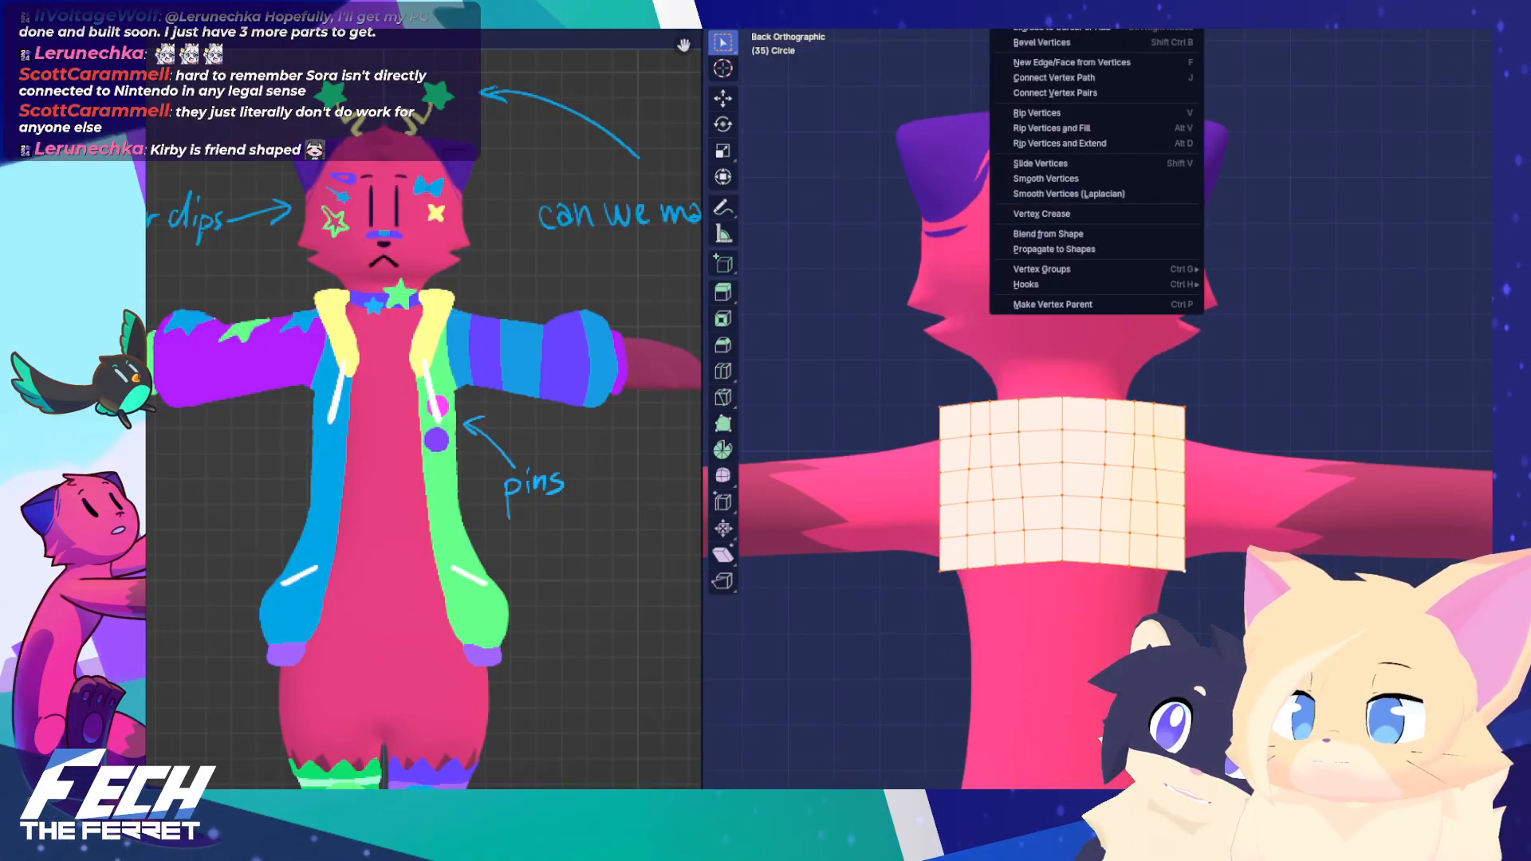
key(ctrl+e)
key(ctrl+e)
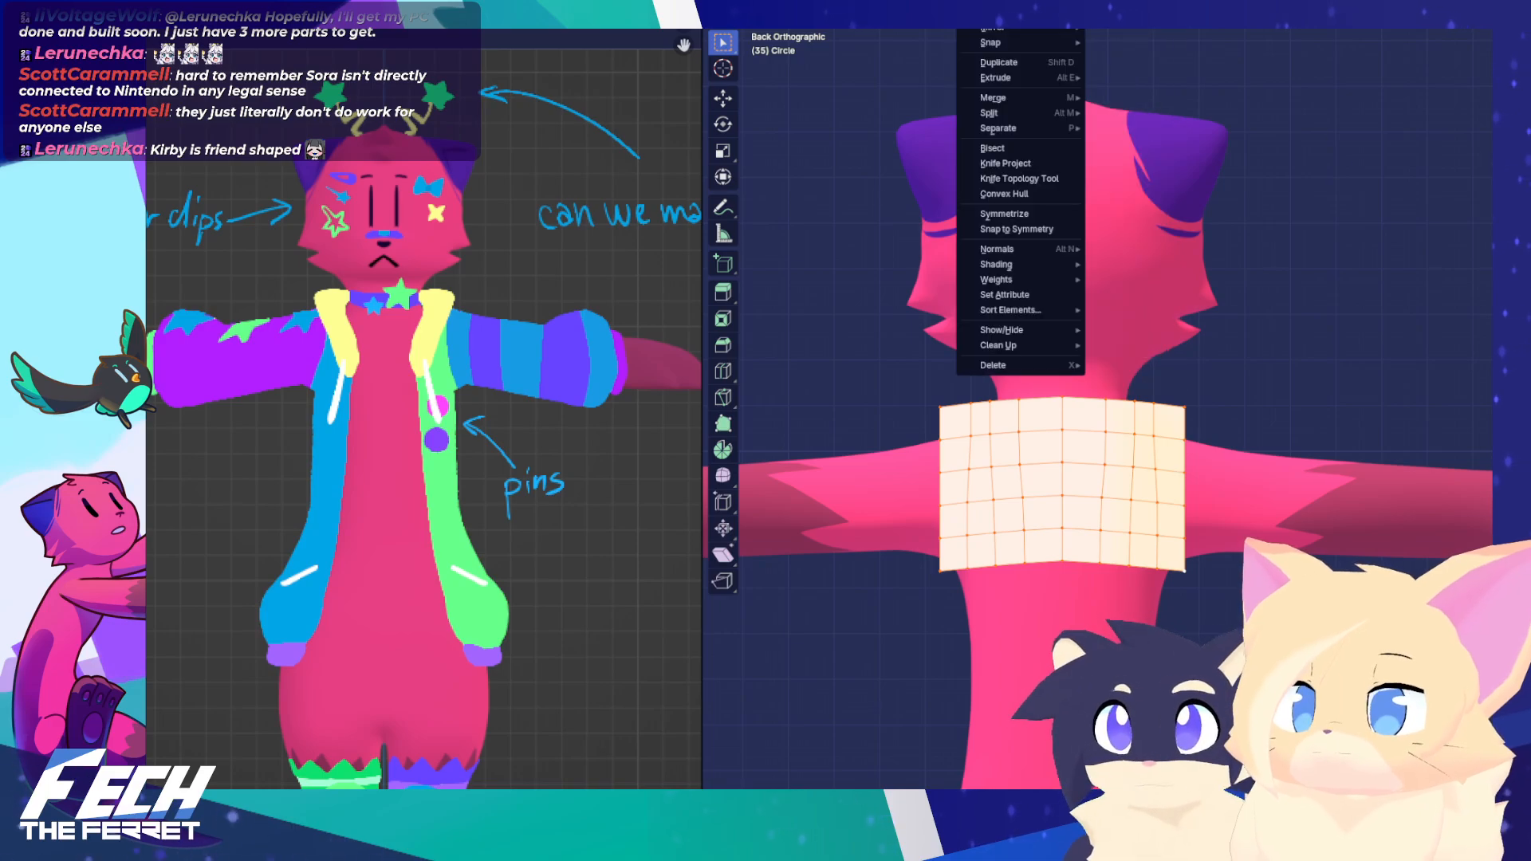
key(alt+a)
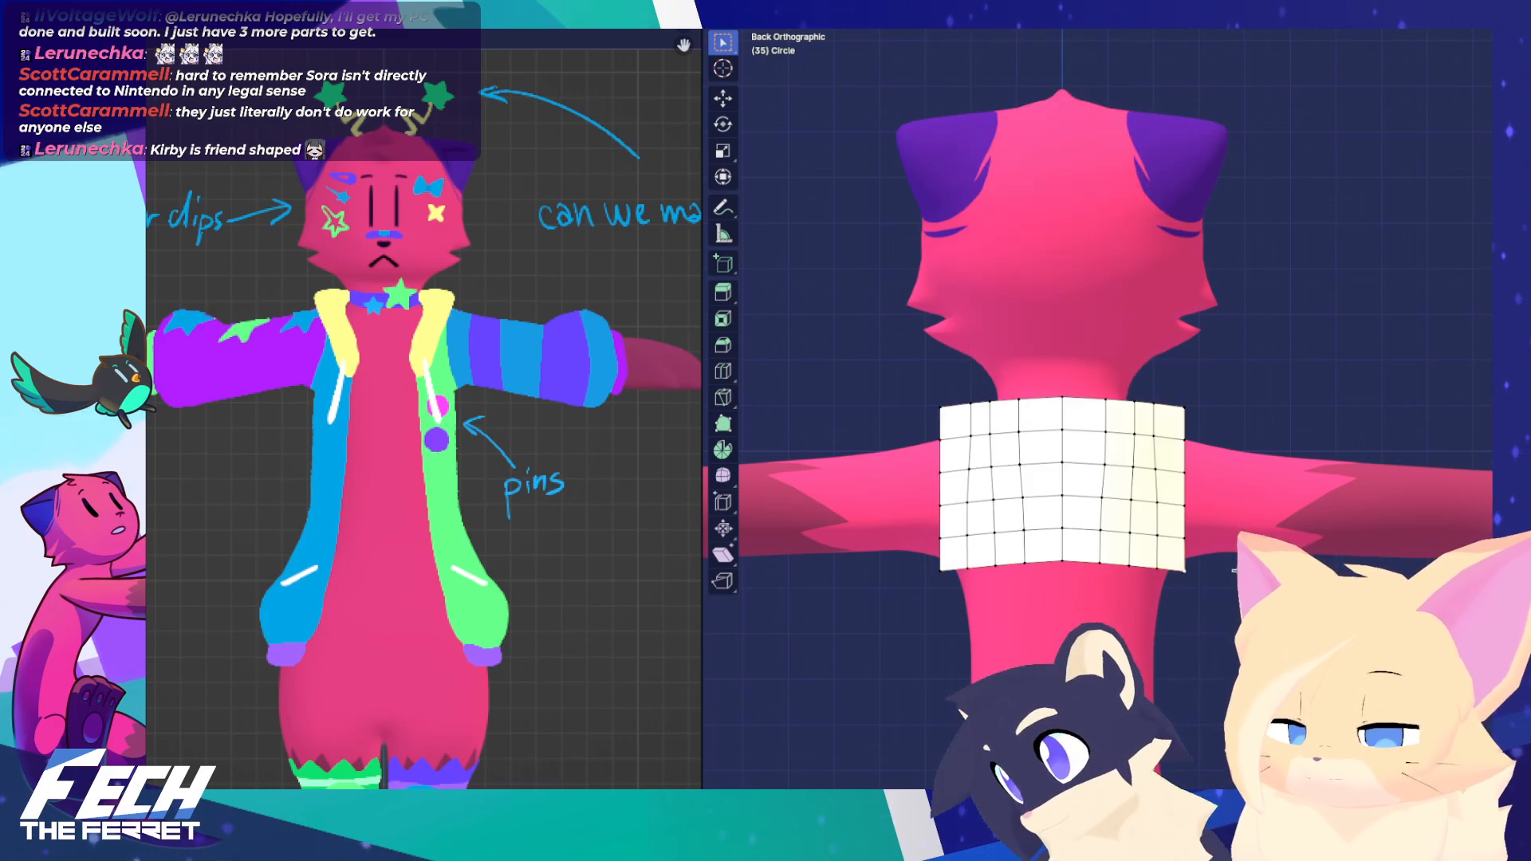
Try pulling the flap's lower corners up and inward with proportional editing
key(g)
scroll(1233, 536, up, 8)
scroll(1233, 532, down, 5)
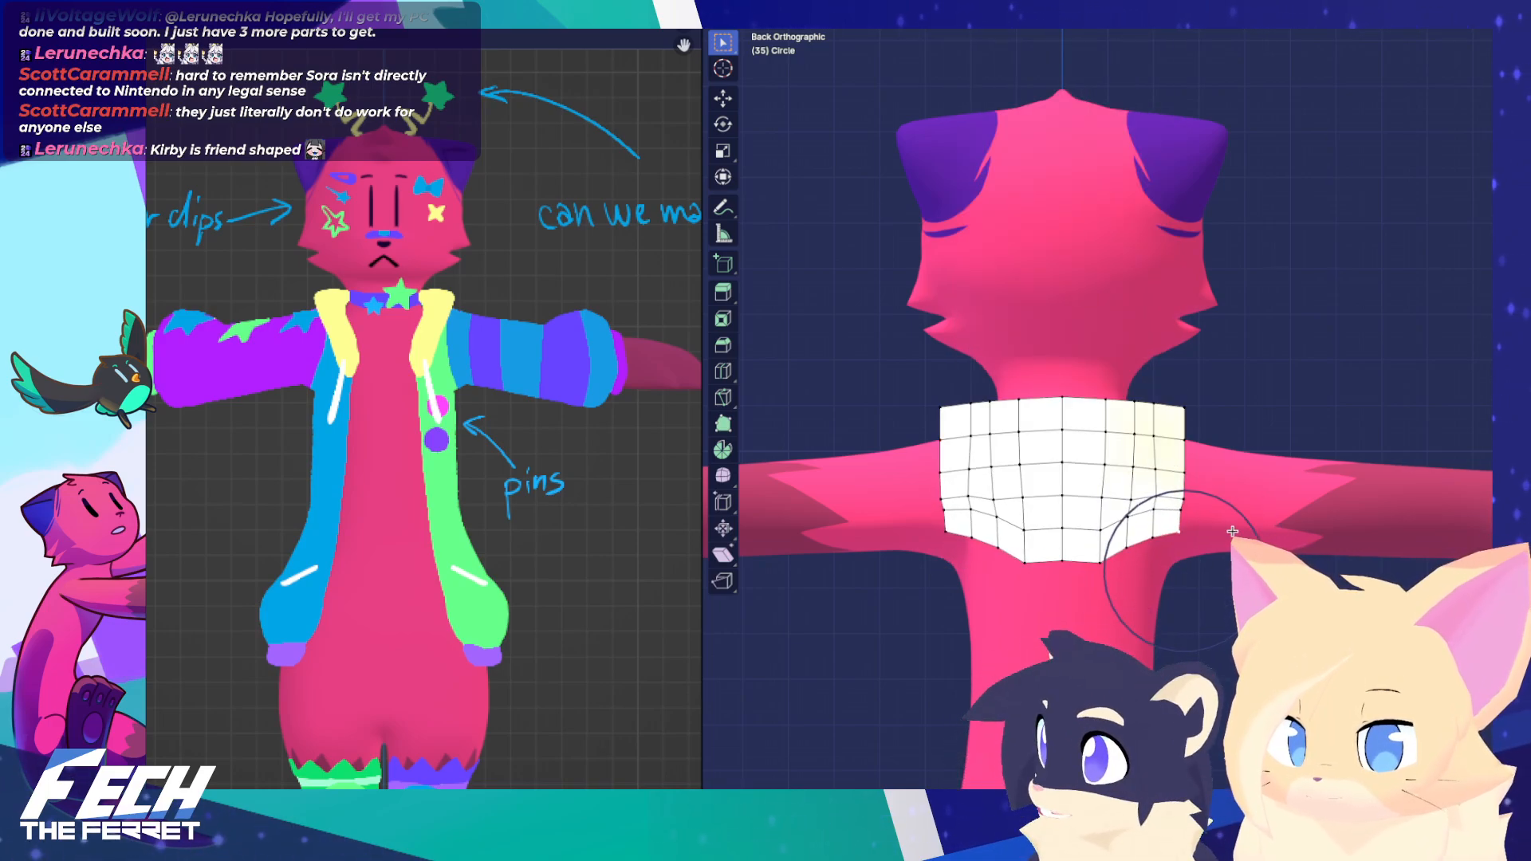
click(1215, 515)
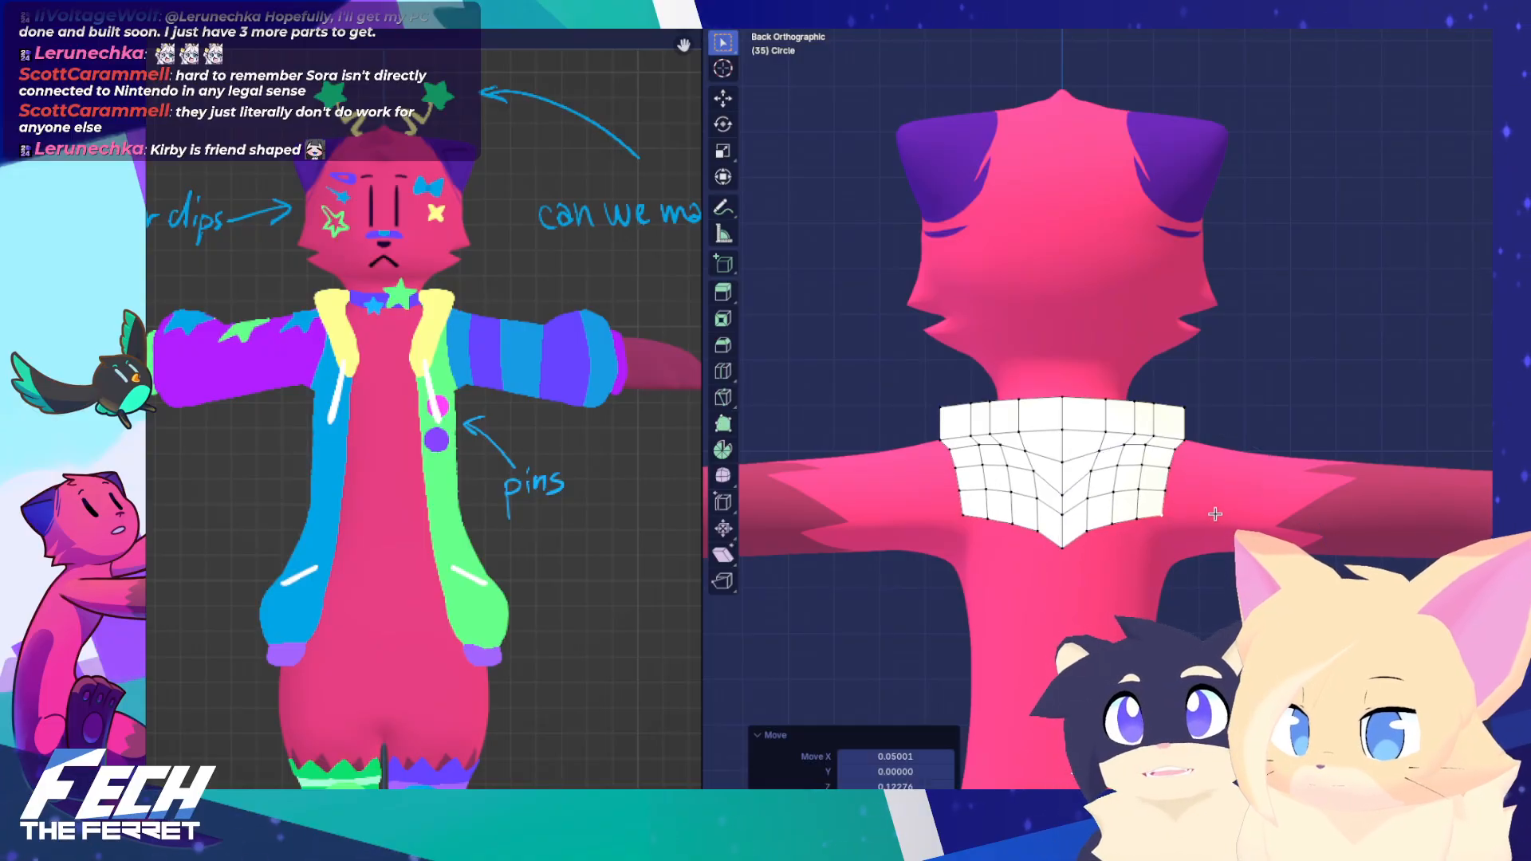
key(ctrl+z)
Round off the flap's lower corners symmetrically and smooth its mesh in Sculpt Mode before returning to Edit Mode
key(g)
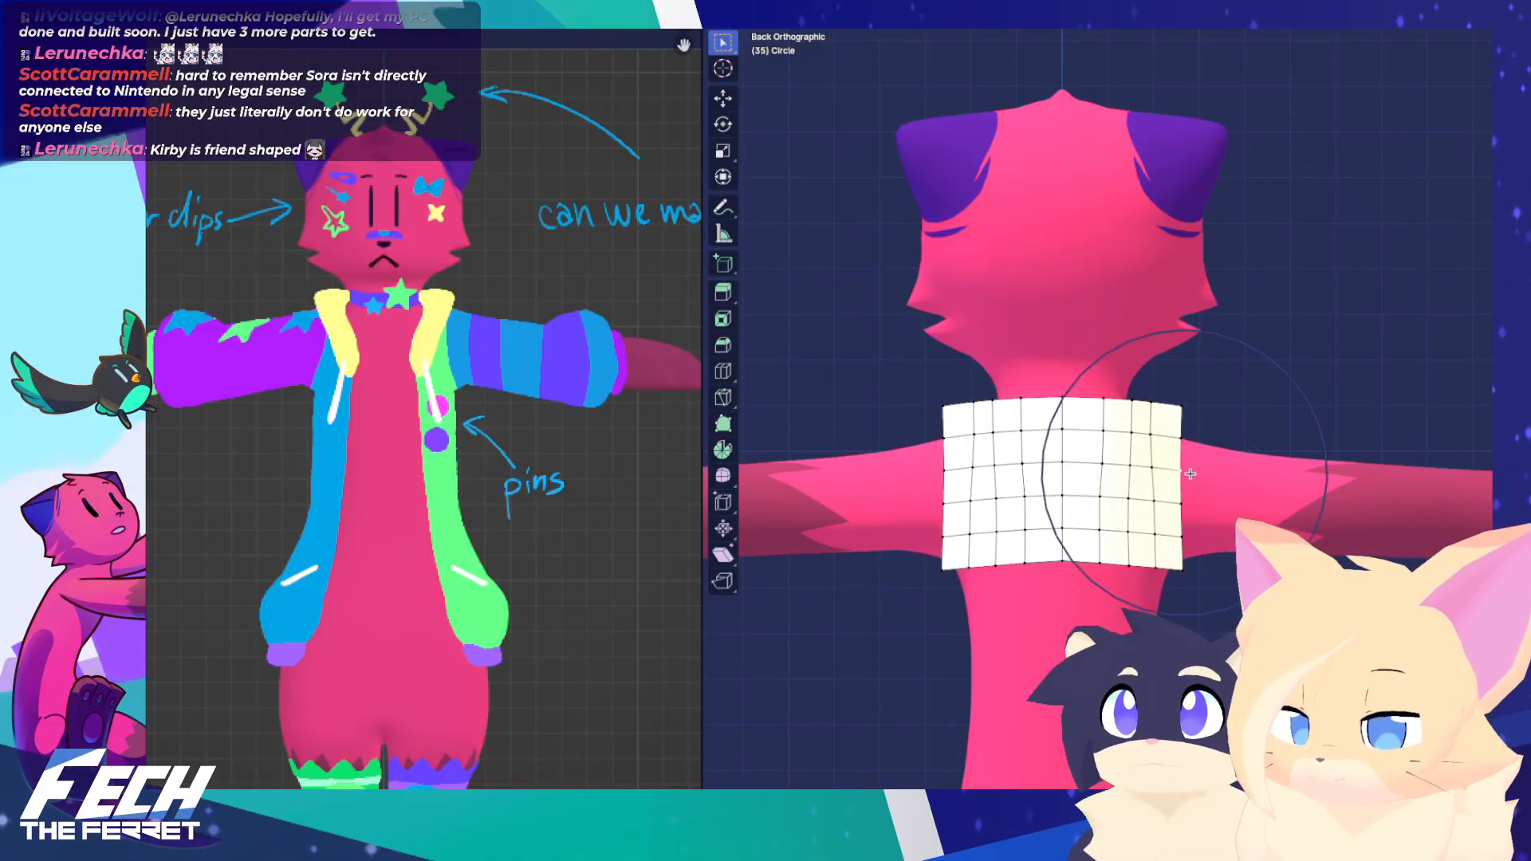
key(Escape)
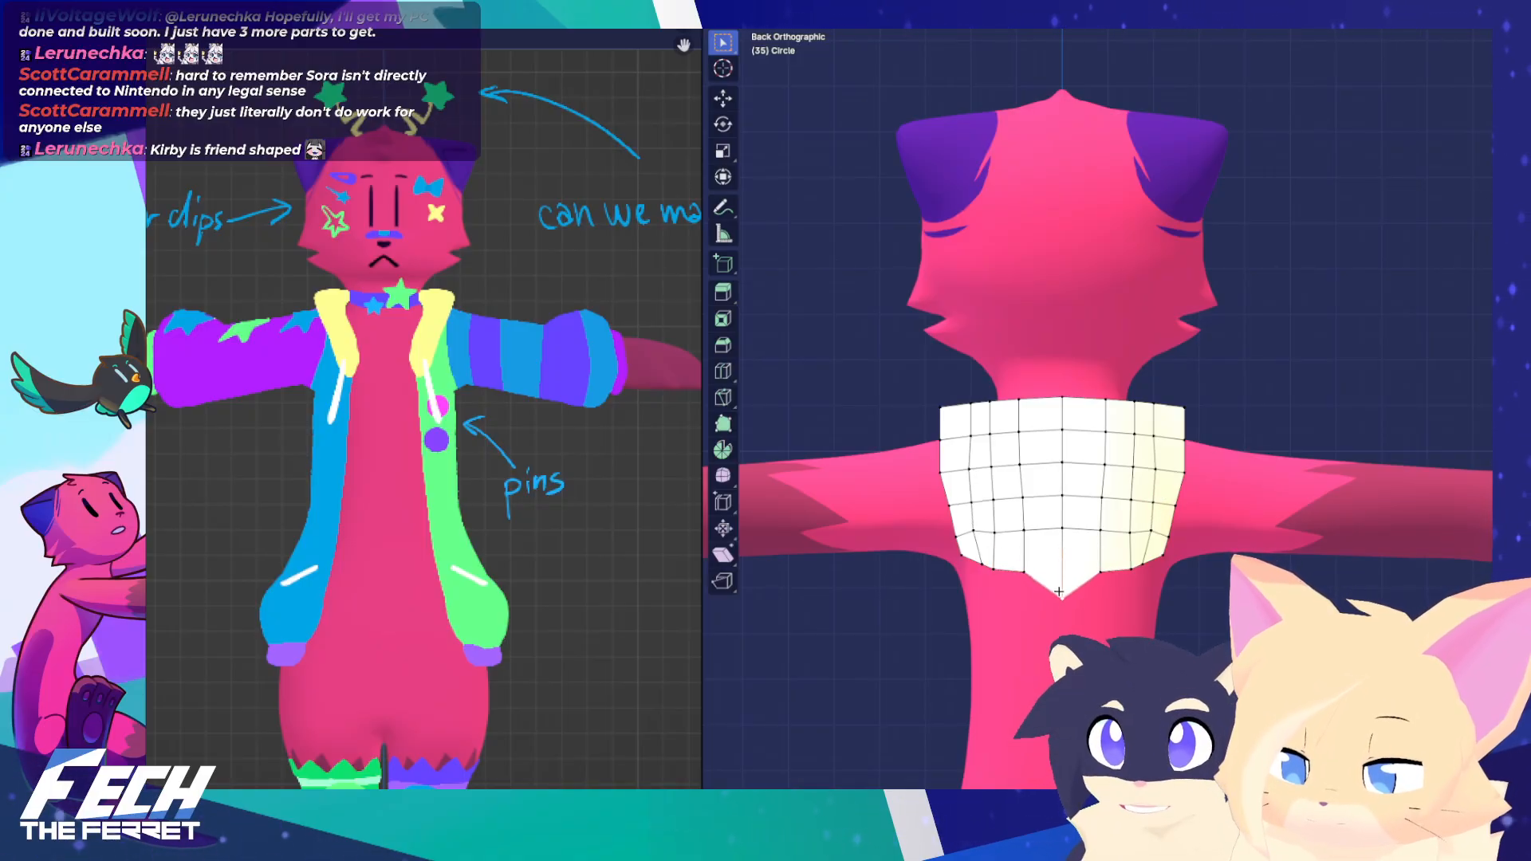
key(ctrl+Tab)
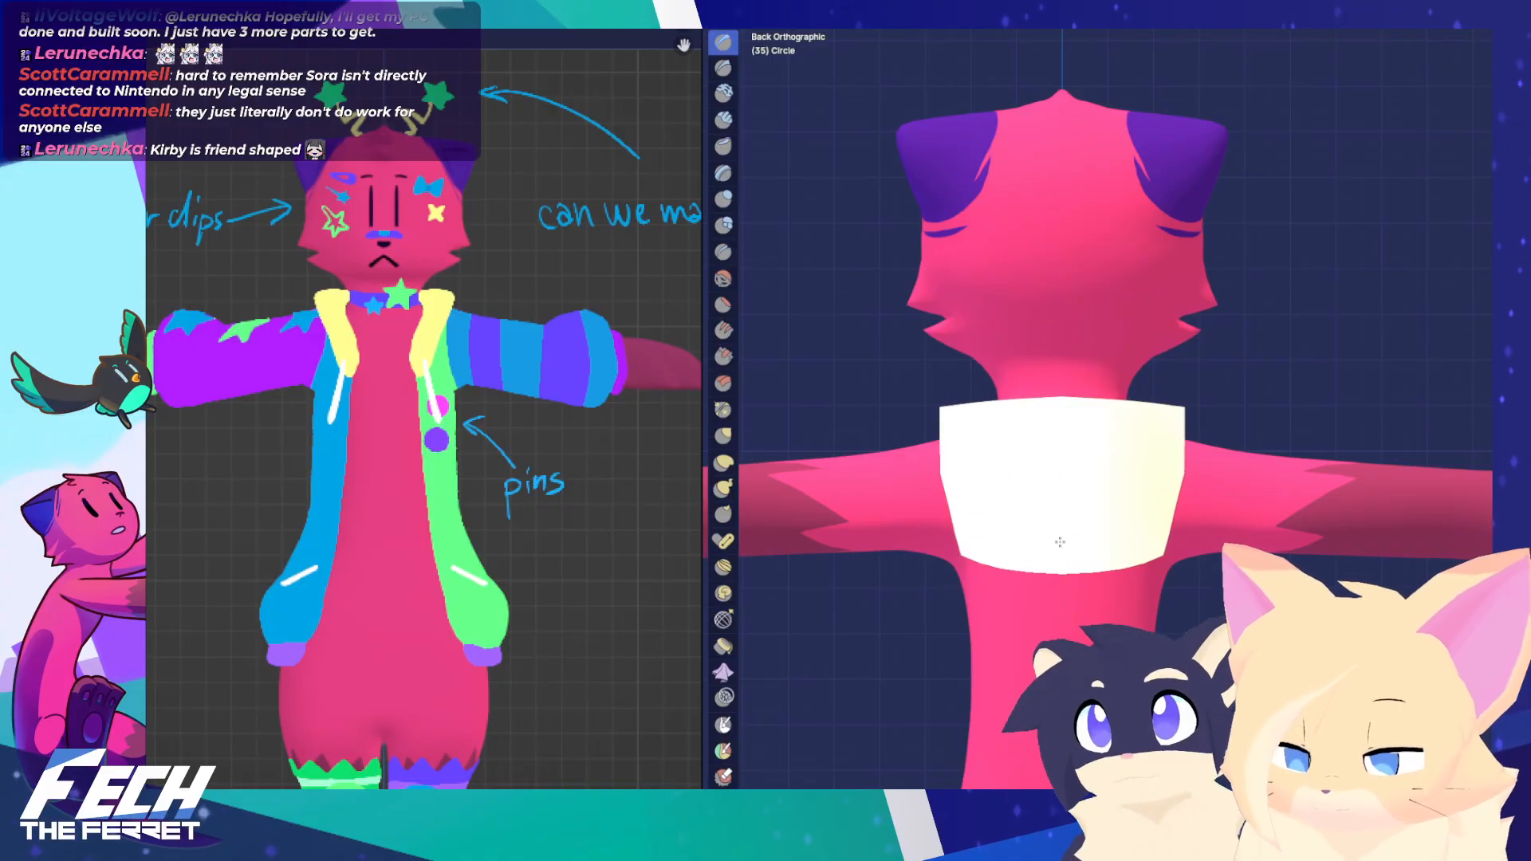
key(ctrl+Tab)
click(1023, 532)
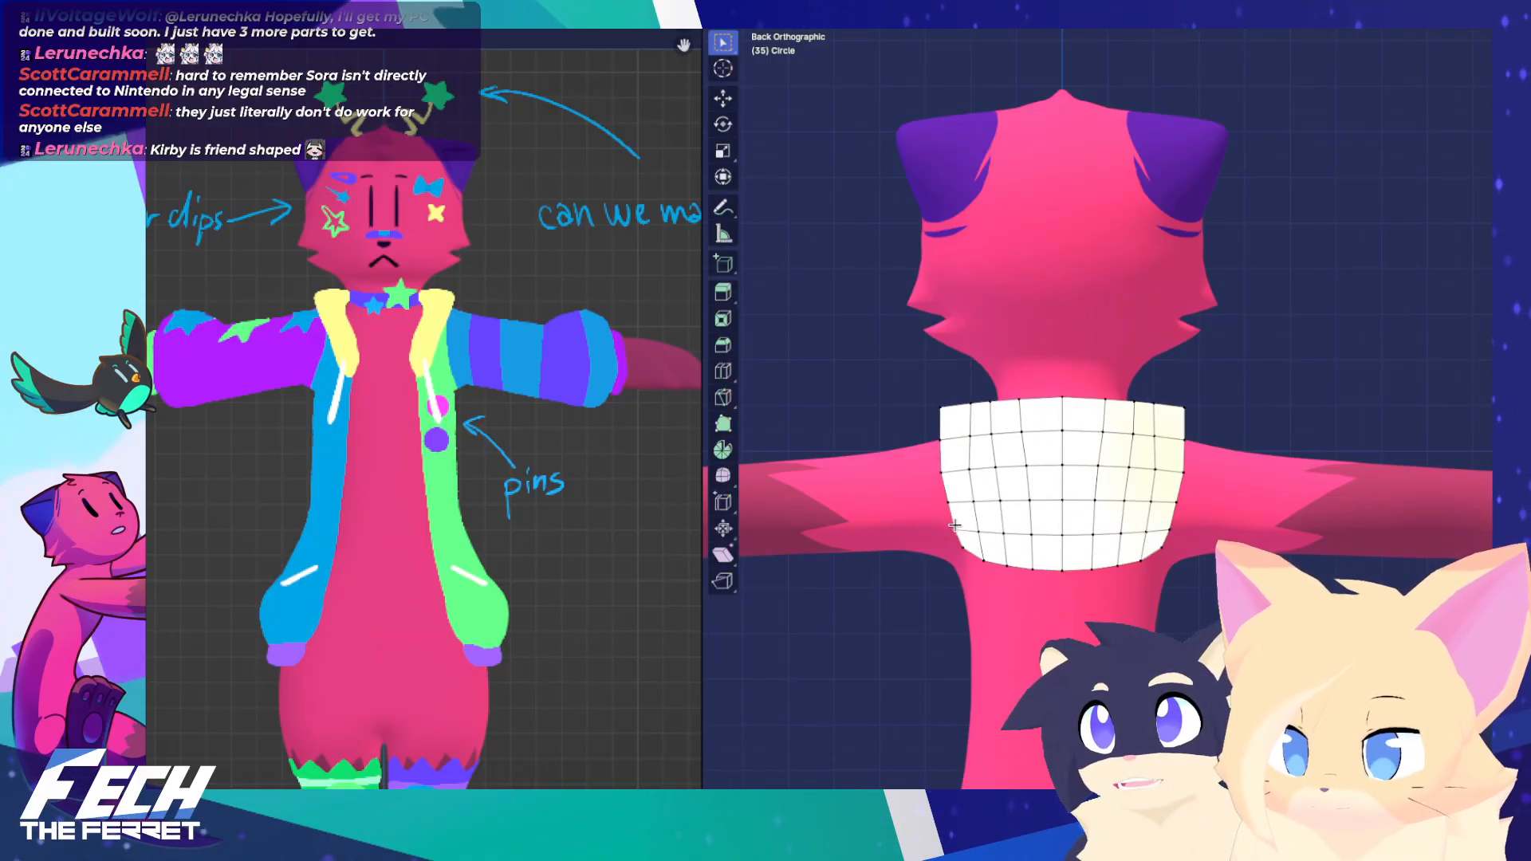
Extrude the rear flap's two side edges straight back in side view and bridge them to form the hood's outer panel
alt+middle_drag(983, 489, 1009, 451)
scroll(1009, 451, up, 2)
middle_drag(832, 447, 1027, 451)
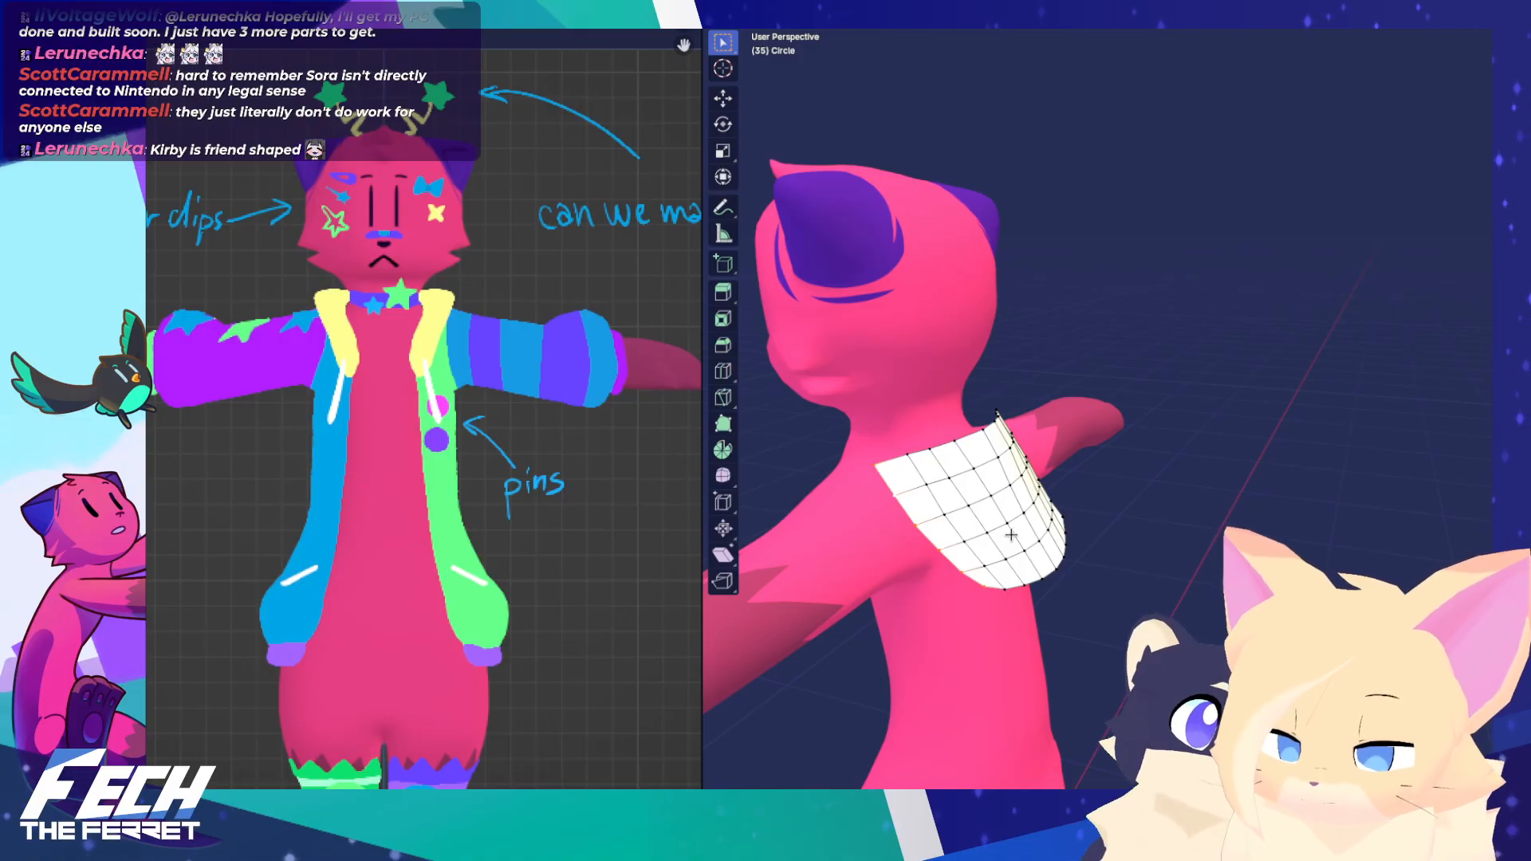
middle_drag(1012, 535, 943, 545)
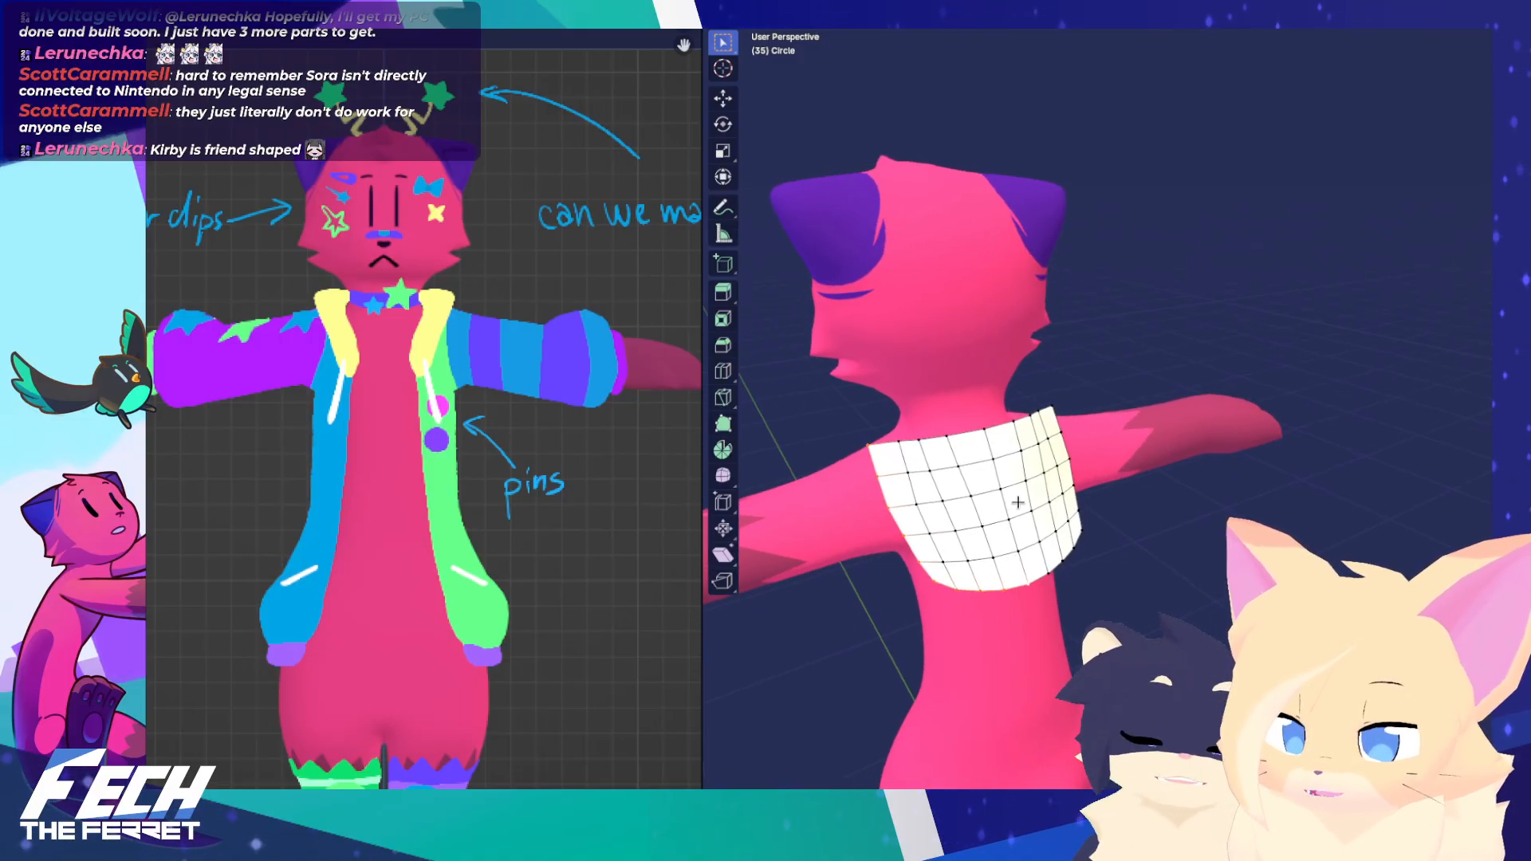
key(KP_1)
middle_drag(1302, 431, 1148, 424)
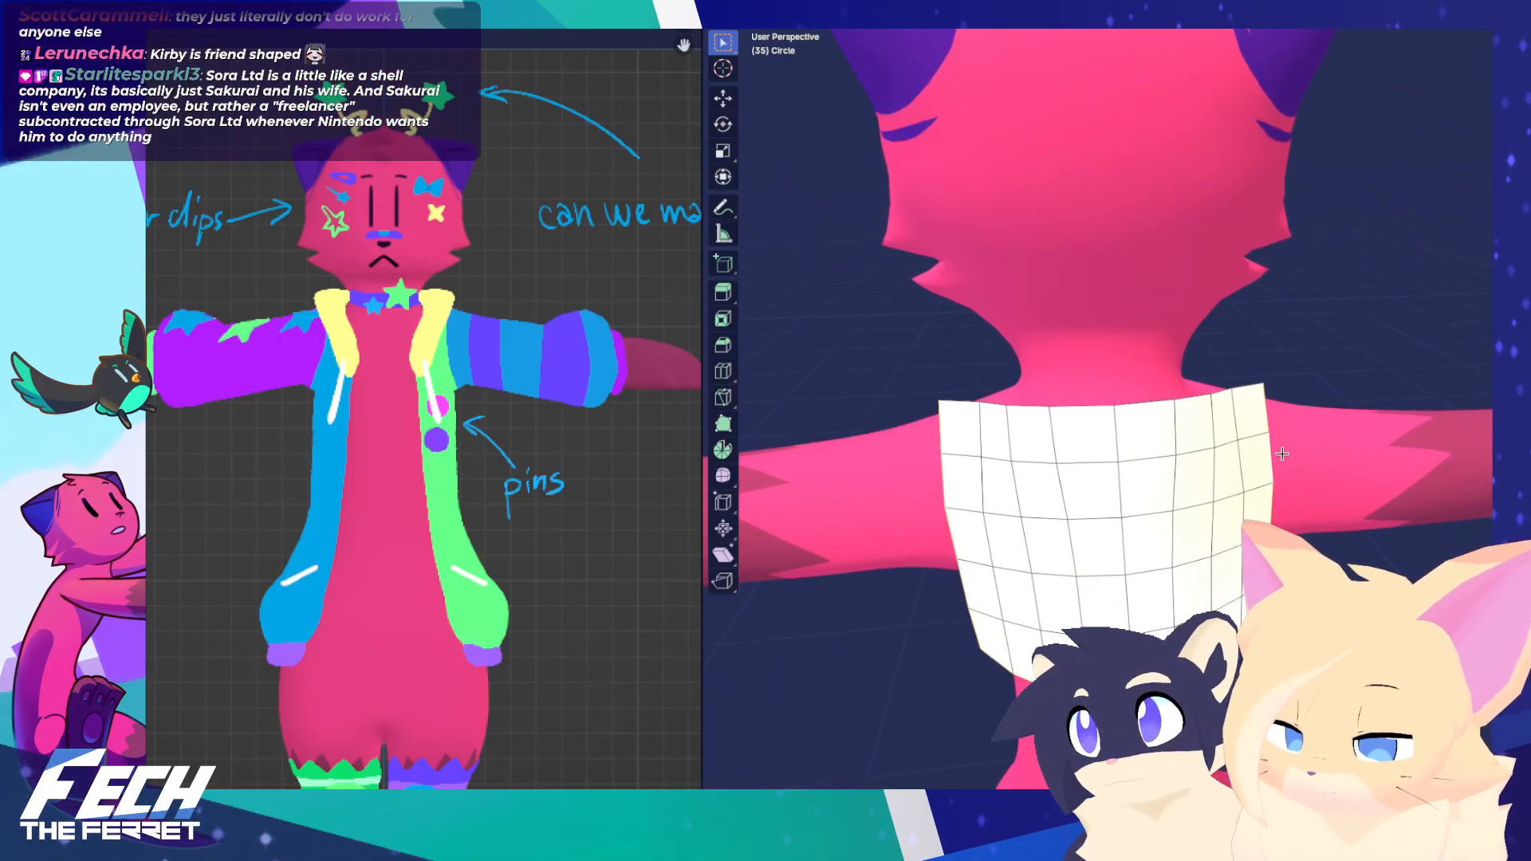
scroll(993, 453, down, 4)
ctrl+click(1056, 560)
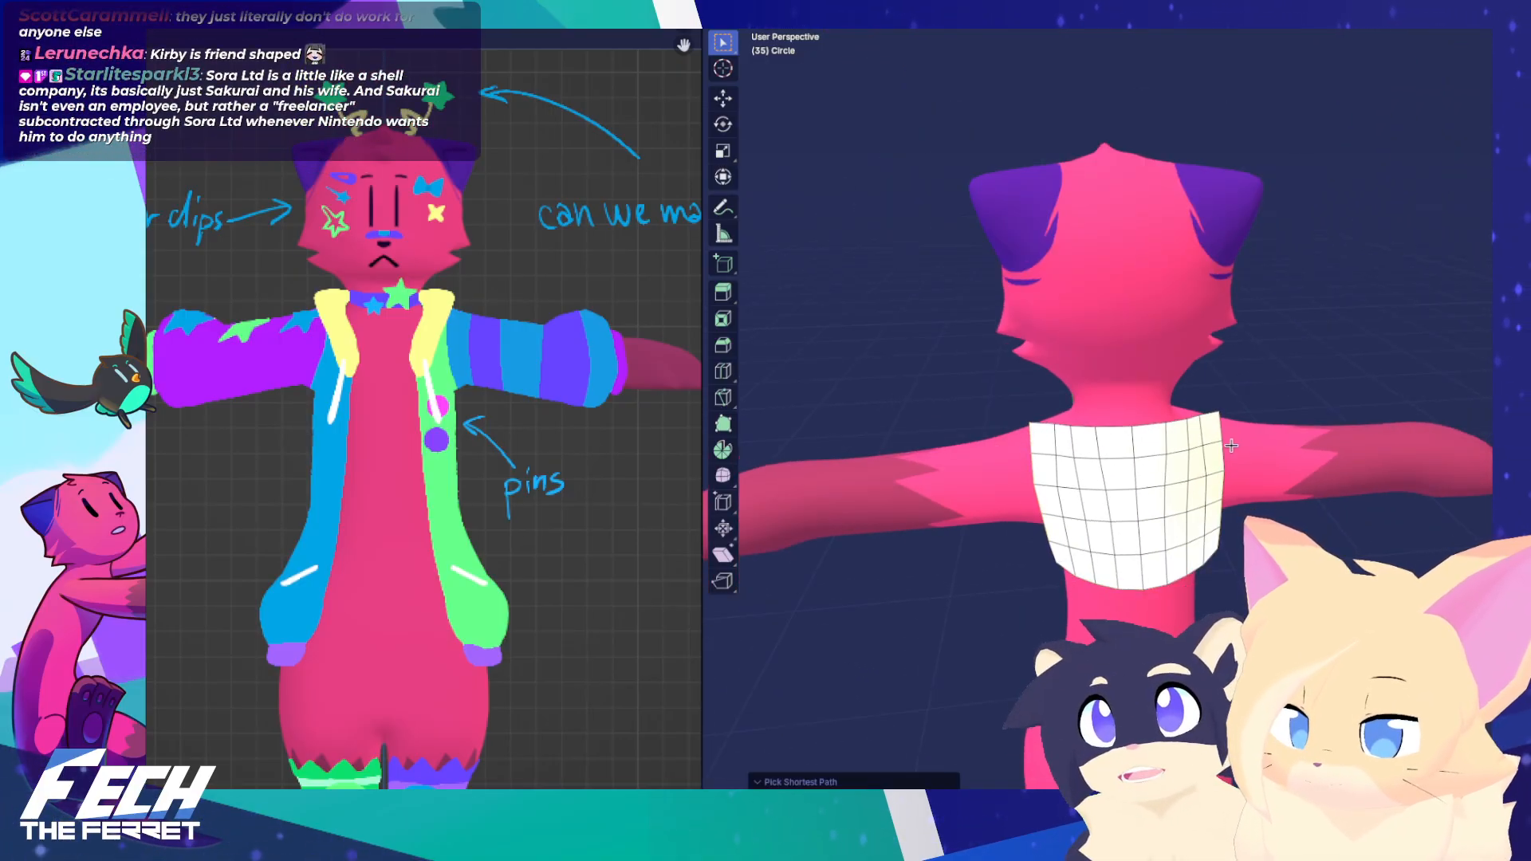
shift+click(1229, 422)
ctrl+click(1222, 550)
key(KP_3)
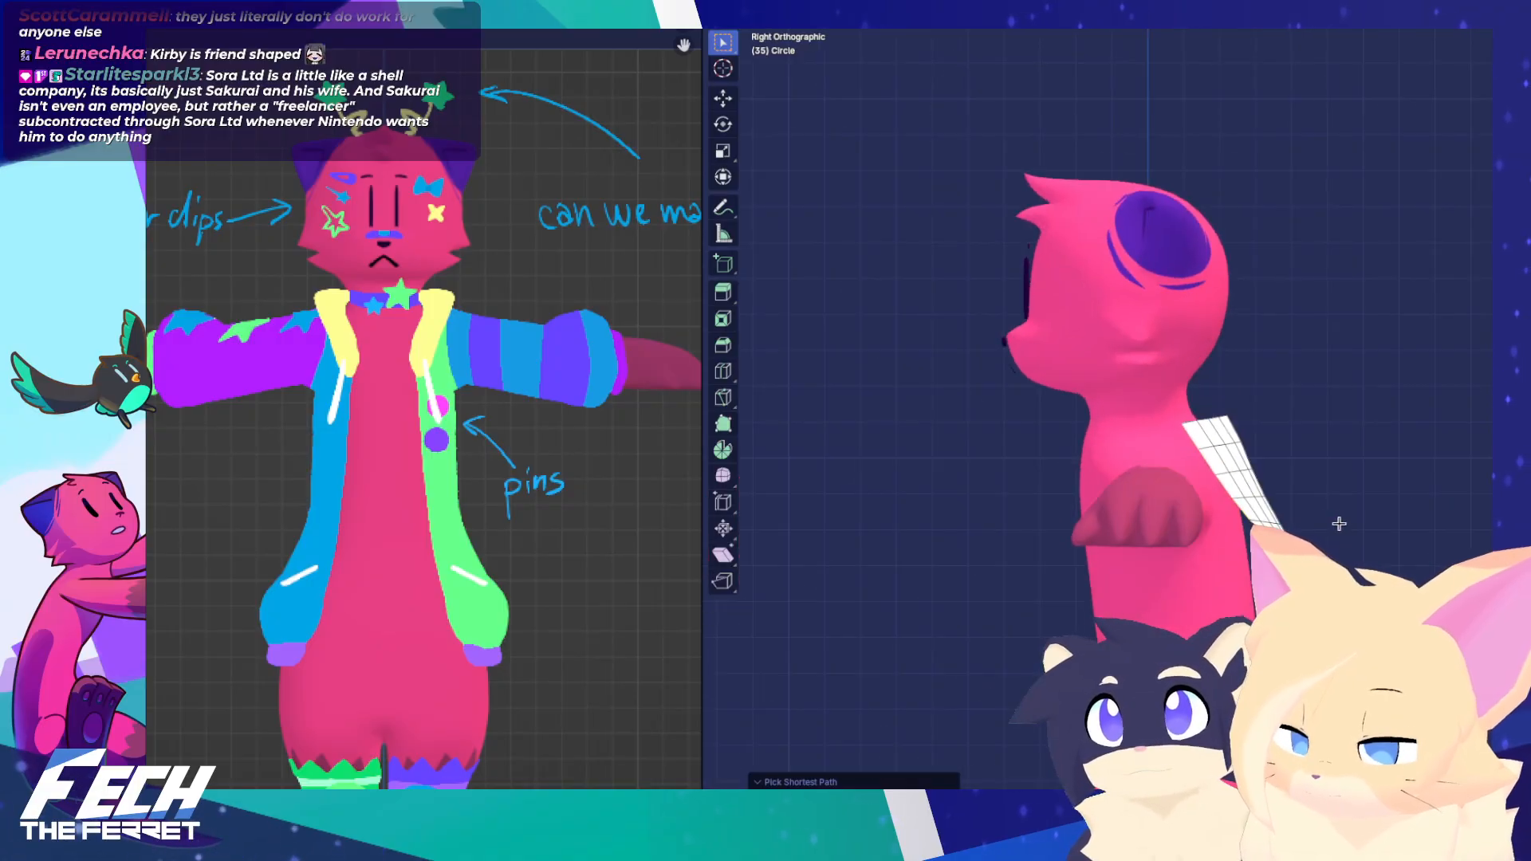
shift+middle_drag(1366, 455, 1102, 468)
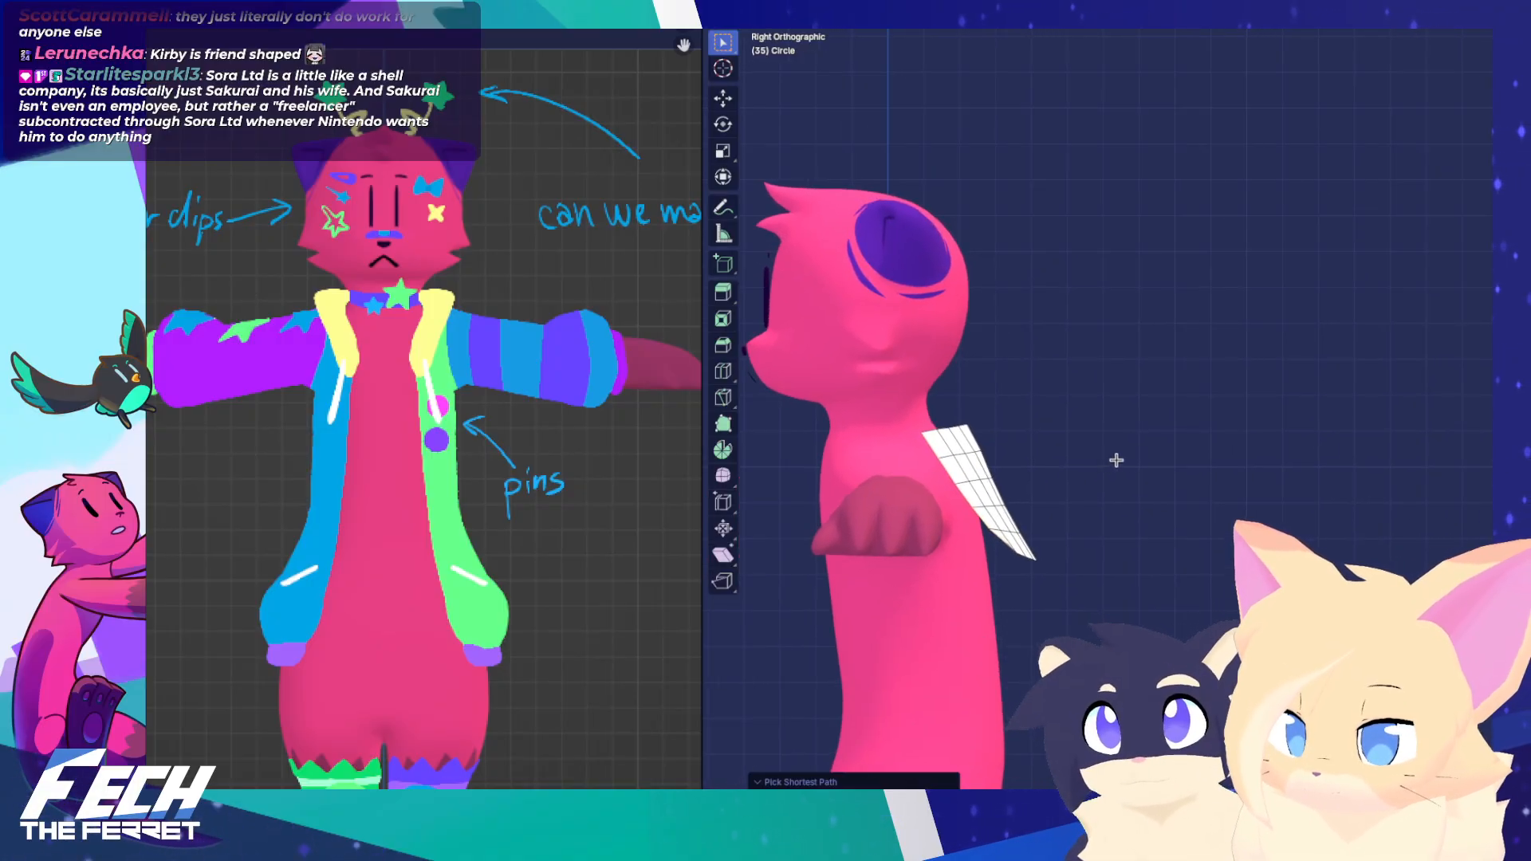
key(ctrl+e)
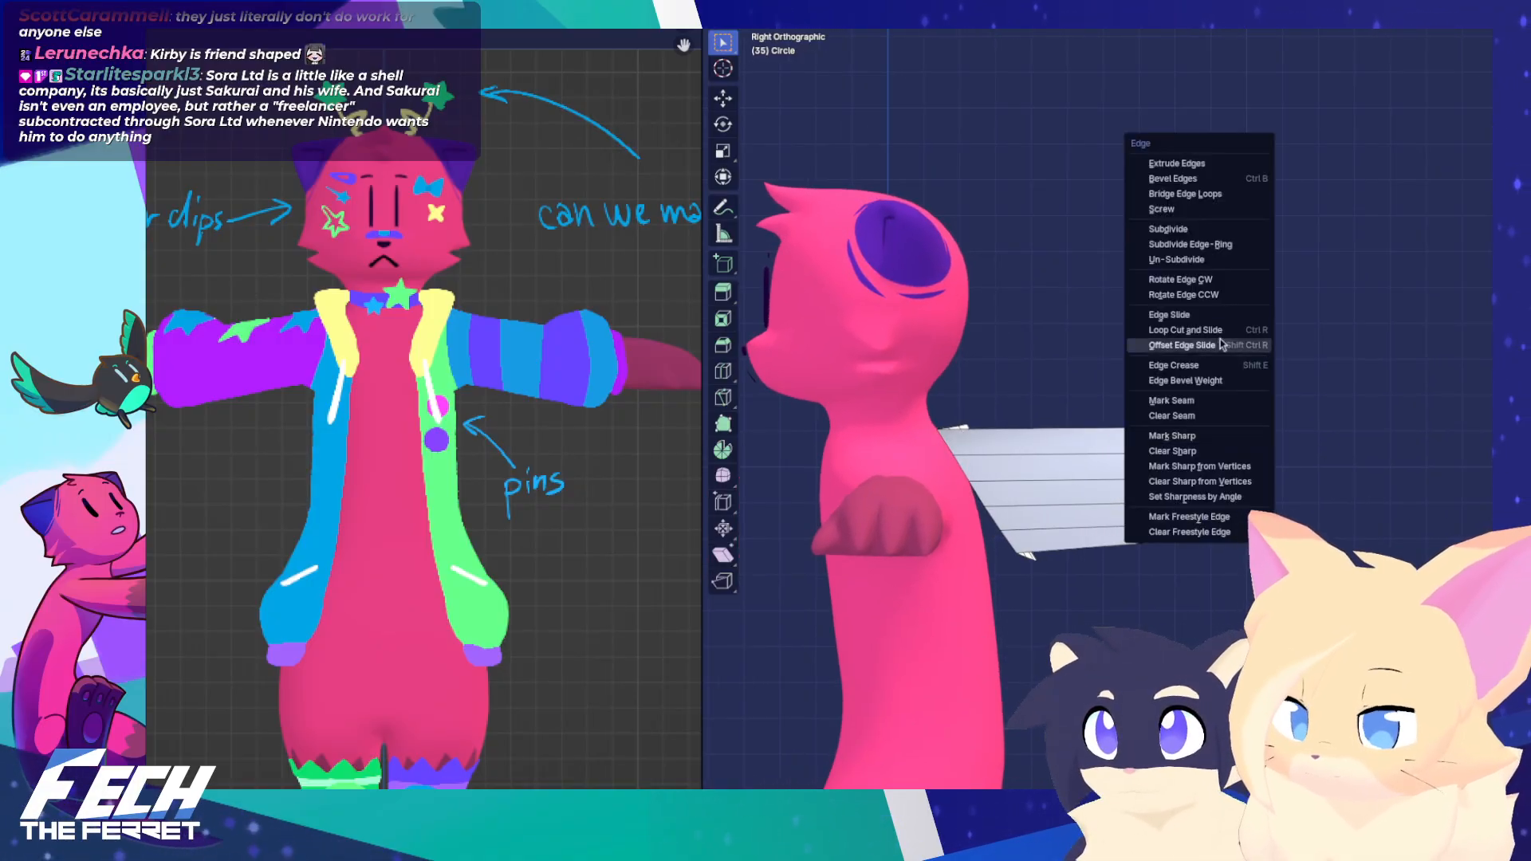
click(1228, 194)
click(875, 787)
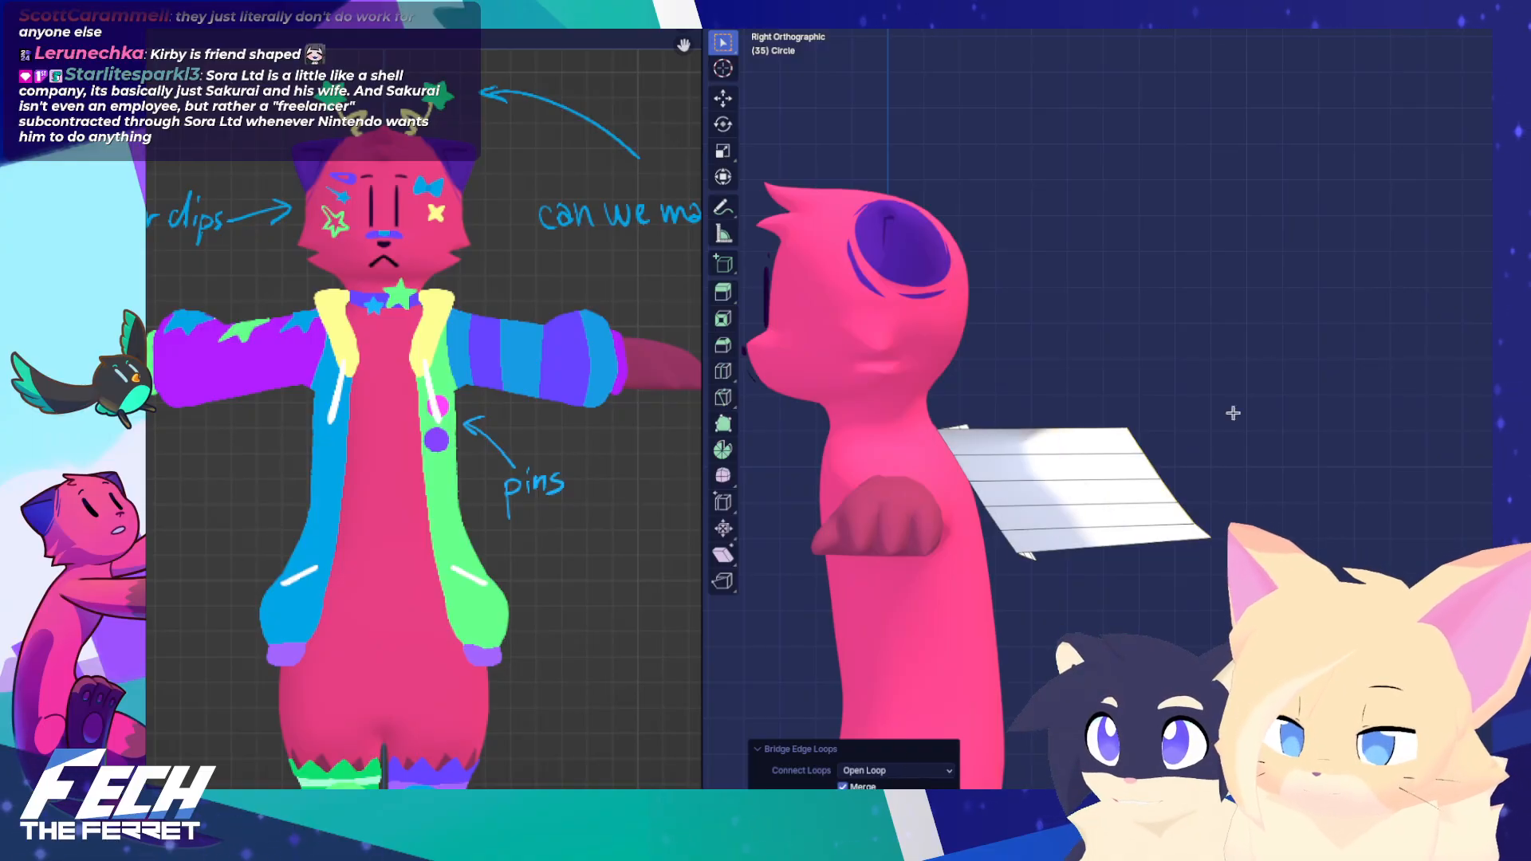
Rotate the hood's outer panel nearly upright in right view and move it closer to the character's back
middle_drag(1234, 414, 1058, 428)
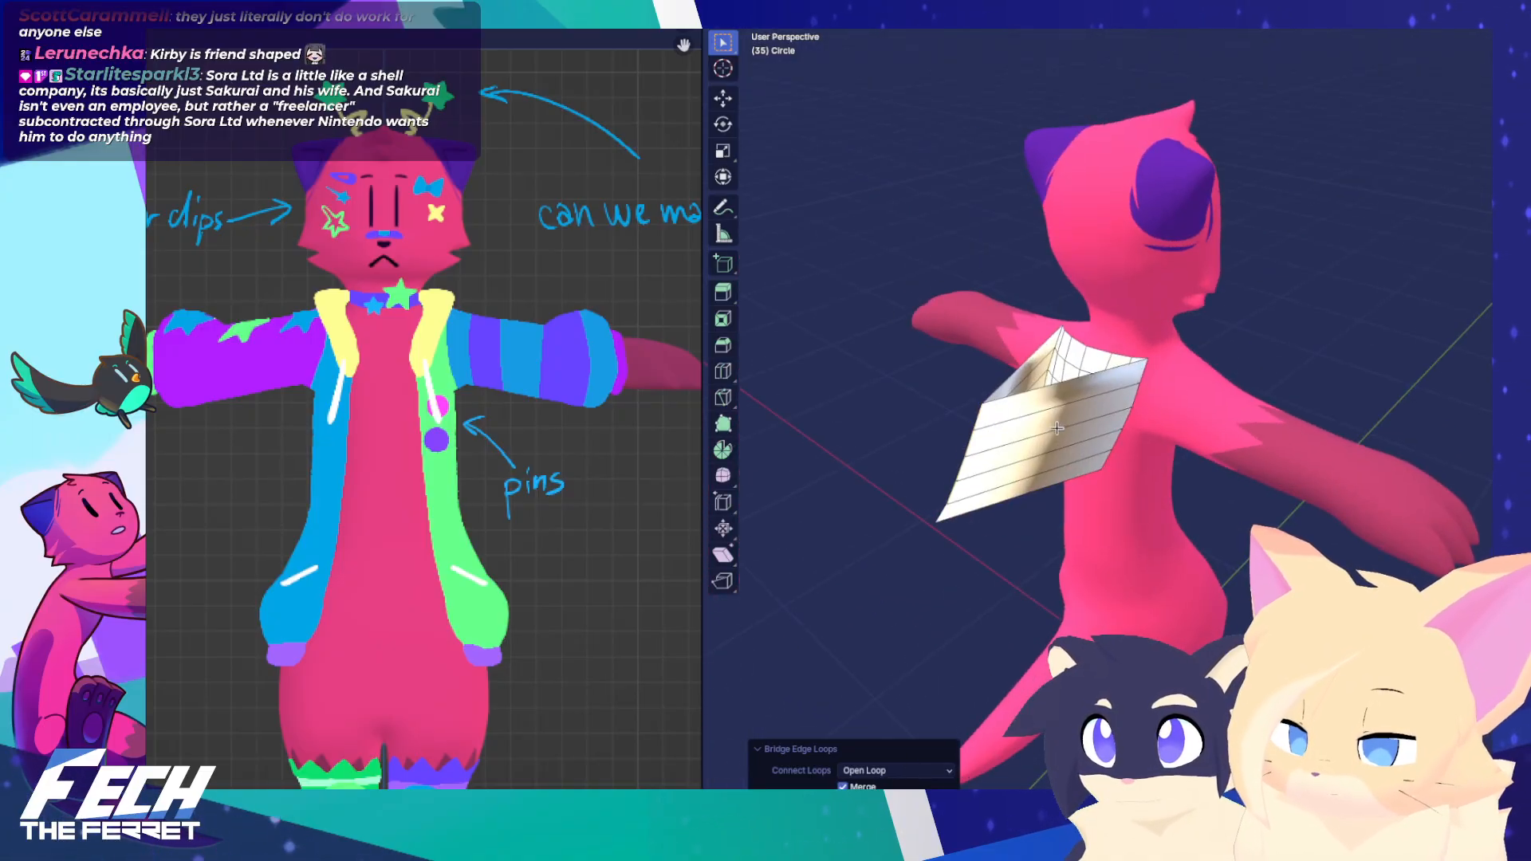
key(KP_7)
key(KP_1)
key(KP_3)
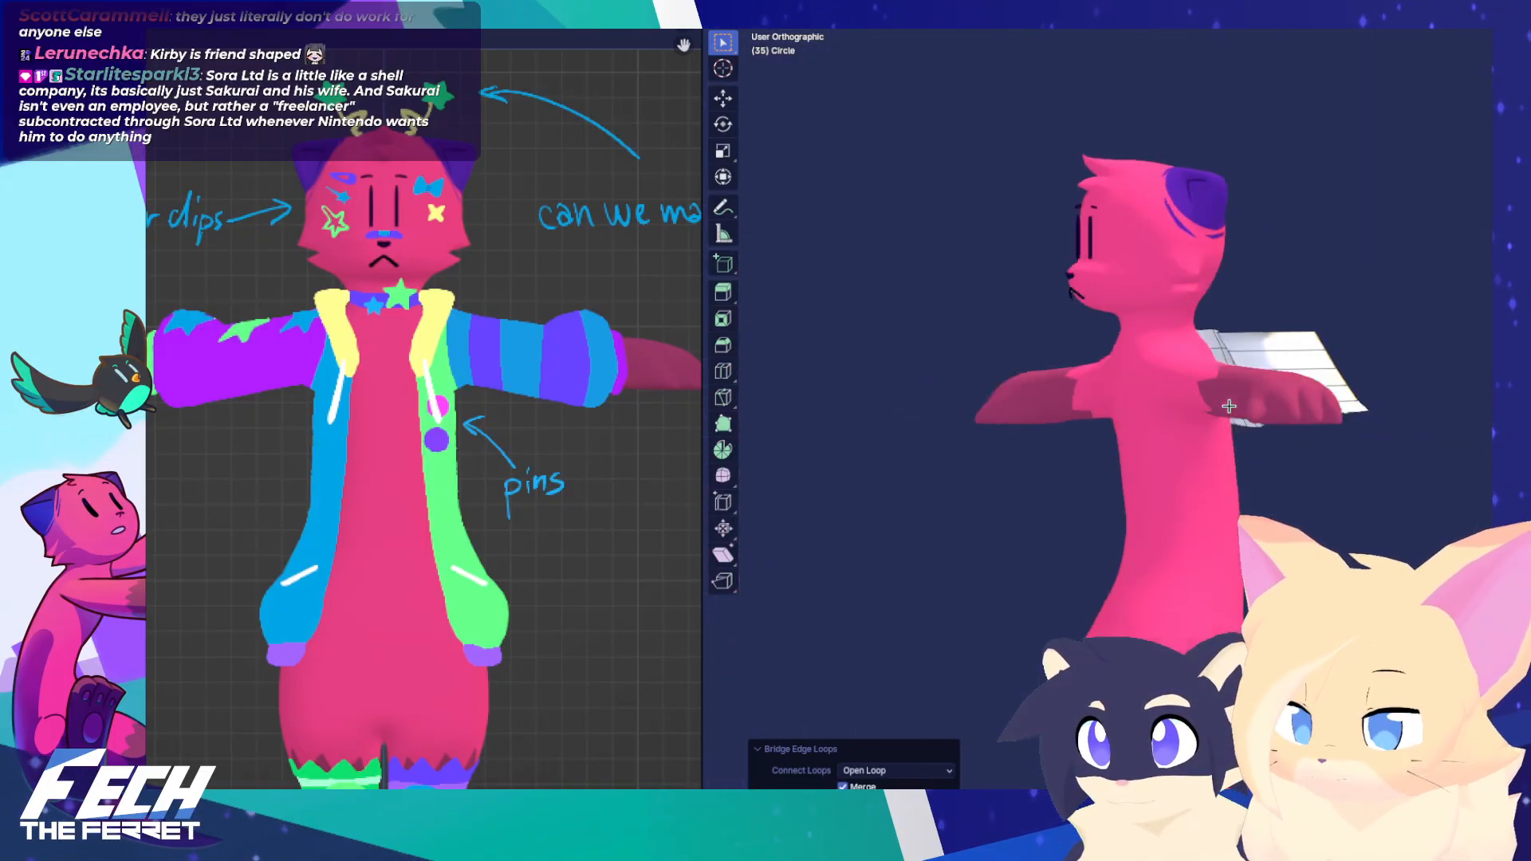
key(r)
click(1395, 381)
key(g)
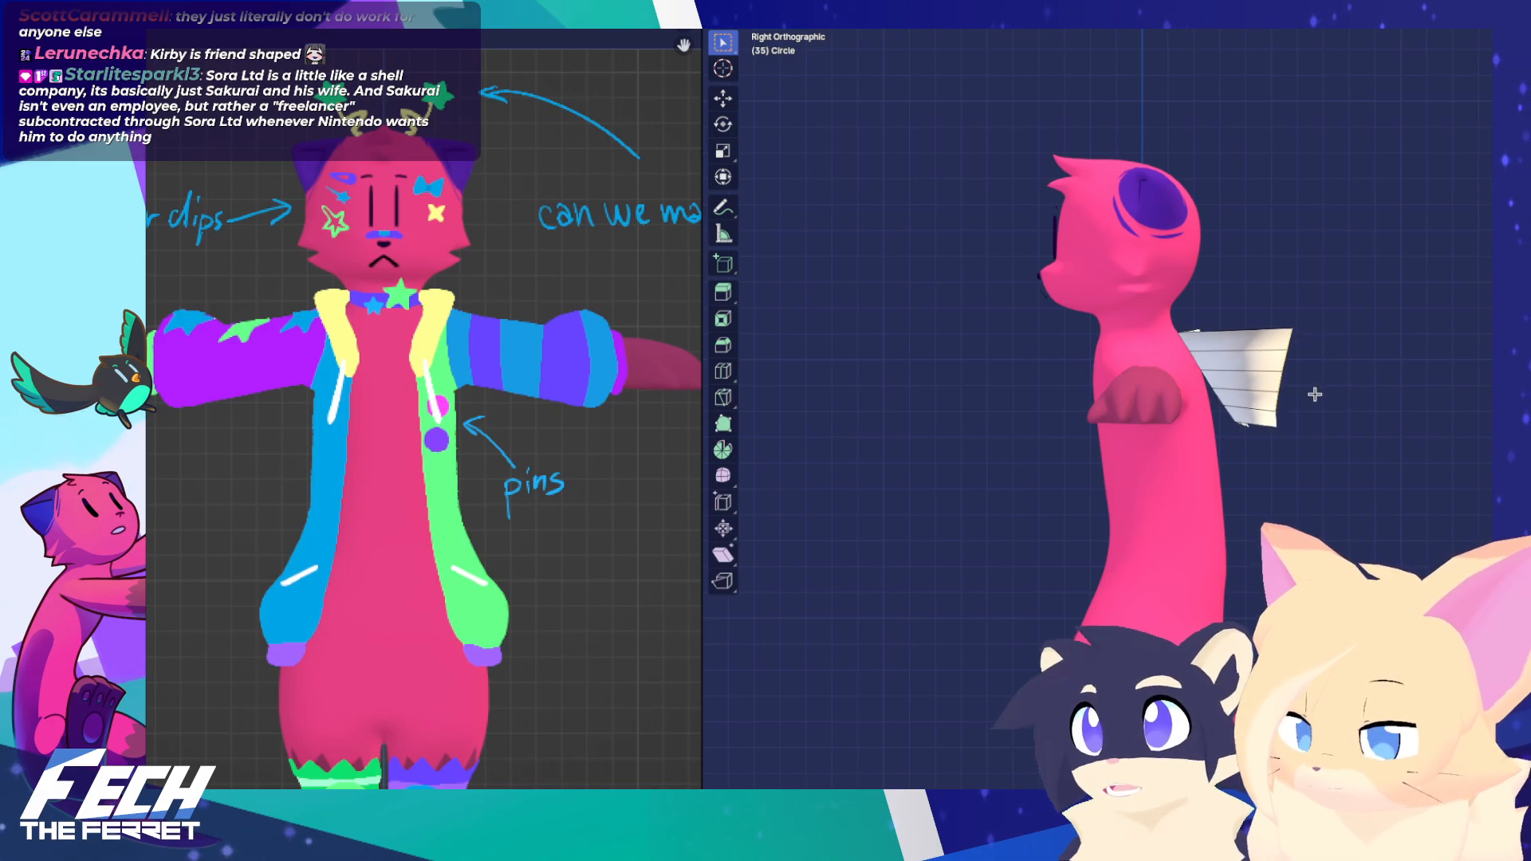
click(1313, 394)
Try adding three evenly spaced loop cuts across the hood's outer panel
key(ctrl+r)
scroll(1232, 348, up, 2)
click(1232, 349)
middle_drag(1232, 349, 959, 410)
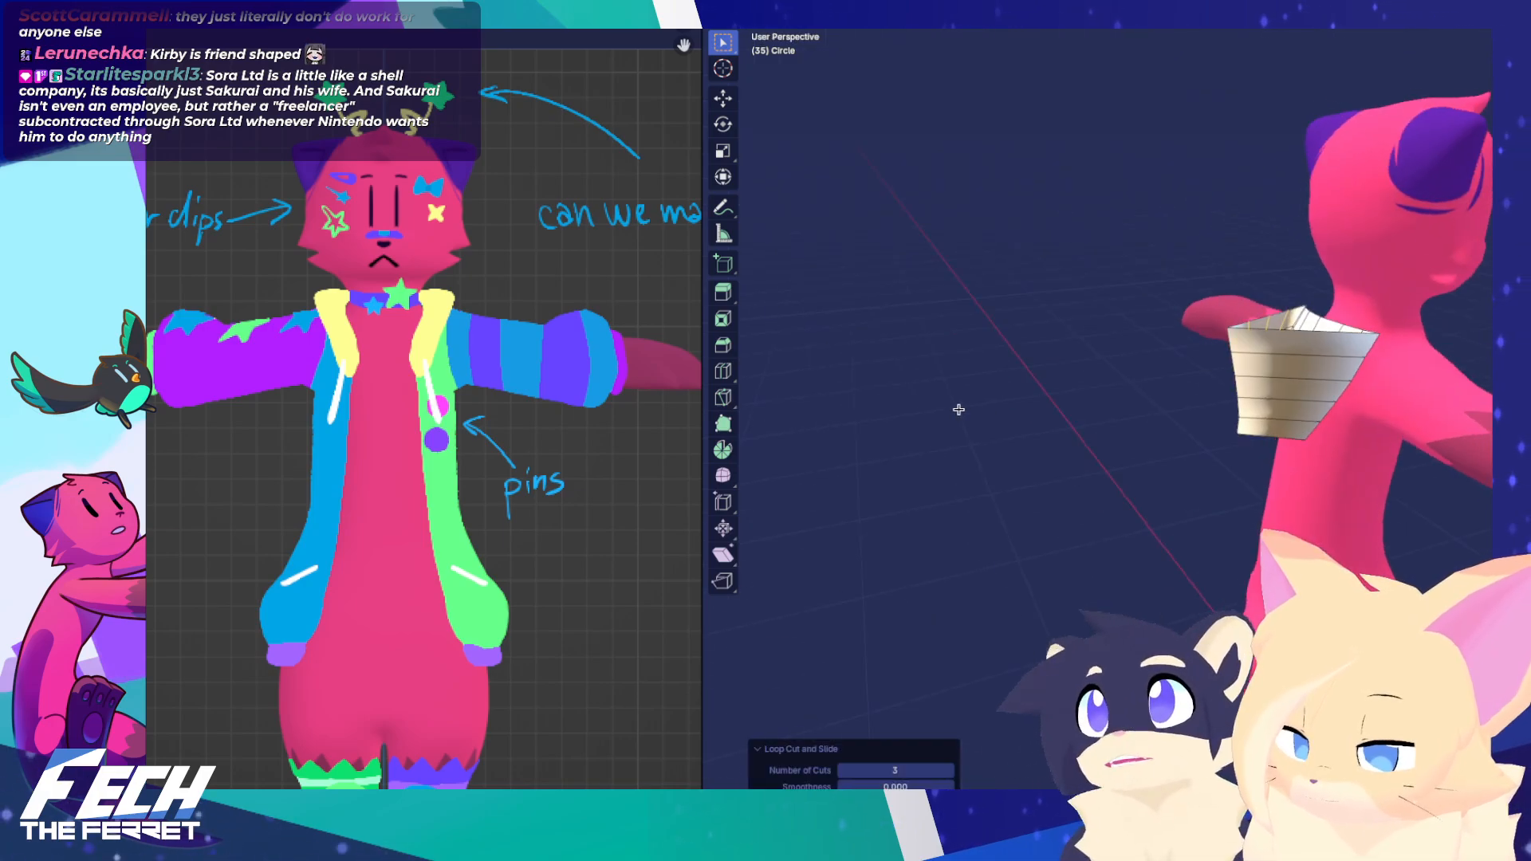
key(ctrl+r)
key(KP_1)
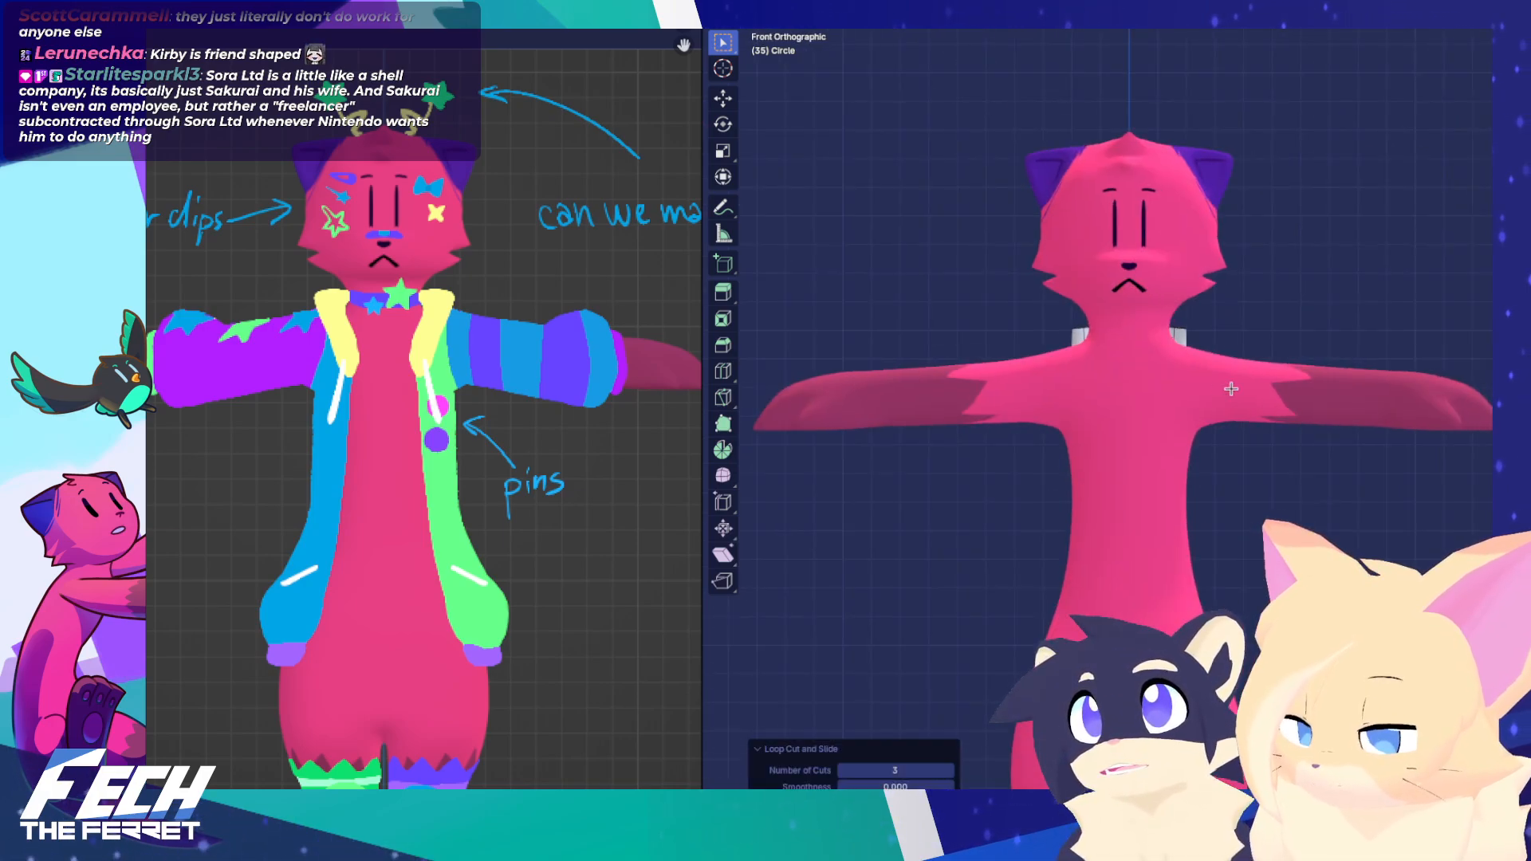
middle_drag(1174, 455, 1133, 496)
alt+click(1132, 497)
scroll(1116, 504, up, 2)
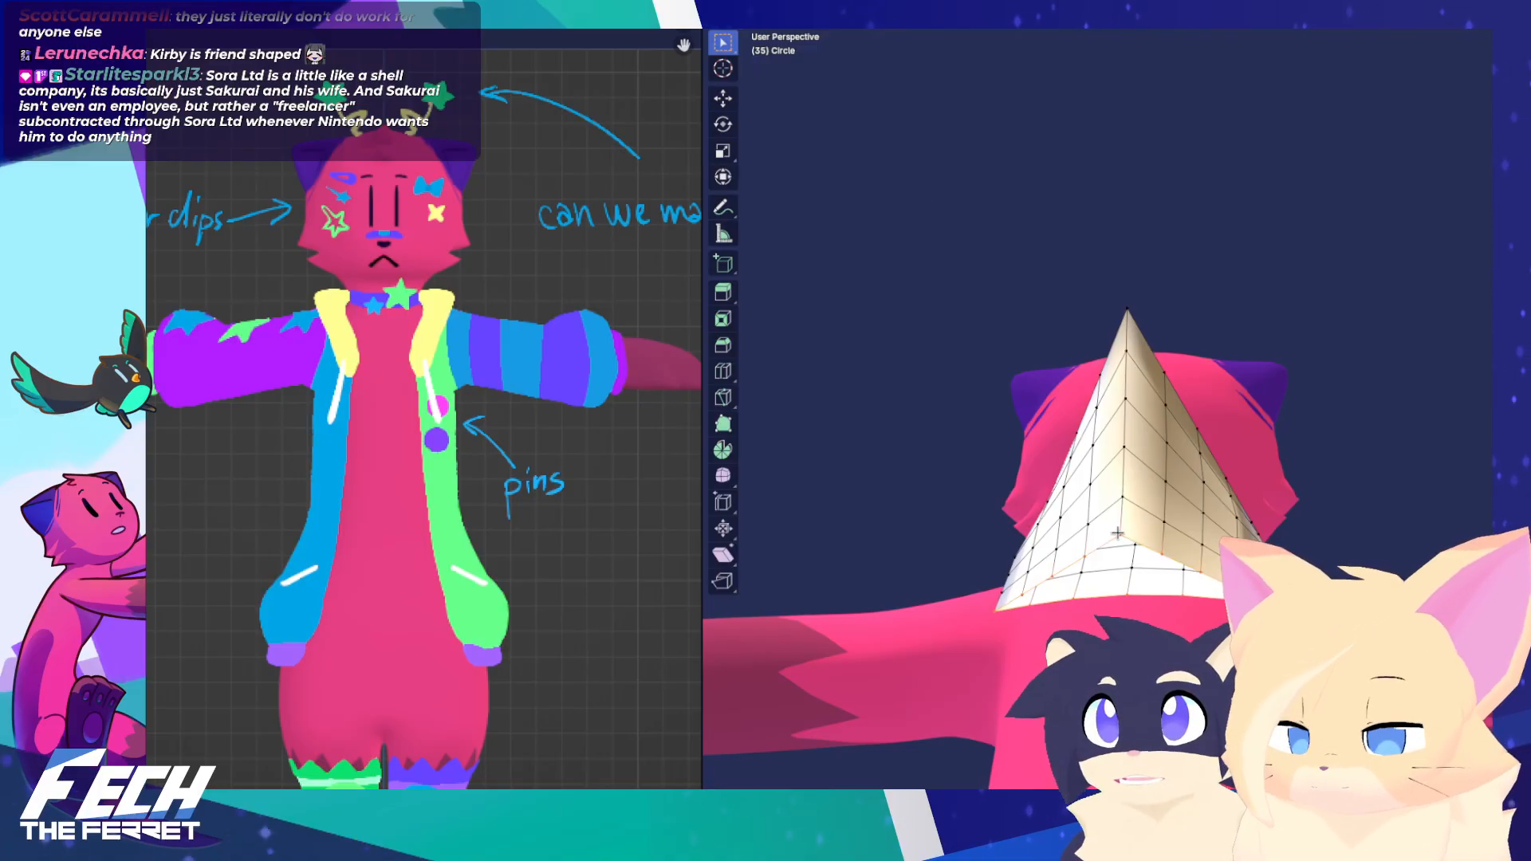
Try closing the hood's open underside by moving the outer panel's bottom vertices onto the flap's lower edge with vertex snapping
key(1)
middle_drag(1125, 591, 1132, 573)
key(ctrl+shift+Tab)
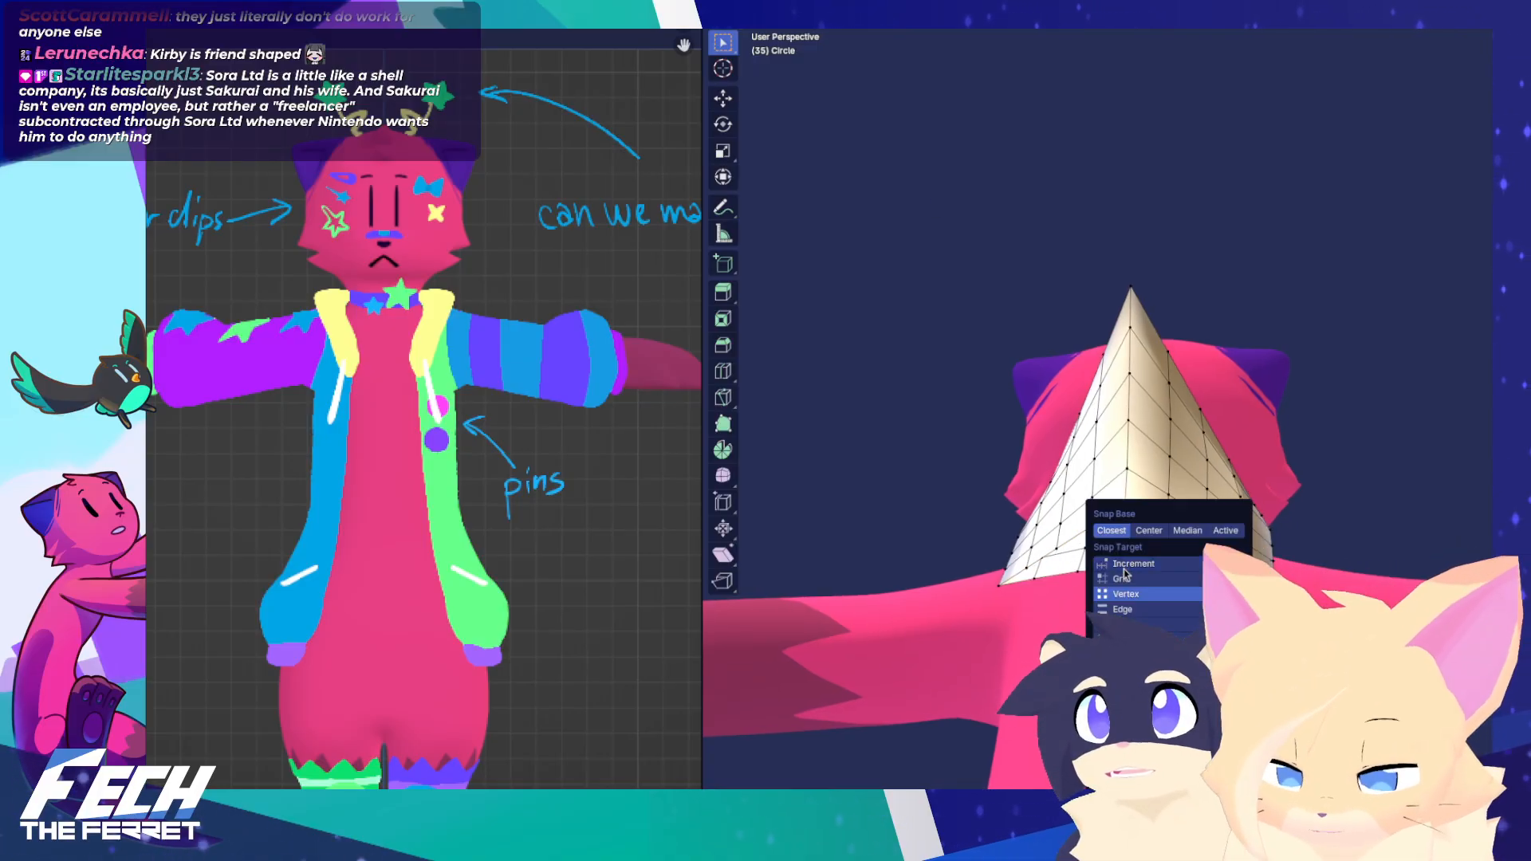
click(1137, 591)
key(g)
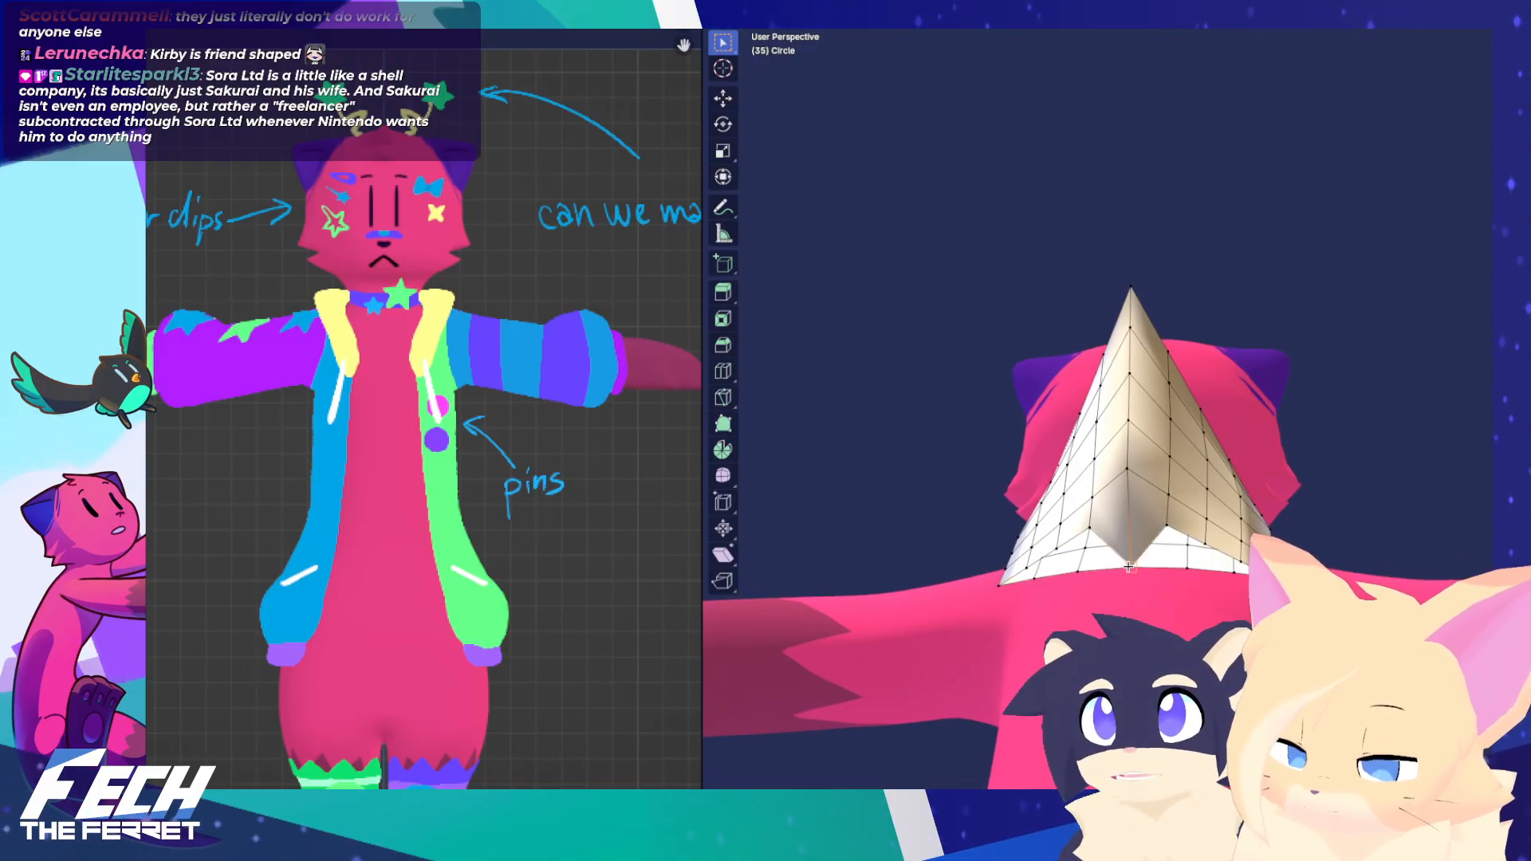
click(1118, 563)
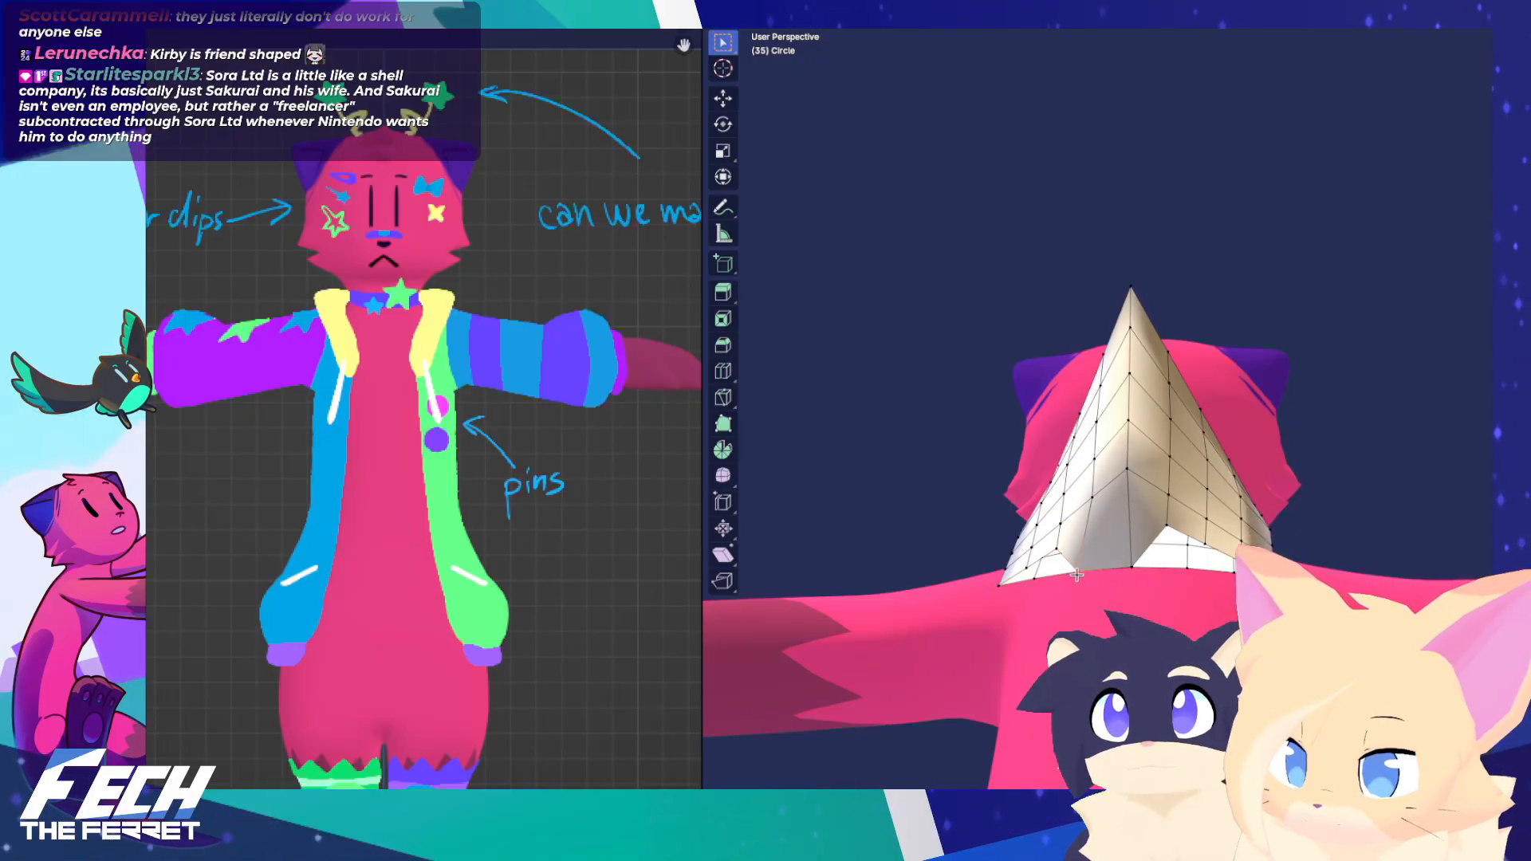
Undo the vertex snapping and the loop cuts on the hood's outer panel
key(ctrl+z)
key(ctrl+z)
key(ctrl+z)
key(ctrl+z)
key(ctrl+z)
middle_drag(1078, 571, 1170, 577)
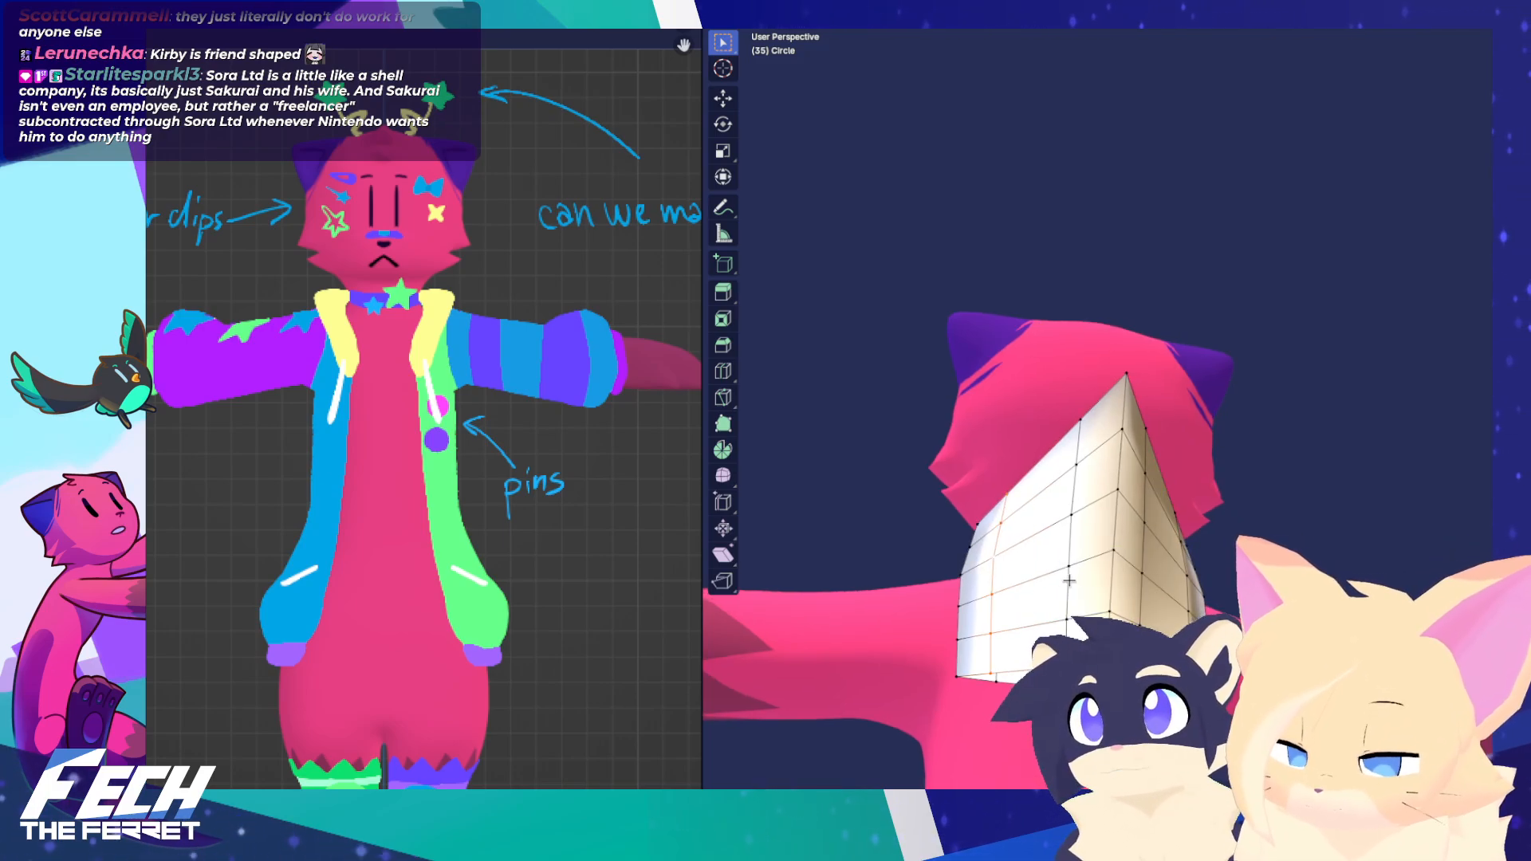
Join the outer panel's bottom vertices to the flap's lower edge and merge the overlapping vertices of the whole hood mesh
middle_drag(997, 666, 1006, 656)
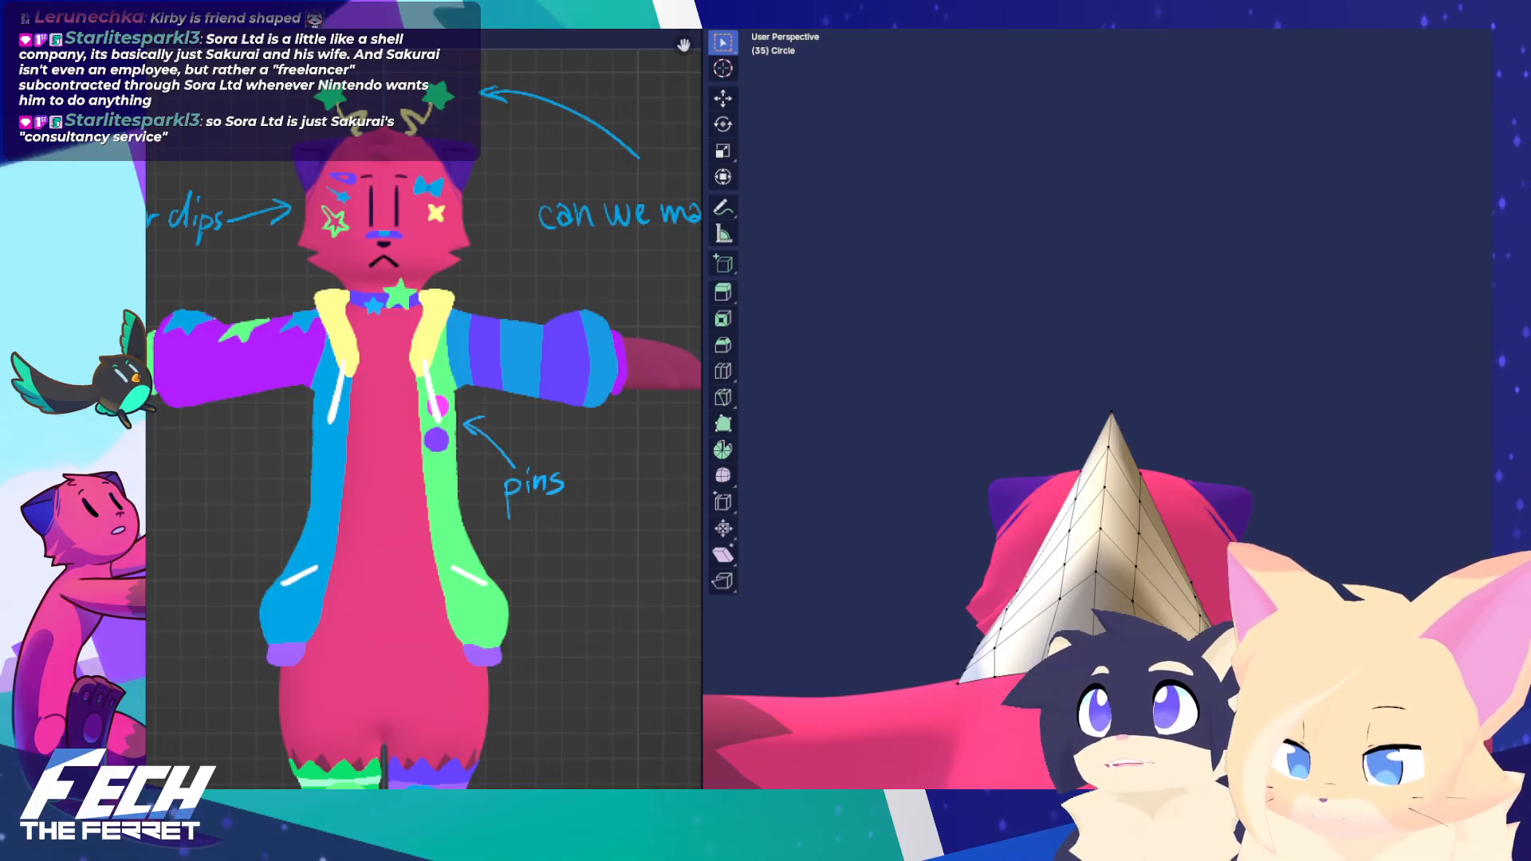
middle_drag(1116, 383, 1116, 495)
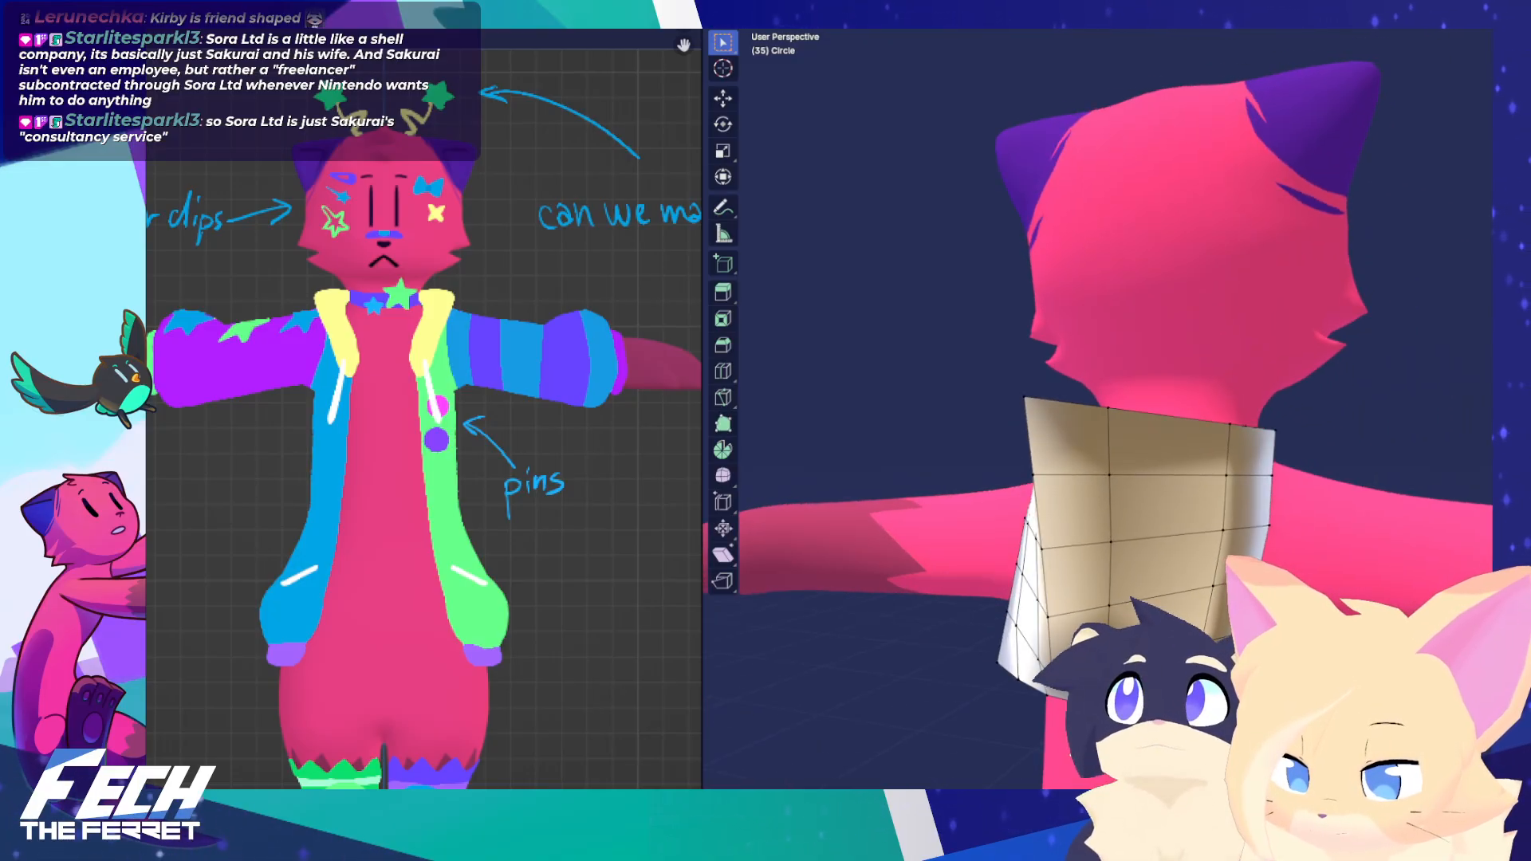
key(a)
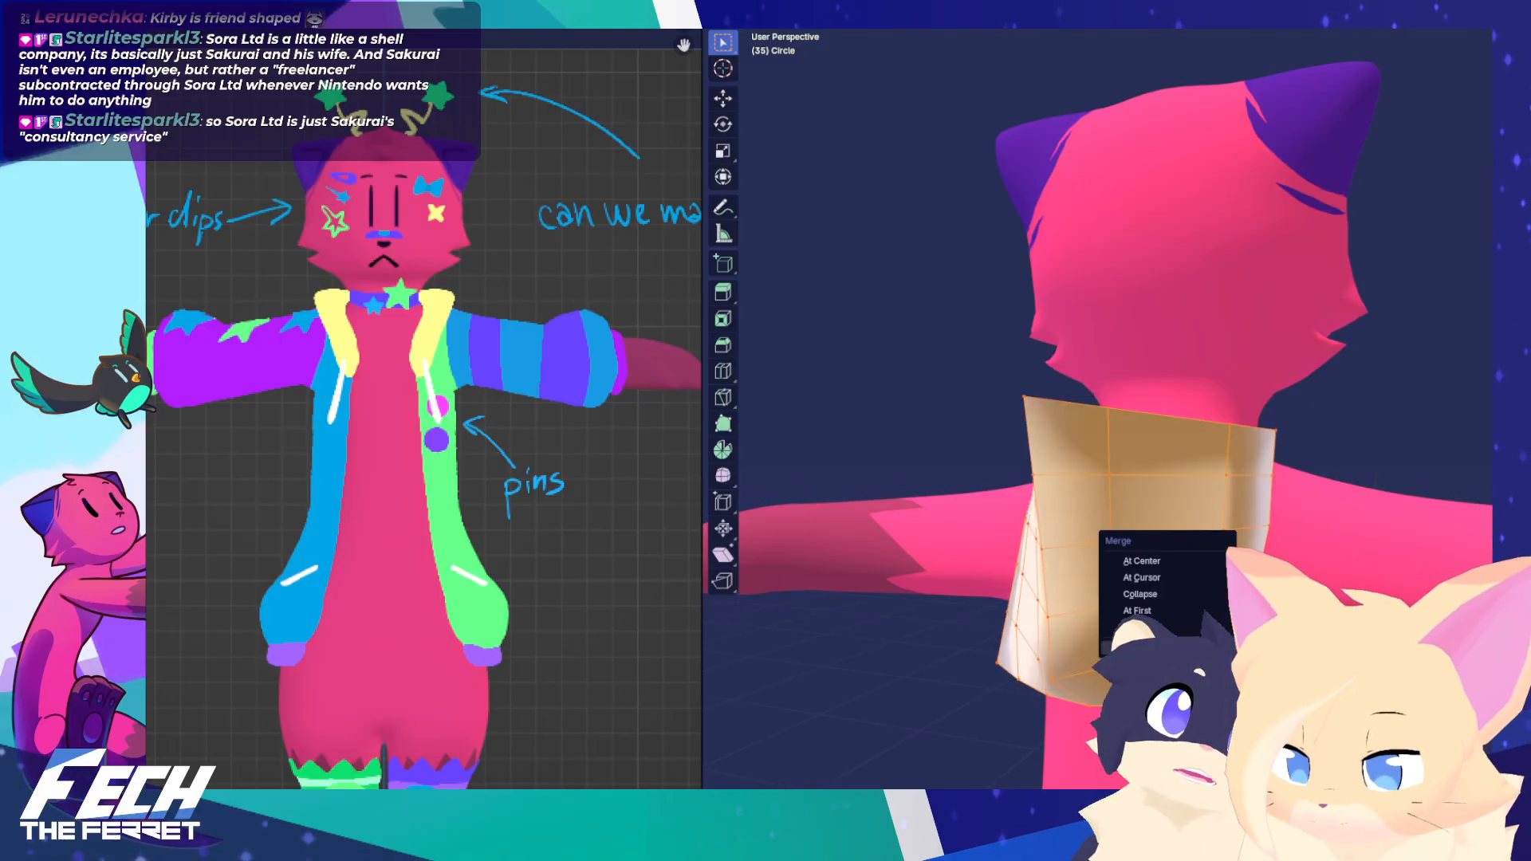
middle_drag(1212, 644, 1077, 704)
key(alt+a)
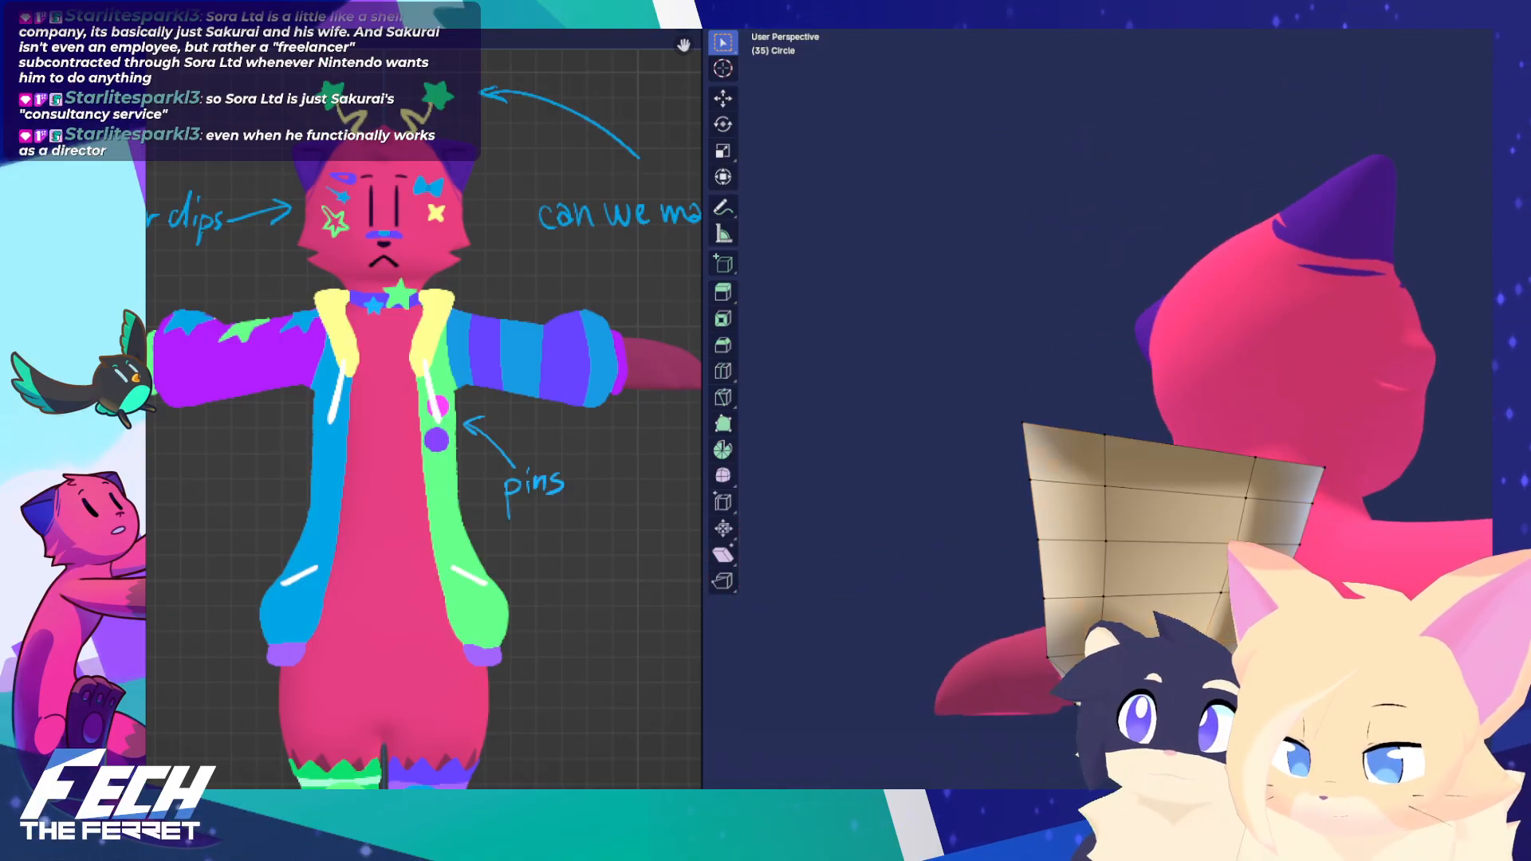
middle_drag(1036, 765, 1018, 683)
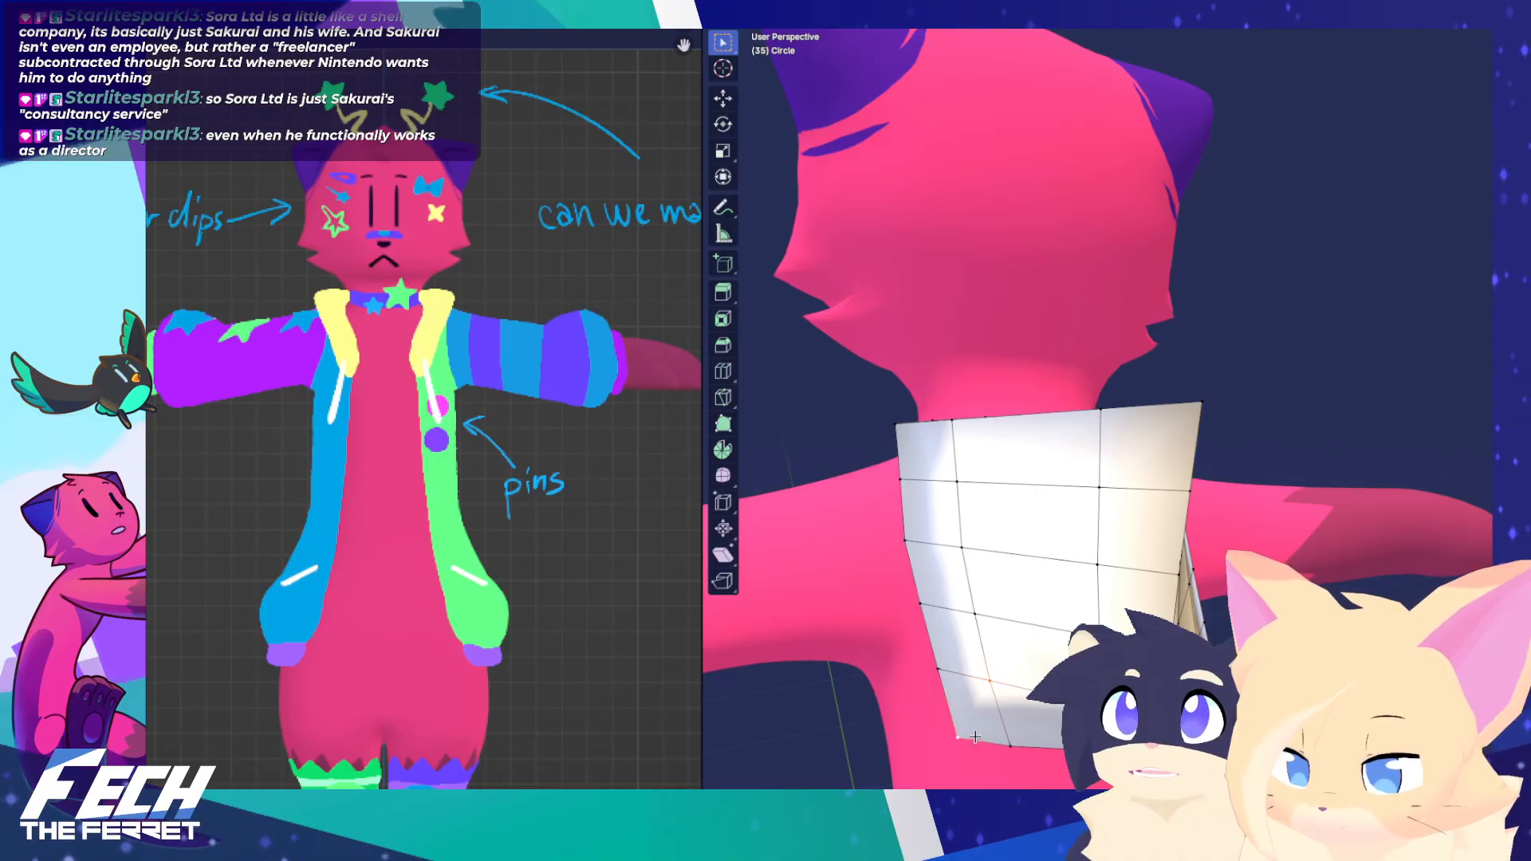
Switch to Sculpt Mode and smooth the hood's sharp outer corner
key(ctrl+Tab)
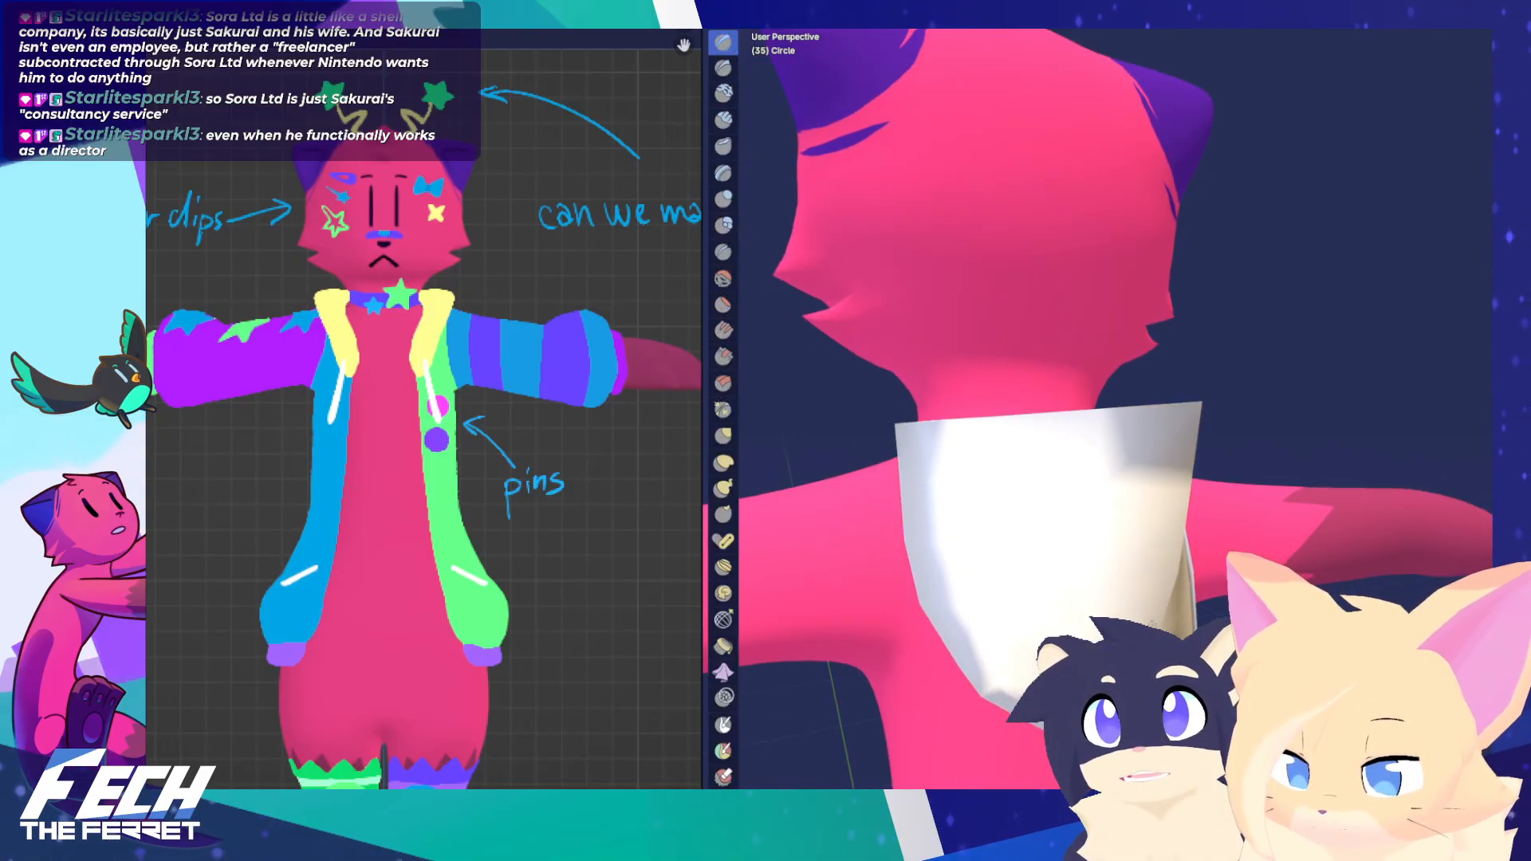
middle_drag(1145, 502, 1112, 592)
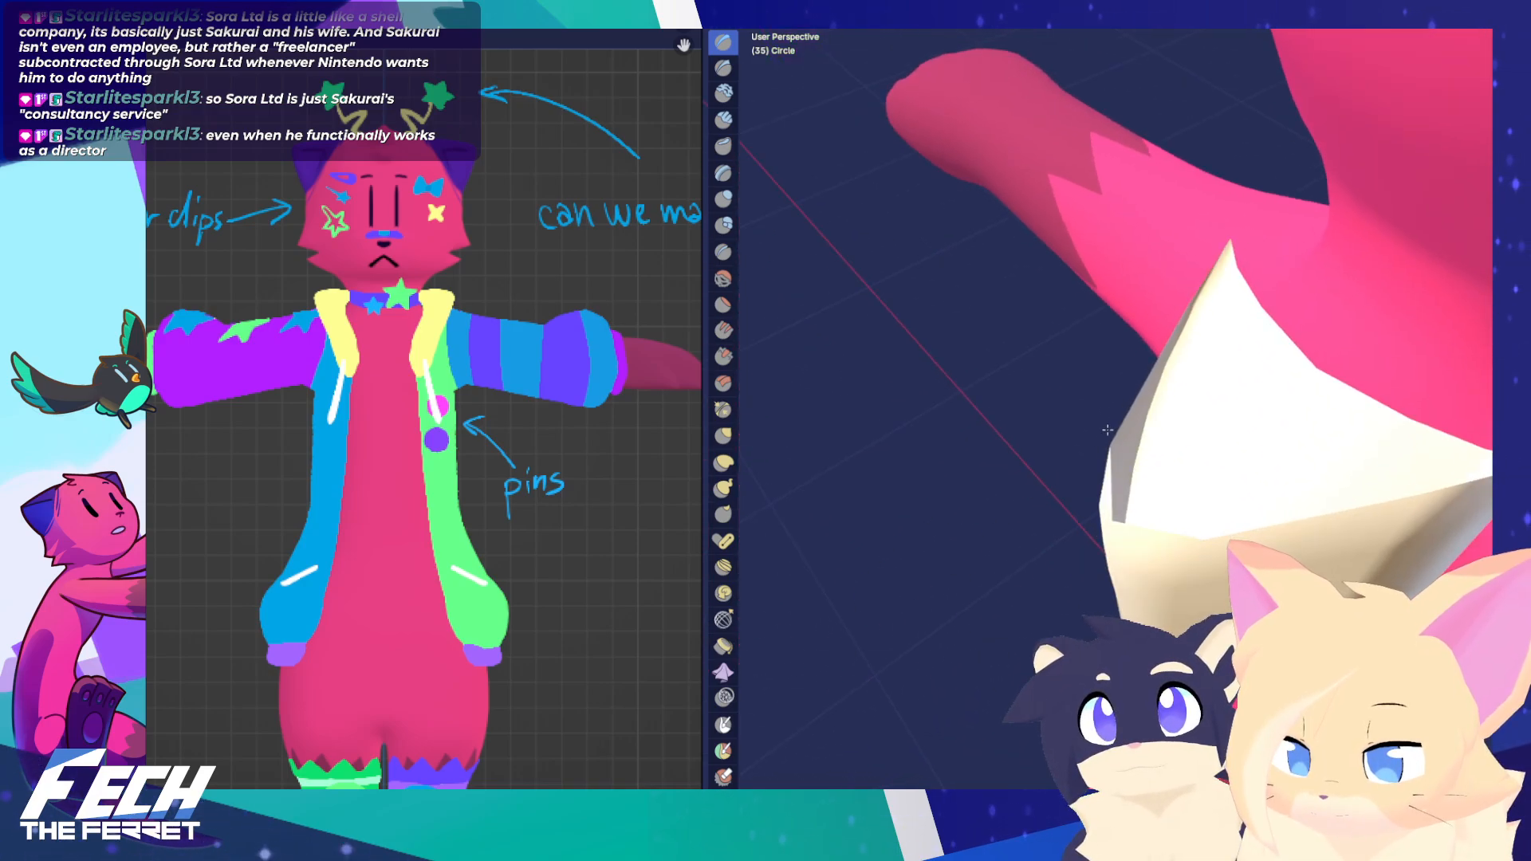
shift+drag(1108, 430, 1116, 553)
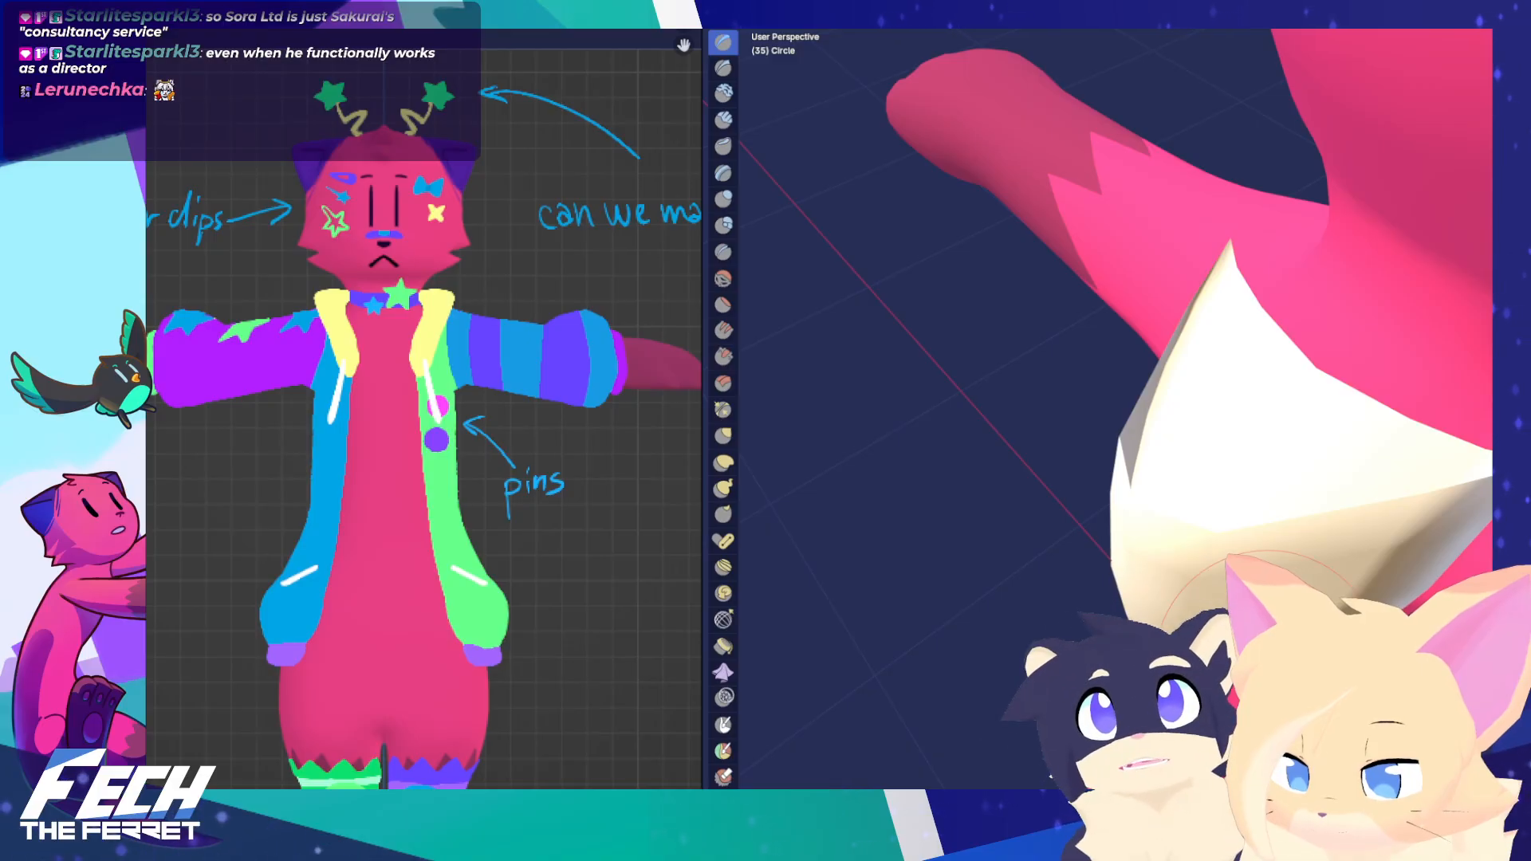
key(KP_1)
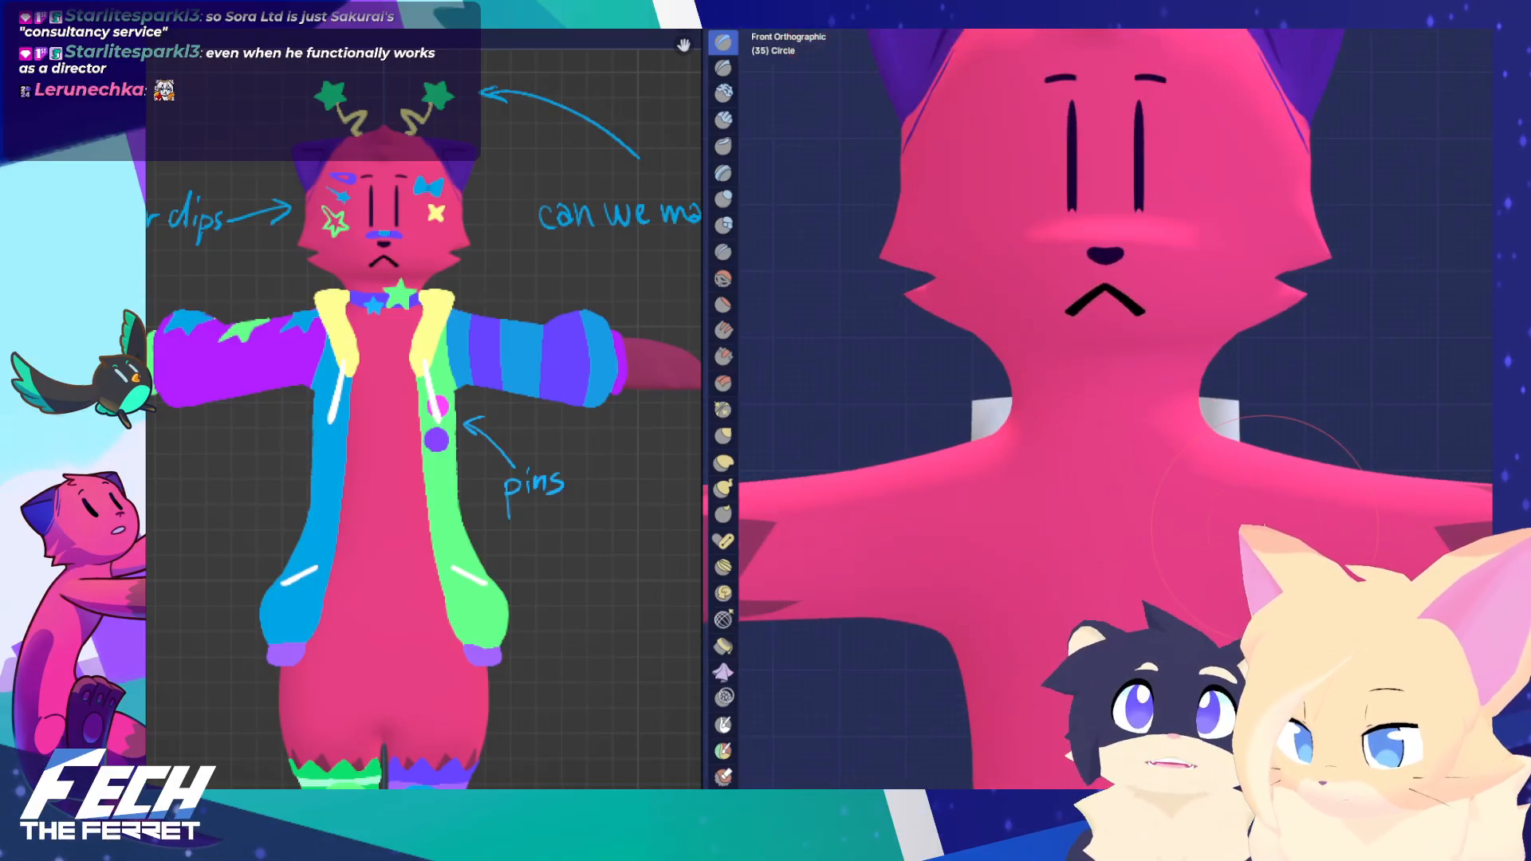
Delete the stray faces stretched between the collar and the sides of the hood on the jacket's back
middle_drag(1264, 530, 979, 626)
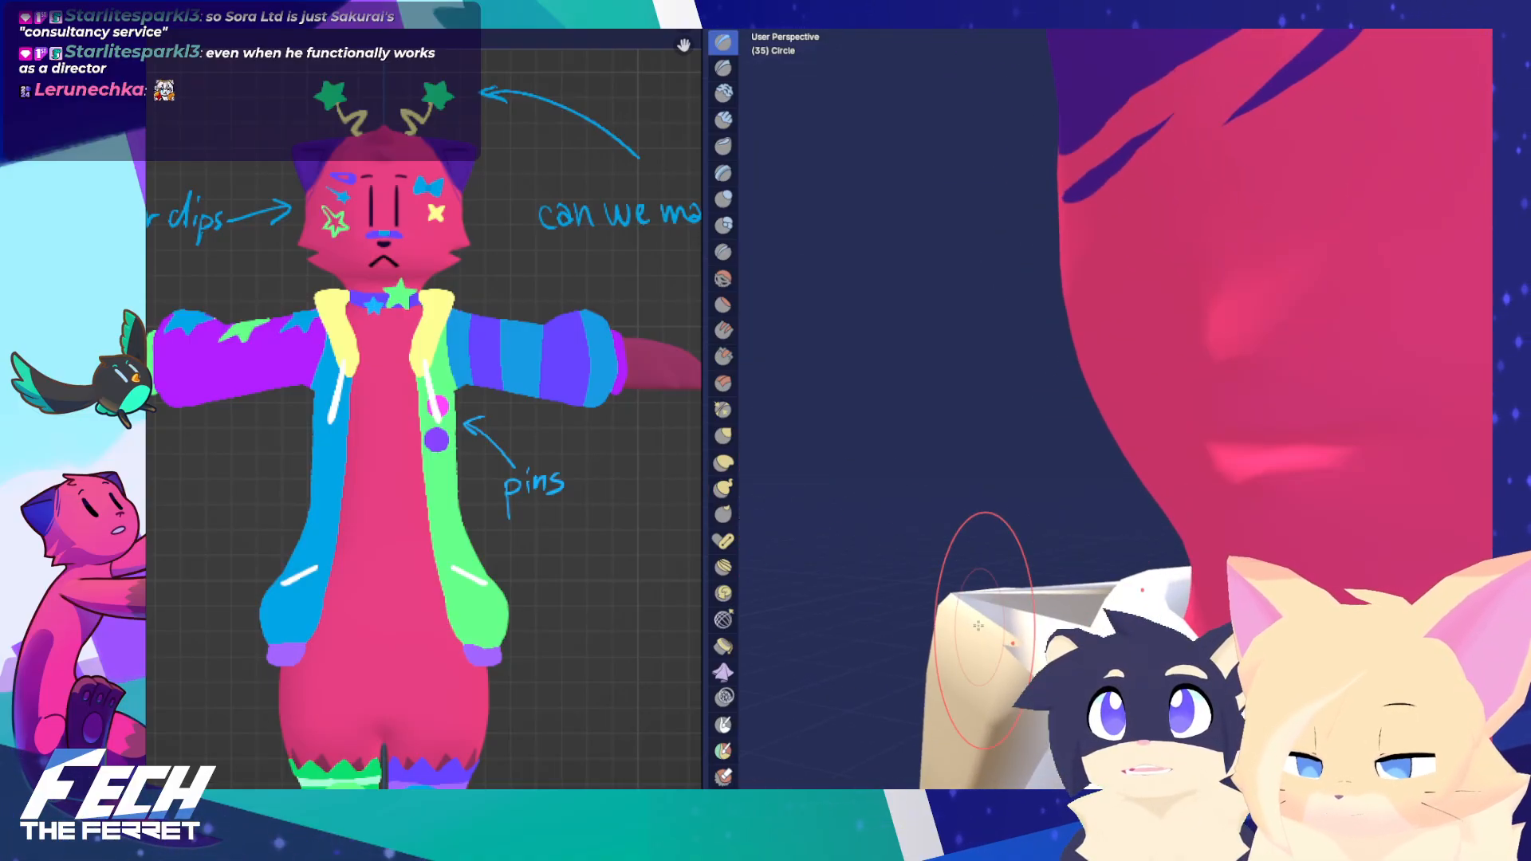
drag(979, 626, 989, 636)
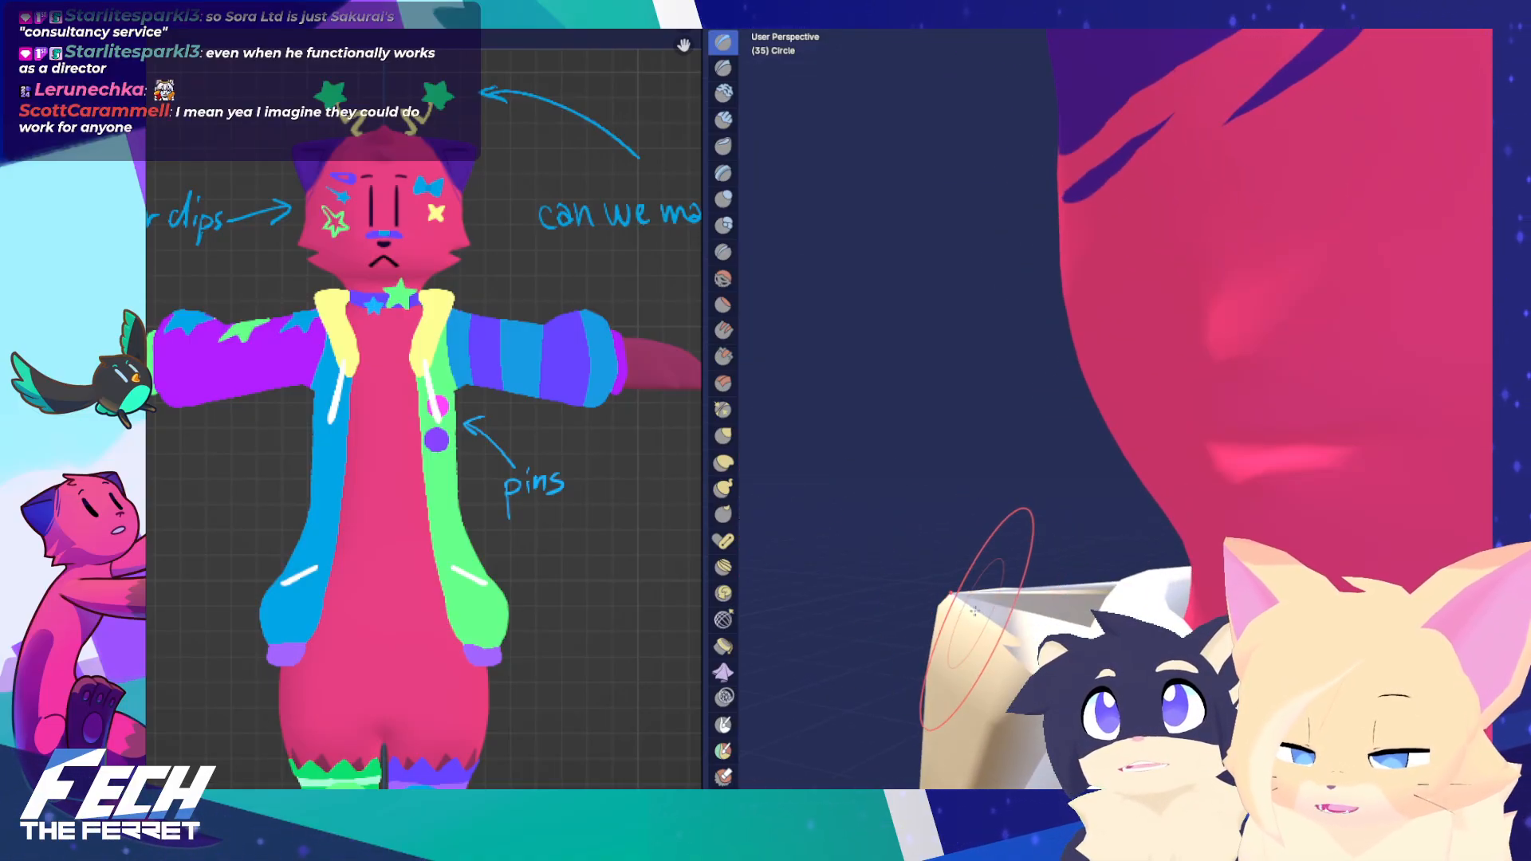
scroll(981, 606, down, 3)
key(Tab)
middle_drag(1089, 614, 940, 467)
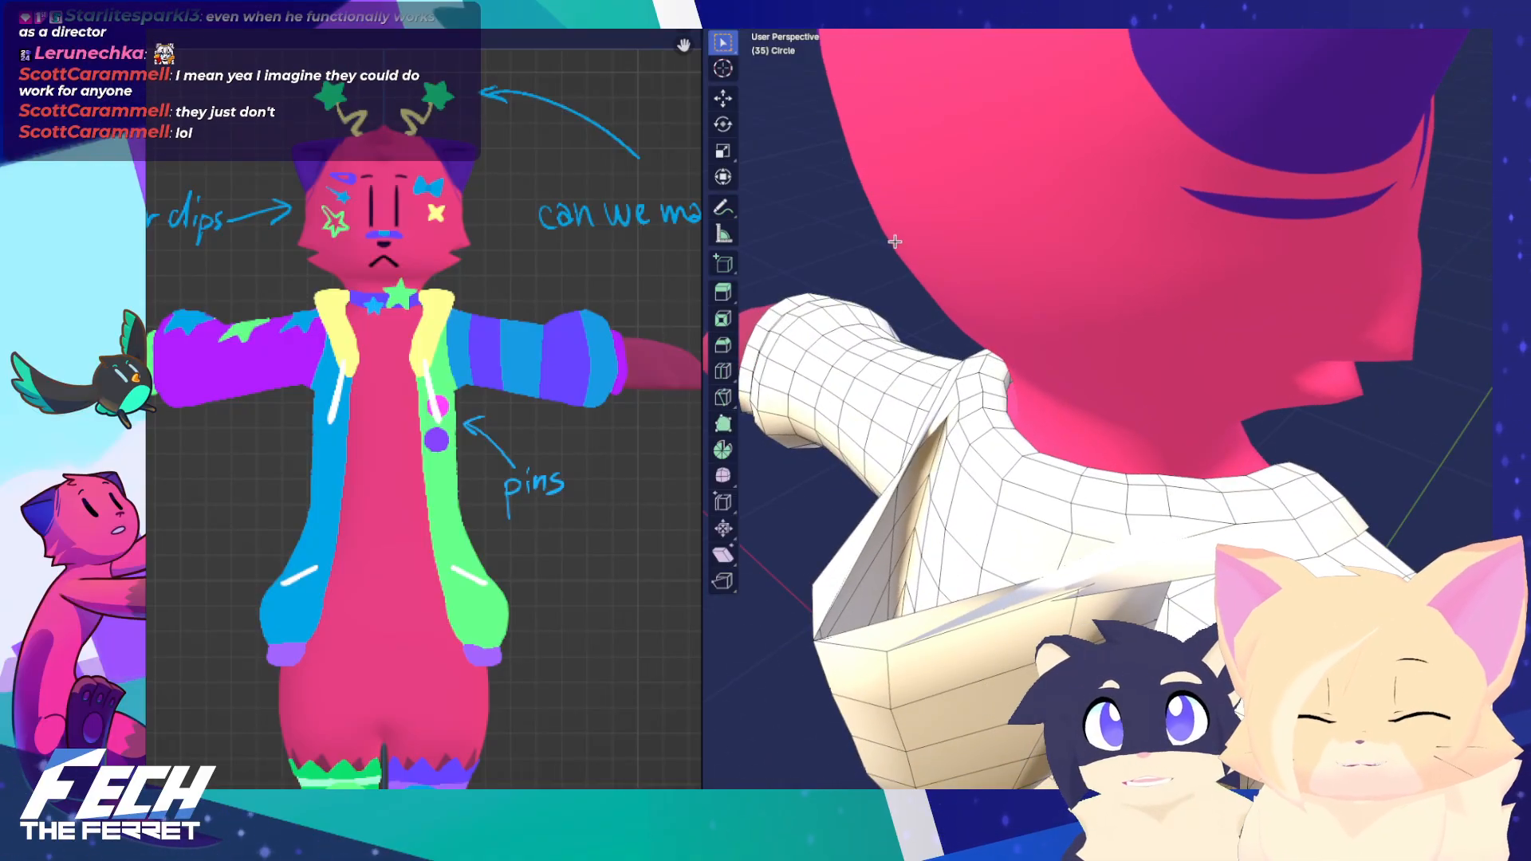
middle_drag(861, 70, 1073, 421)
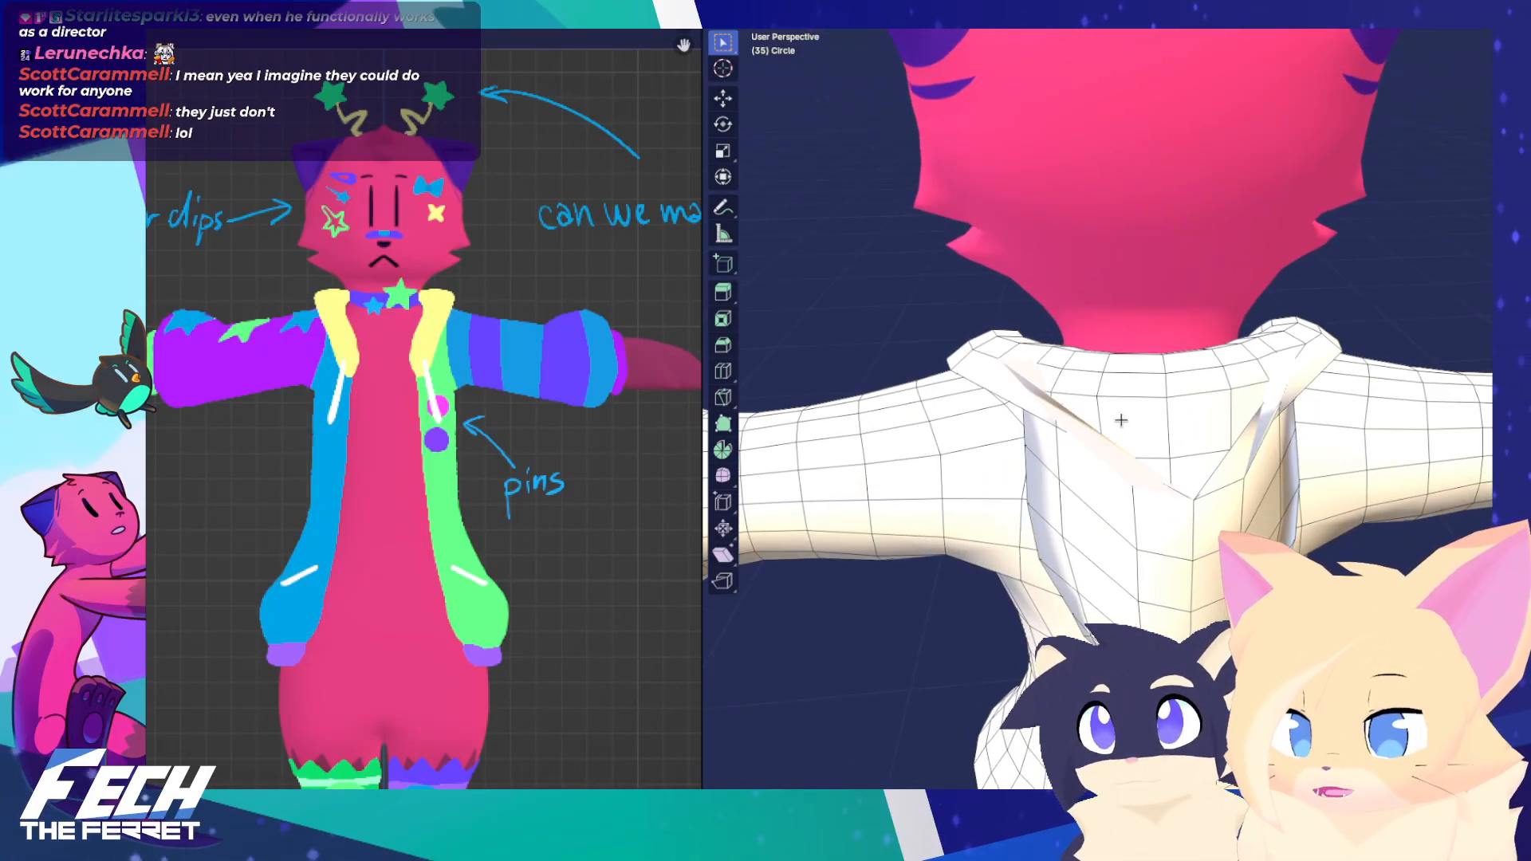
click(1248, 450)
key(x)
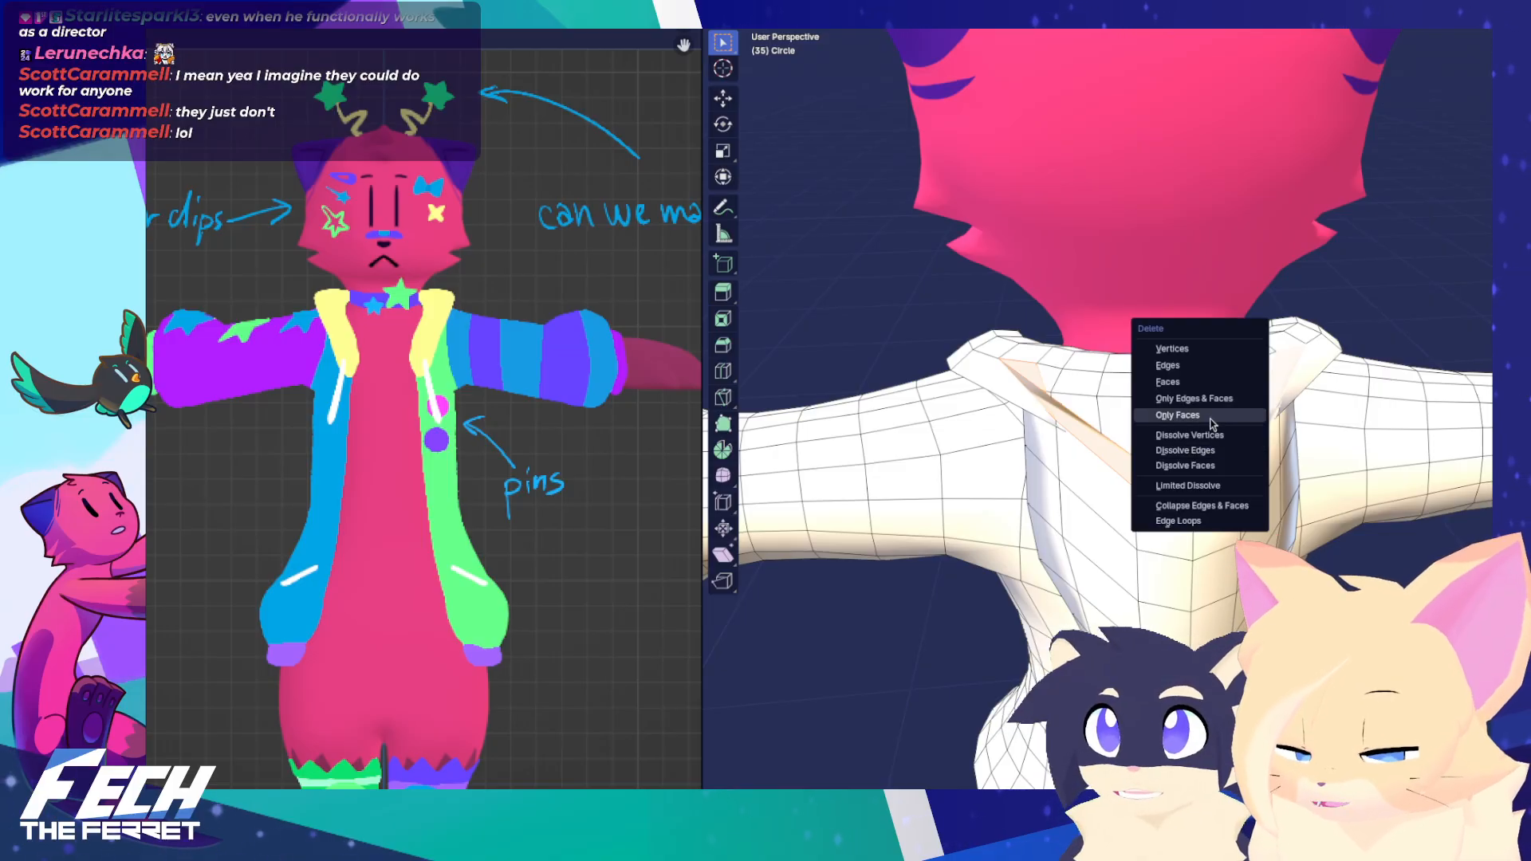
click(1217, 390)
middle_drag(1217, 390, 1085, 433)
key(x)
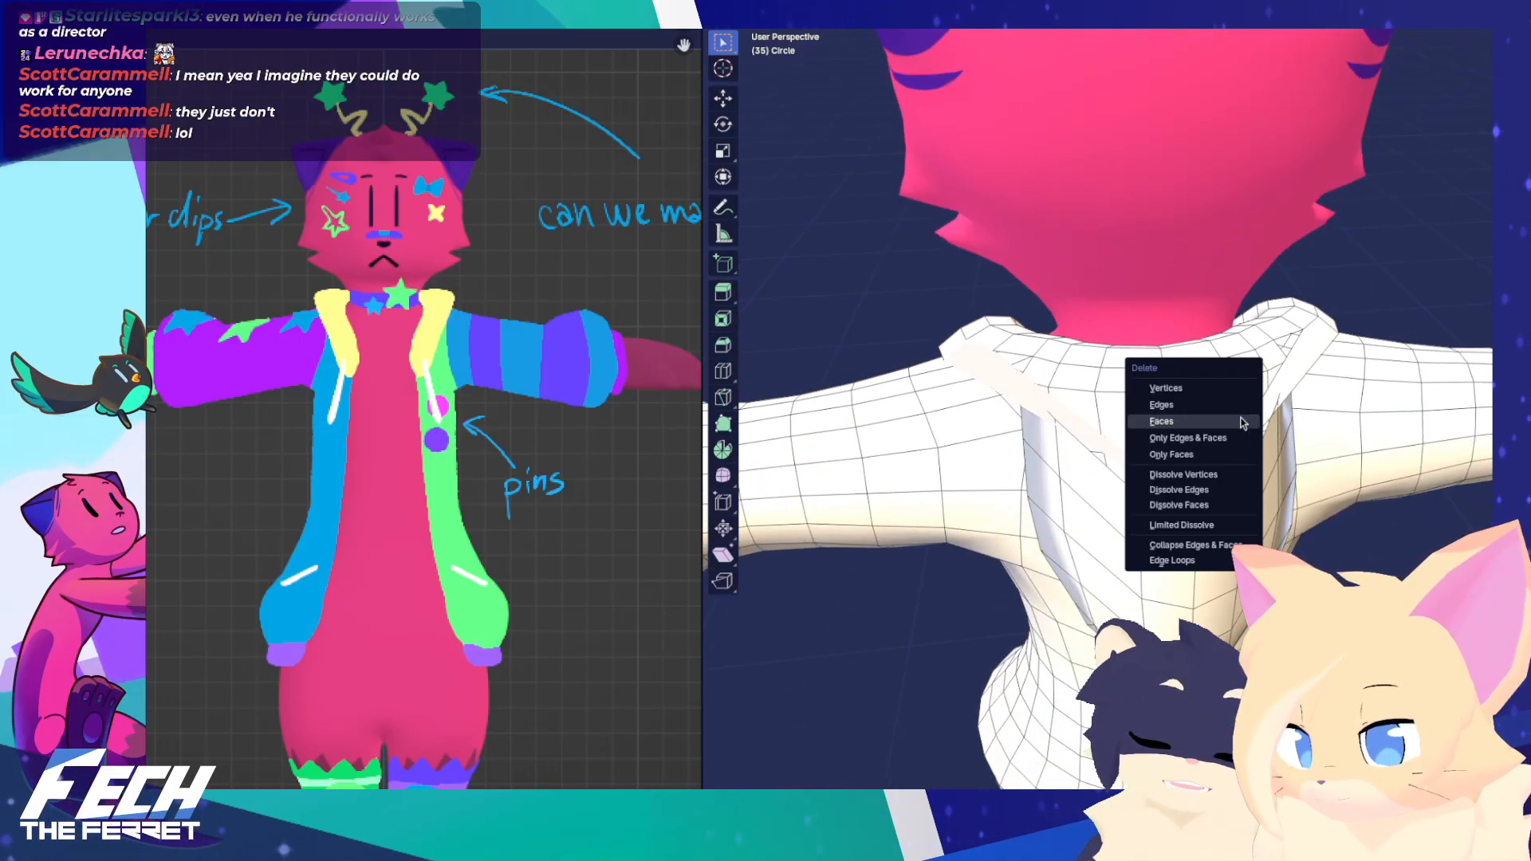
click(1243, 423)
In Sculpt Mode, reshape the hood on the jacket's back with the Grab brush so its lower edge tapers to a point
middle_drag(1262, 409, 972, 394)
key(ctrl+Tab)
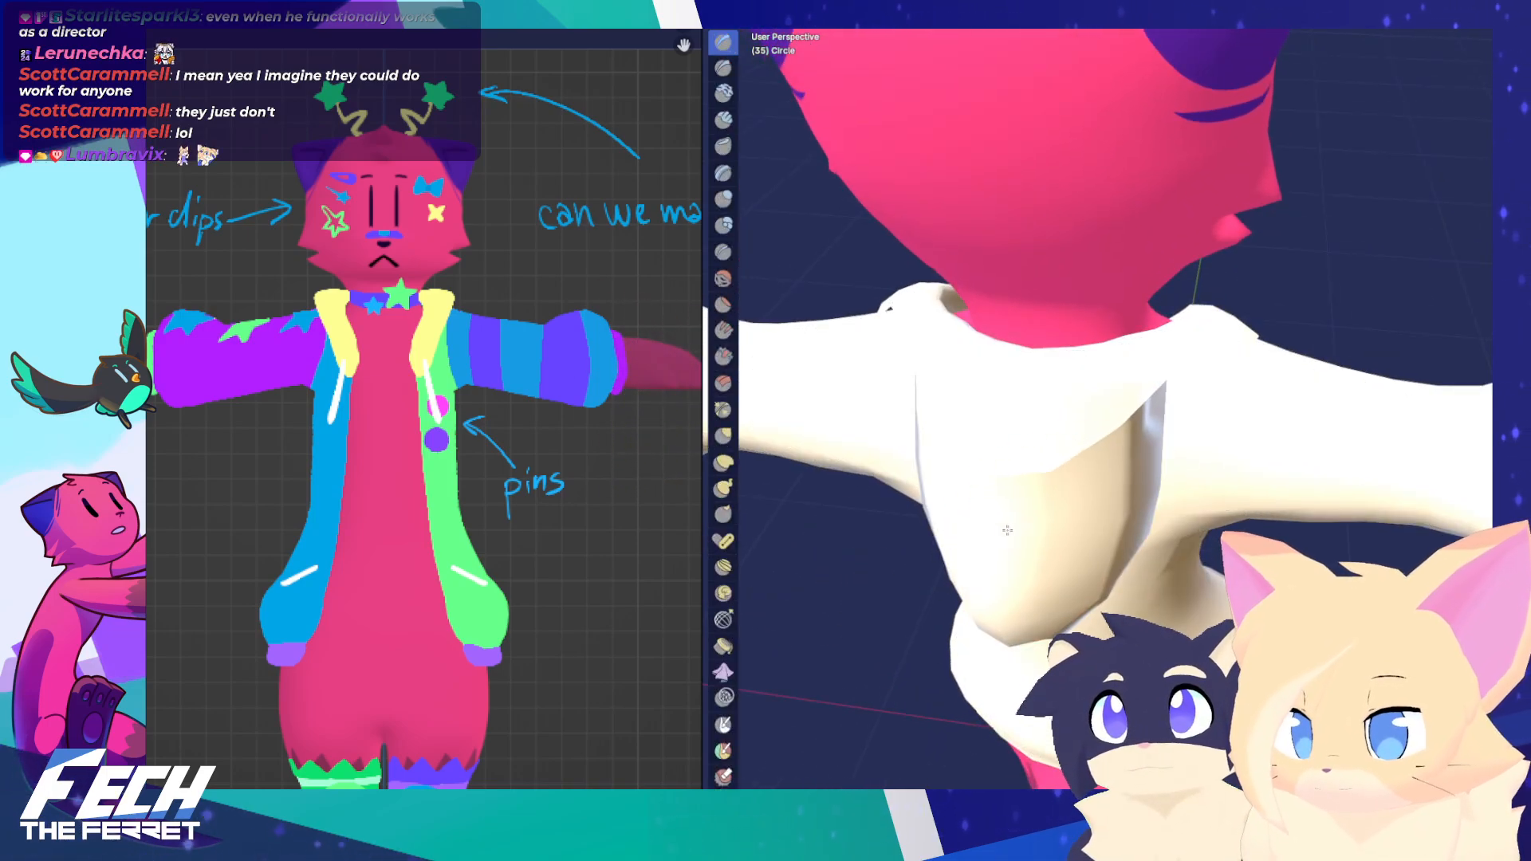
mouse_move(997, 479)
middle_down()
mouse_move(1167, 448)
mouse_move(1058, 621)
middle_up()
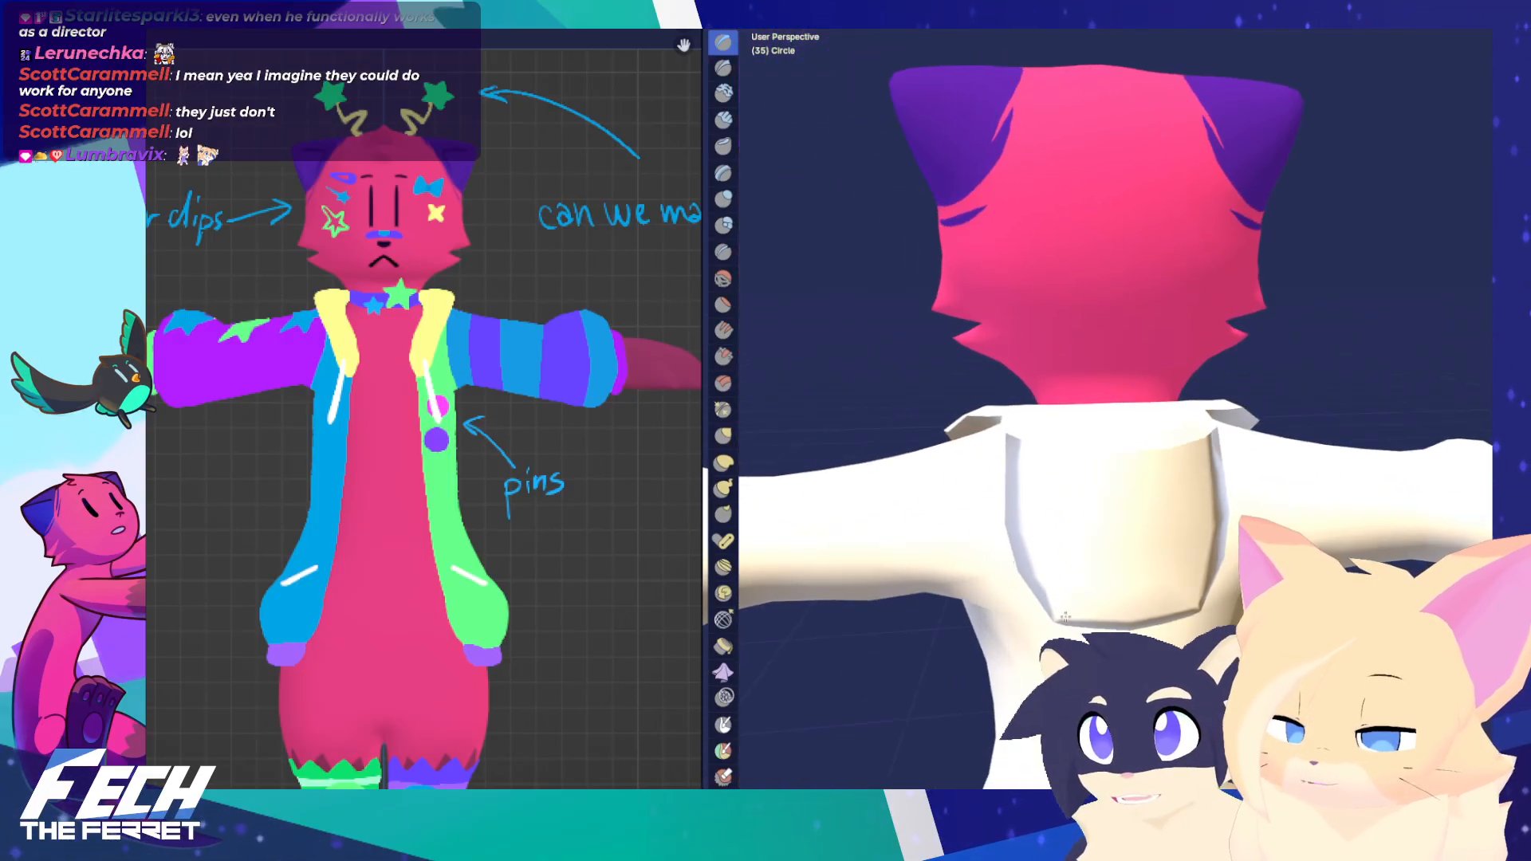
key(ctrl+Tab)
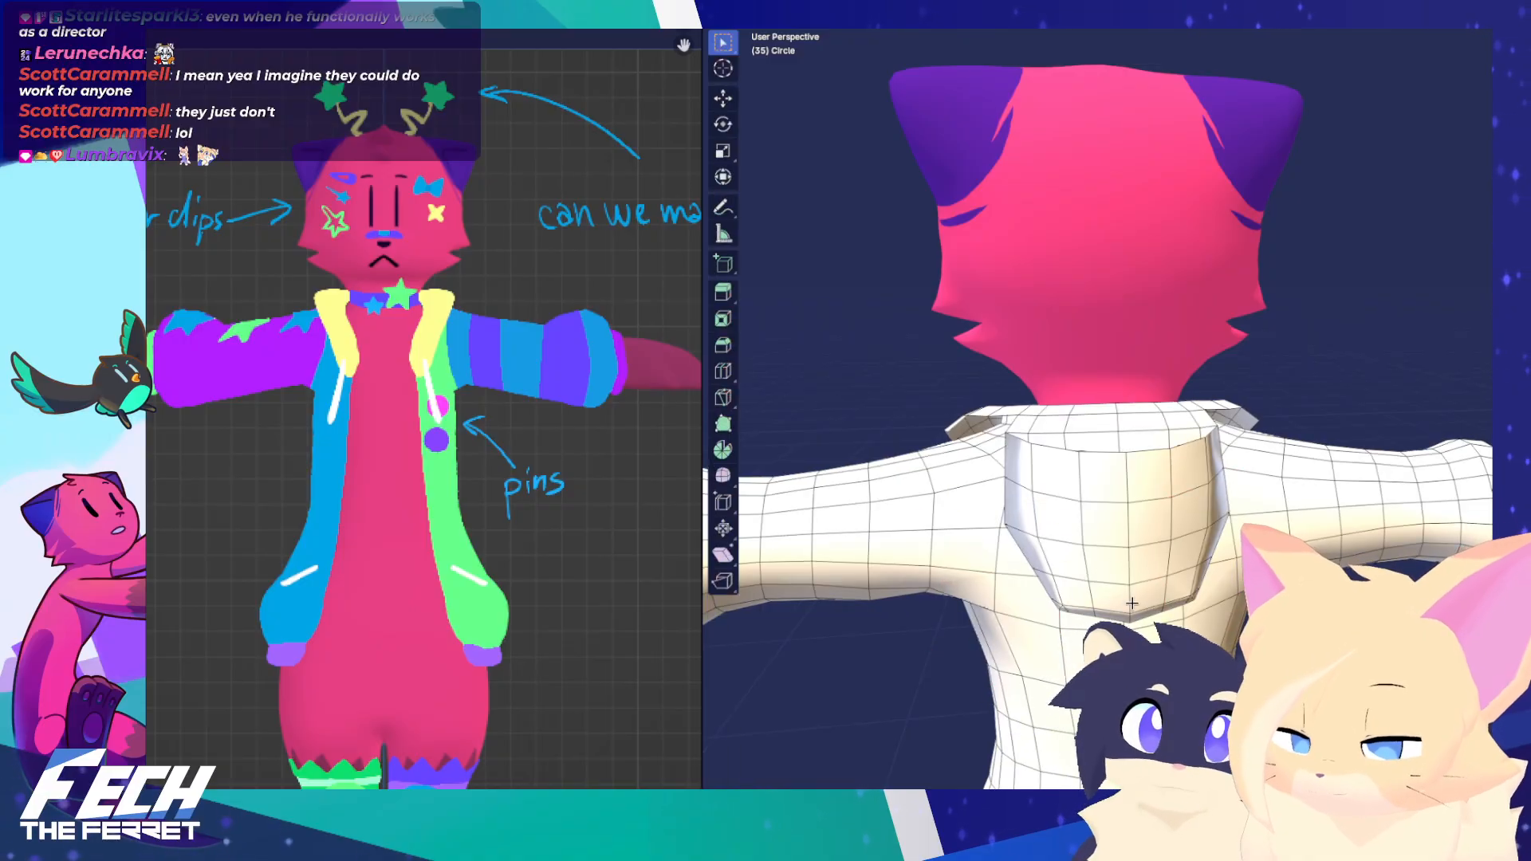
key(ctrl+Tab)
middle_drag(1072, 668, 1039, 660)
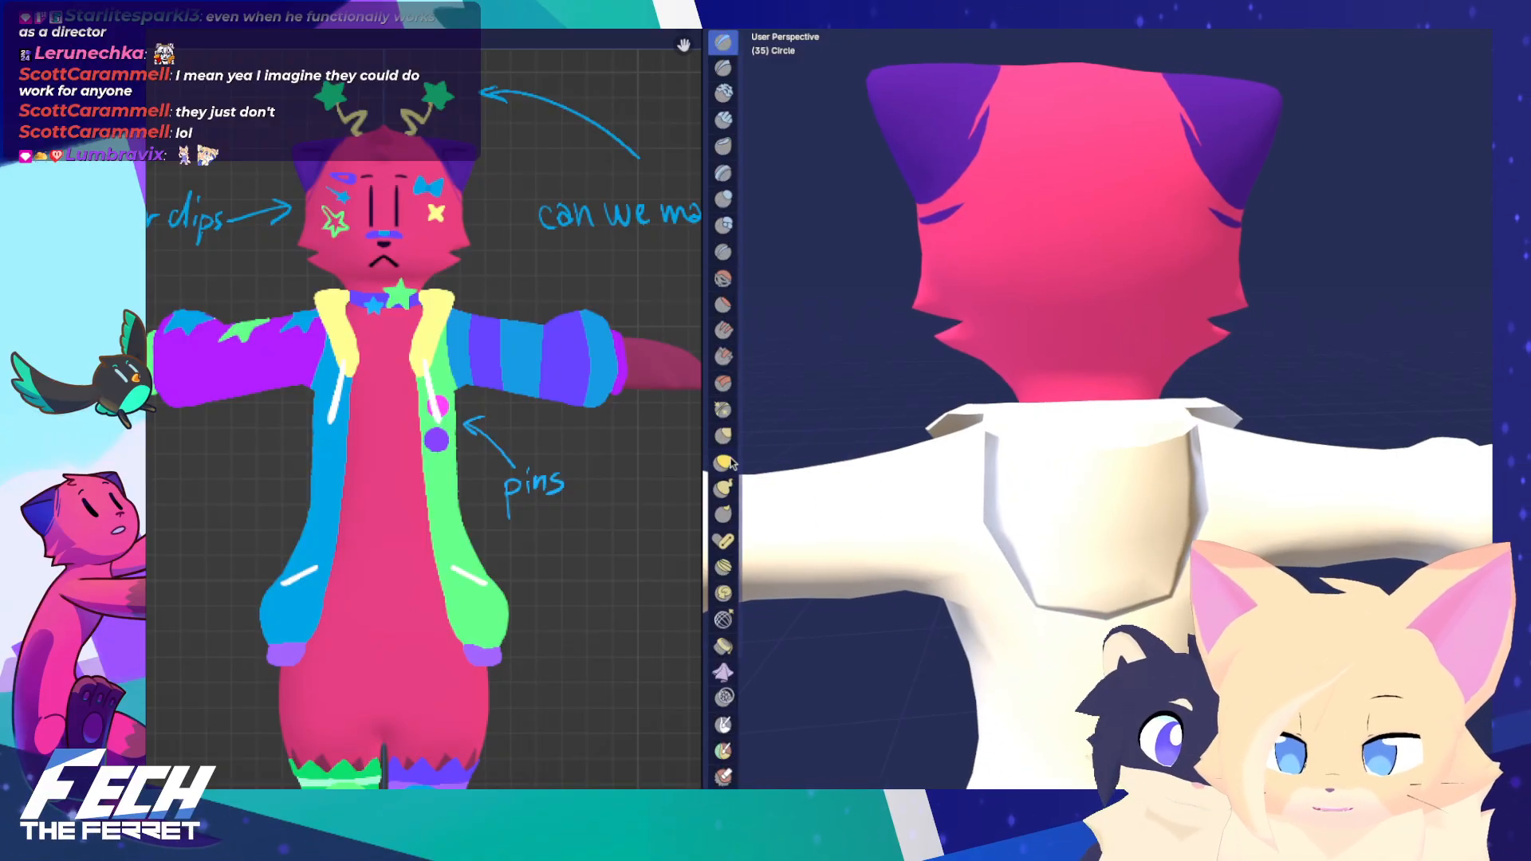
click(723, 436)
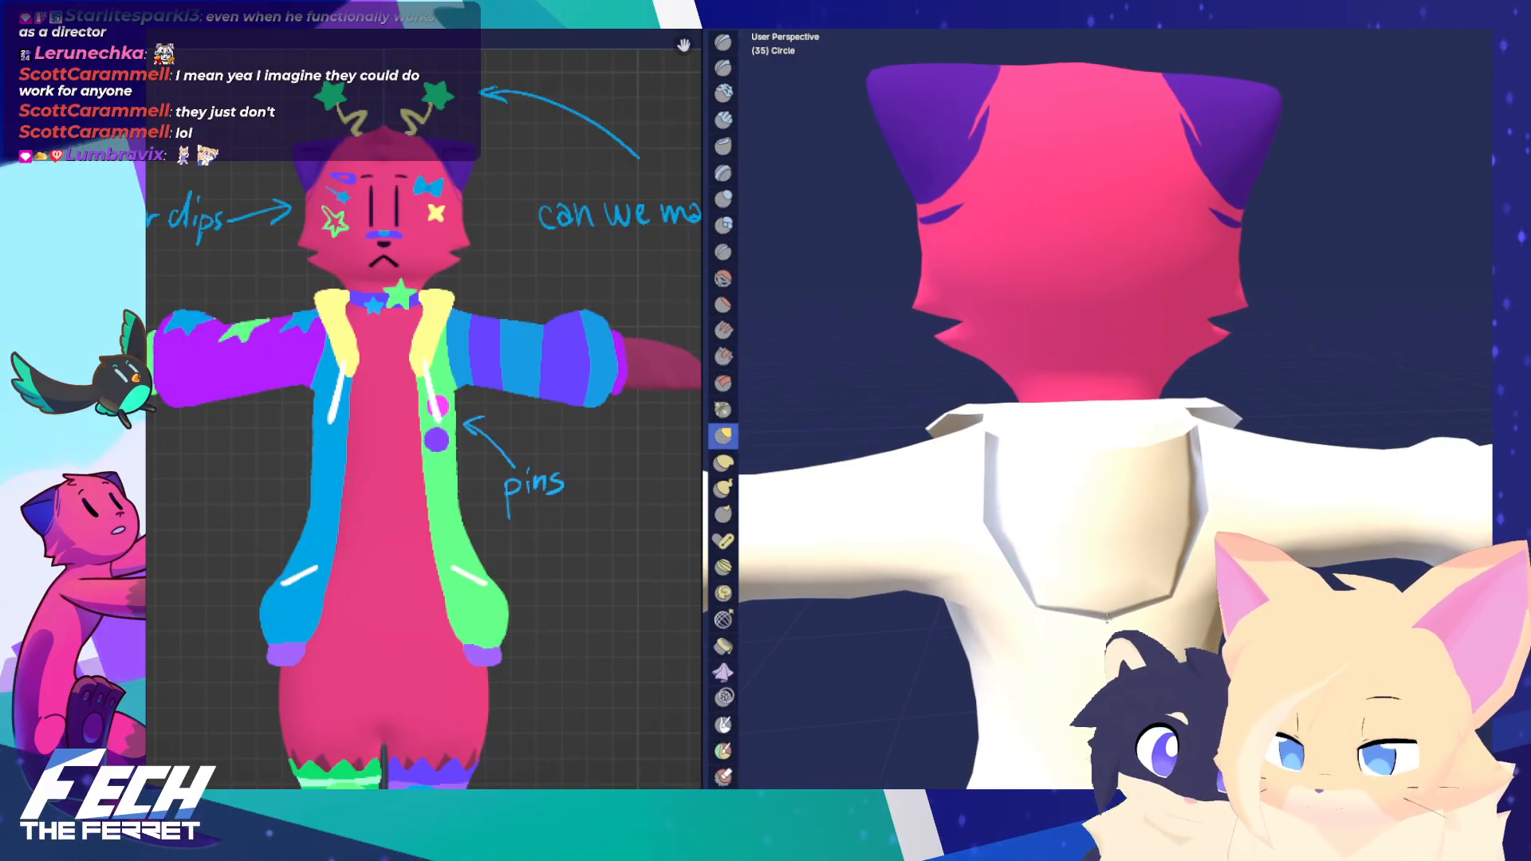
middle_drag(1192, 590, 1196, 564)
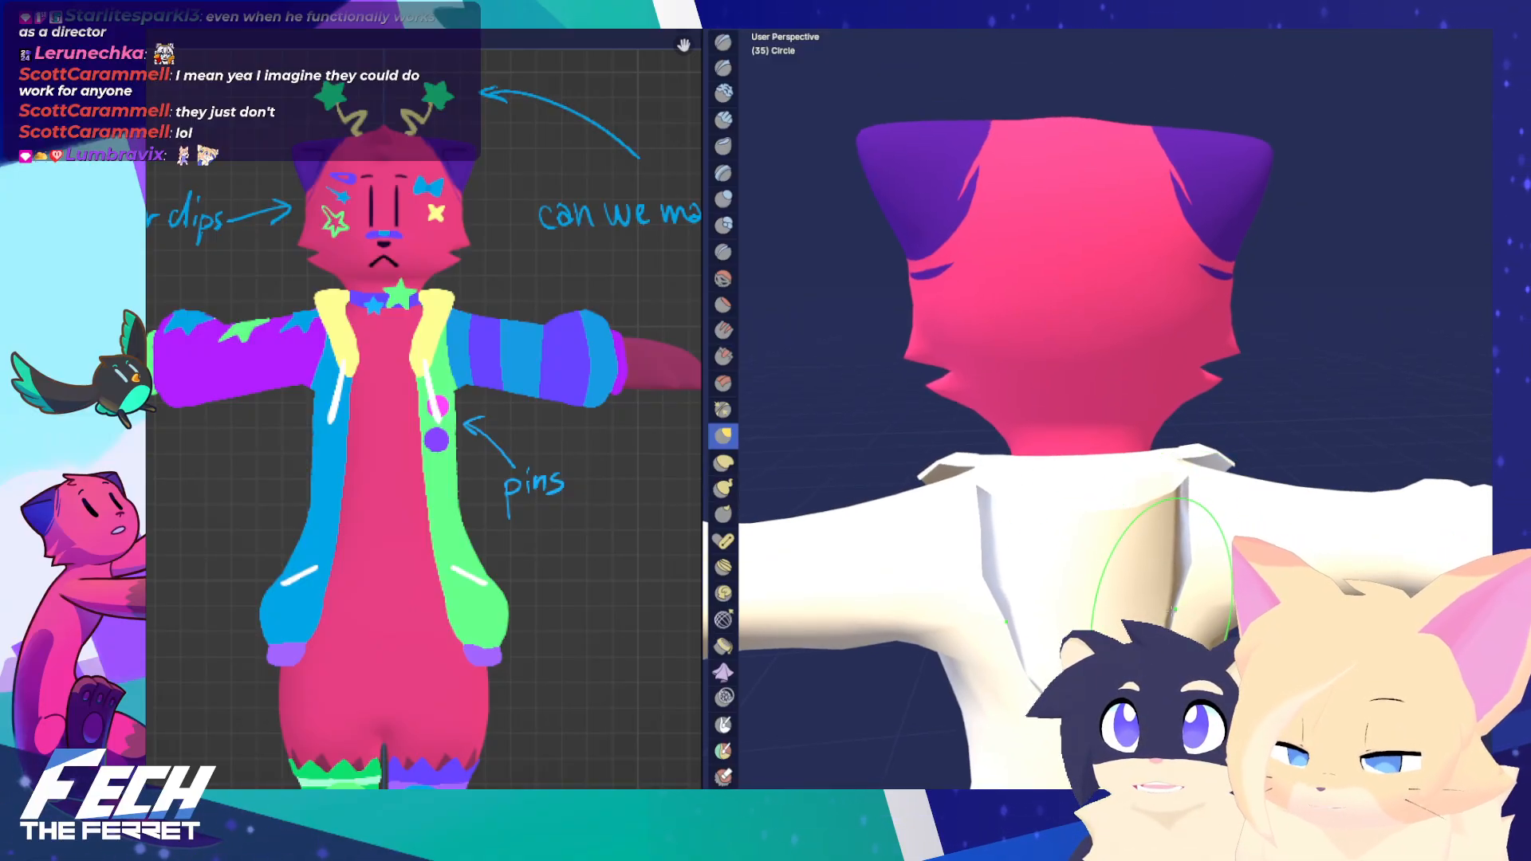
middle_drag(1073, 535, 1095, 539)
Add a single loop cut on the jacket mesh beside the hood, where the collar meets the shoulder
key(Tab)
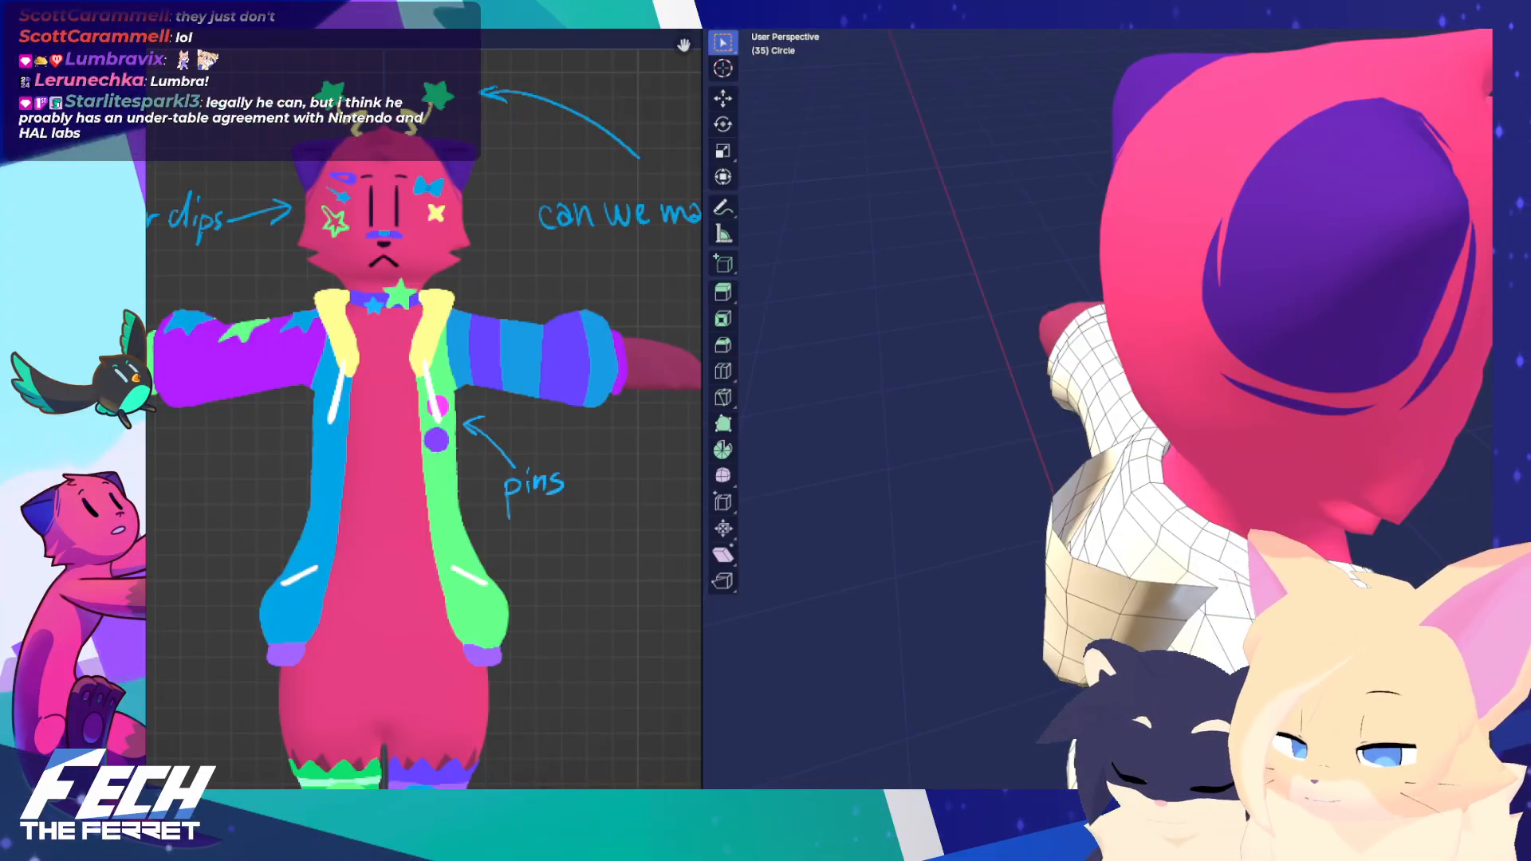
middle_drag(1242, 601, 895, 545)
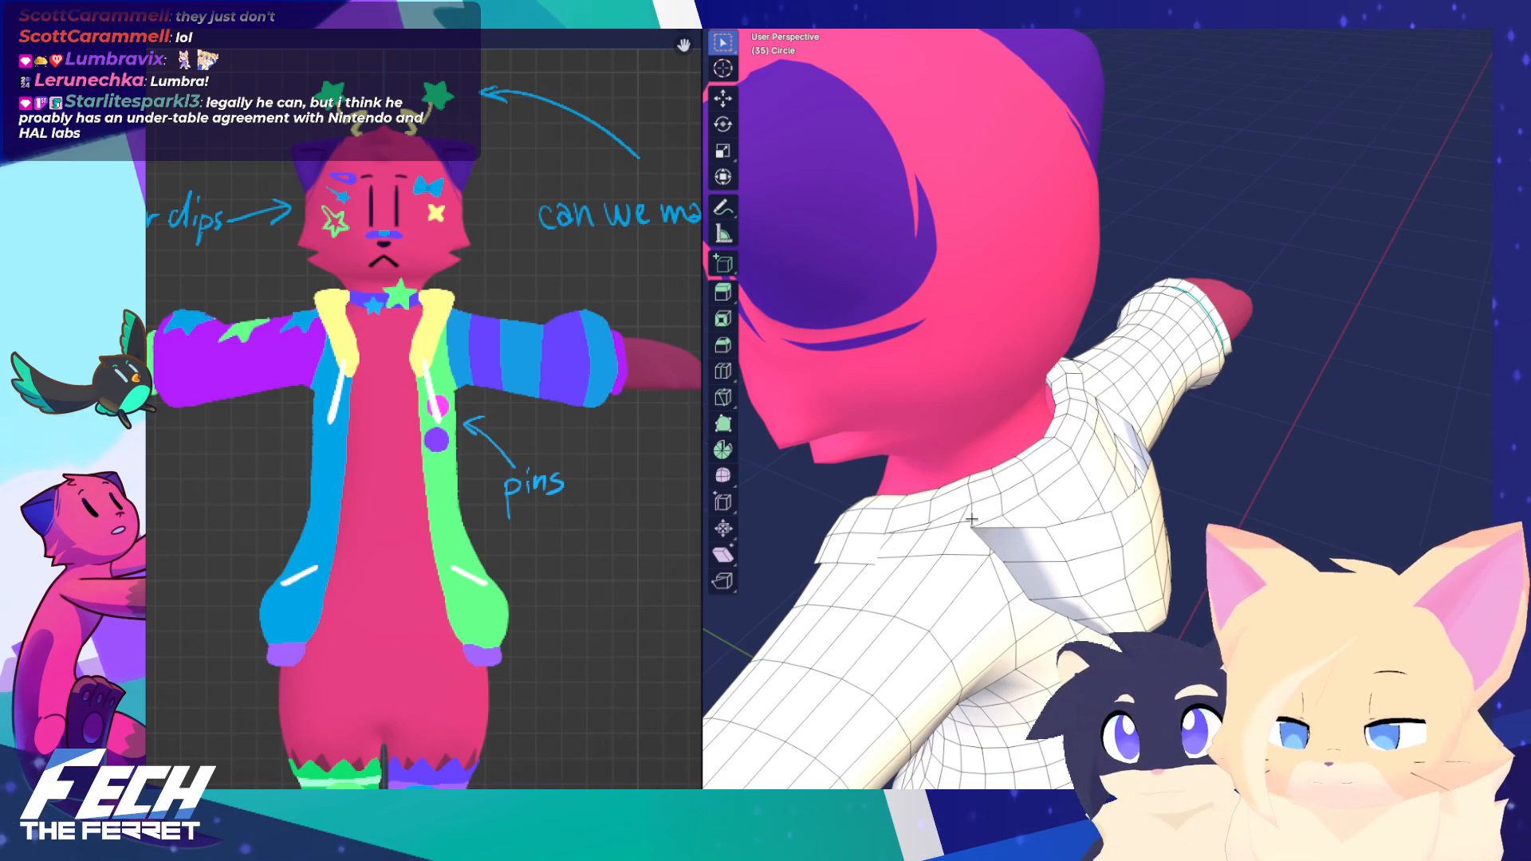
middle_drag(973, 517, 1127, 468)
click(1087, 441)
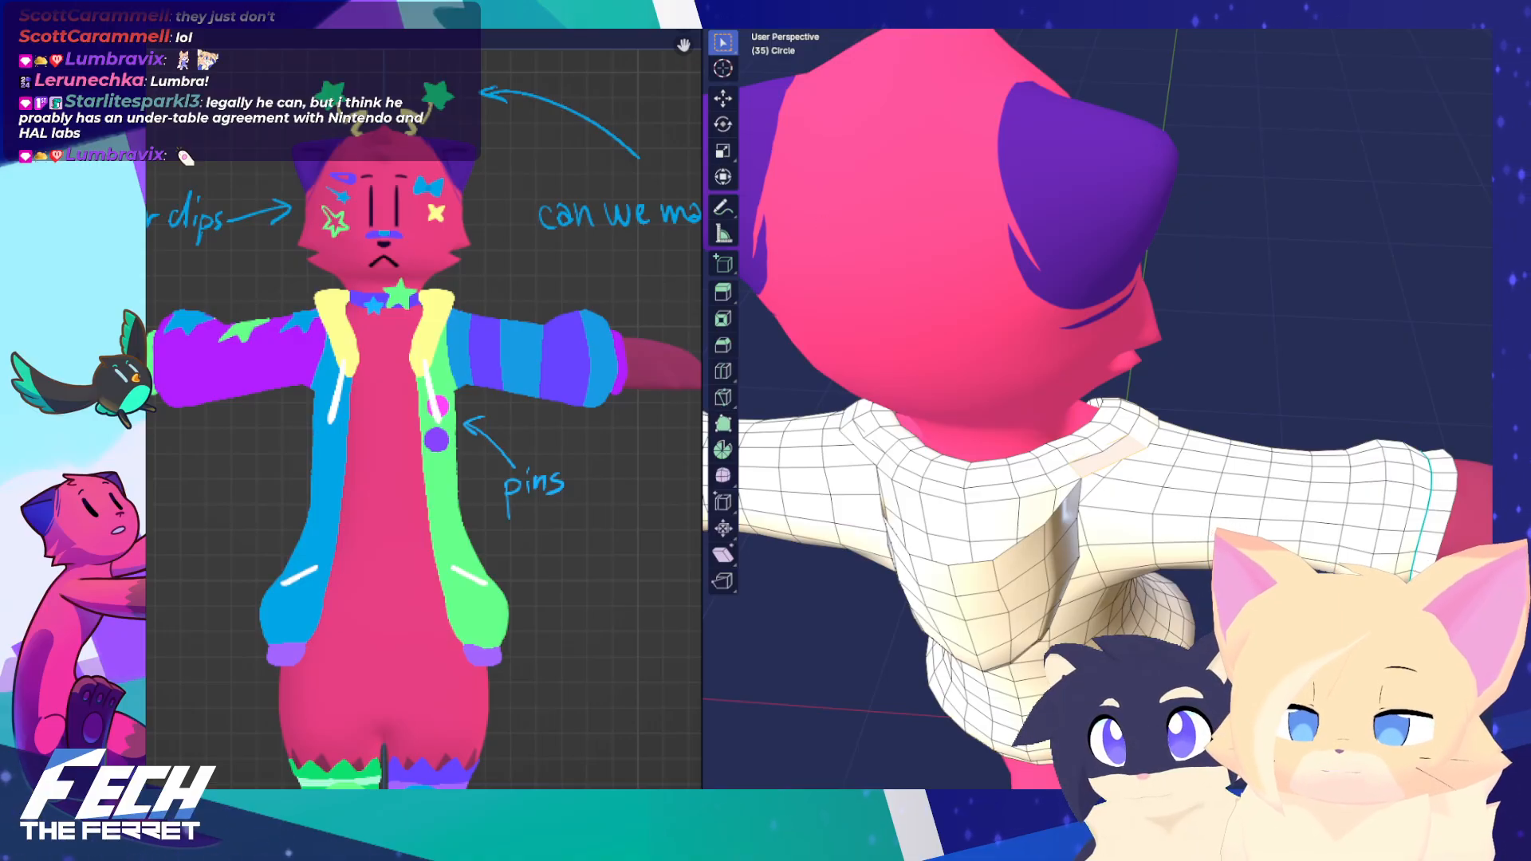
click(1109, 457)
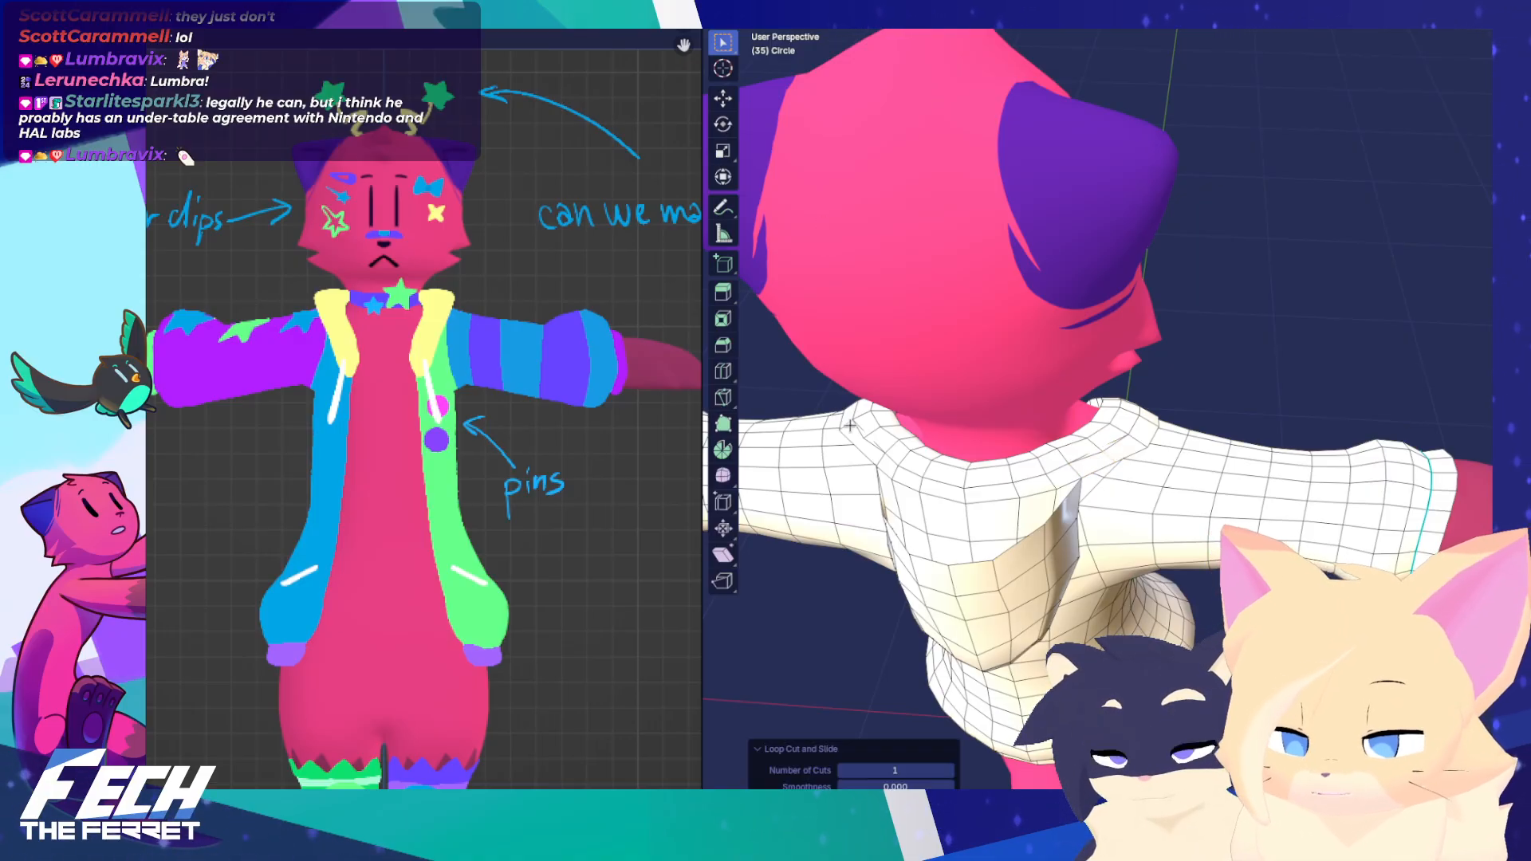
middle_drag(1108, 458, 899, 435)
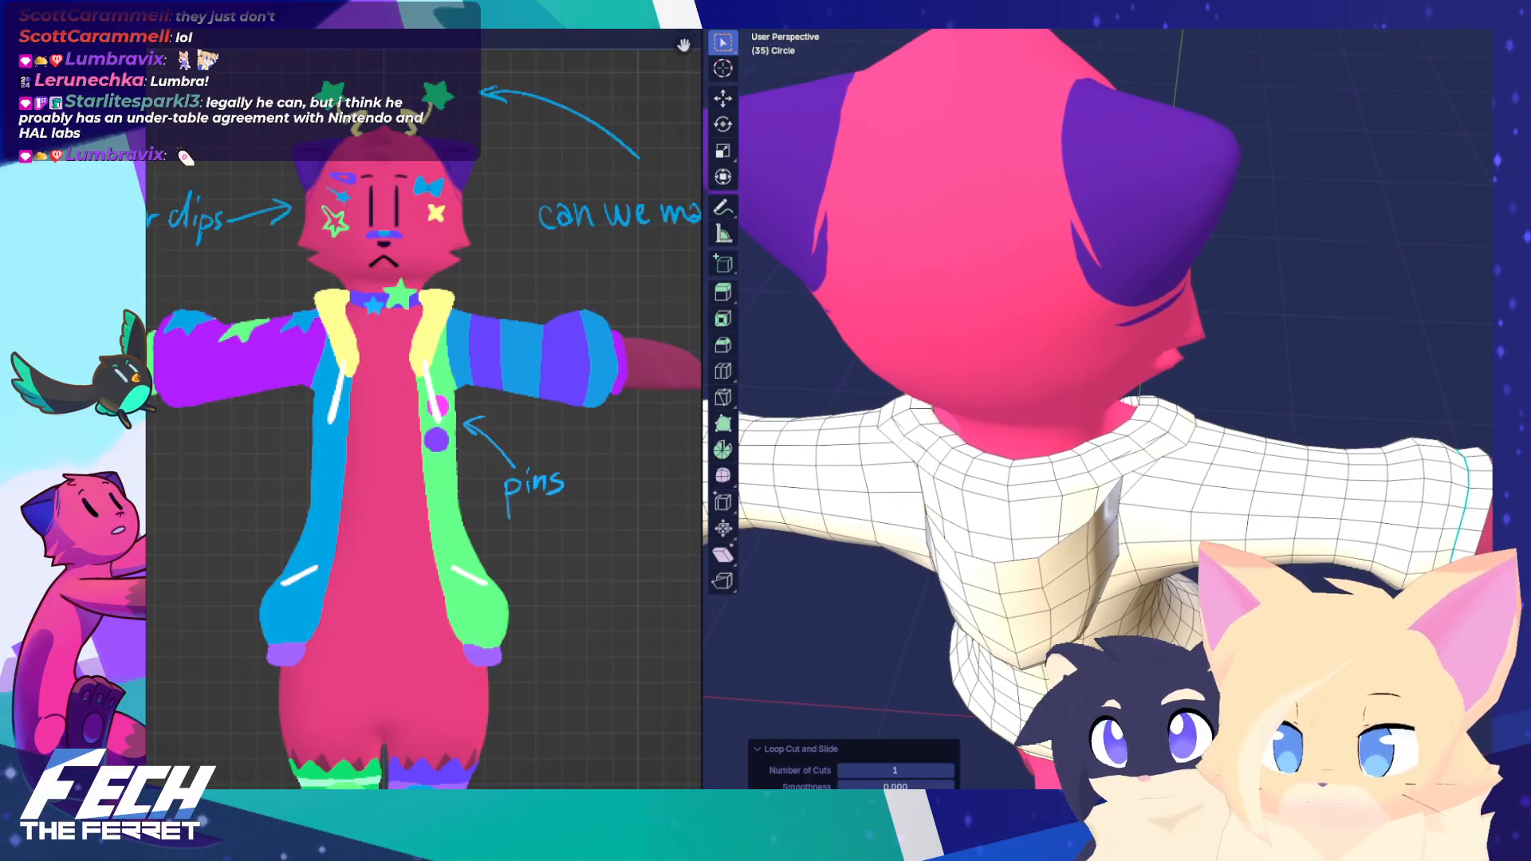
Merge all of the jacket's vertices by distance and clear the selection
key(1)
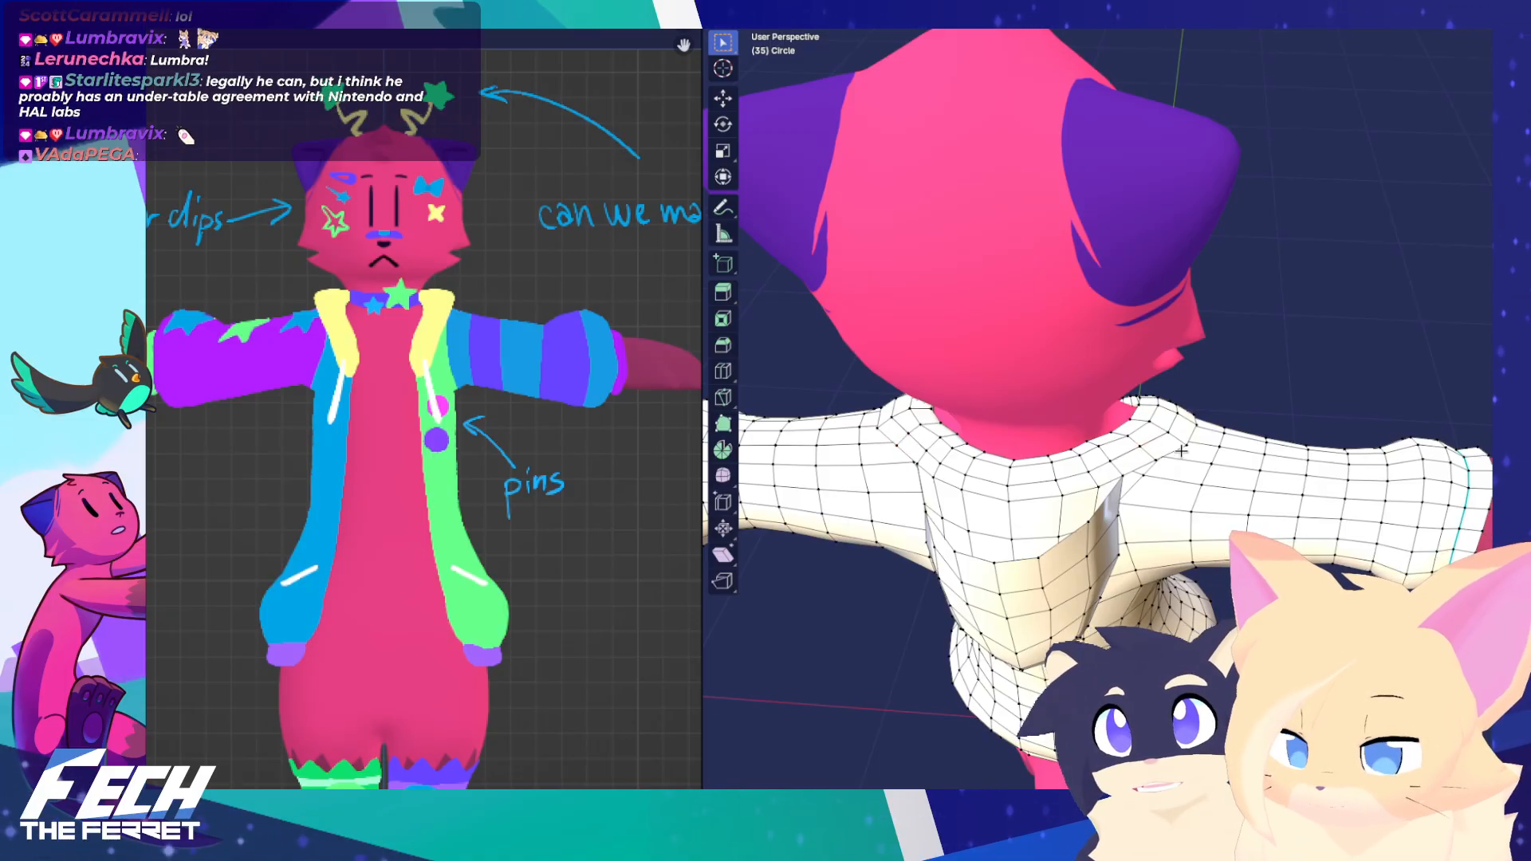
key(a)
key(m)
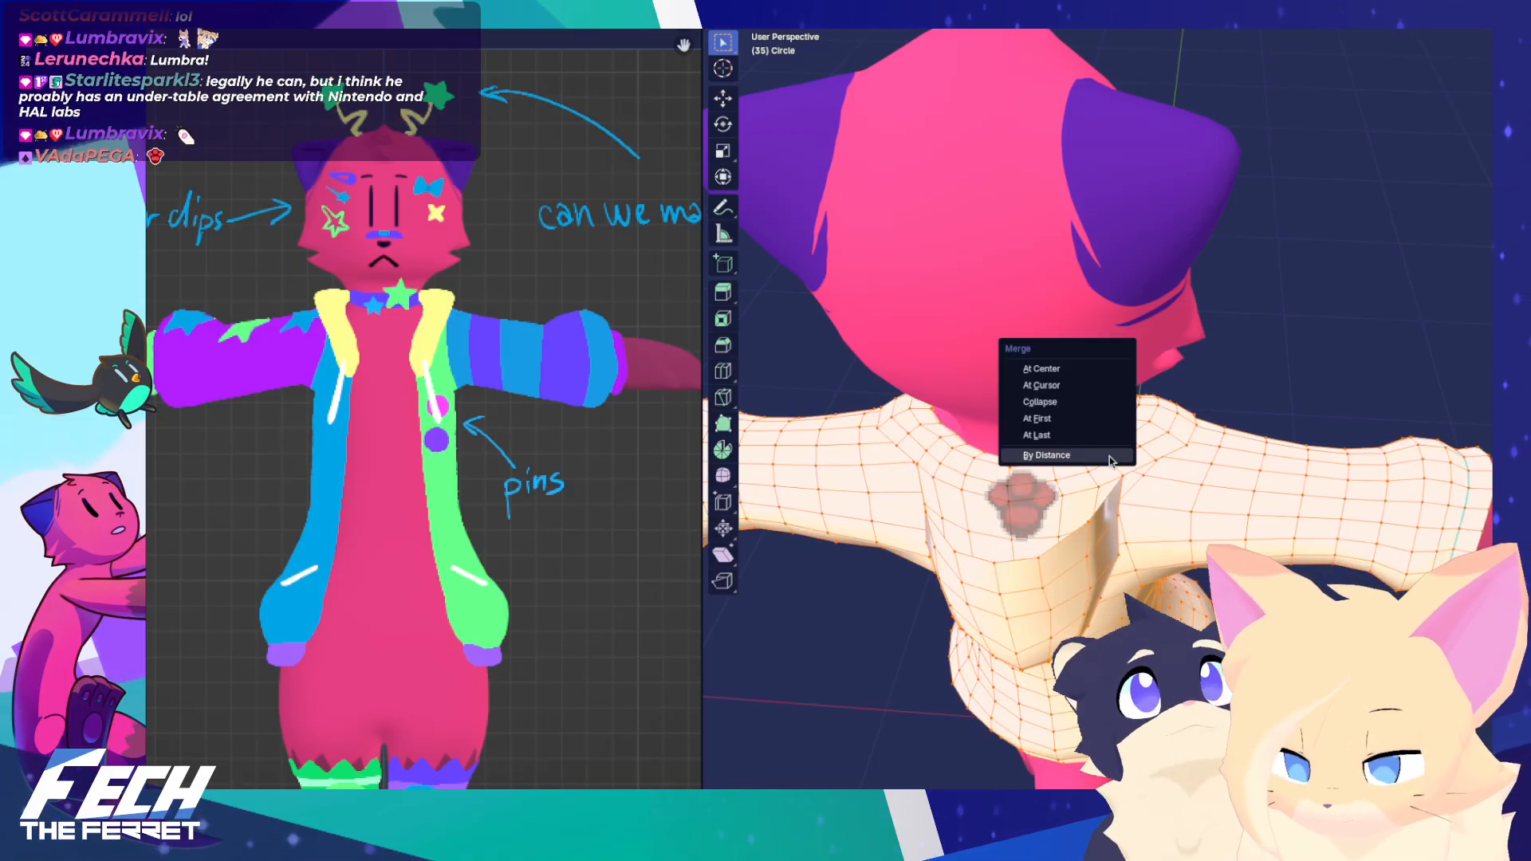
click(1110, 456)
middle_drag(1108, 456, 1152, 435)
key(alt+a)
Pull the upper side edges of the hood outward over the shoulders with the Elastic Deform sculpt brush
key(KP_1)
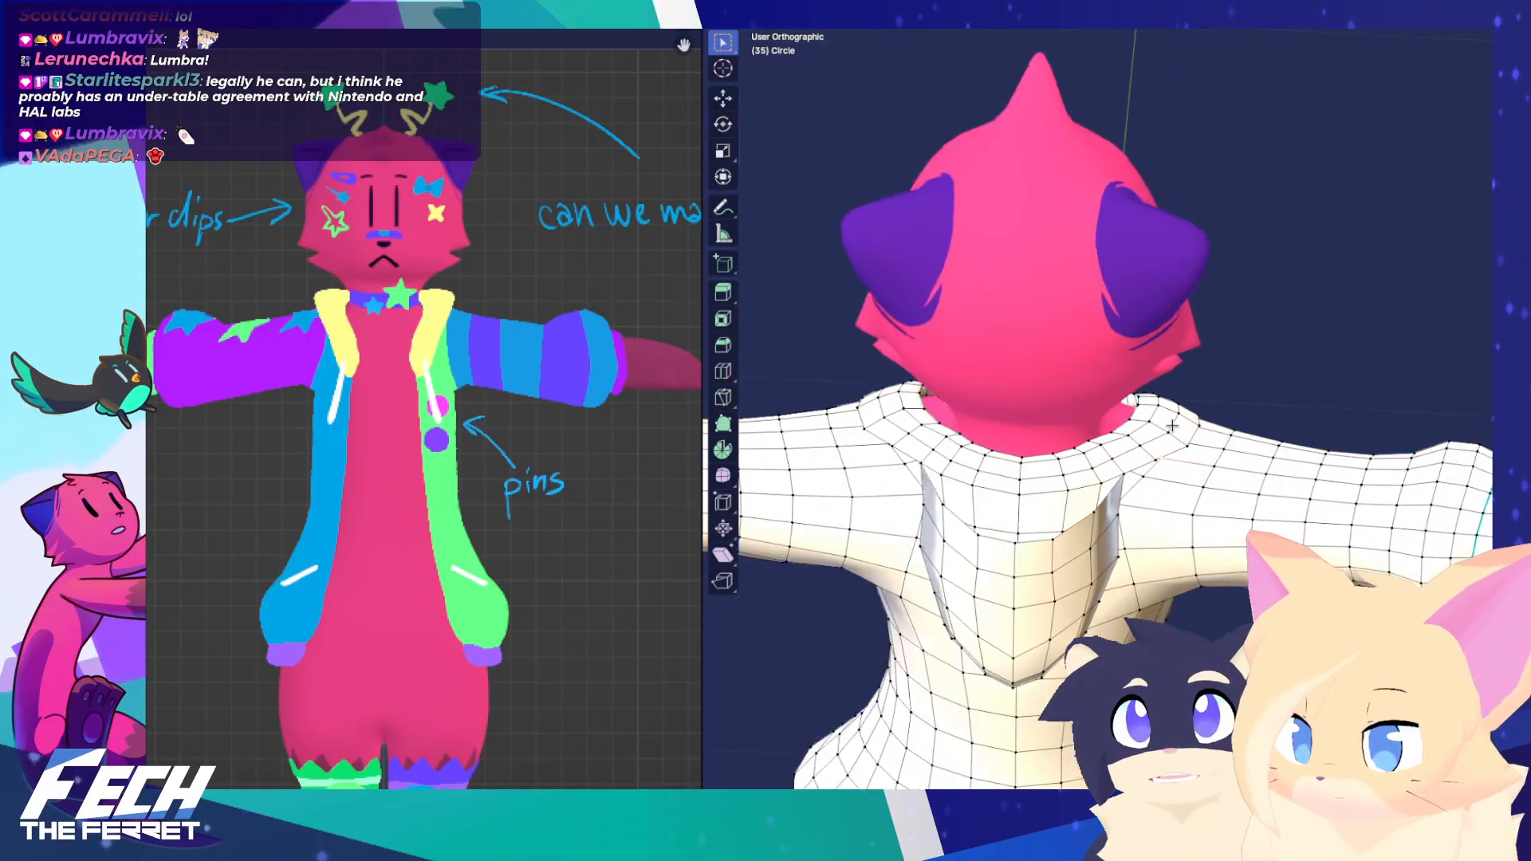
key(ctrl+KP_1)
middle_drag(1107, 424, 1097, 455)
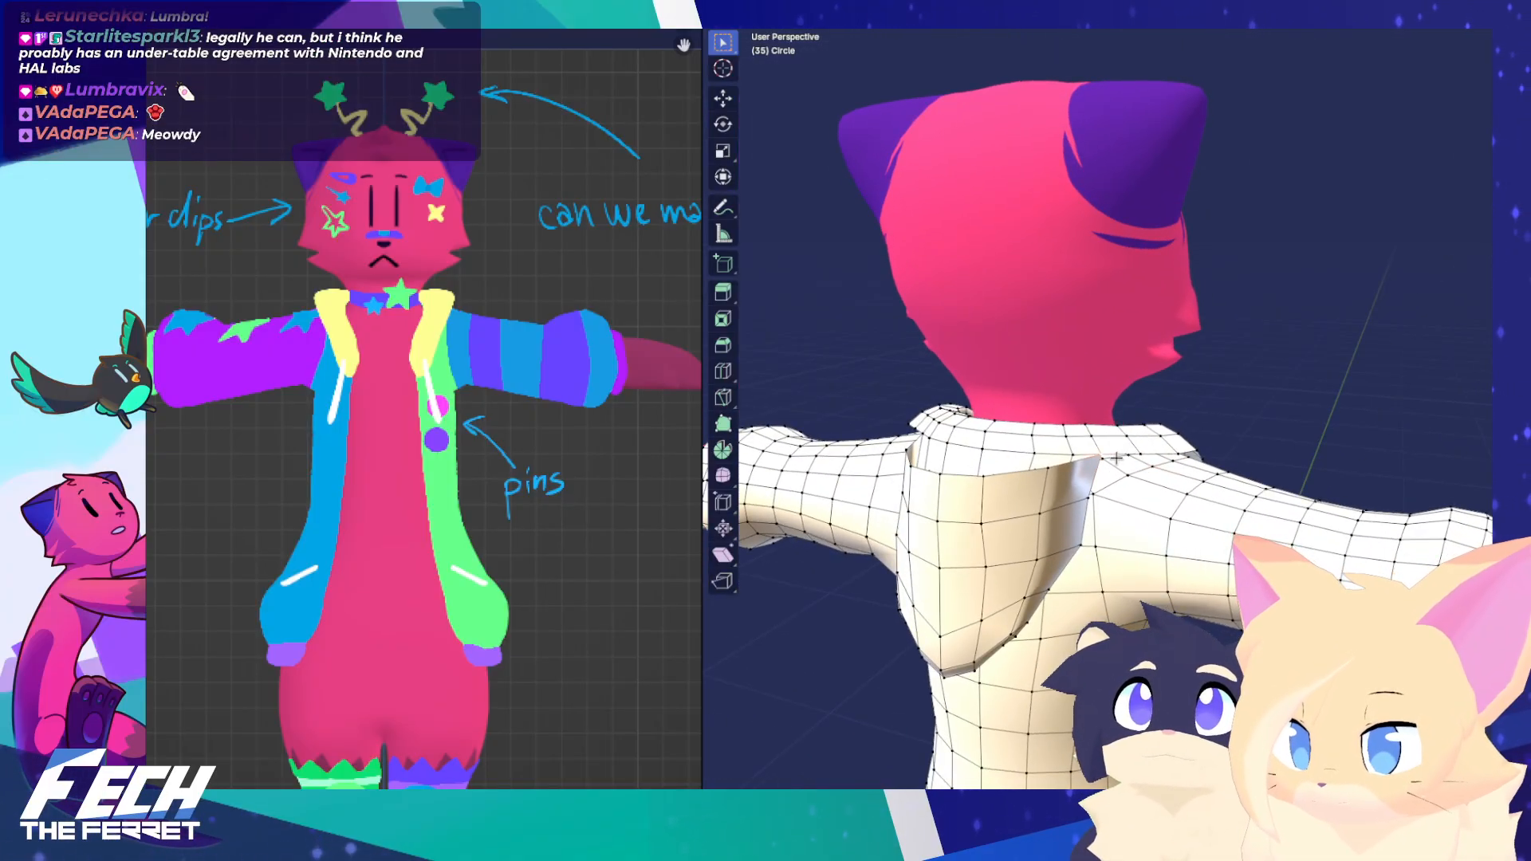
key(KP_1)
key(ctrl+KP_1)
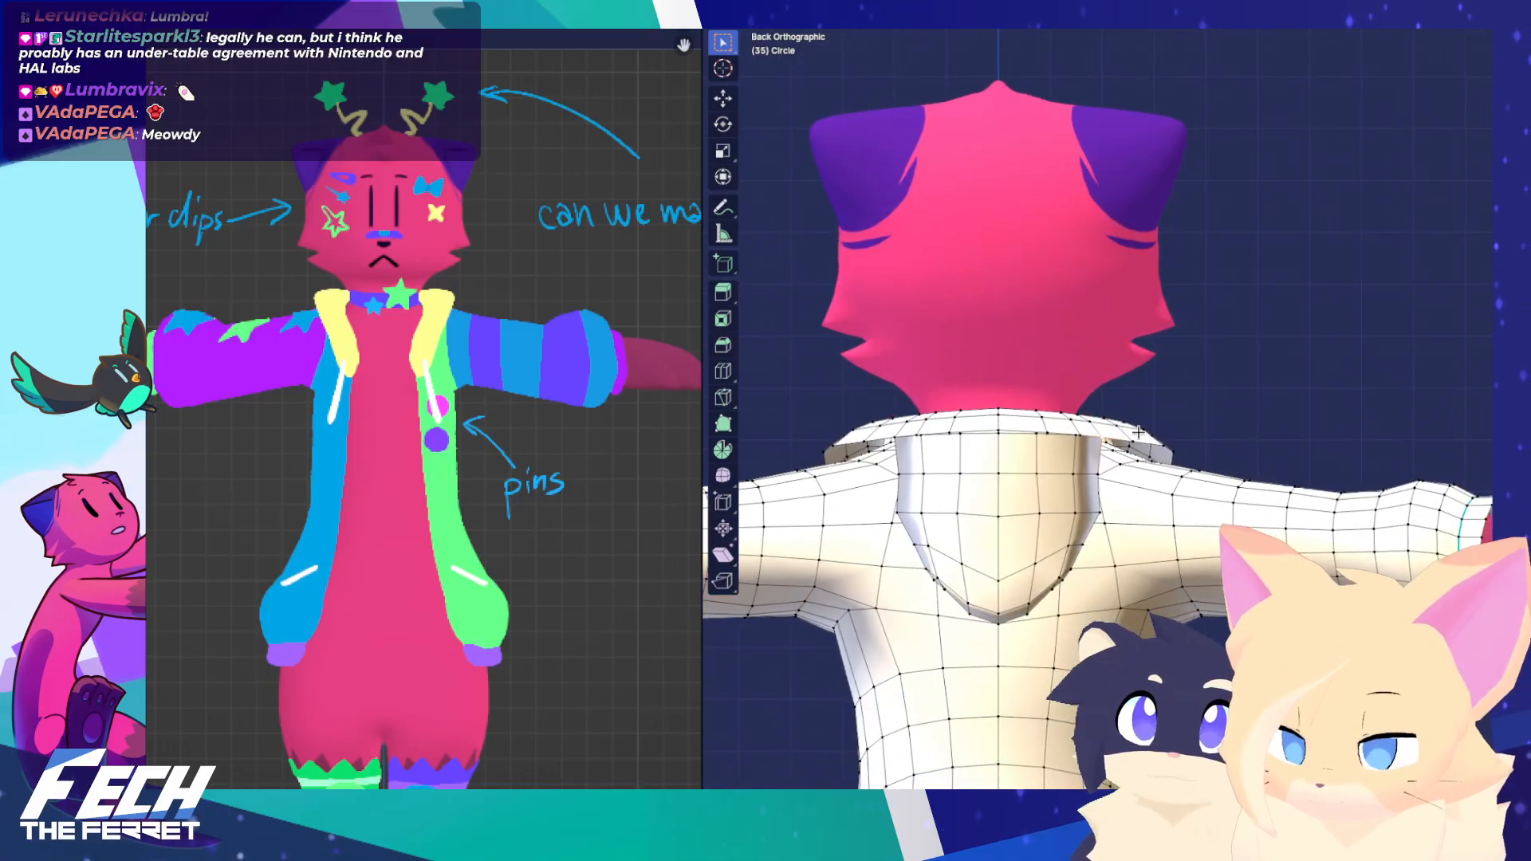
key(ctrl+Tab)
mouse_move(1146, 440)
middle_down()
mouse_move(1063, 572)
mouse_move(854, 578)
middle_up()
click(724, 463)
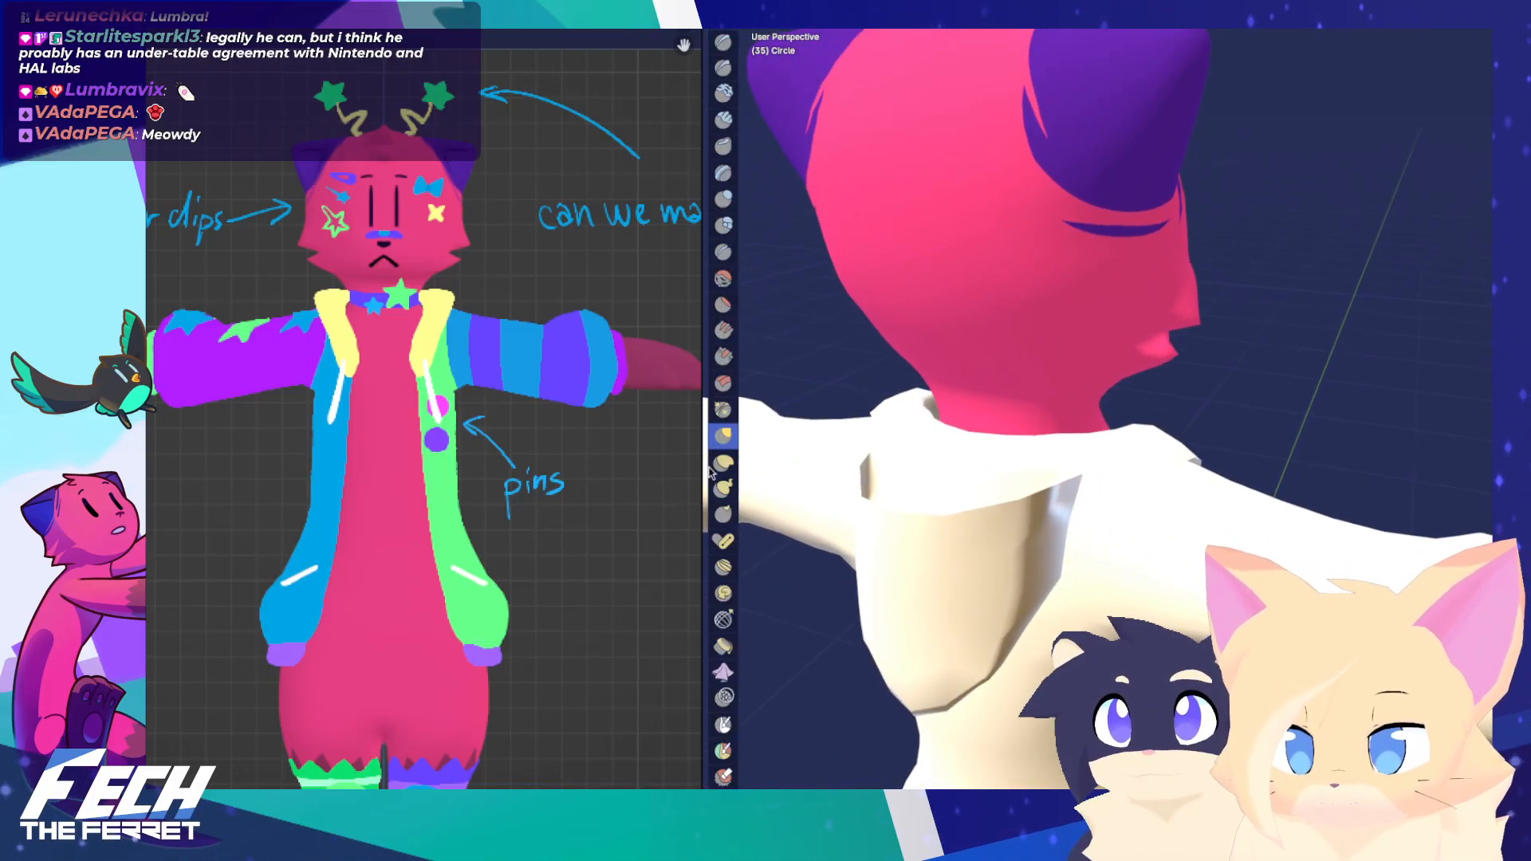
mouse_move(1078, 484)
mouse_down()
mouse_move(1028, 558)
mouse_move(1390, 562)
mouse_up()
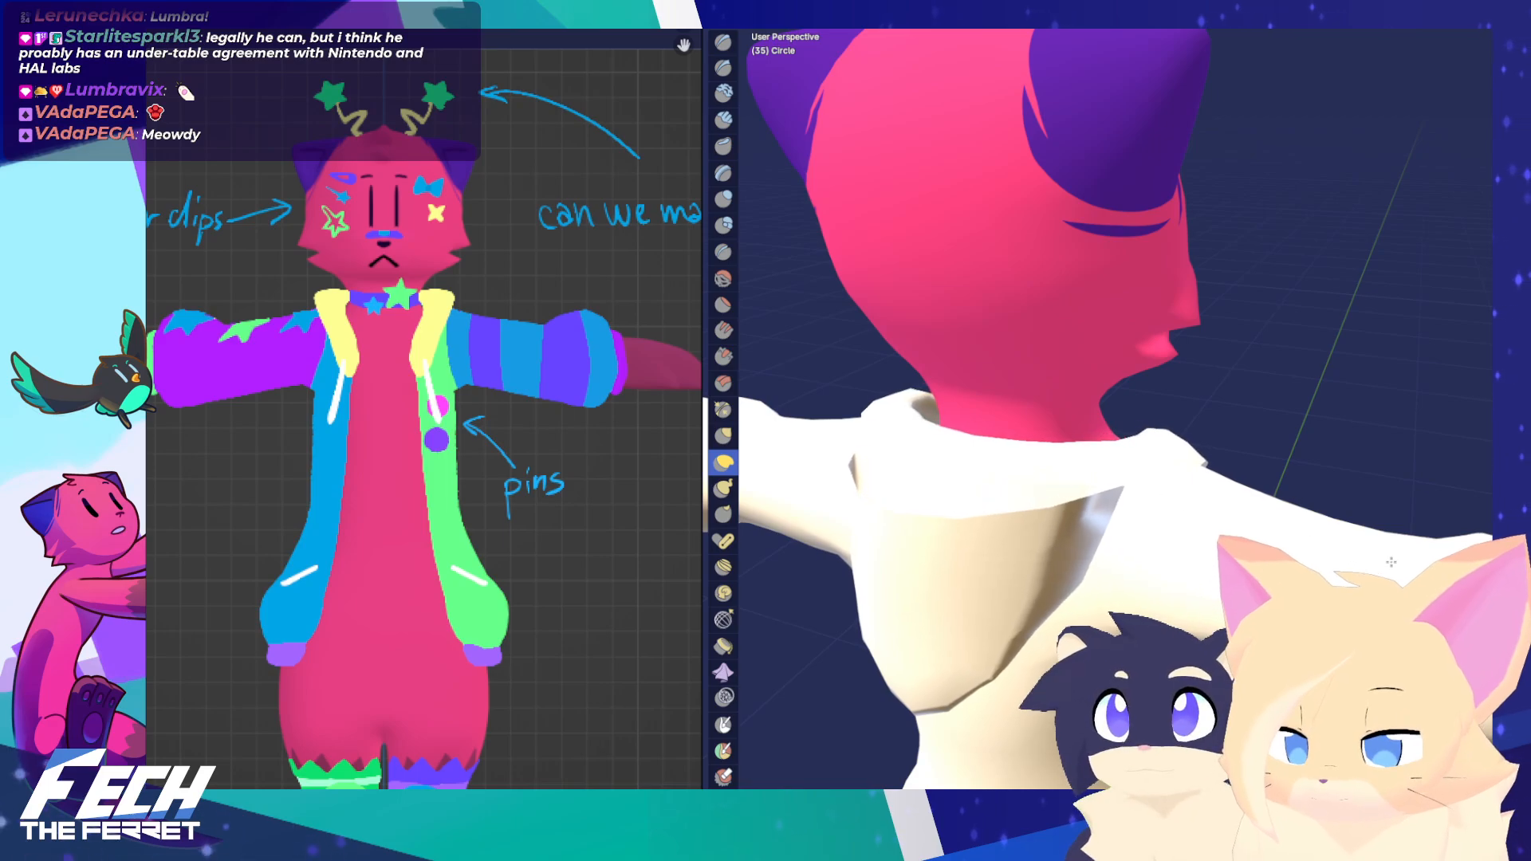
drag(1139, 492, 1119, 554)
key(KP_1)
key(ctrl+KP_1)
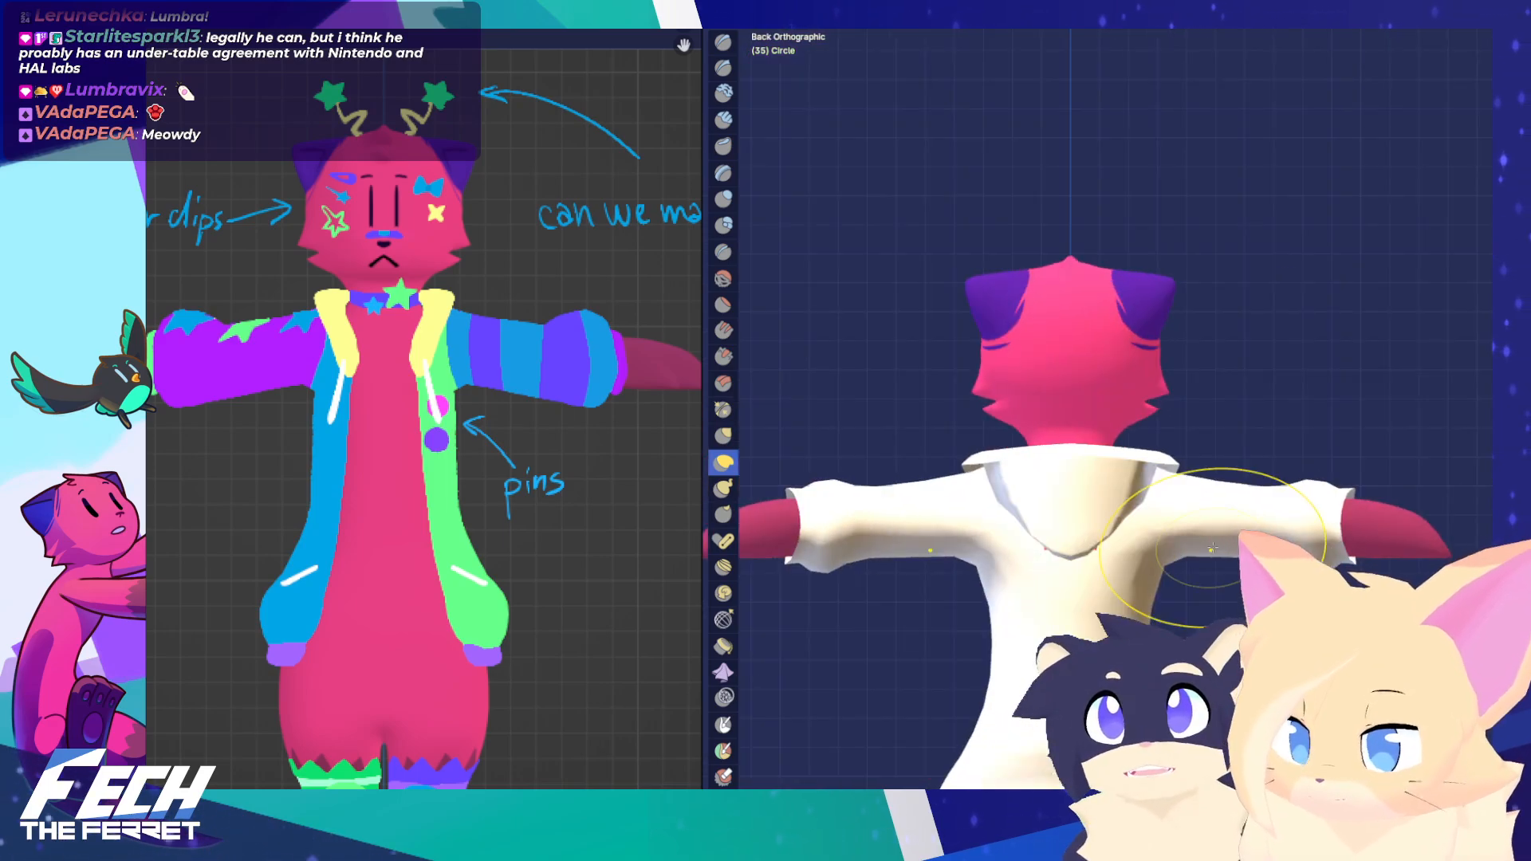
Examine the jacket's mesh in Edit Mode around the hood and back collar from behind and from the side
key(ctrl+Tab)
shift+middle_drag(1091, 507, 1027, 539)
middle_drag(1167, 563, 1084, 543)
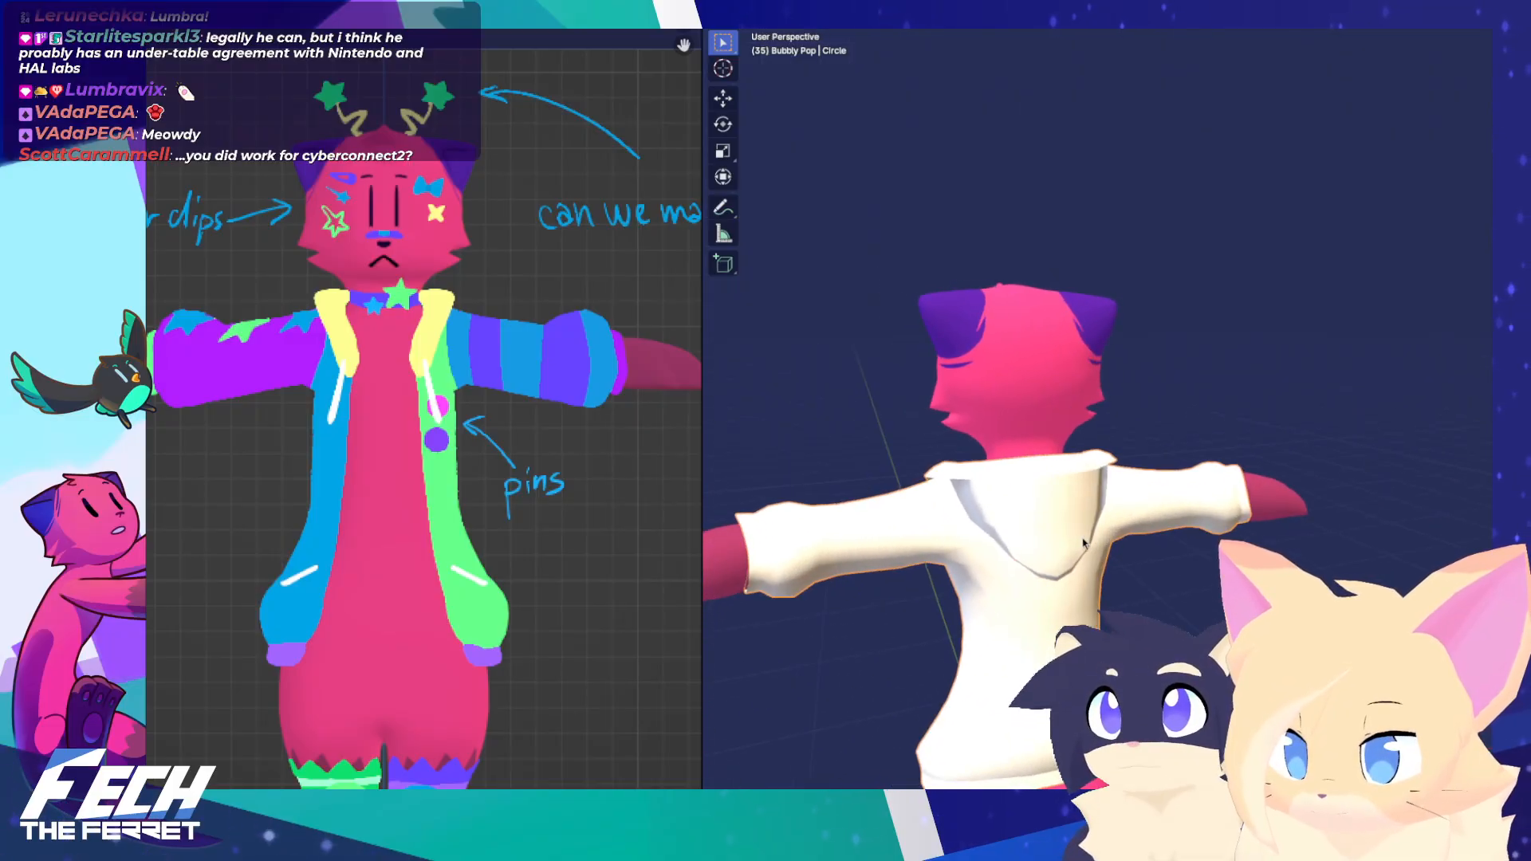
key(Tab)
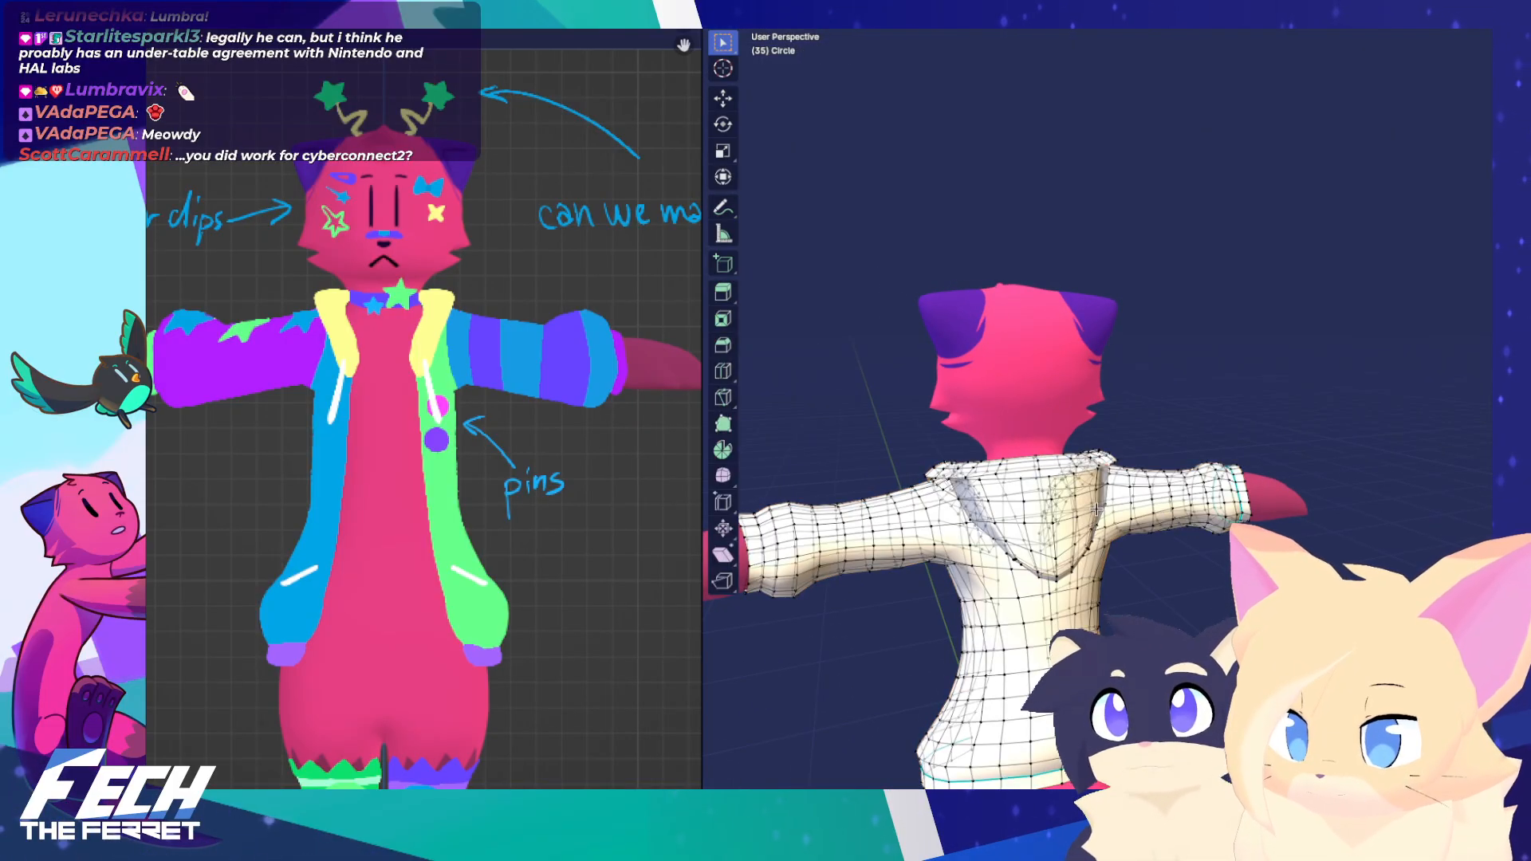
click(1193, 537)
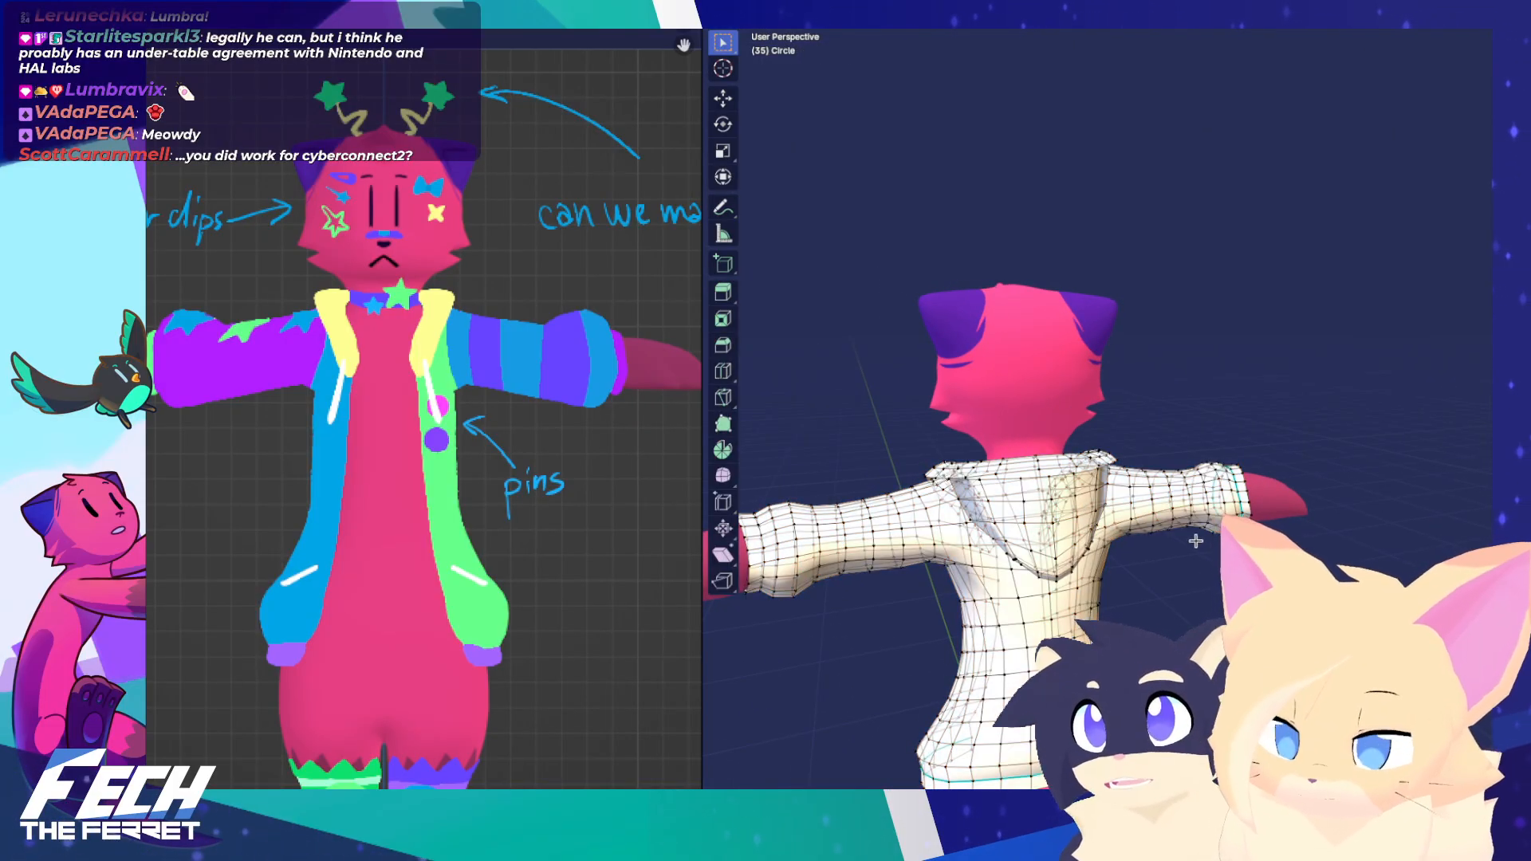
scroll(1132, 467, up, 6)
key(alt+z)
middle_drag(1063, 438, 1146, 488)
middle_drag(1082, 563, 1157, 524)
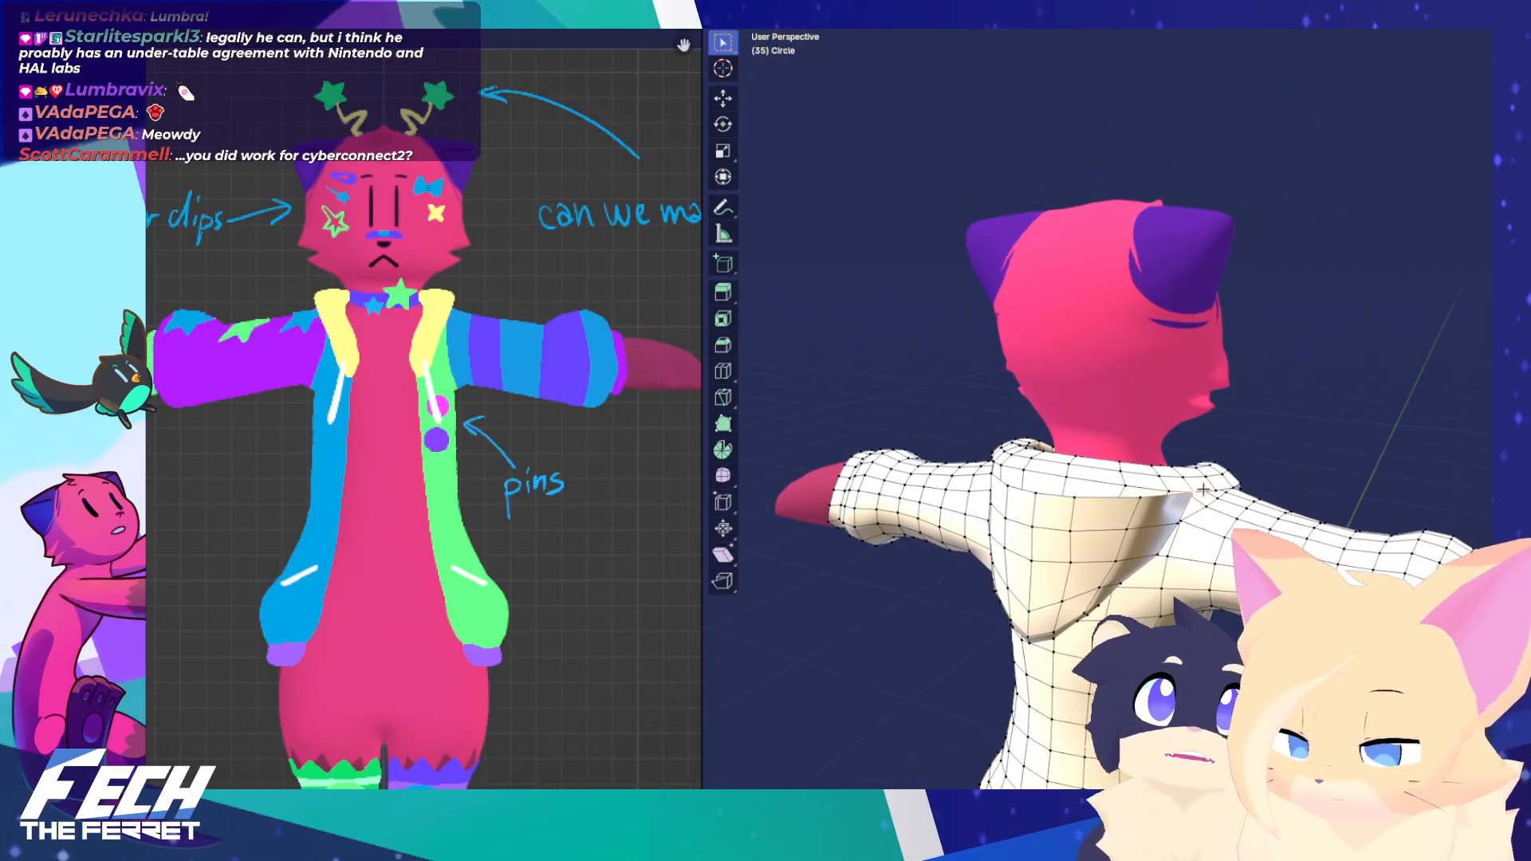
scroll(1225, 527, up, 3)
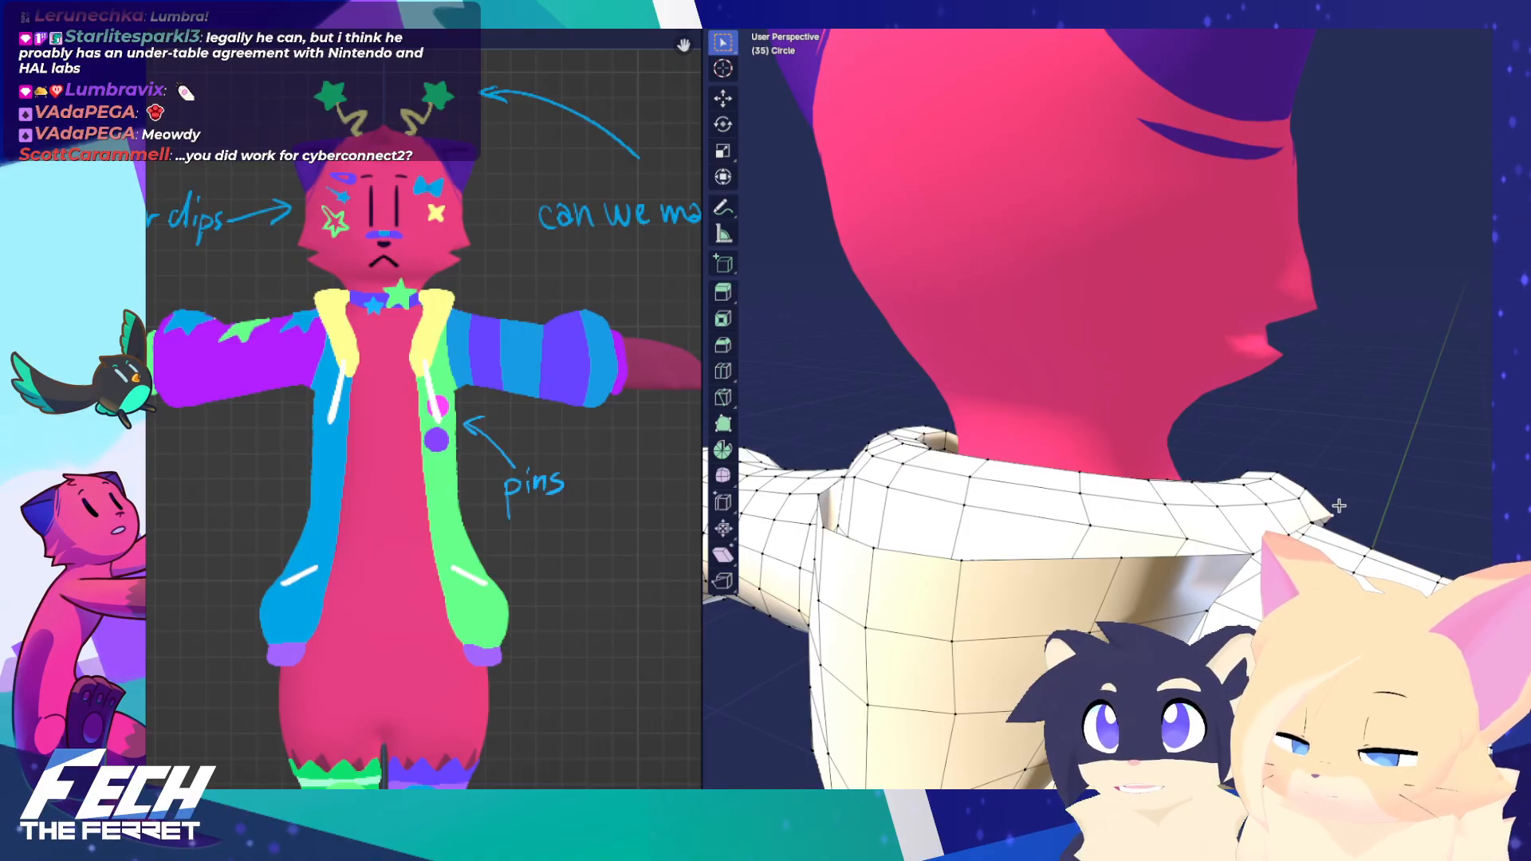
Examine the front collar and shoulder mesh of the jacket in the front view
middle_drag(1282, 505, 902, 492)
key(KP_1)
shift+middle_drag(1281, 499, 1002, 479)
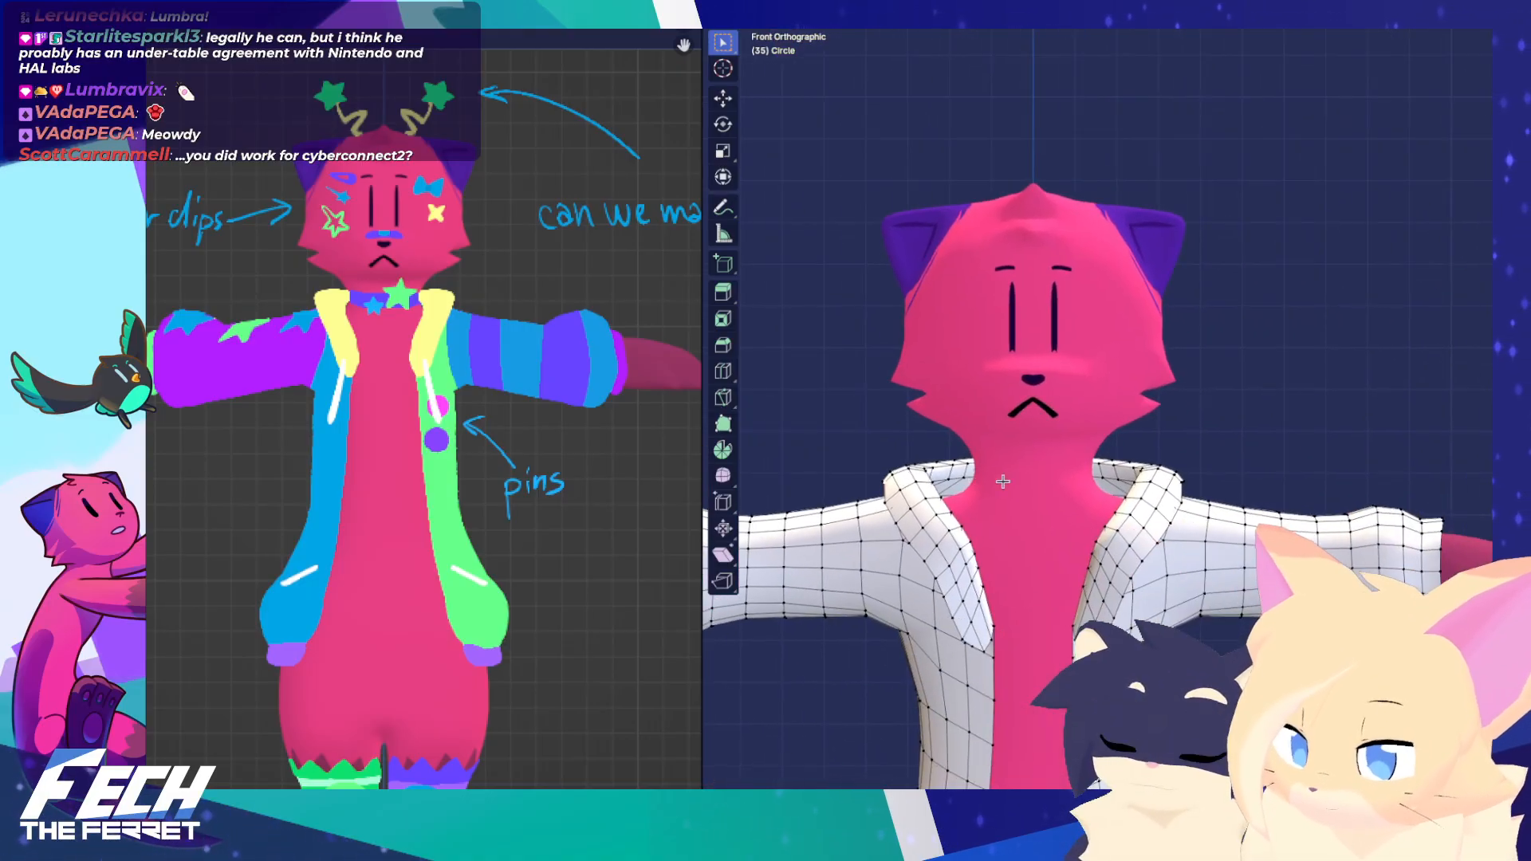
scroll(1196, 481, up, 4)
shift+middle_drag(1264, 510, 1202, 512)
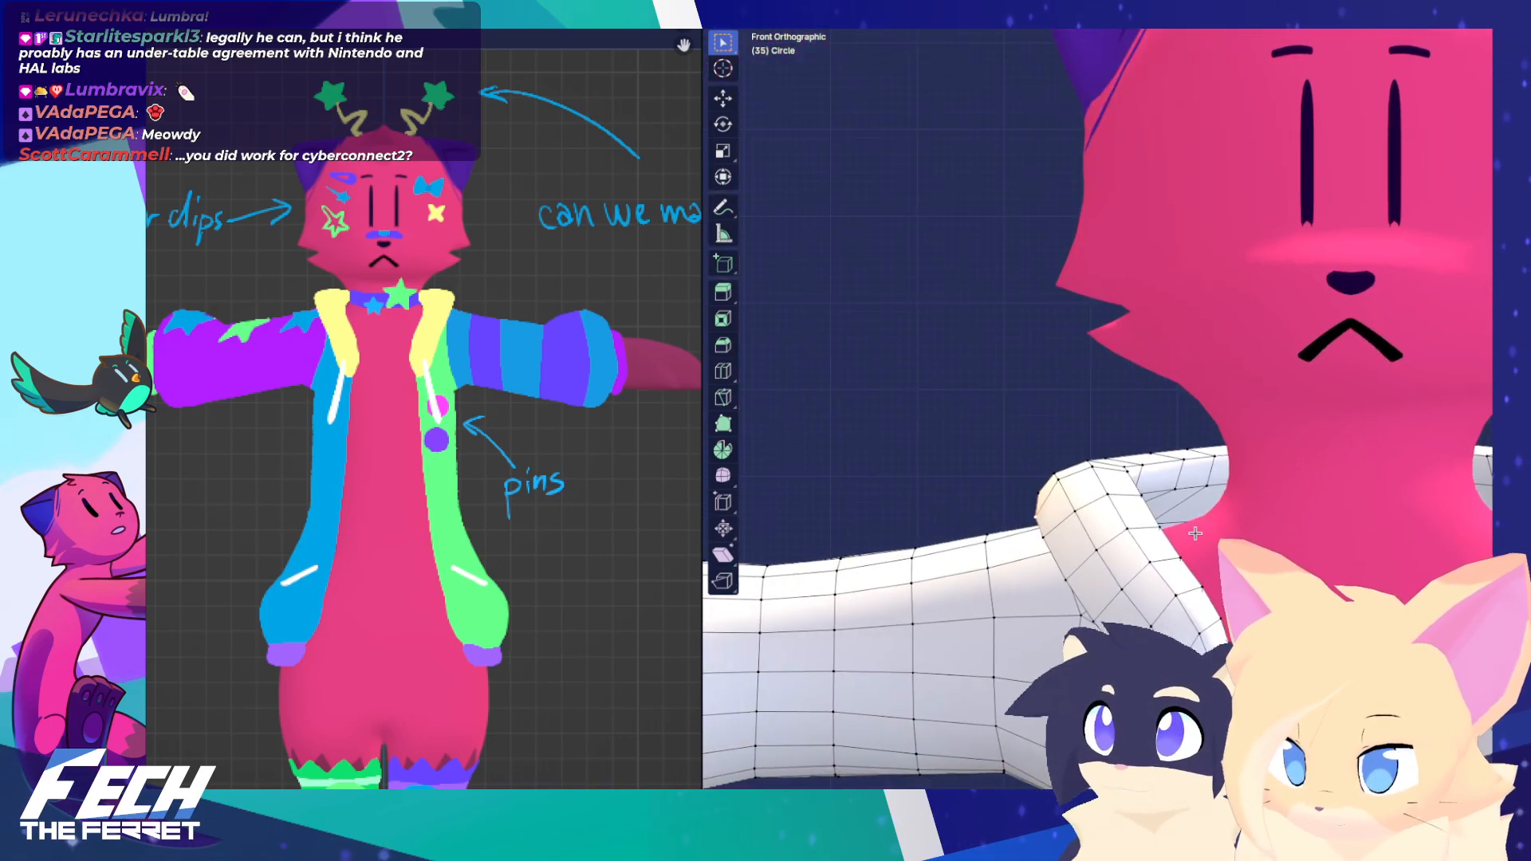
scroll(1194, 533, down, 6)
mouse_move(1195, 533)
middle_down()
mouse_move(800, 537)
mouse_move(1075, 545)
mouse_move(1045, 530)
middle_up()
In Sculpt Mode, examine the hood's lower tip and the jacket surface beneath it from behind and from below
key(KP_1)
key(ctrl+KP_1)
key(ctrl+Tab)
scroll(1036, 516, up, 3)
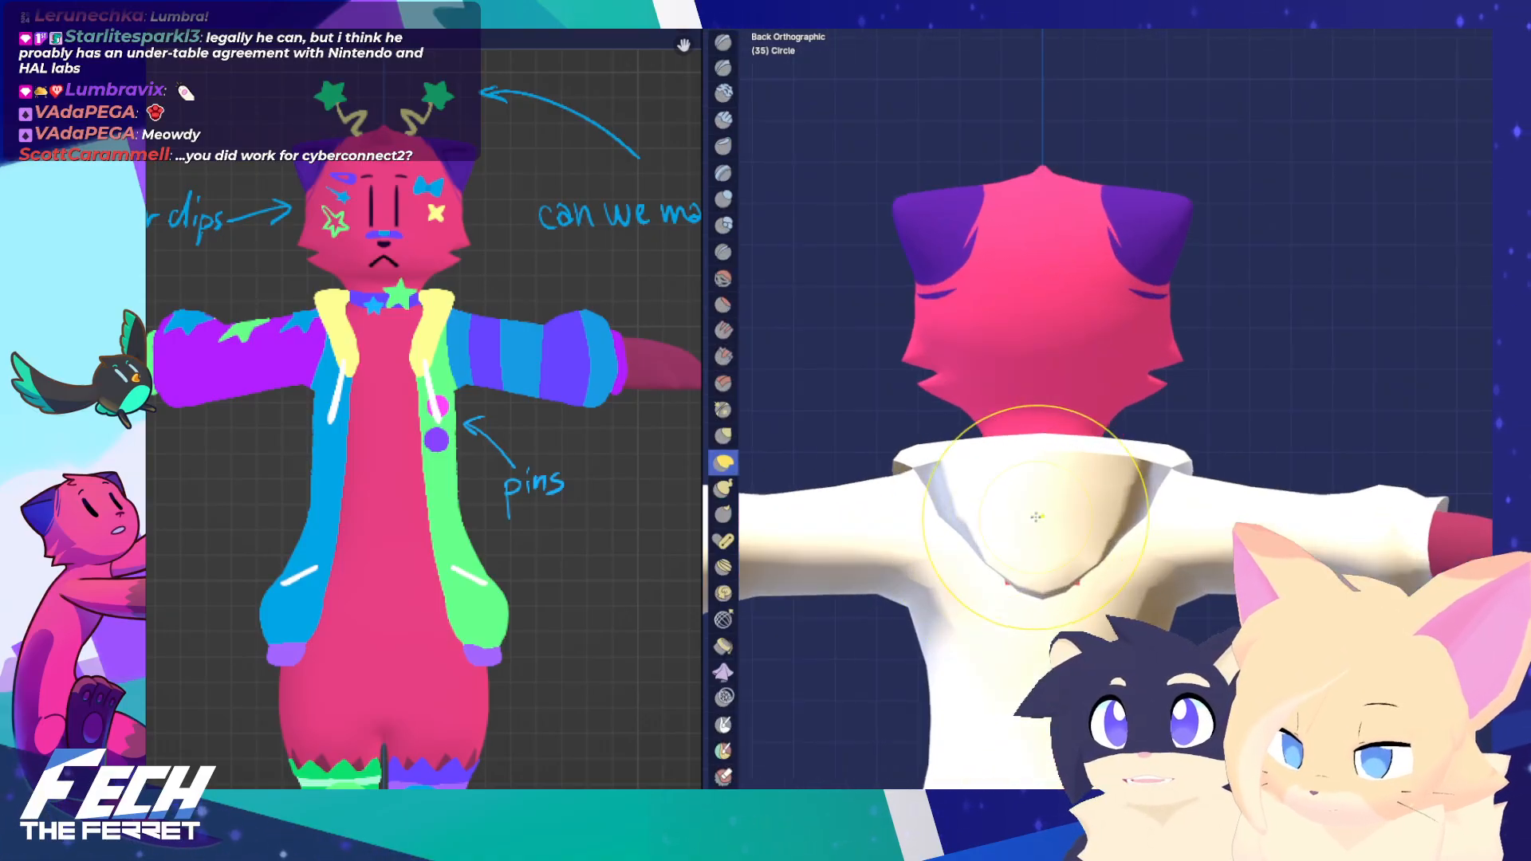
scroll(1002, 622, up, 2)
mouse_move(1000, 626)
shift+middle_down()
mouse_move(1066, 538)
mouse_move(1088, 560)
mouse_move(1174, 527)
shift+middle_up()
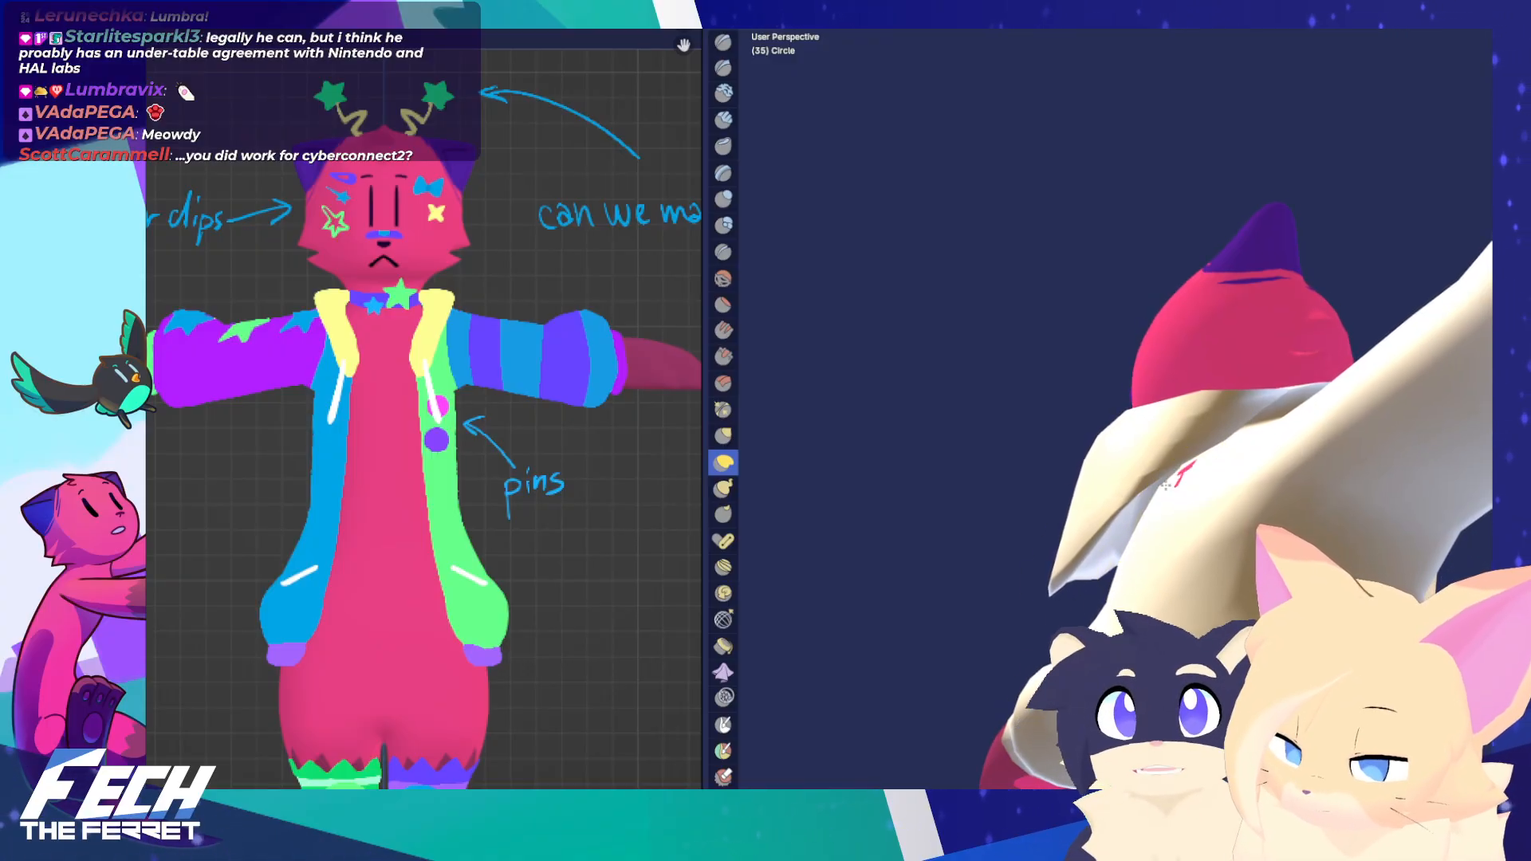
scroll(1028, 562, down, 3)
middle_drag(1122, 506, 1076, 501)
key(KP_1)
key(ctrl+KP_1)
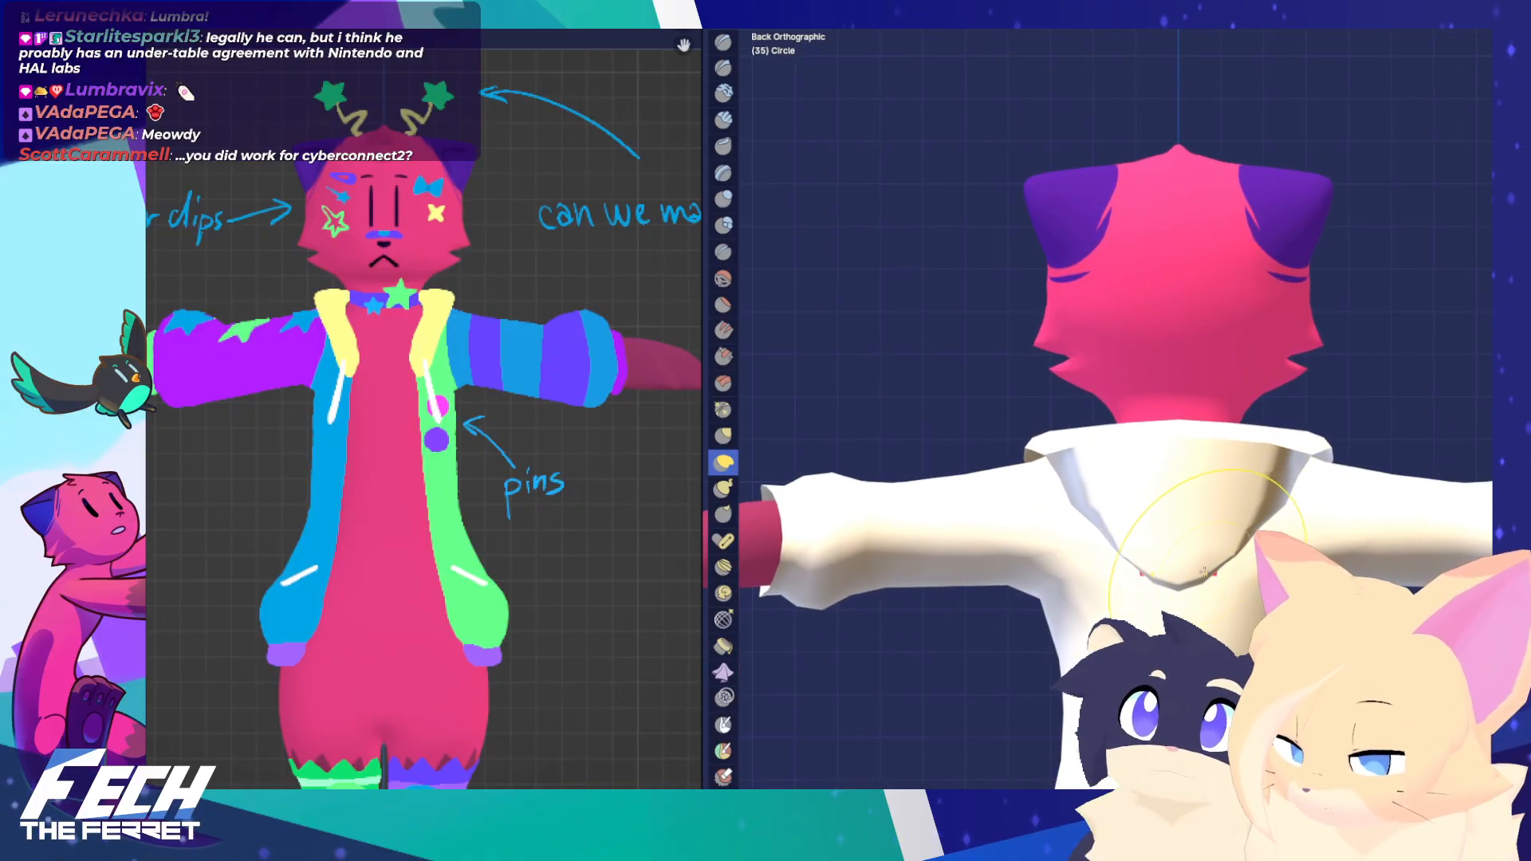
Hide the hood in Edit Mode to expose the jacket's upper back, and return to Sculpt Mode in the back view
middle_drag(1204, 572, 1452, 666)
key(Tab)
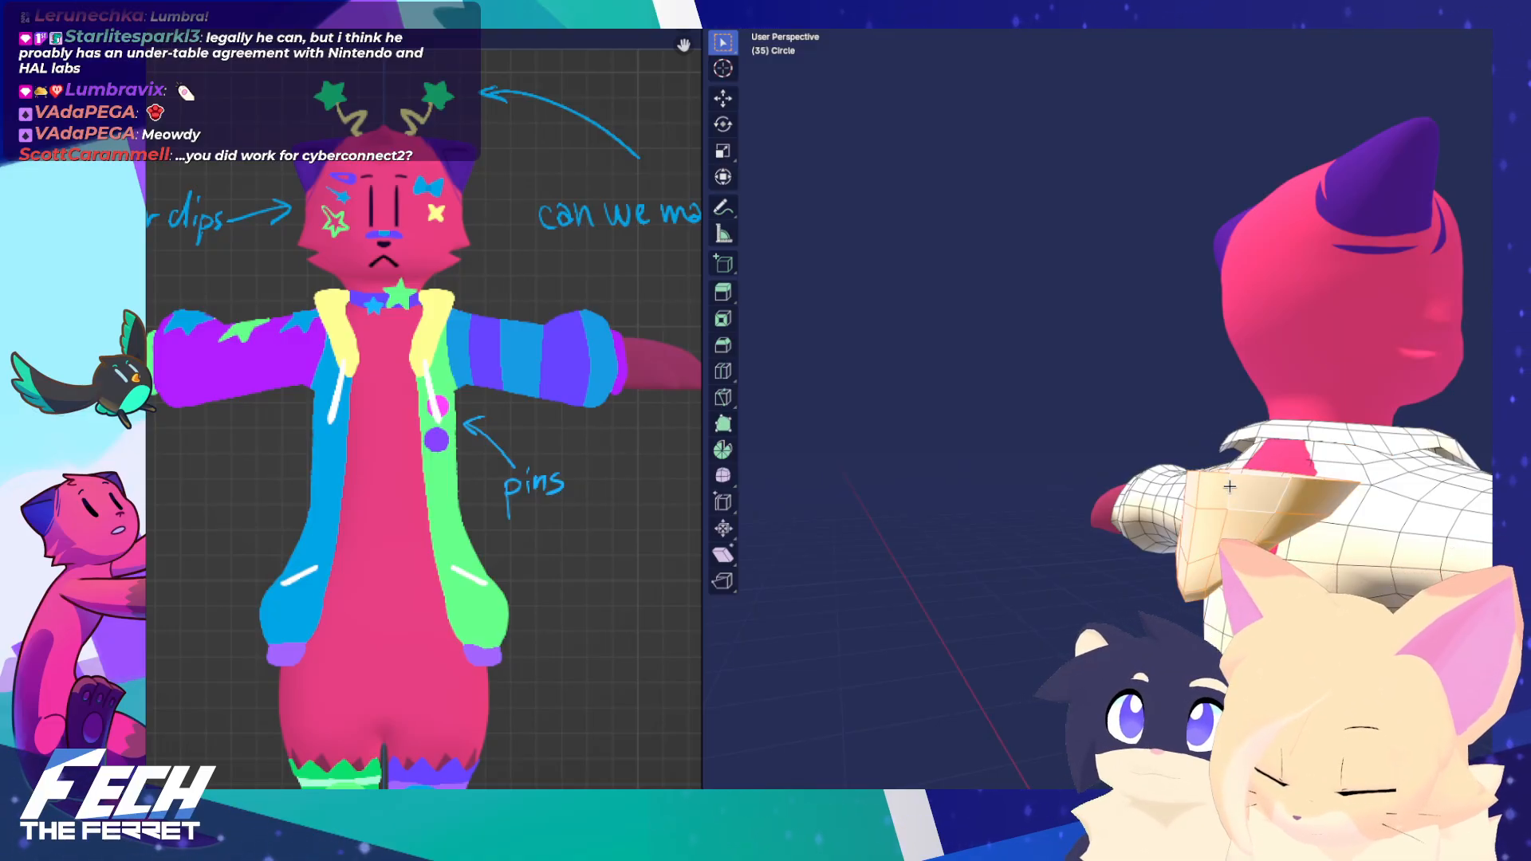
middle_drag(1229, 486, 1170, 563)
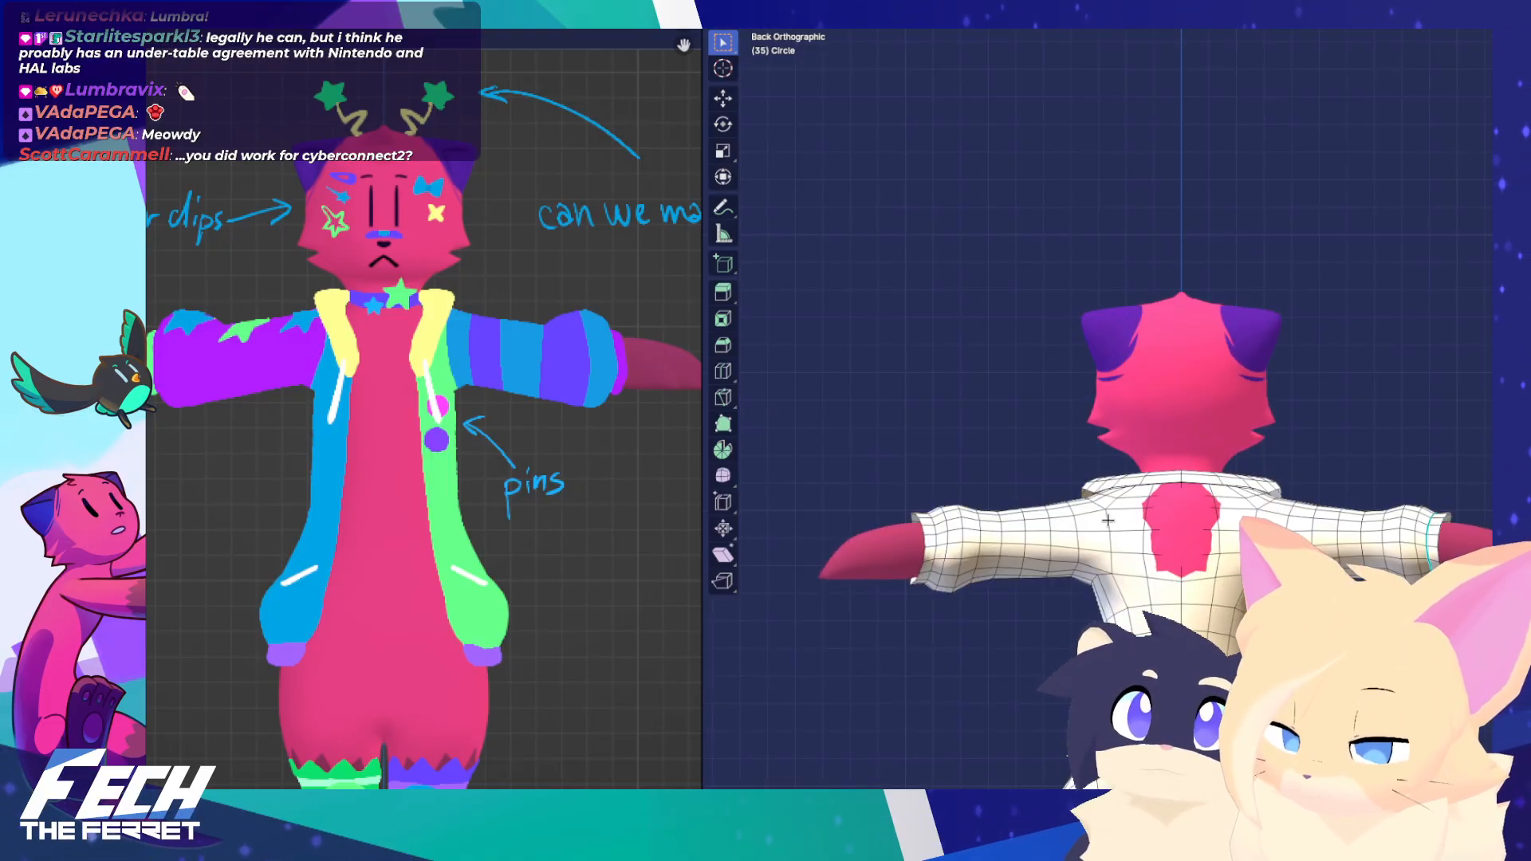
key(Tab)
scroll(1169, 562, up, 3)
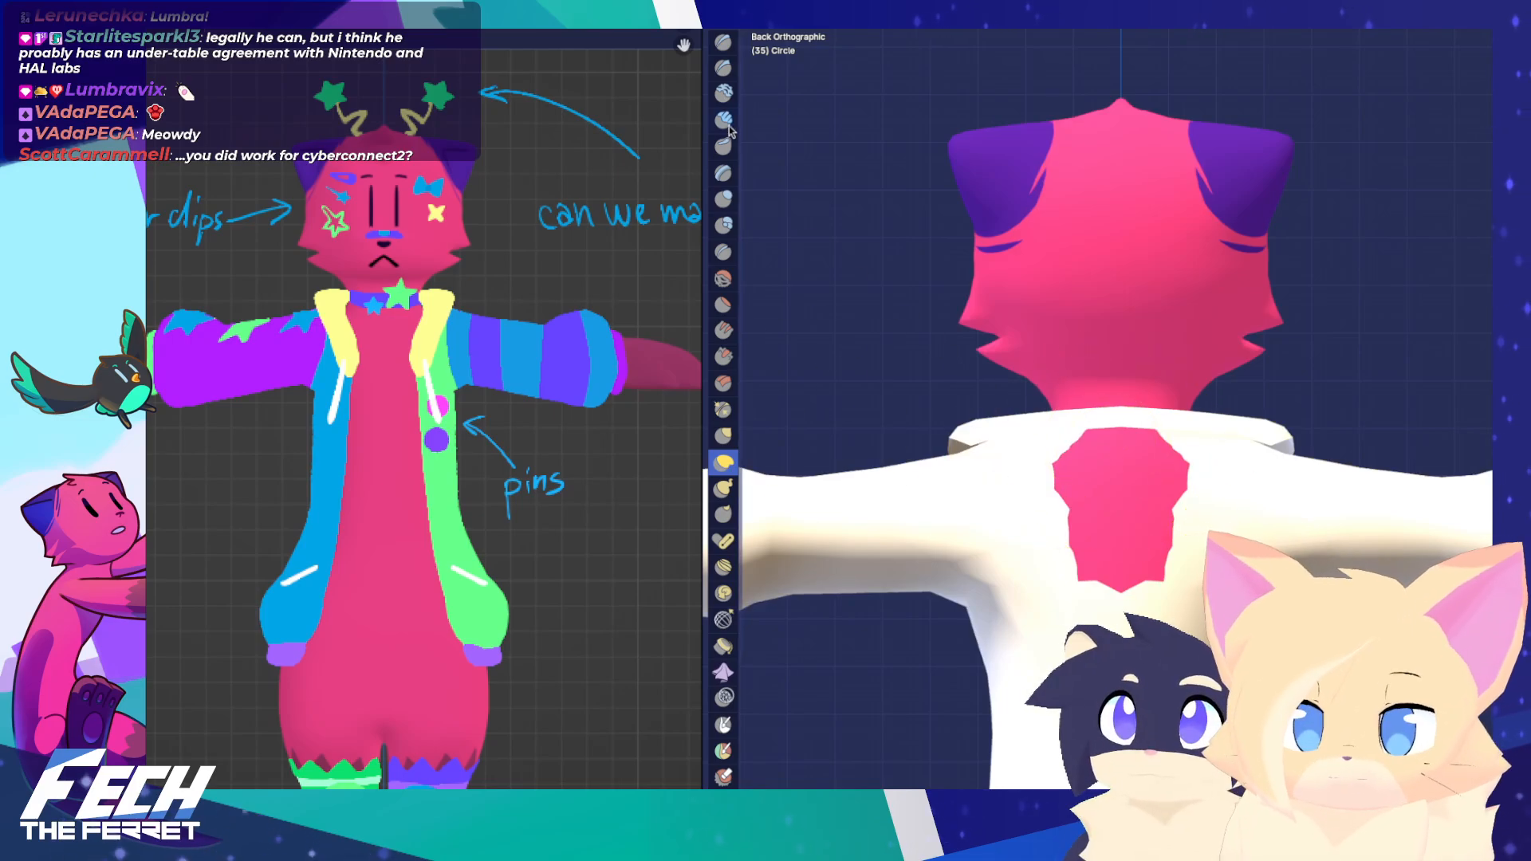
Build up the jacket's upper back with the Draw brush until it covers the body poking through
click(724, 43)
scroll(1132, 532, up, 1)
mouse_move(1086, 573)
mouse_down()
mouse_move(1094, 451)
mouse_move(1069, 468)
mouse_up()
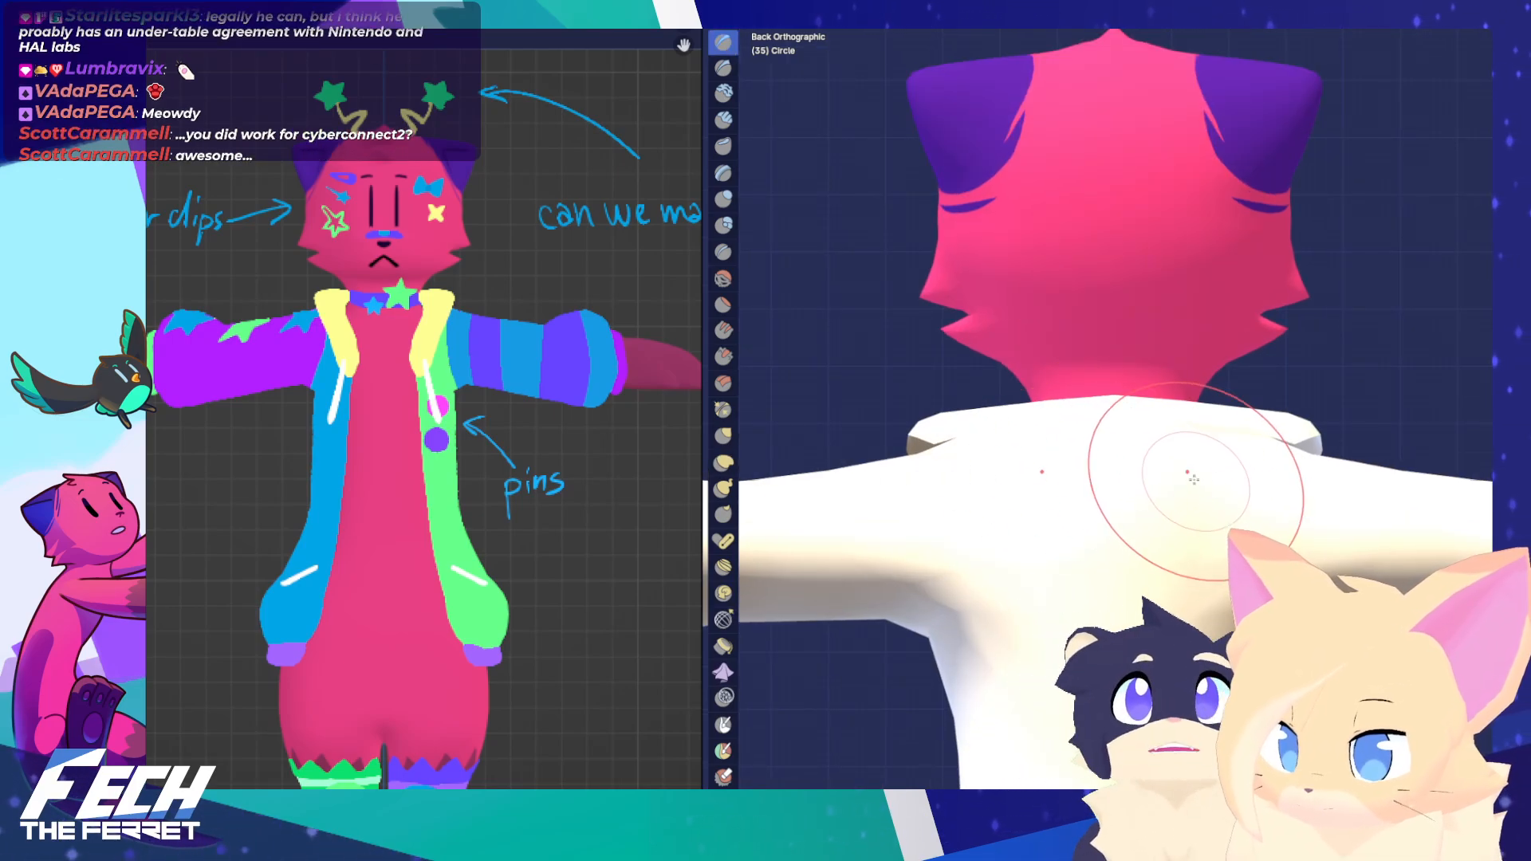
mouse_move(1069, 469)
middle_down()
mouse_move(980, 510)
mouse_move(901, 514)
middle_up()
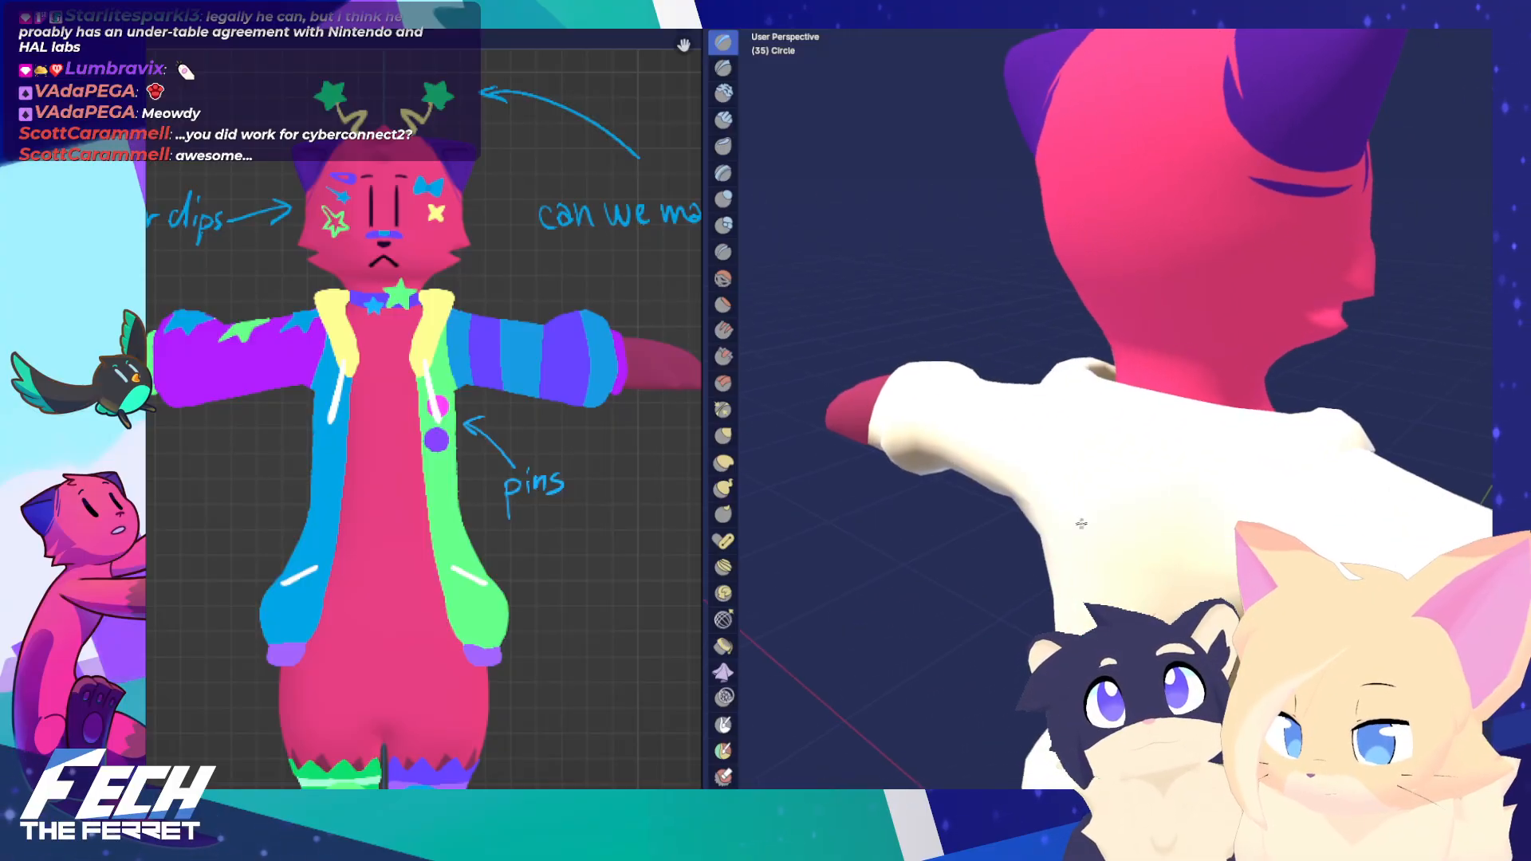
Examine the jacket's front opening and the hood on its back from the front, side and rear
key(KP_1)
key(Tab)
scroll(1224, 518, down, 4)
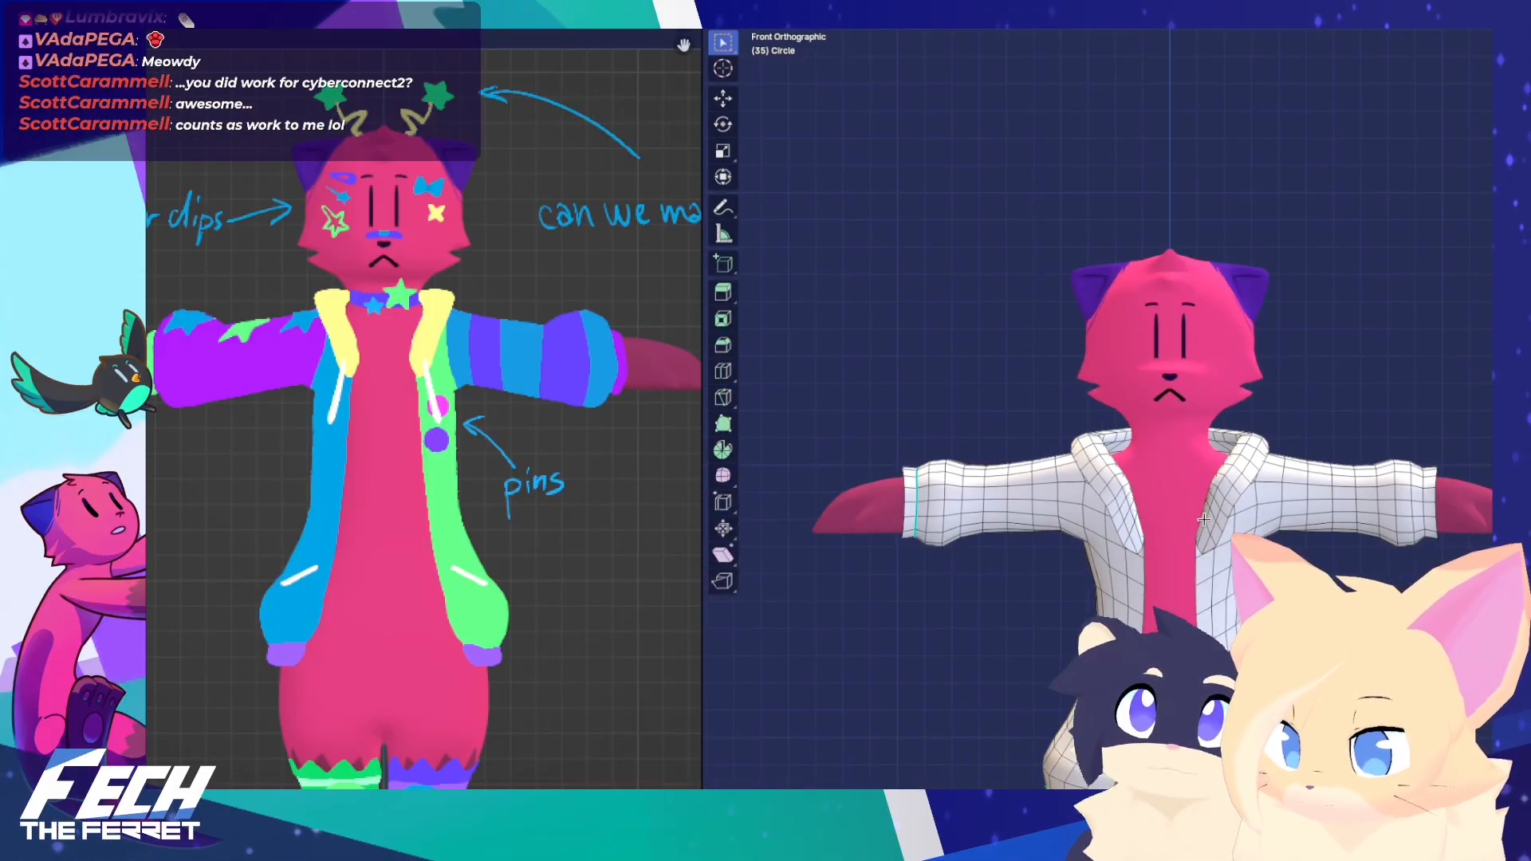
key(Tab)
middle_drag(1183, 502, 902, 534)
key(ctrl+KP_1)
shift+middle_drag(1113, 550, 1075, 544)
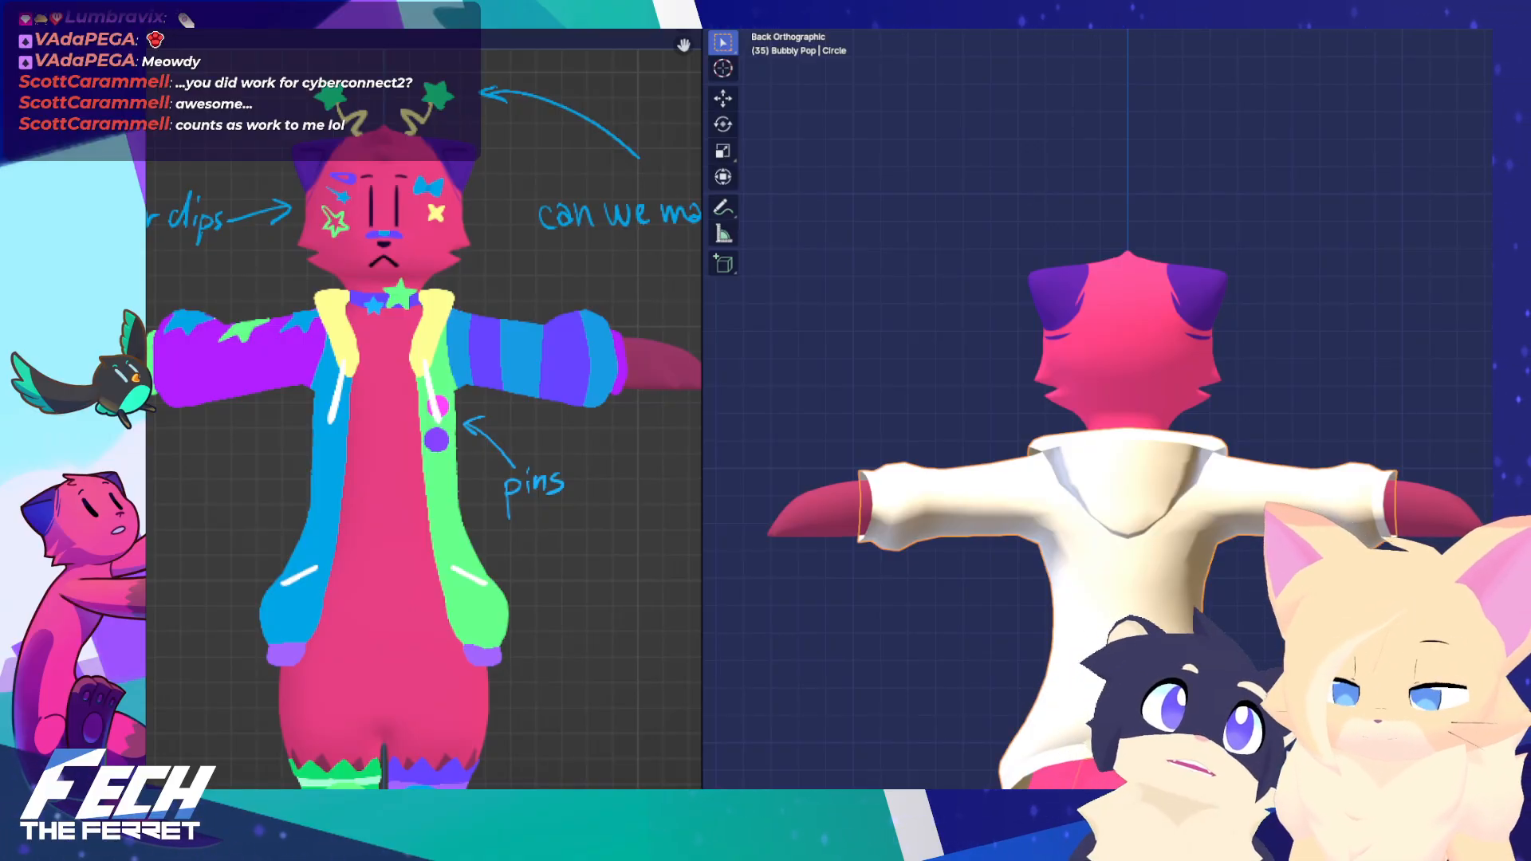
shift+middle_drag(1206, 287, 1057, 295)
scroll(1008, 431, up, 3)
shift+middle_drag(1008, 431, 886, 546)
shift+middle_drag(1128, 593, 1034, 428)
scroll(1061, 515, down, 4)
Select the whole jacket mesh and compare the jacket's front silhouette with the full reference drawing
click(1069, 516)
key(KP_1)
key(Tab)
key(a)
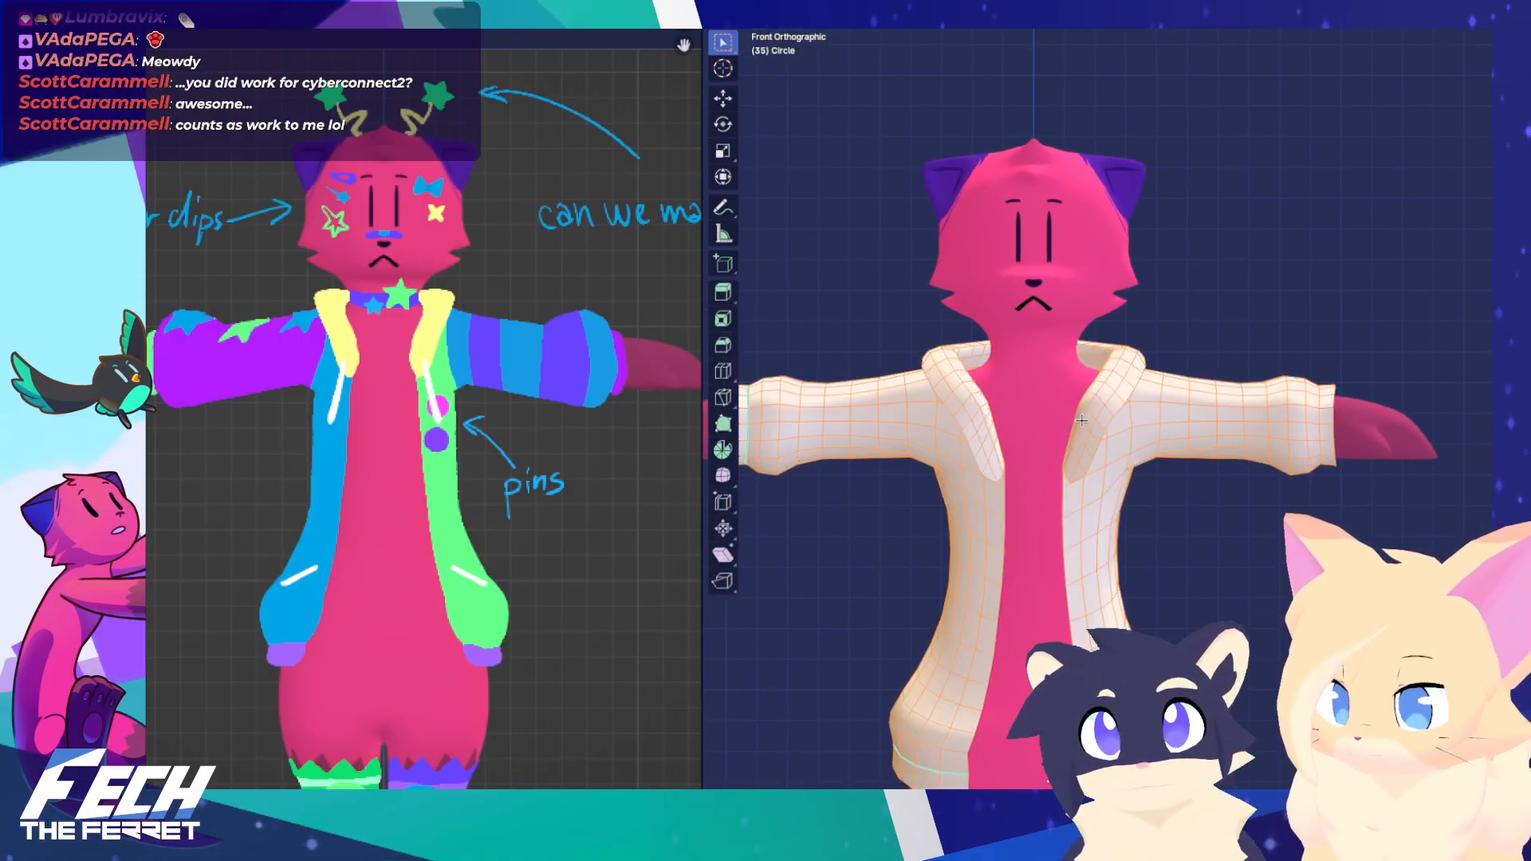
key(Tab)
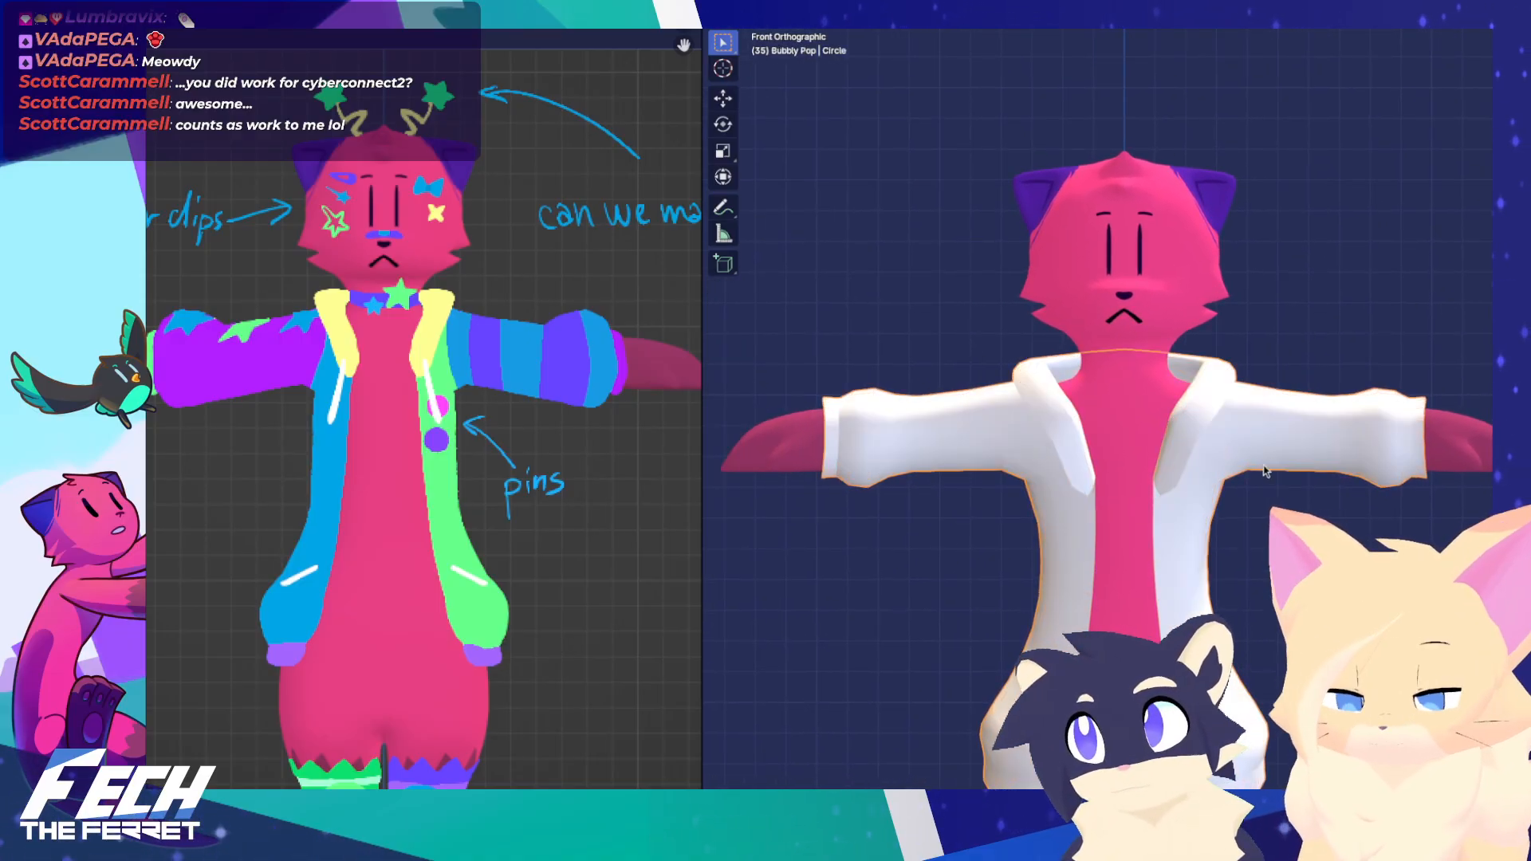
scroll(1197, 430, down, 1)
scroll(480, 377, down, 2)
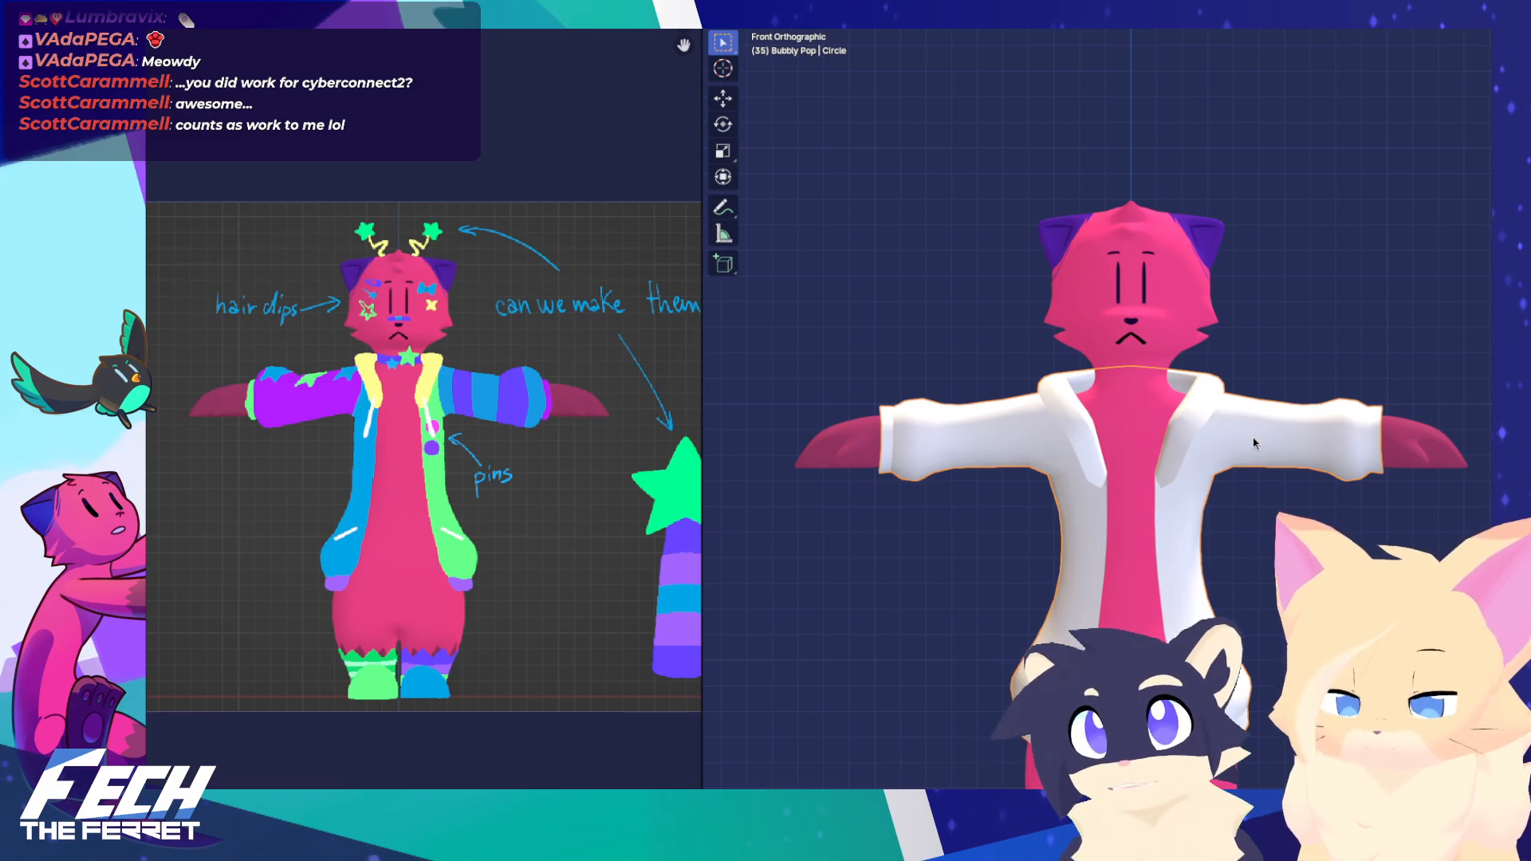
Try to move the upper collar edge inward with proportional editing in the front view
key(Tab)
scroll(1244, 375, up, 3)
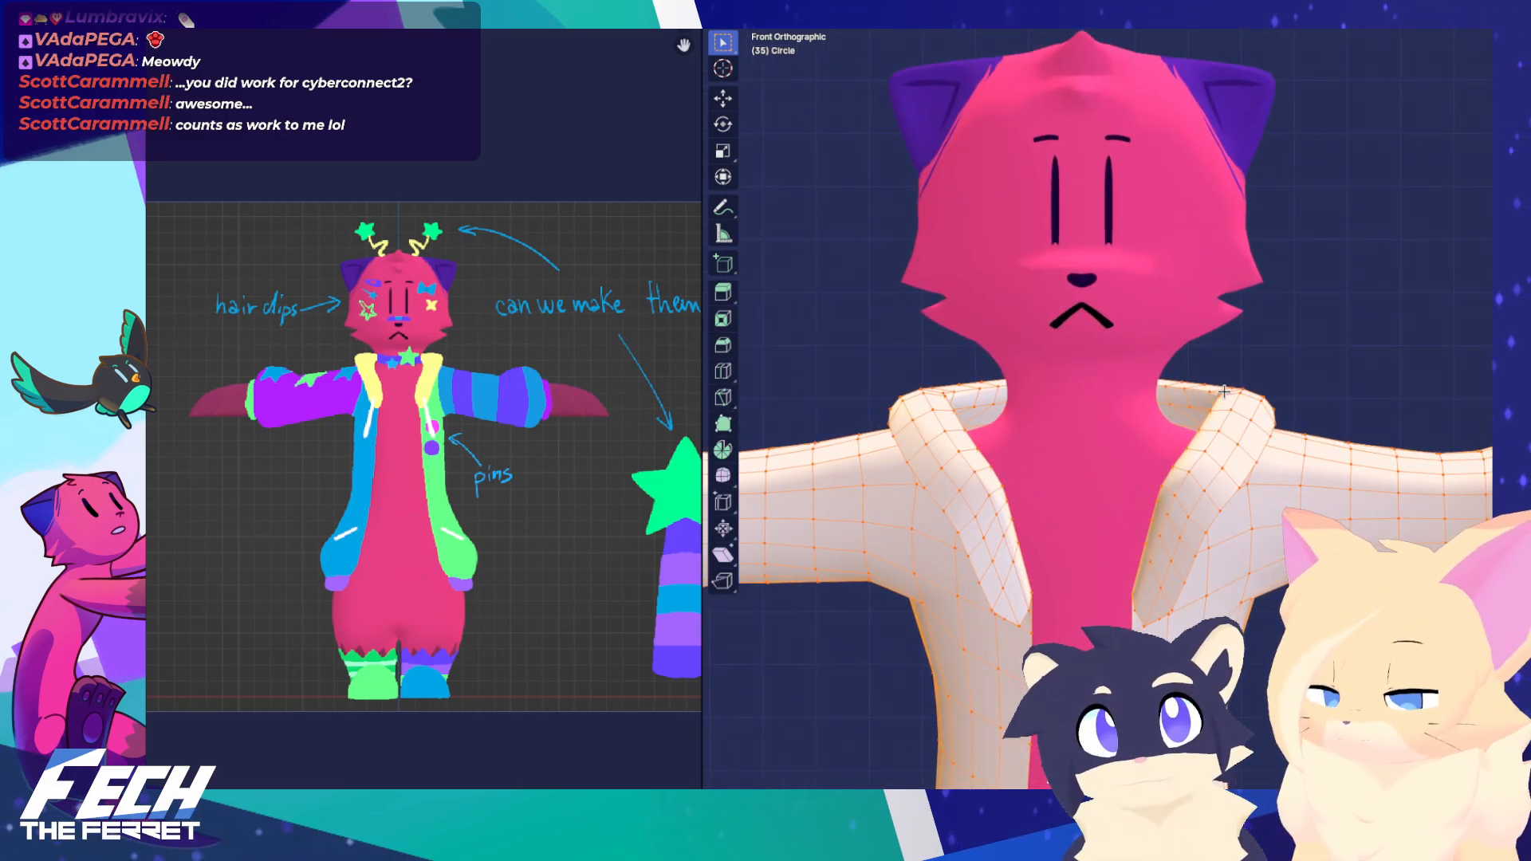
key(alt+a)
middle_drag(1224, 392, 1276, 435)
key(KP_1)
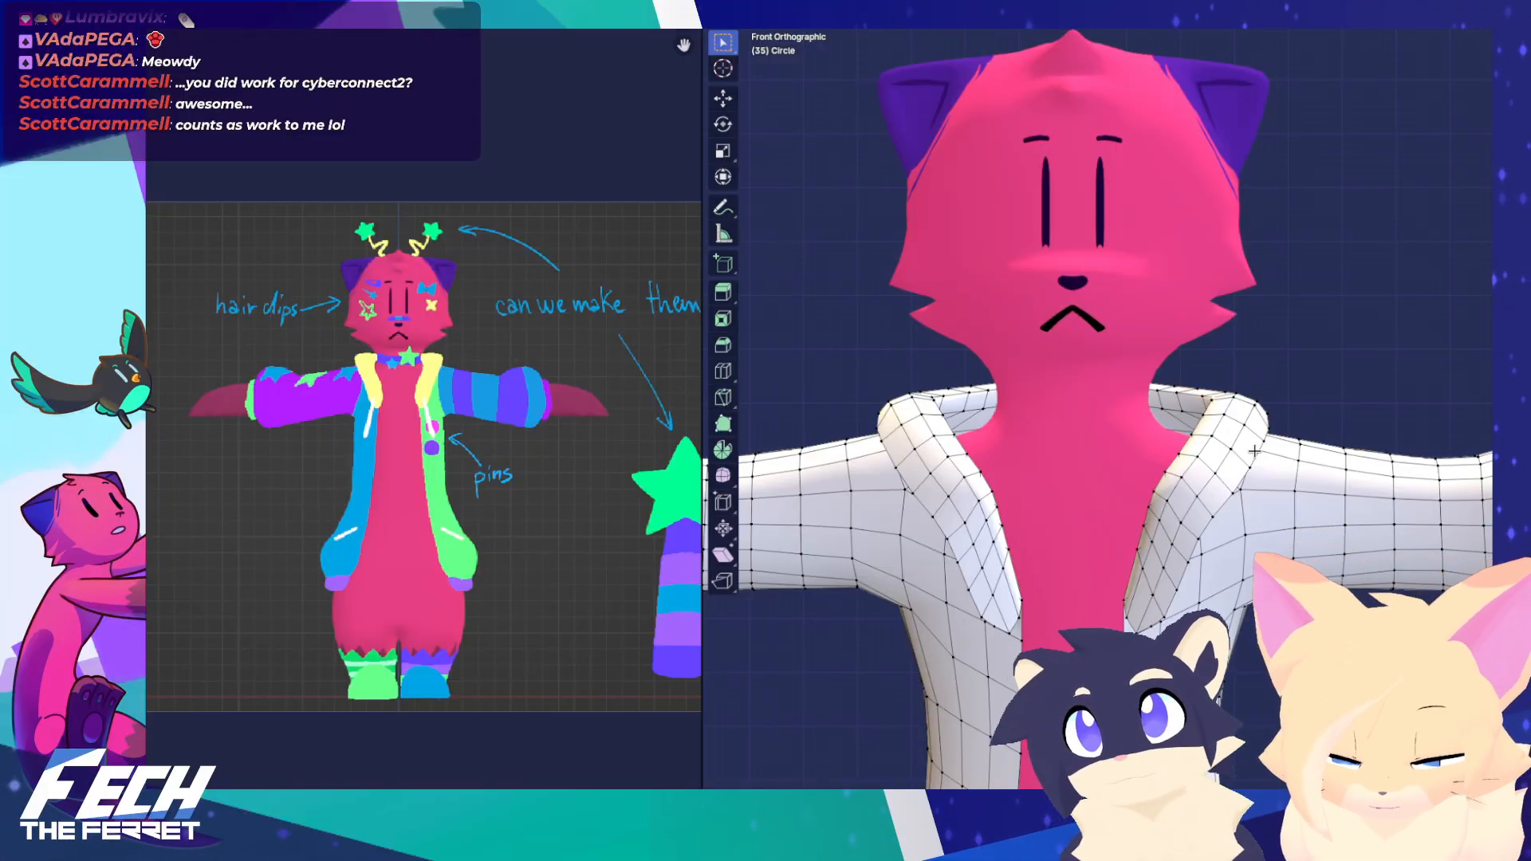
key(g)
scroll(1228, 443, down, 3)
click(1227, 442)
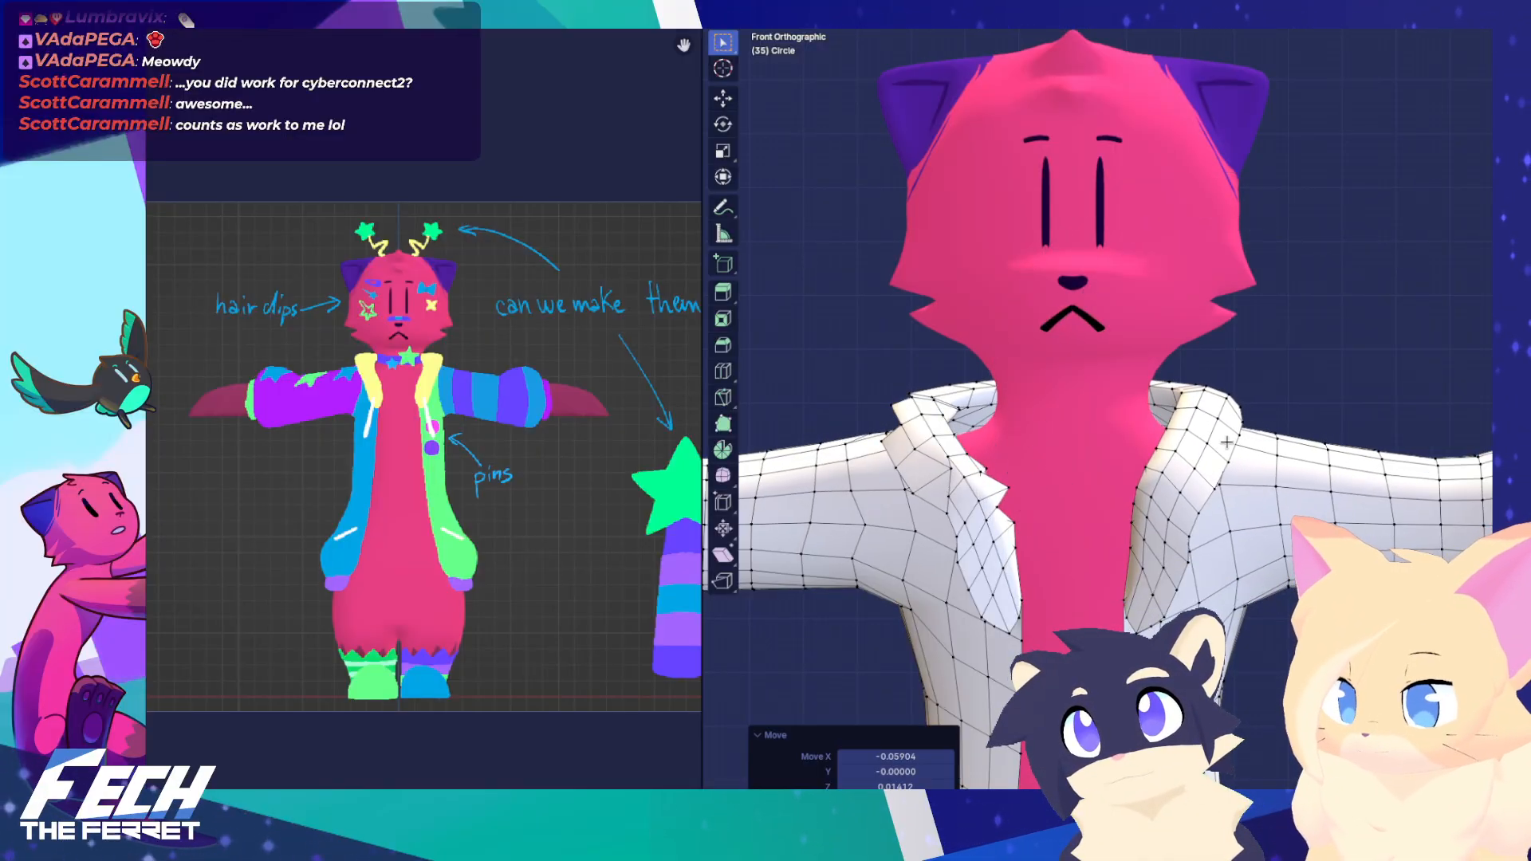
key(ctrl+z)
Apply Snap to Symmetry to the entire jacket mesh and clear the selection
key(a)
click(1005, 3)
mouse_move(972, 3)
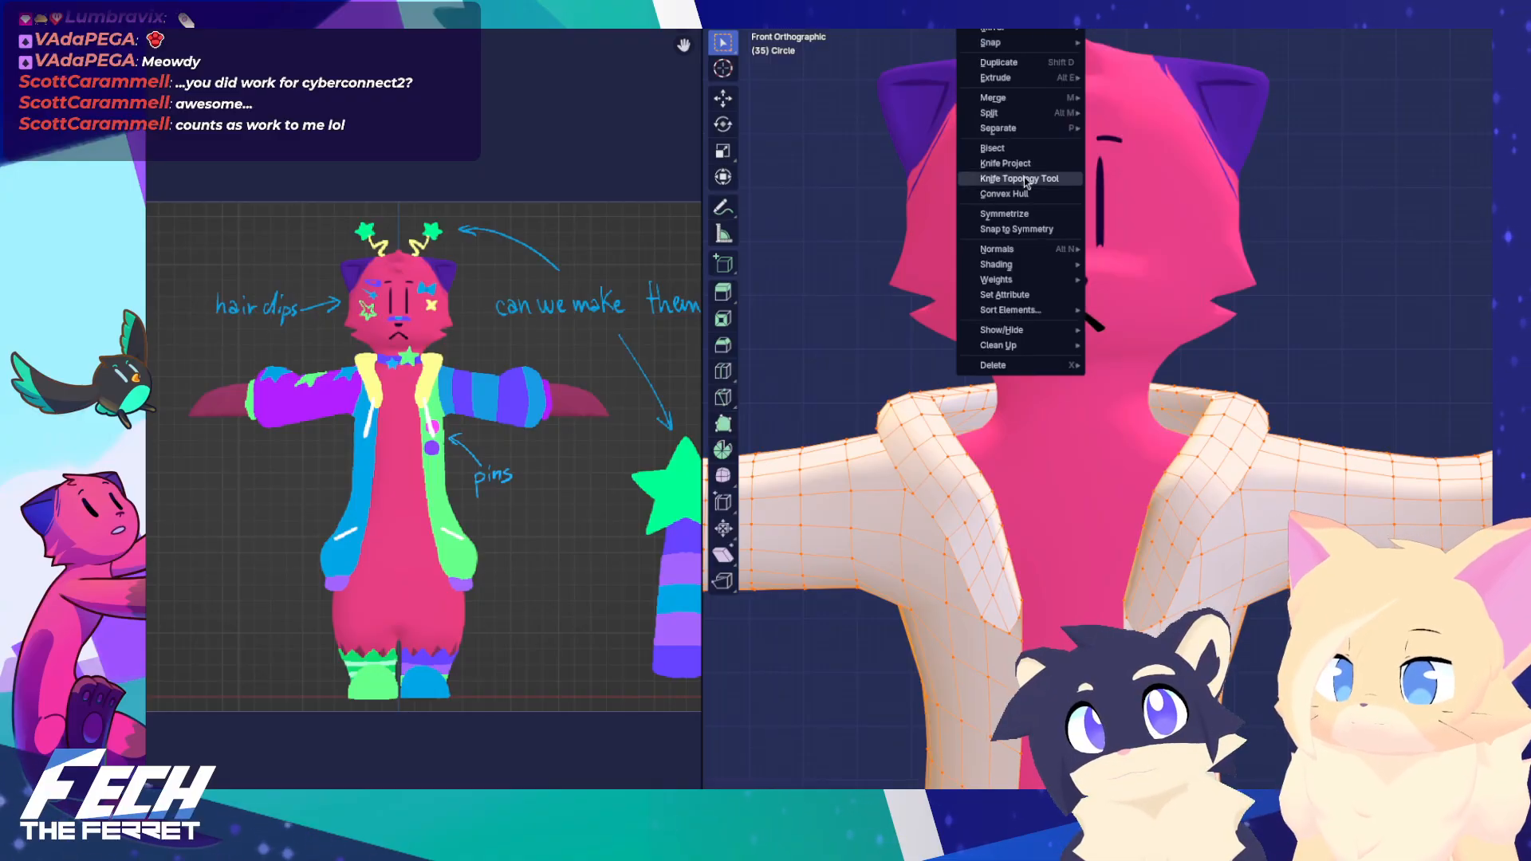
click(1027, 230)
key(alt+a)
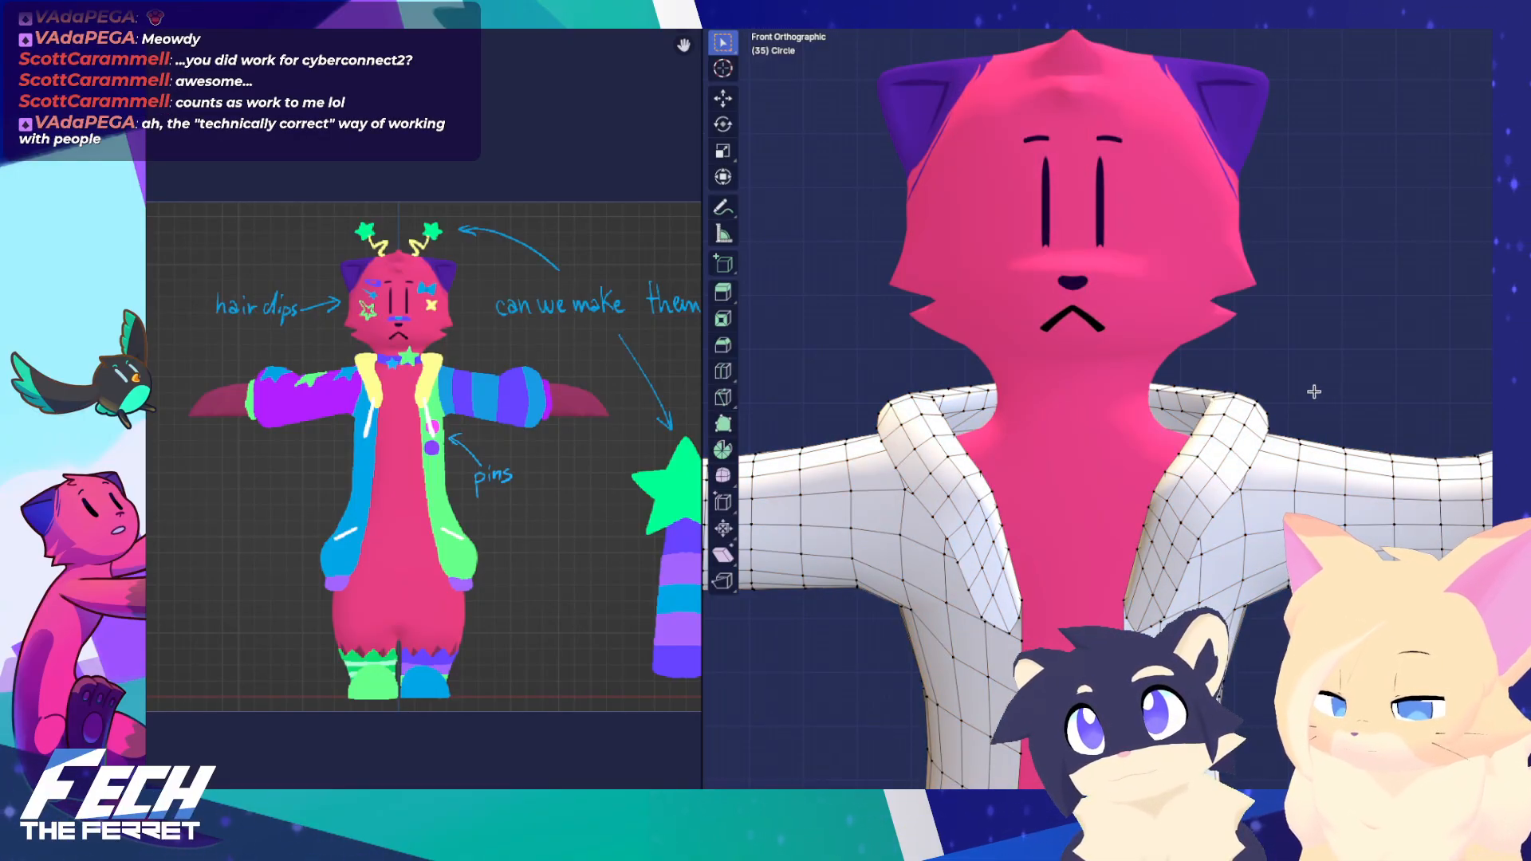
Try to pull the collar freely toward the neck using a larger proportional editing radius
key(g)
scroll(1278, 388, up, 6)
scroll(1270, 386, down, 4)
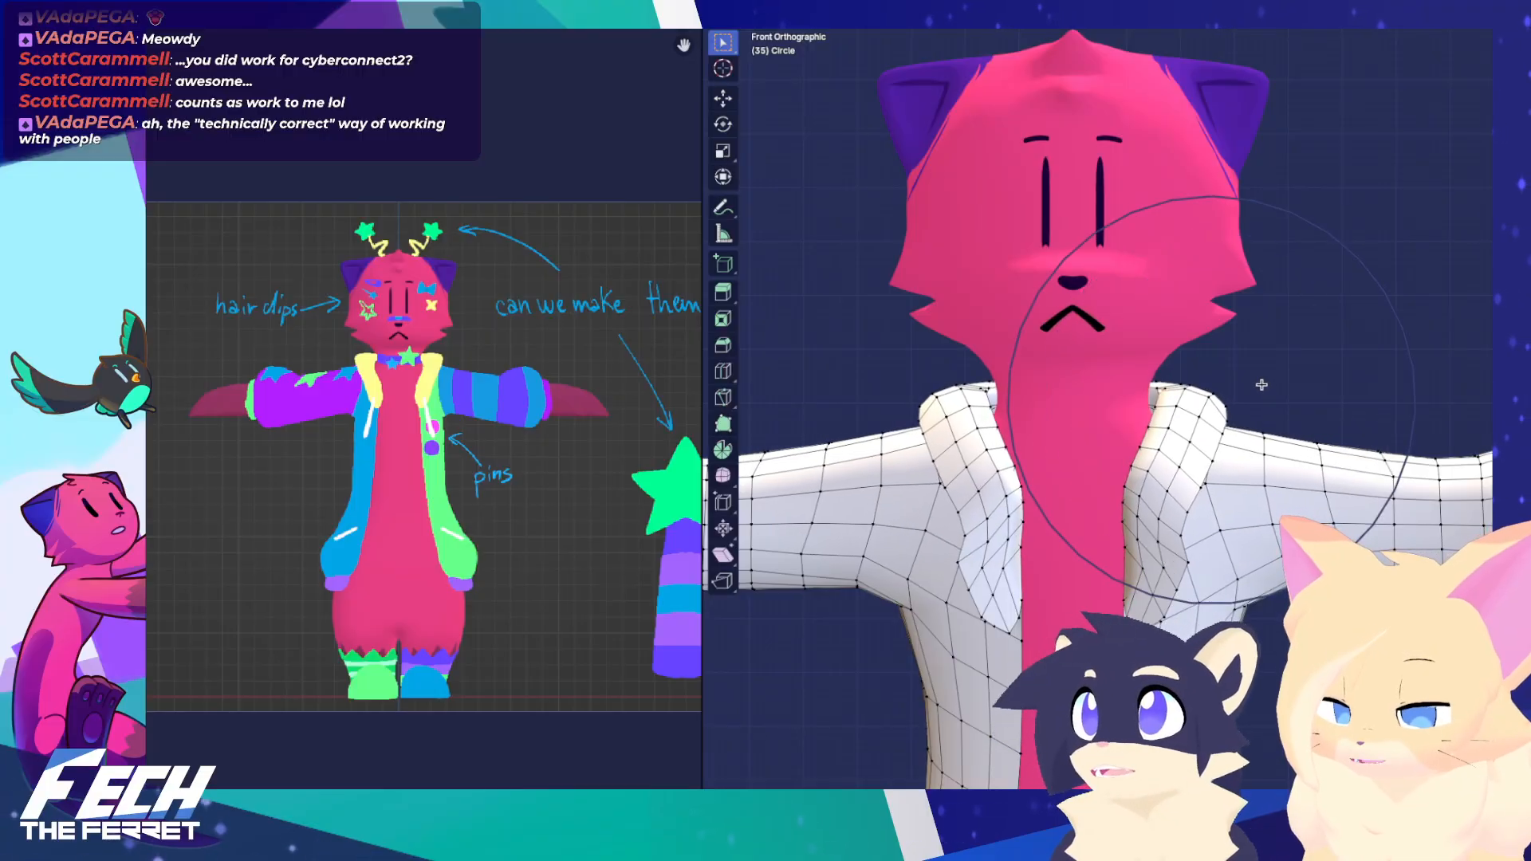
click(1241, 402)
key(ctrl+z)
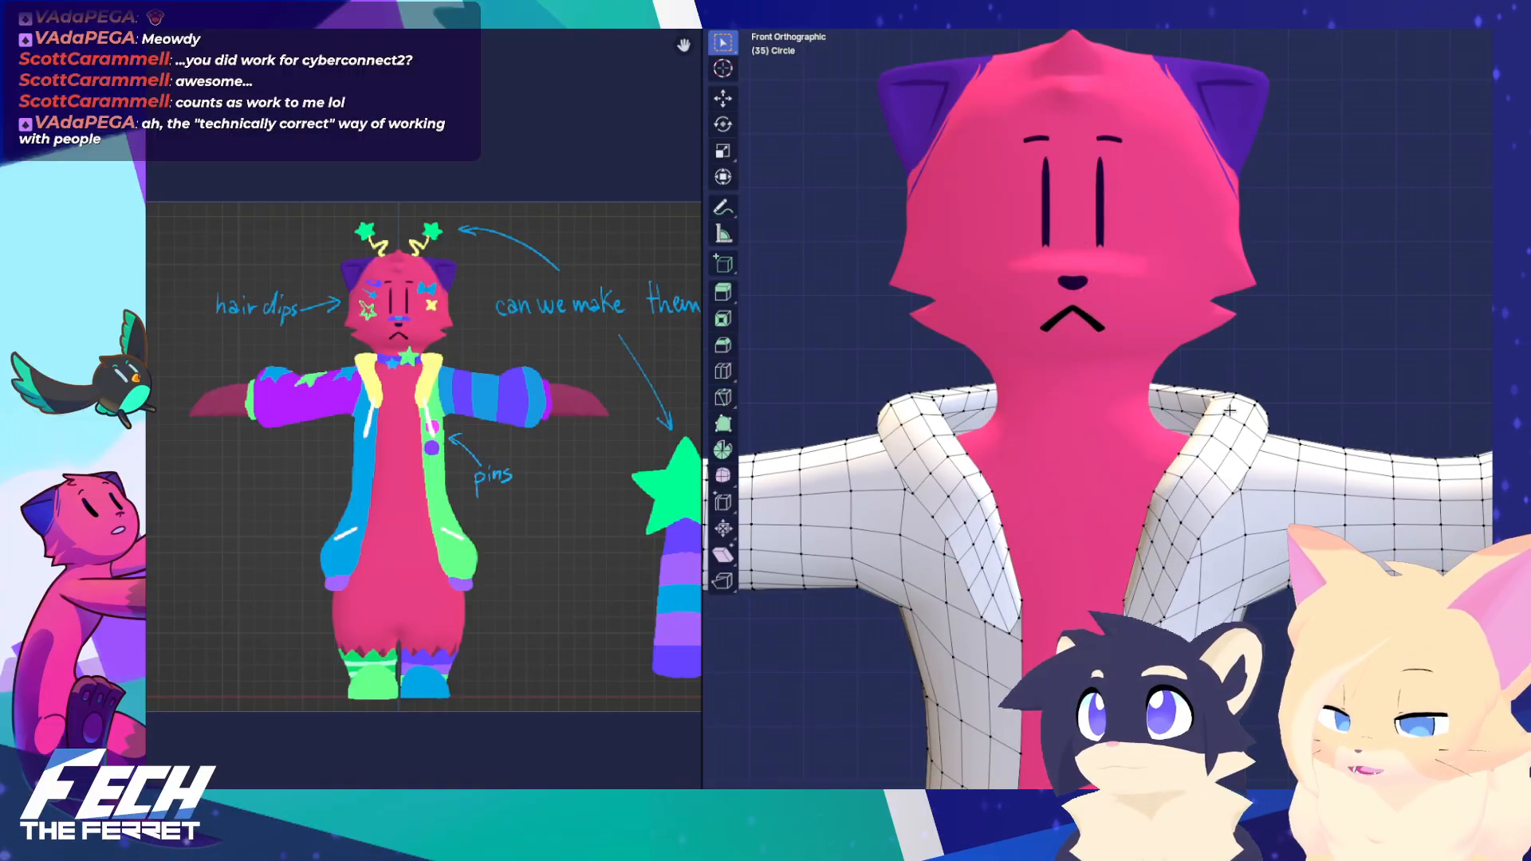
Move the upper collar inward toward the neck along the X axis with proportional editing
key(g)
key(x)
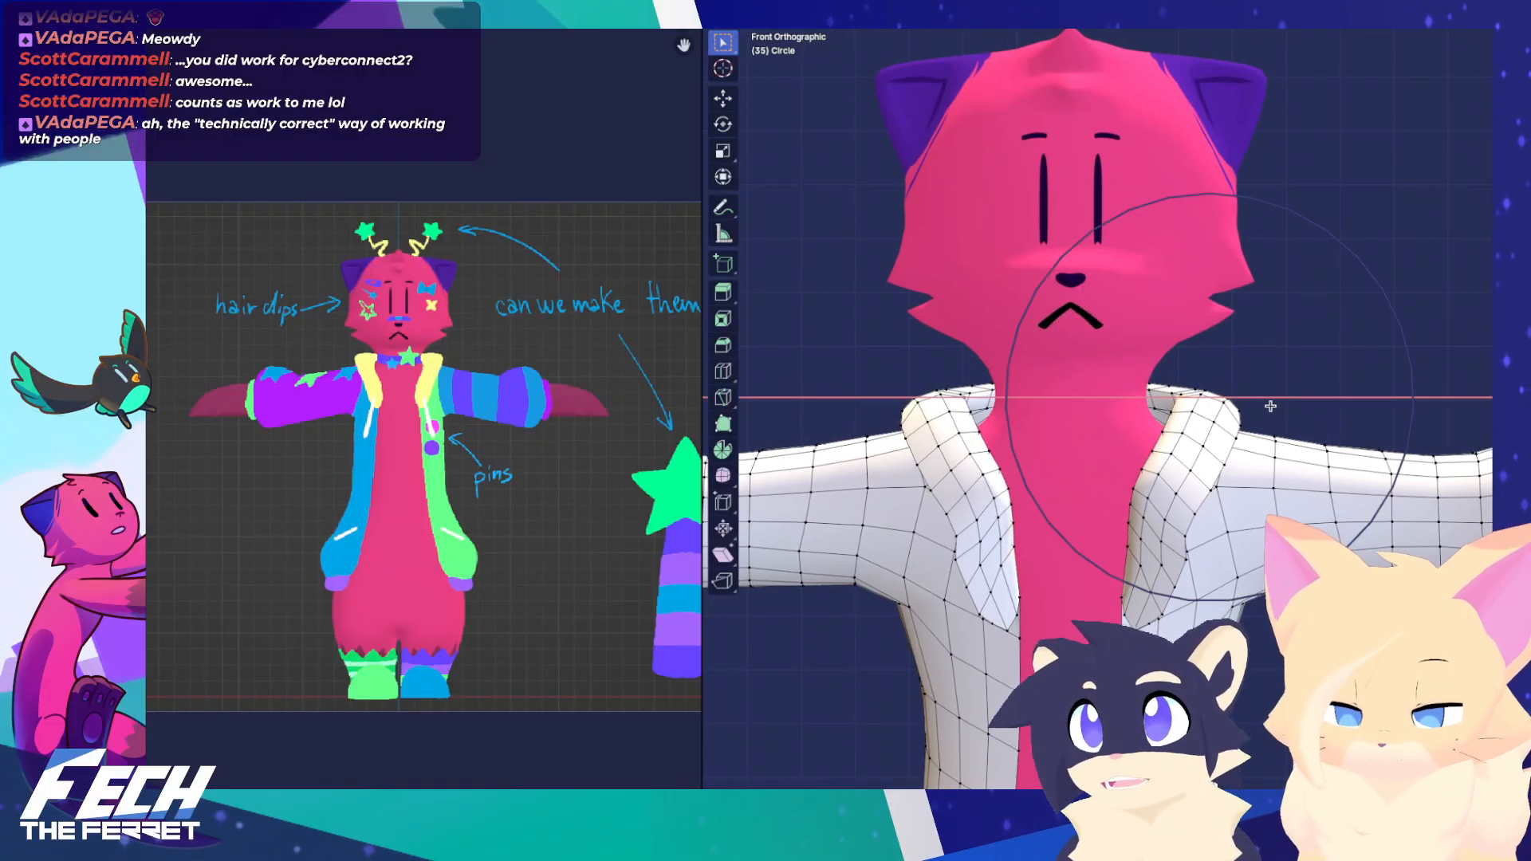
click(1271, 406)
Try to shift the inner edge of the lapel outward beside the chest opening
click(1136, 486)
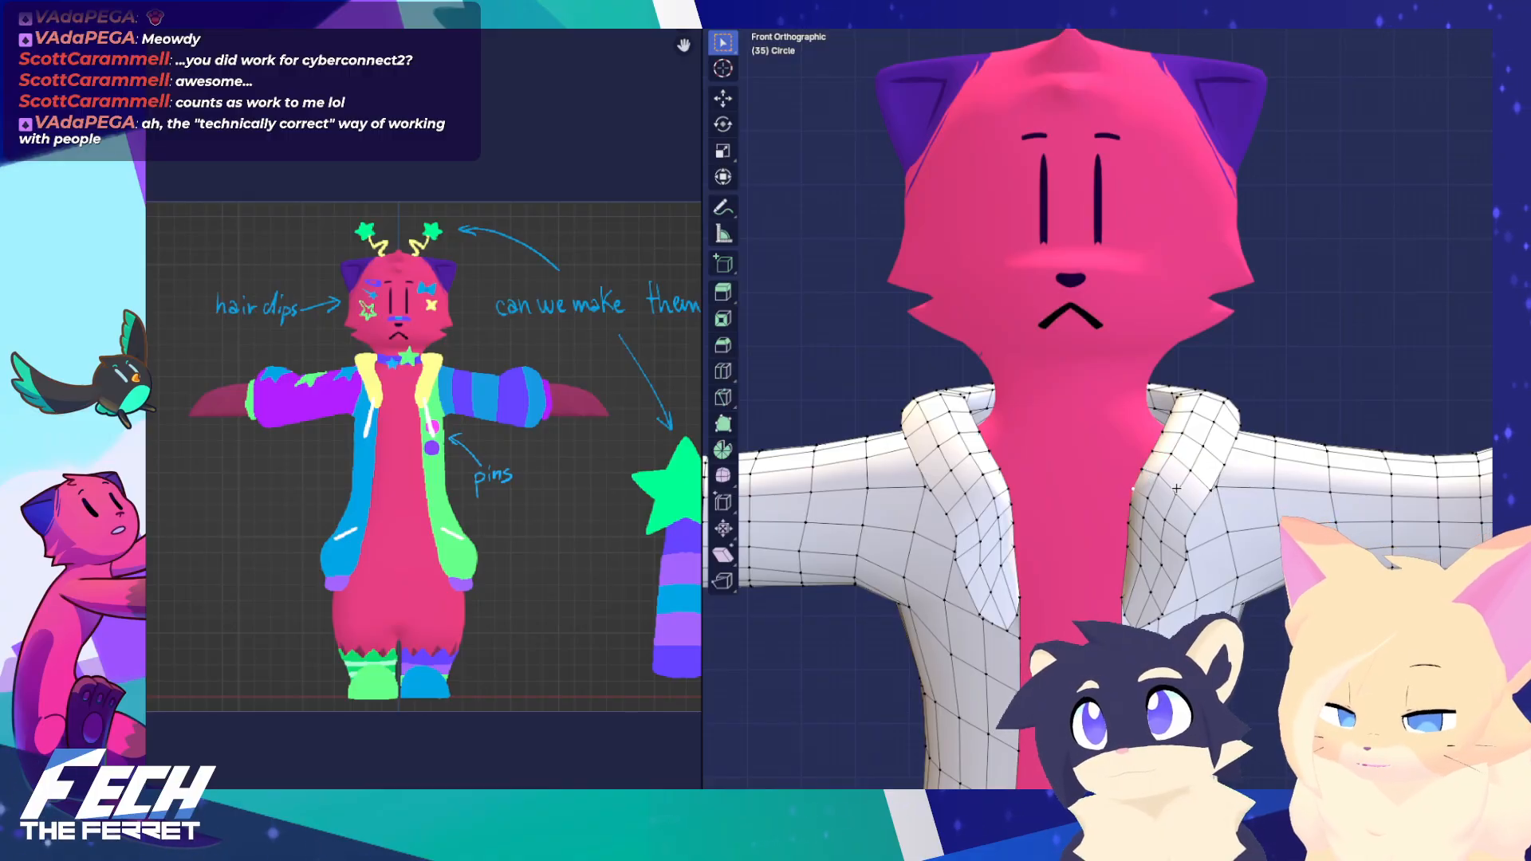
key(g)
click(1186, 493)
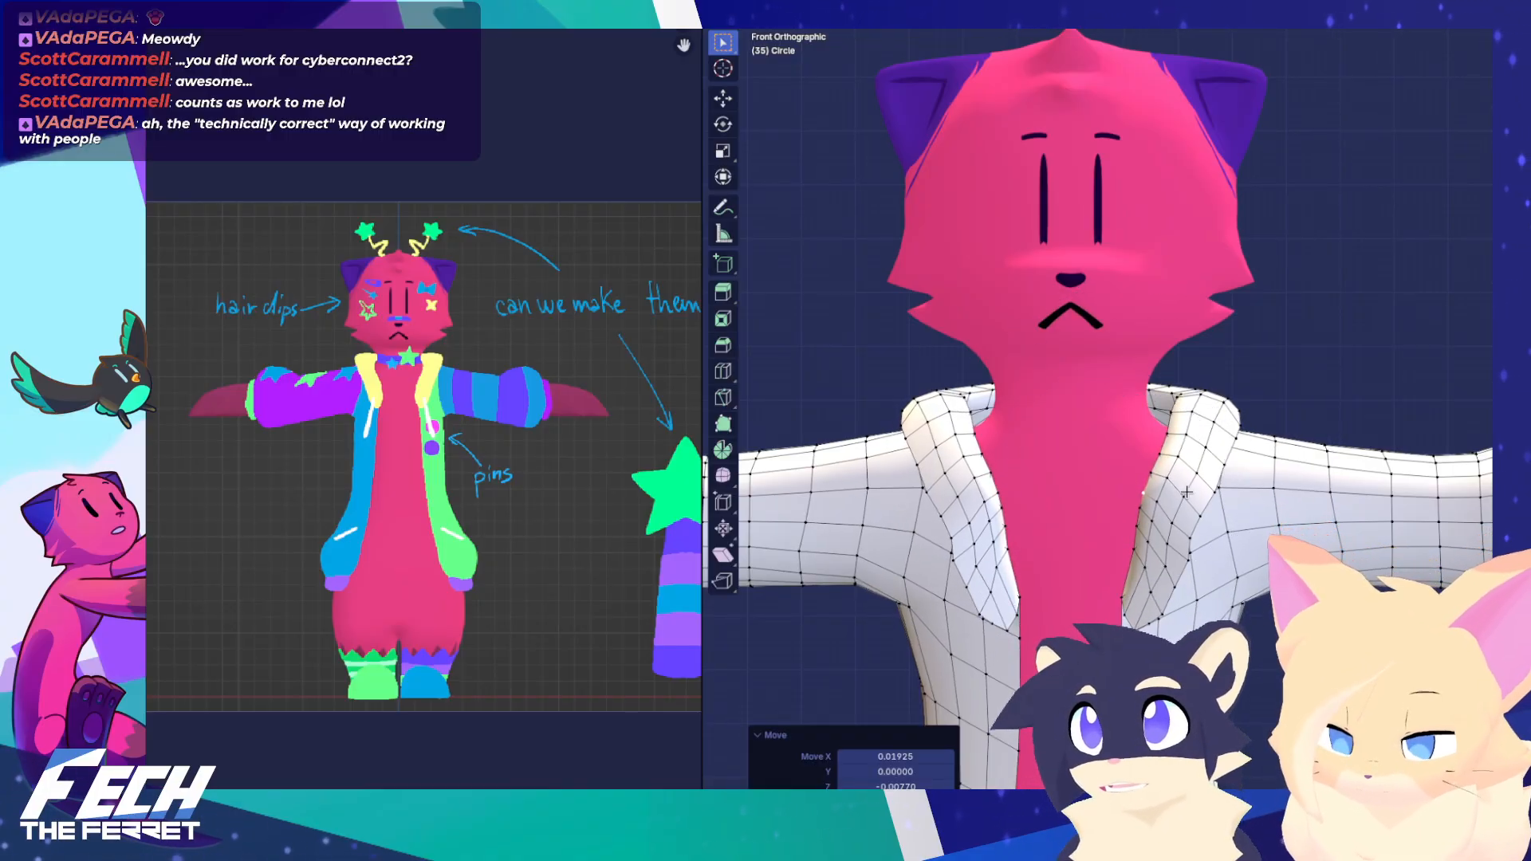
key(ctrl+z)
Resize the Elastic Deform brush and pull the jacket's shoulder surface over the body poking through
key(ctrl+Tab)
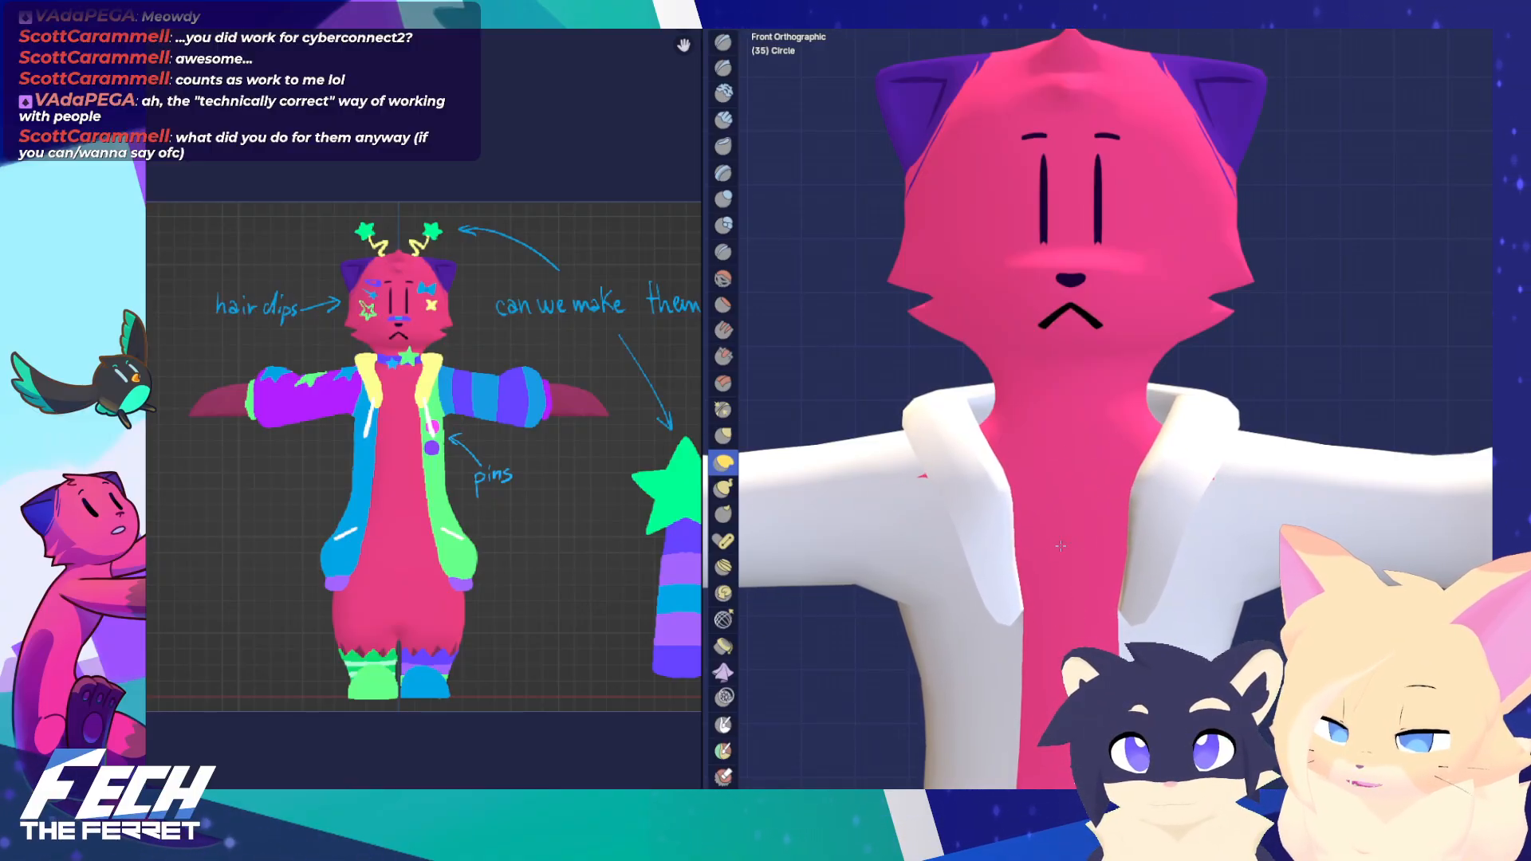
key(f)
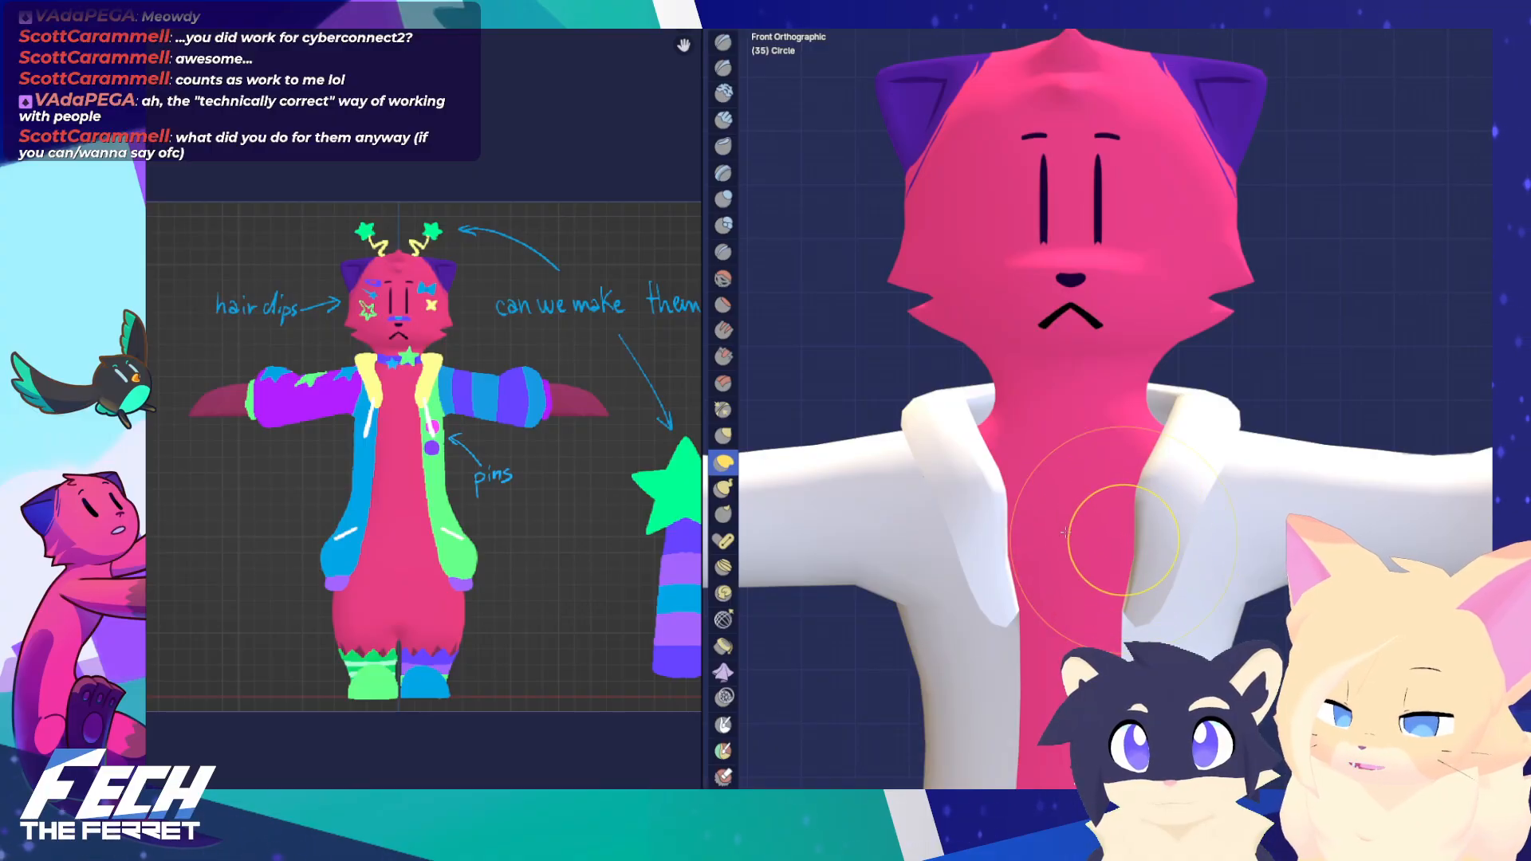
click(1052, 543)
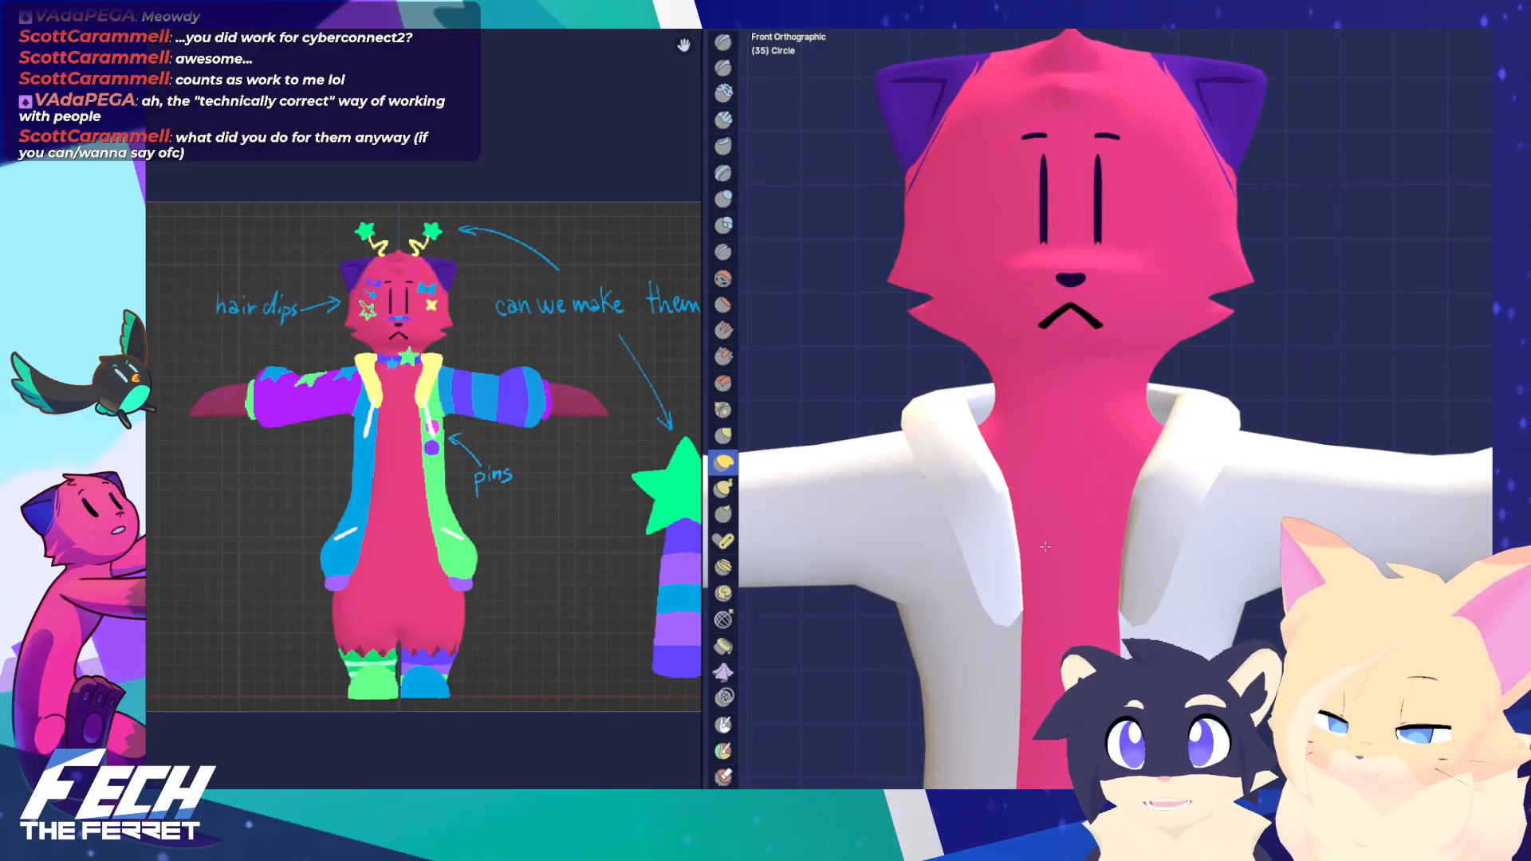
mouse_move(1046, 547)
middle_down()
mouse_move(1114, 529)
mouse_move(1087, 502)
middle_up()
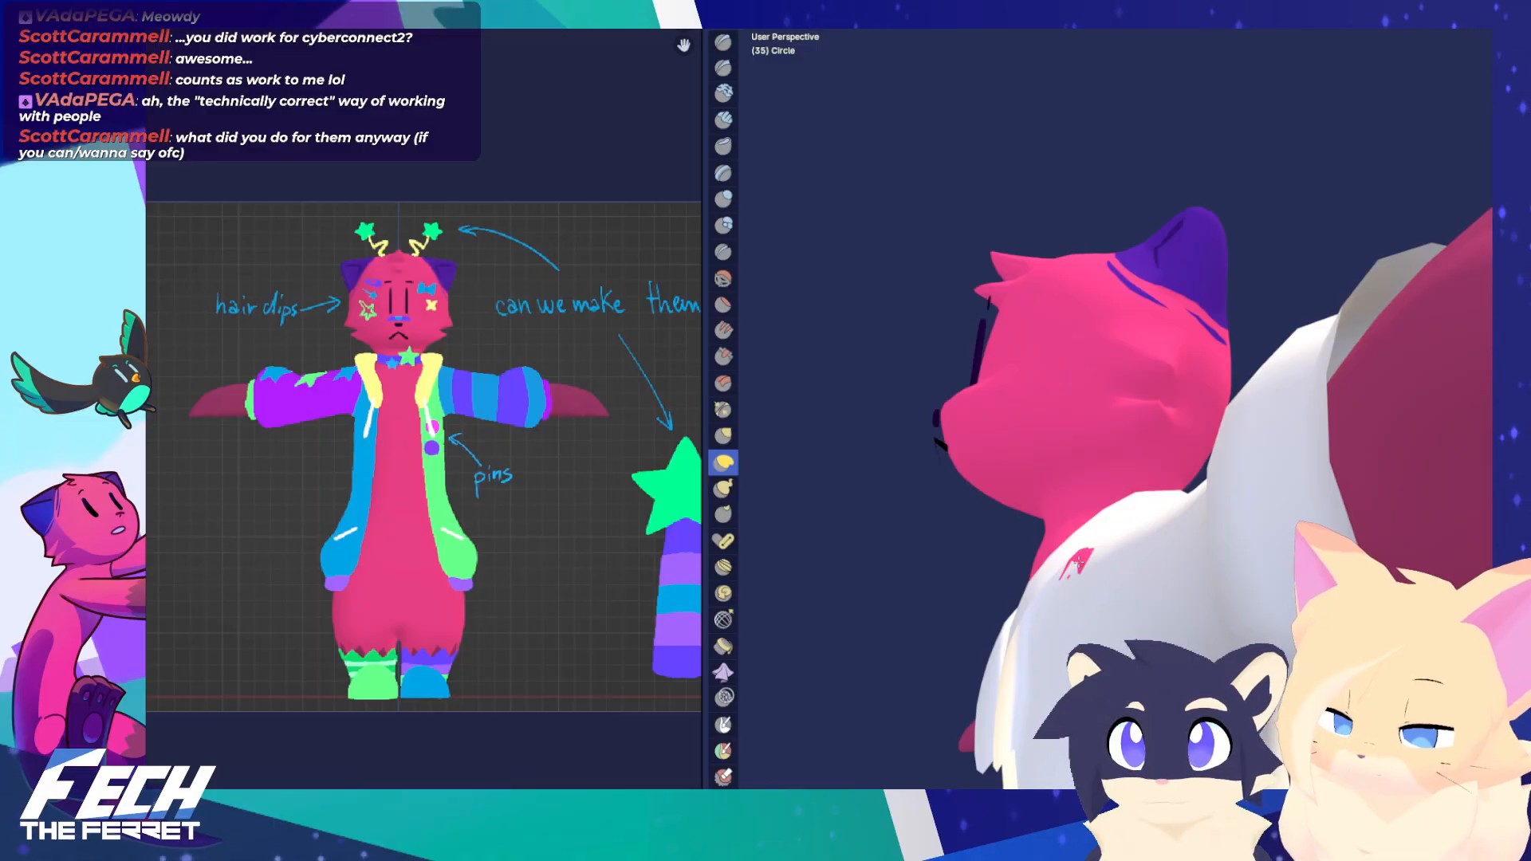
middle_drag(1083, 554, 1078, 542)
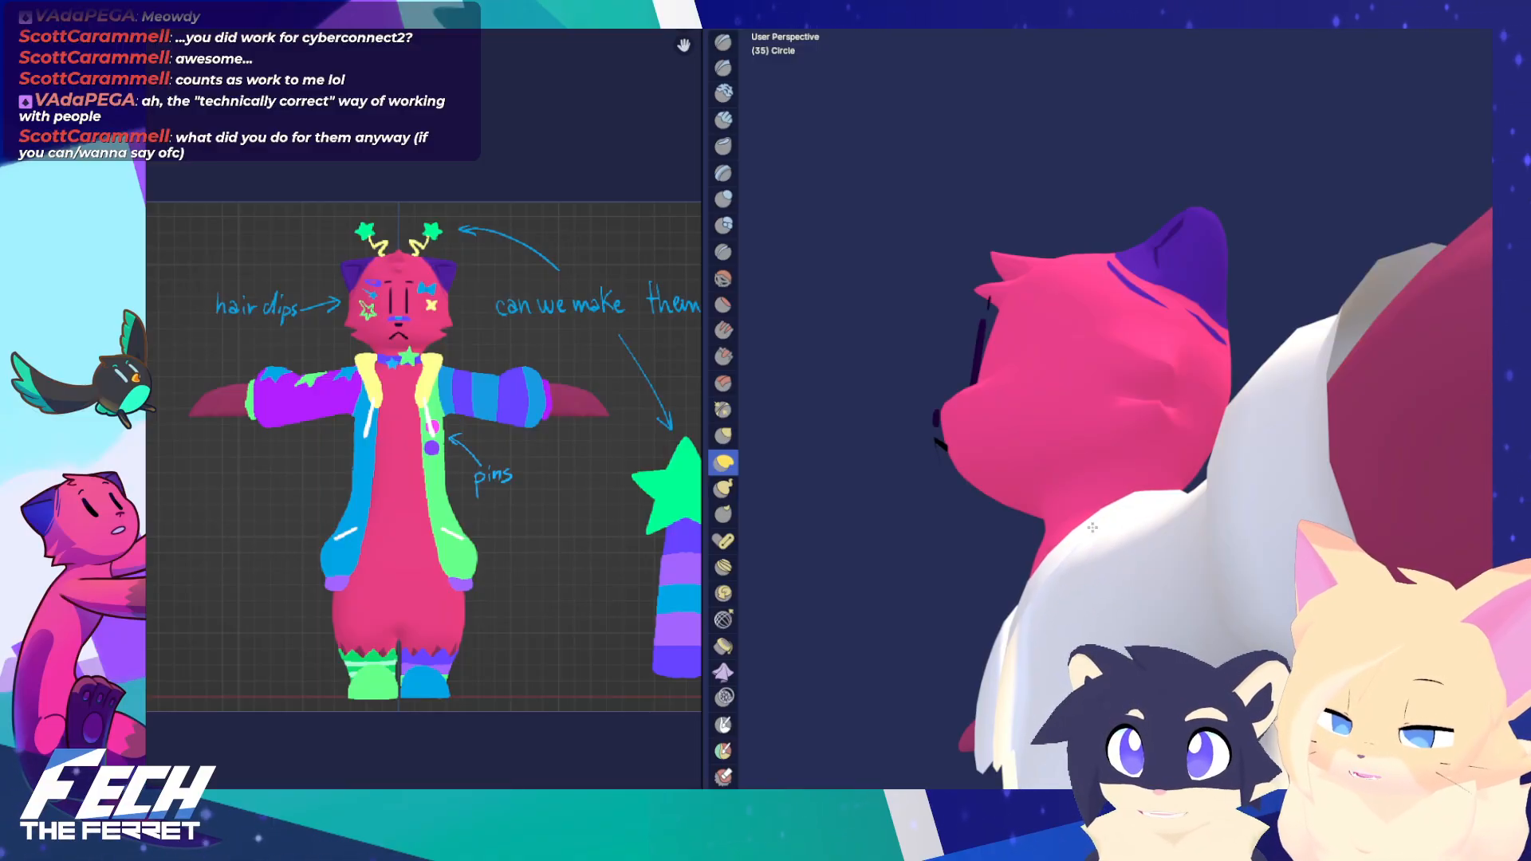
key(KP_1)
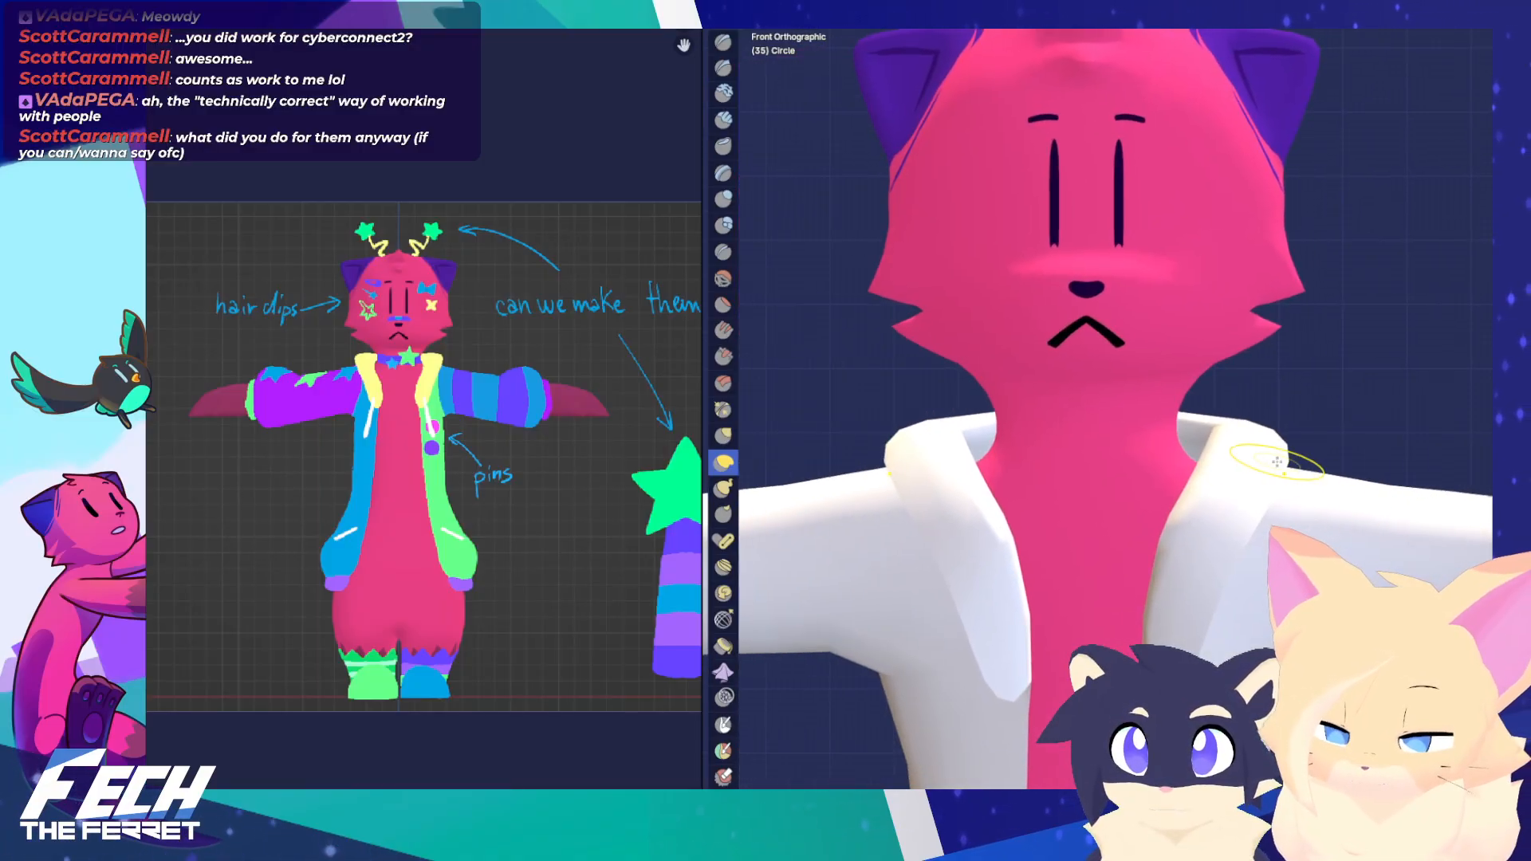
scroll(1142, 503, down, 3)
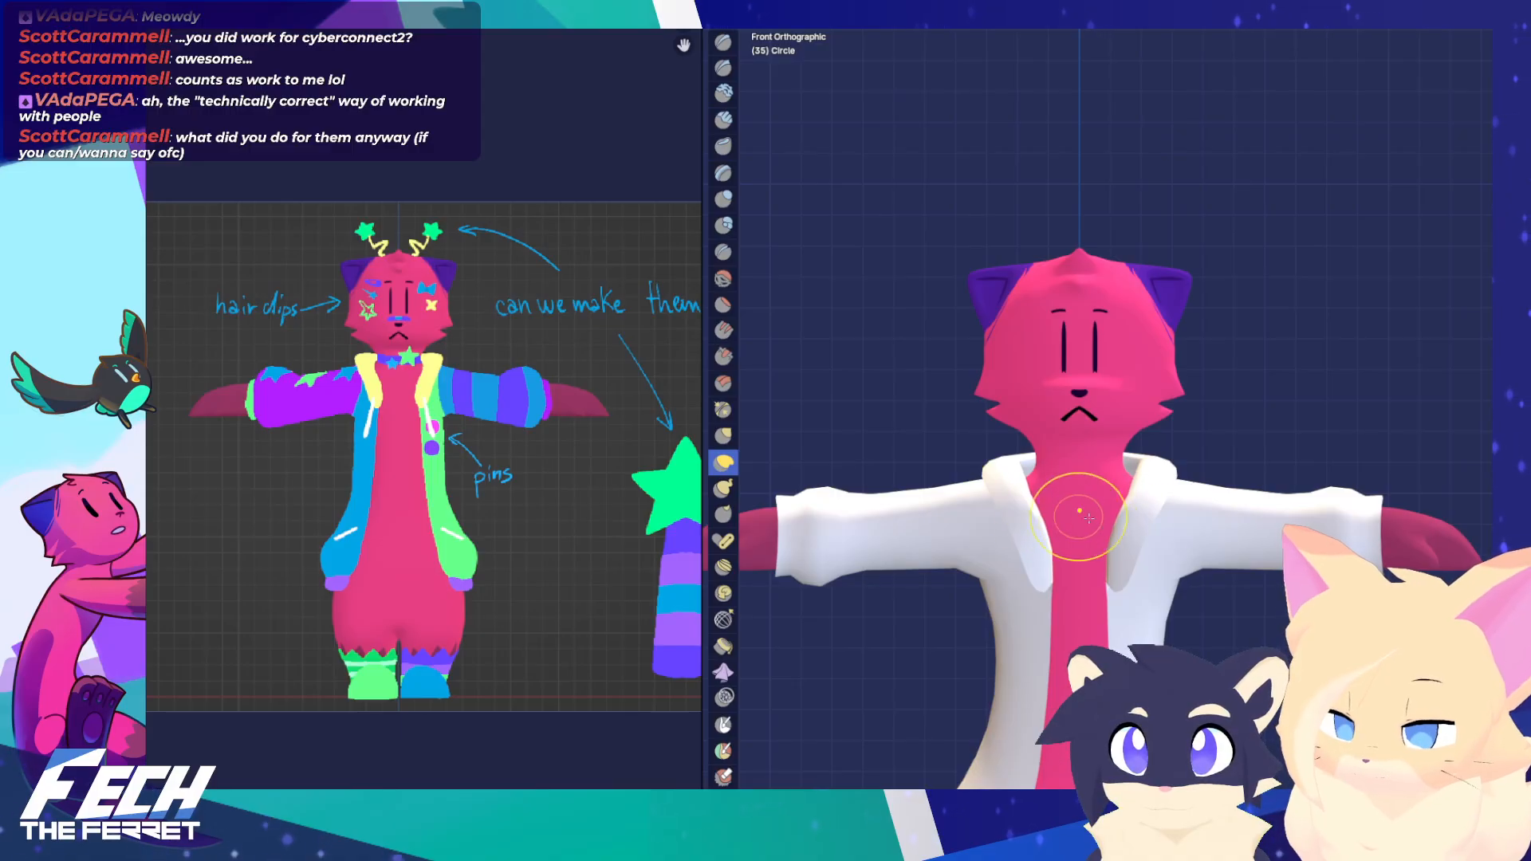
Hide both linked parts of the hood in Edit Mode to expose the jacket's upper back
key(ctrl+Tab)
scroll(1260, 611, down, 4)
middle_drag(1261, 610, 821, 543)
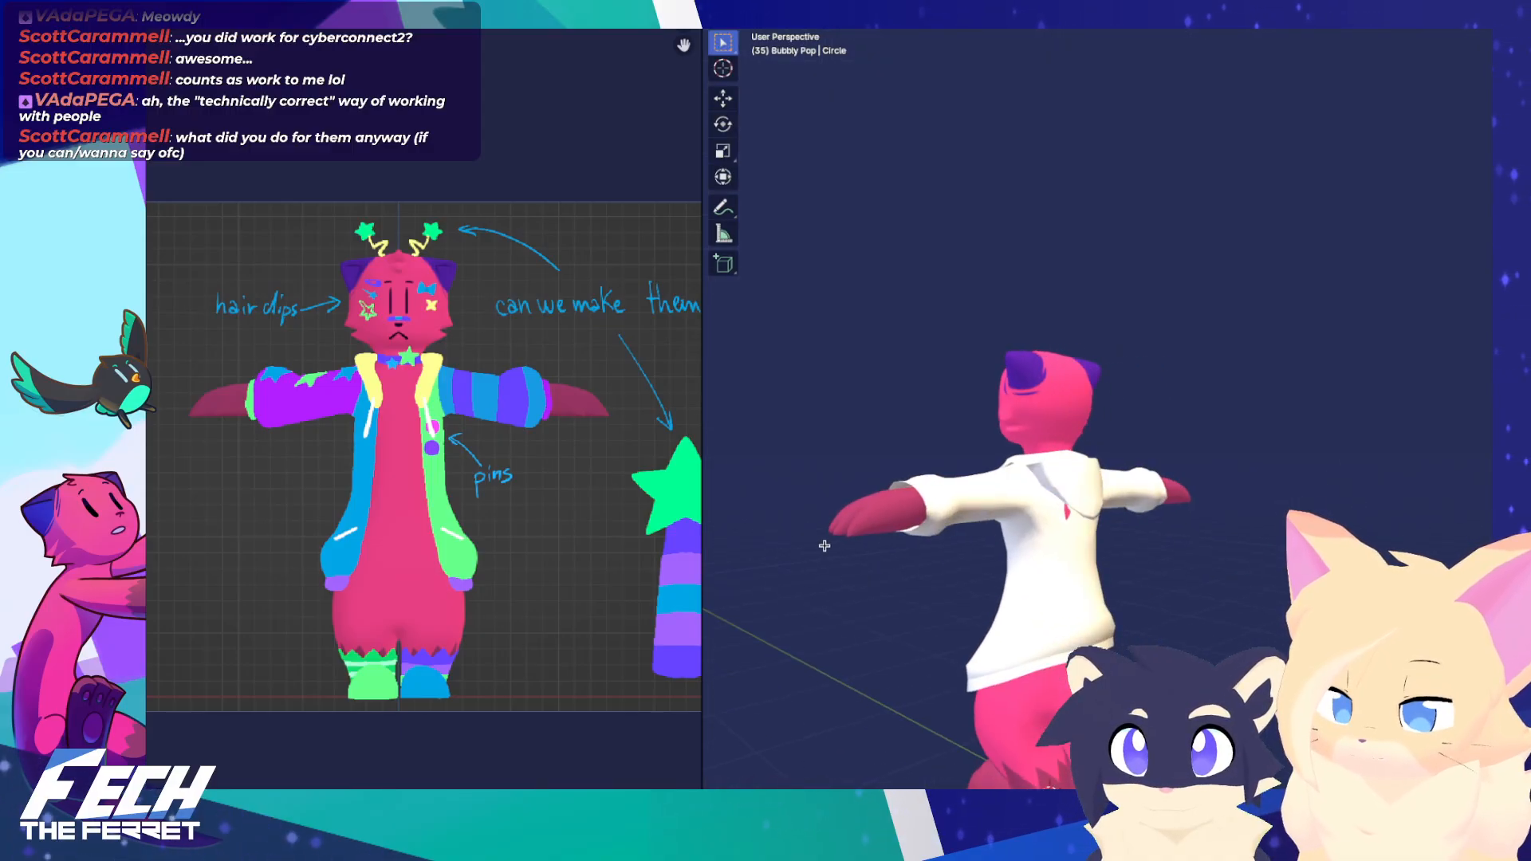
scroll(950, 492, up, 3)
key(Tab)
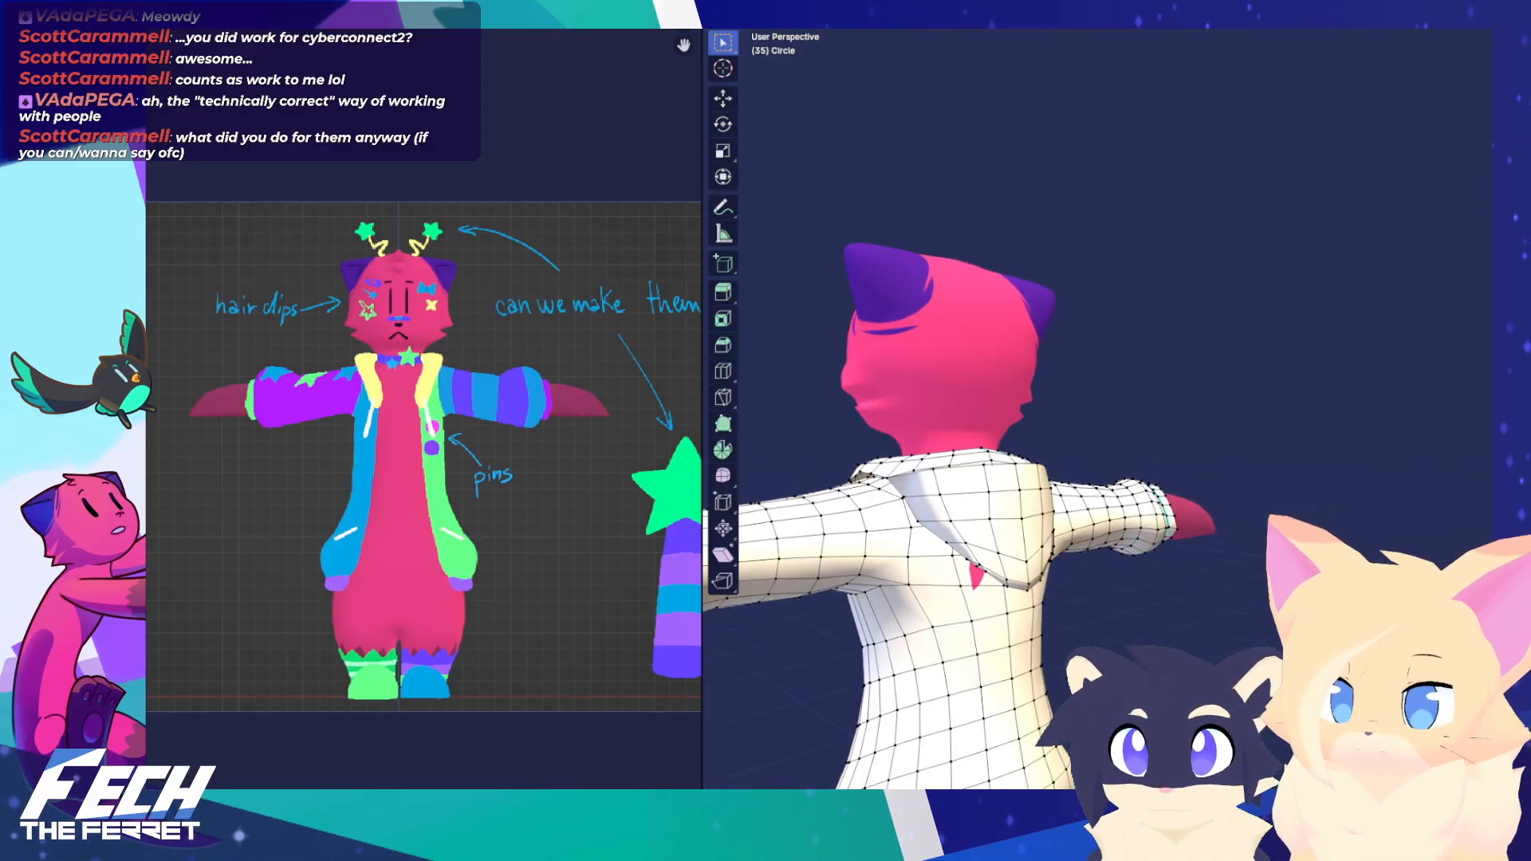
key(h)
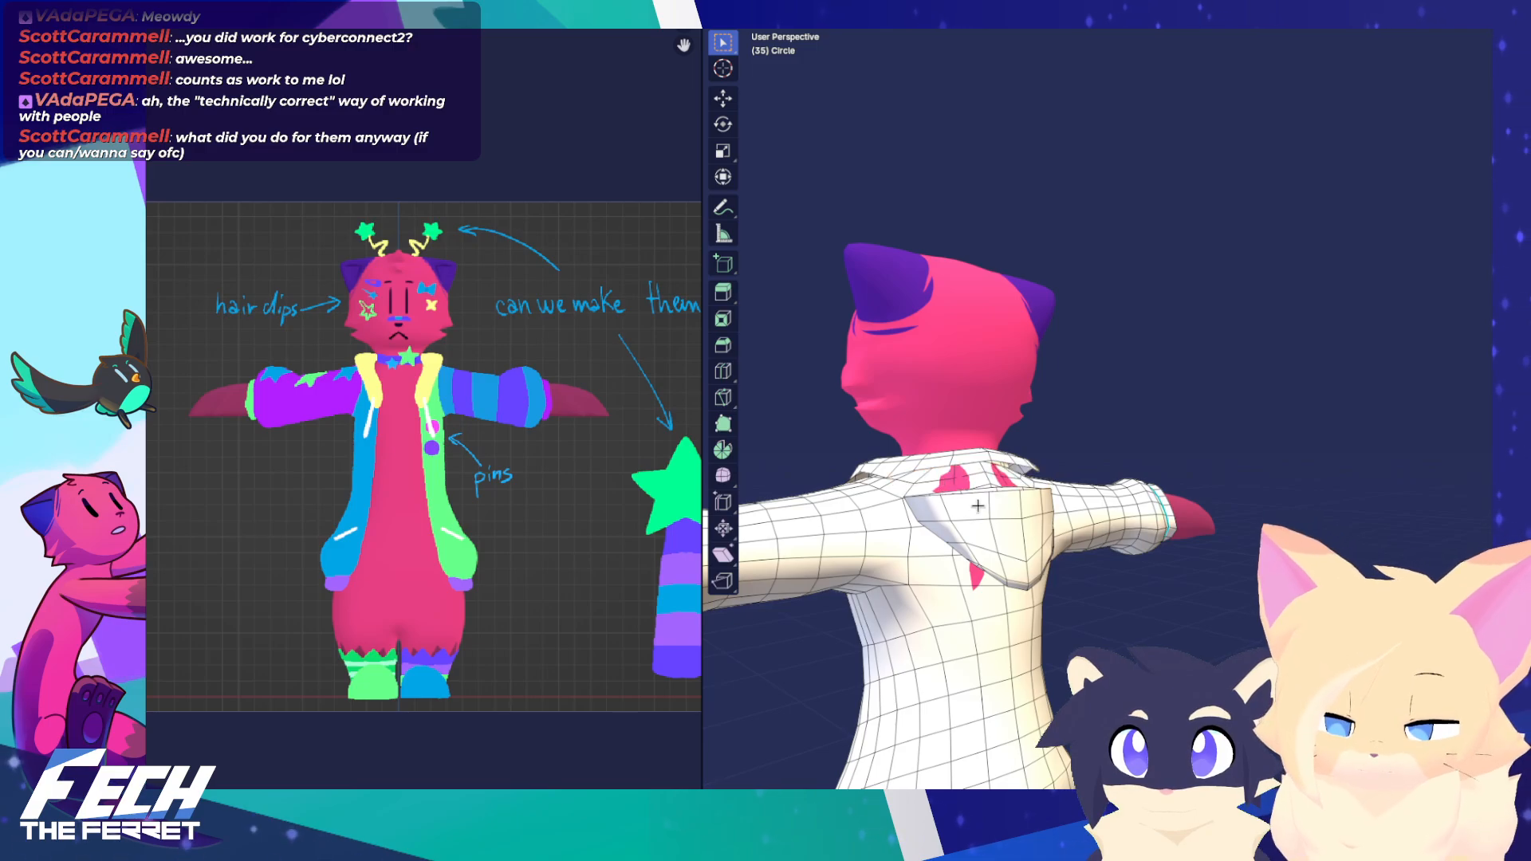
key(l)
key(h)
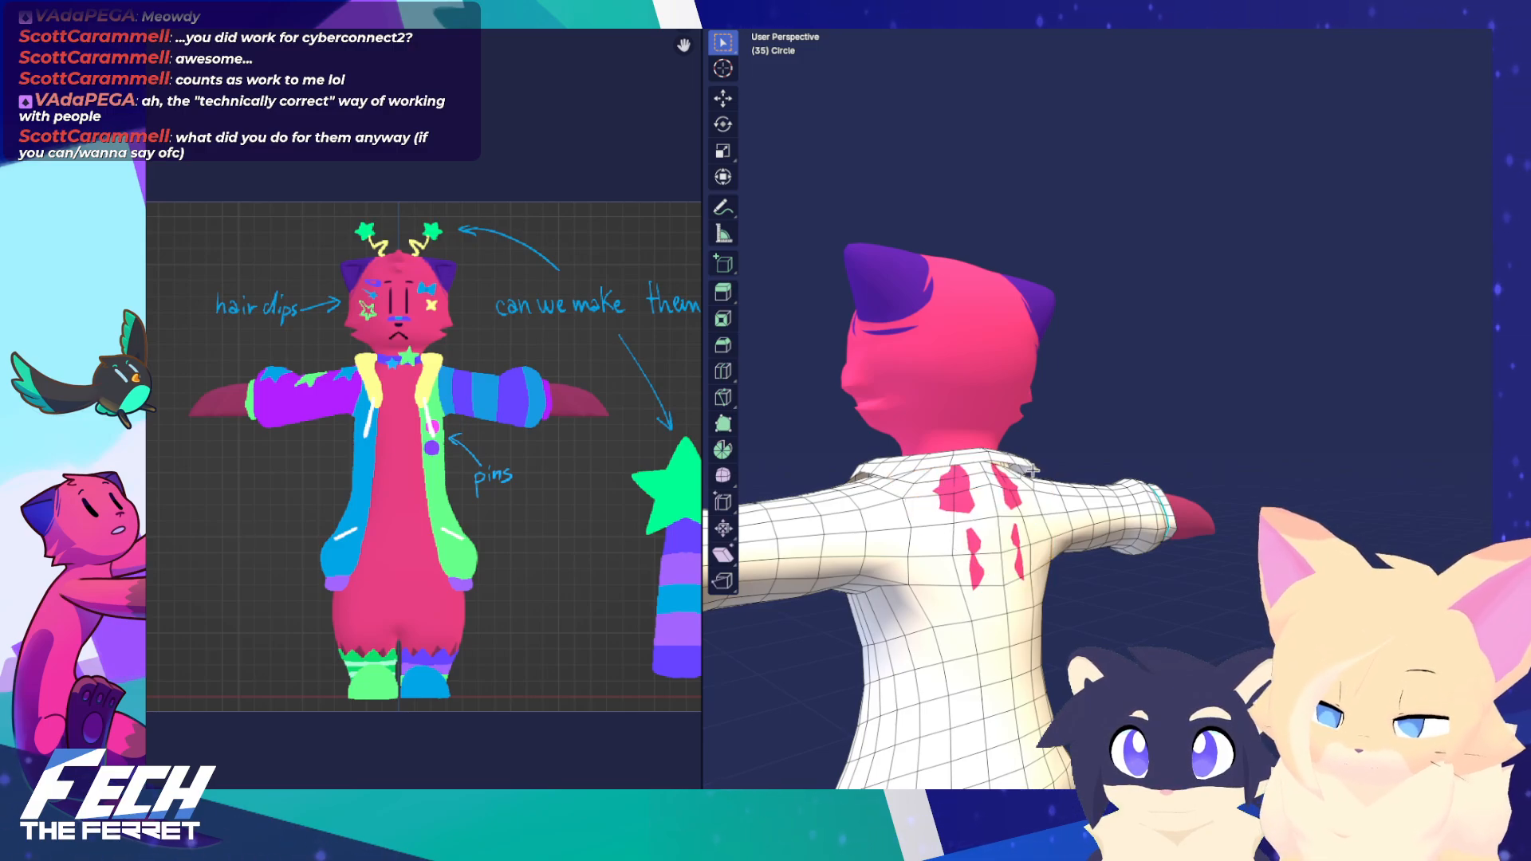
Use the Draw sculpt brush to raise the jacket's back over the remaining patches of exposed body
key(ctrl+Tab)
mouse_move(960, 498)
mouse_down()
mouse_move(945, 494)
mouse_move(949, 518)
mouse_up()
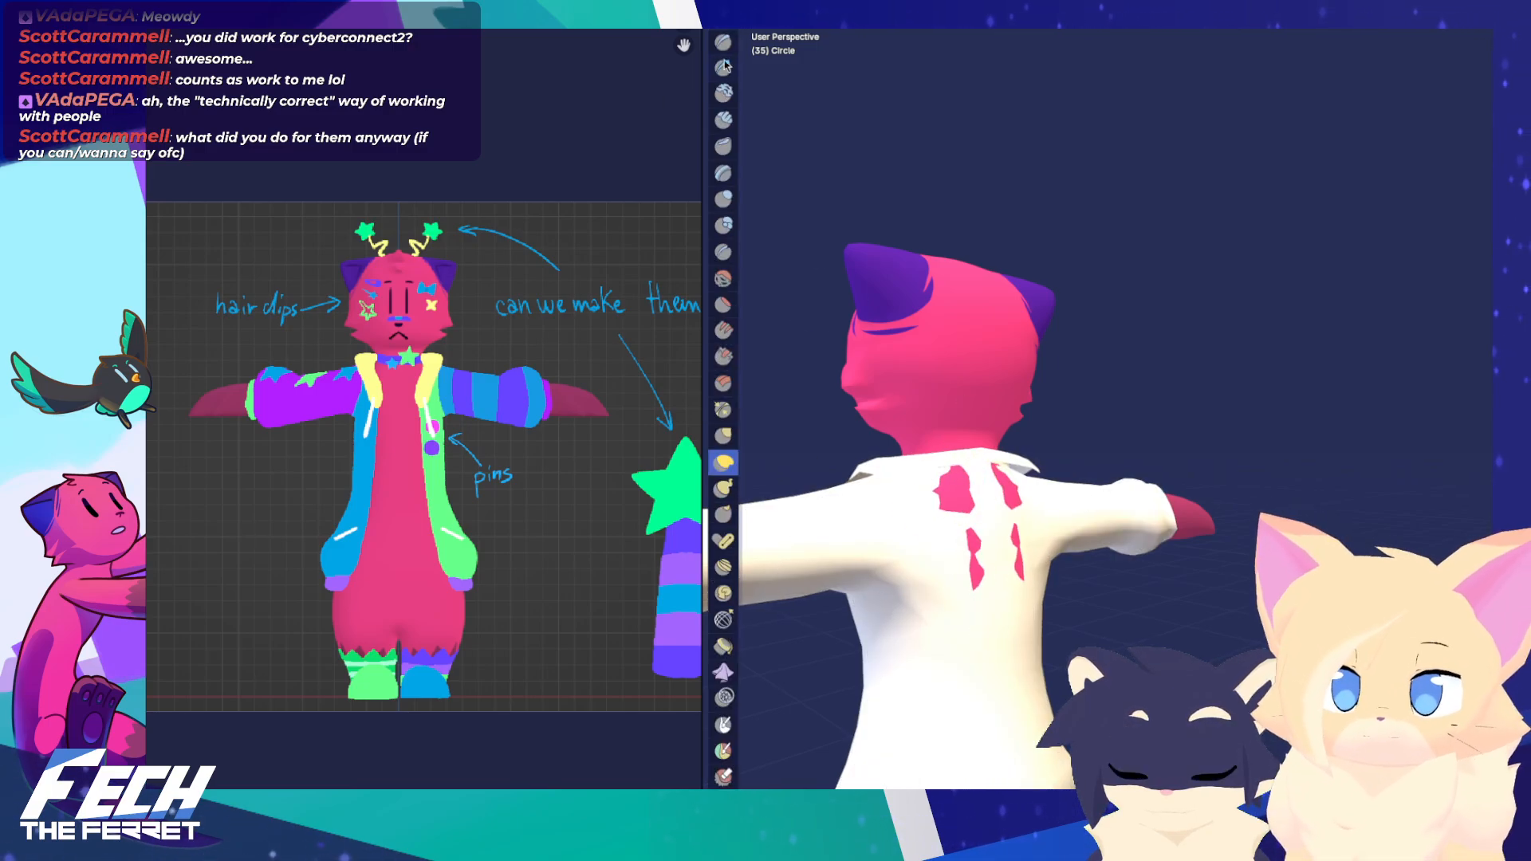
key(x)
middle_drag(950, 527, 962, 550)
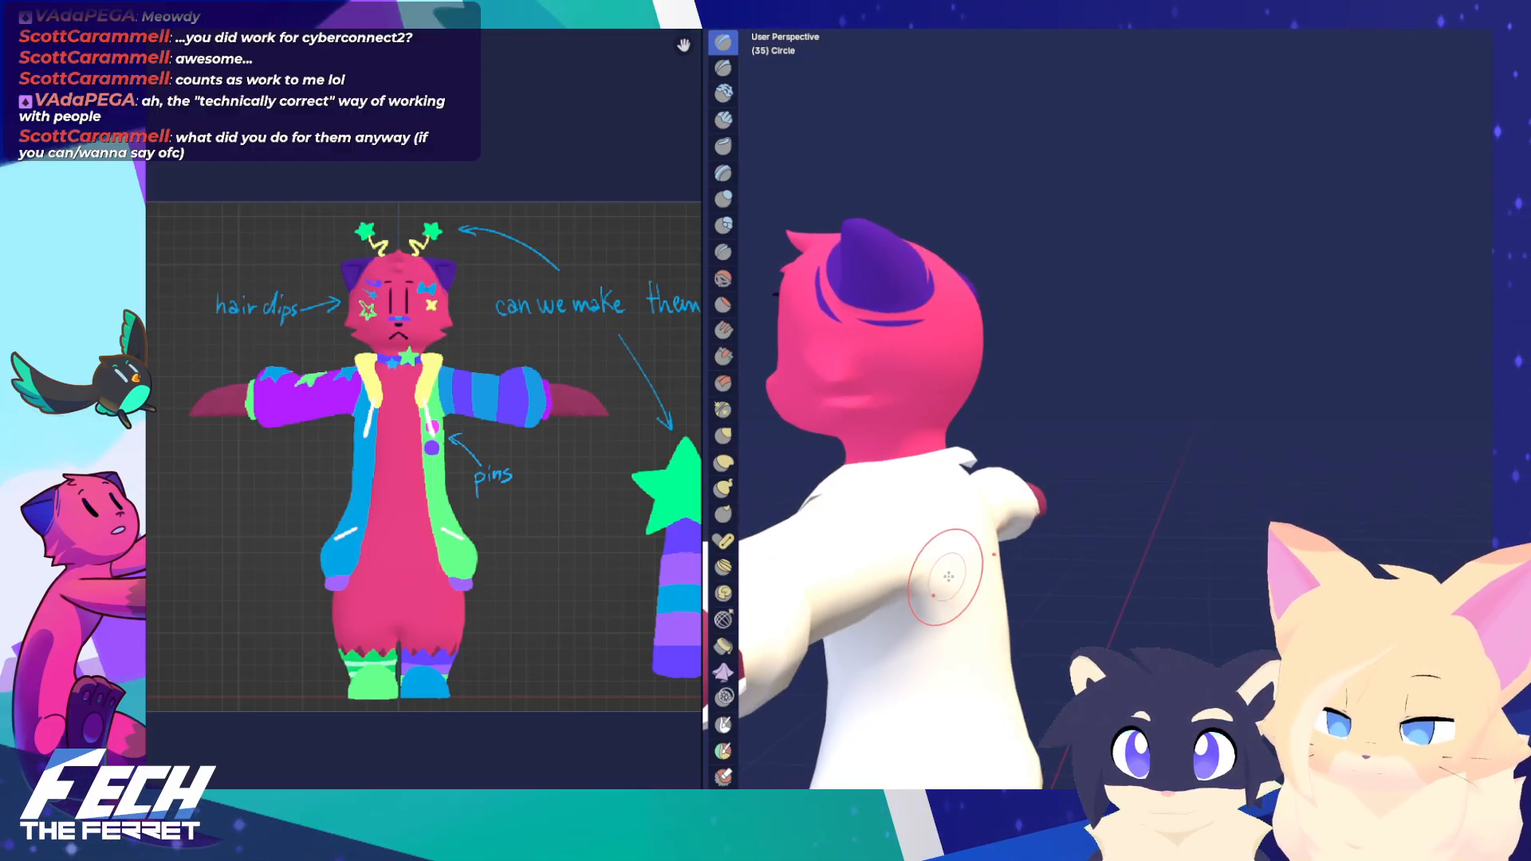
Return to Object Mode and check the whole jacket from the front against the reference drawing
key(KP_1)
shift+middle_drag(1213, 502, 1065, 479)
key(ctrl+Tab)
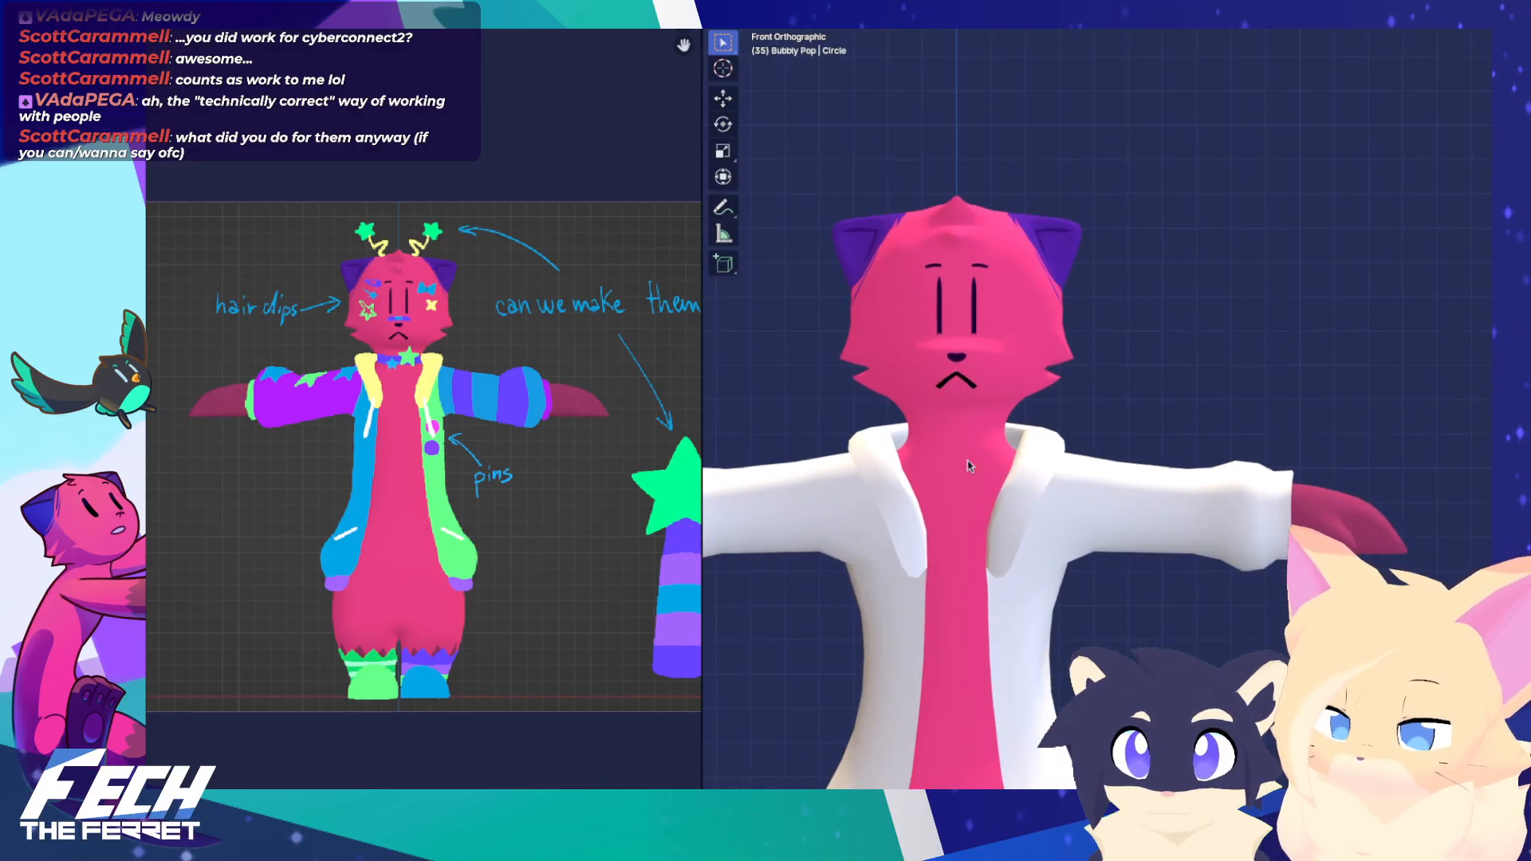
middle_drag(970, 466, 993, 513)
key(KP_1)
shift+middle_drag(1087, 512, 1132, 355)
scroll(1133, 355, down, 3)
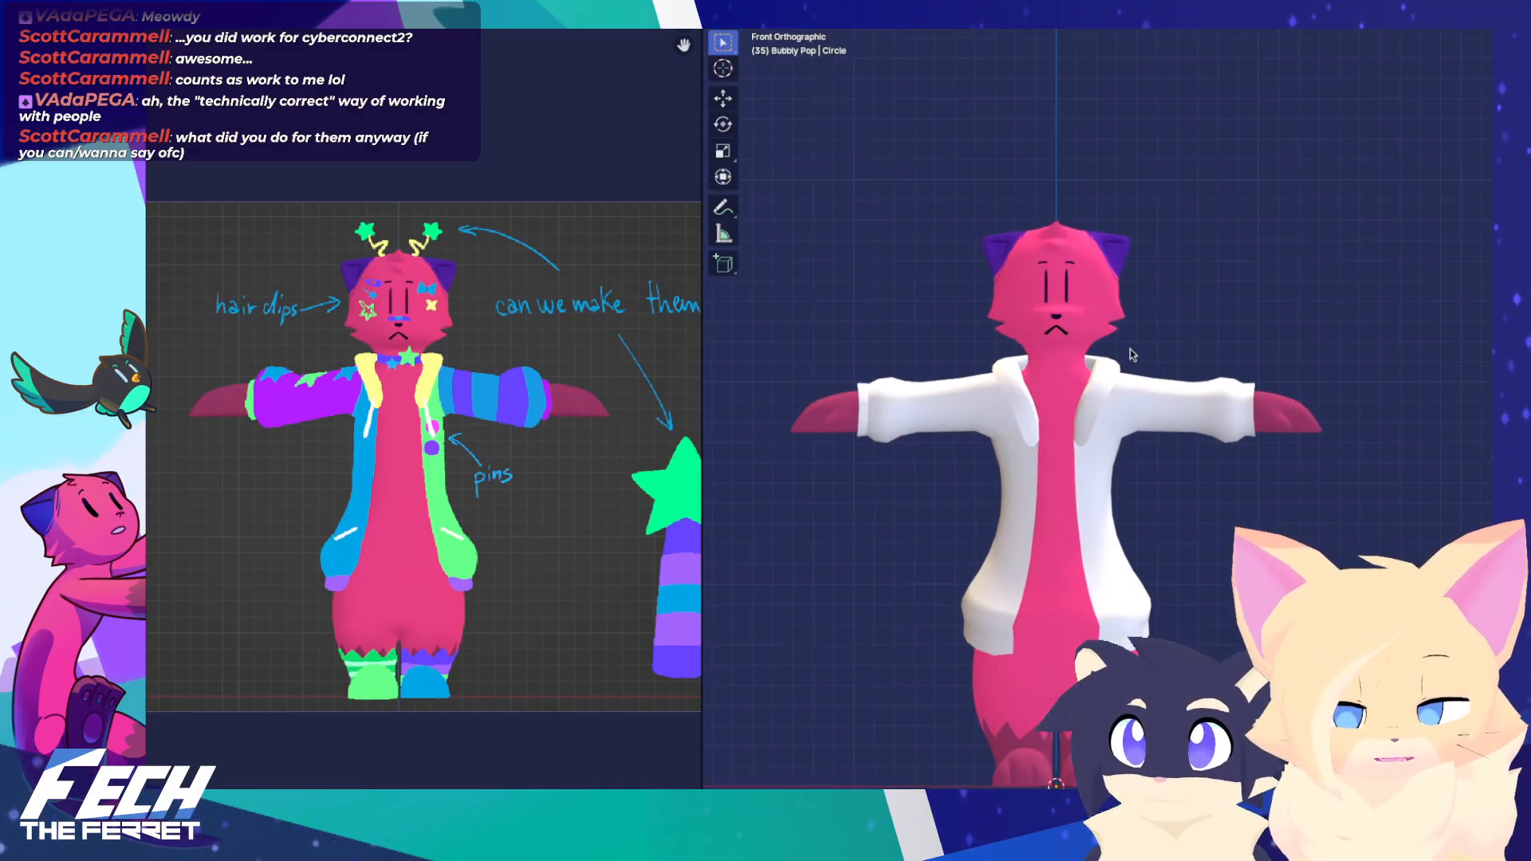
Enter Edit Mode on the jacket and pull the sleeve's upper edge outward just above the cuff with proportional editing
shift+middle_drag(1110, 449, 1094, 414)
click(1095, 414)
shift+middle_drag(1155, 472, 1136, 514)
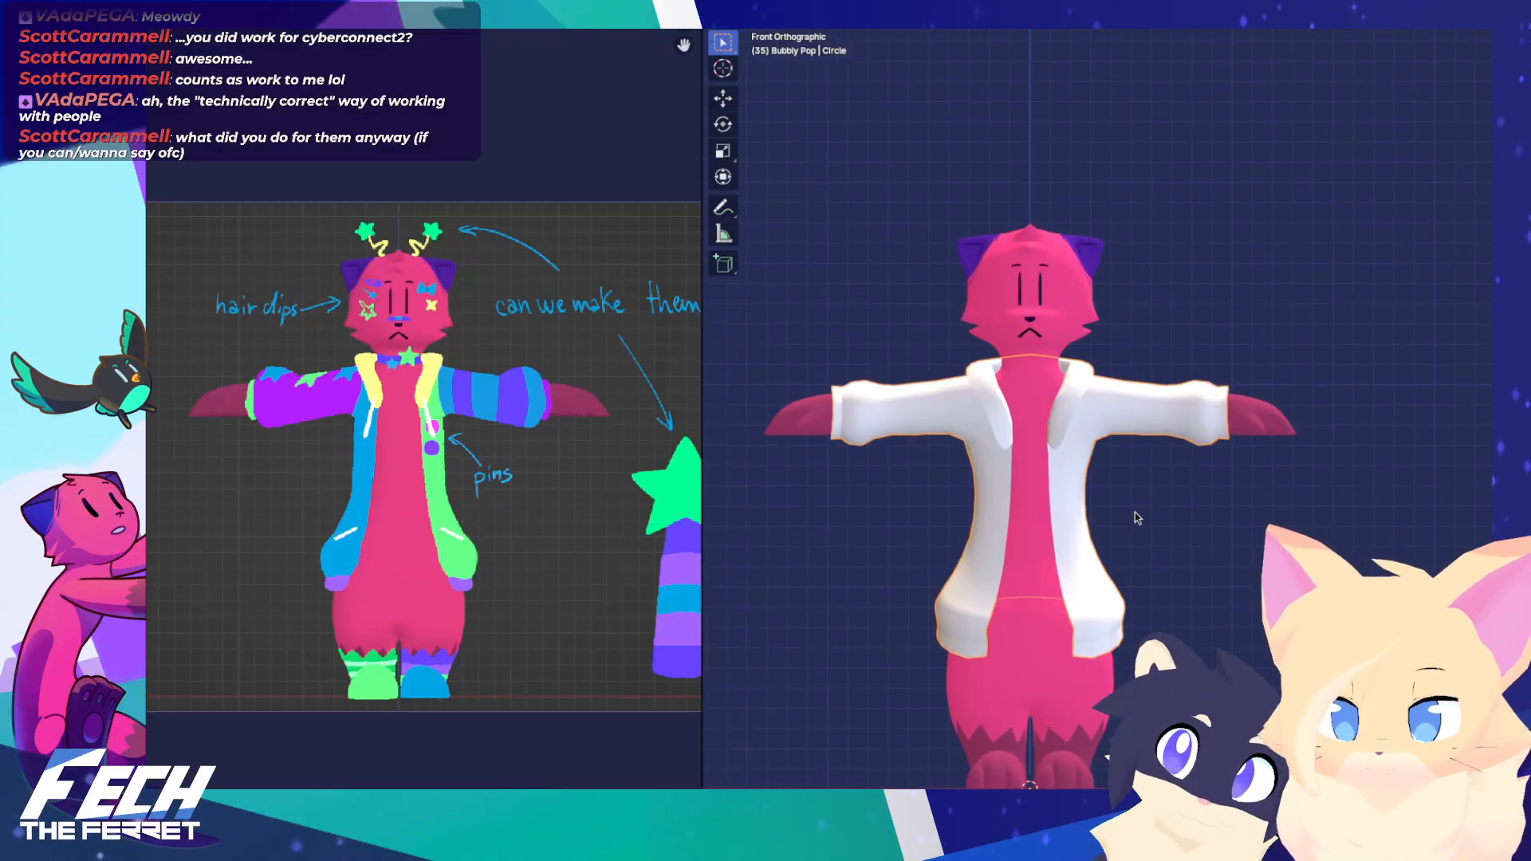
key(ctrl+Tab)
click(1244, 502)
scroll(1139, 358, up, 5)
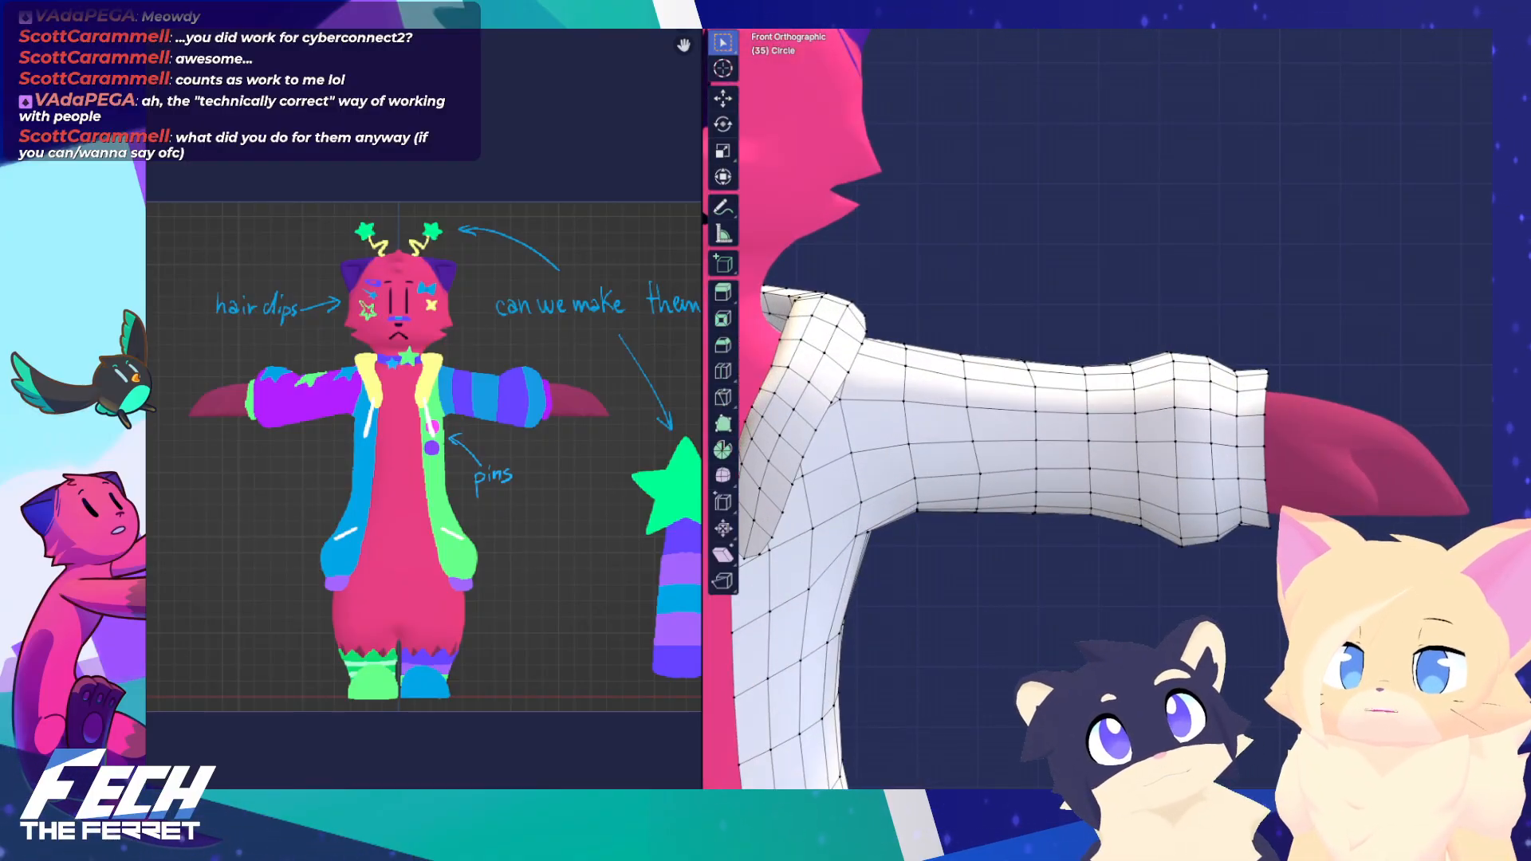
key(g)
scroll(1164, 339, down, 6)
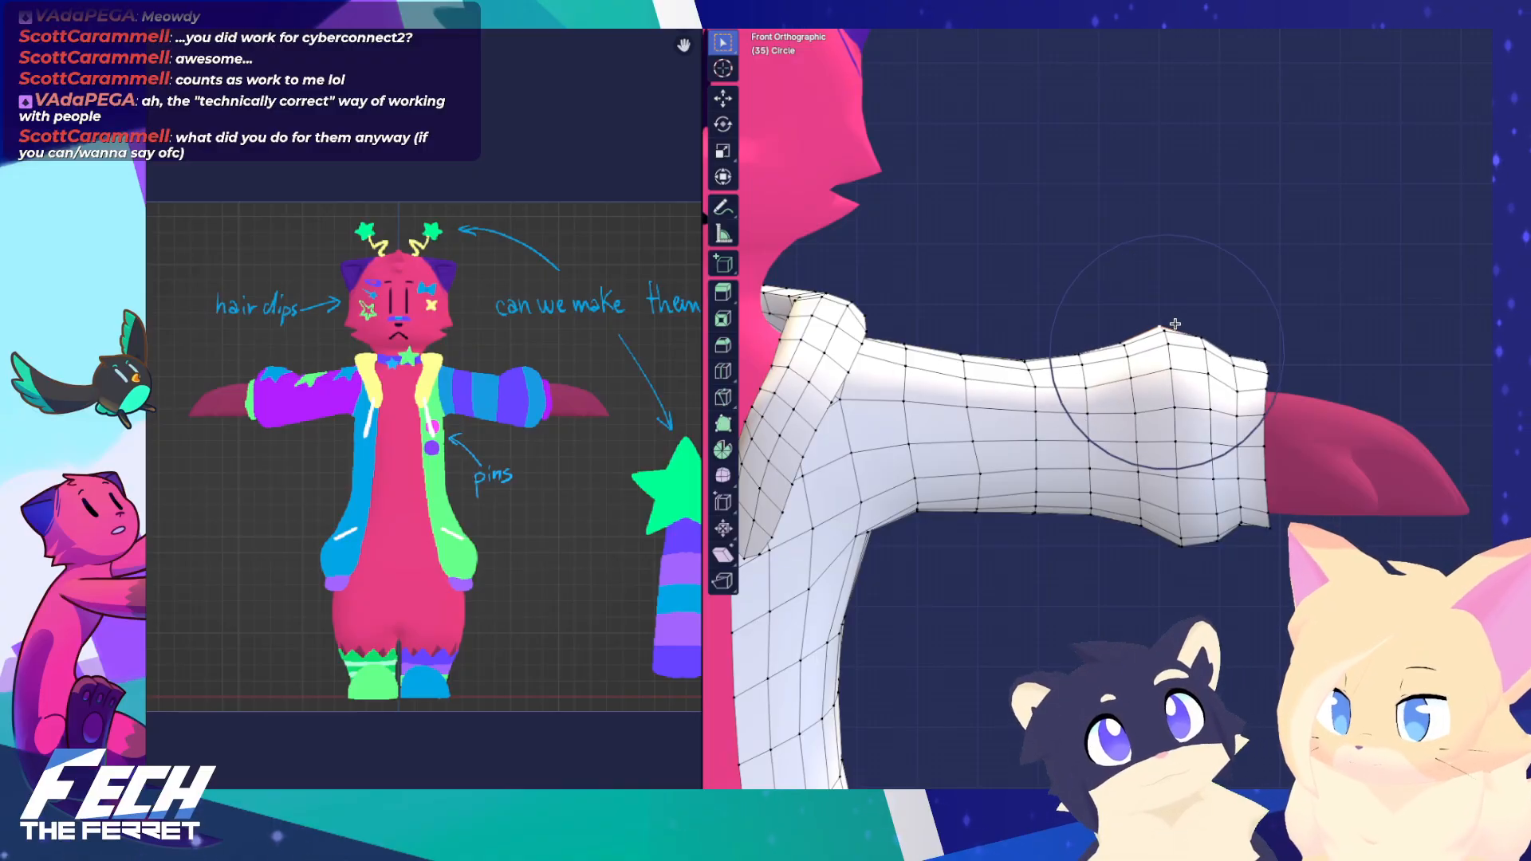
scroll(1165, 330, up, 4)
click(1164, 331)
scroll(1120, 321, down, 6)
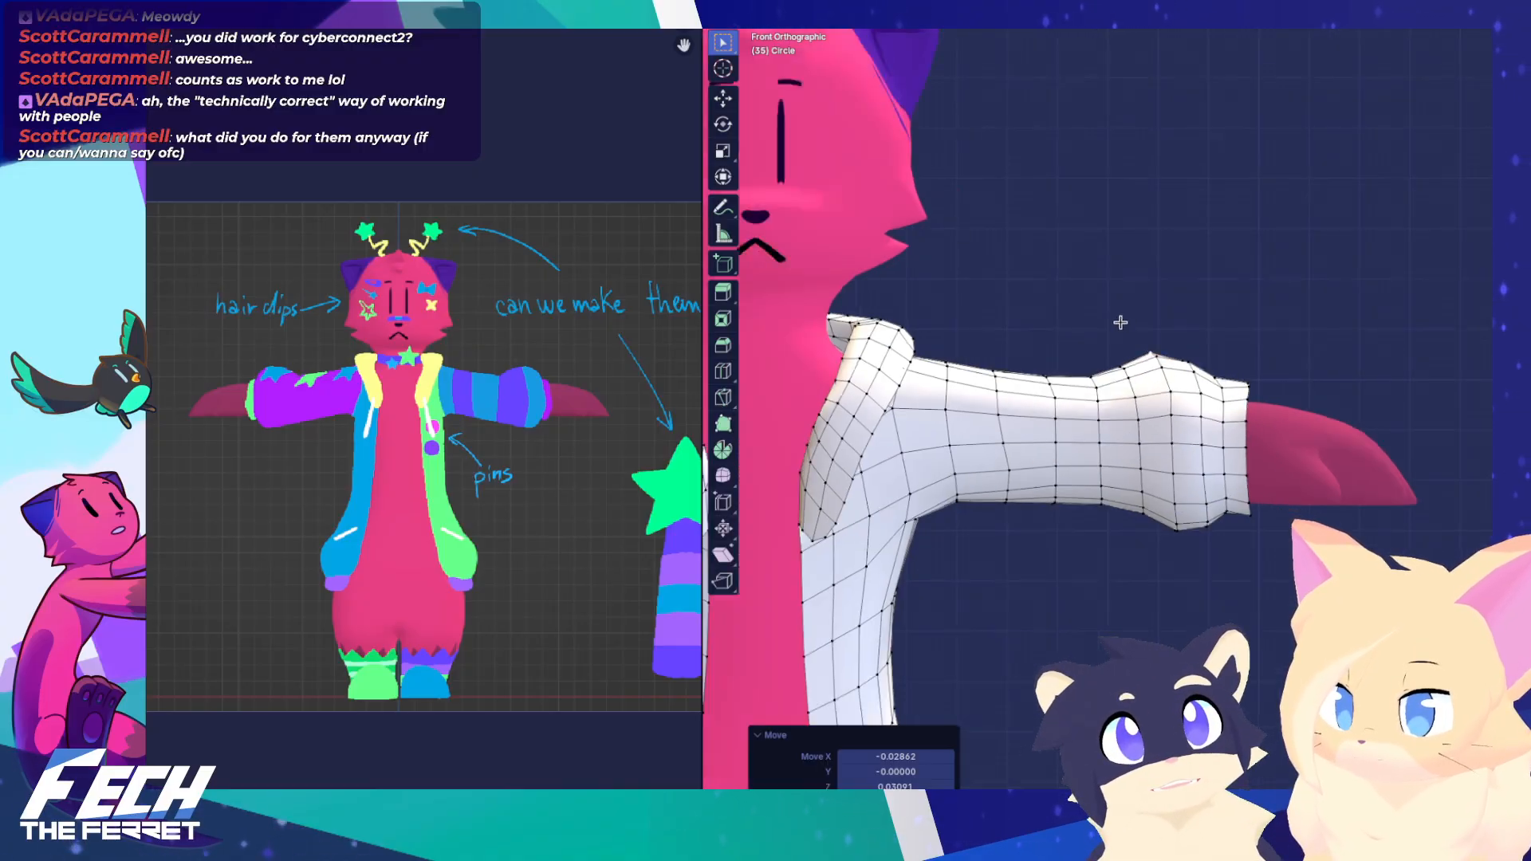
key(ctrl+z)
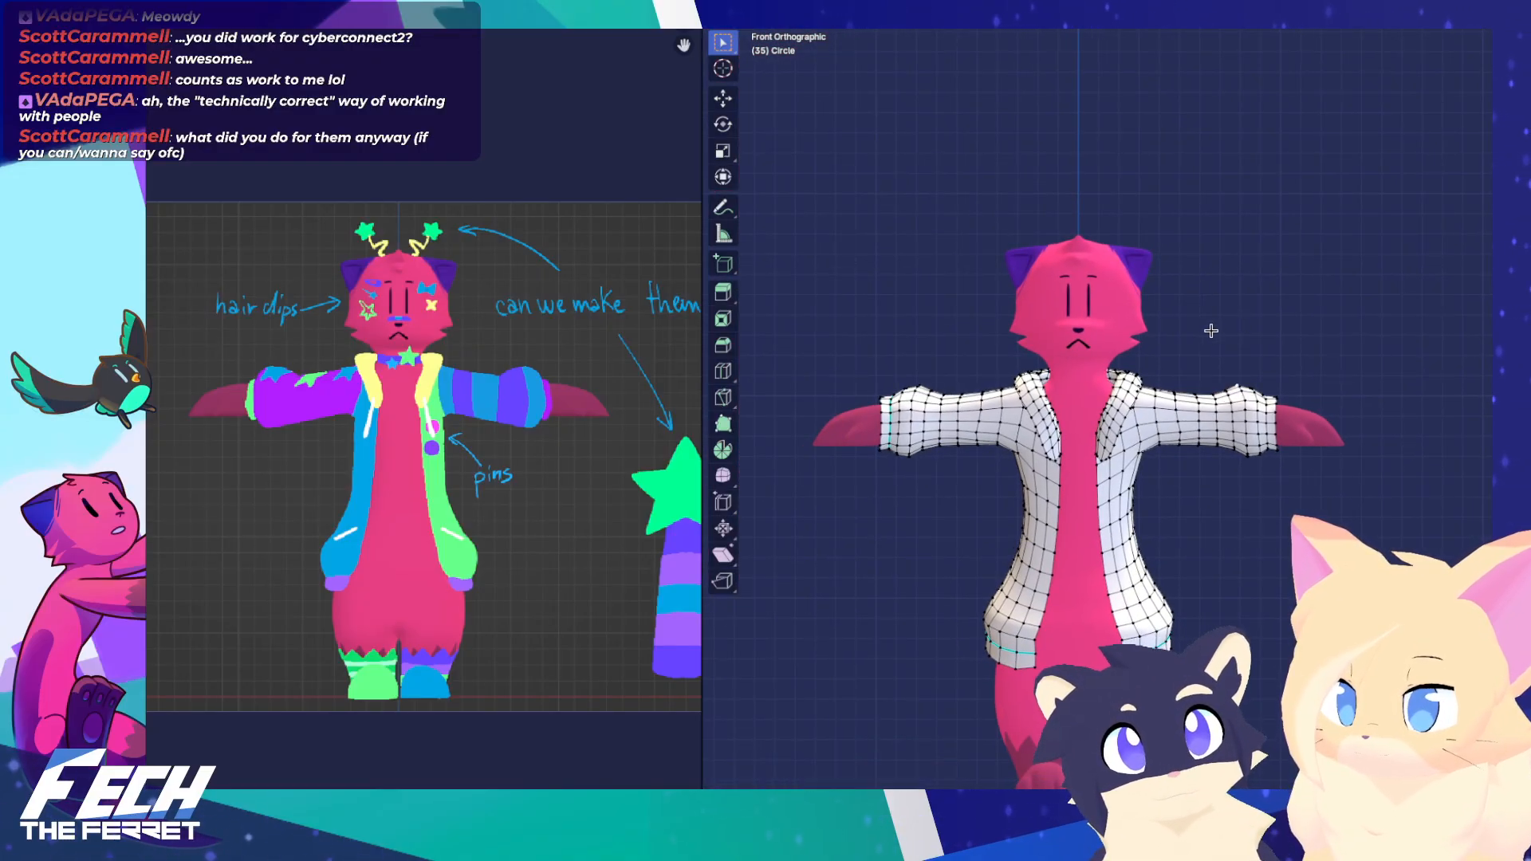
Nudge the vertices along the sleeve's upper edge up and toward the shoulder to make the sleeve puff rounder
scroll(1212, 331, up, 2)
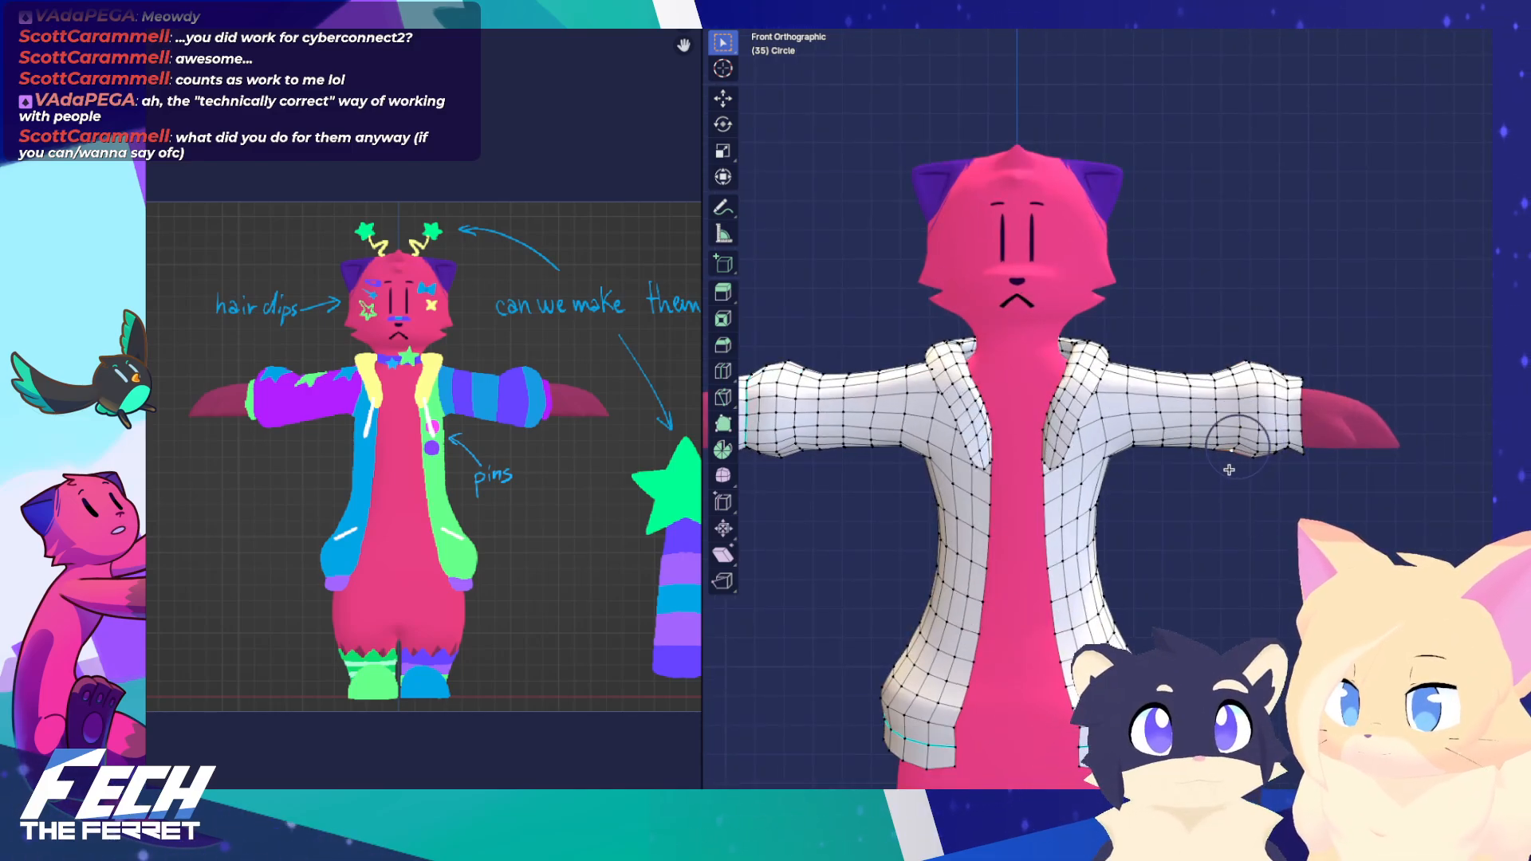
key(g)
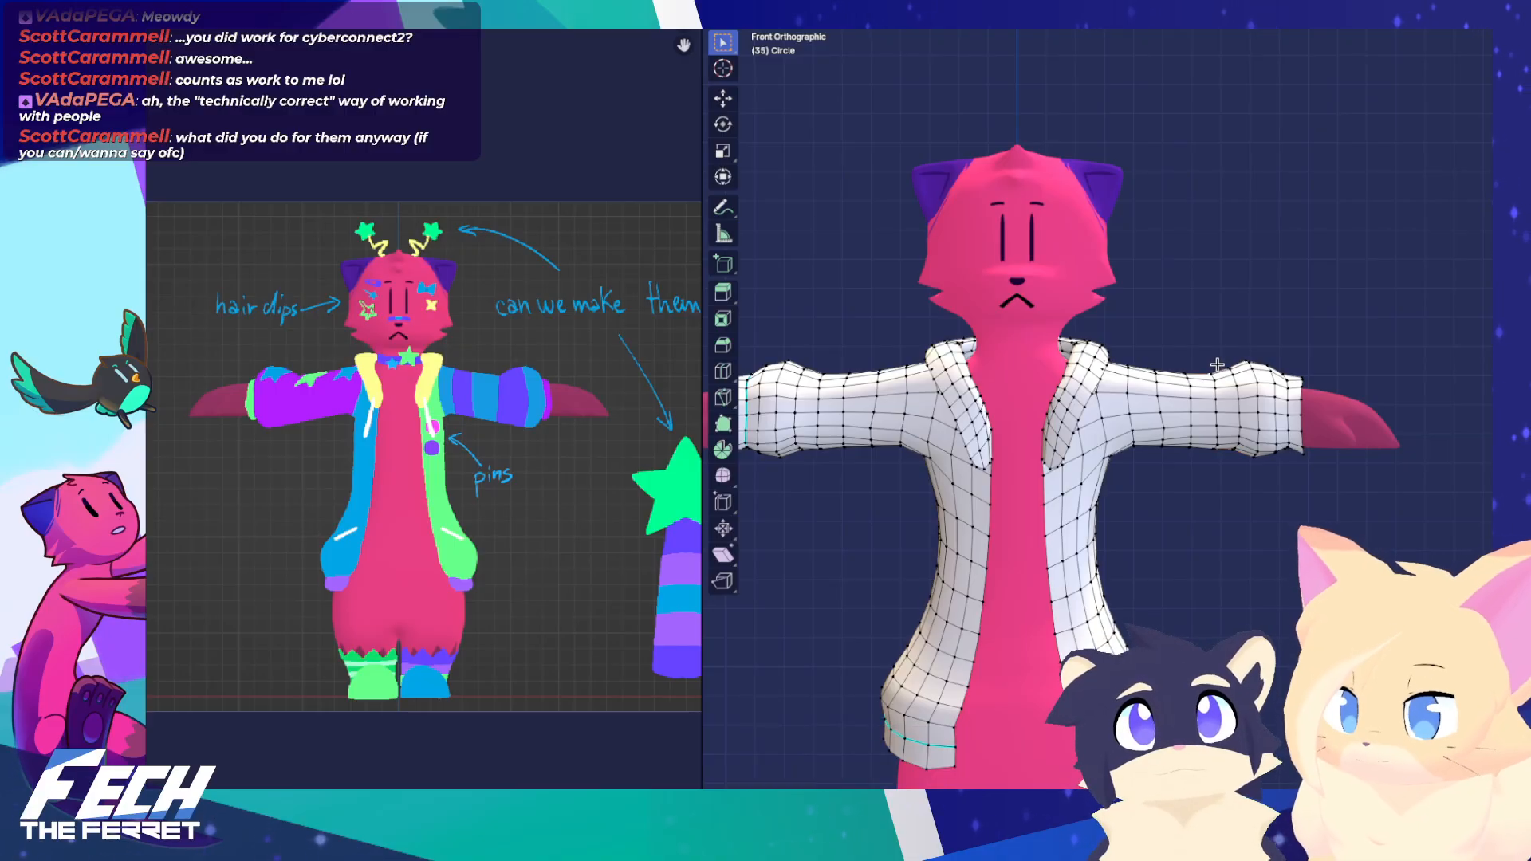
click(1214, 360)
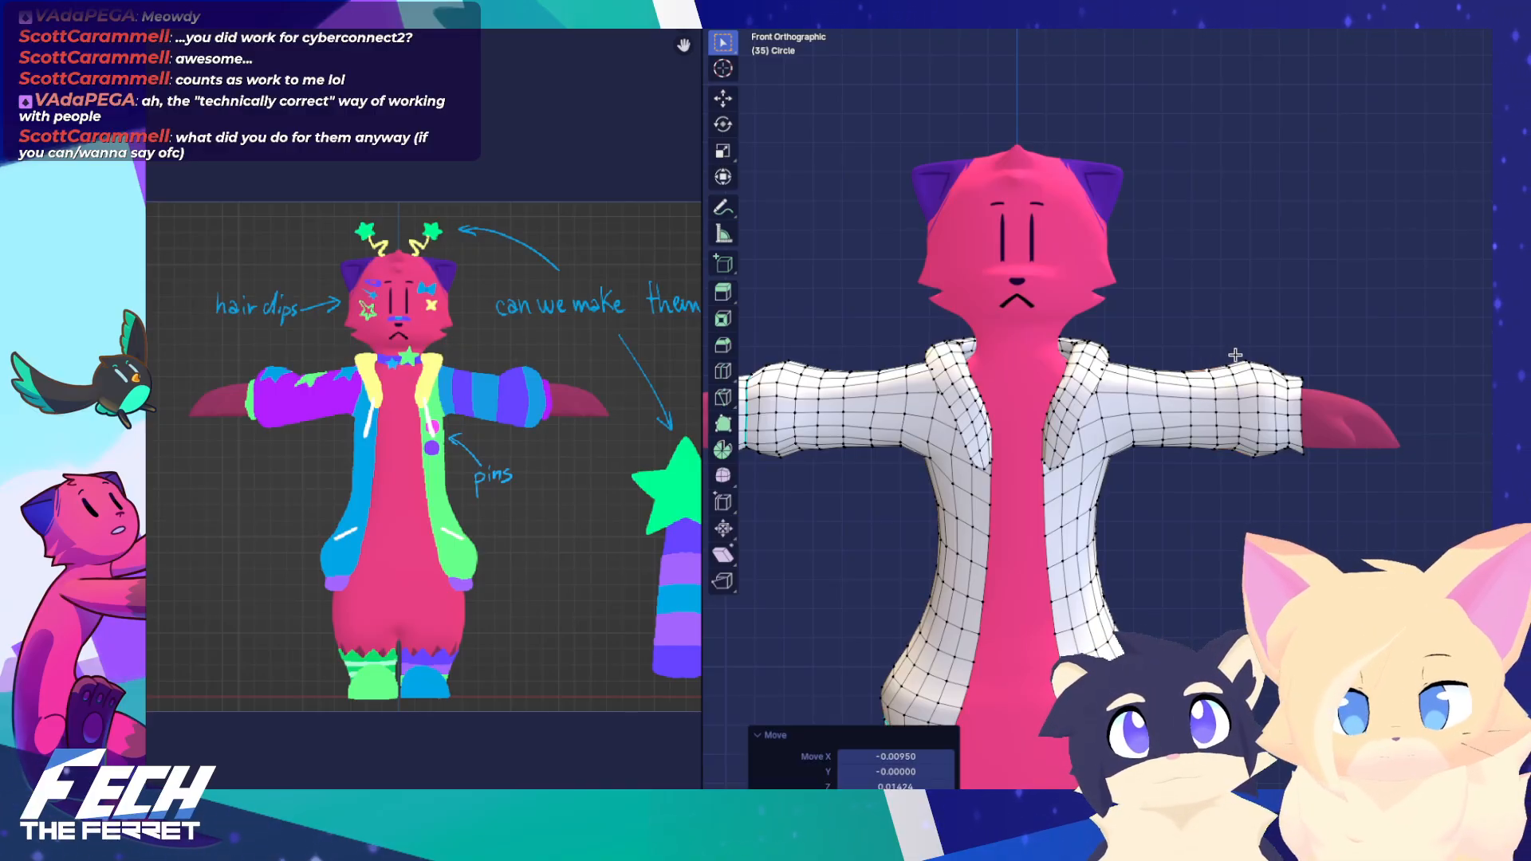
scroll(1215, 362, up, 2)
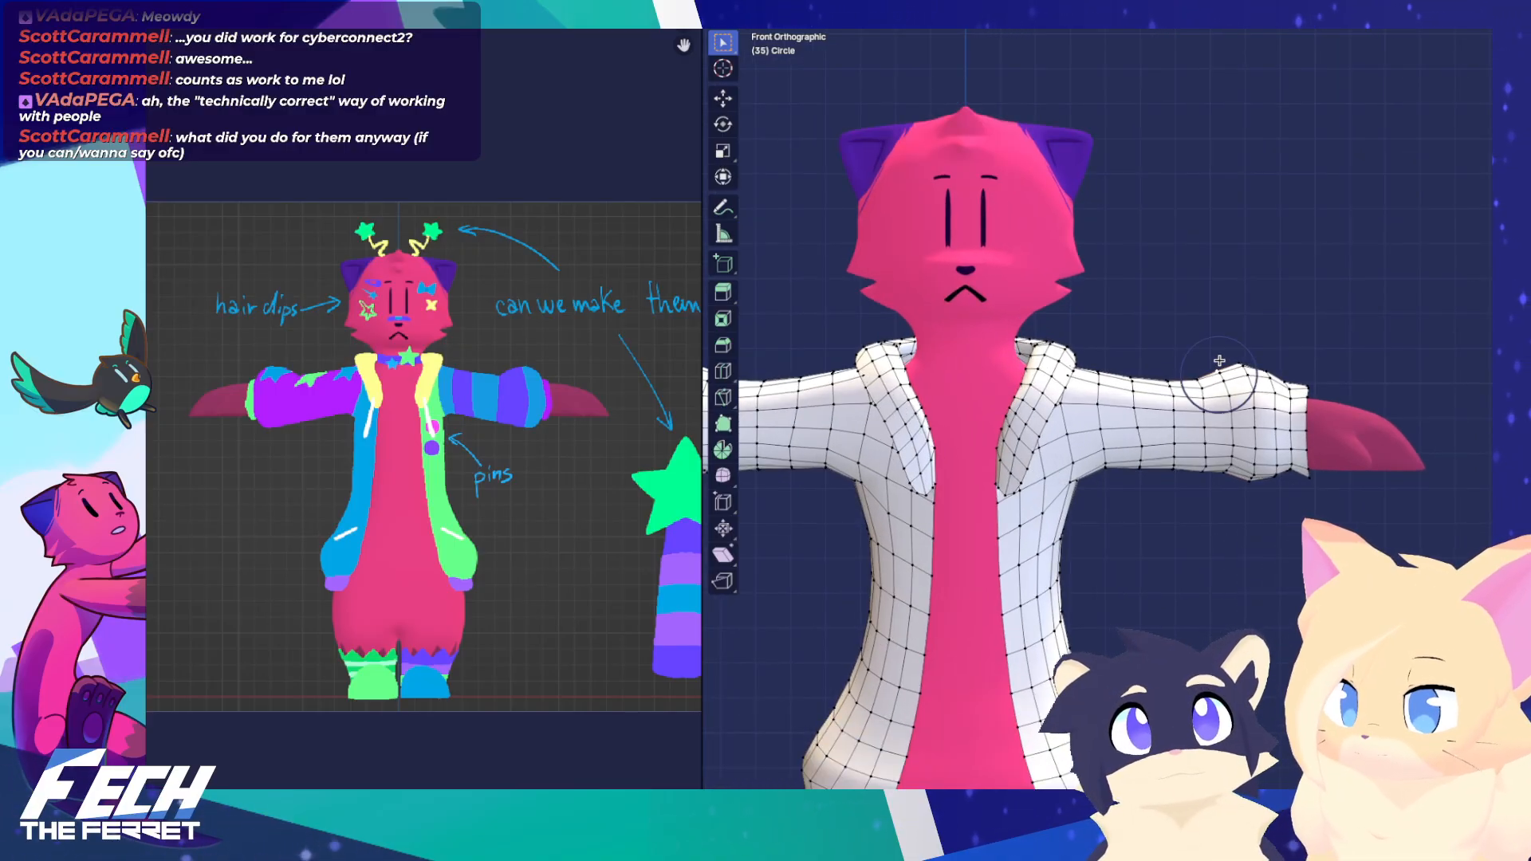
click(1215, 361)
scroll(1206, 349, down, 3)
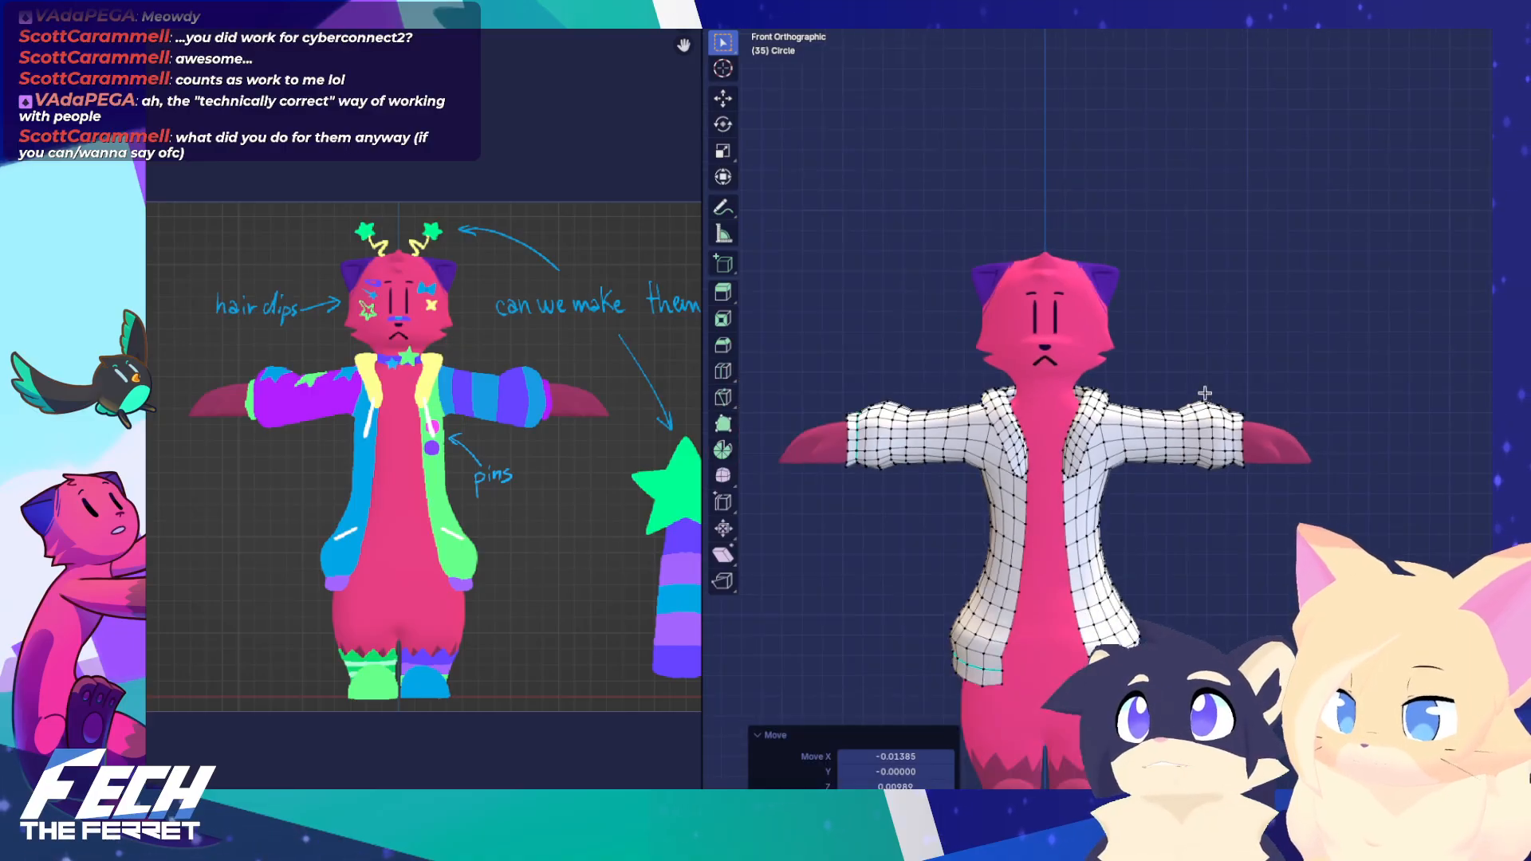
Adjust the jacket's armpit vertices with a small proportional-editing radius
shift+middle_drag(1154, 433, 1156, 378)
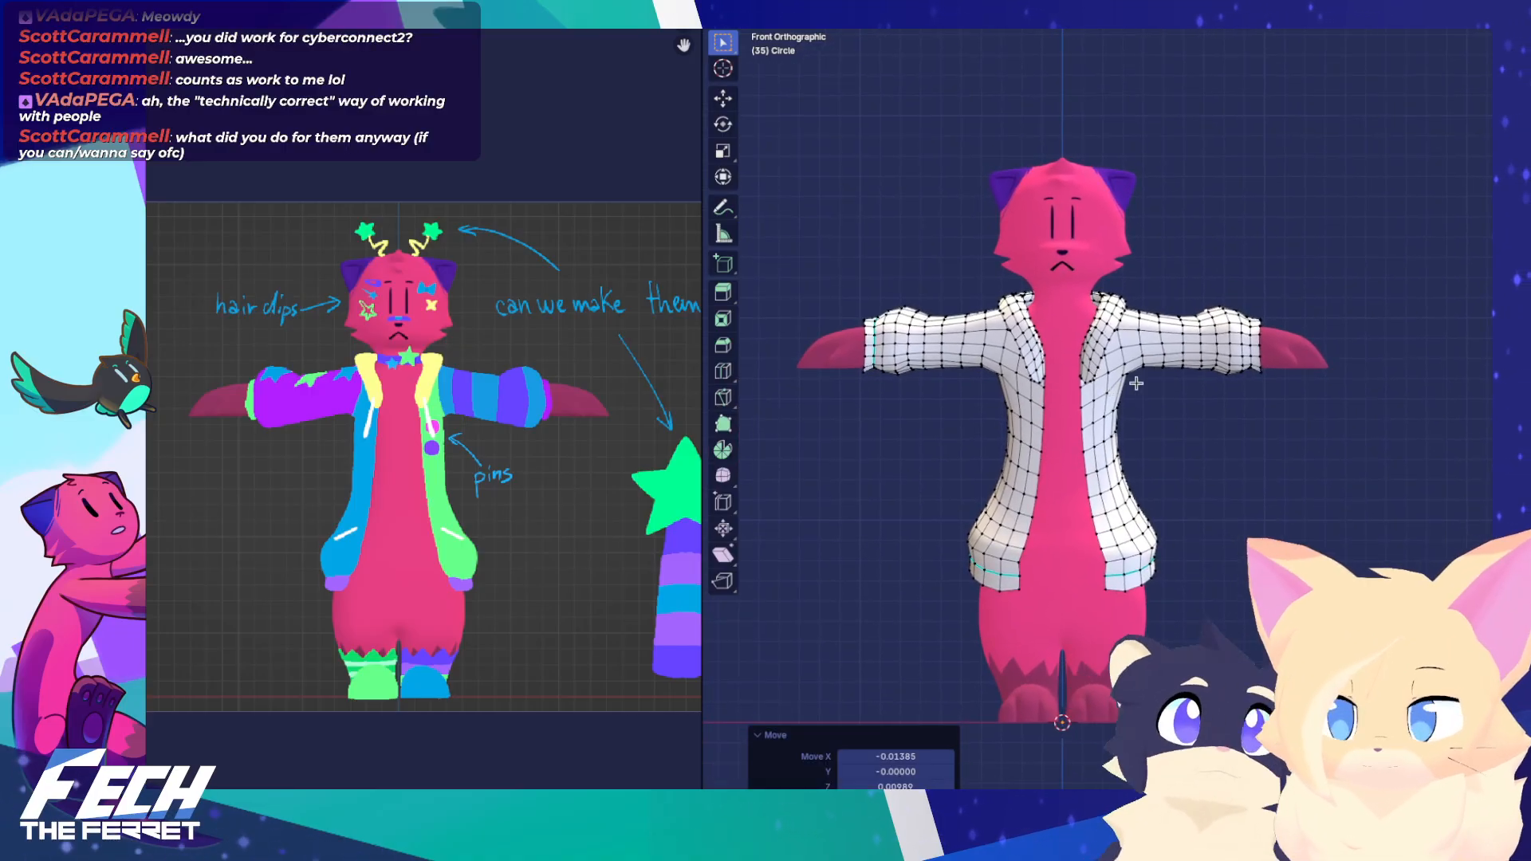
click(1138, 387)
scroll(1138, 387, up, 3)
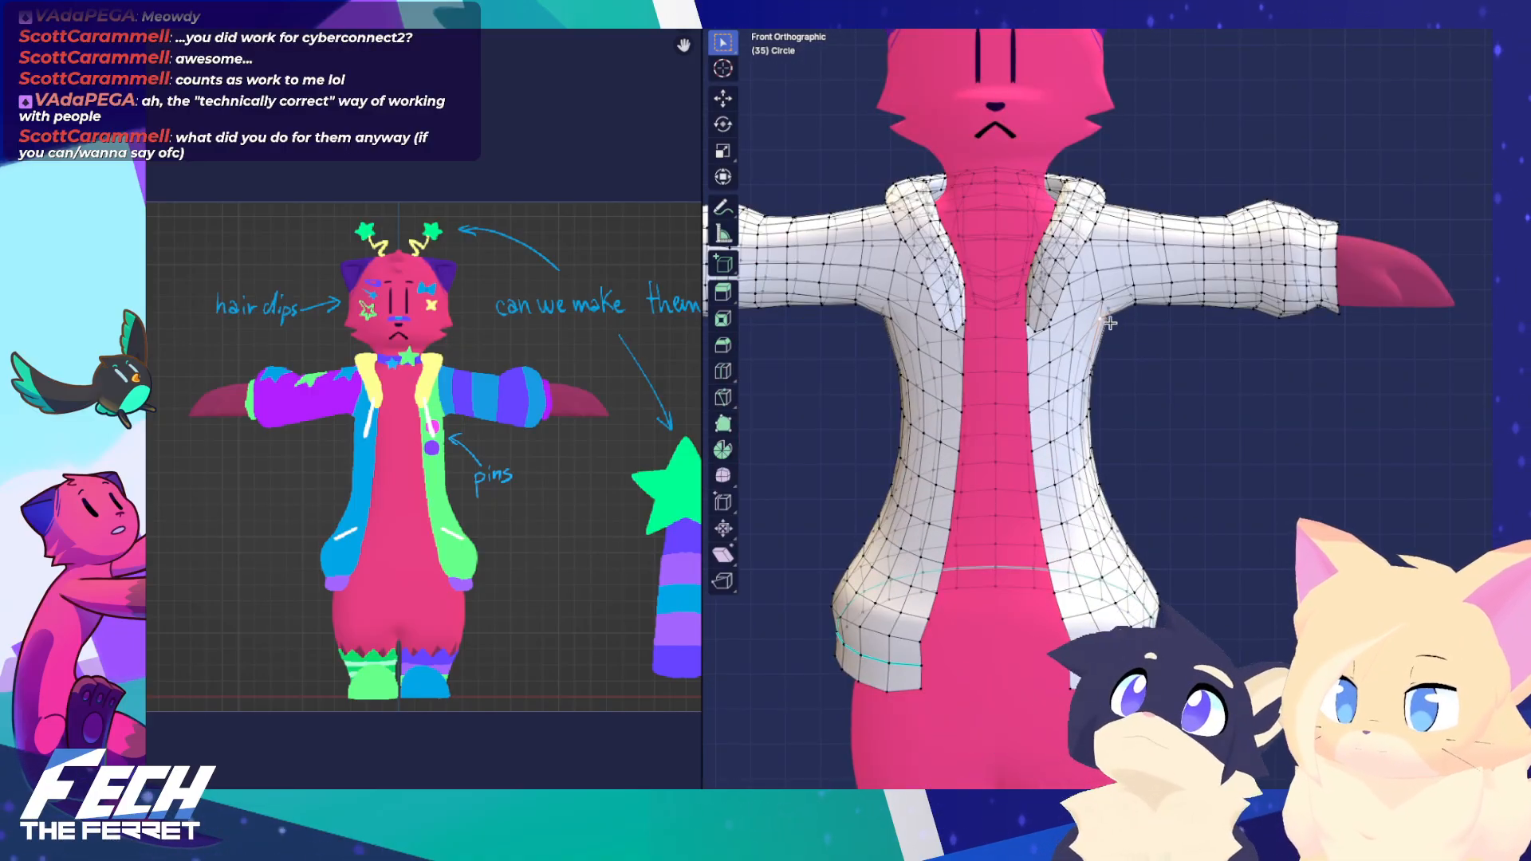
key(g)
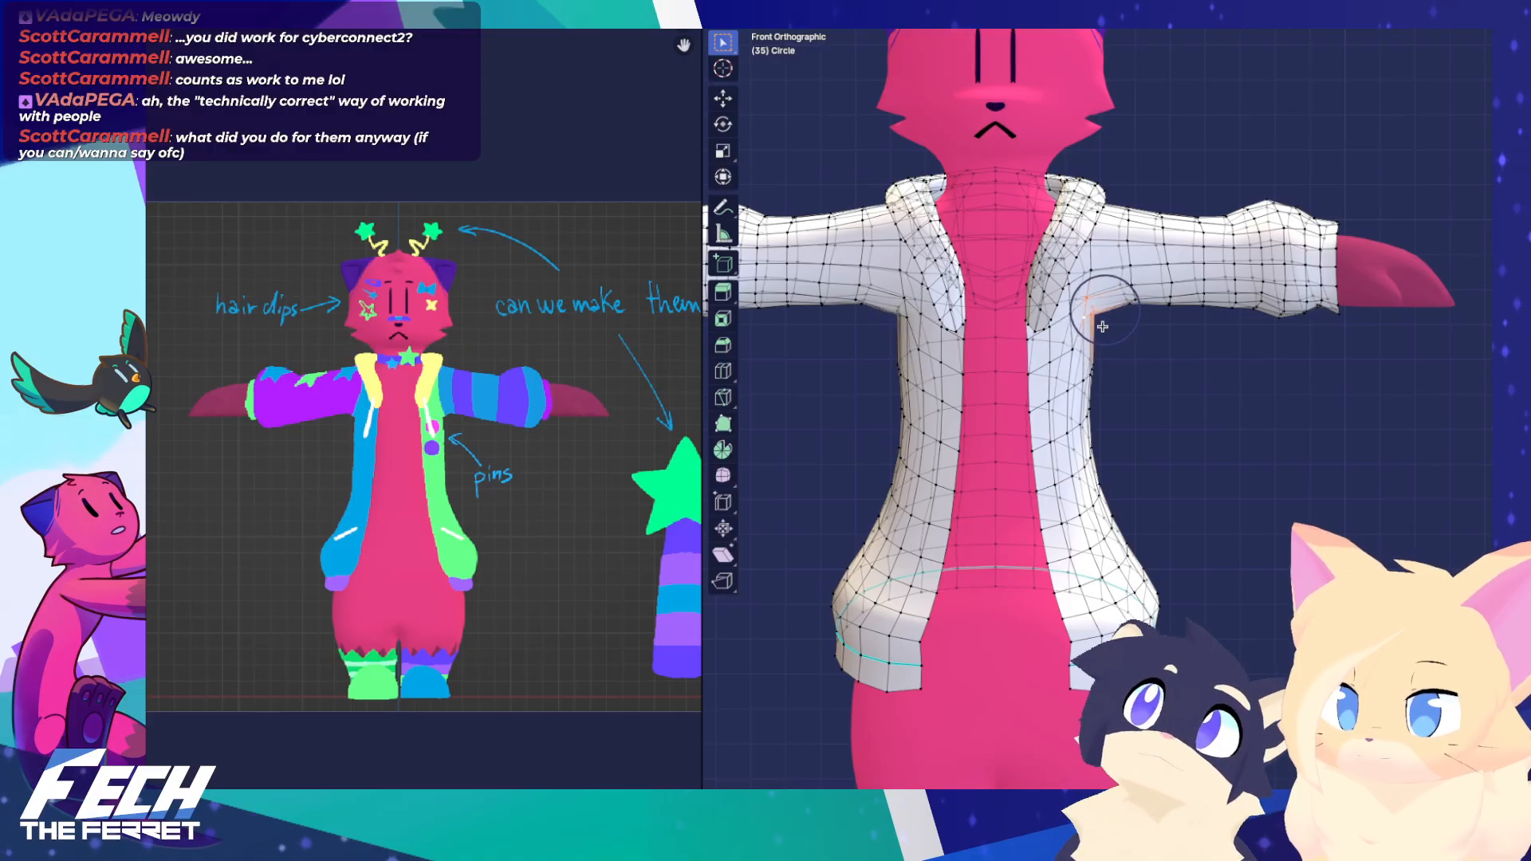
key(Escape)
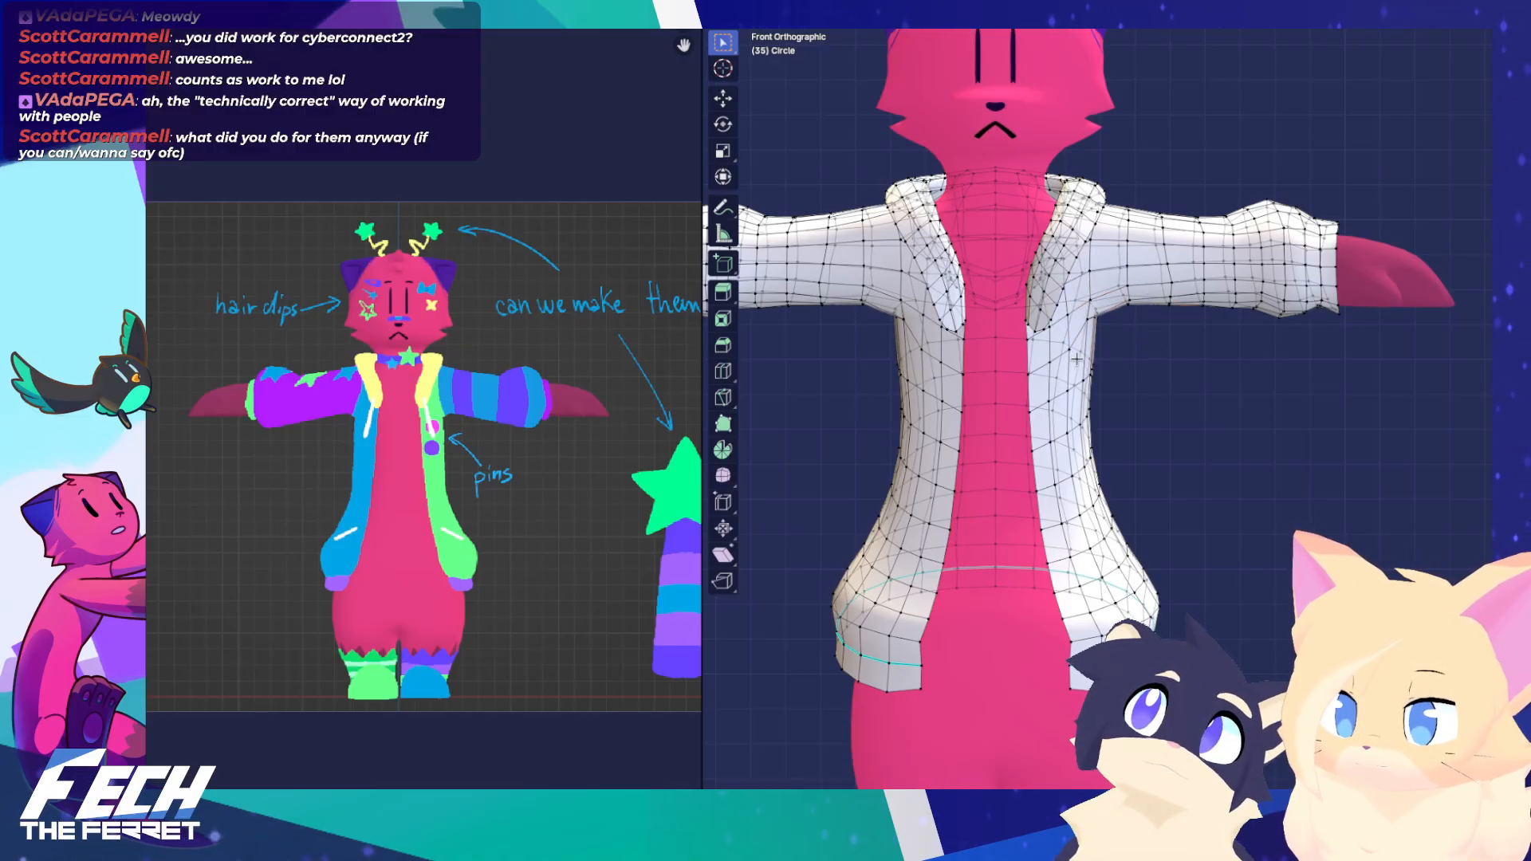
Pull the jacket's side below the armpit inward, and shift the nearby front opening about 0.008 along X
drag(1065, 347, 1146, 411)
key(g)
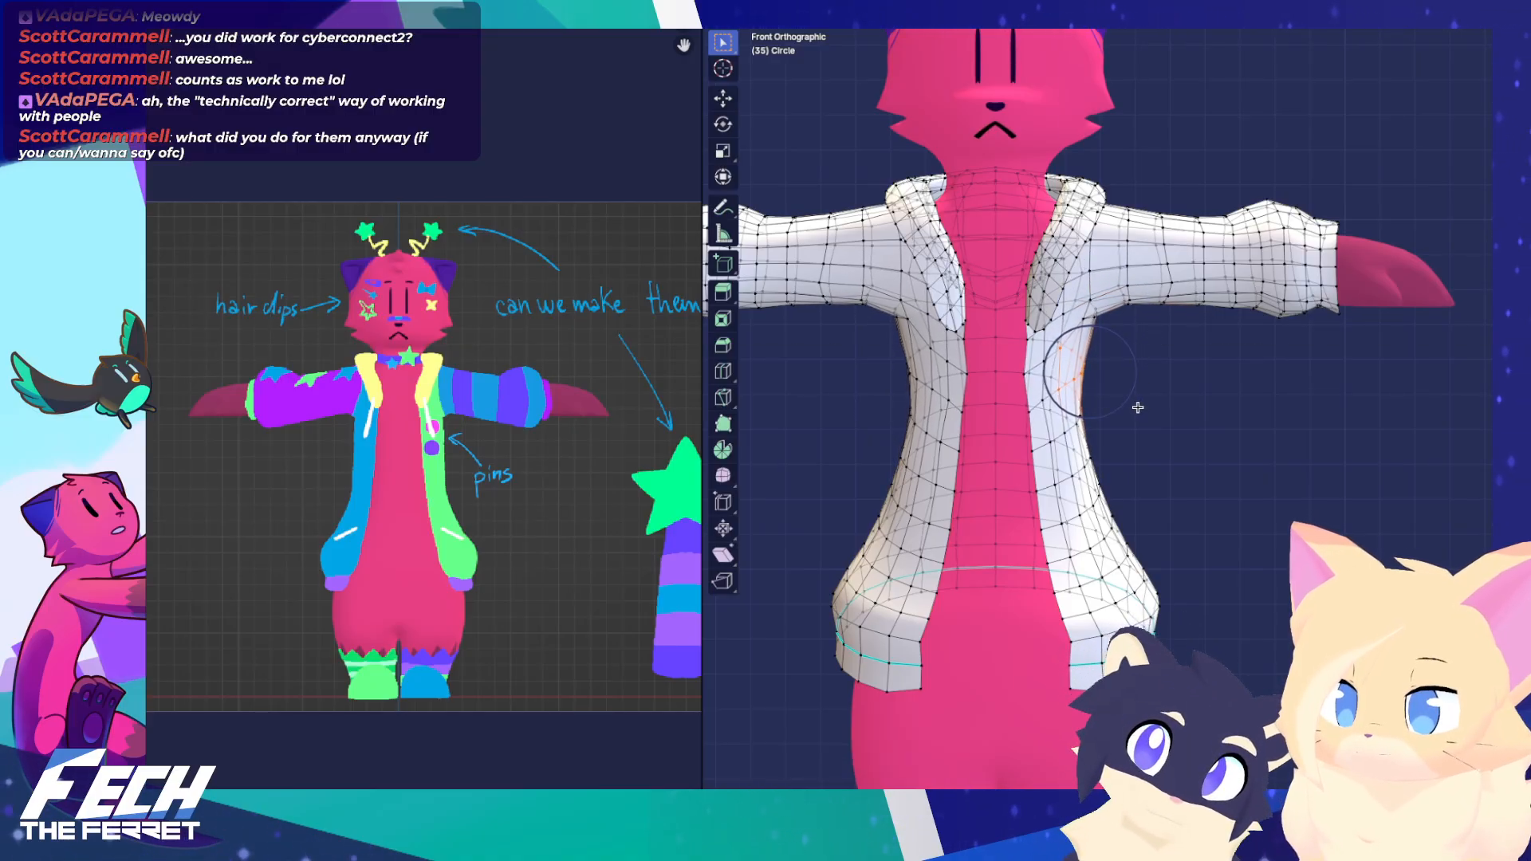
click(1139, 407)
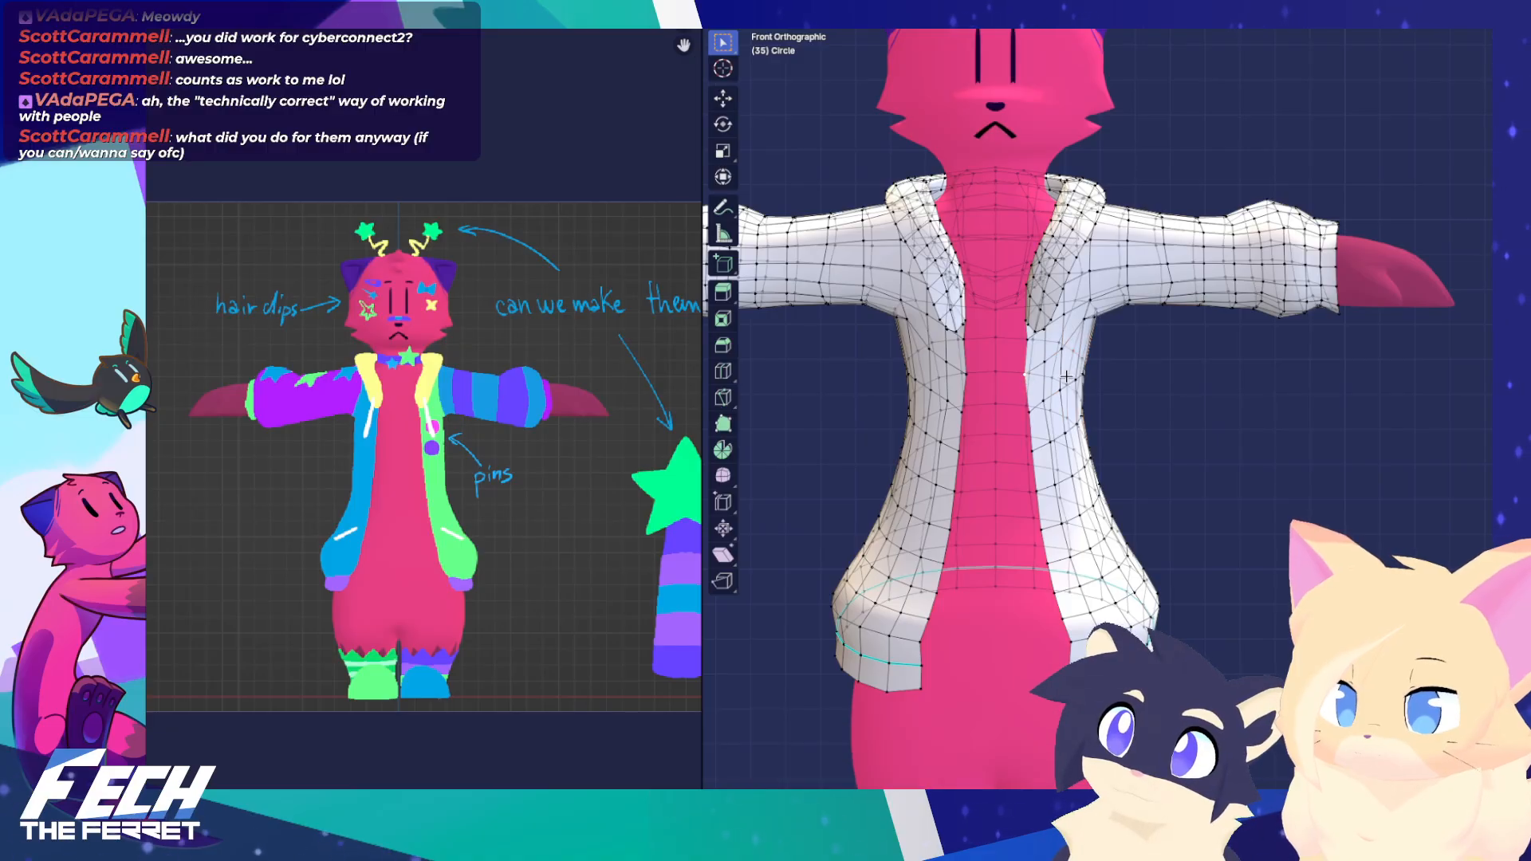
key(g)
key(x)
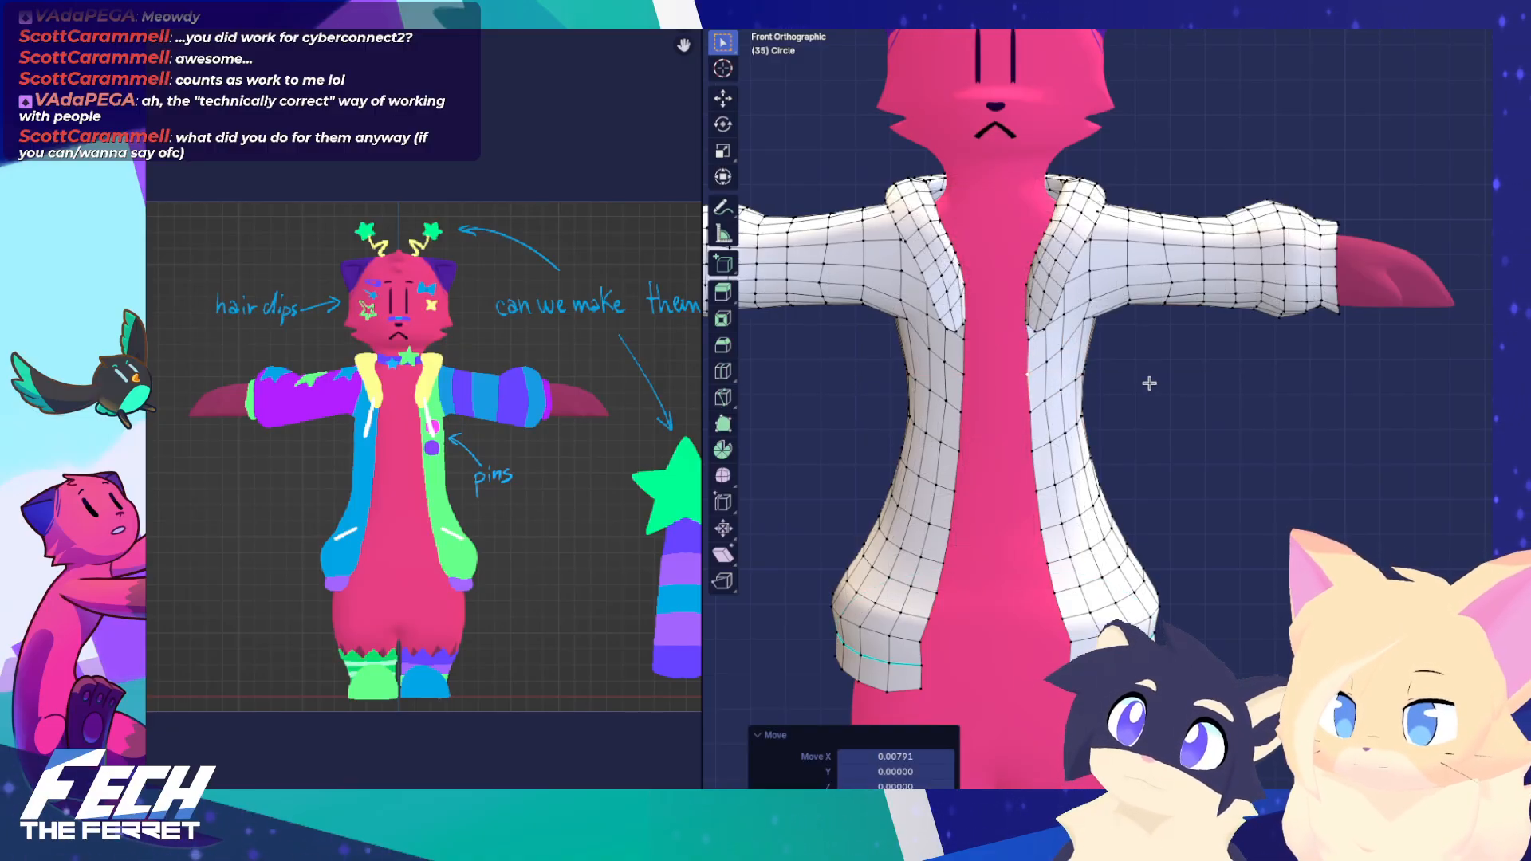
Switch to Sculpt Mode and check the jacket's silhouette from the back and from the front
middle_drag(1070, 378, 871, 384)
key(ctrl+Tab)
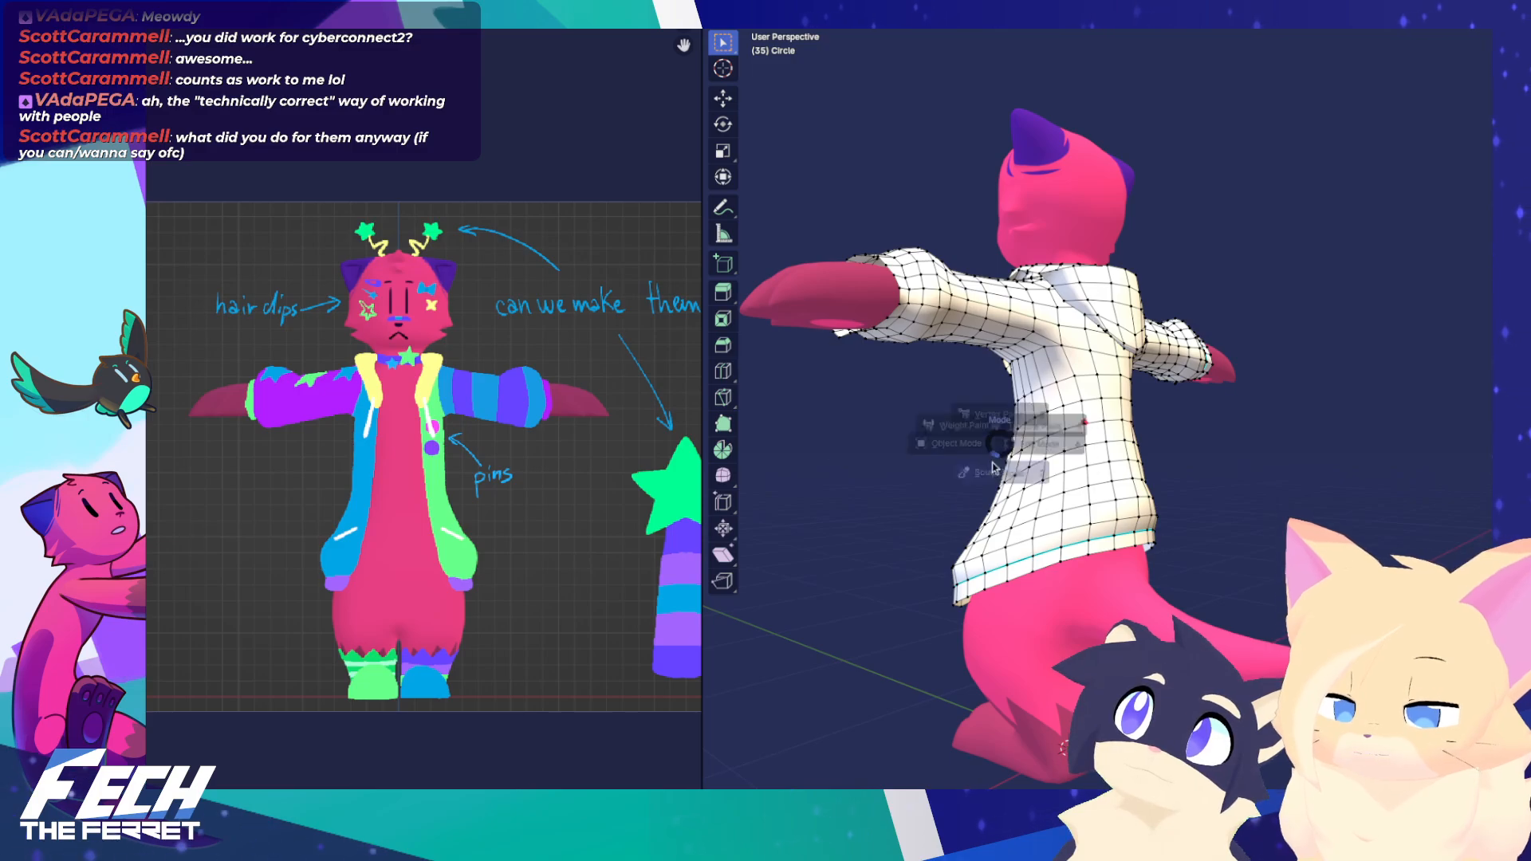
click(997, 529)
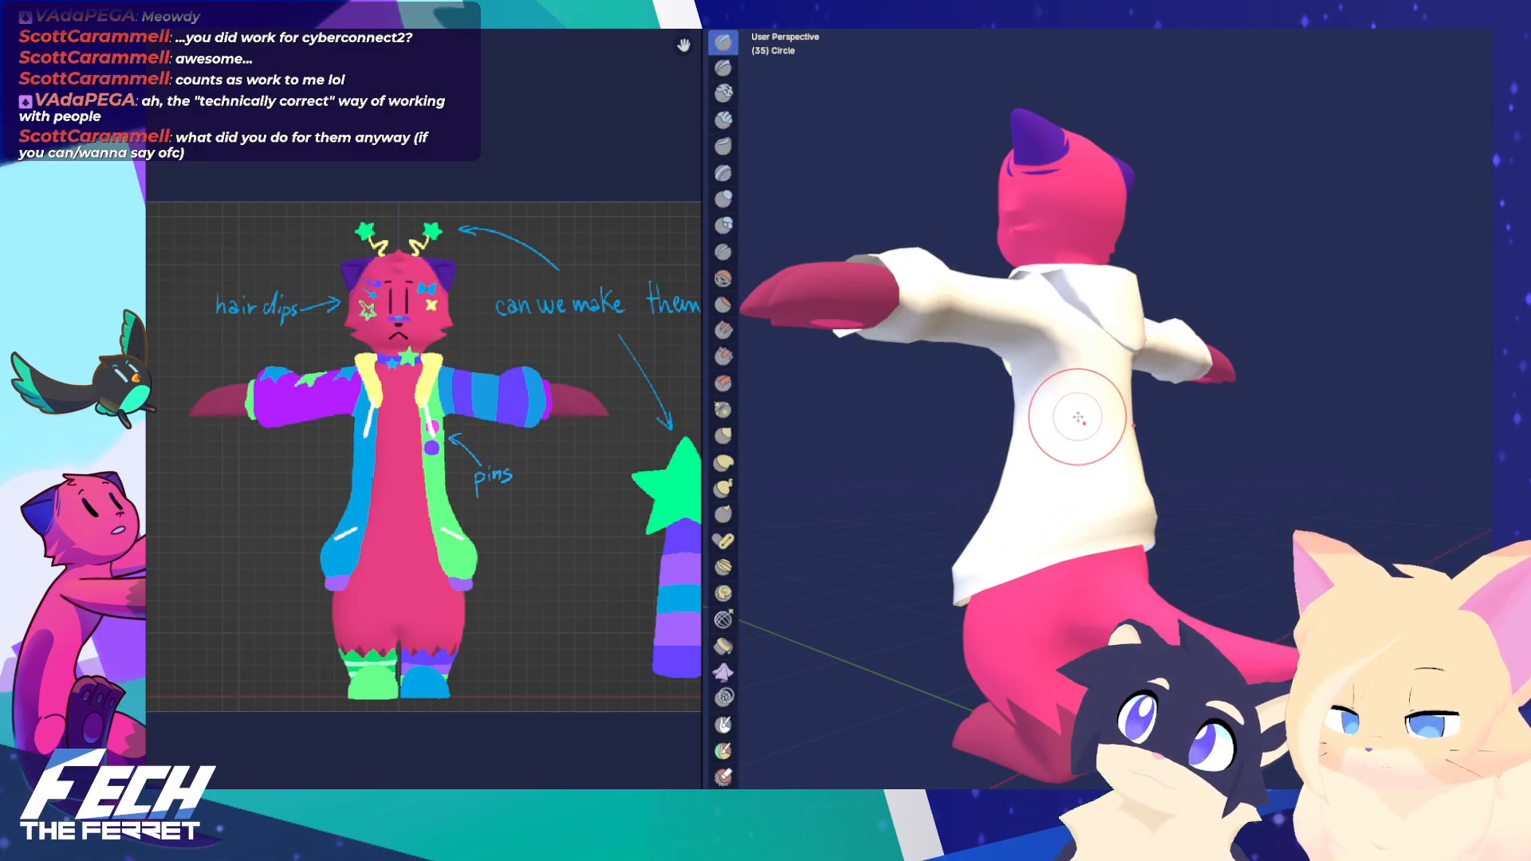
key(KP_1)
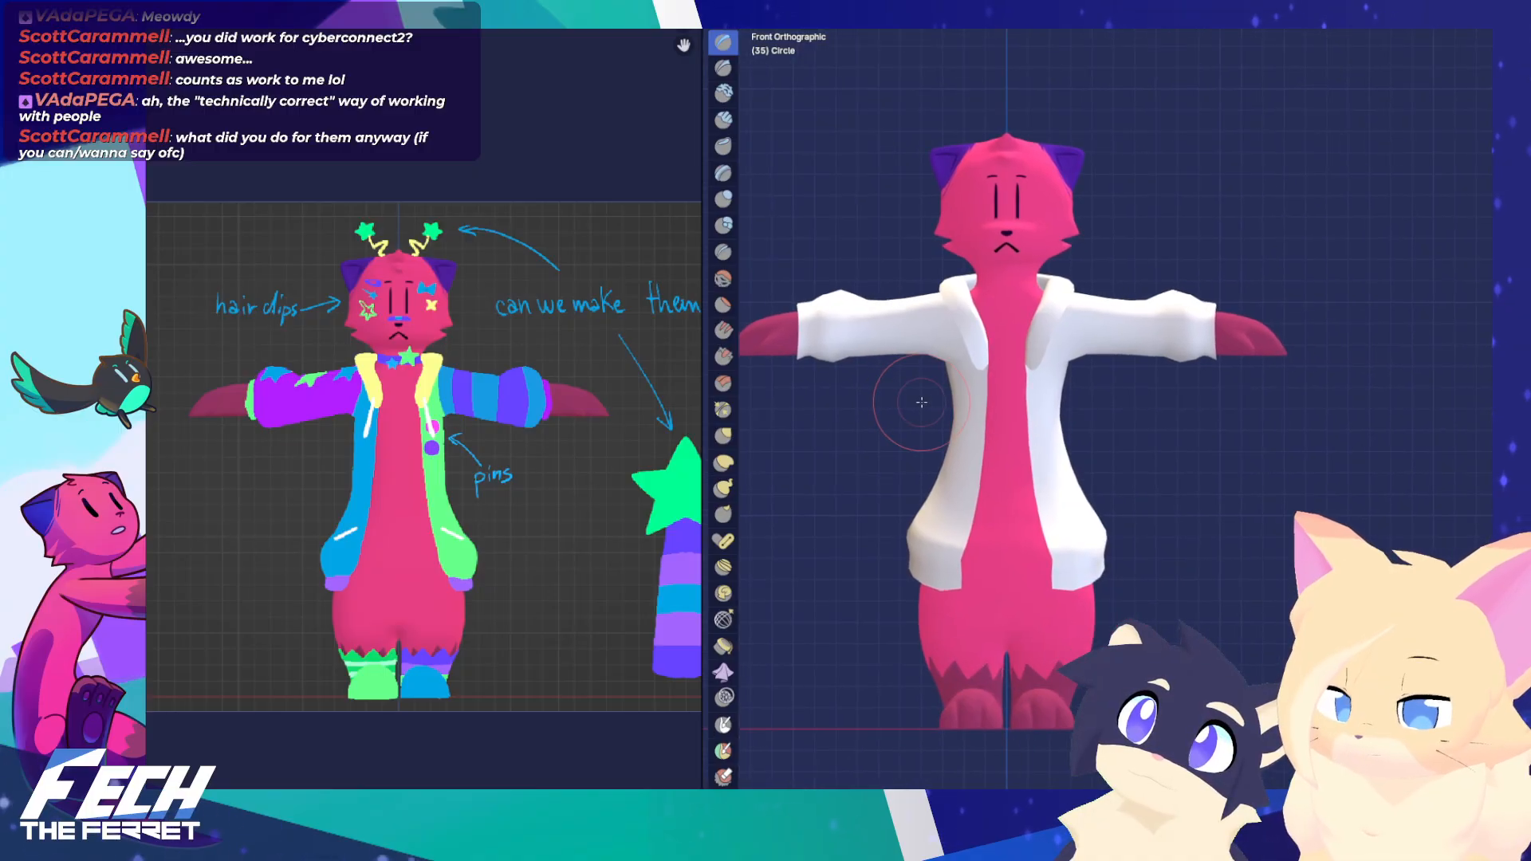
shift+middle_drag(1000, 406, 1001, 421)
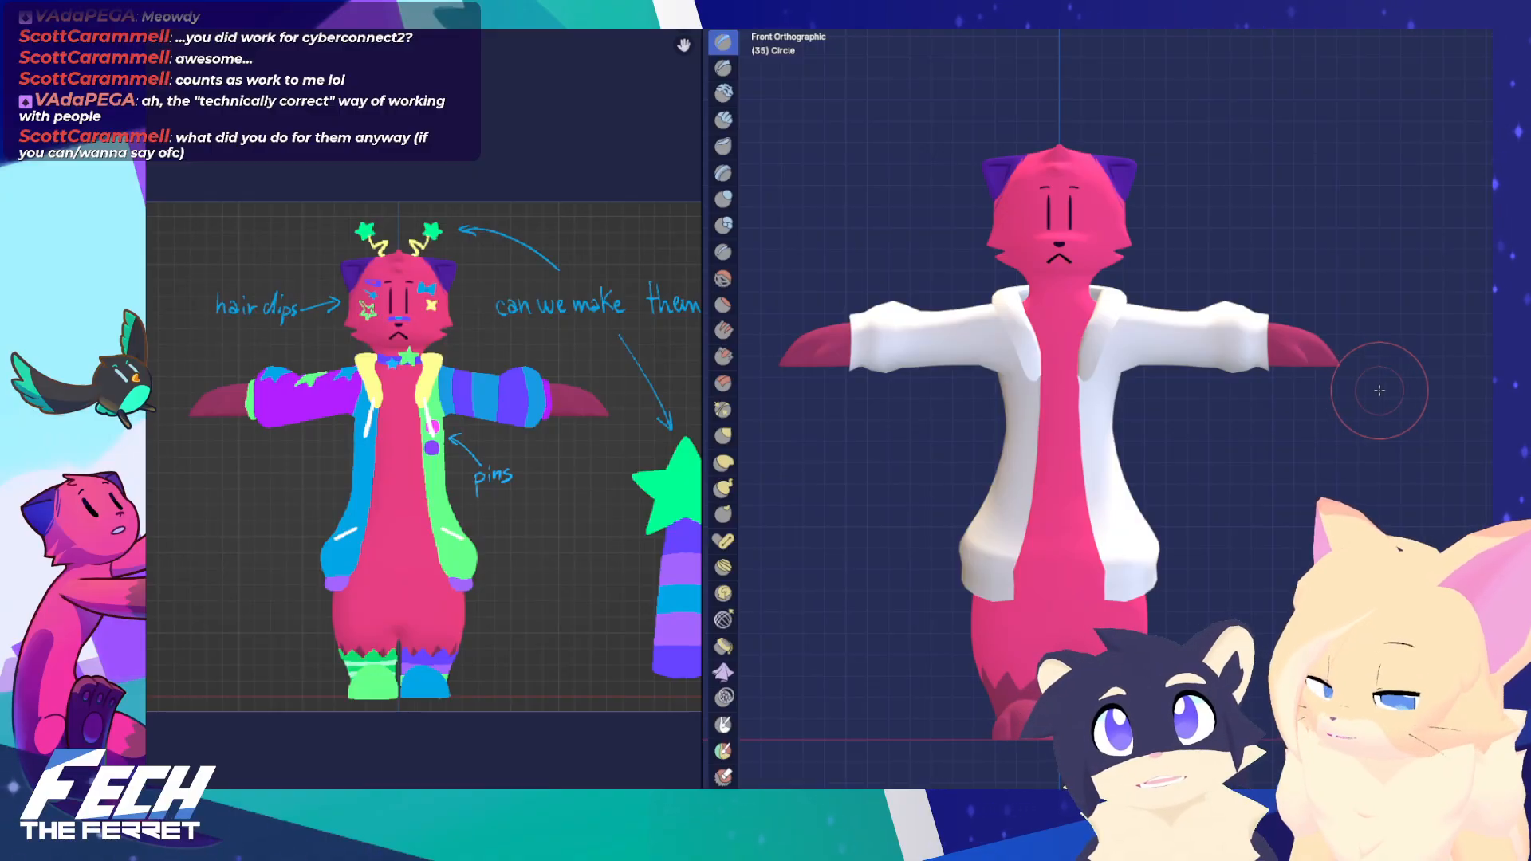
shift+middle_drag(1151, 395, 1078, 403)
scroll(1135, 392, up, 2)
Inspect the jacket's front opening and lapels up close in both Edit Mode and Sculpt Mode
key(ctrl+Tab)
click(1275, 393)
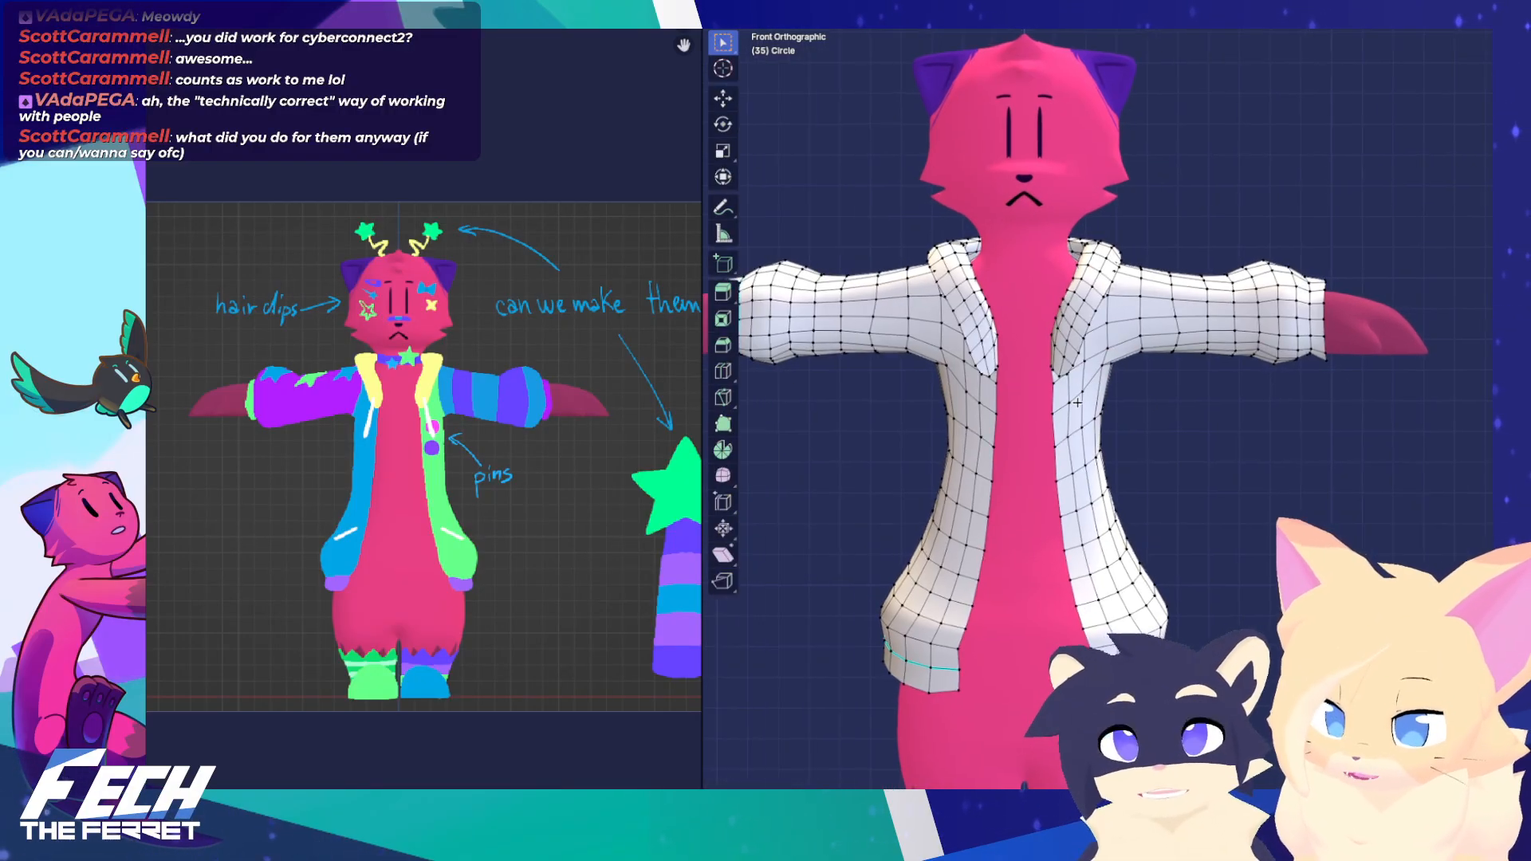
scroll(1083, 419, up, 3)
key(ctrl+Tab)
click(1054, 463)
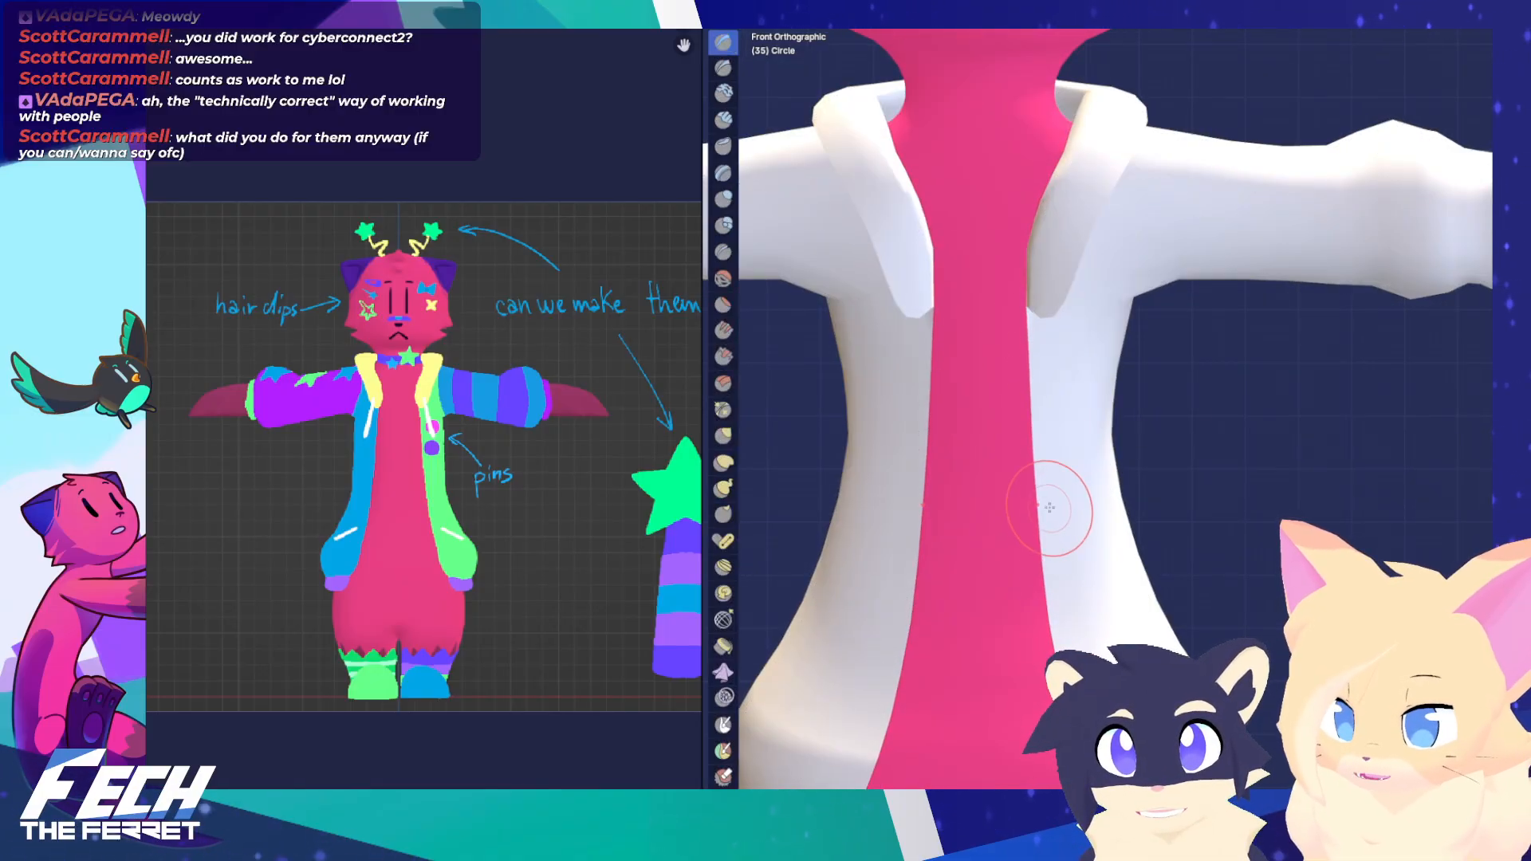
scroll(1050, 507, down, 4)
key(ctrl+Tab)
click(1132, 455)
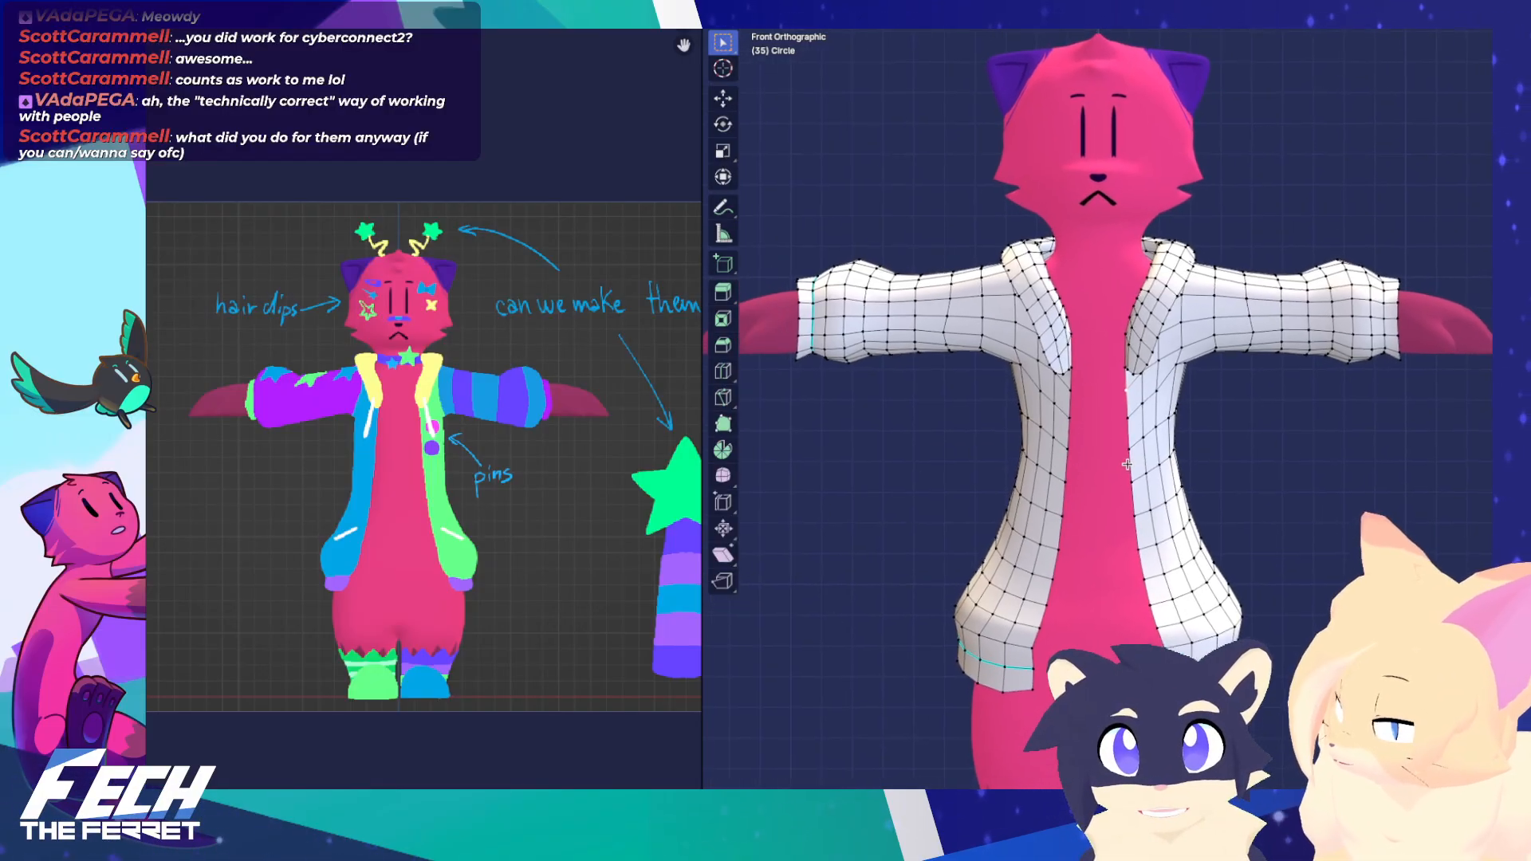
Sculpt the jacket's lower back outward to cover the exposed body patches, and return to the front view
mouse_move(1127, 465)
middle_down()
mouse_move(1186, 455)
mouse_move(817, 489)
middle_up()
scroll(1186, 454, down, 2)
key(ctrl+Tab)
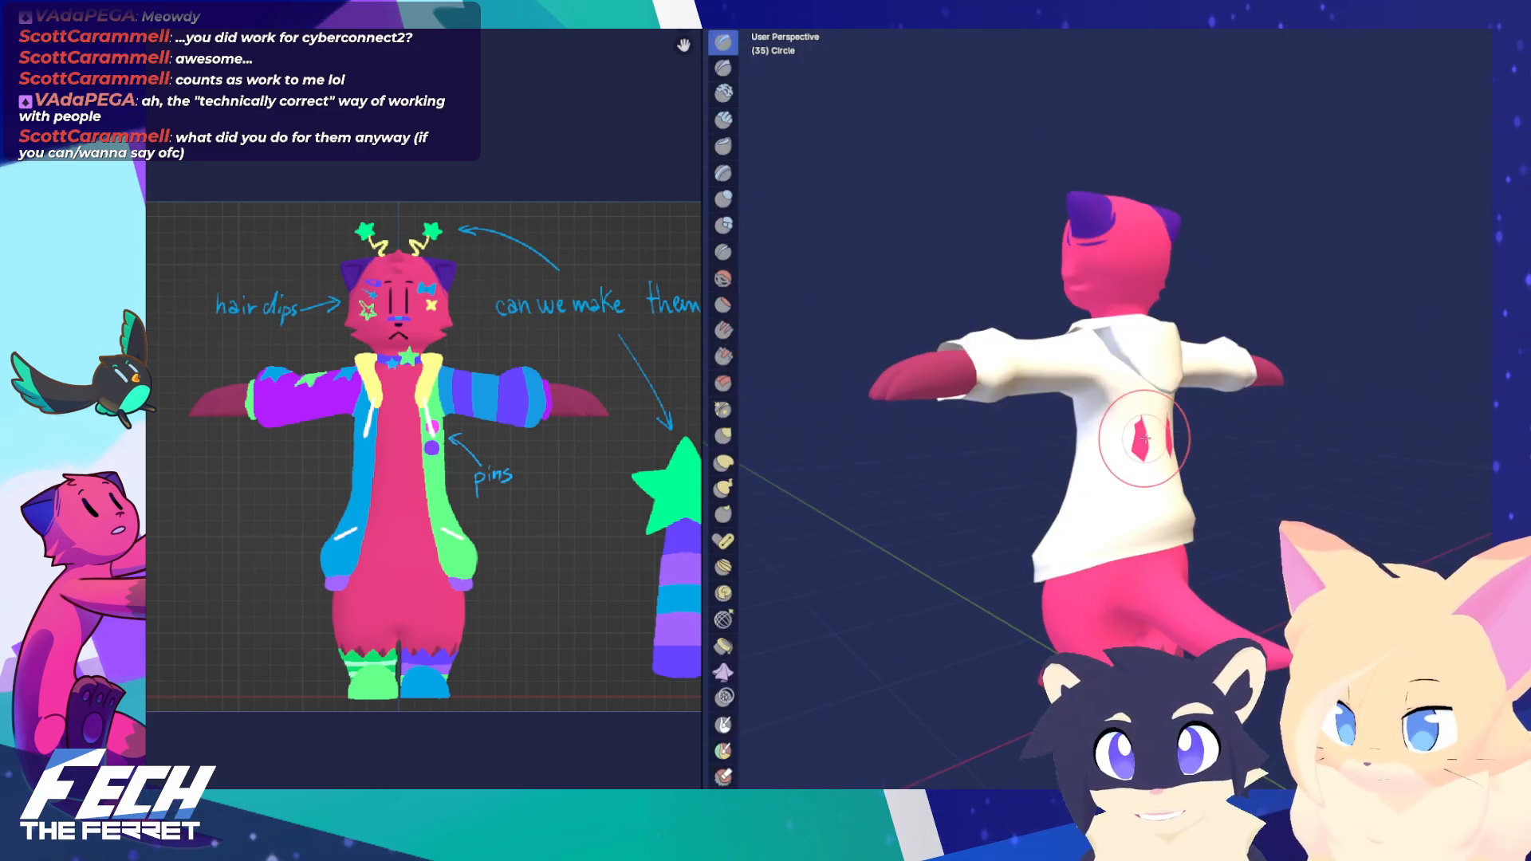
mouse_move(1145, 438)
mouse_down()
mouse_move(1118, 435)
mouse_move(1145, 450)
mouse_up()
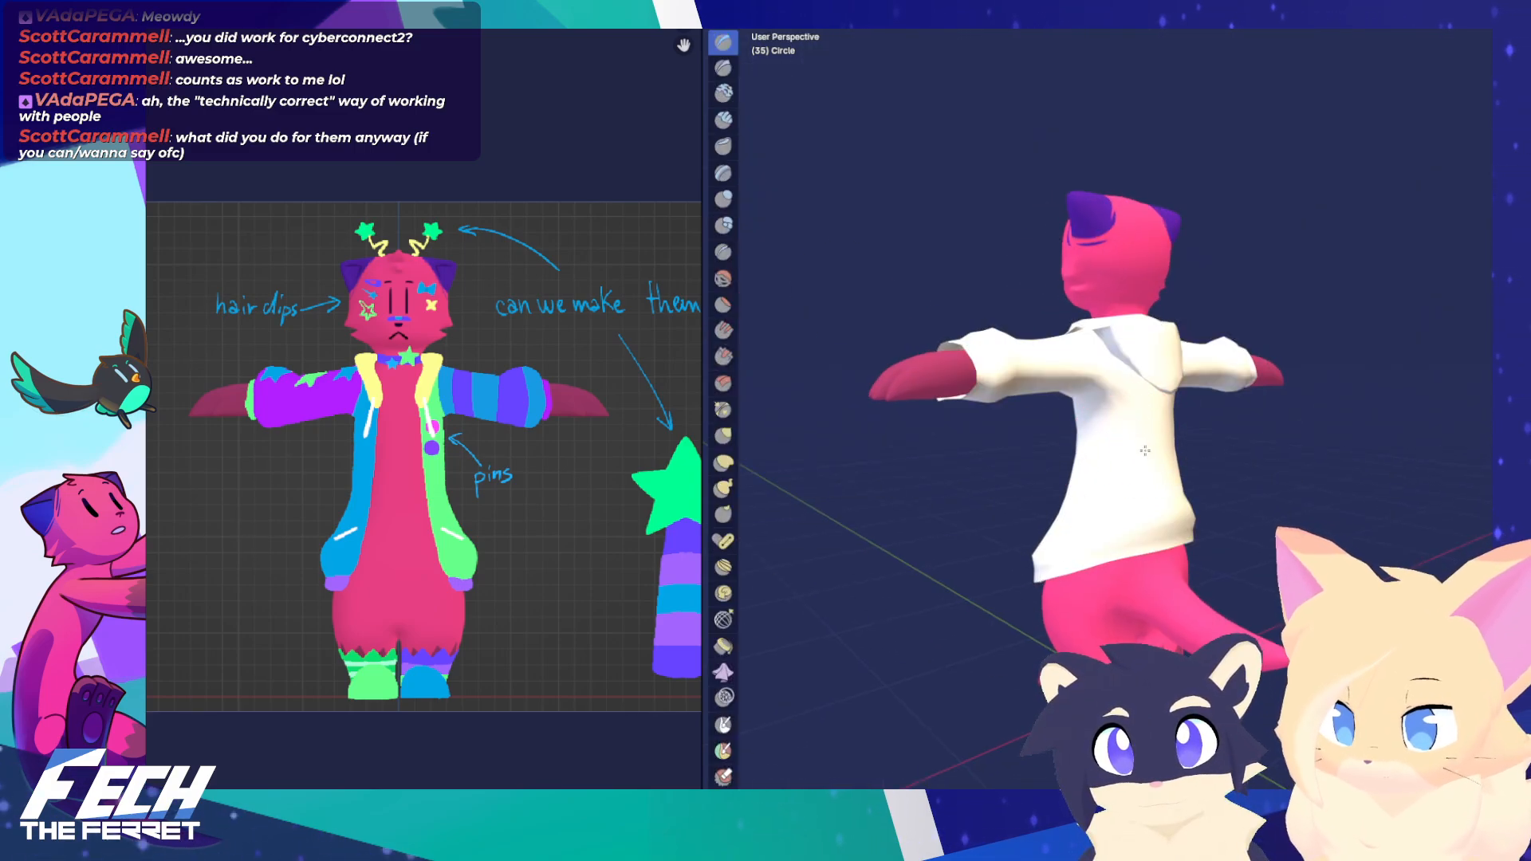
key(KP_1)
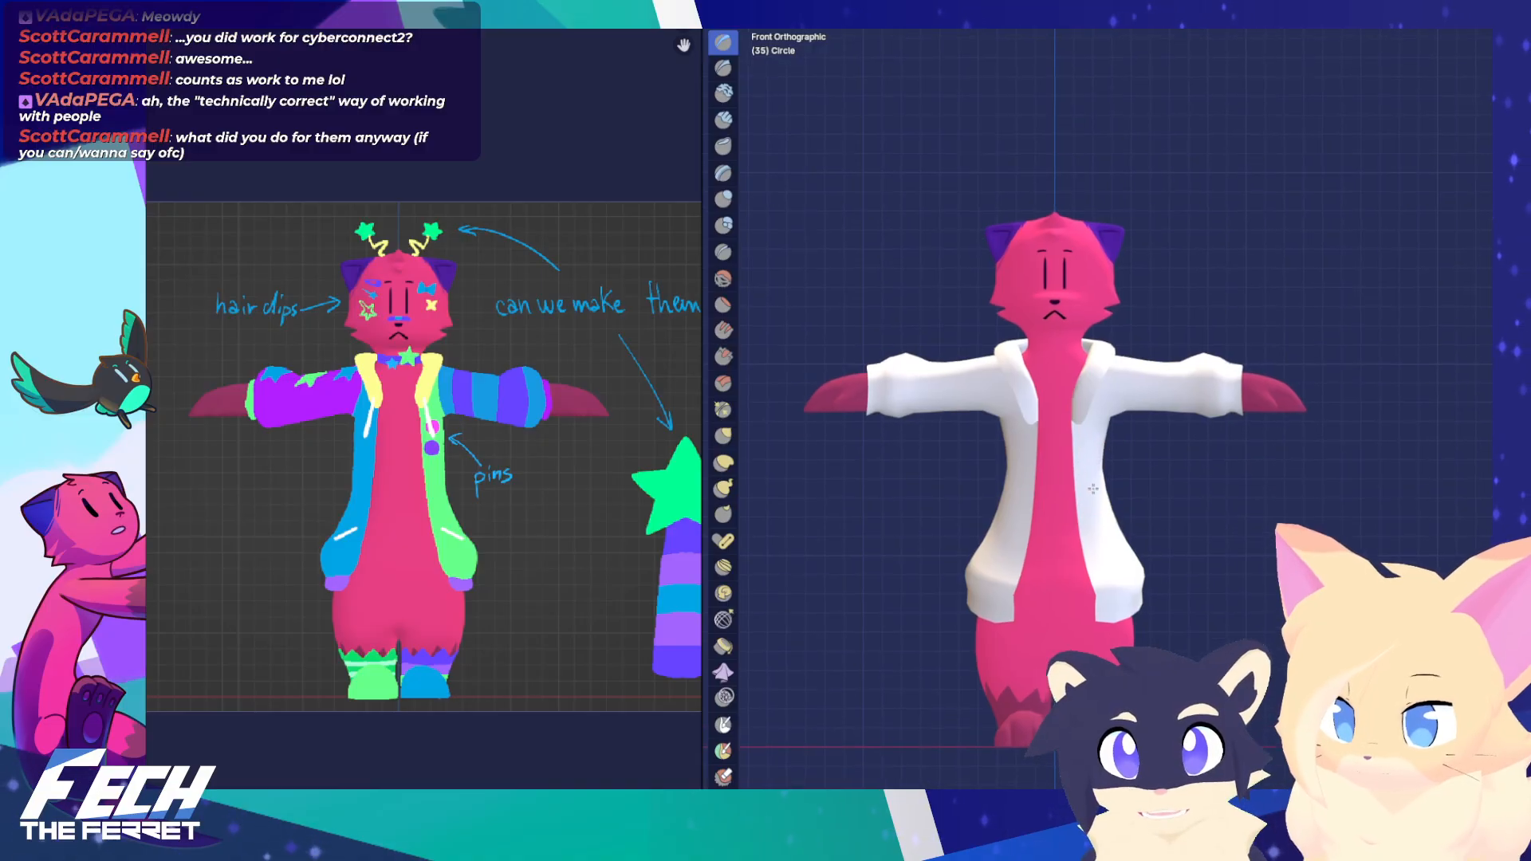
Inflate the whole jacket mesh slightly with Shrink/Fatten, and return to Object Mode in the front view
mouse_move(1093, 489)
middle_down()
mouse_move(895, 547)
mouse_move(815, 545)
middle_up()
key(KP_3)
key(Tab)
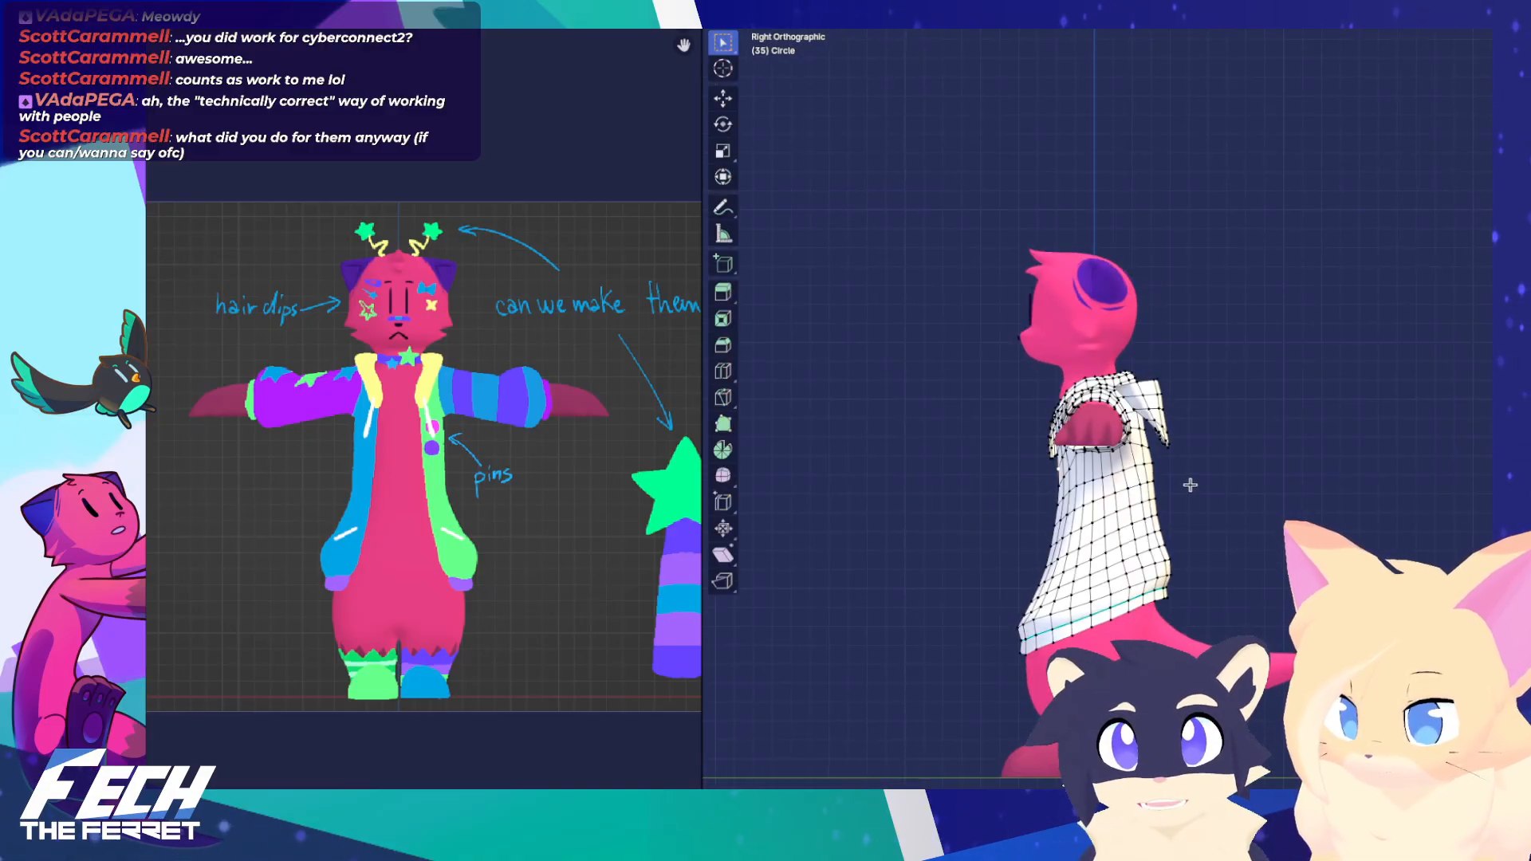
key(a)
key(alt+s)
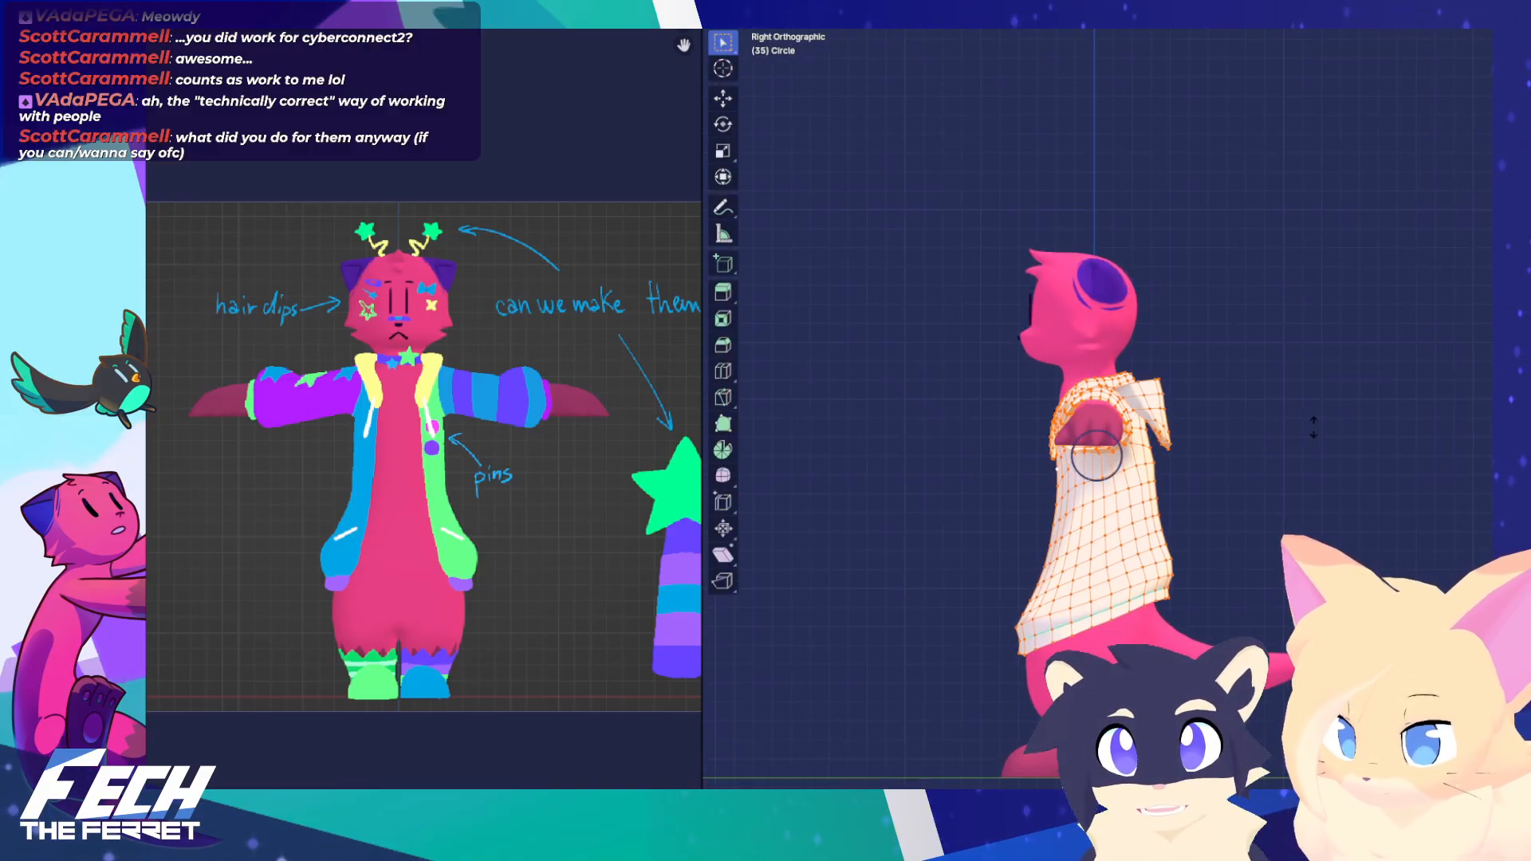
click(1314, 427)
key(KP_1)
key(ctrl+Tab)
click(991, 472)
shift+middle_drag(1247, 487, 1176, 518)
scroll(1188, 504, up, 2)
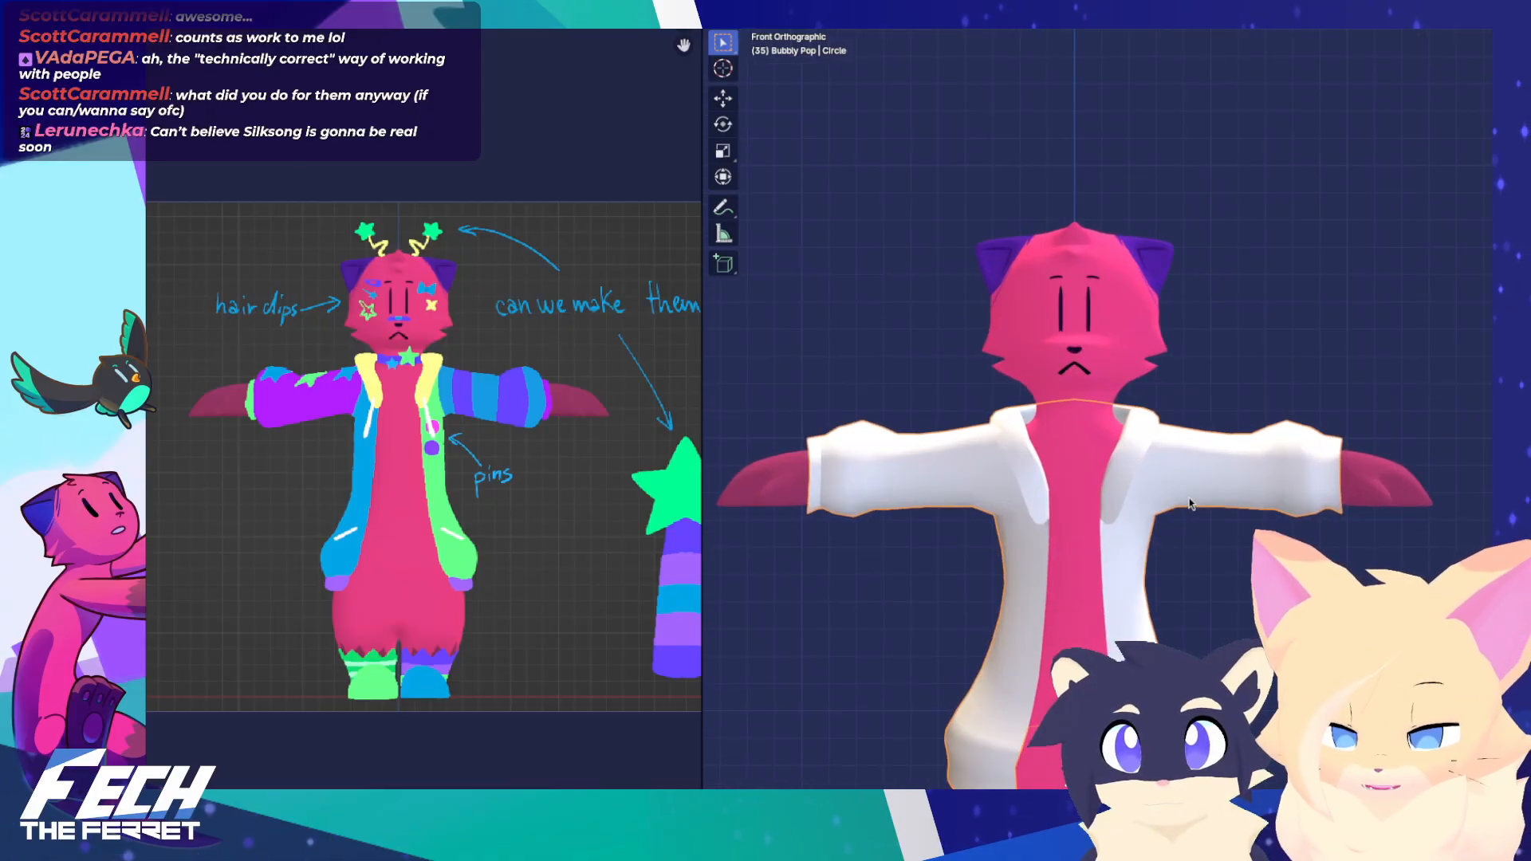
Move the outer edge of the jacket's collar about 0.015 outward along X with proportional editing in Edit Mode
key(Tab)
scroll(1156, 478, up, 3)
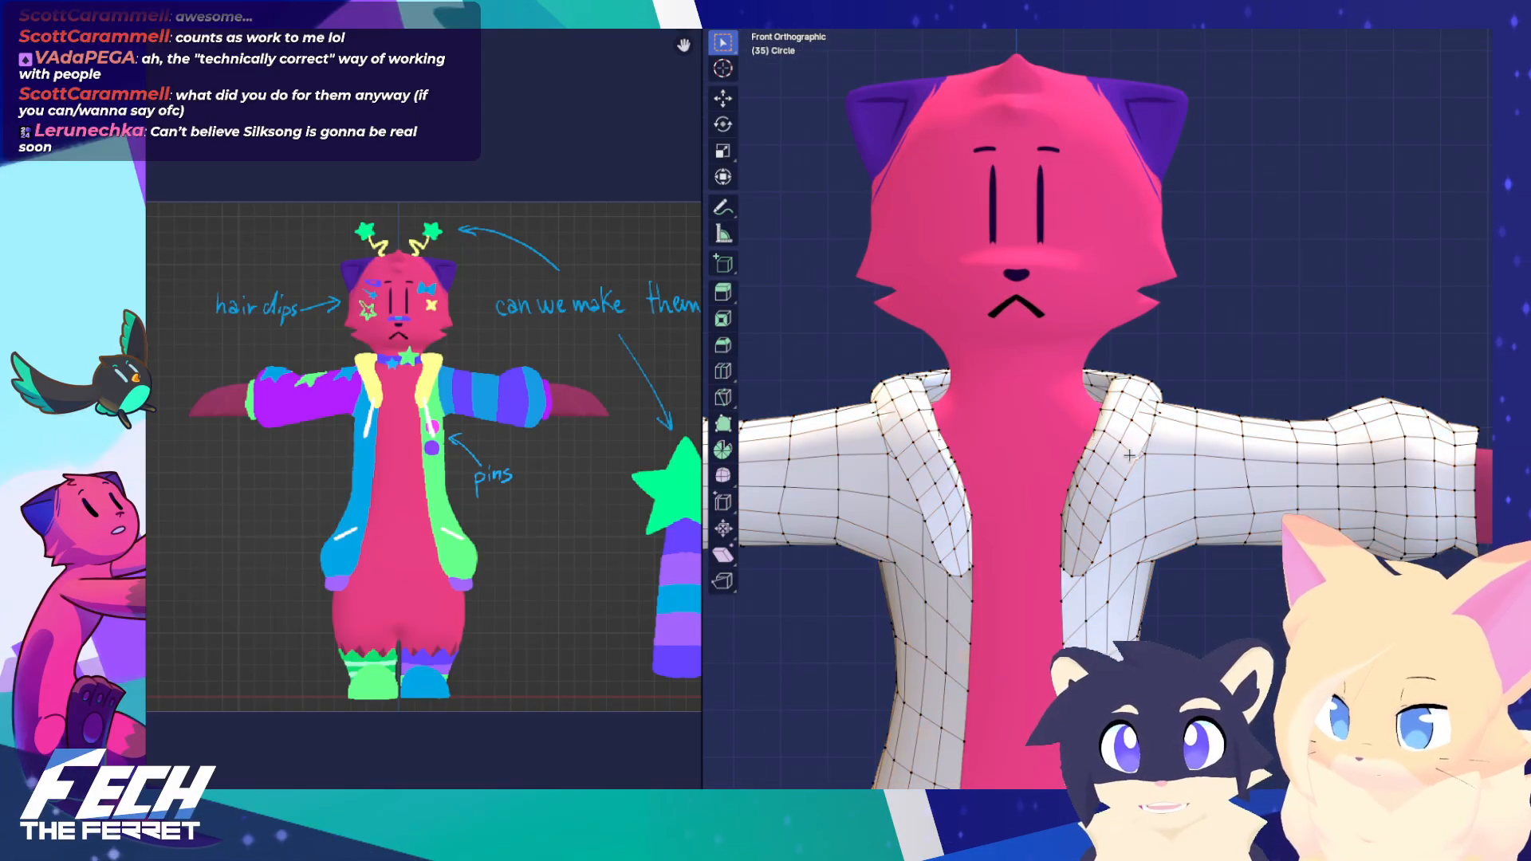
drag(1137, 458, 1141, 460)
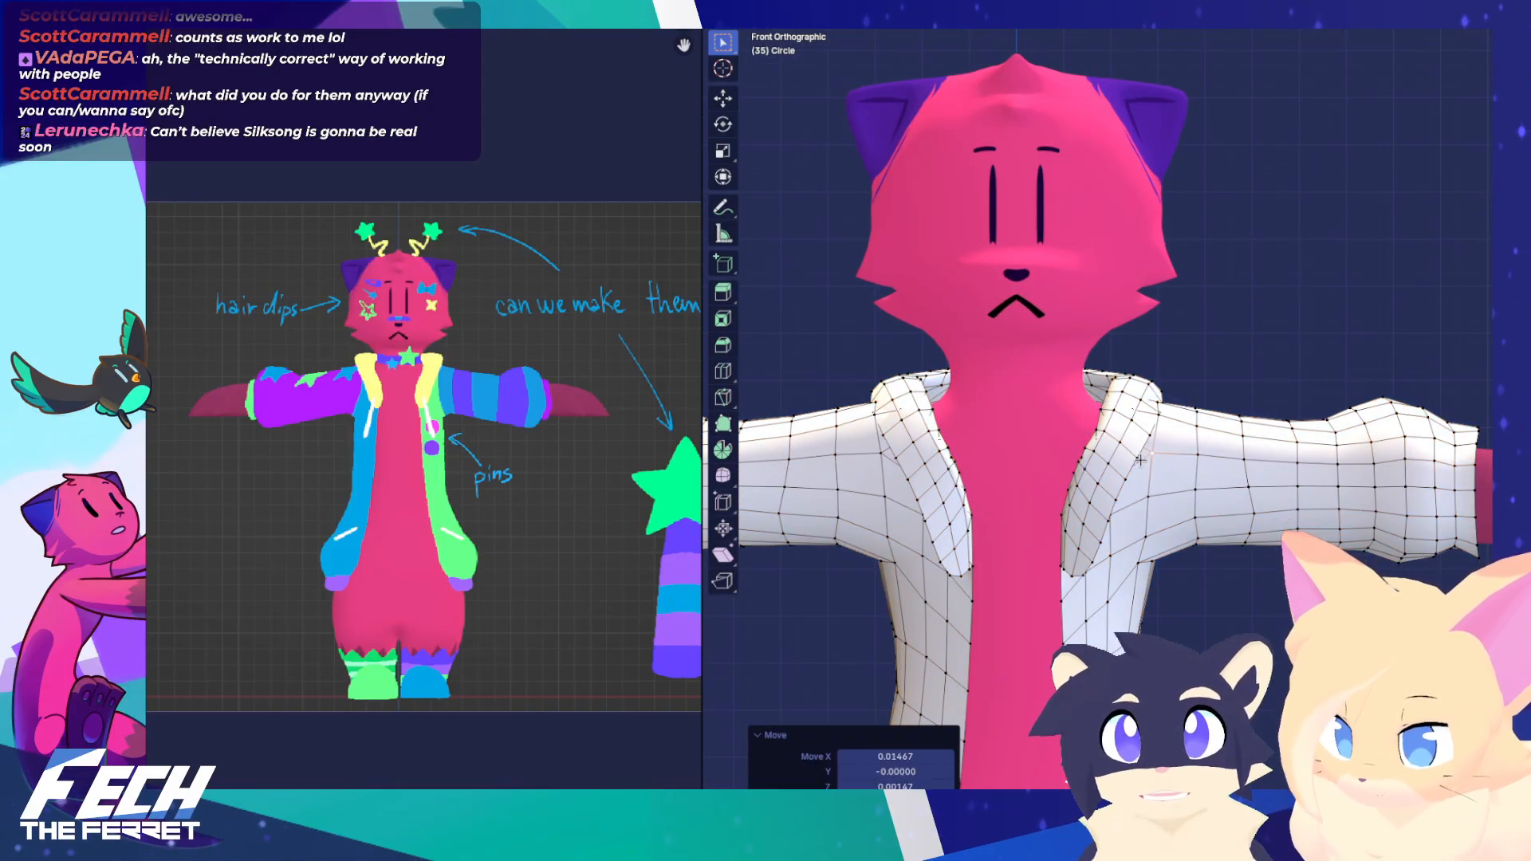
key(g)
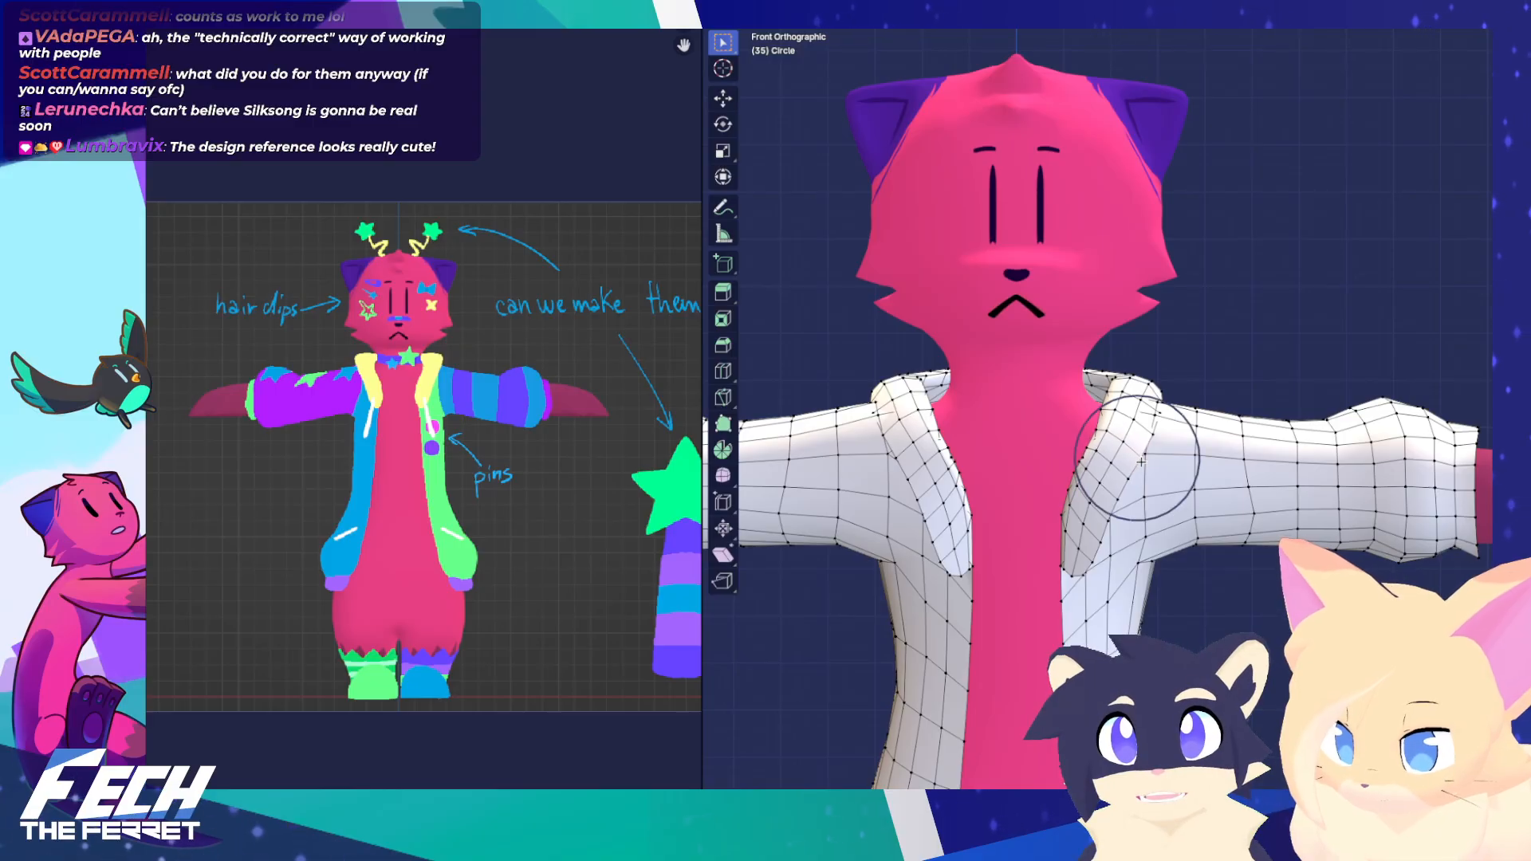
click(1140, 460)
Make the whole jacket mesh symmetrical, and clear the selection
key(a)
key(shift+a)
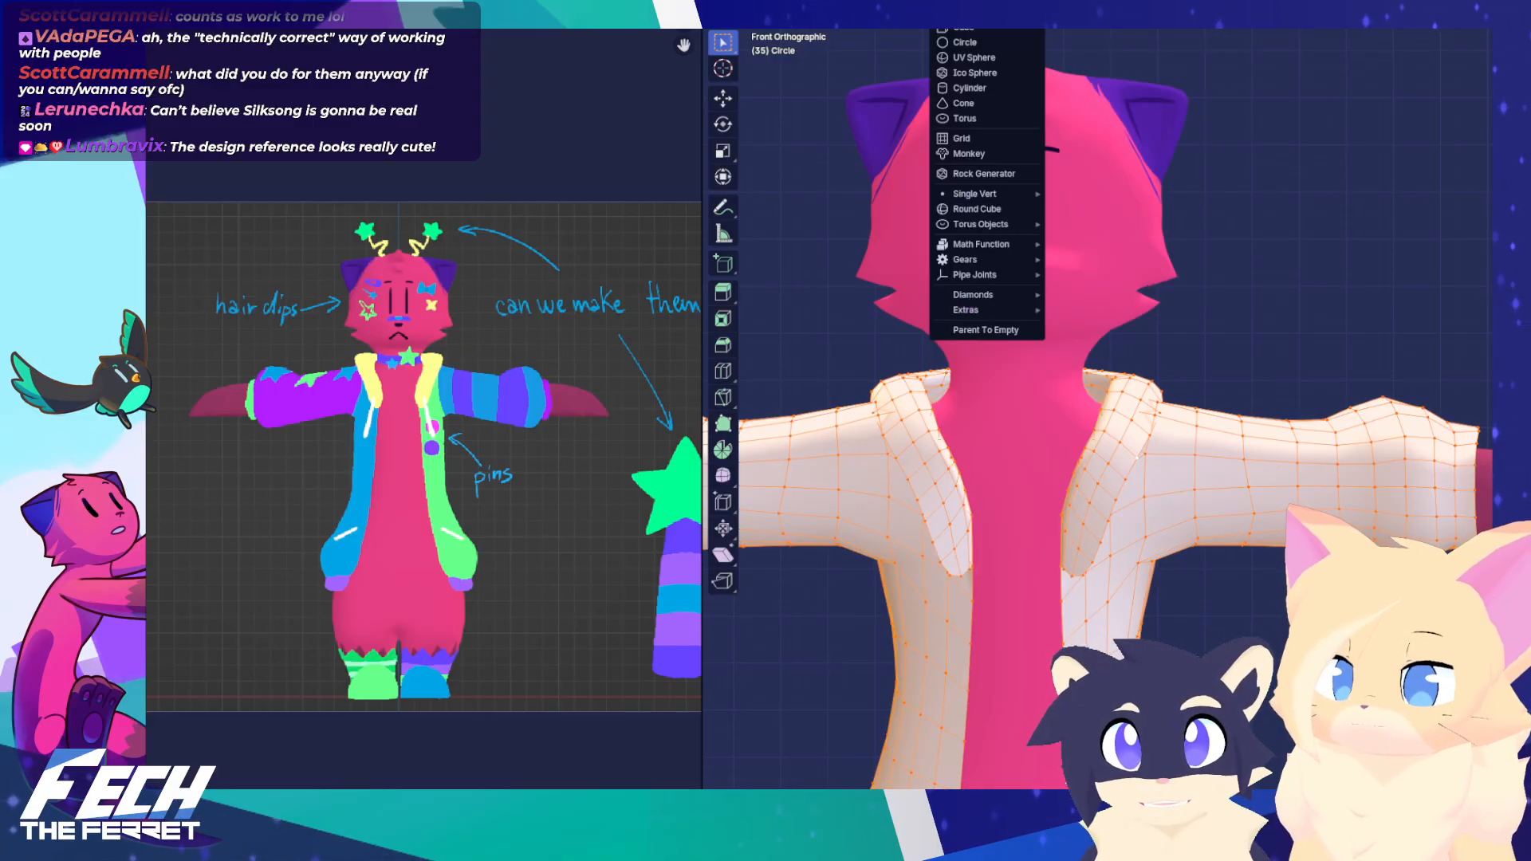
mouse_move(972, 4)
click(1029, 231)
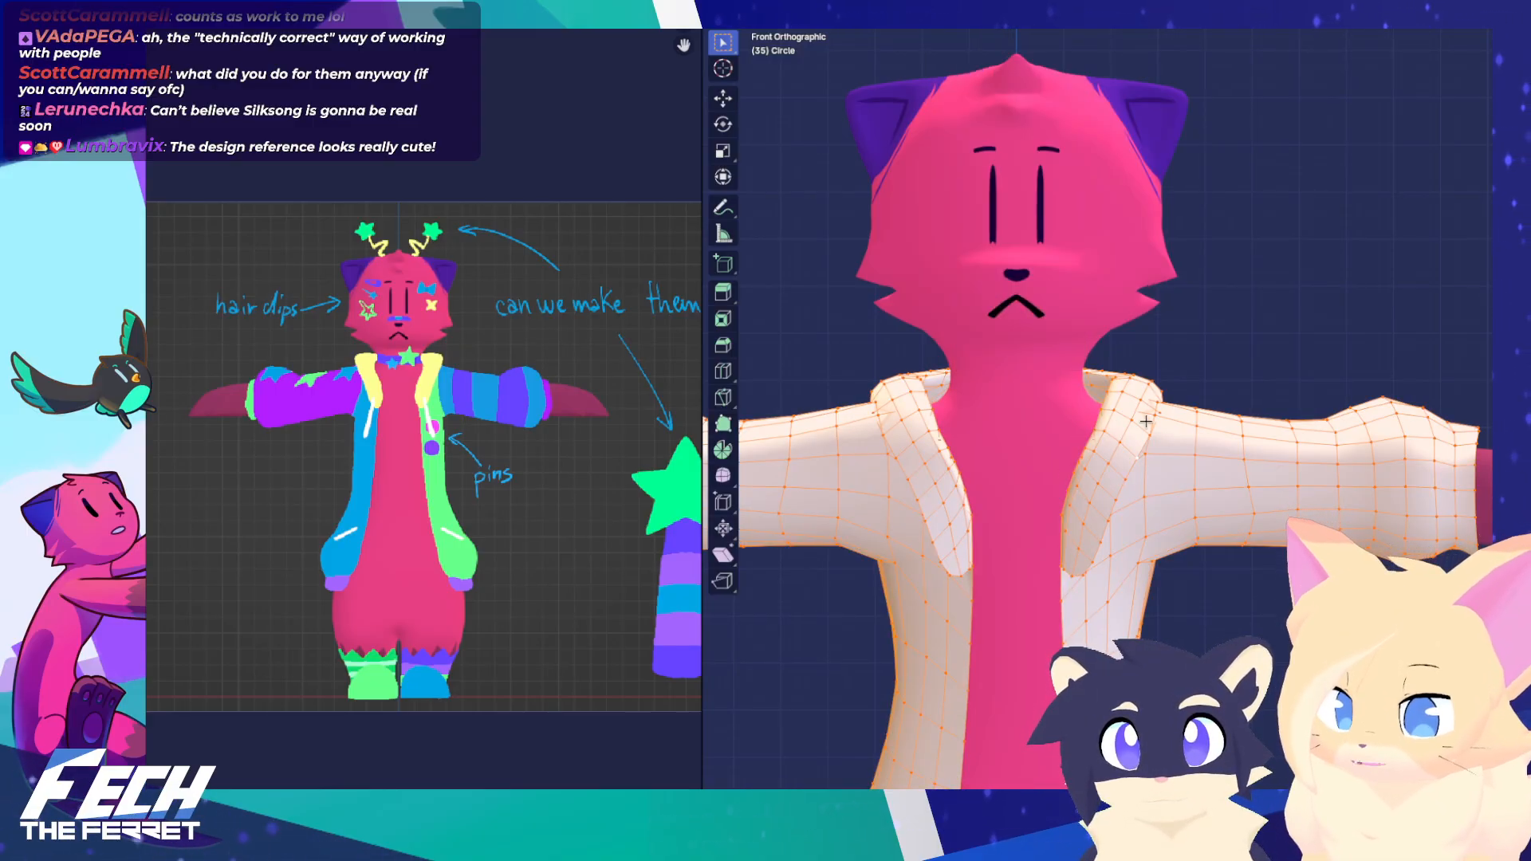
key(alt+a)
Lower a lapel vertex about 0.004 along Z, and move a neighbouring one about 0.013 outward along X
click(1136, 459)
key(g)
key(z)
click(1181, 445)
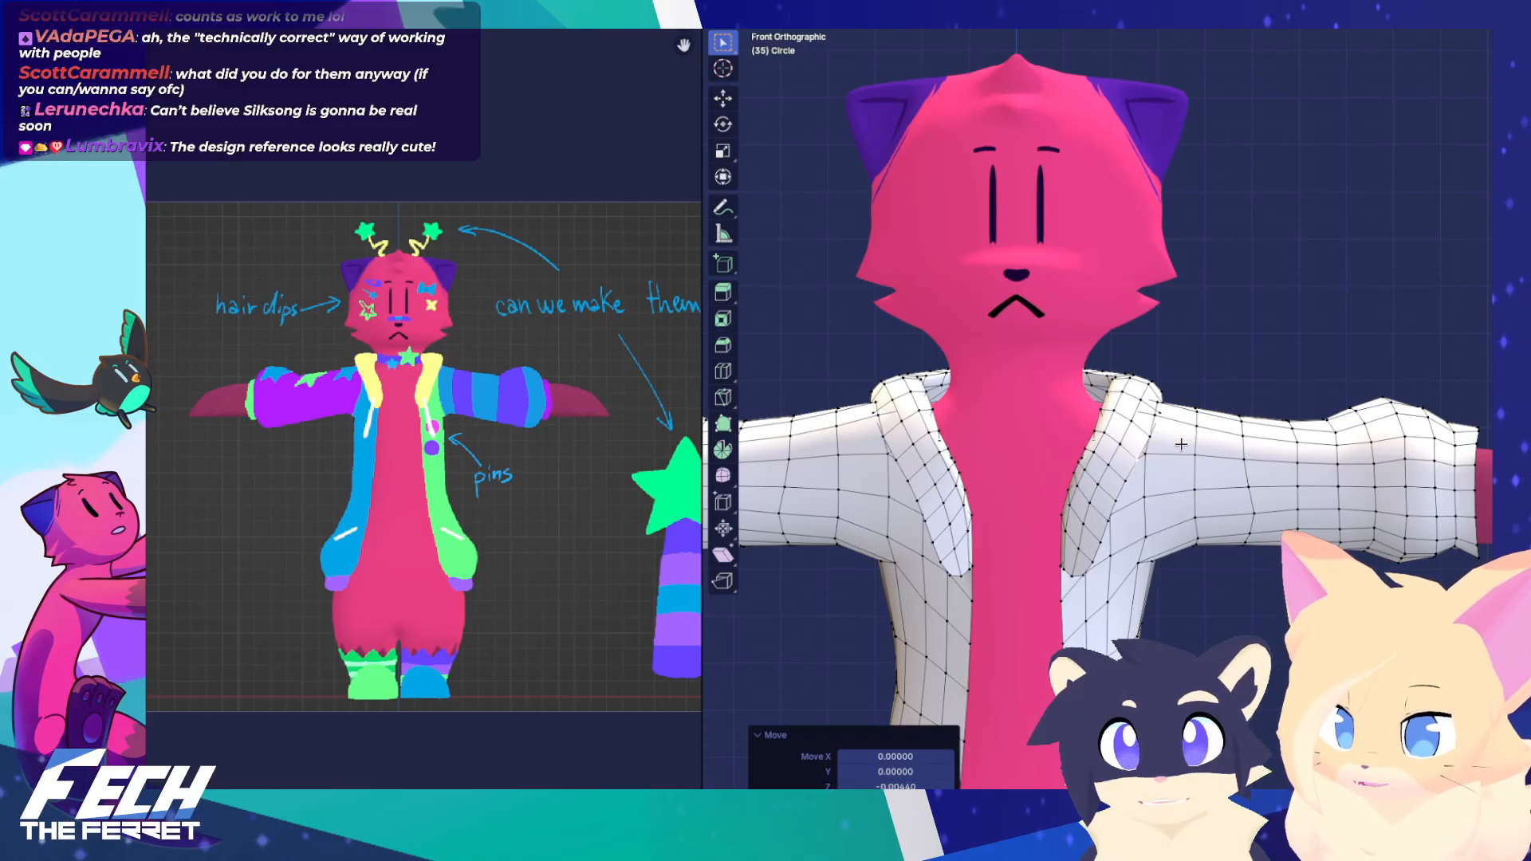
click(1118, 488)
key(g)
click(1180, 429)
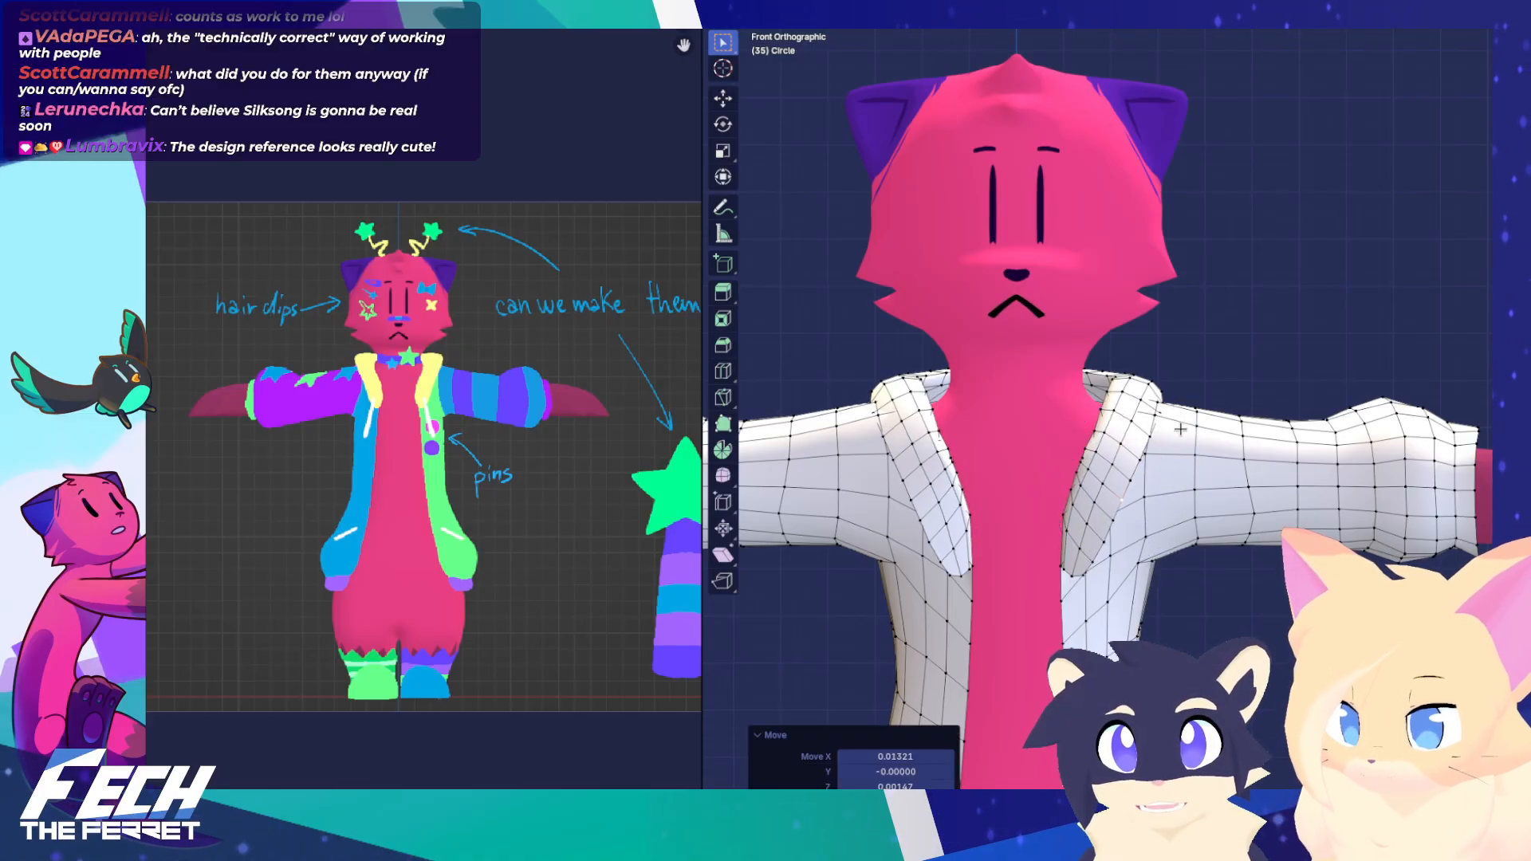
Move the collar's outer edge at the shoulder about 0.024 outward along X and 0.012 up along Z
key(alt+z)
click(1172, 412)
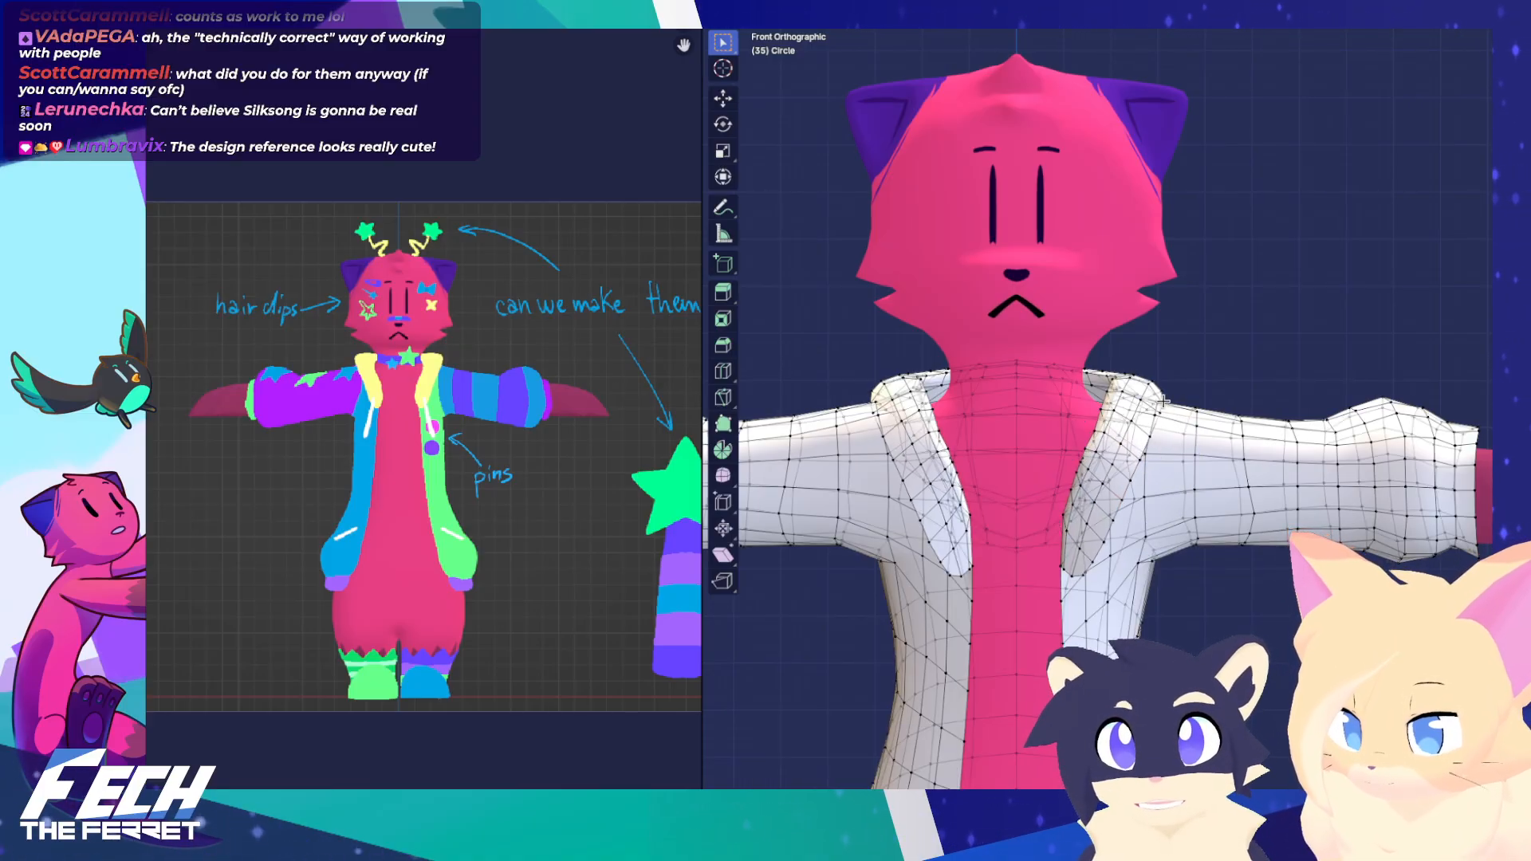
middle_drag(1164, 401, 1191, 405)
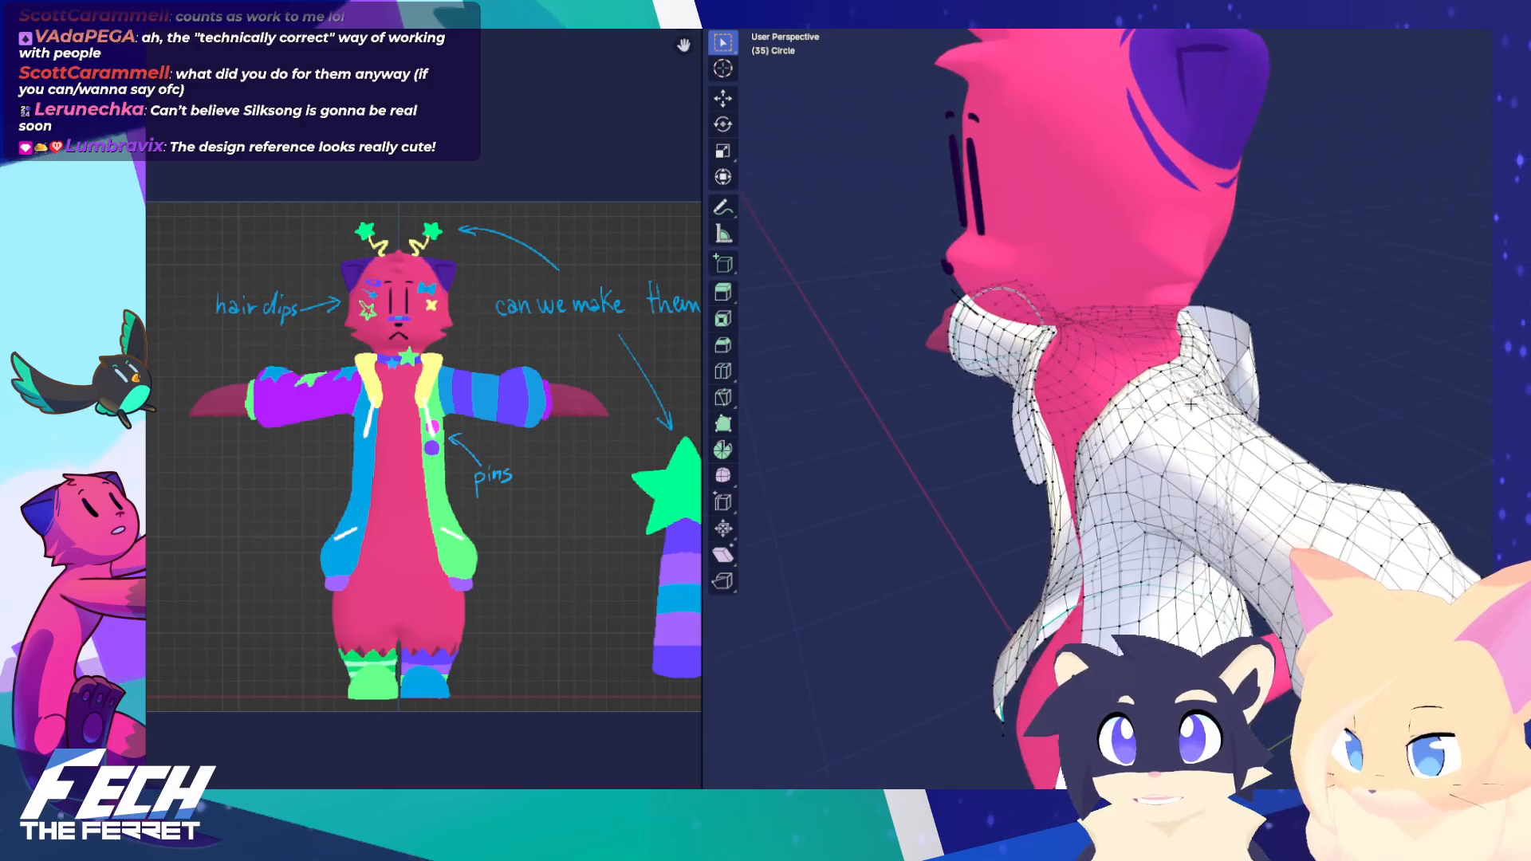
key(KP_1)
key(g)
click(1305, 378)
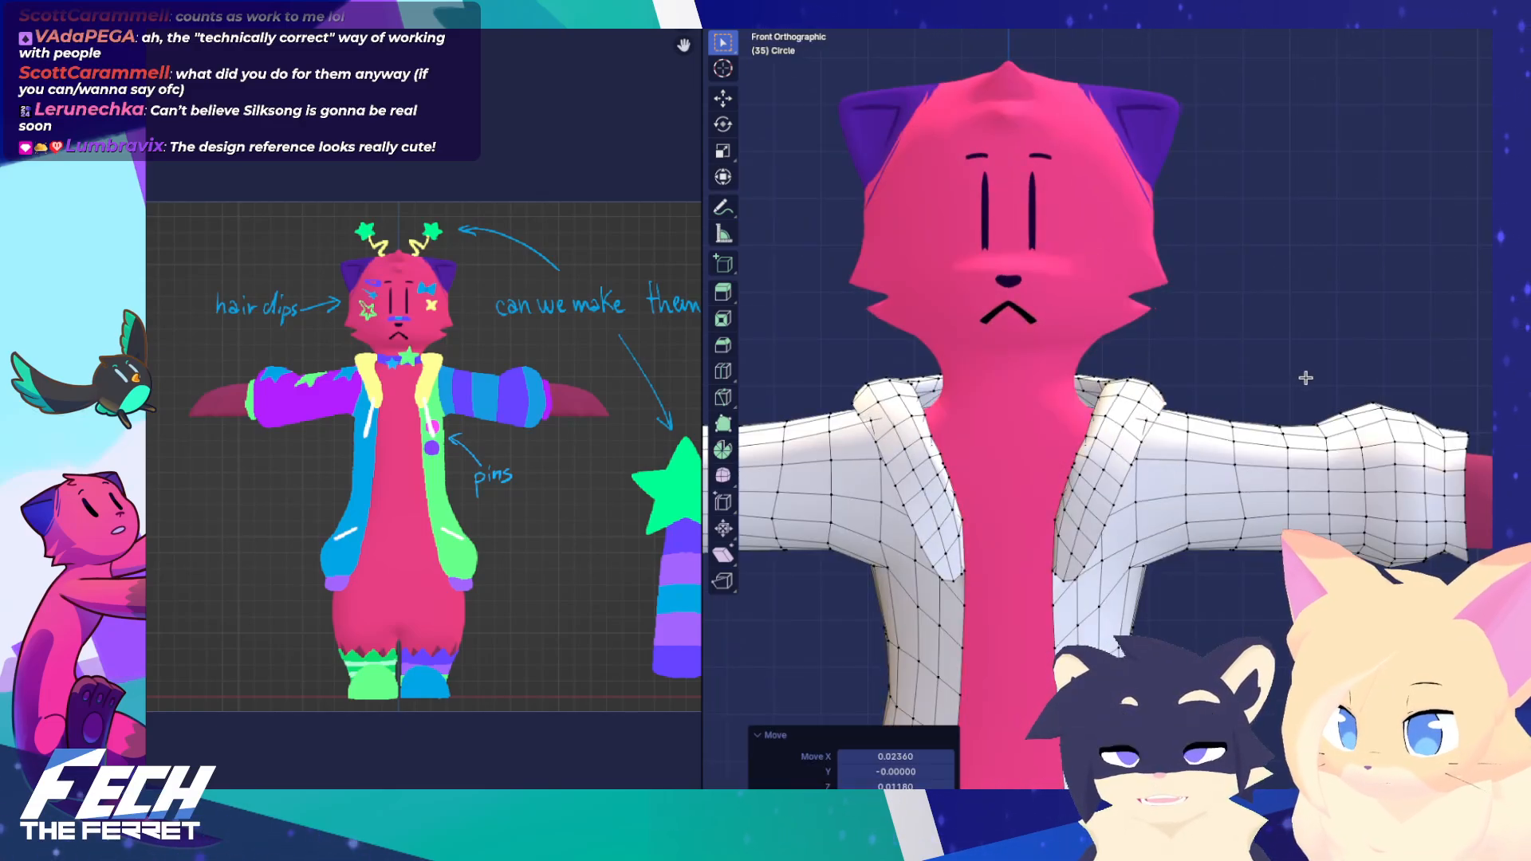
Move the lapel's inner edge about 0.013 up along Z and 0.001 inward along X
key(c)
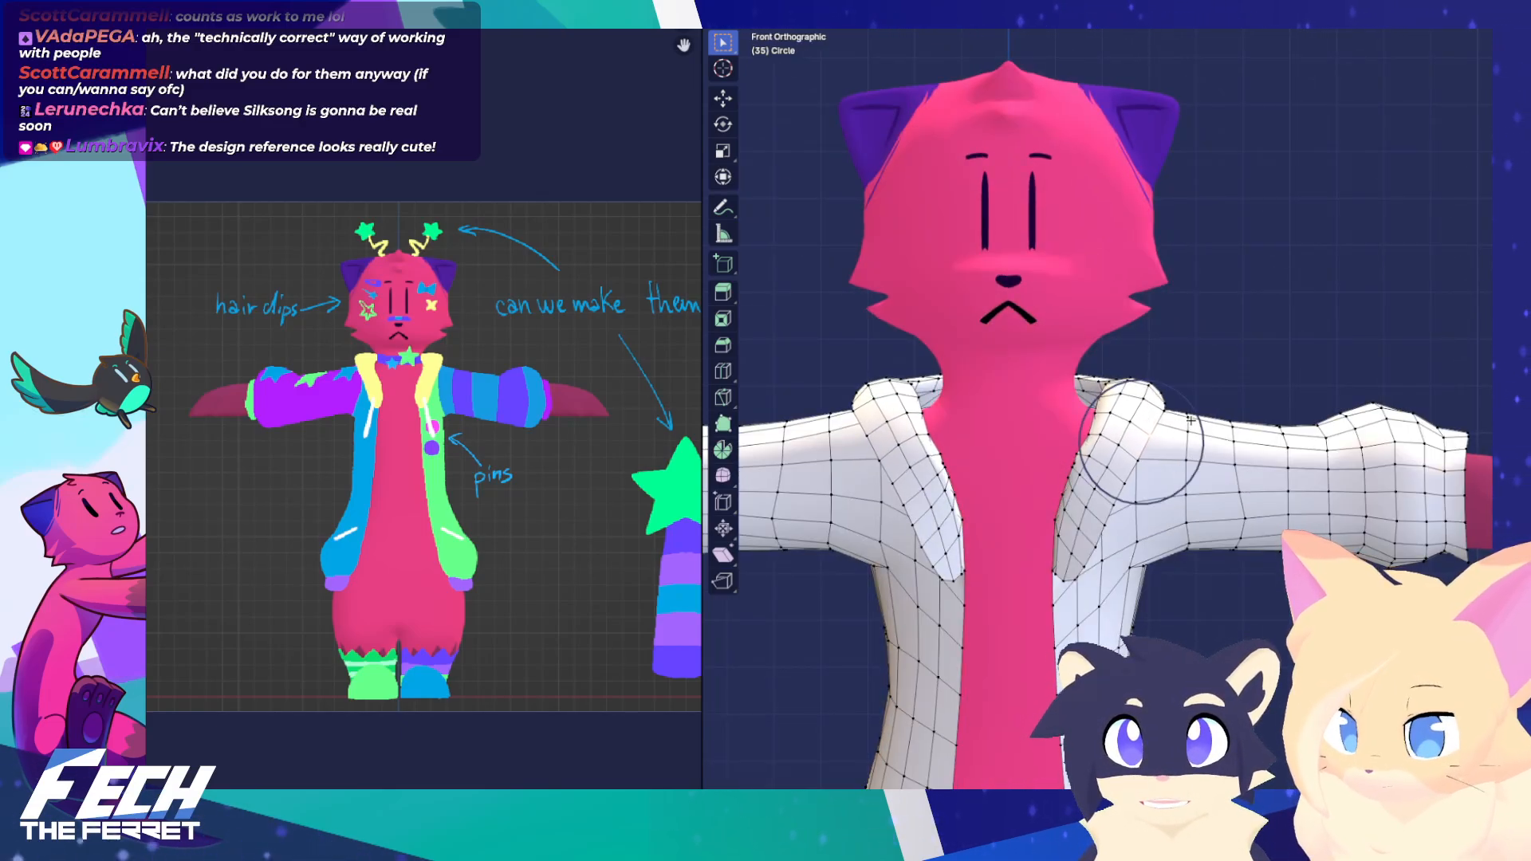
key(Escape)
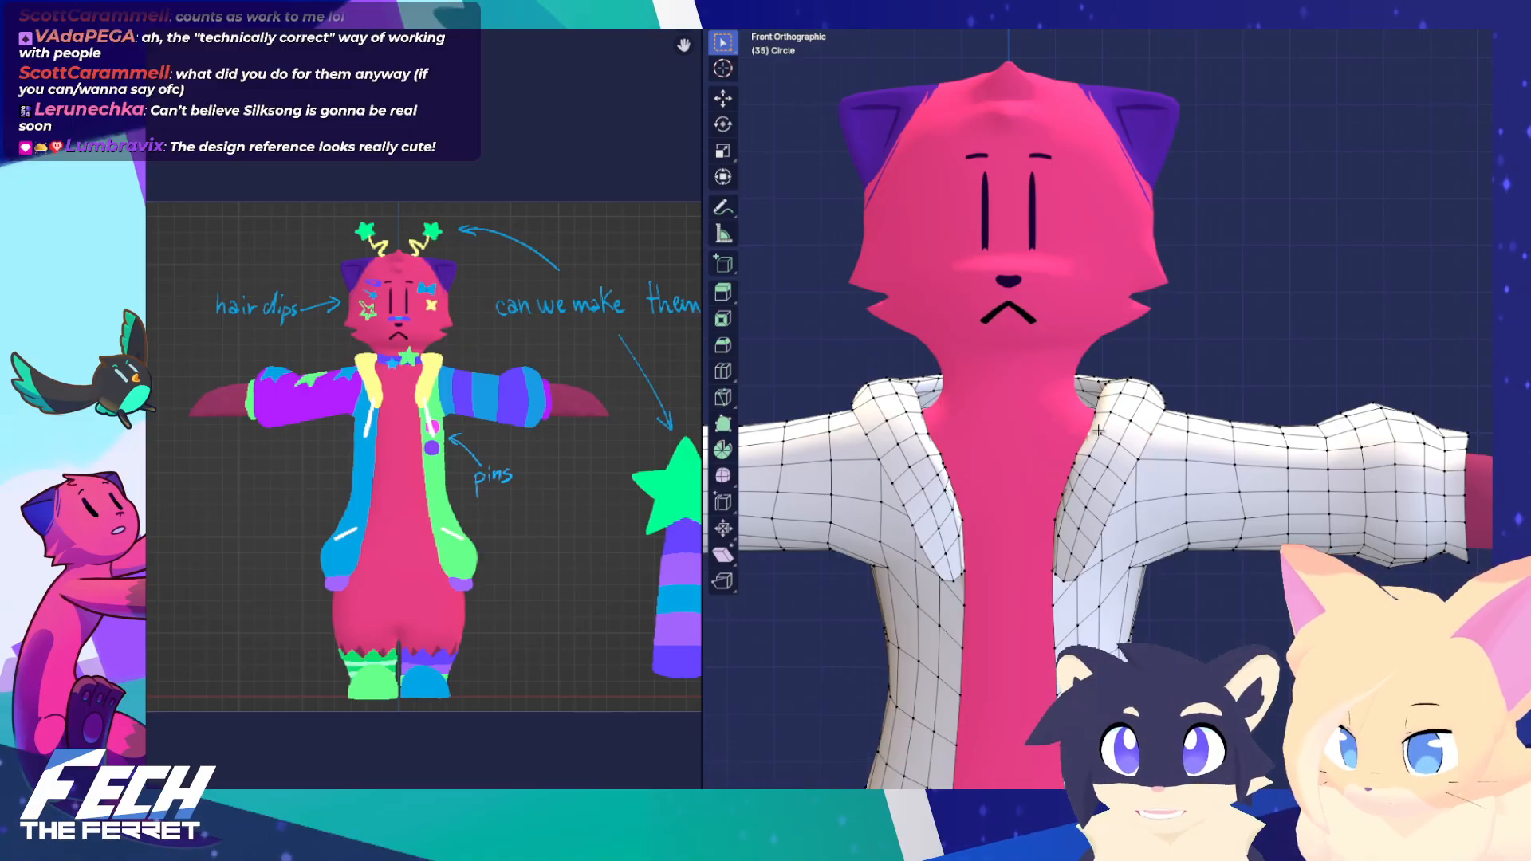
key(c)
key(Escape)
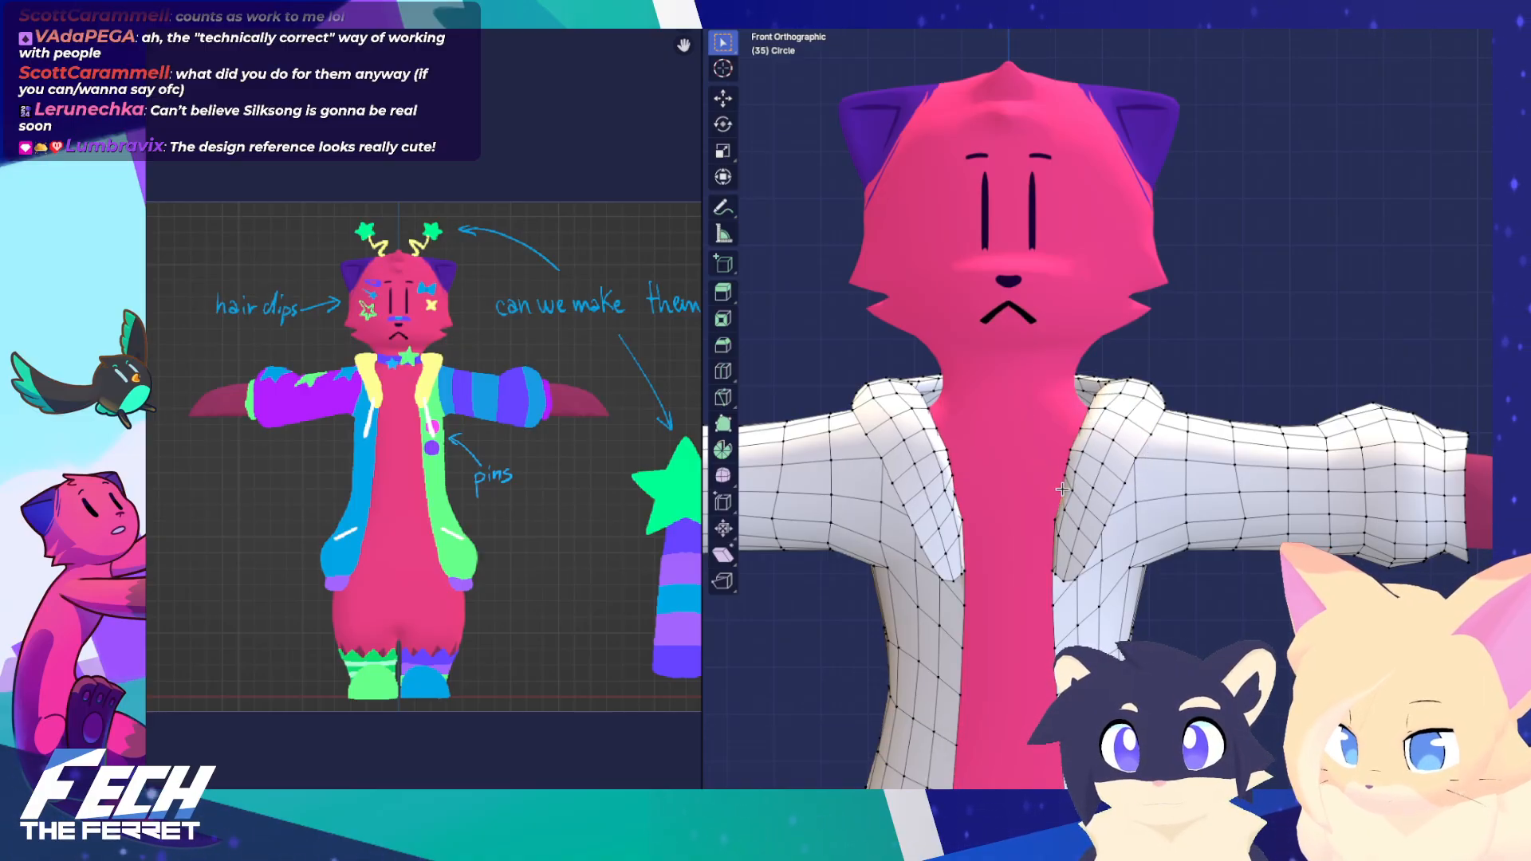
key(c)
key(Escape)
key(g)
click(1058, 490)
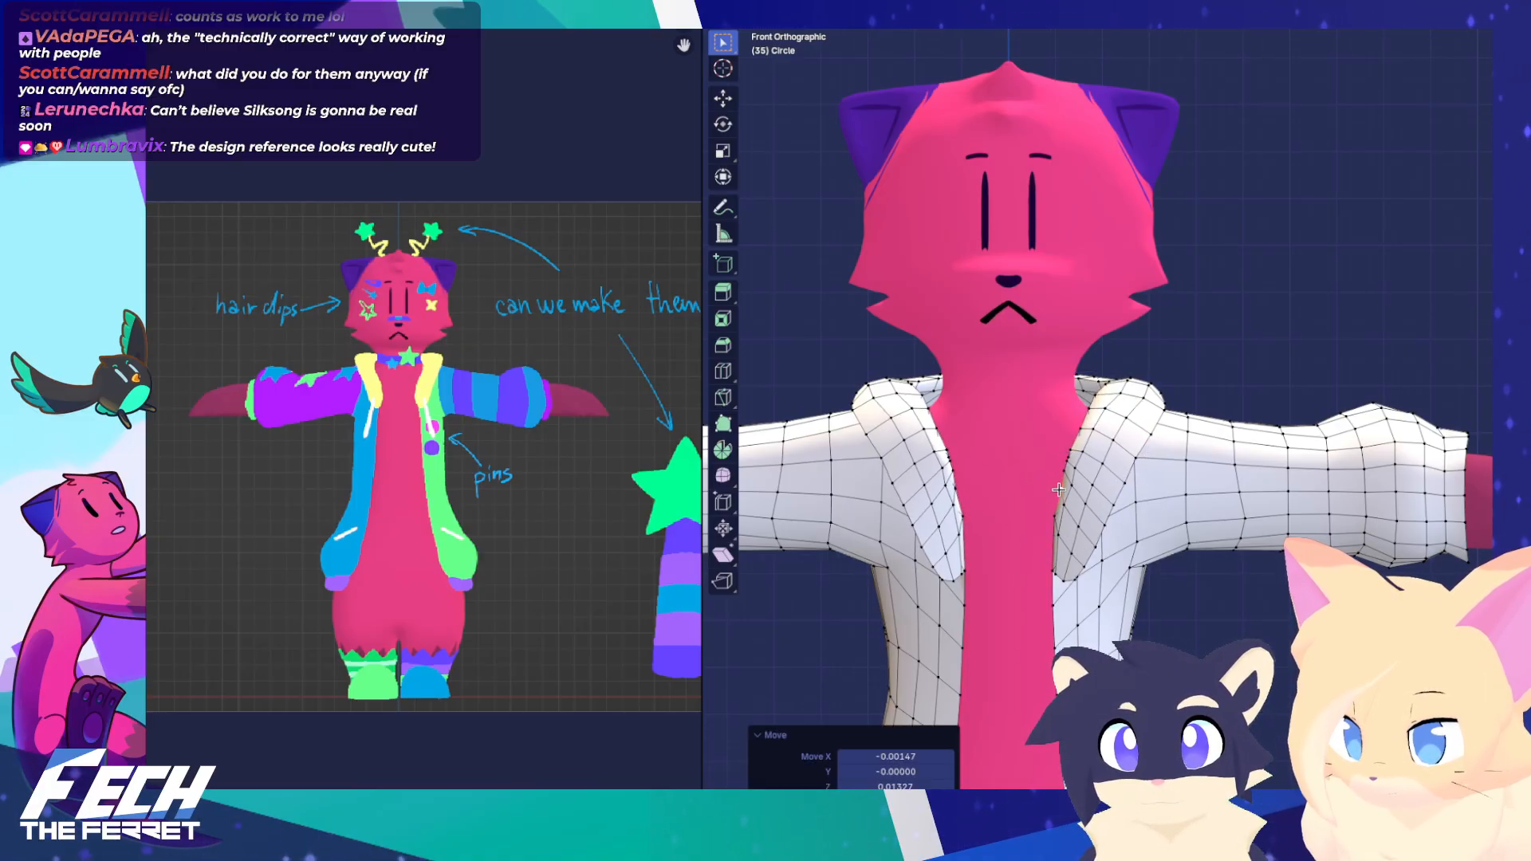
Inspect the jacket's collar, lapels and overall silhouette up close and from a distance, with and without the wireframe
middle_drag(1059, 490, 1156, 550)
key(ctrl+Tab)
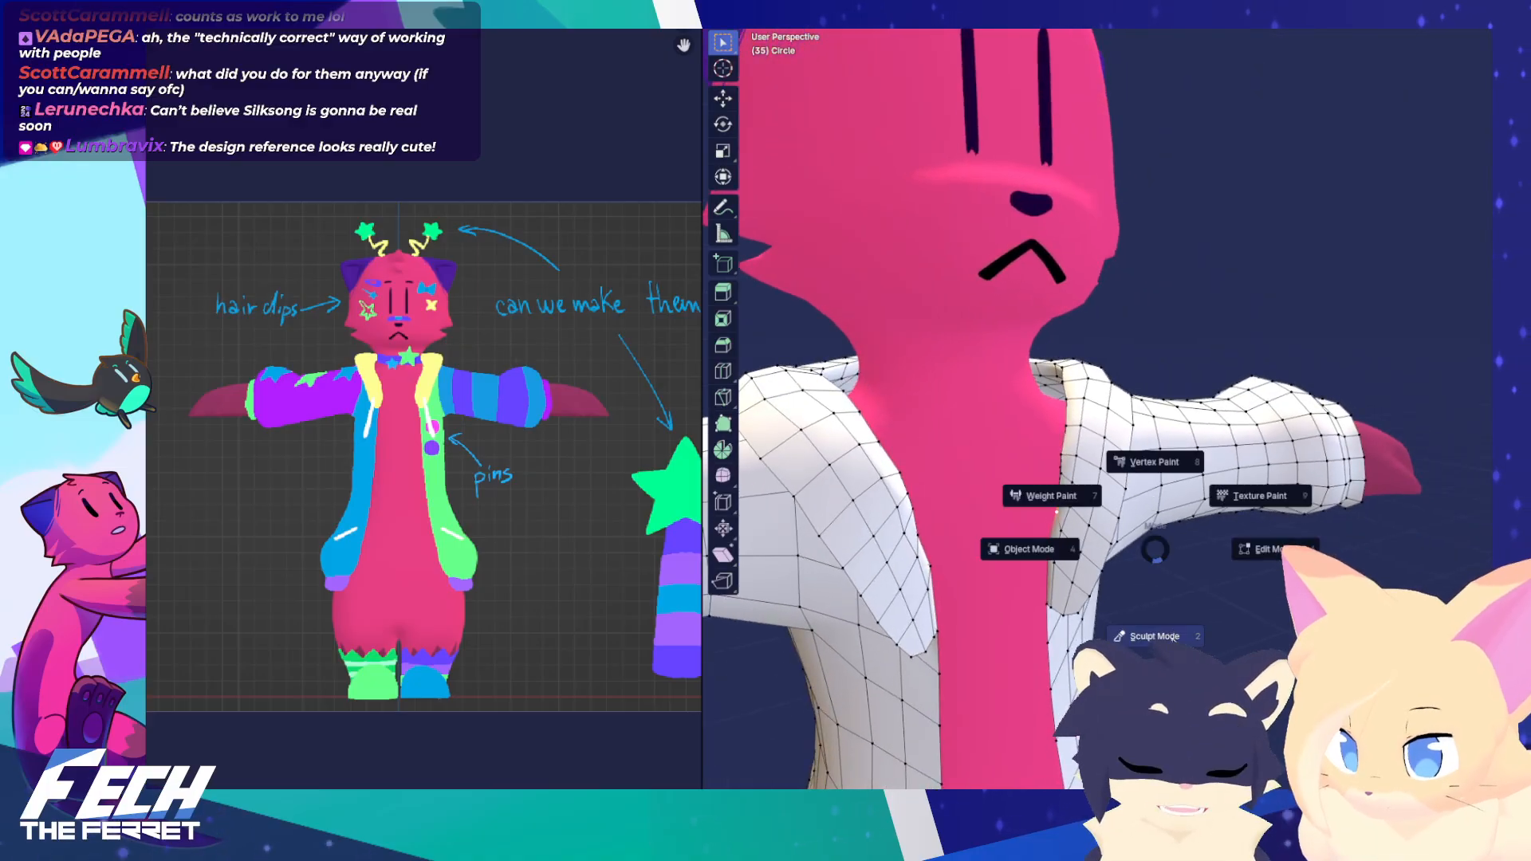
click(1155, 635)
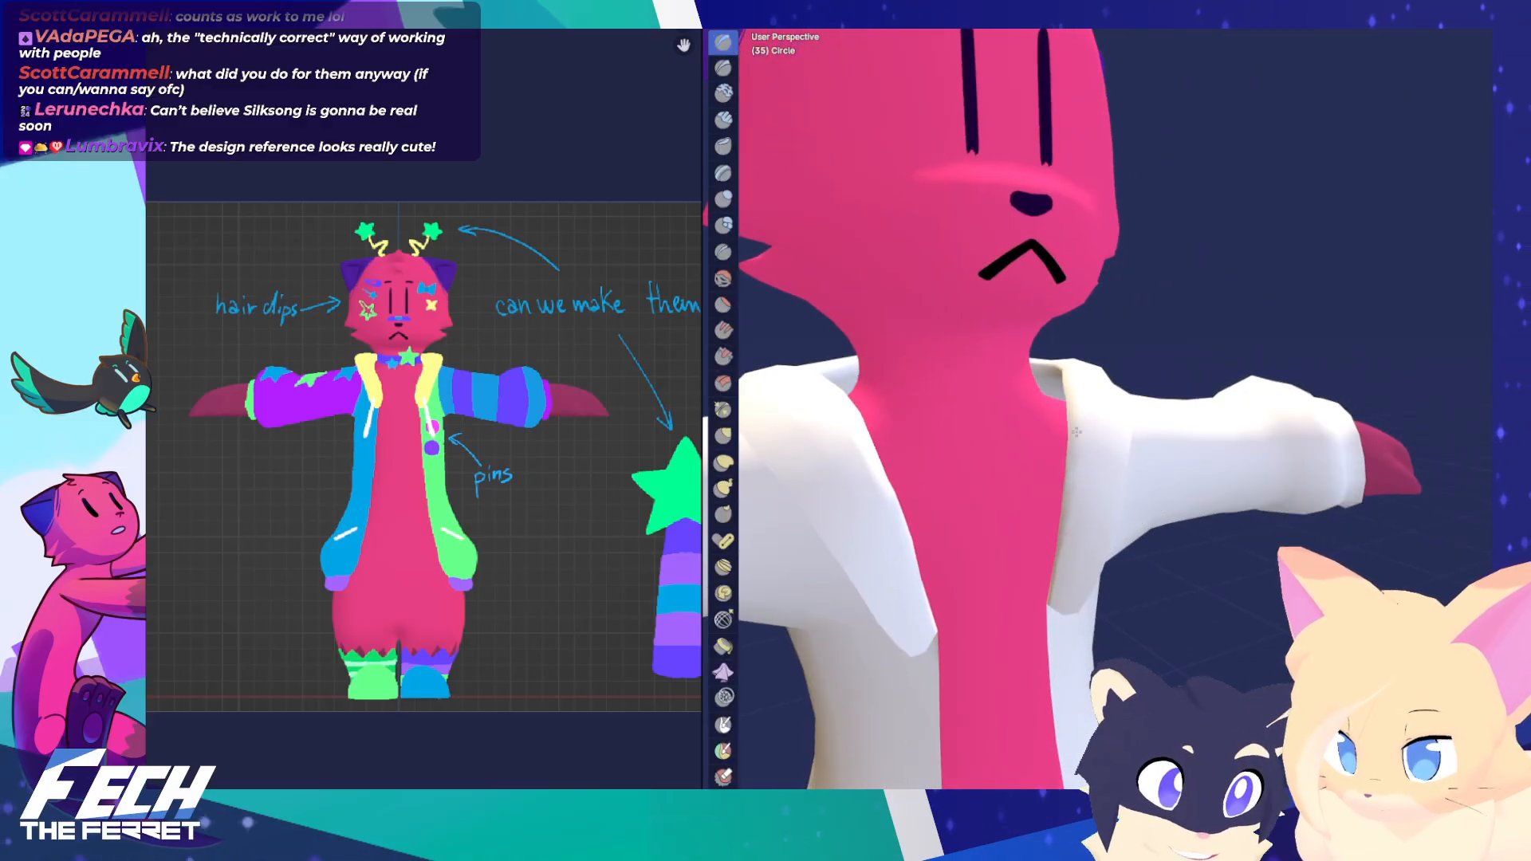
key(Tab)
key(KP_1)
scroll(1217, 521, down, 2)
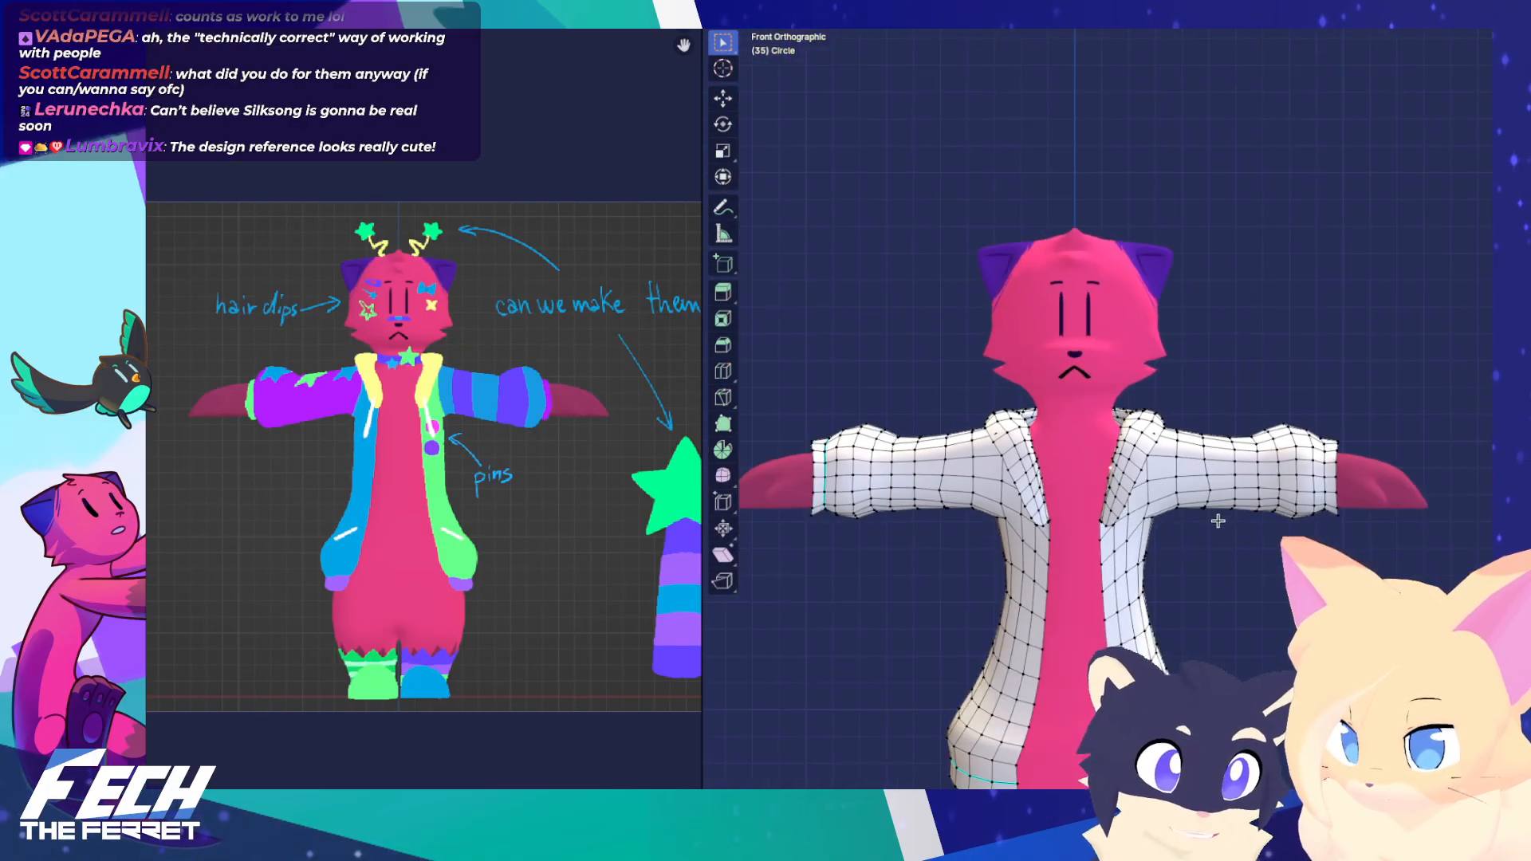
key(Tab)
scroll(1262, 554, down, 2)
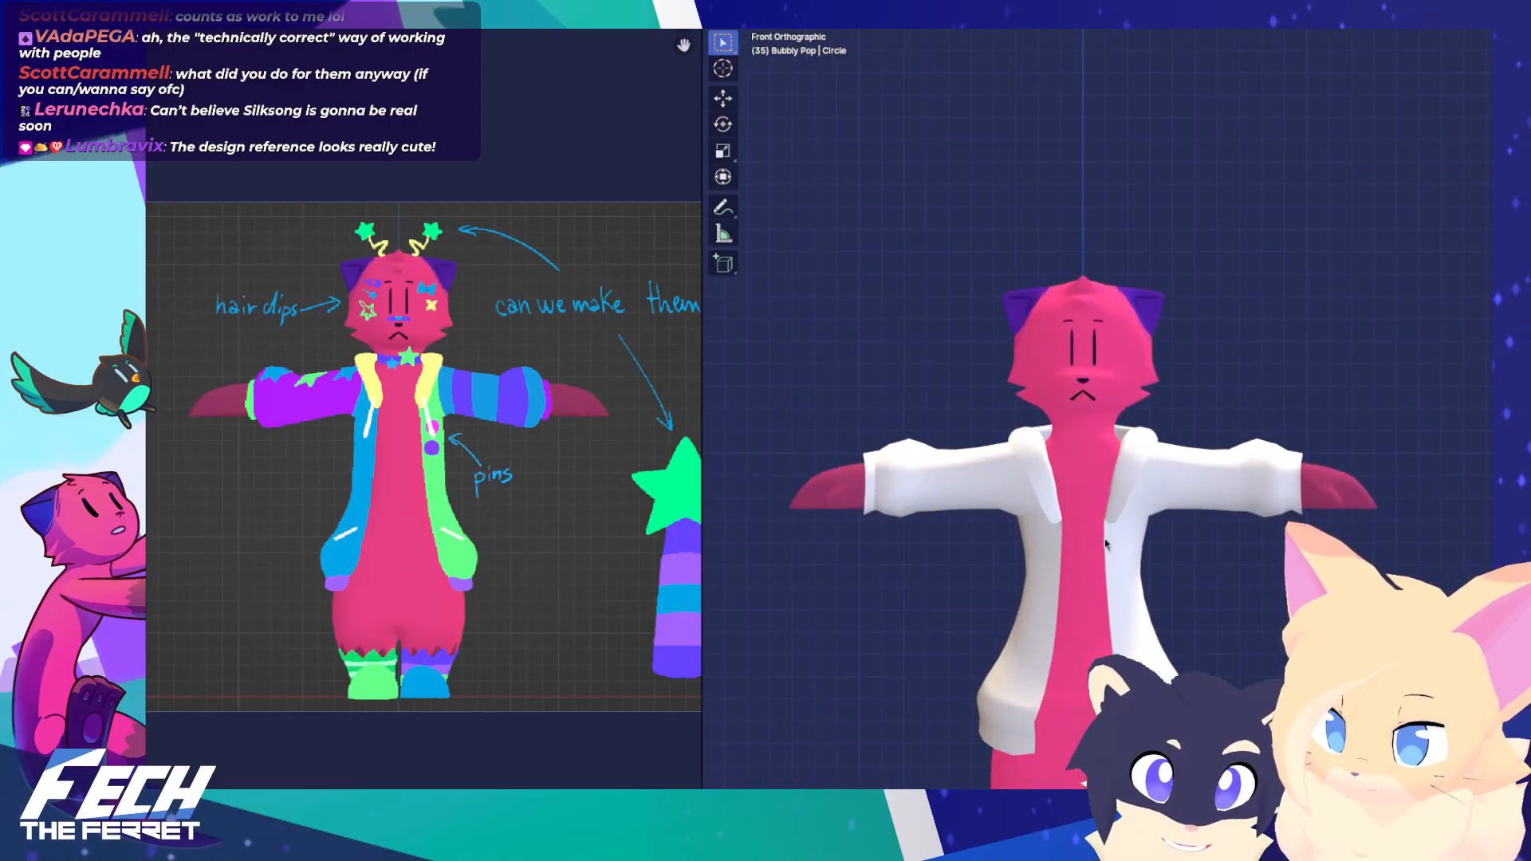
scroll(1133, 530, up, 7)
key(Tab)
scroll(1061, 495, down, 2)
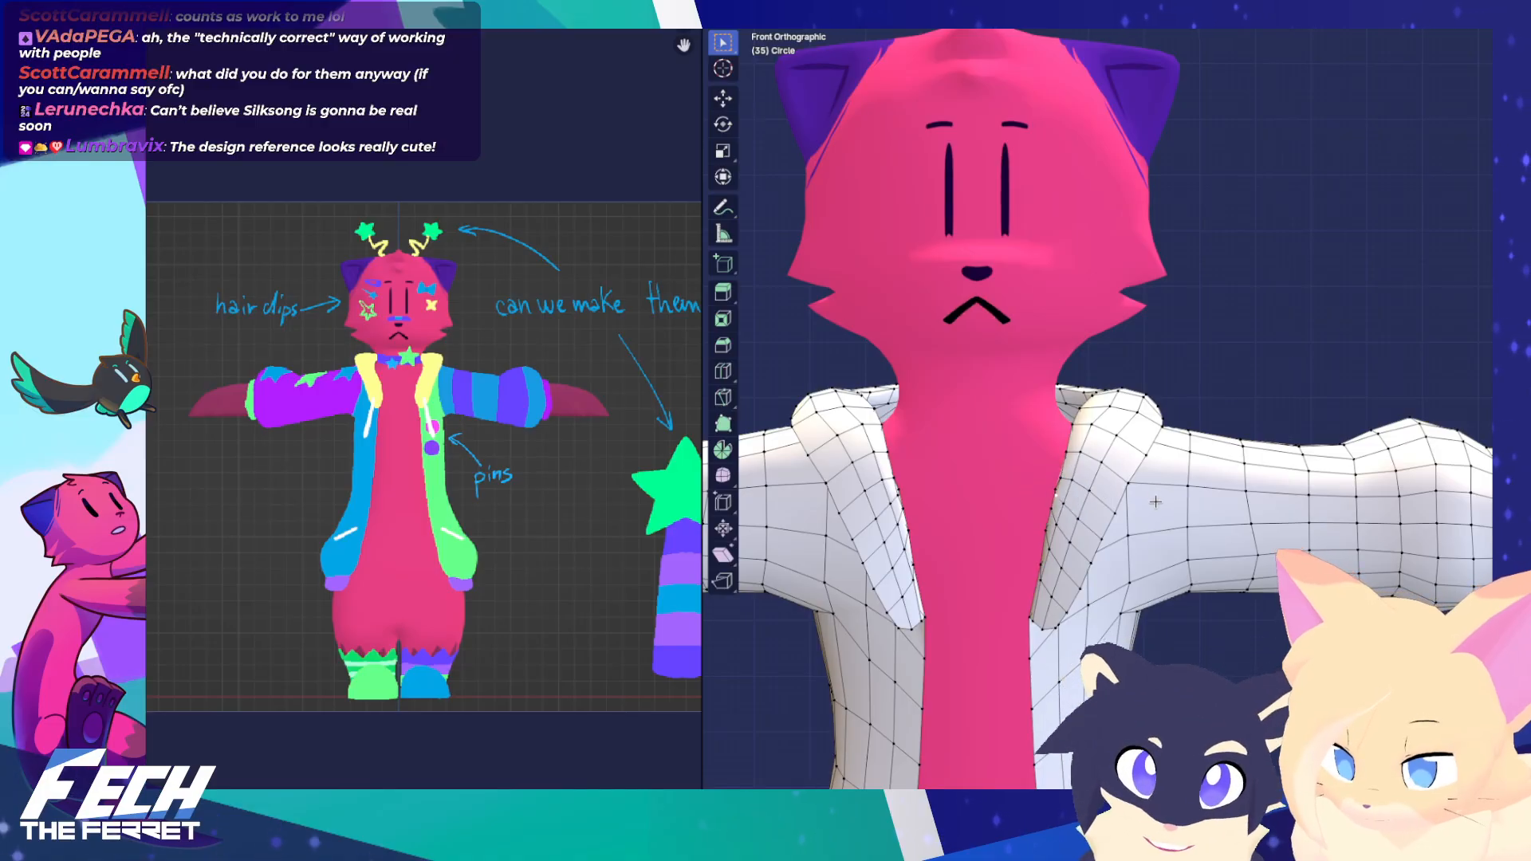
scroll(1155, 502, up, 3)
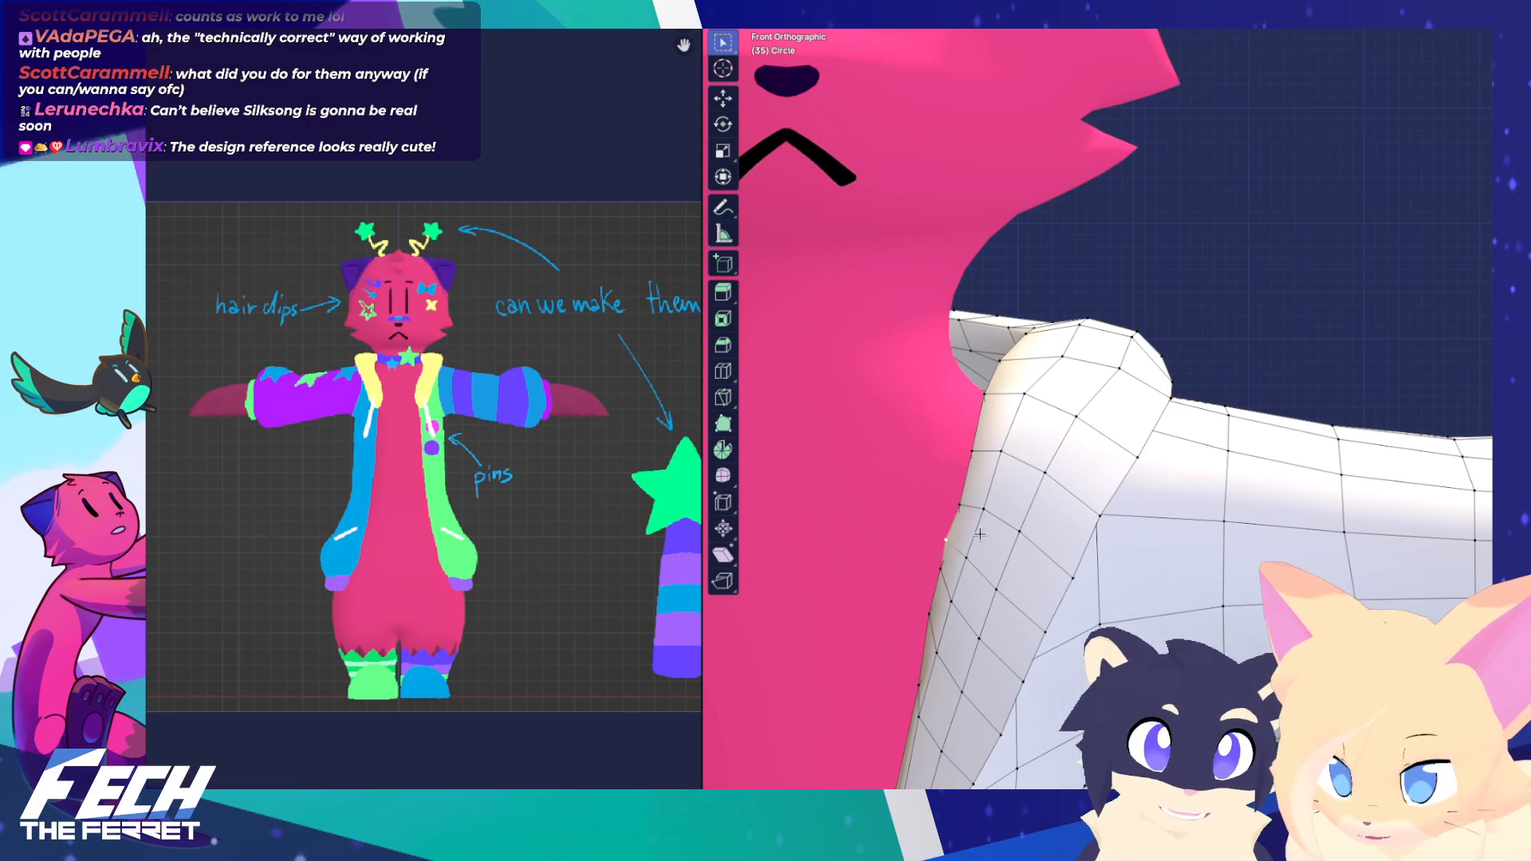
middle_drag(980, 534, 997, 508)
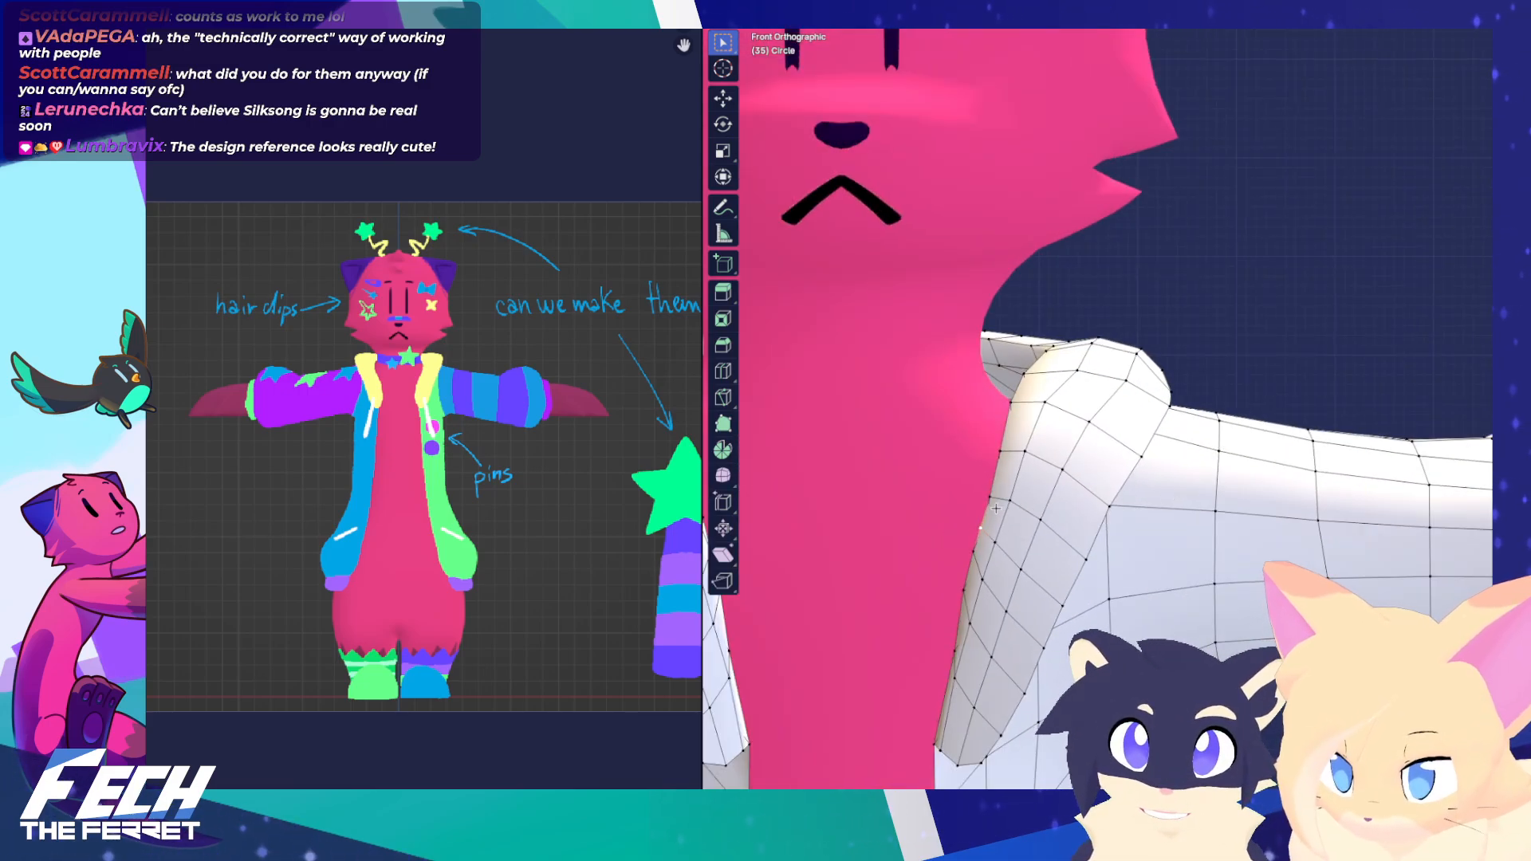
key(Tab)
scroll(996, 508, down, 7)
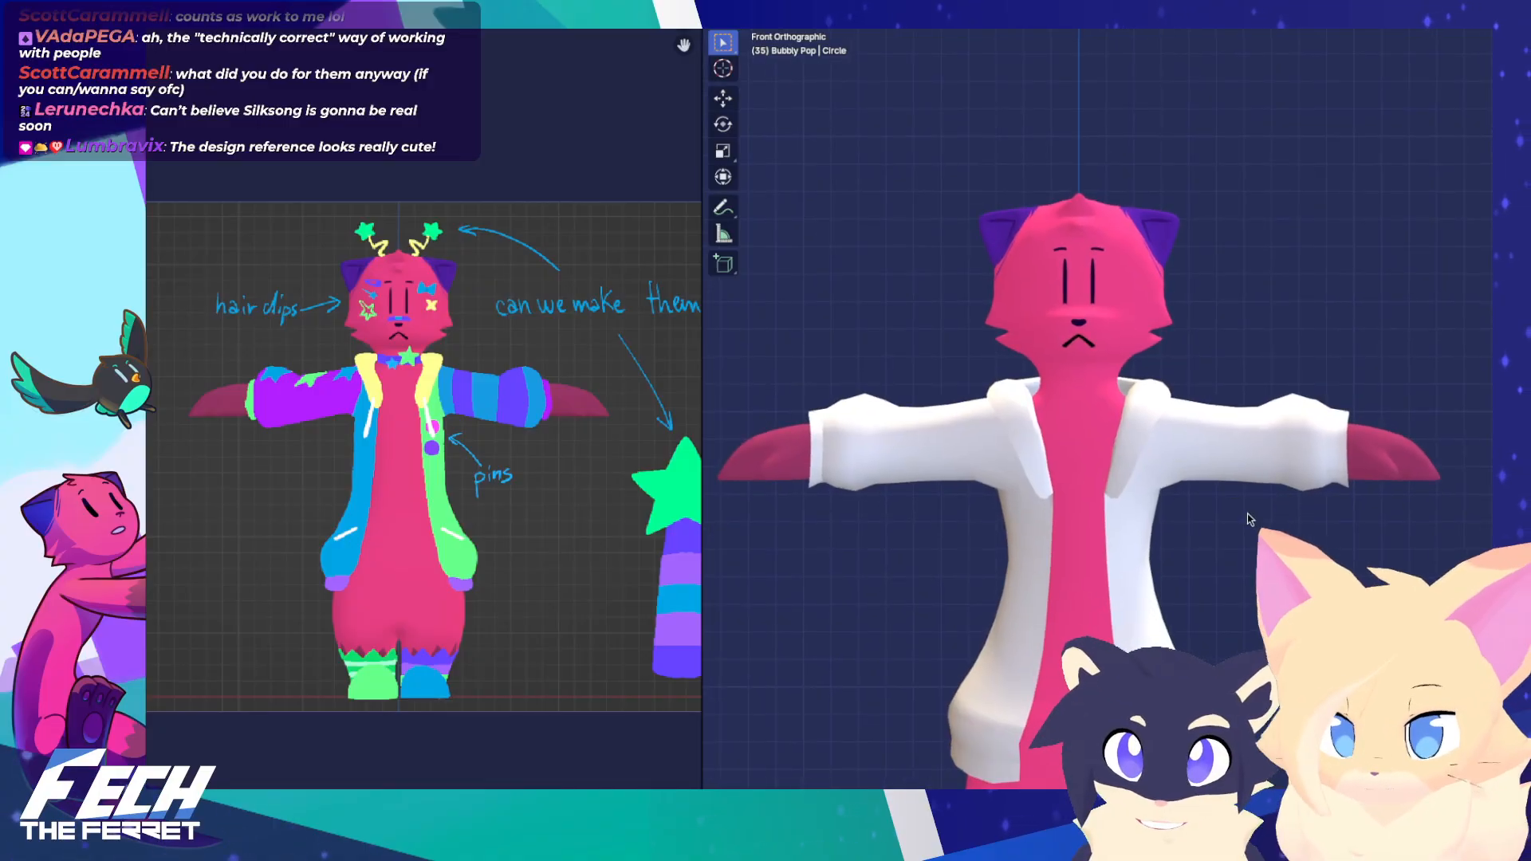
shift+middle_drag(1249, 519, 1264, 516)
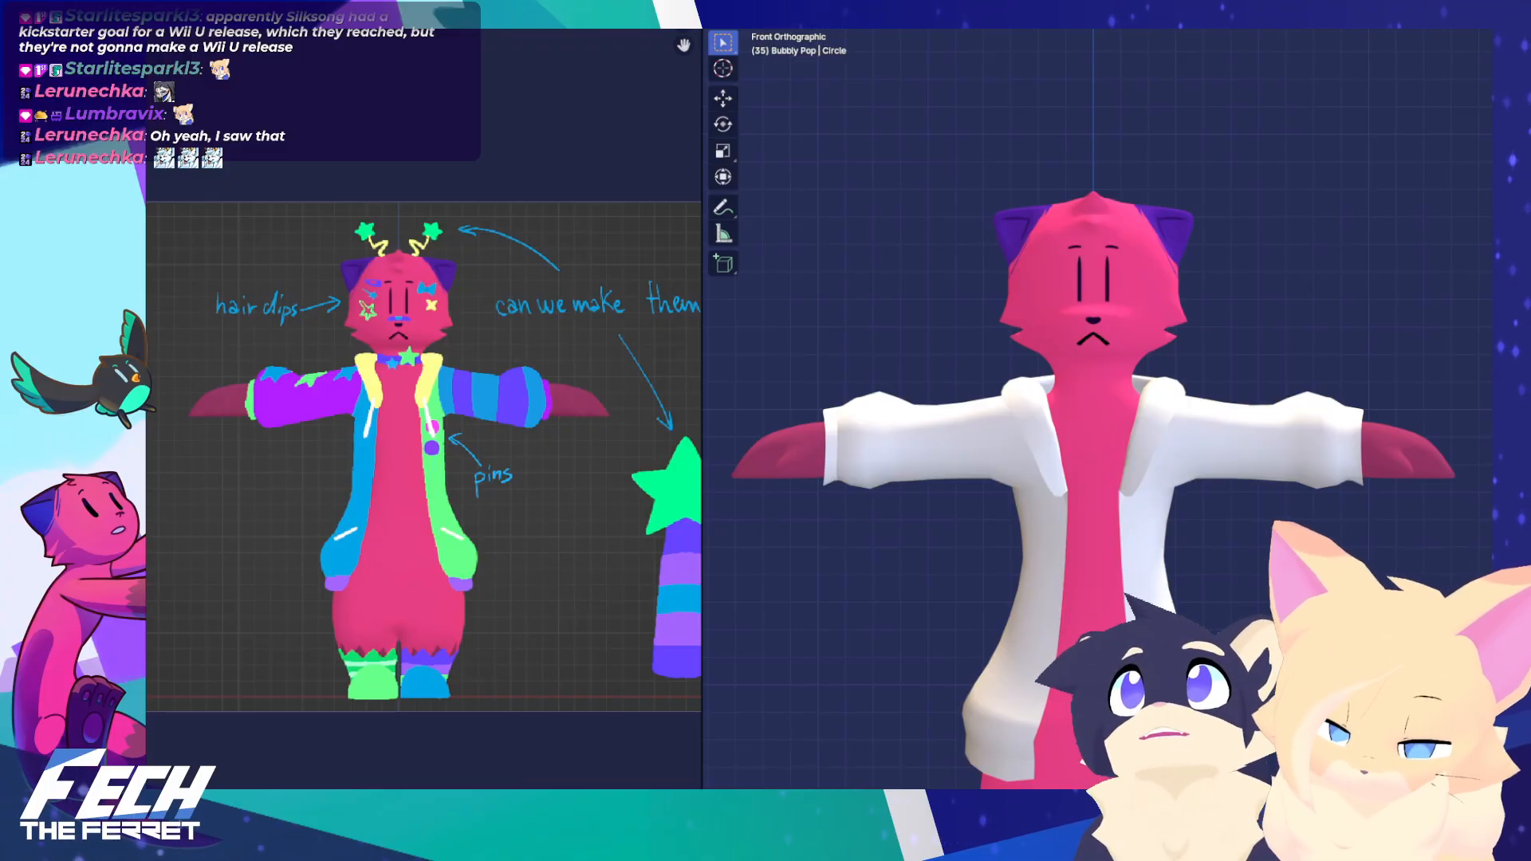
Nudge the lapel's lower tip with proportional editing in Edit Mode
scroll(977, 435, up, 4)
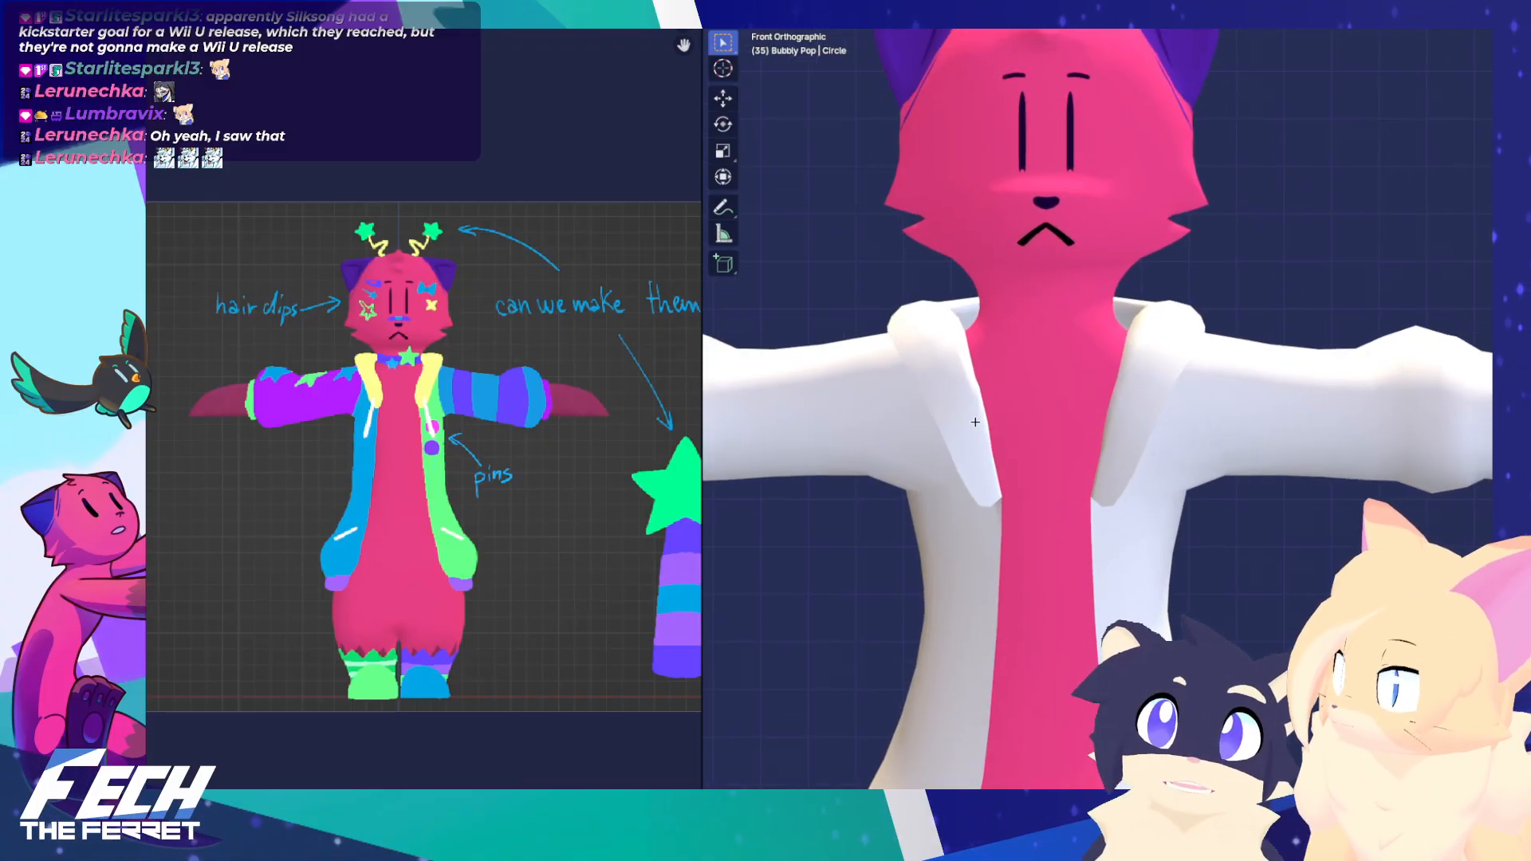
key(ctrl+Tab)
click(1316, 444)
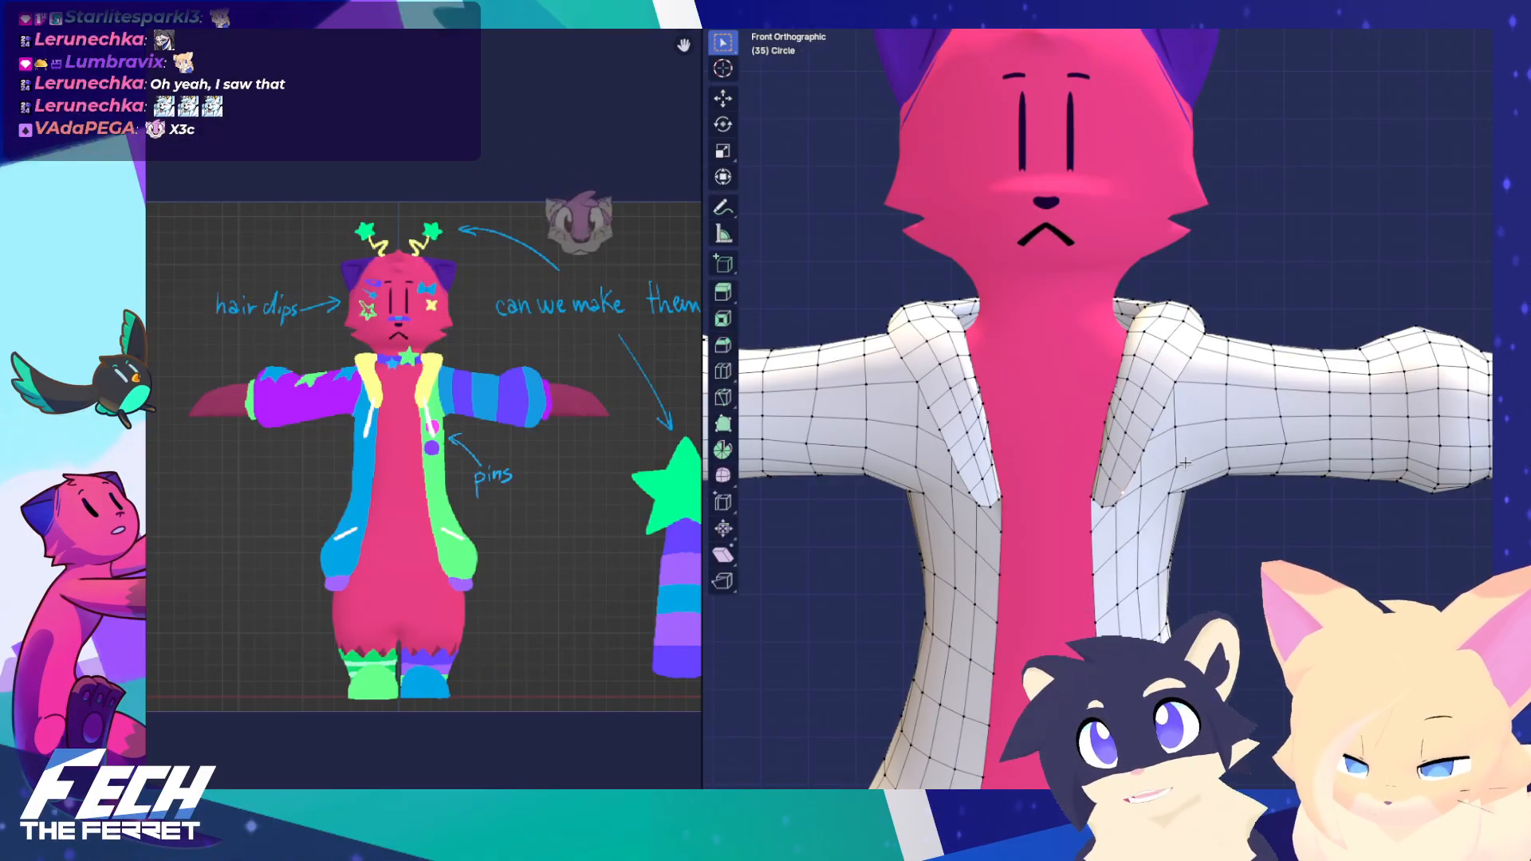
key(g)
scroll(1206, 460, down, 10)
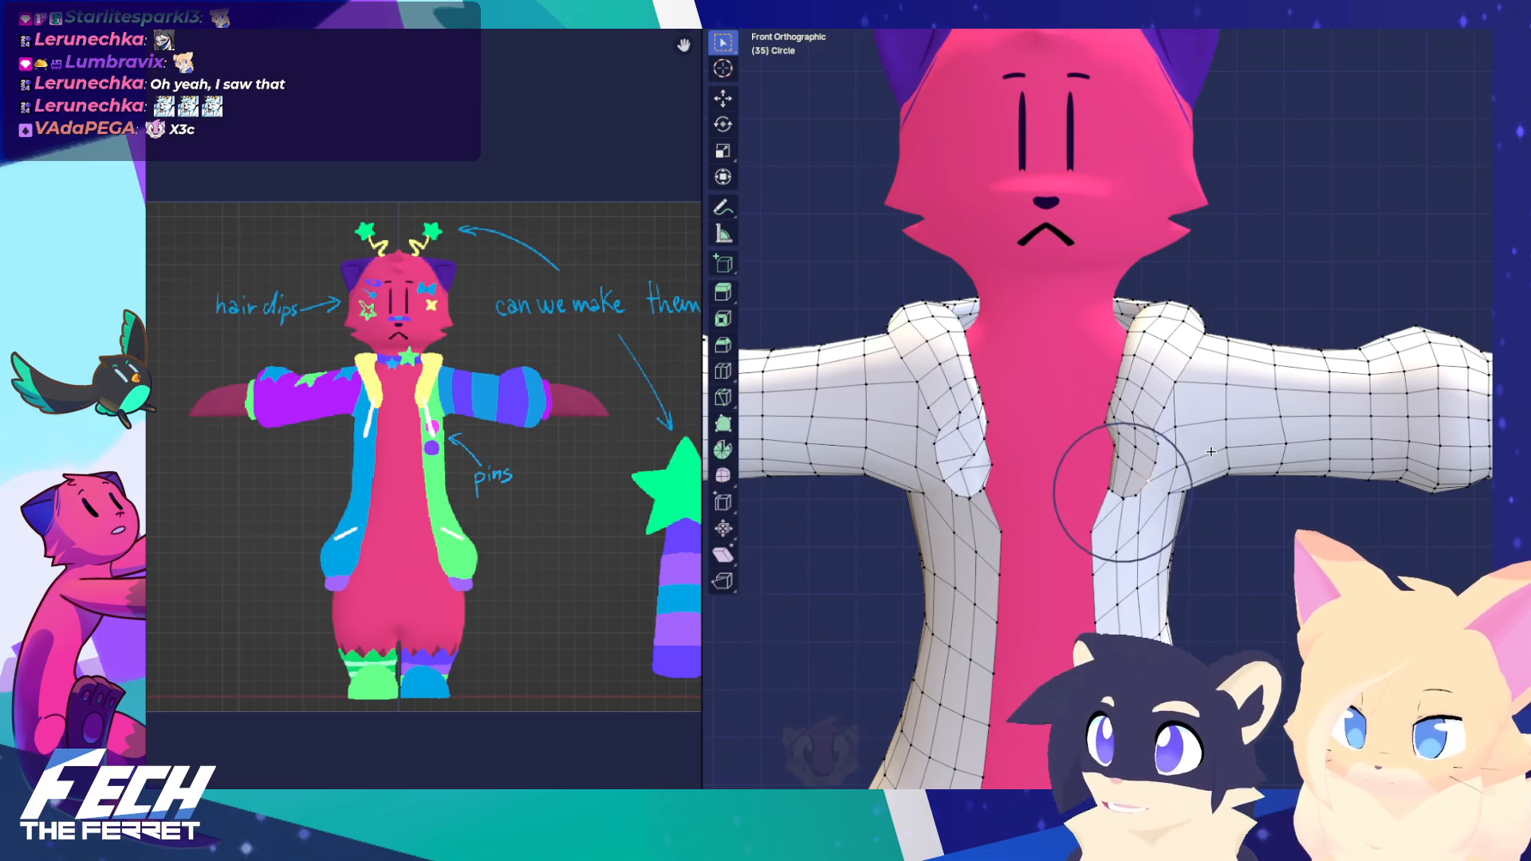
click(1107, 426)
Symmetrize the entire jacket so both lapels match, and deselect everything
key(a)
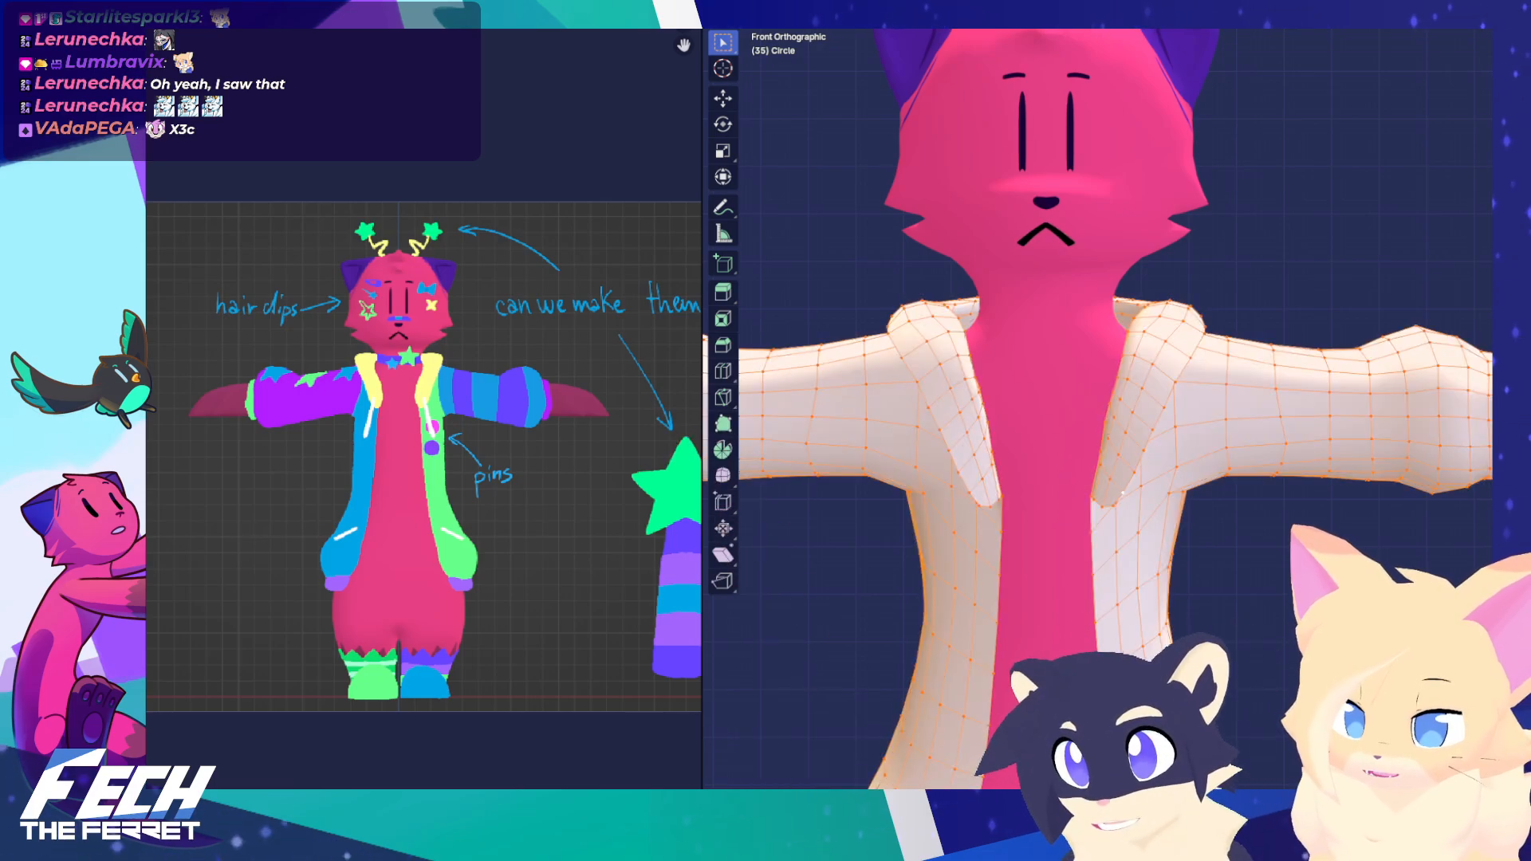
click(1005, 5)
click(1005, 5)
click(971, 5)
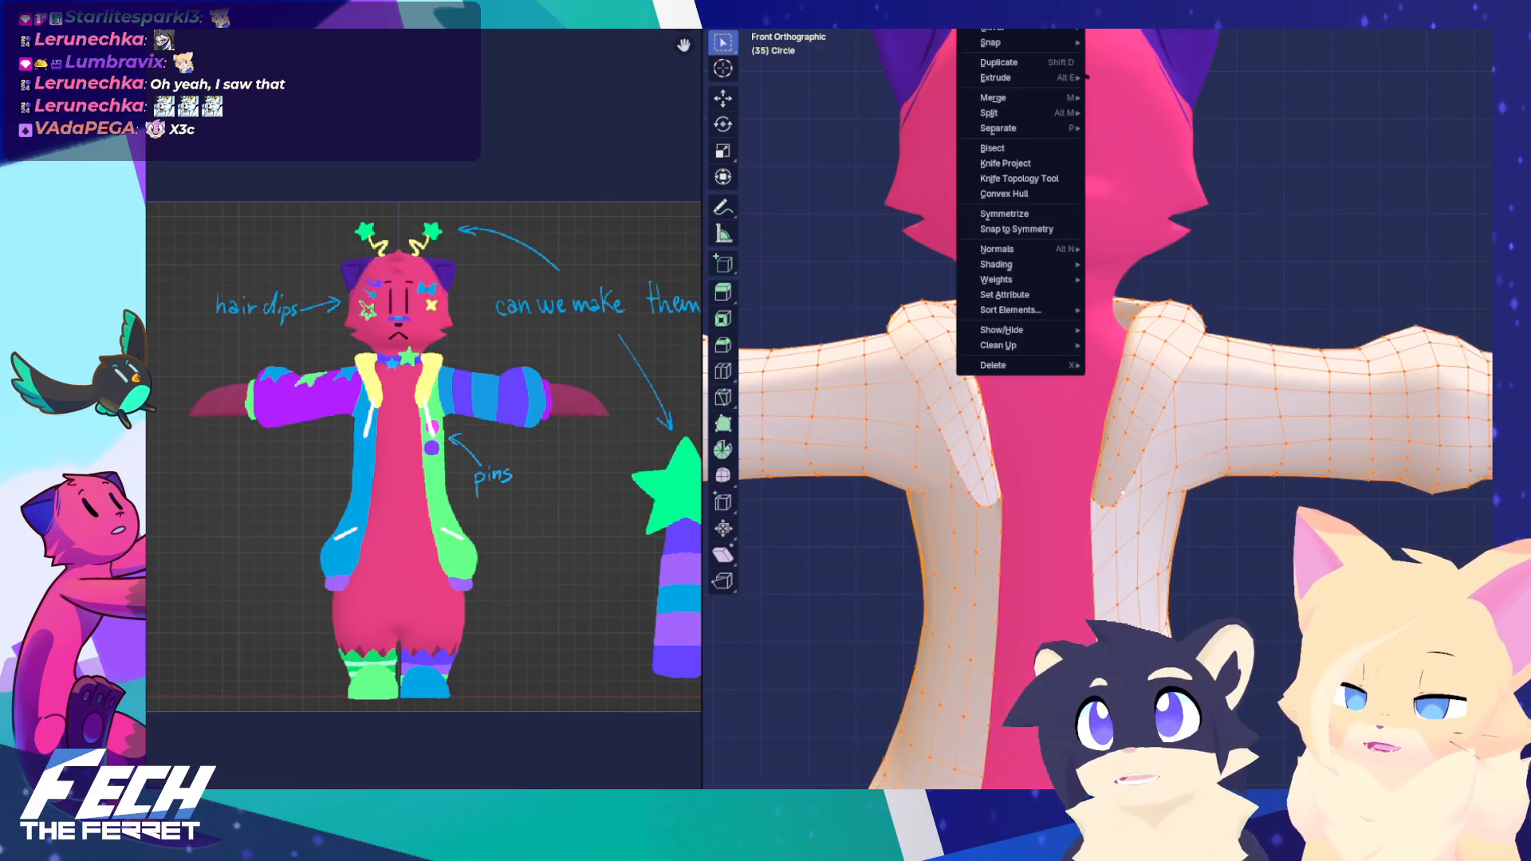
click(1012, 215)
key(alt+a)
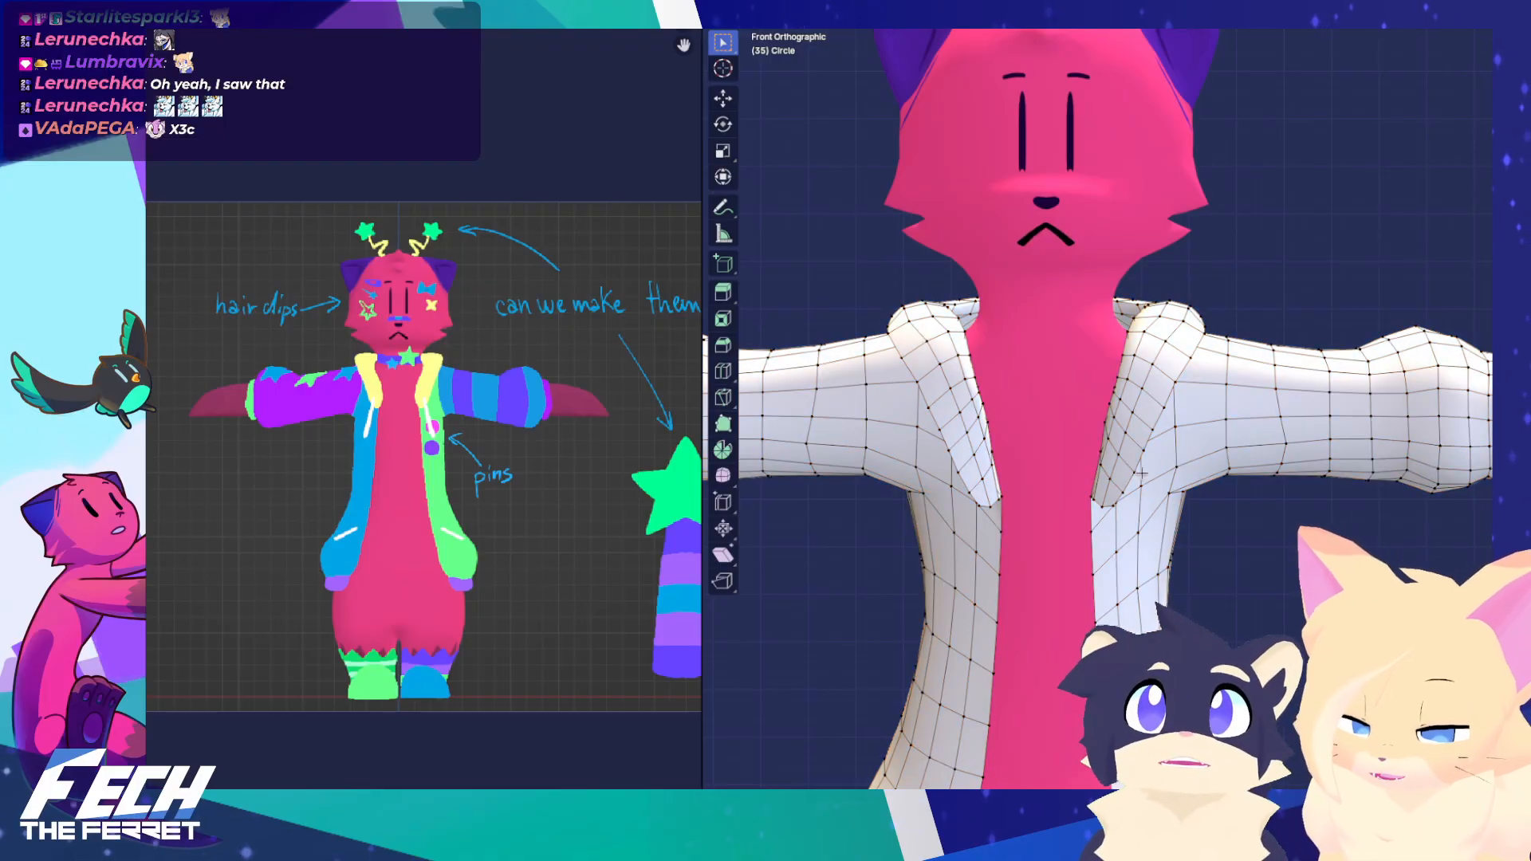
key(c)
scroll(1132, 467, down, 8)
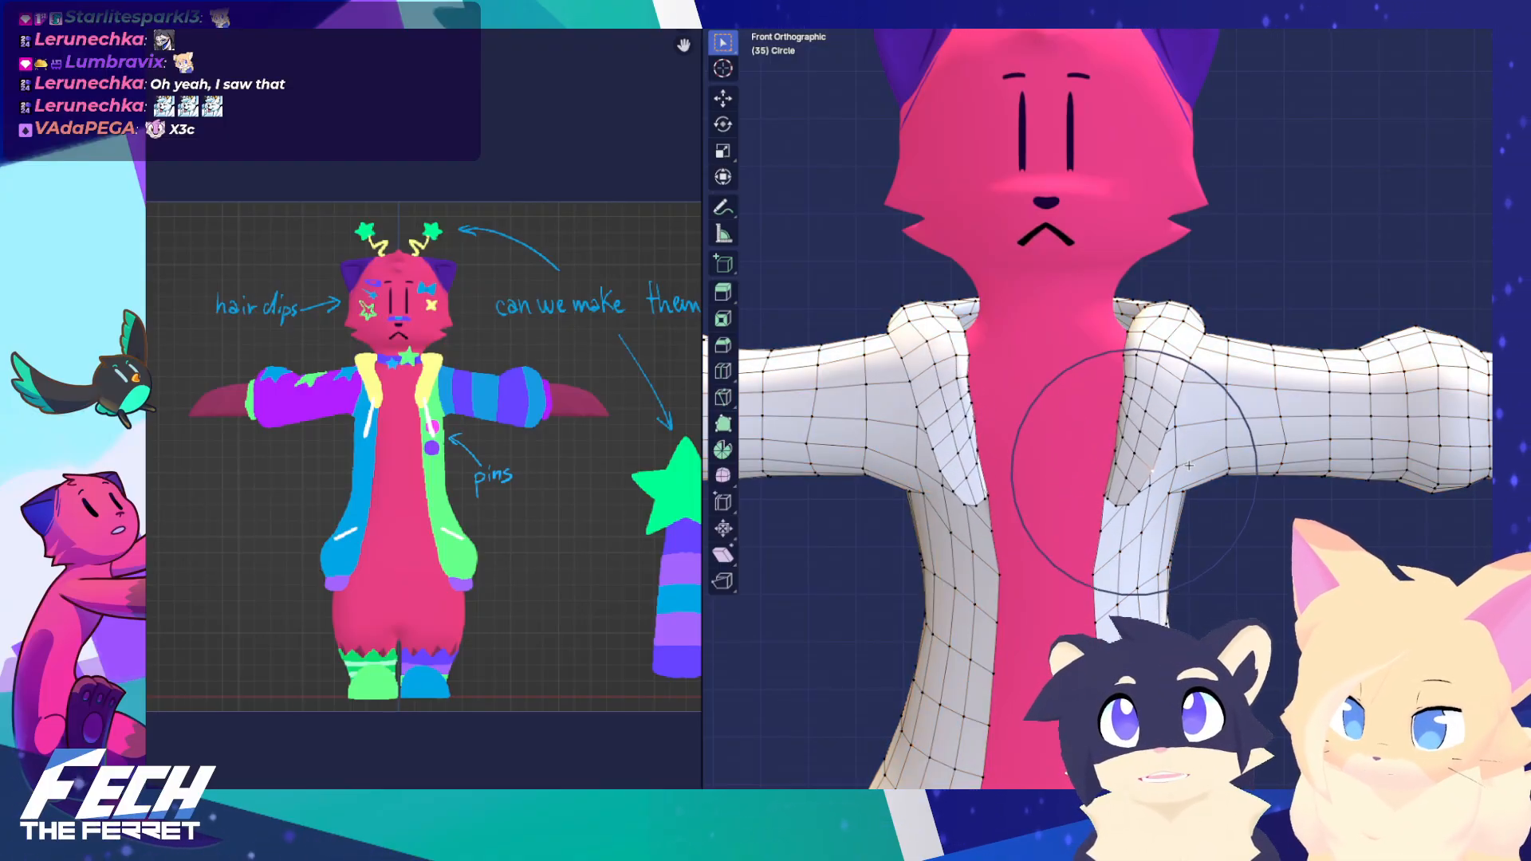
key(Escape)
scroll(1154, 399, down, 1)
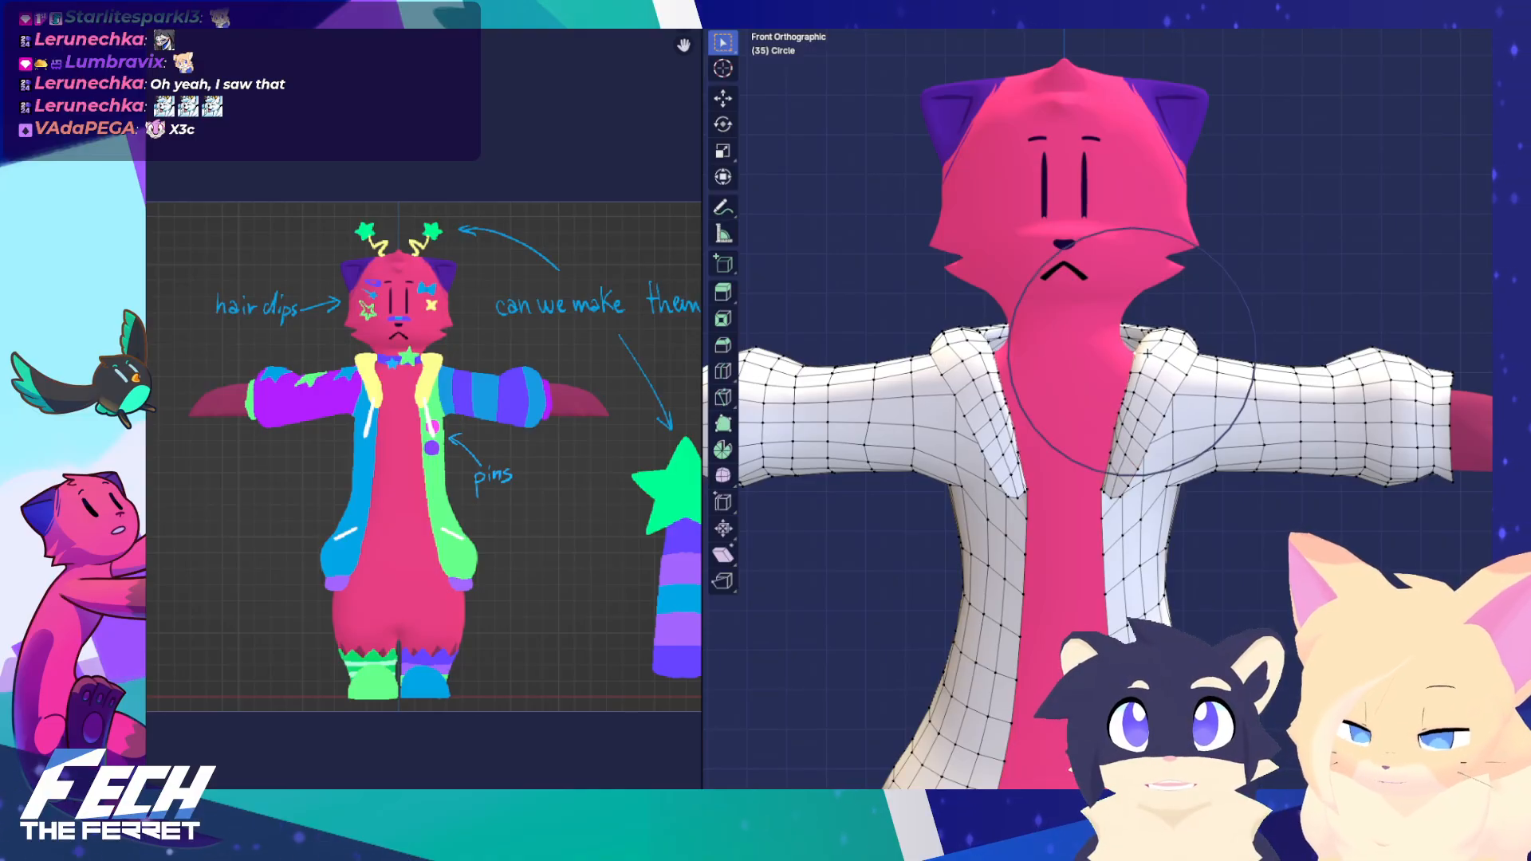
key(c)
scroll(1154, 354, down, 2)
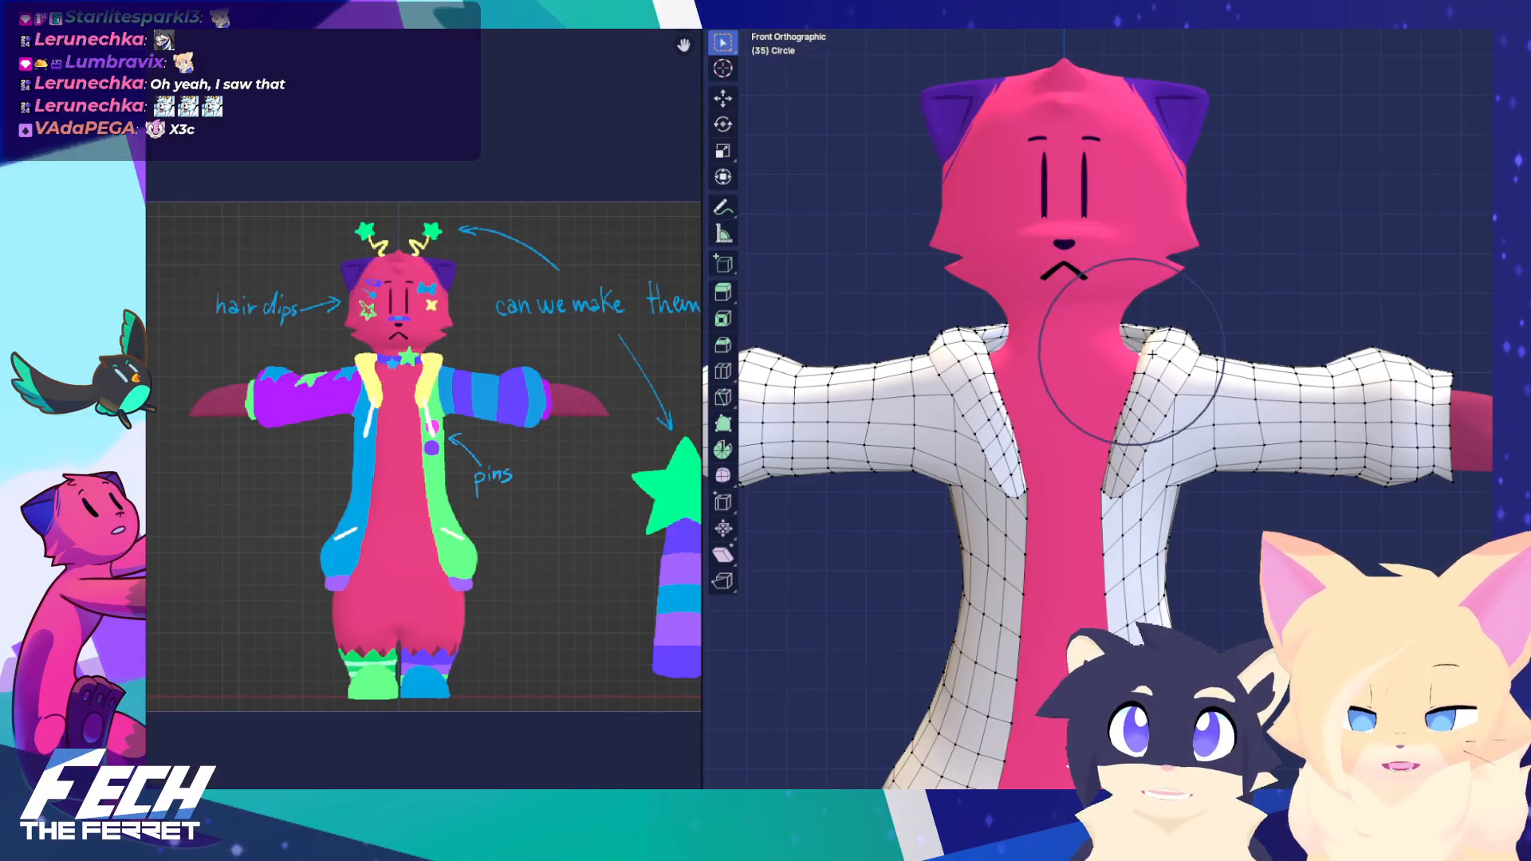
click(1153, 353)
key(ctrl+z)
Shift the upper collar sideways along X with proportional editing
key(g)
scroll(1177, 357, down, 1)
key(x)
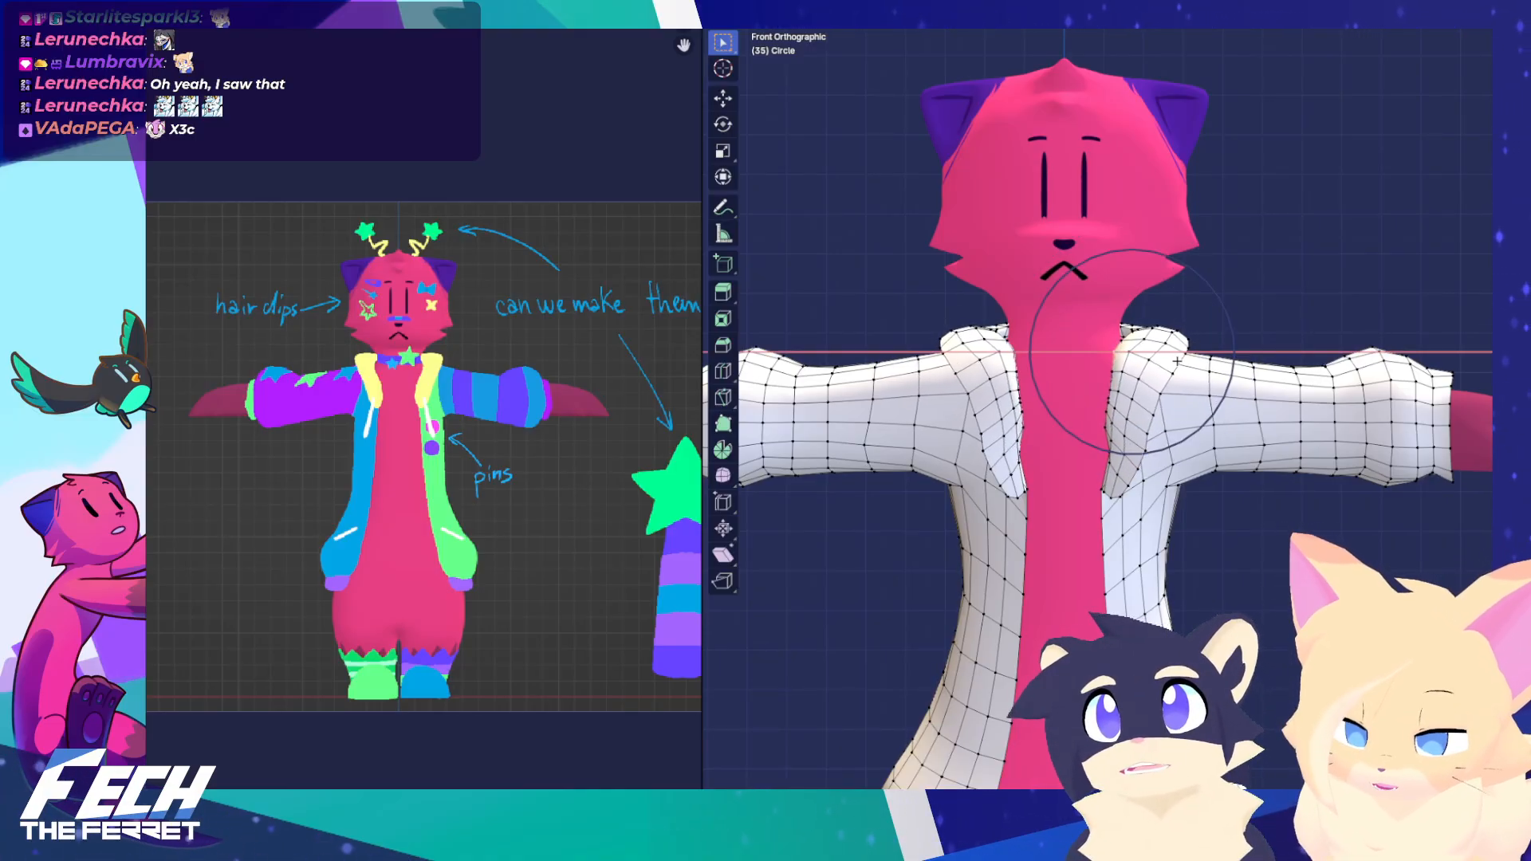
click(1174, 361)
Move the opposite lapel's inner edge about 0.017 inward along X and 0.006 down with proportional editing, and switch to Sculpt Mode
scroll(1153, 447, up, 3)
click(967, 444)
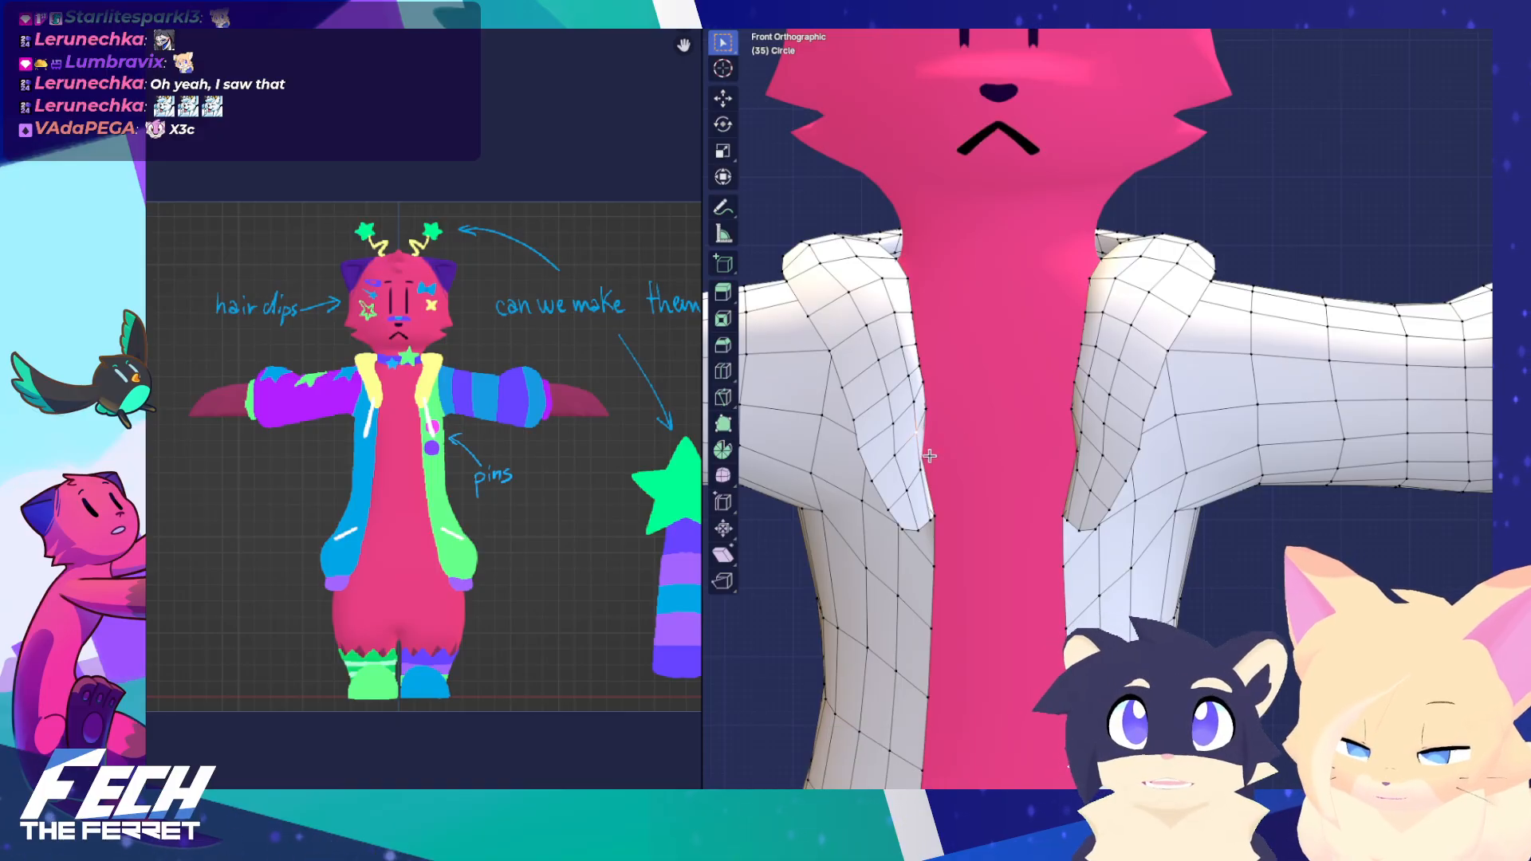
key(alt+z)
key(alt+z)
key(g)
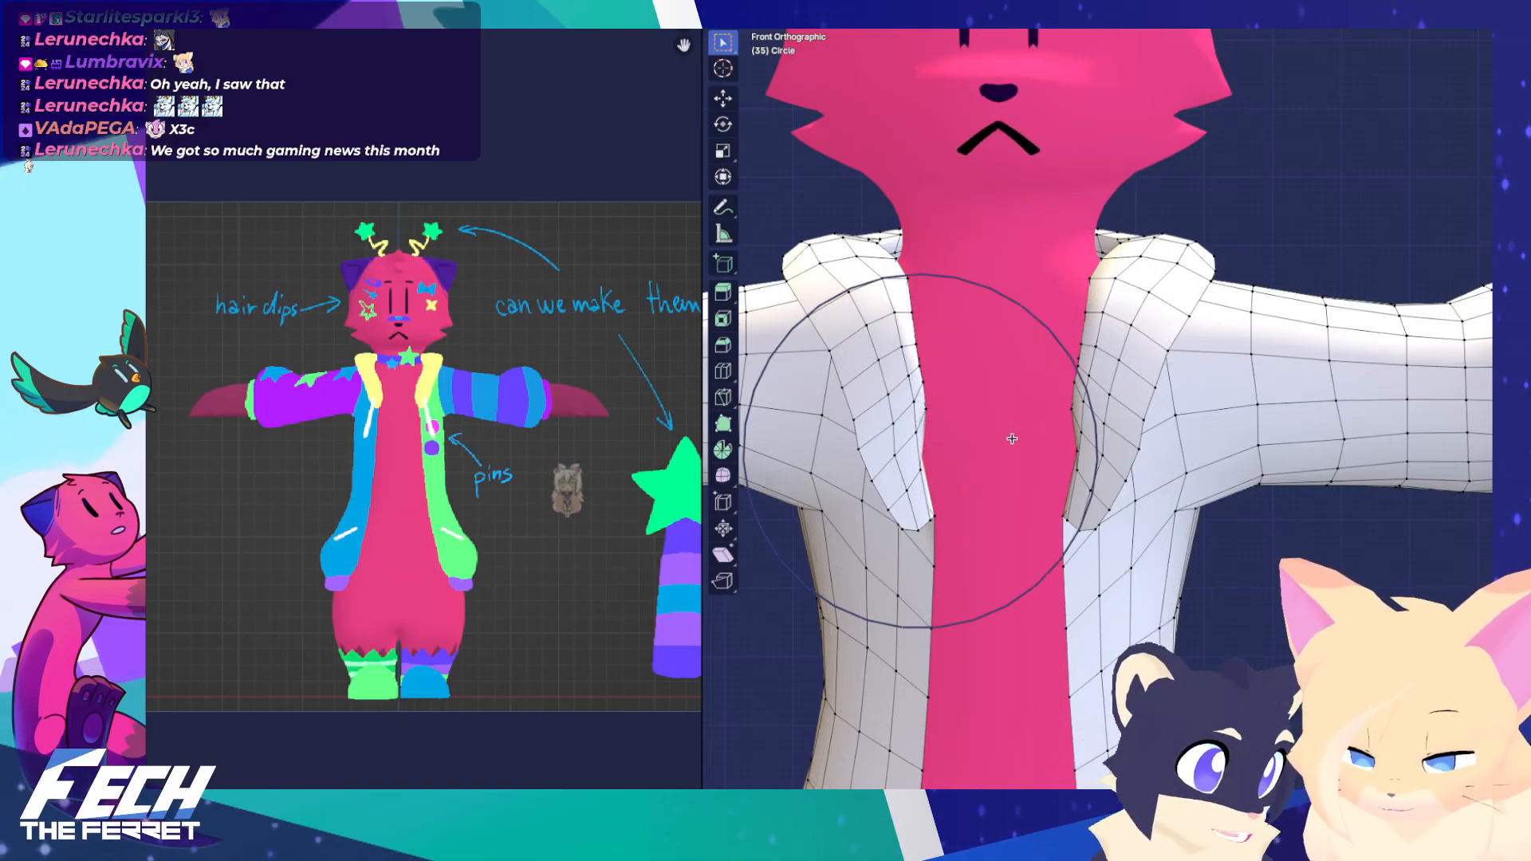
scroll(1036, 437, up, 3)
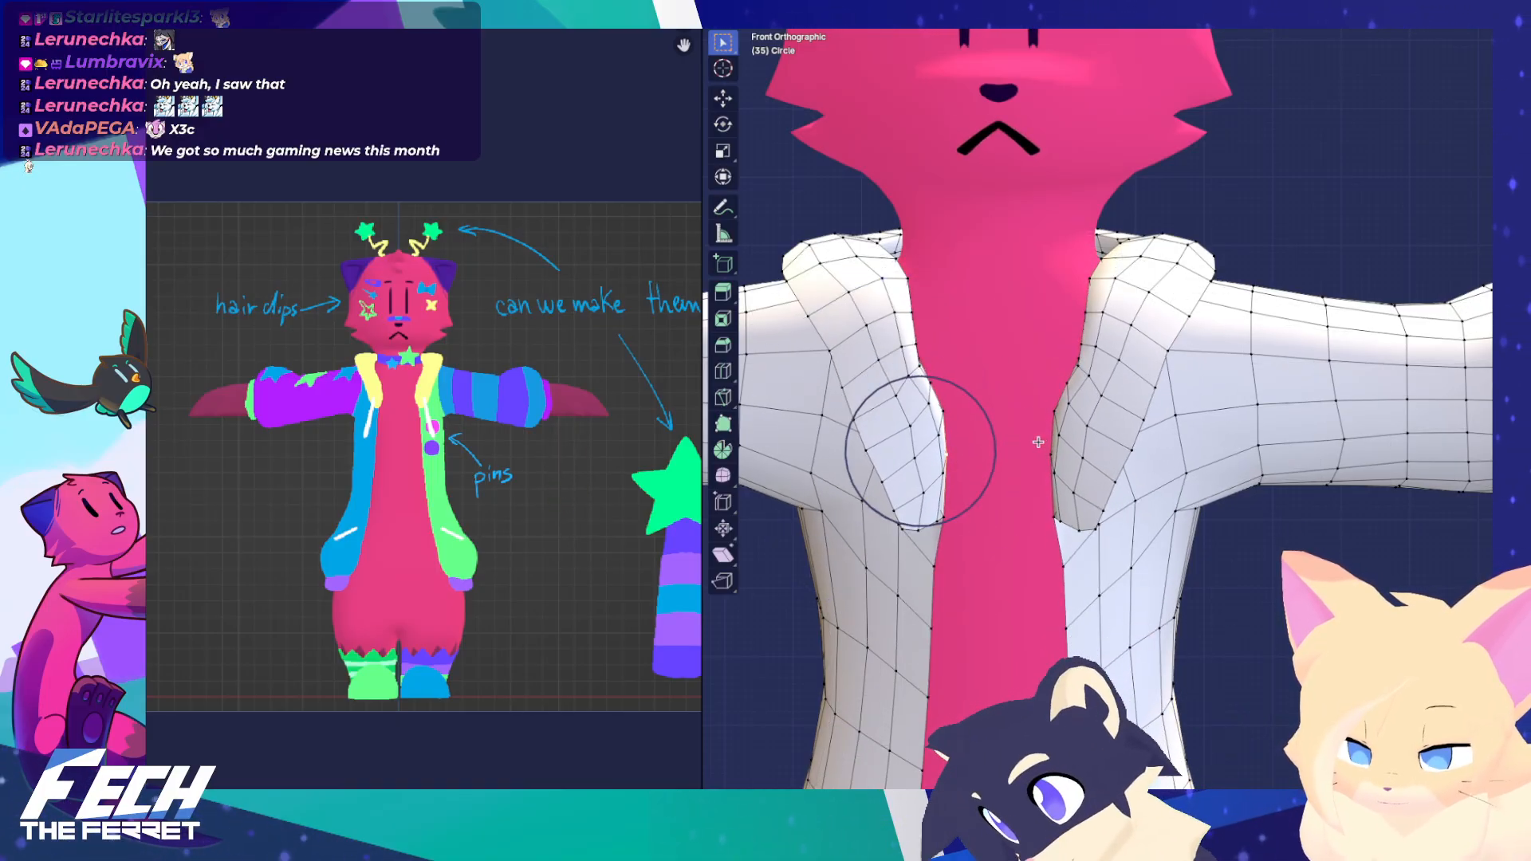
click(1024, 441)
key(ctrl+Tab)
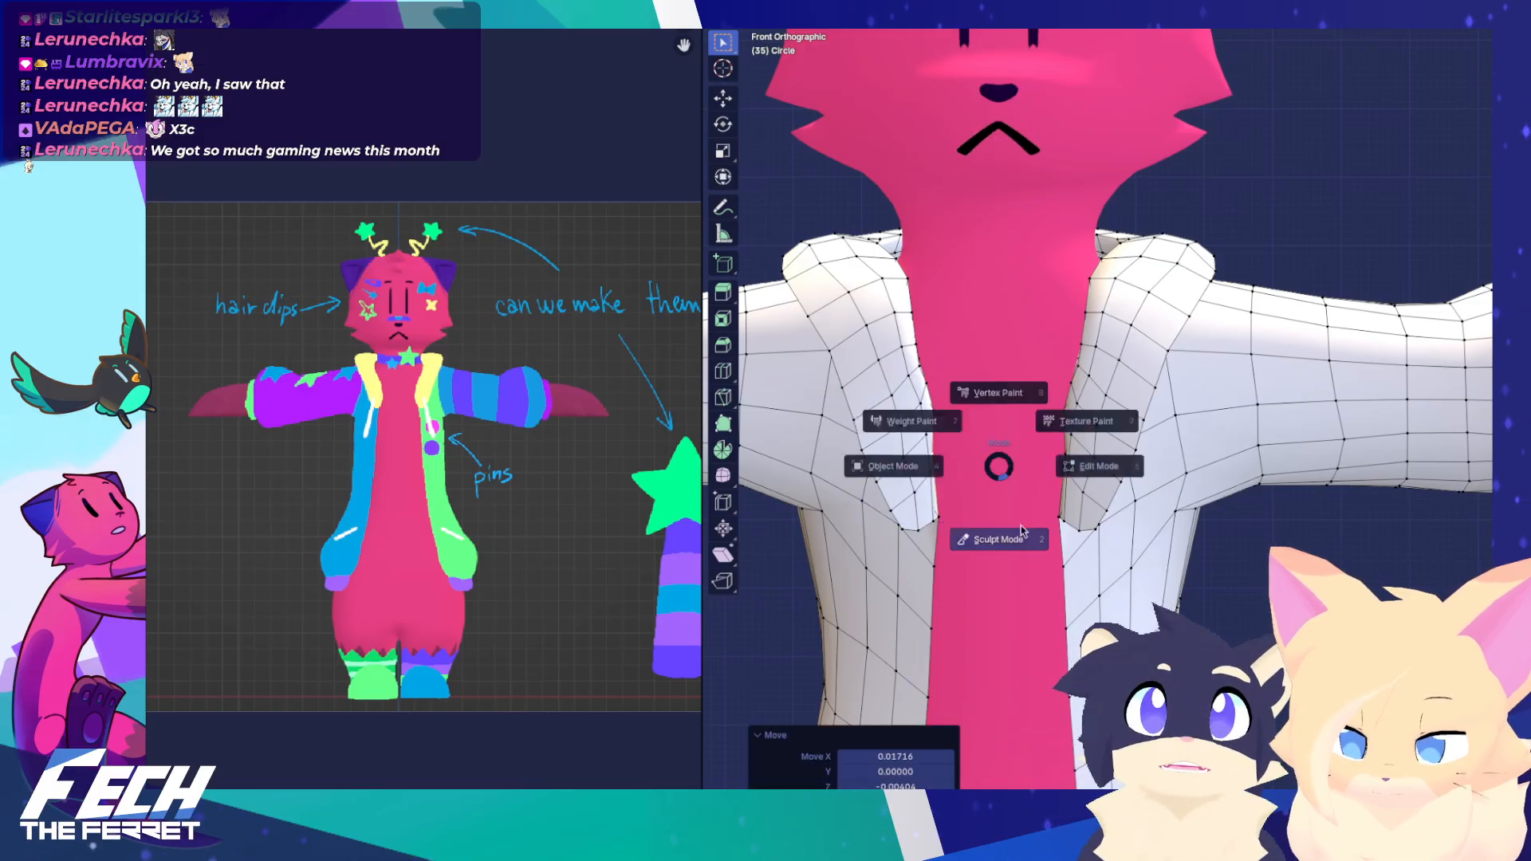
click(1024, 533)
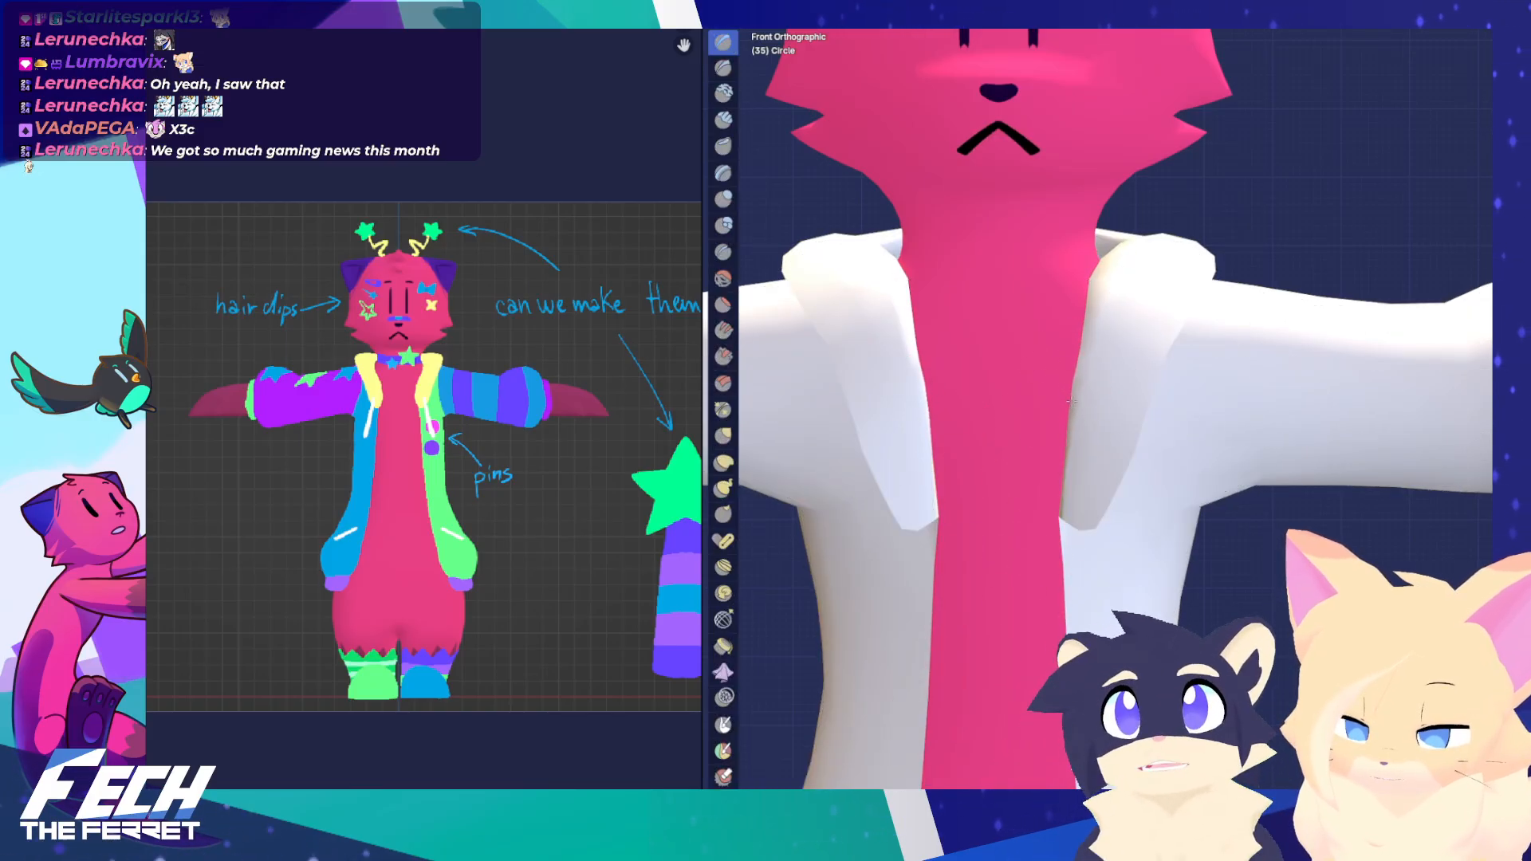
Leave Sculpt Mode, reselect the jacket in Object Mode and re-enter Sculpt Mode on it
shift+middle_drag(986, 410, 988, 424)
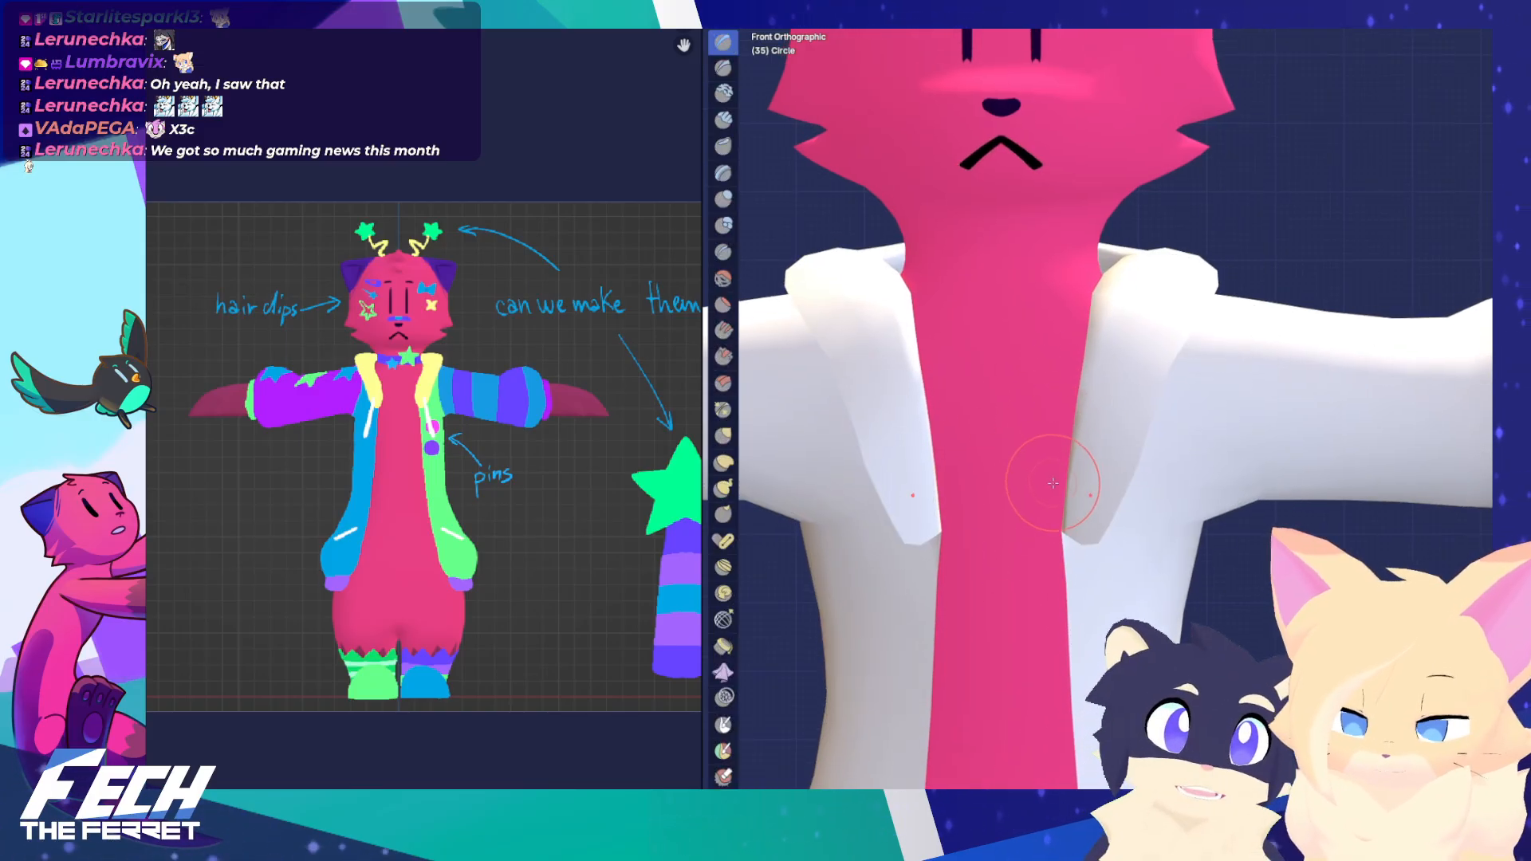
key(ctrl+Tab)
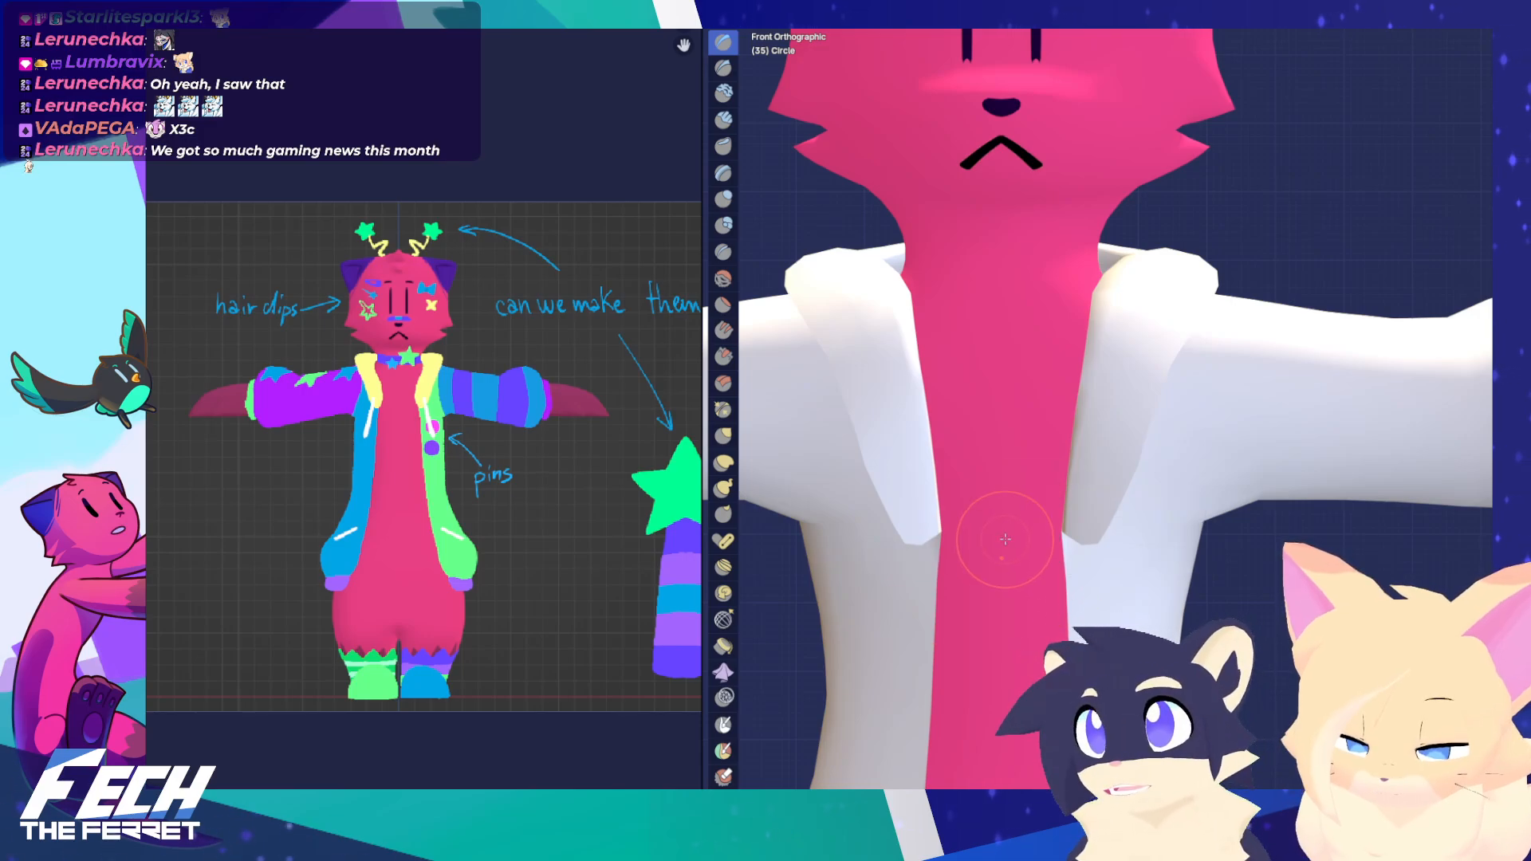
key(ctrl+Tab)
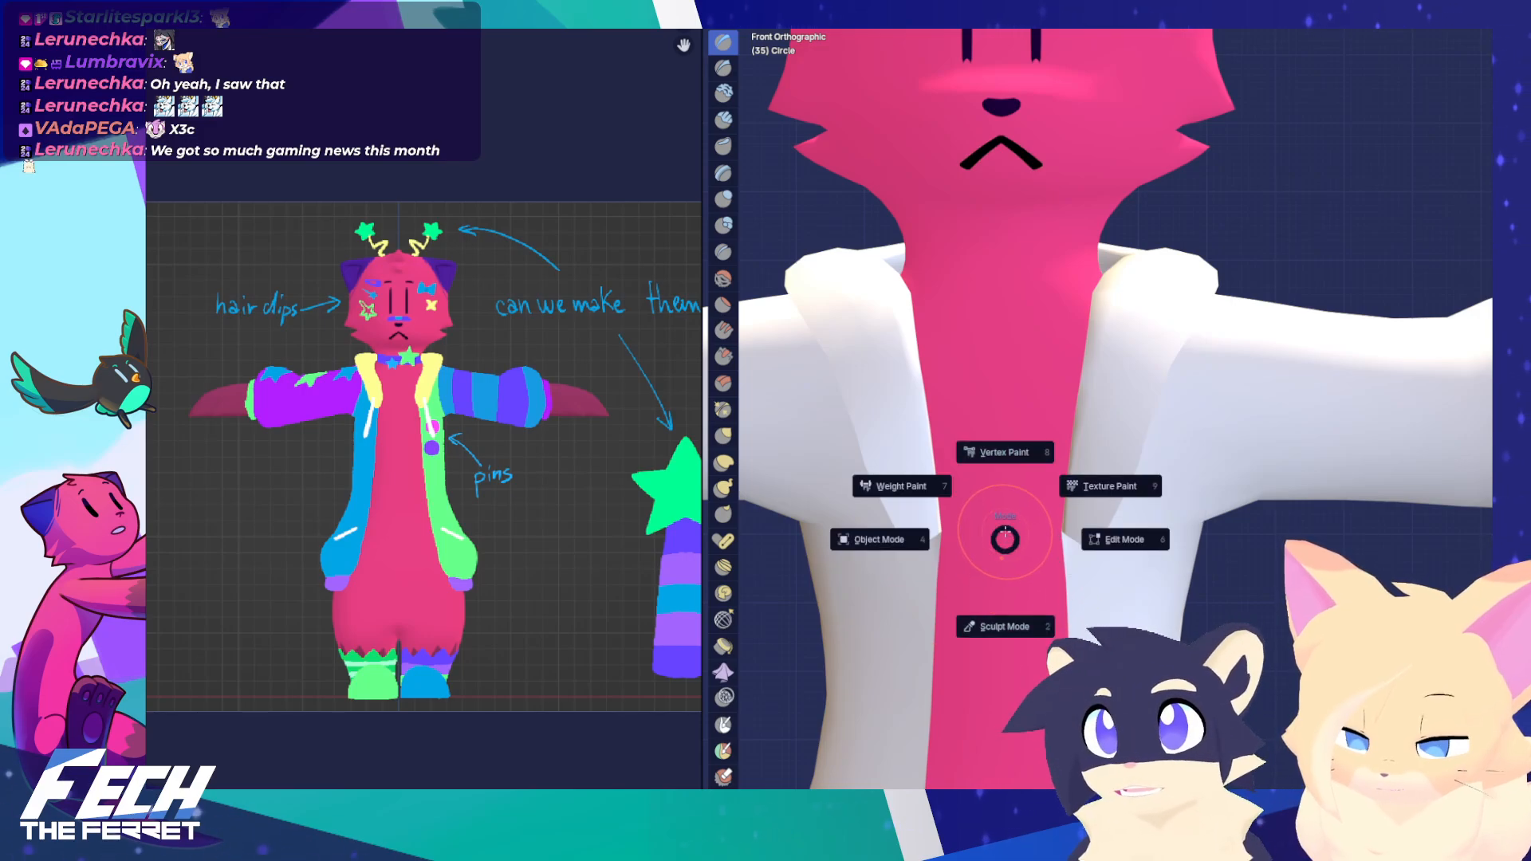
click(933, 488)
key(ctrl+Tab)
click(903, 509)
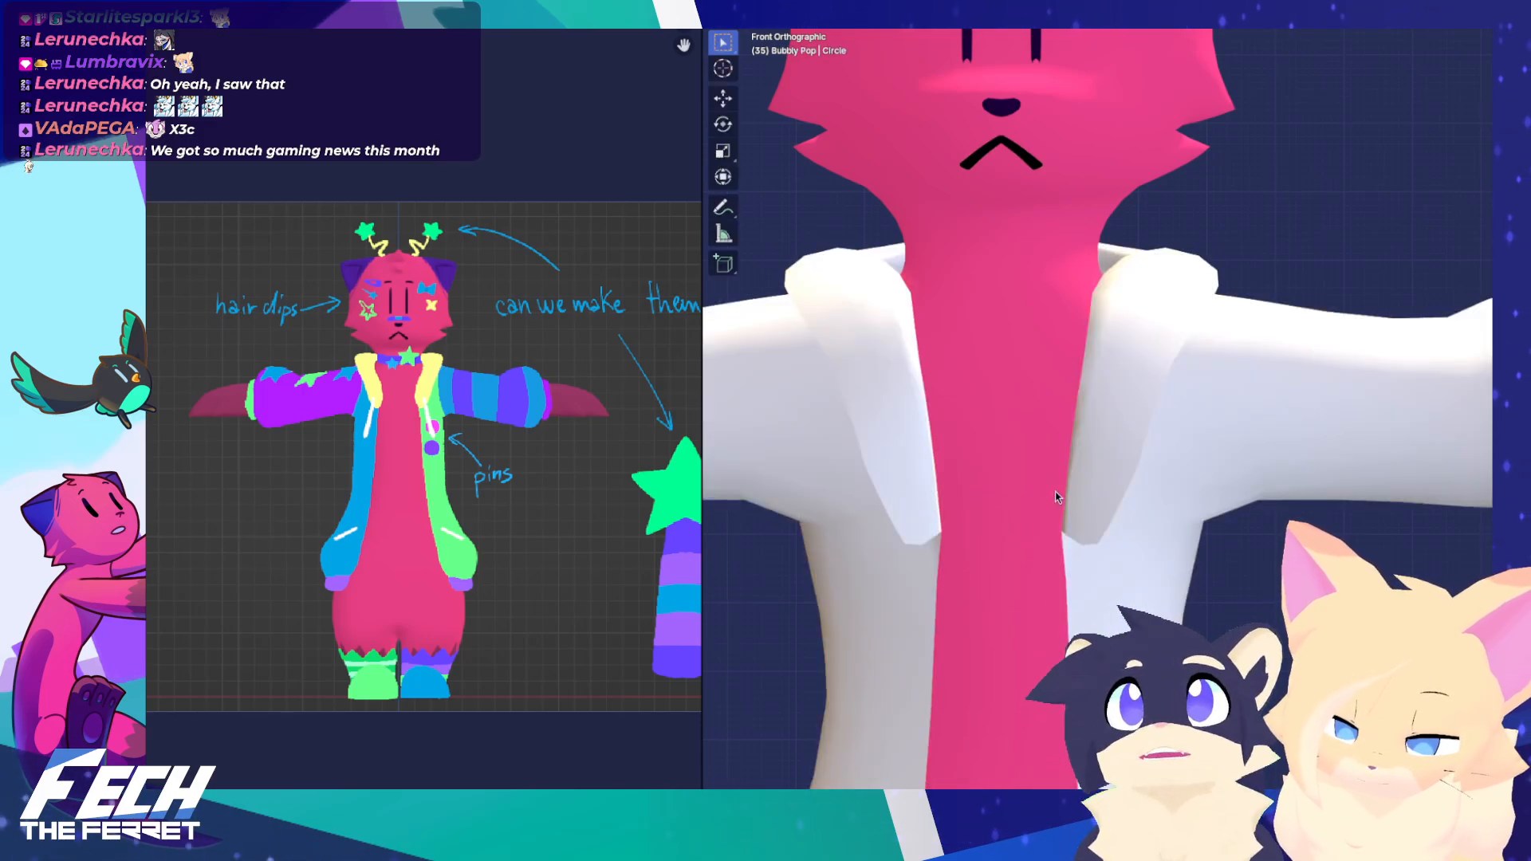
click(1079, 448)
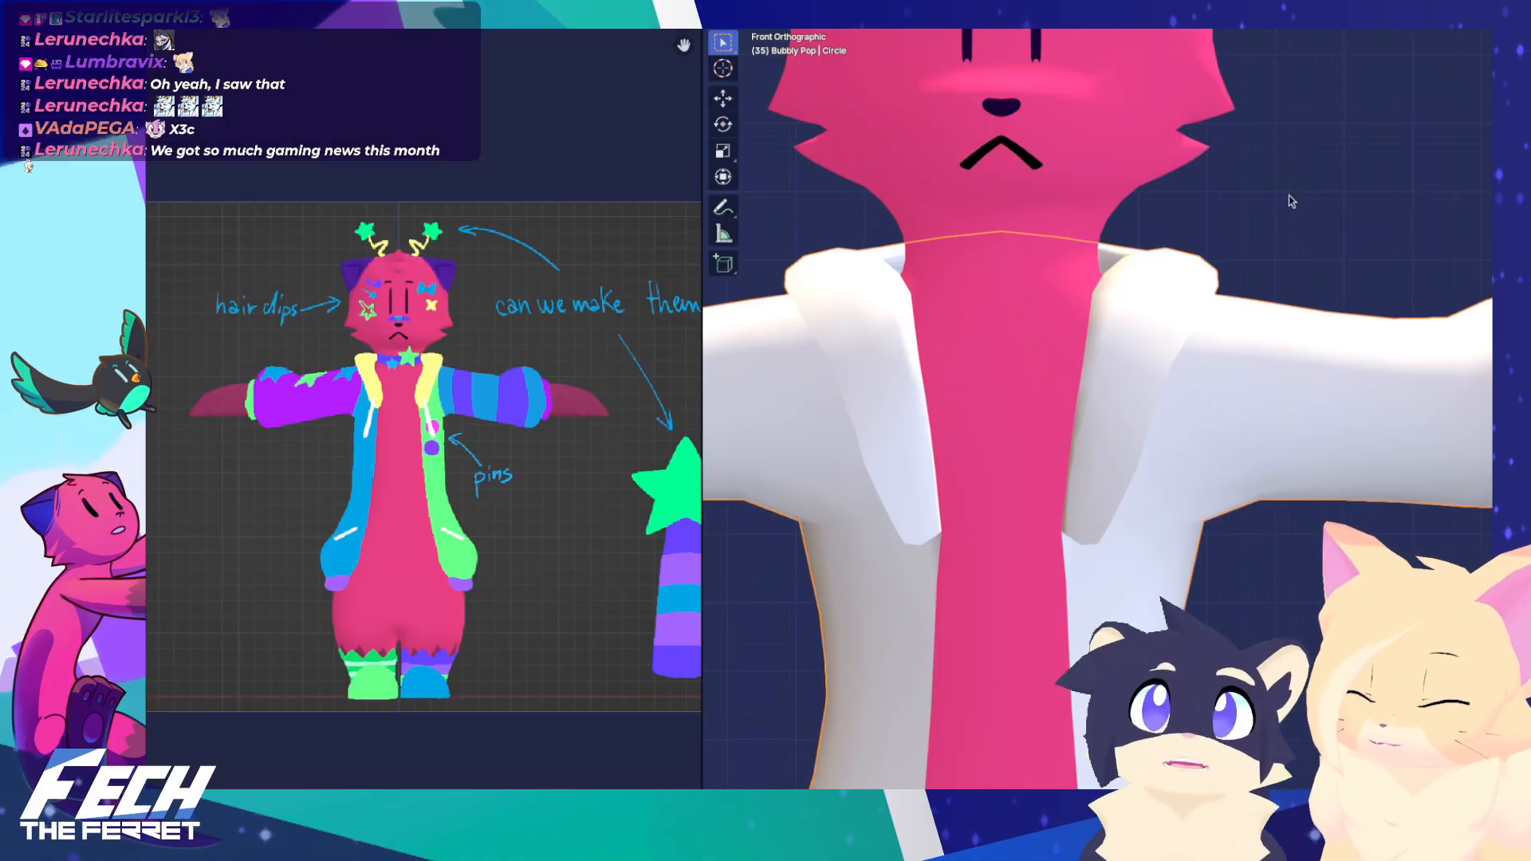
key(ctrl+Tab)
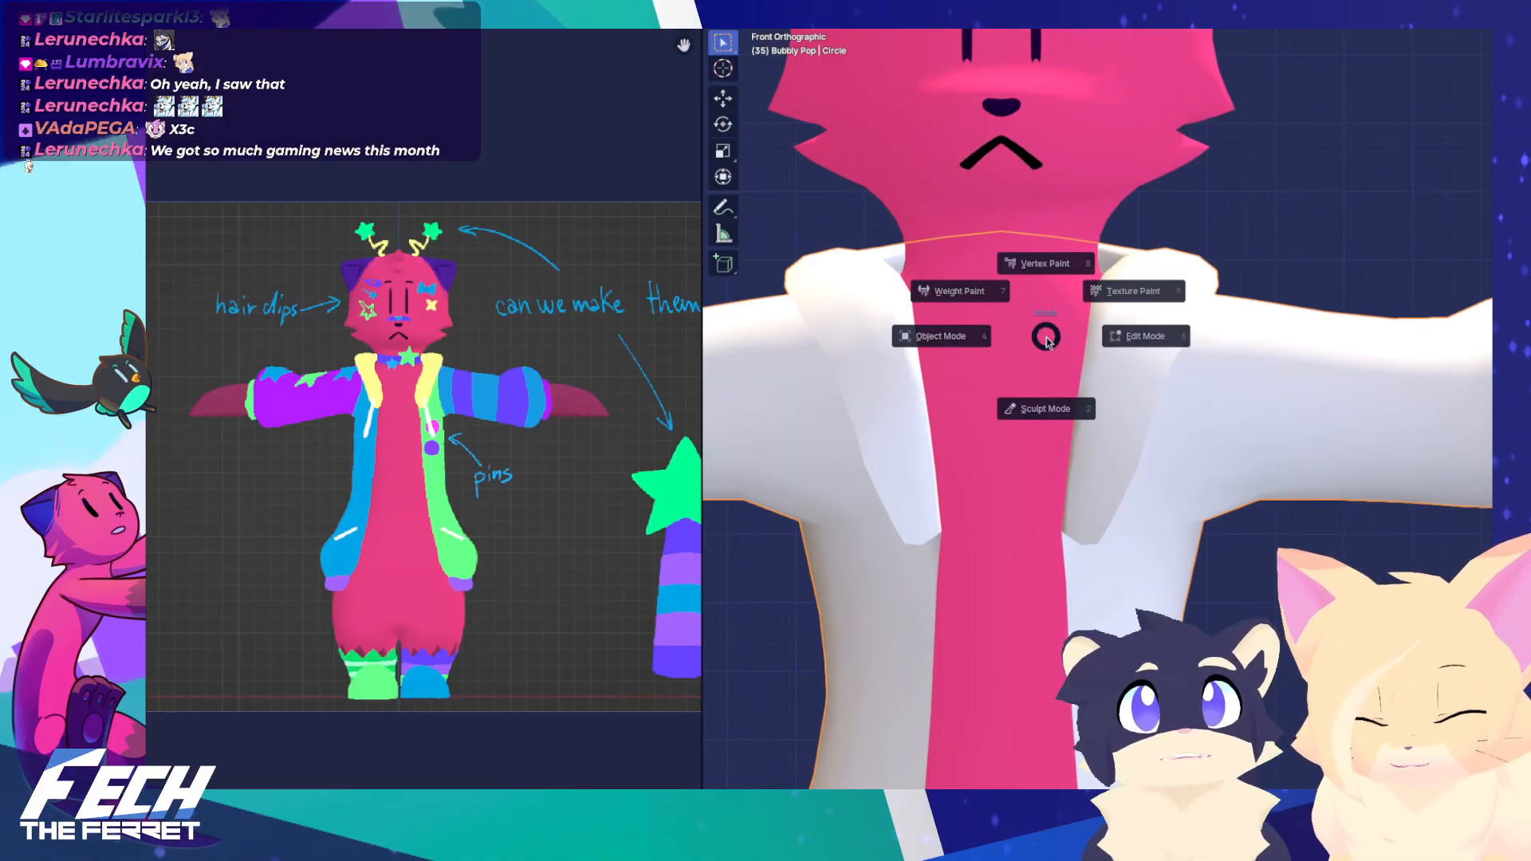
click(1048, 409)
key(ctrl+Tab)
click(1052, 515)
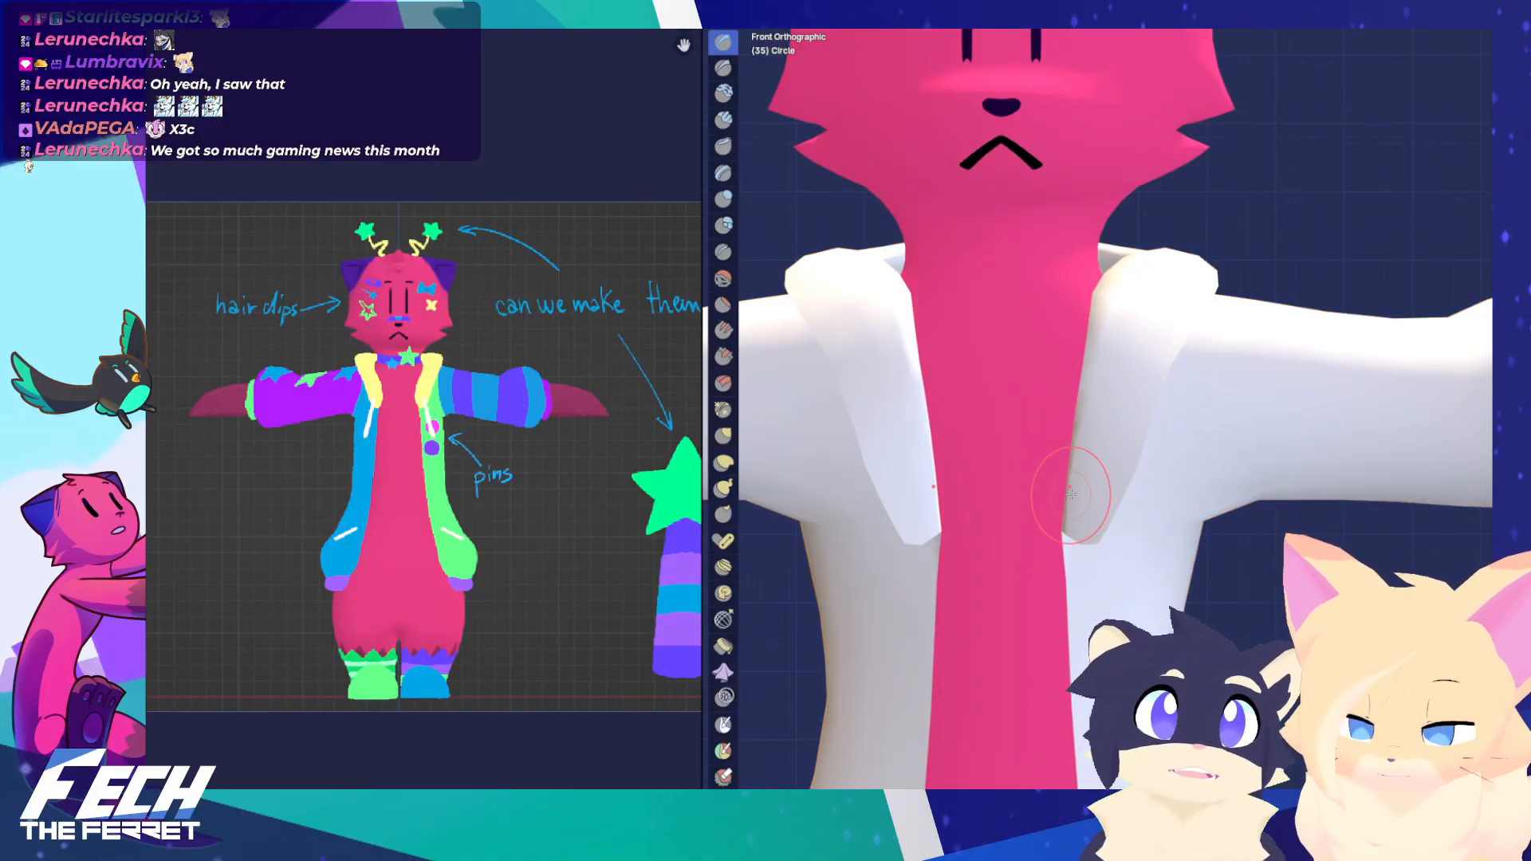
Pull the lower inner edges of both lapels toward the jacket's centre with the Grab brush
click(723, 619)
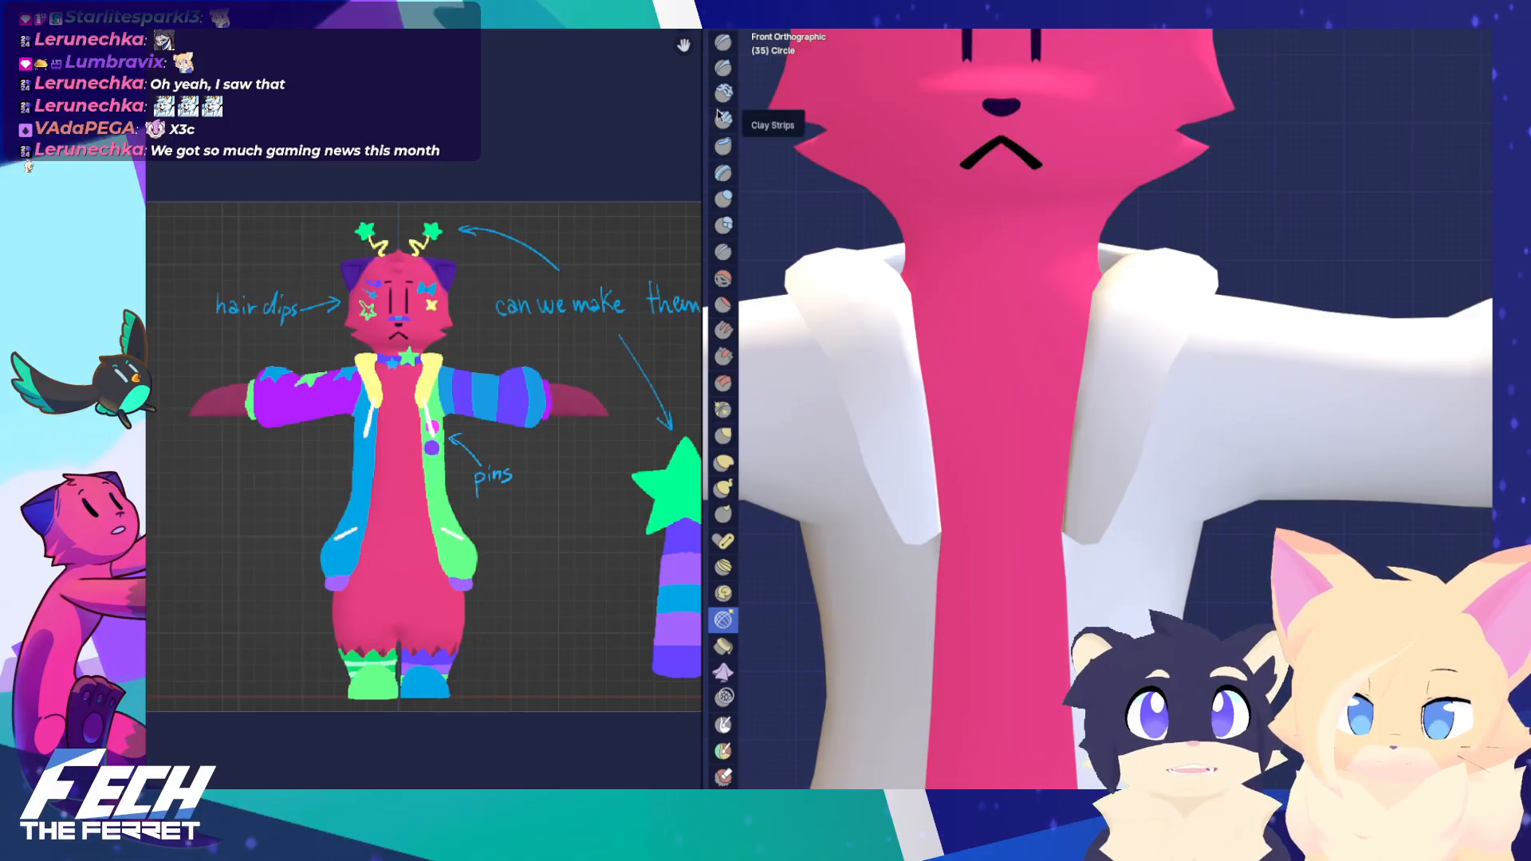
click(723, 435)
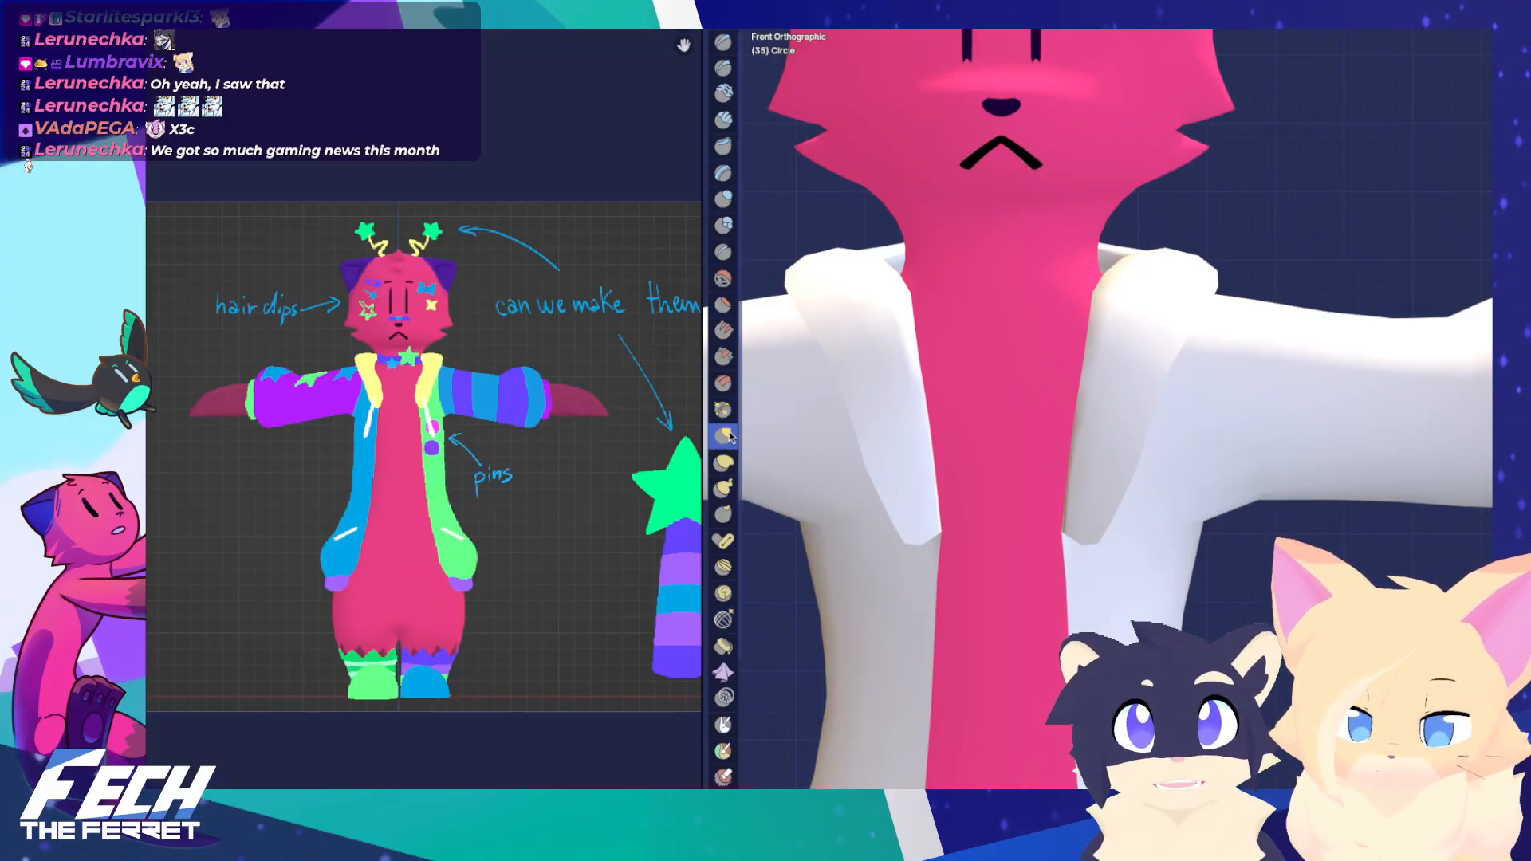
mouse_move(1055, 523)
mouse_down()
mouse_move(1014, 513)
mouse_move(1064, 487)
mouse_up()
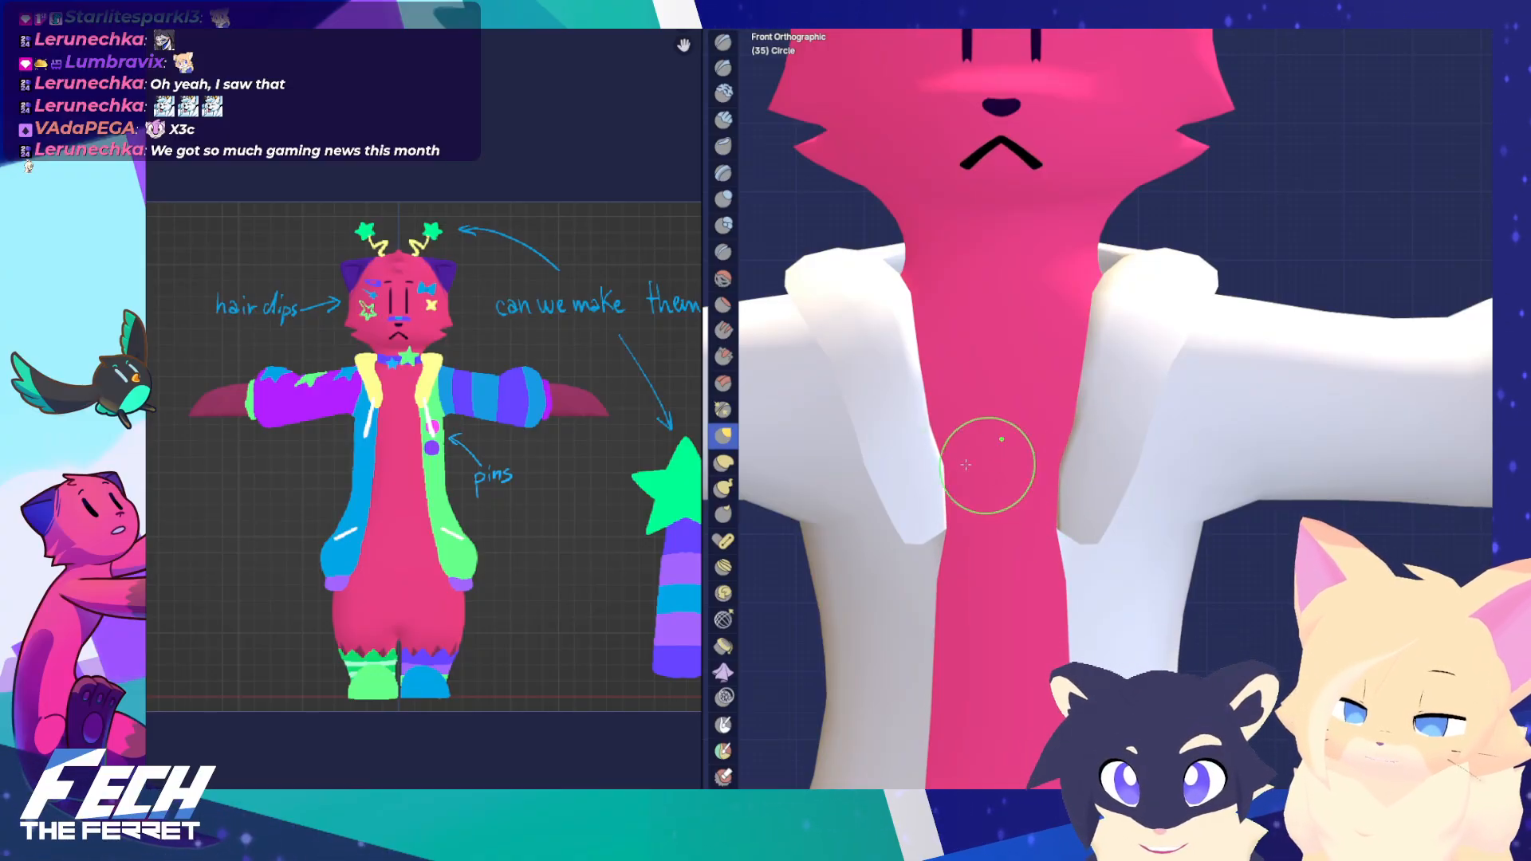
Reshape the lower ends and inner edges of the lapels into a smoother curve with the Elastic Deform brush
click(724, 462)
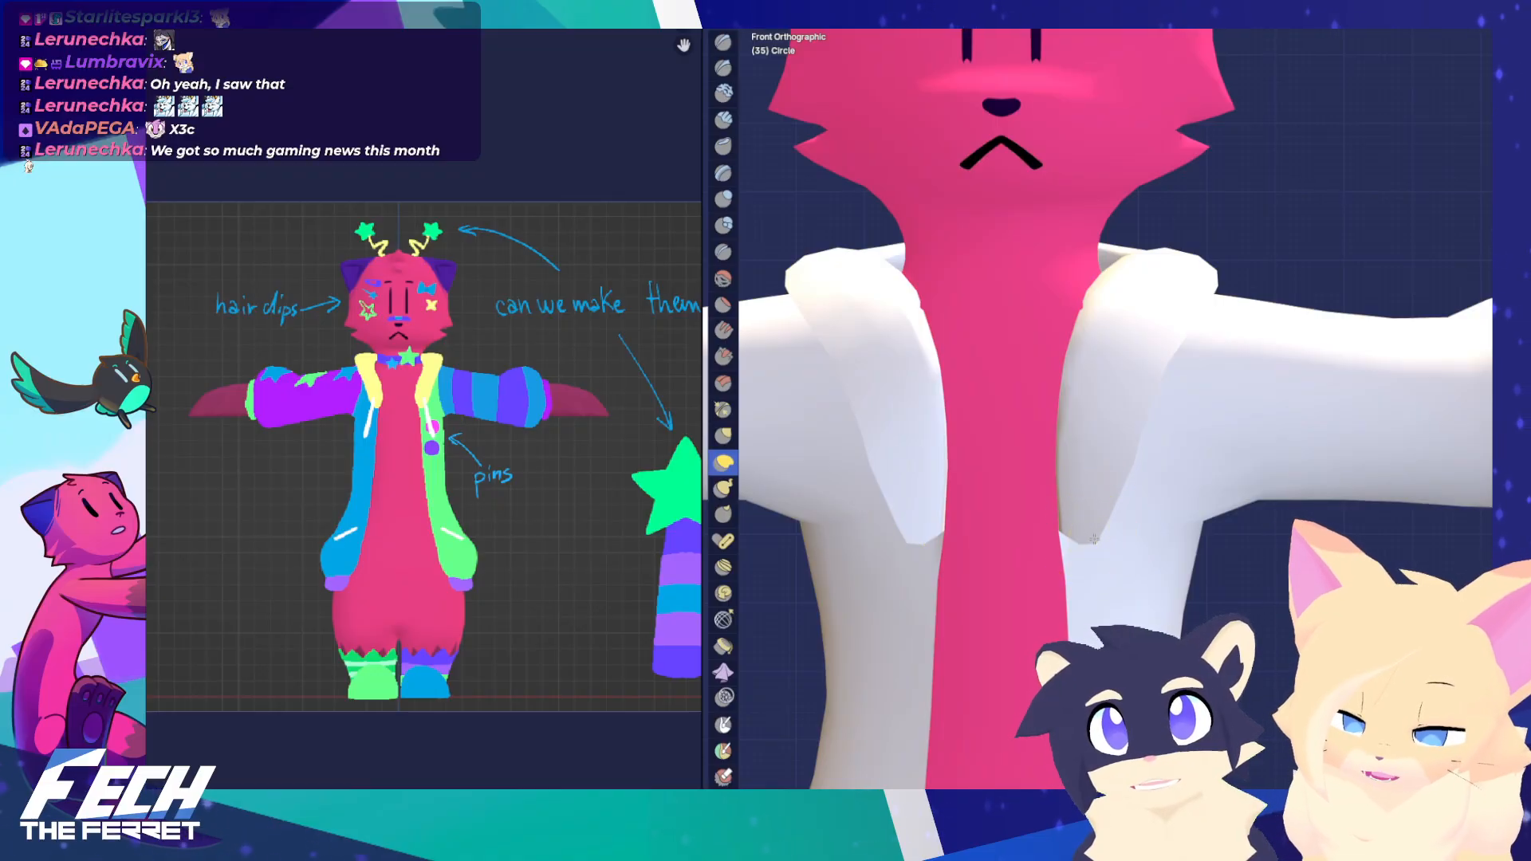
mouse_move(1107, 536)
mouse_down()
mouse_move(1077, 503)
mouse_move(1181, 518)
mouse_up()
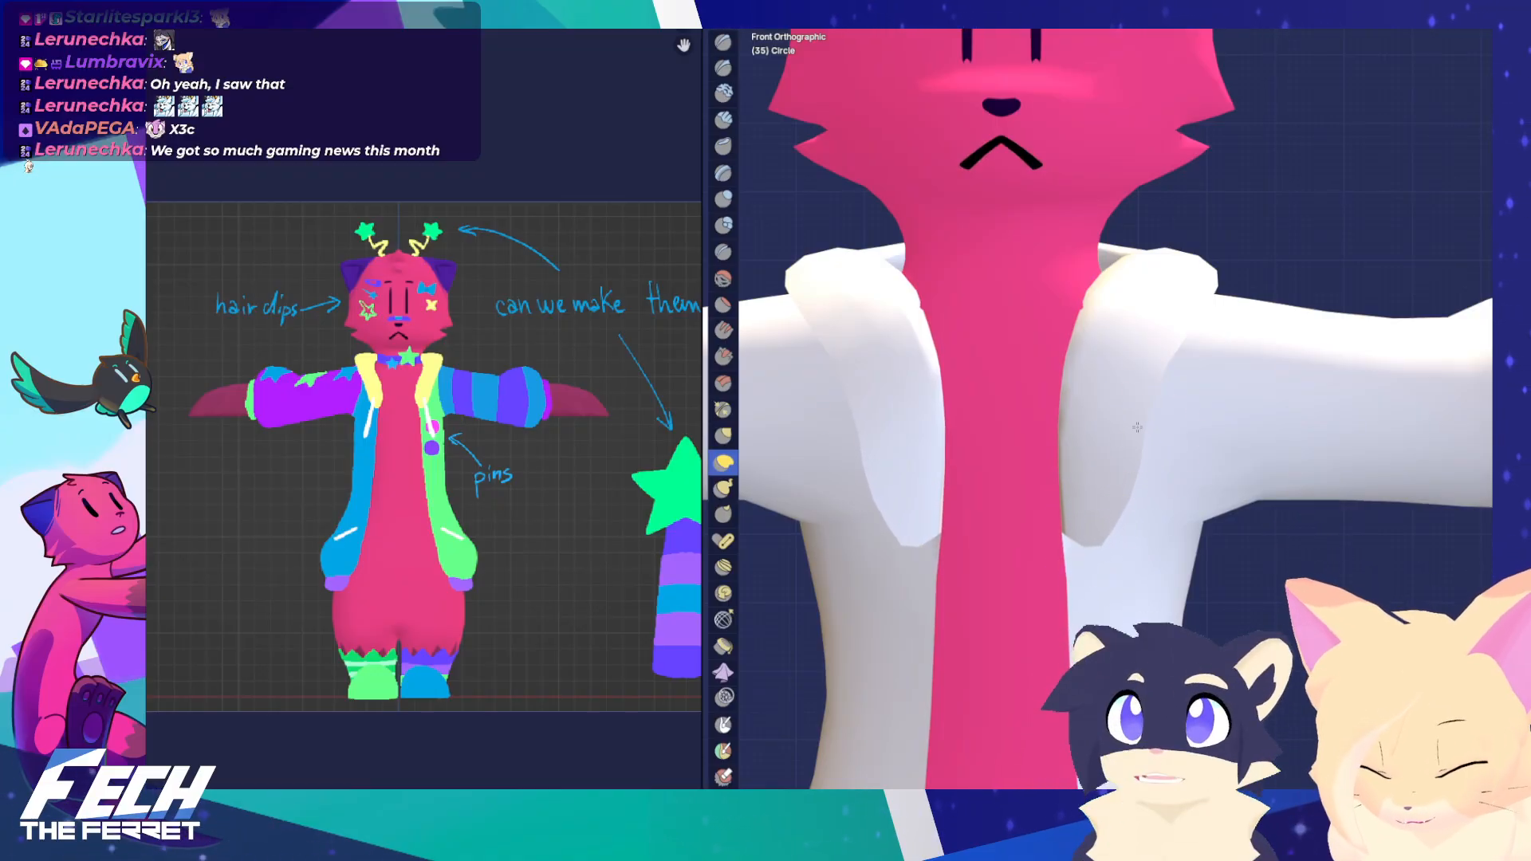
mouse_move(1137, 428)
mouse_down()
mouse_move(1179, 421)
mouse_move(1160, 370)
mouse_move(1092, 446)
mouse_move(1062, 518)
mouse_move(1072, 498)
mouse_move(1087, 519)
mouse_move(1098, 454)
mouse_up()
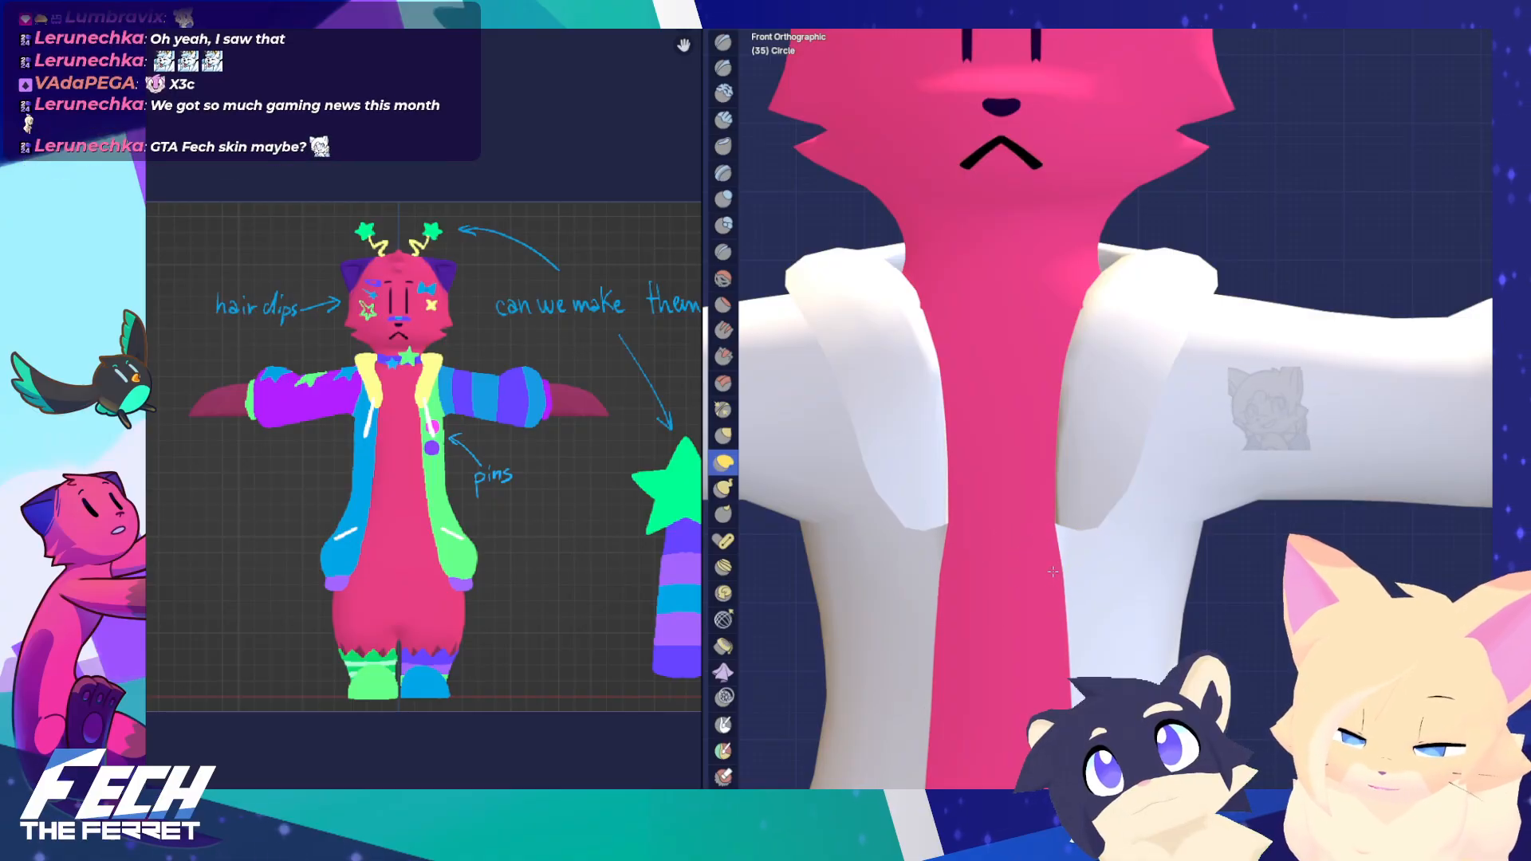
Exit Sculpt Mode, check the lapels on the whole figure from the front, and enter Edit Mode on the jacket
scroll(1066, 559, down, 3)
key(ctrl+Tab)
click(887, 484)
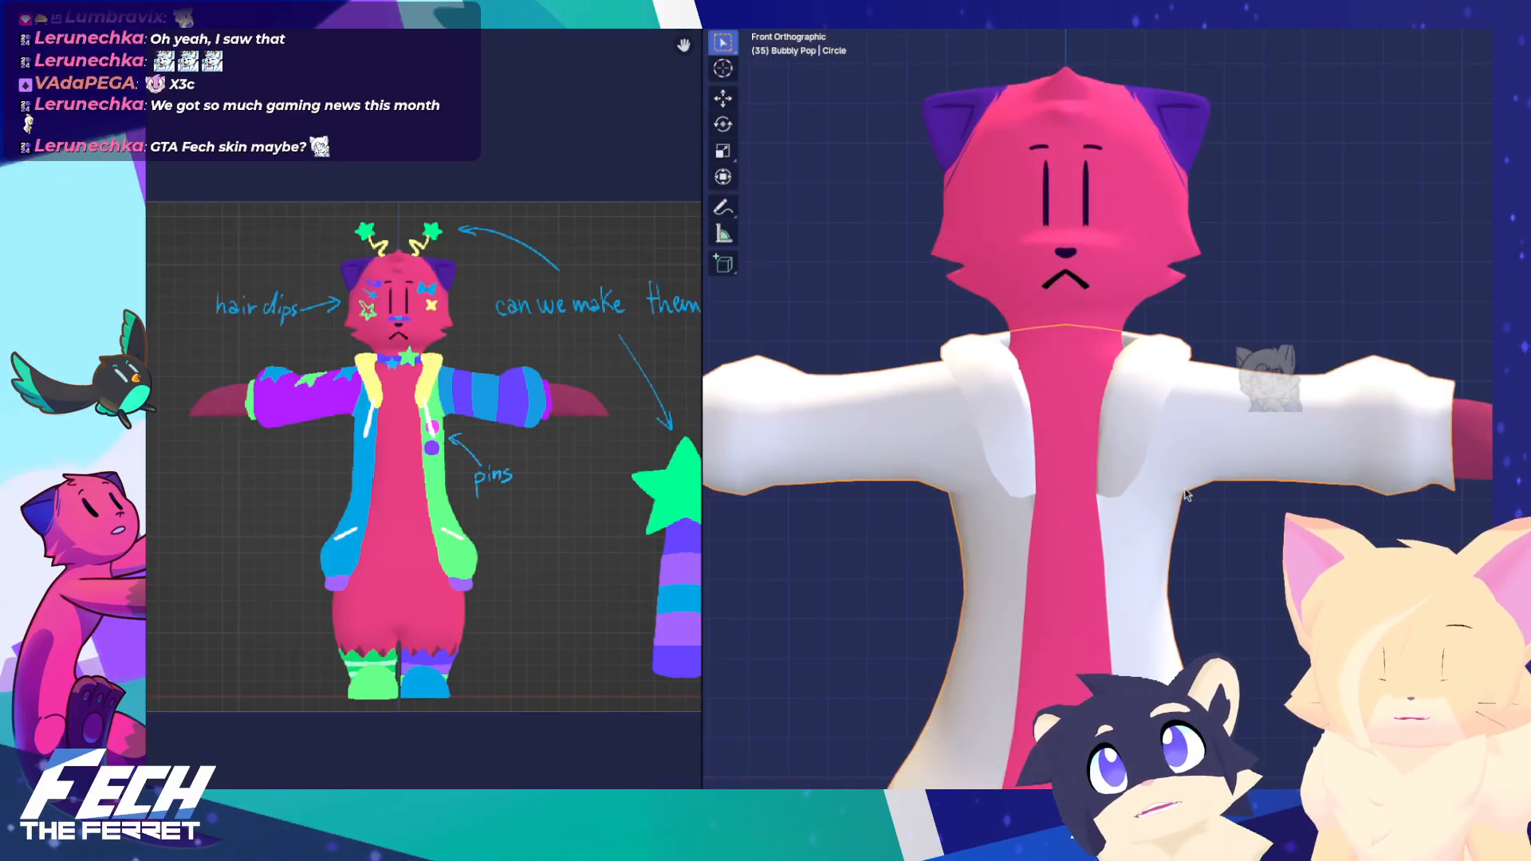
middle_drag(887, 484, 957, 506)
key(KP_1)
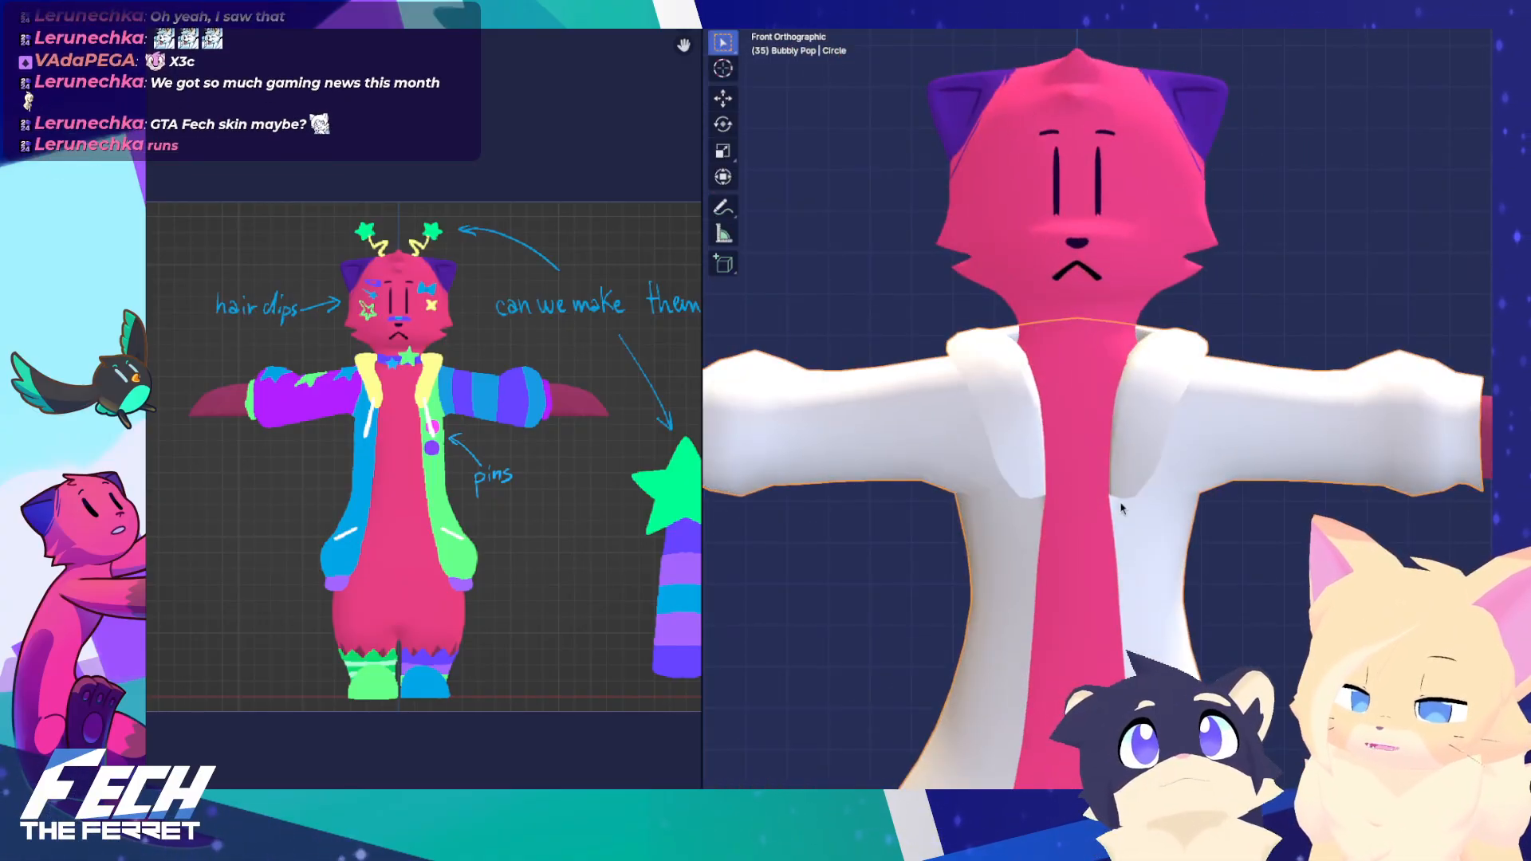
scroll(1115, 415, up, 2)
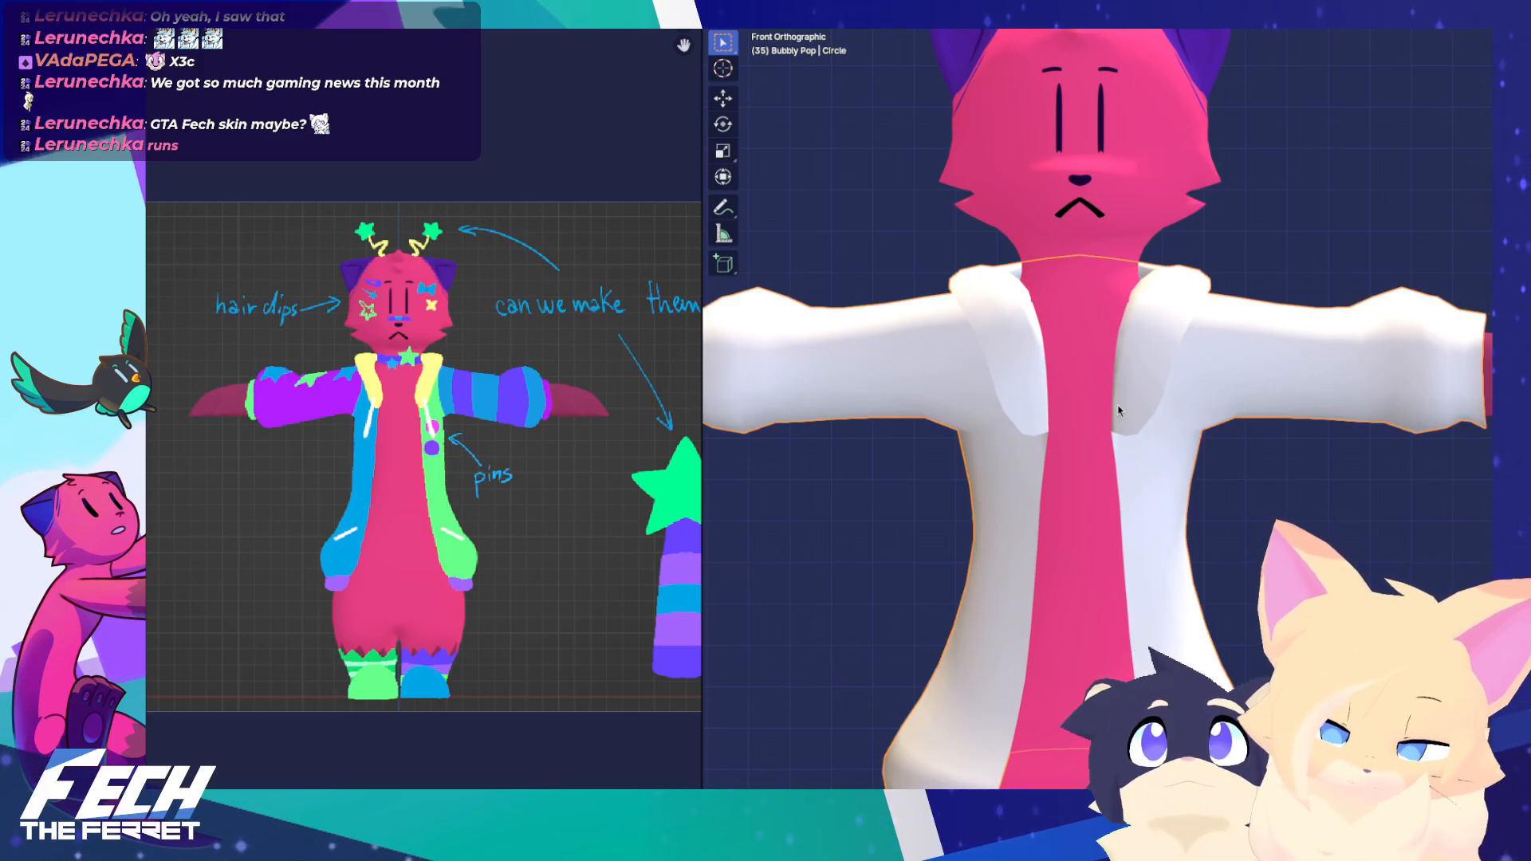
key(Tab)
shift+middle_drag(1394, 544, 1385, 545)
click(1440, 541)
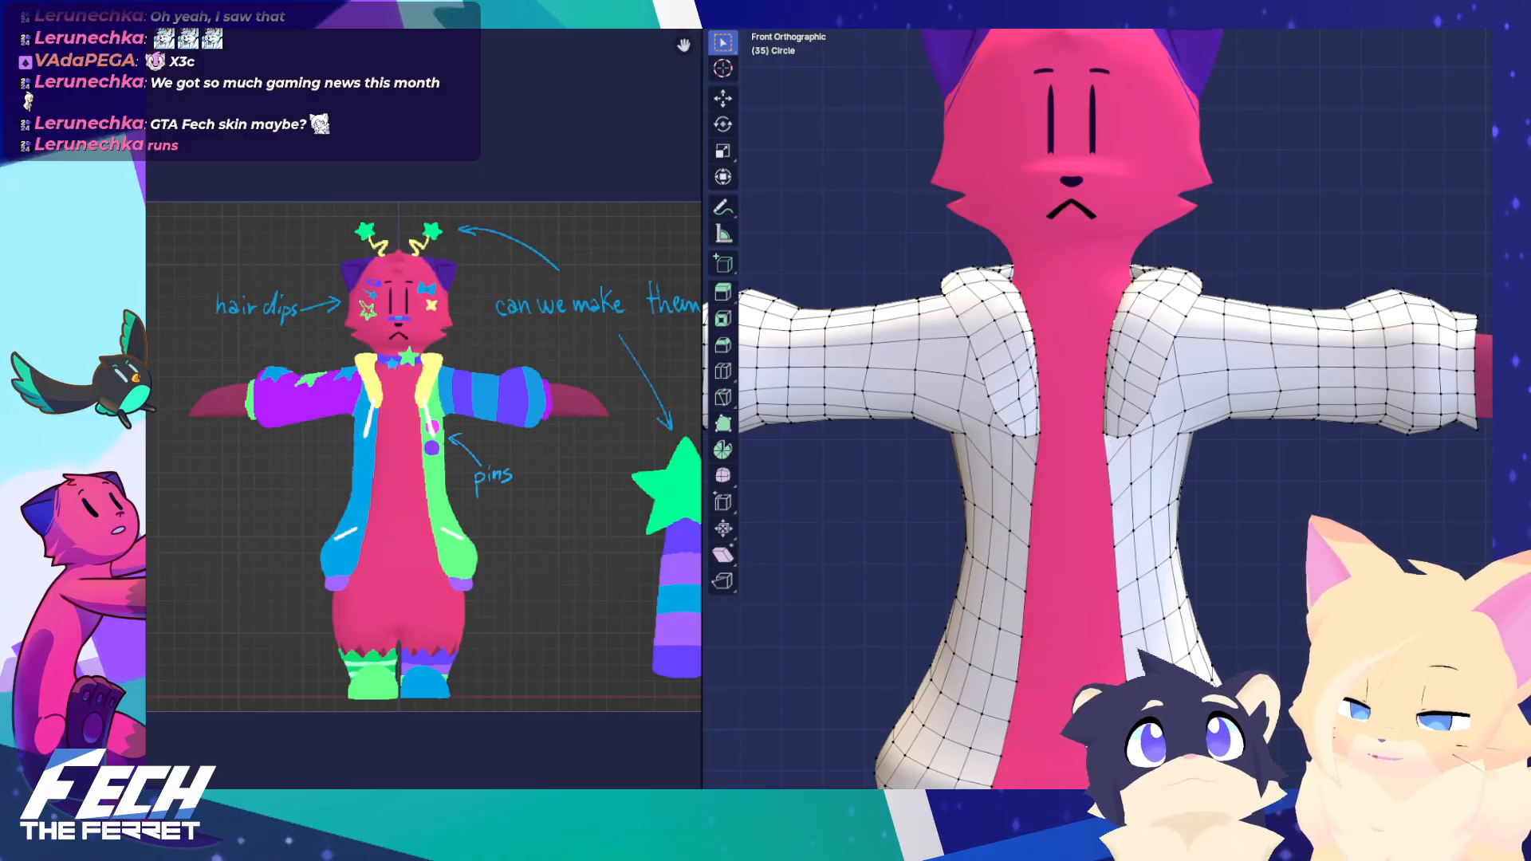
alt+click(1111, 496)
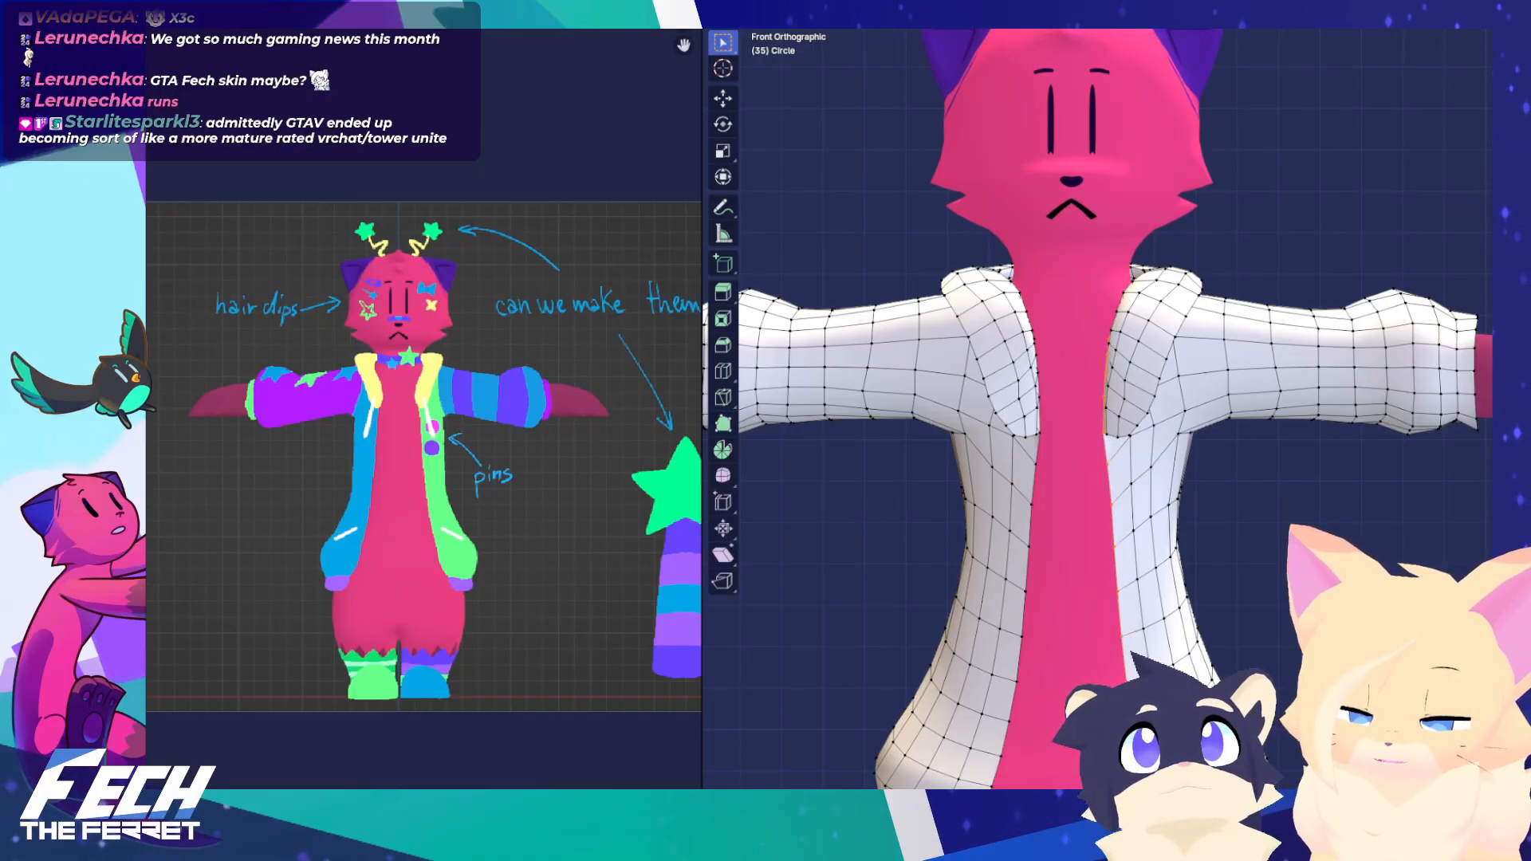
key(g)
key(x)
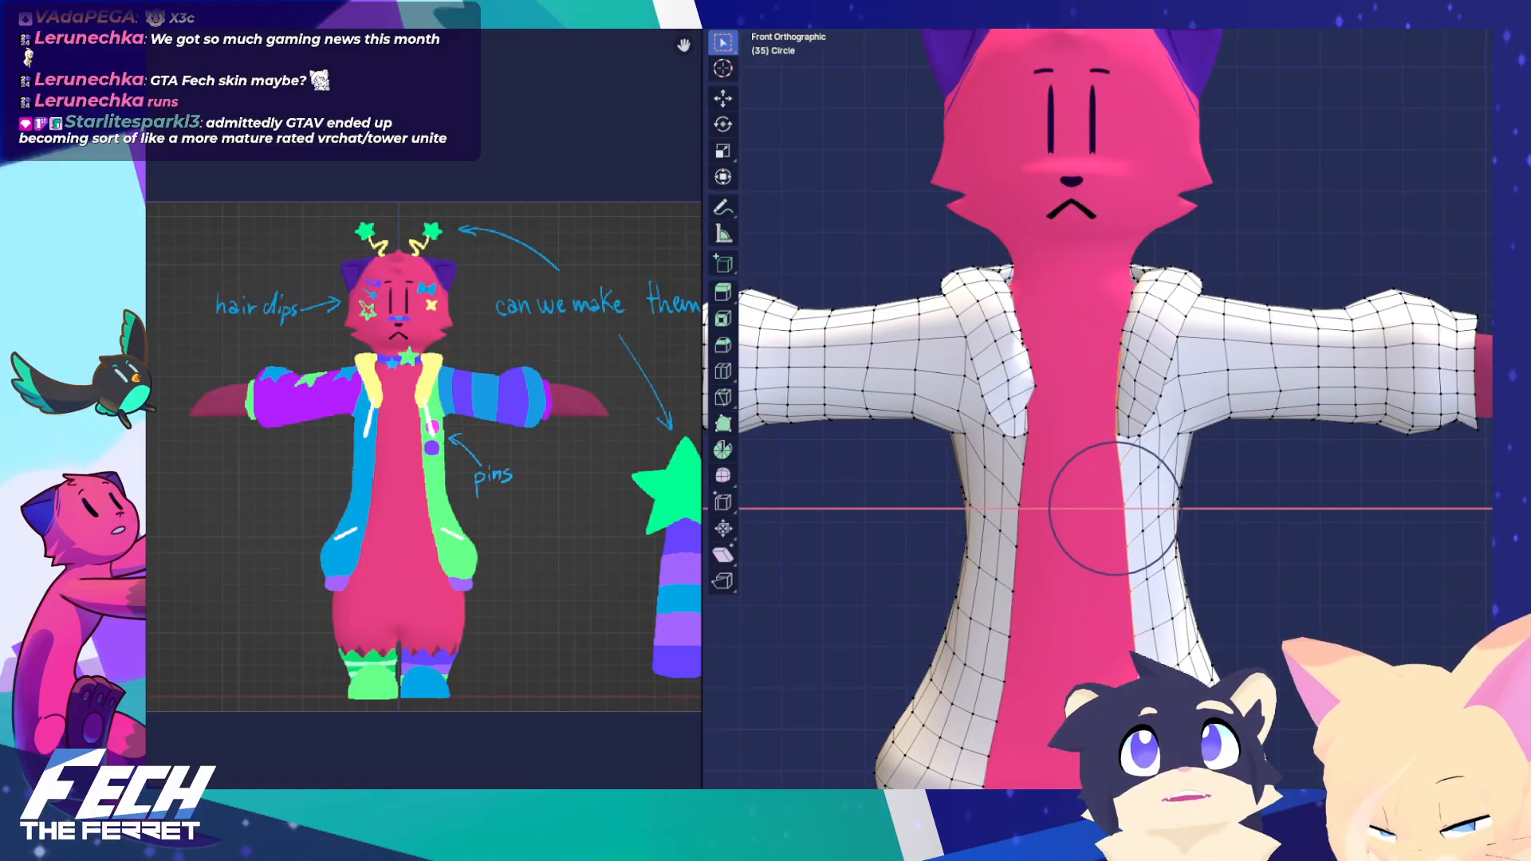
right_click(1129, 418)
Symmetrize the whole jacket mesh and clear the selection
key(a)
click(1007, 3)
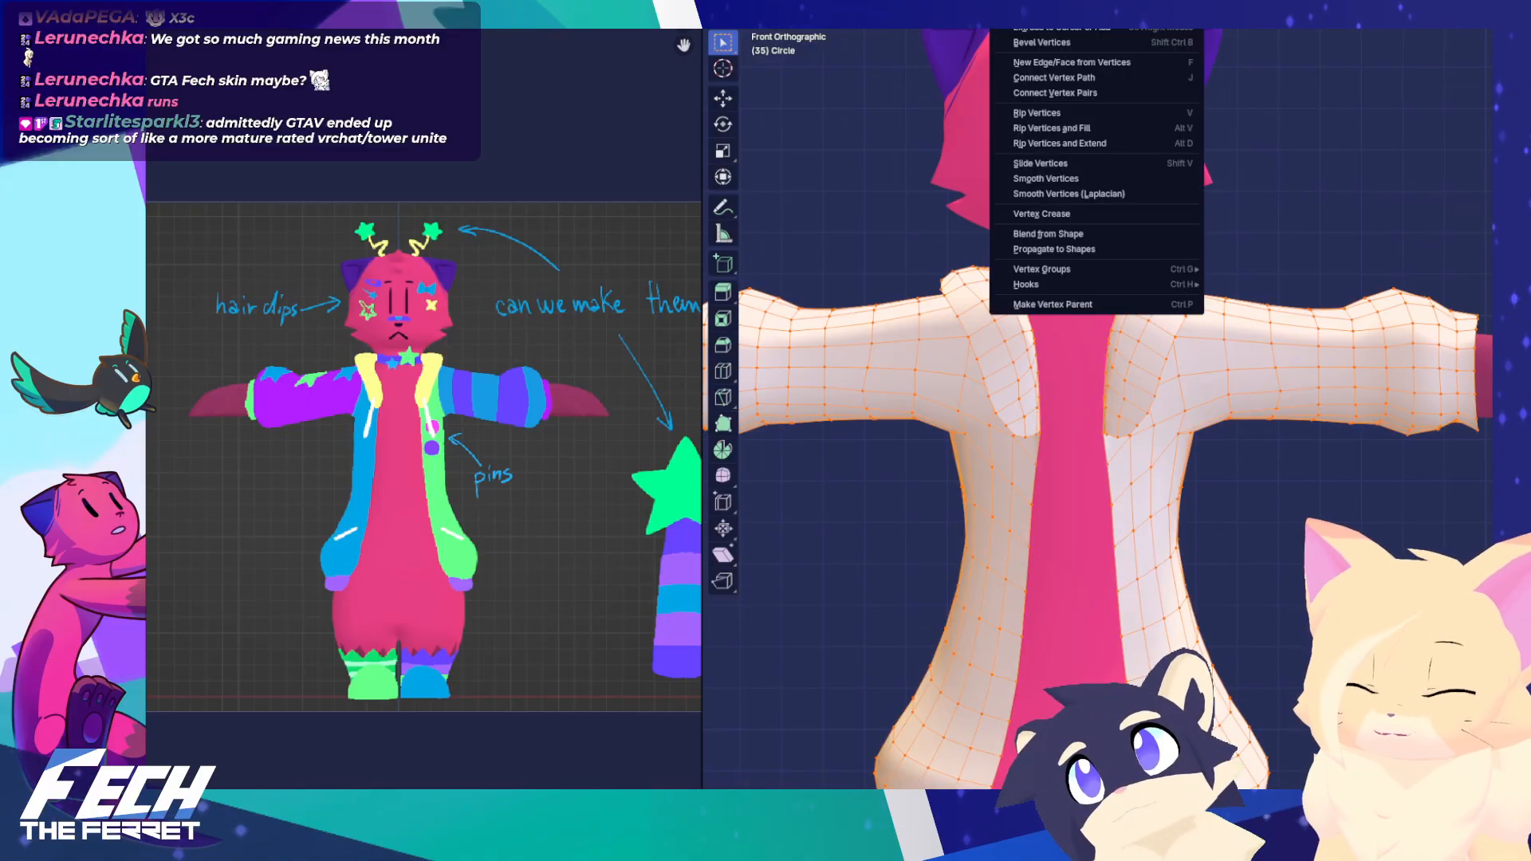
mouse_move(976, 3)
click(1016, 229)
key(alt+a)
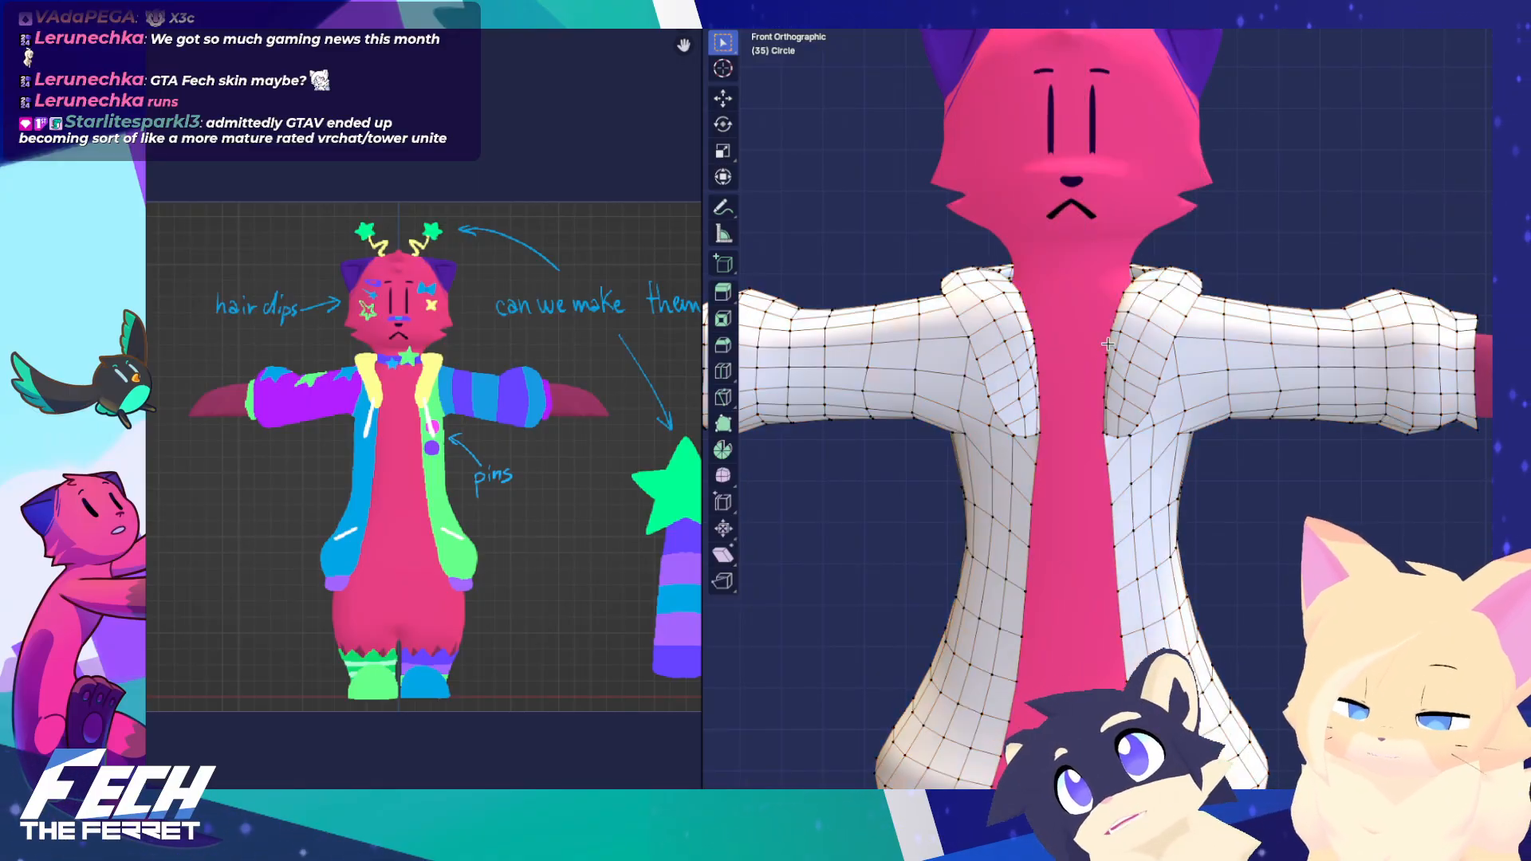
Widen the jacket's front opening by moving its edge loop outward along X with proportional editing, and return to Object Mode
alt+click(1119, 479)
key(g)
key(x)
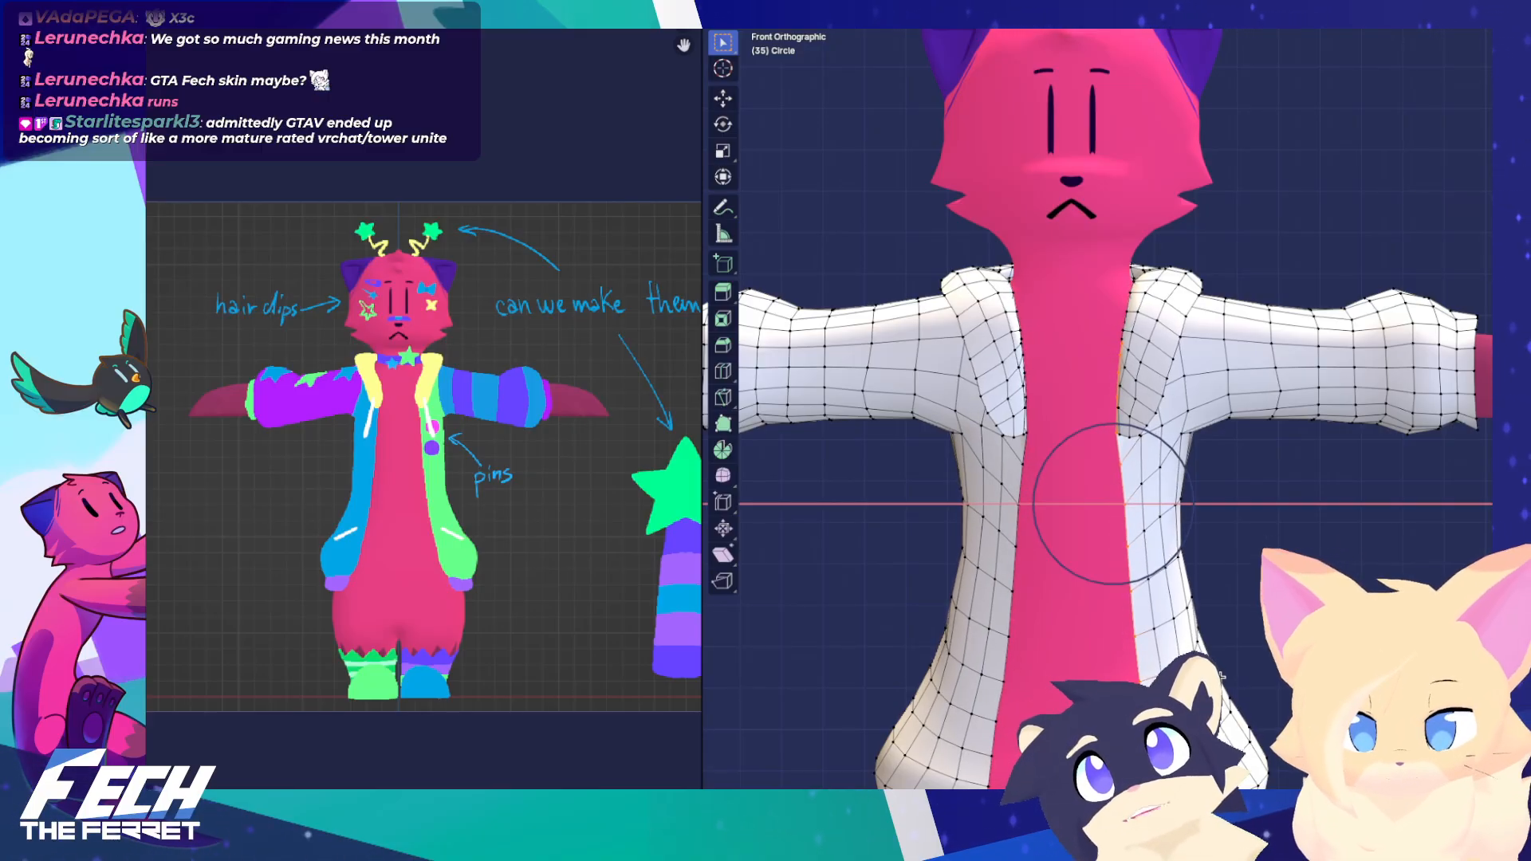
click(1220, 676)
scroll(1220, 677, down, 3)
key(Tab)
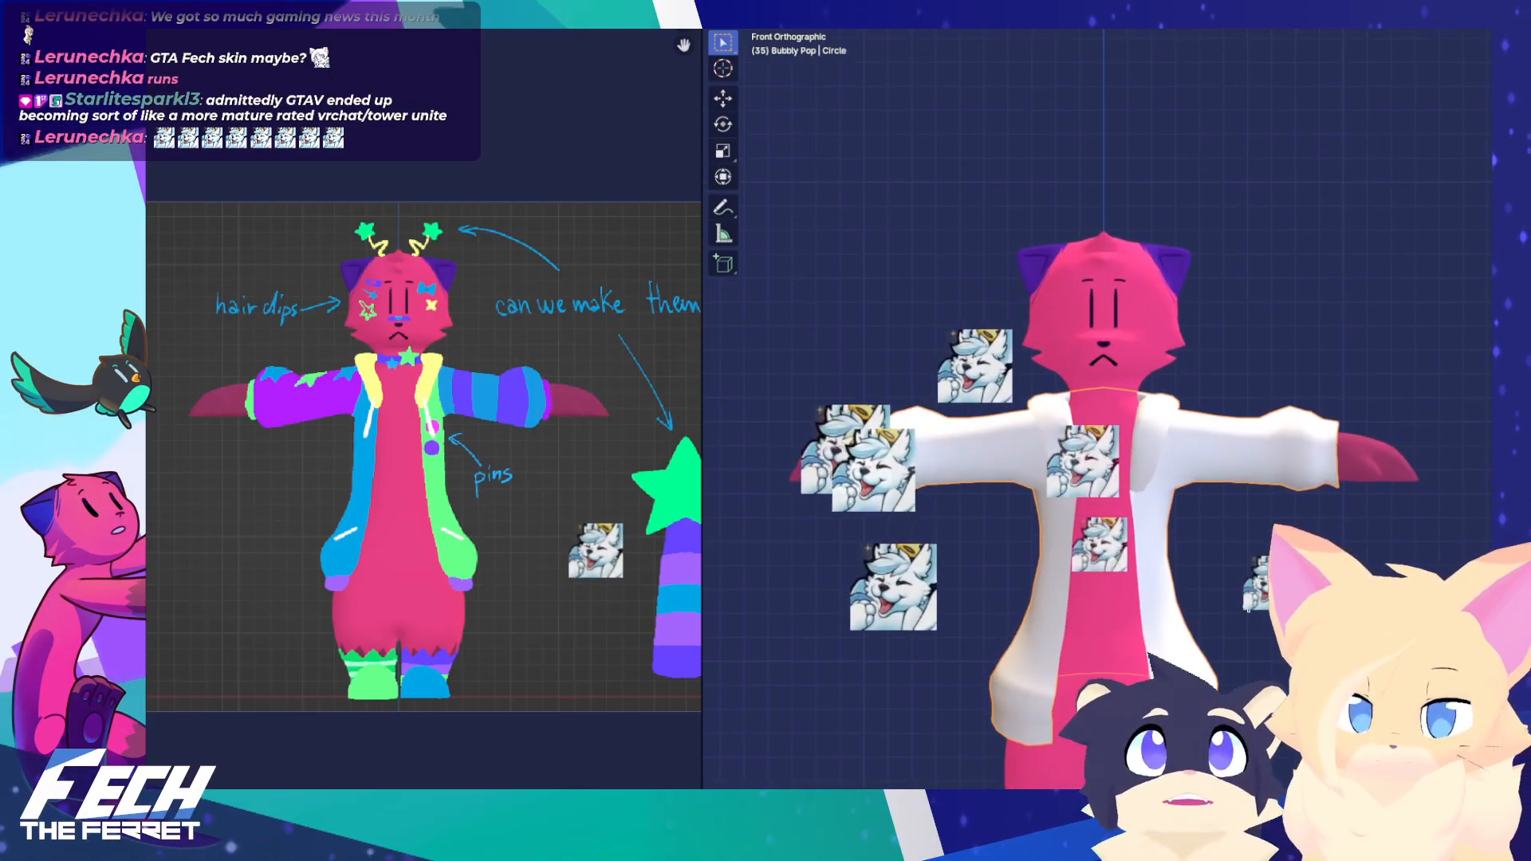
Raise the lower tips of the lapels along Z in Edit Mode with proportional editing, using the tip's outer edge
scroll(1138, 583, up, 1)
scroll(1138, 583, down, 2)
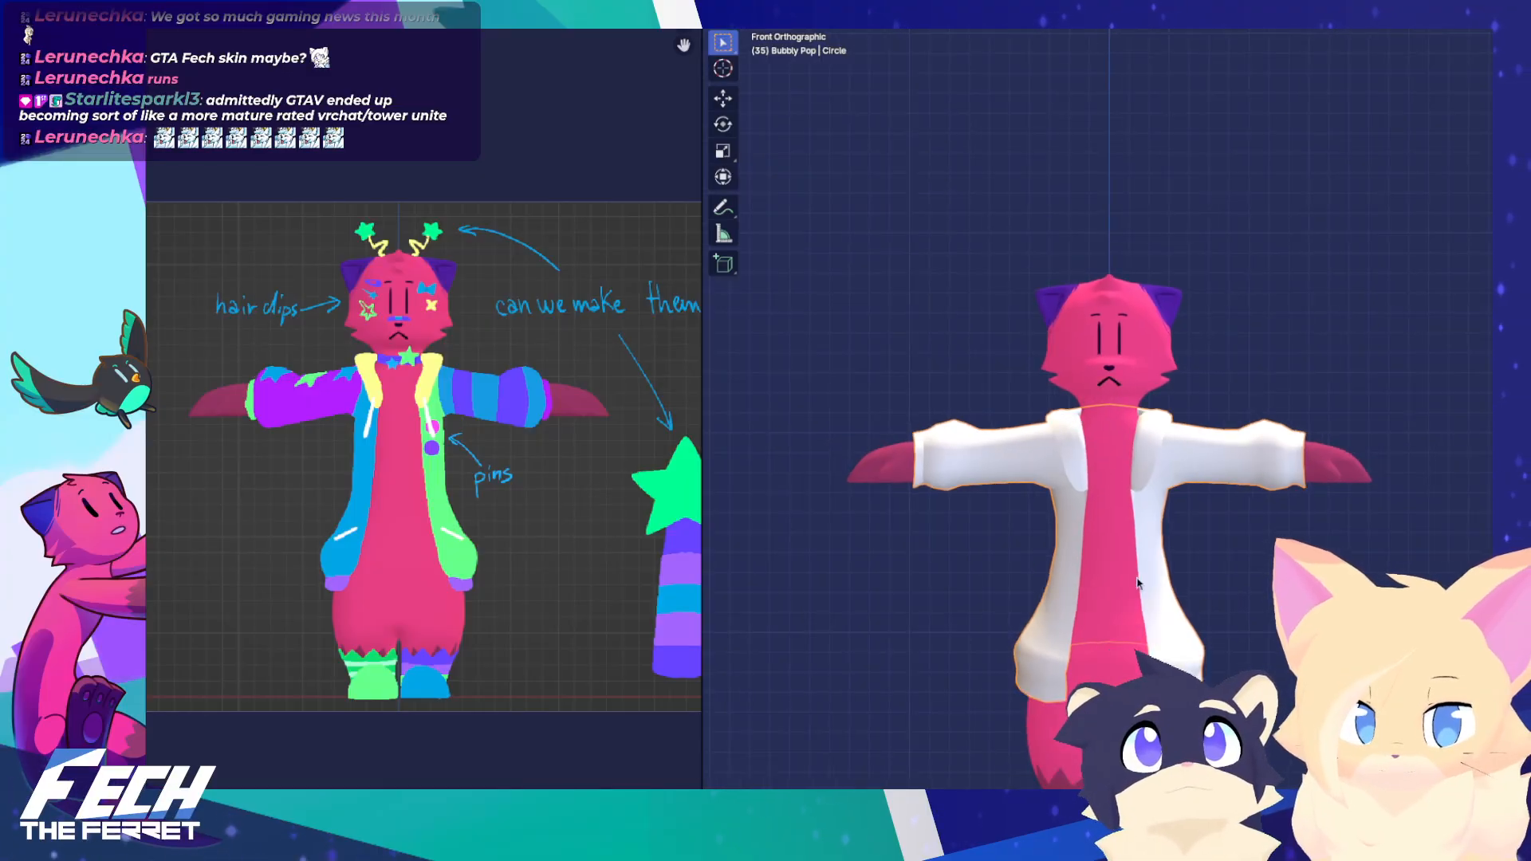
key(ctrl+Tab)
click(1253, 578)
scroll(1156, 458, up, 5)
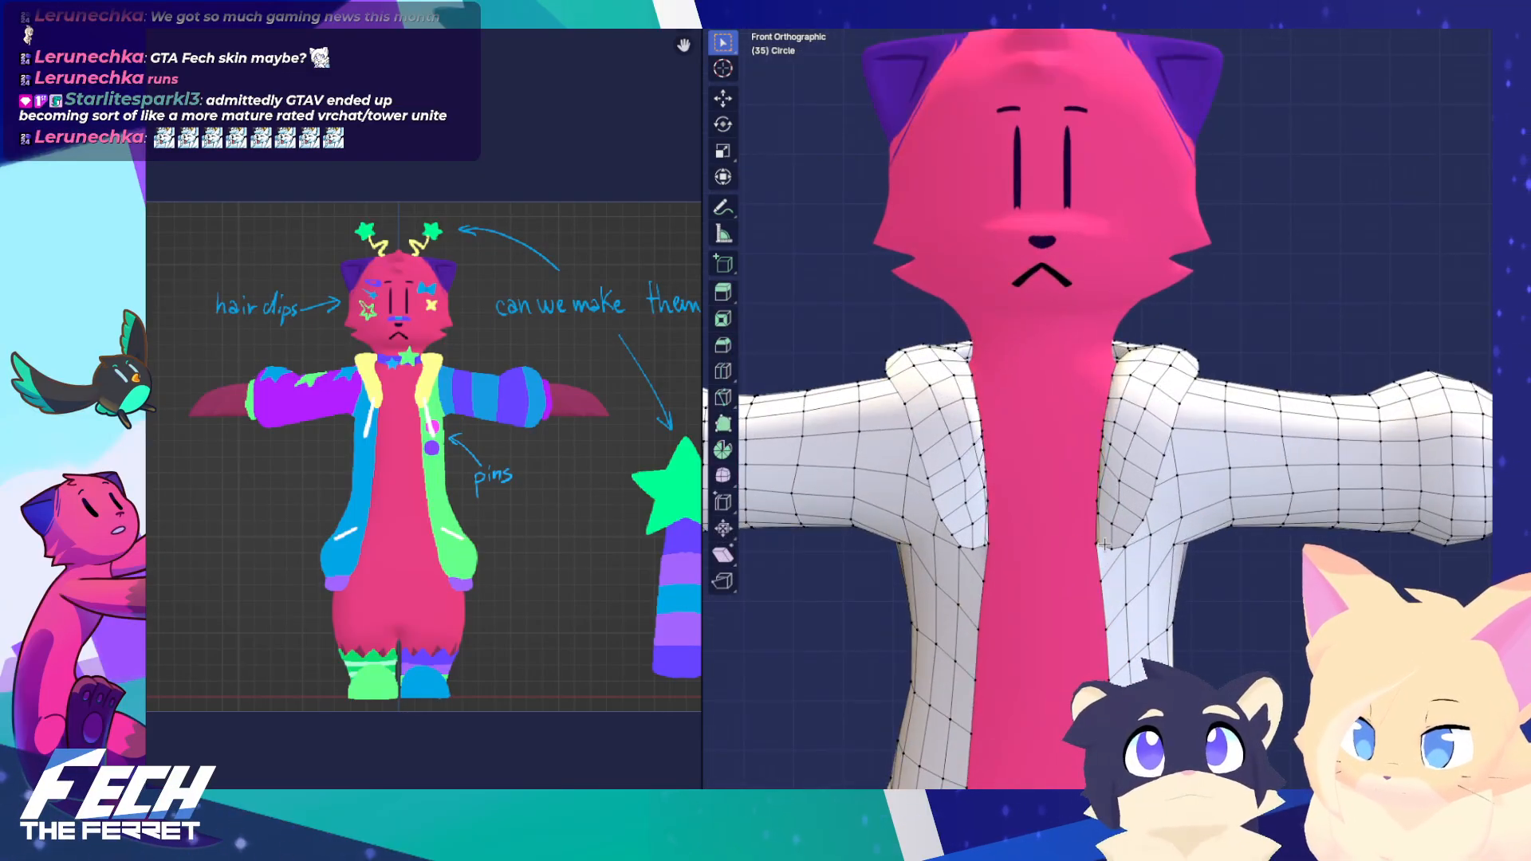
key(ctrl+Tab)
click(1009, 630)
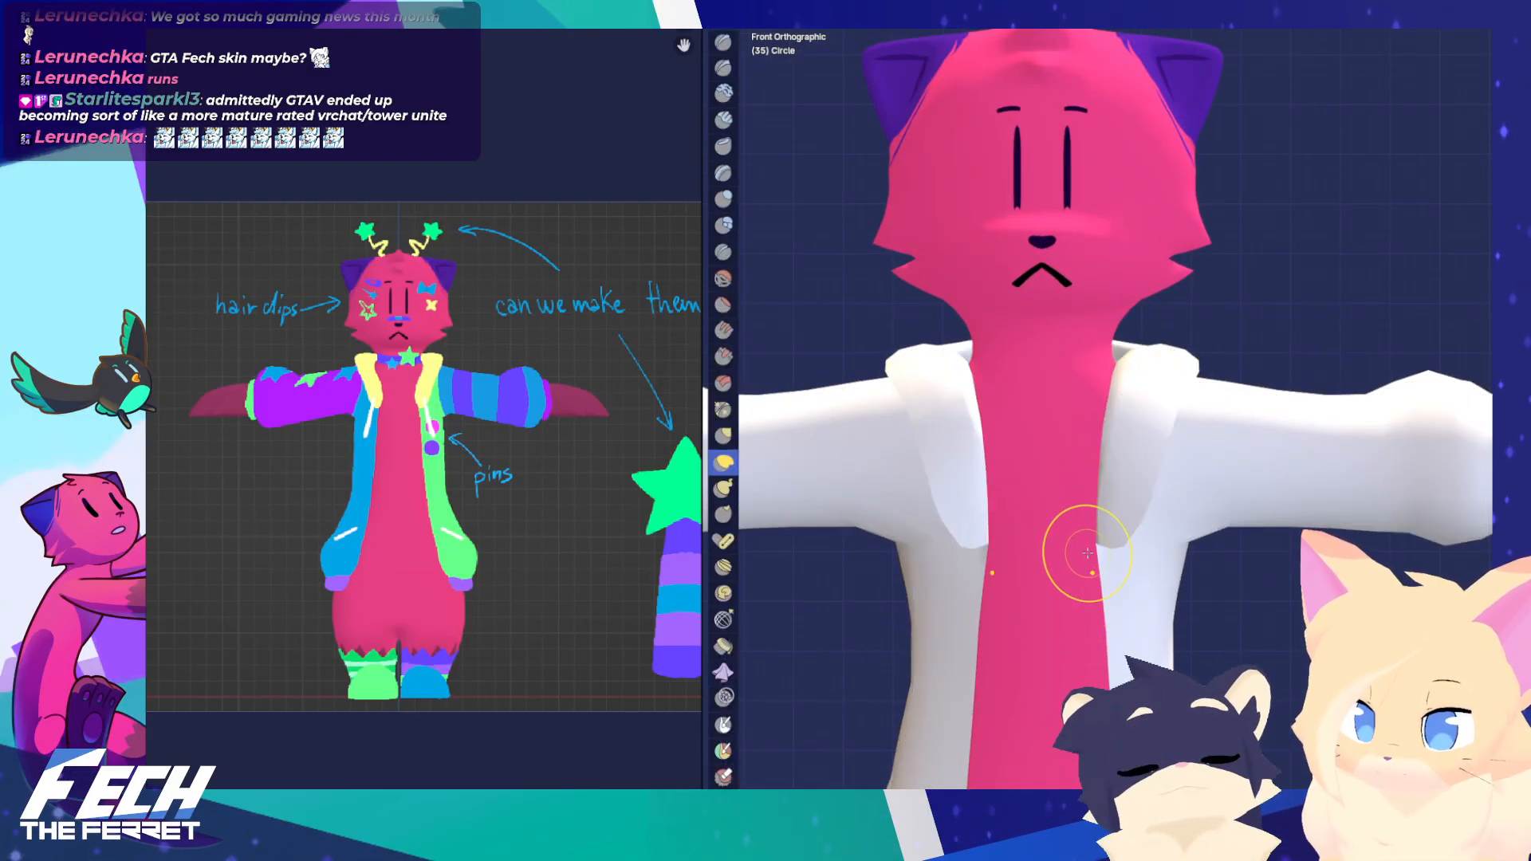
key(ctrl+Tab)
click(1186, 544)
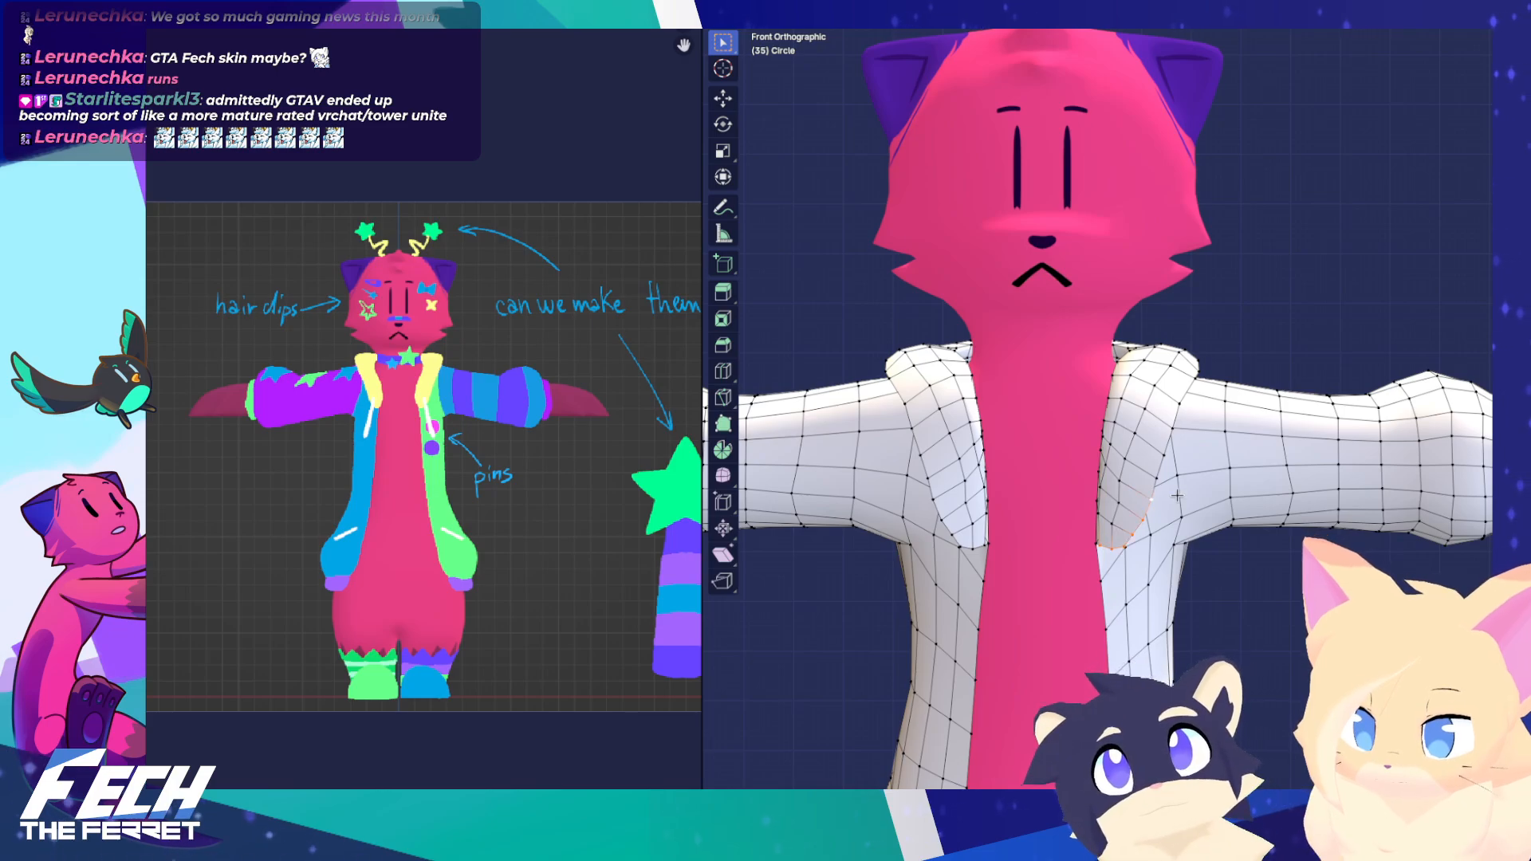
key(g)
key(z)
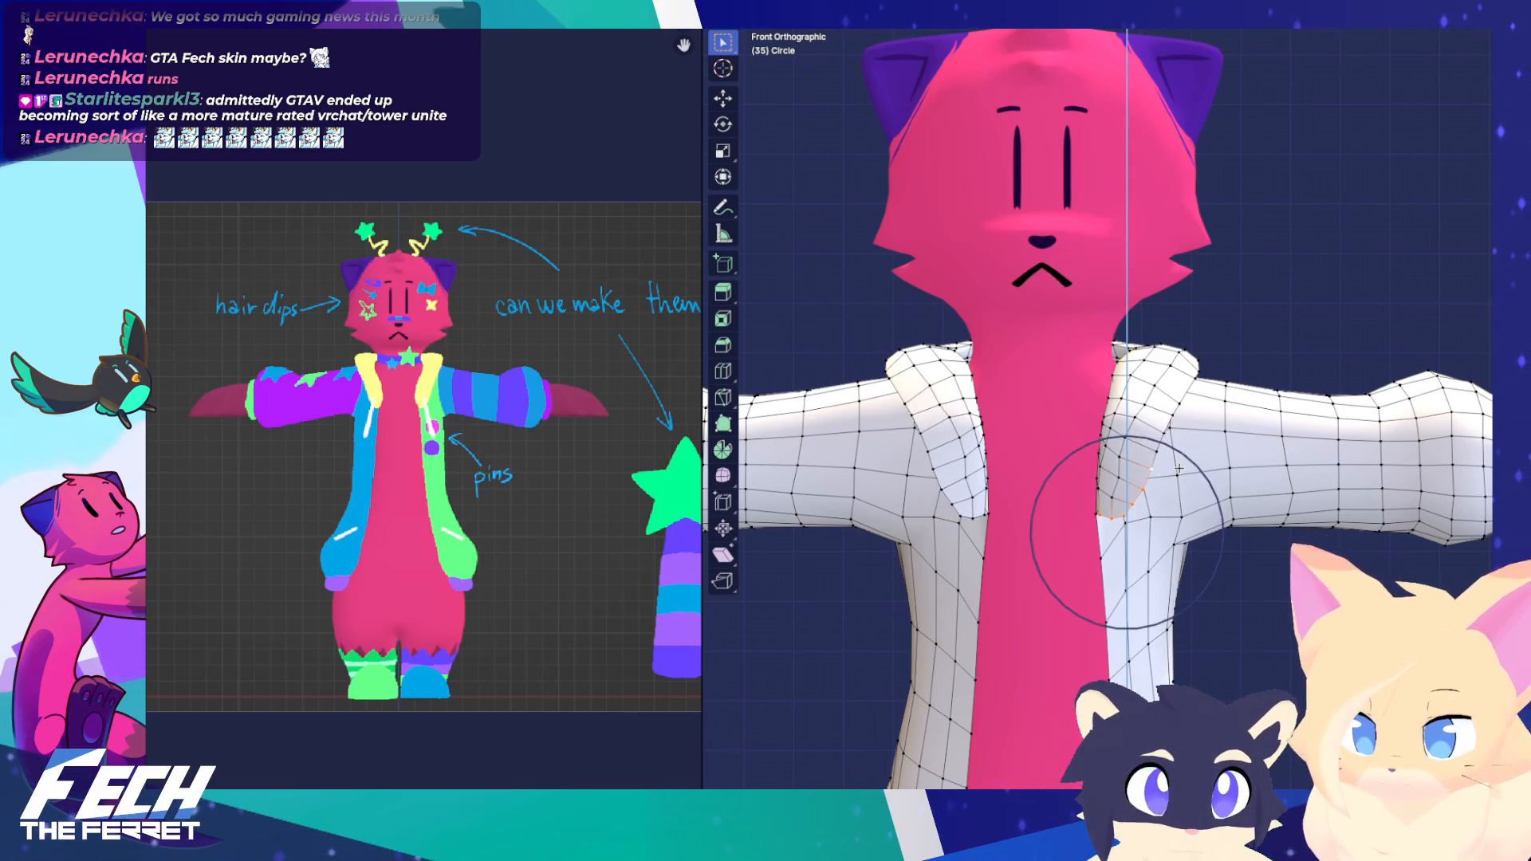
click(1179, 469)
Inspect the shortened lapels from the side and put the jacket in Sculpt Mode
key(ctrl+Tab)
click(1141, 387)
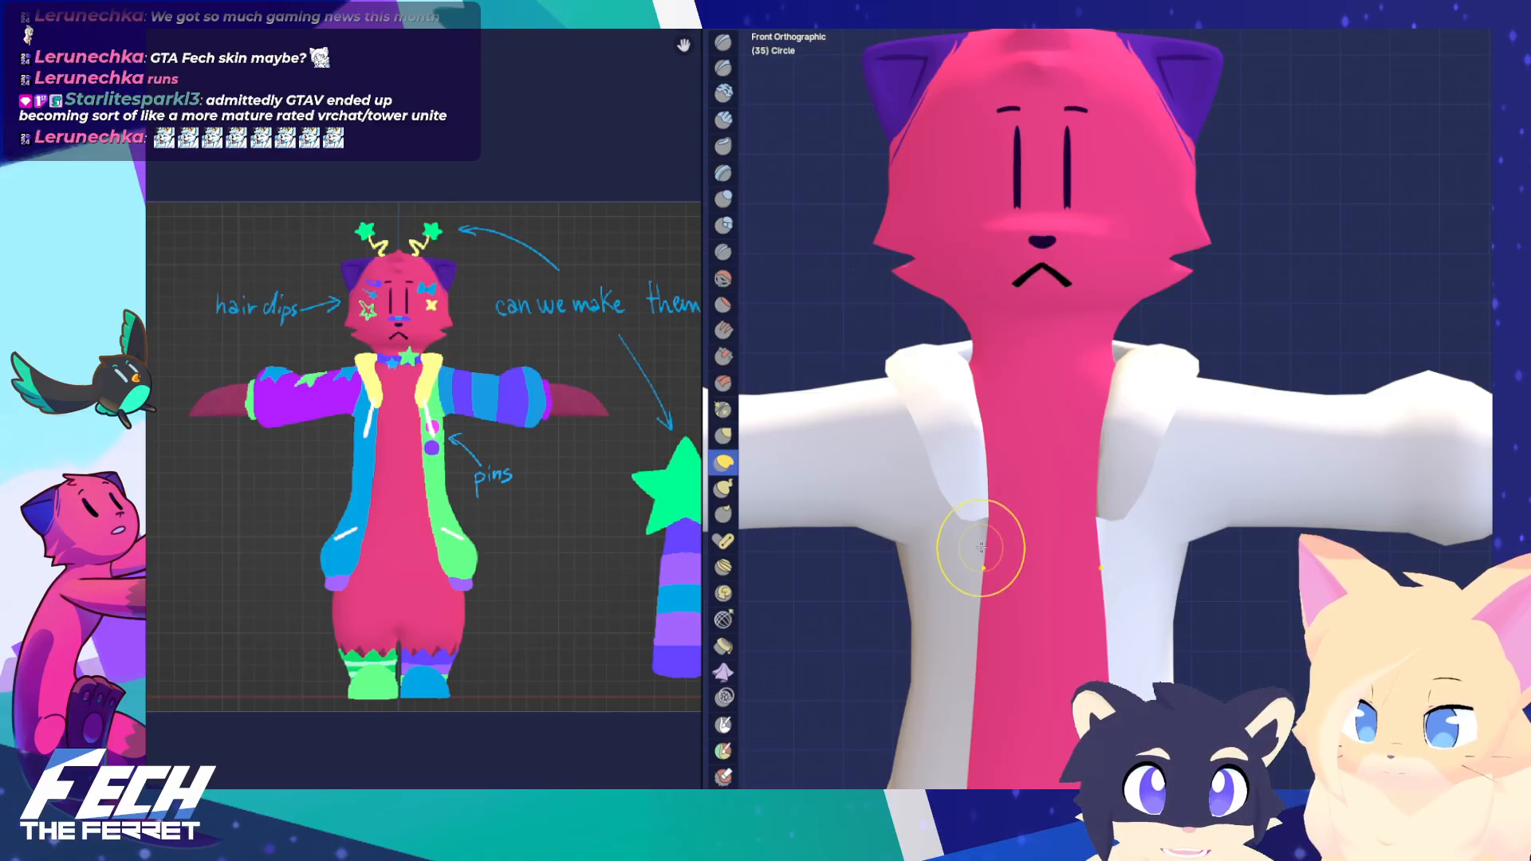
key(Tab)
middle_drag(989, 543, 1015, 523)
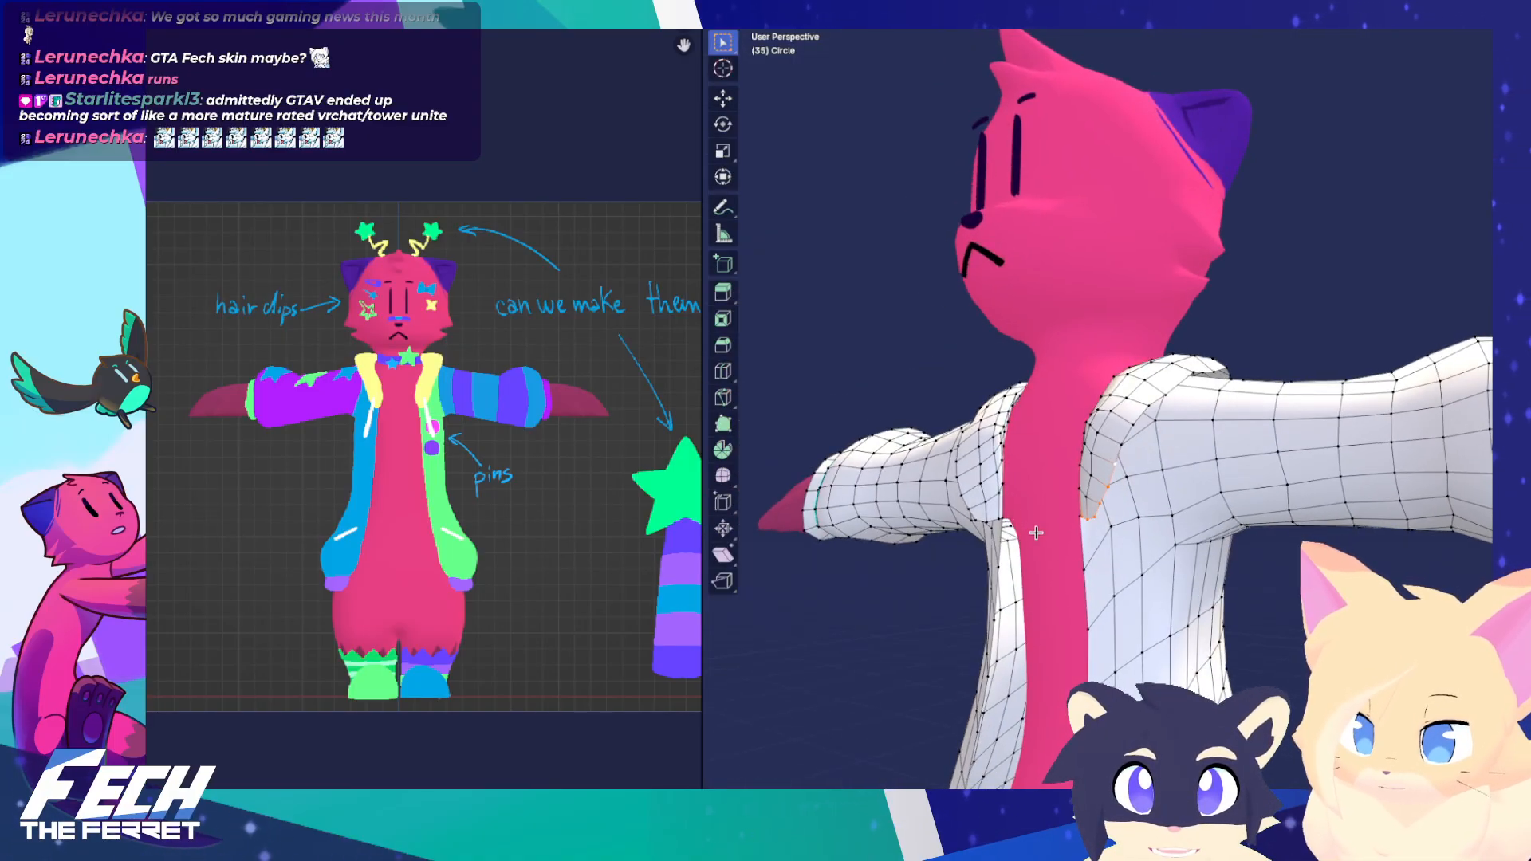
key(ctrl+Tab)
click(998, 608)
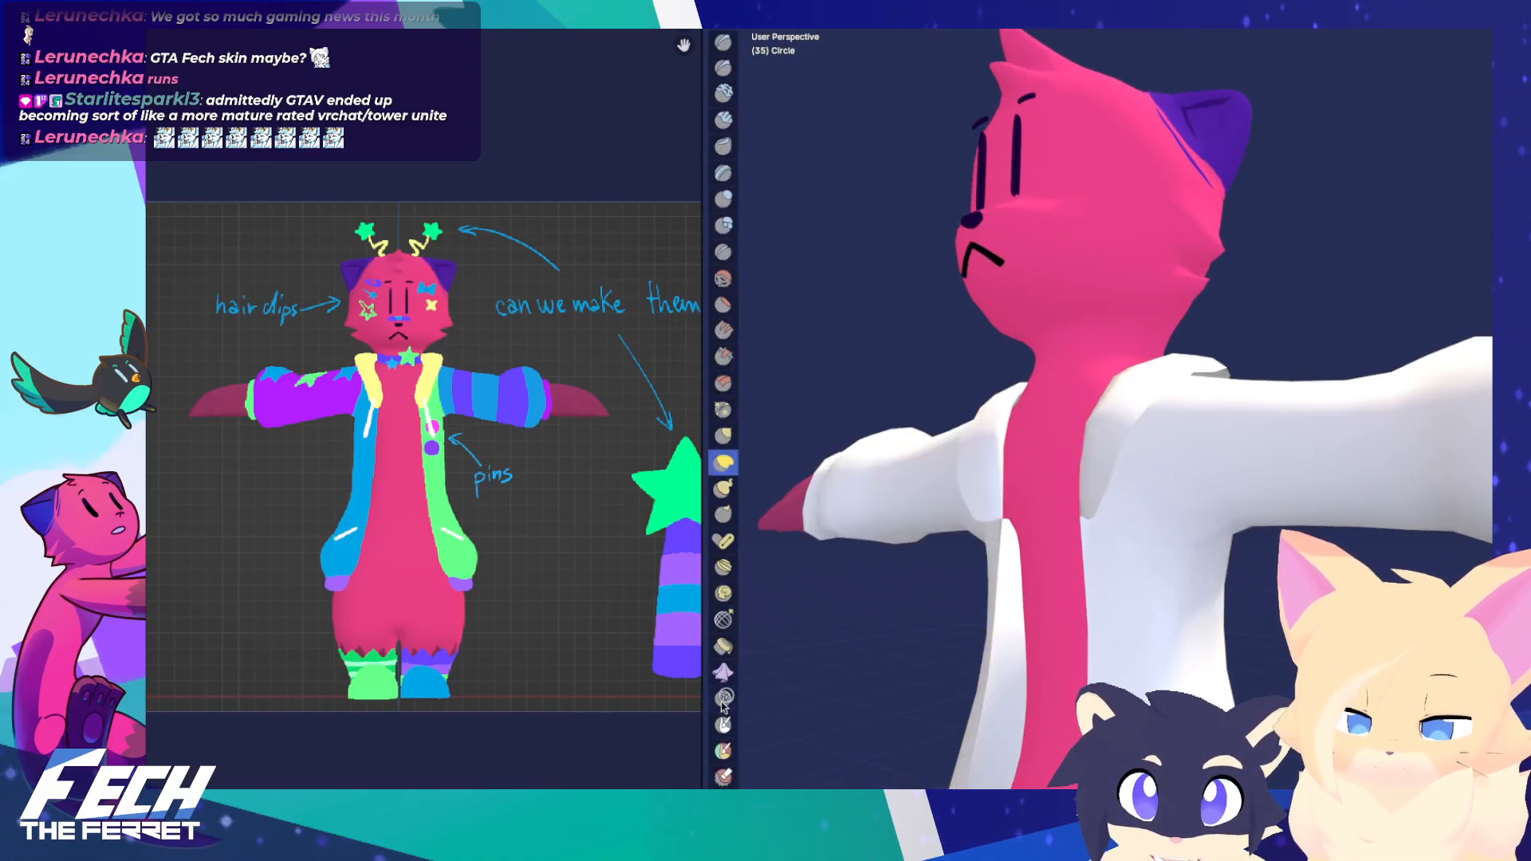
Relax the mesh around the collar with the Slide Relax brush, and return to Edit Mode in front view
click(725, 621)
key(KP_1)
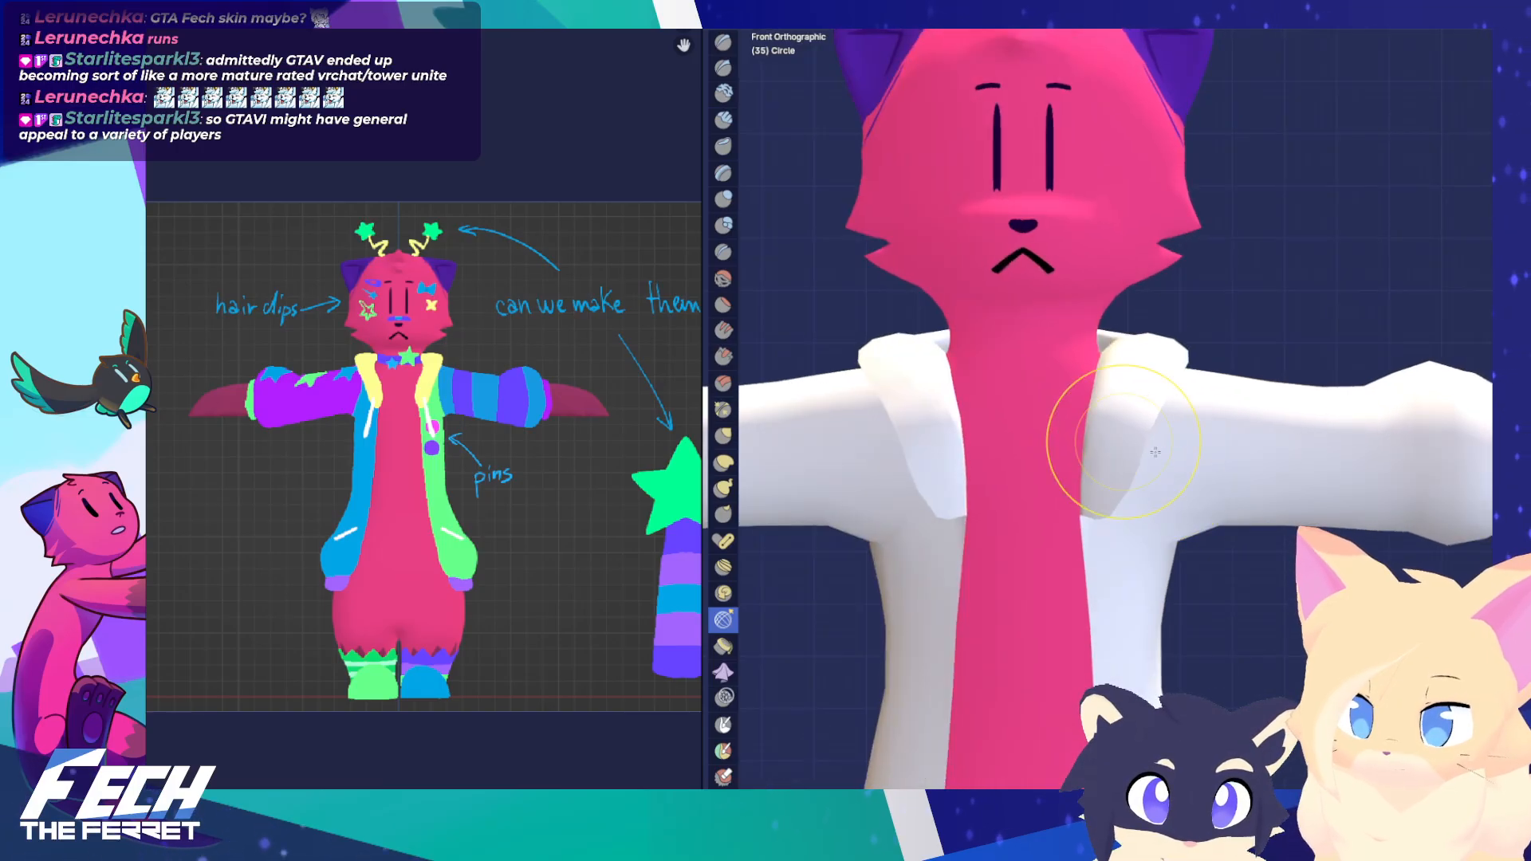
middle_drag(1105, 460, 1303, 402)
drag(1279, 402, 1220, 410)
middle_drag(1189, 415, 1287, 406)
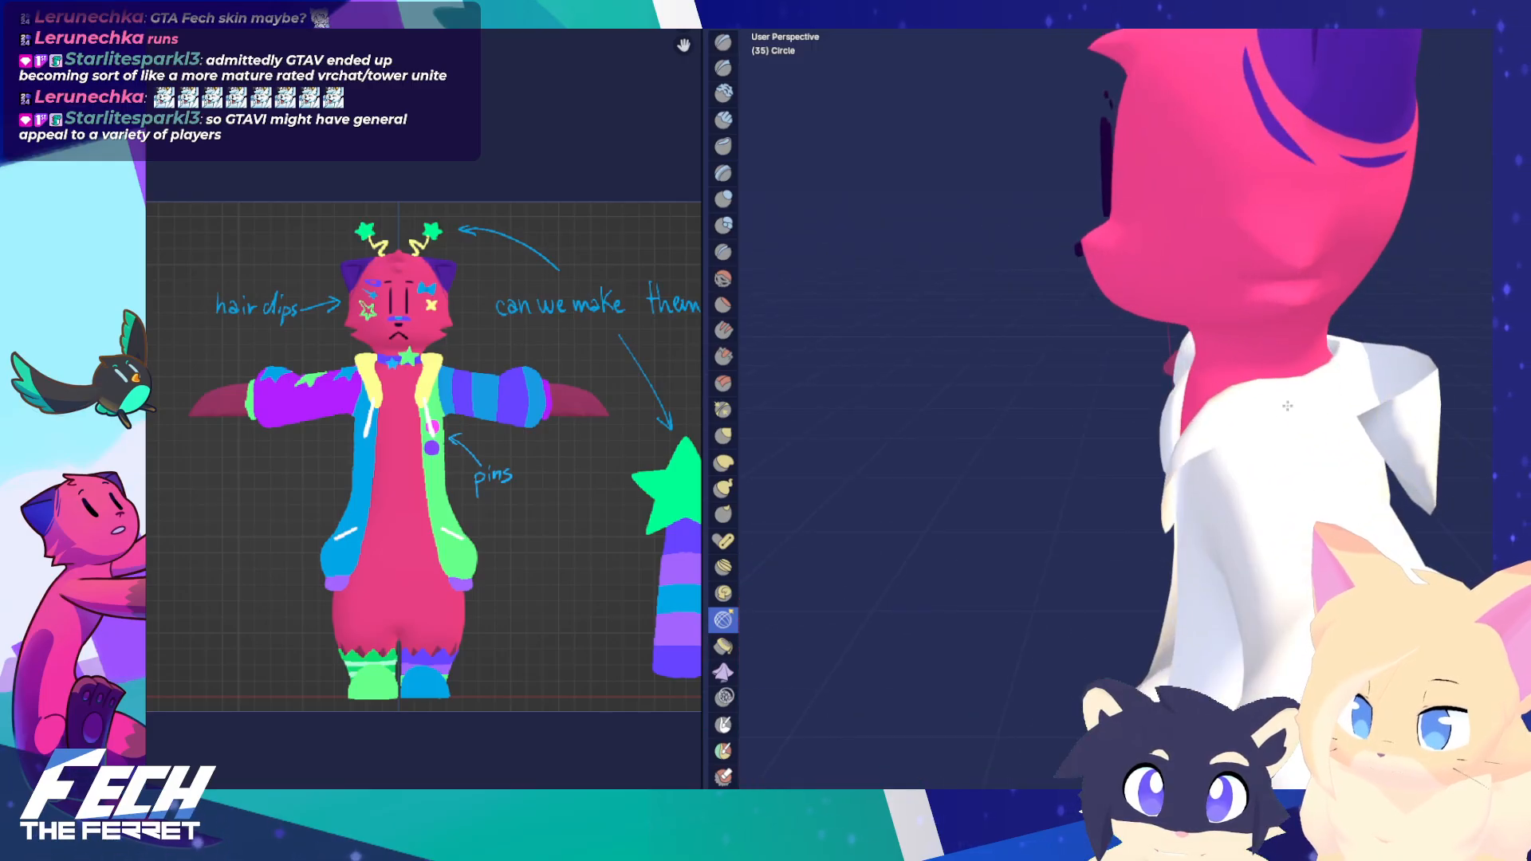
key(KP_1)
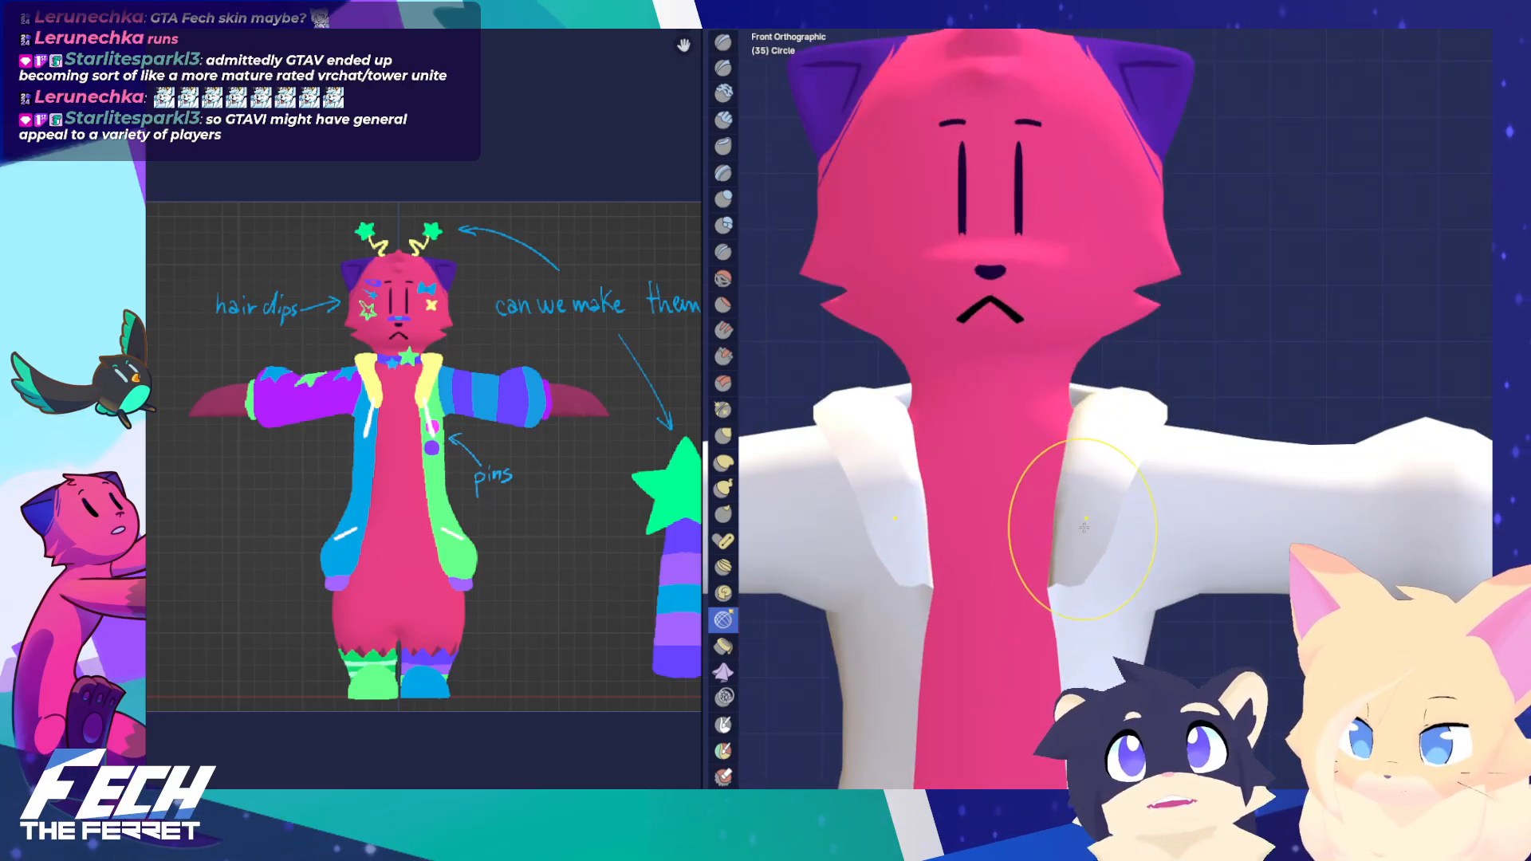
key(Tab)
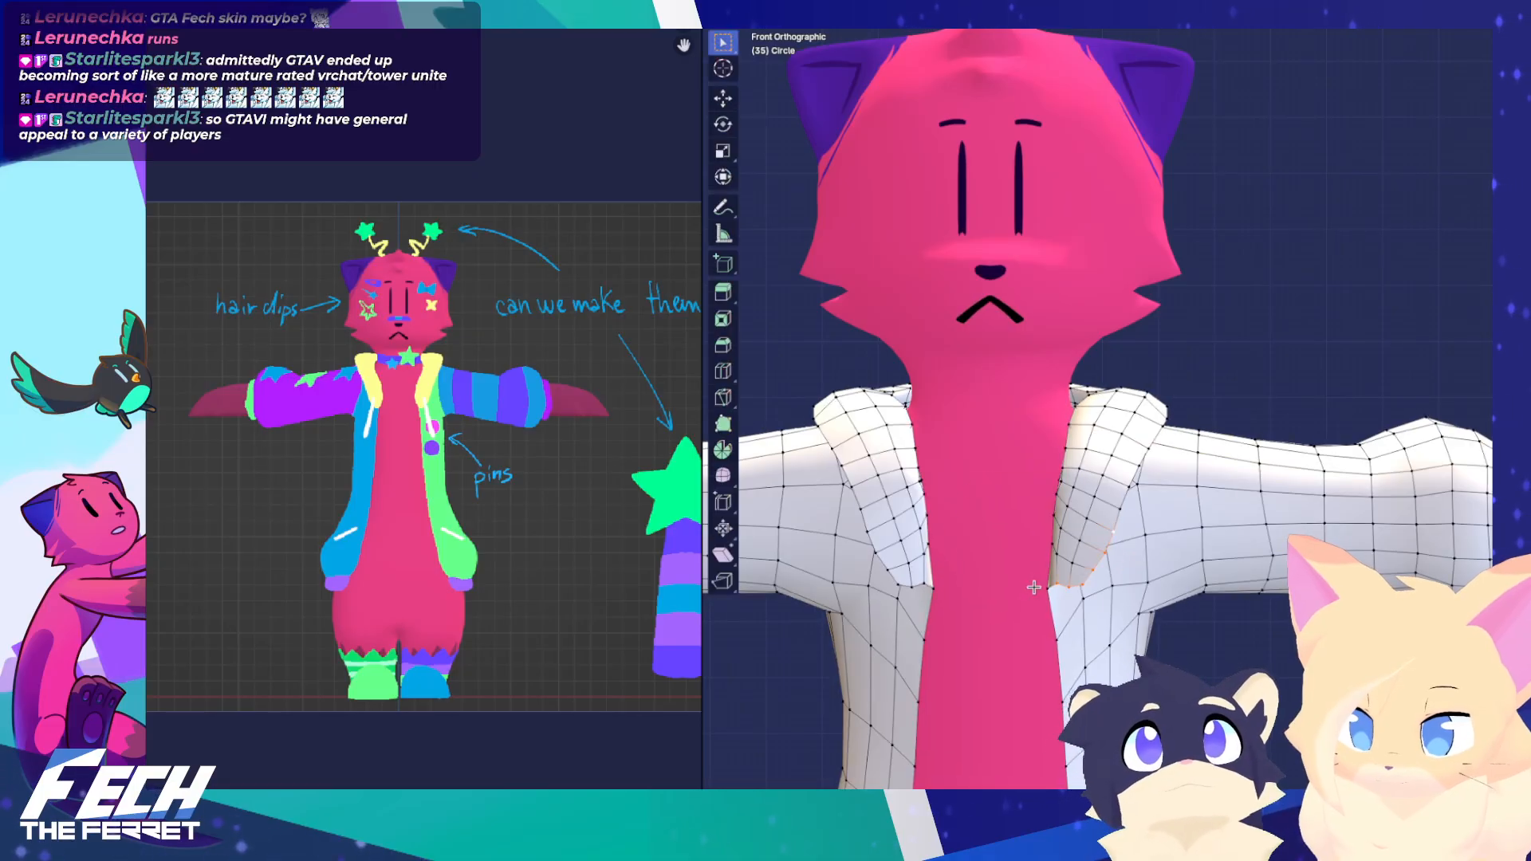
Leave the lapel editing and check the whole jacket from the front in Object Mode
key(c)
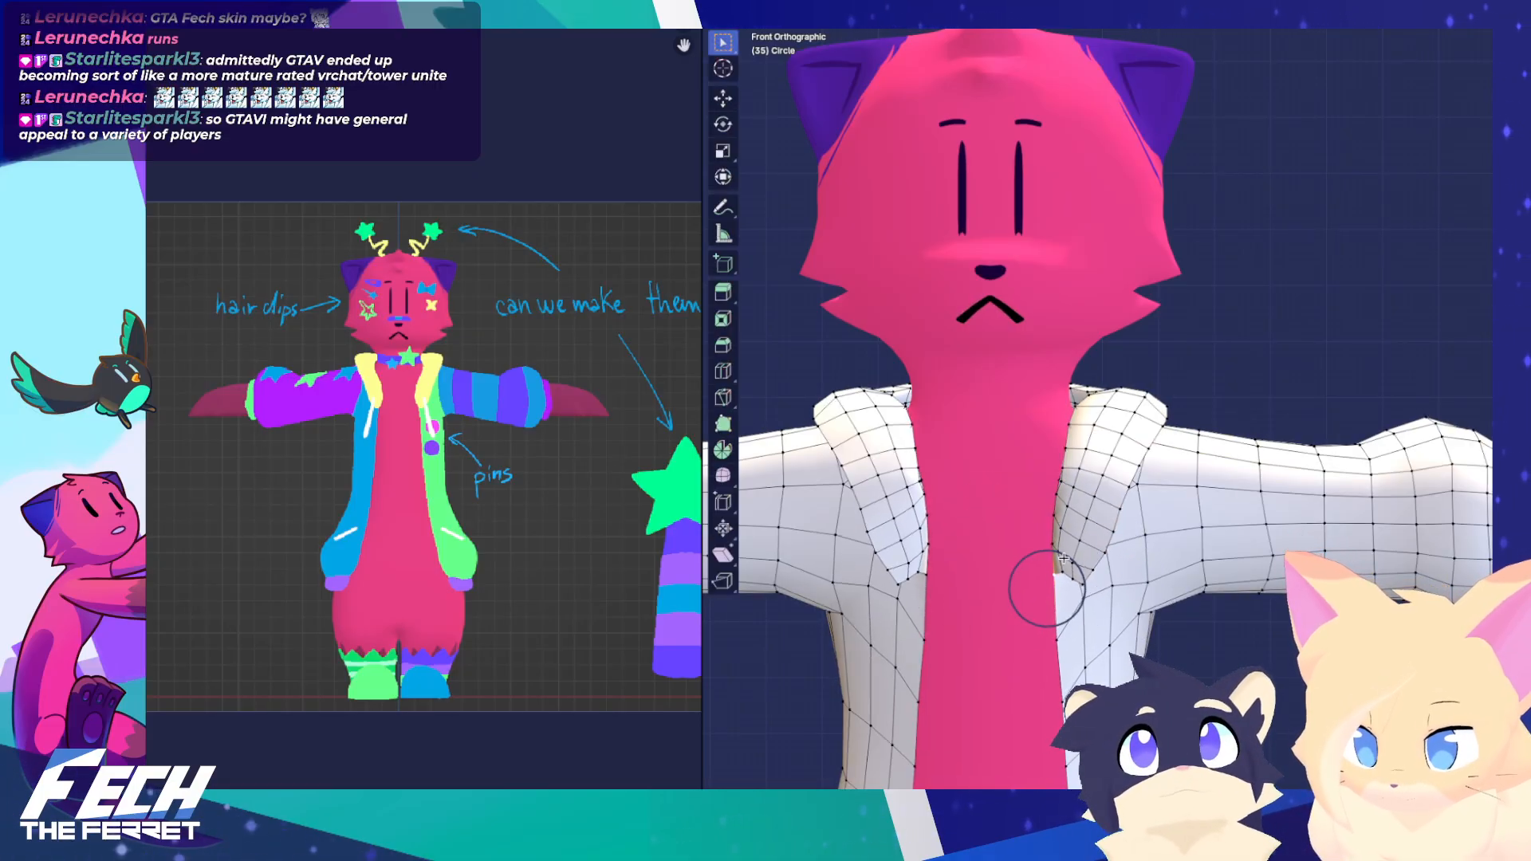
right_click(1064, 560)
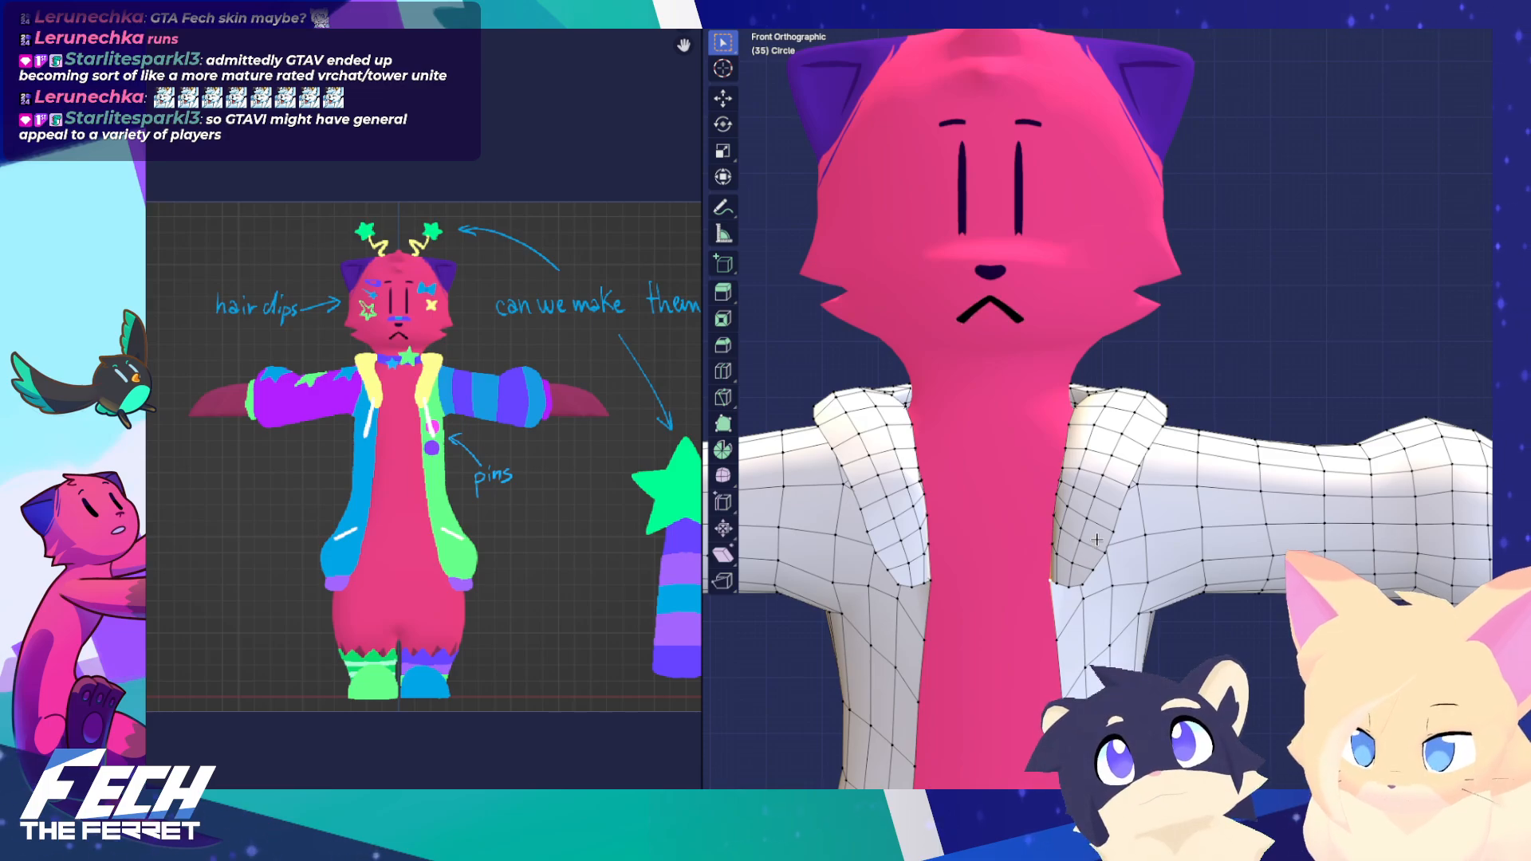
key(Tab)
scroll(1097, 540, down, 5)
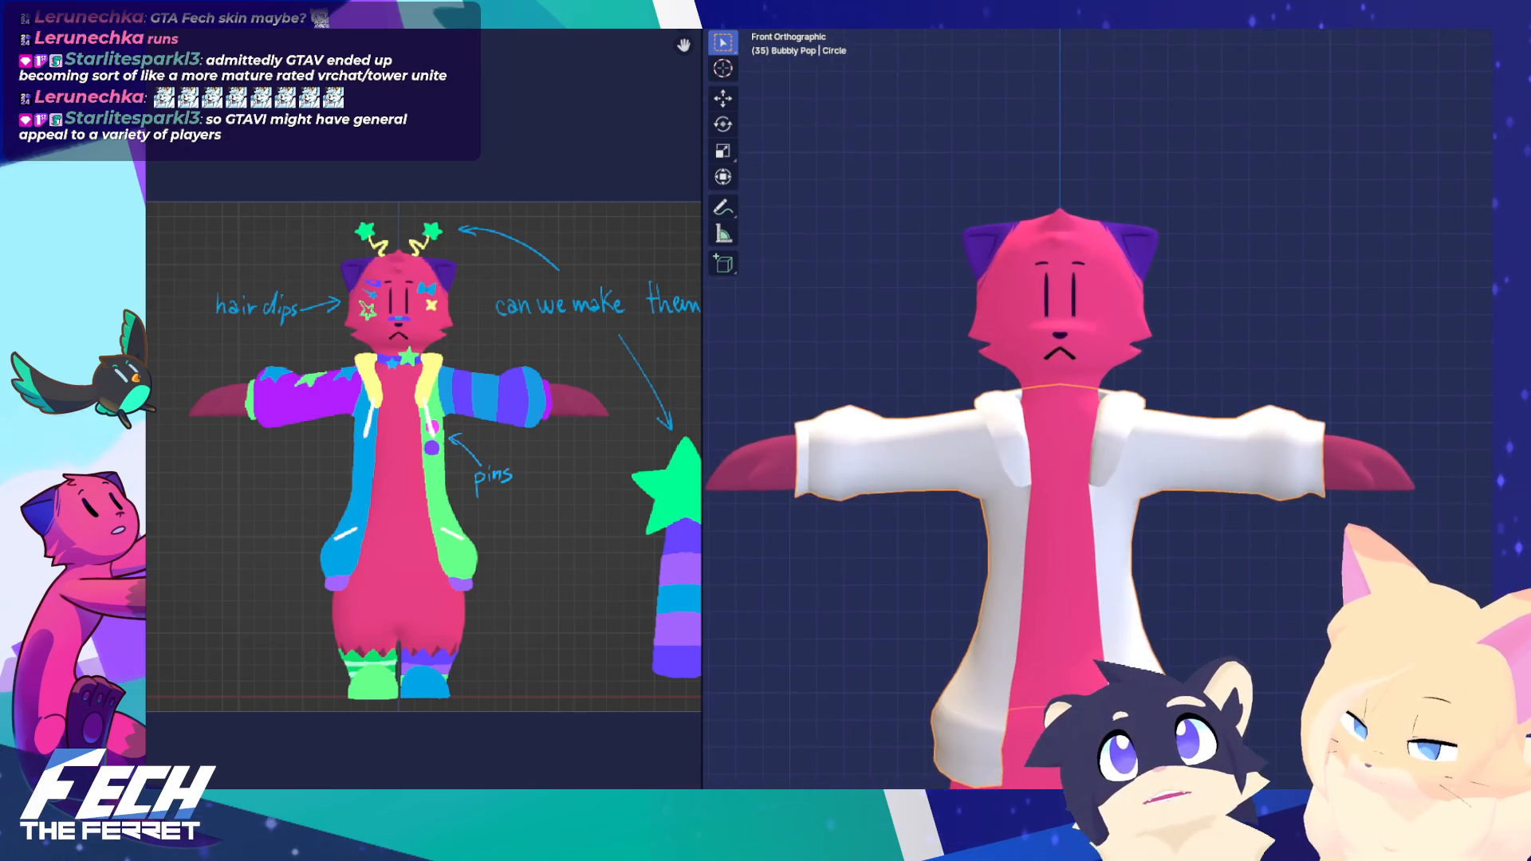
mouse_move(1154, 473)
middle_down()
mouse_move(1004, 485)
mouse_move(1015, 506)
mouse_move(1118, 486)
mouse_move(1152, 462)
mouse_move(1189, 476)
middle_up()
key(KP_1)
scroll(1196, 488, down, 1)
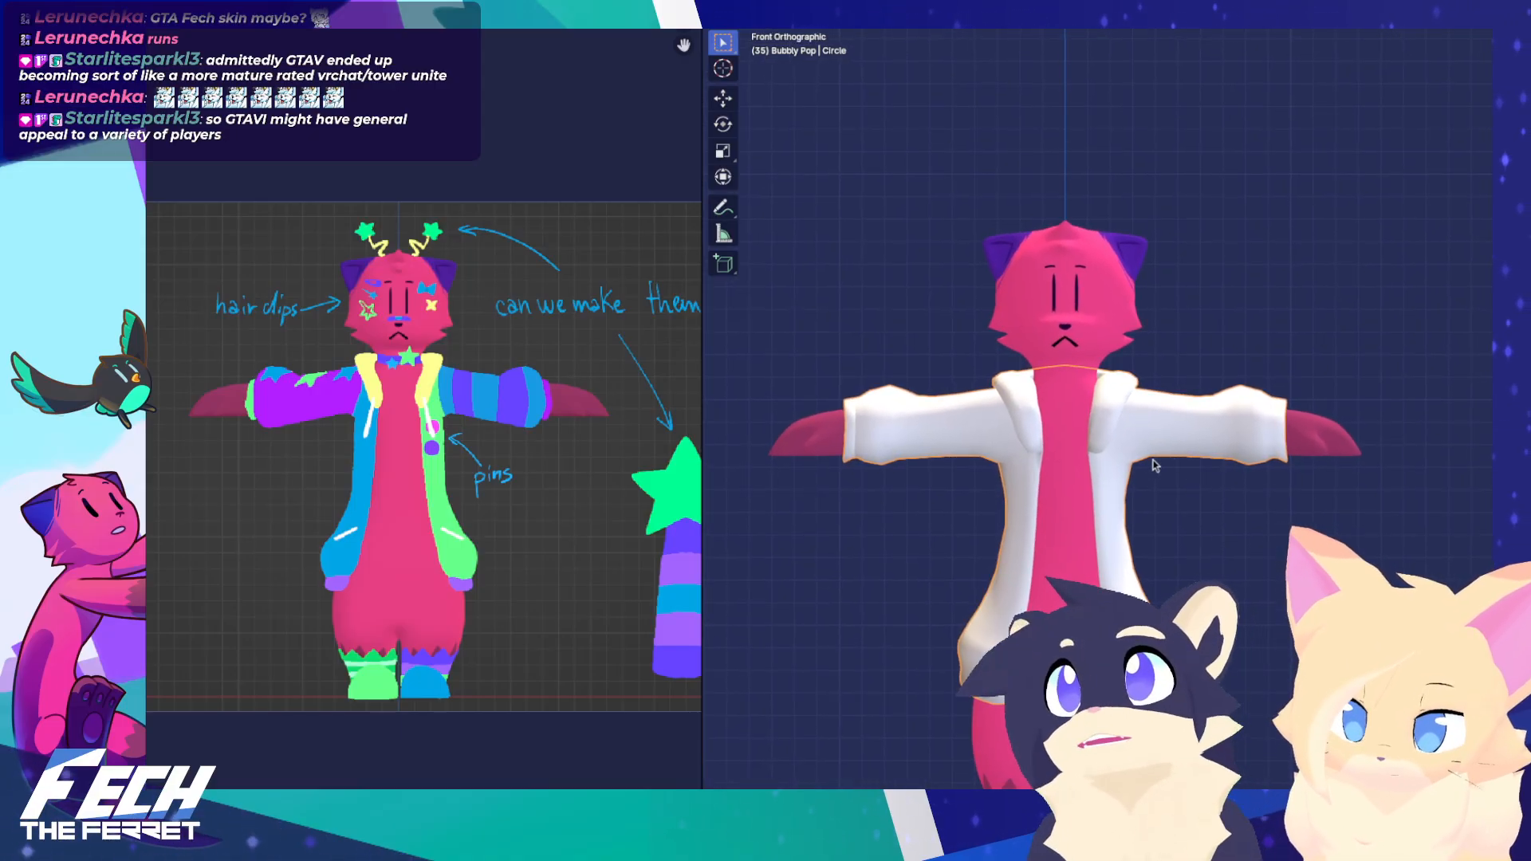
Pull the top of the jacket sleeve near the cuff into a rounder puff with the Elastic Deform brush in Sculpt Mode
key(ctrl+Tab)
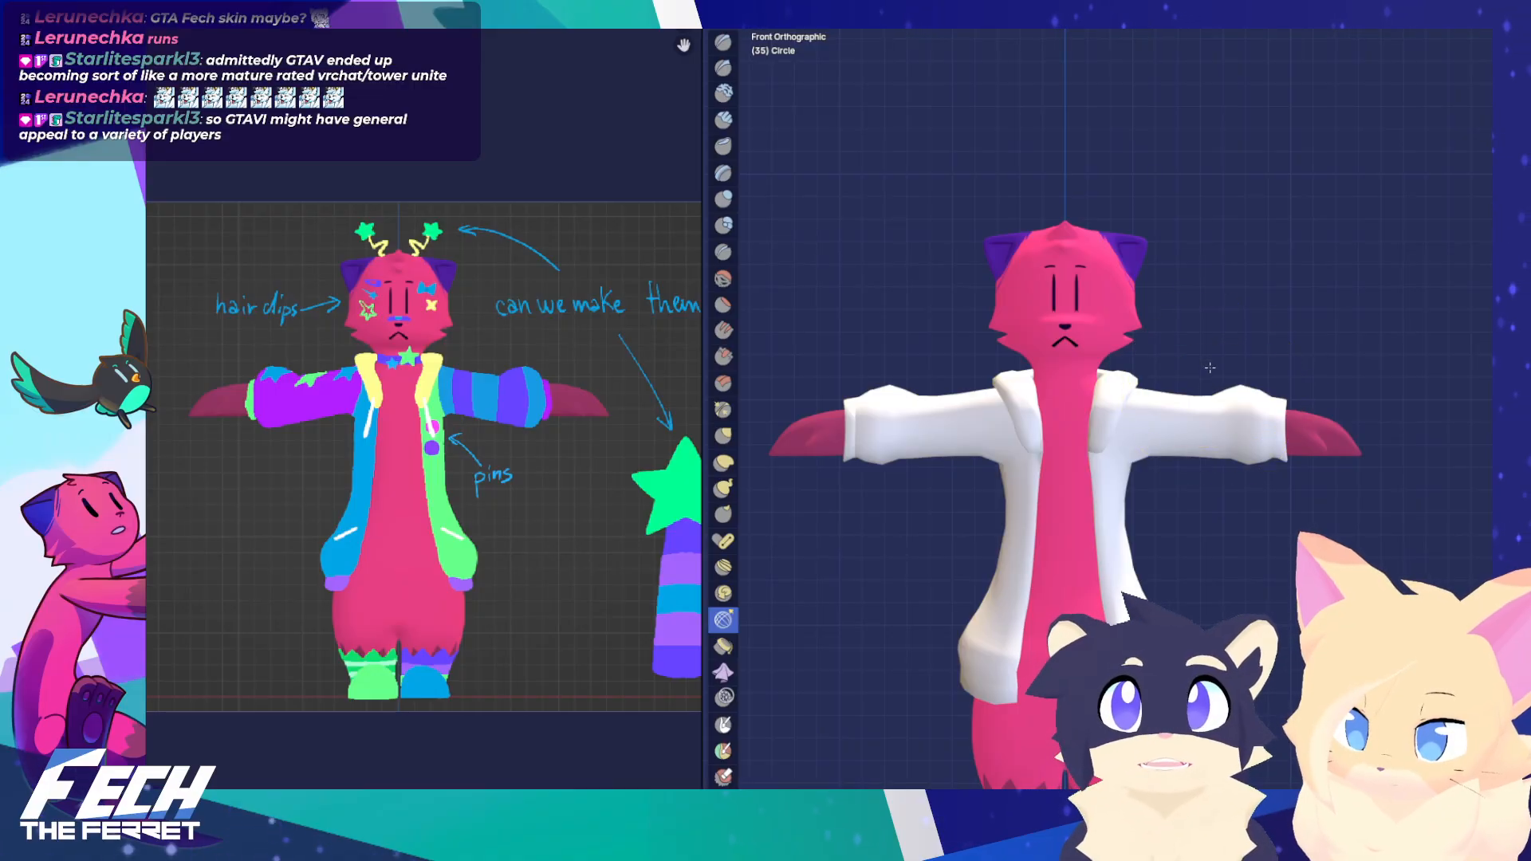
key(ctrl+Tab)
click(1154, 533)
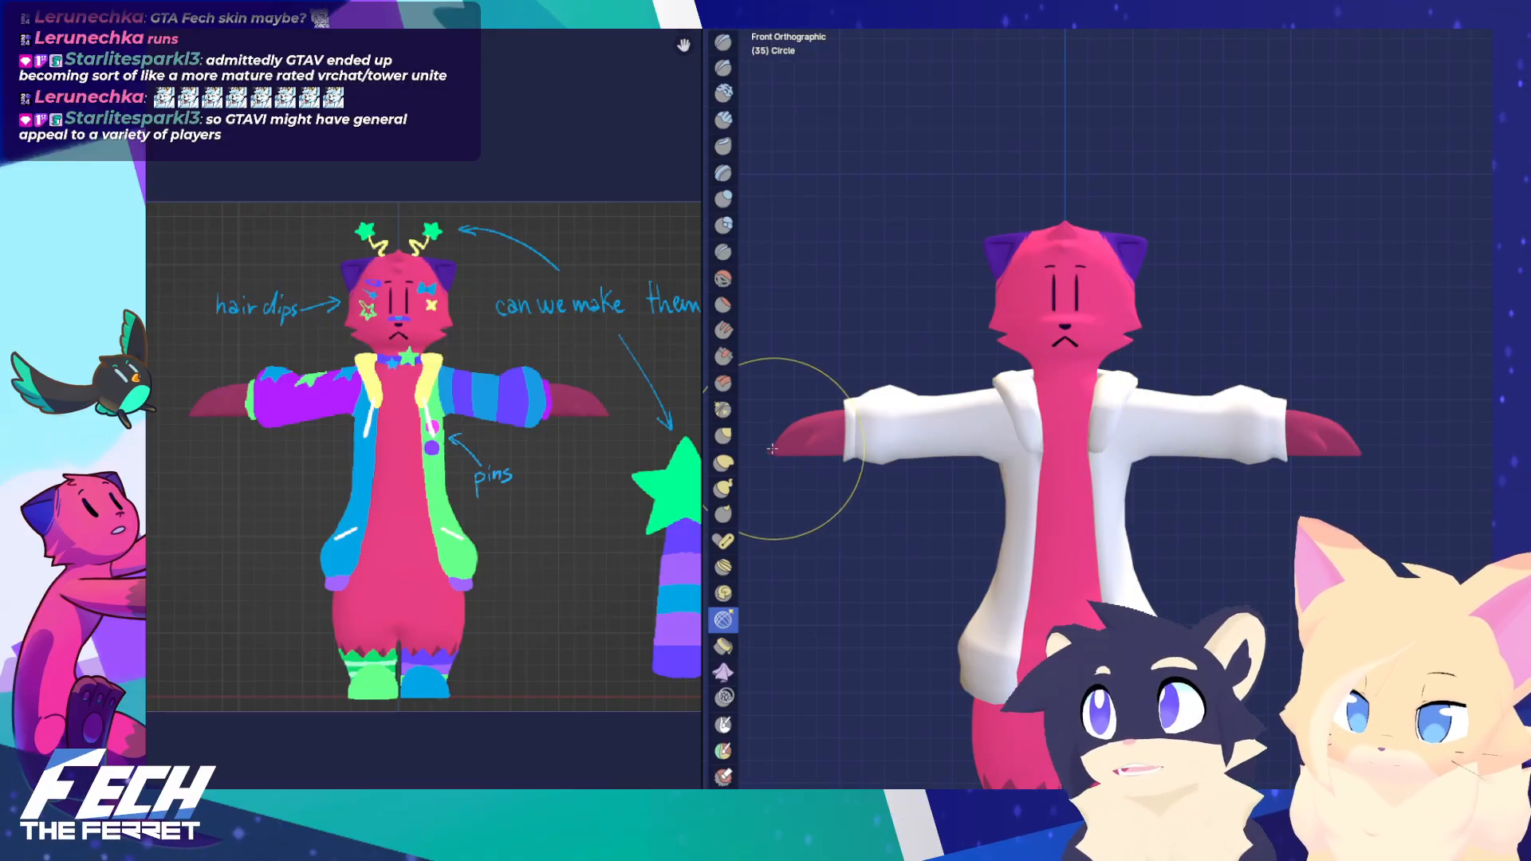
click(723, 436)
mouse_move(1217, 396)
mouse_down()
mouse_move(1209, 379)
mouse_move(1173, 407)
mouse_move(1248, 390)
mouse_move(1271, 327)
mouse_move(1292, 352)
mouse_up()
key(k)
scroll(1256, 375, up, 5)
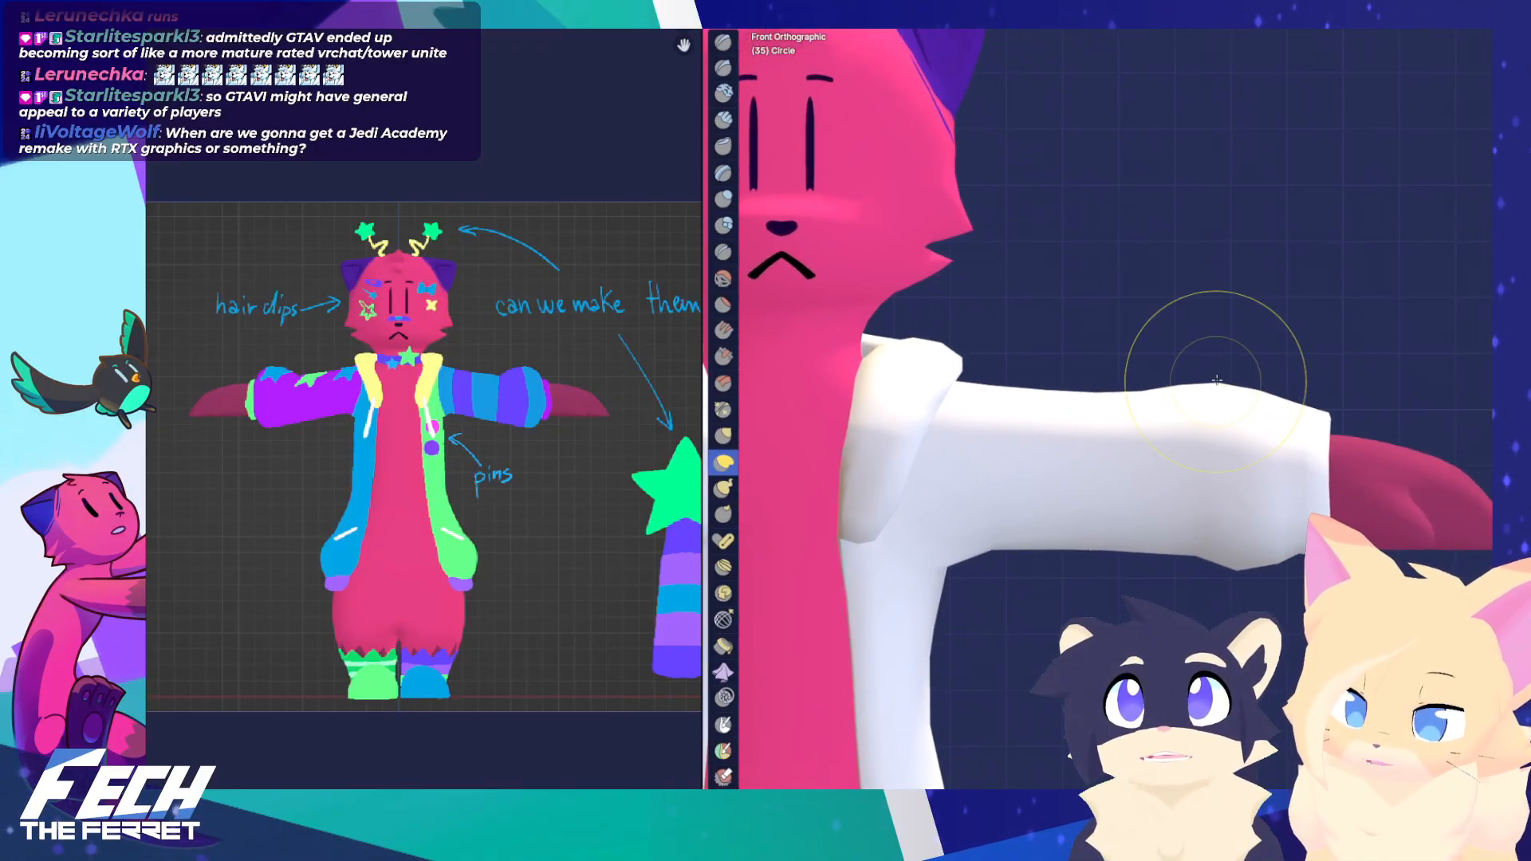
drag(1226, 368, 1234, 345)
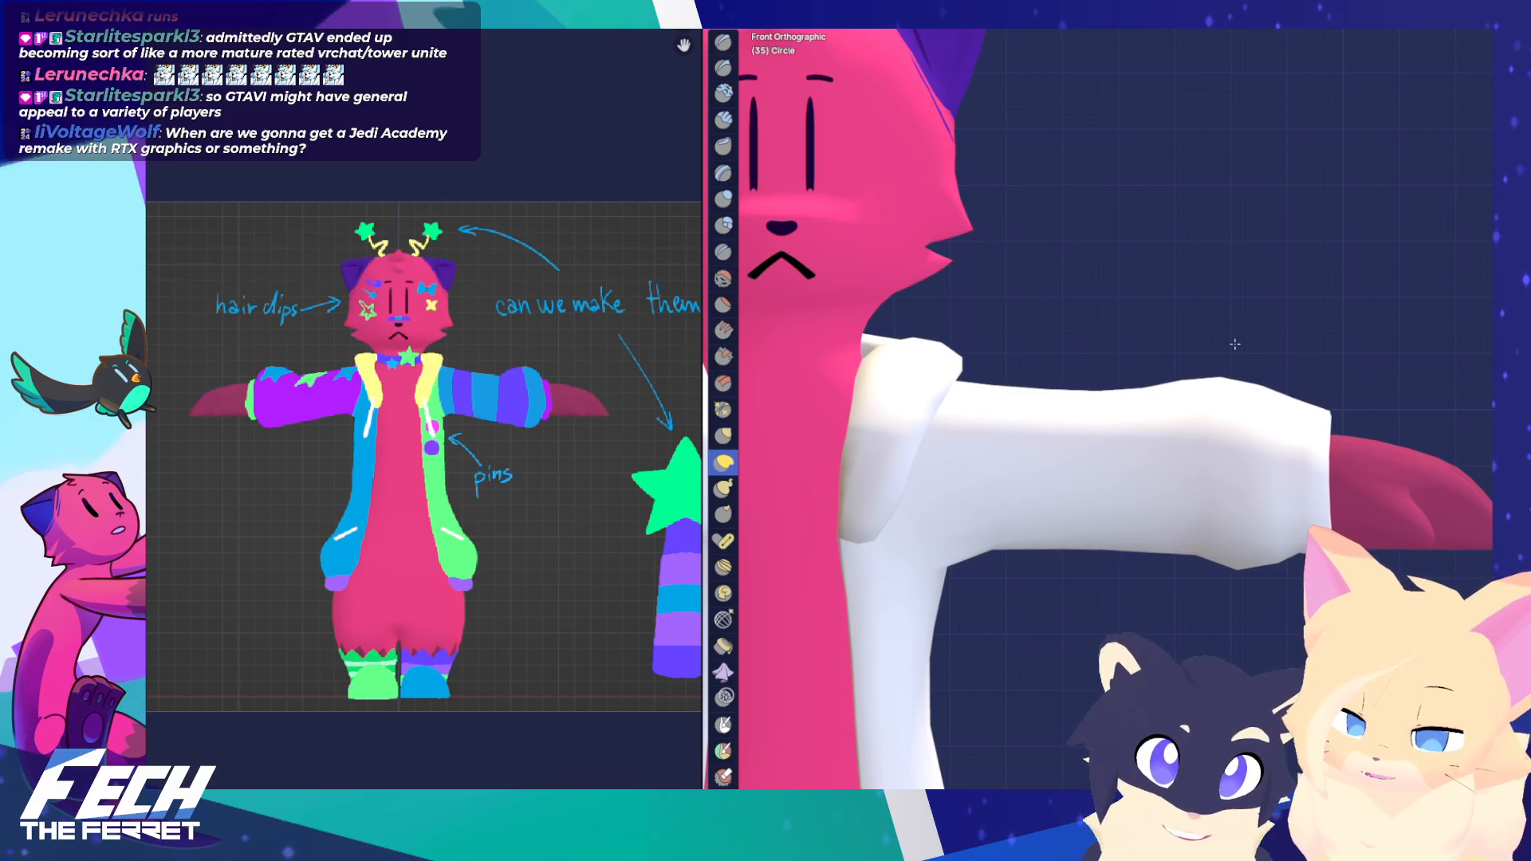
Adjust the edge loop just inside the sleeve cuff along Z in Edit Mode, working in front view
key(Tab)
mouse_move(1330, 456)
shift+middle_down()
mouse_move(1179, 422)
mouse_move(1015, 442)
shift+middle_up()
alt+click(1177, 421)
alt+click(1182, 432)
key(KP_1)
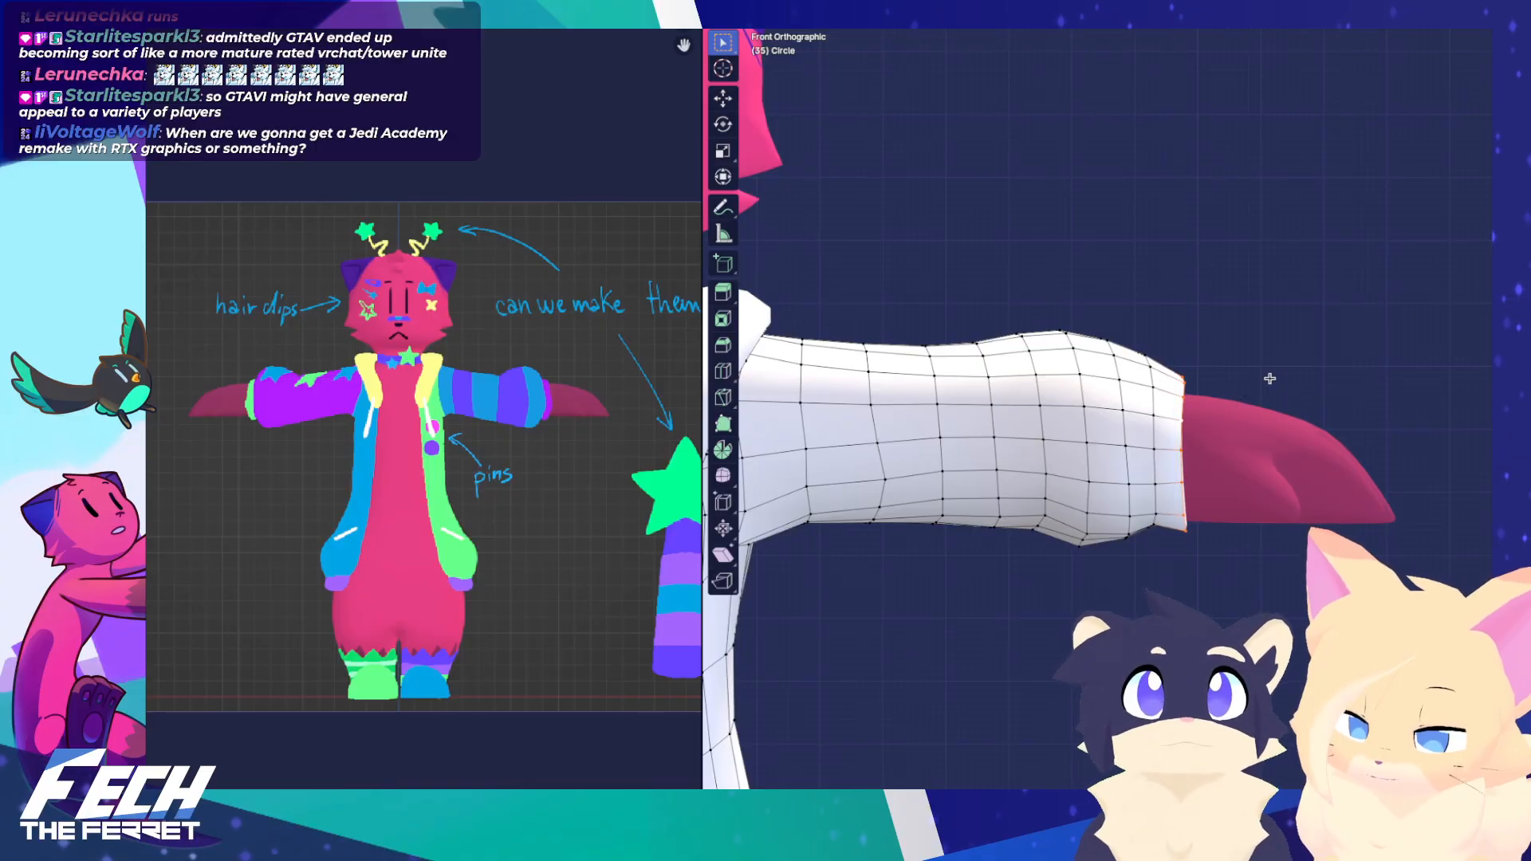
alt+click(1158, 400)
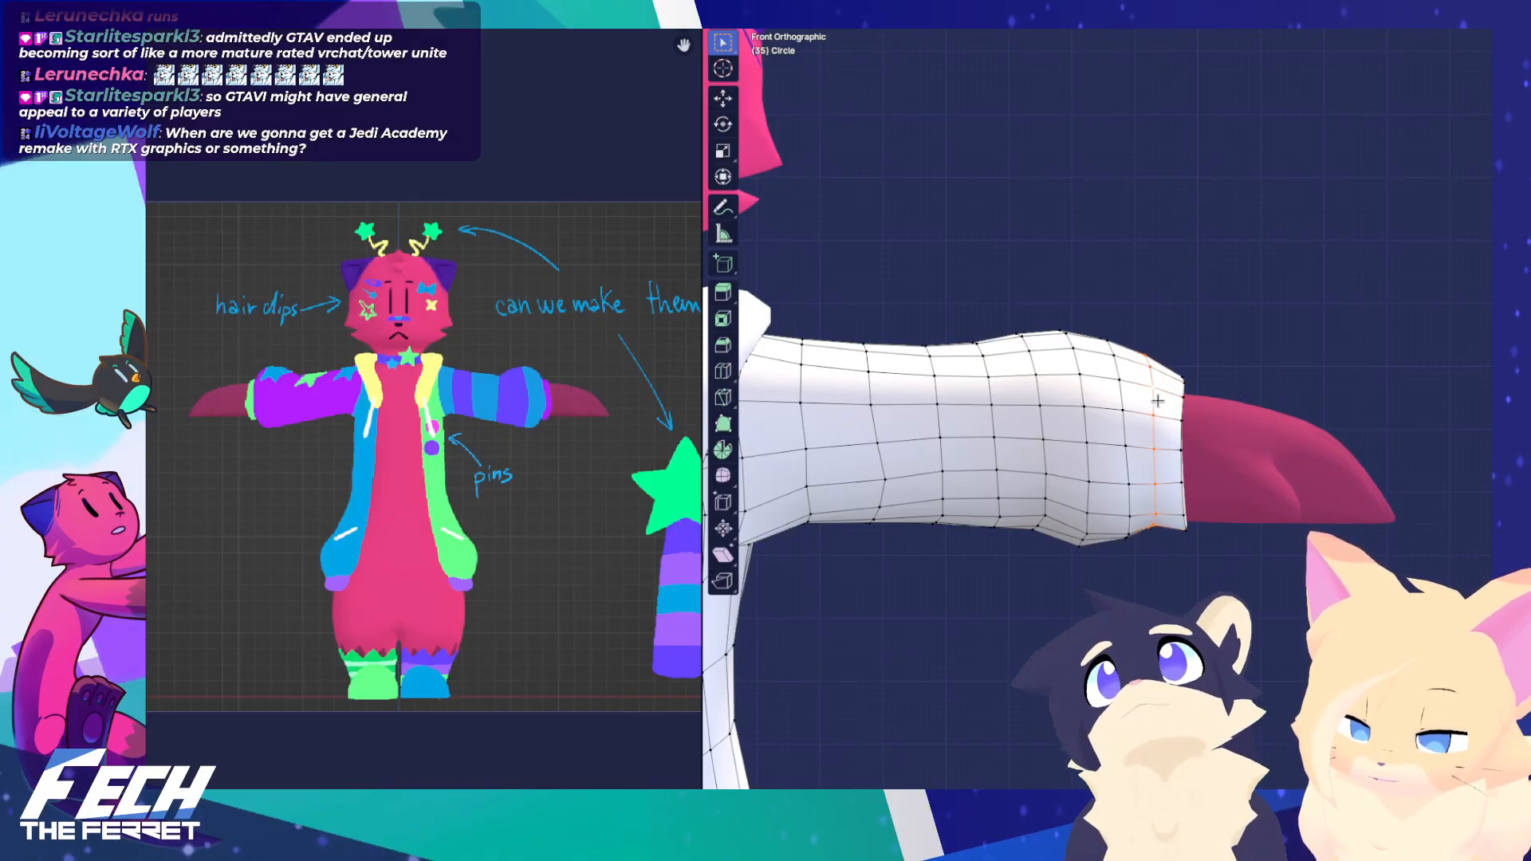
key(g)
key(z)
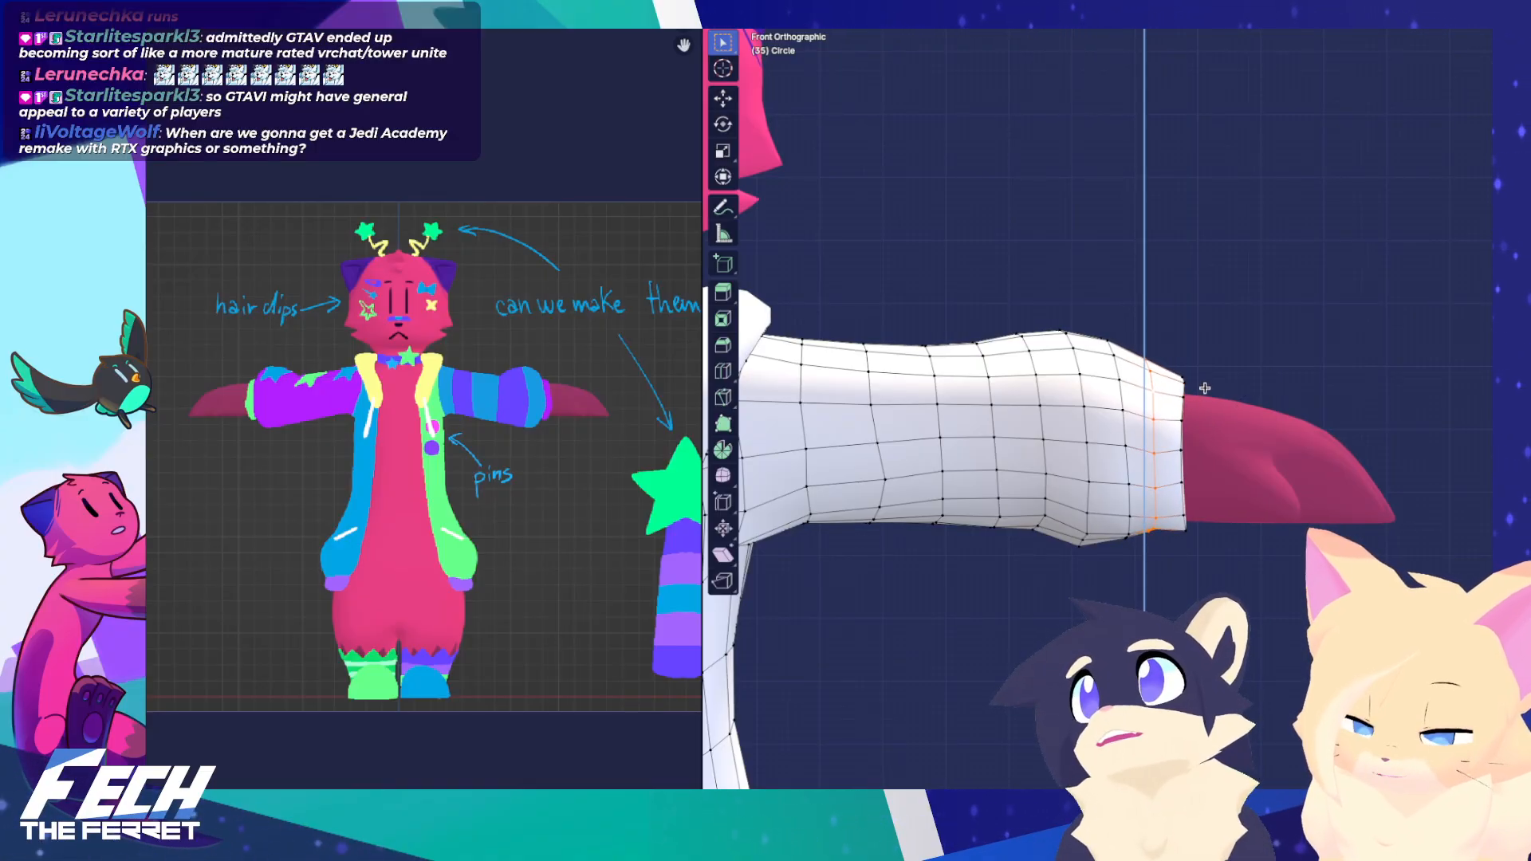
click(1205, 390)
Mark the sleeve cuff's selected edge loop as sharp and return to Object Mode
key(ctrl+e)
click(1204, 630)
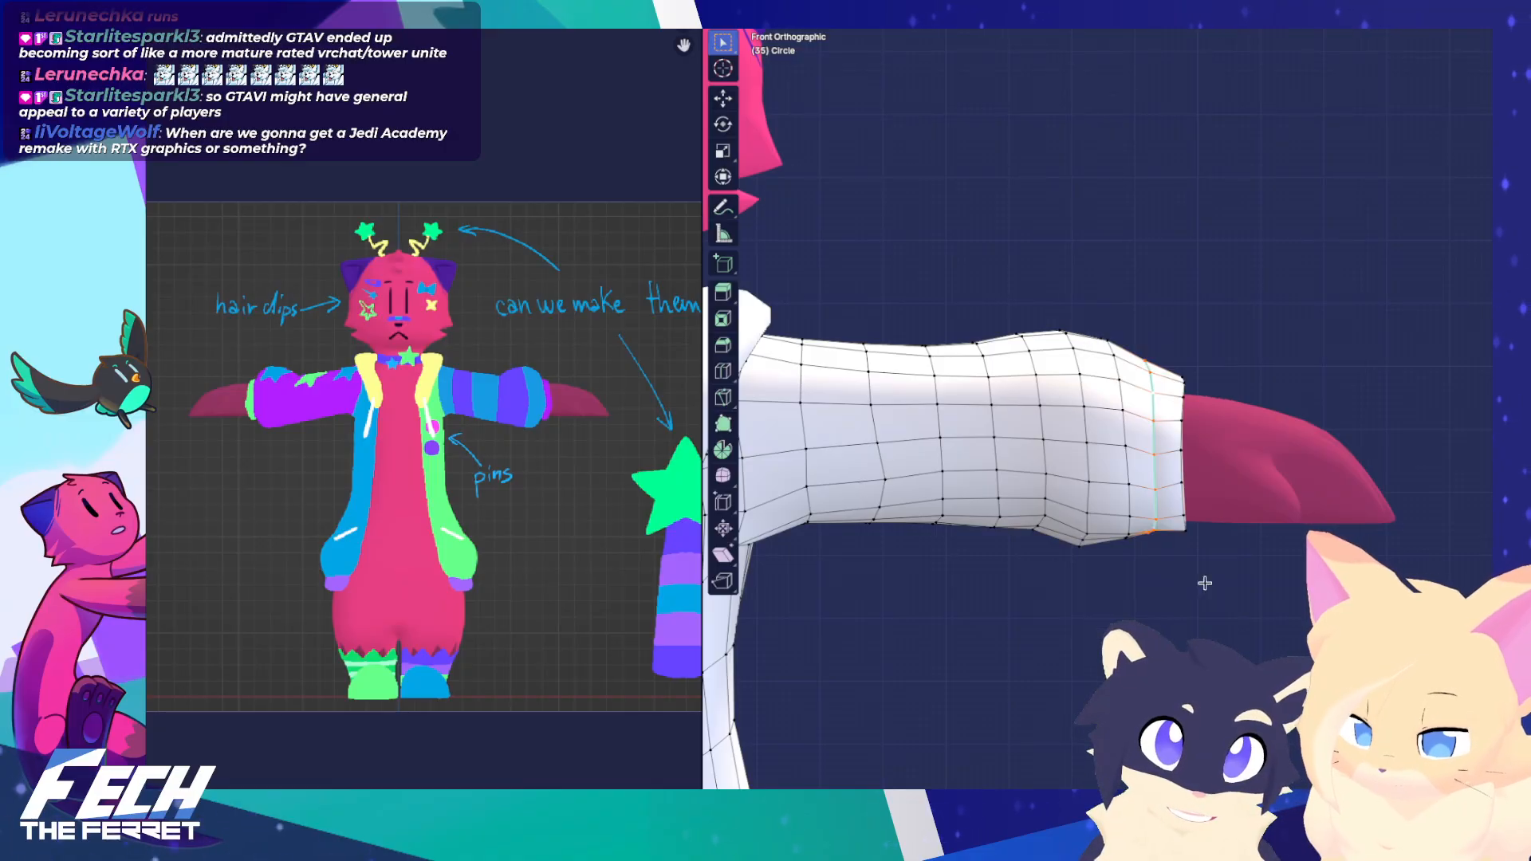
scroll(1205, 583, down, 4)
shift+middle_drag(998, 499, 1319, 500)
key(Tab)
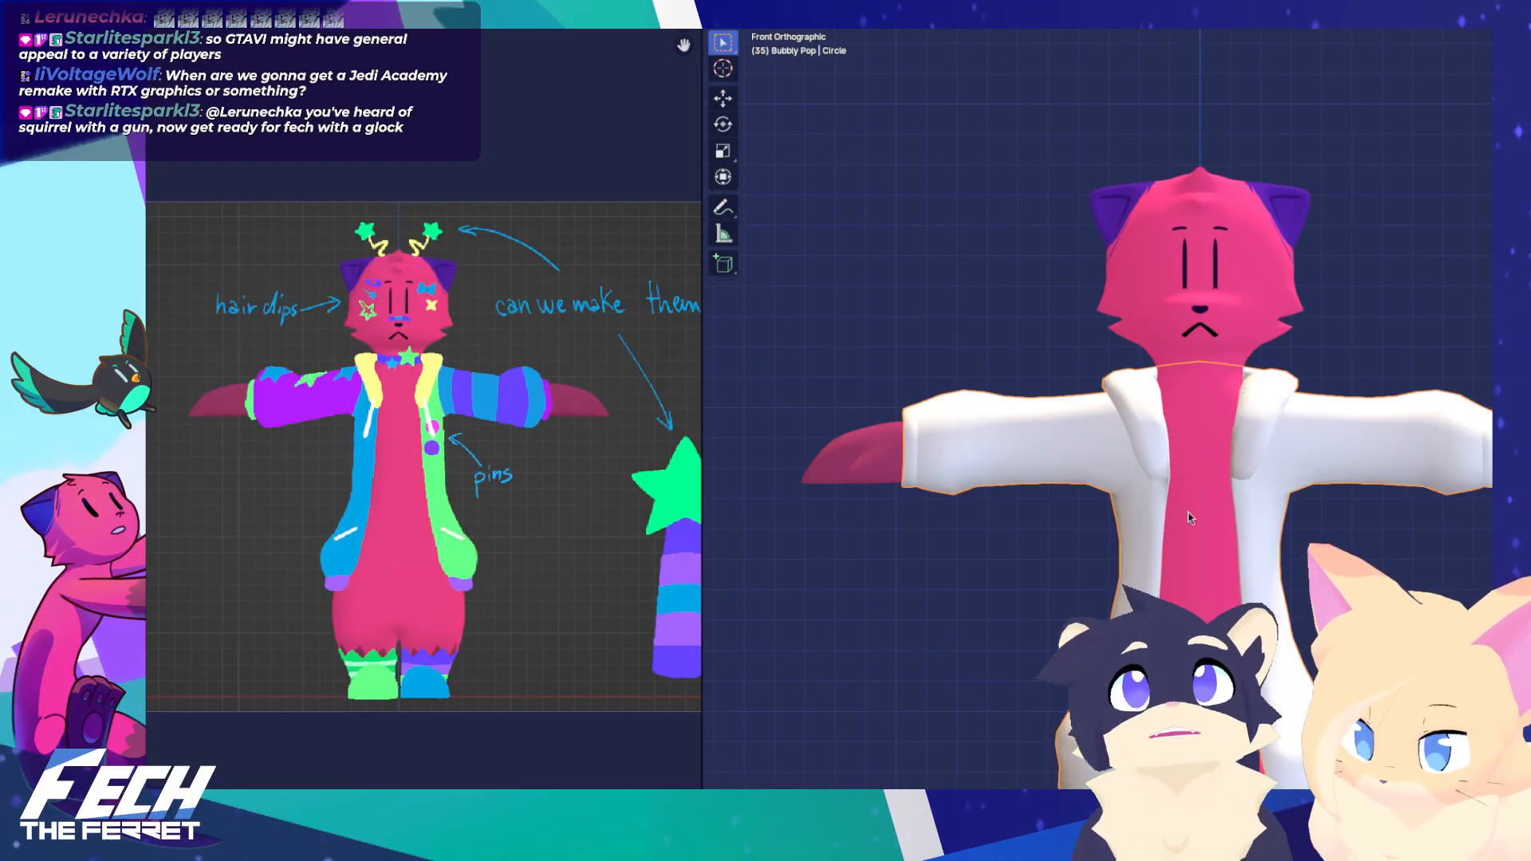
Lower the jacket's hem along Z in side view with enlarged proportional editing, and return to Object Mode in front view
scroll(1188, 513, up, 2)
key(KP_5)
key(Tab)
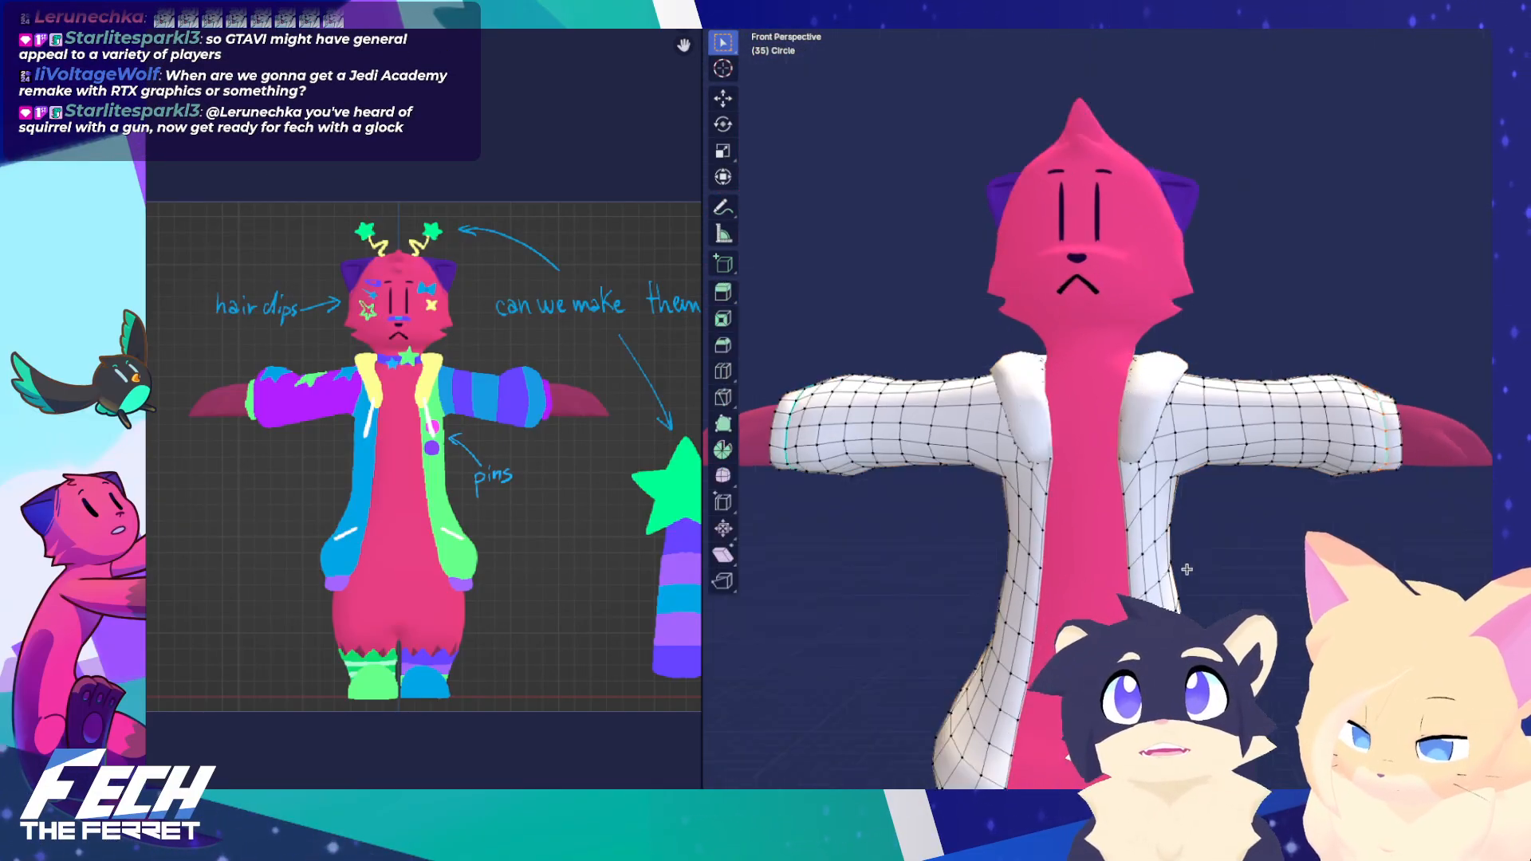
middle_drag(1187, 570, 825, 553)
key(KP_1)
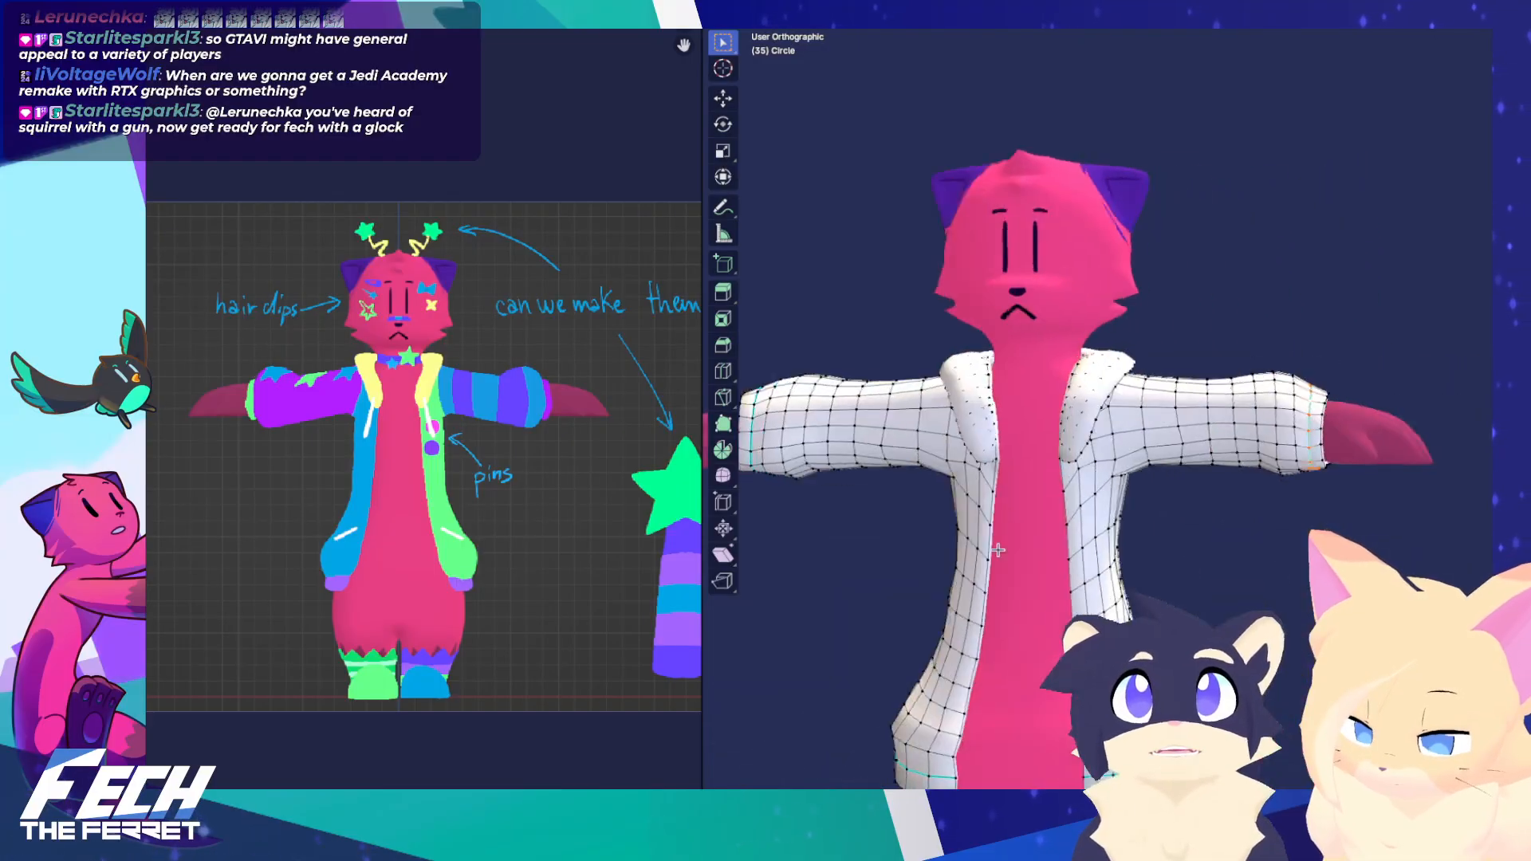
key(KP_3)
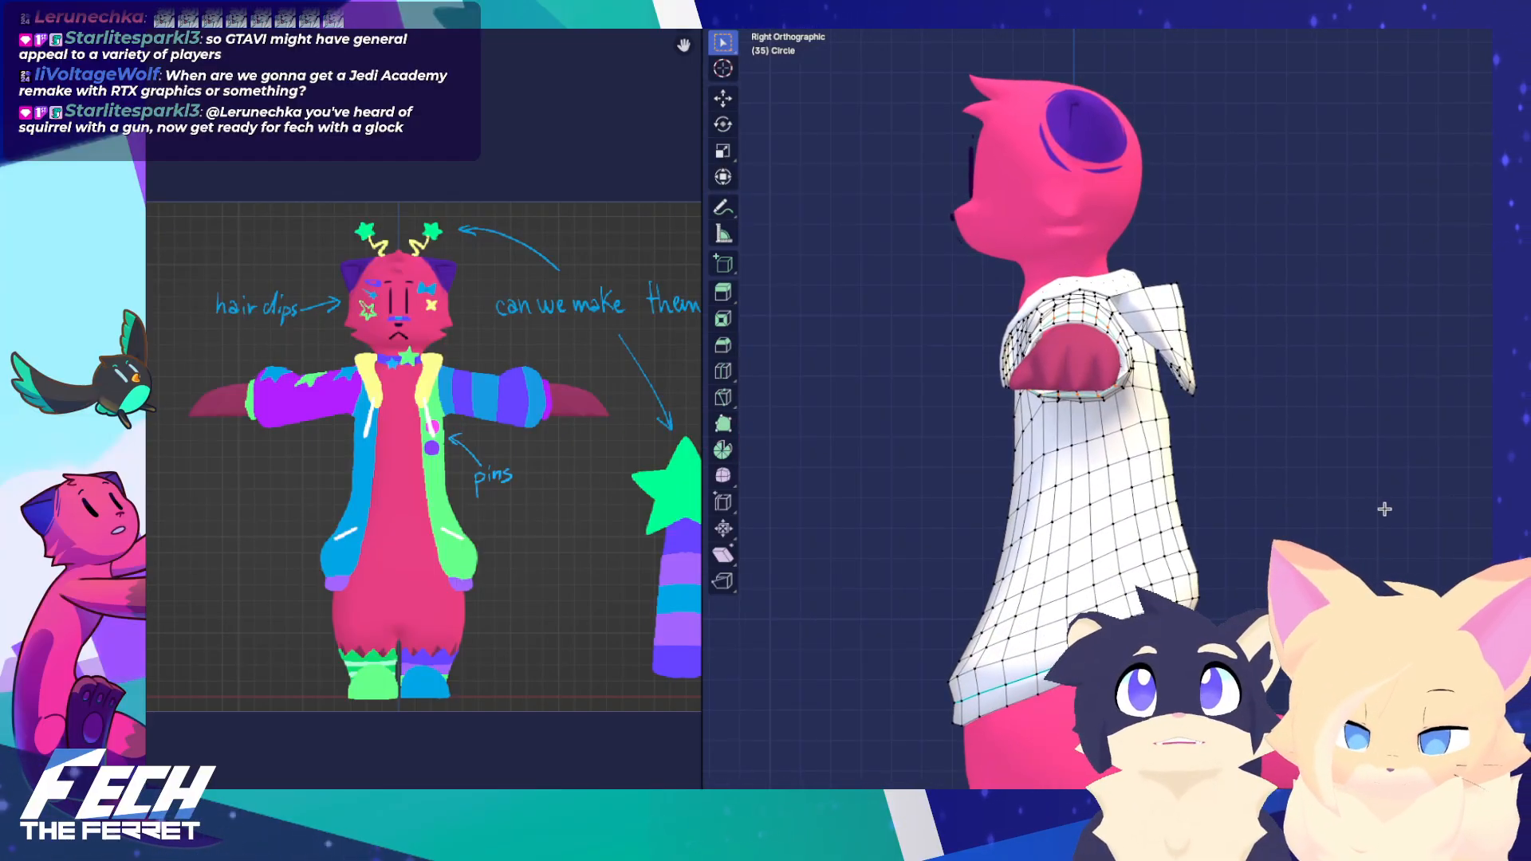
drag(882, 553, 1228, 717)
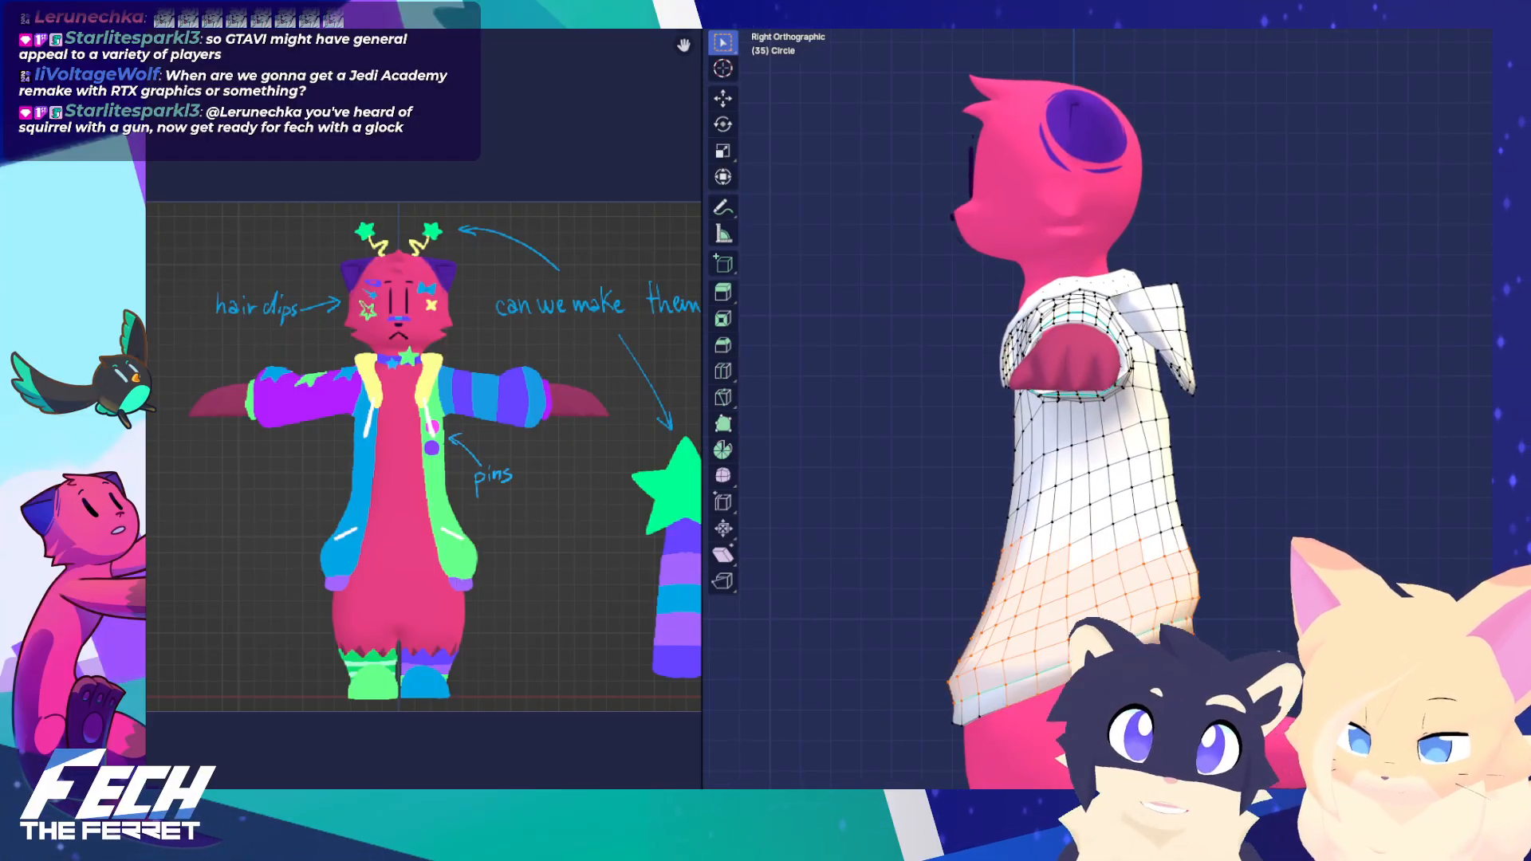
key(alt+a)
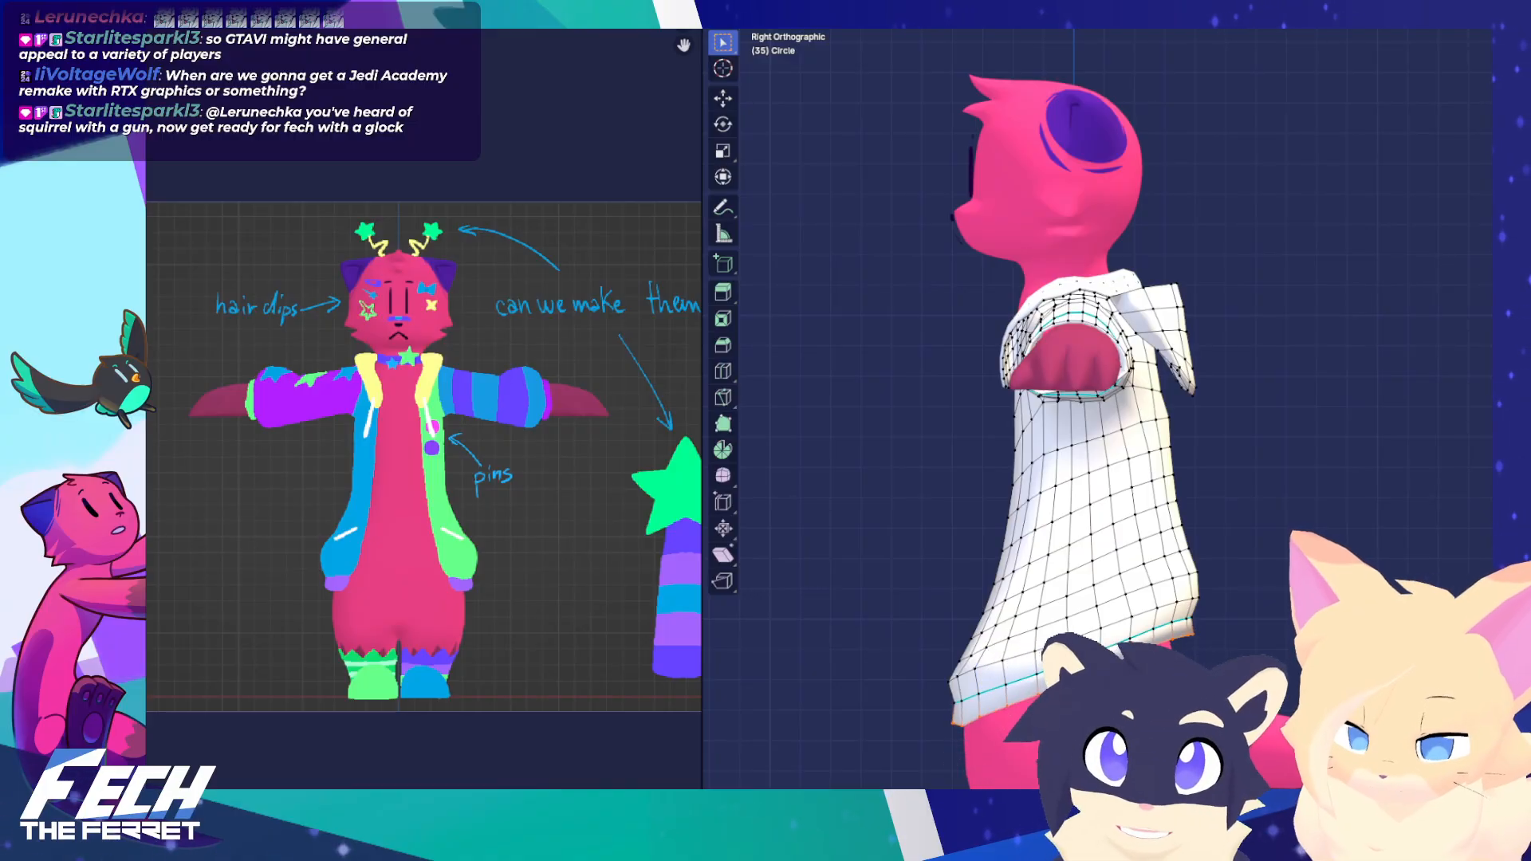
key(alt+z)
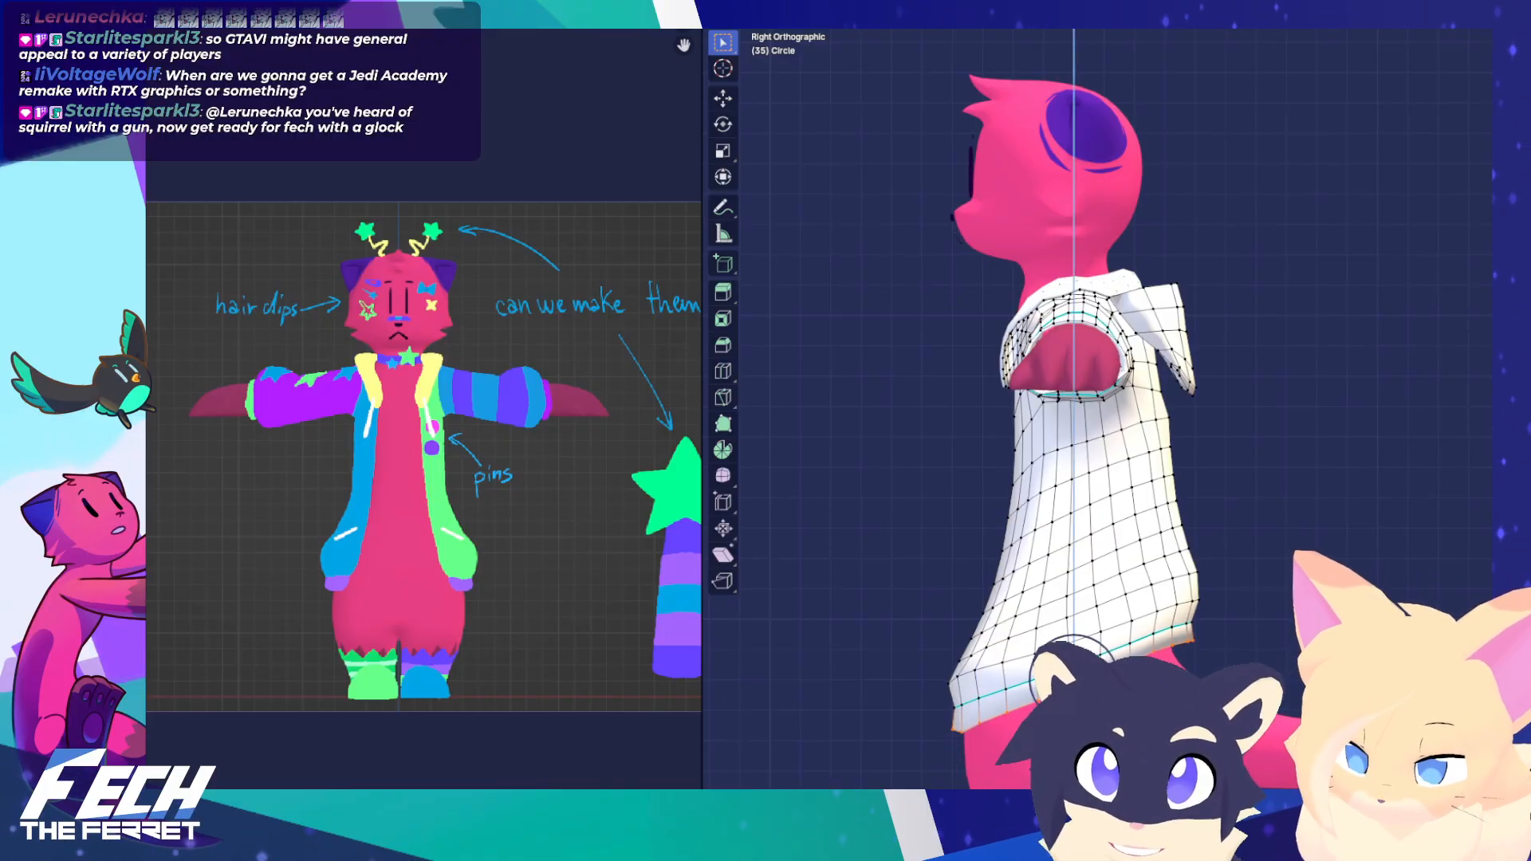
scroll(1073, 688, down, 5)
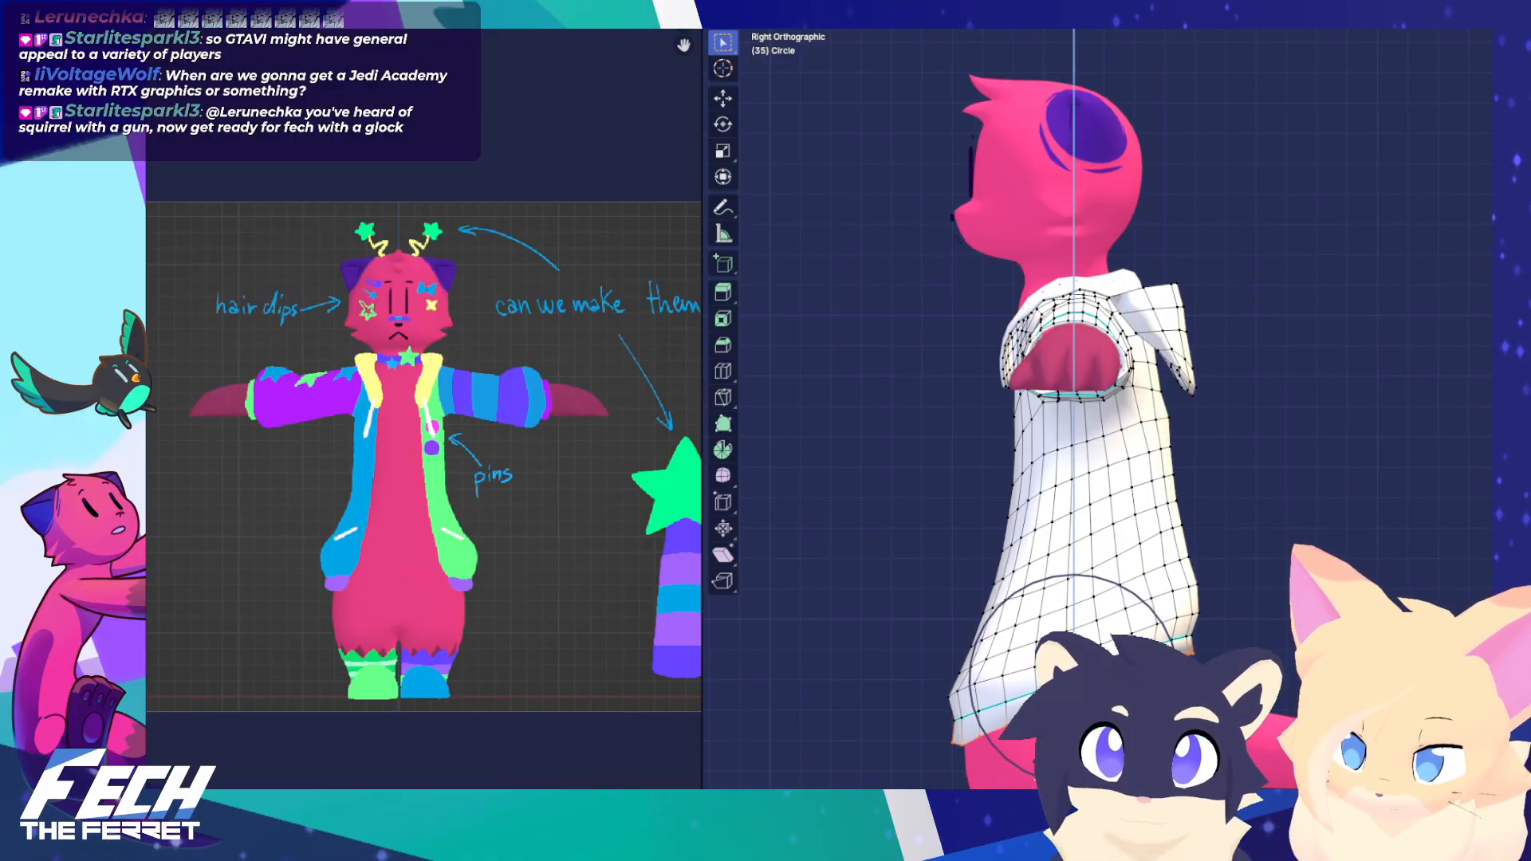
key(Tab)
key(KP_1)
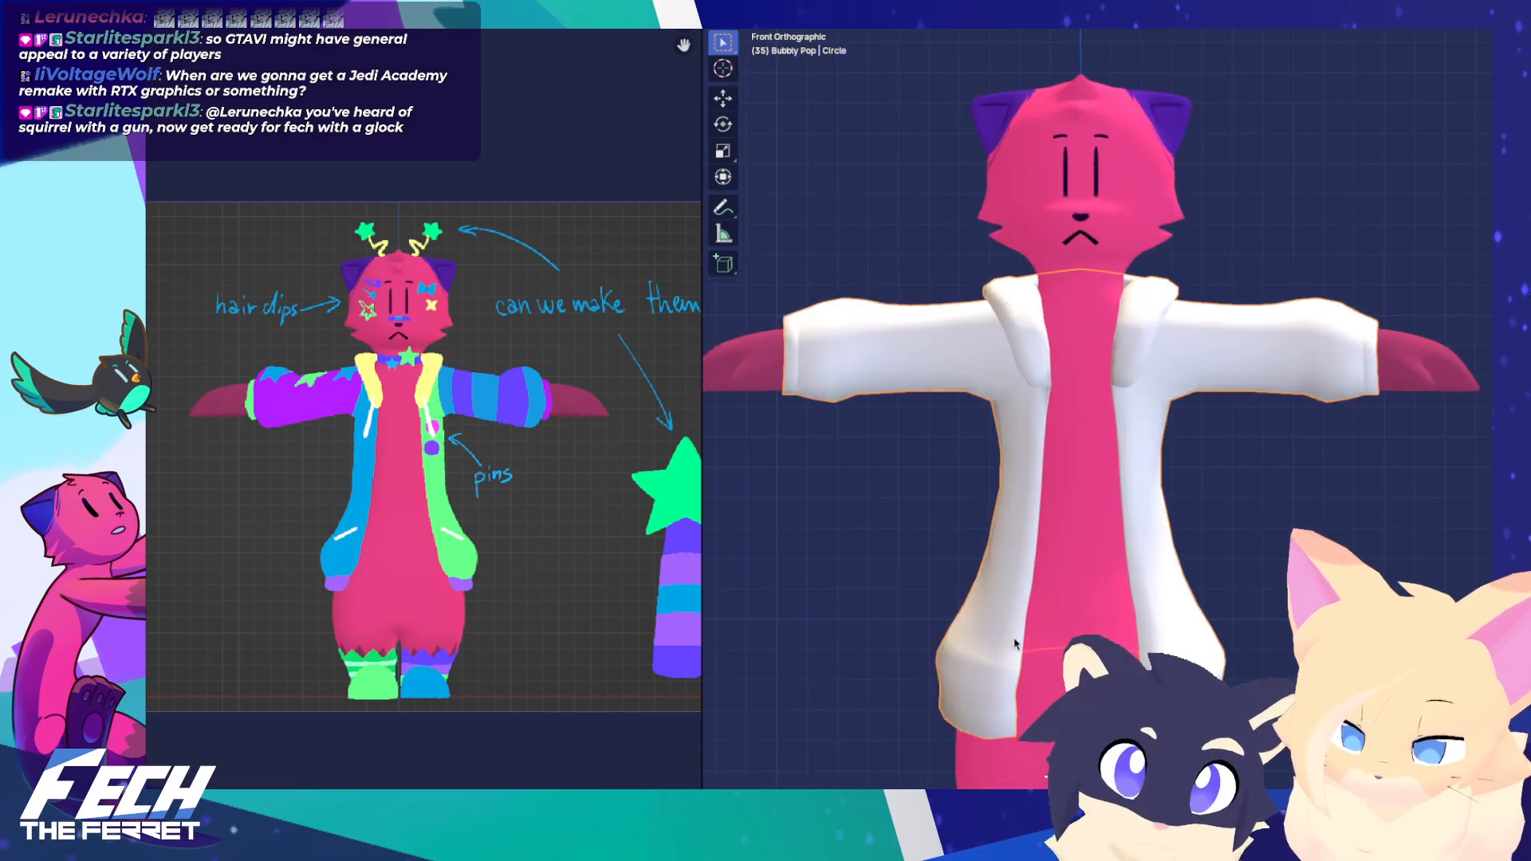
shift+middle_drag(1015, 644, 991, 683)
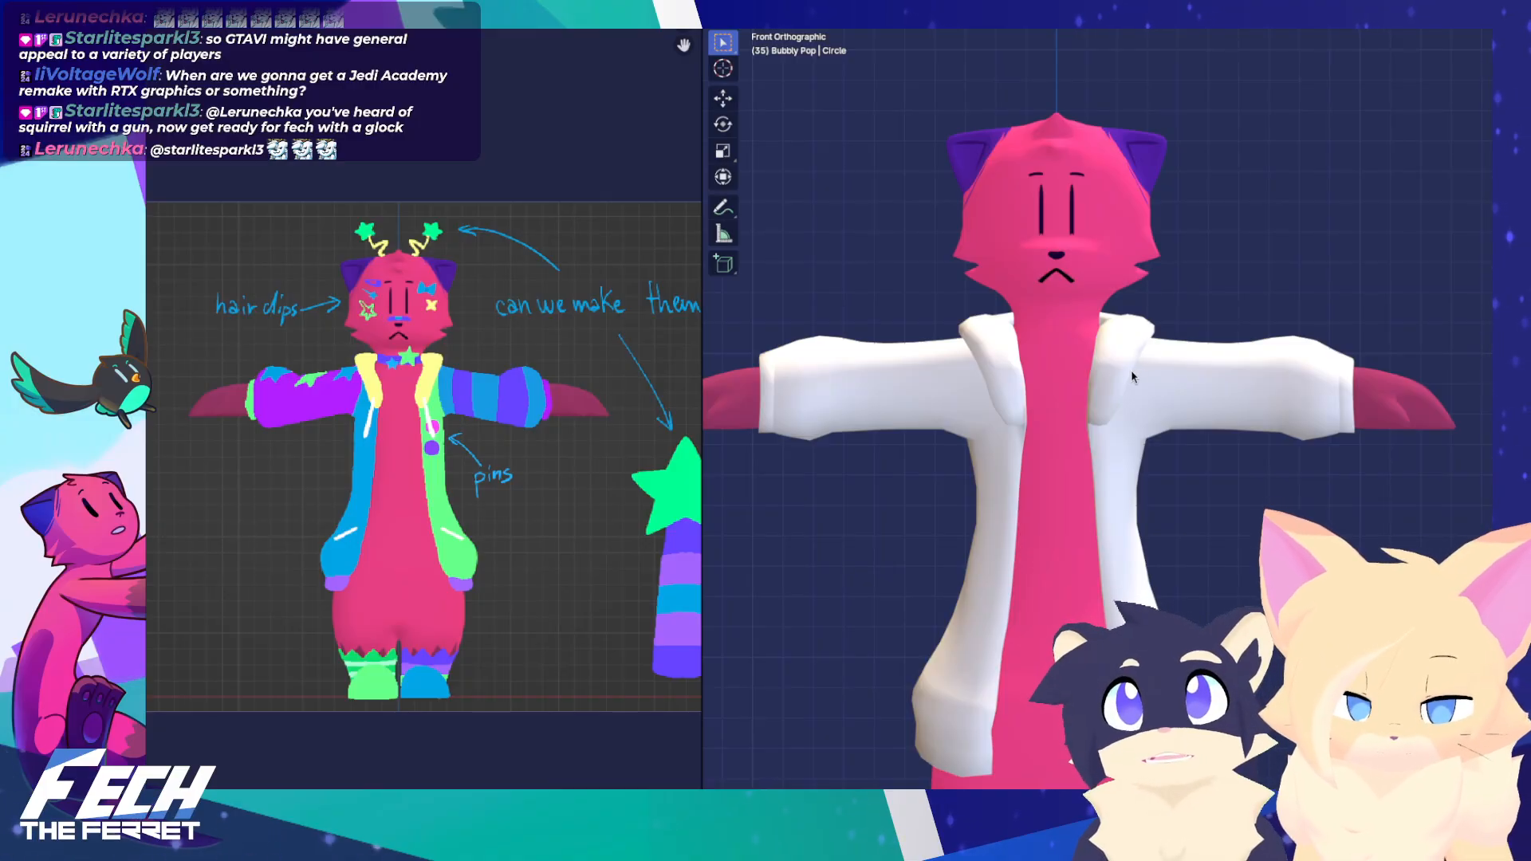
Inspect the jacket's front opening below the lapels up close, and compare the overall shape from the front and side
scroll(1133, 377, up, 4)
key(Tab)
scroll(1023, 311, up, 3)
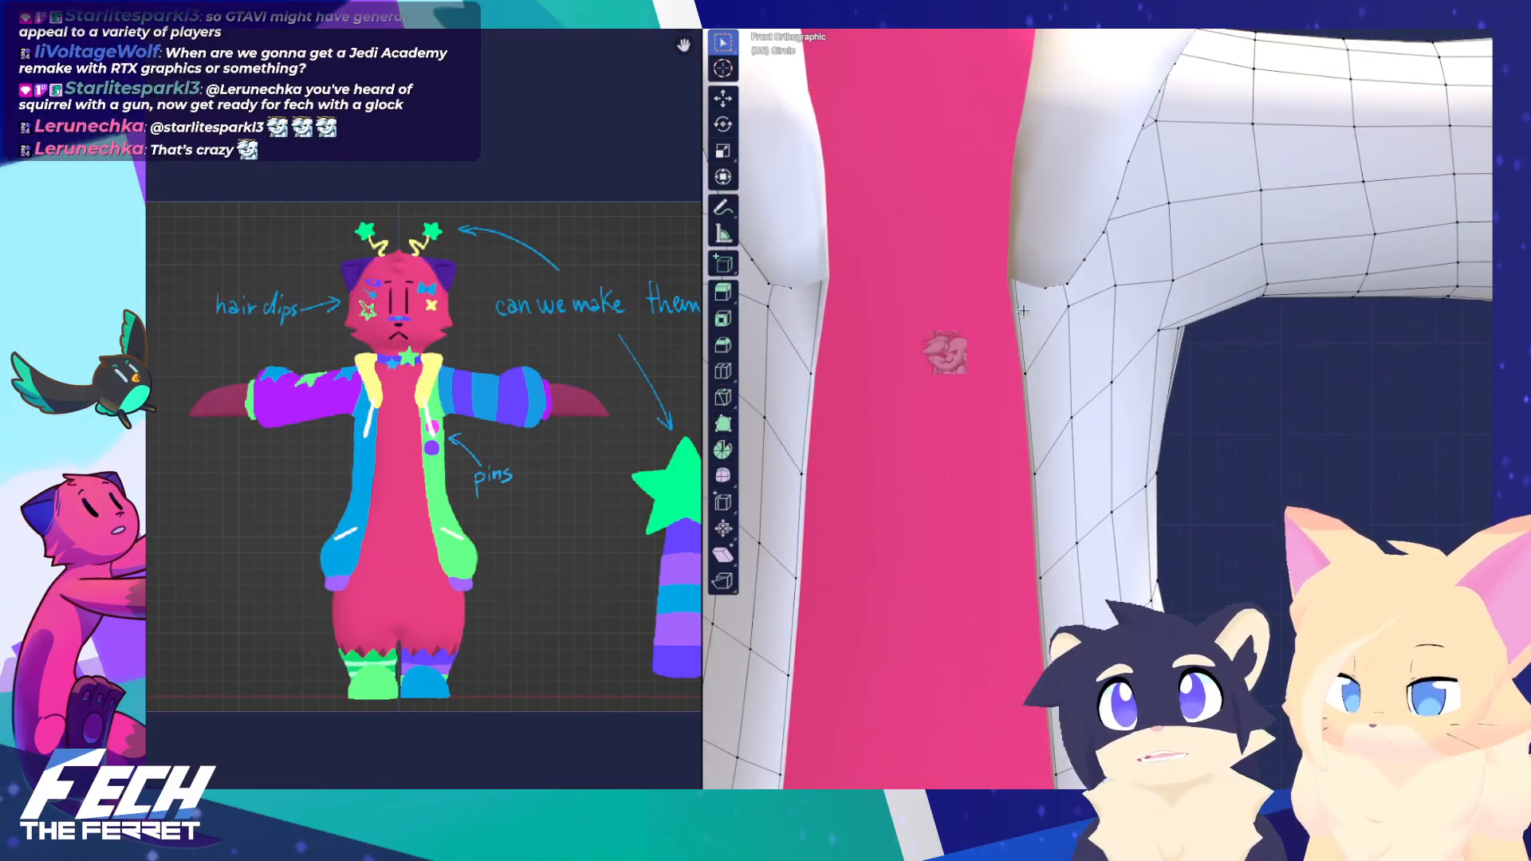
click(1010, 275)
scroll(1151, 365, down, 7)
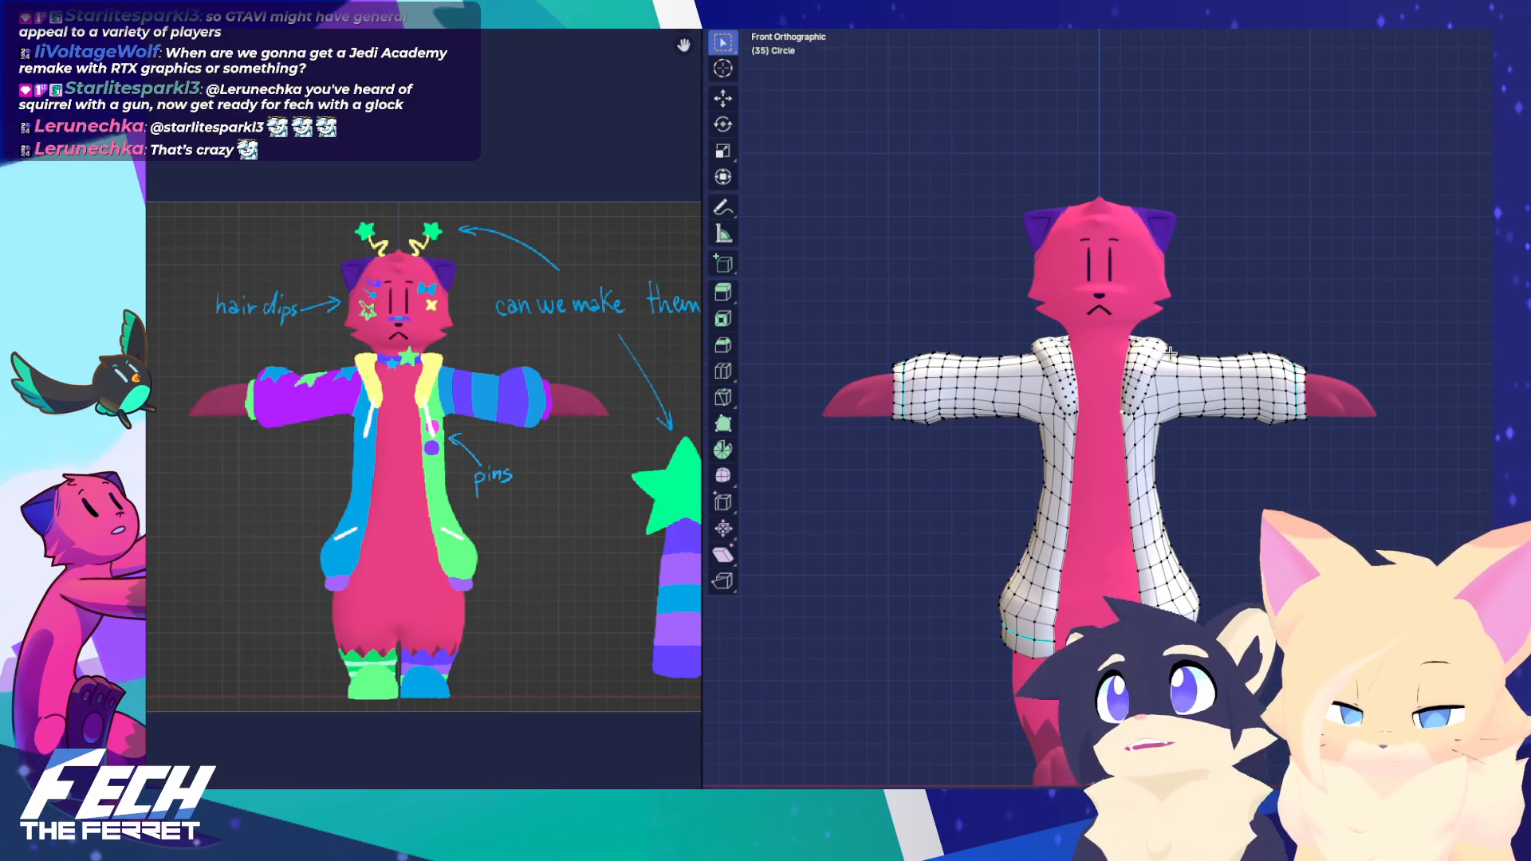
shift+middle_drag(998, 493, 965, 512)
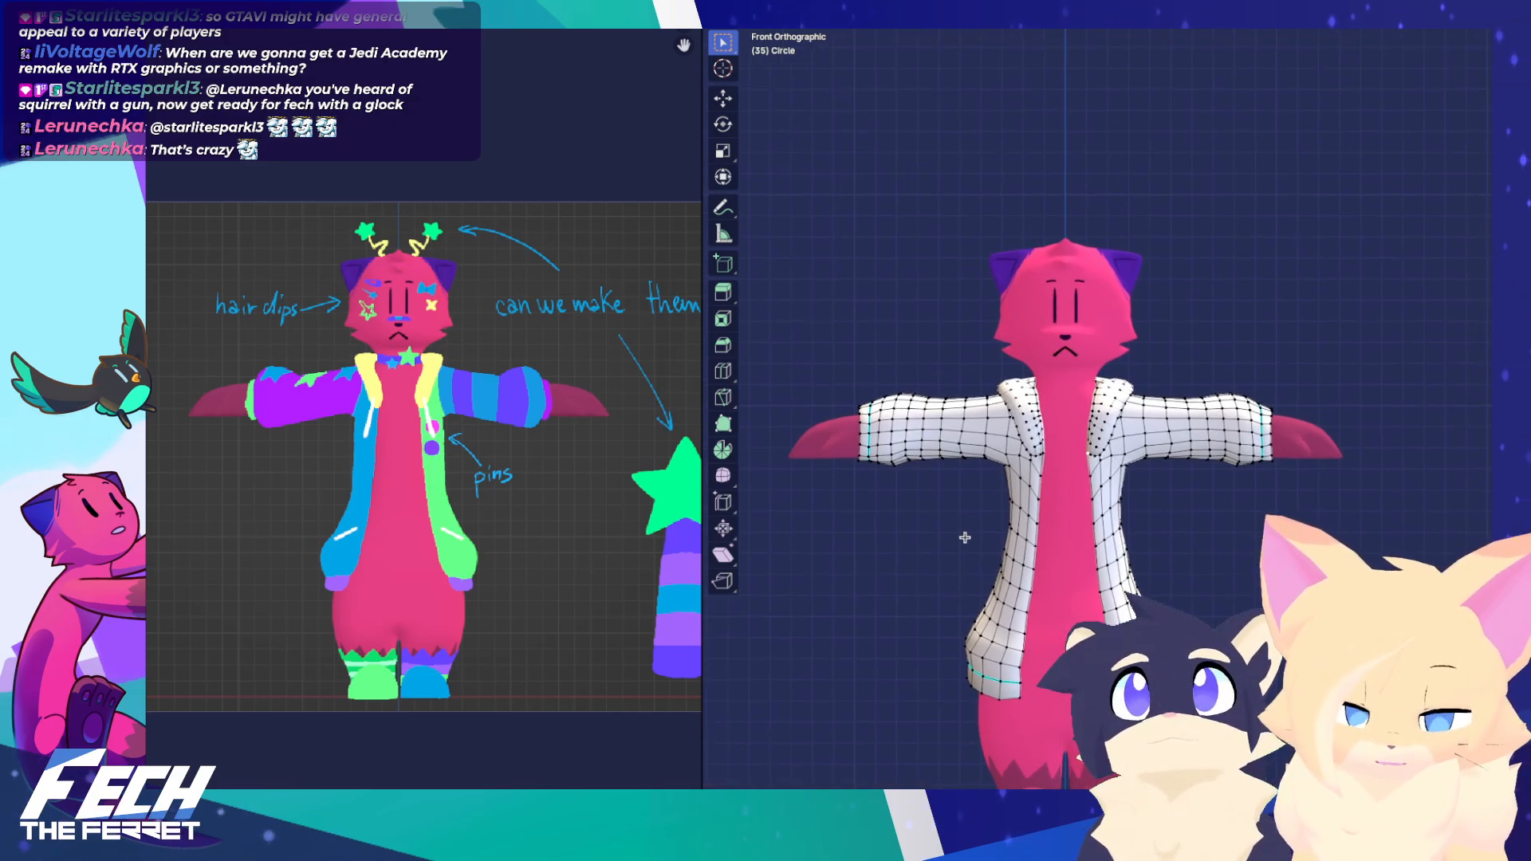
shift+middle_drag(1241, 590, 1240, 592)
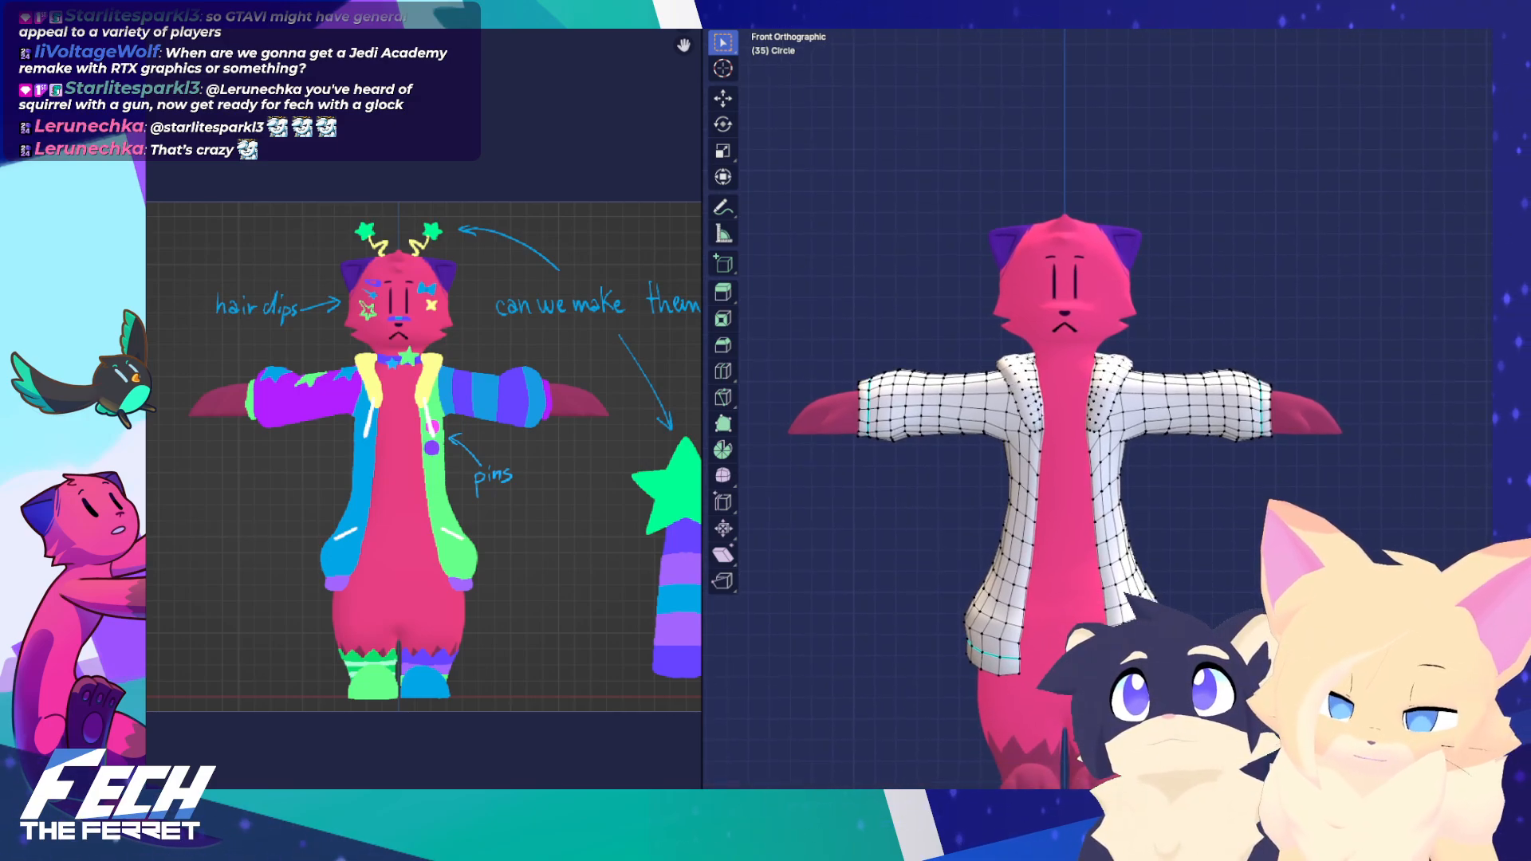
key(Tab)
key(KP_3)
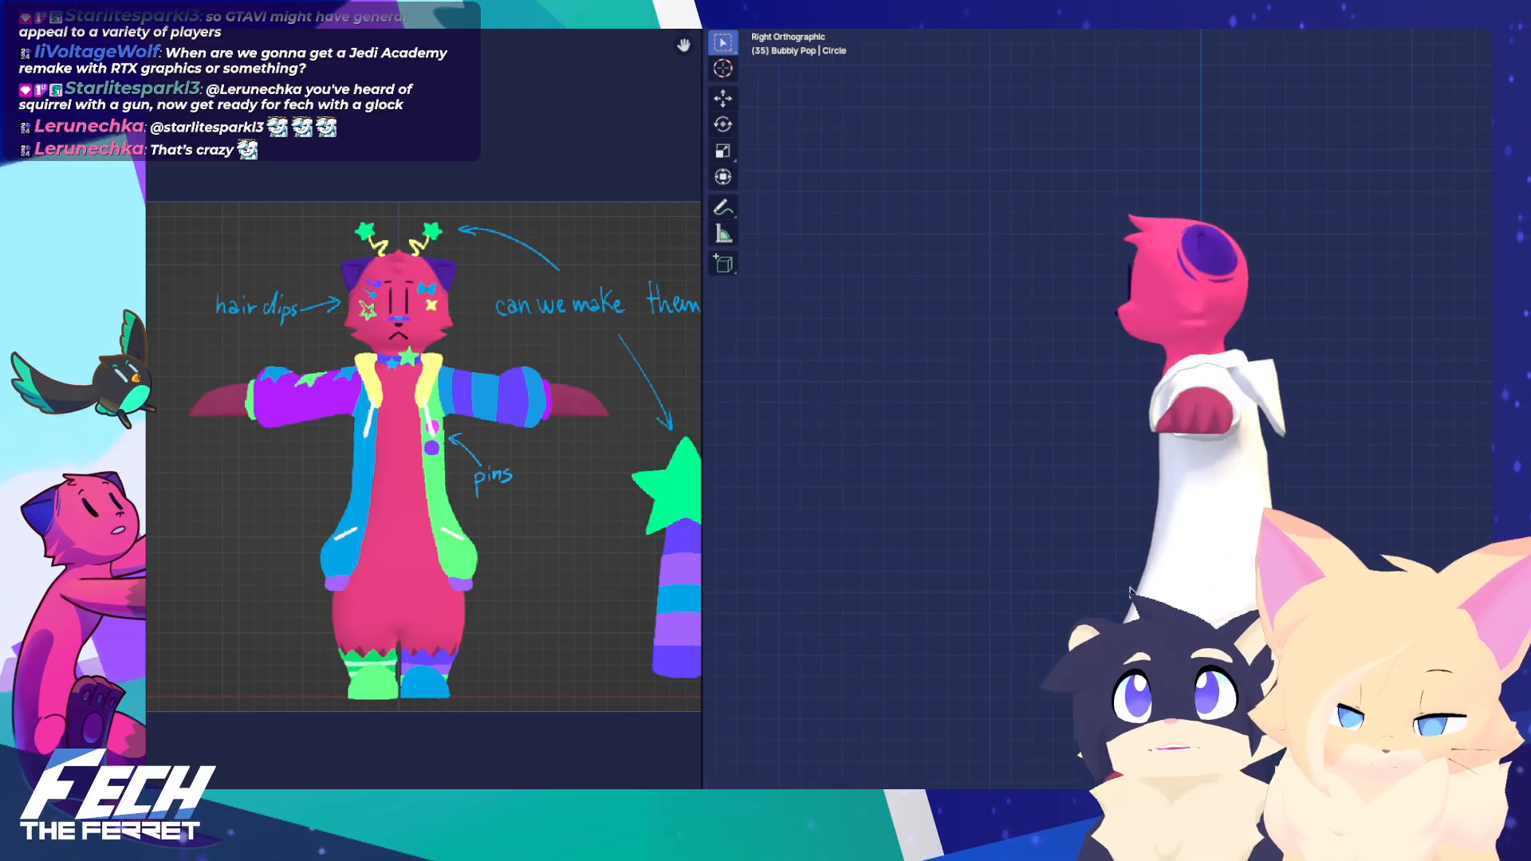
Rotate the jacket's hem 7.45° in side view and raise it along Z with proportional editing, then return to Object Mode
key(Tab)
shift+middle_drag(1241, 592, 1225, 586)
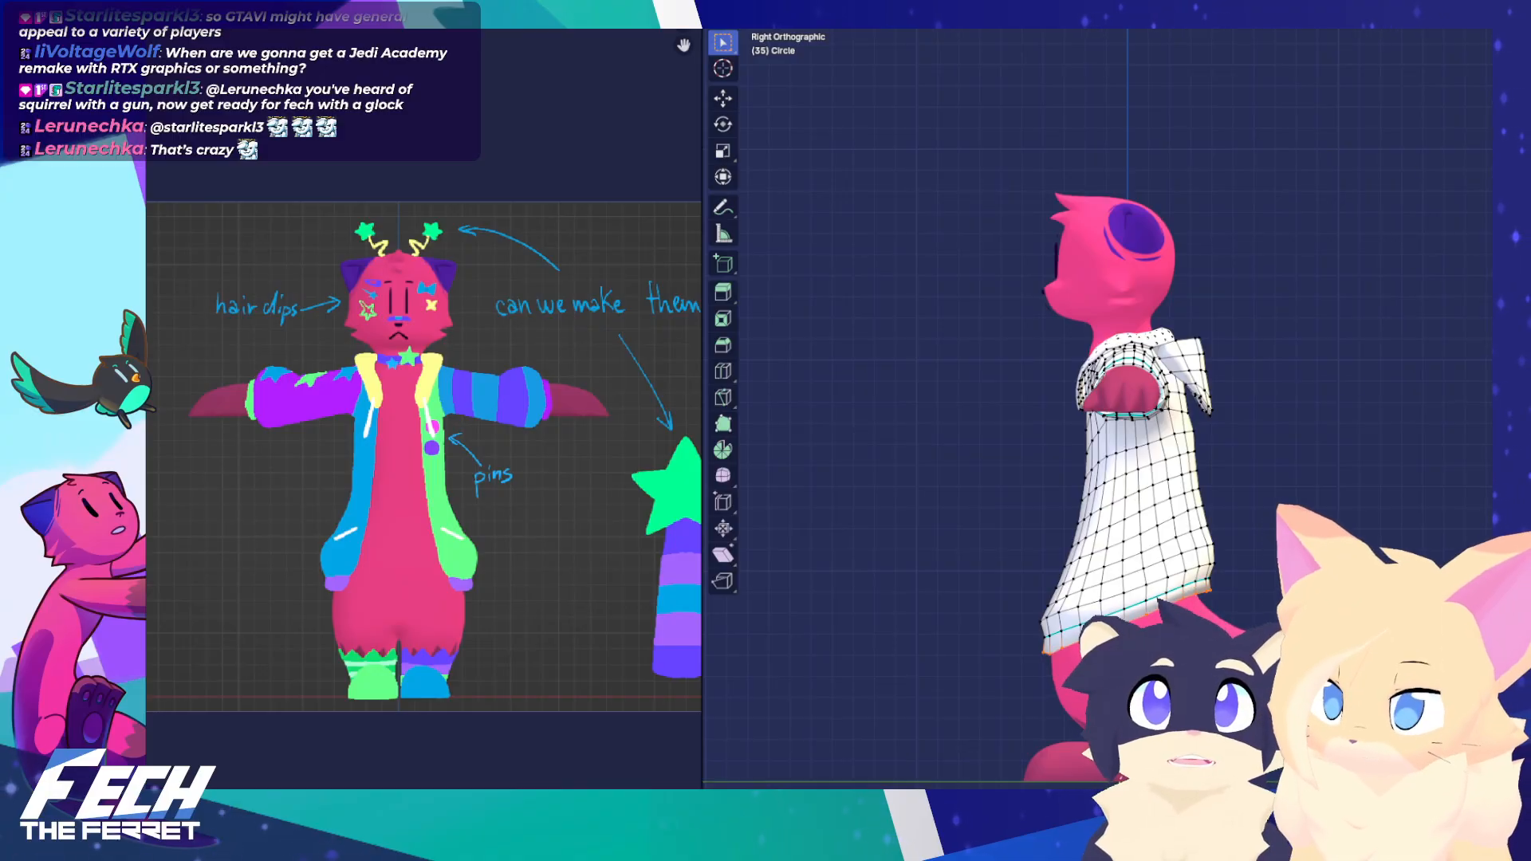
click(1340, 21)
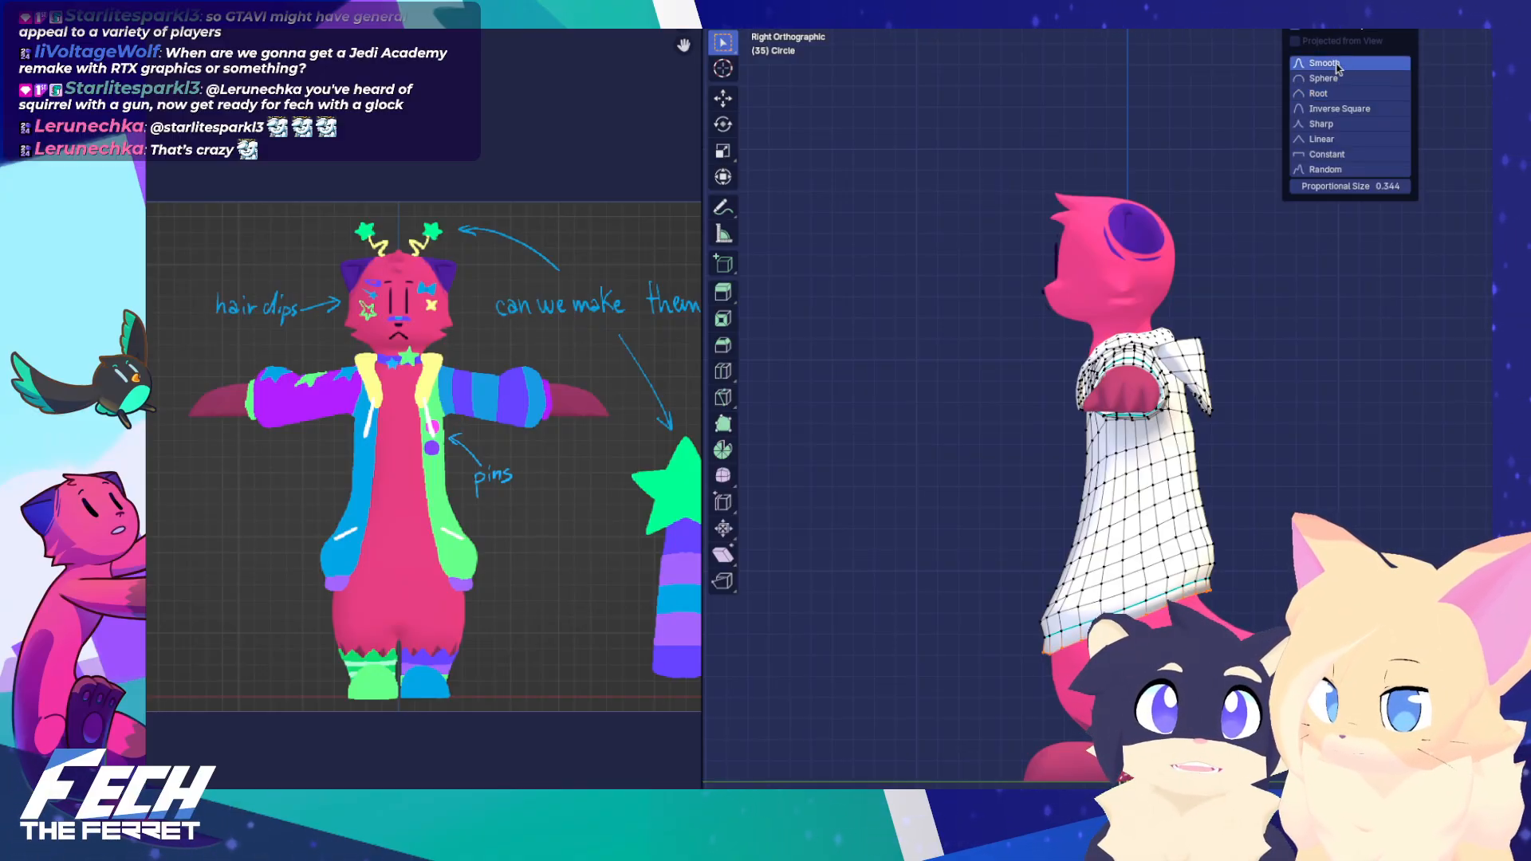
key(r)
click(1465, 476)
key(g)
key(z)
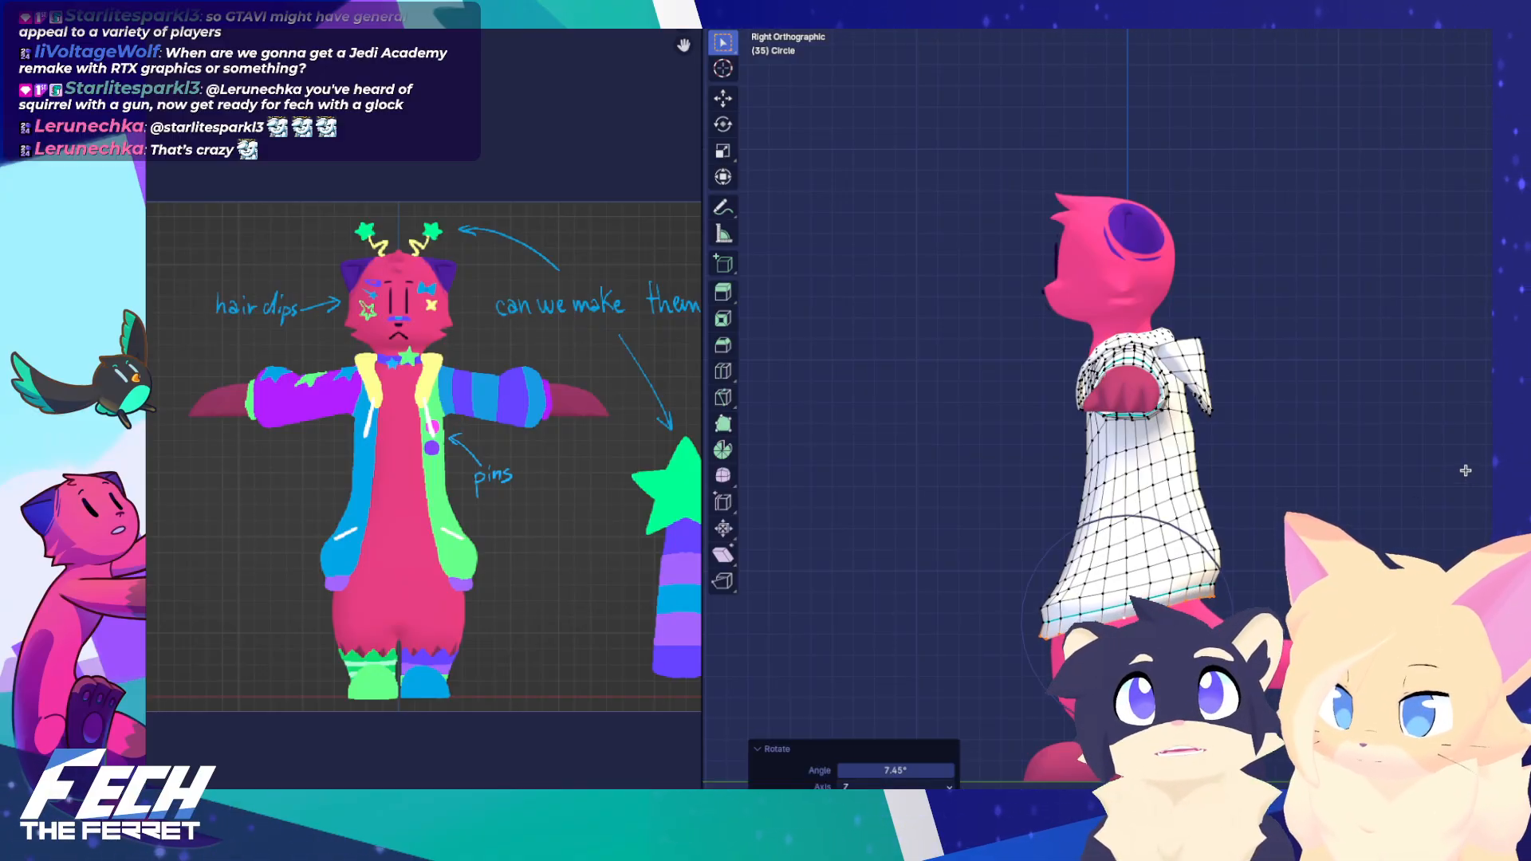
click(1466, 466)
key(KP_1)
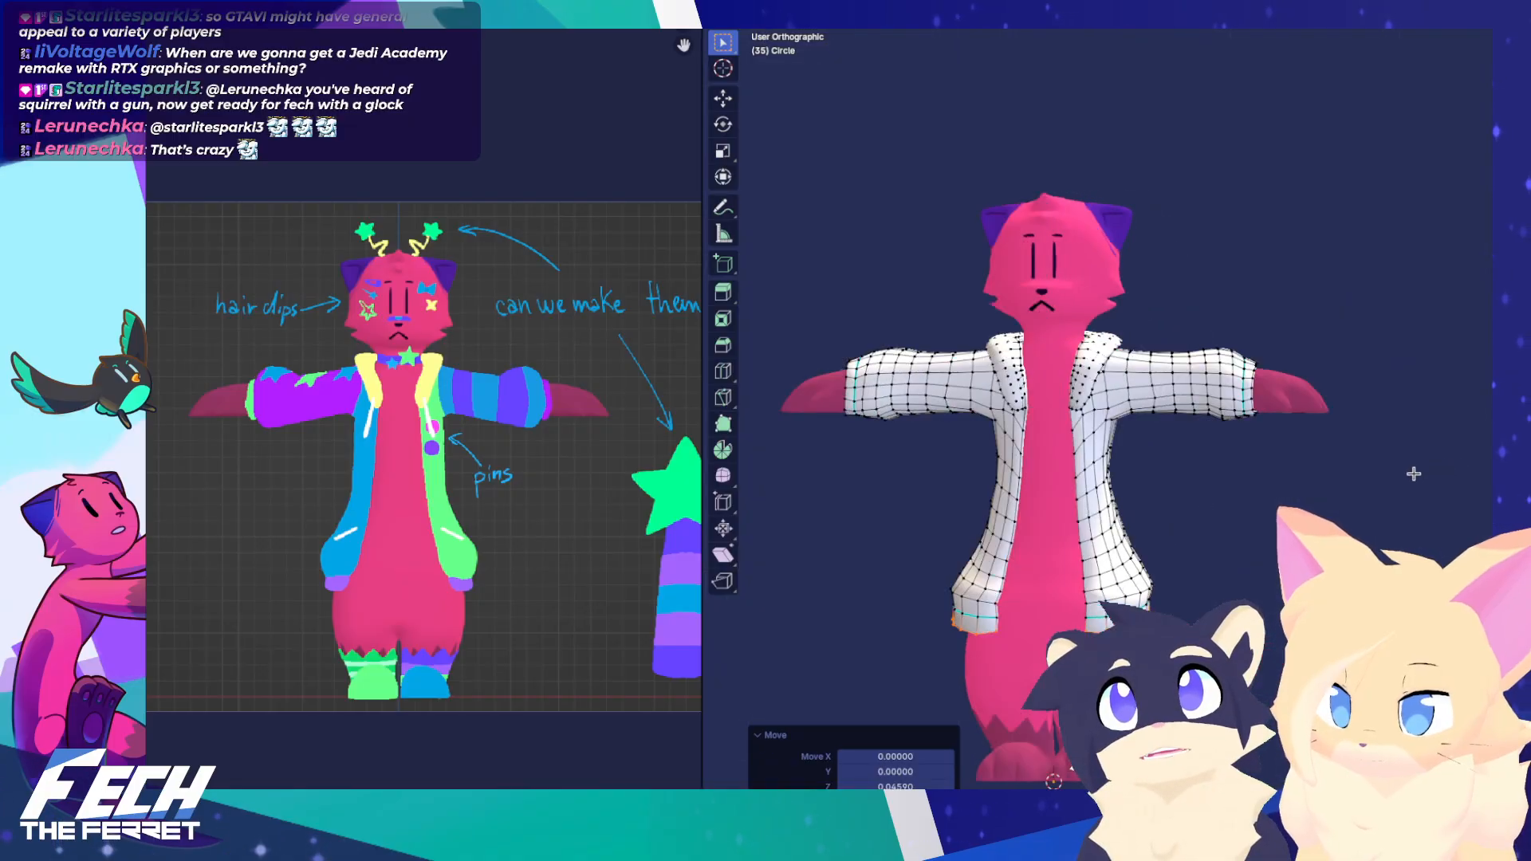
key(Tab)
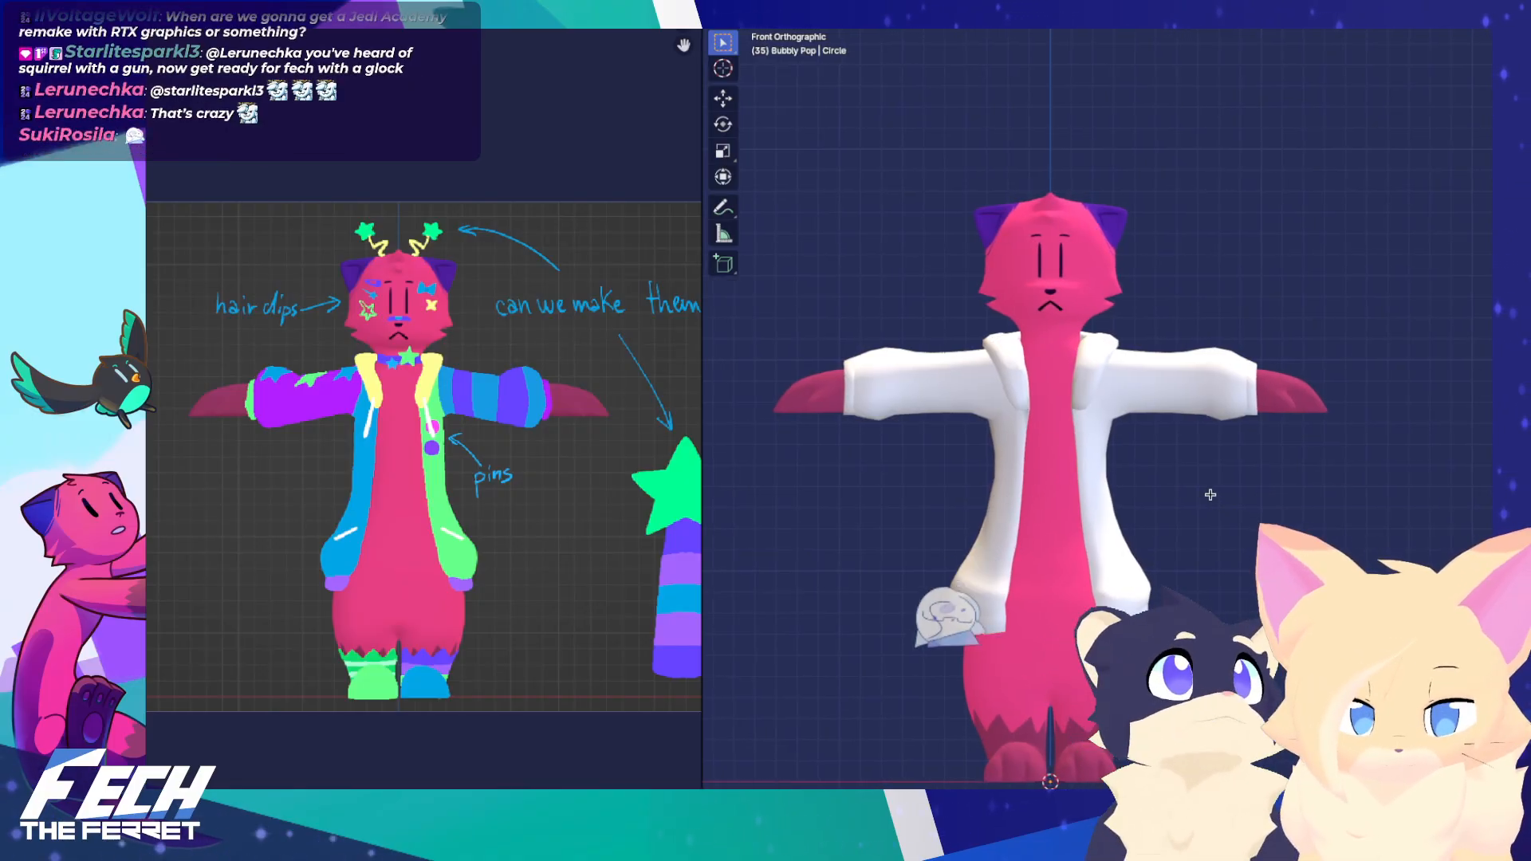
shift+middle_drag(1214, 495, 1210, 499)
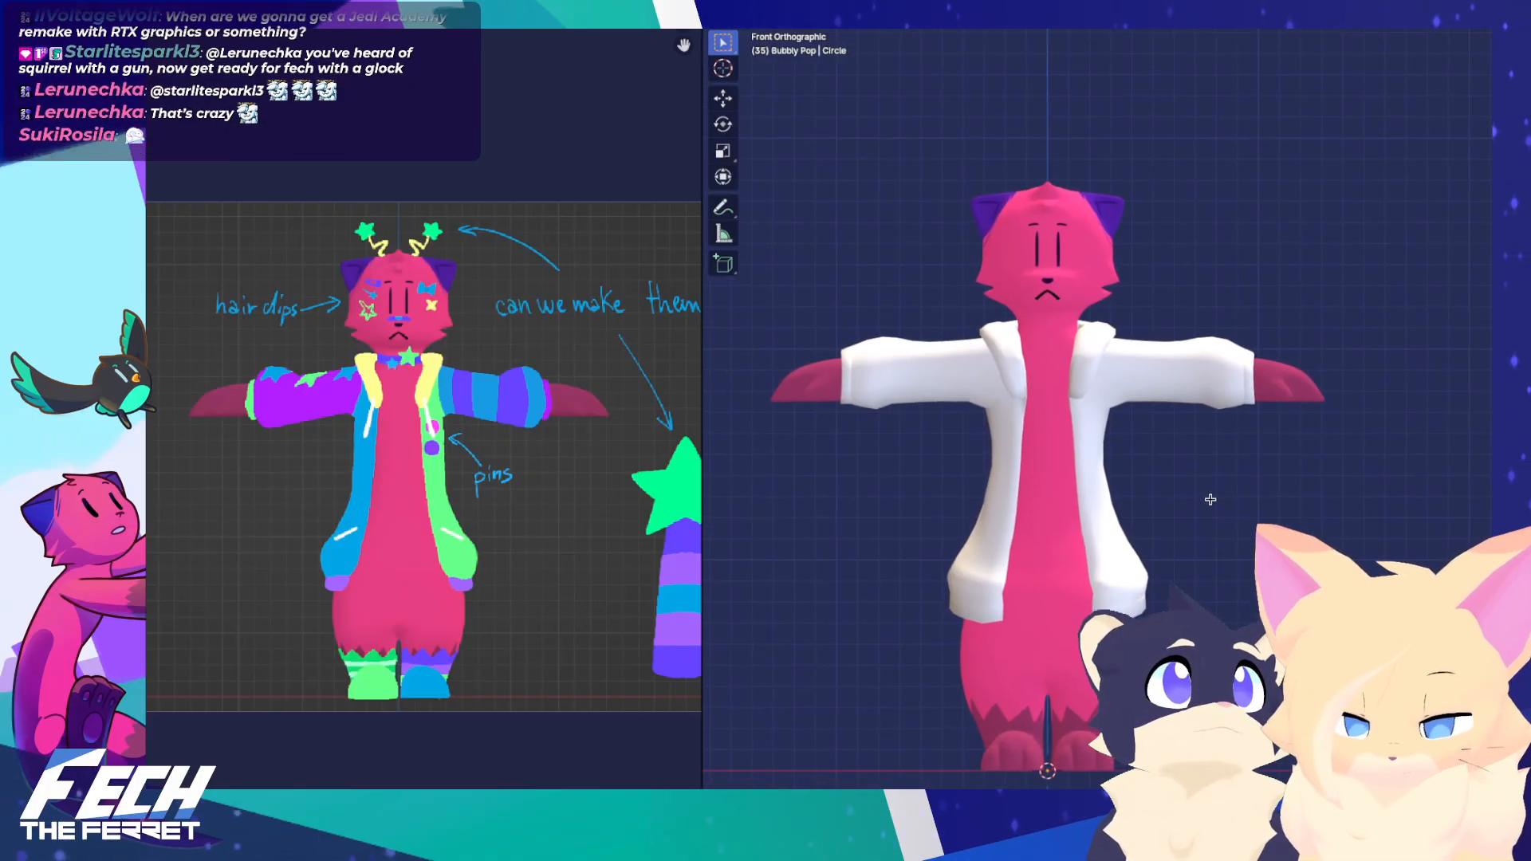
mouse_move(554, 482)
middle_down()
mouse_move(326, 481)
mouse_move(385, 486)
middle_up()
shift+middle_drag(1210, 475, 1193, 466)
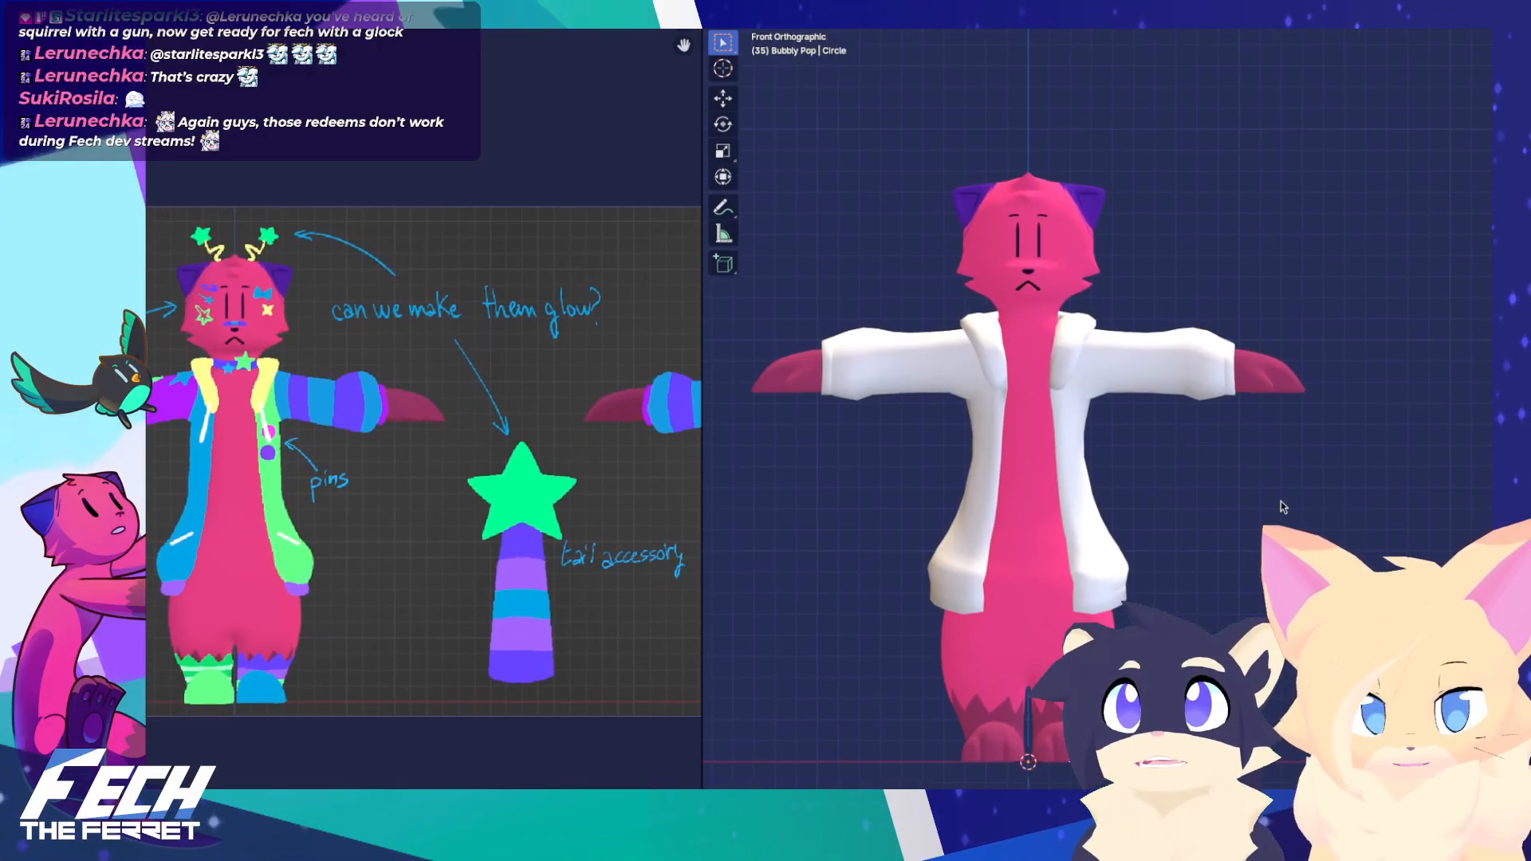
key(shift+a)
mouse_move(1156, 542)
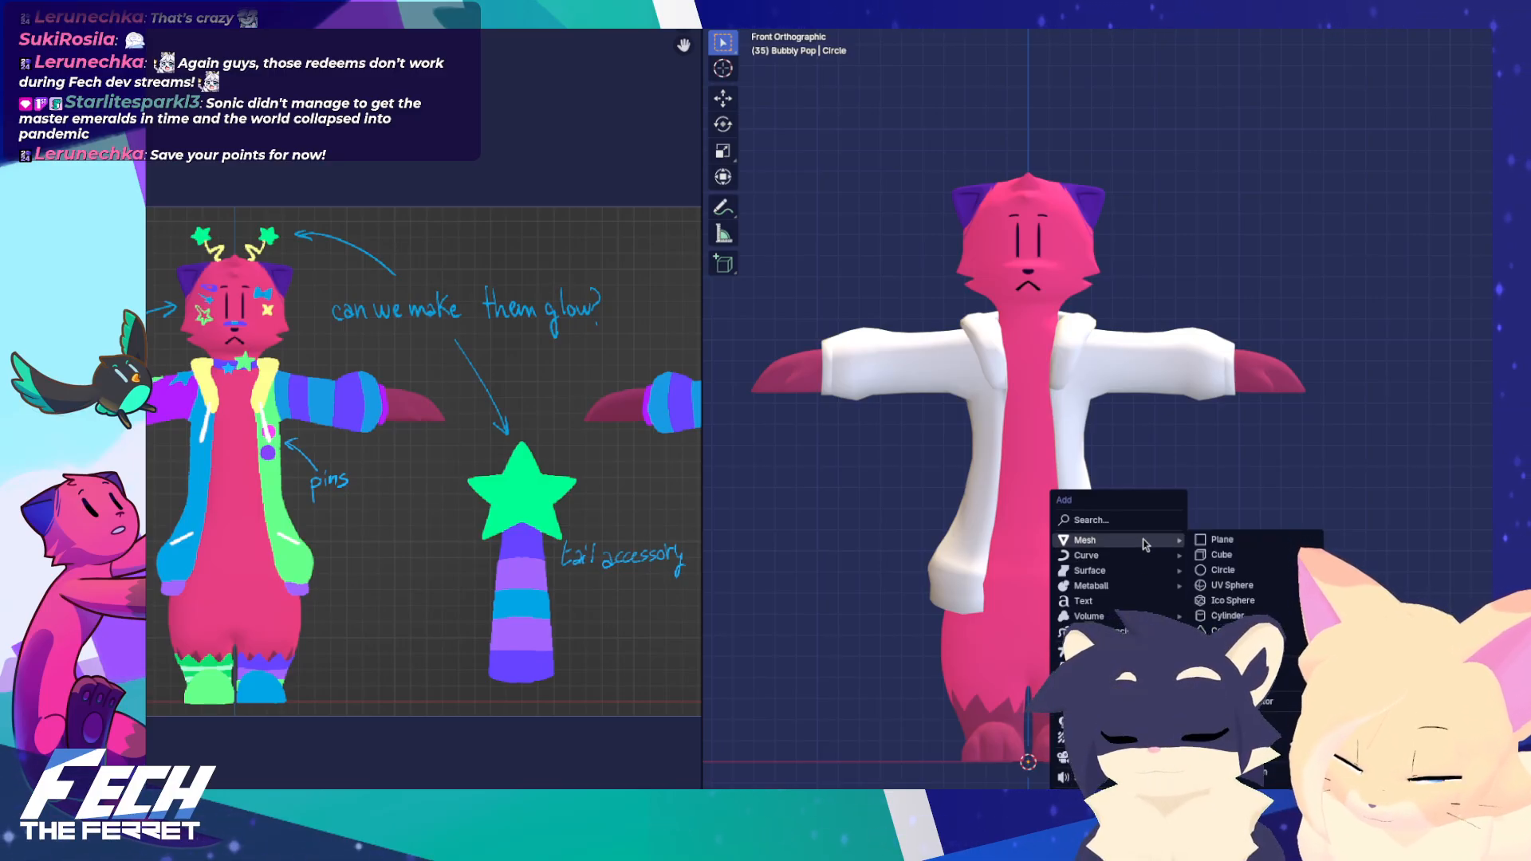
key(Escape)
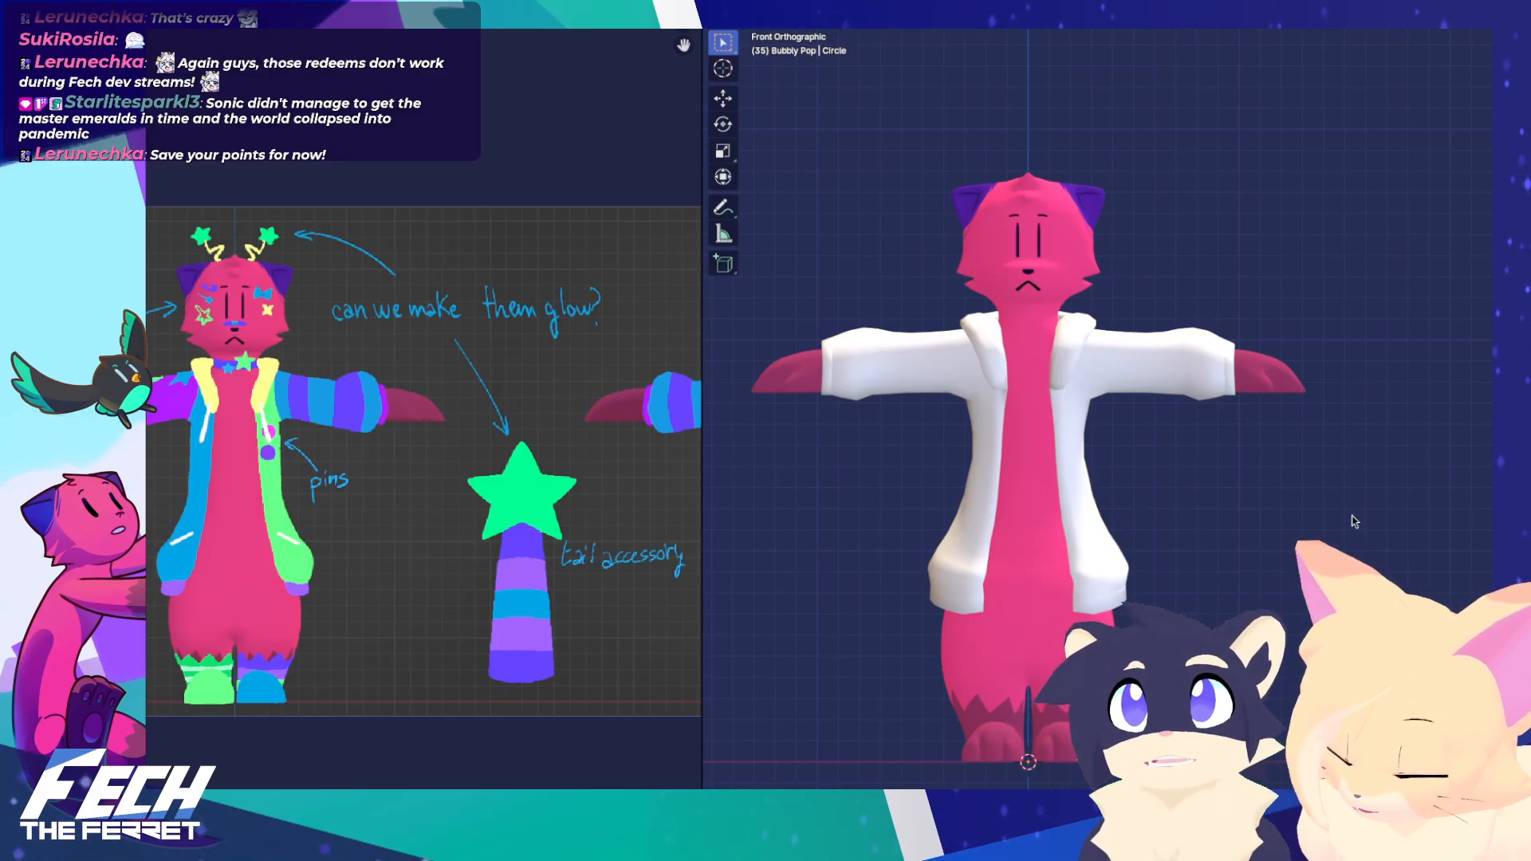
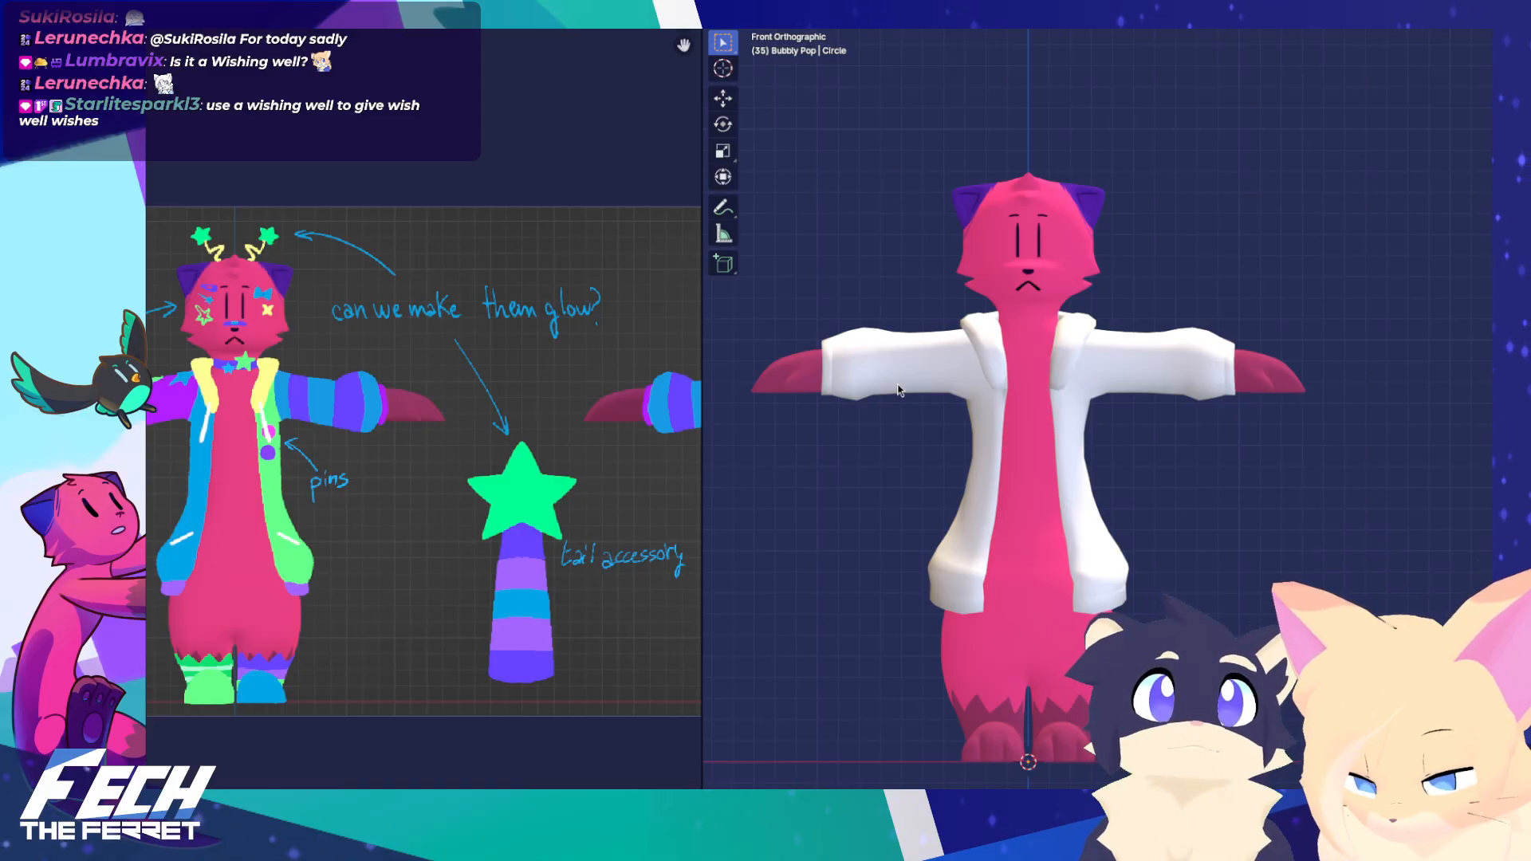
click(1103, 543)
key(Tab)
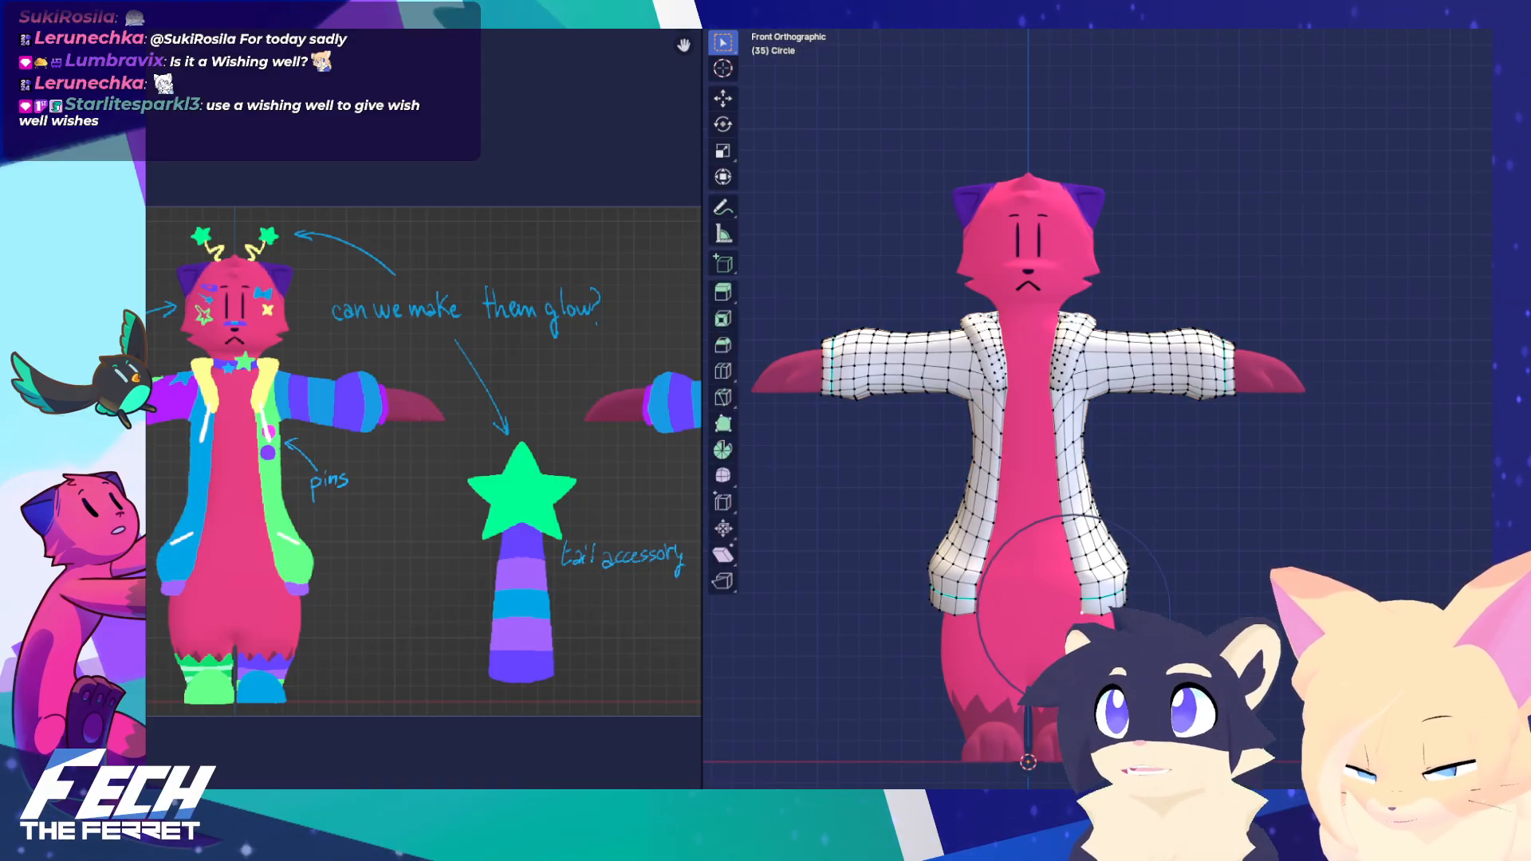
key(c)
click(1077, 611)
key(ctrl+z)
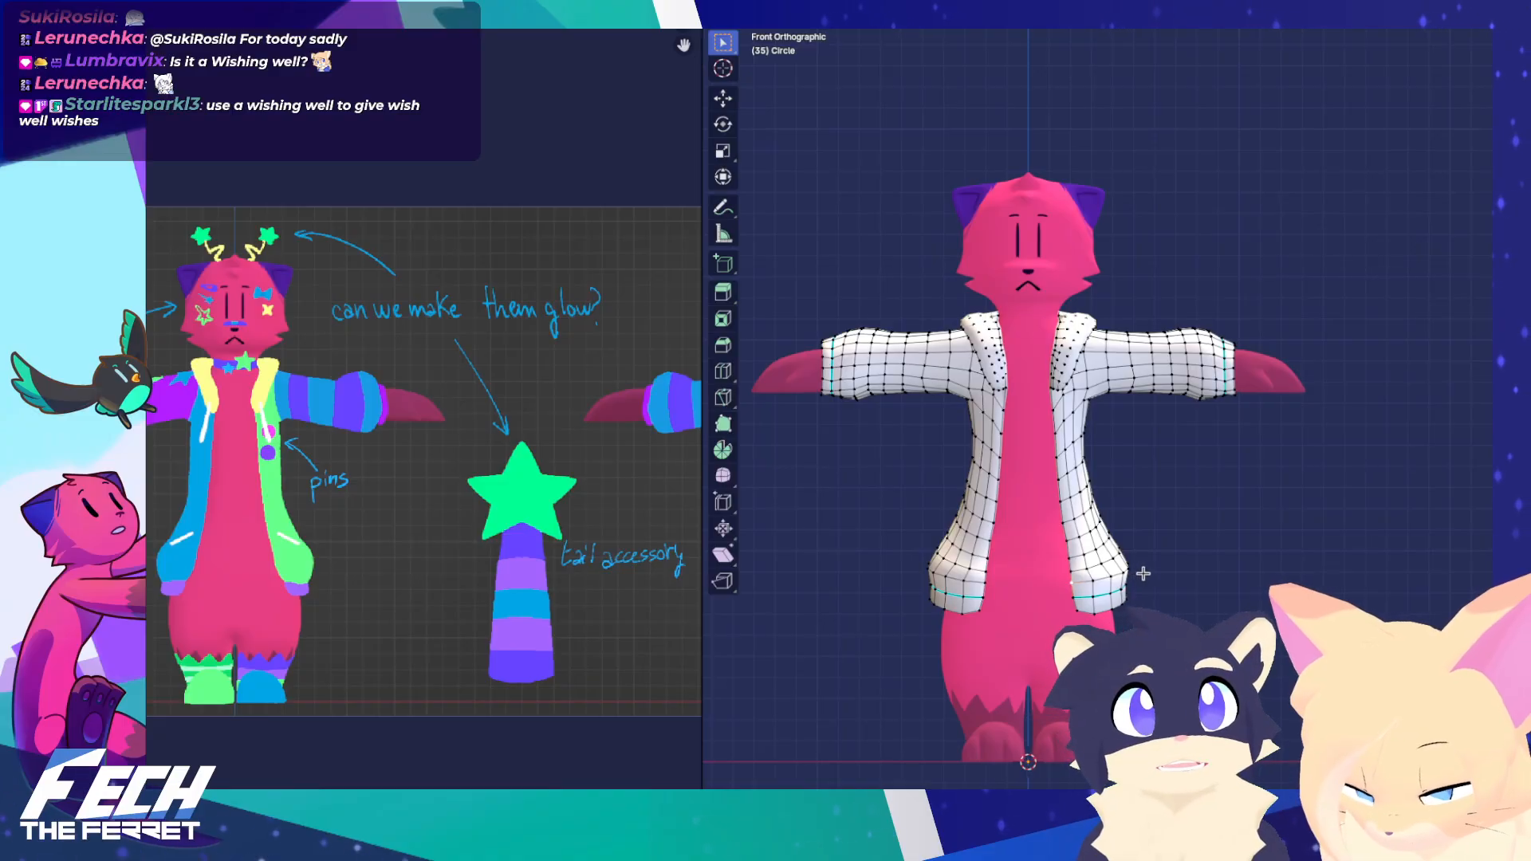
key(ctrl+Tab)
click(1014, 538)
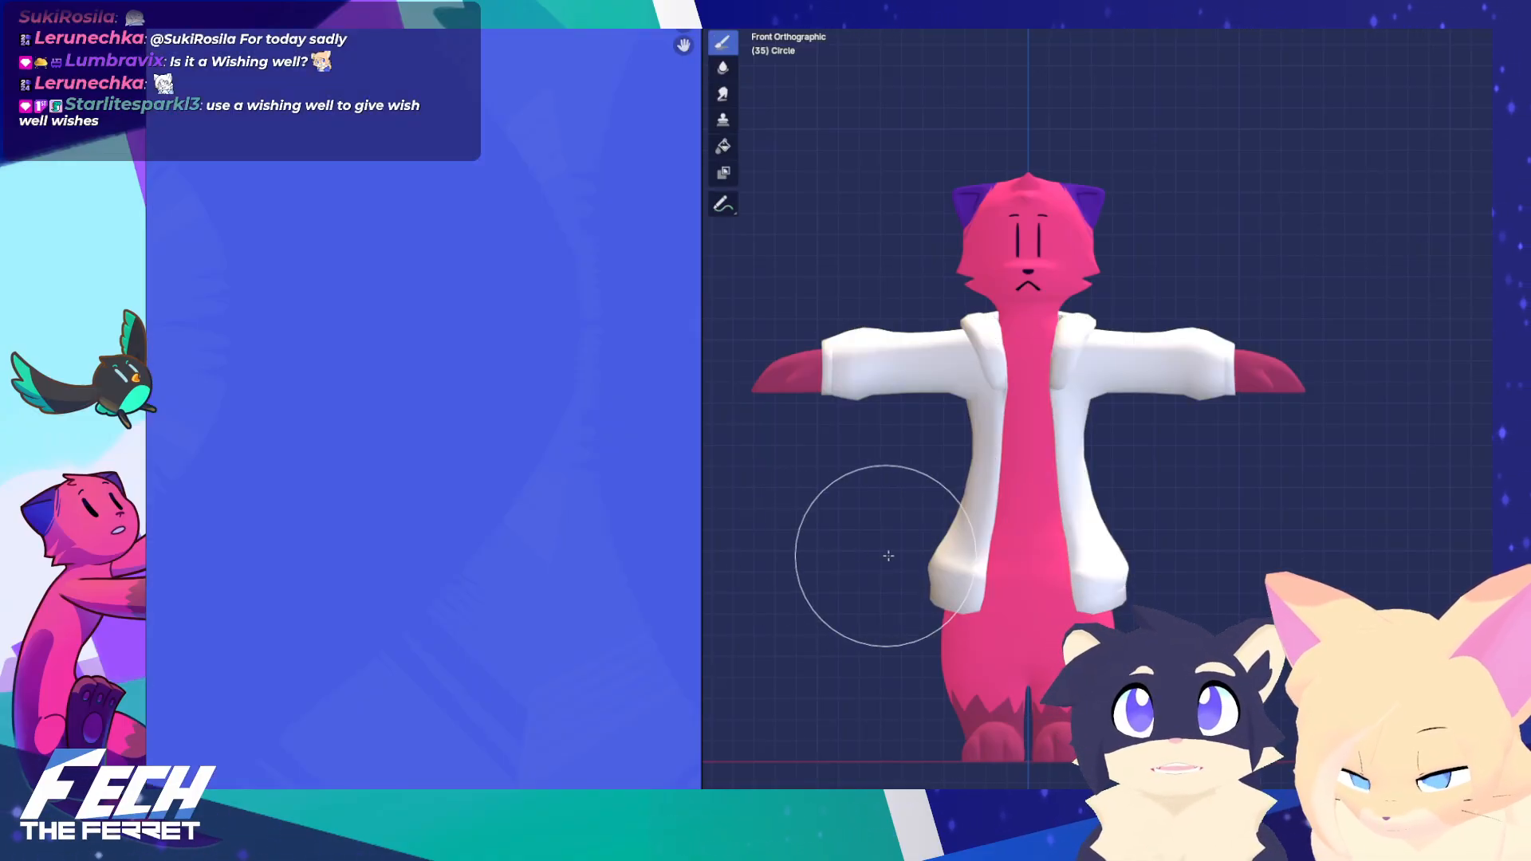
key(ctrl+Tab)
click(858, 552)
shift+middle_drag(870, 537, 870, 555)
scroll(526, 512, down, 7)
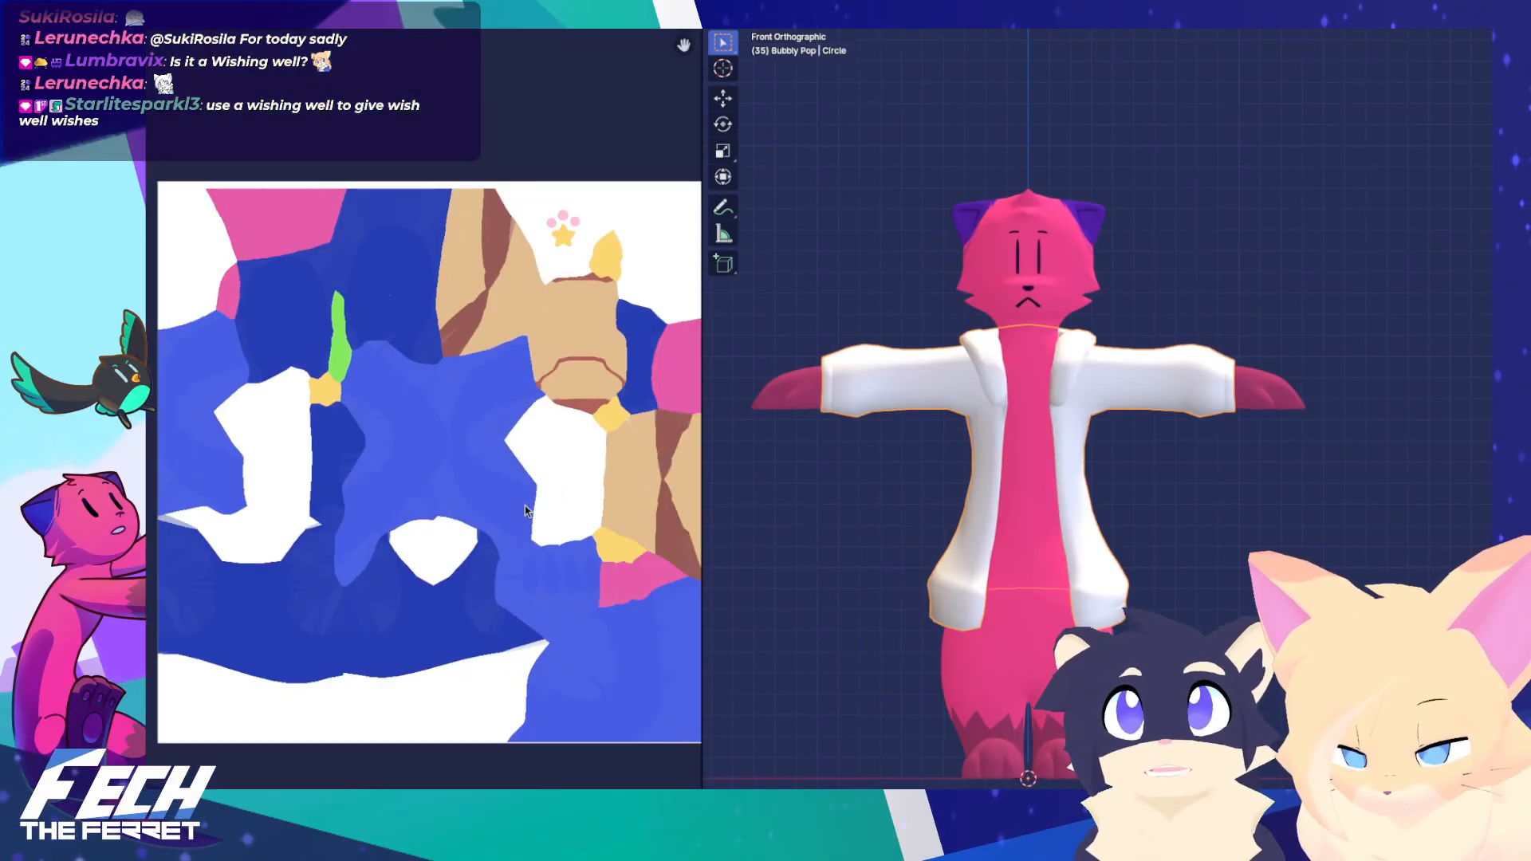
middle_drag(523, 511, 503, 532)
scroll(562, 352, up, 2)
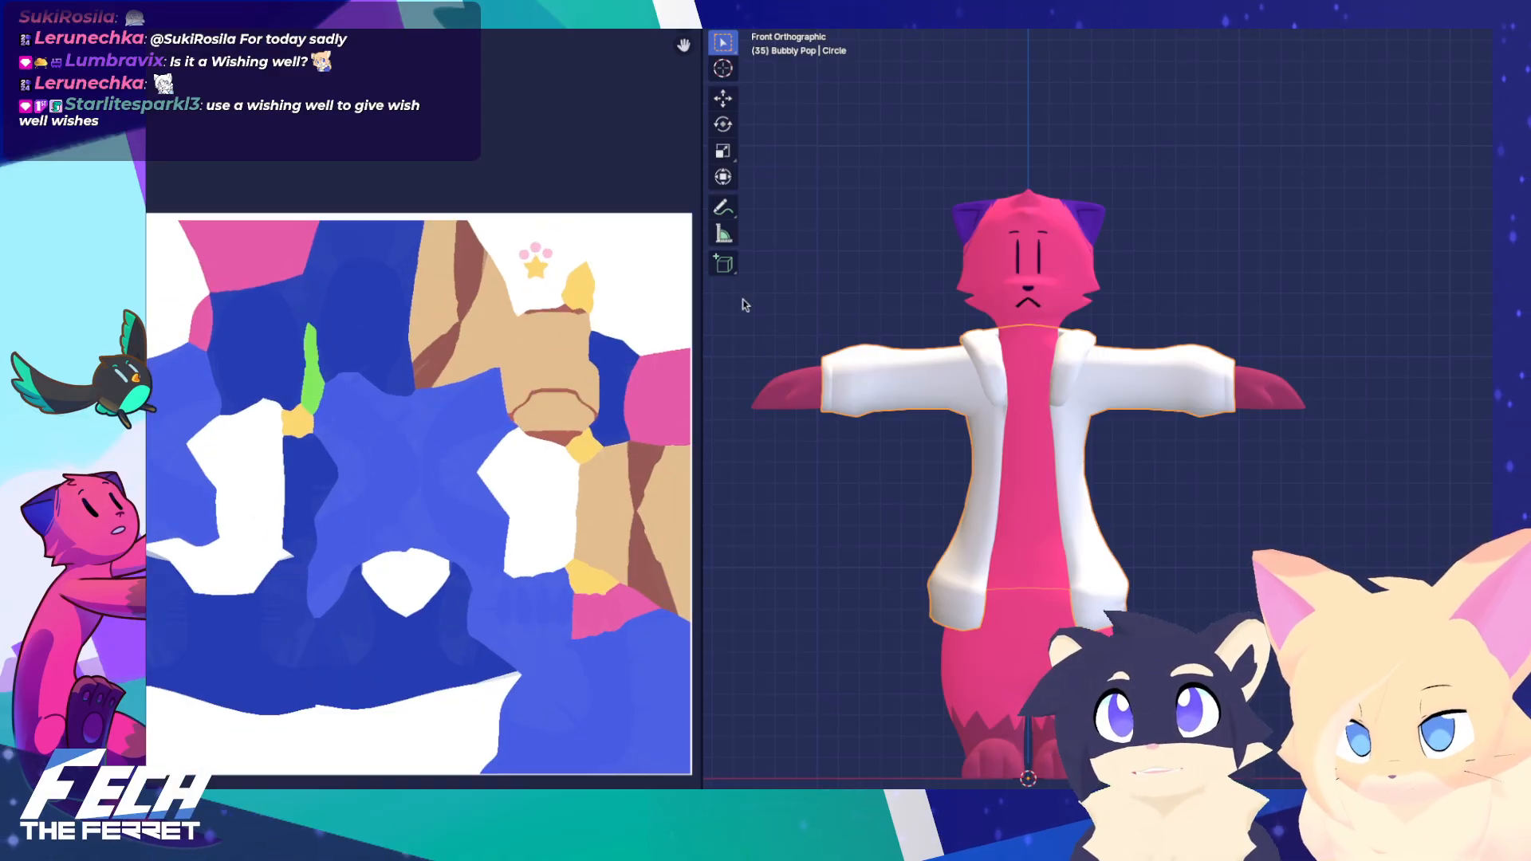
Show the Harajuku.png reference in the image editor and frame its front view of the character
click(342, 38)
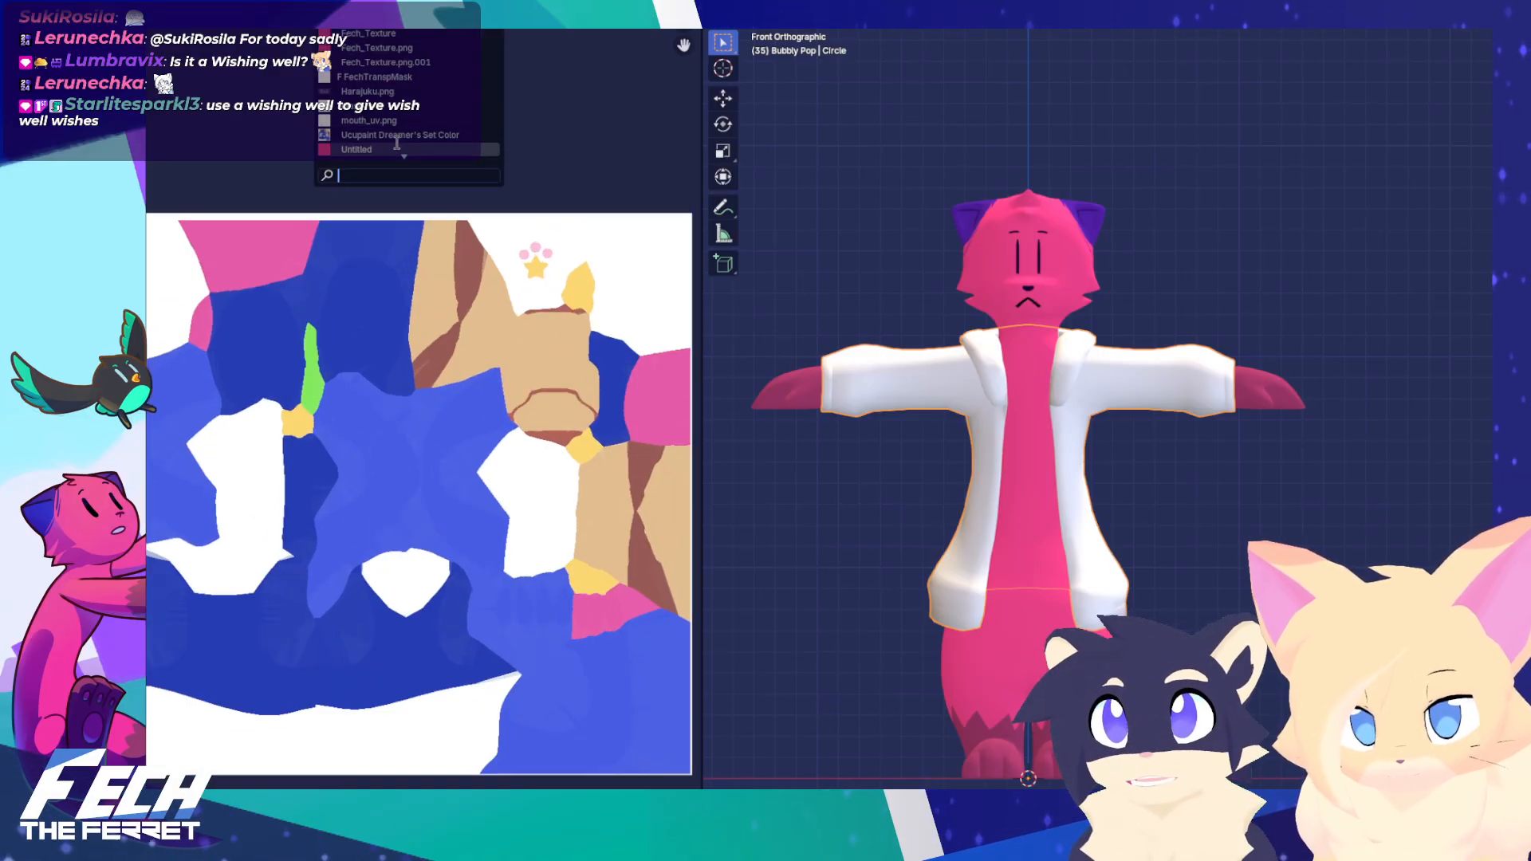
click(409, 92)
scroll(468, 318, up, 9)
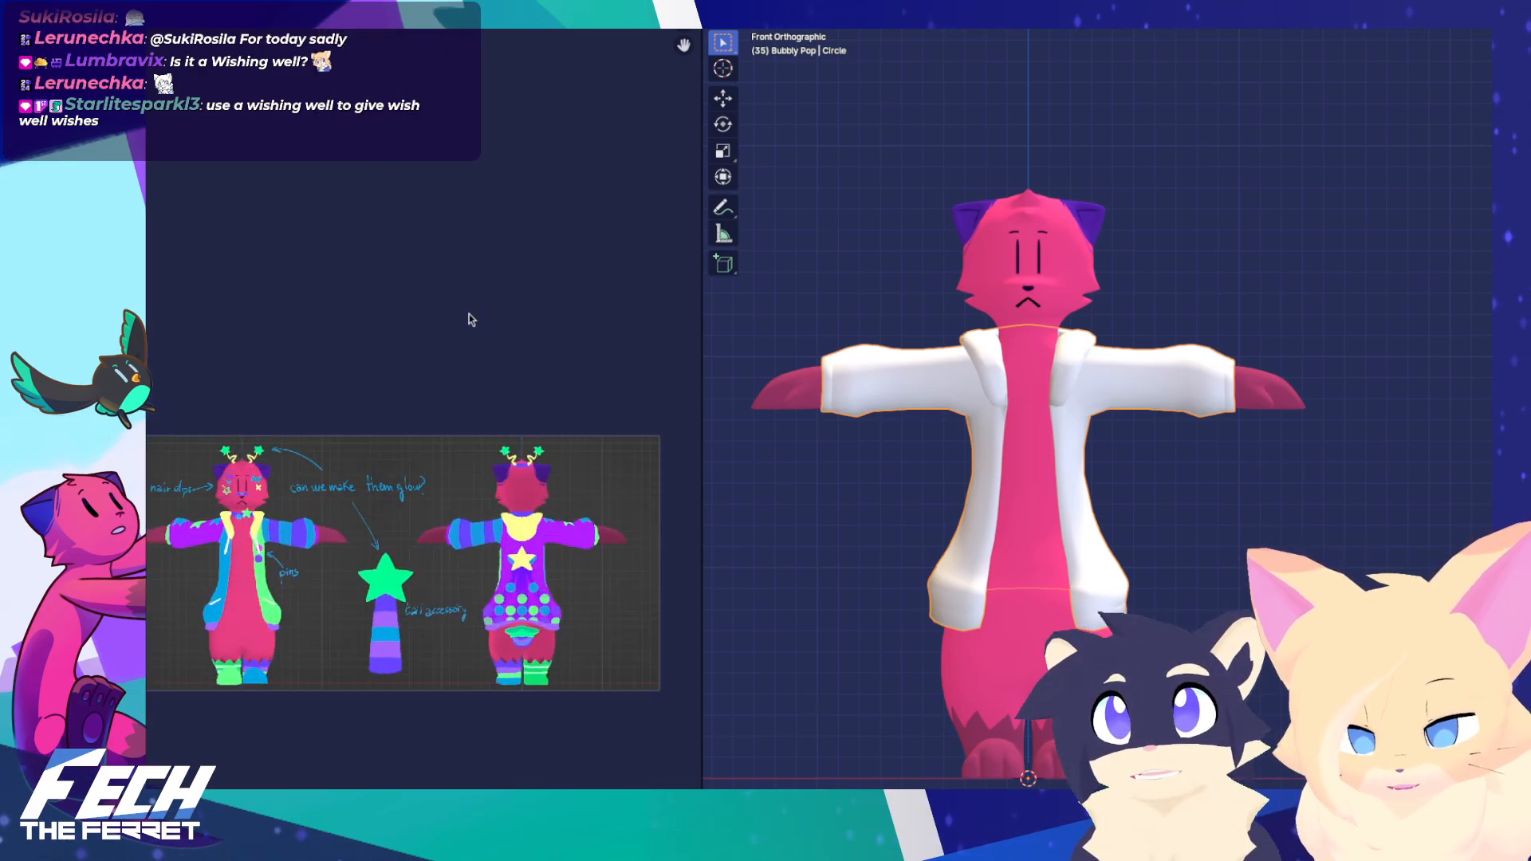
scroll(521, 273, up, 5)
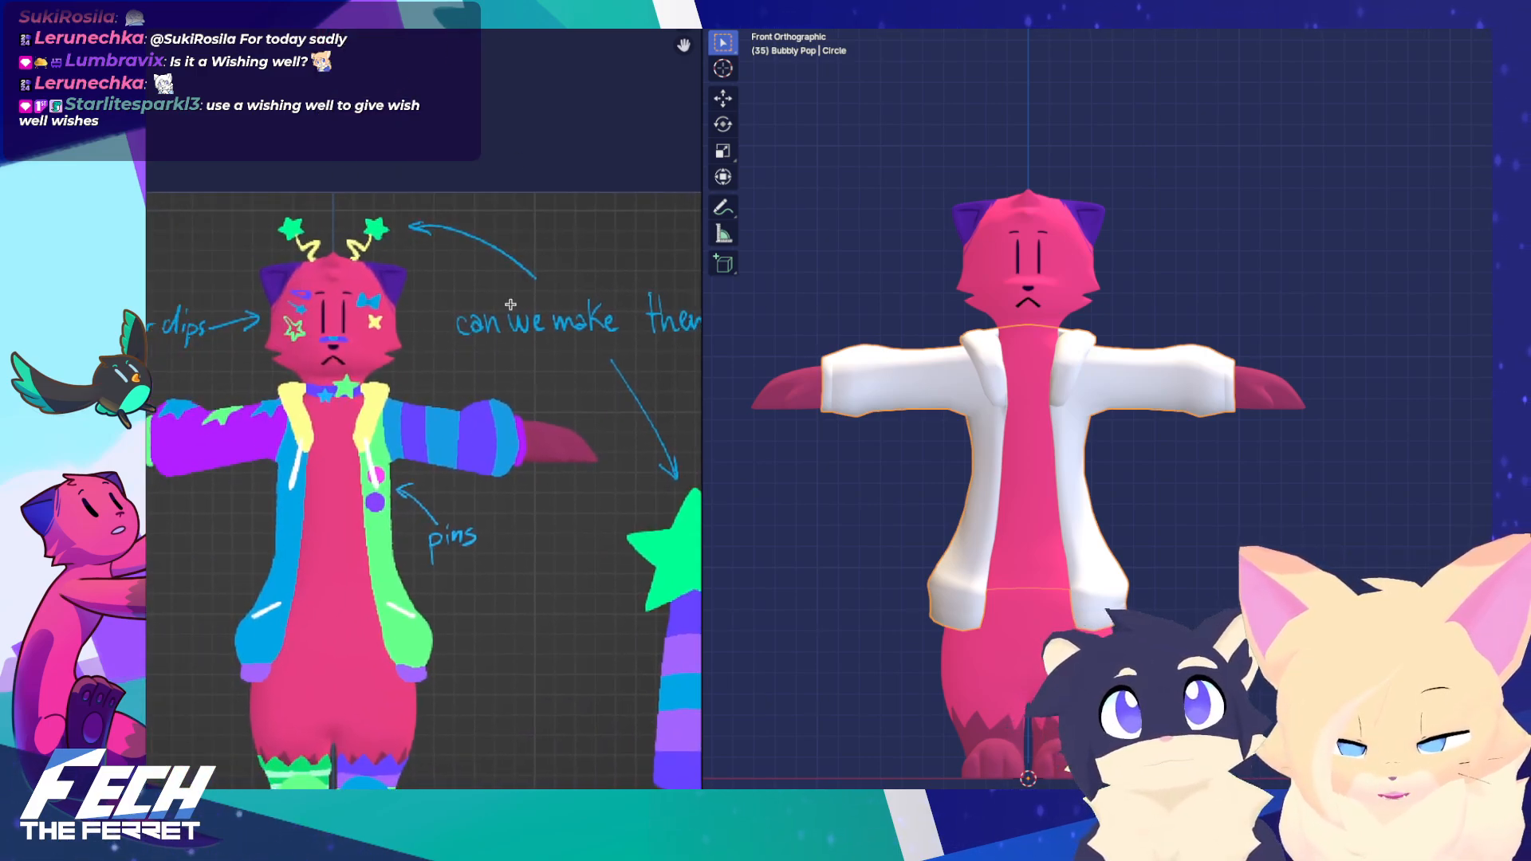
scroll(571, 285, up, 1)
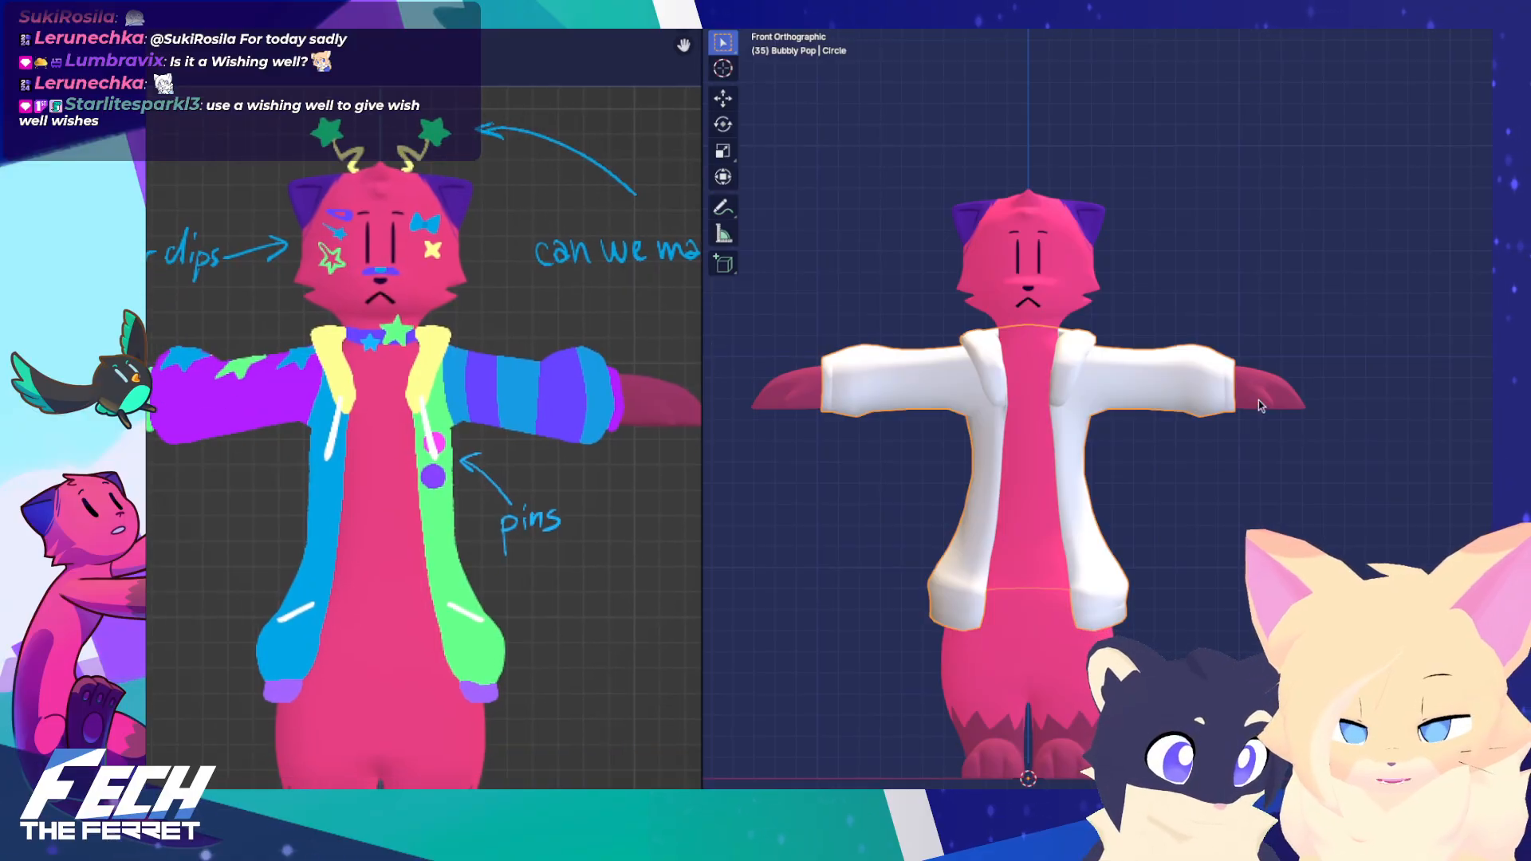
click(1262, 406)
click(1254, 515)
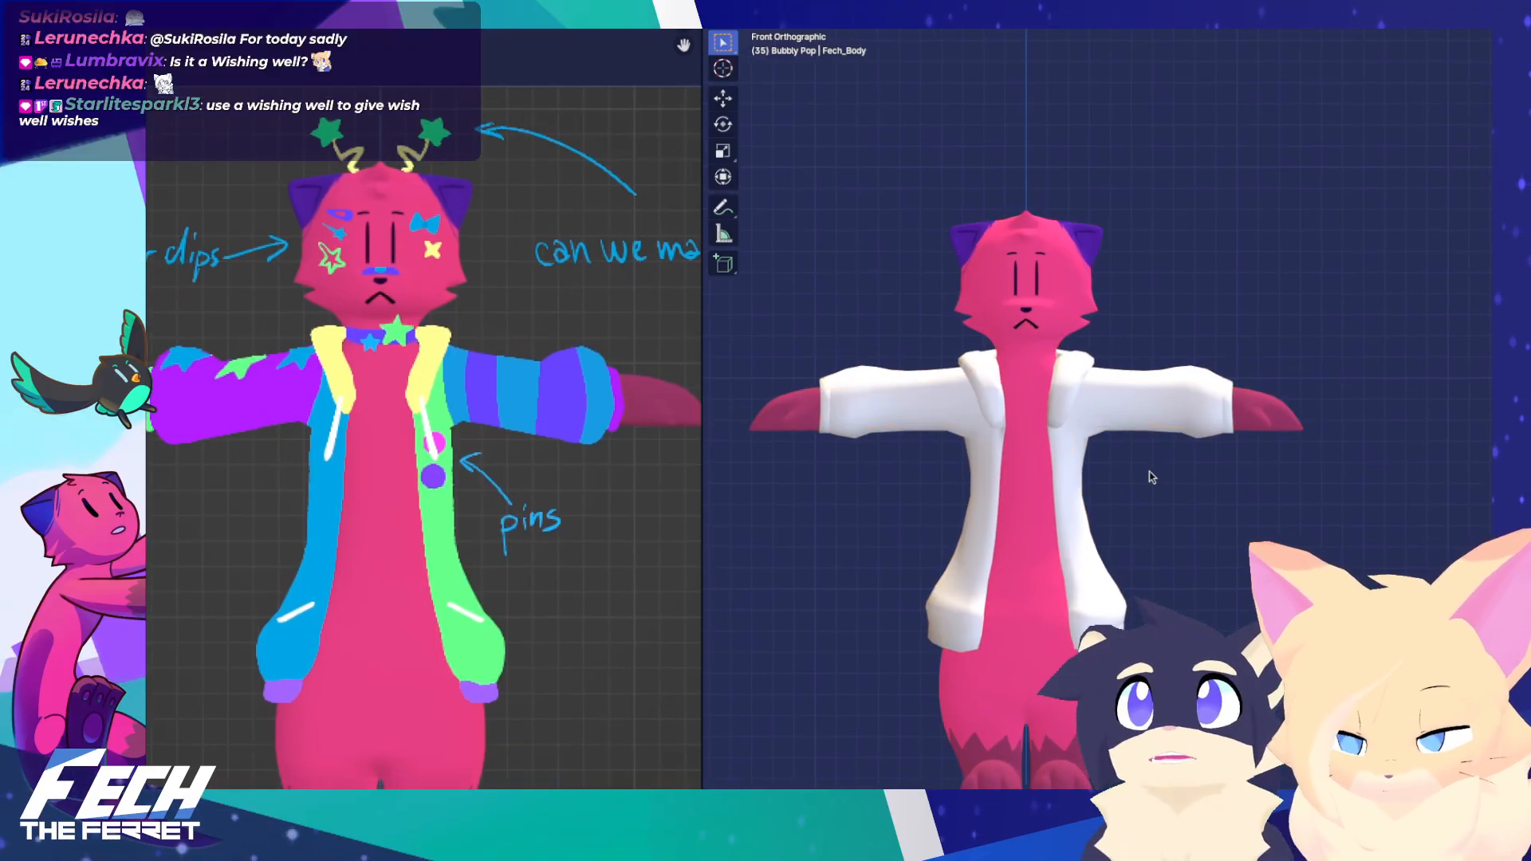
key(shift+a)
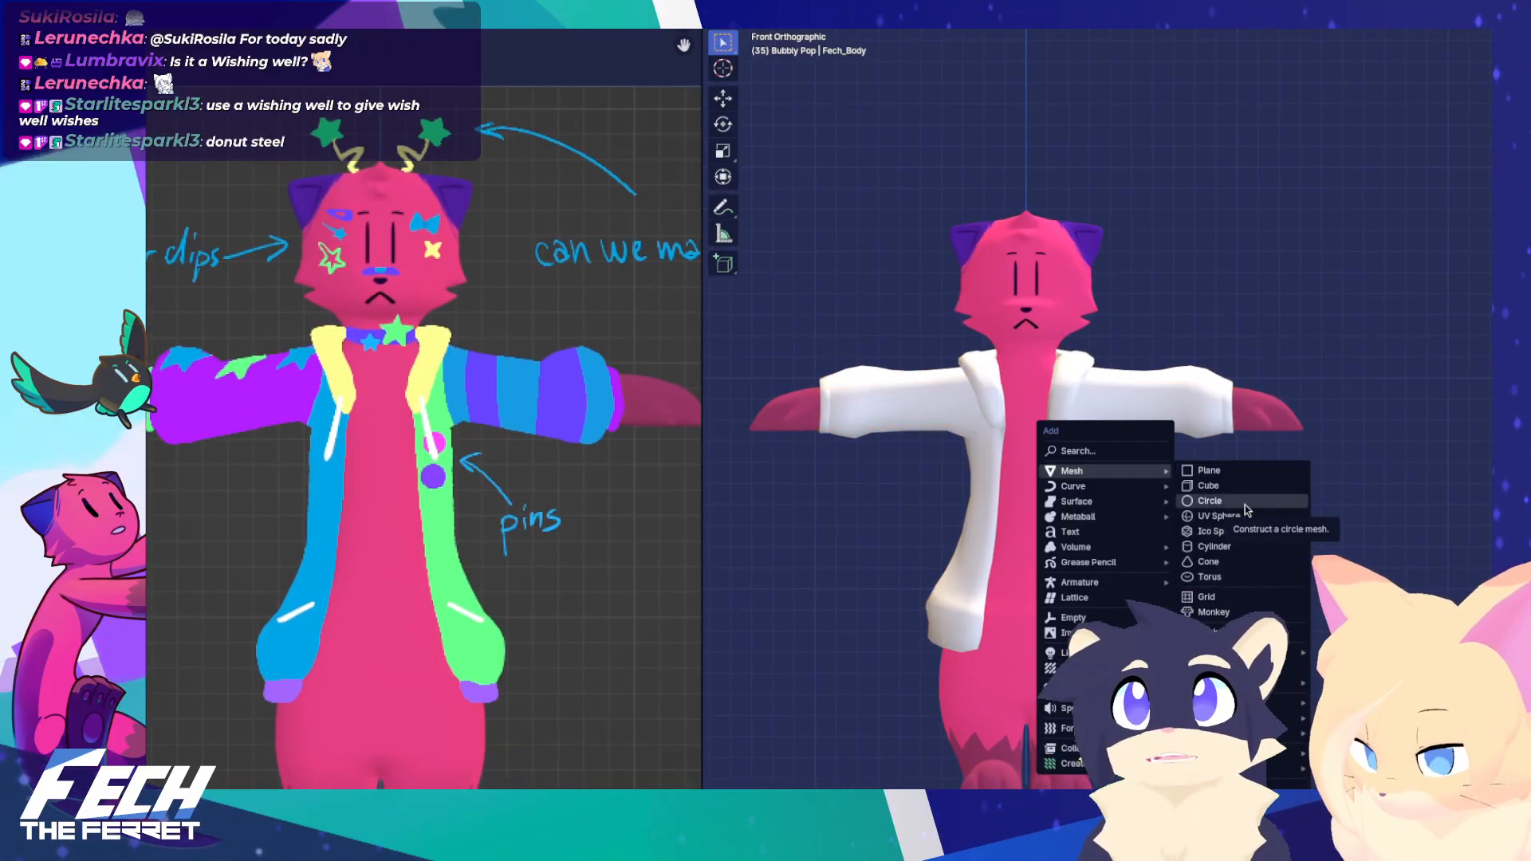
click(1246, 505)
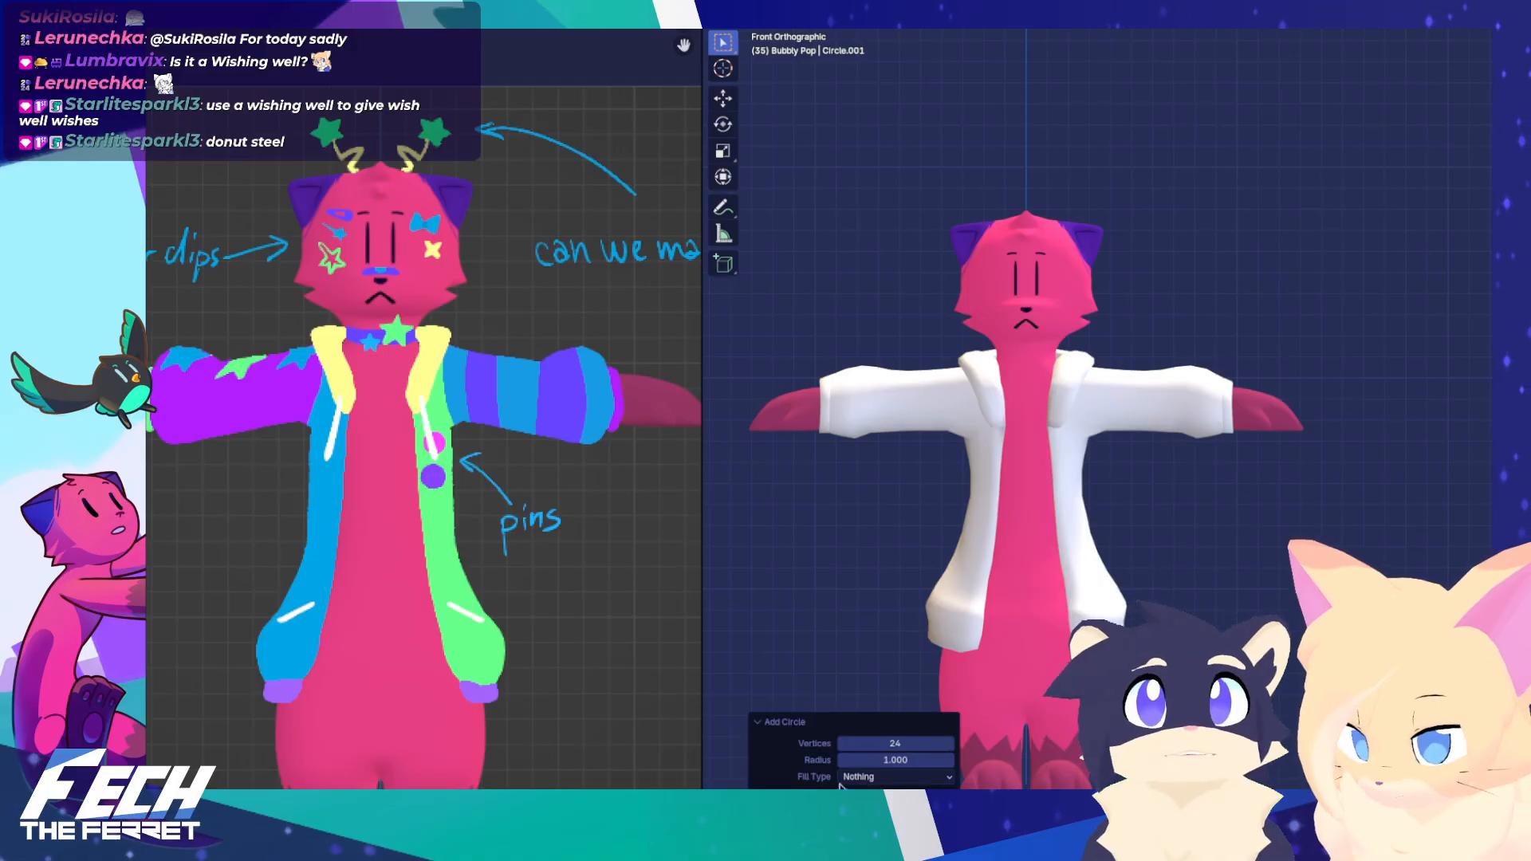
click(911, 743)
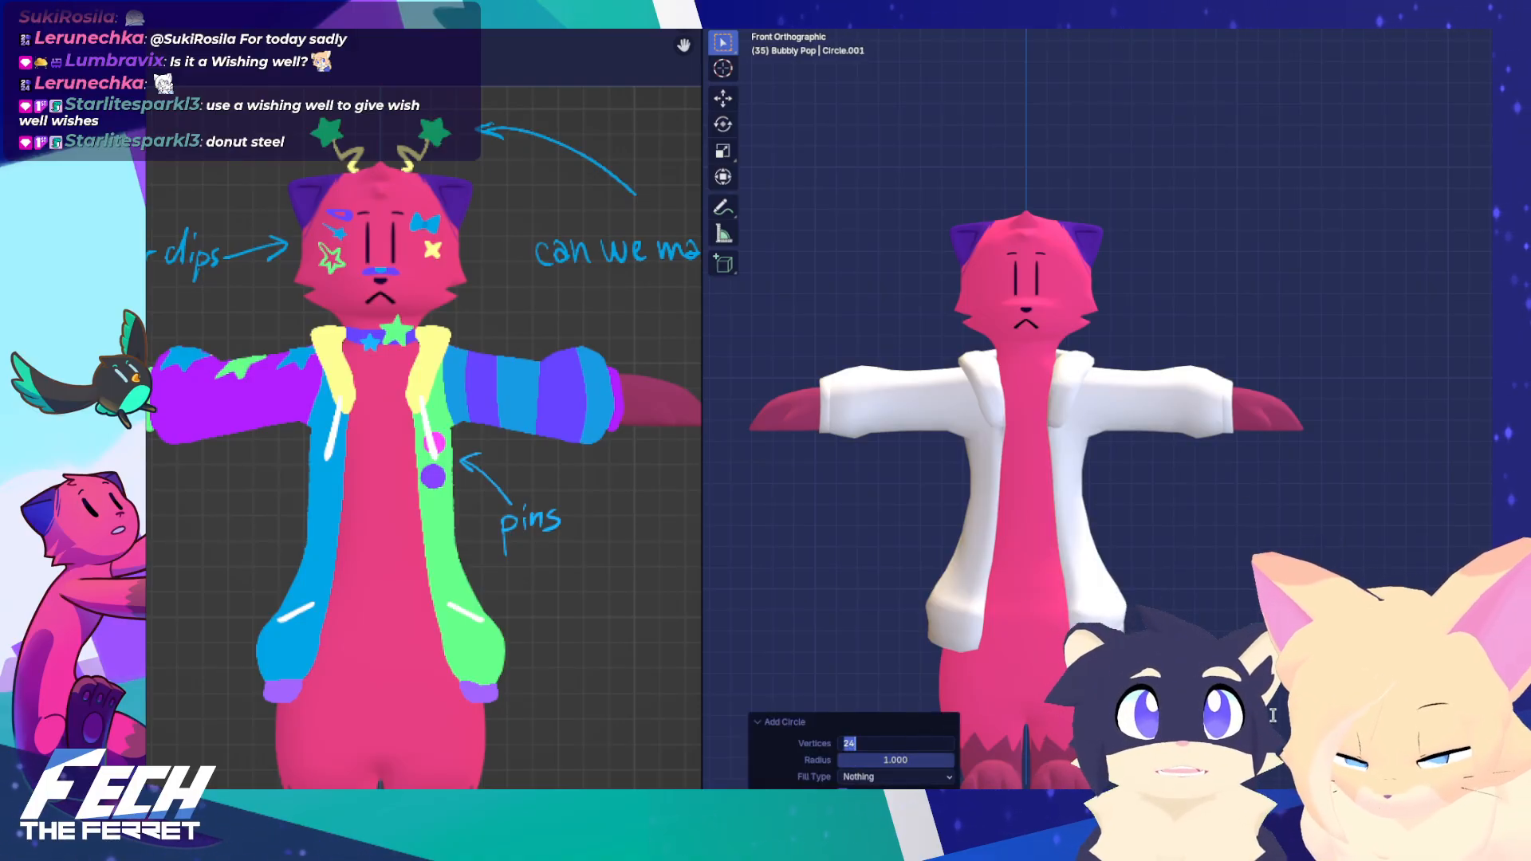
key(Return)
key(KP_3)
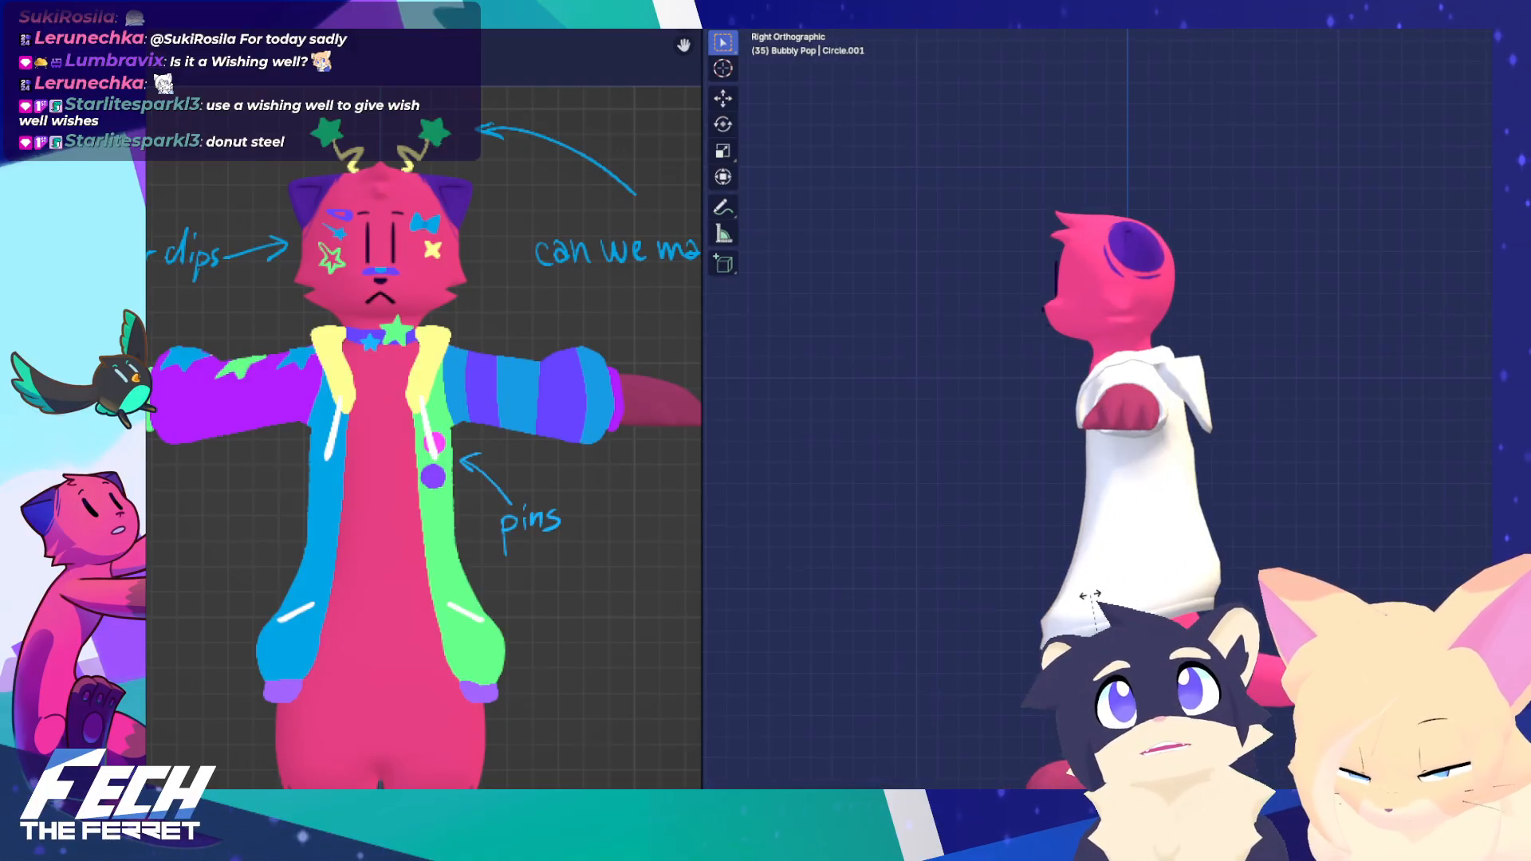
key(KP_1)
key(s)
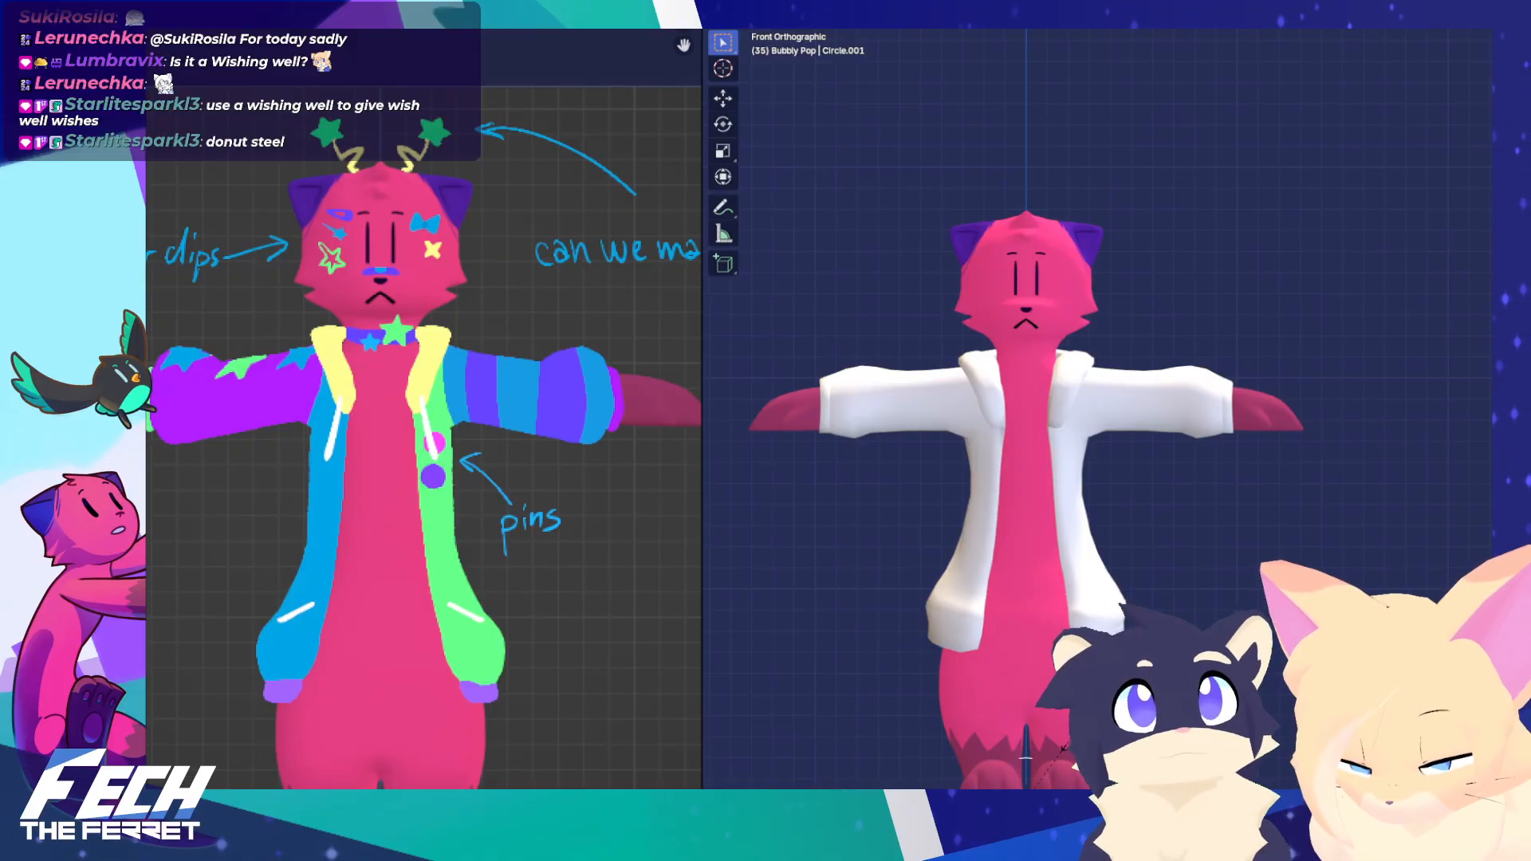
click(1157, 472)
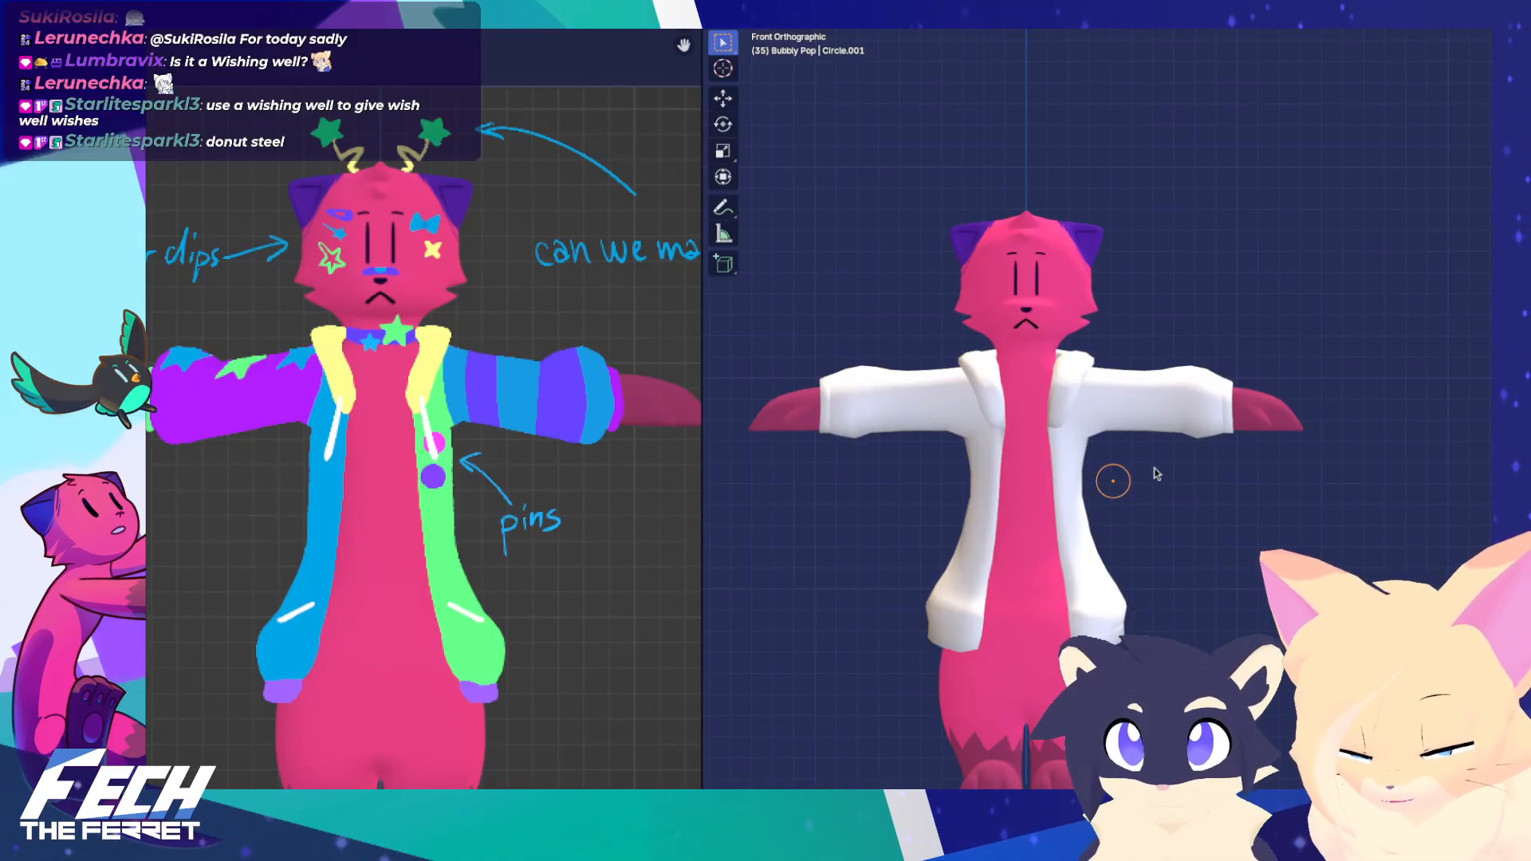
key(Delete)
key(ctrl+a)
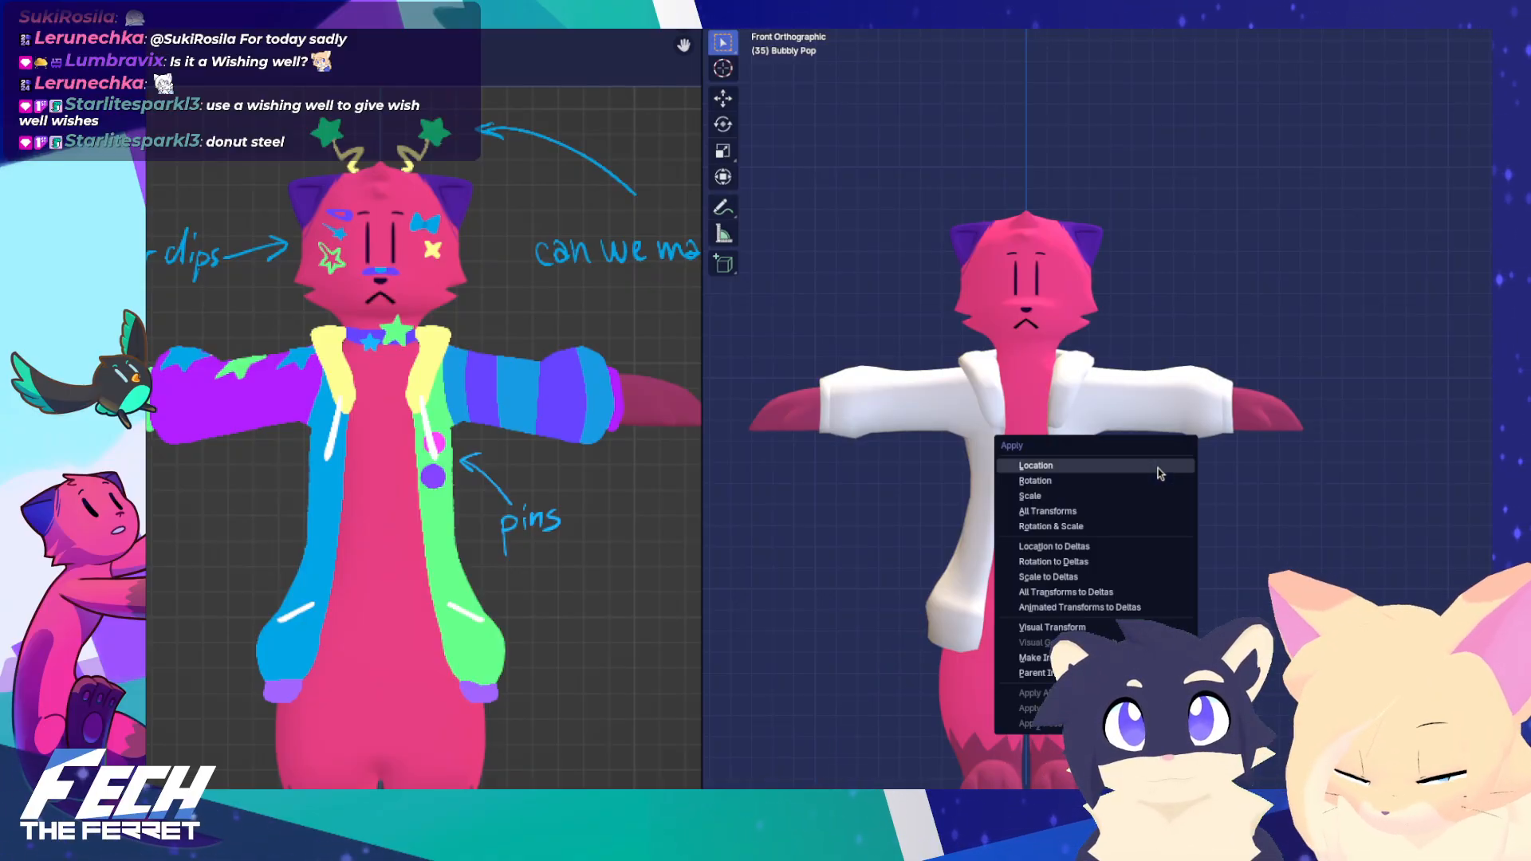
key(Escape)
Add a mesh circle with 16 vertices as the base for the jacket's round pins
key(shift+a)
mouse_move(1196, 516)
click(1279, 553)
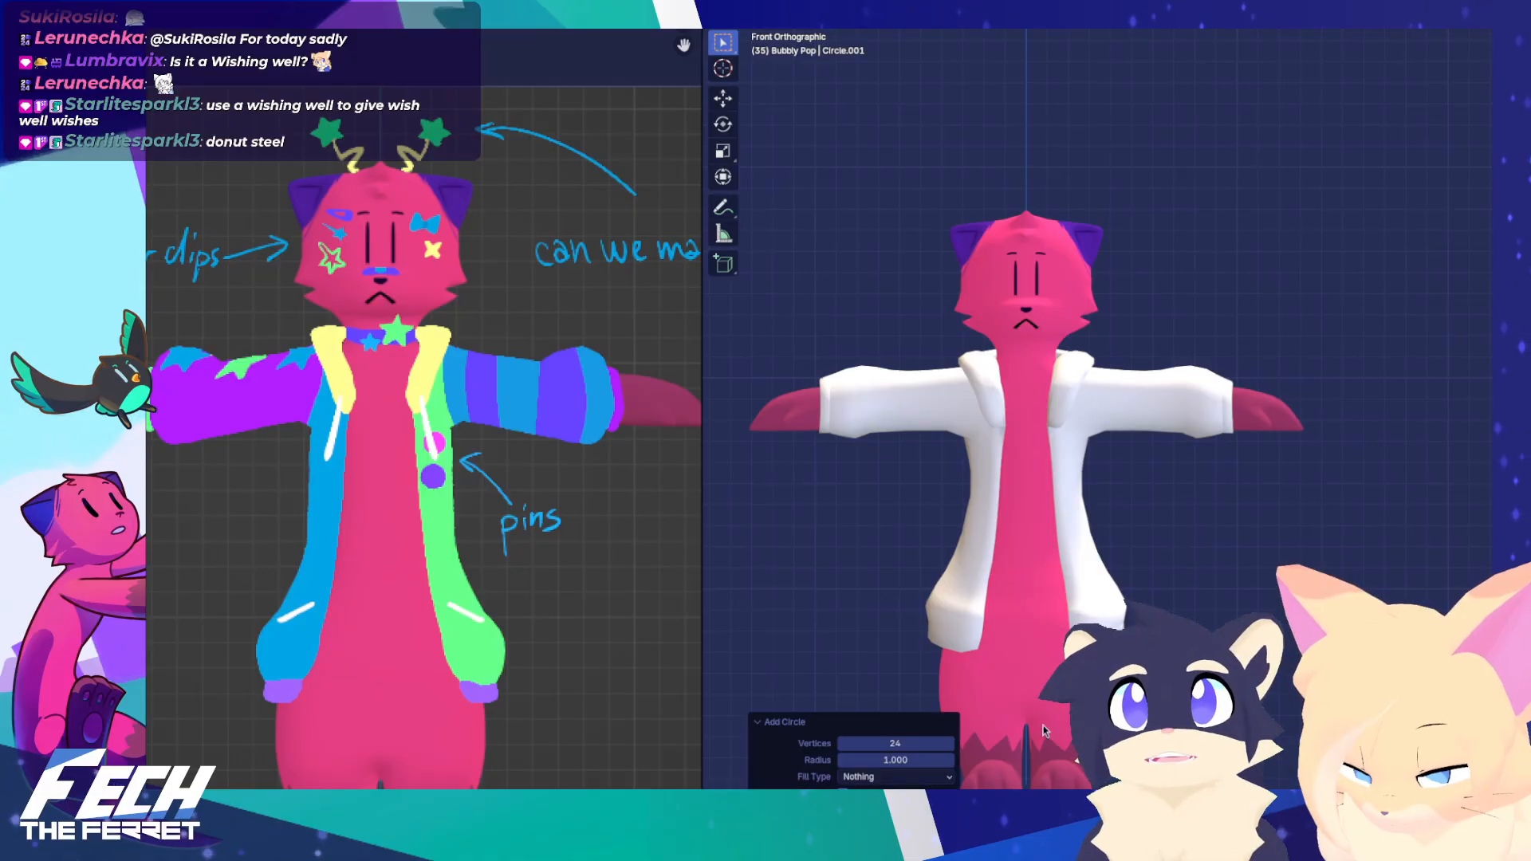
double_click(897, 743)
text(16)
key(Return)
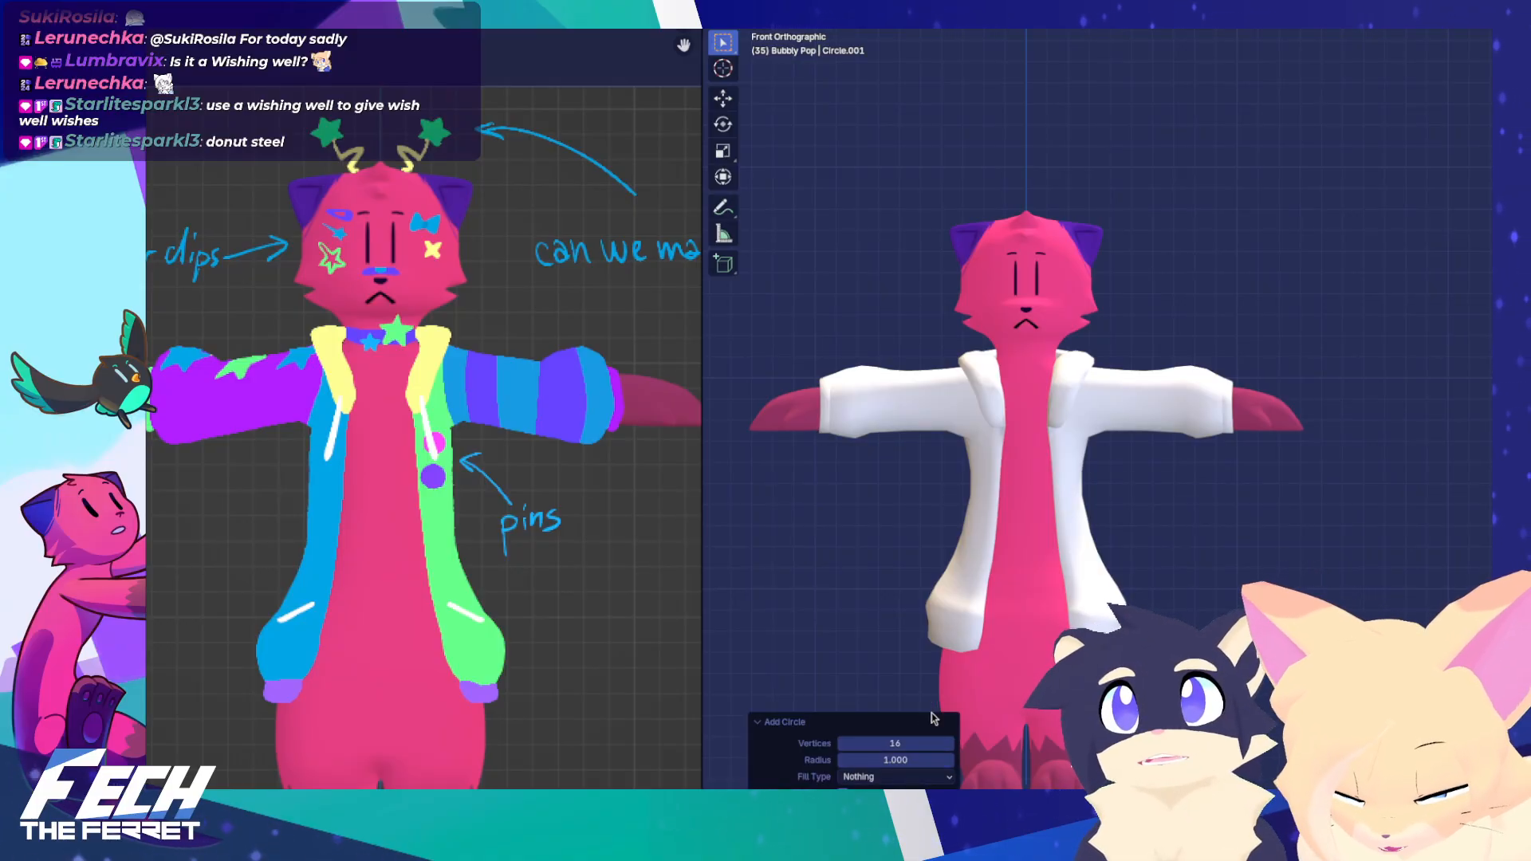
Scale the circle down to pin size, stand it upright facing forward and place it beside the jacket just below the sleeve
key(KP_3)
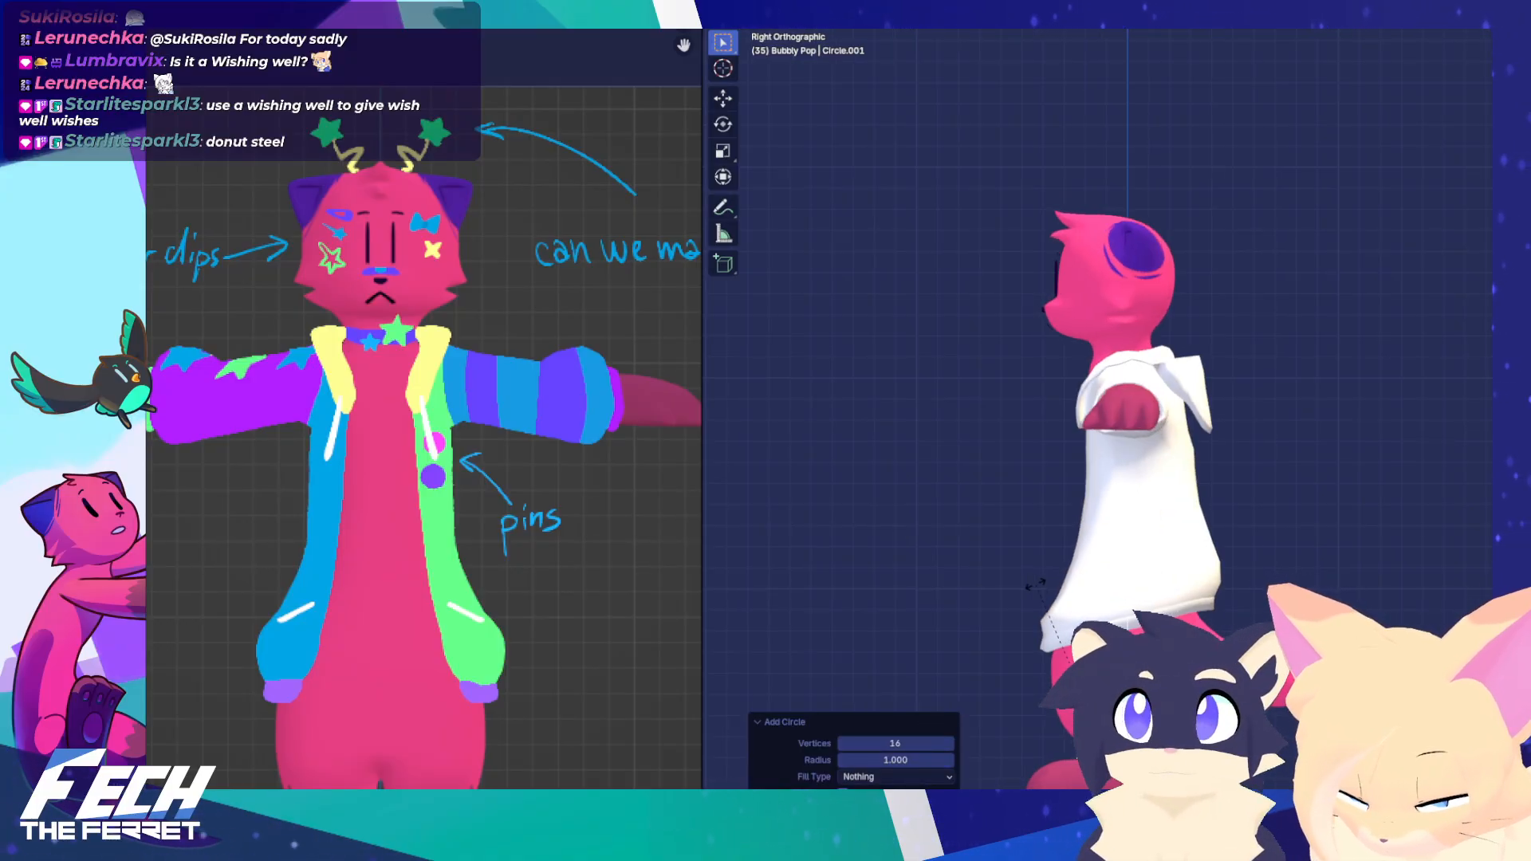
key(KP_1)
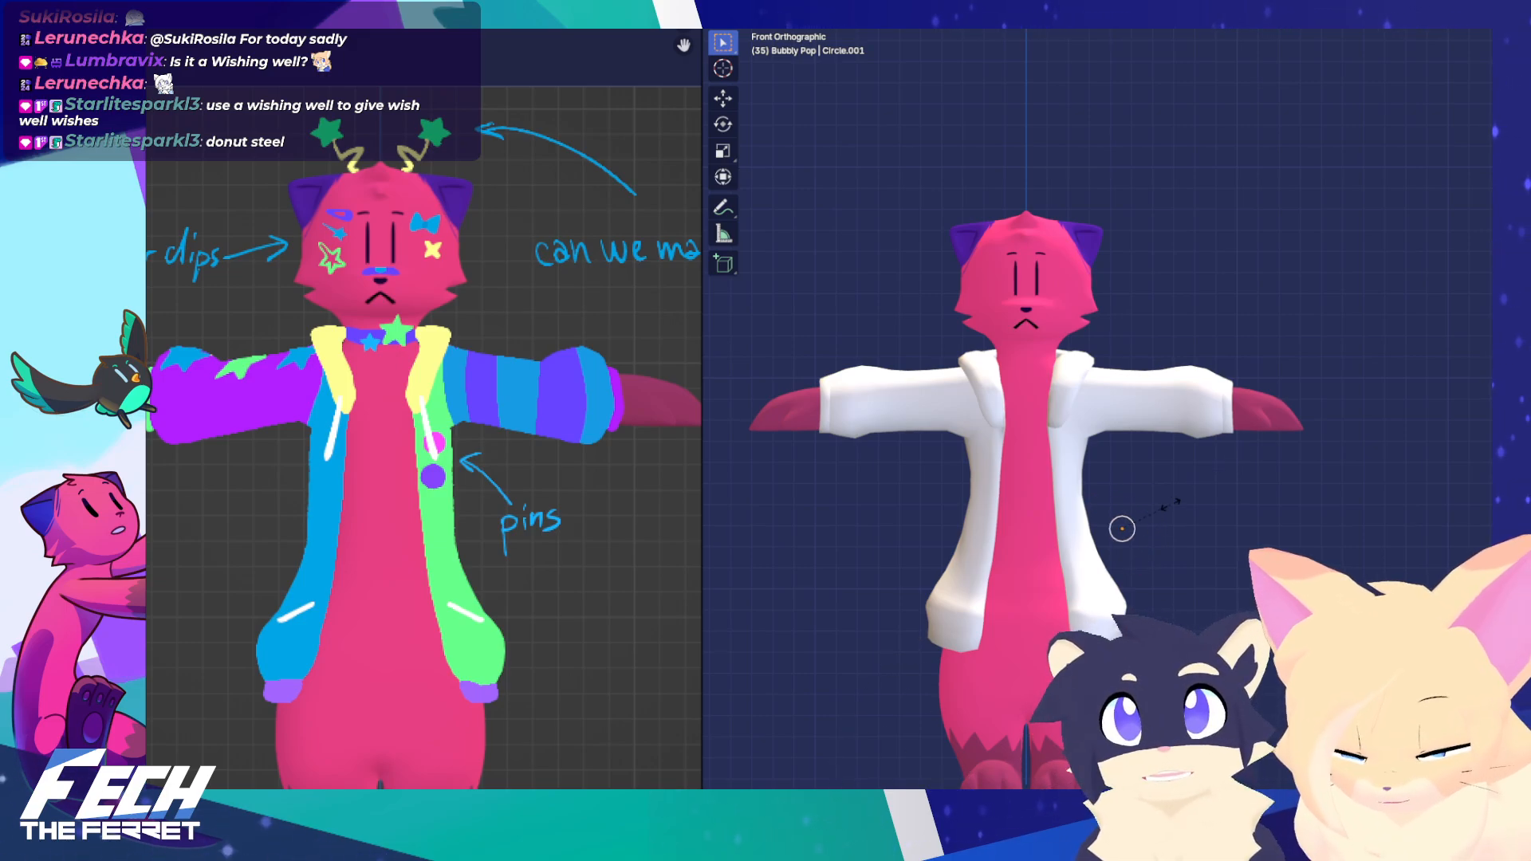
middle_drag(1169, 510, 1173, 514)
key(KP_3)
key(KP_1)
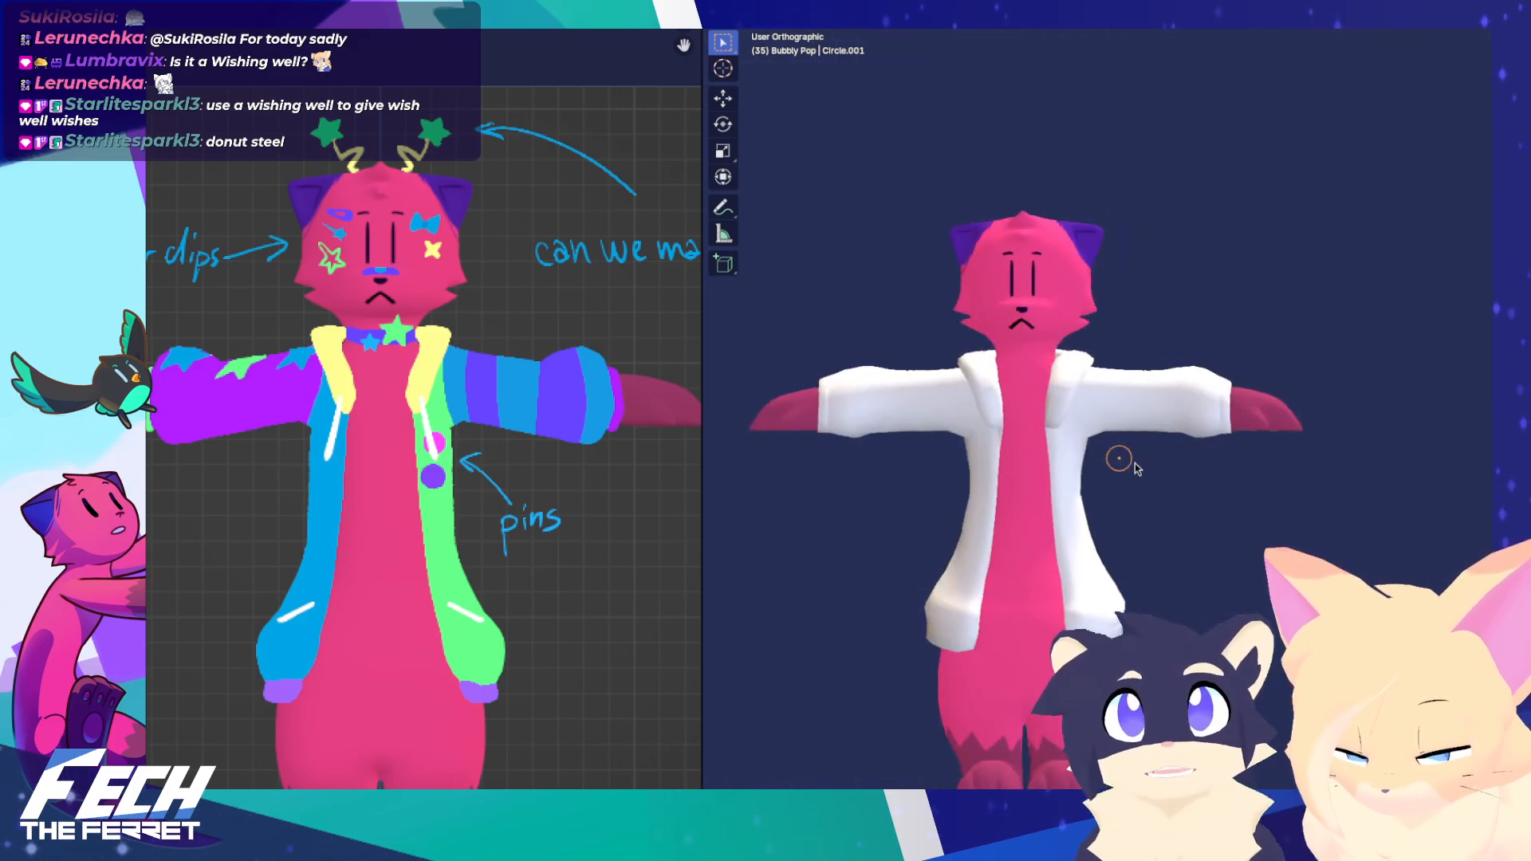
scroll(1137, 431, up, 3)
shift+middle_drag(1096, 451, 1110, 488)
key(KP_7)
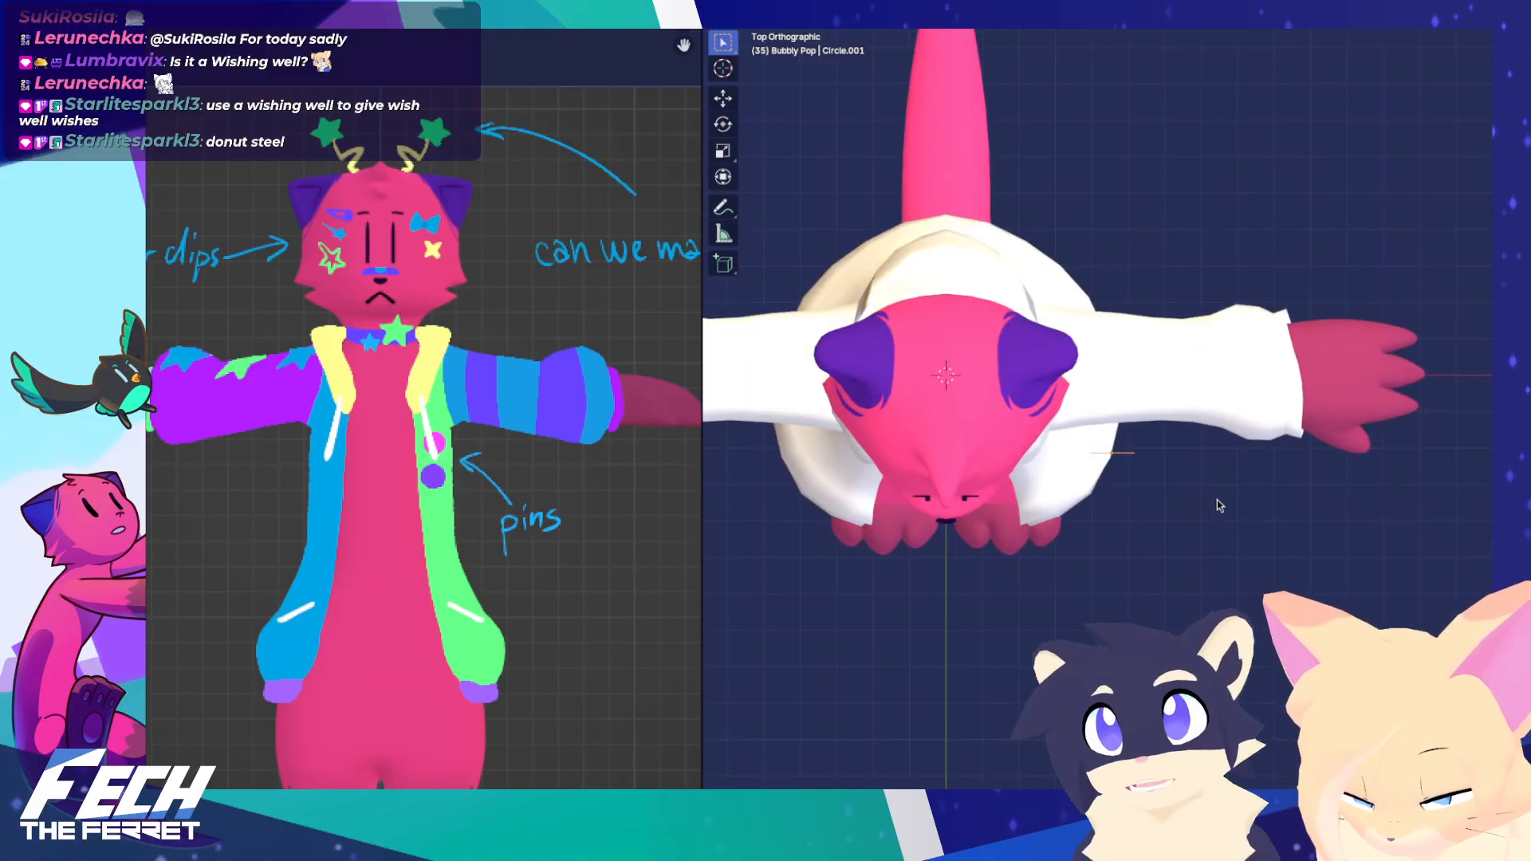
key(KP_1)
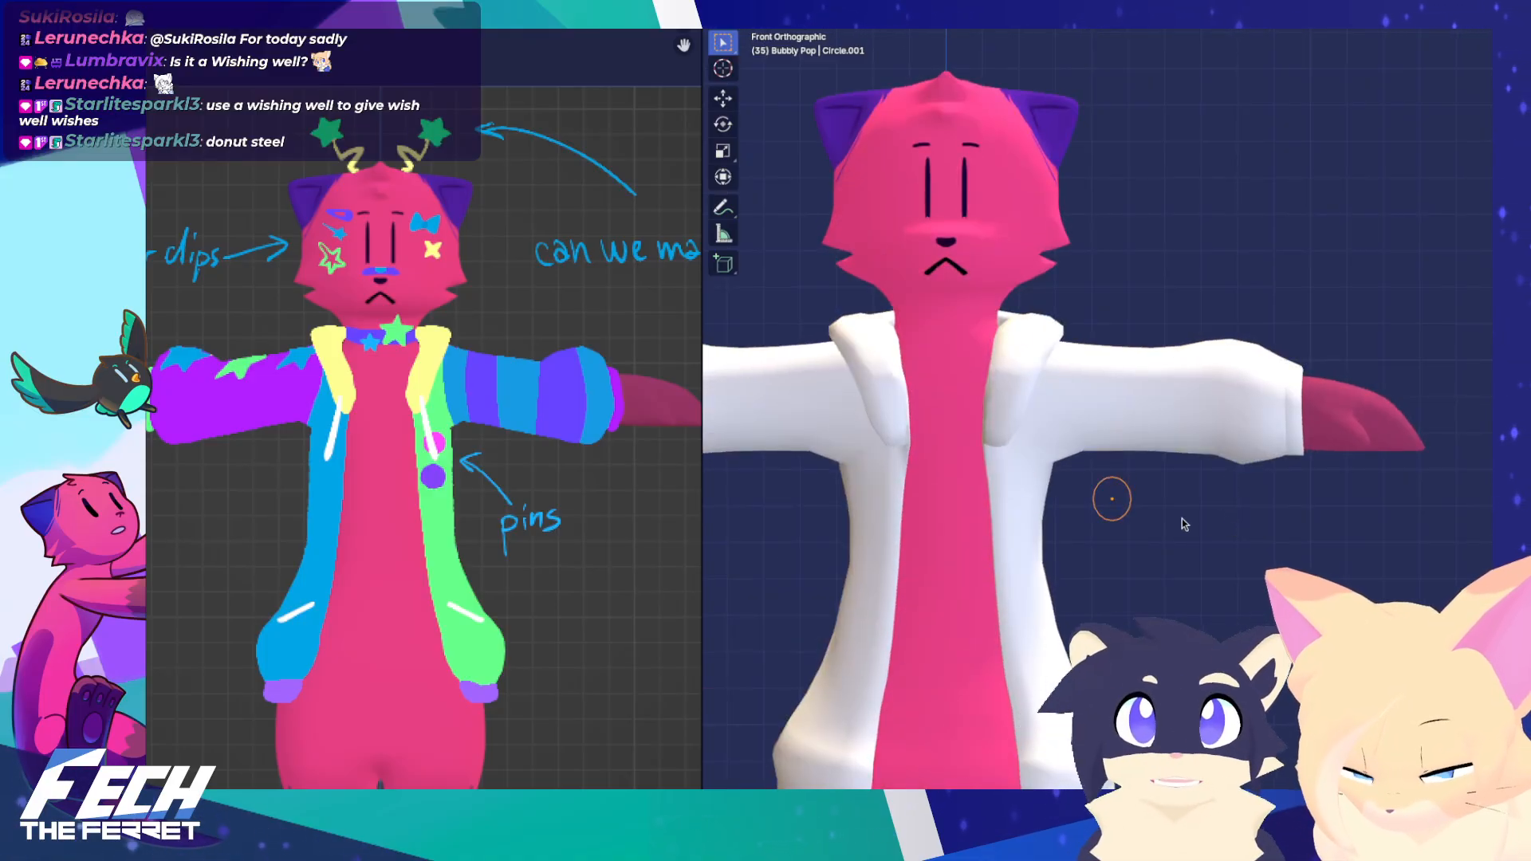
Fill the small circle with a face in Edit Mode and return to Object Mode
key(Tab)
key(f)
key(Tab)
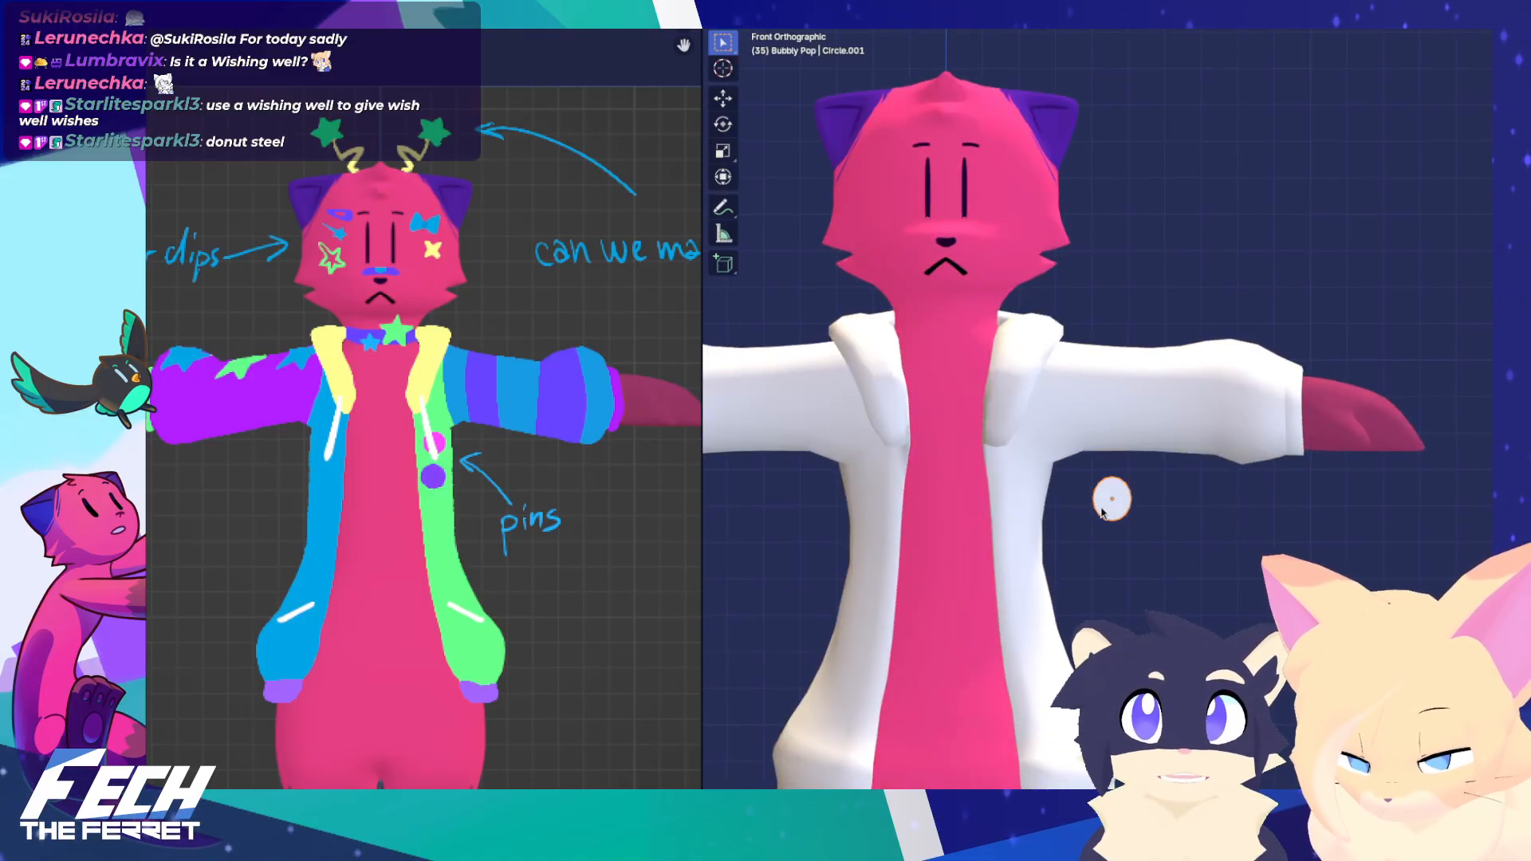
Move the filled disc onto the jacket's front panel below the lapel, on the same side as the pins in the reference
key(KP_3)
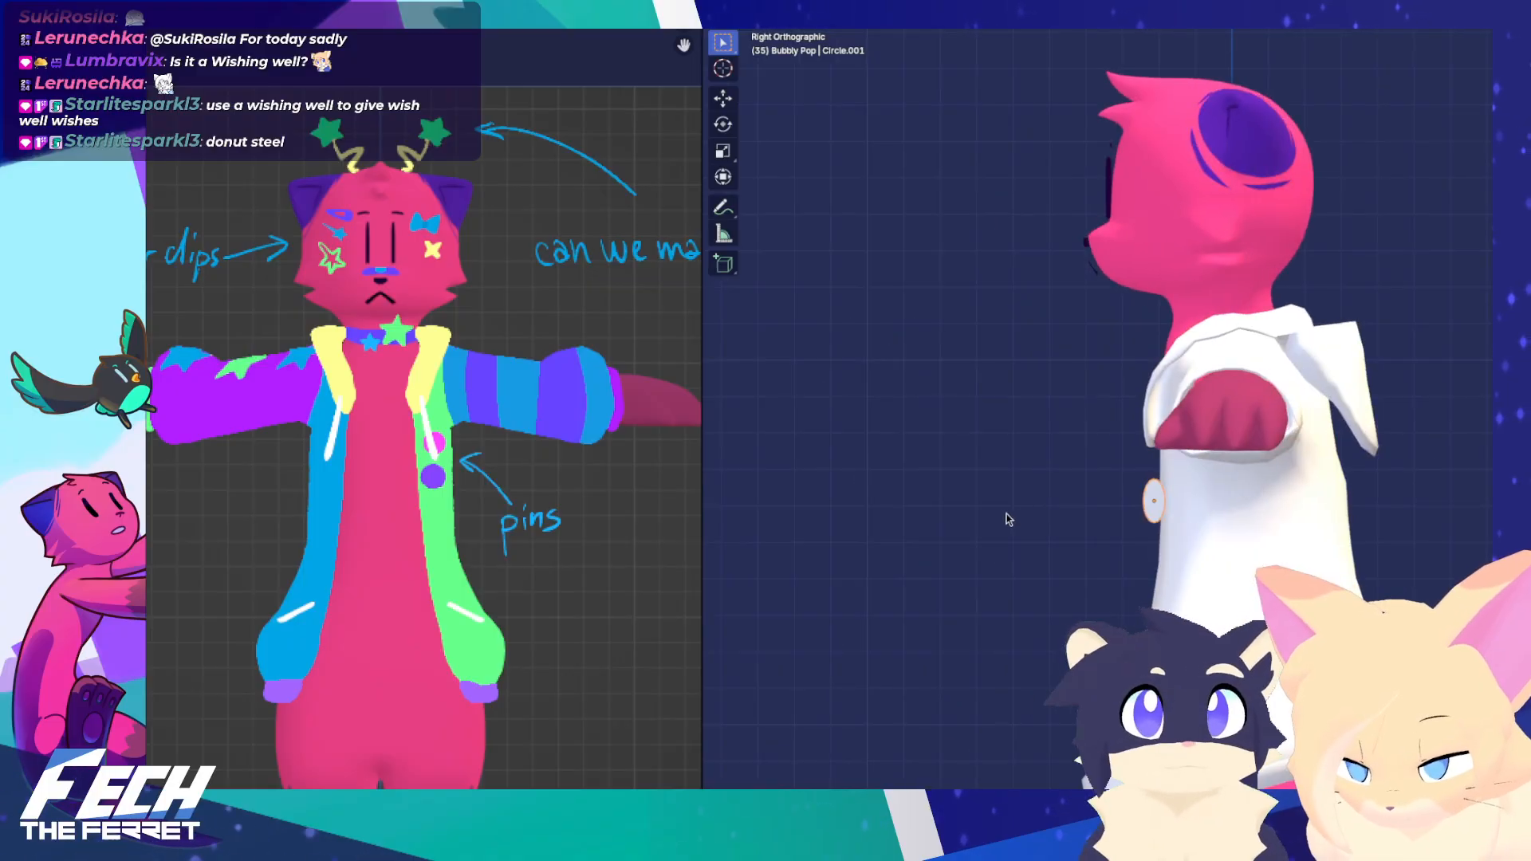
key(g)
click(1028, 519)
key(KP_1)
key(Tab)
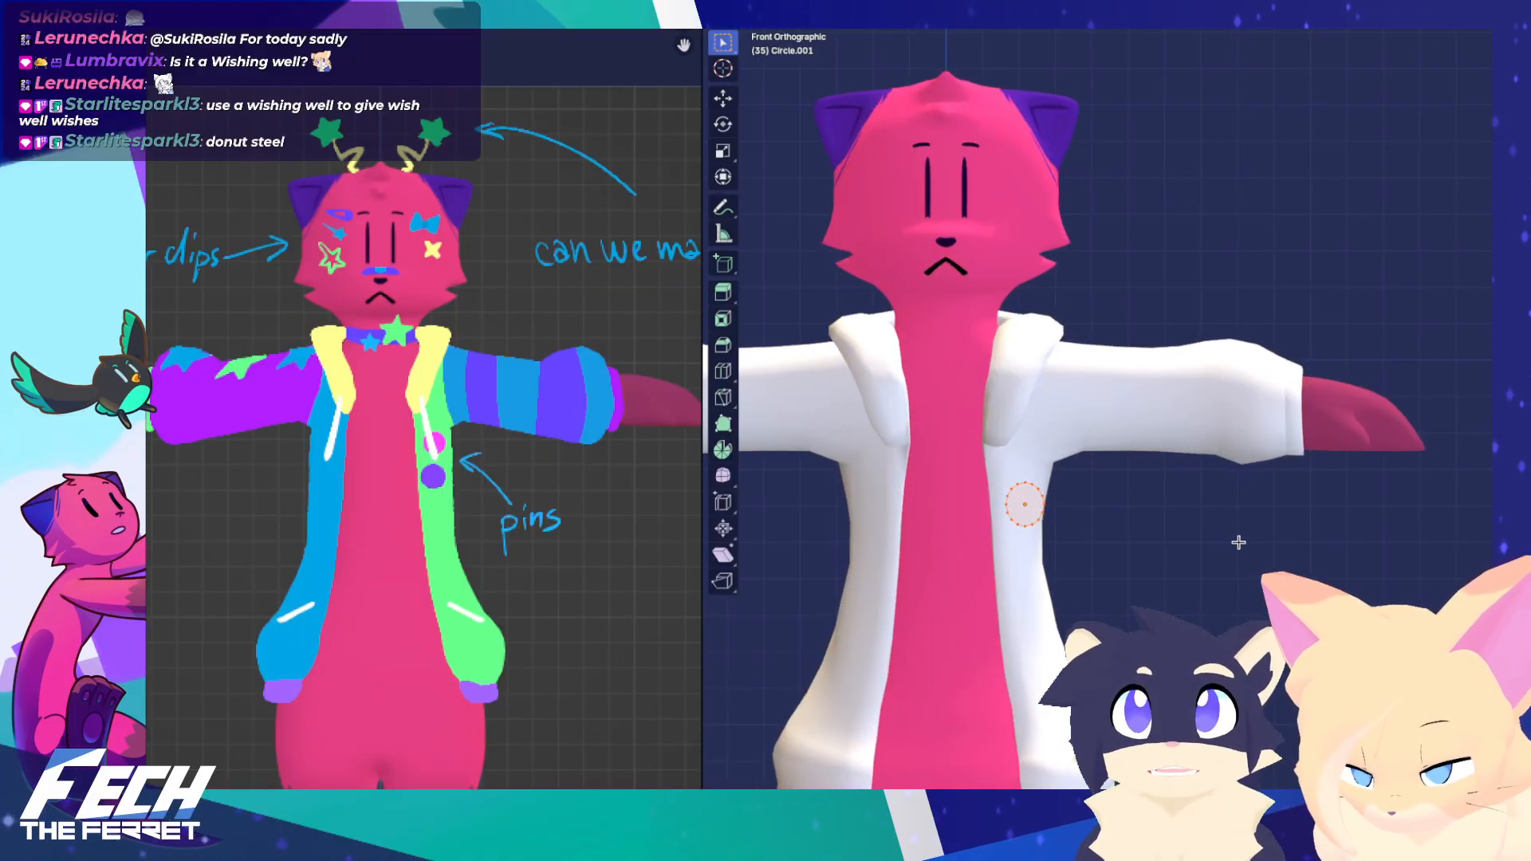
key(Tab)
scroll(1045, 472, up, 2)
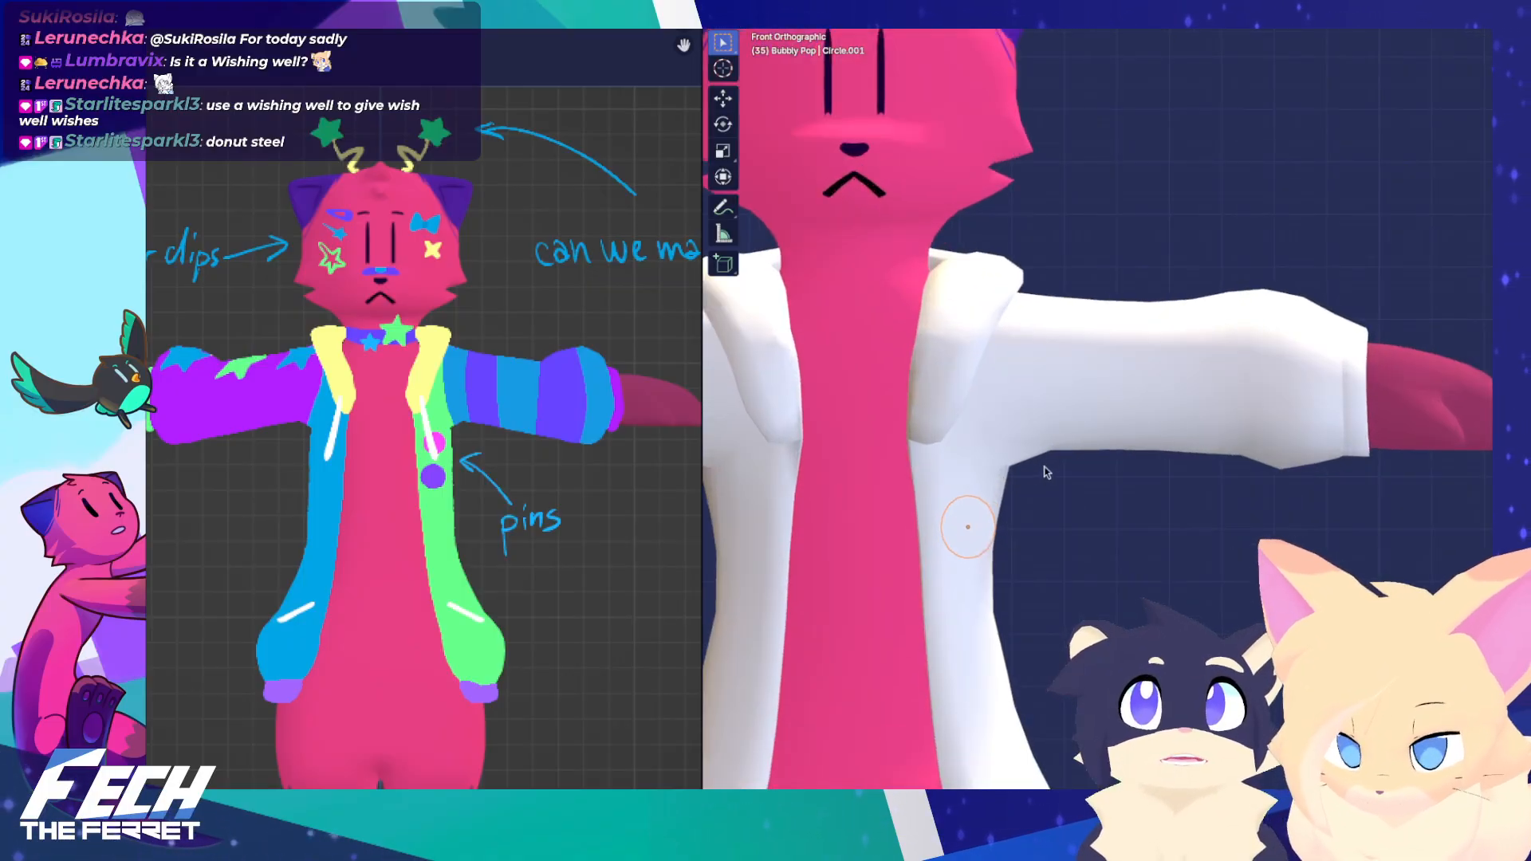
Shift the pin disc along Y against the jacket's front surface, and place a duplicate of it directly below
key(KP_3)
key(g)
key(y)
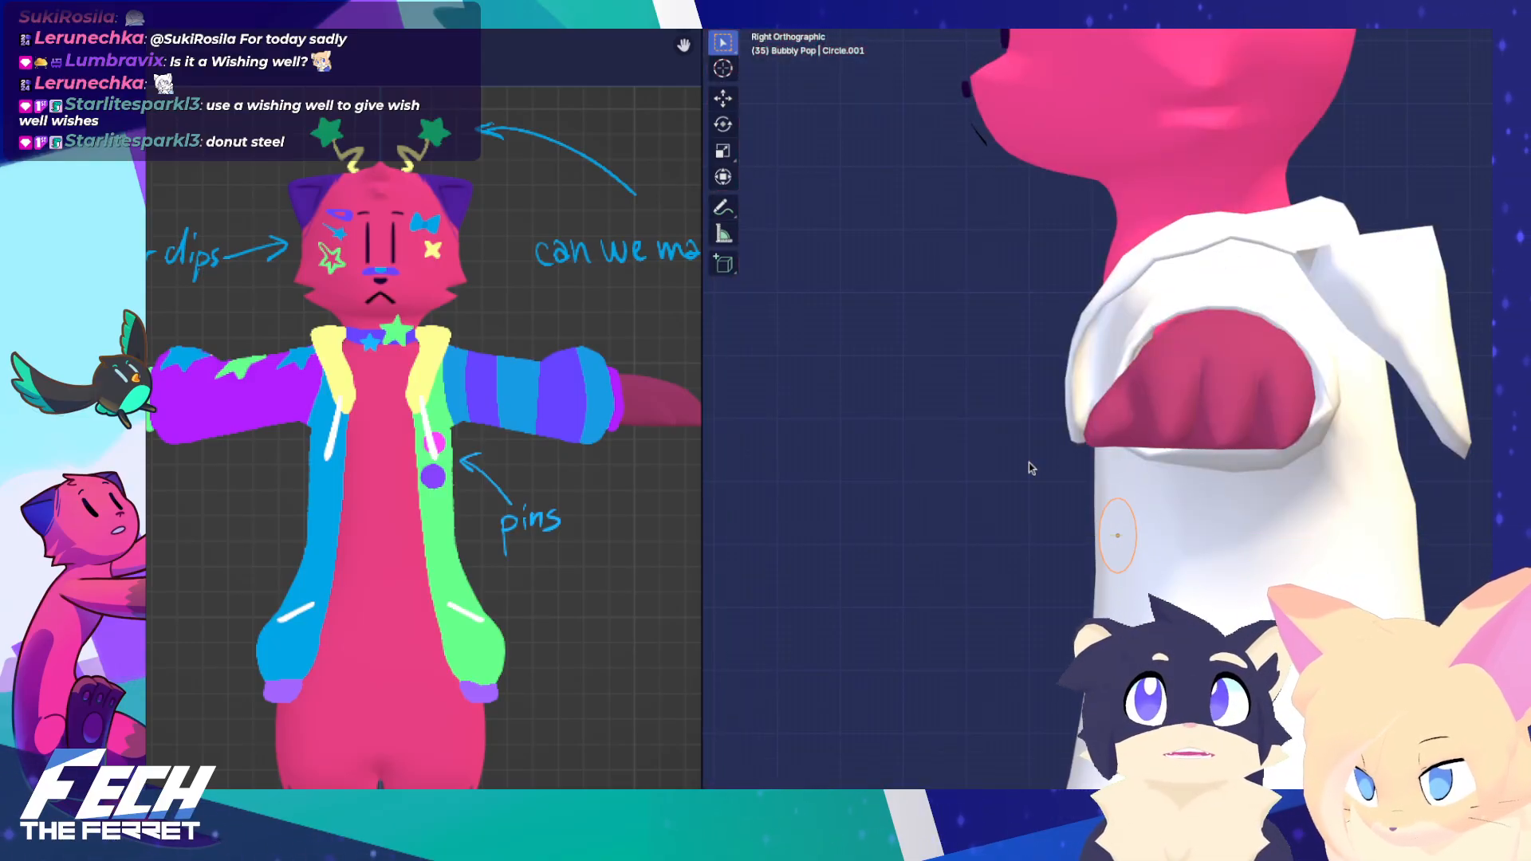
click(1051, 467)
key(shift+d)
key(KP_1)
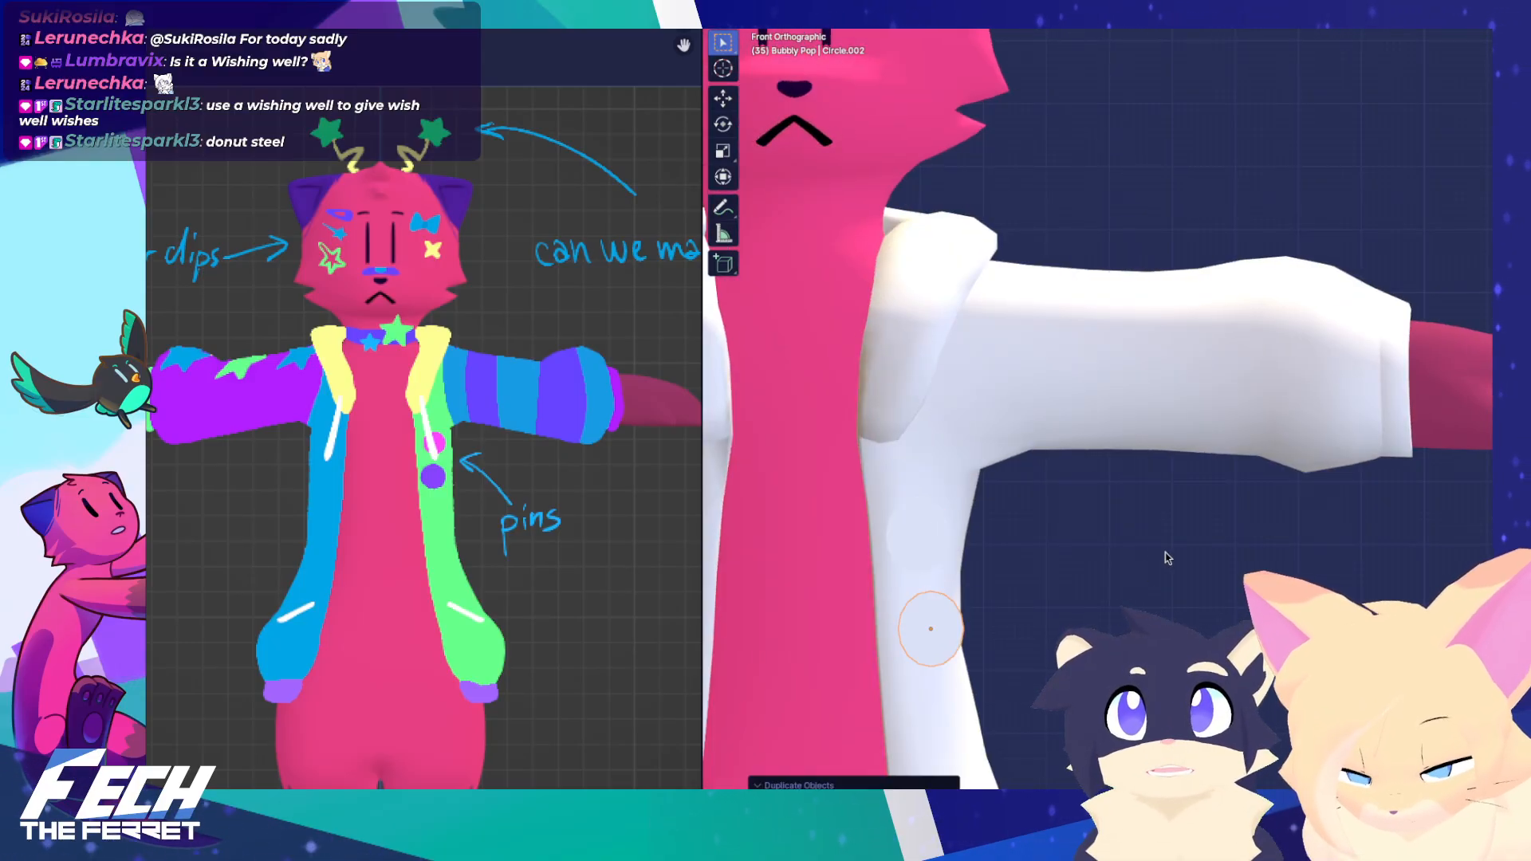
Settle the duplicated pin on the jacket's front panel, slightly closer to the front opening, and check its placement in side view
click(1133, 568)
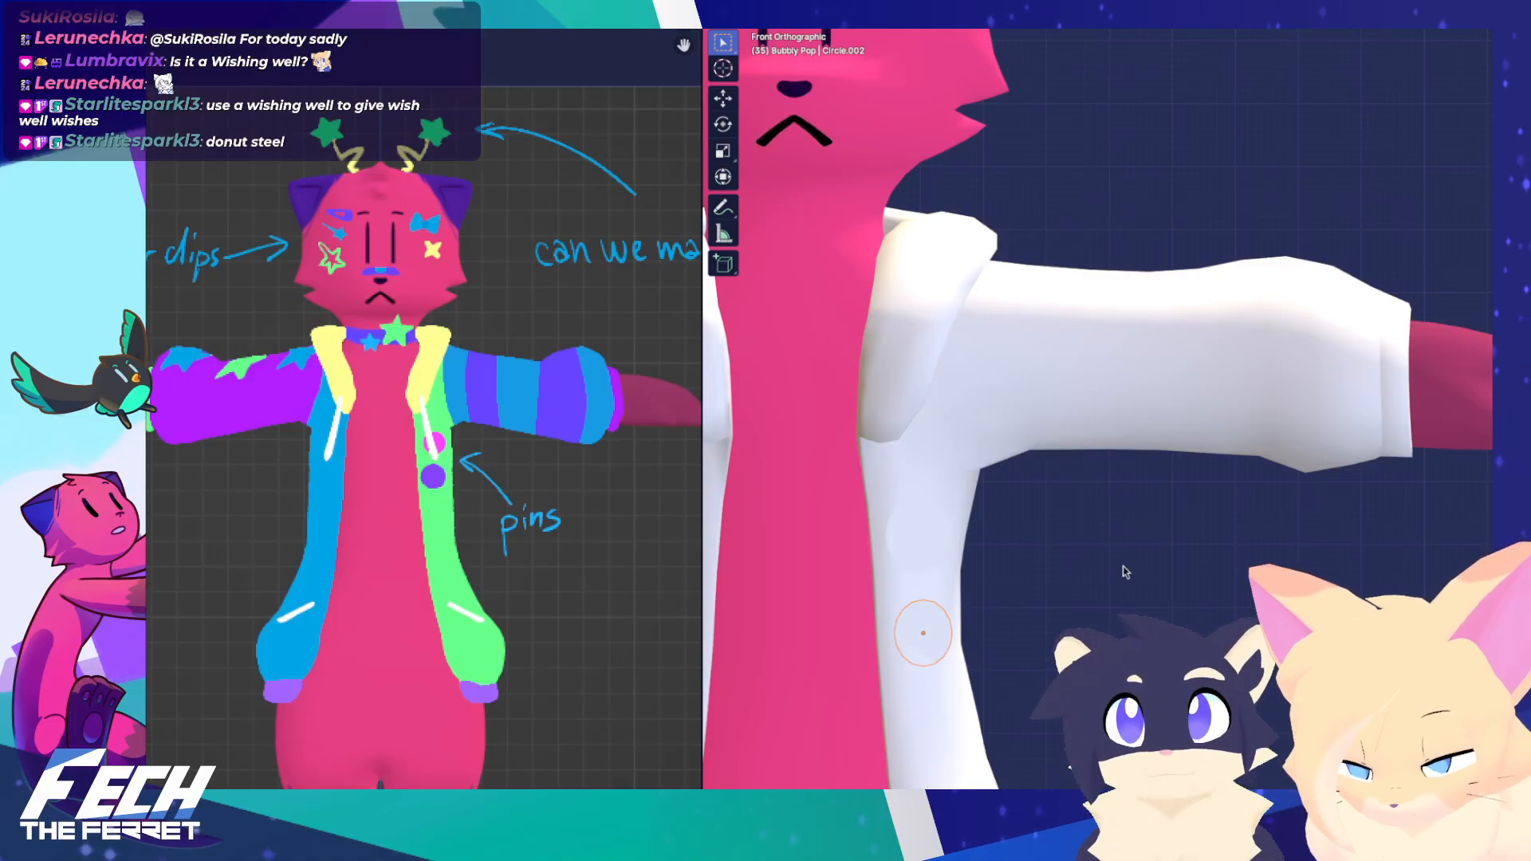
key(KP_3)
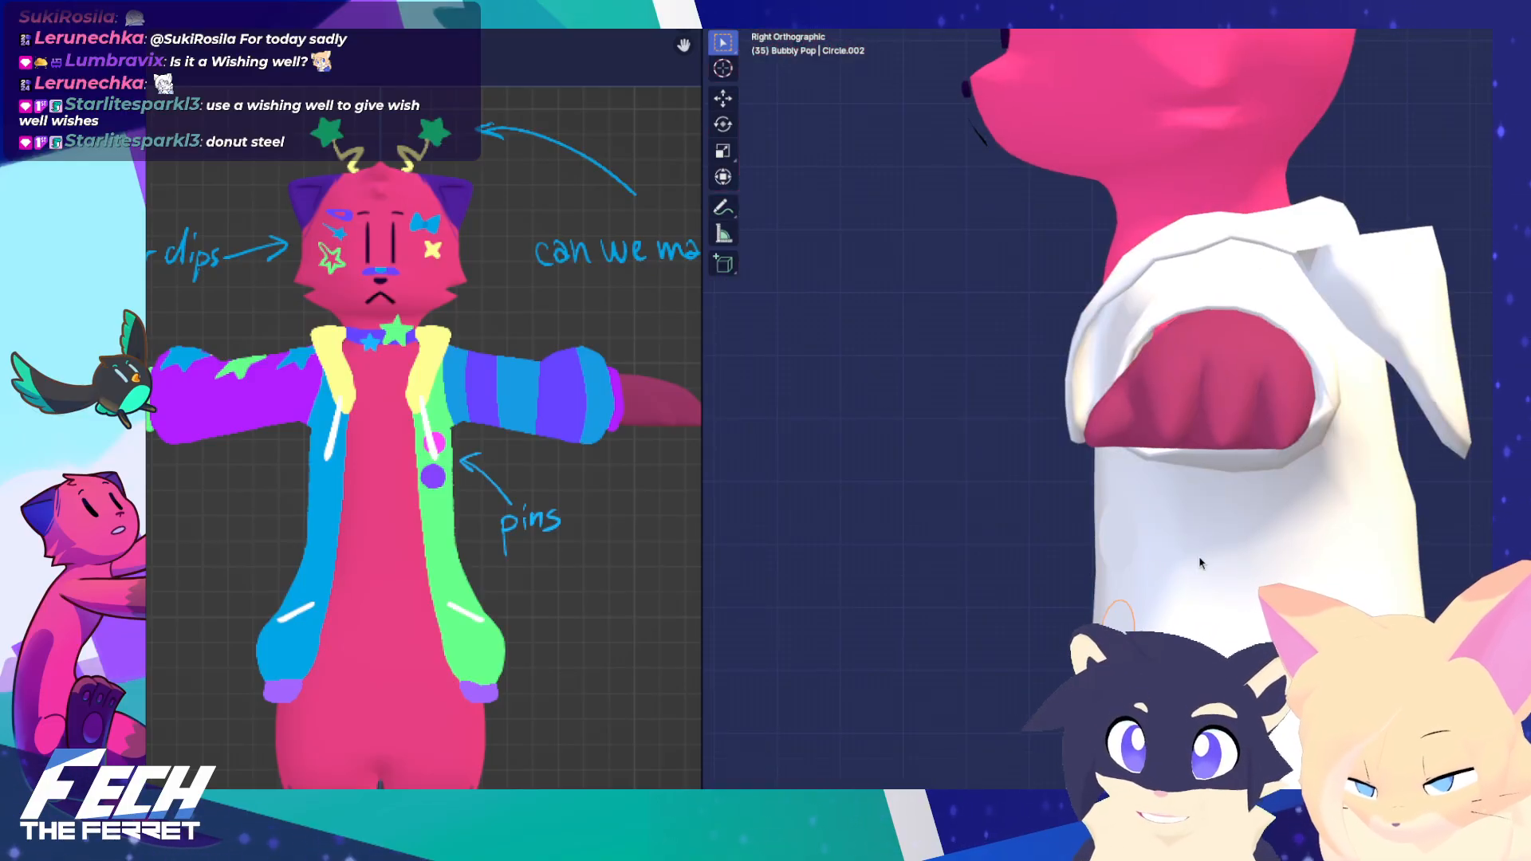
key(KP_1)
Add a Bézier curve for the hood's drawstring at the lapel's lower end and open it in Edit Mode
scroll(1170, 581, down, 2)
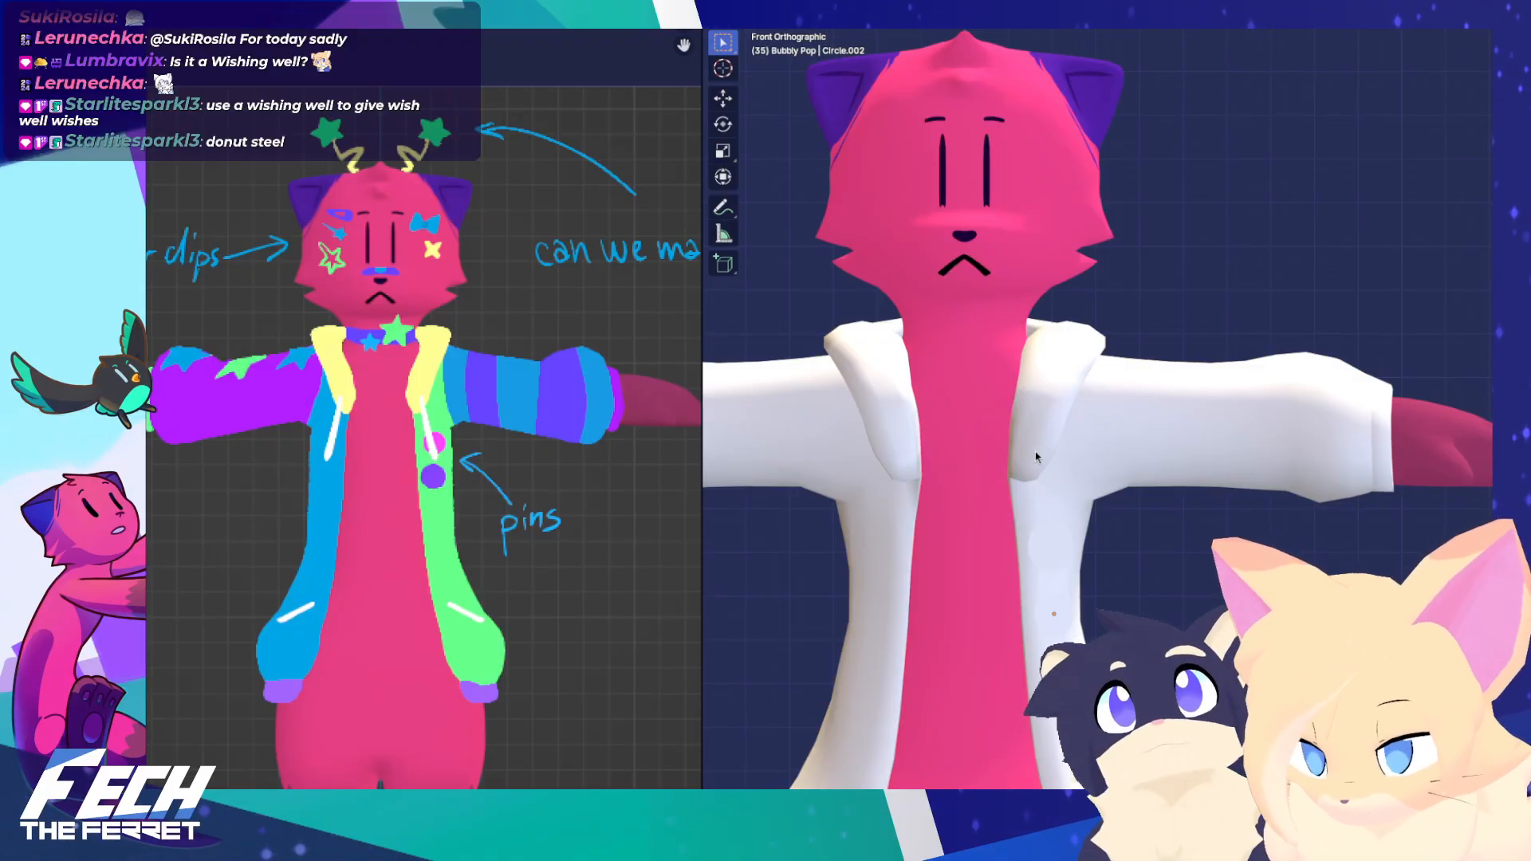
key(shift+a)
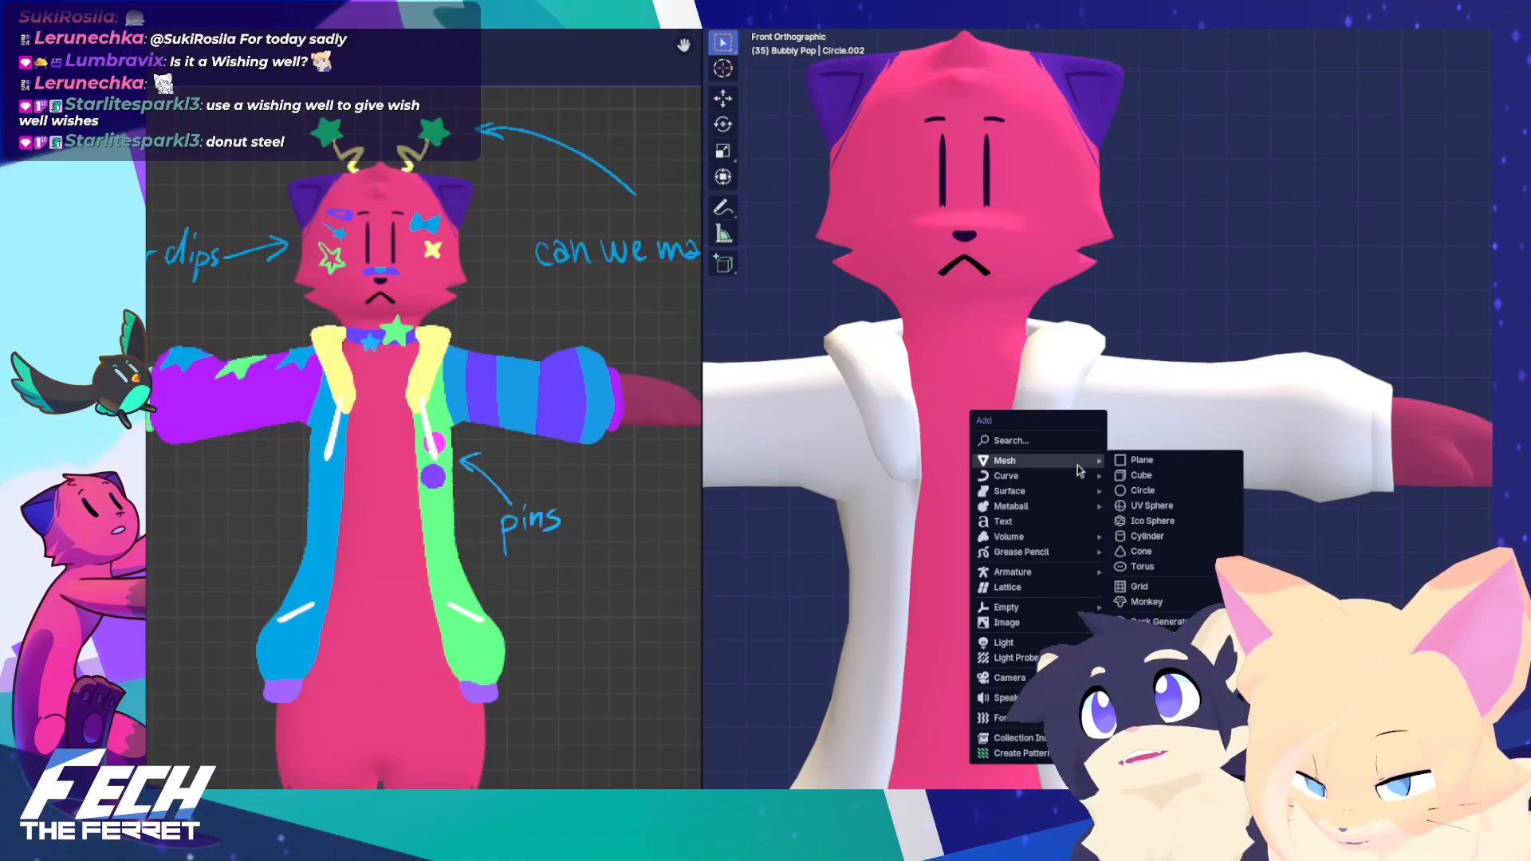
mouse_move(1074, 476)
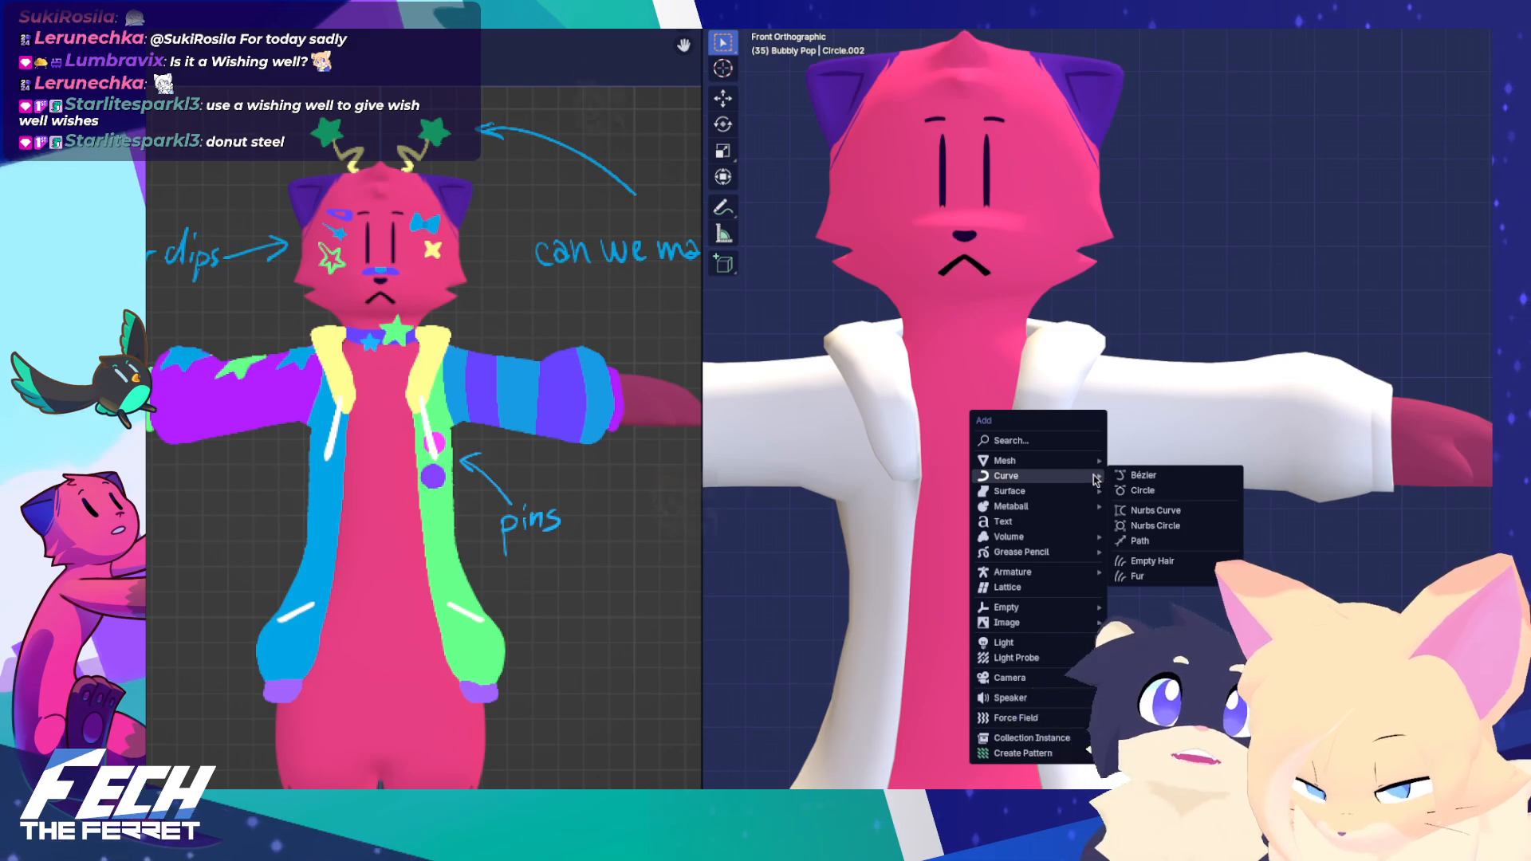
click(1143, 475)
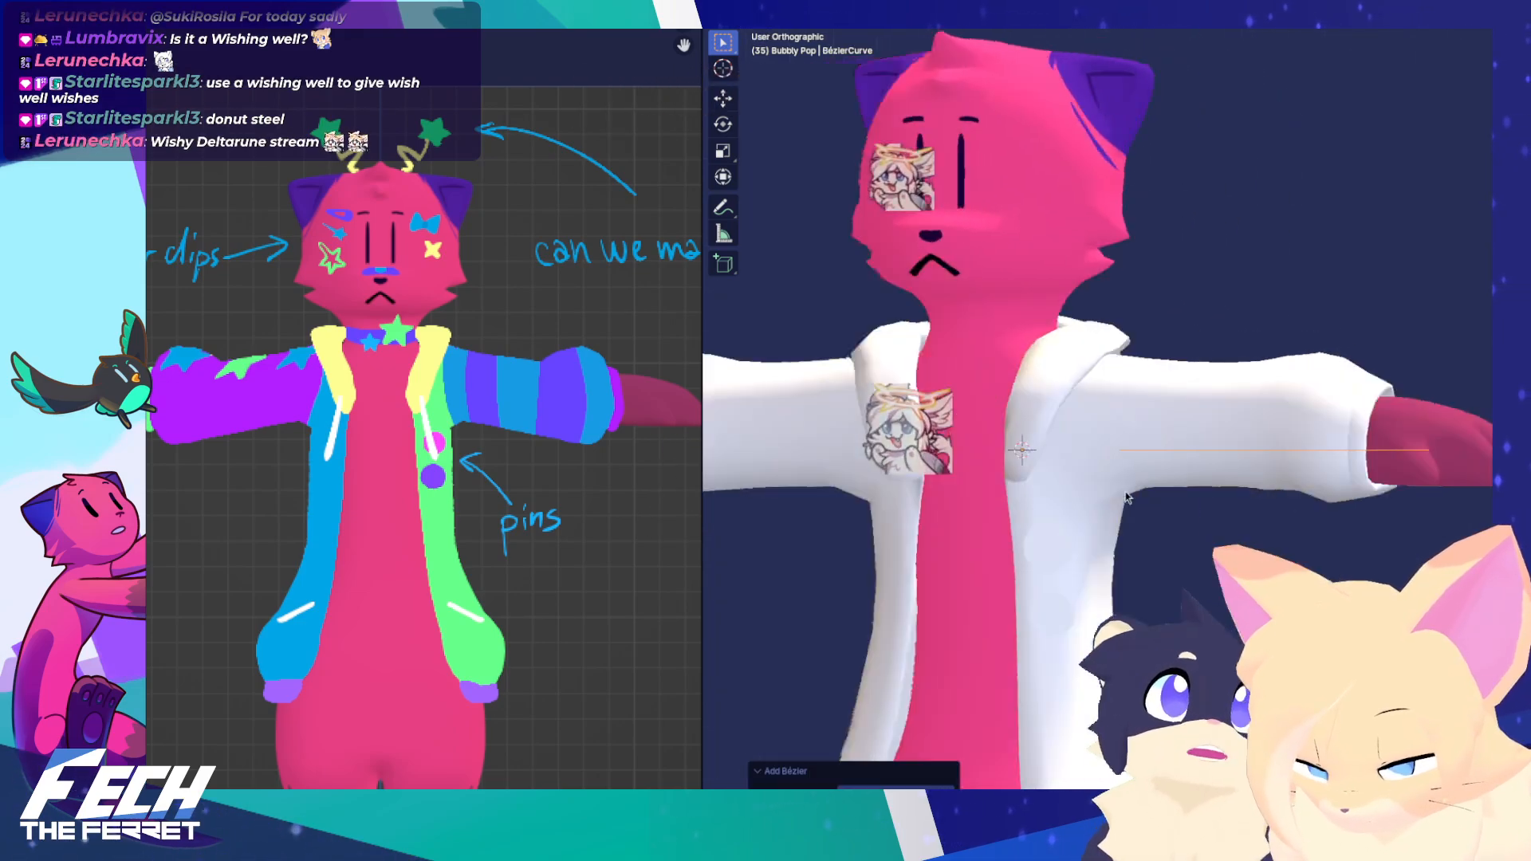
key(Tab)
middle_drag(1147, 474, 1164, 584)
scroll(1164, 584, down, 4)
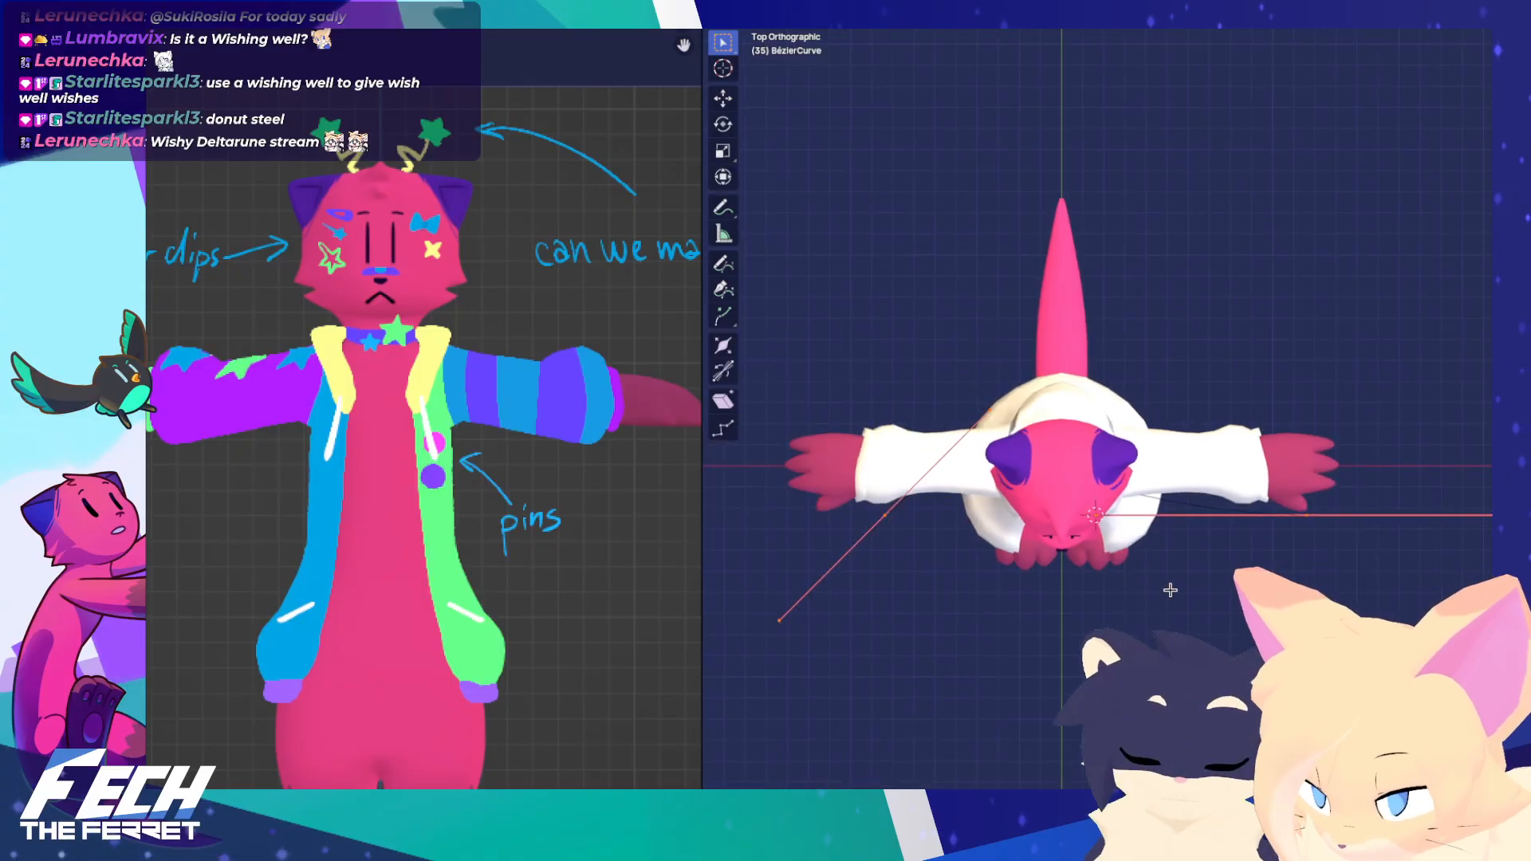
key(KP_1)
key(KP_7)
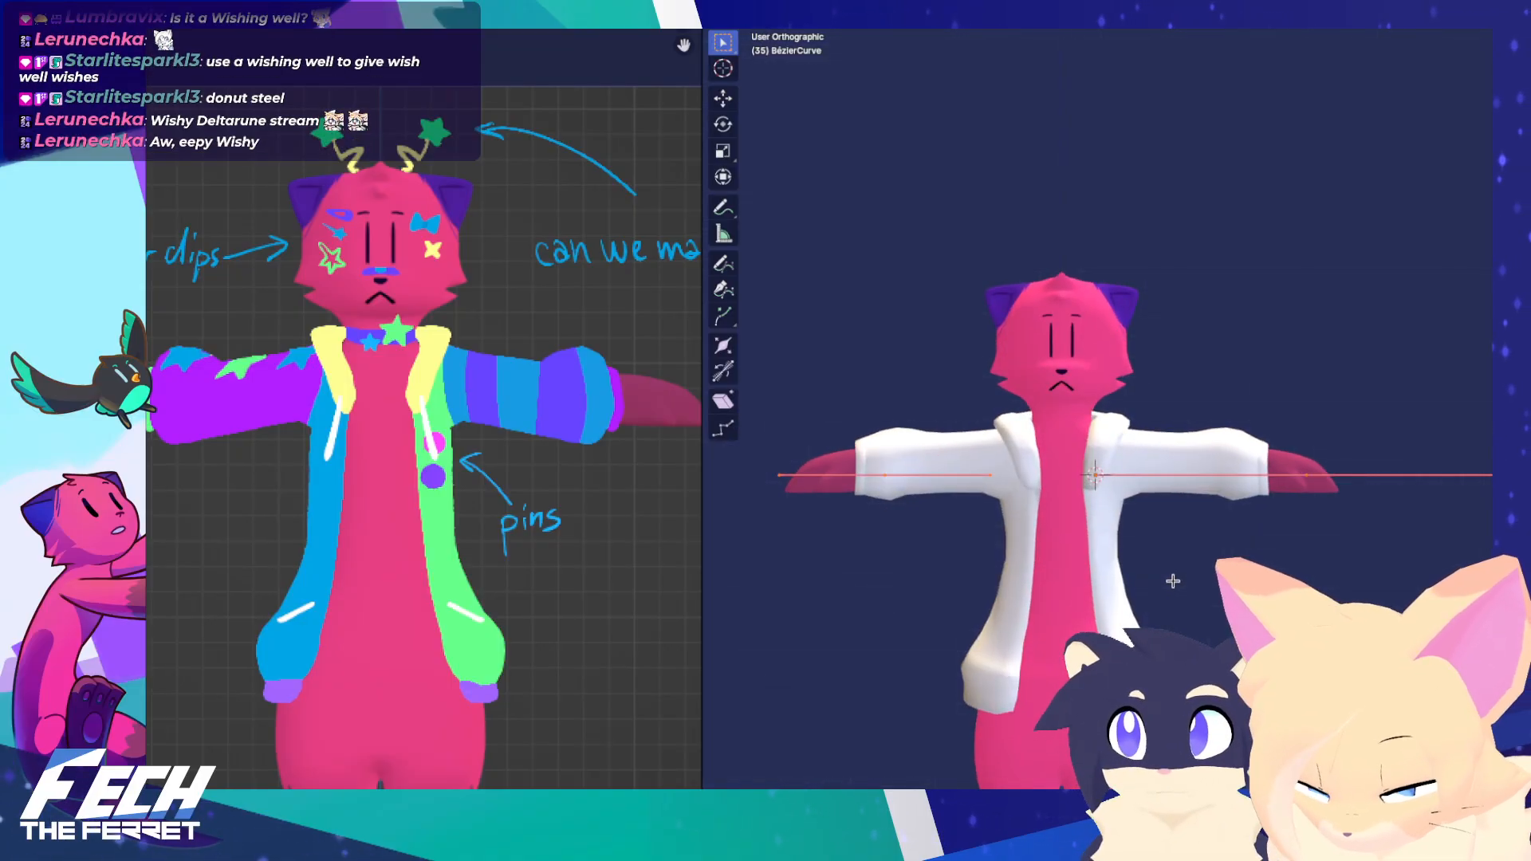
Rotate the curve to run front to back in top view, tilt it upright in side view and shrink it
key(r)
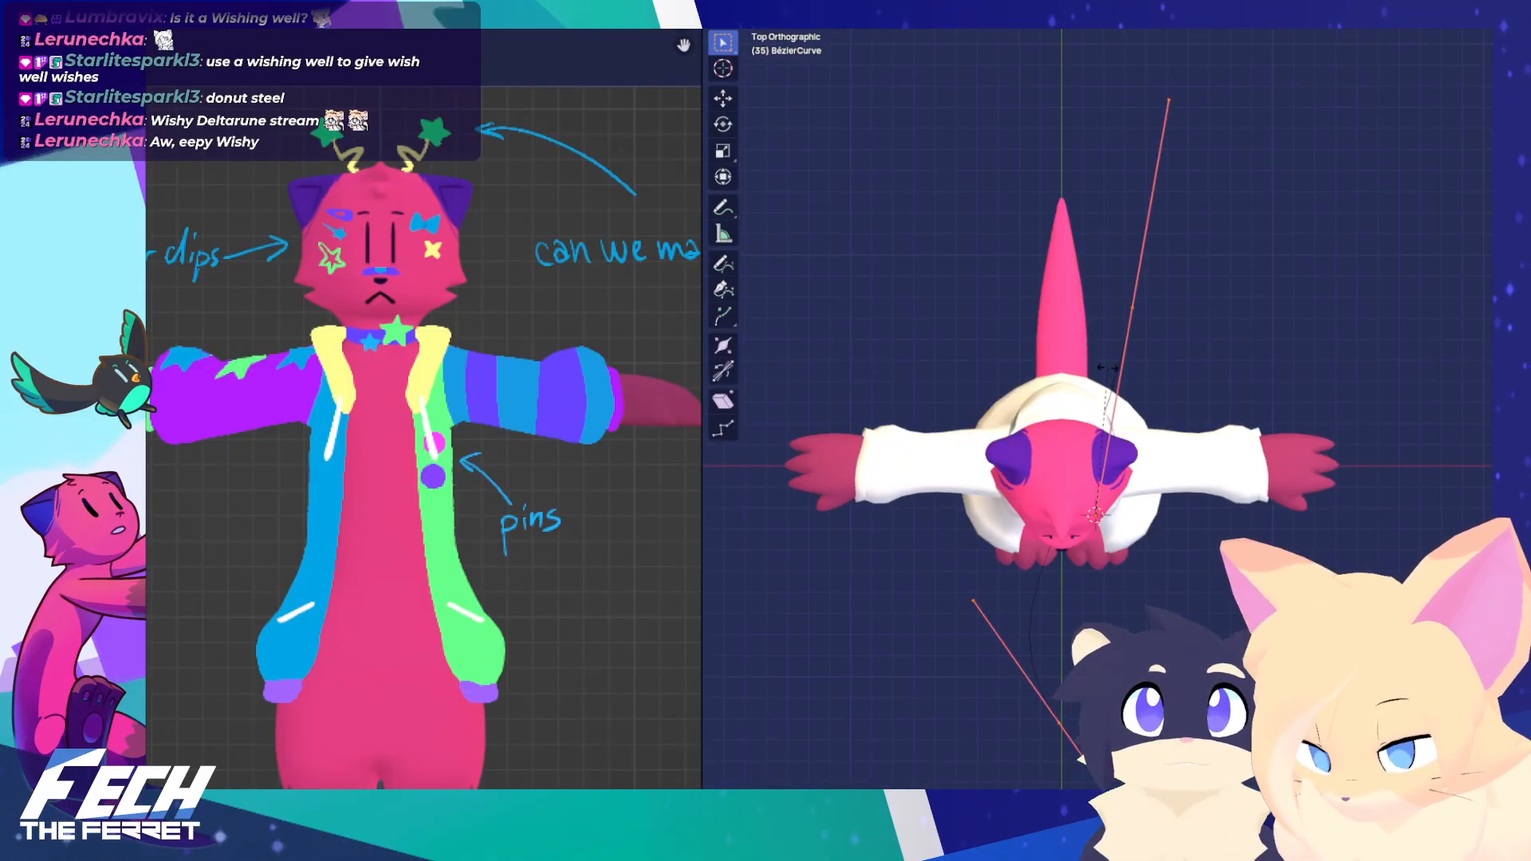
click(1095, 364)
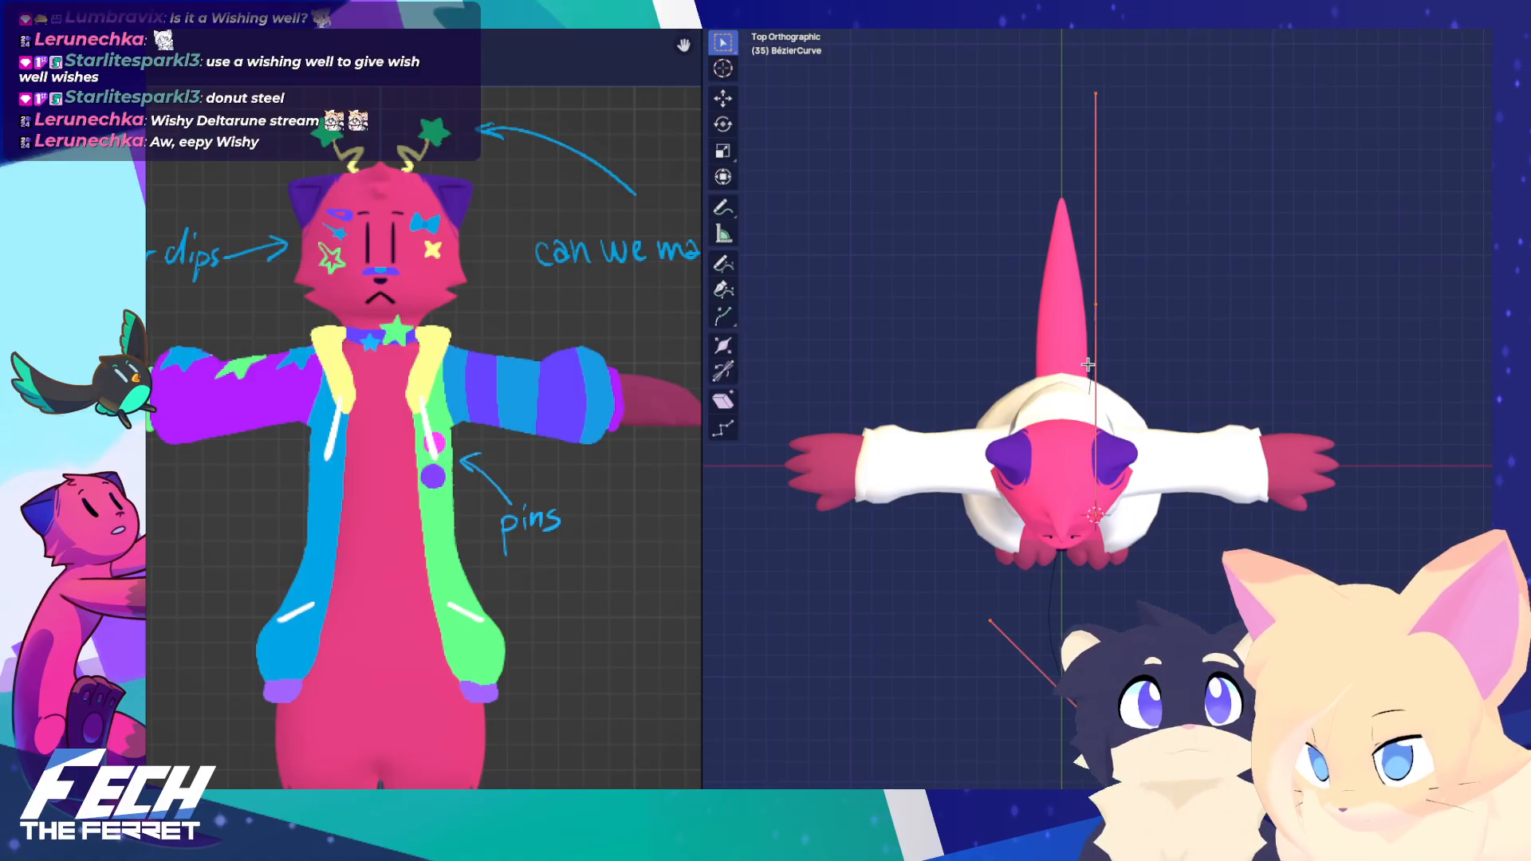
key(KP_3)
key(r)
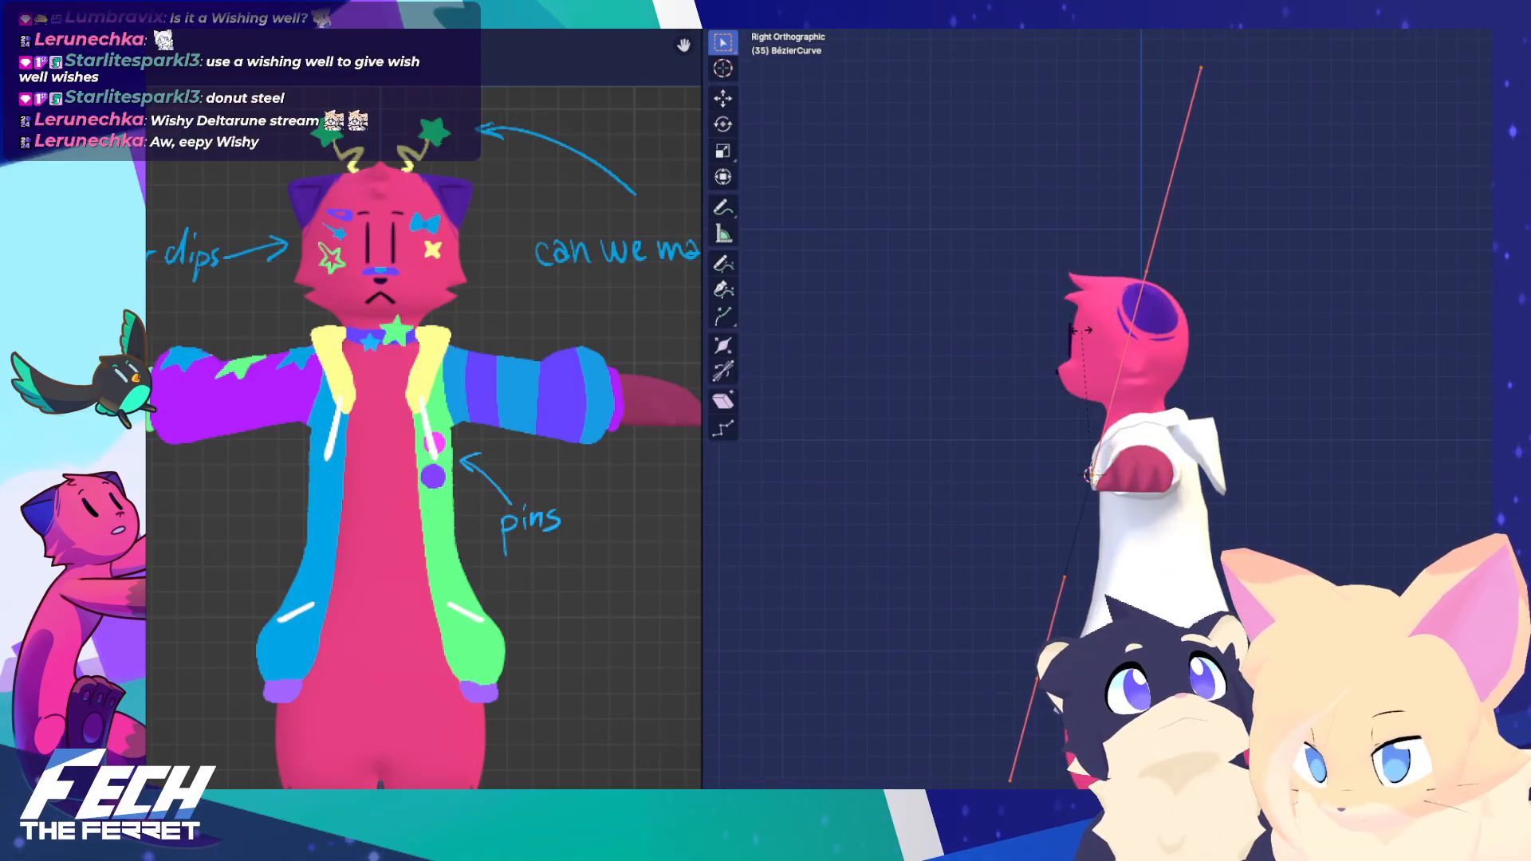
key(KP_7)
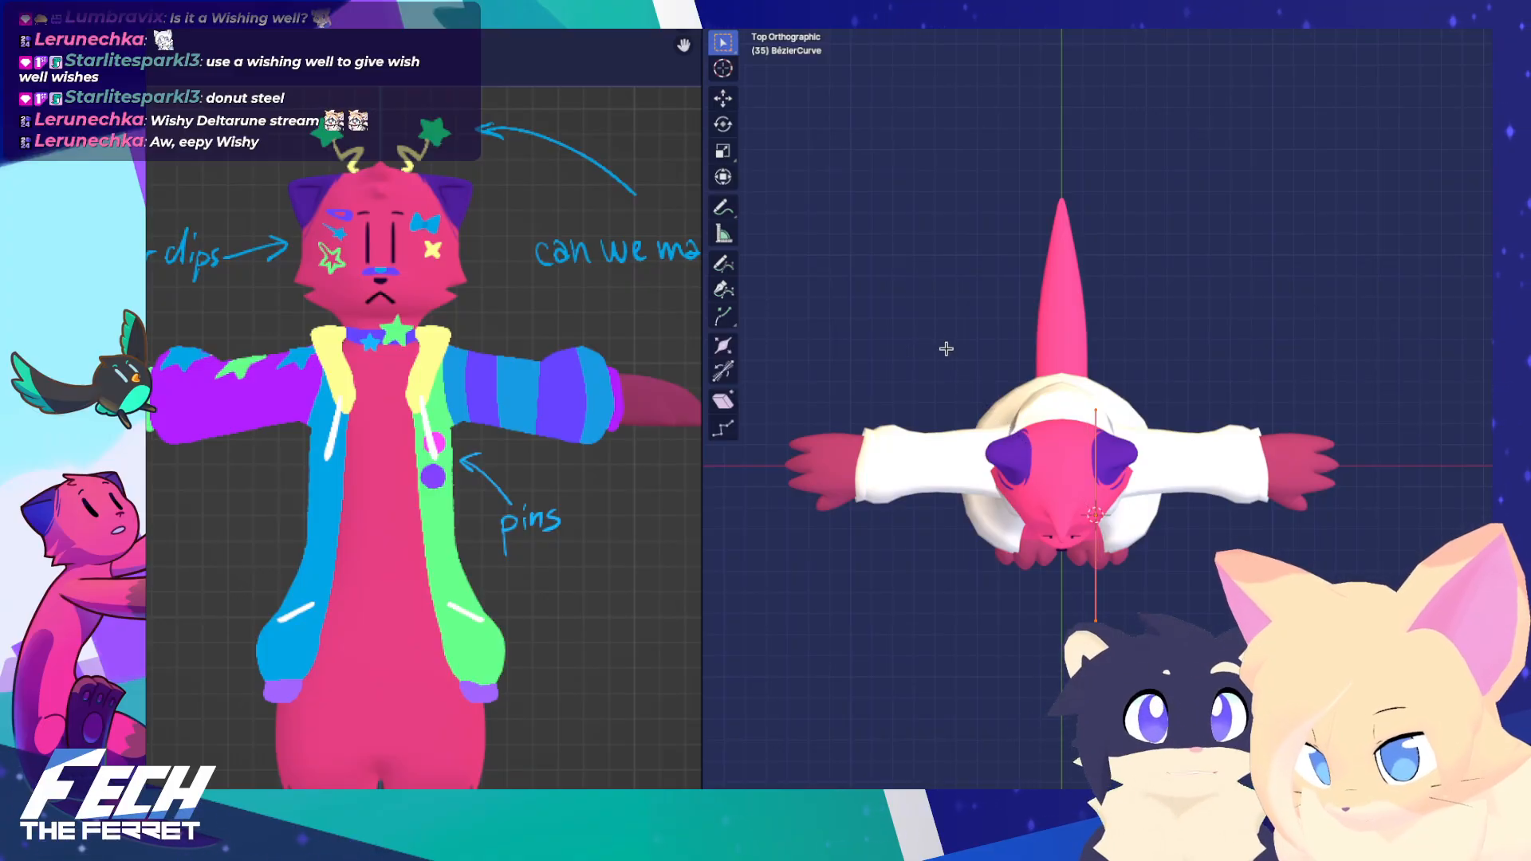
key(KP_3)
key(g)
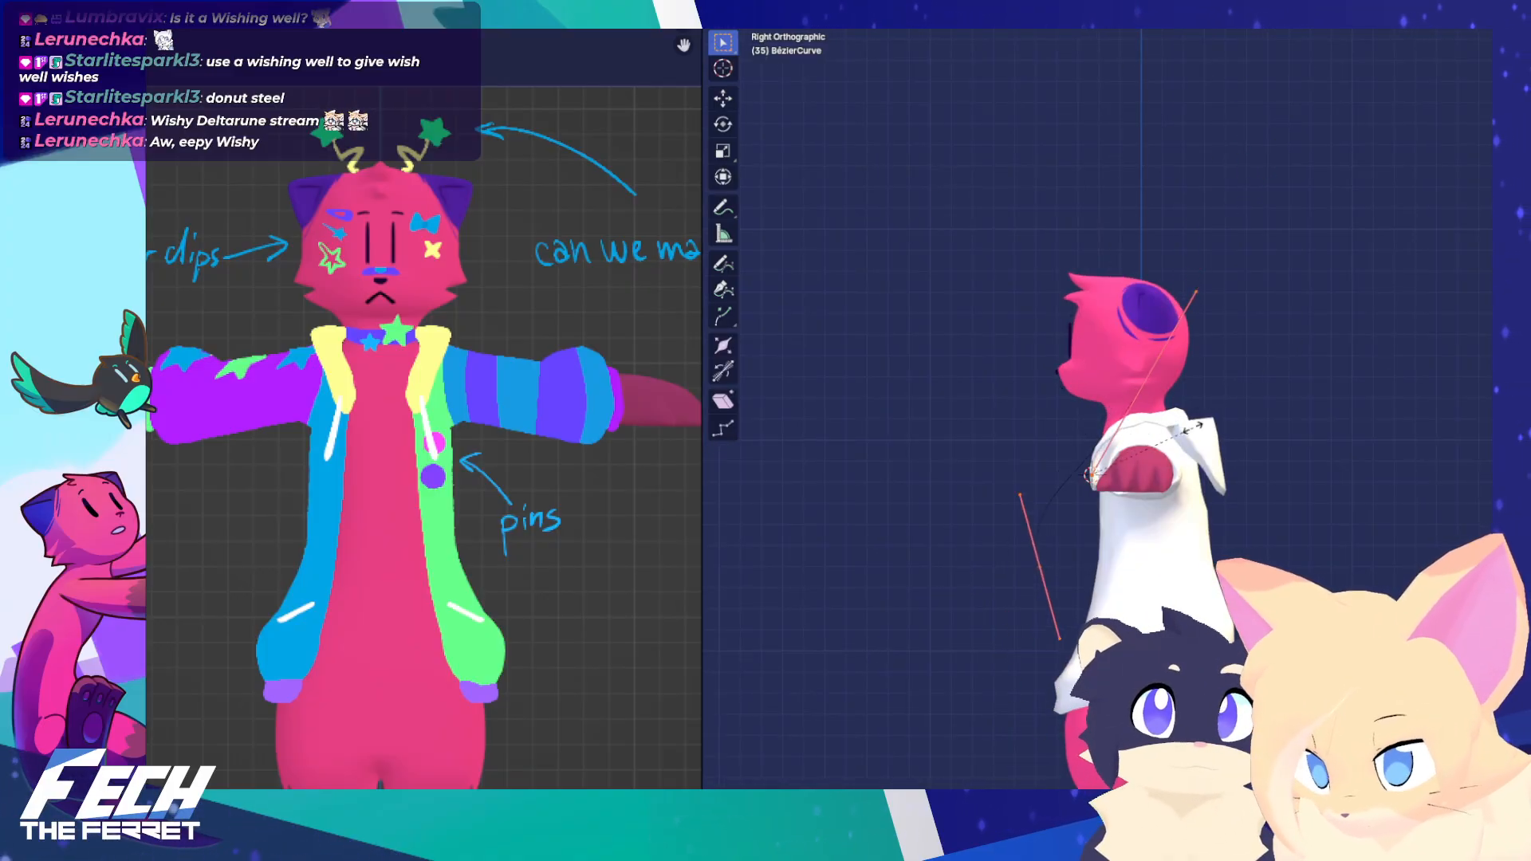
Angle and position the curve in side view so it hangs forward and down in front of the jacket's lapel
middle_drag(1071, 501, 1126, 484)
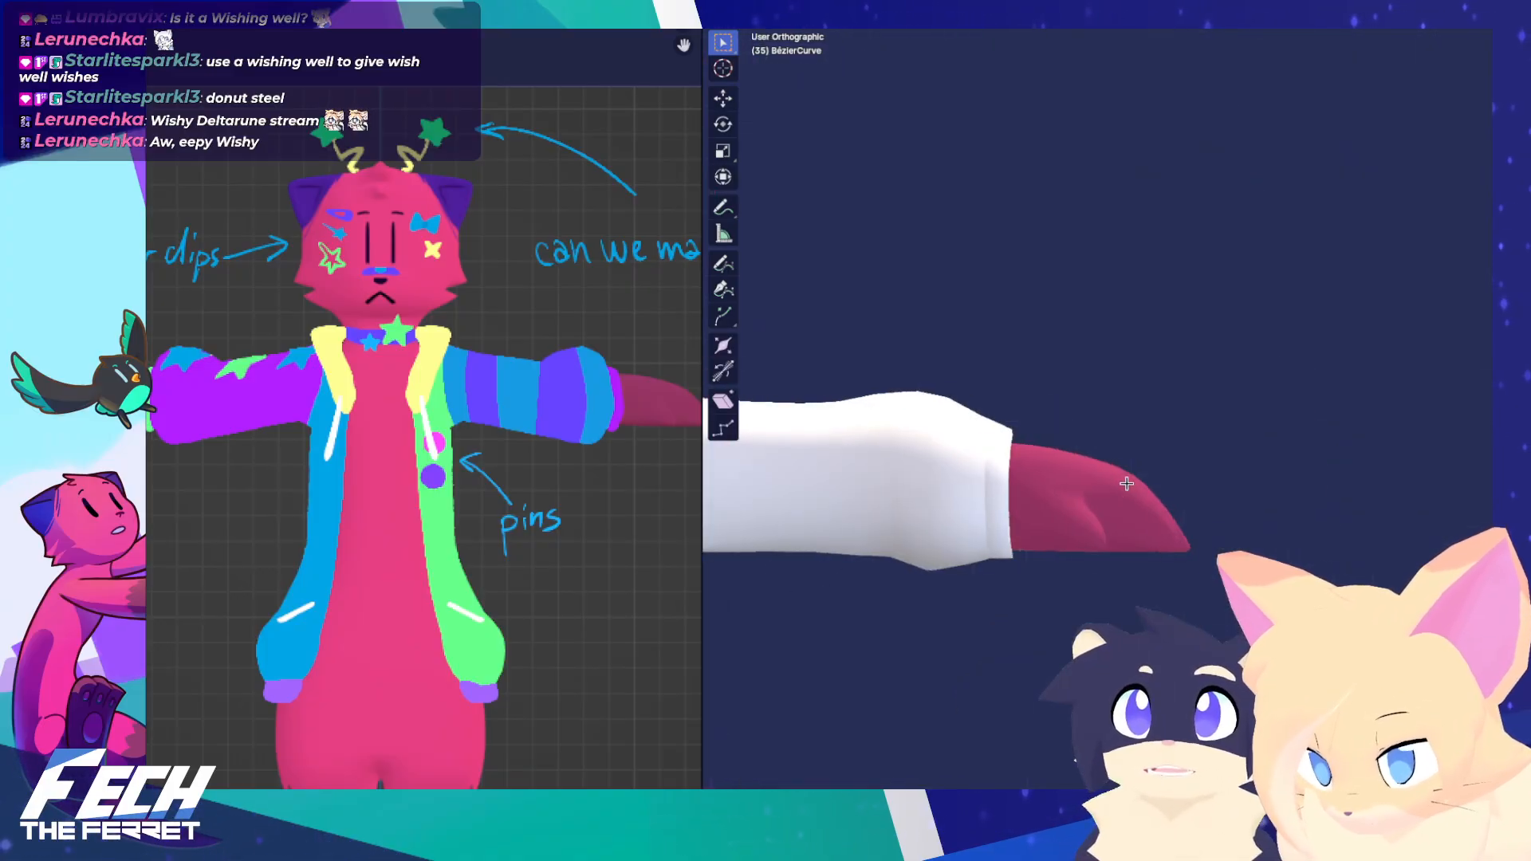
shift+drag(1026, 499, 1475, 489)
scroll(1435, 479, down, 2)
scroll(1203, 472, up, 2)
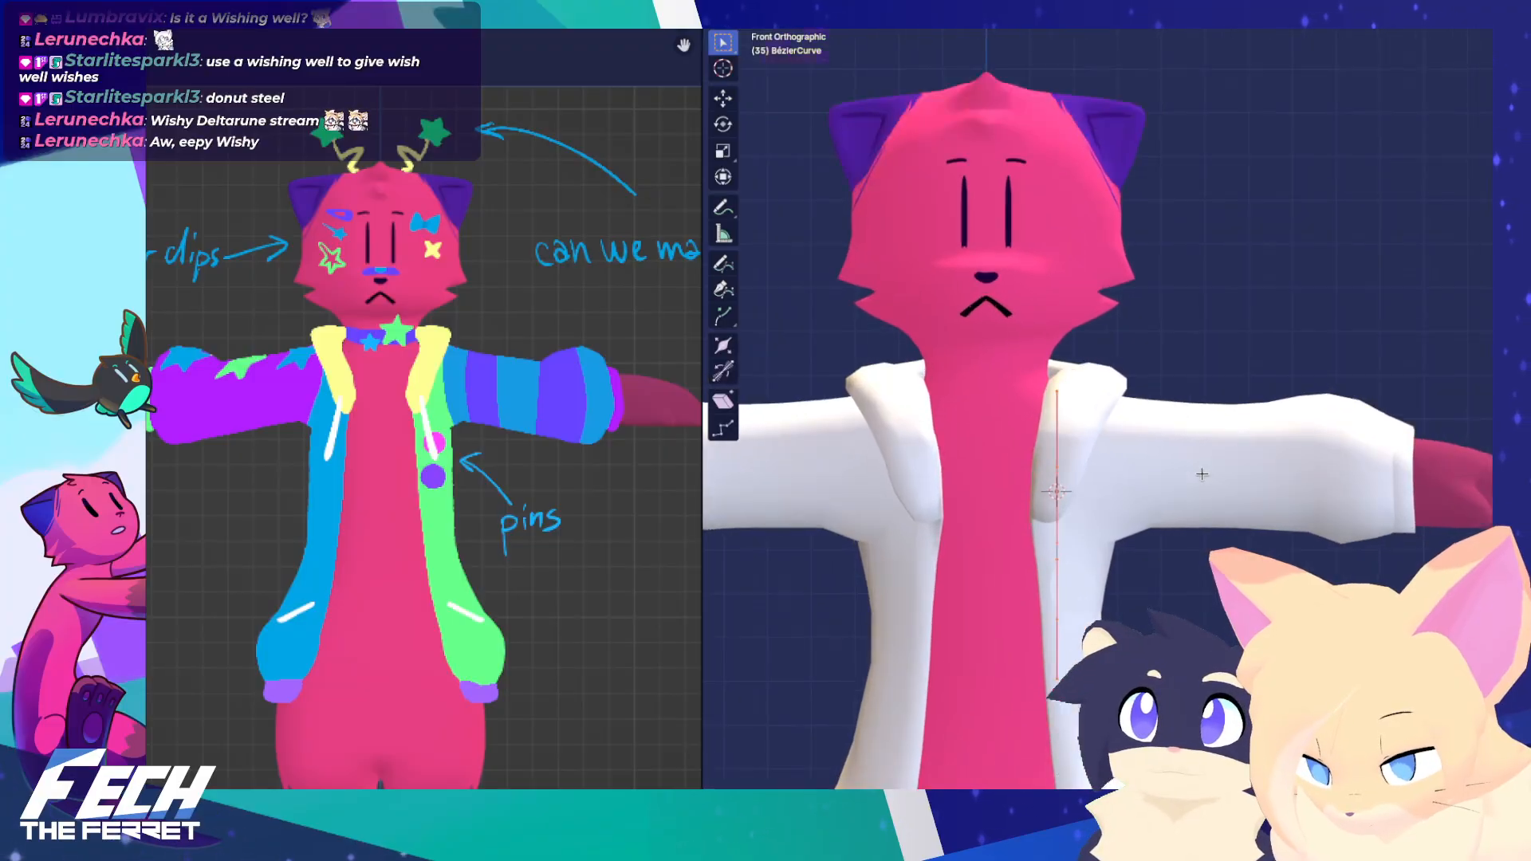
key(r)
key(KP_3)
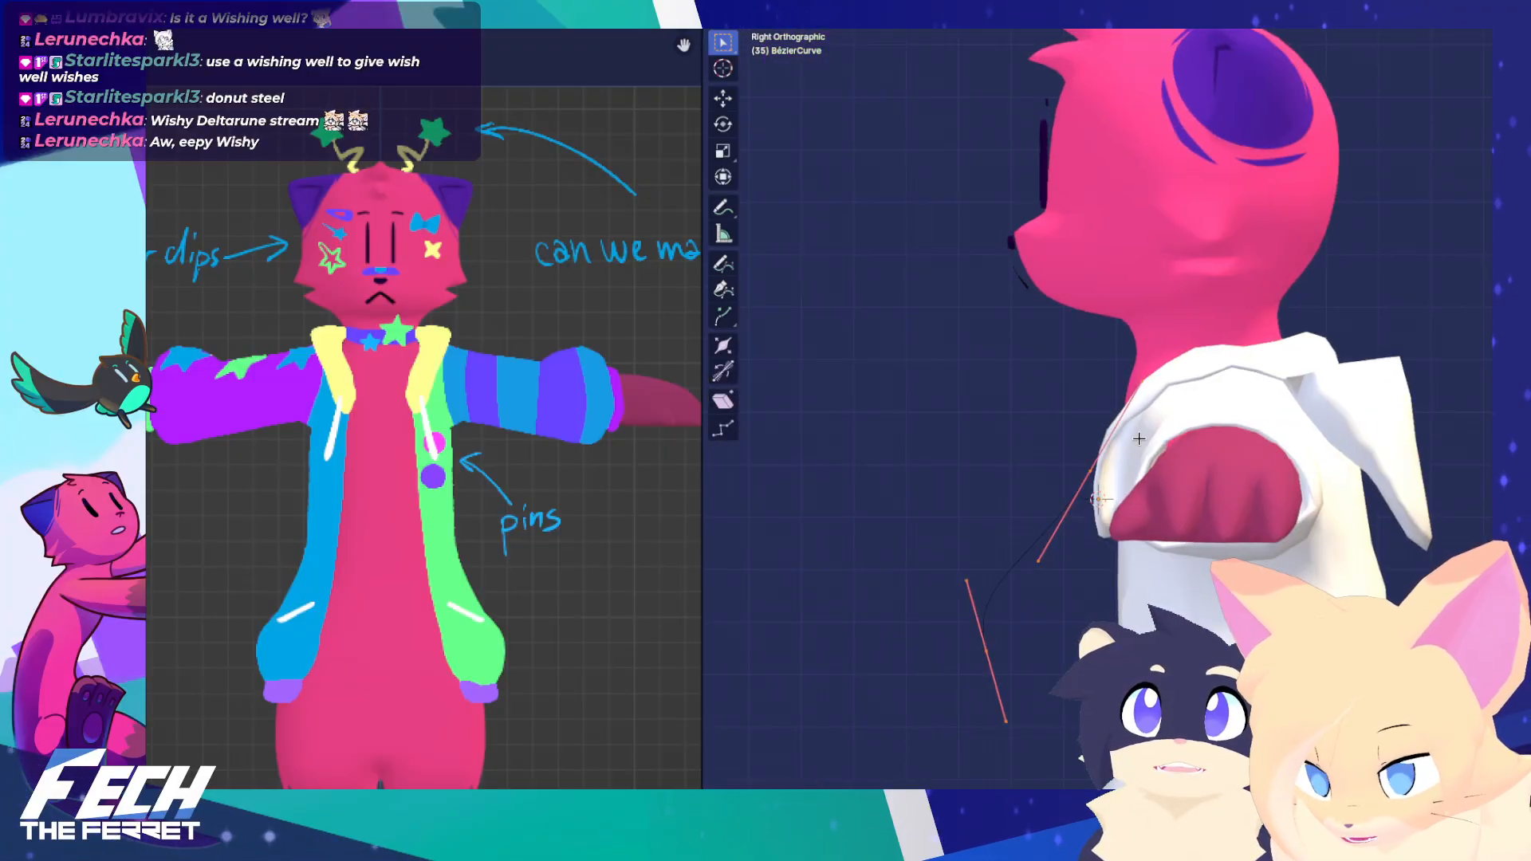
click(1133, 417)
key(g)
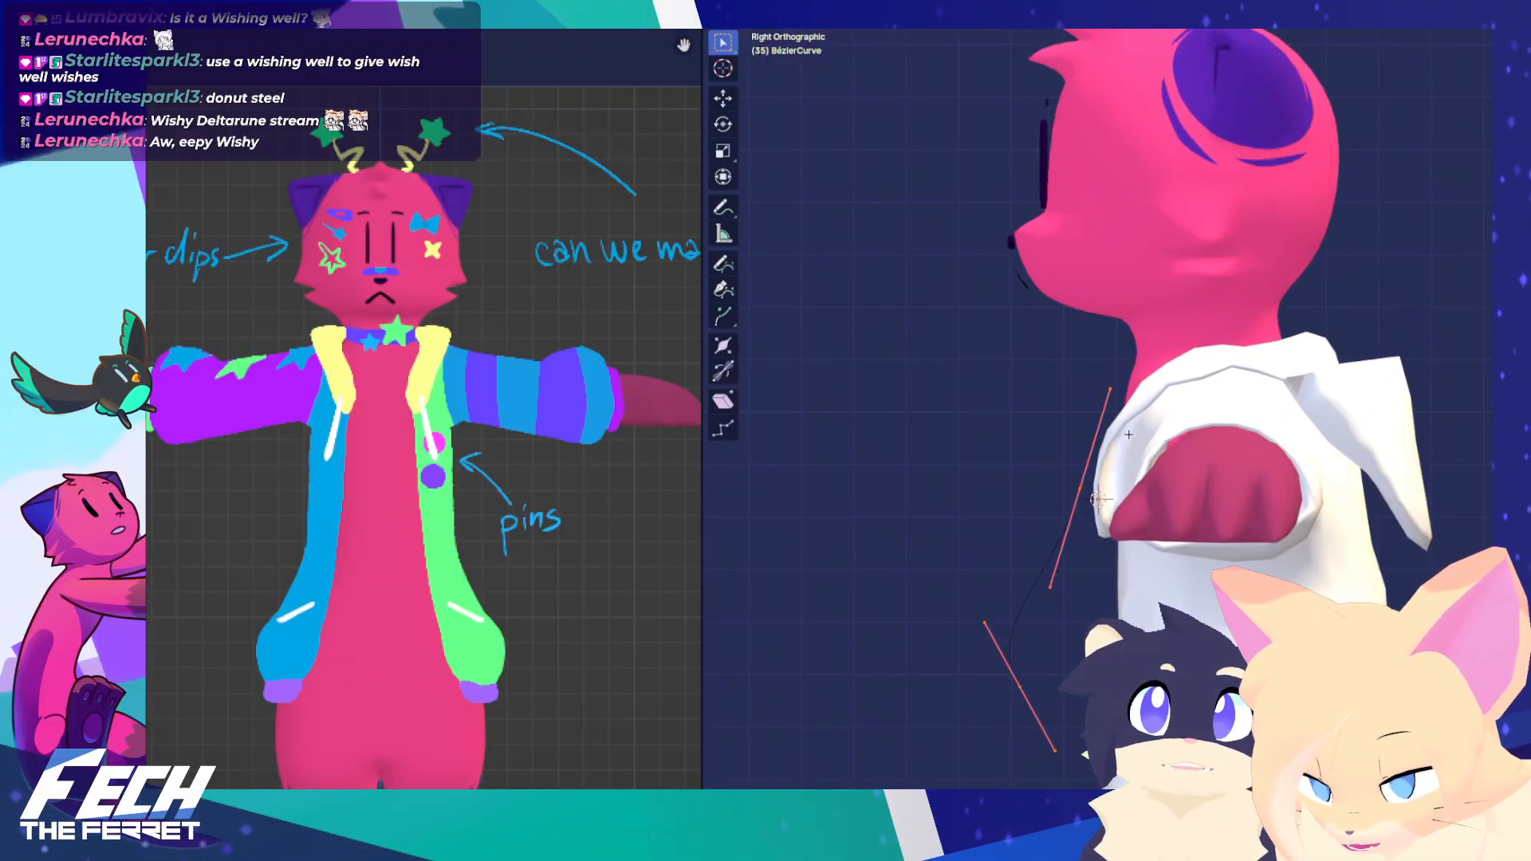
click(1139, 447)
Examine the drawstring curve's start at the lapel from several angles, and return to Object Mode
key(KP_1)
middle_drag(1037, 496, 961, 598)
scroll(964, 507, up, 3)
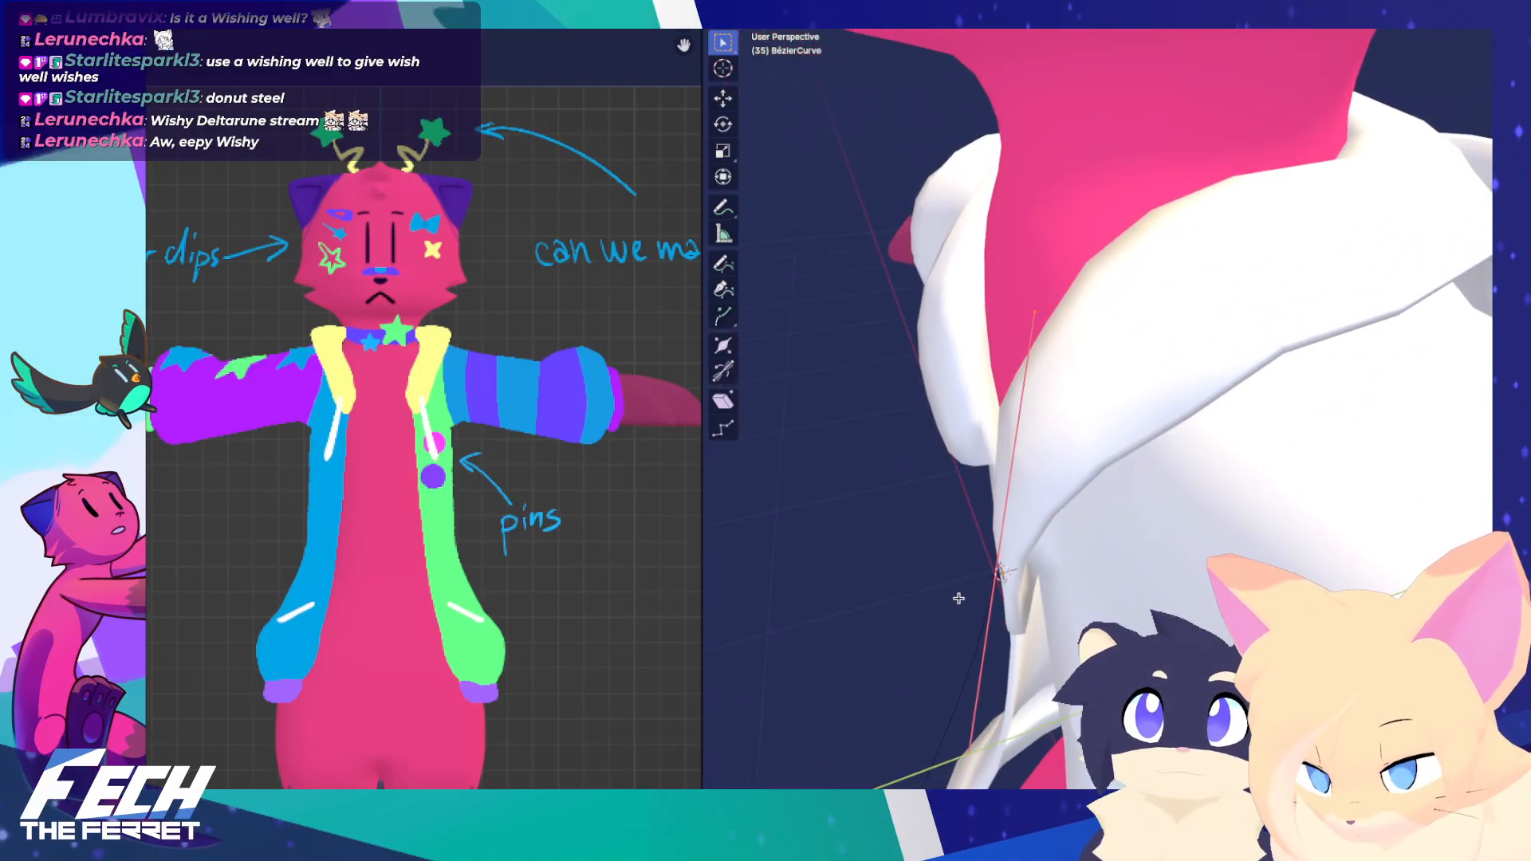
key(KP_1)
key(grave)
click(974, 579)
scroll(1145, 594, down, 6)
shift+middle_drag(1113, 567, 933, 551)
key(KP_3)
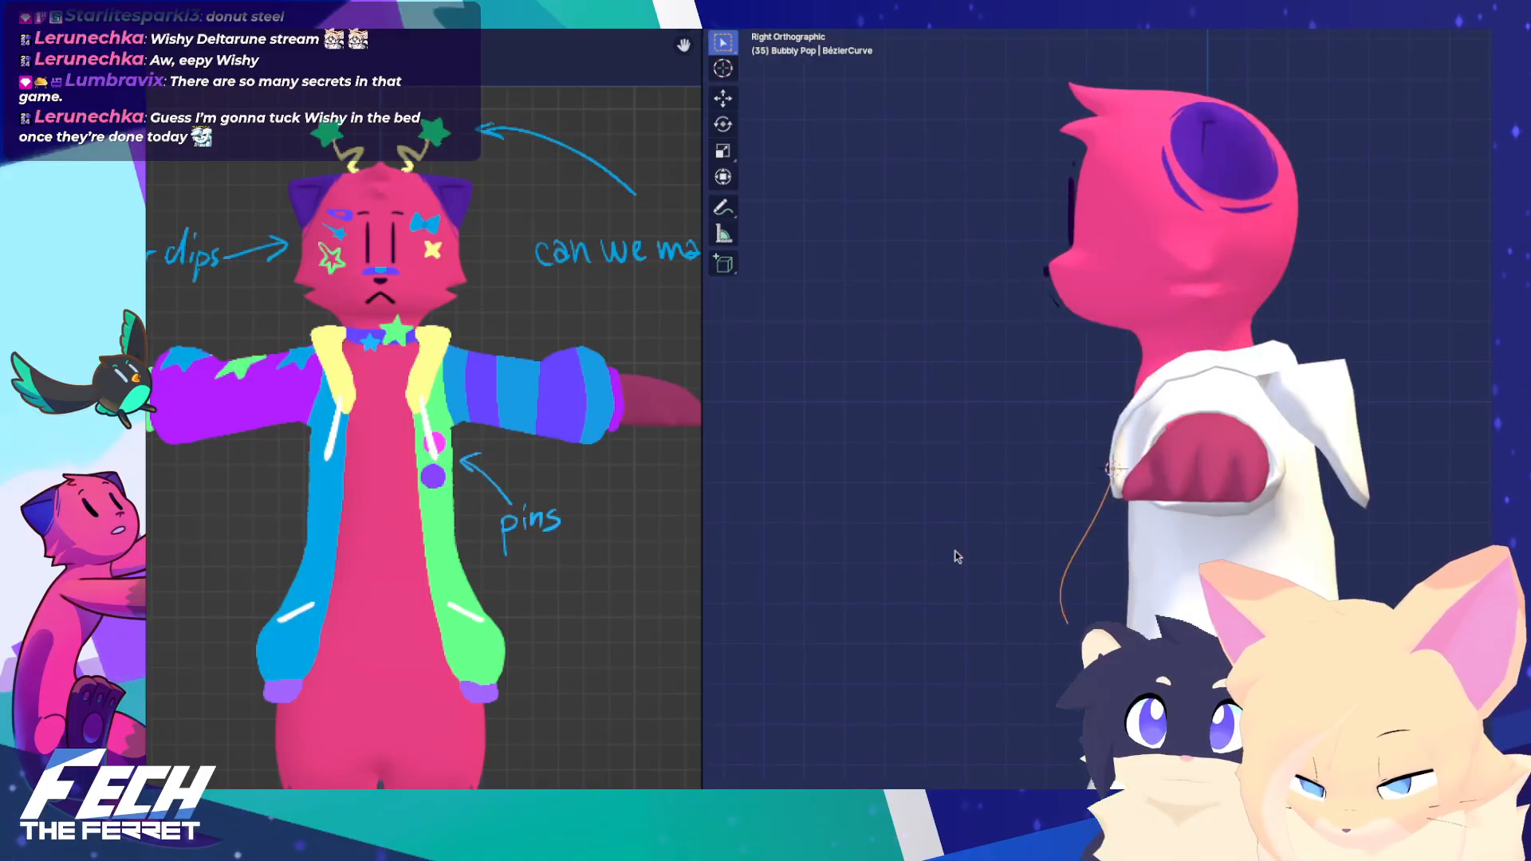
Adjust the curve's control points in Edit Mode, shortening the drawstring and raising its lower end in side view
key(ctrl+Tab)
click(1140, 605)
key(b)
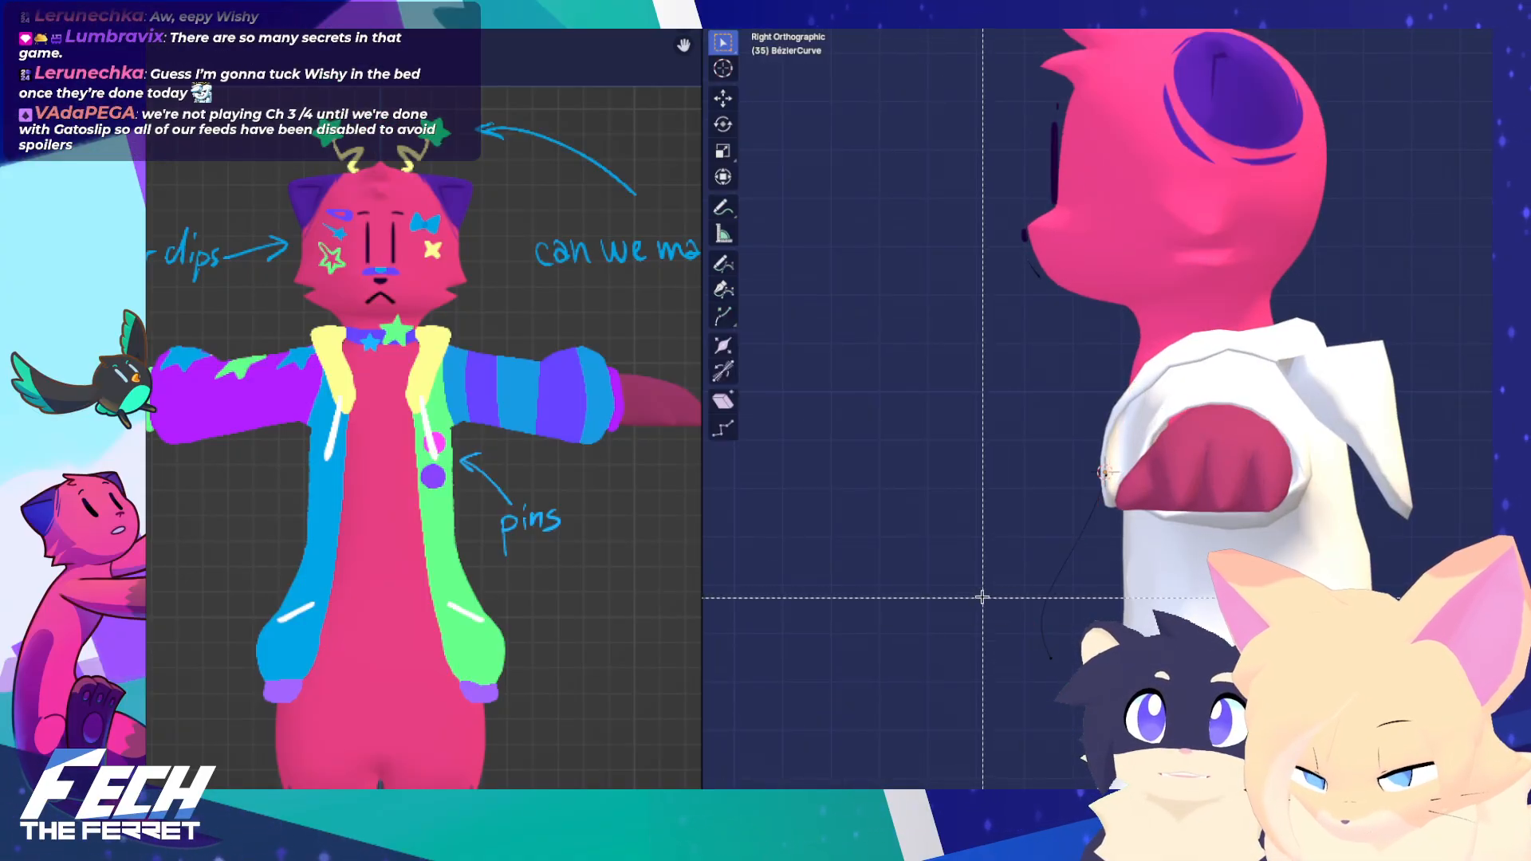
drag(987, 543, 1137, 714)
click(1097, 497)
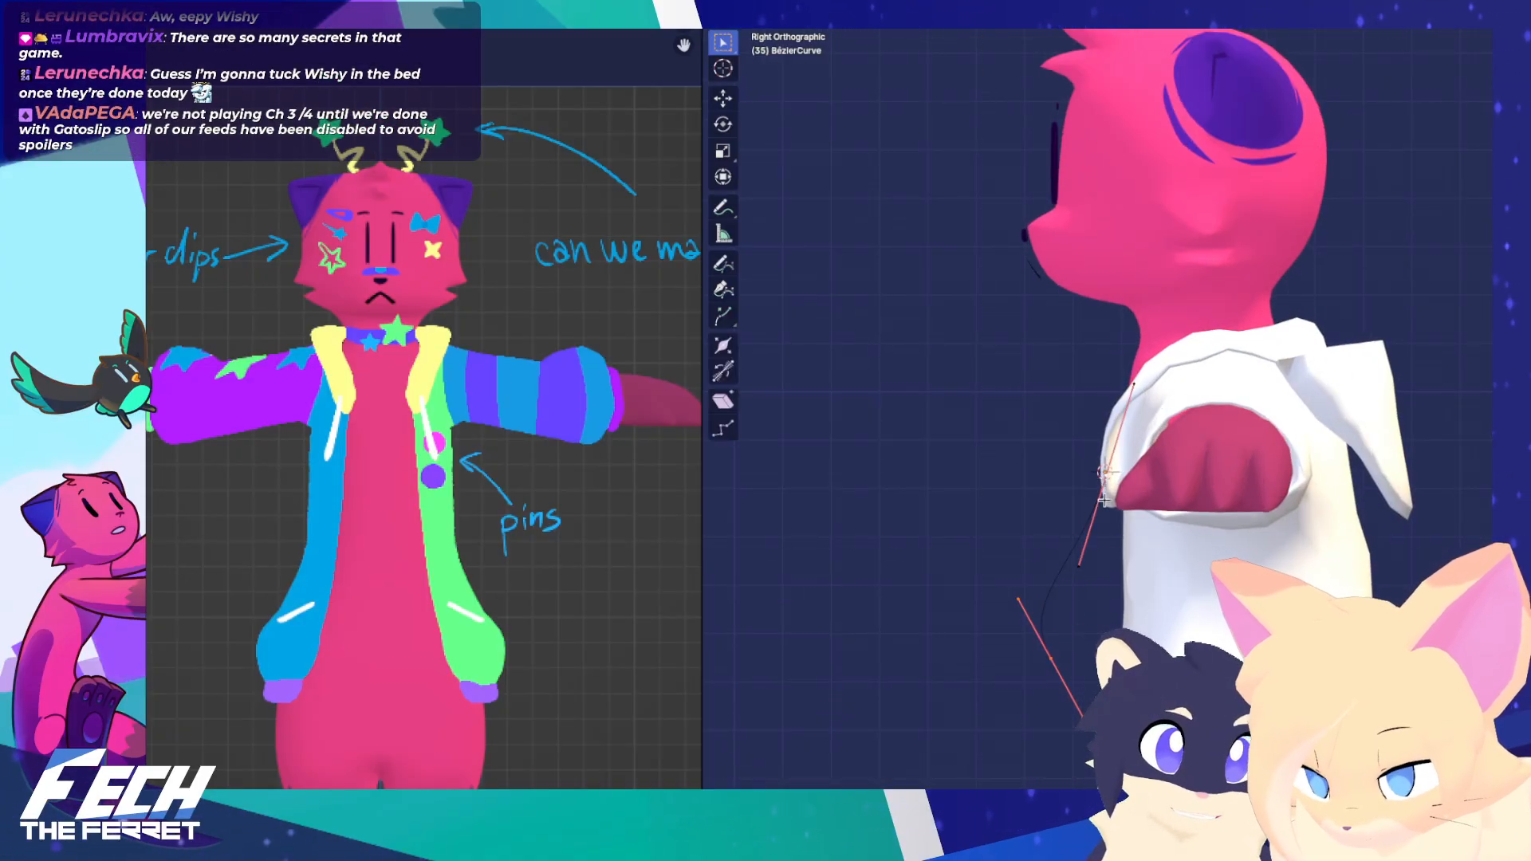
key(b)
drag(940, 536, 1153, 767)
key(g)
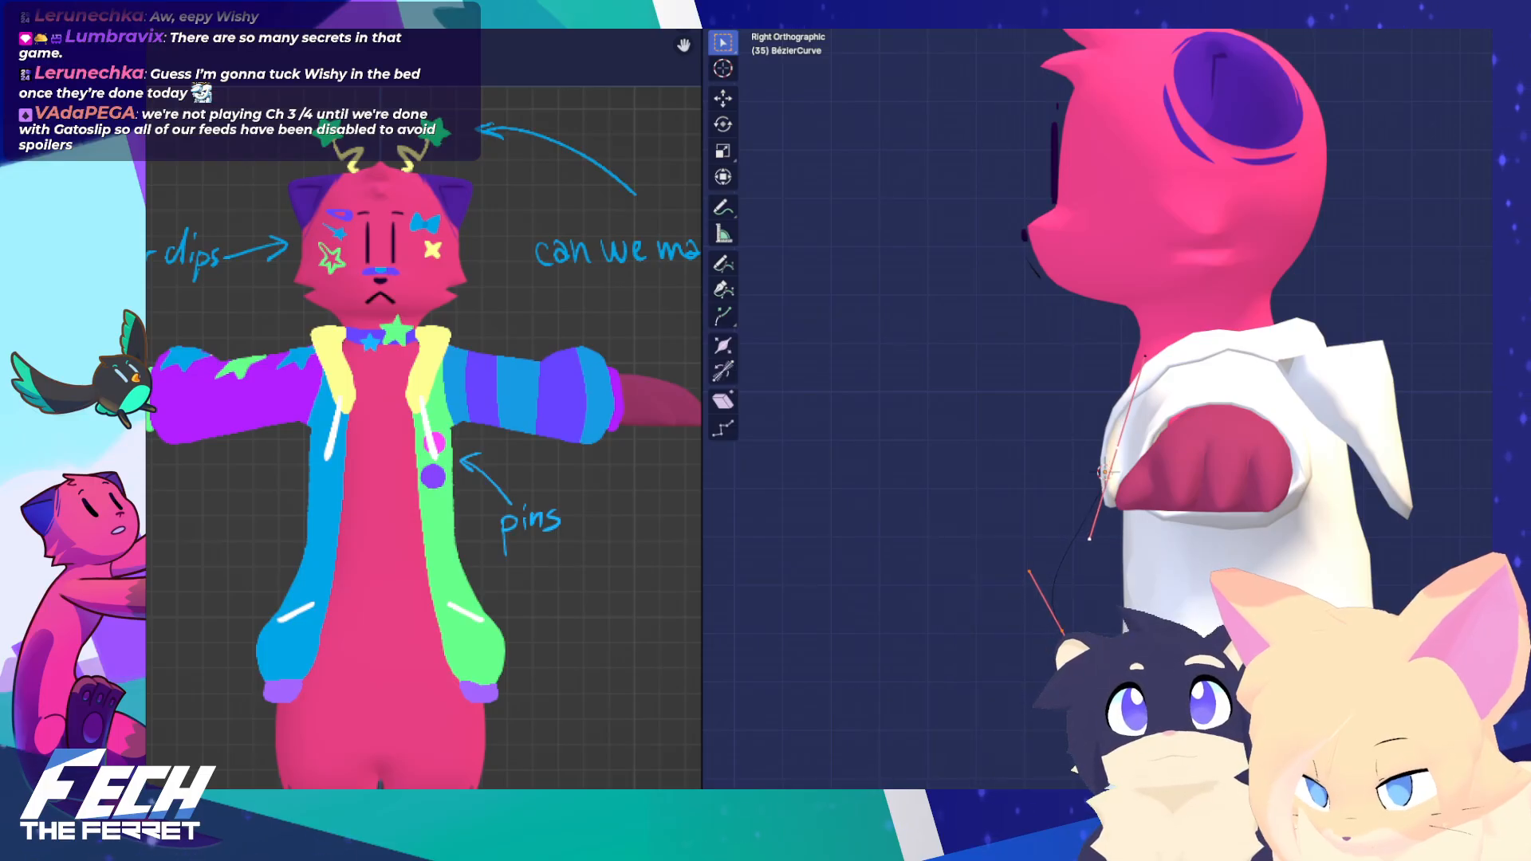
click(1085, 446)
key(b)
key(Escape)
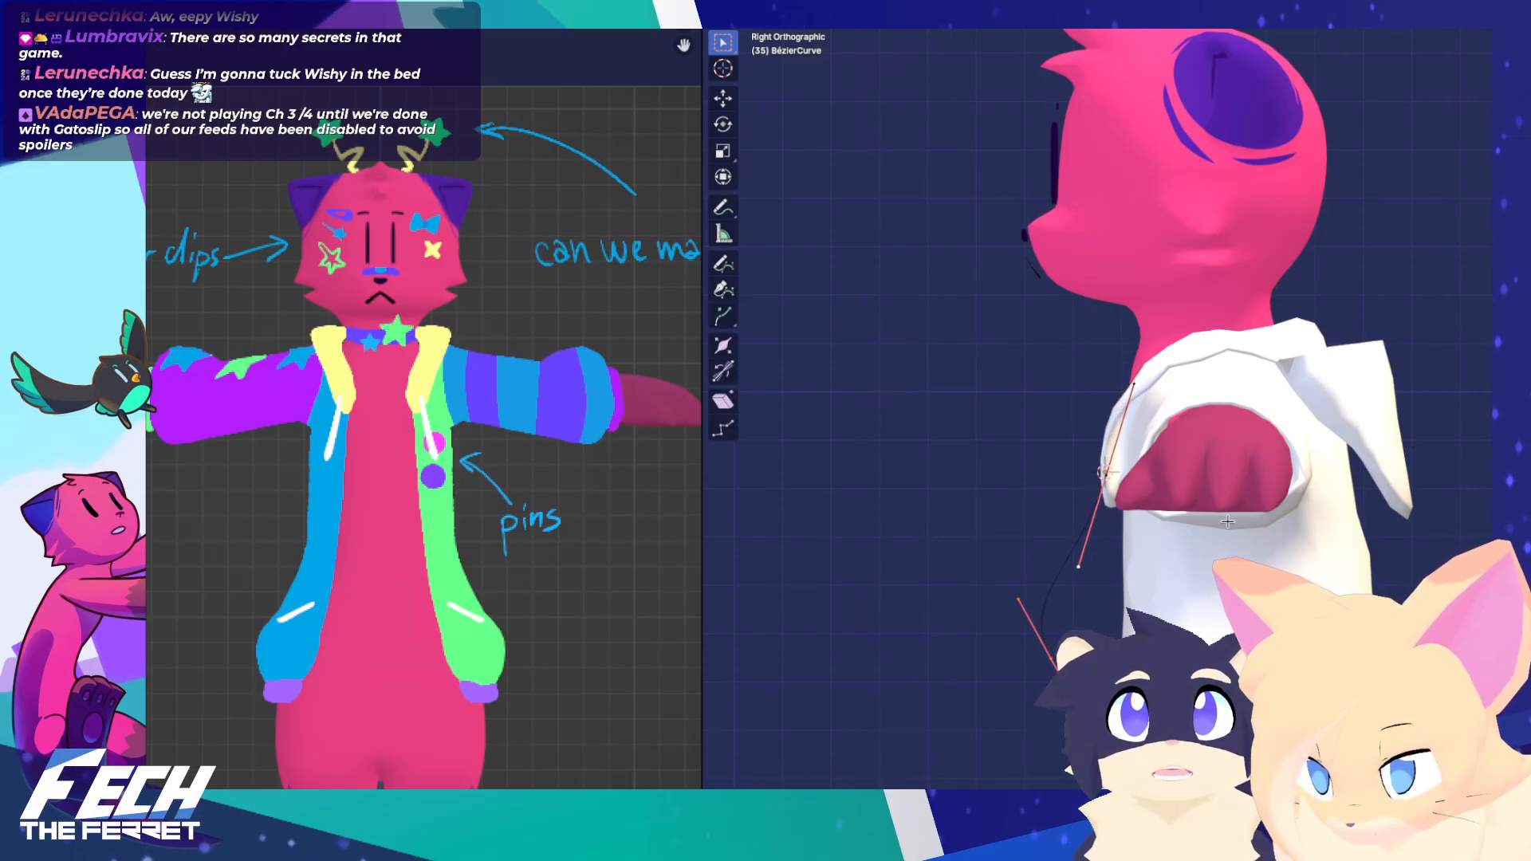
key(g)
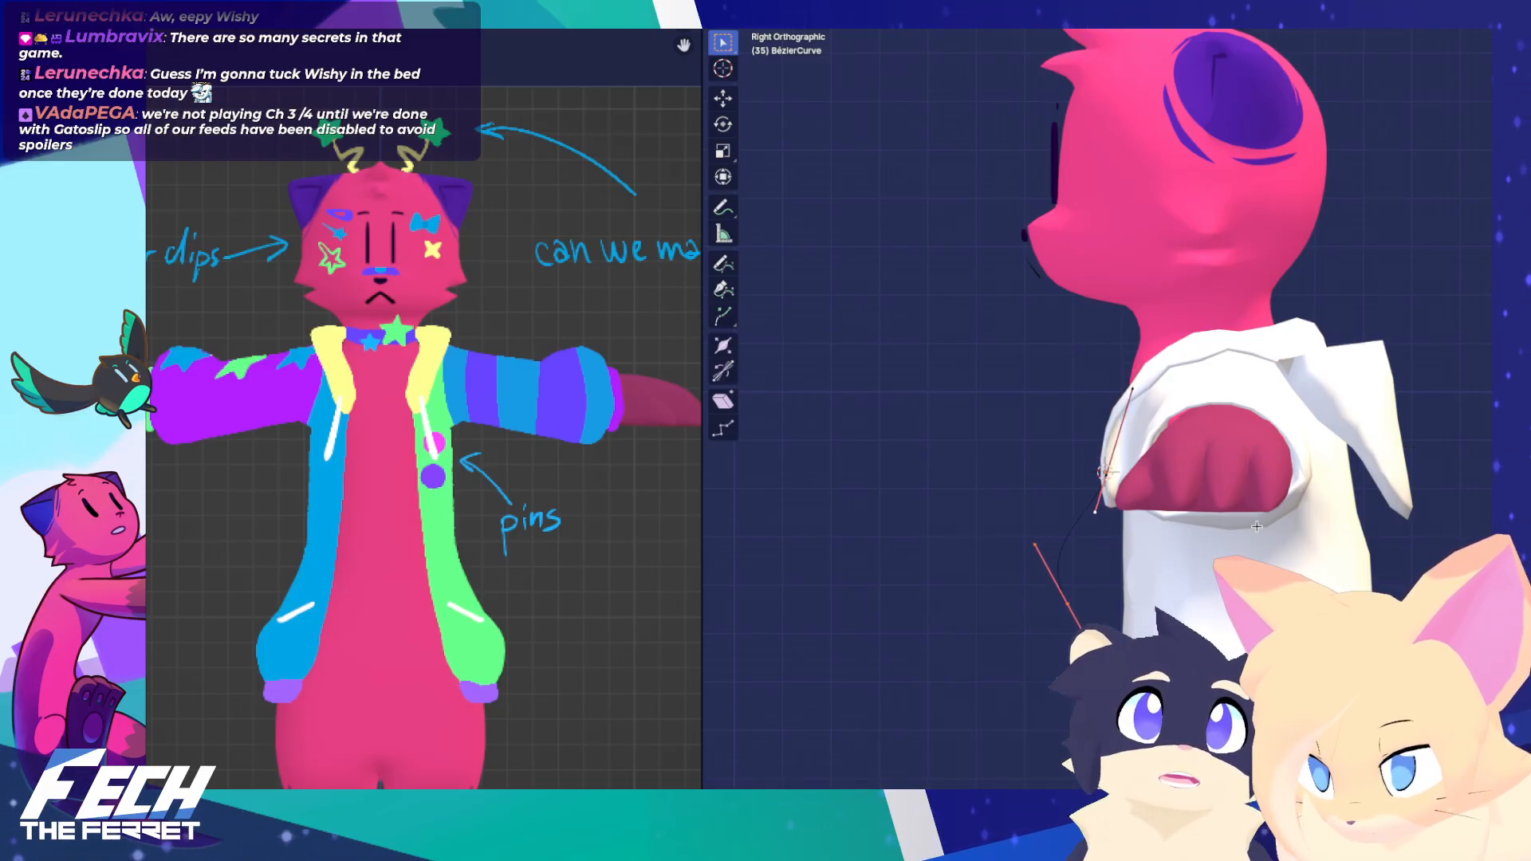
key(KP_1)
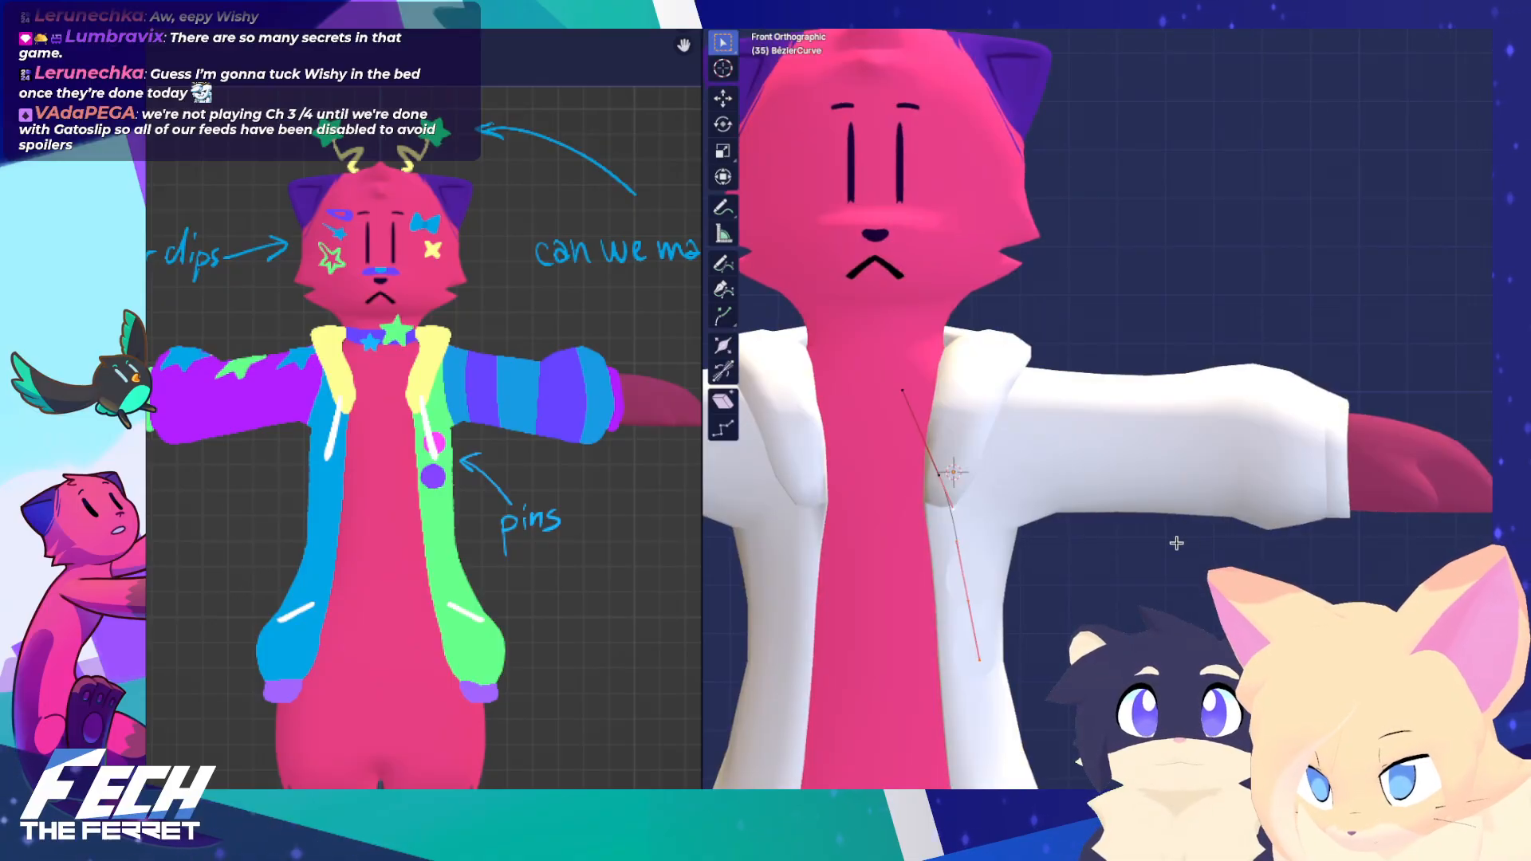
Inspect the thickened drawstring from the side, from below and from the front to judge how it hangs from the lapel
middle_drag(1188, 530, 1033, 584)
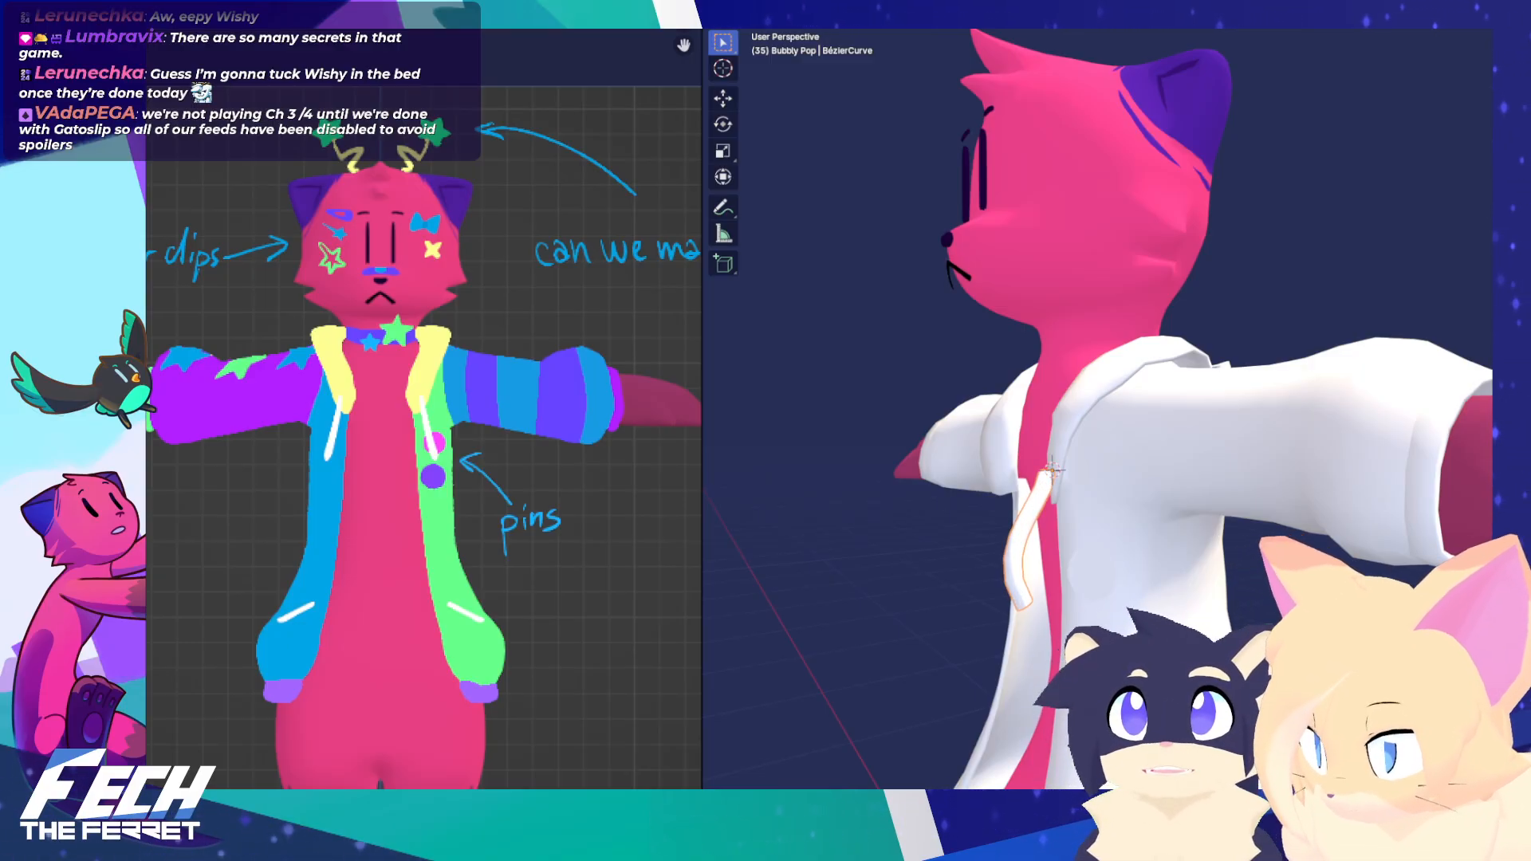
mouse_move(1069, 518)
middle_down()
mouse_move(1037, 520)
mouse_move(1133, 522)
mouse_move(1060, 522)
mouse_move(1084, 523)
mouse_move(1079, 511)
middle_up()
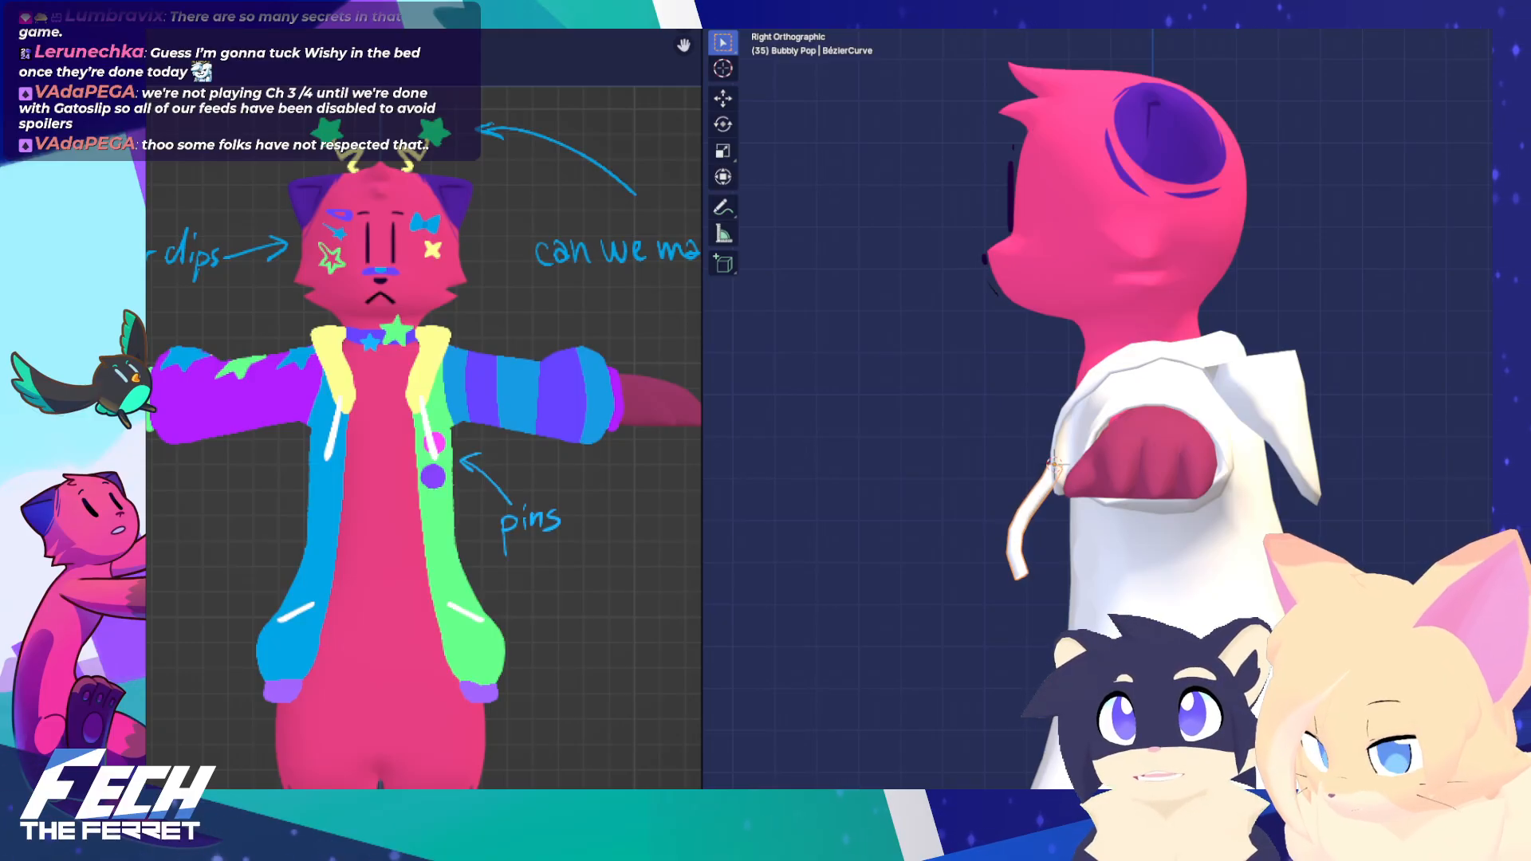
middle_drag(1079, 515, 1101, 452)
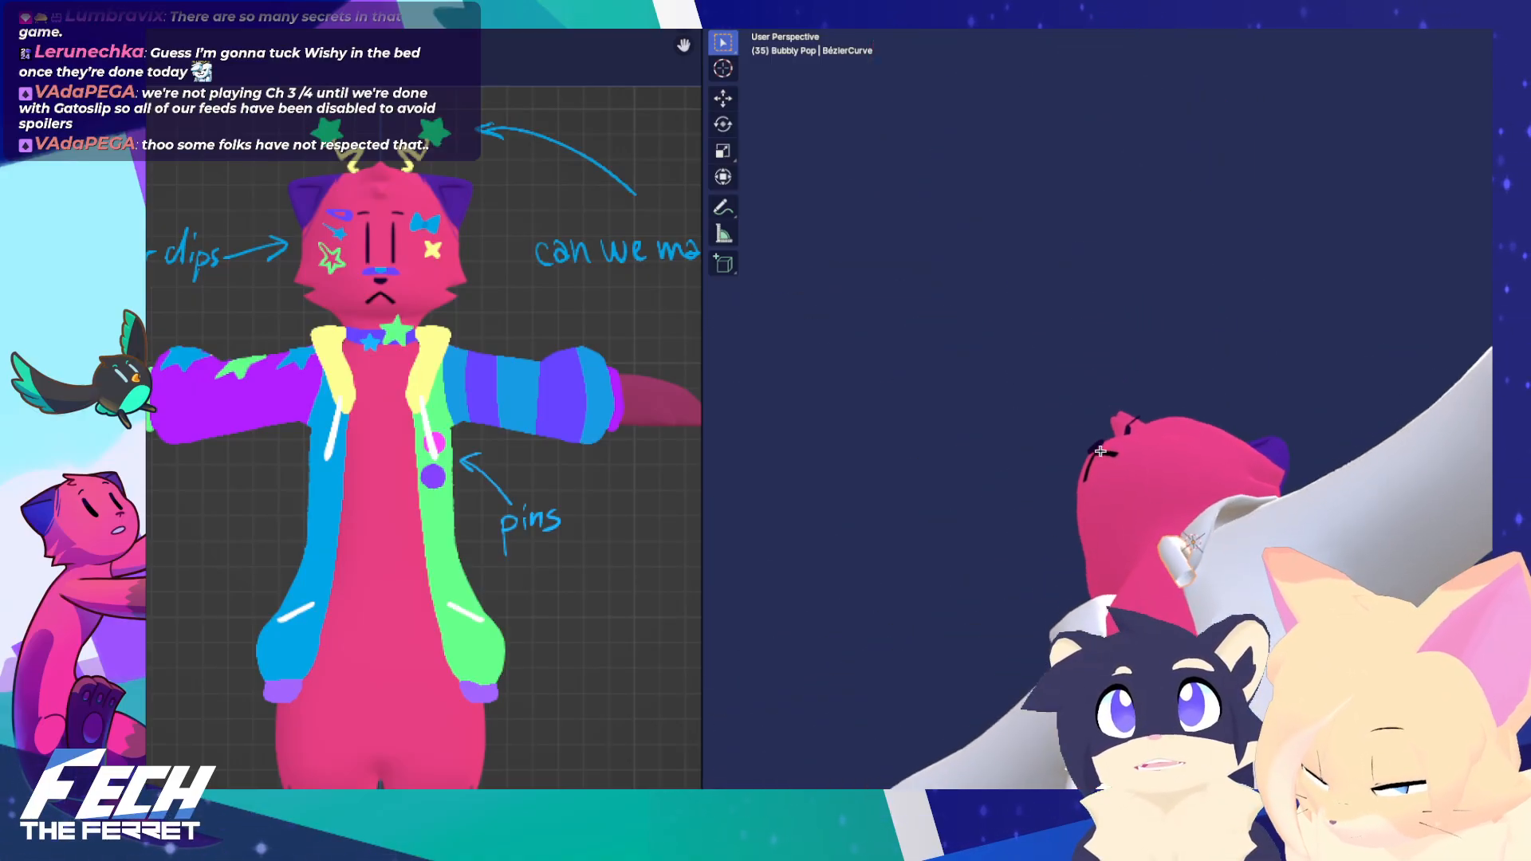
key(KP_1)
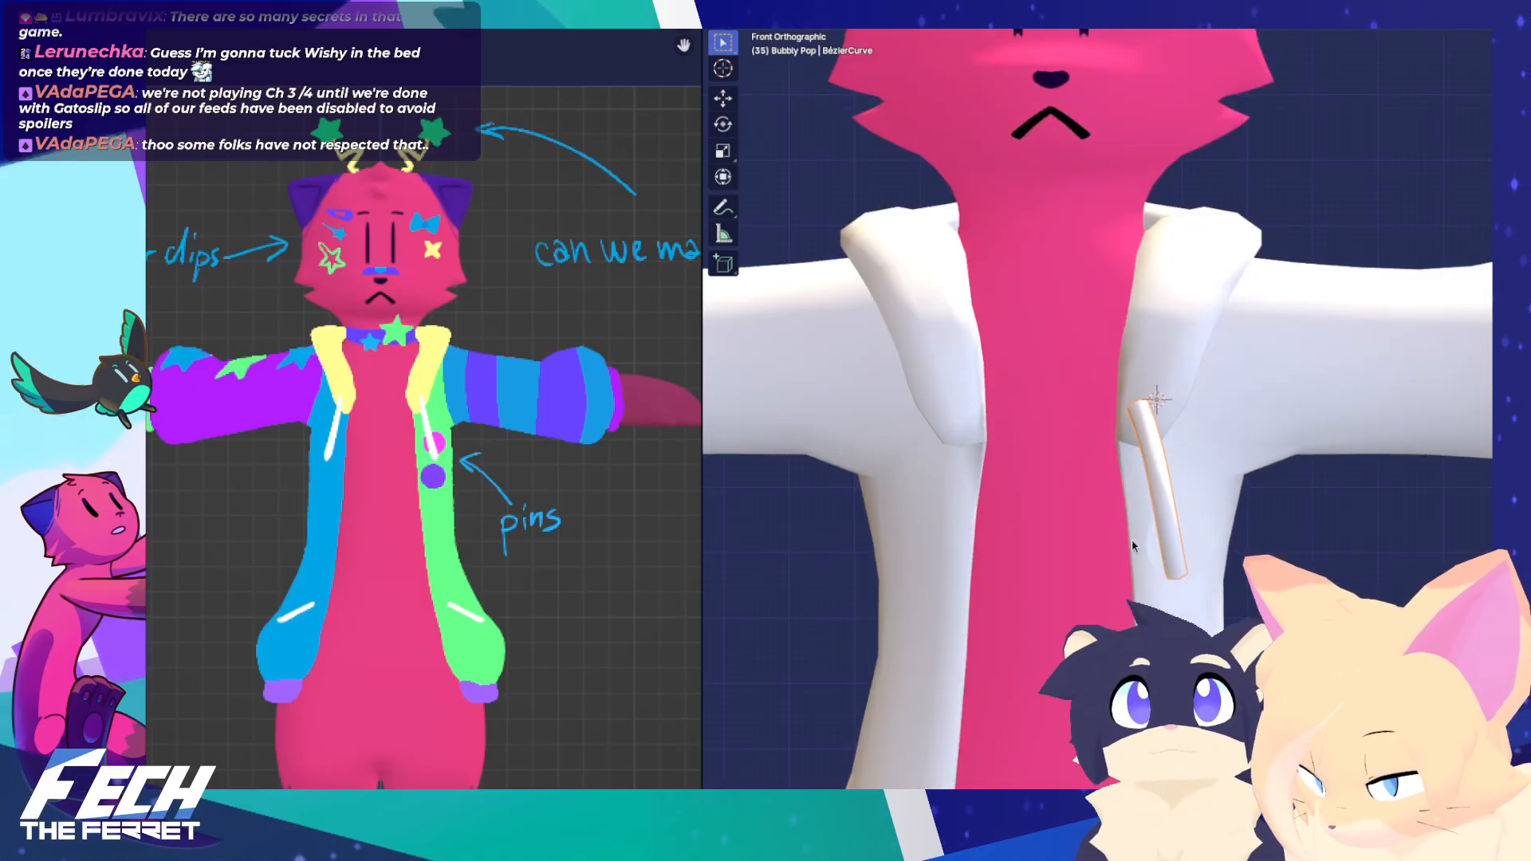
Try rotating the drawstring's upper control point in side view, and return to Object Mode
key(ctrl+Tab)
key(KP_3)
click(1231, 401)
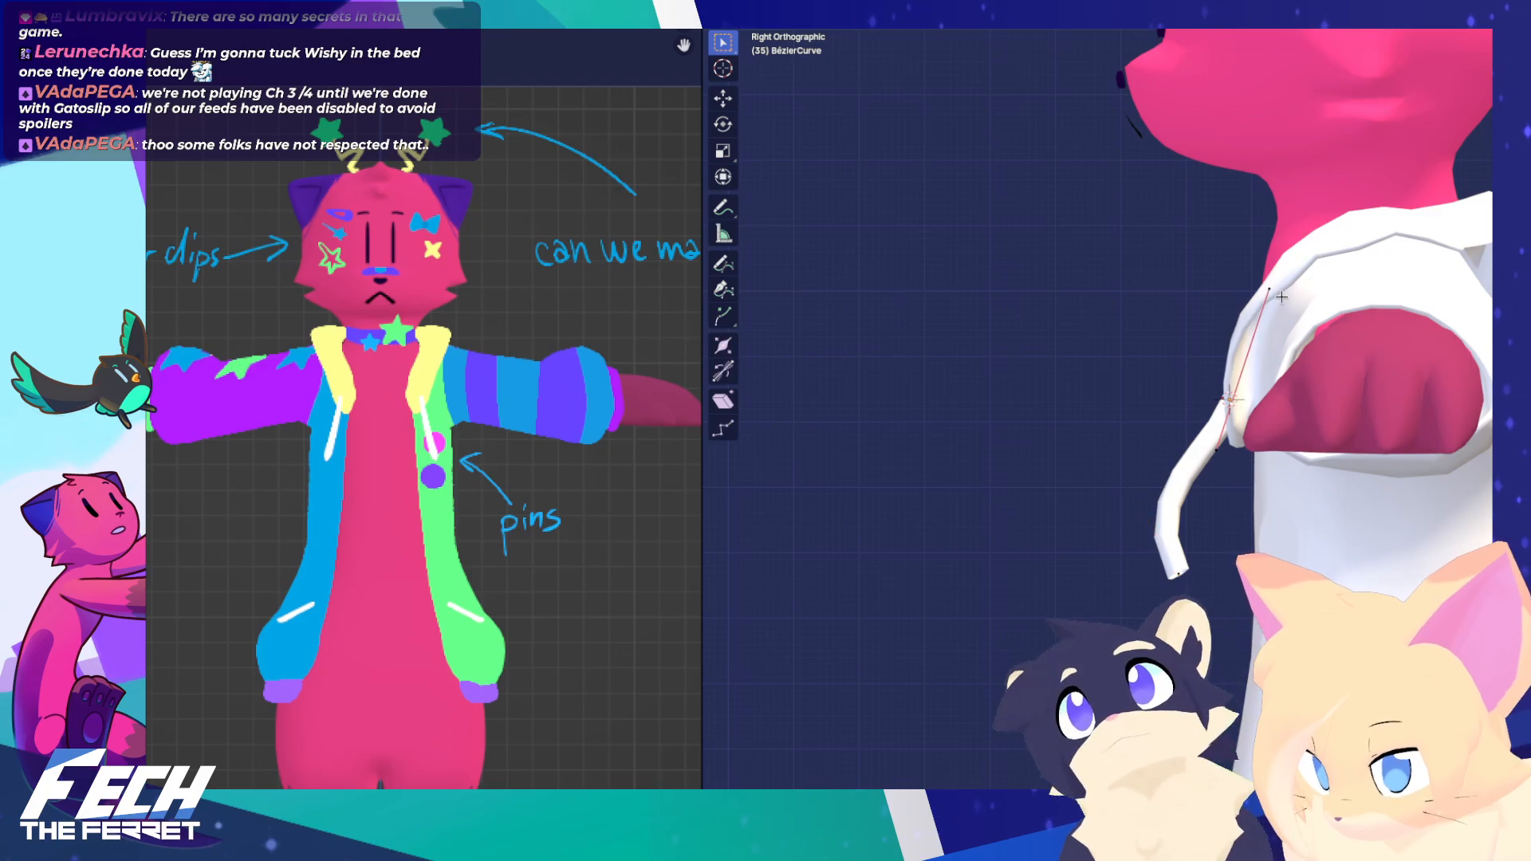
key(r)
click(1298, 342)
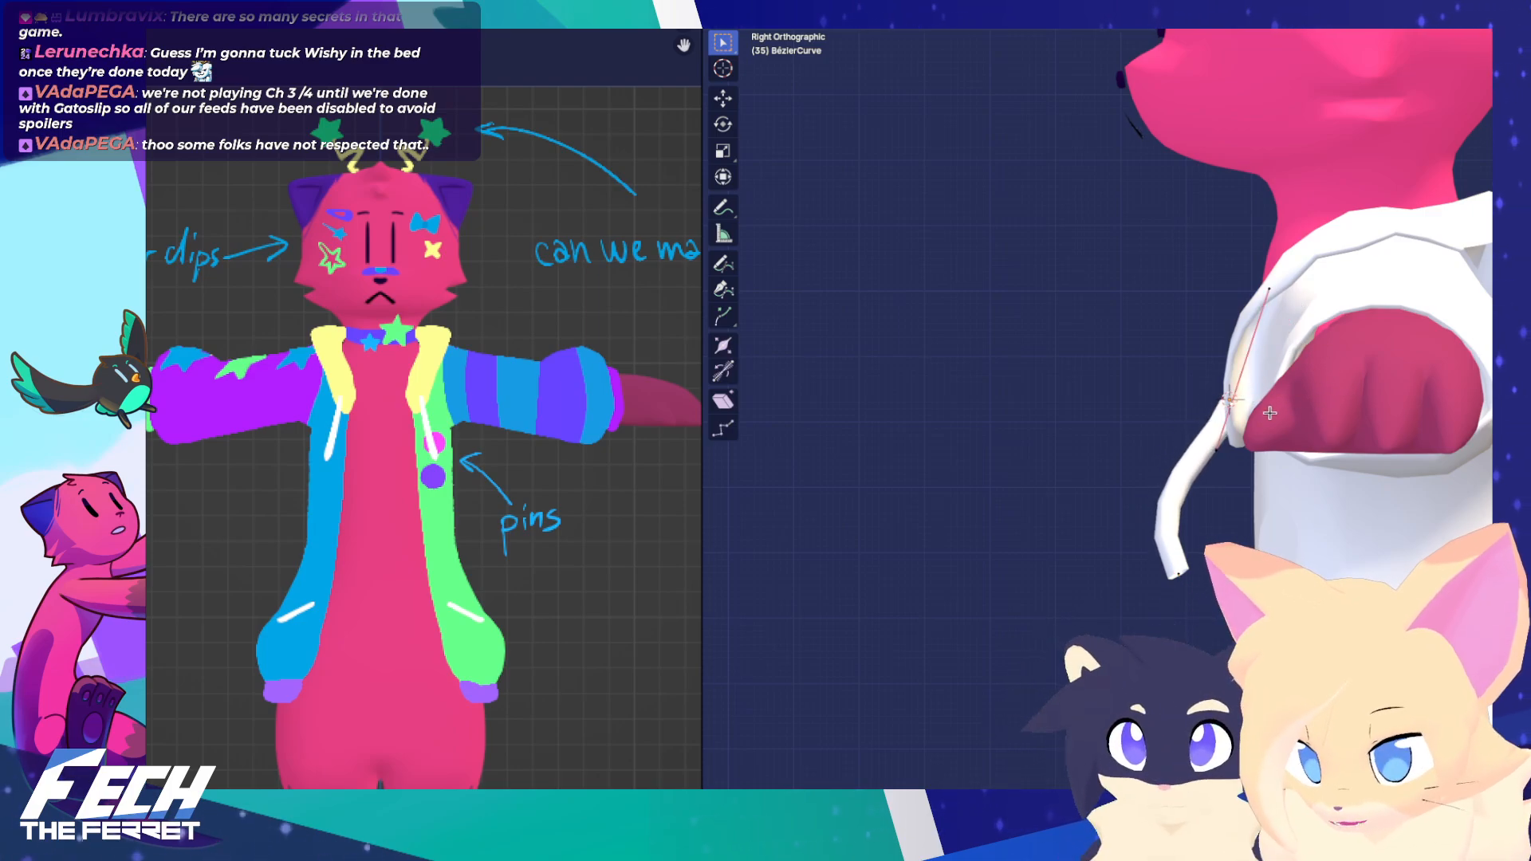
key(KP_1)
key(Tab)
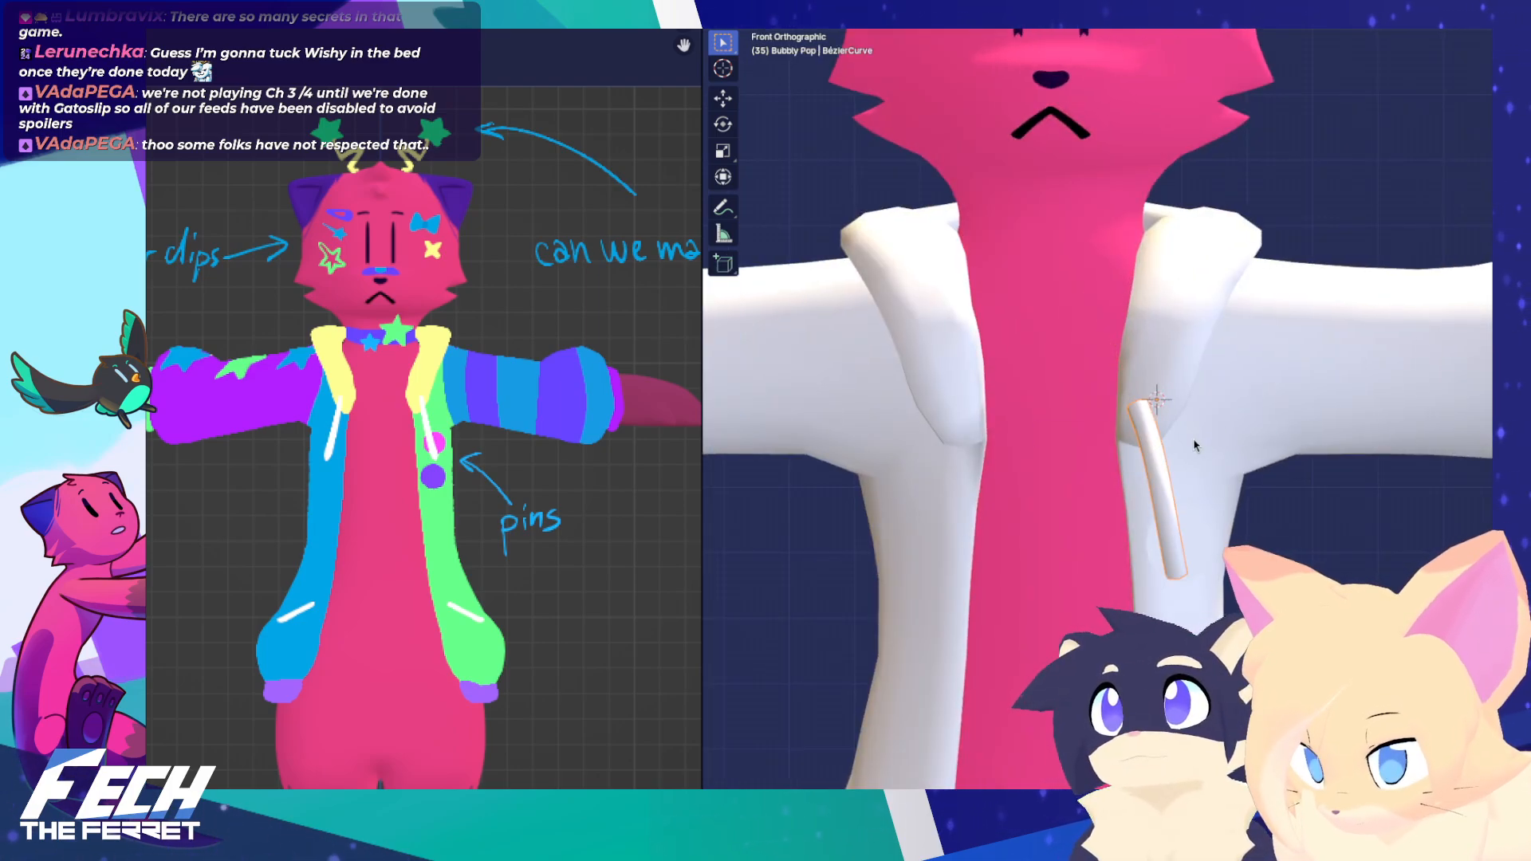
Convert the drawstring curve to a mesh and enter Edit Mode in side view
key(ctrl+a)
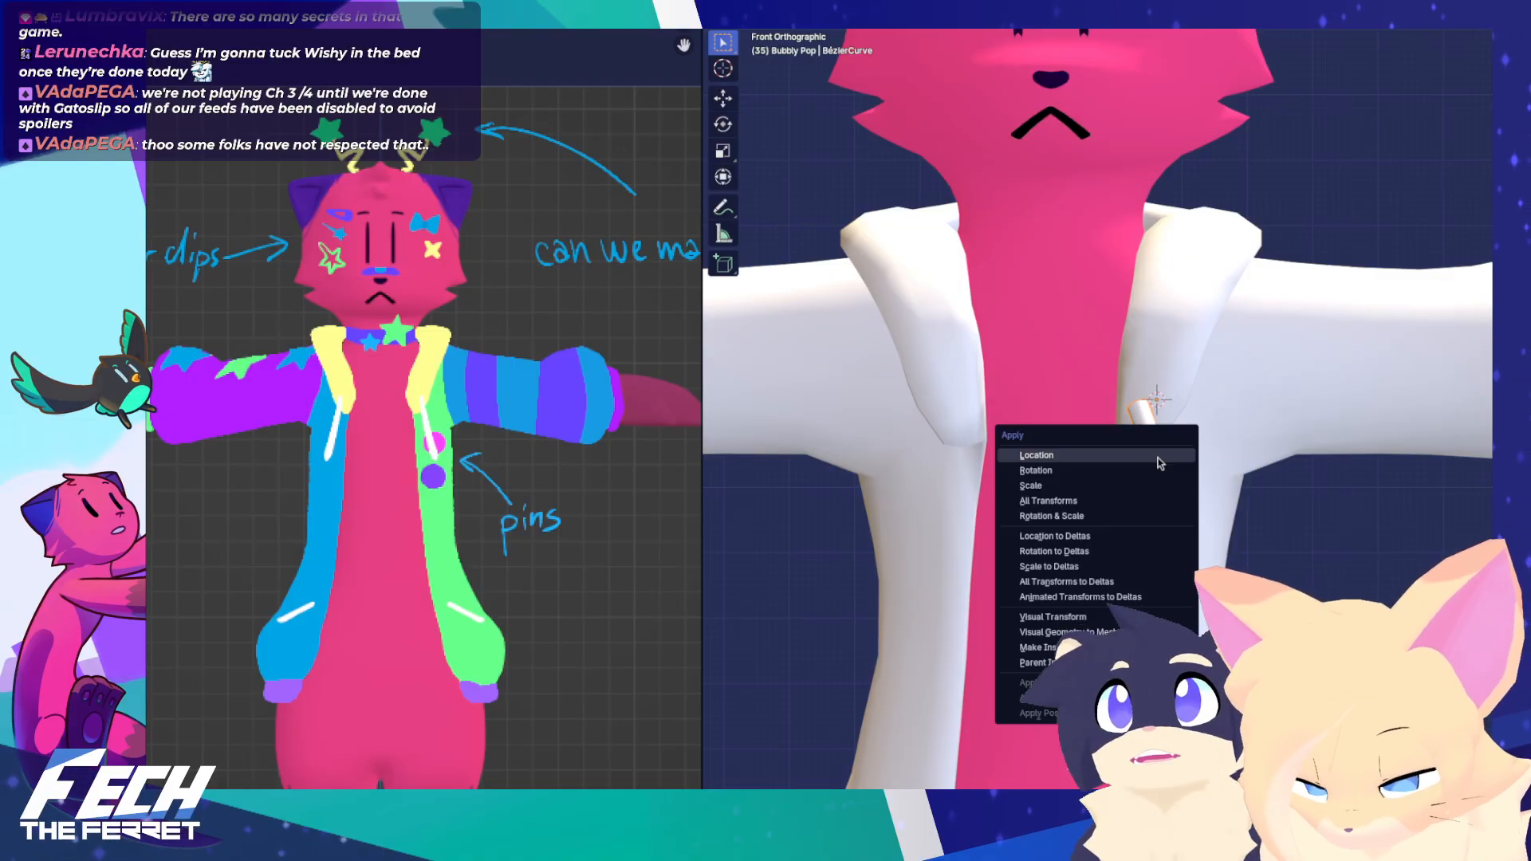
click(1160, 463)
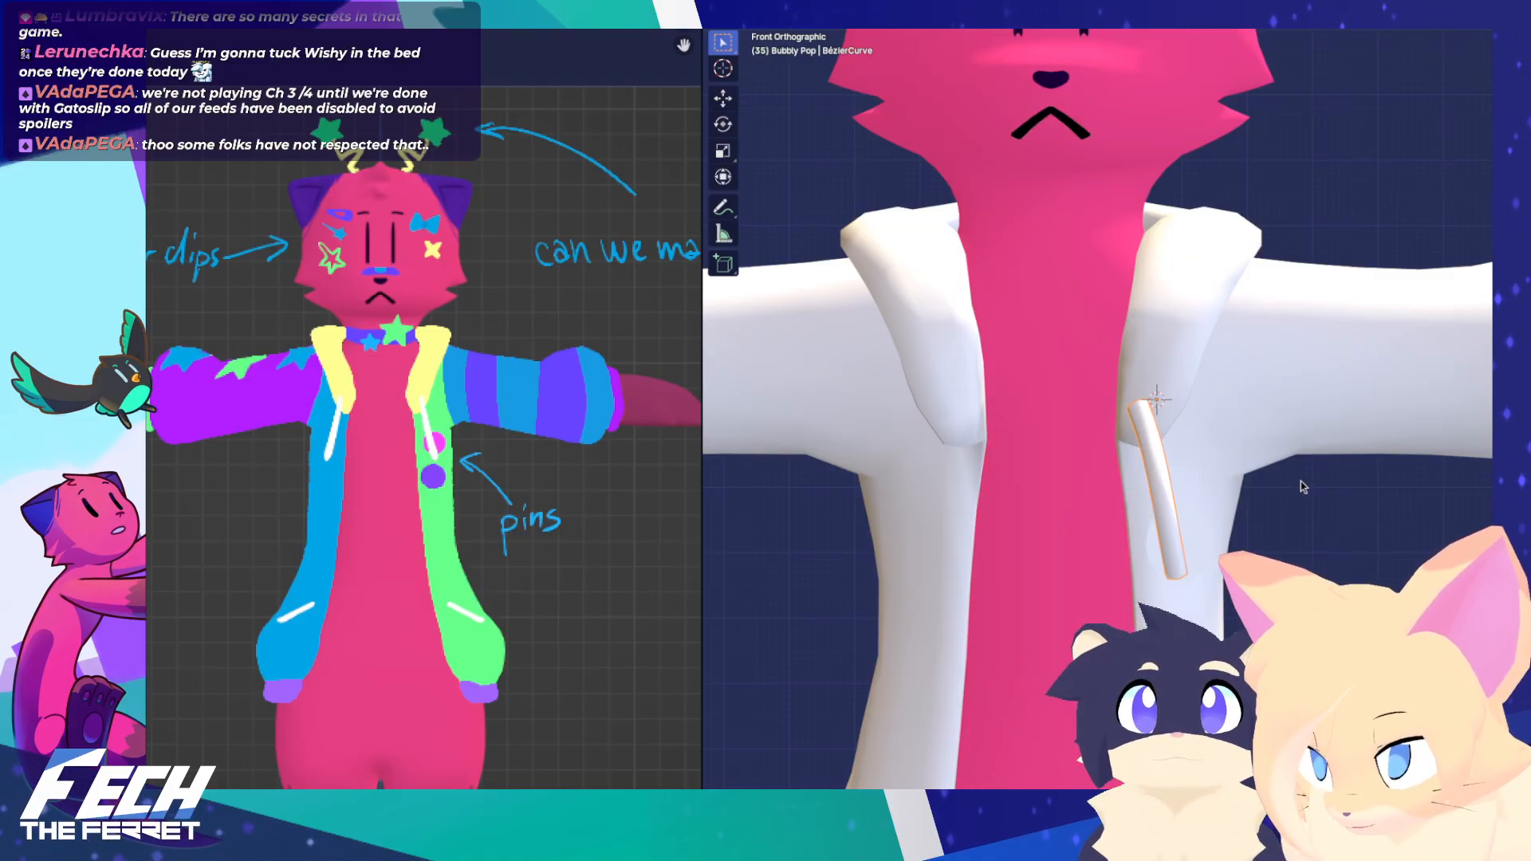
right_click(1166, 505)
mouse_move(1170, 533)
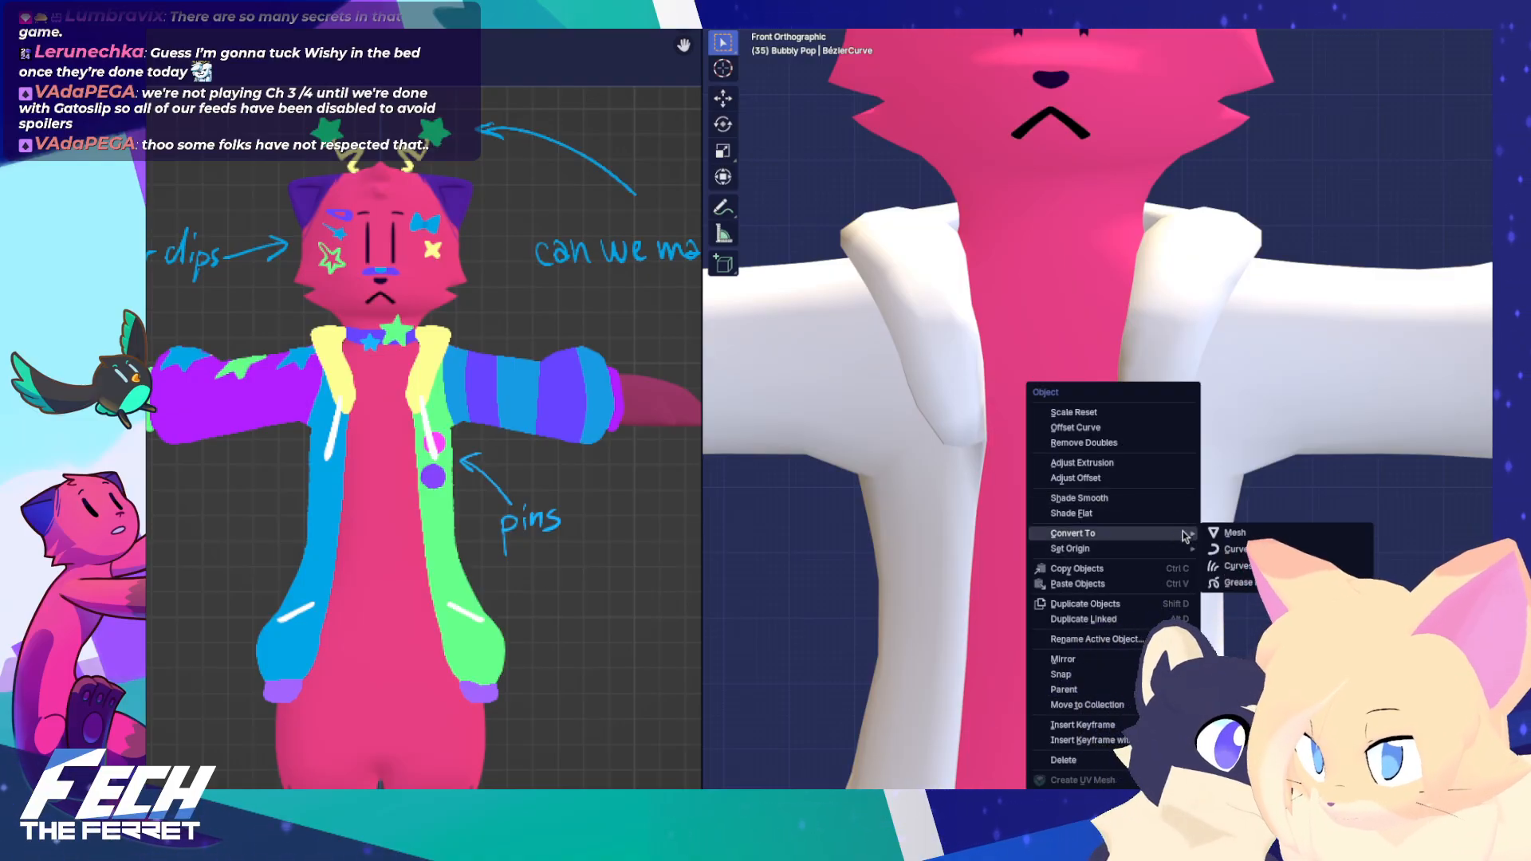
click(1249, 534)
key(KP_3)
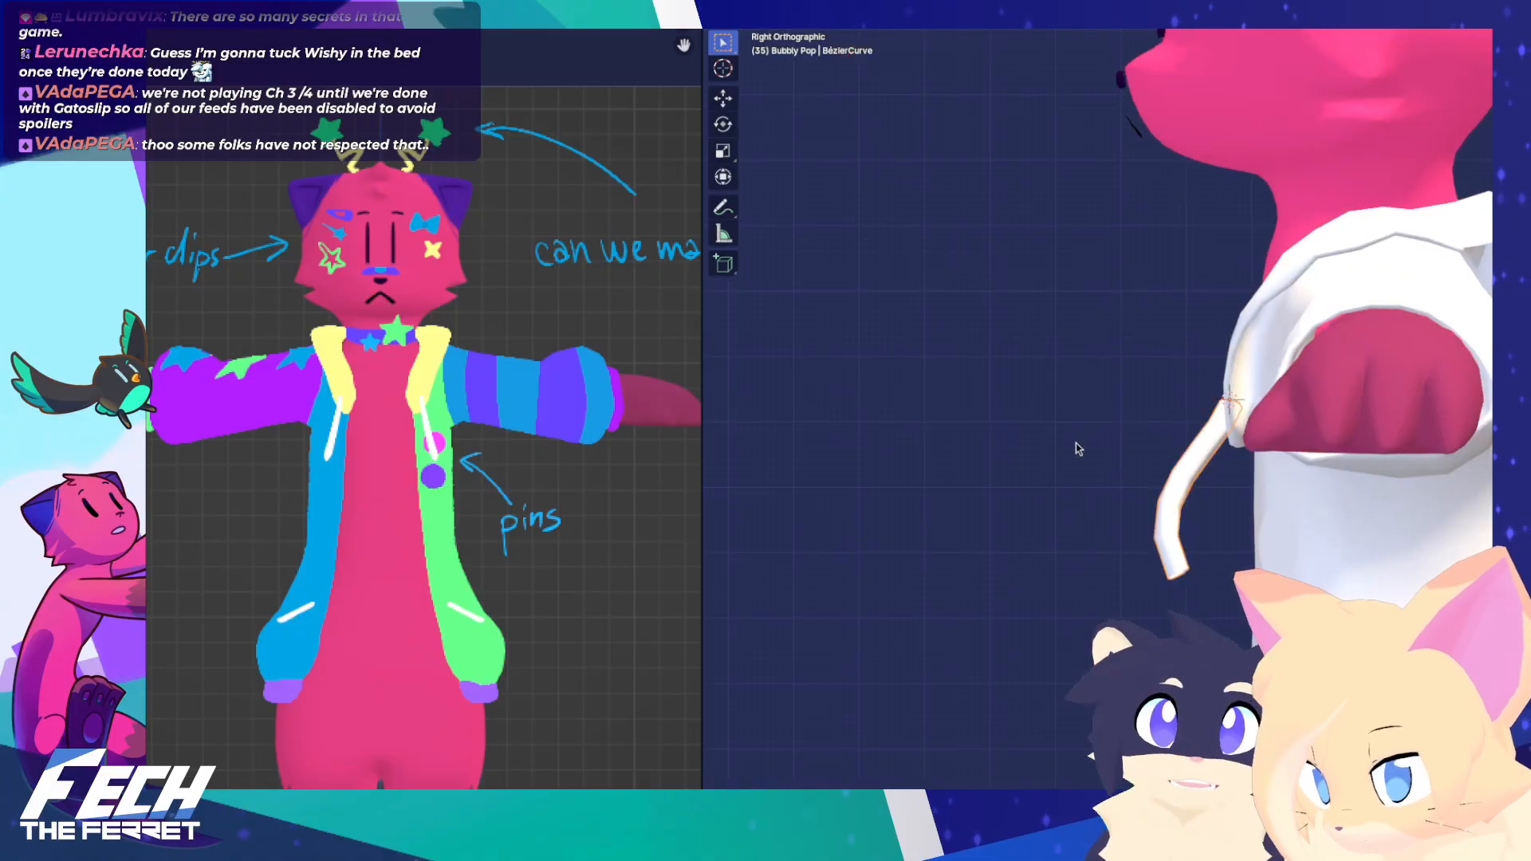
key(Tab)
Examine the drawstring mesh in isolation and against the lapel from several angles, focusing on its upper end
shift+middle_drag(1229, 402, 1161, 453)
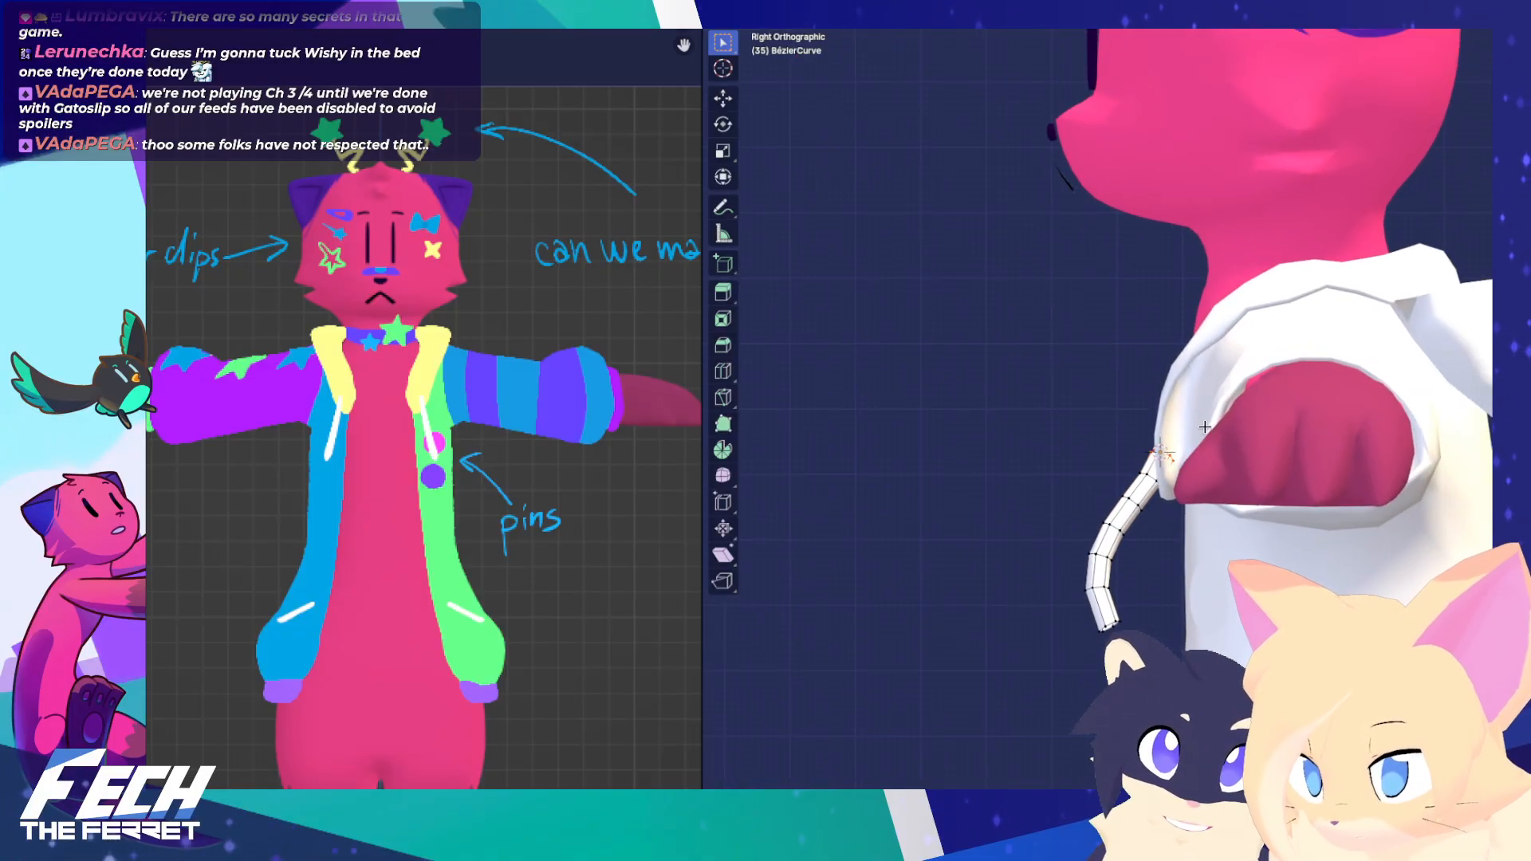
key(KP_1)
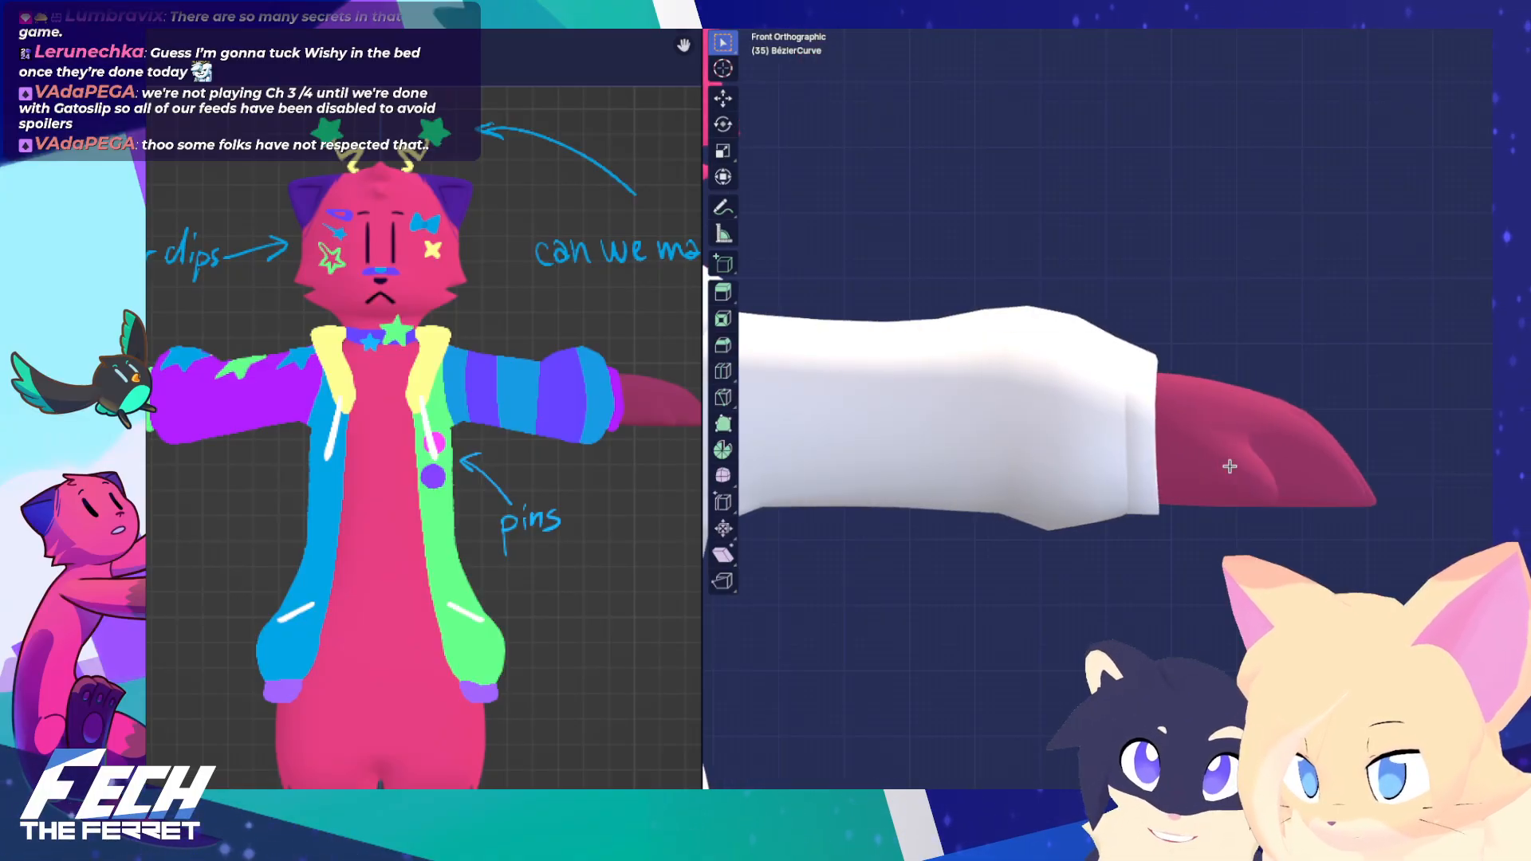
shift+middle_drag(876, 456, 1459, 468)
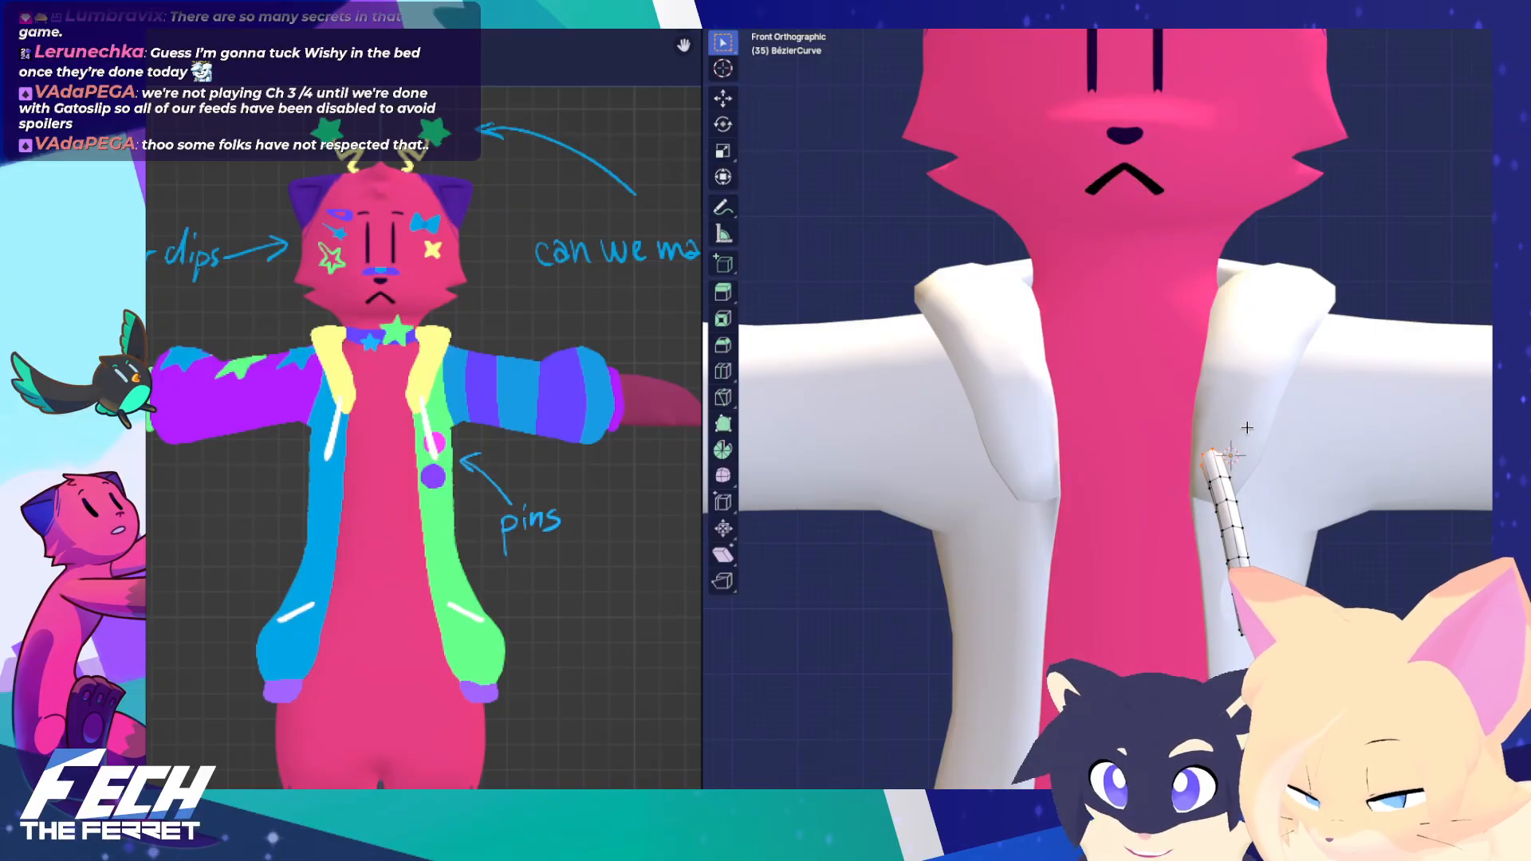
middle_drag(1248, 428, 1037, 441)
key(KP_Divide)
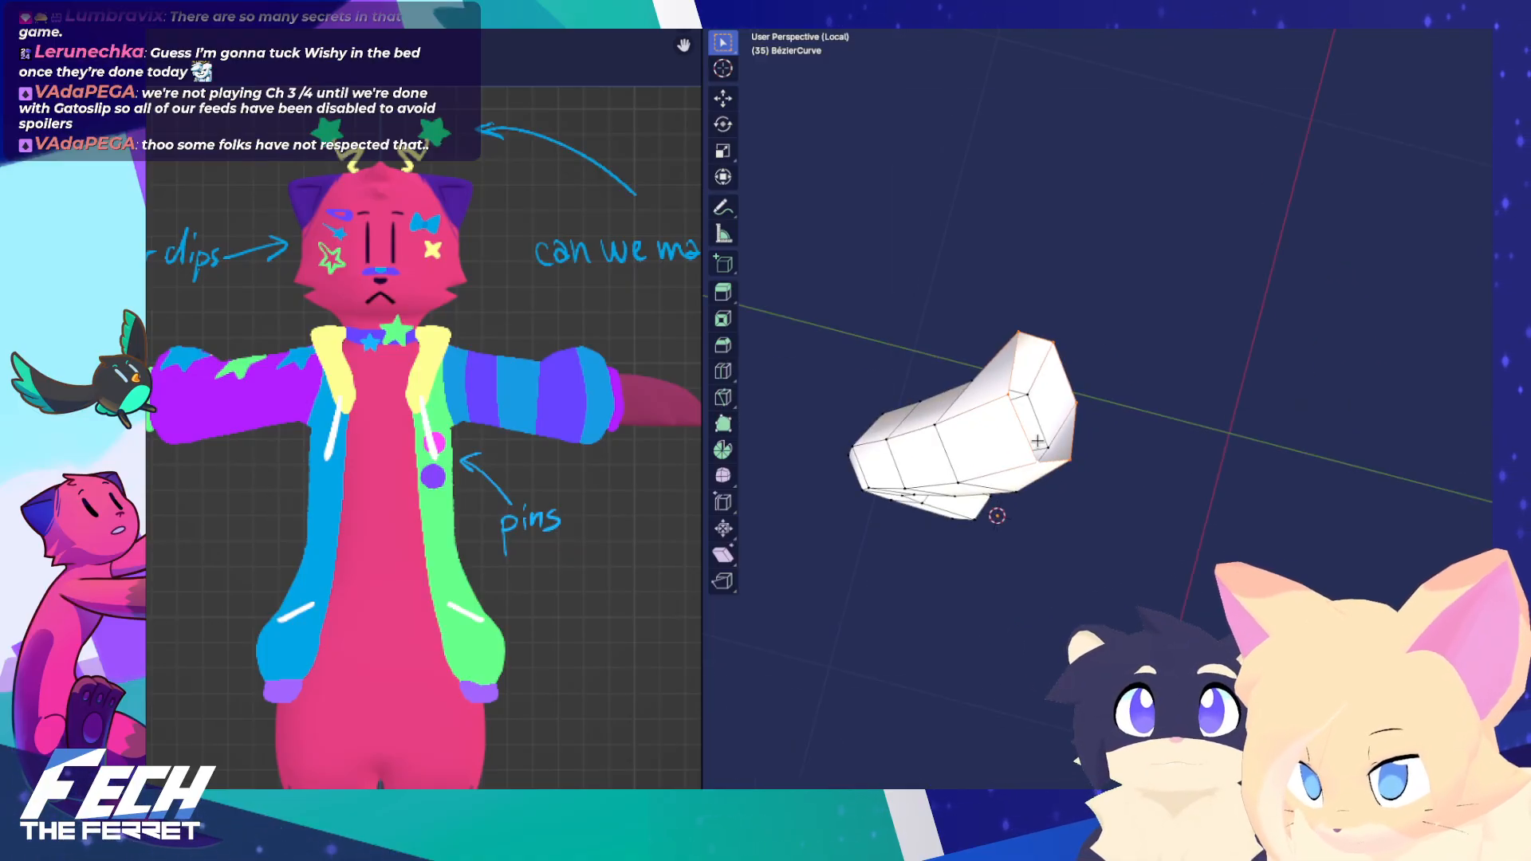
key(KP_7)
shift+middle_drag(1103, 503, 1197, 422)
key(KP_Divide)
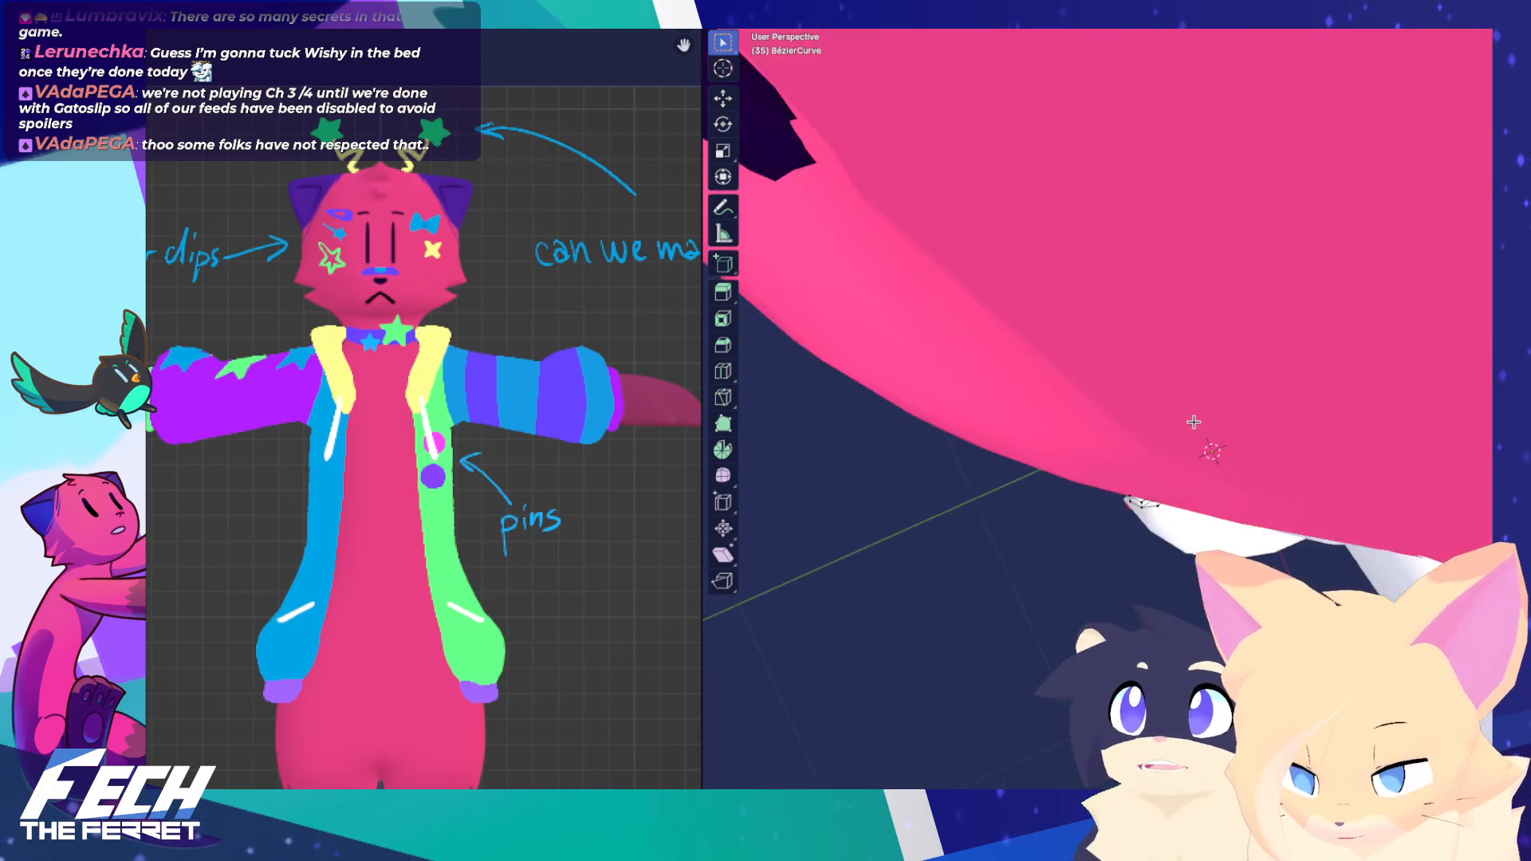
key(KP_1)
key(KP_3)
middle_drag(1187, 550, 1164, 528)
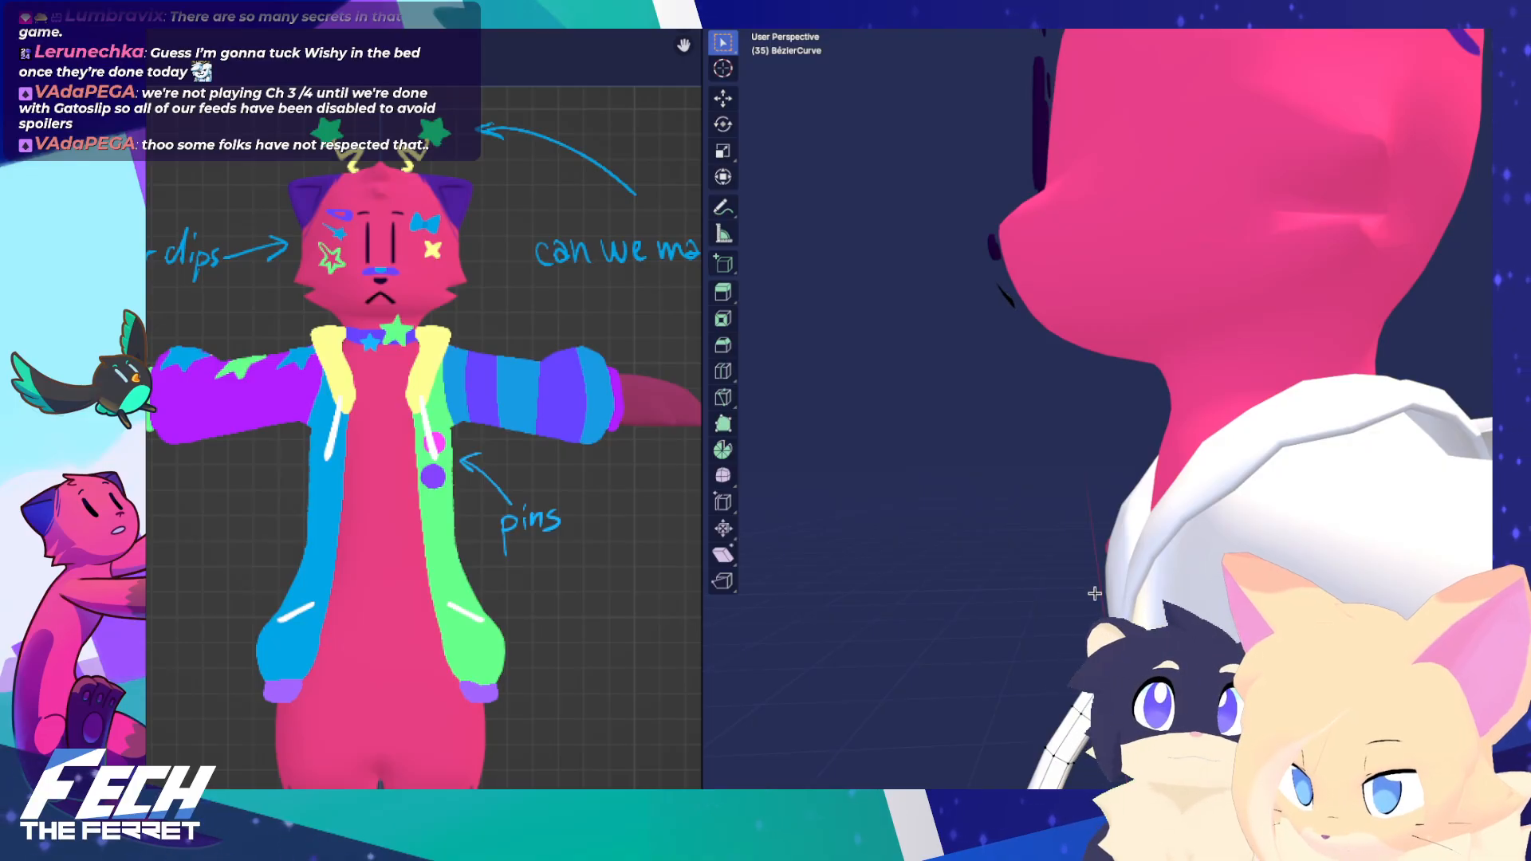
middle_drag(1095, 593, 1066, 524)
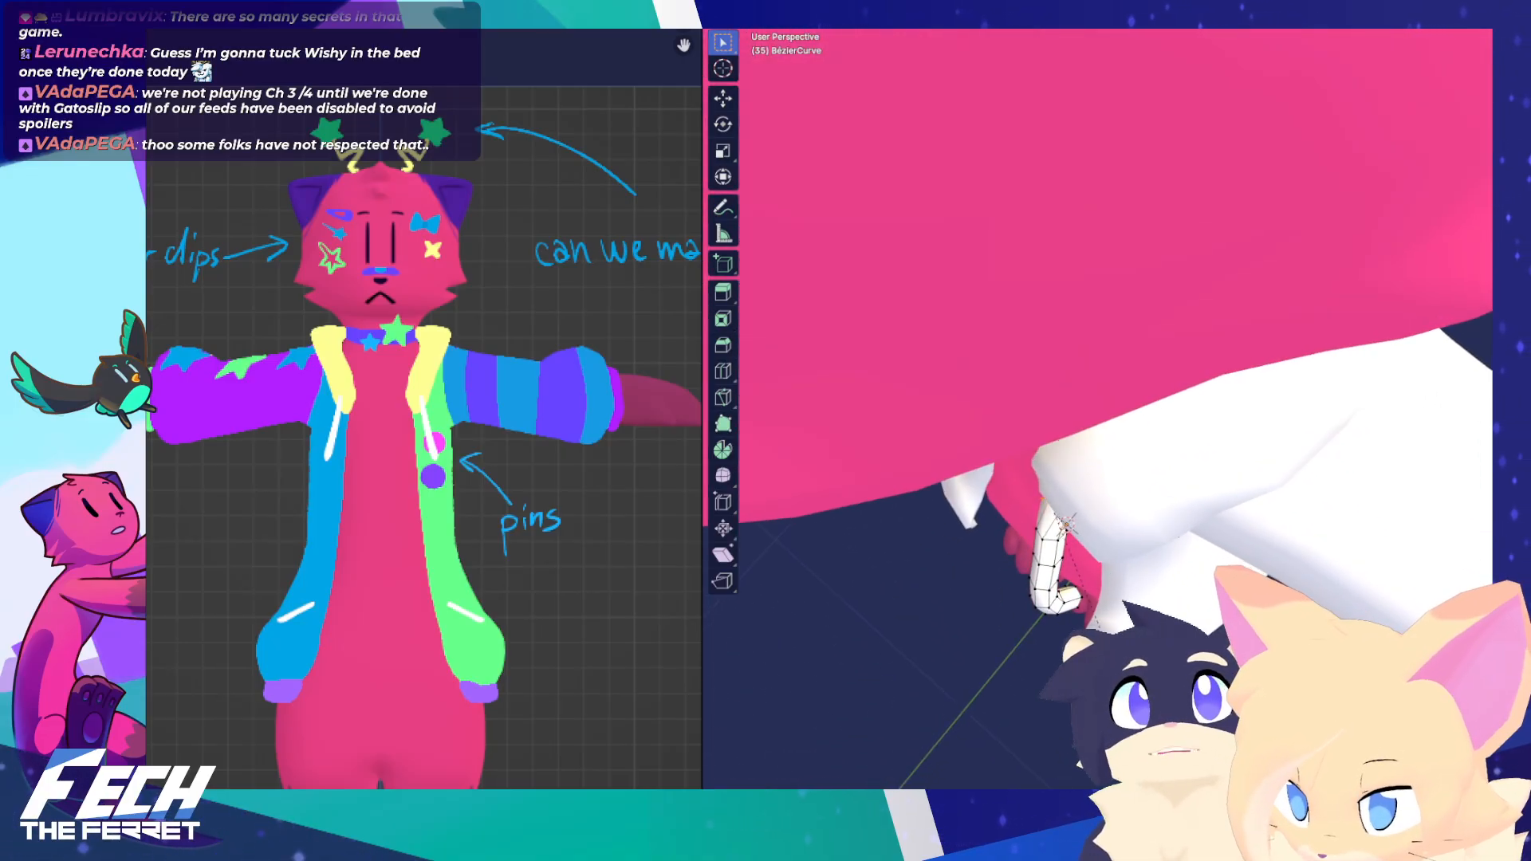
key(KP_1)
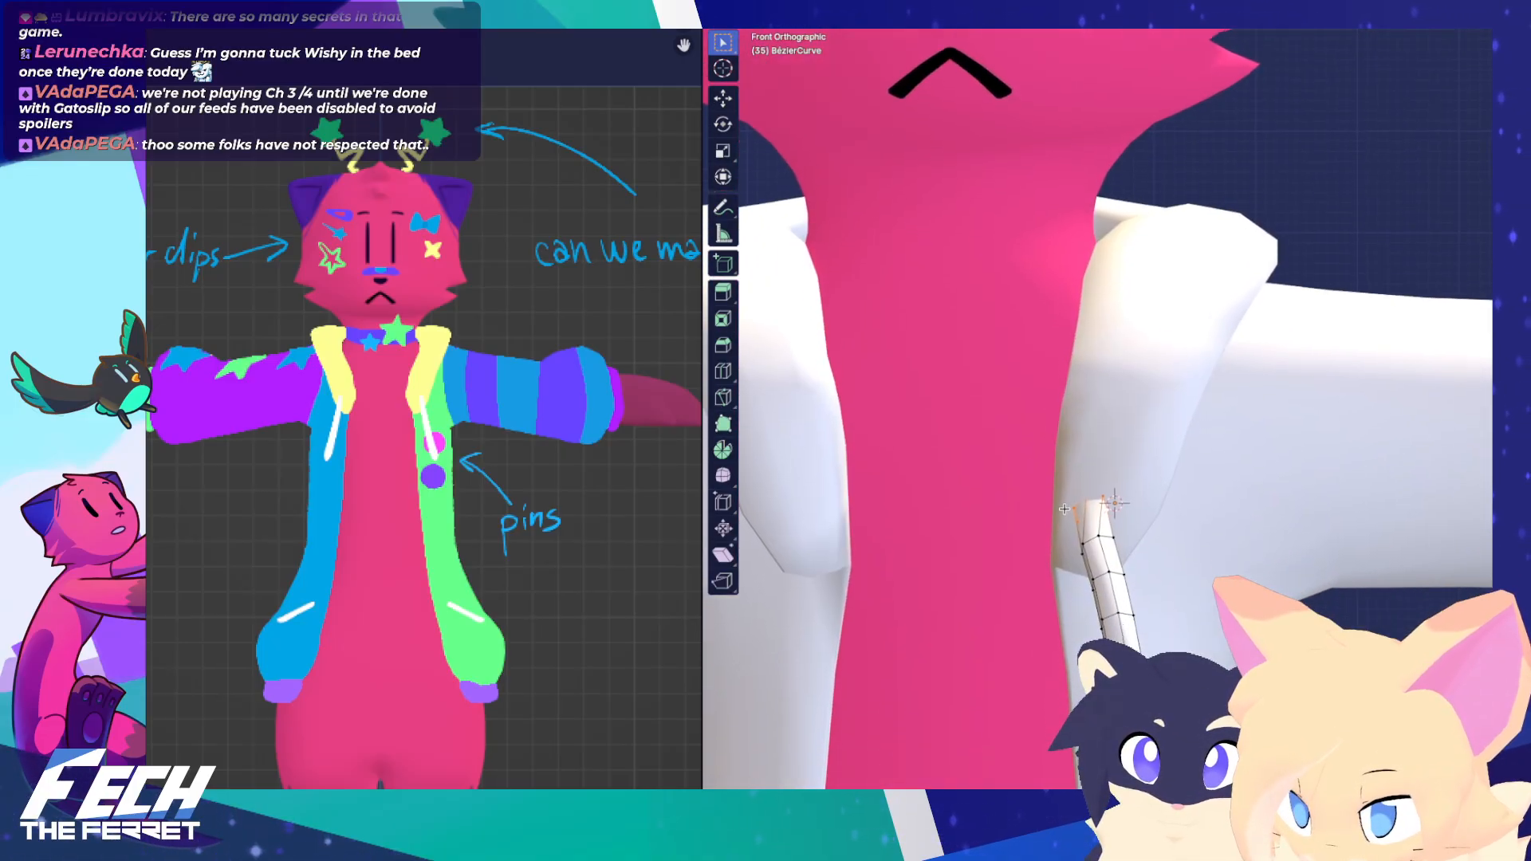
middle_drag(1060, 512, 1218, 446)
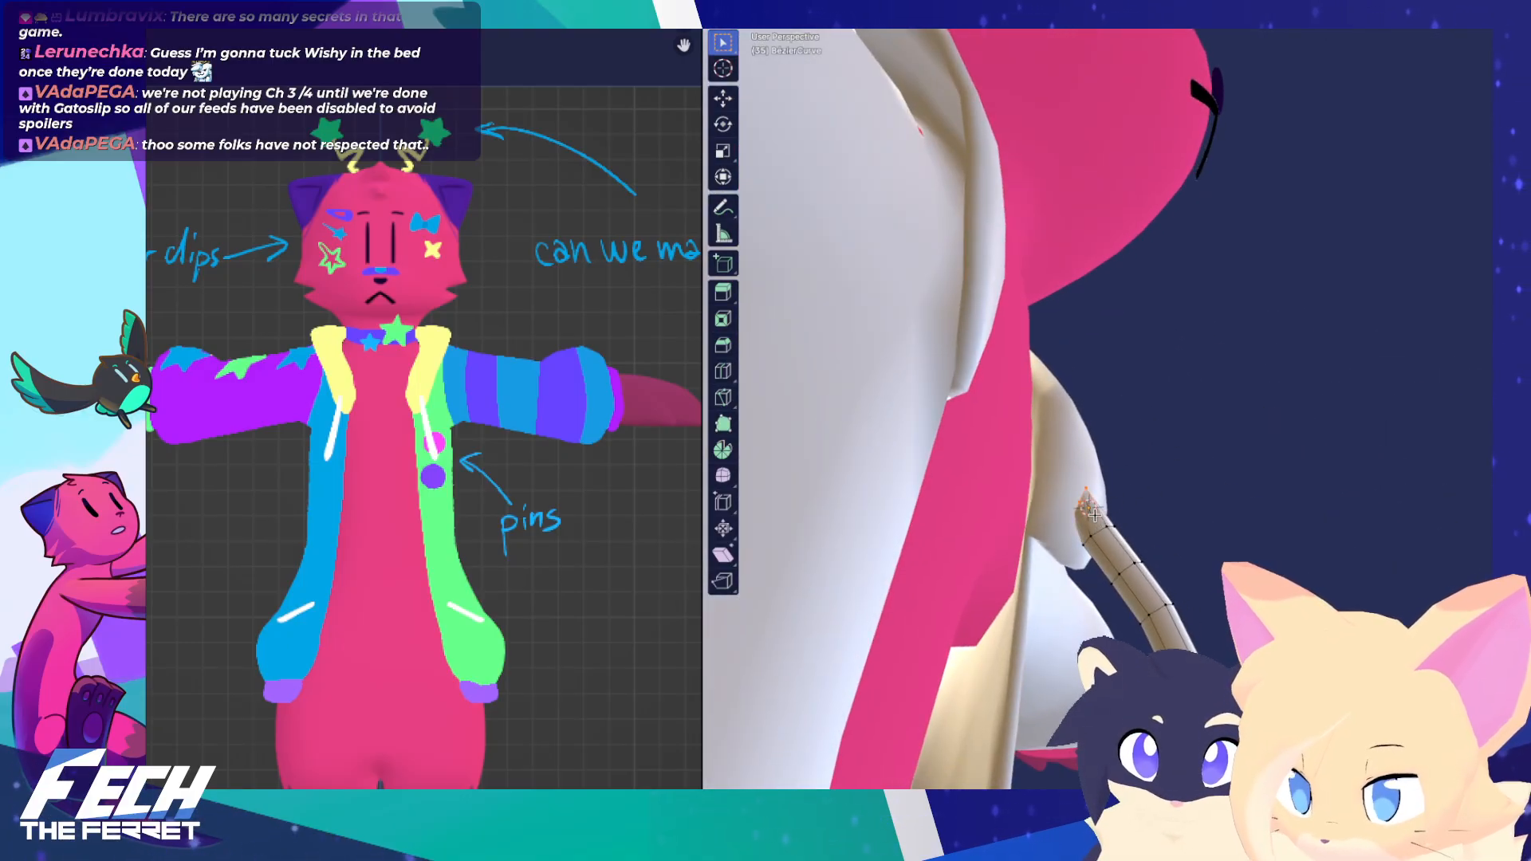
scroll(1111, 523, down, 6)
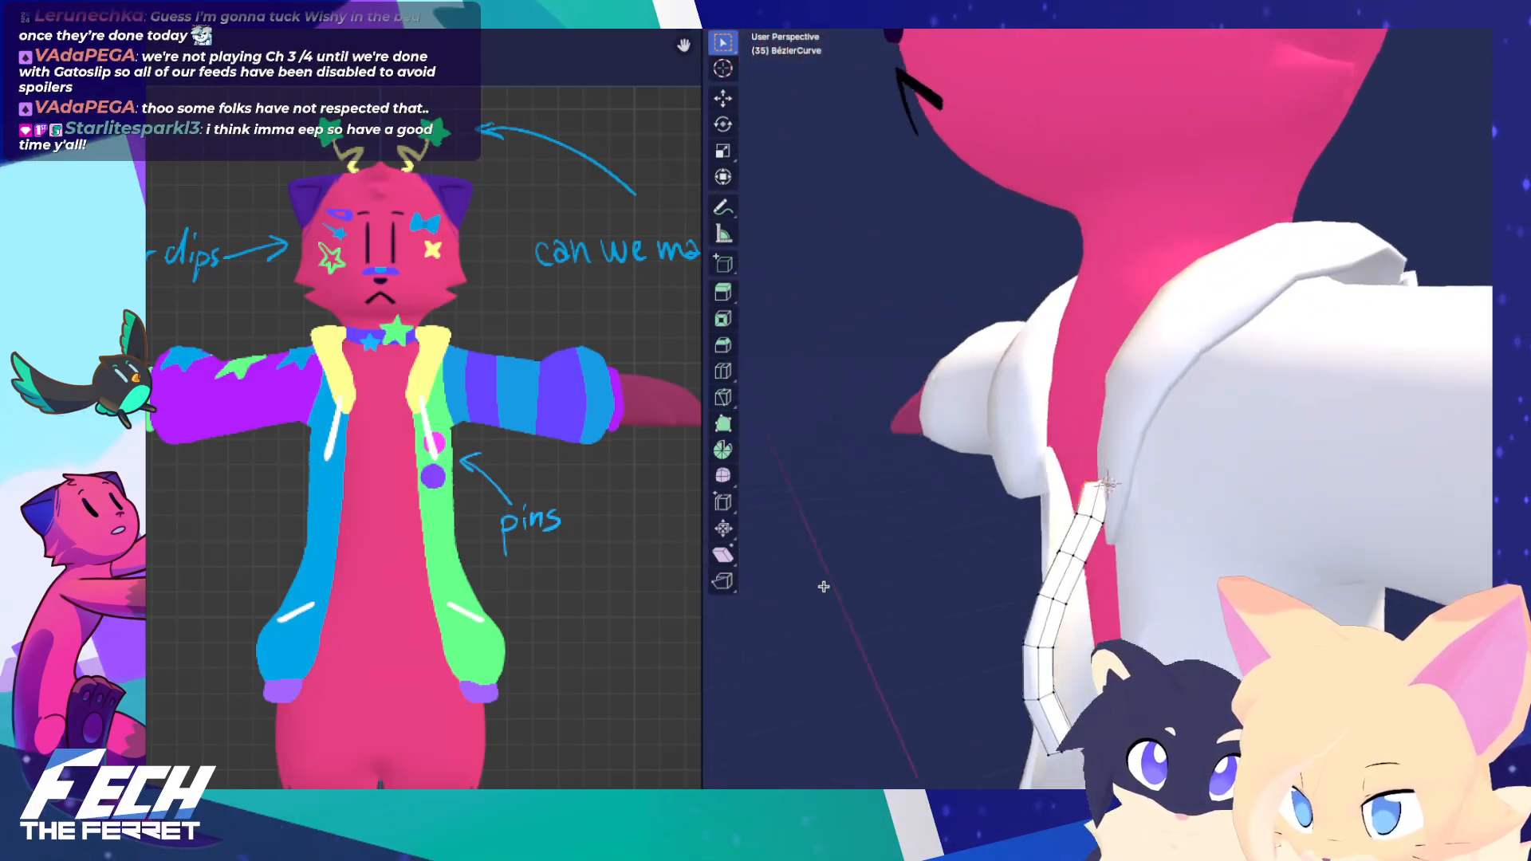
Snap the 3D cursor to the drawstring's upper end and set the transform pivot point to 3D Cursor
key(shift+s)
click(1099, 611)
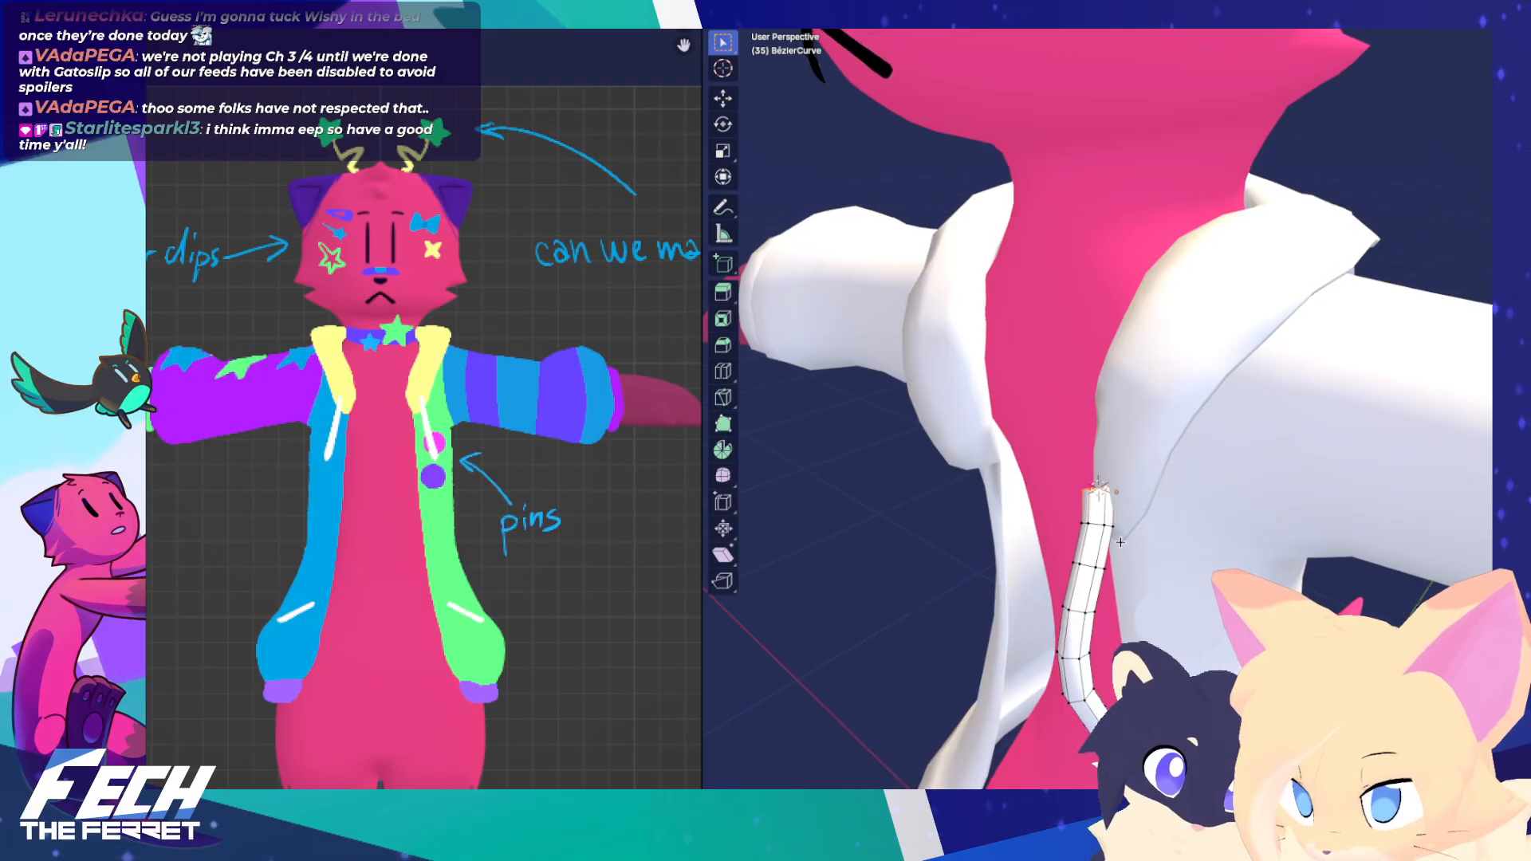
scroll(1113, 511, up, 4)
click(1218, 11)
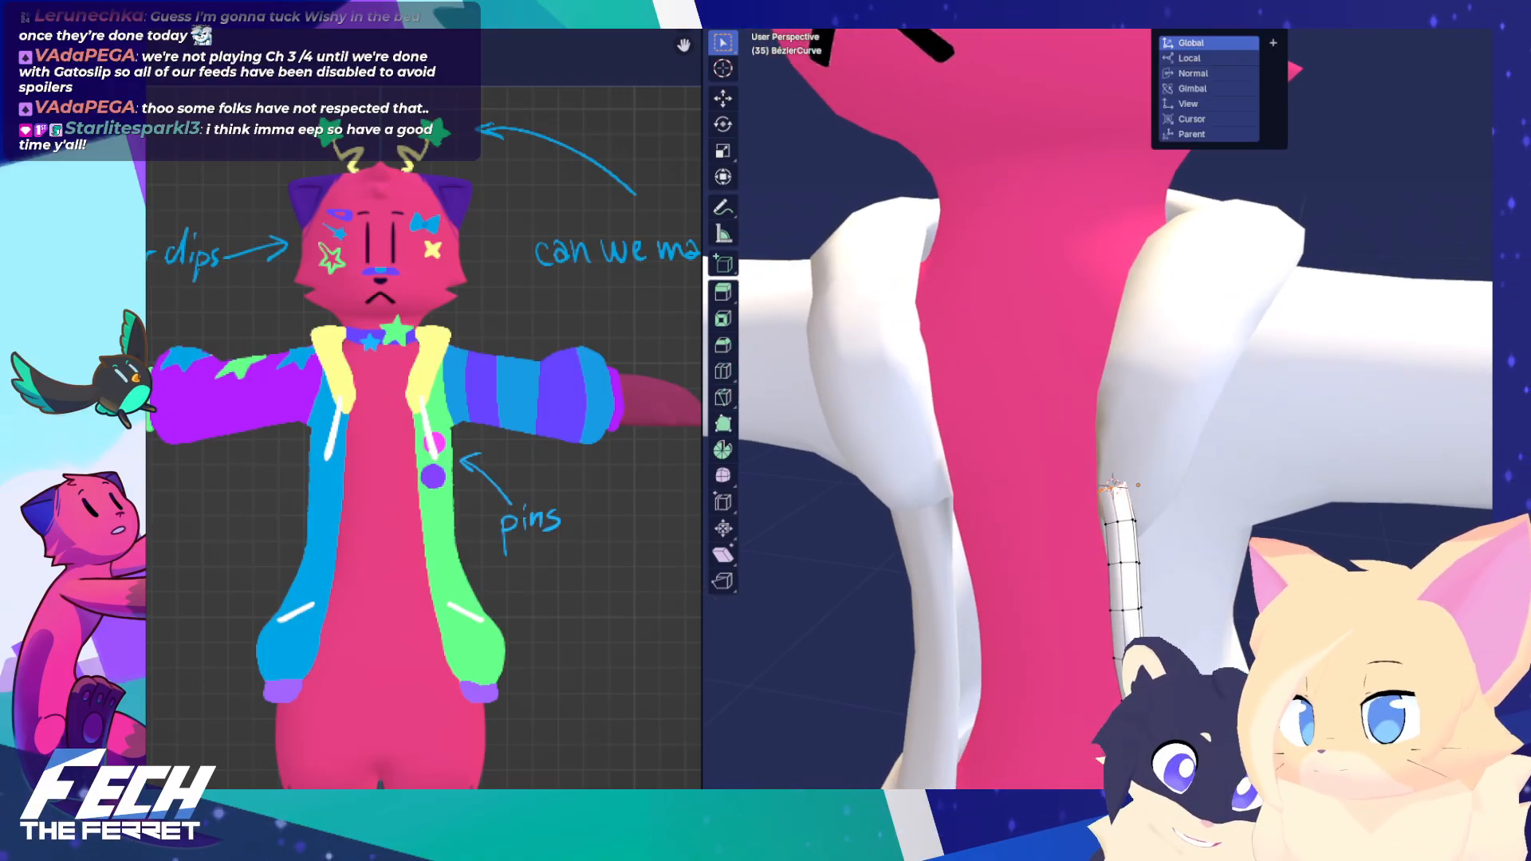
click(1276, 12)
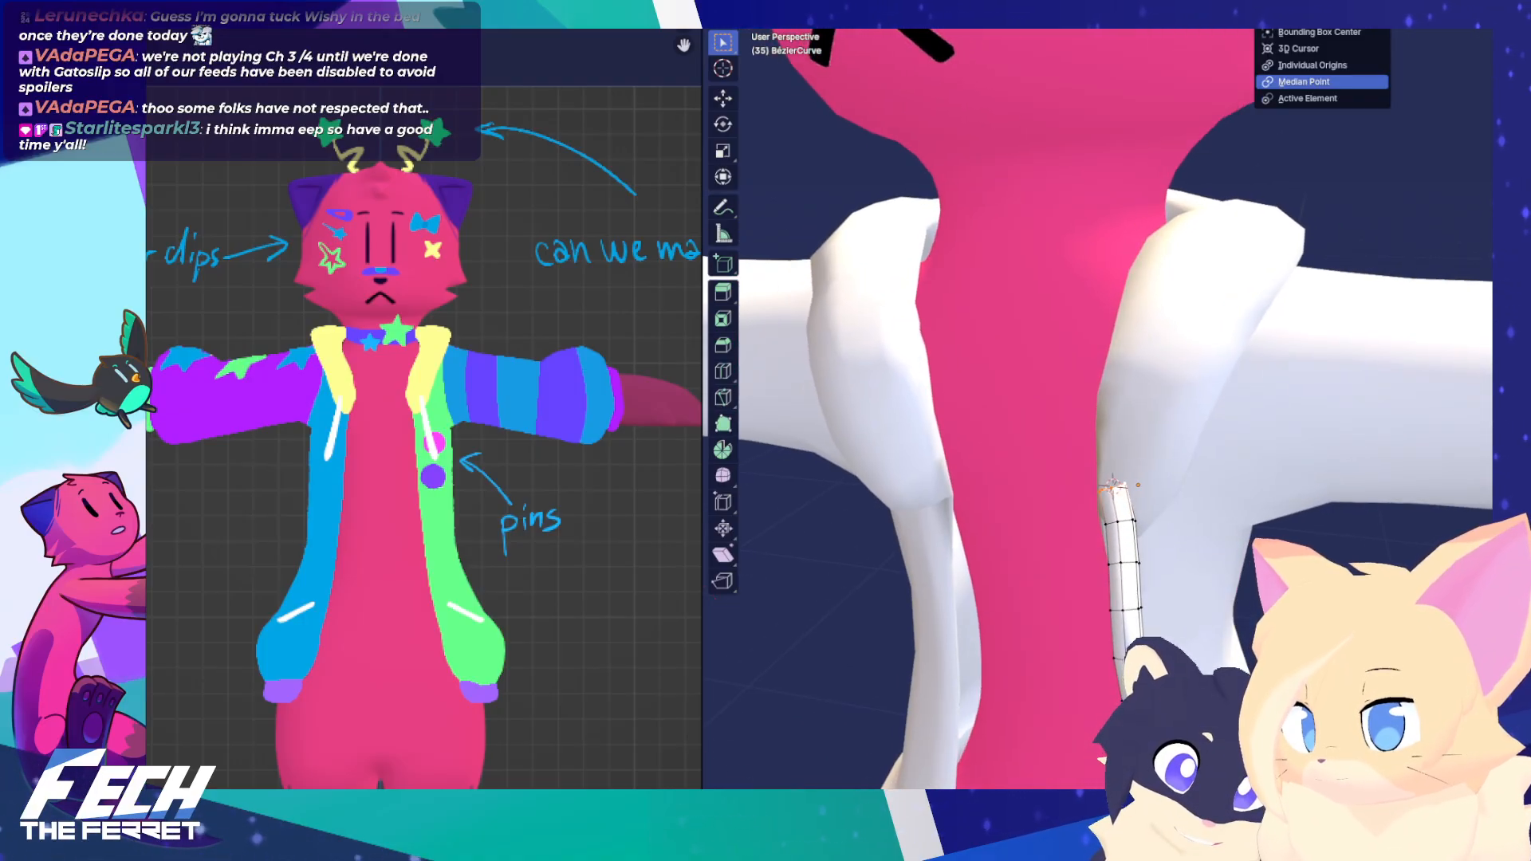
click(1305, 54)
Inspect how the drawstring's upper end meets the lapel from the side, from behind and from the front
middle_drag(1316, 208, 1341, 363)
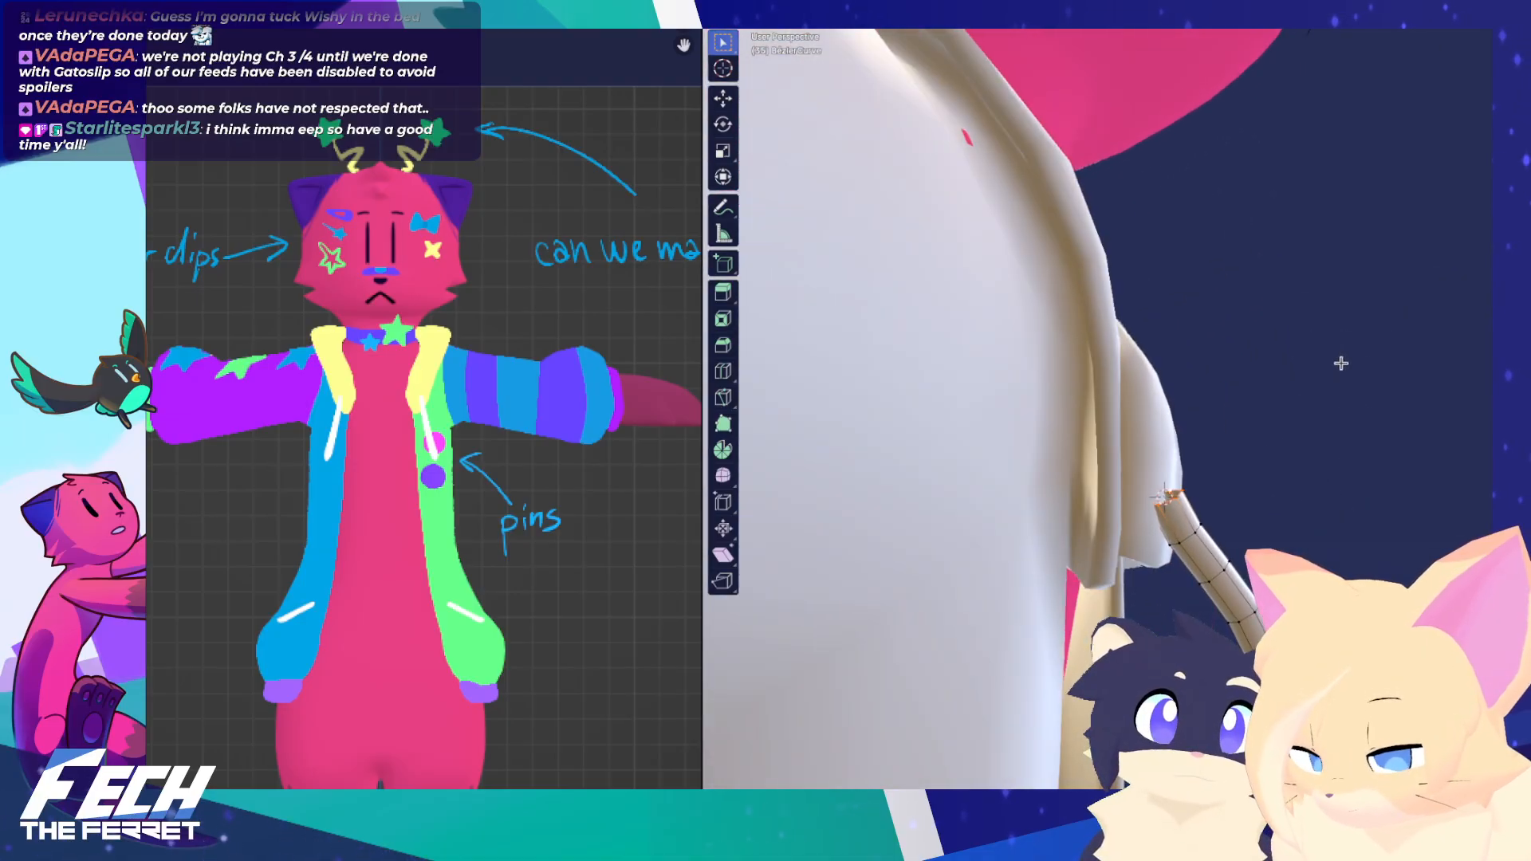
middle_drag(1237, 445, 863, 515)
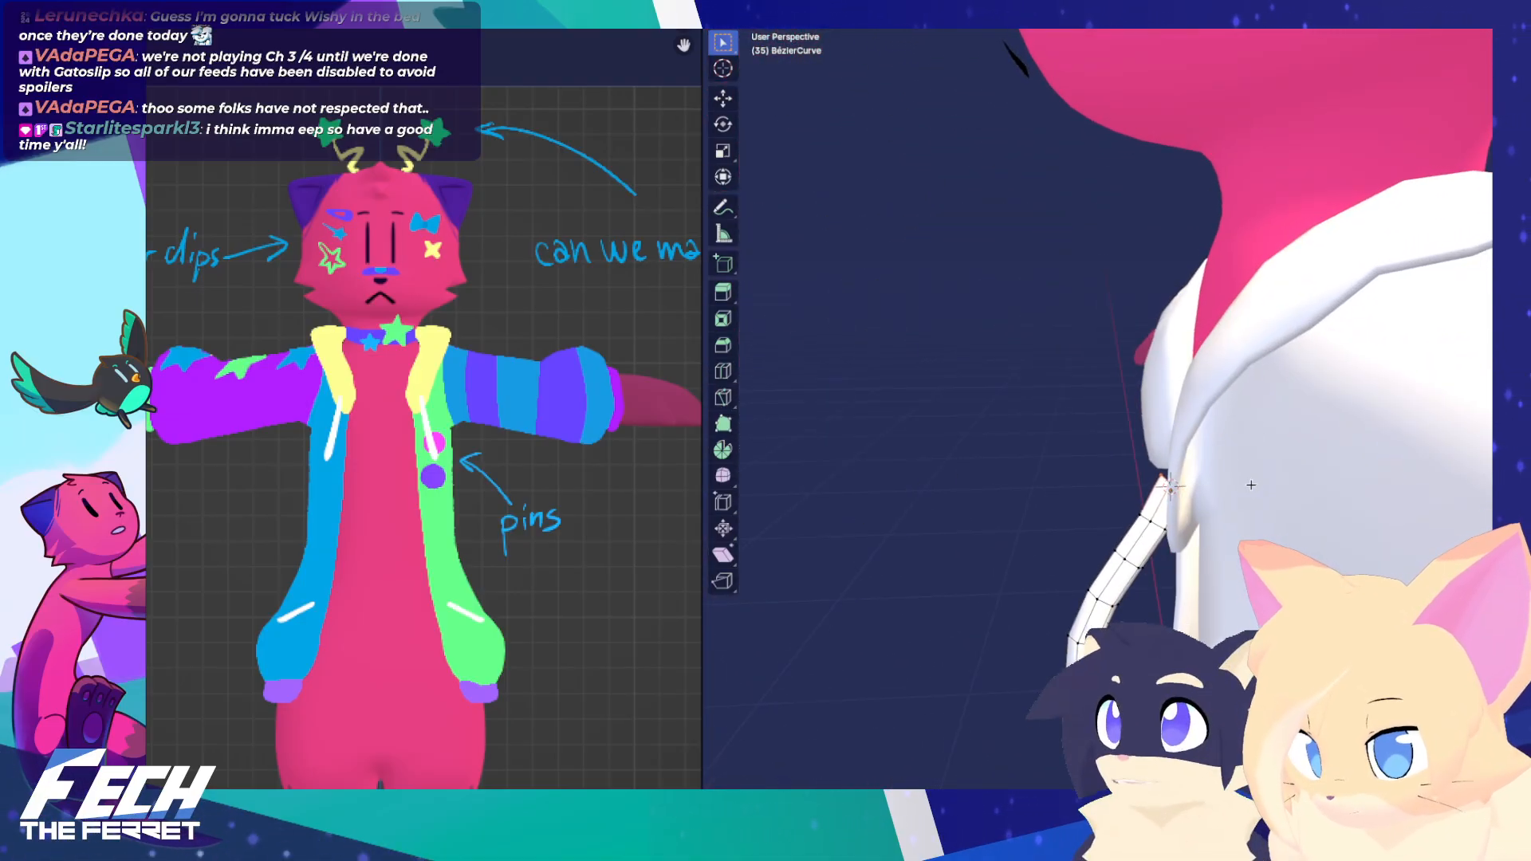
middle_drag(1184, 488, 1271, 438)
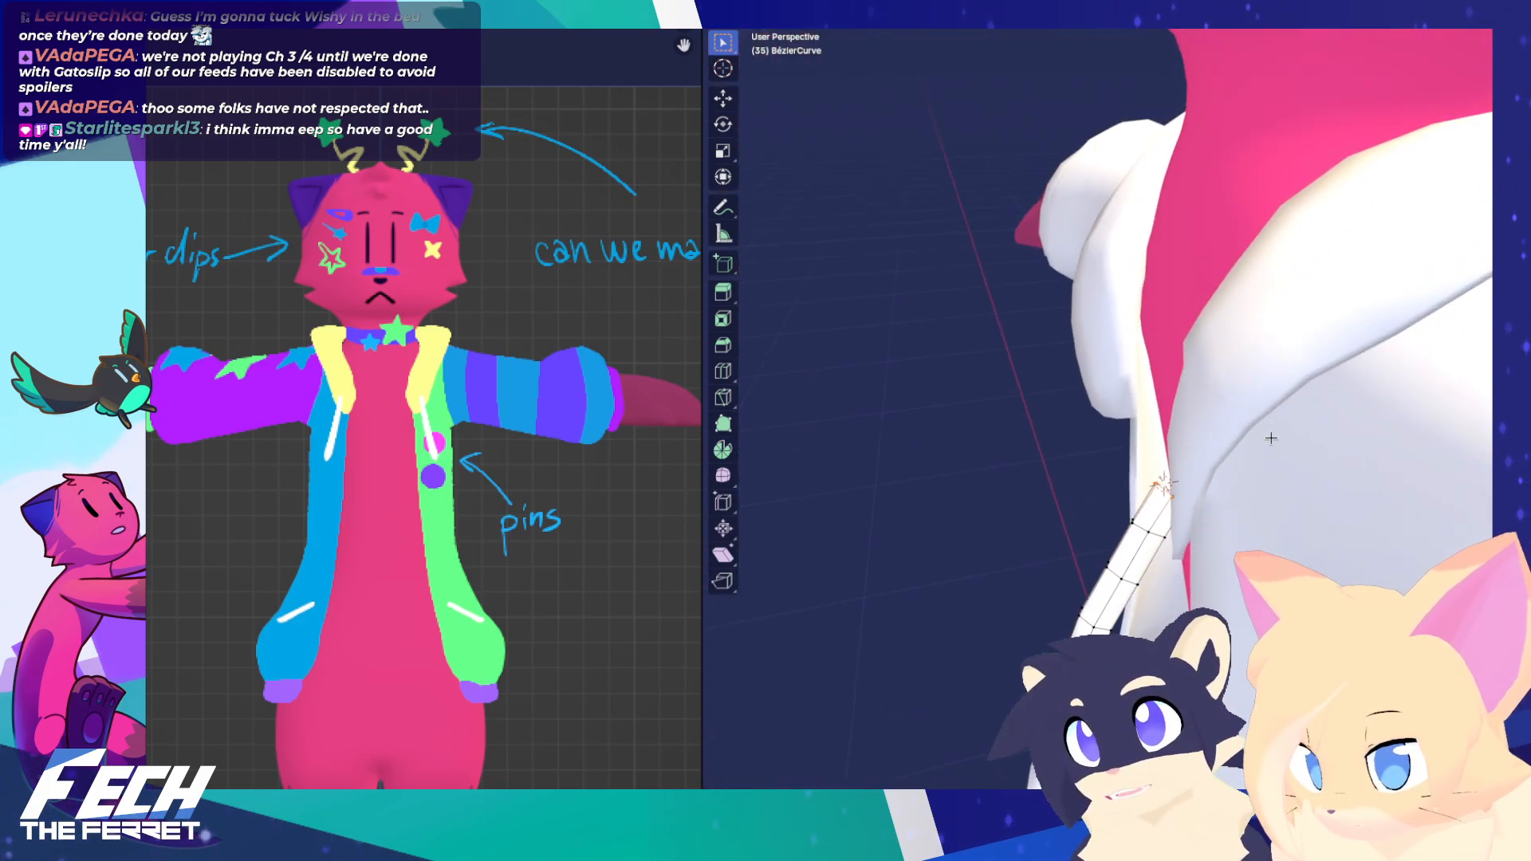
middle_drag(1261, 525, 1053, 501)
key(KP_1)
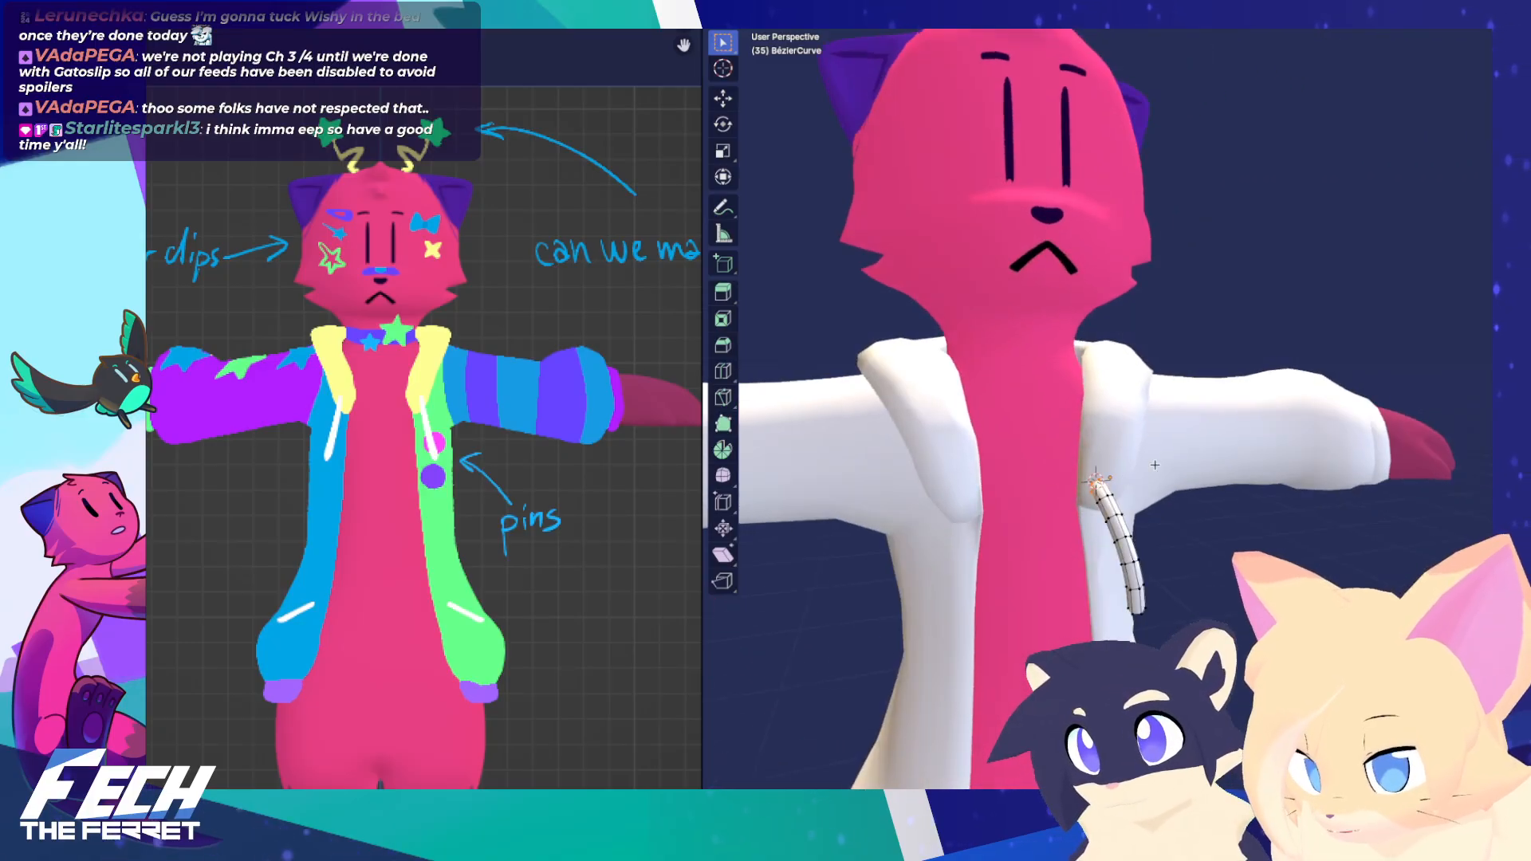
scroll(1045, 490, up, 5)
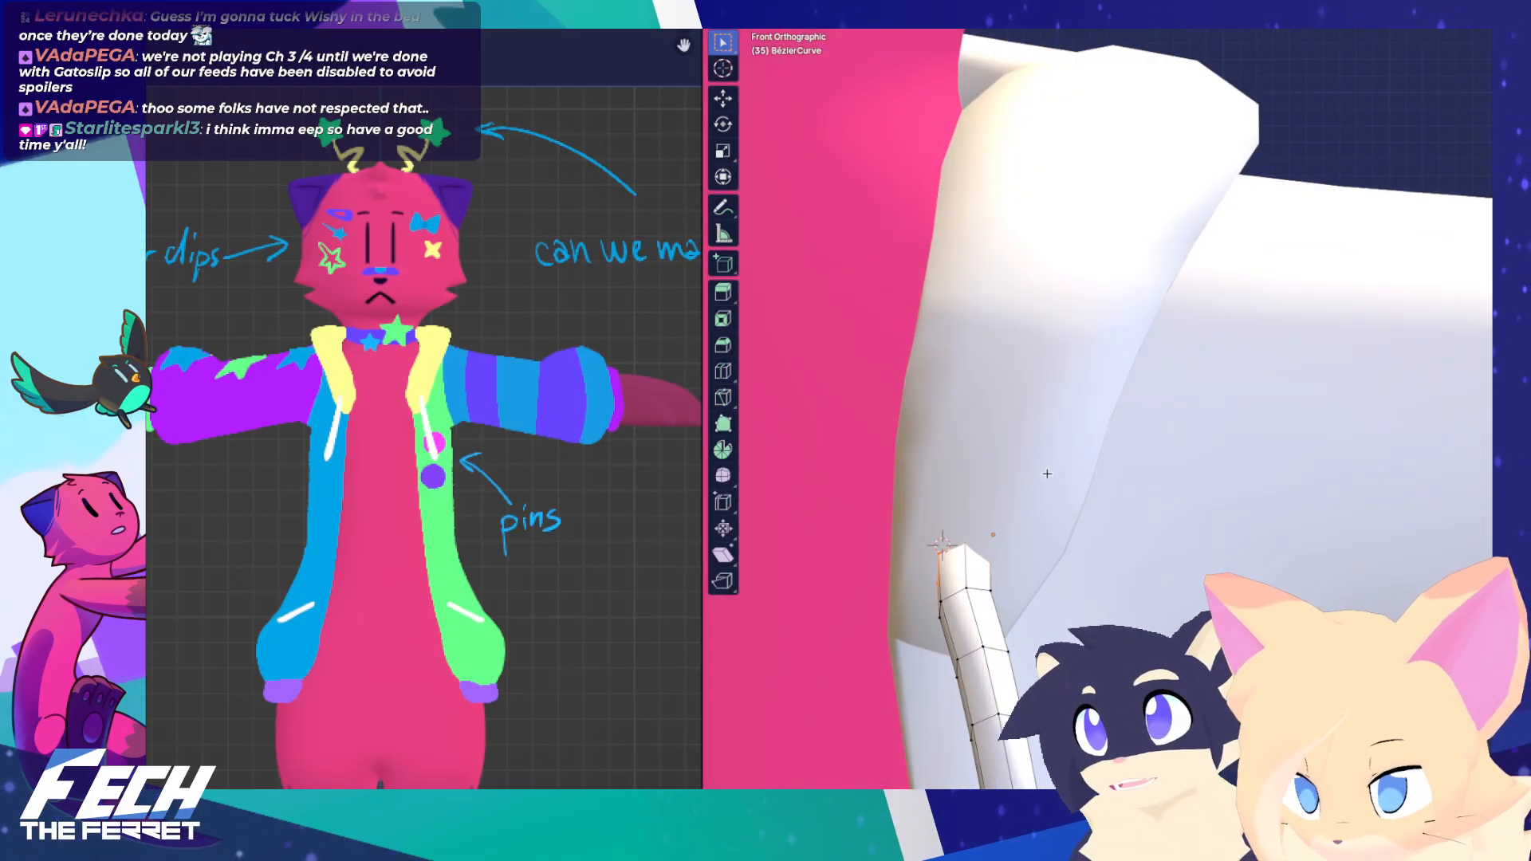
middle_drag(1044, 477, 1100, 464)
scroll(981, 566, down, 5)
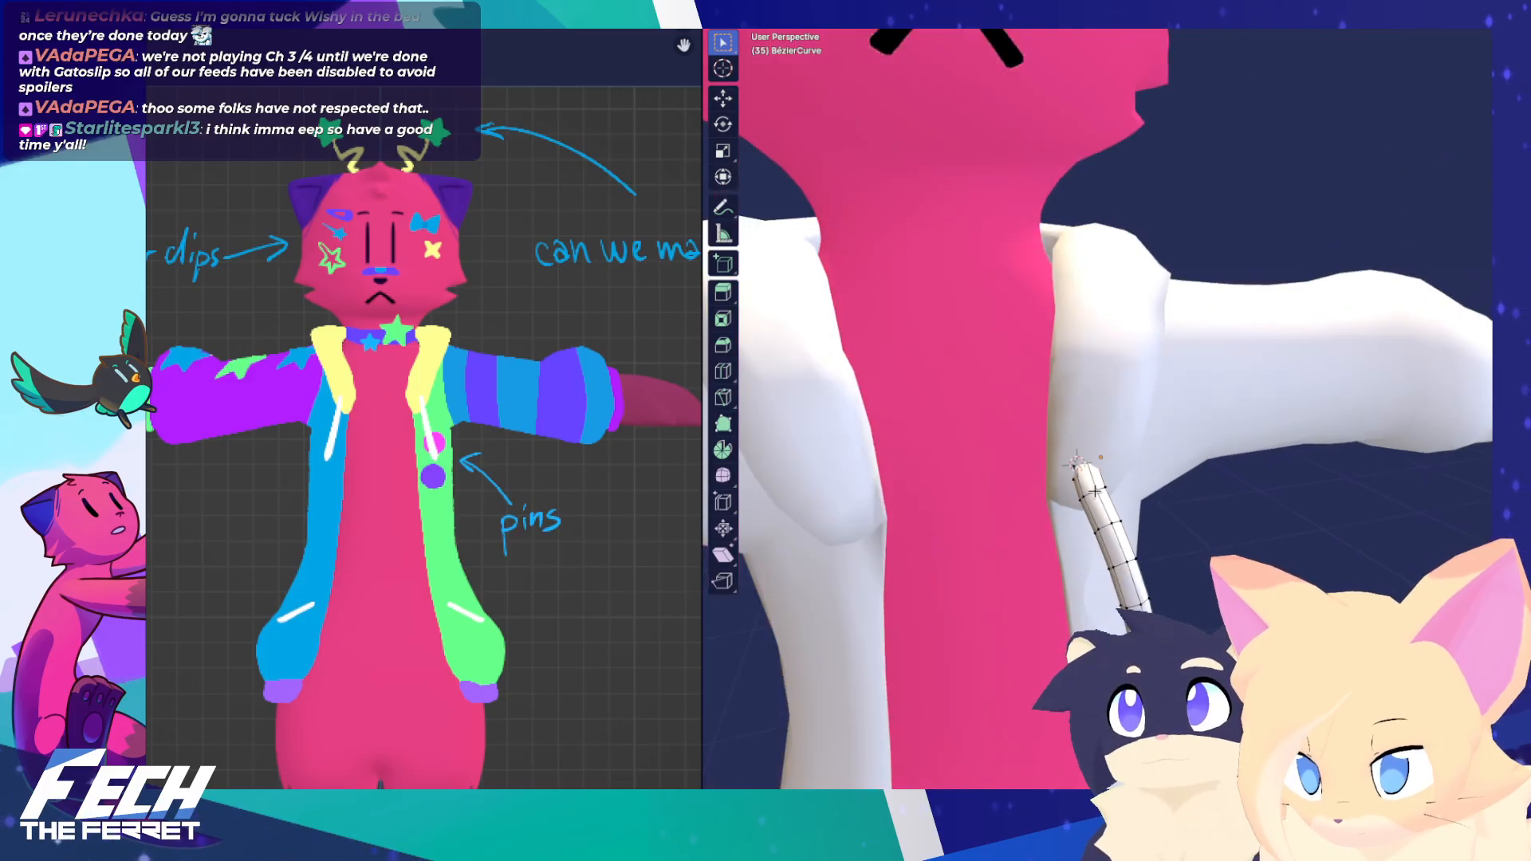
Move the drawstring's selected upper end along the X axis in front view
key(KP_1)
key(g)
key(x)
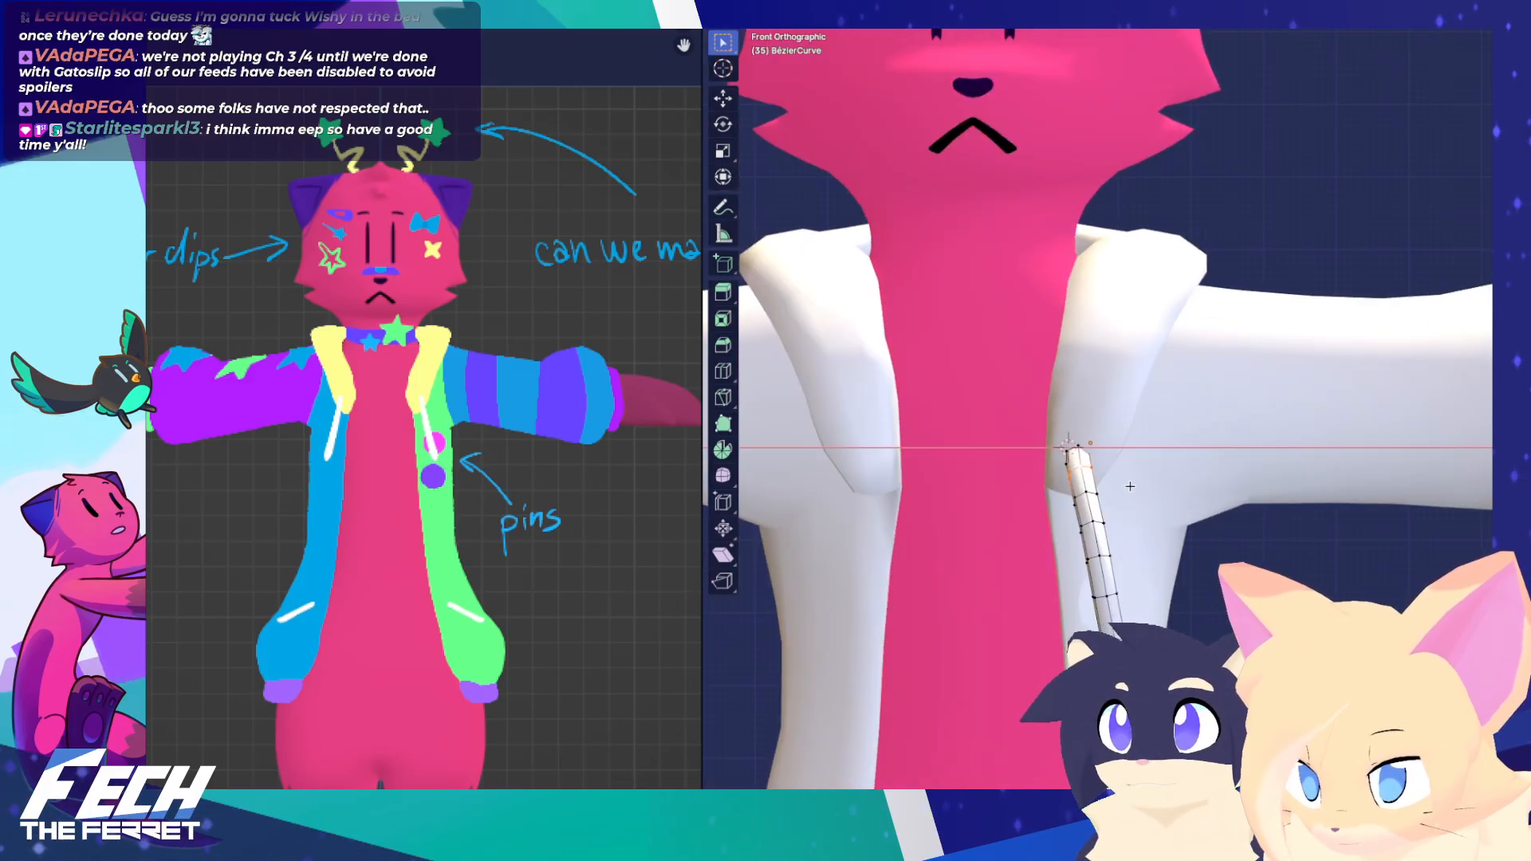
click(1130, 486)
Add one loop cut near the drawstring's lower end and narrow the end section into a thin tip
scroll(1130, 485, up, 4)
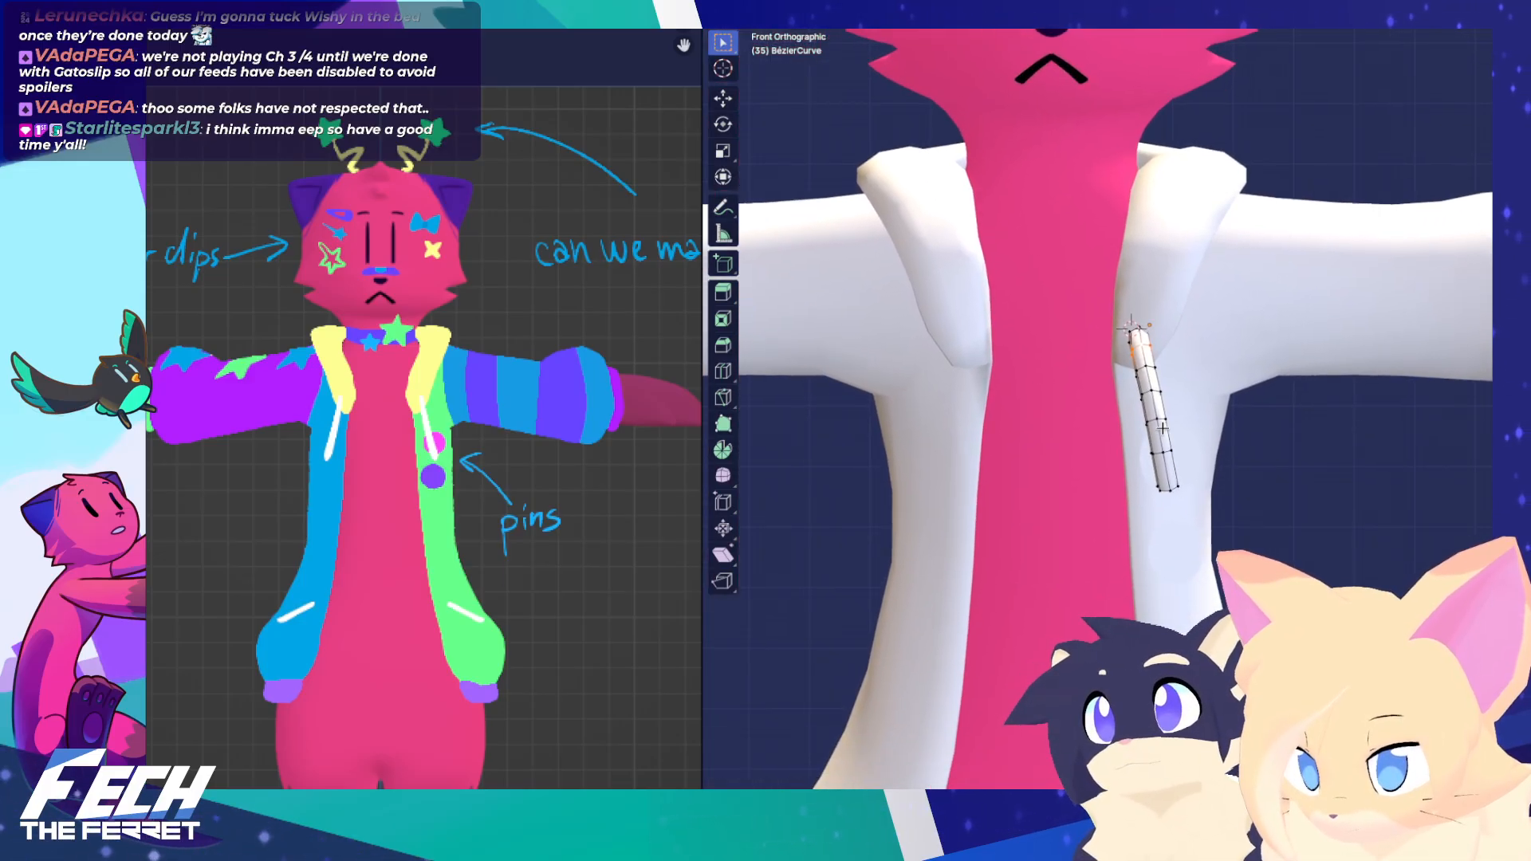
click(1162, 490)
right_click(1180, 495)
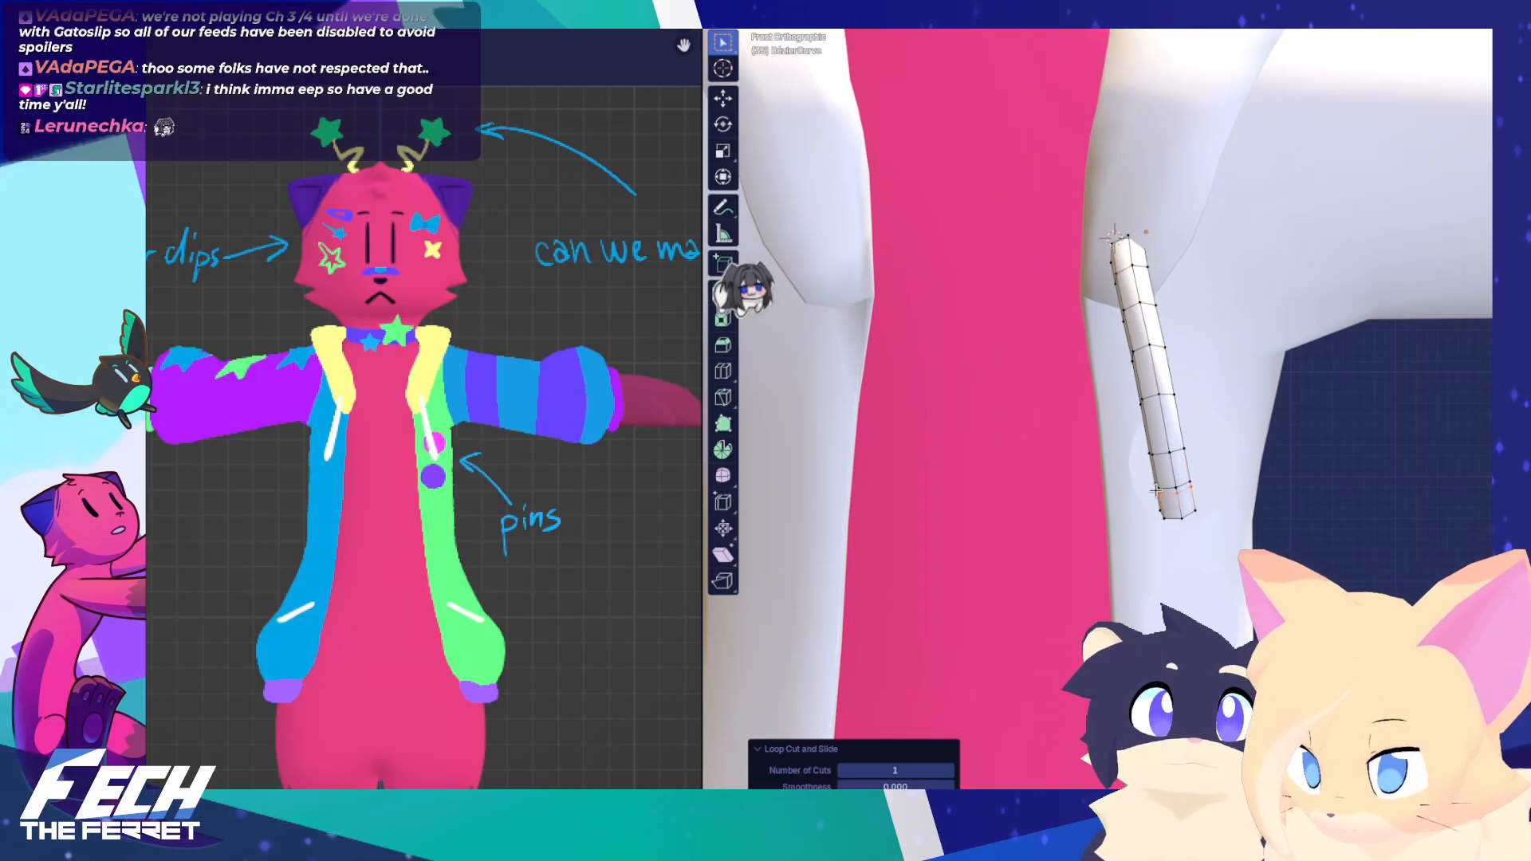
key(Tab)
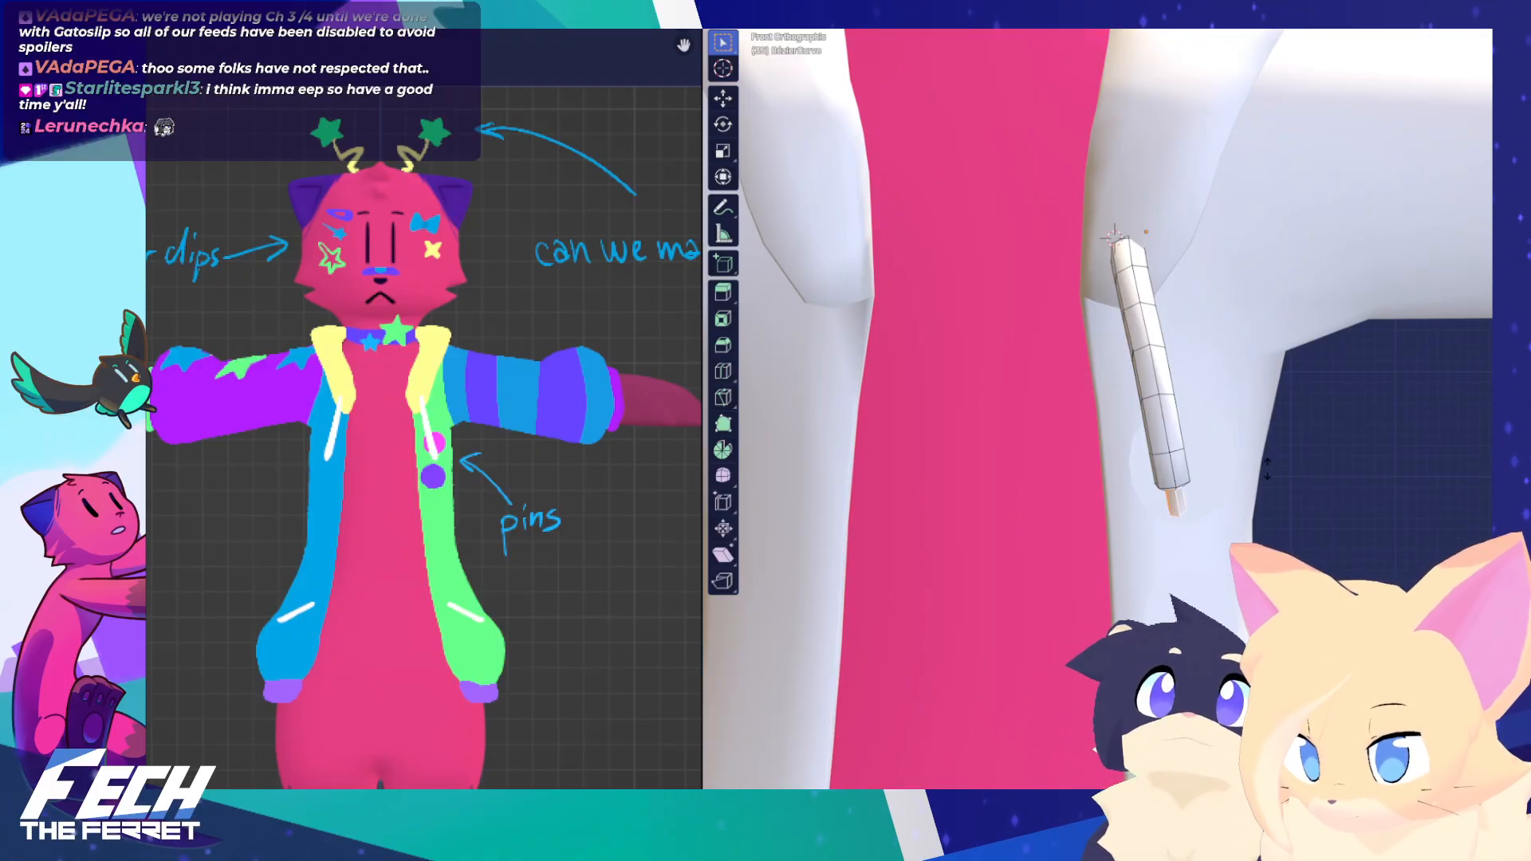
Show the drawstring mesh see-through in side view and set the transform pivot point to Median Point
middle_drag(1263, 467, 937, 201)
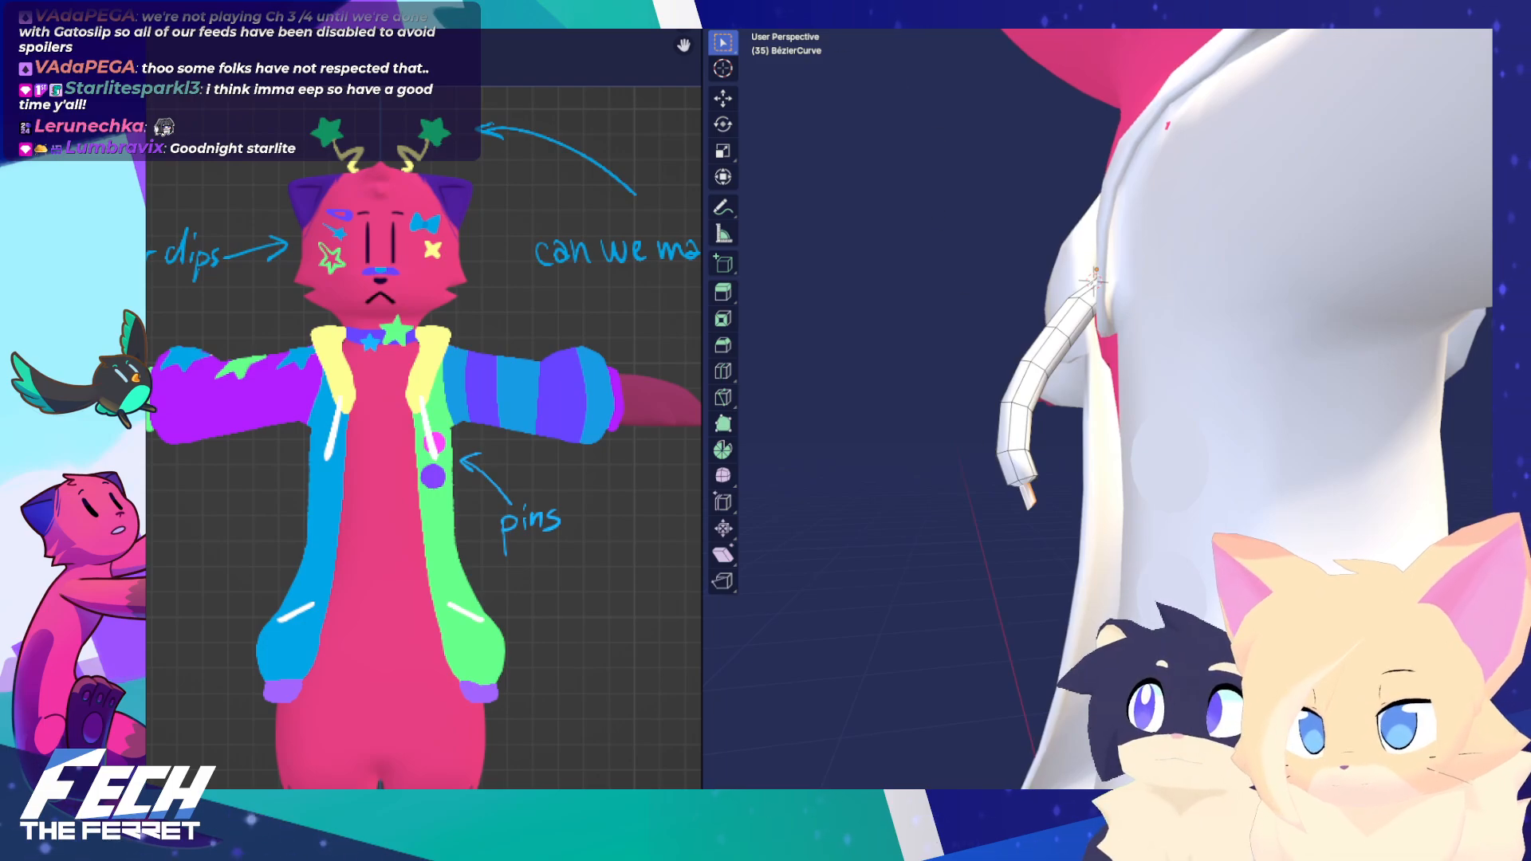
scroll(1036, 458, up, 3)
key(KP_3)
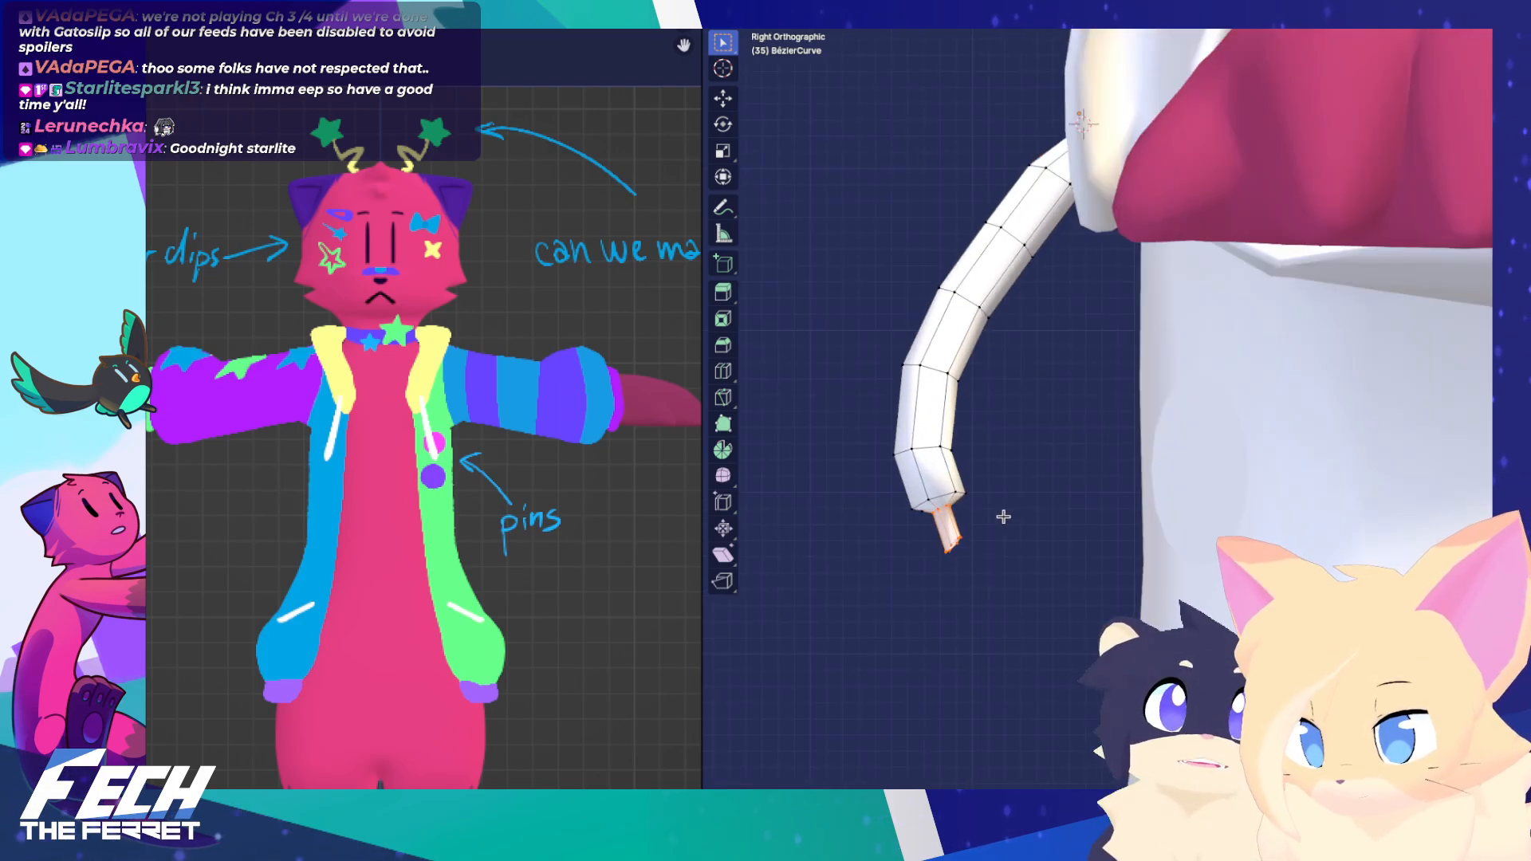
drag(983, 454, 1089, 527)
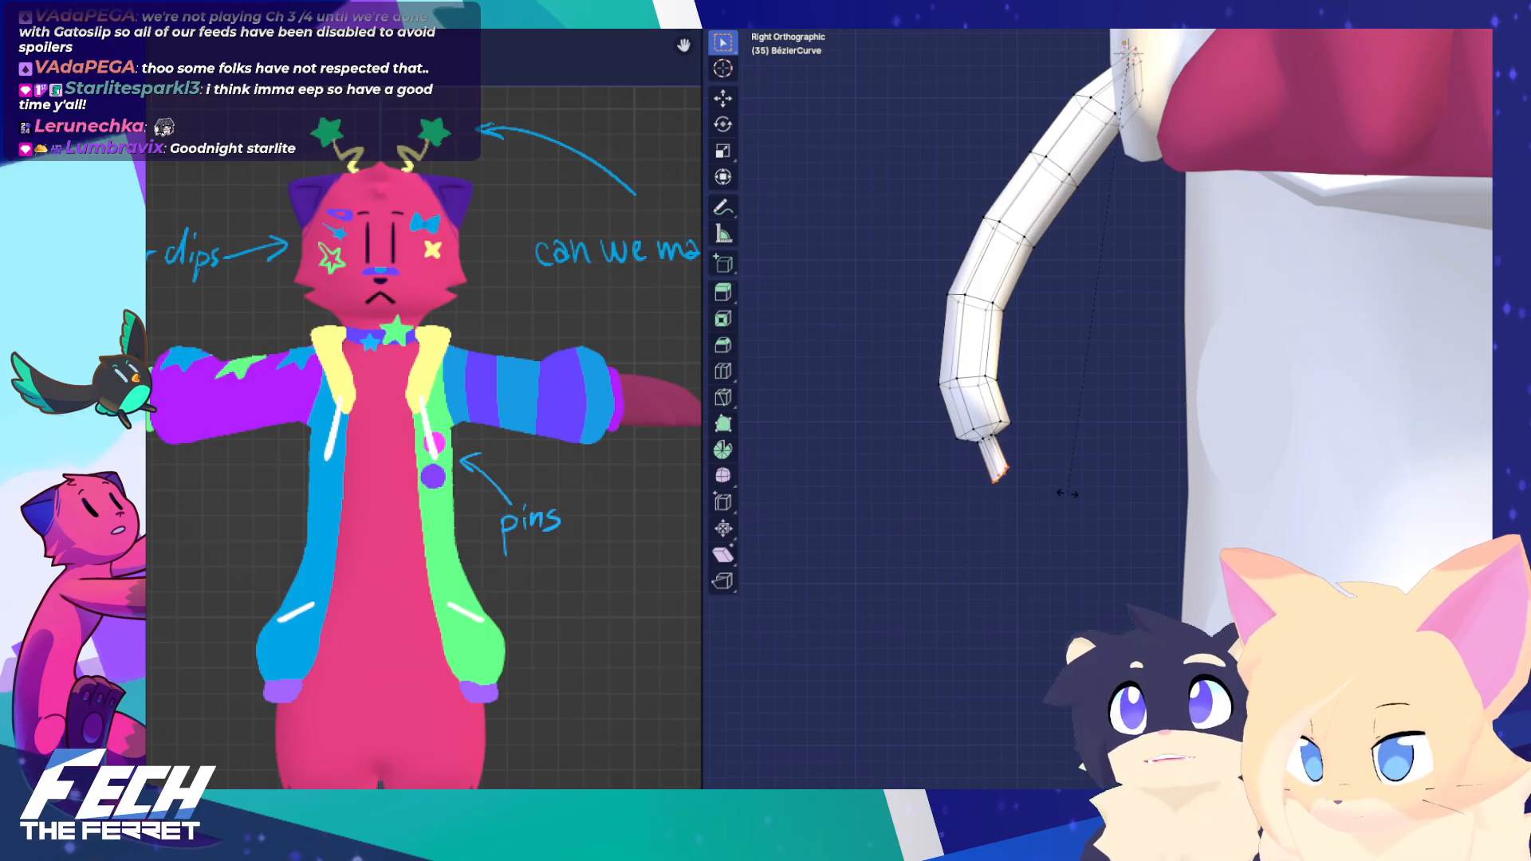
click(1275, 5)
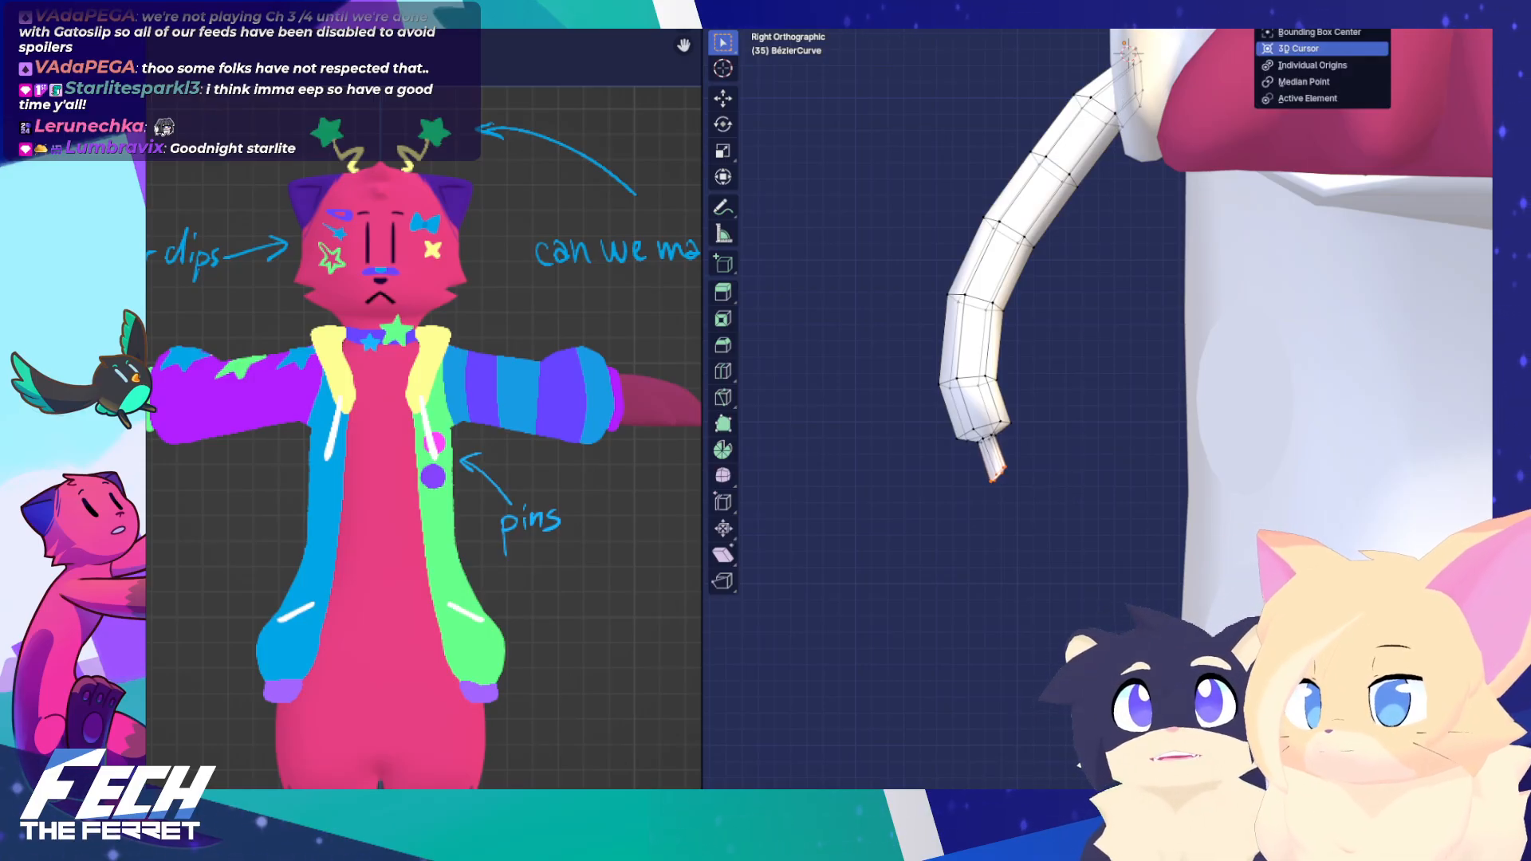
click(1303, 81)
Lengthen the thin tip at the drawstring's lower end, checking it in side and front views
scroll(1094, 422, down, 2)
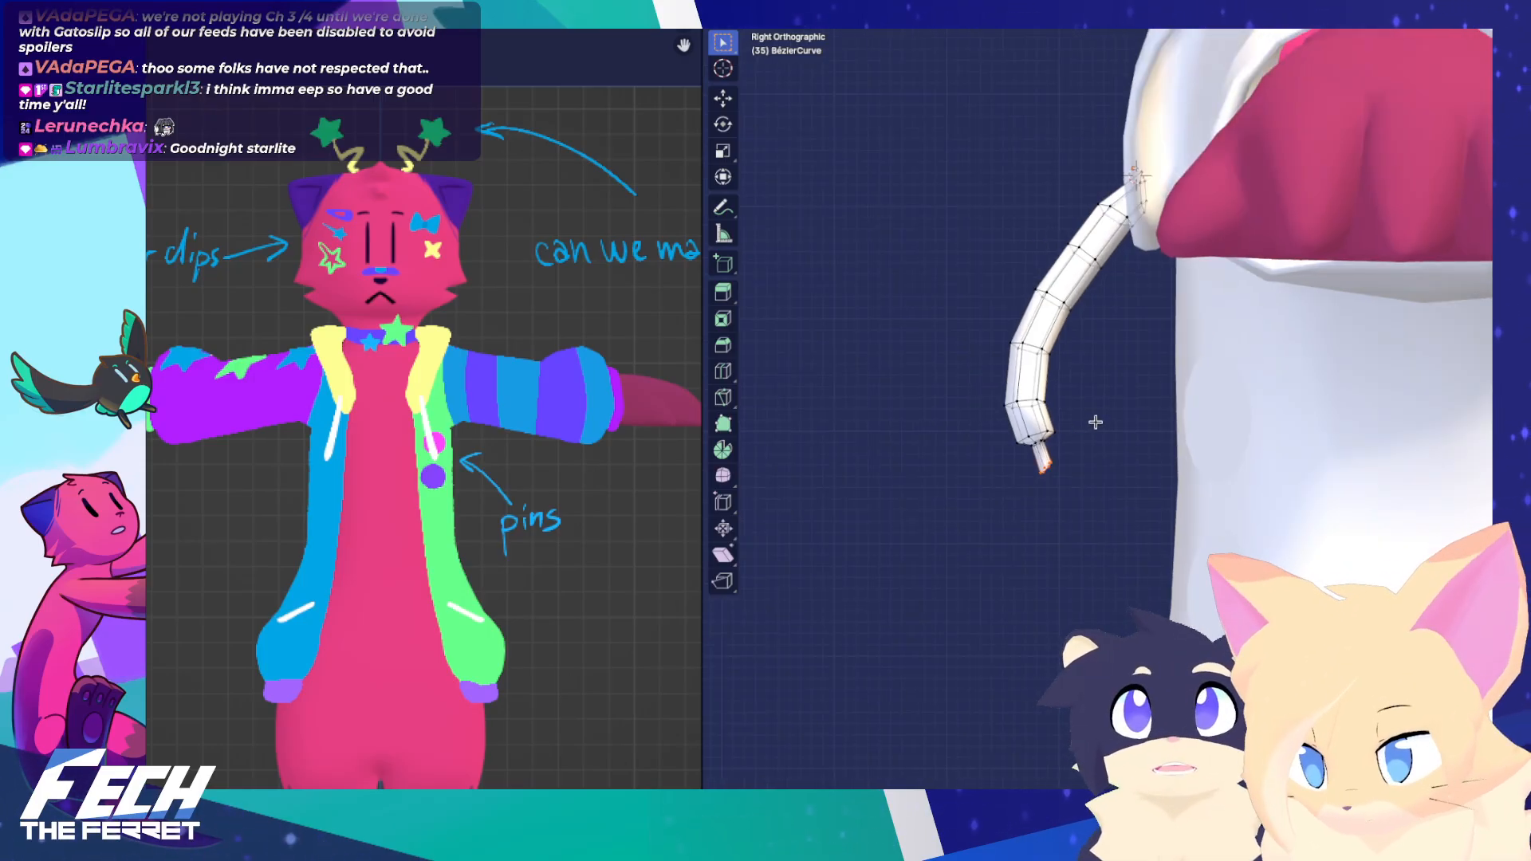
scroll(1119, 460, up, 3)
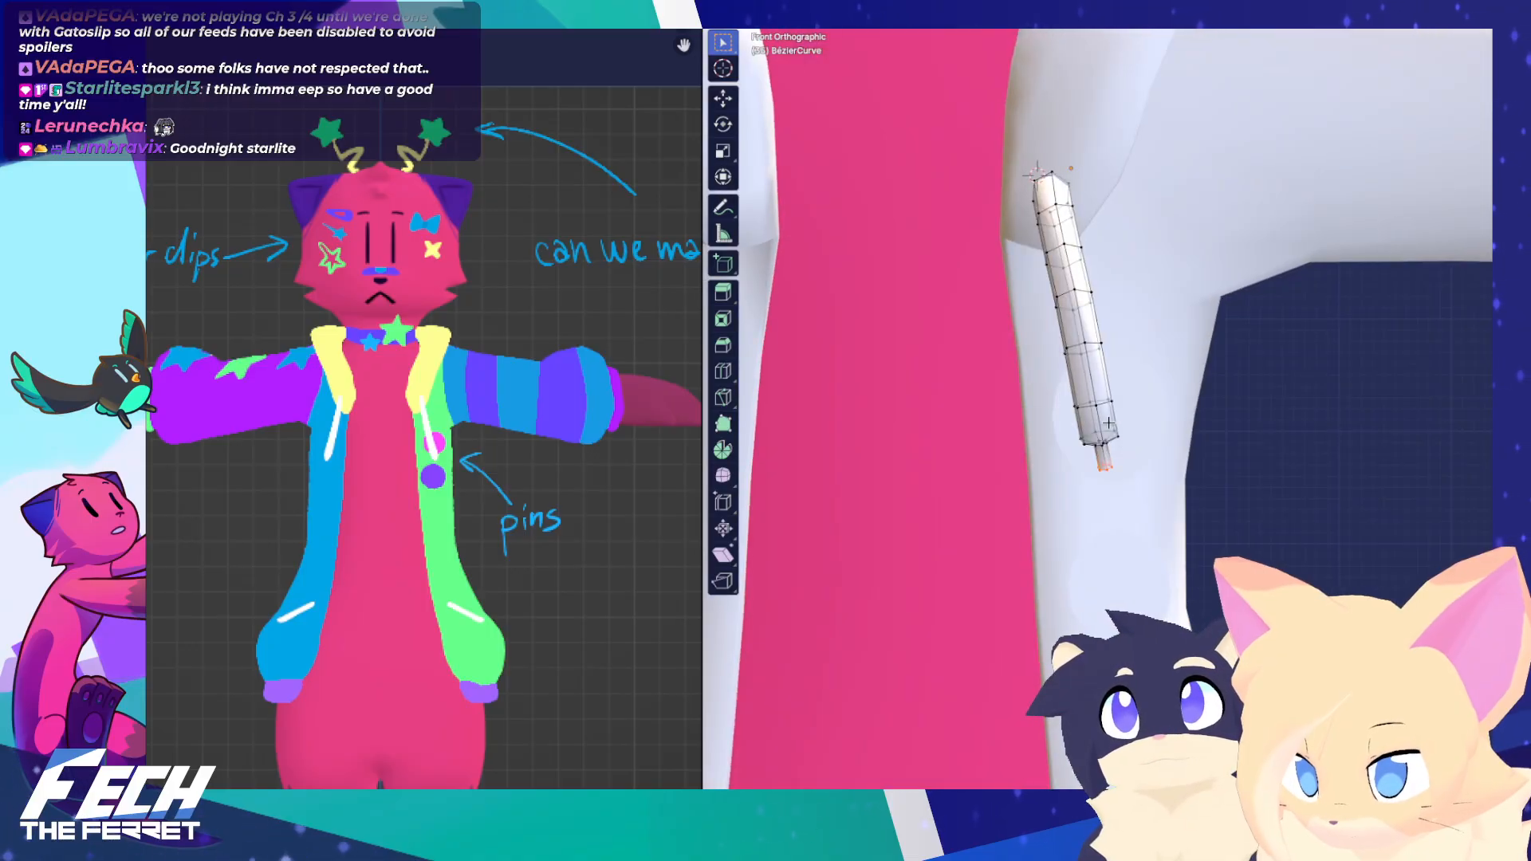
scroll(1156, 371, down, 3)
scroll(1201, 371, up, 2)
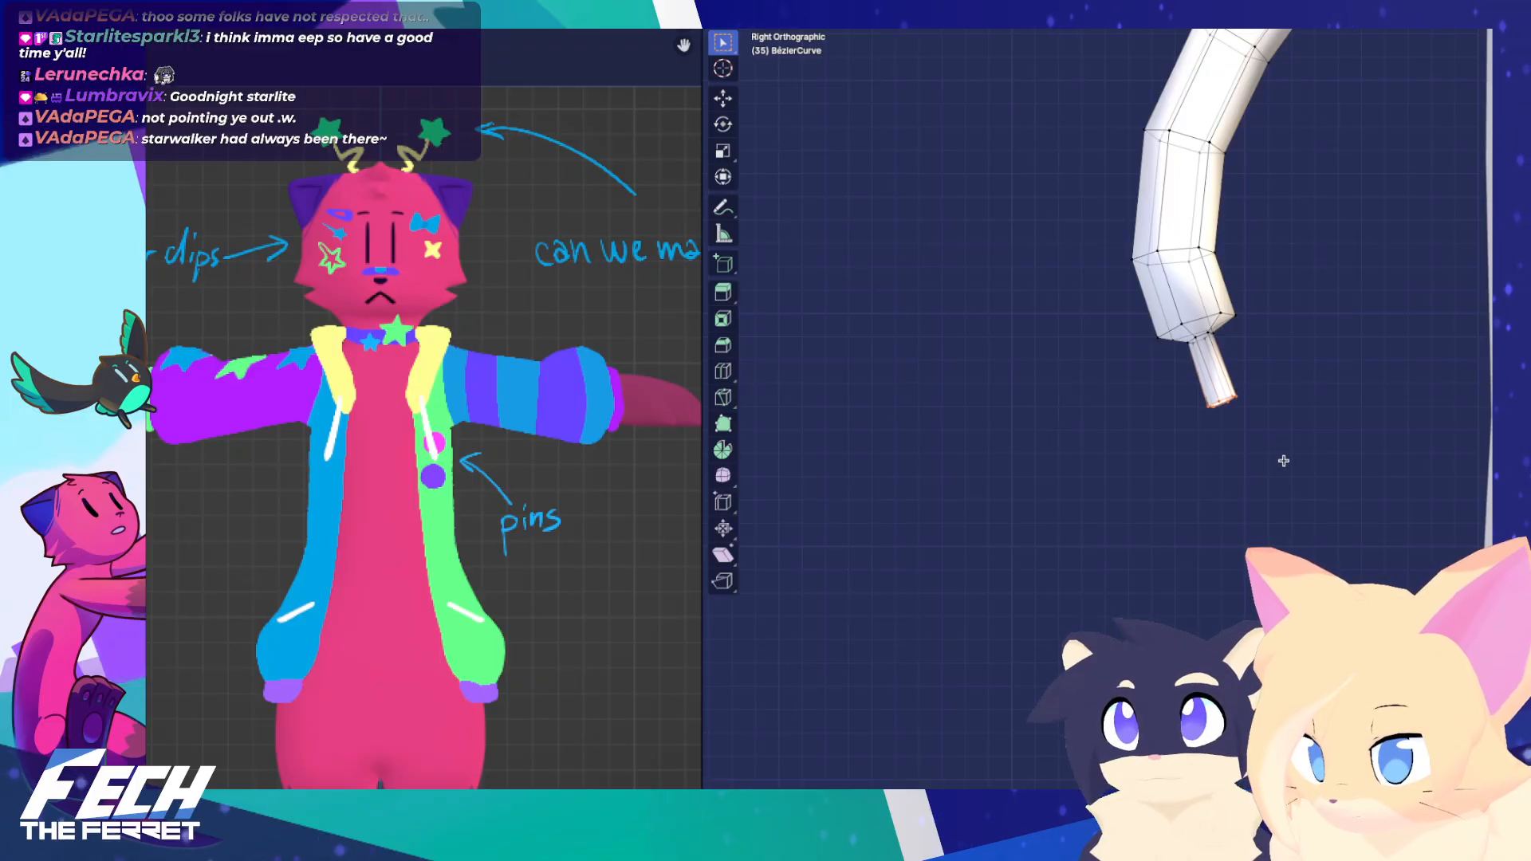
key(KP_1)
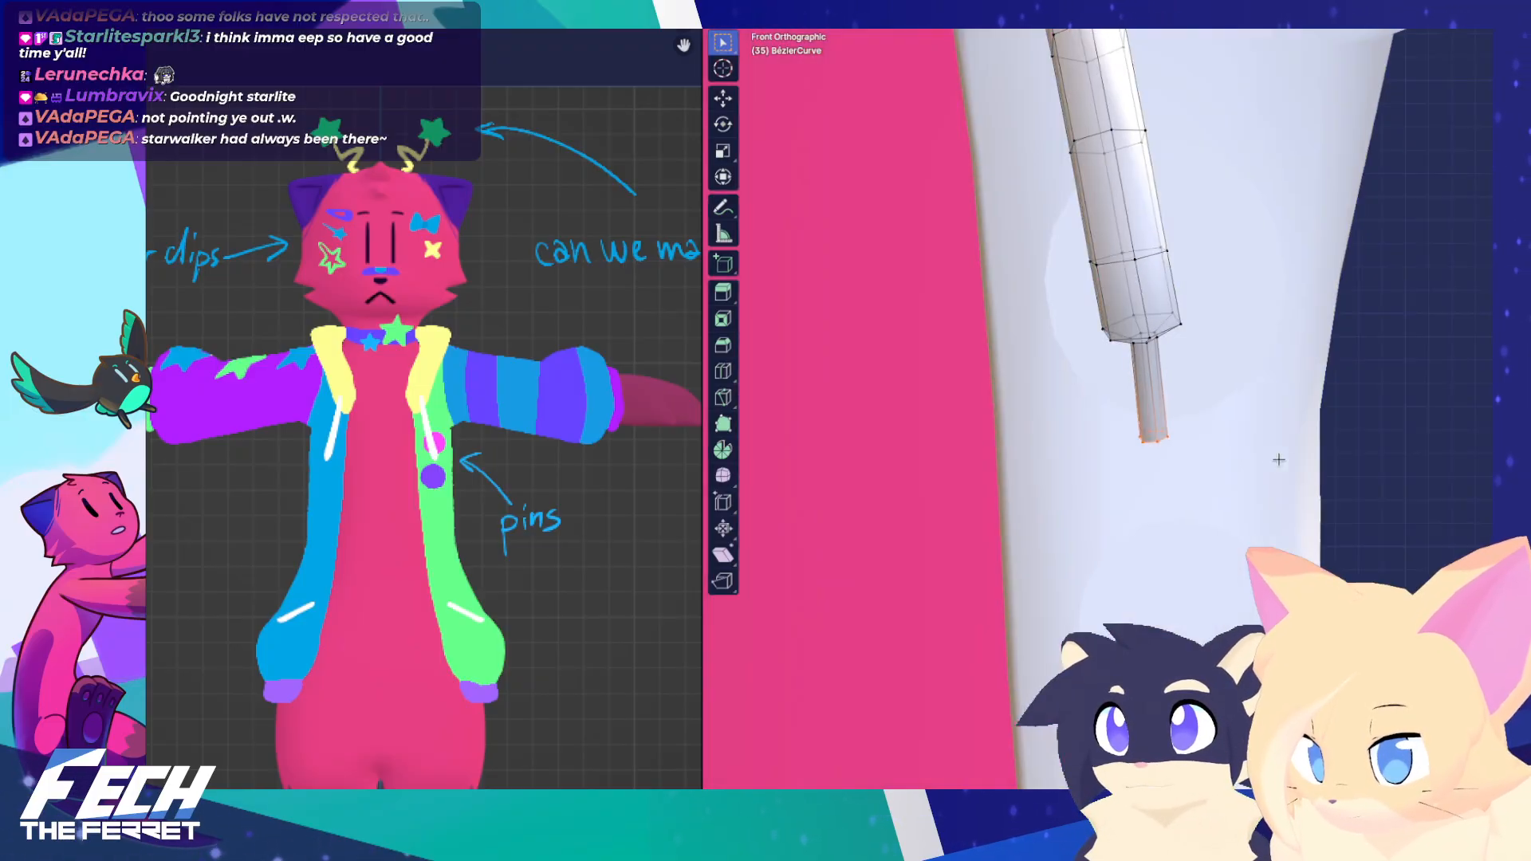
Mark the edge loops at the end and base of the drawstring's thin tip as sharp
middle_drag(1263, 440, 1150, 431)
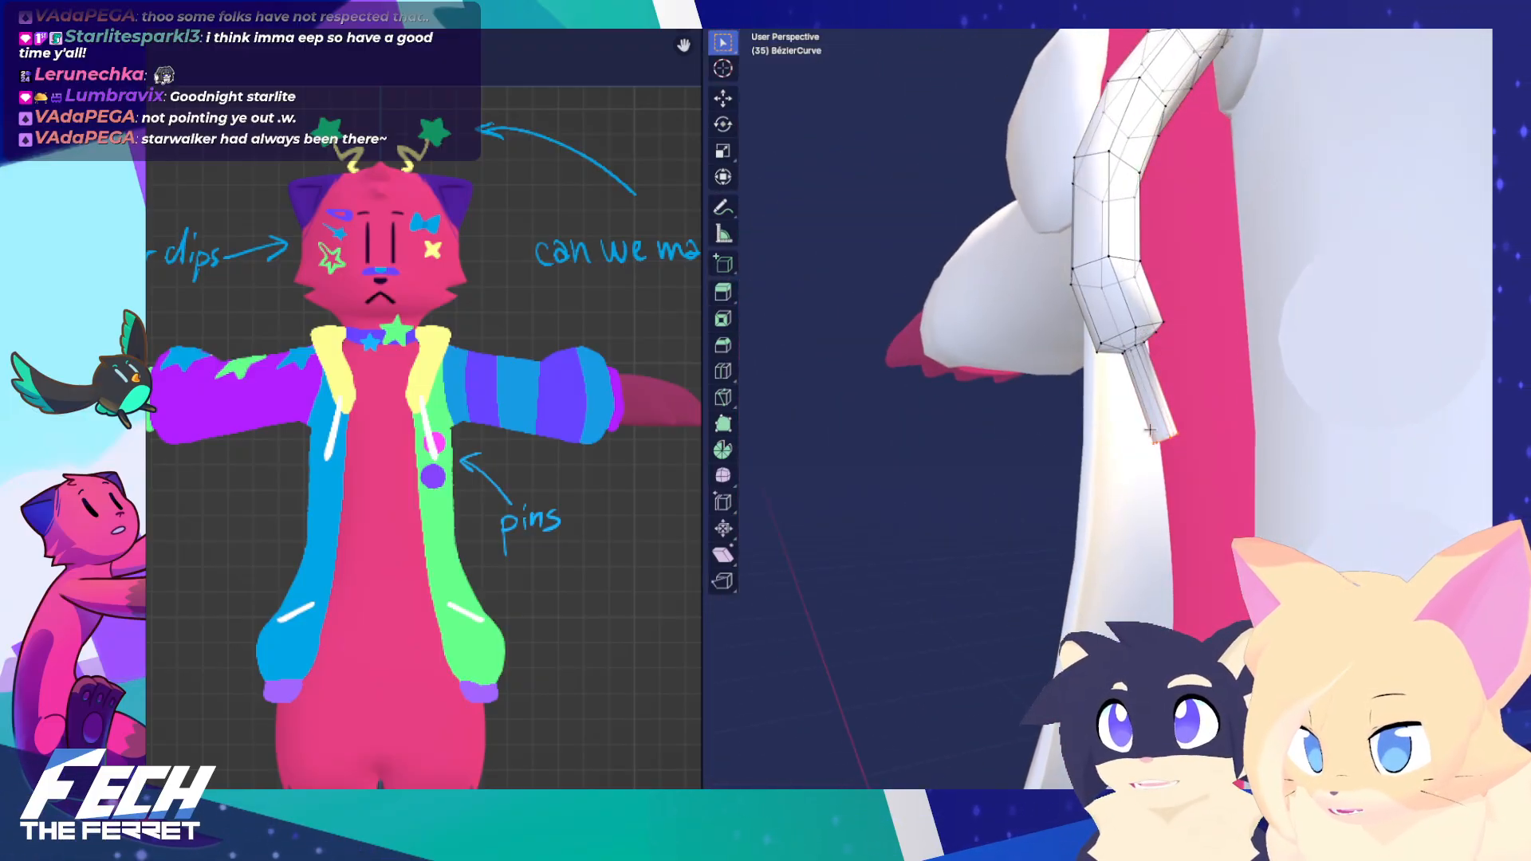
right_click(1231, 413)
click(1225, 411)
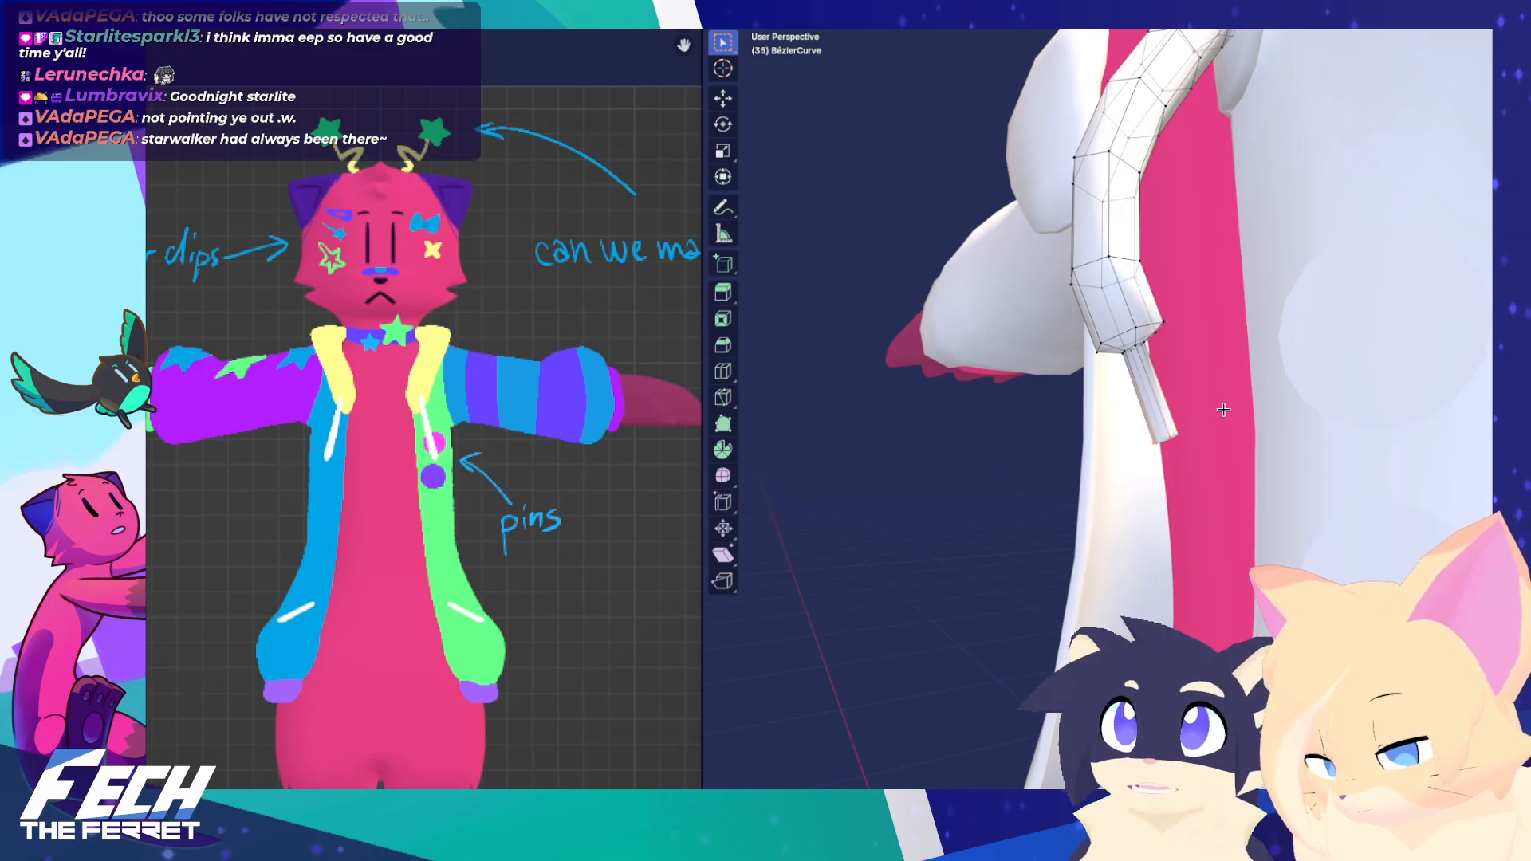
key(KP_1)
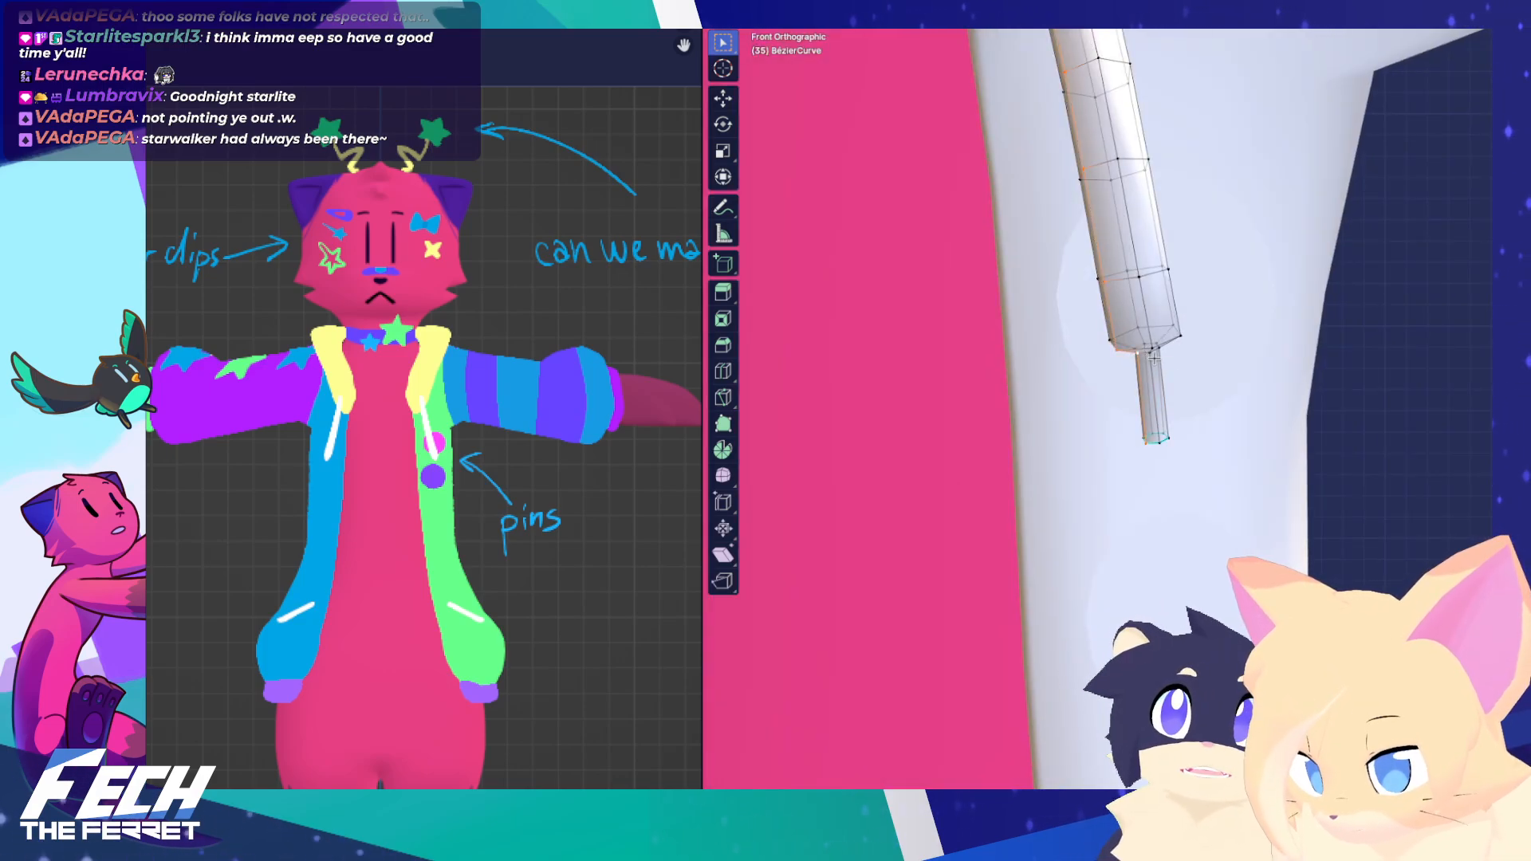
middle_drag(1154, 358, 1015, 214)
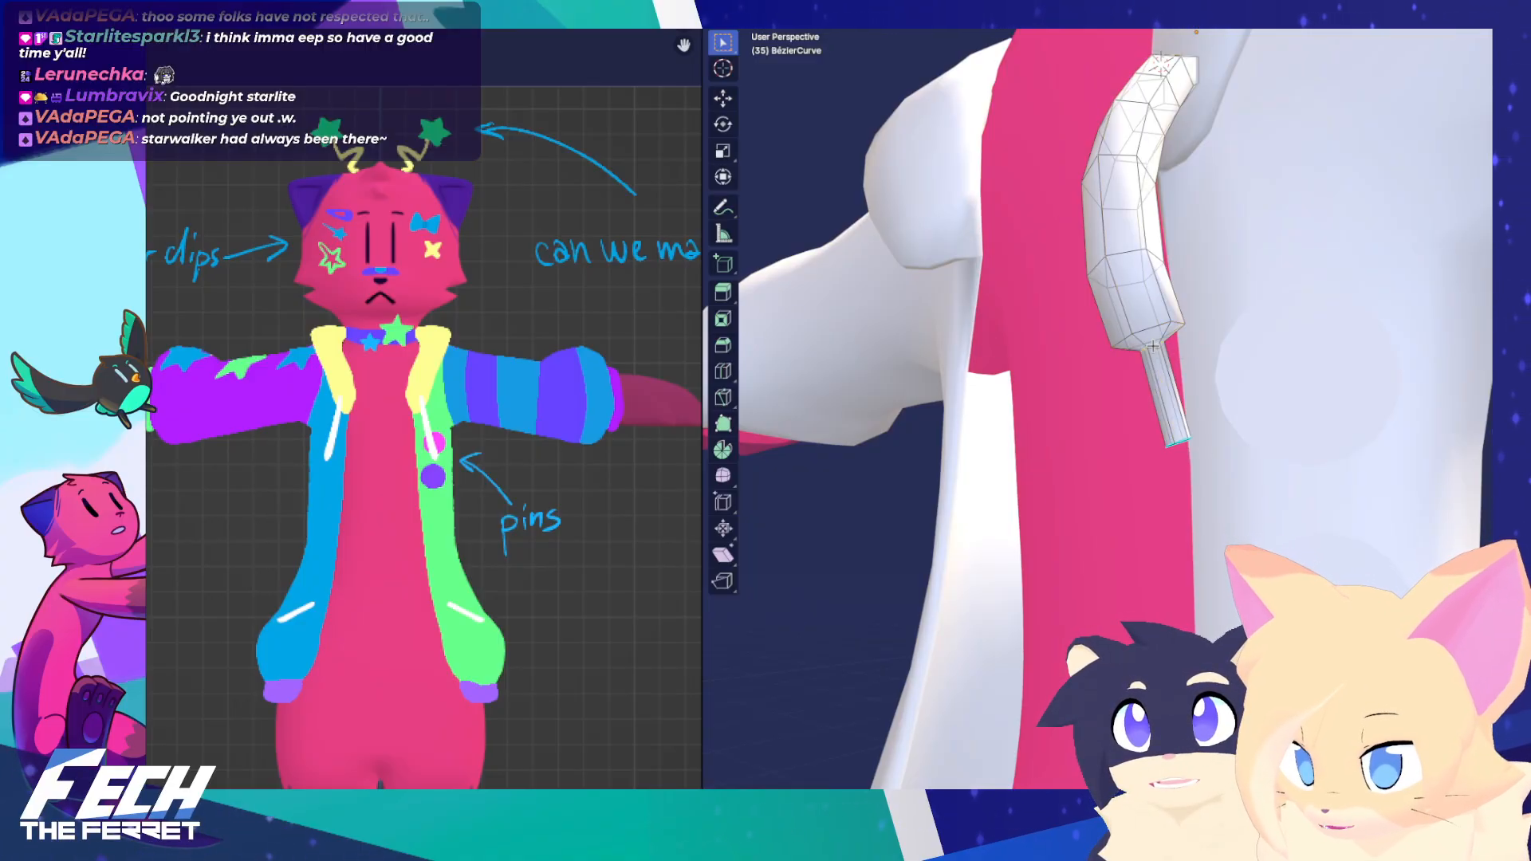
key(ctrl+e)
click(1153, 347)
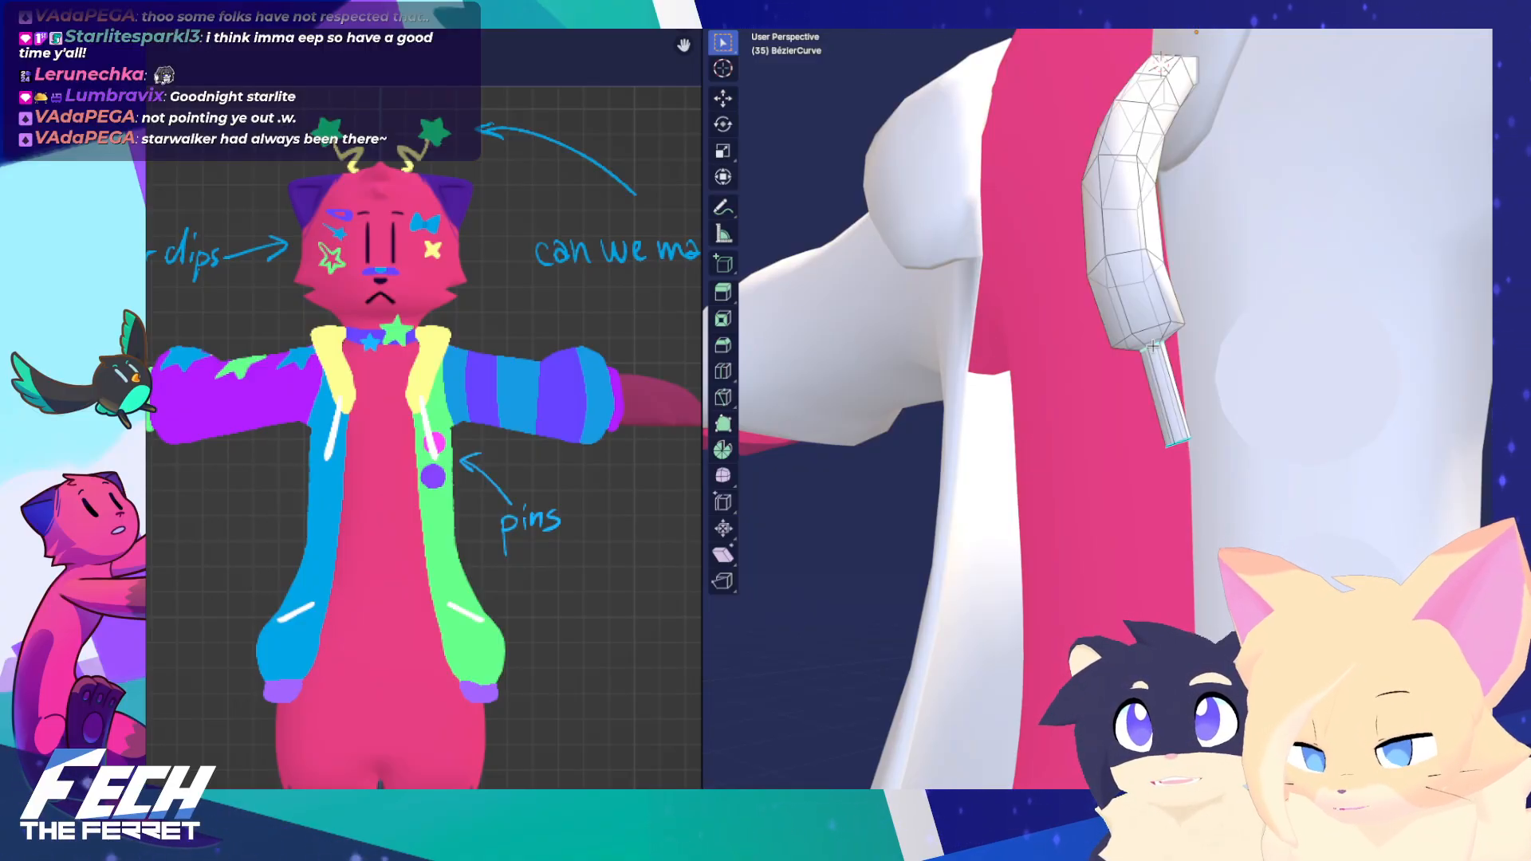
Leave mesh editing and move the drawstring along the X axis in front view, checking its placement from the side
key(KP_1)
scroll(1153, 347, down, 2)
key(Tab)
scroll(1123, 380, down, 3)
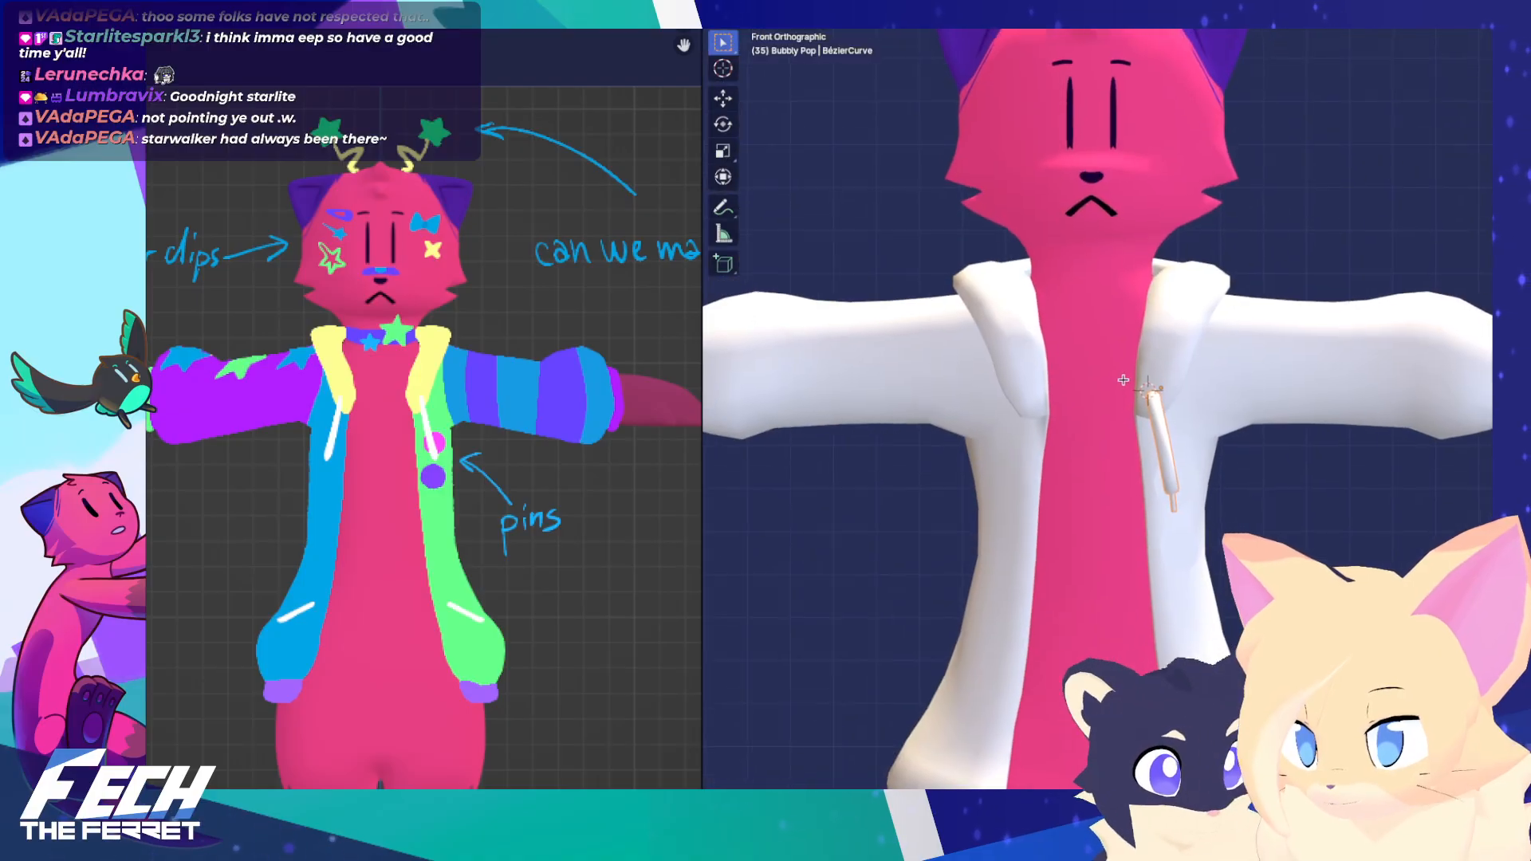
scroll(1123, 380, up, 3)
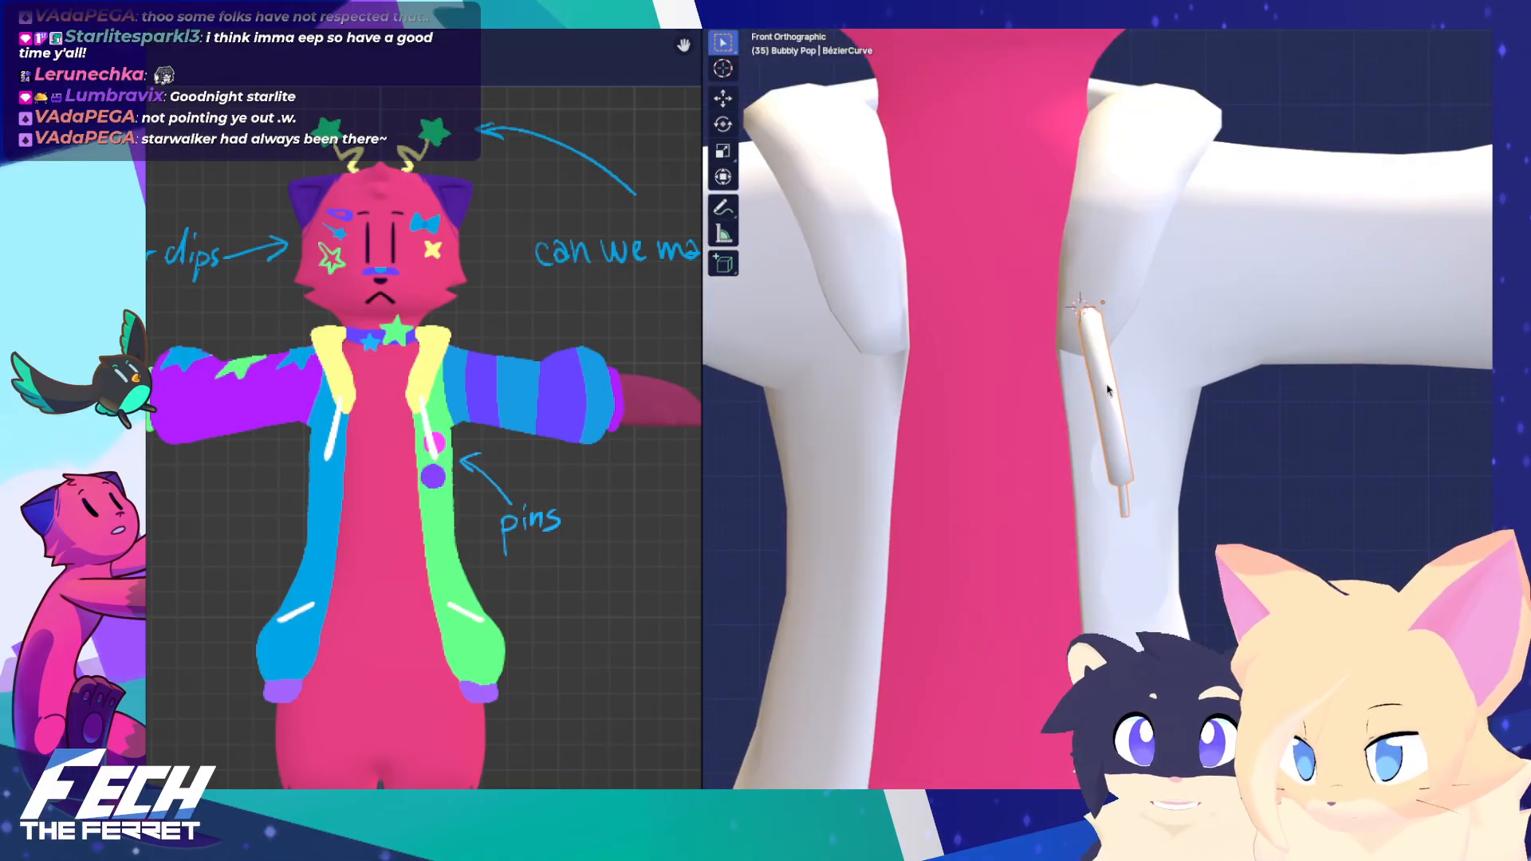
key(g)
key(x)
click(1105, 381)
key(KP_3)
scroll(1194, 307, up, 2)
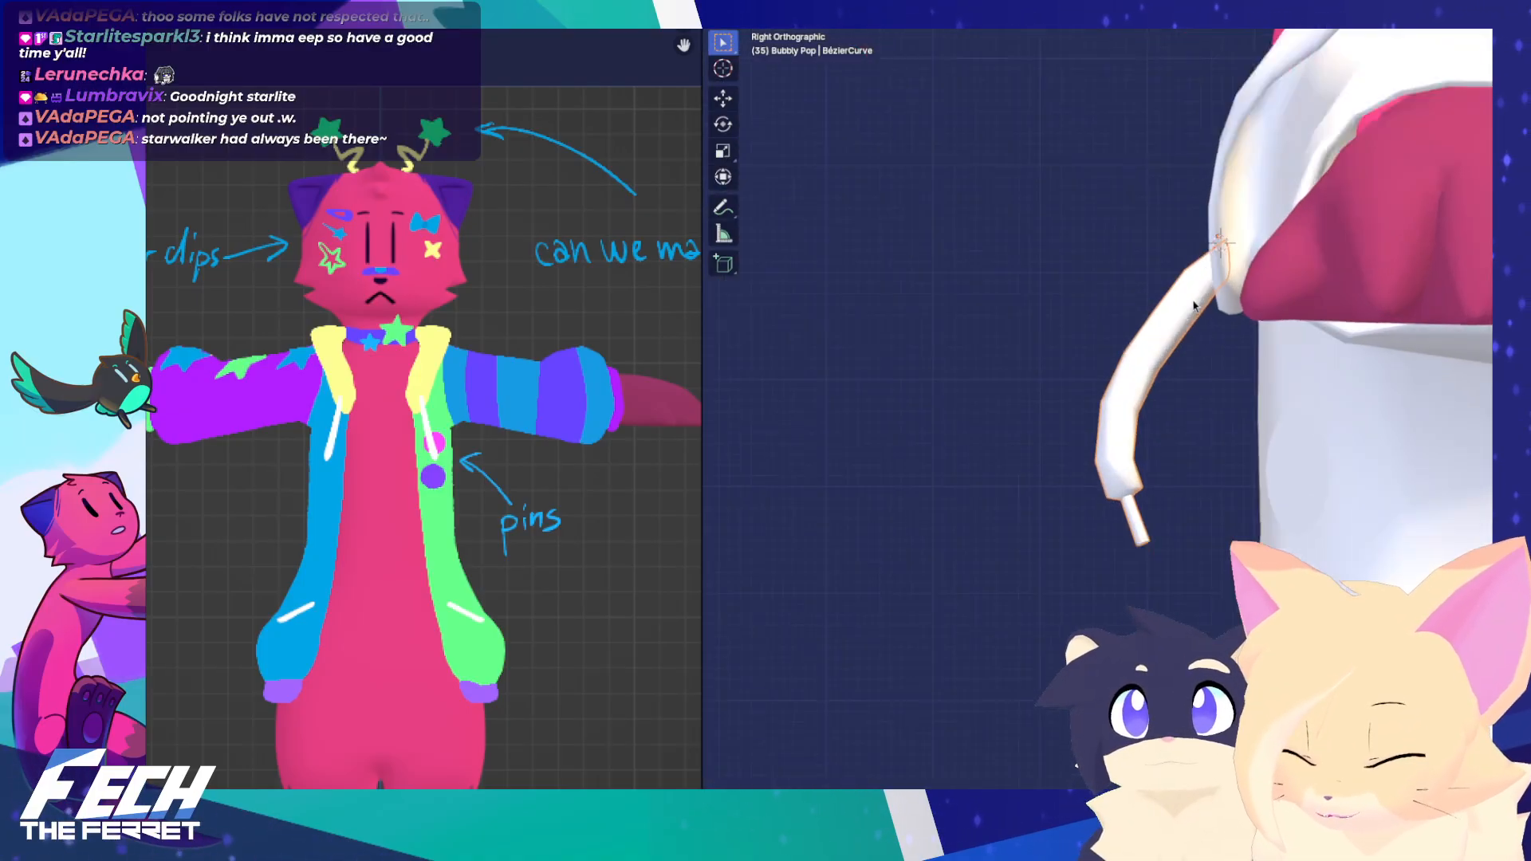
Reposition the drawstring in front view so its upper end sits near the hood's lower front edge
middle_drag(1194, 307, 1314, 391)
key(KP_1)
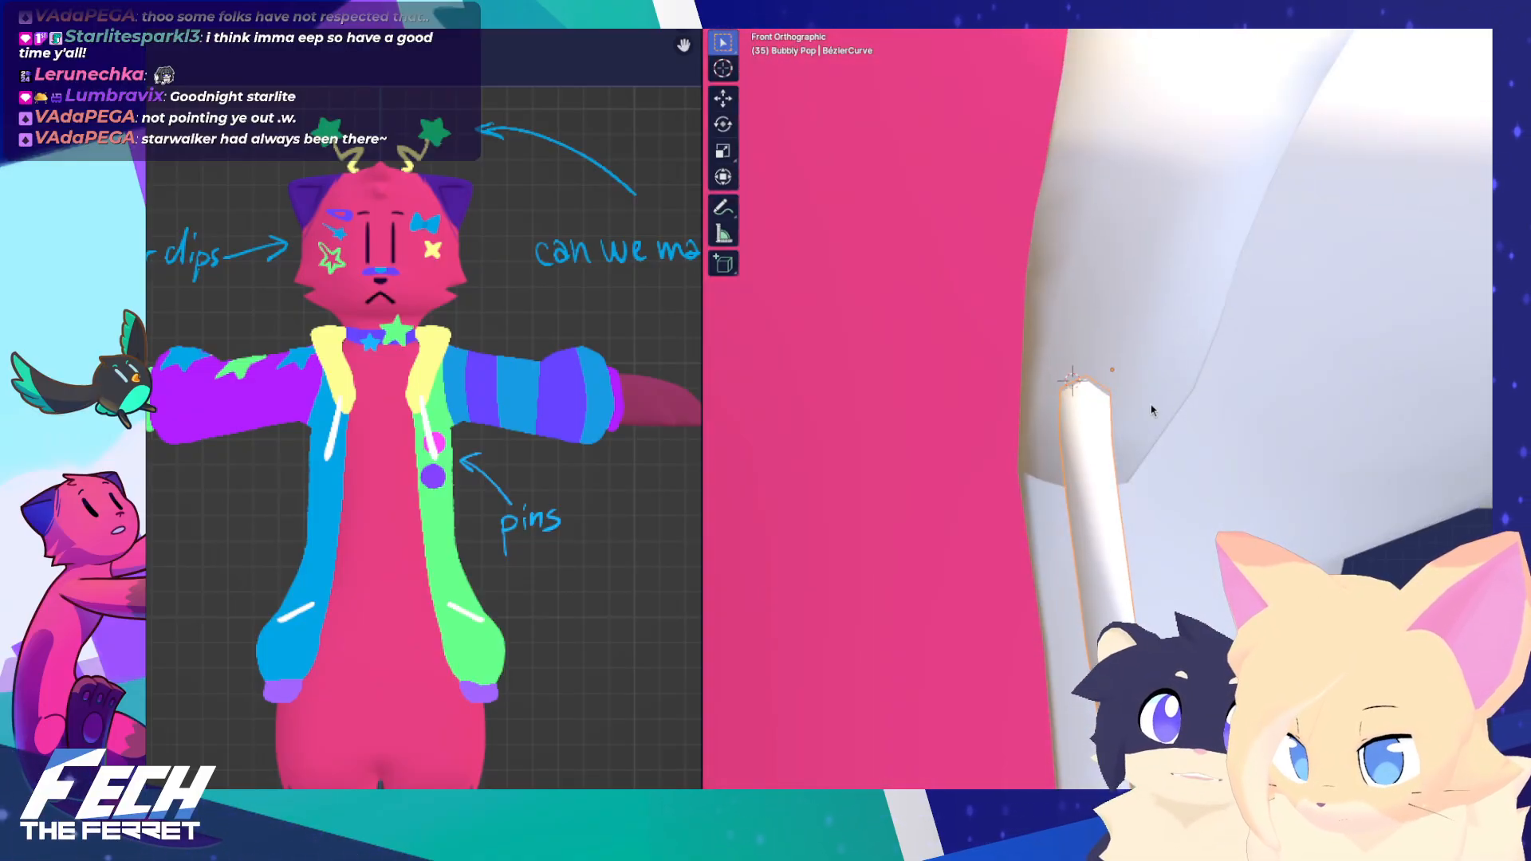
shift+middle_drag(1151, 410, 1184, 317)
key(g)
click(1219, 309)
key(Tab)
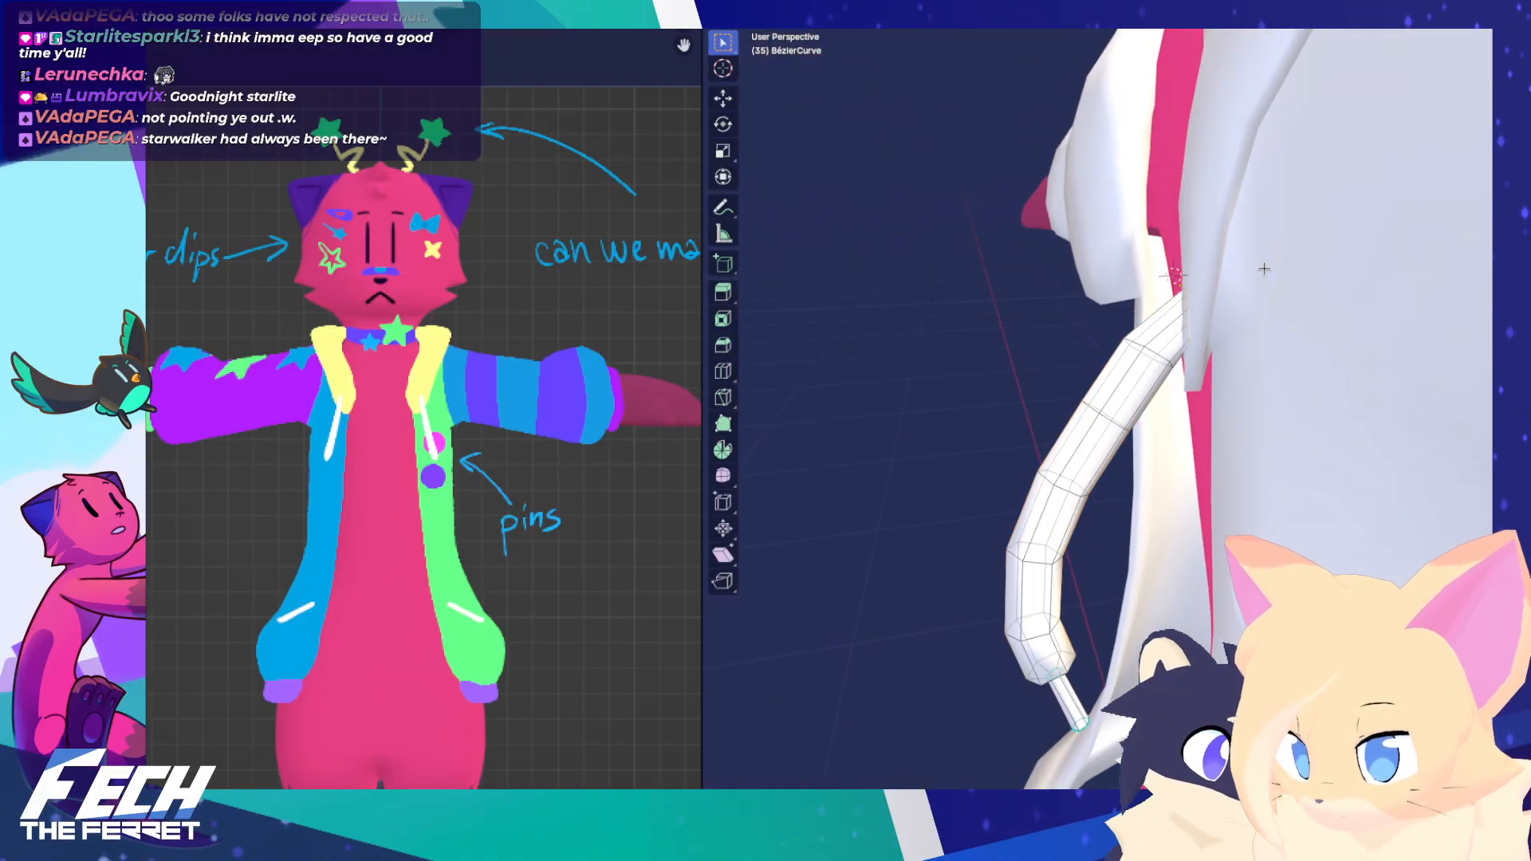
key(KP_1)
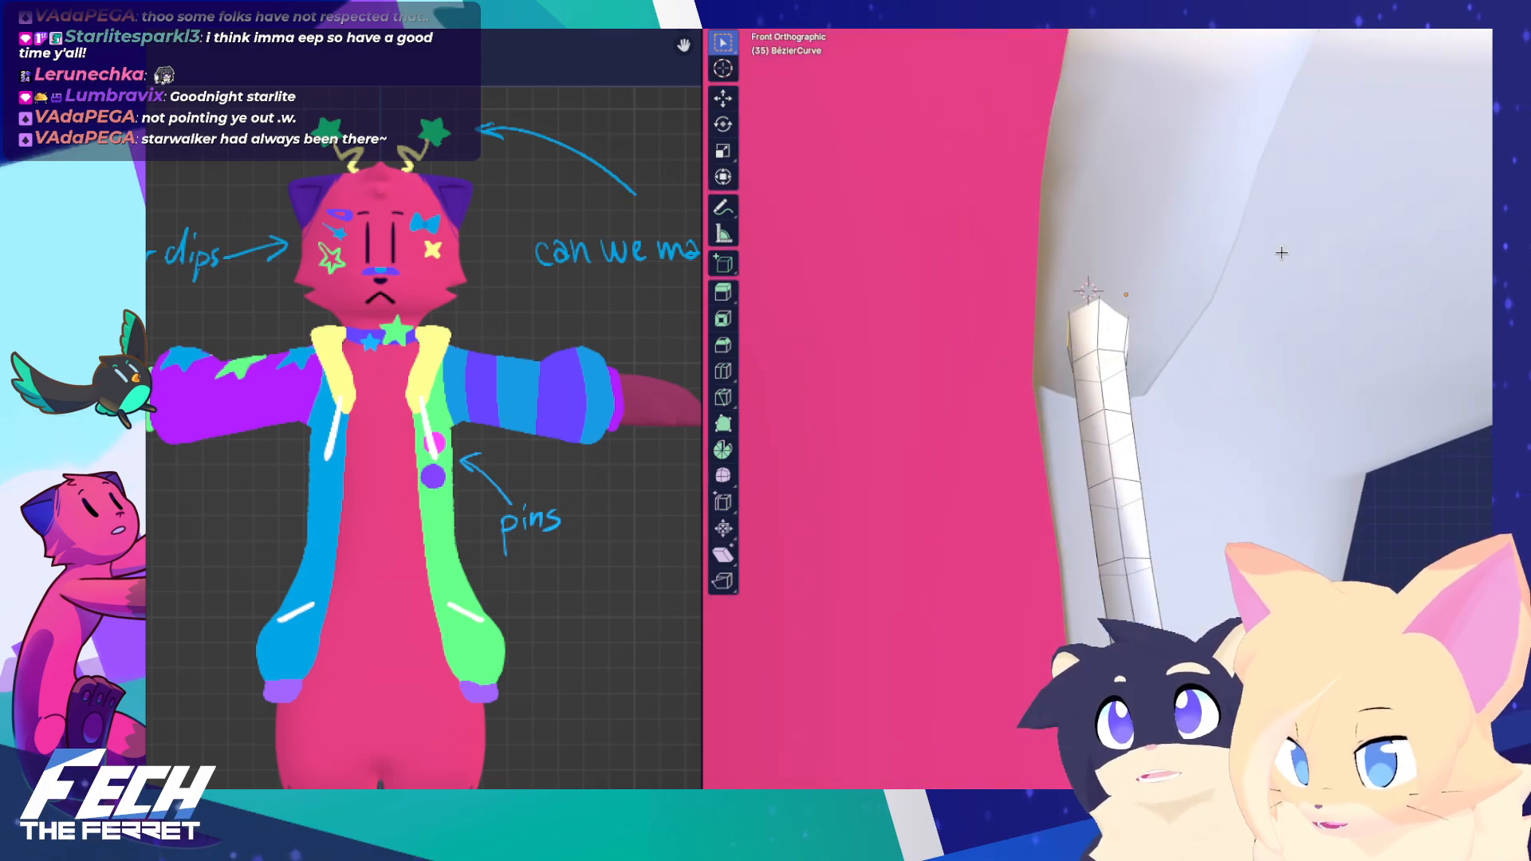
key(Tab)
Apply the drawstring's rotation and scale and mirror it onto the other side of the jacket
shift+middle_drag(1246, 344, 1228, 325)
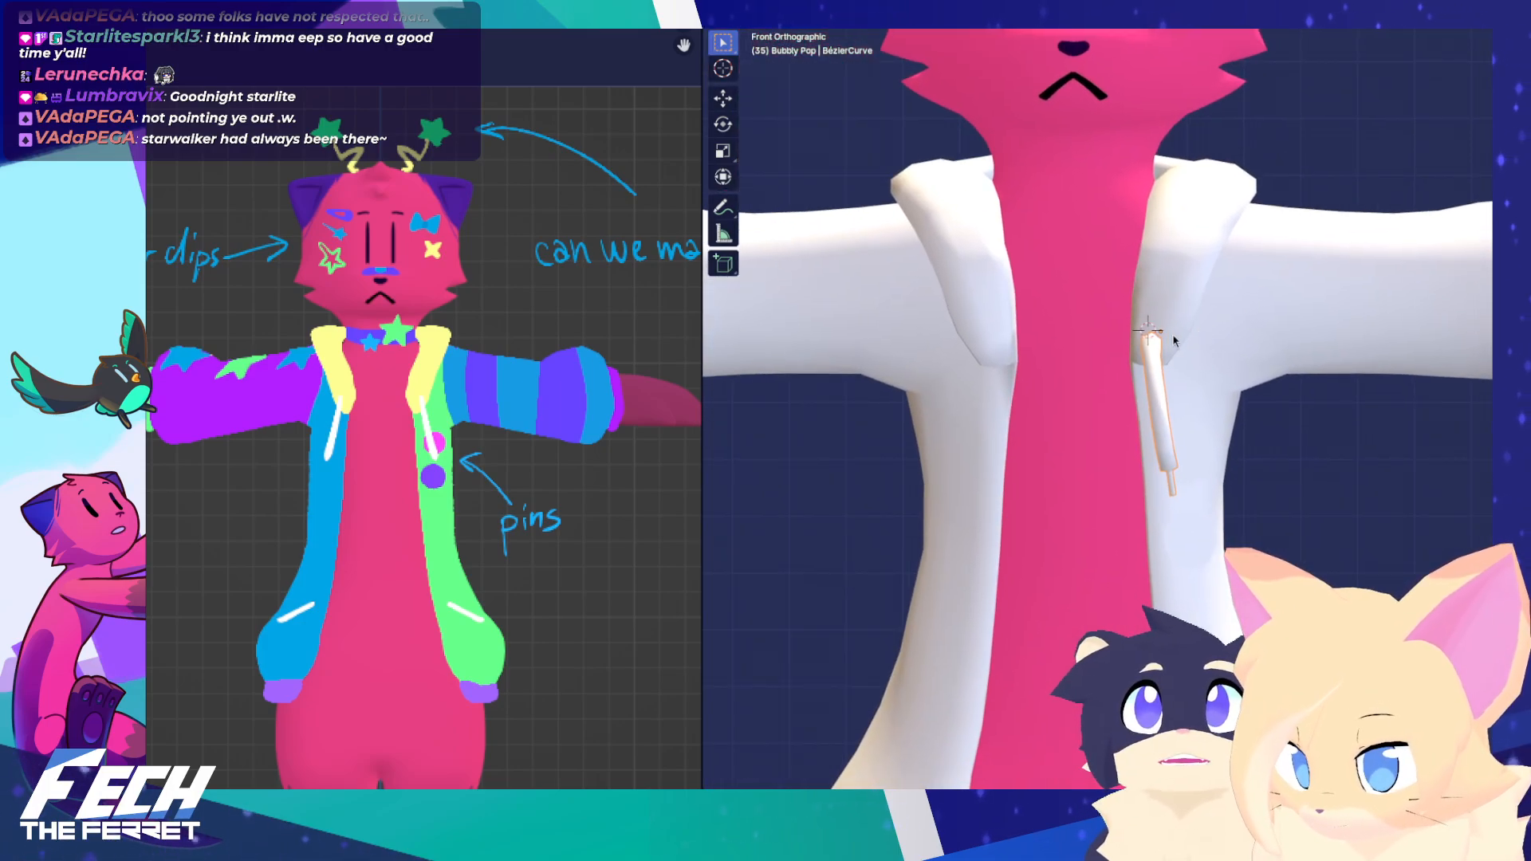
key(ctrl+a)
click(1138, 381)
key(ctrl+a)
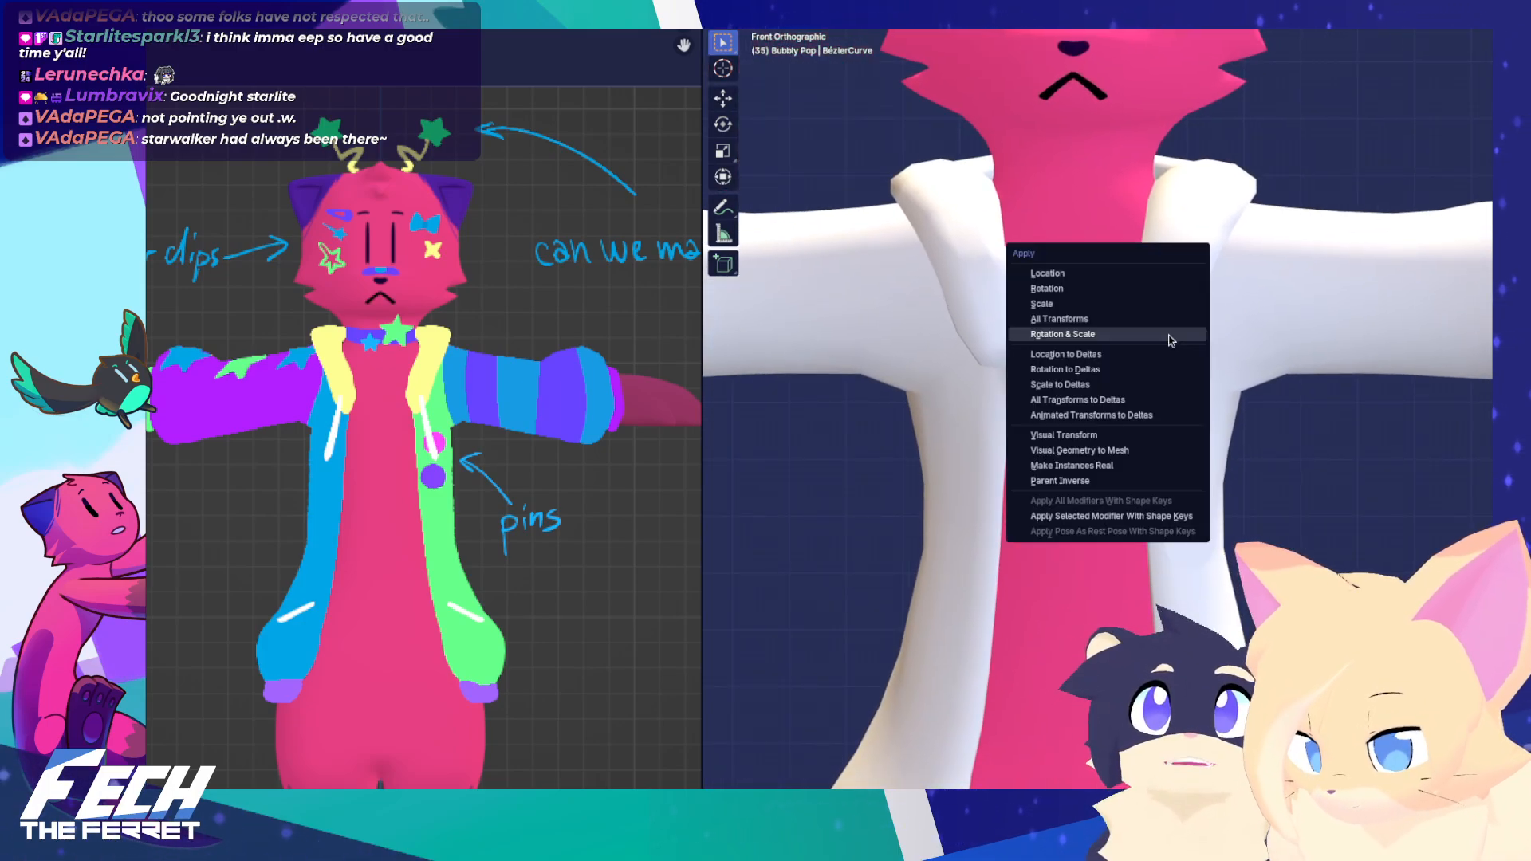
click(1162, 338)
key(ctrl+a)
click(1241, 335)
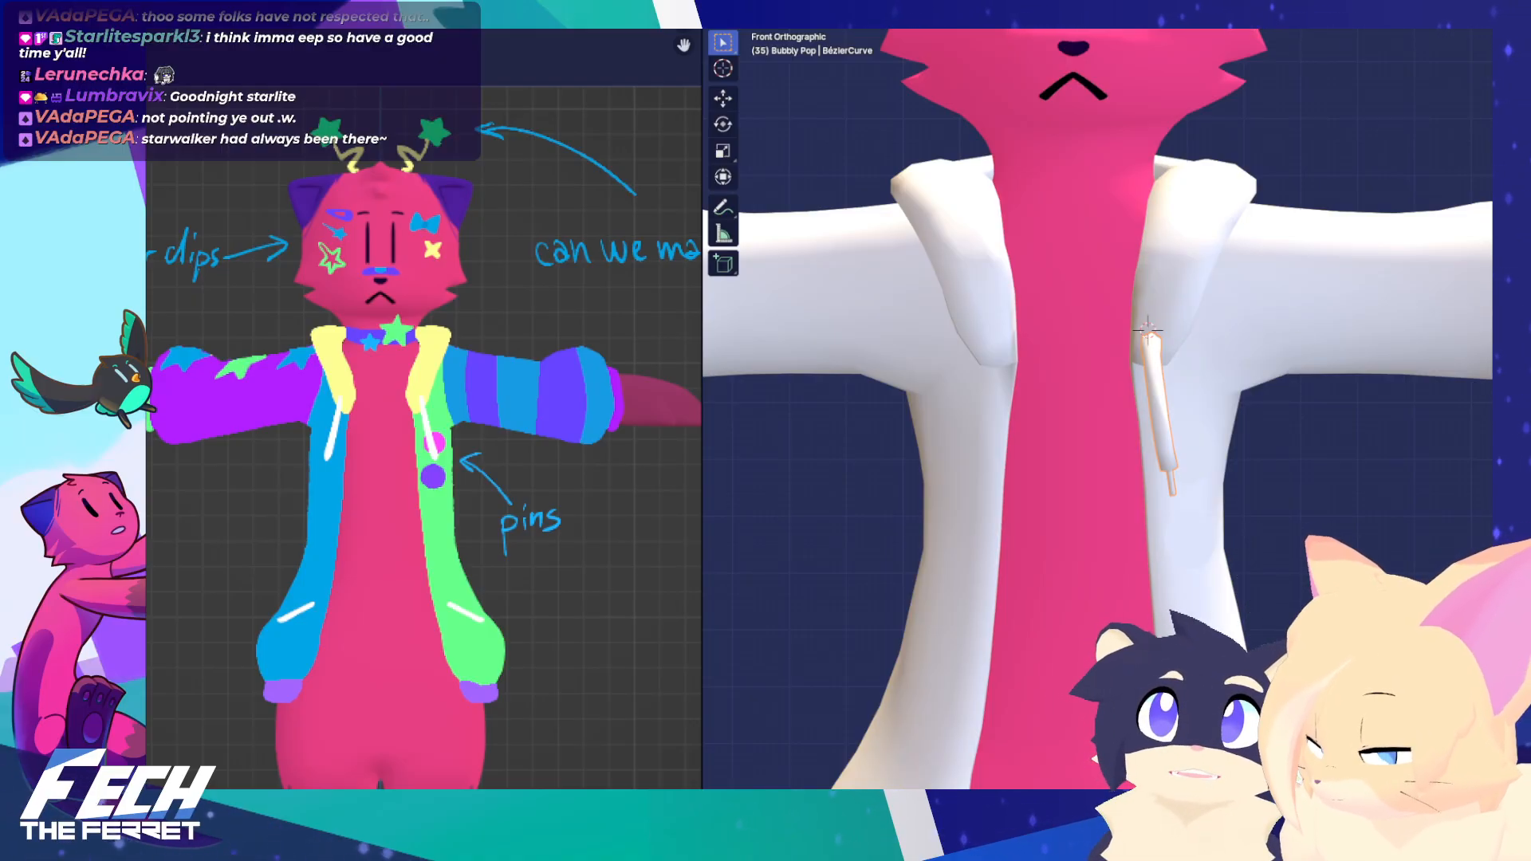
scroll(1244, 409, down, 2)
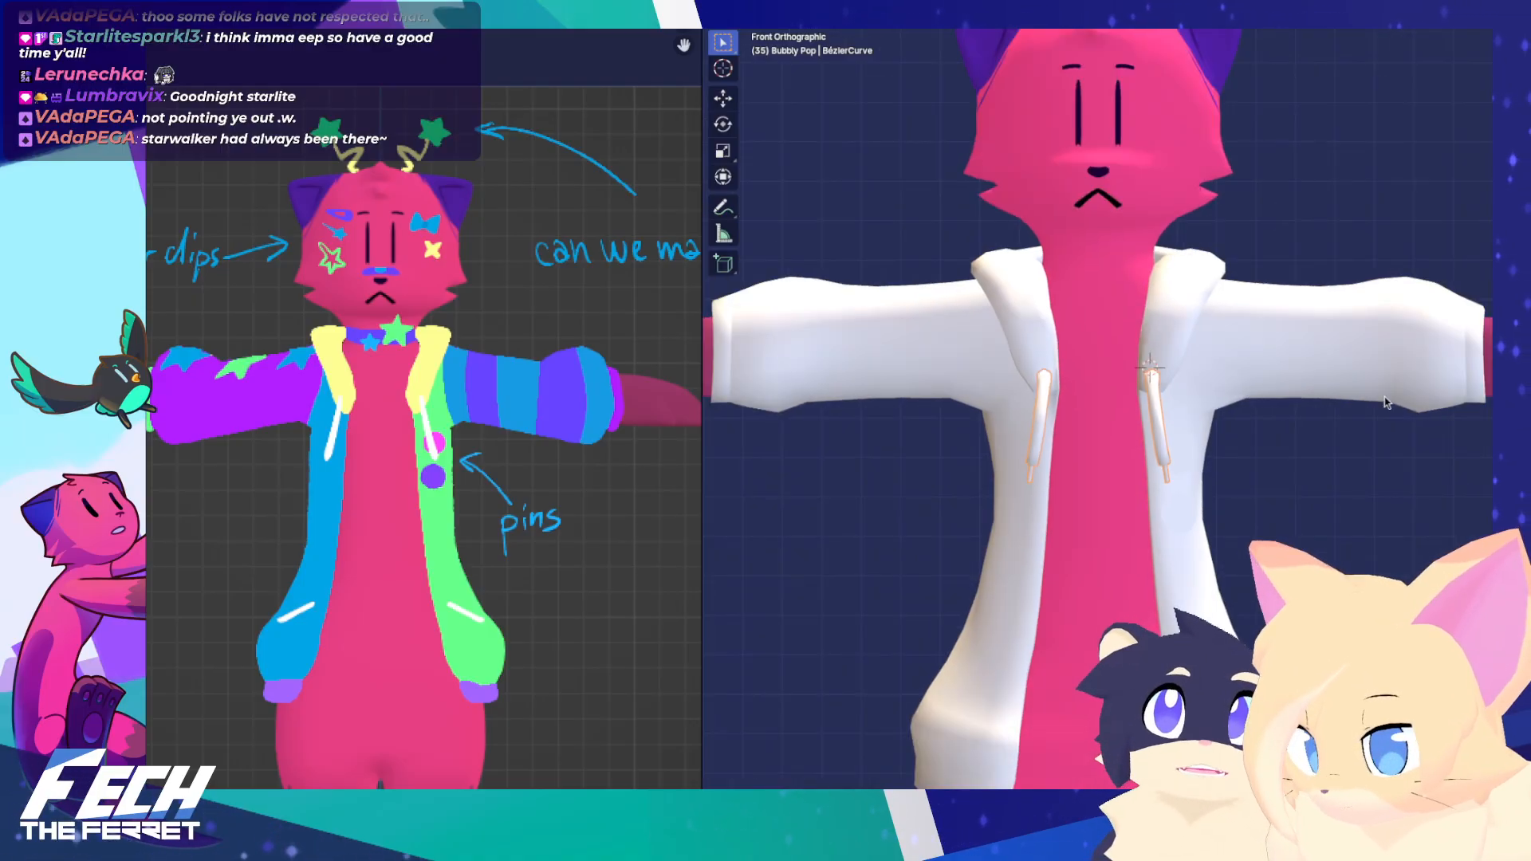
Open the drawstring mesh for editing in side view and select the vertices of its thin lower tip
click(1244, 408)
middle_drag(1266, 423, 985, 428)
key(KP_3)
key(Tab)
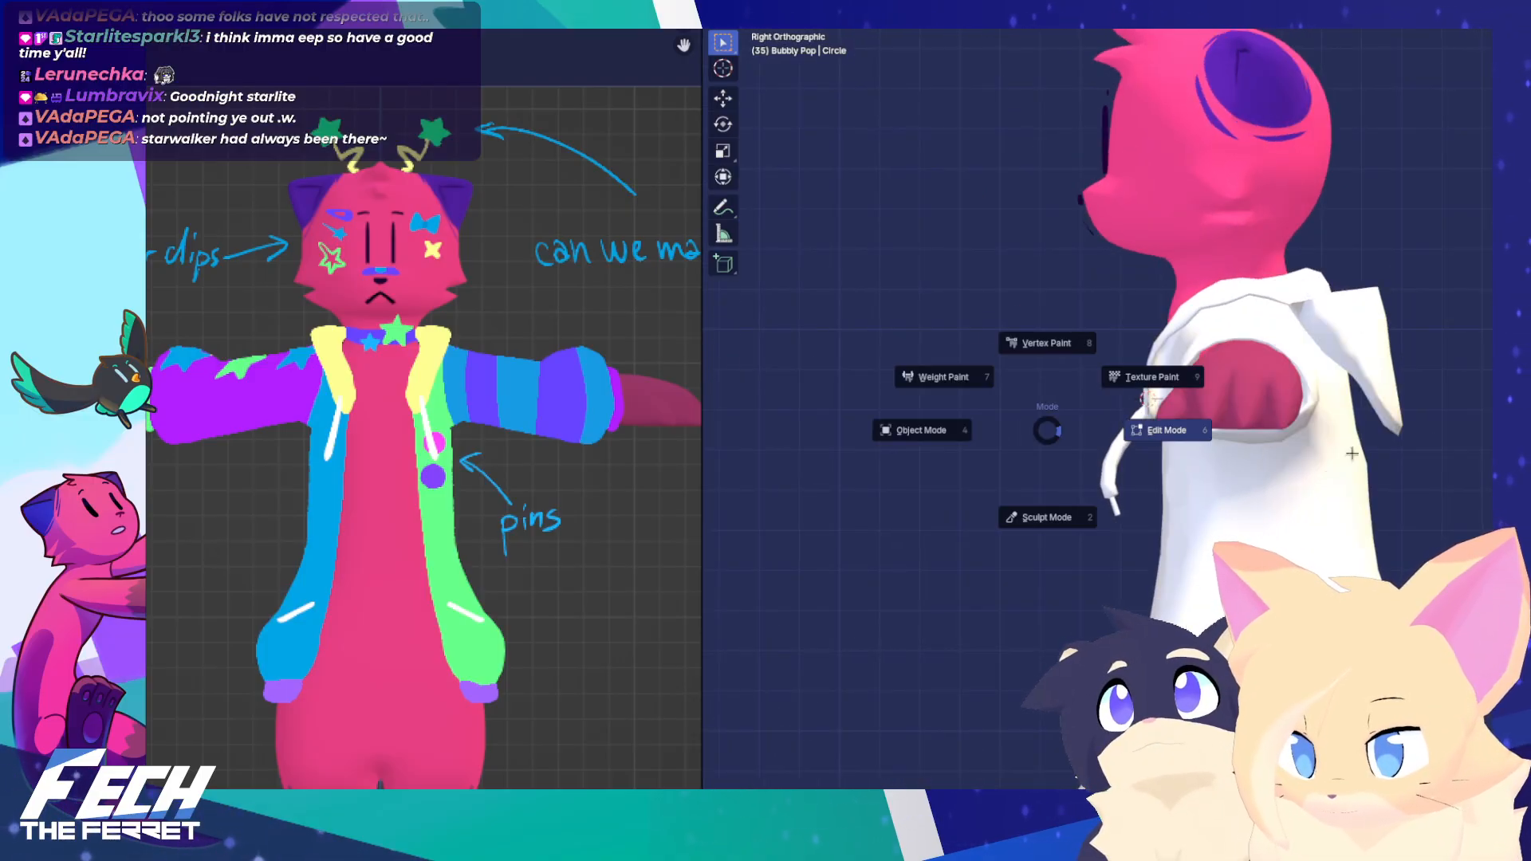
key(Tab)
click(1135, 408)
key(Tab)
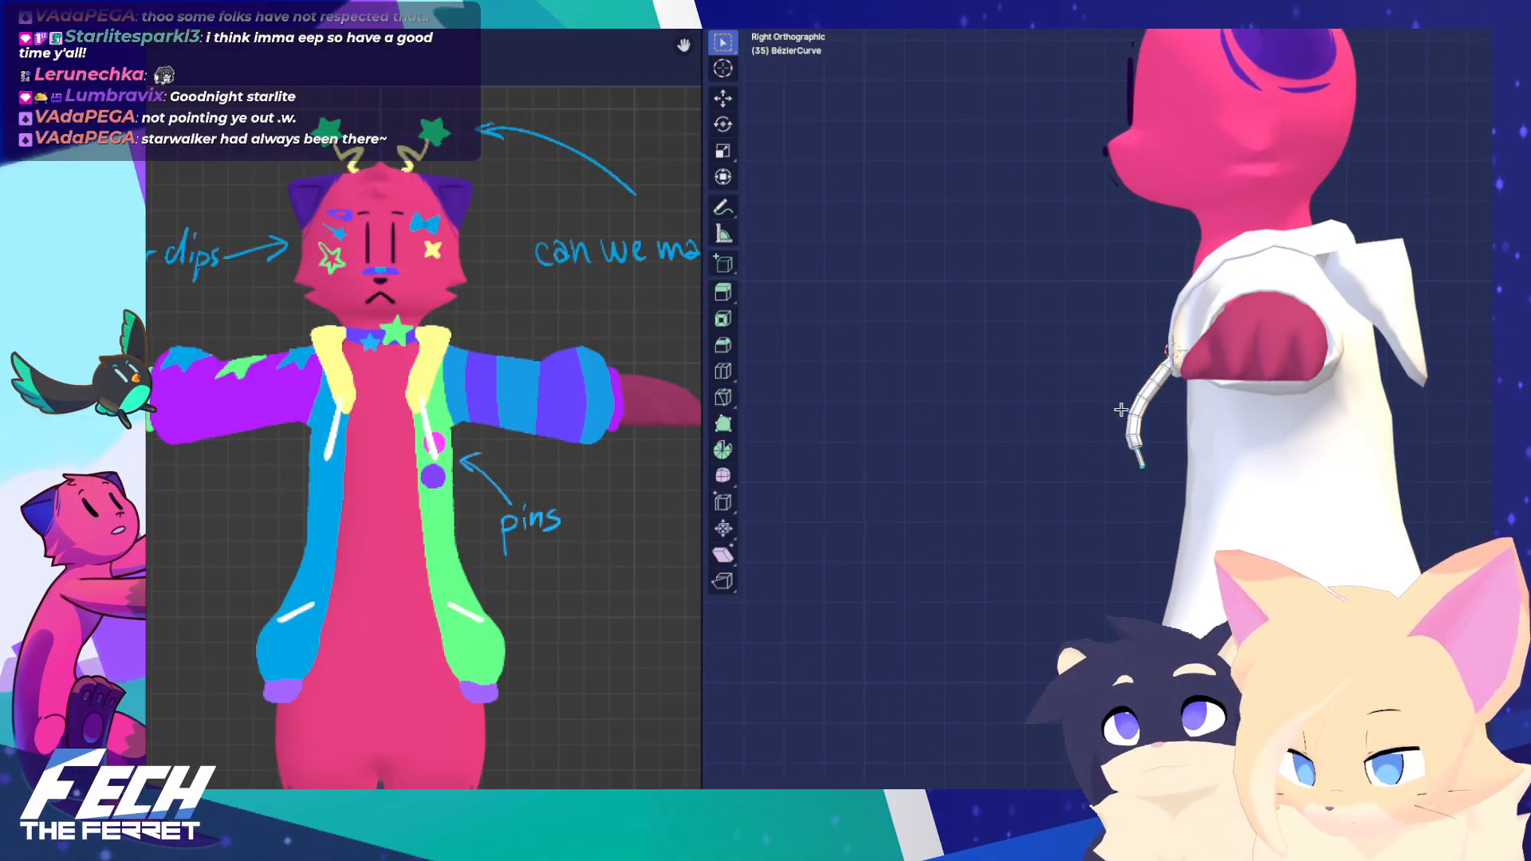
scroll(1003, 334, up, 5)
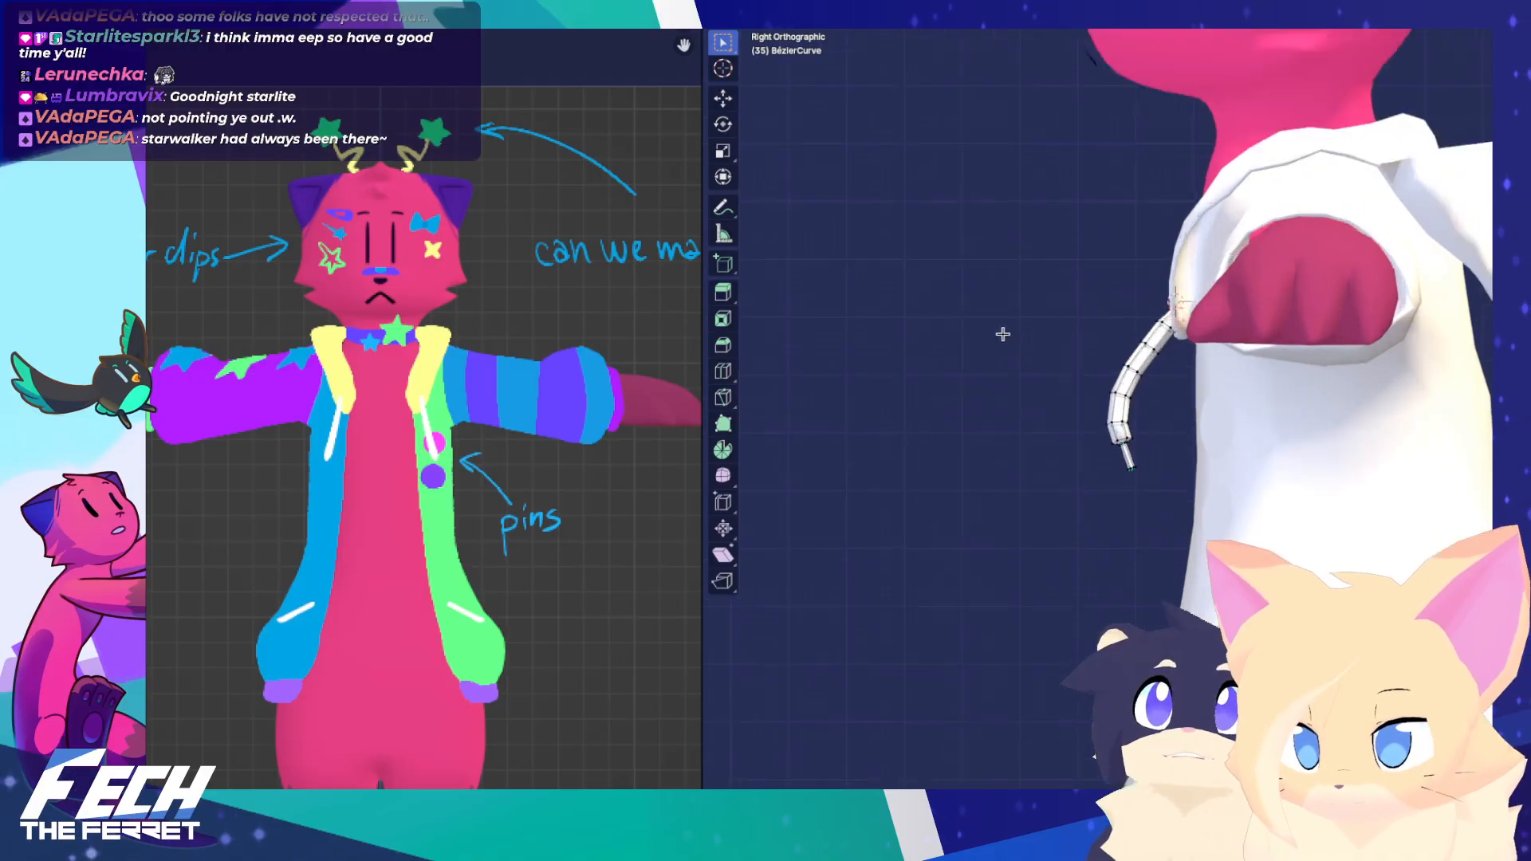
drag(1065, 424, 1145, 503)
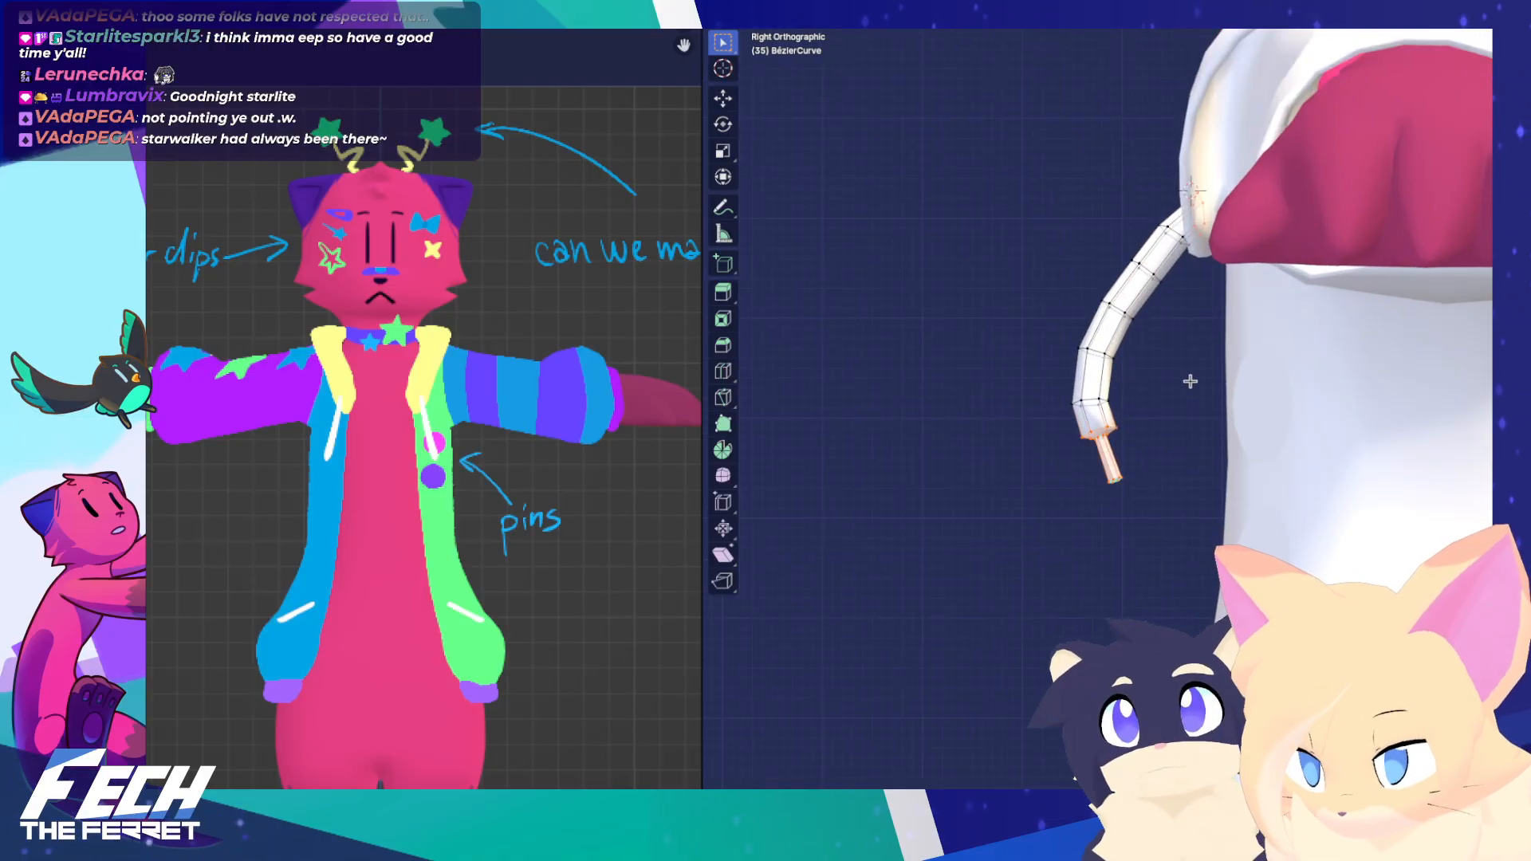
key(g)
click(1266, 410)
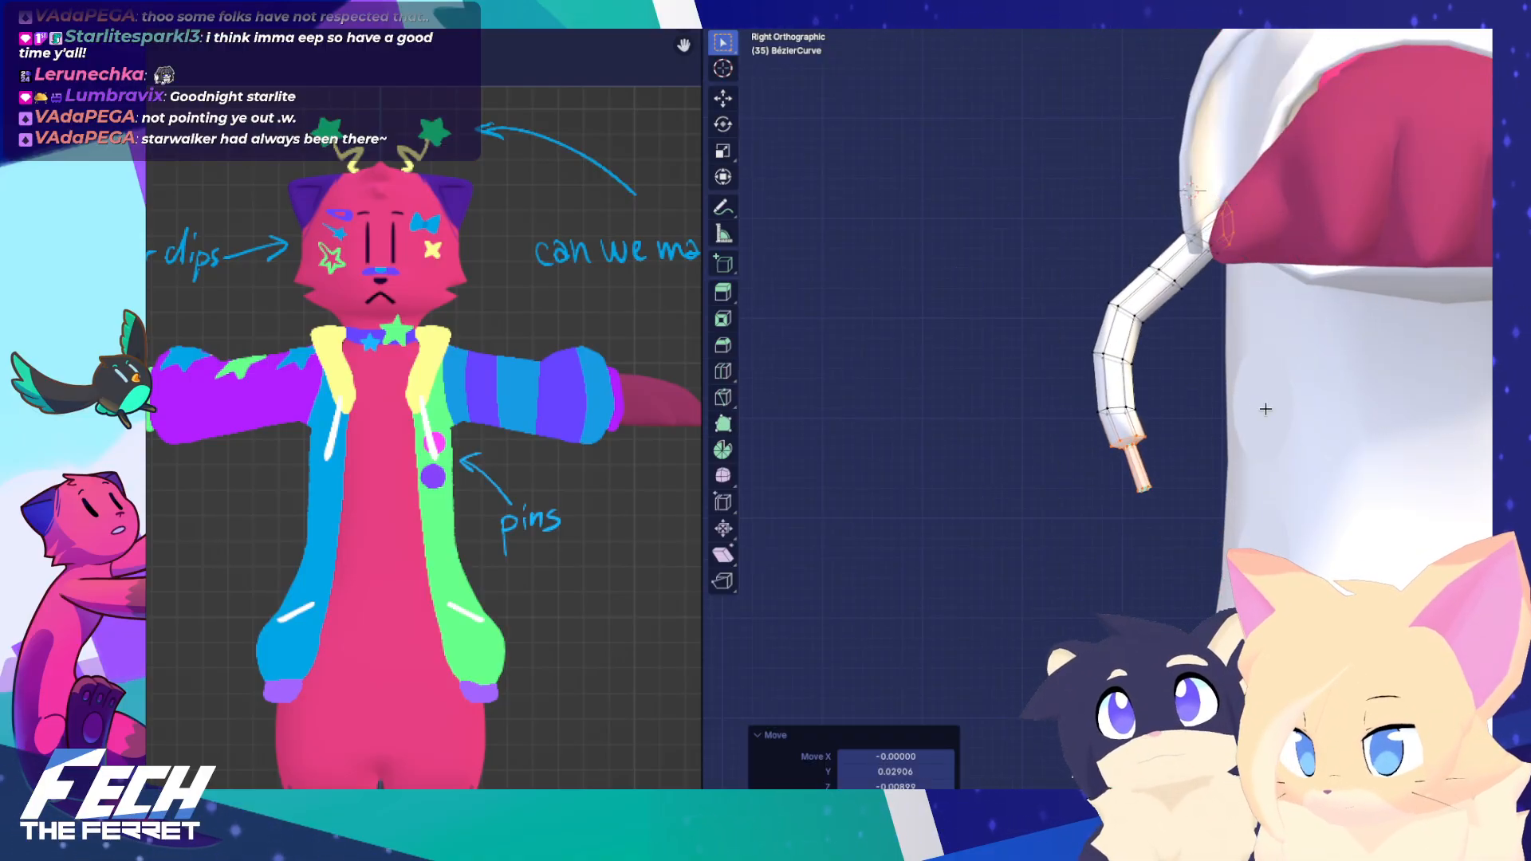
key(ctrl+z)
Deselect the stray upper-end vertices and move the drawstring's lower end toward the jacket with proportional editing in side view
key(b)
middle_drag(1136, 84, 1324, 335)
key(g)
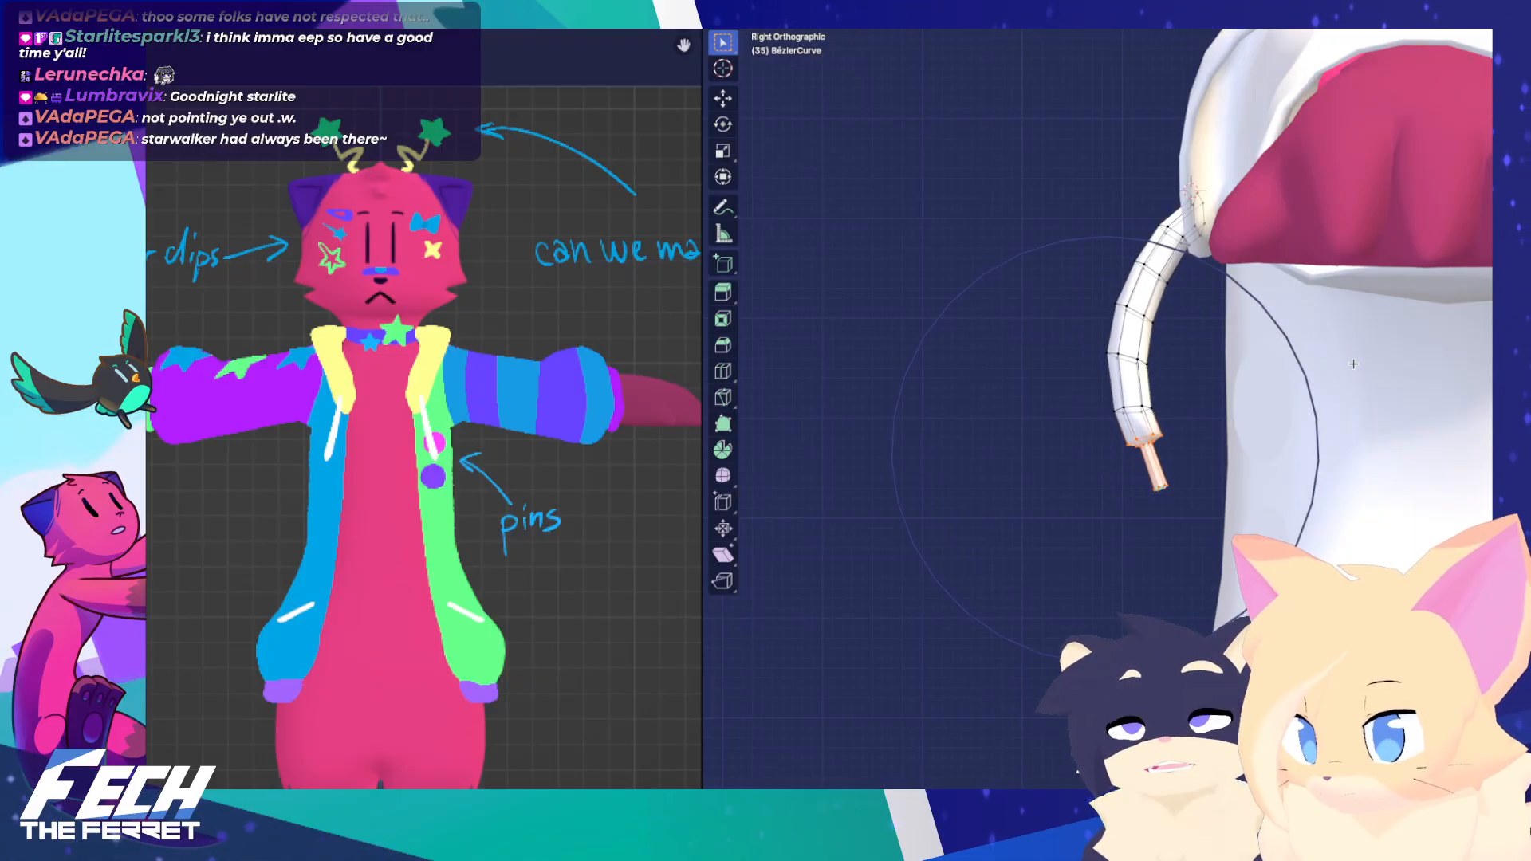
click(1356, 359)
Shorten the drawstring's thin tip by moving its end up about 0.014 with a smaller proportional editing radius
click(1177, 467)
drag(1134, 470, 1208, 507)
key(g)
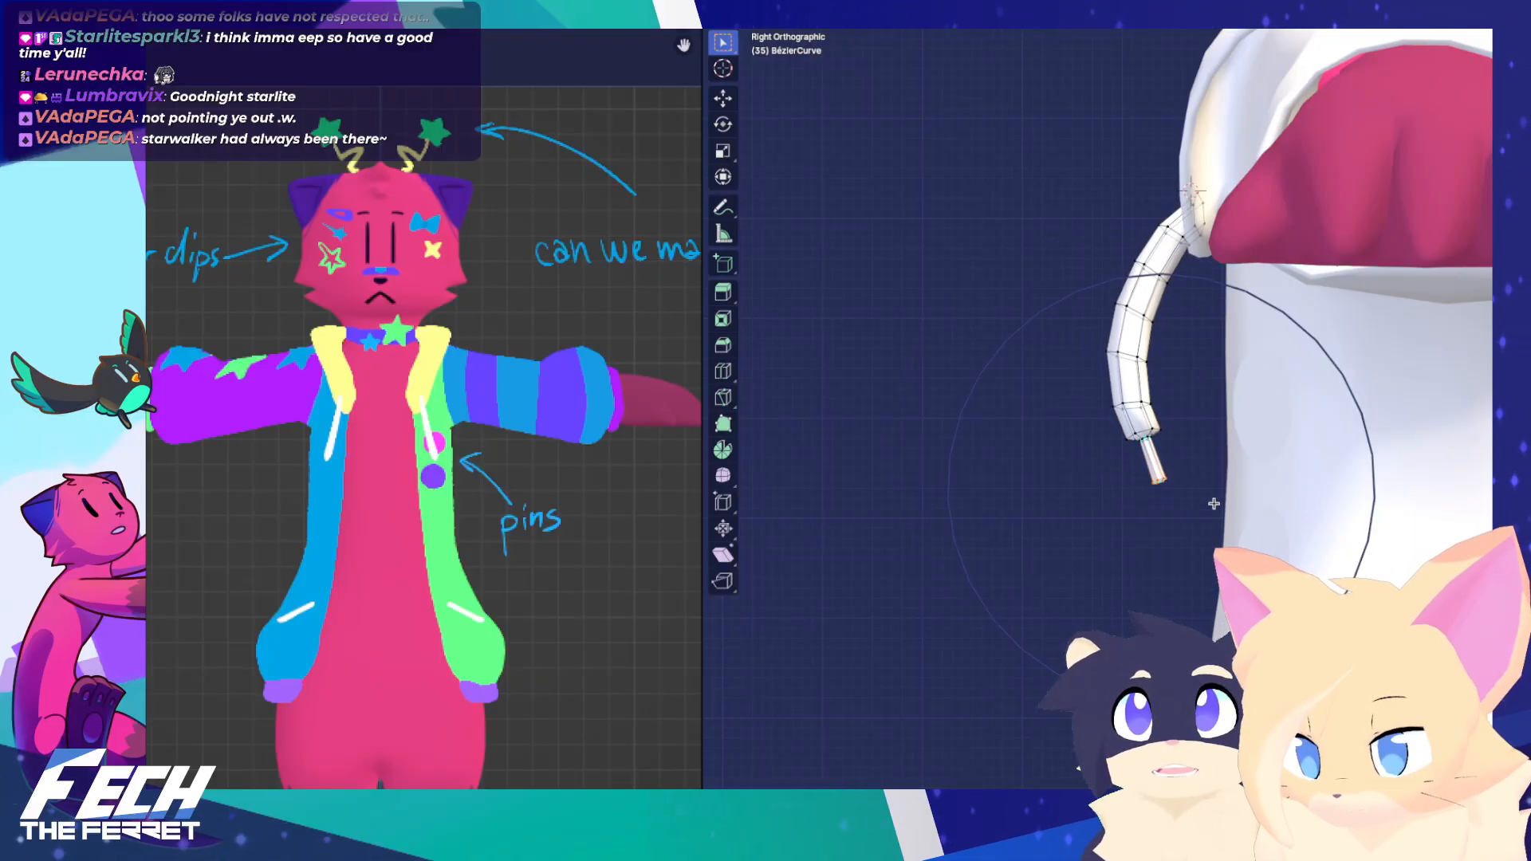
scroll(1208, 500, up, 6)
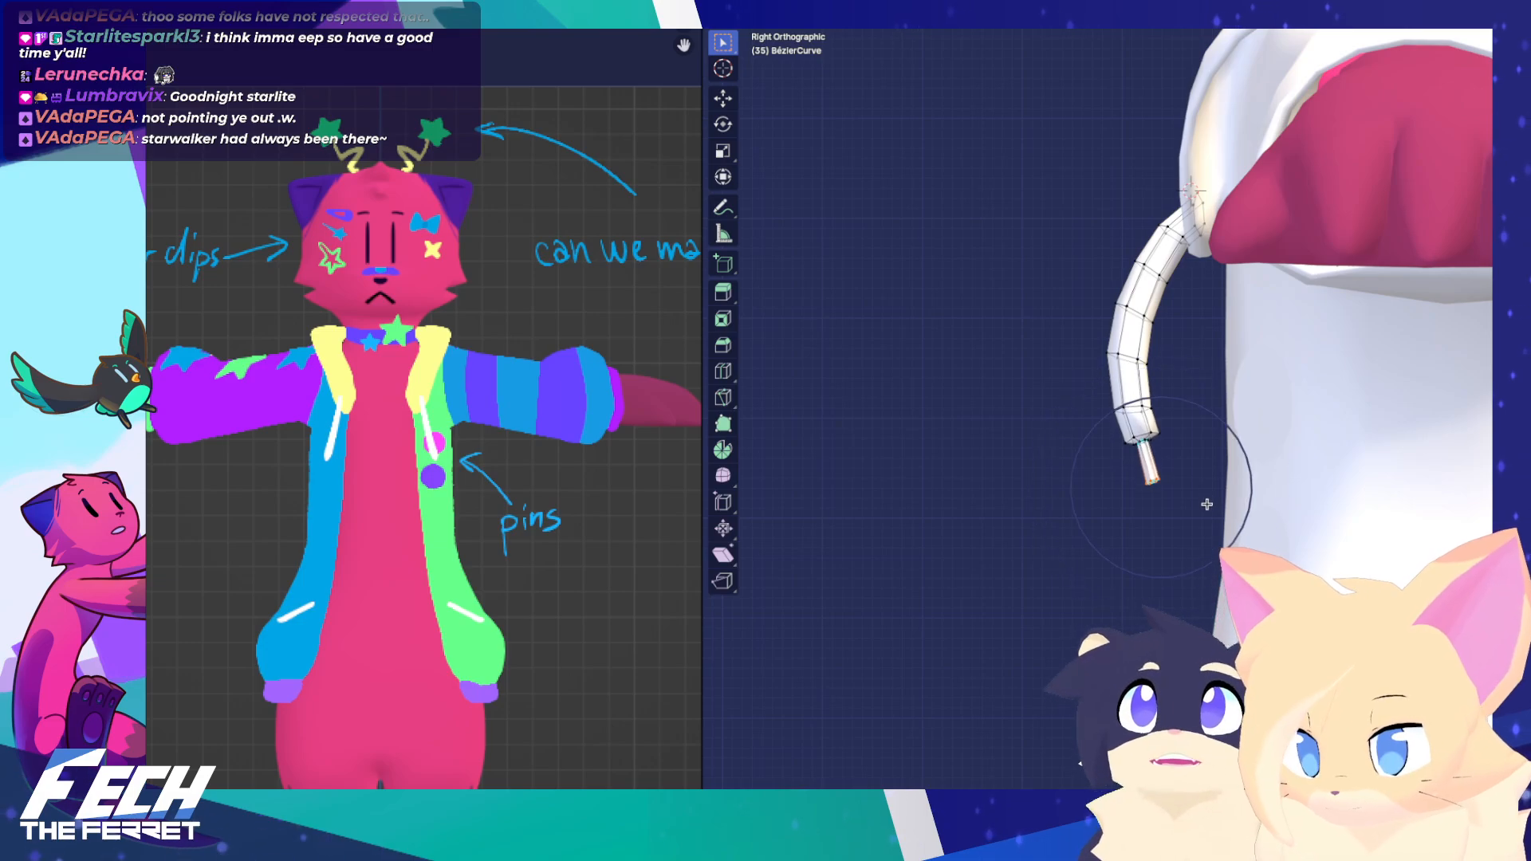
click(1210, 497)
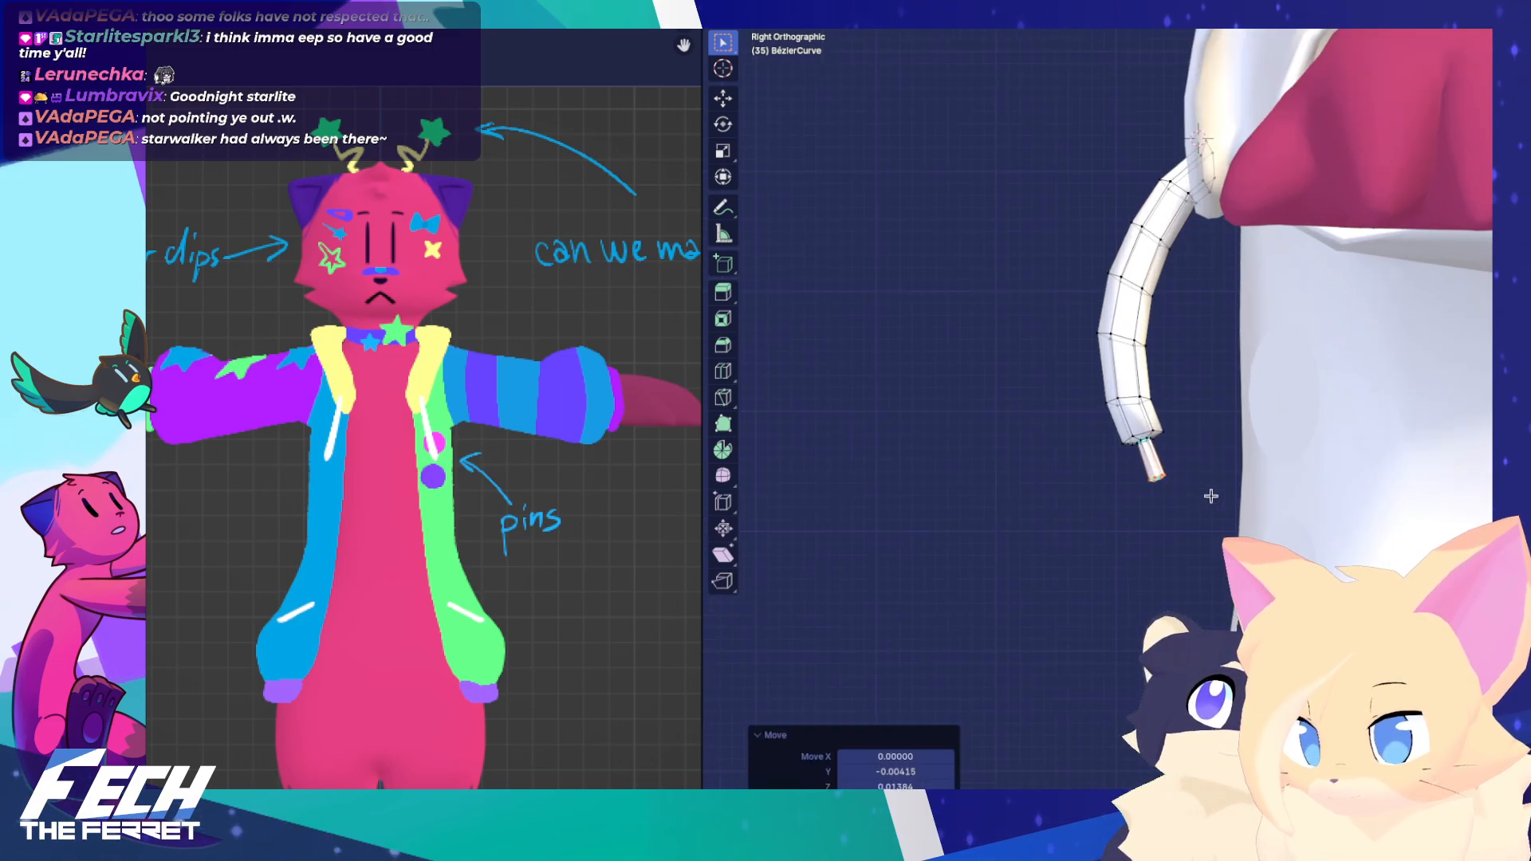
Finish editing the drawstring and select the jacket object in front view
key(KP_1)
scroll(1290, 370, down, 6)
click(1299, 447)
shift+middle_drag(1226, 442, 1041, 427)
scroll(1234, 470, down, 4)
key(KP_1)
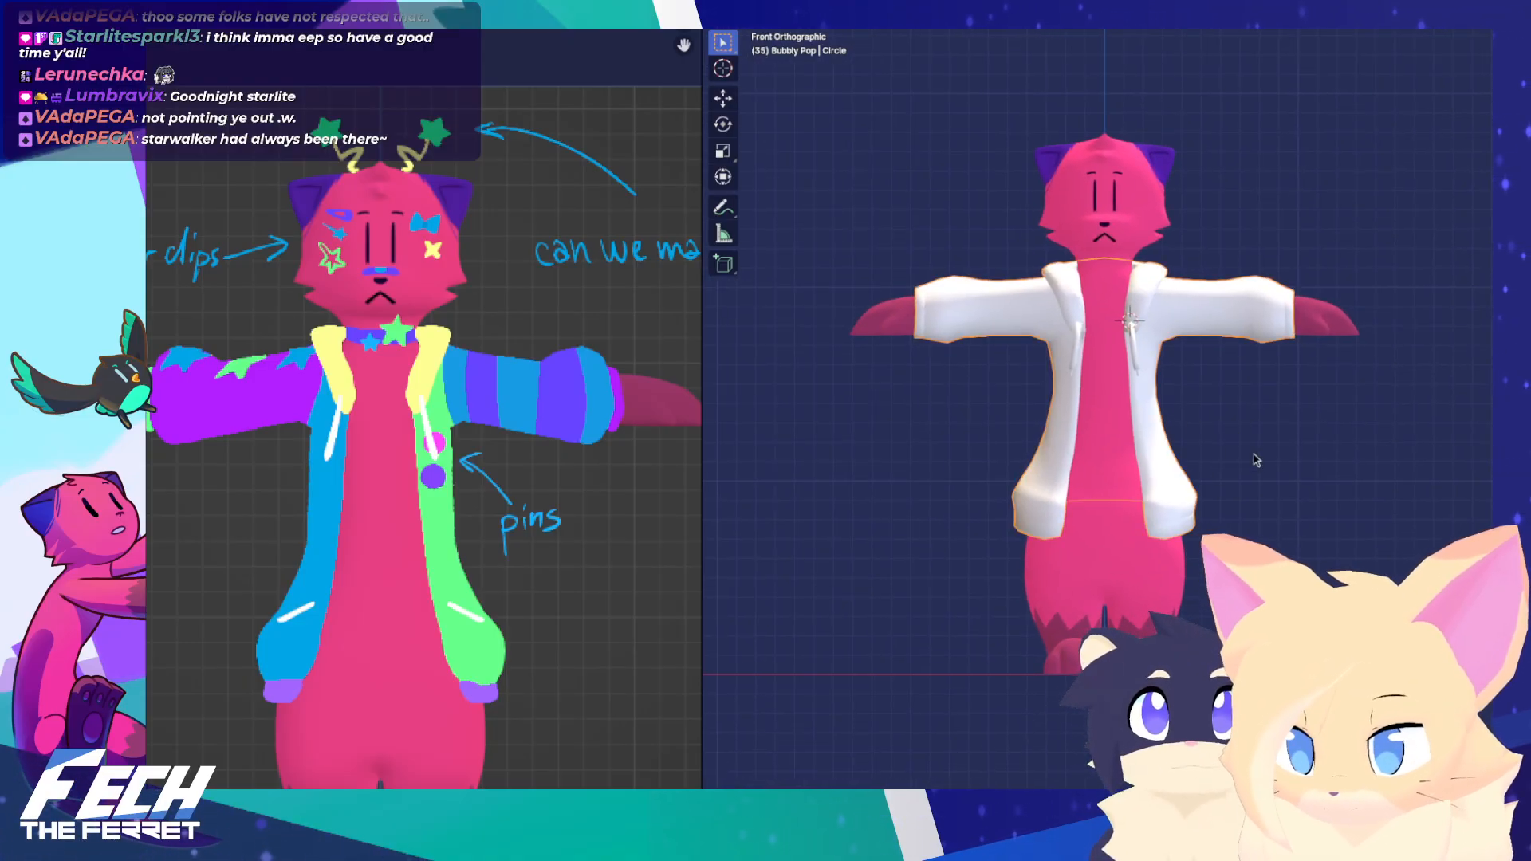
shift+middle_drag(1102, 362, 1127, 450)
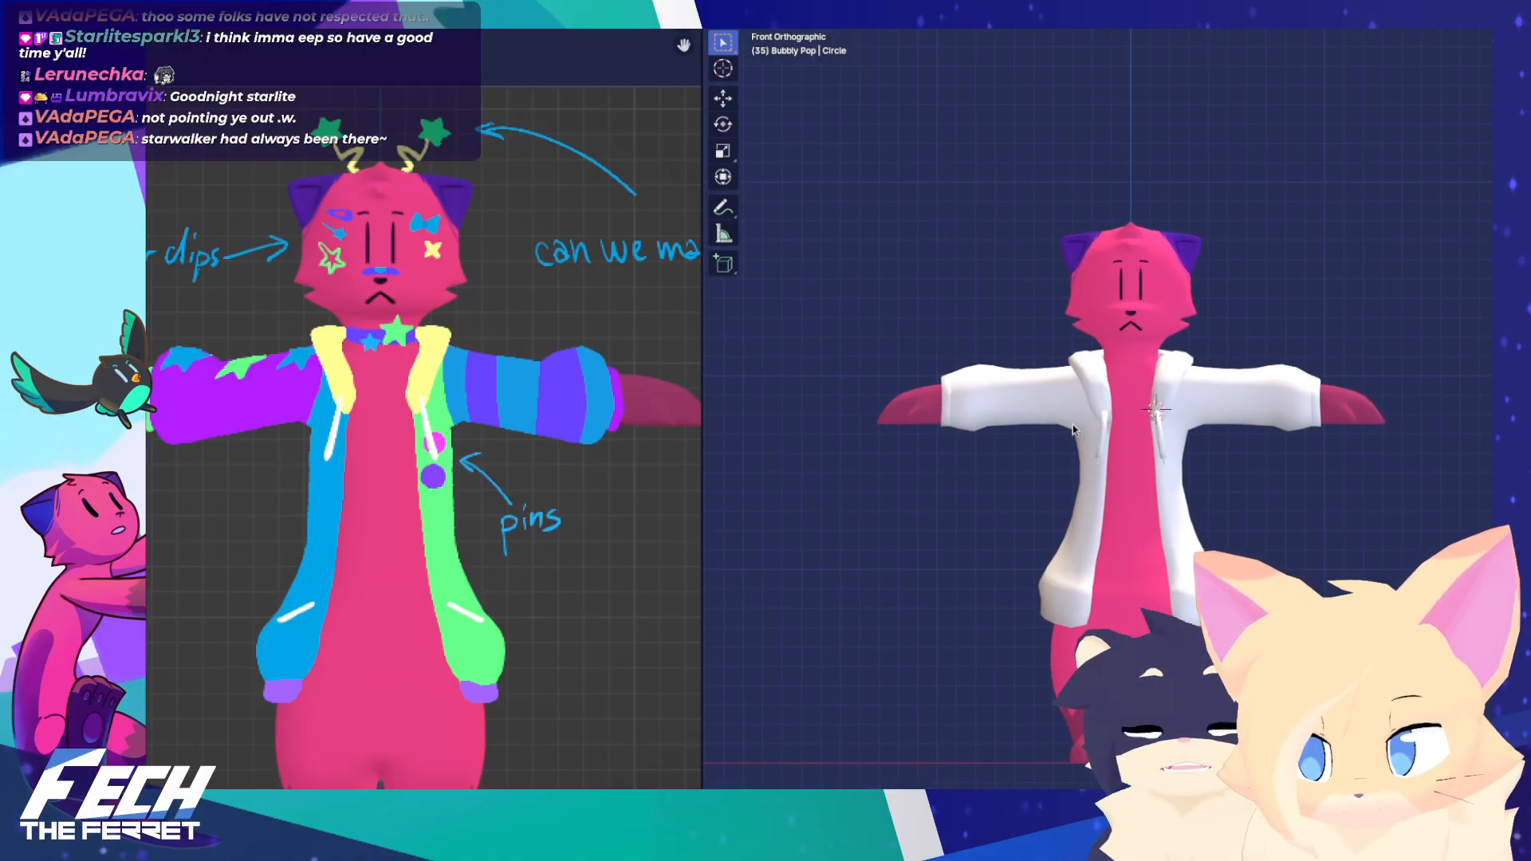
Join the drawstrings into the jacket object and check the combined mesh in Edit Mode
click(1103, 425)
click(1128, 428)
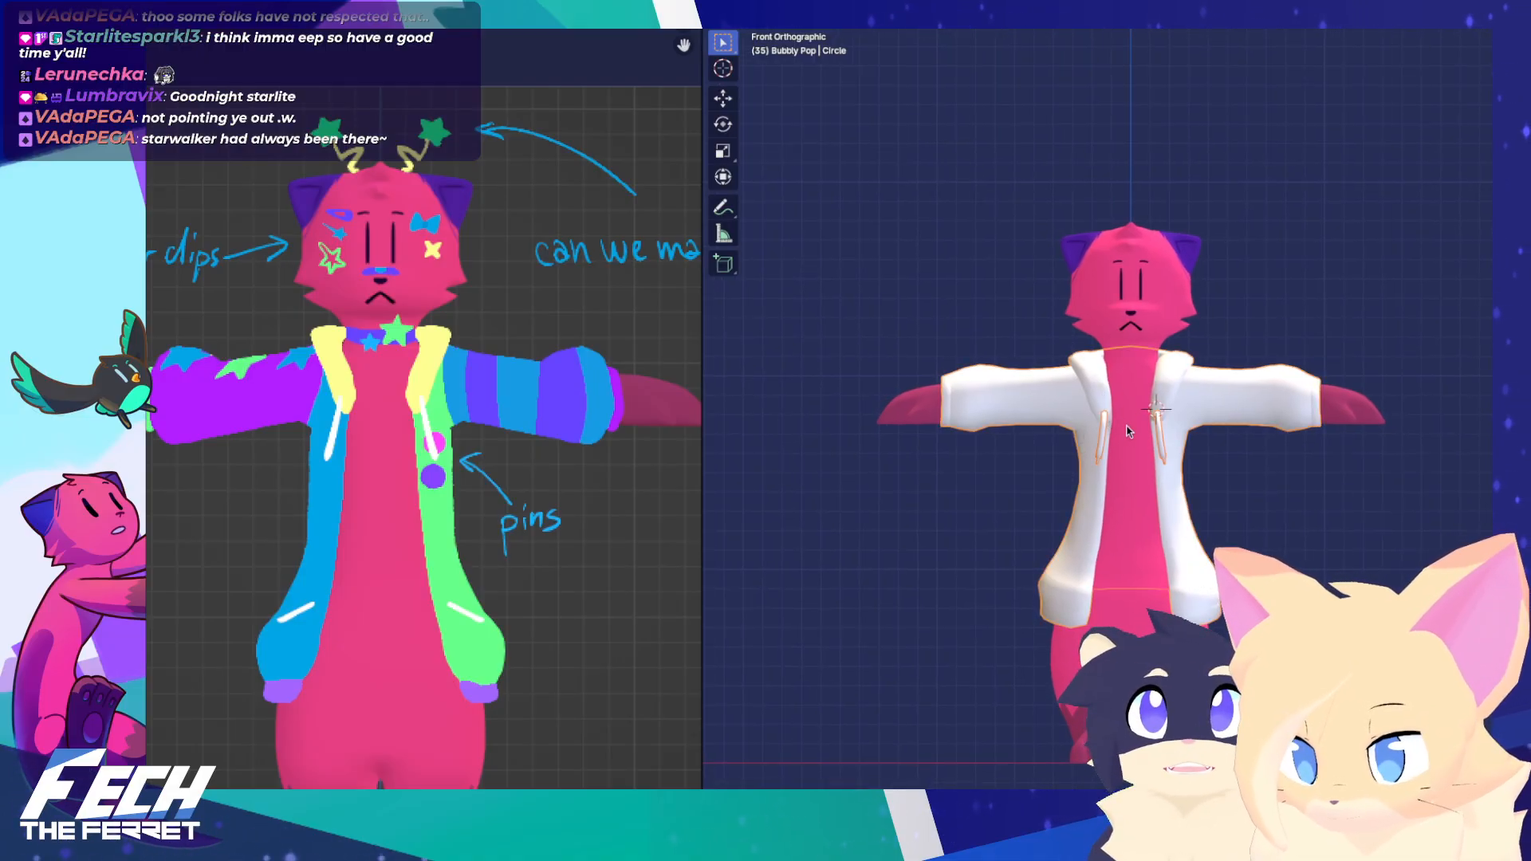
click(1160, 430)
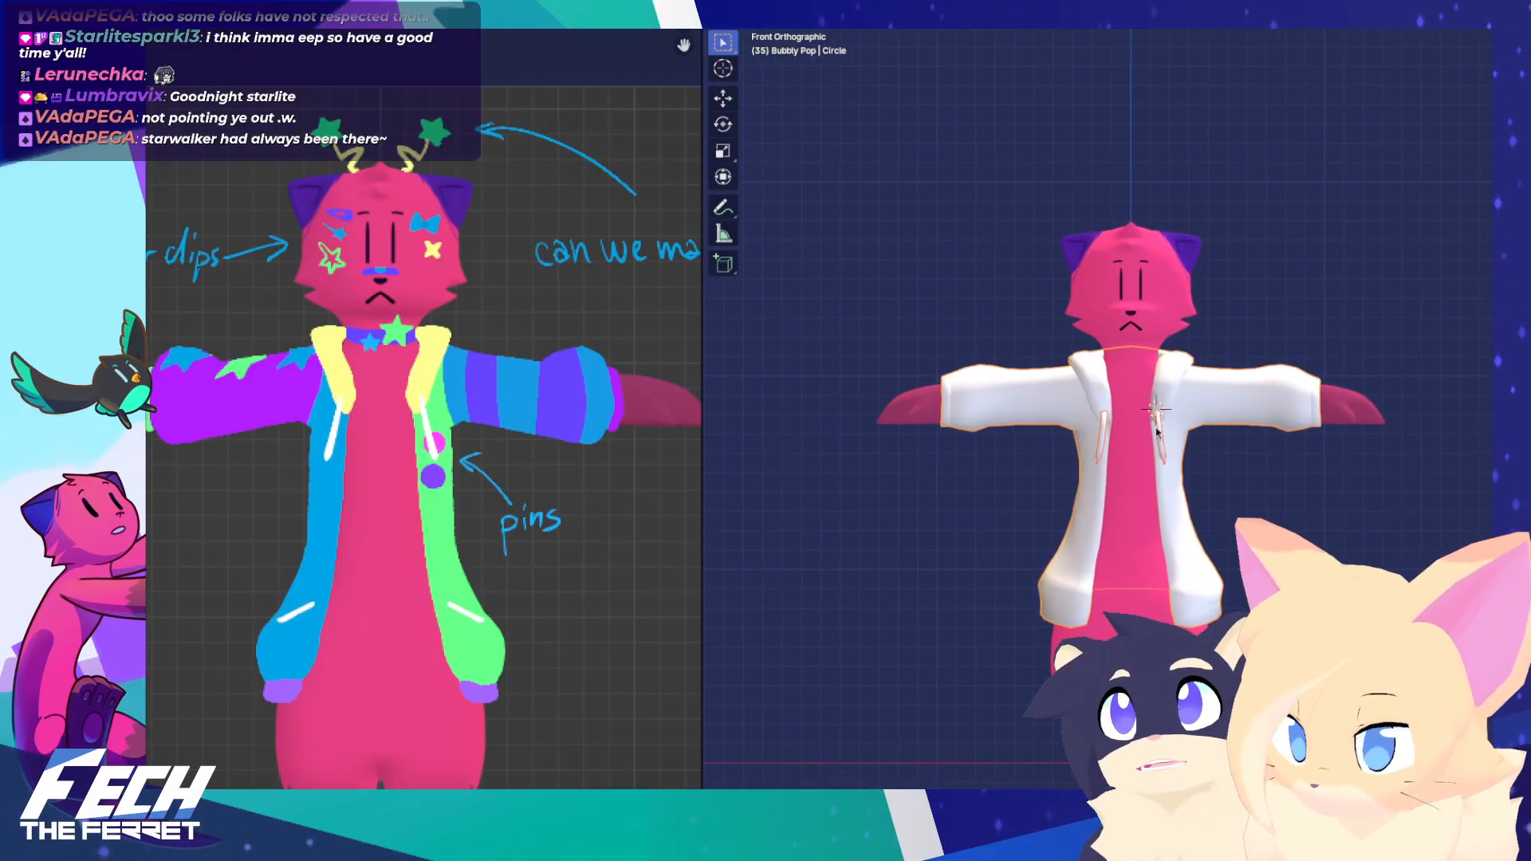
scroll(1161, 432, up, 1)
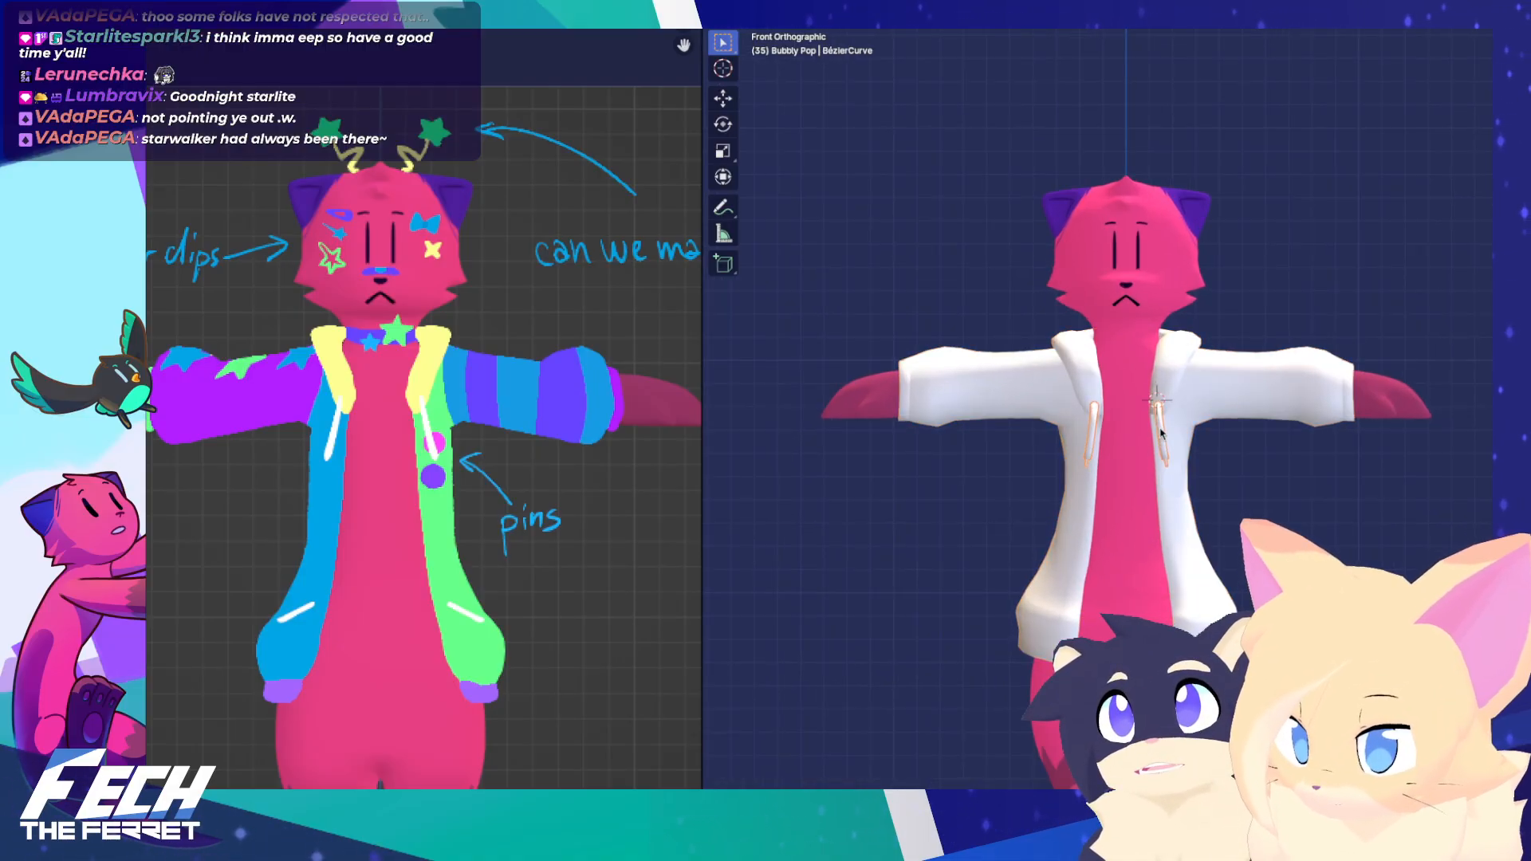
click(1192, 374)
shift+middle_drag(1163, 397, 1125, 431)
middle_drag(1124, 431, 944, 380)
key(KP_1)
shift+middle_drag(1088, 423, 1053, 391)
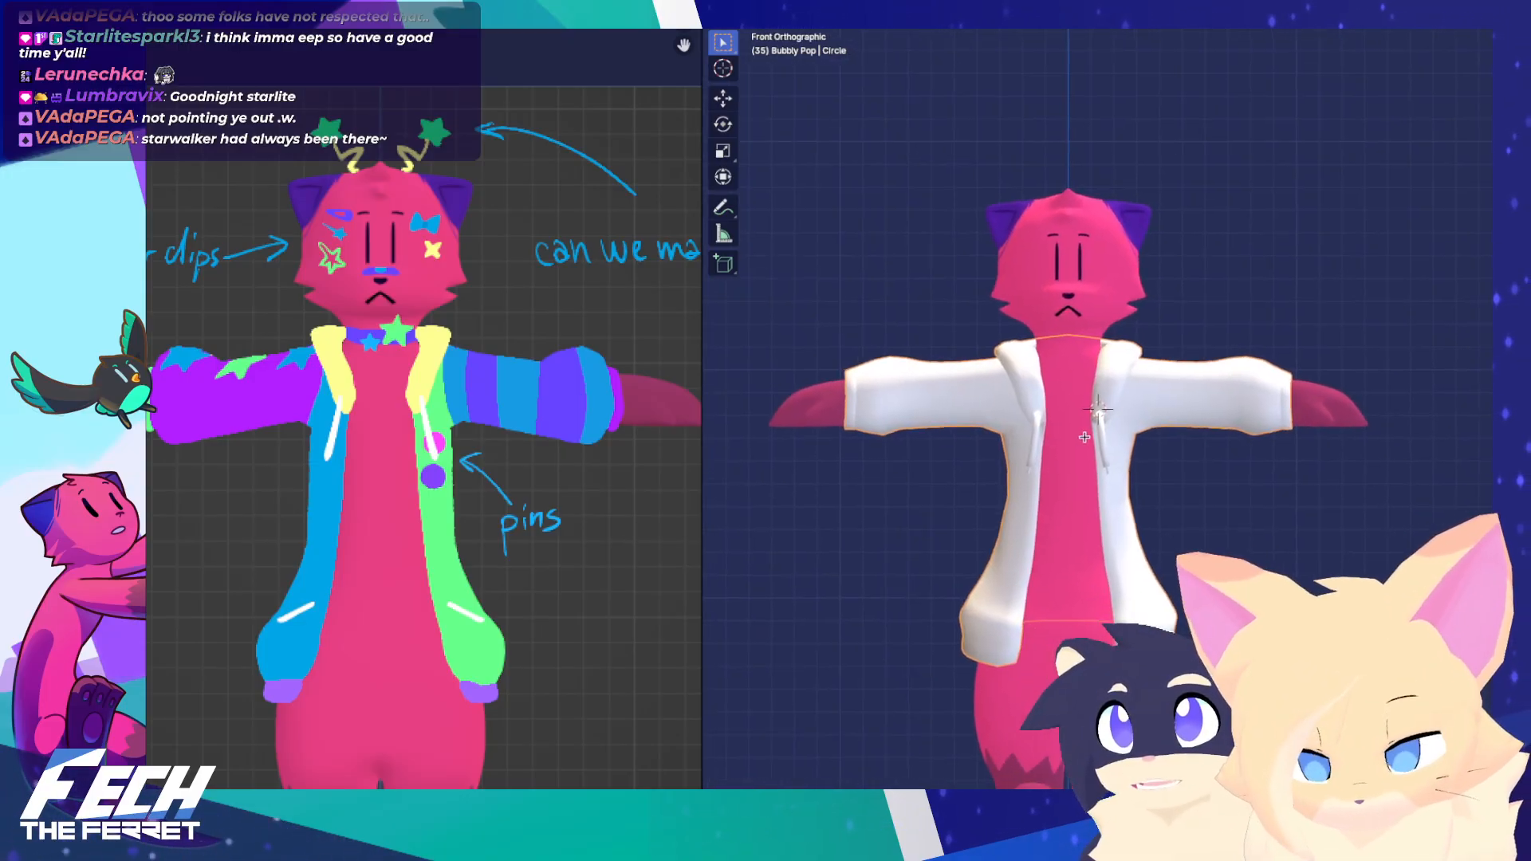
key(ctrl+Tab)
click(1218, 449)
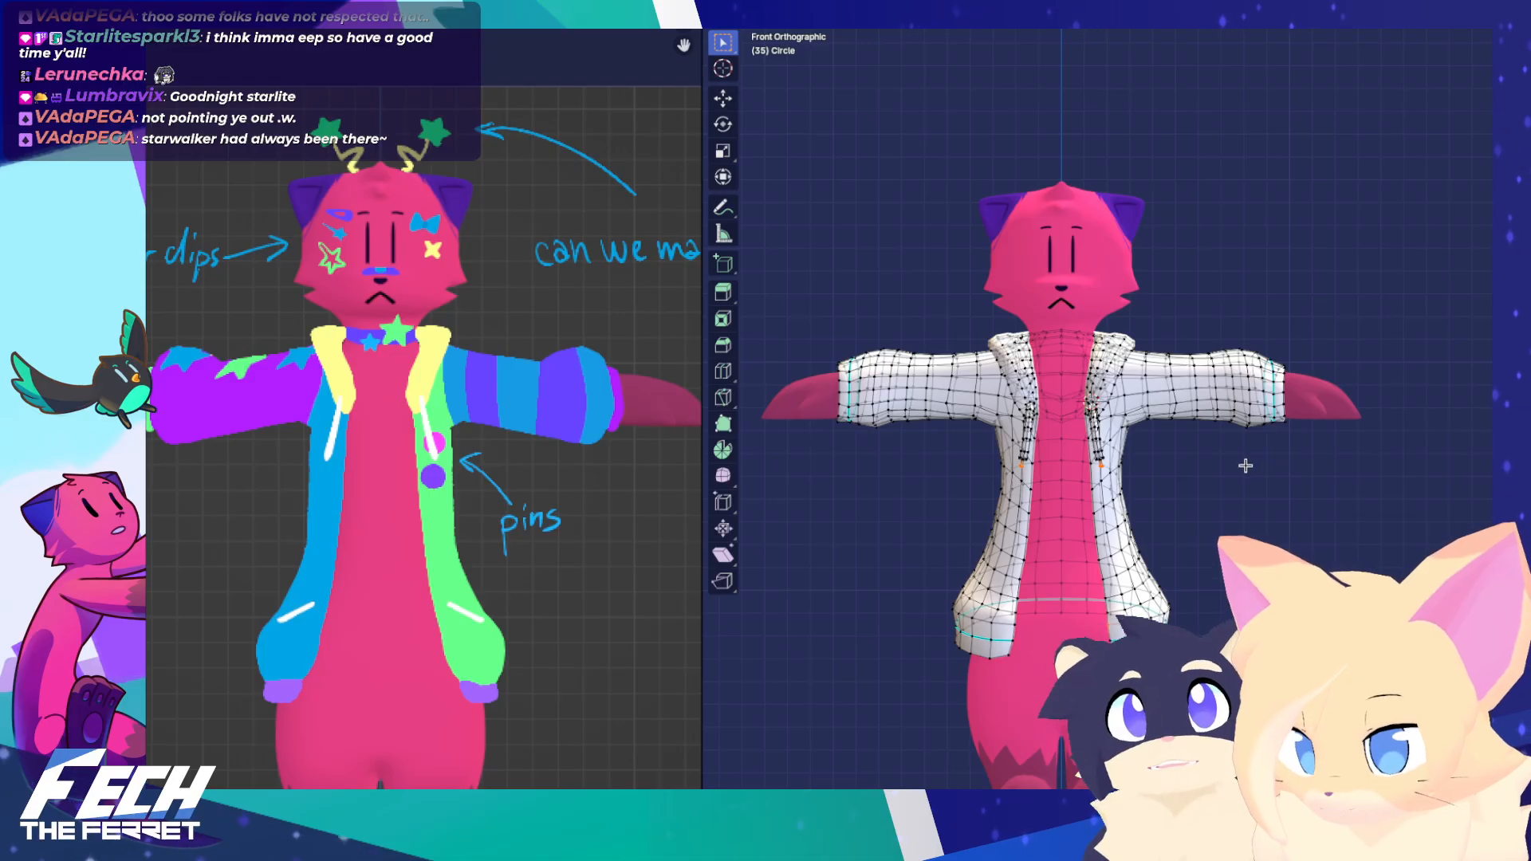
key(Tab)
Select both round pins on the jacket's front panel and examine their placement beside the drawstring
scroll(1158, 458, down, 1)
scroll(1157, 458, up, 2)
click(1107, 450)
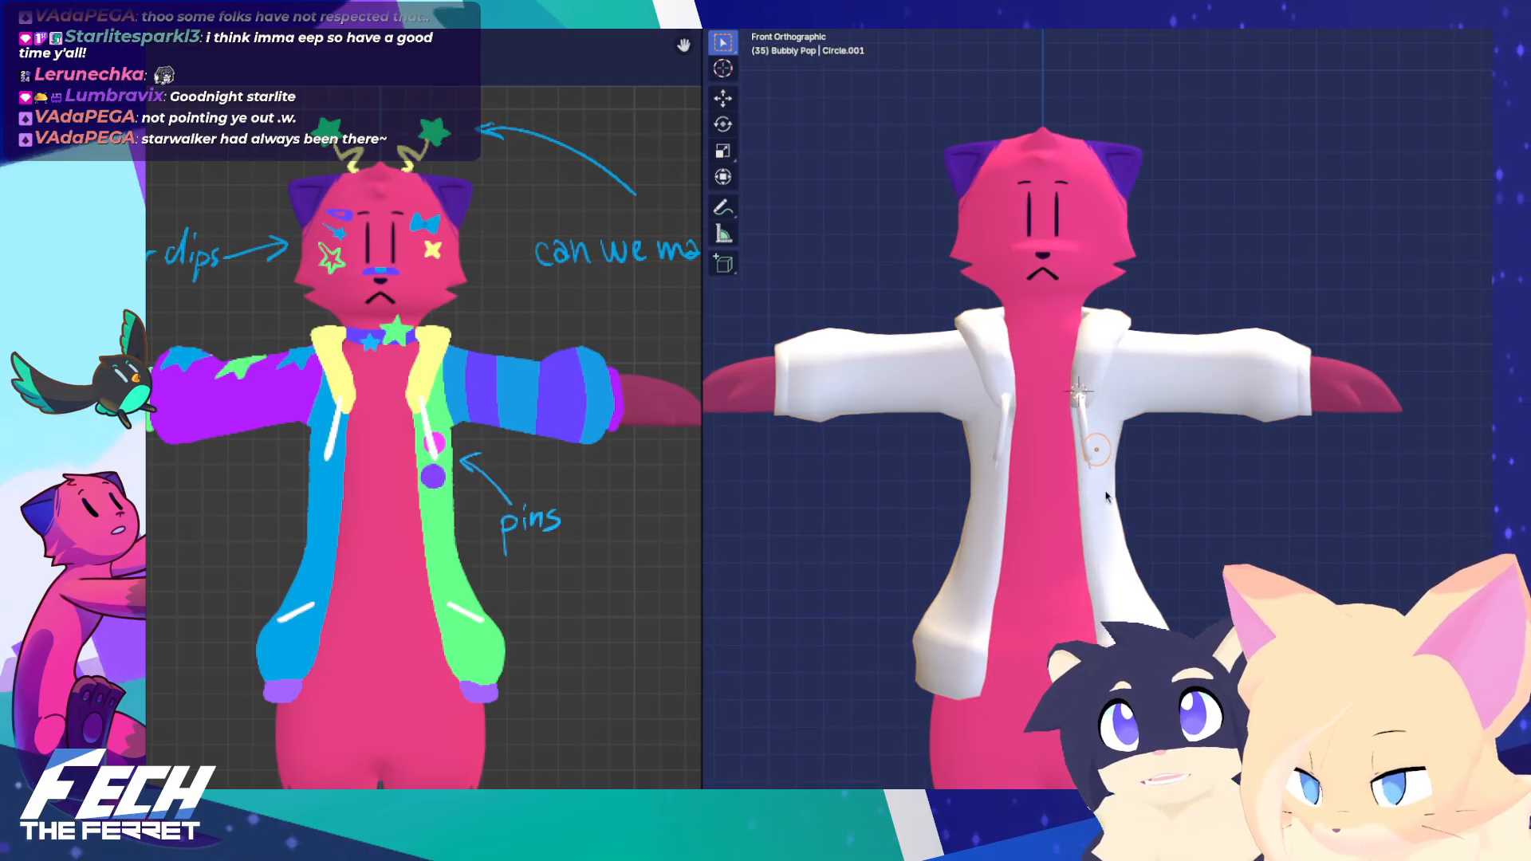
middle_drag(1213, 448, 1146, 465)
key(ctrl+Tab)
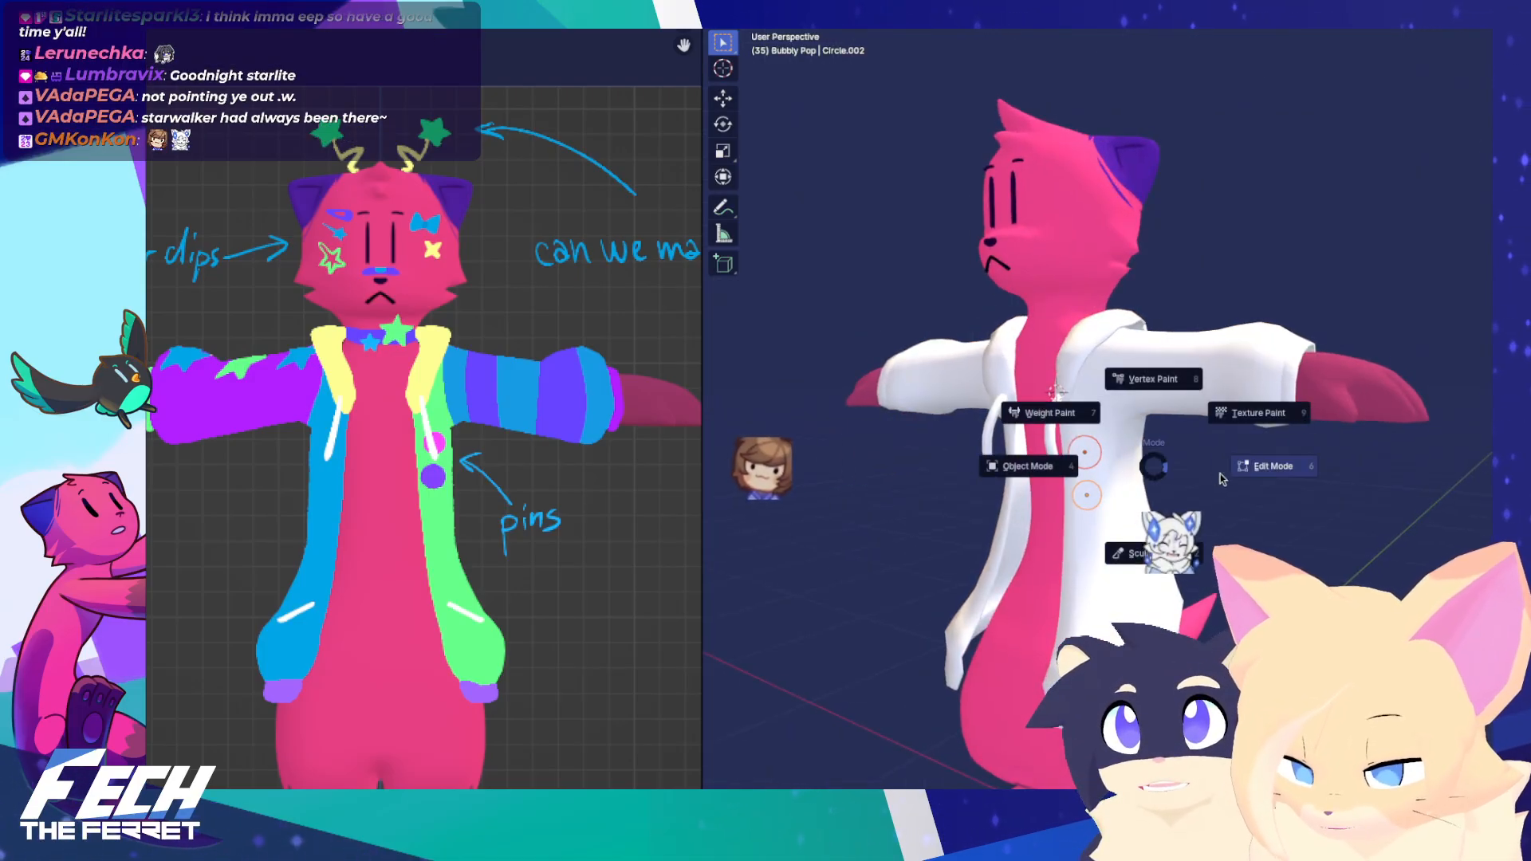
click(1223, 479)
scroll(1108, 471, up, 4)
key(KP_1)
key(Tab)
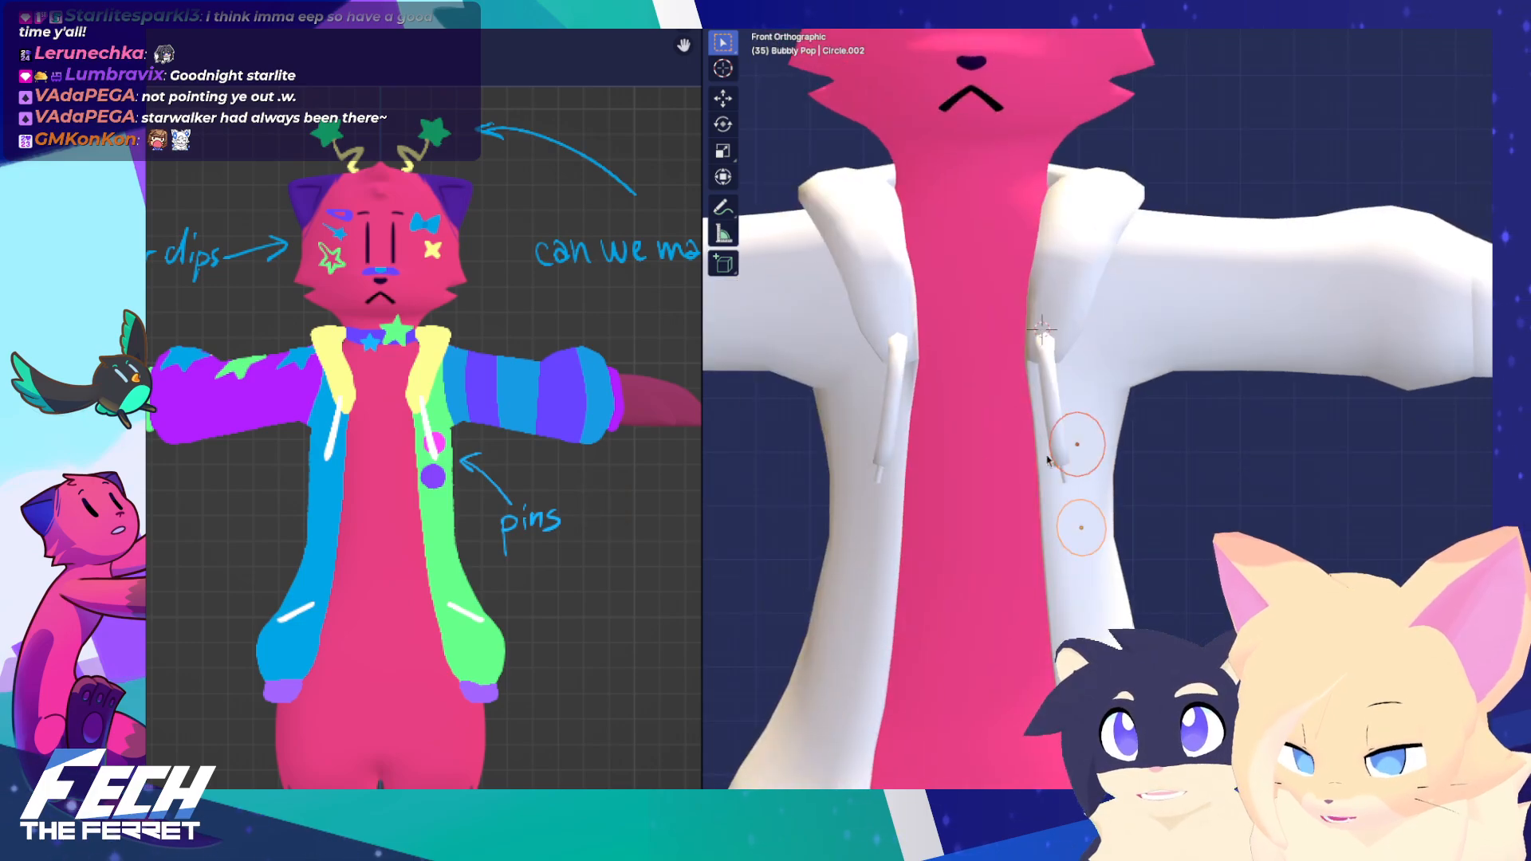
scroll(1154, 479, down, 3)
shift+middle_drag(1185, 487, 1188, 434)
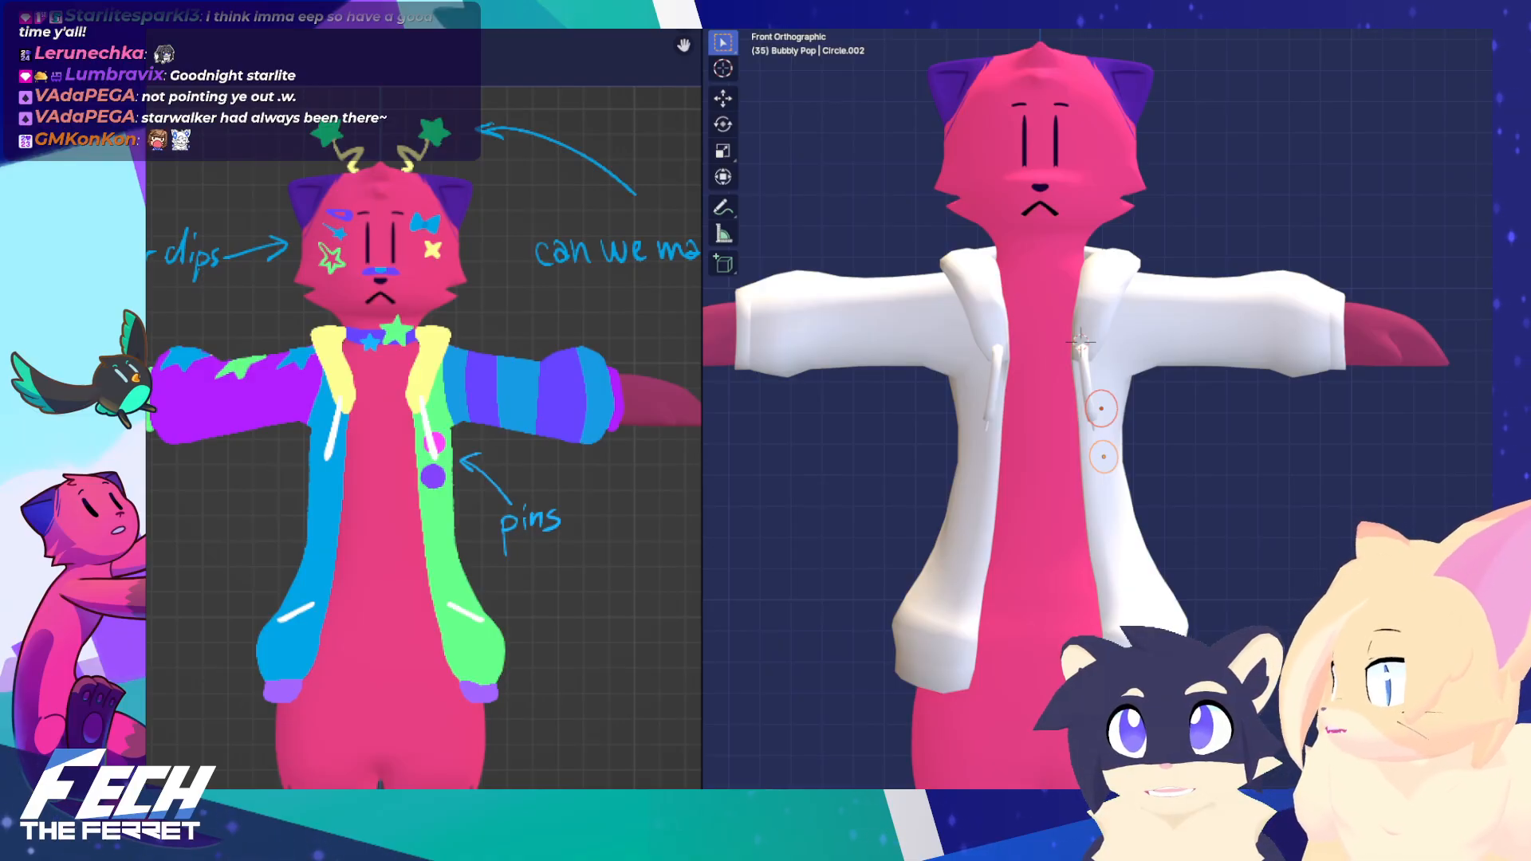
Deselect the pins and compare the jacket's front shape and drawstrings with the reference drawing
shift+scroll(1046, 587, up, 3)
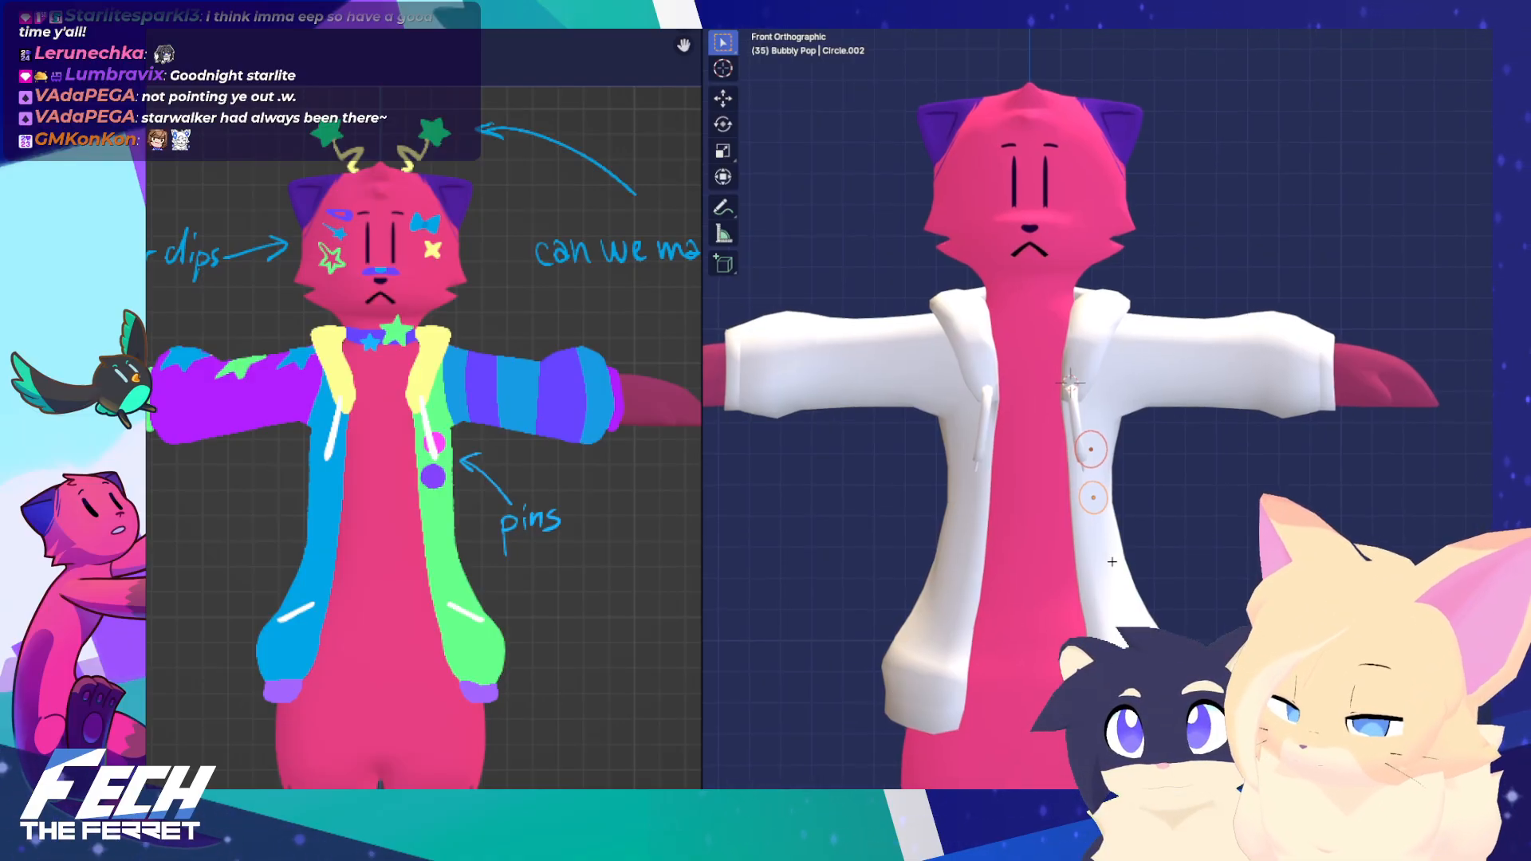
shift+middle_drag(1186, 500, 1177, 503)
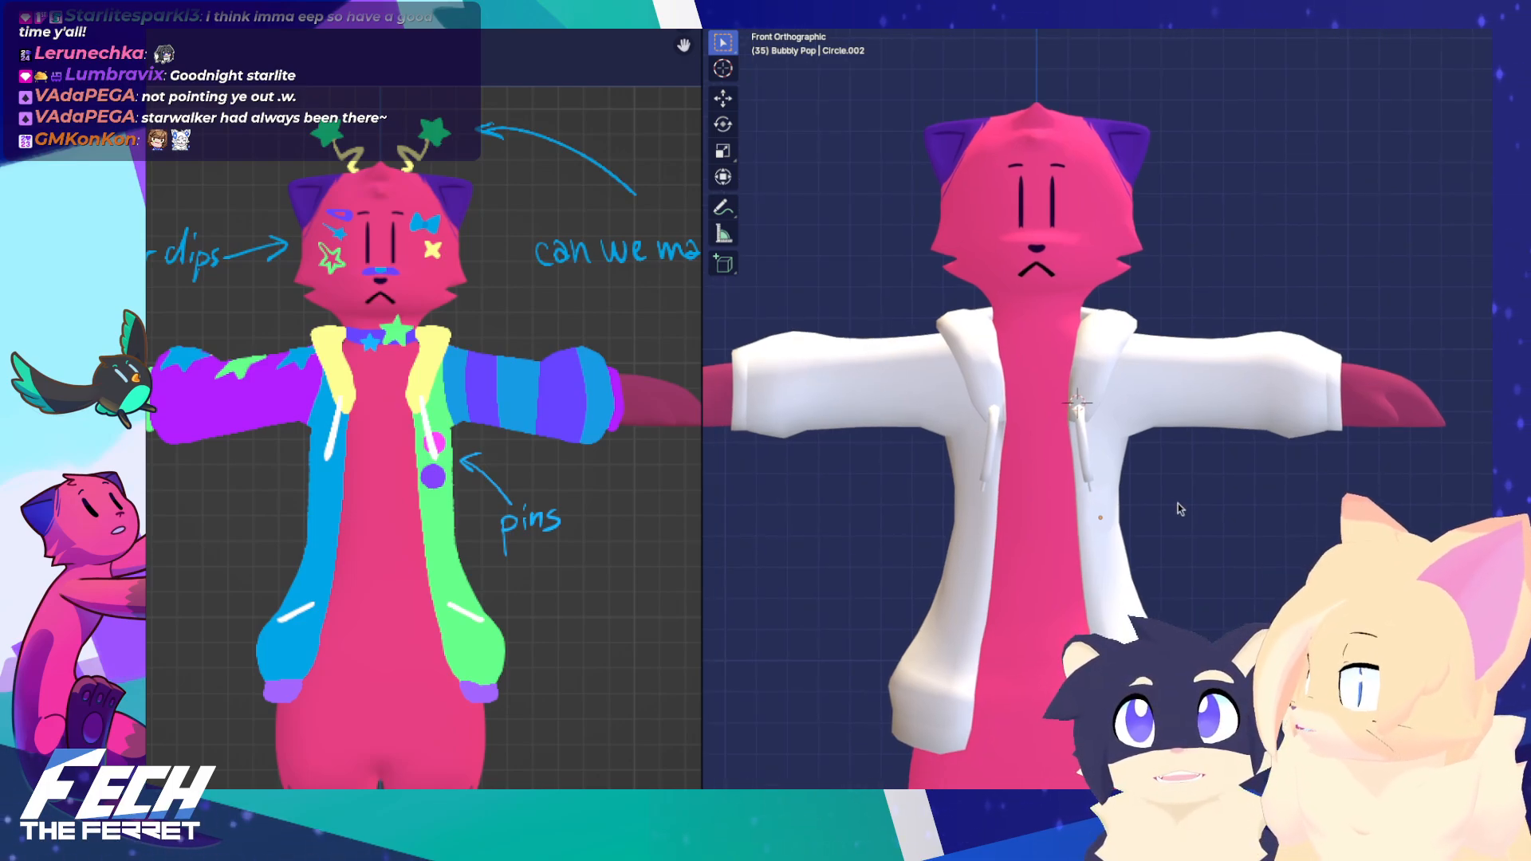
shift+middle_drag(1179, 508, 1162, 517)
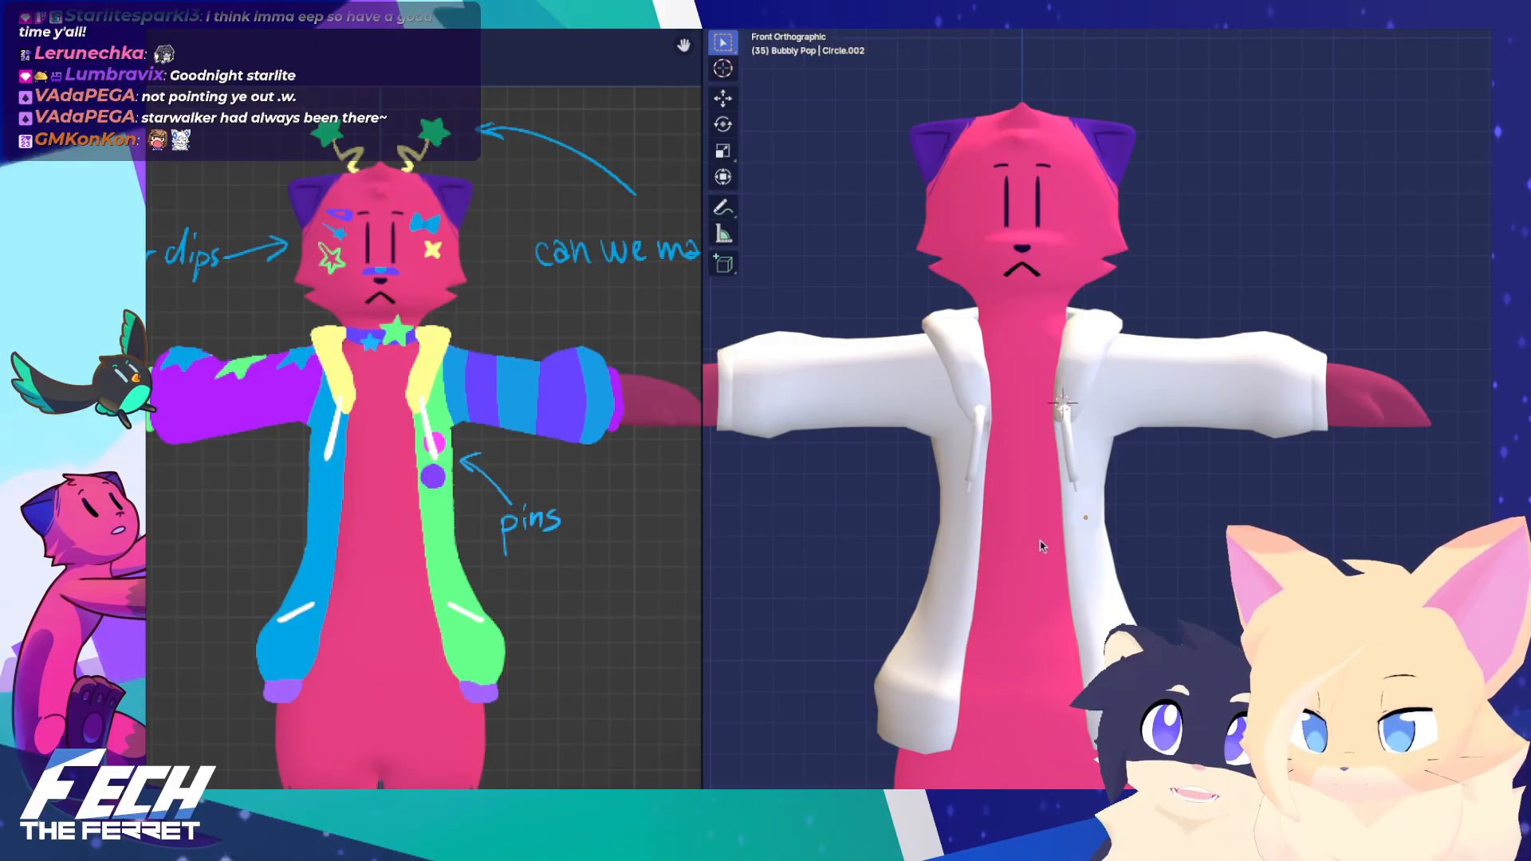
shift+middle_drag(1042, 456, 1022, 433)
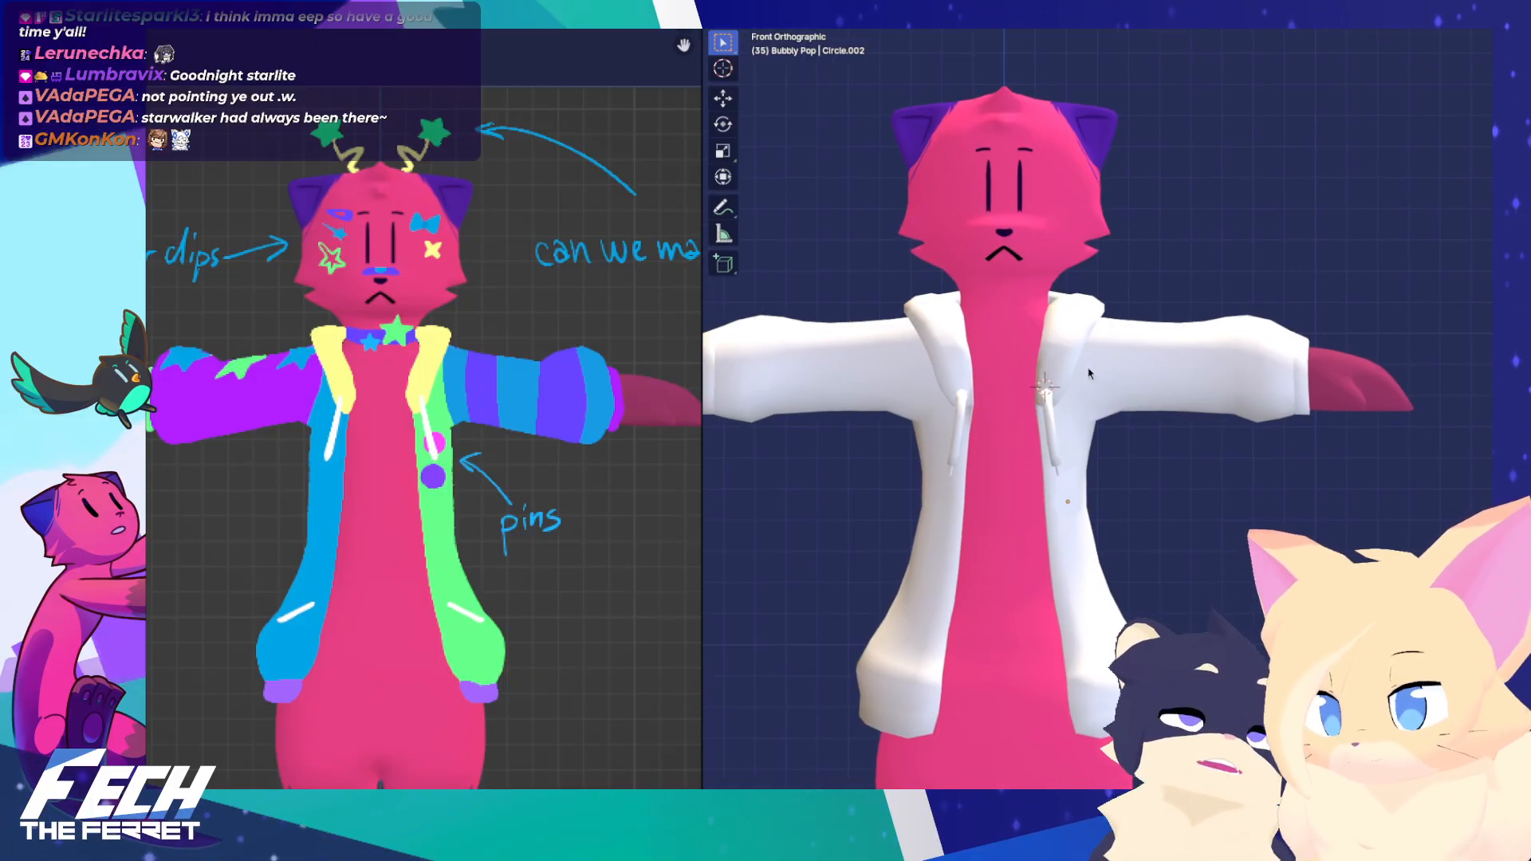
shift+middle_drag(1087, 325, 1101, 361)
click(1114, 377)
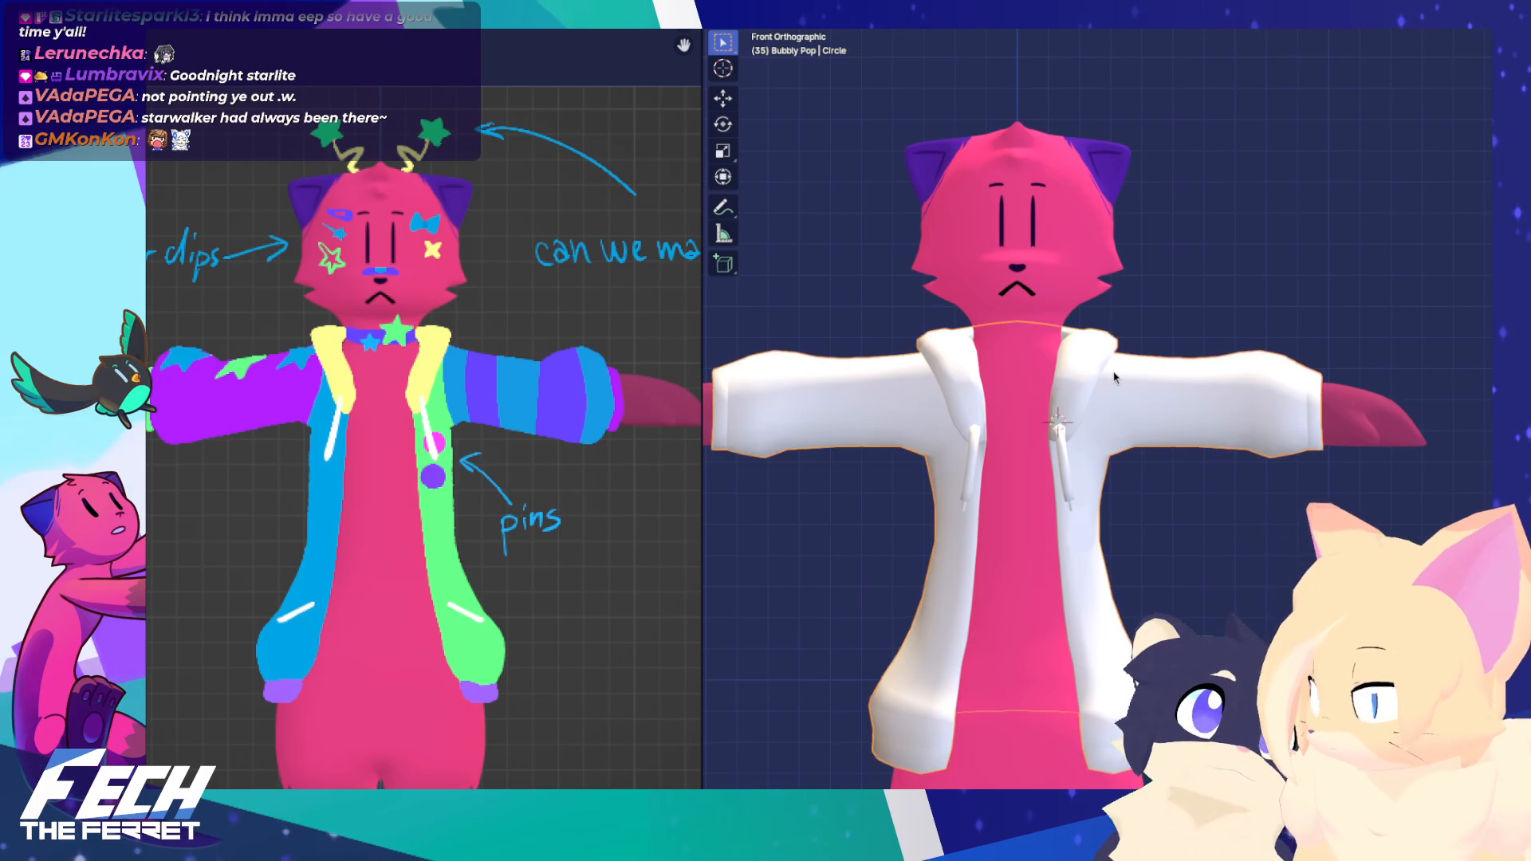
click(1243, 314)
shift+middle_drag(1230, 348, 1226, 352)
scroll(1216, 376, down, 2)
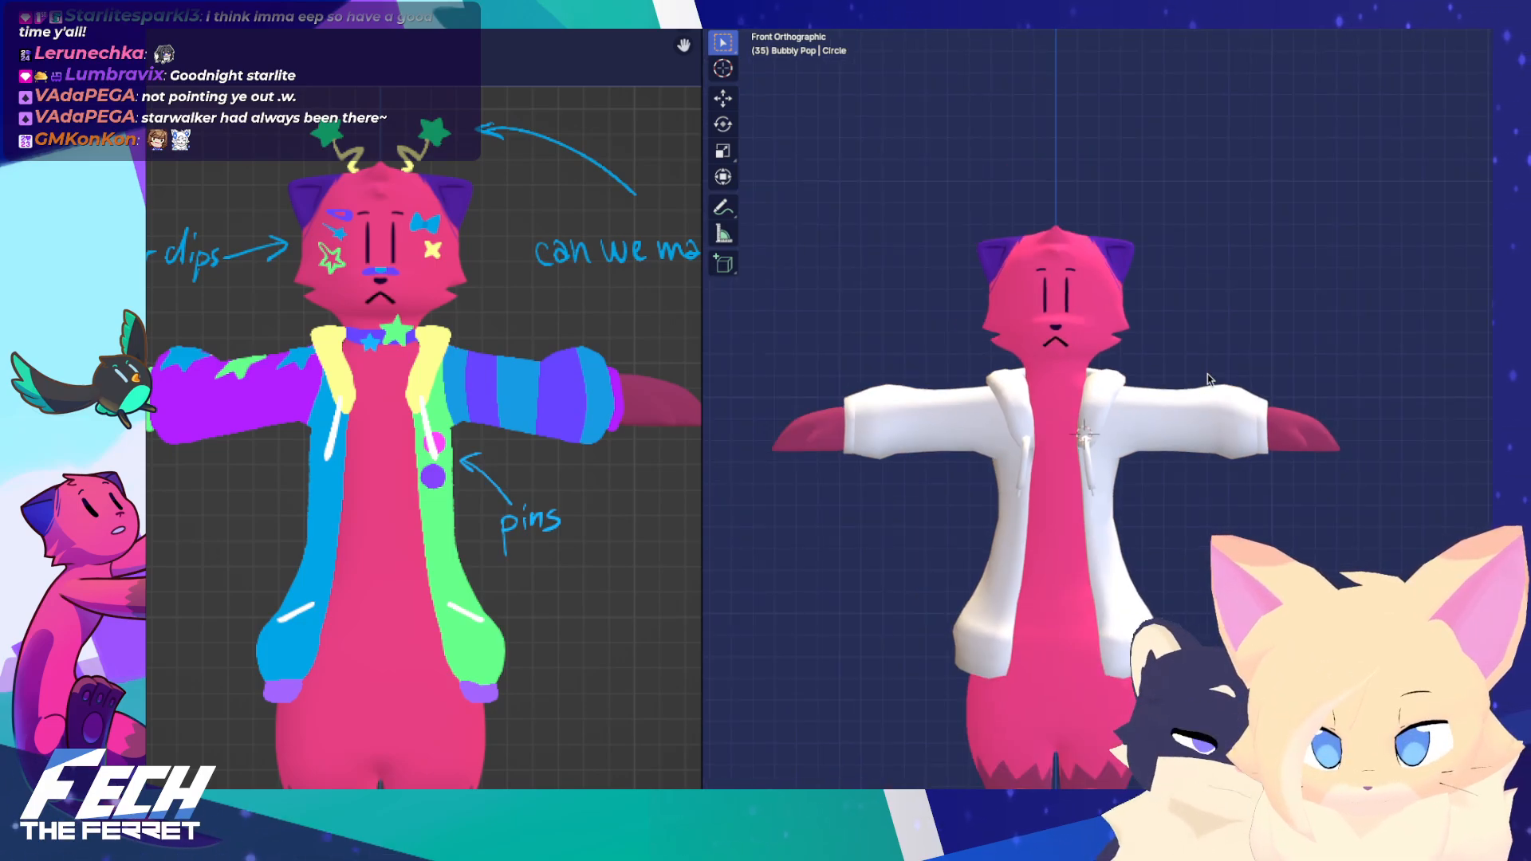
Lower the upper side of the sleeve between shoulder and cuff along Z with proportional editing in Edit Mode
key(ctrl+Tab)
click(1308, 413)
scroll(1193, 394, up, 4)
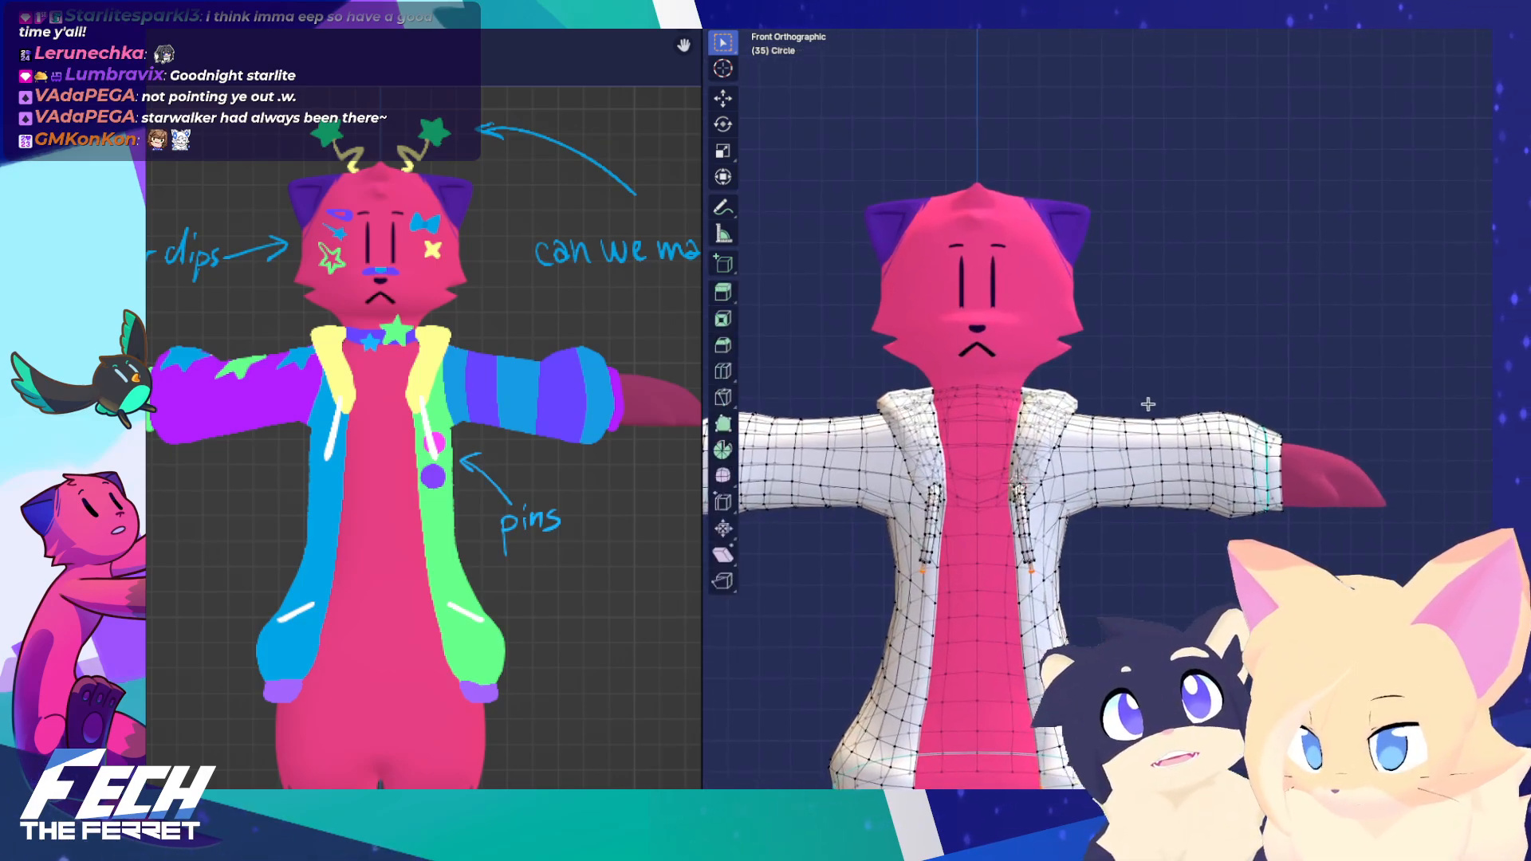
scroll(1204, 399, down, 8)
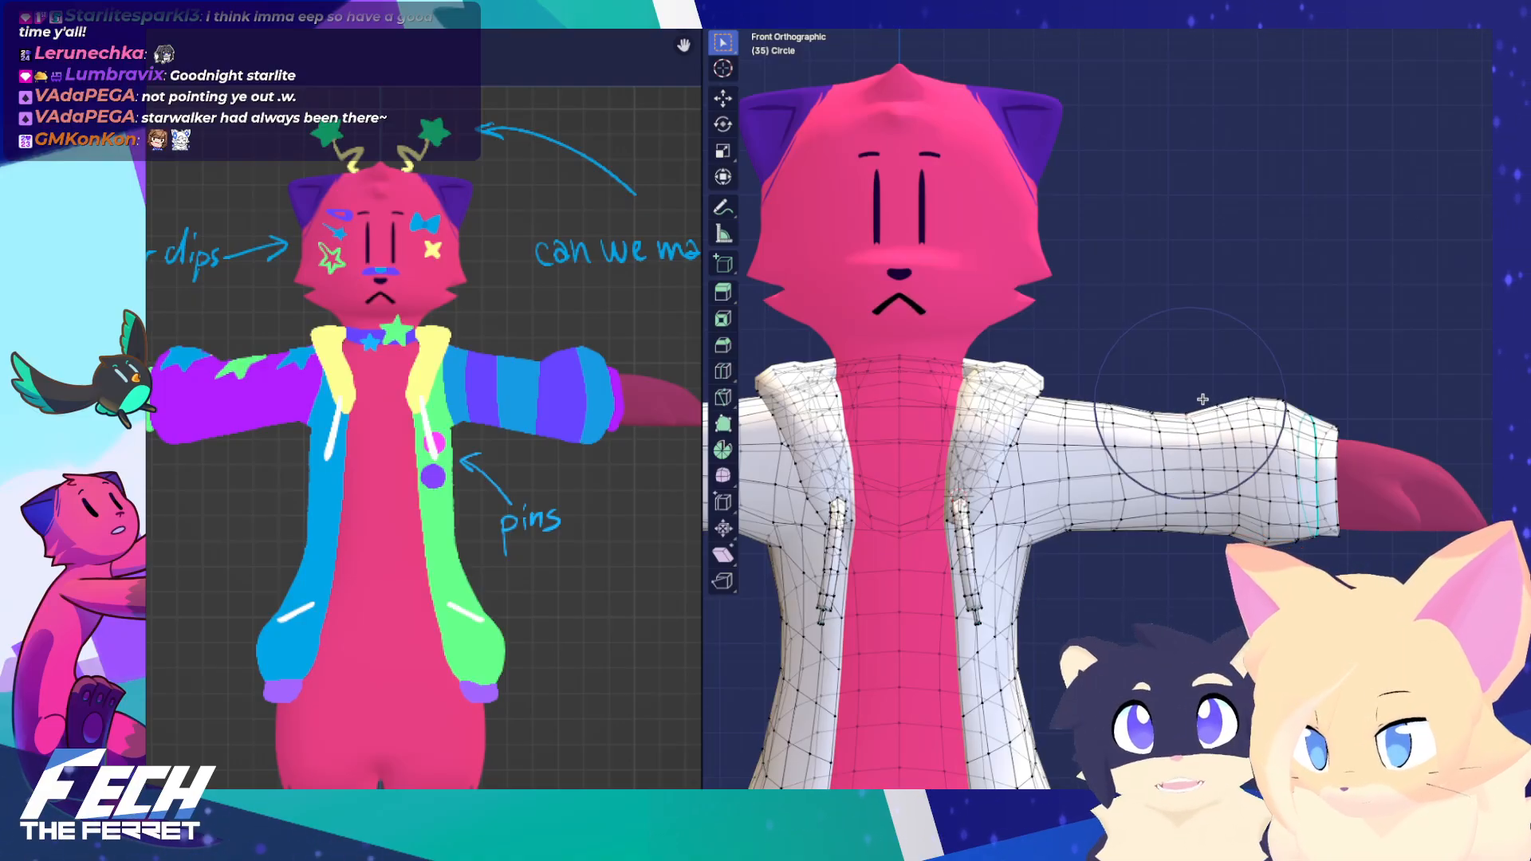
middle_drag(1203, 398, 1113, 389)
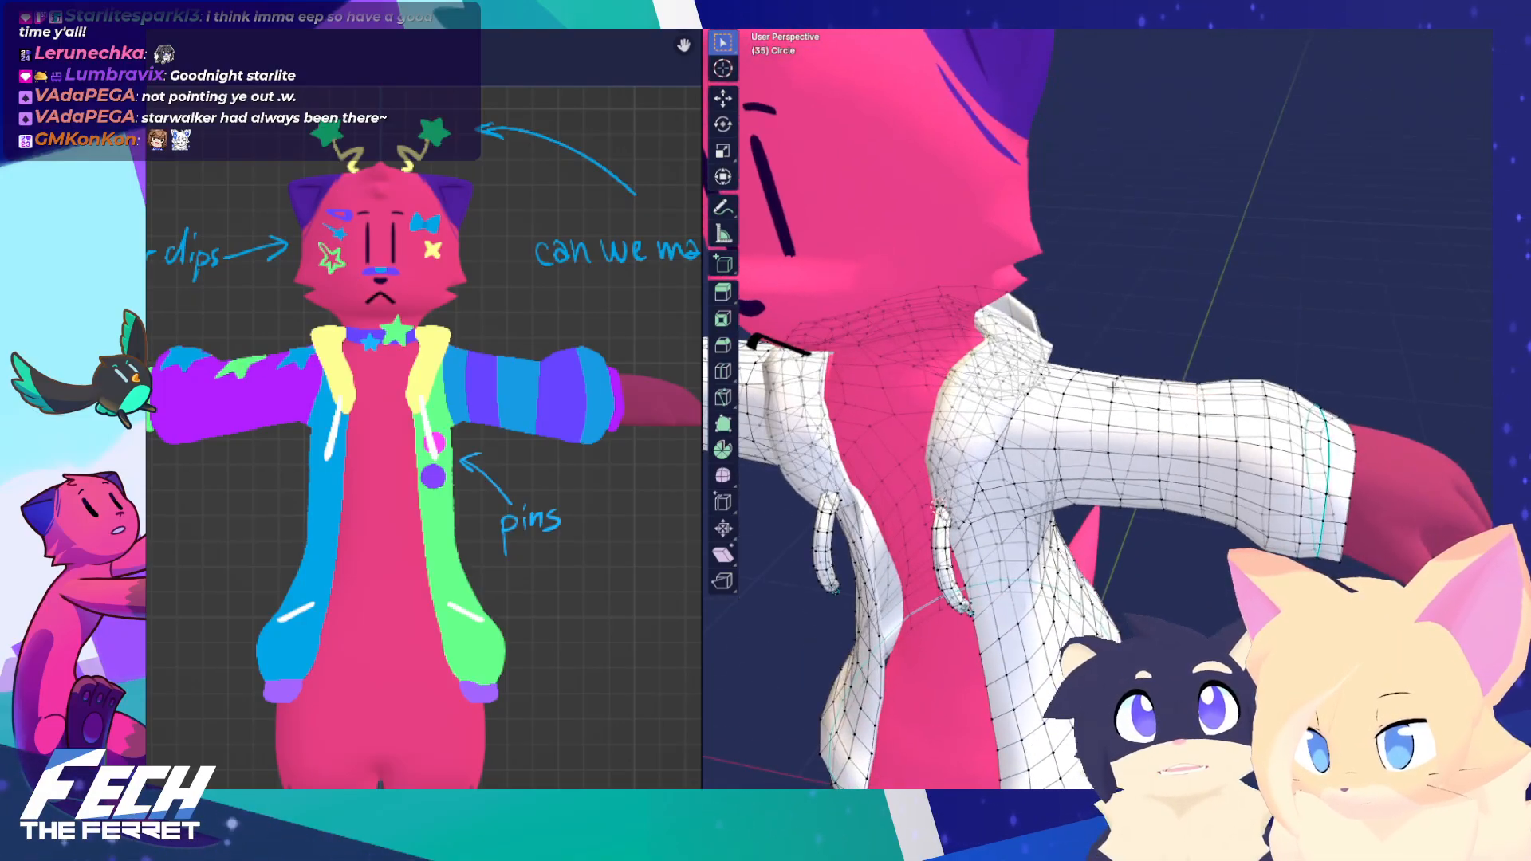
key(KP_1)
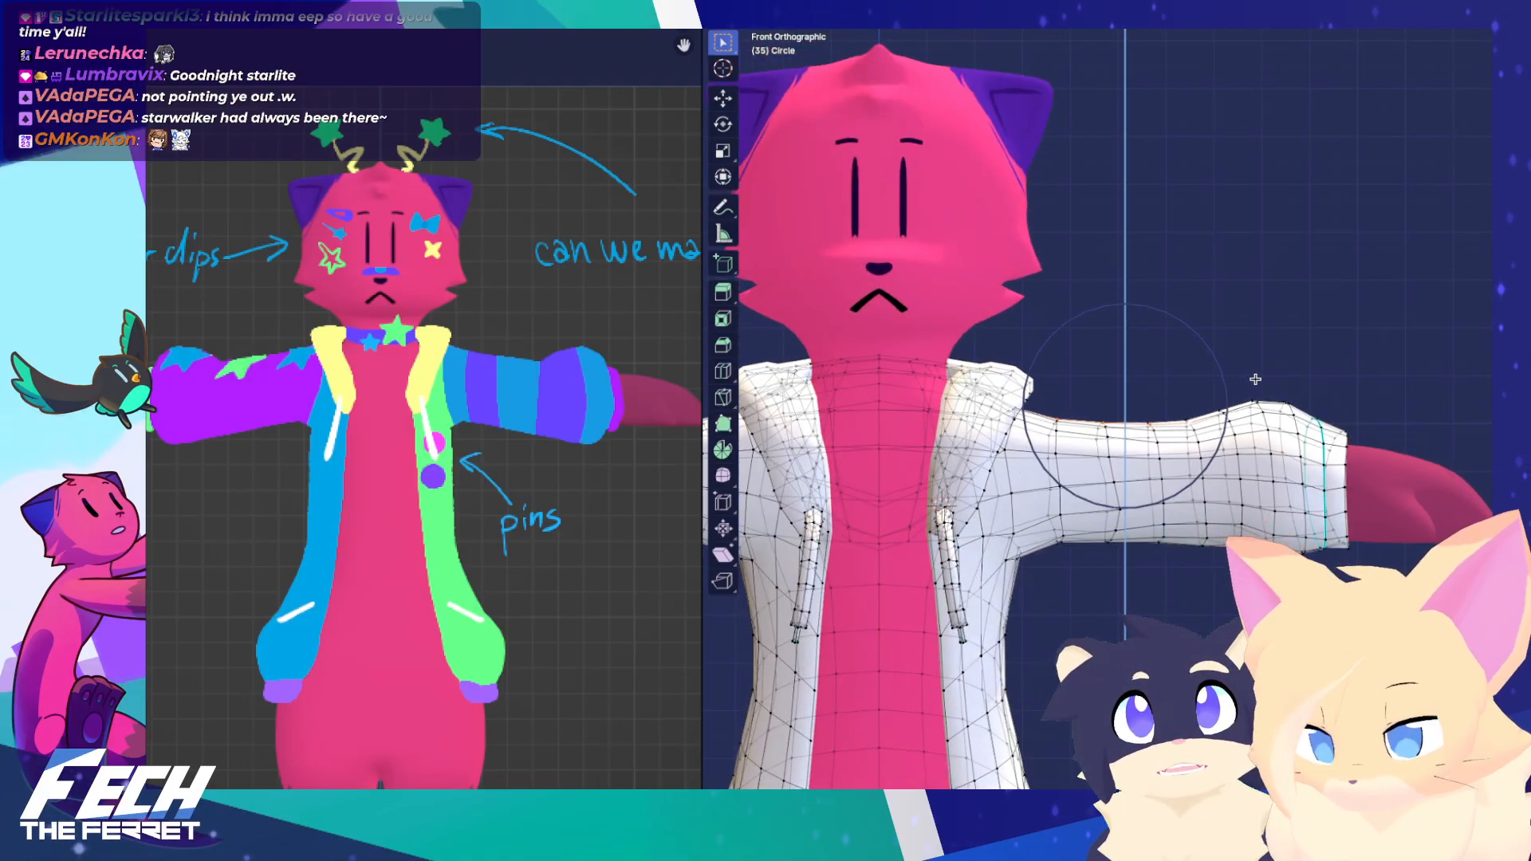
key(Tab)
Inspect the reshaped jacket from the side and front, comparing its sleeves and hem with the reference
middle_drag(1256, 380, 1006, 500)
key(KP_1)
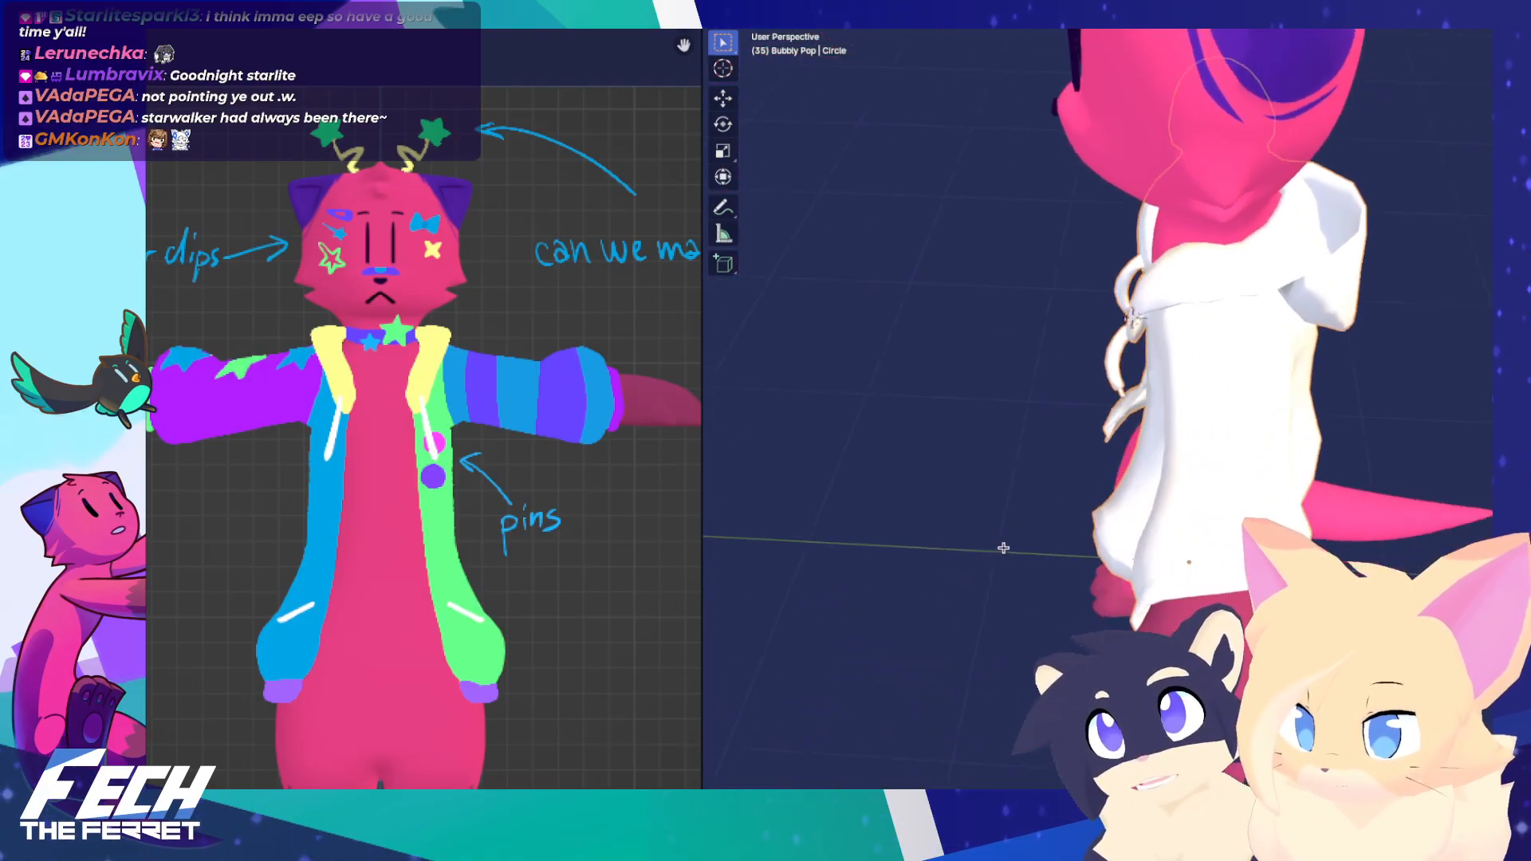
scroll(1267, 413, up, 4)
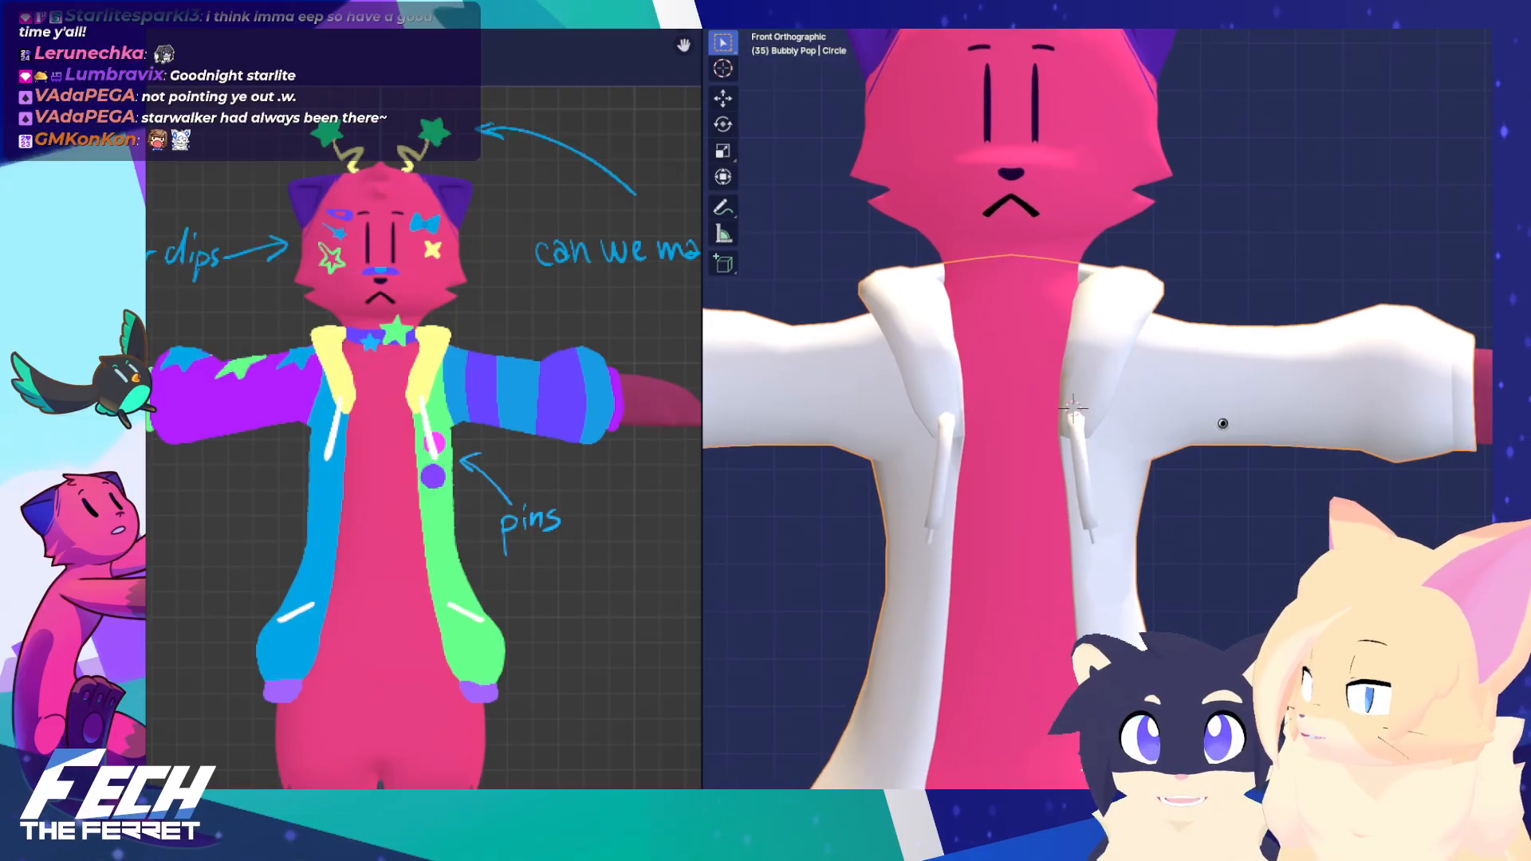
shift+middle_drag(1256, 403, 1209, 384)
scroll(1200, 377, down, 3)
shift+middle_drag(1007, 343, 1142, 393)
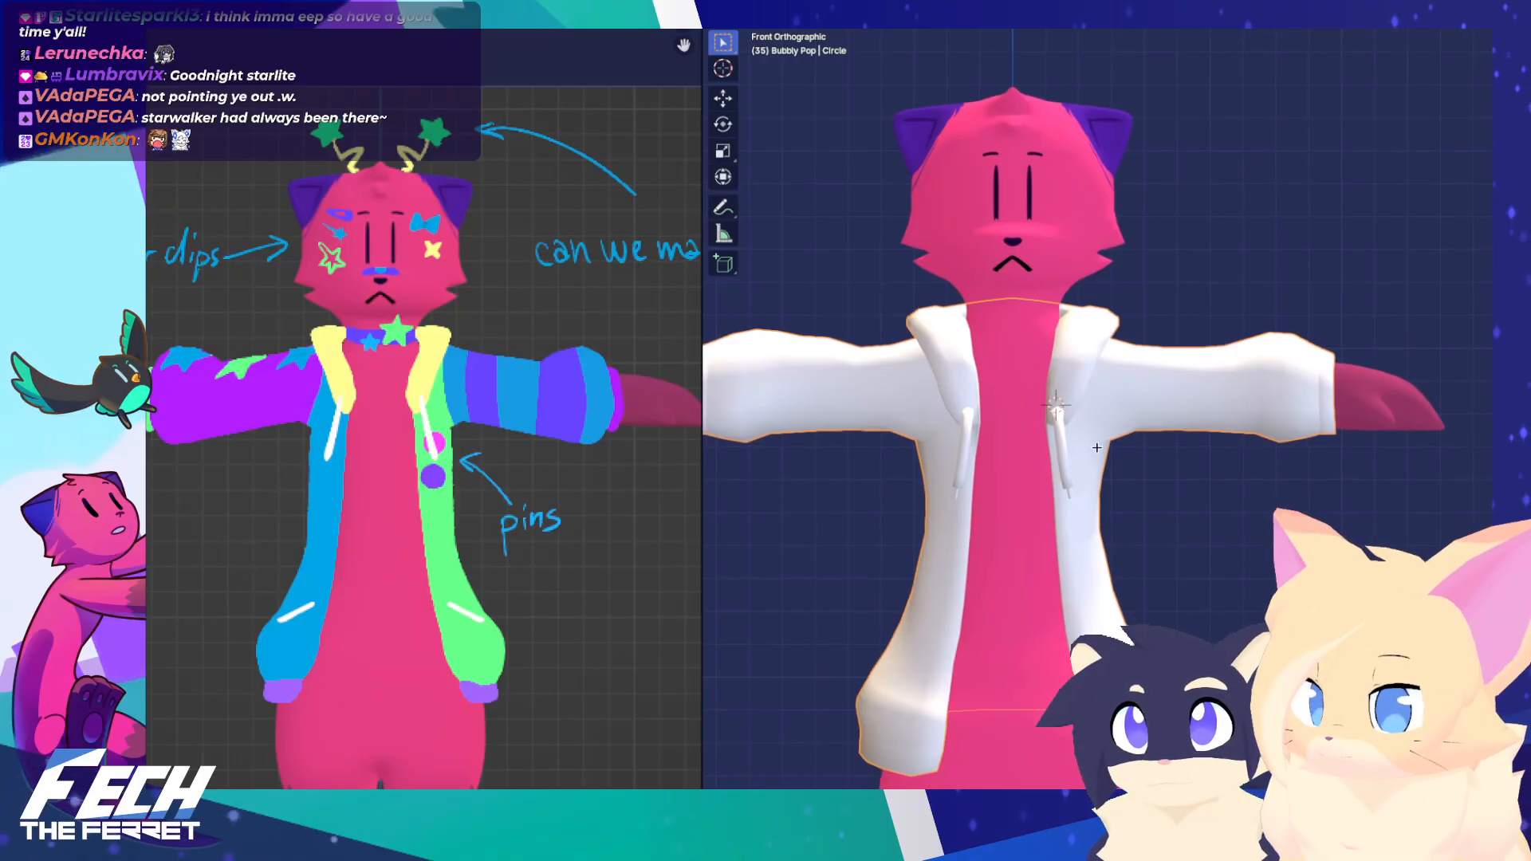
mouse_move(1085, 451)
shift+middle_down()
mouse_move(1072, 470)
mouse_move(1105, 445)
shift+middle_up()
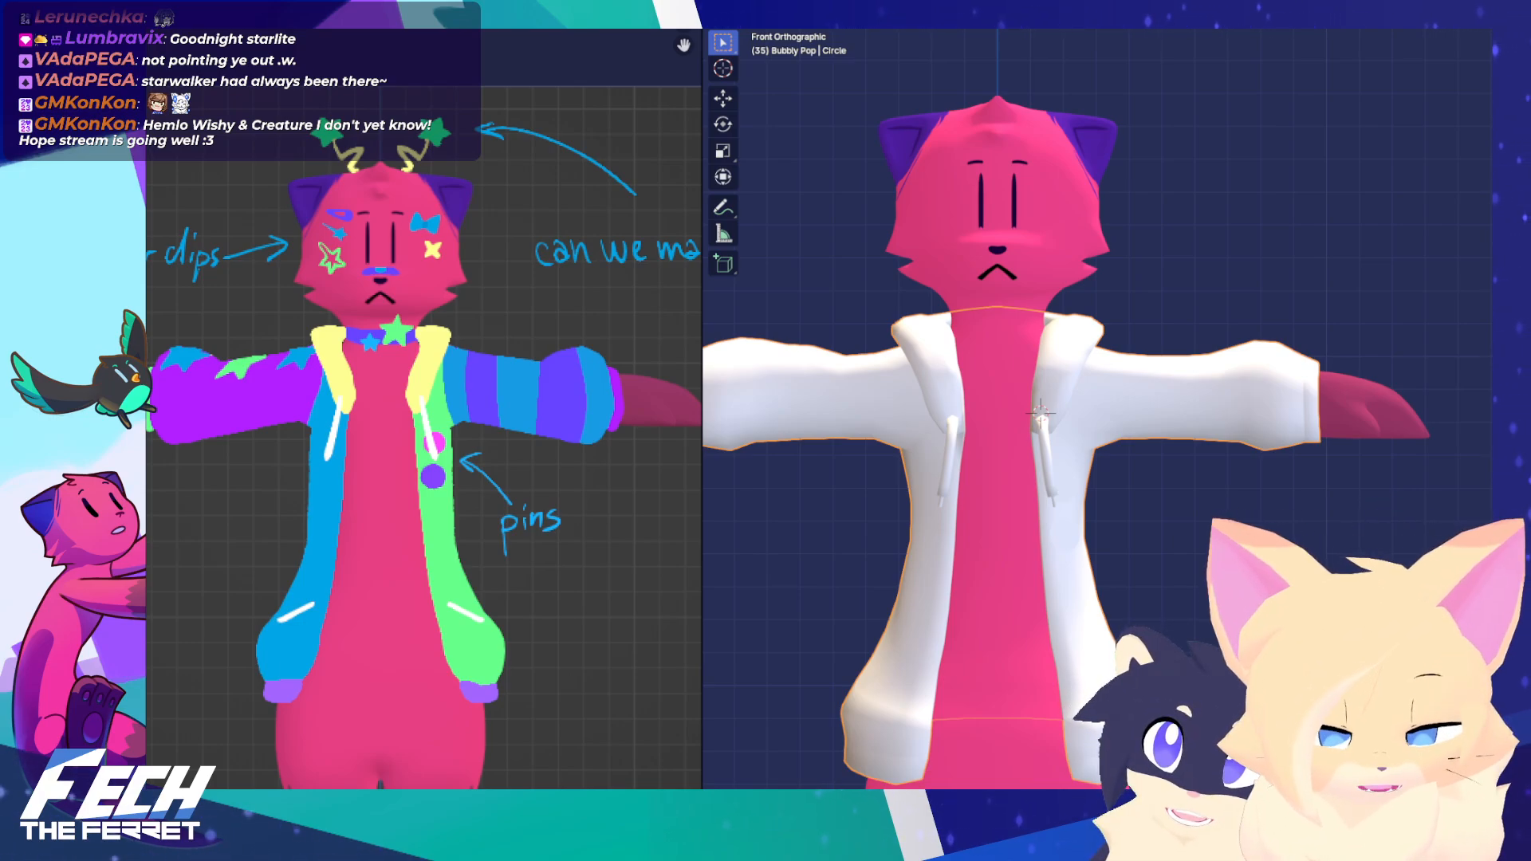
shift+middle_drag(832, 688, 935, 573)
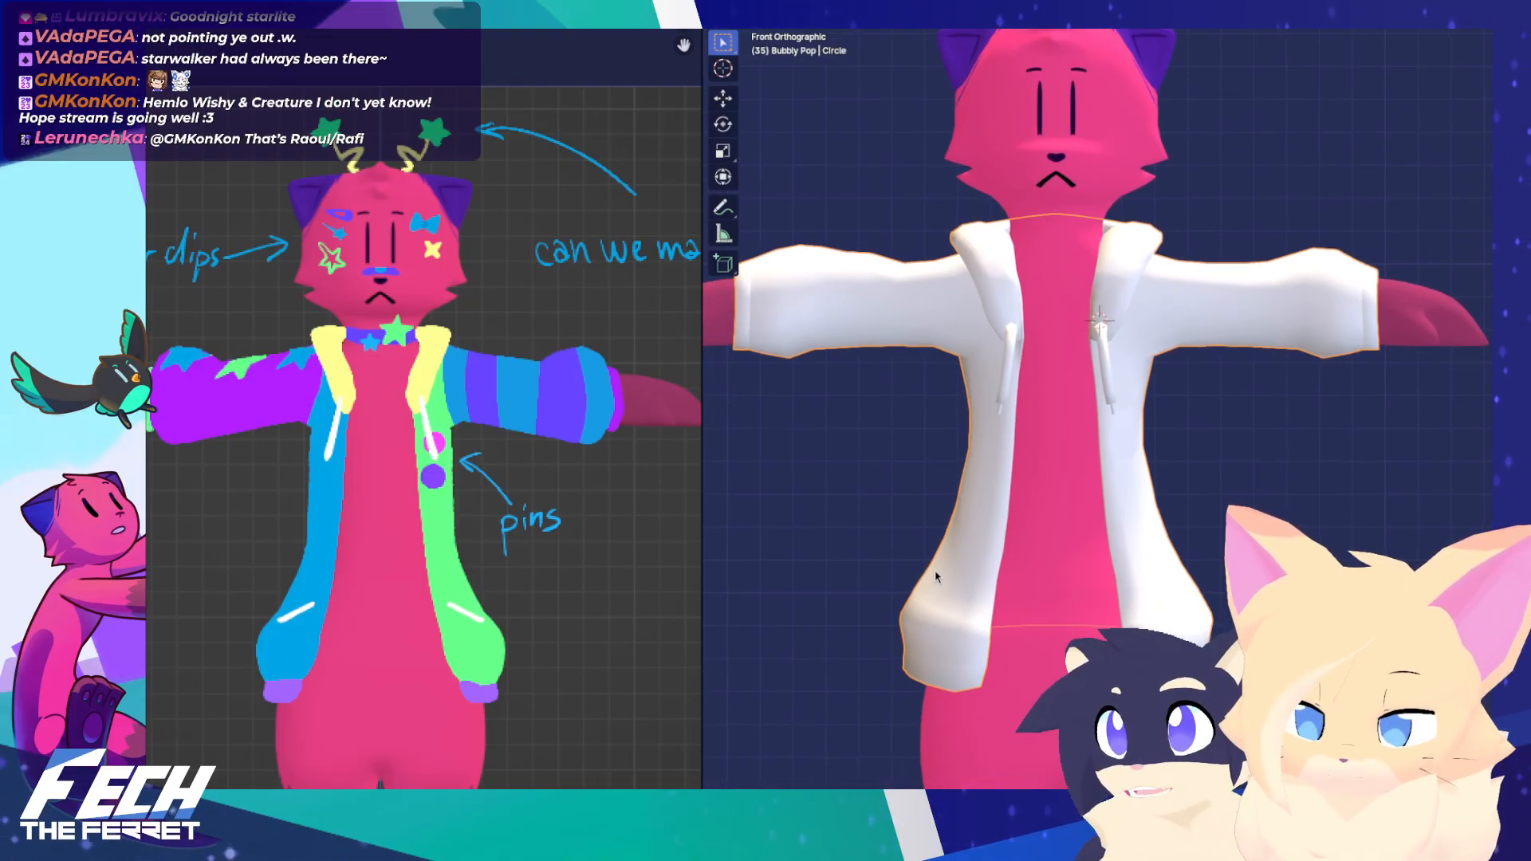
Scale the edge loop at the sleeve's cuff opening with proportional editing
key(ctrl+Tab)
click(1101, 496)
shift+middle_drag(1348, 427, 1212, 523)
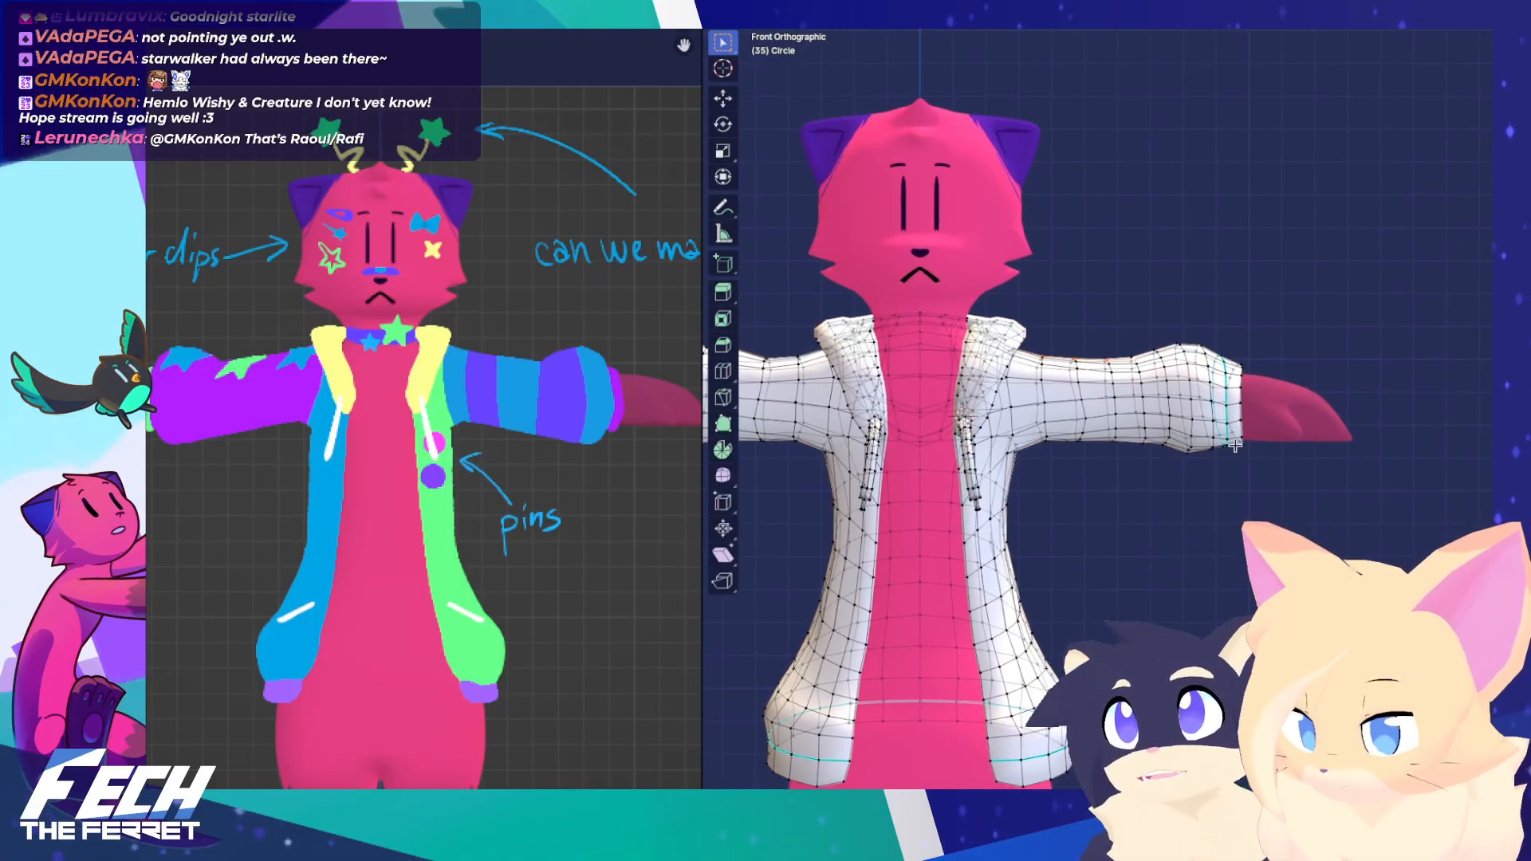
alt+click(1244, 410)
key(s)
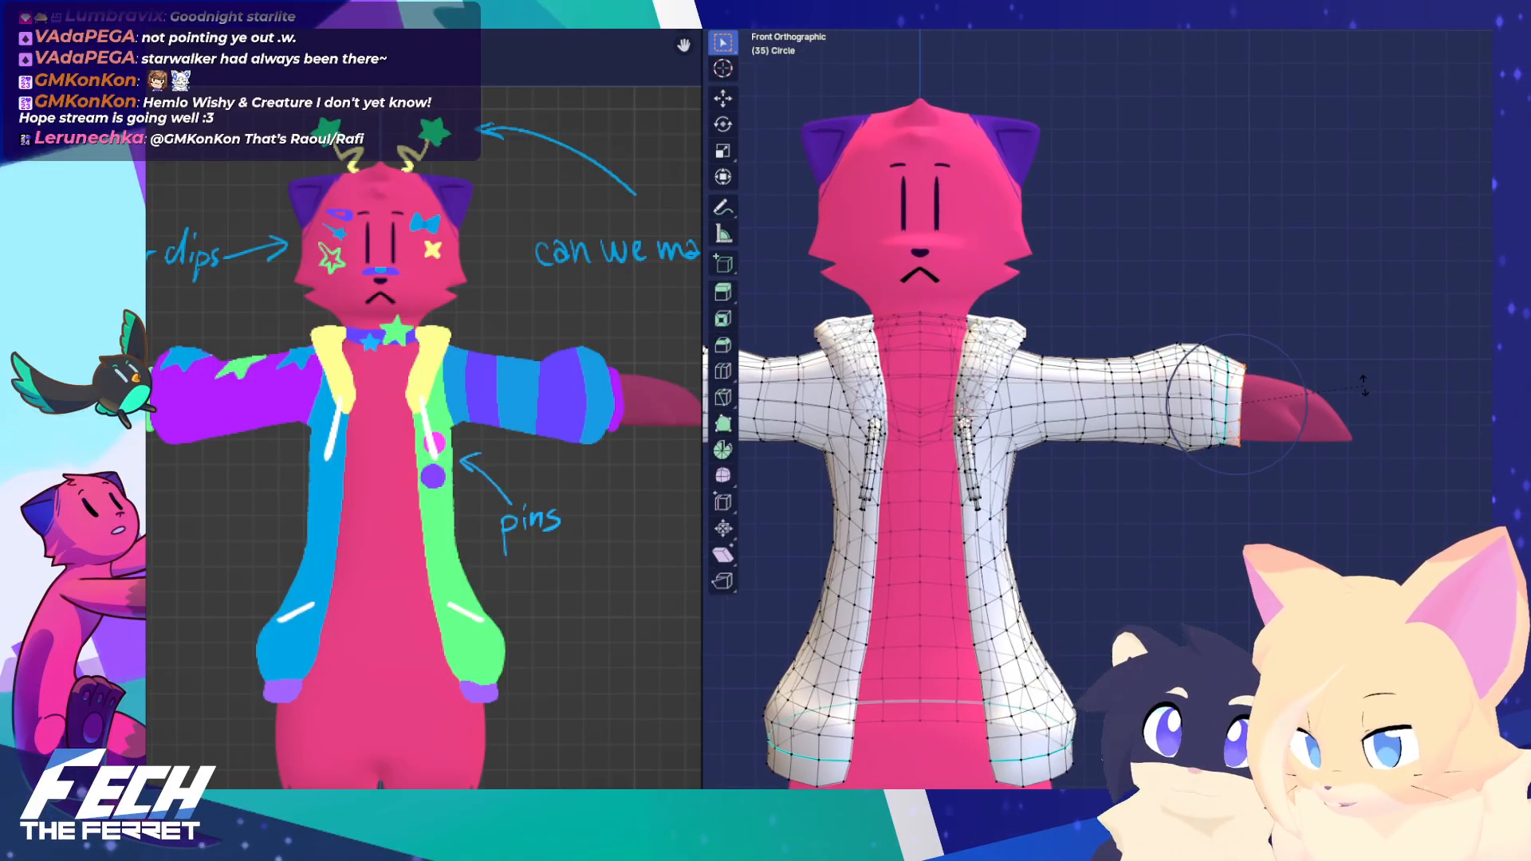
click(1241, 371)
Lower the top of the sleeve beside the cuff along Z with a smaller proportional editing radius
click(1228, 355)
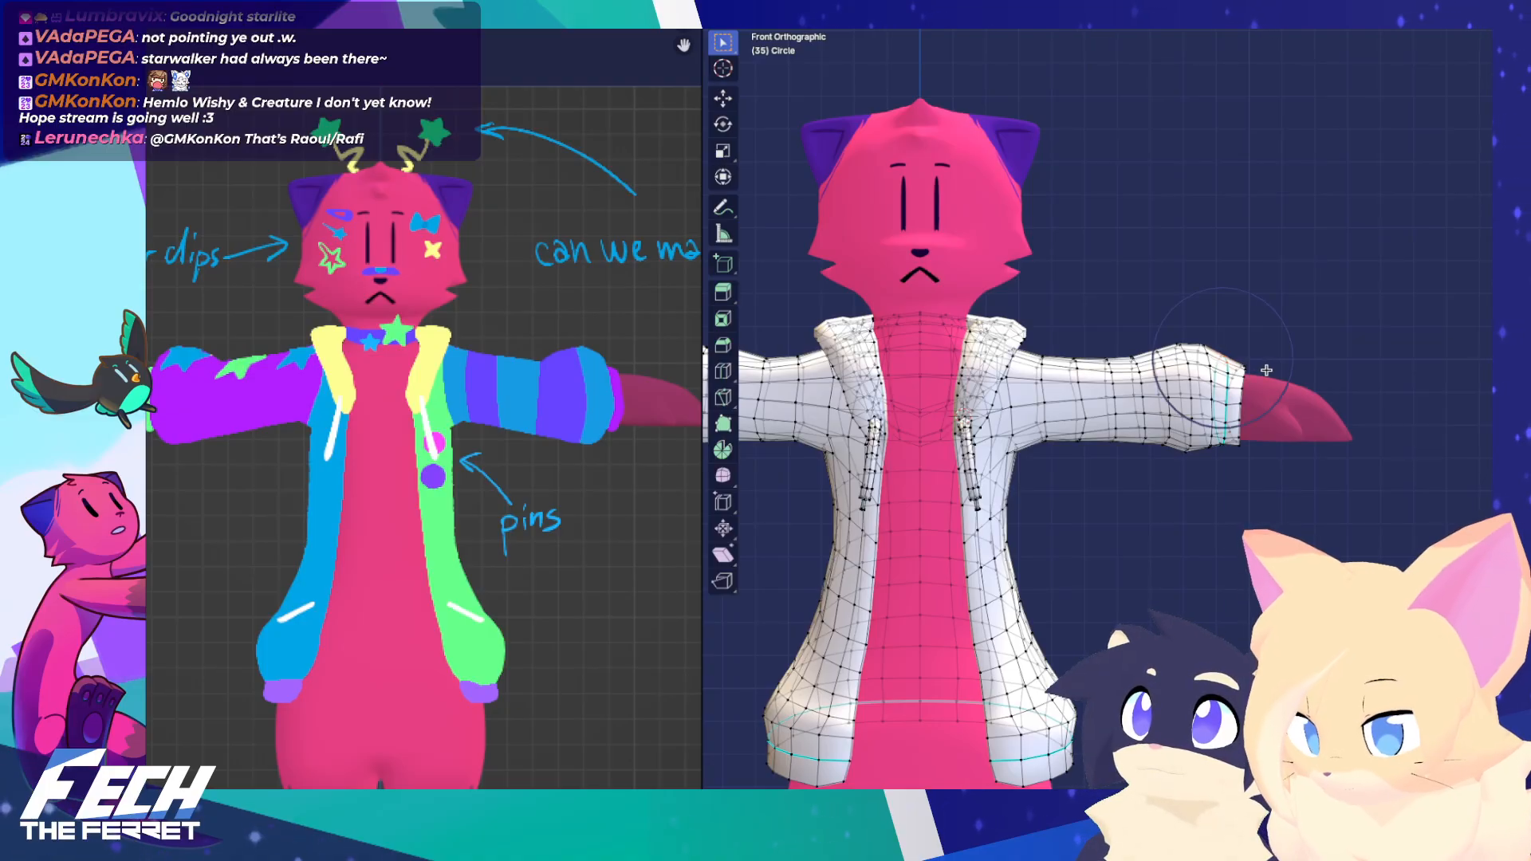
key(g)
key(z)
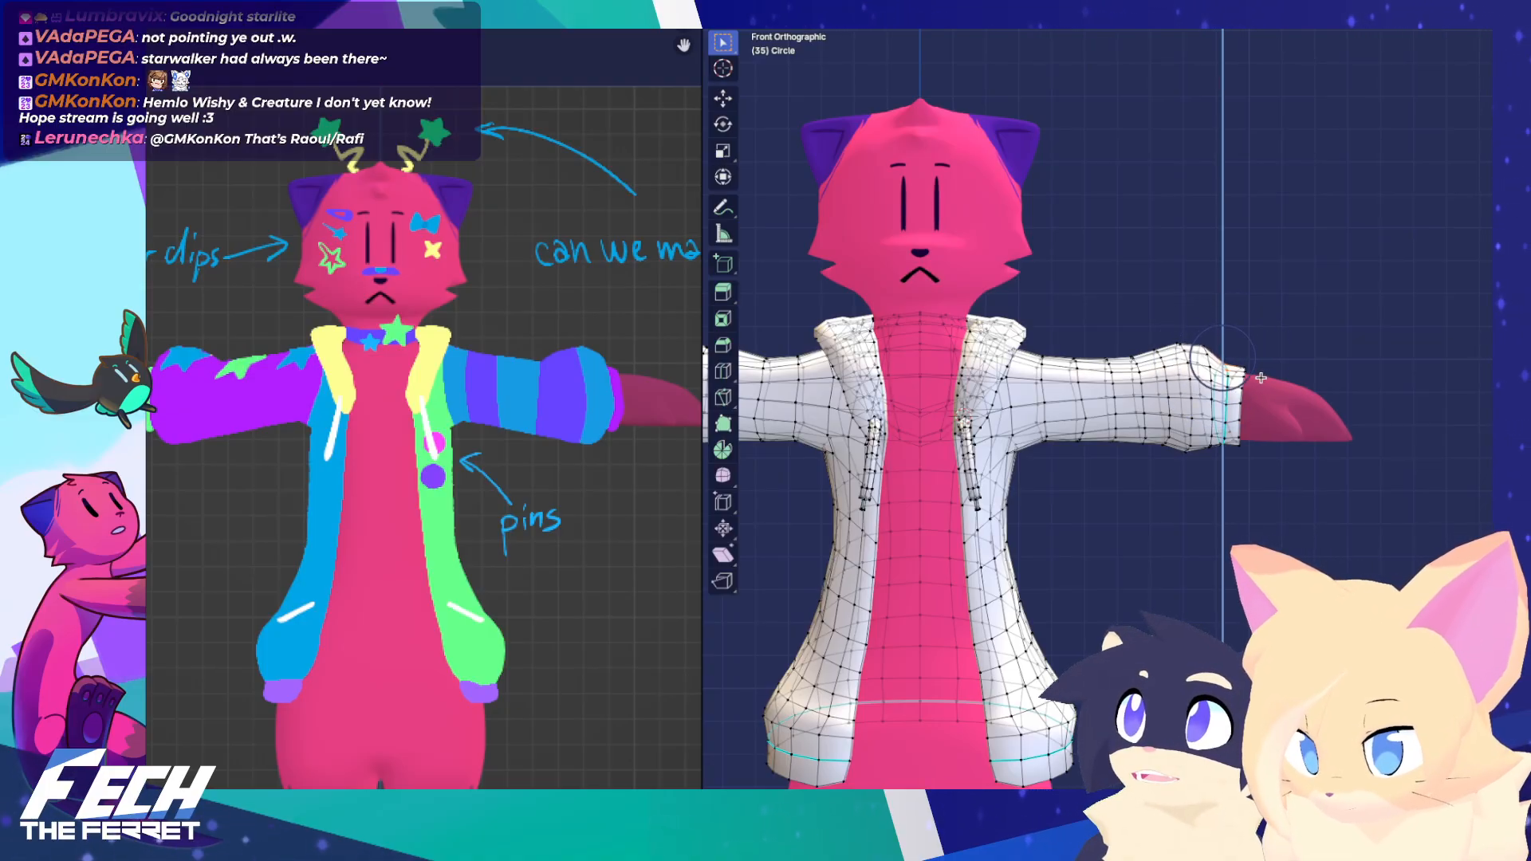
click(1260, 377)
Select the whole jacket mesh and apply Snap to Symmetry so both sides match
key(Tab)
shift+middle_drag(1171, 514, 1211, 481)
key(Tab)
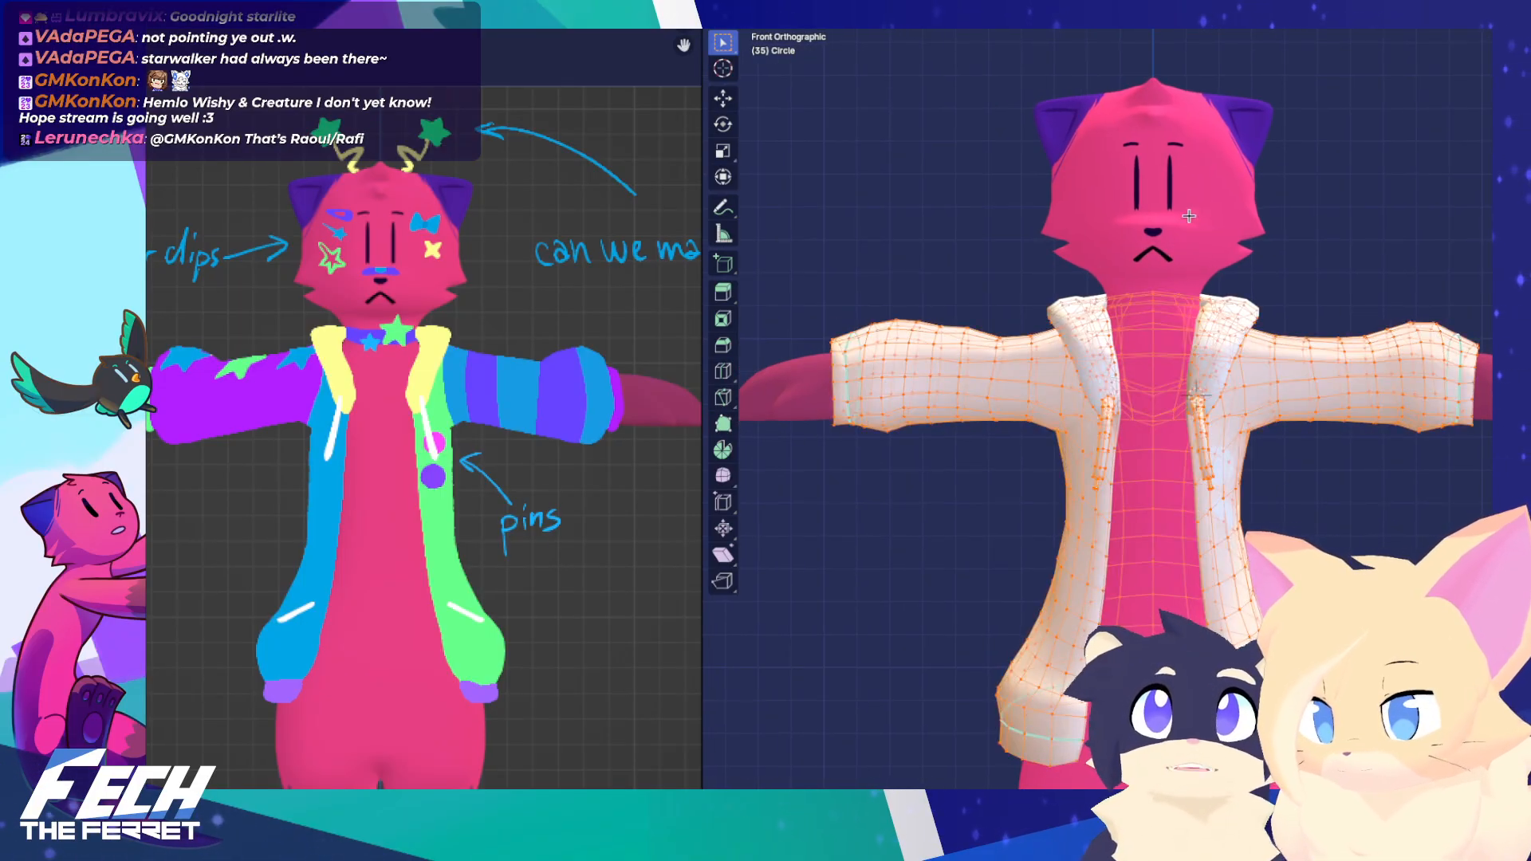
click(1005, 6)
mouse_move(974, 6)
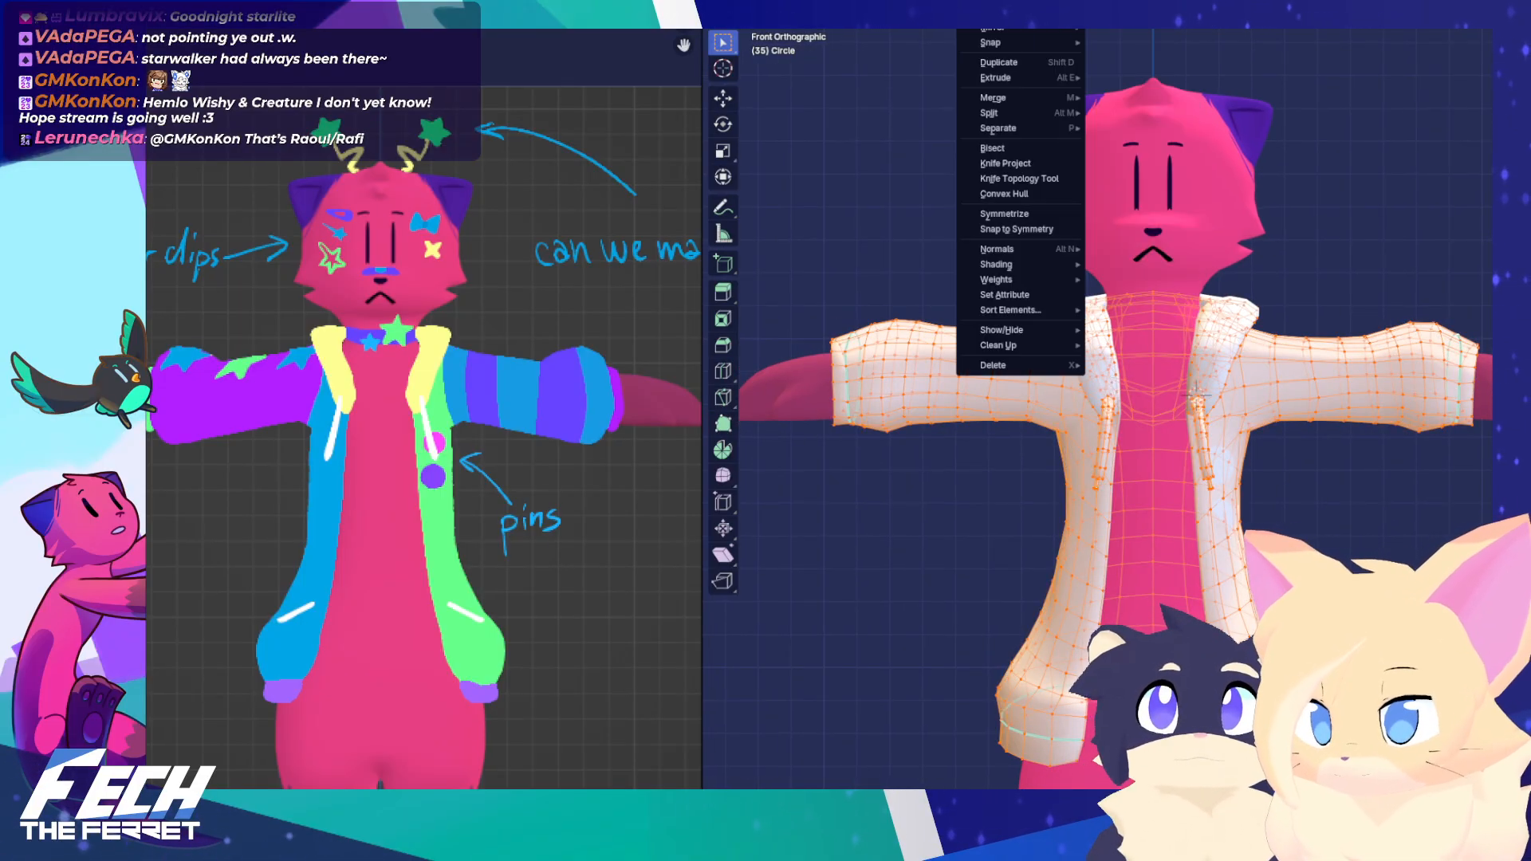
click(1022, 230)
Deepen the dip at the cuff seam by moving the sleeve's upper vertices there down along Z with proportional editing
shift+middle_drag(1273, 303, 1066, 336)
shift+middle_drag(1223, 309, 1213, 307)
click(1238, 280)
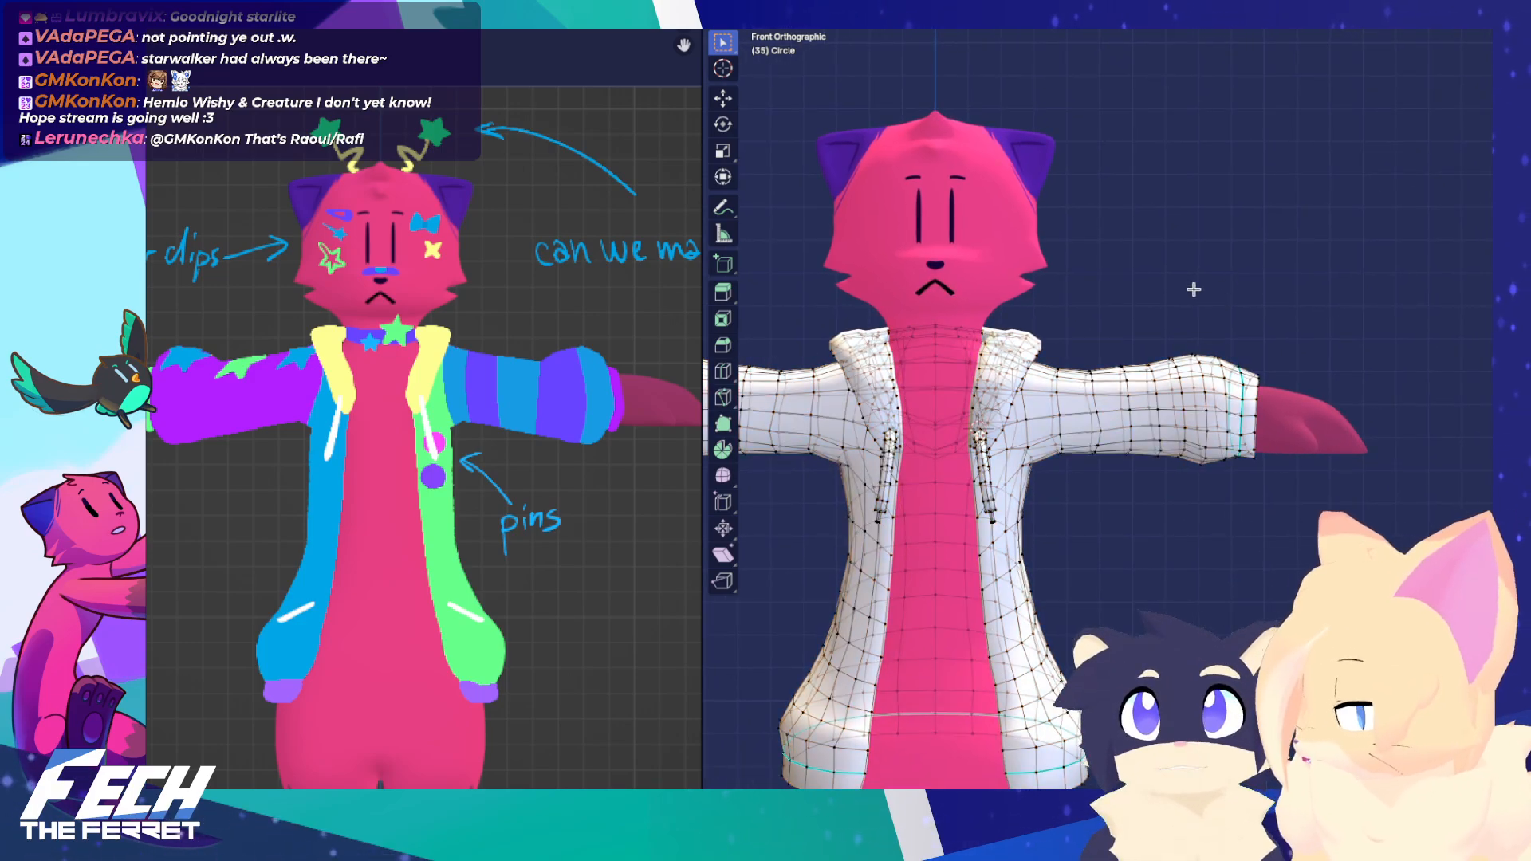
scroll(1196, 303, up, 4)
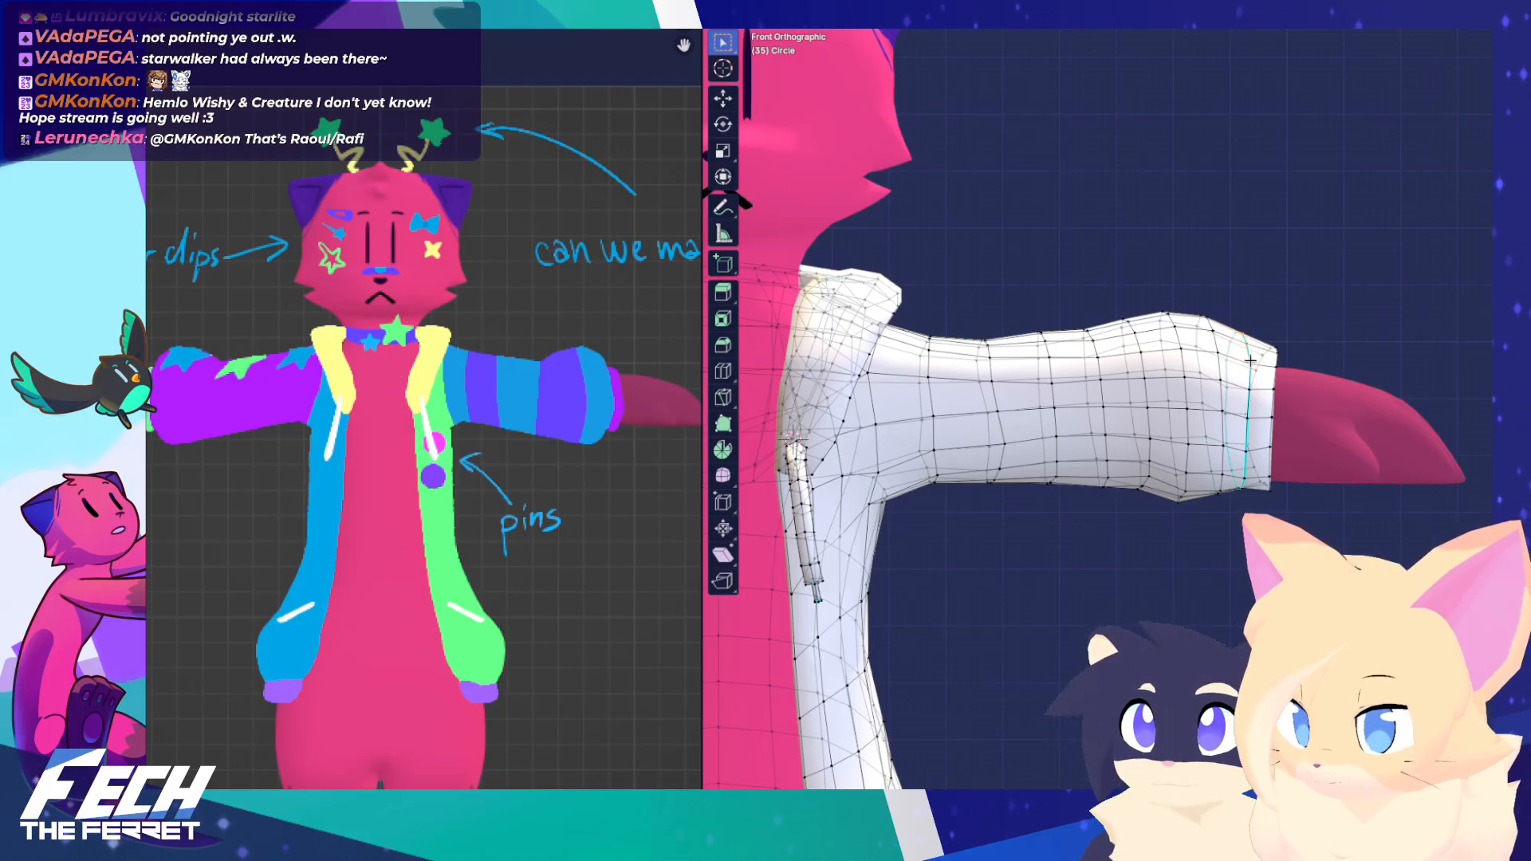
key(g)
key(z)
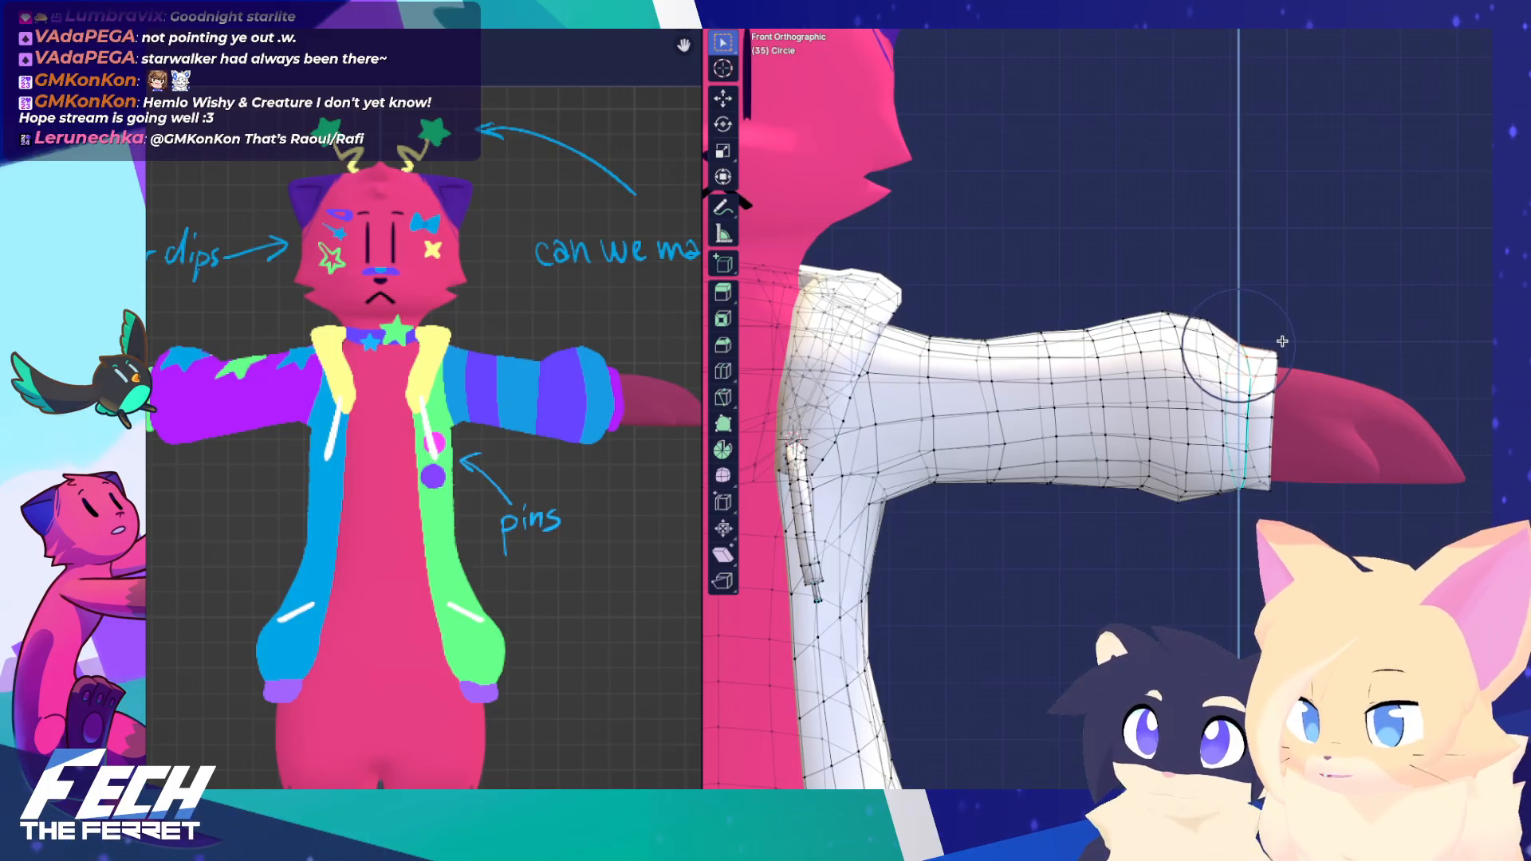
Move the selected vertices at the jacket sleeve's cuff slightly inward with proportional editing and return to Object Mode
click(1280, 352)
key(ctrl+z)
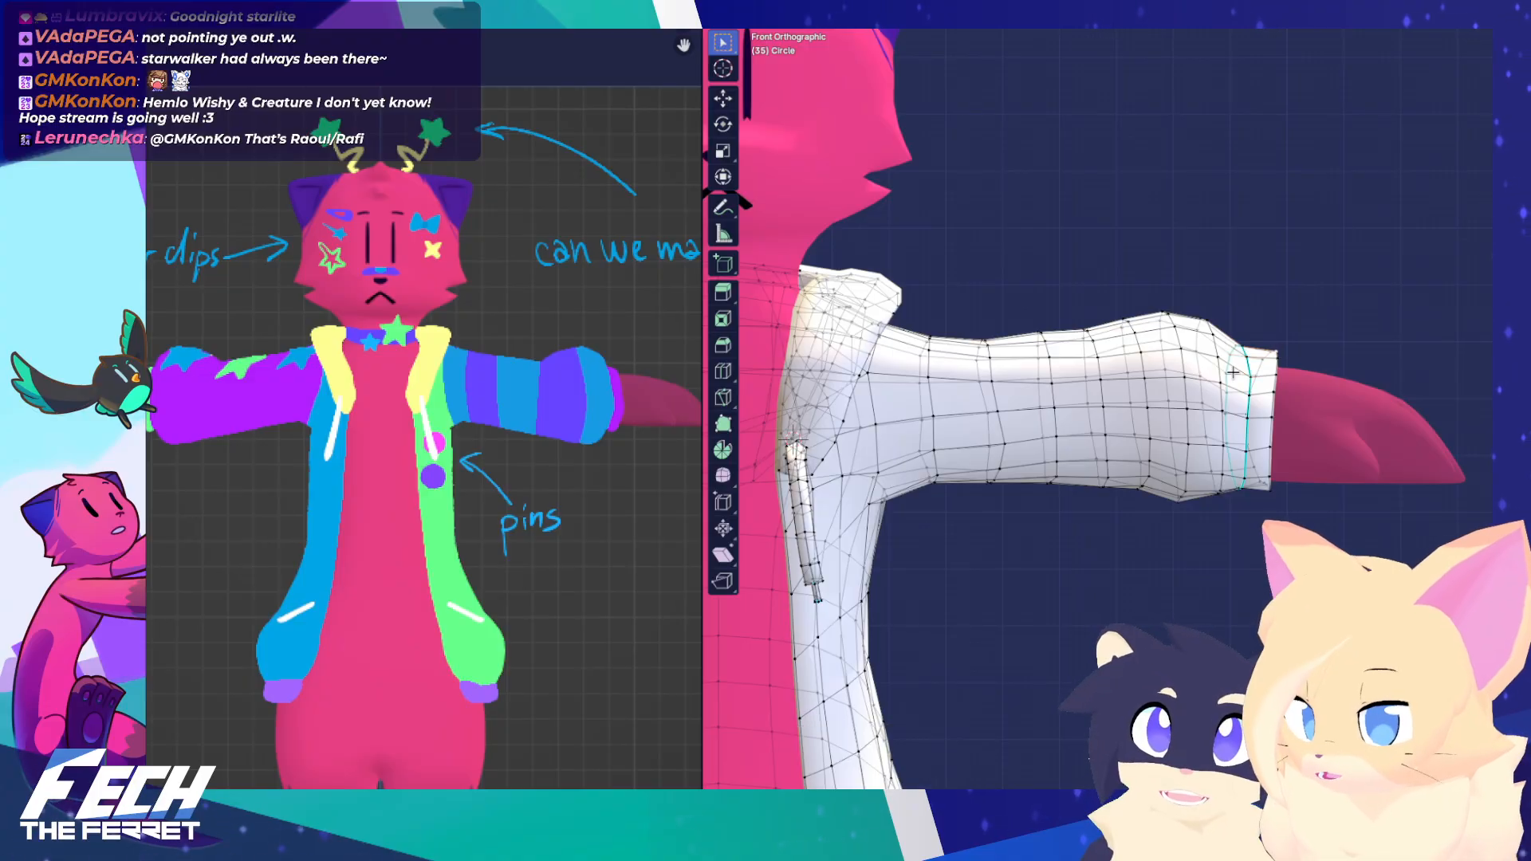
key(g)
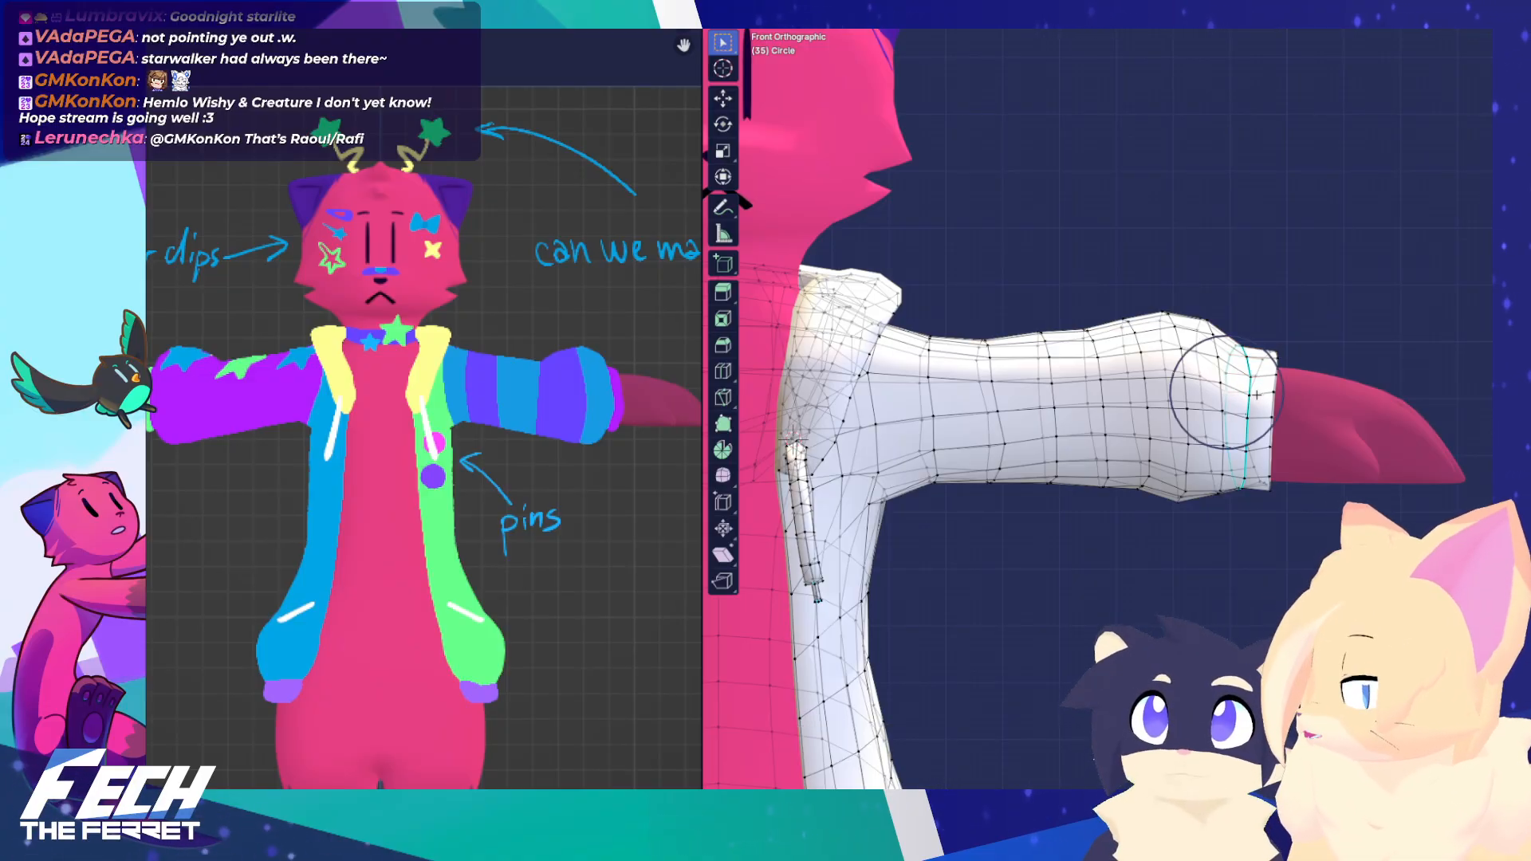
click(1254, 394)
scroll(1206, 391, down, 3)
shift+middle_drag(1207, 390, 1347, 378)
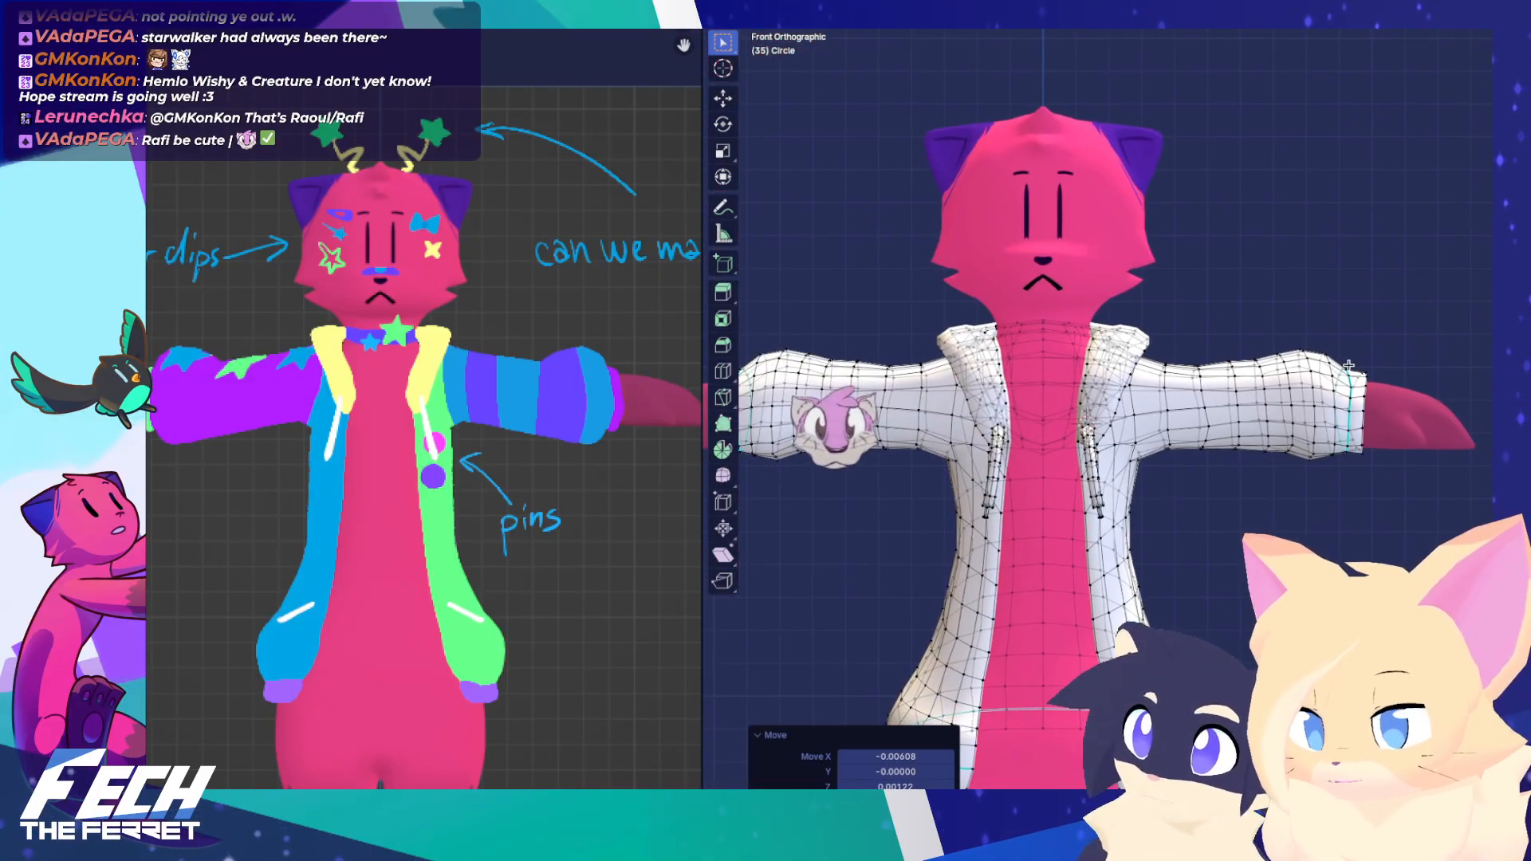
key(Tab)
shift+middle_drag(1238, 361, 1335, 347)
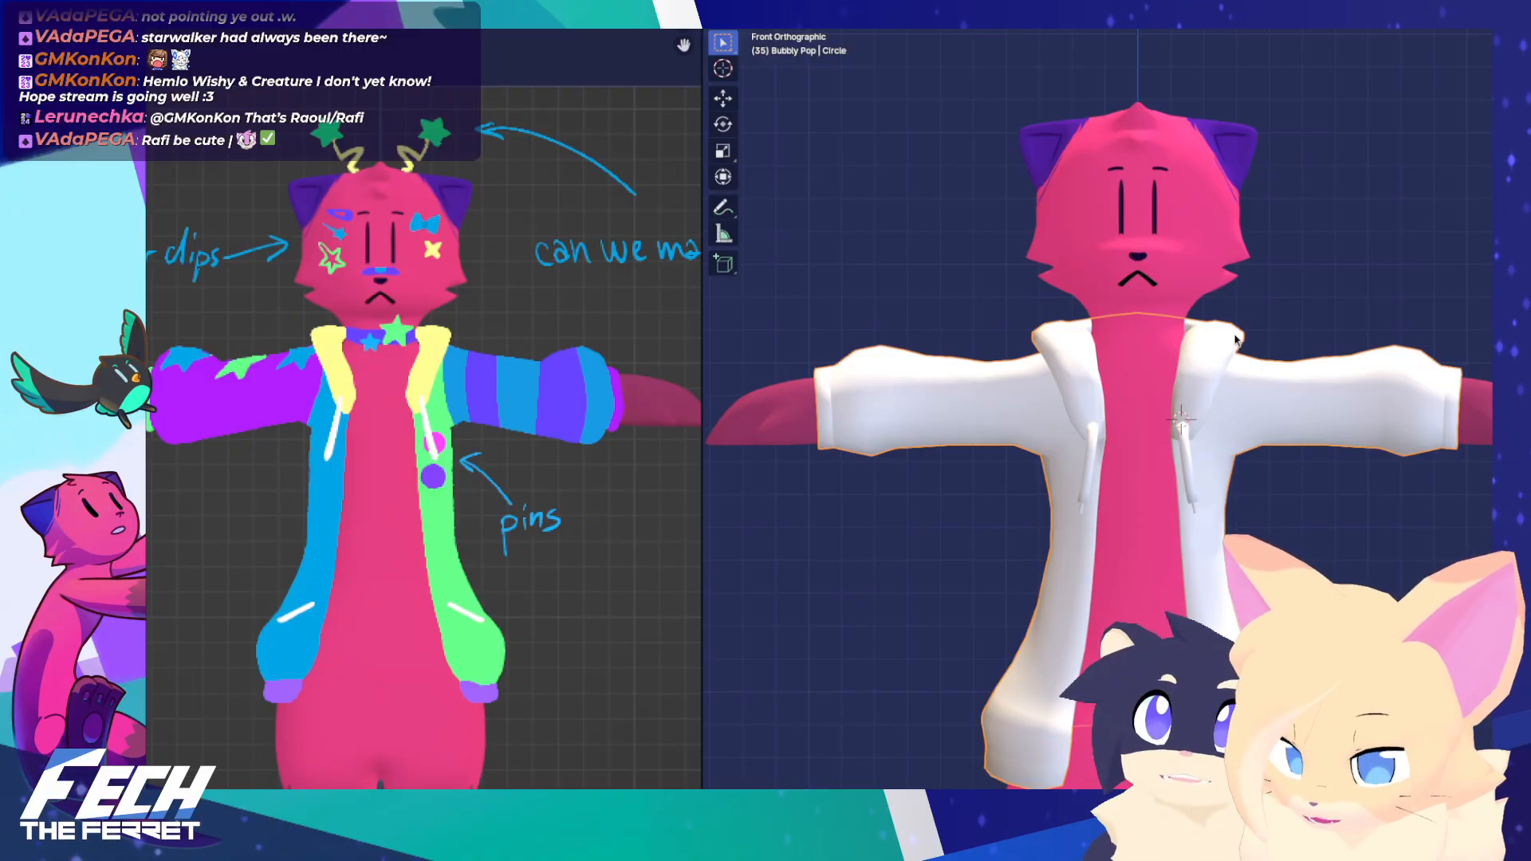
shift+middle_drag(1213, 378, 1172, 355)
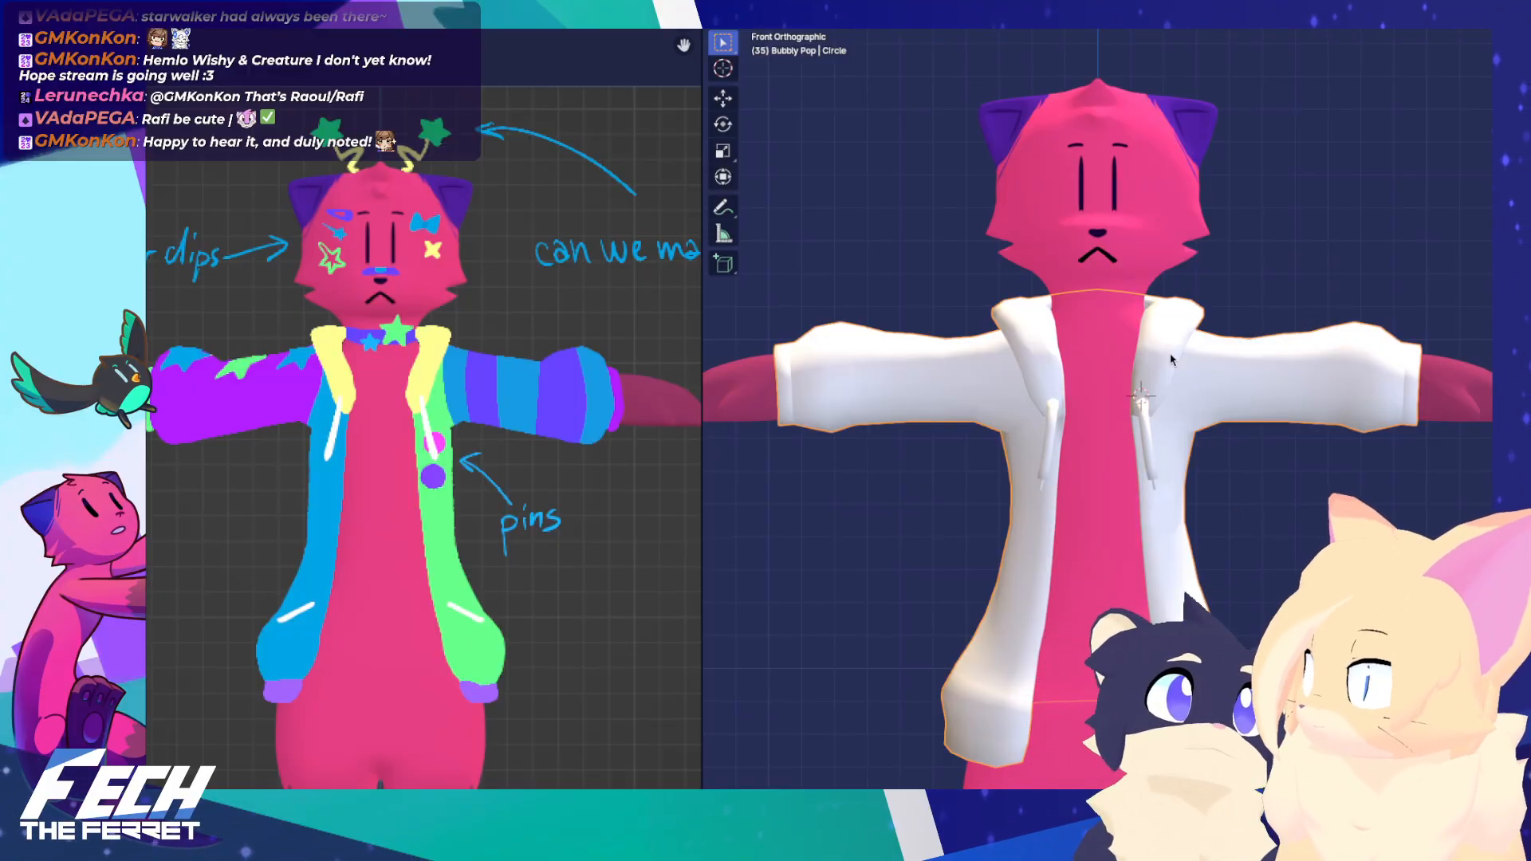
shift+middle_drag(1164, 403, 1132, 421)
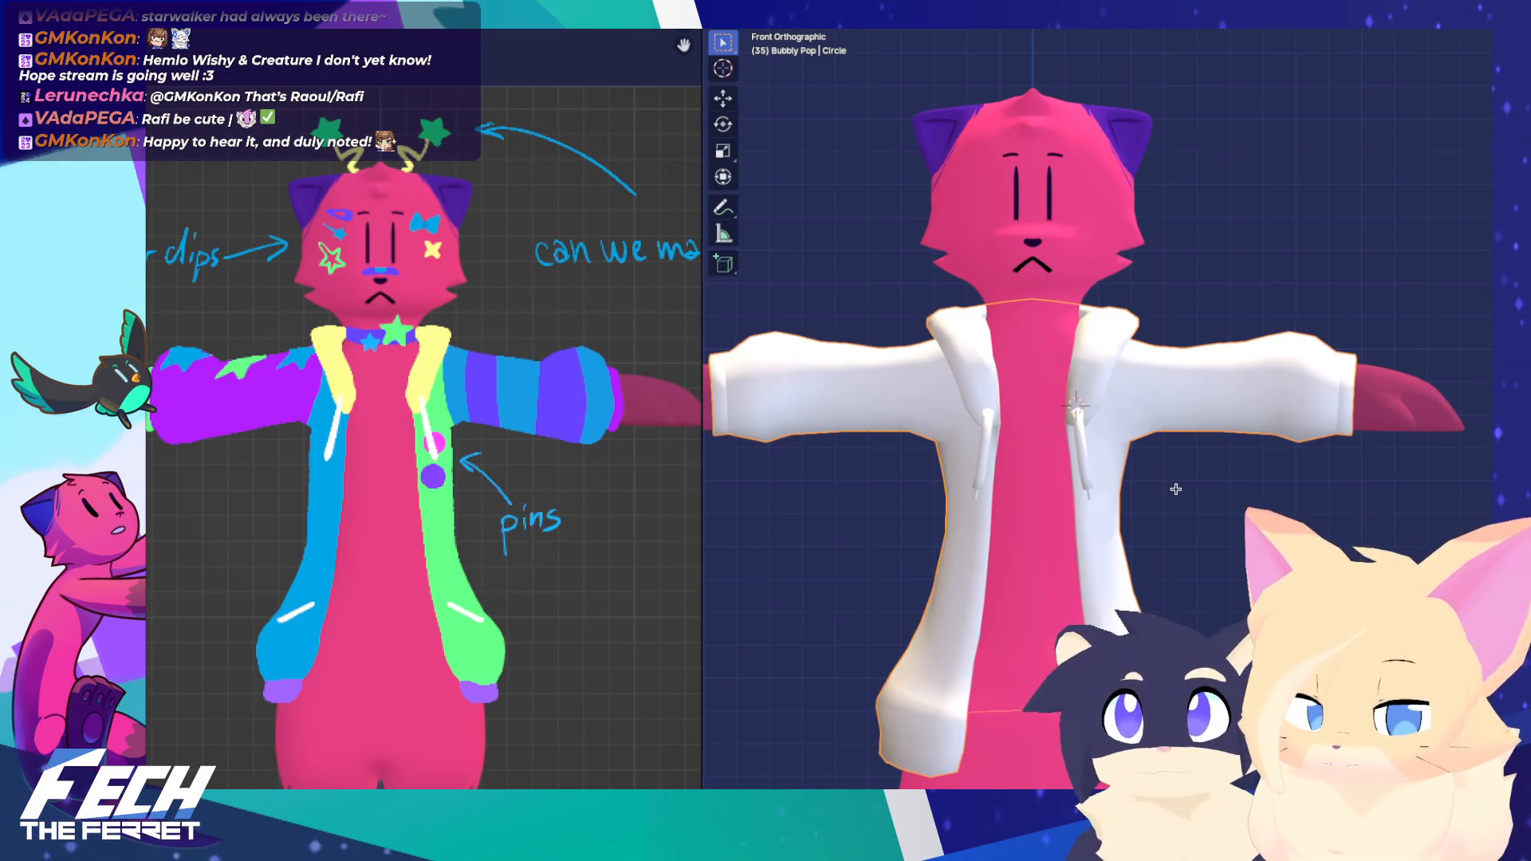
In the right side view, pull the jacket's rear hem in by about 0.032 along Y with proportional editing
middle_drag(1175, 489, 920, 482)
key(KP_3)
key(Tab)
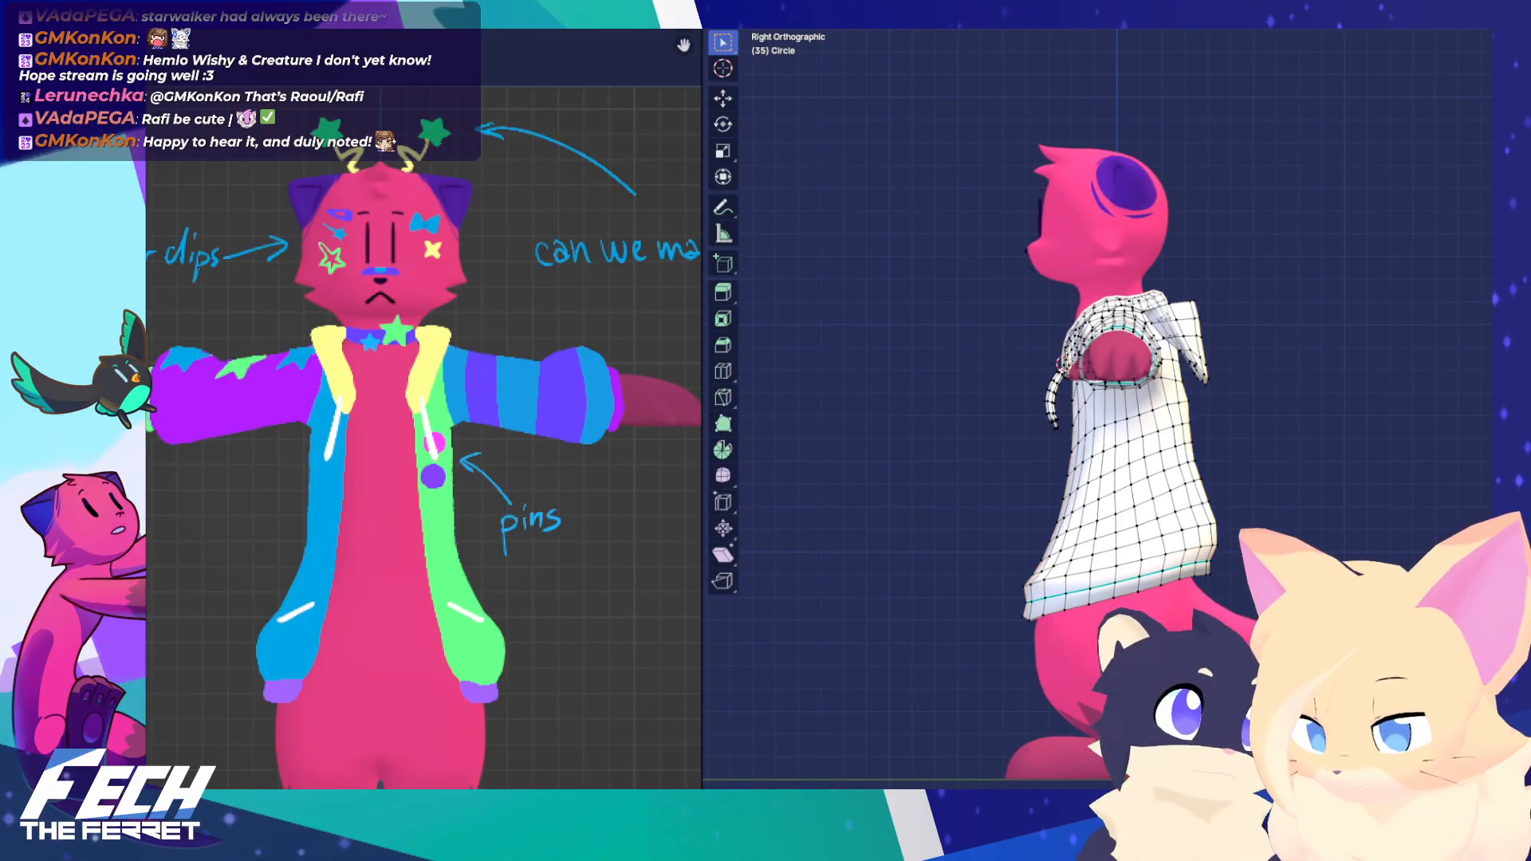
scroll(1103, 464, up, 4)
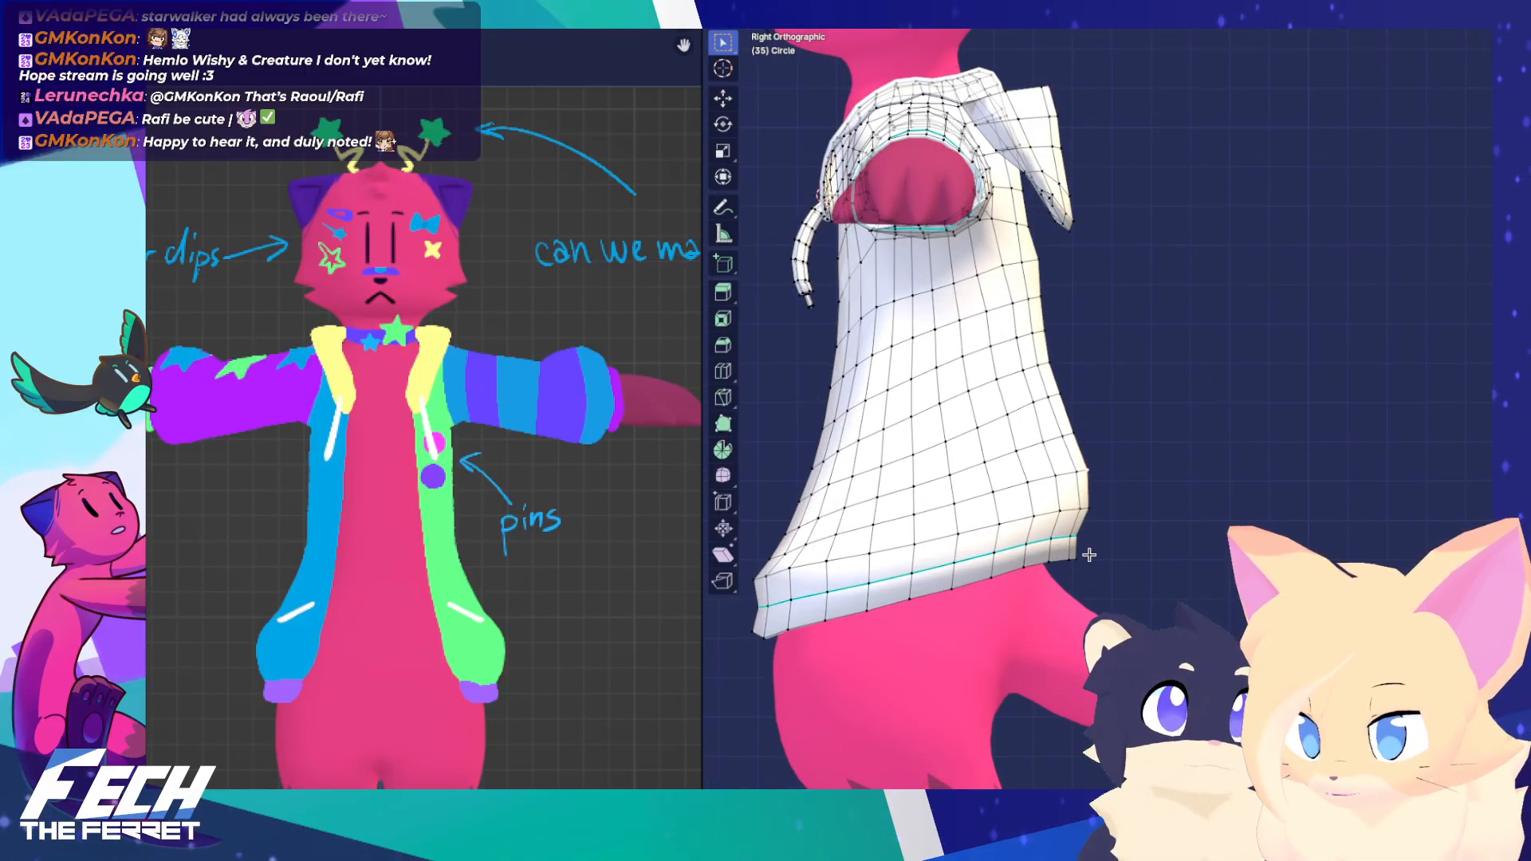
key(c)
scroll(1109, 552, down, 5)
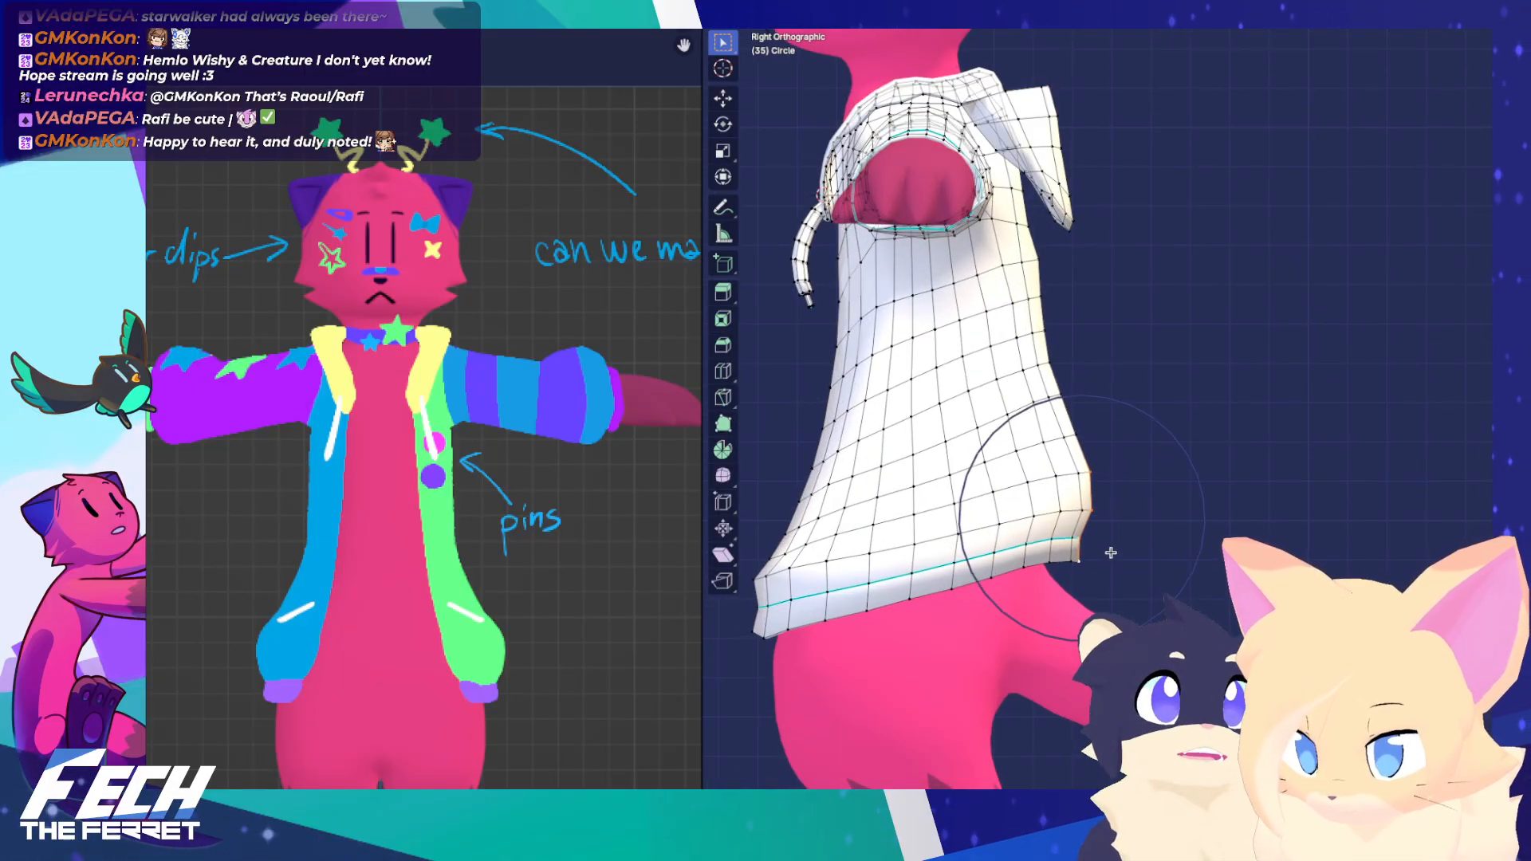
click(1094, 548)
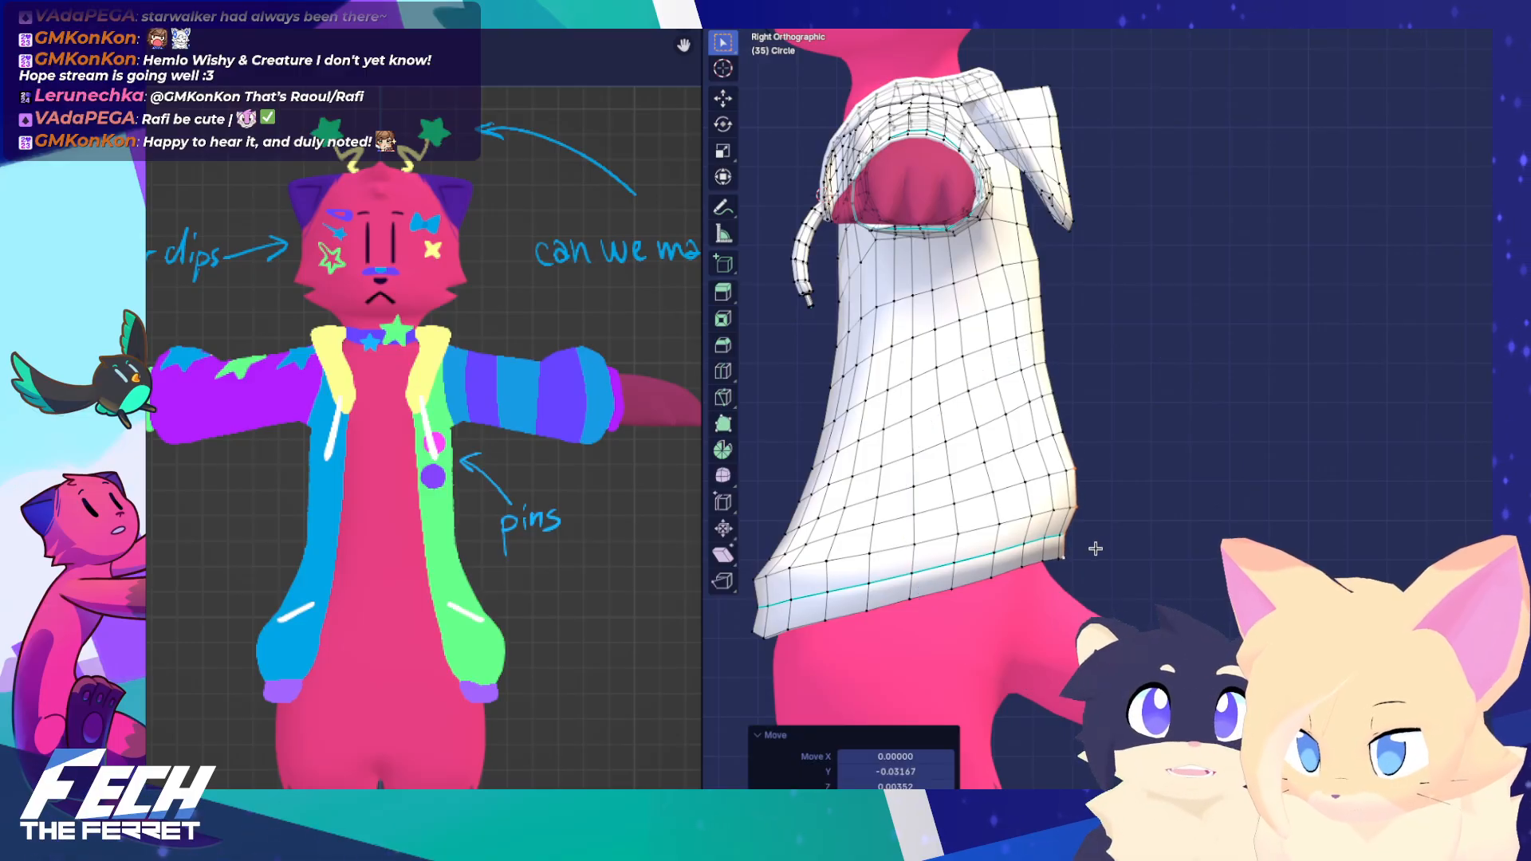
middle_drag(1095, 548, 981, 518)
key(KP_1)
key(Tab)
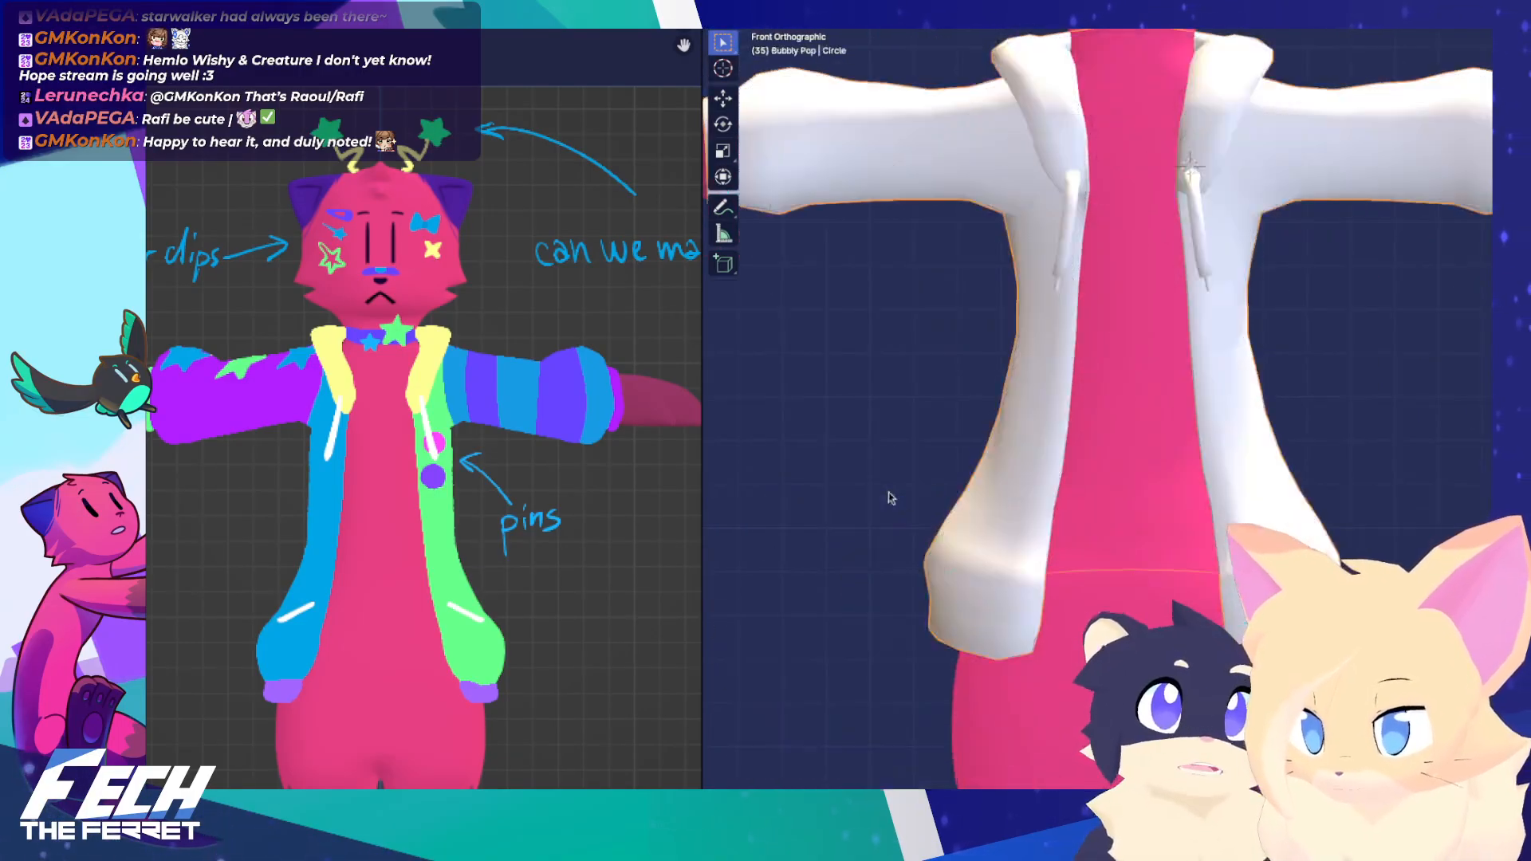
Compare the jacket's overall shape and length with the front view on the reference sheet
scroll(1062, 551, down, 1)
shift+middle_drag(1136, 462, 1062, 551)
scroll(1062, 551, down, 5)
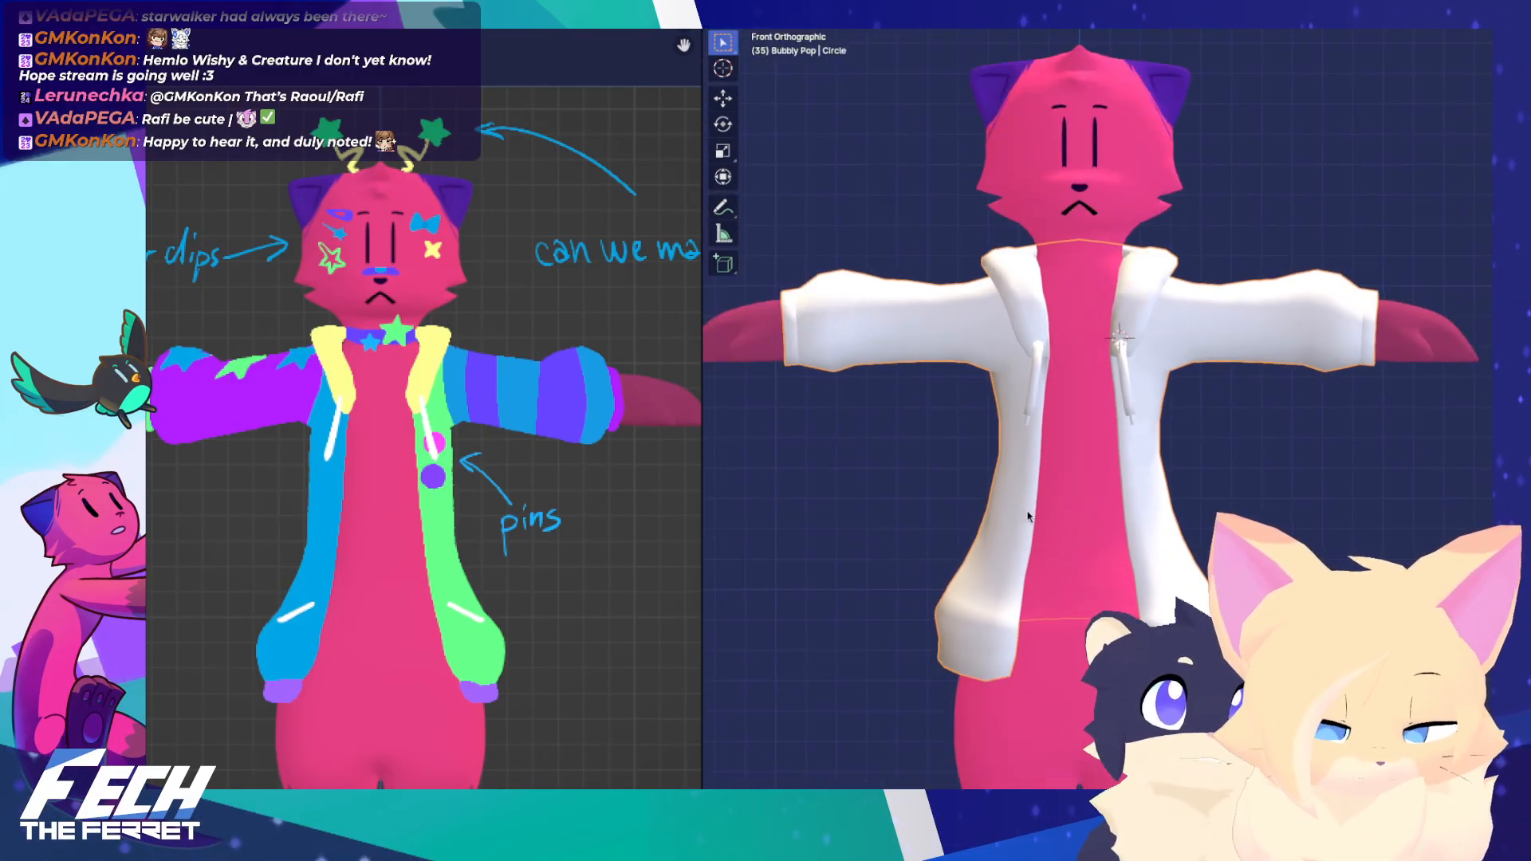
scroll(448, 489, down, 3)
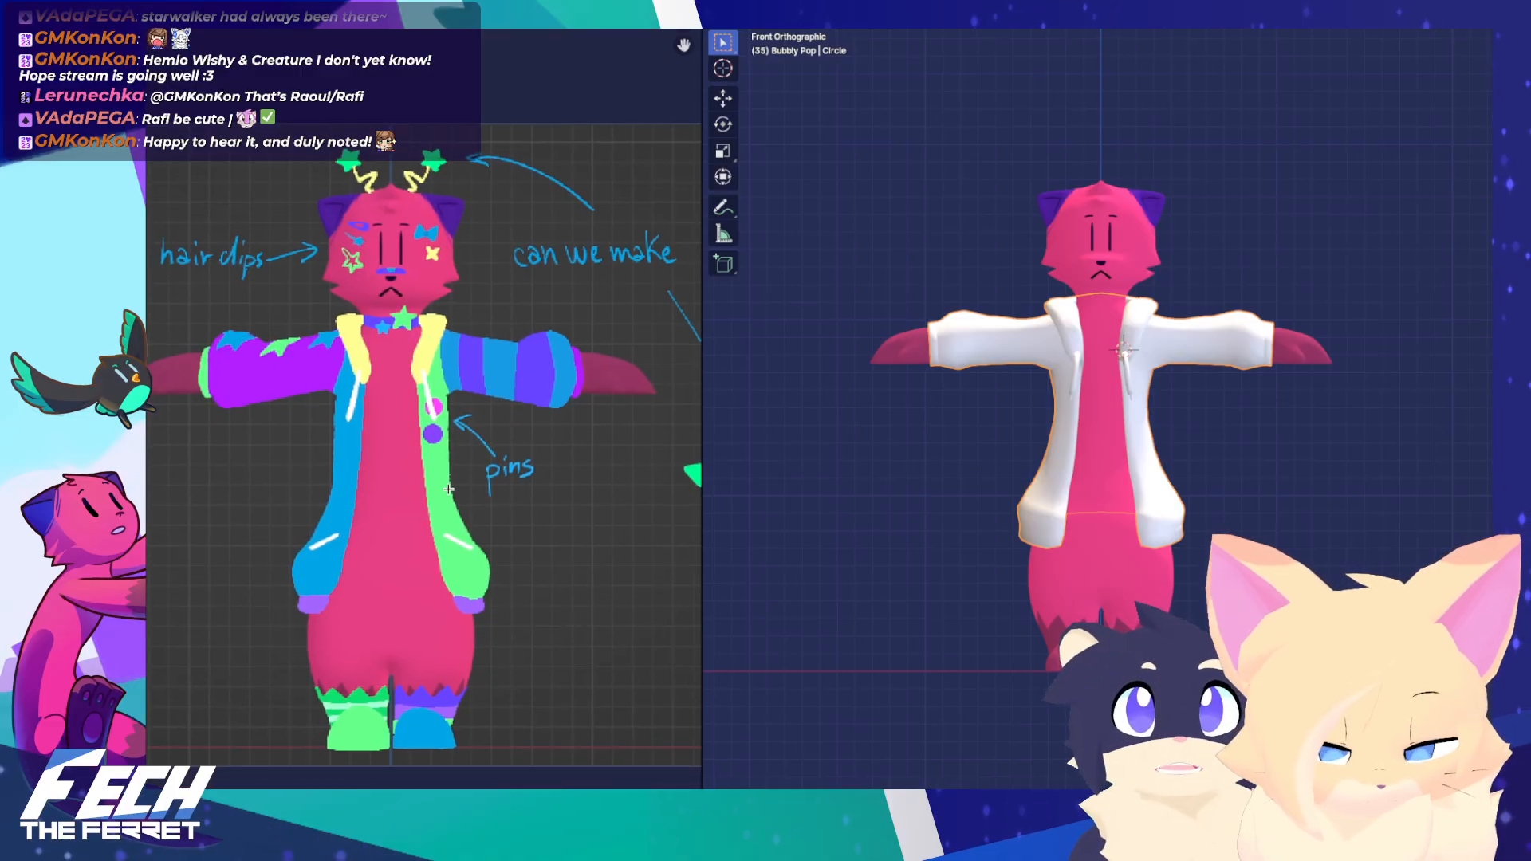
scroll(689, 499, right, 5)
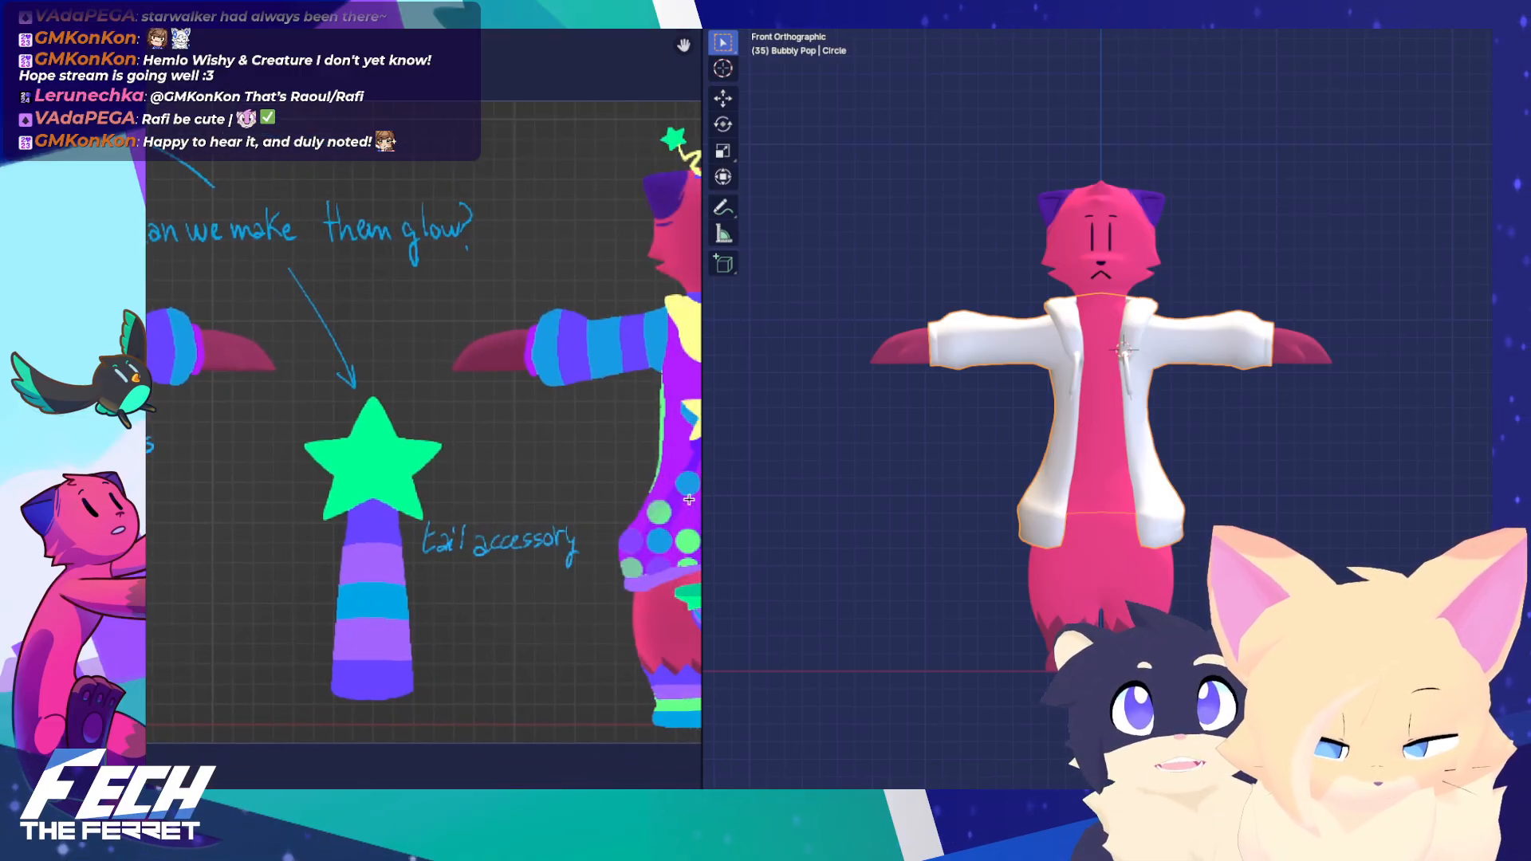
mouse_move(648, 523)
middle_down()
mouse_move(223, 504)
mouse_move(366, 511)
mouse_move(394, 571)
mouse_move(406, 564)
middle_up()
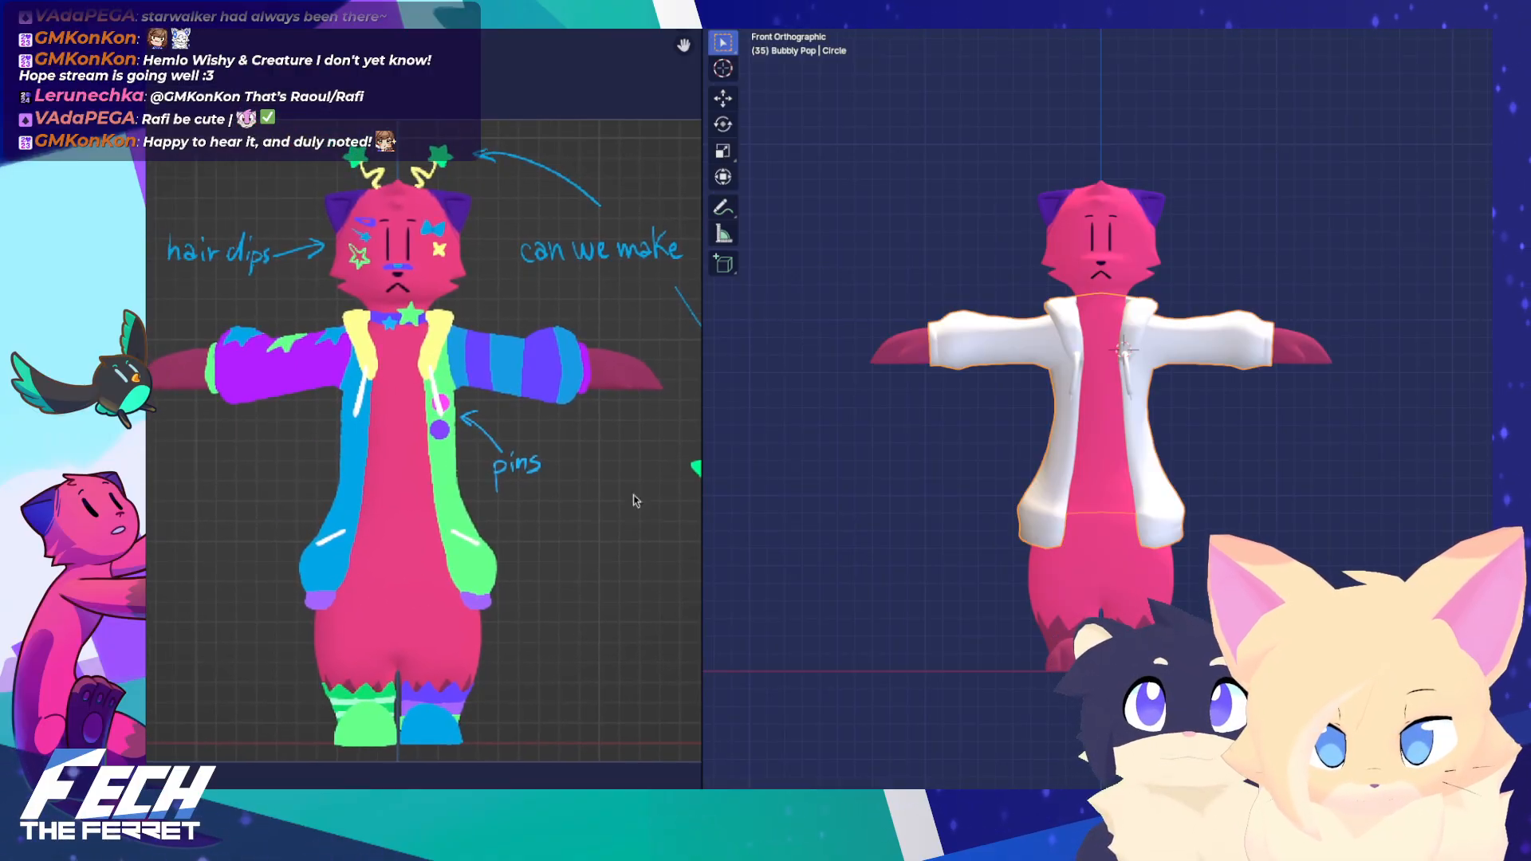
click(1236, 540)
shift+middle_drag(1237, 542, 1225, 539)
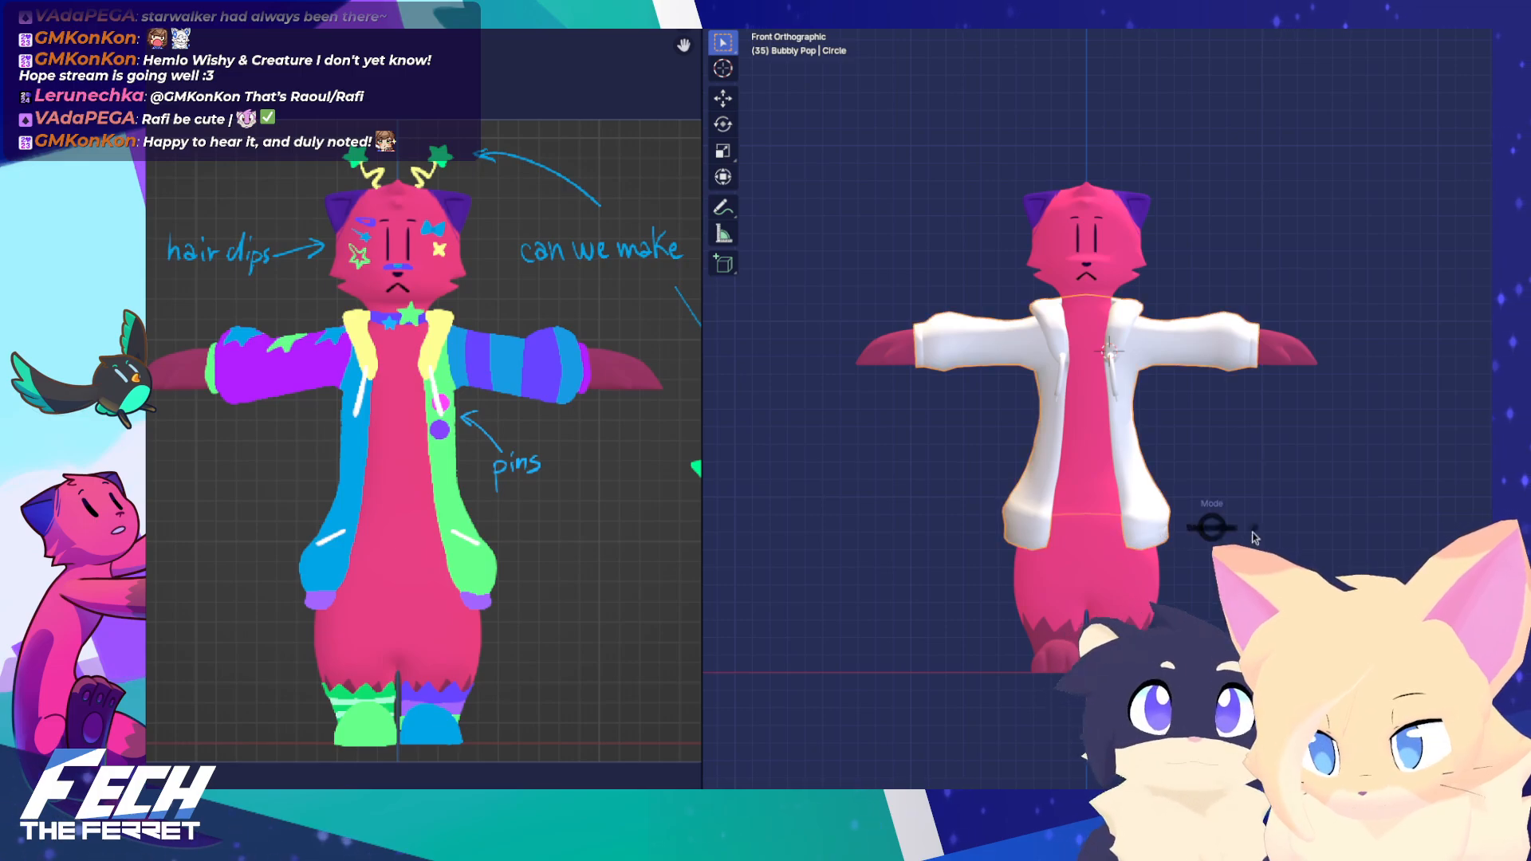
Select the jacket's entire lower hem area and lower it along Z with proportional editing
key(Tab)
drag(915, 502, 1273, 574)
key(g)
key(z)
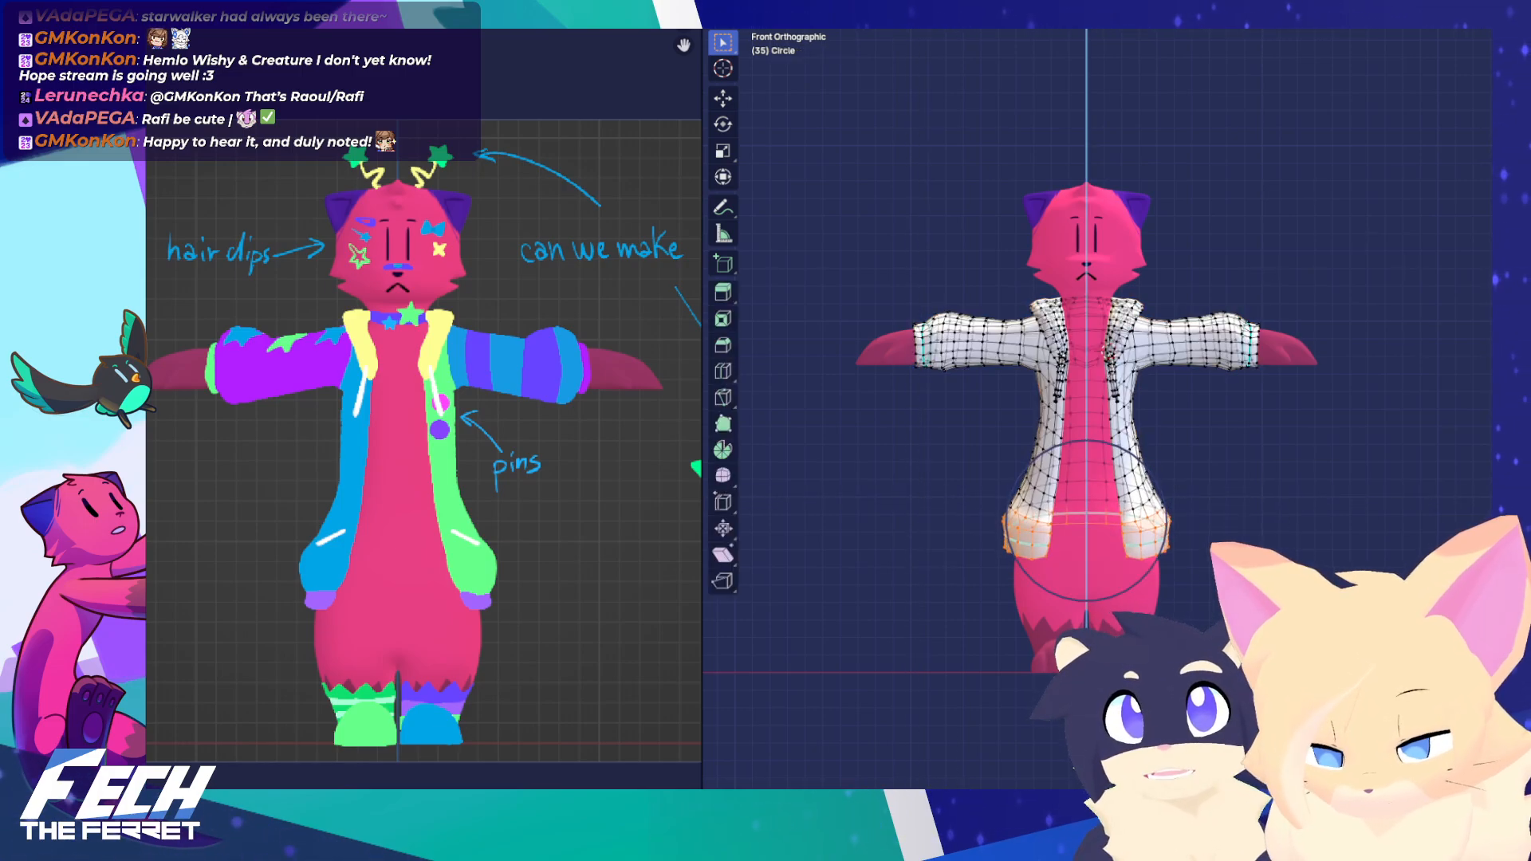
key(Return)
key(Tab)
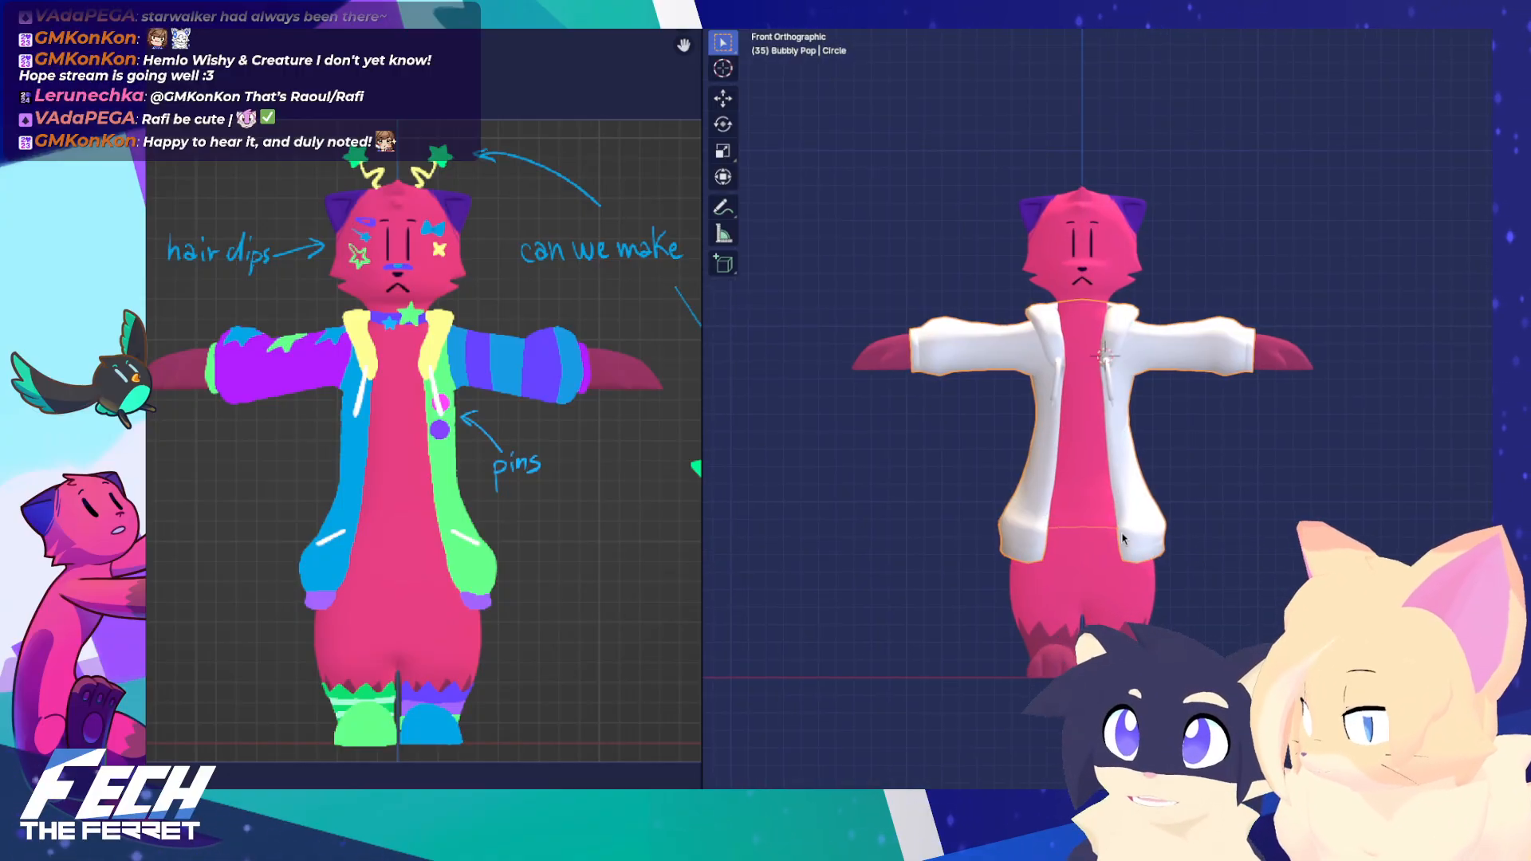
Widen the edge loop above the jacket's hem by scaling it to about 1.083 with proportional editing
key(ctrl+Tab)
click(1253, 538)
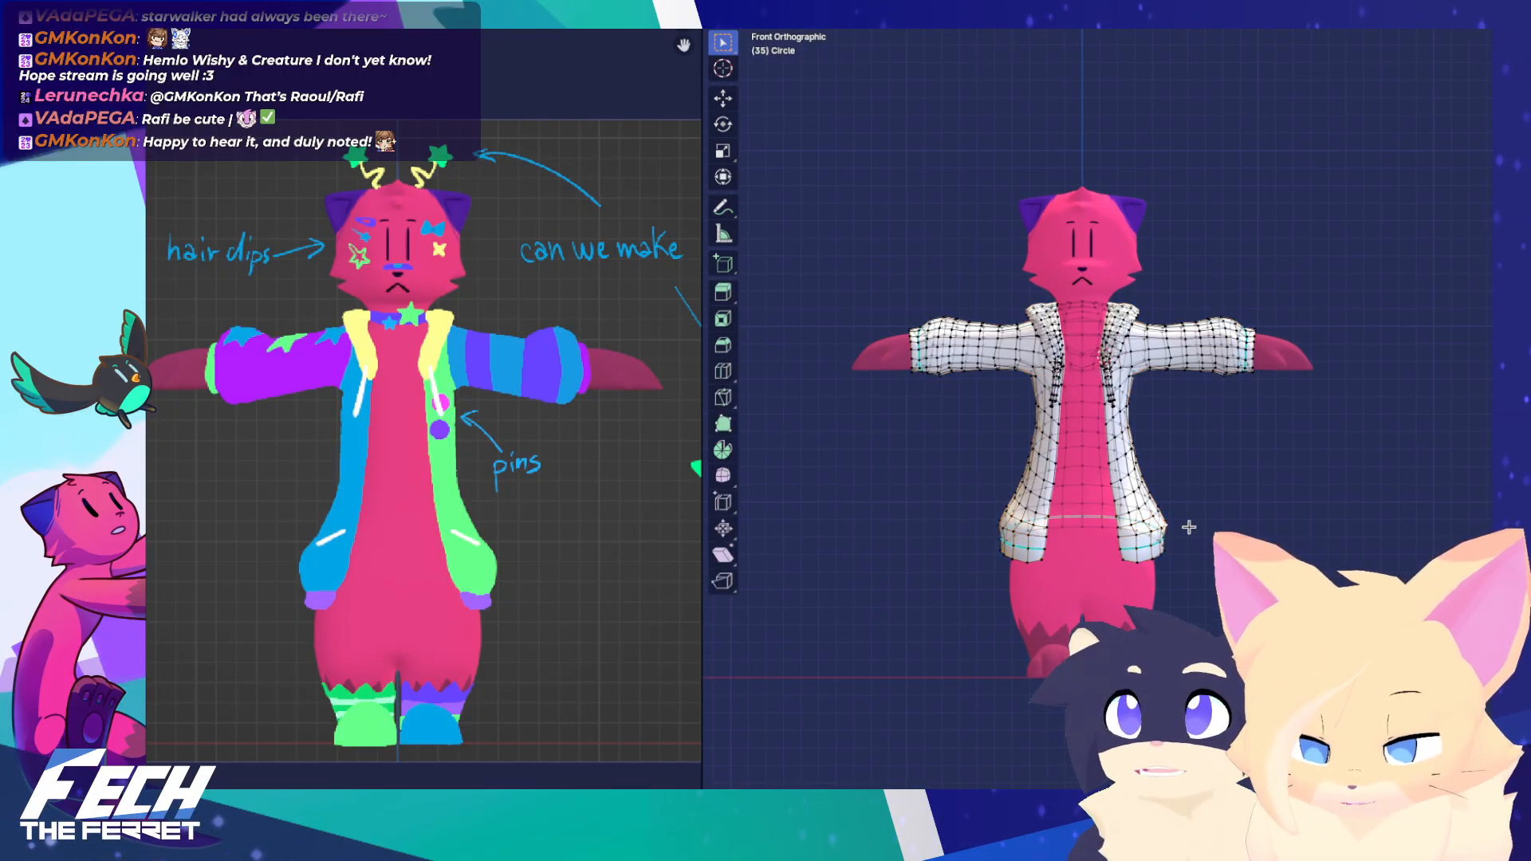
key(ctrl+Tab)
click(1278, 541)
scroll(1157, 566, up, 4)
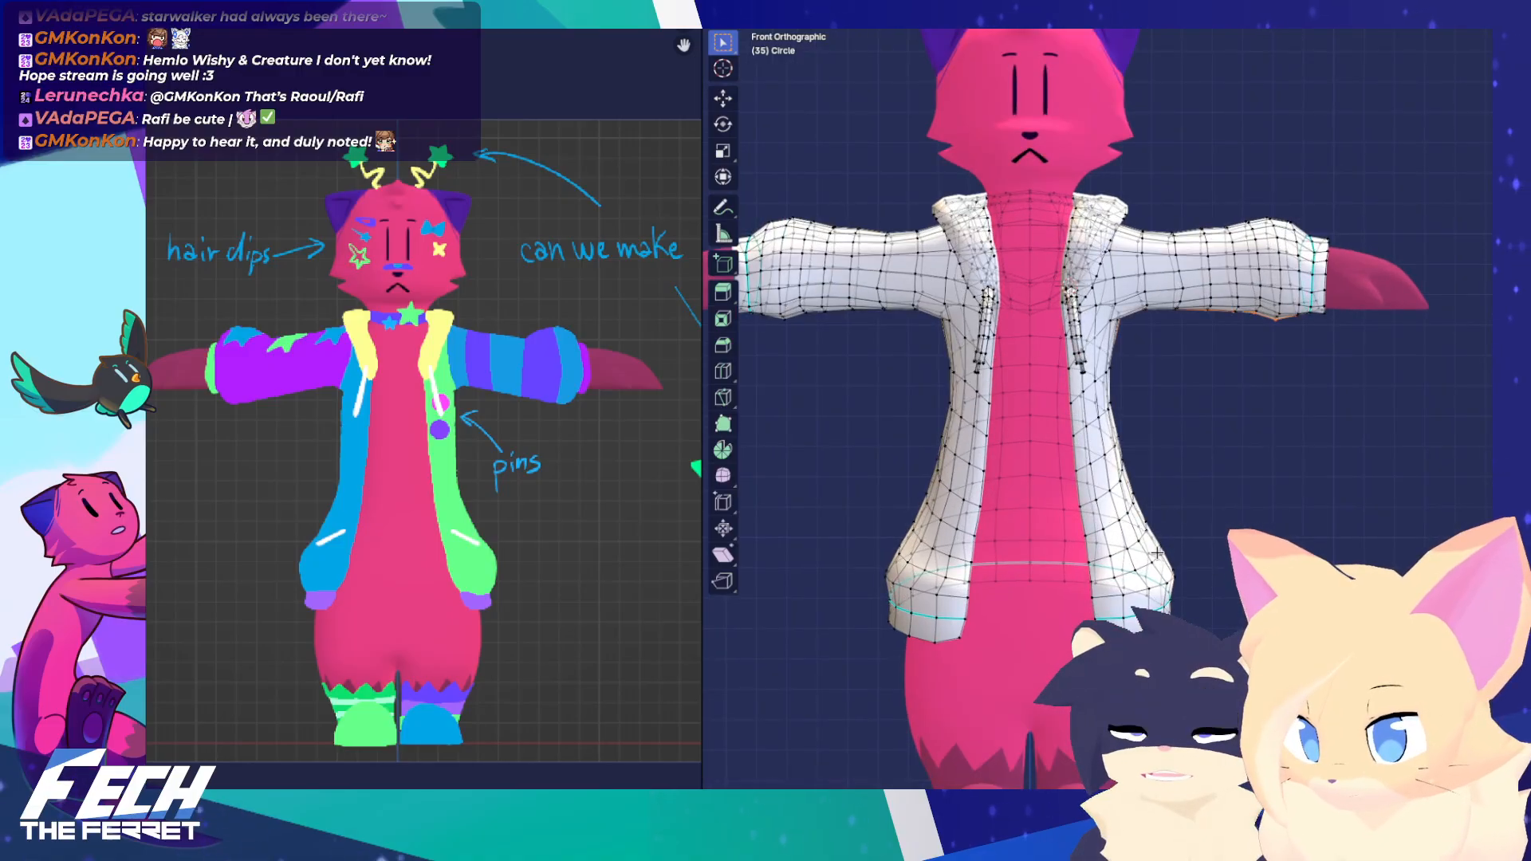
alt+click(1158, 566)
key(s)
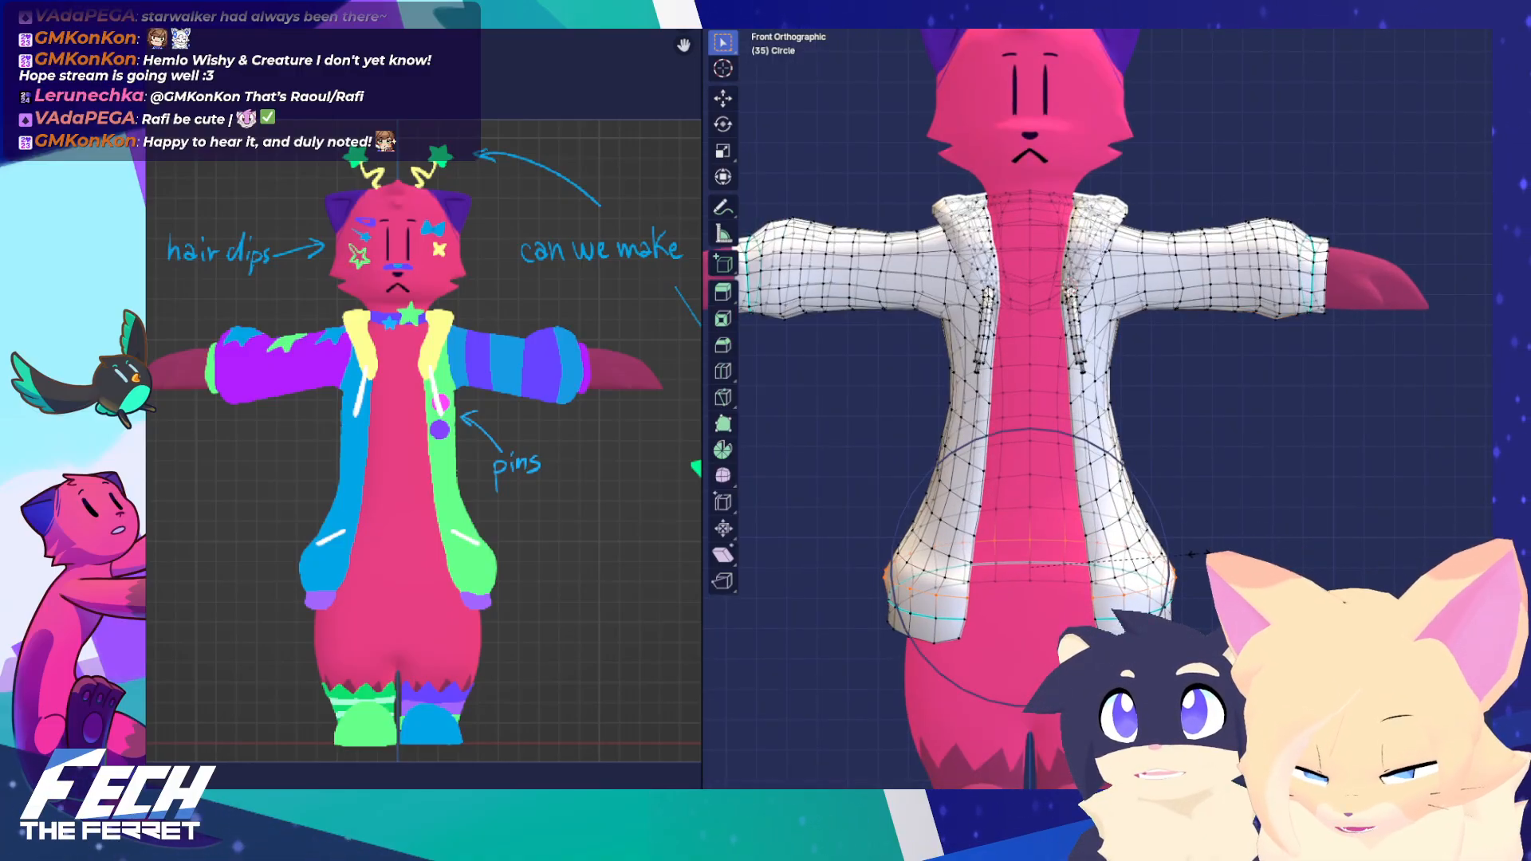
click(1176, 558)
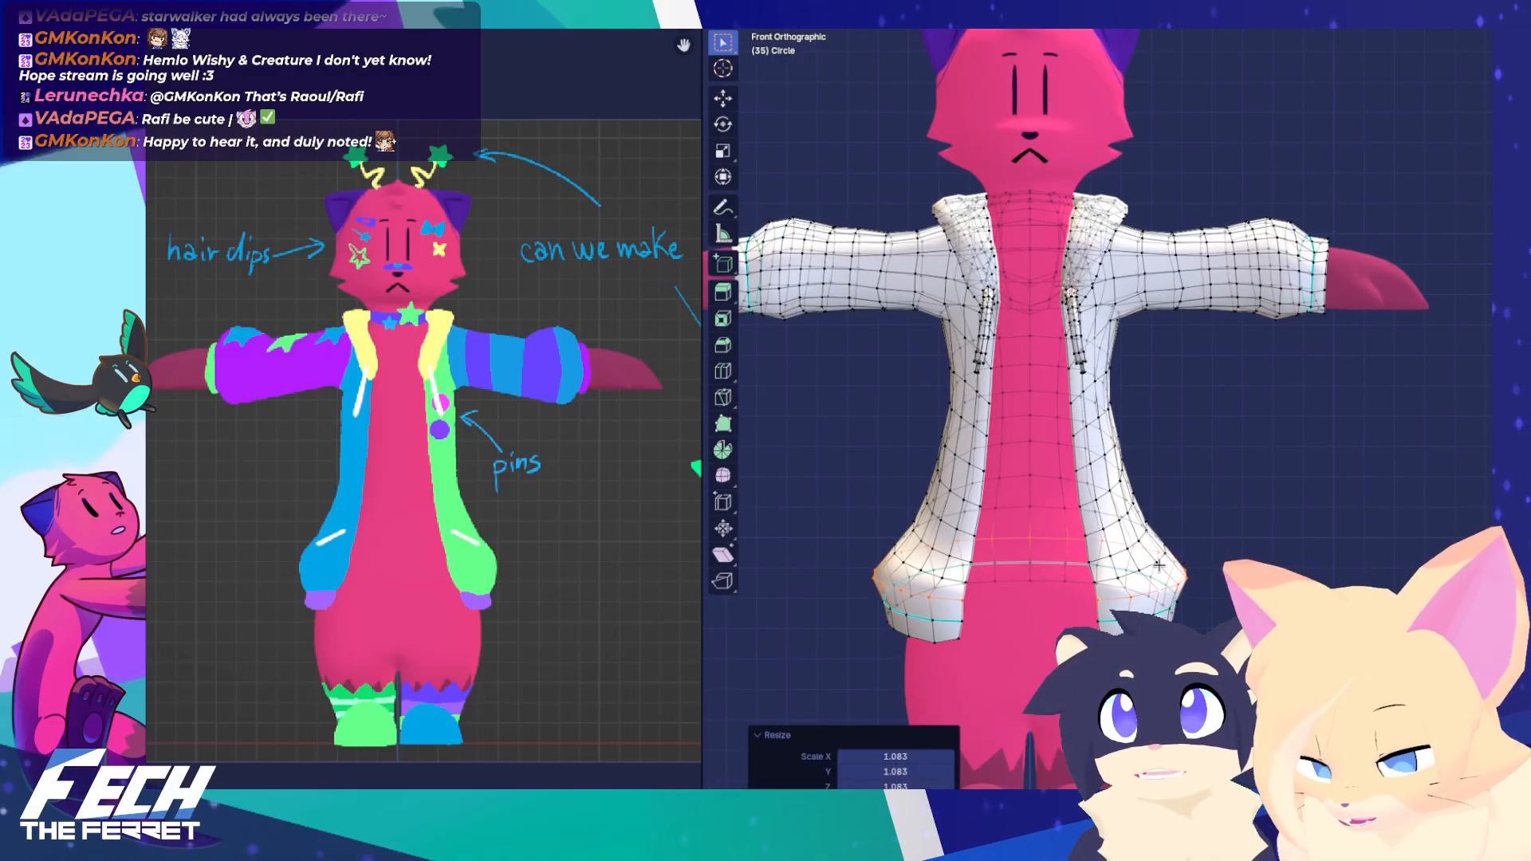
Scale the next edge loop up on the jacket's lower bulge to about 1.097 with a smaller proportional radius
key(s)
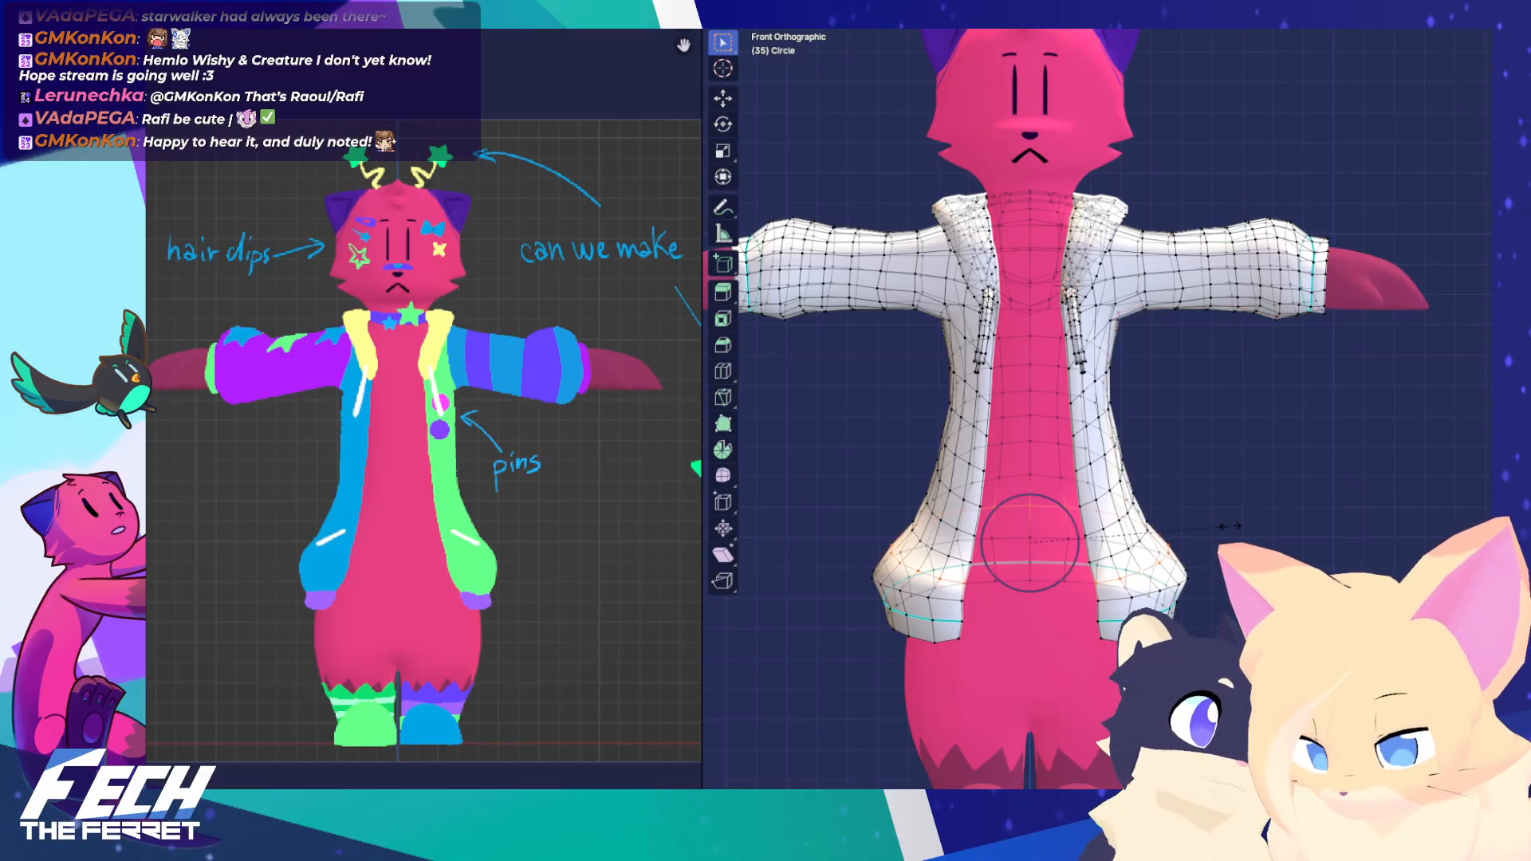
click(1245, 529)
key(g)
key(z)
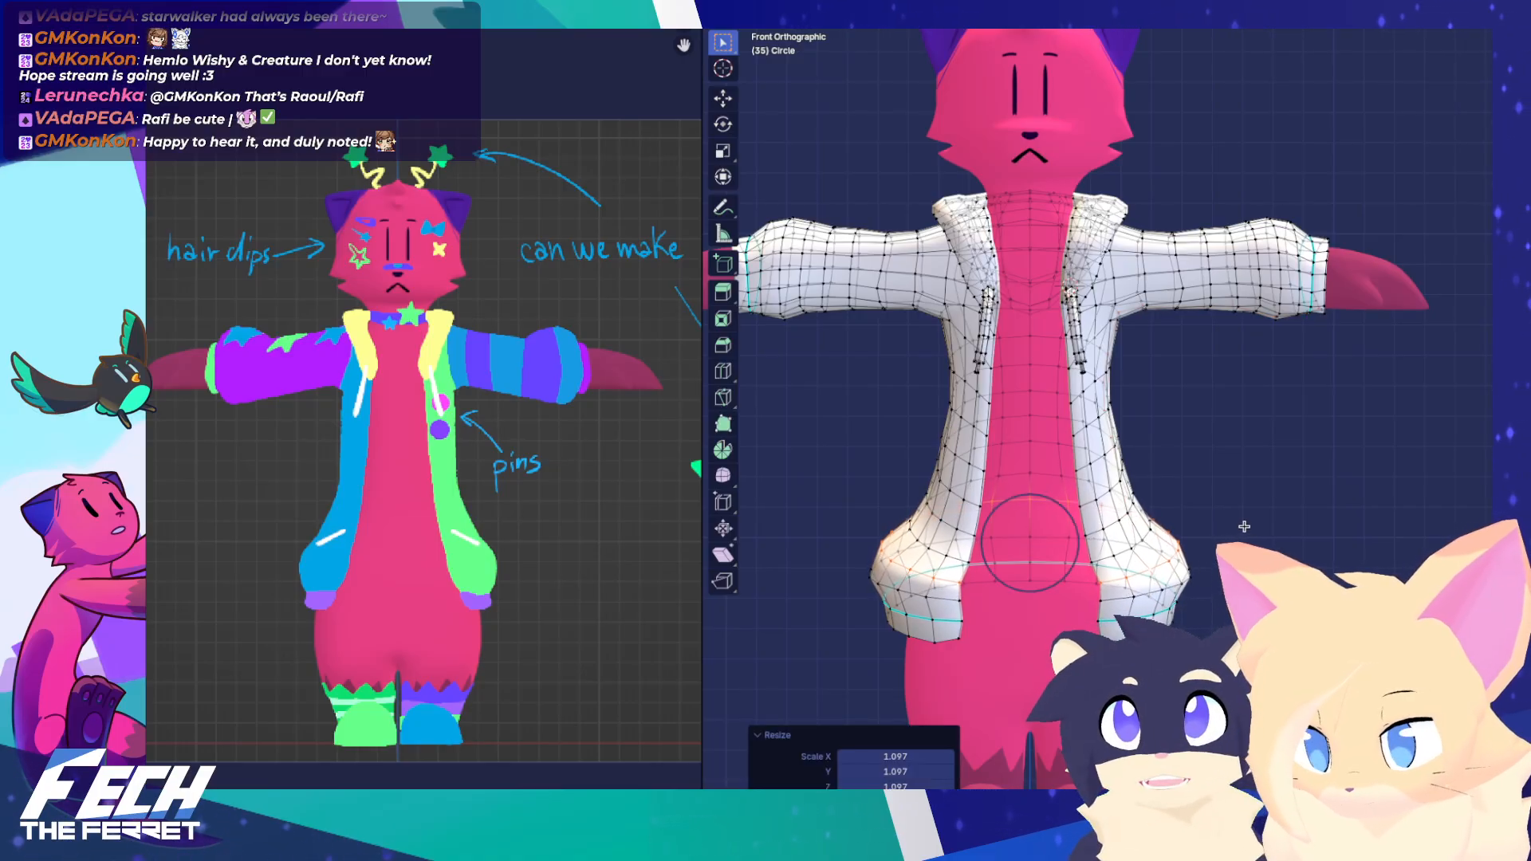
click(1133, 536)
Raise the edge loop at the top of the jacket's lower bulge about 0.011 along Z and scale it to about 1.108
alt+click(1142, 543)
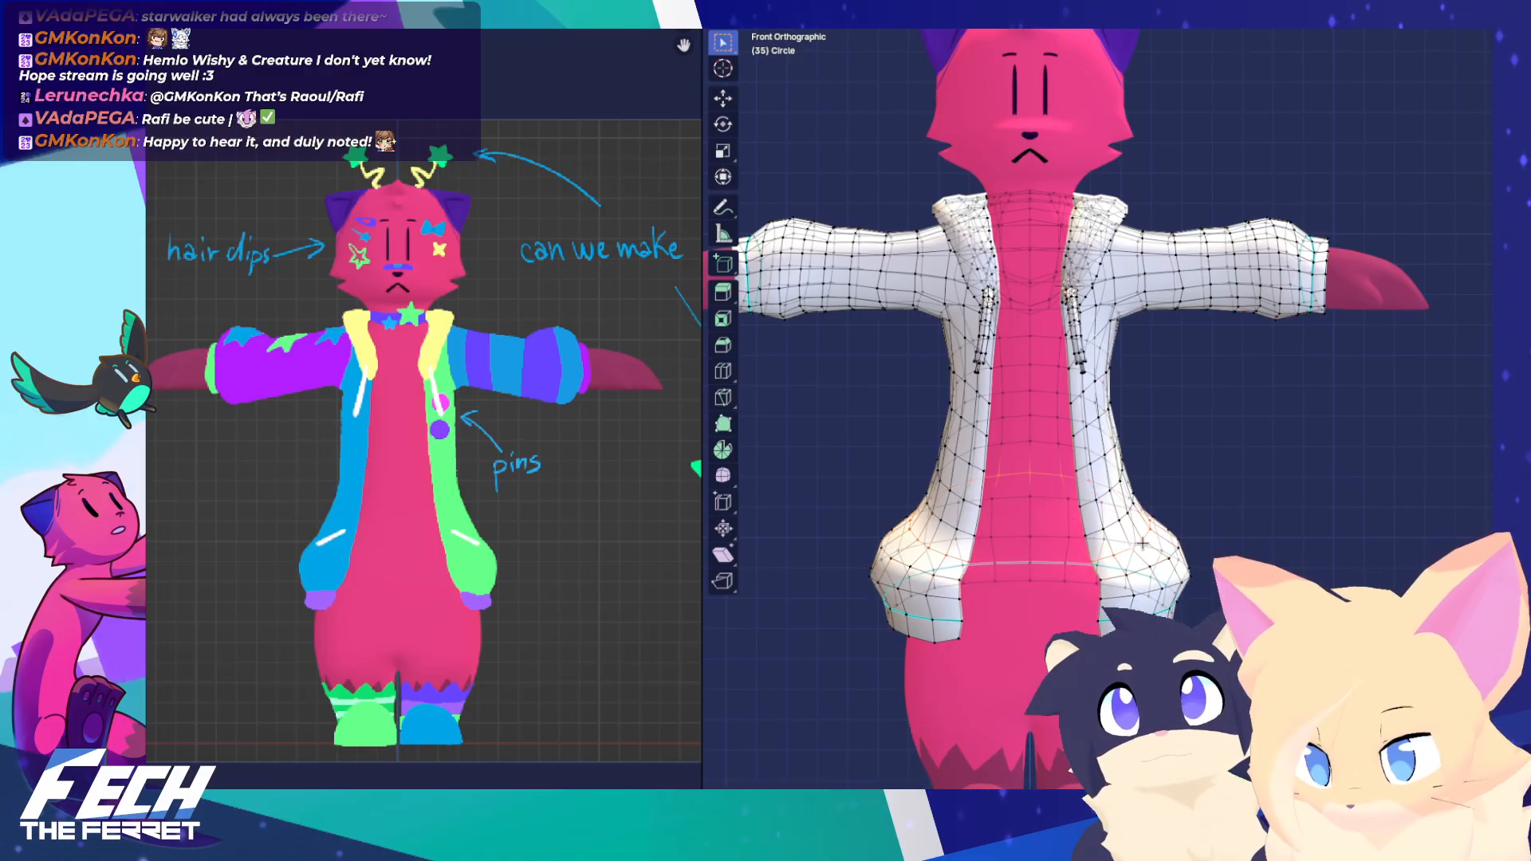
key(g)
key(z)
click(1158, 535)
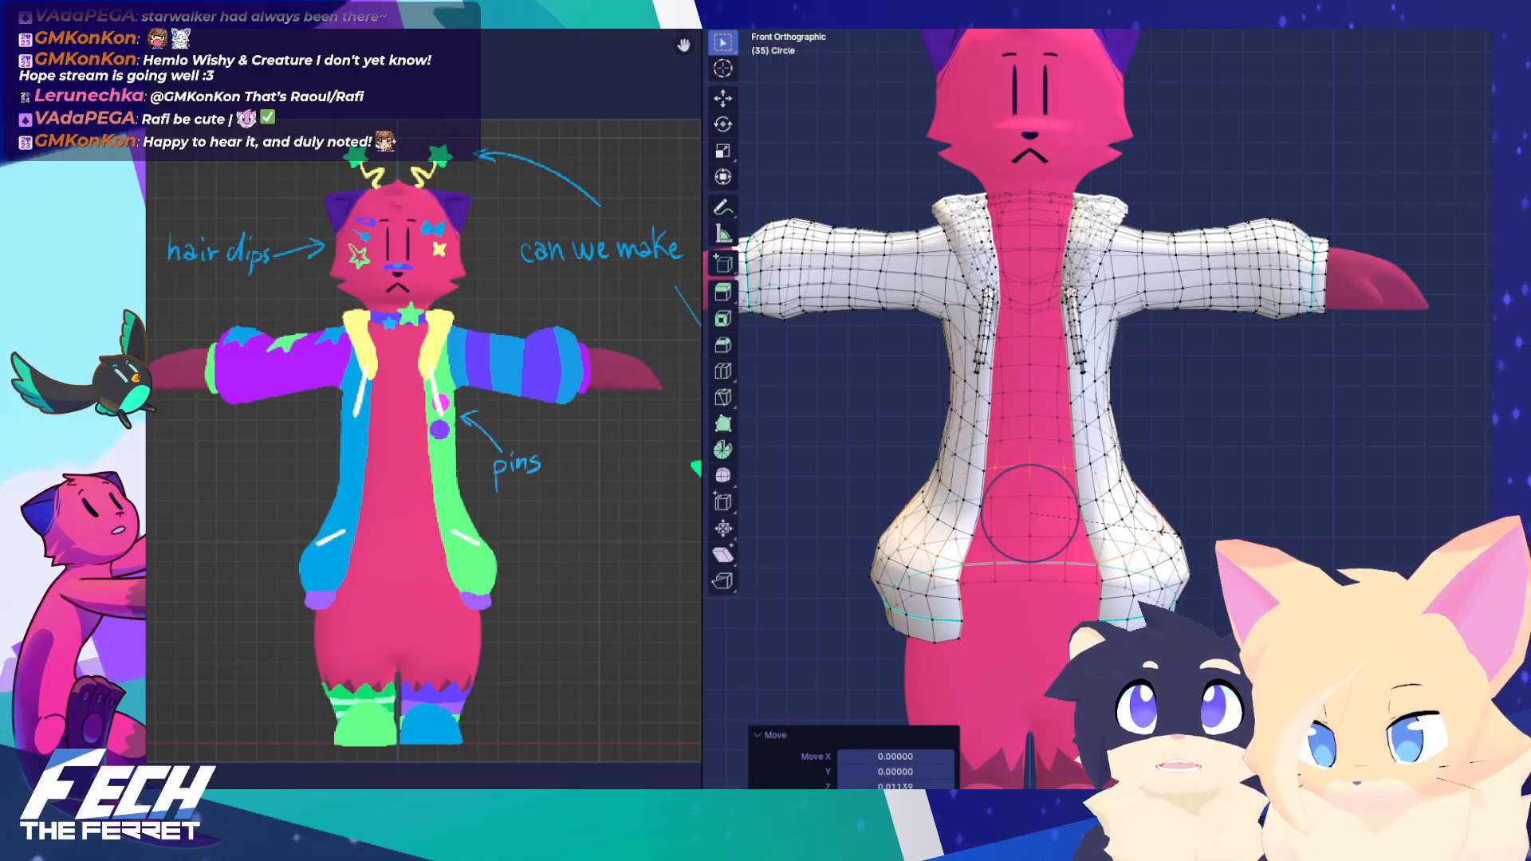
click(1169, 532)
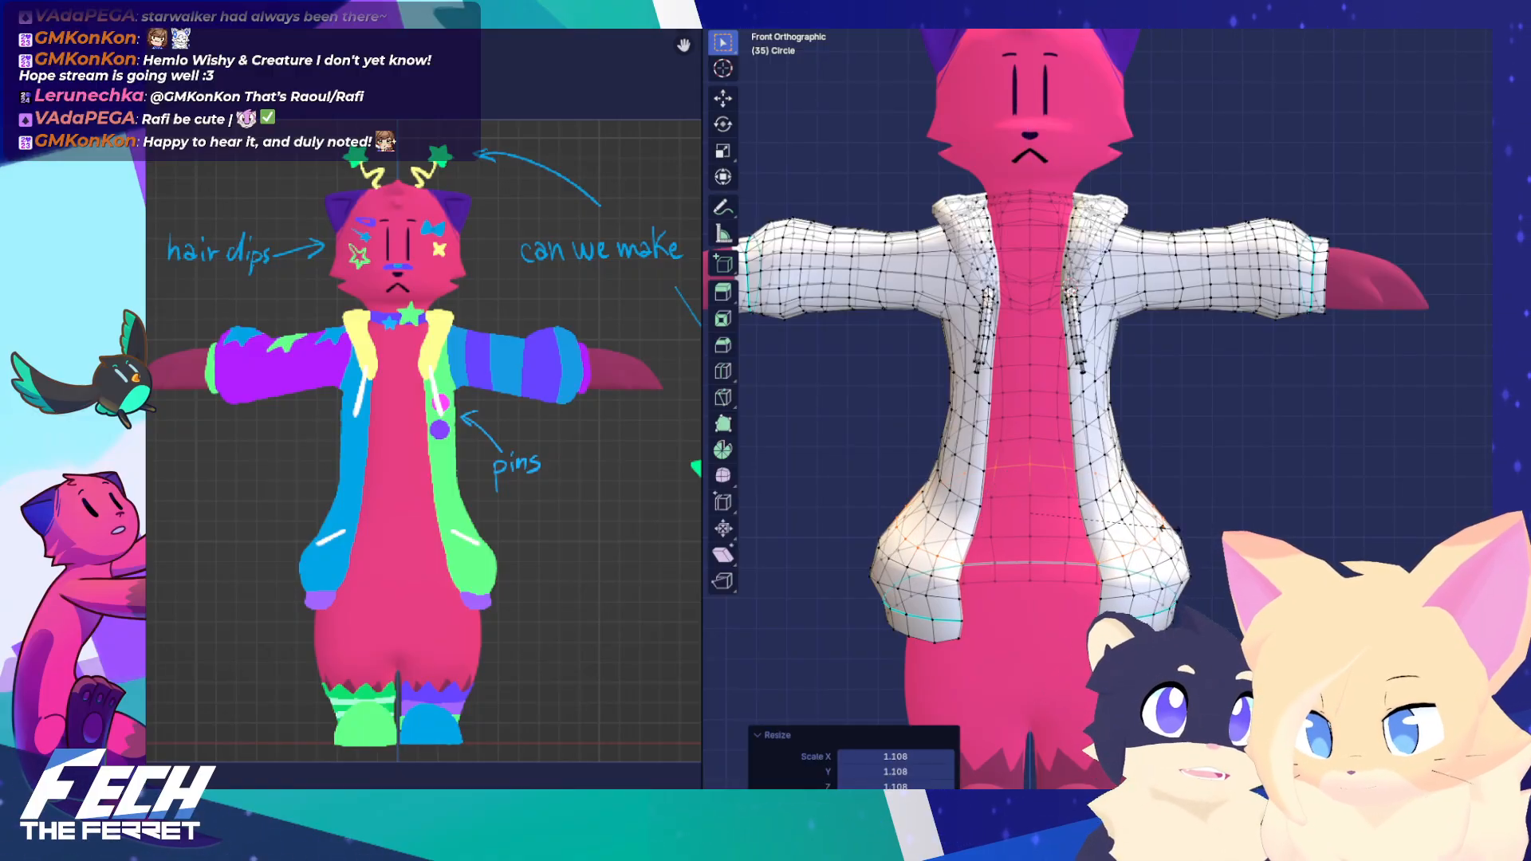
click(1166, 528)
key(Tab)
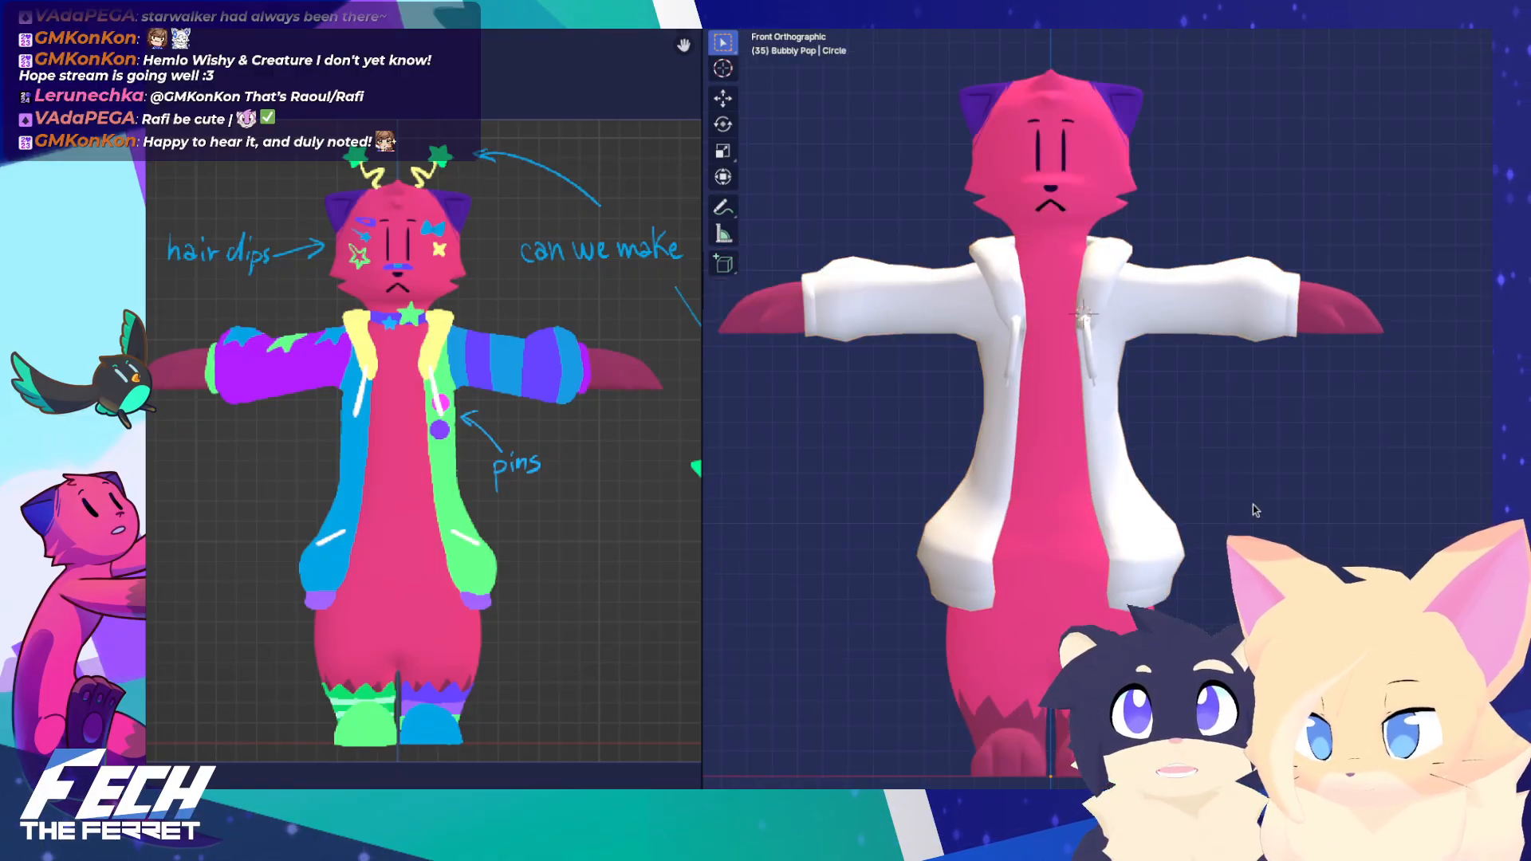
Shift the front-opening edge vertices just above the jacket's hem along X with proportional editing, finishing in Object Mode
scroll(1252, 505, down, 3)
scroll(1112, 522, up, 3)
key(ctrl+Tab)
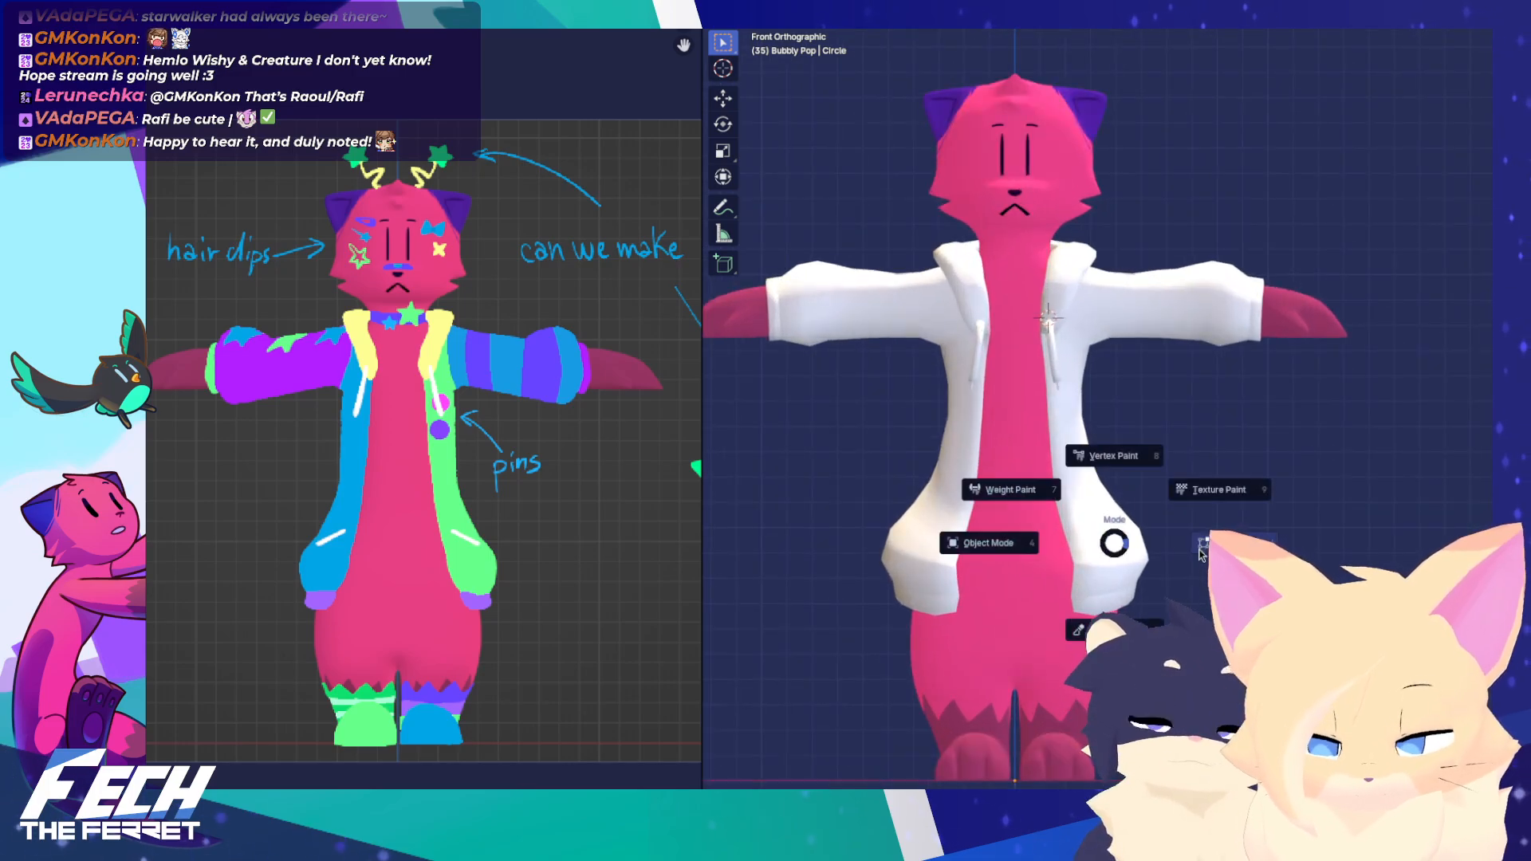
click(1072, 565)
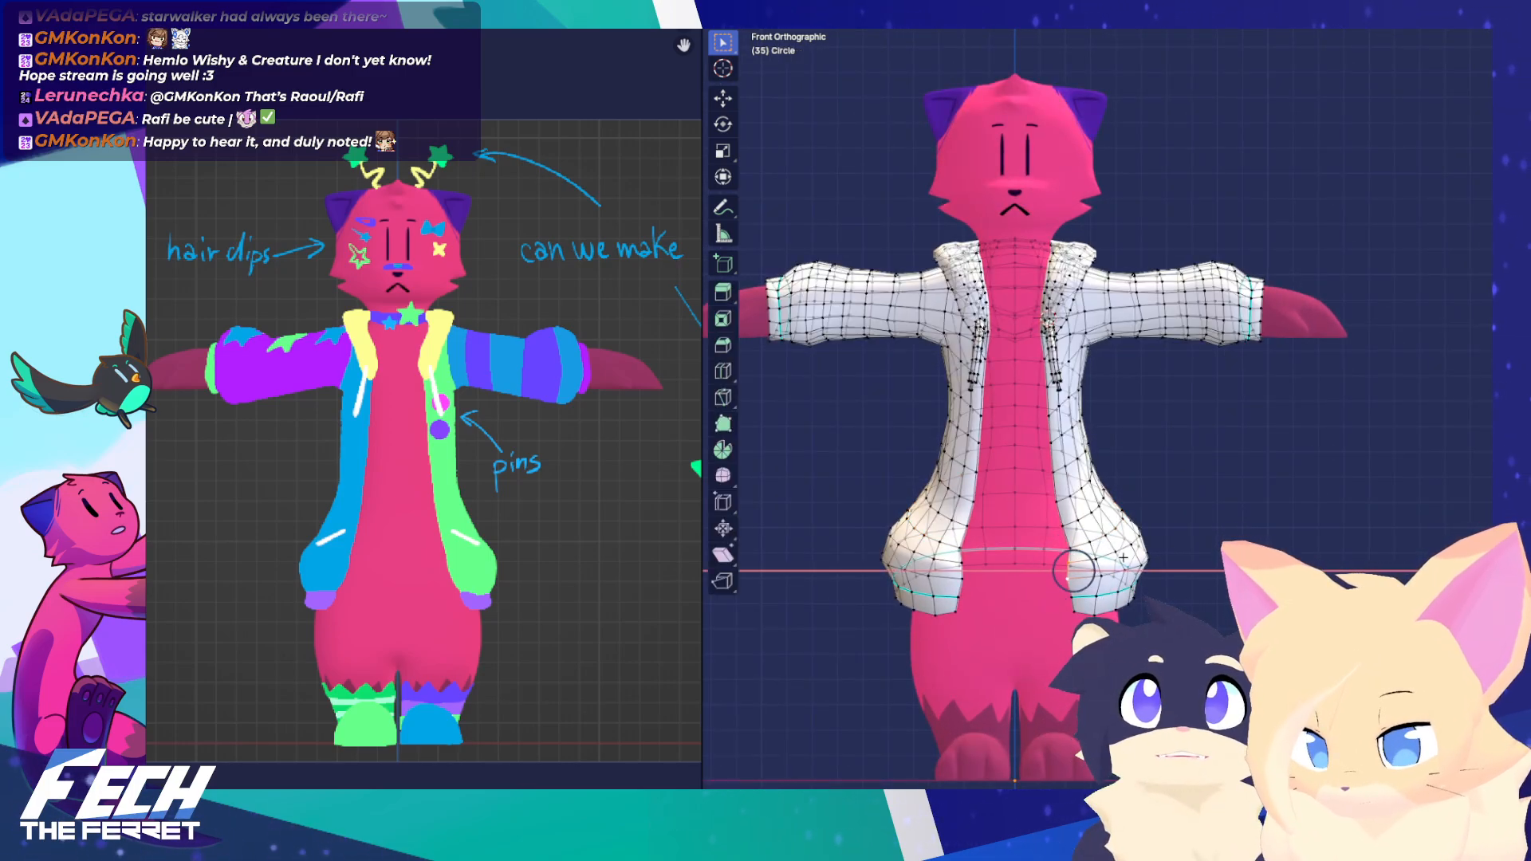
click(1122, 557)
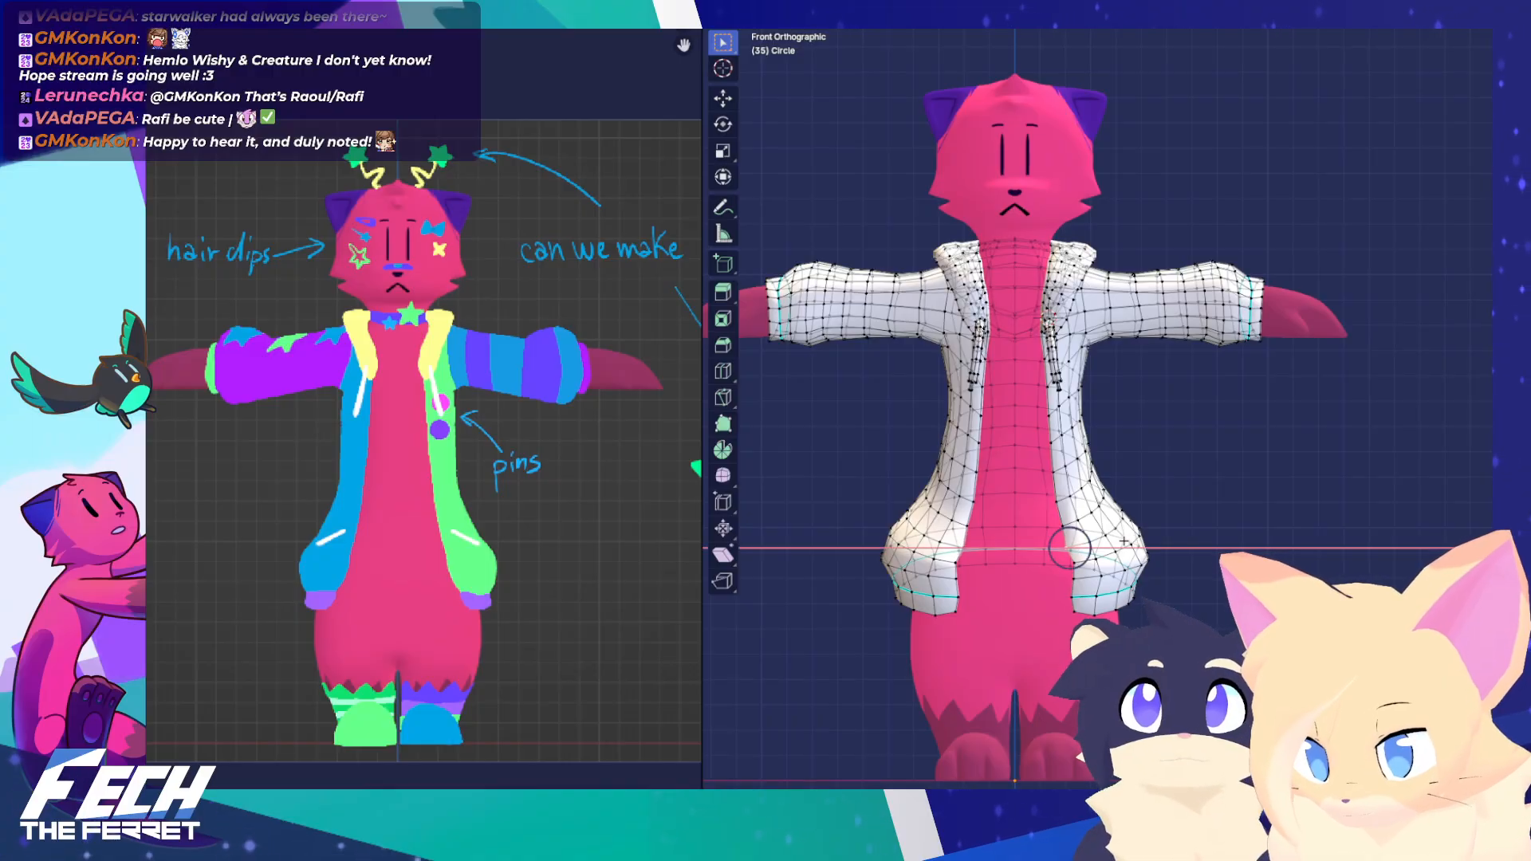
scroll(1122, 553, down, 6)
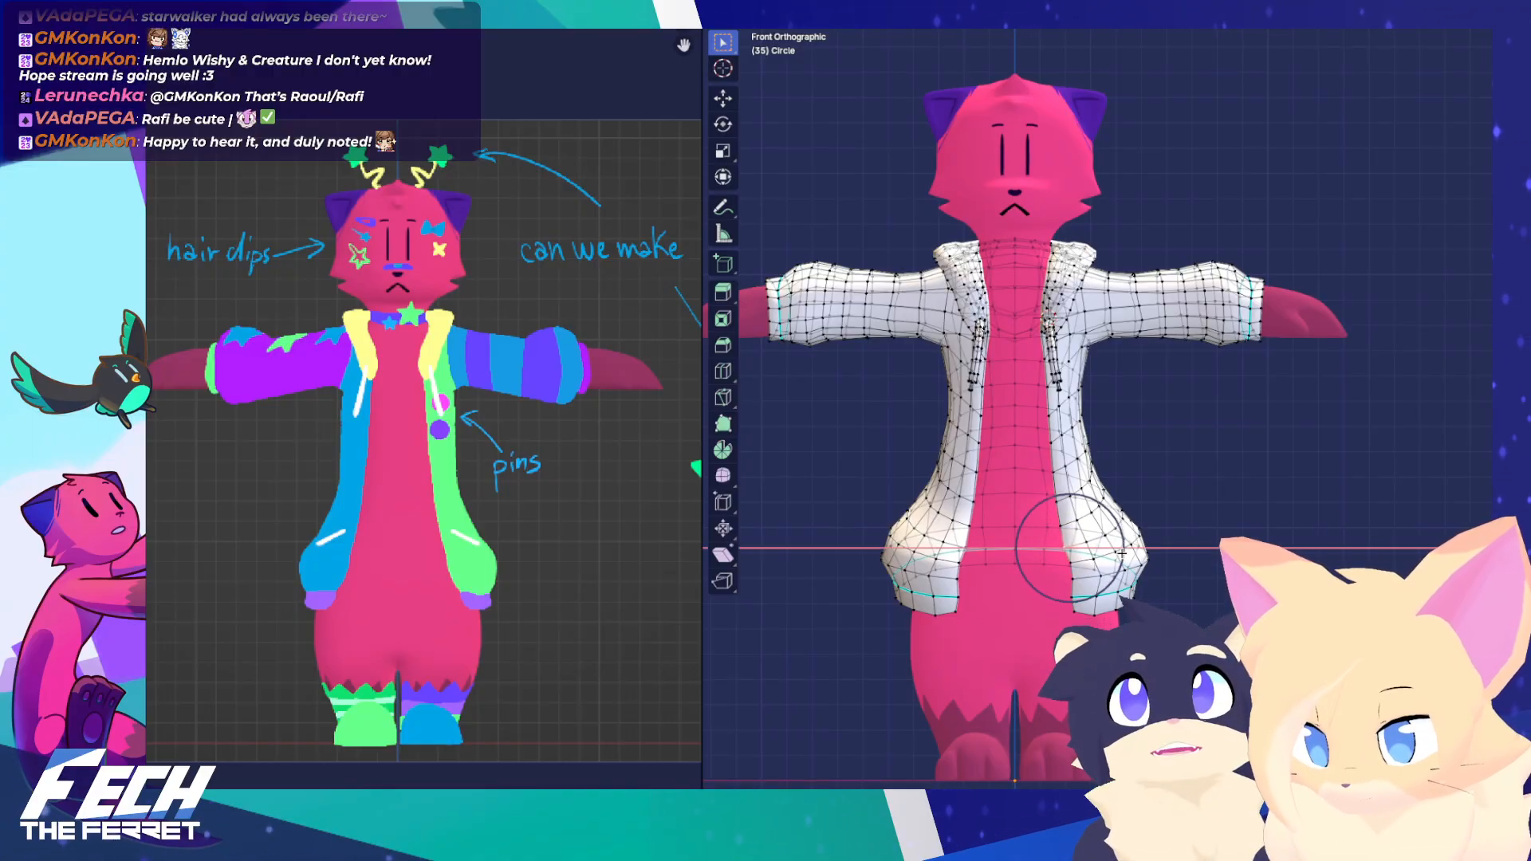
click(1117, 555)
key(x)
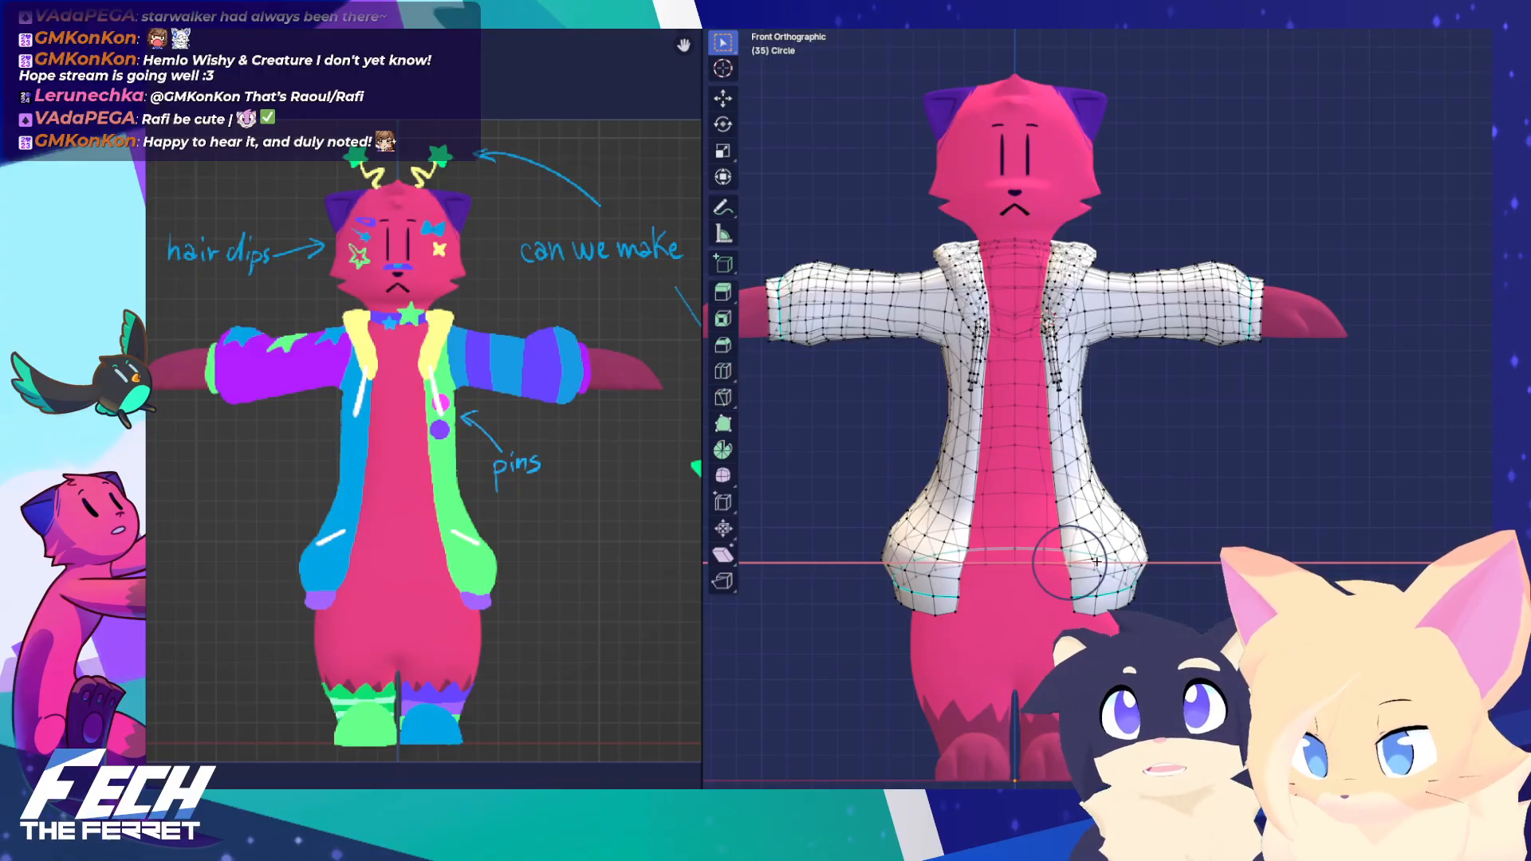
click(1095, 566)
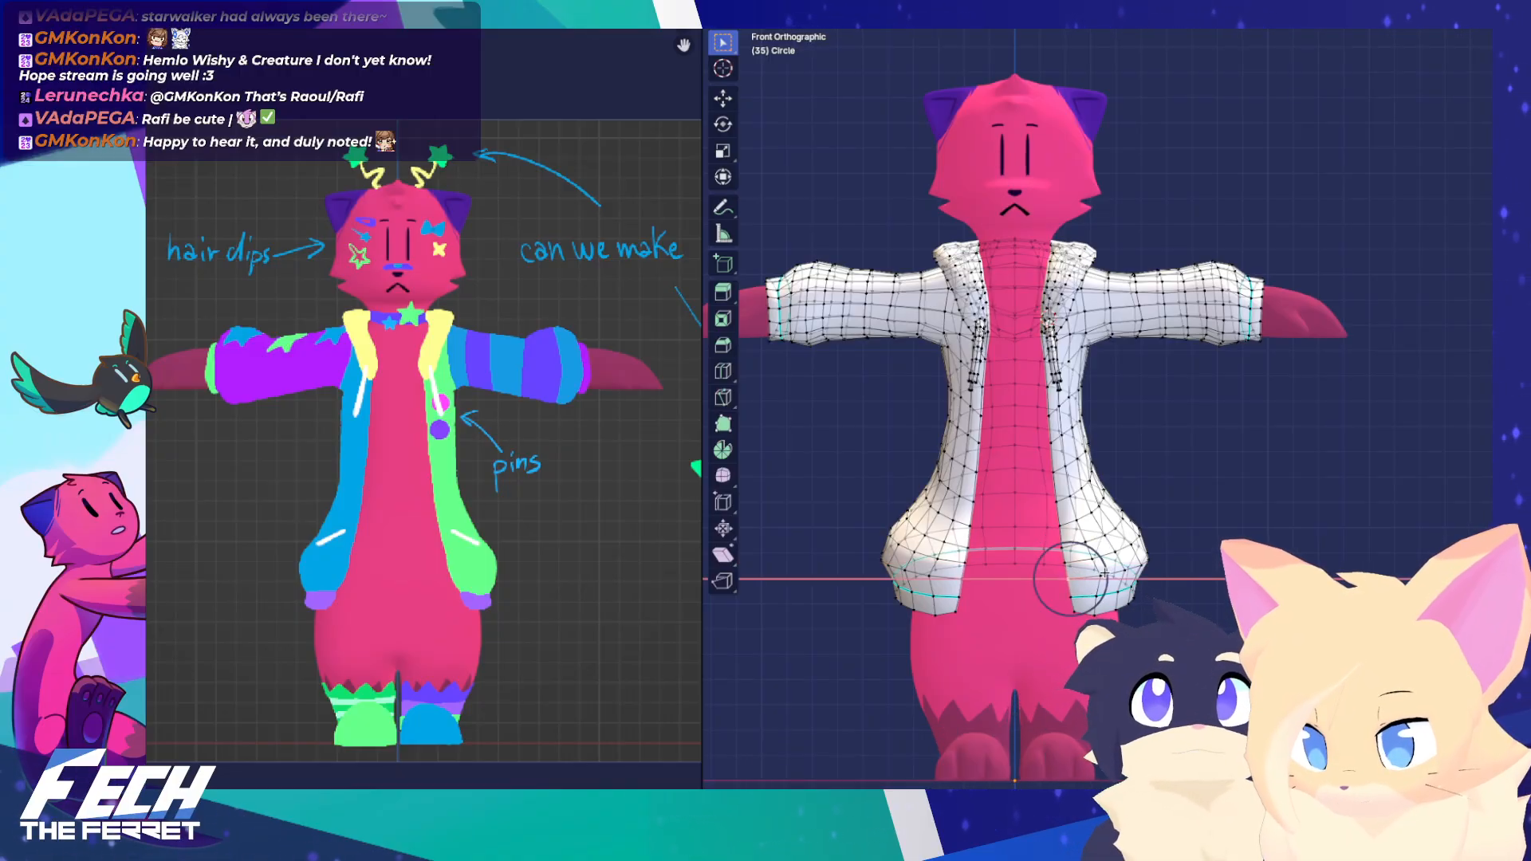
click(1105, 573)
key(Tab)
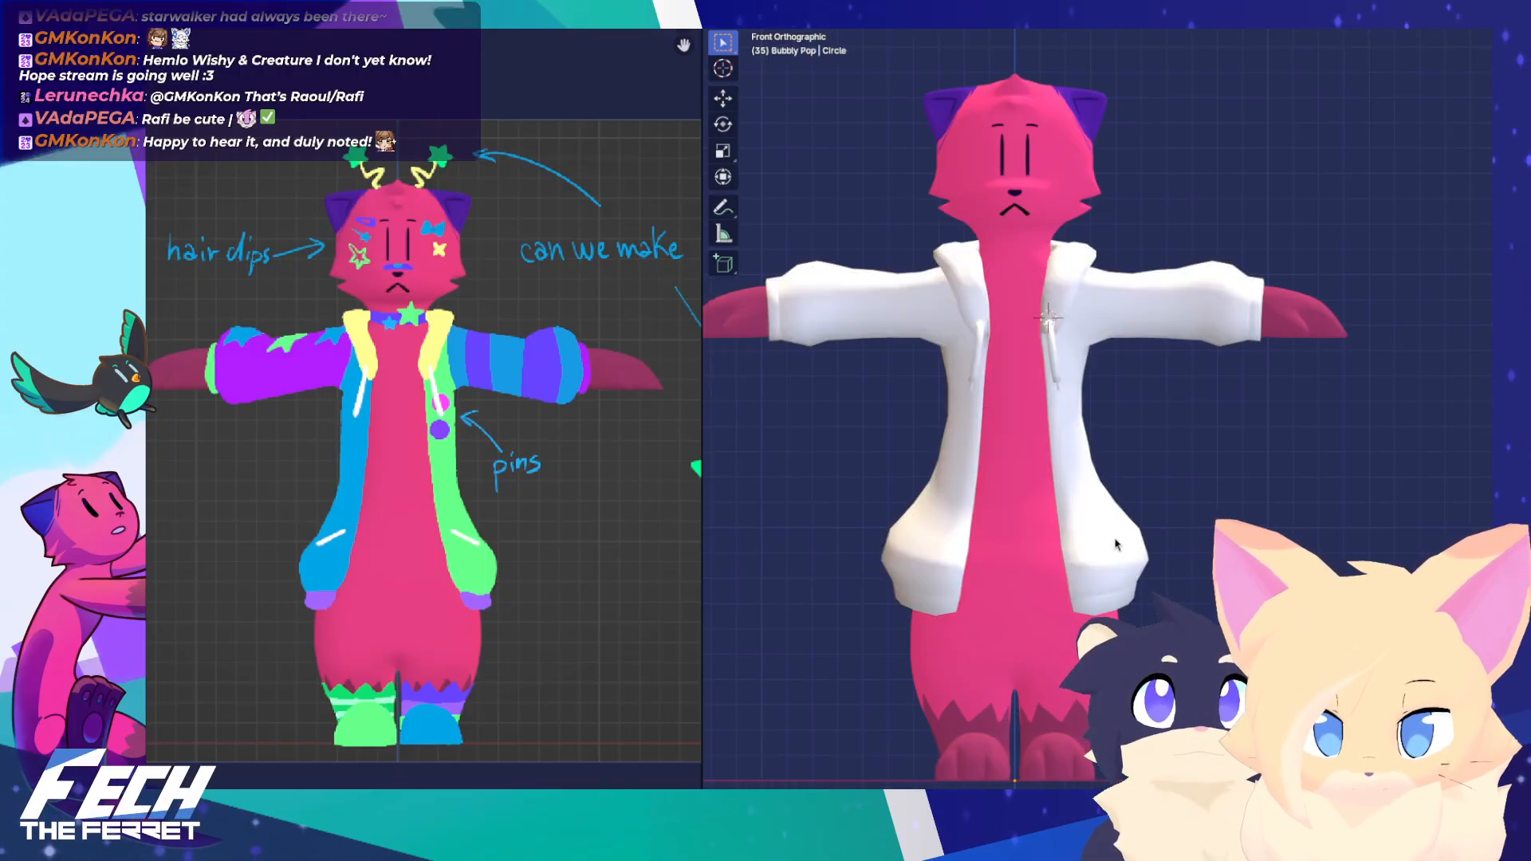
Pull the jacket's front profile above the hem forward from the side view in Sculpt Mode to fill out the lower bulge
key(ctrl+Tab)
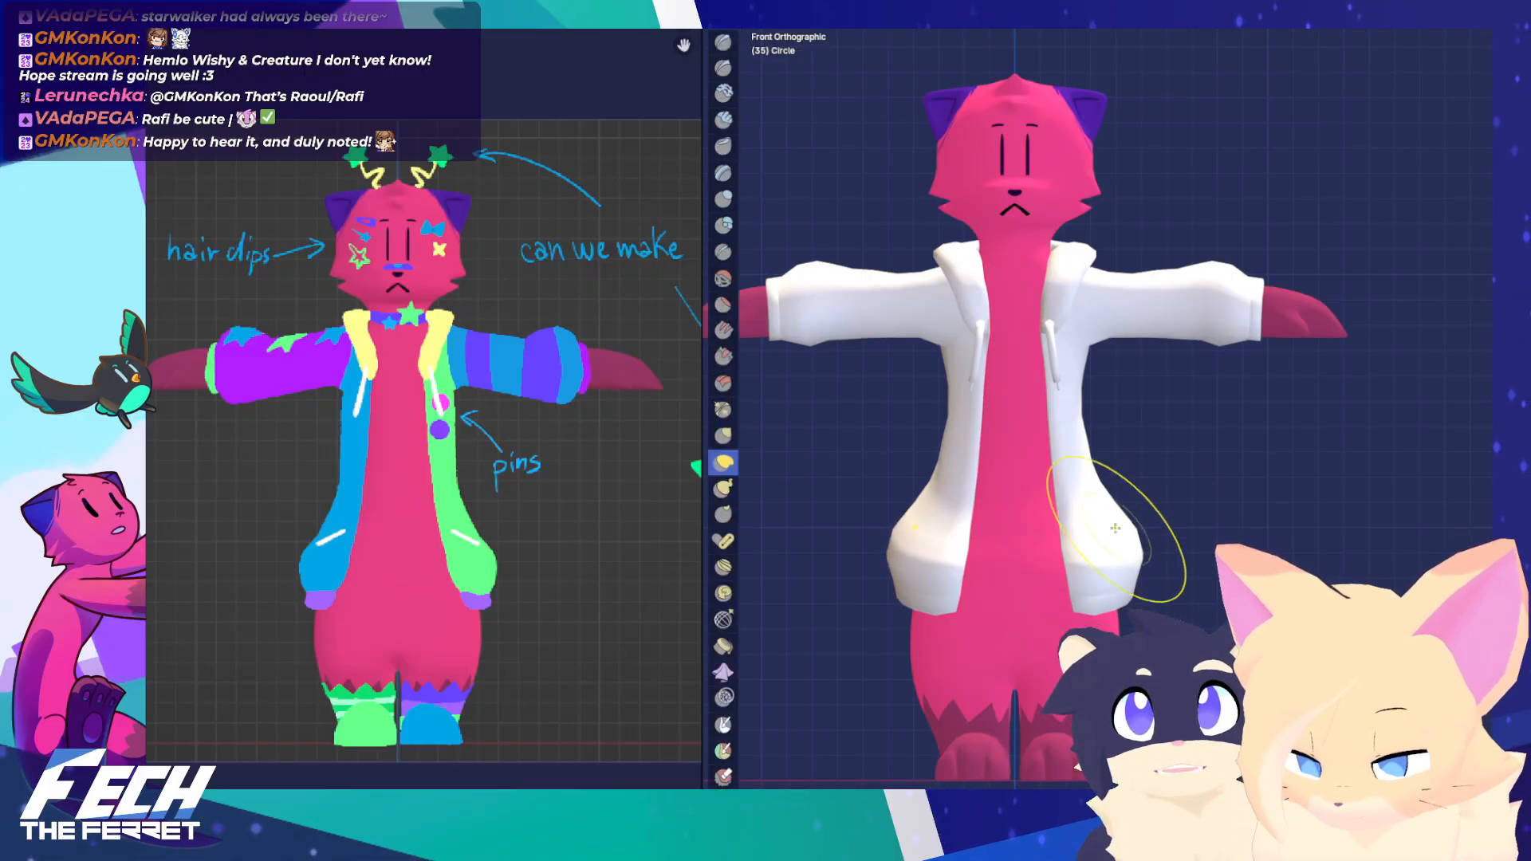
mouse_move(1115, 528)
middle_down()
mouse_move(997, 606)
mouse_move(830, 646)
mouse_move(941, 646)
middle_up()
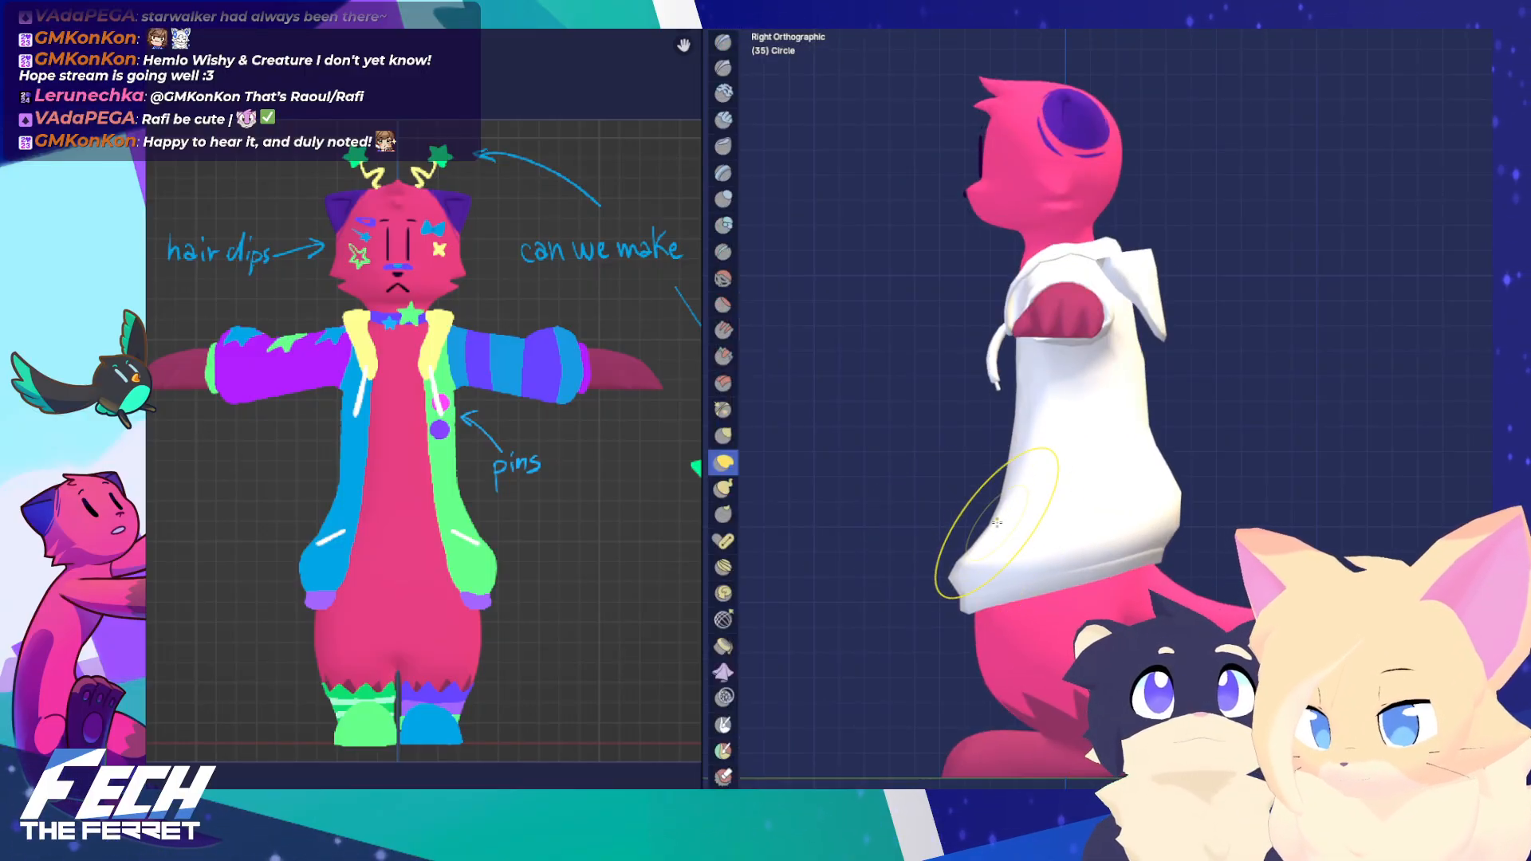
drag(990, 520, 923, 500)
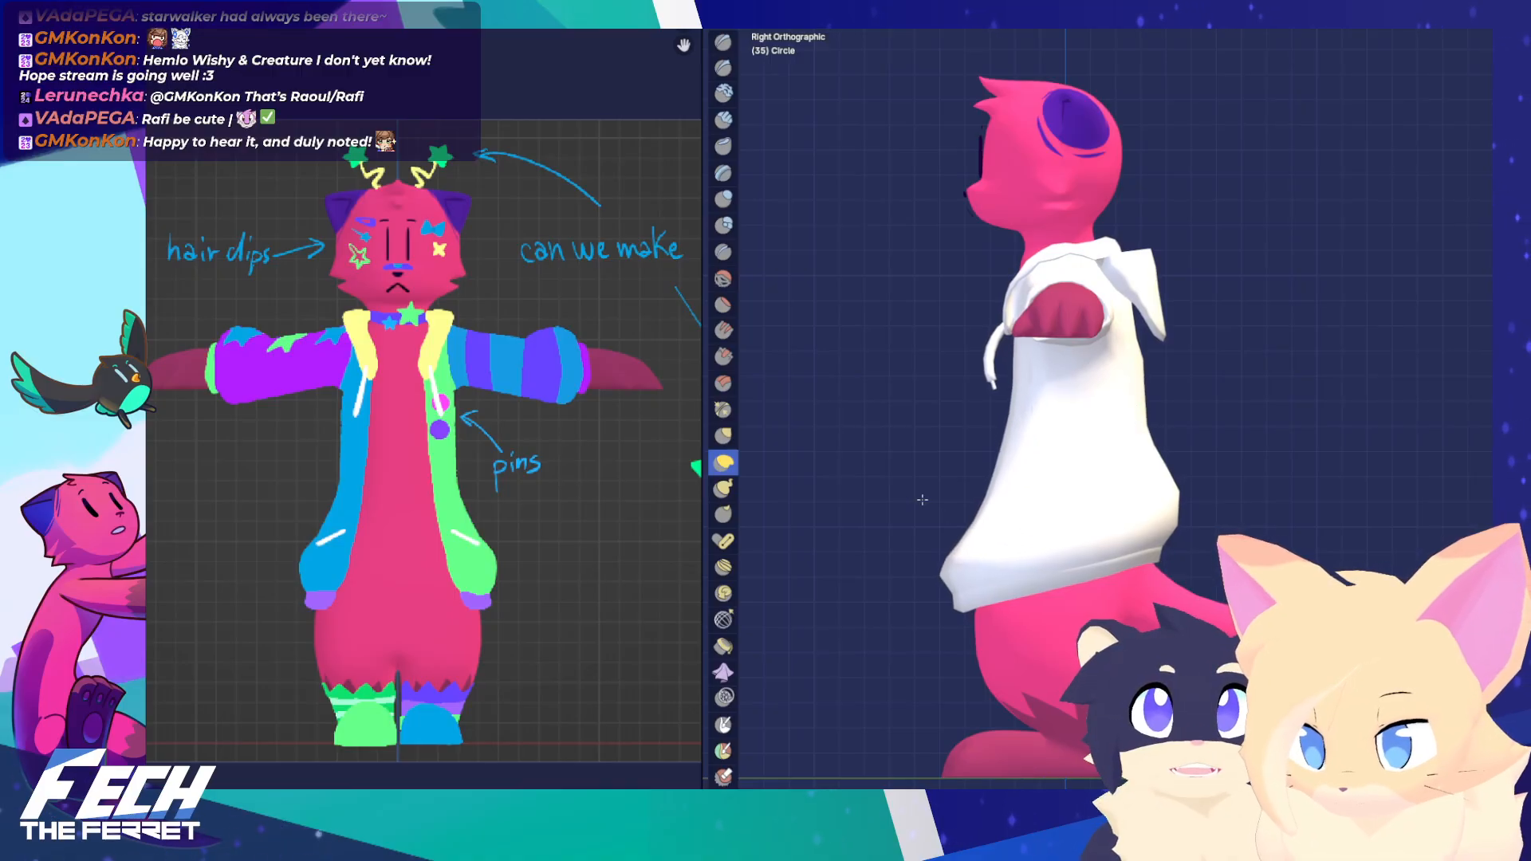
scroll(961, 496, up, 5)
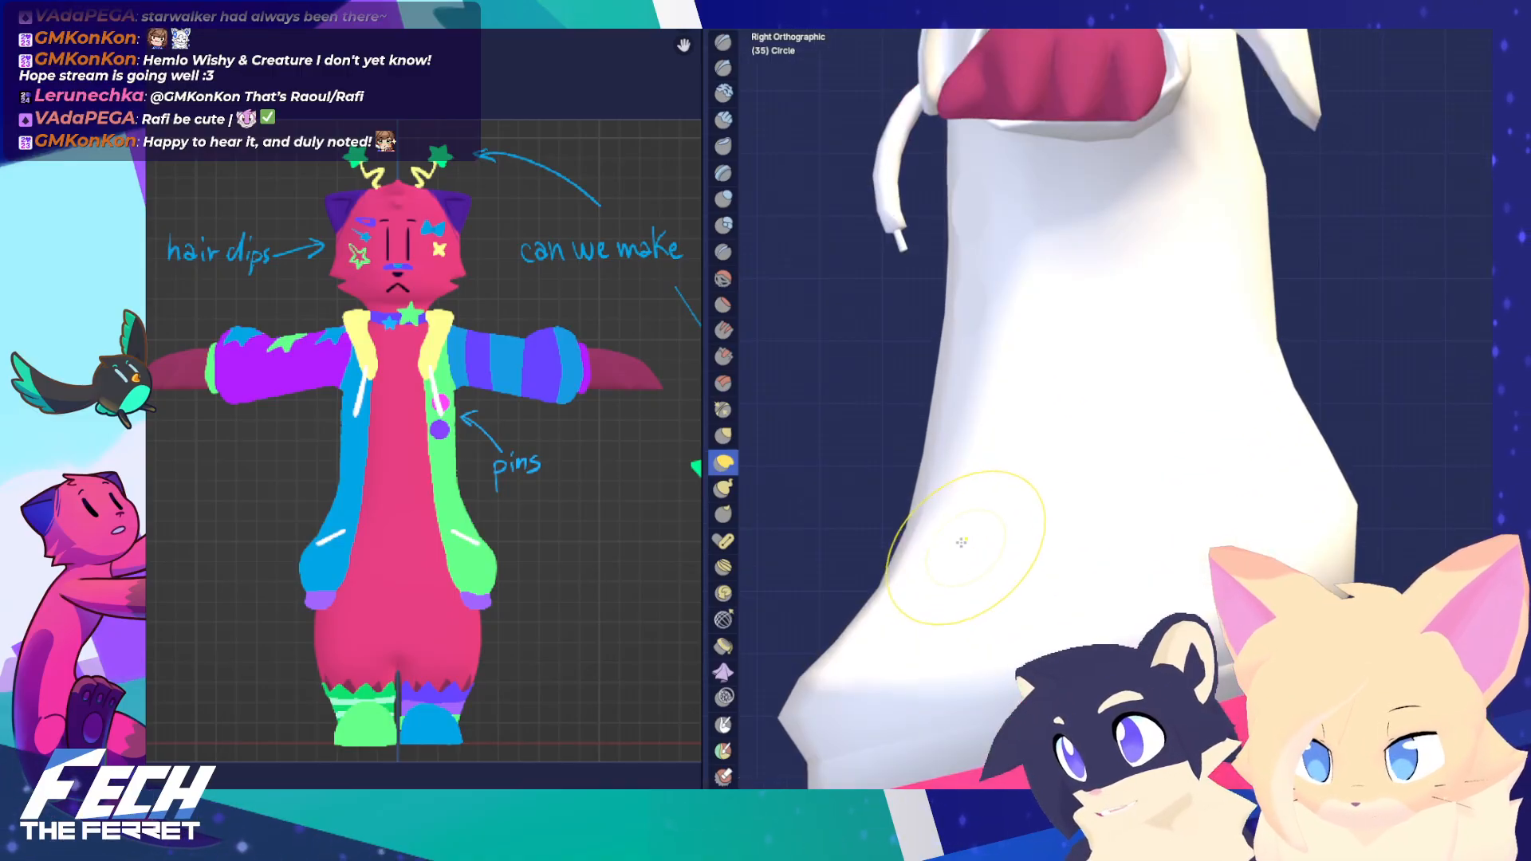
drag(882, 585, 743, 567)
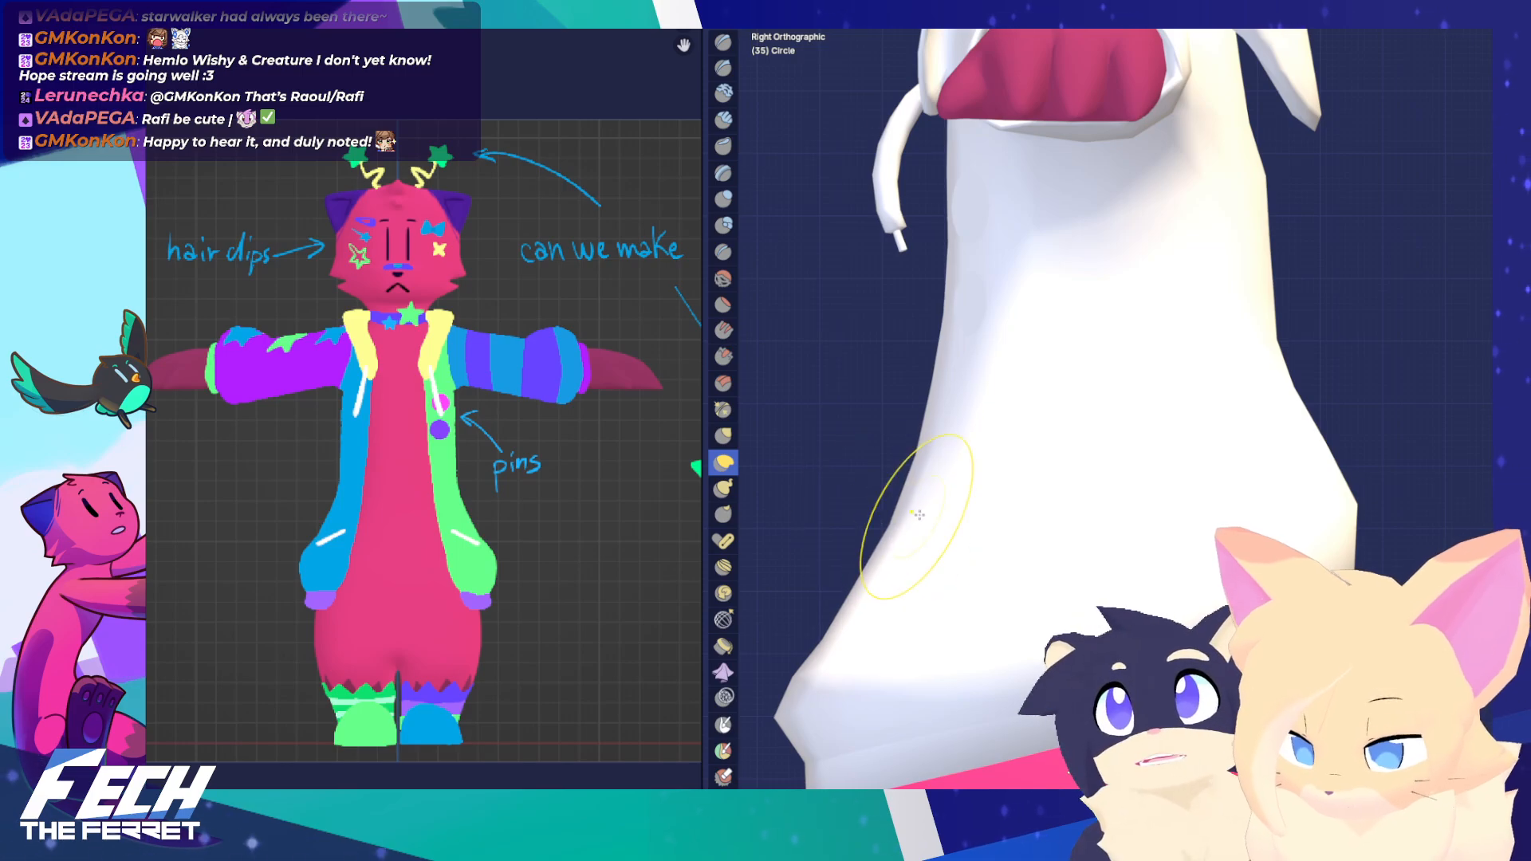
key(KP_1)
scroll(1012, 513, down, 3)
scroll(1196, 534, up, 1)
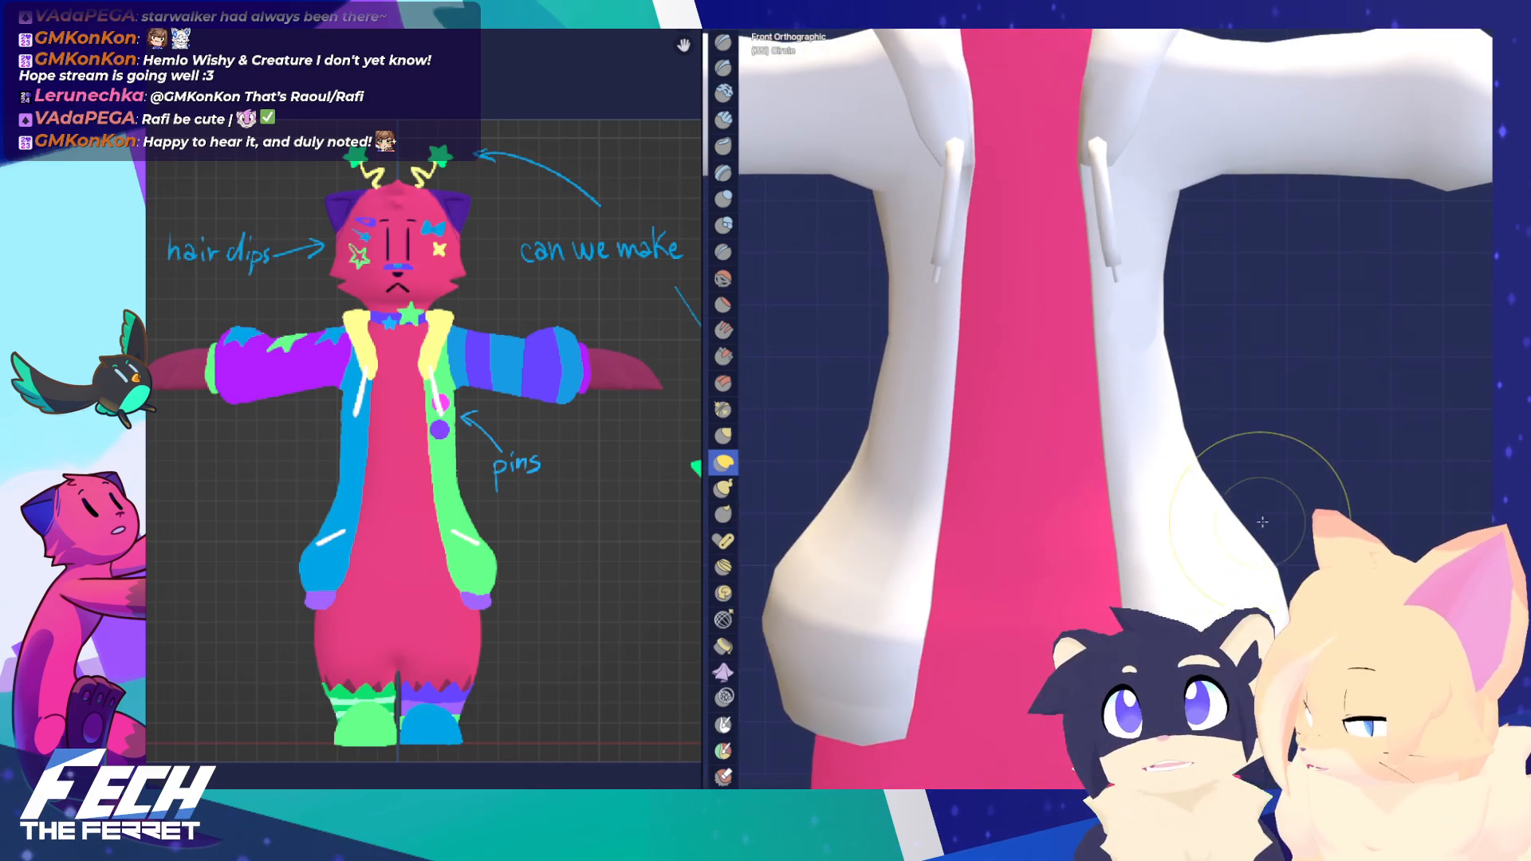
scroll(1263, 522, down, 5)
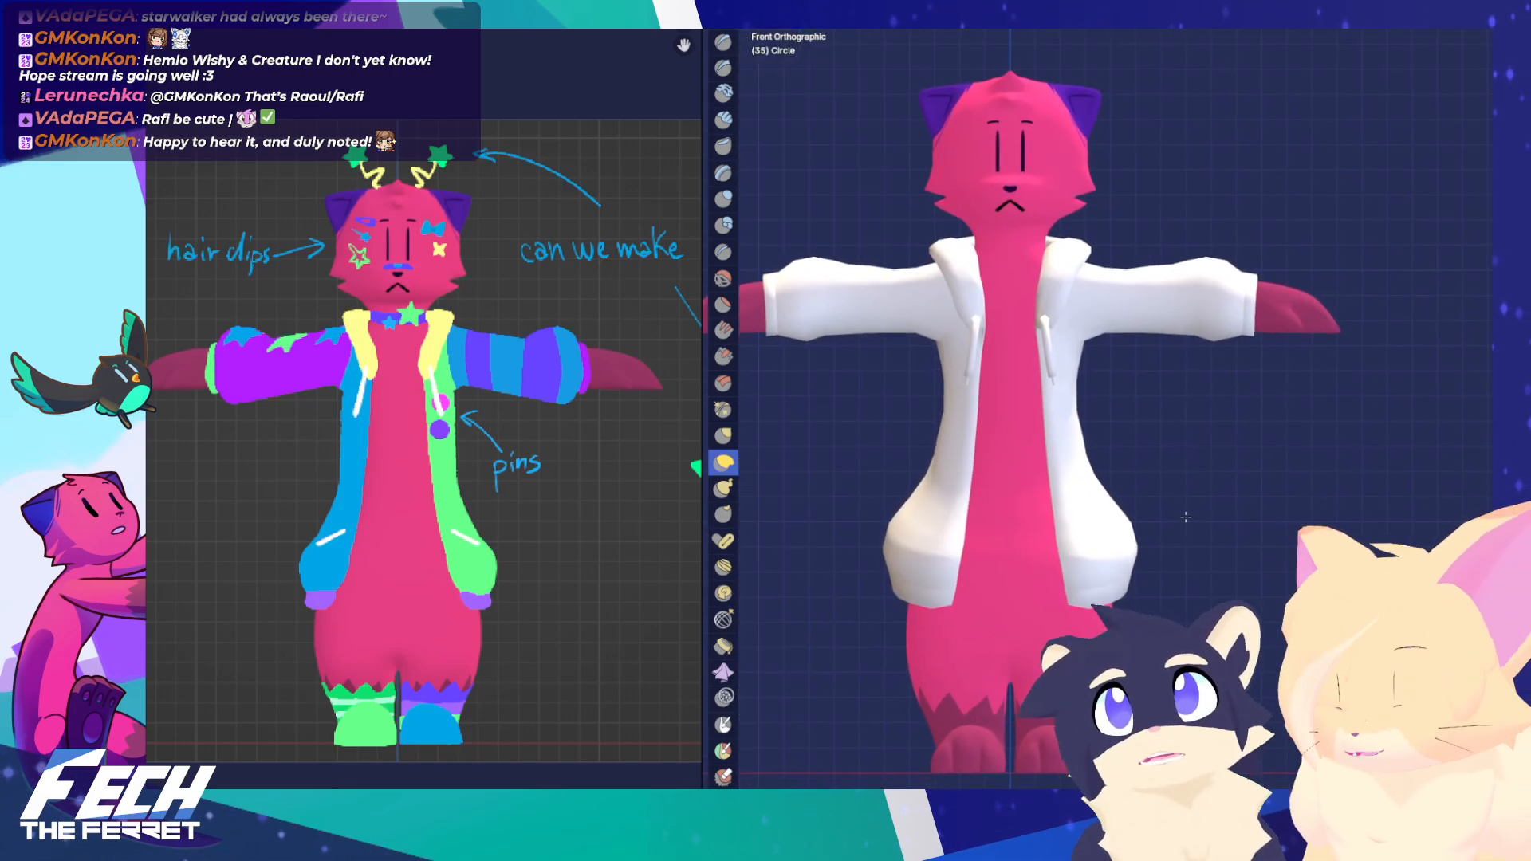
Nudge the jacket's lower front corner near the hem slightly outward with the sculpt brush, and return to Object Mode
middle_drag(1186, 517, 1050, 569)
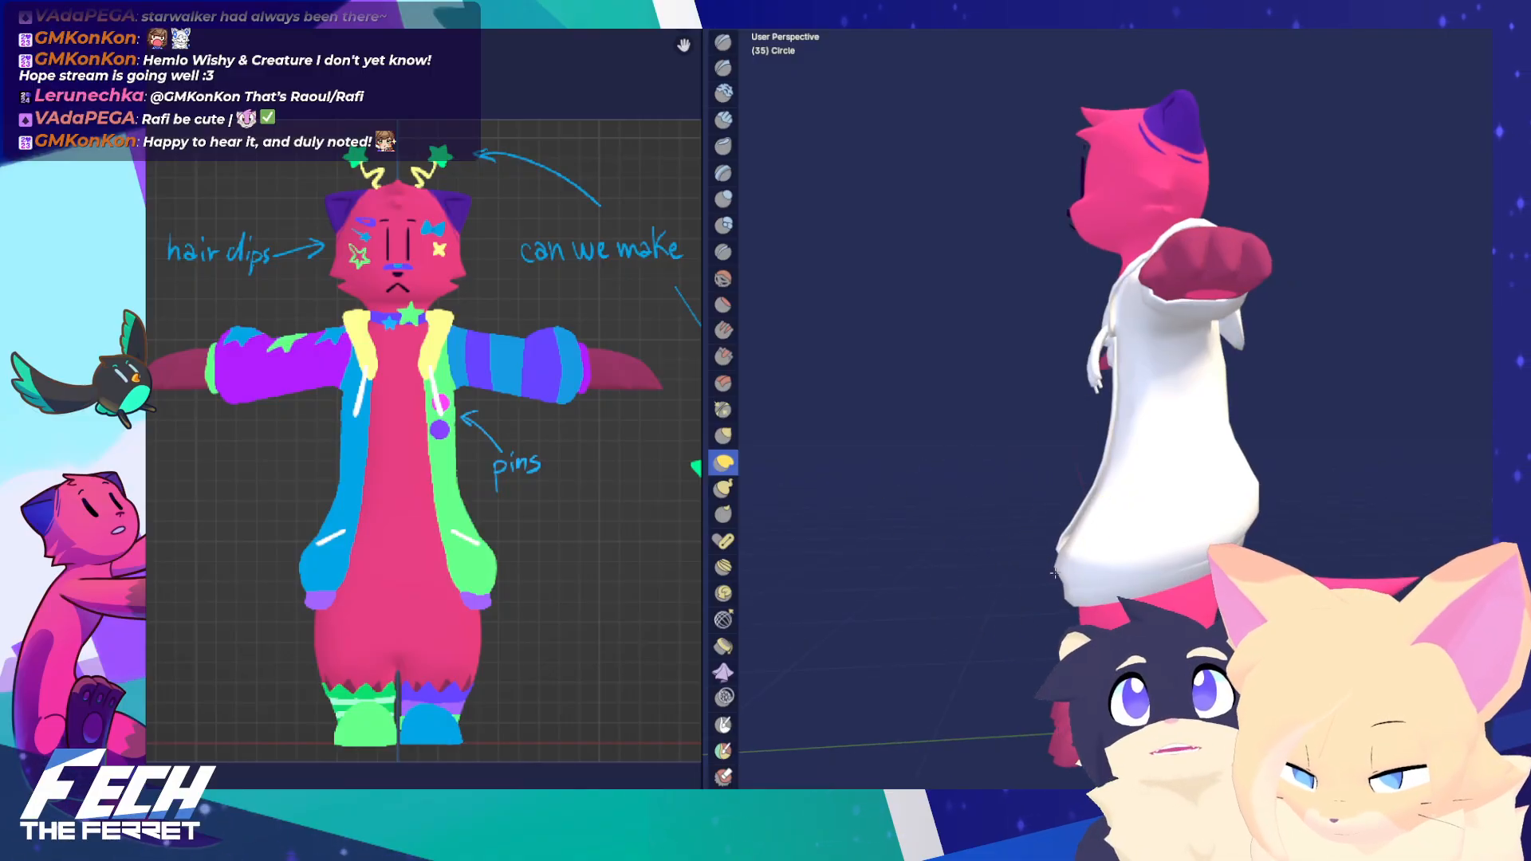
drag(1064, 563, 1056, 565)
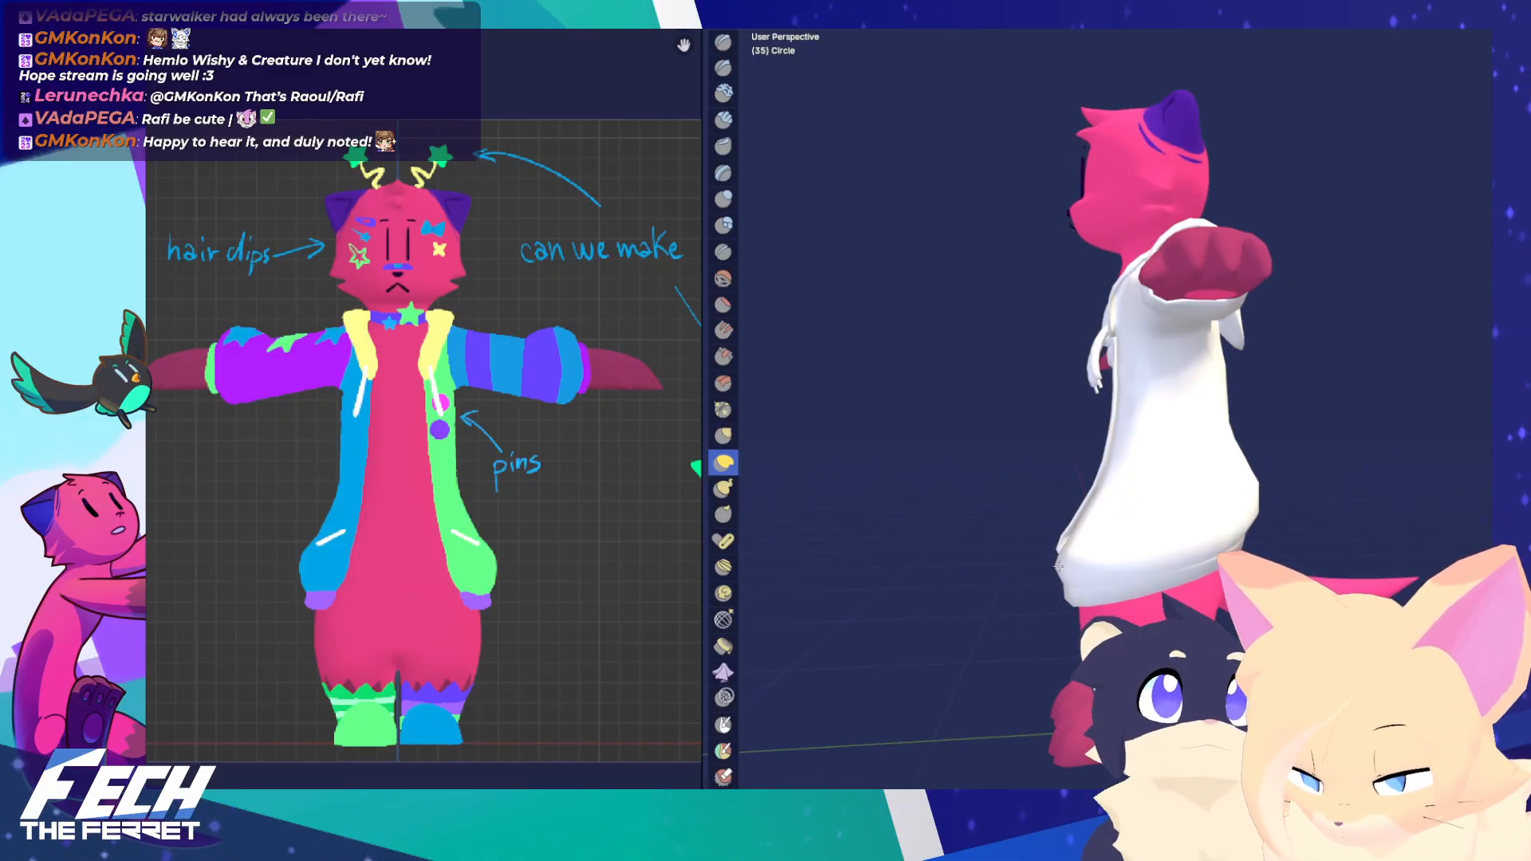
key(KP_1)
scroll(1073, 571, up, 2)
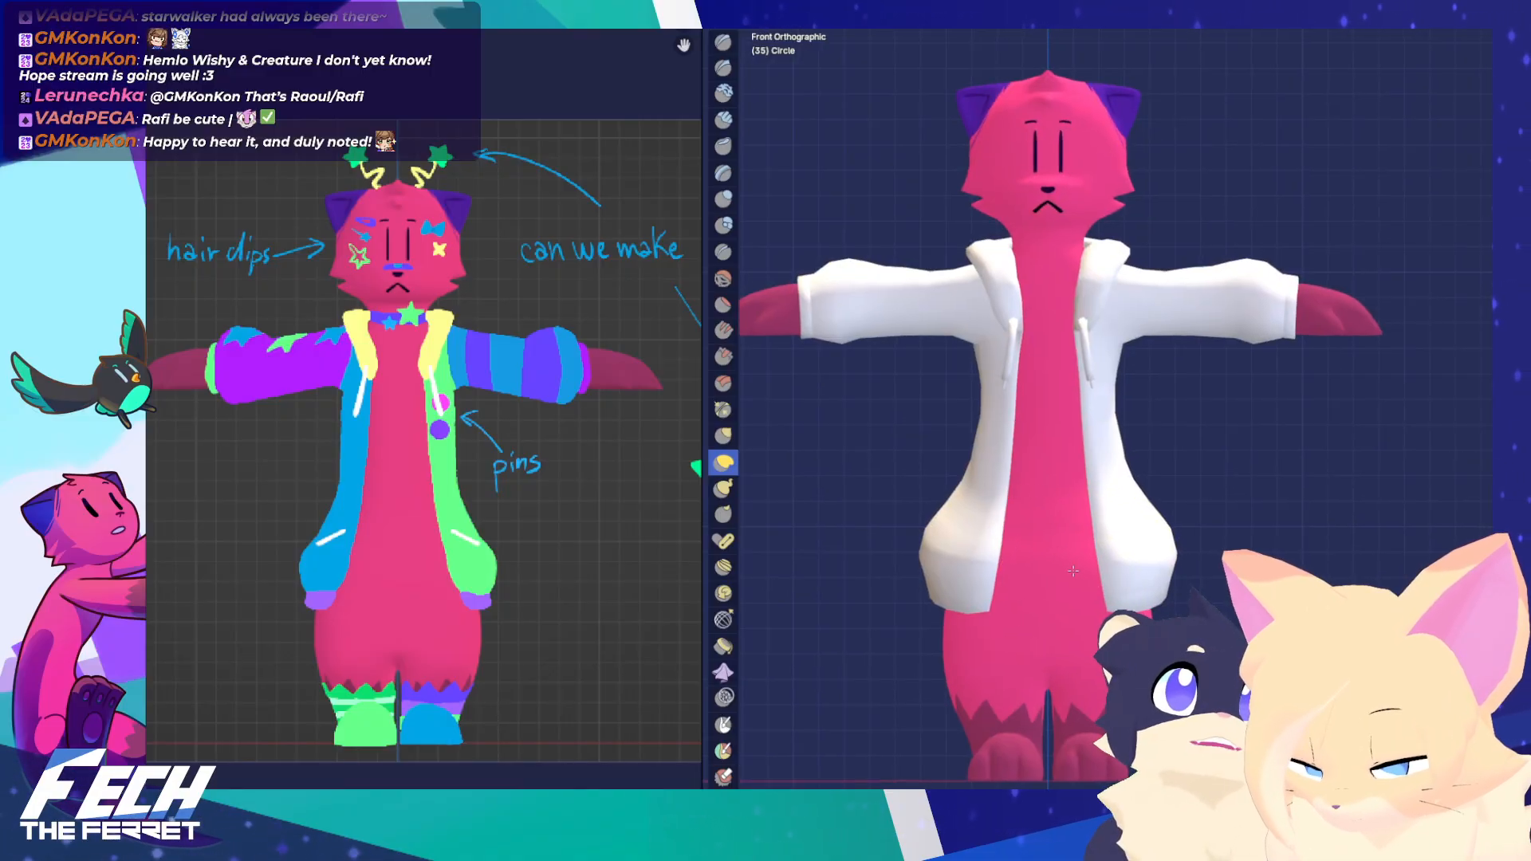
key(ctrl+Tab)
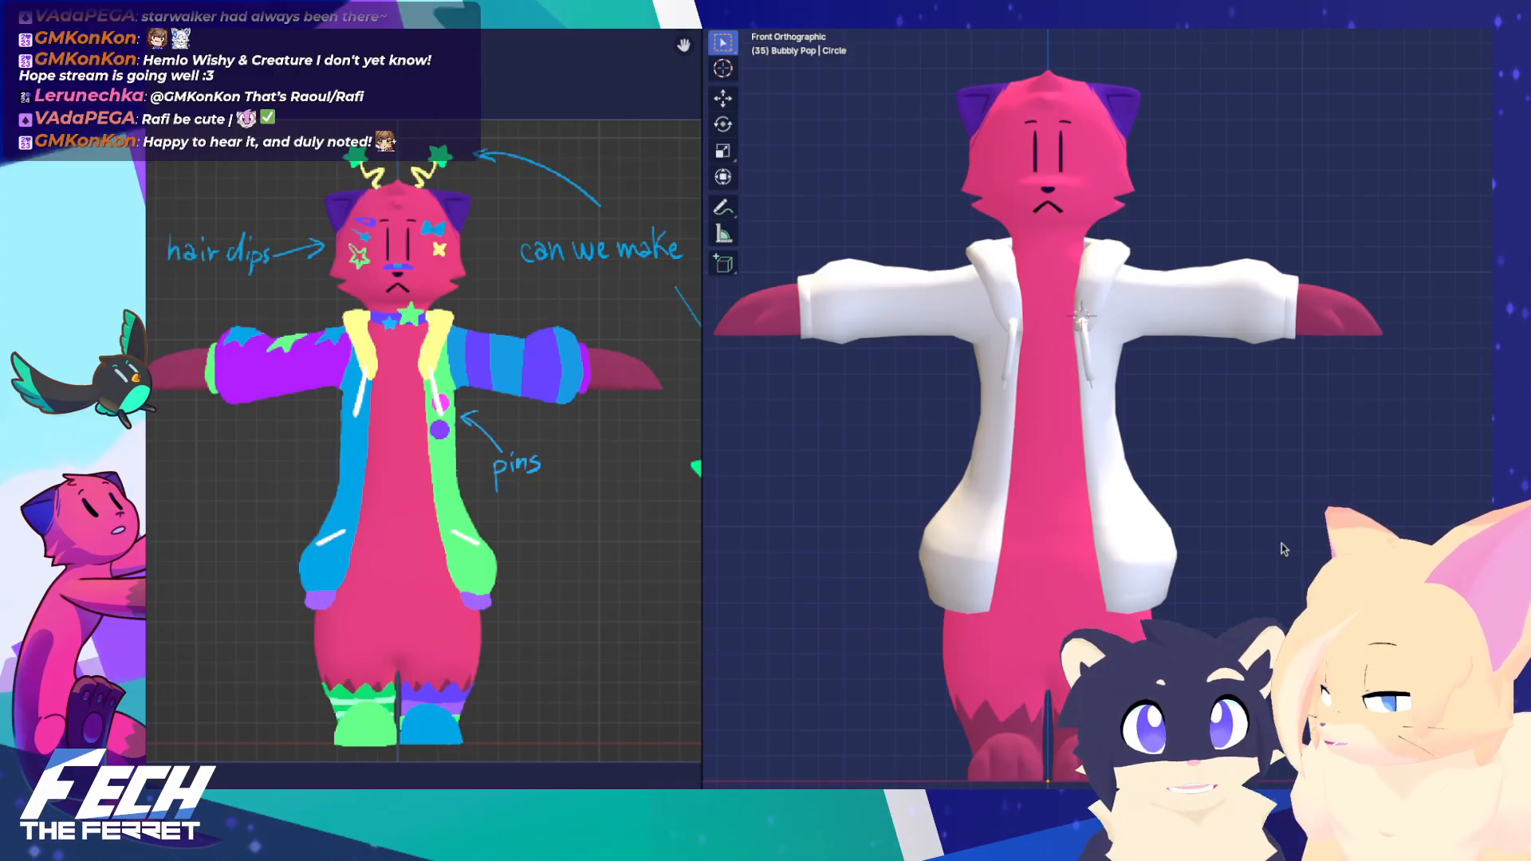
shift+middle_drag(1228, 501, 1212, 536)
scroll(1209, 518, up, 2)
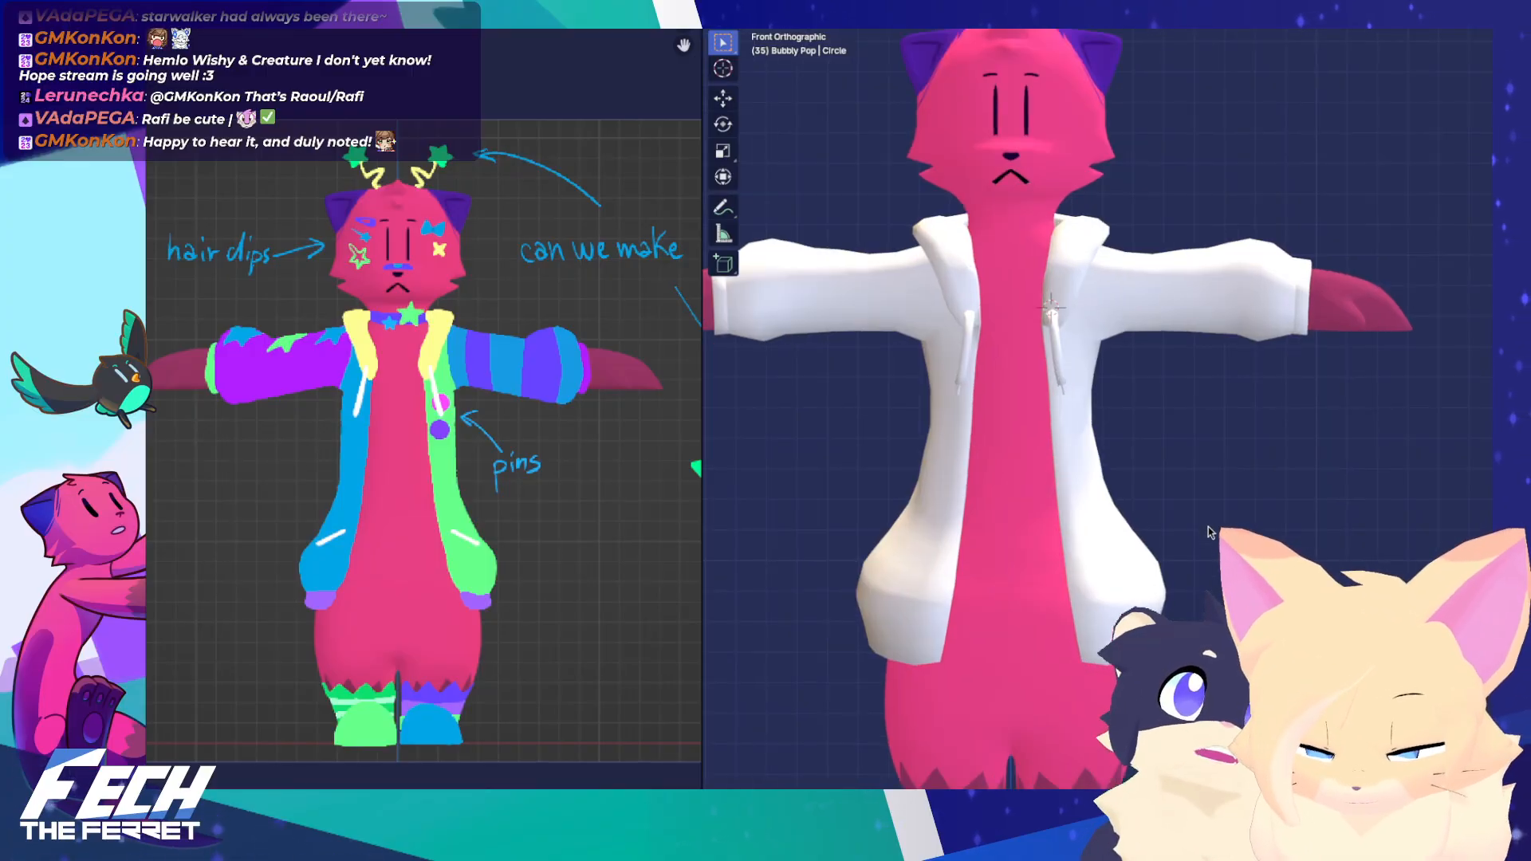
scroll(1208, 514, up, 1)
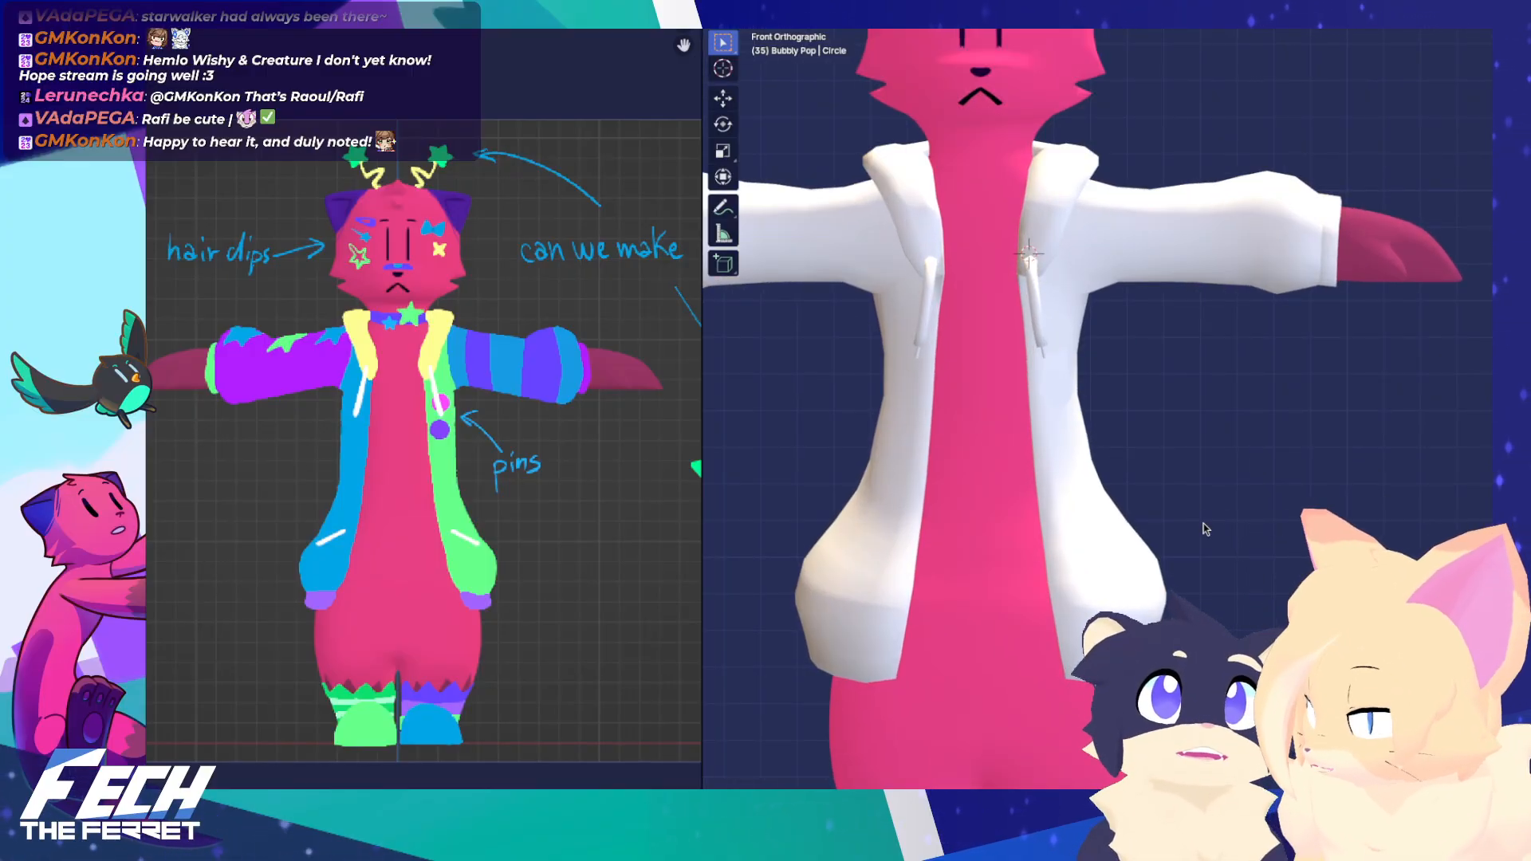
shift+middle_drag(1206, 530, 1202, 495)
scroll(1225, 492, down, 2)
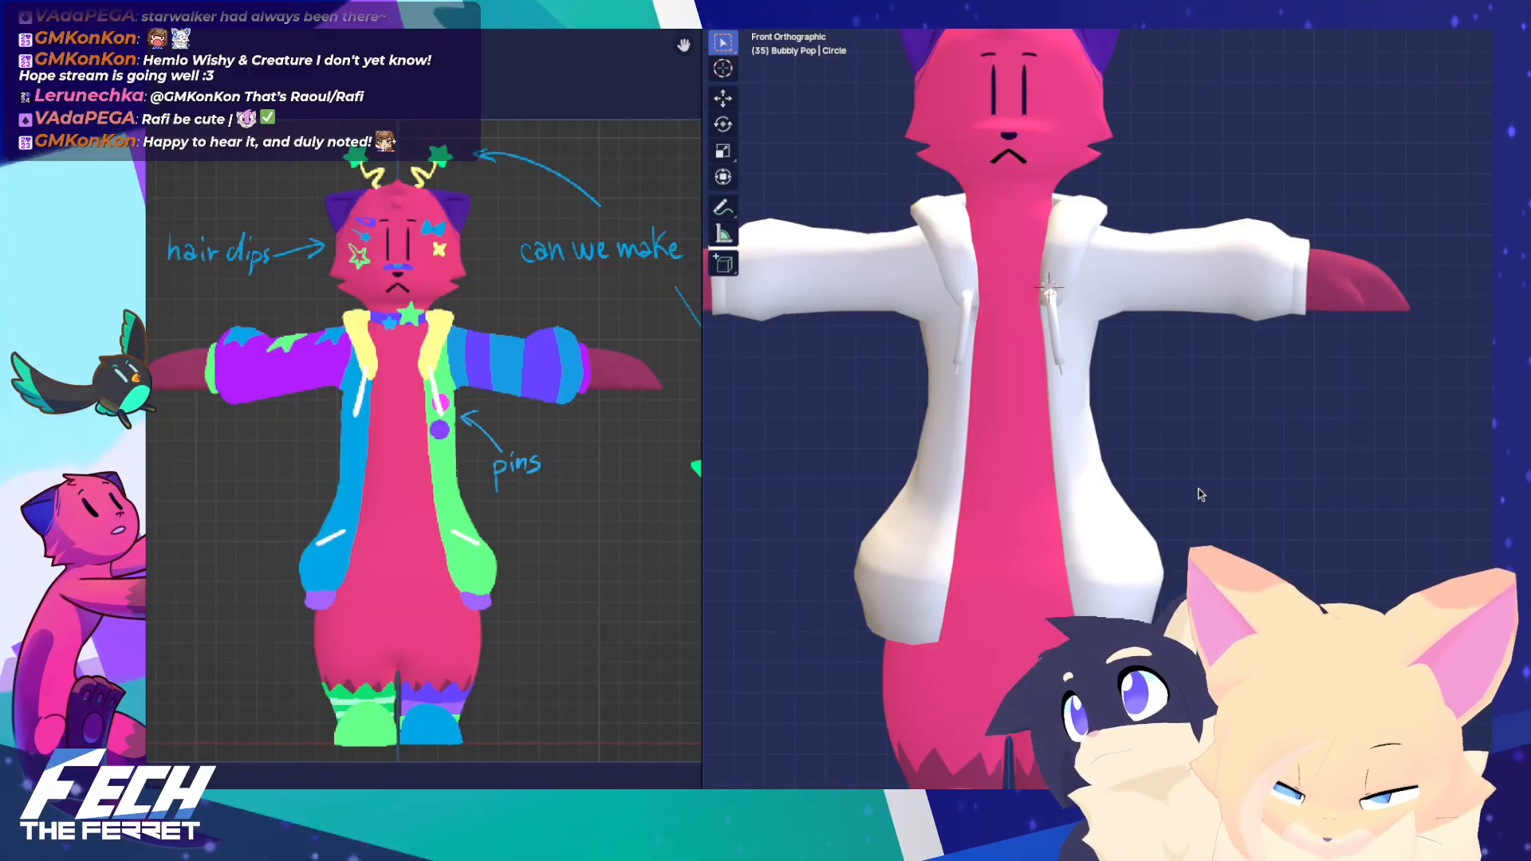
shift+middle_drag(1152, 452, 1135, 491)
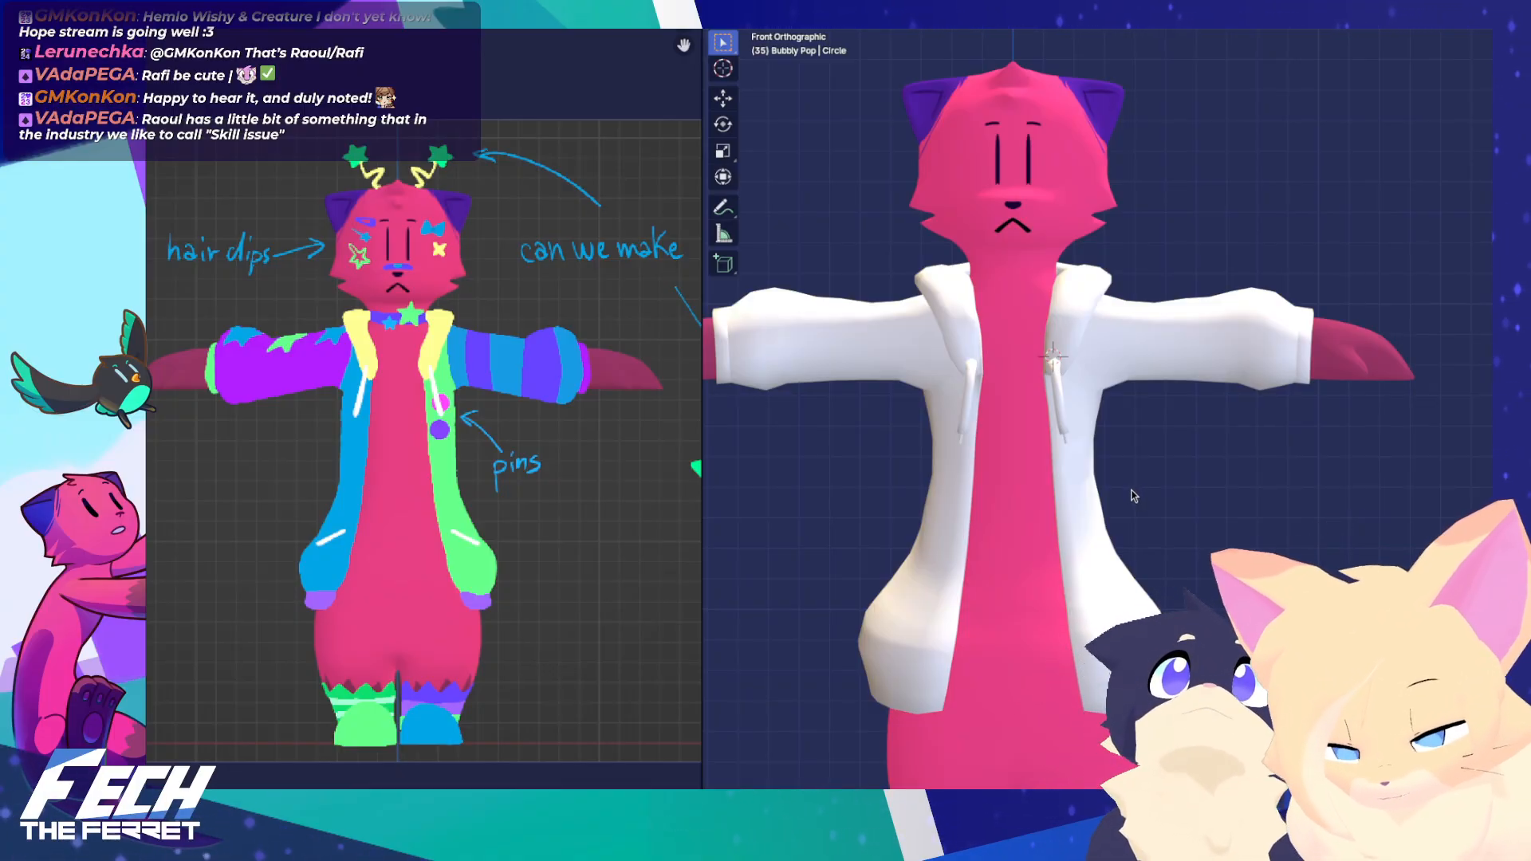
shift+middle_drag(1140, 419, 1147, 451)
key(ctrl+Tab)
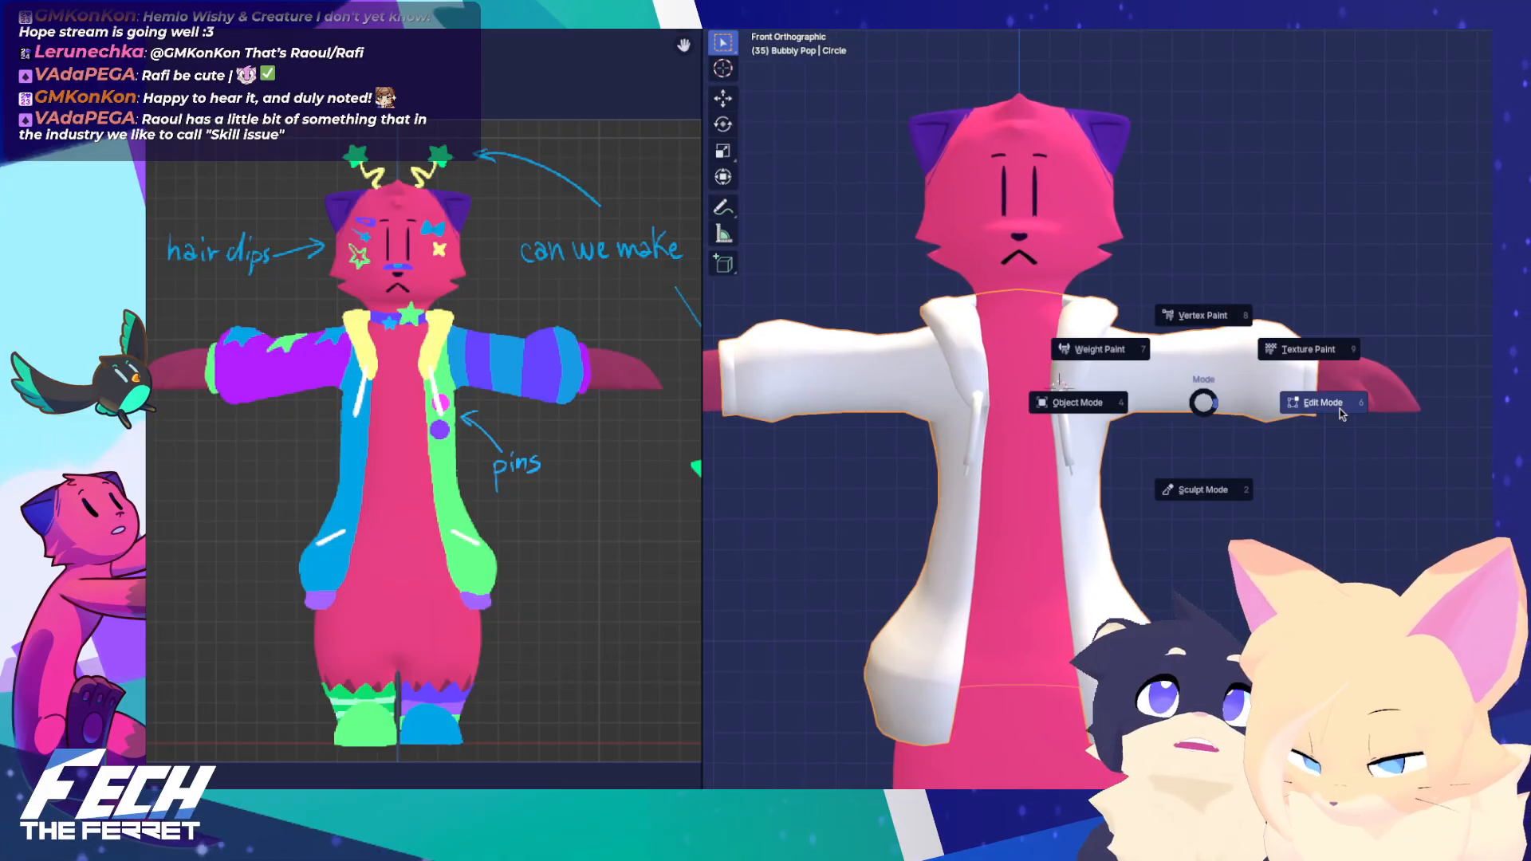
click(1340, 413)
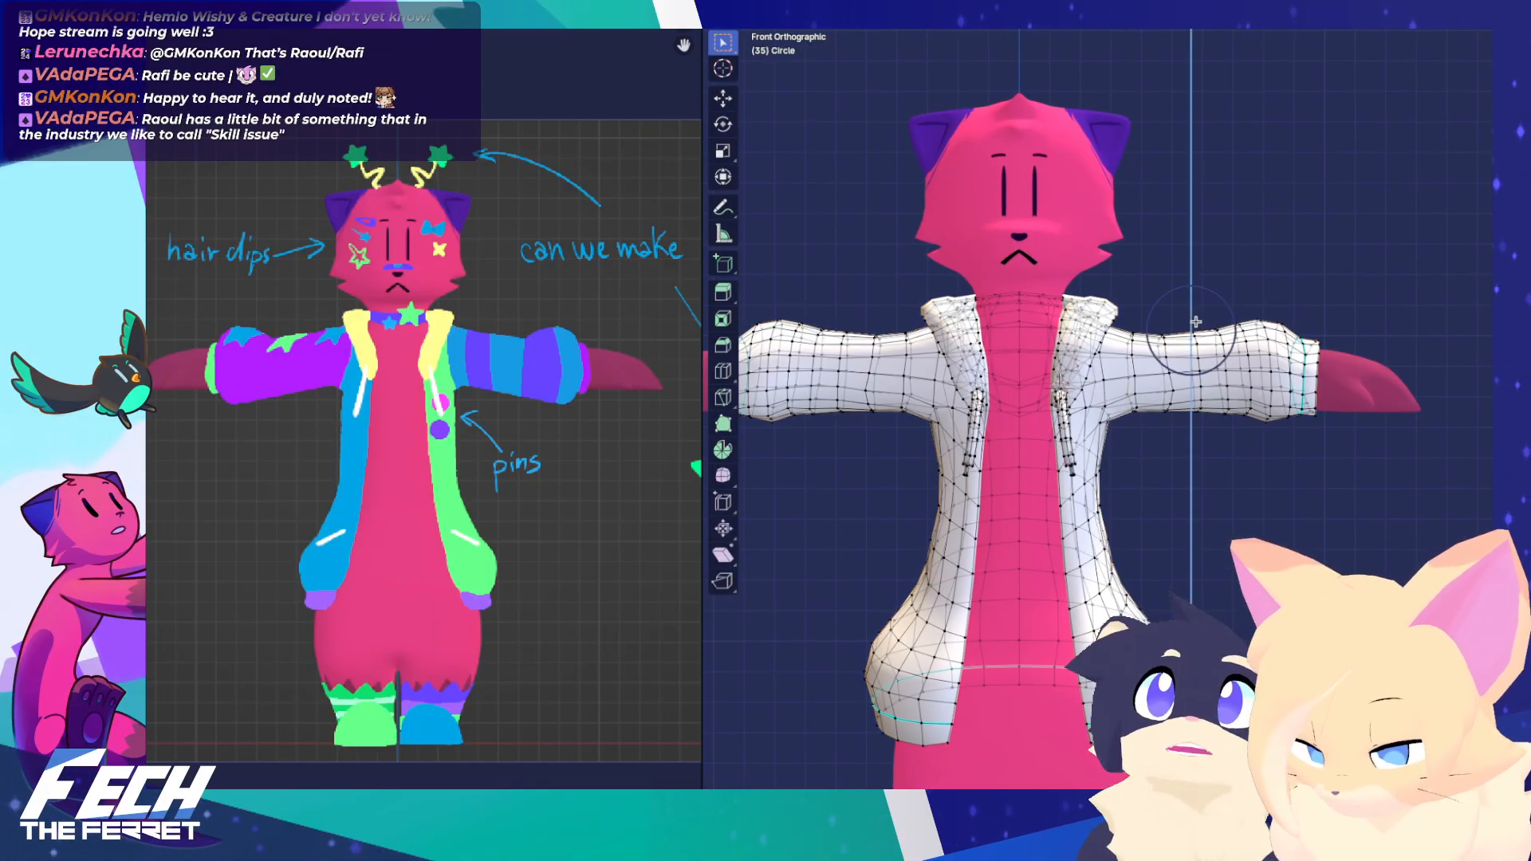
key(Tab)
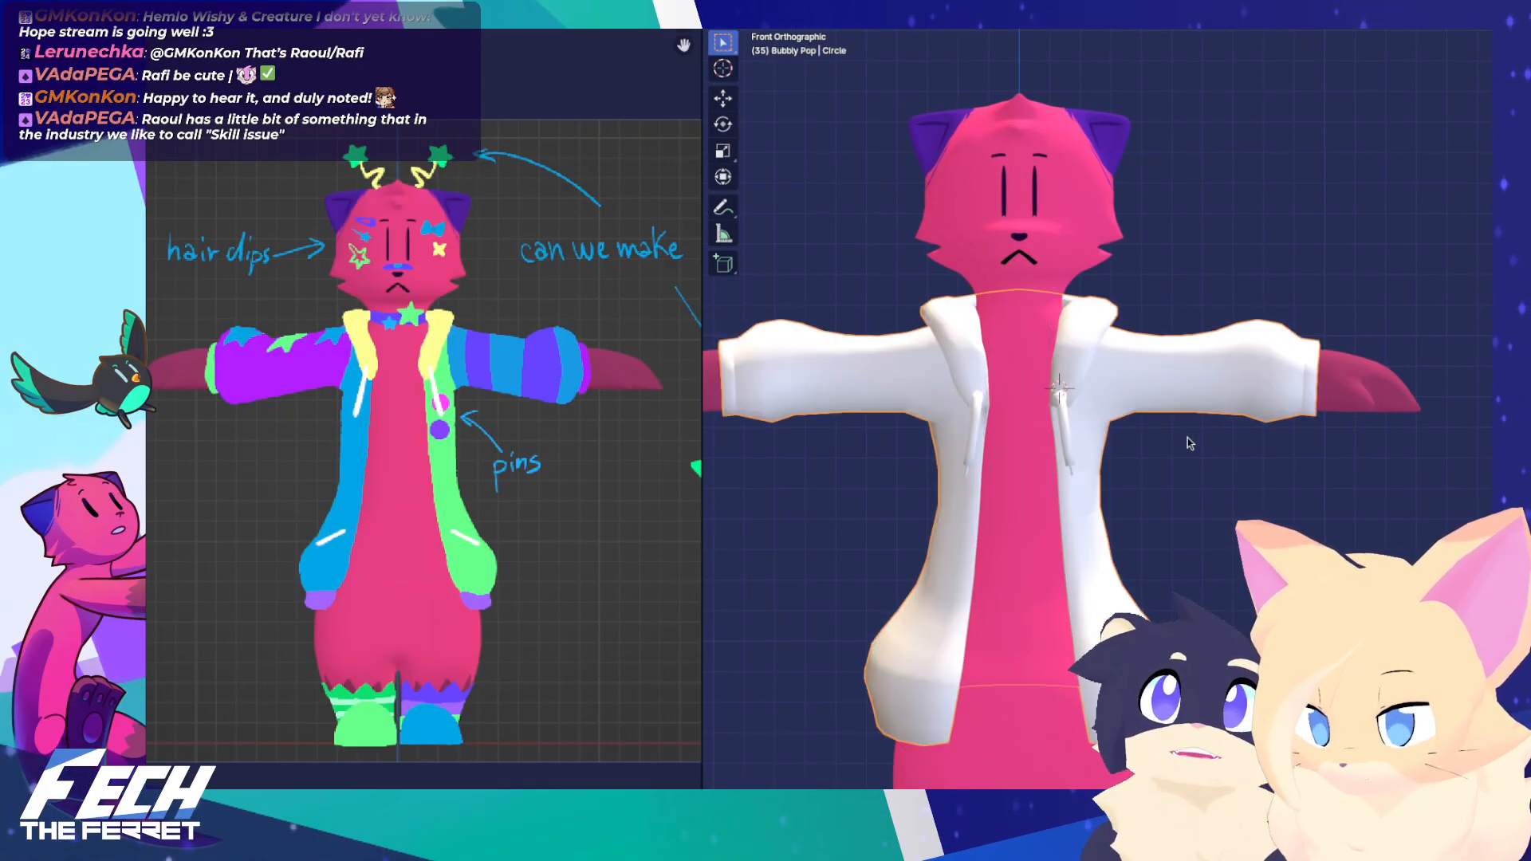
middle_drag(1189, 404, 1125, 435)
key(KP_1)
key(Tab)
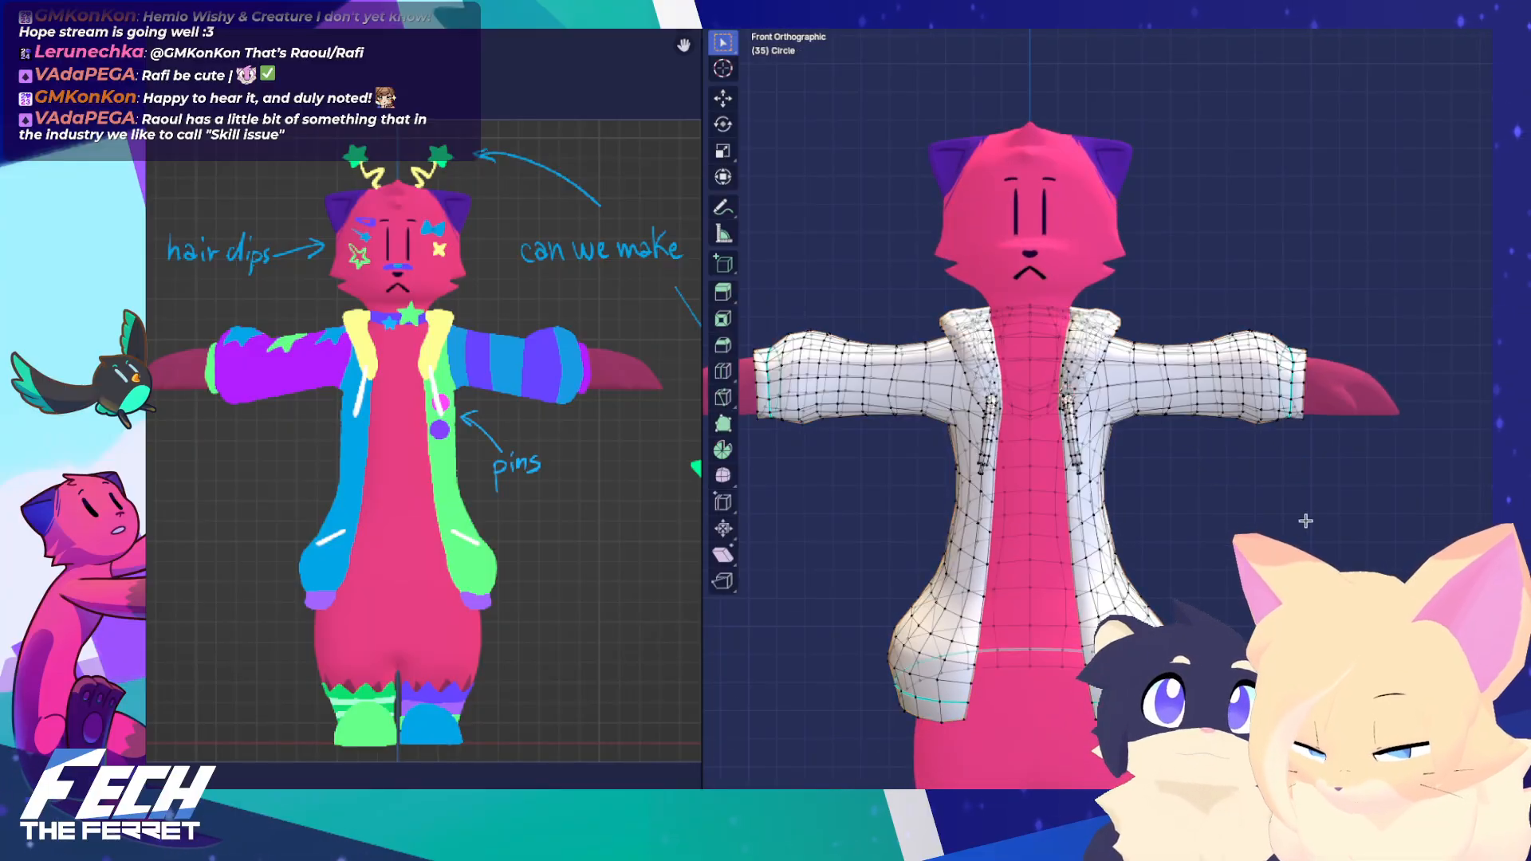
Nudge the underside of the sleeve beside the cuff slightly downward in Sculpt Mode, and return to Object Mode
key(ctrl+Tab)
click(1259, 429)
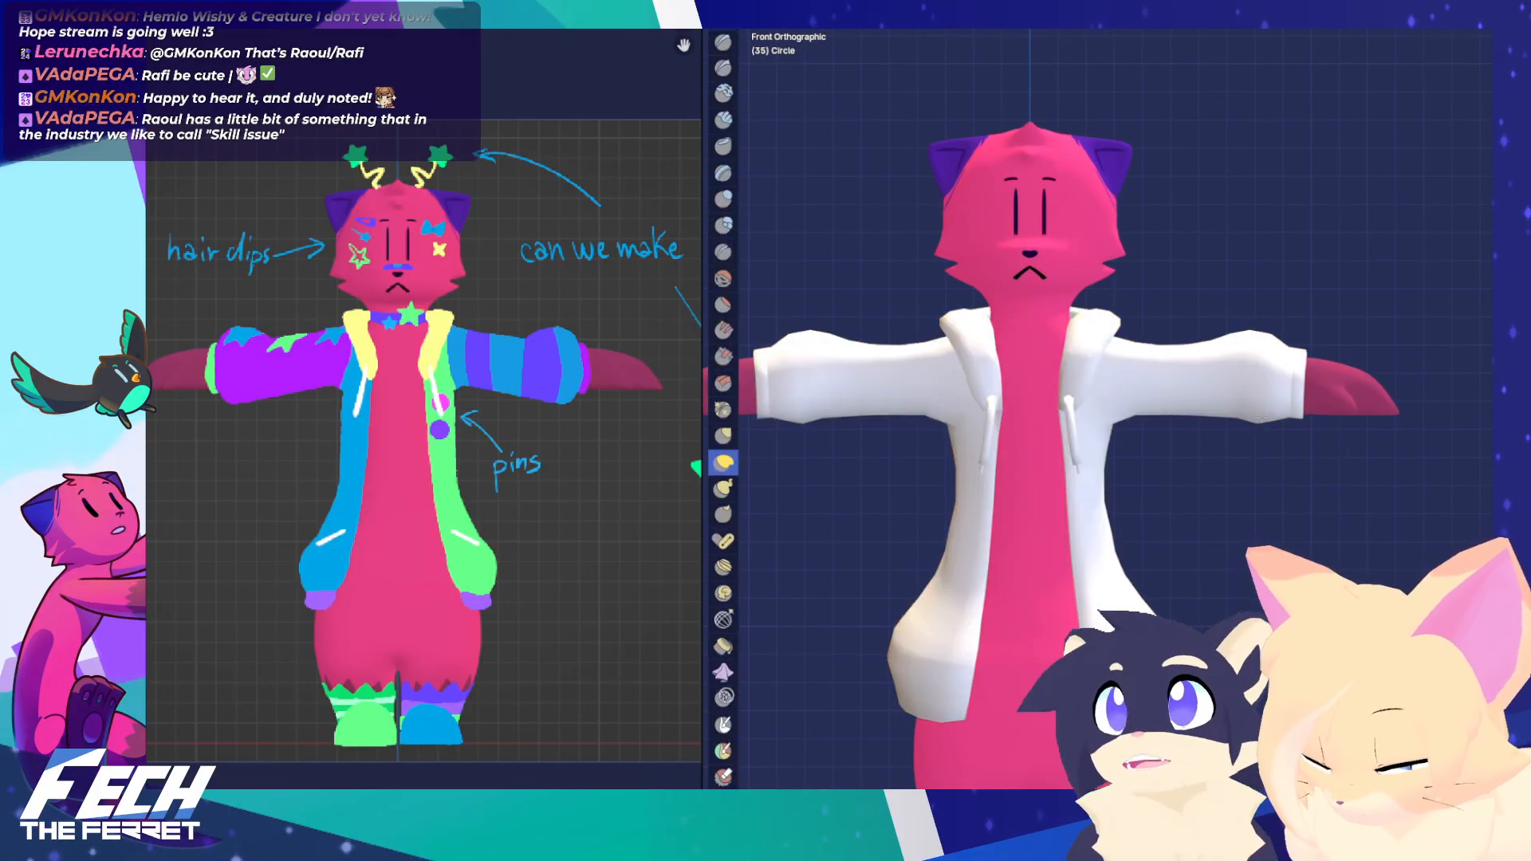
scroll(1295, 414, up, 2)
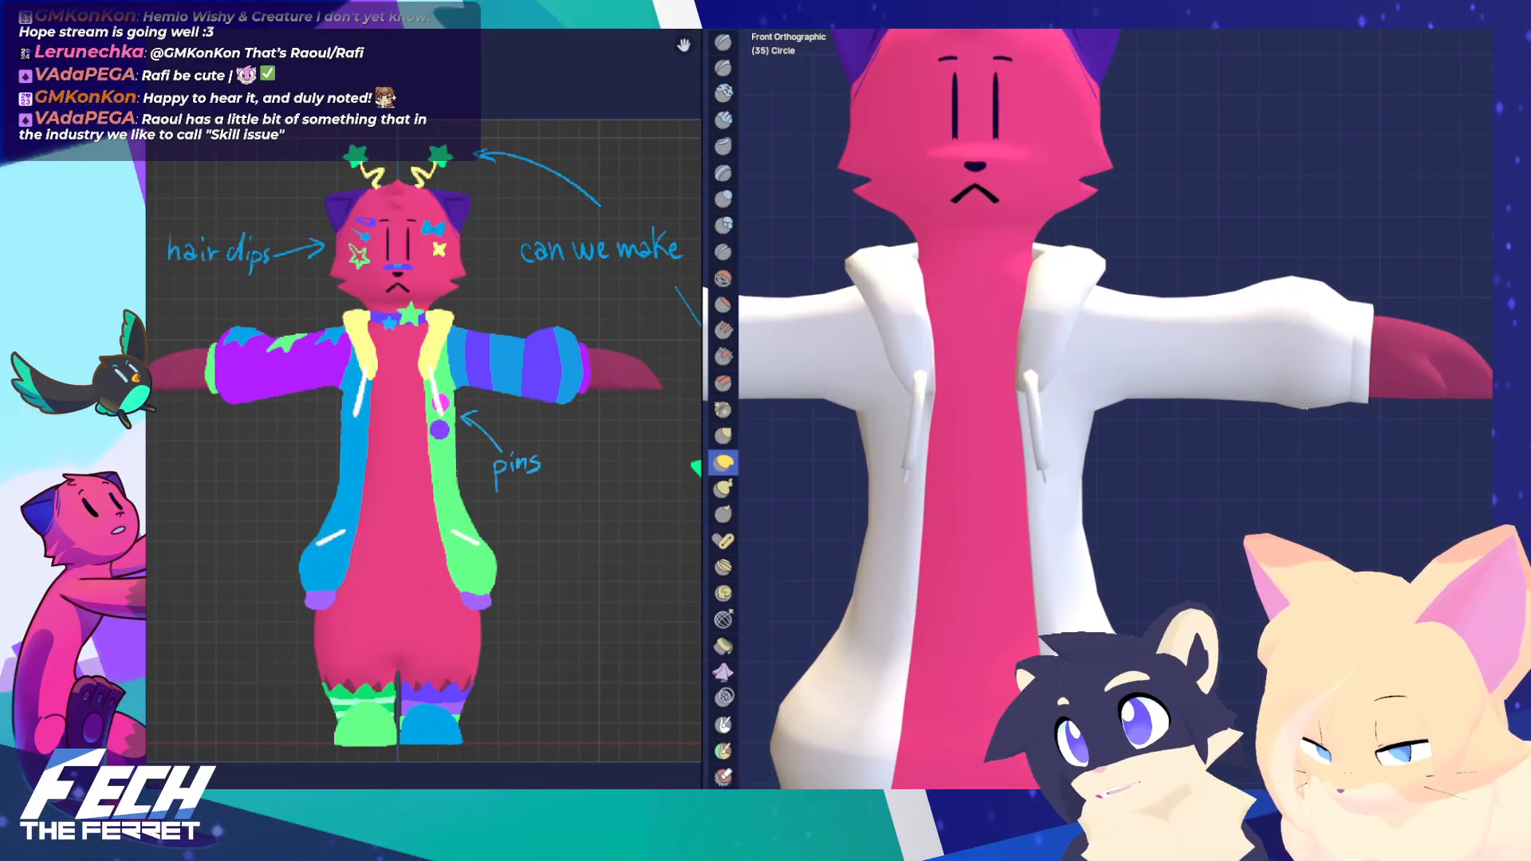
drag(1303, 407, 1303, 411)
scroll(1244, 430, down, 3)
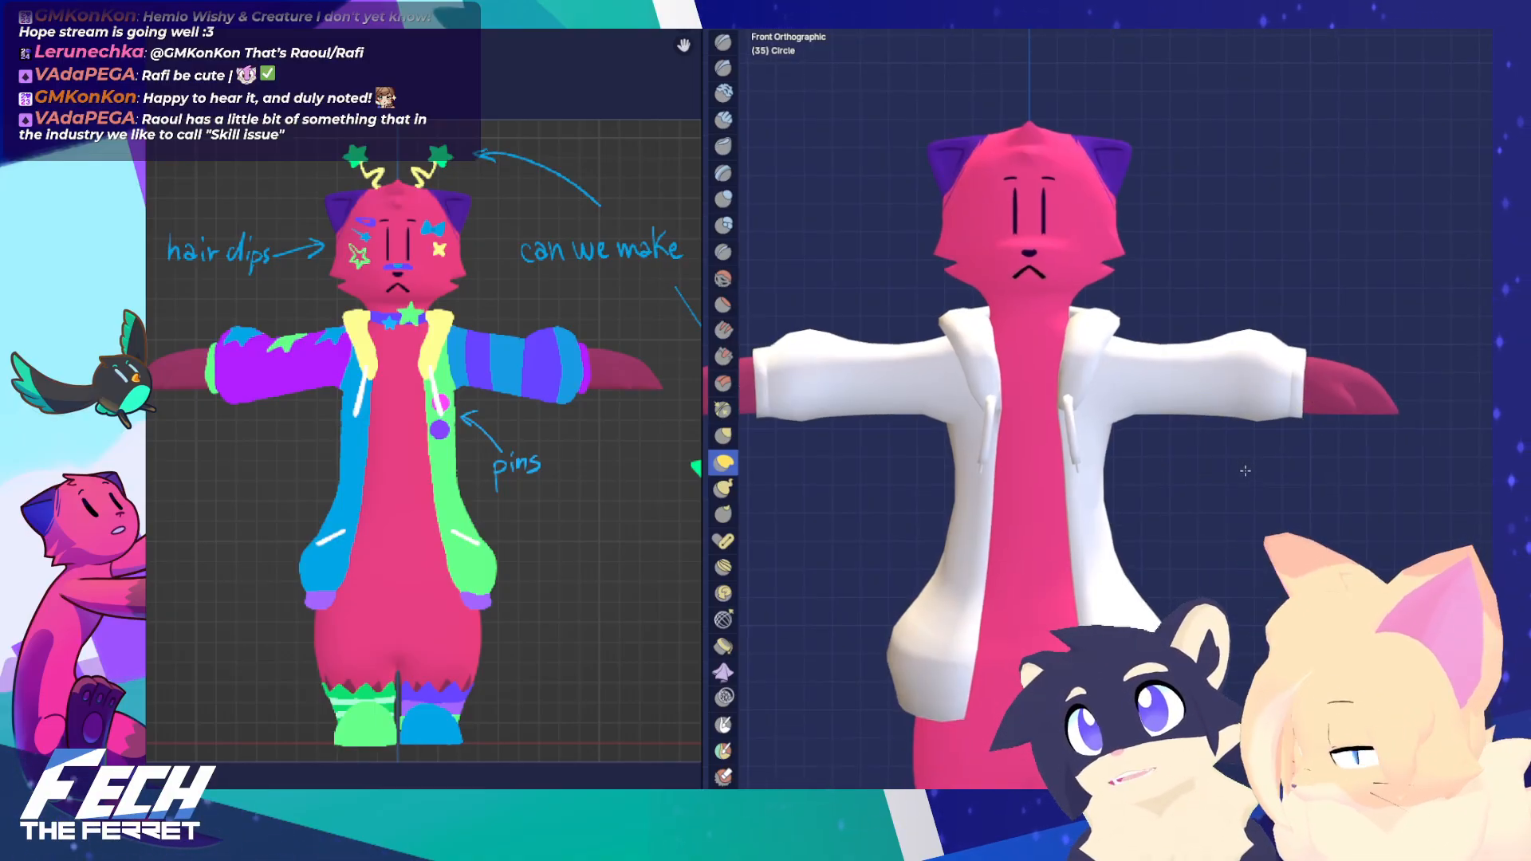
key(ctrl+Tab)
shift+middle_drag(1183, 459, 1228, 455)
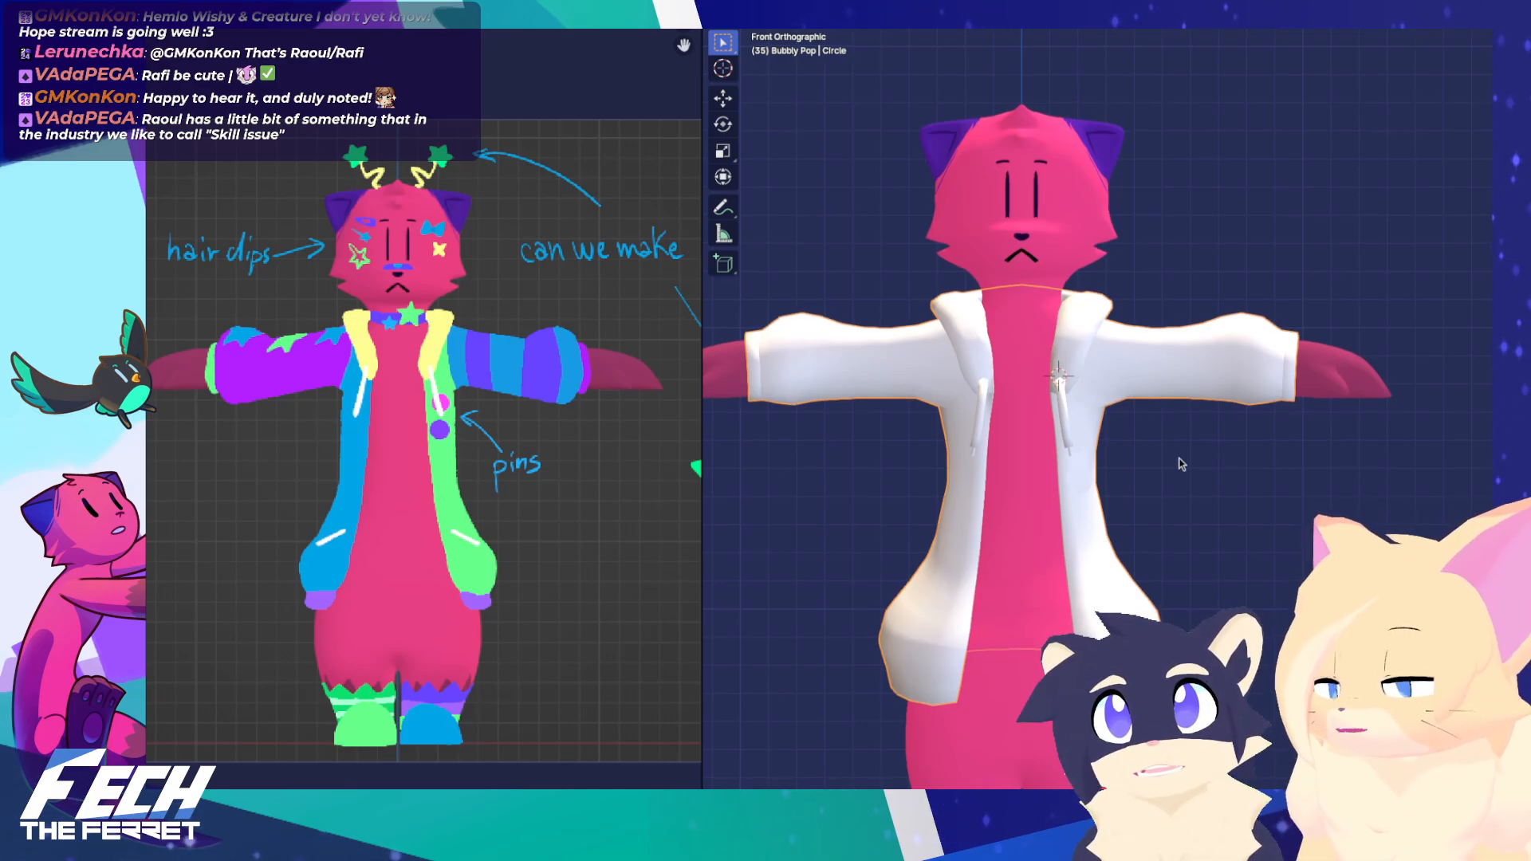
shift+middle_drag(1182, 464, 1173, 464)
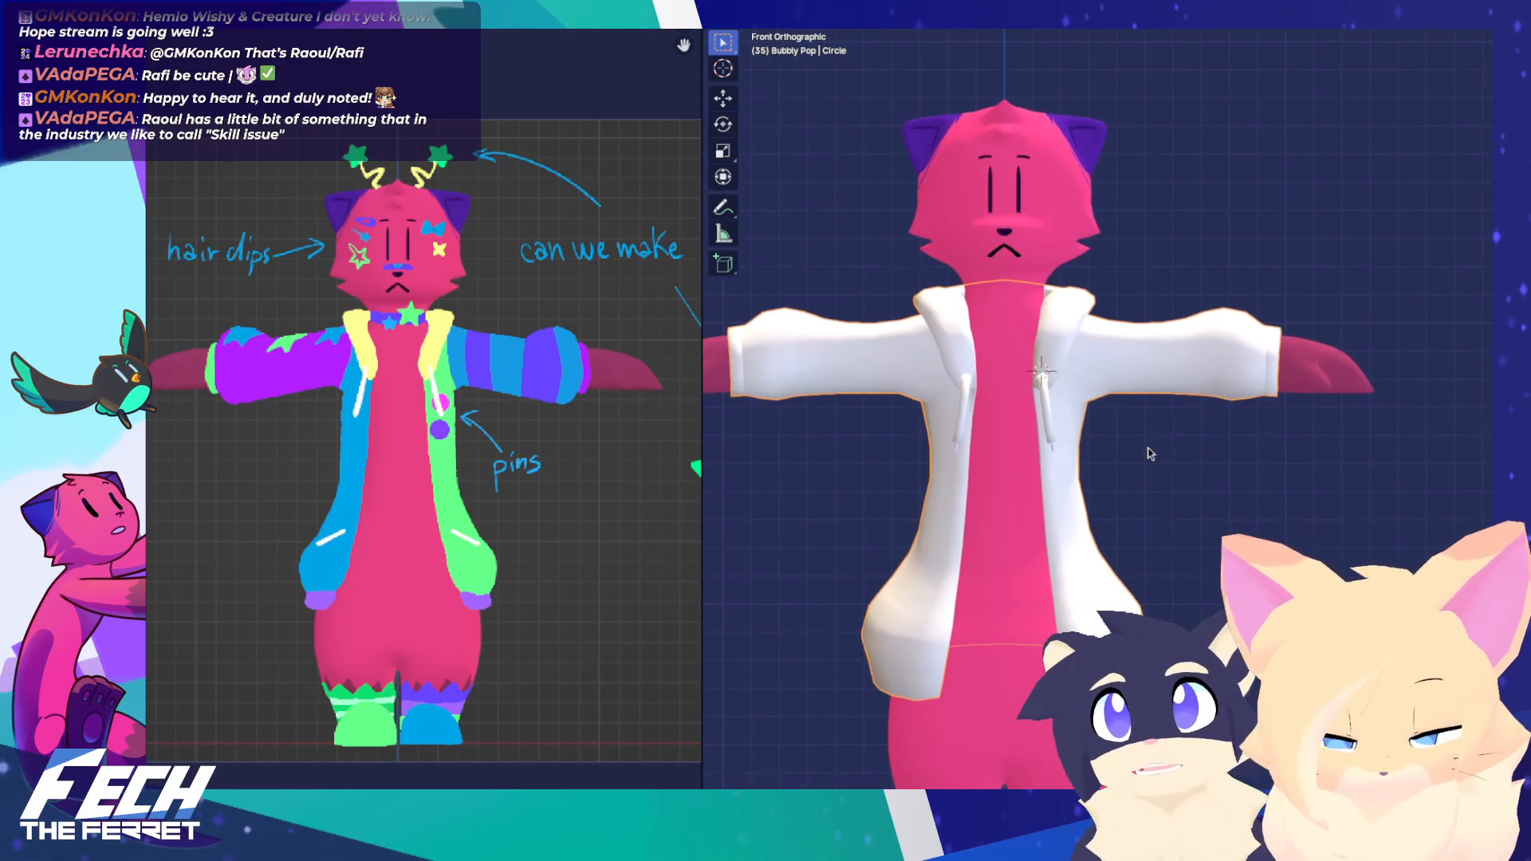
scroll(1151, 454, down, 2)
scroll(1147, 446, down, 2)
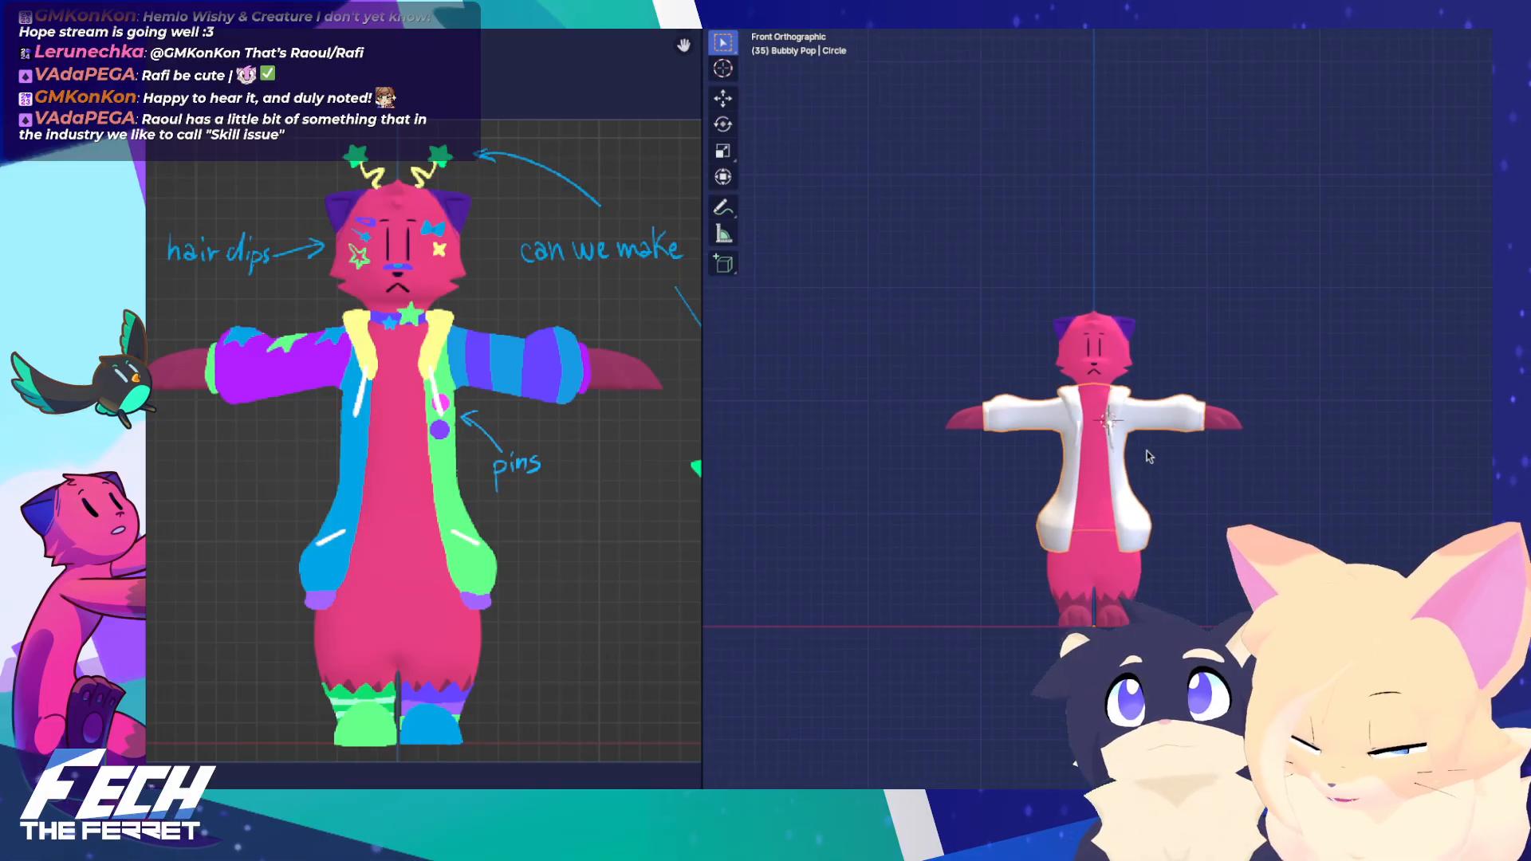
scroll(1149, 451, up, 4)
shift+middle_drag(1152, 455, 1122, 504)
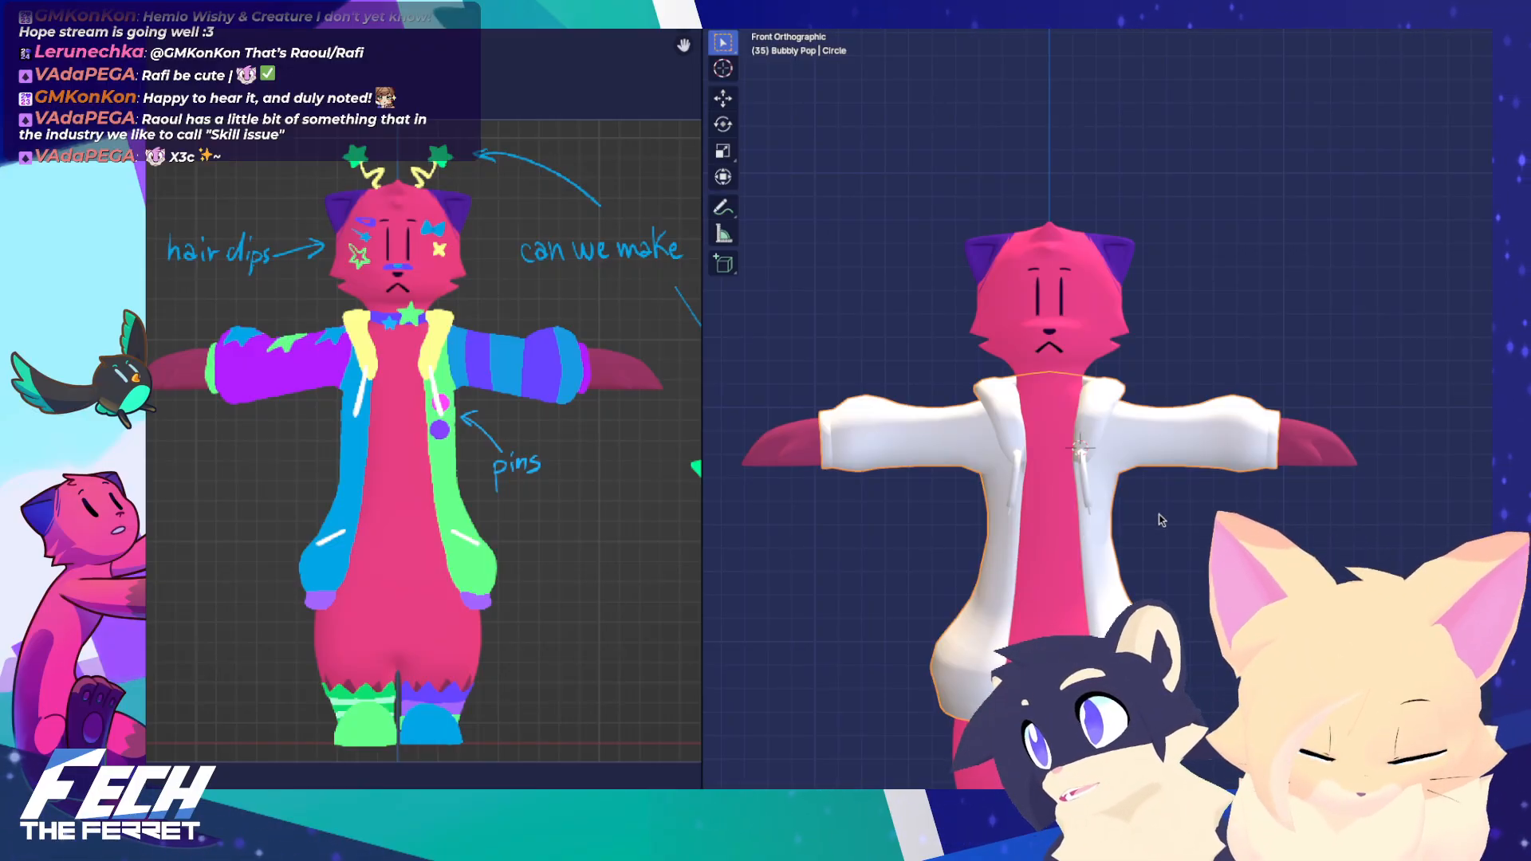
shift+middle_drag(1149, 483, 1109, 408)
scroll(1137, 438, up, 2)
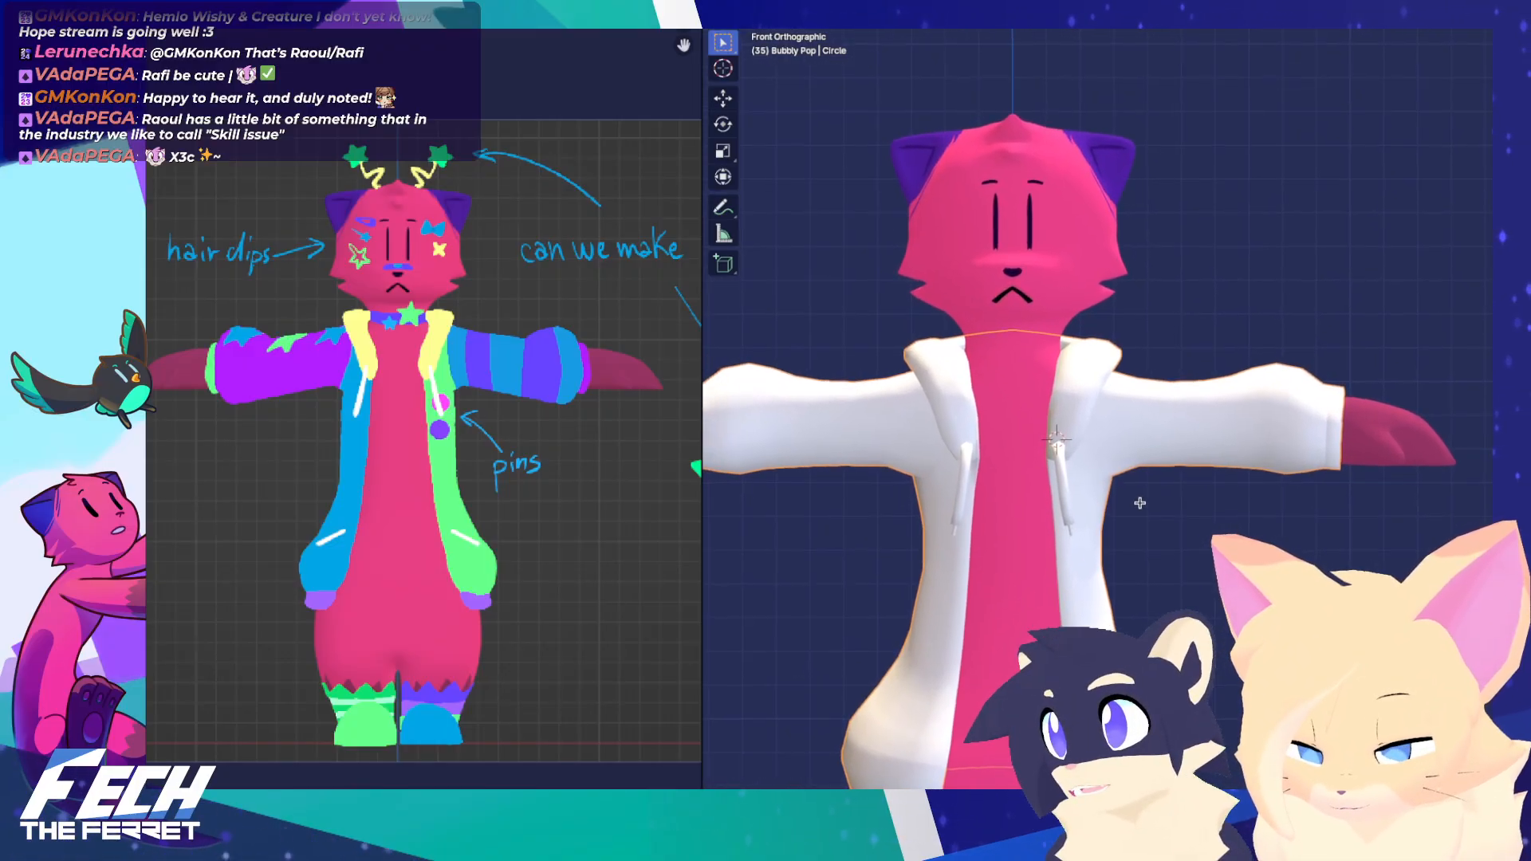
scroll(1145, 494, down, 1)
scroll(1149, 499, down, 1)
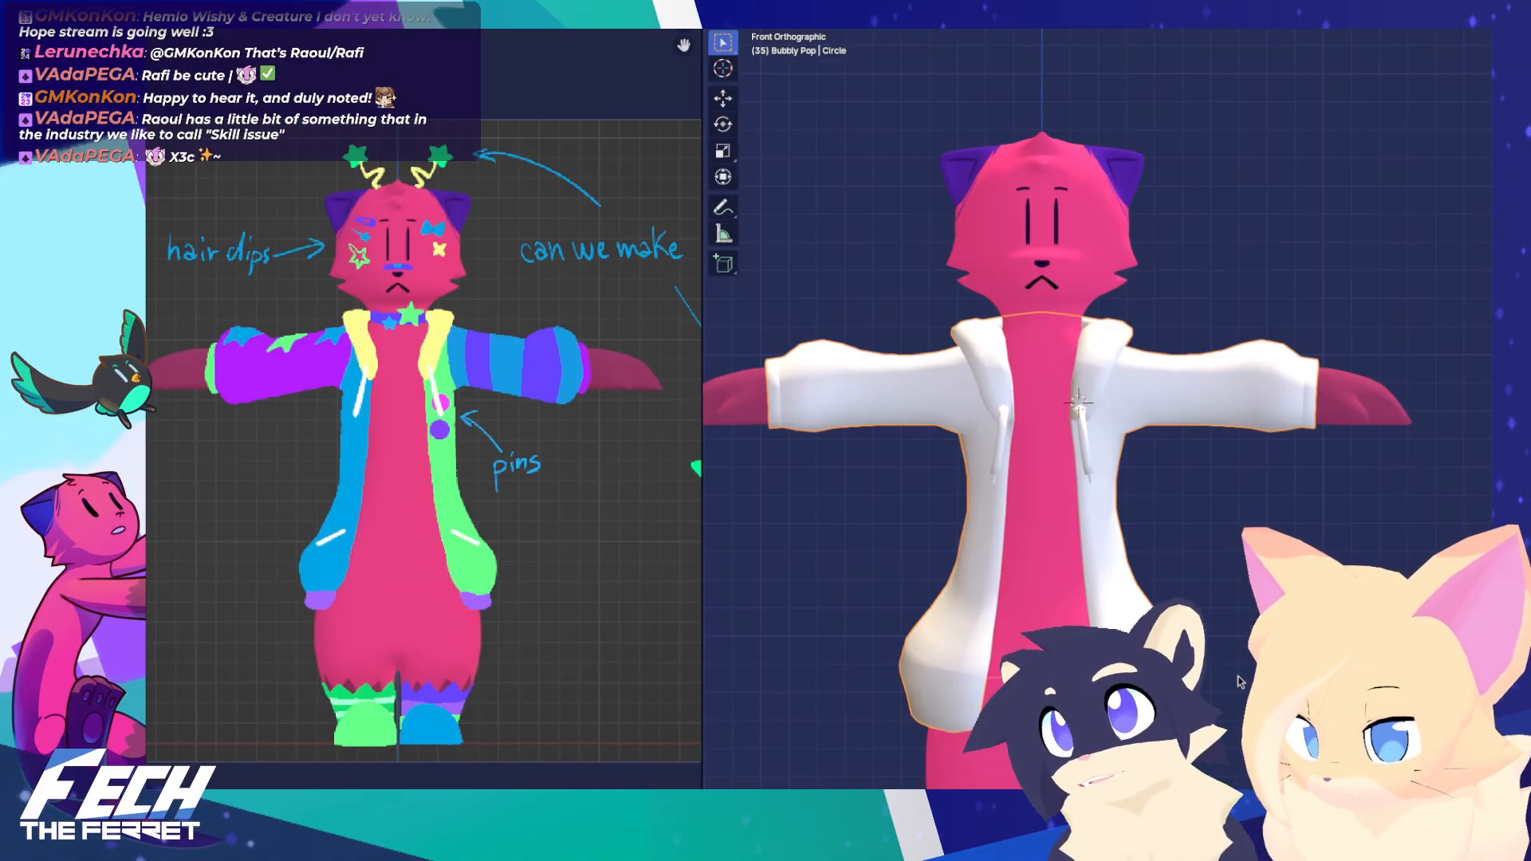
shift+middle_drag(1076, 402, 1056, 423)
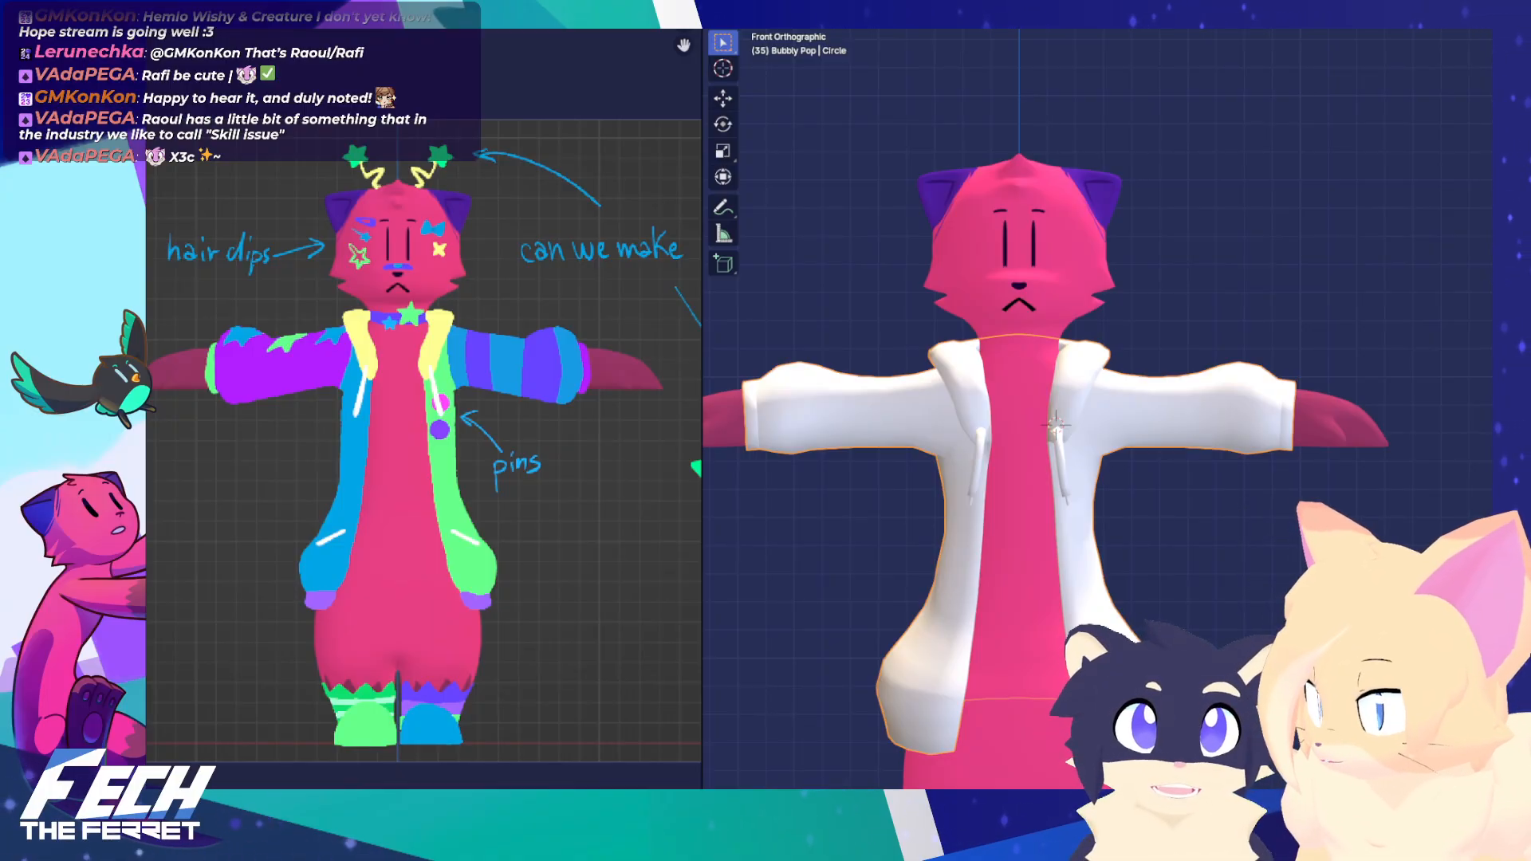
scroll(1130, 546, up, 2)
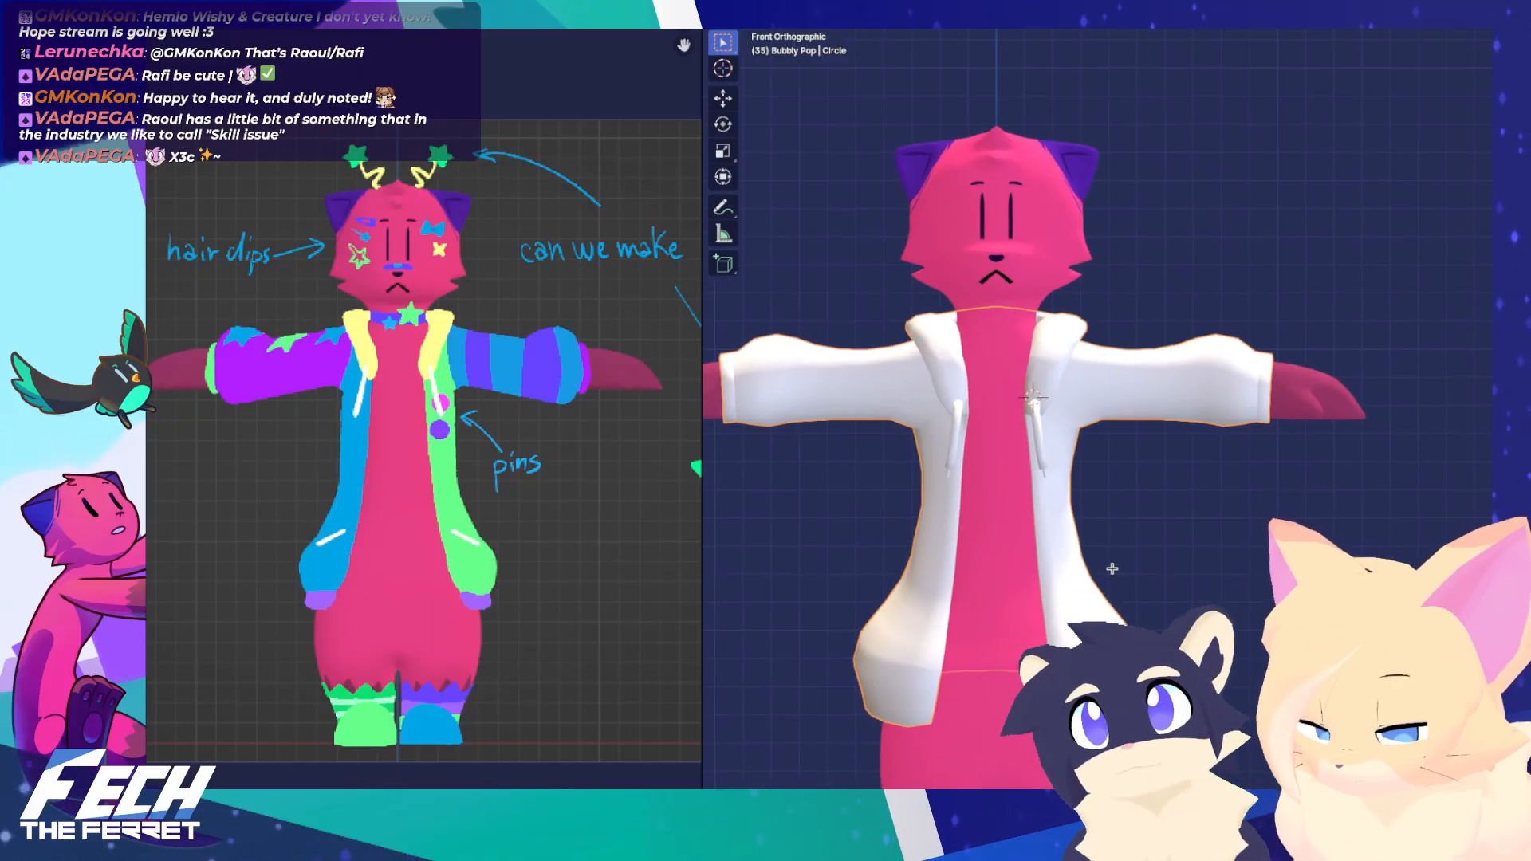
shift+middle_drag(1130, 547, 1156, 474)
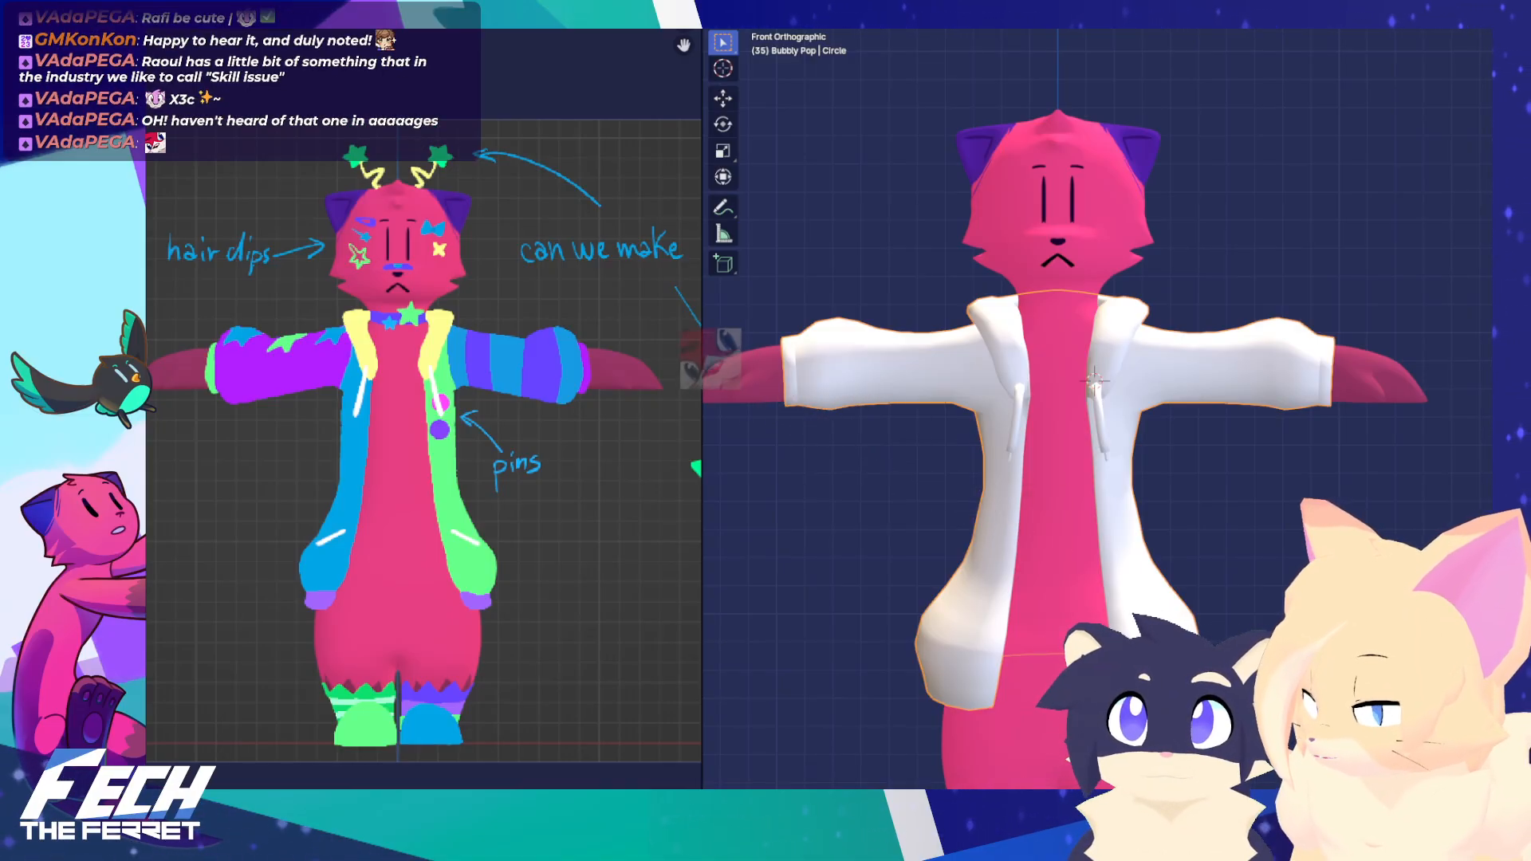
shift+scroll(1281, 220, down, 1)
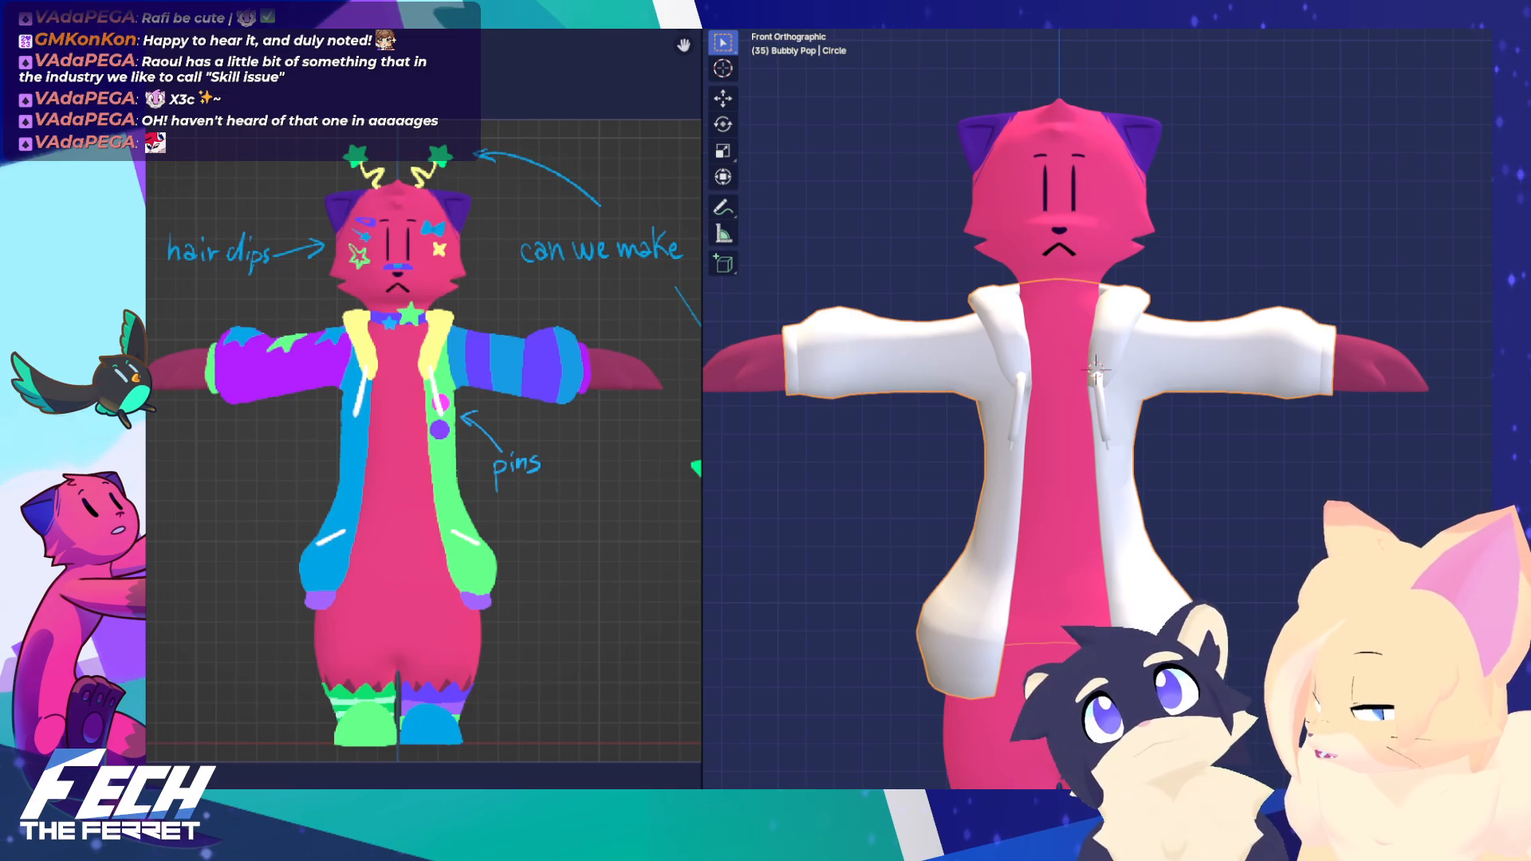
shift+middle_drag(1113, 348, 1097, 341)
scroll(1180, 404, up, 1)
scroll(1181, 403, up, 1)
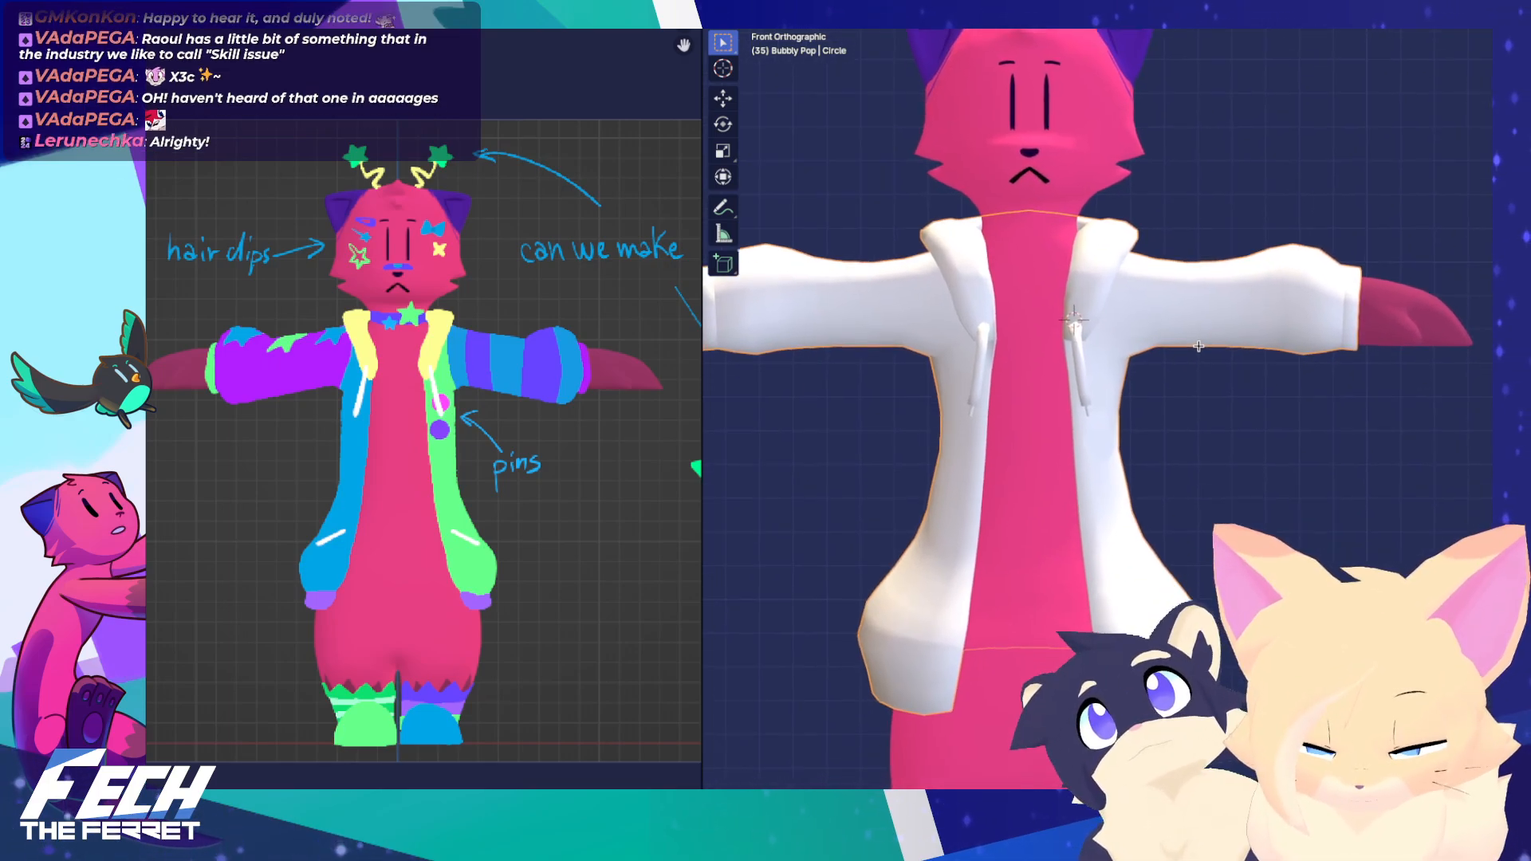
scroll(1172, 352, down, 3)
scroll(1358, 292, up, 1)
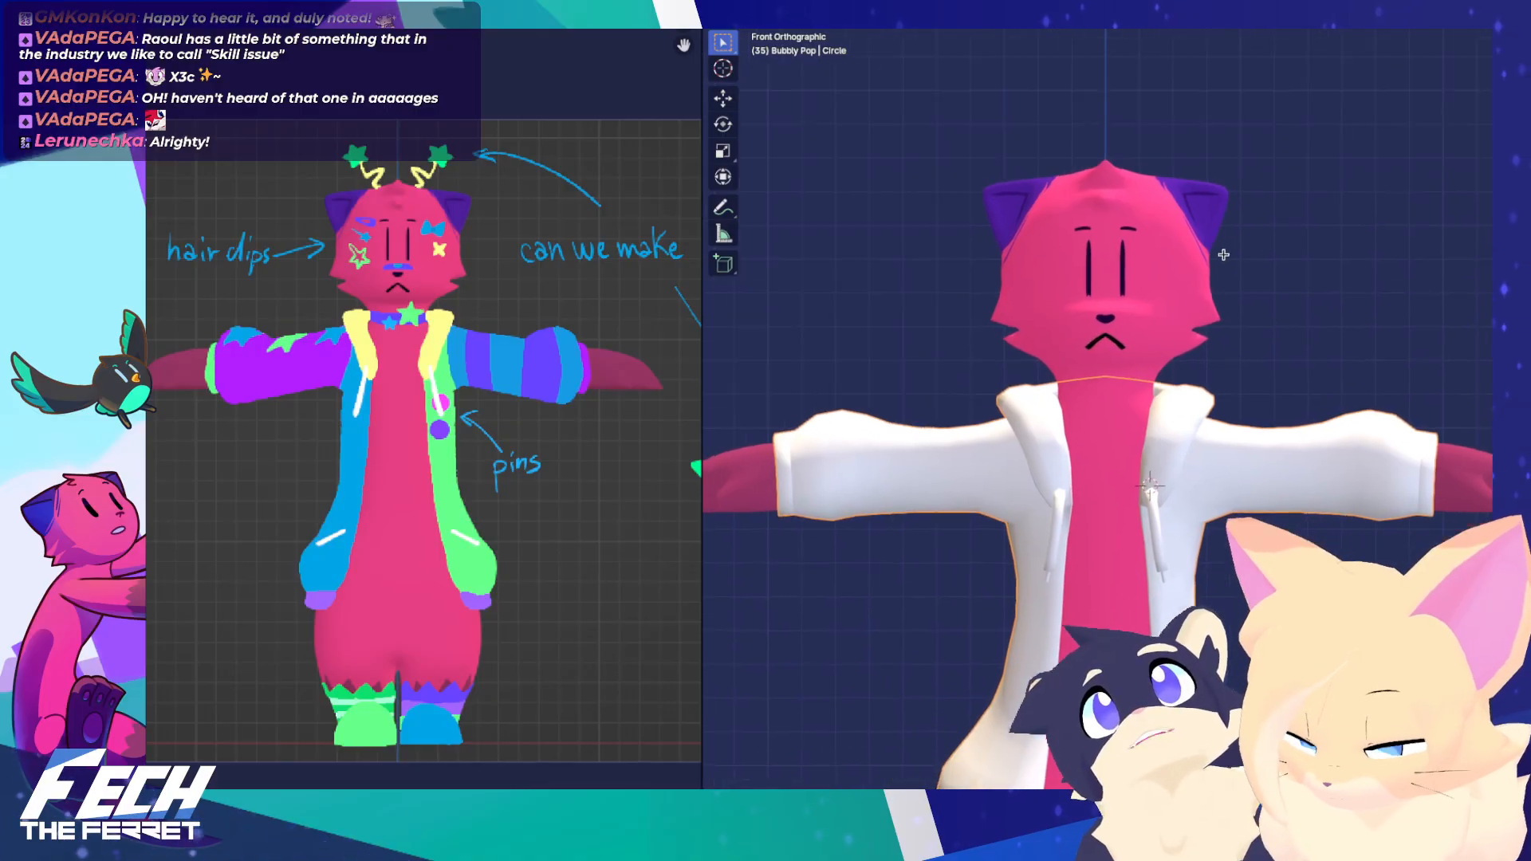
shift+middle_drag(1310, 339, 1209, 279)
scroll(1299, 313, down, 1)
scroll(1209, 279, down, 1)
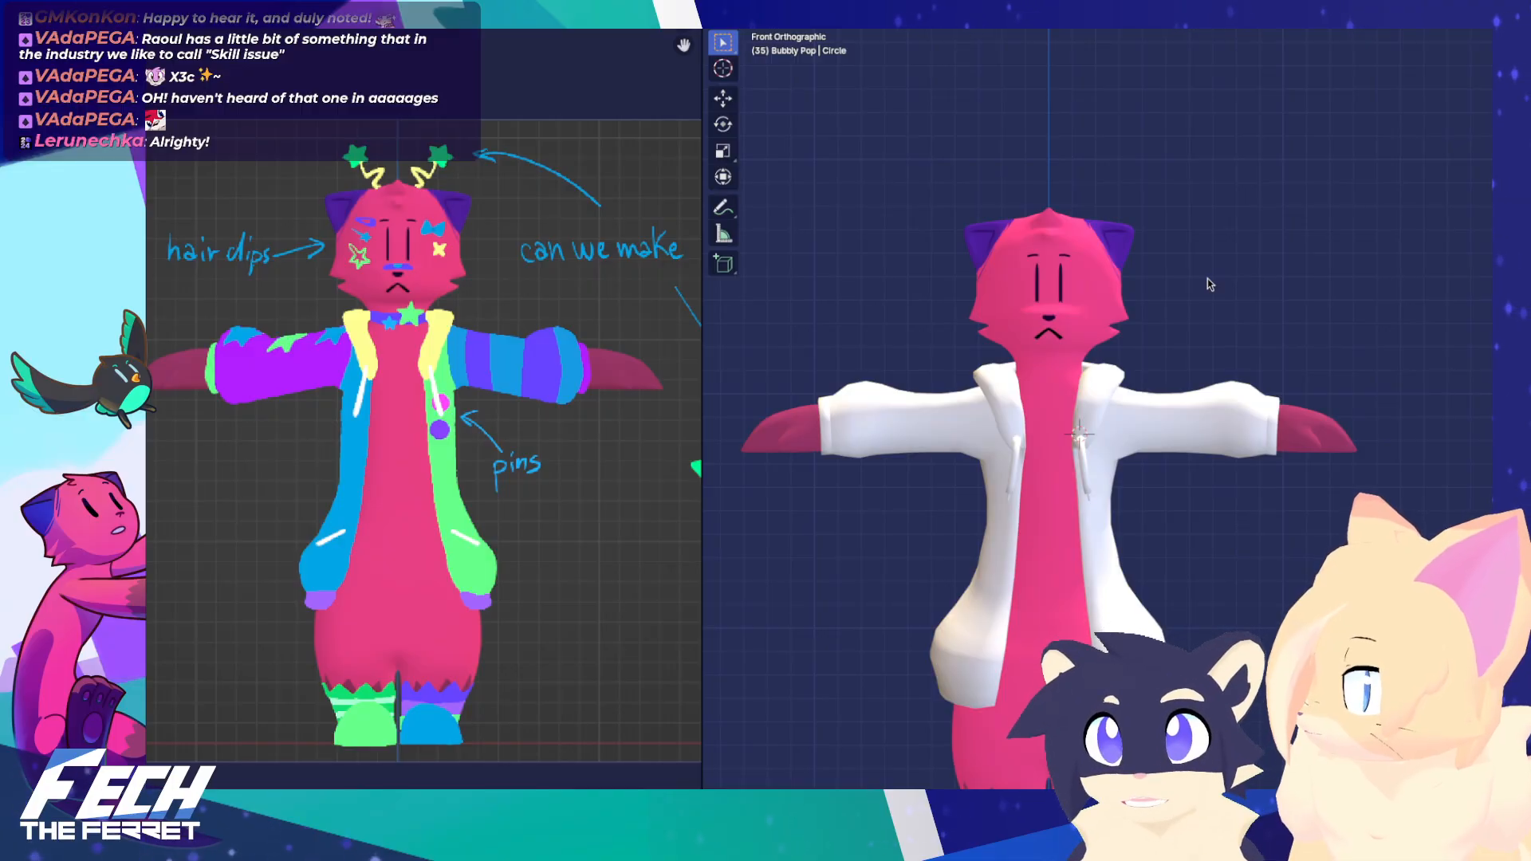
Compare the finished jacket's overall silhouette on the character with the reference drawing from the front view
mouse_move(1193, 276)
shift+middle_down()
mouse_move(1176, 256)
mouse_move(1184, 276)
shift+middle_up()
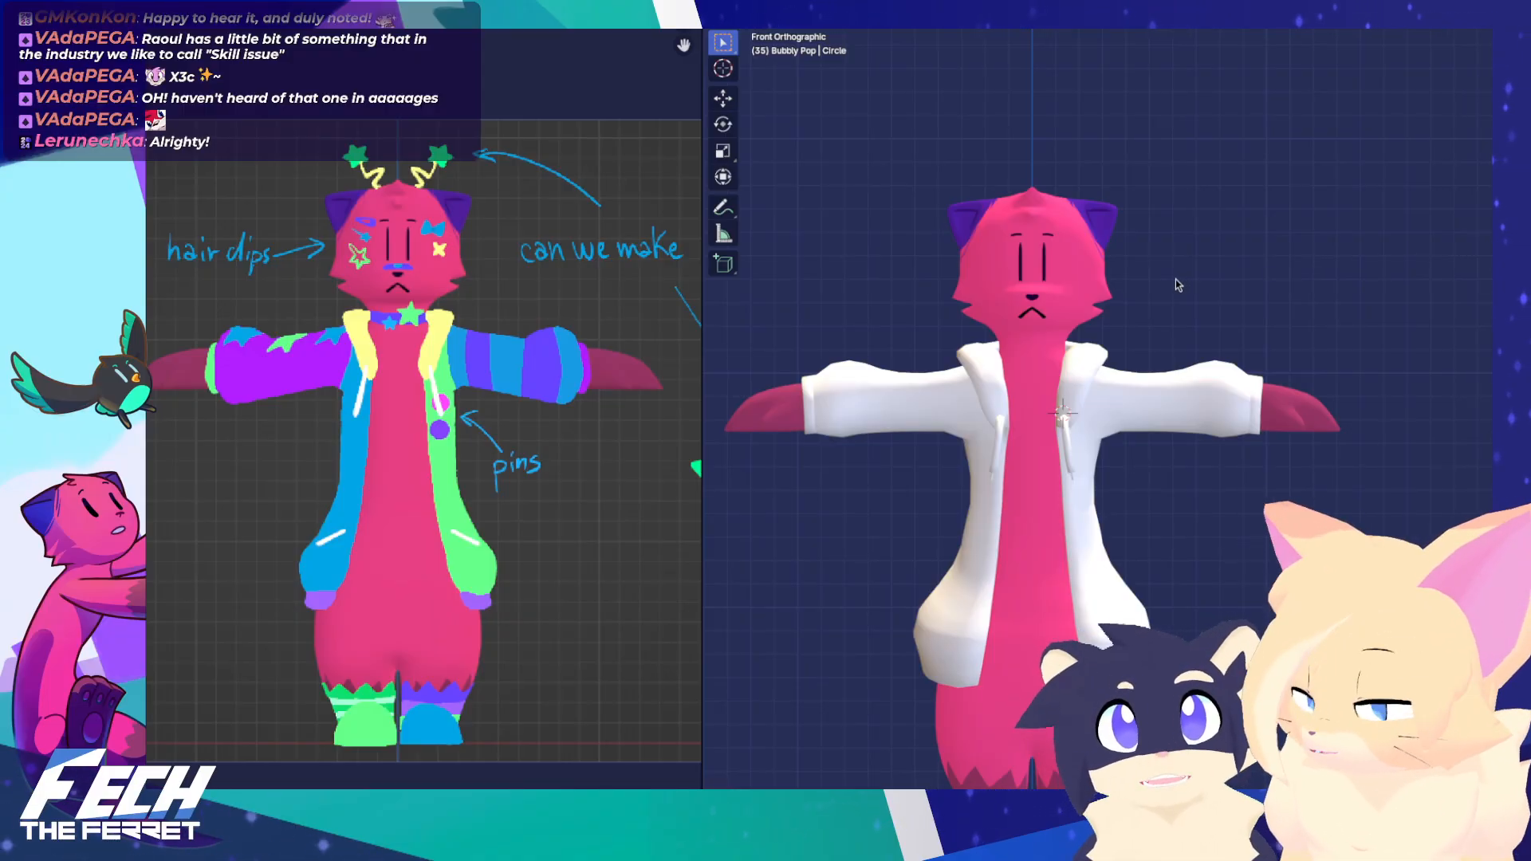
shift+middle_drag(1112, 278, 1114, 261)
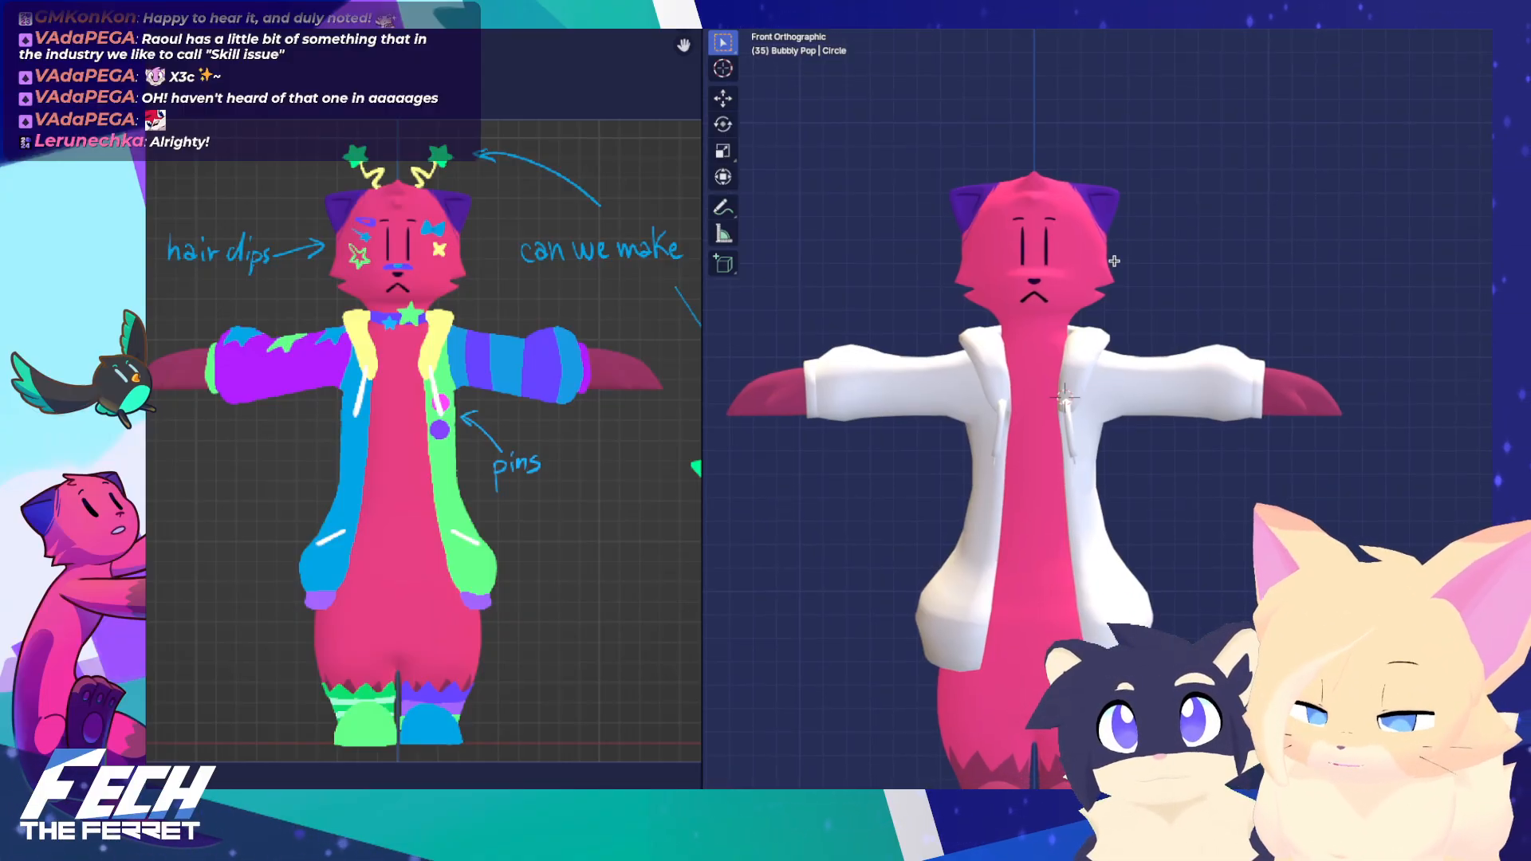
scroll(1170, 263, down, 2)
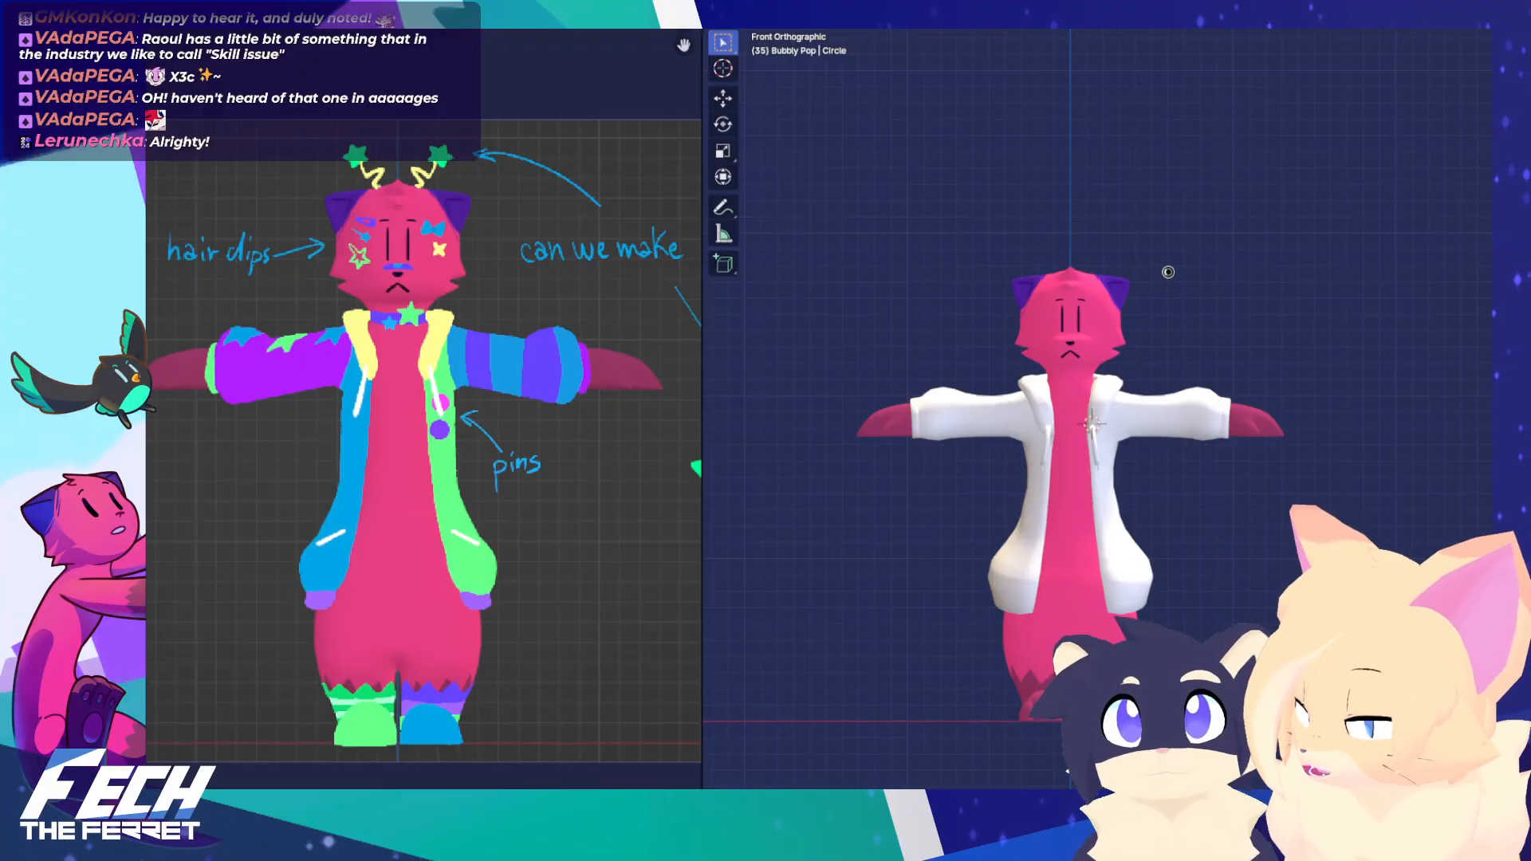
shift+middle_drag(1166, 286, 1163, 269)
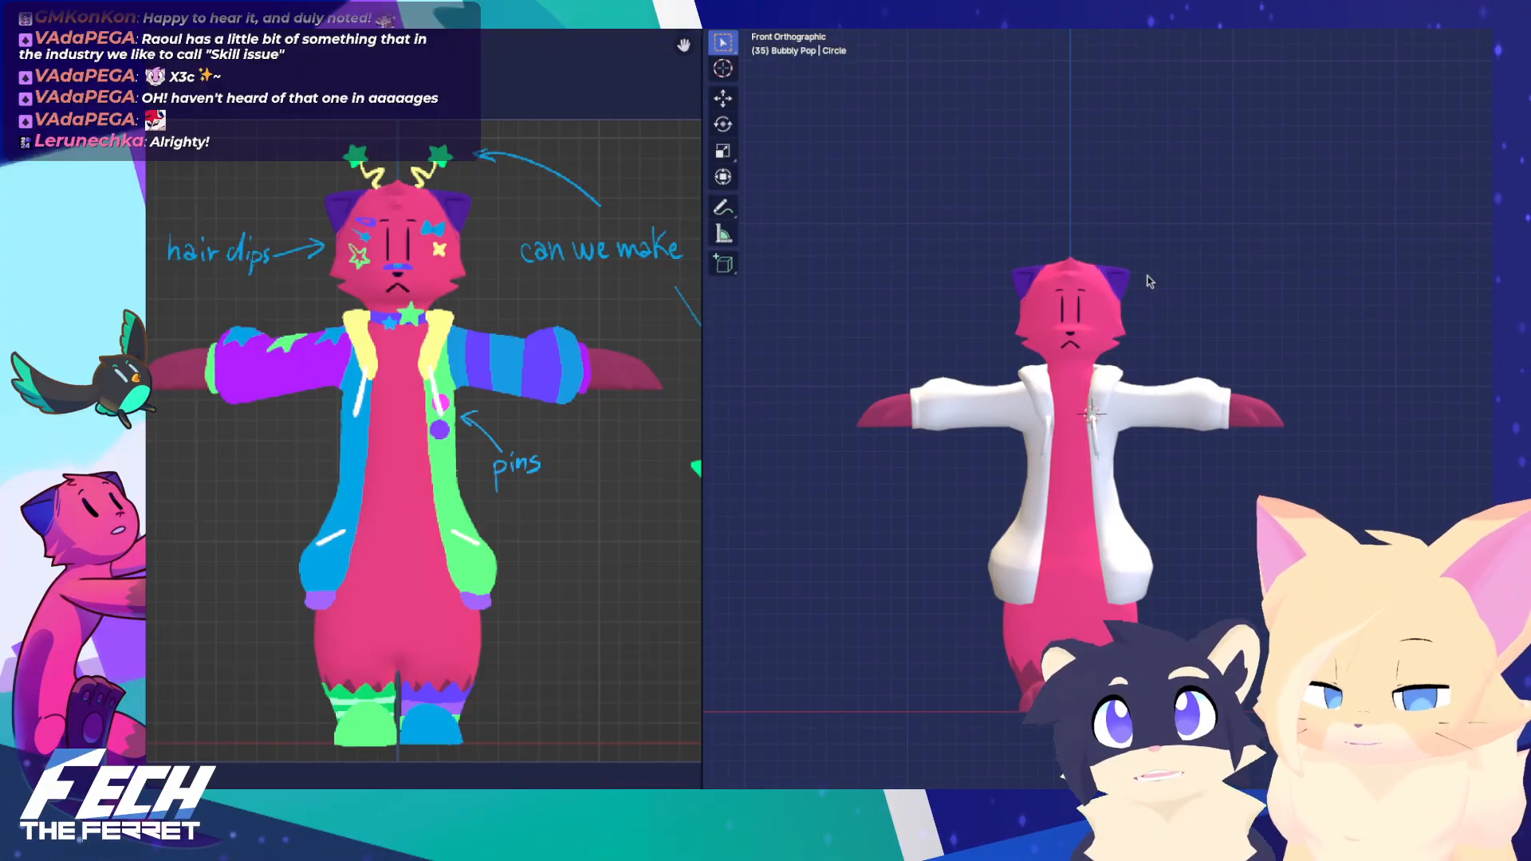
scroll(1121, 248, up, 2)
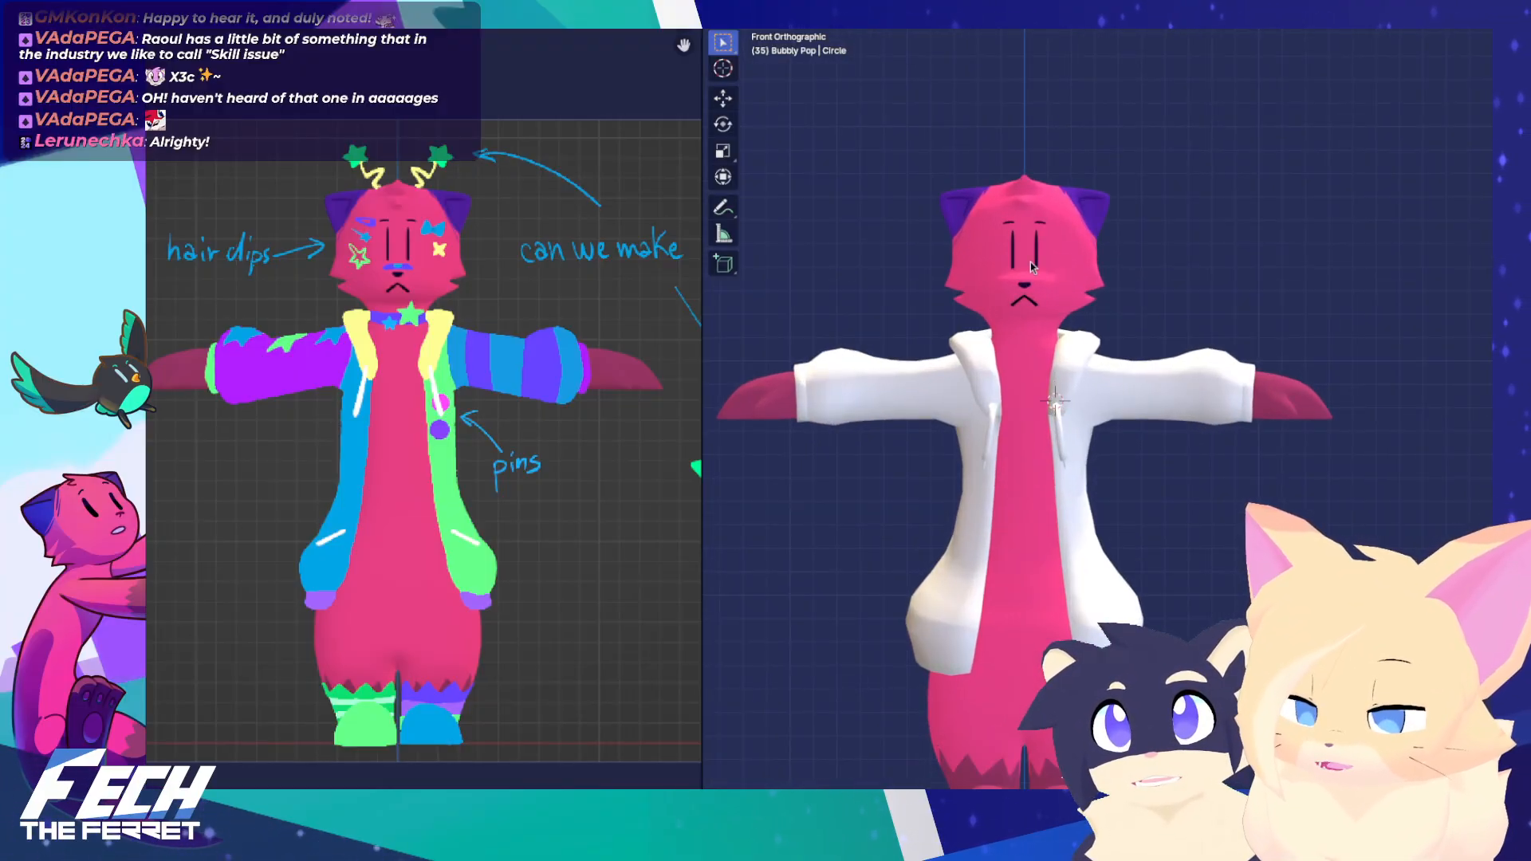
shift+middle_drag(1030, 261, 1048, 330)
scroll(1136, 336, up, 1)
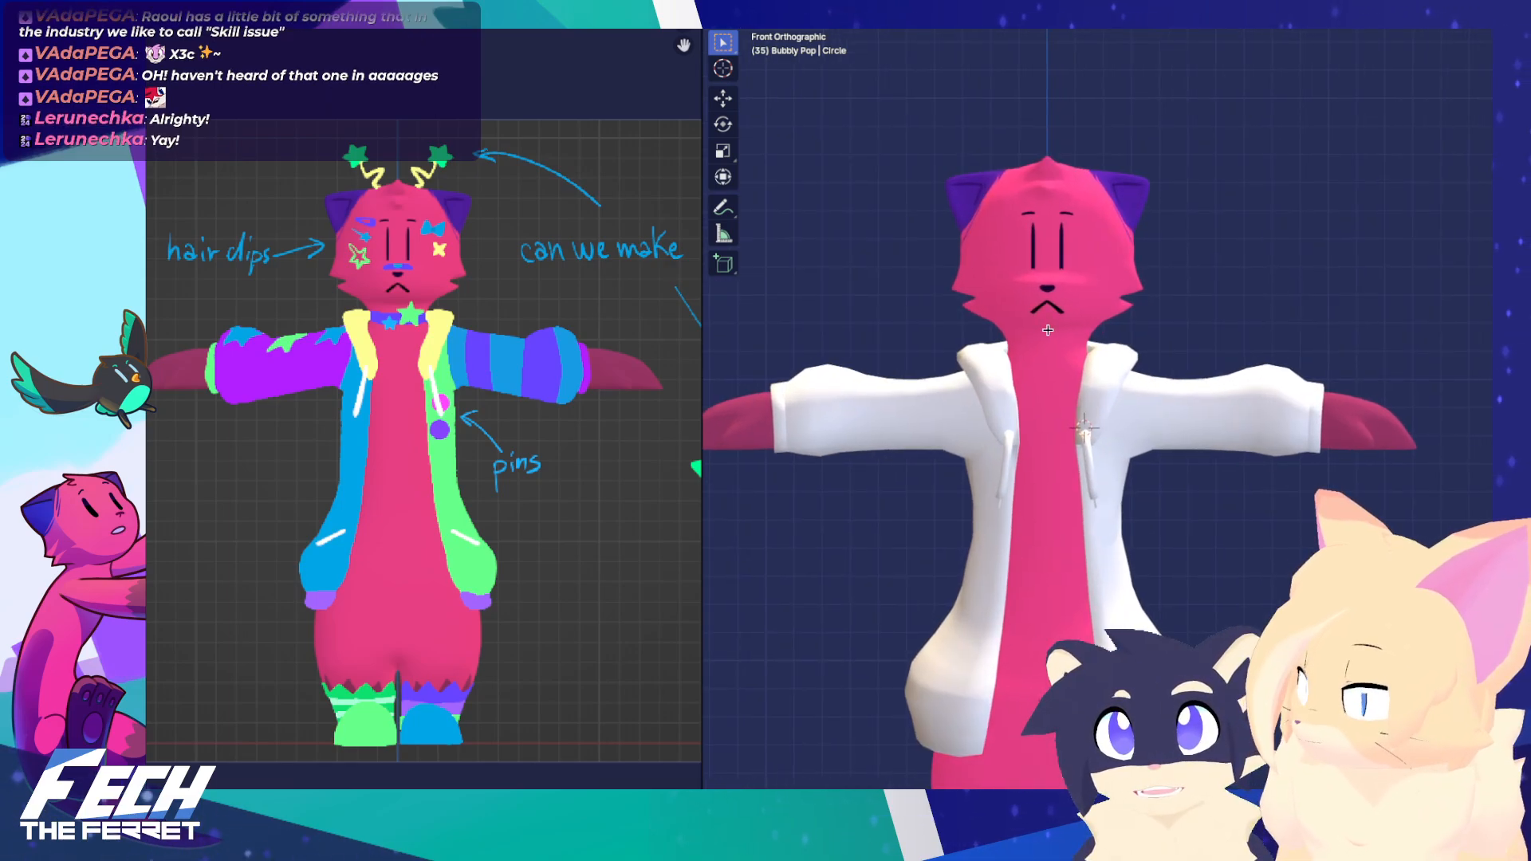
scroll(1052, 331, up, 1)
scroll(1061, 333, down, 2)
scroll(1073, 335, up, 1)
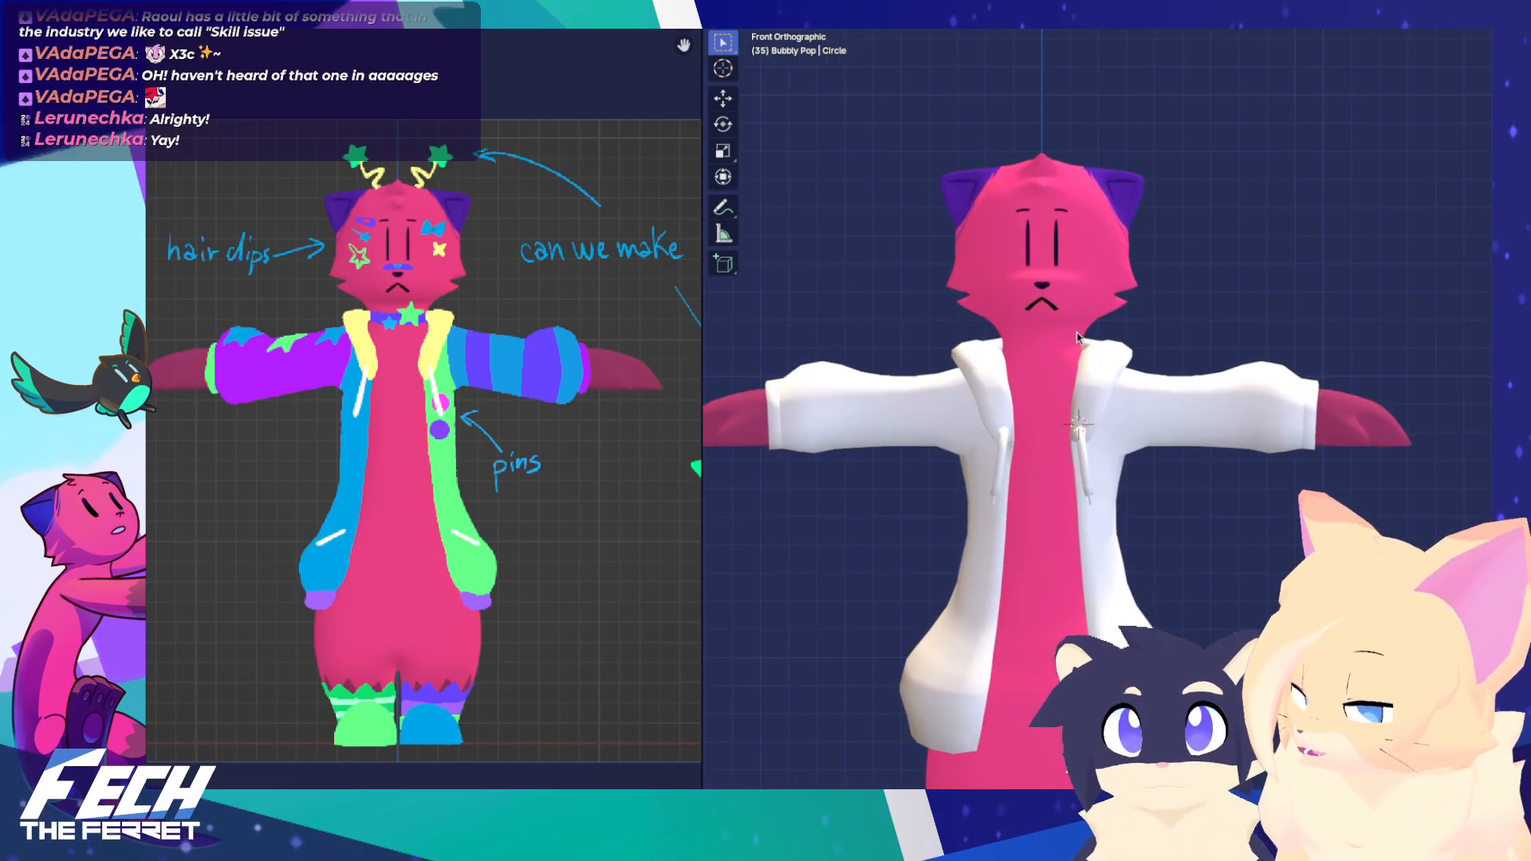
shift+middle_drag(1033, 335, 1037, 355)
shift+middle_drag(1107, 345, 1104, 359)
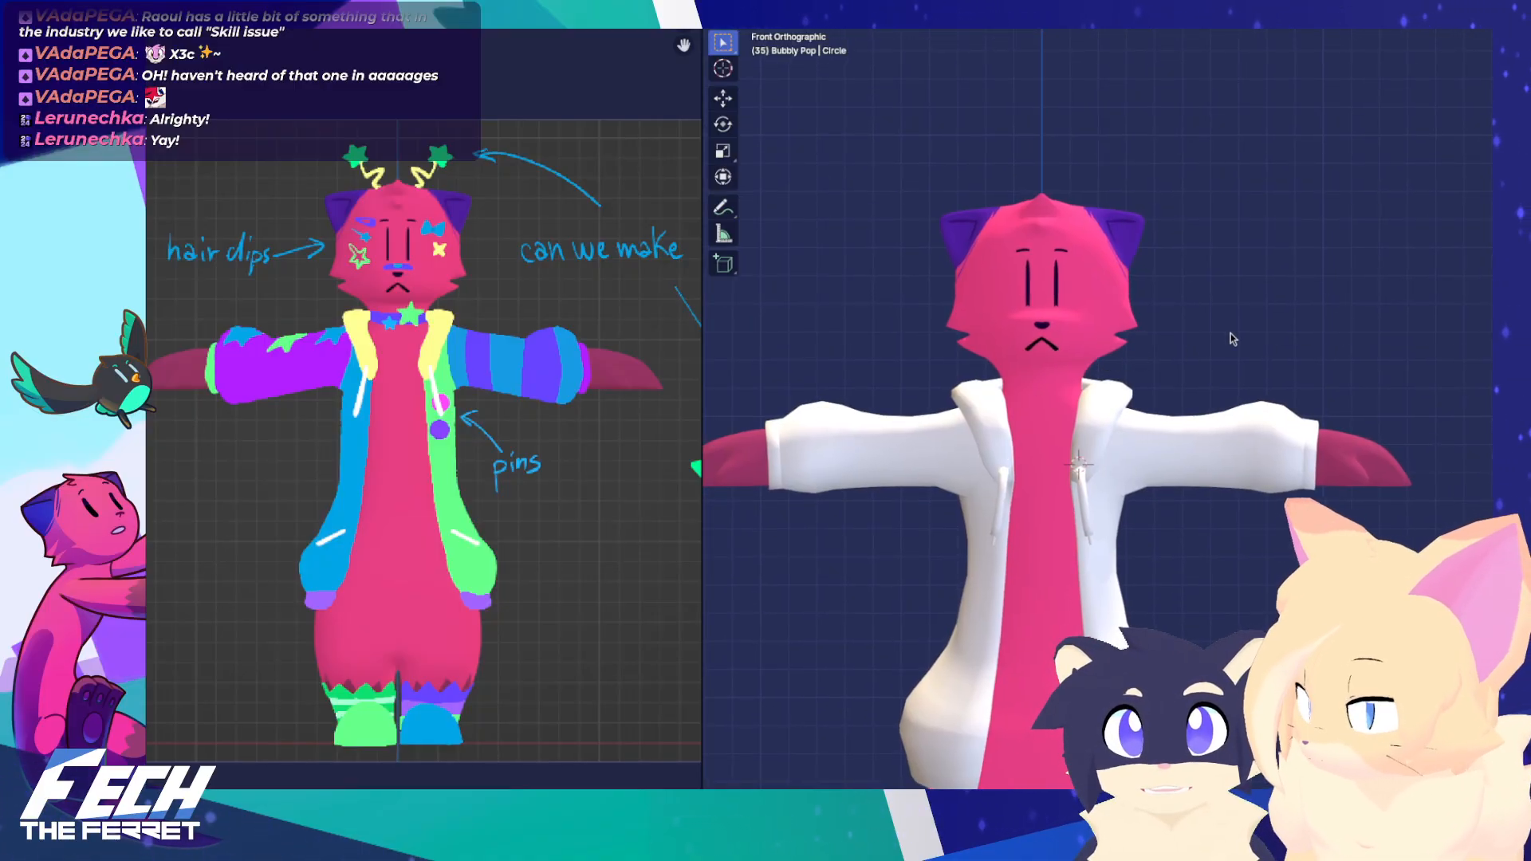
scroll(1193, 337, down, 1)
scroll(1176, 343, up, 3)
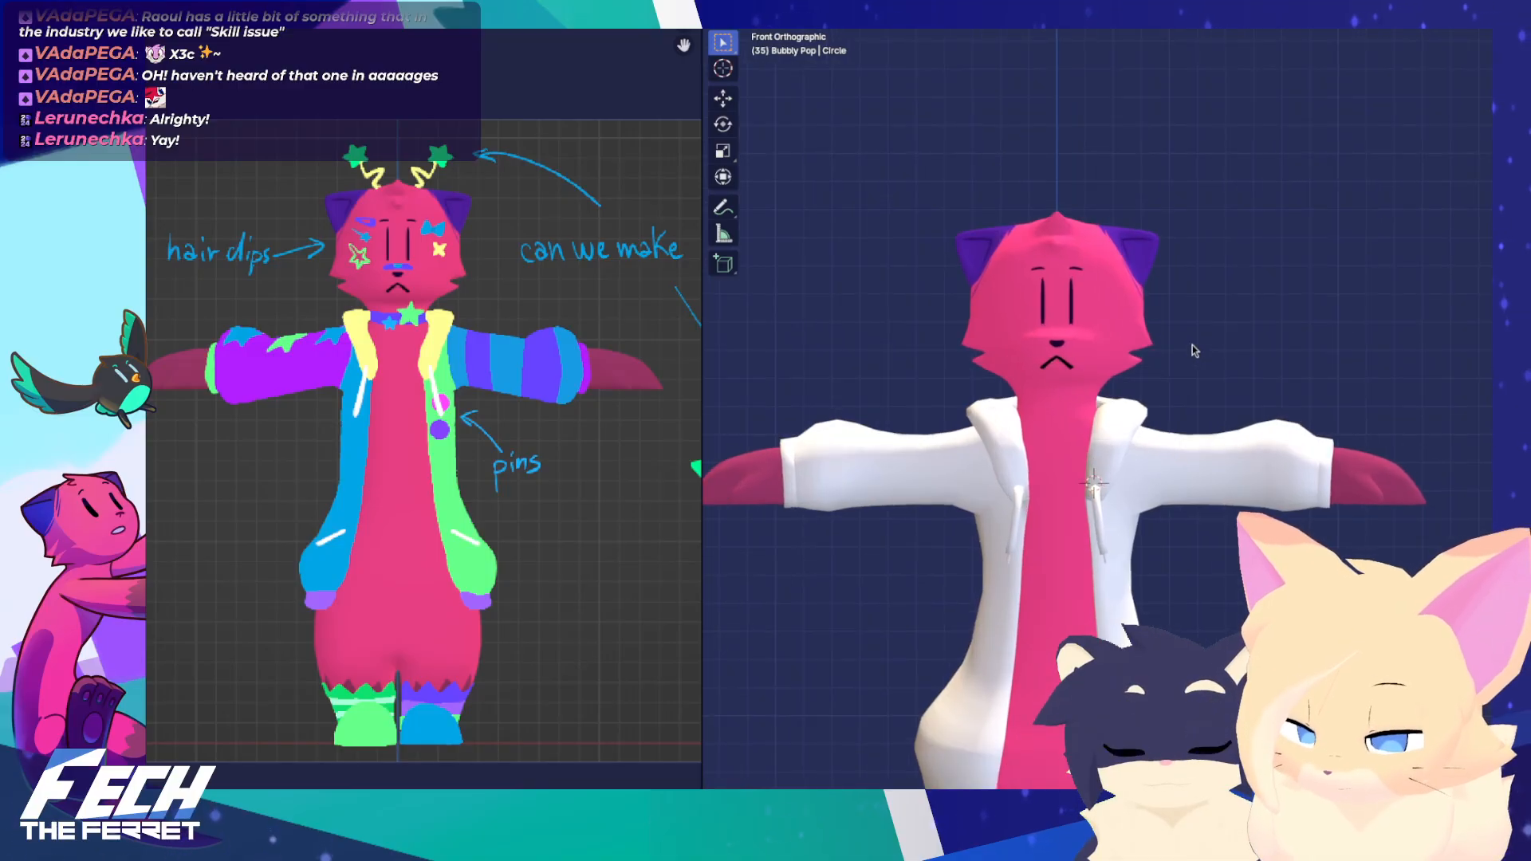
scroll(1273, 412, down, 5)
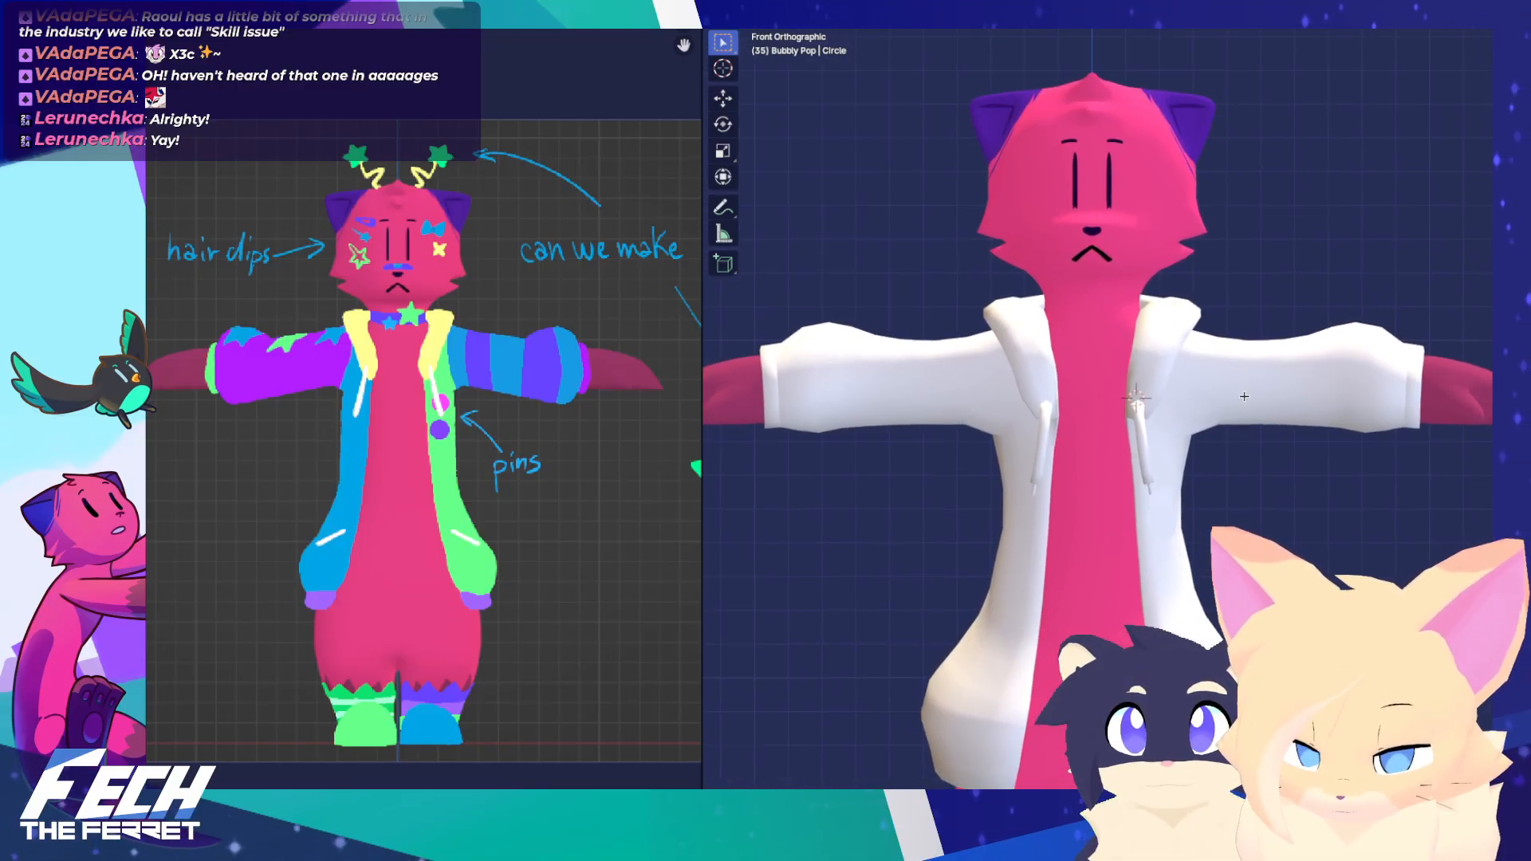
key(shift+a)
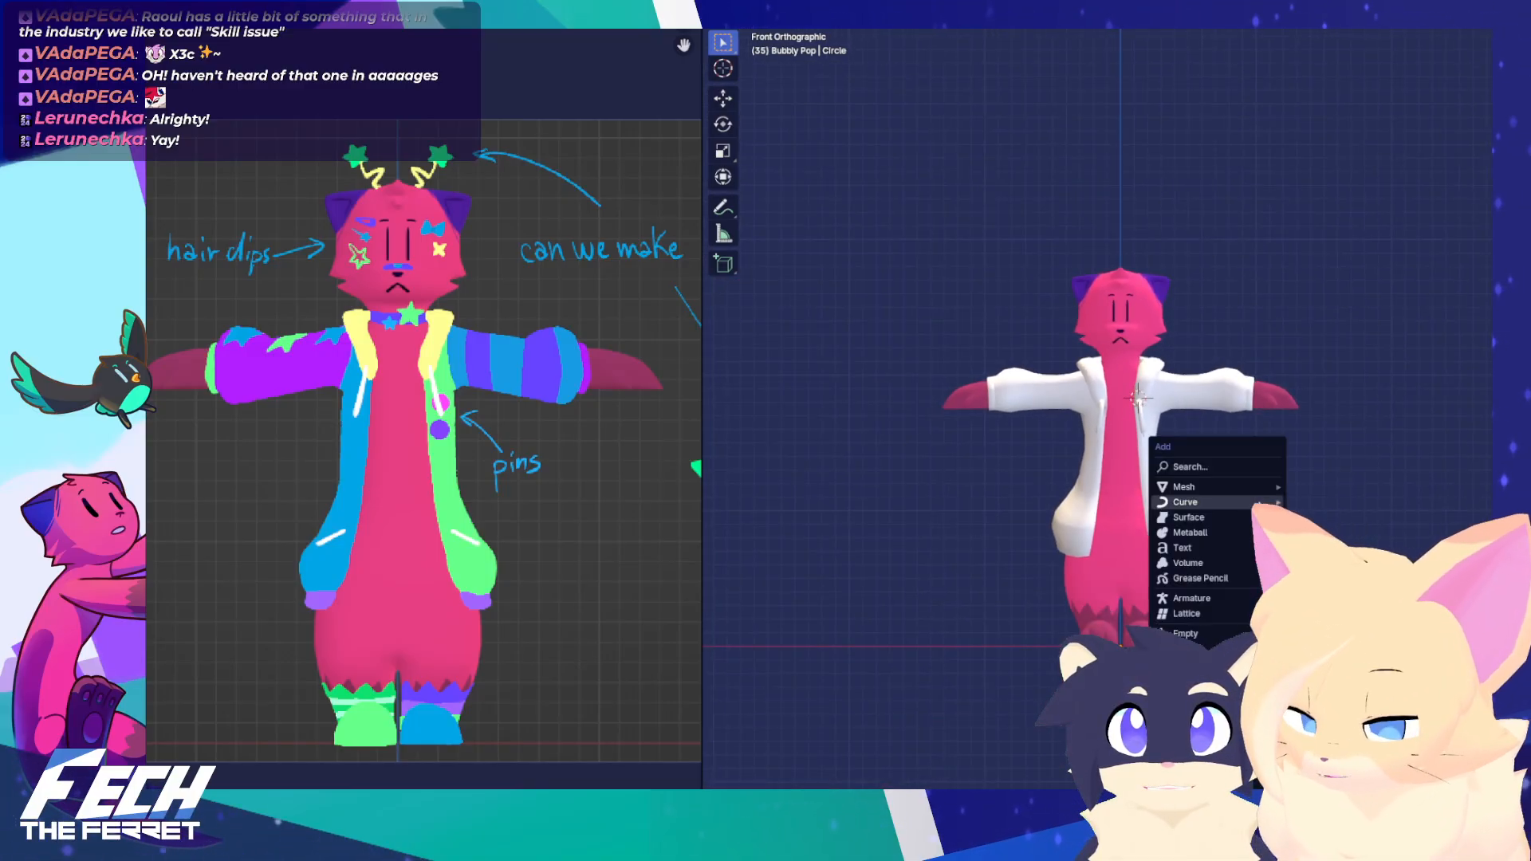
mouse_move(1260, 500)
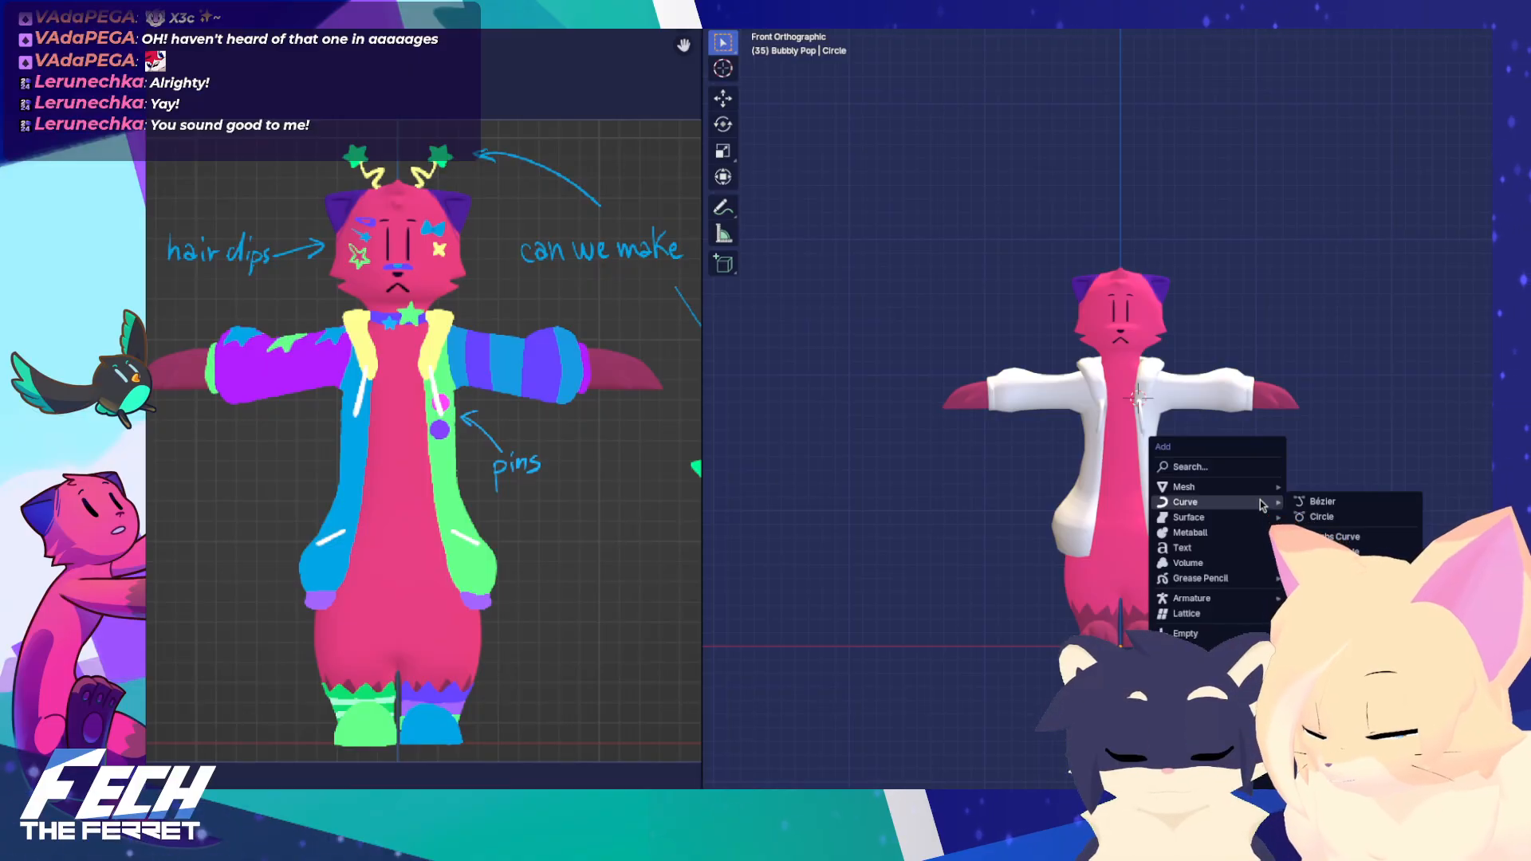
click(723, 208)
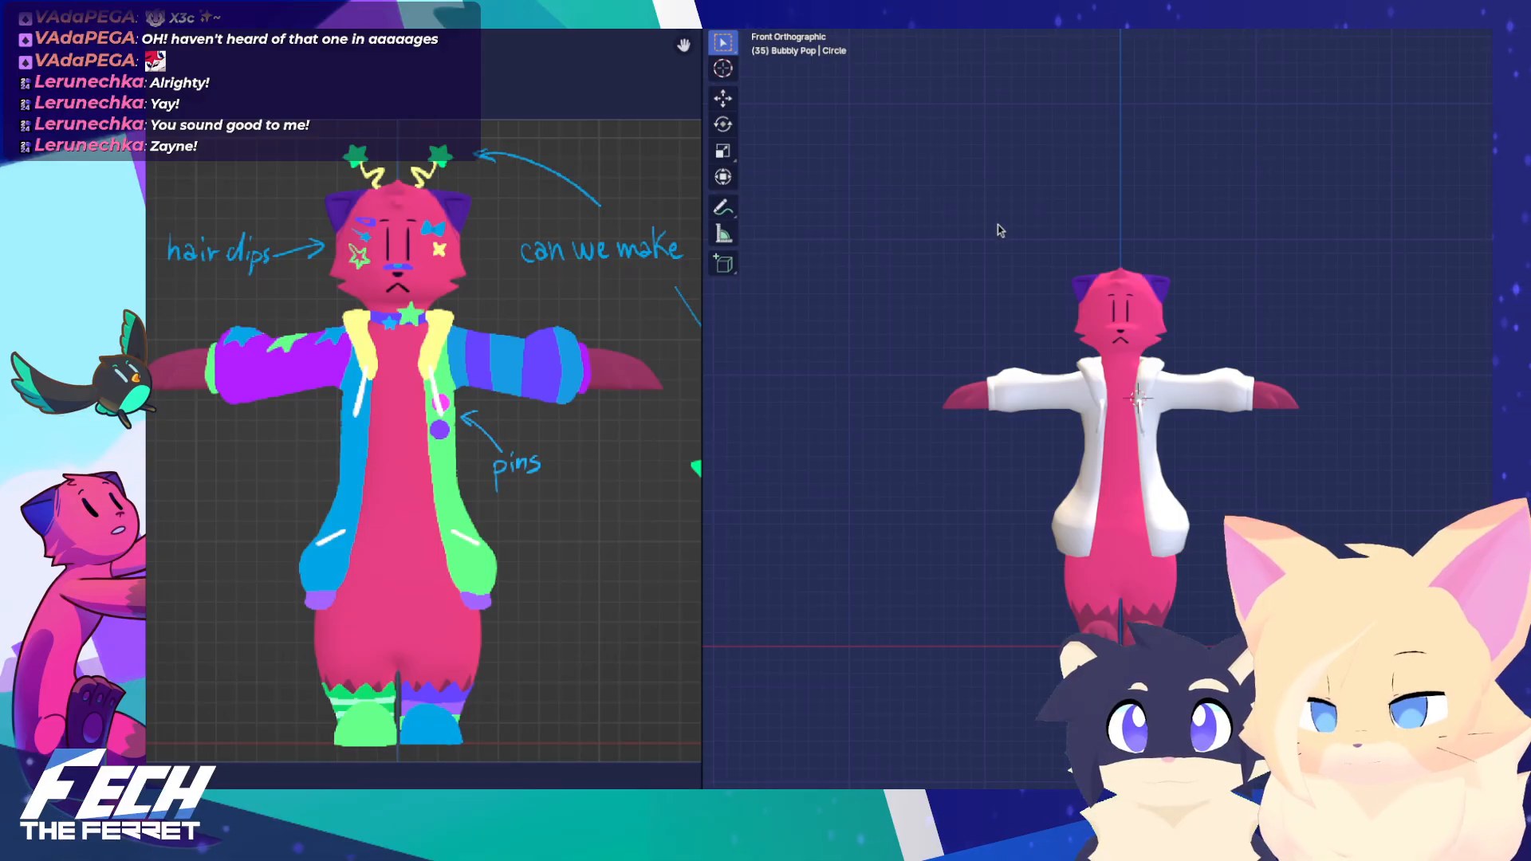
Add a Bézier curve to the scene and enter Edit Mode on it in the front view
scroll(964, 233, down, 1)
key(shift+a)
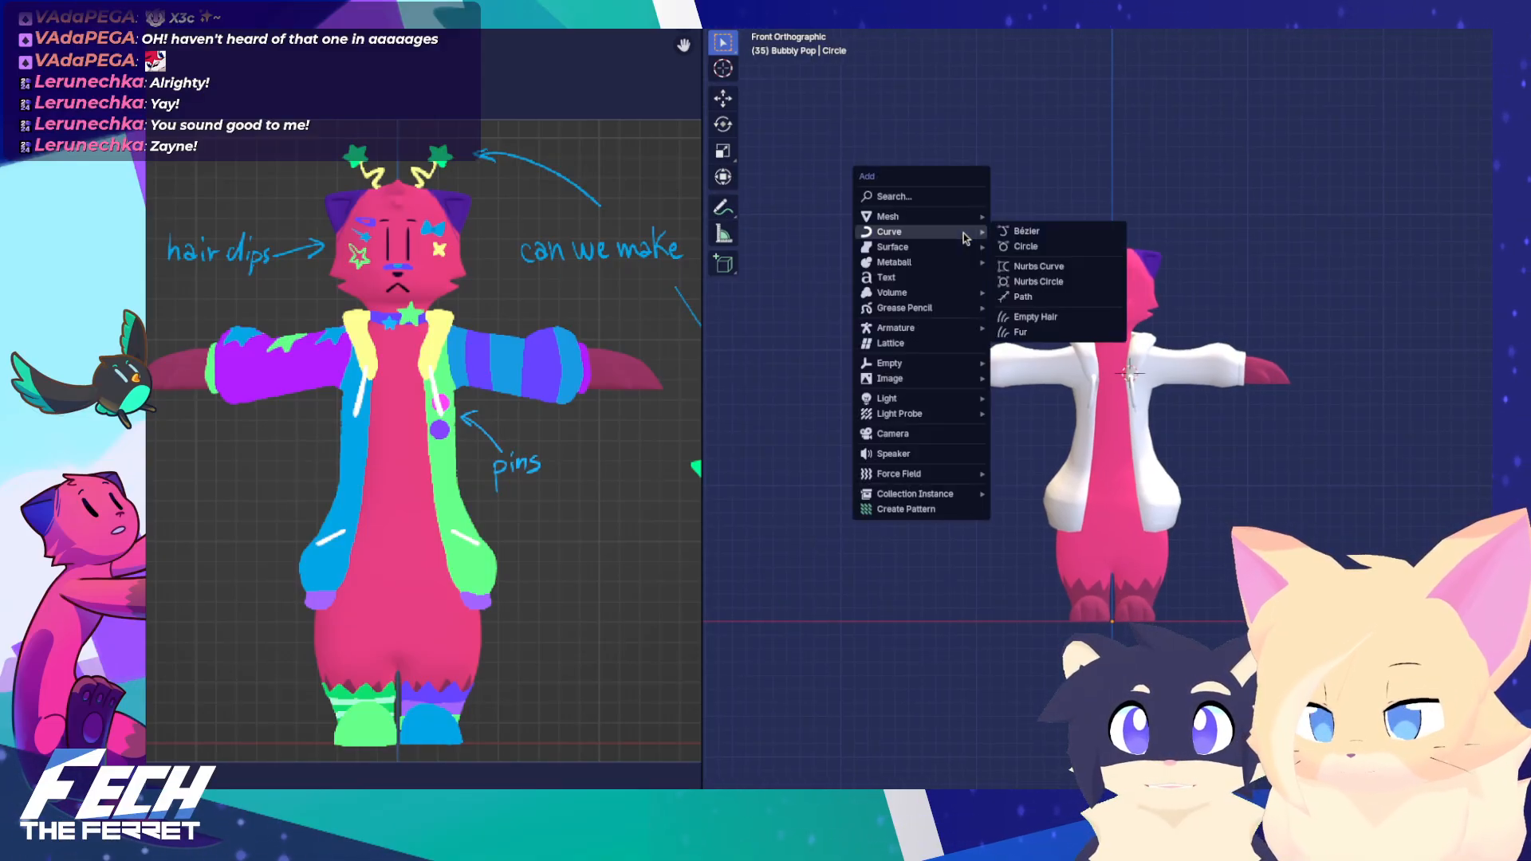
click(1029, 232)
key(KP_Decimal)
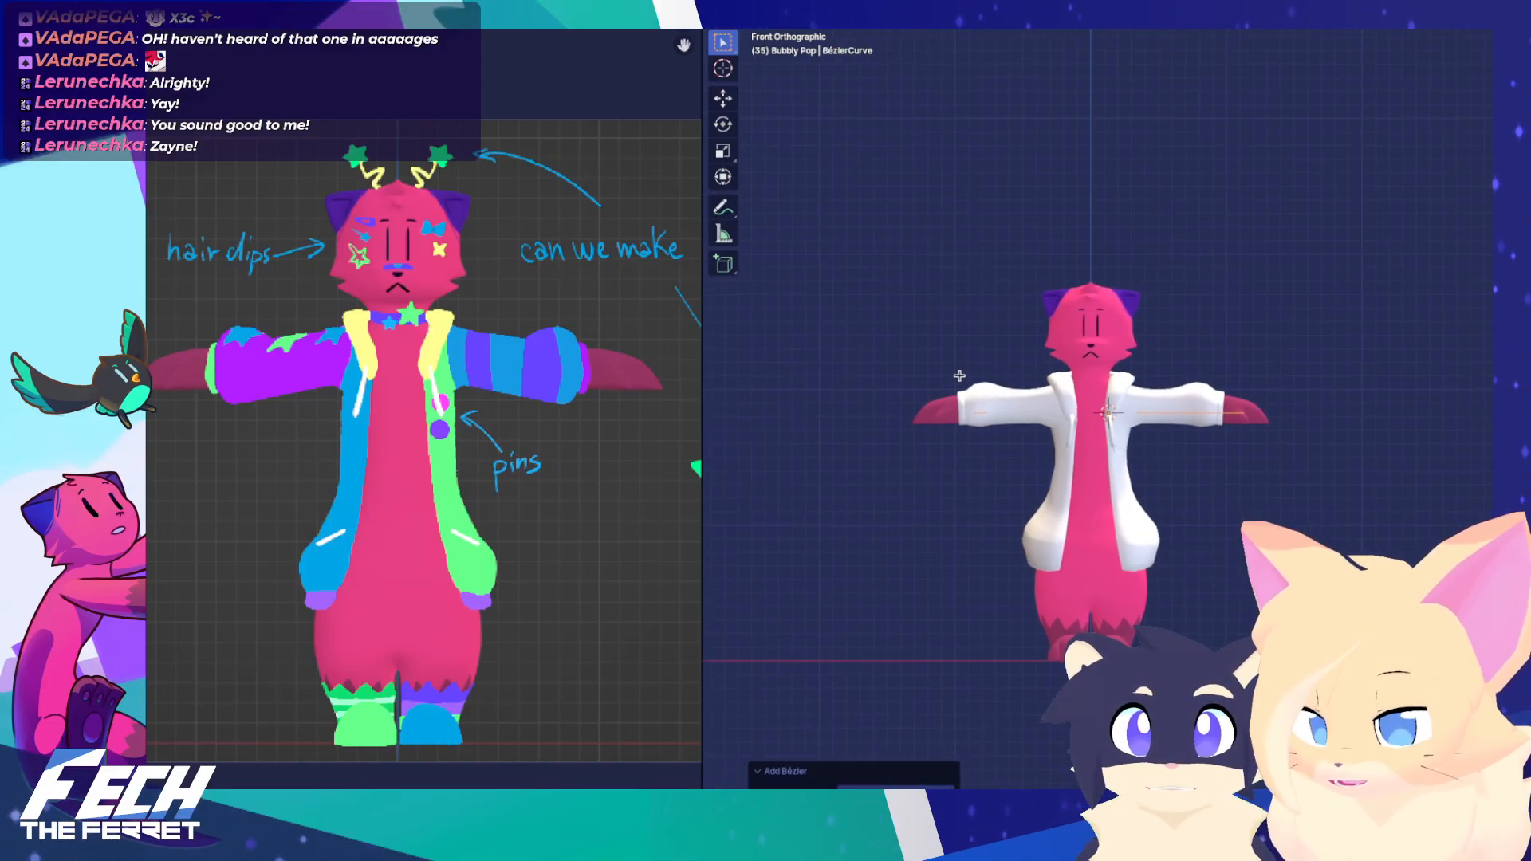
key(ctrl+Tab)
click(1123, 426)
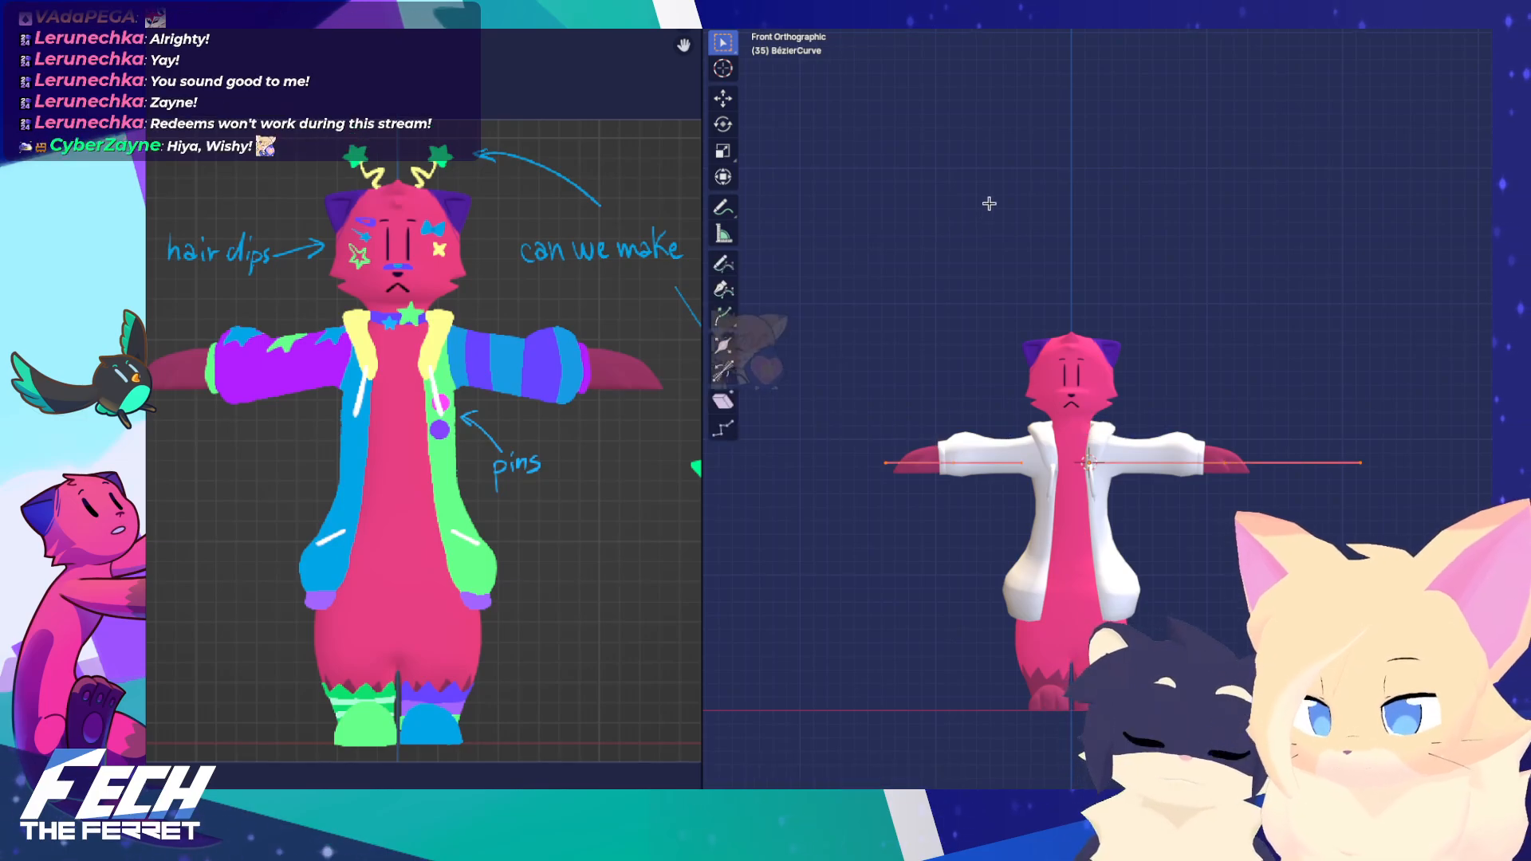
Draw a freehand zigzag antenna curve rising from the top of the head, and return to the selection tool
click(725, 265)
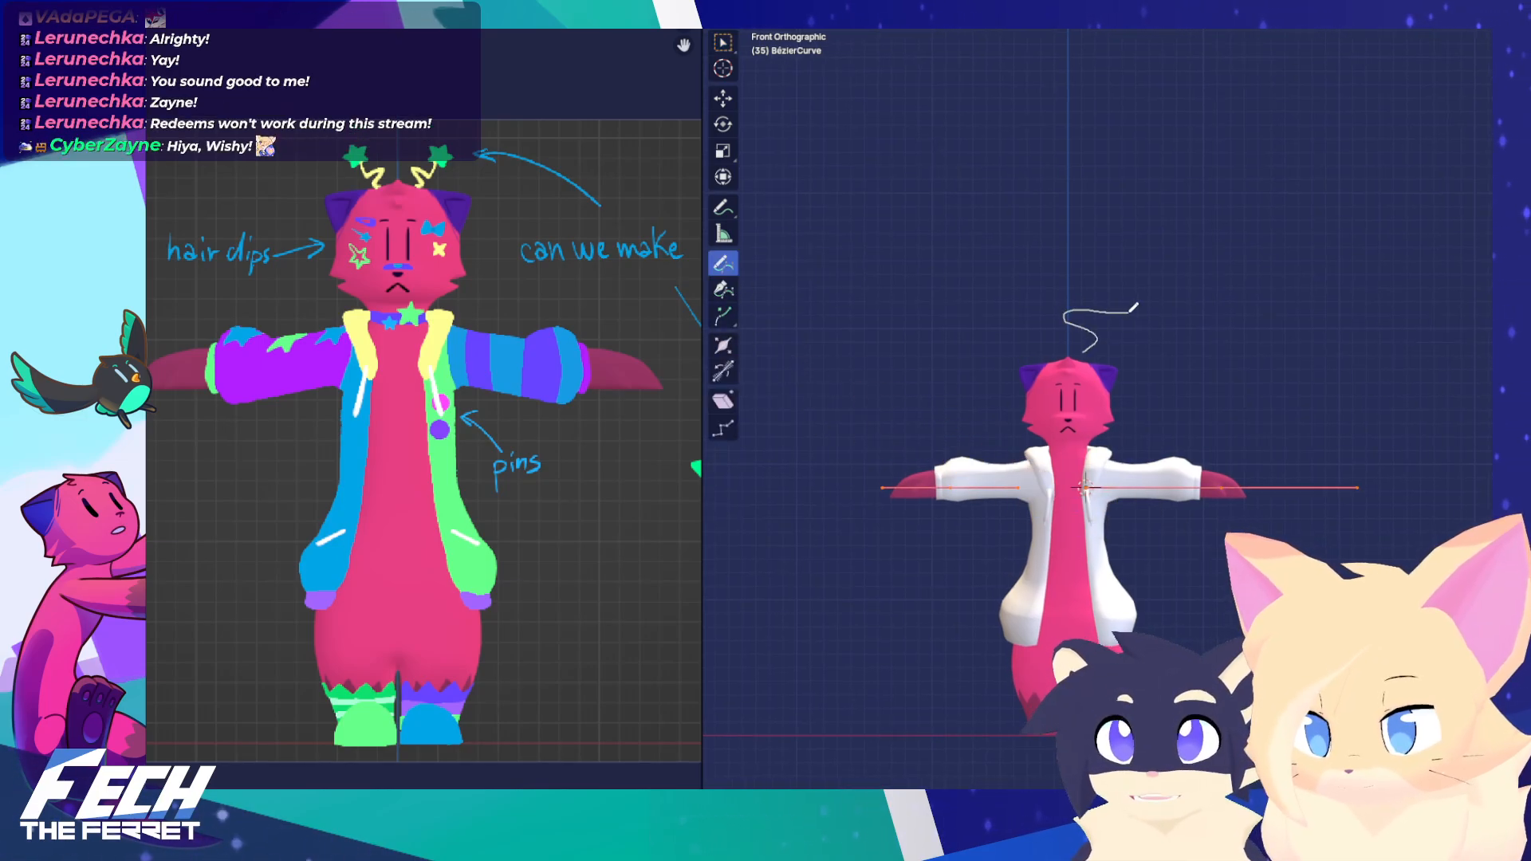
drag(1136, 295, 1146, 258)
scroll(1004, 319, up, 2)
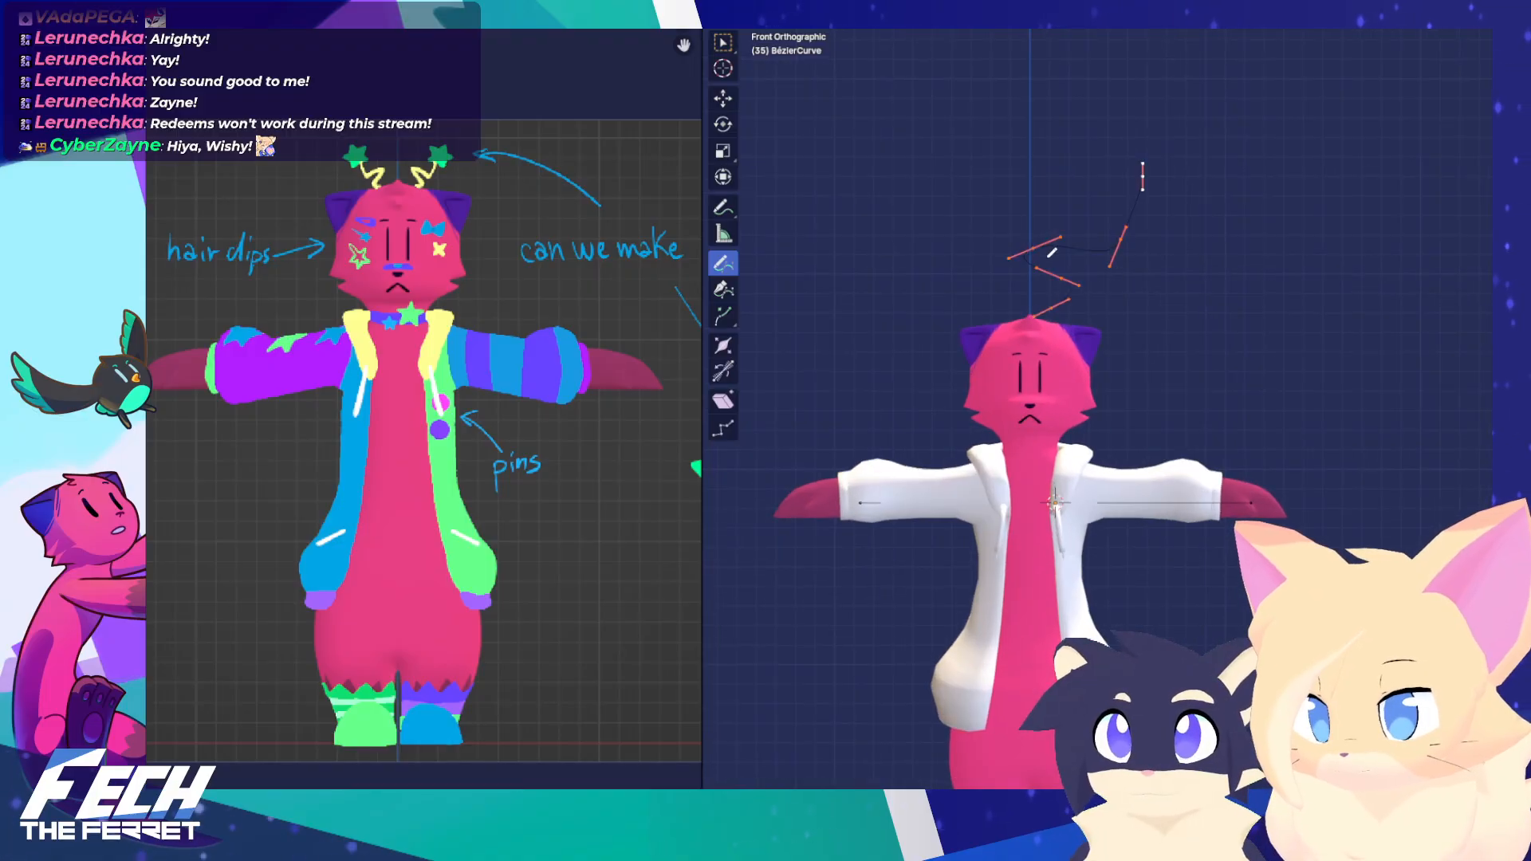
click(725, 48)
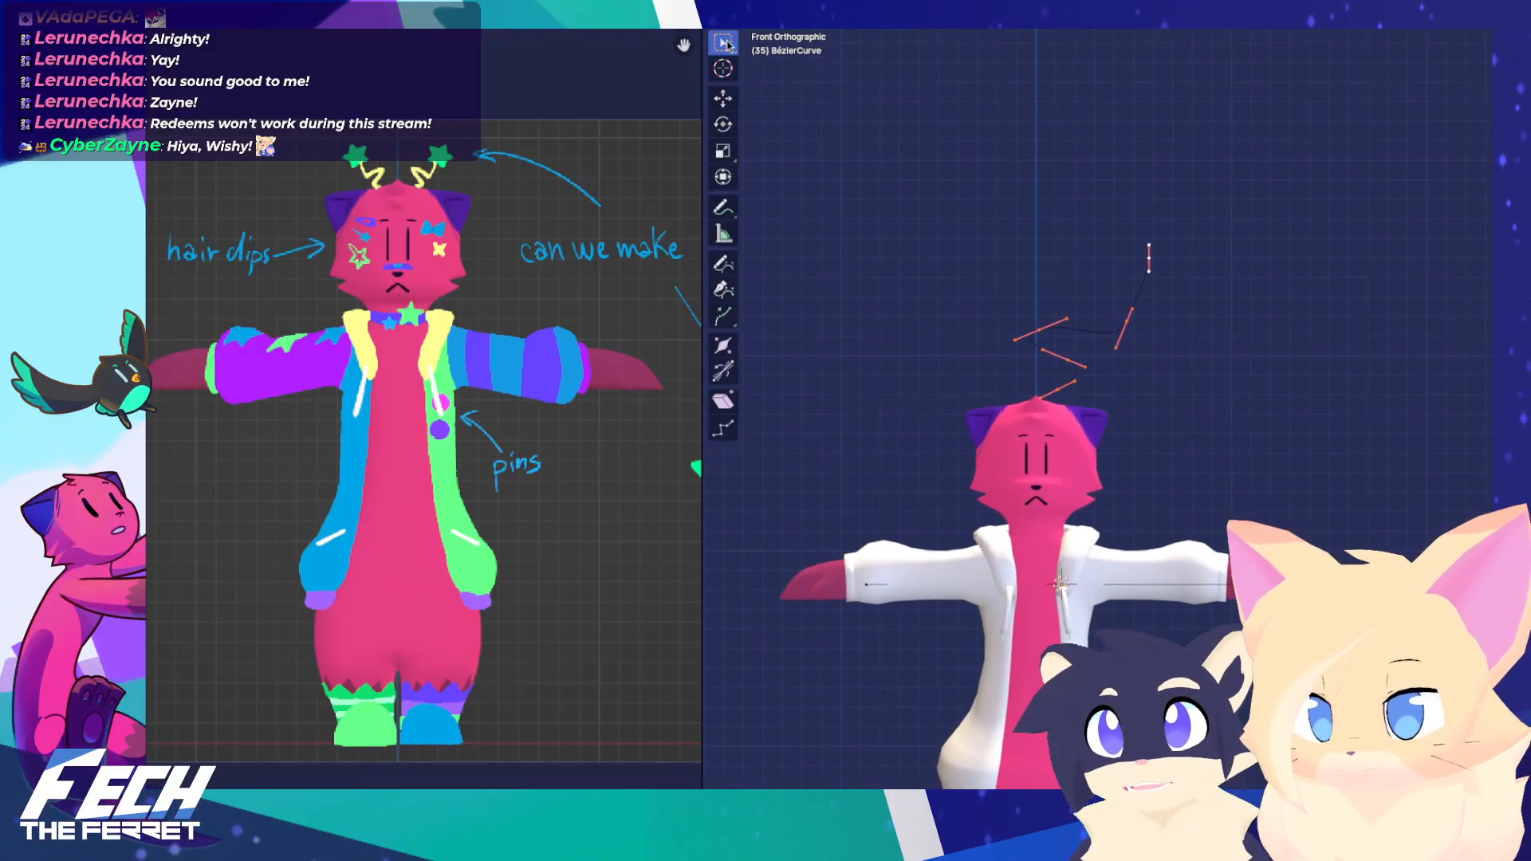
drag(727, 45, 782, 45)
Nudge the antenna curve's bend nearest the head's centreline by 0.00854 along X
scroll(1111, 386, up, 3)
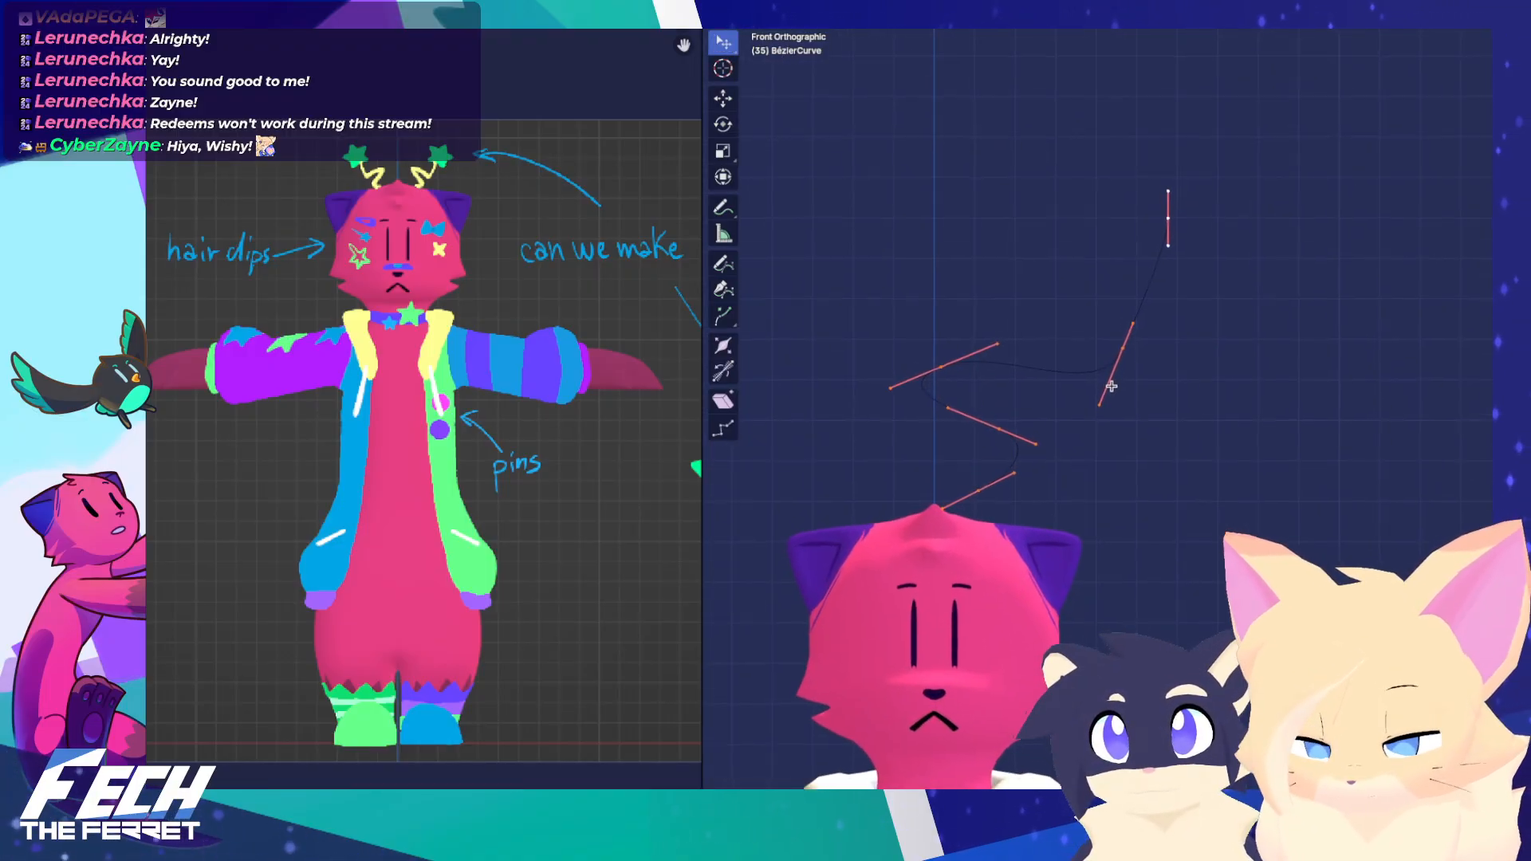
click(945, 381)
drag(943, 369, 947, 368)
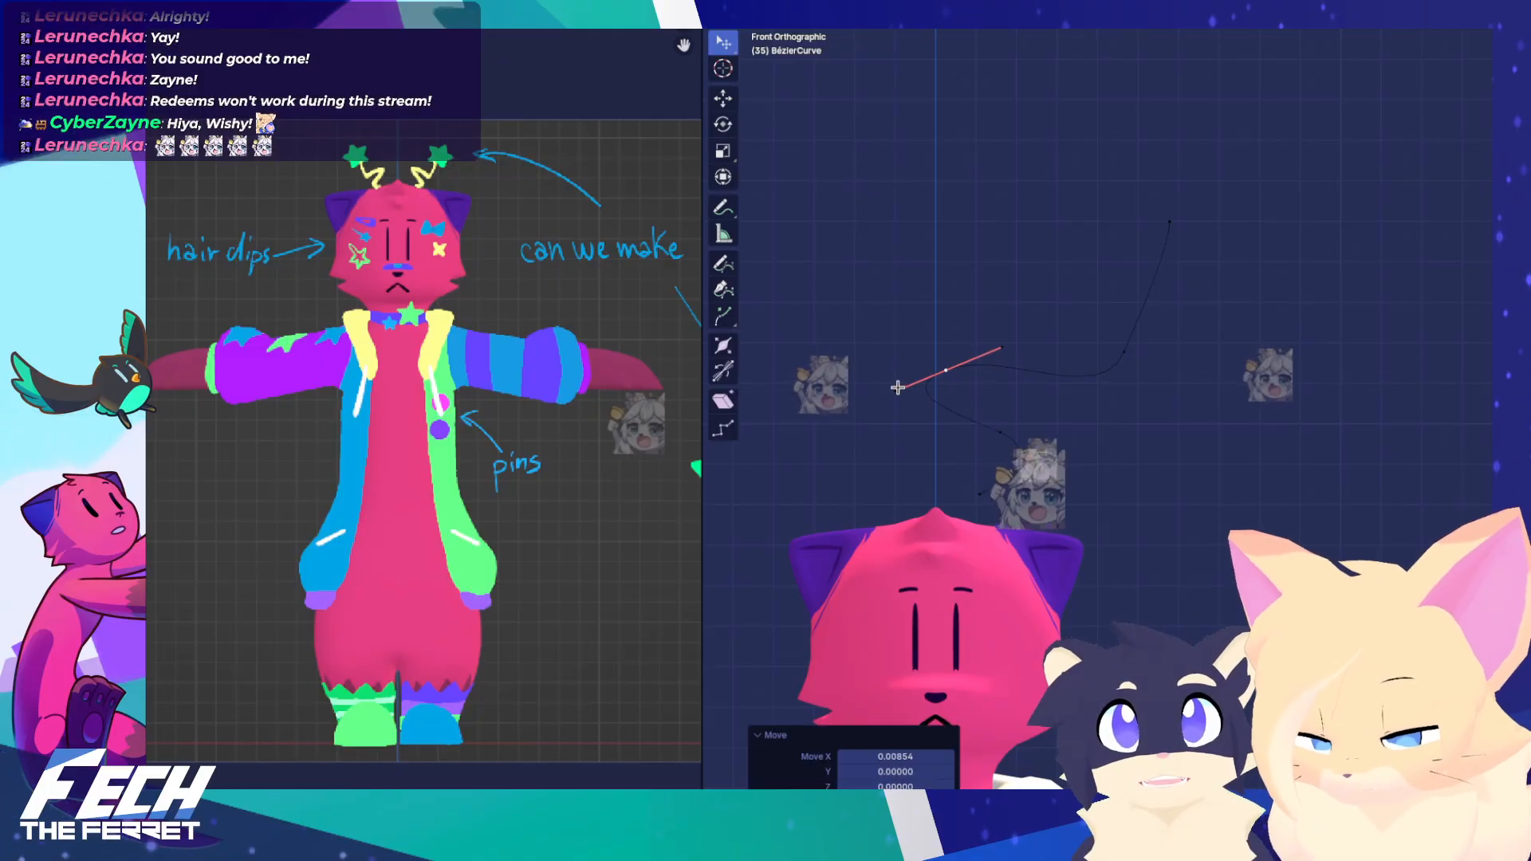
middle_drag(898, 388, 875, 392)
key(KP_1)
click(896, 390)
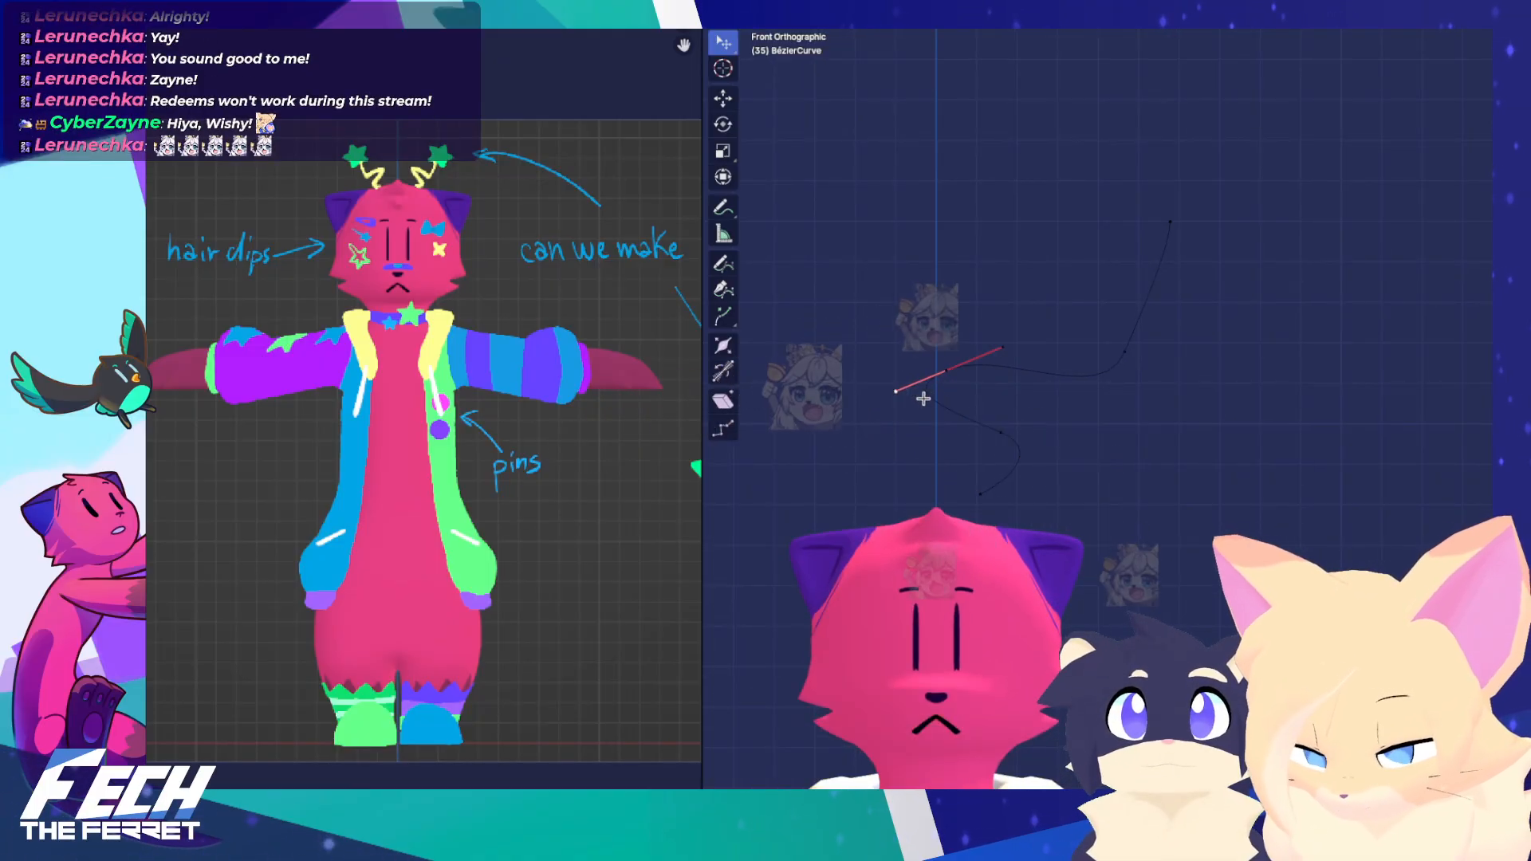
drag(897, 390, 924, 396)
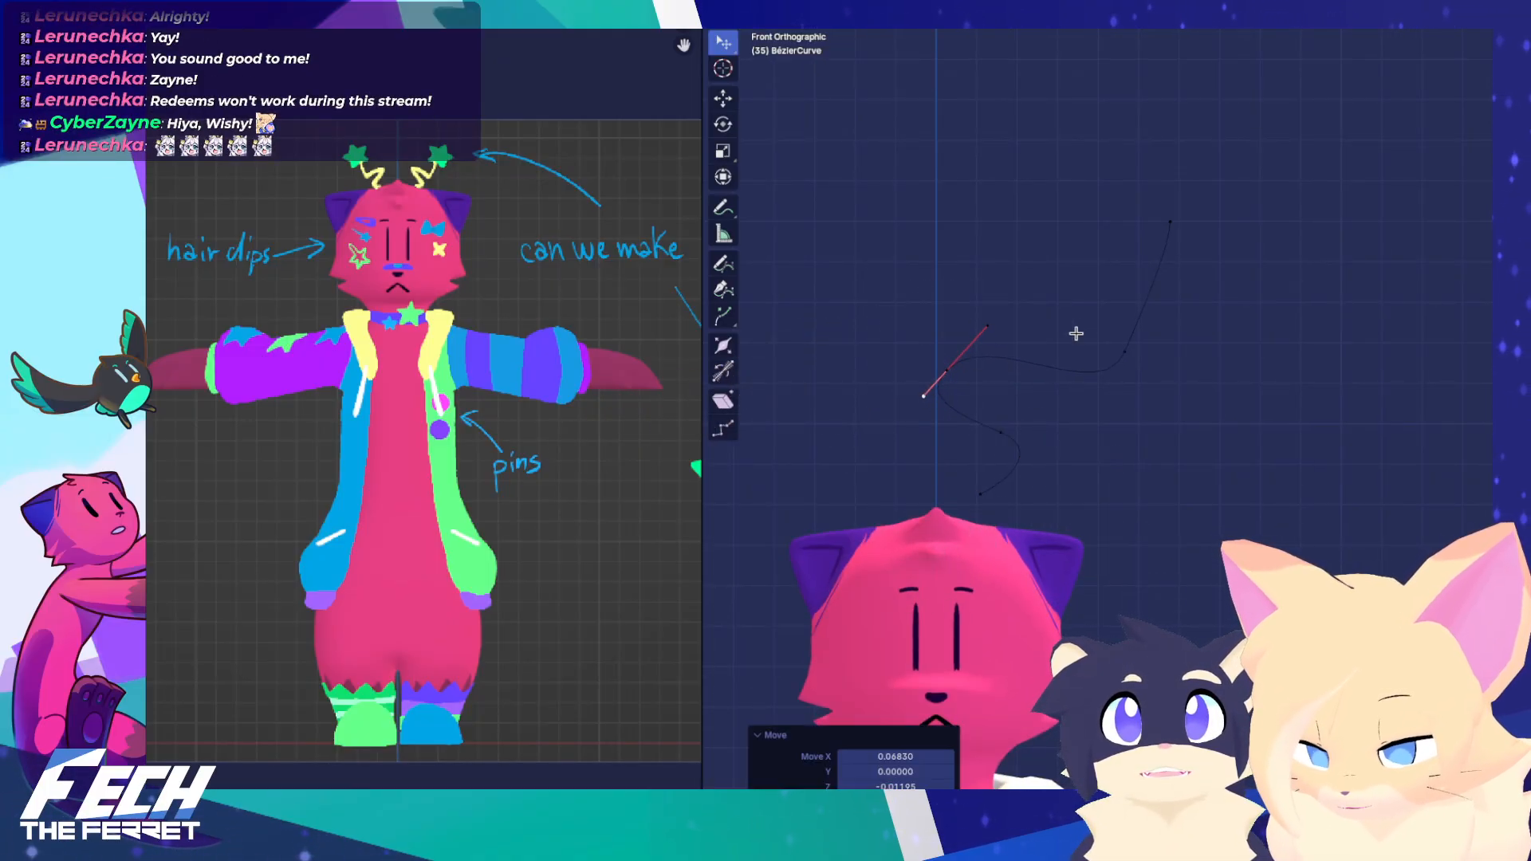
key(ctrl+z)
Shorten the handles of the antenna curve's bend point nearest the centreline
click(1014, 333)
click(947, 369)
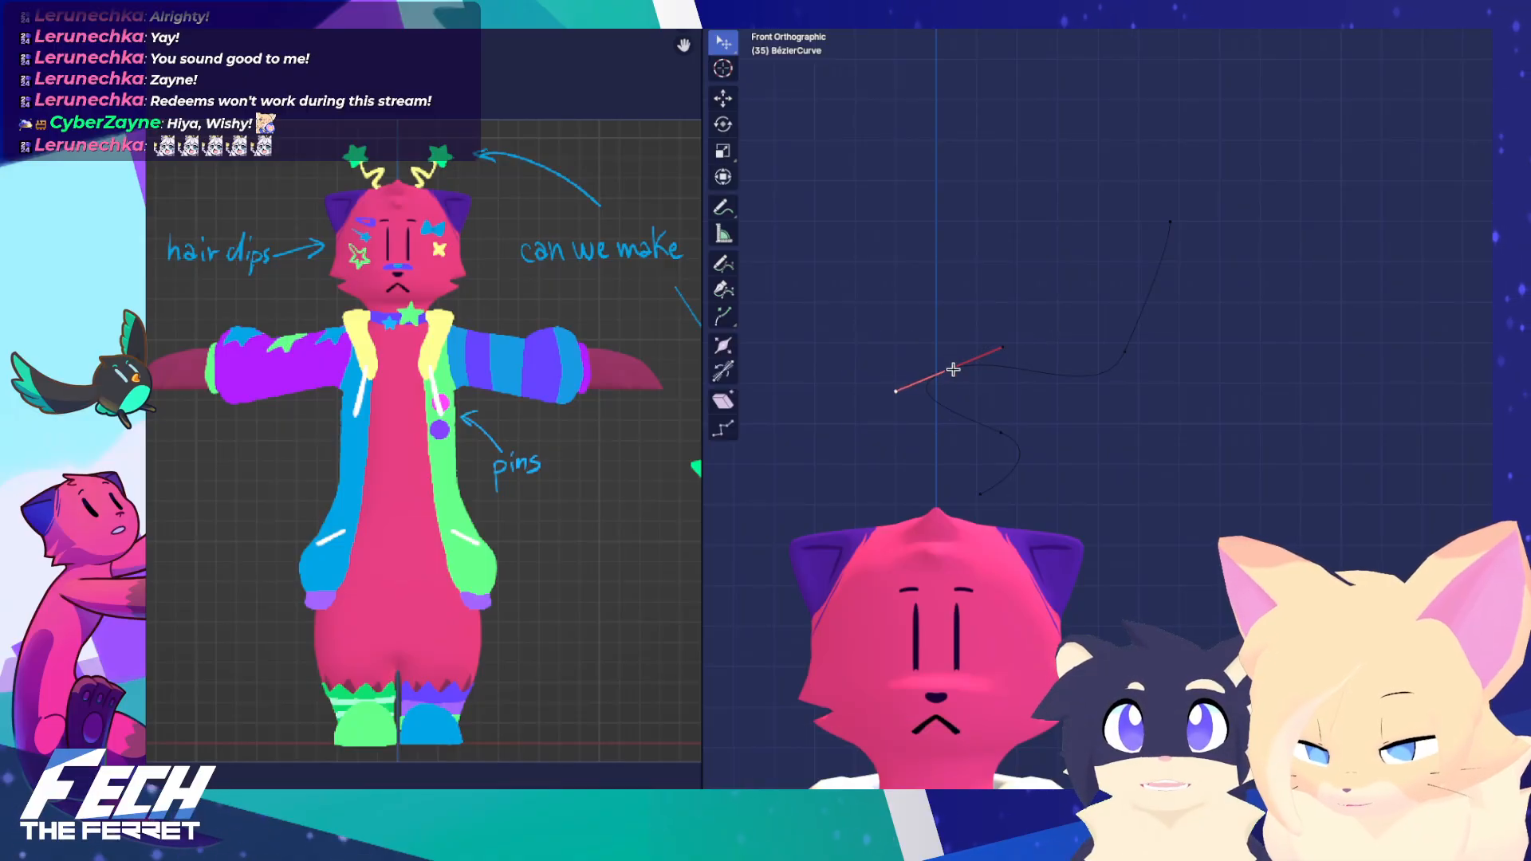
key(s)
click(971, 301)
Reposition the antenna curve's lowest bend point slightly upward and shorten its handles
key(g)
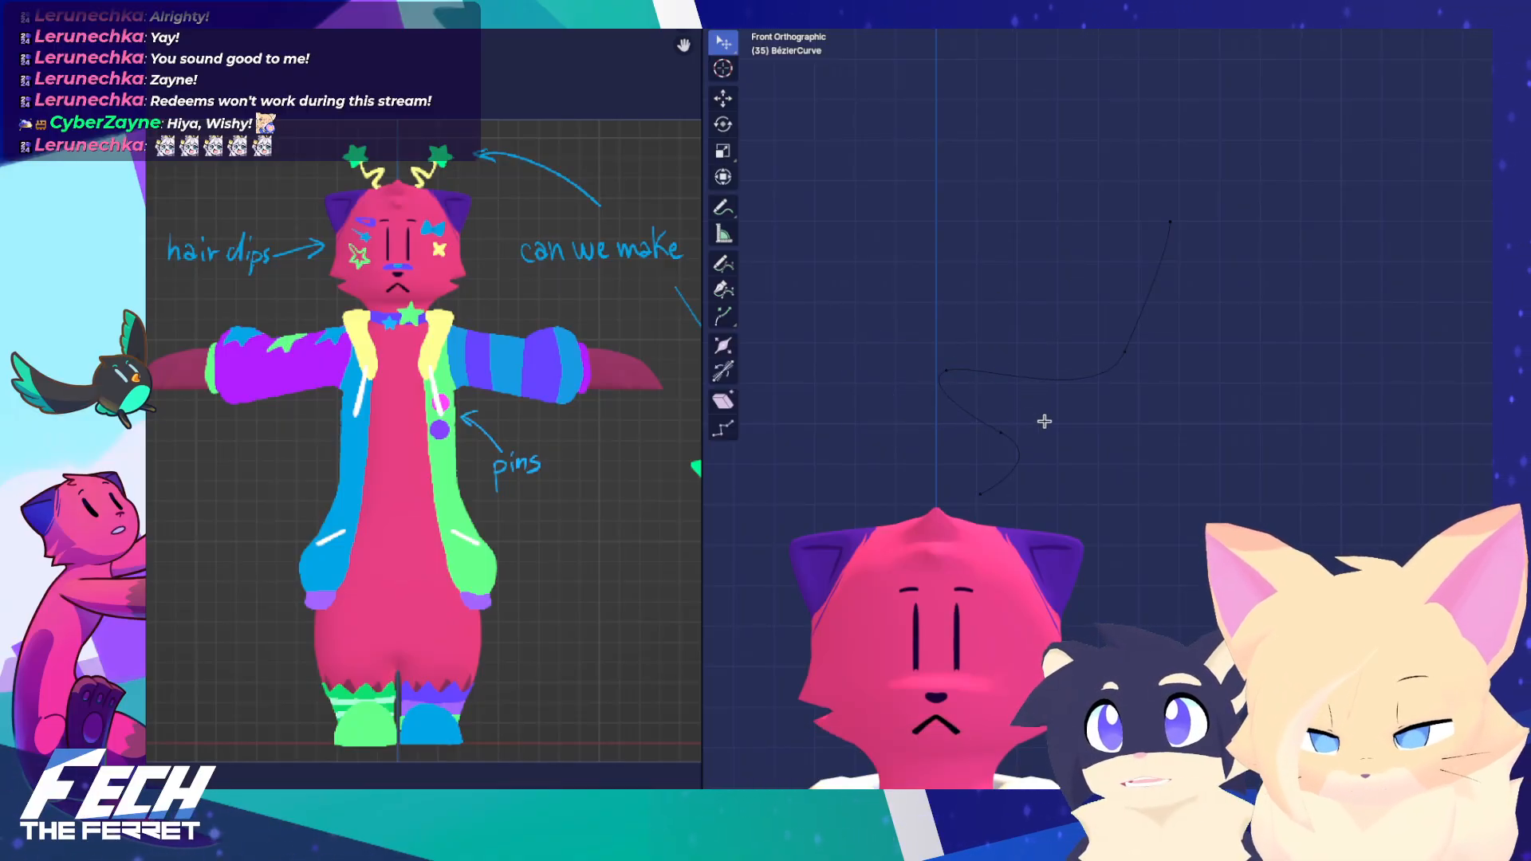
click(1054, 448)
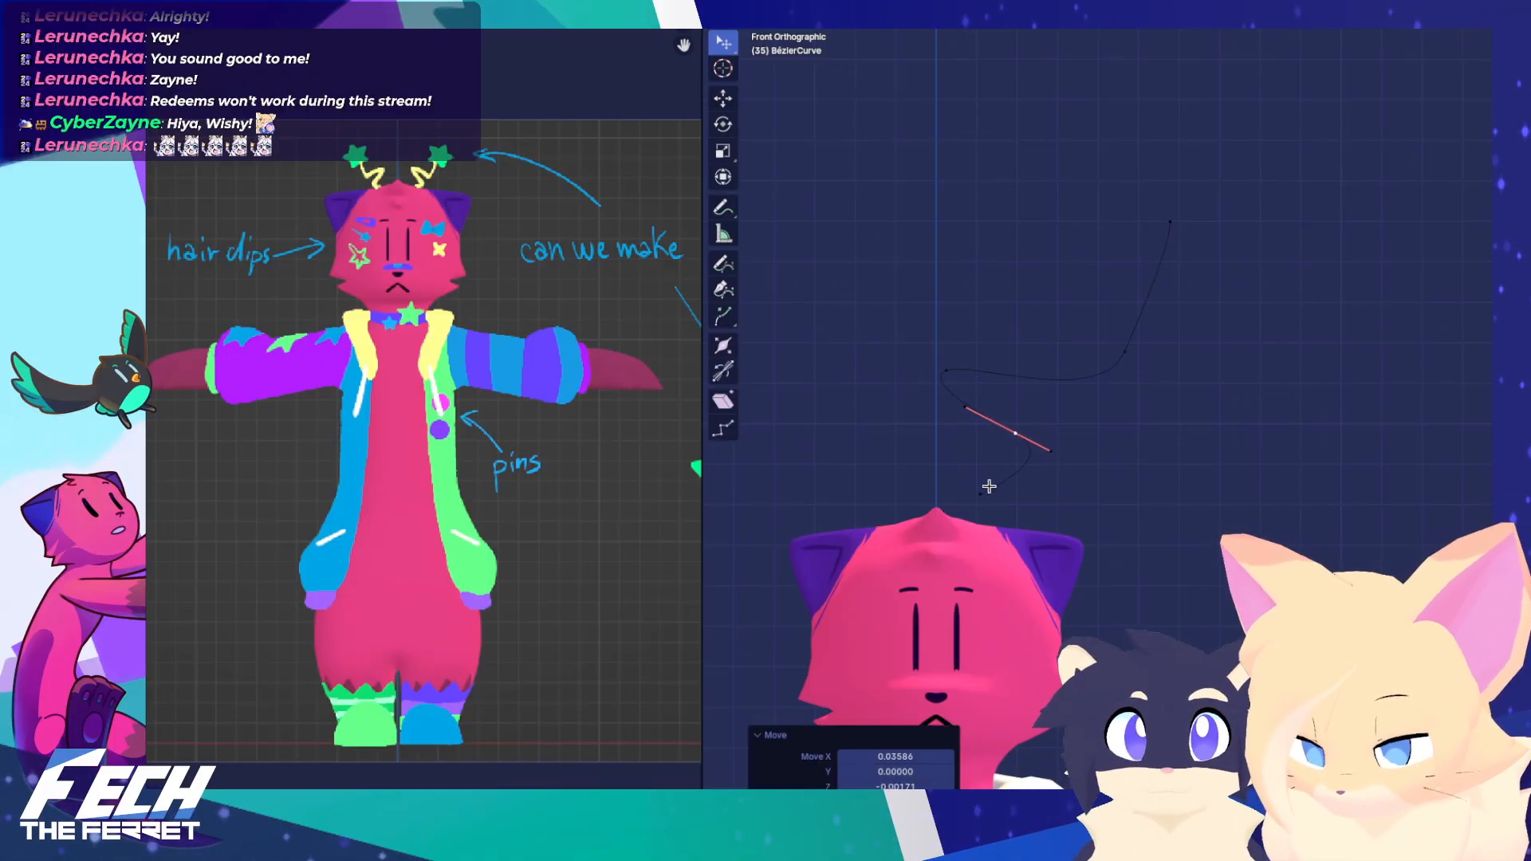
key(ctrl+z)
key(r)
click(1059, 424)
click(1017, 432)
key(g)
click(1007, 419)
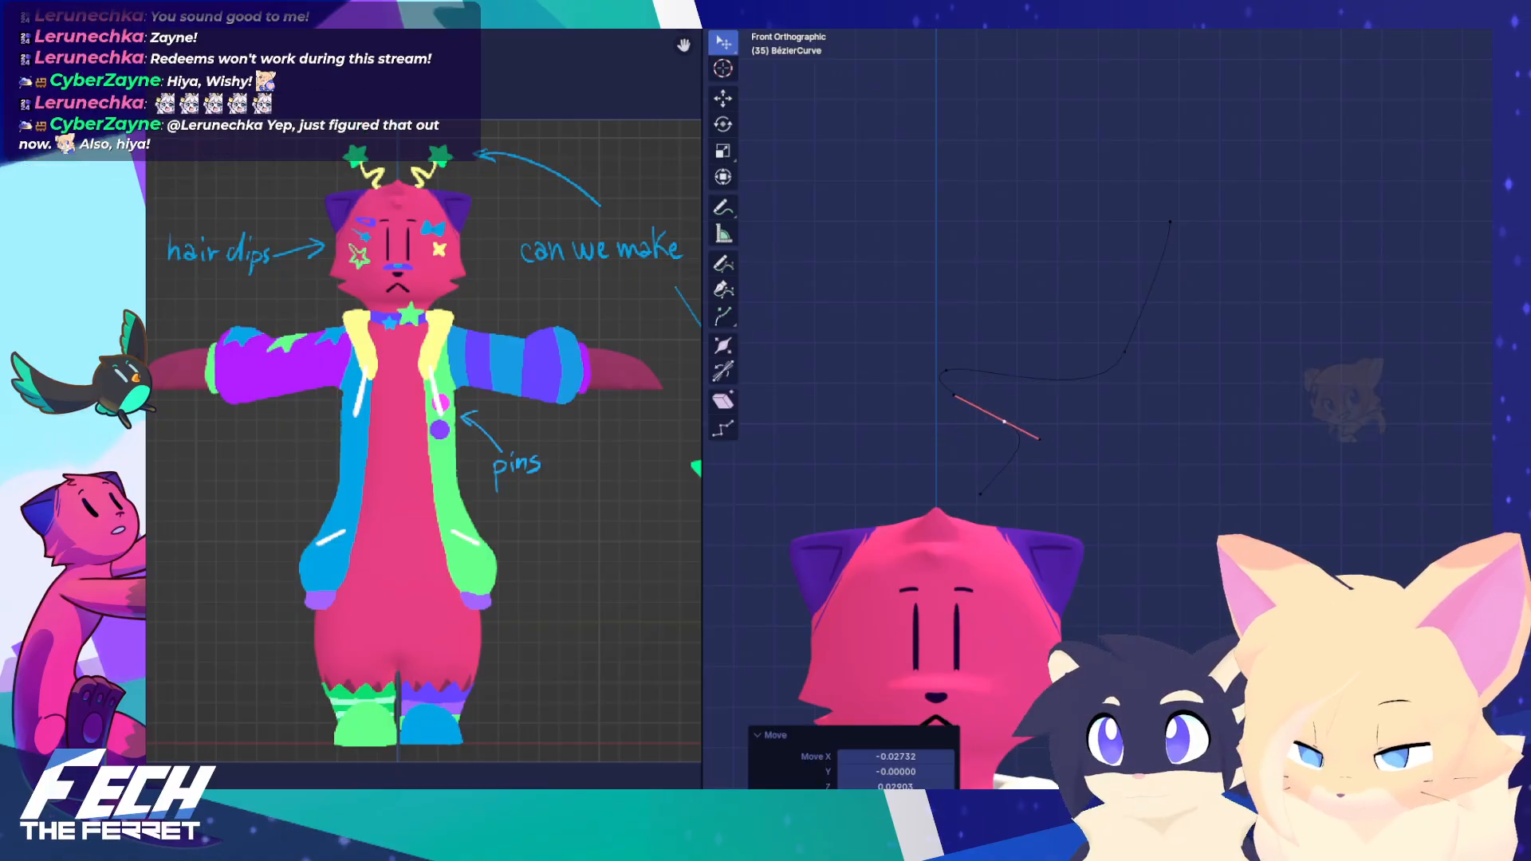
key(s)
click(1059, 412)
Move the antenna curve's upper outer bend inward and down, scale its handles by 0.693, and tilt them outward
click(1128, 352)
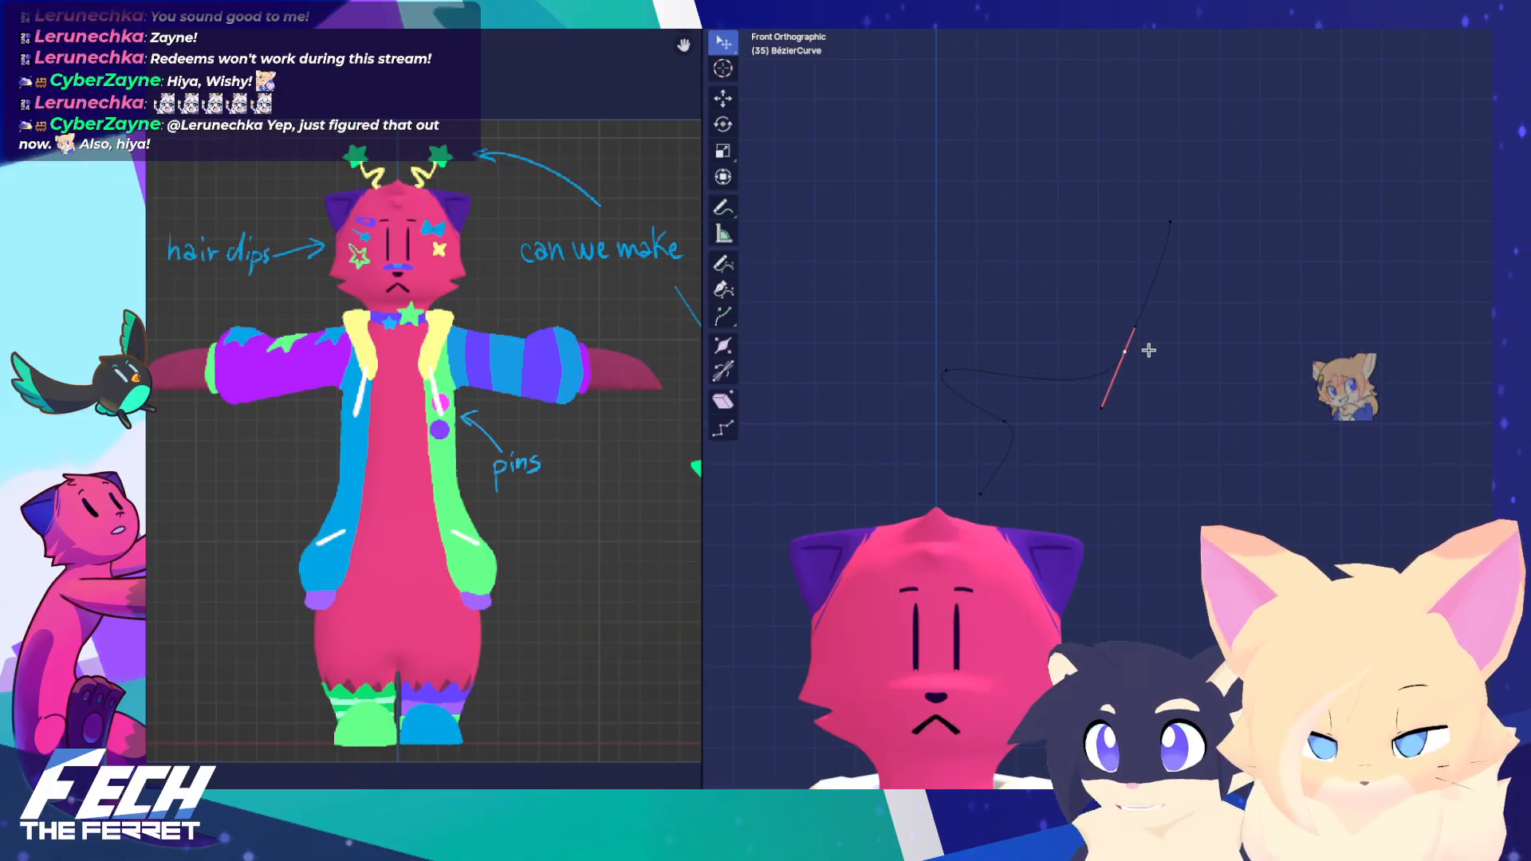
key(g)
click(1100, 377)
key(s)
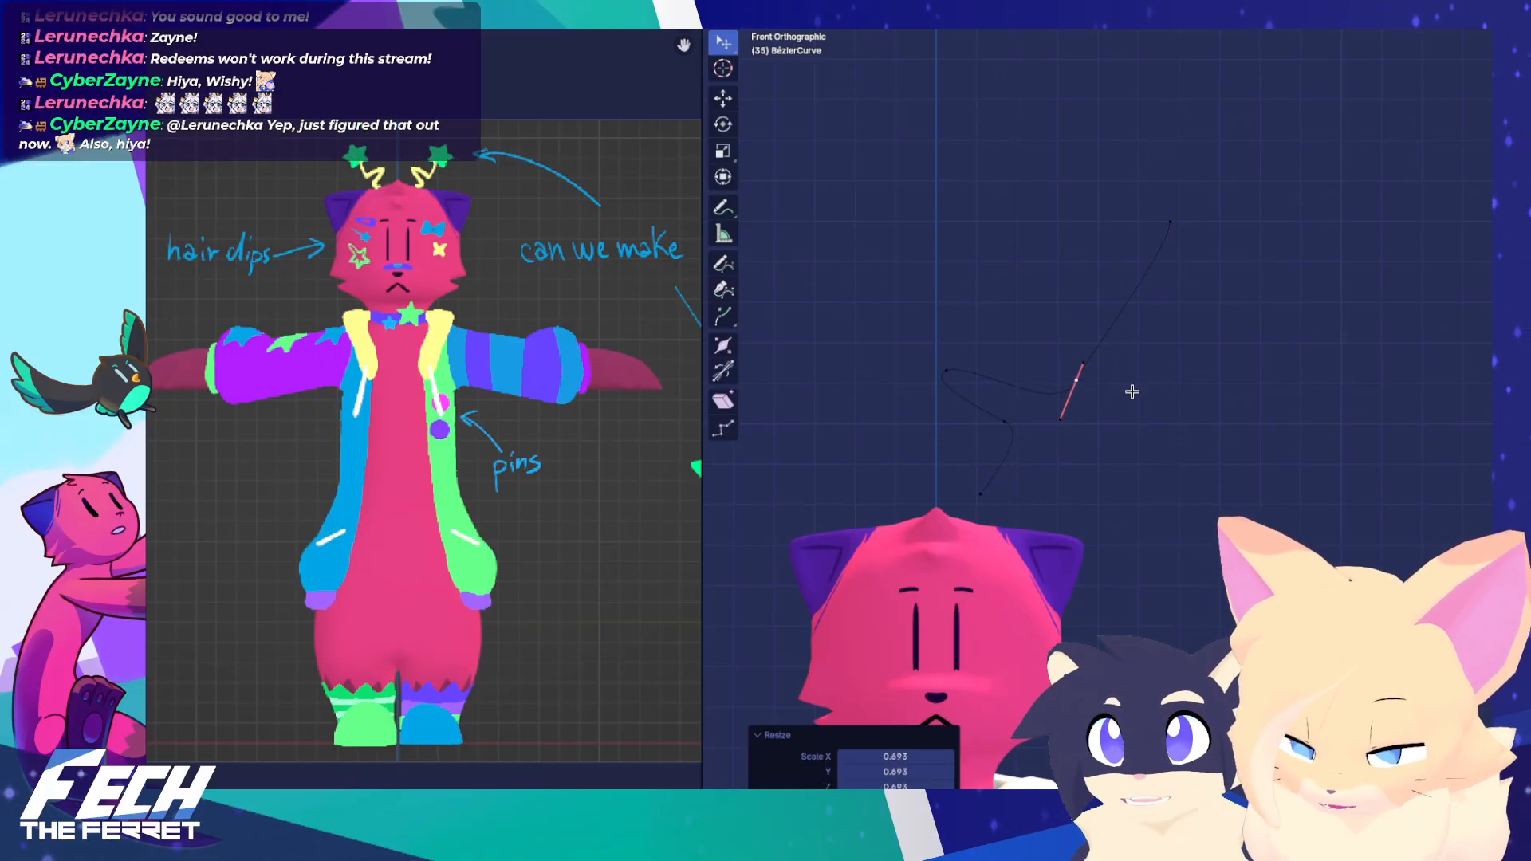
click(1150, 385)
Move the antenna curve's top end point down and inward above the upper bend, and rotate it by -5.42°
click(1169, 222)
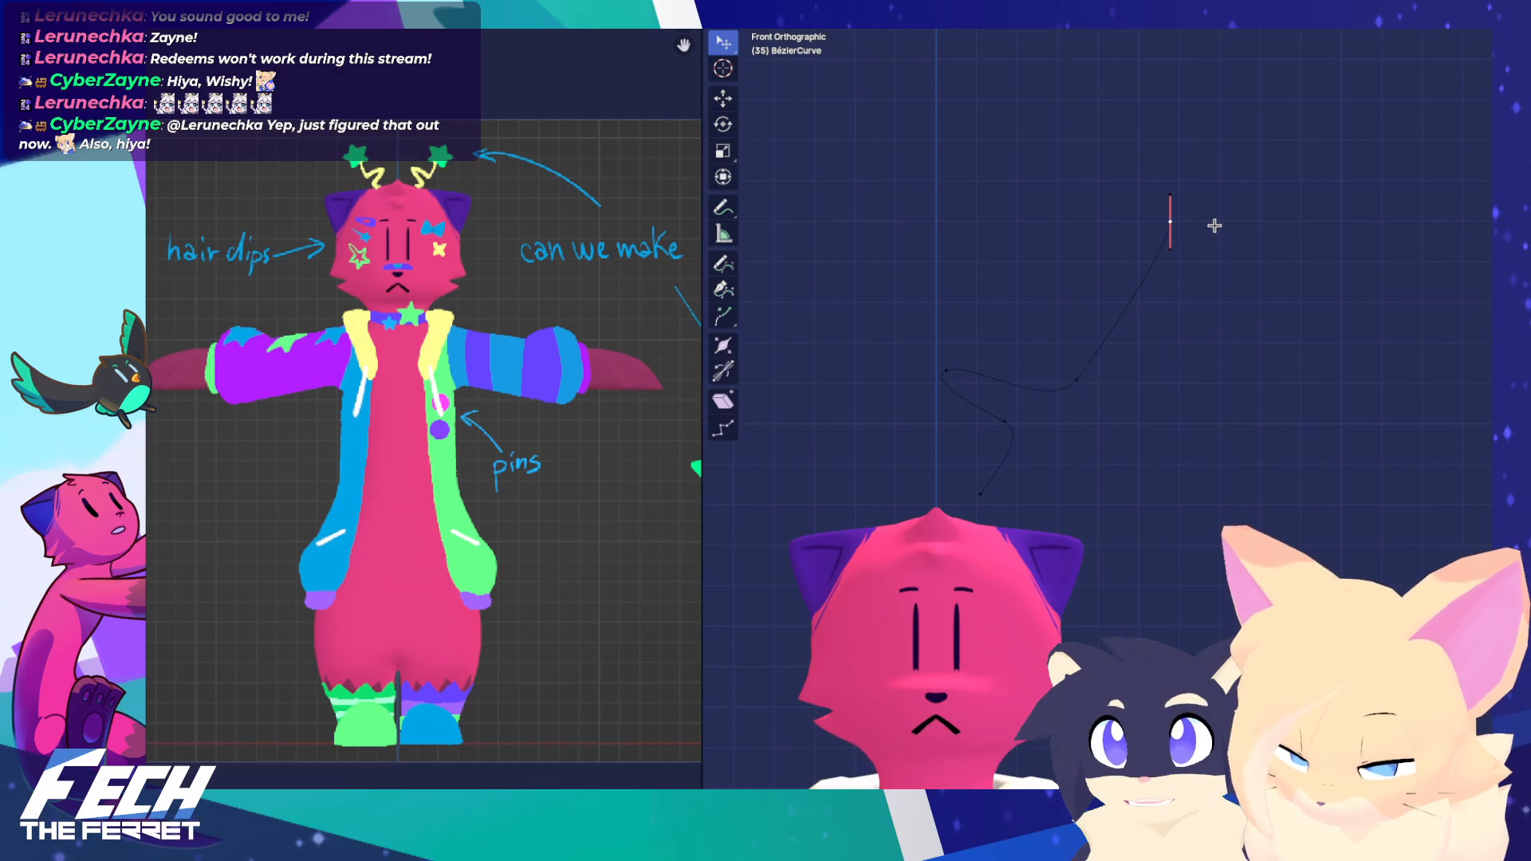
click(1168, 285)
click(1178, 276)
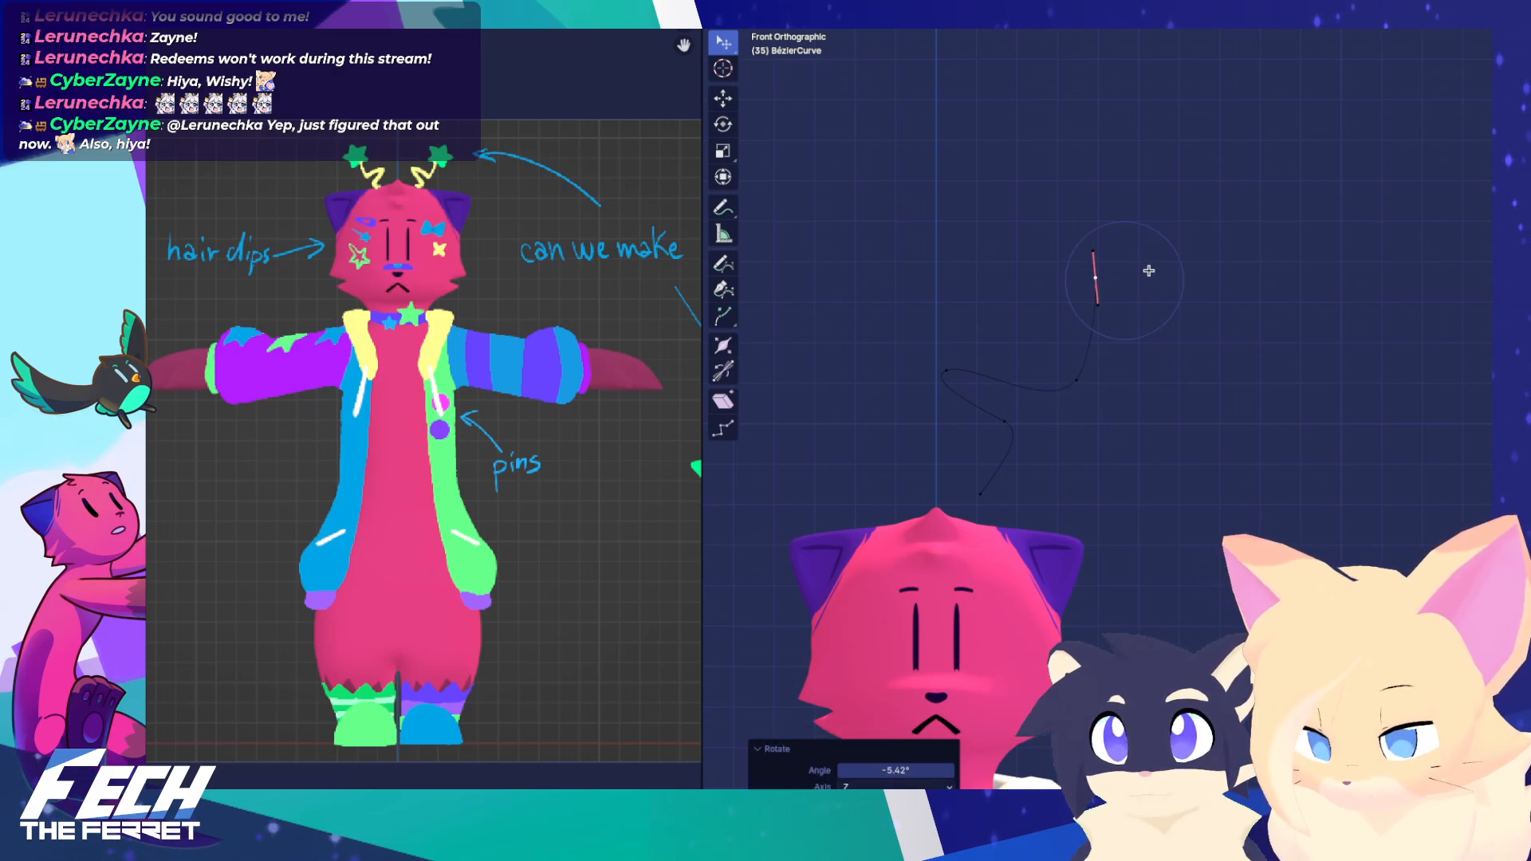
click(1144, 279)
Shift the antenna curve's top end point and upper outer bend together toward the centreline
shift+click(1080, 377)
key(g)
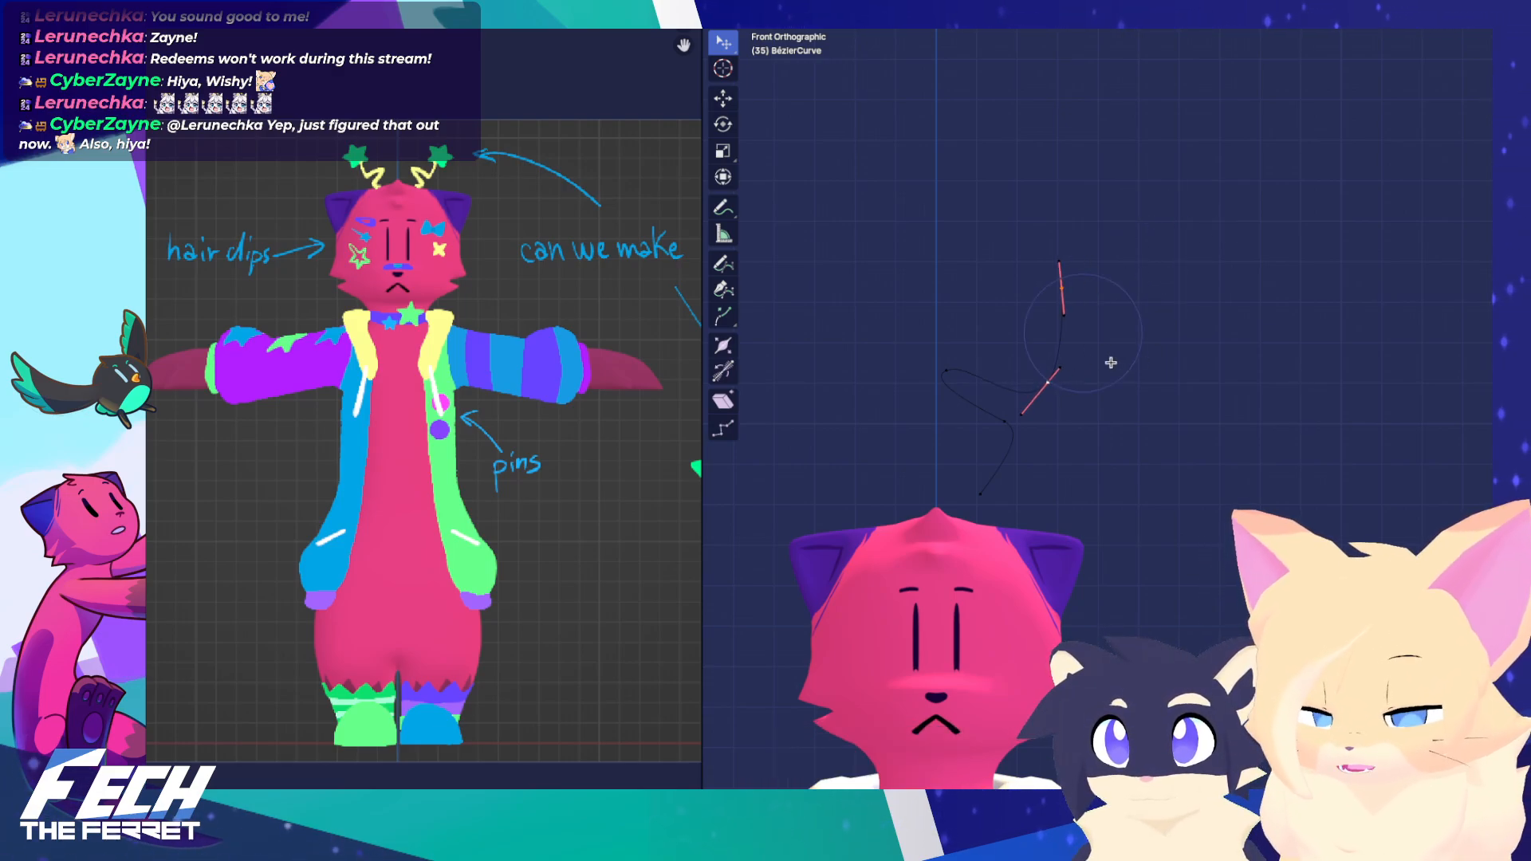
click(1109, 364)
click(1148, 329)
shift+middle_drag(1076, 276, 1070, 274)
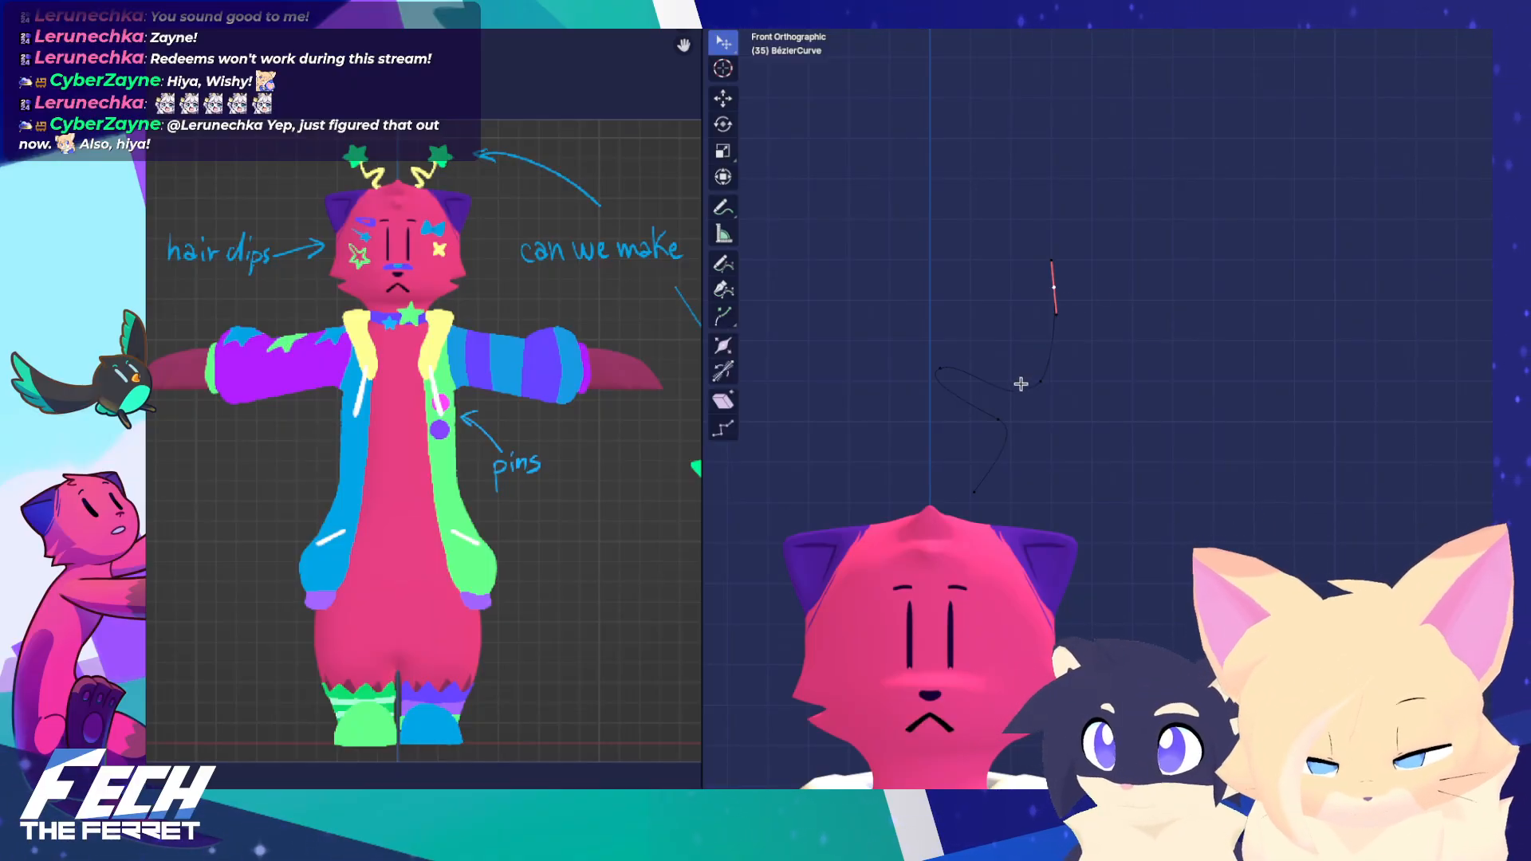
Shorten the handles of the antenna curve's inner bend point near the centreline and rotate them by -24.9°
click(1151, 357)
click(938, 366)
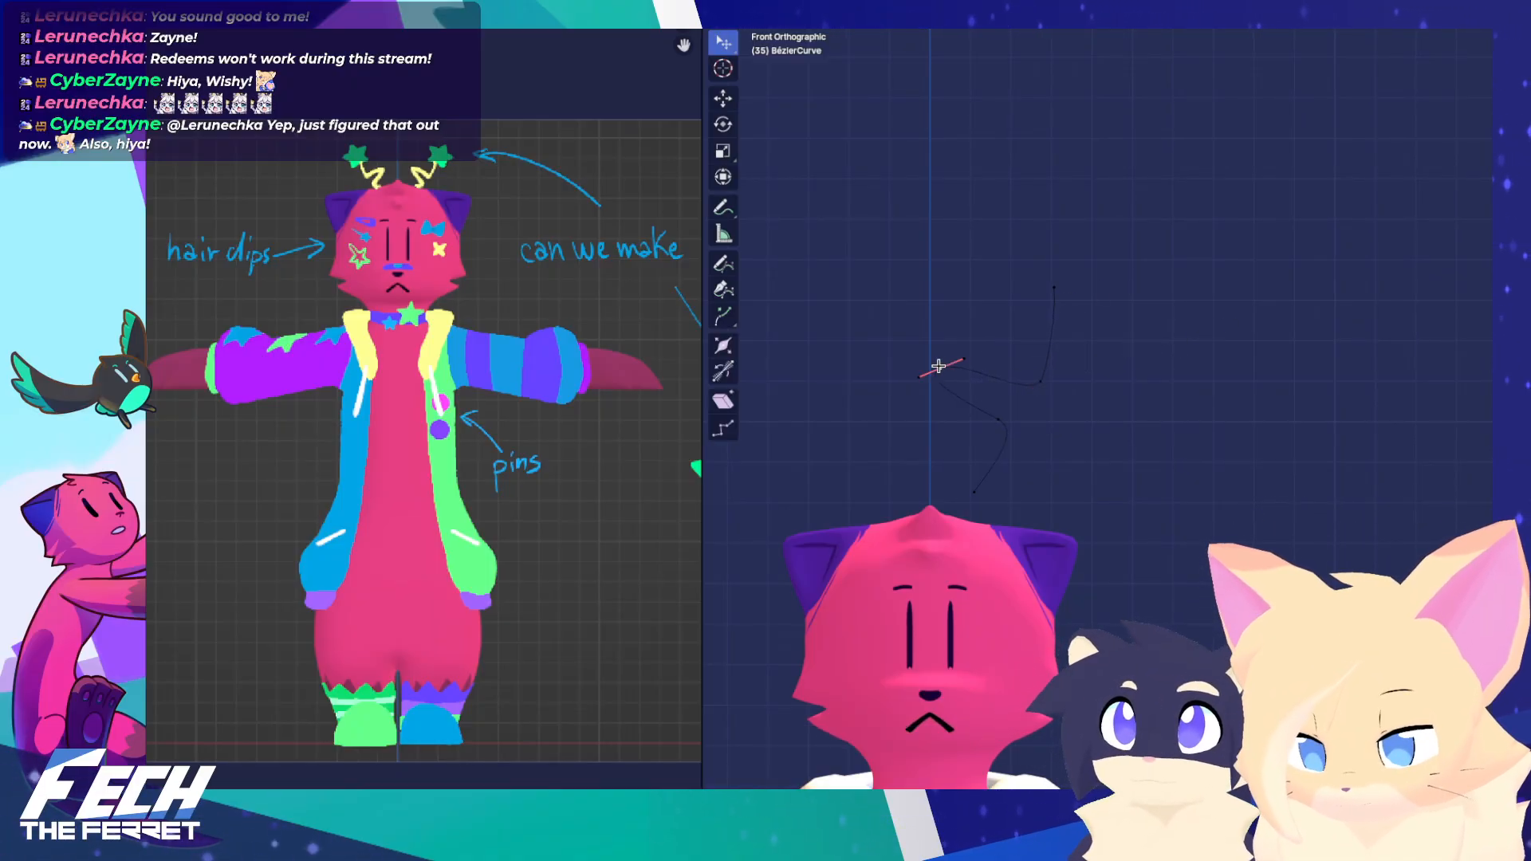
click(928, 320)
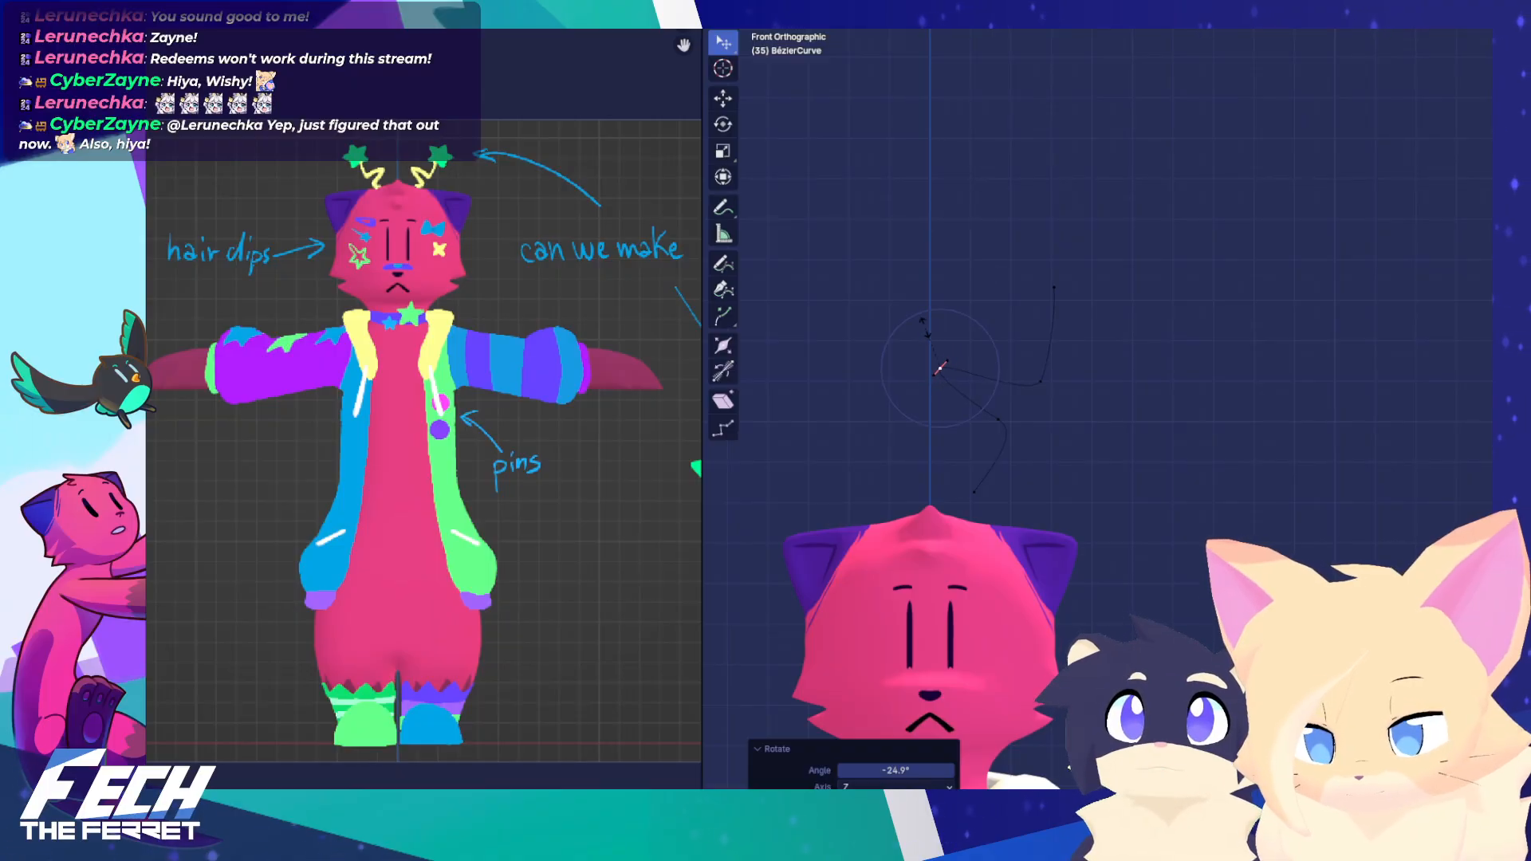
Raise the antenna curve's base point closer to the lowest bend and rotate its handles by 29.9°
click(1037, 385)
click(980, 497)
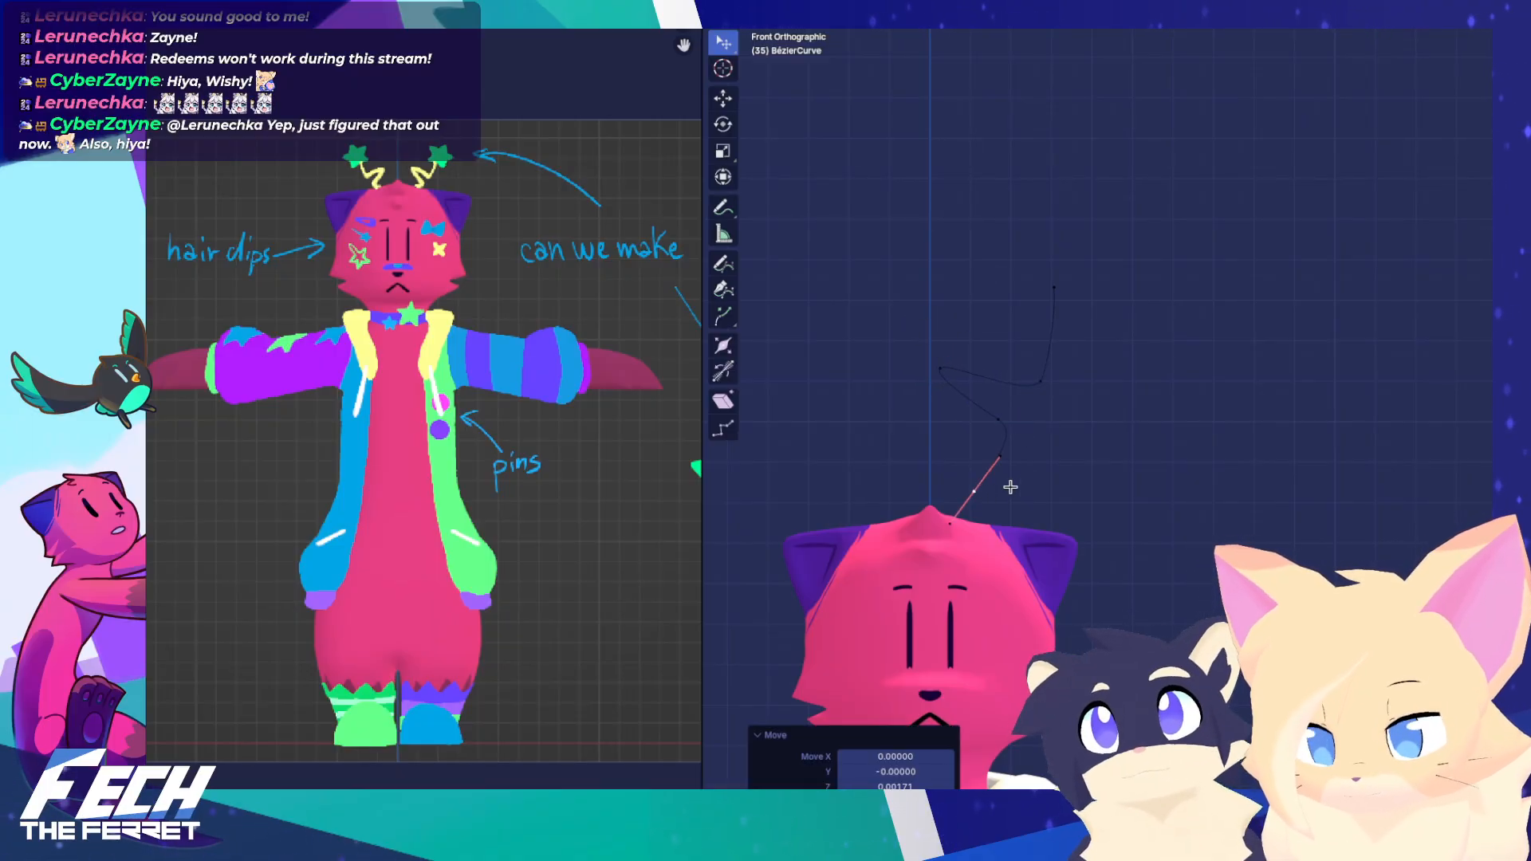
key(g)
click(1008, 457)
key(r)
click(1070, 448)
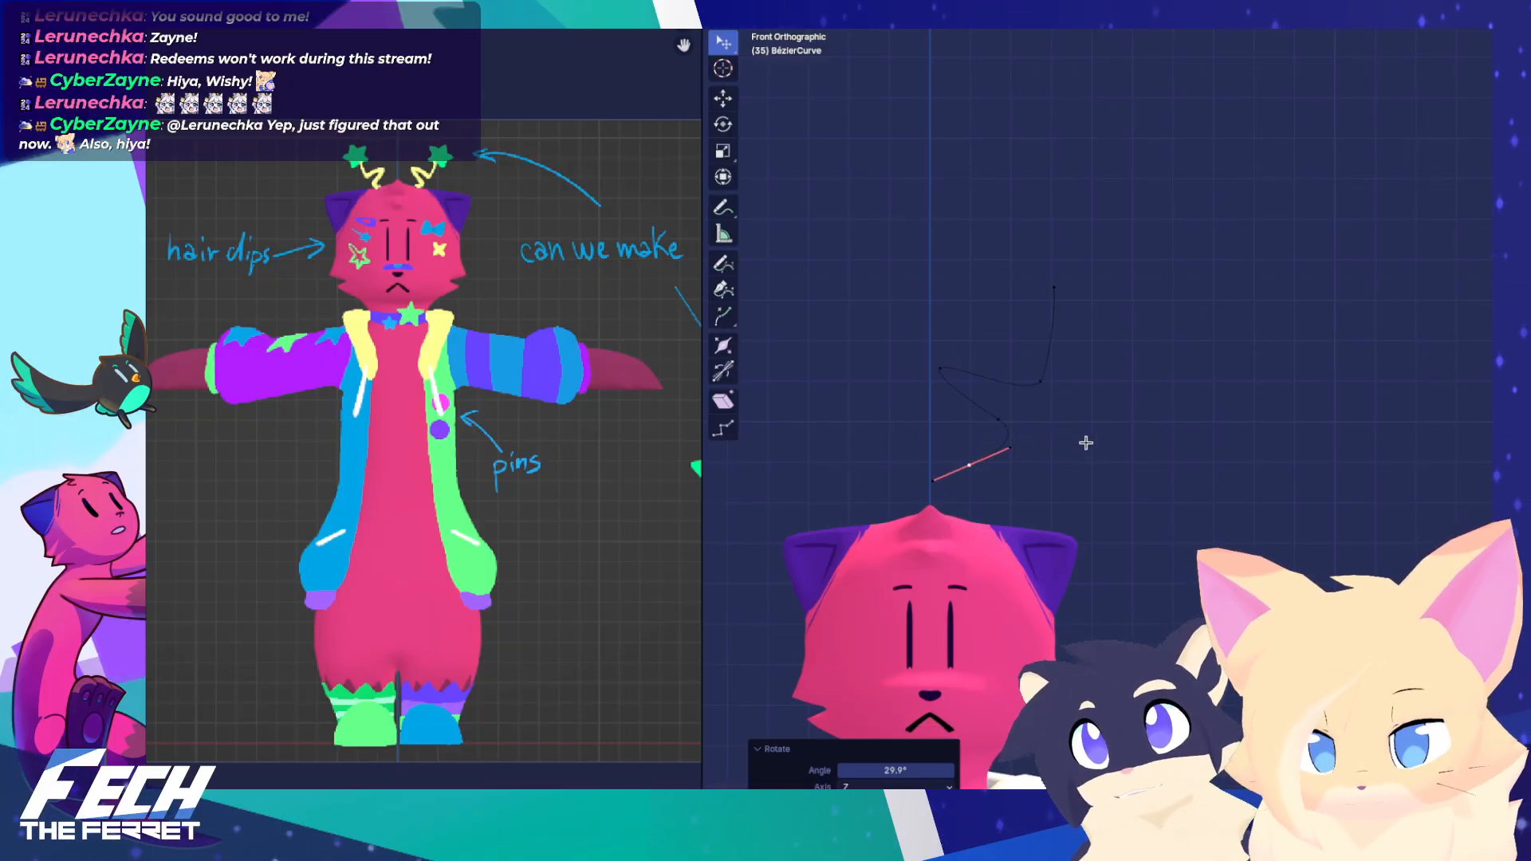
click(1051, 443)
Lower the antenna curve's top end point slightly, and move the inner bend outward and down with a -12.9° rotation
click(1063, 296)
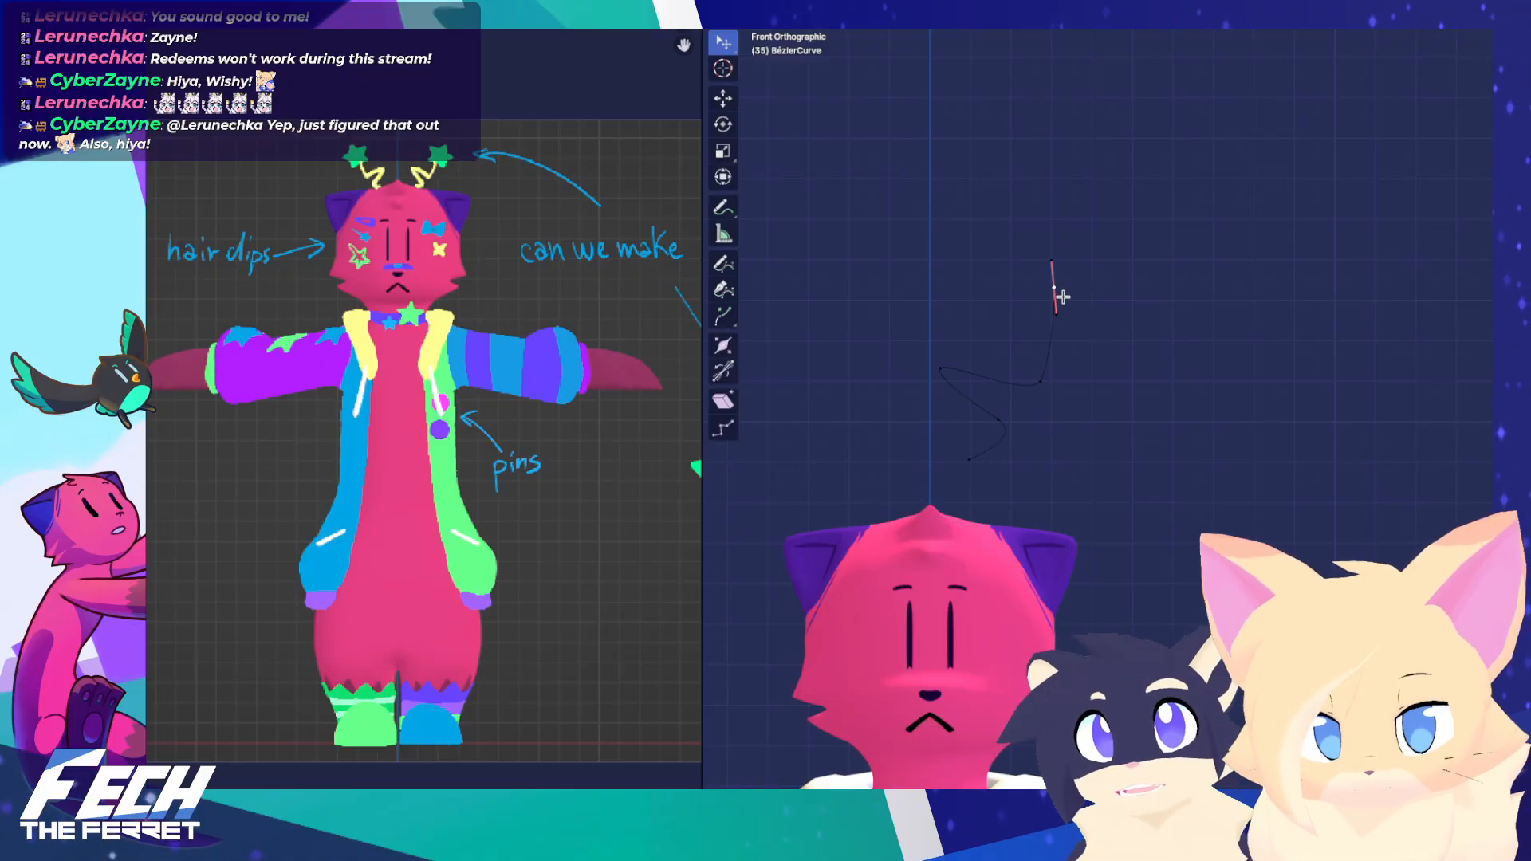
click(1091, 339)
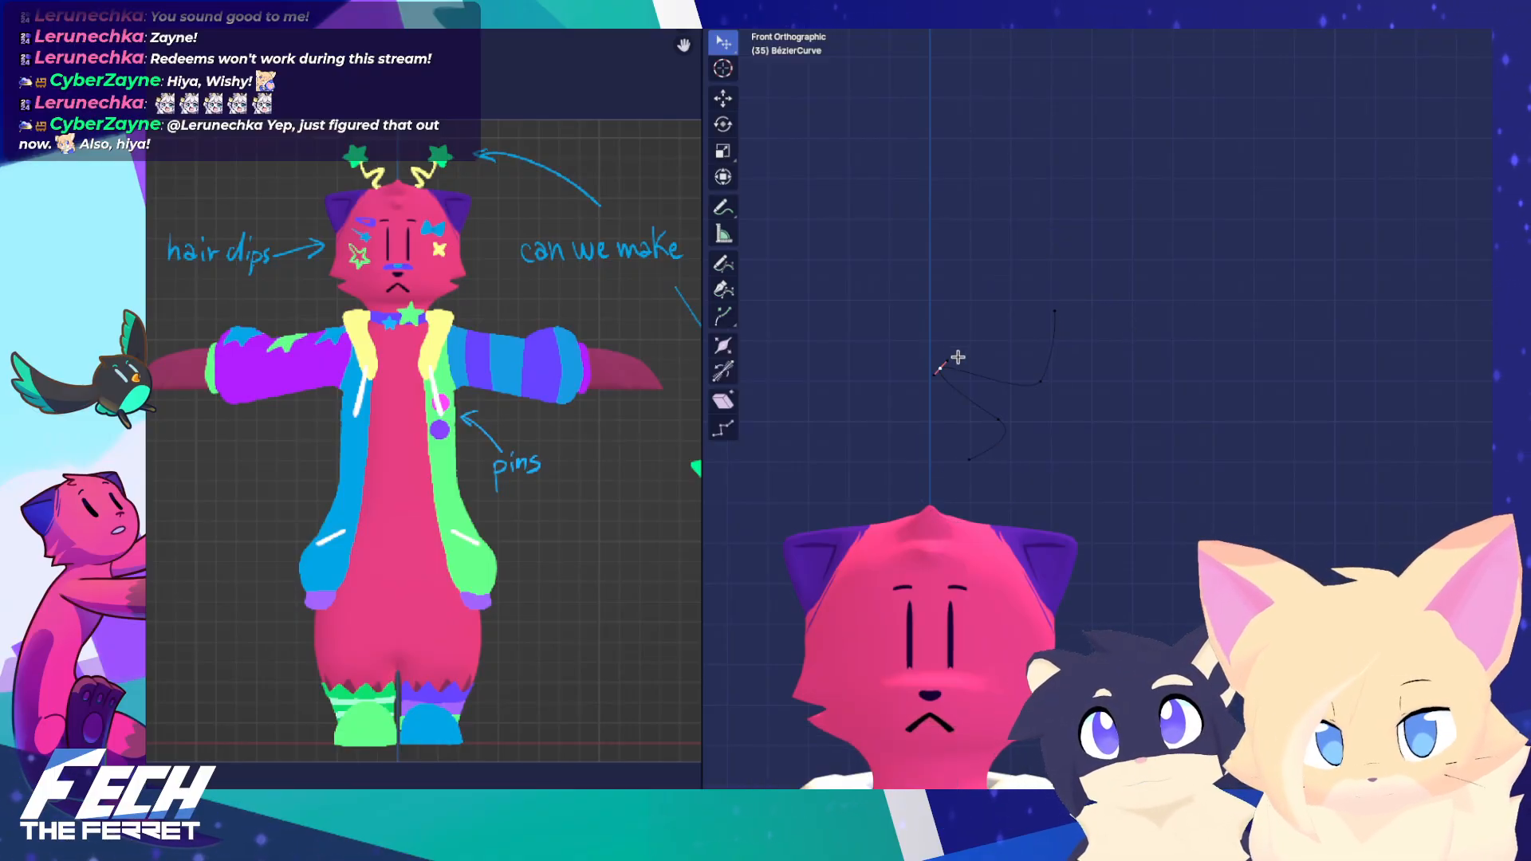
click(1002, 386)
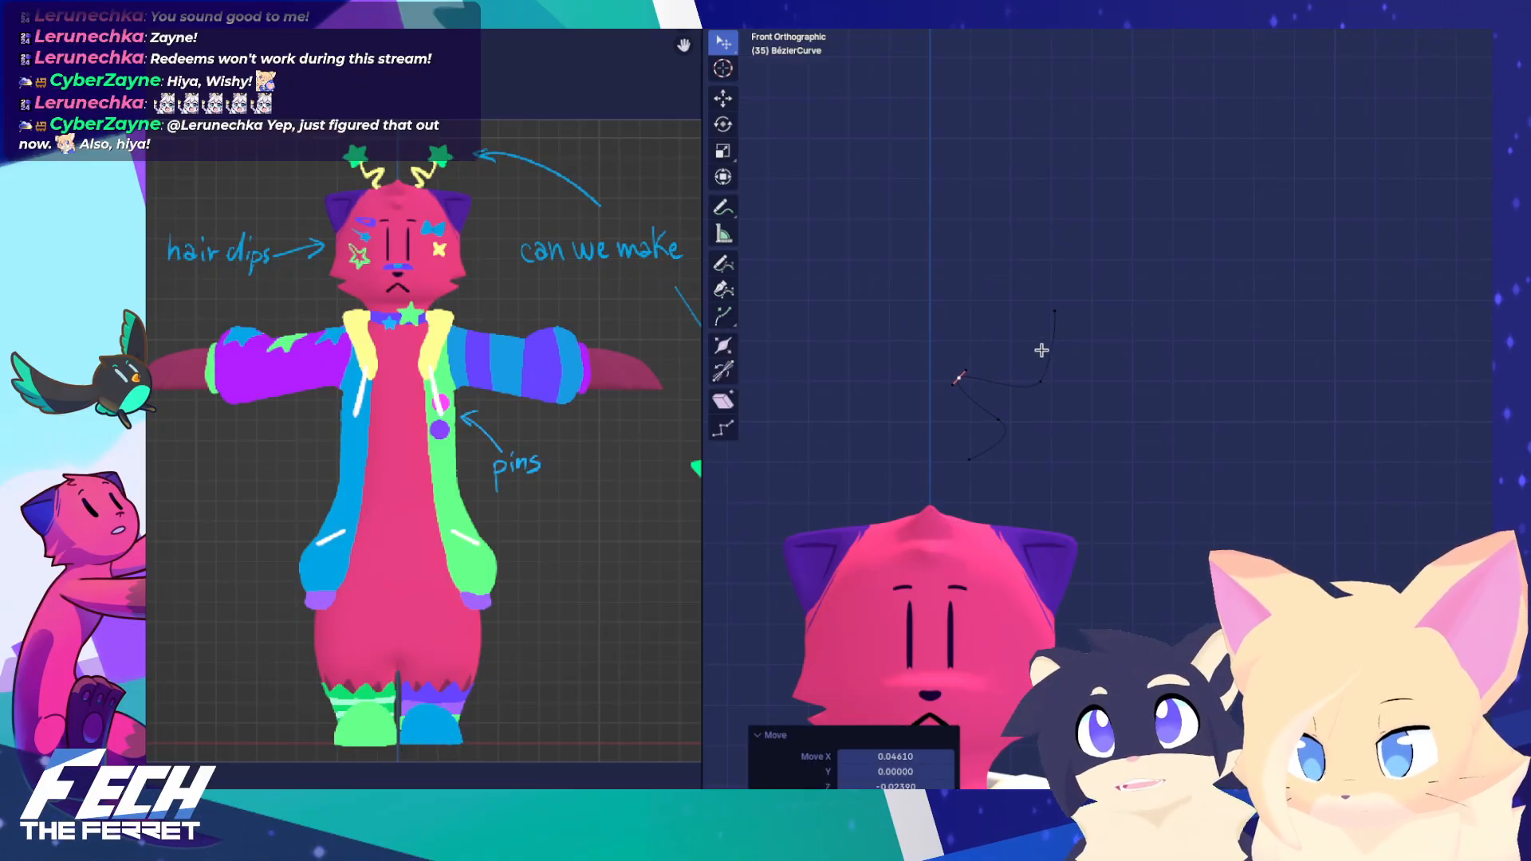
click(1031, 331)
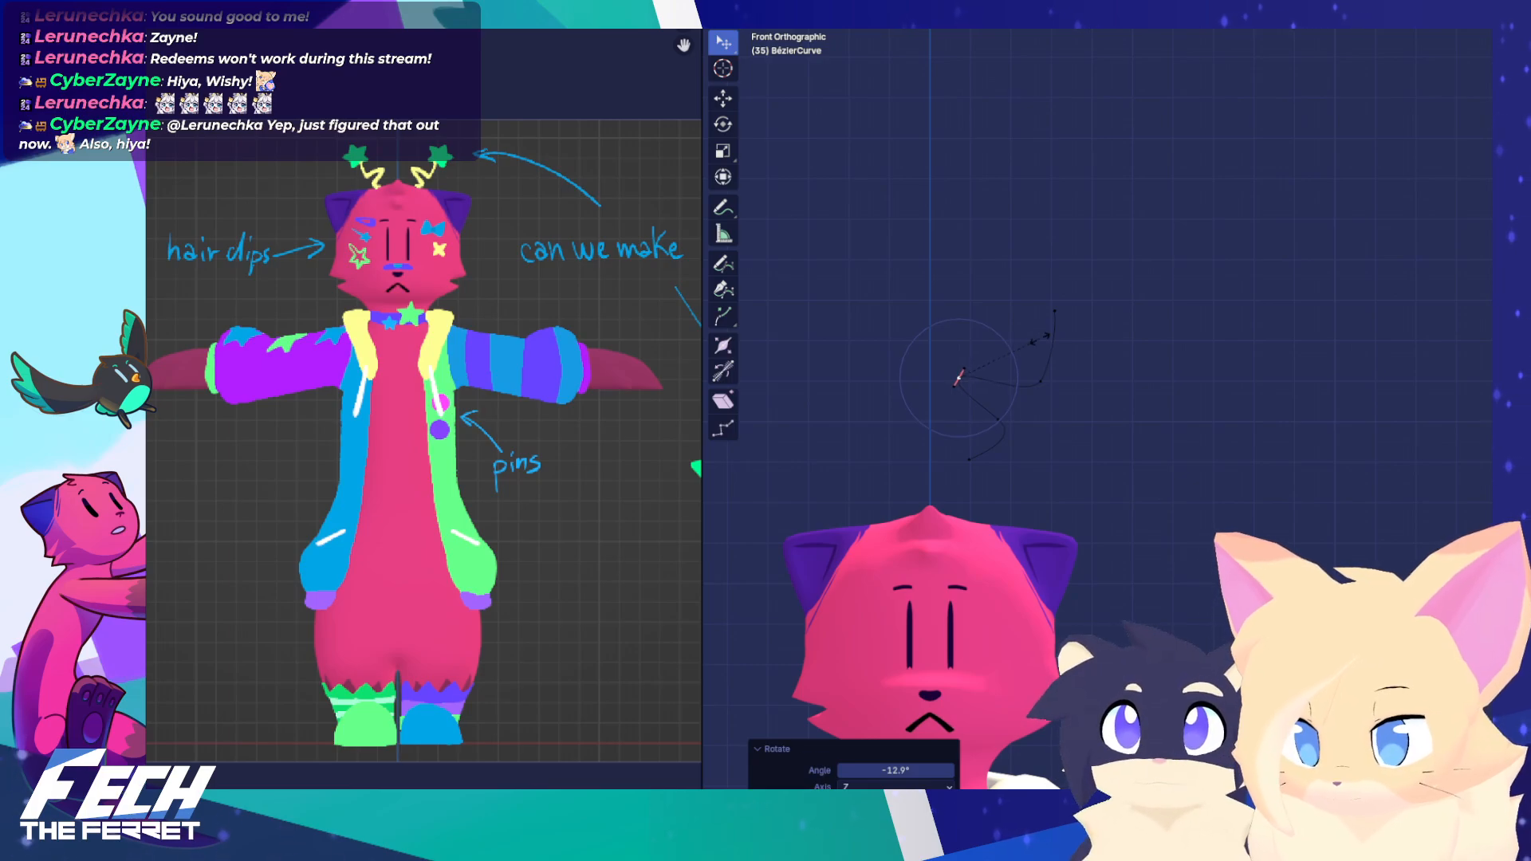
click(1040, 339)
Scale the upper outer bend's handles by 0.898, shift the point slightly down and inward, and rotate it by 13.7°
click(1010, 412)
click(1062, 376)
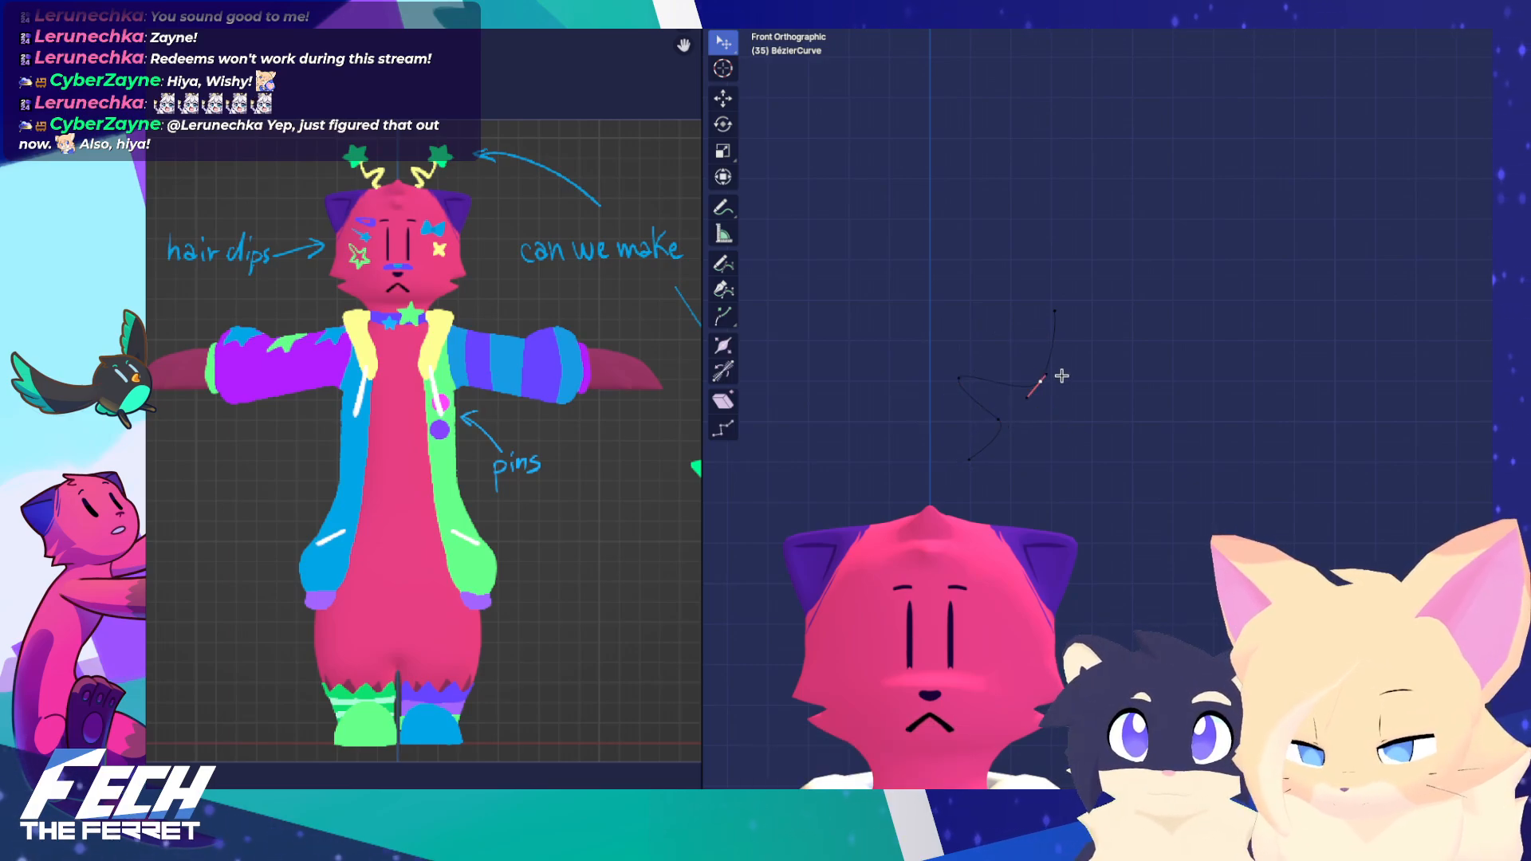
click(1085, 380)
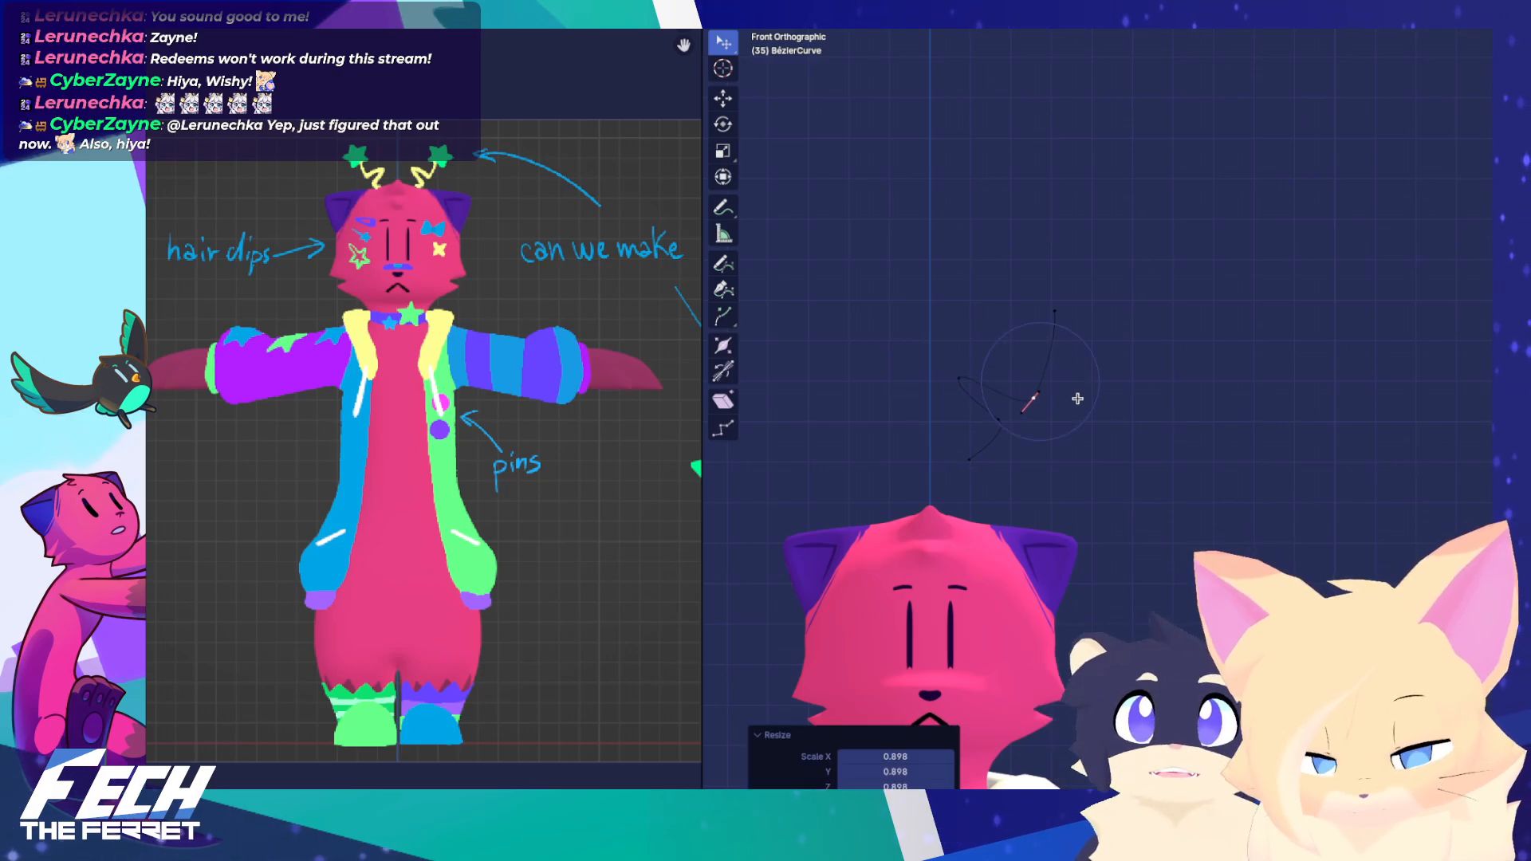
click(1077, 398)
click(1099, 389)
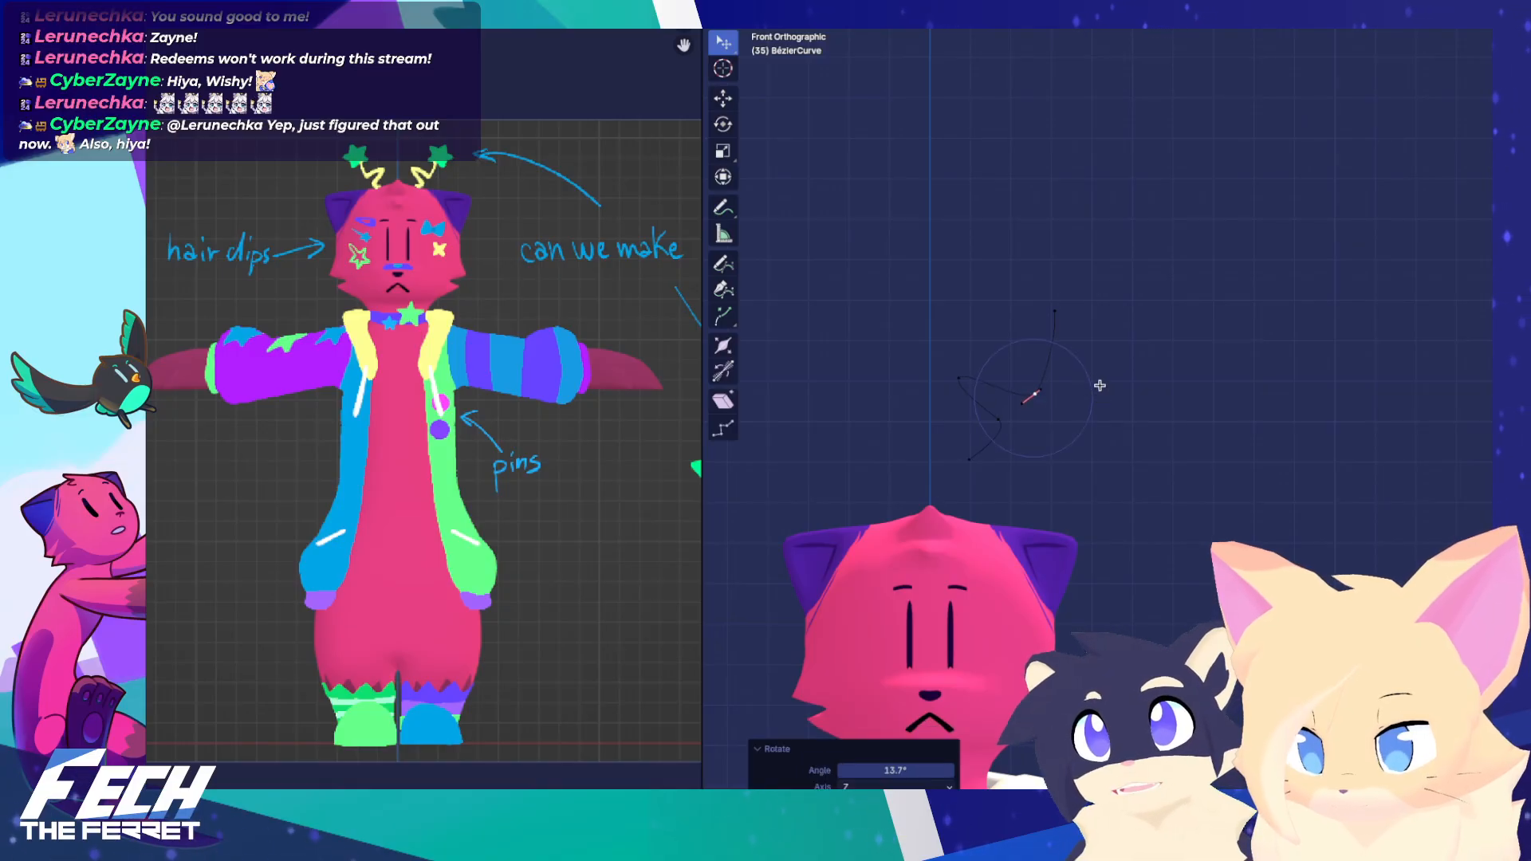
Move the antenna curve's top end point down and inward above the upper outer bend
drag(1055, 314, 1060, 320)
click(1063, 325)
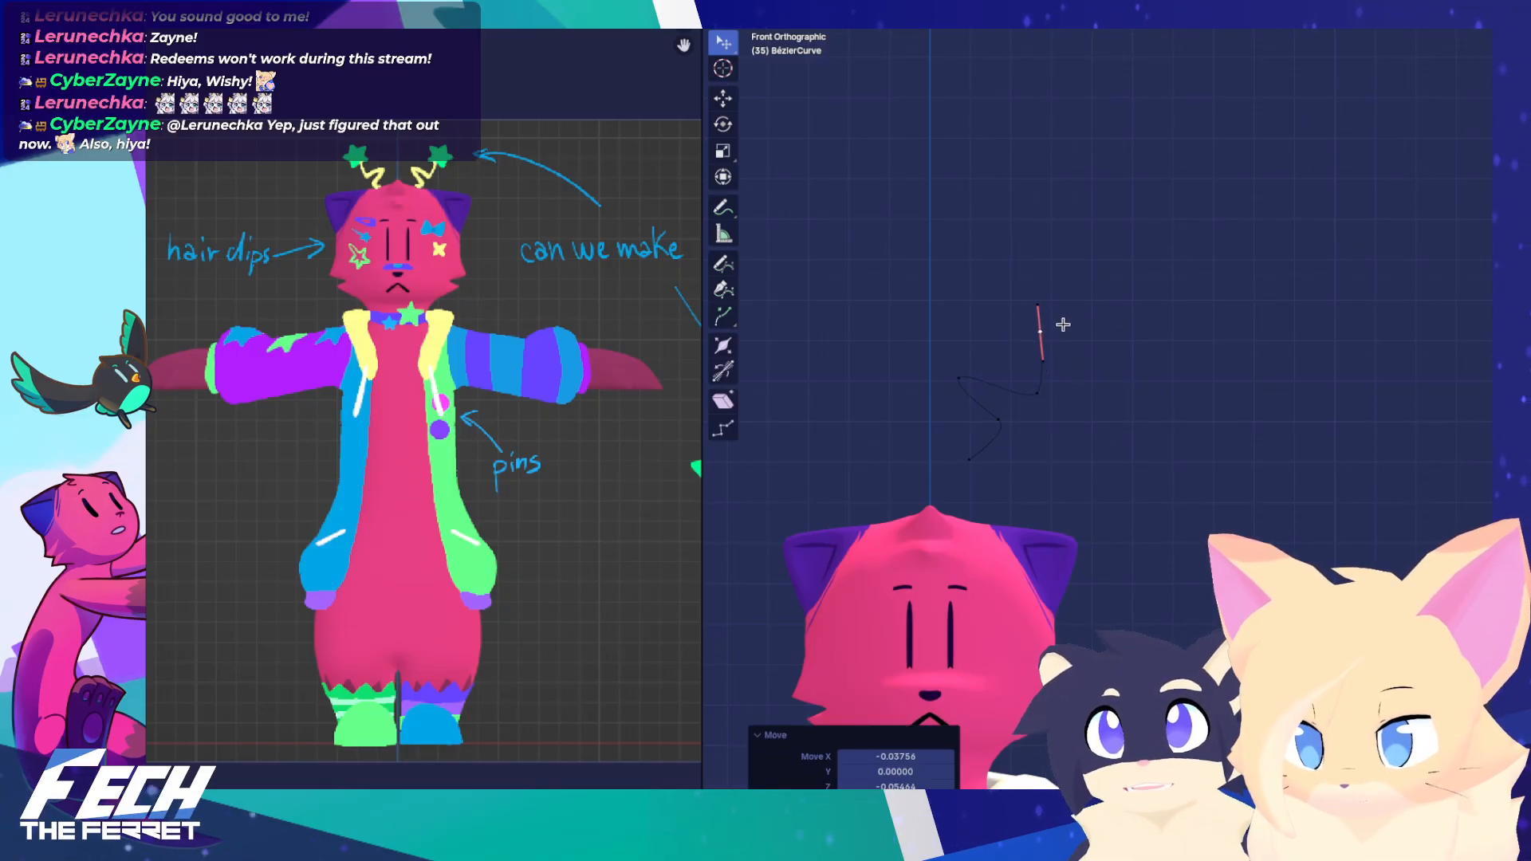
click(1080, 287)
key(g)
click(1085, 286)
Narrow the antenna's upper zigzag by shifting the inner bend outward and the upper outer bend inward
click(957, 365)
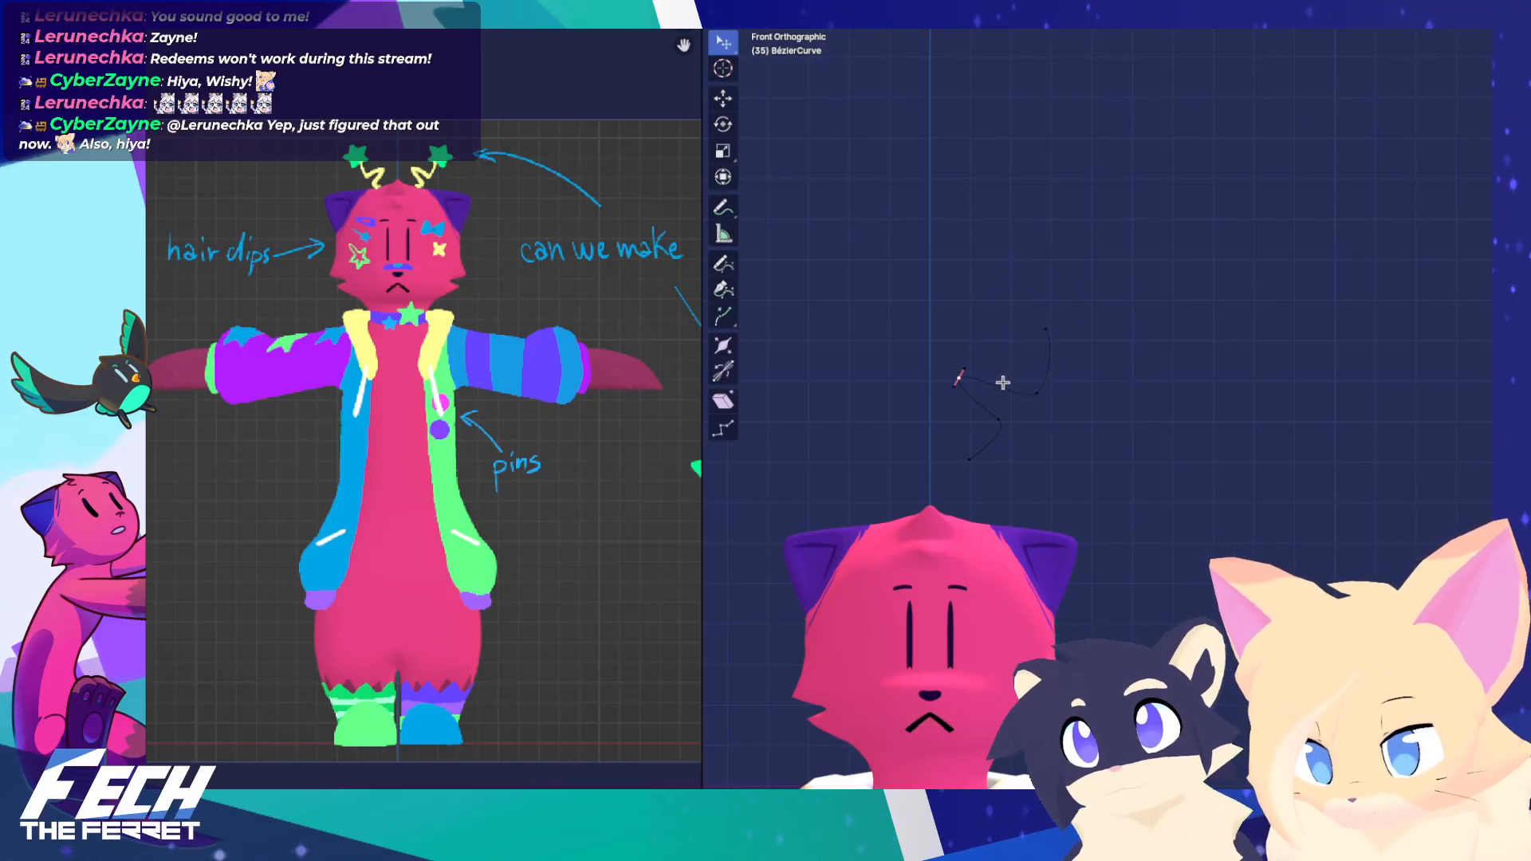
click(1062, 394)
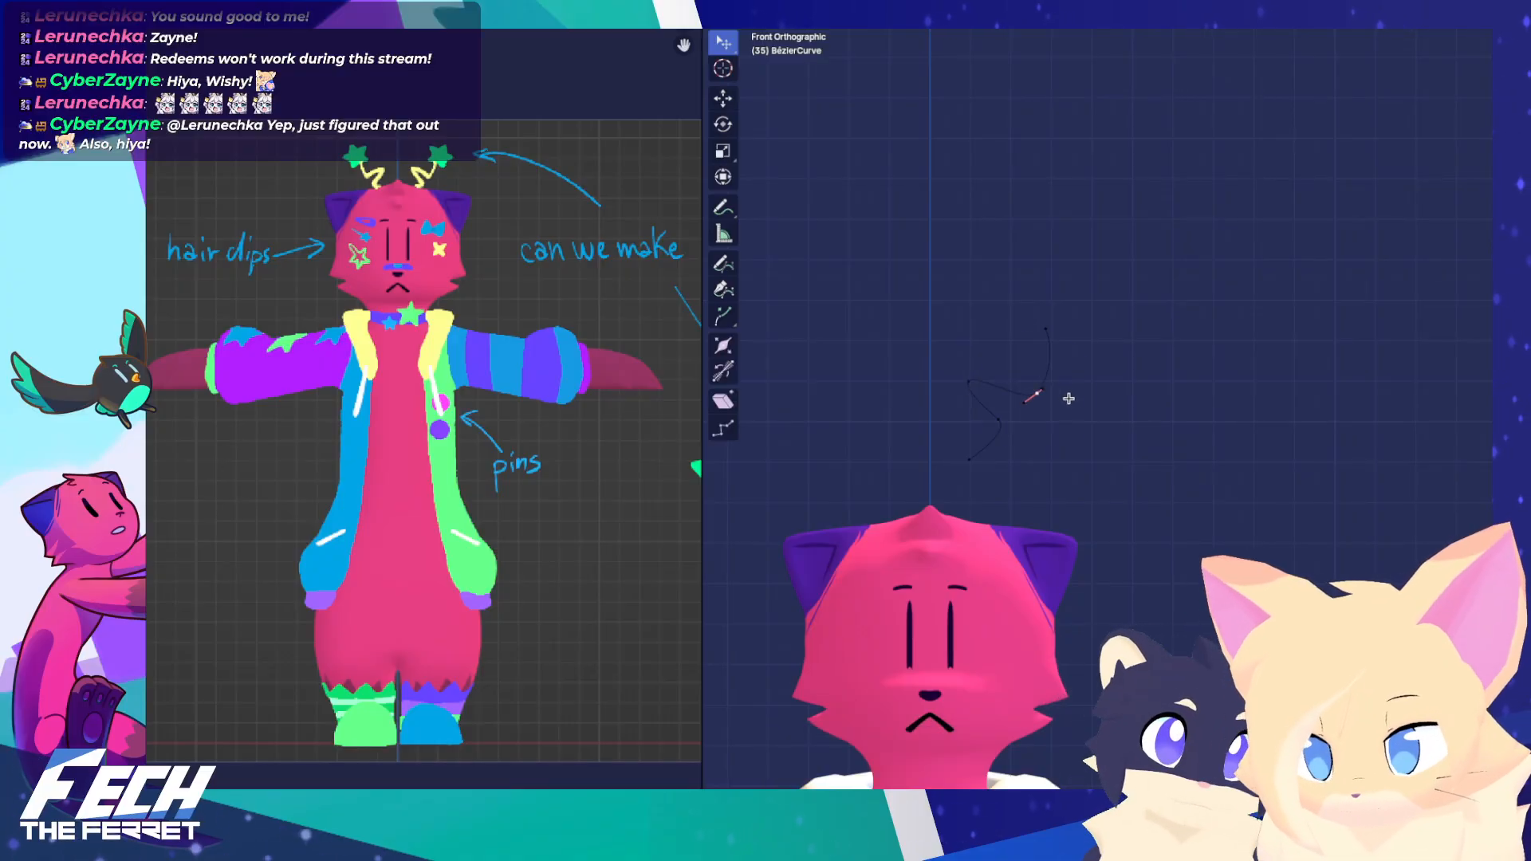
click(1056, 400)
Rotate the antenna curve's top end point by 27.8° and lower it slightly, and nudge the inner bend down
click(1046, 325)
click(1107, 346)
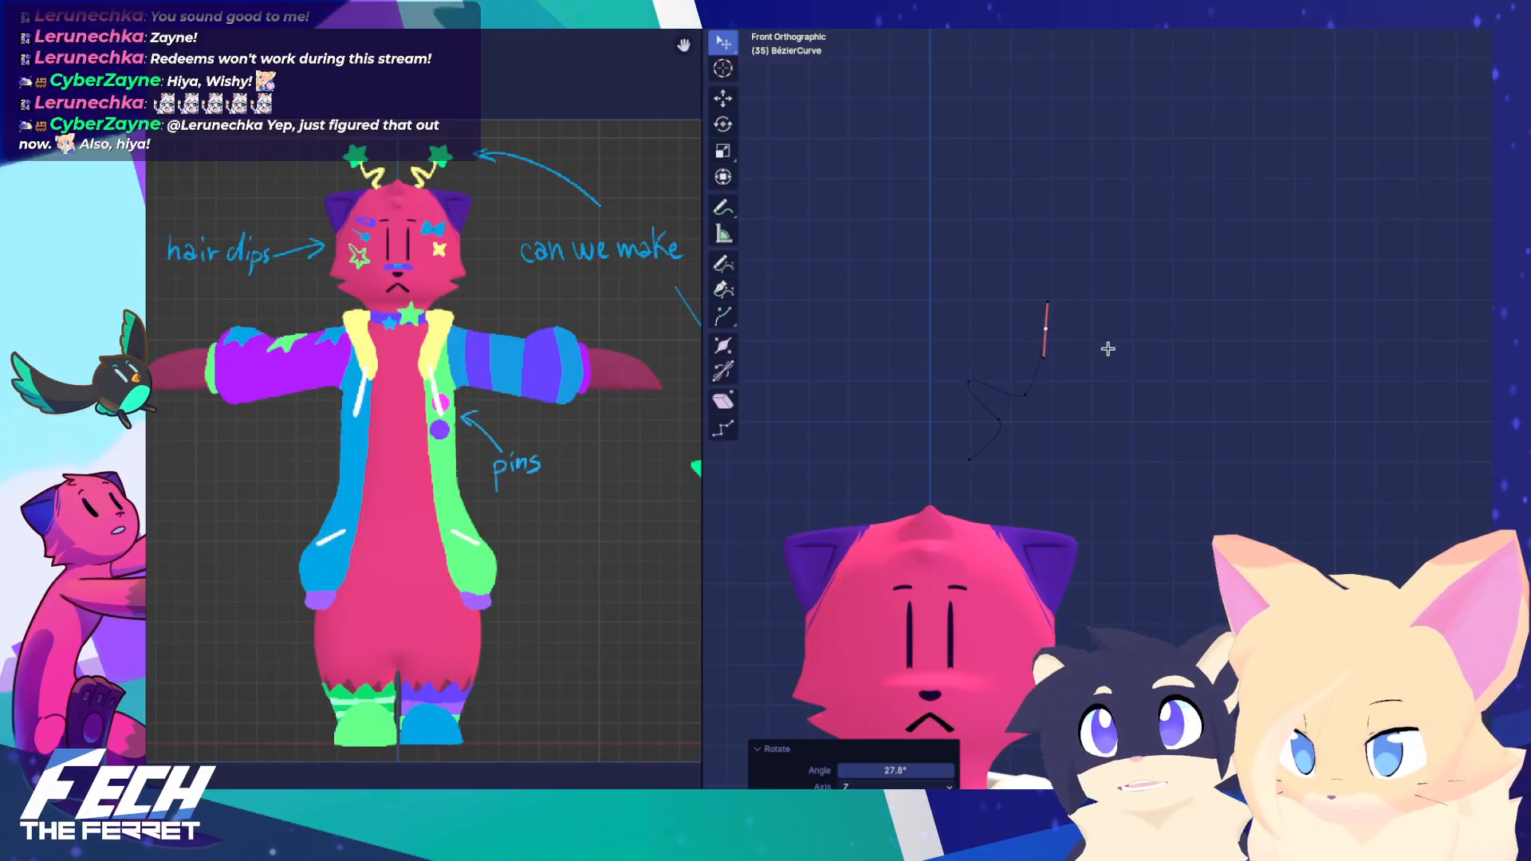
click(1114, 372)
click(961, 387)
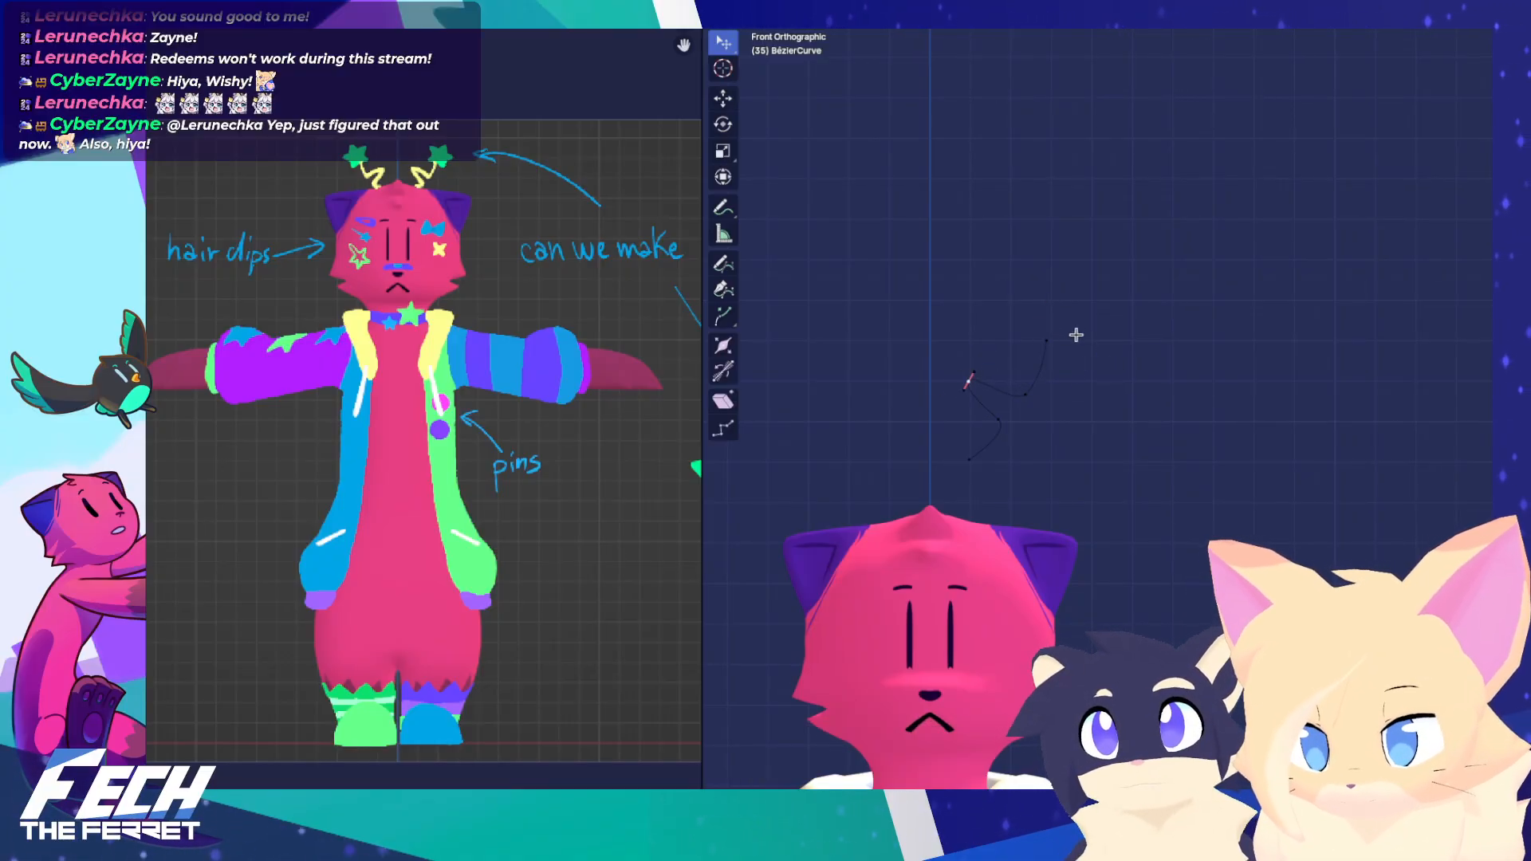
click(1014, 374)
Scale the lowest bend's handles by 0.661 and nudge the antenna curve's base point slightly outward
click(1007, 425)
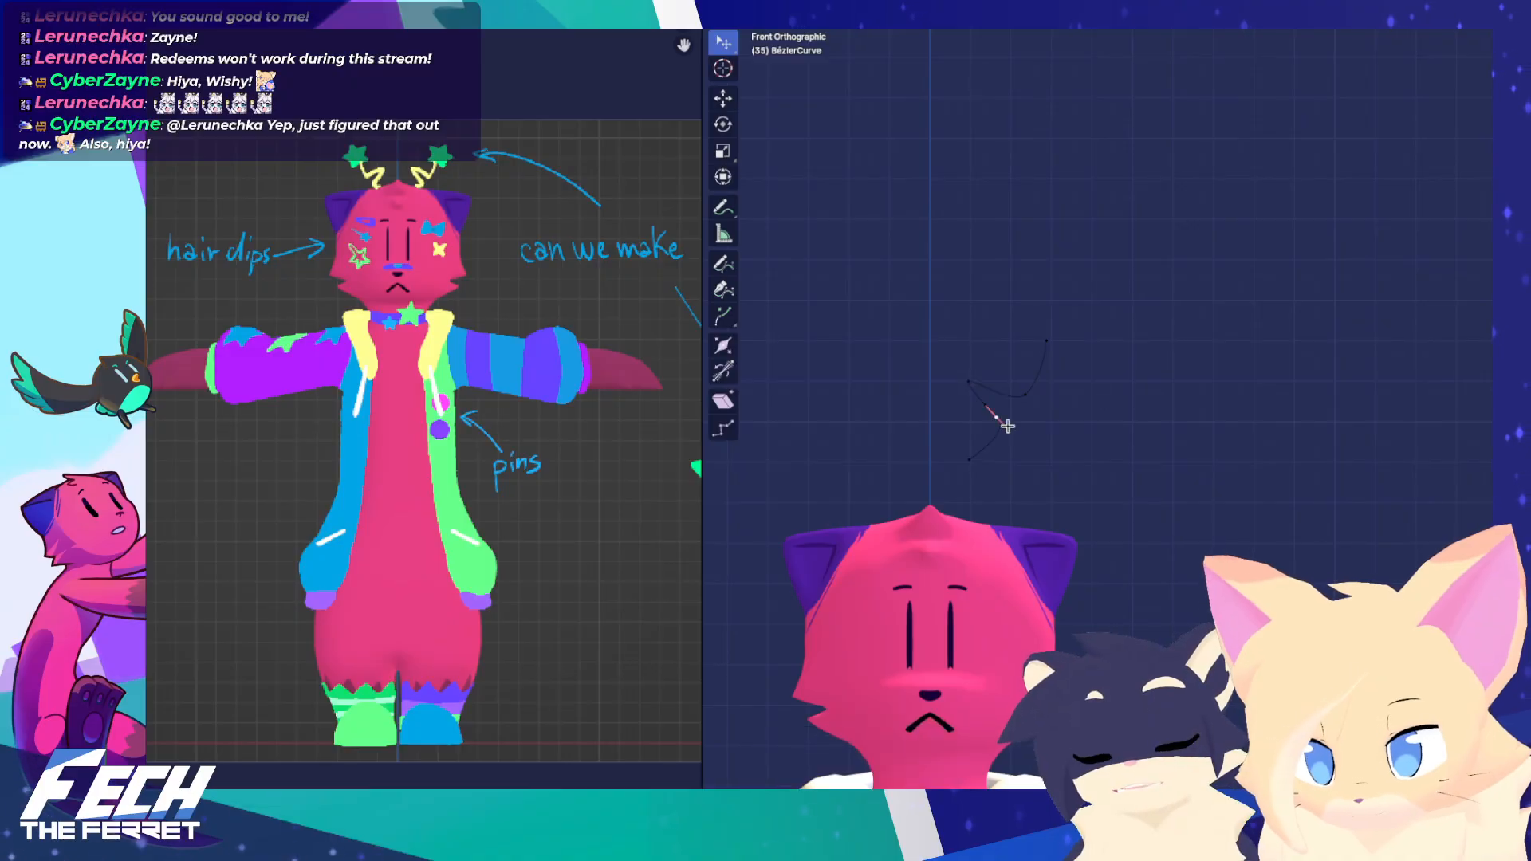
click(1056, 423)
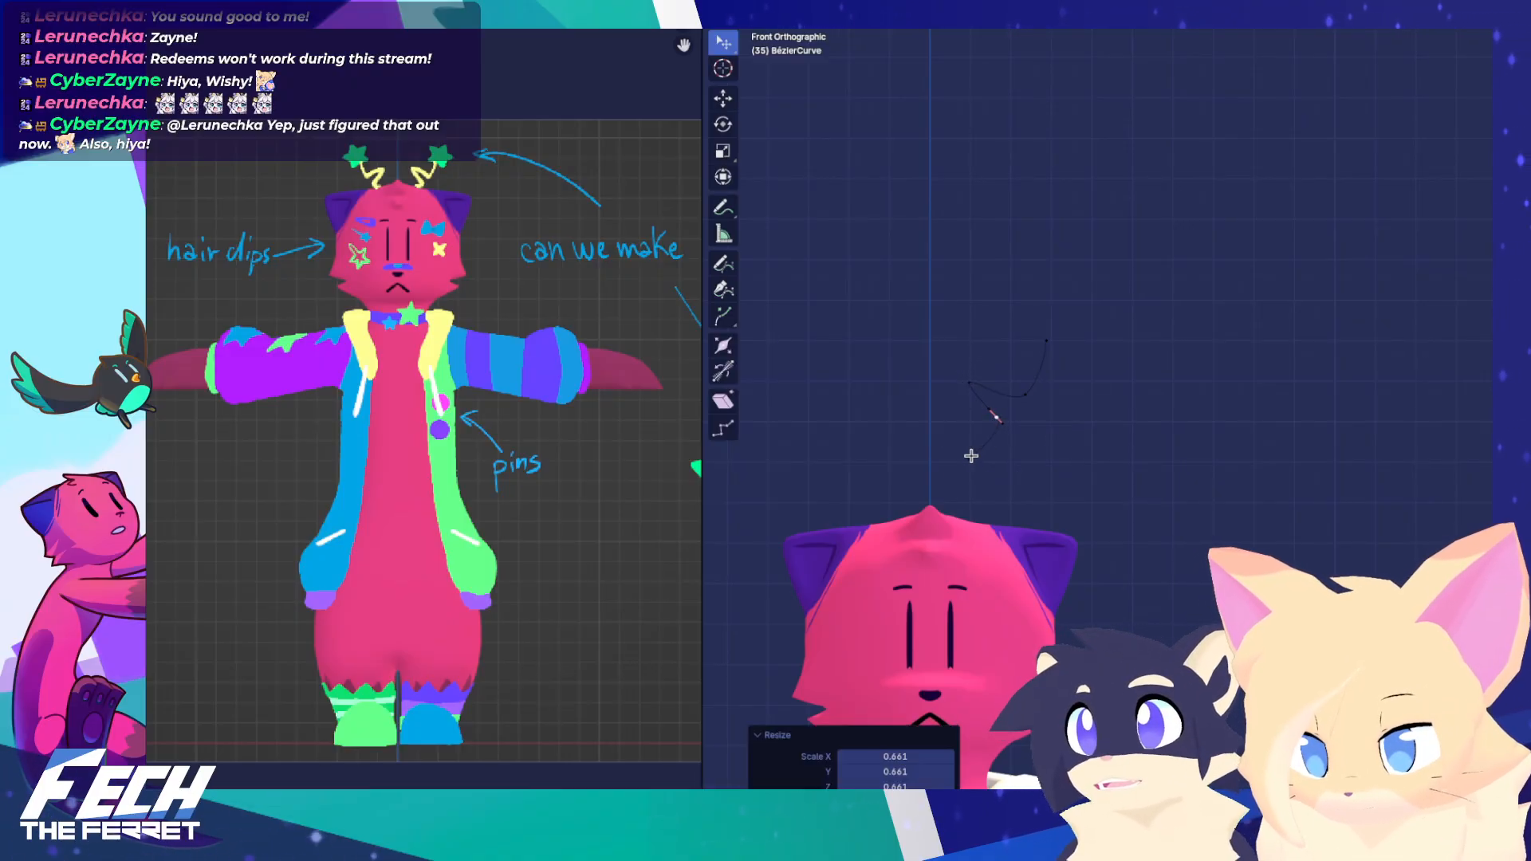
key(g)
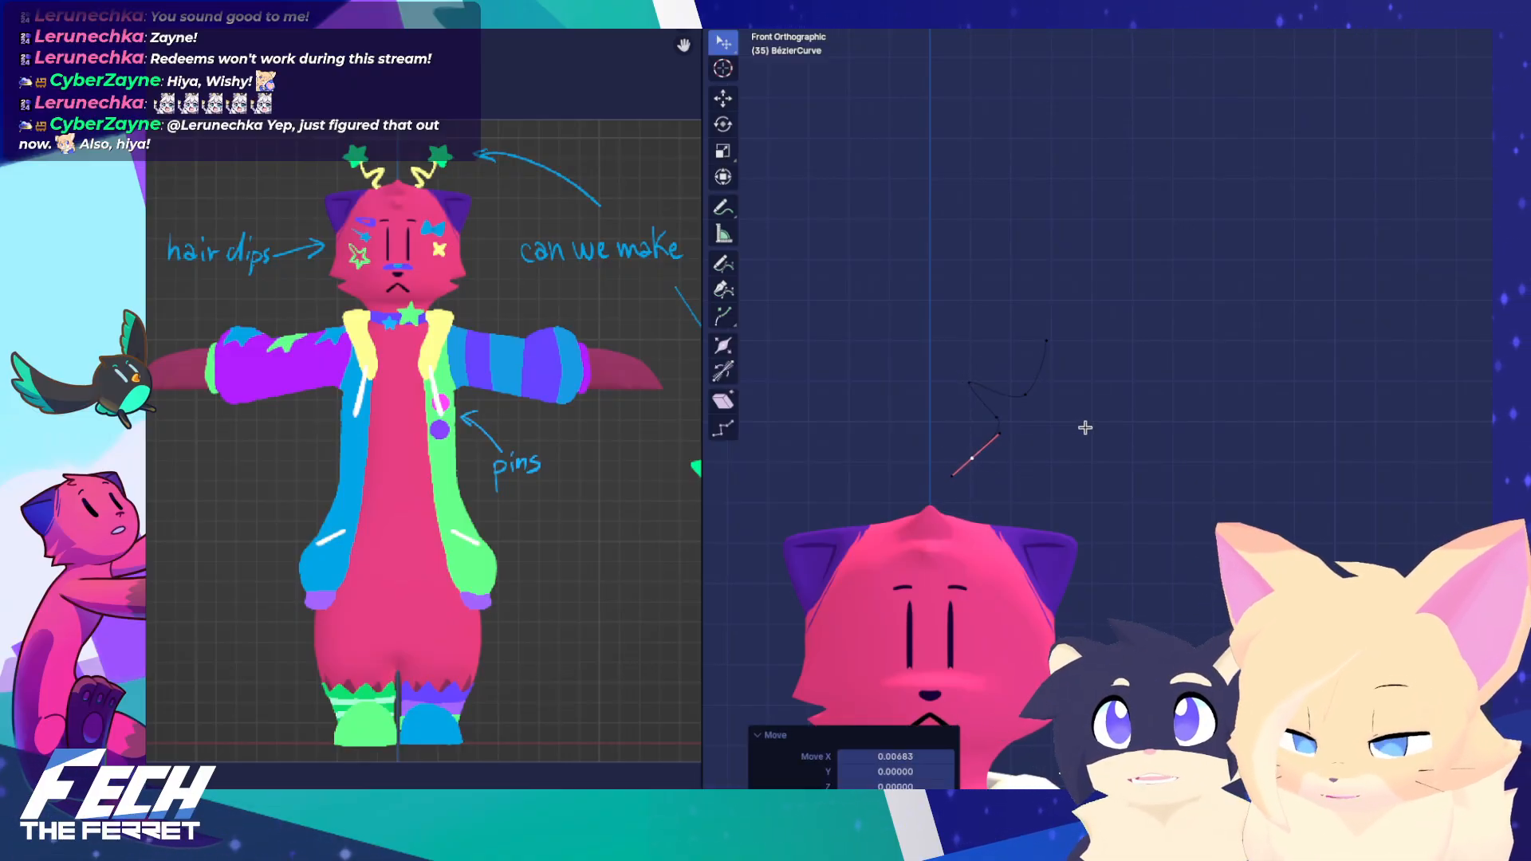
click(1073, 427)
Move all points of the antenna curve down by about 0.18 so its base sinks into the head
mouse_move(1049, 414)
shift+middle_down()
mouse_move(1038, 431)
mouse_move(1080, 409)
shift+middle_up()
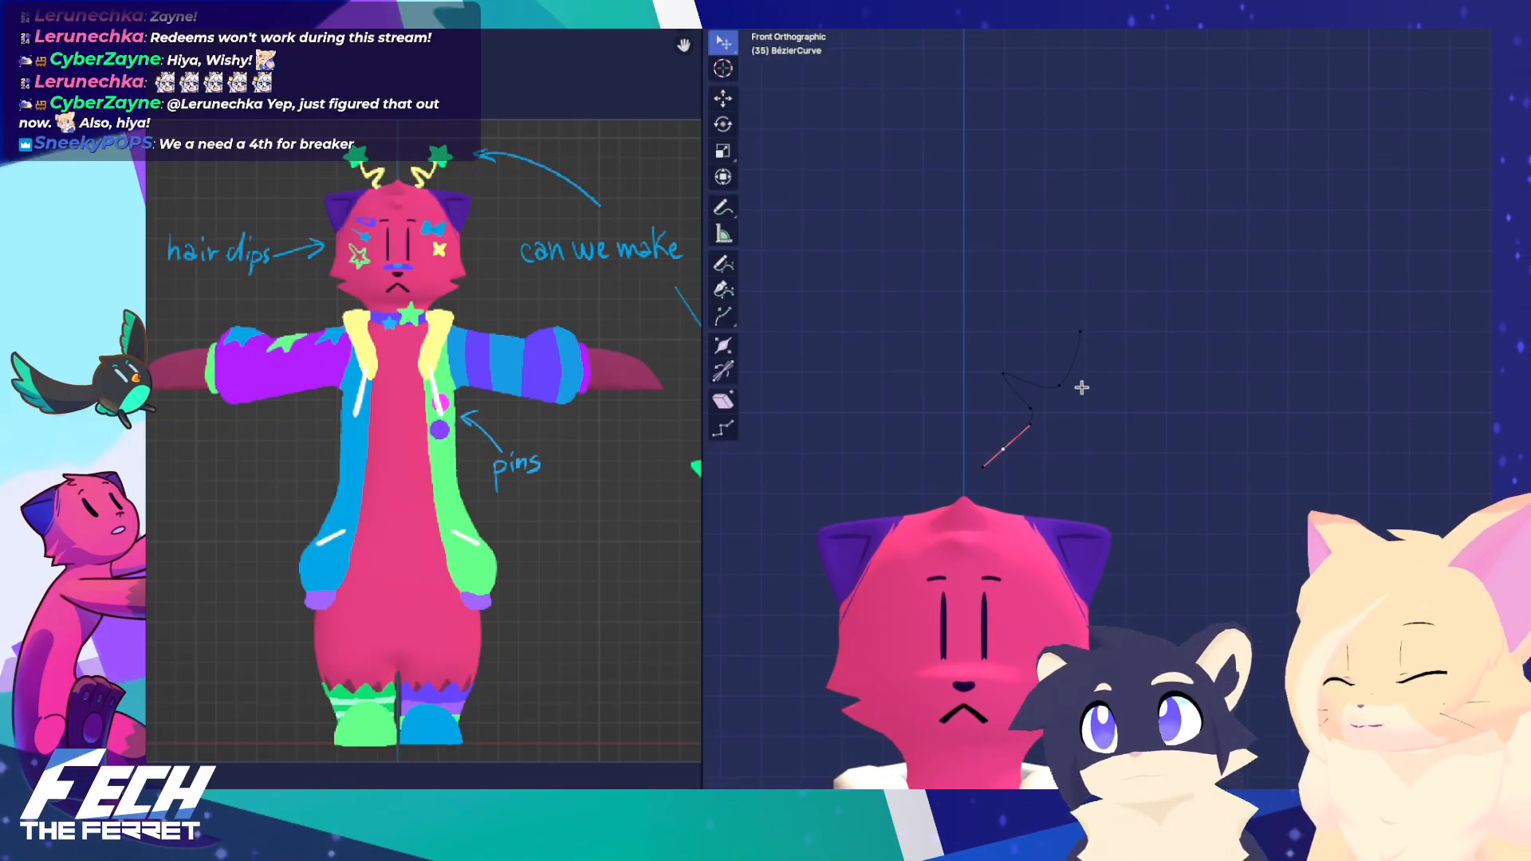
scroll(1073, 383, up, 2)
scroll(1062, 416, up, 1)
key(a)
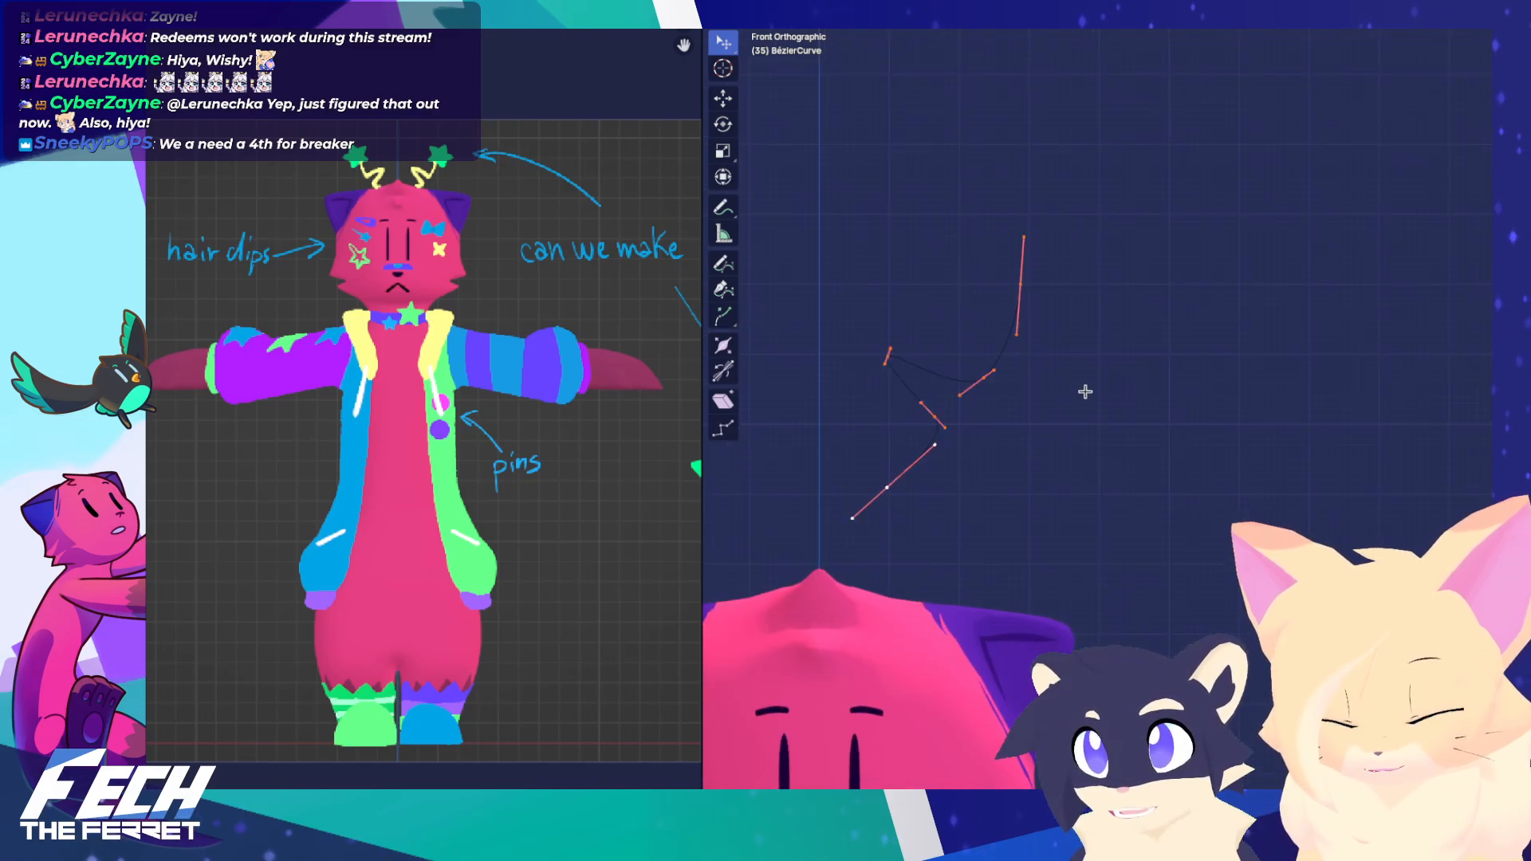
key(g)
click(1124, 468)
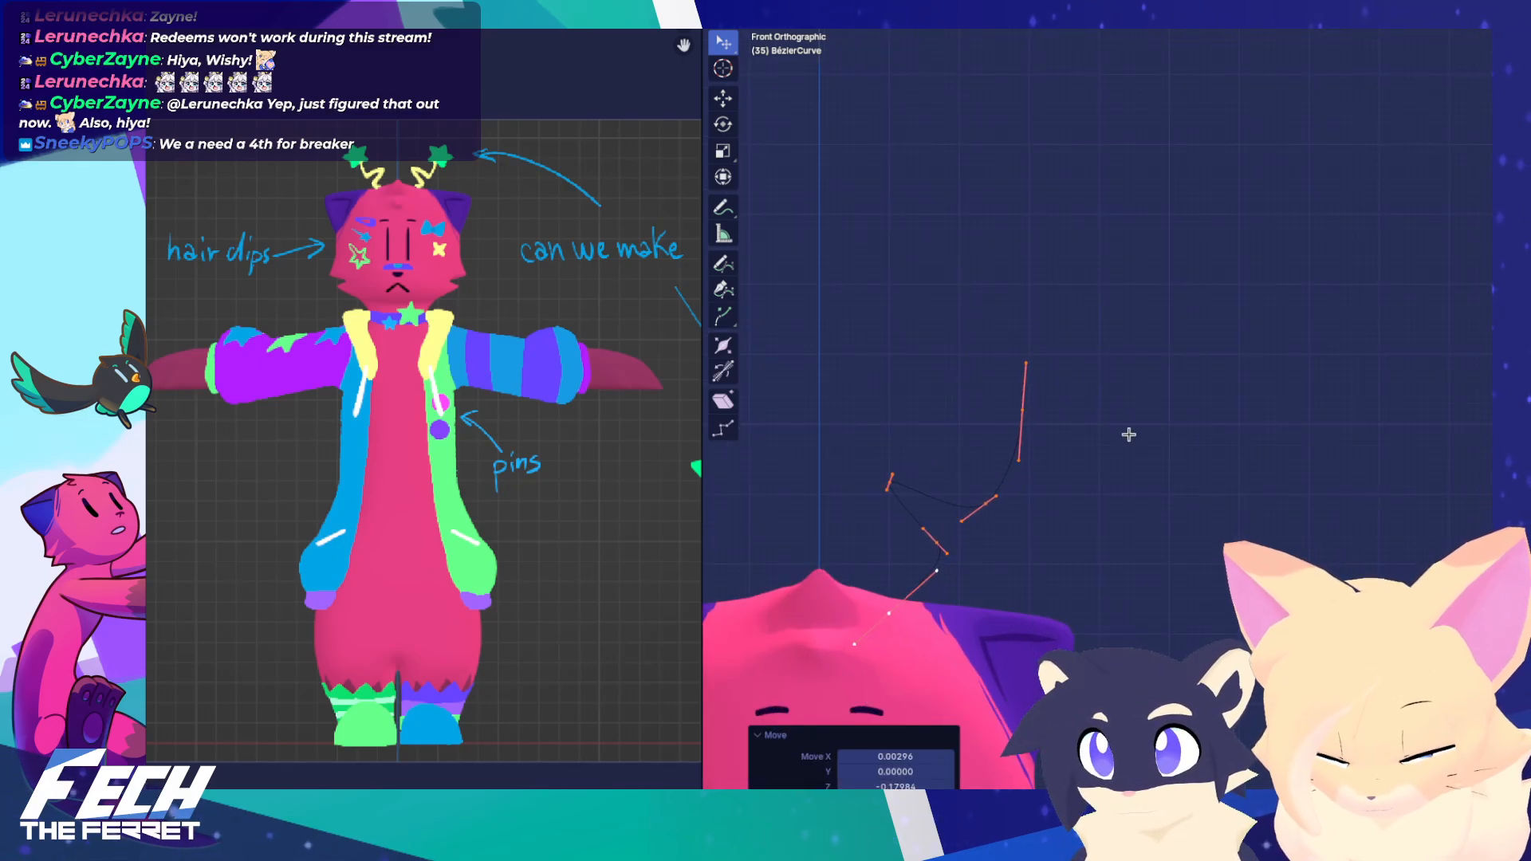
shift+middle_drag(1237, 366, 1257, 355)
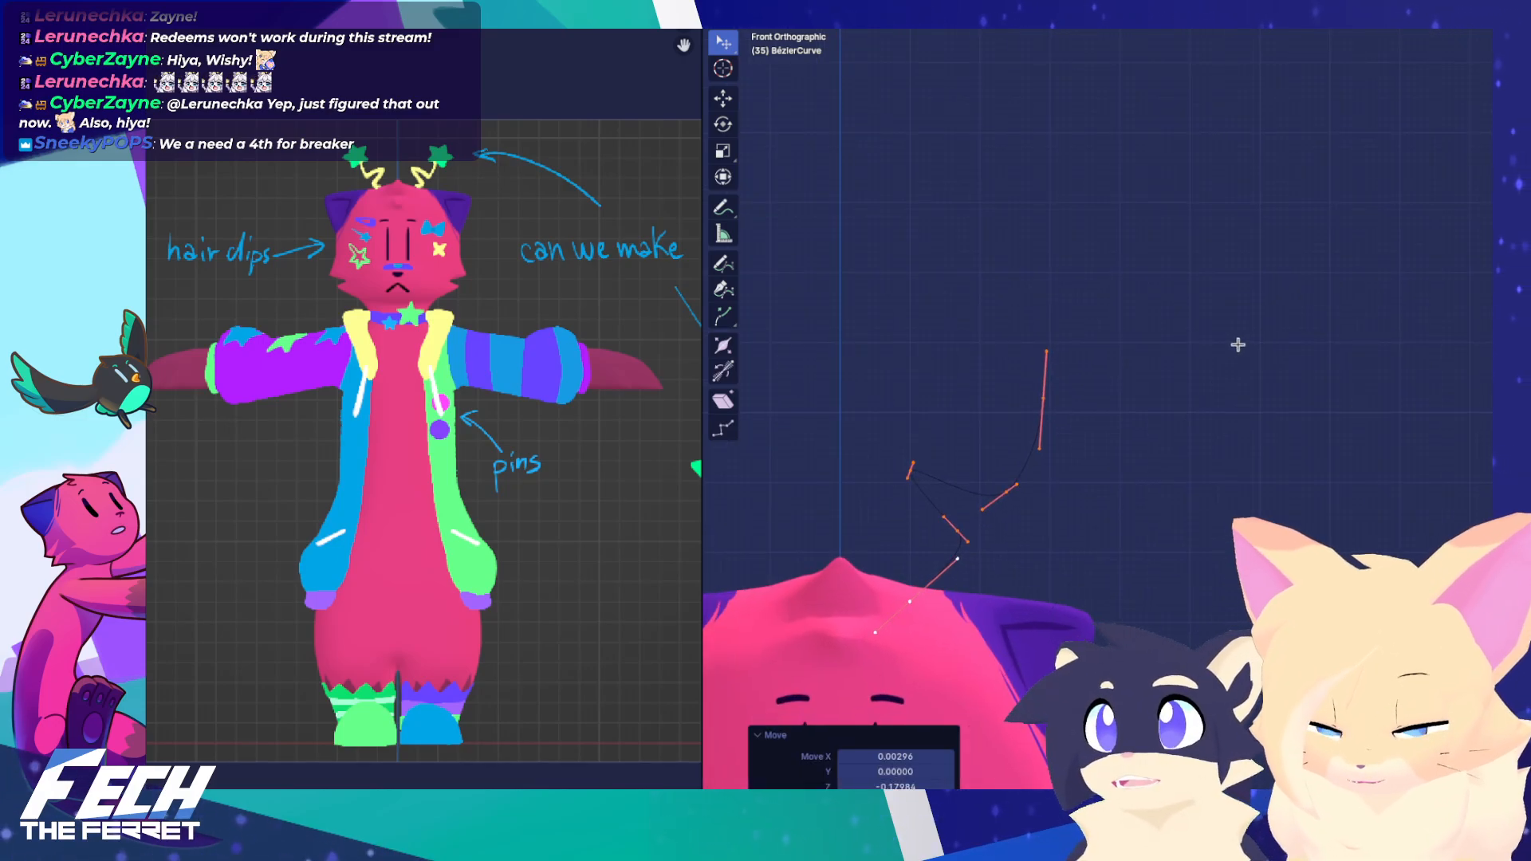
shift+middle_drag(1162, 367, 1188, 43)
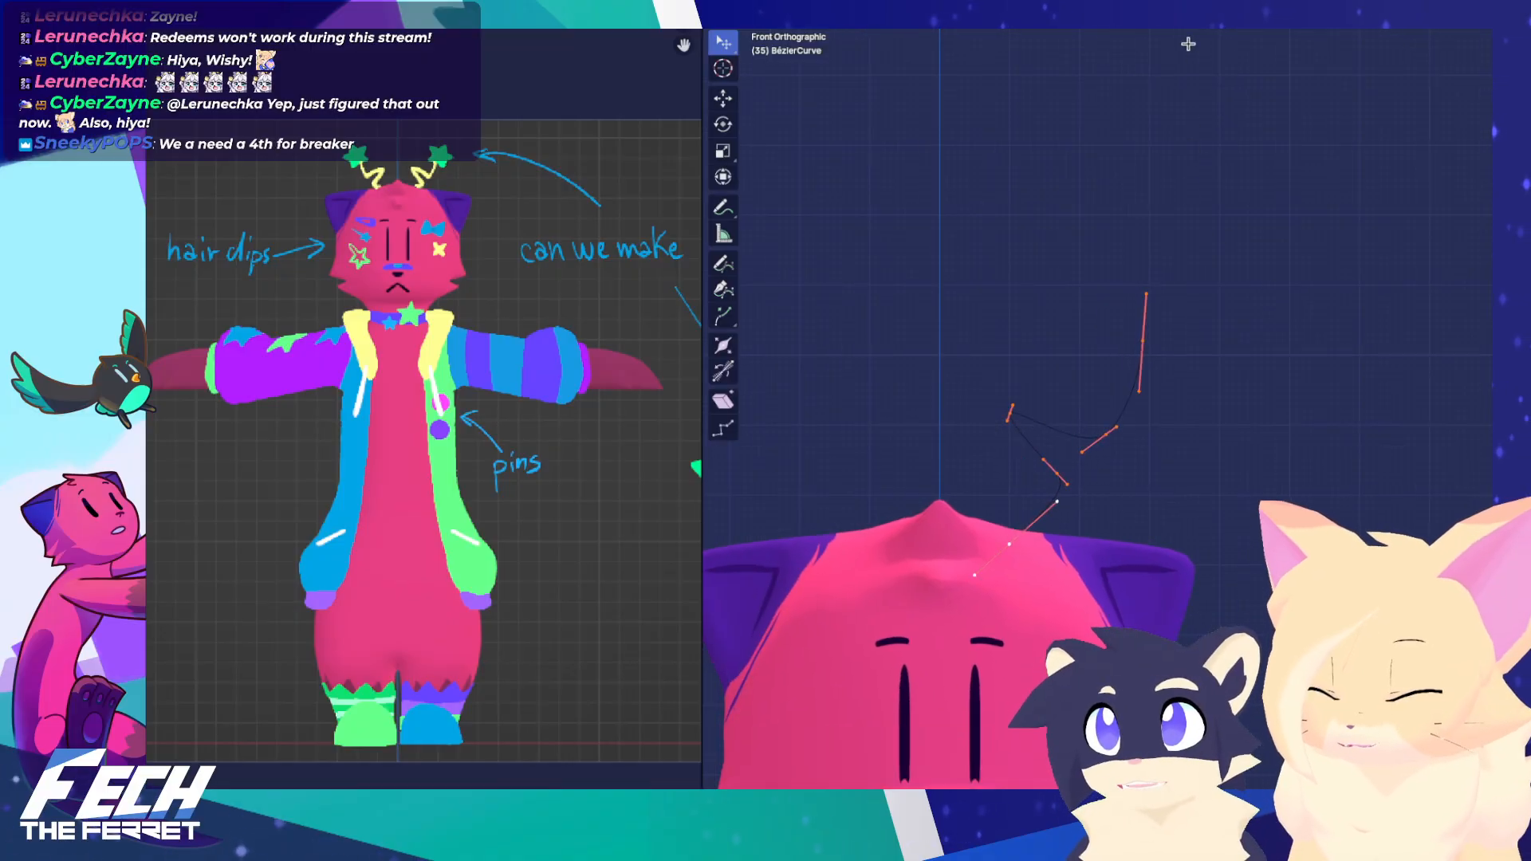
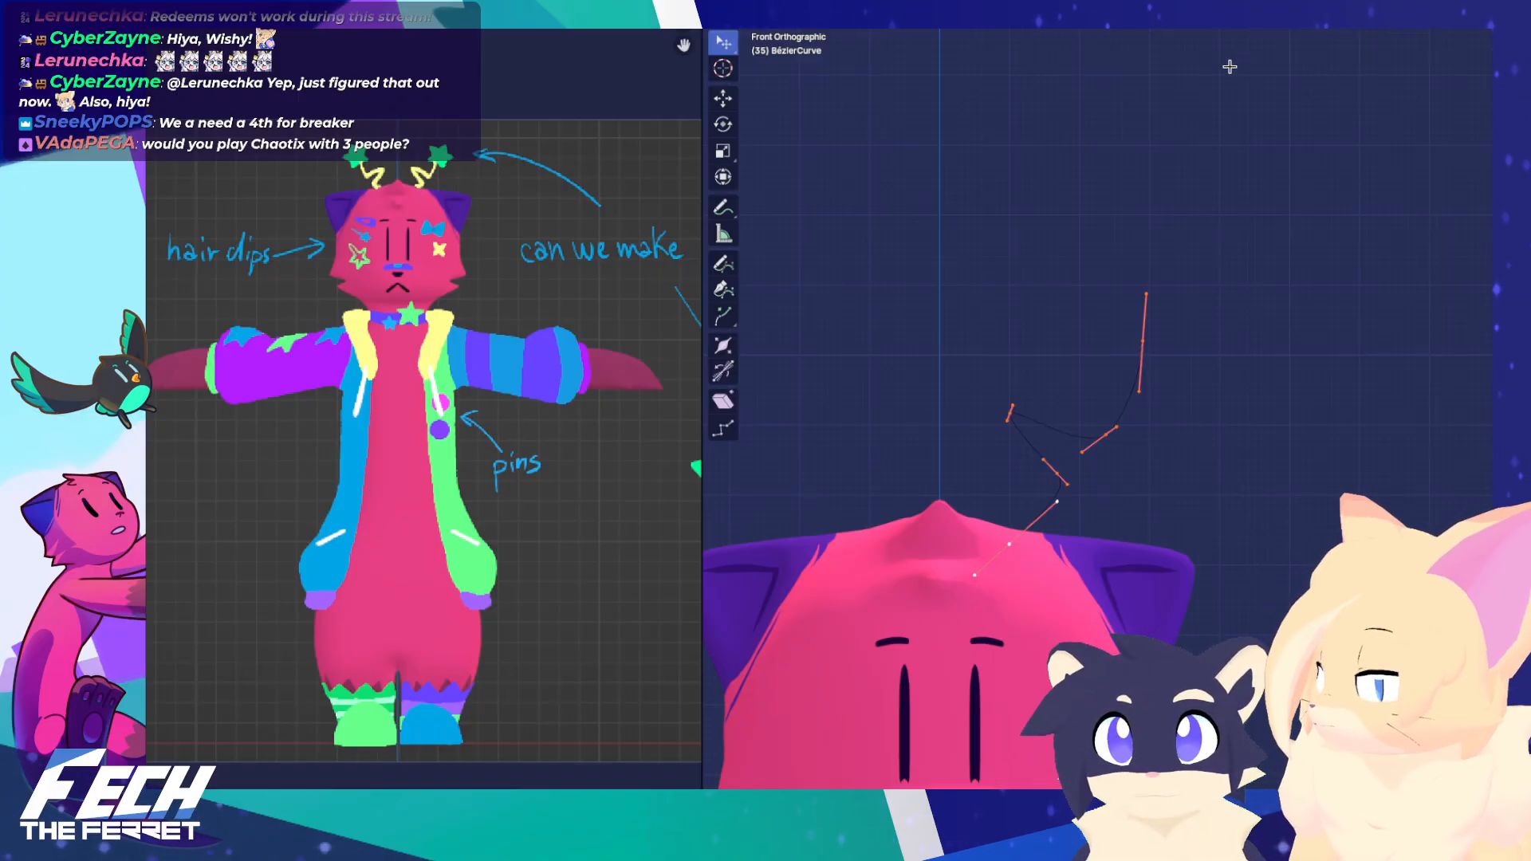
Try to rotate the whole antenna curve around its median point
key(period)
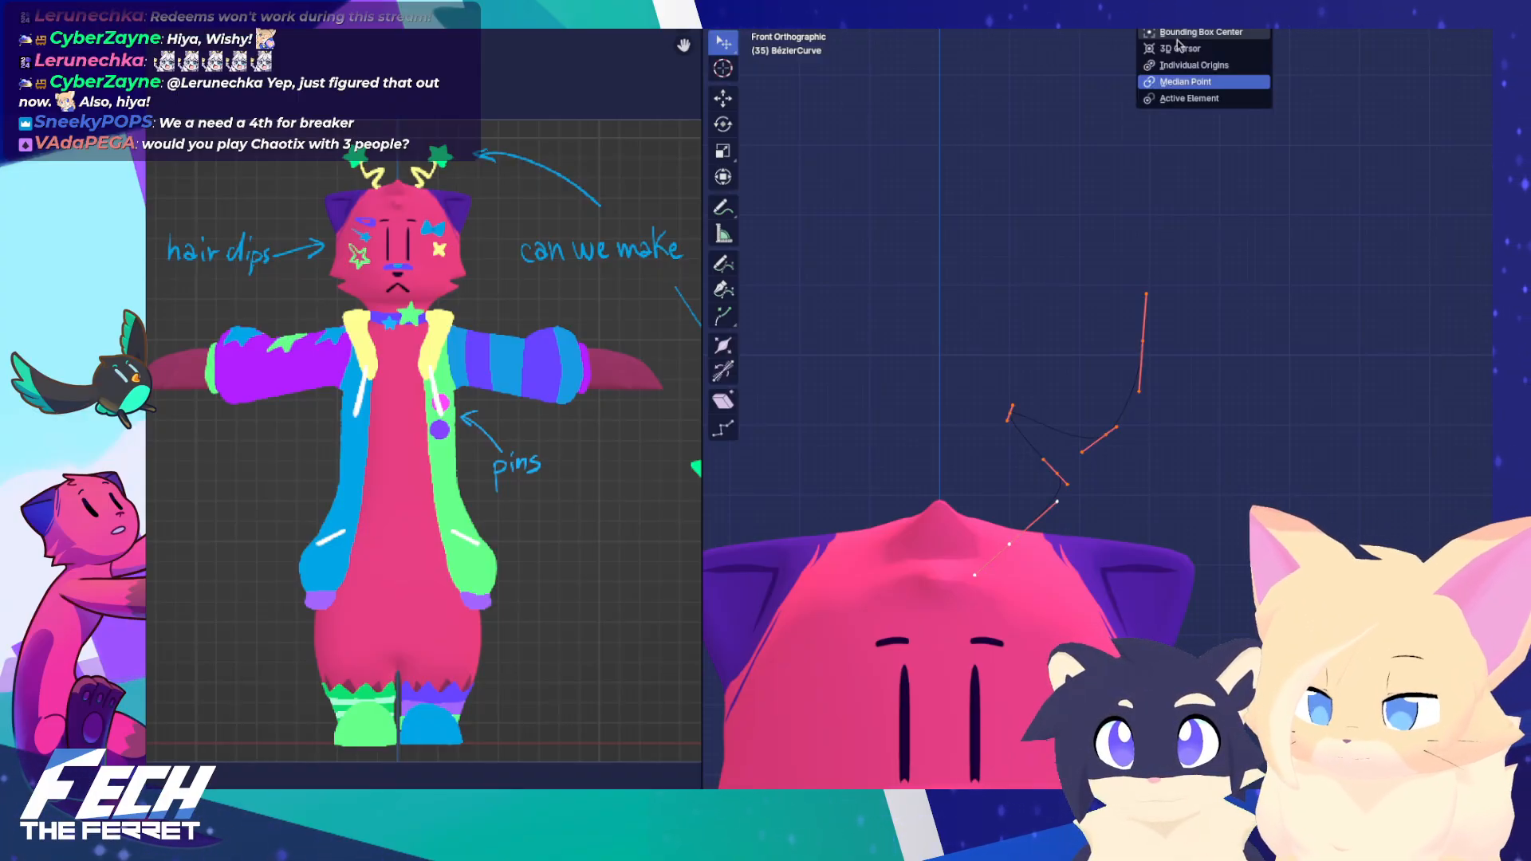
click(1204, 82)
key(r)
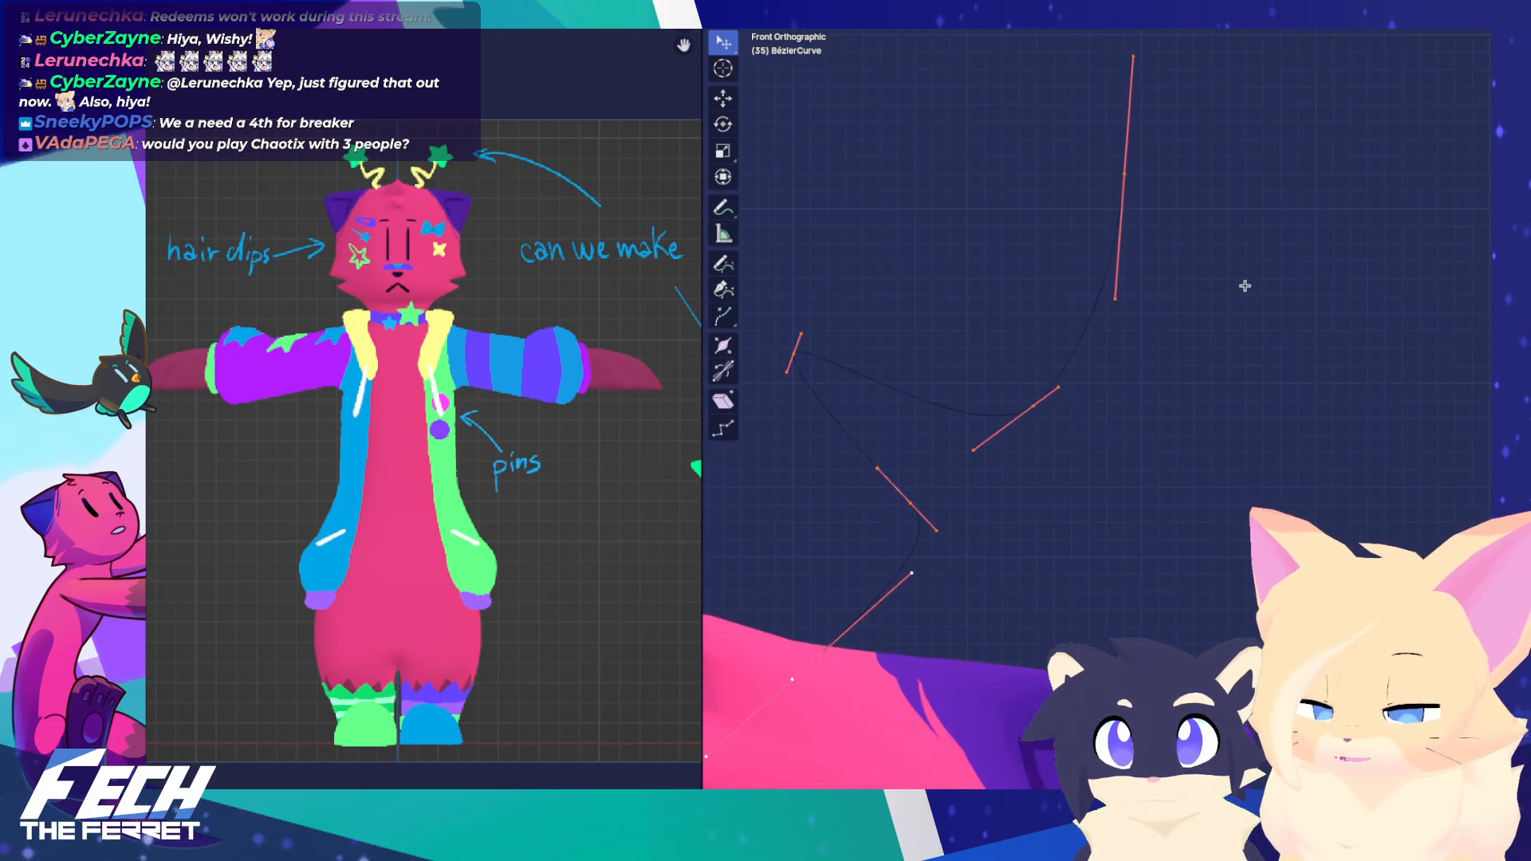
click(1241, 214)
key(ctrl+z)
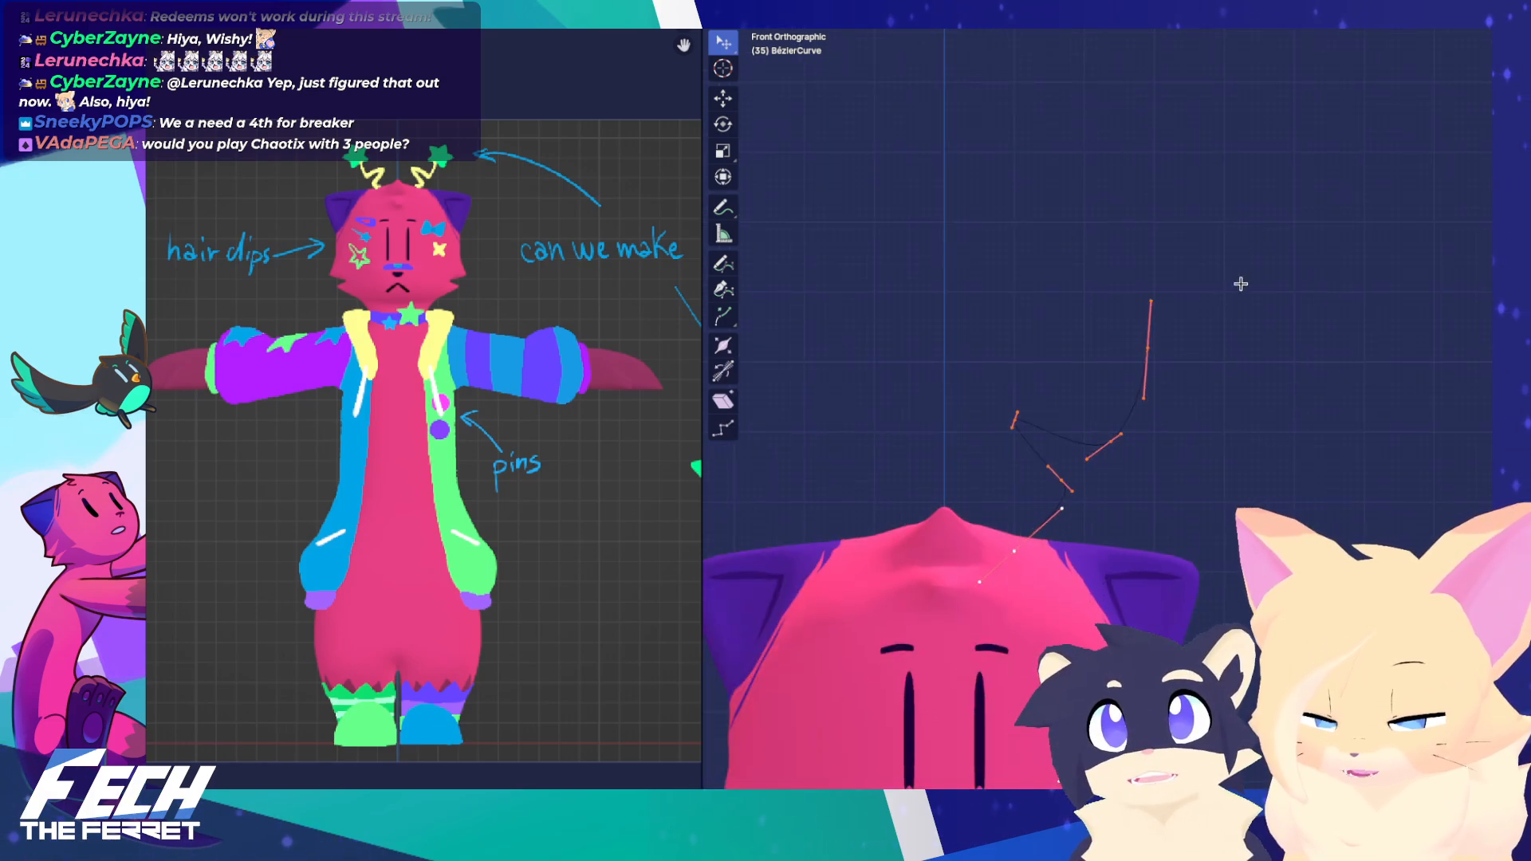
Scale the whole antenna curve by 0.8 and shift it slightly up and toward the centreline
key(Tab)
scroll(1185, 287, down, 3)
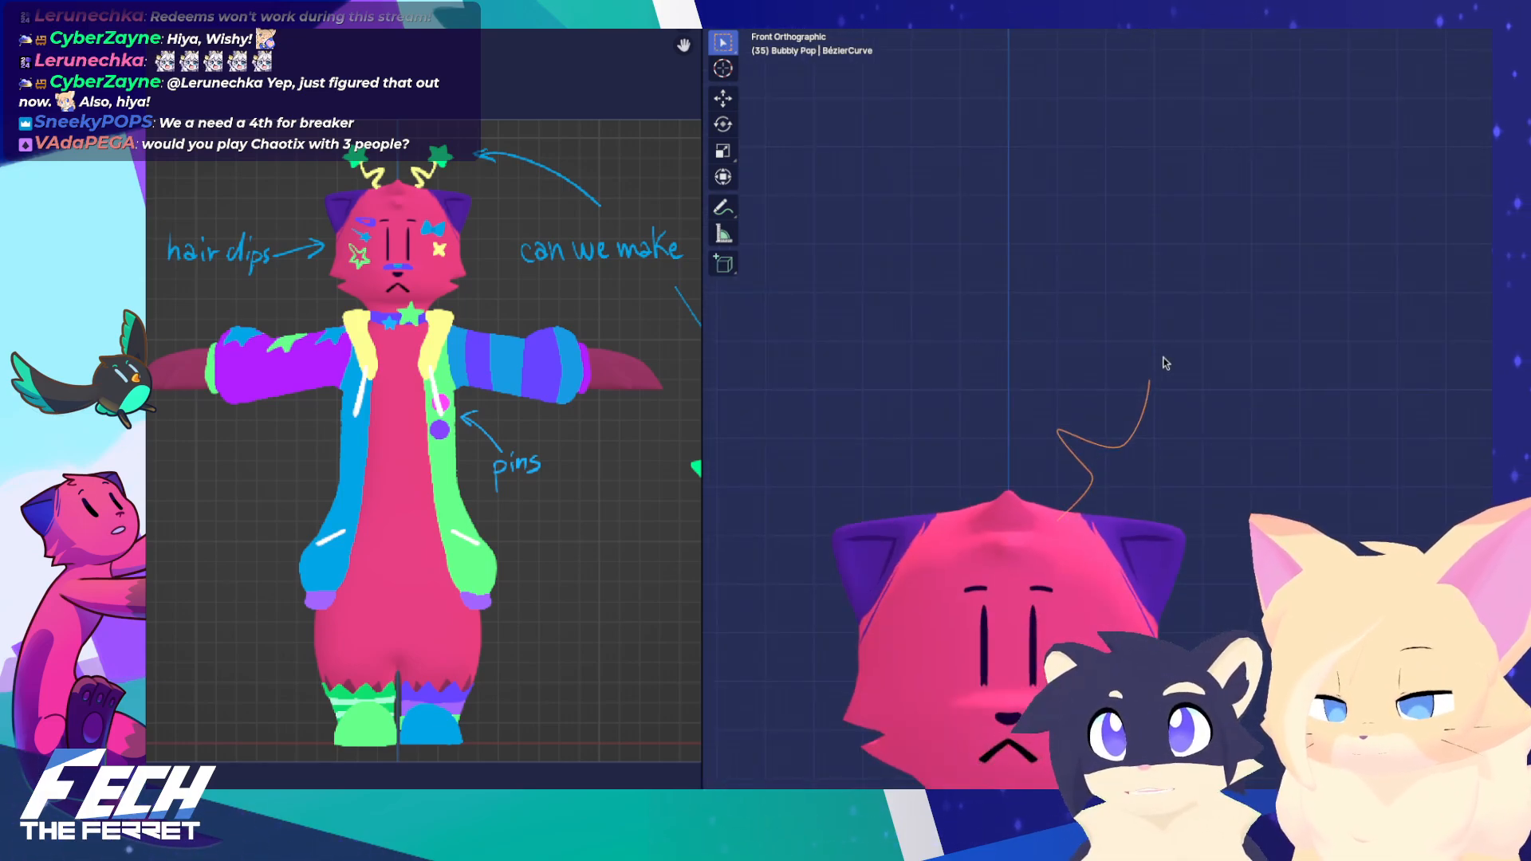
key(Tab)
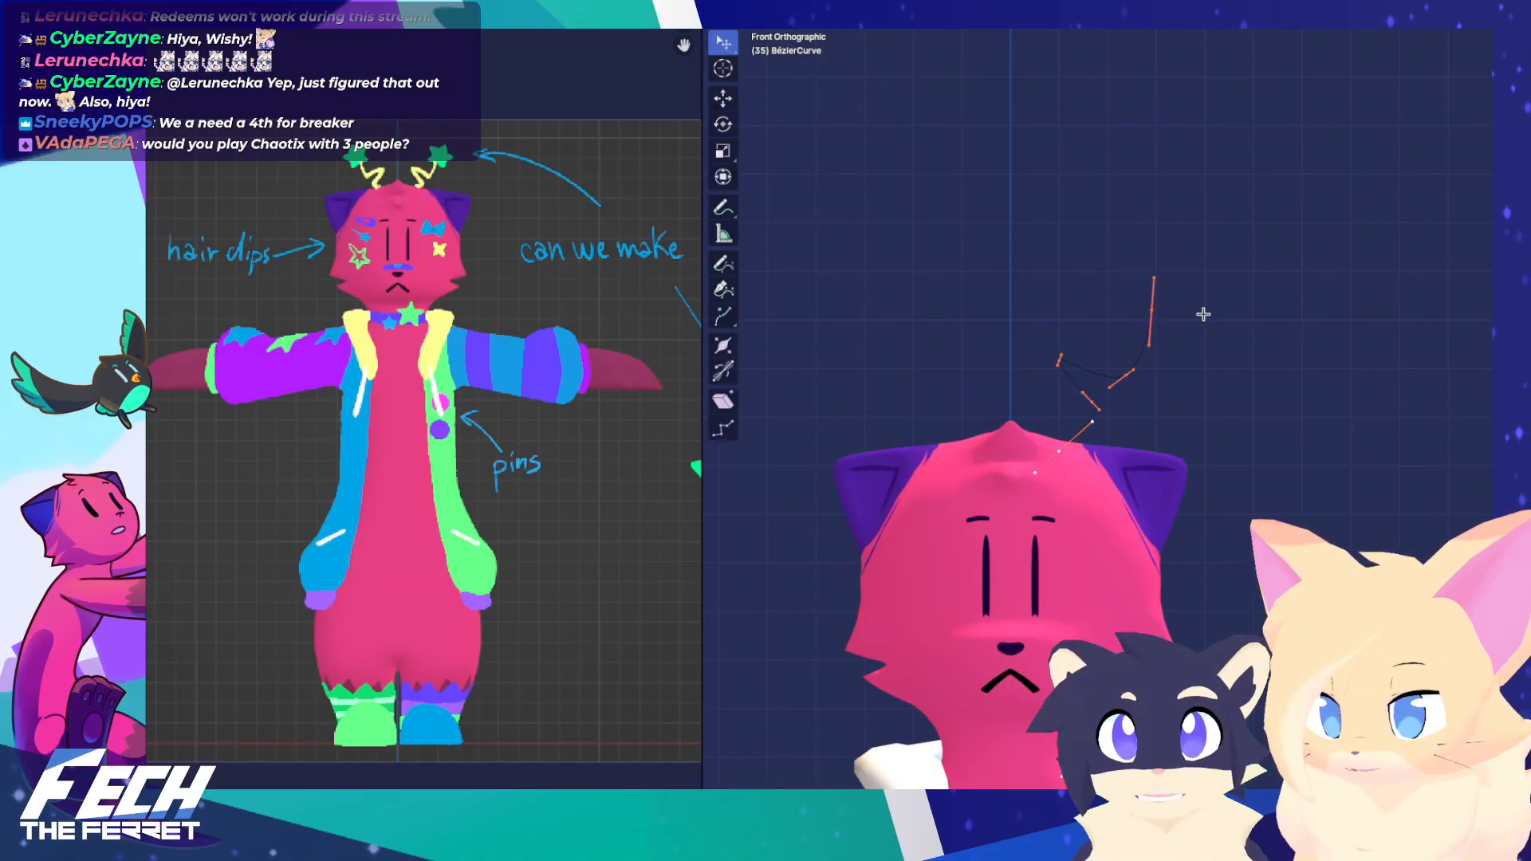
key(s)
click(1175, 352)
key(g)
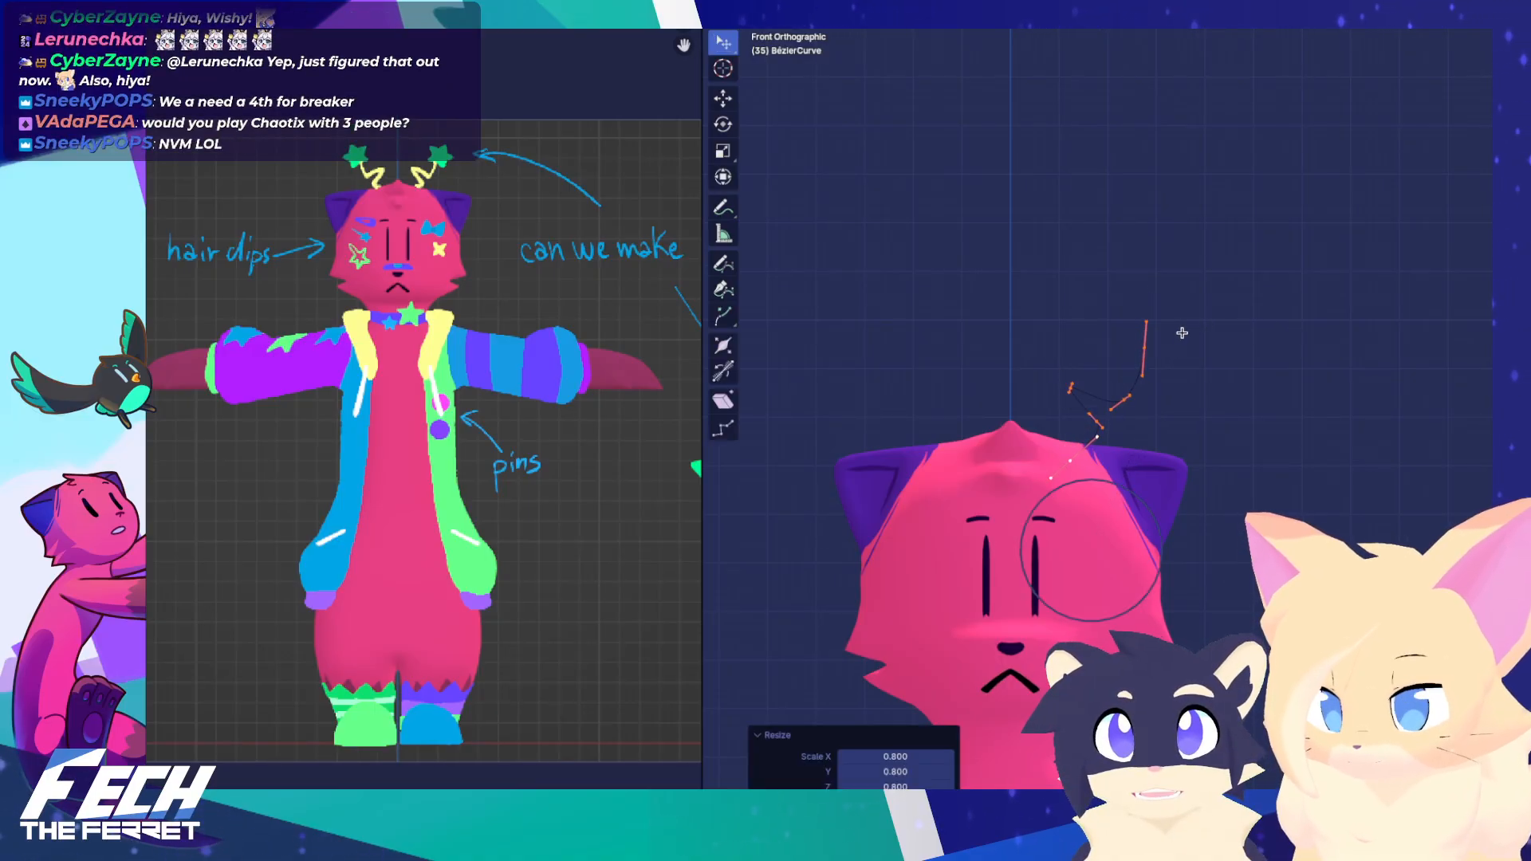
right_click(1177, 323)
key(Tab)
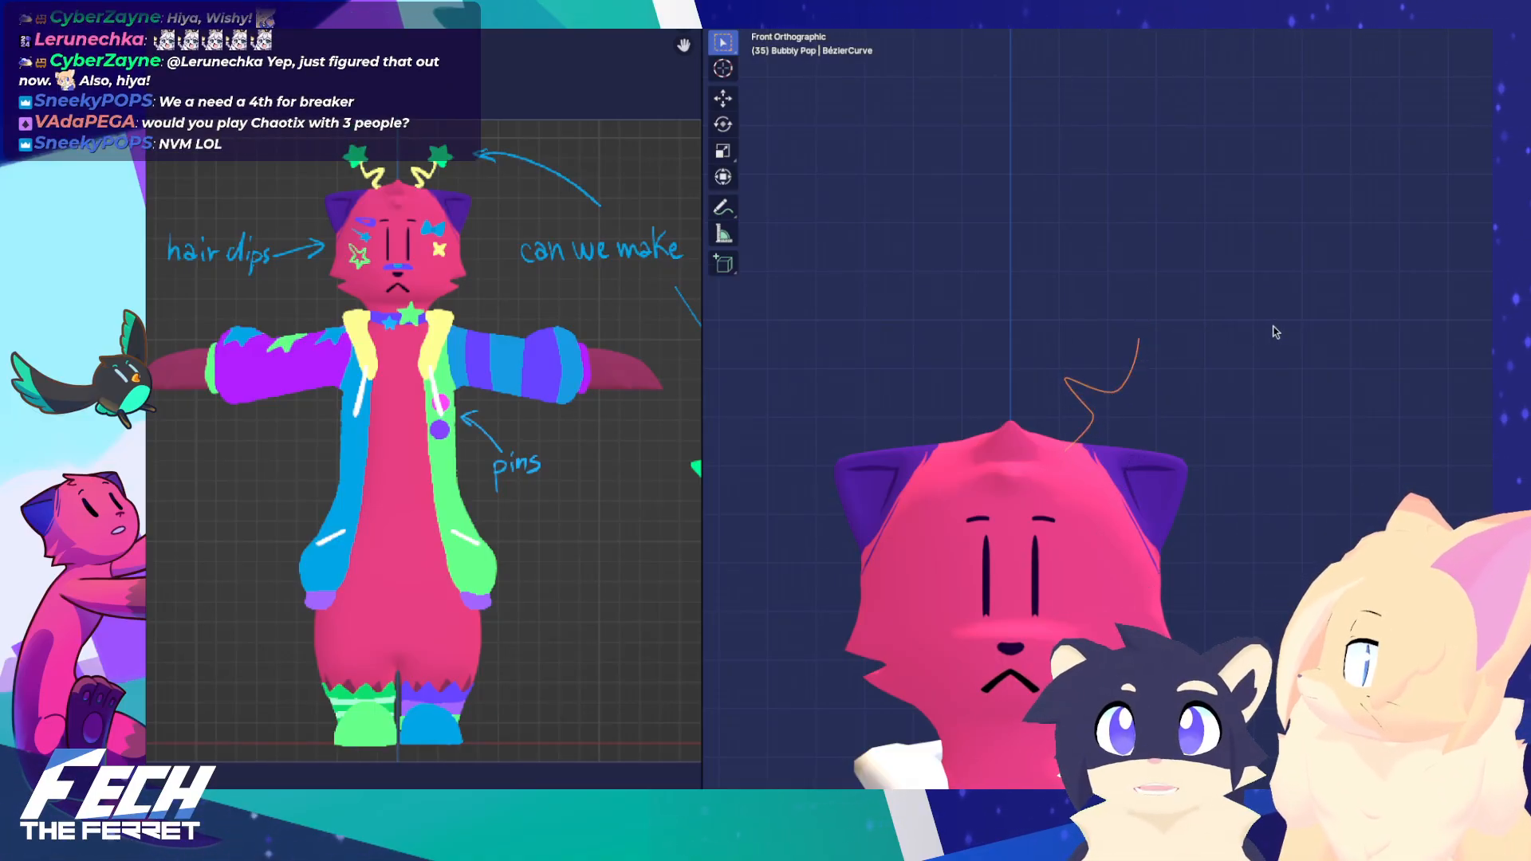
Move the antenna curve down and inward on the head, and rotate its top end point's handles by 12.1°
click(1180, 361)
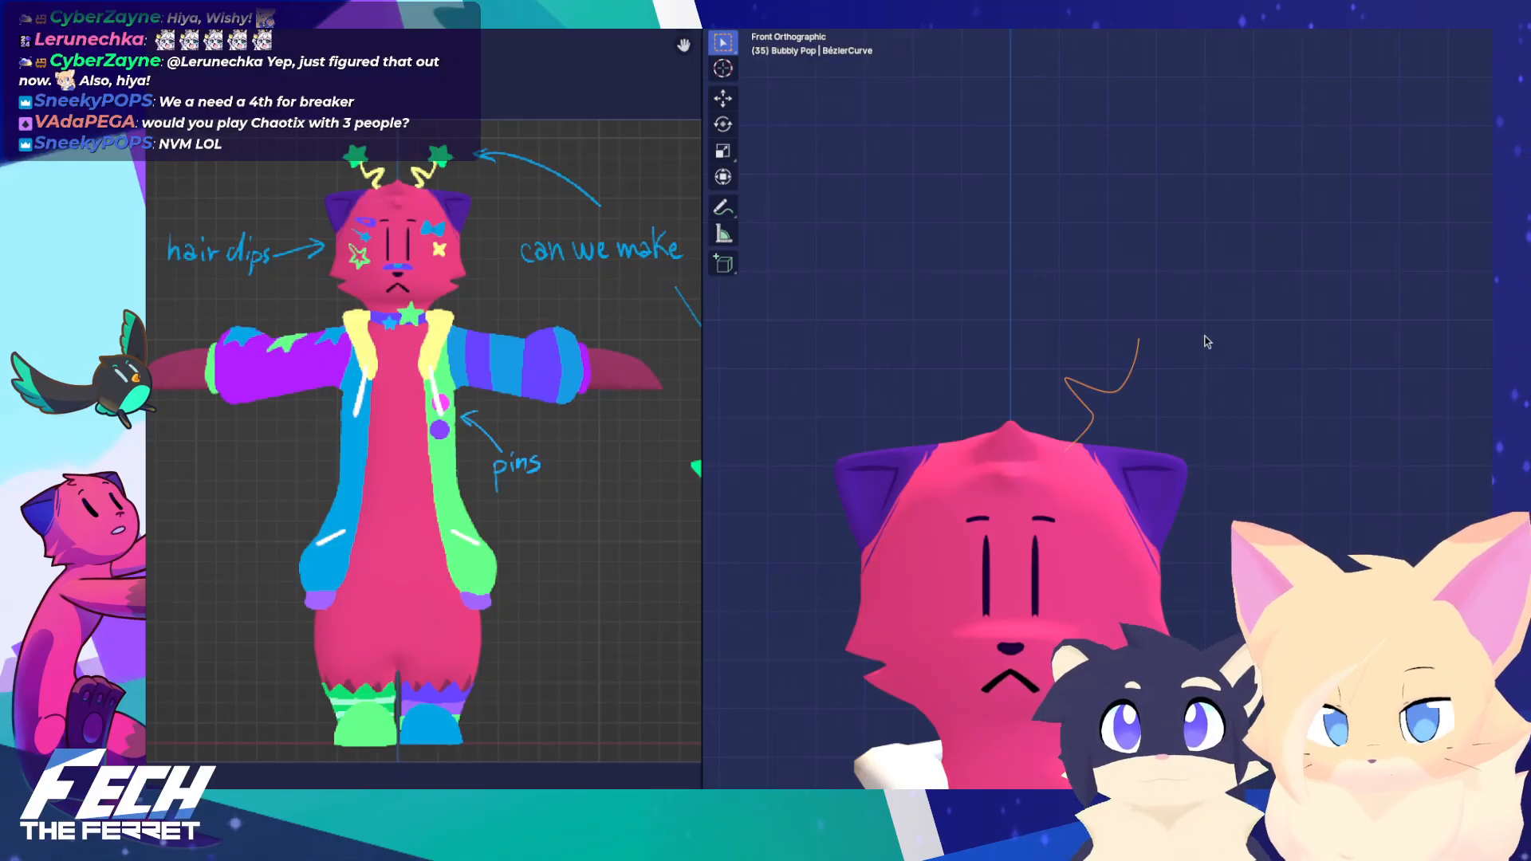
key(g)
key(g)
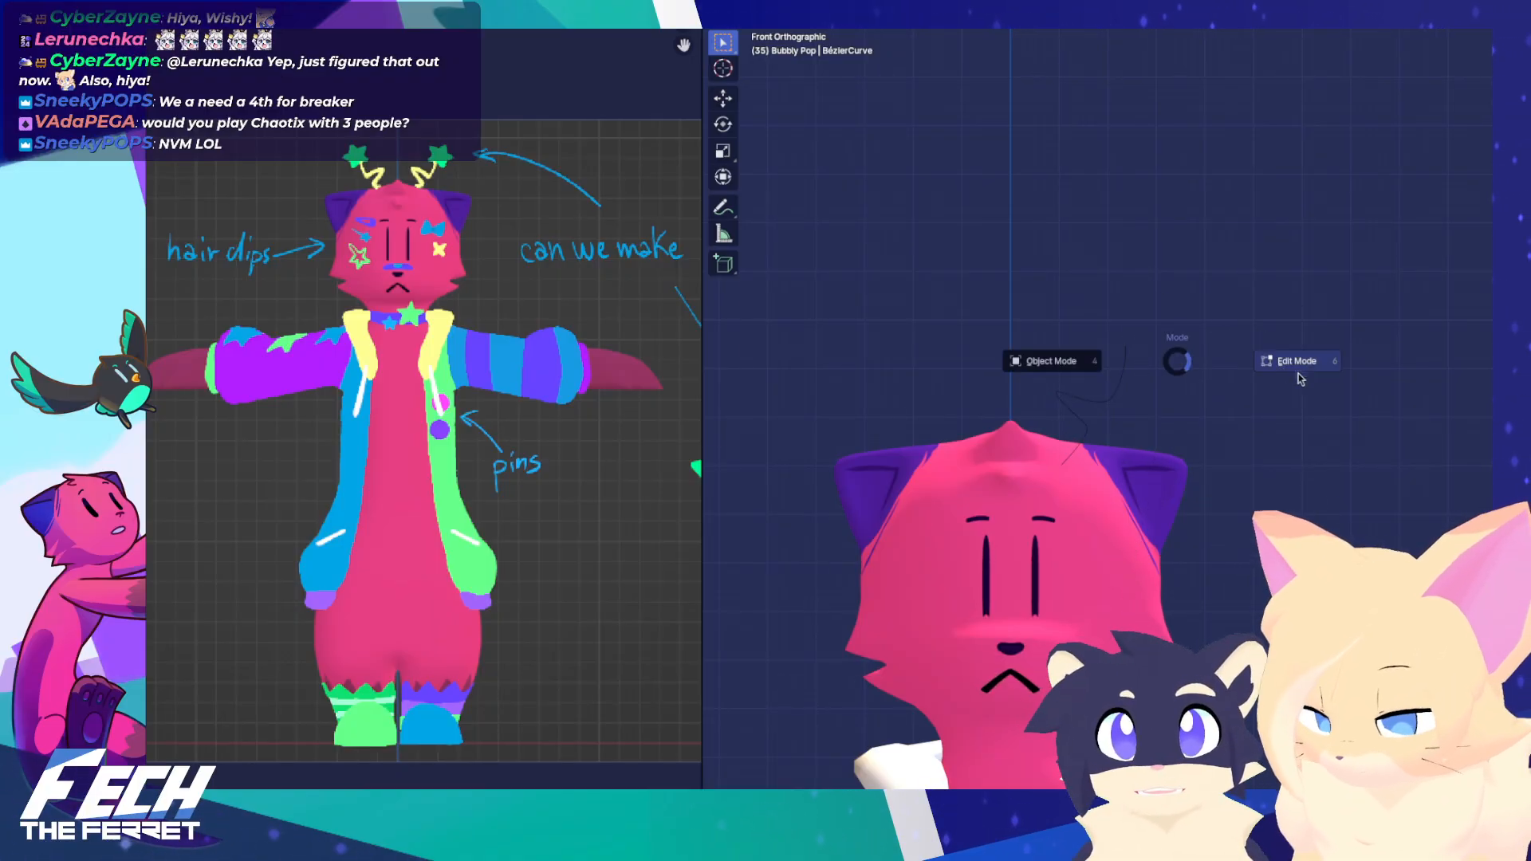
key(Tab)
click(1210, 346)
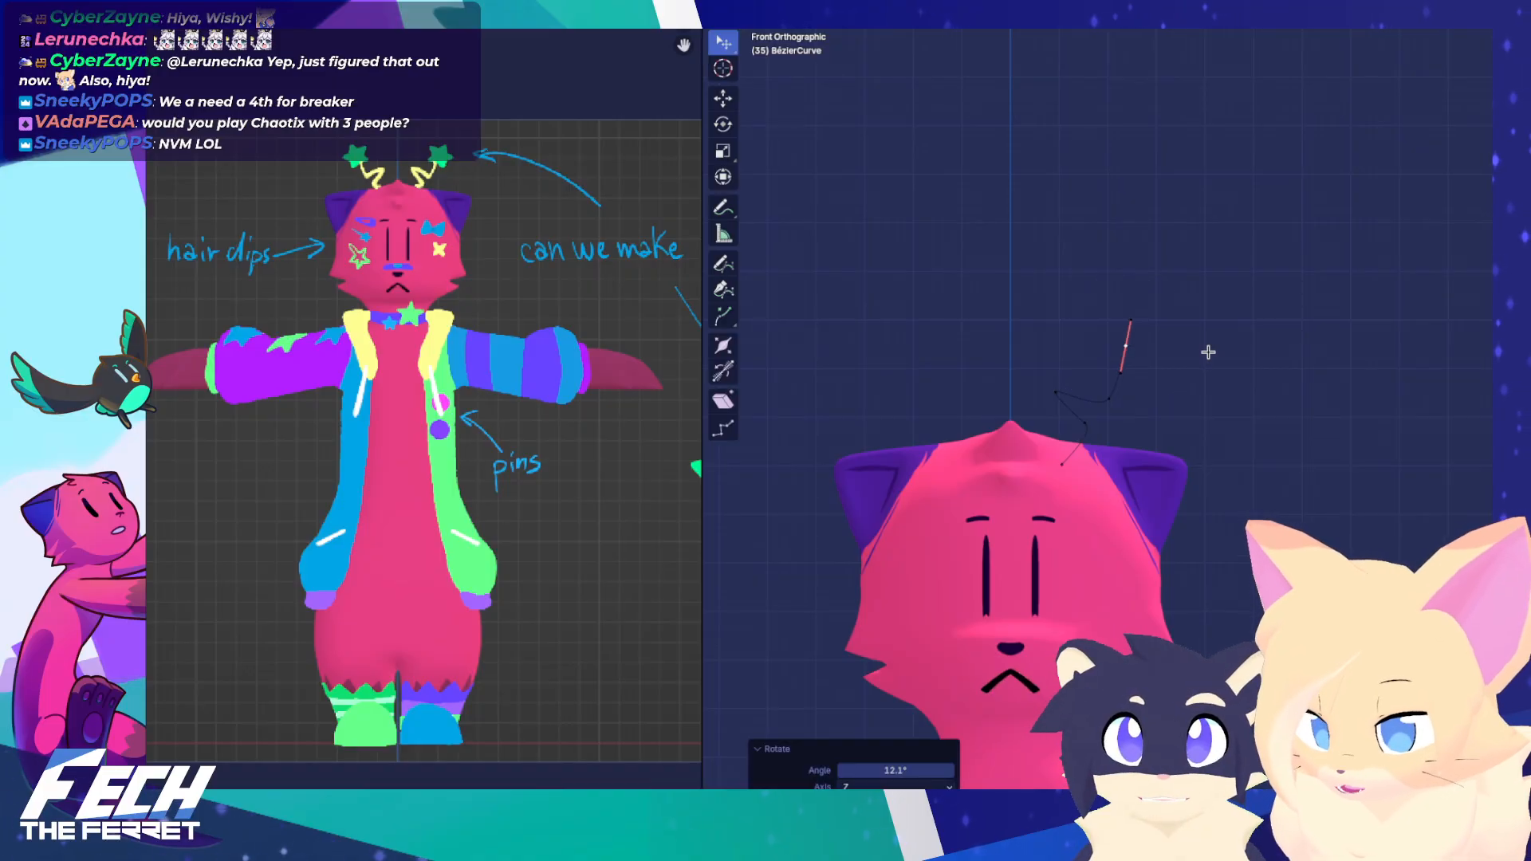
Give the antenna curve a round tube thickness and taper it toward the tip by shrinking the radius of its upper points
key(ctrl+Tab)
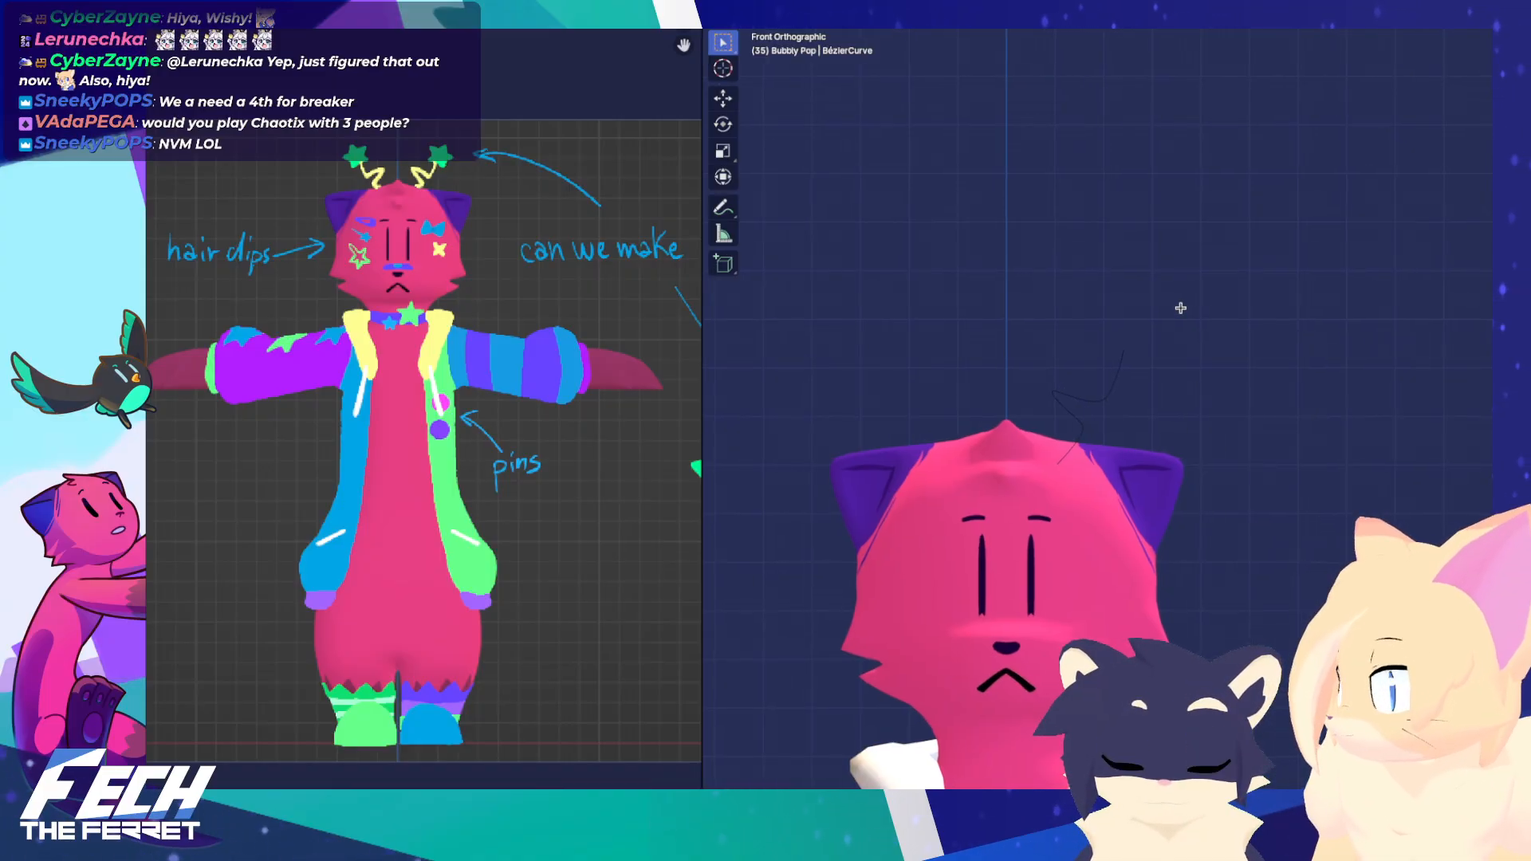
mouse_move(1153, 329)
shift+middle_down()
mouse_move(1148, 341)
mouse_move(1149, 326)
shift+middle_up()
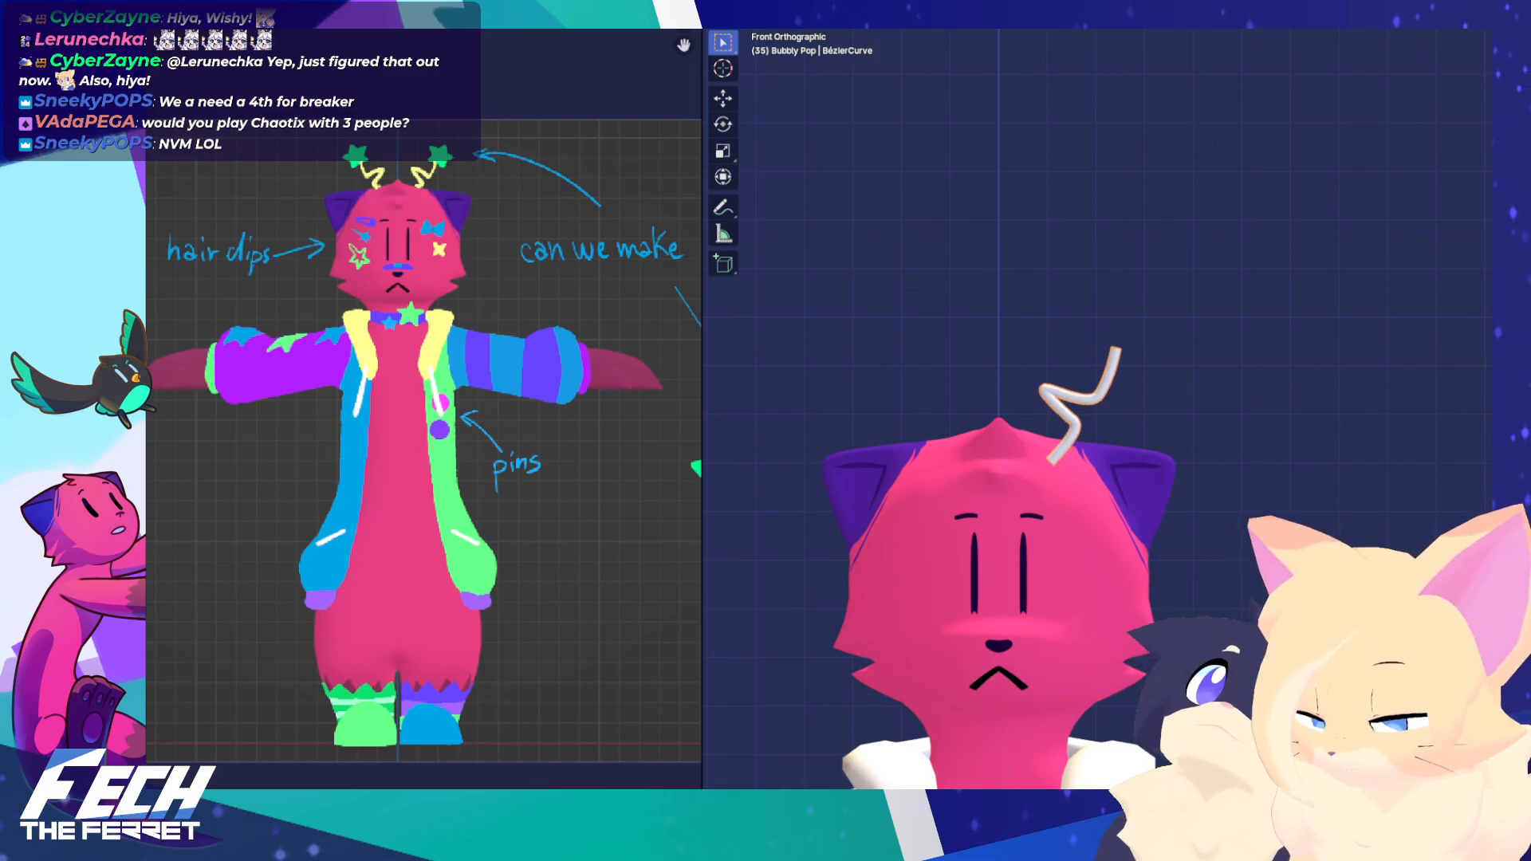
key(ctrl+Tab)
shift+middle_drag(1242, 437, 1244, 447)
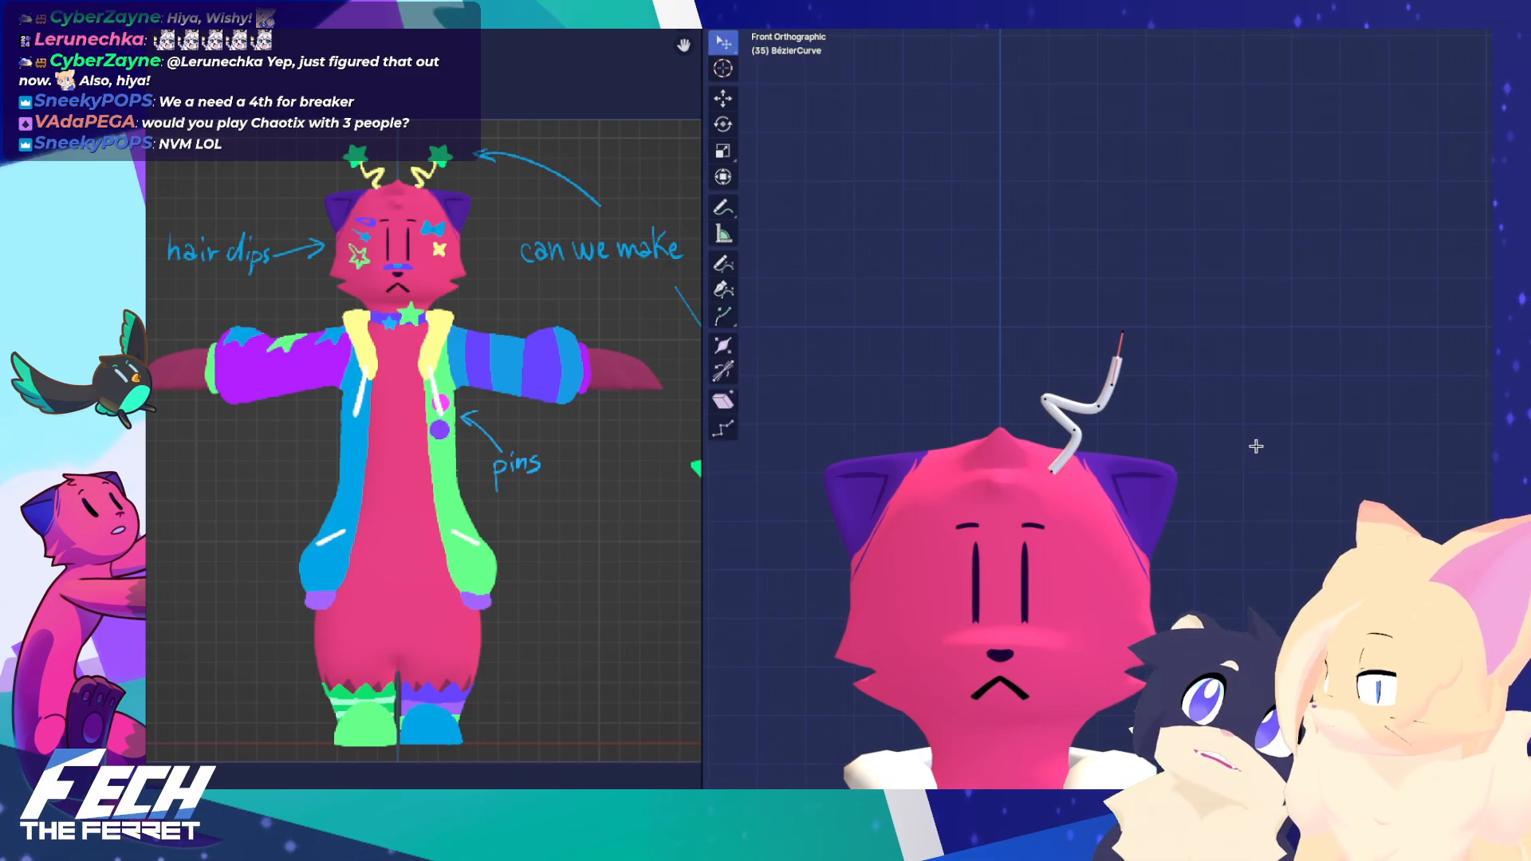
shift+middle_drag(1250, 444, 1134, 409)
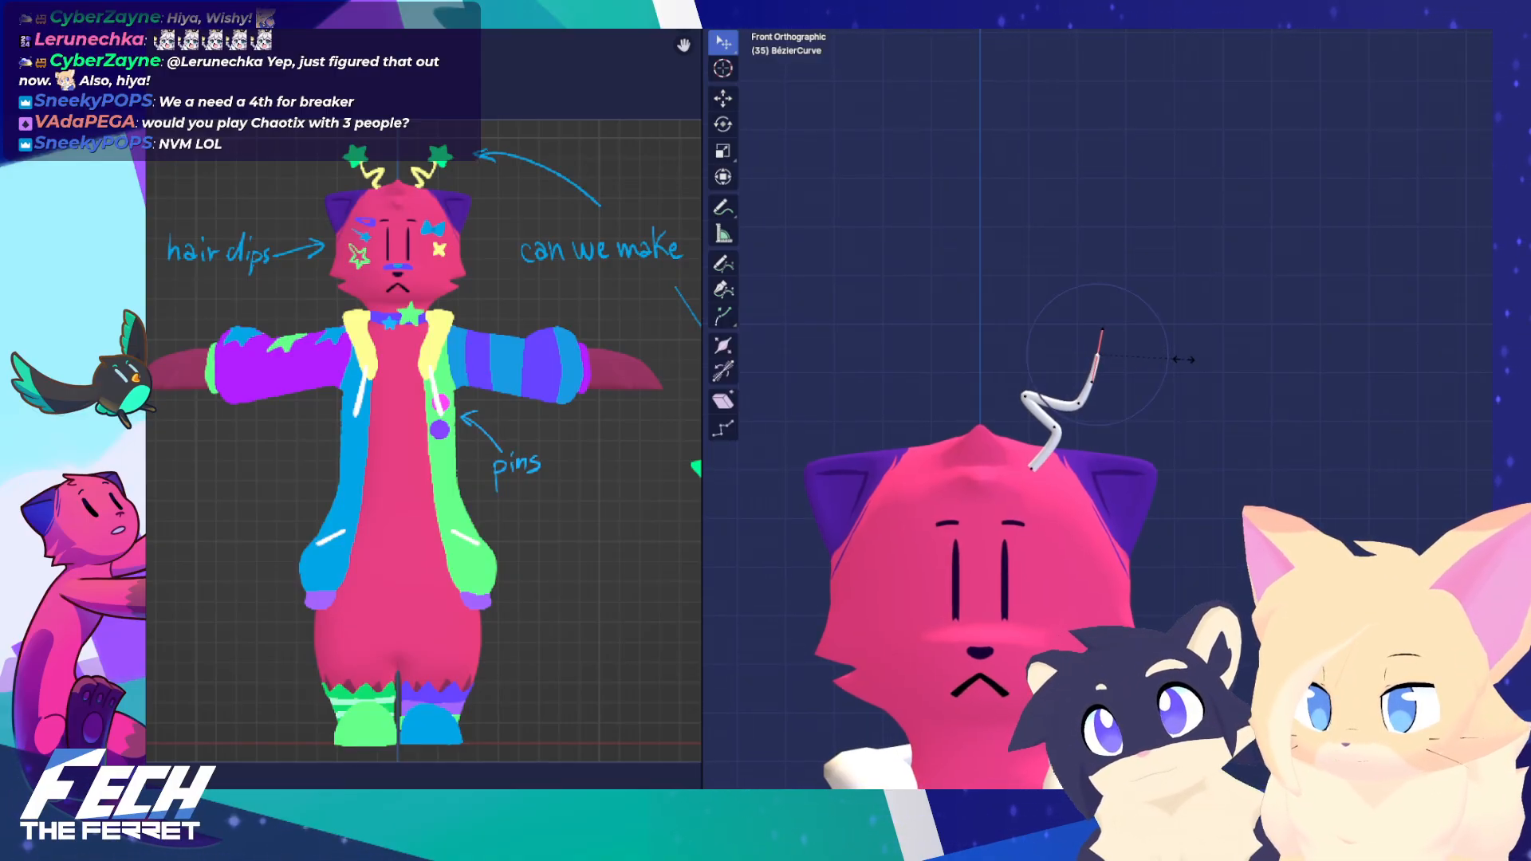
click(1185, 360)
scroll(1117, 405, up, 3)
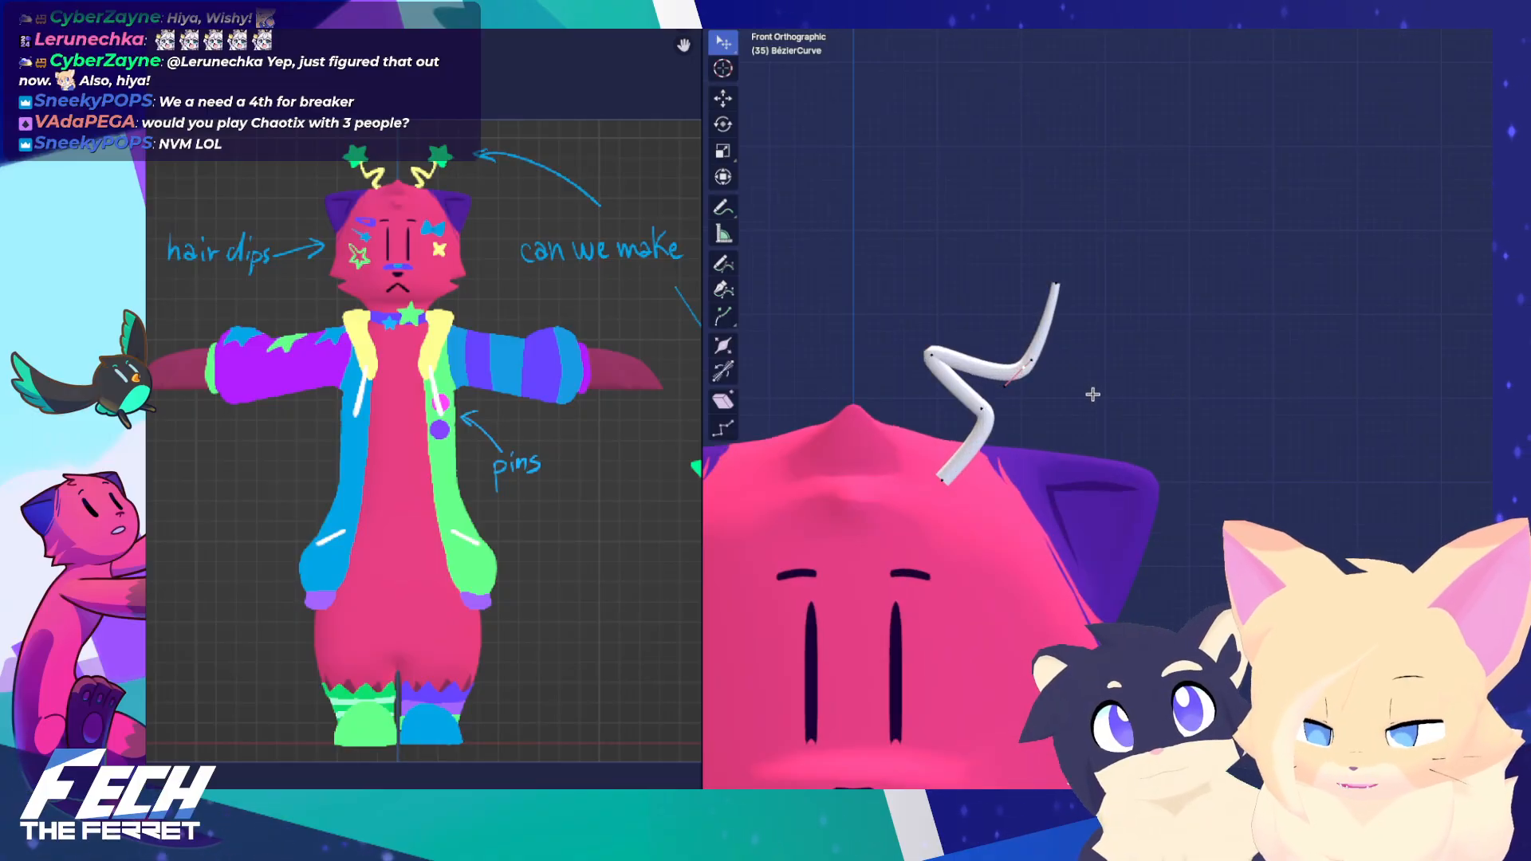
click(1117, 389)
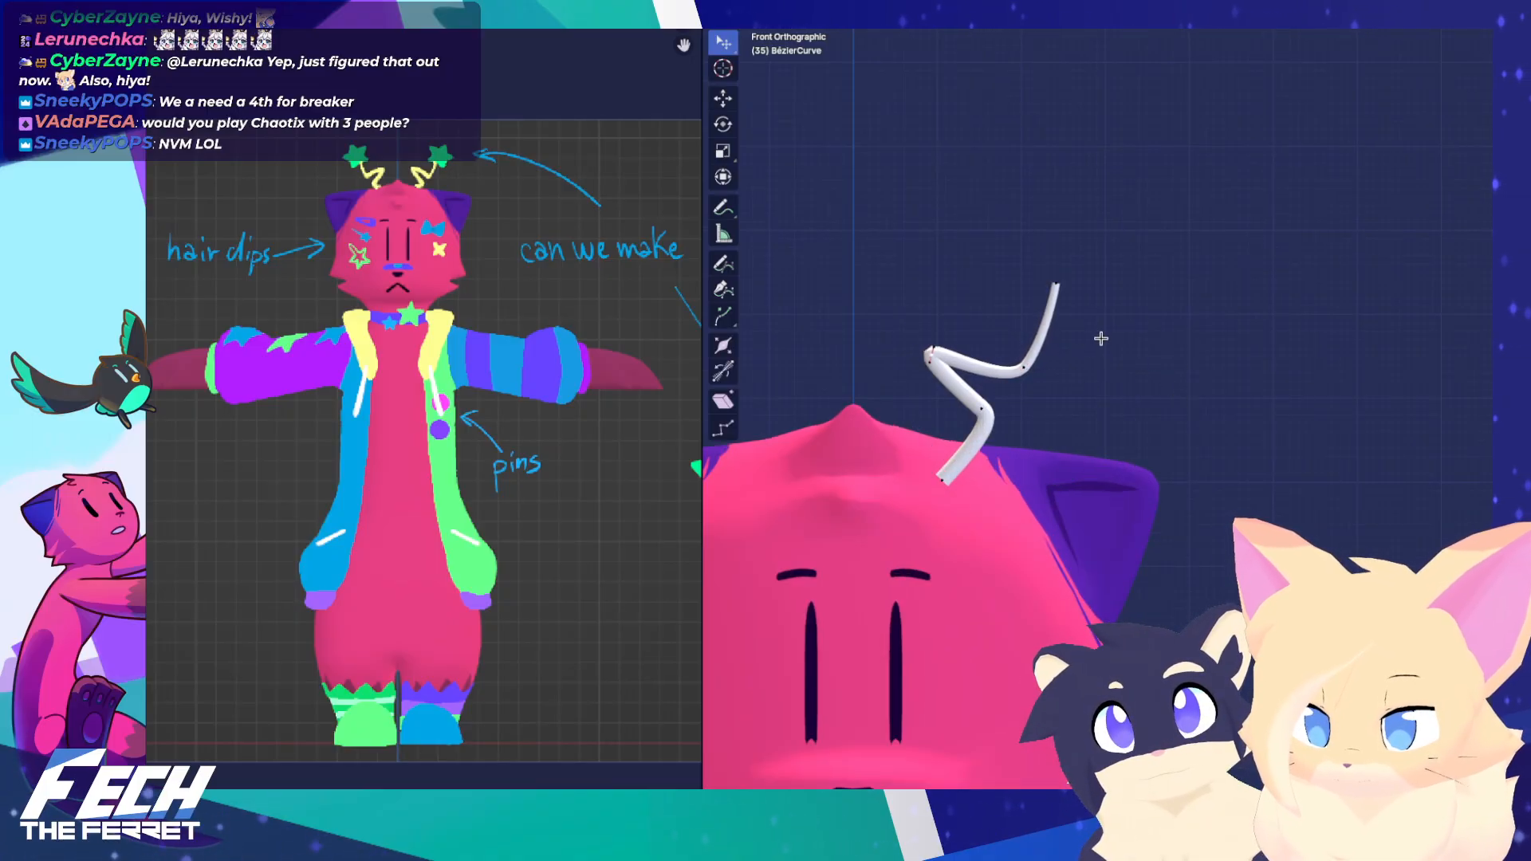
key(g)
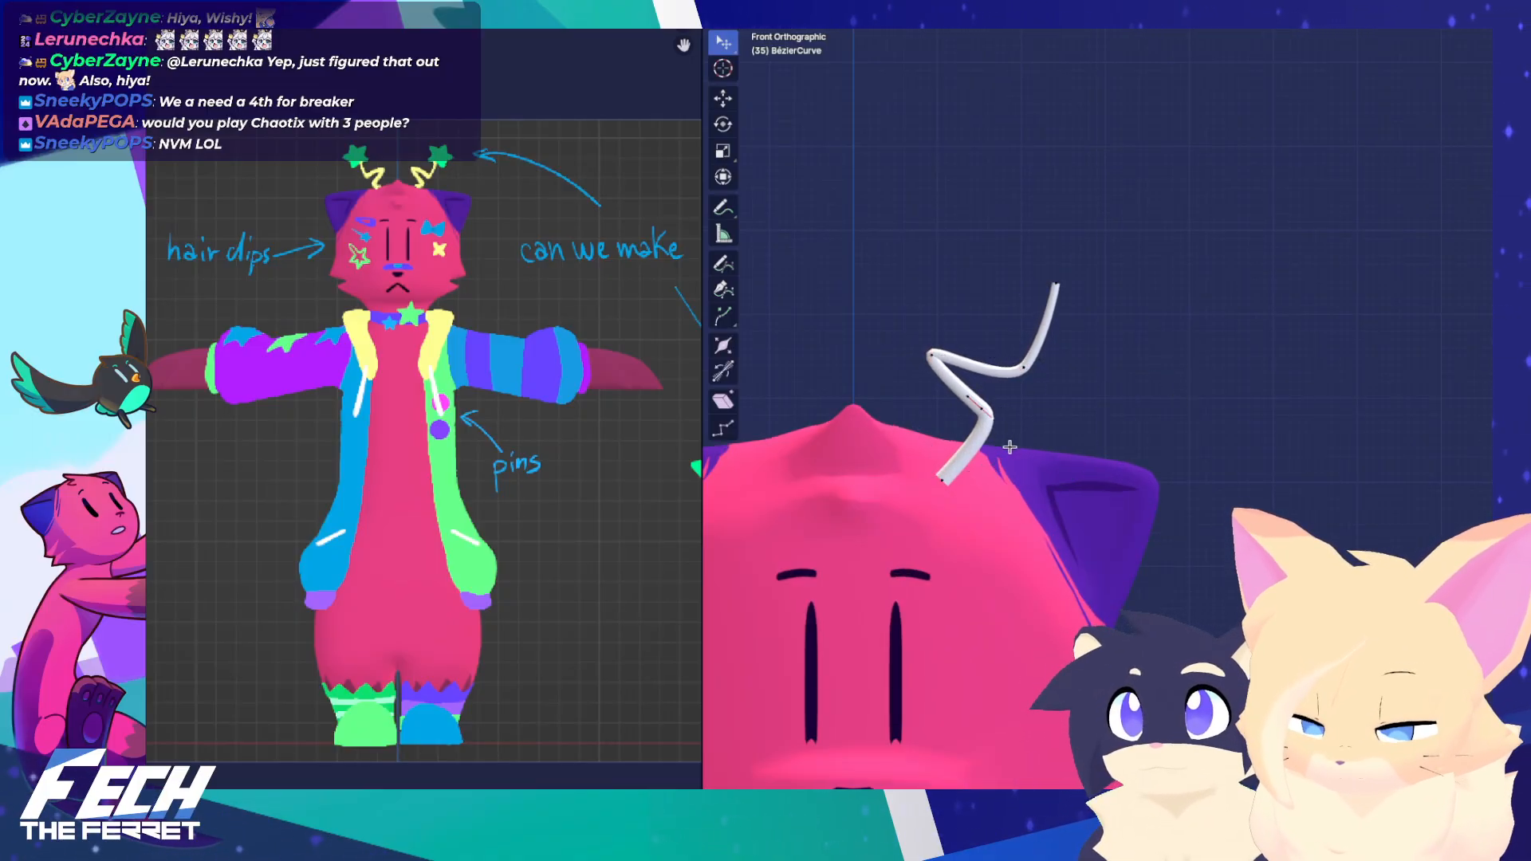
click(1063, 449)
Adjust the radius of all the antenna curve's points together to refine the tube's overall thickness
key(Tab)
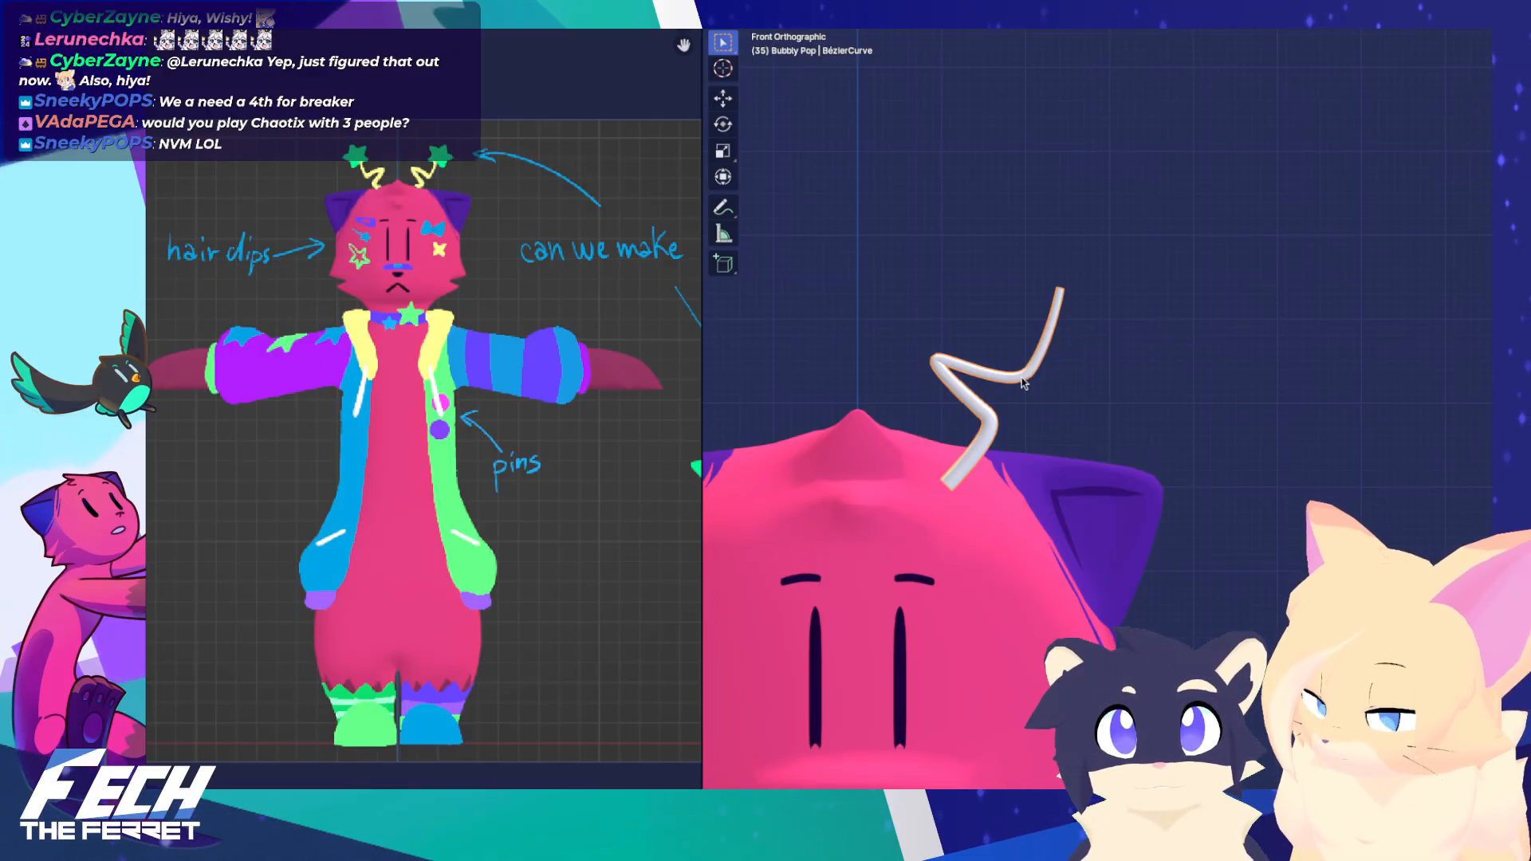
shift+middle_drag(964, 335, 989, 394)
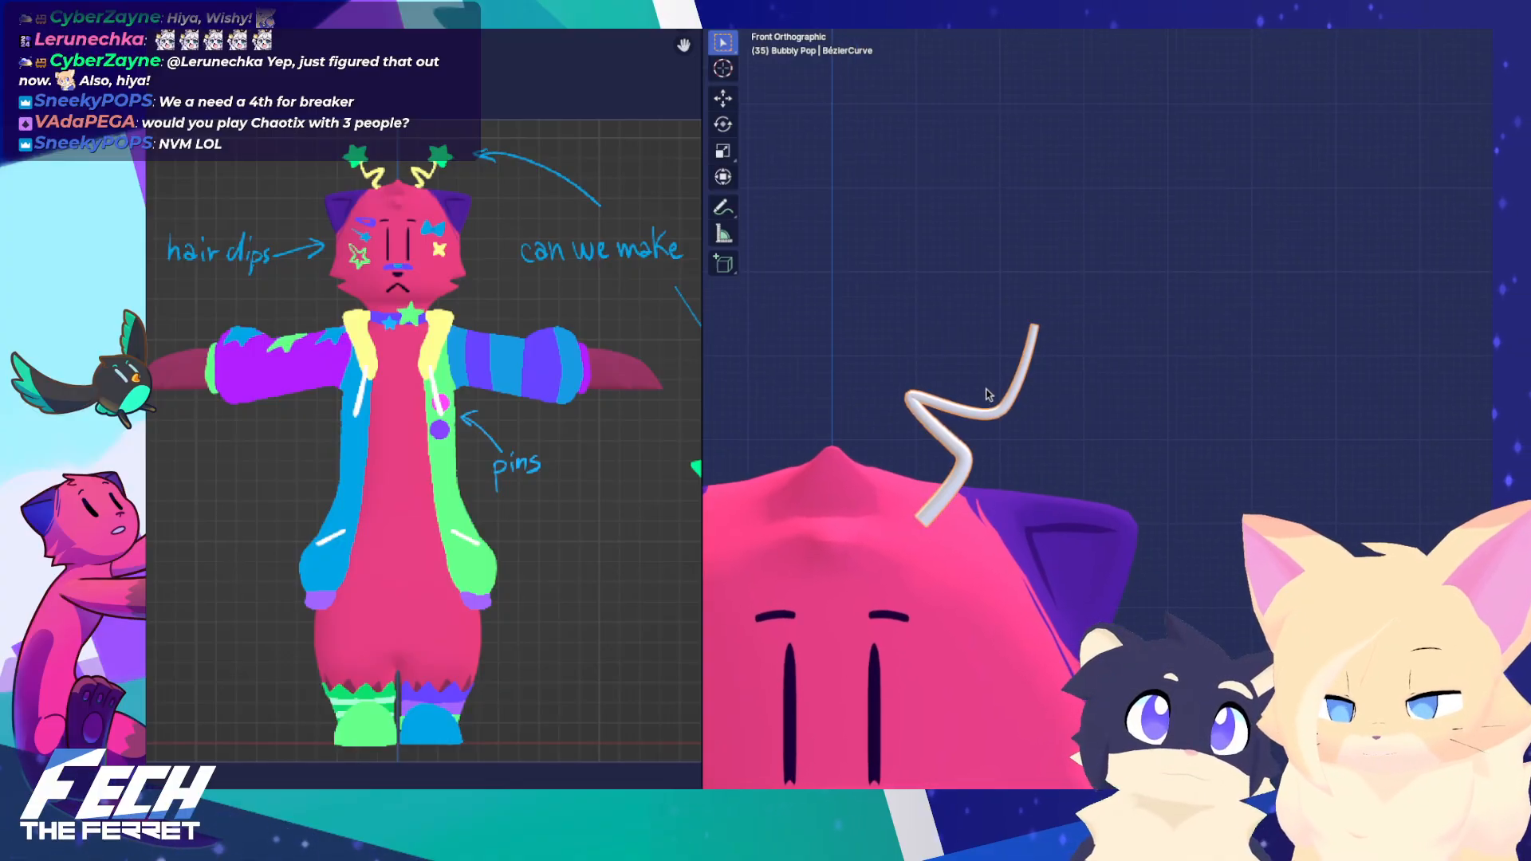
key(Tab)
key(a)
key(alt+s)
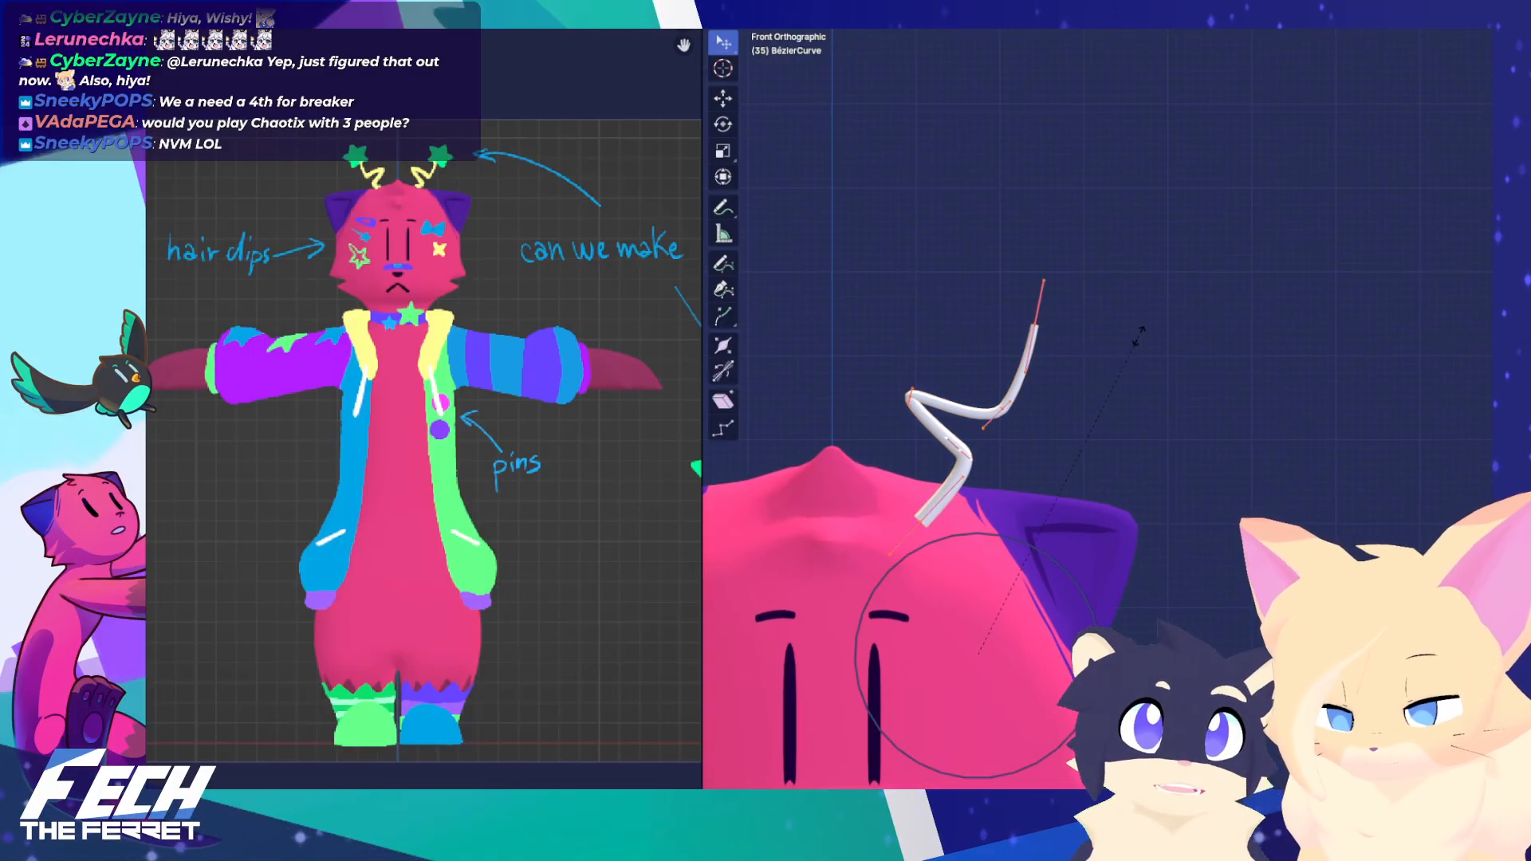
click(1210, 287)
key(alt+s)
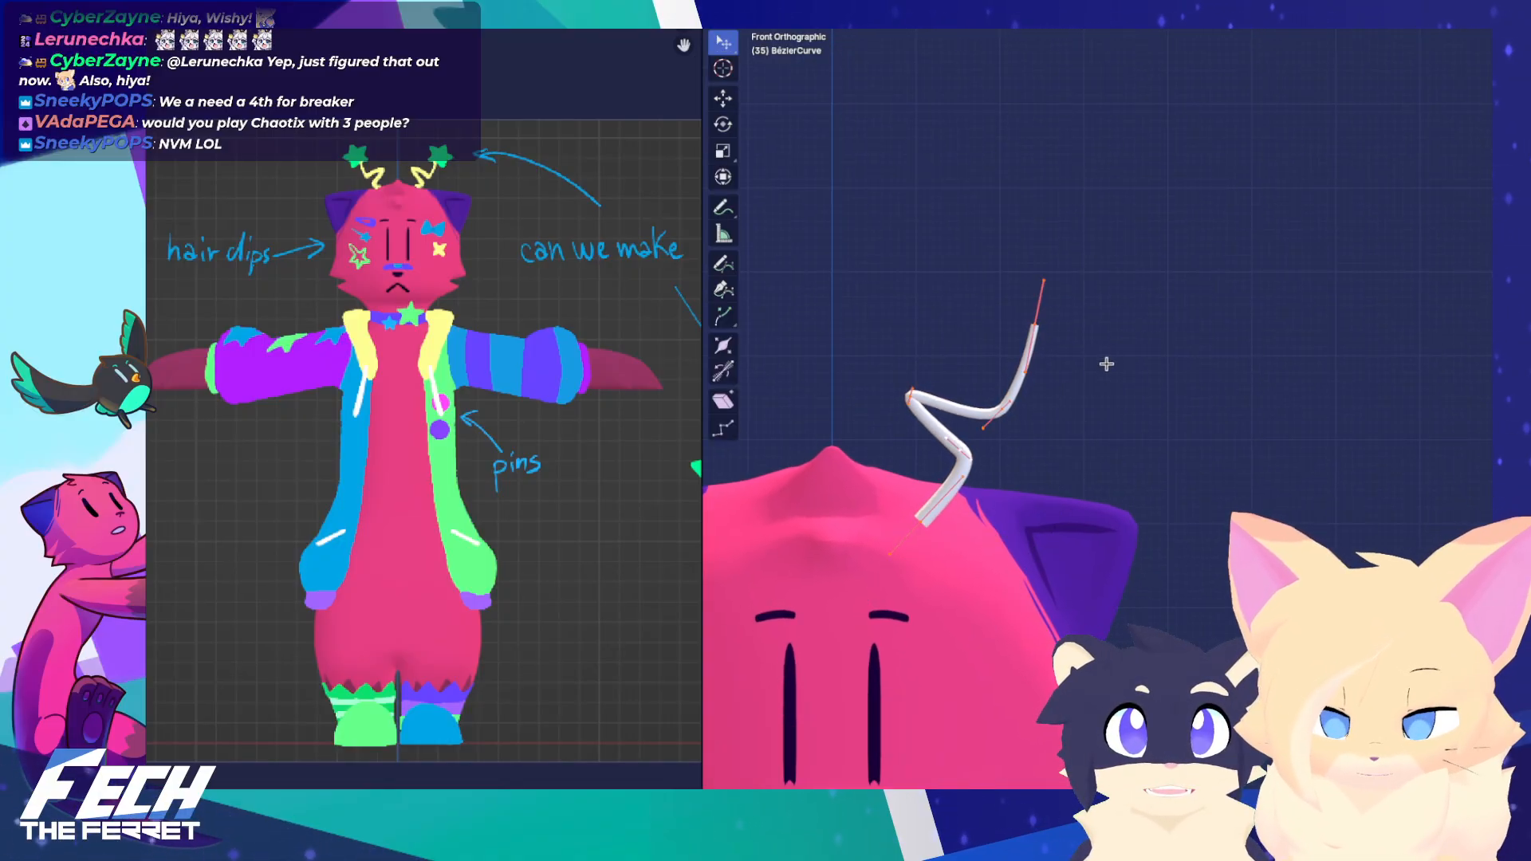
click(1133, 335)
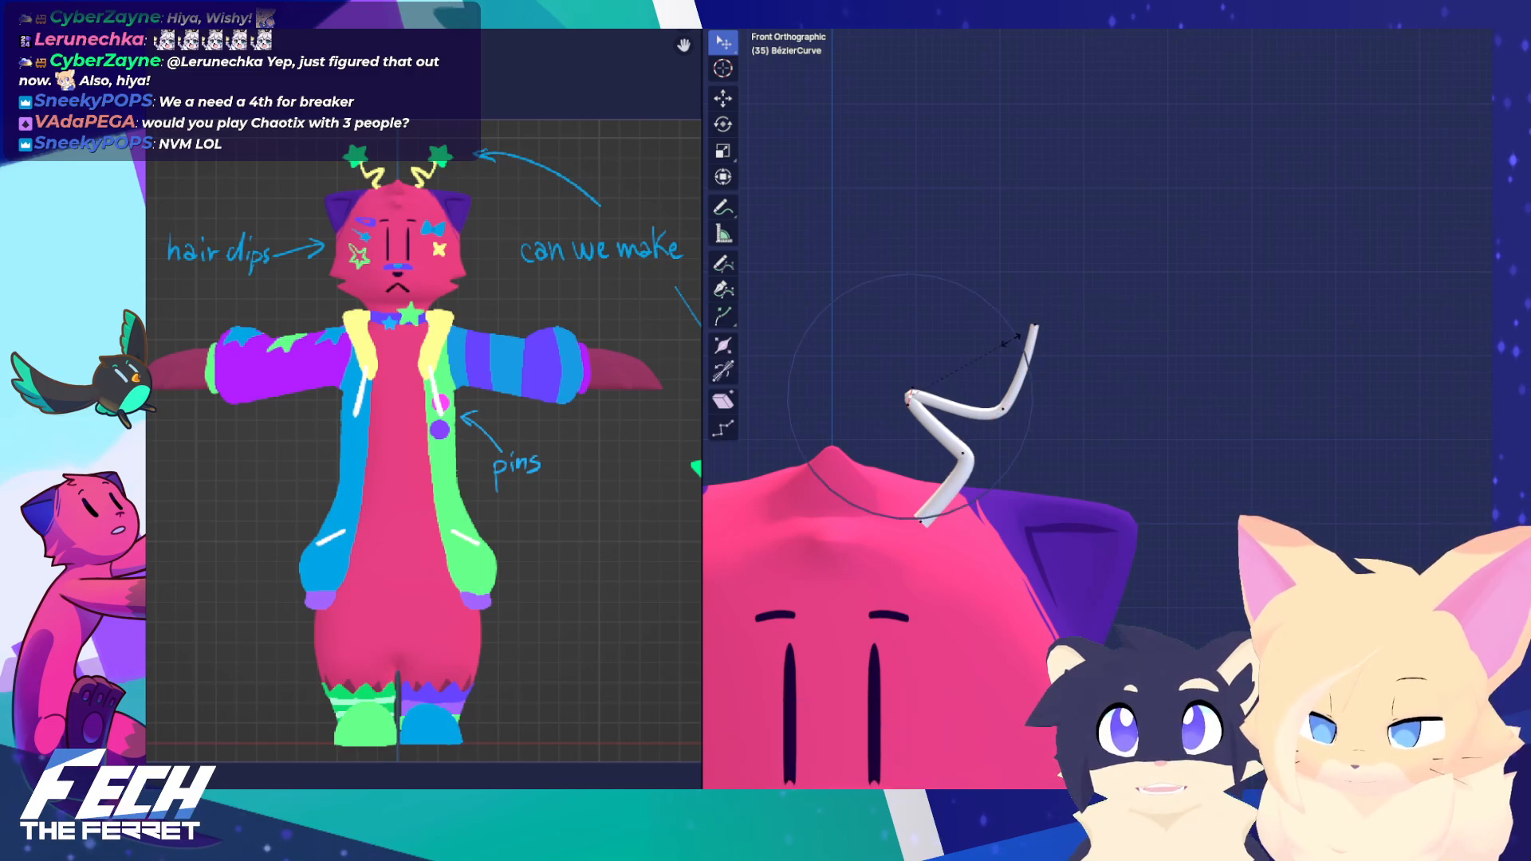
Enlarge the handles of the antenna's sharp inner bend point to round out the kink
key(Tab)
scroll(901, 374, up, 5)
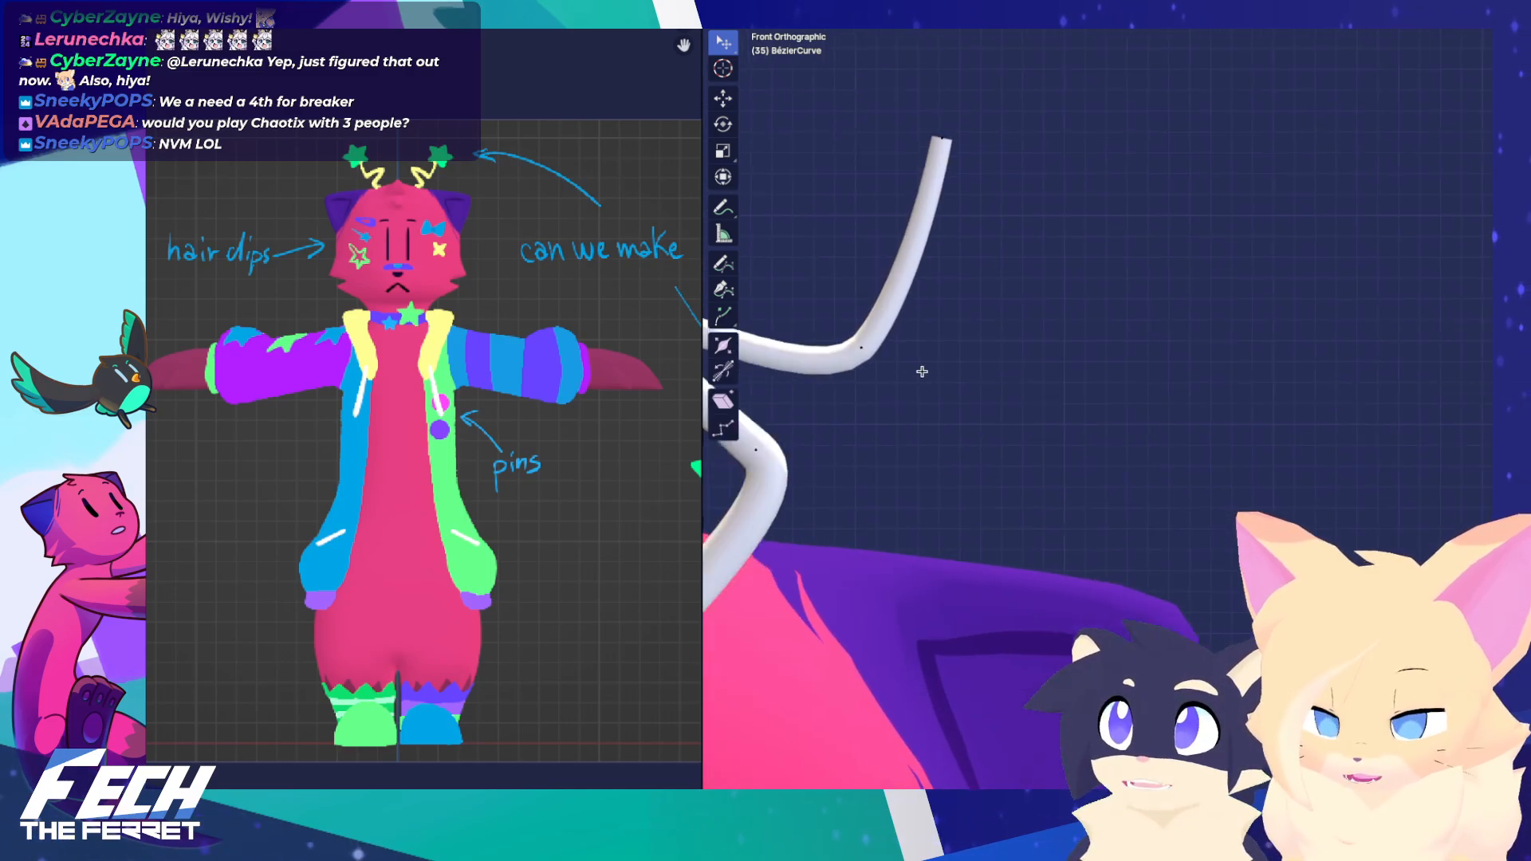
scroll(941, 351, down, 3)
scroll(976, 333, up, 1)
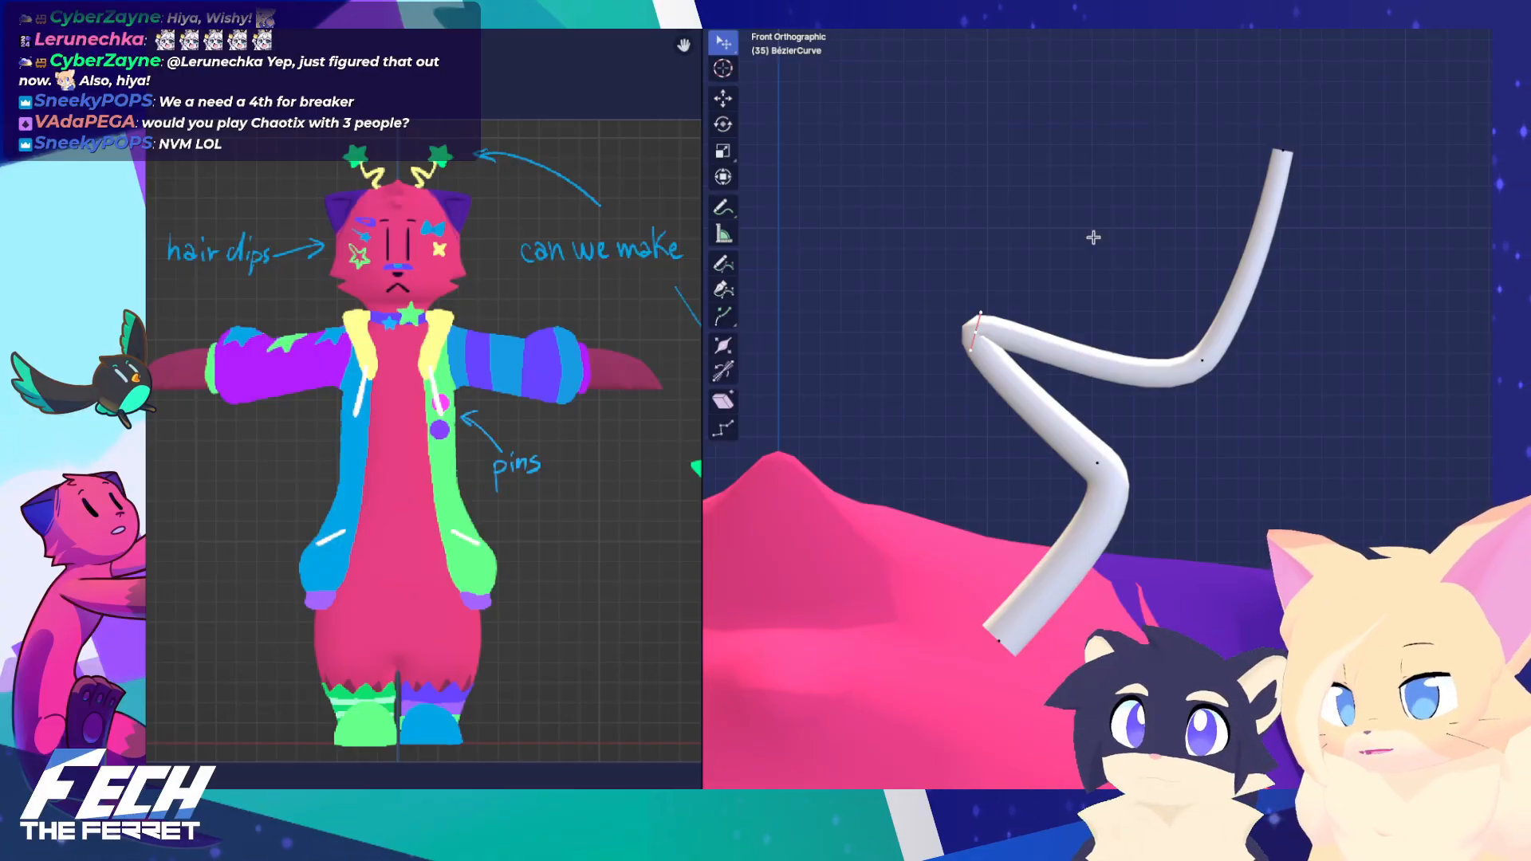
shift+middle_drag(1068, 251, 1080, 274)
key(s)
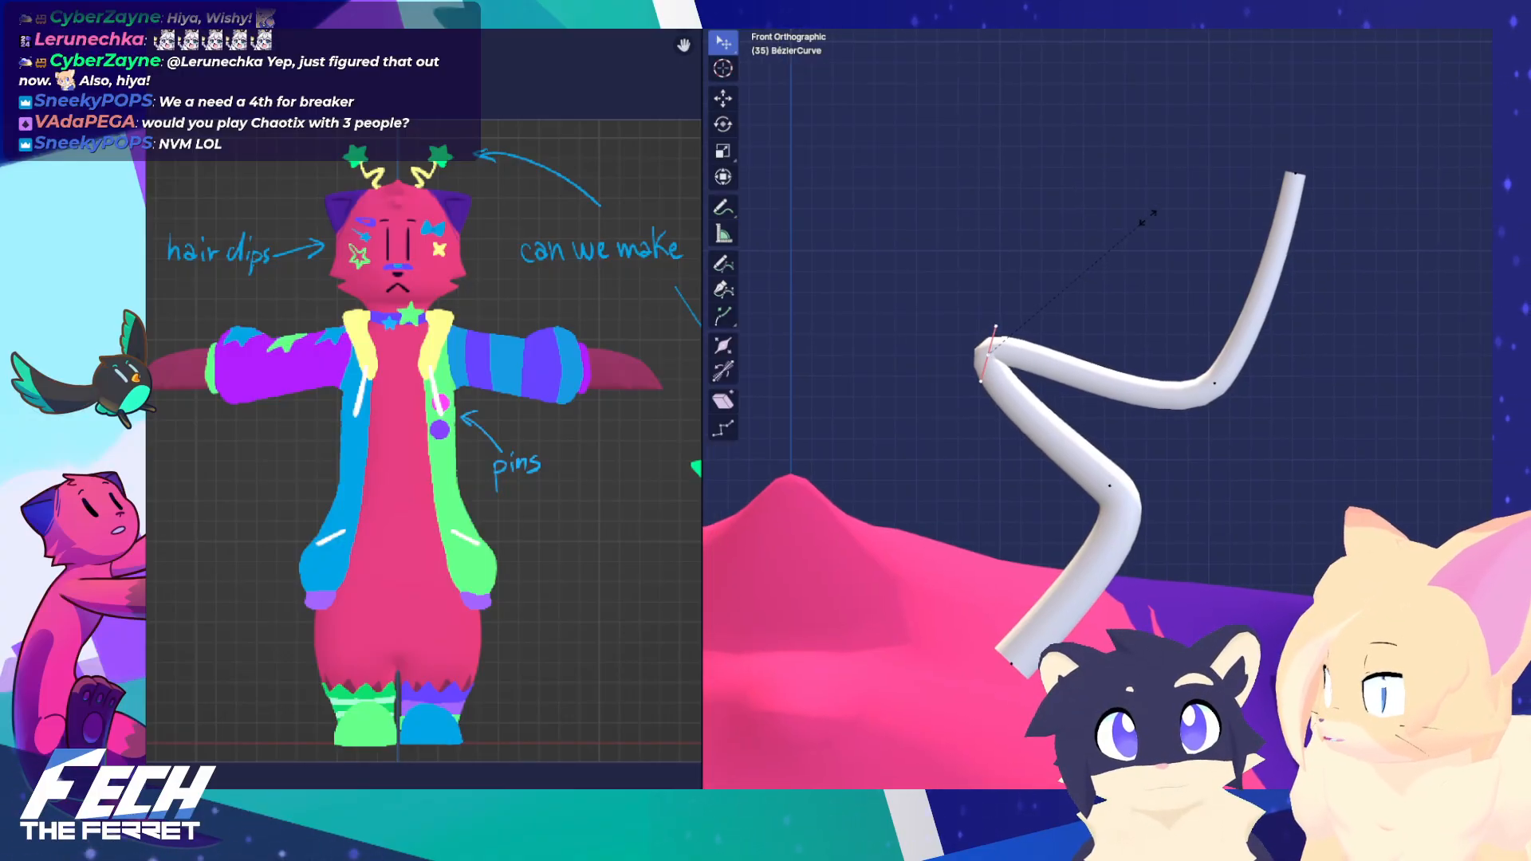
click(1191, 195)
shift+middle_drag(1165, 254, 1148, 239)
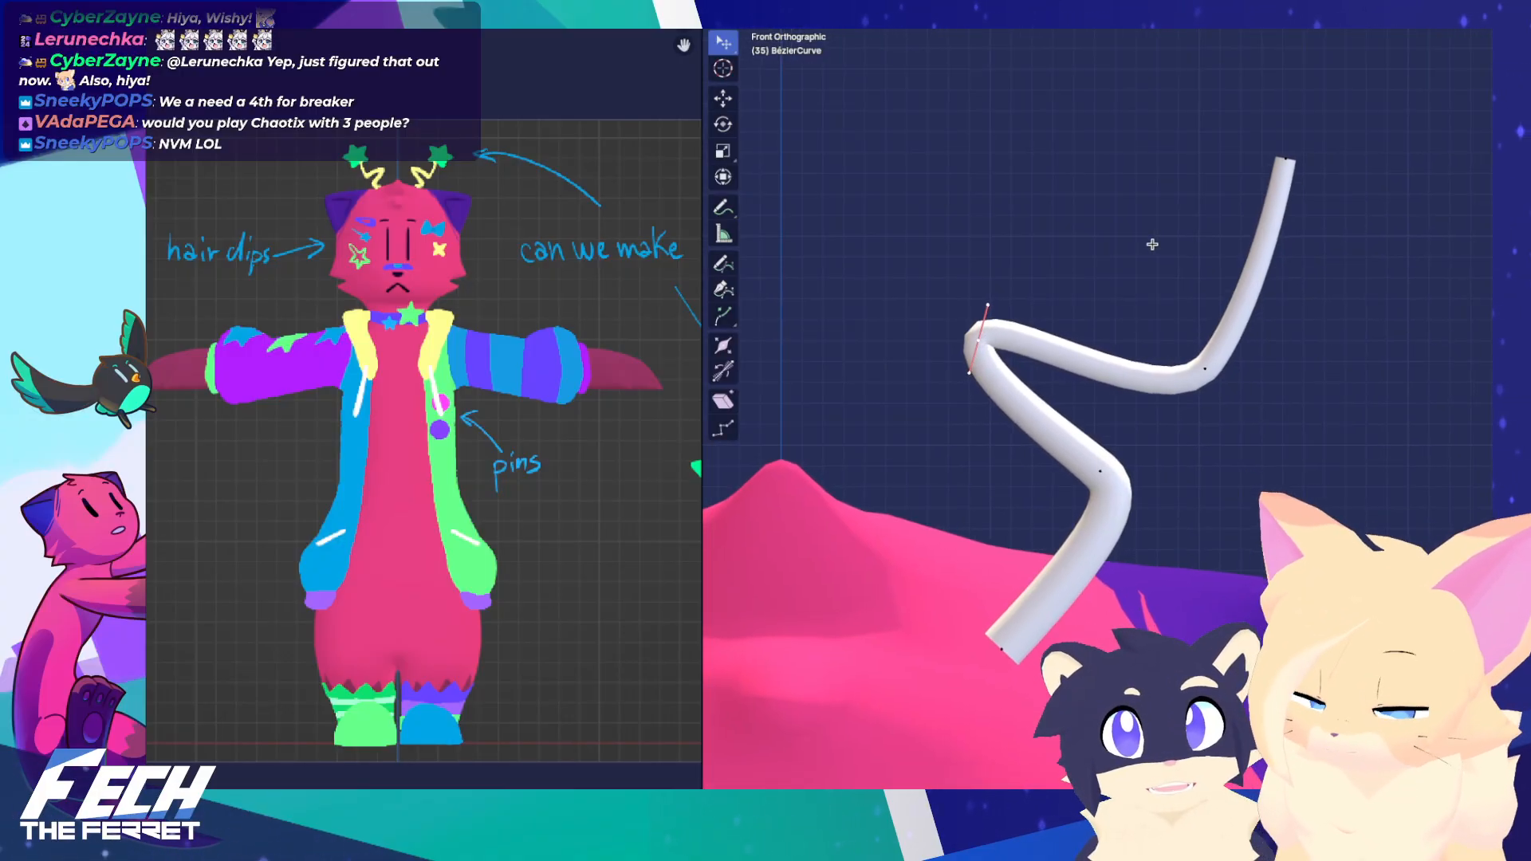
Move the antenna's outer bend point slightly up, and select the top end point
click(1204, 368)
key(g)
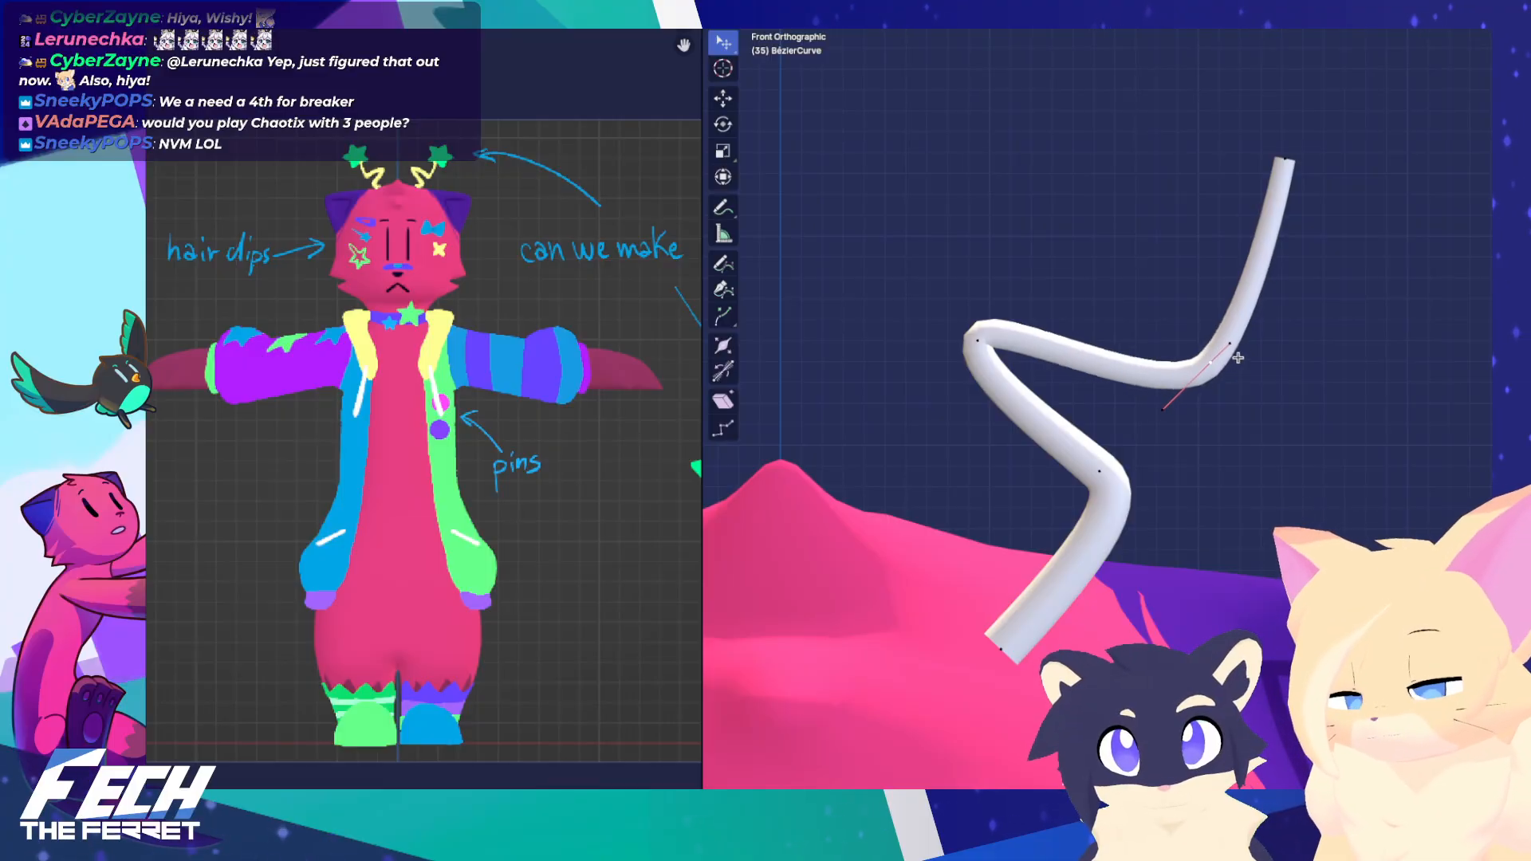
click(1240, 350)
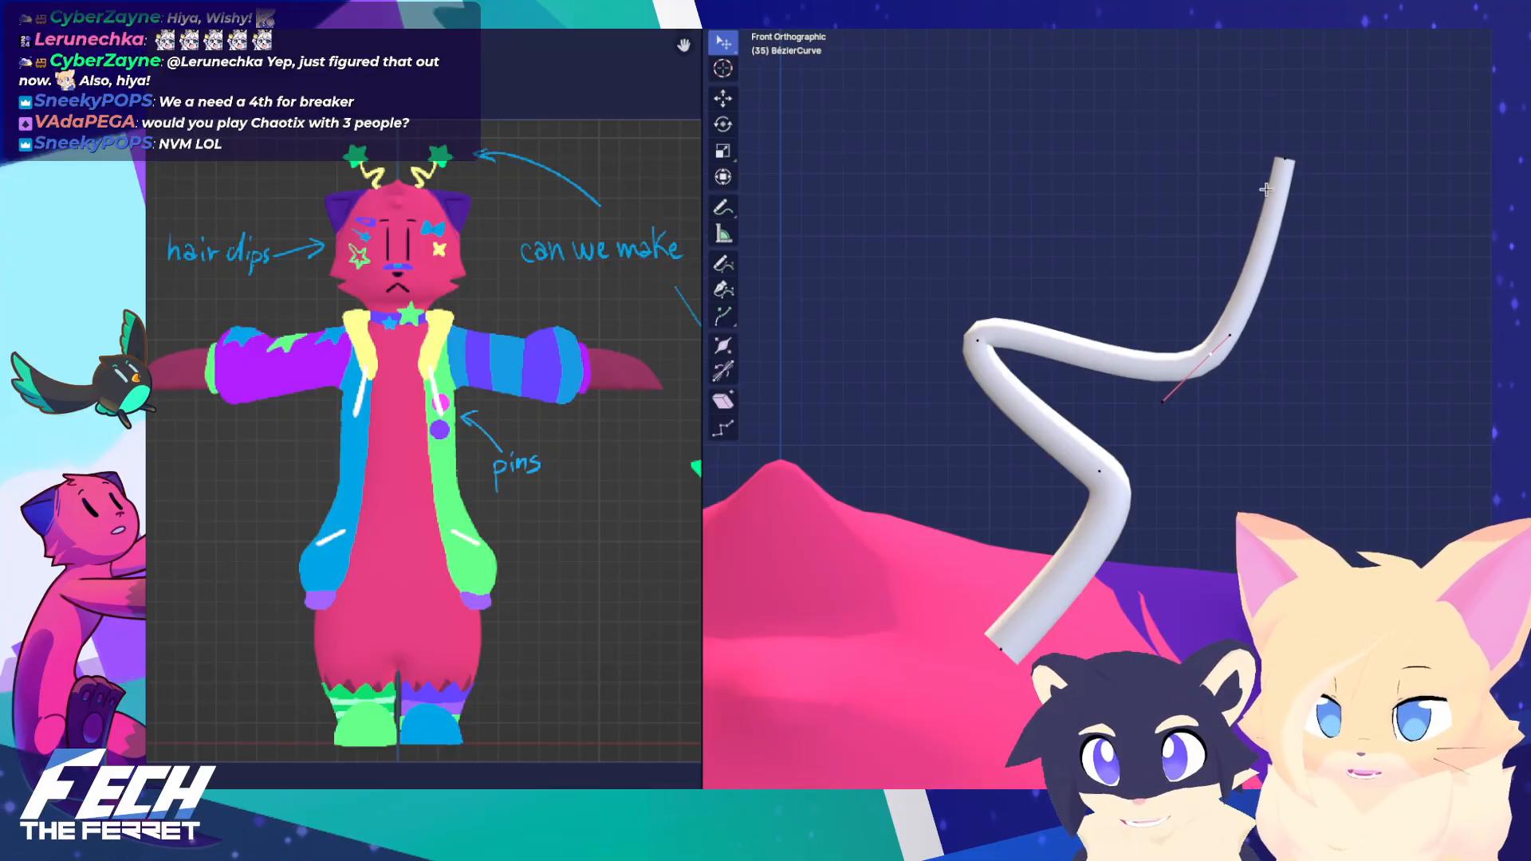
click(1280, 167)
shift+middle_drag(1320, 239, 1274, 289)
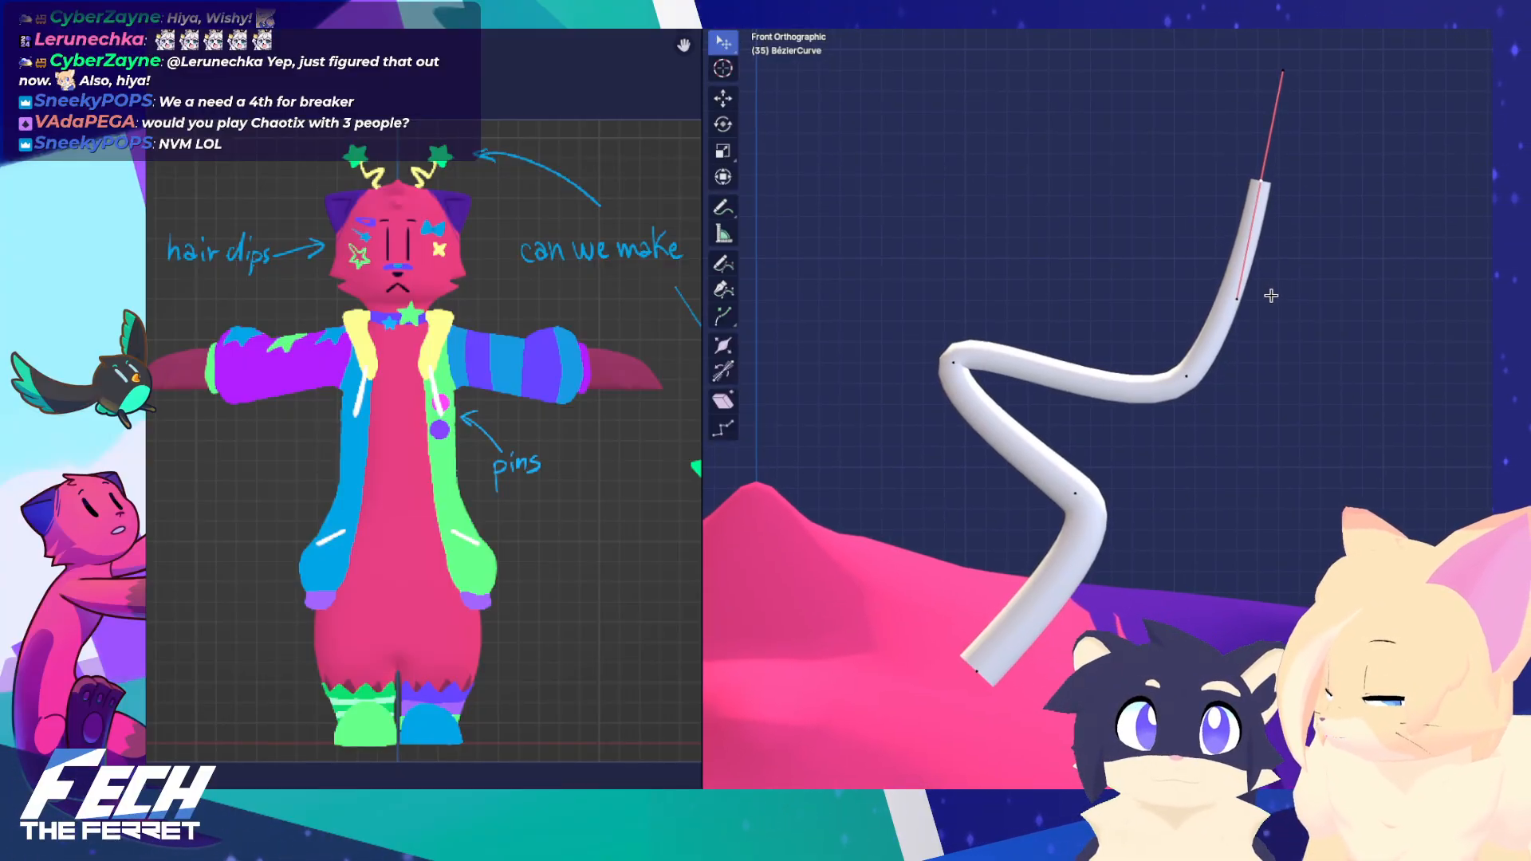
Move the antenna's outer bend point down and inward, and shorten its handles for a tighter corner
scroll(1260, 302, down, 2)
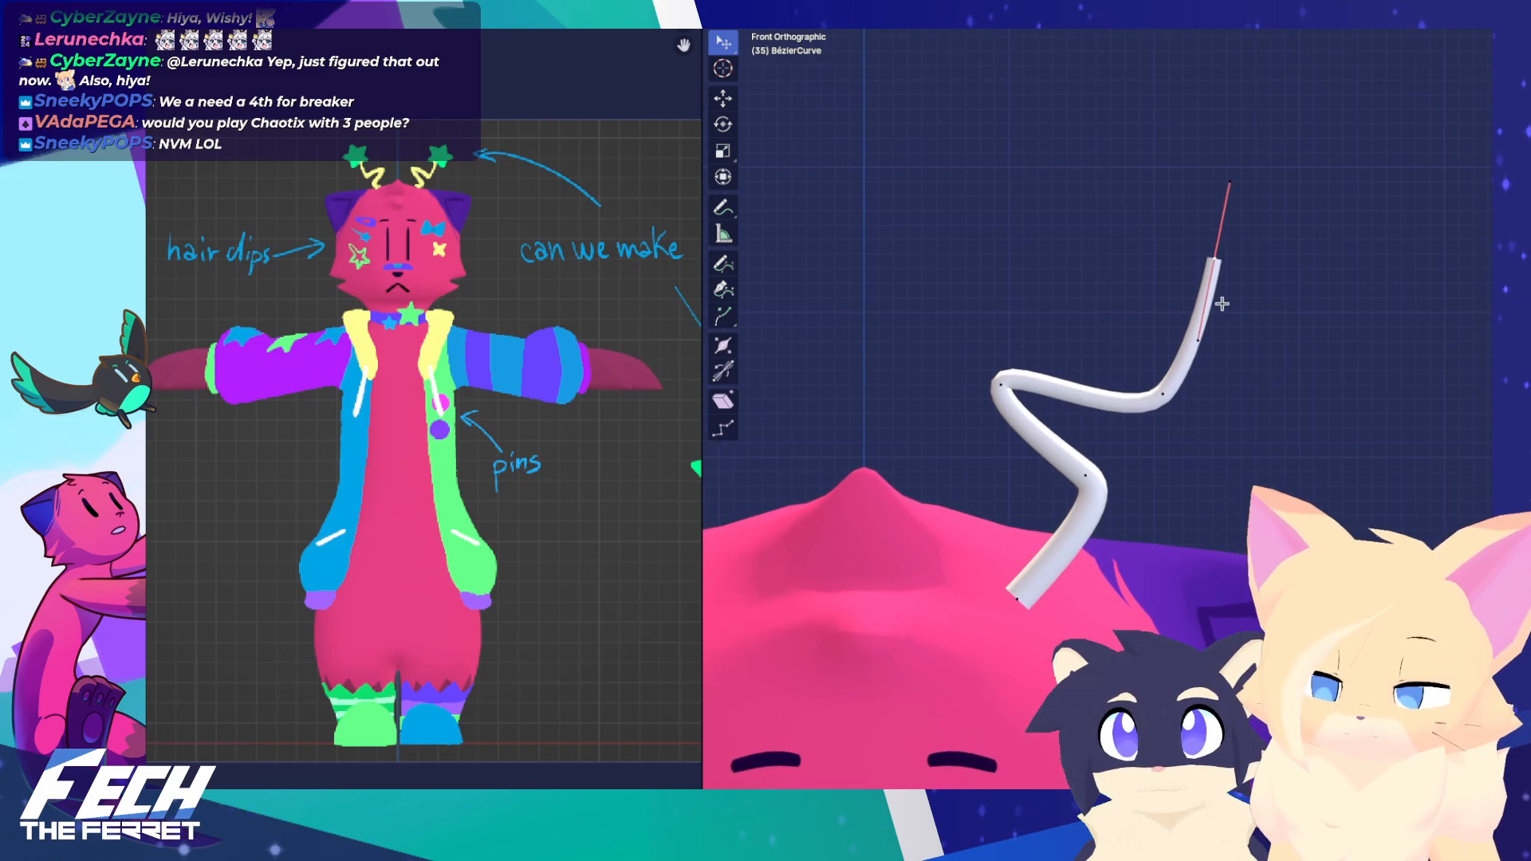
click(1179, 383)
key(g)
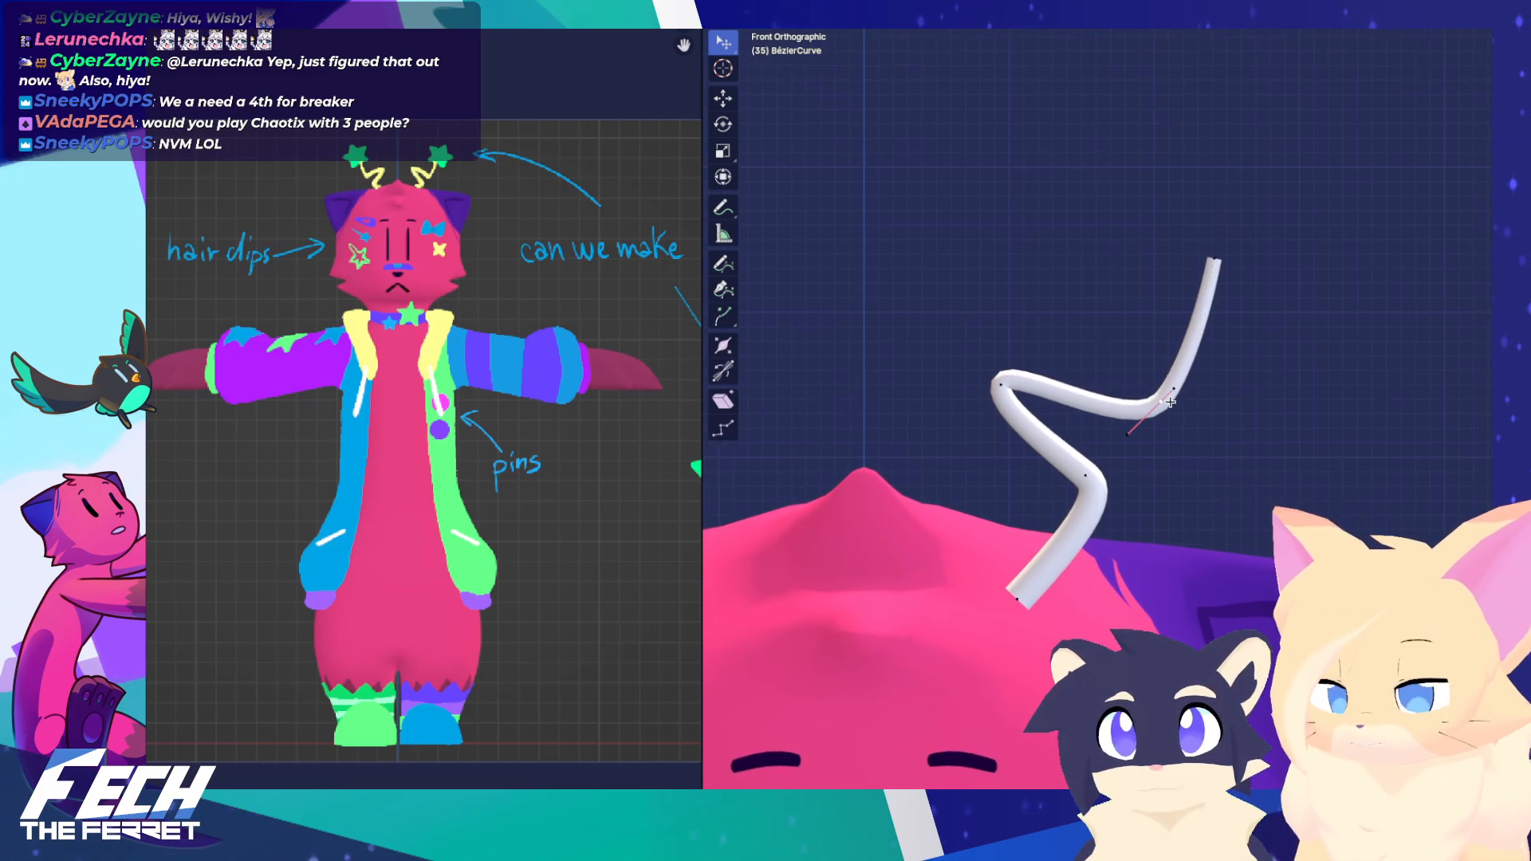
click(1185, 381)
key(g)
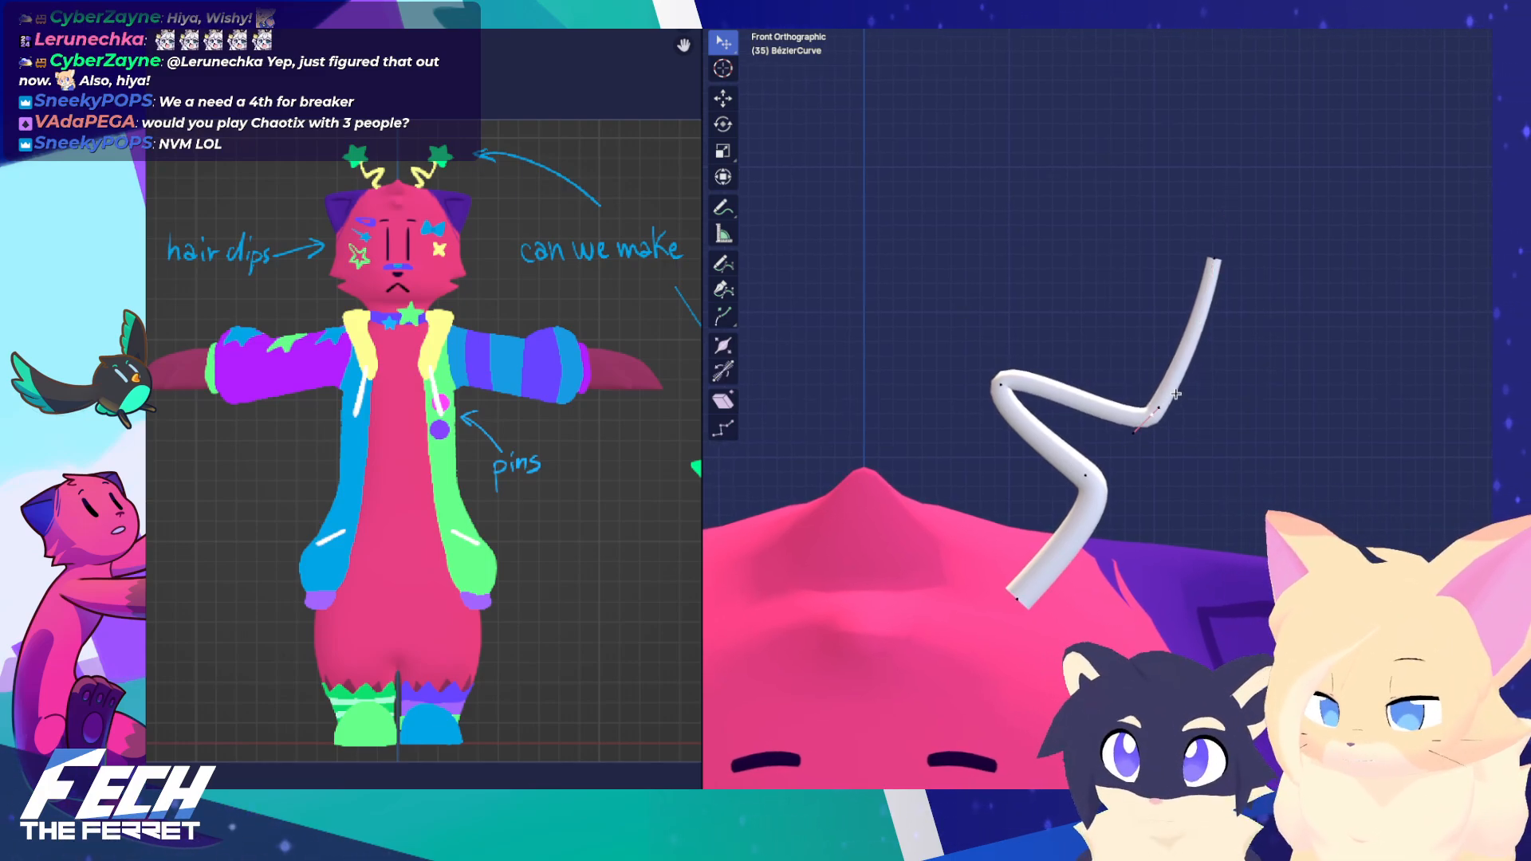
Move the antenna's top end point down and inward, and rotate its handles until they are nearly vertical
click(1212, 256)
key(g)
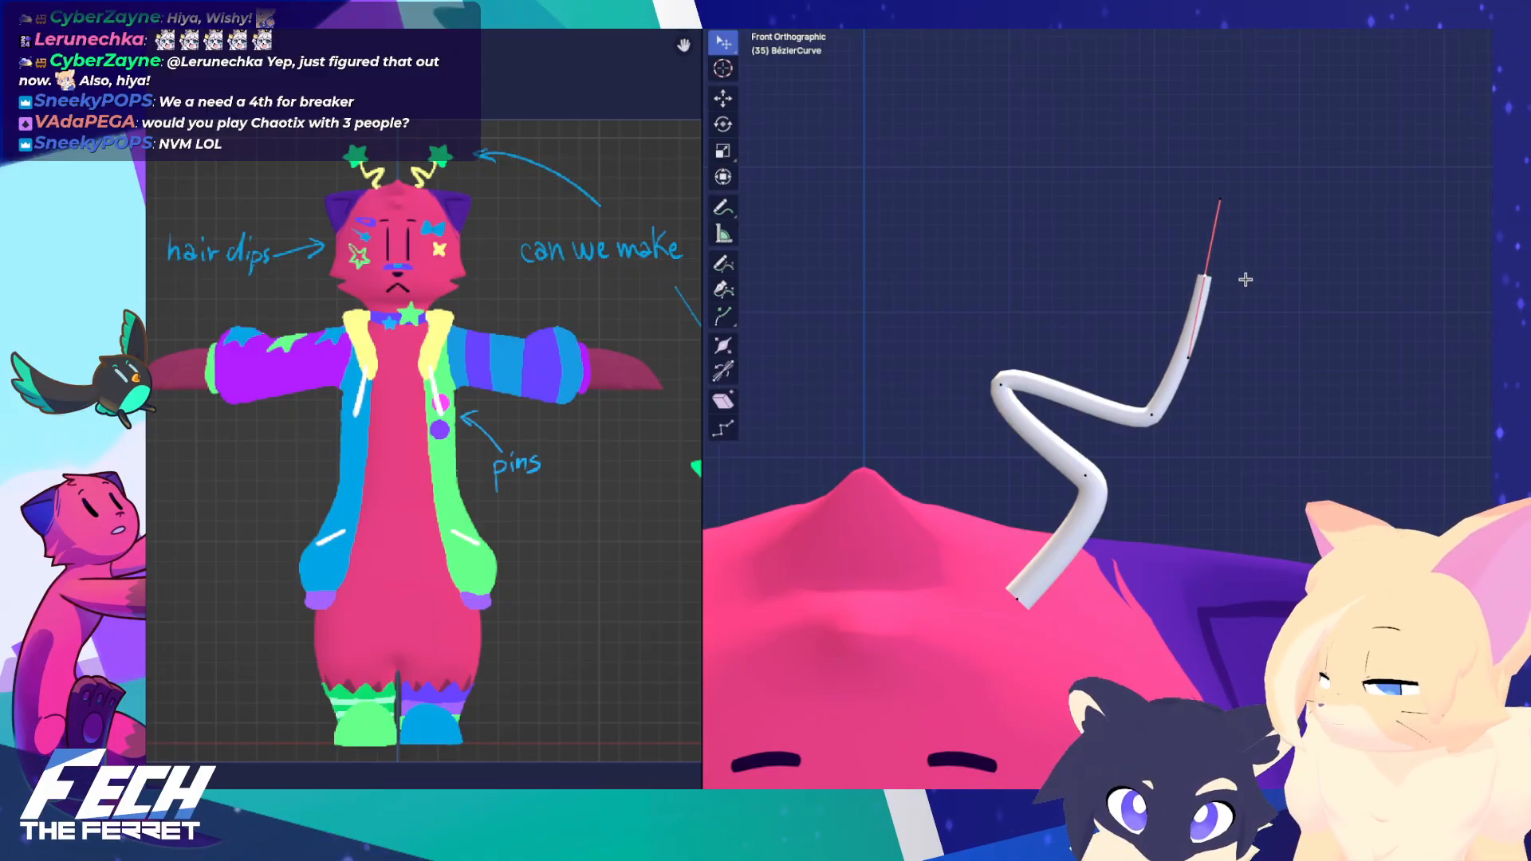
key(g)
click(1240, 279)
key(r)
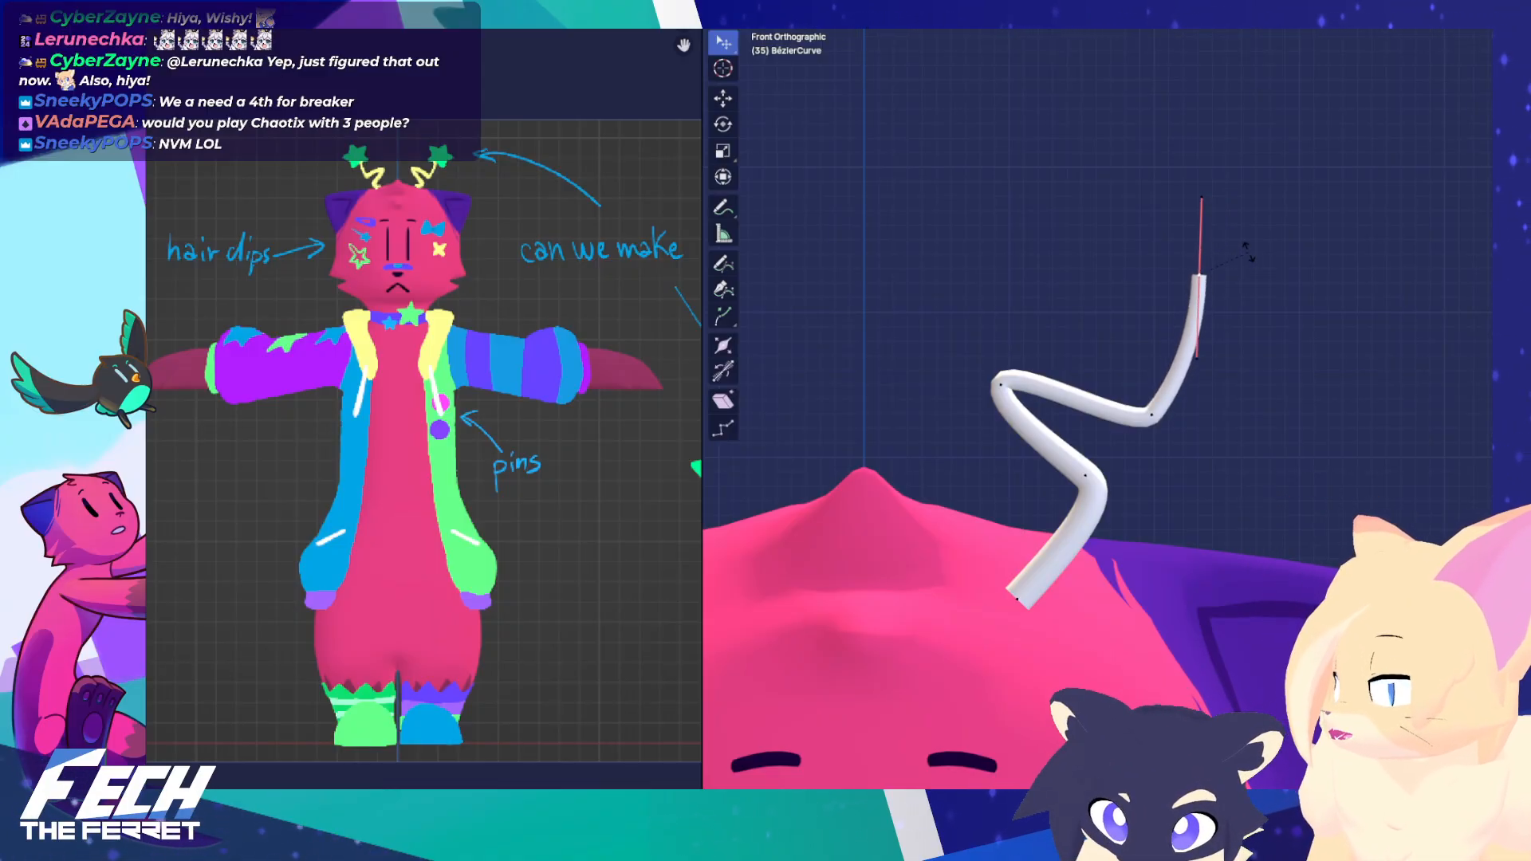
click(1249, 252)
shift+middle_drag(1221, 303, 1232, 292)
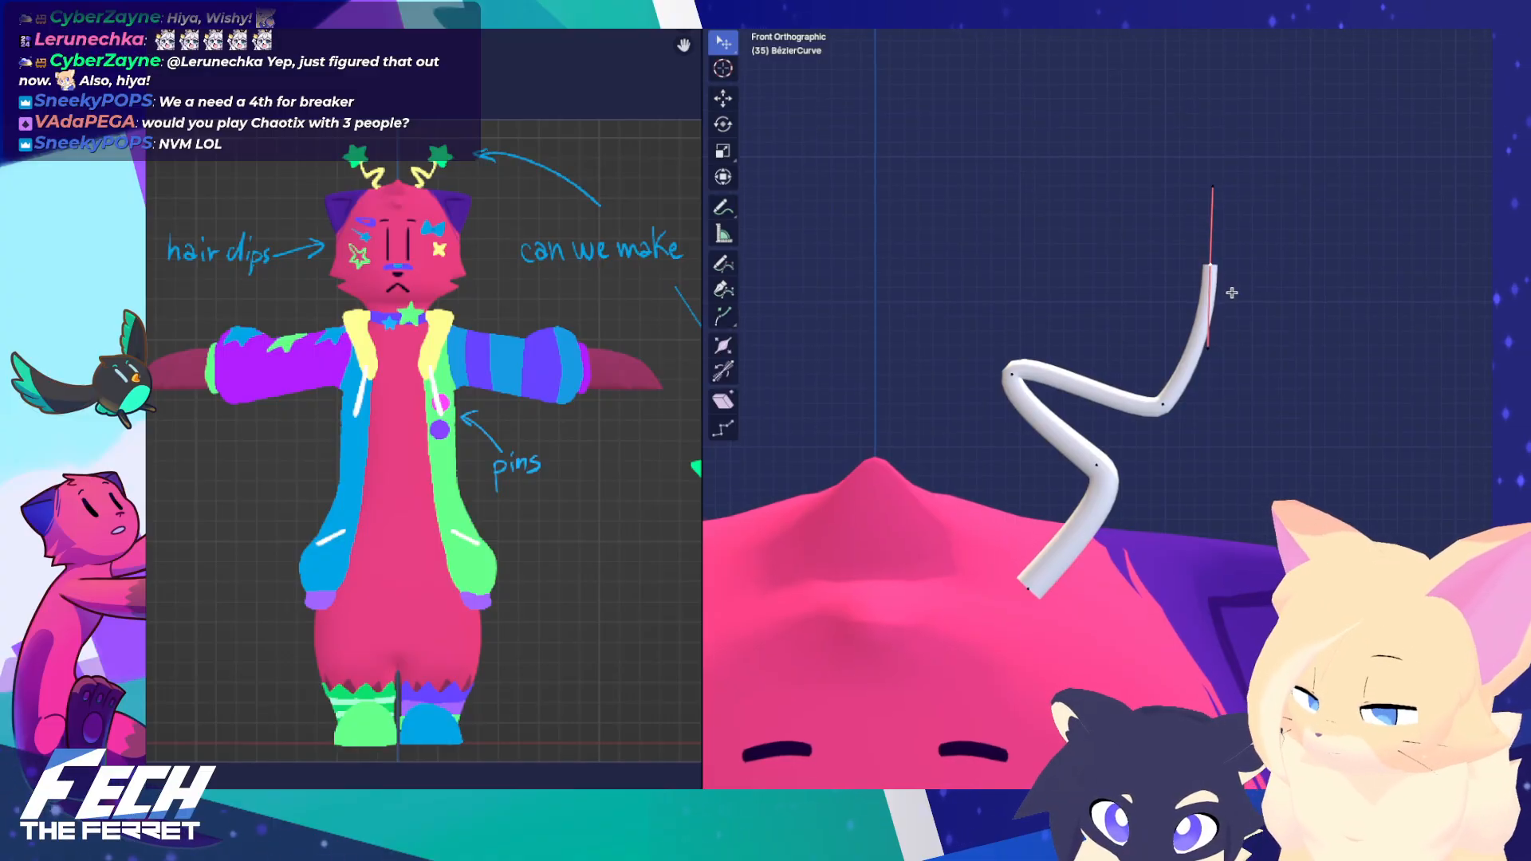
key(g)
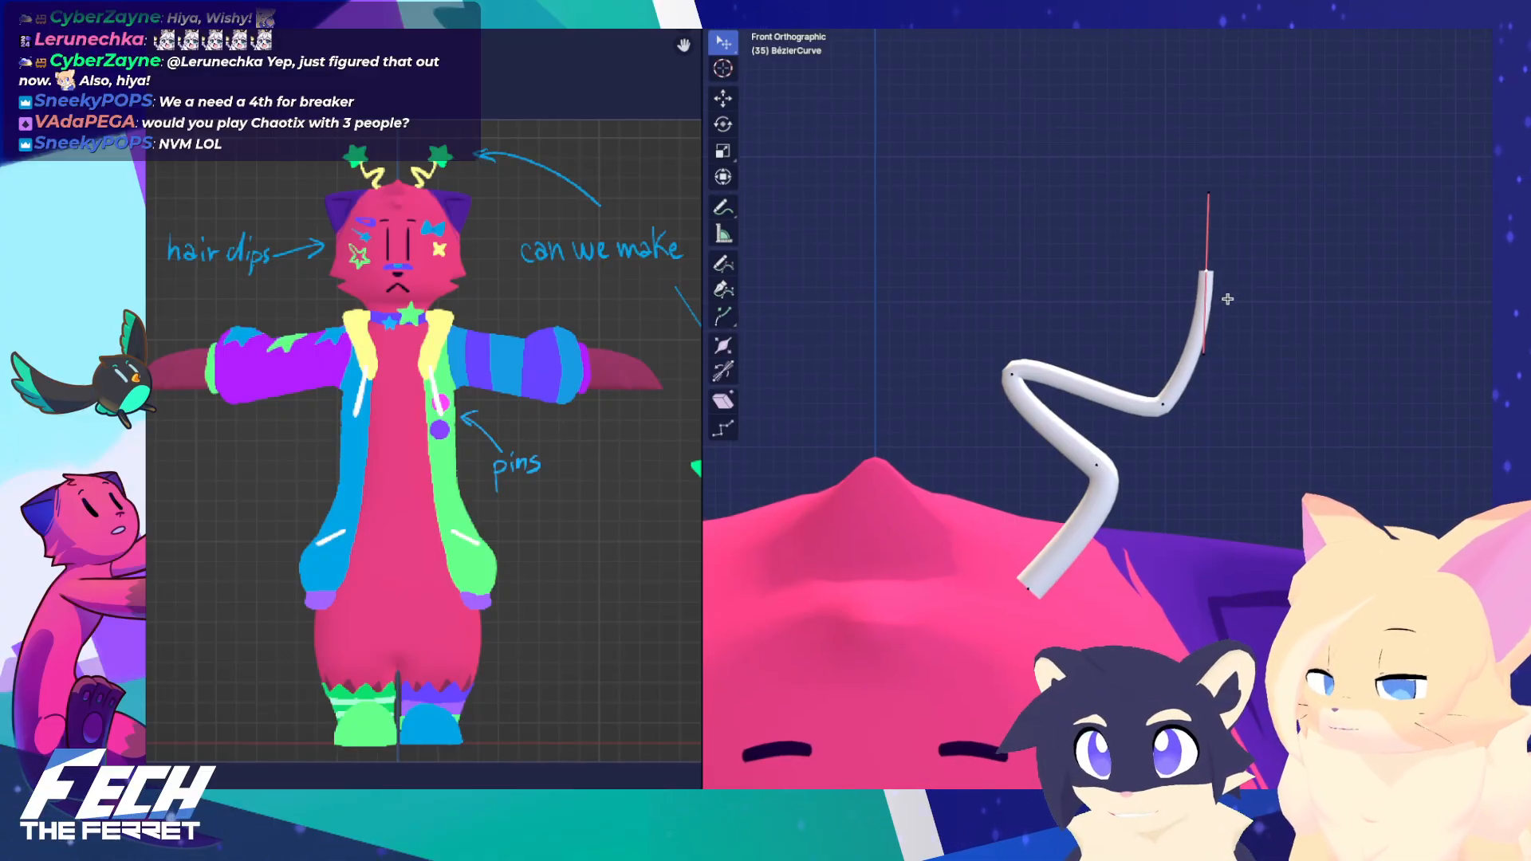
click(1231, 299)
click(1267, 291)
Examine the antenna's bends and its overall proportions on the head from the front
shift+middle_drag(1244, 324, 1191, 323)
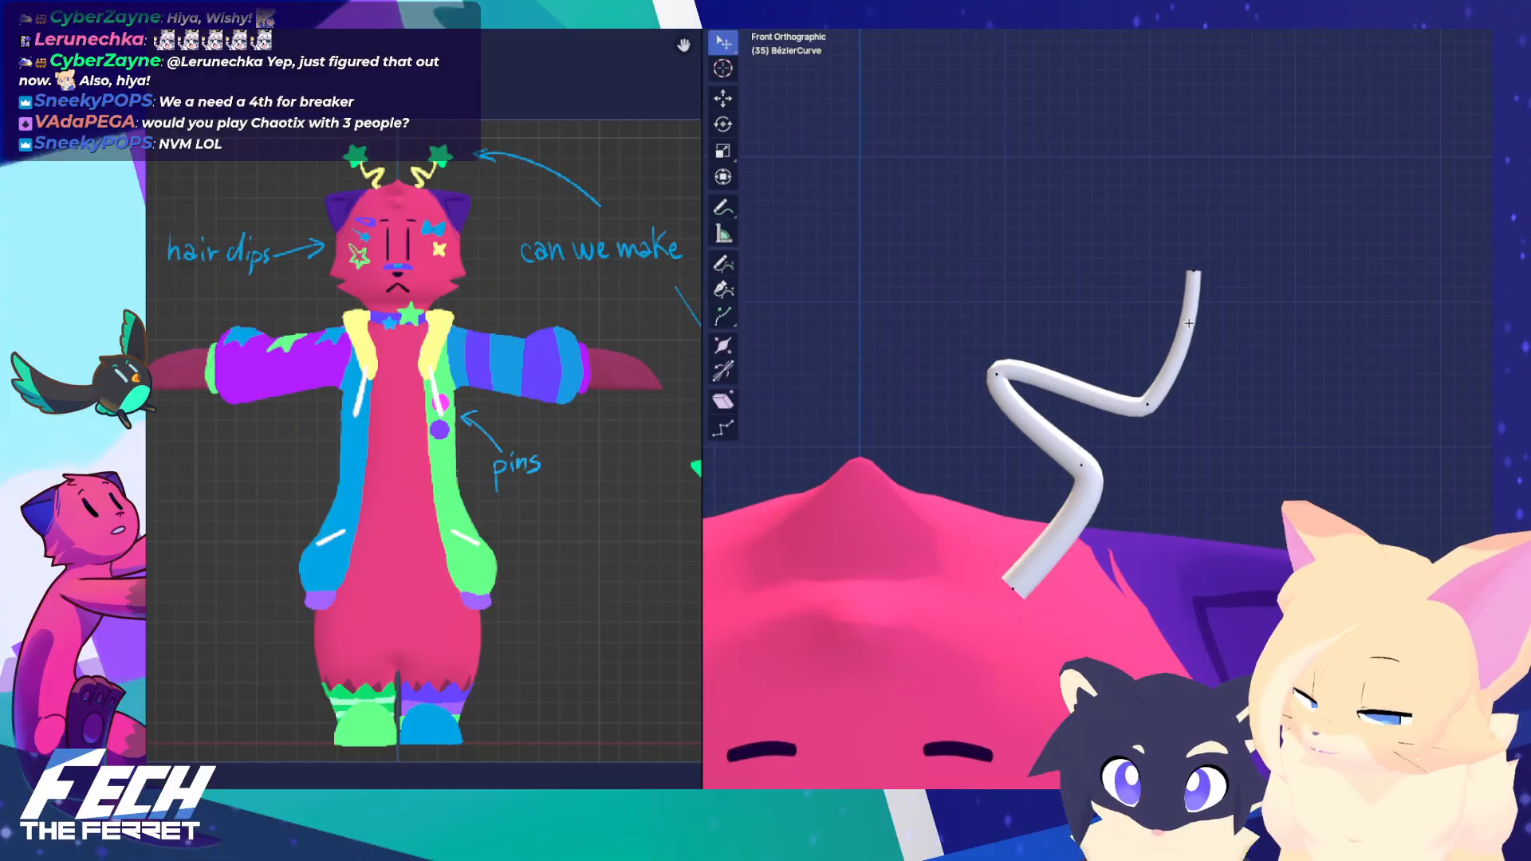
click(1074, 444)
click(998, 371)
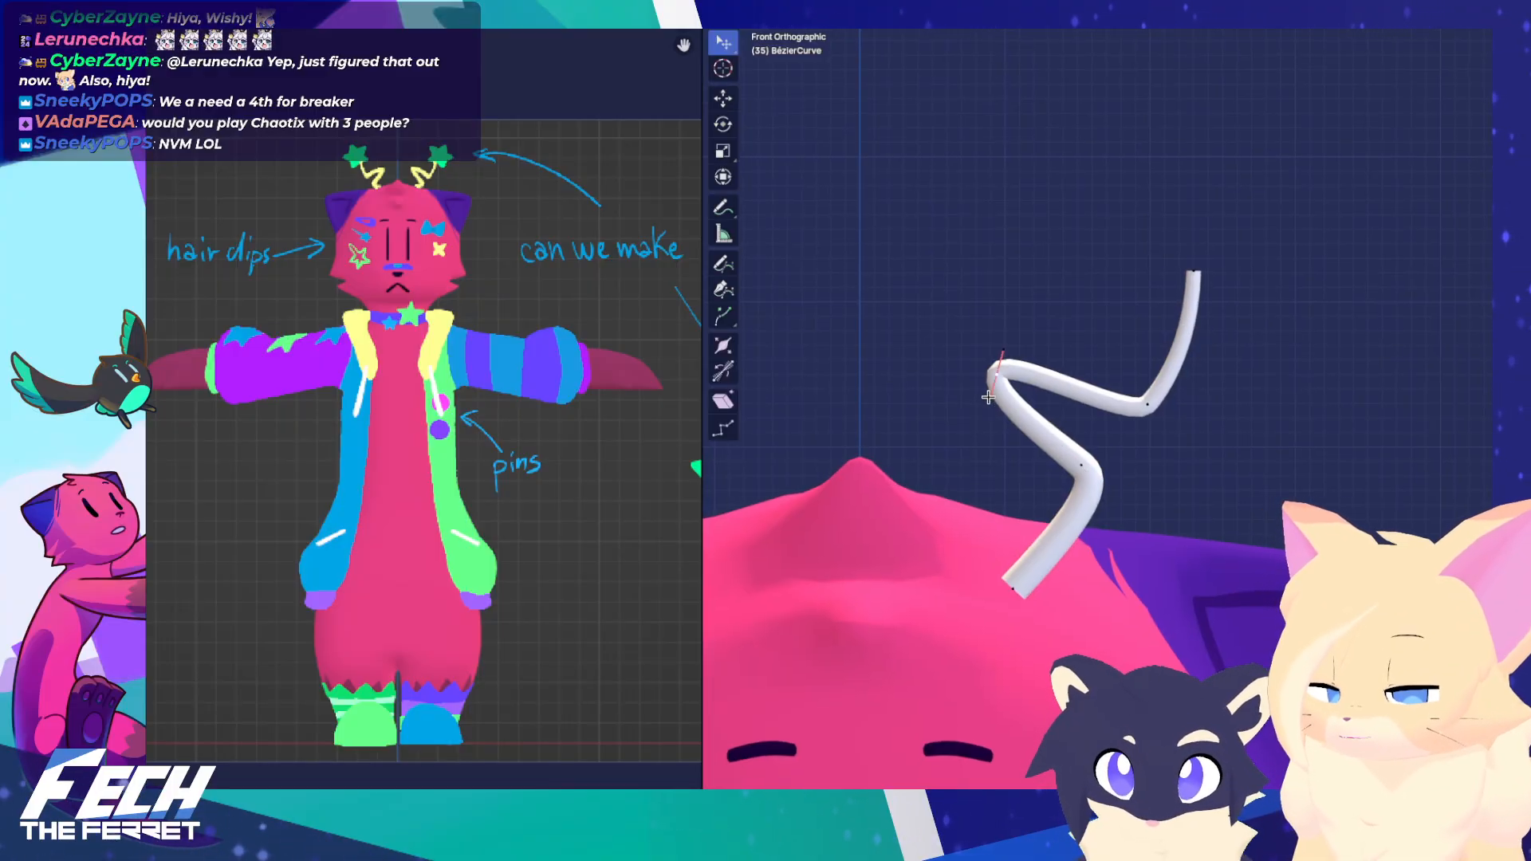
shift+middle_drag(1111, 290, 1092, 282)
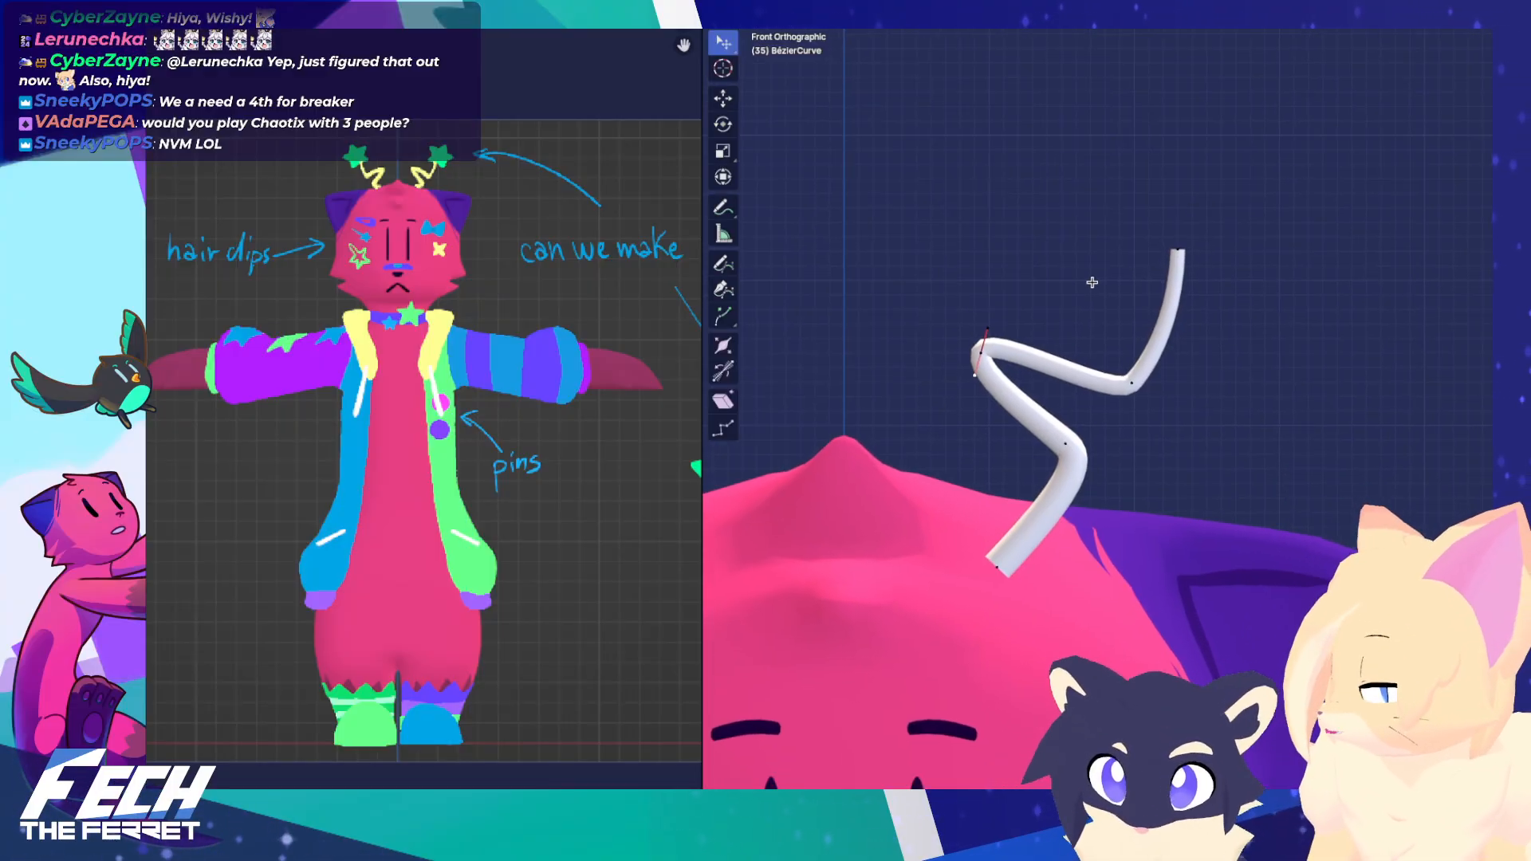
shift+middle_drag(1008, 348, 1033, 380)
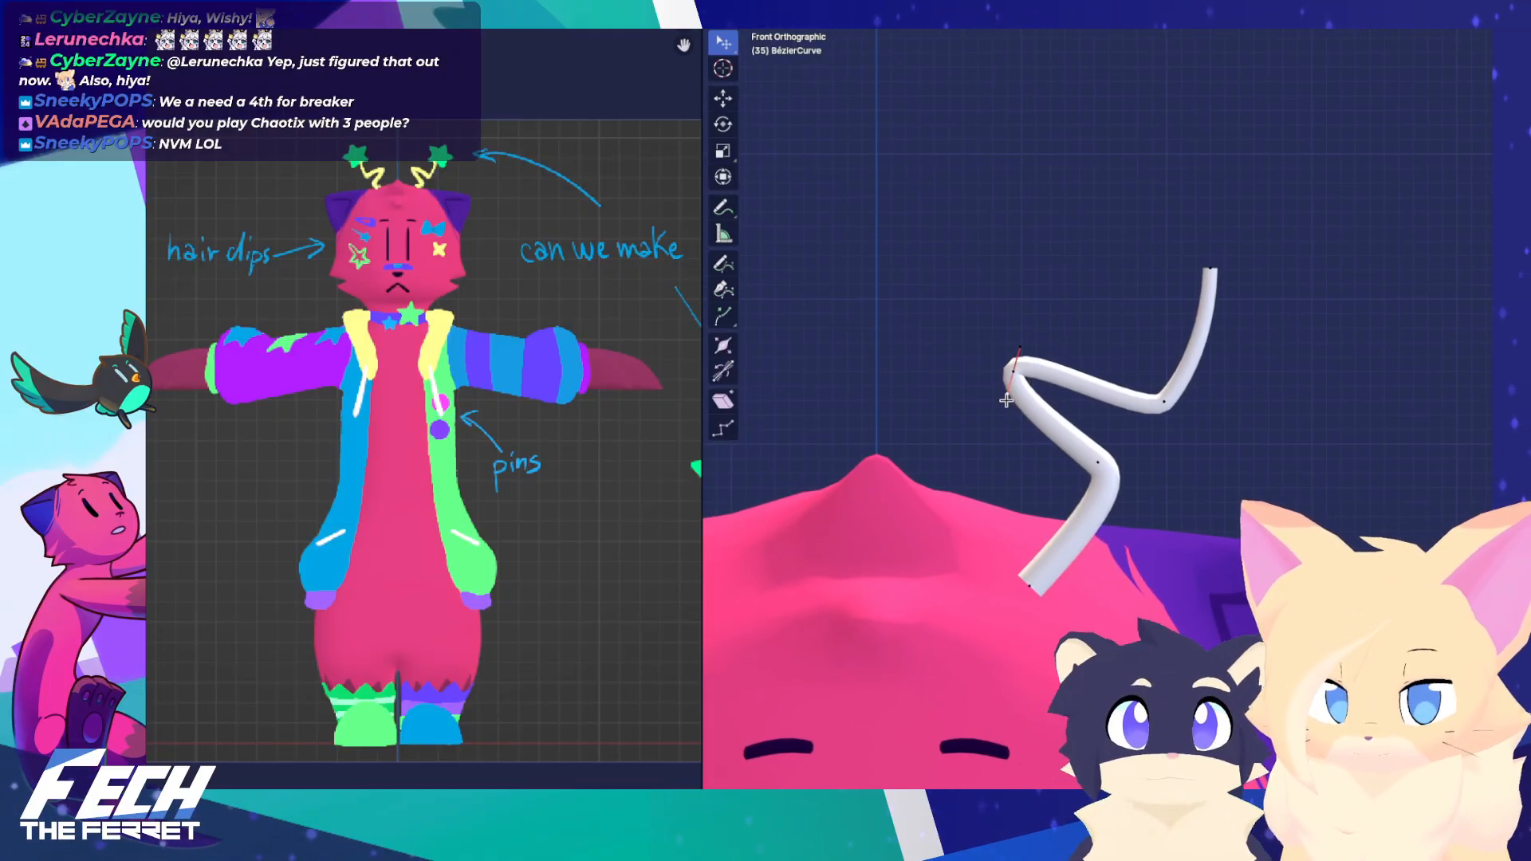
shift+middle_drag(1013, 353, 1010, 362)
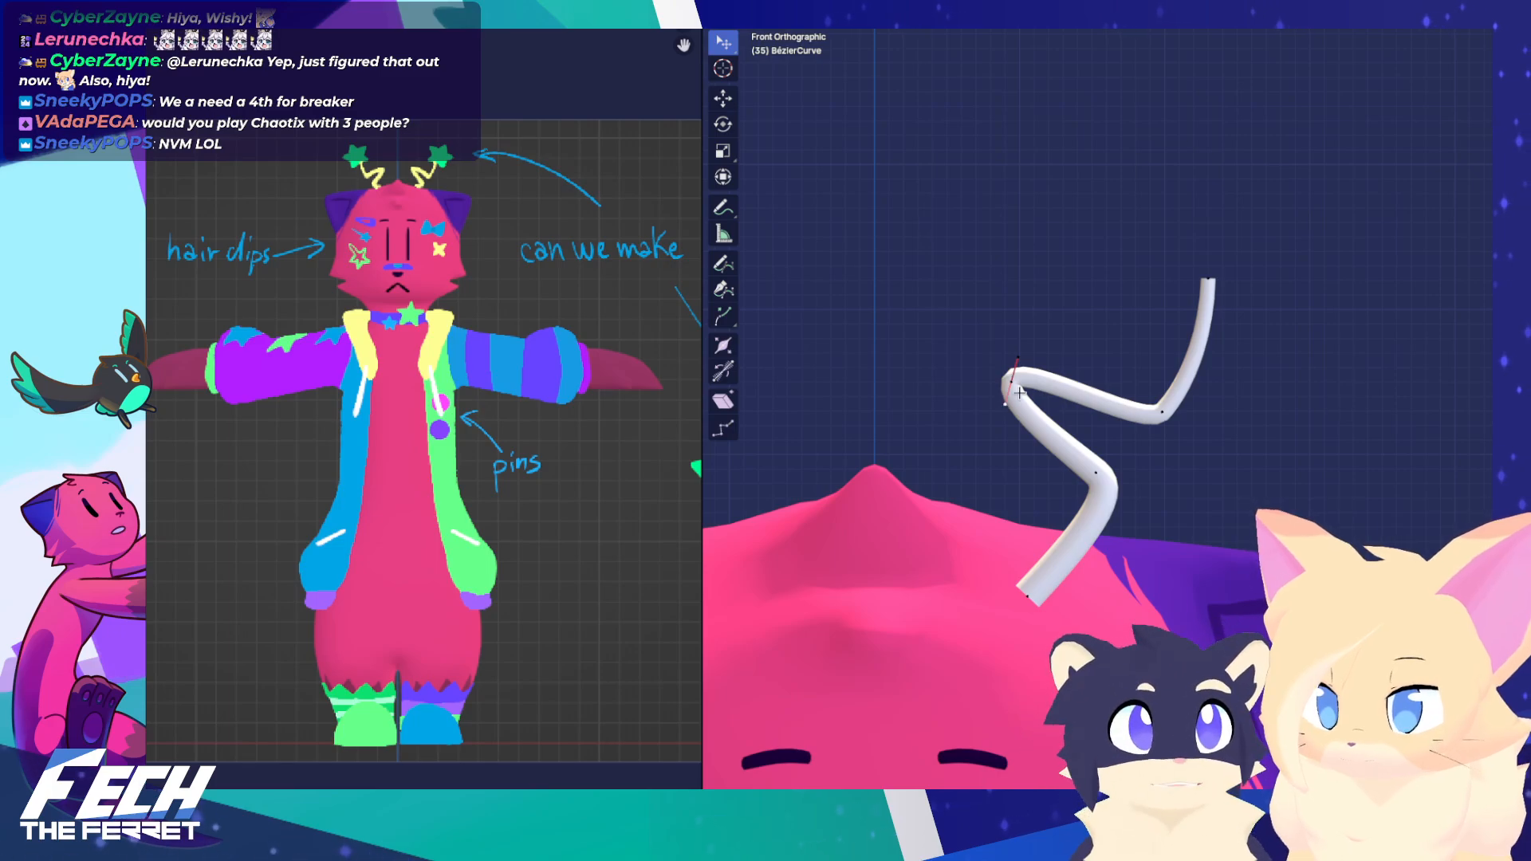
shift+middle_drag(1028, 385, 1093, 373)
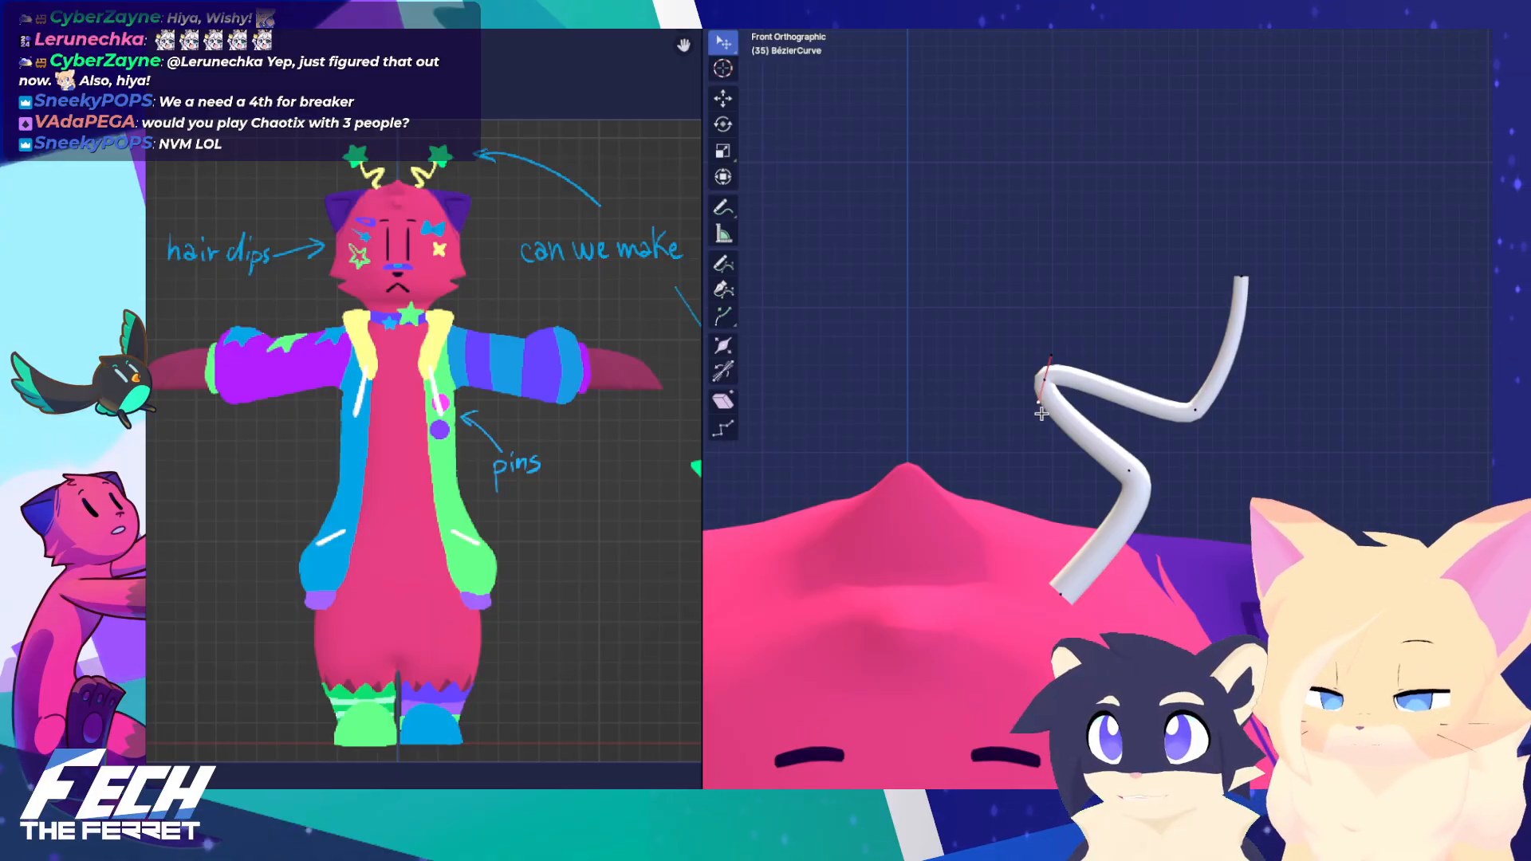
shift+middle_drag(1082, 369, 1101, 368)
scroll(1101, 383, down, 3)
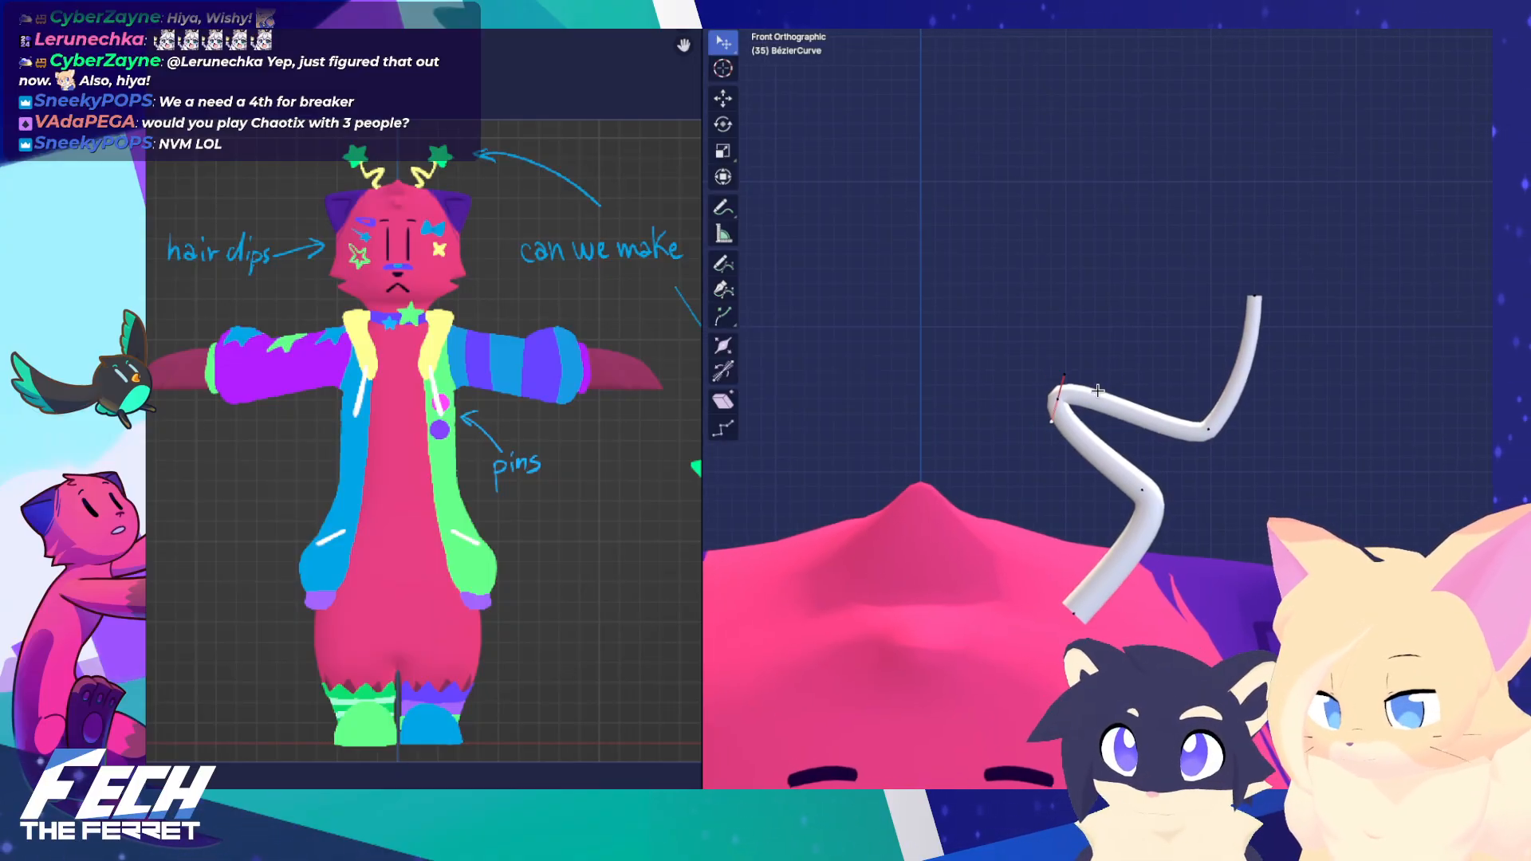
shift+middle_drag(1133, 374, 1122, 386)
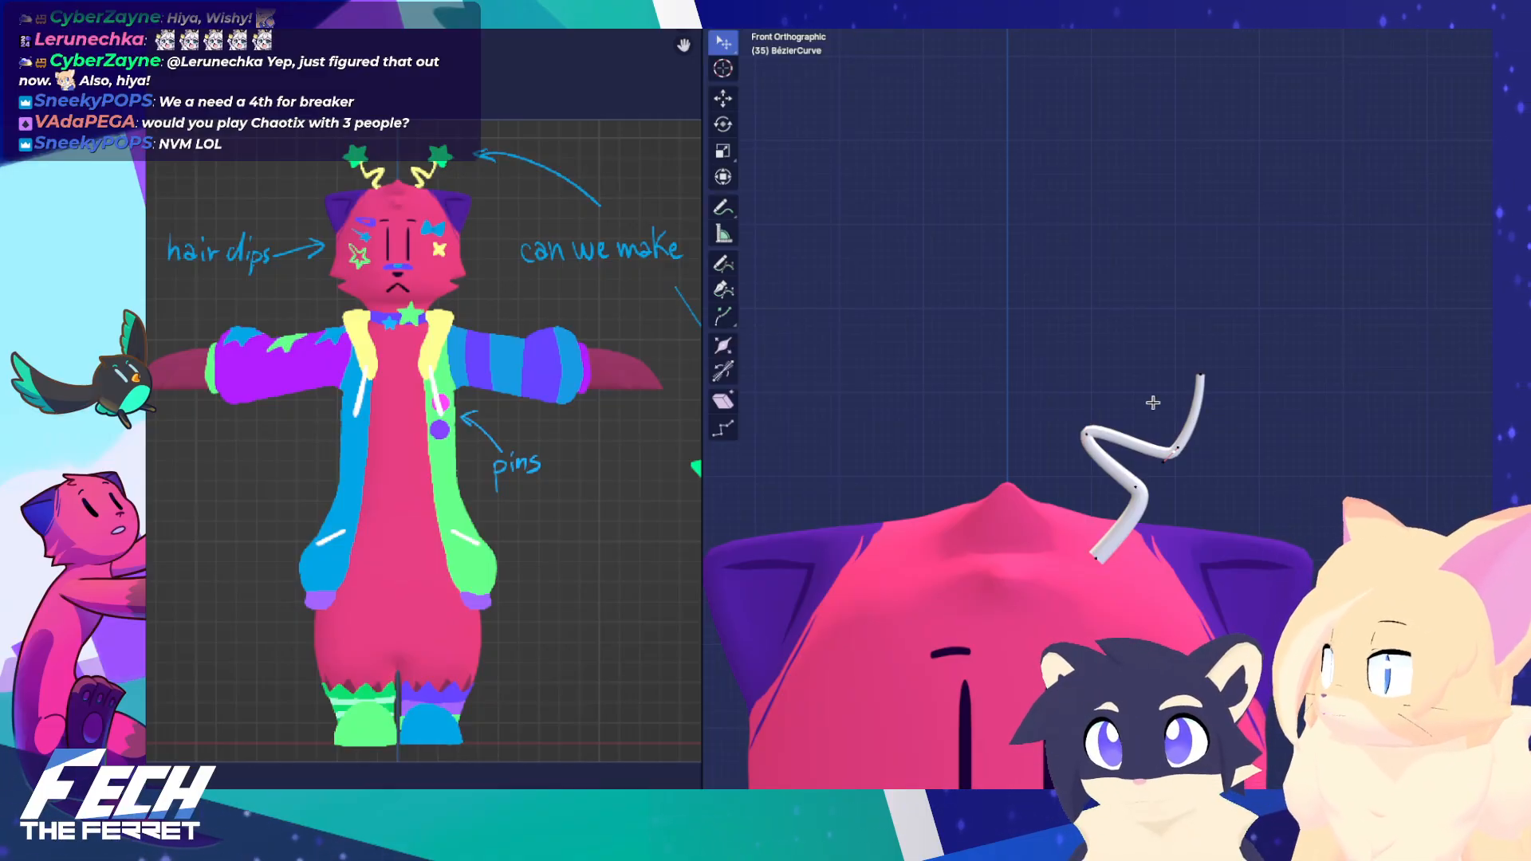
shift+middle_drag(1148, 404, 1109, 385)
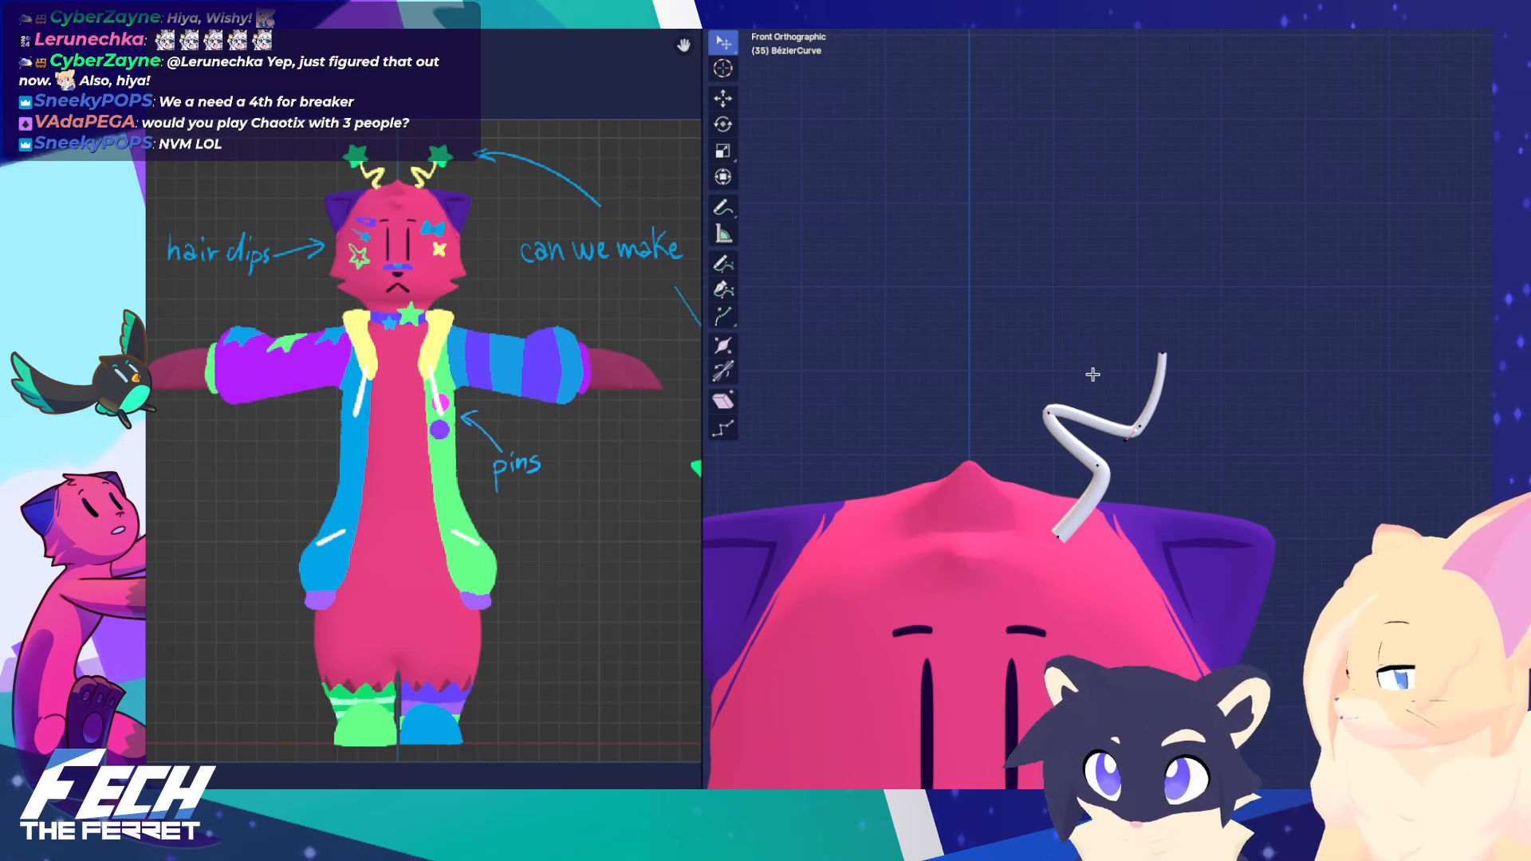
Finish editing the antenna curve and return to object mode
shift+middle_drag(1180, 406, 1175, 389)
key(Tab)
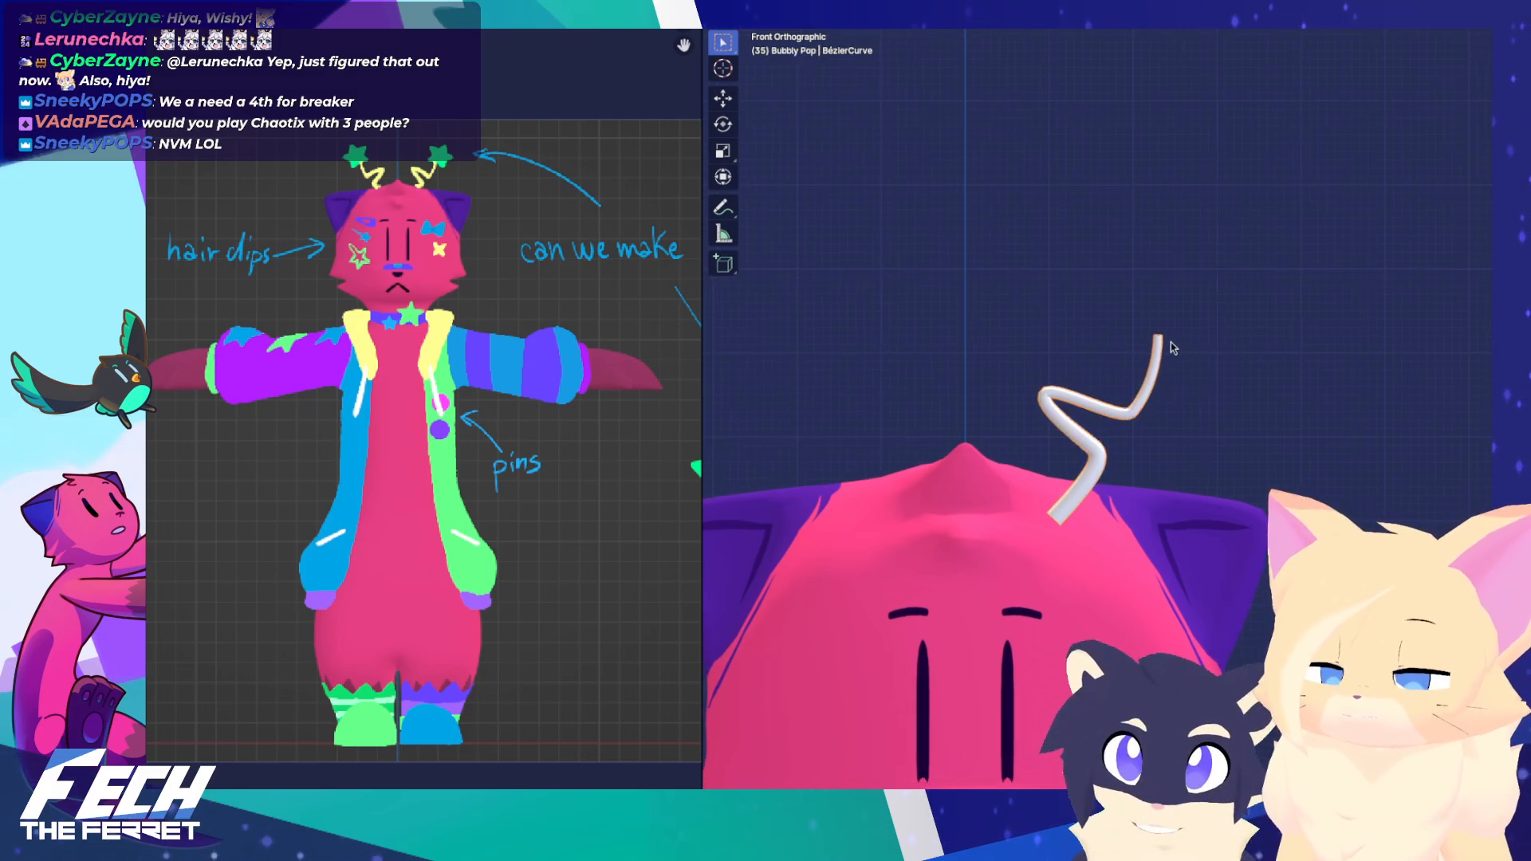
key(Tab)
key(e)
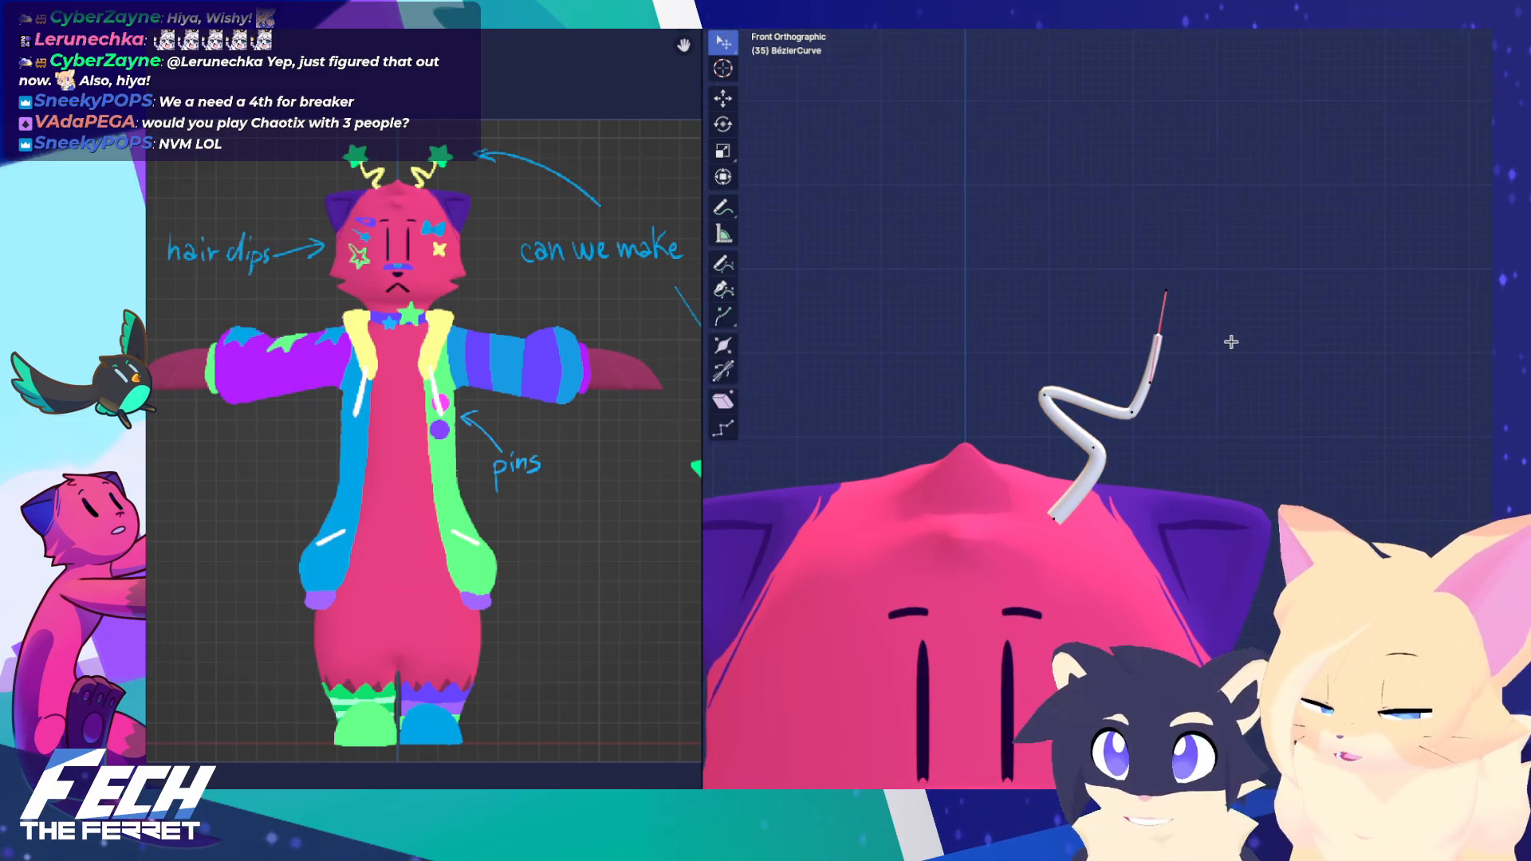
click(1232, 347)
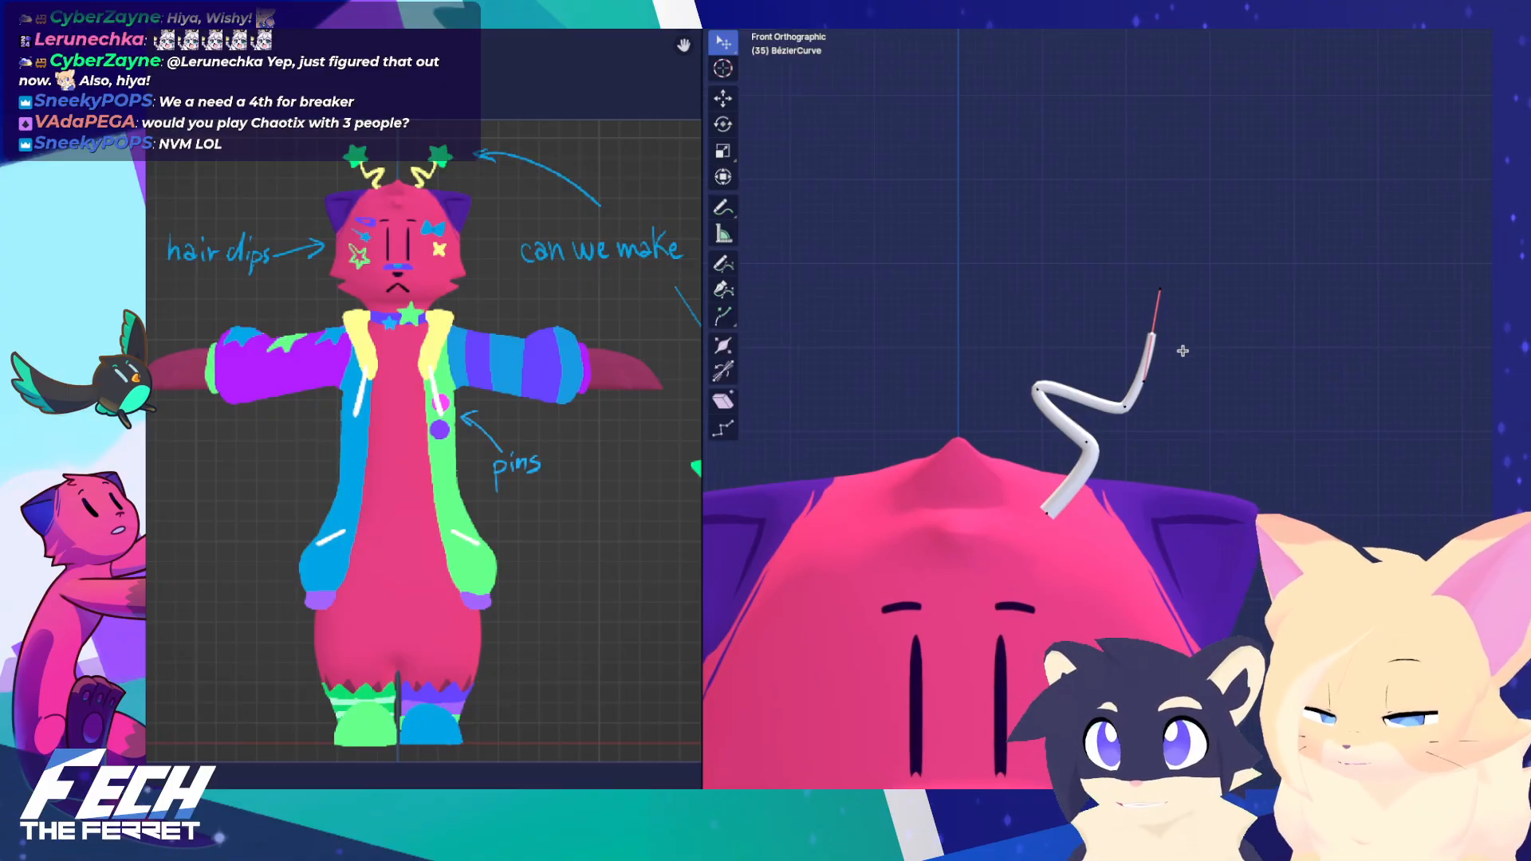
key(Tab)
shift+middle_drag(1166, 354, 1099, 388)
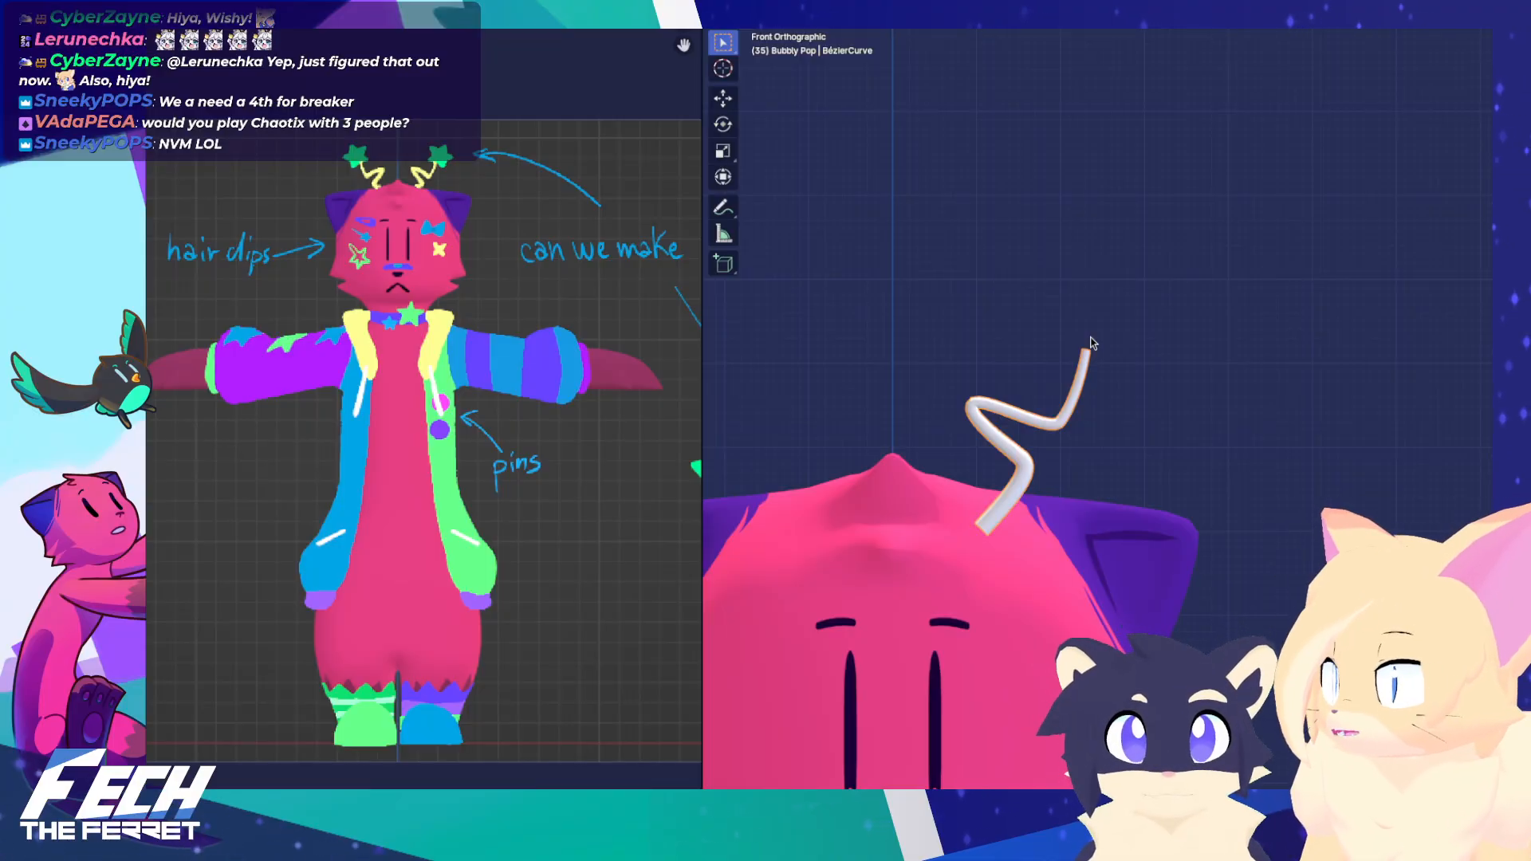
Add a Simple Star mesh with 5 points, outer radius 1.00, inner radius 0.50 and height 0.50
shift+middle_drag(1093, 349, 1105, 305)
key(shift+a)
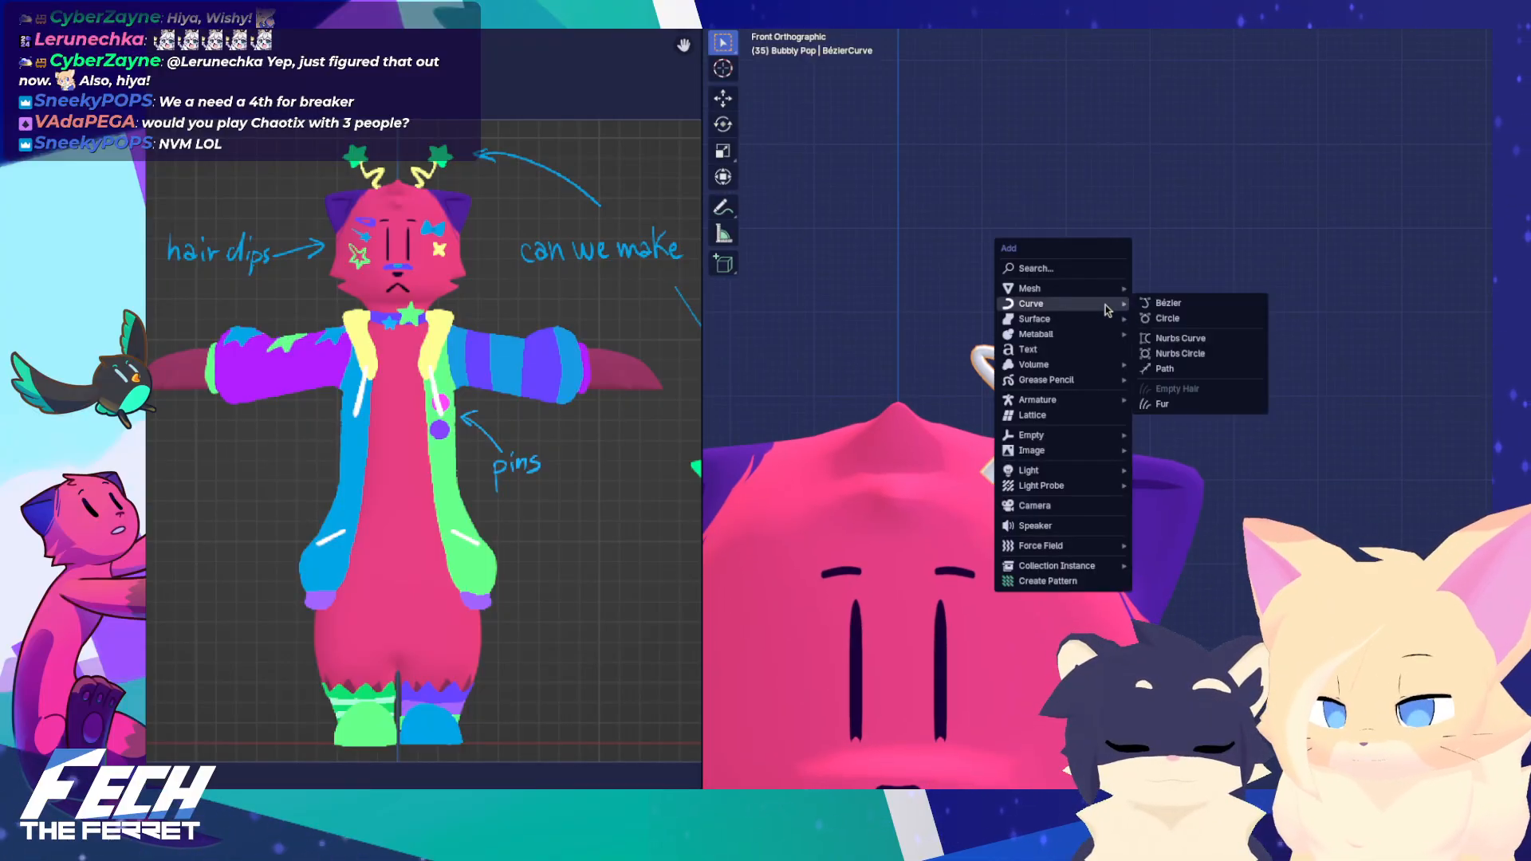
click(1086, 268)
text(sta)
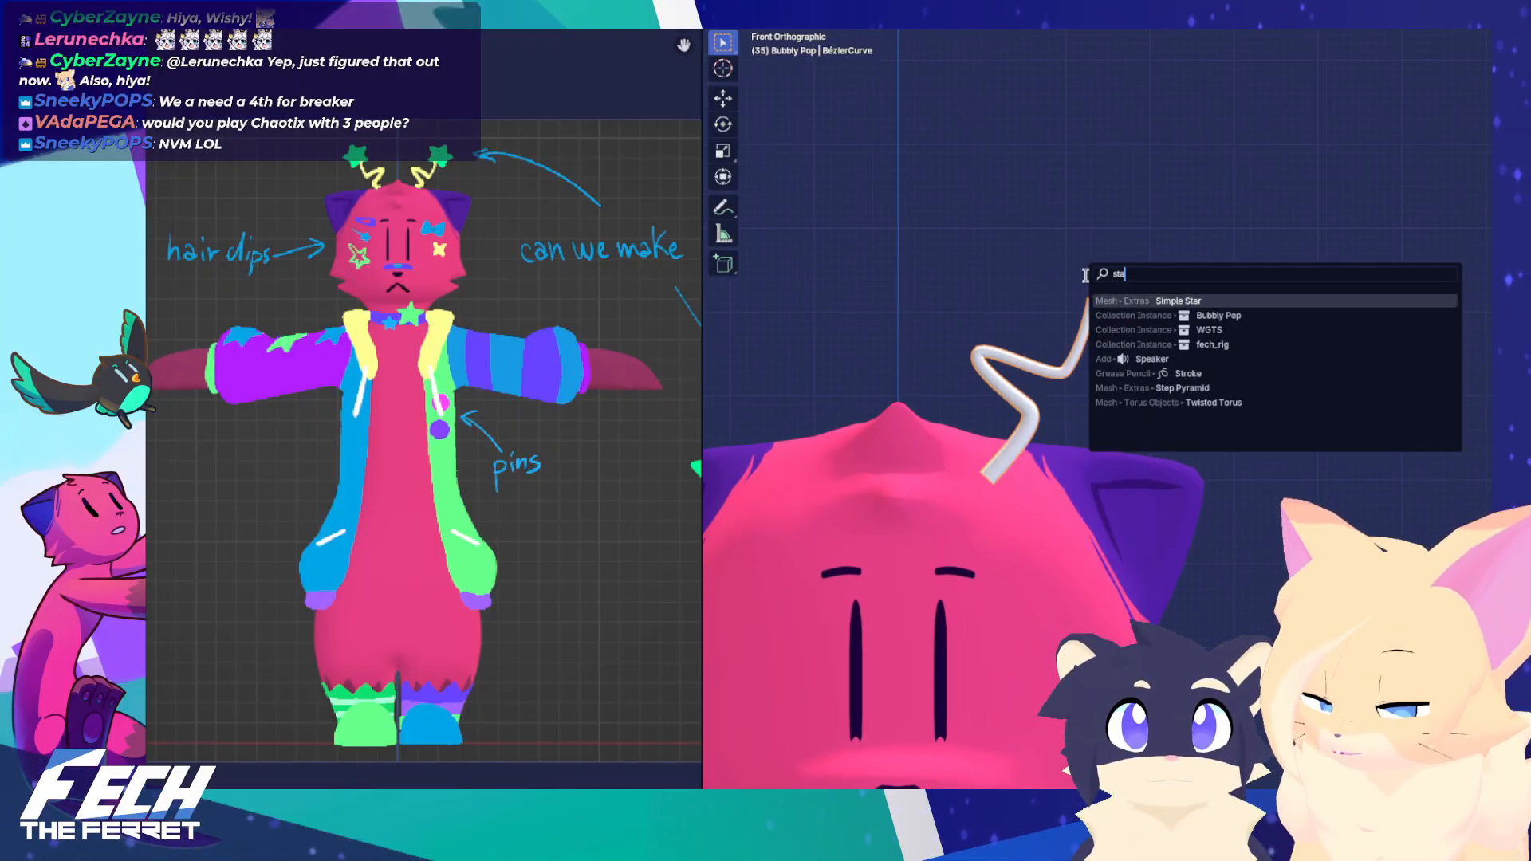
text(r)
click(1146, 301)
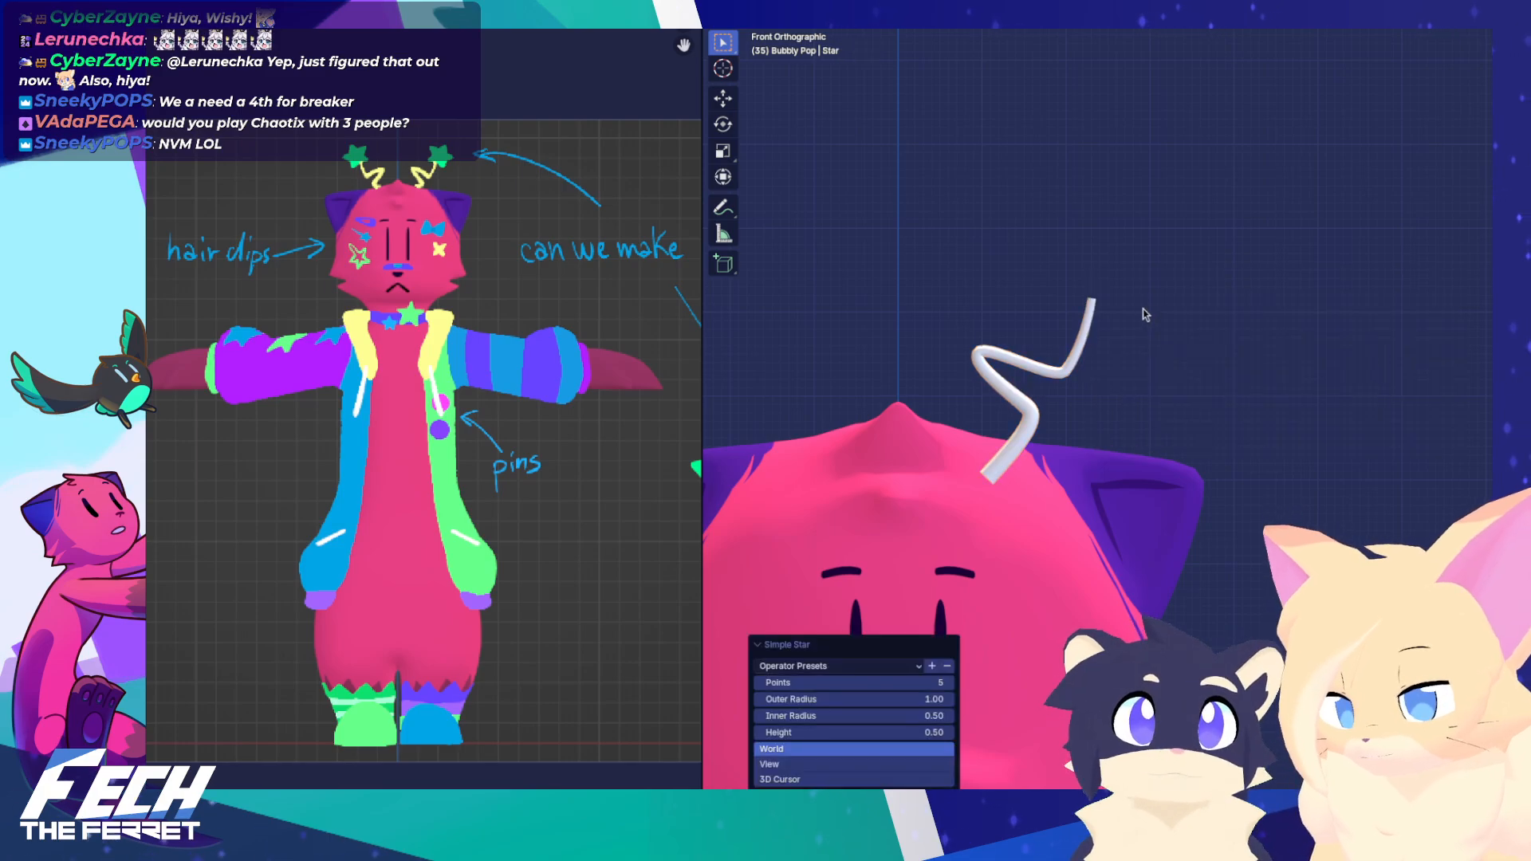
Rotate the star in the top view until one of its tips points straight toward the character's back
scroll(1146, 315, down, 5)
shift+middle_drag(1116, 390, 1142, 232)
scroll(1145, 232, up, 2)
scroll(1140, 367, down, 5)
middle_drag(1134, 362, 1129, 506)
scroll(1152, 405, down, 3)
key(KP_7)
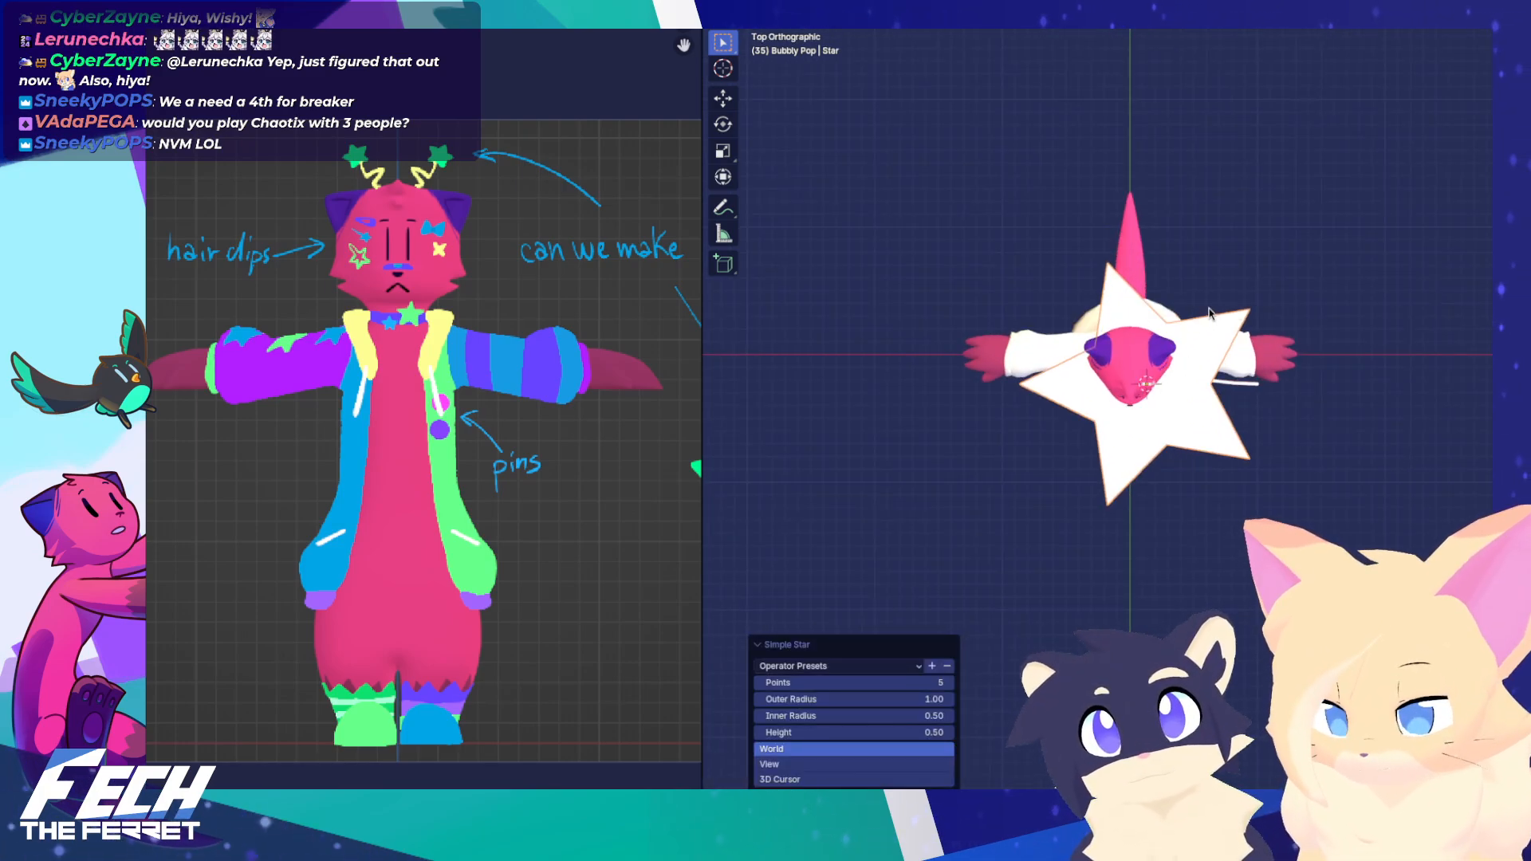
key(r)
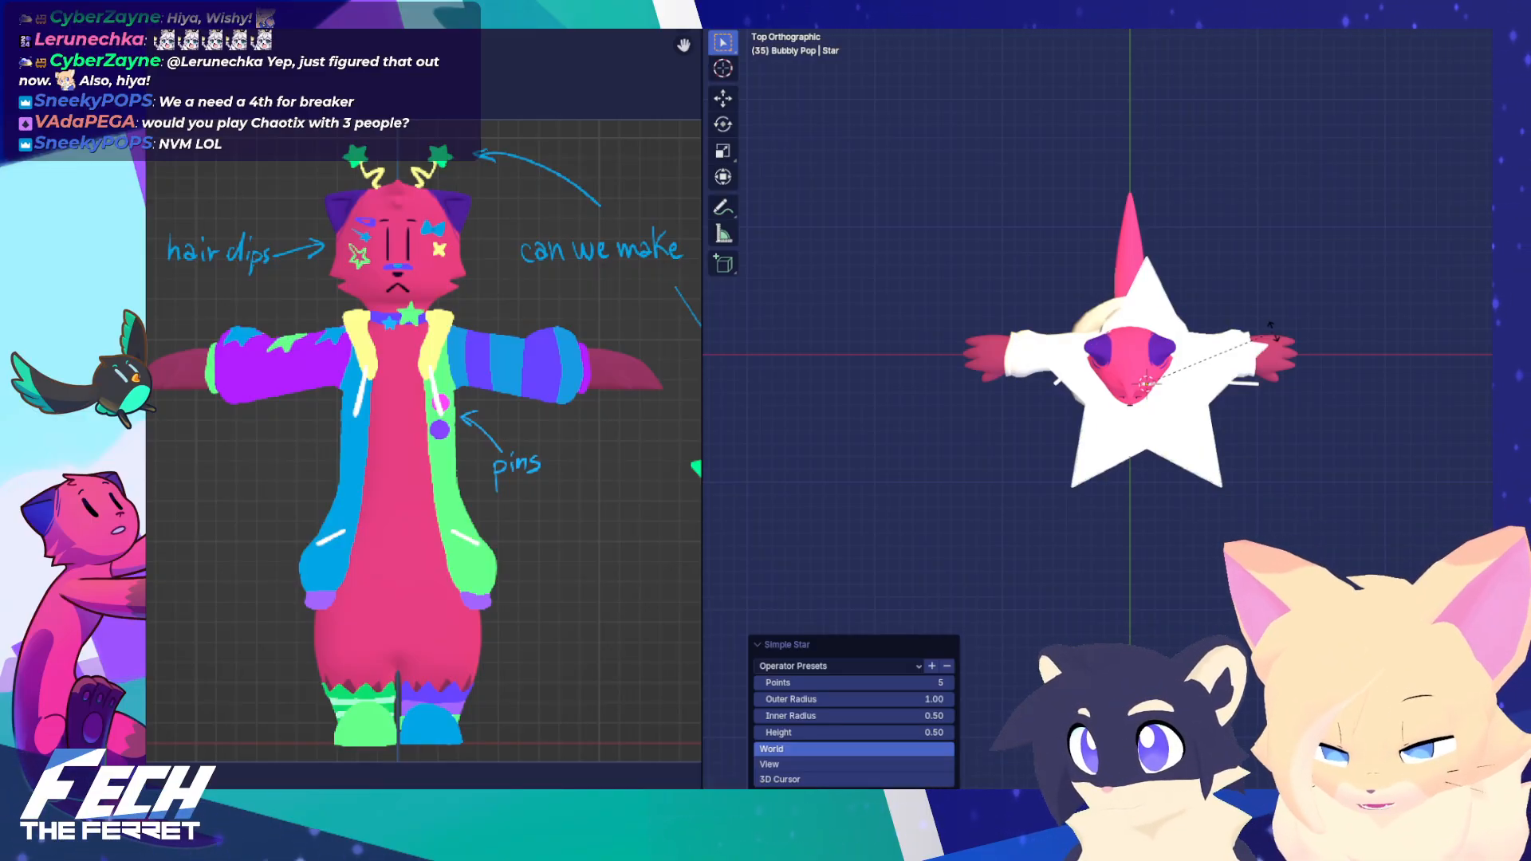
right_click(1273, 332)
shift+middle_drag(1208, 321, 1058, 360)
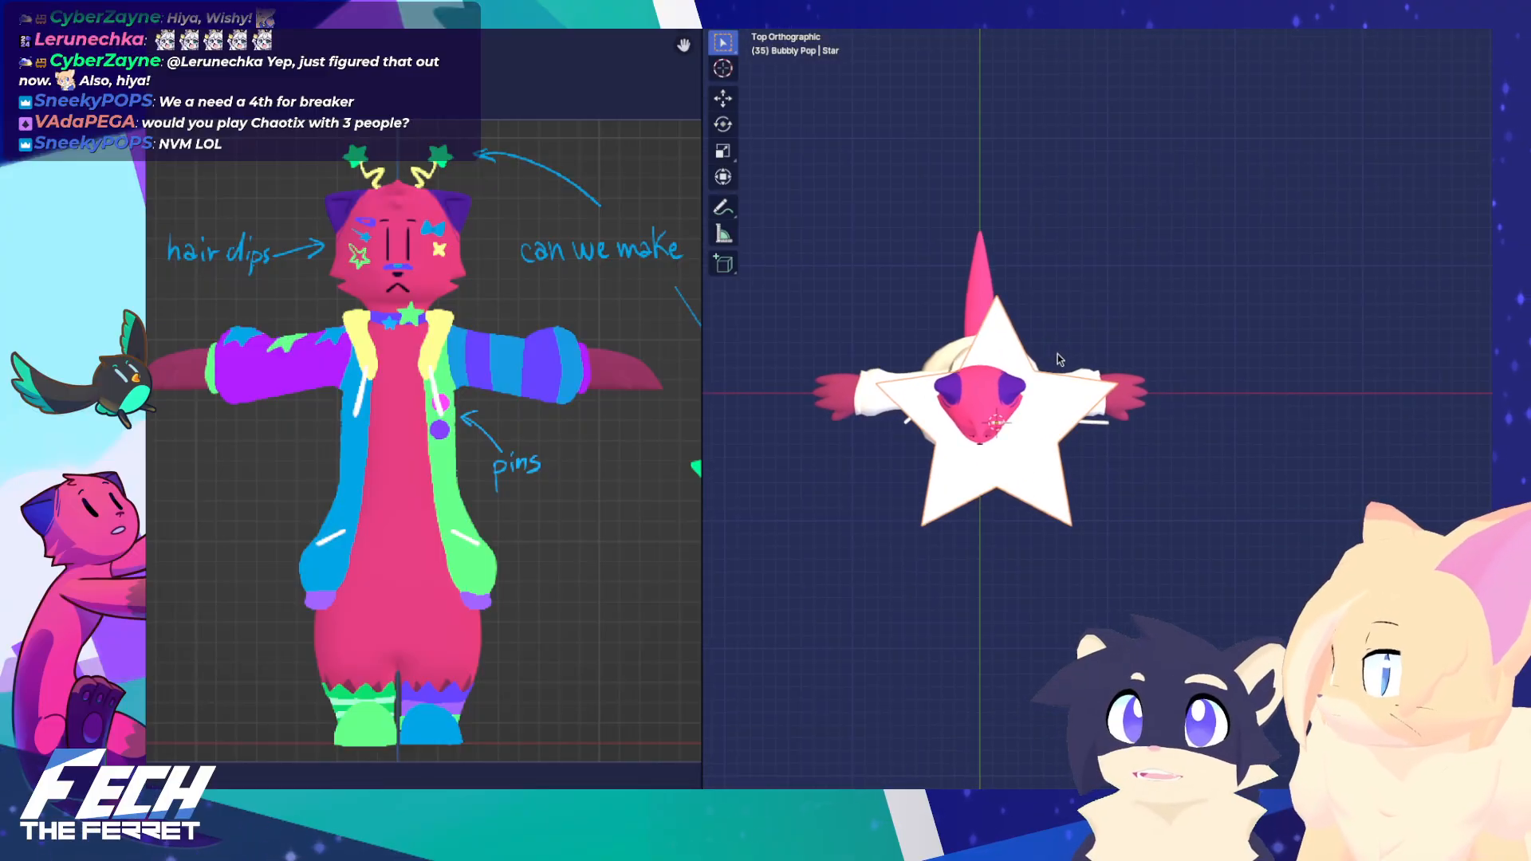
key(g)
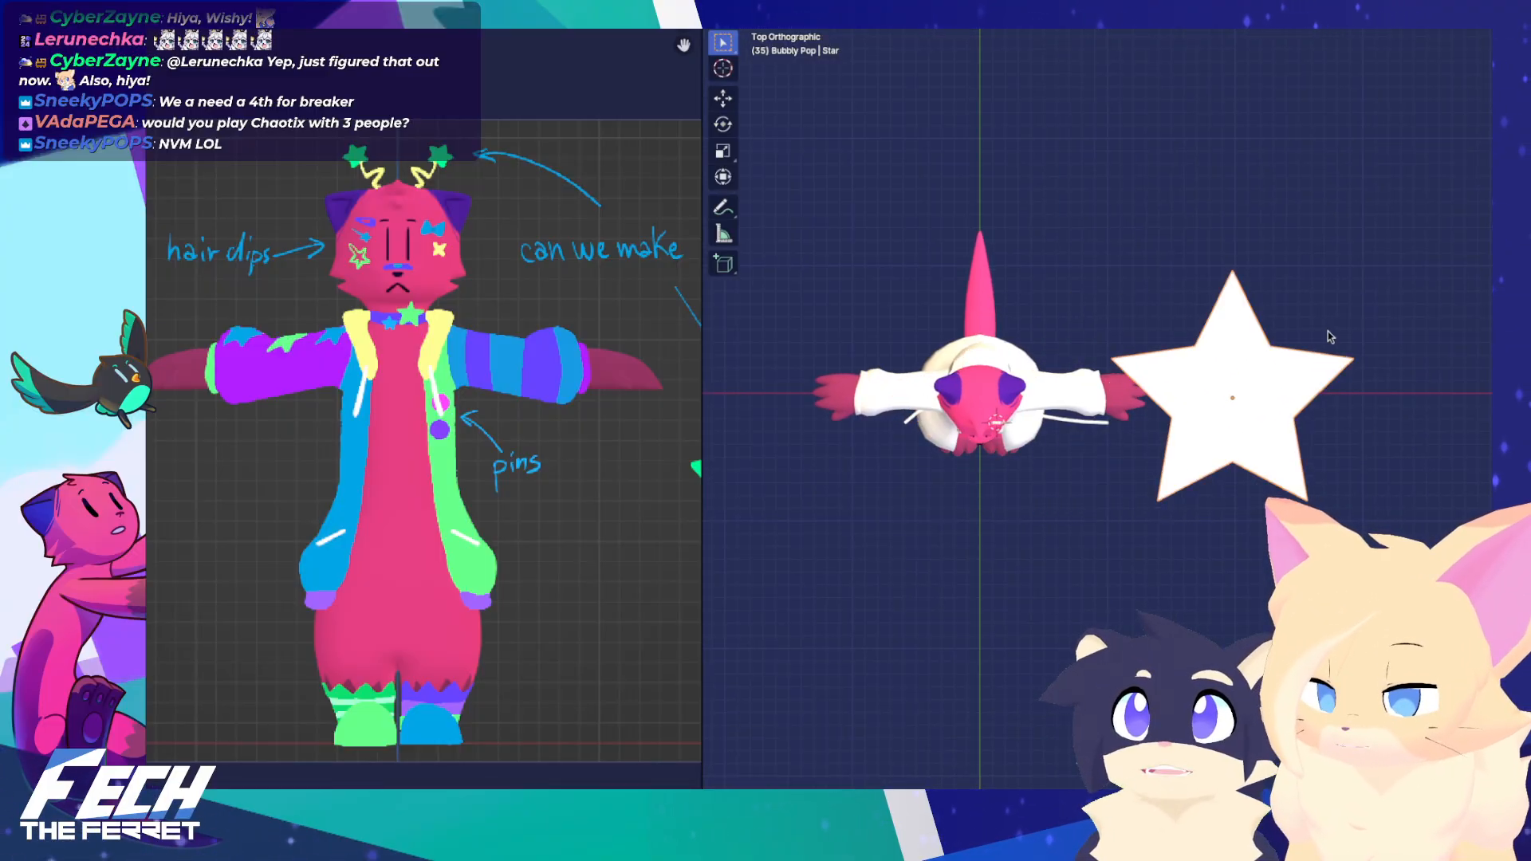
key(ctrl+z)
key(ctrl+shift+Tab)
click(1282, 392)
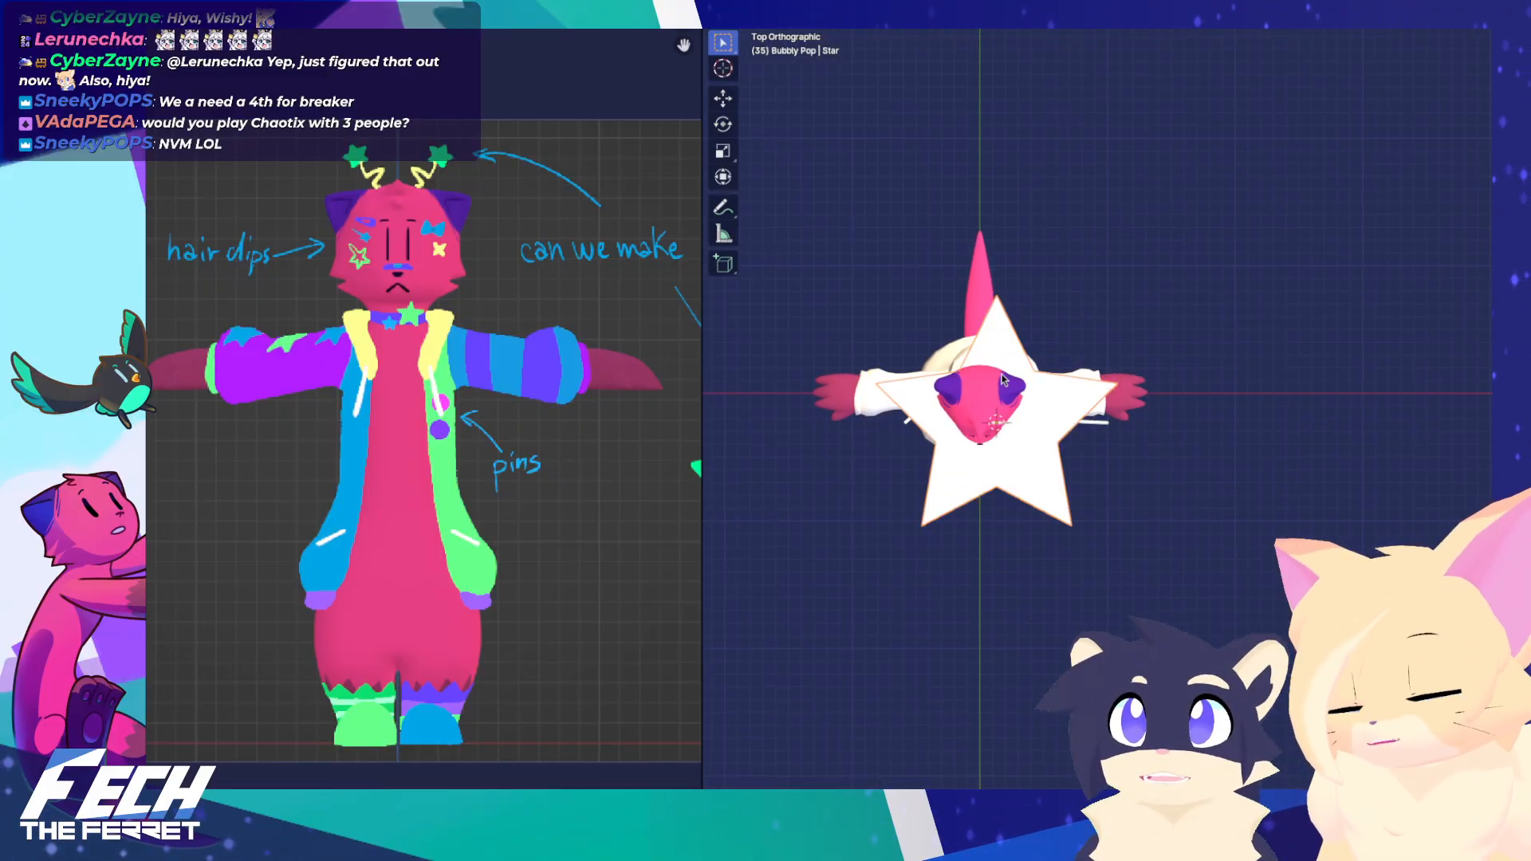
Move the star out beside the character's hand in the top view, with its centre close to the red axis
shift+middle_drag(1001, 375, 935, 393)
key(g)
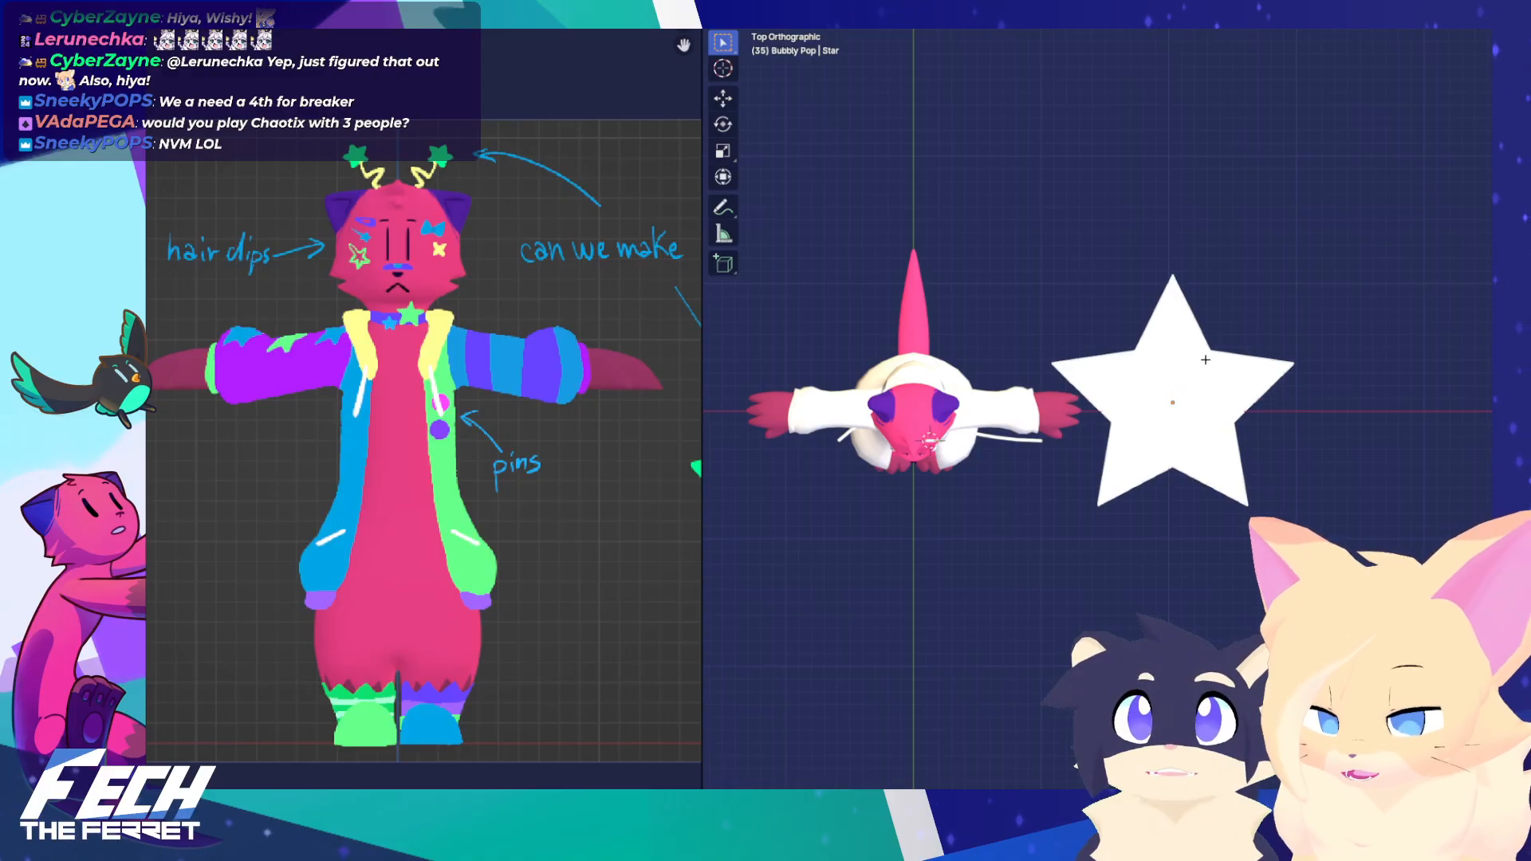
click(1207, 362)
key(KP_Decimal)
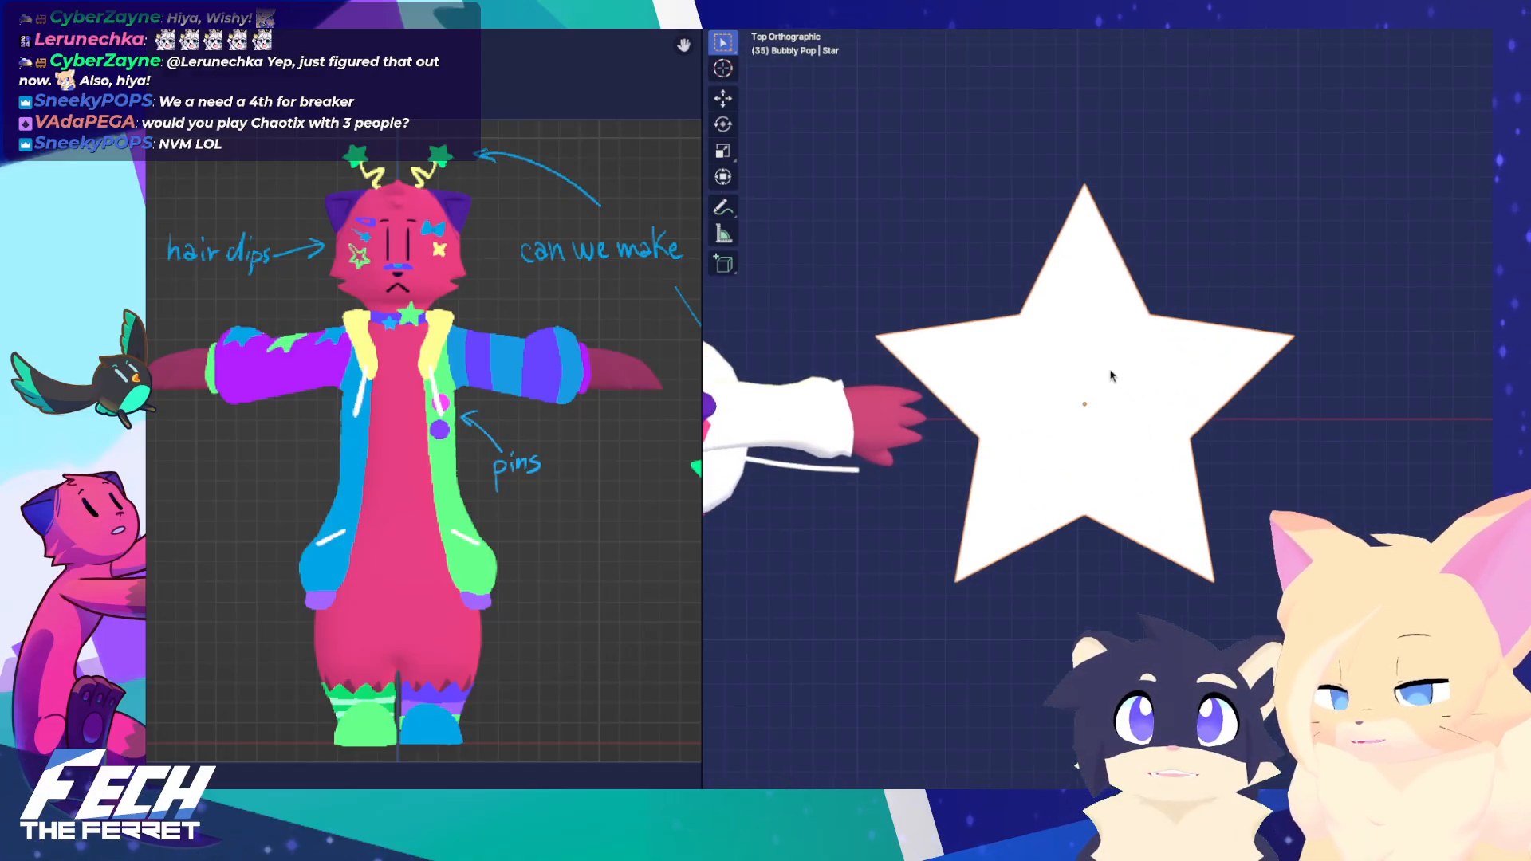
key(g)
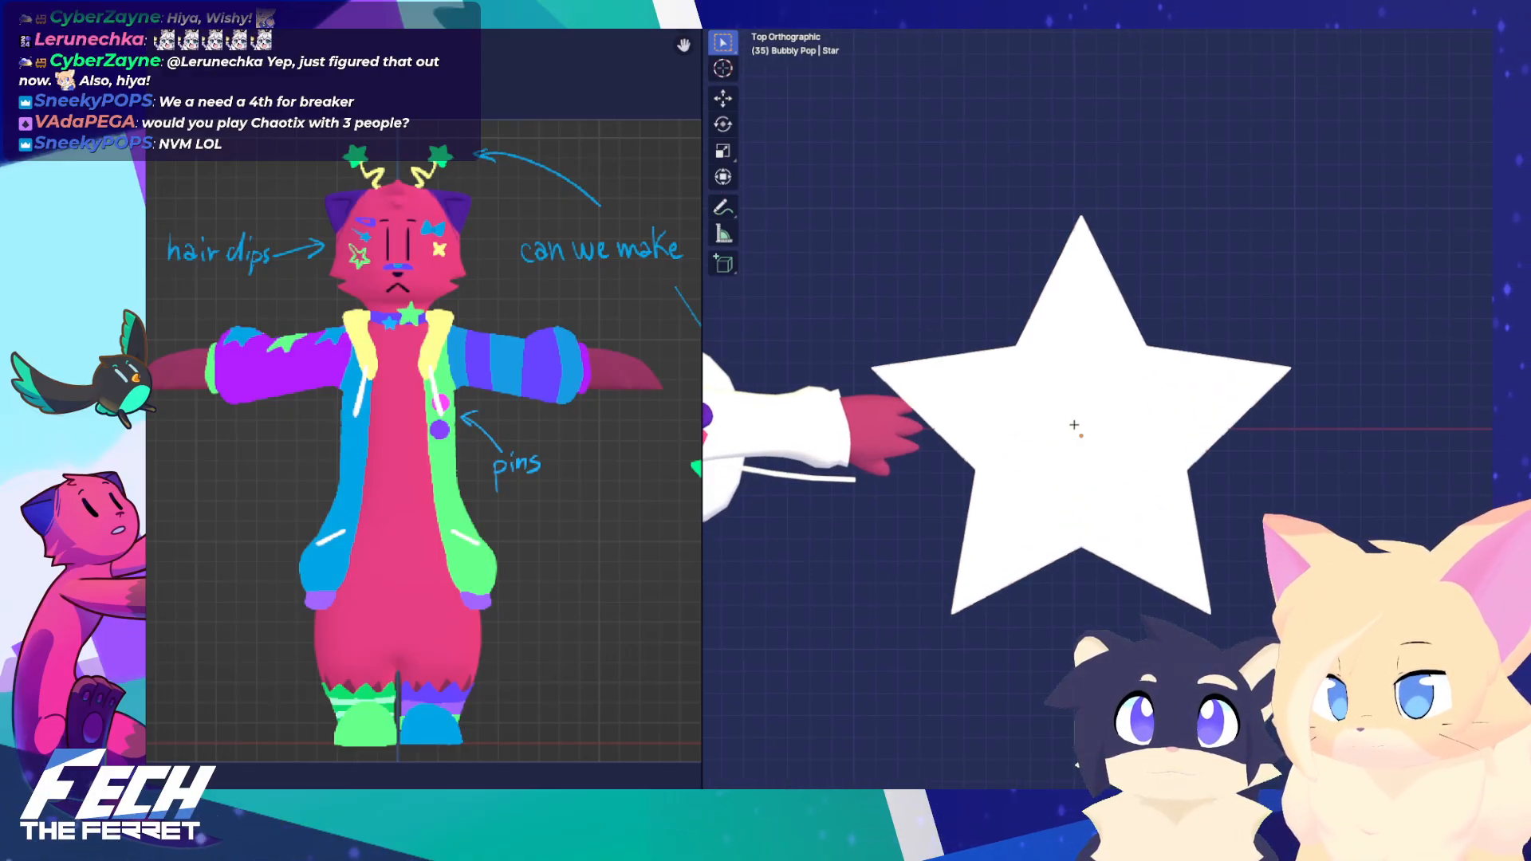
click(1078, 419)
Enter the star's edit mode and add a horizontal loop cut around the middle of its thickness
key(ctrl+Tab)
shift+middle_drag(1073, 366, 1101, 442)
click(1087, 404)
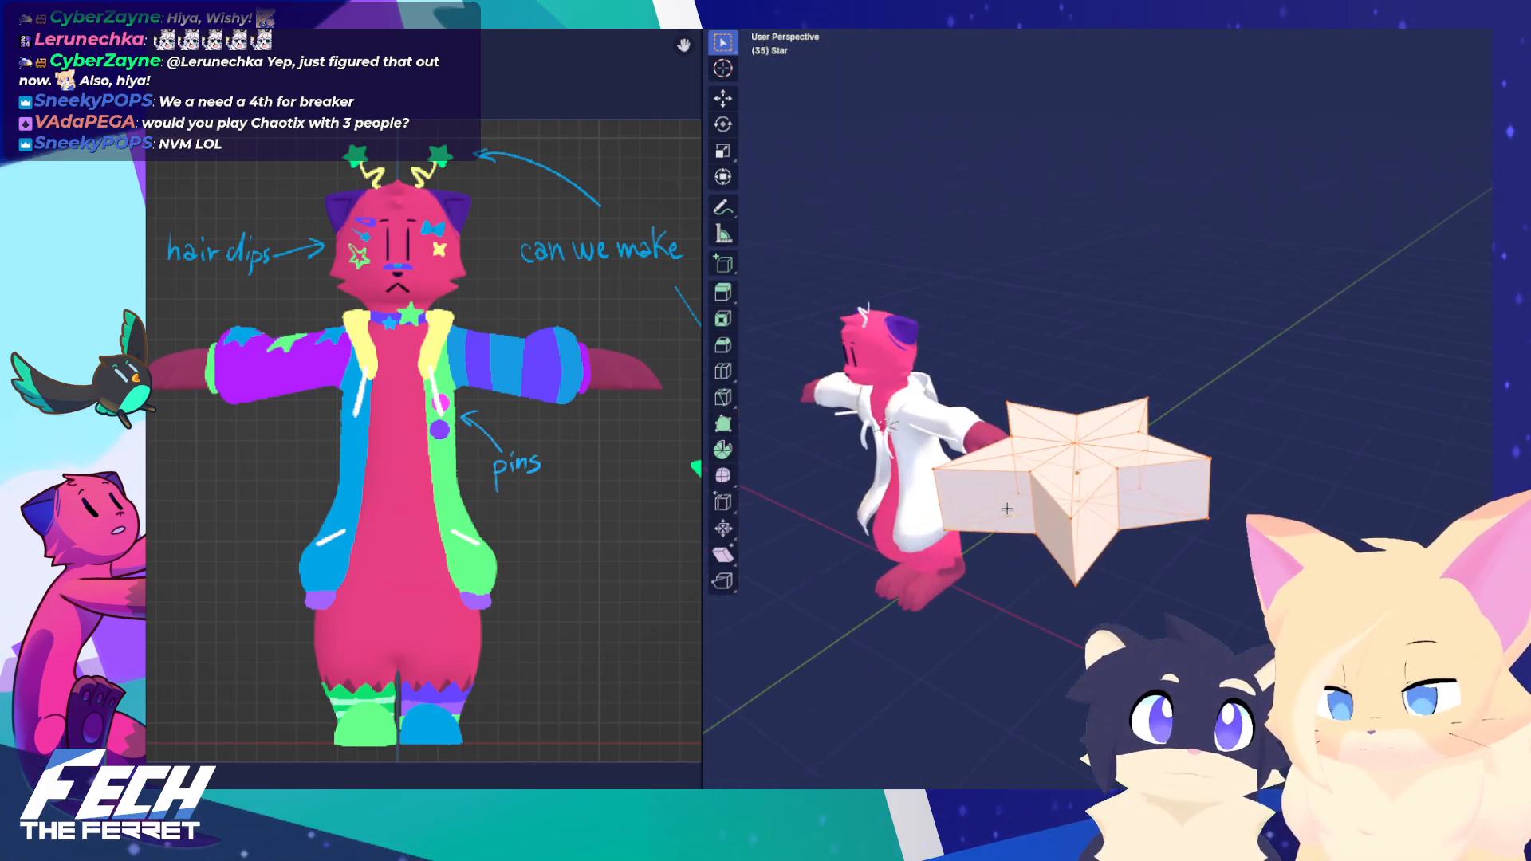
key(KP_1)
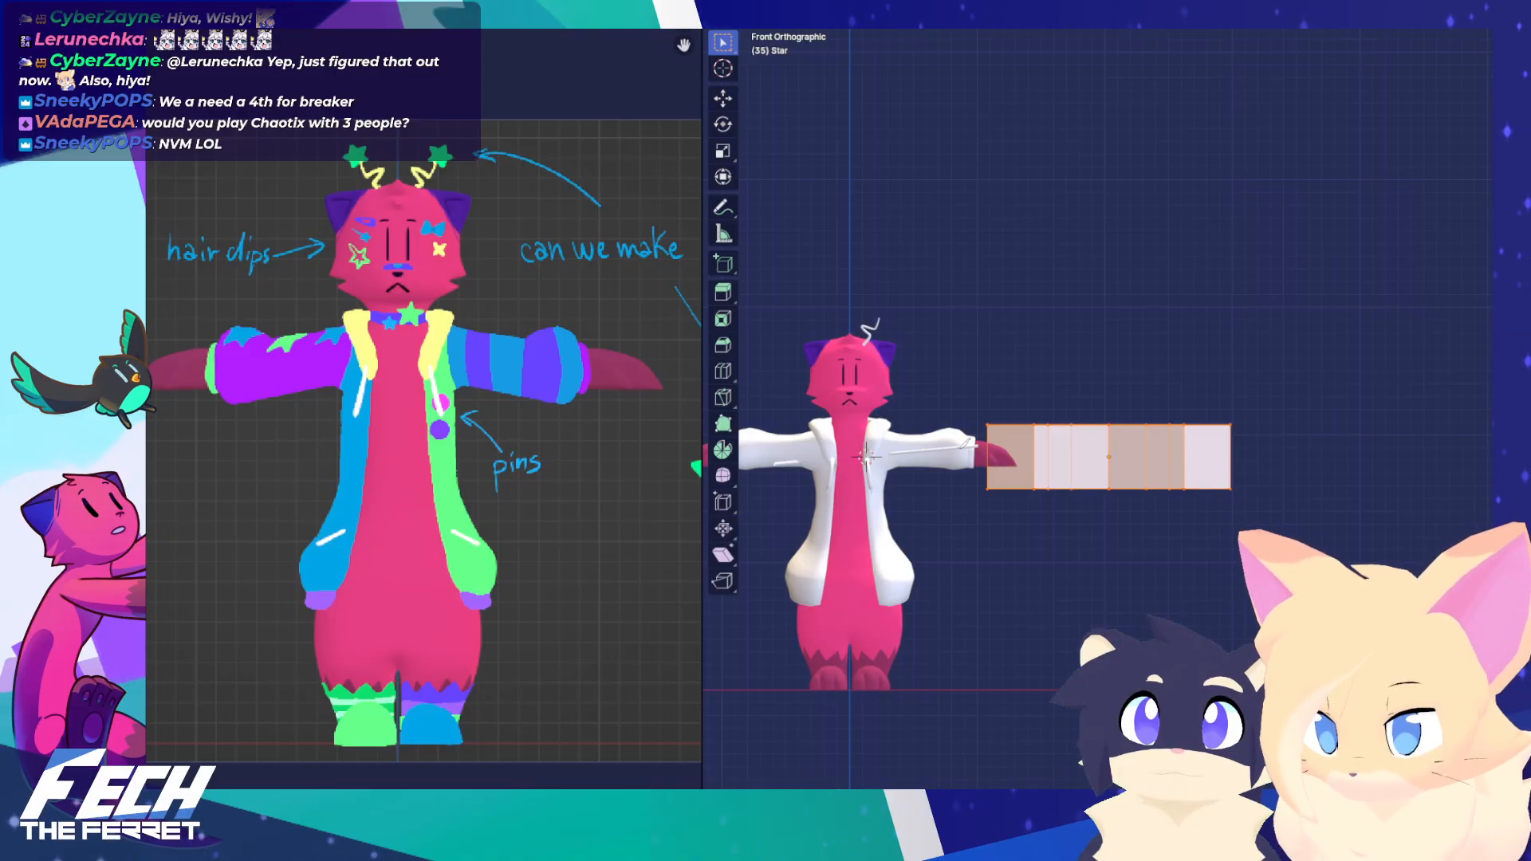
drag(971, 451, 1295, 494)
key(Return)
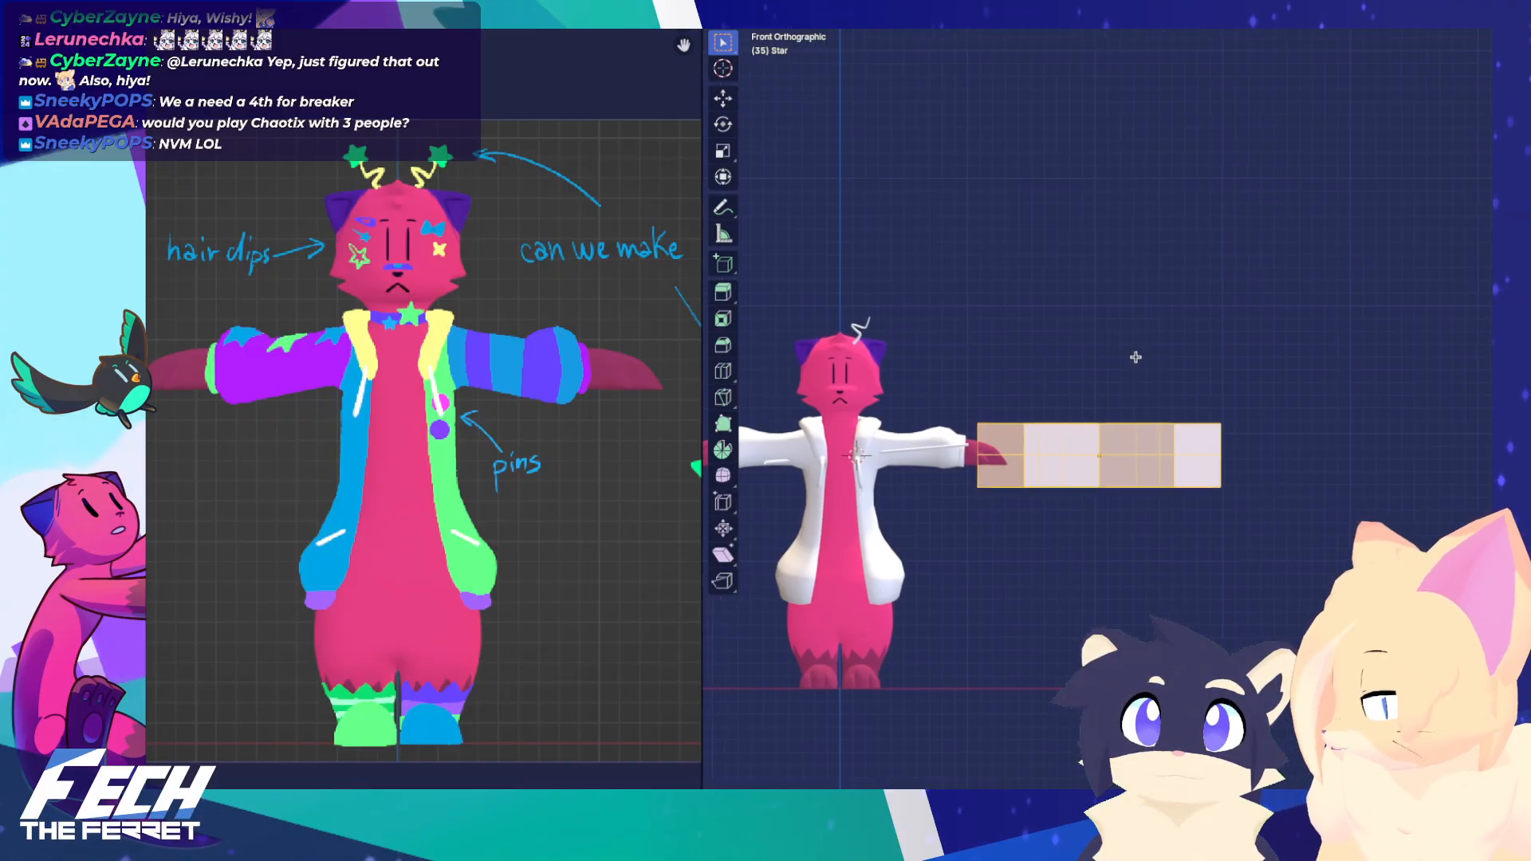
Scale the middle edge loop outward so the star's side walls form a pointed ridge
scroll(1110, 351, up, 2)
shift+middle_drag(1109, 351, 1134, 371)
click(1134, 452)
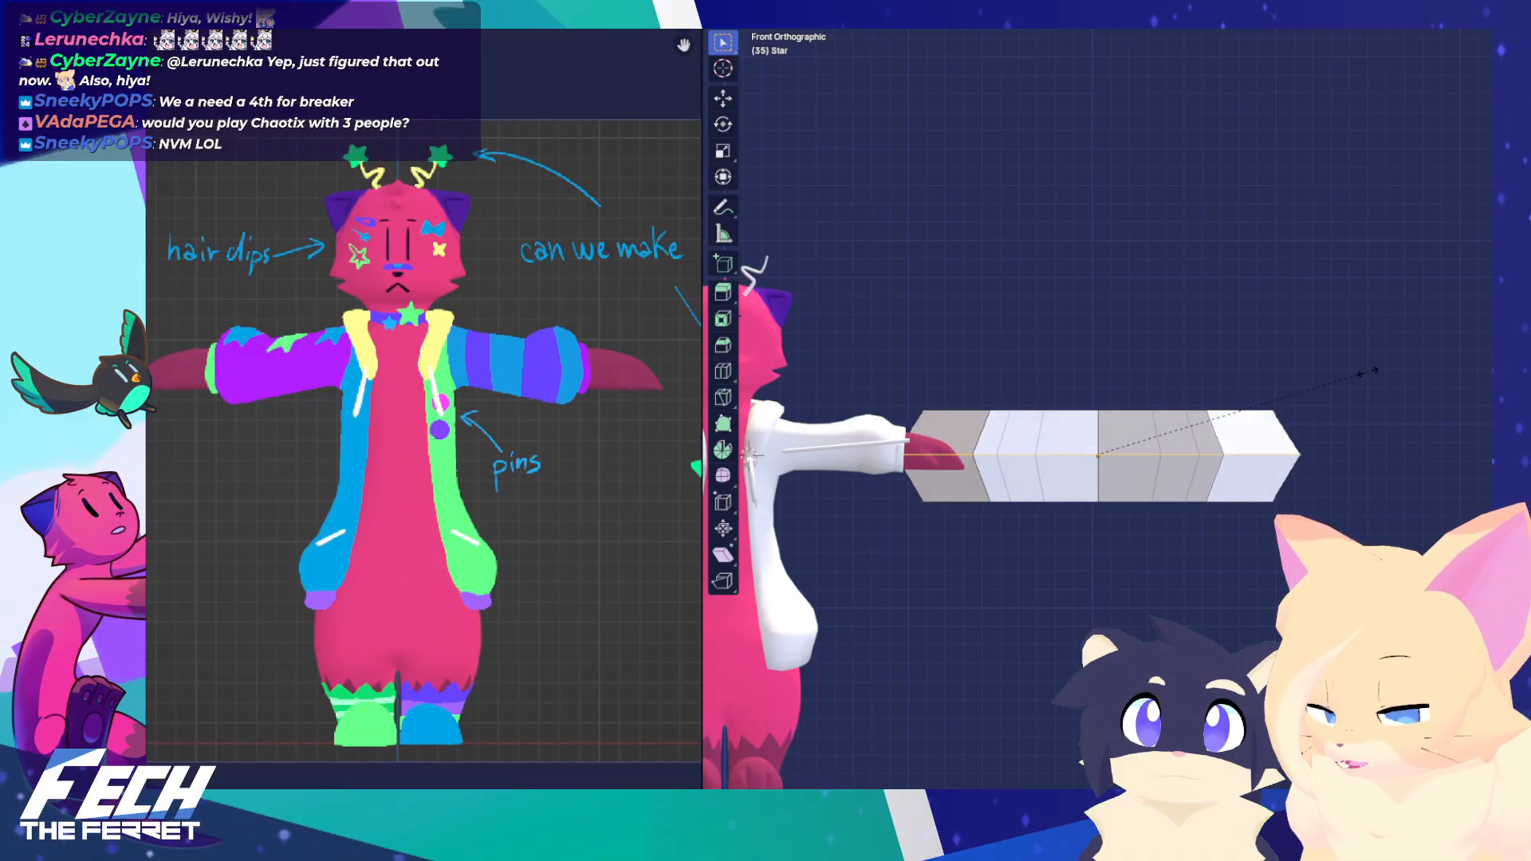
middle_drag(1147, 343, 1151, 526)
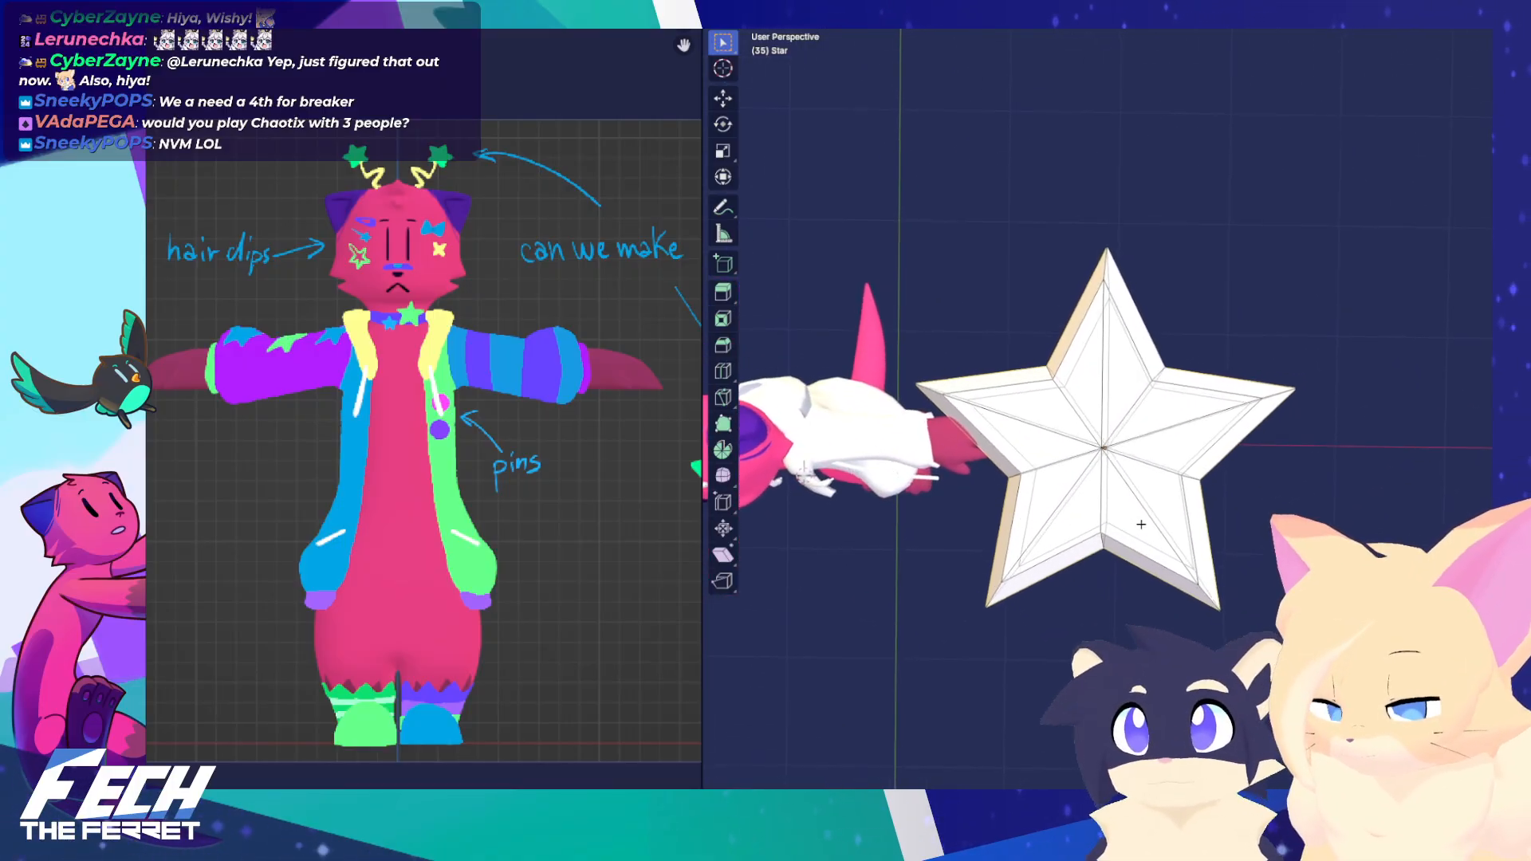
Select the centre vertices of the star's upper and lower faces and scale them apart into low peaks
key(KP_1)
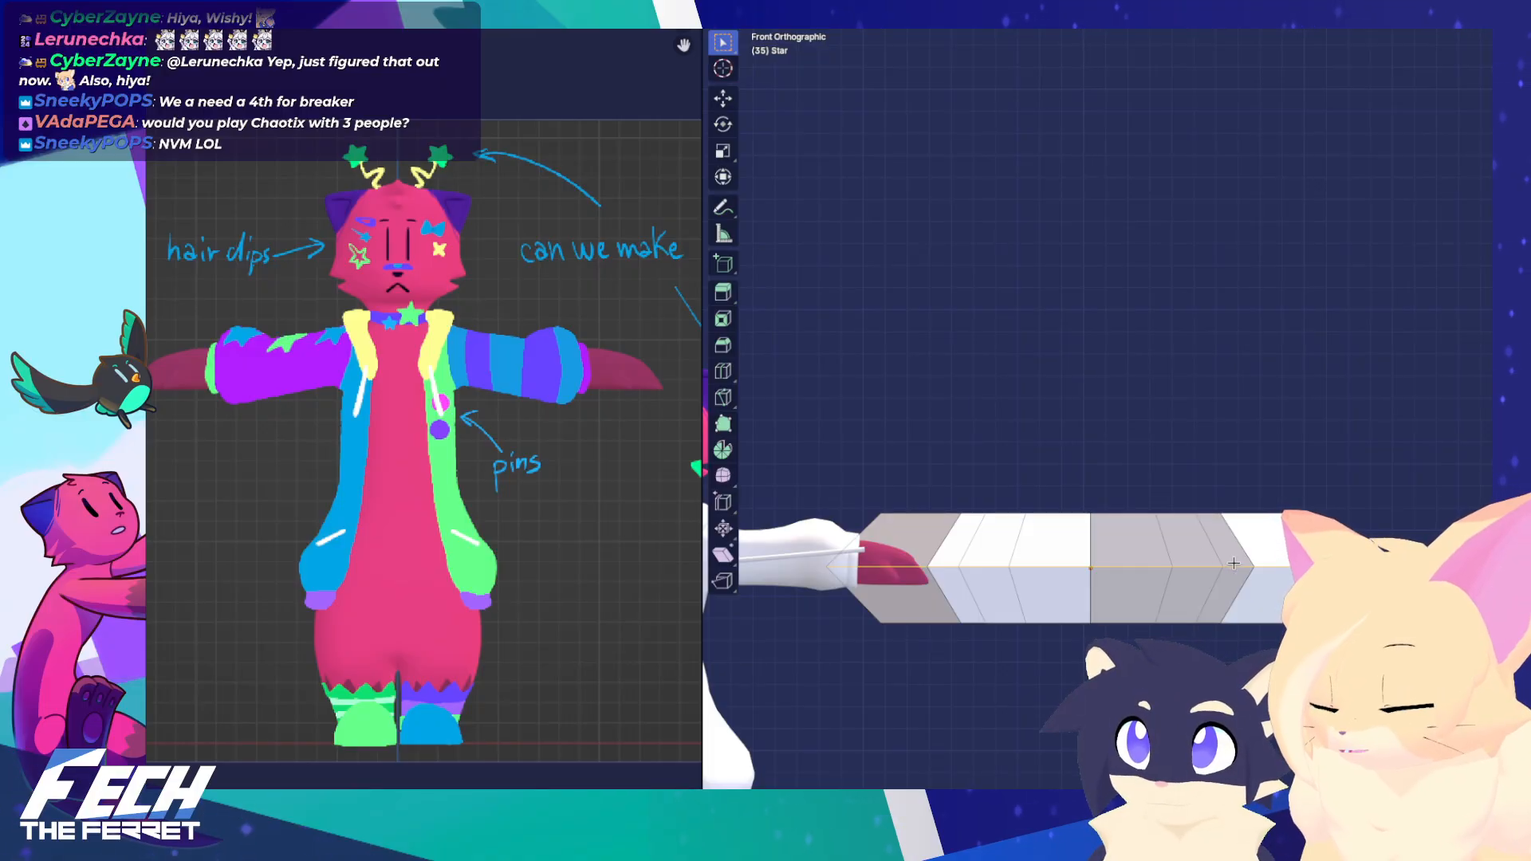
shift+middle_drag(1242, 524, 1145, 520)
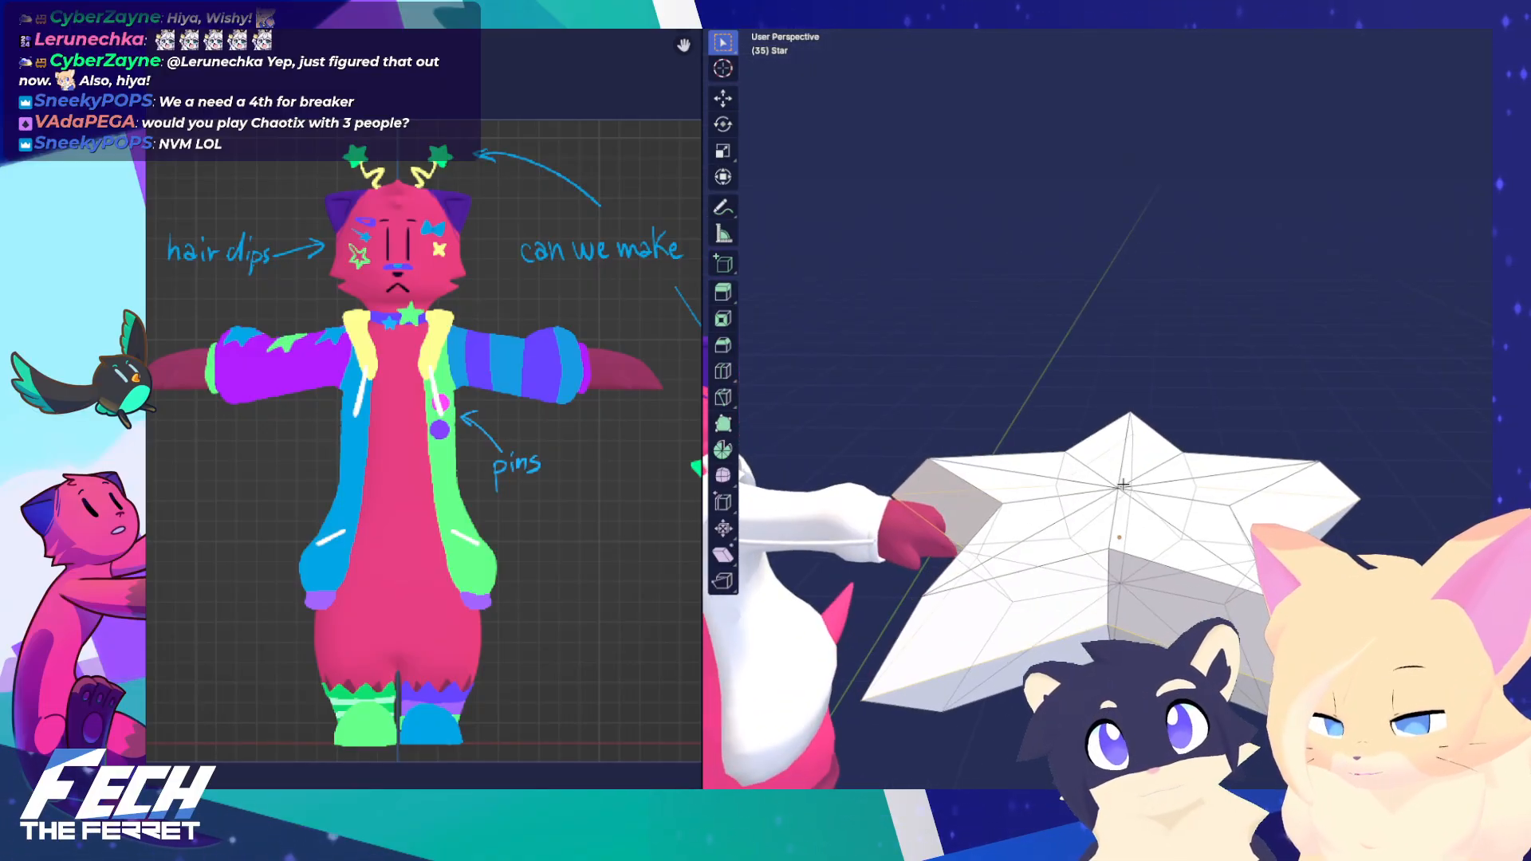
key(KP_1)
middle_drag(1065, 366, 915, 179)
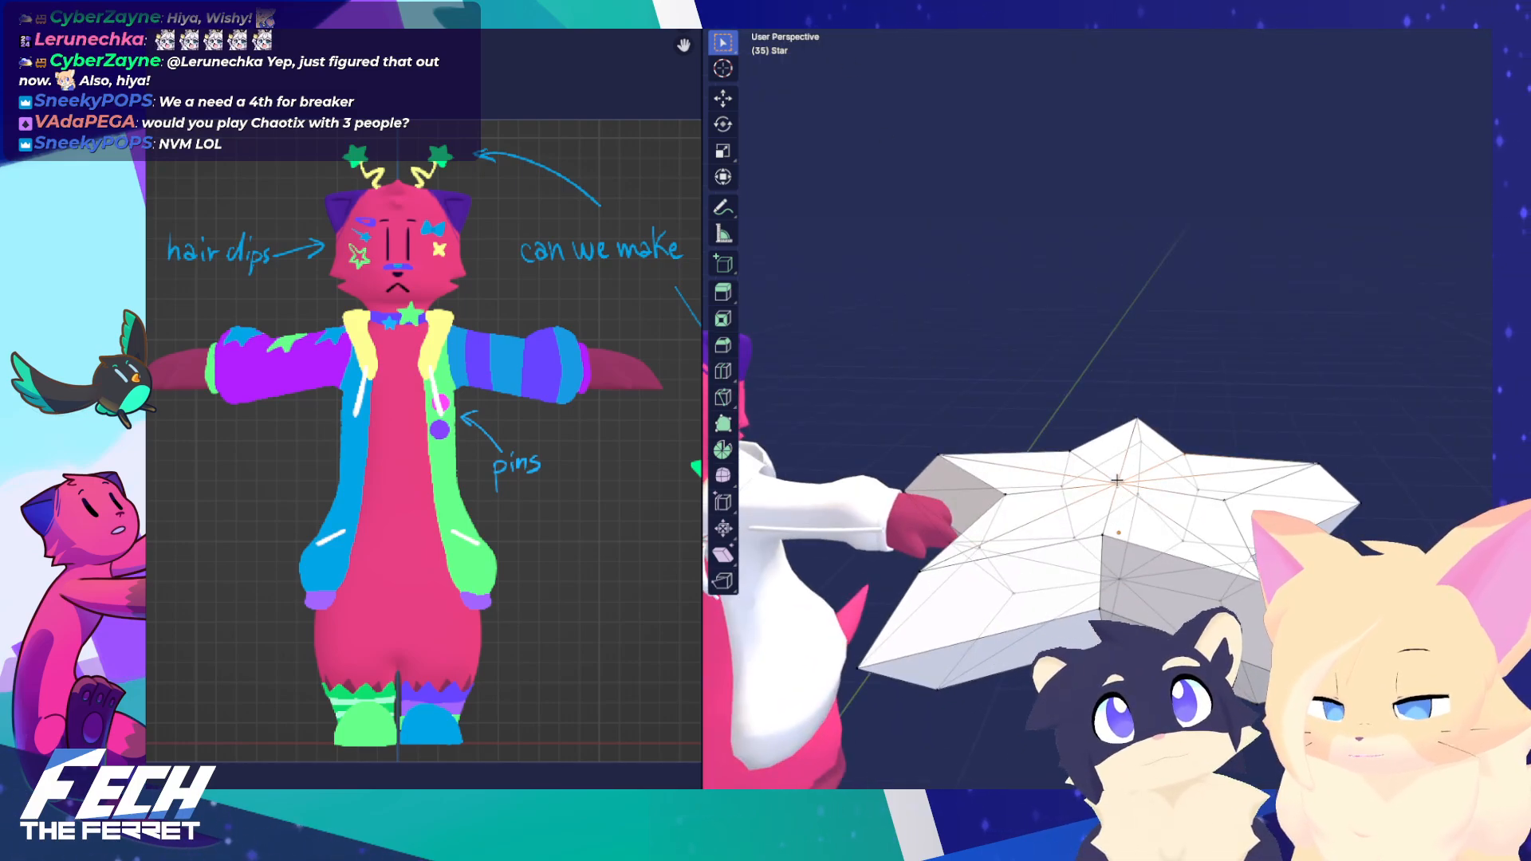
middle_drag(1117, 481, 1133, 567)
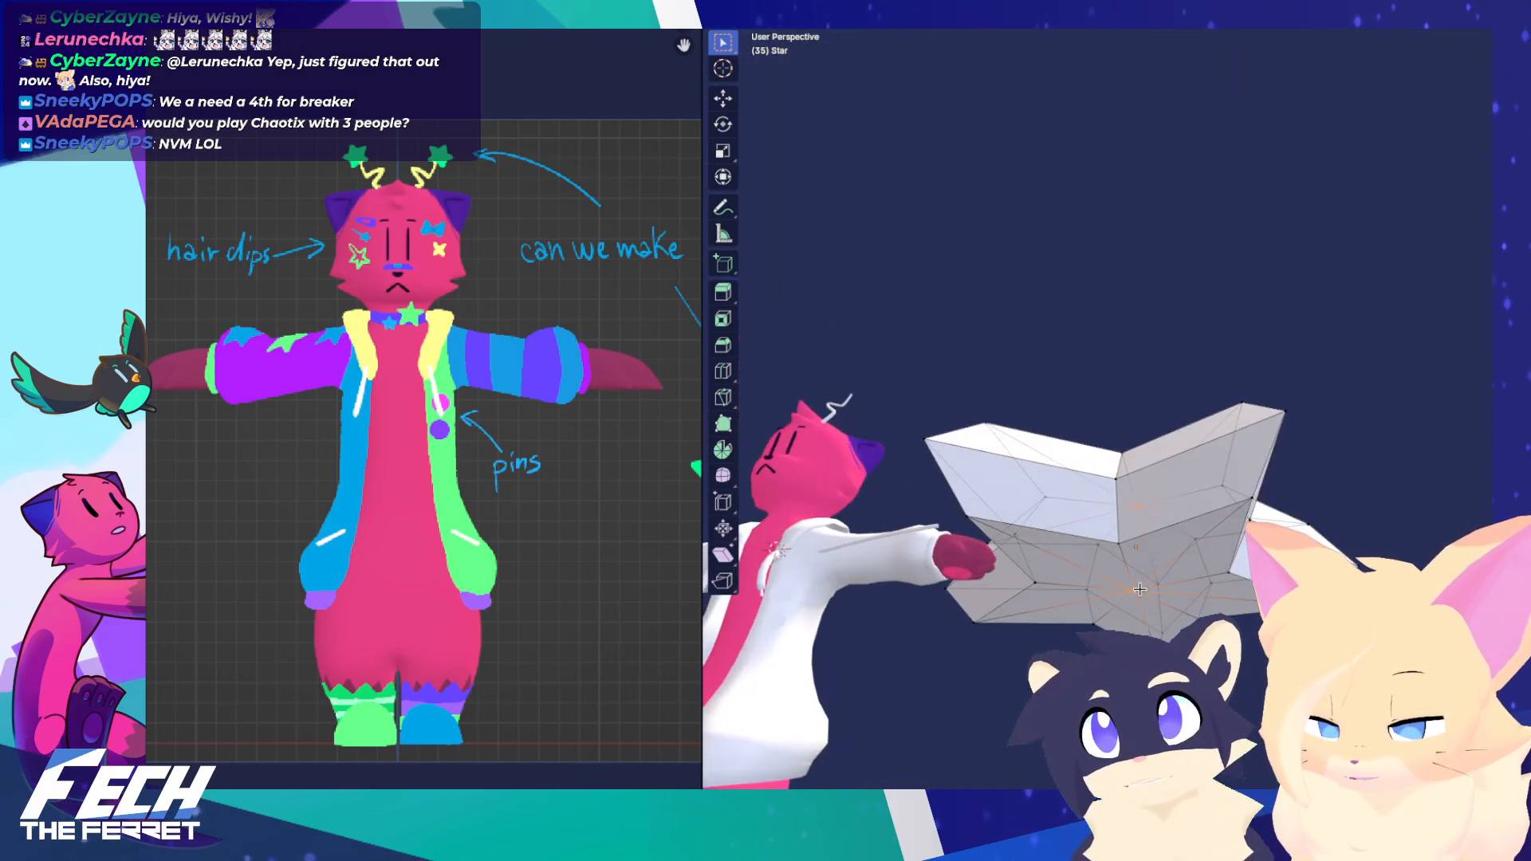
key(KP_1)
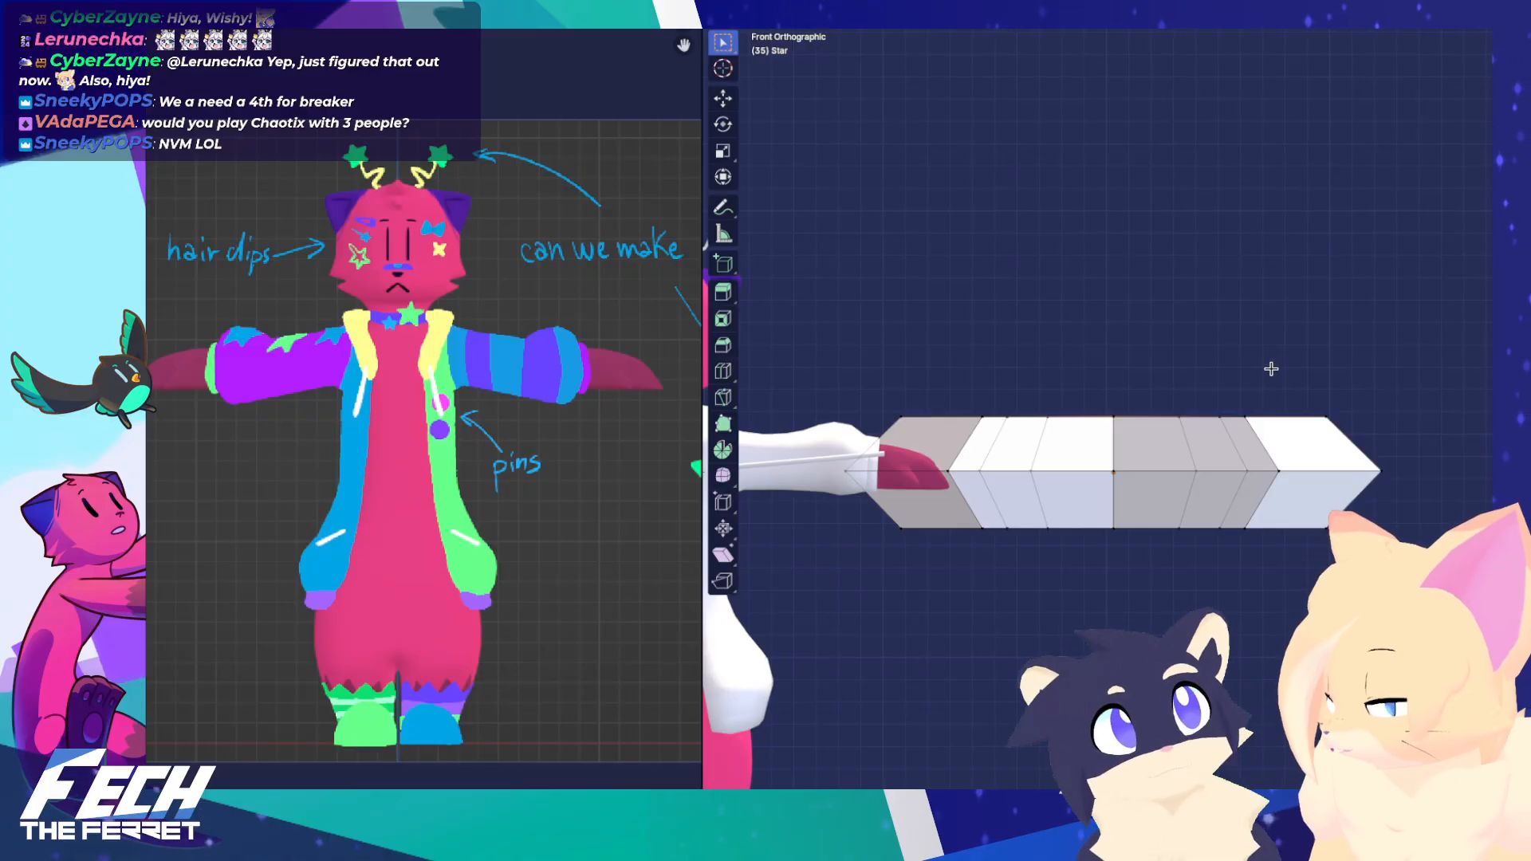
key(s)
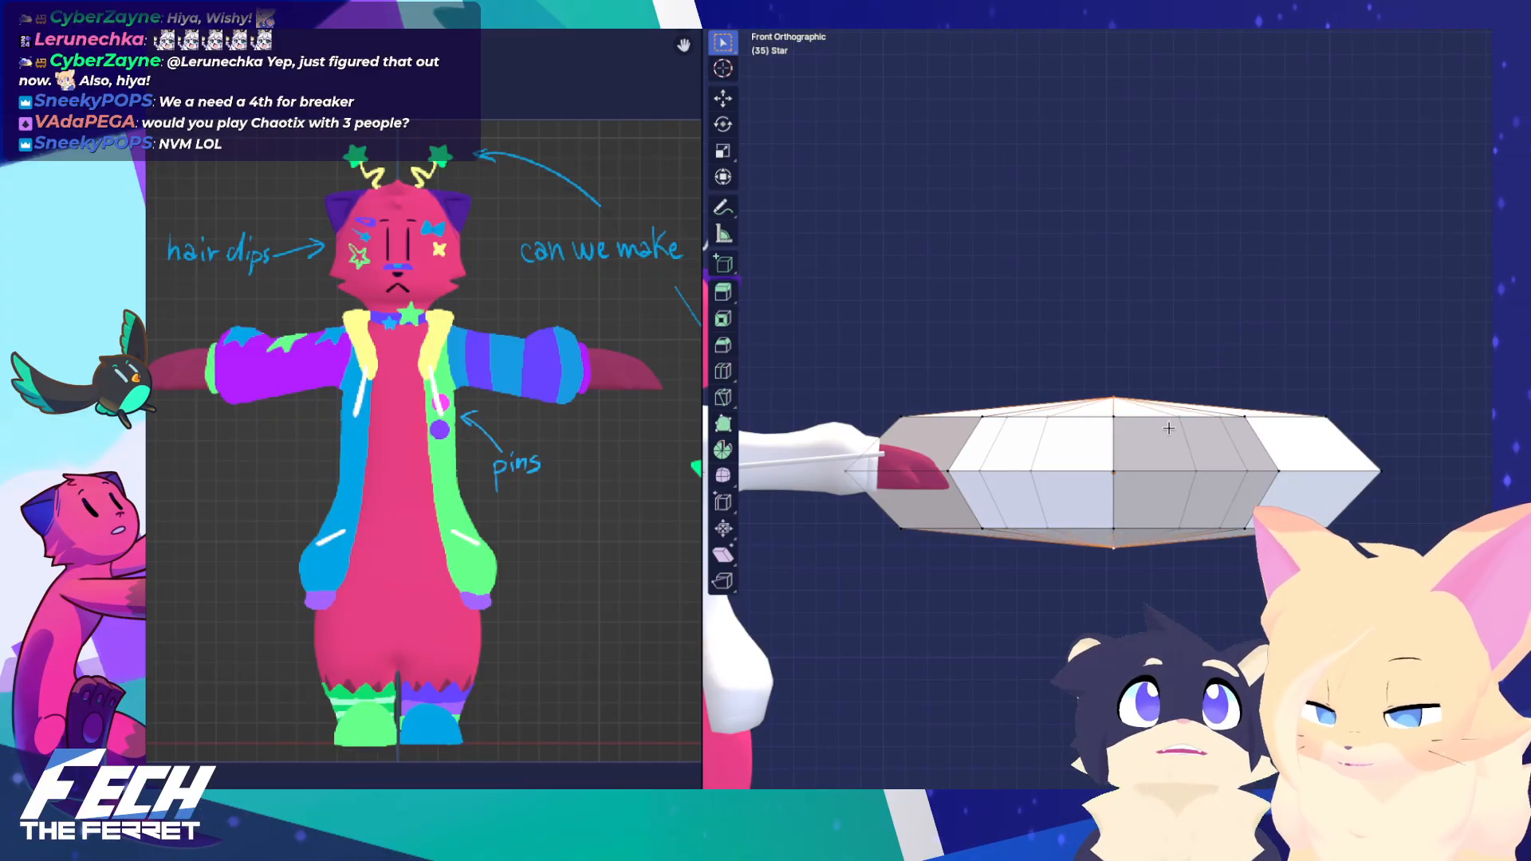
Select the star's upper and lower outline edge loops and scale them closer together along Z
alt+click(1175, 418)
alt+shift+click(1175, 527)
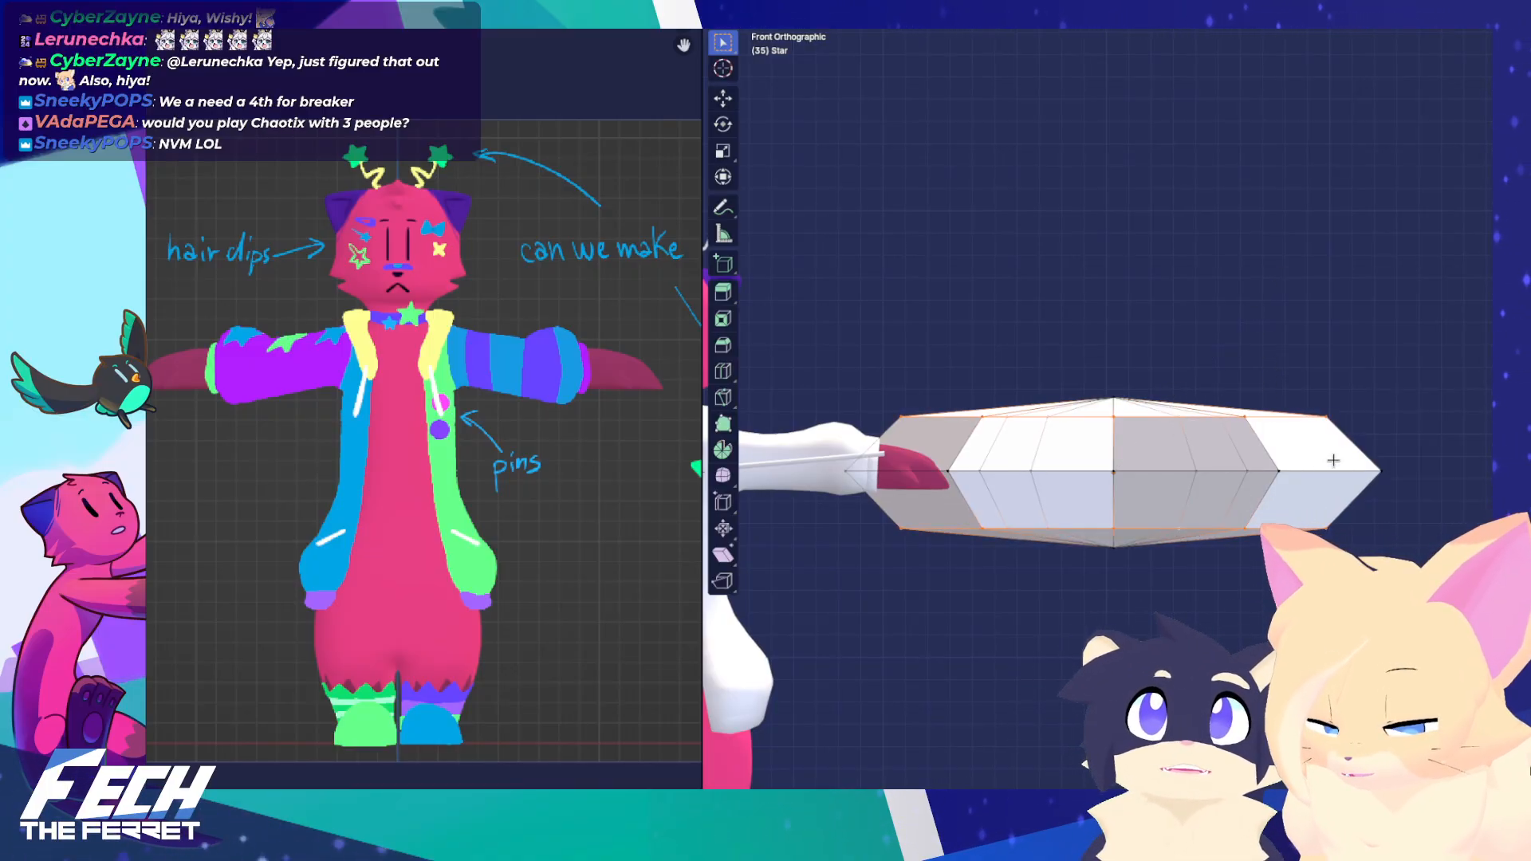
key(s)
key(z)
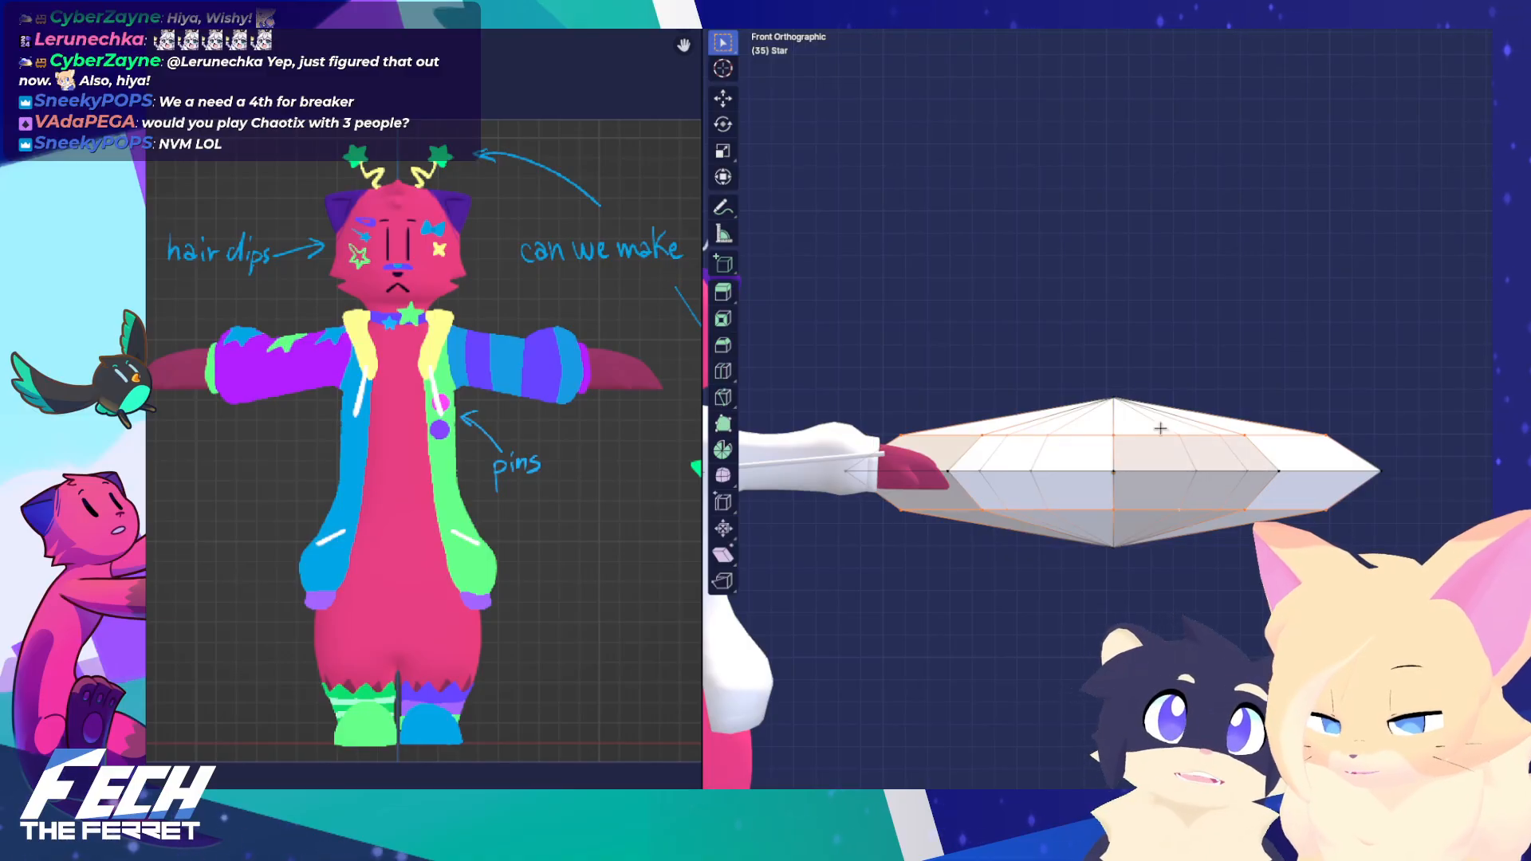
Scale the star's two centre peaks slightly closer together along Z
click(1118, 386)
key(s)
key(z)
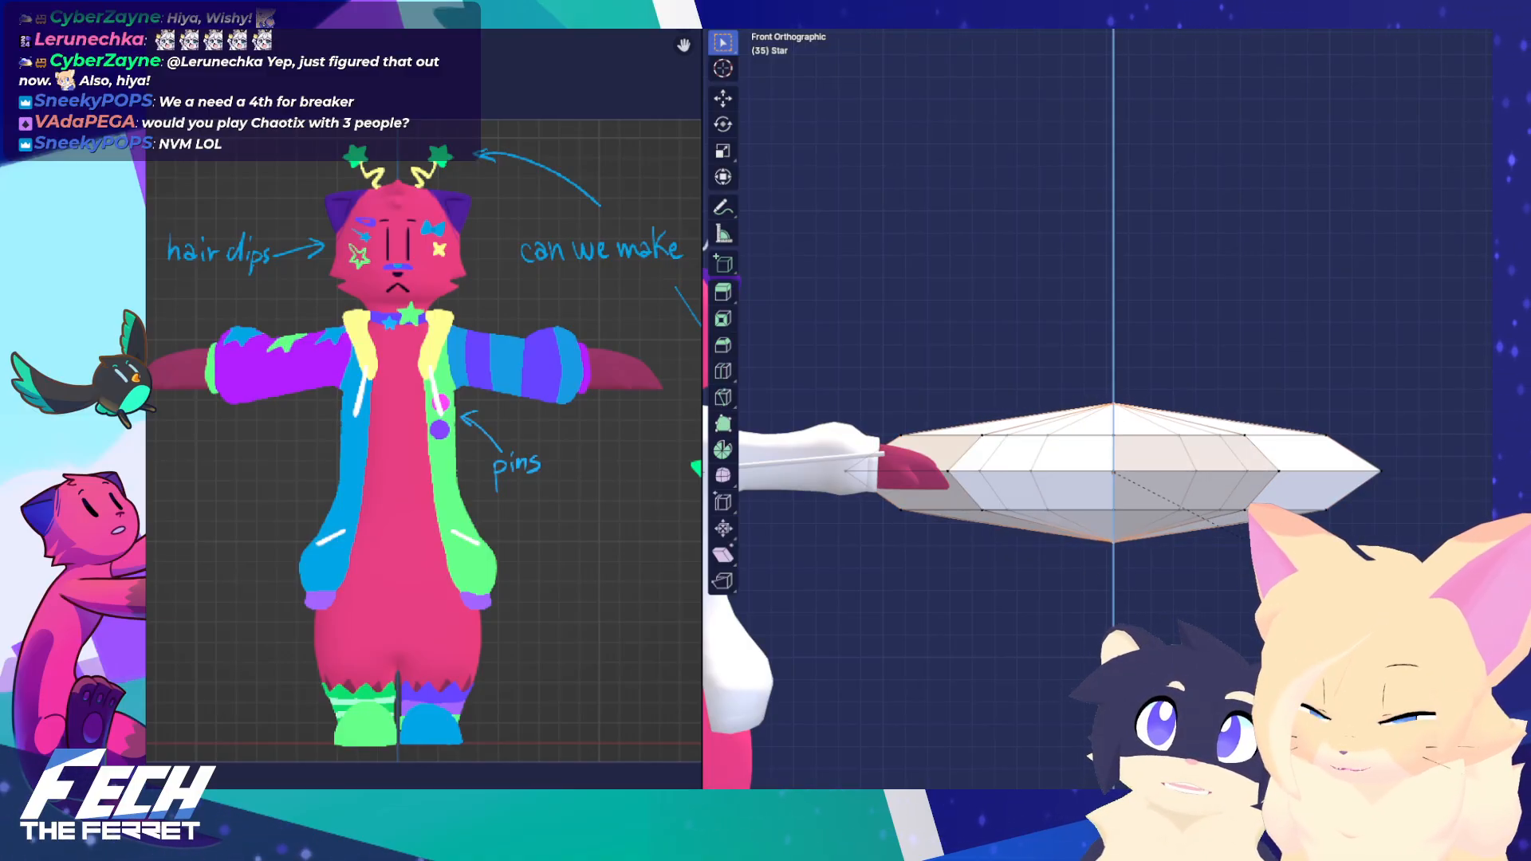
click(1116, 536)
shift+middle_drag(1137, 476, 1107, 540)
key(KP_1)
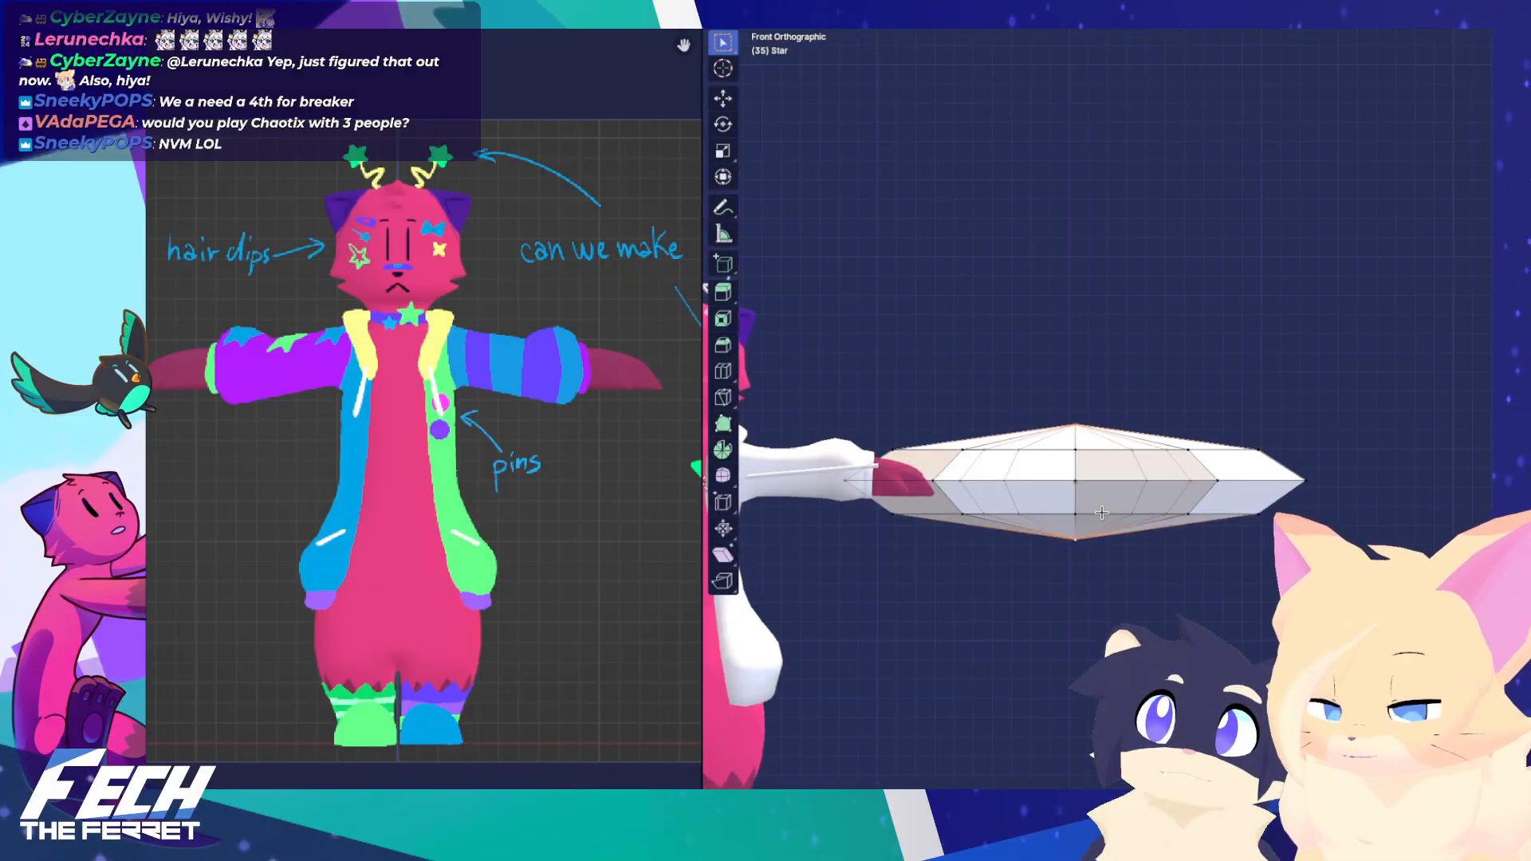
shift+middle_drag(1157, 477, 1145, 500)
click(1144, 424)
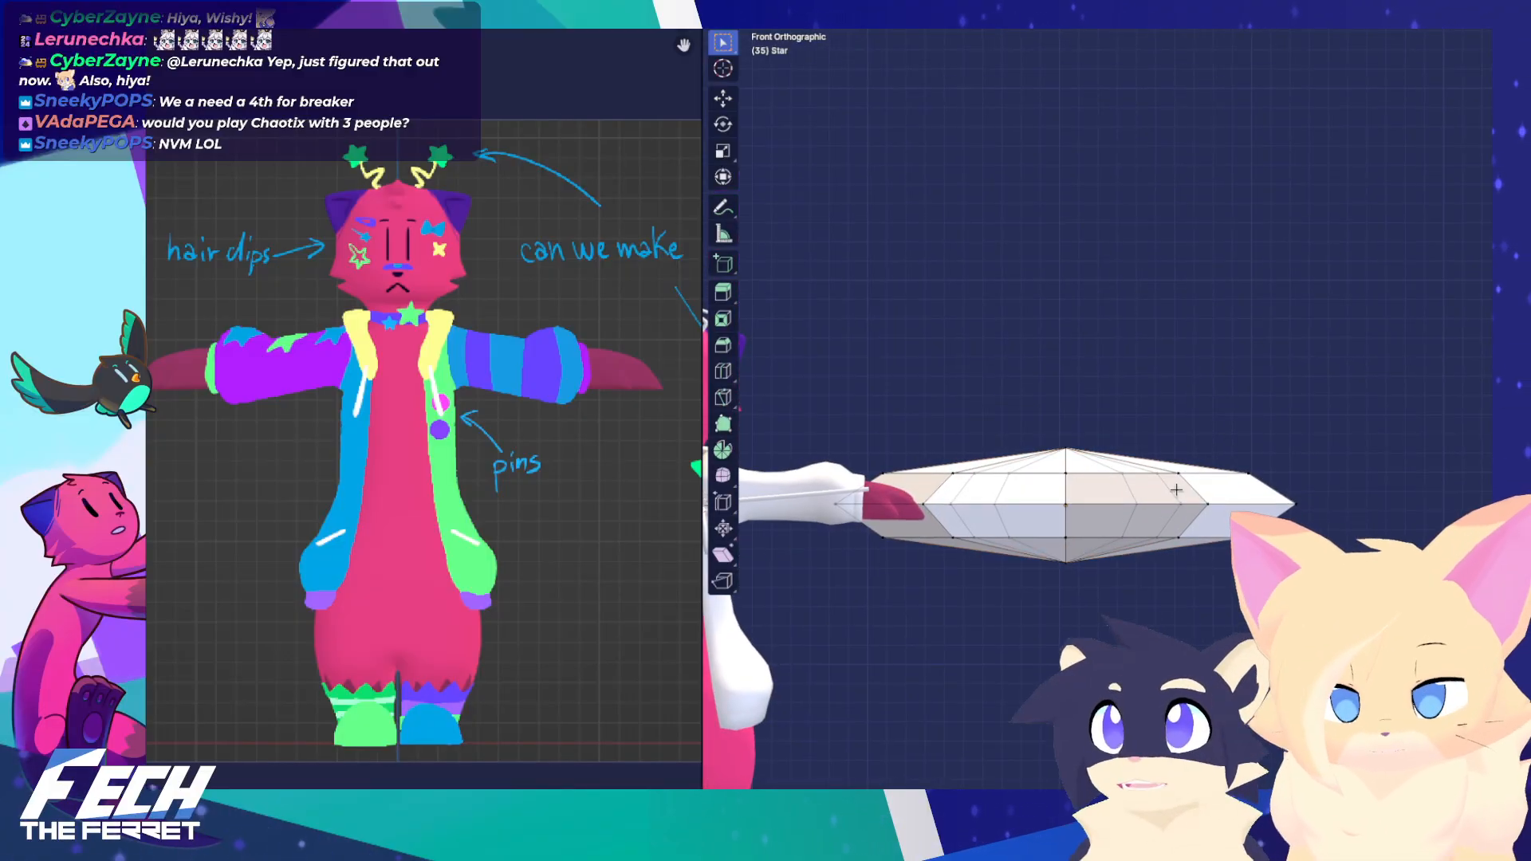
right_click(1108, 468)
Switch the star to object mode and apply smooth shading to it
key(ctrl+Tab)
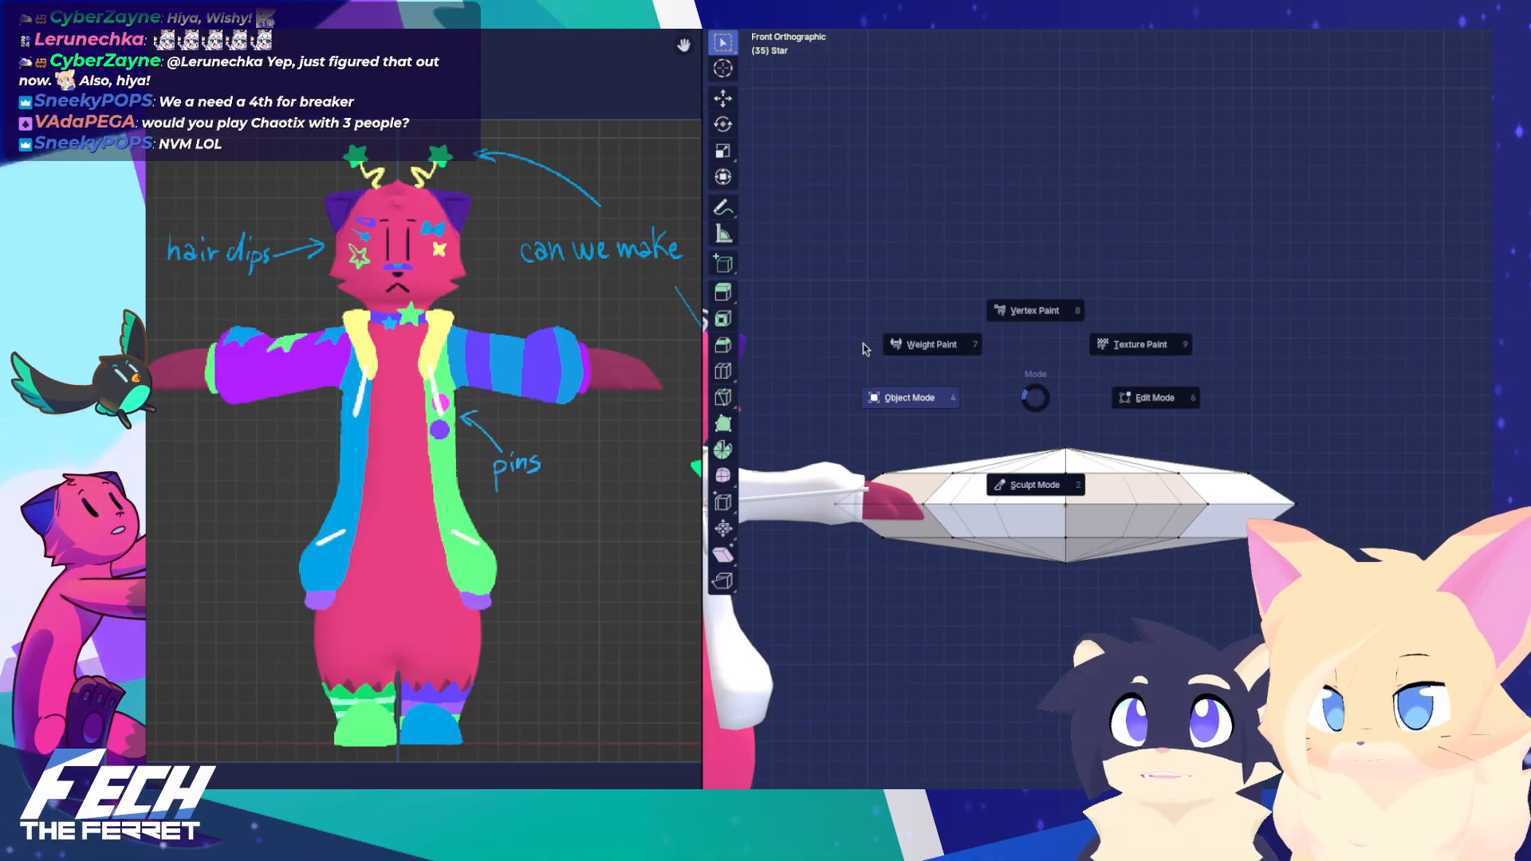
click(865, 347)
right_click(1079, 464)
click(1066, 419)
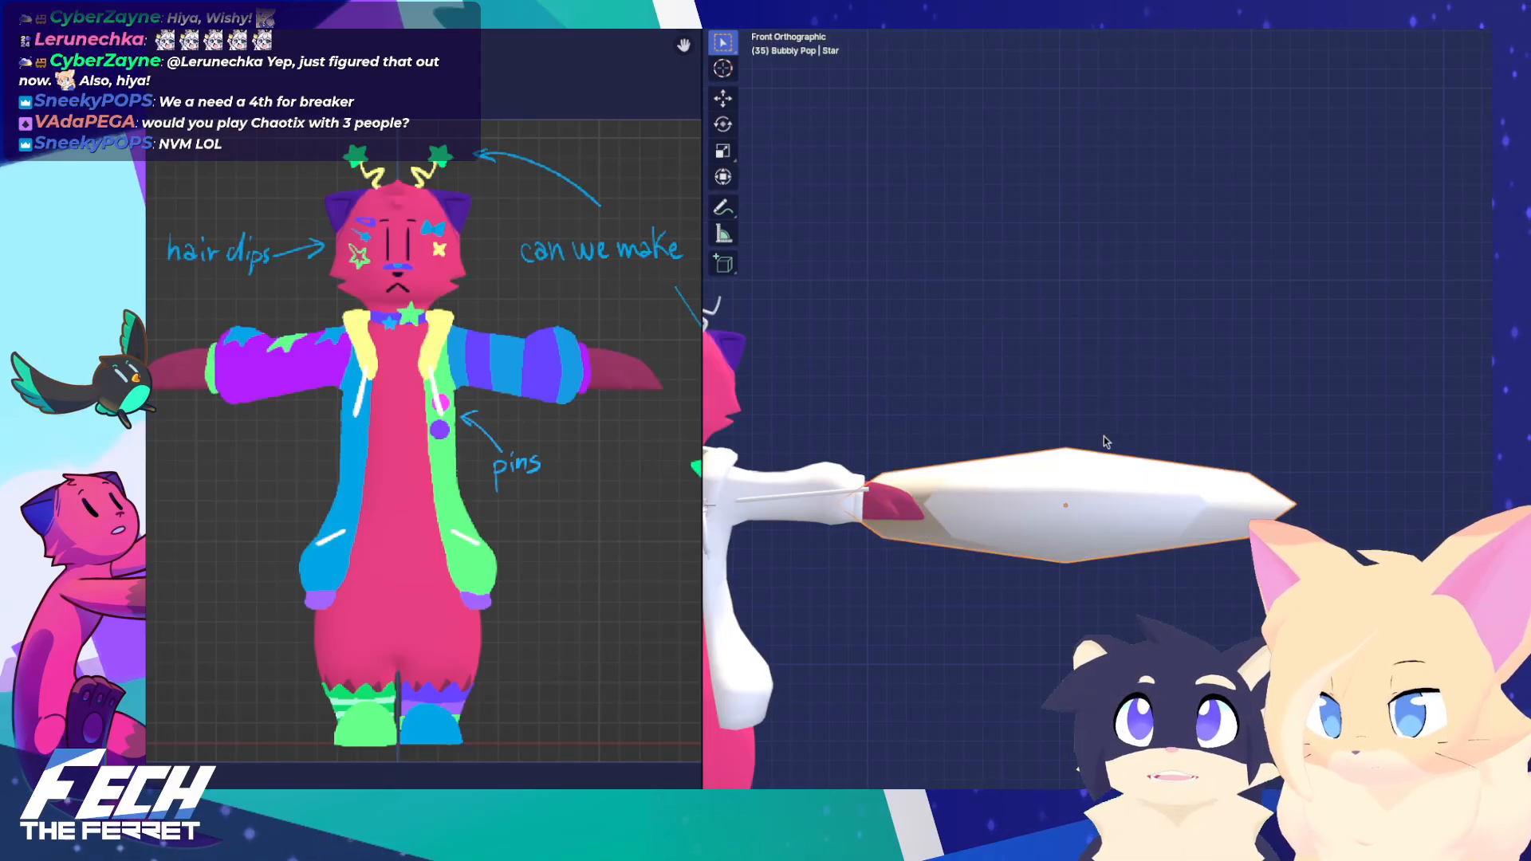
middle_drag(1103, 437, 1095, 612)
key(KP_1)
Enter edit mode on the star and select the outer edges at its five tips
key(ctrl+Tab)
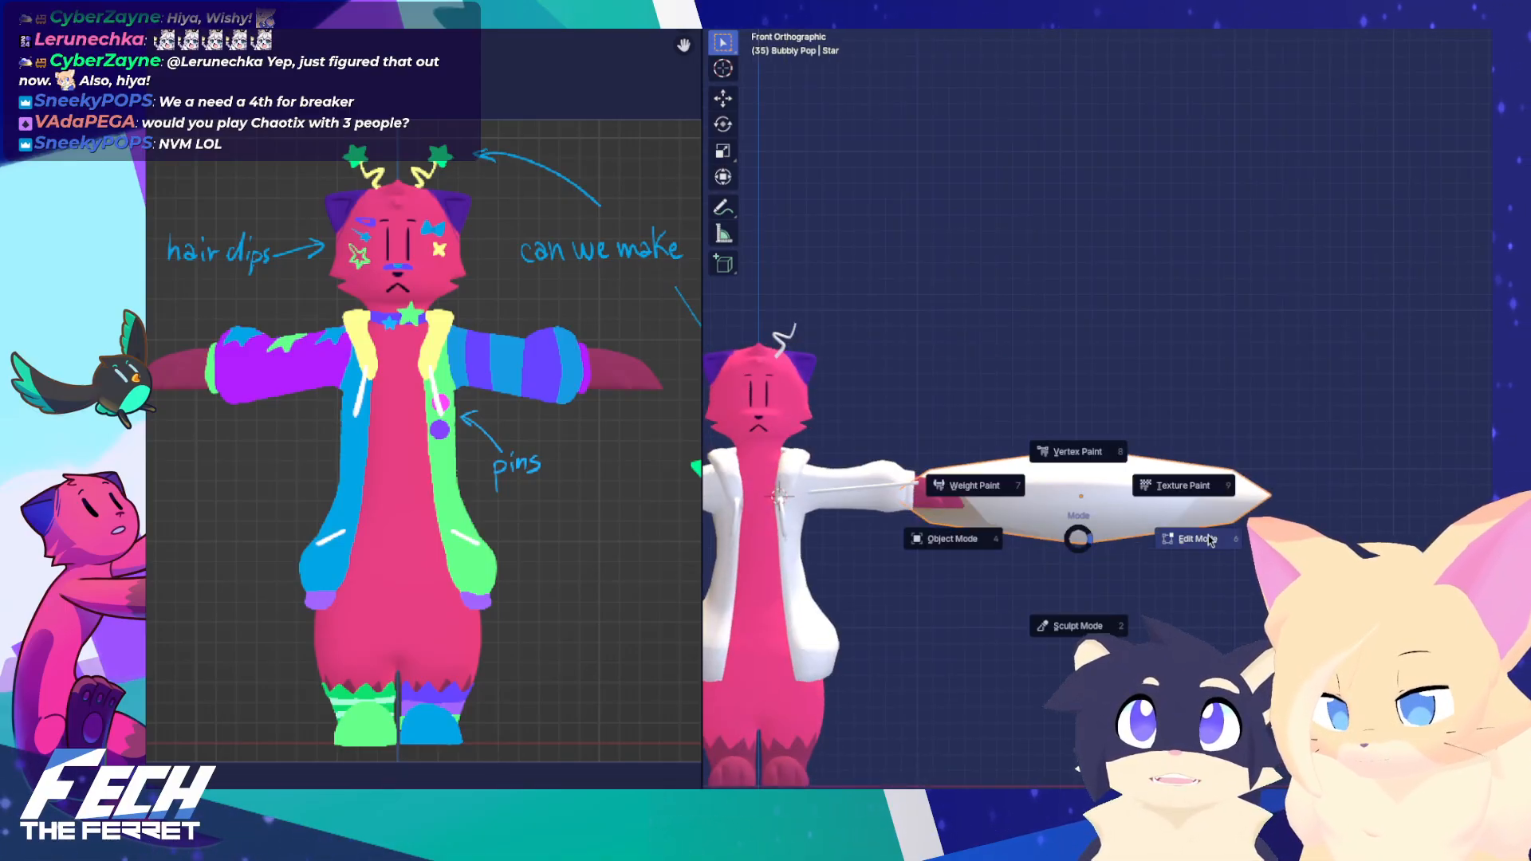
click(1198, 536)
middle_drag(1248, 475, 1193, 516)
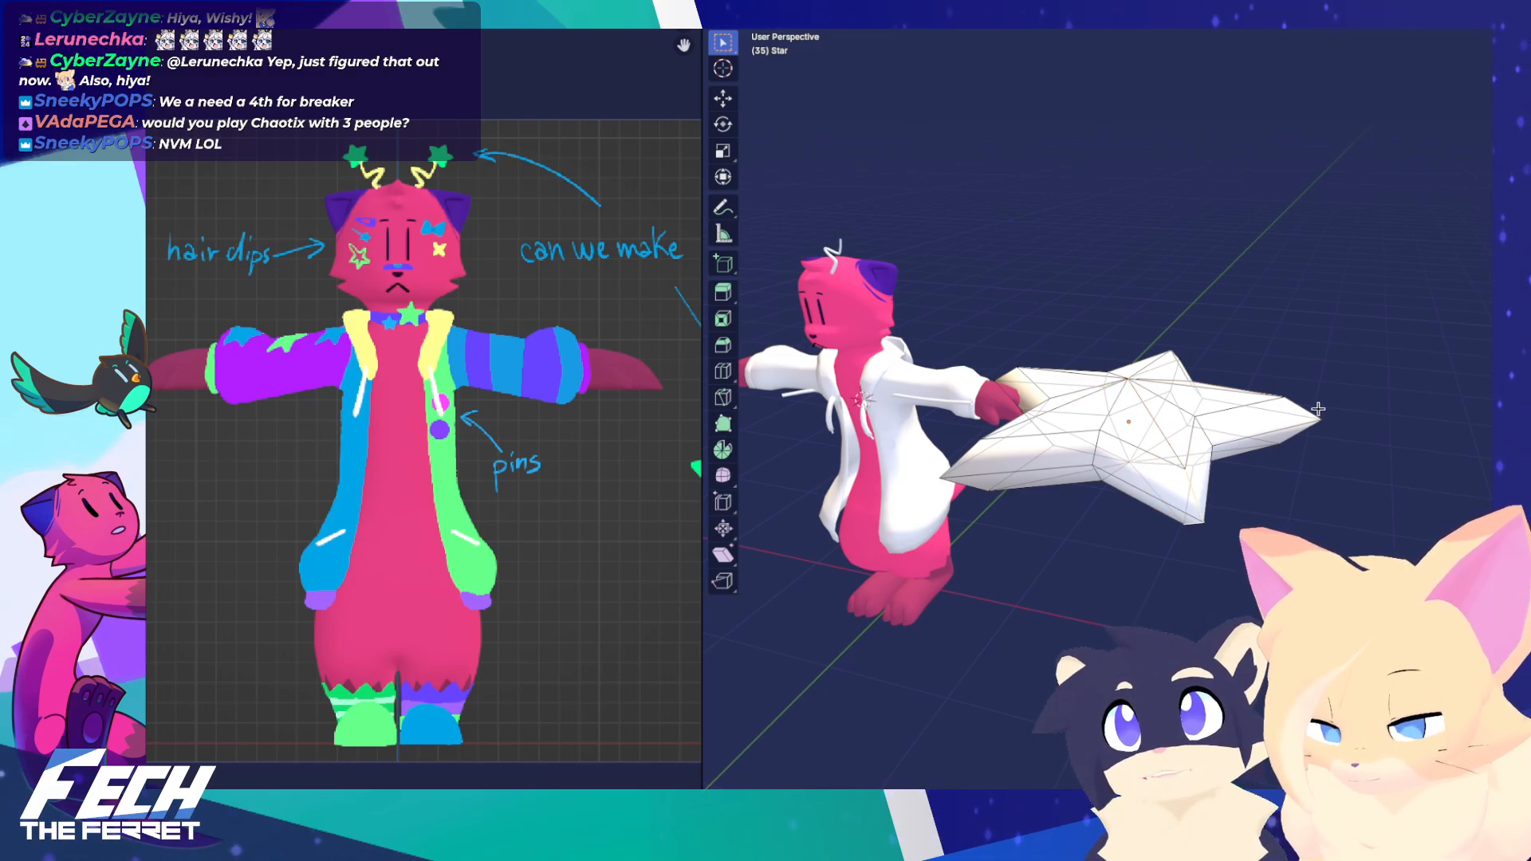
middle_drag(1179, 350, 1446, 381)
middle_drag(1413, 434, 1490, 443)
middle_drag(1251, 438, 1365, 466)
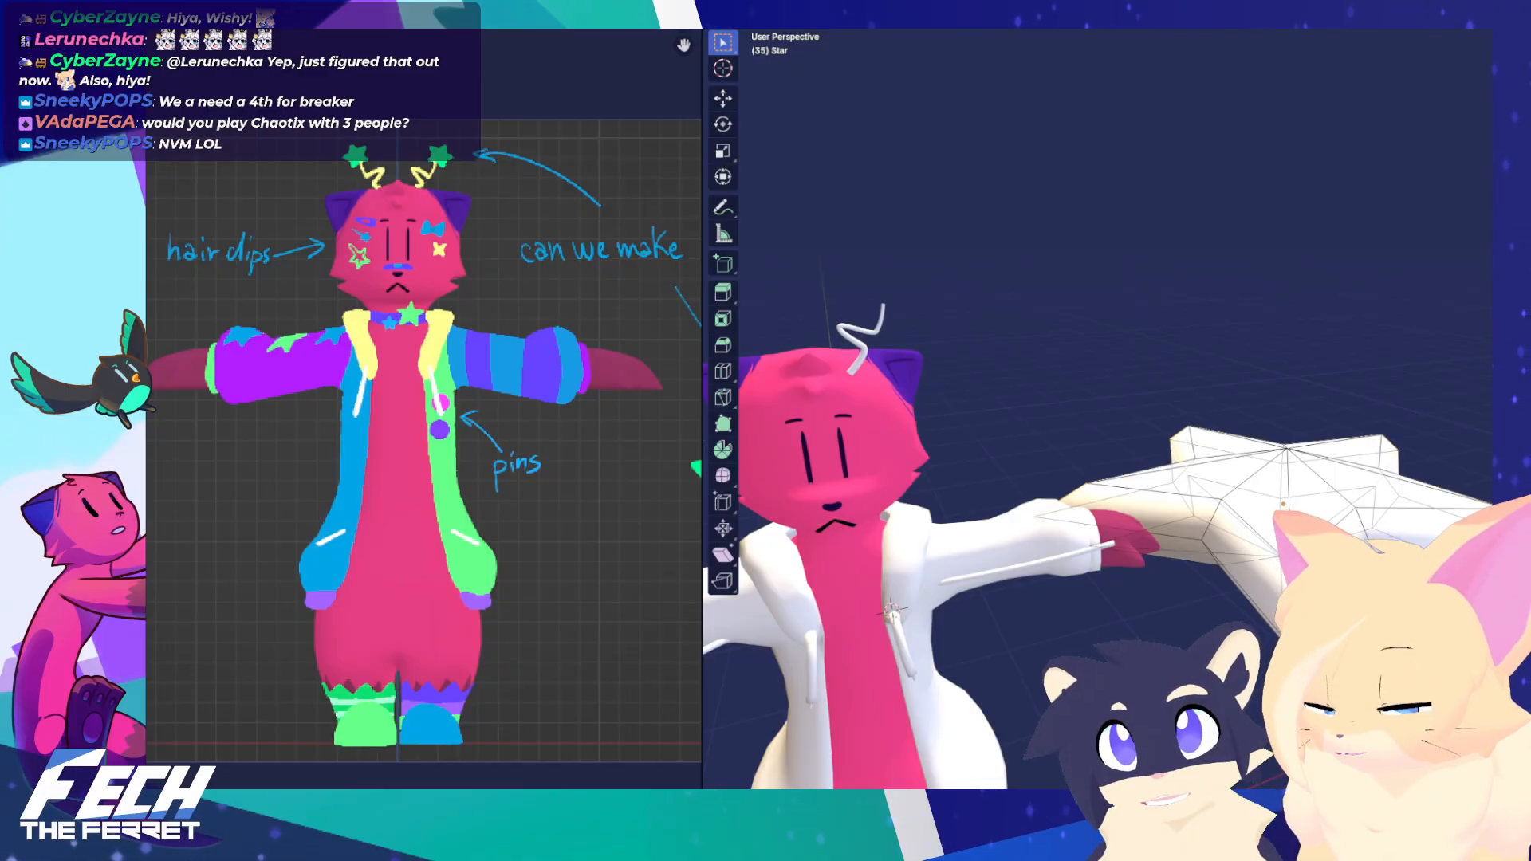
middle_drag(1196, 478, 1144, 457)
middle_drag(1035, 558, 813, 512)
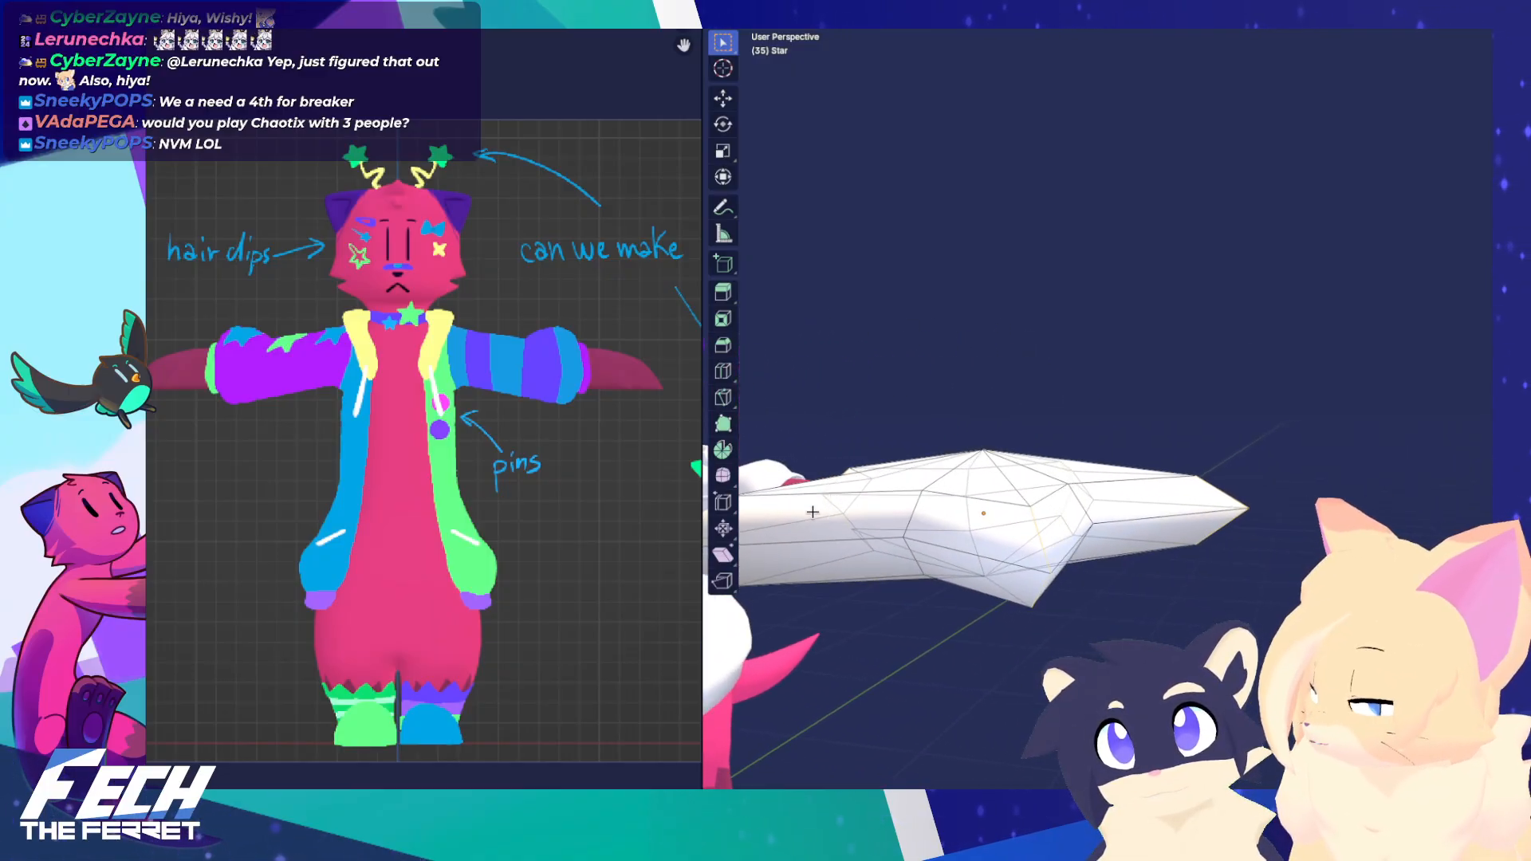
middle_drag(962, 479, 1105, 492)
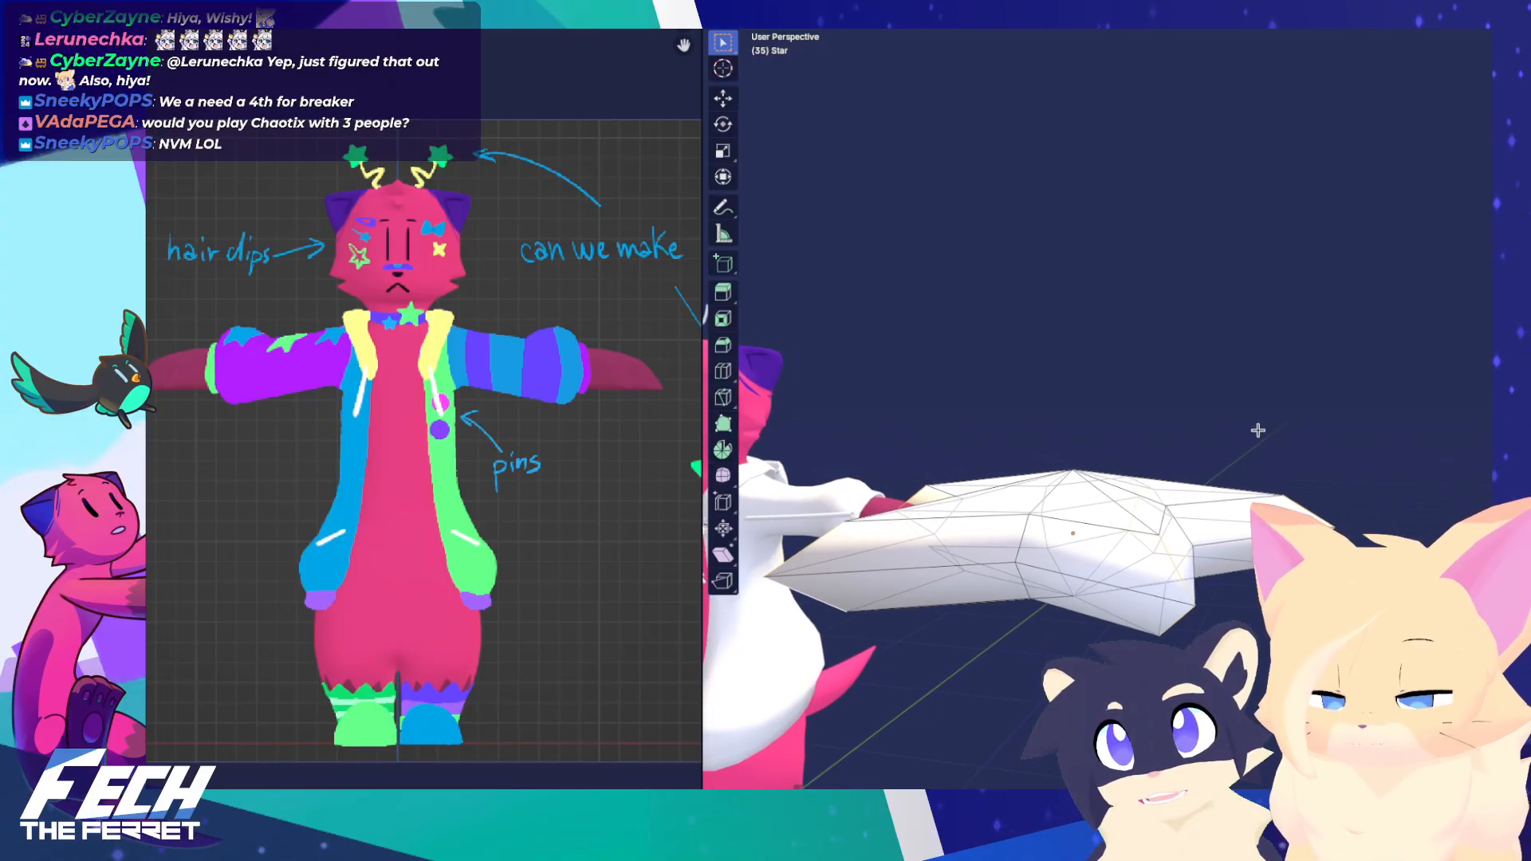
Try beveling the star's five tip edges with 2 segments and a width of 0.183
key(ctrl+b)
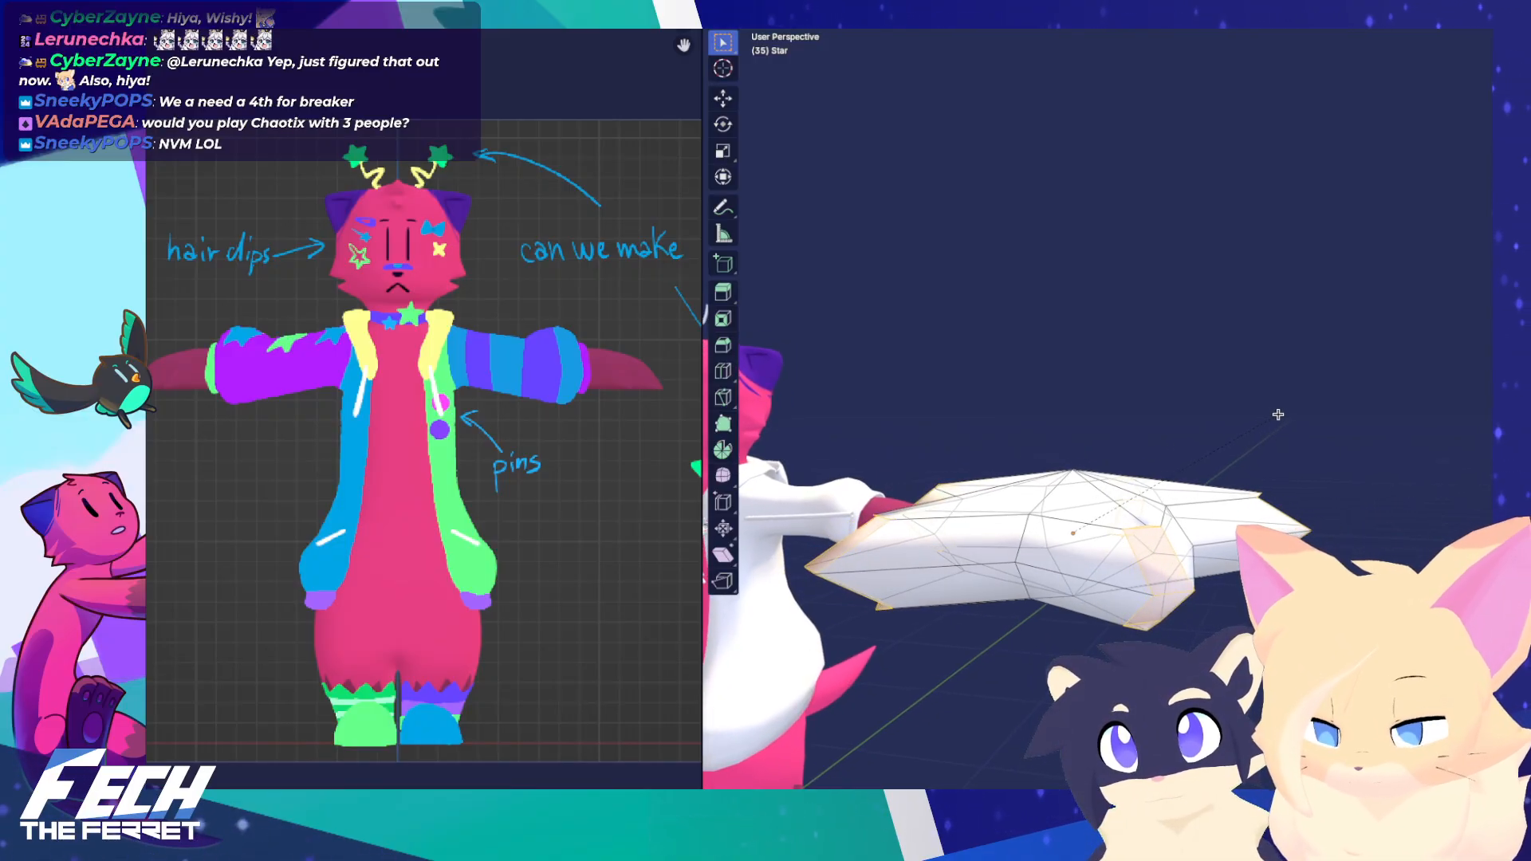
click(1277, 415)
middle_drag(1276, 415, 1190, 513)
key(ctrl+b)
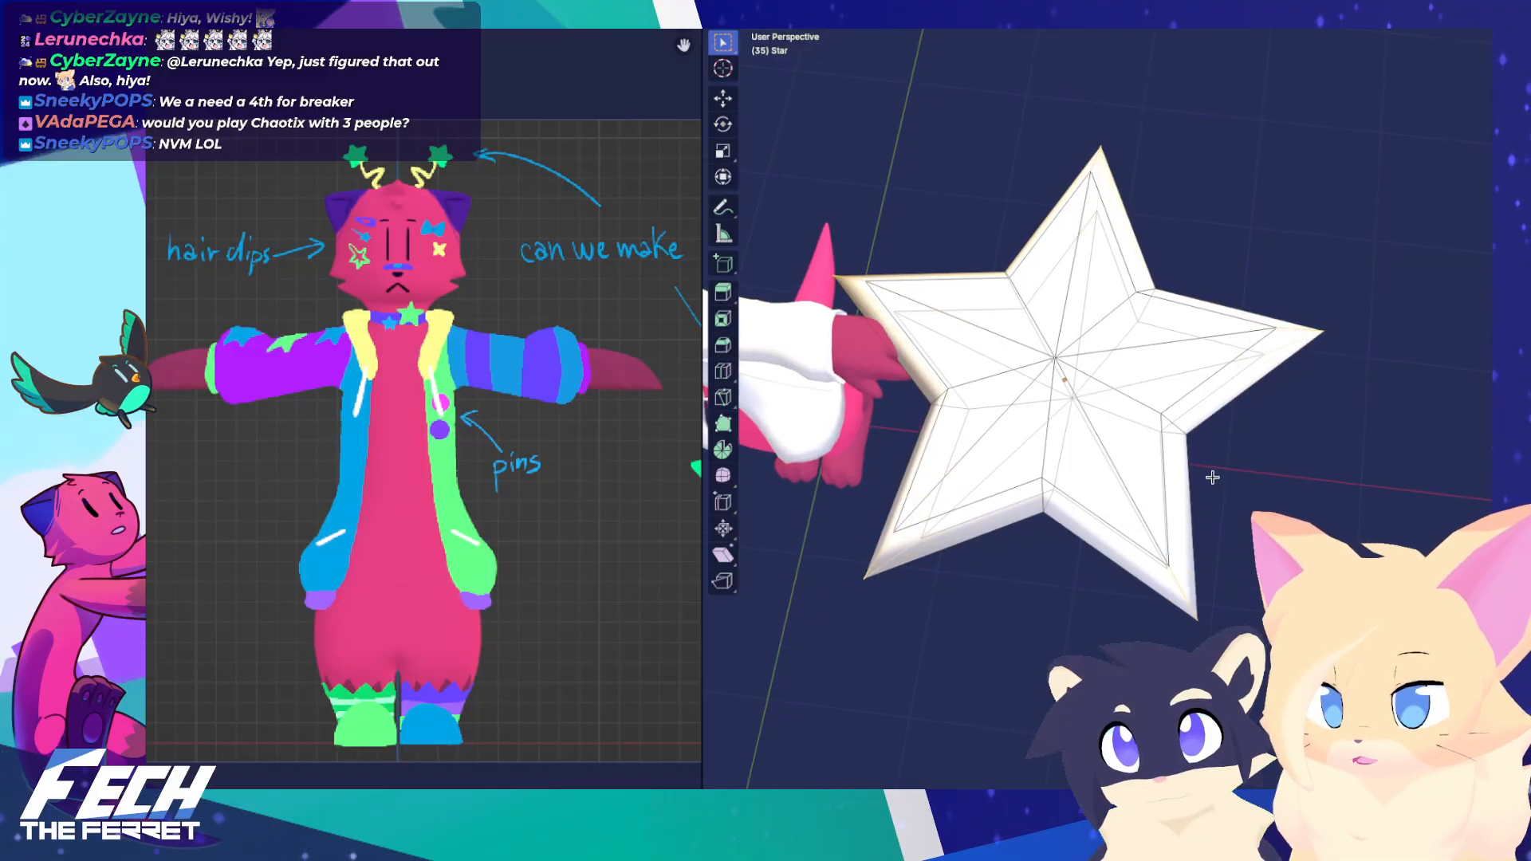
click(1367, 392)
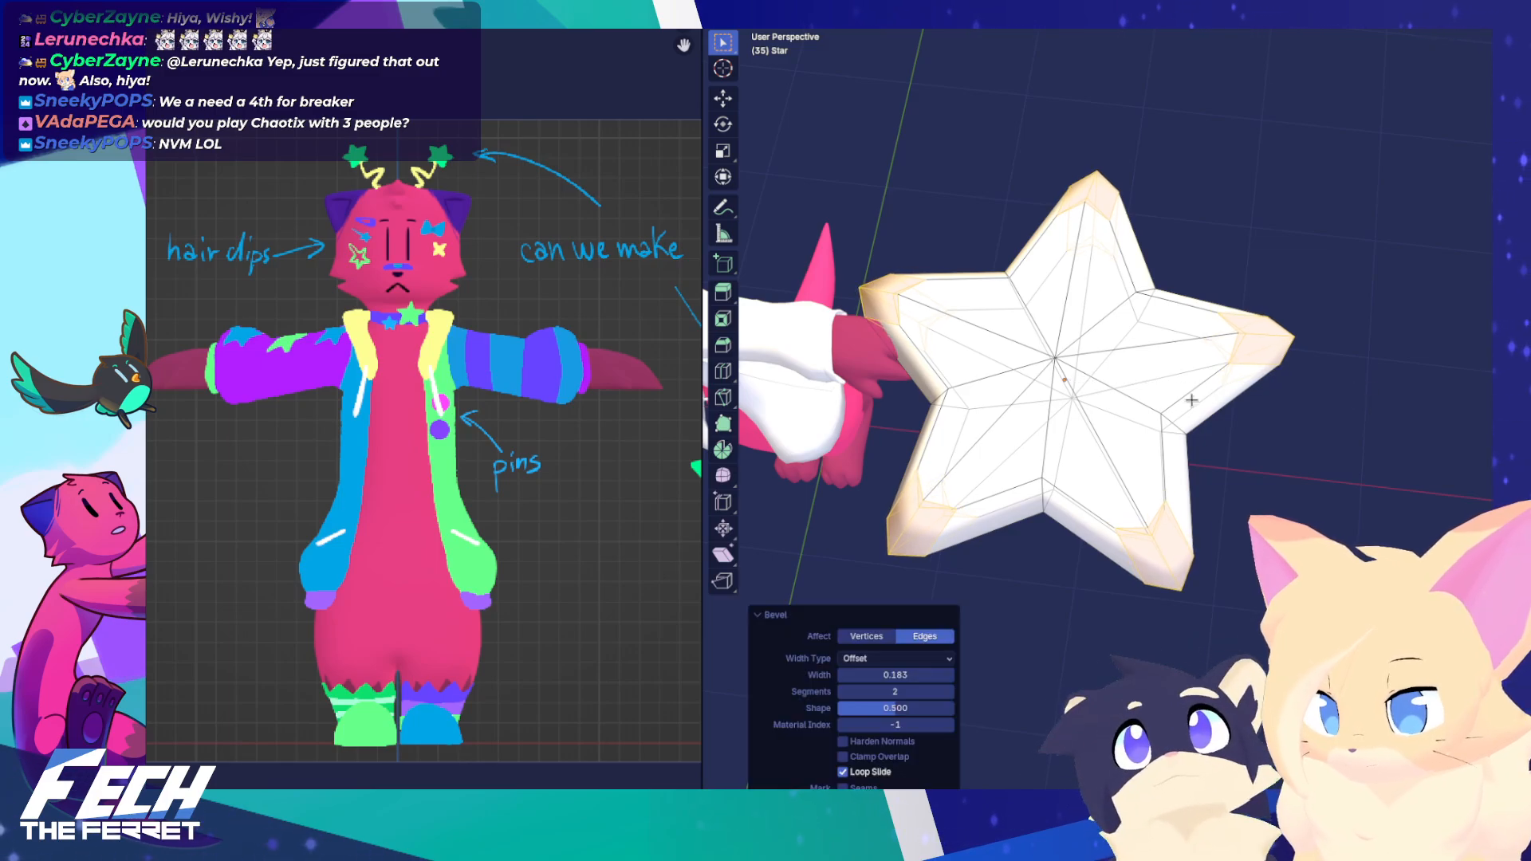
middle_drag(1367, 391, 1180, 383)
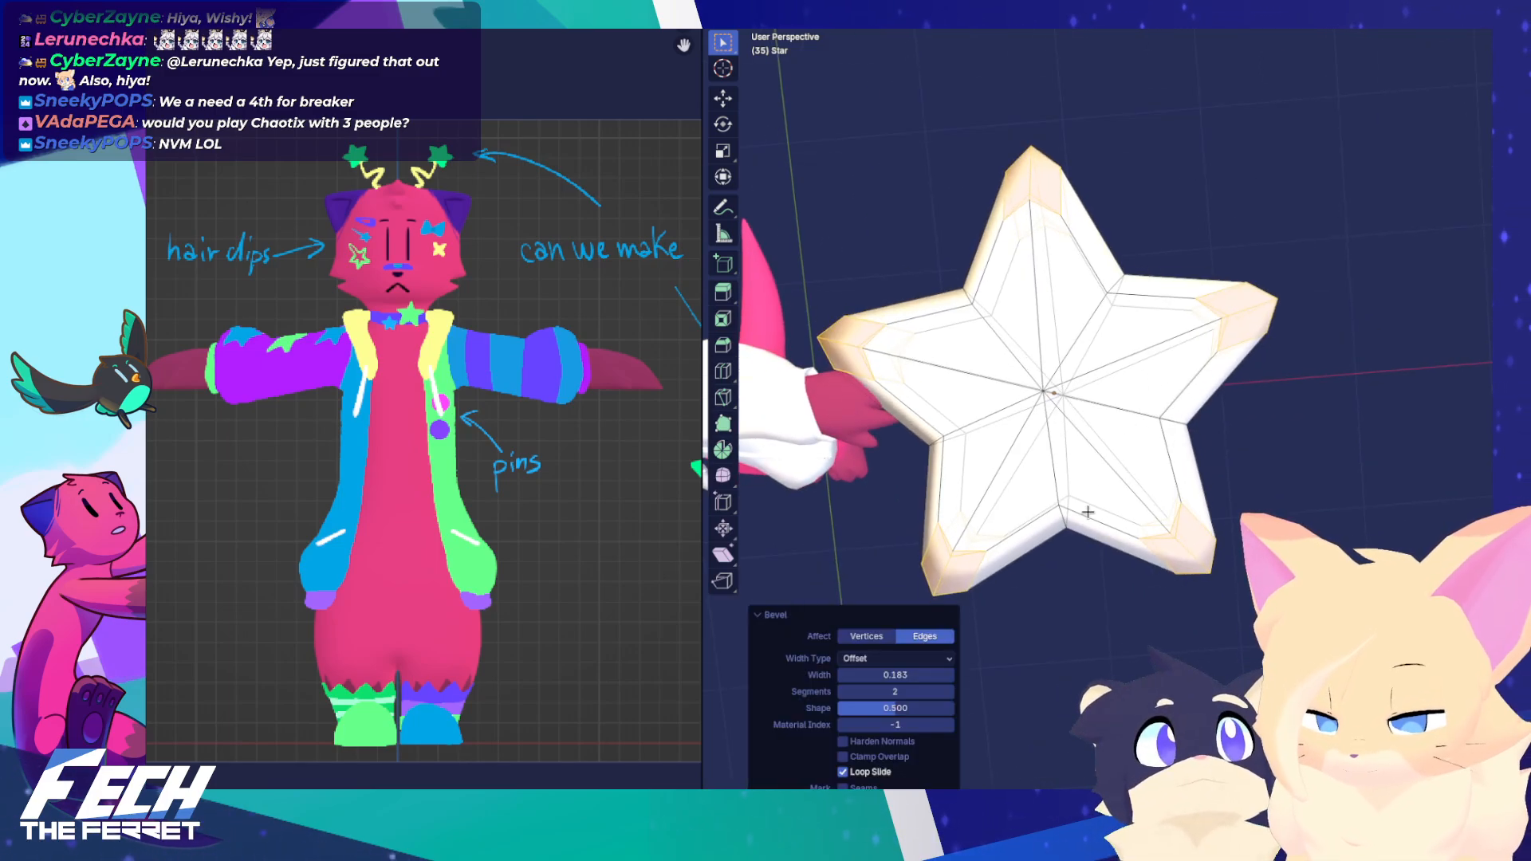
key(ctrl+z)
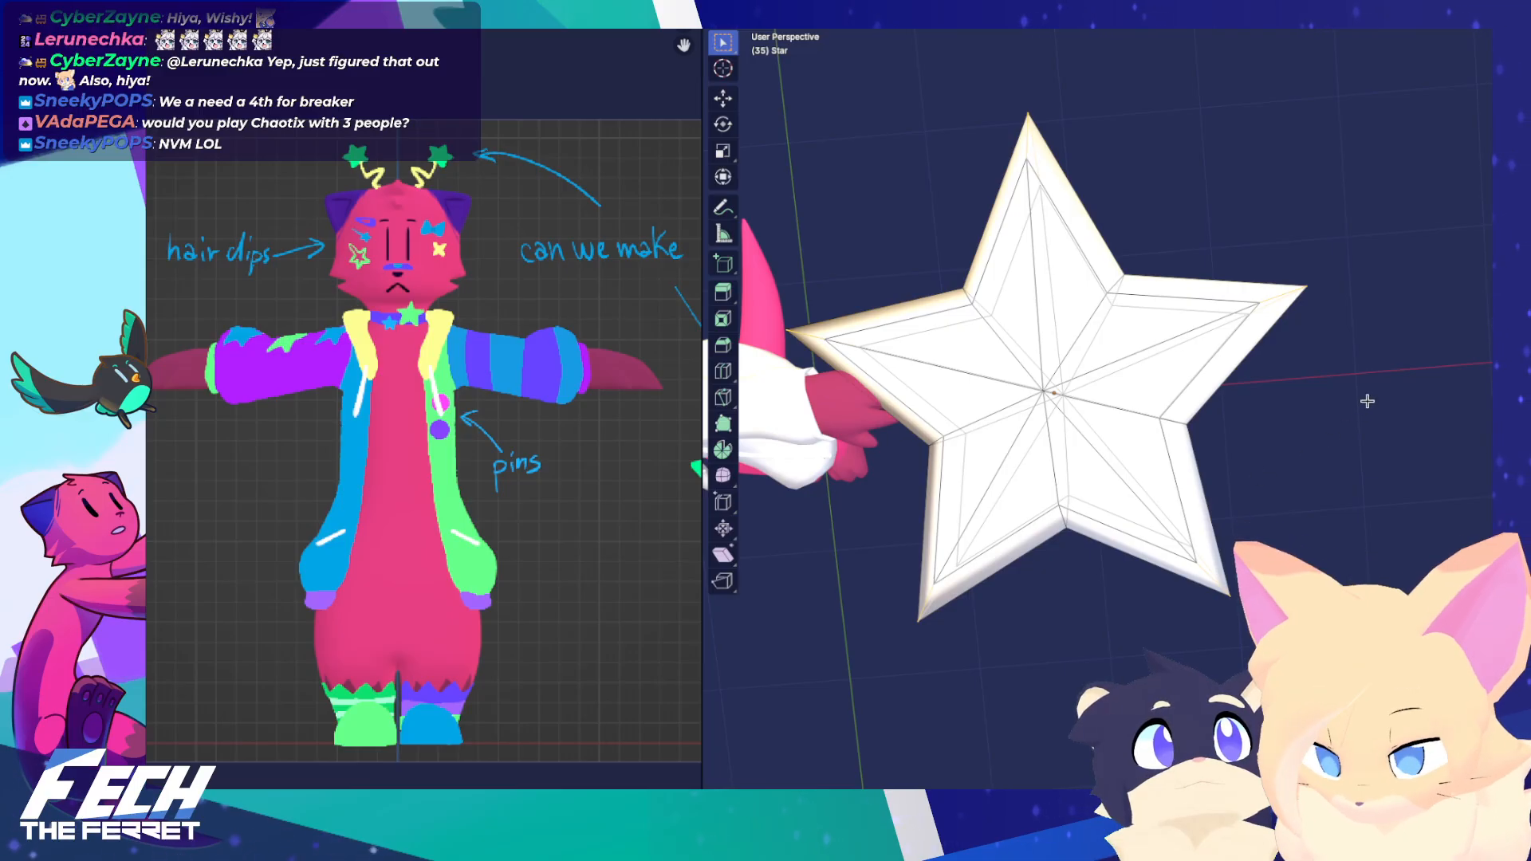
Bevel the star's five tip edges with 2 segments and a width of 0.144, and clear the selection in vertex mode
key(ctrl+b)
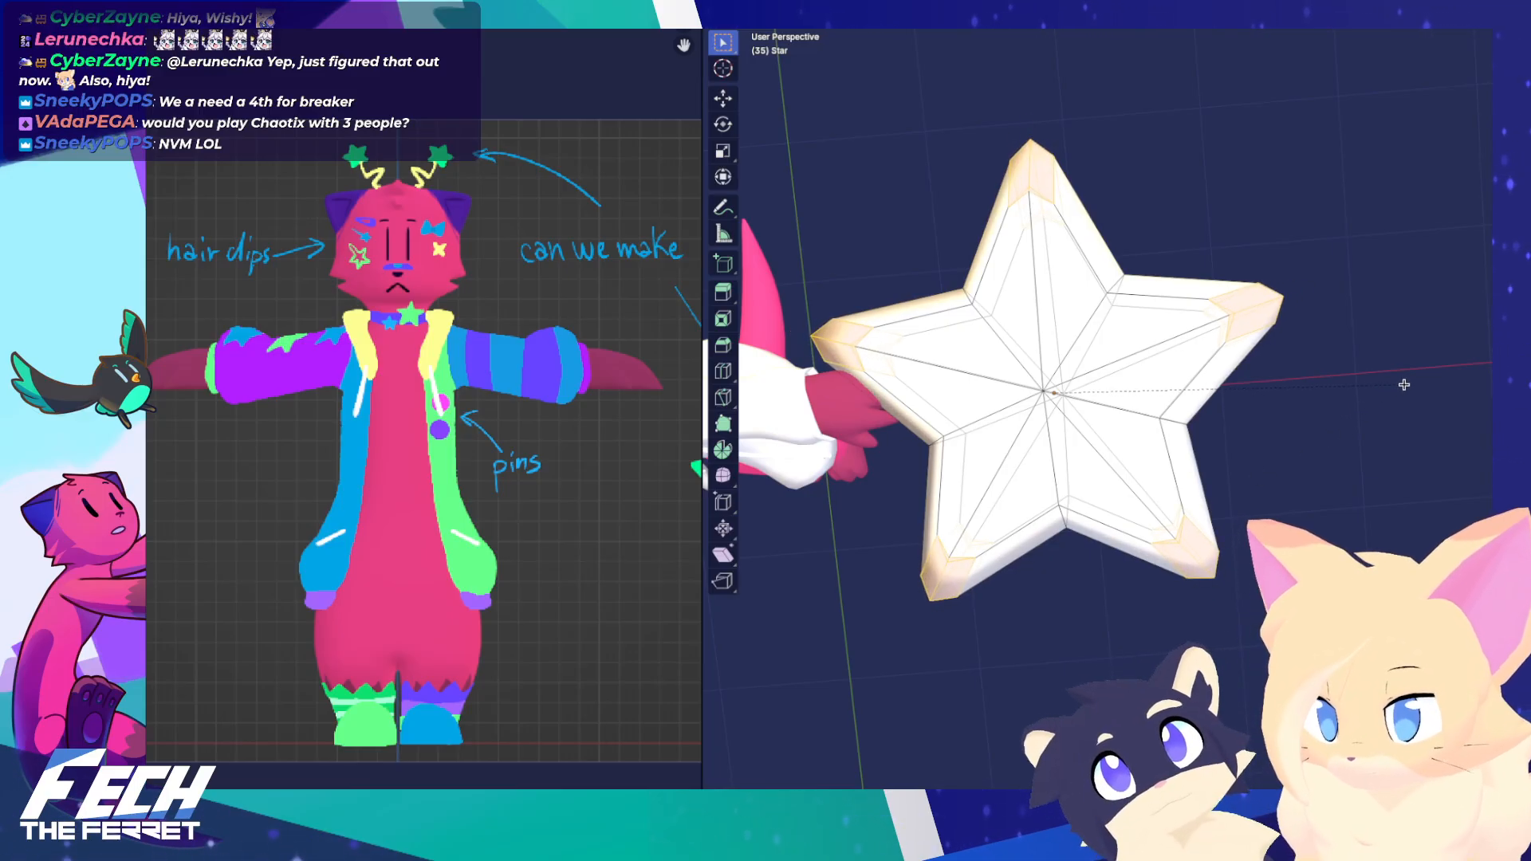
click(1404, 384)
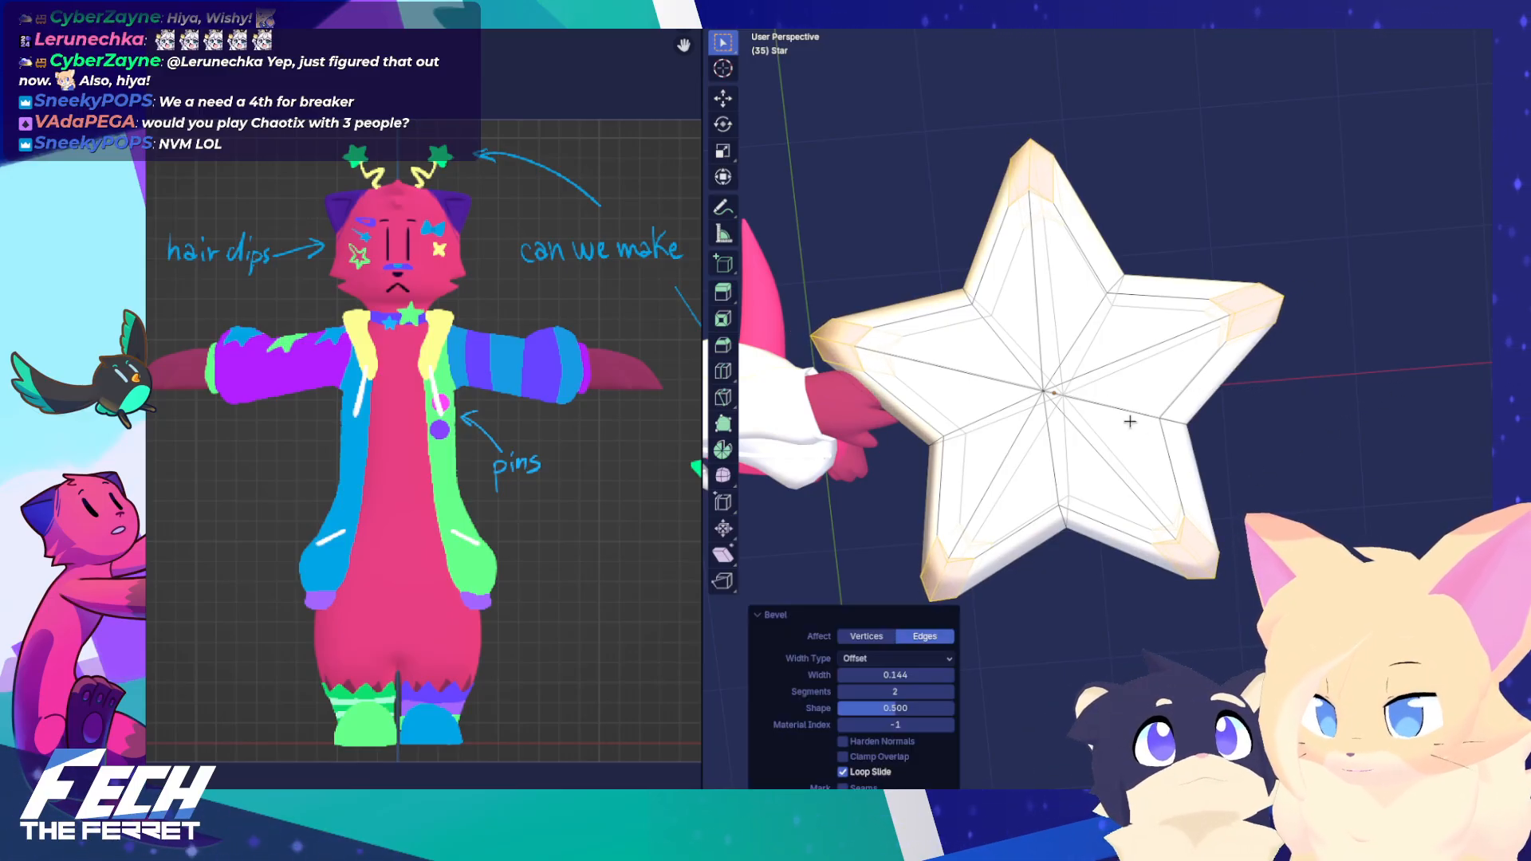
key(1)
click(1115, 109)
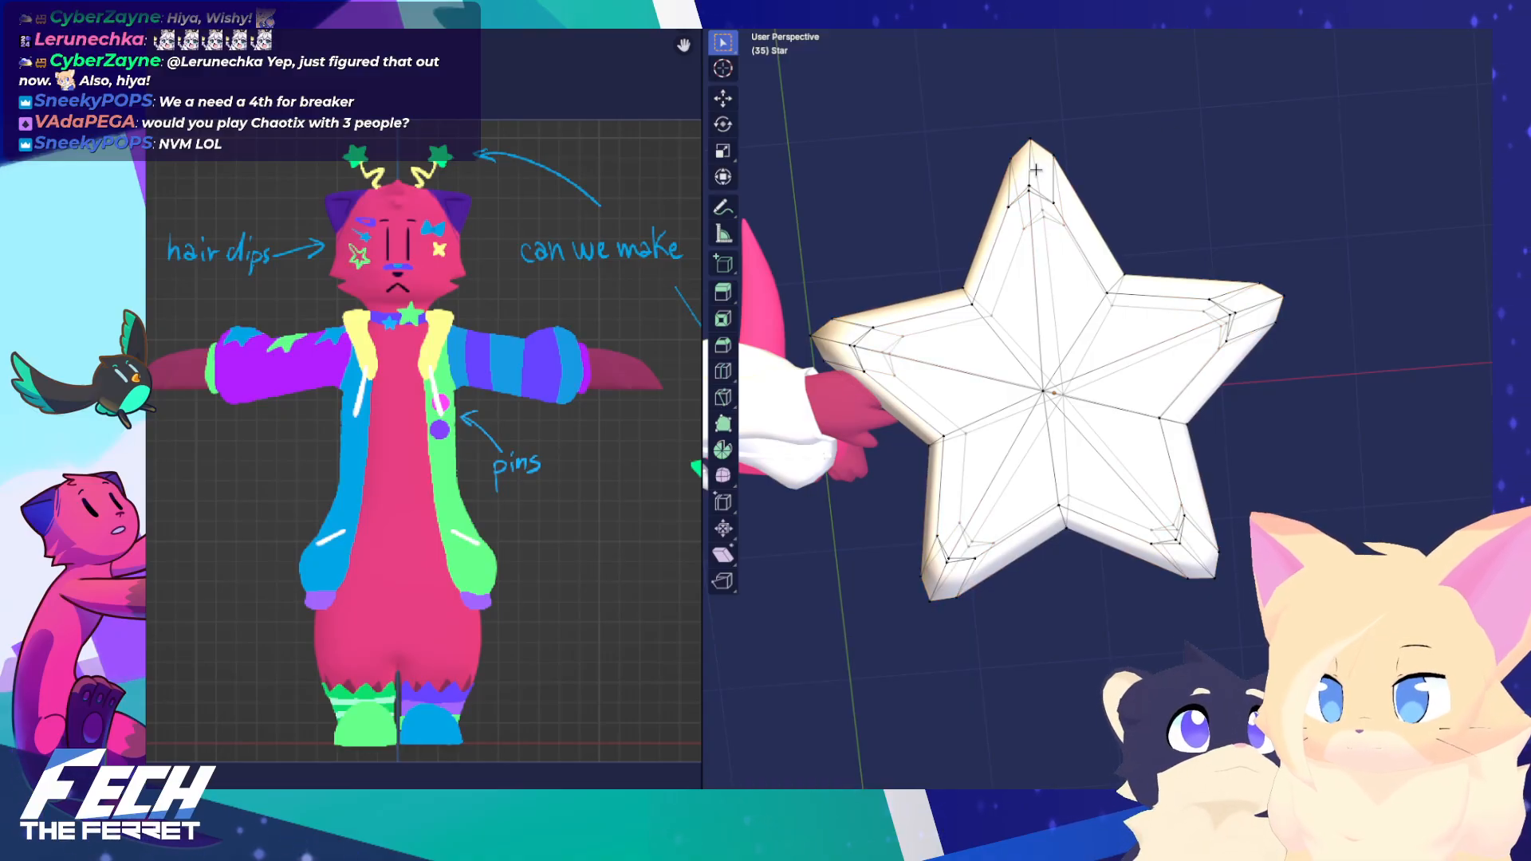
Set the snap target to Vertex and tidy the vertices around the star's beveled tips
shift+middle_drag(1036, 170, 1134, 319)
click(1126, 339)
scroll(1179, 342, up, 2)
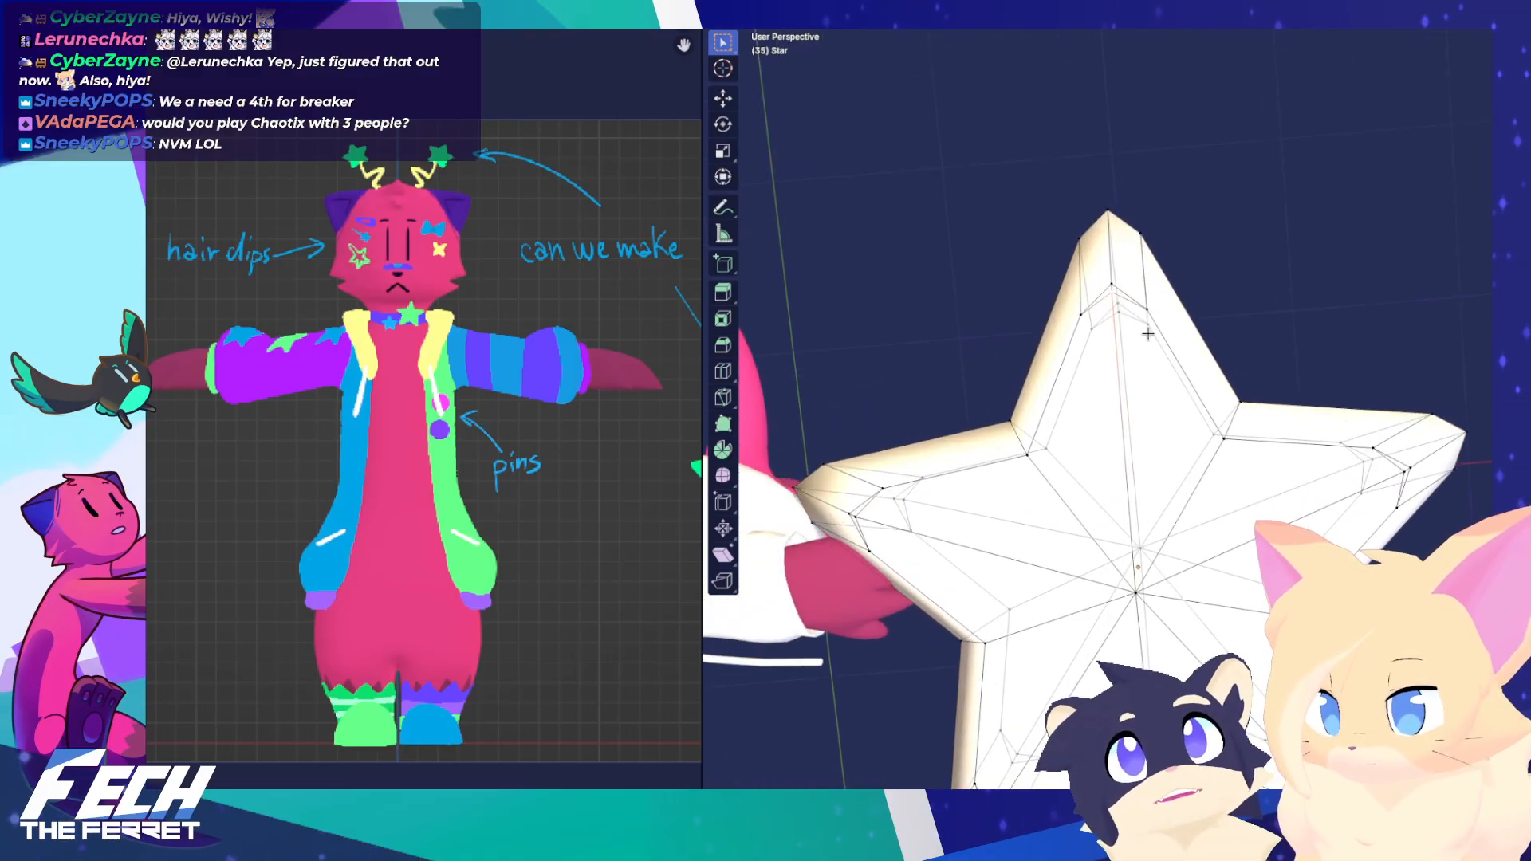
key(ctrl+shift+Tab)
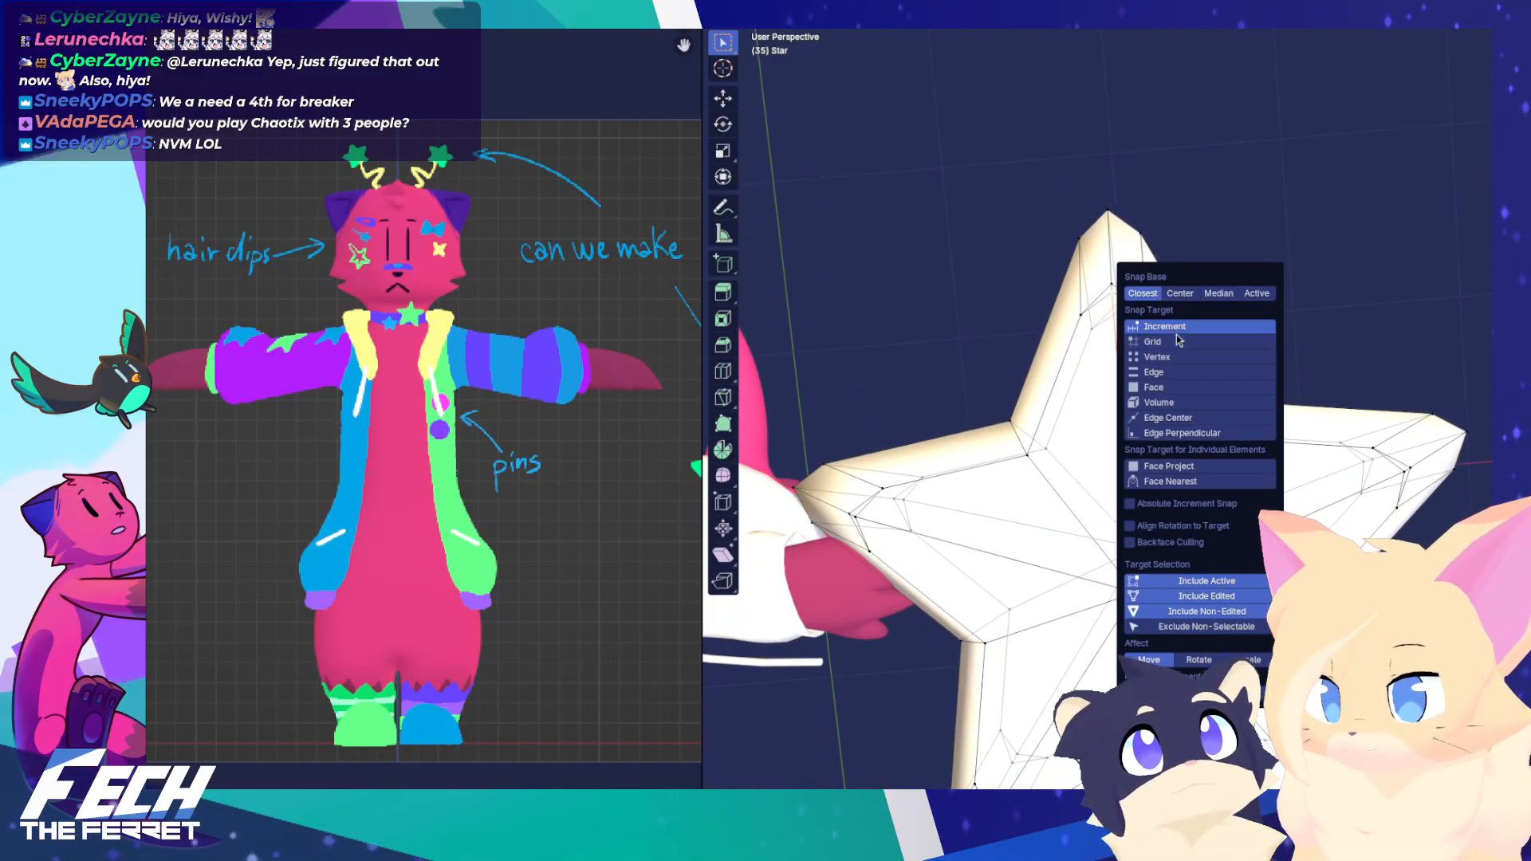
click(1231, 356)
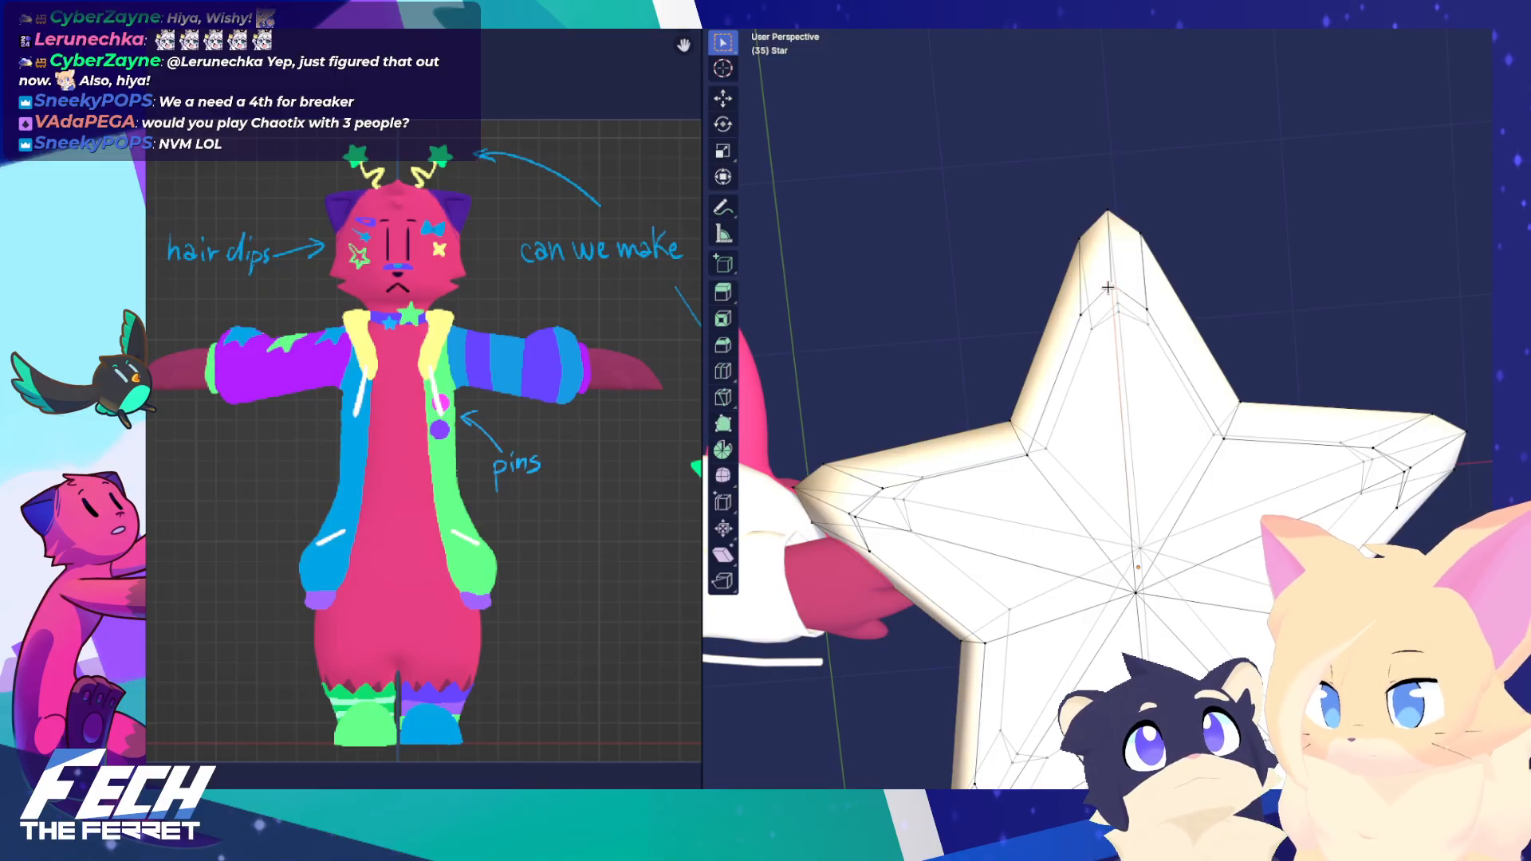
shift+middle_drag(962, 500, 1050, 393)
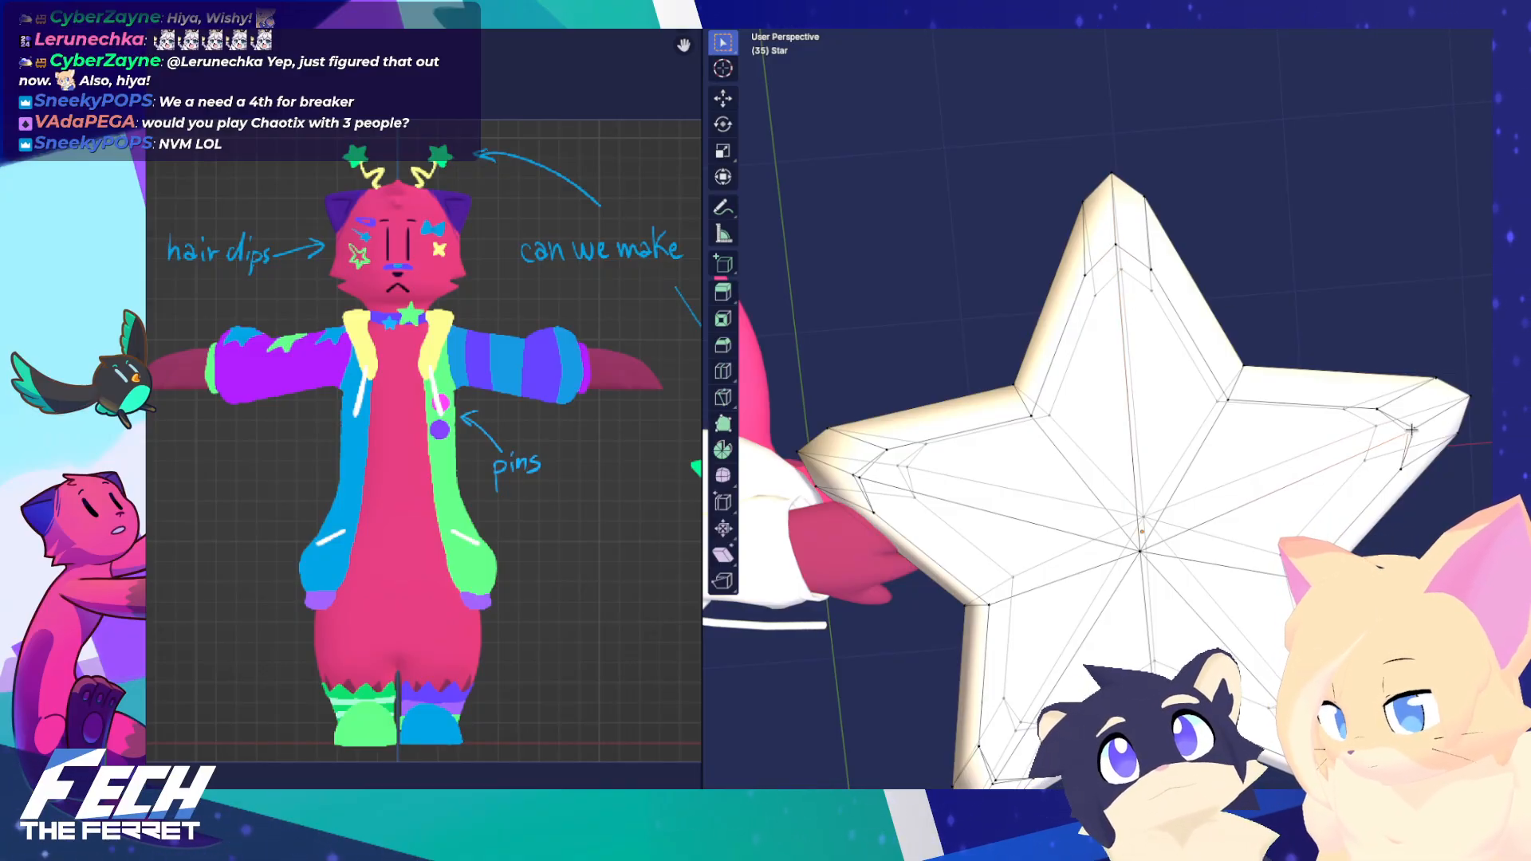
shift+middle_drag(1317, 642, 1190, 562)
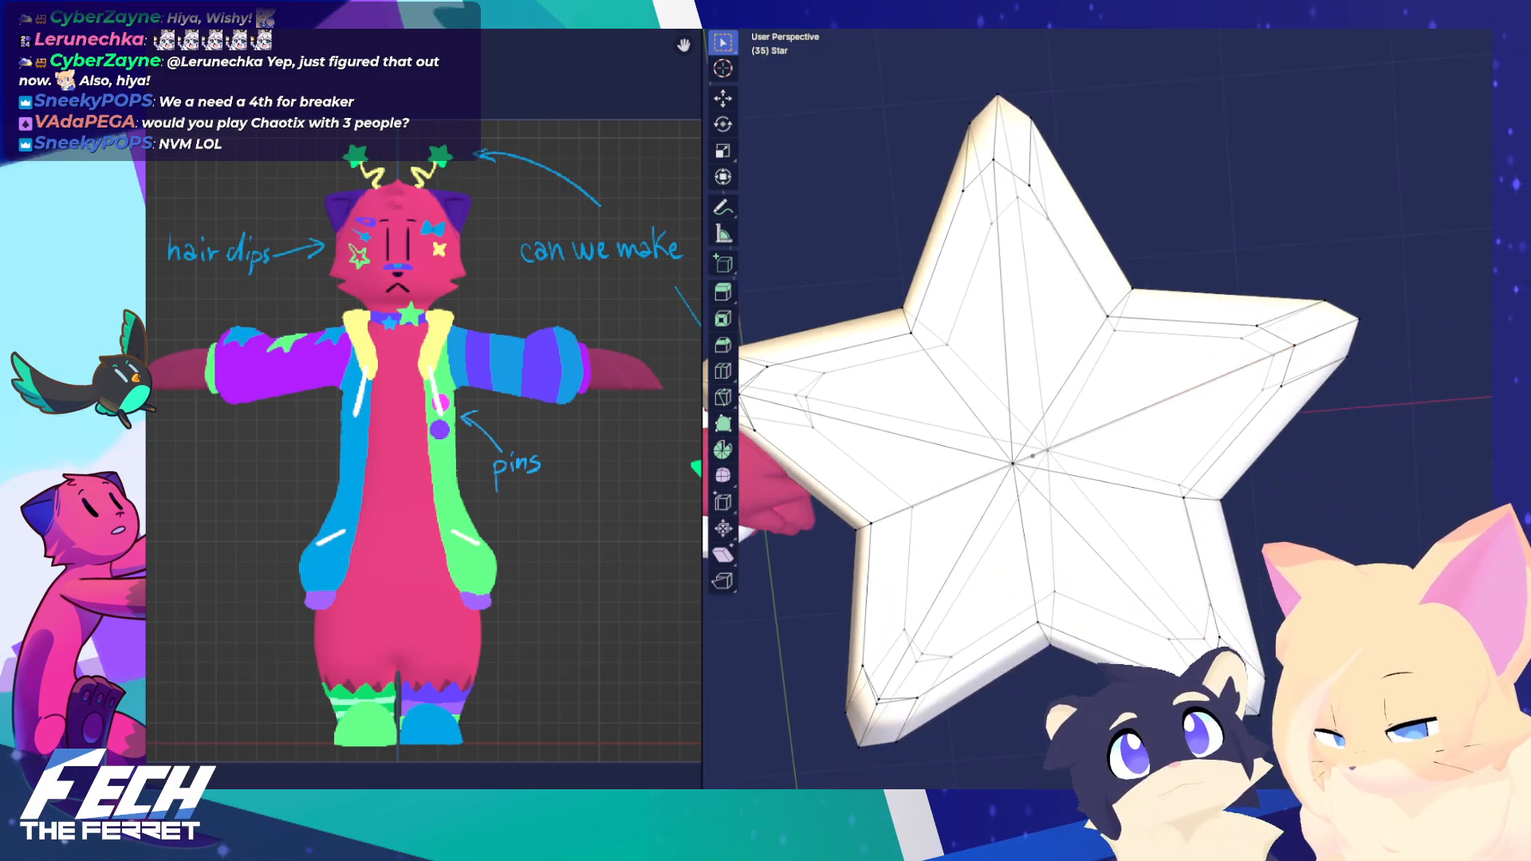
shift+middle_drag(1036, 662, 1114, 624)
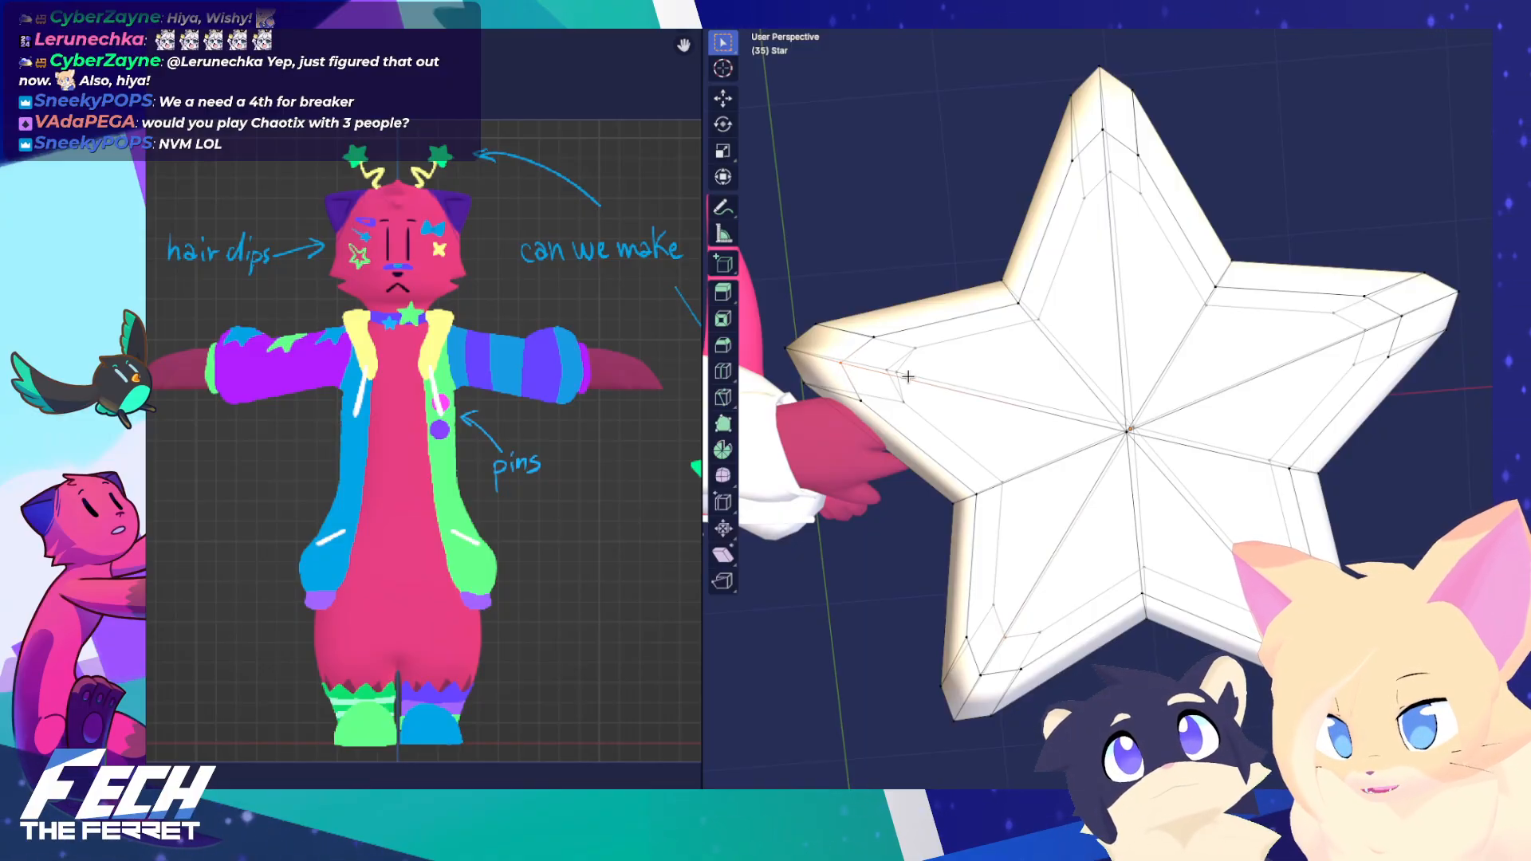
scroll(1111, 444, down, 2)
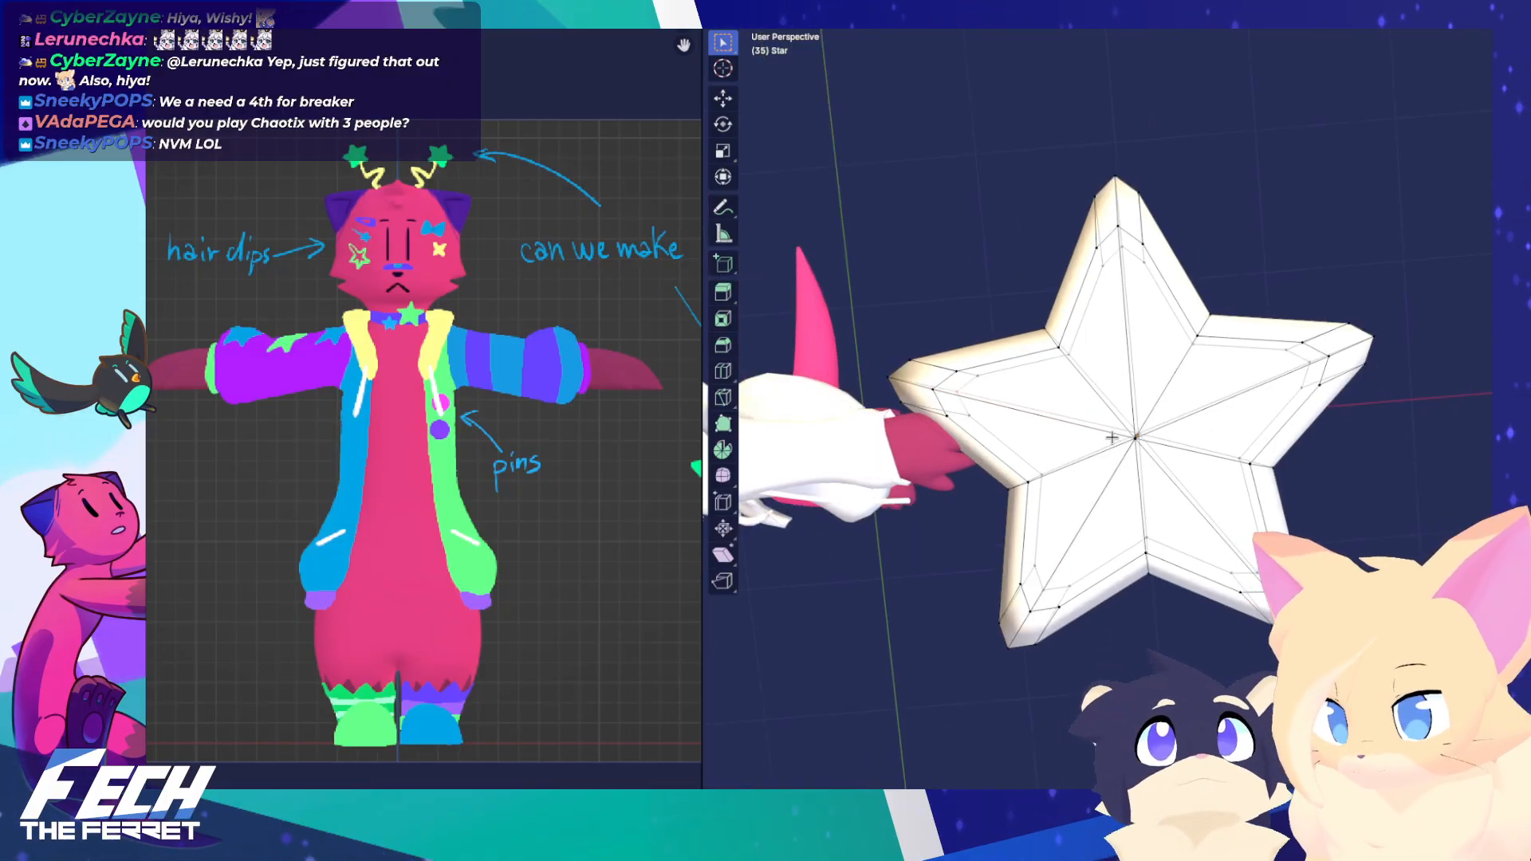
Return the star to object mode, rotate it upright to face the front, and scale it down
key(KP_3)
key(Tab)
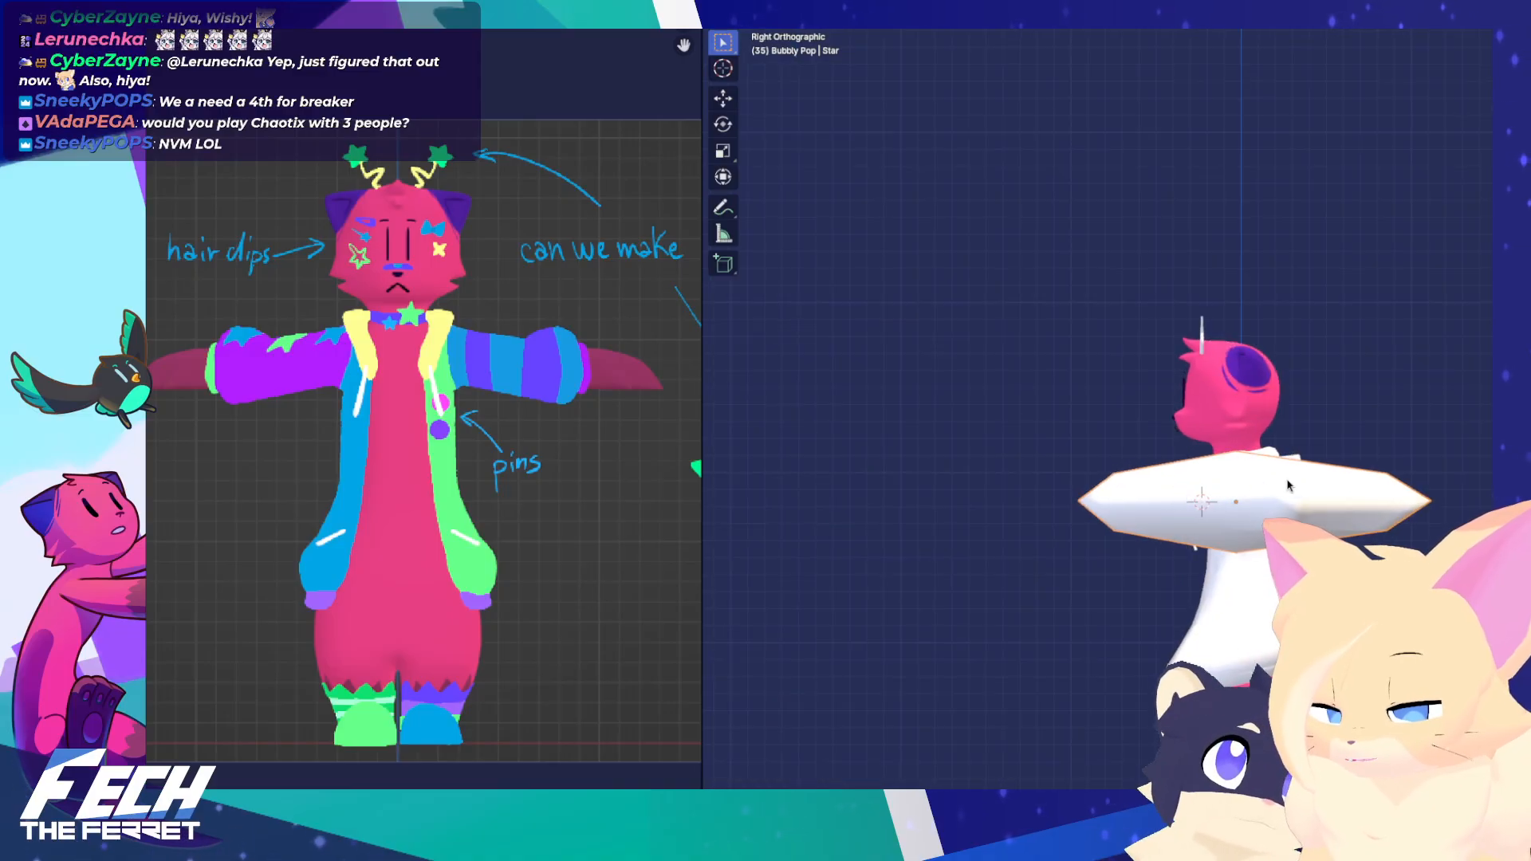
middle_drag(1288, 485, 1156, 341)
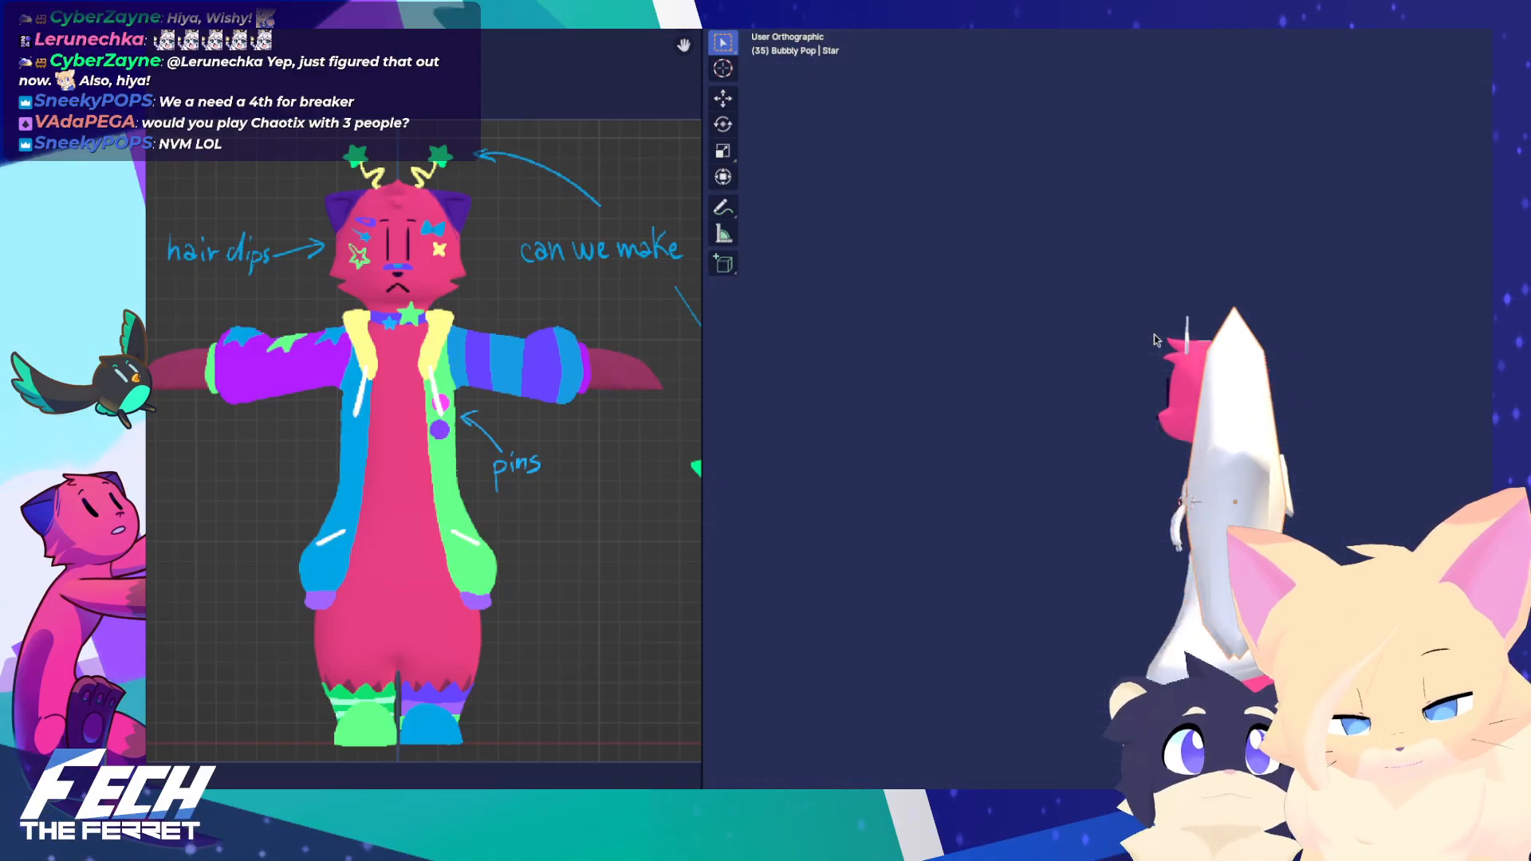
key(KP_1)
key(s)
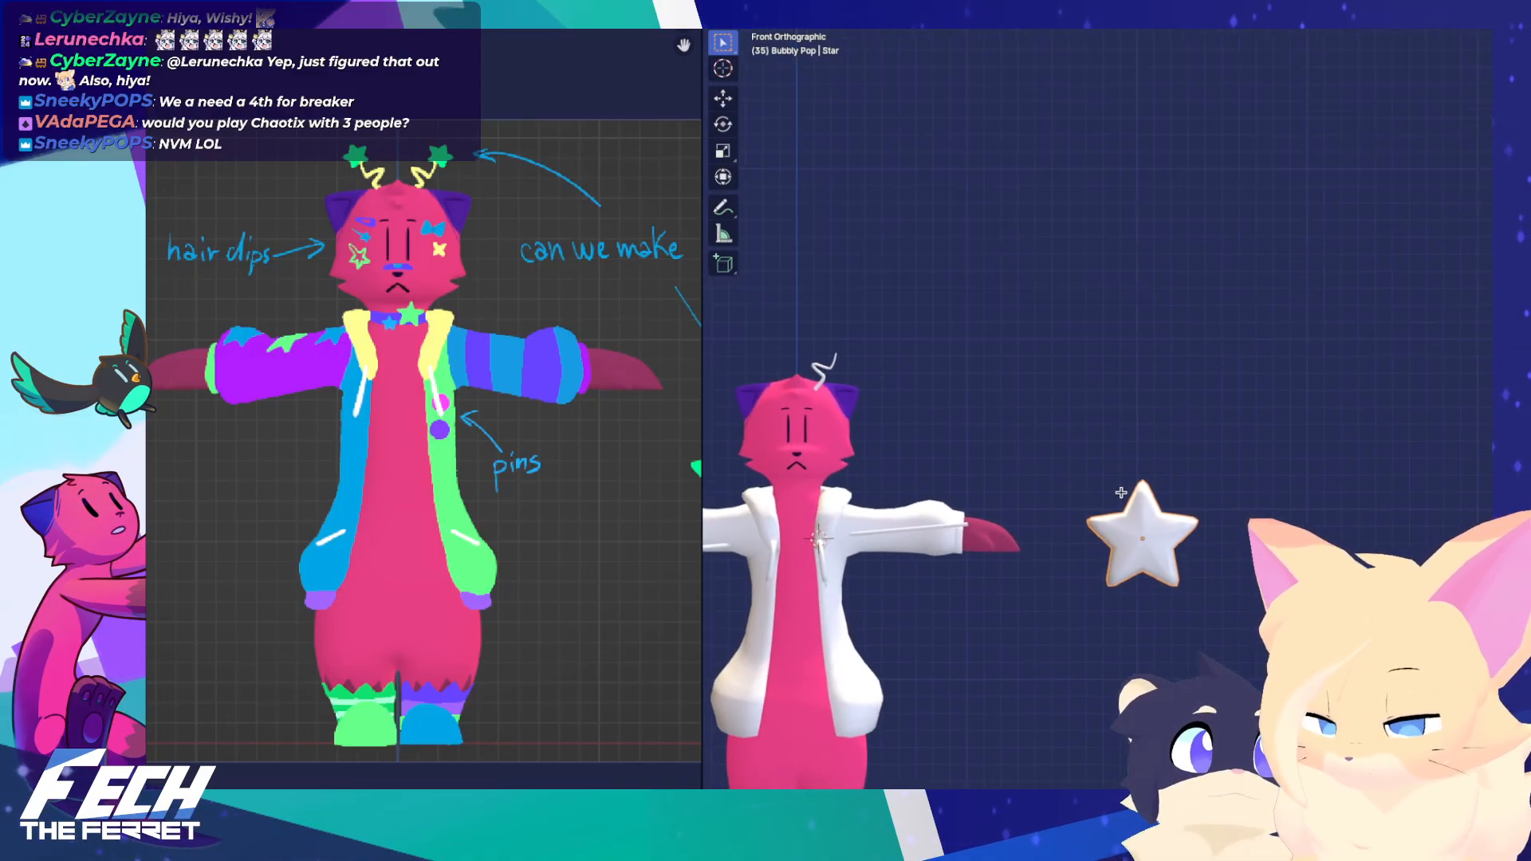
click(1122, 493)
Move the star above the tip of the zigzag antenna and scale it down to suit the antenna
key(g)
click(877, 323)
key(s)
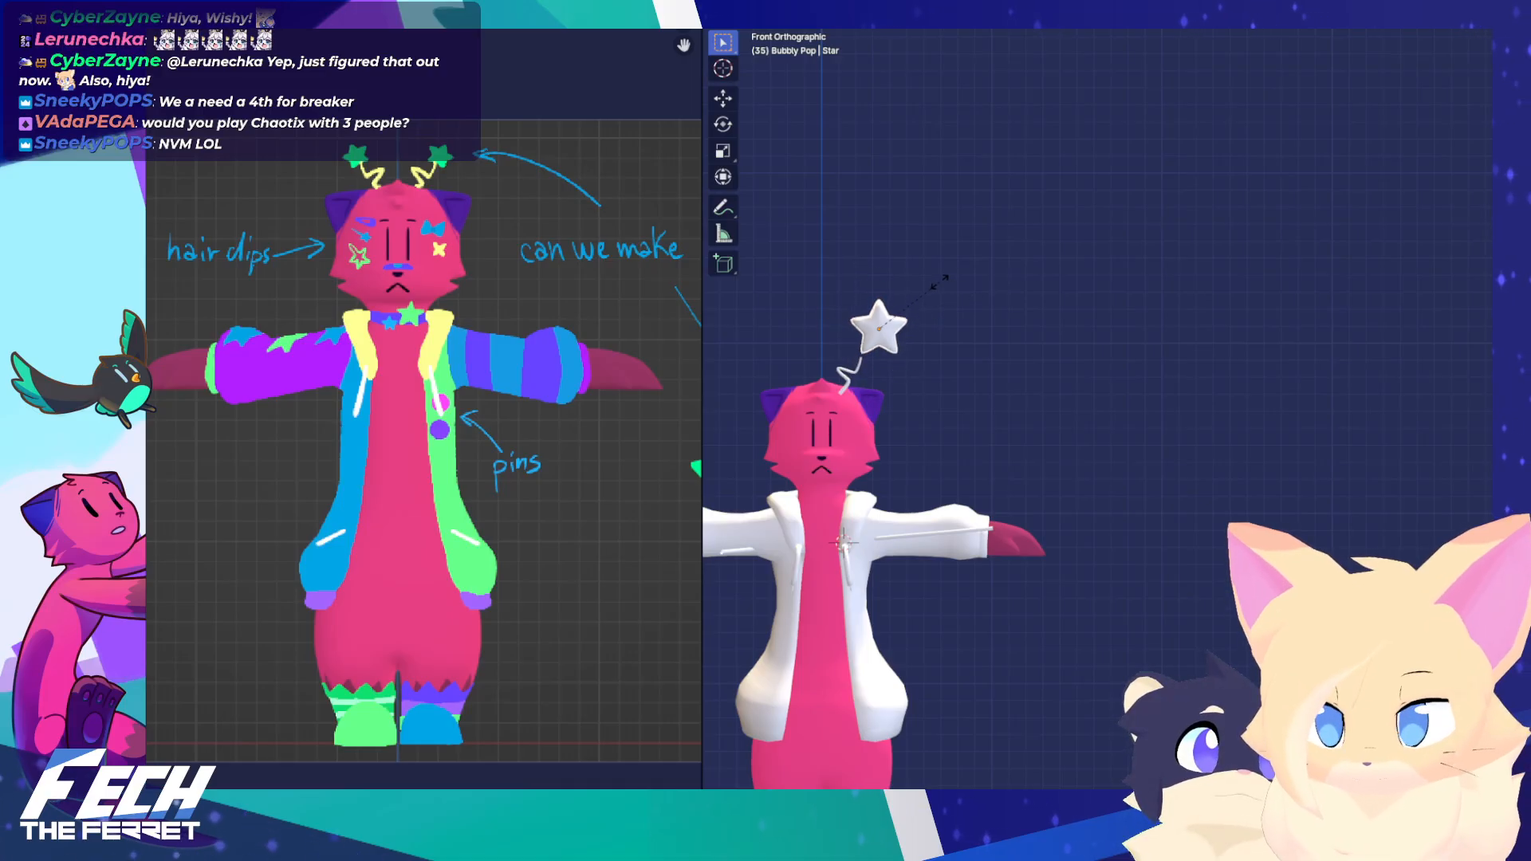
click(937, 281)
scroll(1078, 361, up, 2)
shift+middle_drag(1079, 361, 1105, 407)
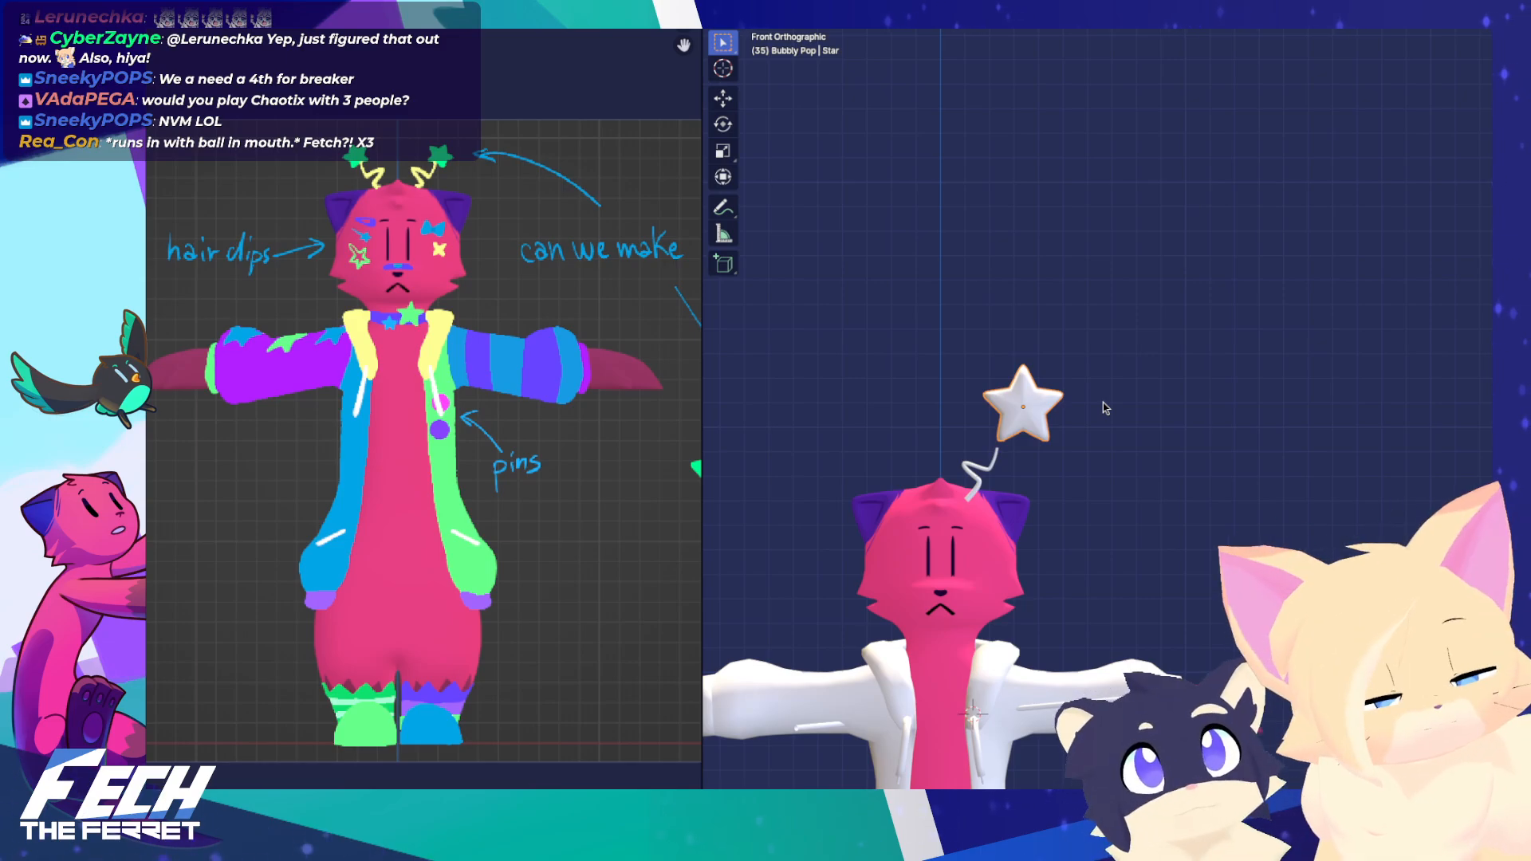
key(s)
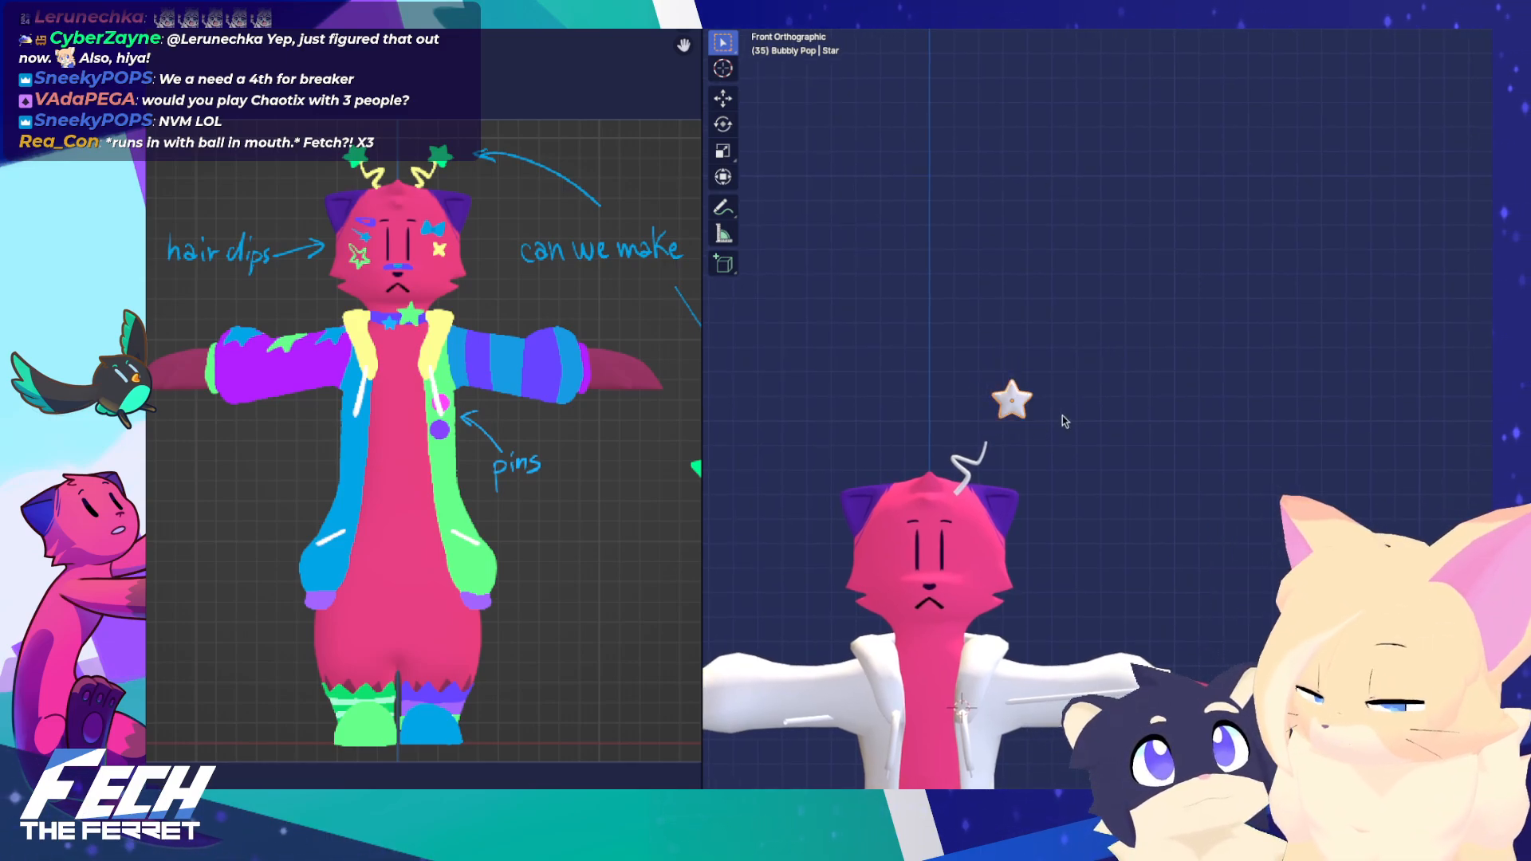
scroll(1064, 421, up, 4)
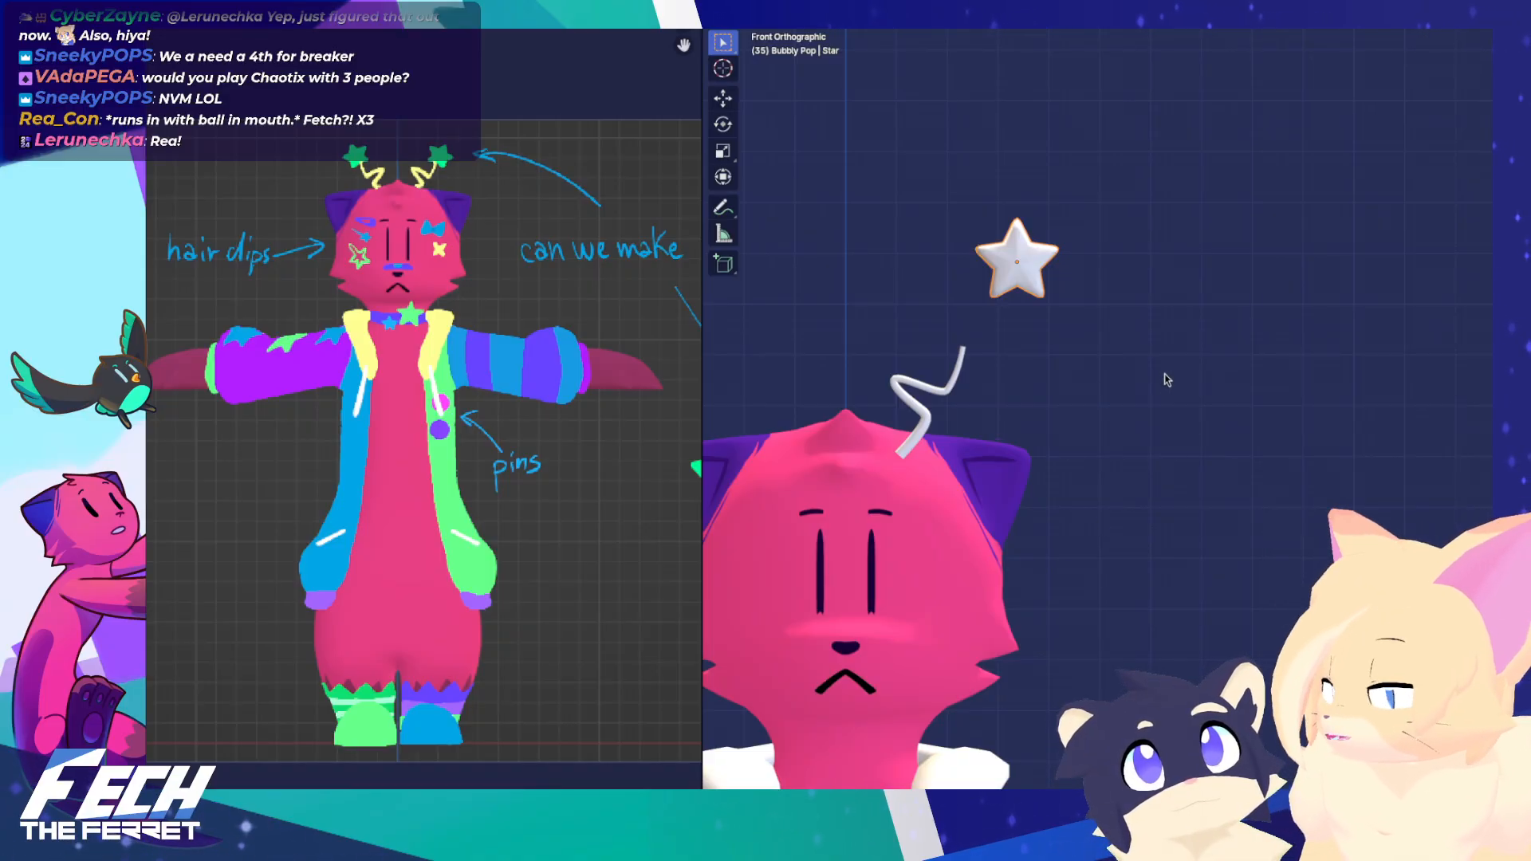
Bring the star closer to the antenna's tip and shift it forward along Y in the side view
shift+middle_drag(1165, 390, 1035, 505)
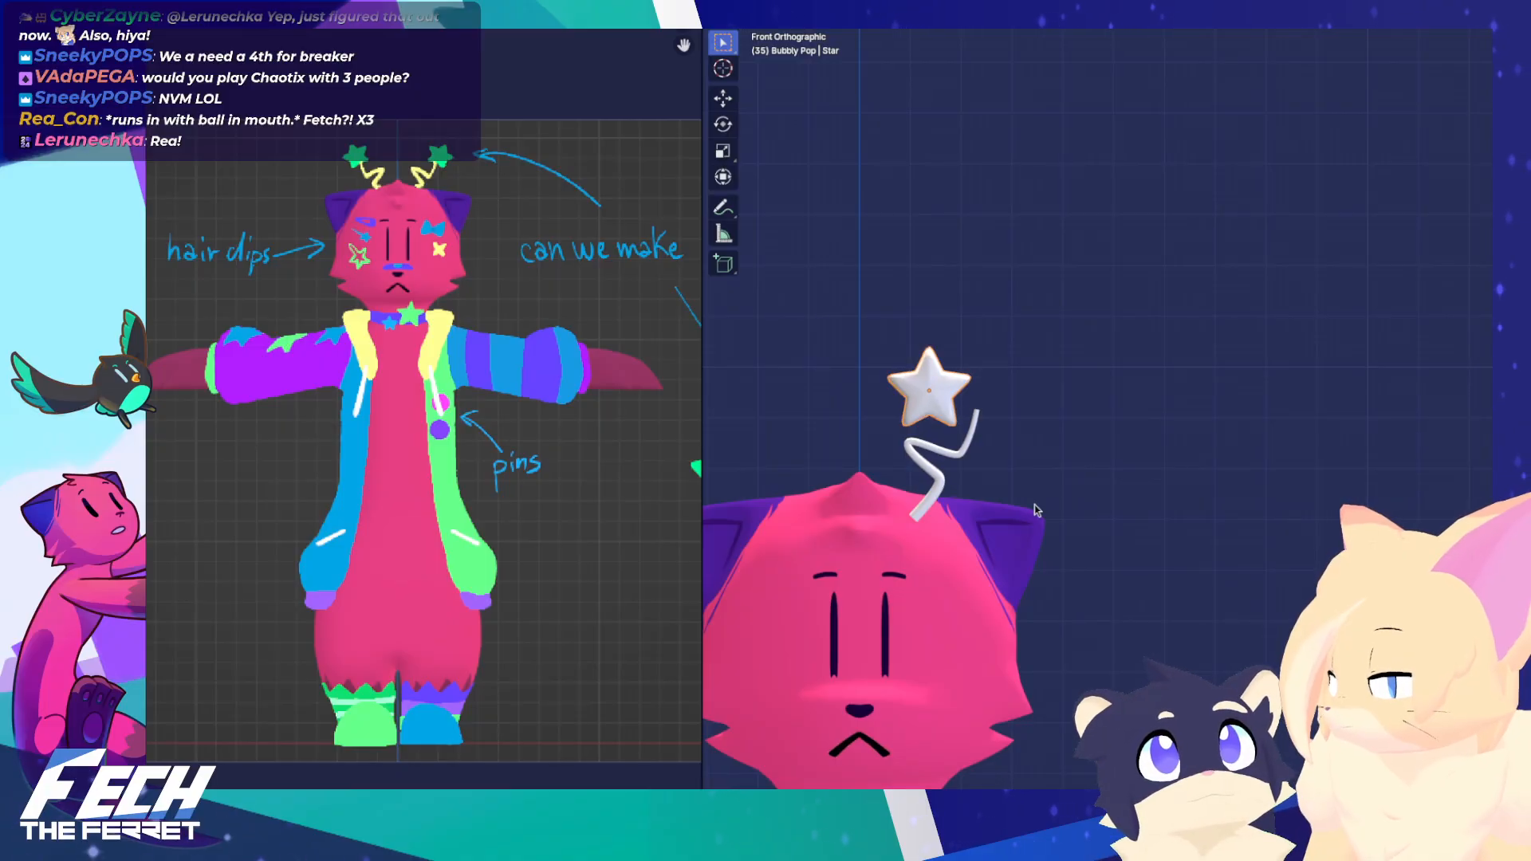
scroll(1046, 457, up, 2)
scroll(1046, 458, up, 2)
mouse_move(1030, 413)
shift+middle_down()
mouse_move(1333, 466)
mouse_move(1062, 454)
shift+middle_up()
key(KP_3)
key(shift+z)
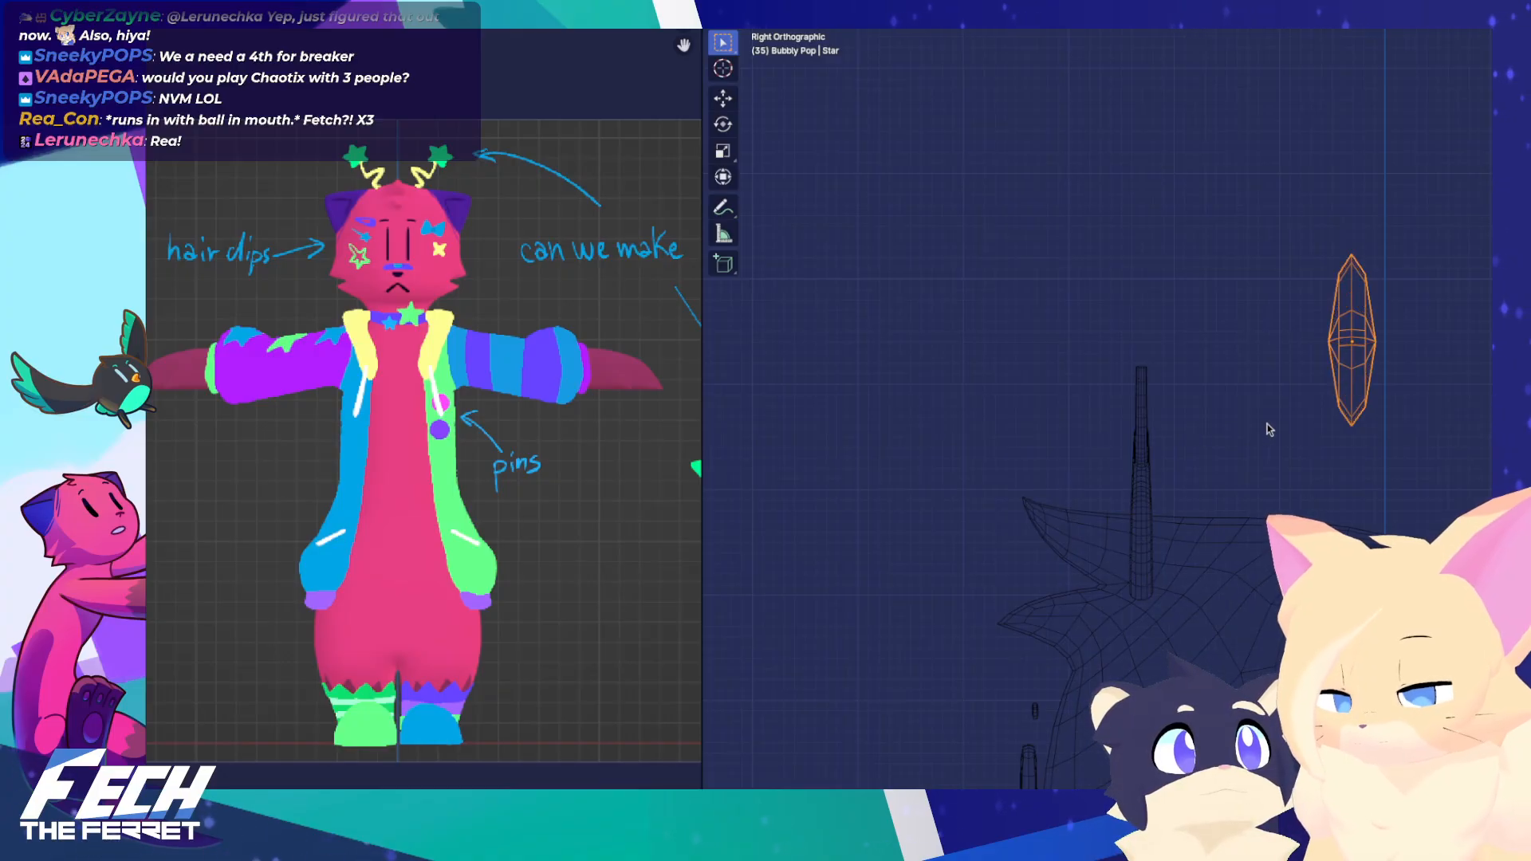
key(shift+z)
key(g)
key(y)
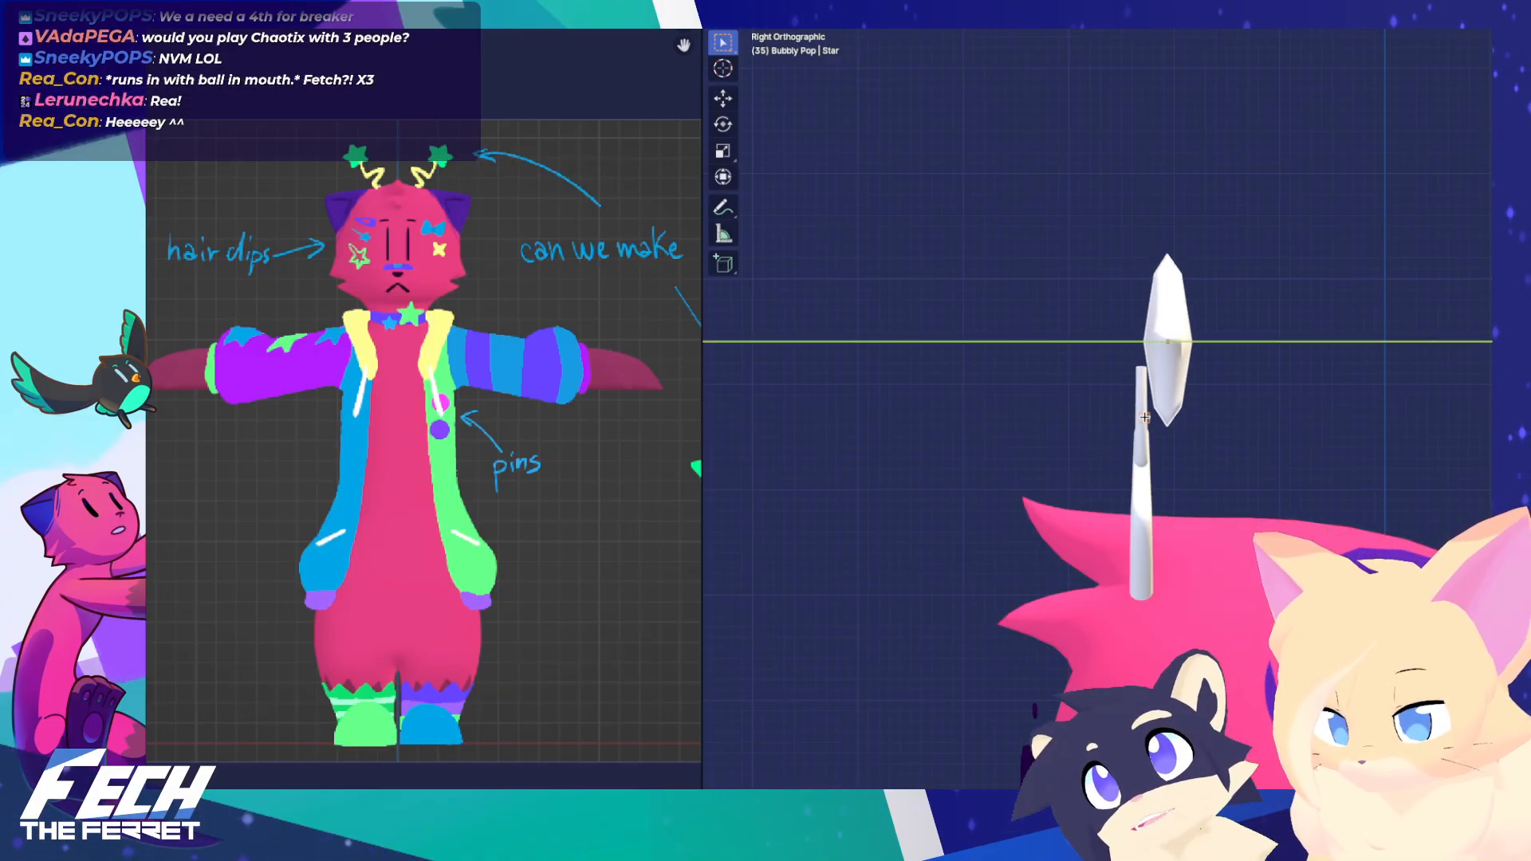
click(1101, 399)
Set the snap target to Grid and move the star along Y until it is centred on the antenna
key(ctrl+shift+Tab)
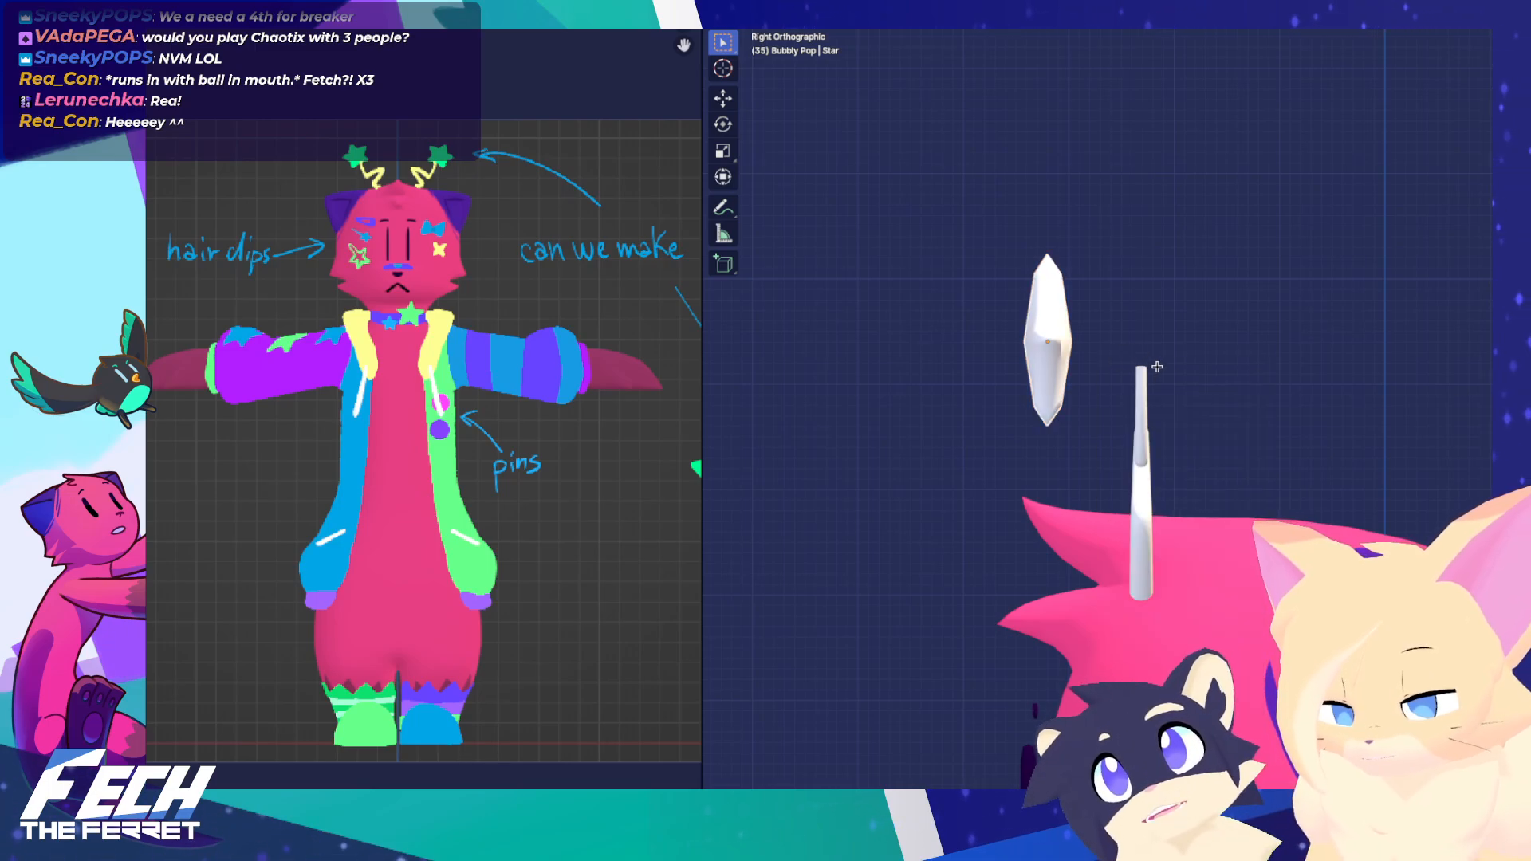
key(ctrl+shift+Tab)
click(1148, 431)
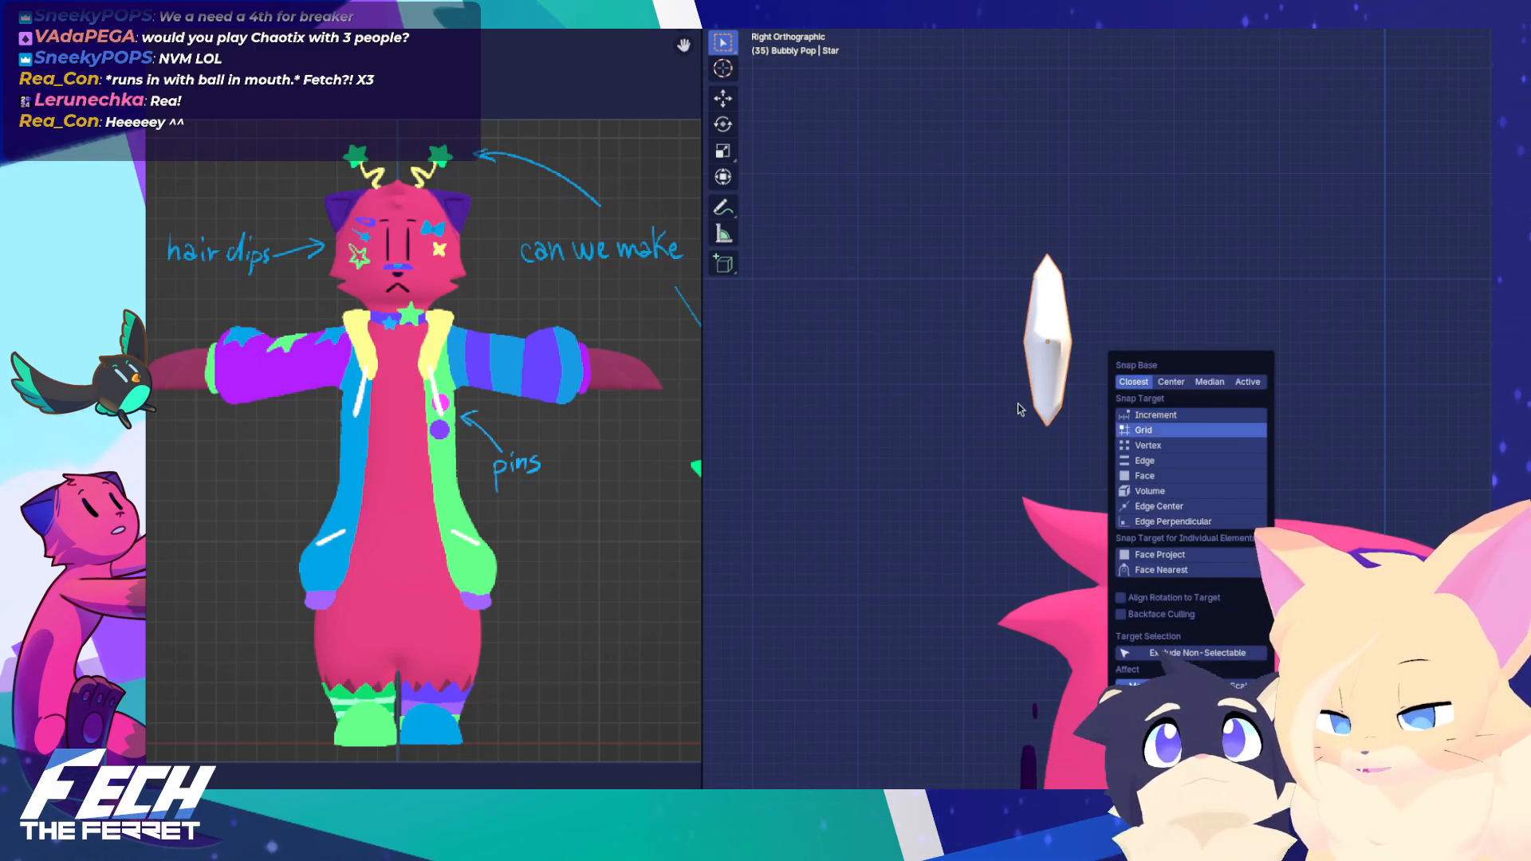
key(g)
key(y)
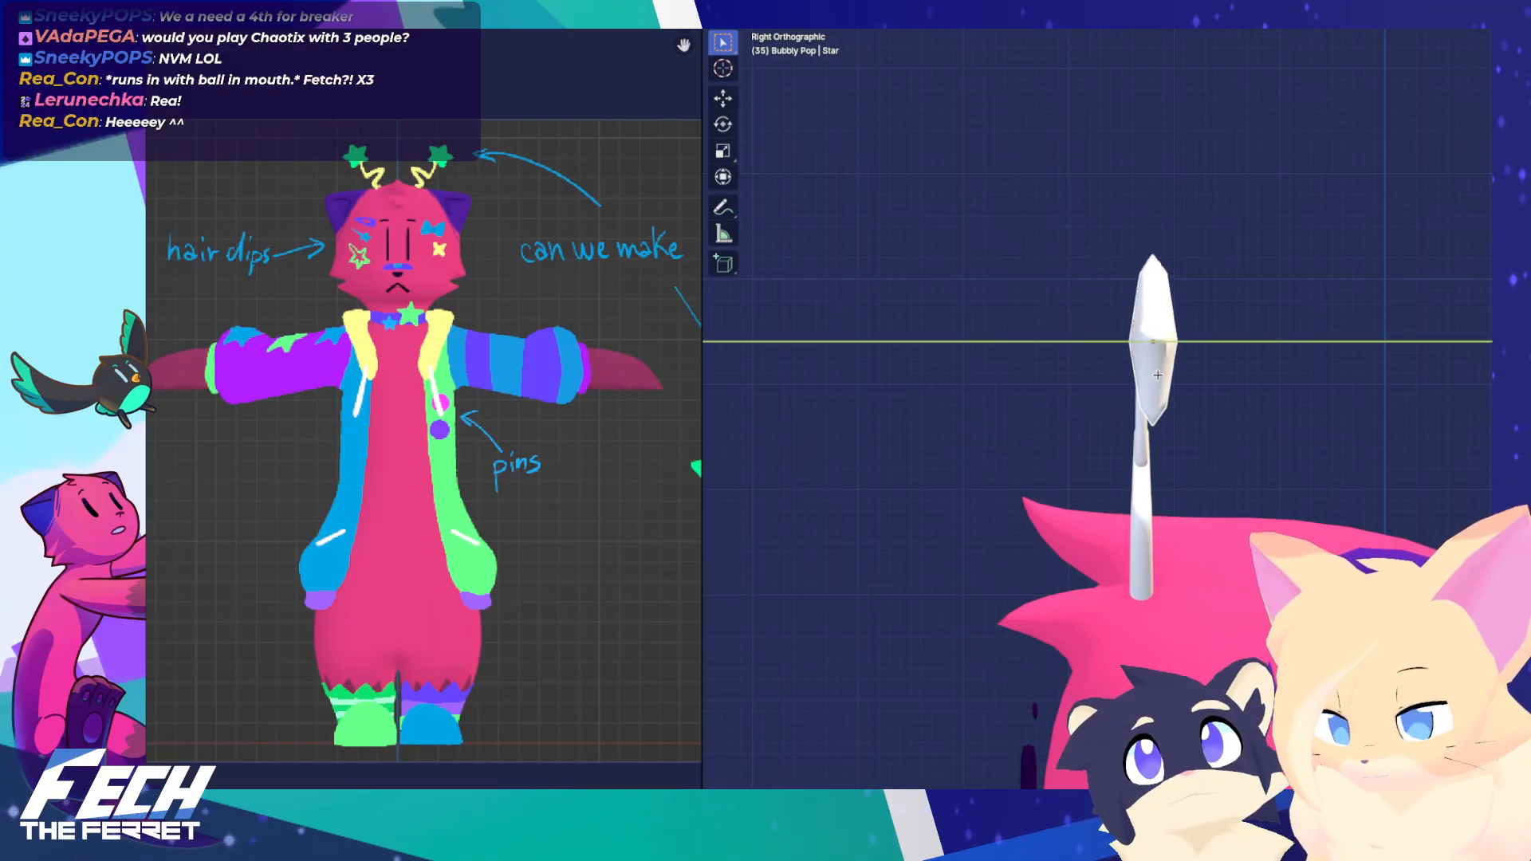
click(1159, 433)
Seat the star on the antenna's tip with a slight tilt in front view, and select it together with the zigzag curve
click(1144, 430)
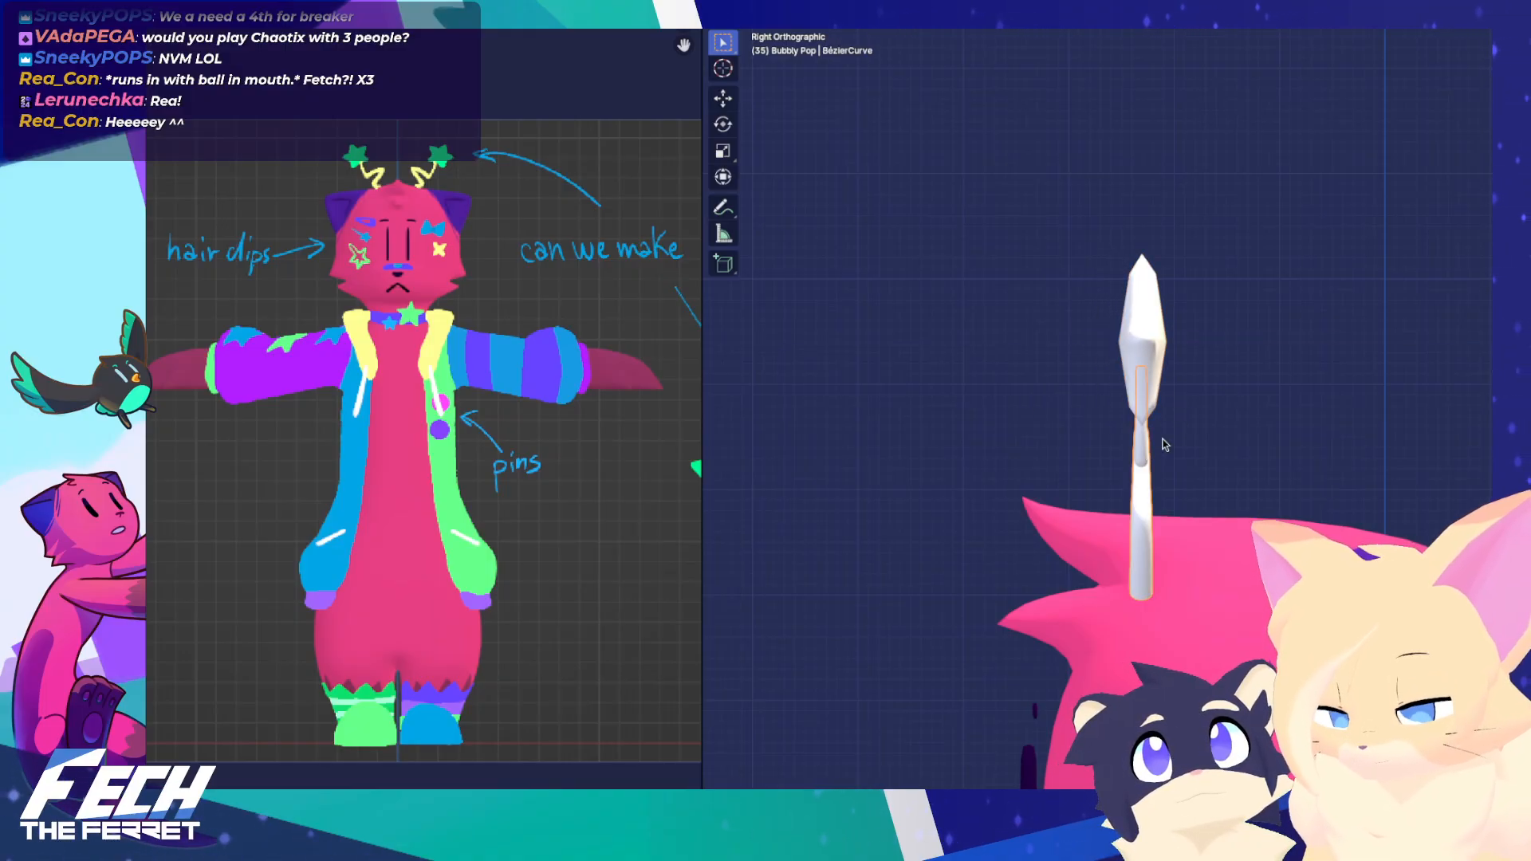
key(KP_1)
click(1133, 382)
scroll(1208, 455, down, 2)
shift+middle_drag(1207, 455, 1267, 415)
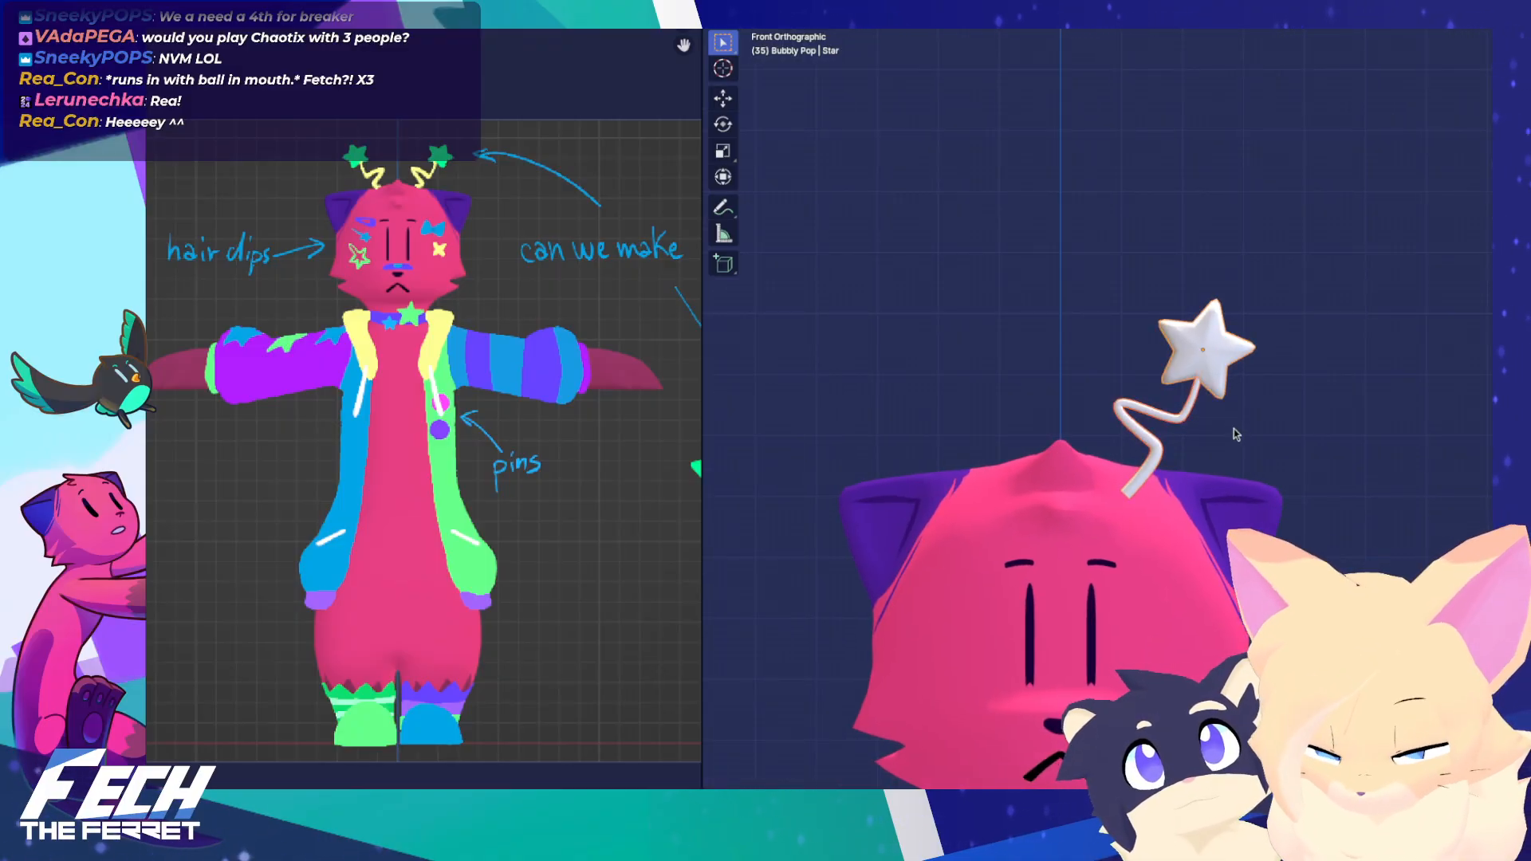
Try applying all transforms to the star and the zigzag antenna curve, and undo it
click(1199, 399)
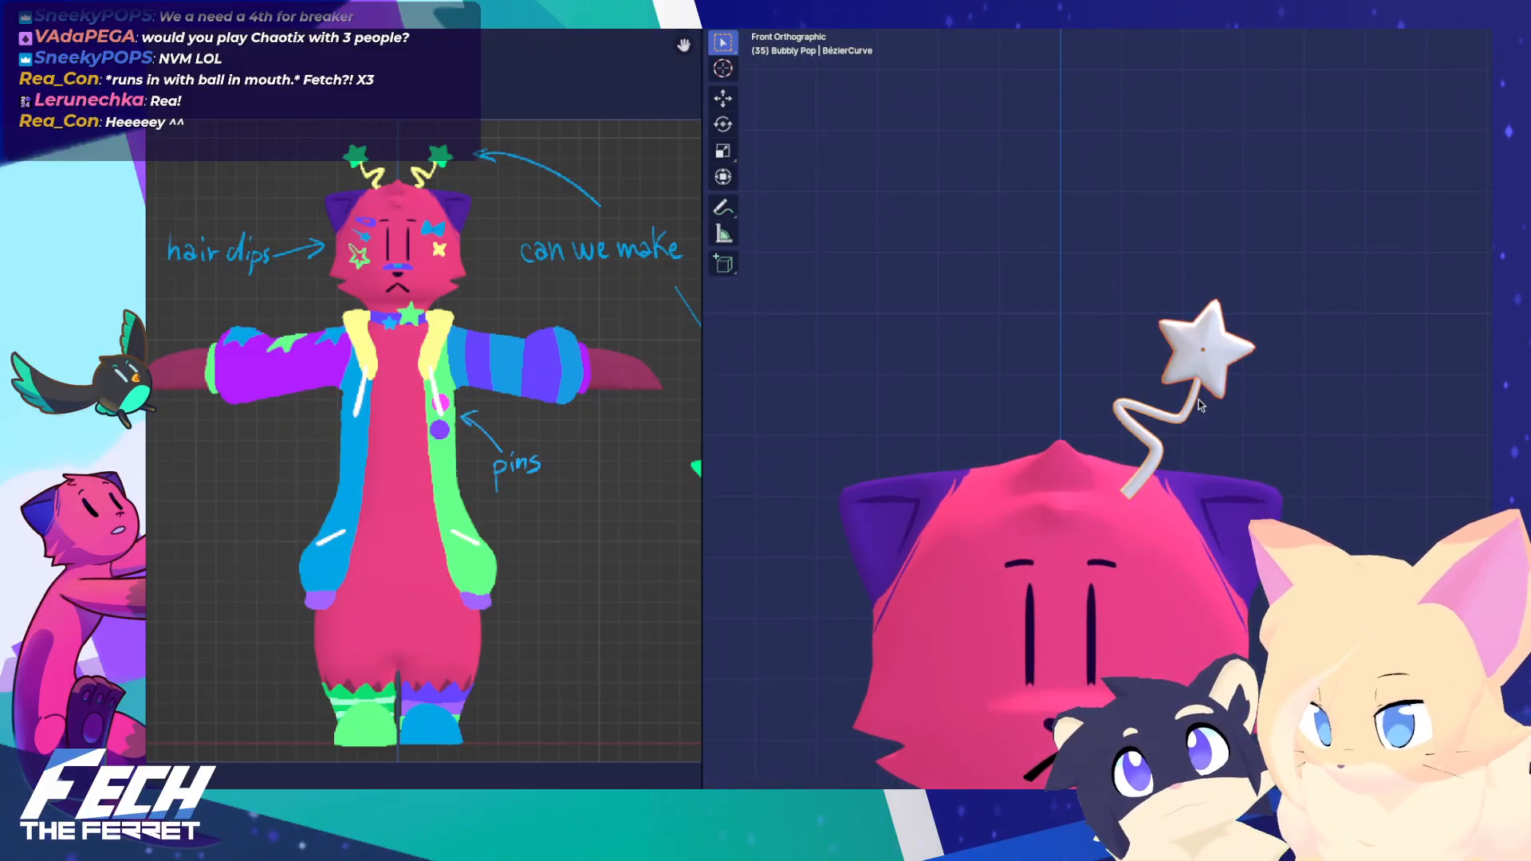
key(ctrl+a)
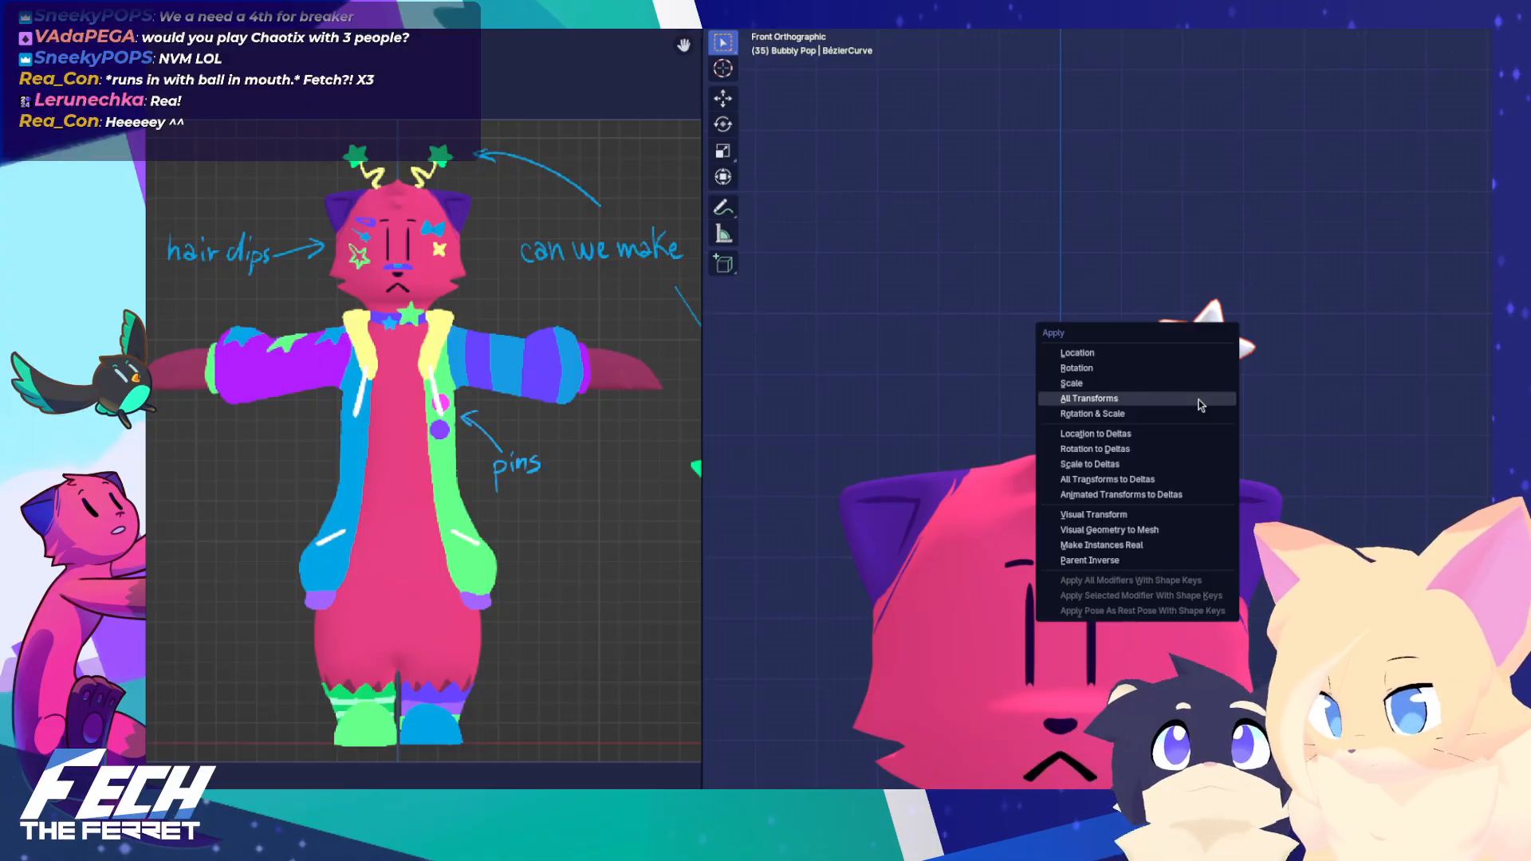
click(1199, 399)
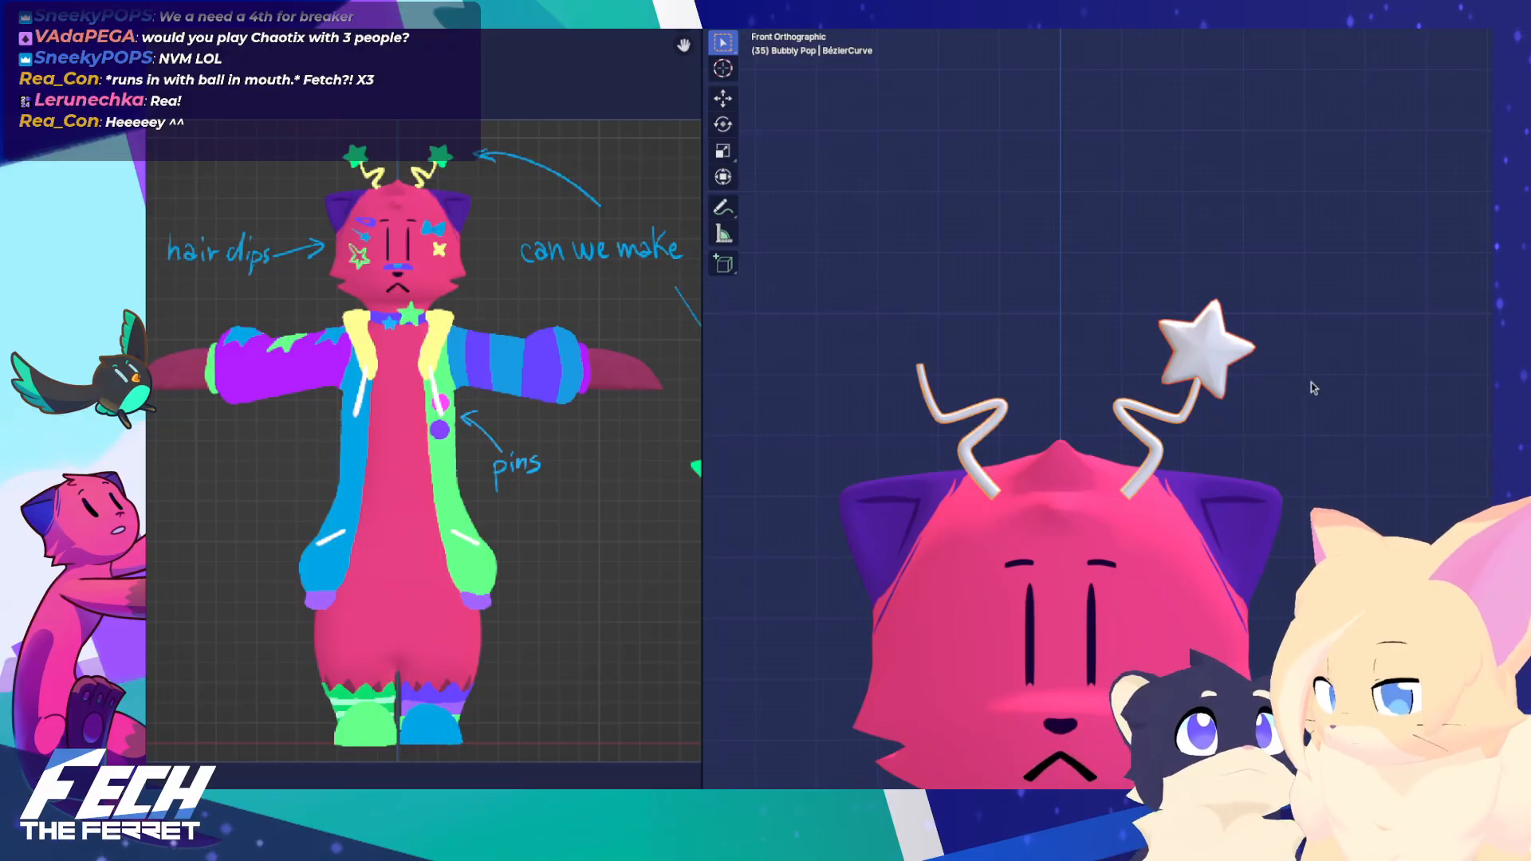
key(ctrl+z)
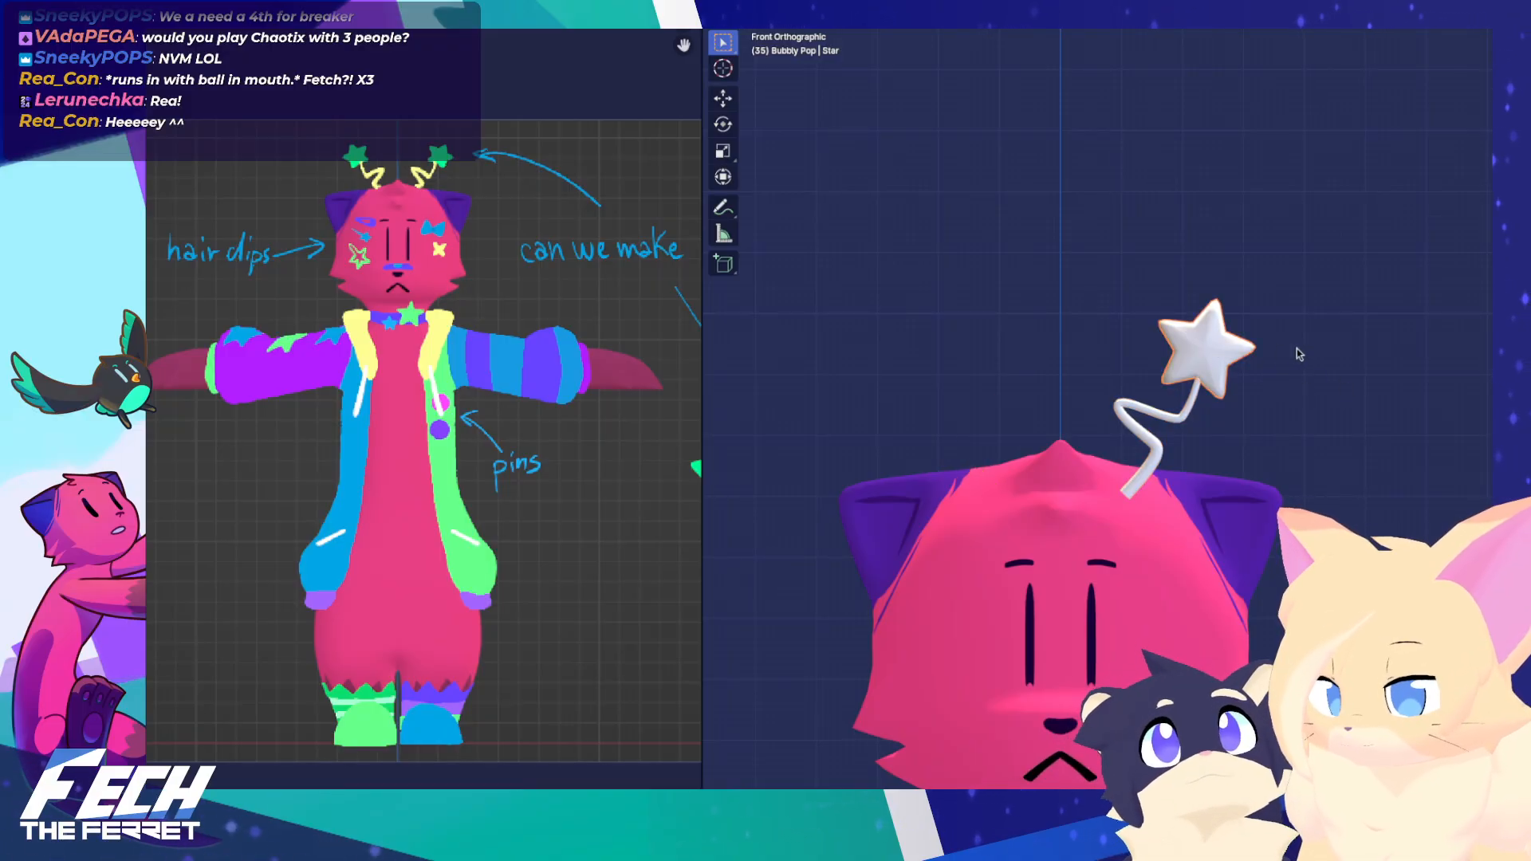
Try scaling the handles of the antenna curve's upper bend point in Edit Mode, and return to Object Mode
right_click(1197, 397)
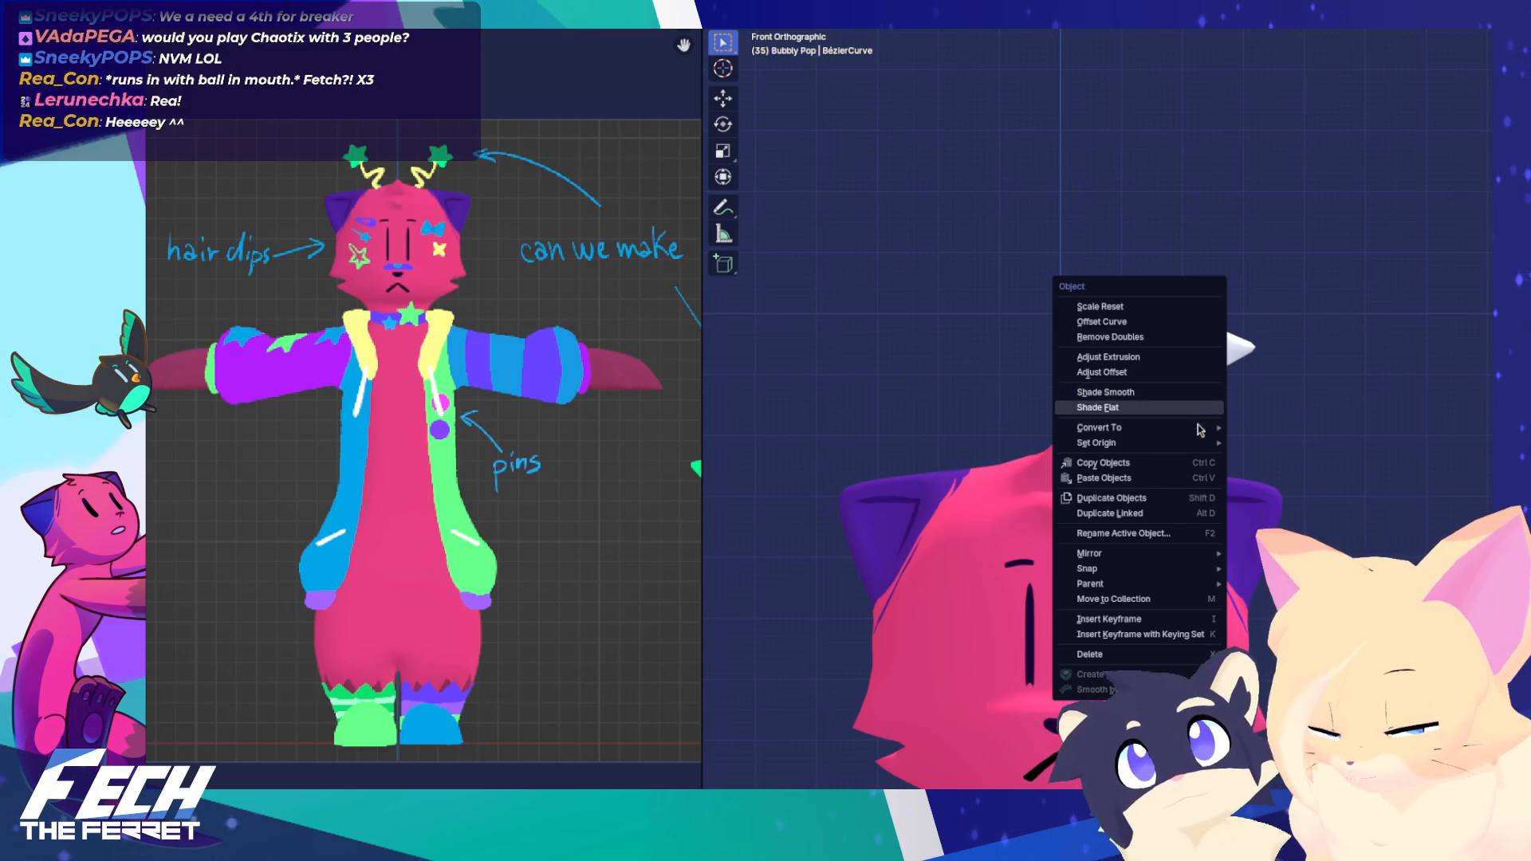
mouse_move(1203, 431)
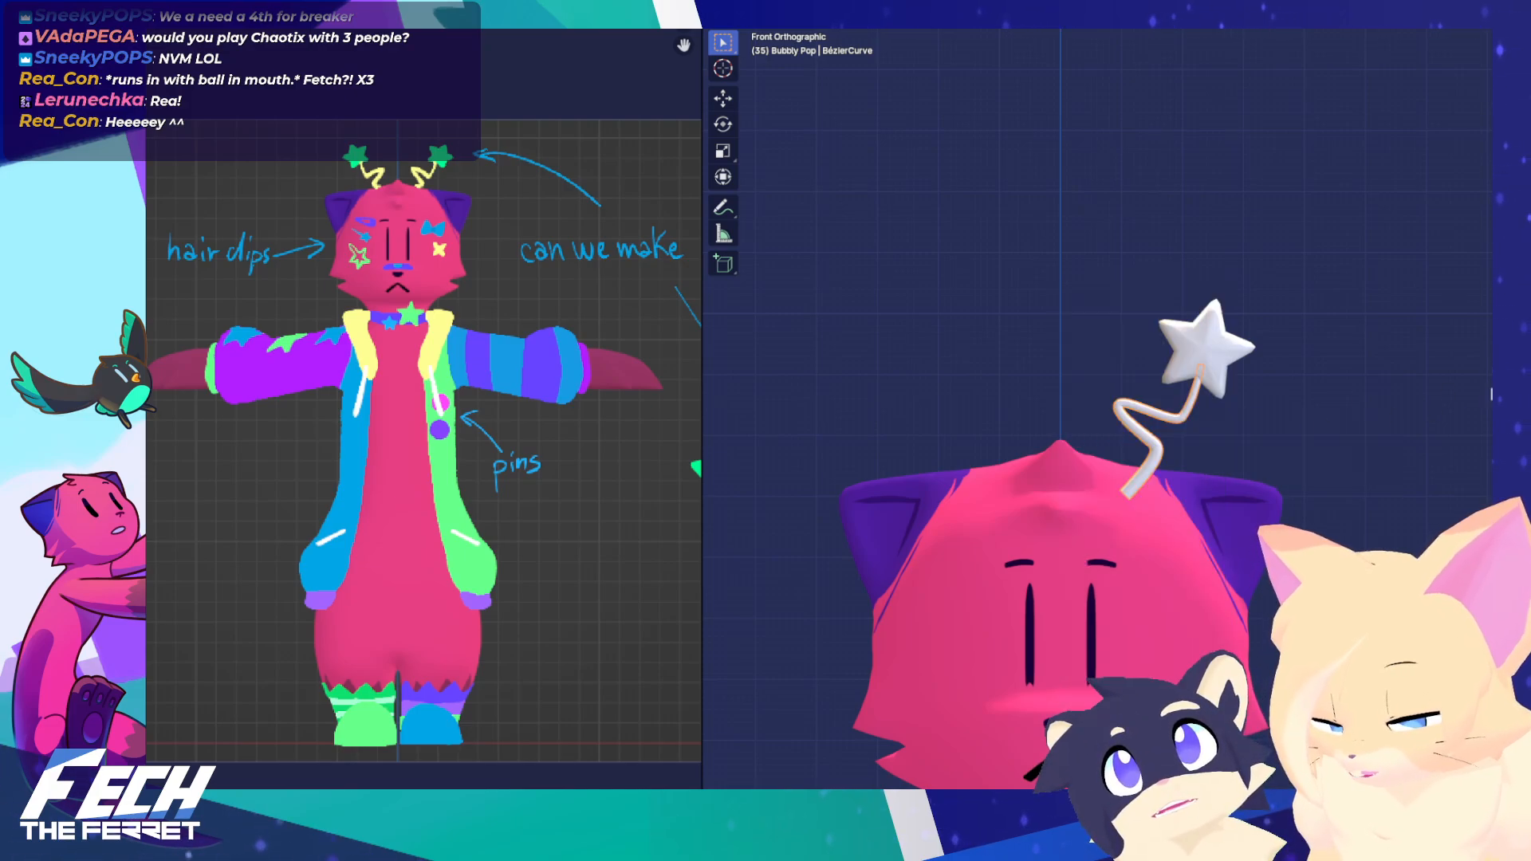
click(1195, 412)
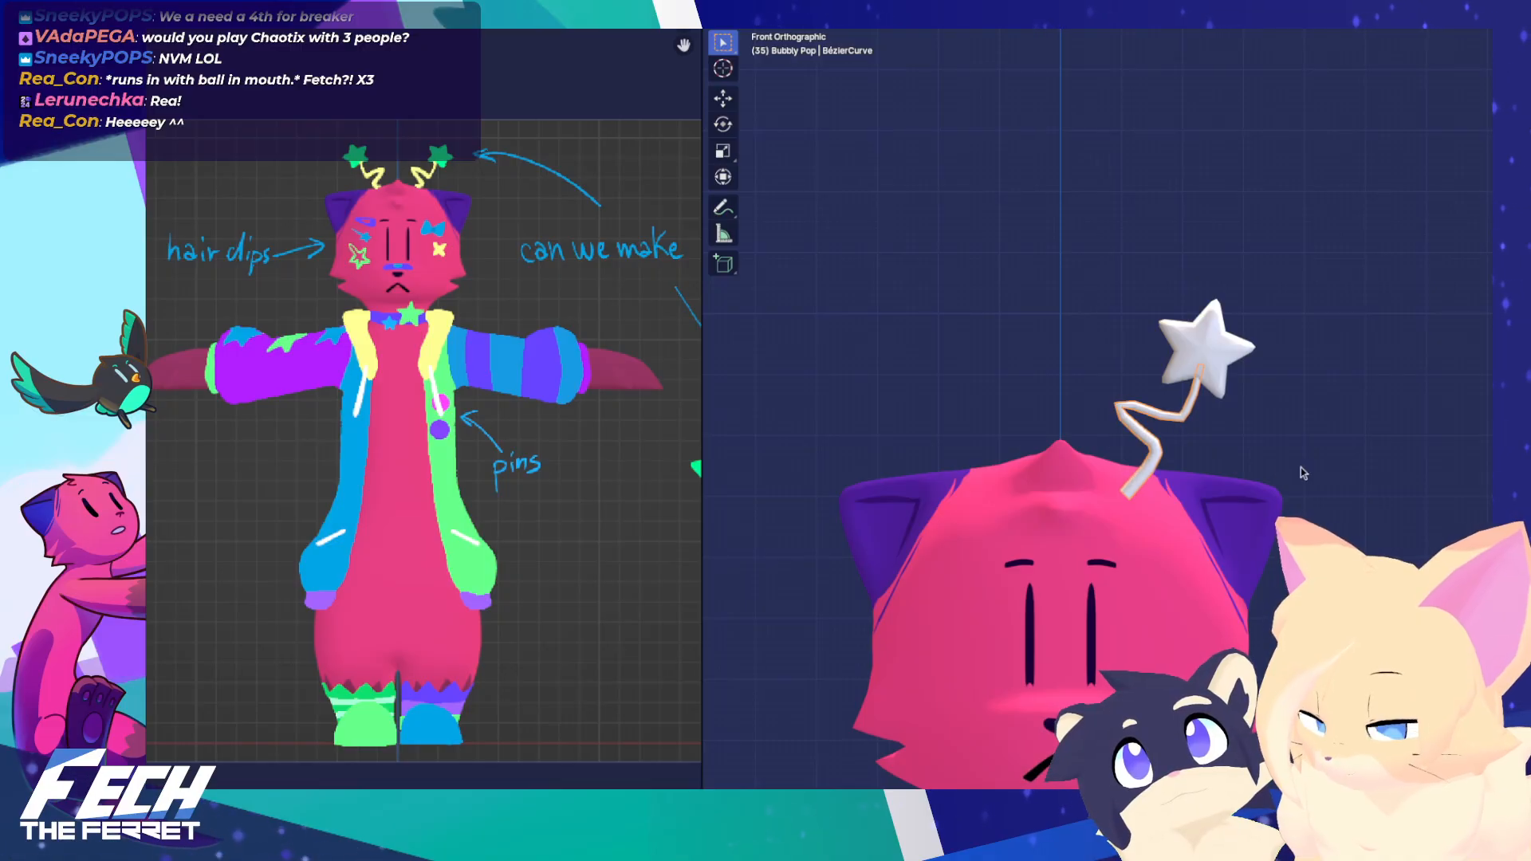
middle_drag(1303, 473, 1257, 488)
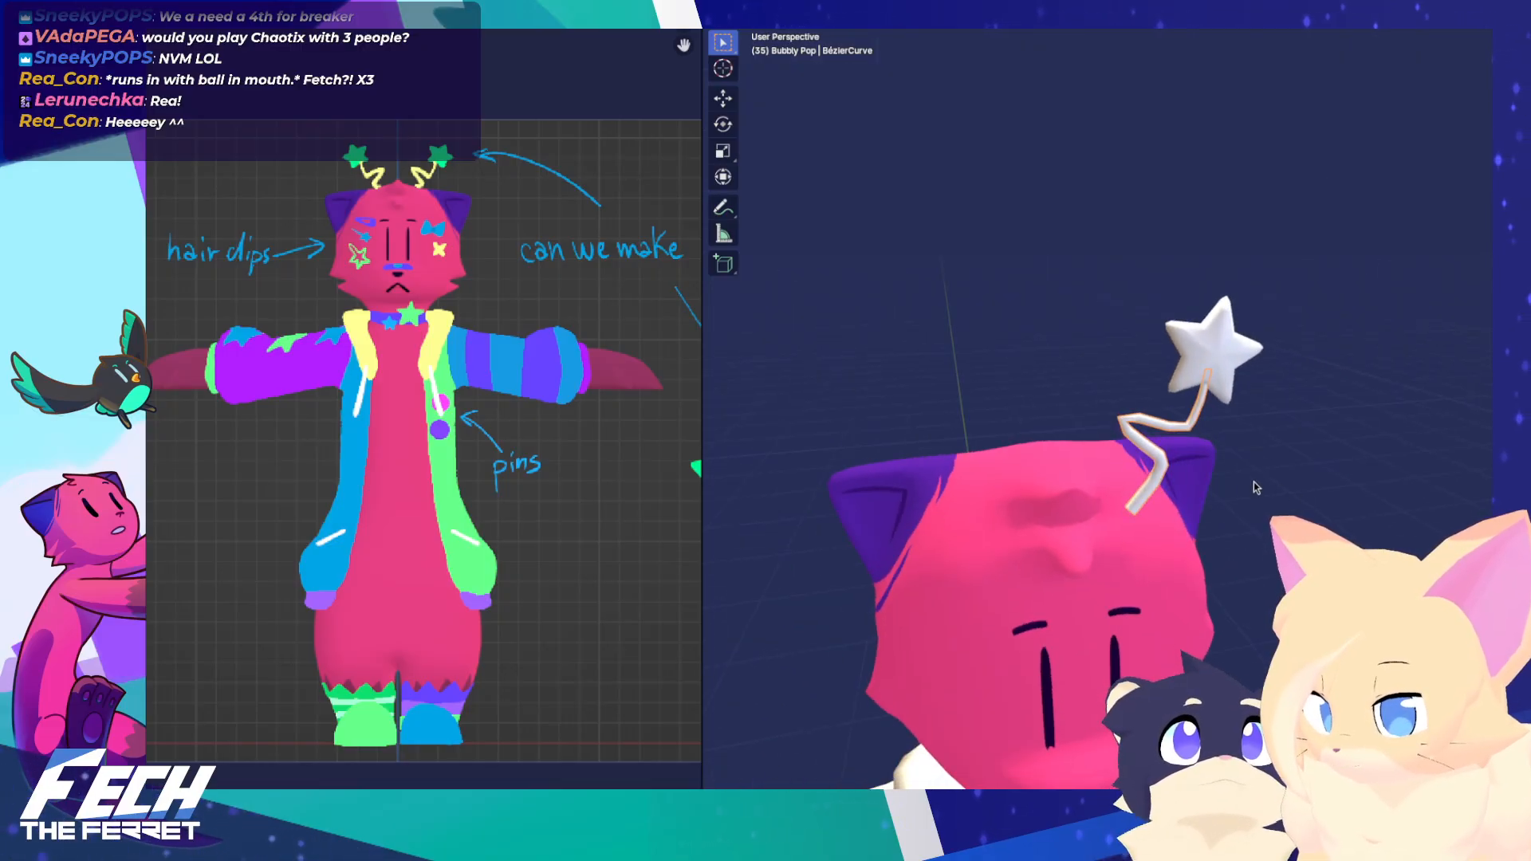
key(KP_1)
key(KP_Decimal)
key(Tab)
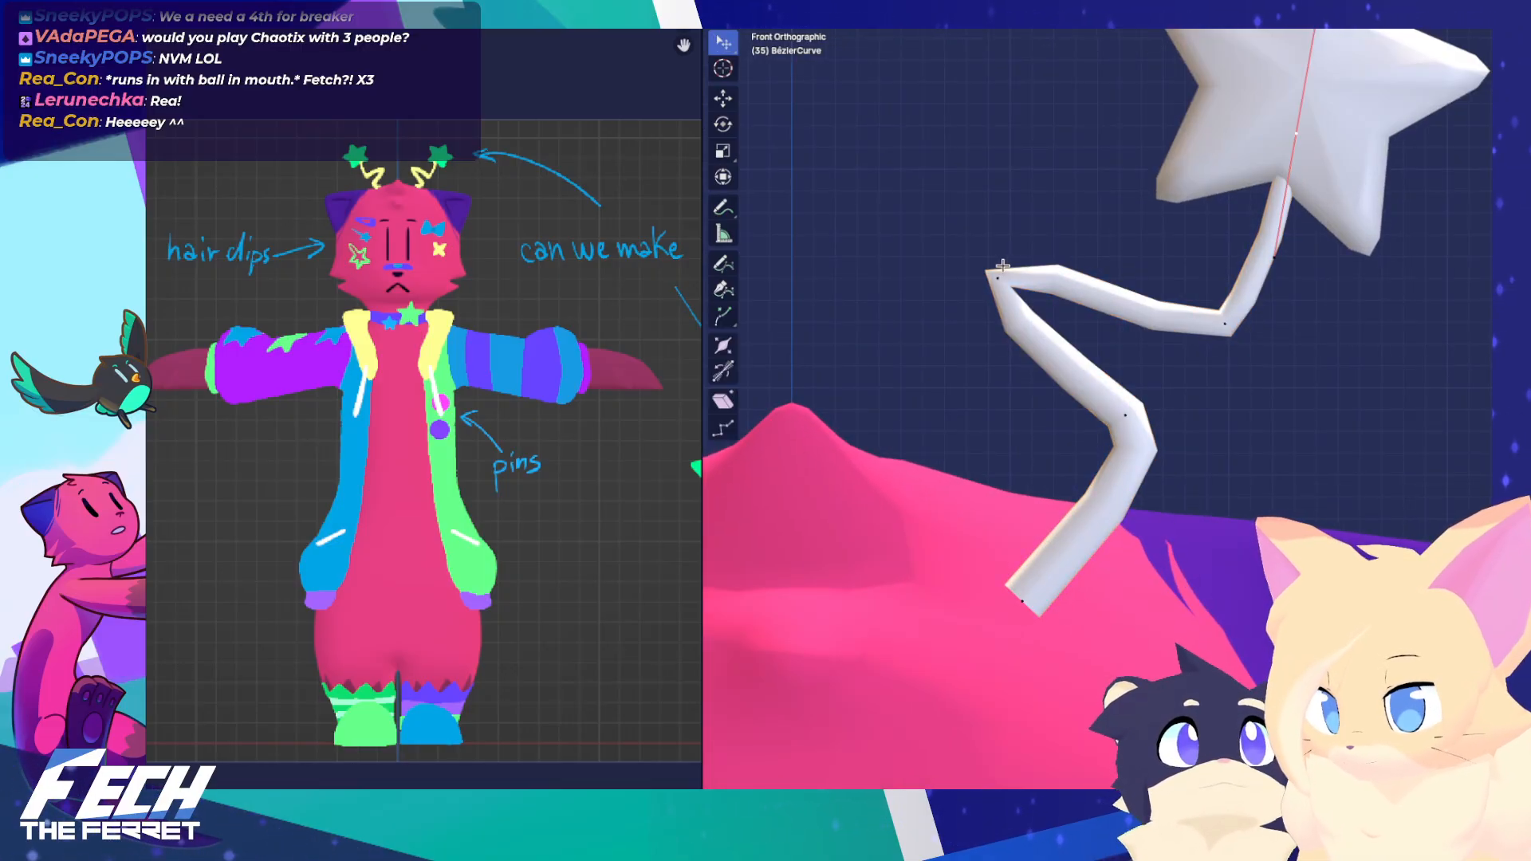
click(1002, 265)
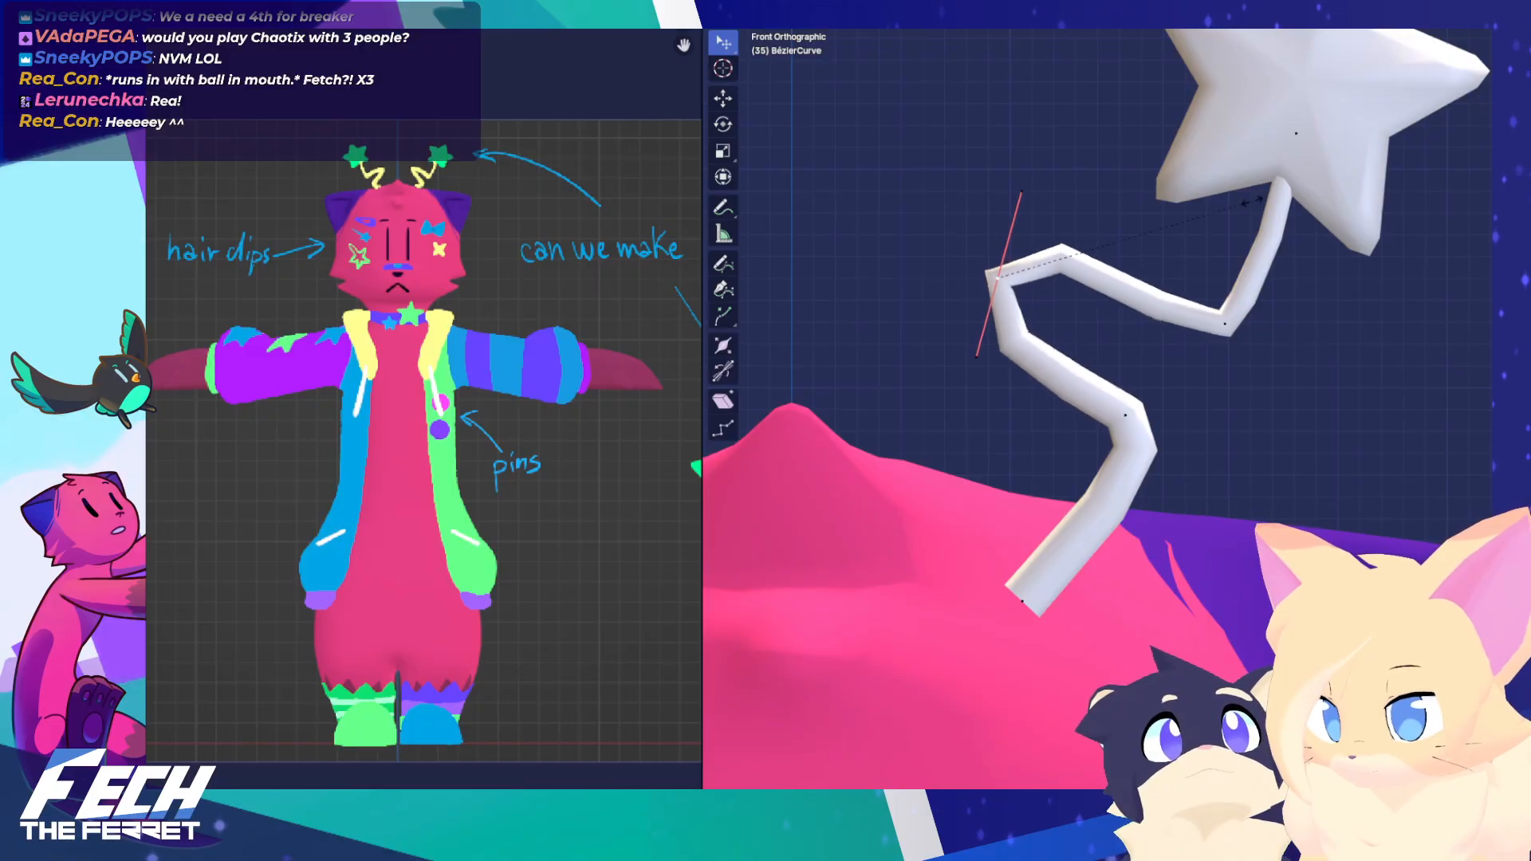
right_click(1124, 289)
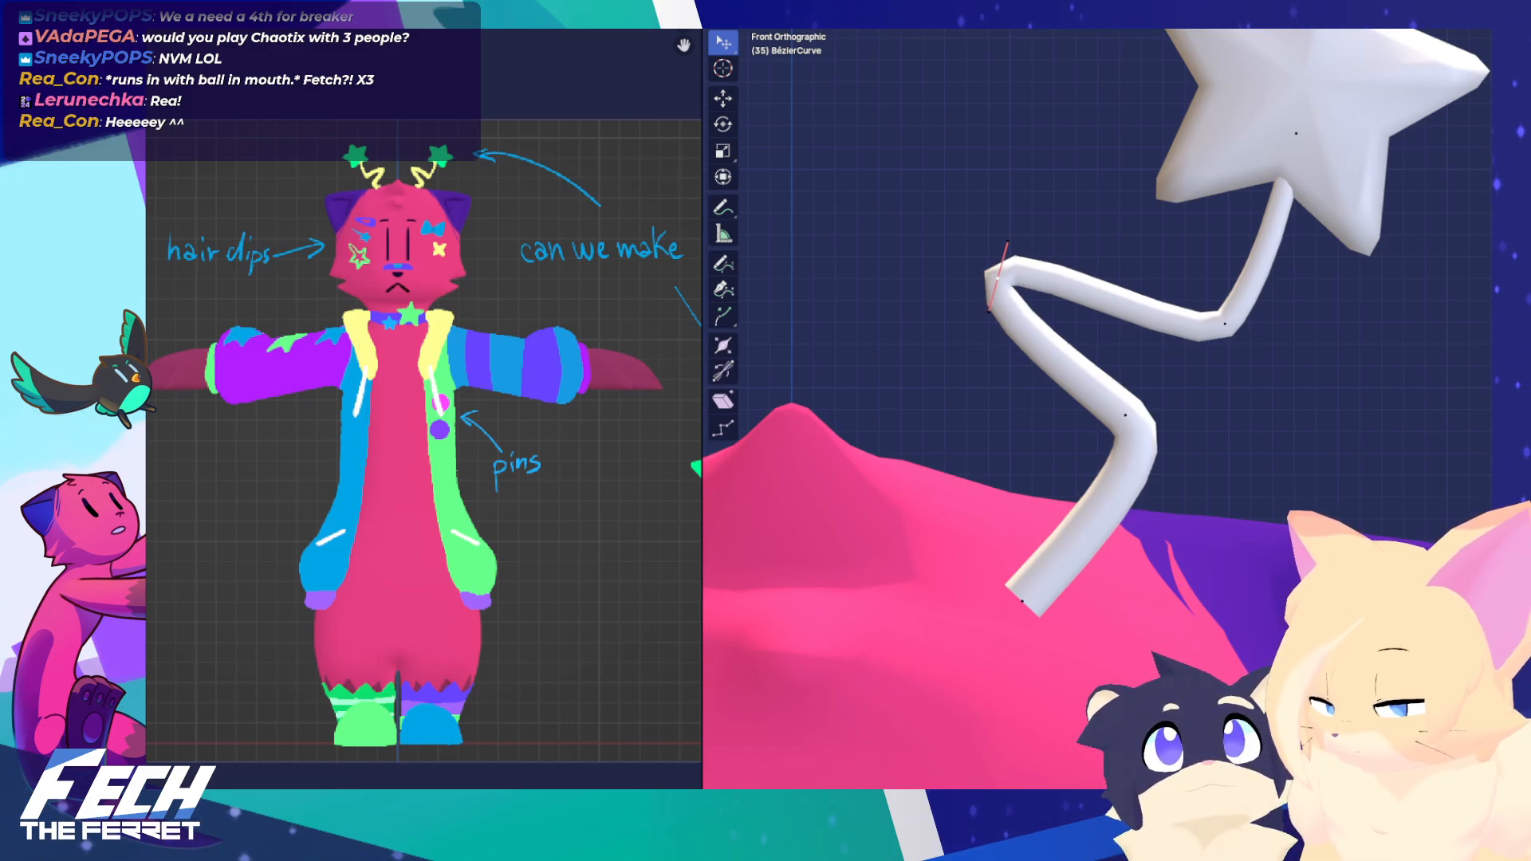
key(Tab)
Select the star and the antenna curve together and convert them to meshes
click(1328, 161)
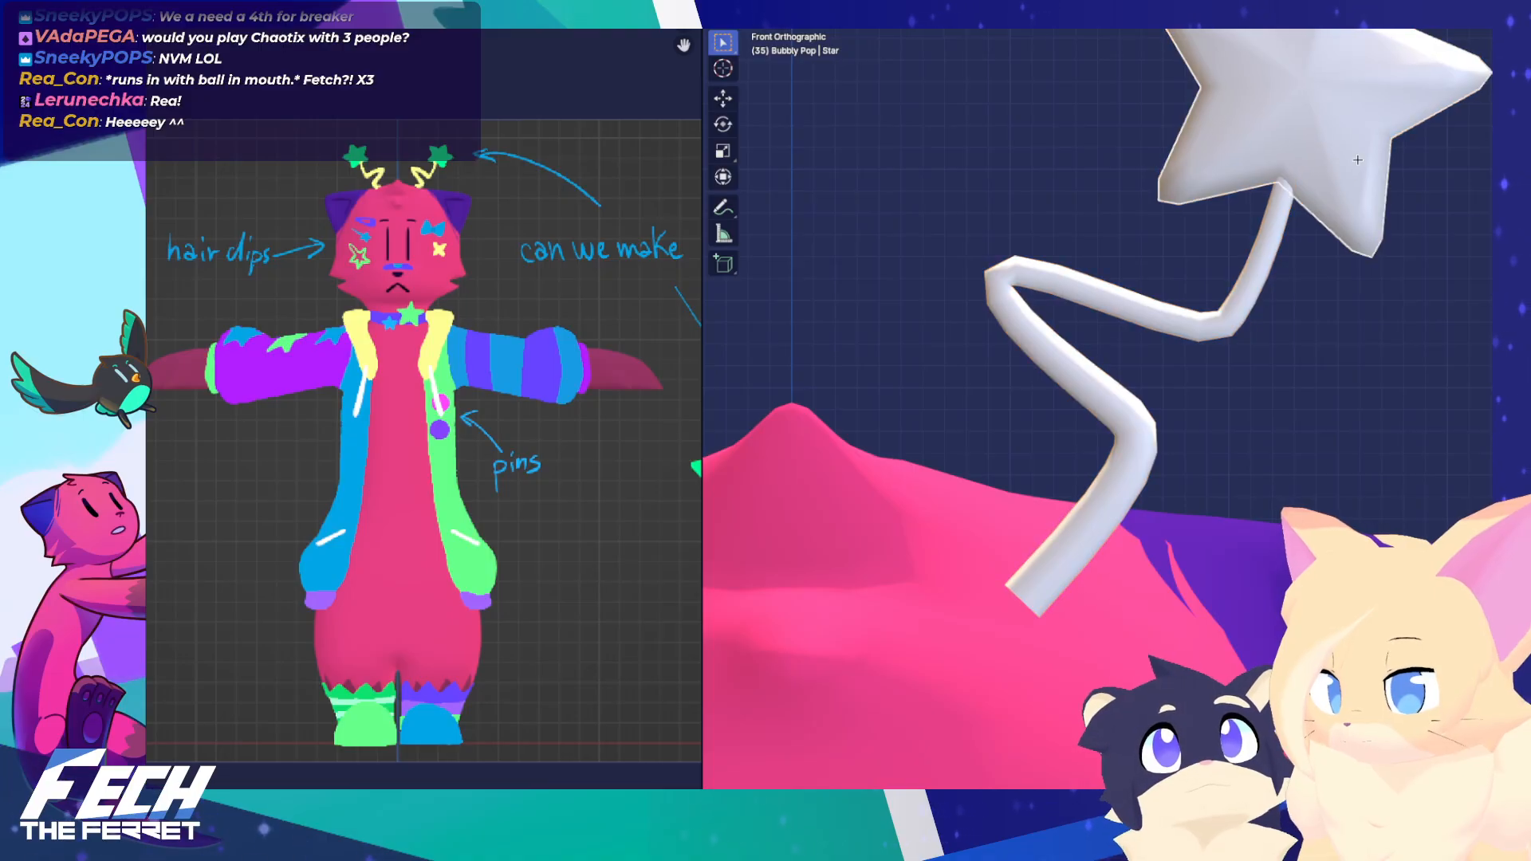
shift+click(1272, 247)
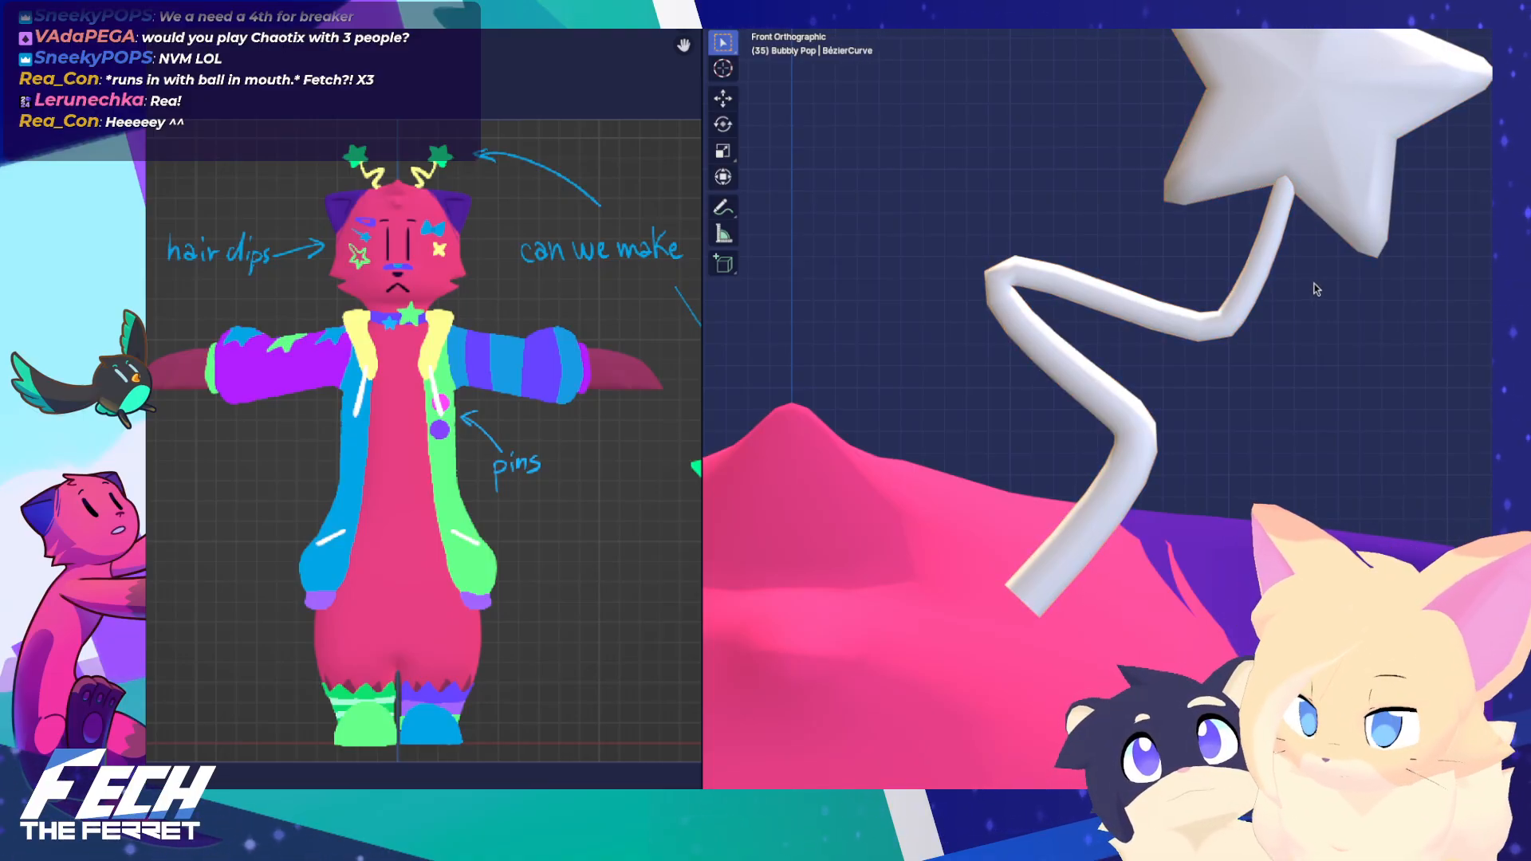
right_click(1257, 270)
mouse_move(1258, 308)
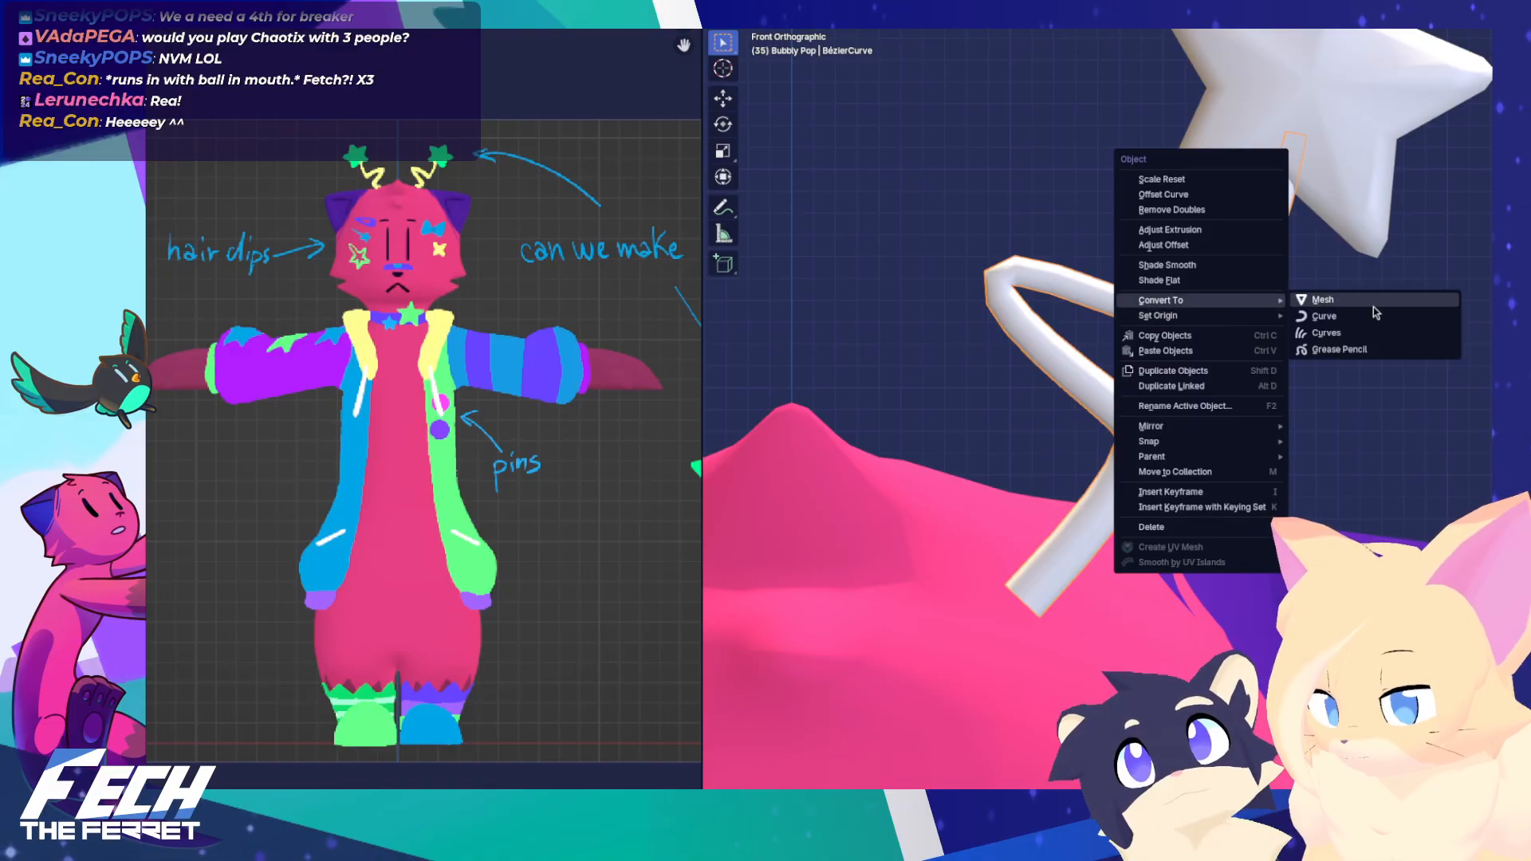
click(1323, 300)
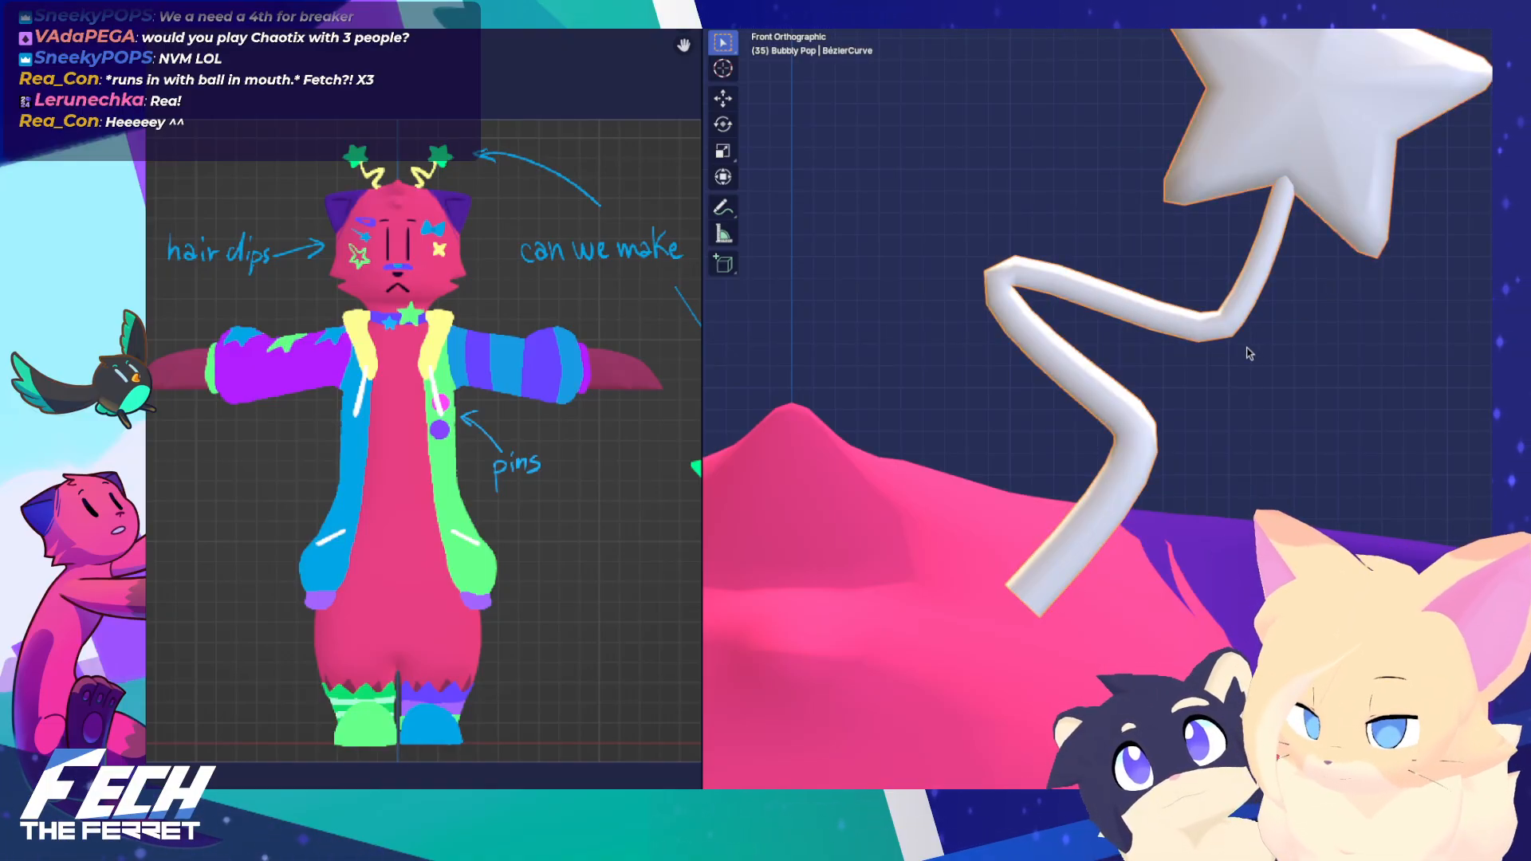
Dissolve the surplus edge loop by the bend nearest the star and two loops along the antenna's upper crosswise segment
key(Tab)
scroll(1244, 356, down, 1)
scroll(1225, 326, up, 4)
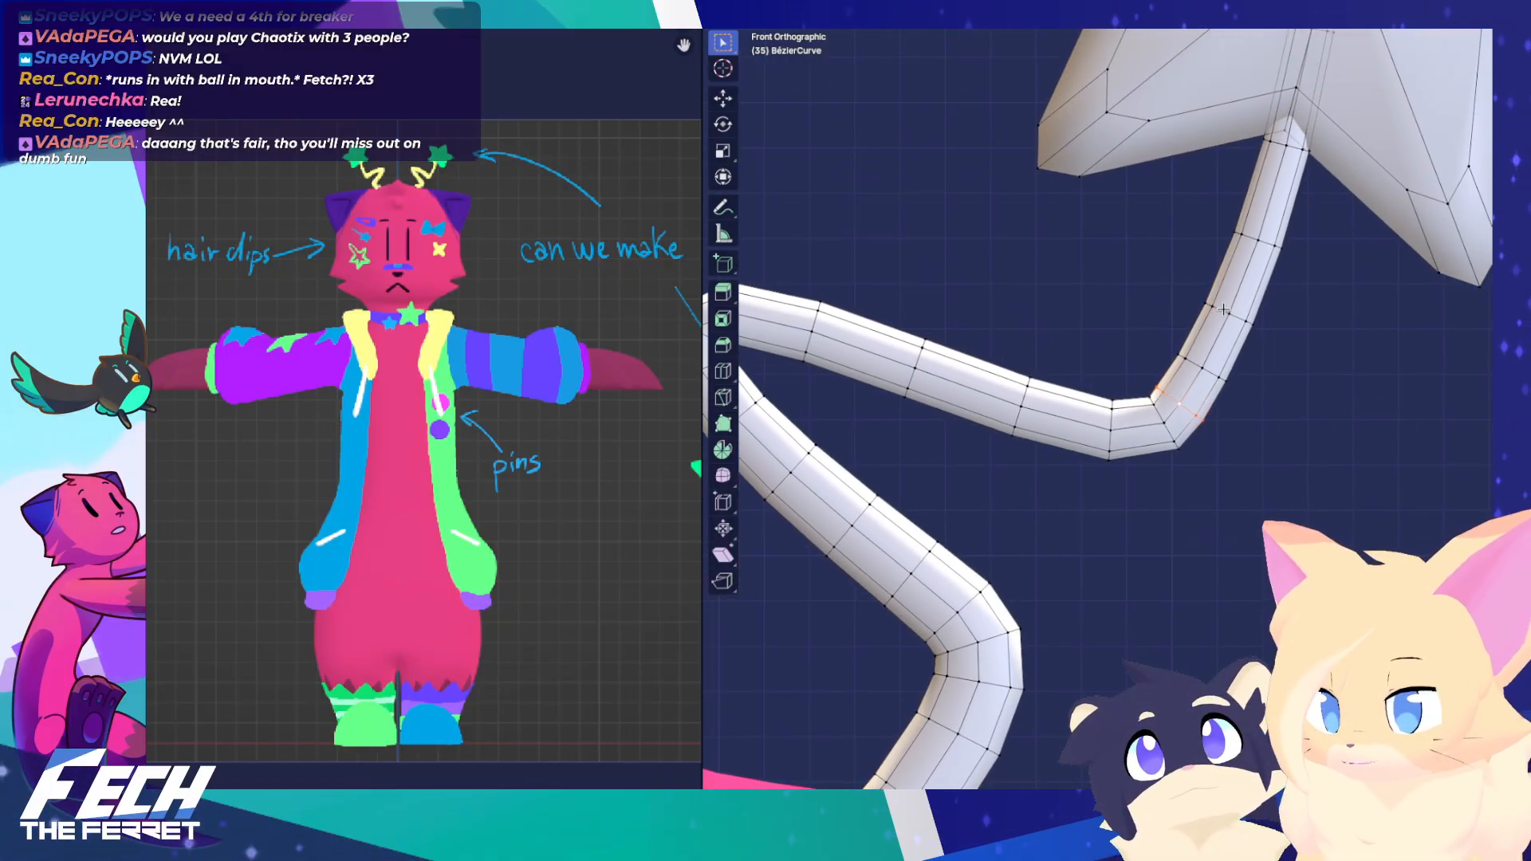
key(x)
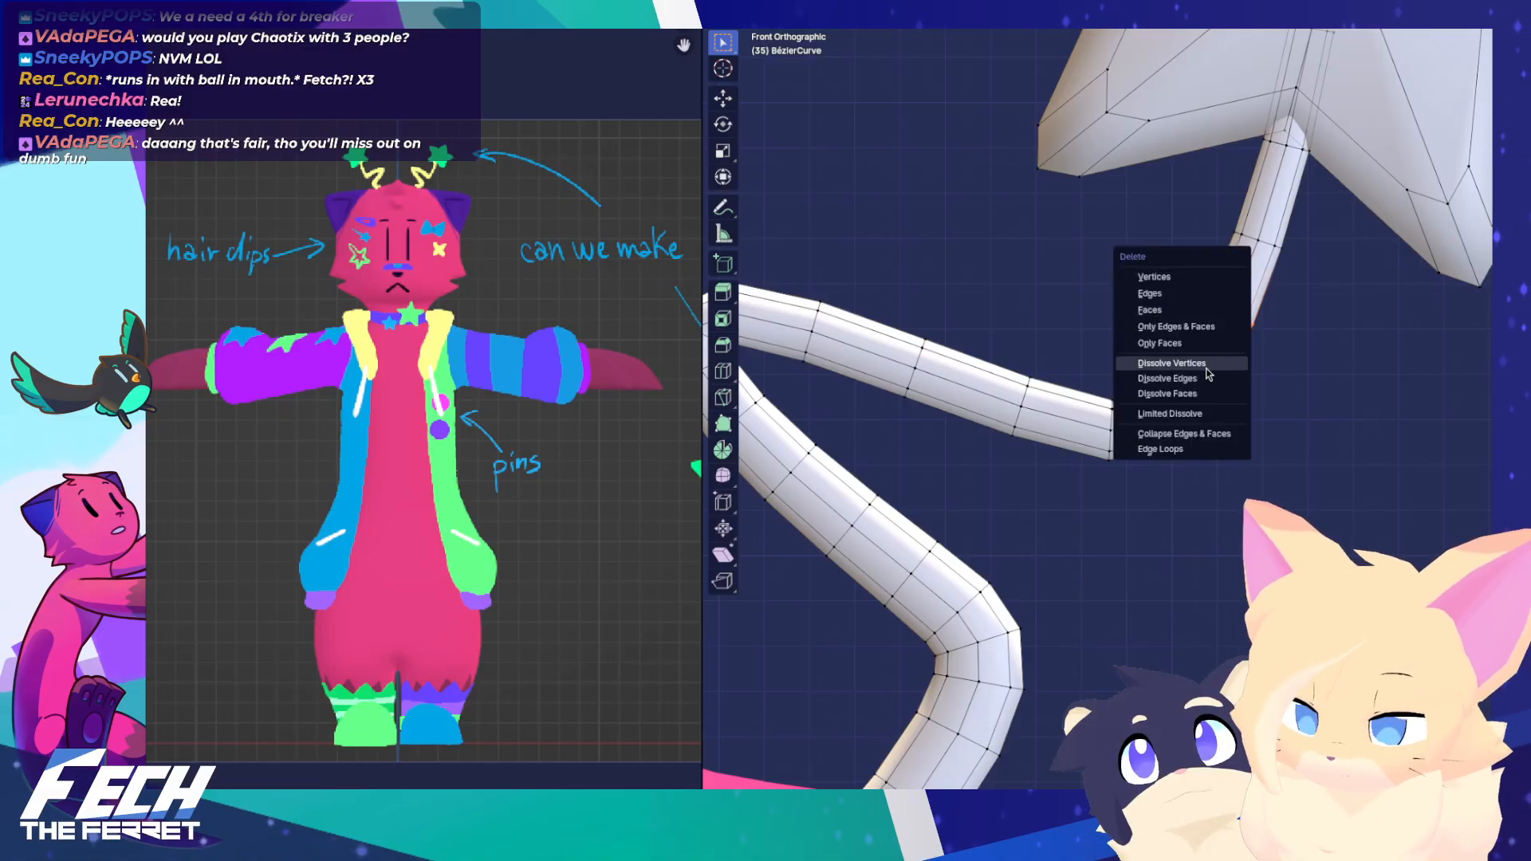
click(1206, 379)
shift+middle_drag(1072, 406, 1251, 450)
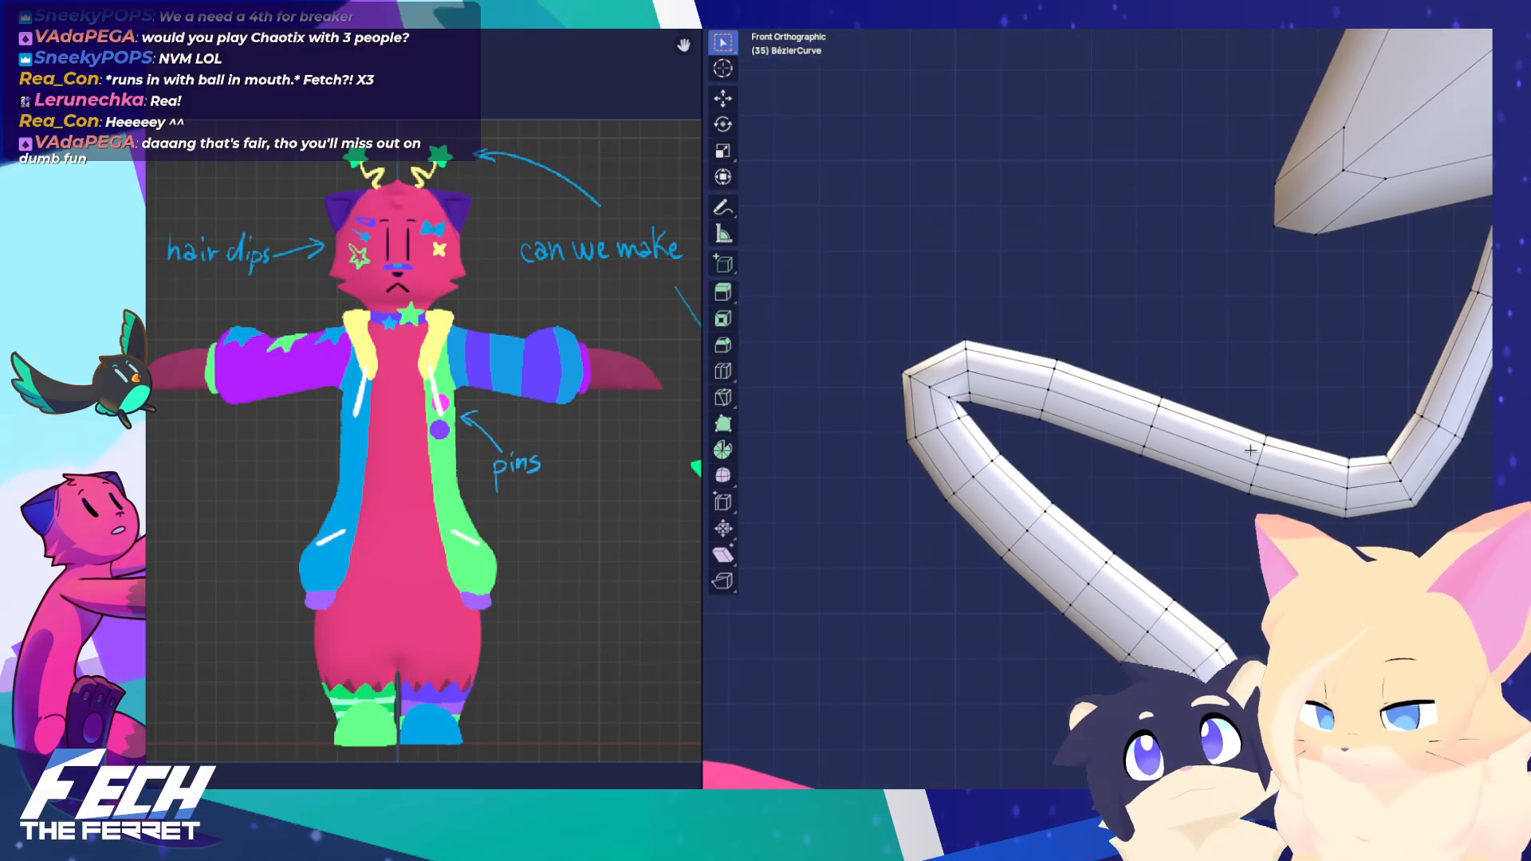
alt+shift+click(1050, 384)
key(x)
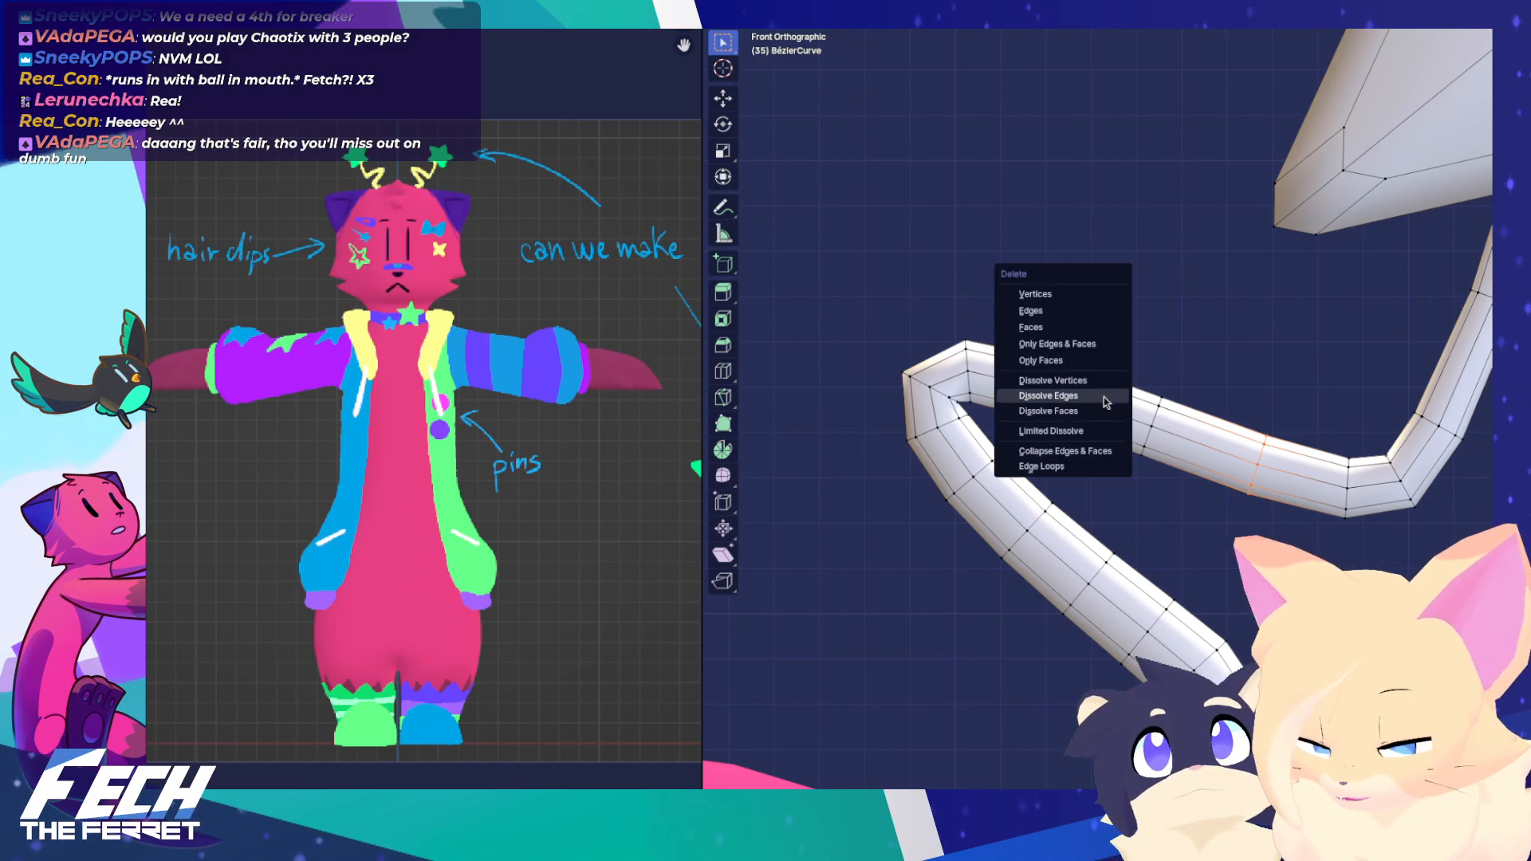
click(1104, 398)
Dissolve the surplus edge loops along the antenna's long diagonal segment, keeping a single loop midway between its bends
alt+click(983, 467)
alt+shift+click(1096, 571)
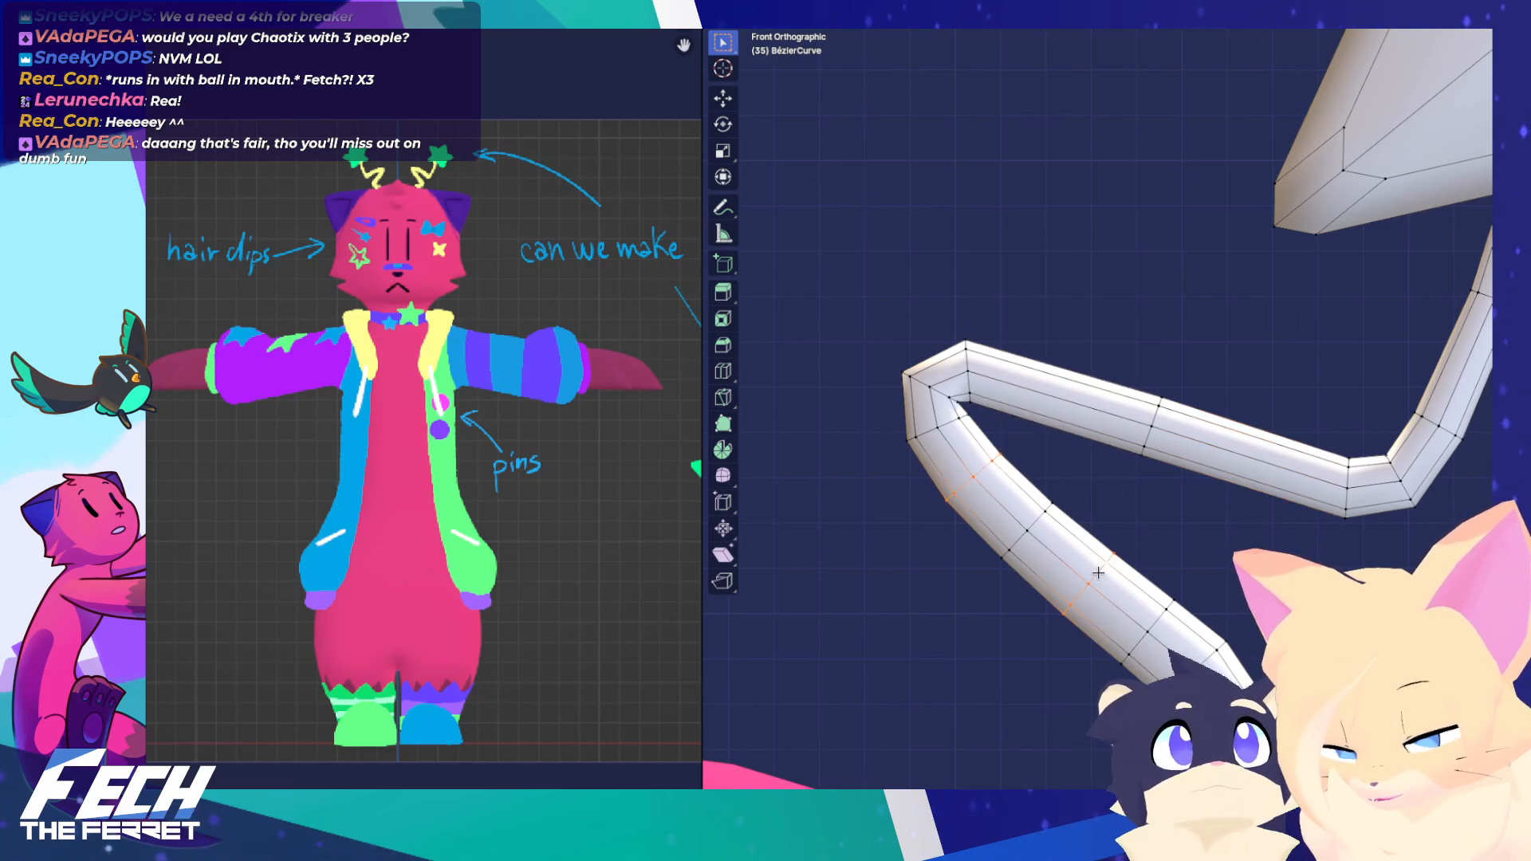
shift+middle_drag(1145, 597, 1144, 550)
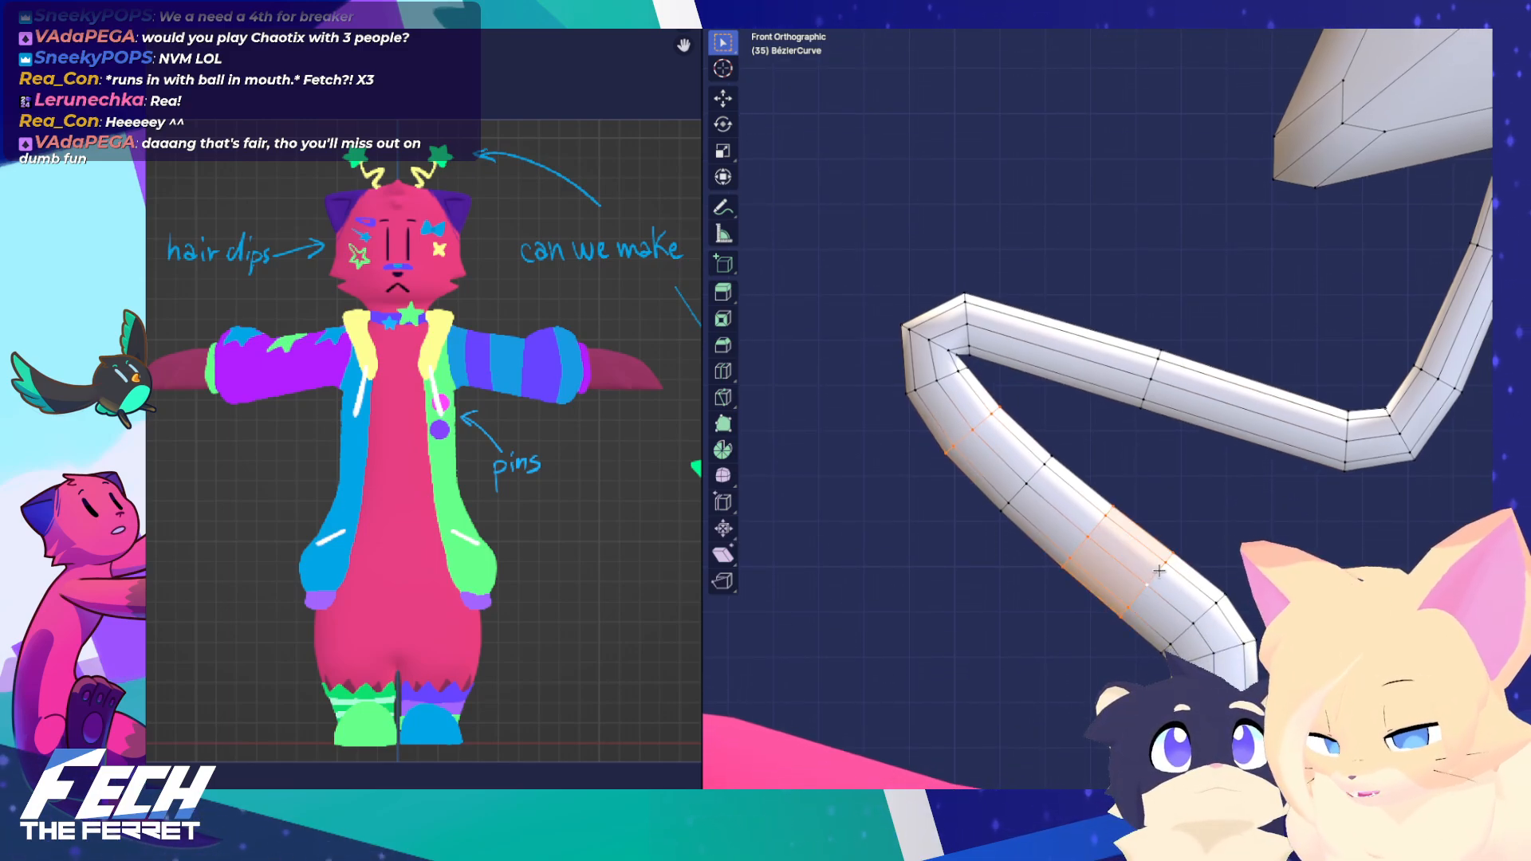
key(x)
click(1161, 574)
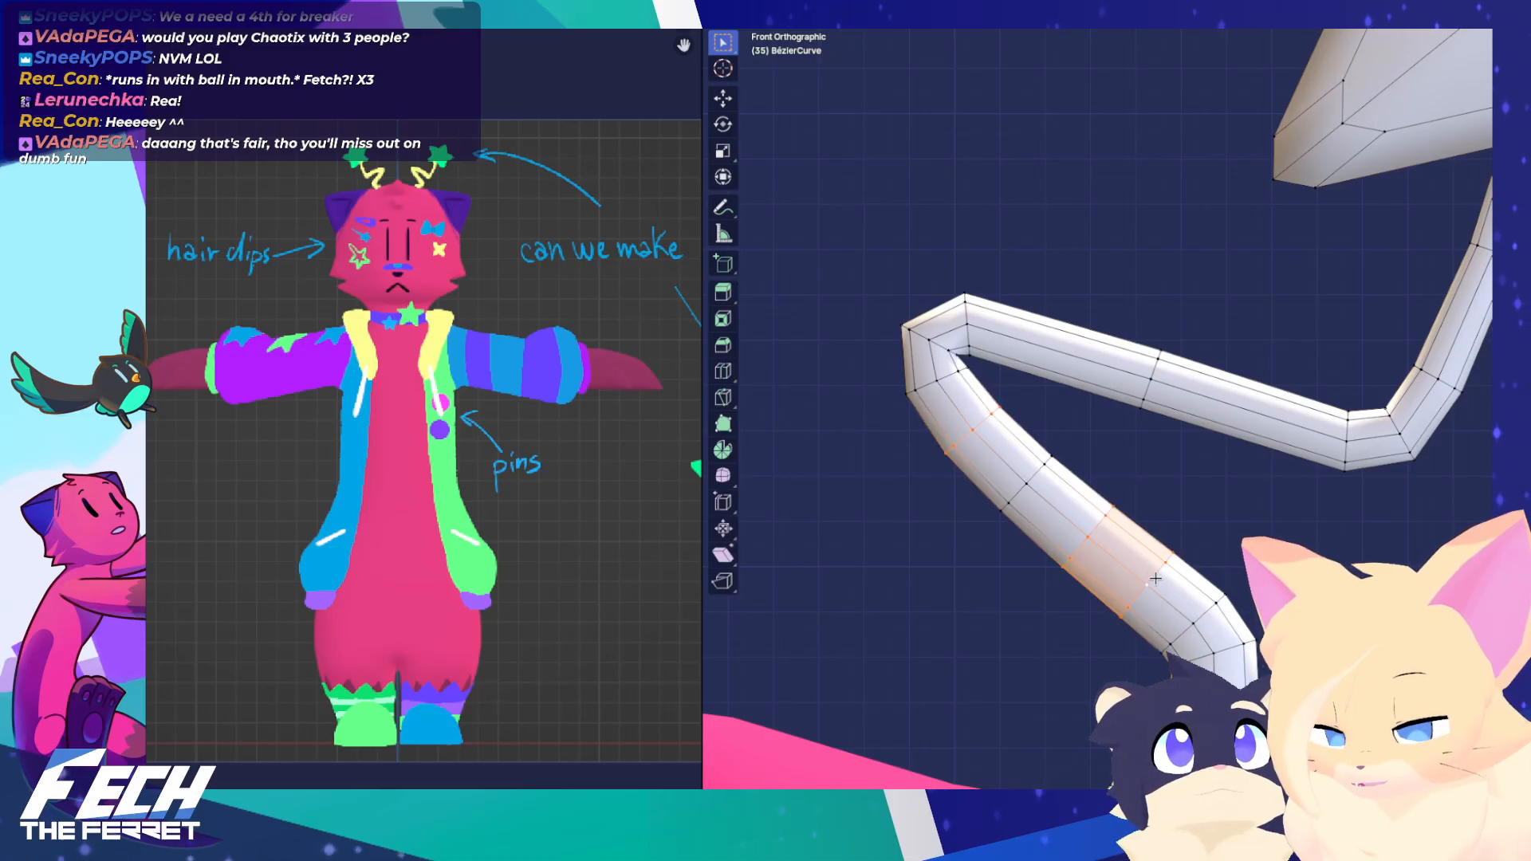
key(x)
click(1158, 571)
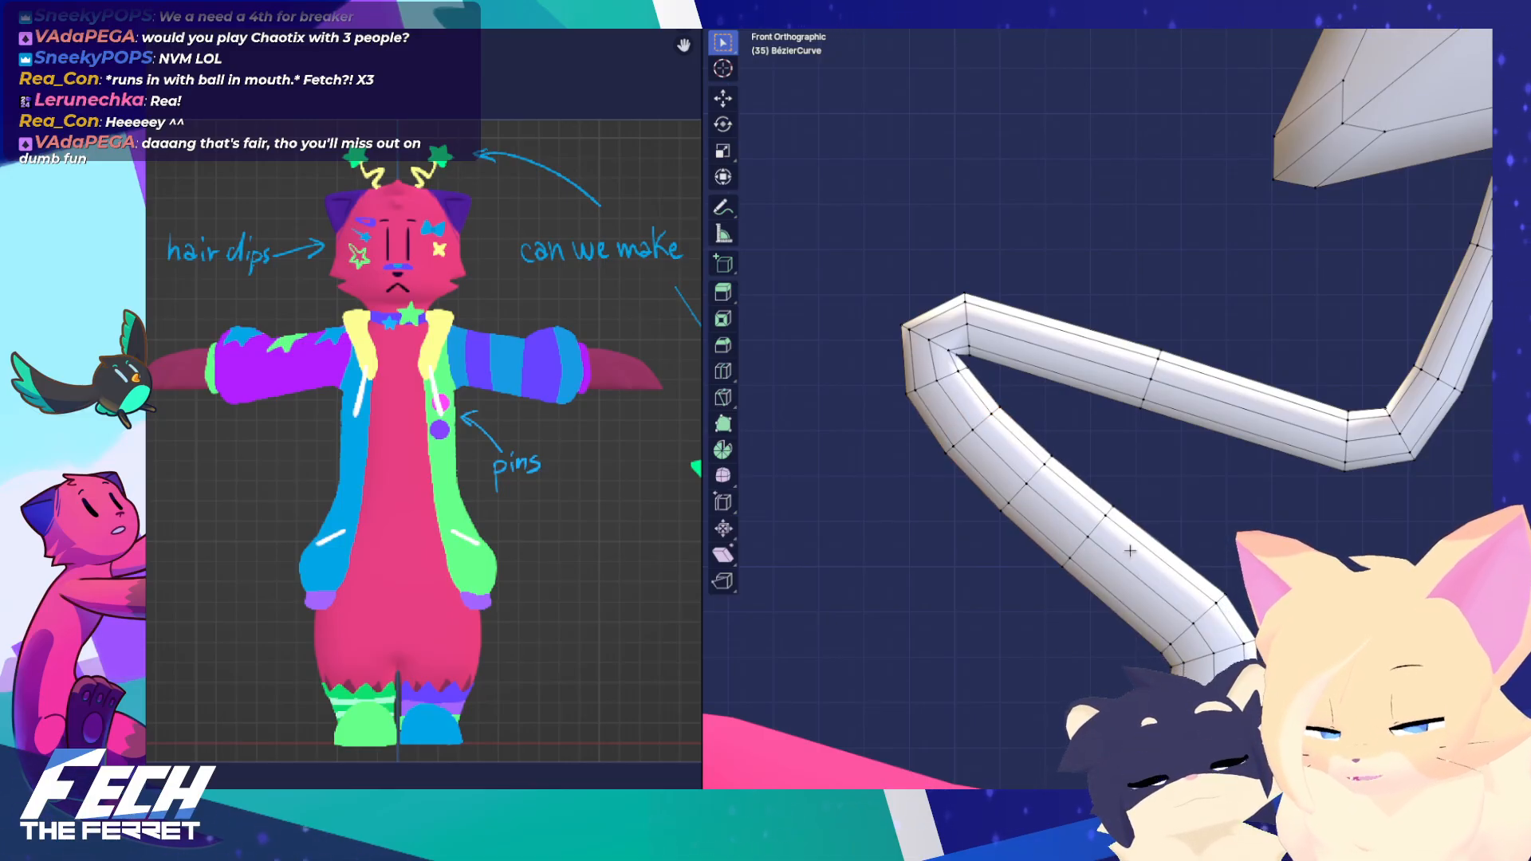
alt+click(1091, 528)
key(x)
click(1088, 529)
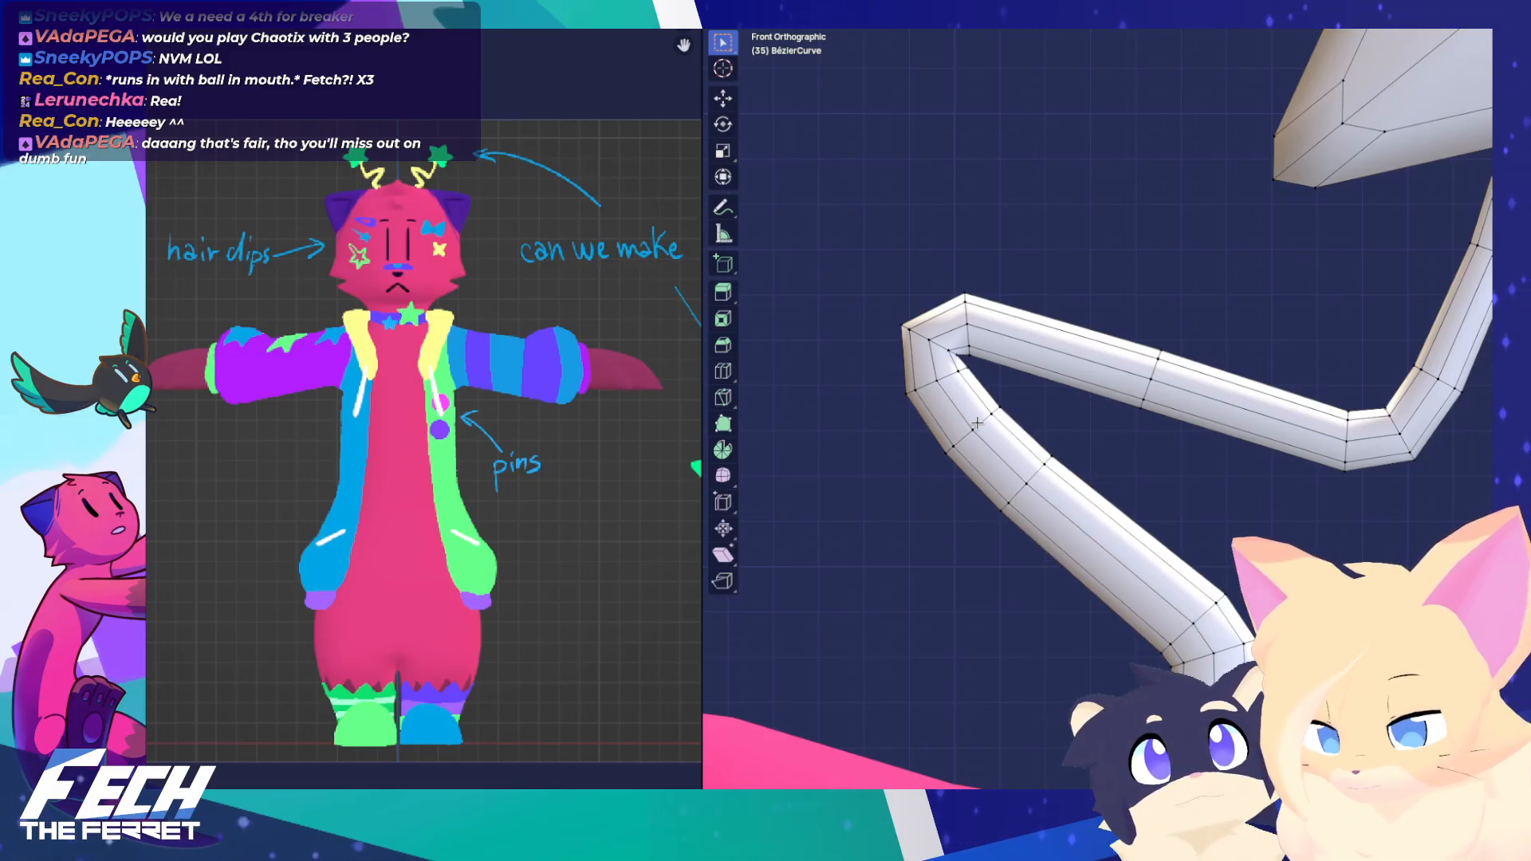
alt+click(977, 423)
key(x)
click(977, 423)
Dissolve the intermediate edge loops along the antenna's bottom segment, between the lowest bend and the base
shift+middle_drag(977, 423, 1220, 481)
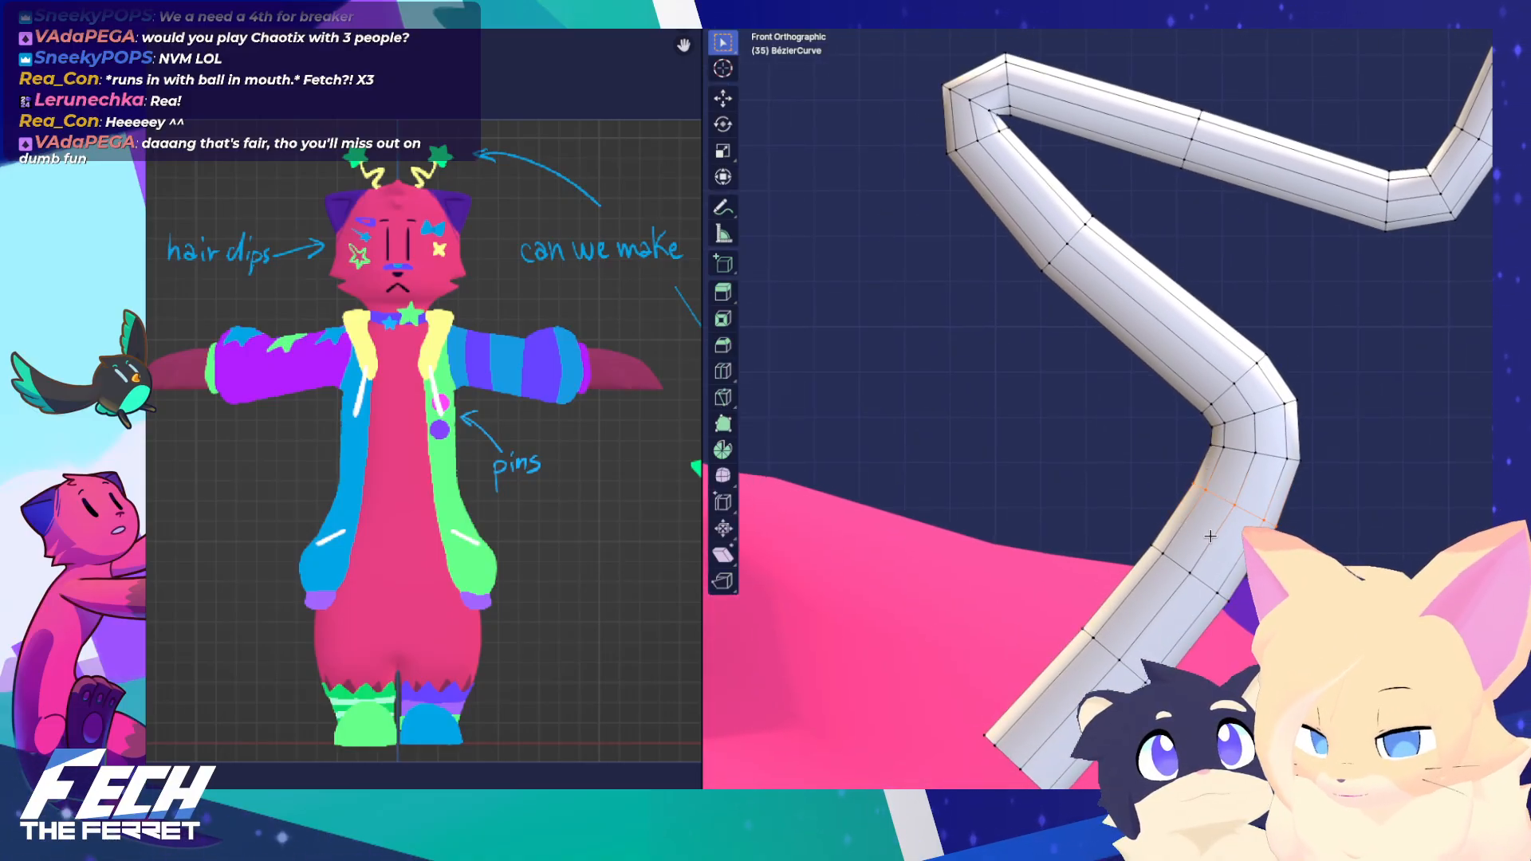
key(x)
click(1211, 540)
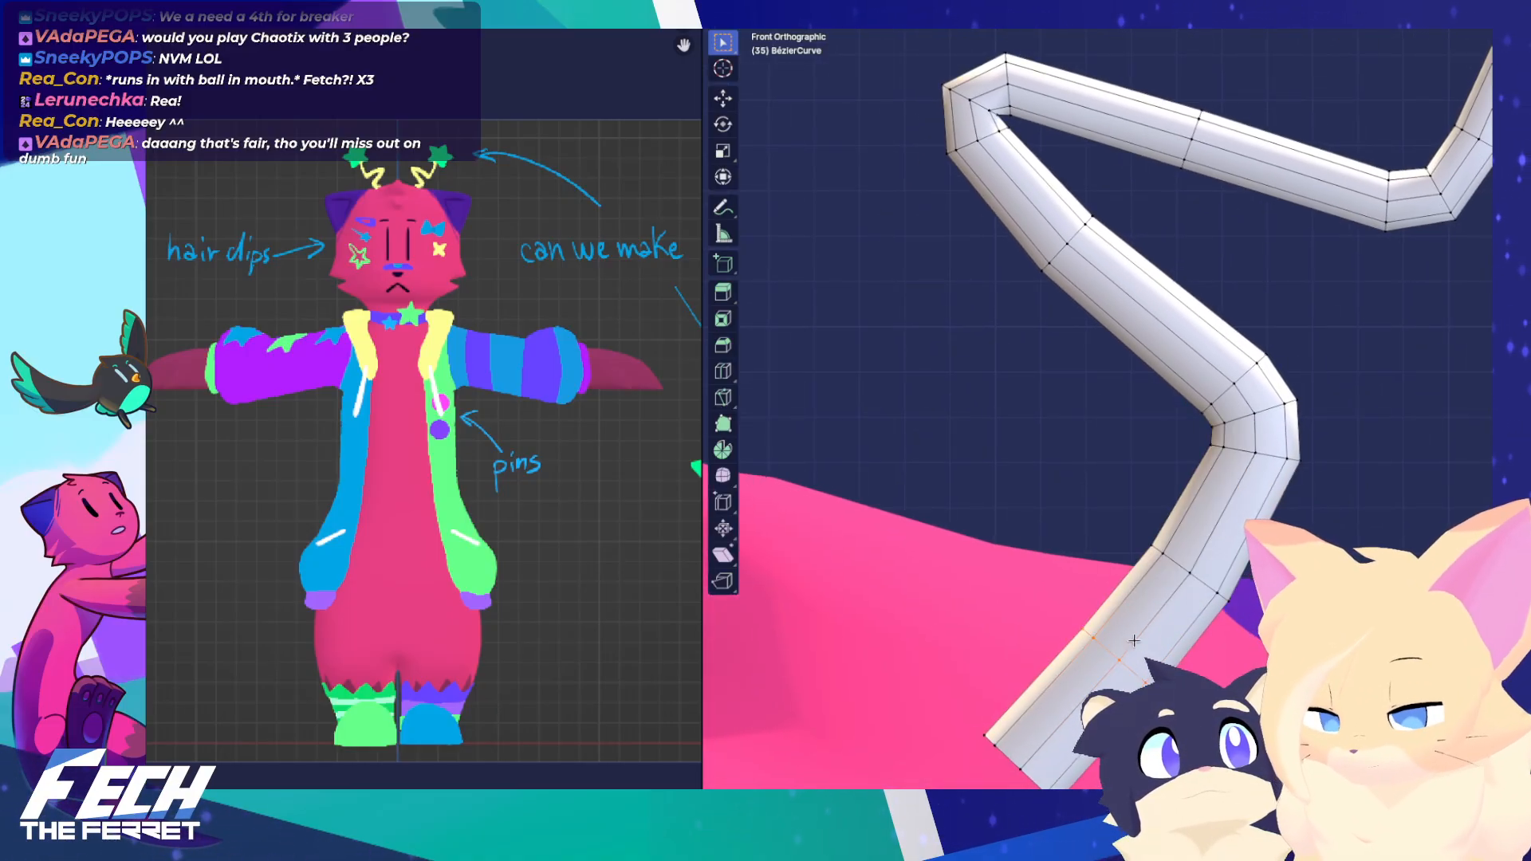
key(x)
click(1200, 614)
scroll(1165, 495, down, 4)
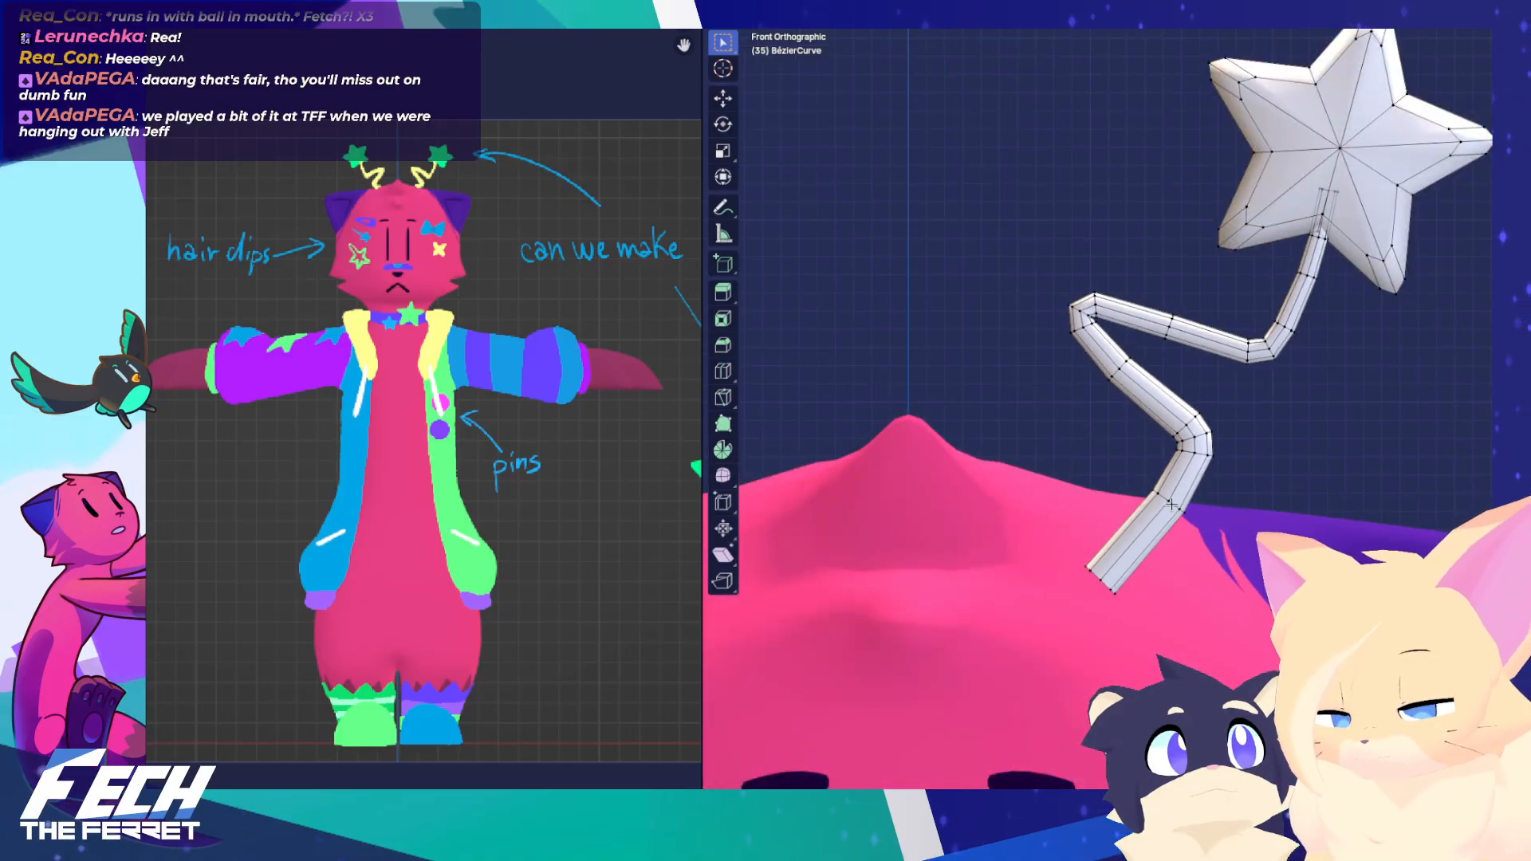
key(x)
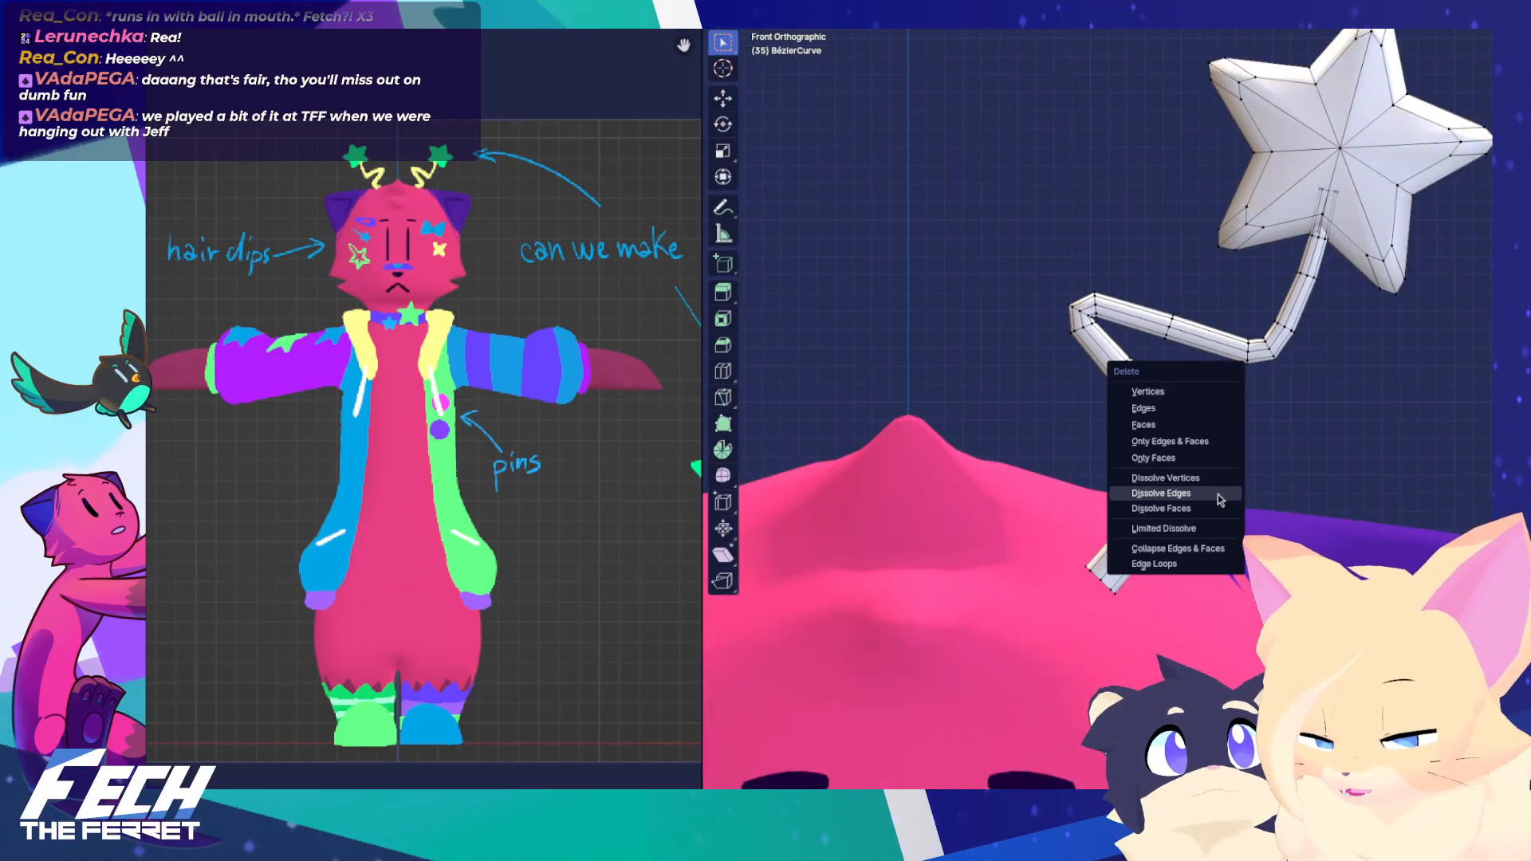
click(1218, 495)
Dissolve the remaining middle edge loops on the antenna's diagonal segment and on its upper crosswise segment
alt+click(1128, 365)
key(x)
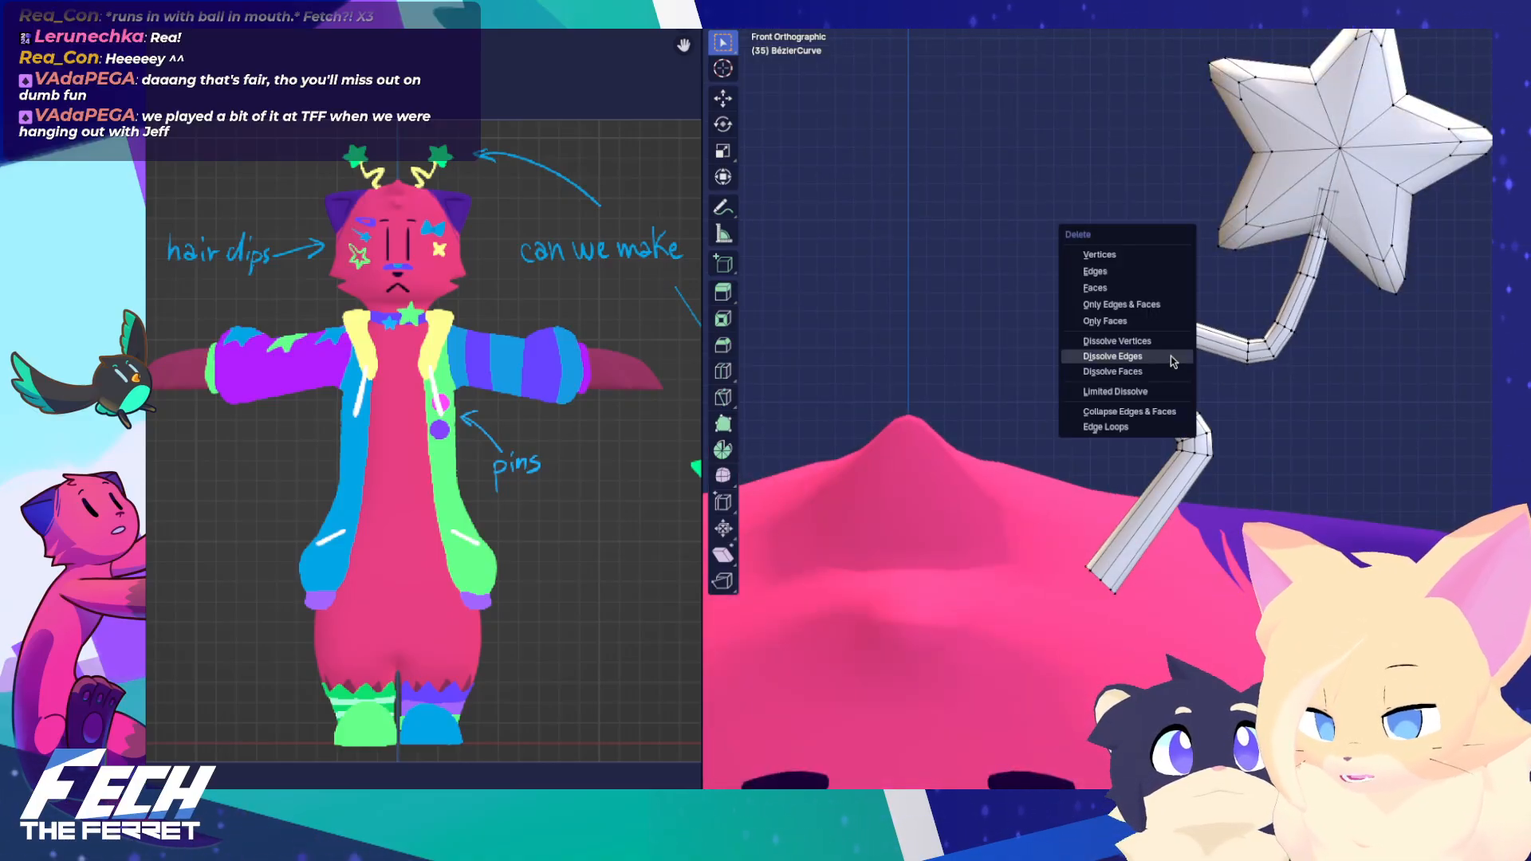
click(1171, 356)
alt+click(1170, 325)
key(x)
click(1170, 325)
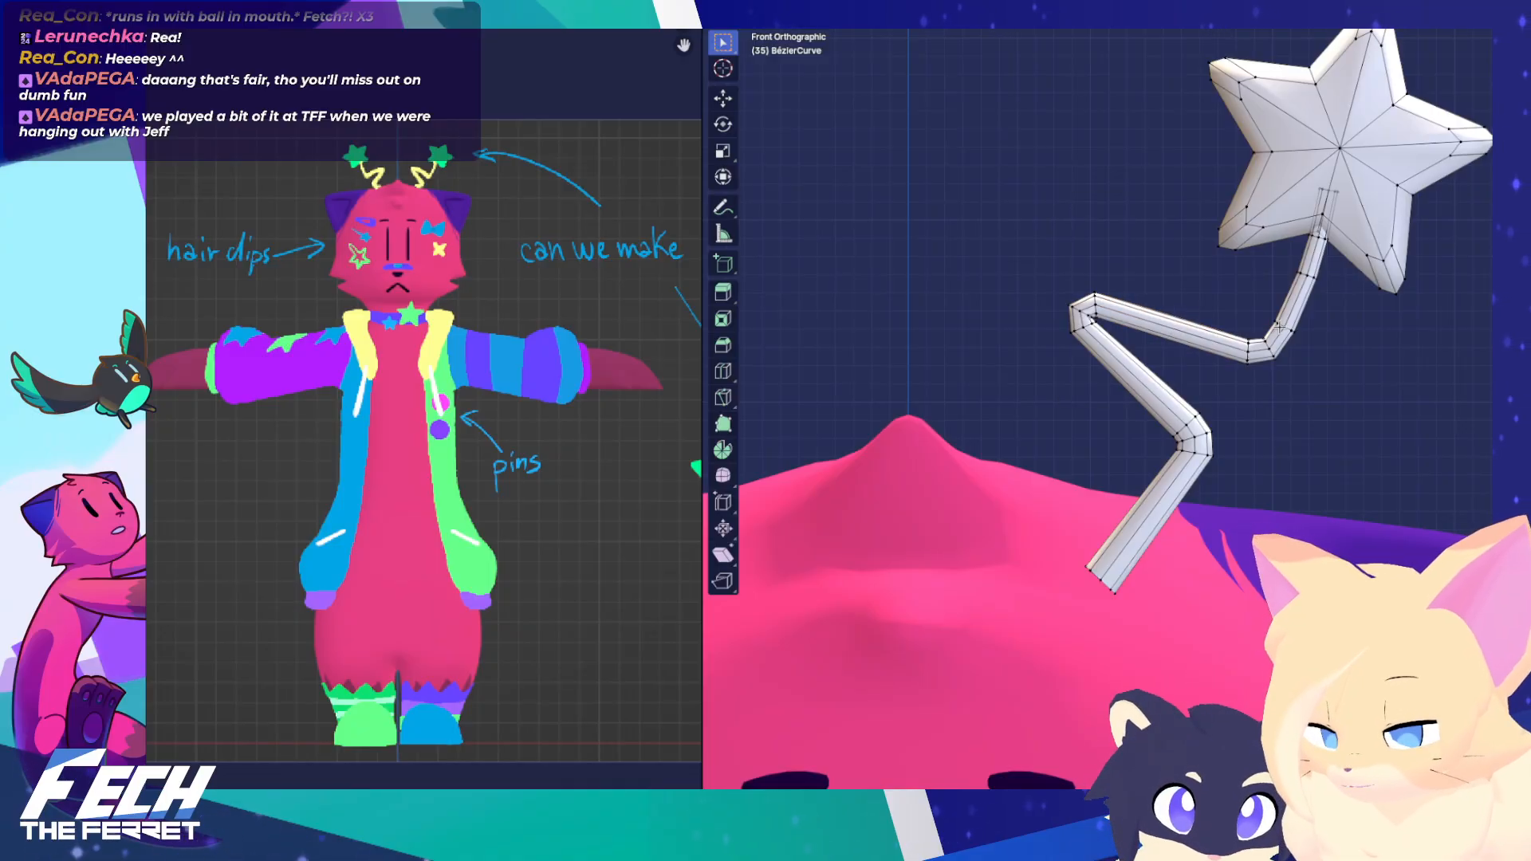
Dissolve the two intermediate edge loops on the antenna segment that leads up to the star
shift+middle_drag(1274, 348, 1210, 429)
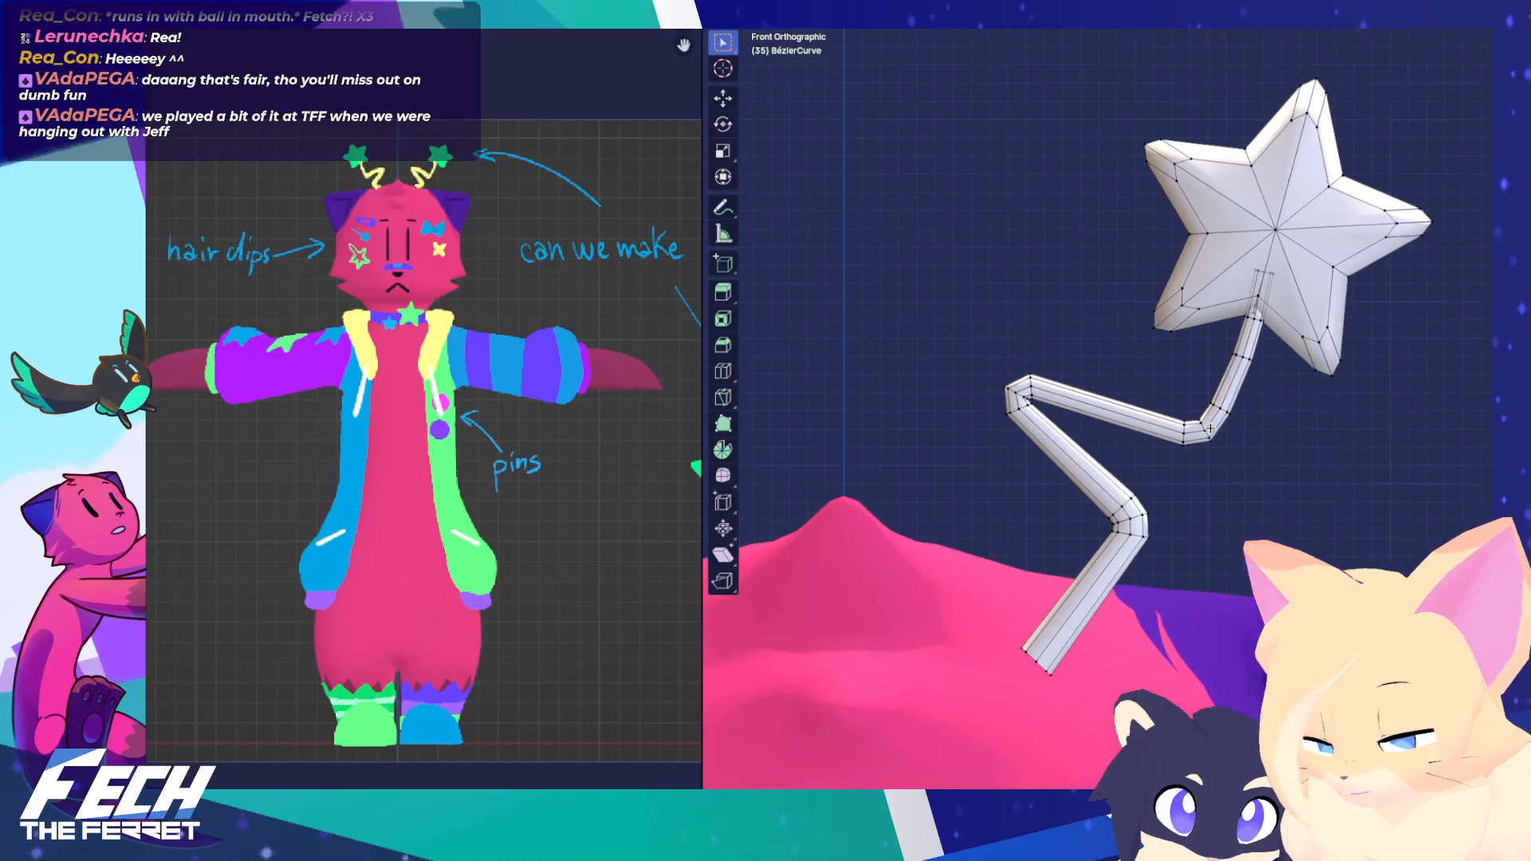
scroll(1225, 391, up, 8)
alt+click(1204, 459)
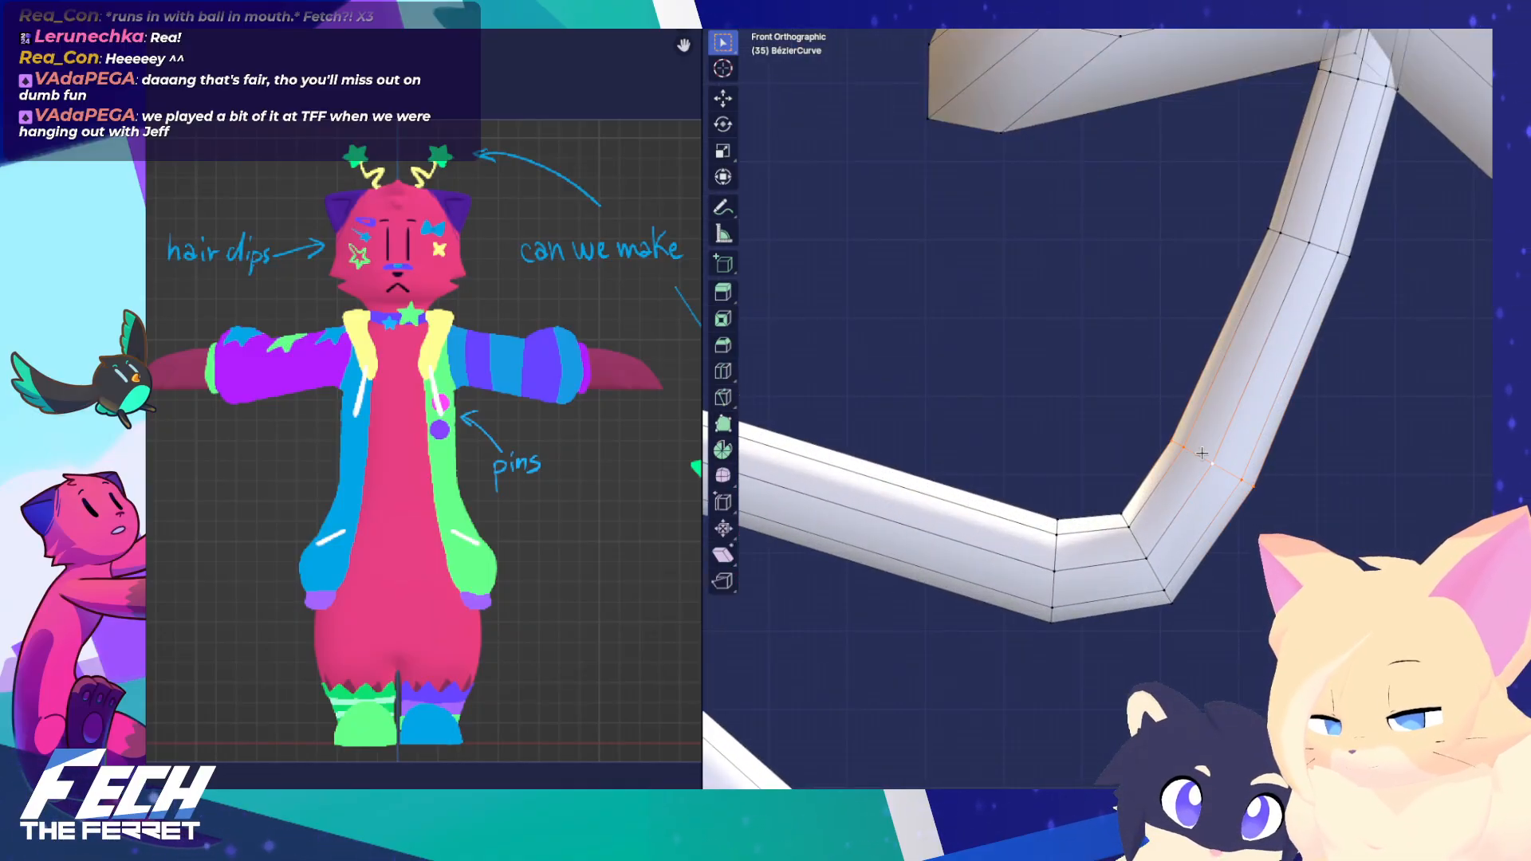
key(x)
click(1204, 454)
alt+click(1297, 238)
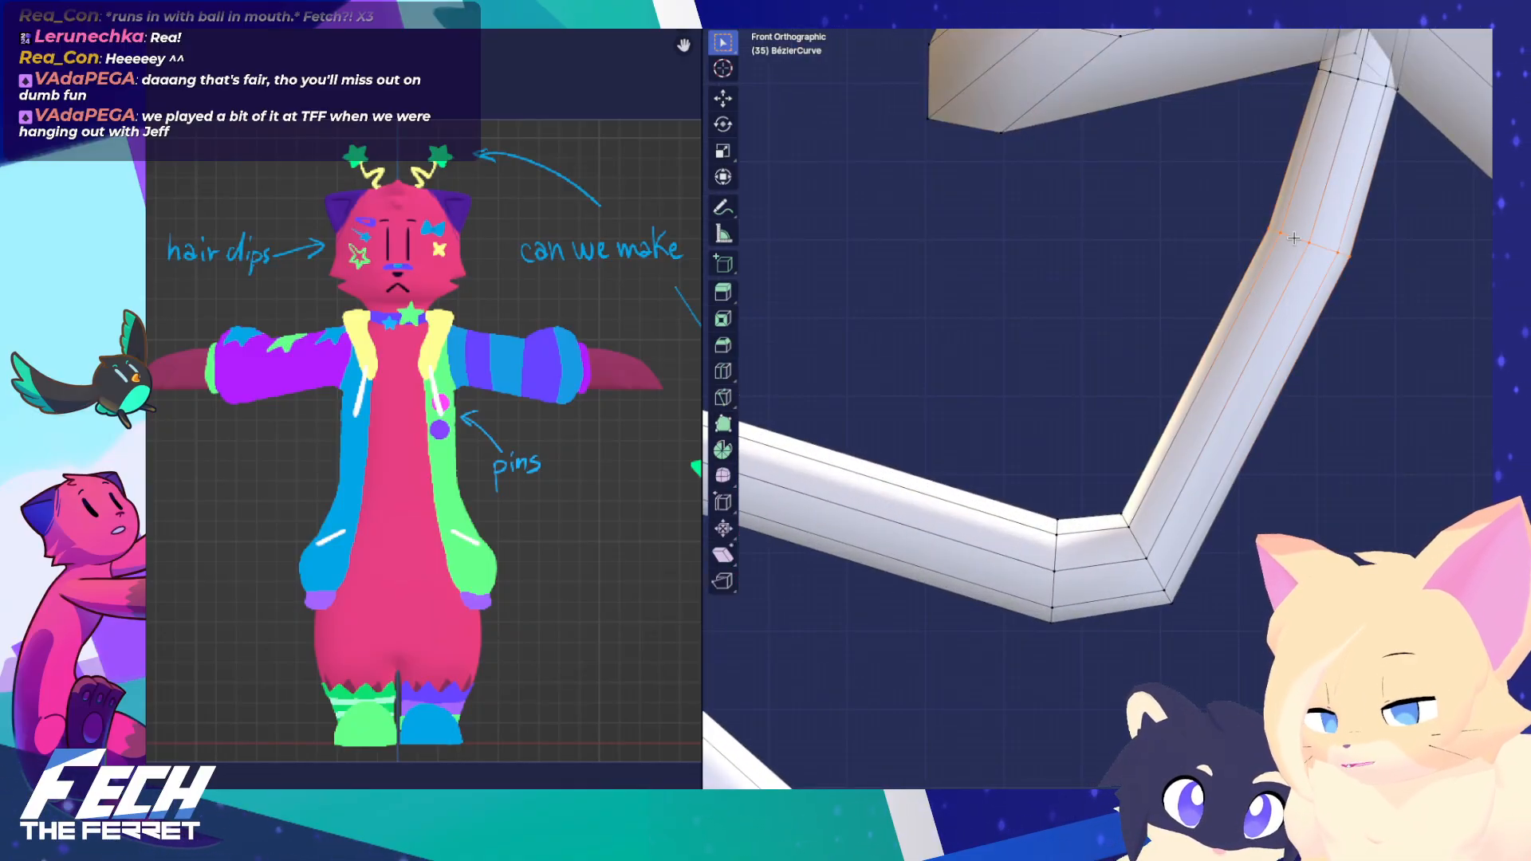
key(x)
click(1297, 235)
Move the antenna stem's end loop inside the star down so it sits just within the star's lower notch
scroll(1296, 234, down, 6)
scroll(1275, 320, up, 4)
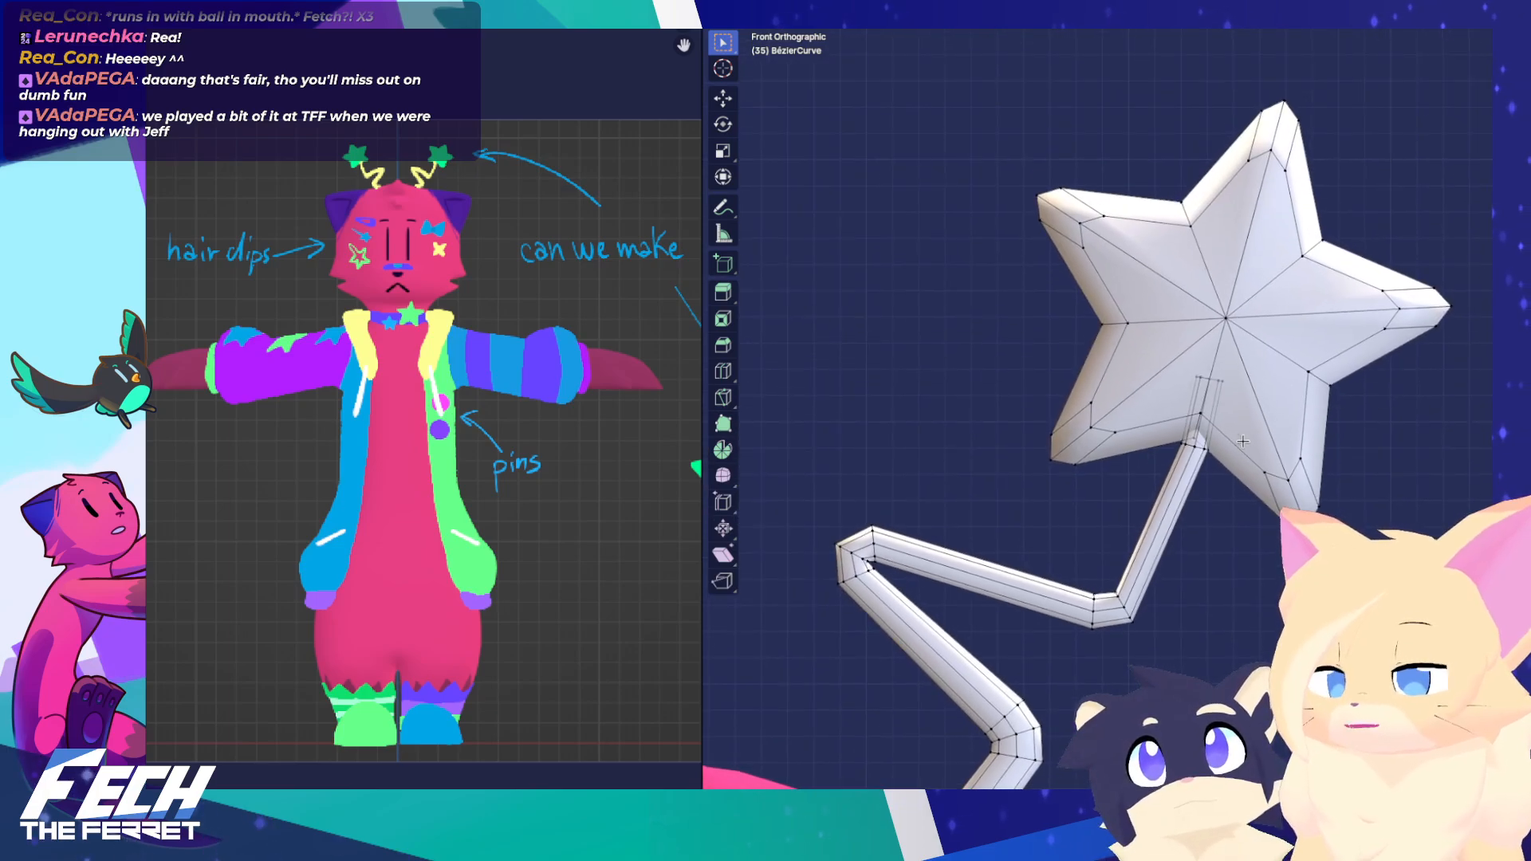
alt+click(1280, 304)
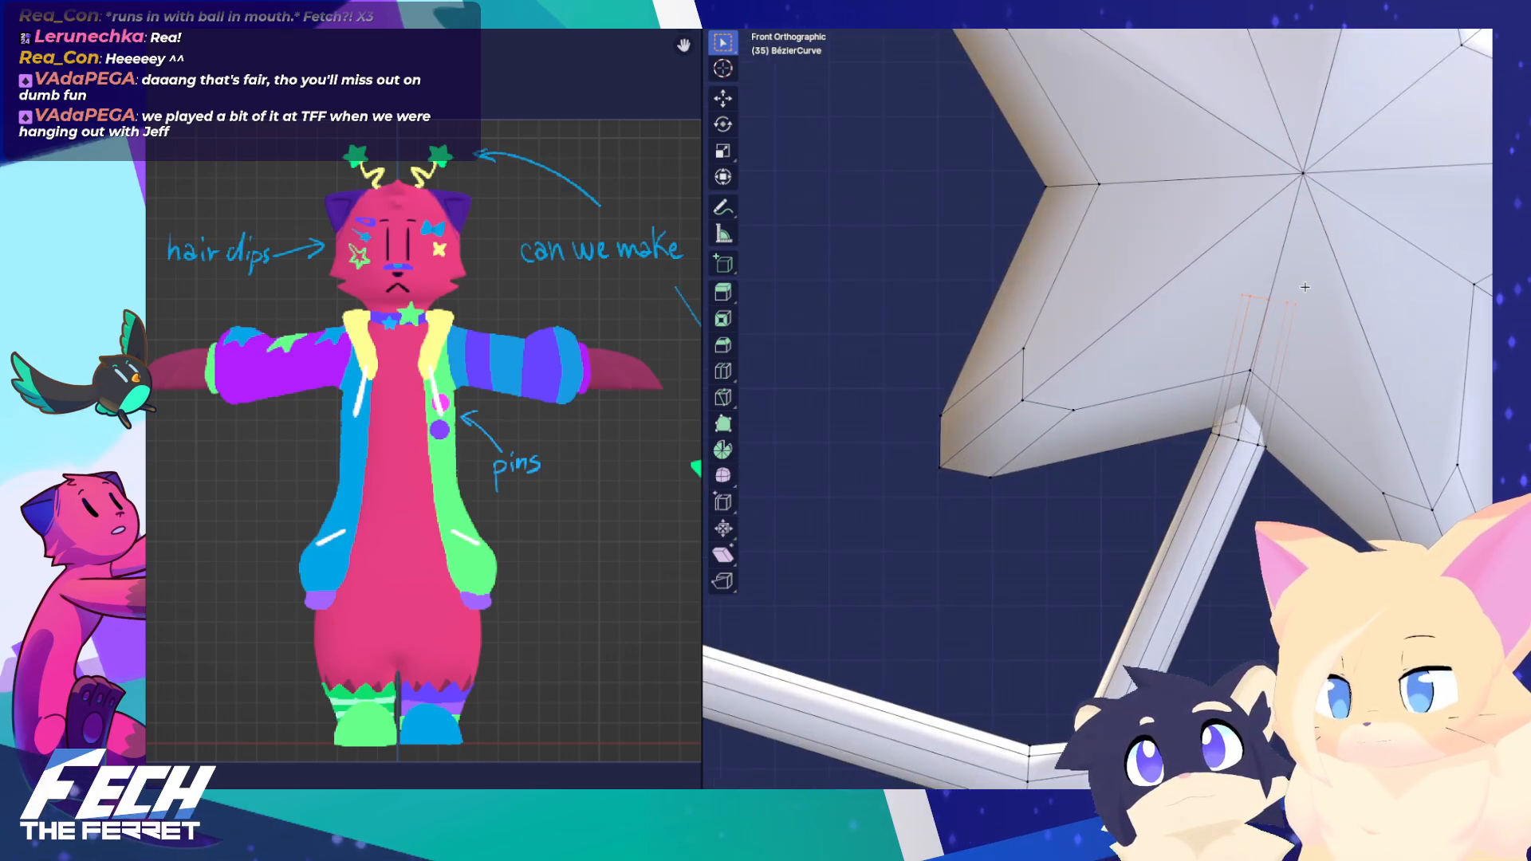
key(g)
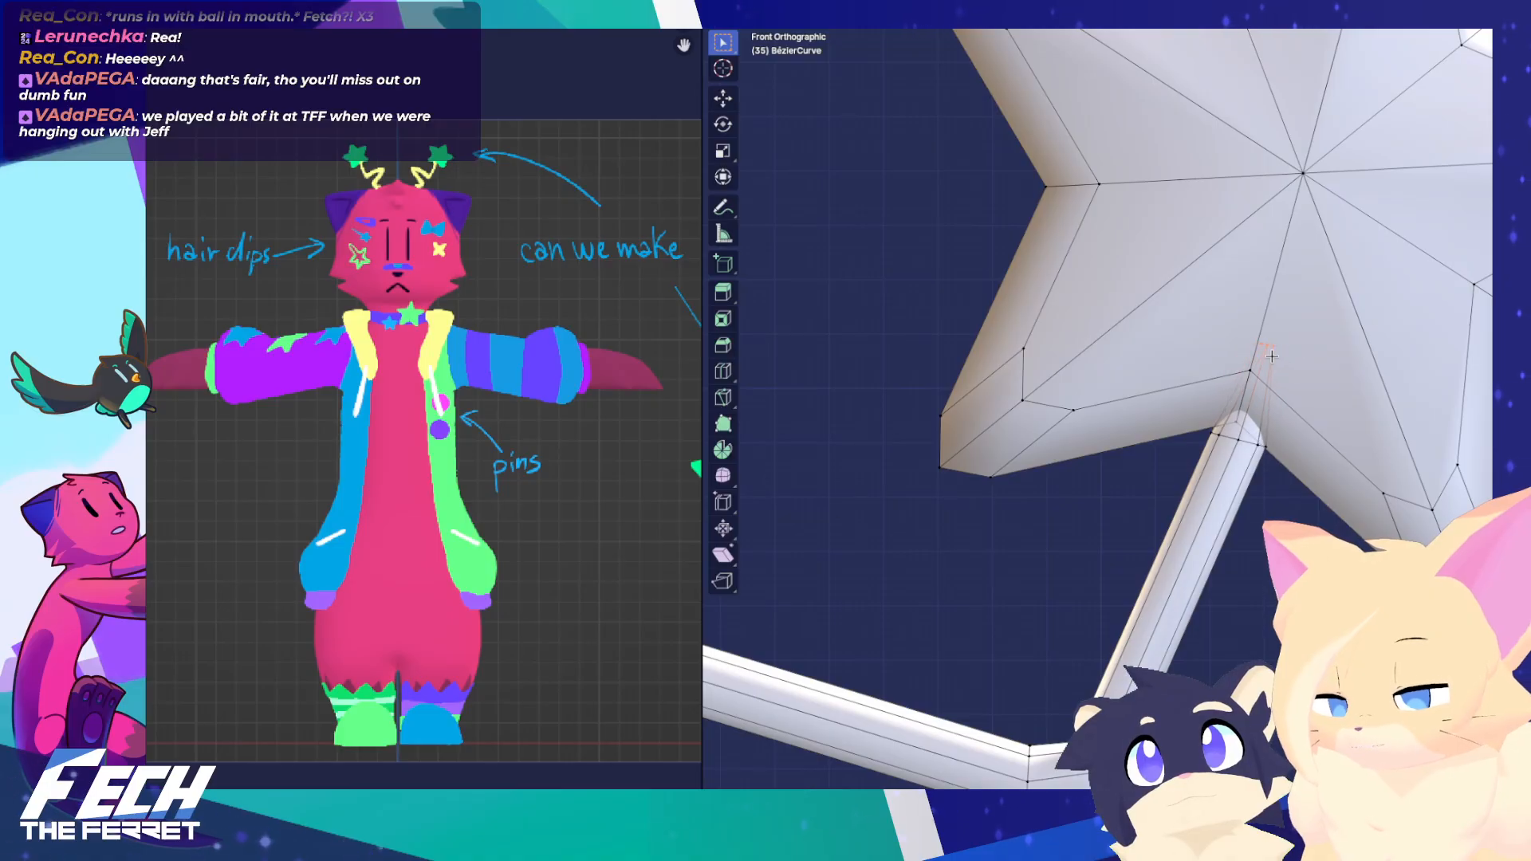
click(1272, 356)
scroll(1272, 357, down, 8)
key(Tab)
scroll(1135, 390, down, 5)
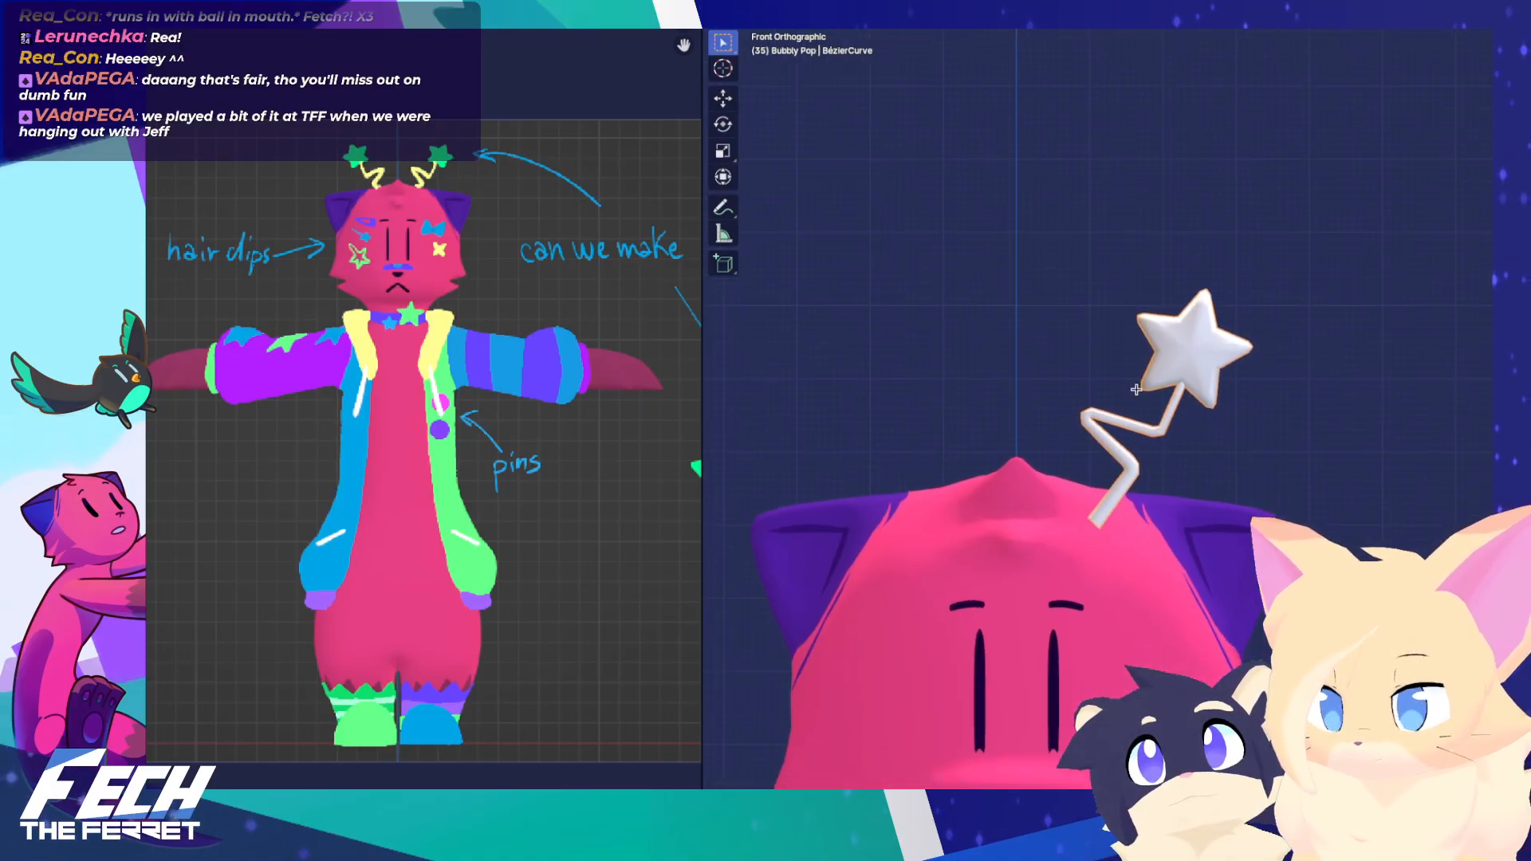
Delete the stray vertices of the antenna mesh that stretch across the character's chest and arms
scroll(1136, 389, down, 1)
scroll(1205, 351, down, 2)
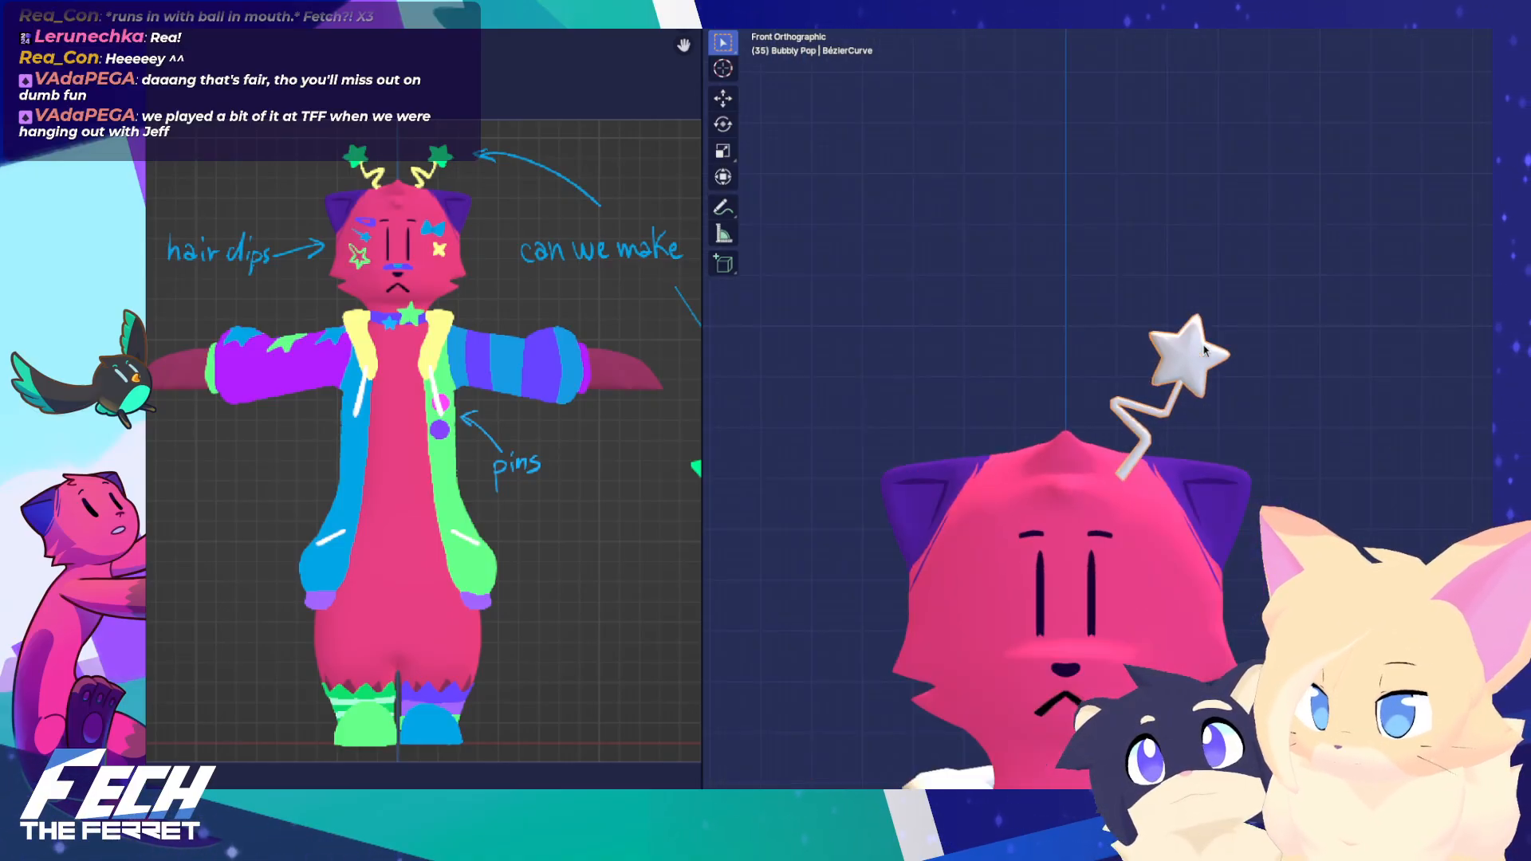
scroll(1181, 409, down, 1)
key(KP_3)
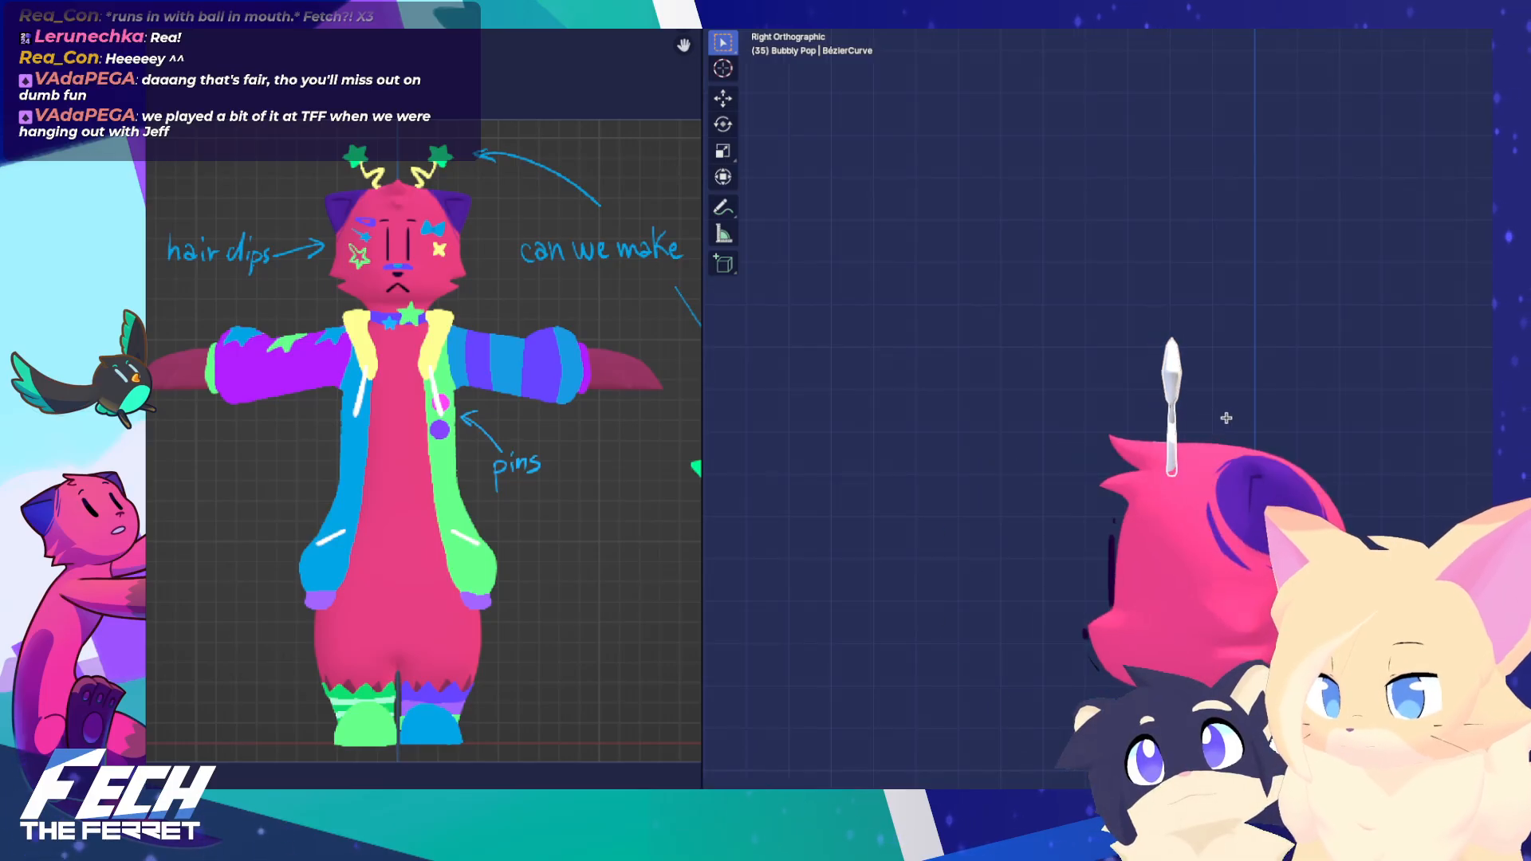
key(KP_1)
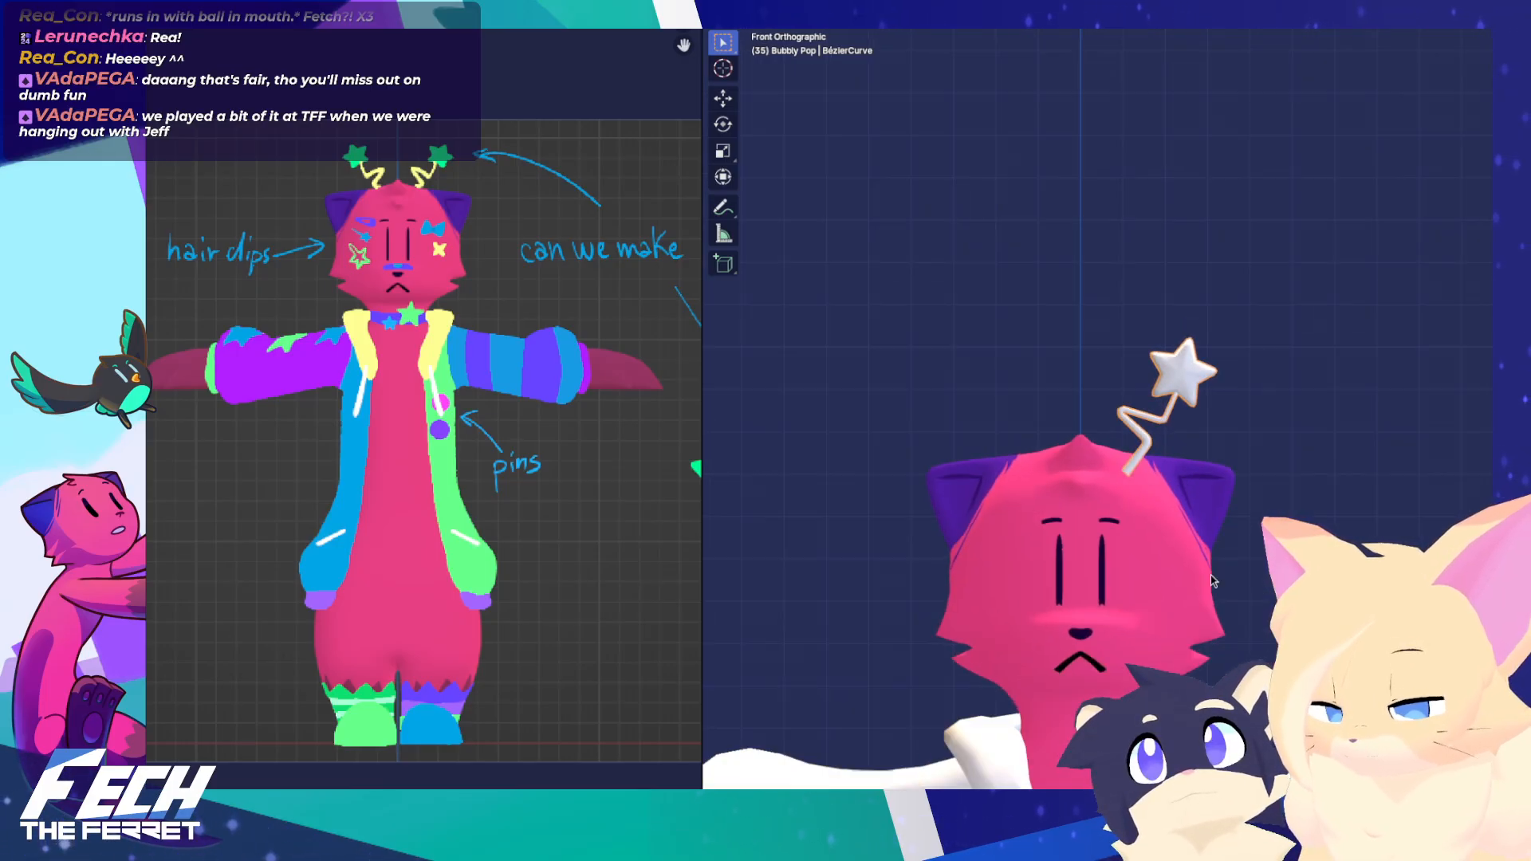
scroll(1211, 575, up, 2)
key(ctrl+Tab)
click(1209, 451)
scroll(1219, 466, down, 4)
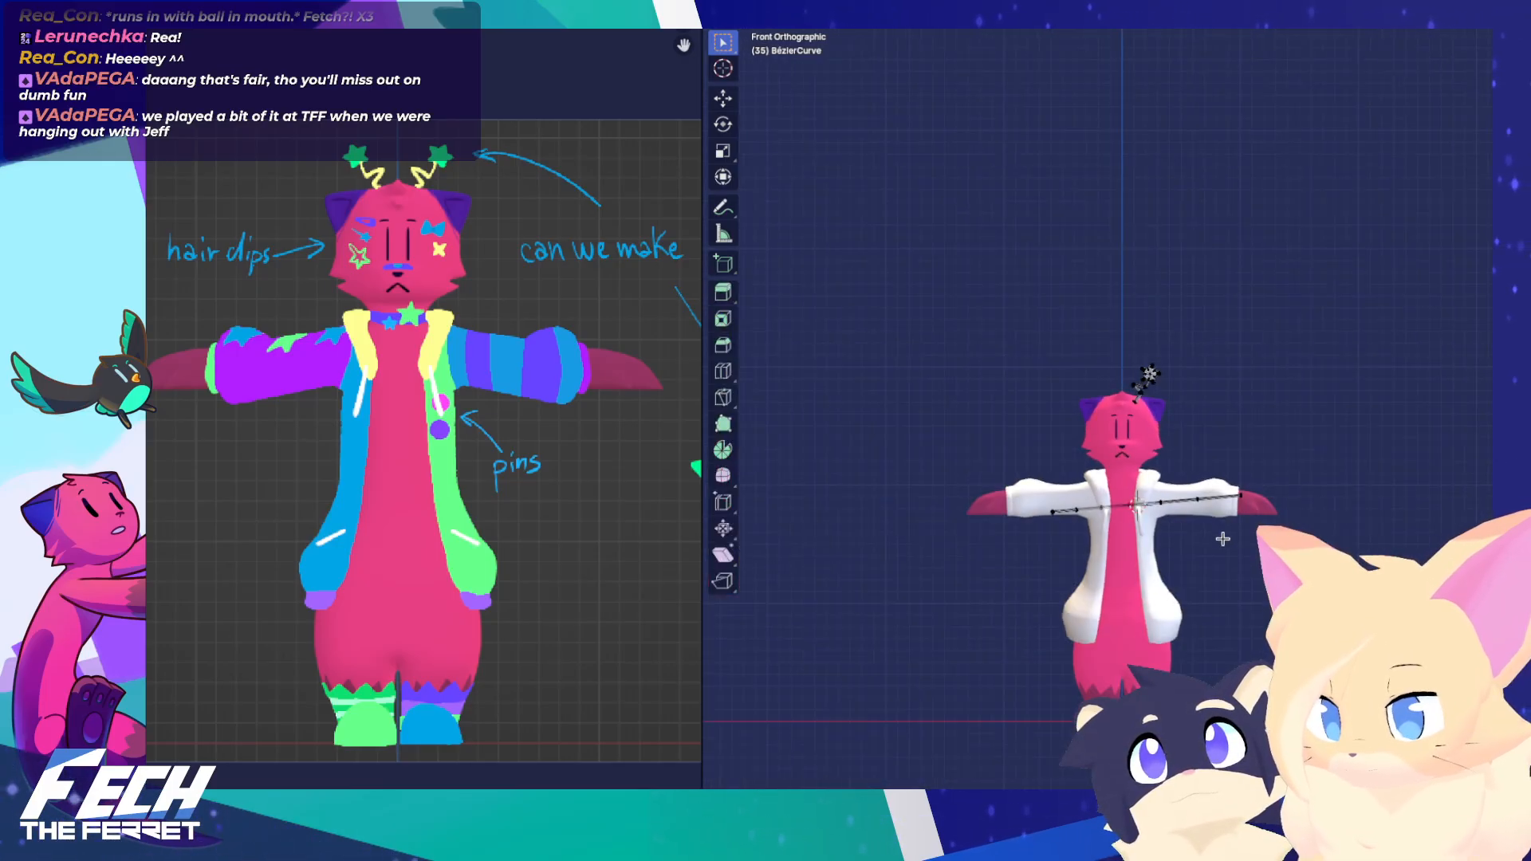
drag(995, 481, 1394, 576)
key(x)
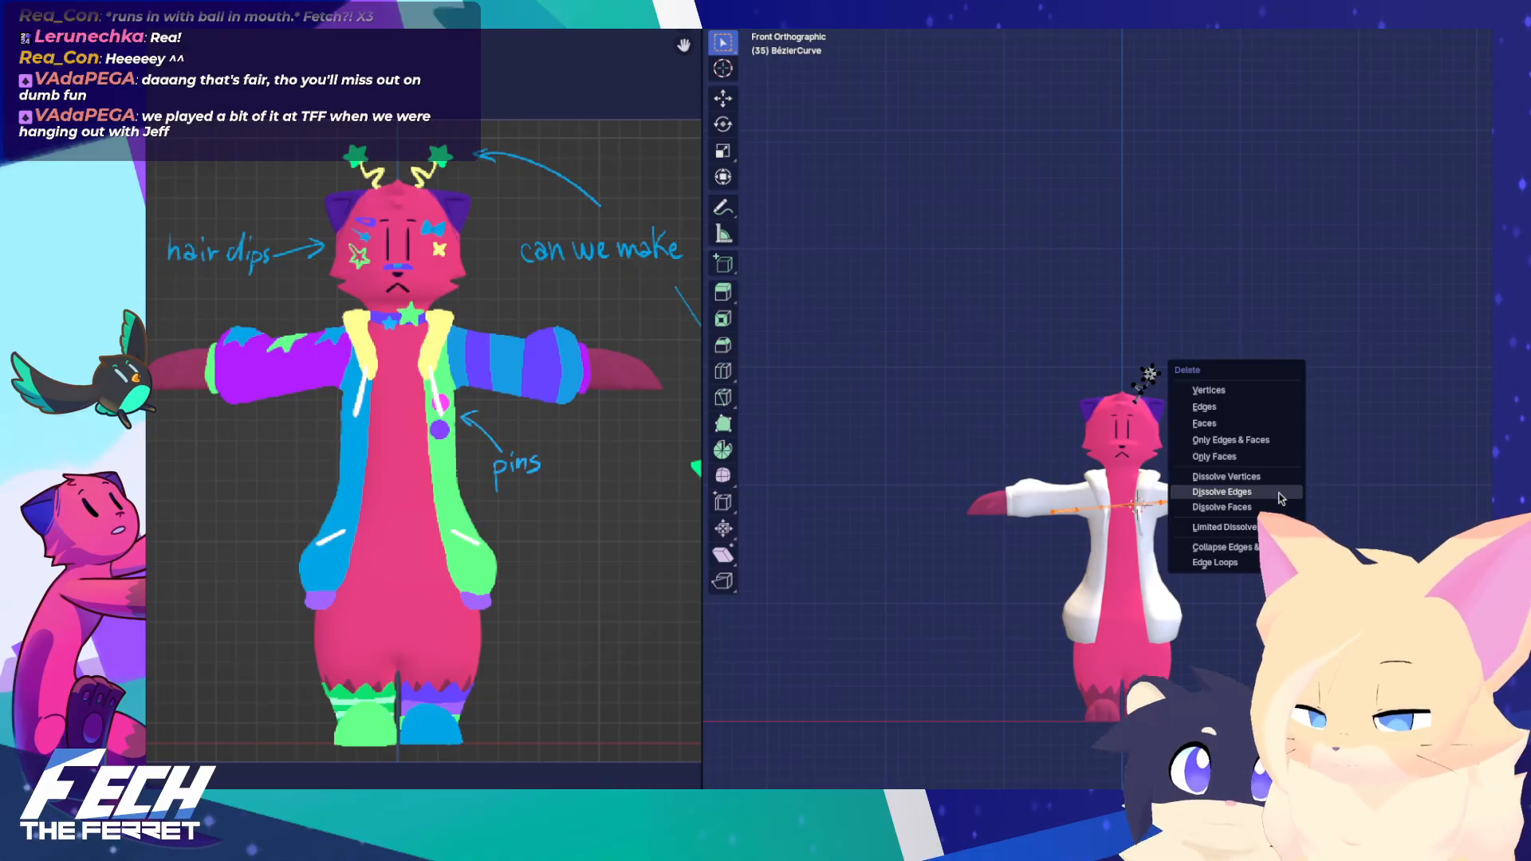
click(1251, 389)
scroll(1249, 391, up, 2)
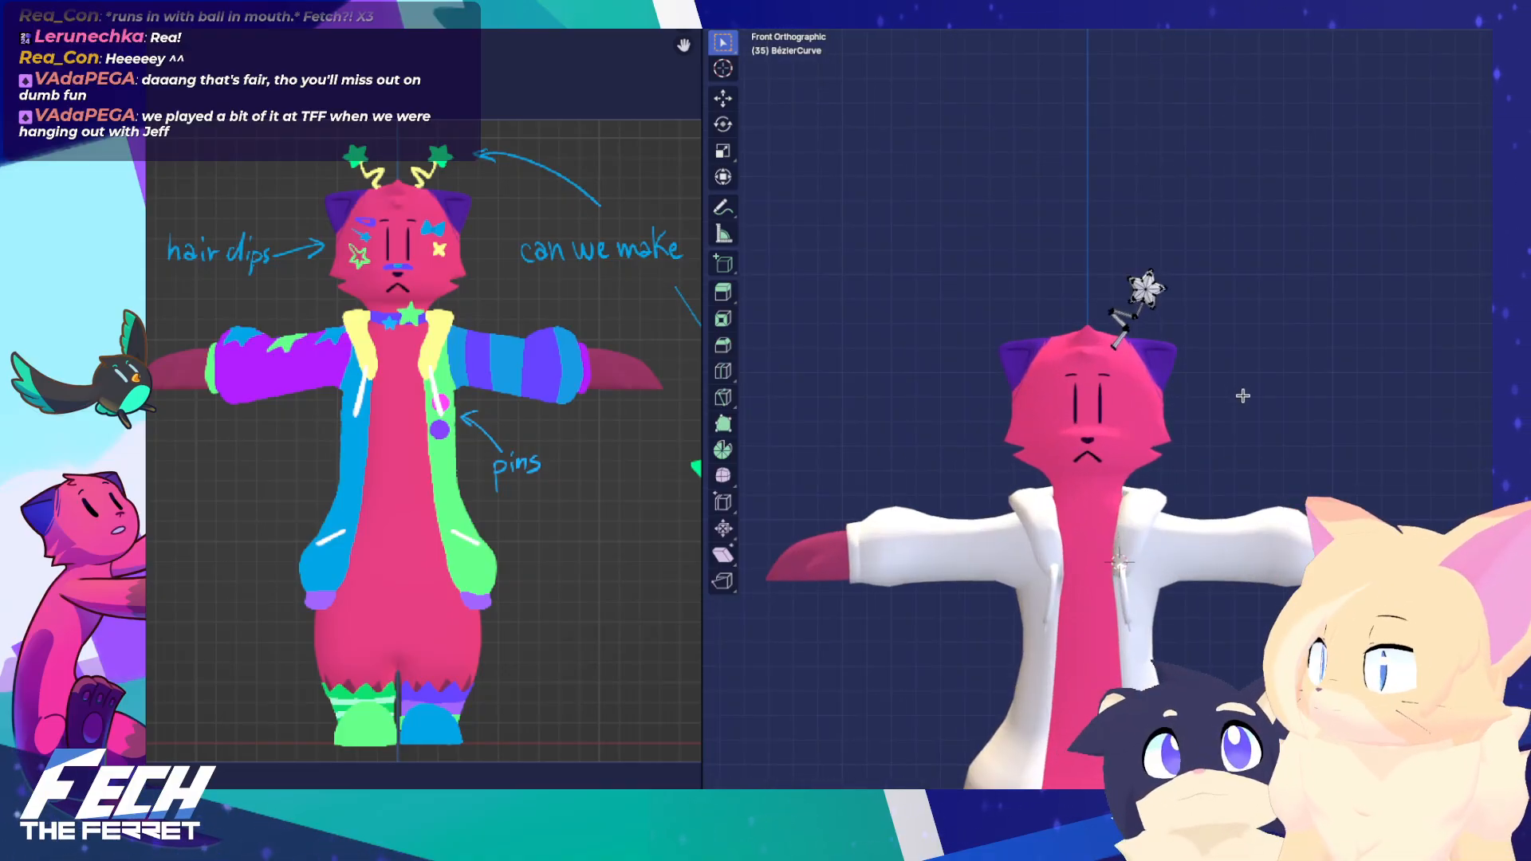
Set the antenna's base back into the top of the head and mirror the antenna to the other side
key(Tab)
scroll(1159, 545, up, 2)
key(KP_3)
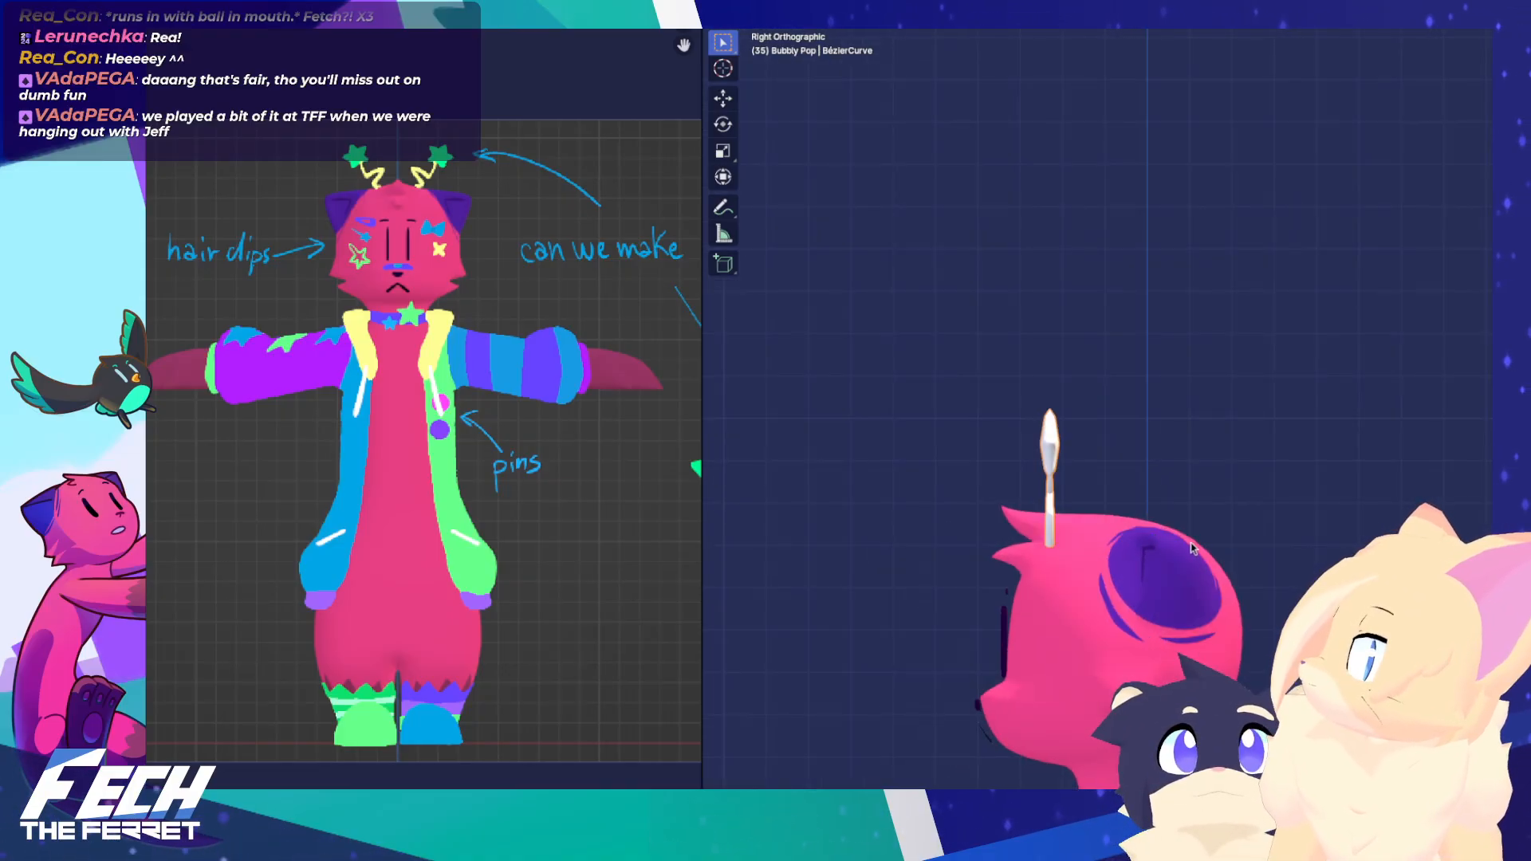
shift+middle_drag(1159, 545, 1188, 355)
key(KP_1)
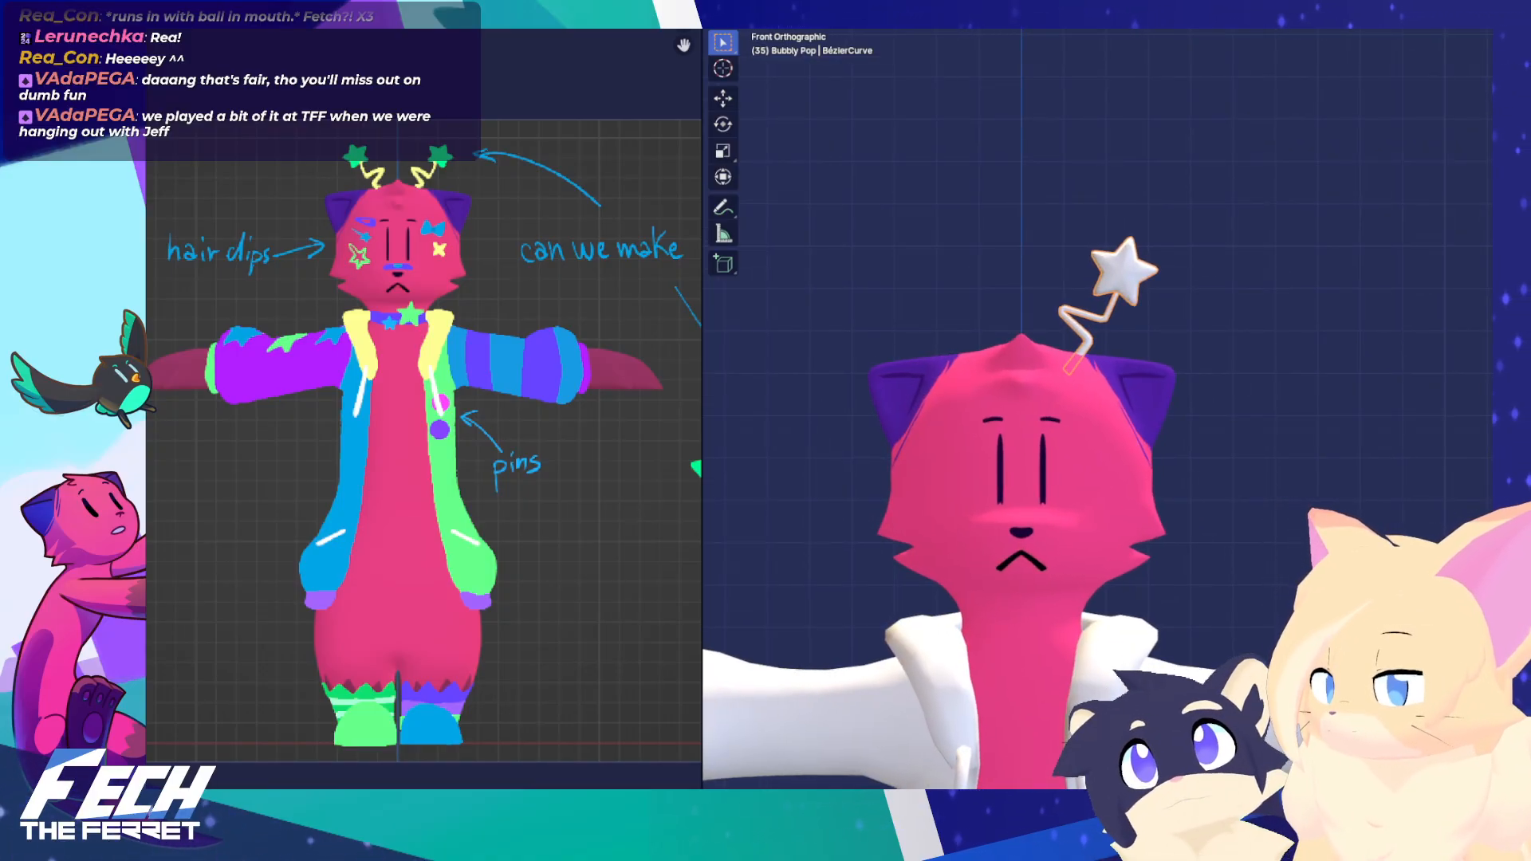
scroll(1362, 355, down, 2)
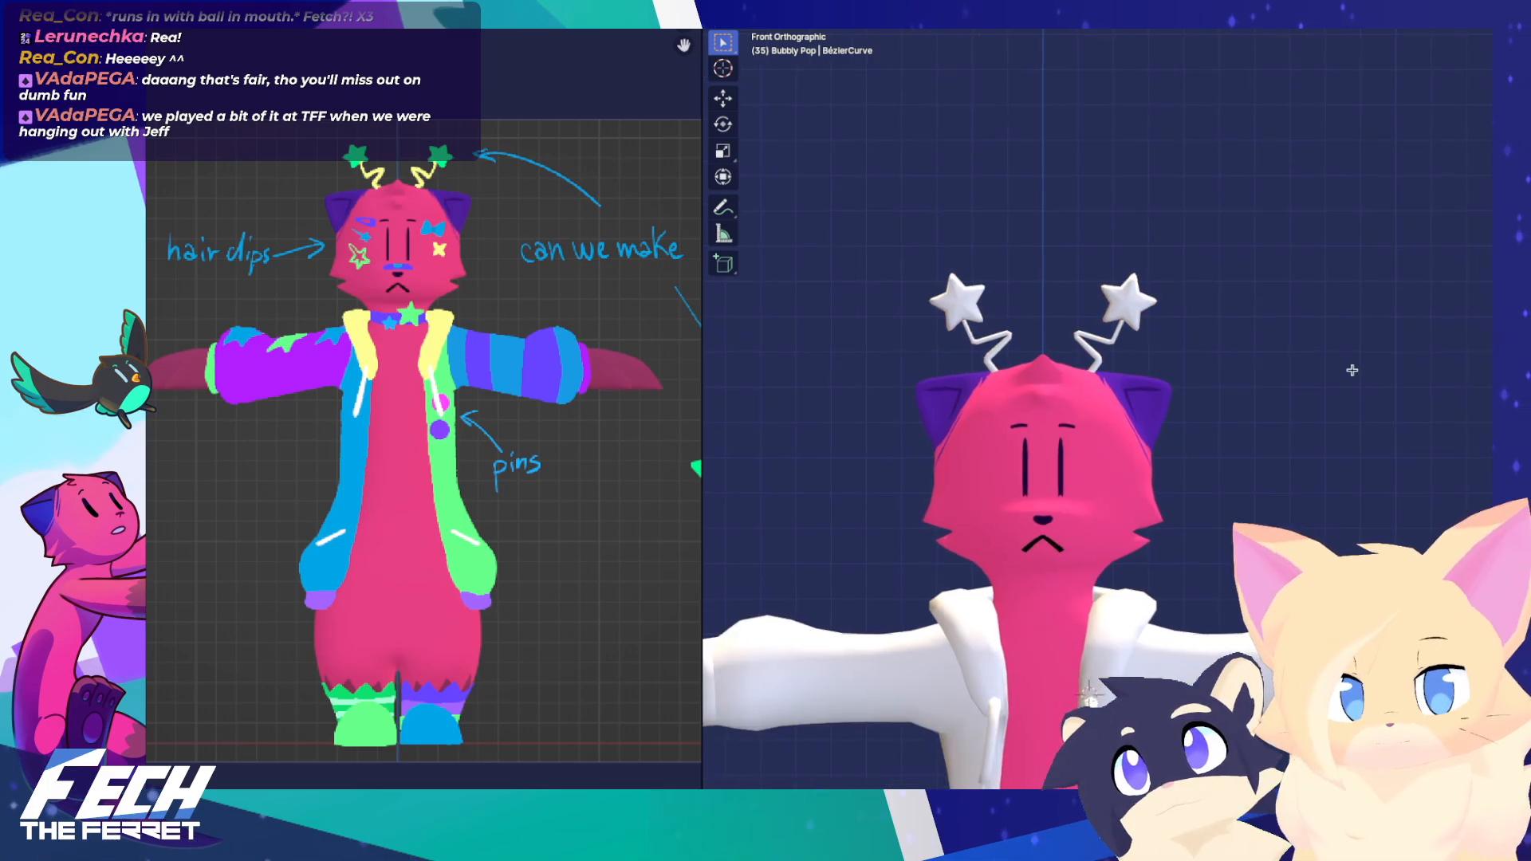
shift+middle_drag(1379, 393, 1359, 387)
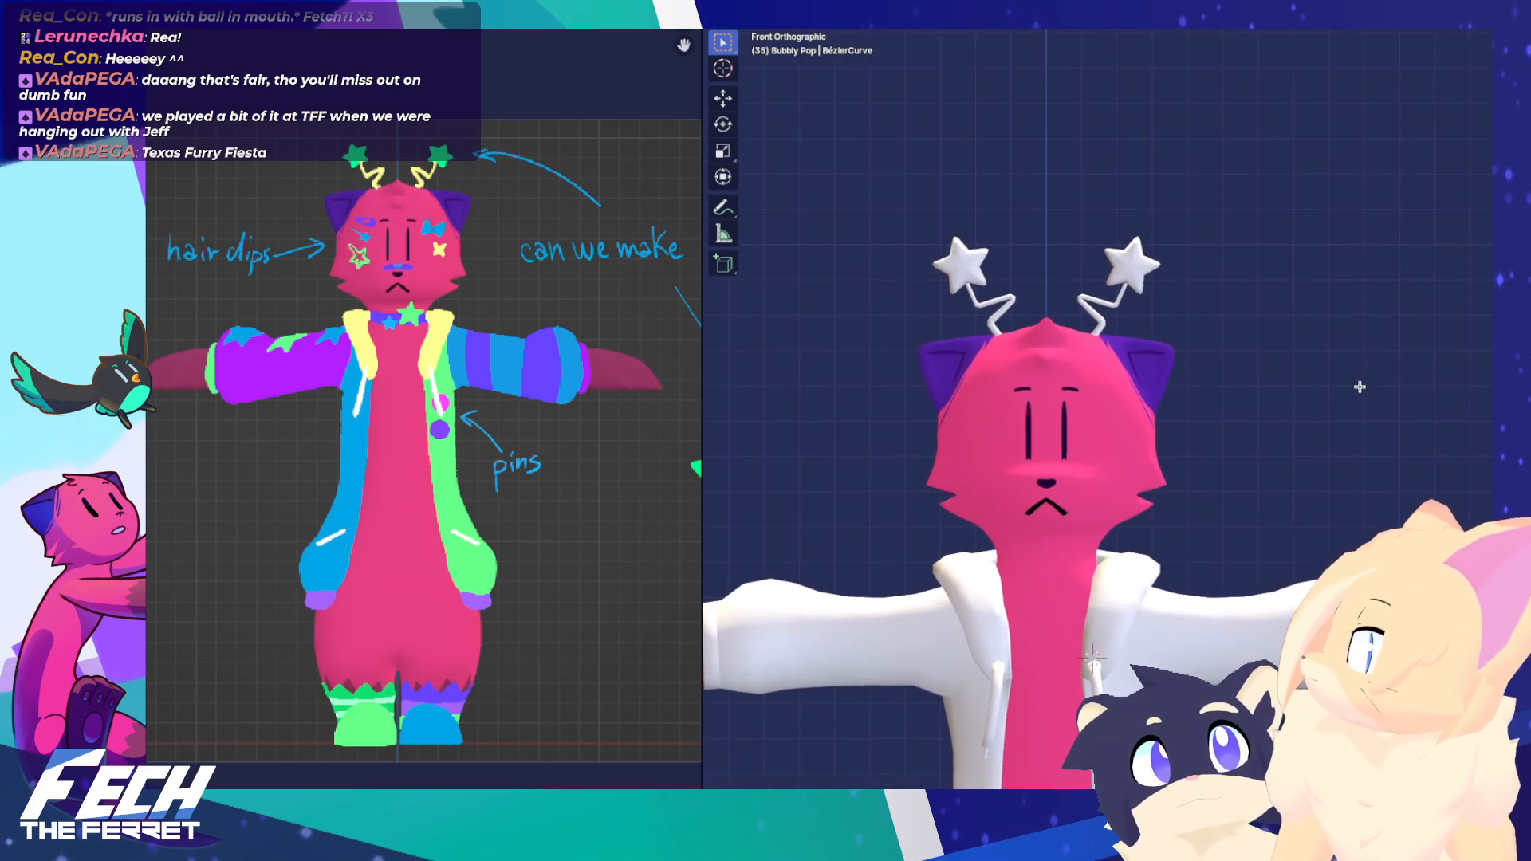
scroll(1352, 402, down, 3)
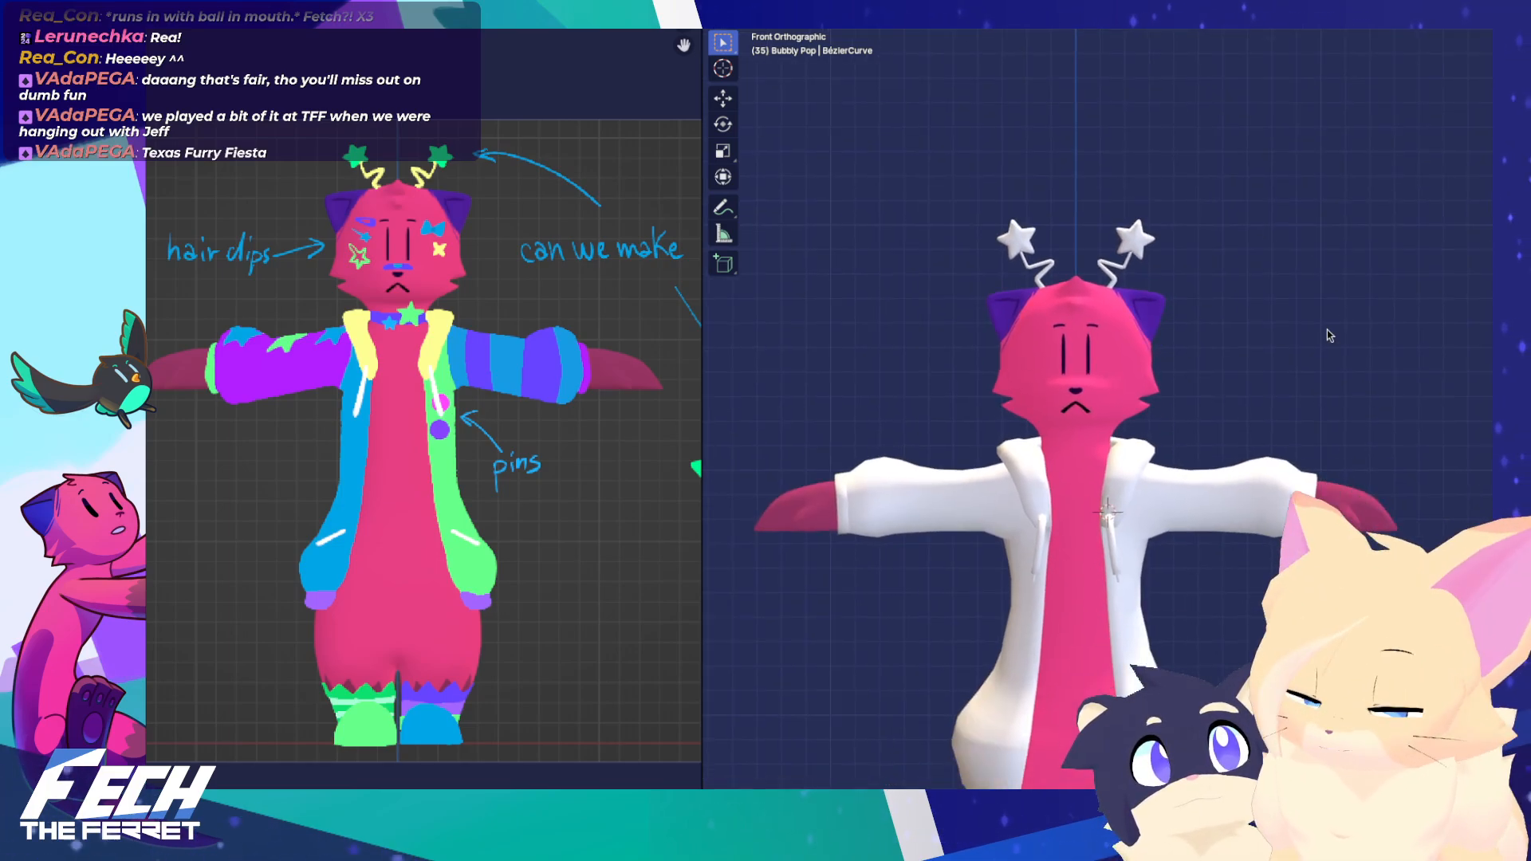
shift+middle_drag(1261, 393, 1264, 359)
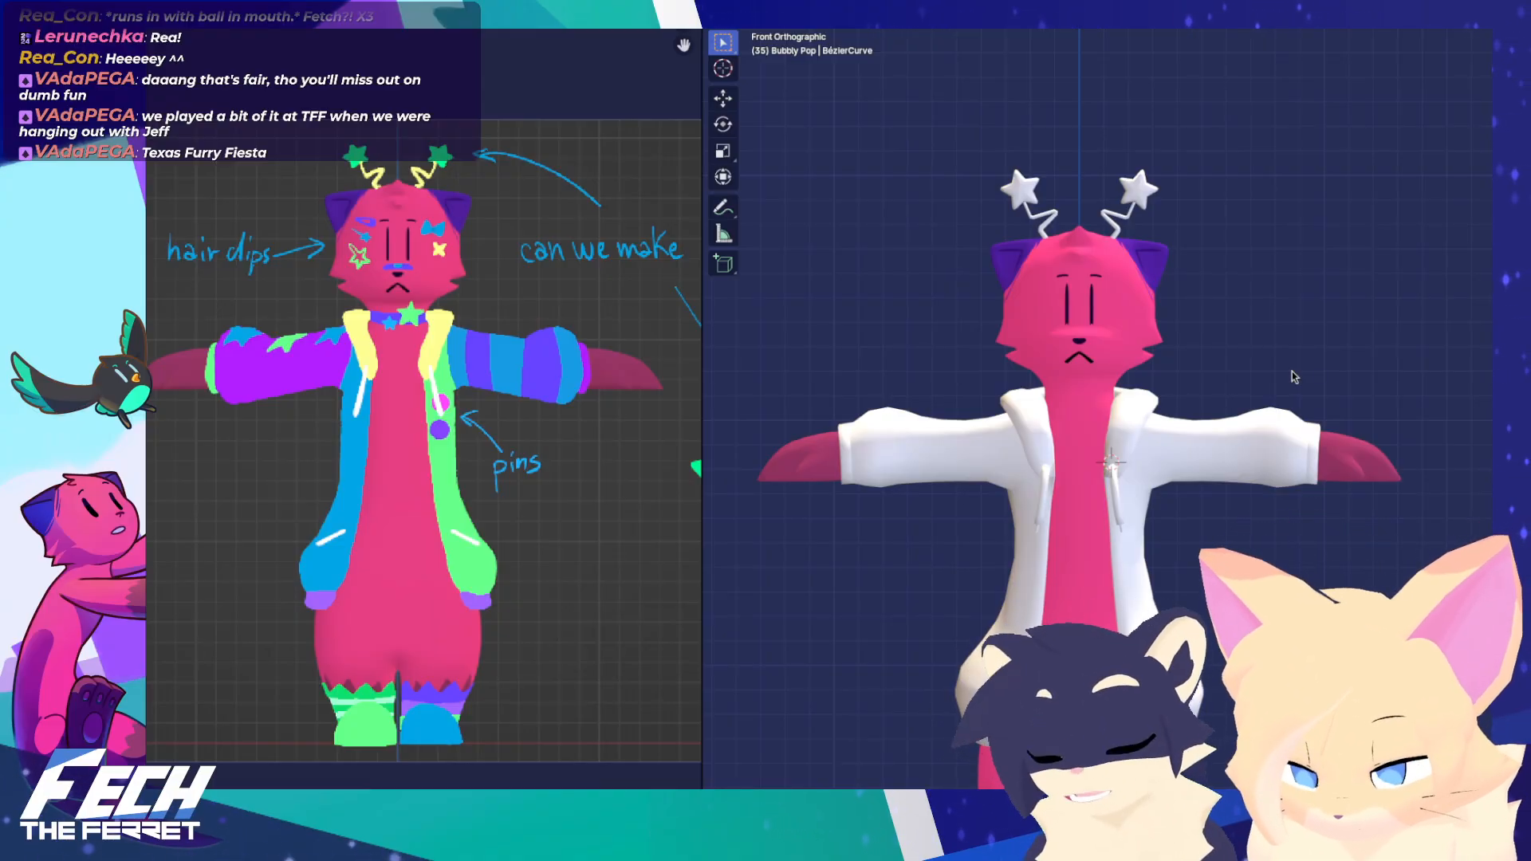
shift+middle_drag(1294, 375, 1197, 320)
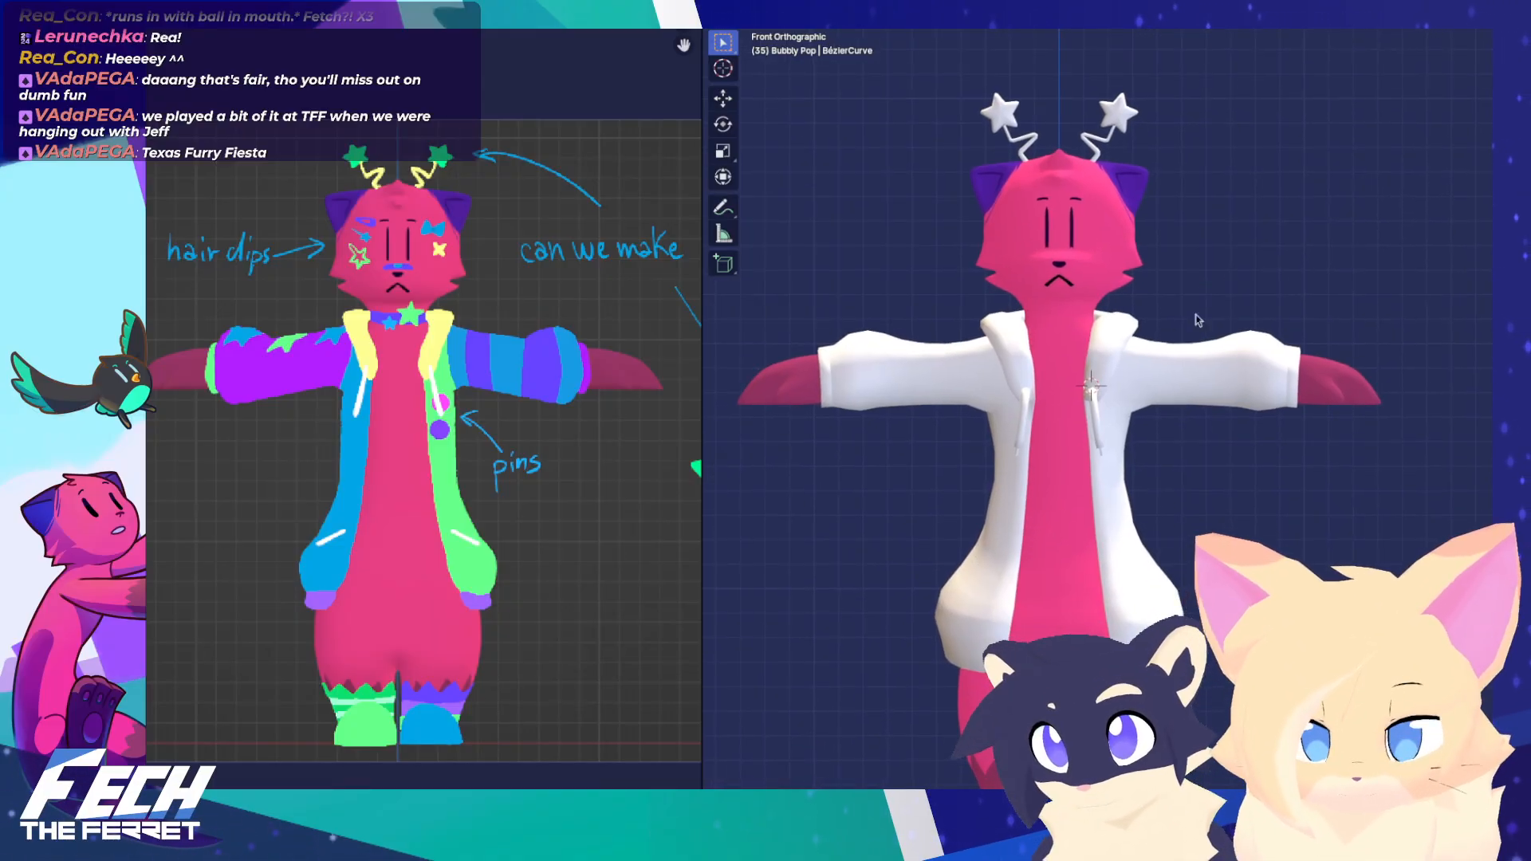
Duplicate the two face rings around the body's neck and separate the copy into its own object
click(1067, 309)
click(1054, 325)
key(ctrl+Tab)
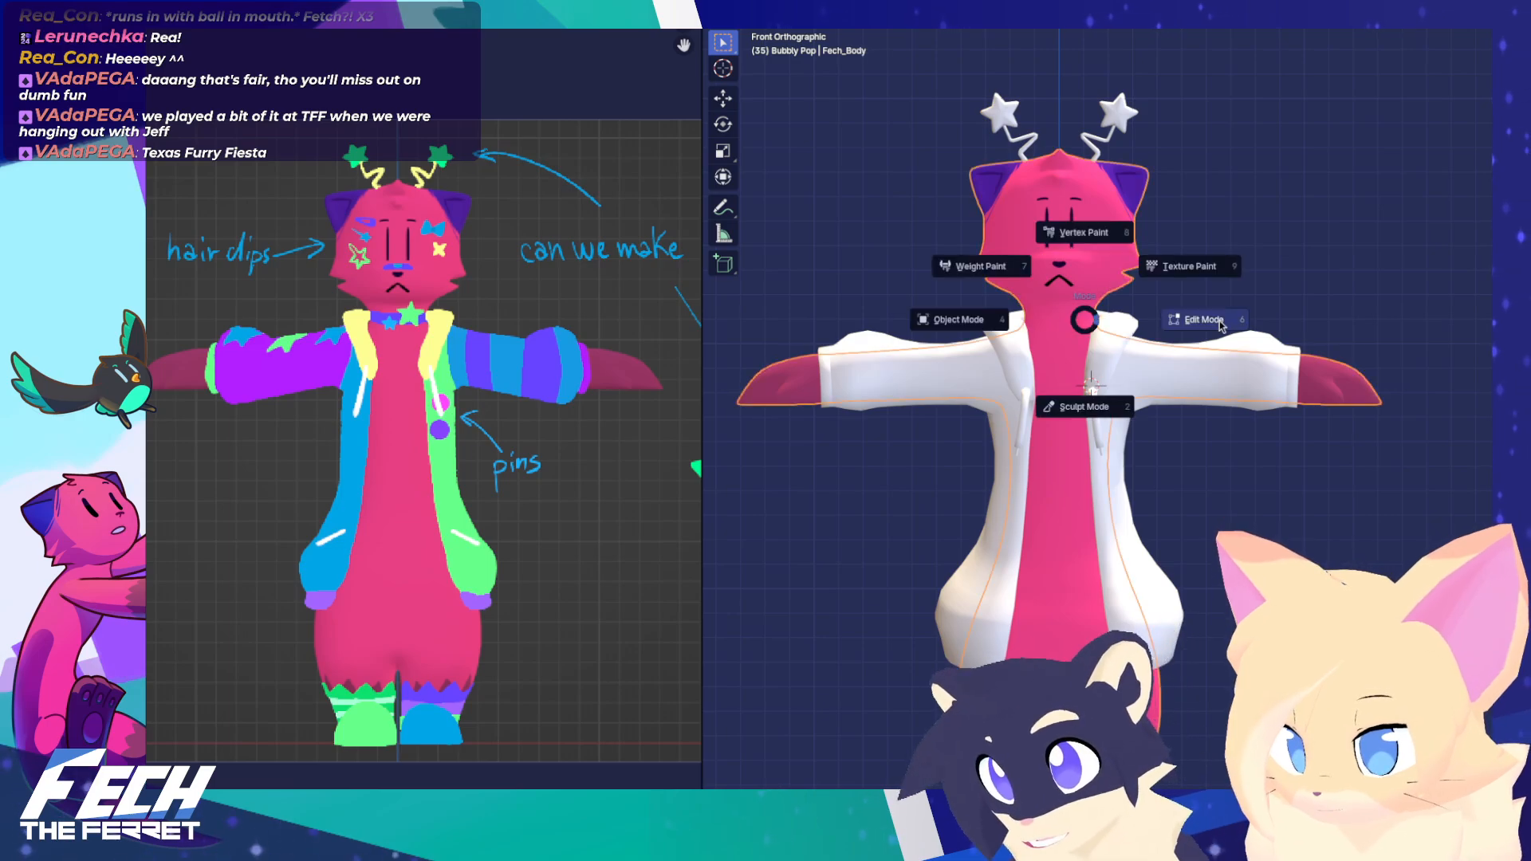
click(1208, 320)
scroll(1085, 292, up, 3)
shift+middle_drag(1085, 292, 1157, 377)
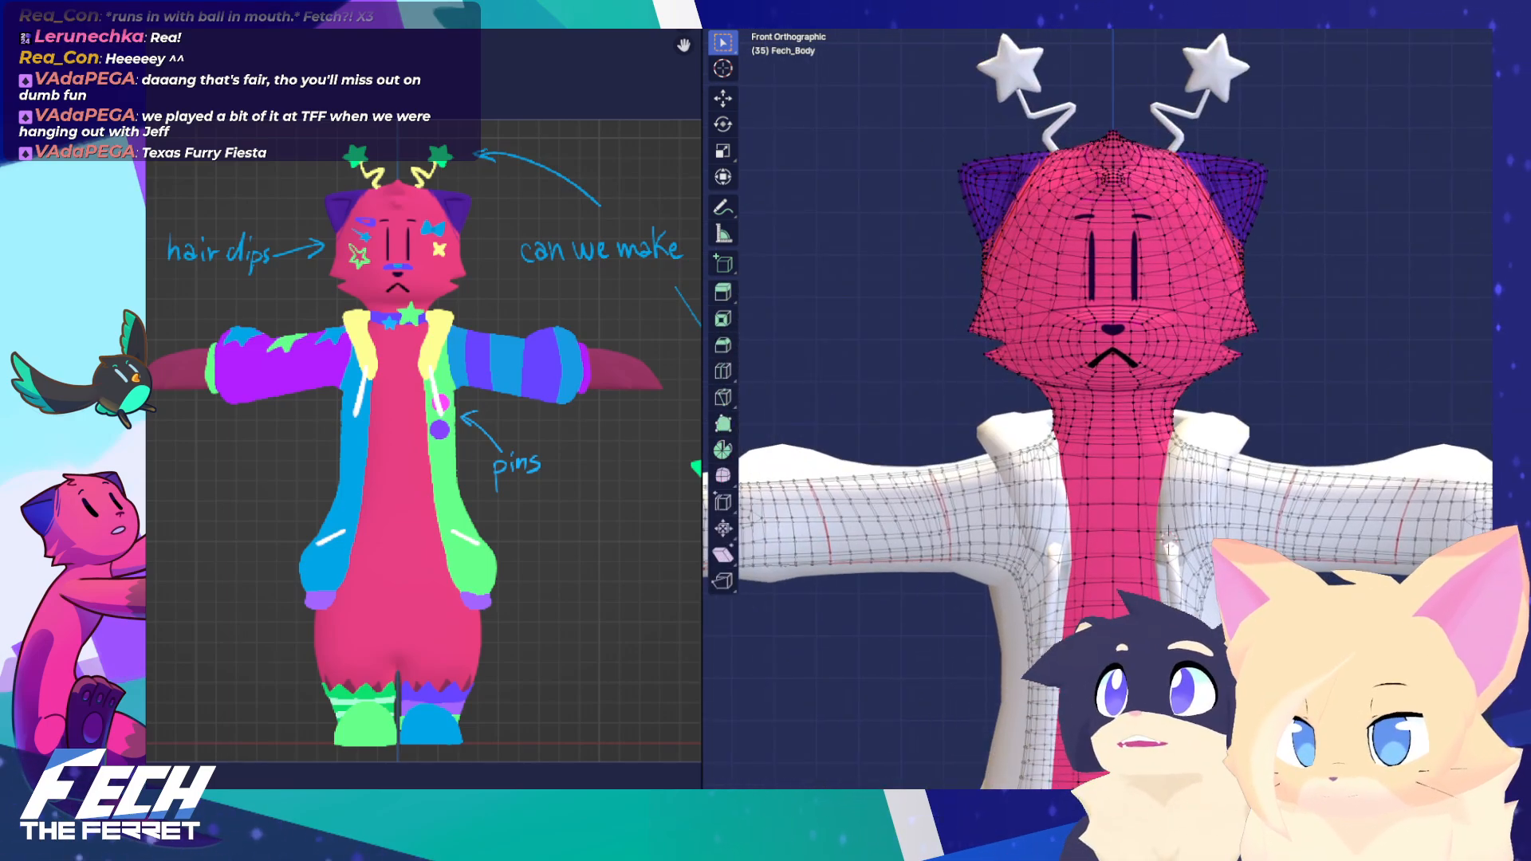
key(3)
scroll(1010, 375, up, 4)
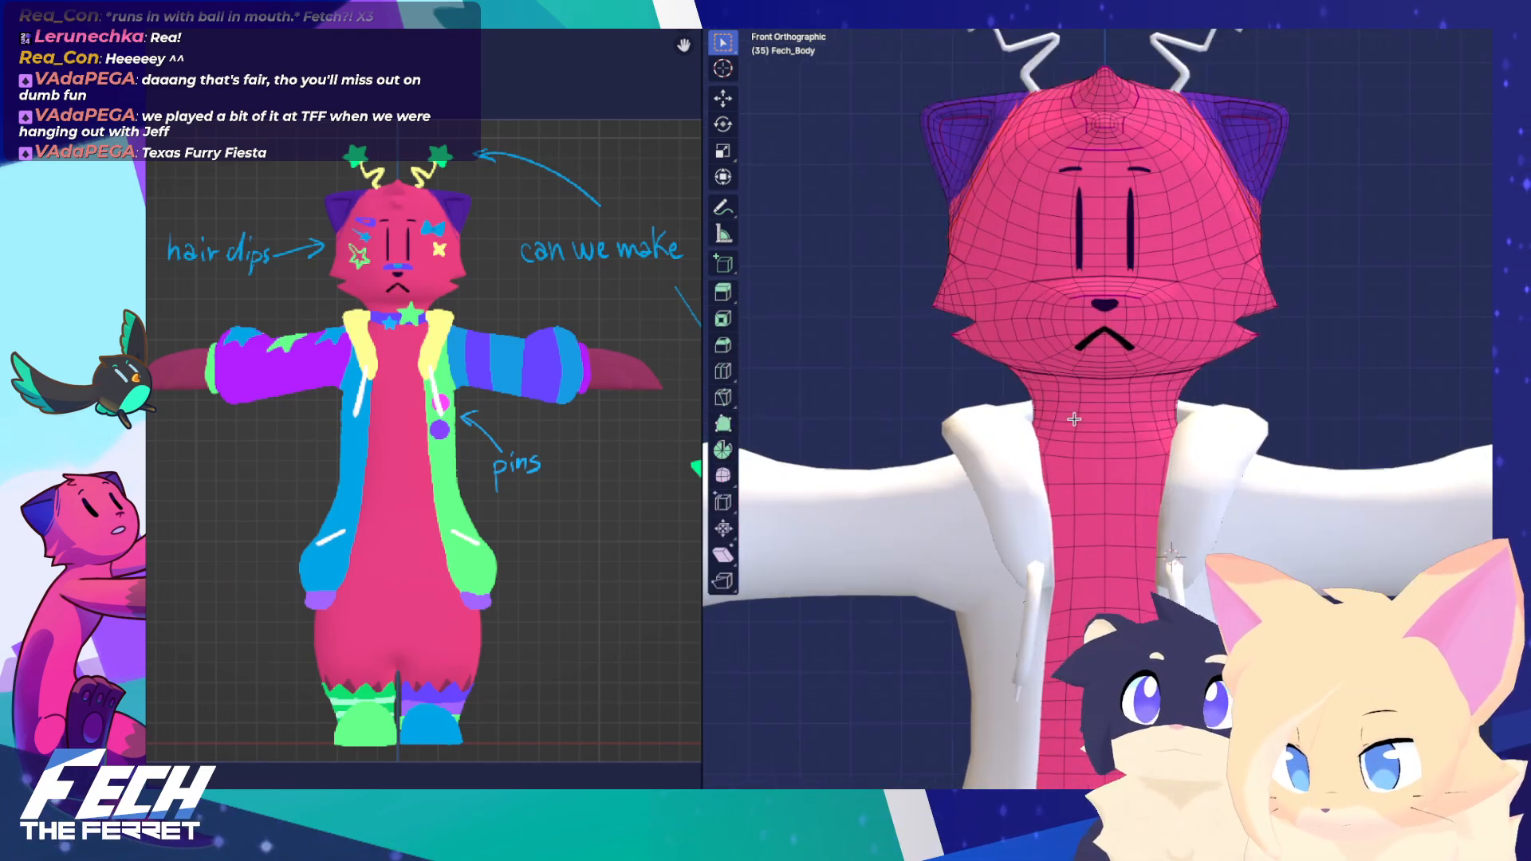
alt+click(1015, 388)
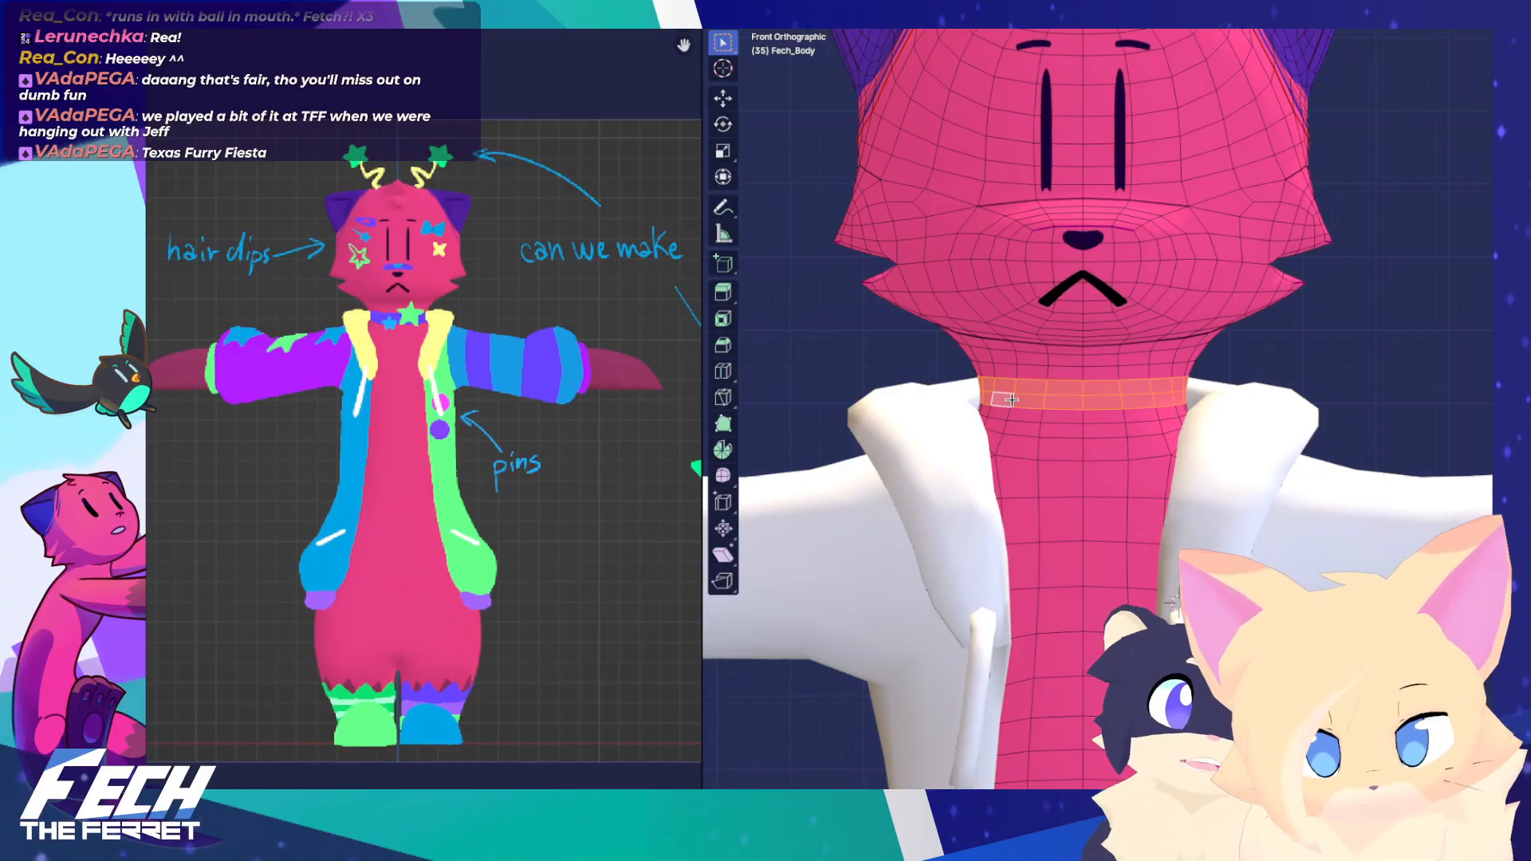
alt+shift+click(1009, 411)
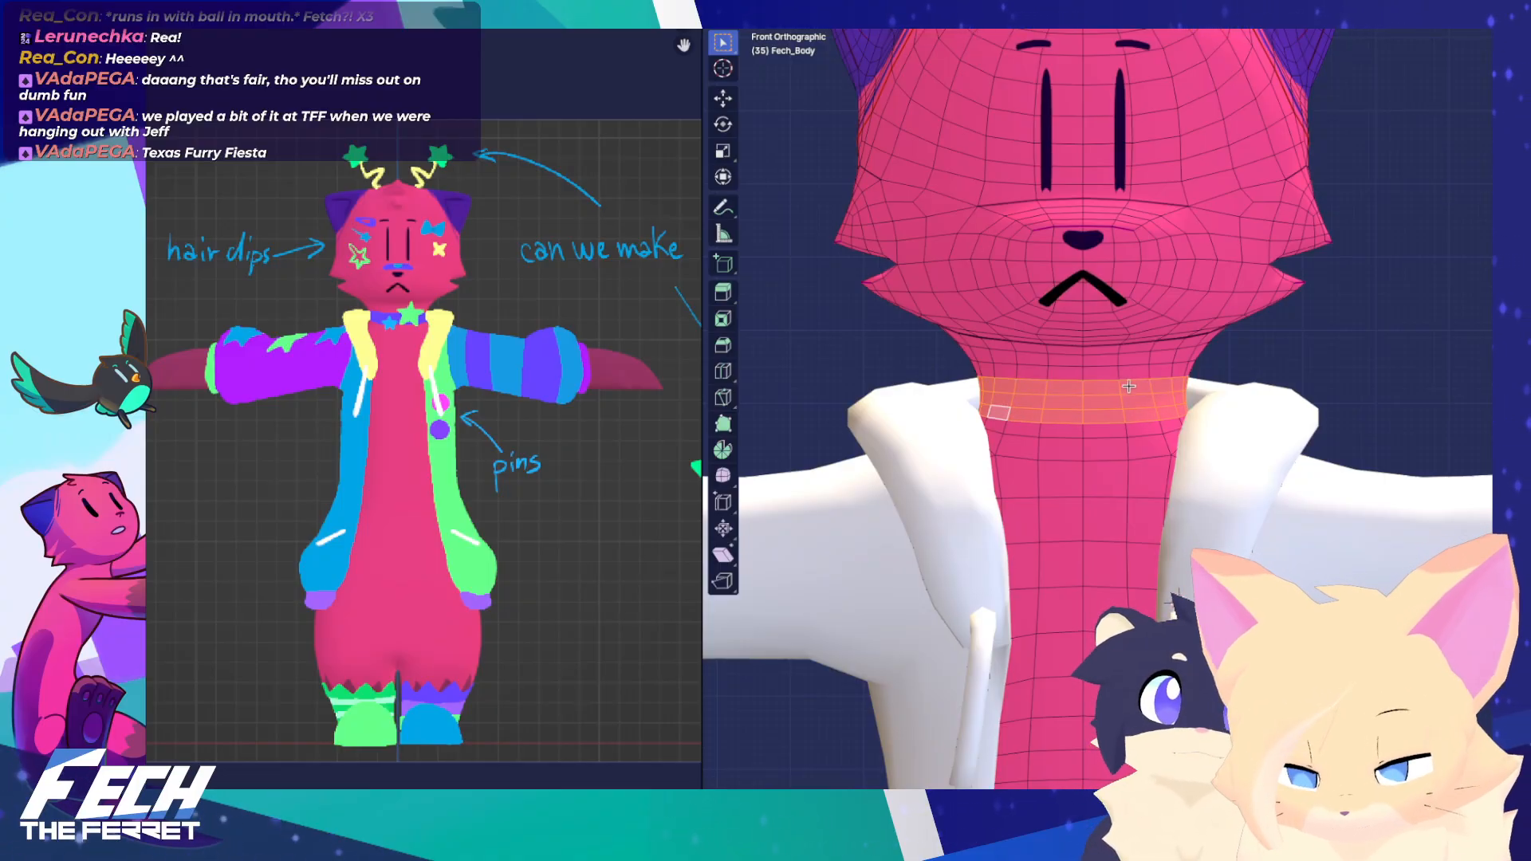
key(shift+d)
right_click(1319, 289)
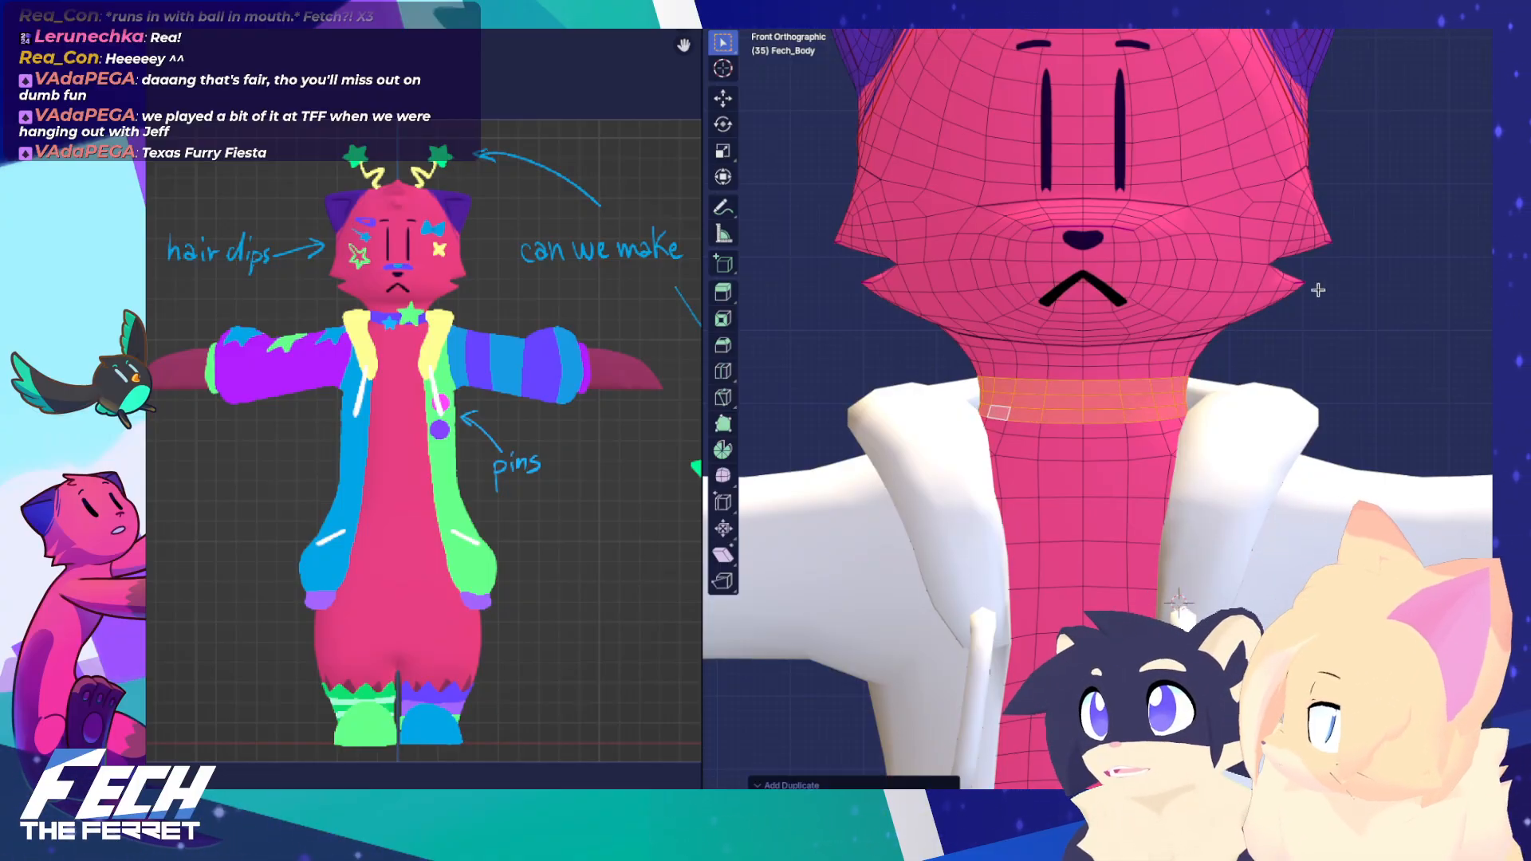
click(1337, 276)
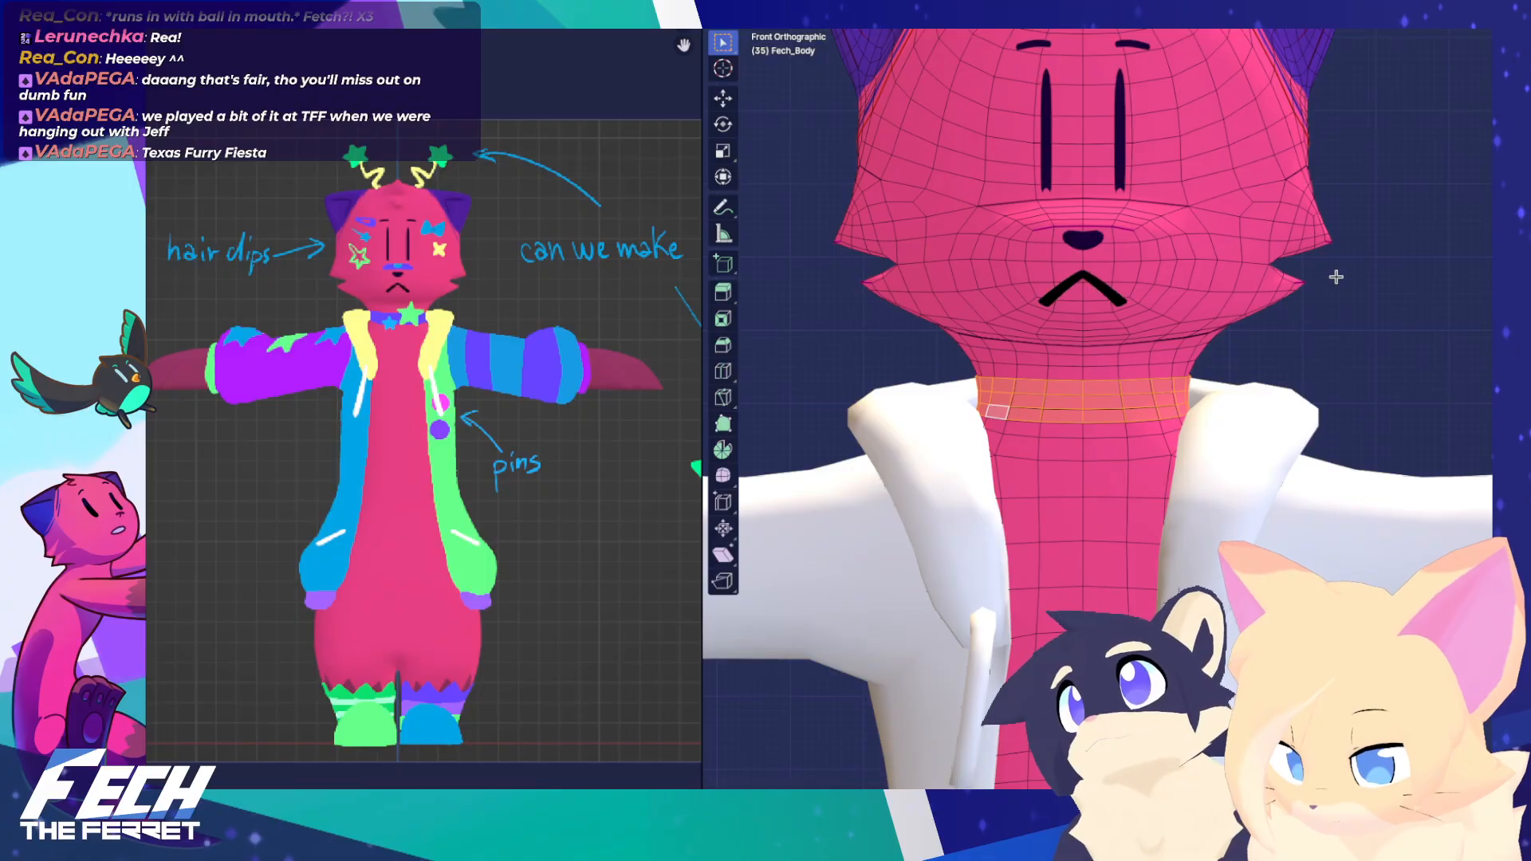
key(p)
click(1324, 356)
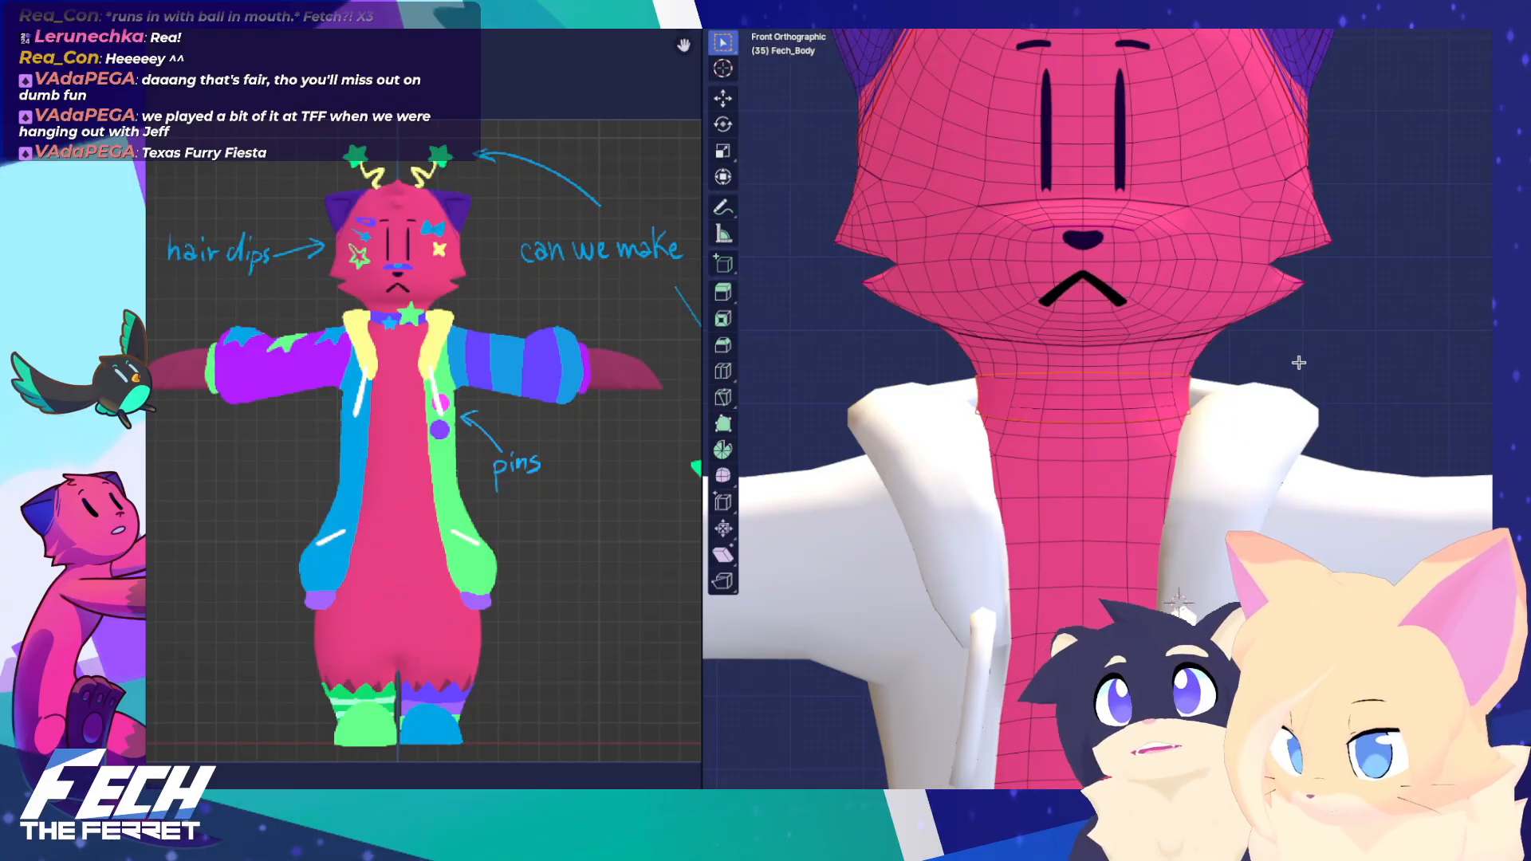
Select the separated neck band and give it a plain white material in place of the body's
key(Tab)
click(1180, 391)
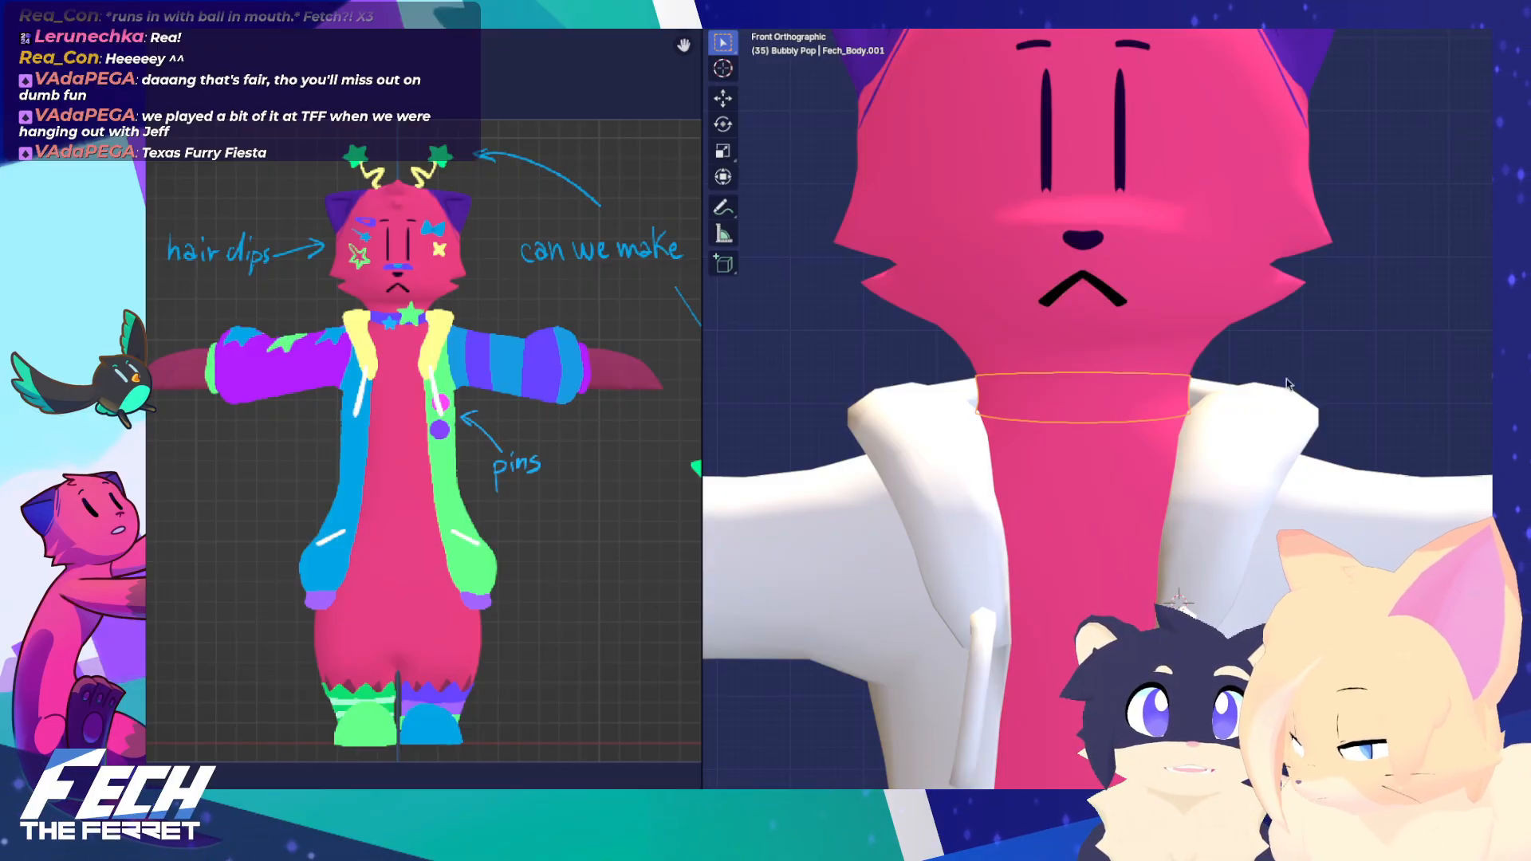
key(alt+a)
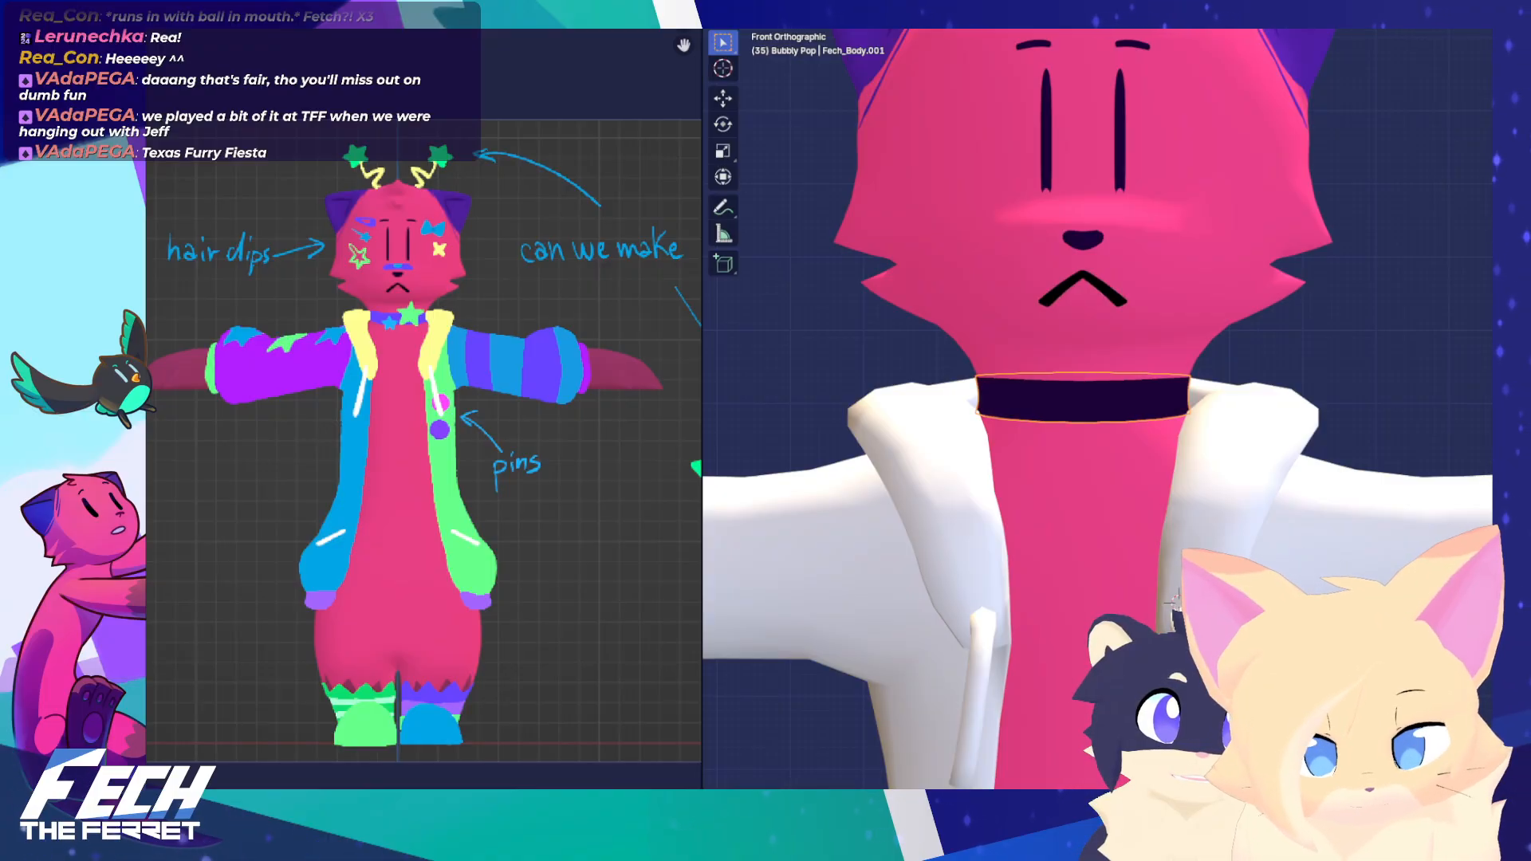
scroll(1294, 268, down, 8)
scroll(1294, 268, up, 5)
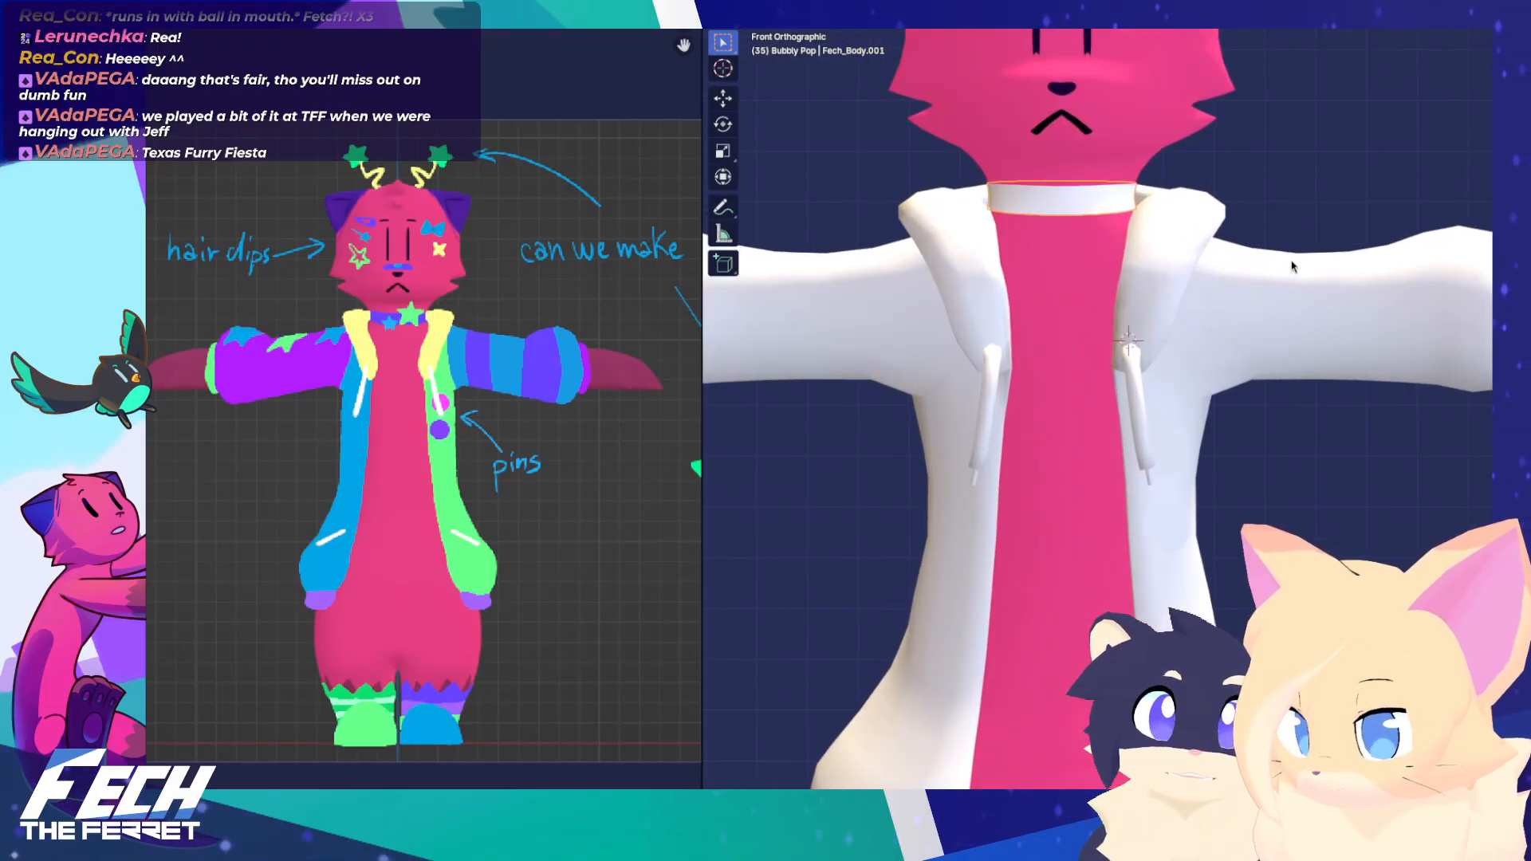
scroll(1293, 268, up, 1)
shift+middle_drag(1346, 112, 1325, 366)
scroll(1358, 286, down, 2)
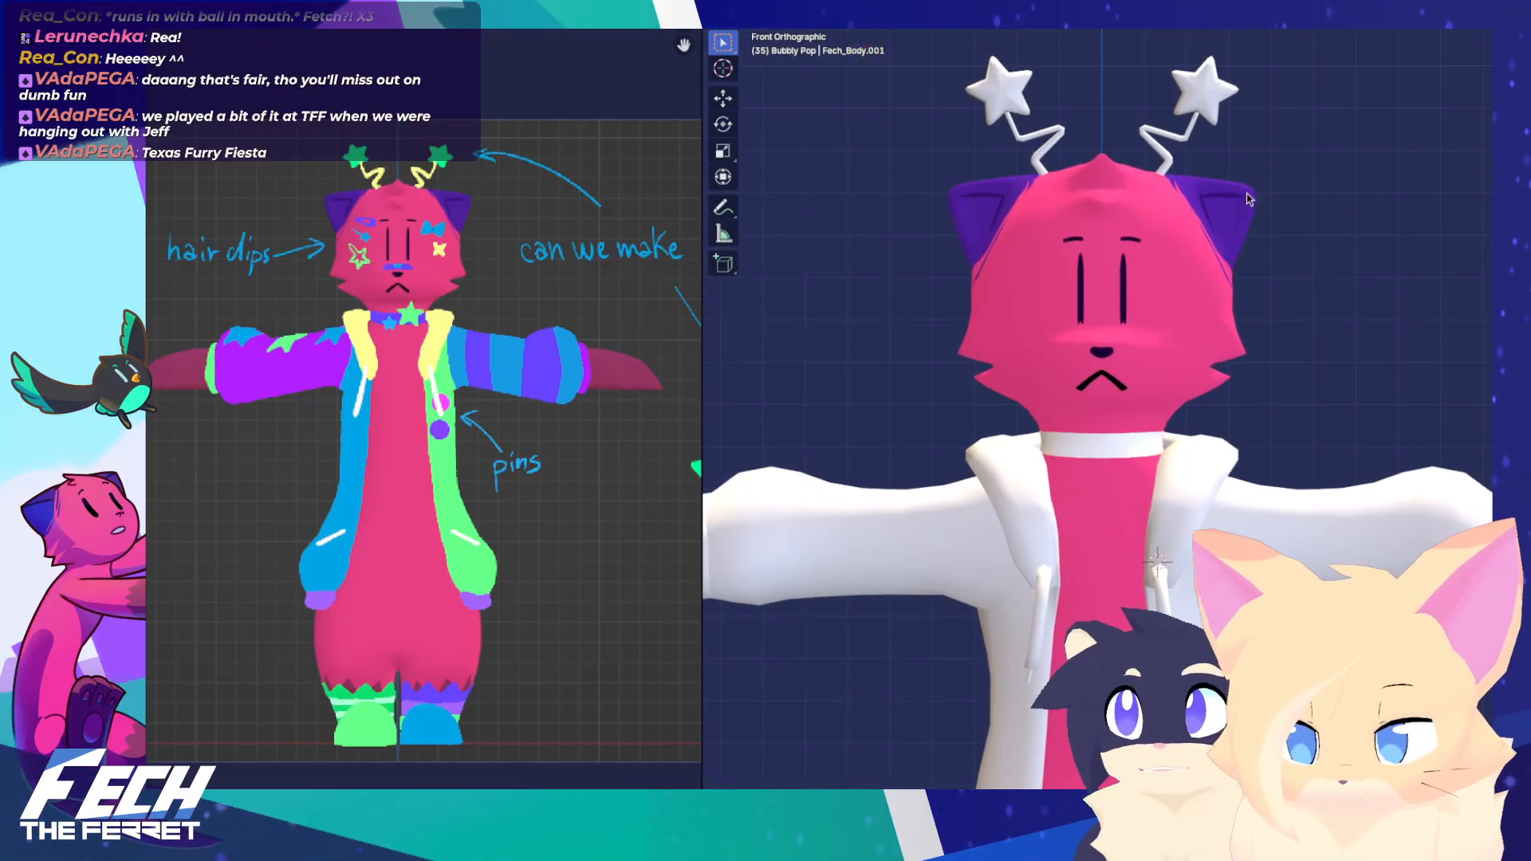
scroll(1238, 437, up, 1)
scroll(1208, 412, down, 2)
scroll(1188, 399, down, 1)
shift+middle_drag(1173, 388, 1158, 347)
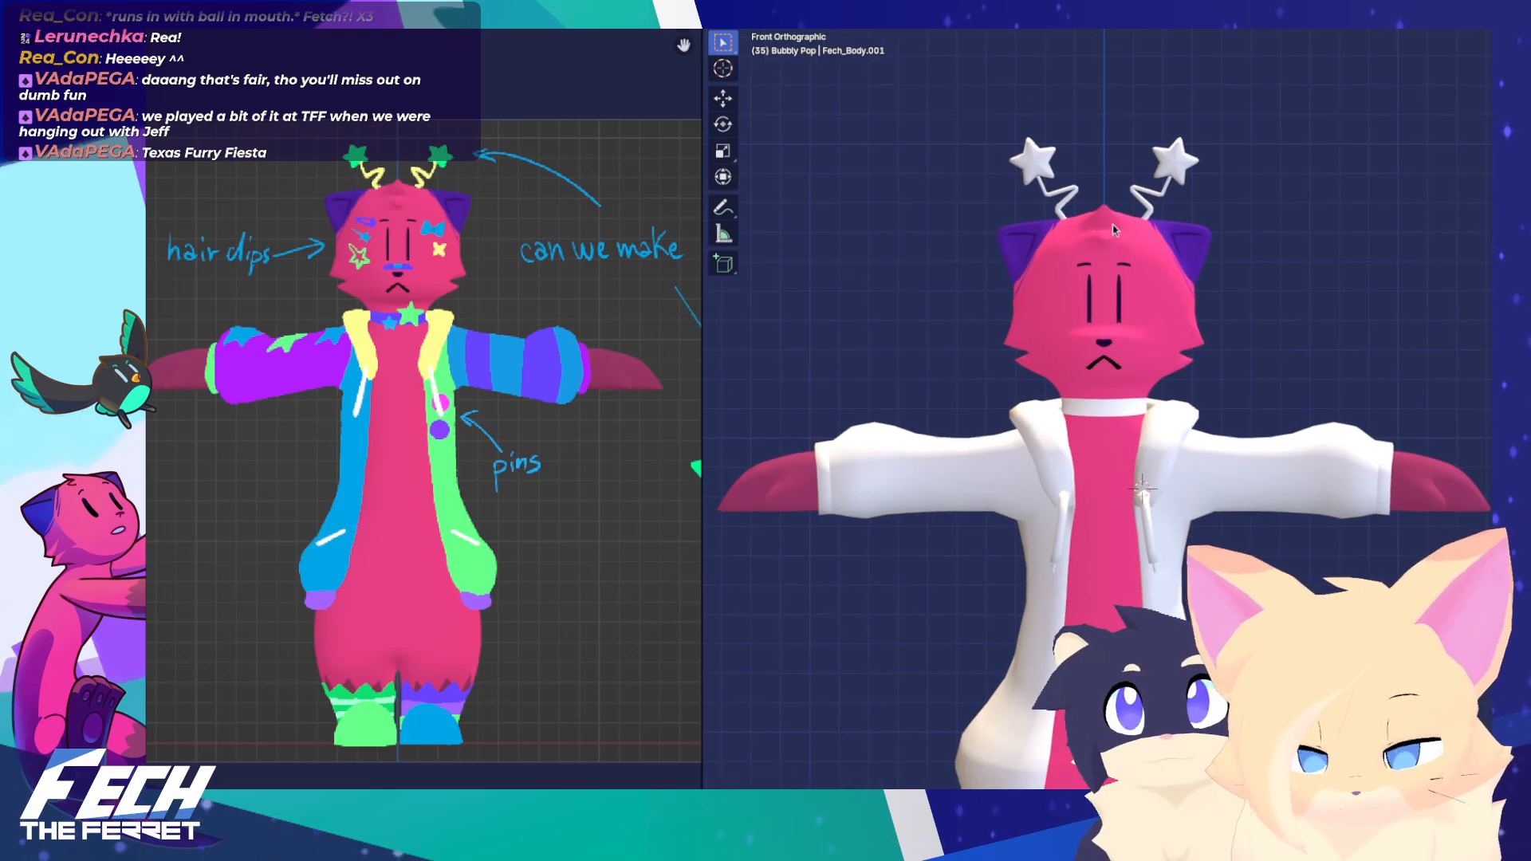
Inspect the antenna's mesh up close, especially where the stem meets the star
key(Tab)
key(Tab)
click(1180, 164)
key(Tab)
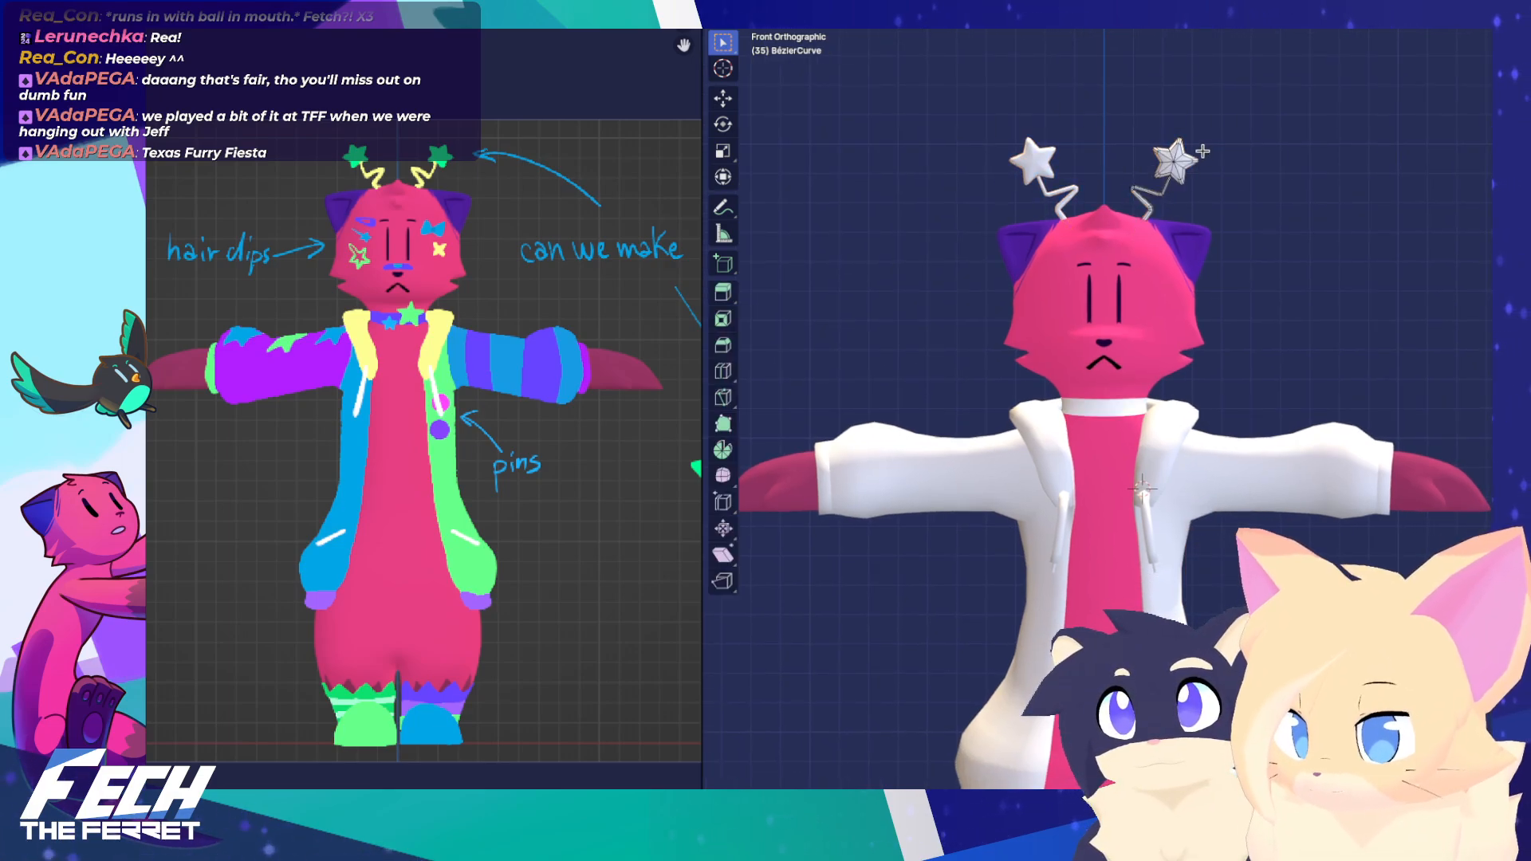
scroll(1202, 151, up, 7)
shift+middle_drag(1244, 240, 1252, 285)
drag(1061, 287, 1300, 405)
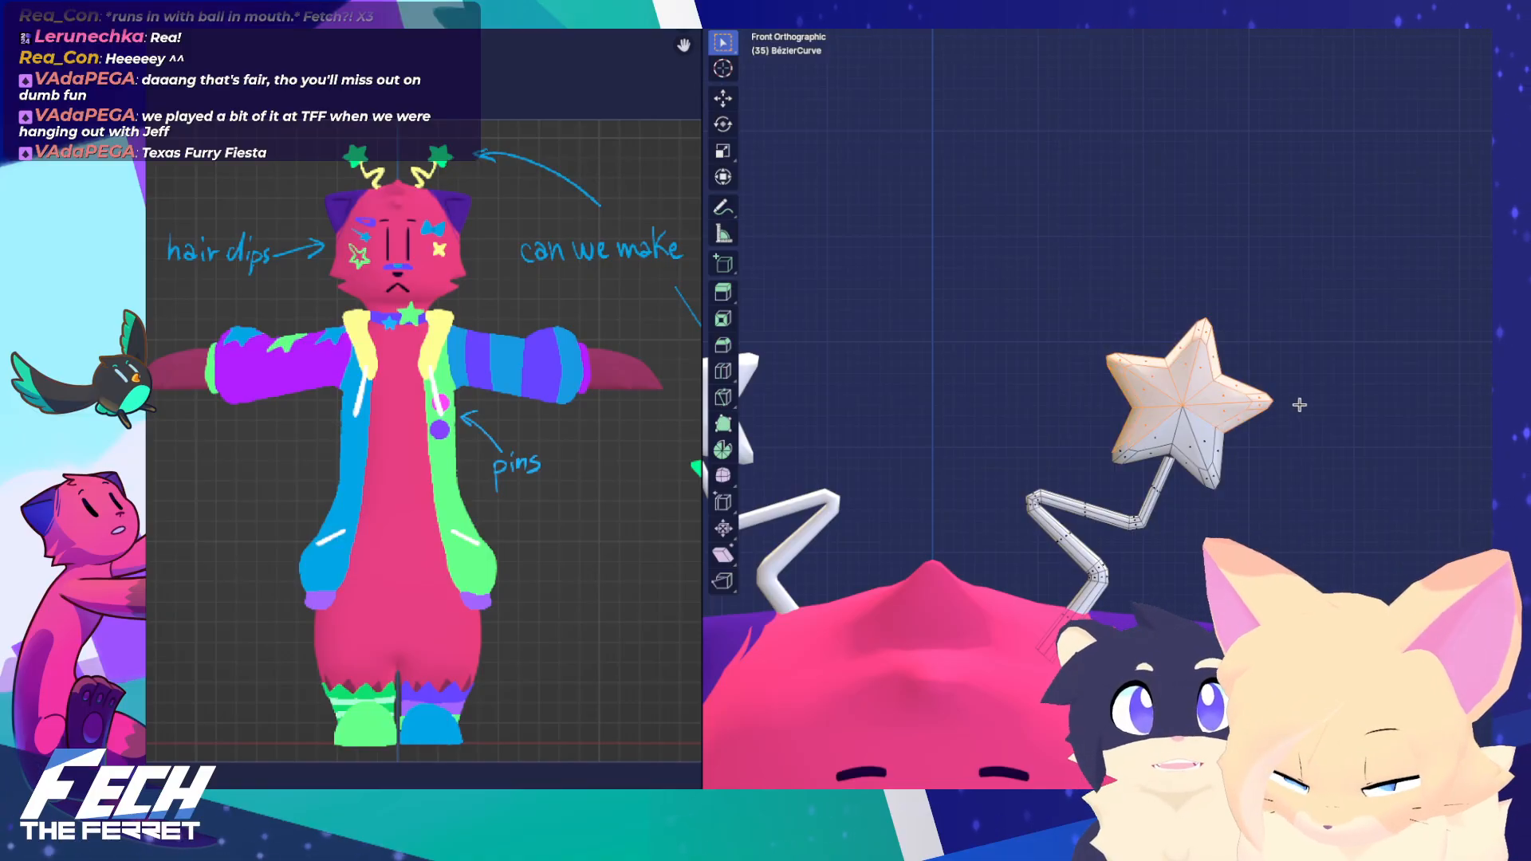
scroll(1300, 405, up, 5)
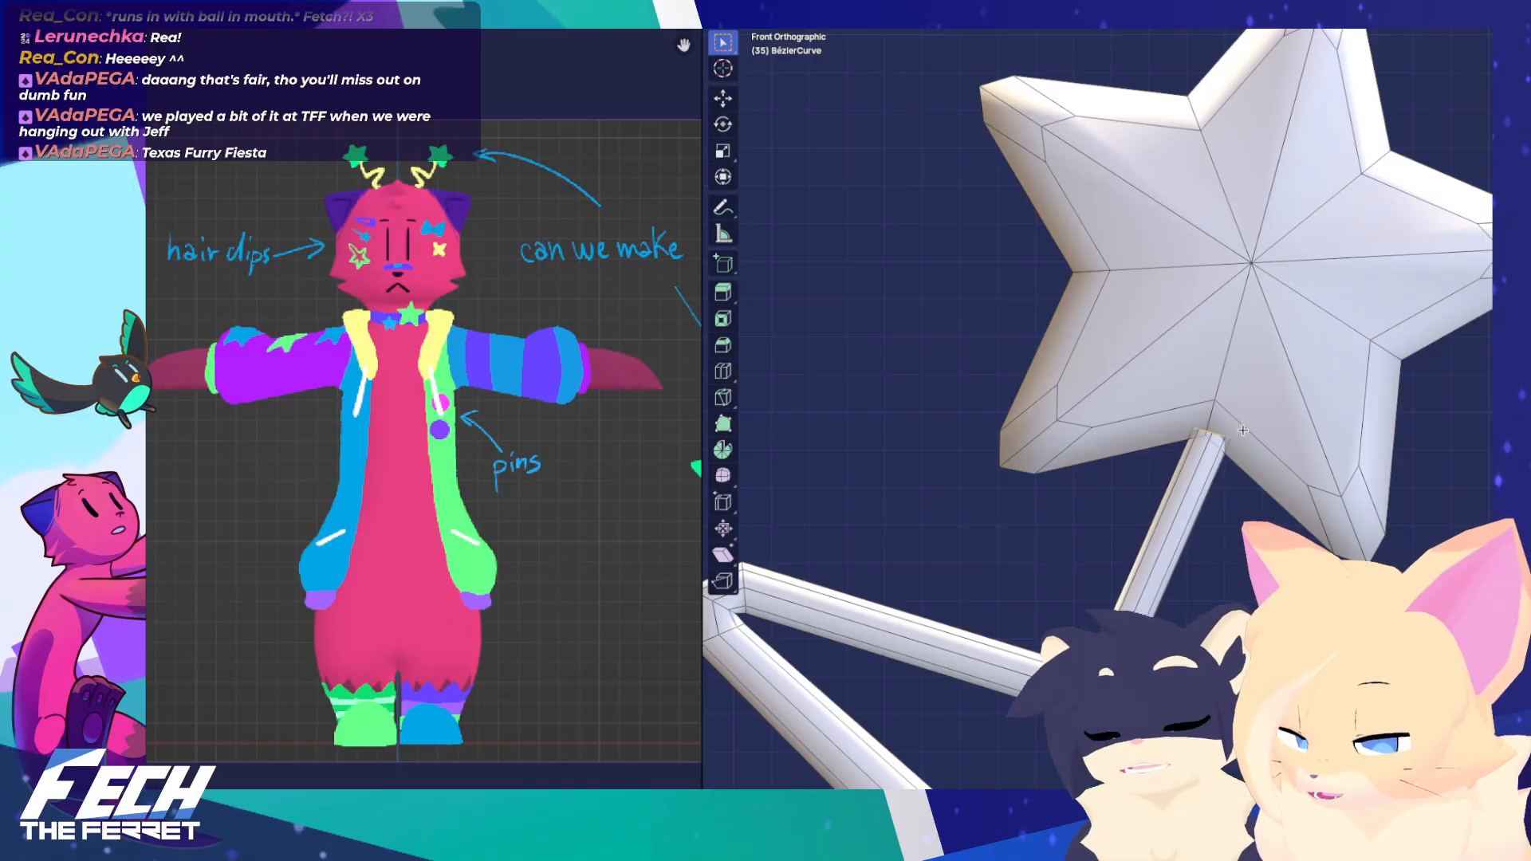
middle_drag(1237, 444, 1186, 414)
key(KP_1)
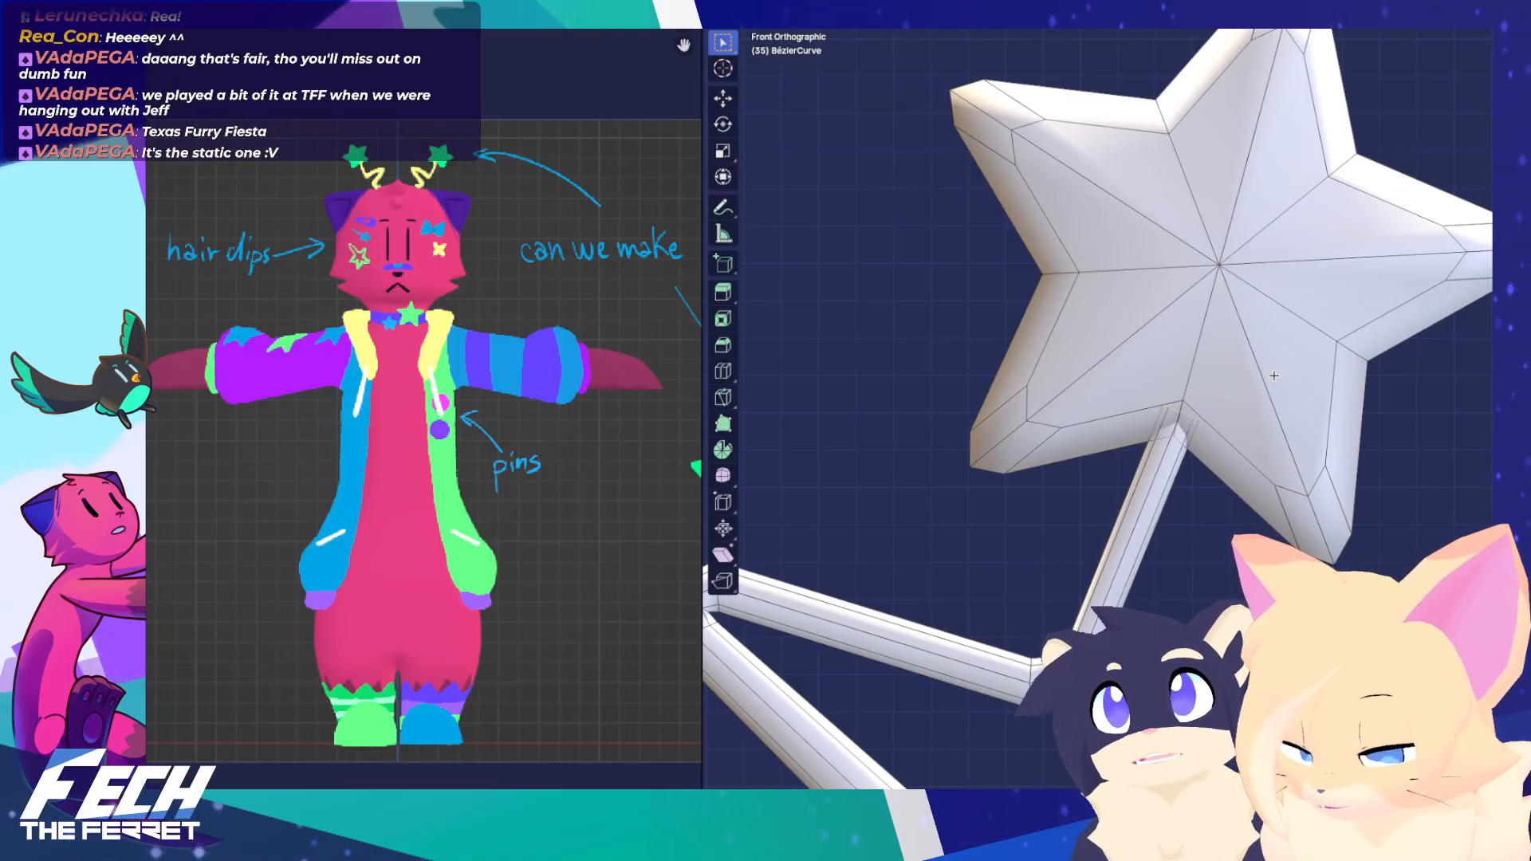
key(Tab)
scroll(1284, 378, down, 6)
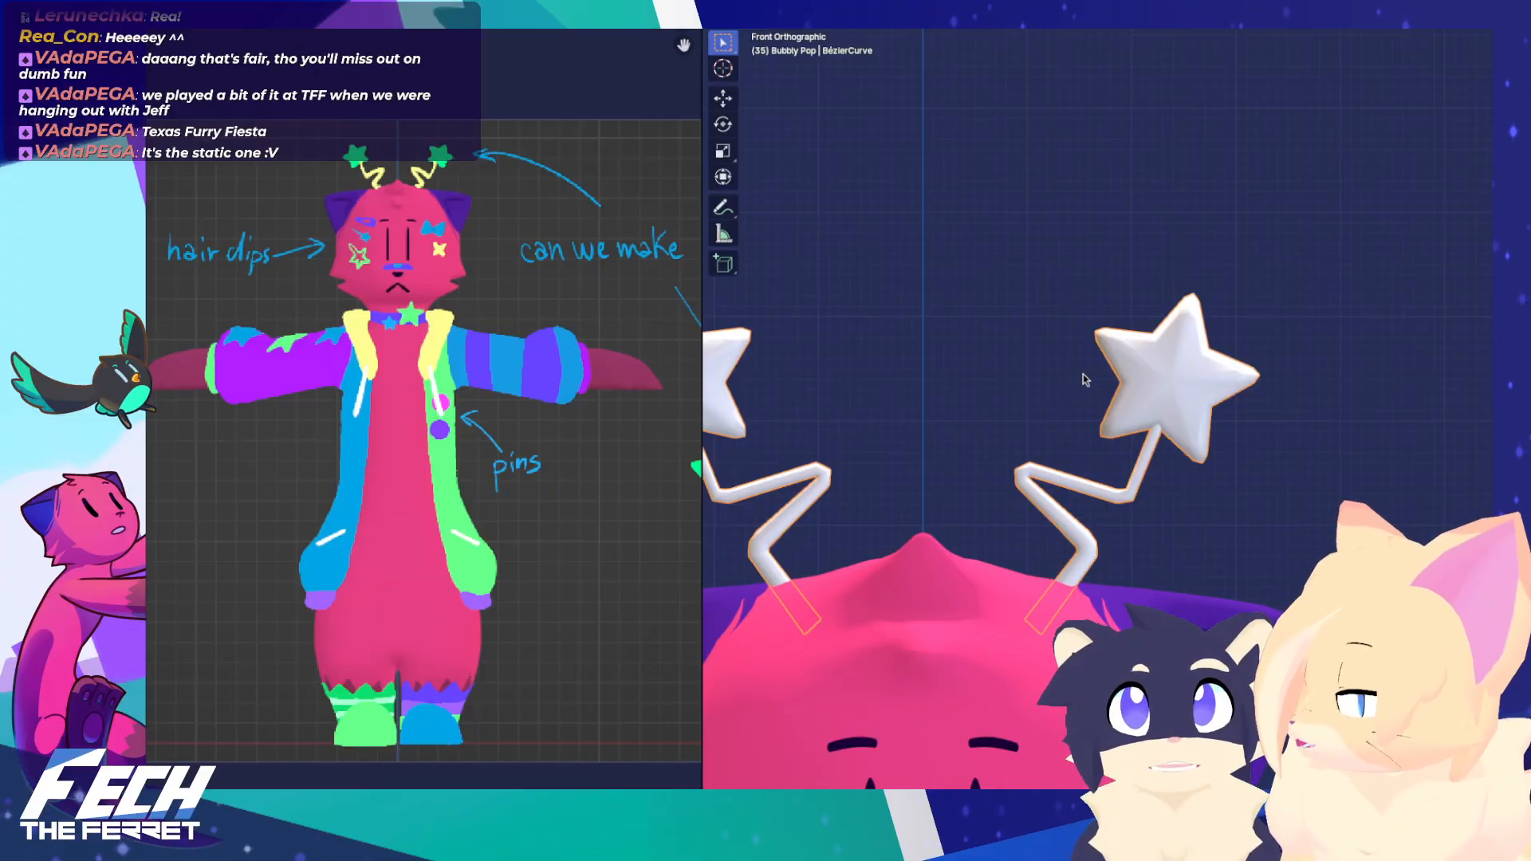
Duplicate the star at the antenna's tip and separate the copy into its own object
click(1262, 399)
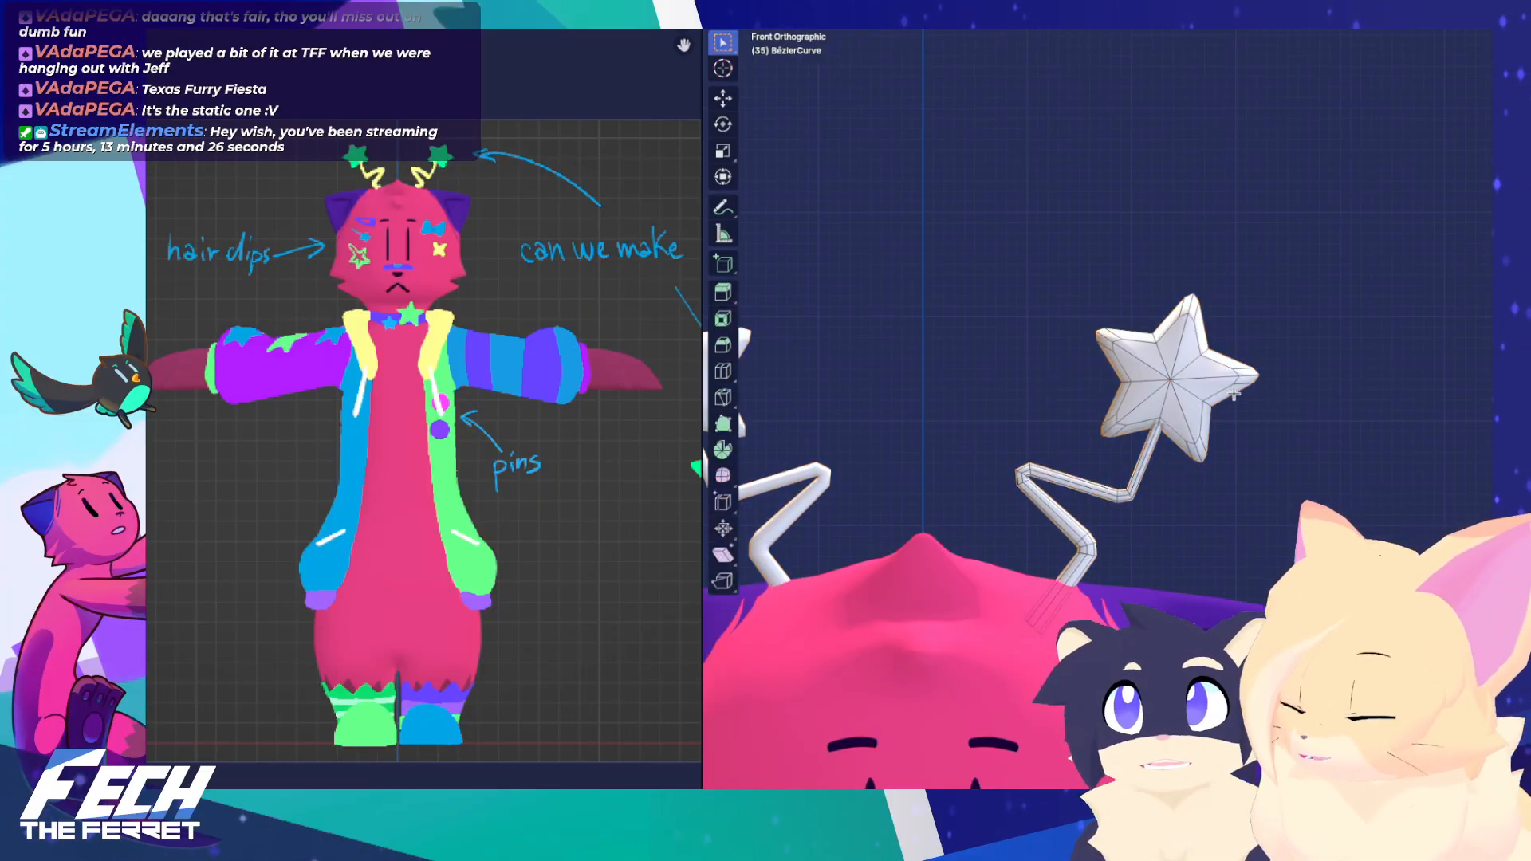
scroll(1304, 359, down, 2)
scroll(1118, 283, up, 1)
drag(1102, 265, 1222, 335)
key(ctrl+l)
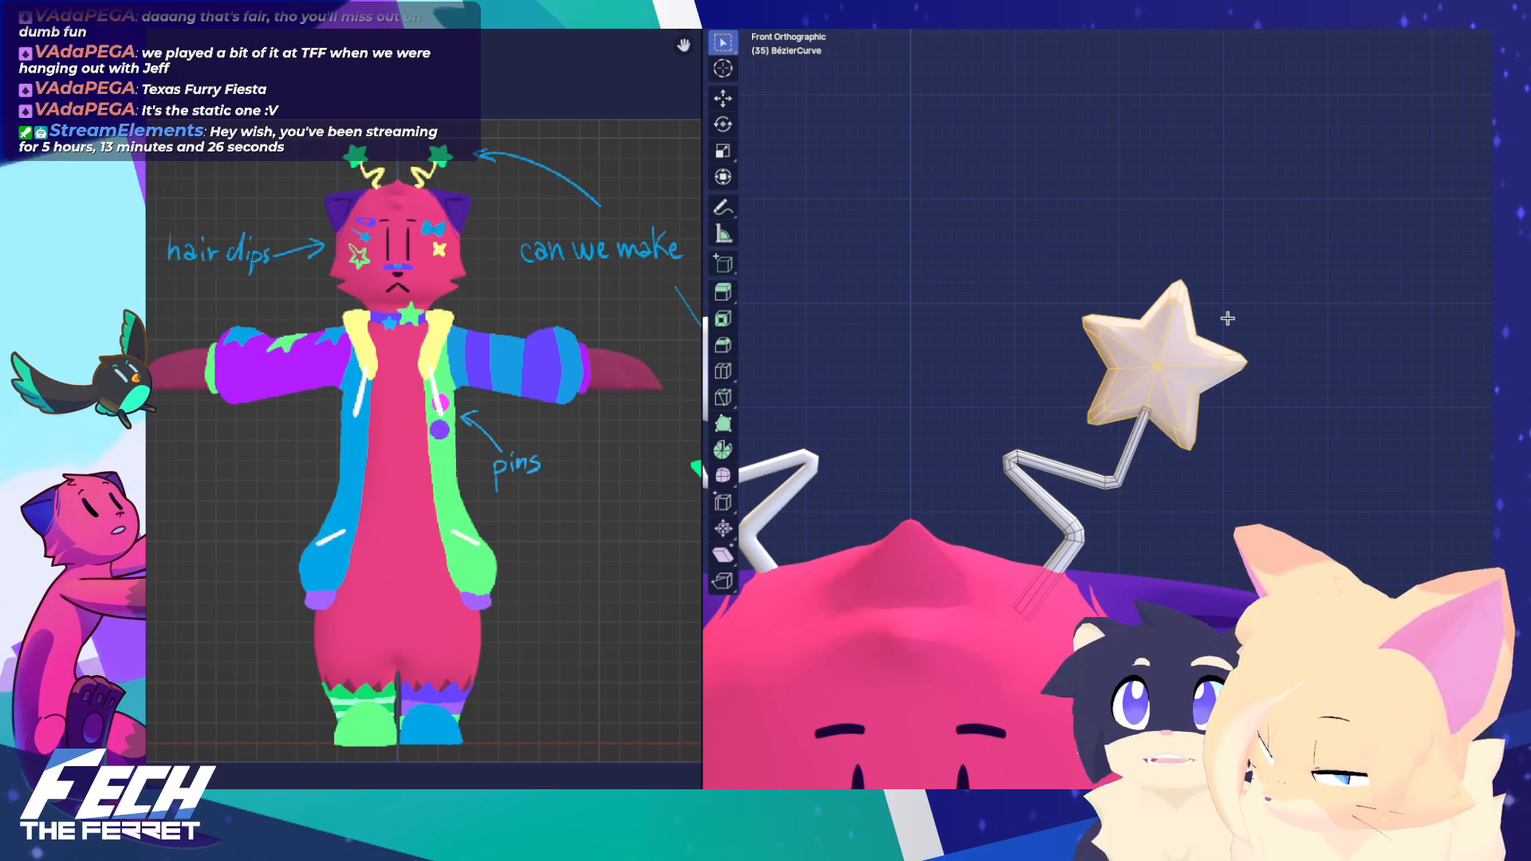
key(KP_3)
key(KP_Decimal)
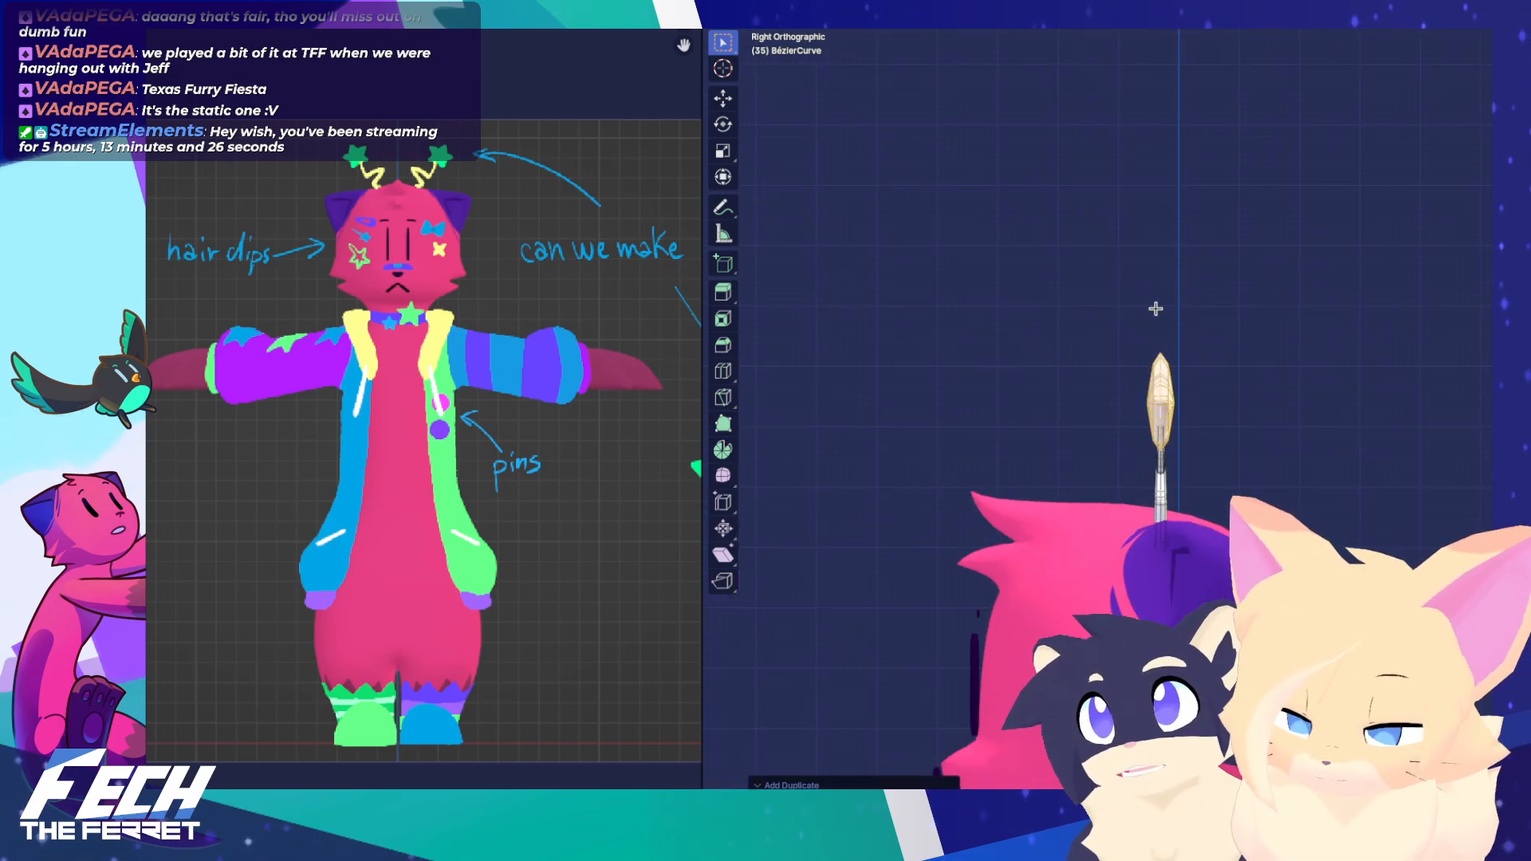
key(p)
click(1155, 309)
key(KP_1)
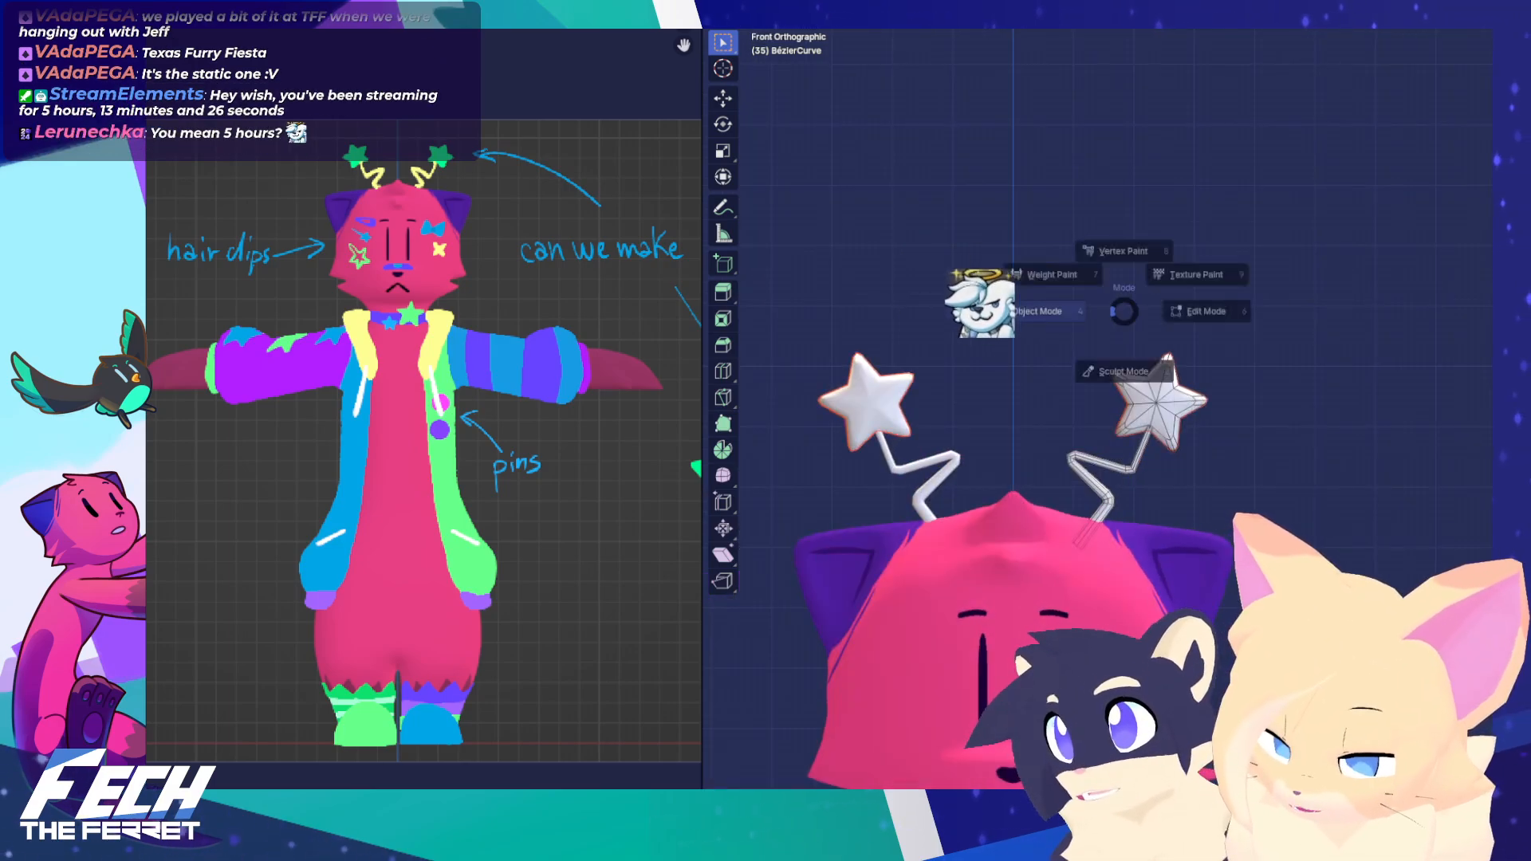
Select the separated star copy and remove its mirroring so that only one star is left of it
key(Tab)
key(g)
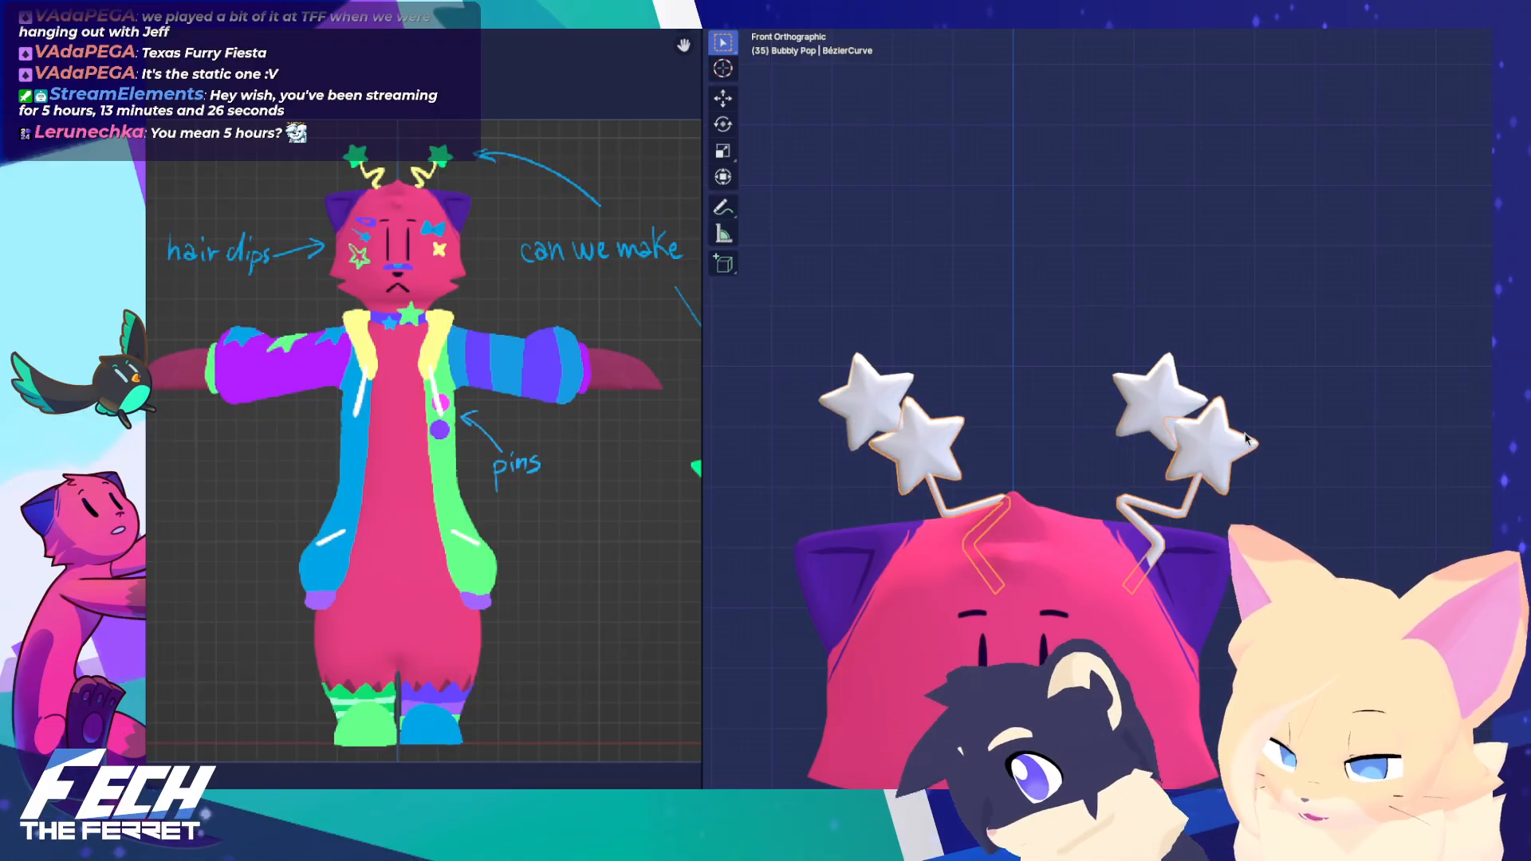
right_click(1241, 437)
key(g)
click(1183, 422)
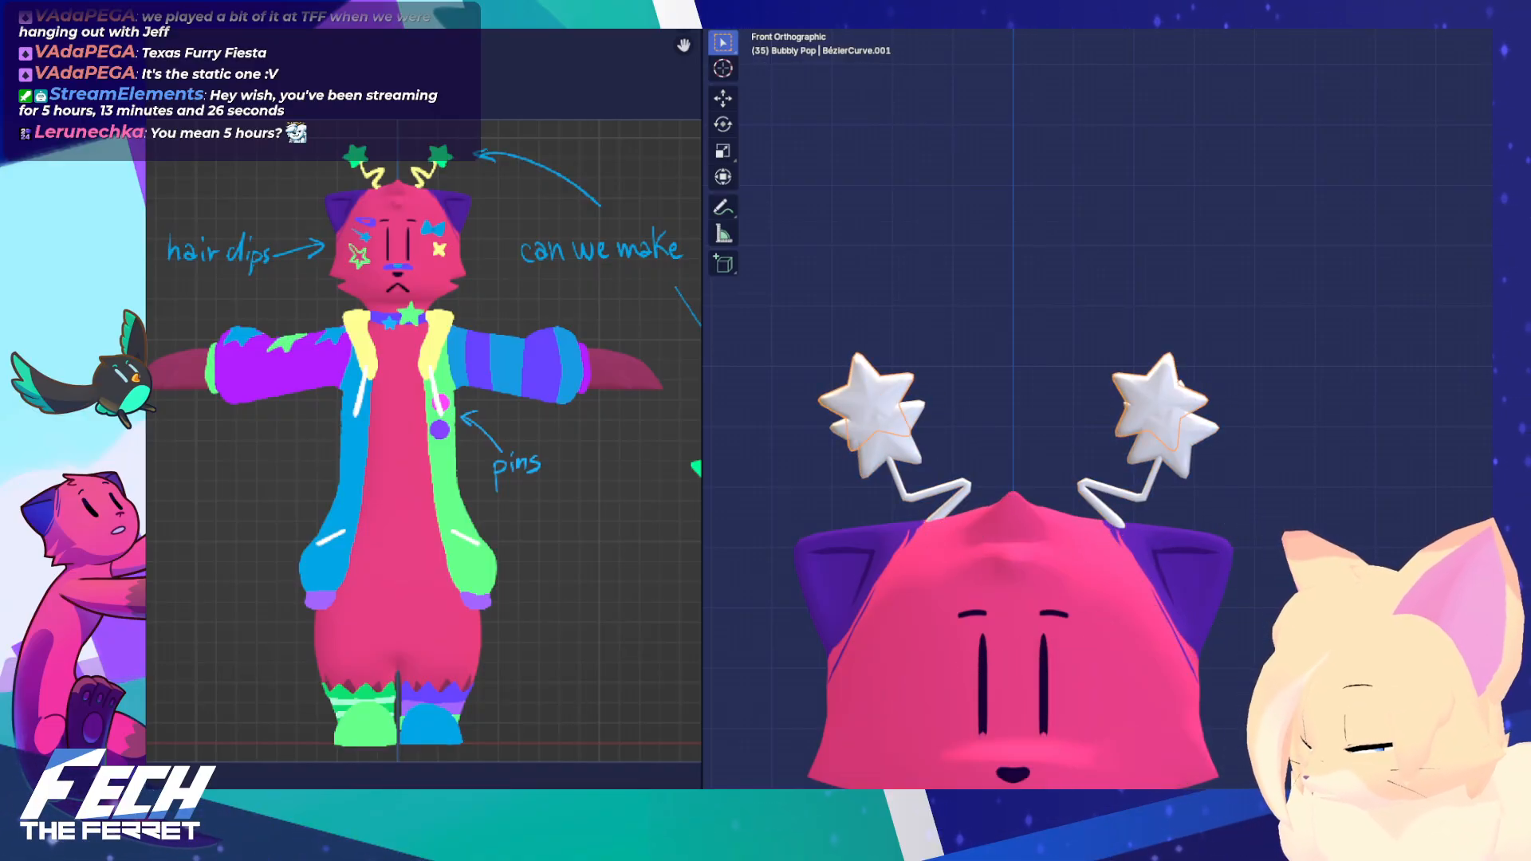
key(x)
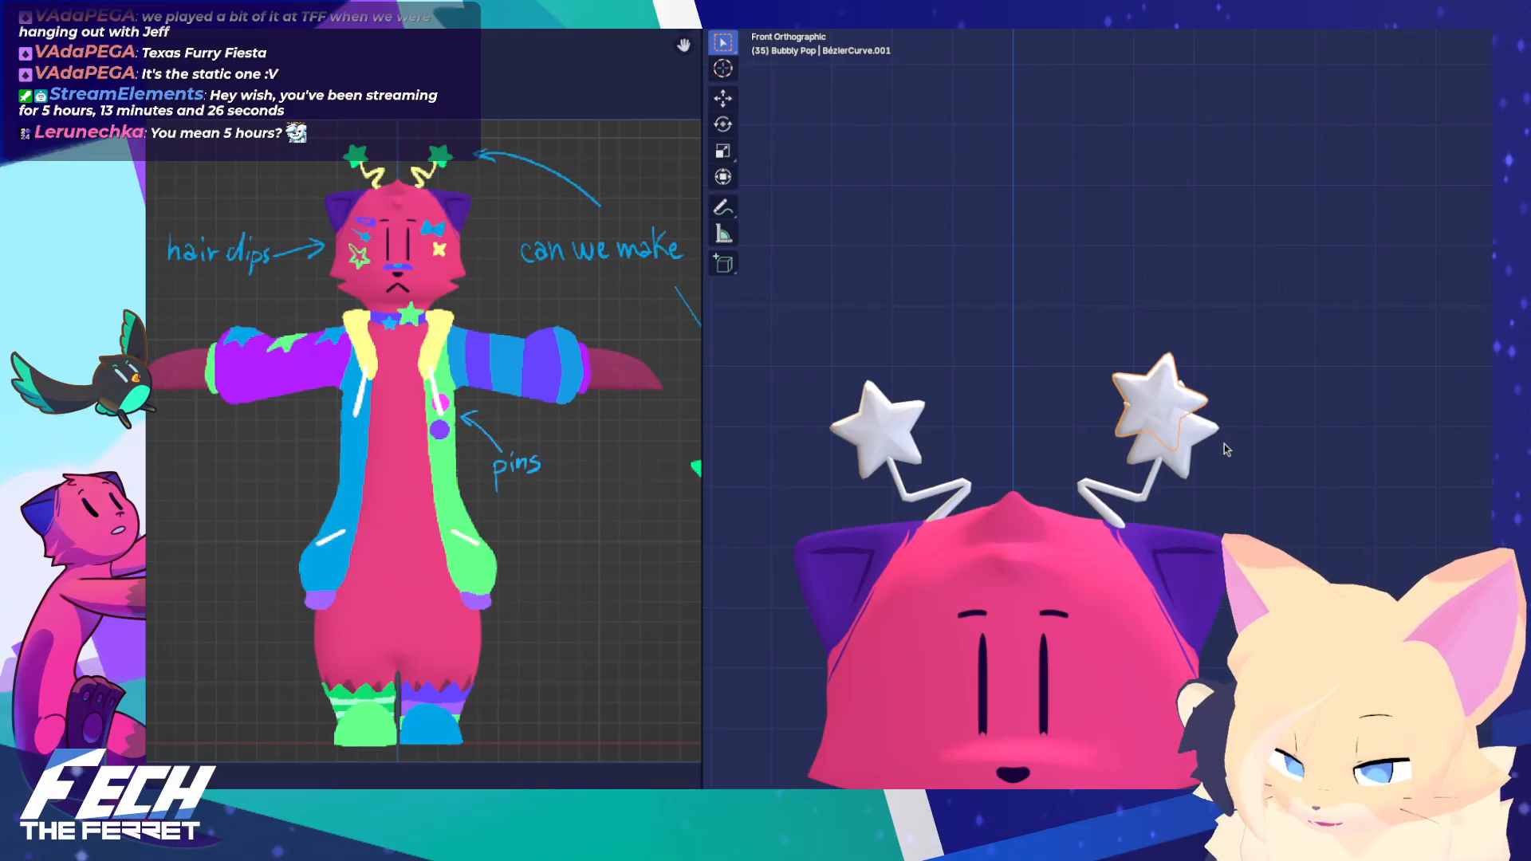
click(1162, 474)
click(1231, 468)
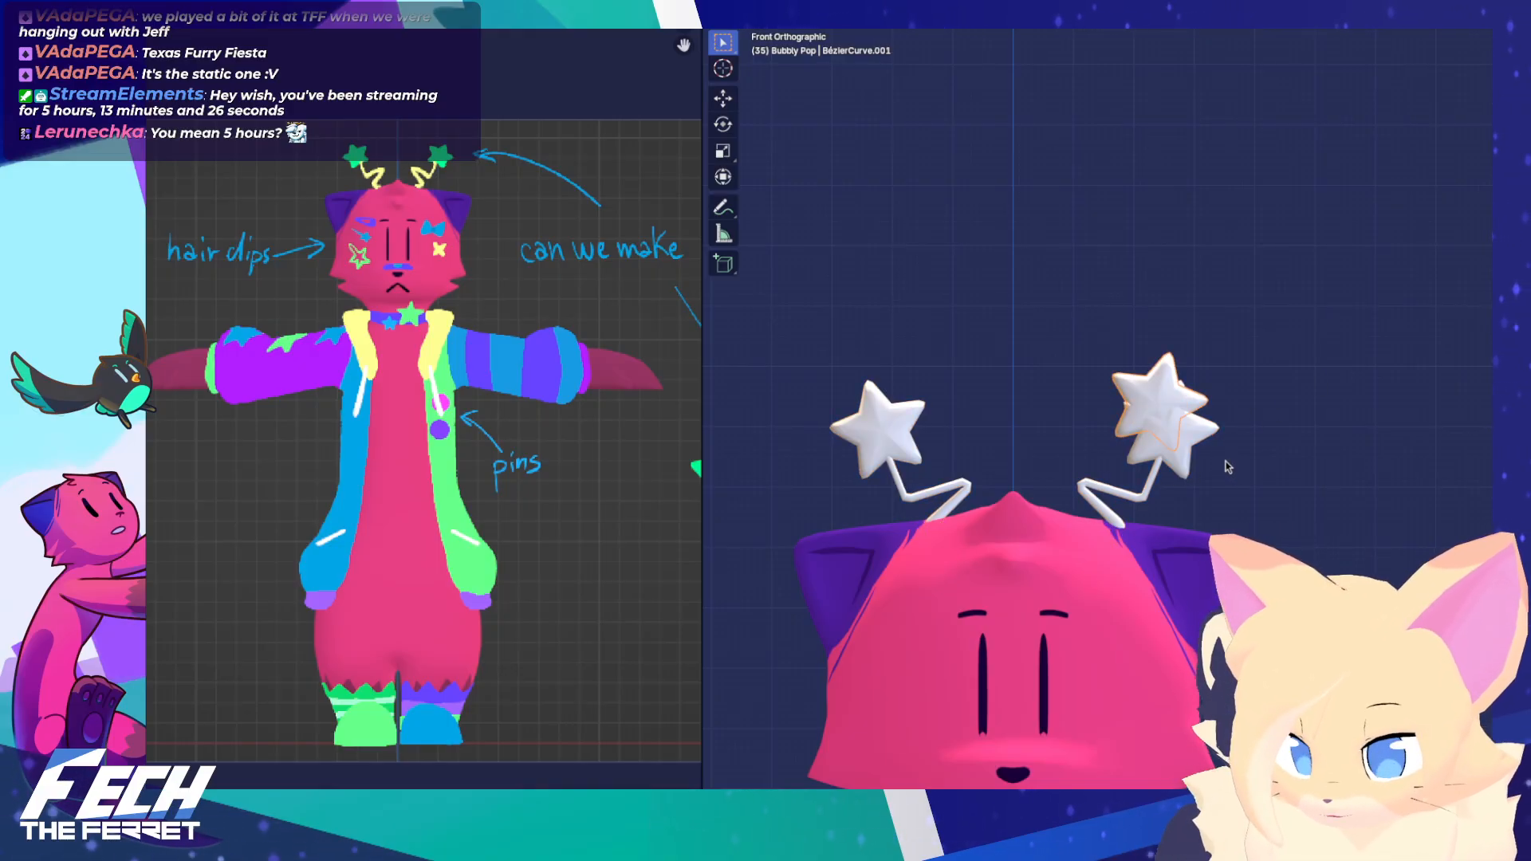
Move the single star clear of the antenna and reset the antenna object's location
click(1161, 386)
key(g)
click(1448, 397)
click(1175, 434)
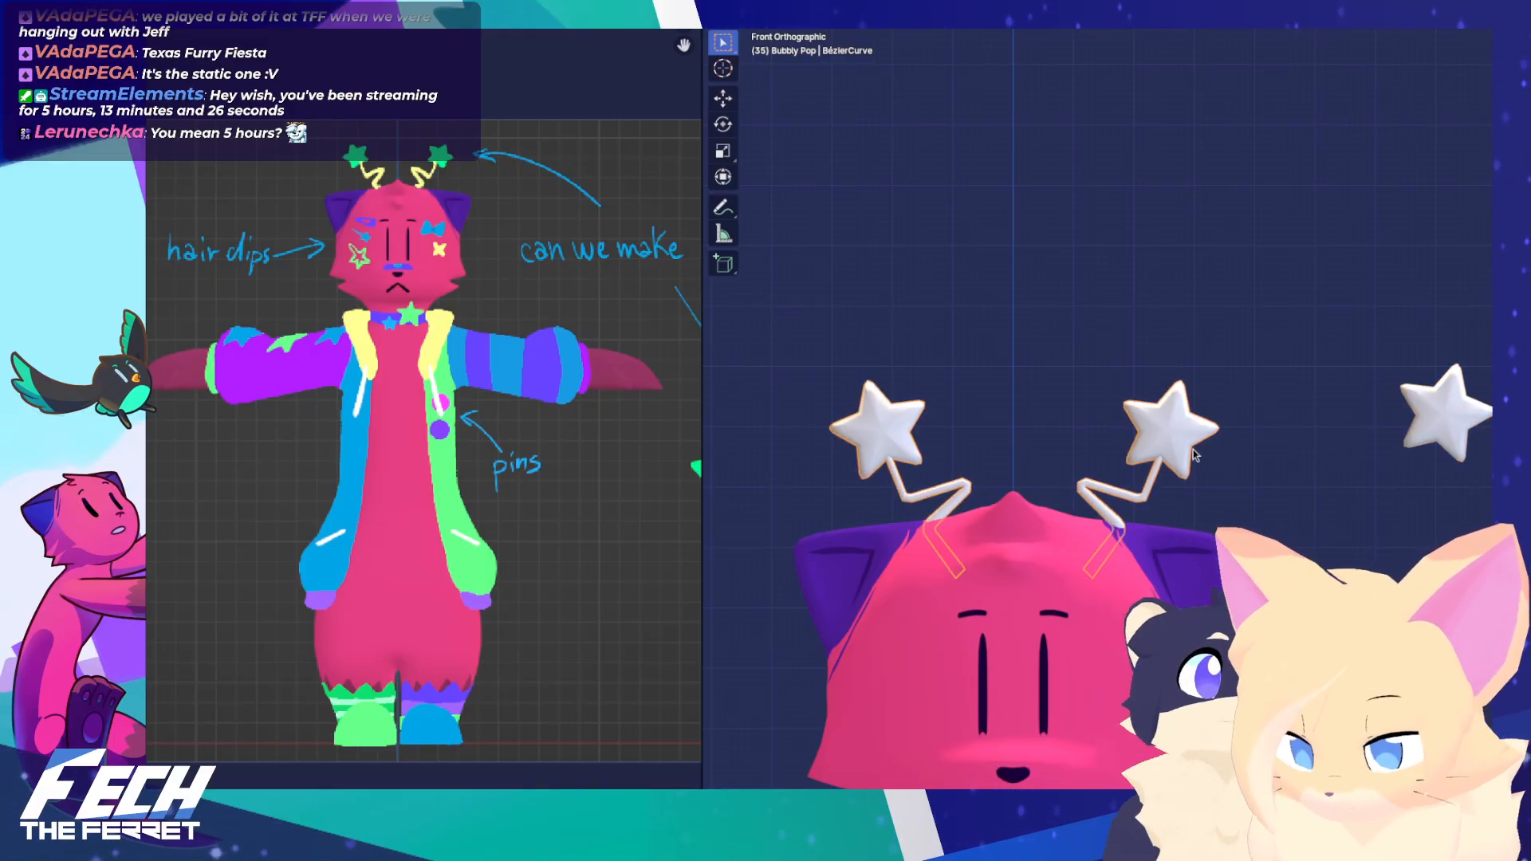
key(alt+g)
scroll(1404, 416, down, 5)
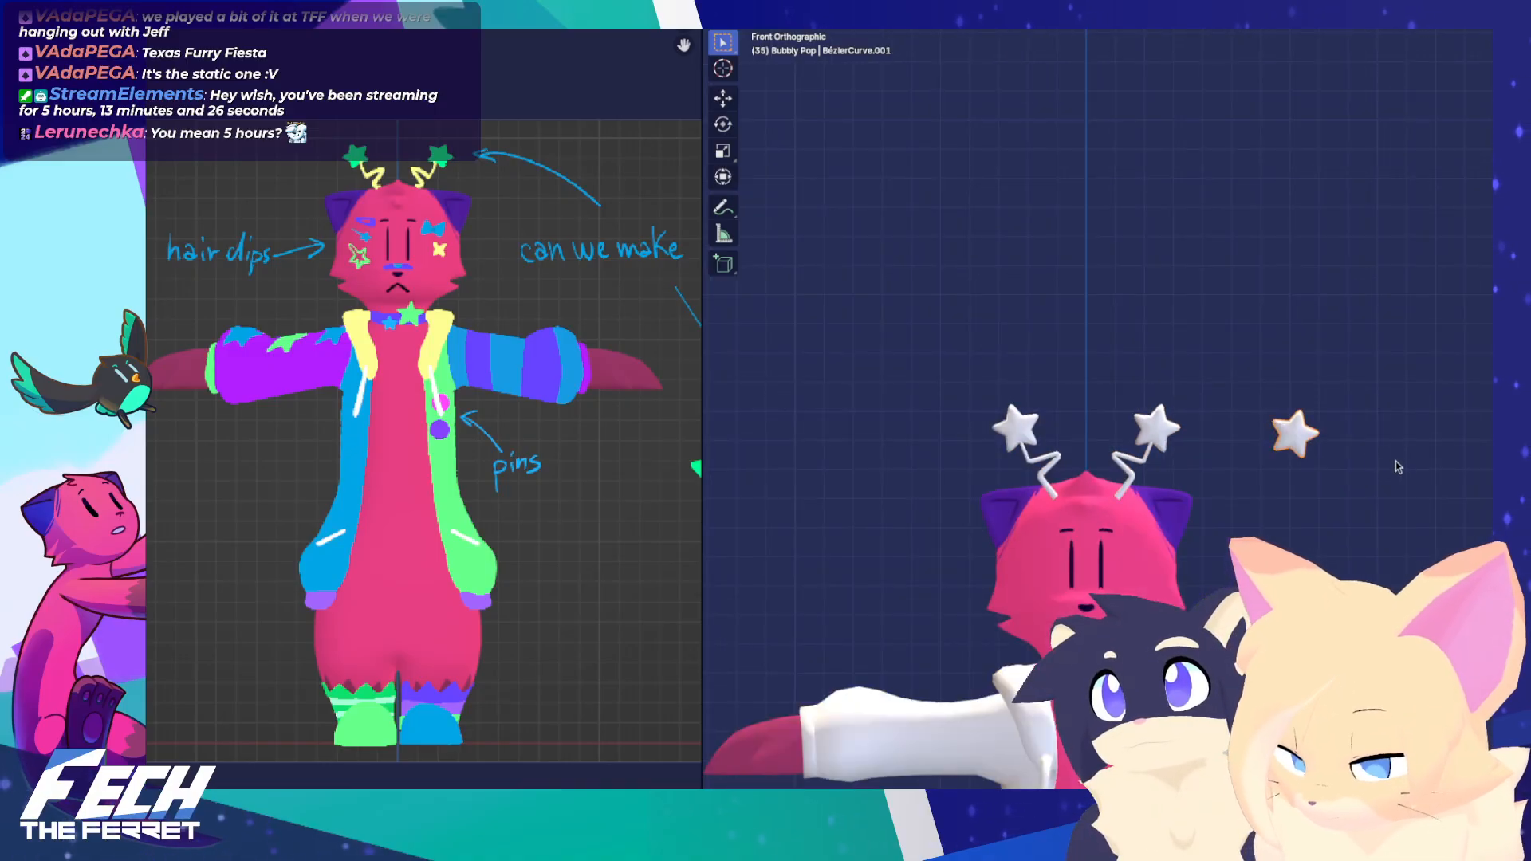
Bring the single star down beside the character's cheek and thin its whole mesh along the Y axis
drag(1271, 246, 1166, 437)
key(KP_3)
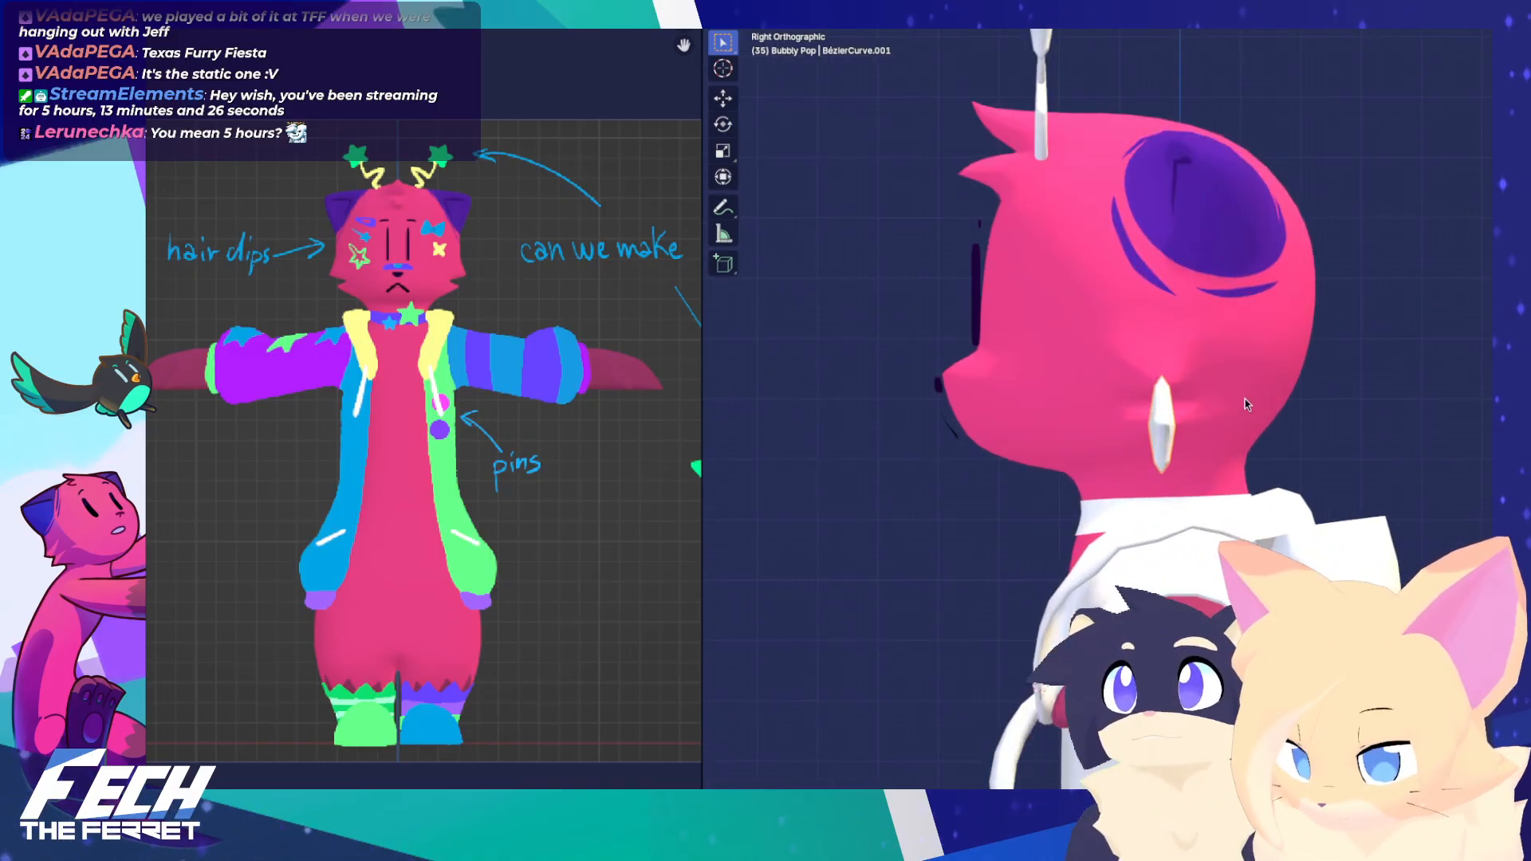
scroll(1228, 431, up, 4)
key(s)
right_click(1187, 451)
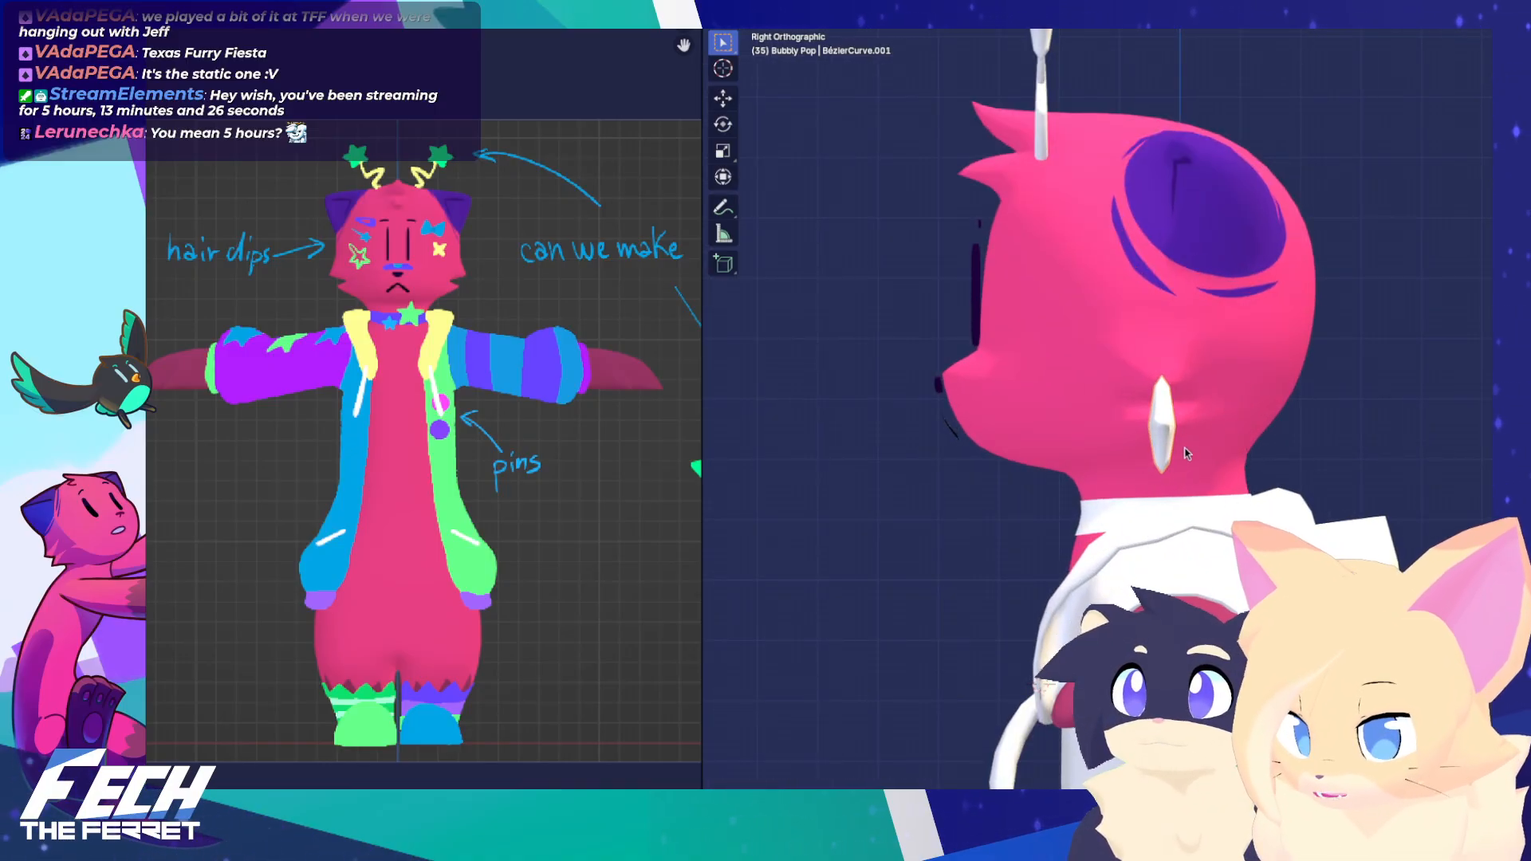
key(Tab)
key(a)
key(s)
key(y)
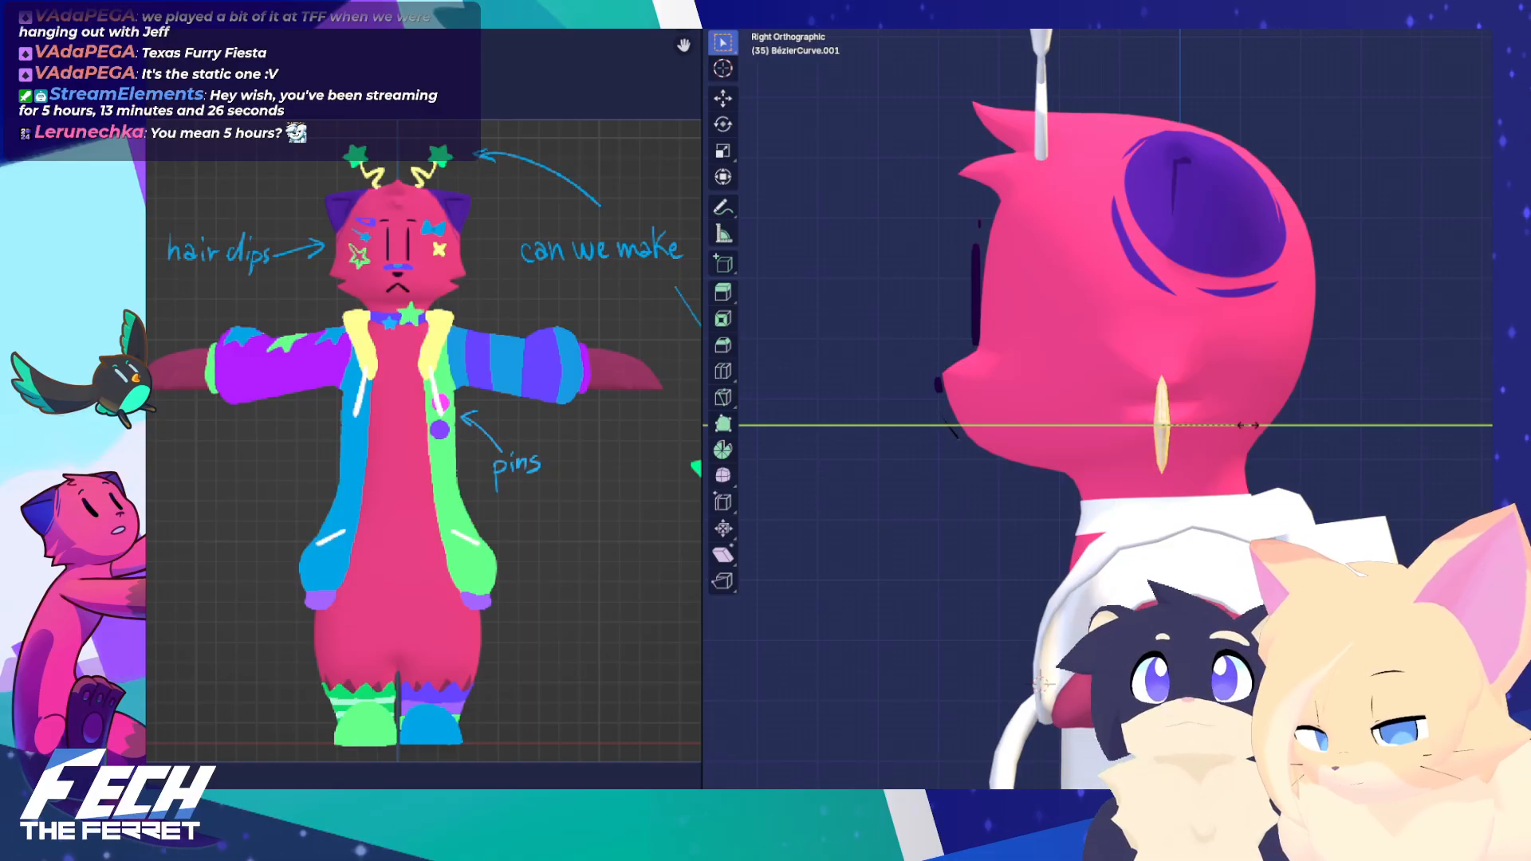
click(1308, 413)
key(KP_1)
key(ctrl+Tab)
click(1249, 418)
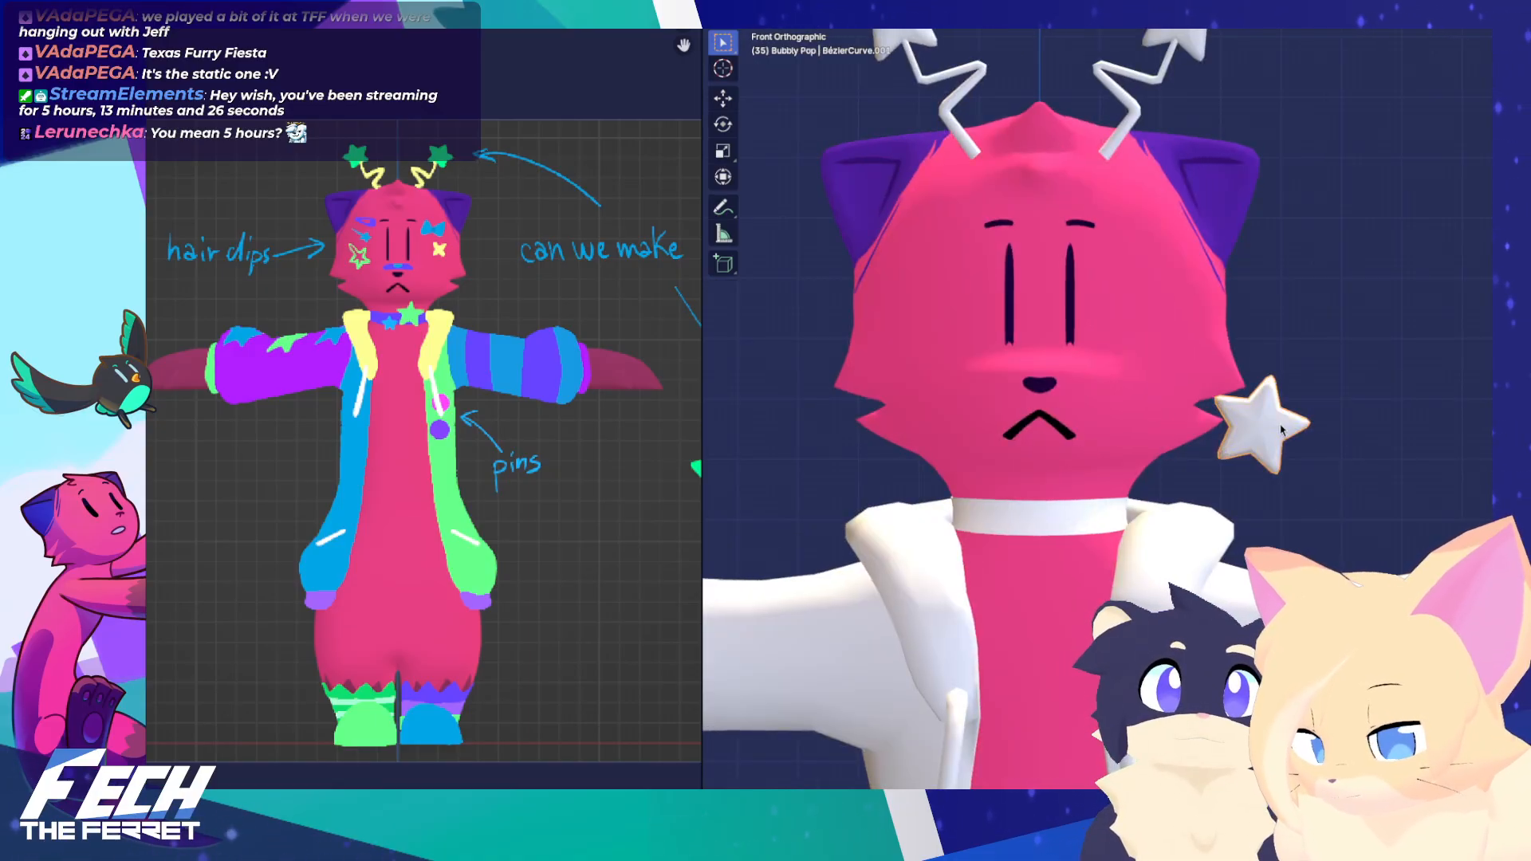
Move the star's mesh down and forward onto the front of the neck band, slightly off centre
key(Tab)
shift+middle_drag(1349, 399, 1326, 356)
key(g)
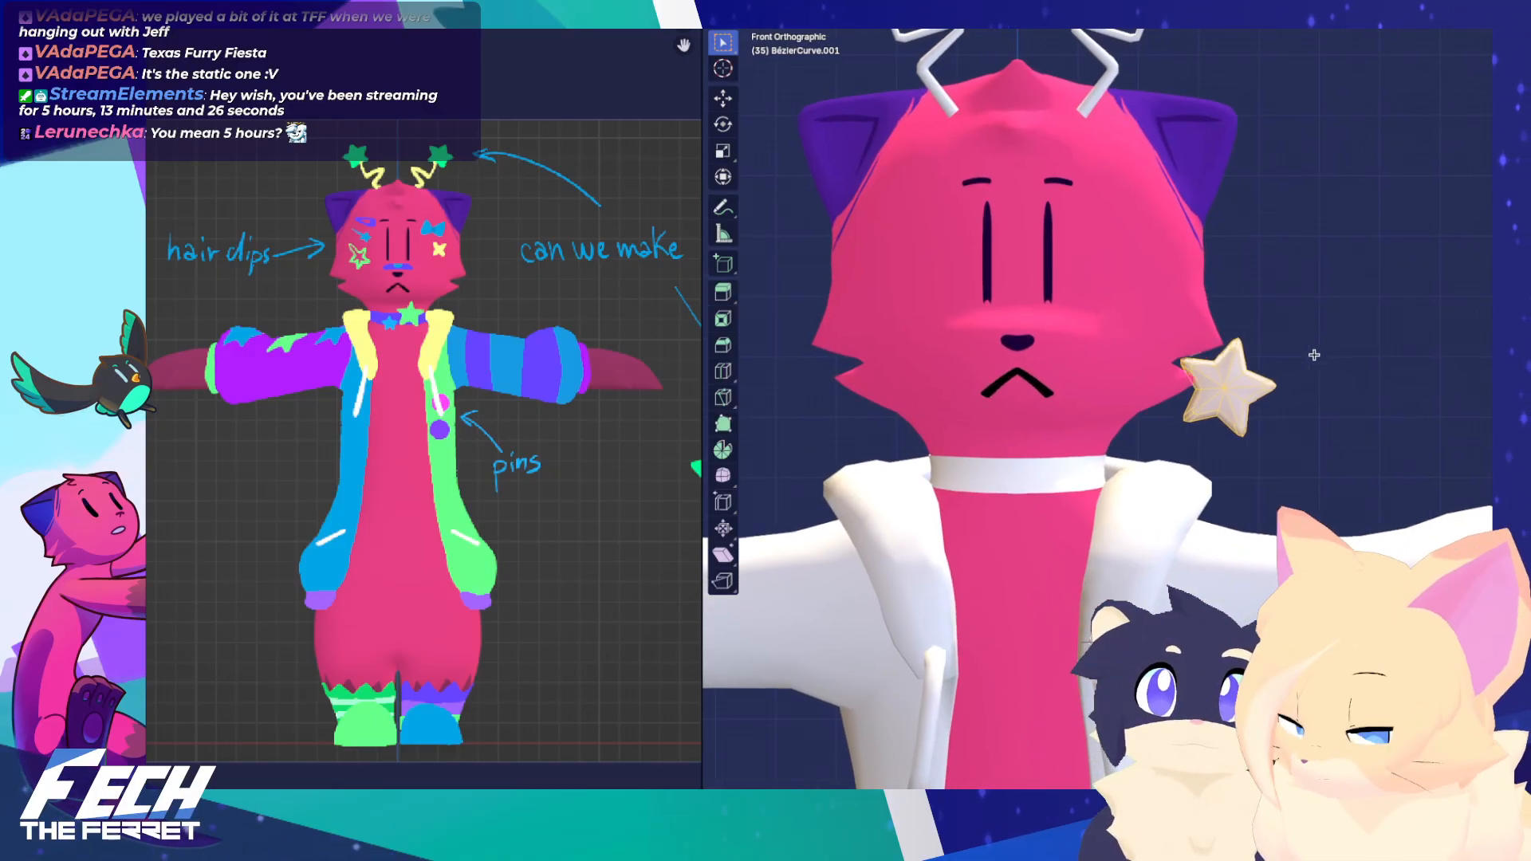
click(1149, 451)
key(KP_3)
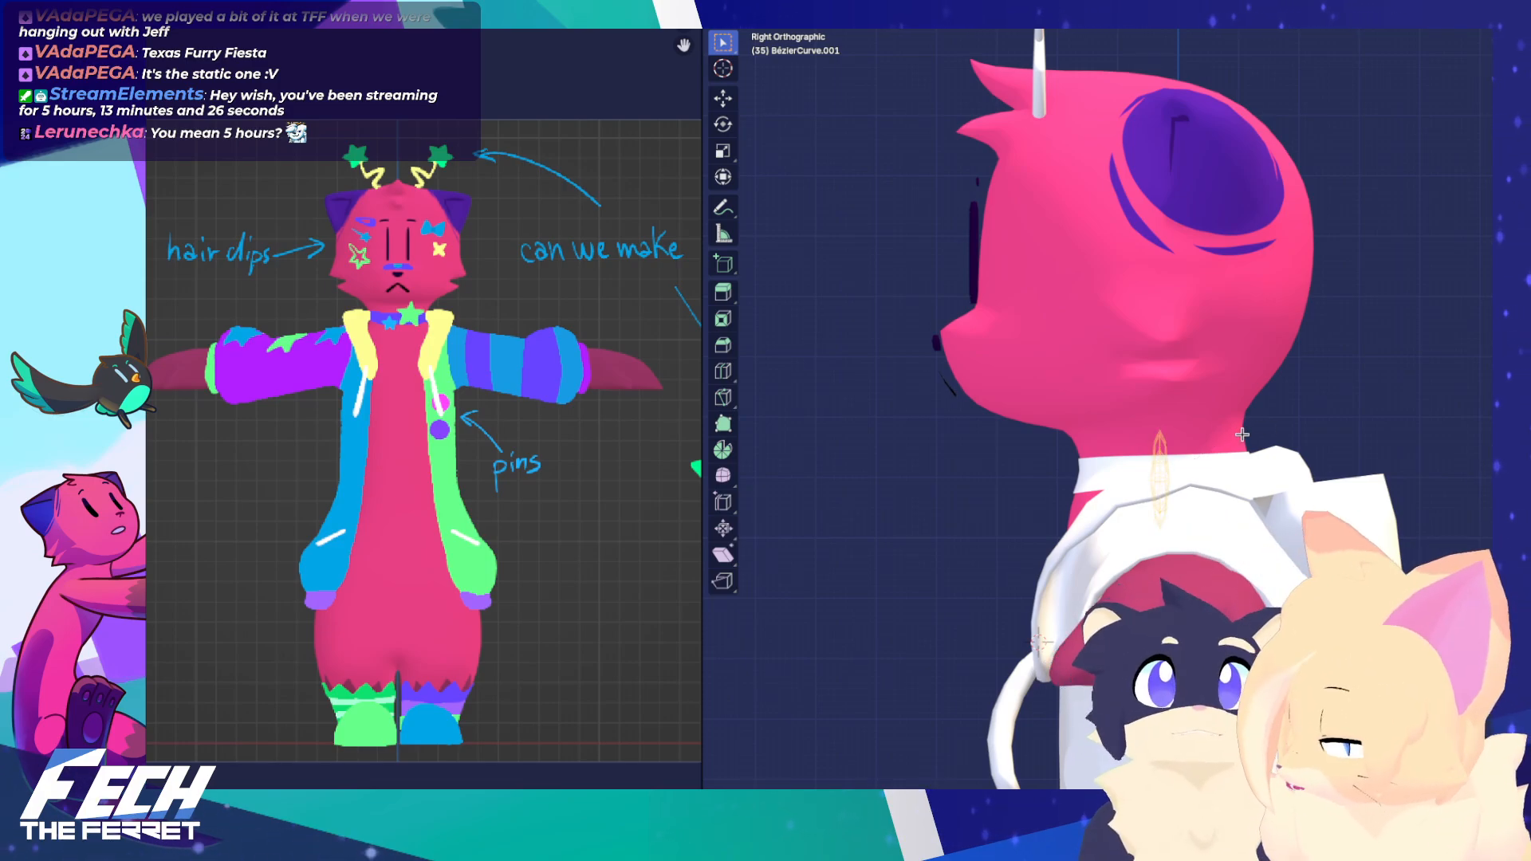
key(KP_7)
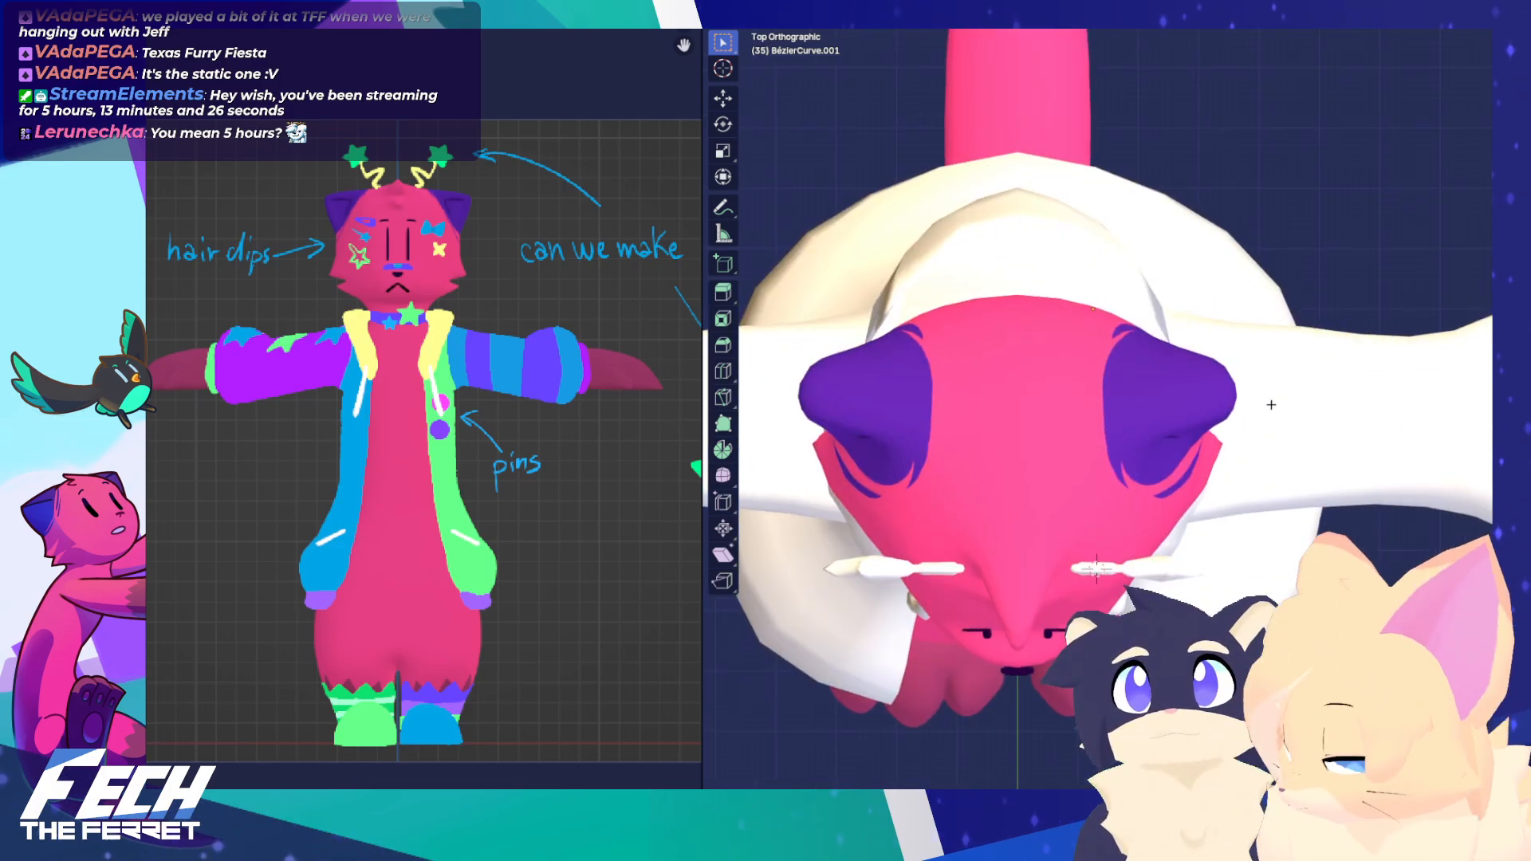
scroll(1246, 431, up, 4)
key(KP_1)
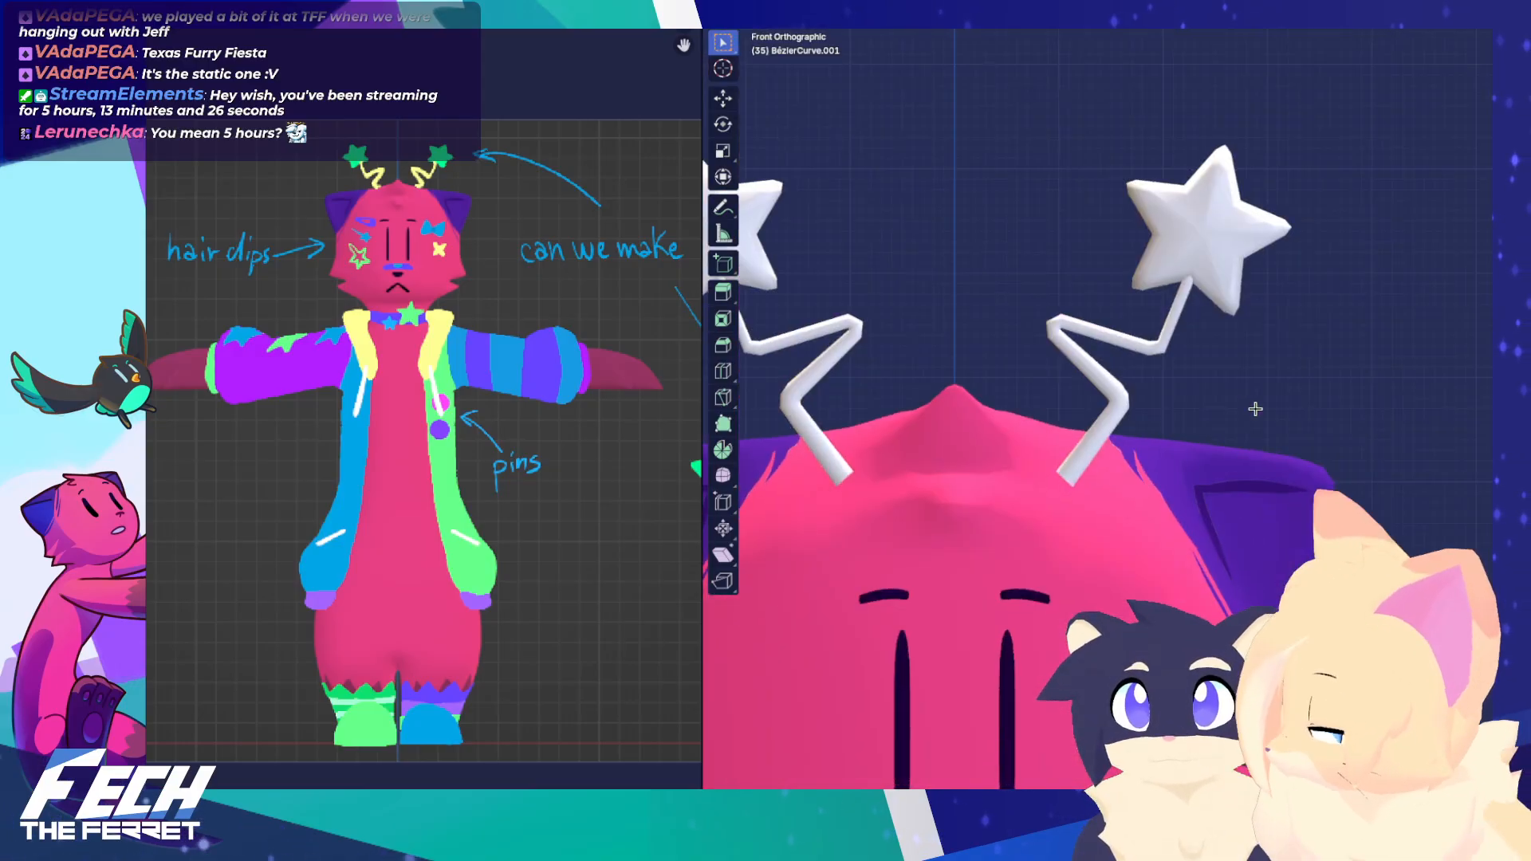
scroll(1213, 375, up, 5)
scroll(1172, 377, down, 6)
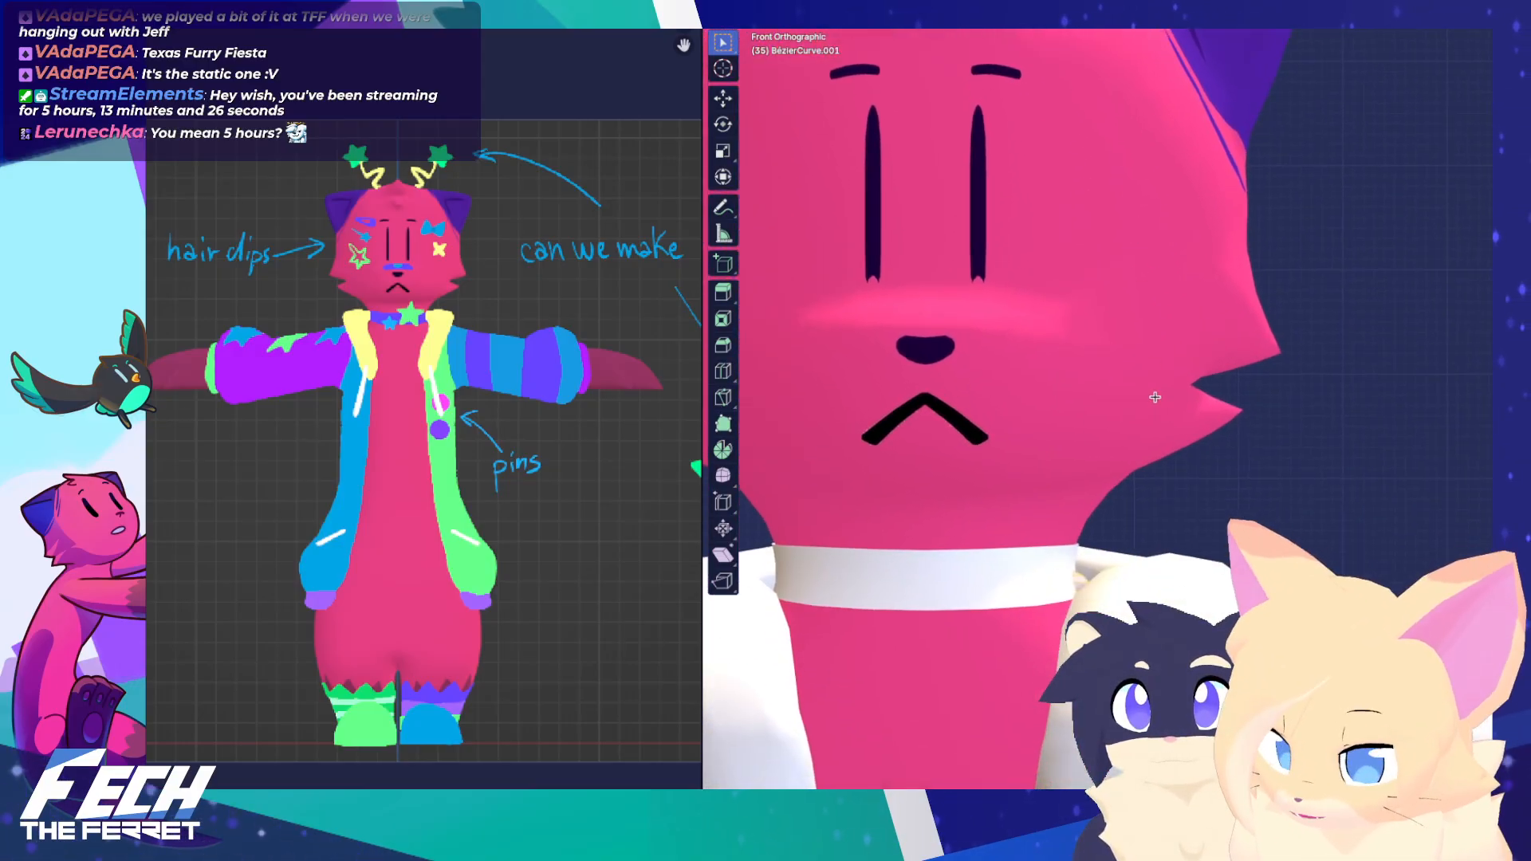
scroll(1206, 405, up, 4)
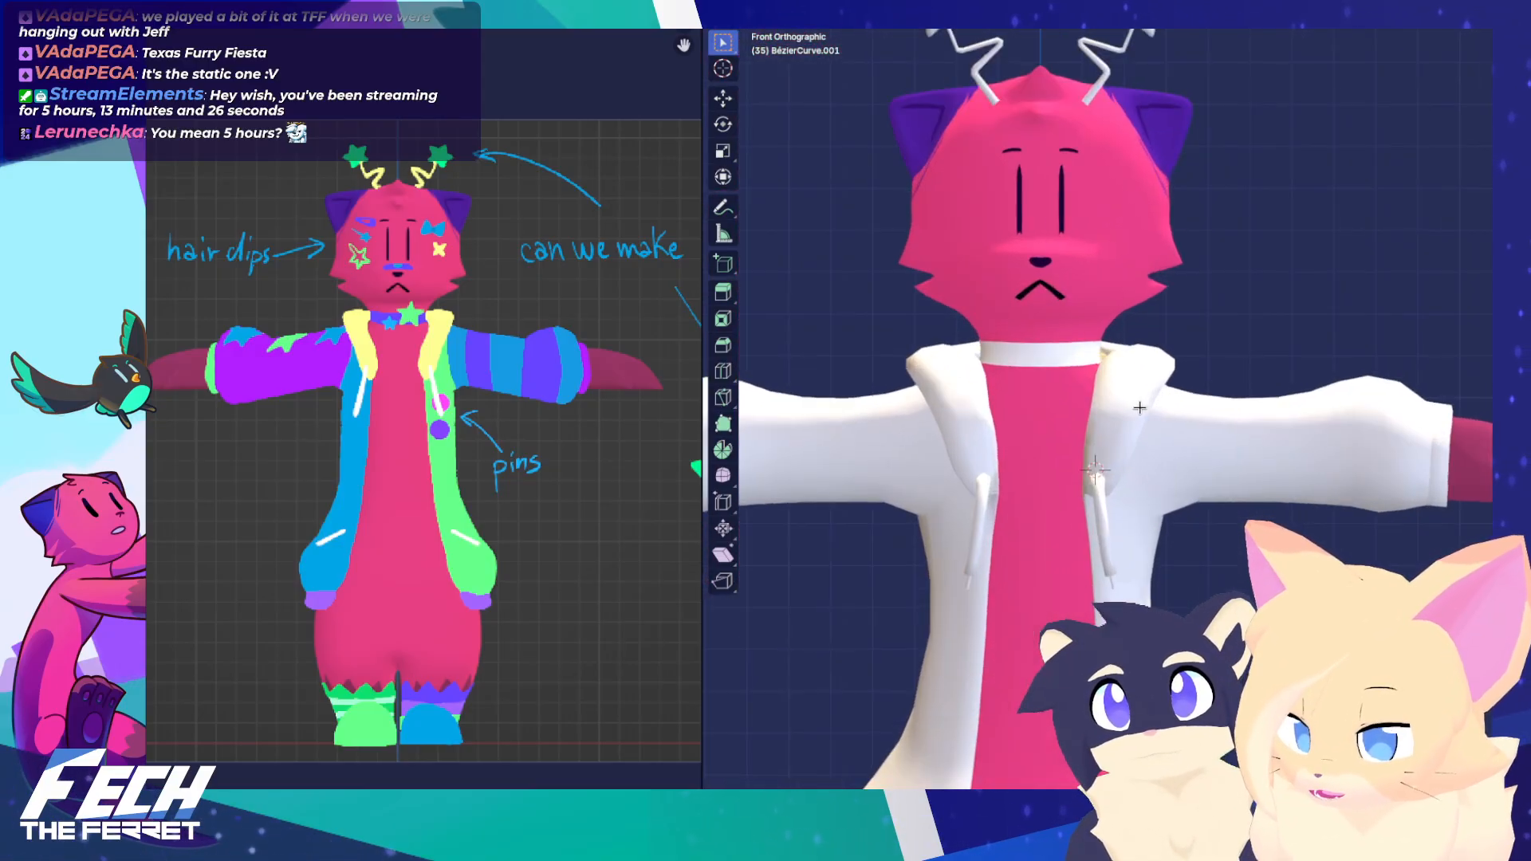
key(KP_3)
key(KP_1)
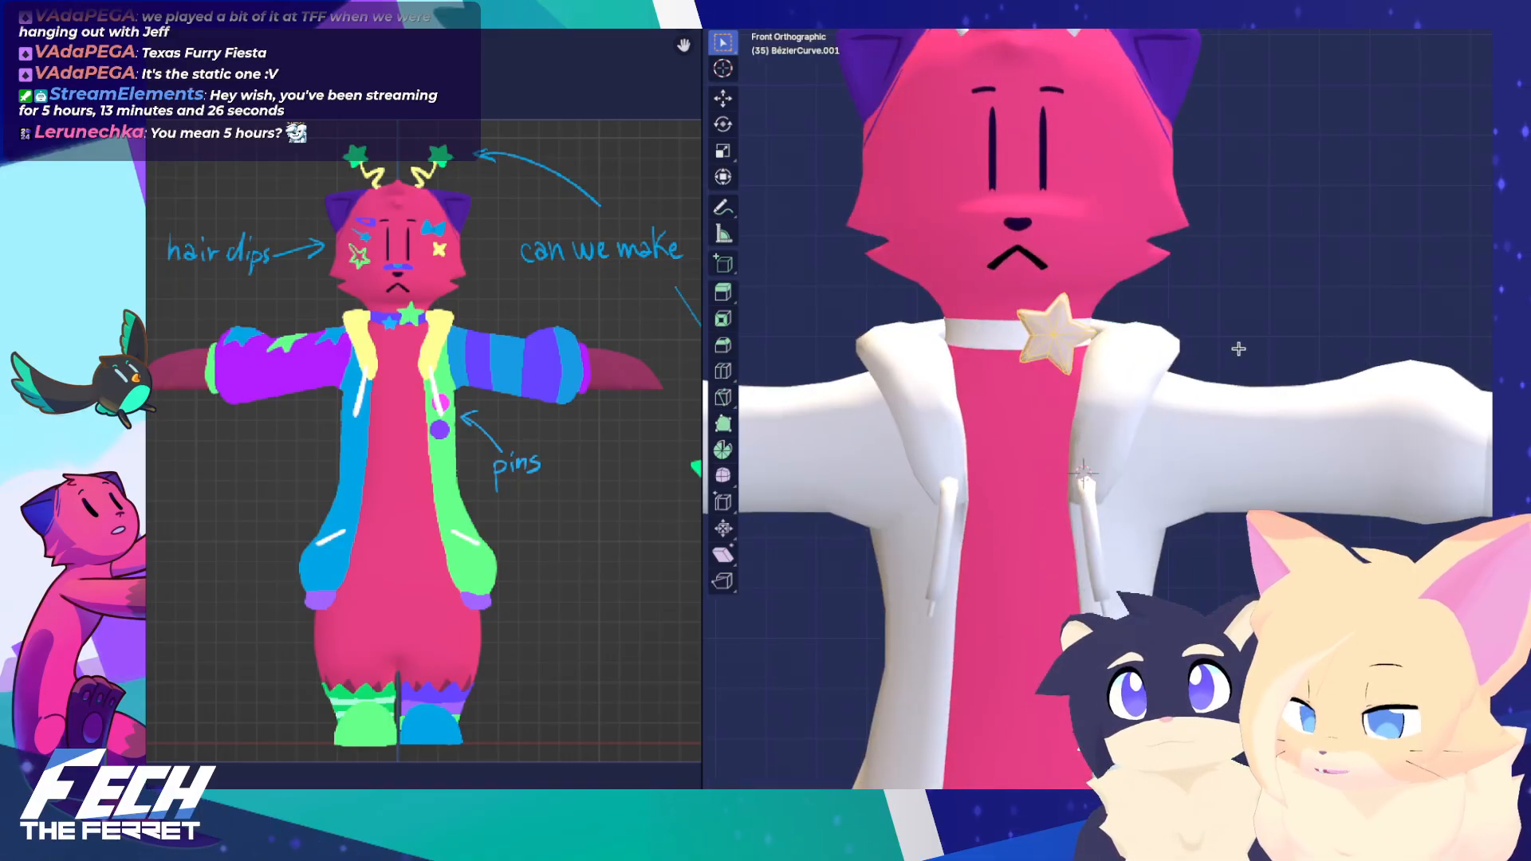
Select the whole star mesh and rotate it slightly in the front view to adjust its tilt on the neck band
scroll(1196, 288, up, 2)
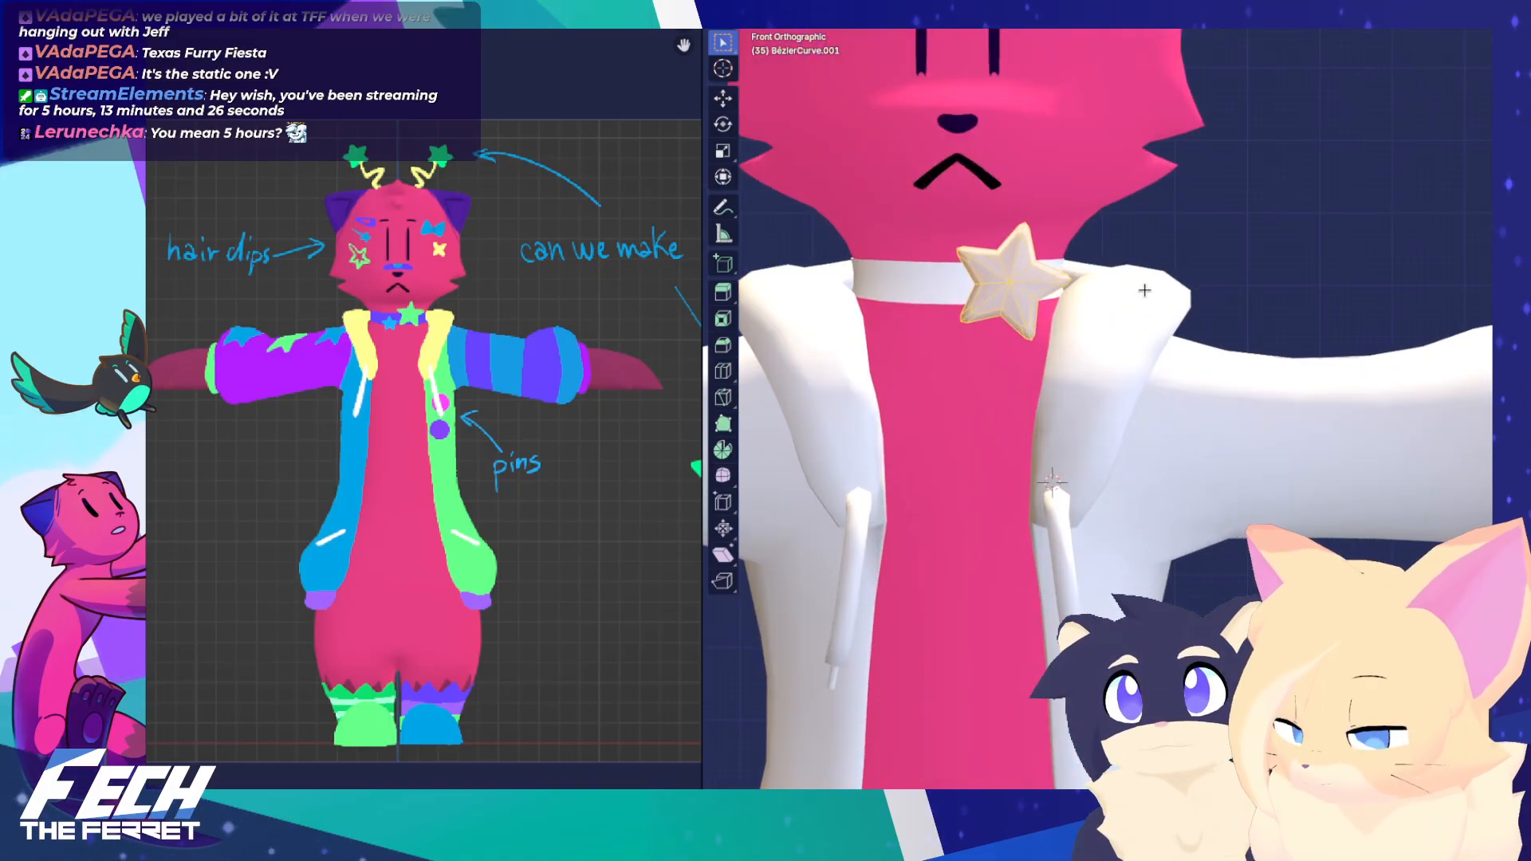
shift+middle_drag(1145, 291, 1149, 384)
shift+middle_drag(1309, 307, 1326, 327)
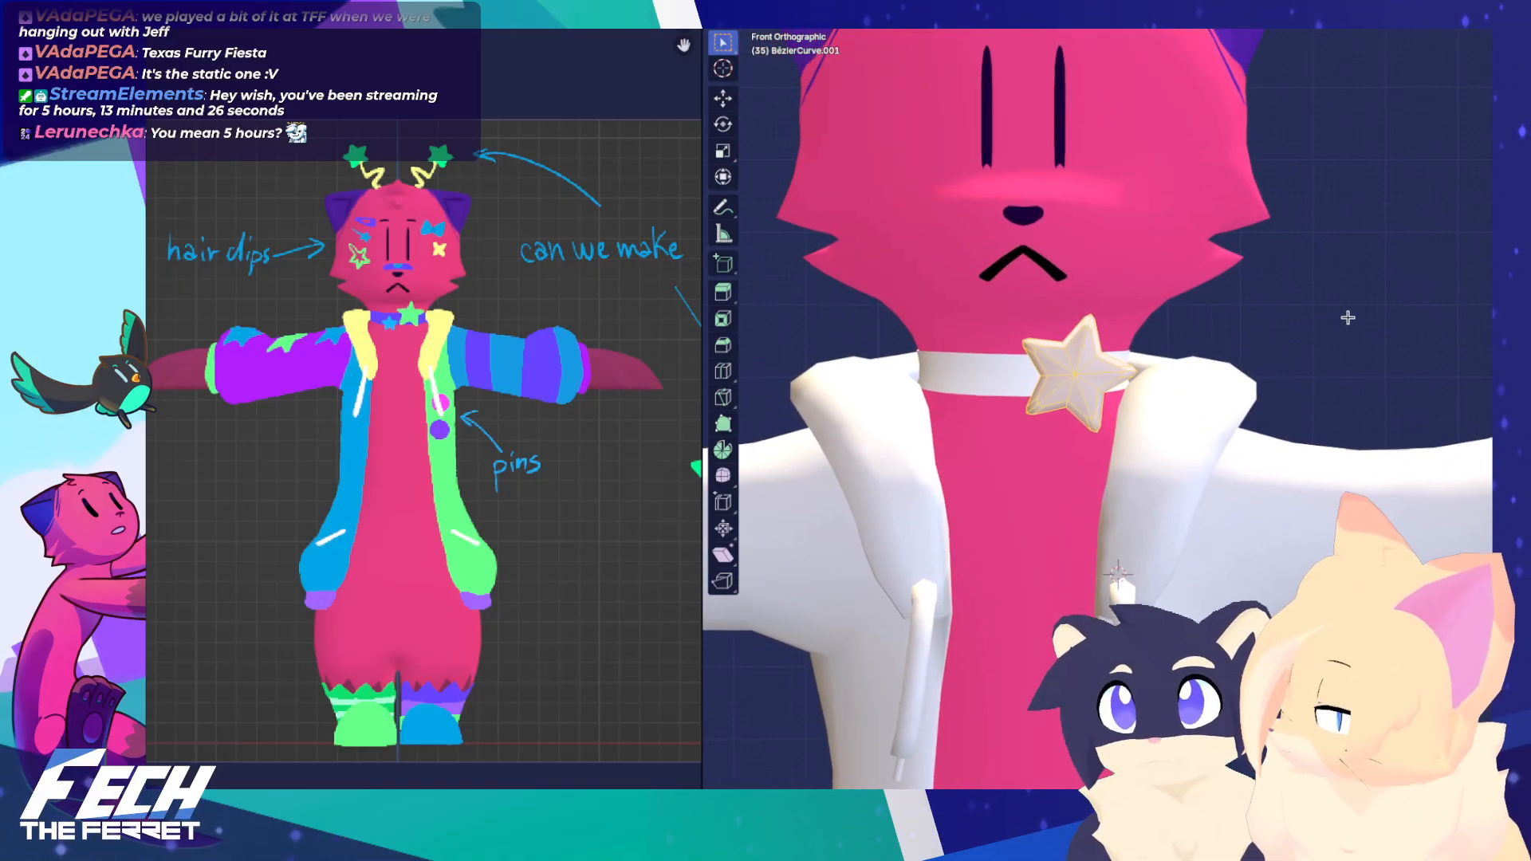
key(Tab)
key(a)
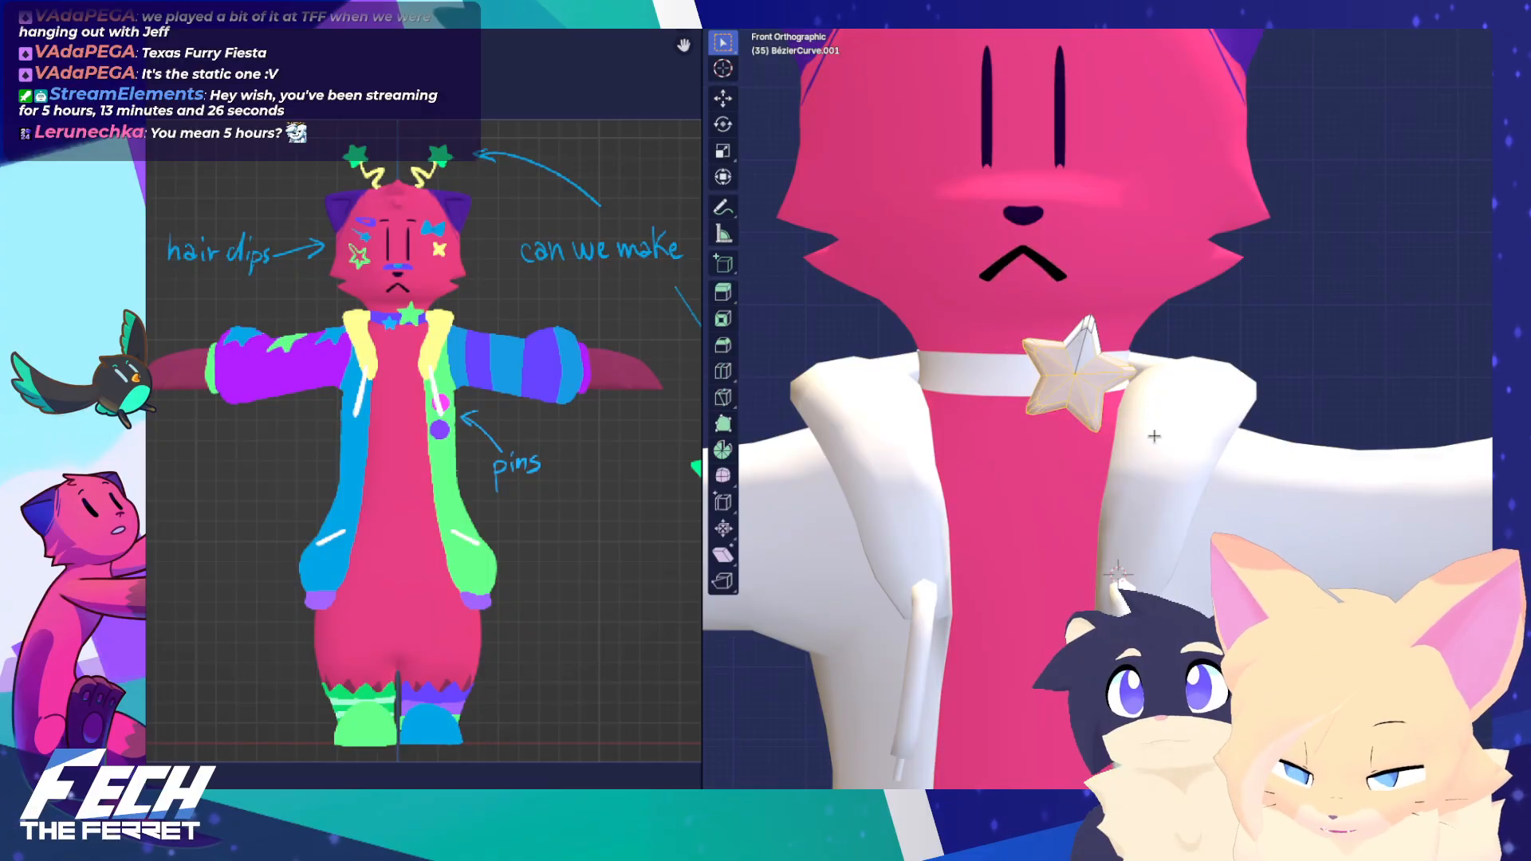
key(r)
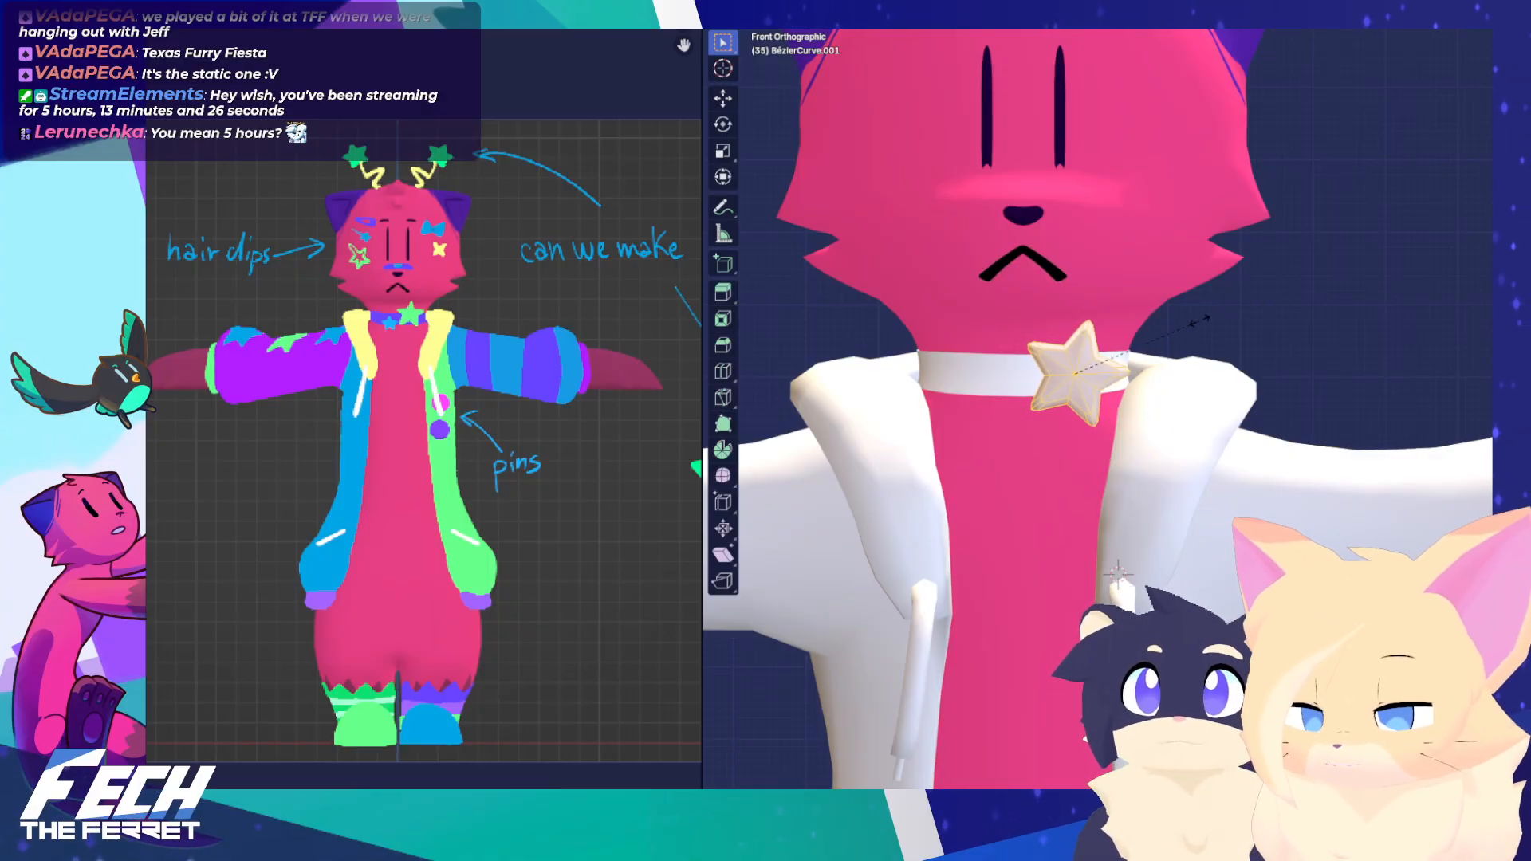
click(1198, 322)
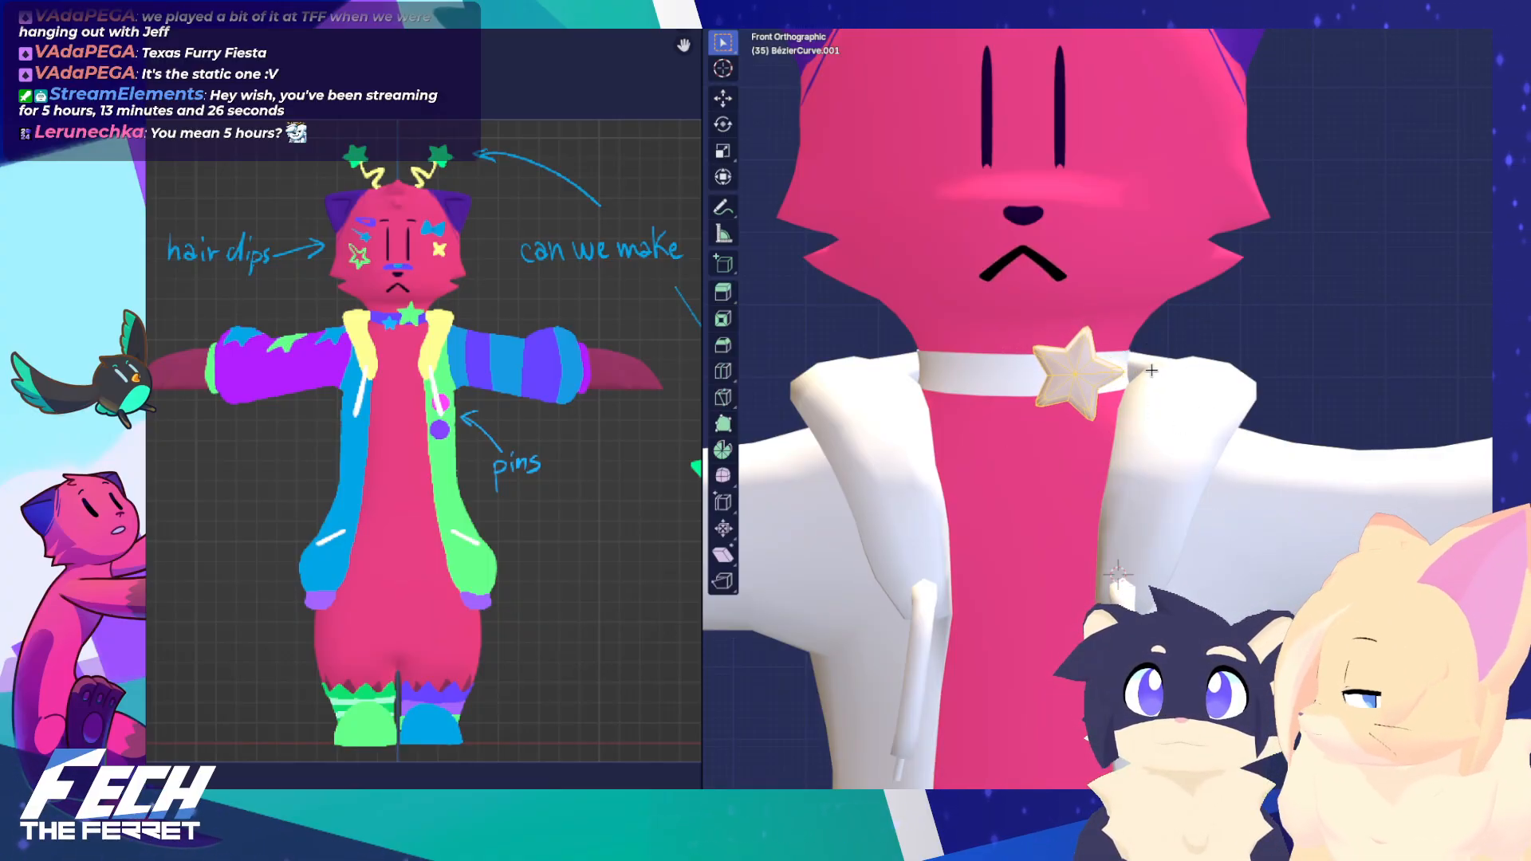
key(KP_7)
key(KP_1)
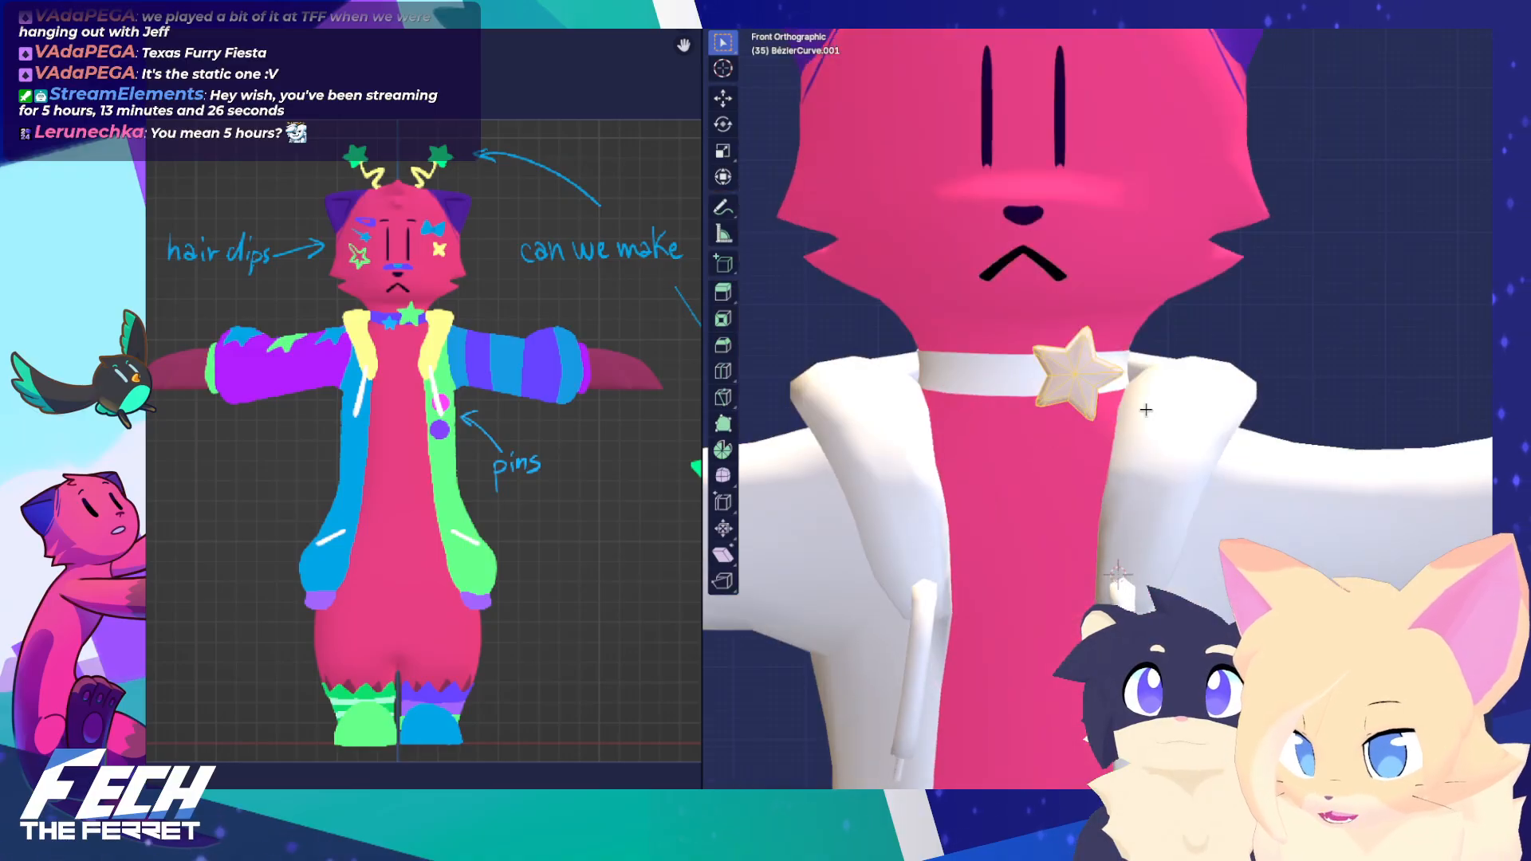
Rotate the star in the top view so that it angles along the curve of the neck
middle_drag(1156, 391, 1011, 396)
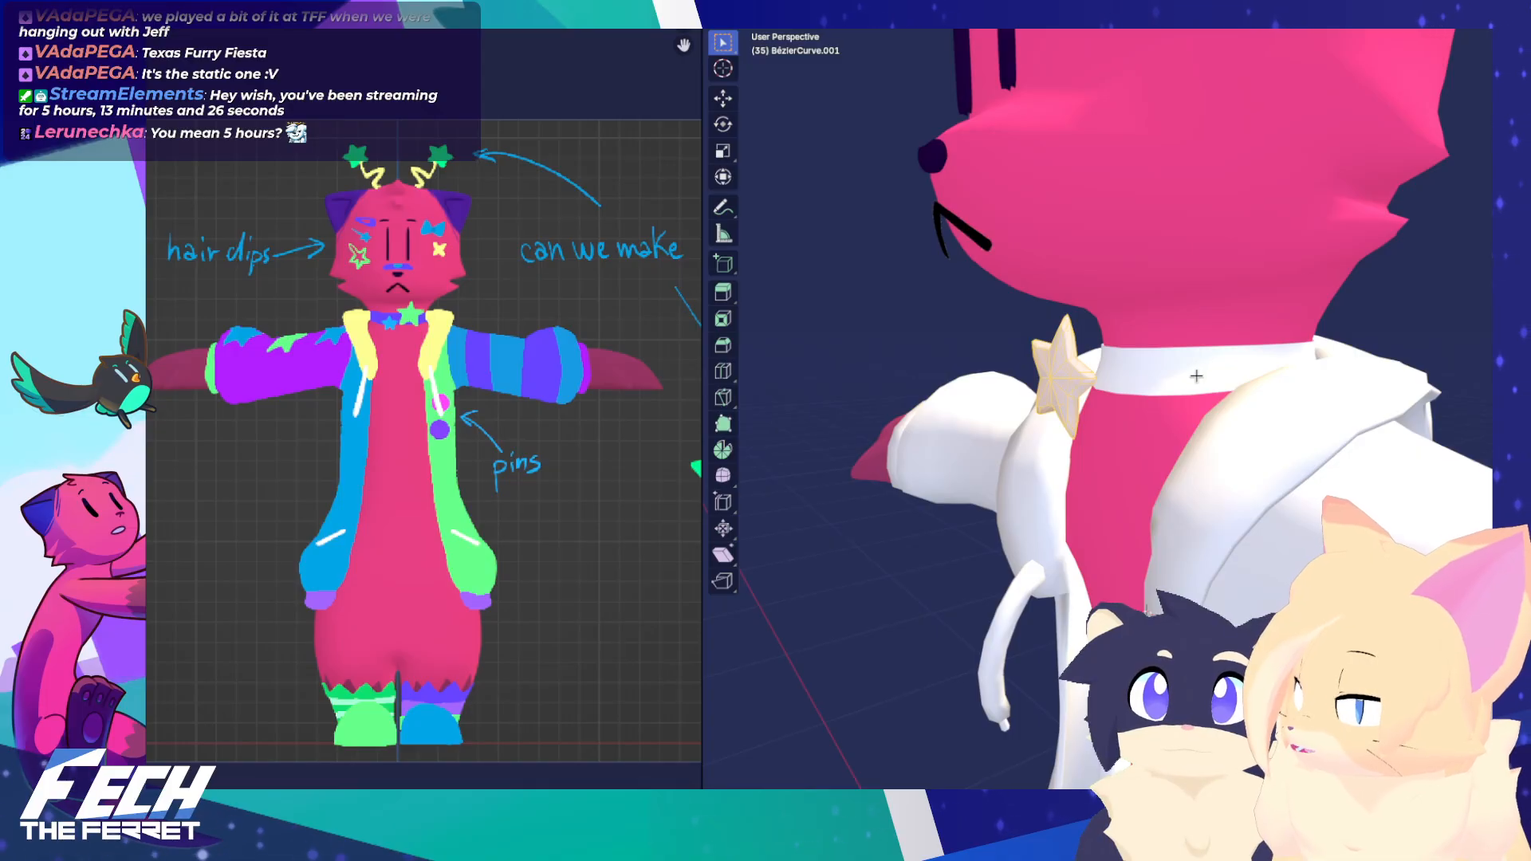
key(KP_7)
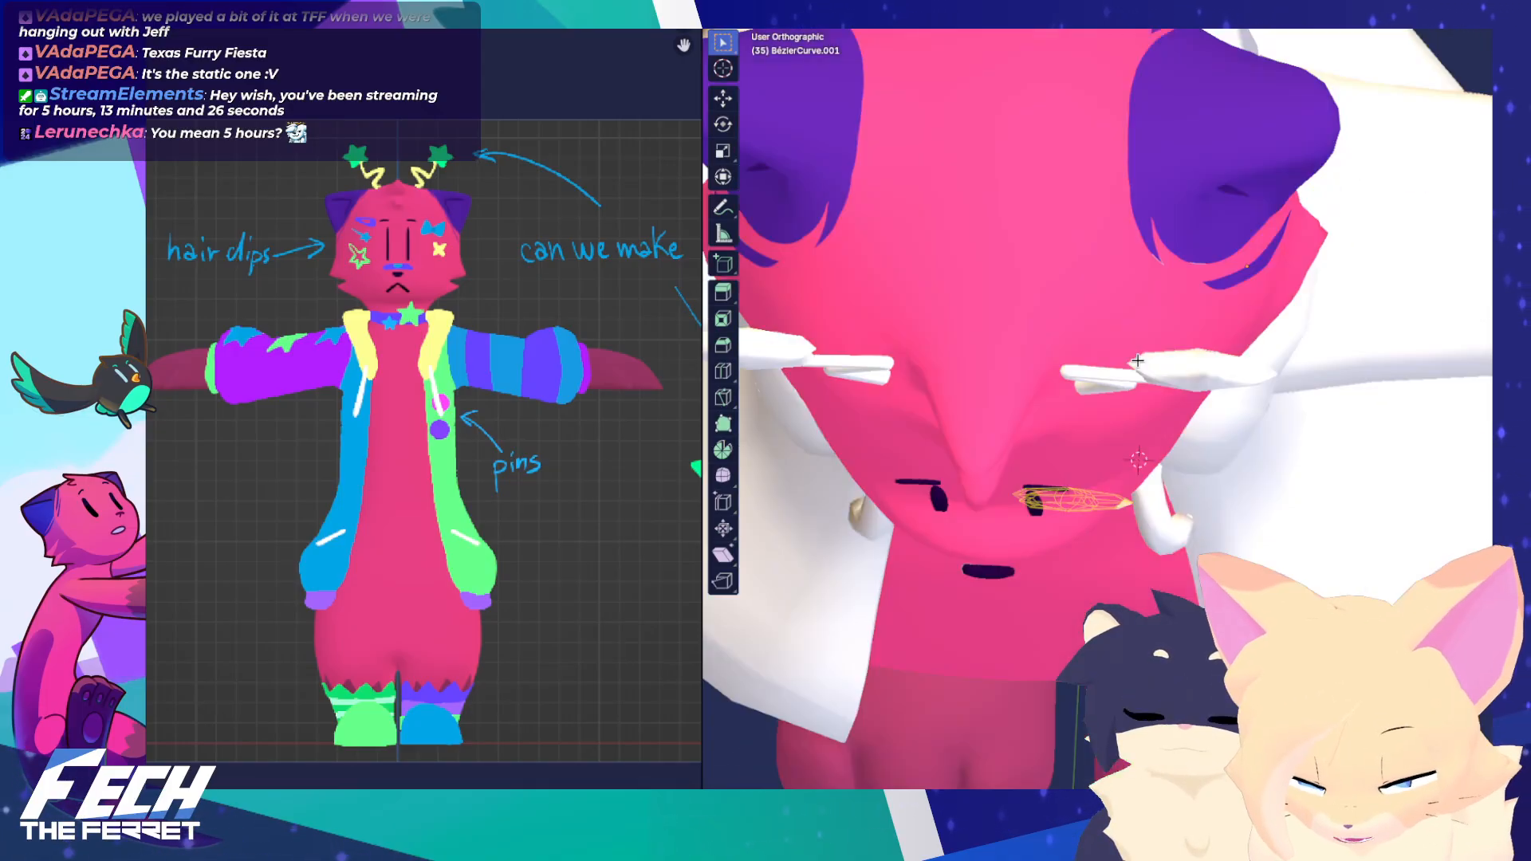
key(r)
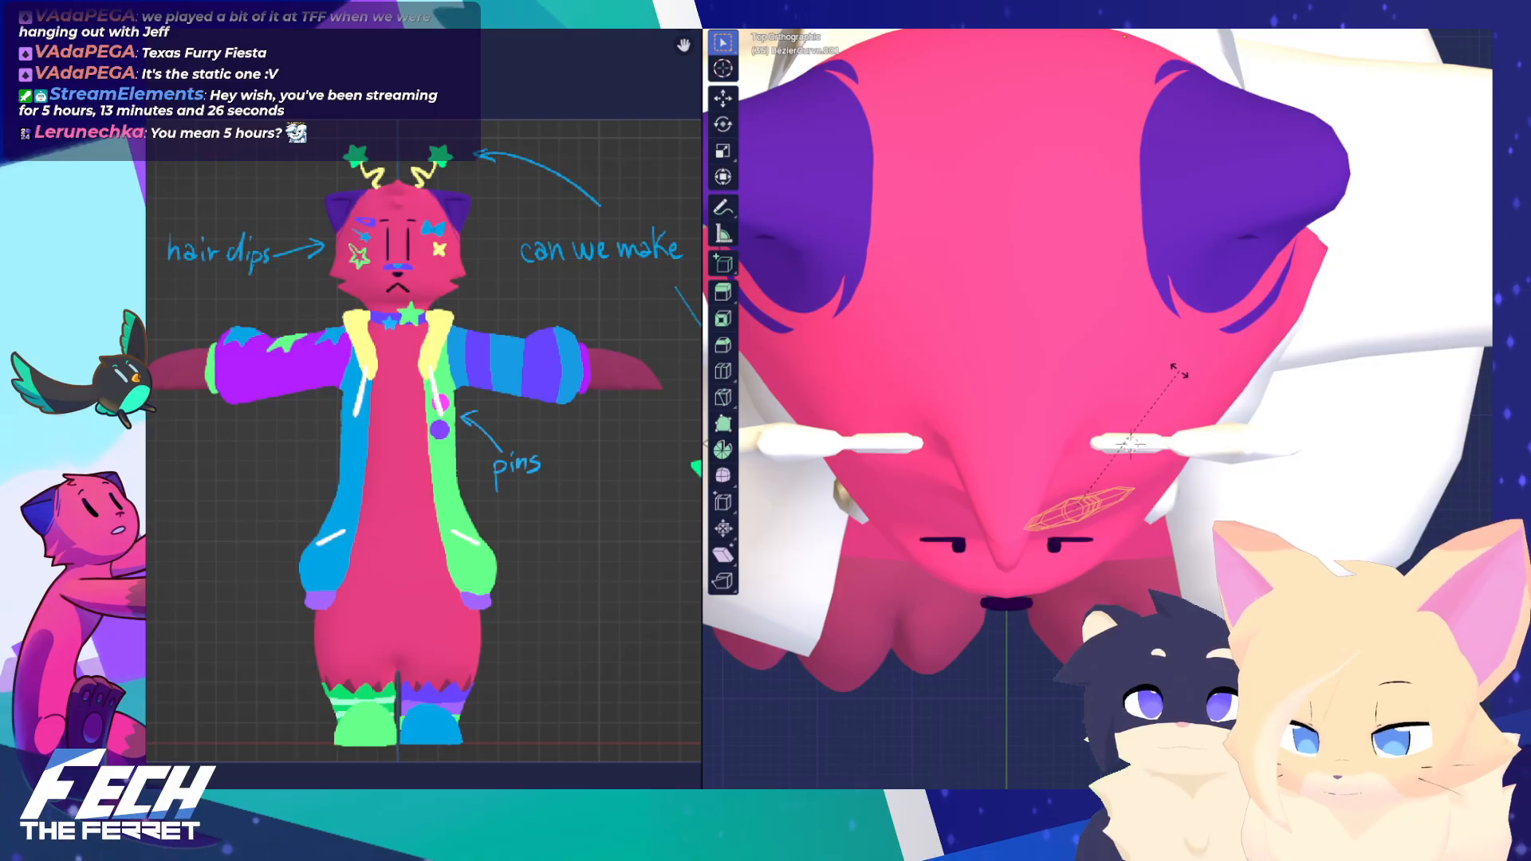
key(KP_1)
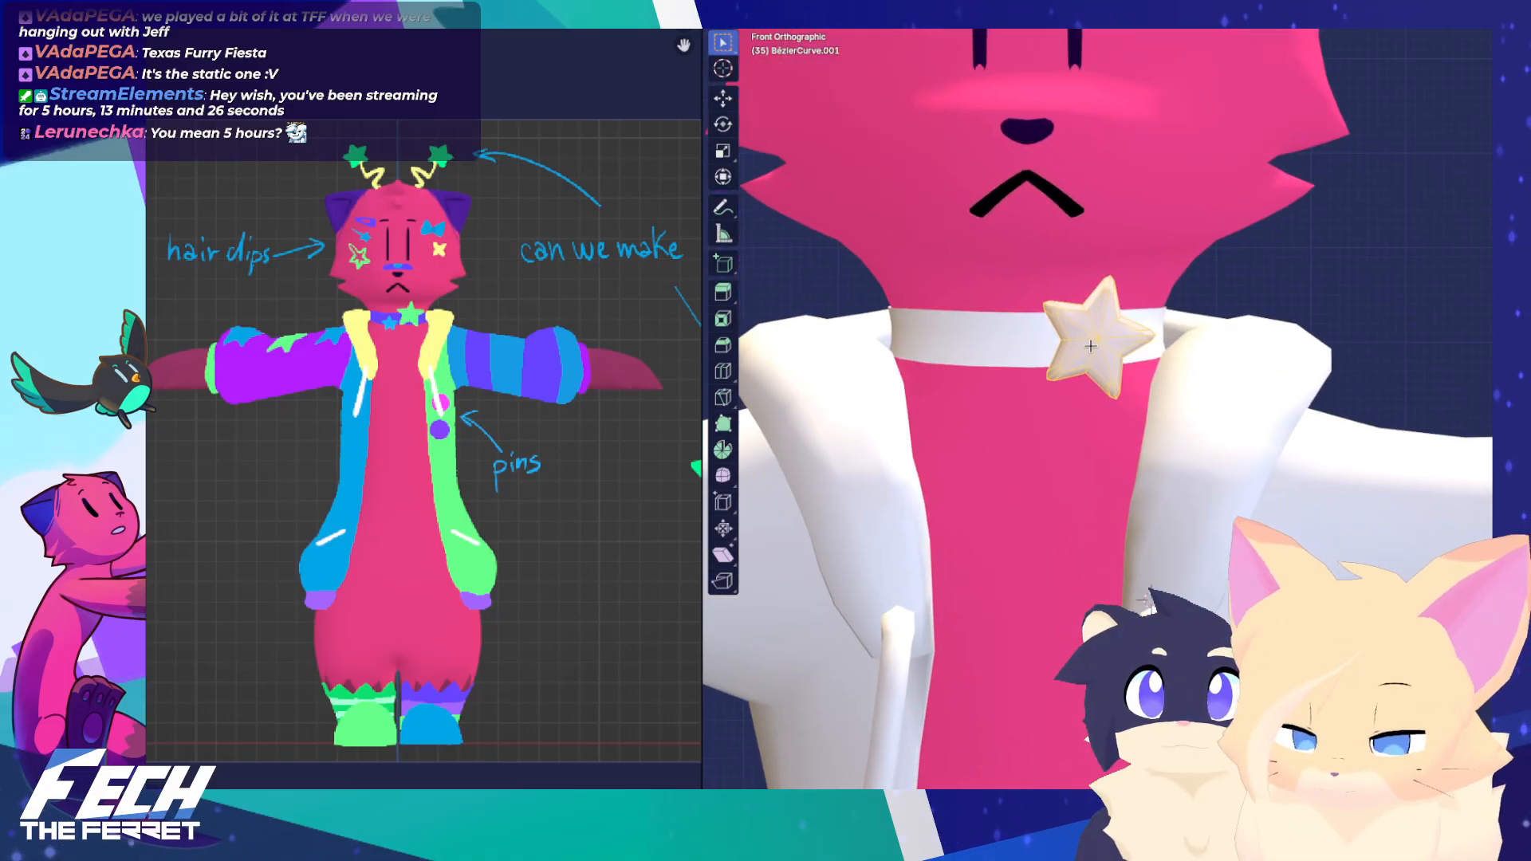
Move the star back against the neck band and adjust its tilt in the front view
middle_drag(1091, 346, 905, 369)
key(g)
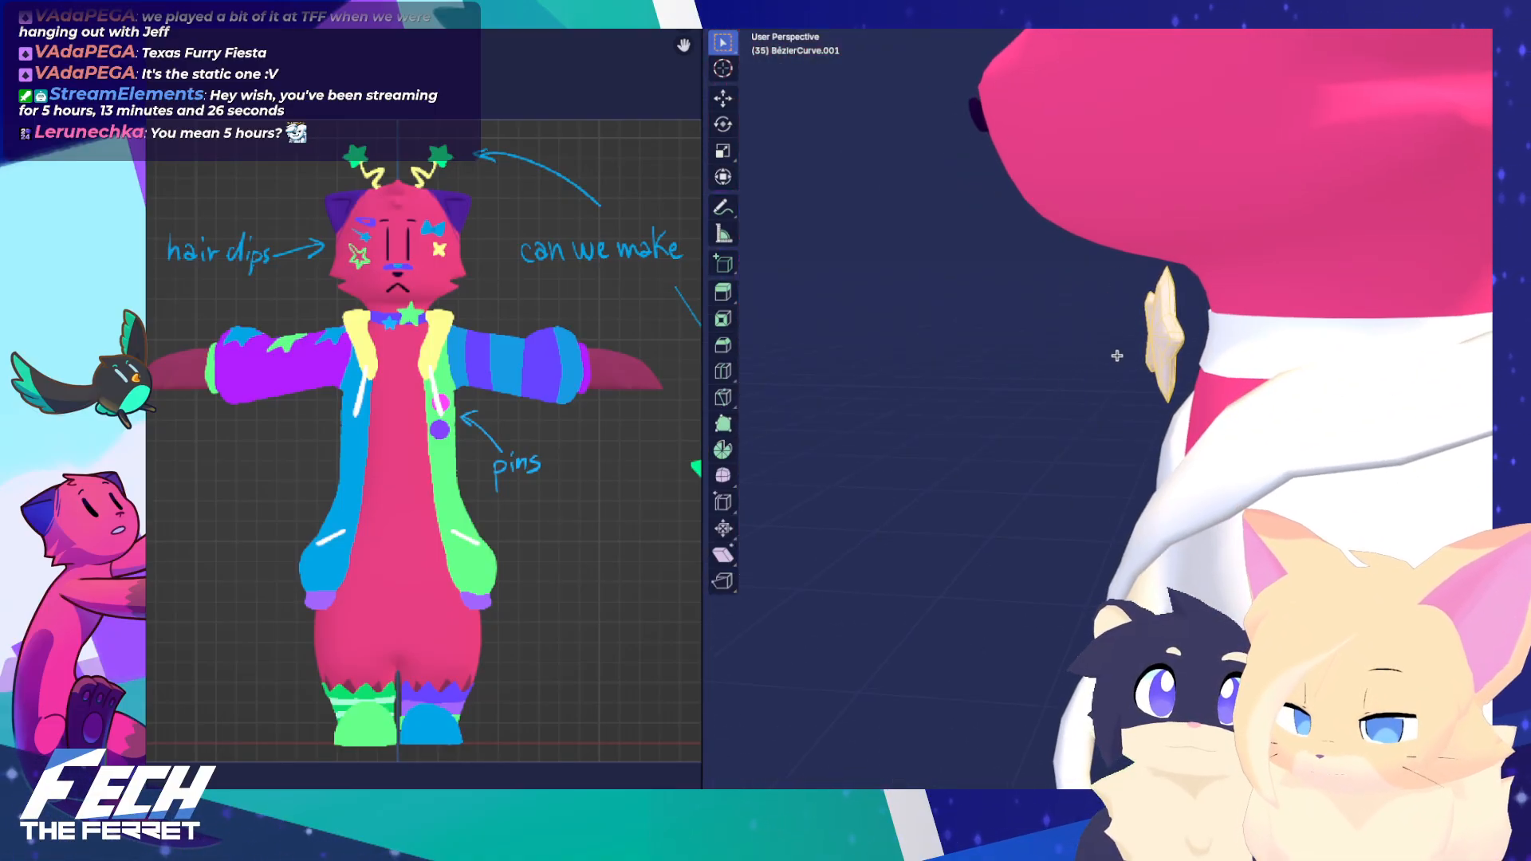
middle_drag(1117, 356, 1232, 317)
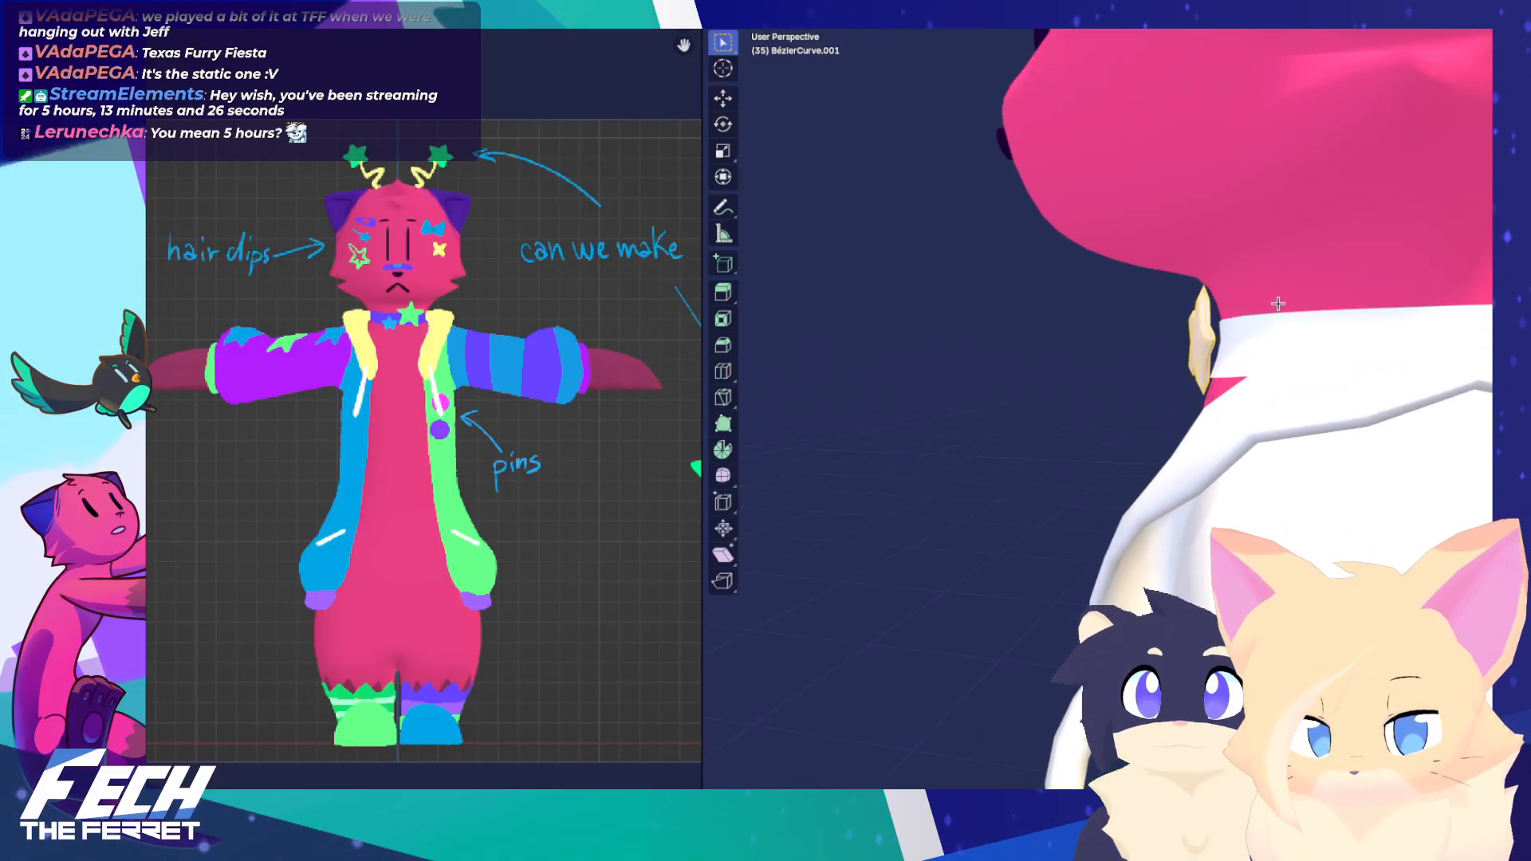
key(KP_1)
key(r)
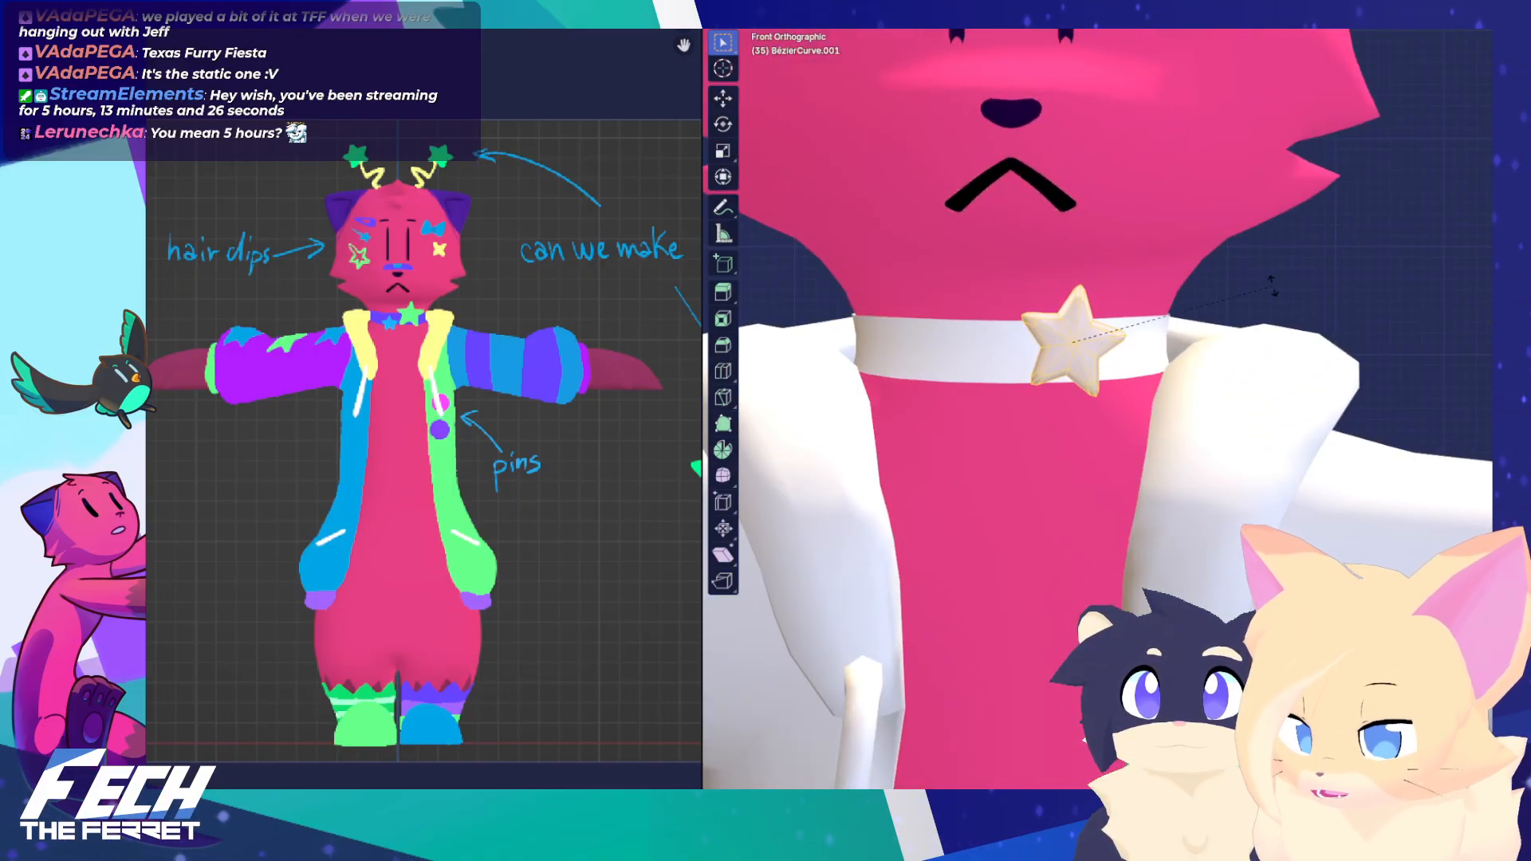
middle_drag(1087, 331, 1131, 335)
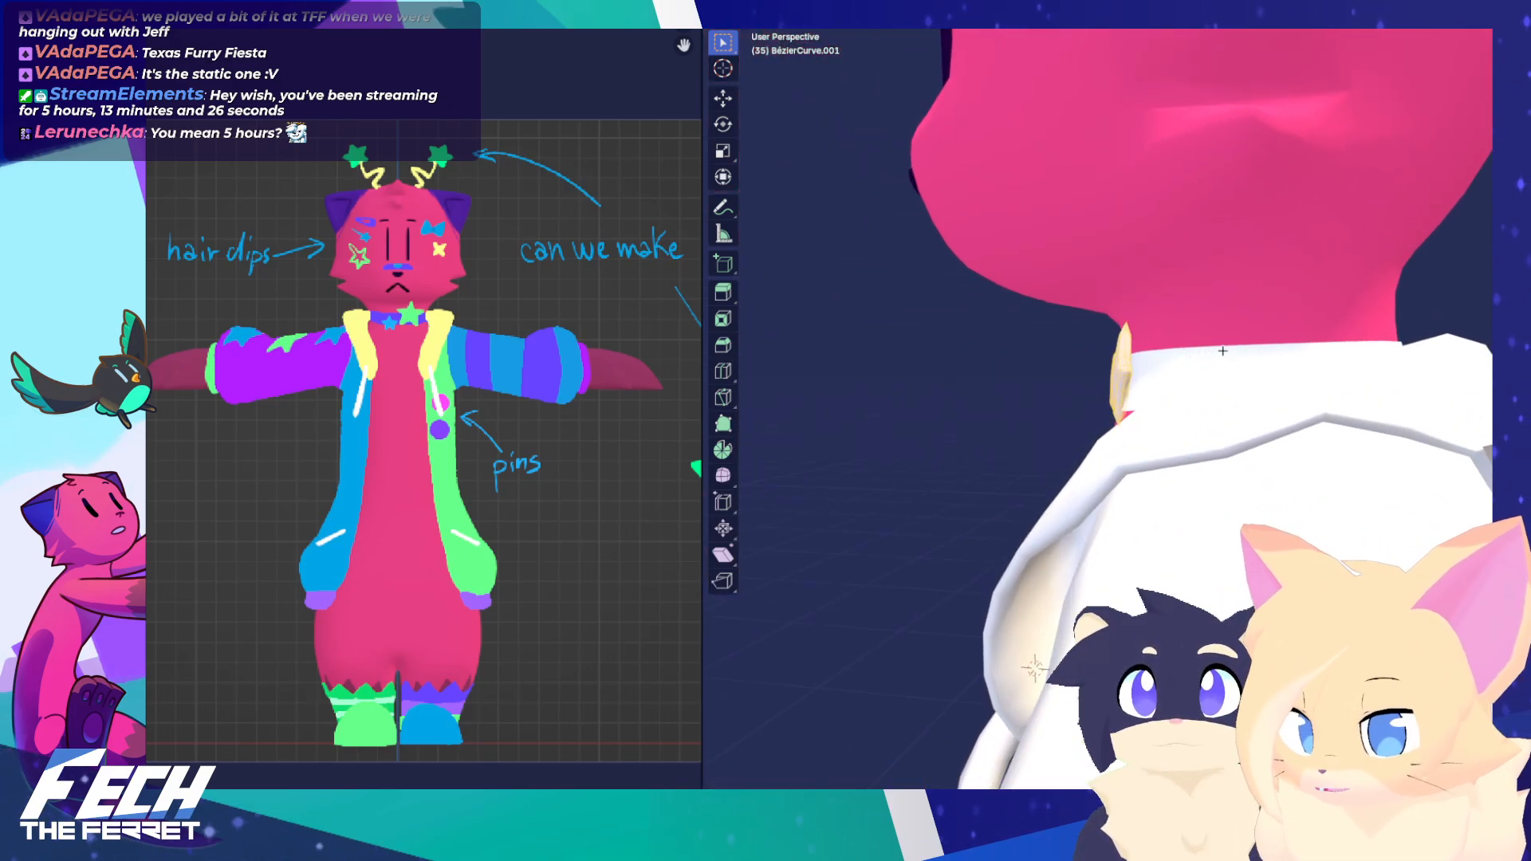
Duplicate the star charm and place the copy beside the original, on the other half of the neck band's front
key(KP_1)
scroll(1219, 356, up, 2)
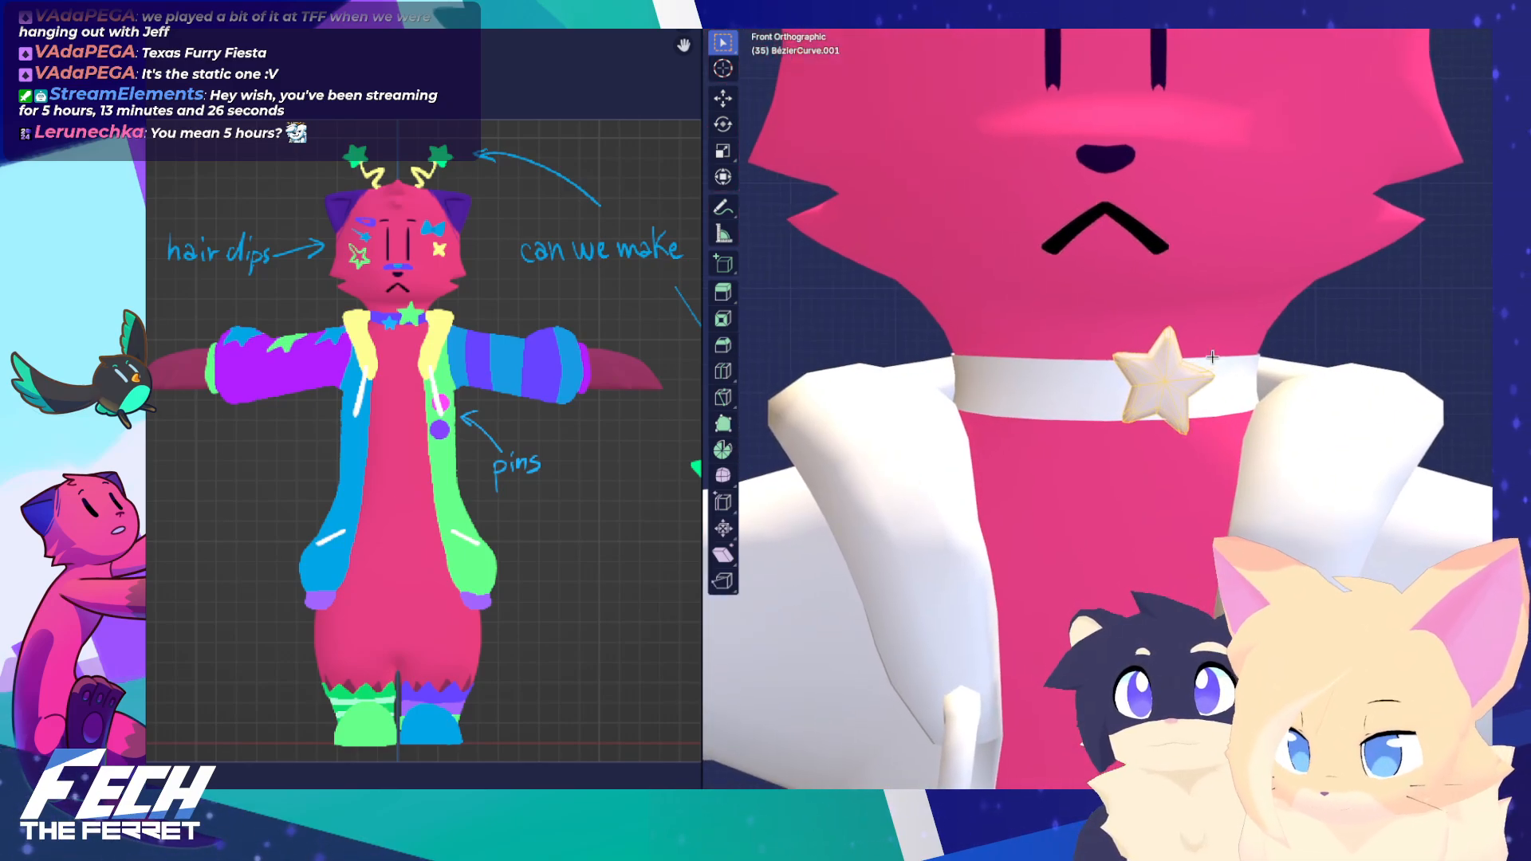
scroll(1175, 381, down, 2)
scroll(1175, 381, down, 1)
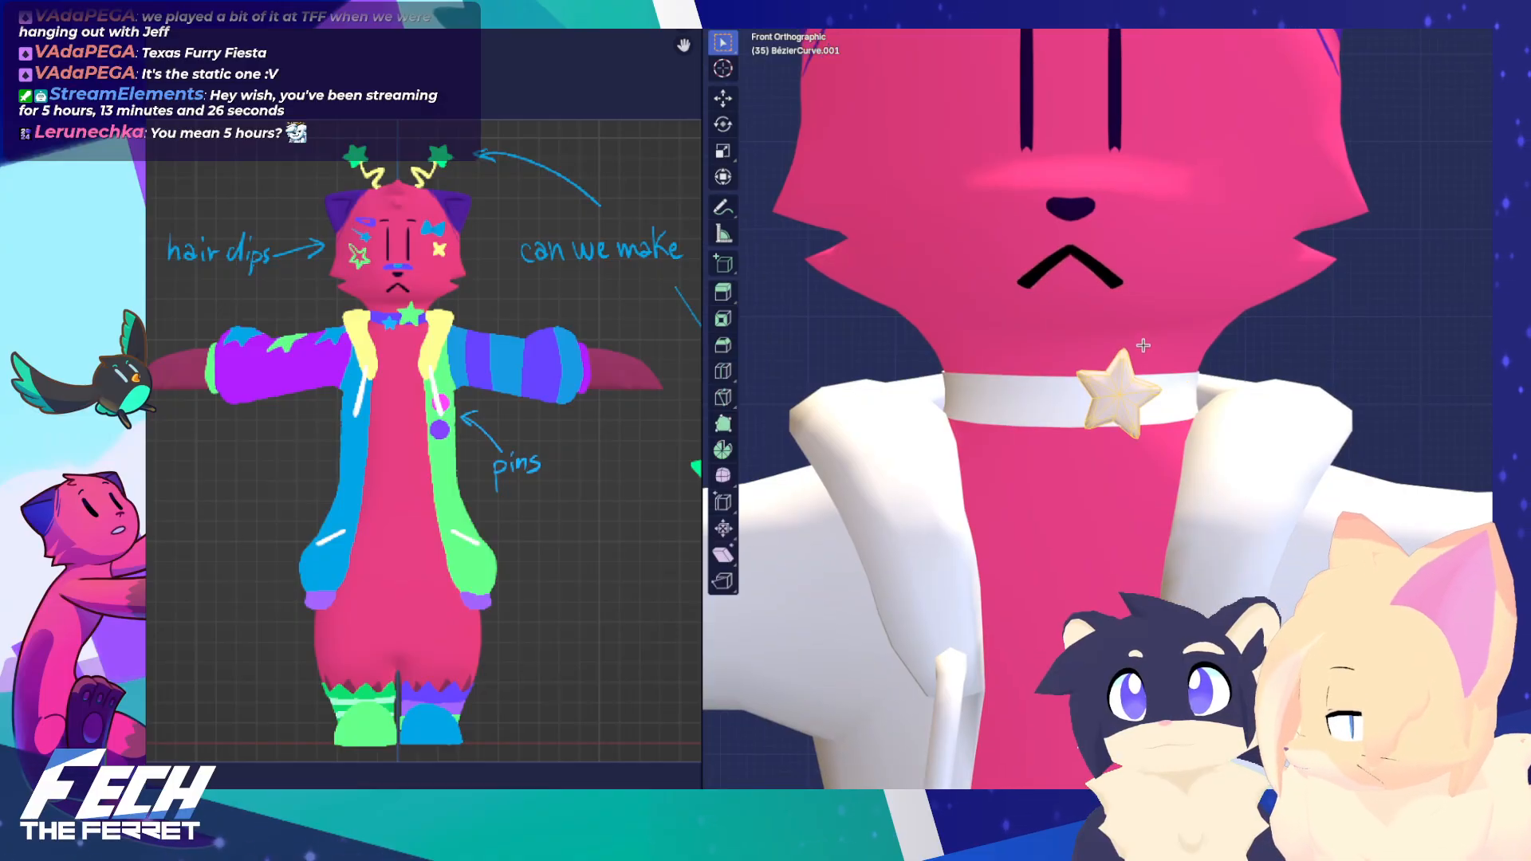
mouse_move(1154, 344)
shift+middle_down()
mouse_move(1164, 334)
mouse_move(1150, 366)
shift+middle_up()
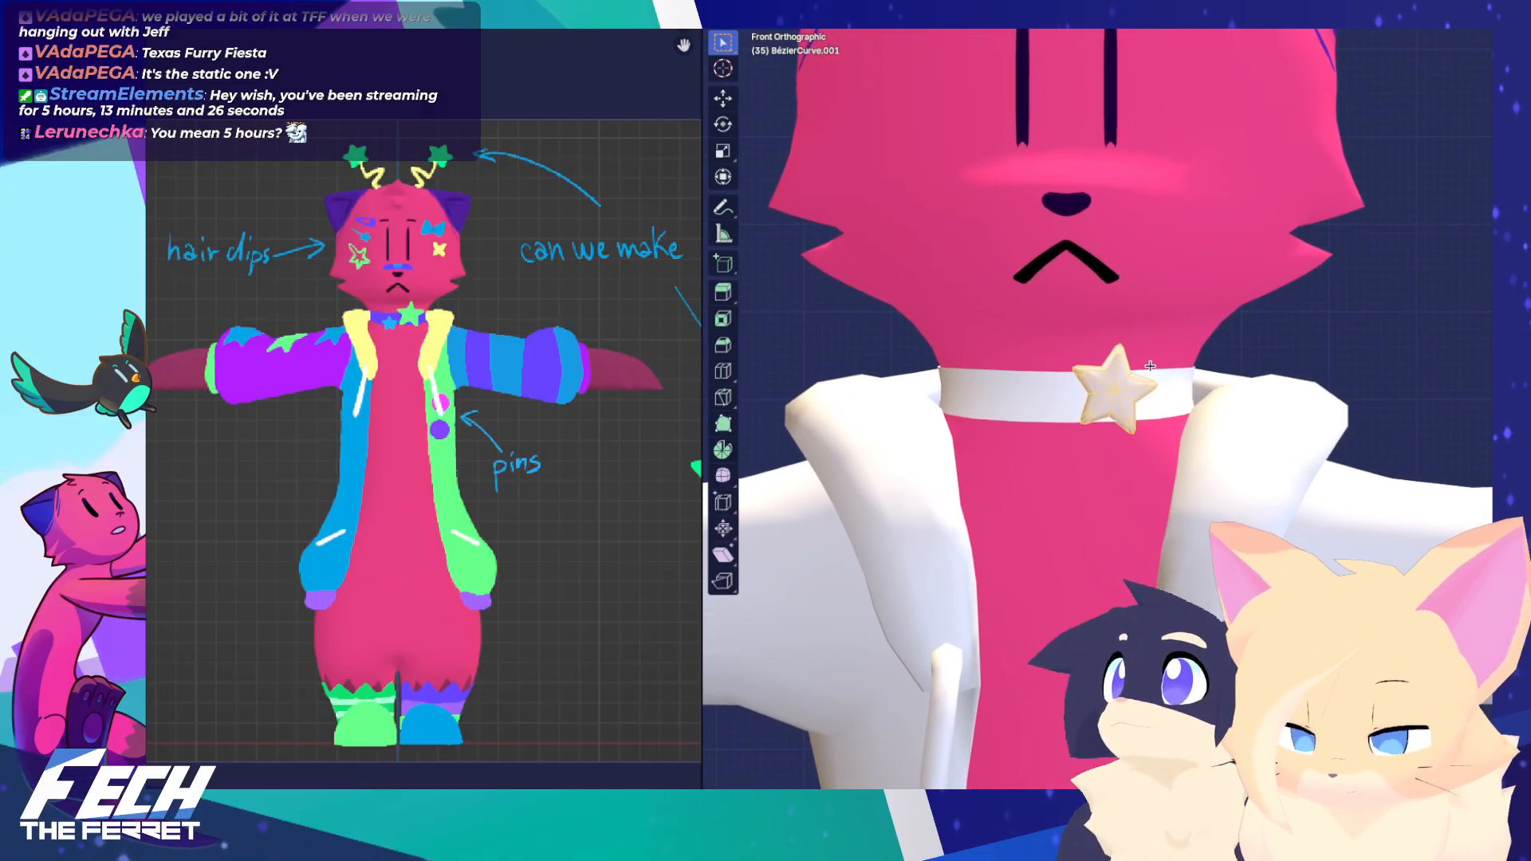
key(shift+d)
click(1061, 359)
scroll(1100, 363, up, 1)
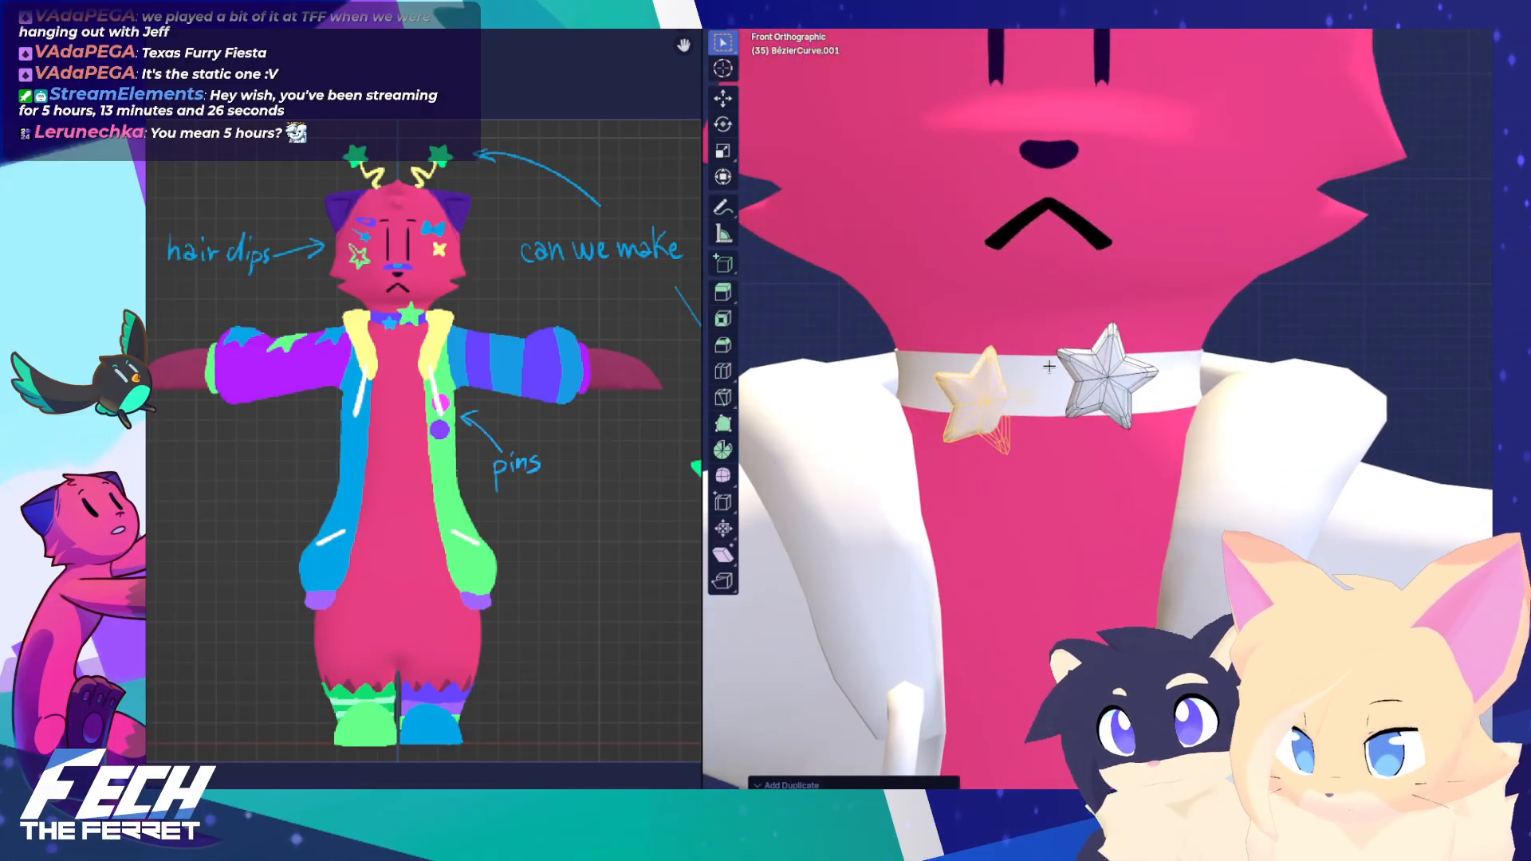
Scale the copied star down so that it is smaller than the original charm
key(KP_7)
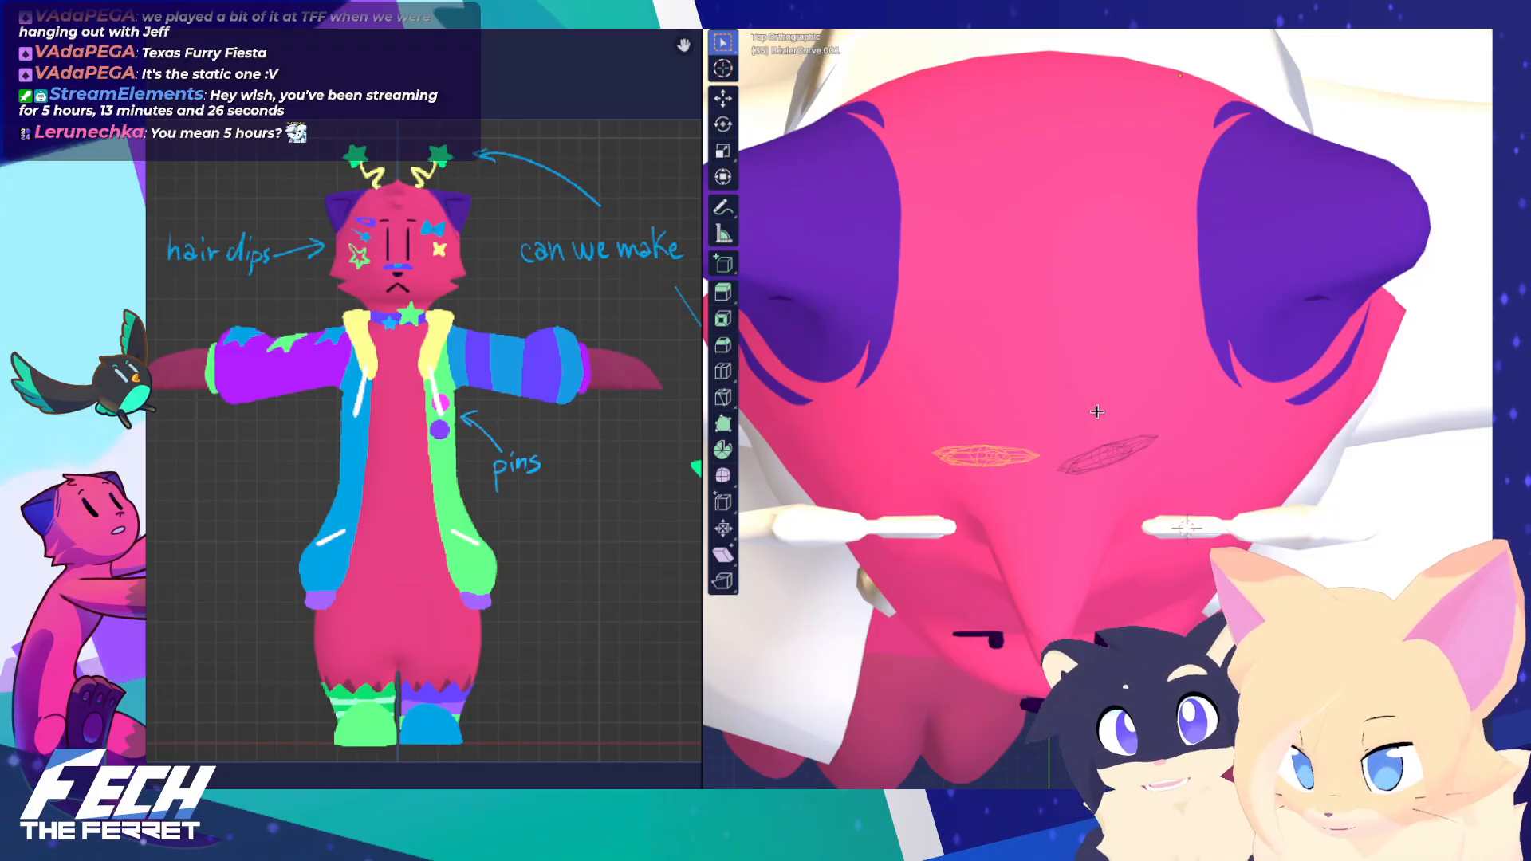
key(KP_1)
key(s)
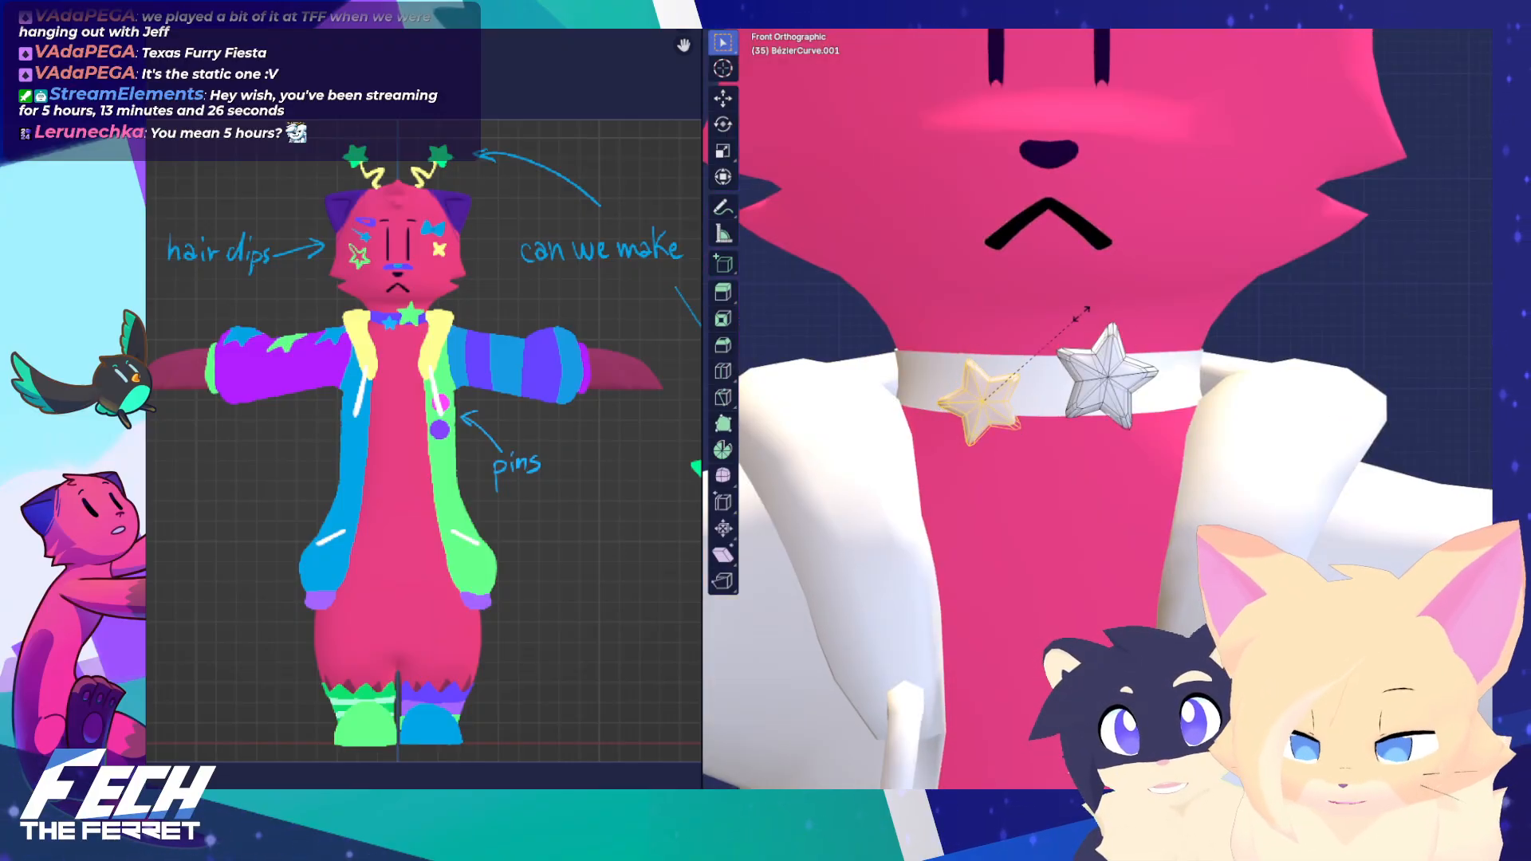
key(s)
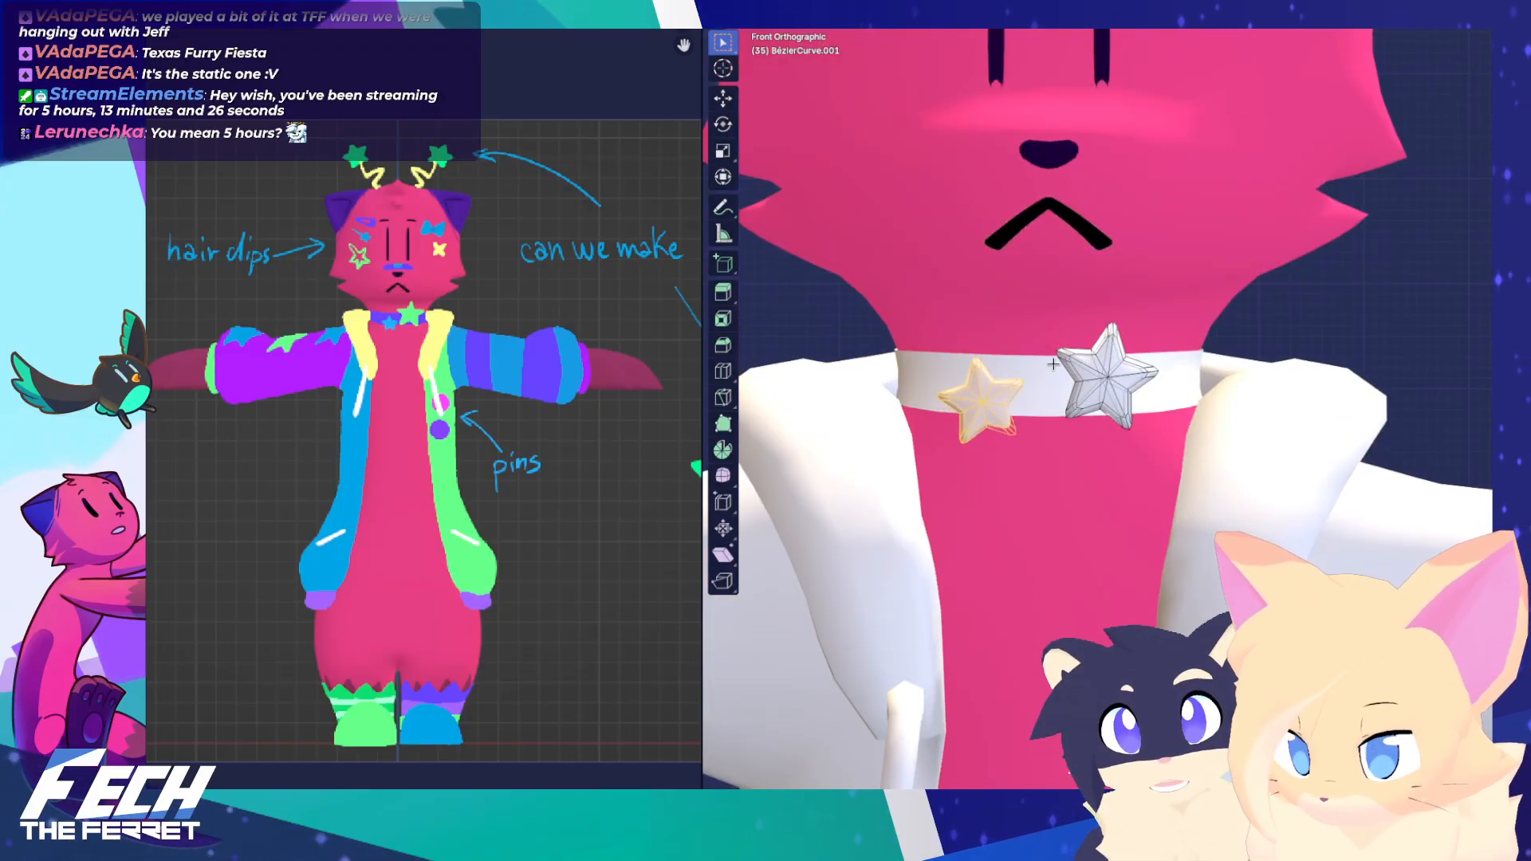
Rotate the smaller star in the top view so that it angles along its side of the neck's curve
key(KP_3)
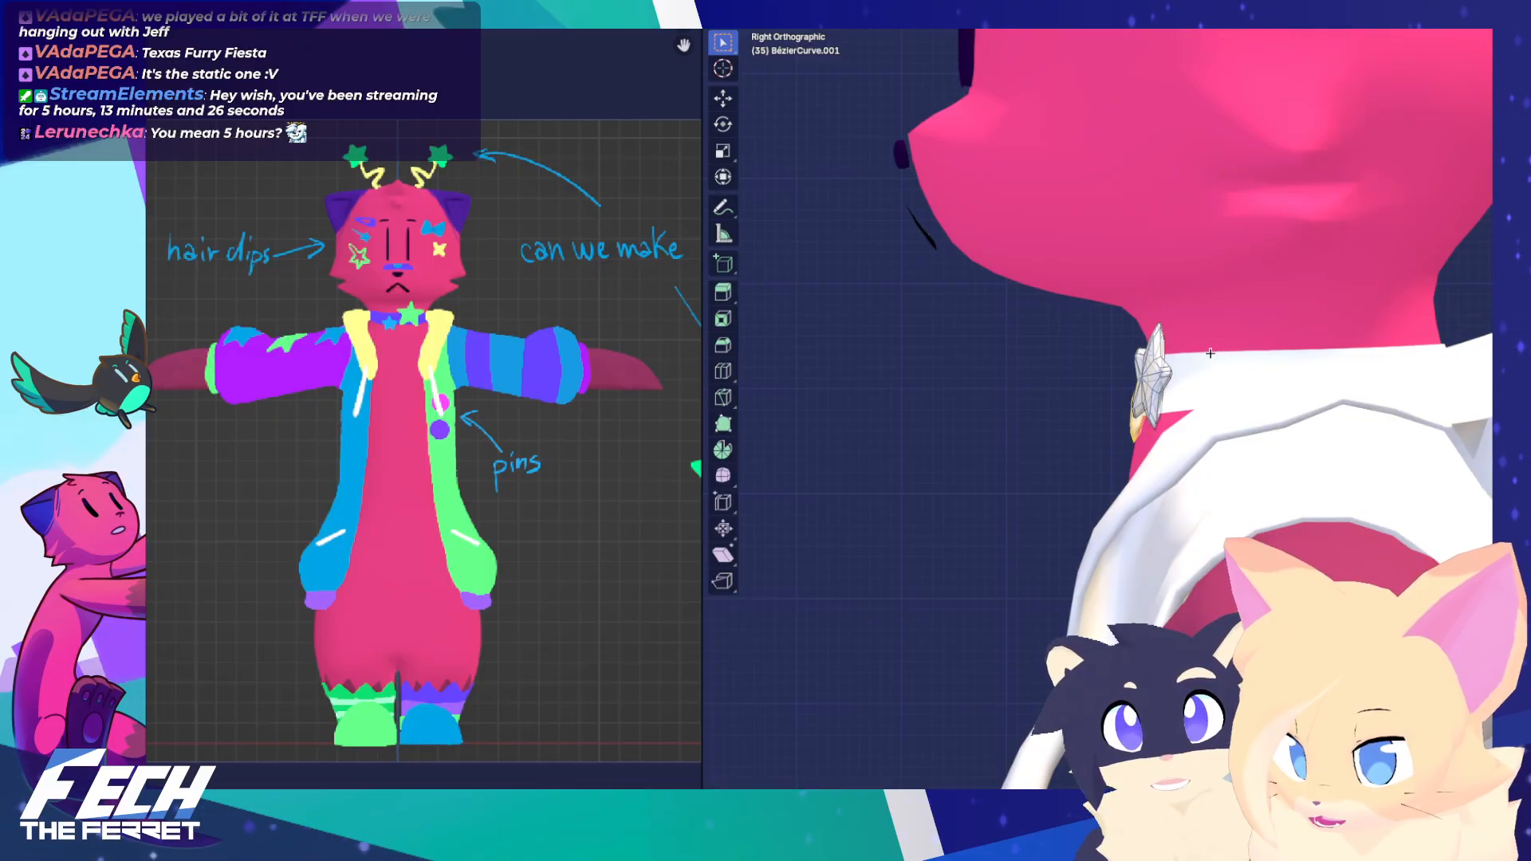
key(KP_1)
middle_drag(1130, 354, 1127, 403)
key(KP_7)
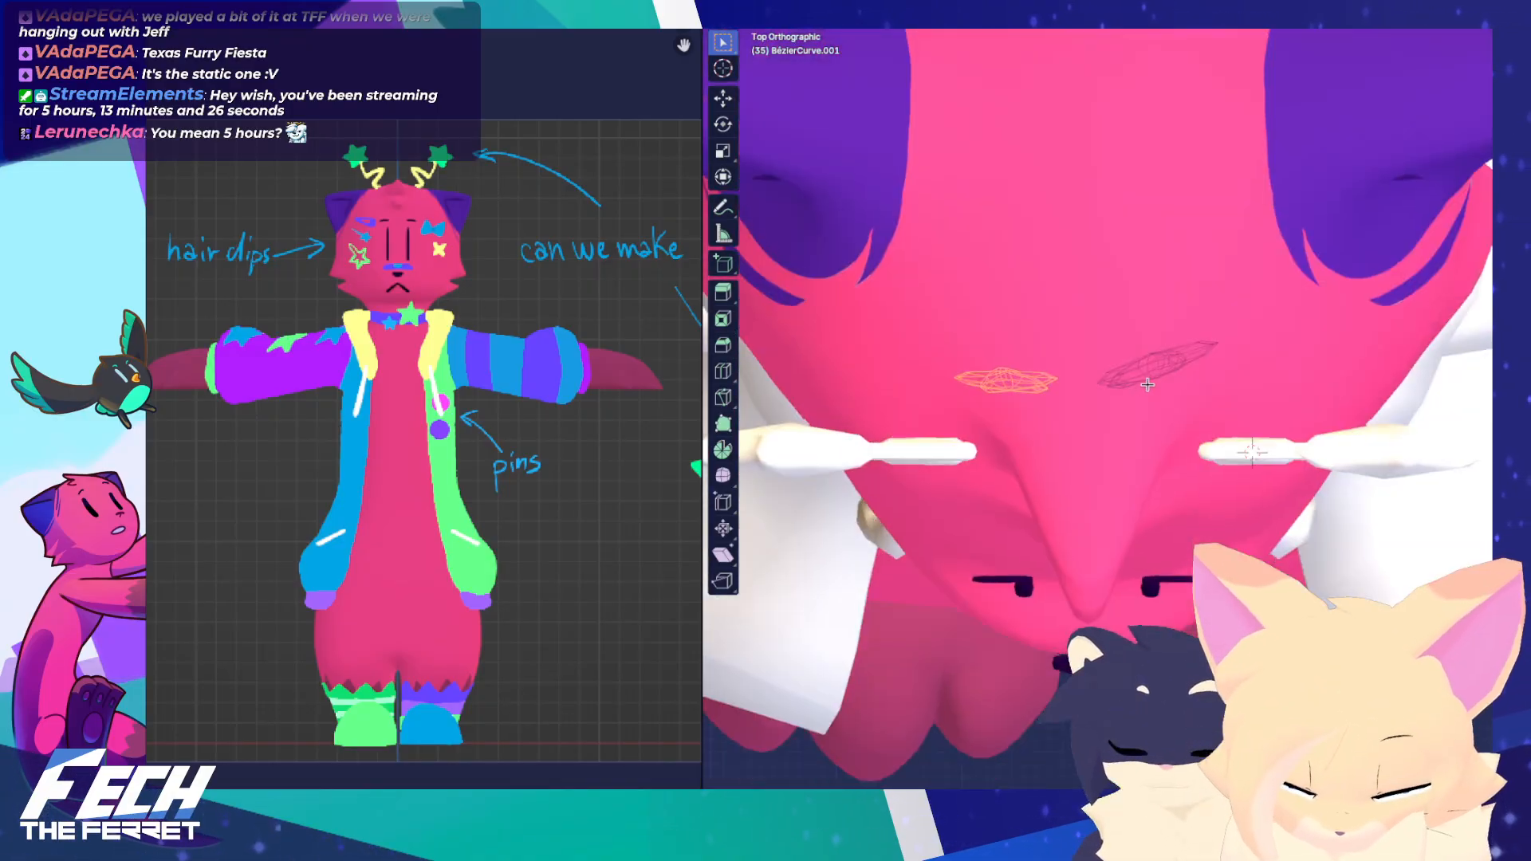
key(r)
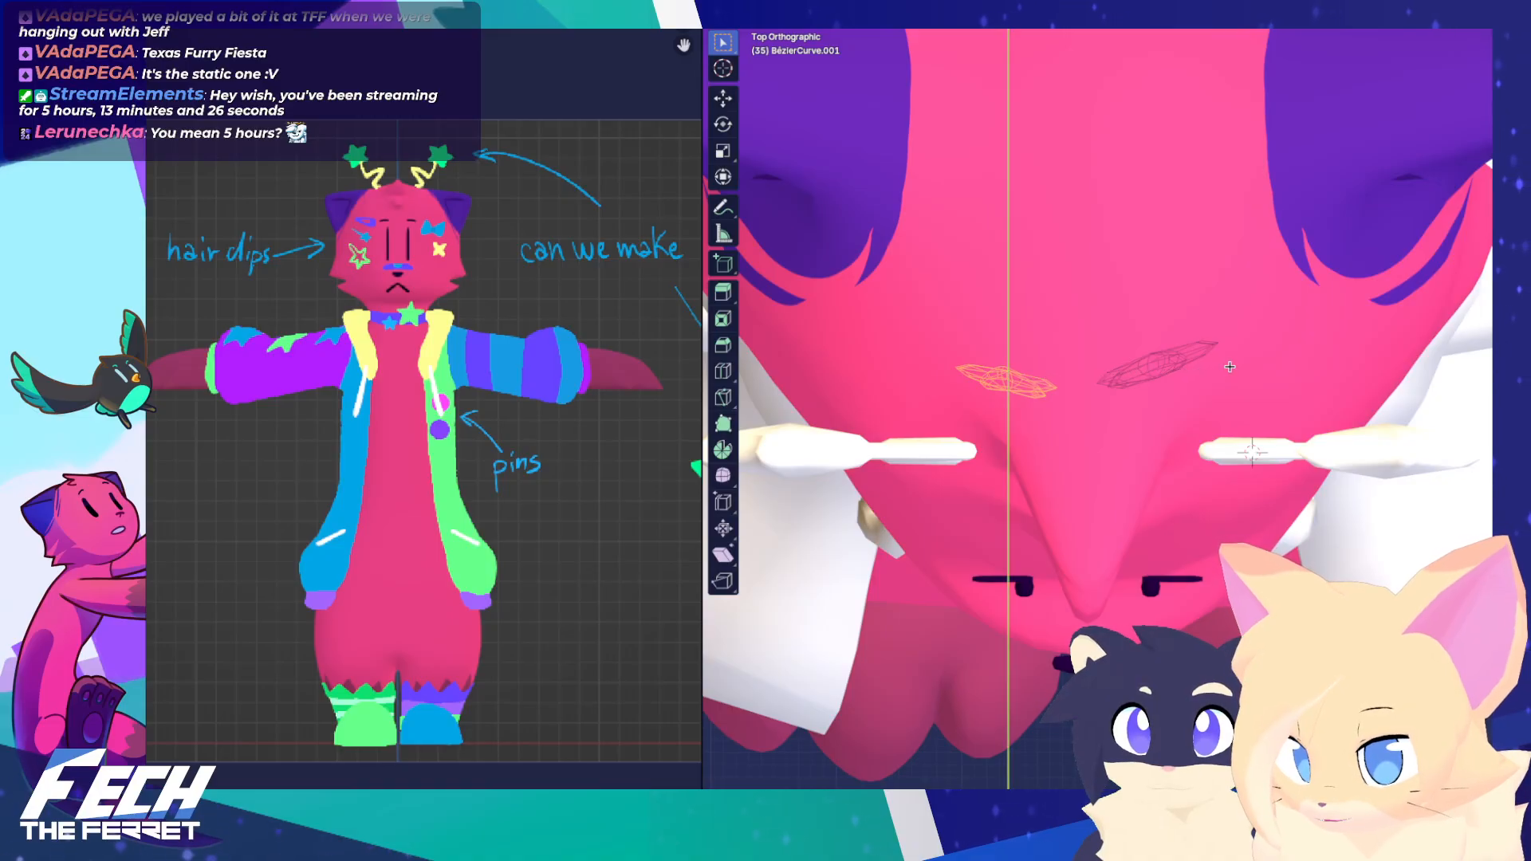
click(1231, 361)
key(KP_1)
middle_drag(1061, 414, 1149, 408)
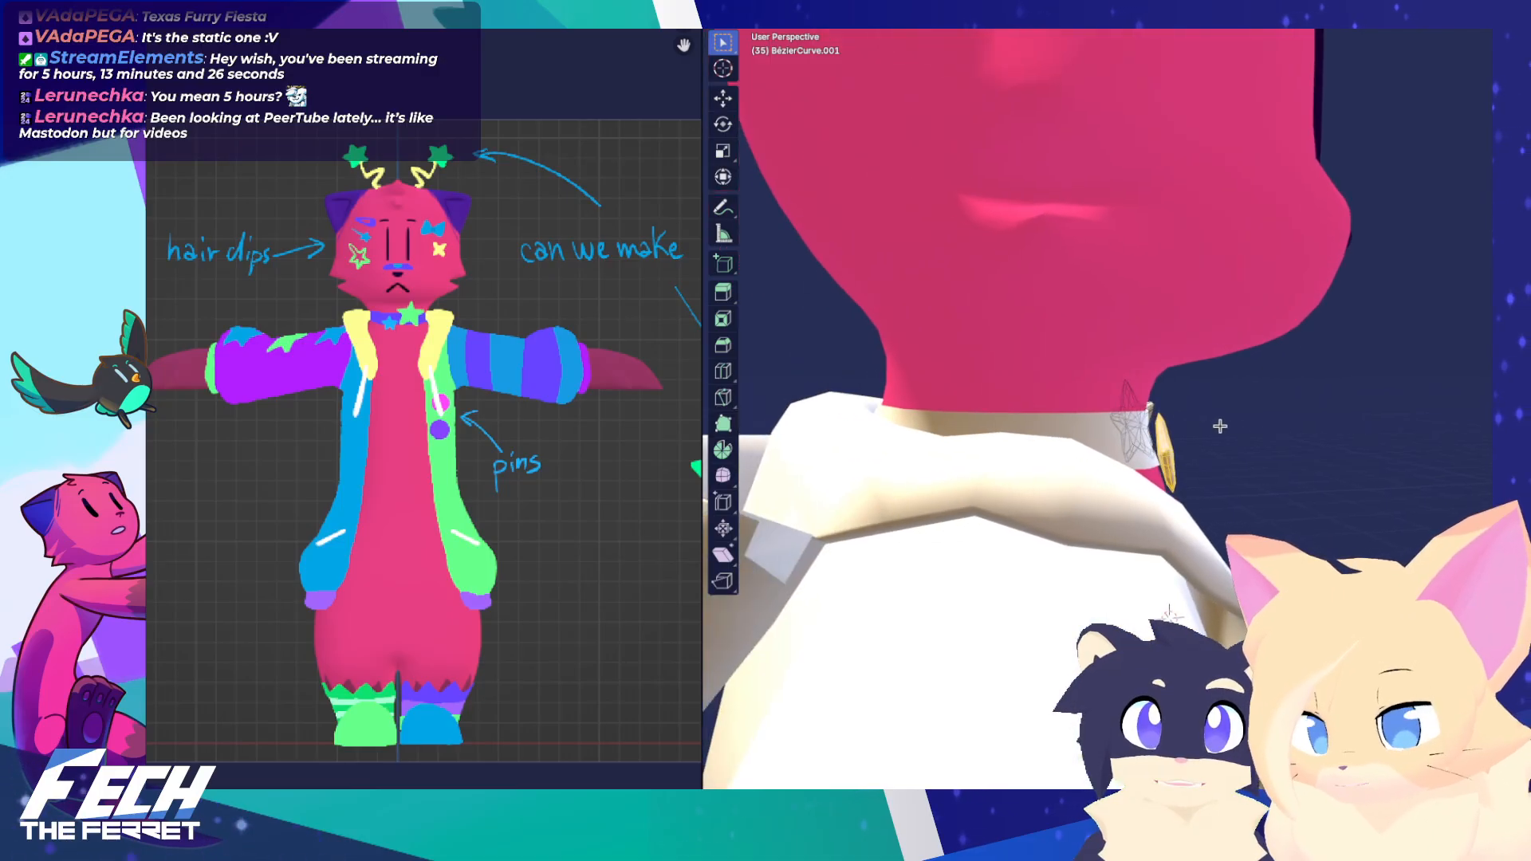
Move the smaller star into place against the neck band and return to Object Mode
key(KP_1)
key(g)
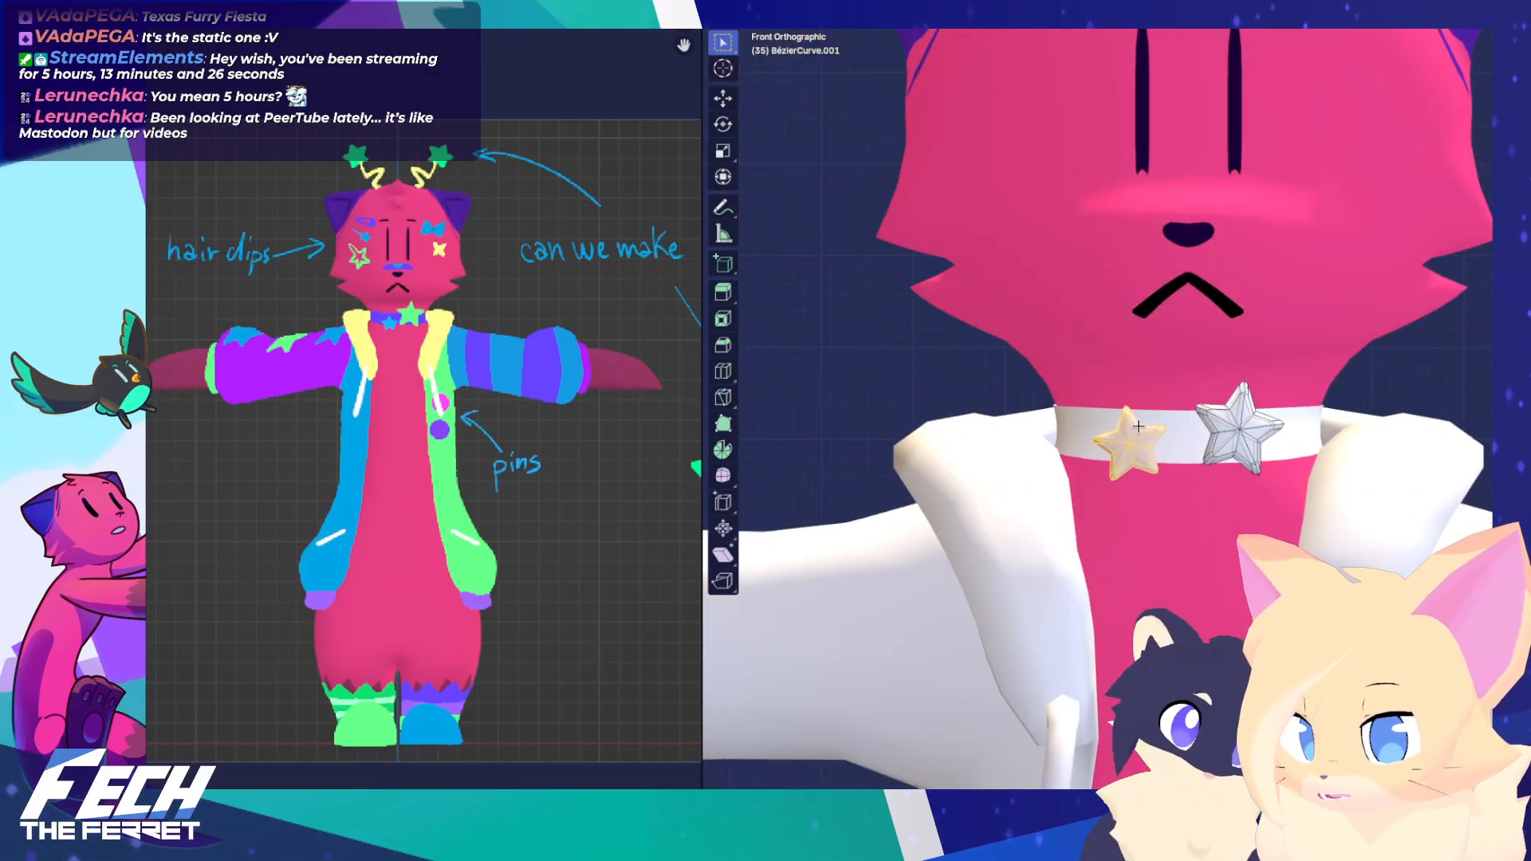
middle_drag(1154, 426, 1190, 408)
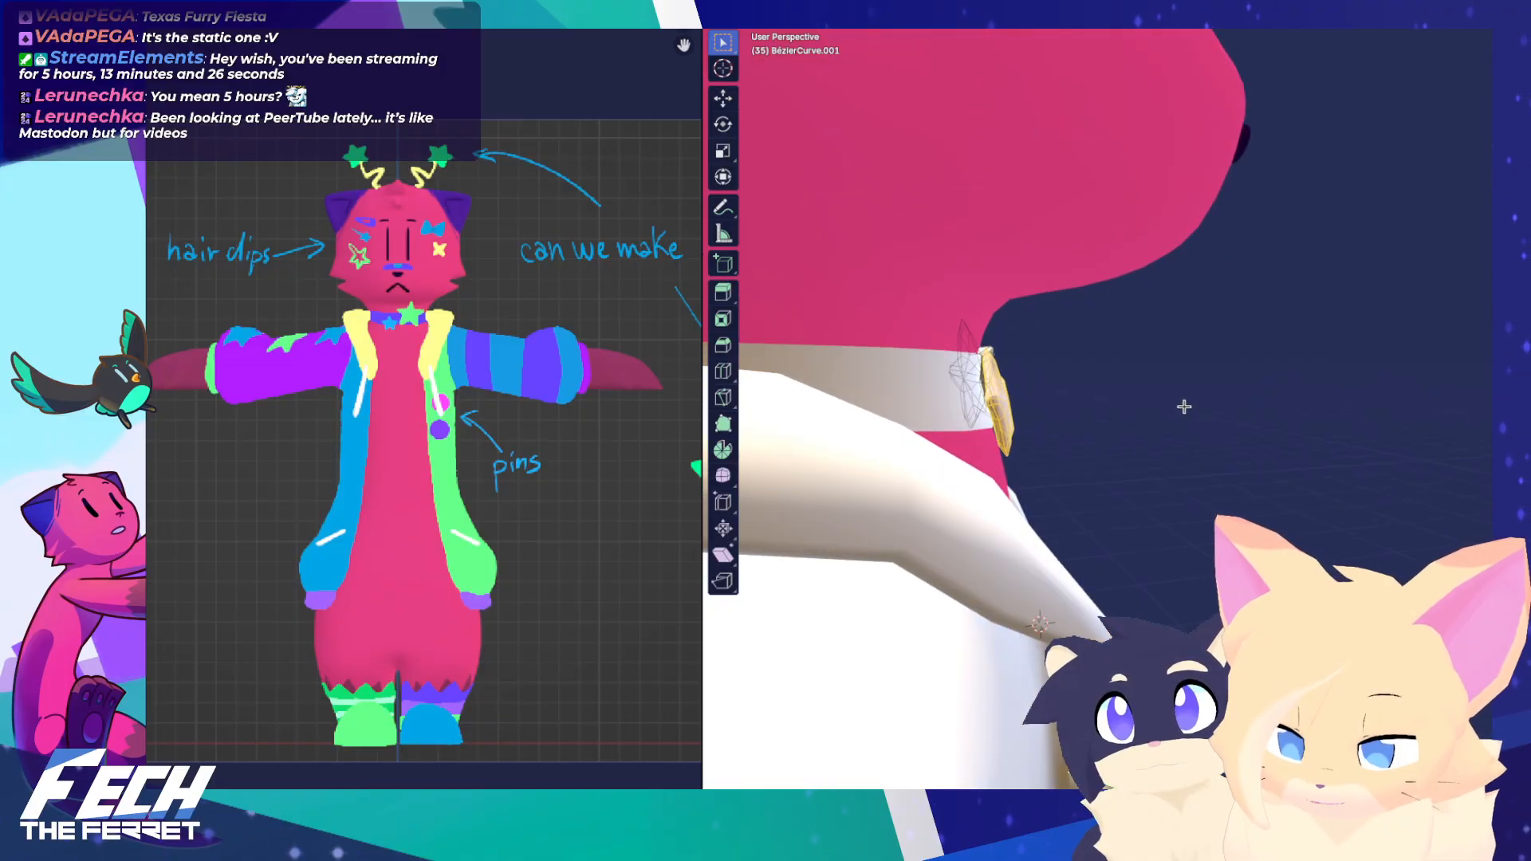
middle_drag(888, 398, 1006, 420)
key(g)
key(grave)
click(1367, 383)
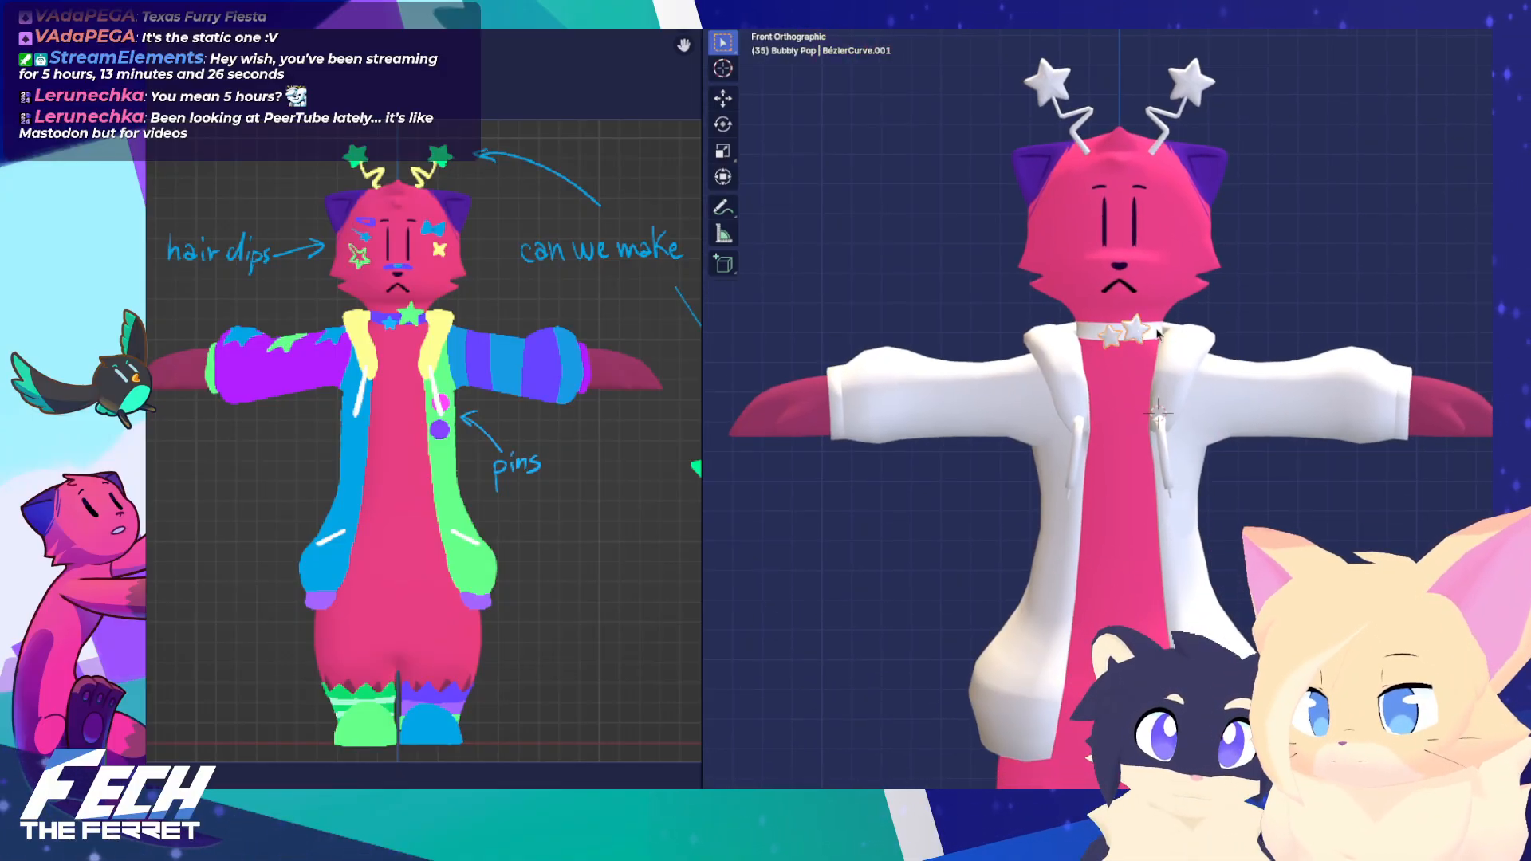
Compare the neck band, star charms and jacket with the front view of the reference sheet
click(1156, 335)
shift+middle_drag(1286, 348, 1232, 375)
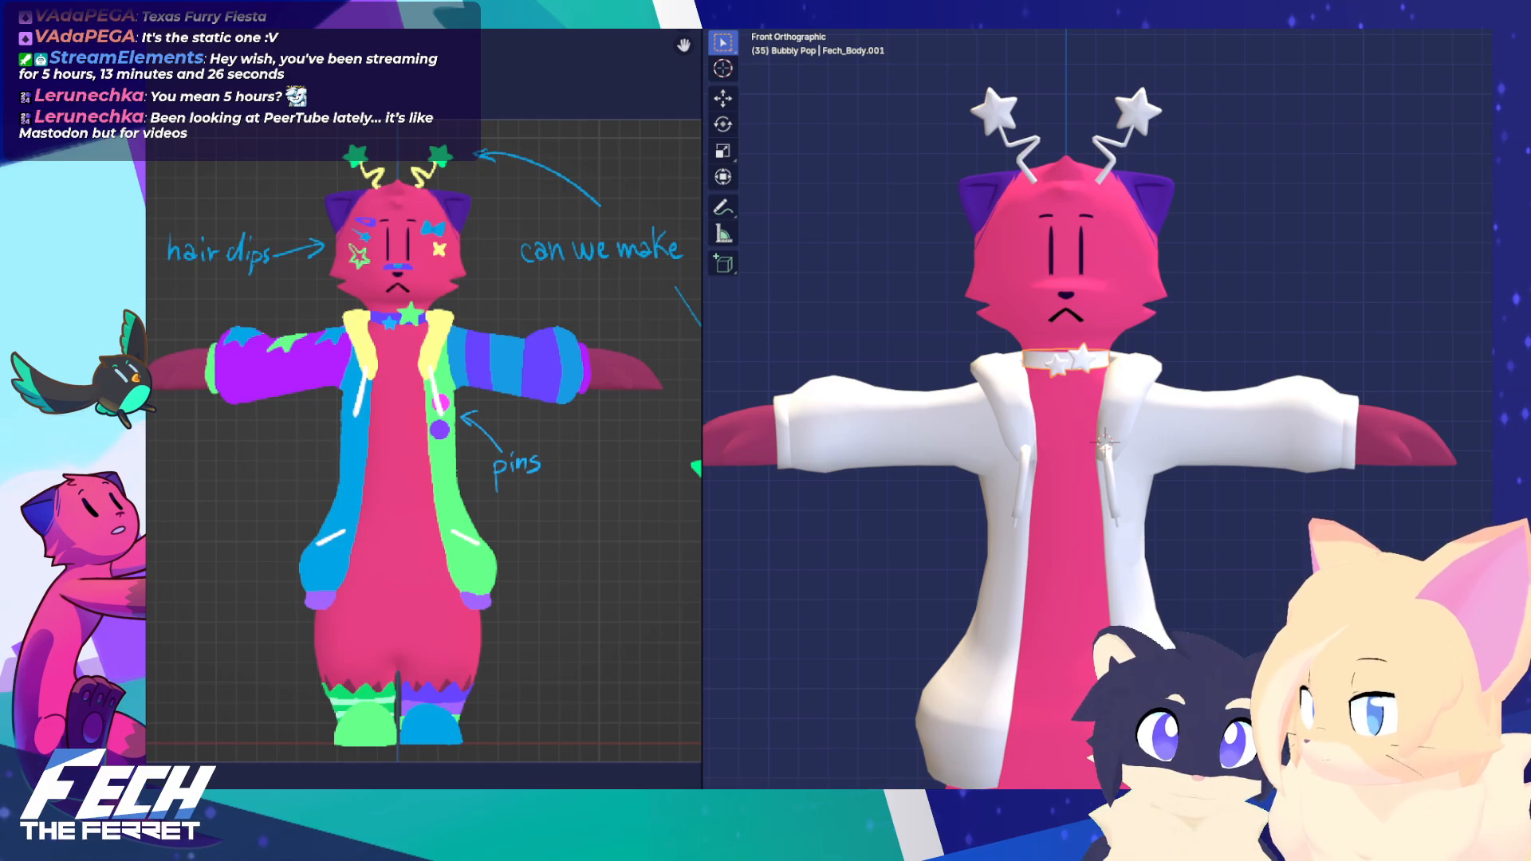
shift+middle_drag(1250, 327, 1319, 262)
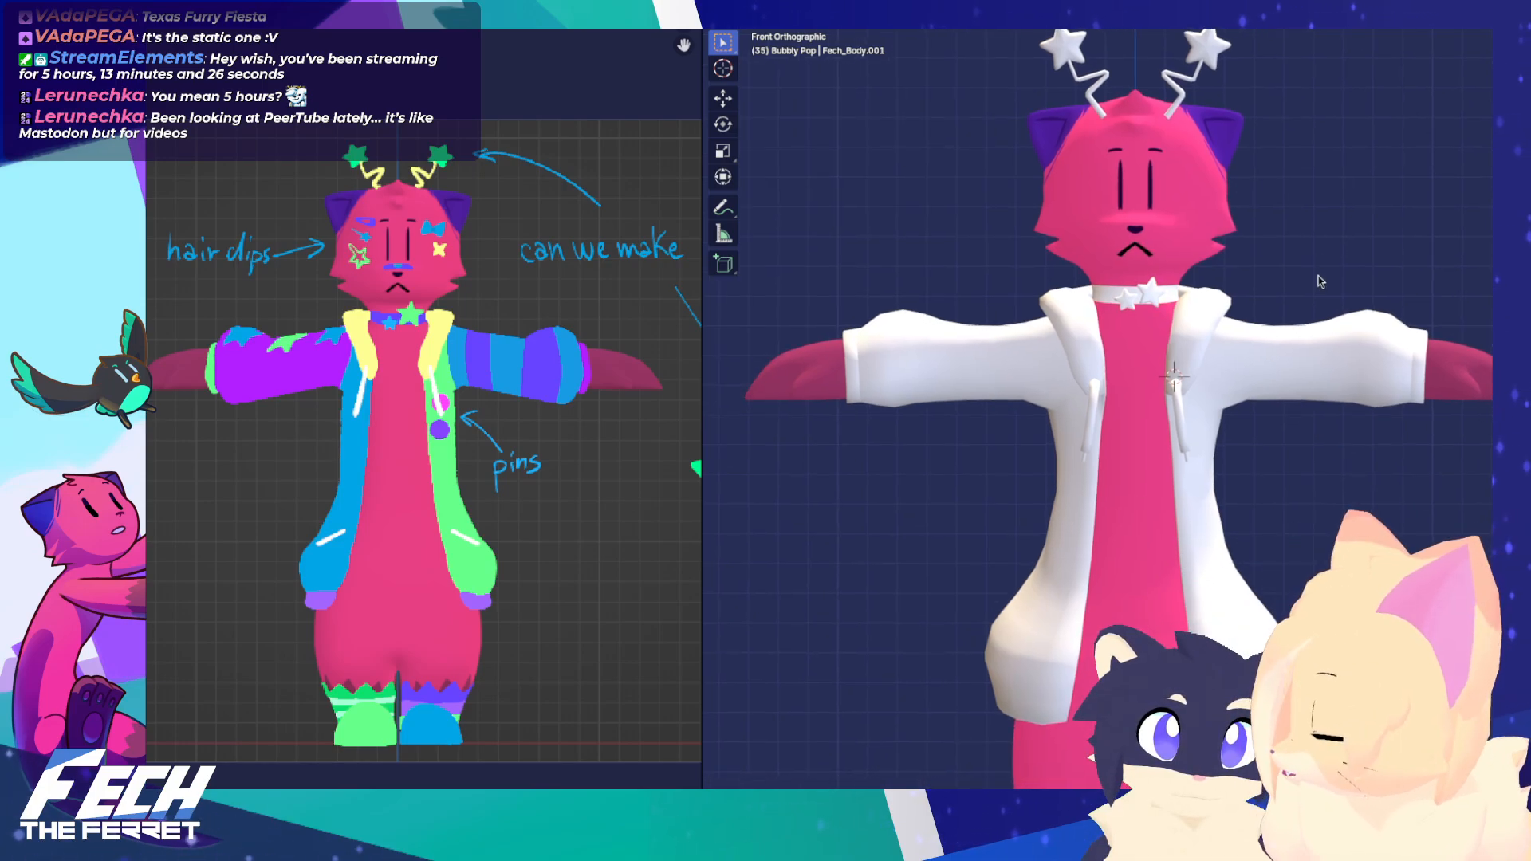
scroll(1308, 294, down, 4)
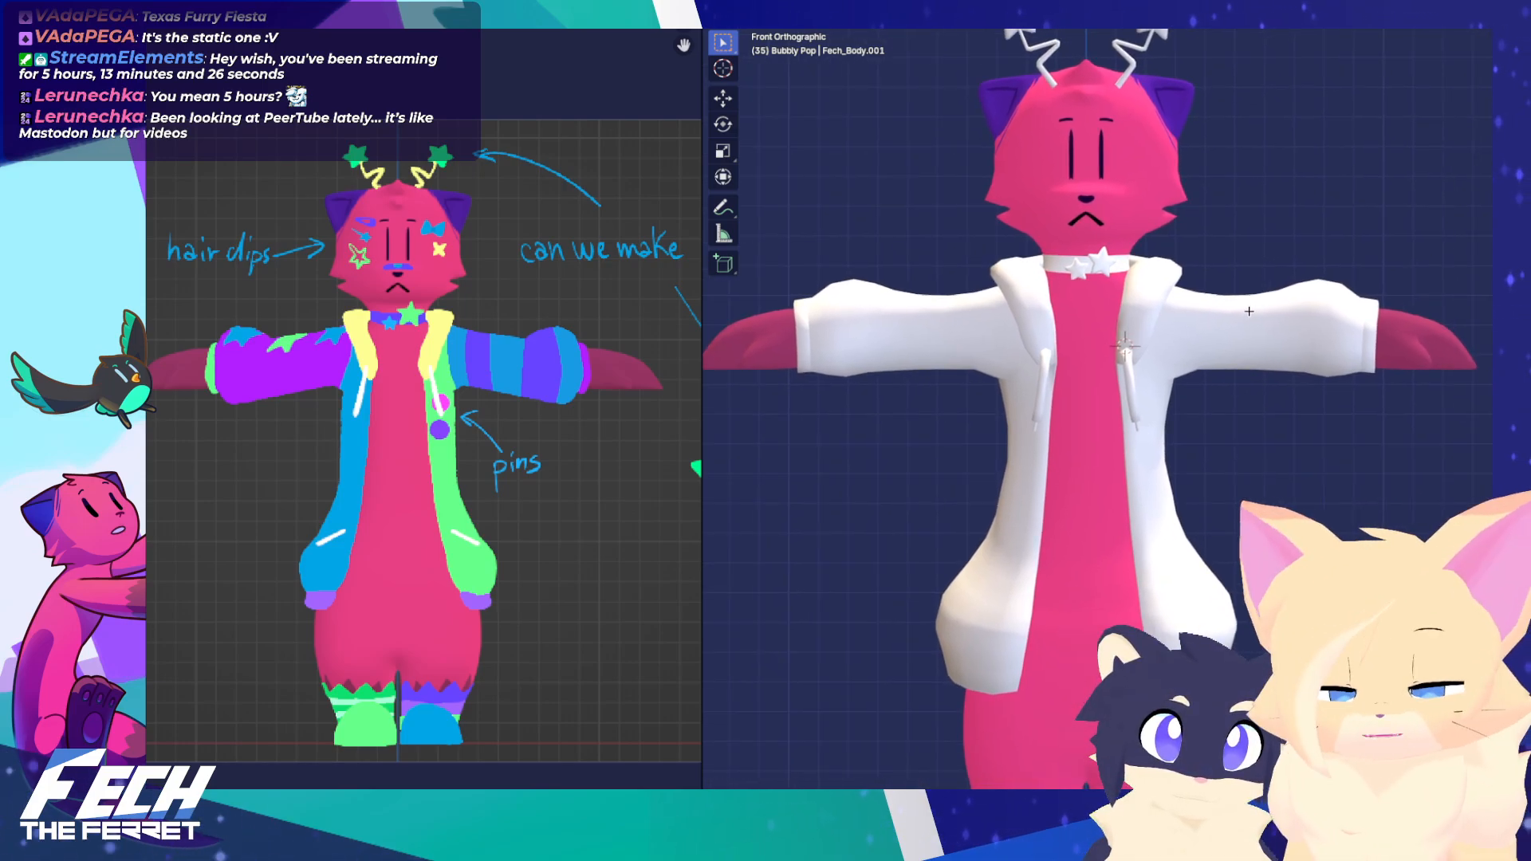
mouse_move(459, 433)
middle_down()
mouse_move(454, 417)
mouse_move(469, 446)
middle_up()
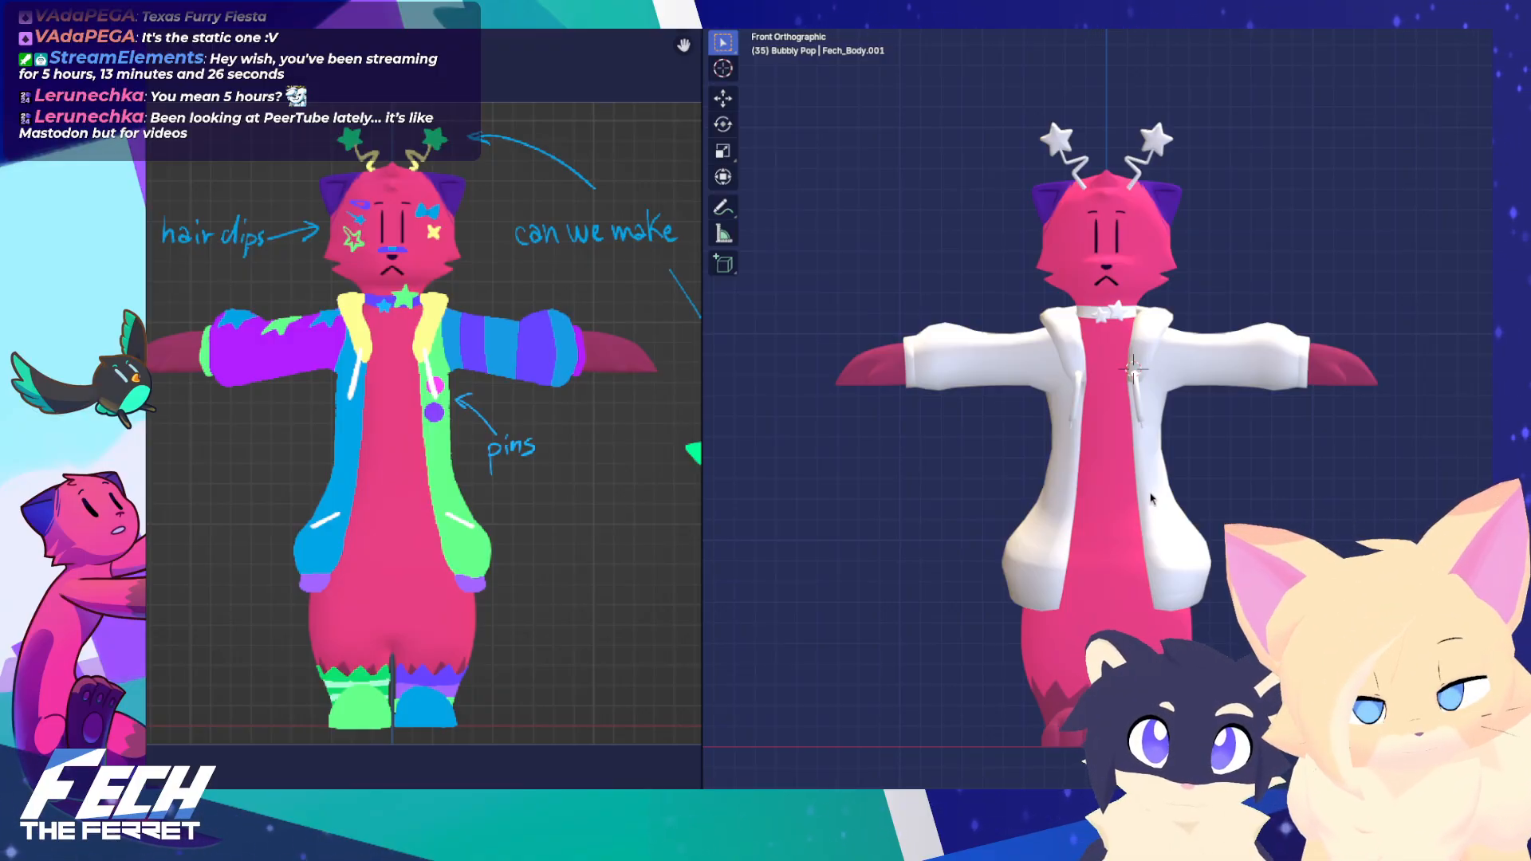
scroll(366, 233, up, 4)
scroll(384, 230, down, 2)
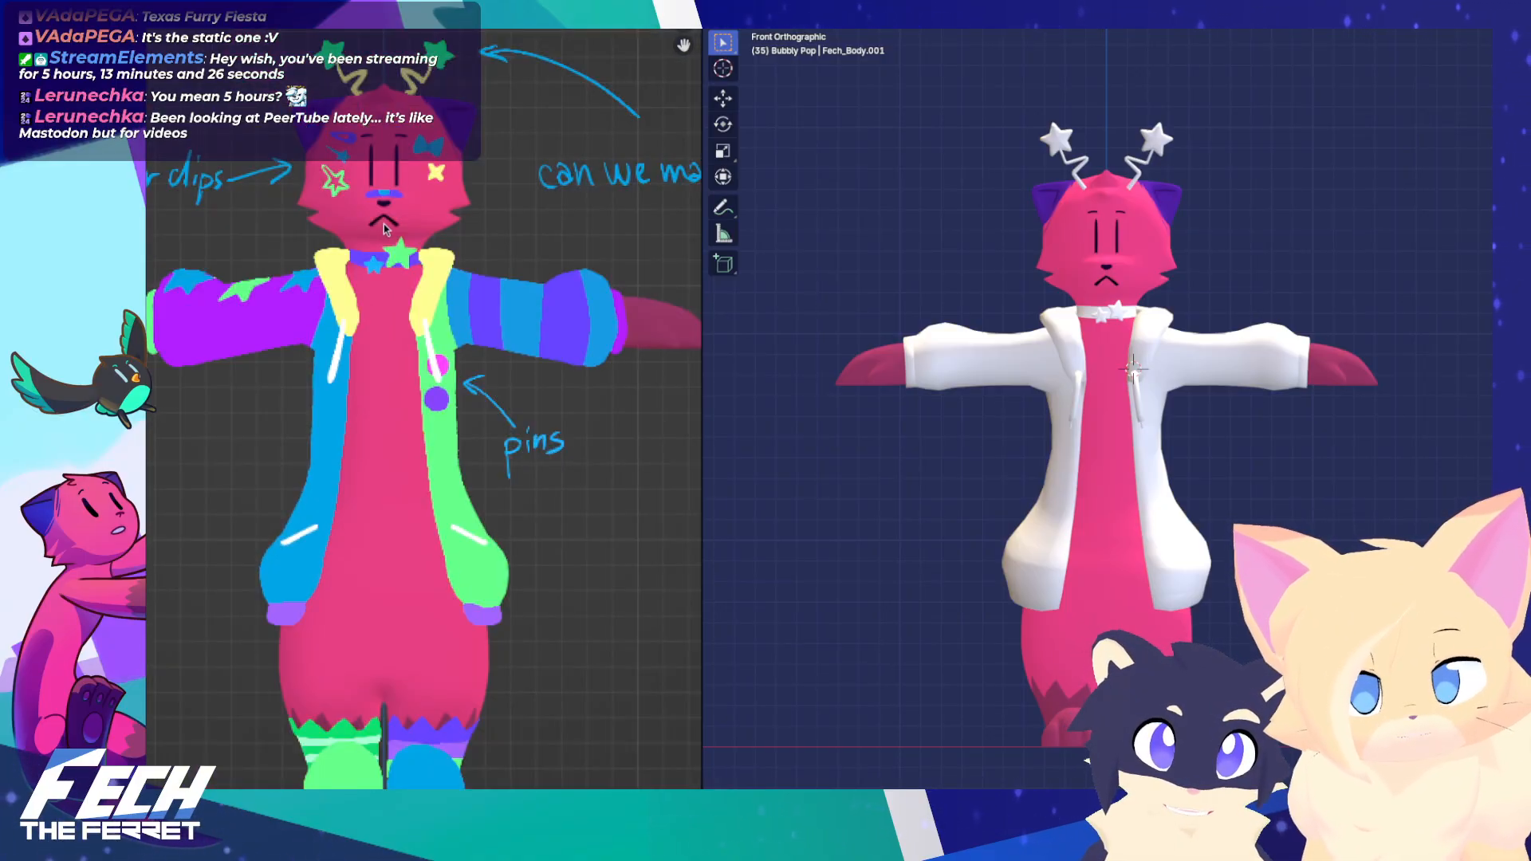
drag(388, 233, 421, 313)
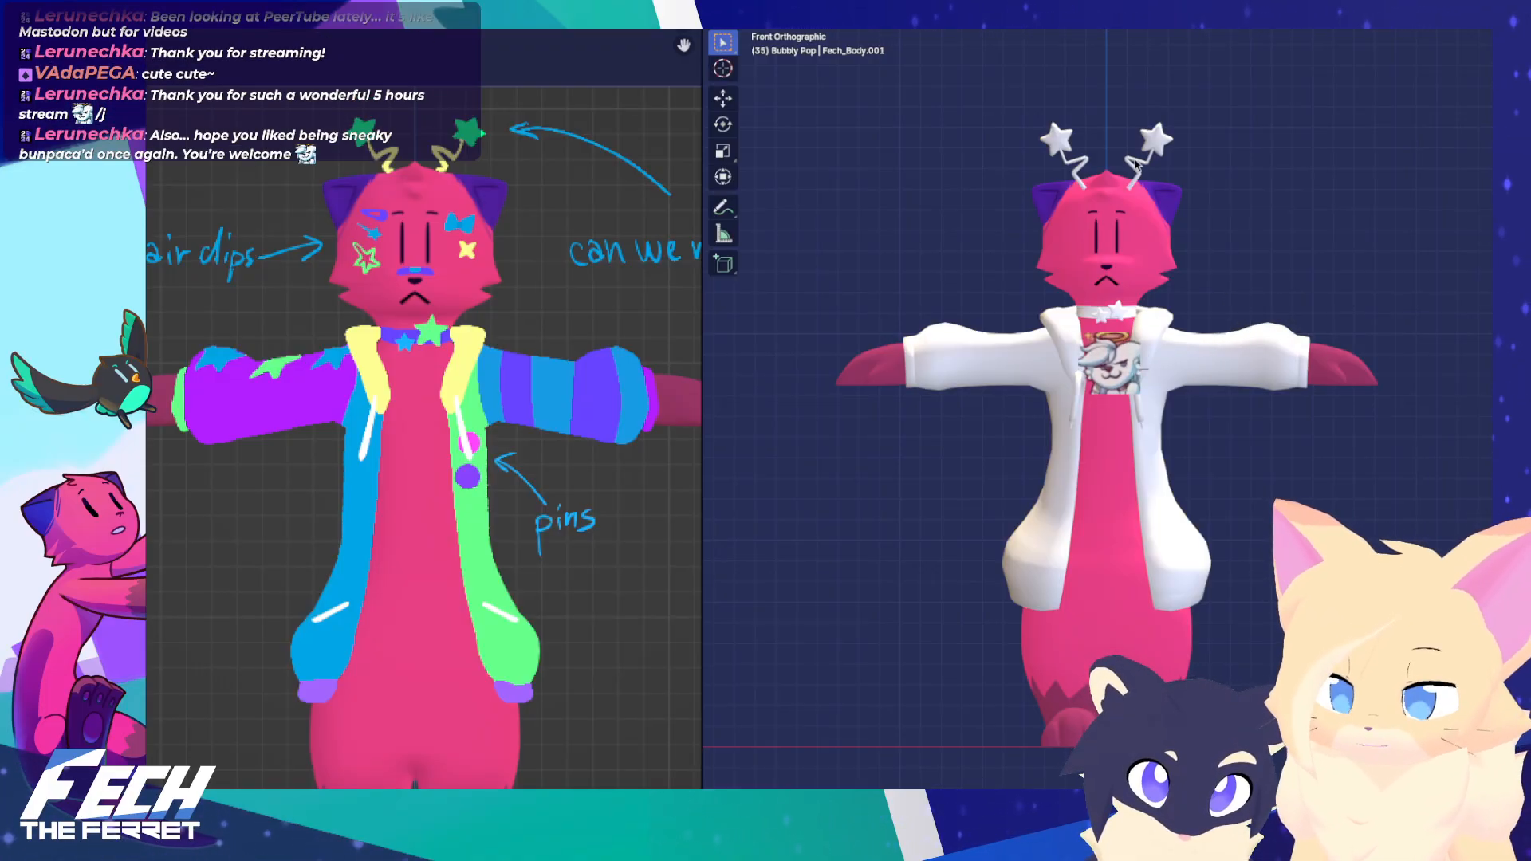
Select the star antennae, shift them slightly on the head in the side view, and deselect them in the front view
click(1156, 145)
key(KP_3)
key(g)
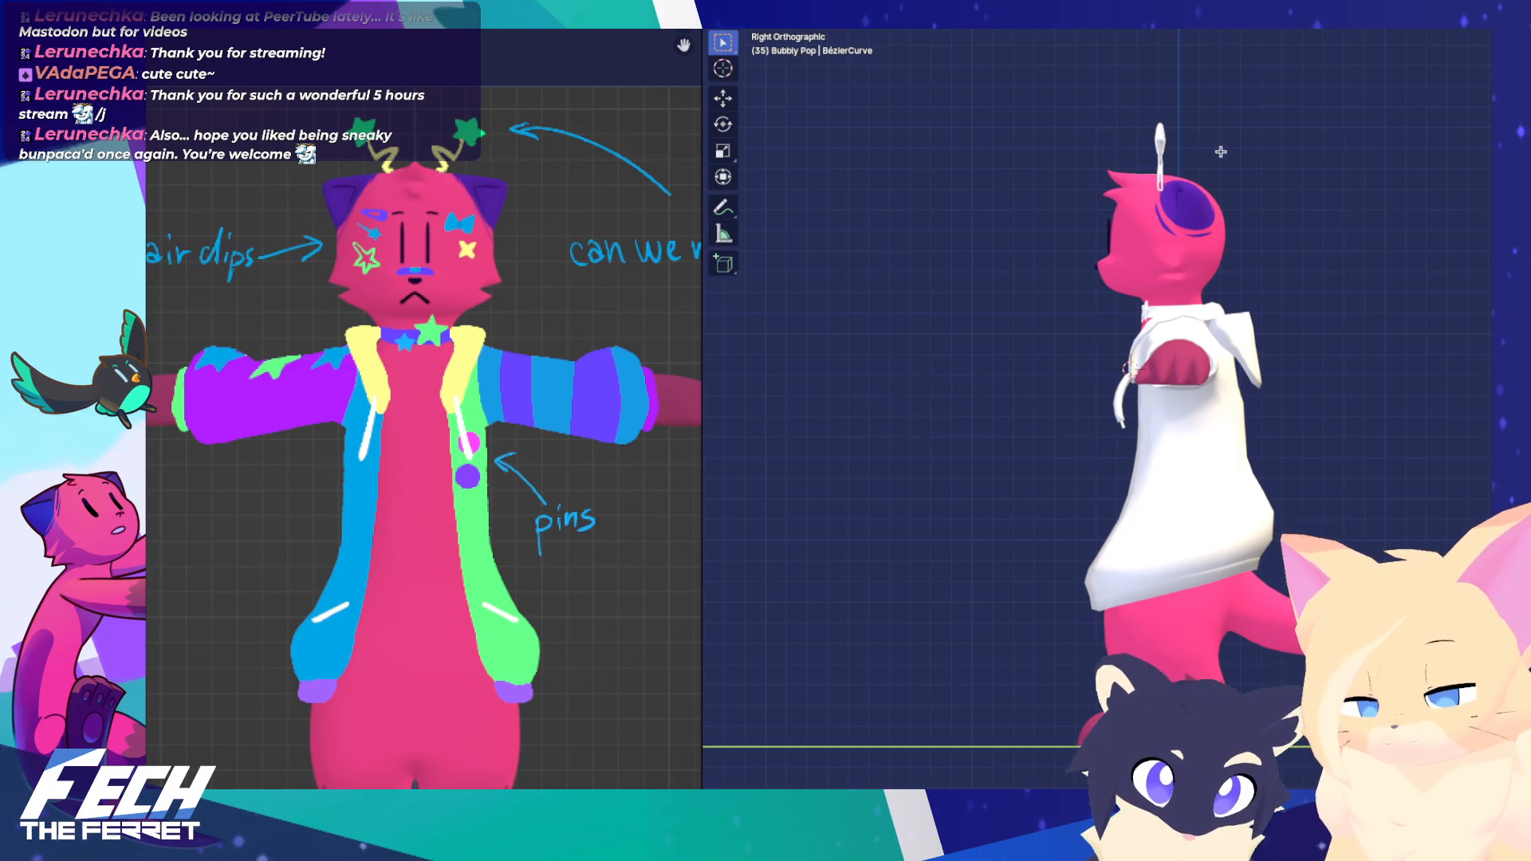
click(1224, 151)
key(KP_1)
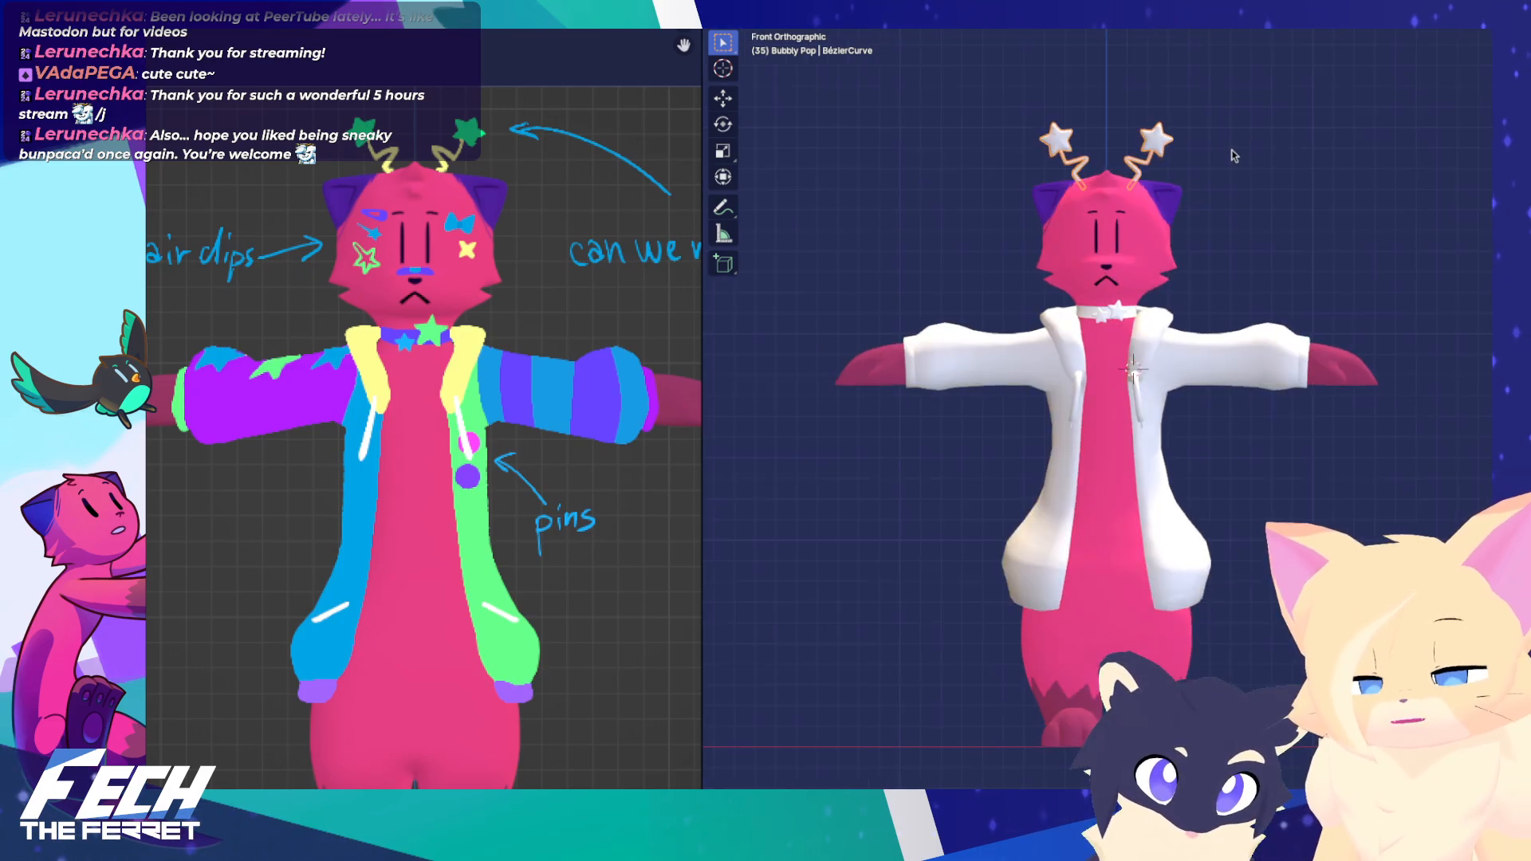
click(1285, 158)
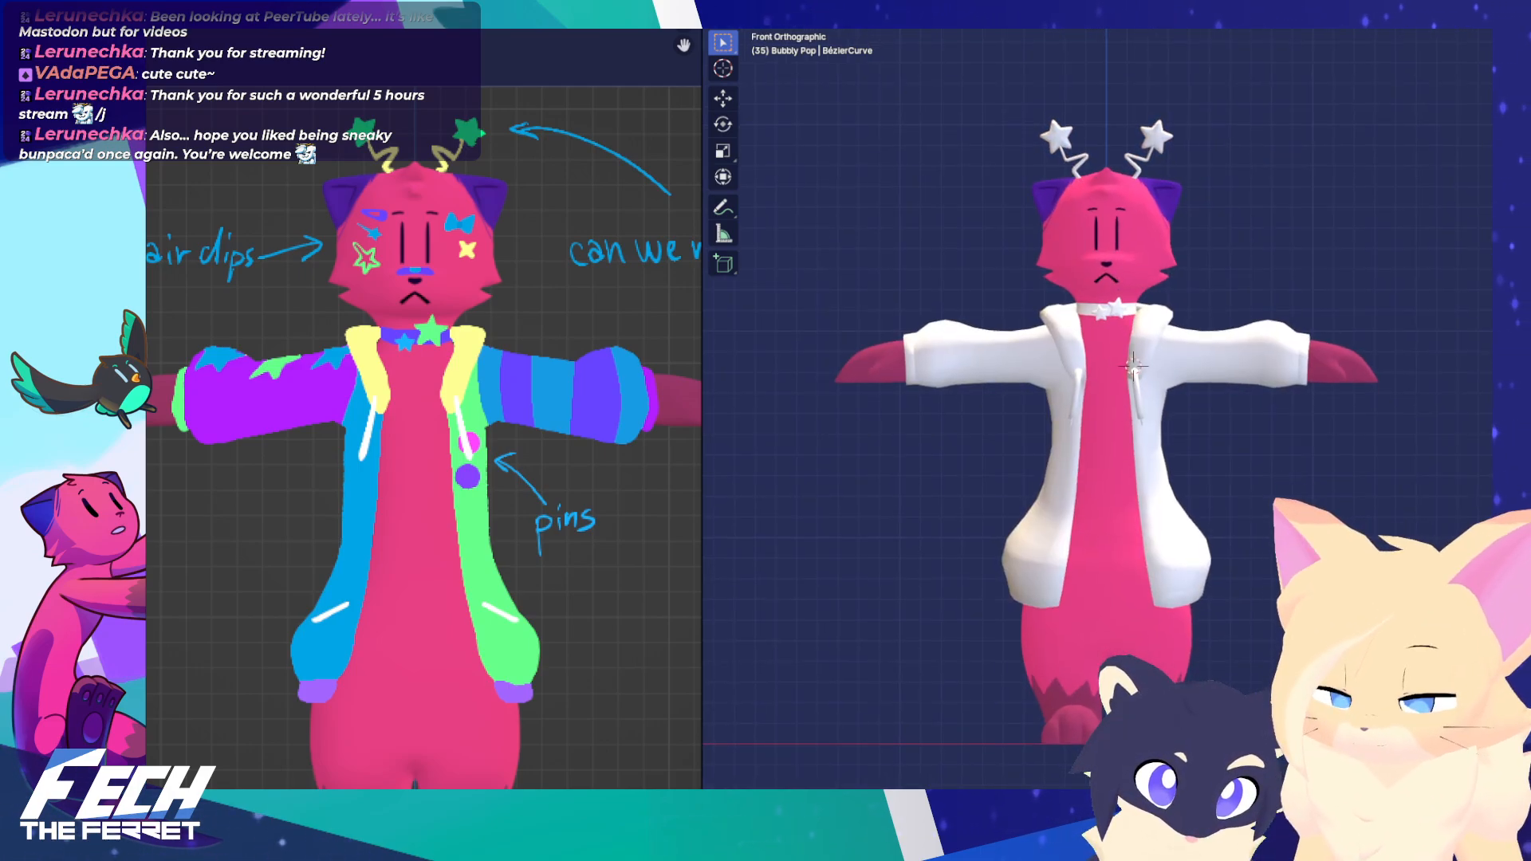